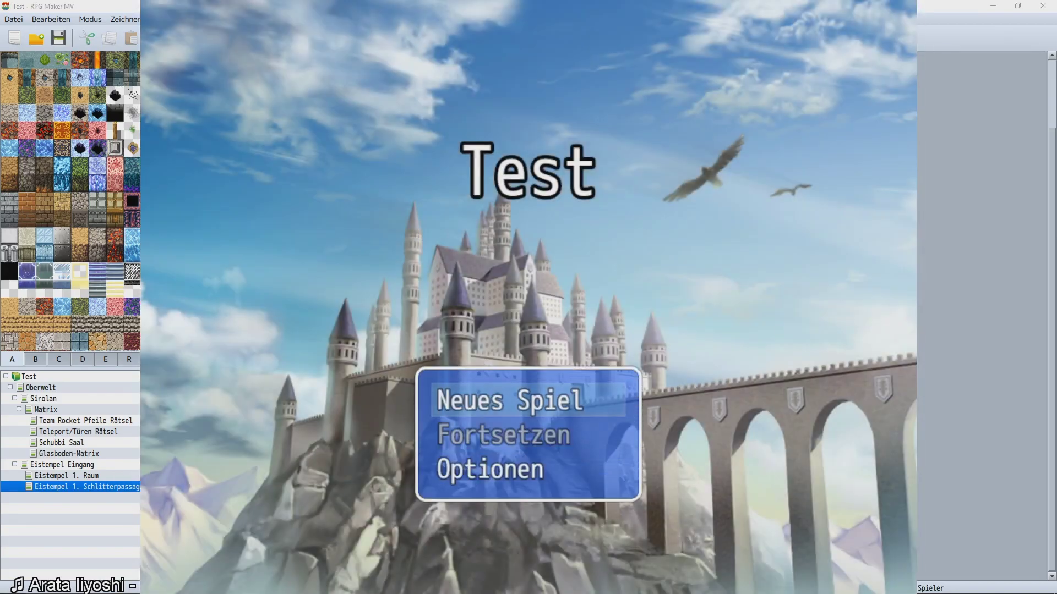
# Start a new game and slide the hero around the ice field in several directions to test the ice events.
pyautogui.press('Return')
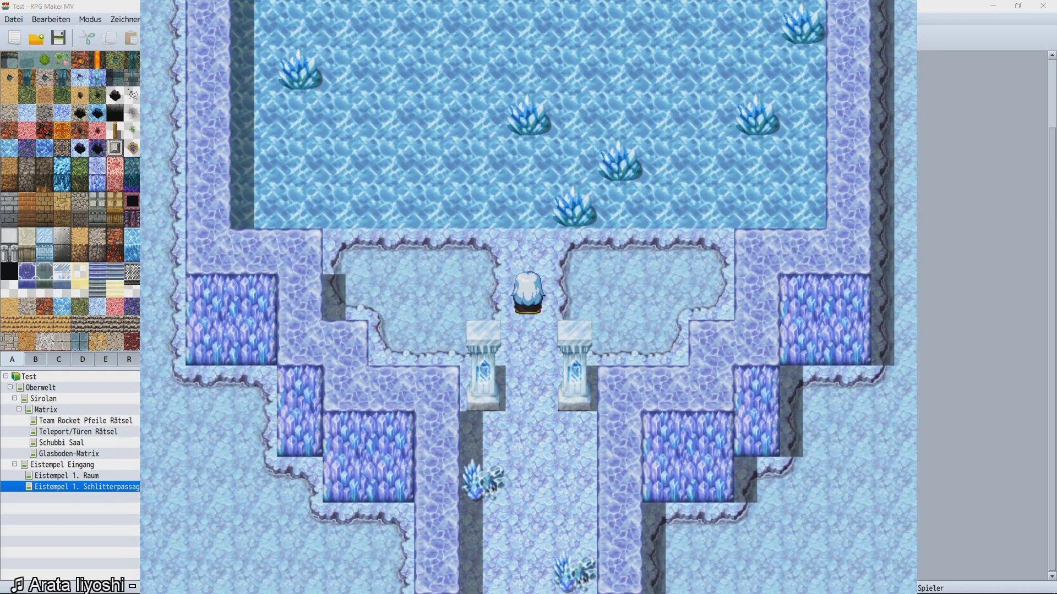
pyautogui.press('Up')
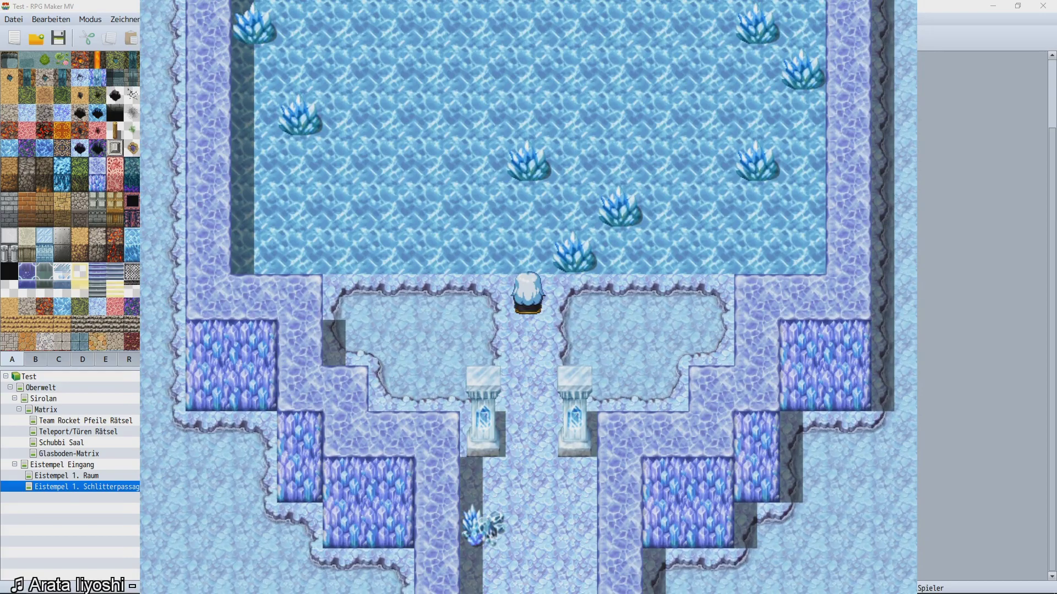
pyautogui.press('Up')
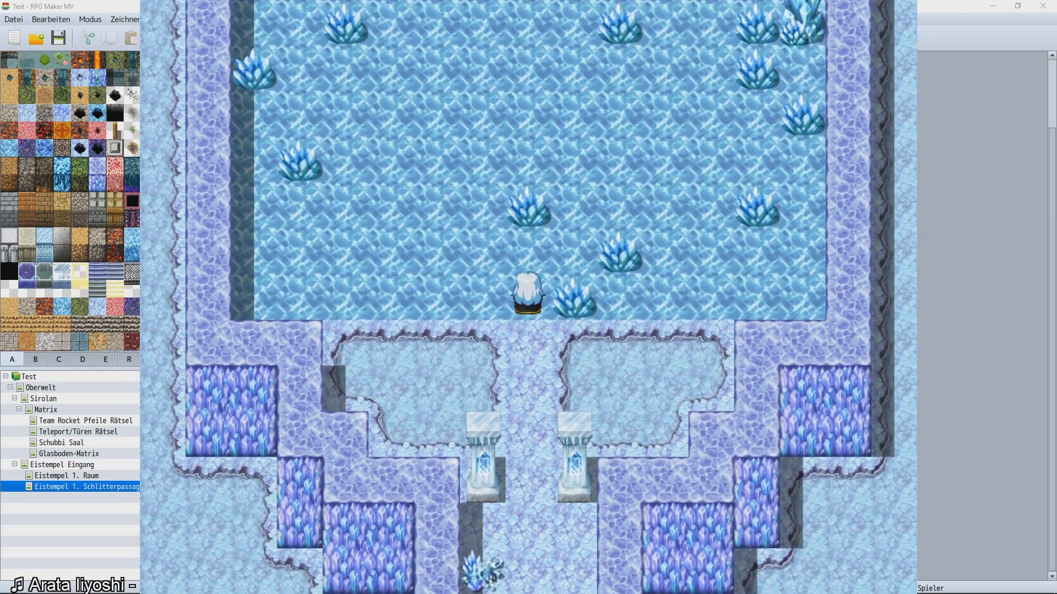
pyautogui.press('Left')
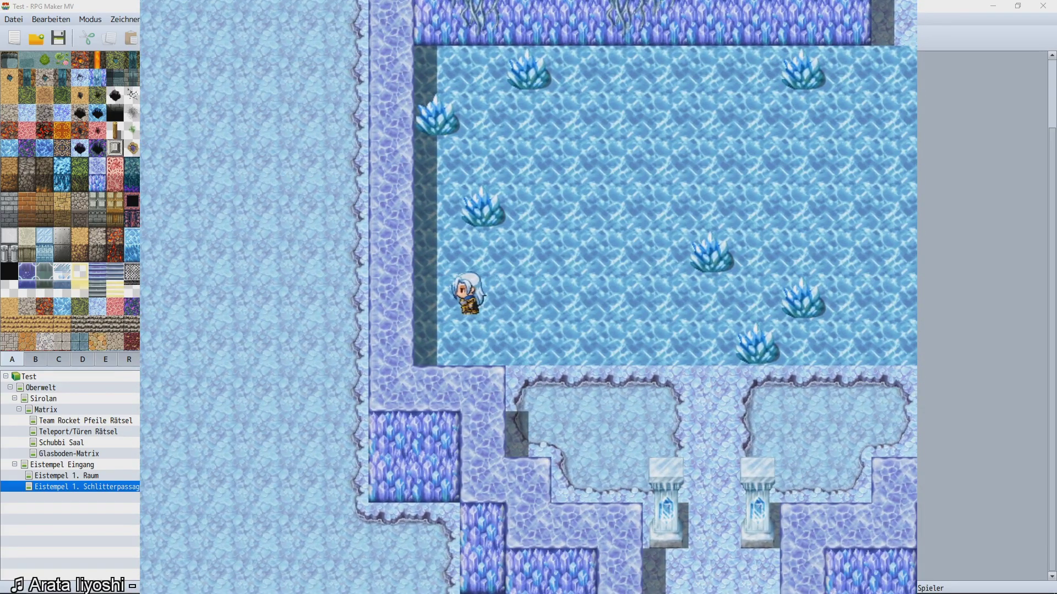
pyautogui.press('Up')
pyautogui.press('Right')
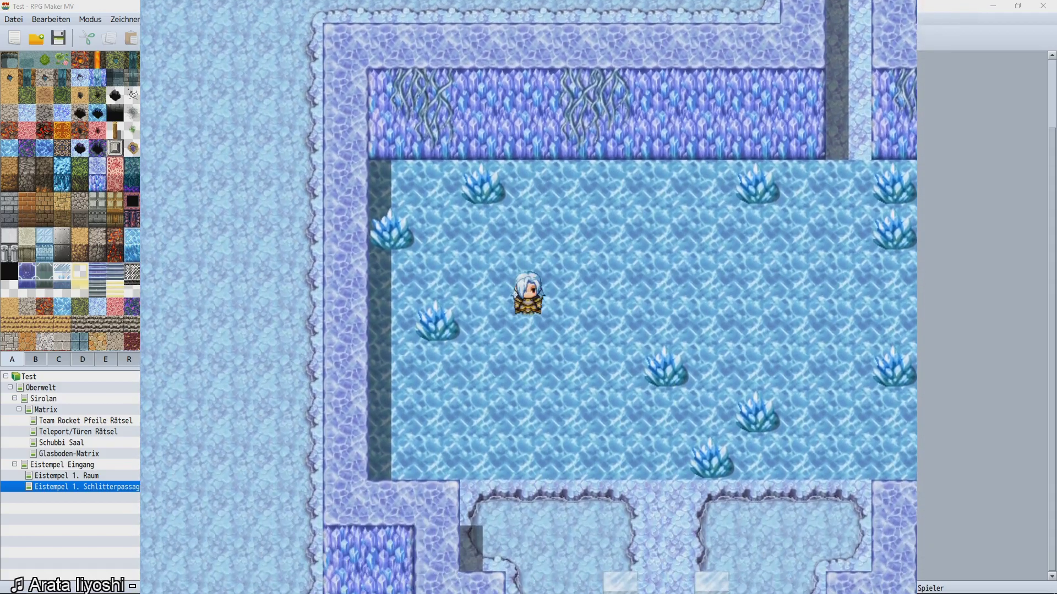
pyautogui.press('Up')
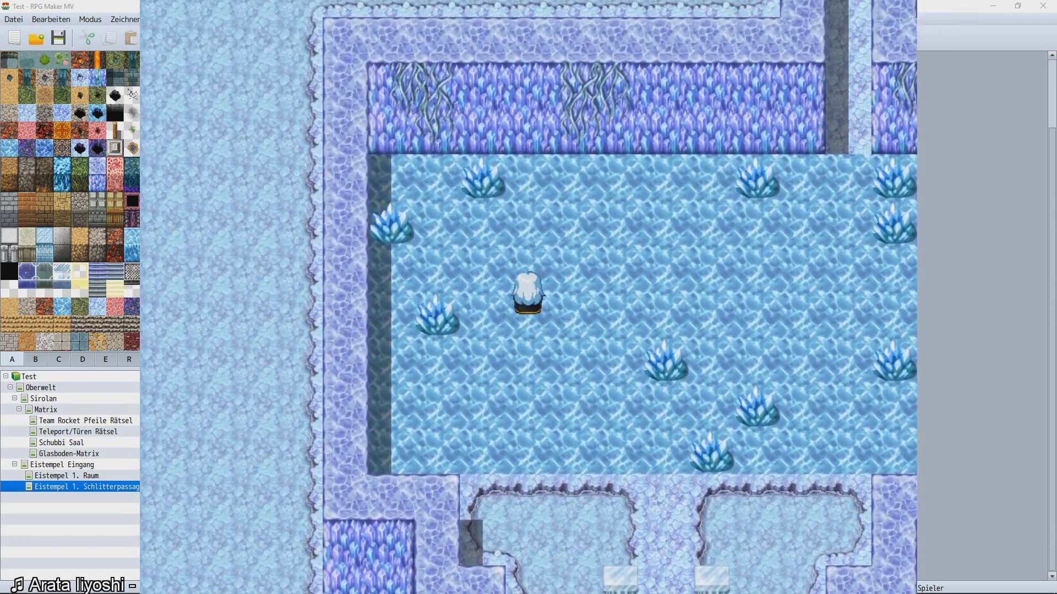
pyautogui.press('Down')
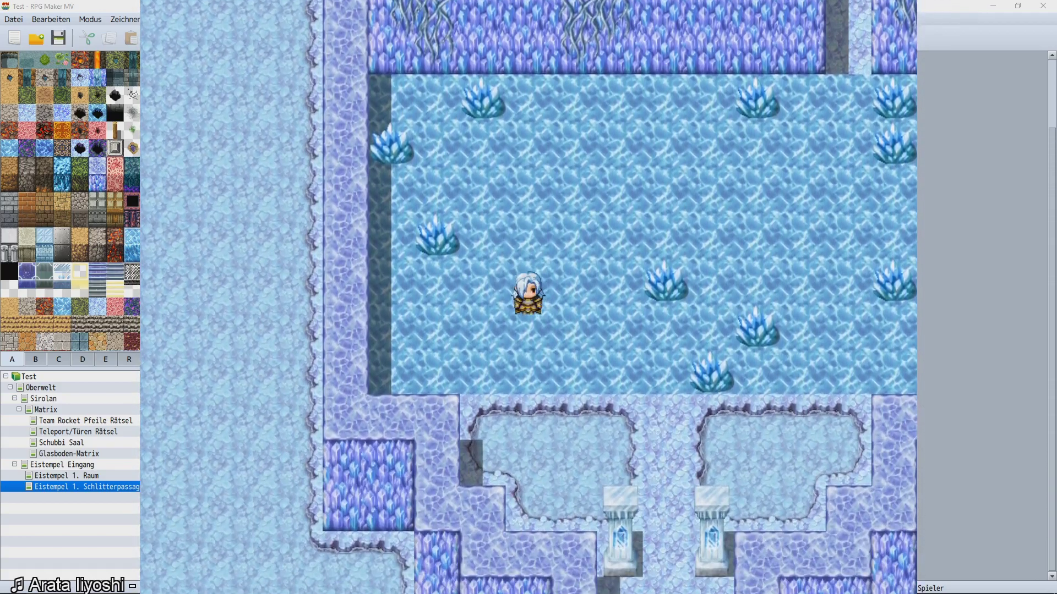
pyautogui.press('Up')
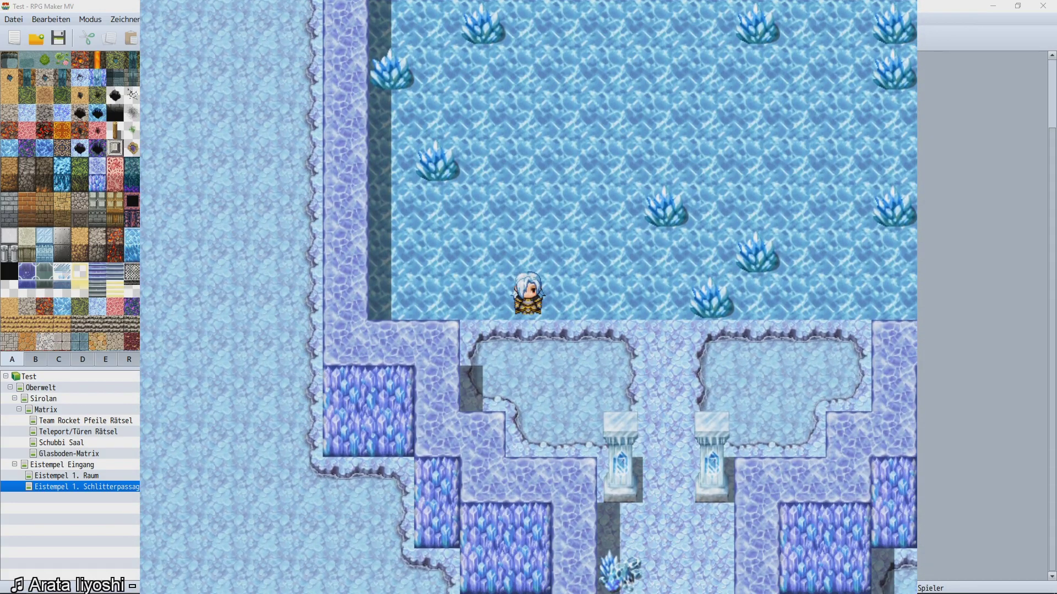
# Test opening and closing the game menu while sliding the hero right, down and left on the ice, and end the playtest.
pyautogui.press('Escape')
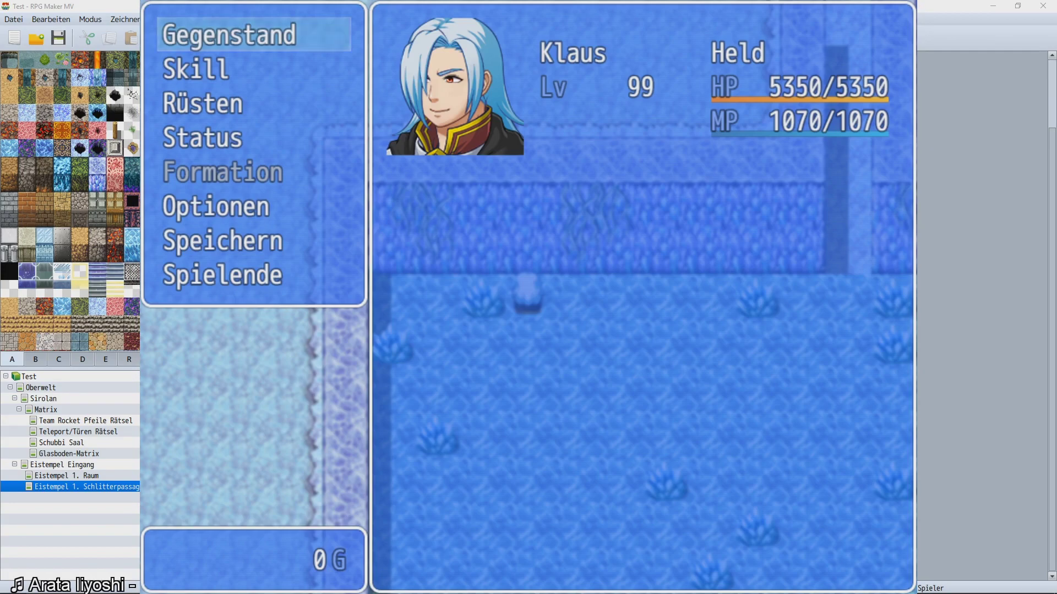
pyautogui.press('Escape')
pyautogui.press('Right')
pyautogui.press('Escape')
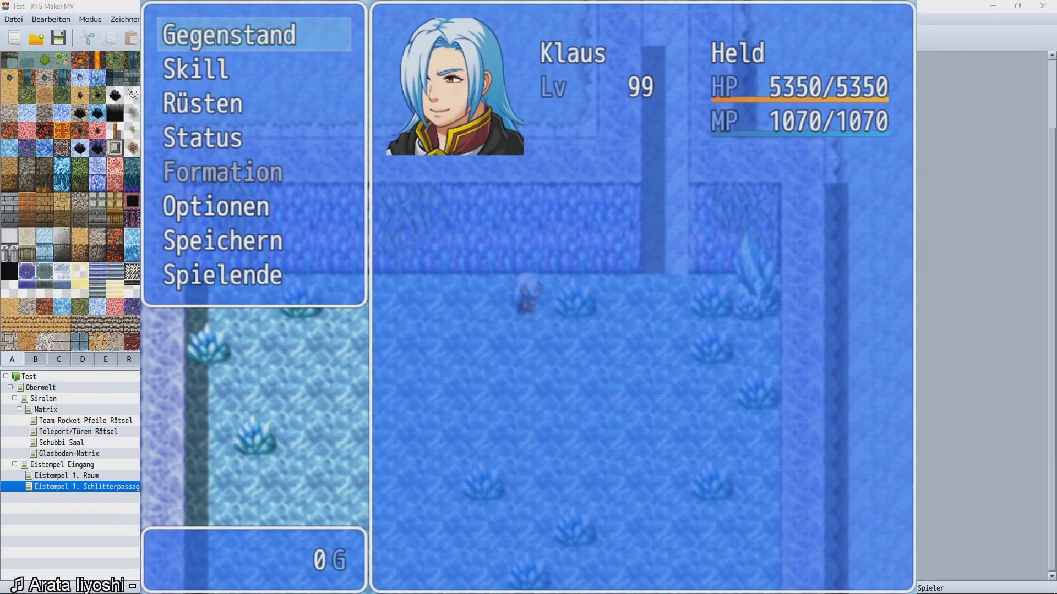
pyautogui.press('Escape')
pyautogui.press('Down')
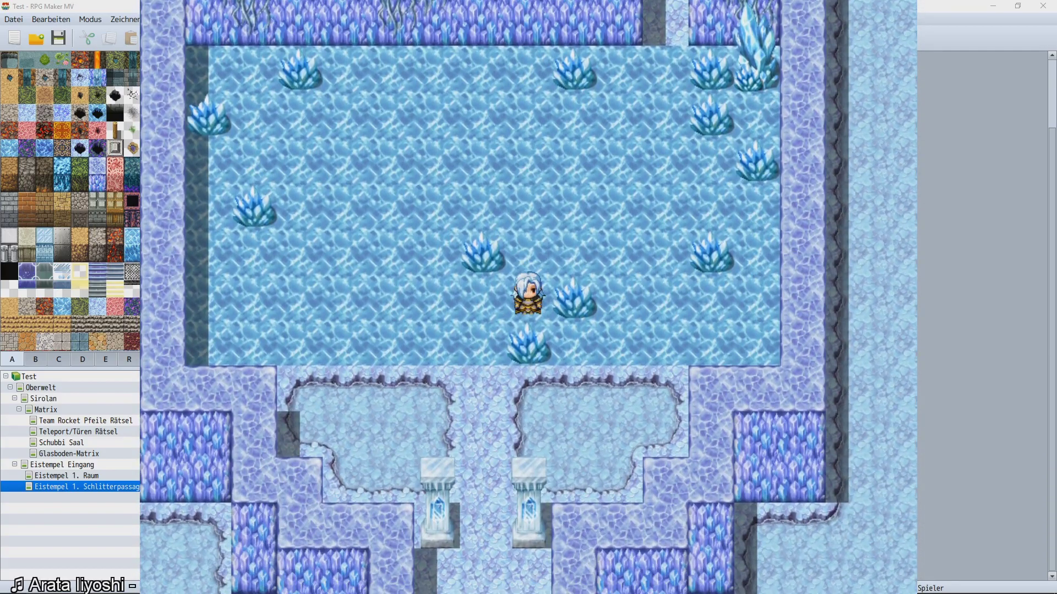
pyautogui.press('Left')
pyautogui.press('Escape')
pyautogui.press('Escape')
pyautogui.press('Left')
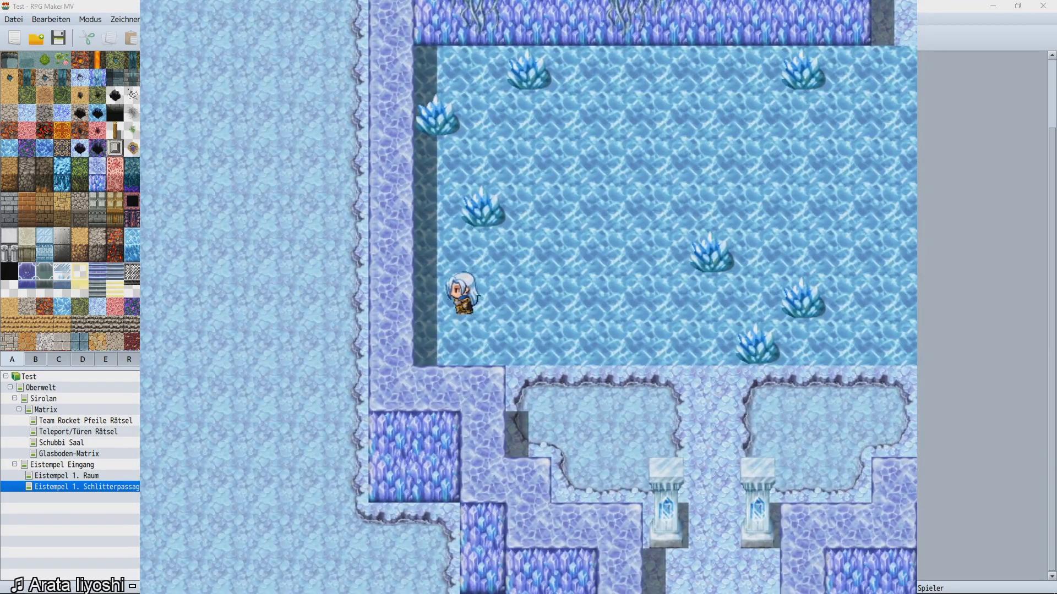
pyautogui.hotkey('alt', 'F4')
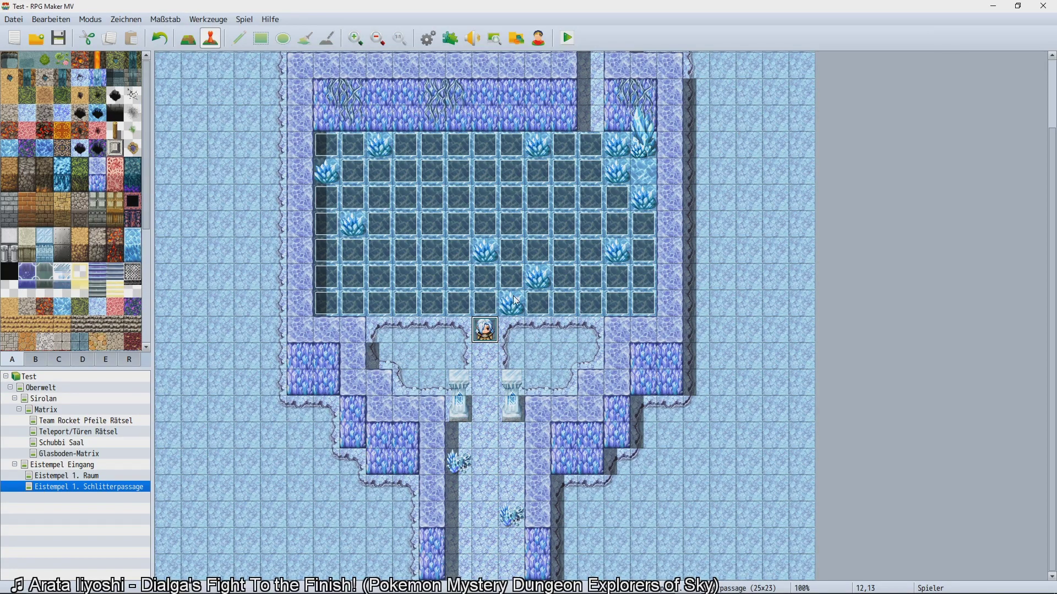
# In the UNTEN event directly above the player start, set the route for facing down to Geh-Animation AUS, Nach unten bewegen, Geh-Animation EIN.
pyautogui.doubleClick(488, 301)
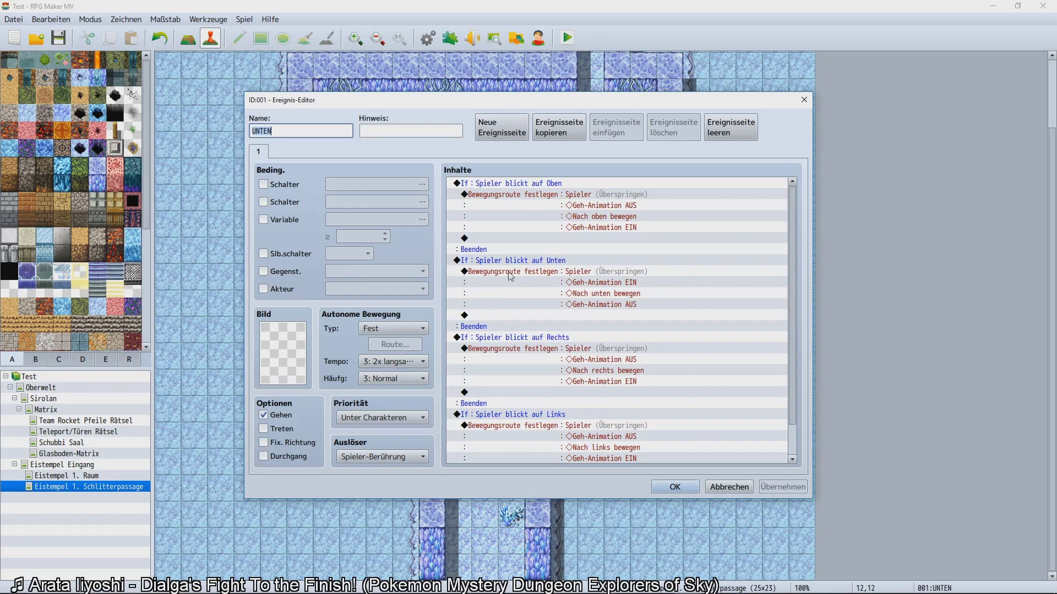
pyautogui.click(572, 195)
pyautogui.click(579, 274)
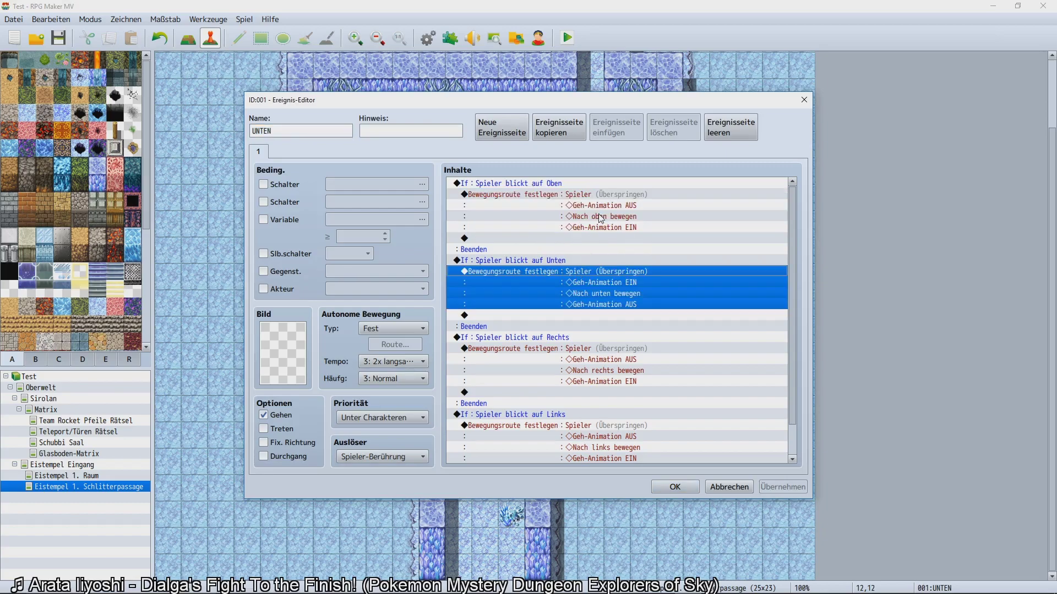
pyautogui.scroll(-3, 614, 301)
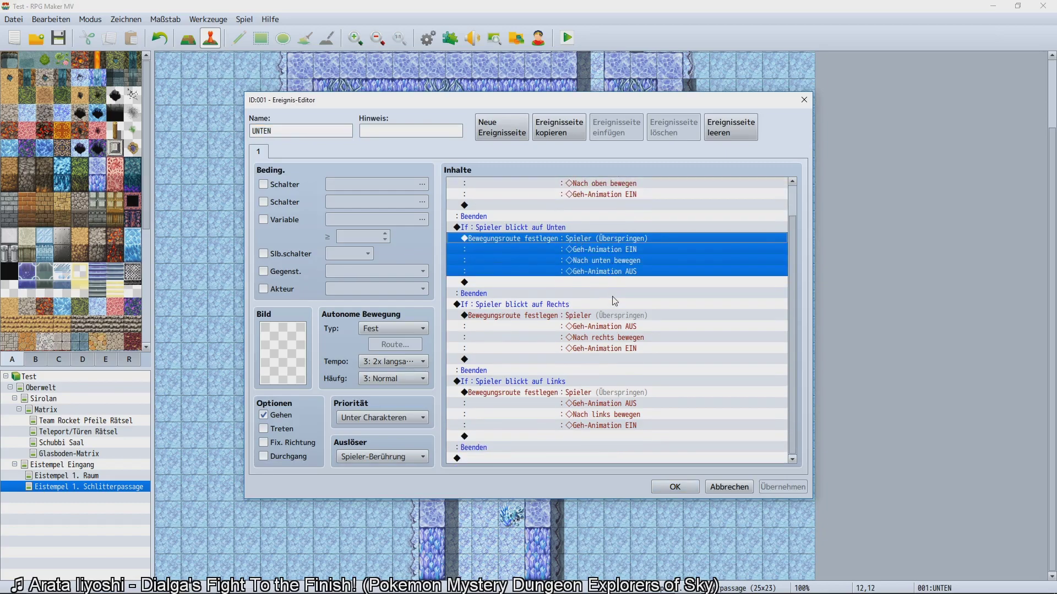
pyautogui.scroll(2, 614, 297)
pyautogui.doubleClick(614, 278)
pyautogui.click(408, 226)
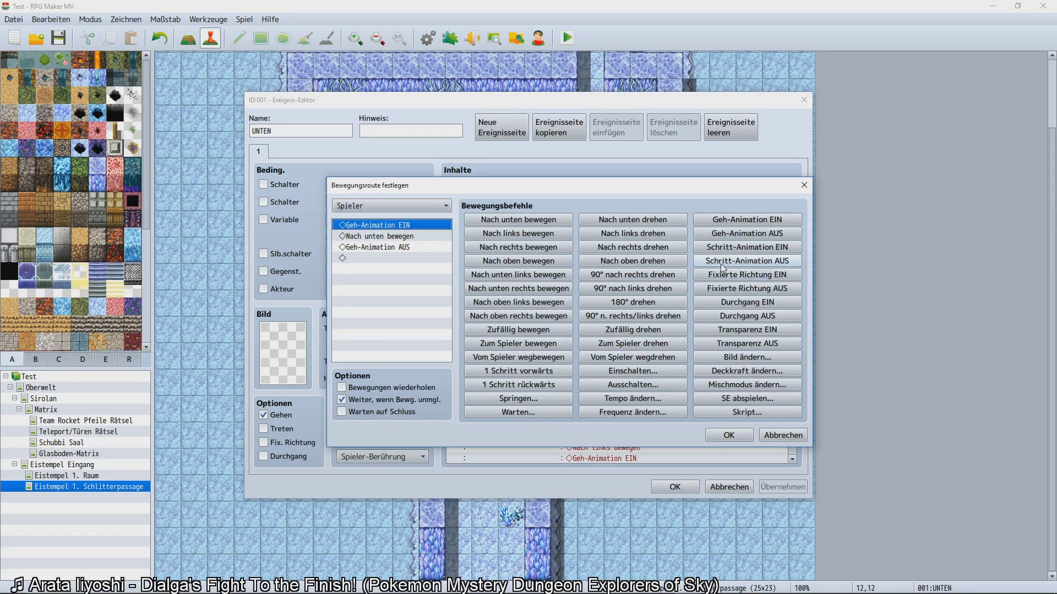
pyautogui.press('Delete')
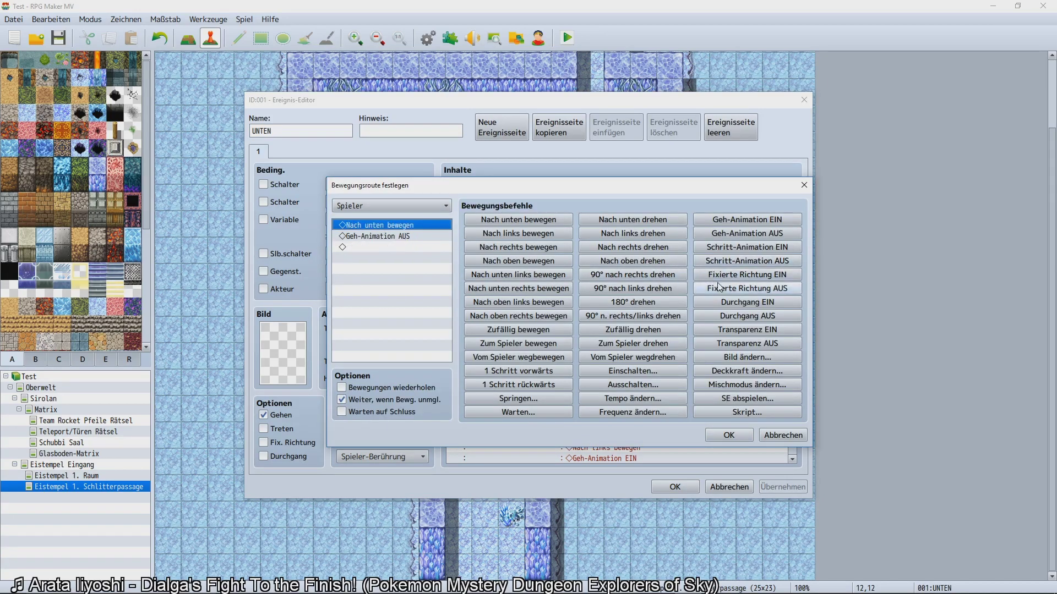
pyautogui.click(732, 233)
pyautogui.click(446, 249)
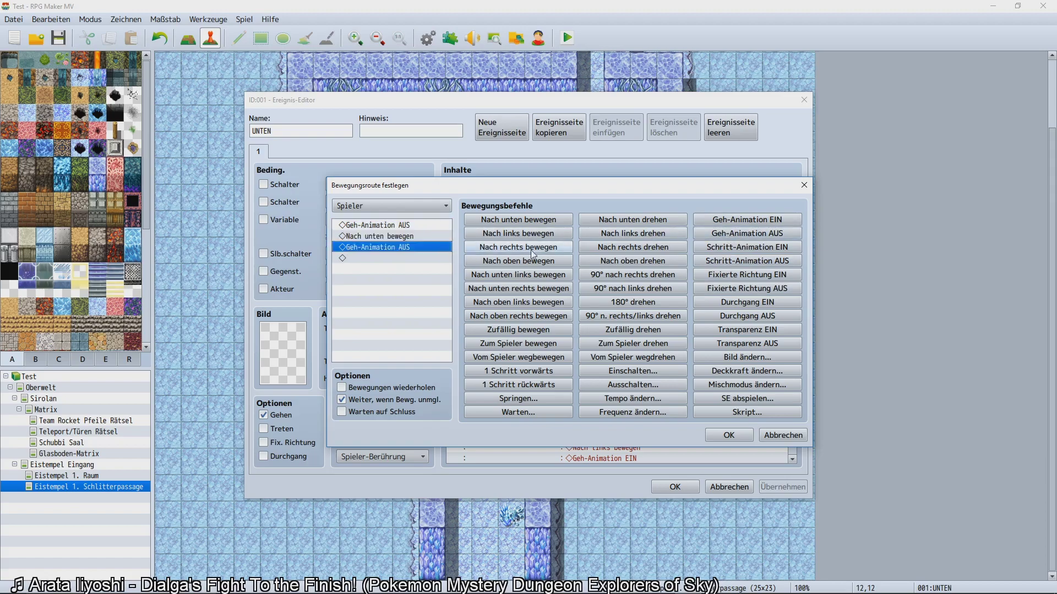
pyautogui.click(746, 219)
pyautogui.click(721, 434)
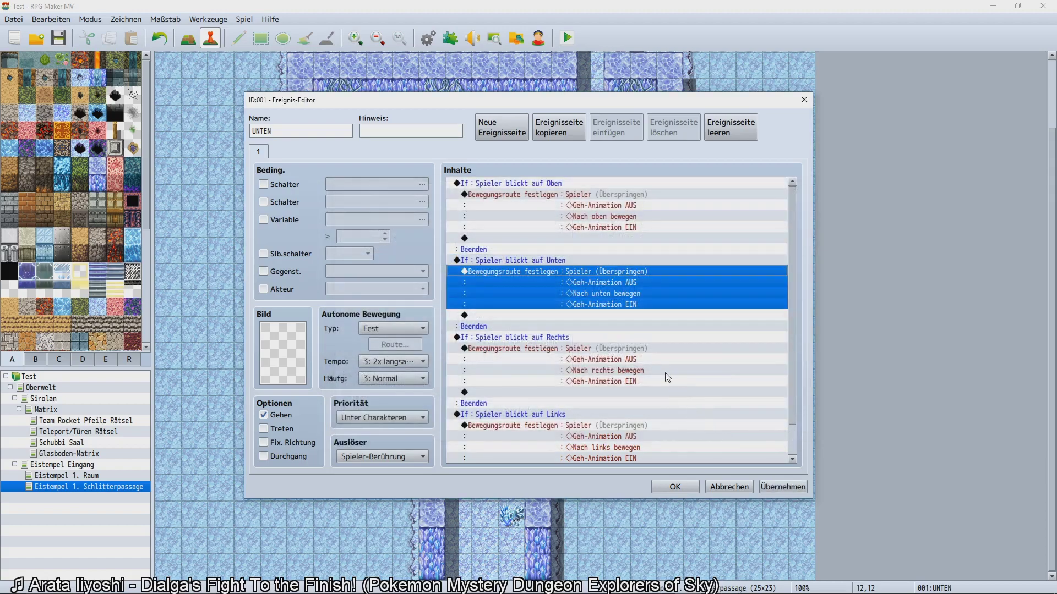
# Review the UNTEN event's conditional branches for facing down and right, and accept the event changes.
pyautogui.click(619, 362)
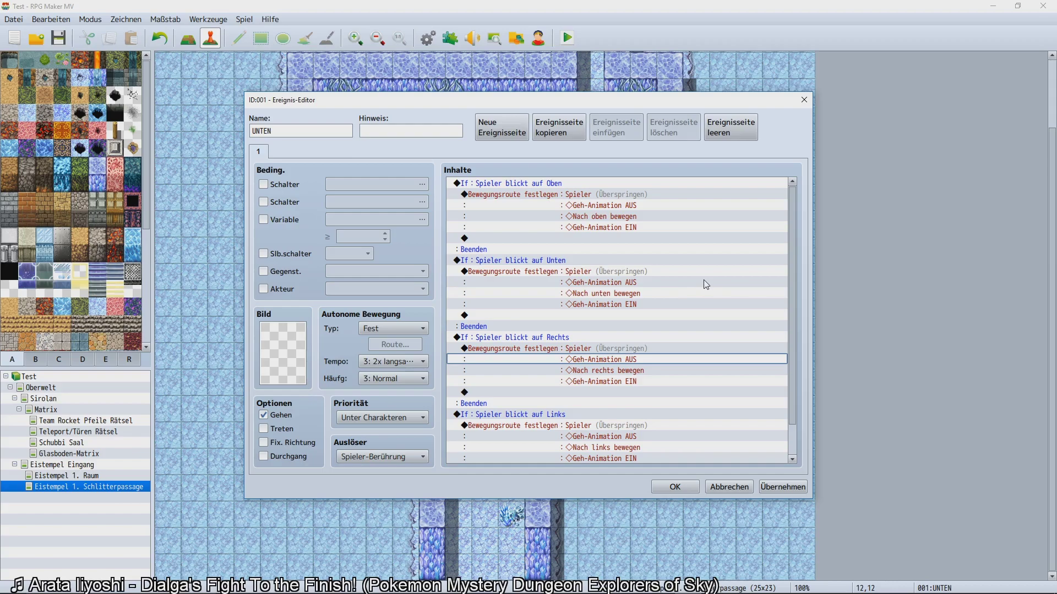
pyautogui.click(676, 270)
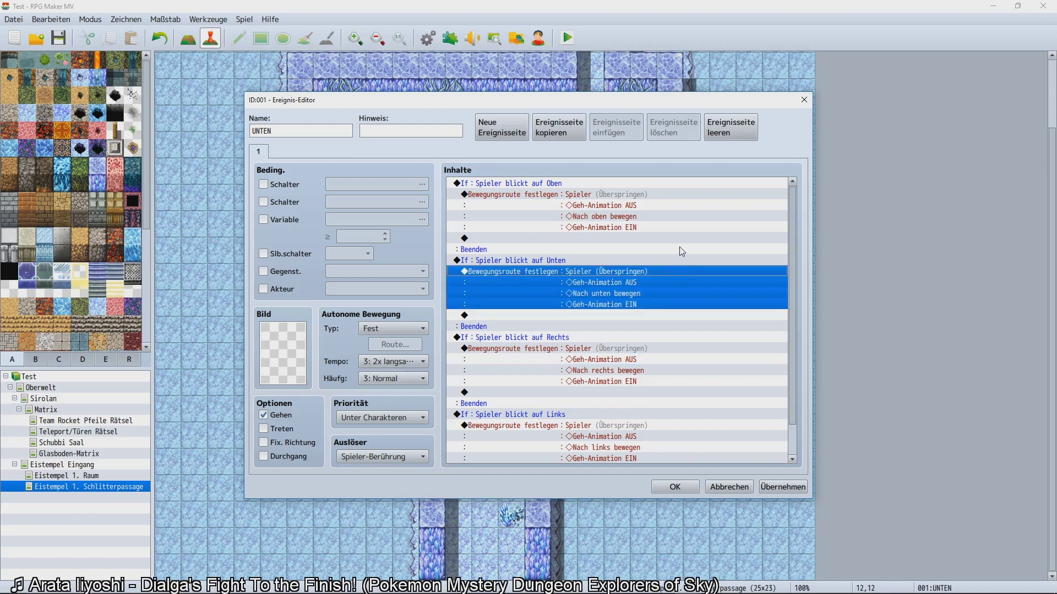
pyautogui.click(656, 250)
pyautogui.click(628, 262)
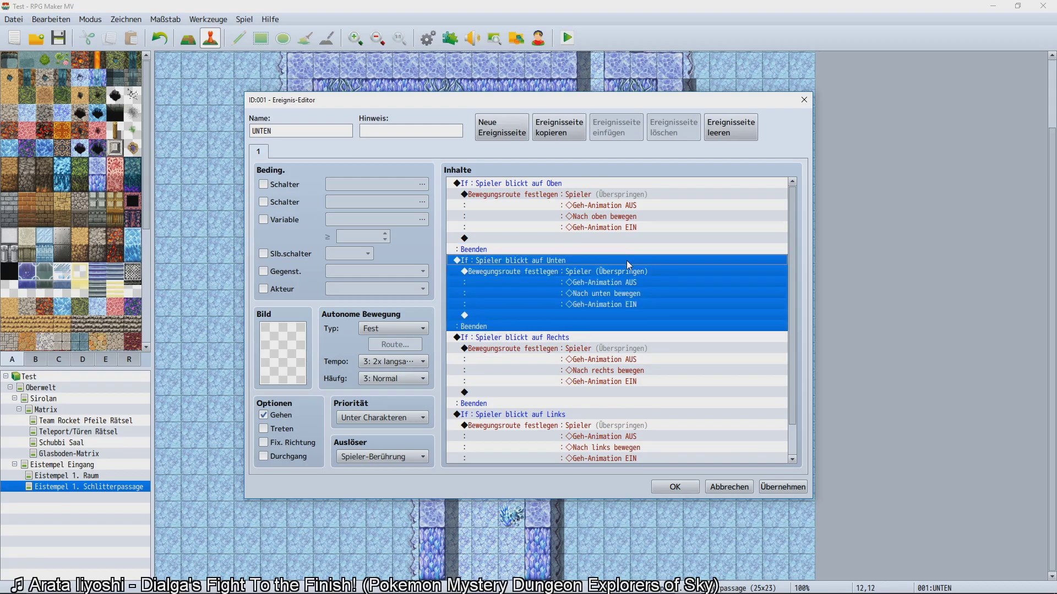
pyautogui.click(570, 272)
pyautogui.click(580, 338)
pyautogui.click(574, 328)
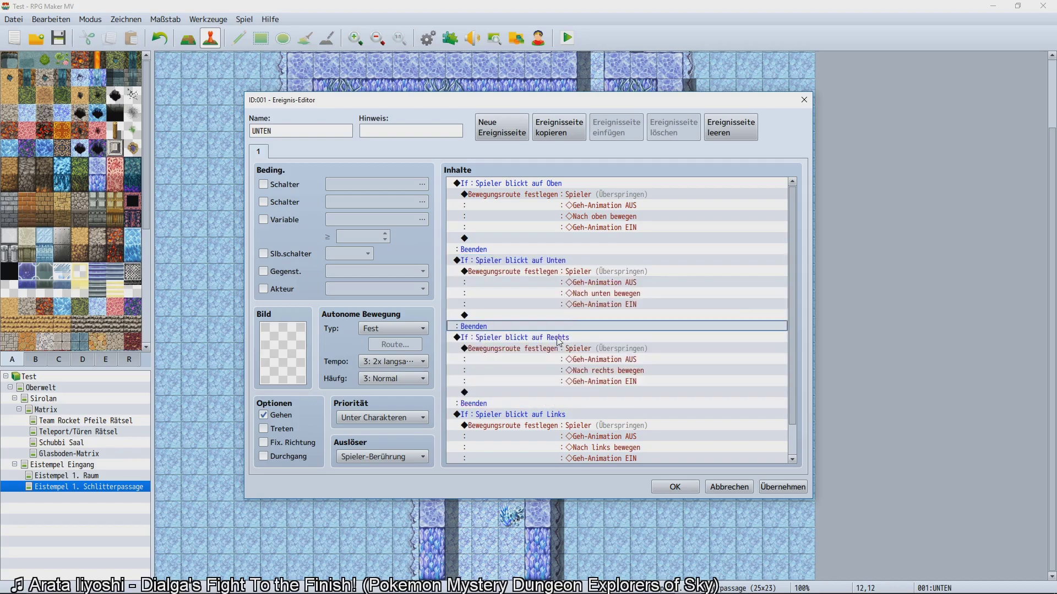
pyautogui.click(562, 340)
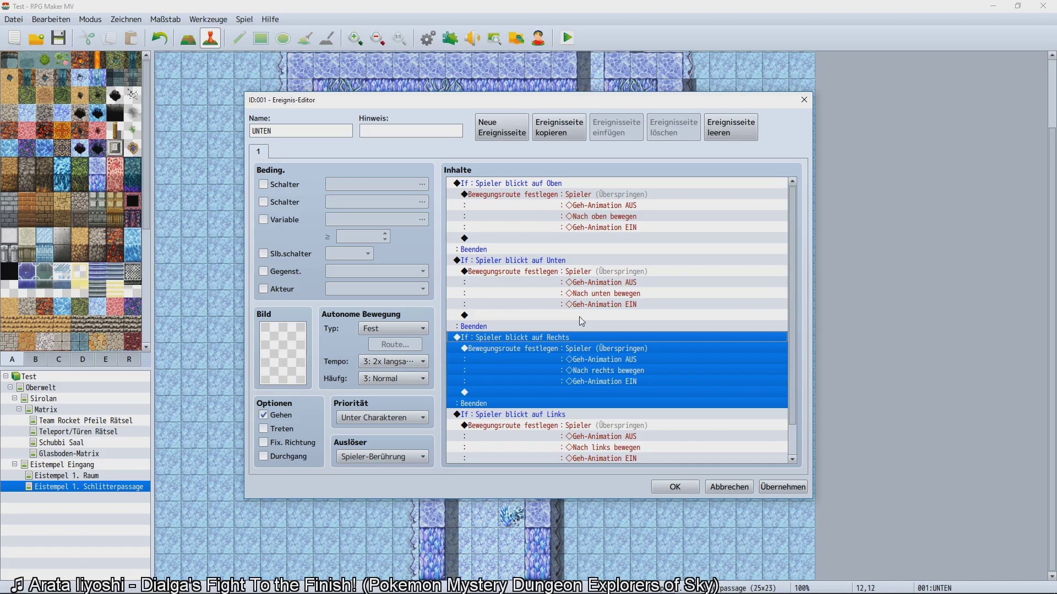
pyautogui.click(673, 488)
# Examine the crystal obstacles on the ice field and the tiles around the player start on the map.
pyautogui.click(503, 367)
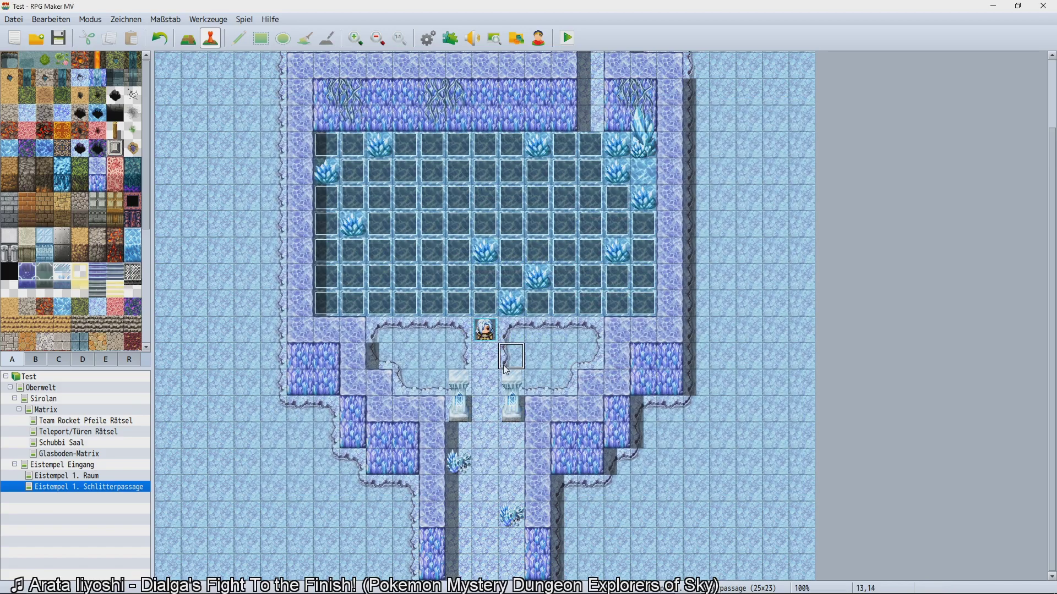
pyautogui.click(488, 259)
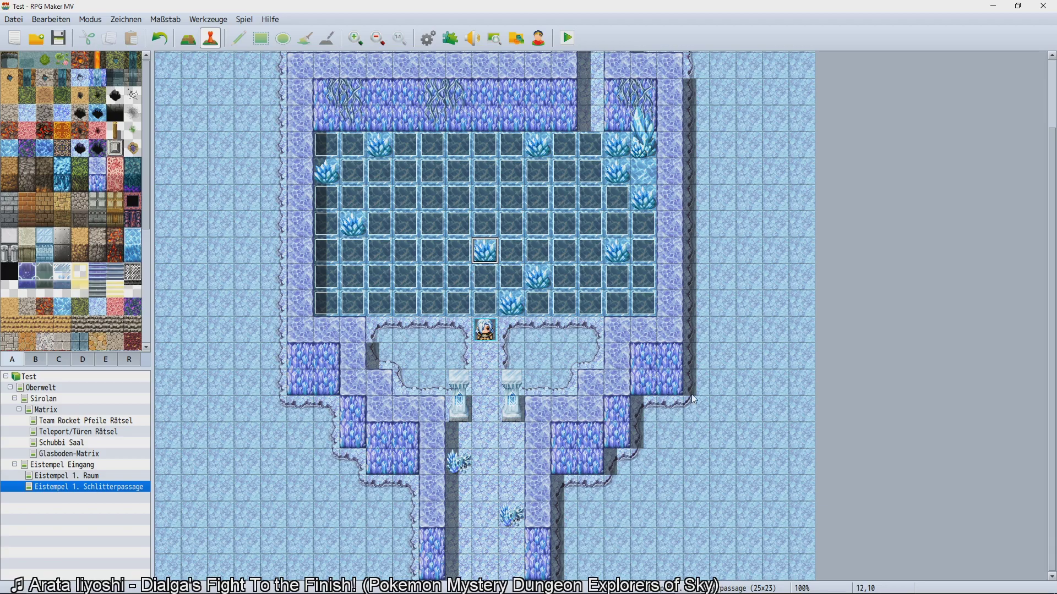
pyautogui.click(617, 148)
pyautogui.click(624, 168)
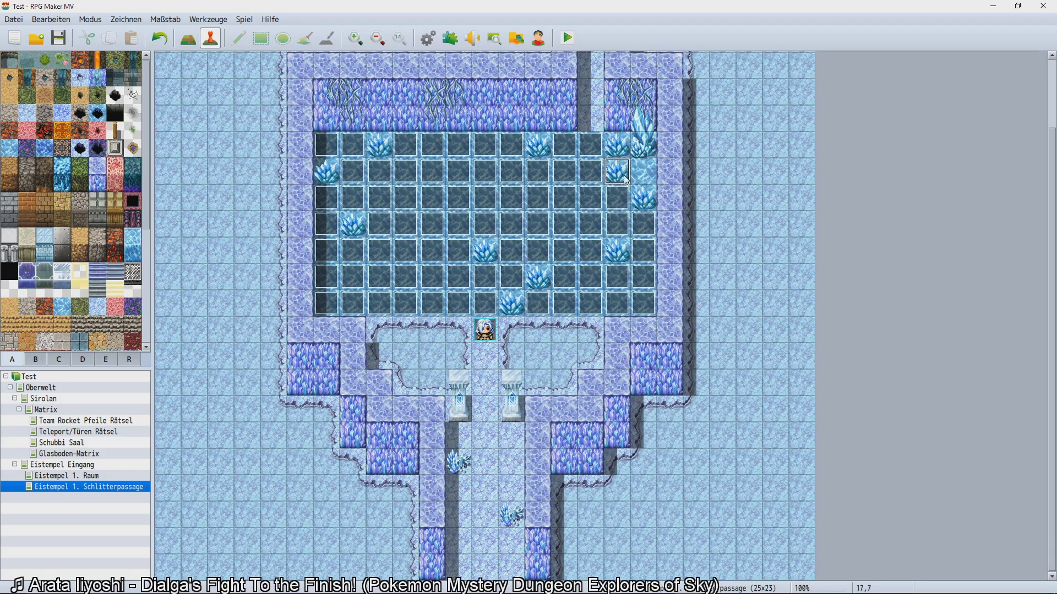
pyautogui.click(636, 190)
pyautogui.click(380, 146)
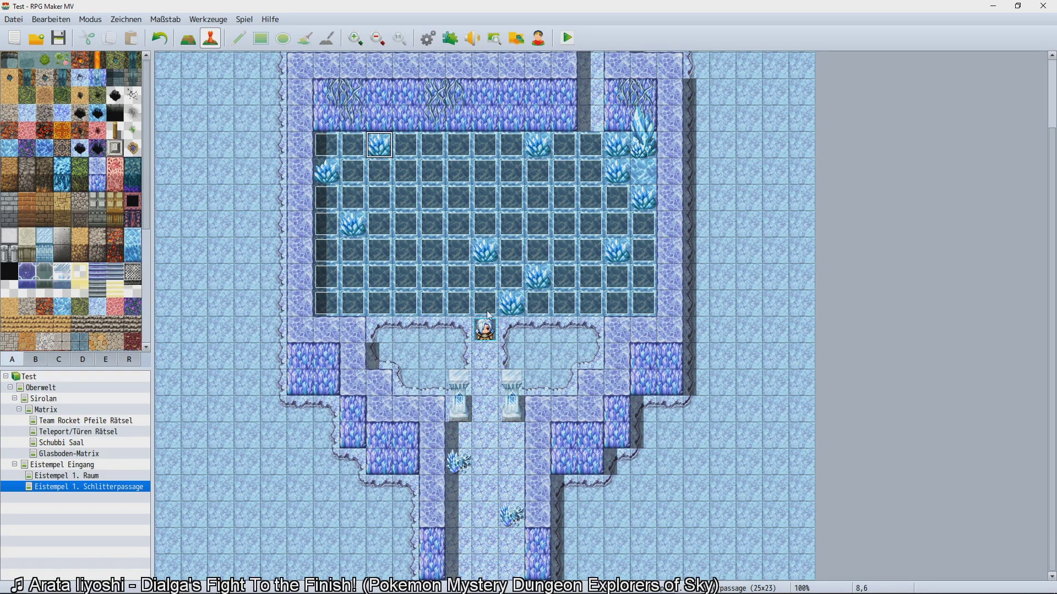
pyautogui.click(462, 337)
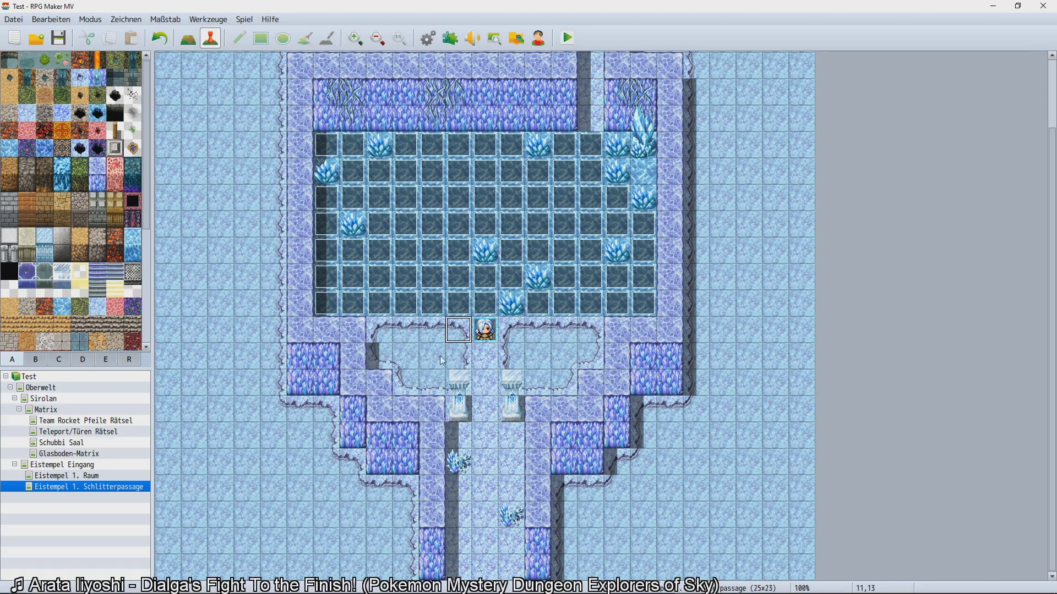
# Save the game changes, start a new game in the playtest, and slide the hero up and left across the ice.
pyautogui.hotkey('ctrl', 'r')
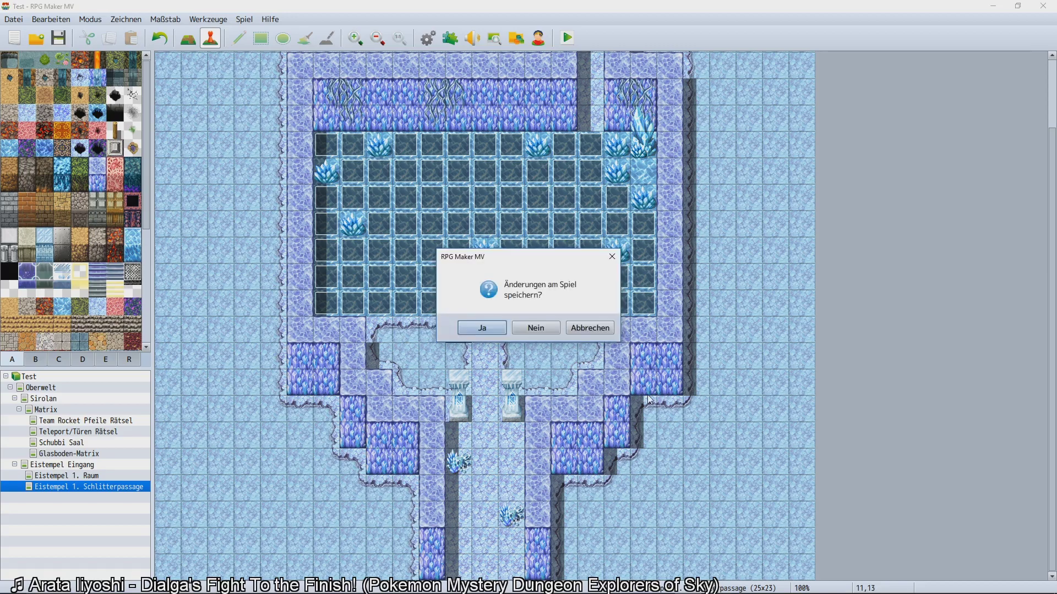
pyautogui.press('Return')
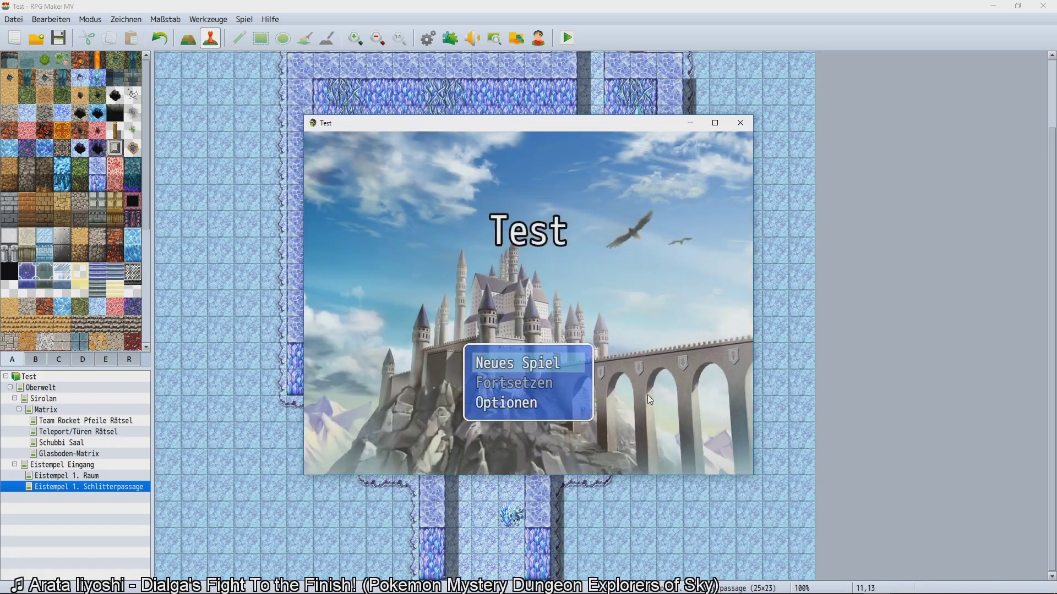
pyautogui.press('Return')
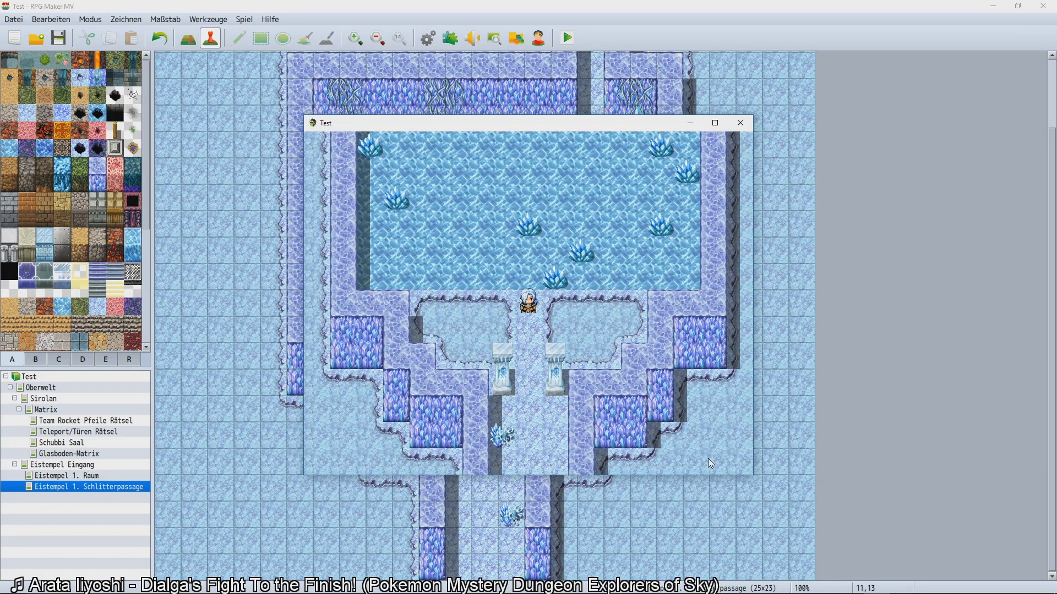
pyautogui.press('Up')
pyautogui.press('Left')
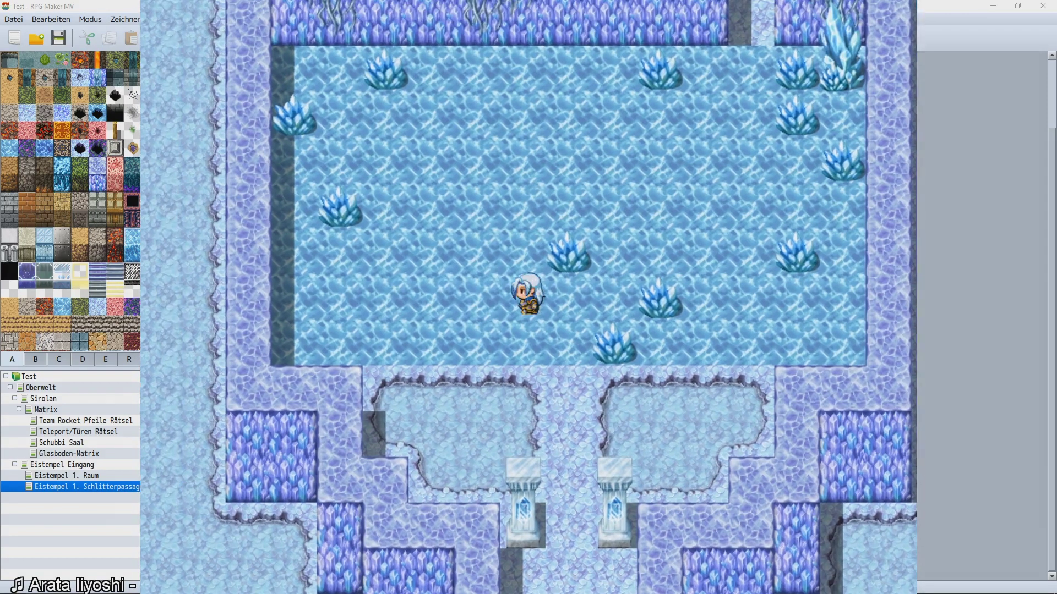
pyautogui.press('Up')
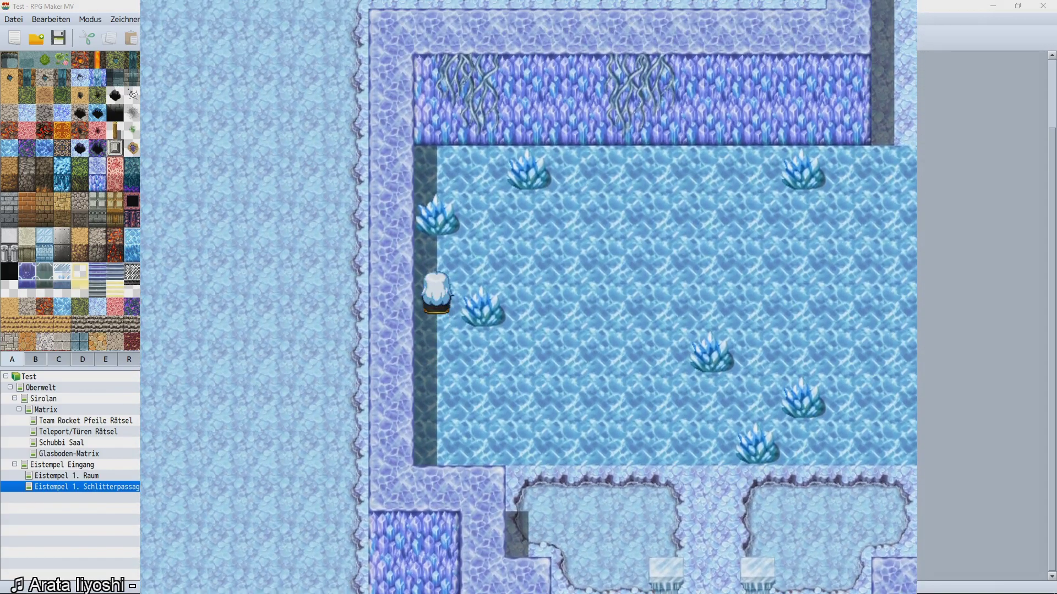
# Test opening and closing the game menu while the hero slides right, slide back left and right, and end the playtest.
pyautogui.press('Right')
pyautogui.press('Escape')
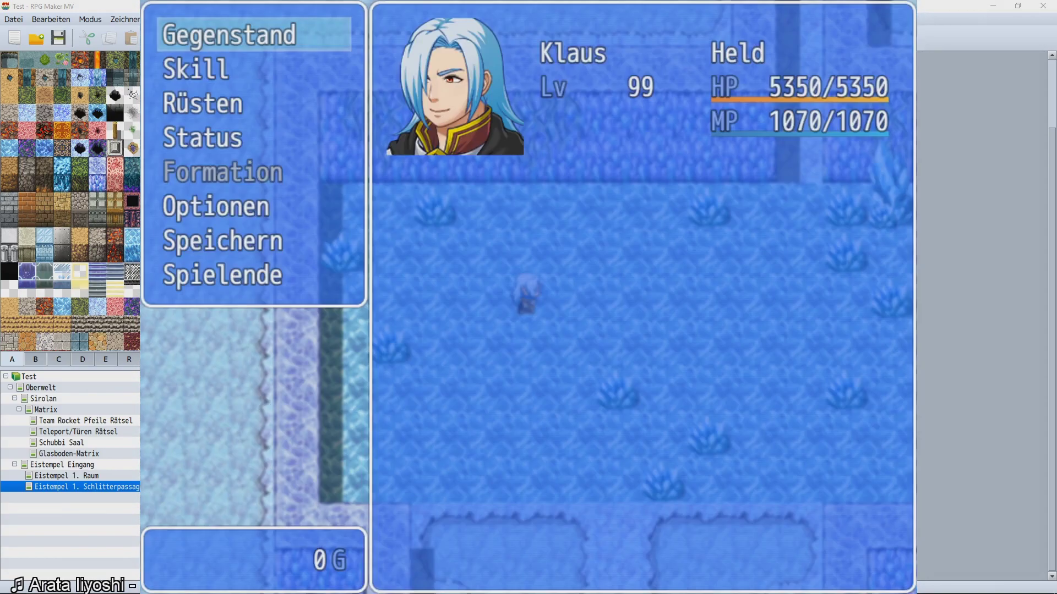
pyautogui.press('Escape')
pyautogui.press('Right')
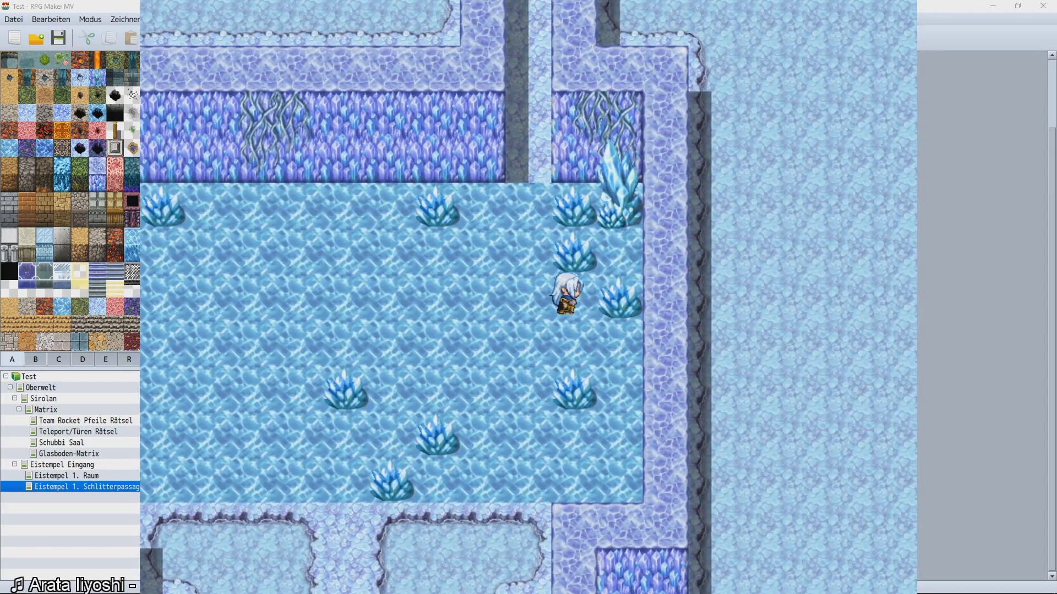
pyautogui.press('Left')
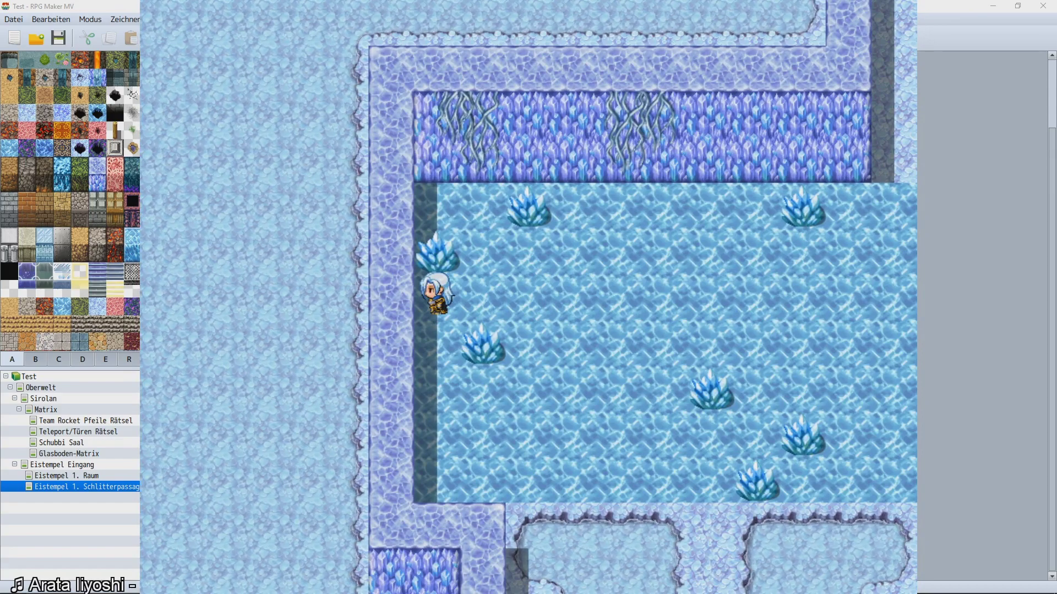
pyautogui.press('Right')
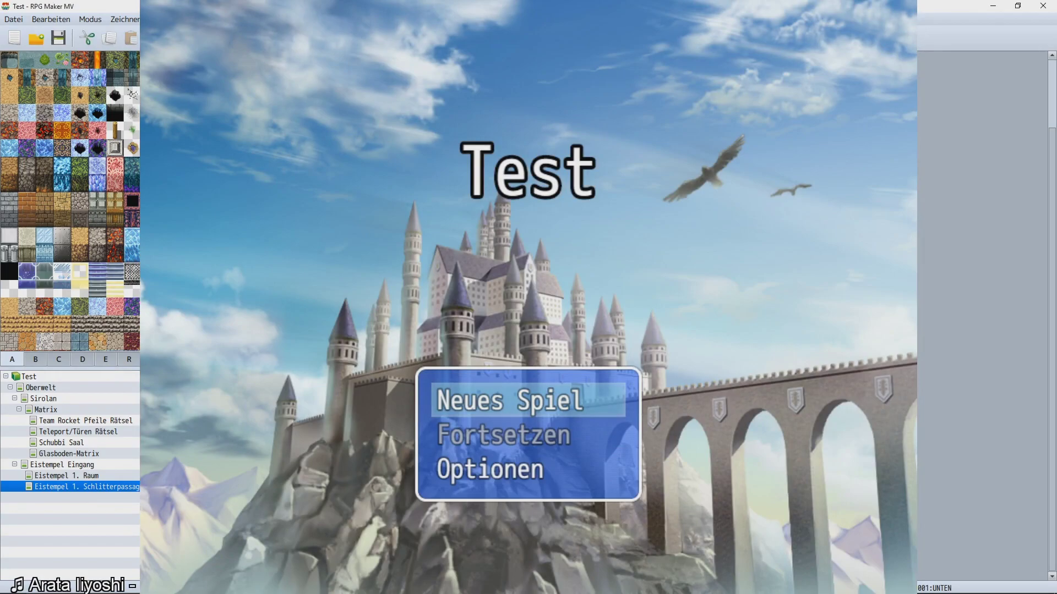
pyautogui.hotkey('alt', 'F4')
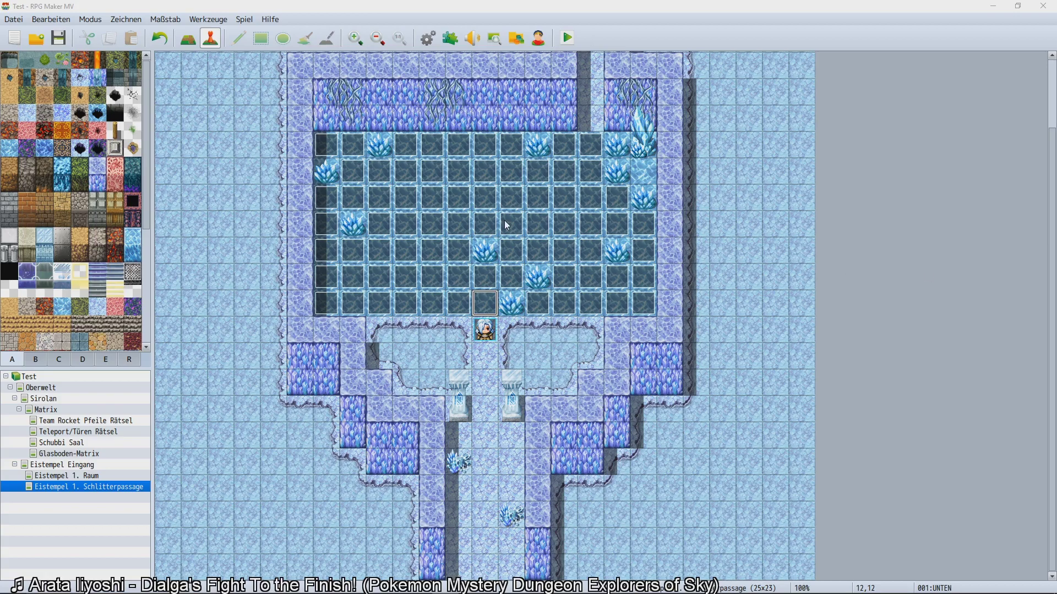
# Review the UNTEN event's menu access commands, Deaktivieren before and Aktivieren after the four direction branches, and accept the event.
pyautogui.doubleClick(483, 309)
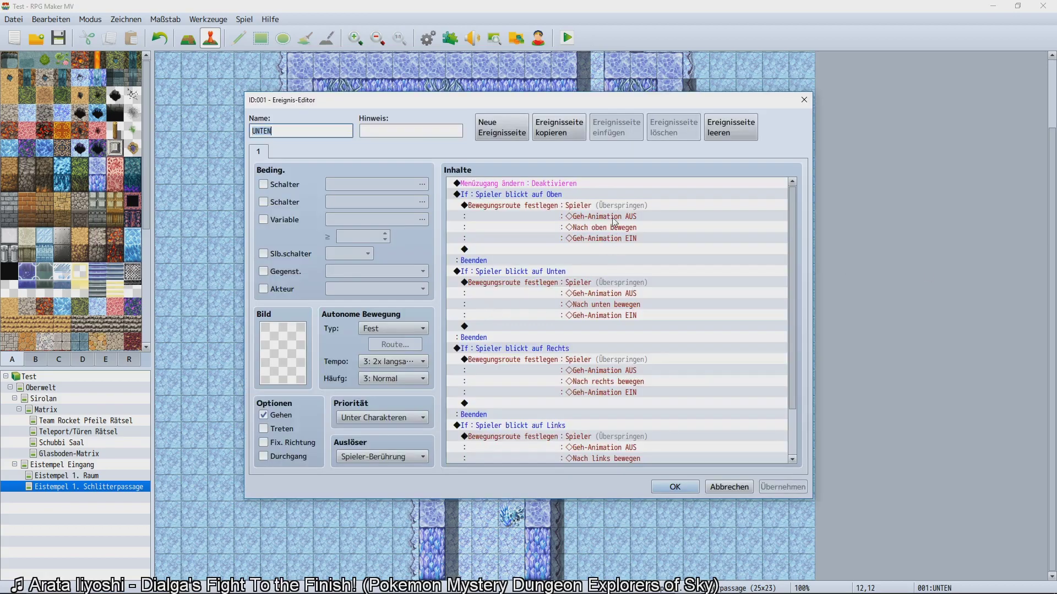
pyautogui.click(581, 190)
pyautogui.click(575, 184)
pyautogui.scroll(-1, 579, 238)
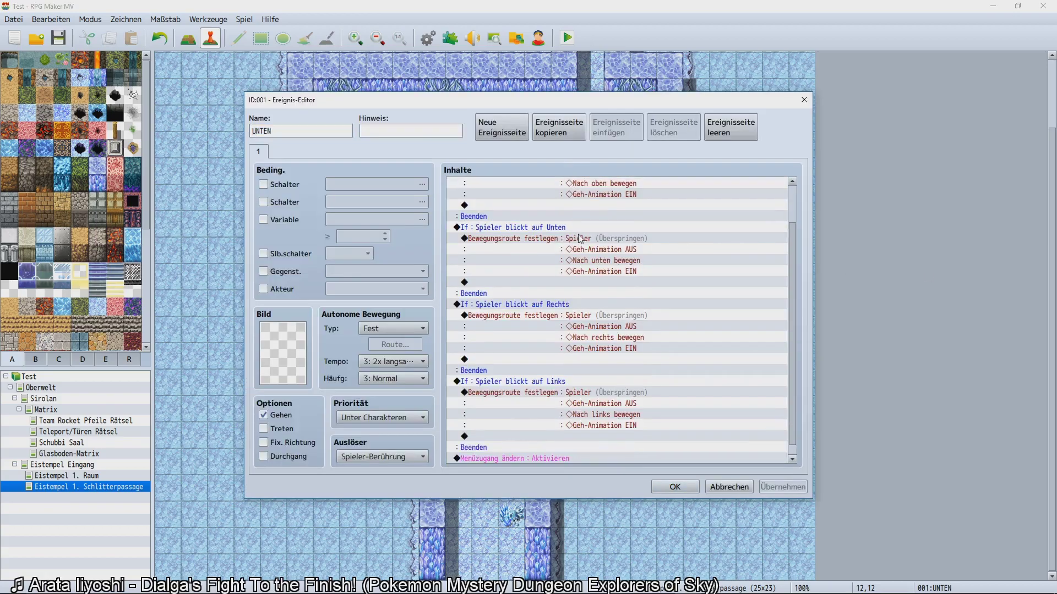
pyautogui.scroll(2, 579, 238)
pyautogui.click(554, 194)
pyautogui.click(548, 185)
pyautogui.scroll(-2, 580, 254)
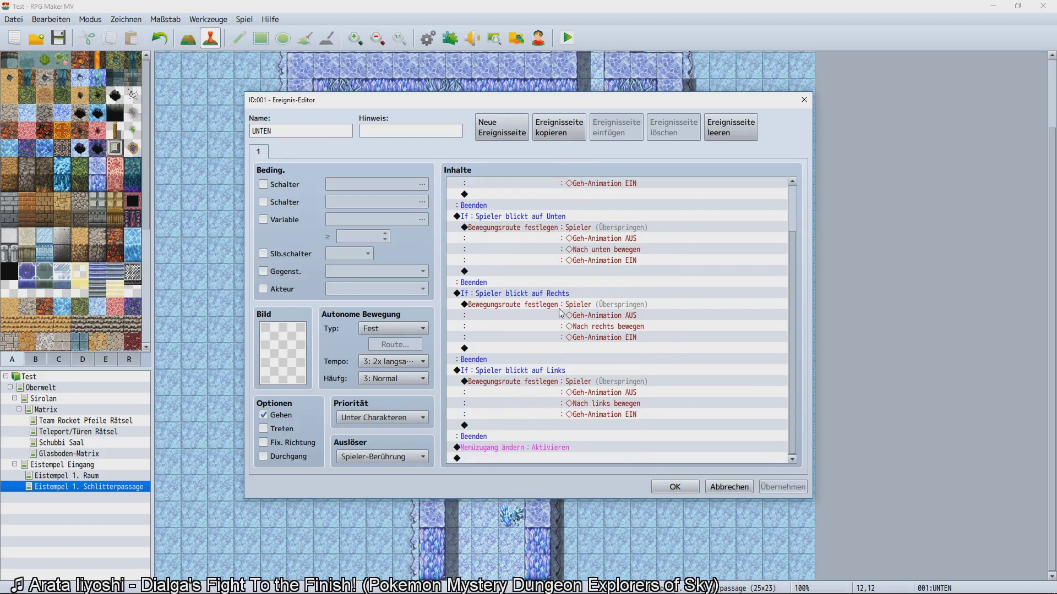
pyautogui.click(533, 447)
pyautogui.press('Home')
pyautogui.click(674, 487)
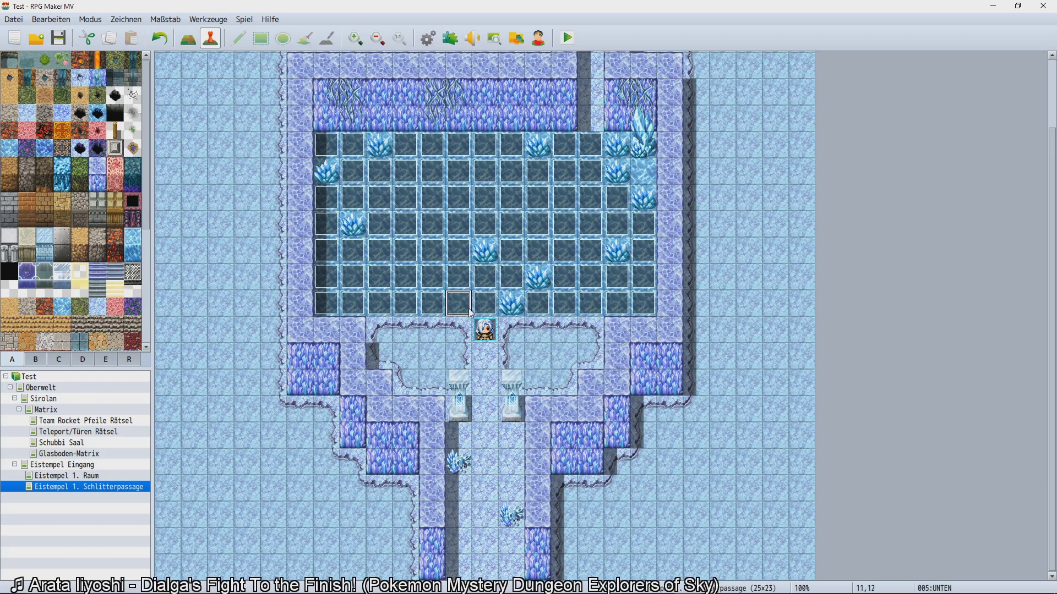
# Replace all other sliding events on the ice field with copies of the UNTEN event directly above the player start.
pyautogui.moveTo(458, 303)
pyautogui.mouseDown()
pyautogui.moveTo(327, 303)
pyautogui.moveTo(379, 303)
pyautogui.moveTo(327, 303)
pyautogui.moveTo(327, 171)
pyautogui.moveTo(353, 149)
pyautogui.moveTo(353, 225)
pyautogui.moveTo(380, 277)
pyautogui.moveTo(353, 251)
pyautogui.moveTo(379, 198)
pyautogui.moveTo(380, 146)
pyautogui.moveTo(590, 145)
pyautogui.moveTo(563, 172)
pyautogui.moveTo(406, 172)
pyautogui.moveTo(432, 198)
pyautogui.moveTo(643, 198)
pyautogui.moveTo(617, 224)
pyautogui.moveTo(406, 224)
pyautogui.moveTo(432, 251)
pyautogui.moveTo(459, 224)
pyautogui.moveTo(485, 251)
pyautogui.moveTo(643, 251)
pyautogui.moveTo(564, 251)
pyautogui.moveTo(644, 251)
pyautogui.moveTo(643, 277)
pyautogui.moveTo(405, 277)
pyautogui.mouseUp()
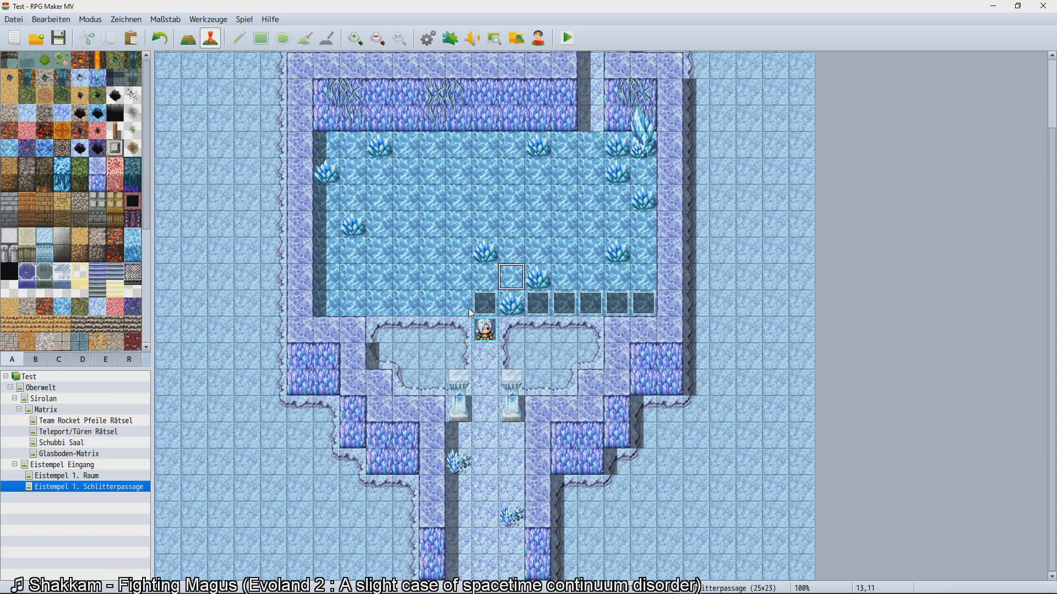
pyautogui.moveTo(511, 304); pyautogui.dragTo(643, 304)
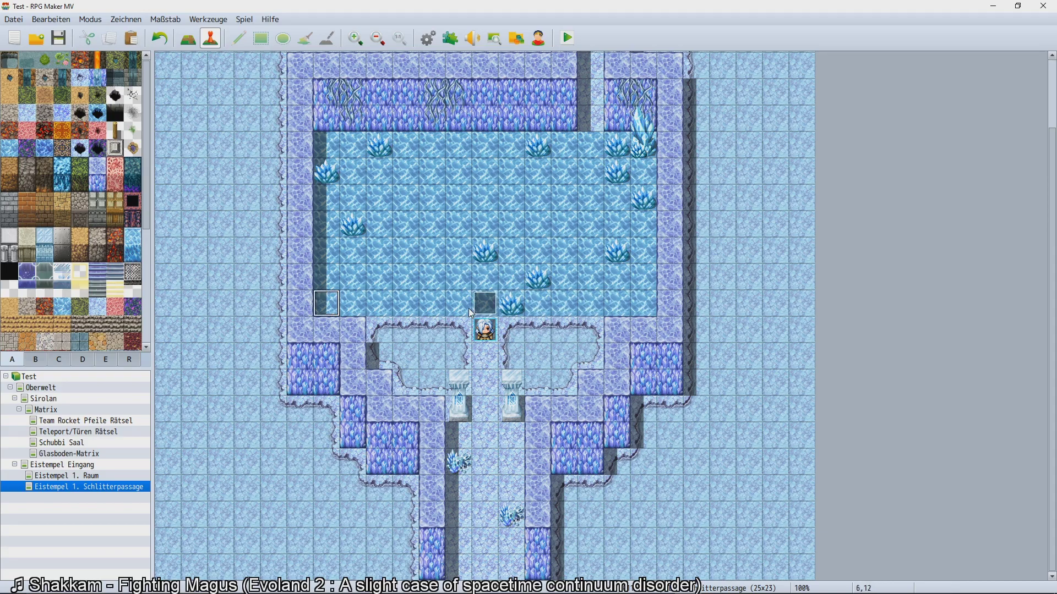
pyautogui.moveTo(327, 303)
pyautogui.mouseDown()
pyautogui.moveTo(326, 145)
pyautogui.moveTo(353, 172)
pyautogui.moveTo(352, 224)
pyautogui.mouseUp()
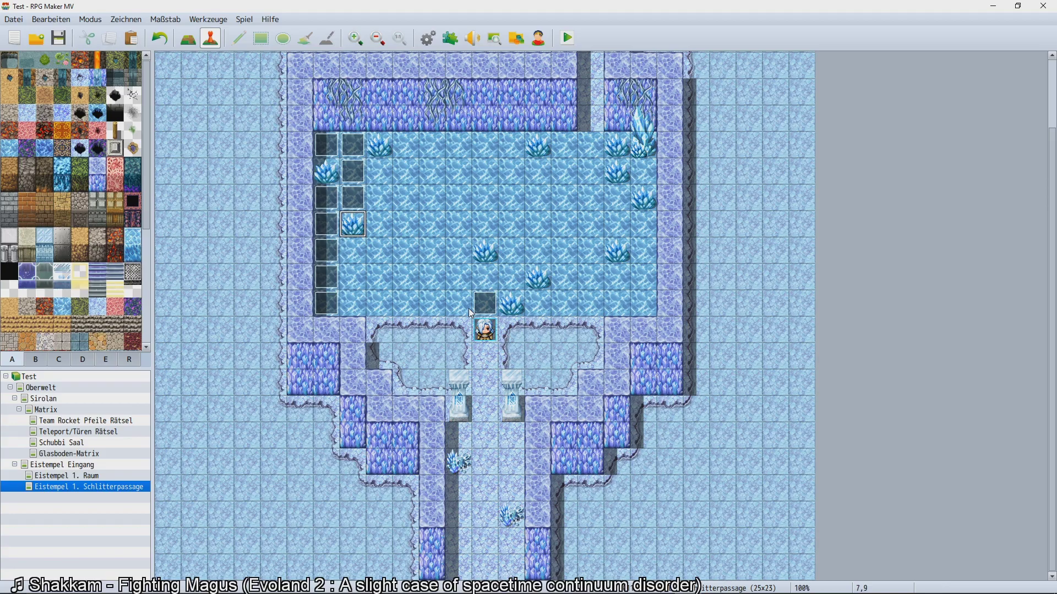
pyautogui.moveTo(353, 224)
pyautogui.mouseDown()
pyautogui.moveTo(353, 277)
pyautogui.moveTo(379, 303)
pyautogui.moveTo(380, 198)
pyautogui.moveTo(406, 171)
pyautogui.moveTo(406, 277)
pyautogui.moveTo(432, 303)
pyautogui.moveTo(433, 145)
pyautogui.moveTo(458, 145)
pyautogui.moveTo(459, 304)
pyautogui.moveTo(511, 277)
pyautogui.moveTo(511, 224)
pyautogui.moveTo(484, 197)
pyautogui.moveTo(484, 171)
pyautogui.moveTo(512, 144)
pyautogui.moveTo(511, 197)
pyautogui.moveTo(538, 171)
pyautogui.moveTo(538, 251)
pyautogui.moveTo(565, 303)
pyautogui.moveTo(644, 303)
pyautogui.moveTo(644, 224)
pyautogui.moveTo(617, 197)
pyautogui.moveTo(617, 224)
pyautogui.moveTo(617, 197)
pyautogui.moveTo(564, 145)
pyautogui.moveTo(564, 224)
pyautogui.moveTo(591, 251)
pyautogui.moveTo(591, 277)
pyautogui.moveTo(617, 277)
pyautogui.moveTo(564, 277)
pyautogui.moveTo(564, 251)
pyautogui.mouseUp()
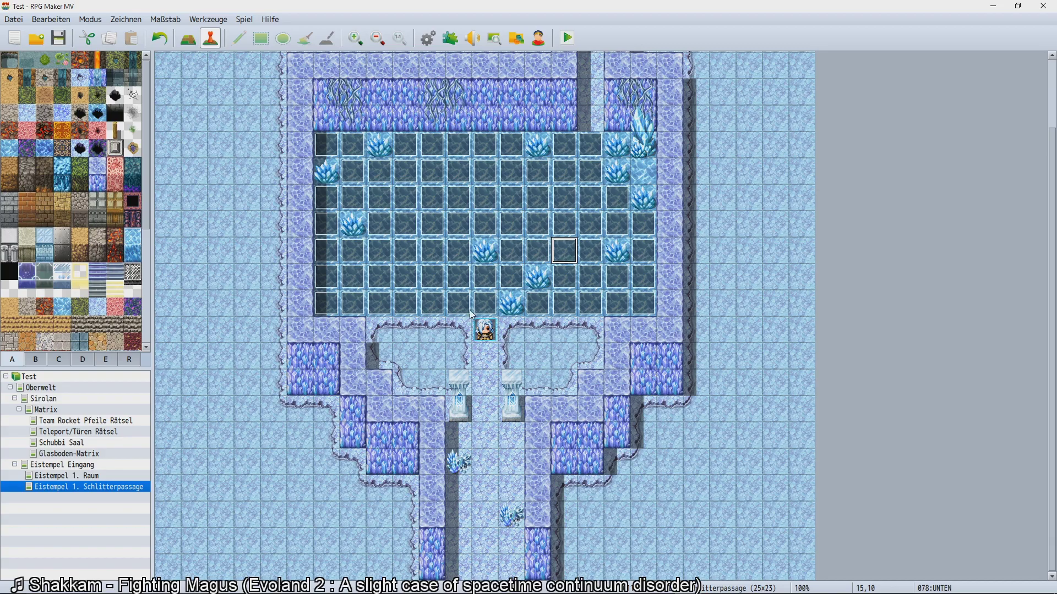
pyautogui.click(485, 356)
pyautogui.click(591, 356)
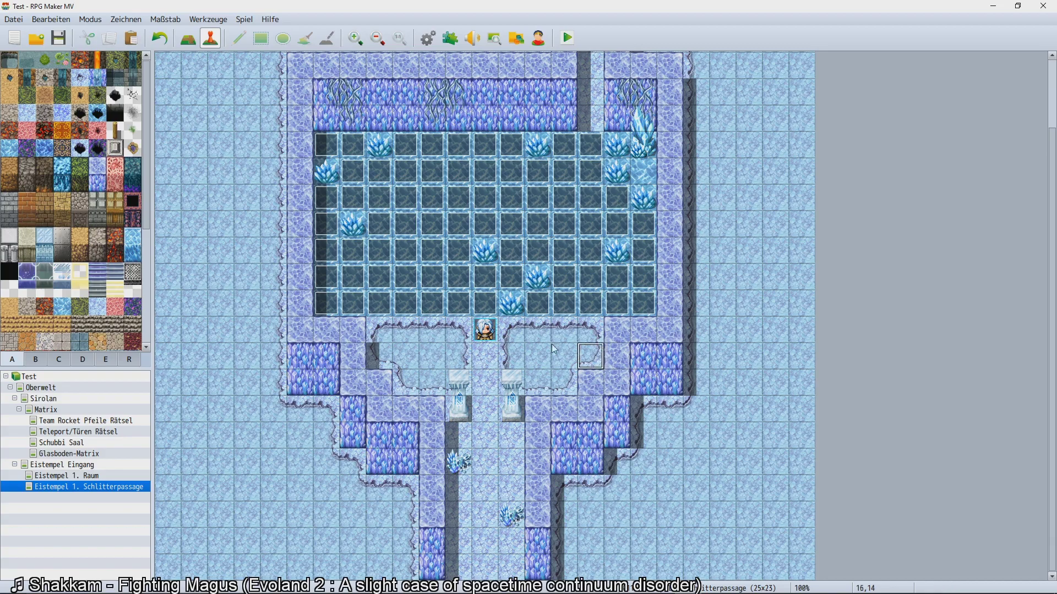
pyautogui.click(537, 356)
pyautogui.click(432, 356)
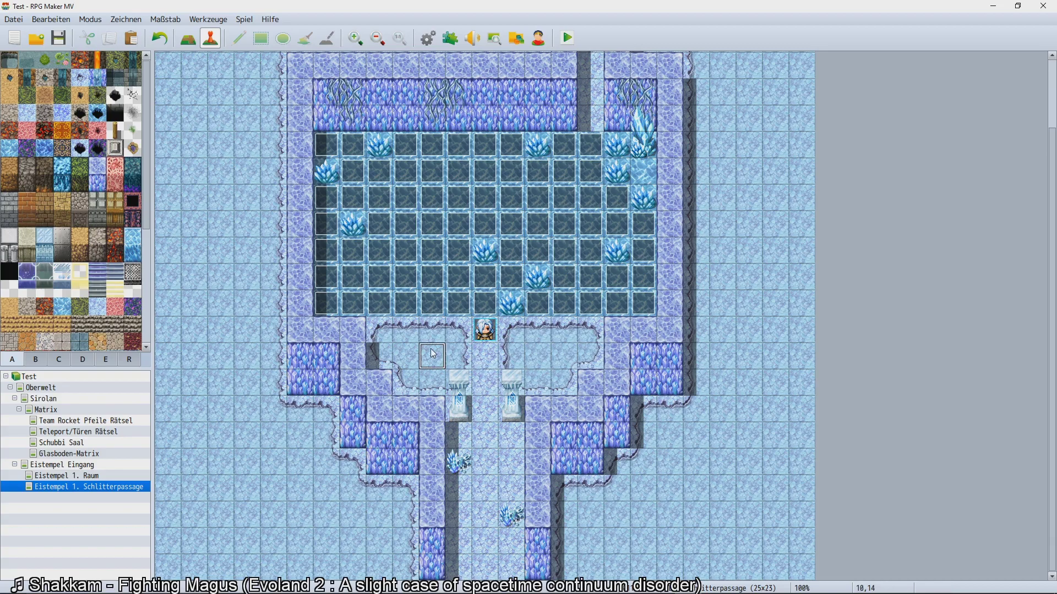
pyautogui.click(415, 361)
pyautogui.click(424, 362)
pyautogui.click(548, 360)
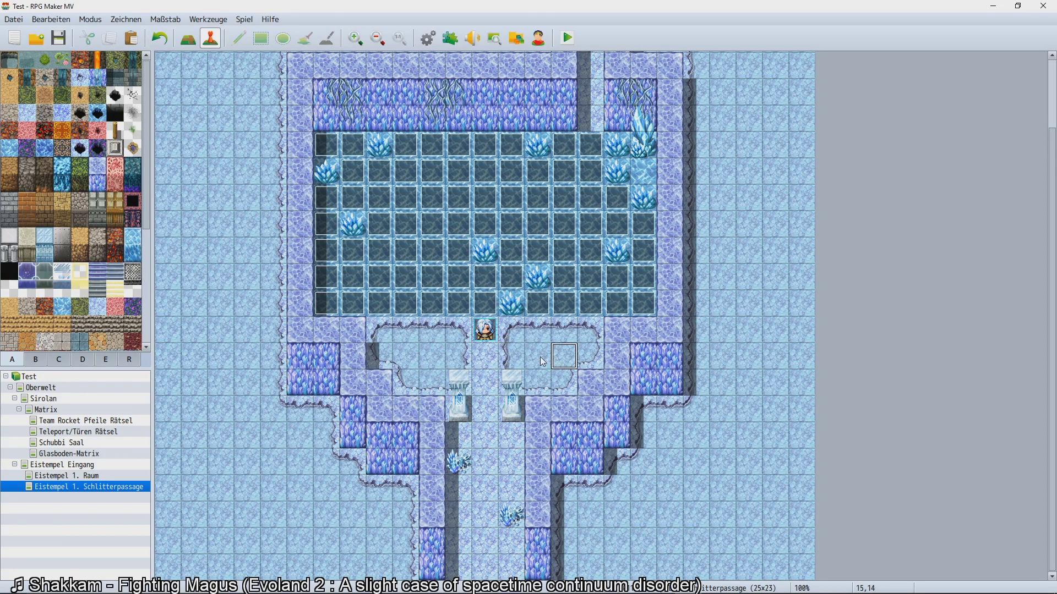
pyautogui.click(443, 361)
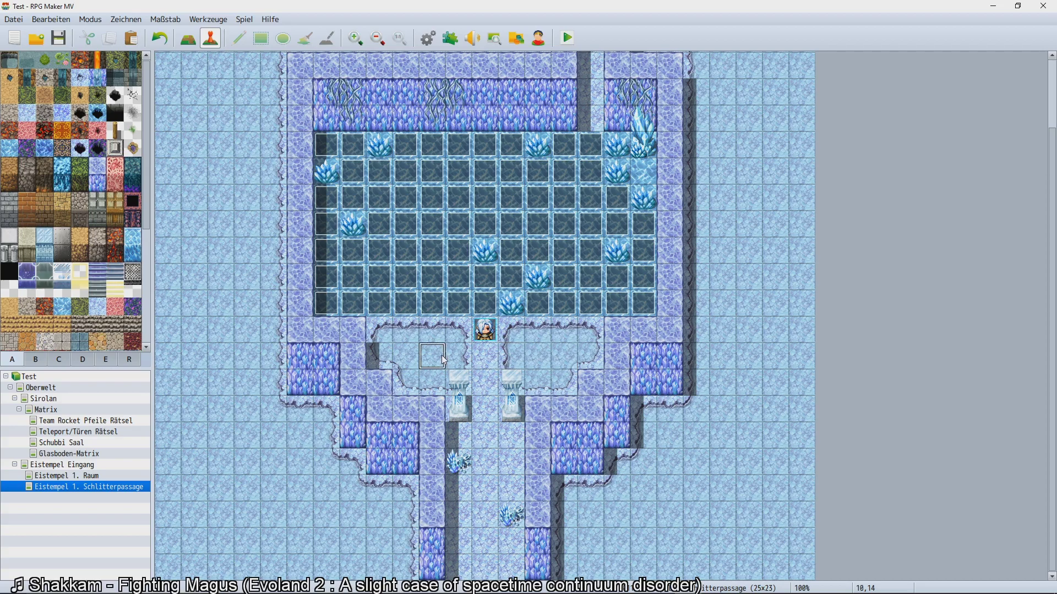
pyautogui.click(527, 359)
pyautogui.click(558, 365)
pyautogui.click(541, 363)
pyautogui.click(435, 360)
pyautogui.click(533, 353)
pyautogui.click(563, 358)
pyautogui.click(542, 364)
pyautogui.click(559, 353)
pyautogui.click(546, 364)
pyautogui.click(428, 357)
pyautogui.click(412, 356)
pyautogui.click(432, 364)
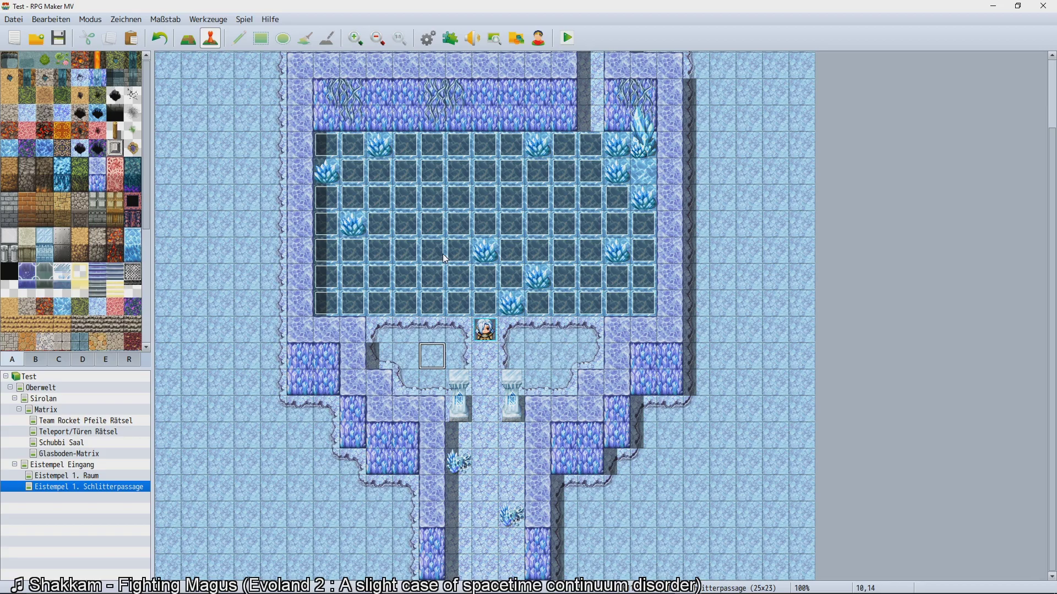
# Save the changes, start a new game in the playtest, and test opening the menu while sliding the hero left and right.
pyautogui.click(563, 41)
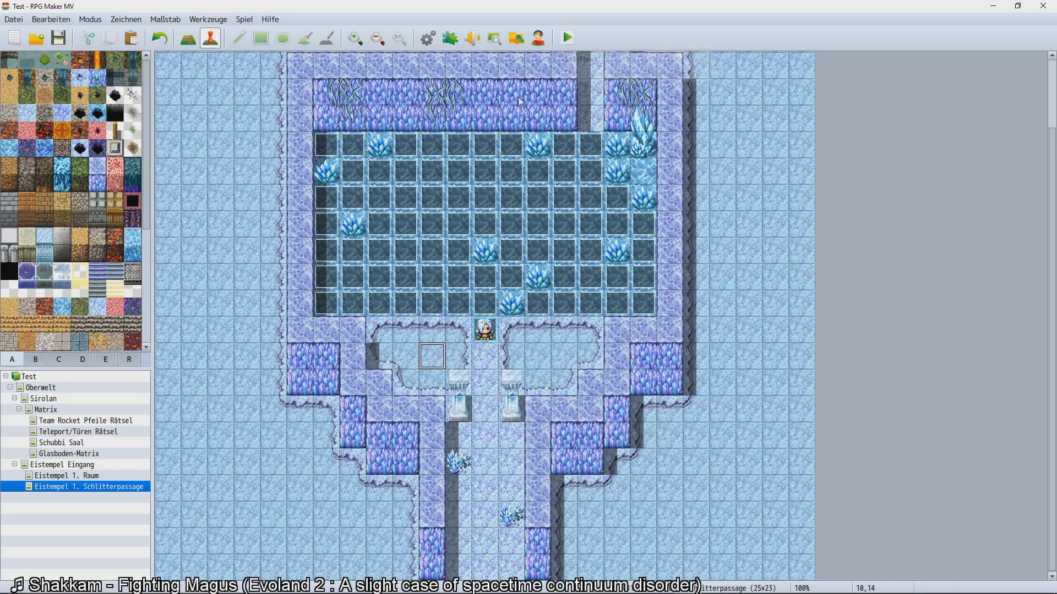
pyautogui.click(487, 325)
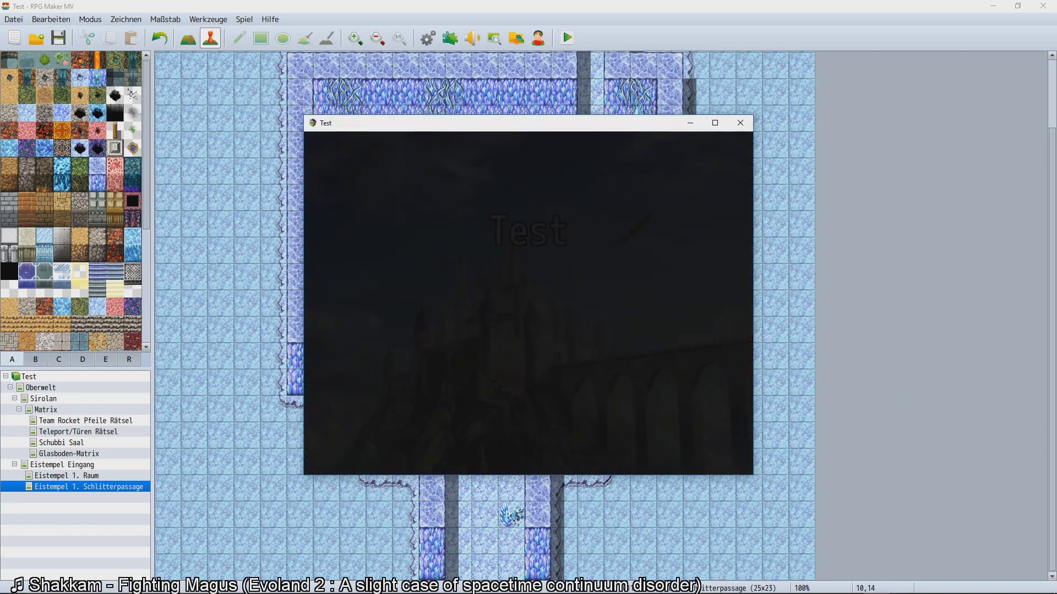
pyautogui.press('Left')
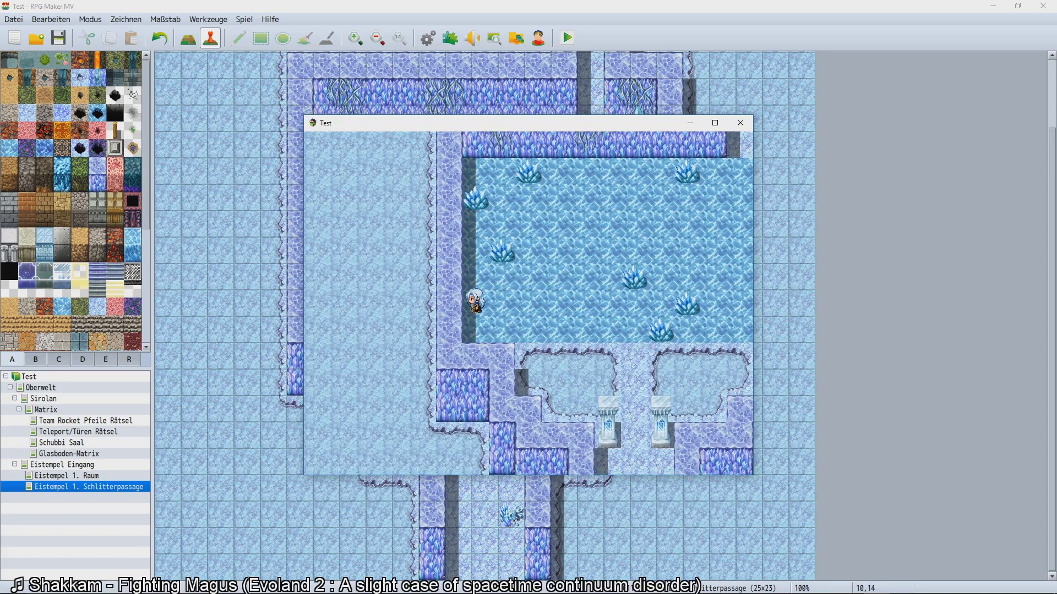
pyautogui.press('Escape')
pyautogui.press('Escape')
pyautogui.press('Right')
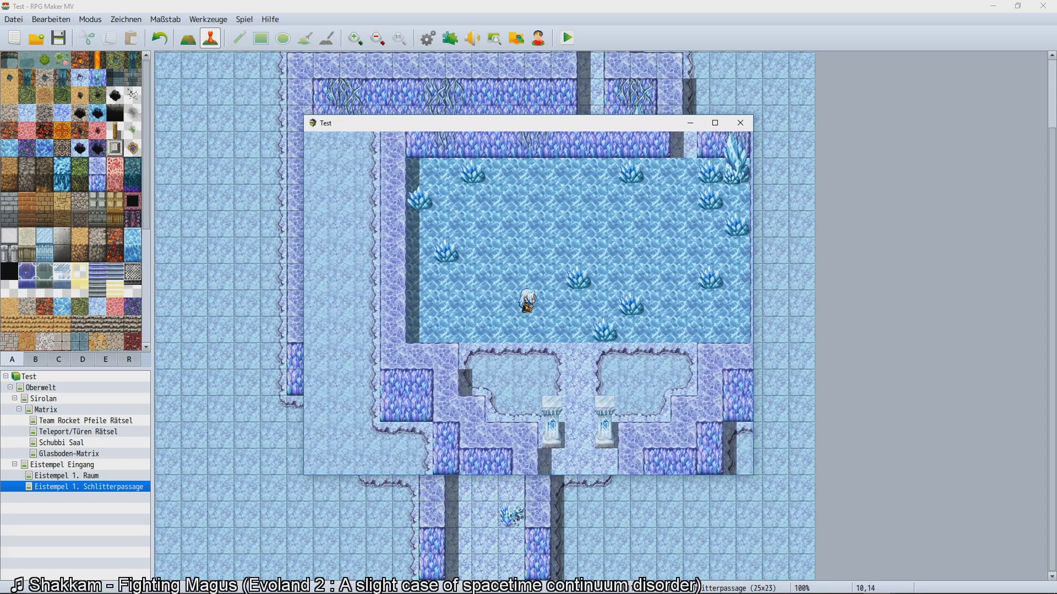
# Slide the hero up, left and down between the crystals to reach the passage north of the ice field.
pyautogui.press('Up')
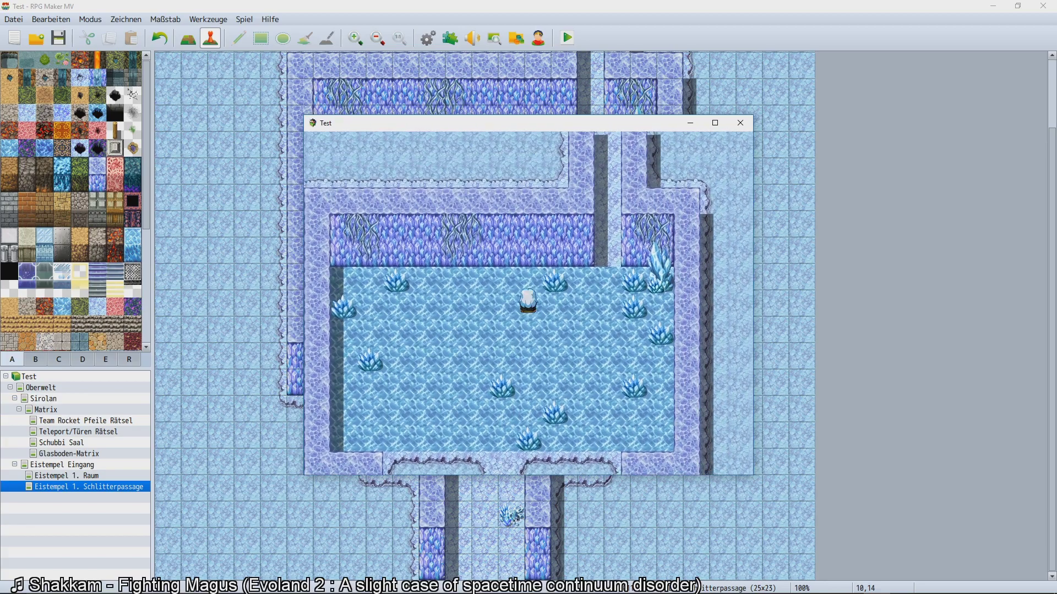
pyautogui.press('Left')
pyautogui.press('Down')
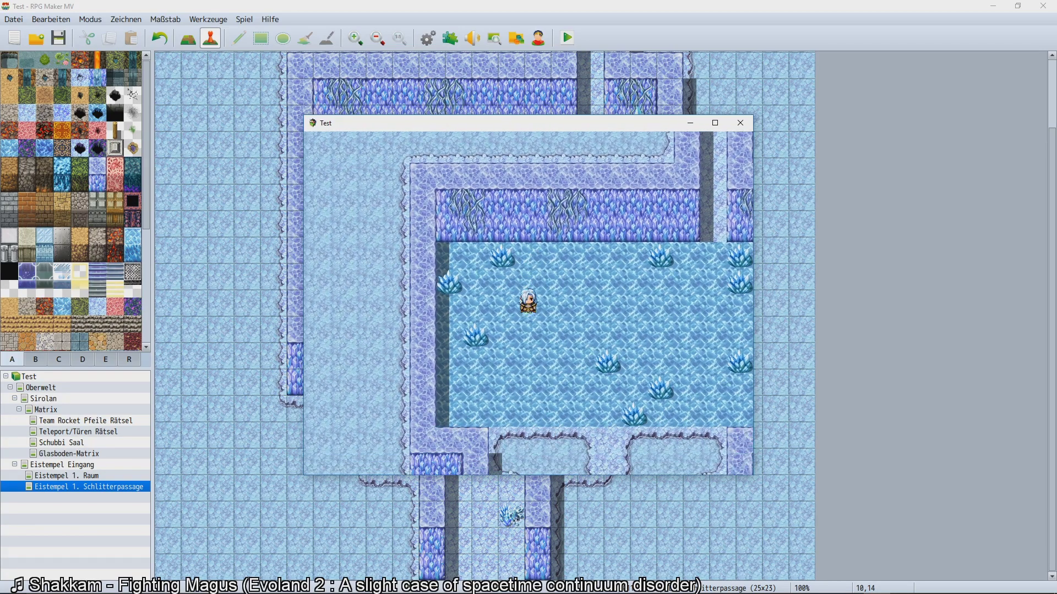
pyautogui.press('Up')
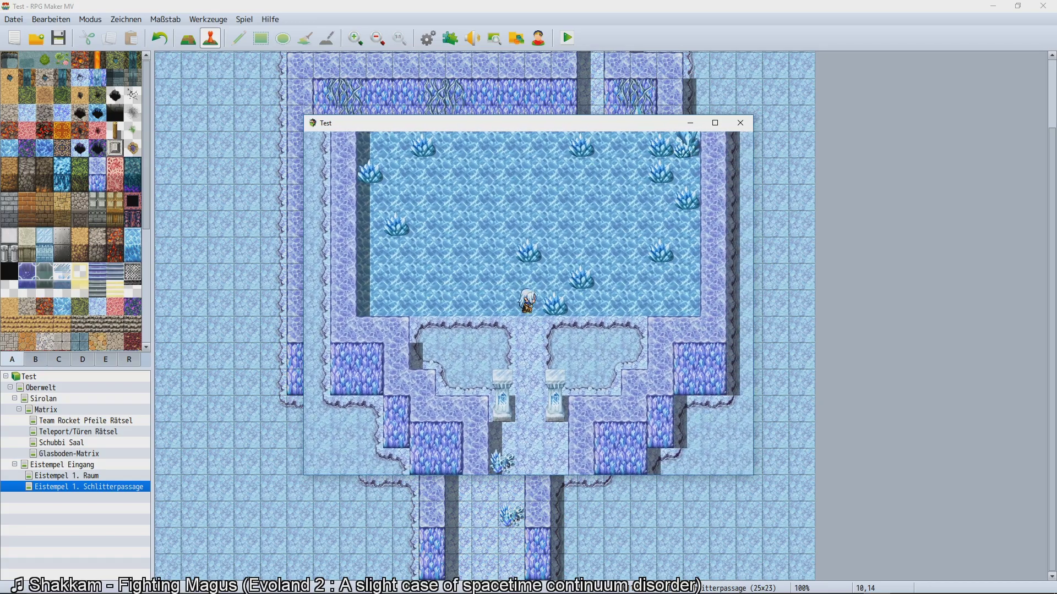
pyautogui.press('Left')
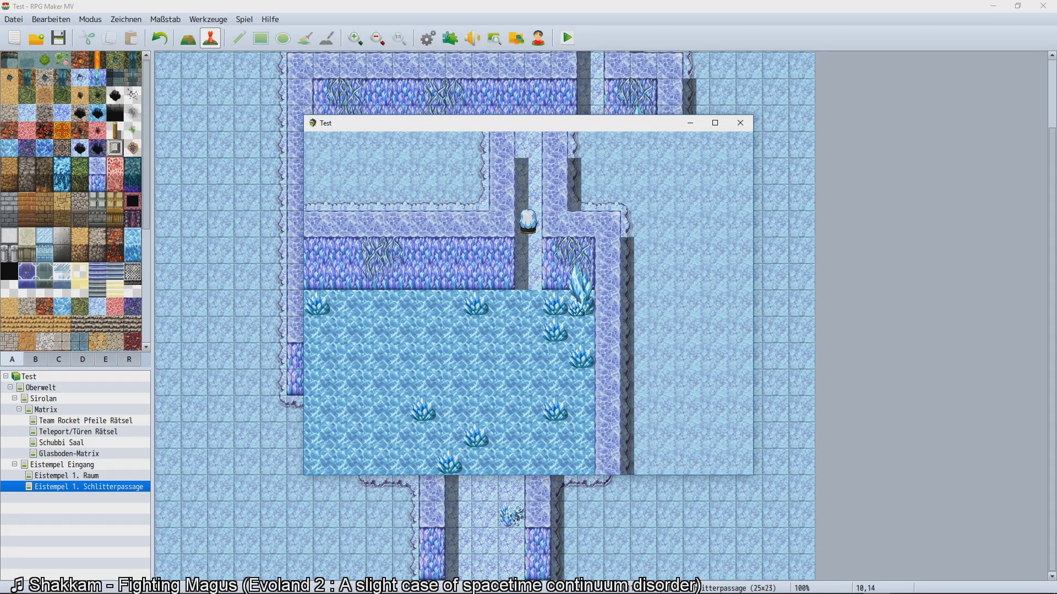
# Slide the hero from the northern passage back across the ice to the entrance corridor south of the field.
pyautogui.press('Down')
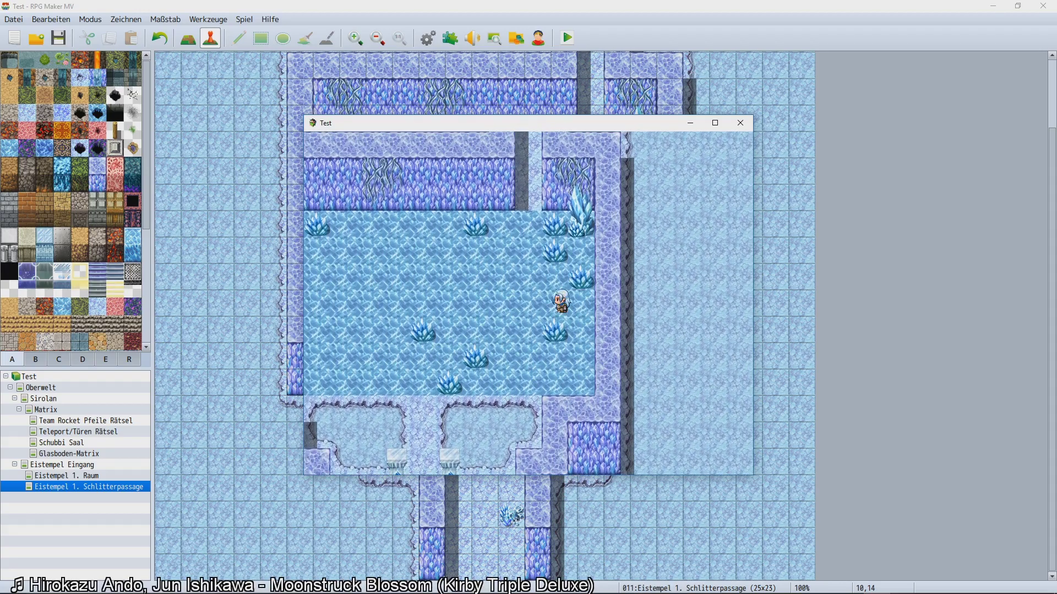
pyautogui.press('Left')
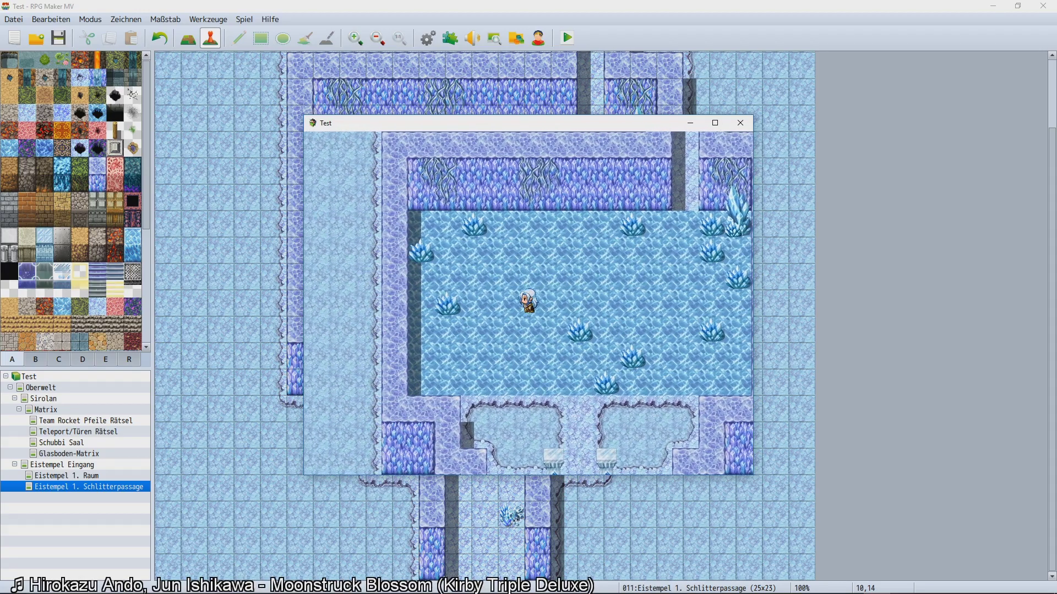
pyautogui.press('Down')
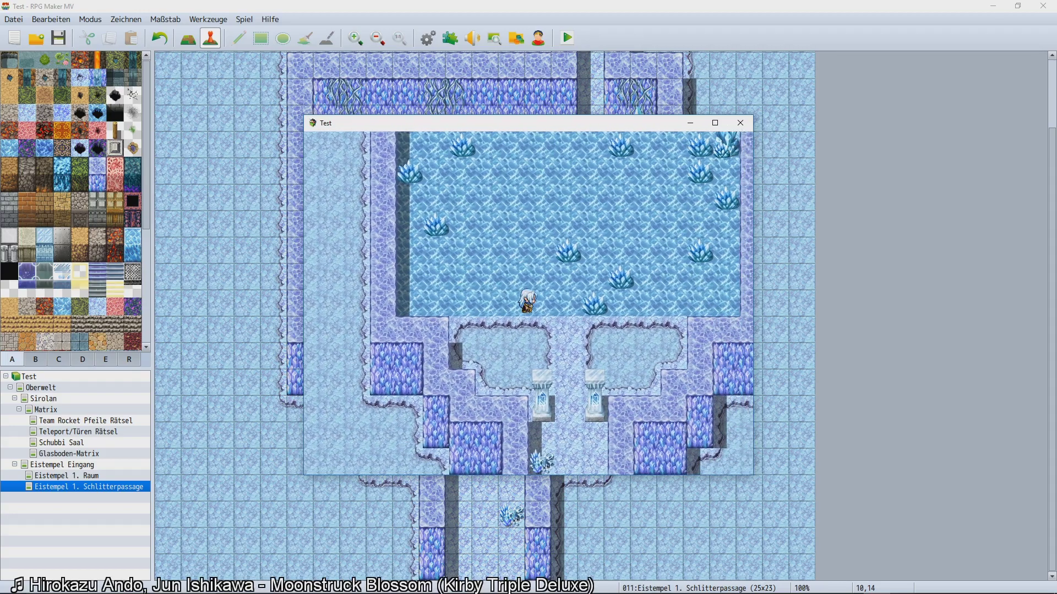
pyautogui.press('Right')
pyautogui.press('Down')
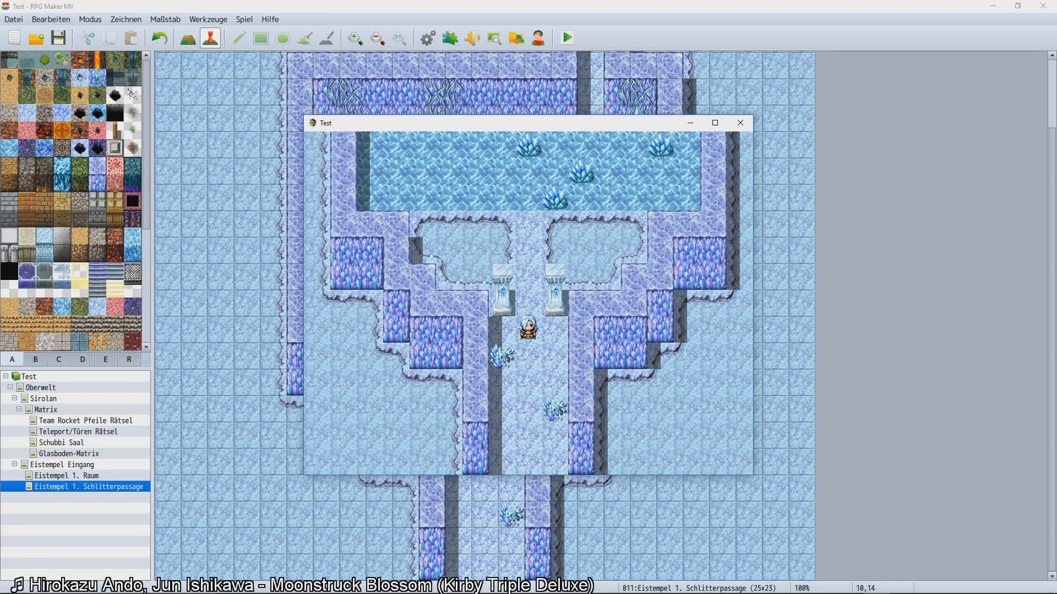
# Slide the hero up onto the ice field, left and back down in the playtest, and end the playtest.
pyautogui.press('Up')
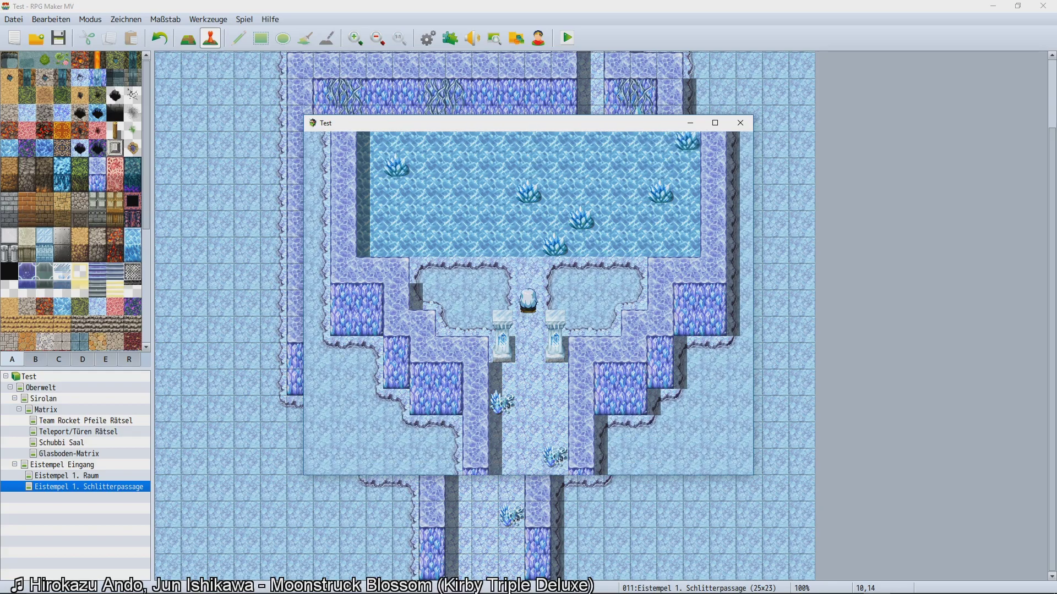
pyautogui.press('Up')
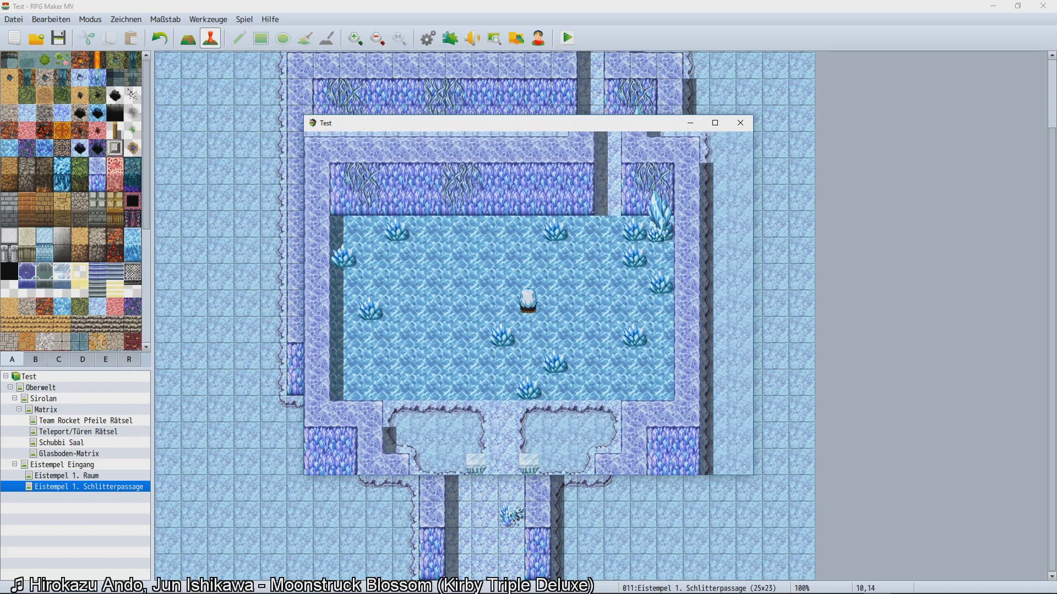
pyautogui.press('Left')
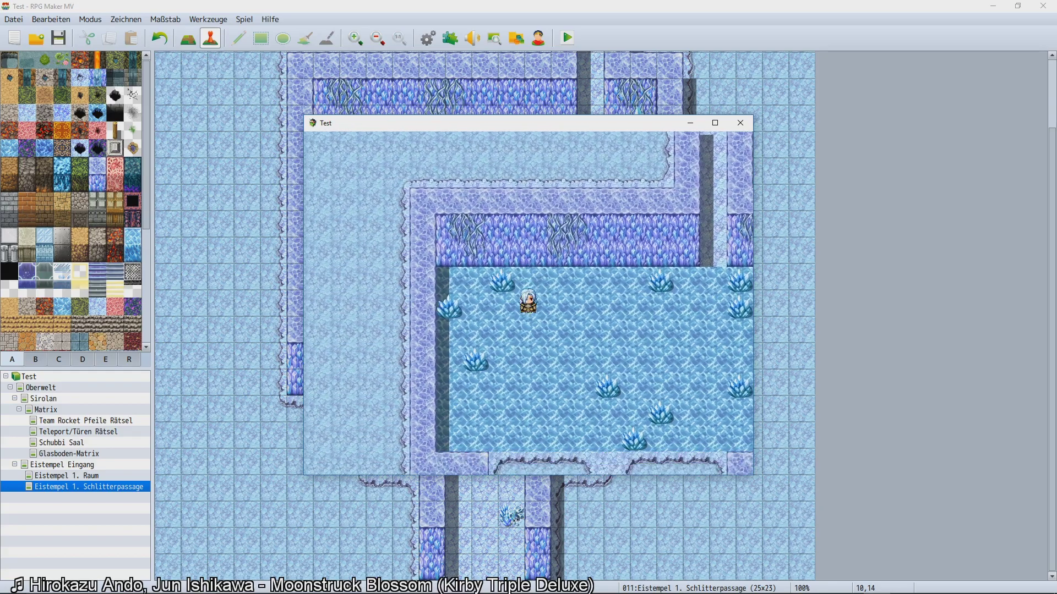
pyautogui.press('Down')
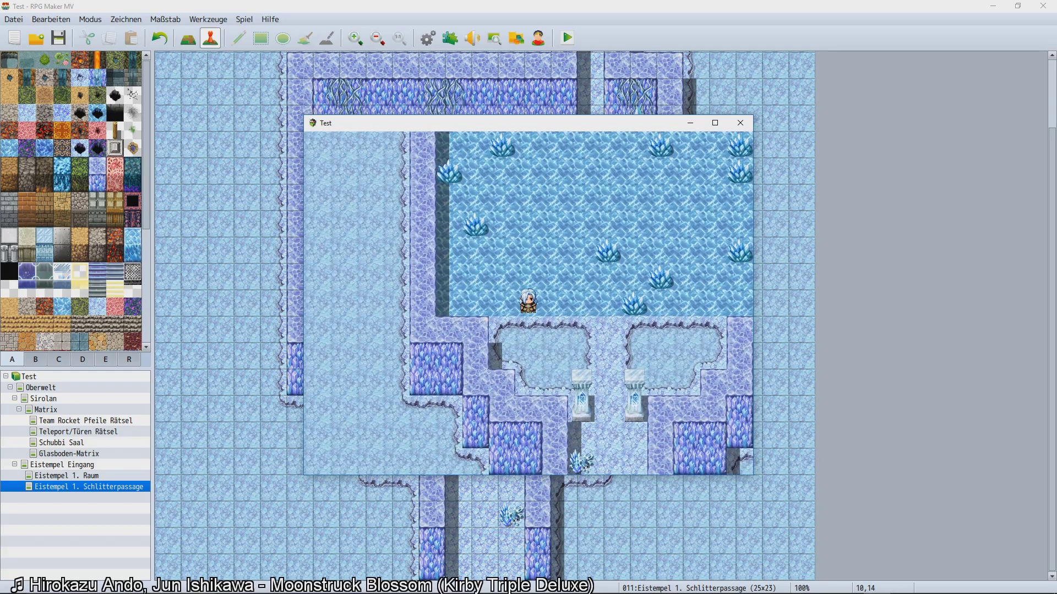
pyautogui.click(749, 123)
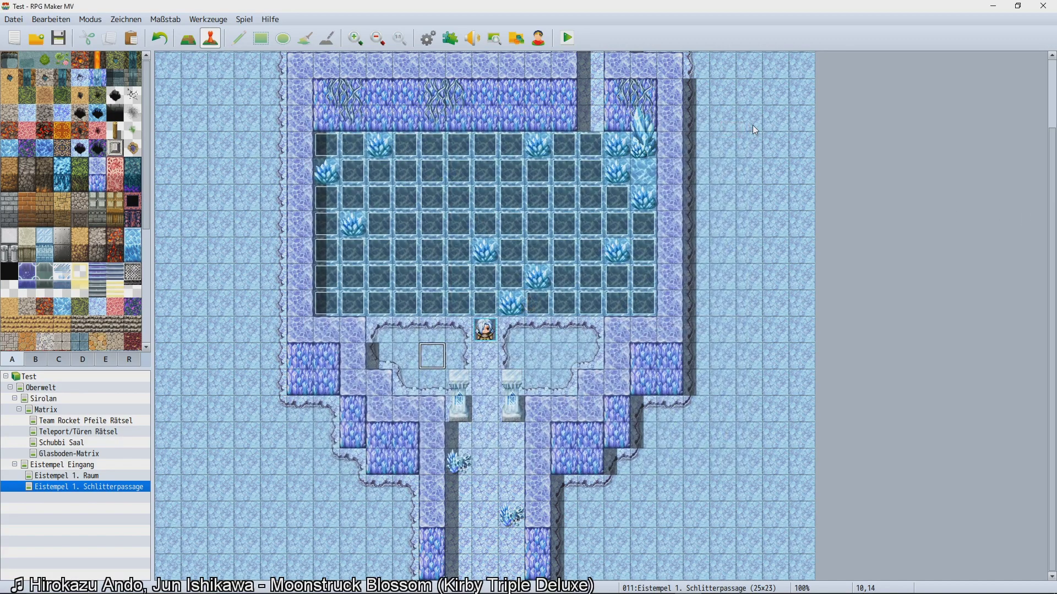
pyautogui.scroll(3, 550, 244)
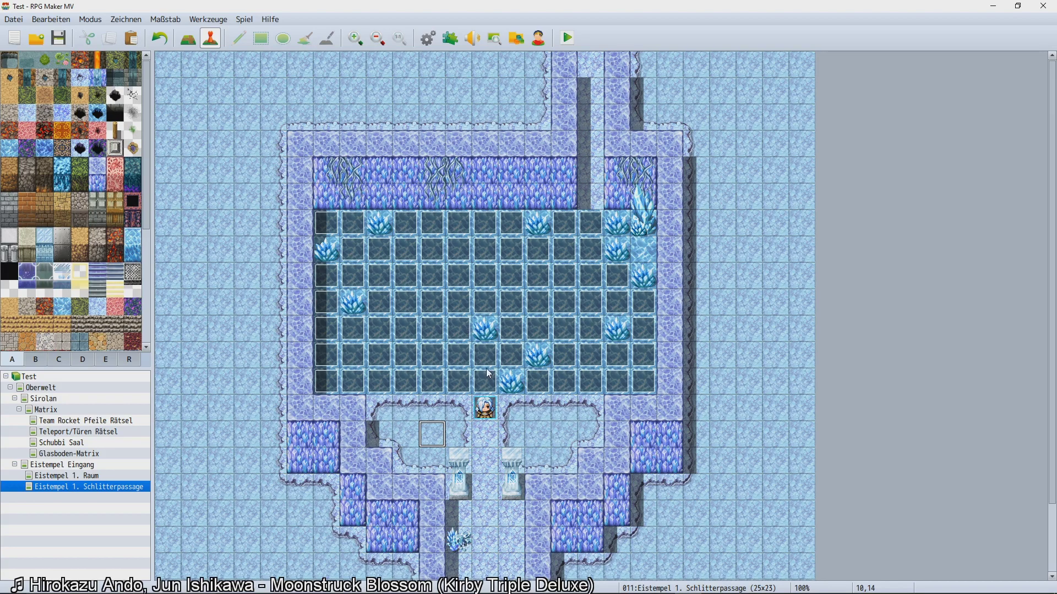
pyautogui.click(505, 361)
pyautogui.click(512, 321)
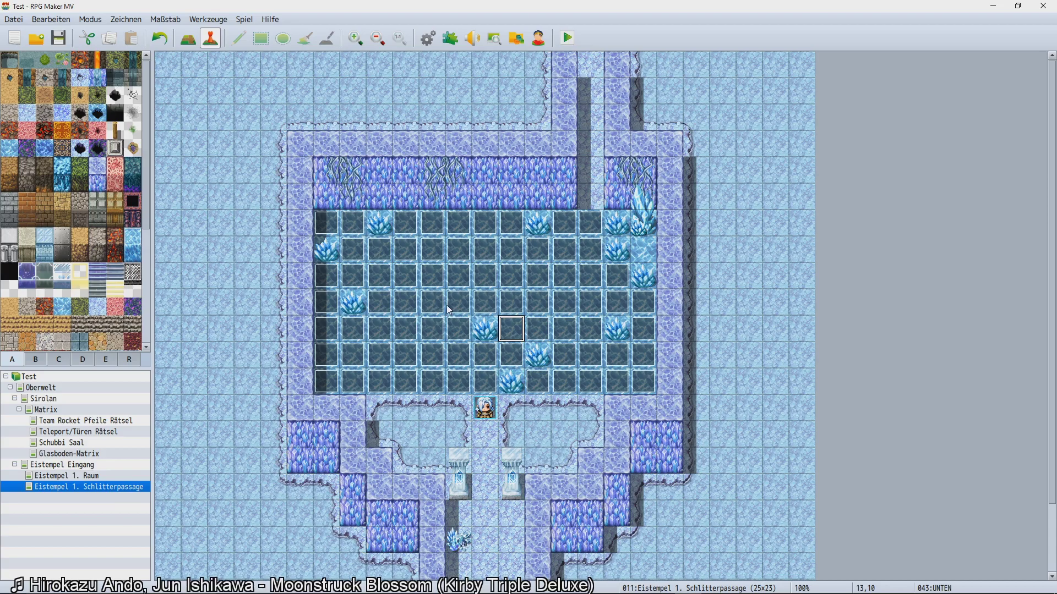
pyautogui.moveTo(453, 271); pyautogui.dragTo(454, 234)
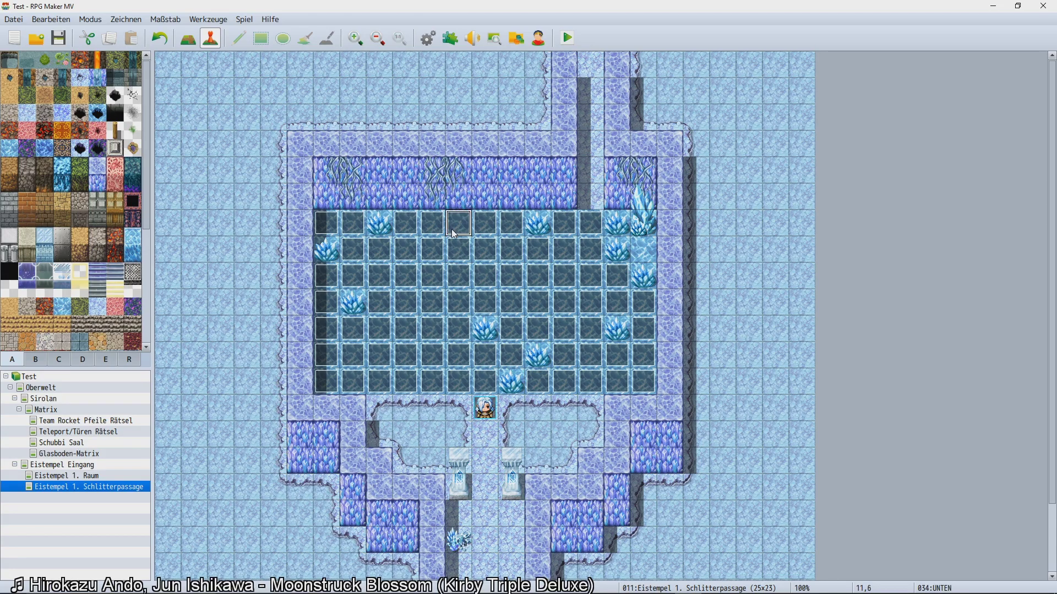
pyautogui.click(479, 256)
pyautogui.click(467, 274)
pyautogui.scroll(-1, 443, 336)
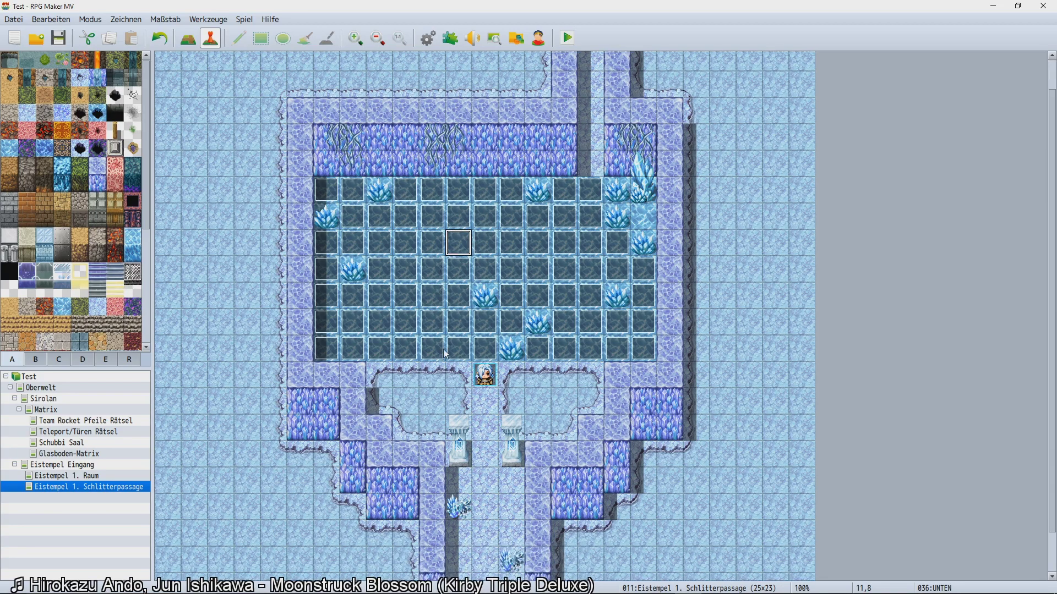
pyautogui.scroll(1, 446, 355)
pyautogui.click(433, 328)
pyautogui.click(434, 277)
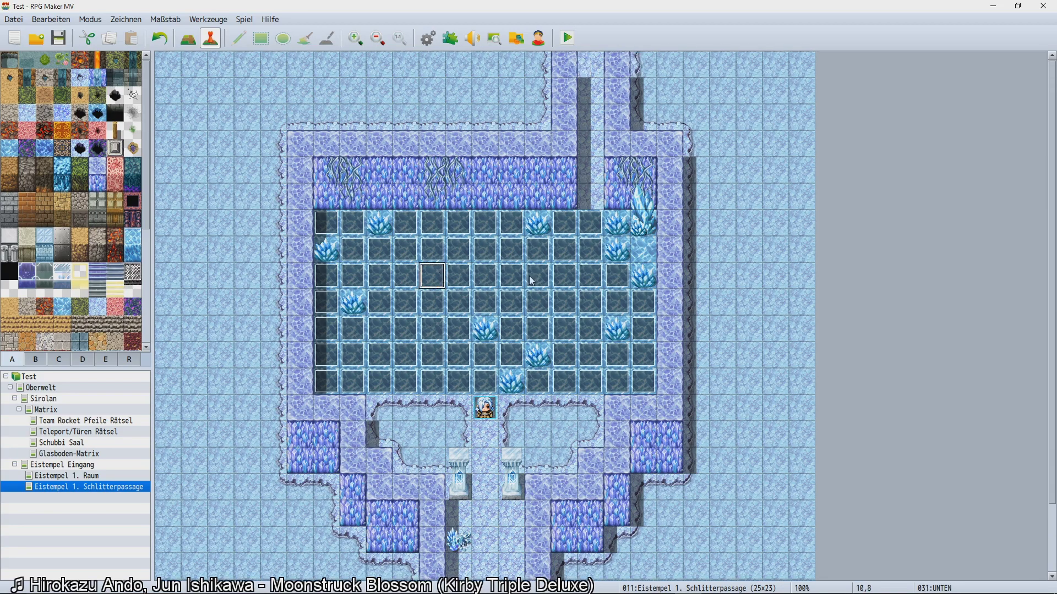
pyautogui.click(532, 281)
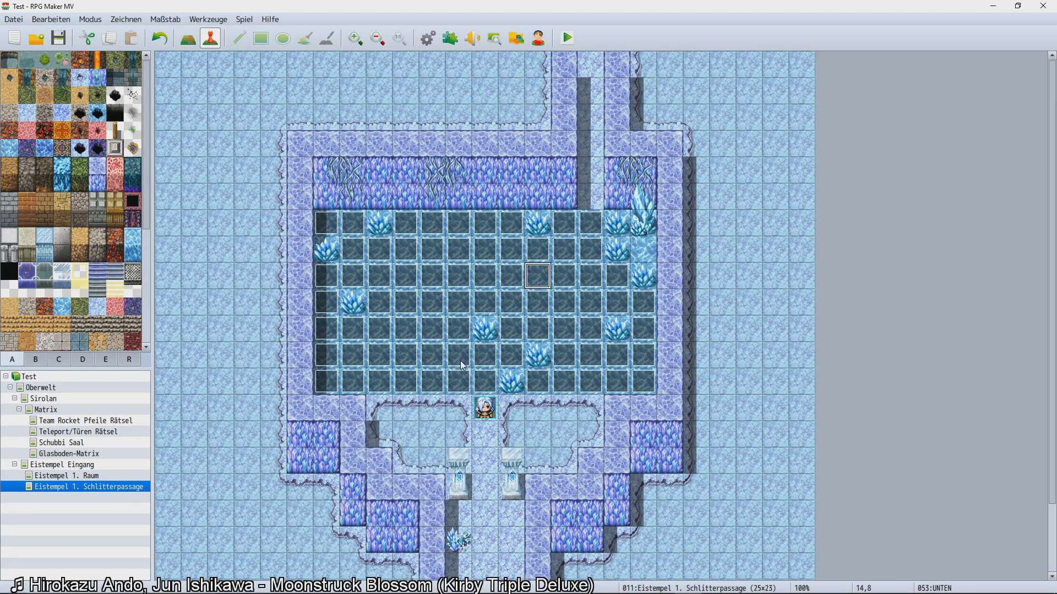
pyautogui.scroll(-1, 462, 394)
pyautogui.scroll(1, 463, 393)
pyautogui.scroll(-1, 461, 390)
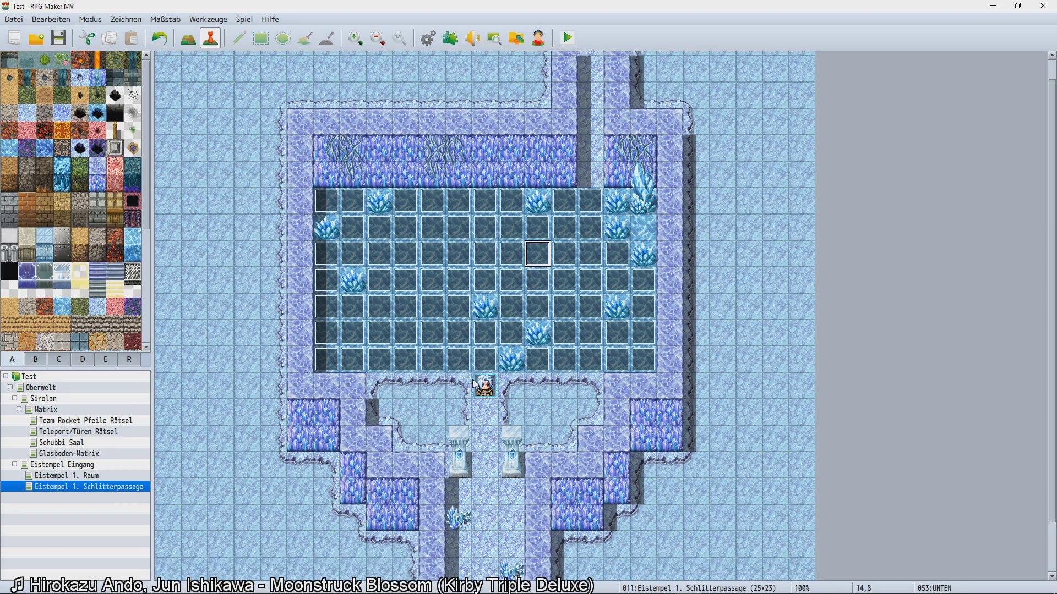
# Review the menu access commands and direction conditions of the UNTEN event directly above the player start, and close it without changes.
pyautogui.doubleClick(484, 358)
pyautogui.scroll(-5, 503, 319)
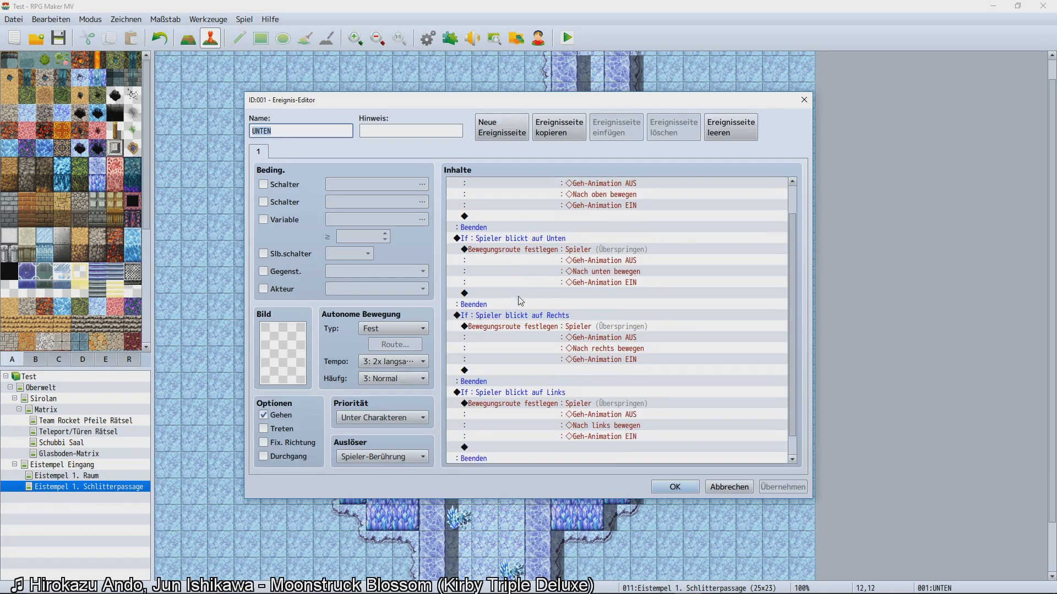
pyautogui.scroll(8, 518, 248)
pyautogui.click(526, 186)
pyautogui.scroll(-3, 556, 350)
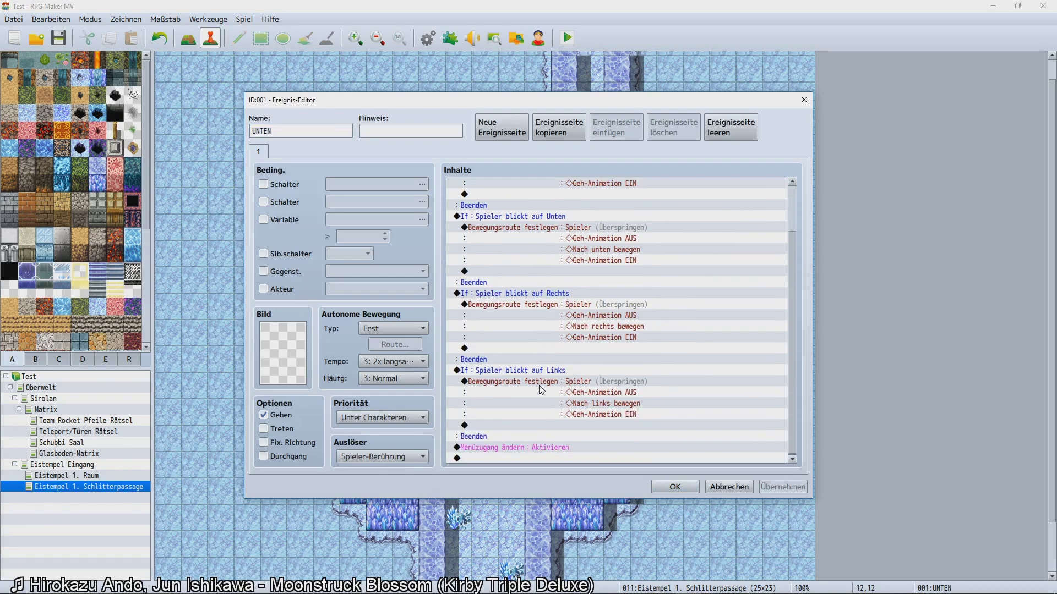
pyautogui.click(495, 451)
pyautogui.scroll(3, 493, 452)
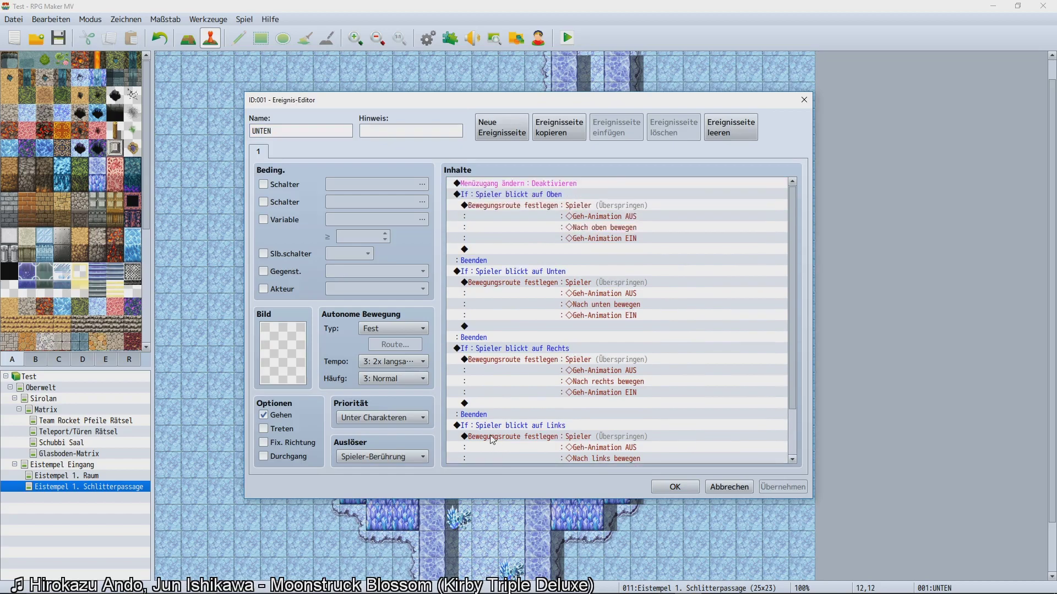
pyautogui.scroll(-3, 492, 439)
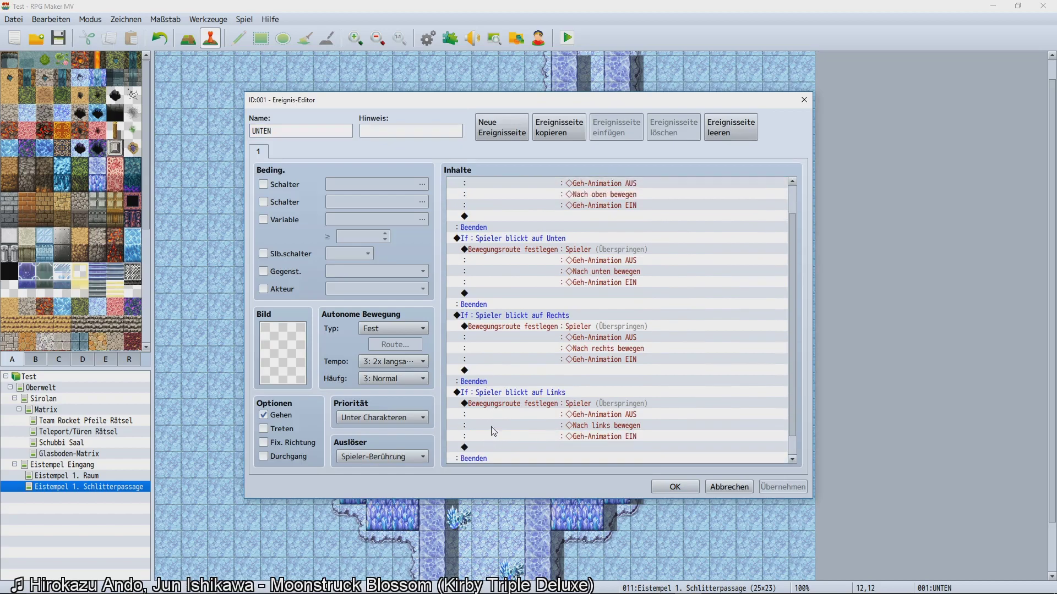
pyautogui.scroll(3, 576, 439)
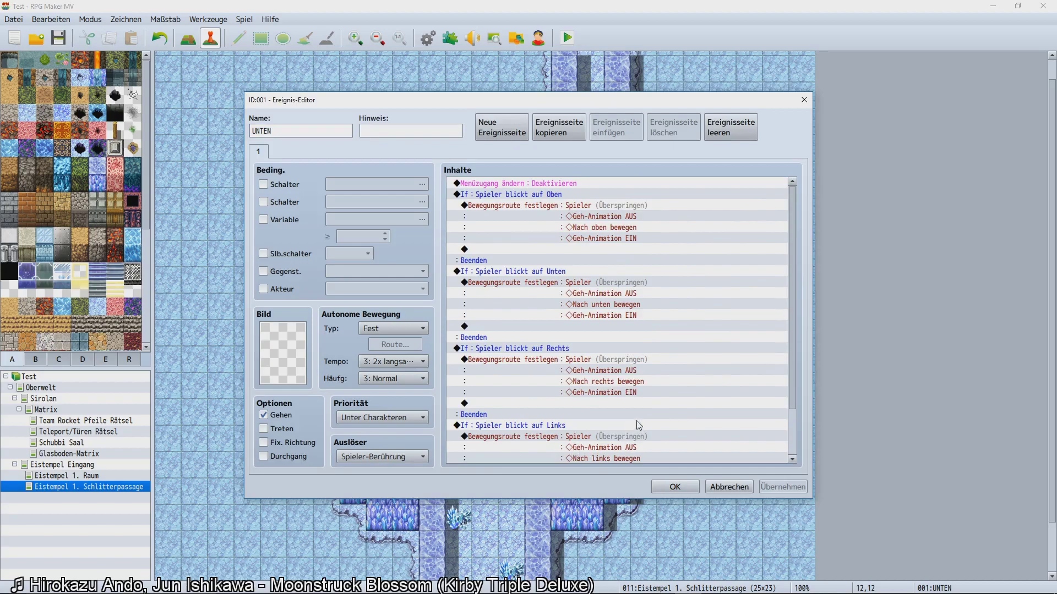
pyautogui.scroll(-3, 639, 425)
pyautogui.click(741, 487)
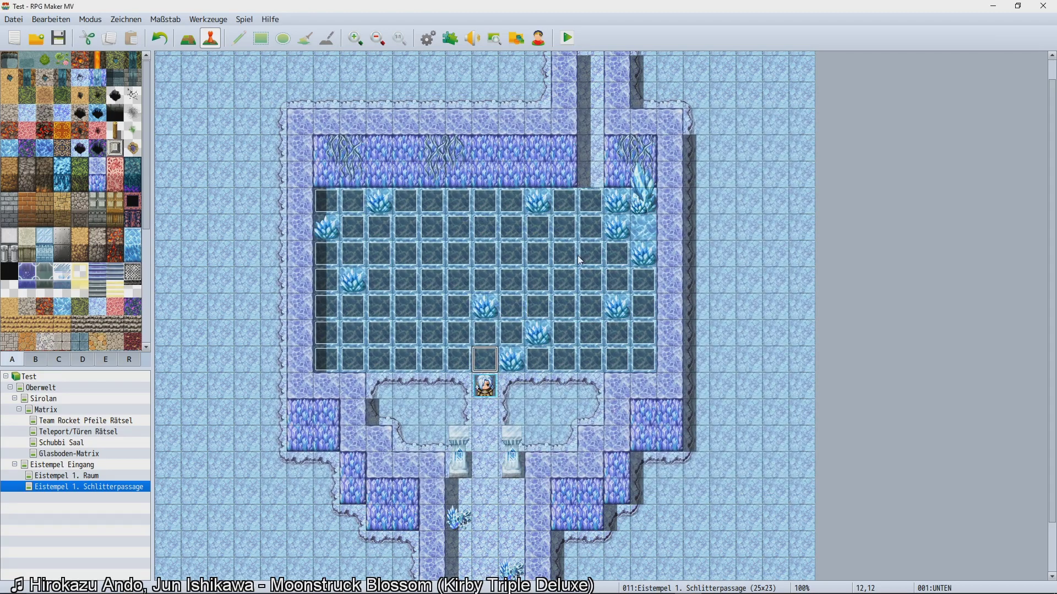
pyautogui.click(559, 259)
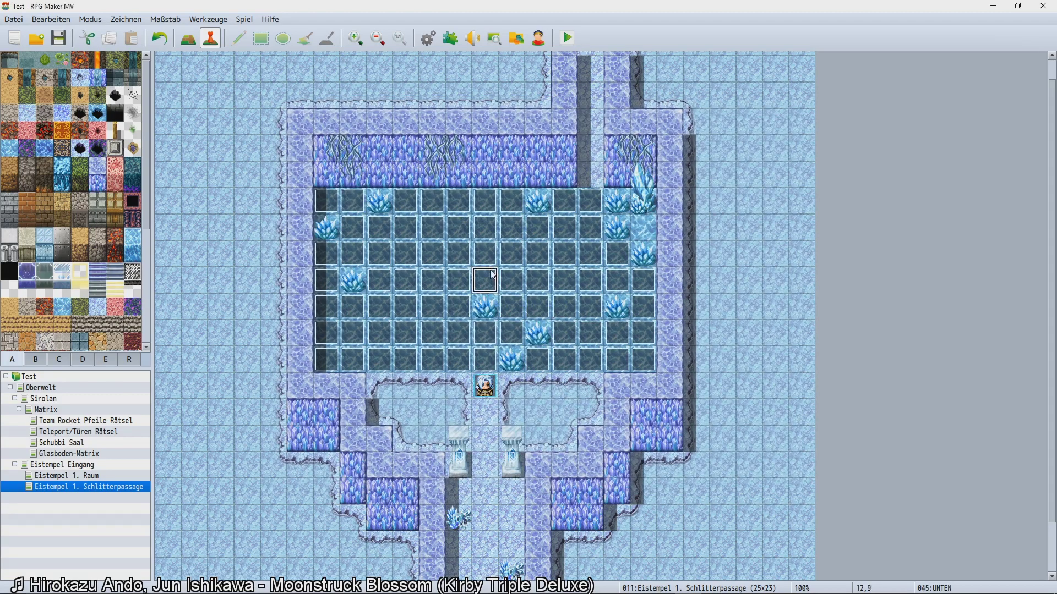
pyautogui.click(431, 232)
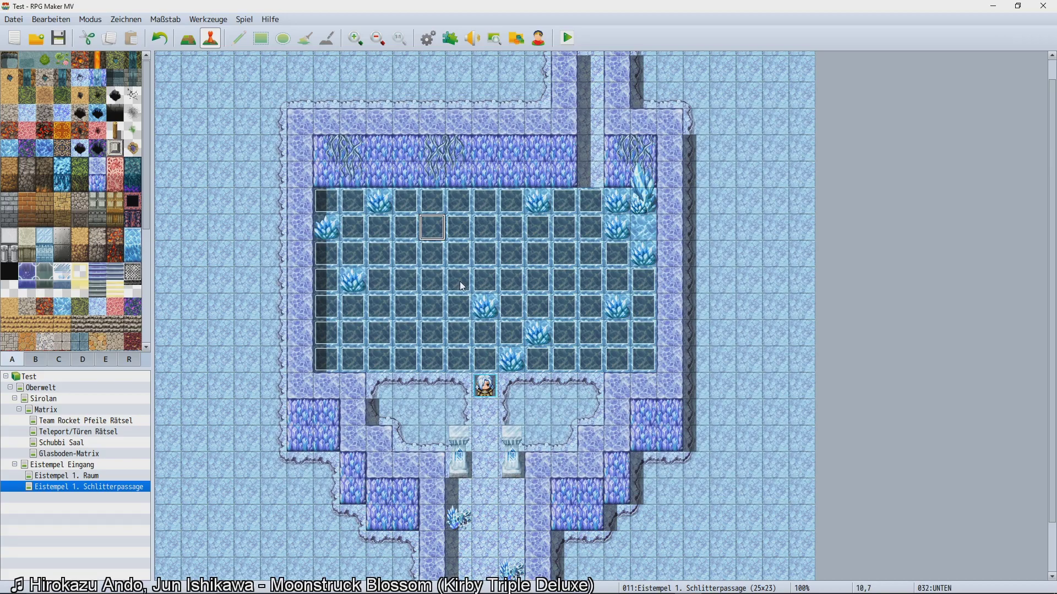
pyautogui.click(484, 282)
pyautogui.click(511, 317)
pyautogui.moveTo(512, 319); pyautogui.dragTo(540, 290)
pyautogui.click(497, 261)
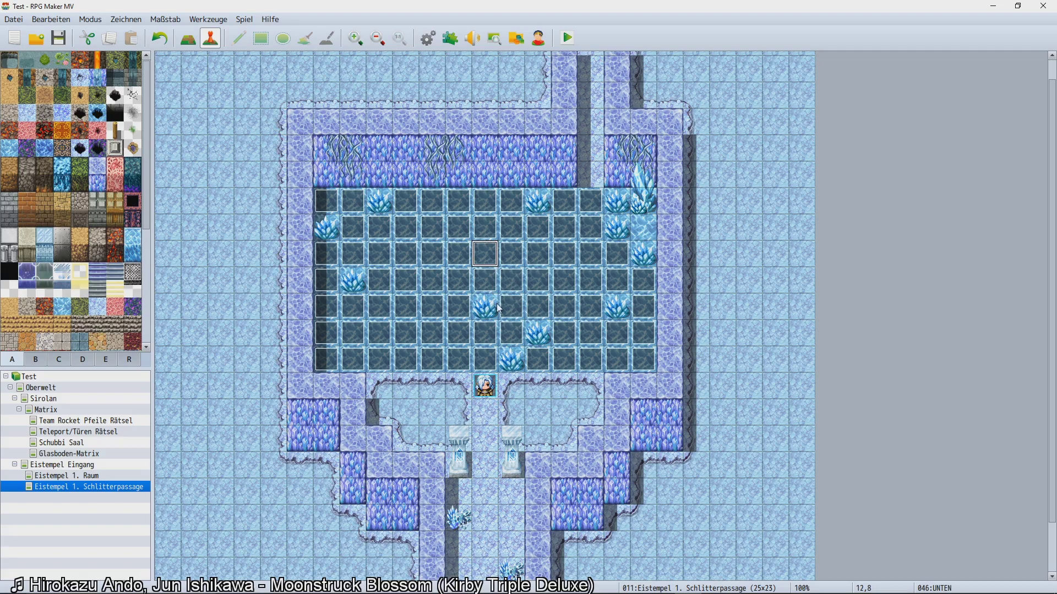
pyautogui.click(506, 320)
pyautogui.click(539, 280)
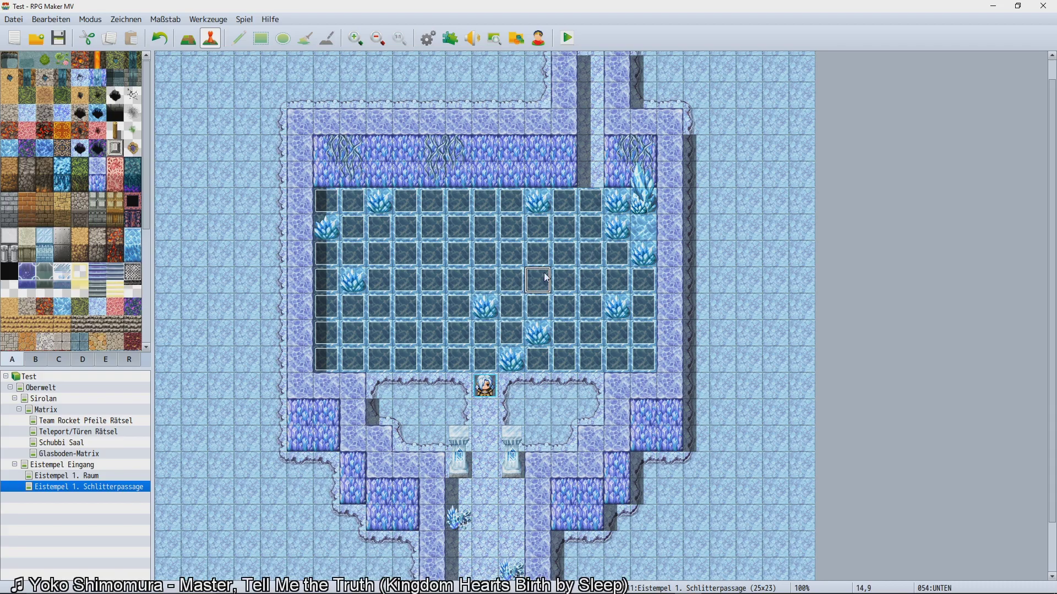
pyautogui.click(419, 264)
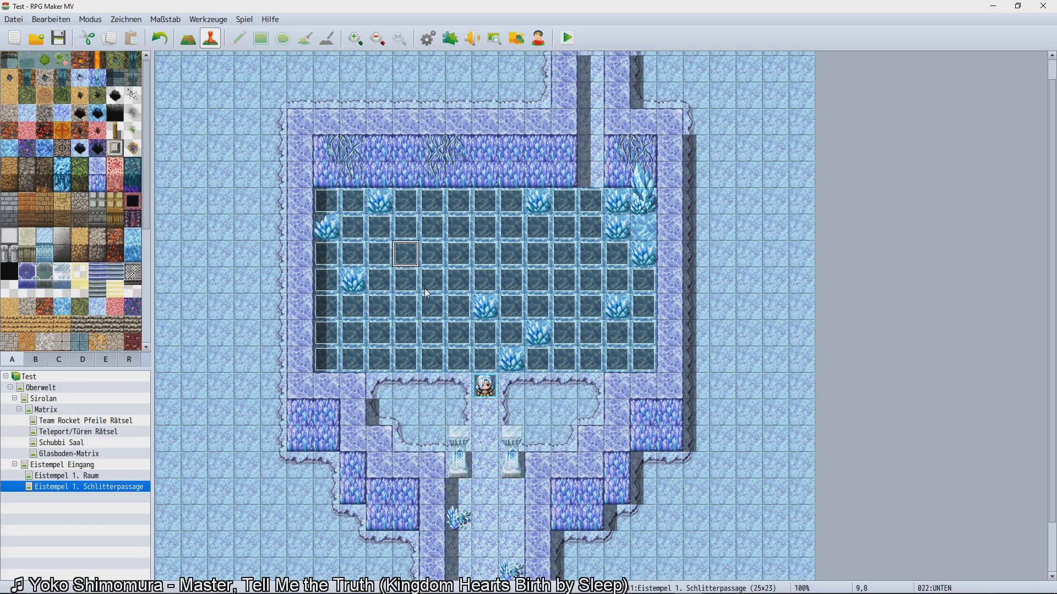
pyautogui.click(581, 338)
pyautogui.moveTo(602, 267); pyautogui.dragTo(590, 203)
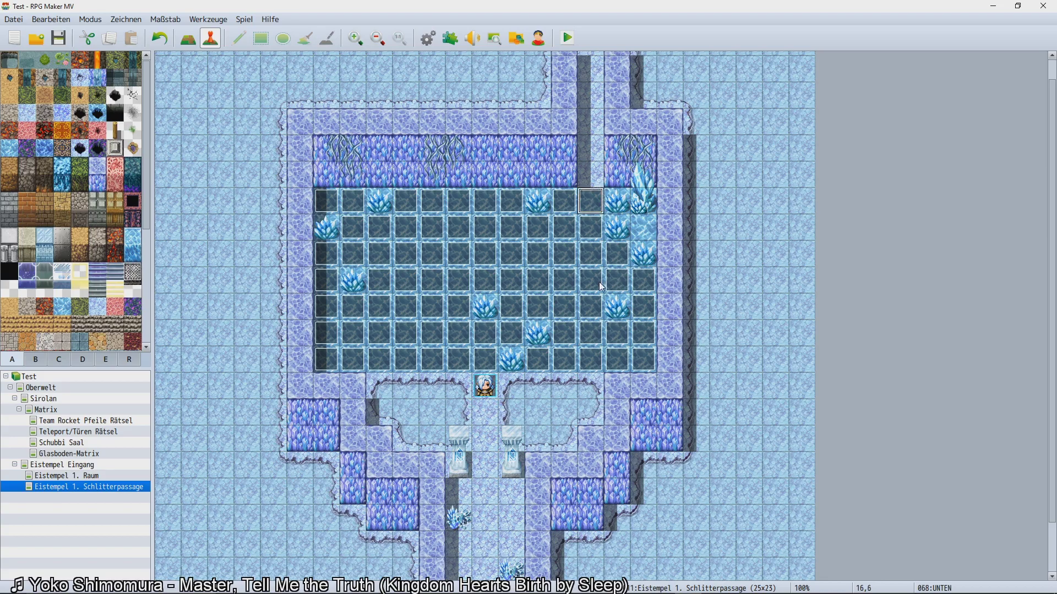
pyautogui.click(626, 337)
# Examine the movement routes, direction conditions and menu access commands of the UNTEN event two tiles above the player start.
pyautogui.doubleClick(480, 344)
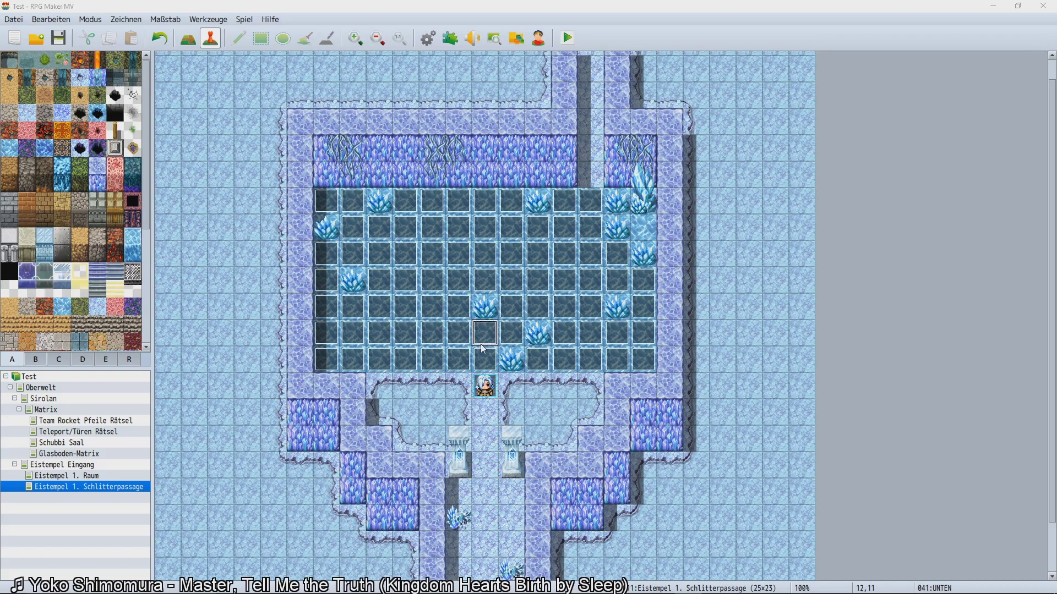
pyautogui.scroll(-2, 502, 348)
pyautogui.scroll(2, 502, 347)
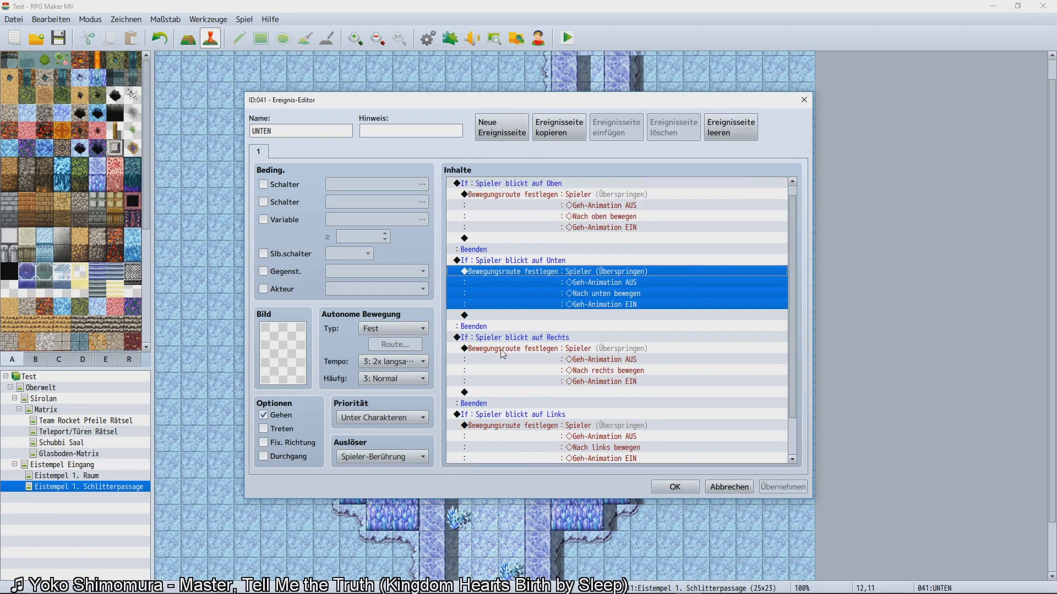
pyautogui.click(527, 208)
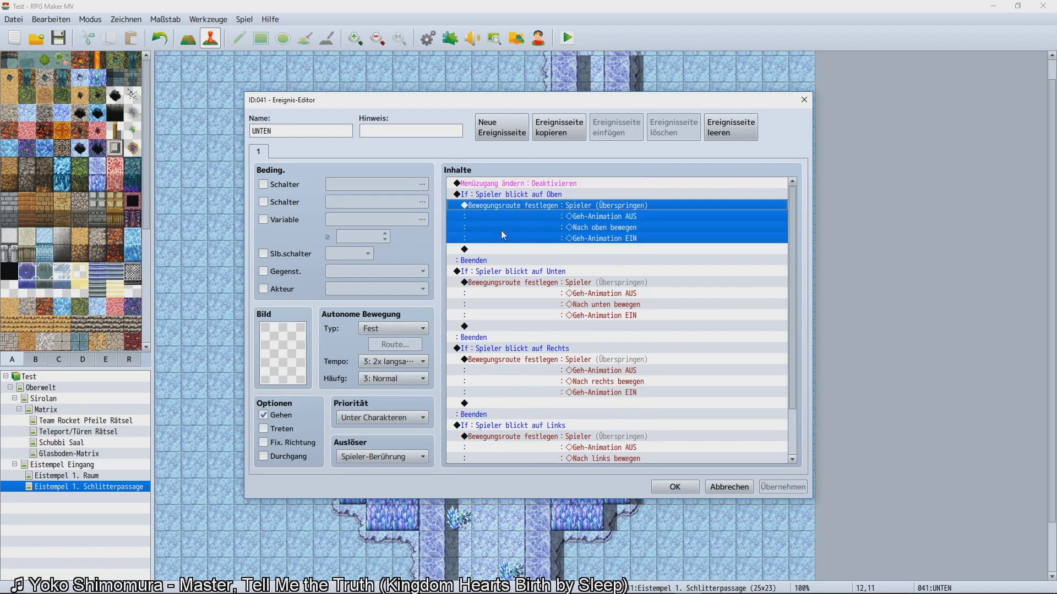
pyautogui.click(505, 261)
pyautogui.scroll(-1, 505, 293)
pyautogui.scroll(-1, 505, 293)
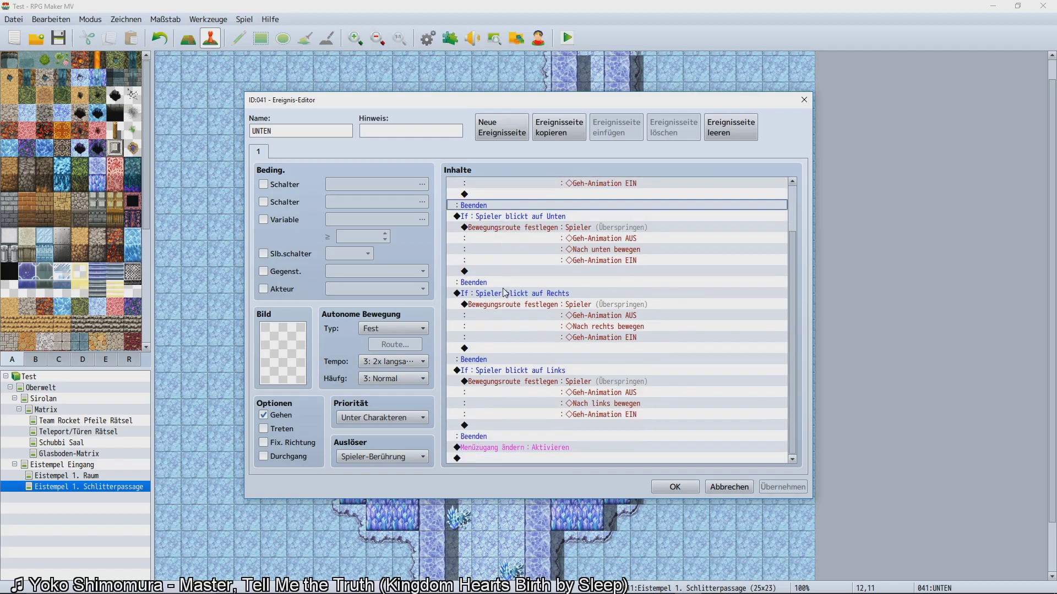
pyautogui.scroll(5, 504, 292)
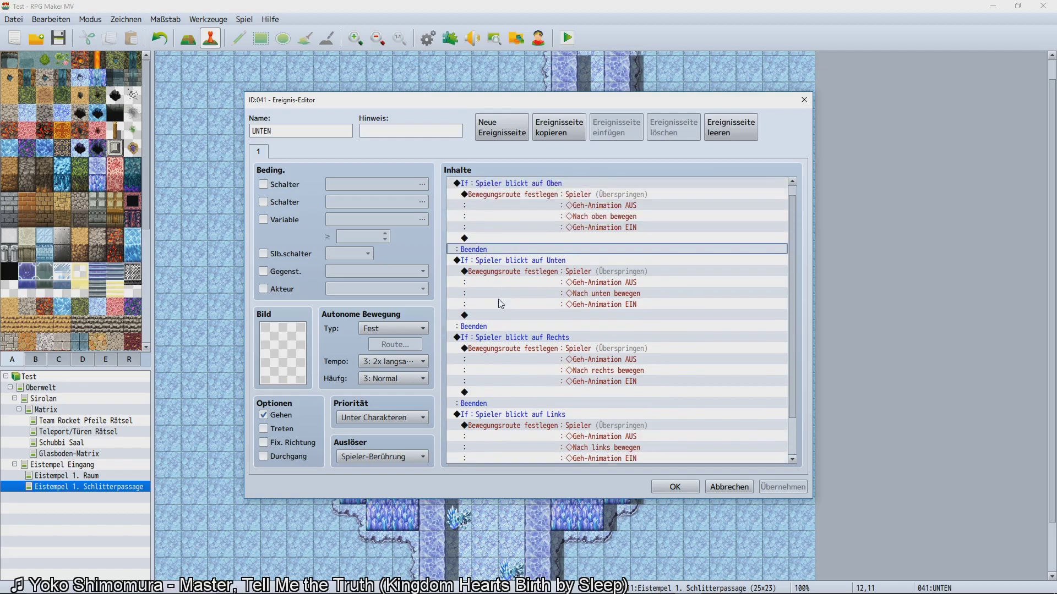
pyautogui.click(535, 197)
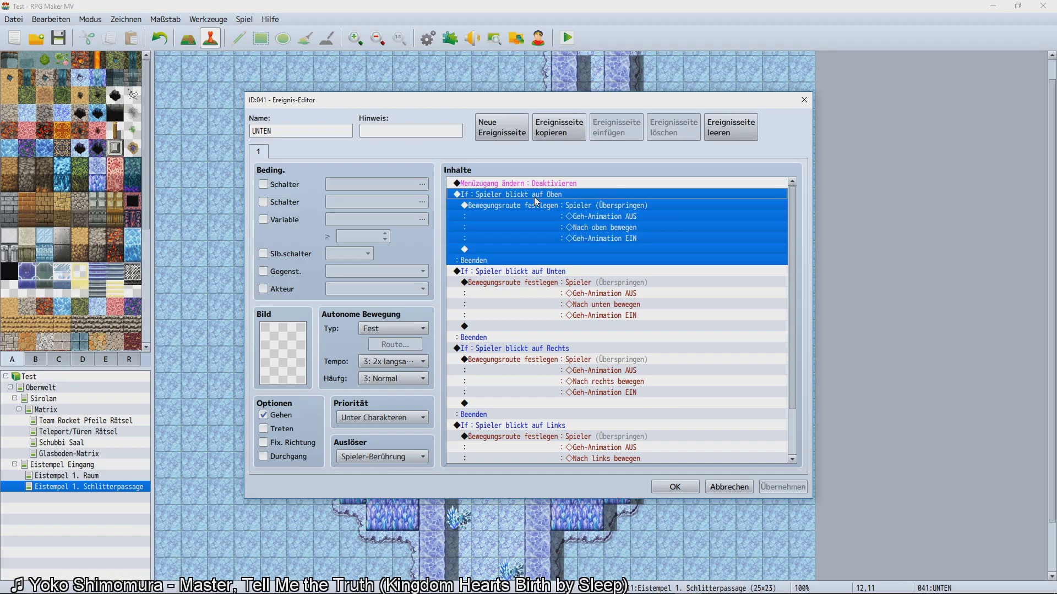
pyautogui.scroll(-3, 522, 326)
pyautogui.scroll(3, 523, 327)
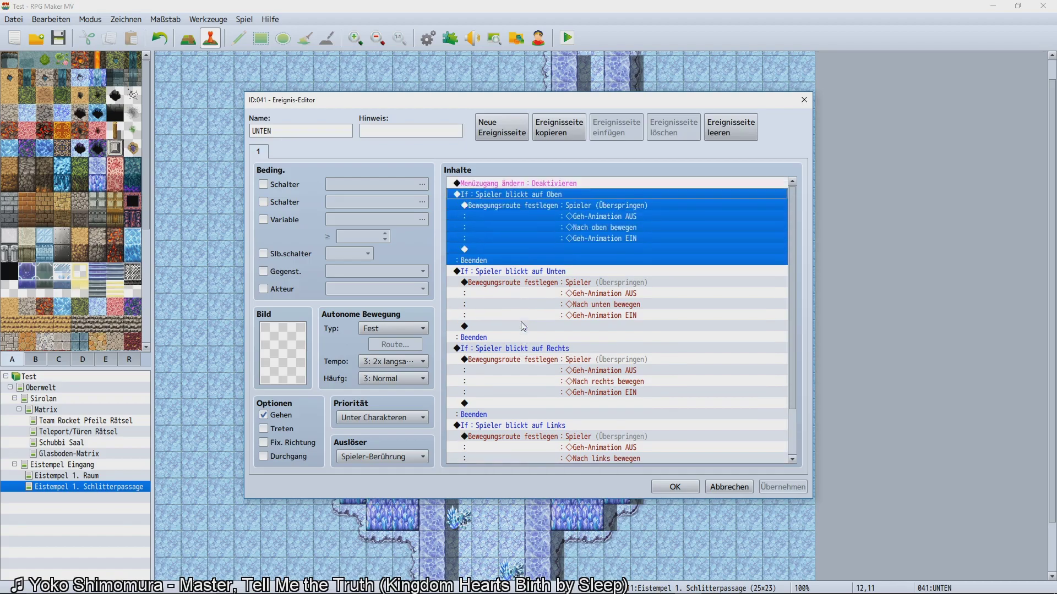
pyautogui.click(542, 216)
pyautogui.click(541, 215)
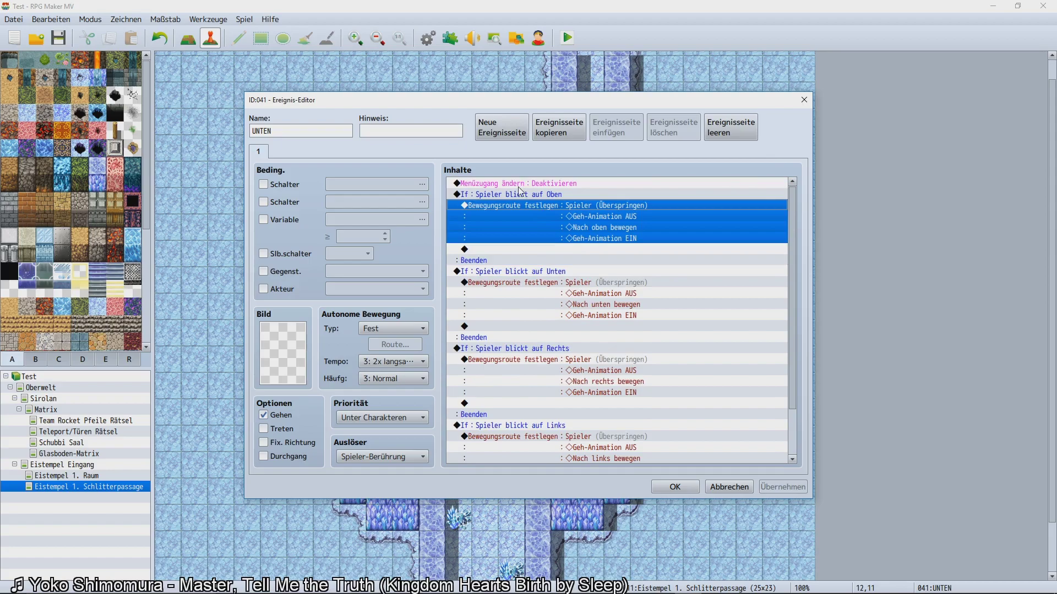
pyautogui.click(520, 184)
pyautogui.click(513, 215)
pyautogui.scroll(-5, 523, 275)
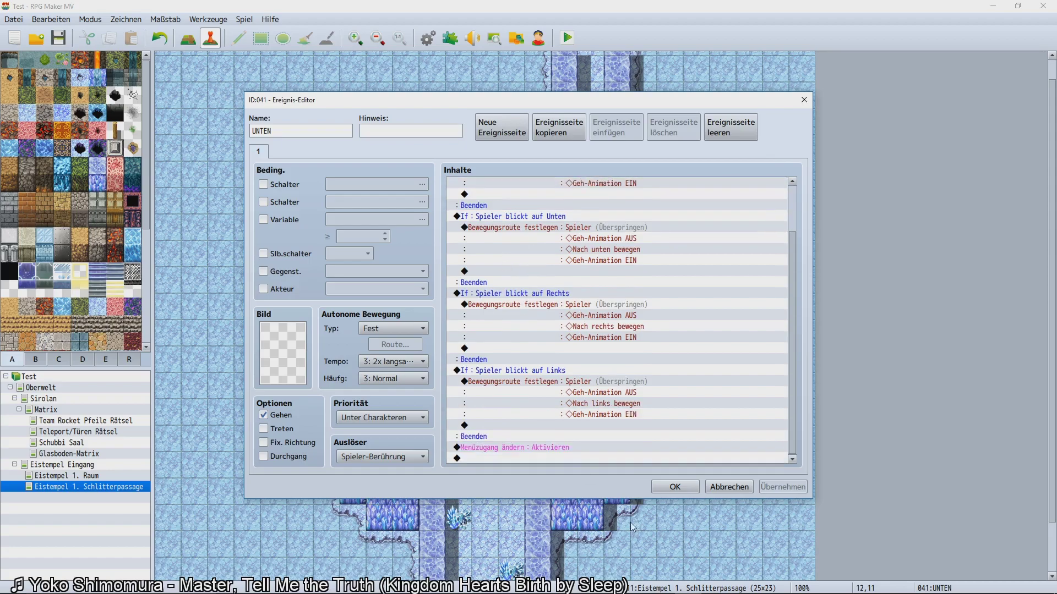
pyautogui.scroll(5, 551, 237)
# Delete the conditional branches for the player facing Oben, Unten and Rechts from the UNTEN event two tiles above the player start.
pyautogui.click(540, 193)
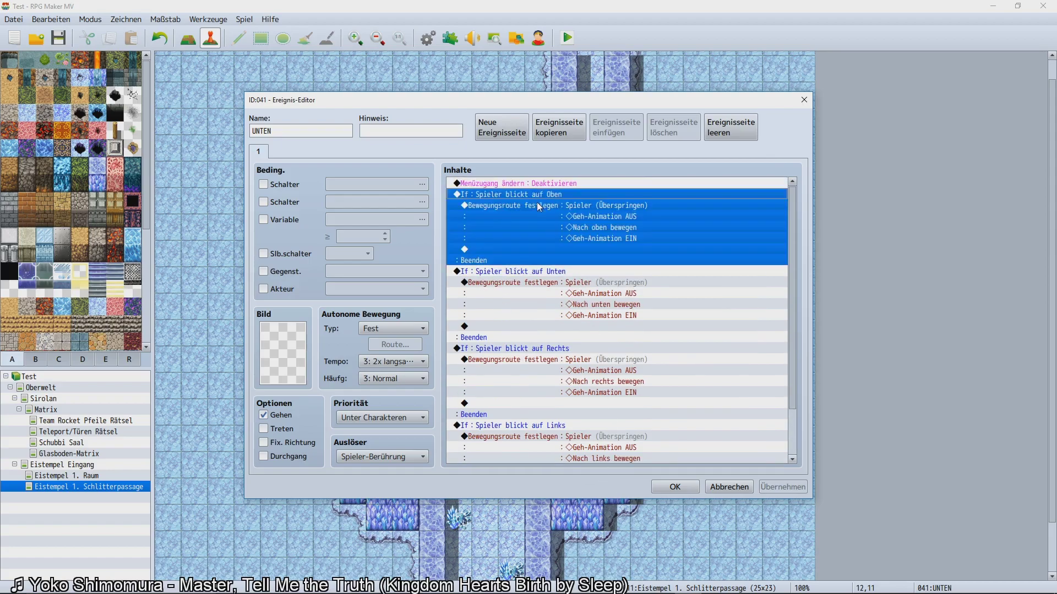
pyautogui.press('Delete')
pyautogui.press('Delete')
pyautogui.press('Delete')
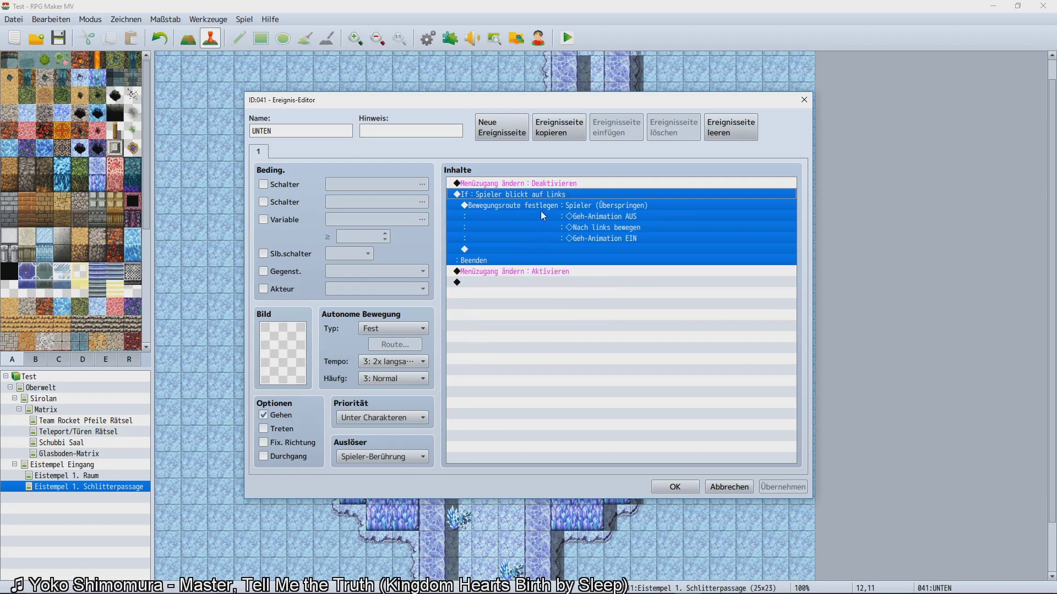
# Replace the player-facing Links condition in the UNTEN event with its movement route alone, placed between the two menu access commands.
pyautogui.click(540, 209)
pyautogui.press('Delete')
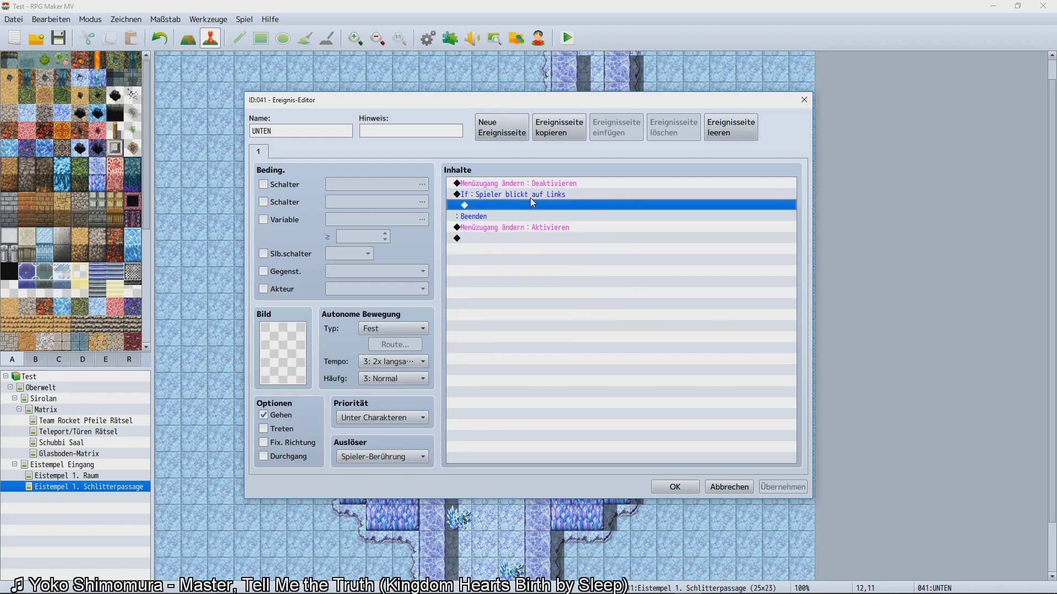
pyautogui.click(534, 196)
pyautogui.press('Delete')
pyautogui.hotkey('ctrl', 'v')
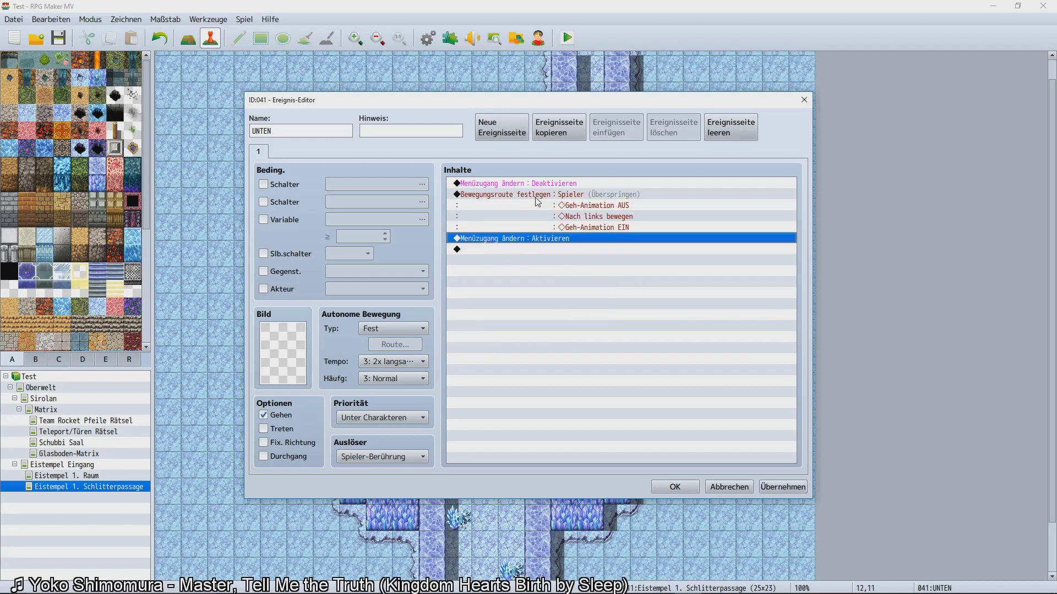
# Replace the Nach links bewegen command in the player's movement route with 1 Schritt vorwärts, and save the UNTEN event.
pyautogui.click(533, 194)
pyautogui.doubleClick(533, 194)
pyautogui.click(418, 247)
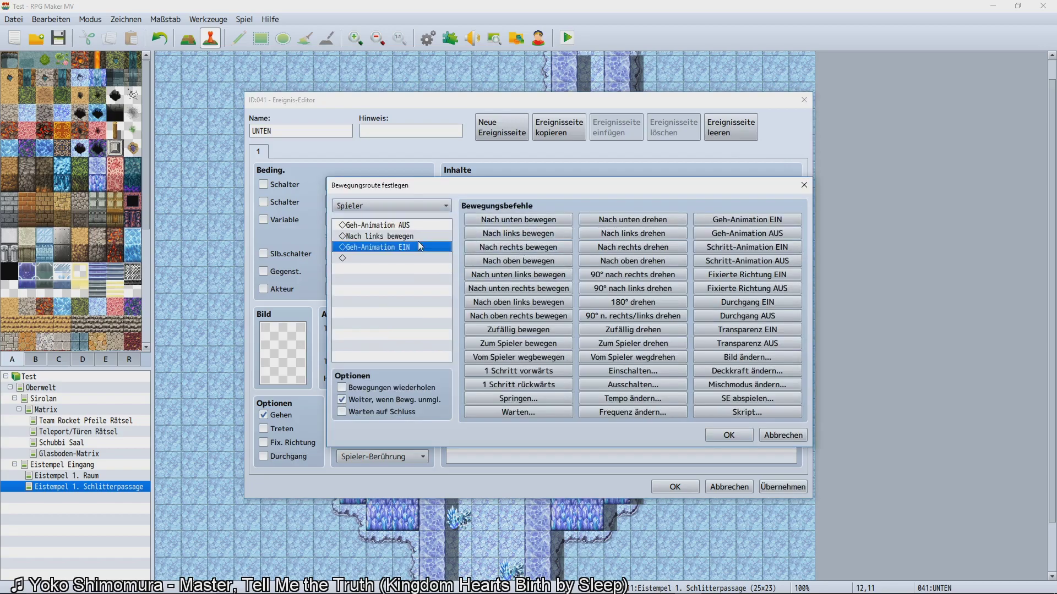
pyautogui.click(417, 236)
pyautogui.click(522, 370)
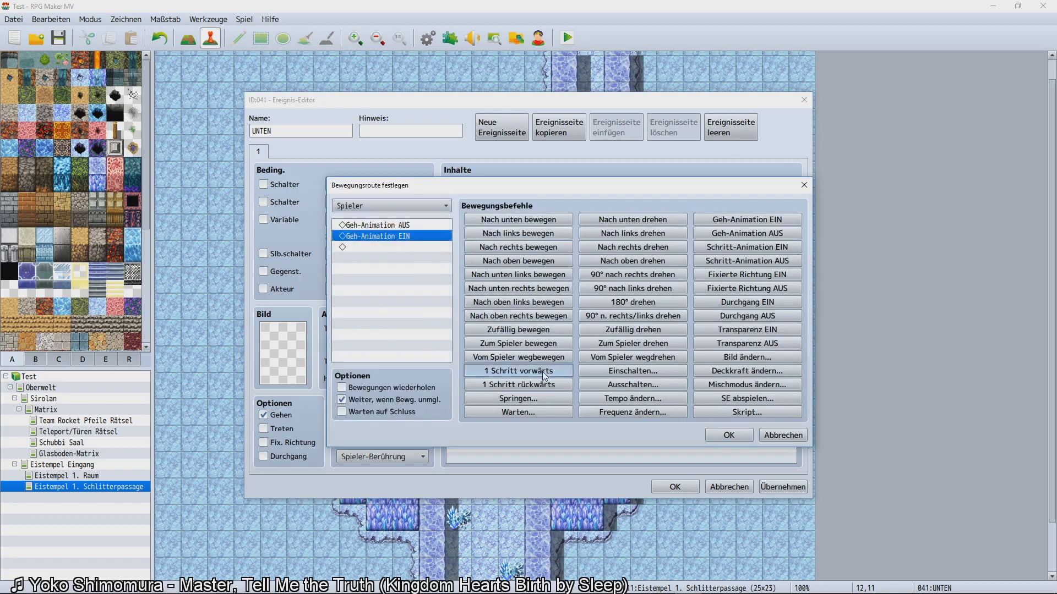
pyautogui.click(709, 441)
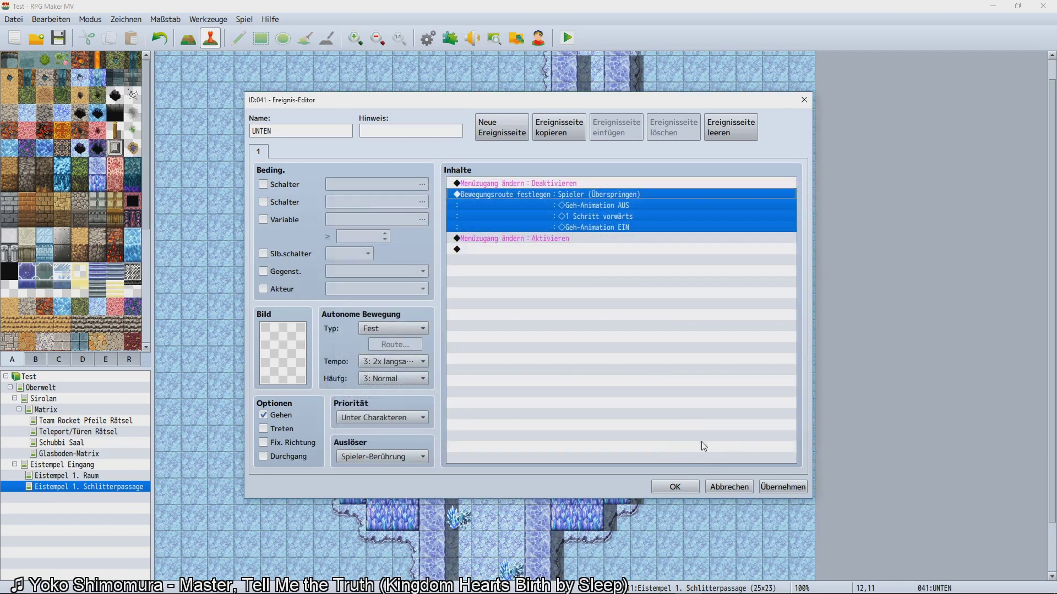
pyautogui.click(675, 487)
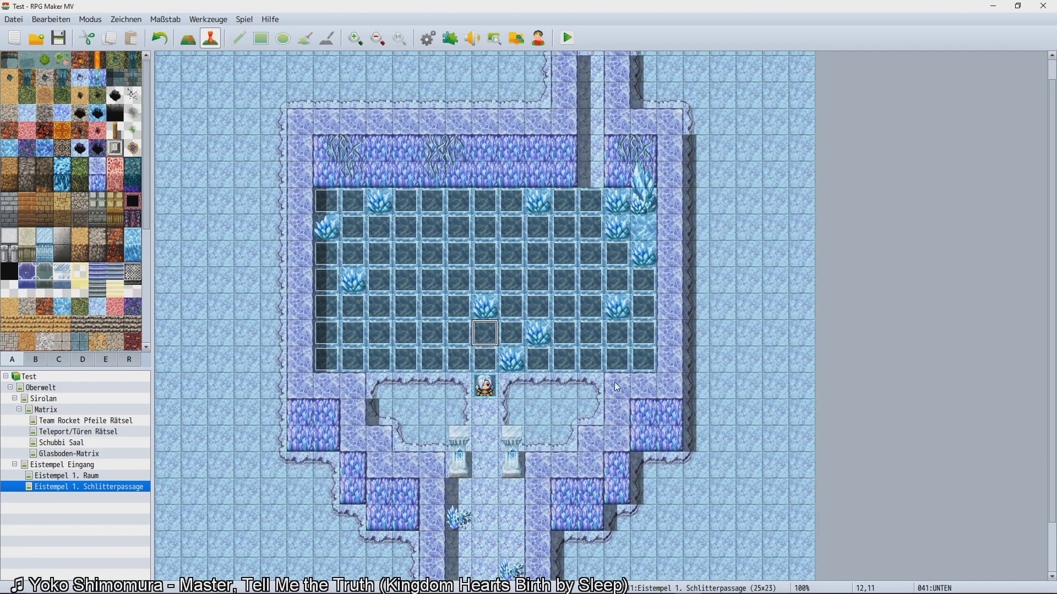
# Reopen the UNTEN event two tiles above the player start, review its movement route and menu access commands, and close it.
pyautogui.click(493, 319)
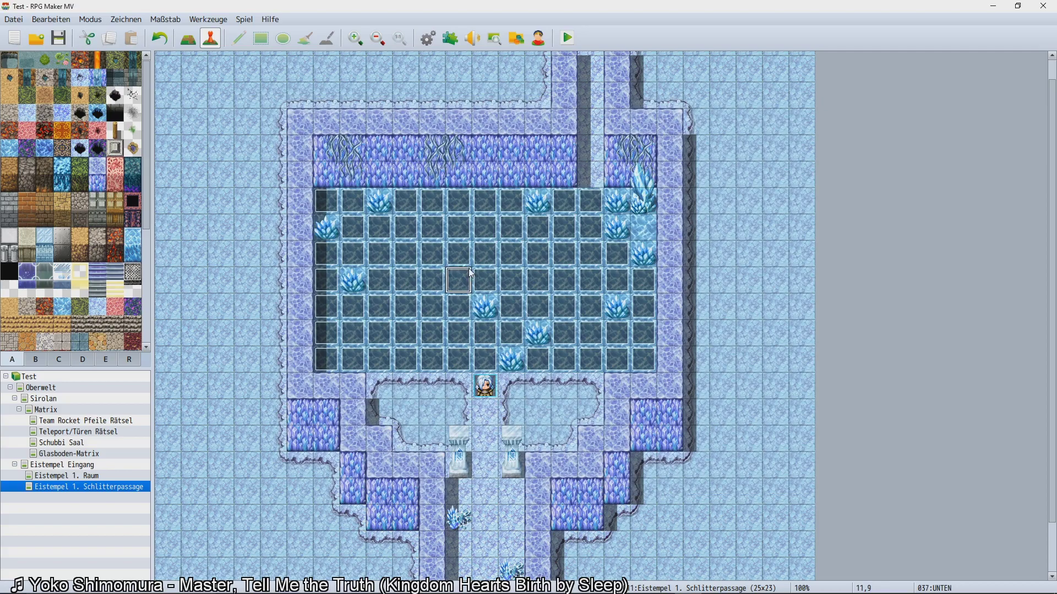
pyautogui.doubleClick(498, 331)
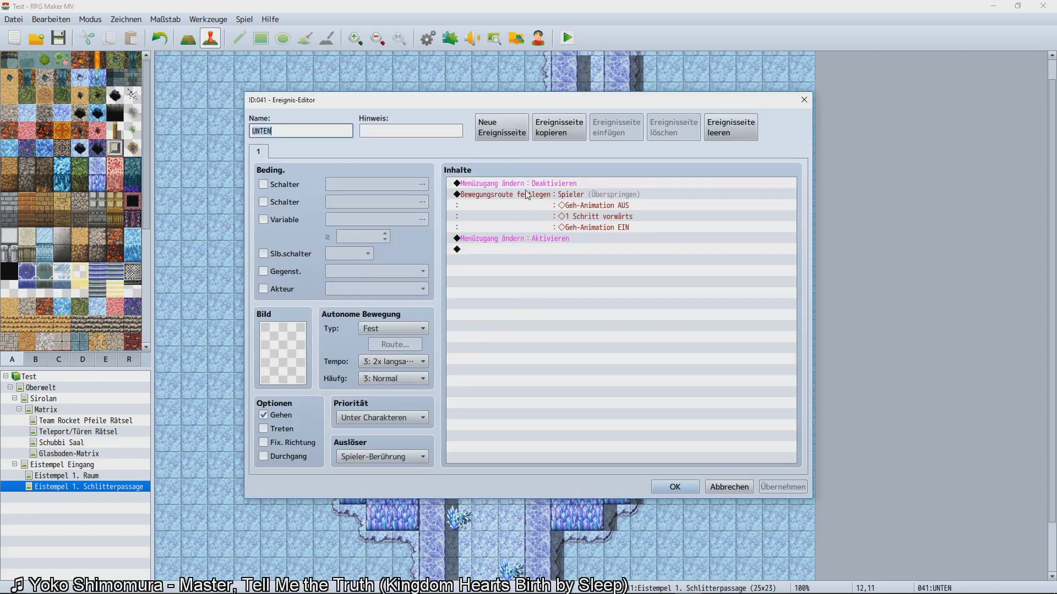
pyautogui.click(517, 187)
pyautogui.click(540, 241)
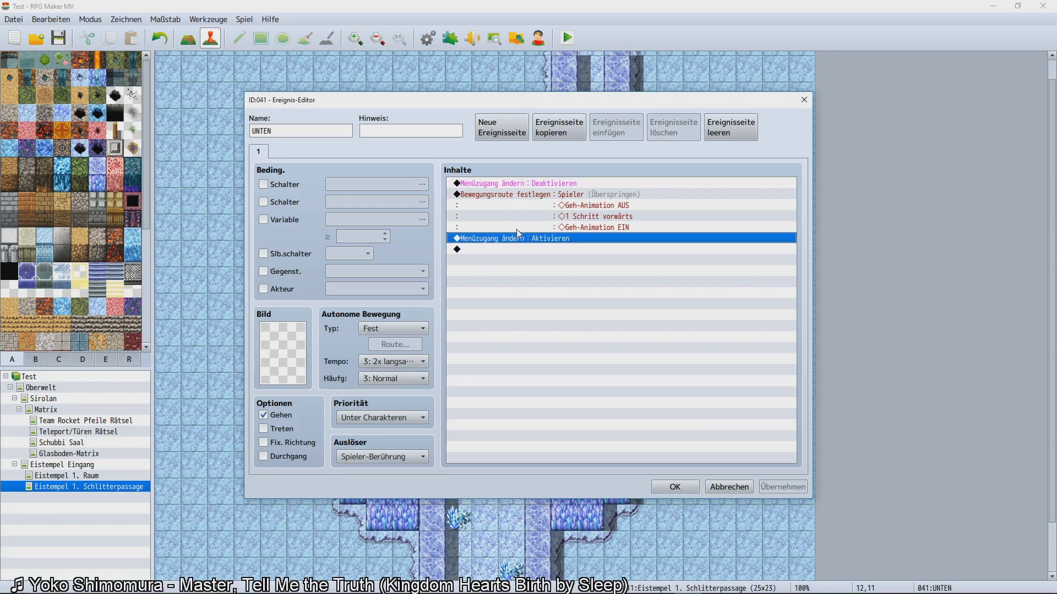
pyautogui.click(532, 207)
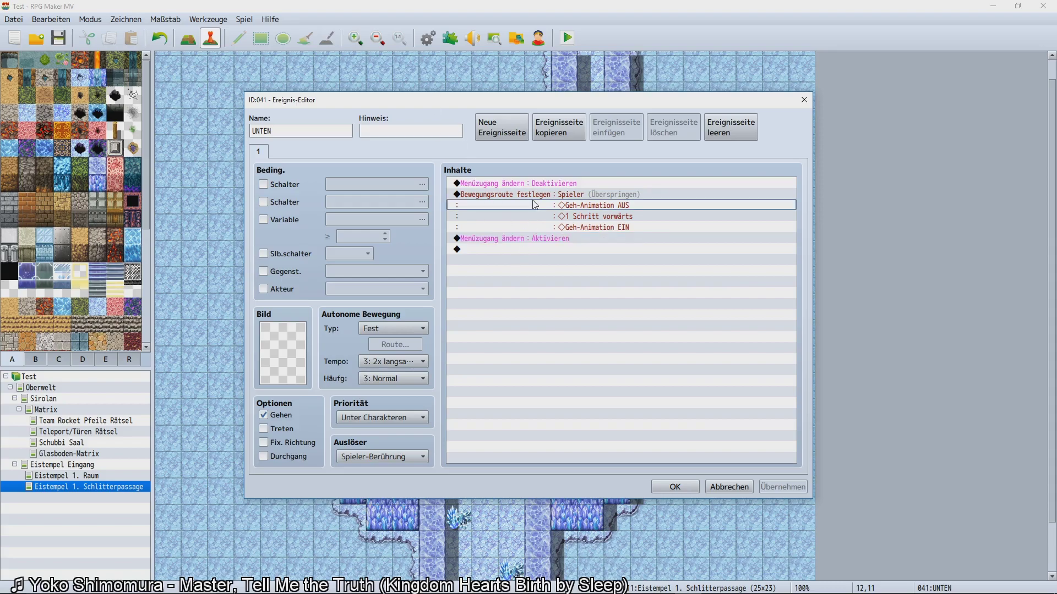
pyautogui.click(531, 194)
pyautogui.click(530, 265)
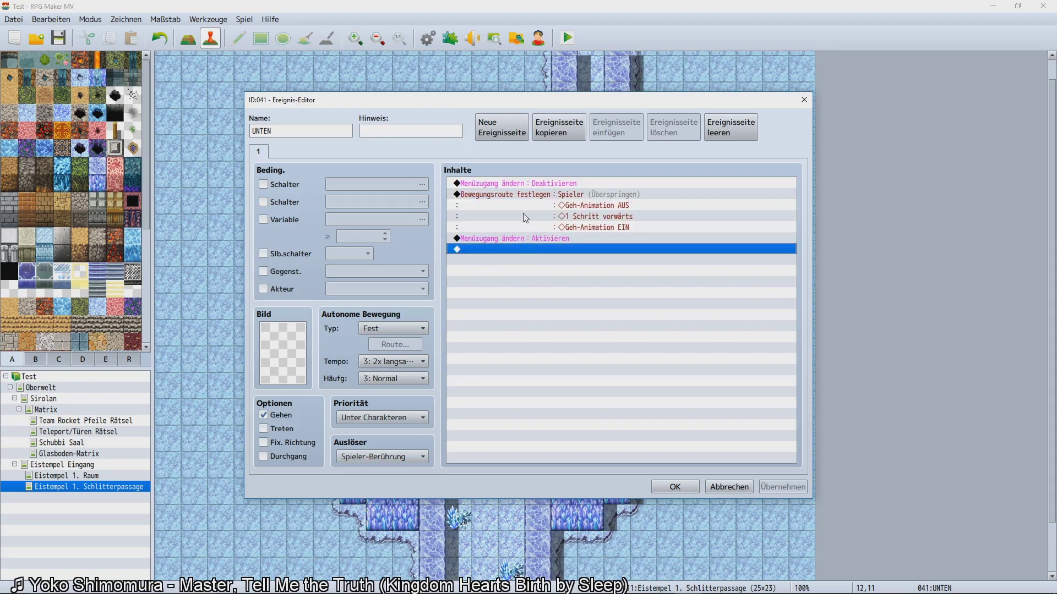
pyautogui.click(523, 196)
pyautogui.click(550, 239)
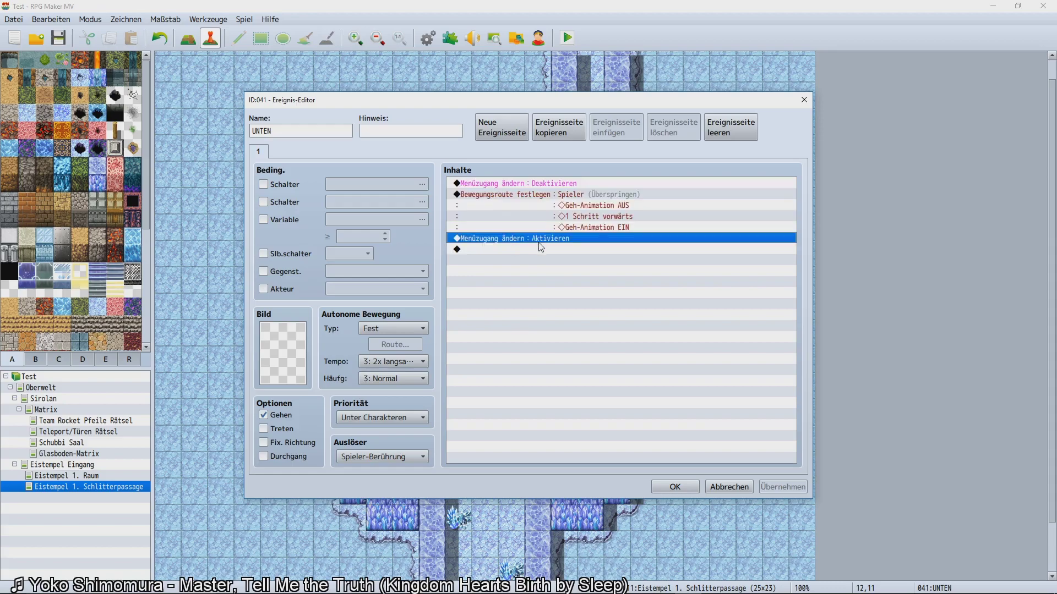
pyautogui.click(585, 199)
pyautogui.click(630, 248)
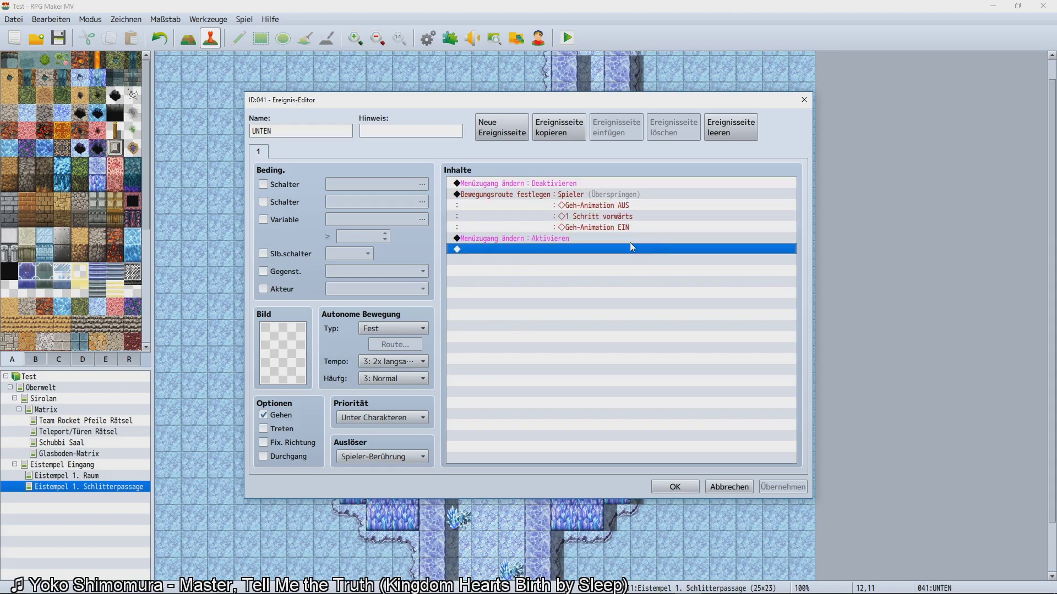
pyautogui.click(630, 243)
pyautogui.click(555, 193)
pyautogui.click(546, 183)
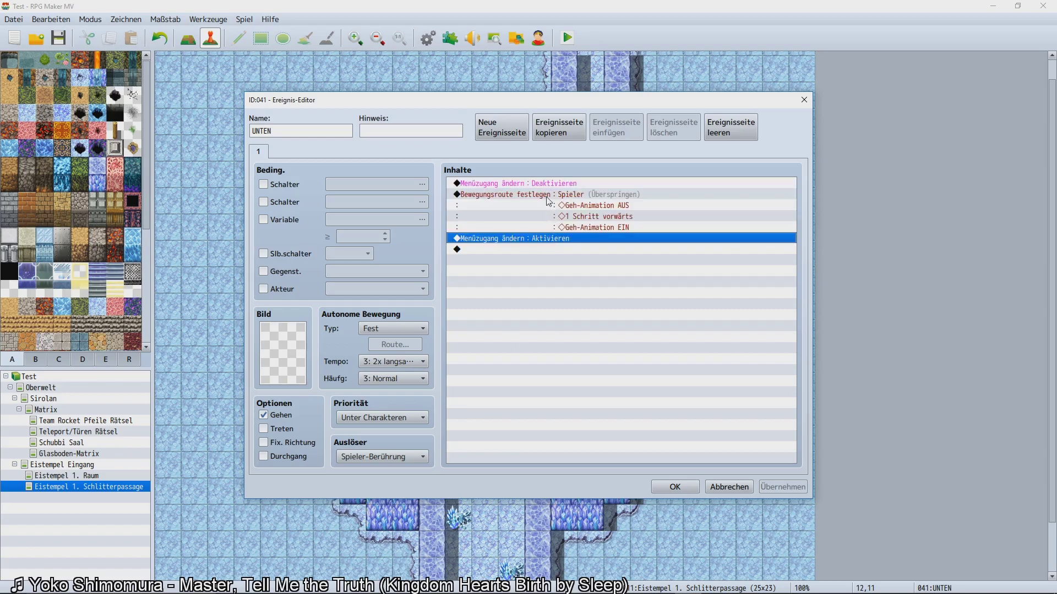
pyautogui.click(546, 198)
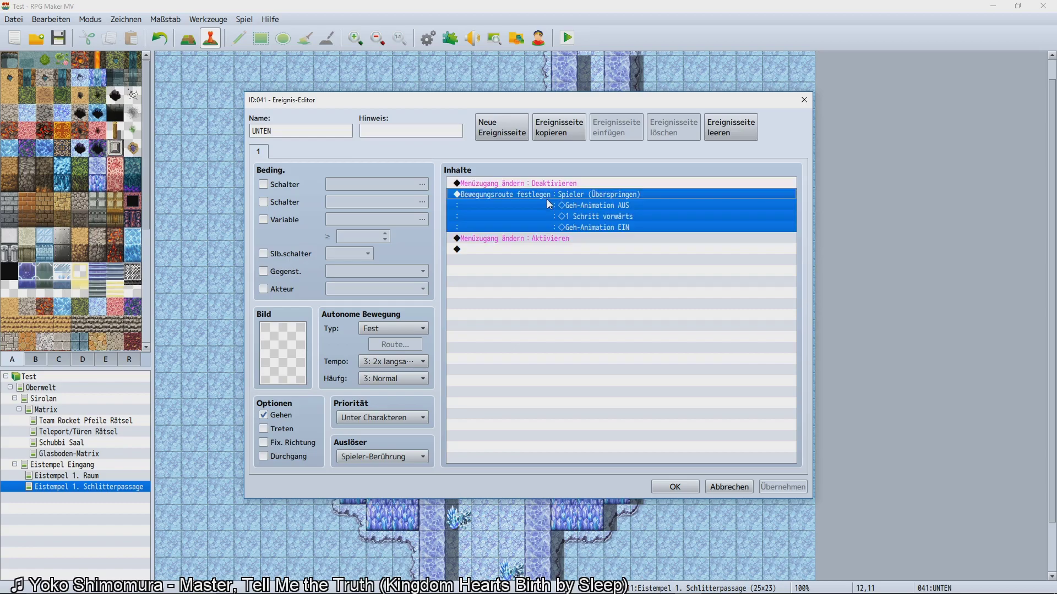
pyautogui.click(547, 241)
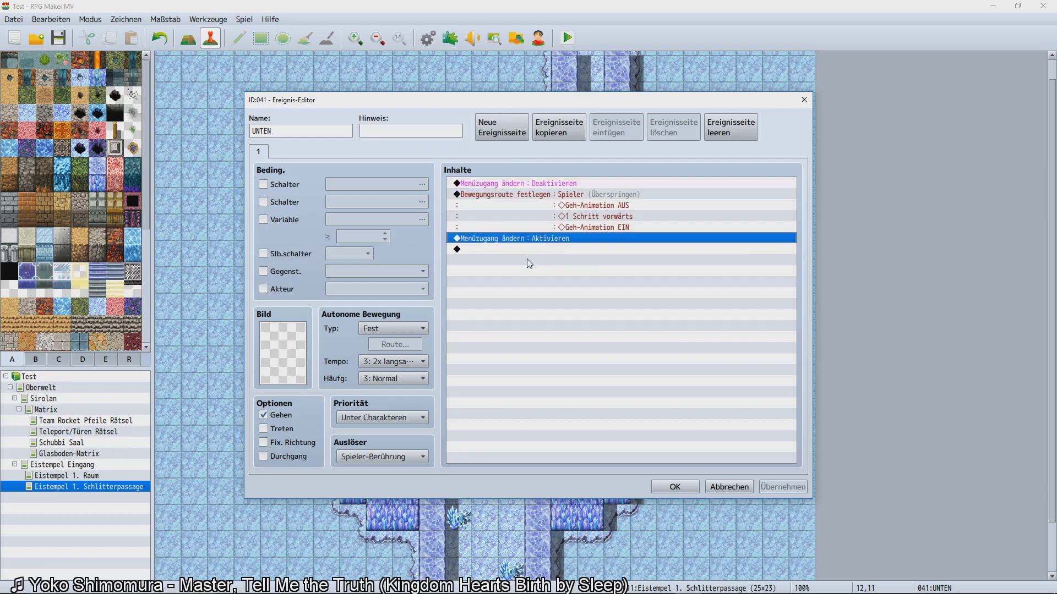
pyautogui.click(672, 485)
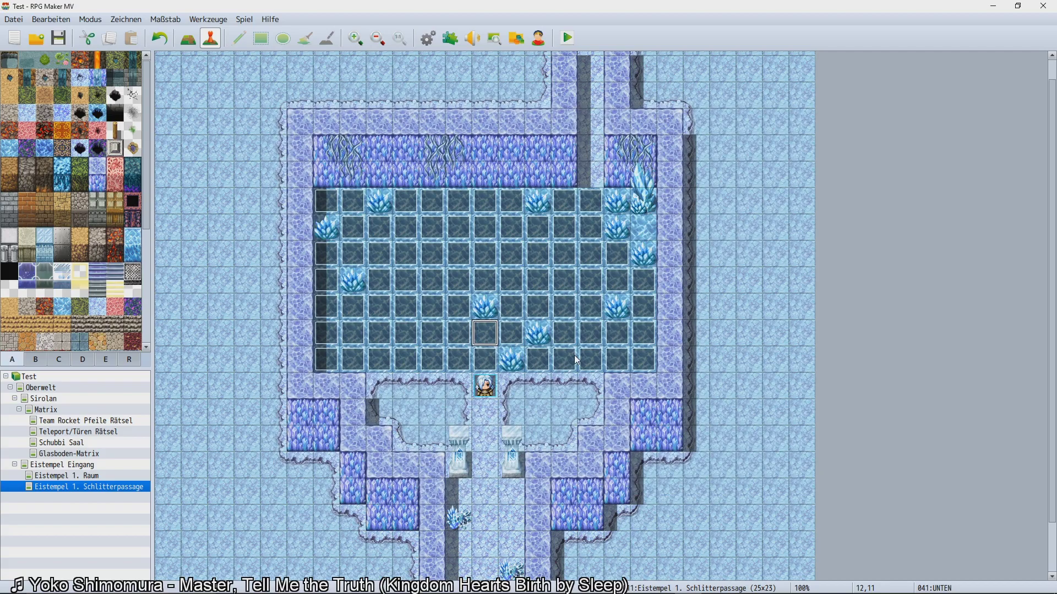
# Look over the Eistempel 1. Raum and Eistempel Eingang maps and the ice tiles of the Eistempel 1. Schlitterpassage map.
pyautogui.click(69, 478)
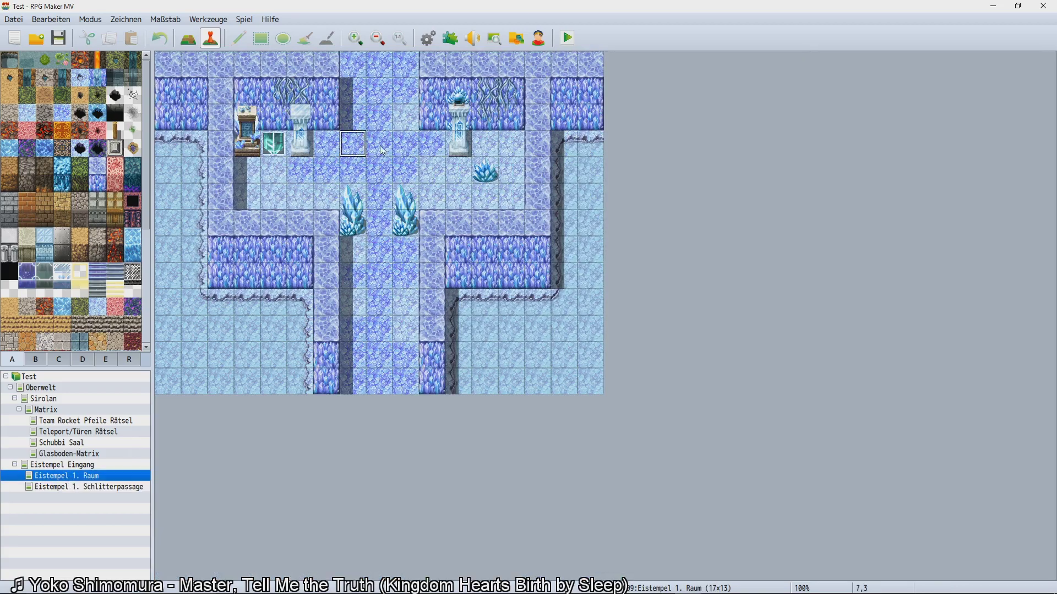
pyautogui.click(380, 65)
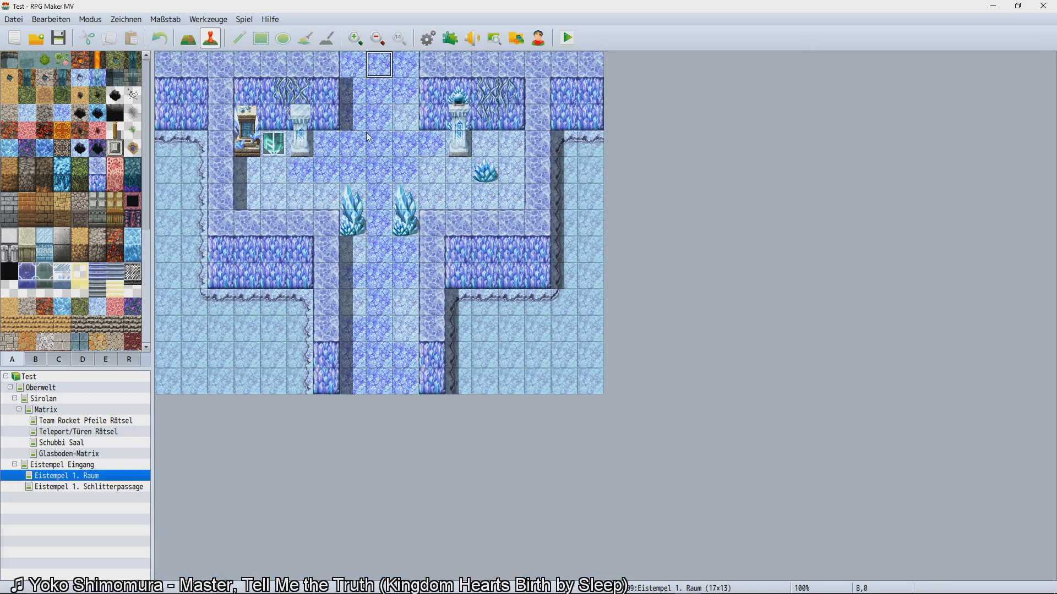
pyautogui.click(372, 162)
pyautogui.click(458, 193)
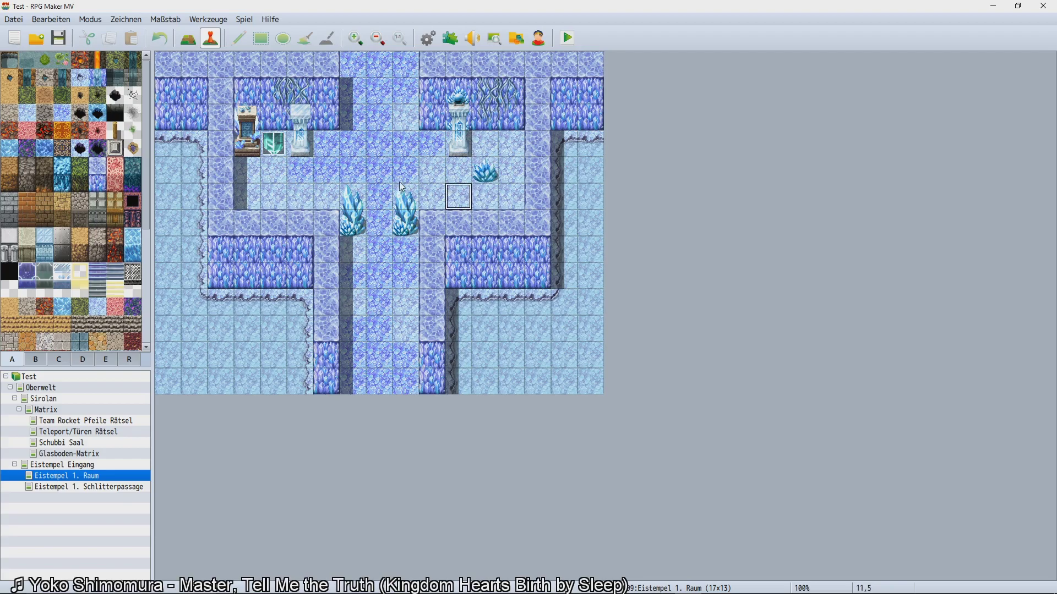
pyautogui.click(487, 148)
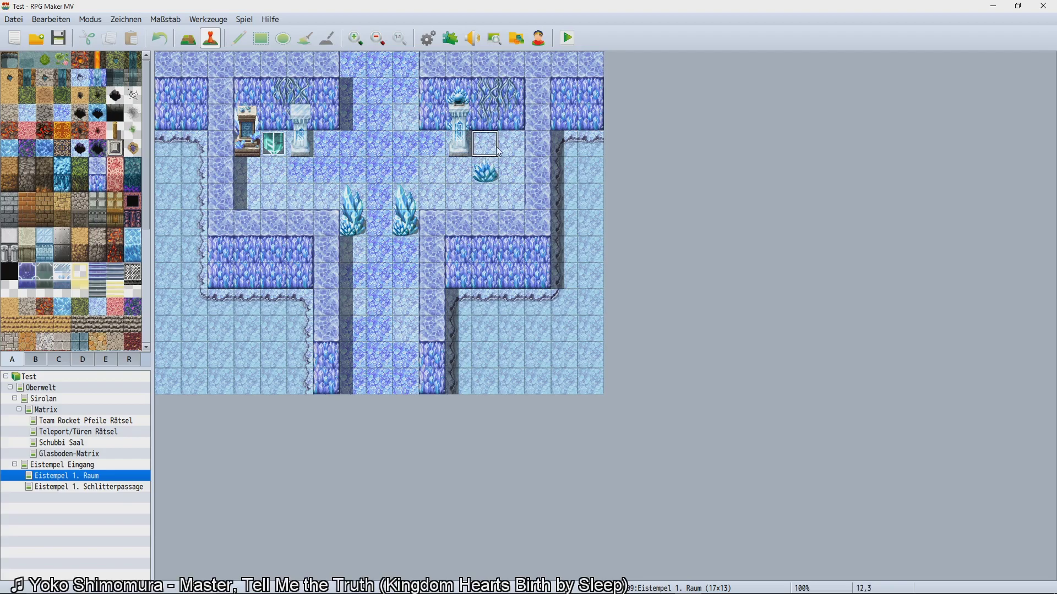
pyautogui.click(406, 173)
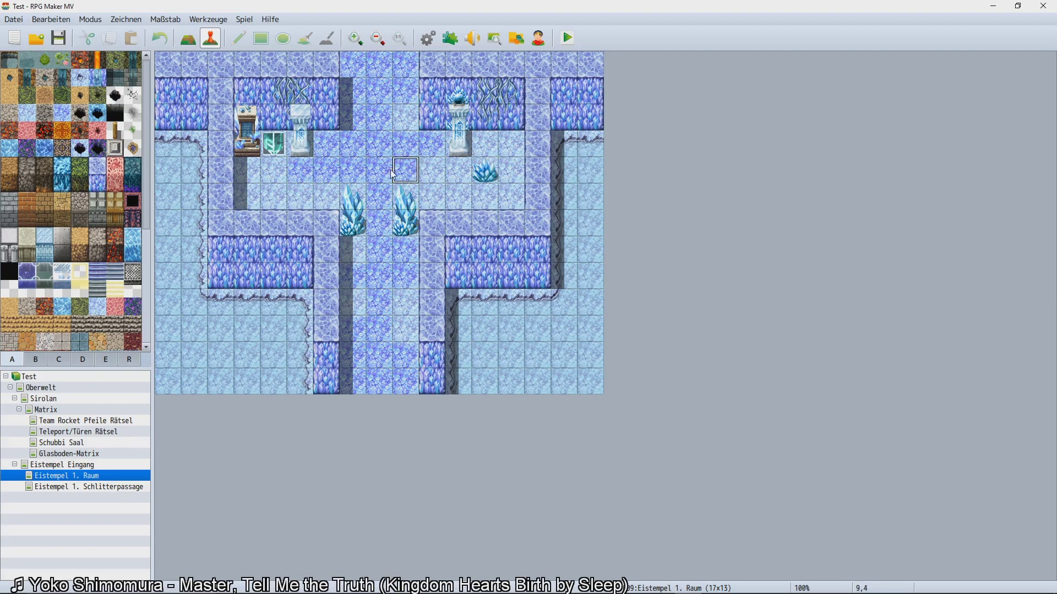
pyautogui.click(384, 173)
pyautogui.click(126, 487)
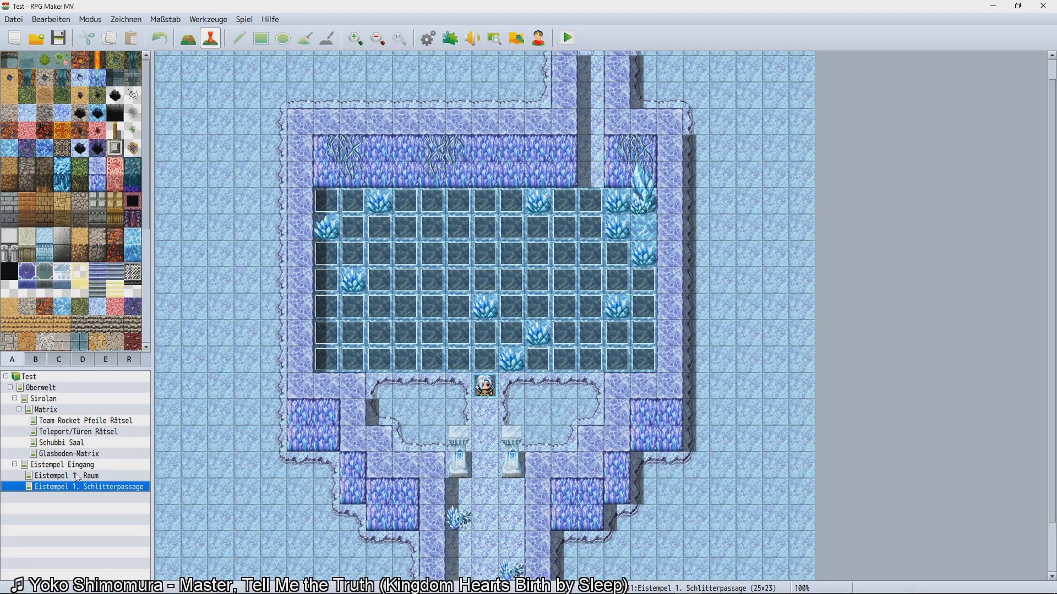
pyautogui.click(97, 478)
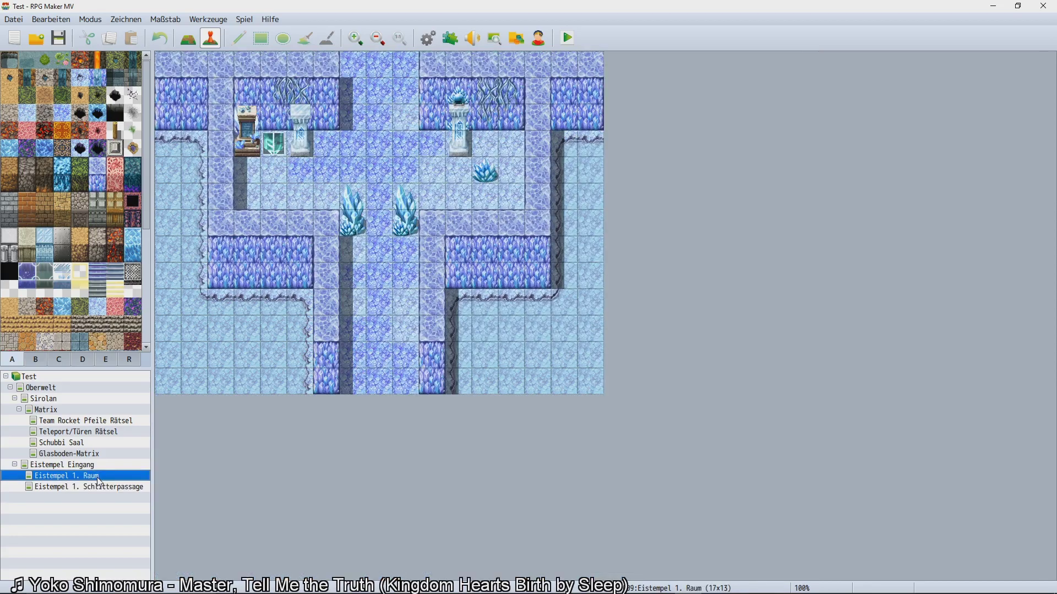
pyautogui.click(131, 488)
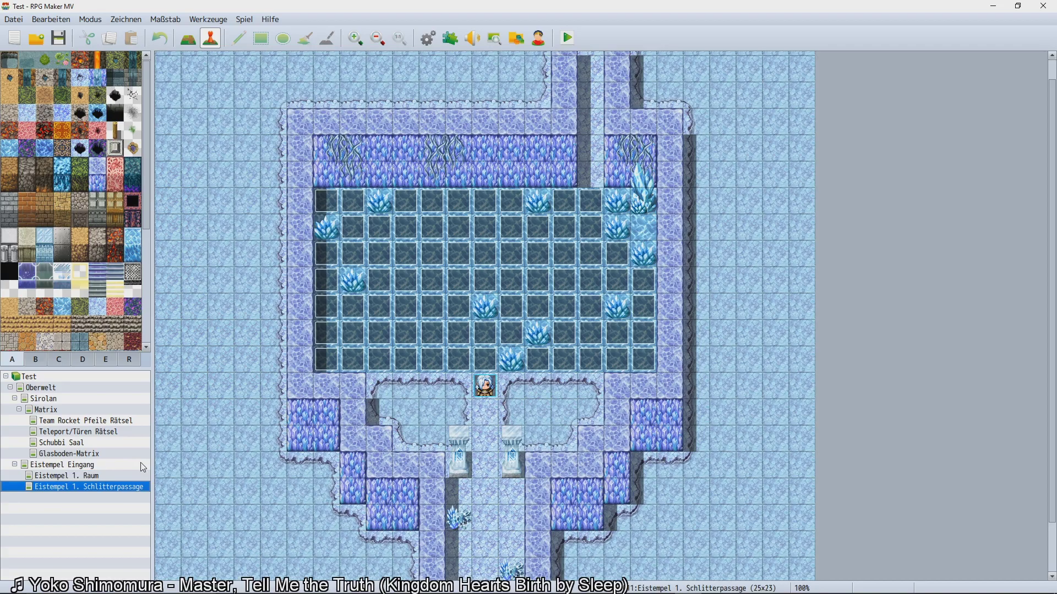
pyautogui.click(111, 468)
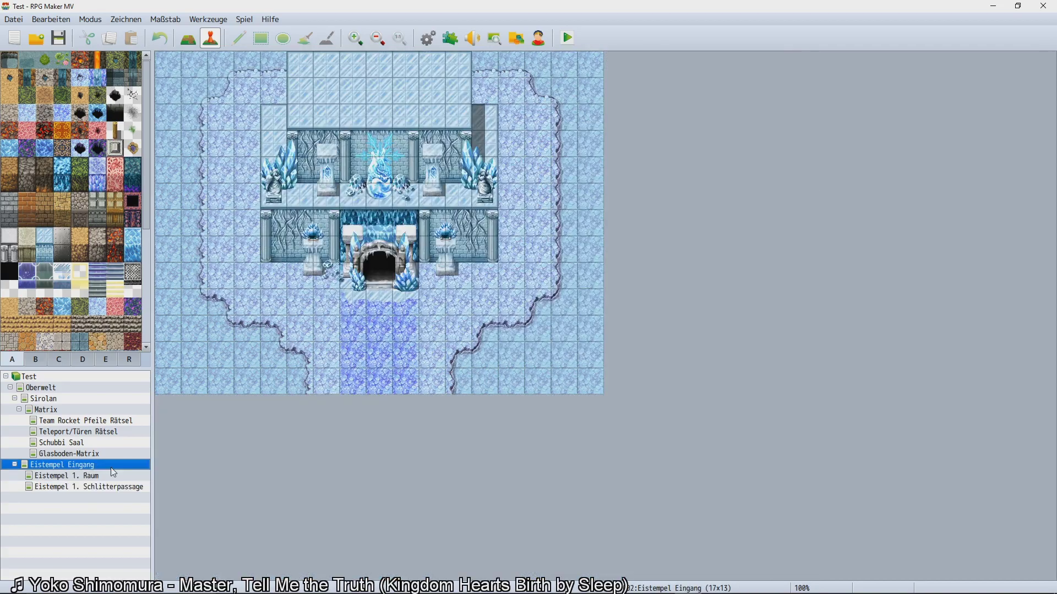
pyautogui.click(111, 490)
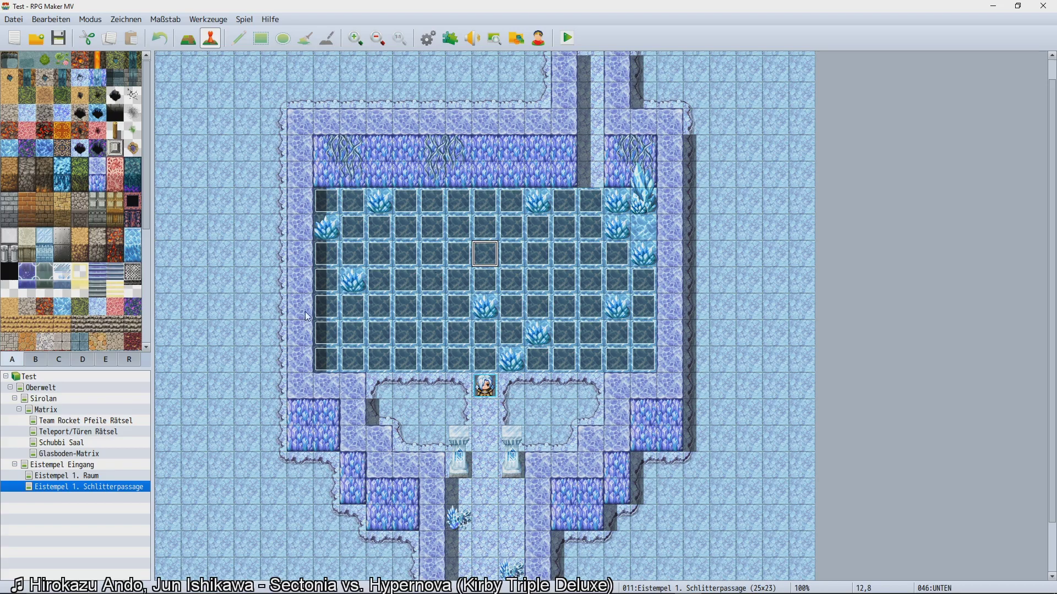
pyautogui.click(359, 228)
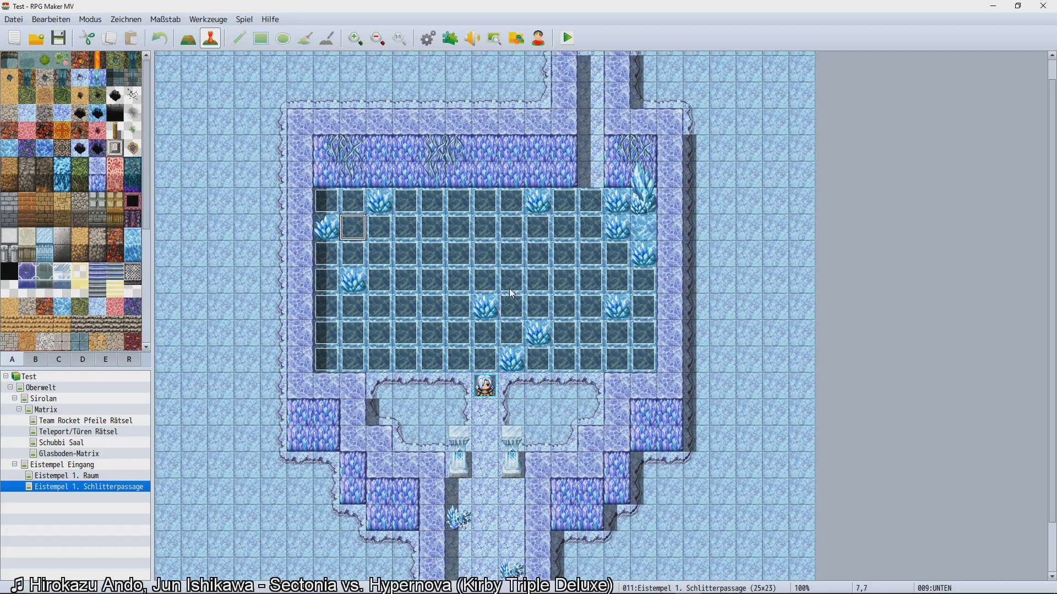
pyautogui.click(459, 261)
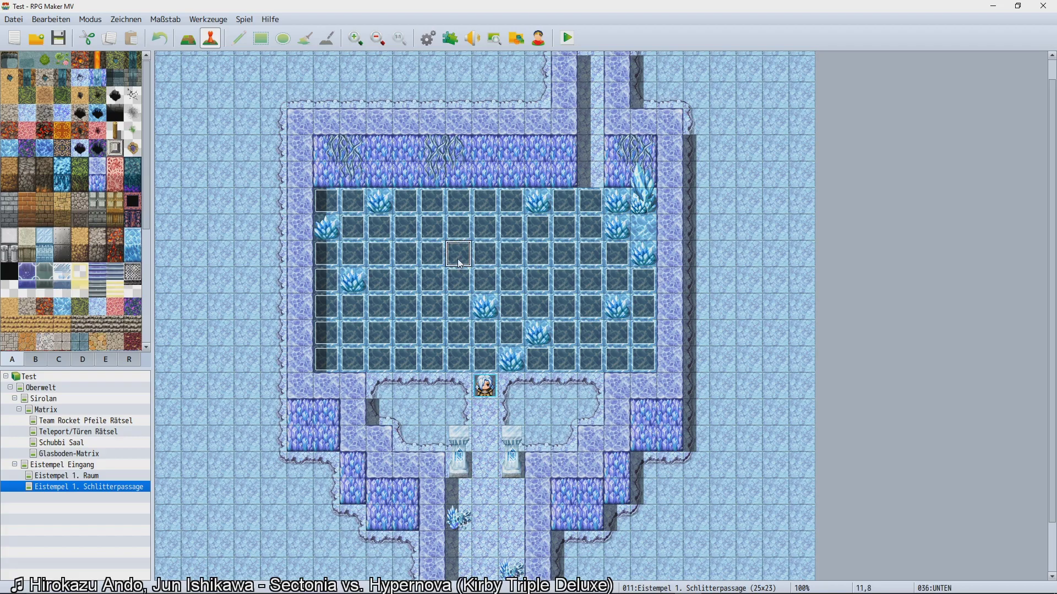
pyautogui.click(465, 236)
pyautogui.click(516, 235)
# Start a new map under Eistempel Eingang and name it "Eistempel Hoenn 8. Arena Klon :P".
pyautogui.click(77, 467)
pyautogui.rightClick(76, 465)
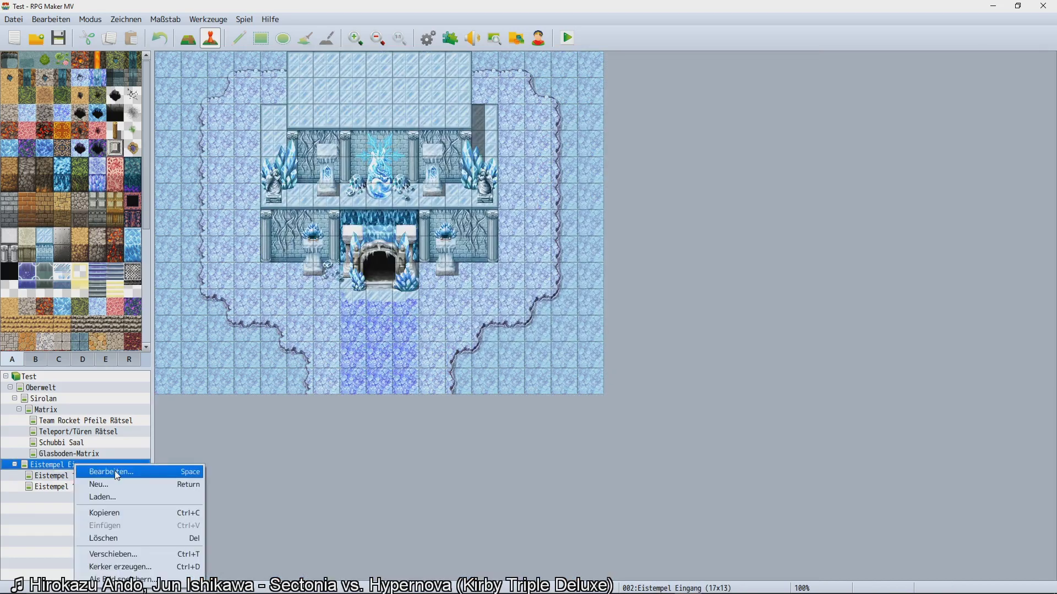
pyautogui.click(121, 482)
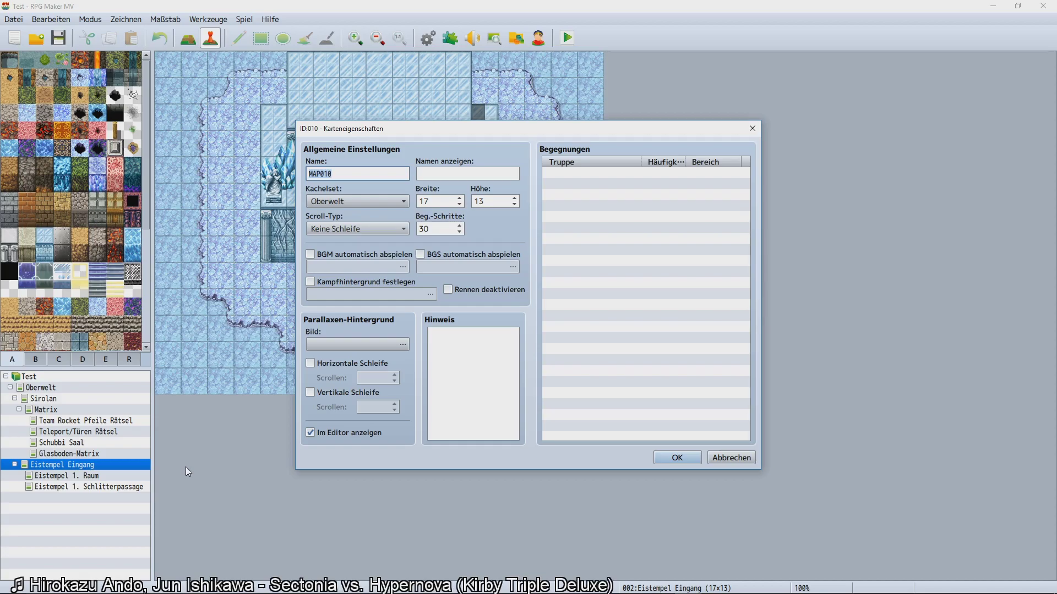
pyautogui.write('Eistempel')
pyautogui.write('Hoenn')
pyautogui.write(' 8. Arena Klon')
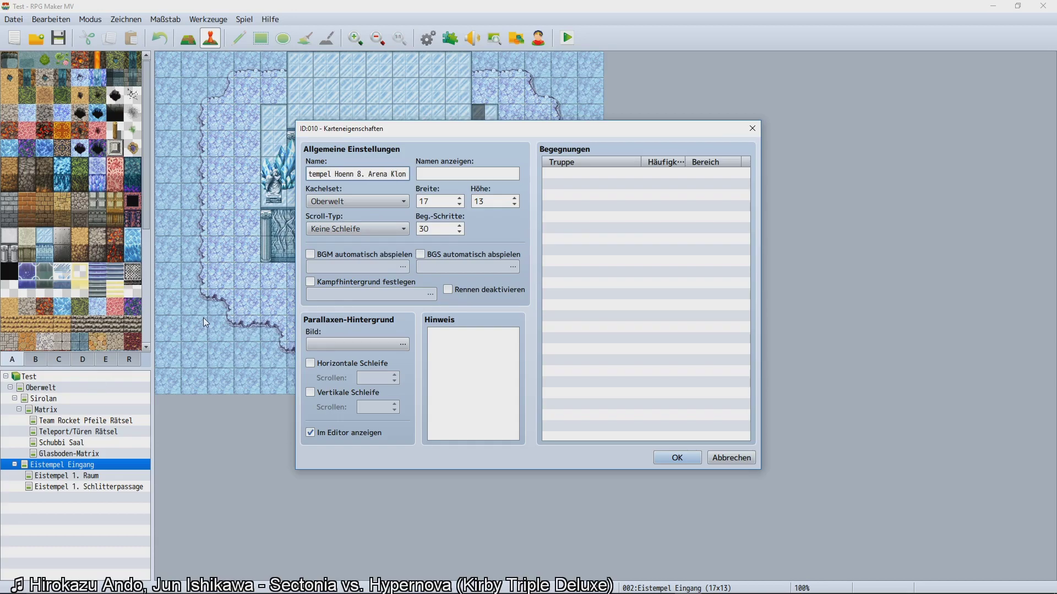
pyautogui.write(' :ÜP')
pyautogui.press('BackSpace')
# Set the new map's tileset to Eishöhle and its height to 25, and create the map.
pyautogui.click(376, 200)
pyautogui.click(325, 316)
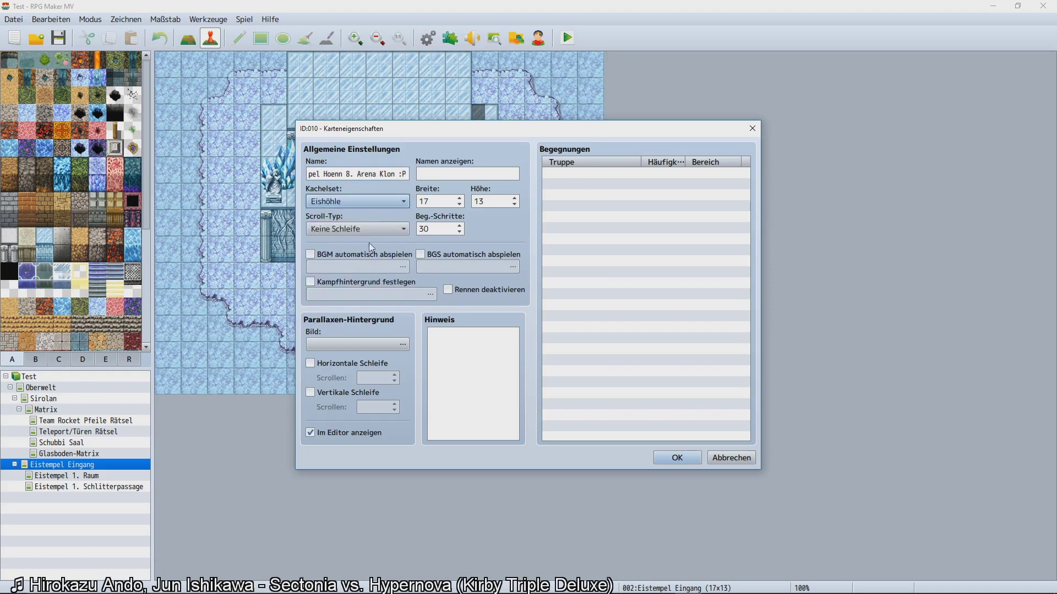
pyautogui.click(368, 226)
pyautogui.click(392, 231)
pyautogui.click(441, 230)
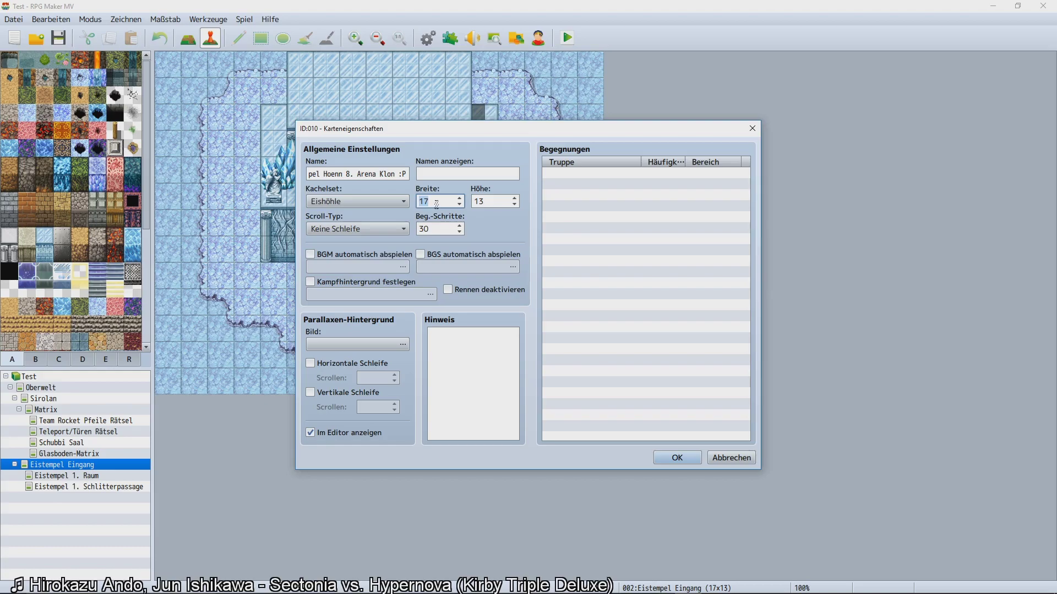
pyautogui.doubleClick(500, 206)
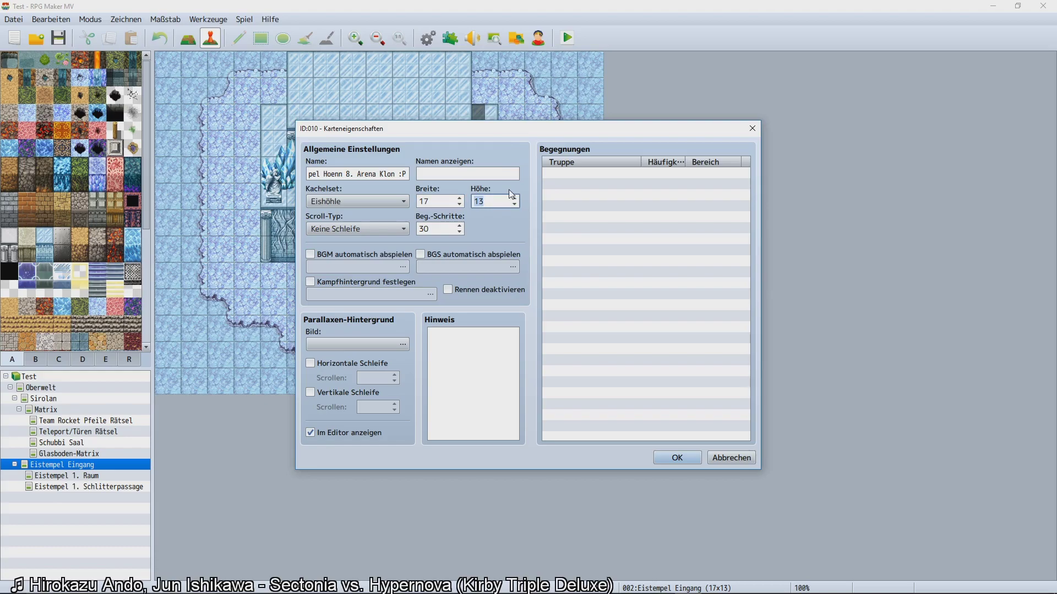
pyautogui.write('25')
pyautogui.click(658, 461)
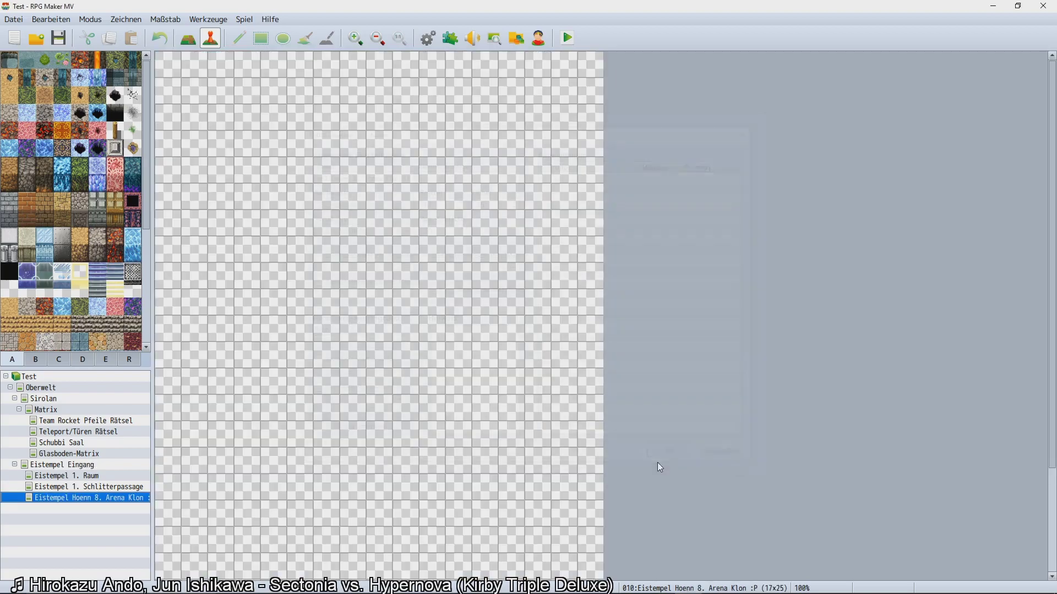
# Paint two 2-tile-high columns of the purple ice wall-top tile, one tile apart, at the new map's bottom edge.
pyautogui.click(188, 38)
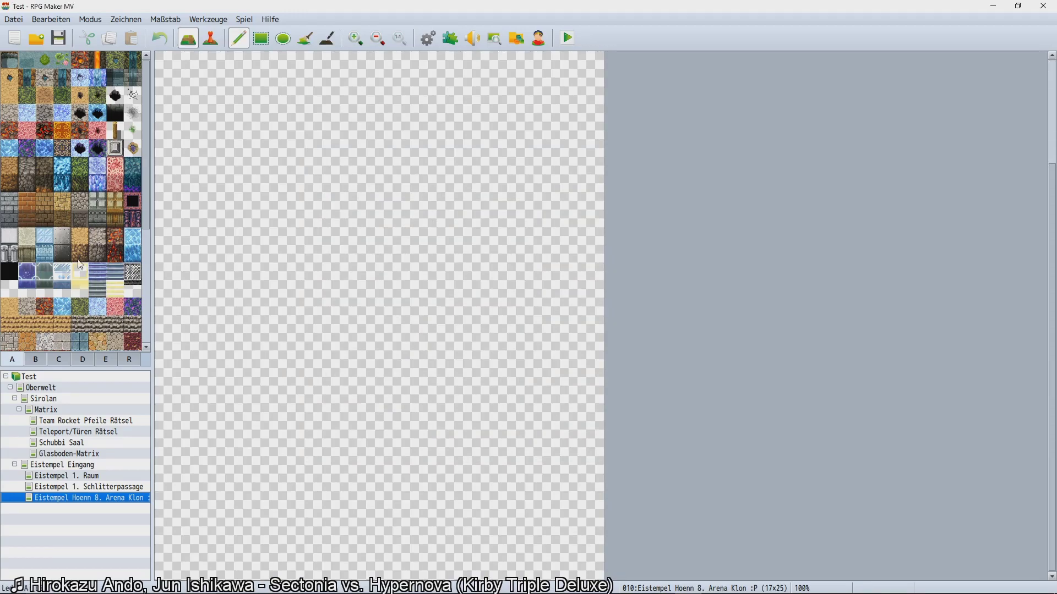
pyautogui.click(66, 487)
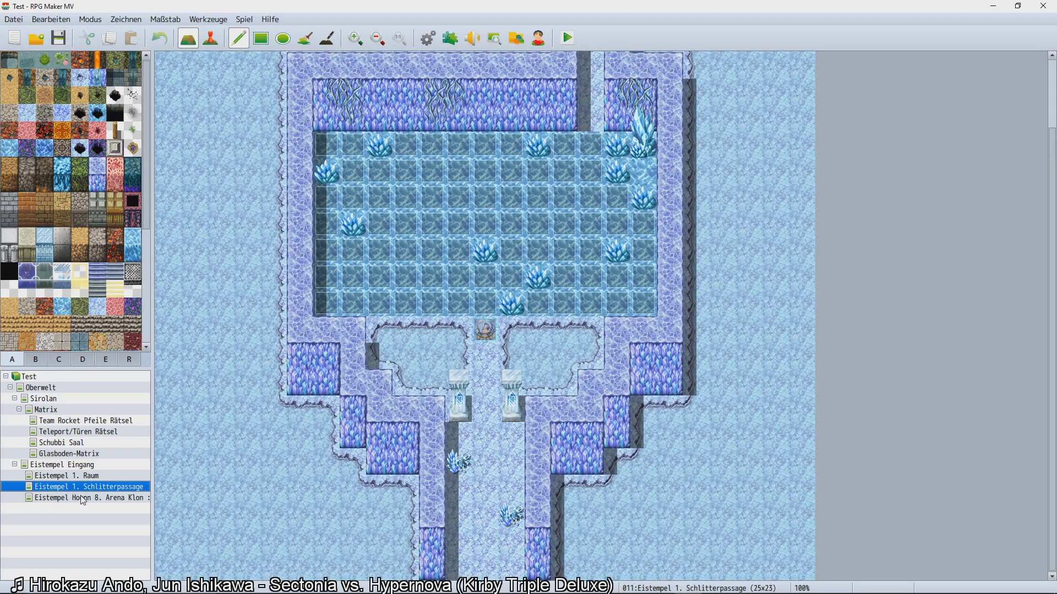
pyautogui.click(83, 499)
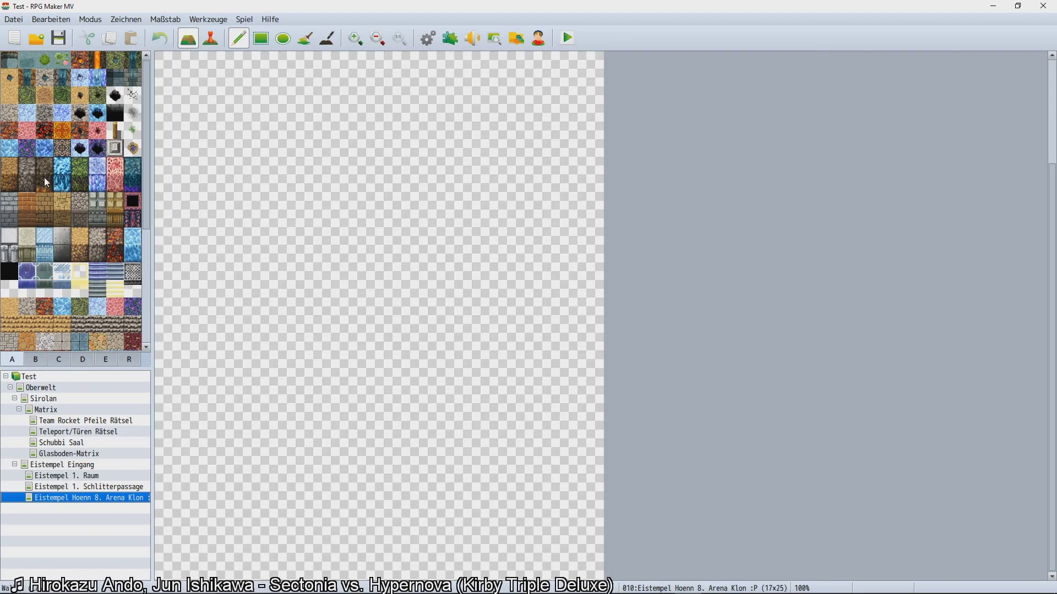
pyautogui.click(101, 168)
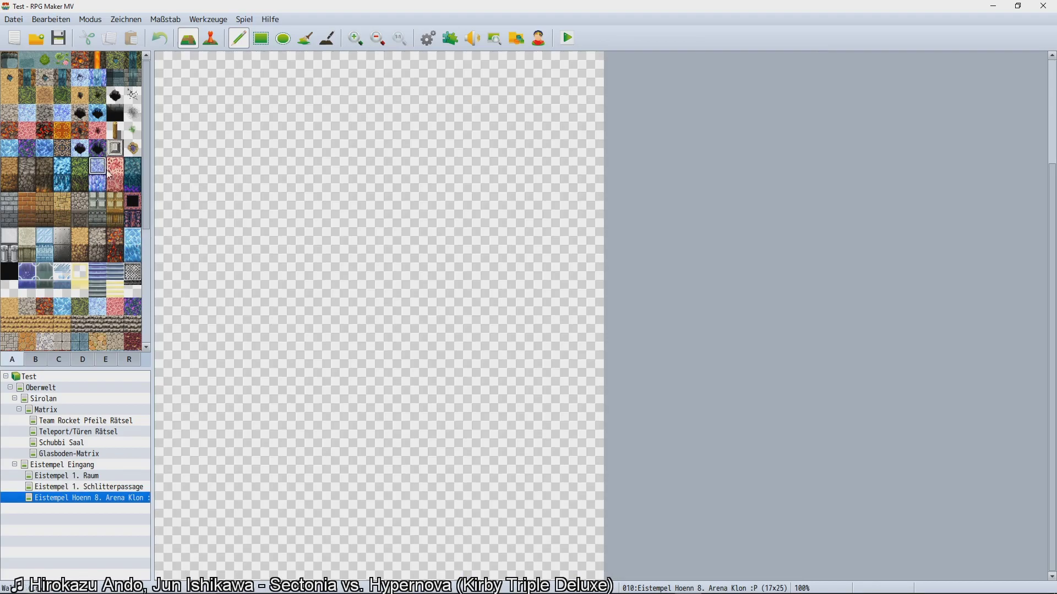
pyautogui.click(101, 488)
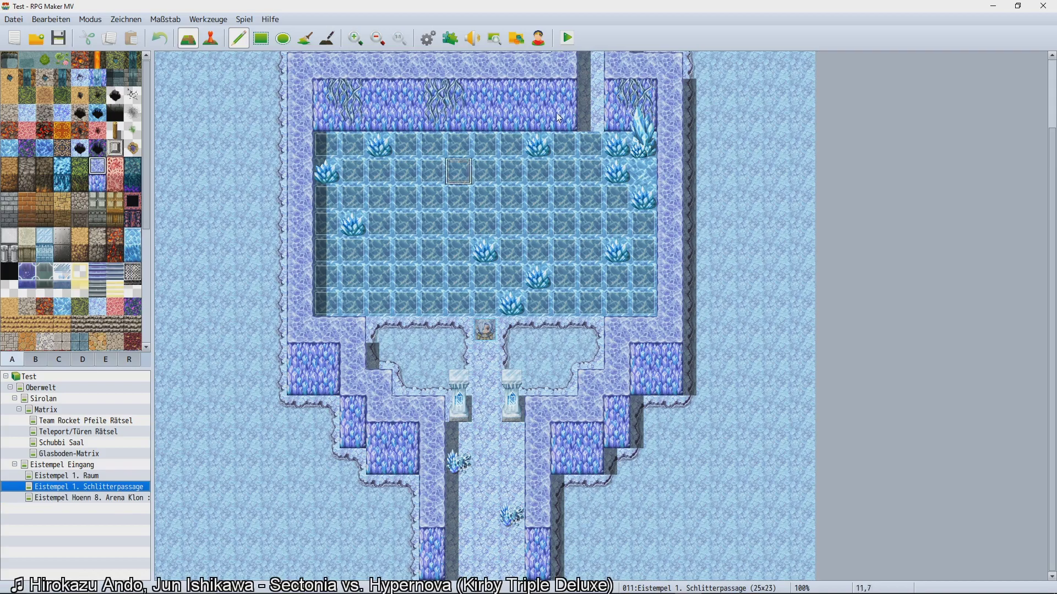
pyautogui.click(113, 498)
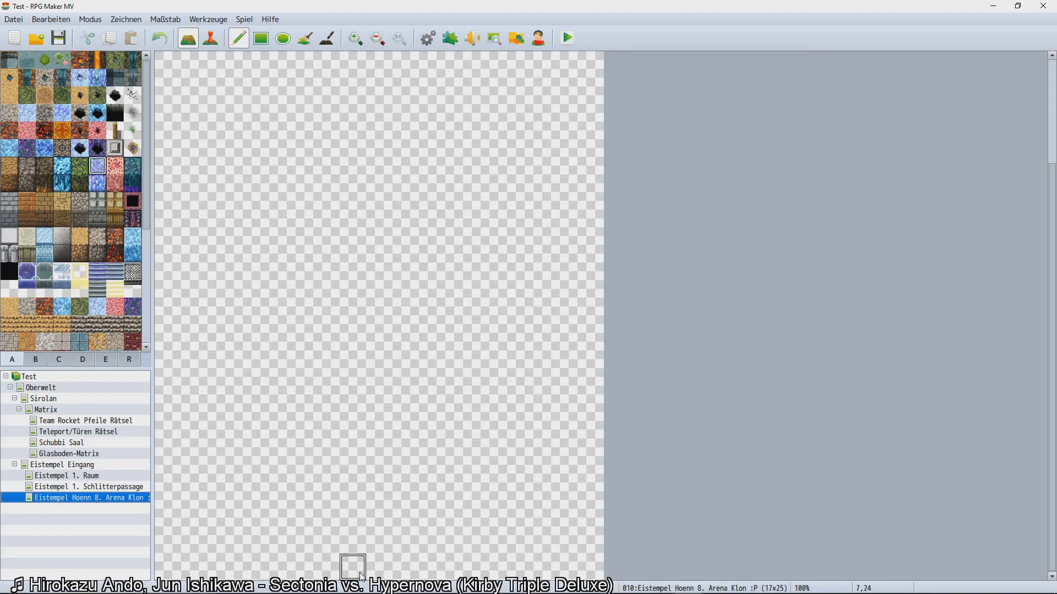
pyautogui.click(361, 572)
pyautogui.click(353, 542)
pyautogui.click(406, 542)
pyautogui.click(408, 567)
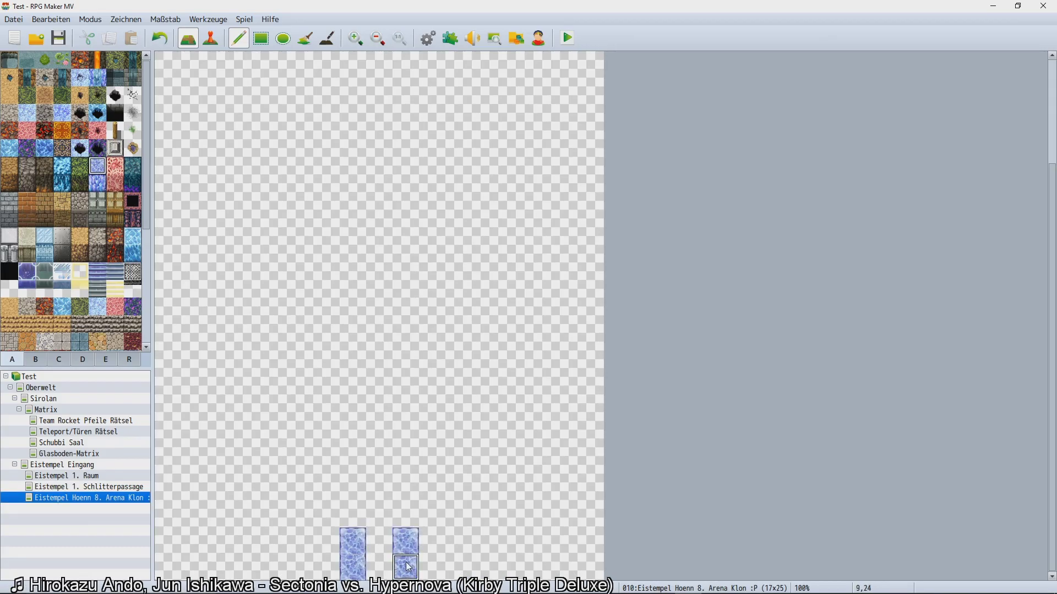
# On Eistempel 1. Schlitterpassage, step the ice floor's northwest corner inward with crystal wall tiles and put wall-top tiles above them.
pyautogui.click(131, 487)
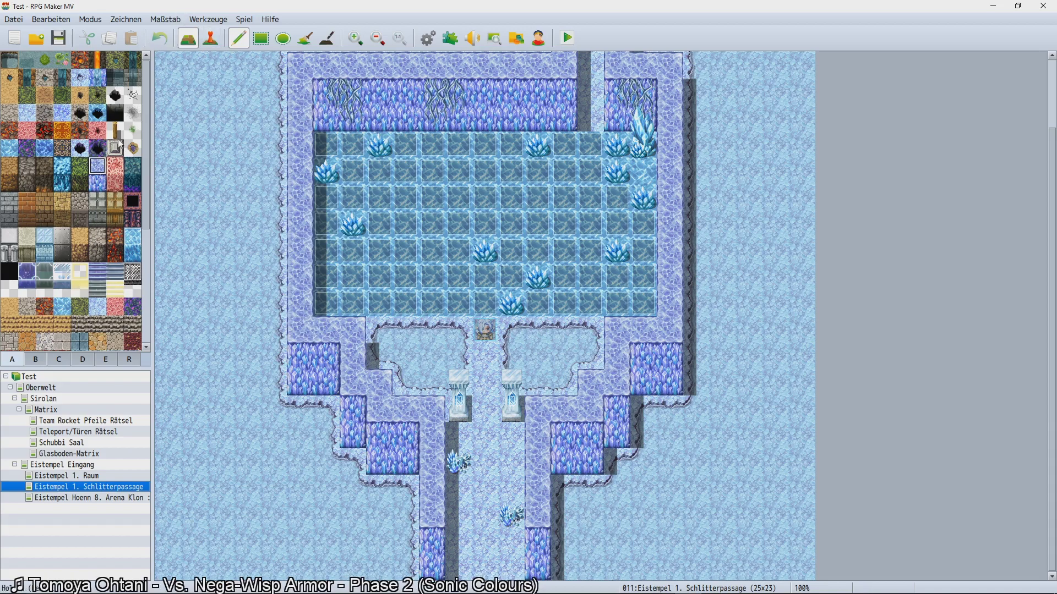
pyautogui.click(98, 182)
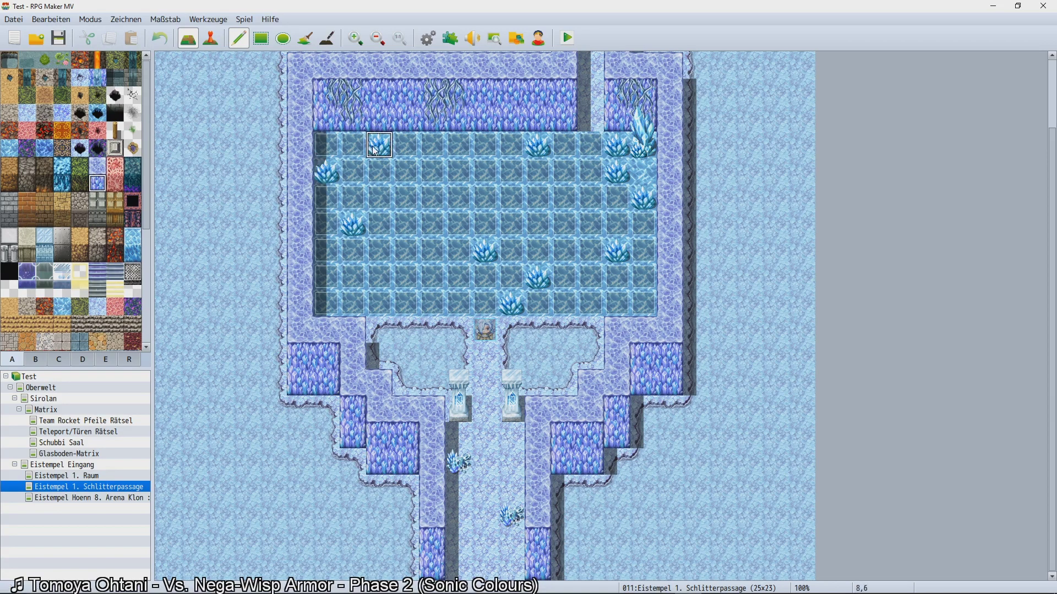
pyautogui.moveTo(375, 151)
pyautogui.mouseDown()
pyautogui.moveTo(360, 144)
pyautogui.moveTo(327, 172)
pyautogui.mouseUp()
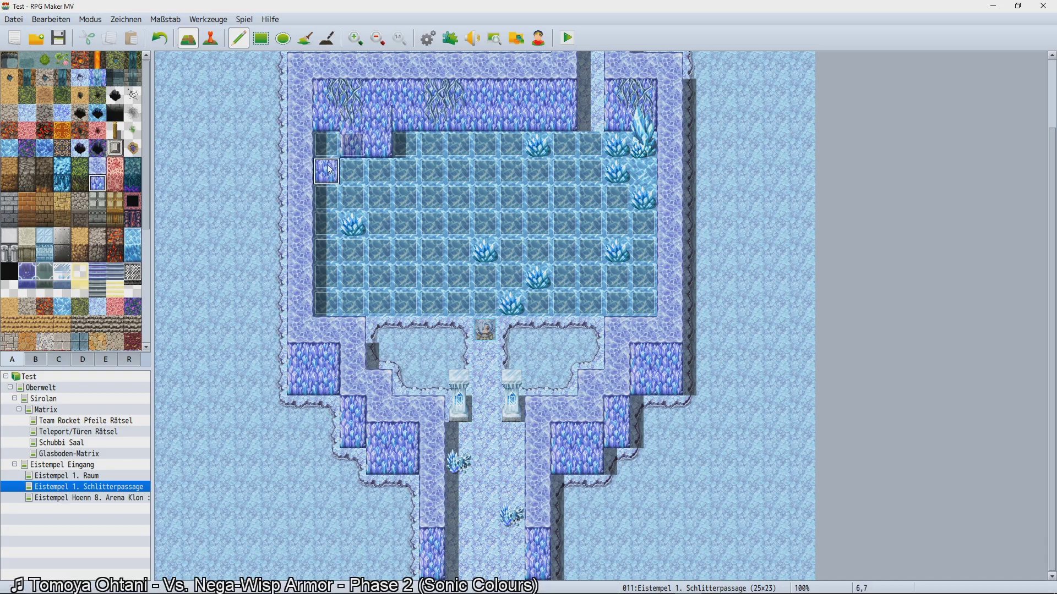
pyautogui.click(327, 146)
pyautogui.click(97, 167)
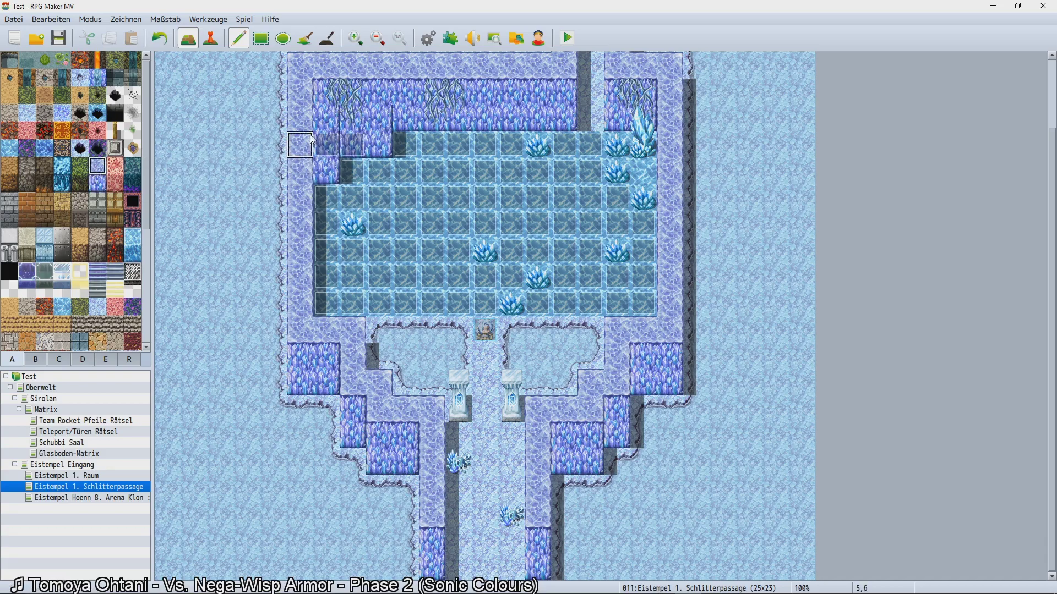
pyautogui.moveTo(327, 121)
pyautogui.mouseDown()
pyautogui.moveTo(327, 94)
pyautogui.moveTo(380, 97)
pyautogui.mouseUp()
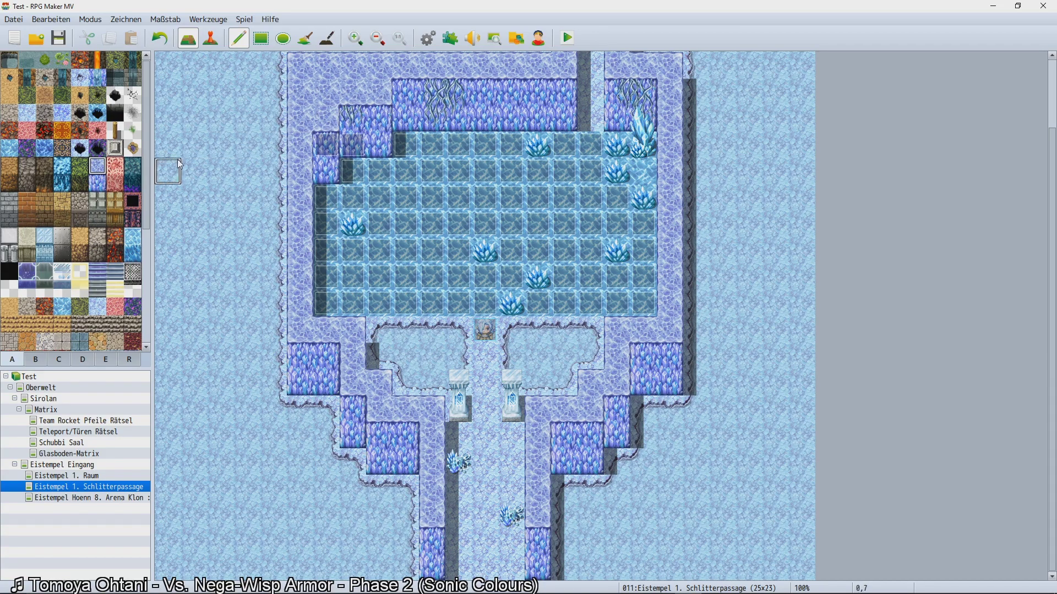
# Extend the wall-top area around the sliding room outward in steps on its north, east and west sides.
pyautogui.scroll(2, 317, 114)
pyautogui.scroll(2, 319, 117)
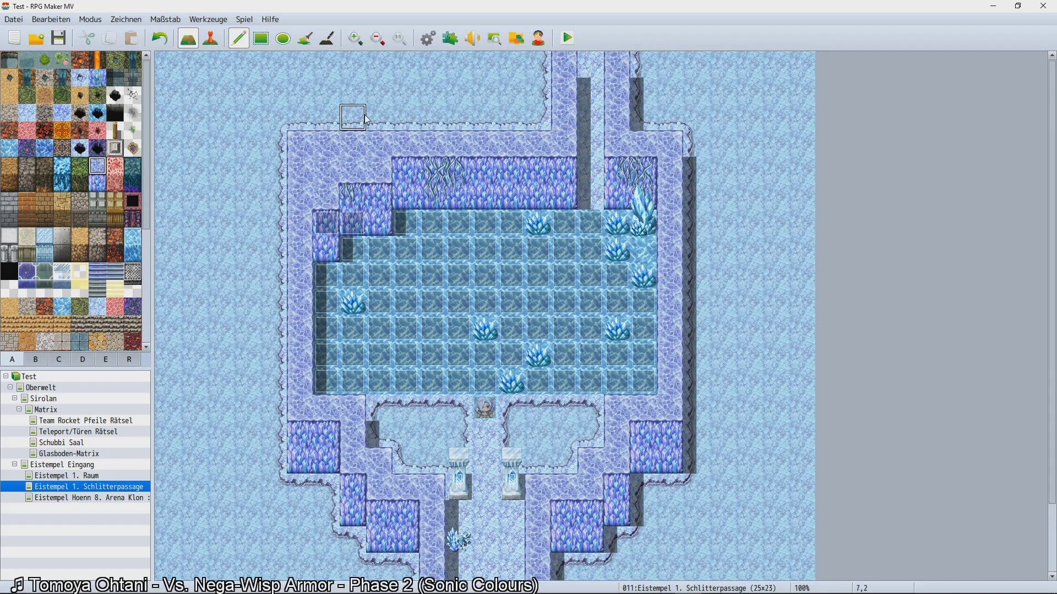
pyautogui.moveTo(349, 115)
pyautogui.mouseDown()
pyautogui.moveTo(435, 91)
pyautogui.moveTo(505, 99)
pyautogui.moveTo(462, 118)
pyautogui.moveTo(542, 64)
pyautogui.moveTo(472, 69)
pyautogui.mouseUp()
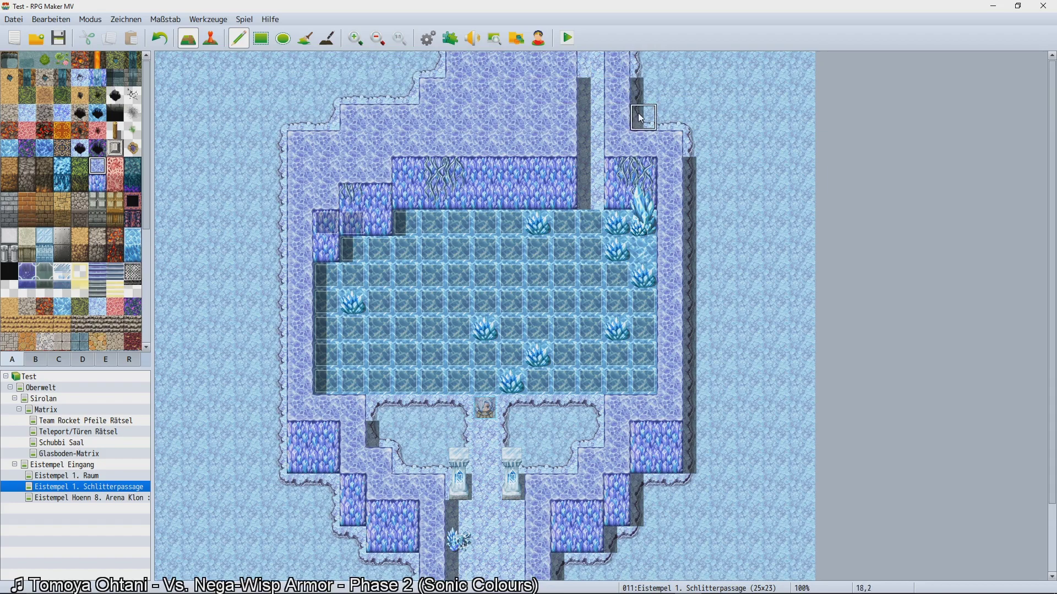
pyautogui.moveTo(645, 95)
pyautogui.mouseDown()
pyautogui.moveTo(645, 112)
pyautogui.moveTo(644, 66)
pyautogui.moveTo(697, 187)
pyautogui.moveTo(699, 275)
pyautogui.moveTo(732, 226)
pyautogui.moveTo(715, 331)
pyautogui.moveTo(694, 332)
pyautogui.moveTo(695, 385)
pyautogui.mouseUp()
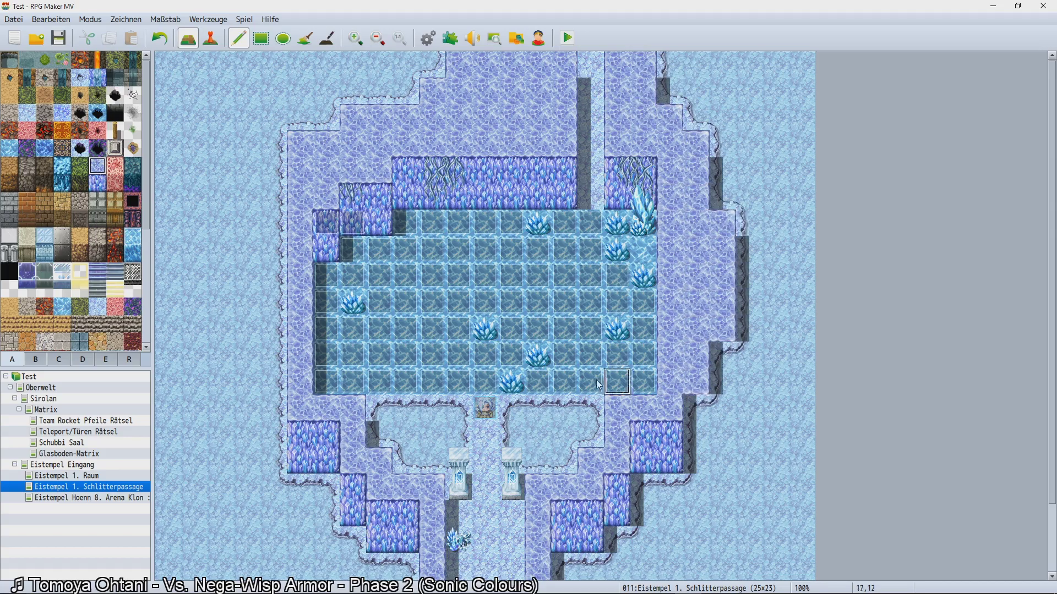
pyautogui.moveTo(272, 216)
pyautogui.mouseDown()
pyautogui.moveTo(248, 223)
pyautogui.moveTo(270, 297)
pyautogui.moveTo(270, 278)
pyautogui.moveTo(265, 384)
pyautogui.moveTo(248, 341)
pyautogui.moveTo(248, 308)
pyautogui.moveTo(252, 358)
pyautogui.moveTo(275, 408)
pyautogui.mouseUp()
# Paint crystal wall faces along the lower southeast and southwest edges of the widened wall area.
pyautogui.click(97, 189)
pyautogui.moveTo(696, 407)
pyautogui.mouseDown()
pyautogui.moveTo(696, 421)
pyautogui.moveTo(723, 357)
pyautogui.moveTo(726, 383)
pyautogui.mouseUp()
pyautogui.scroll(-2, 315, 233)
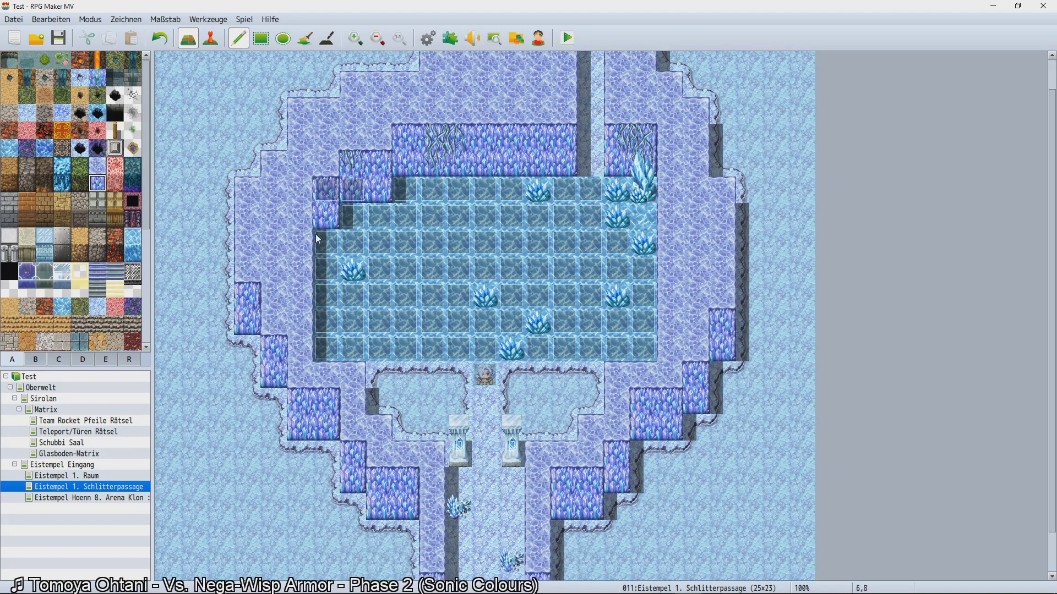
pyautogui.scroll(2, 315, 233)
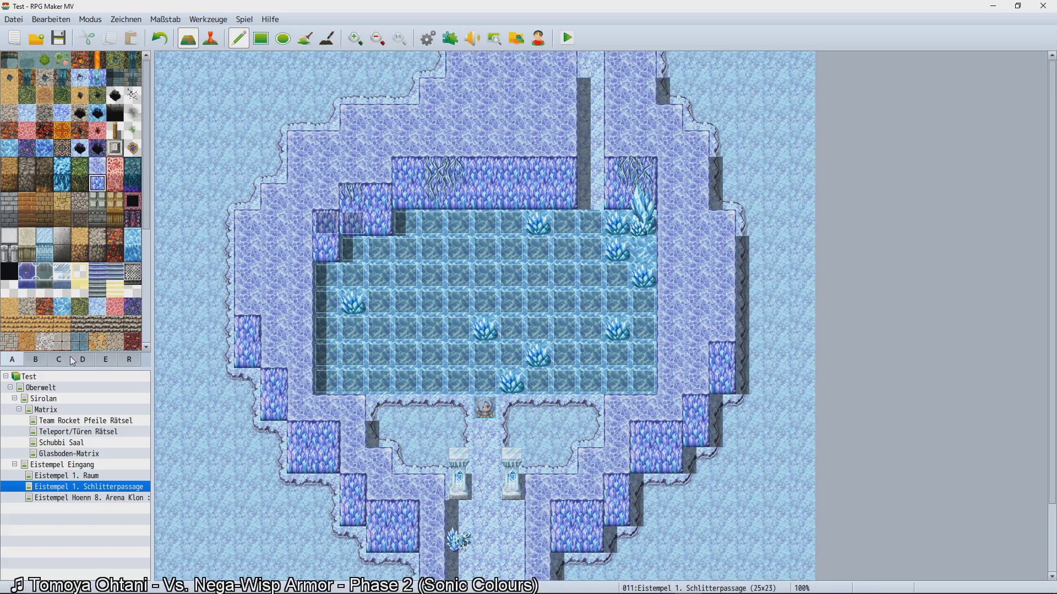
# Paint two crystal wall tiles above the middle of the sliding room's north wall as the back of an alcove.
pyautogui.click(97, 166)
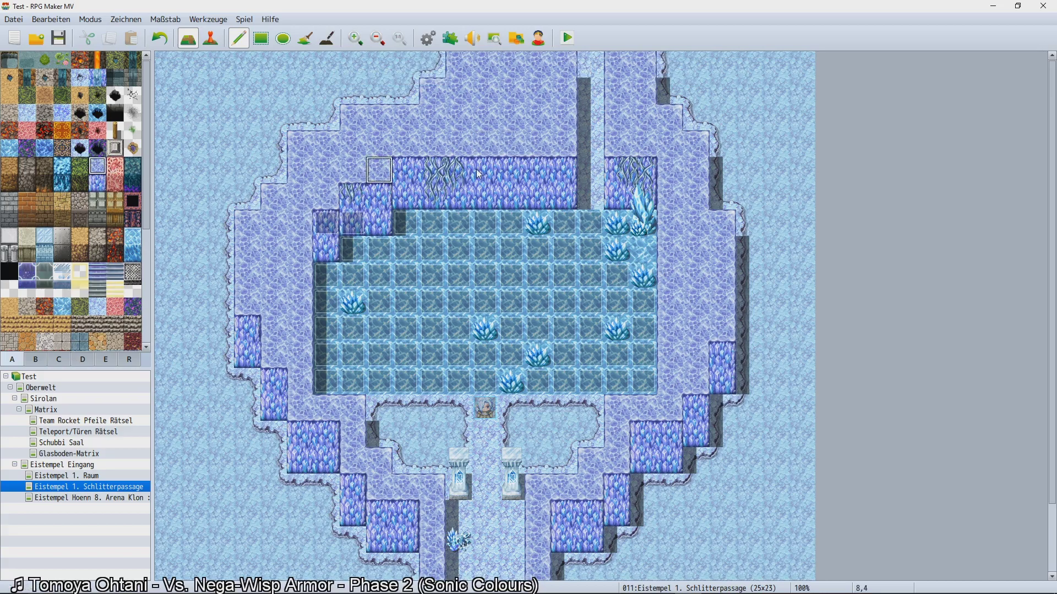
pyautogui.rightClick(509, 168)
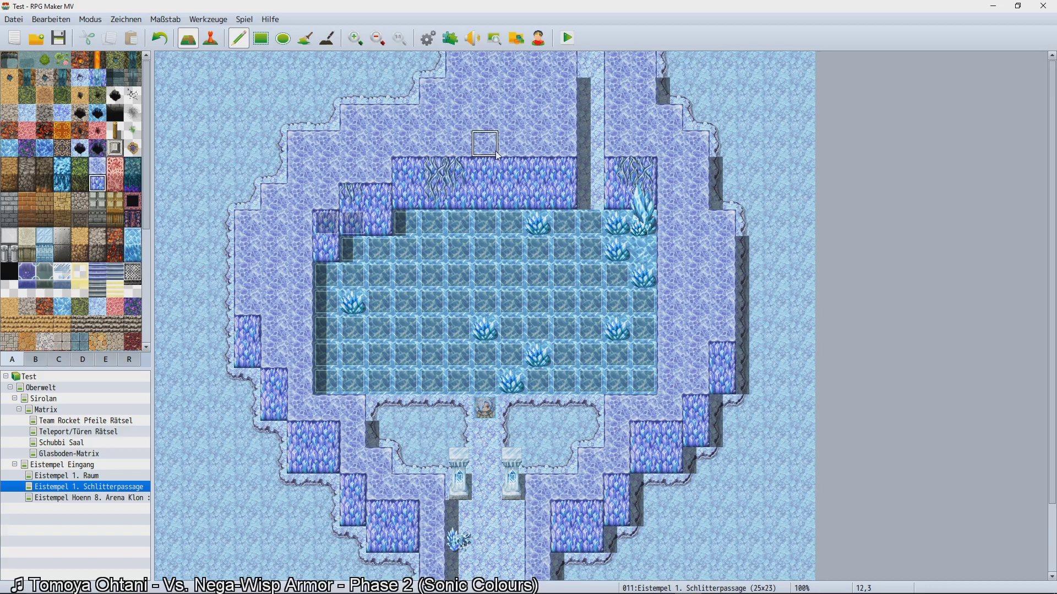
pyautogui.click(514, 154)
pyautogui.click(497, 152)
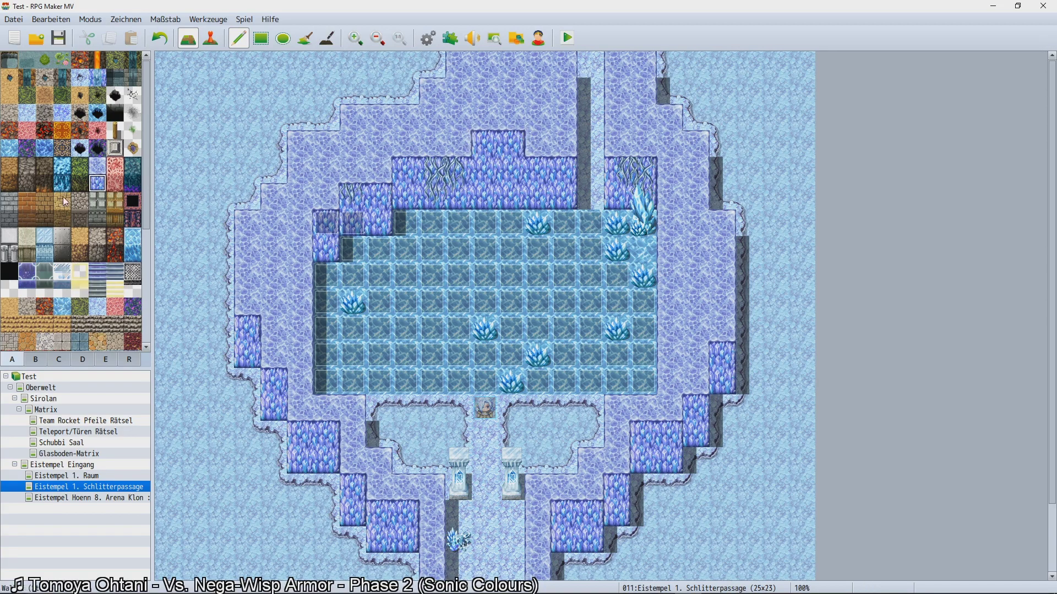
pyautogui.click(9, 148)
pyautogui.moveTo(485, 198); pyautogui.dragTo(512, 213)
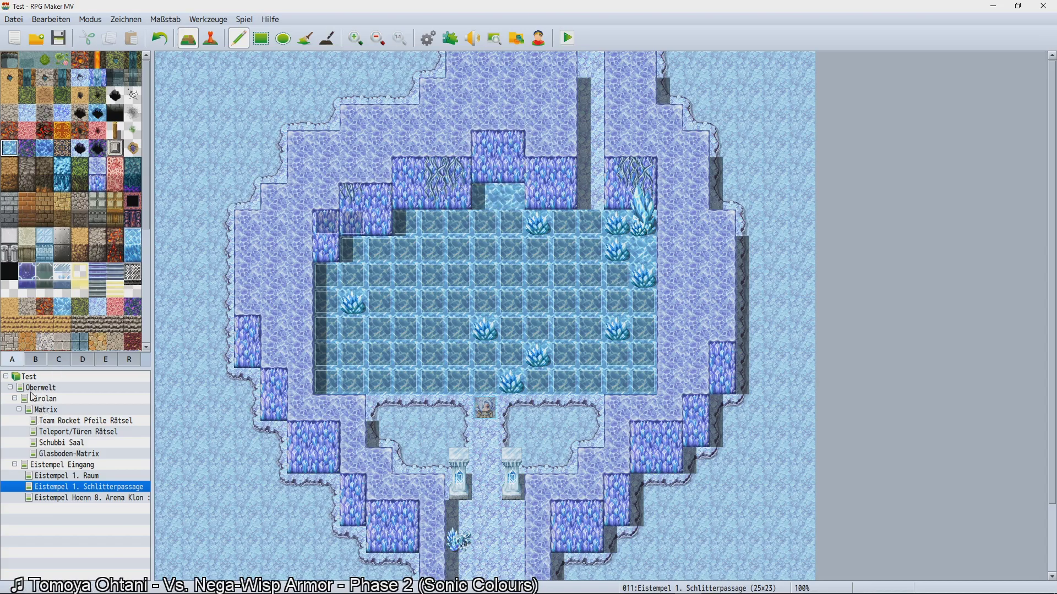
pyautogui.hotkey('ctrl', 'z')
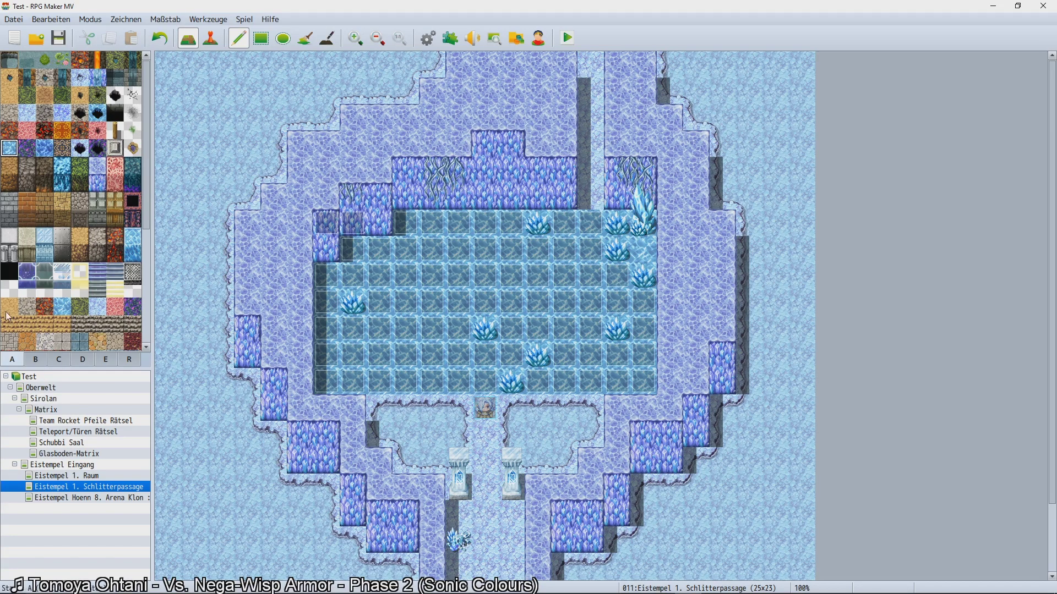
# Floor the two-tile alcove in the north wall with light-blue ice and place the ice statue on its west tile.
pyautogui.click(62, 307)
pyautogui.moveTo(484, 196); pyautogui.dragTo(510, 197)
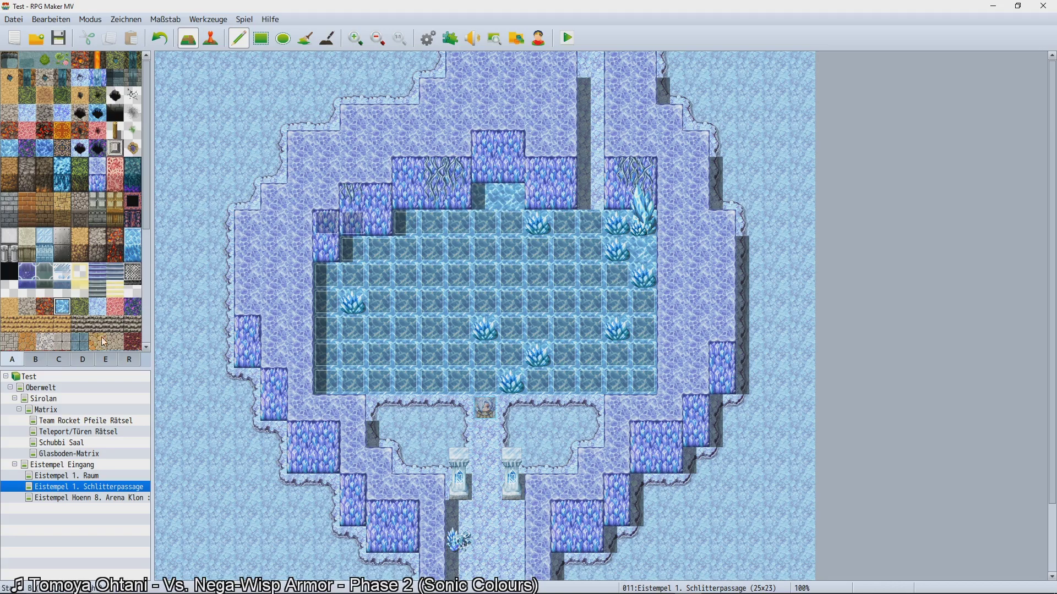
pyautogui.click(63, 363)
pyautogui.click(35, 360)
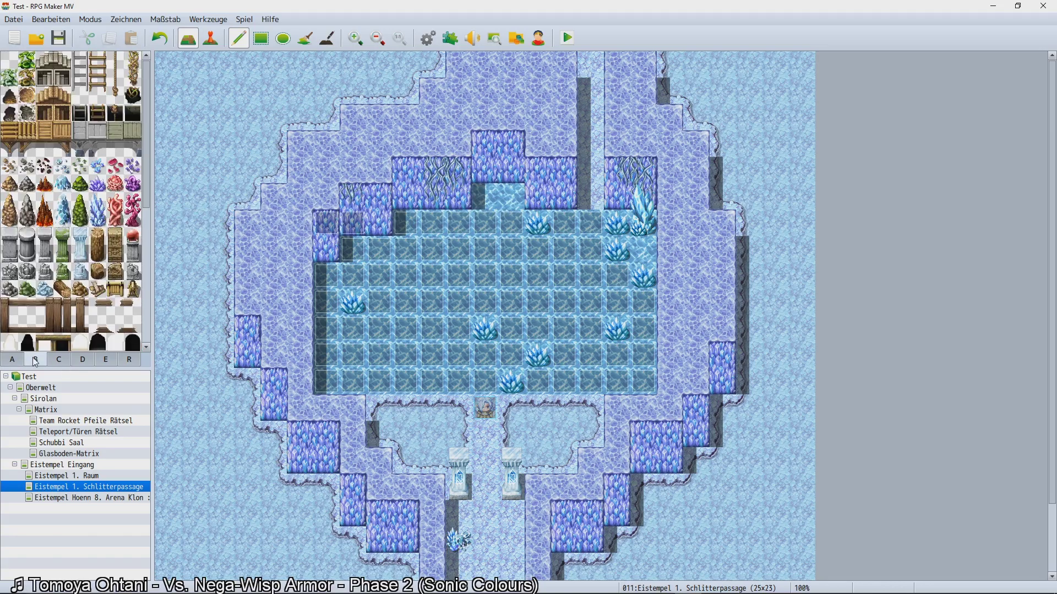
pyautogui.click(91, 360)
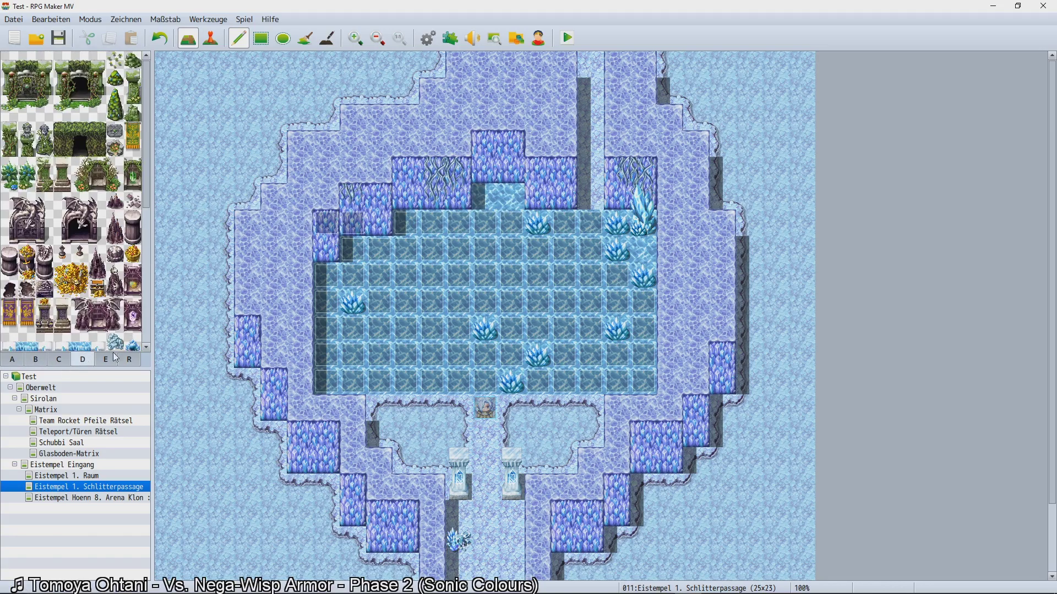
pyautogui.scroll(-5, 76, 304)
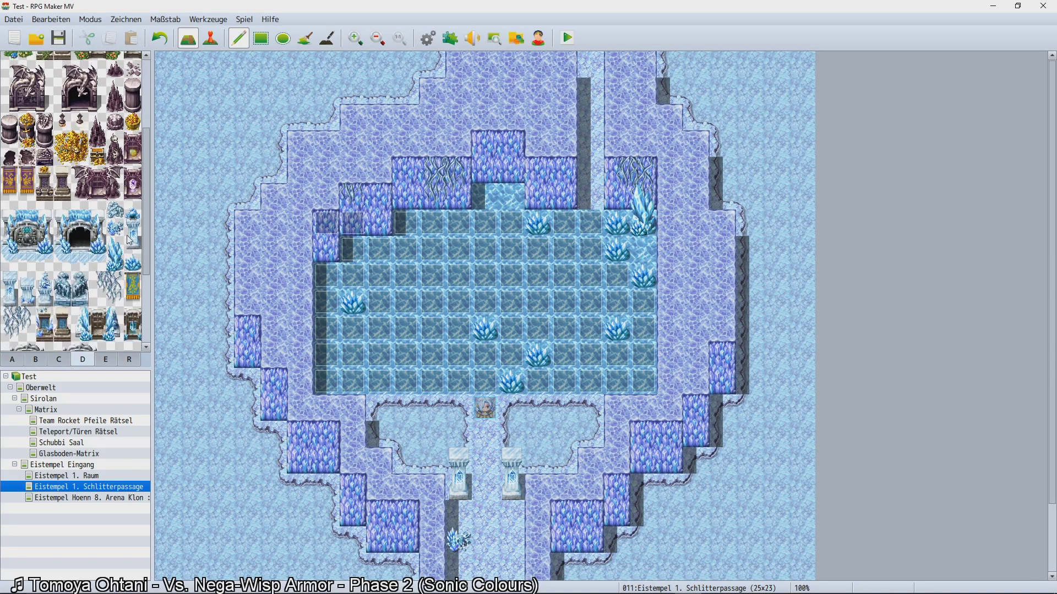
pyautogui.moveTo(132, 236); pyautogui.dragTo(132, 219)
pyautogui.click(27, 298)
pyautogui.scroll(-2, 47, 273)
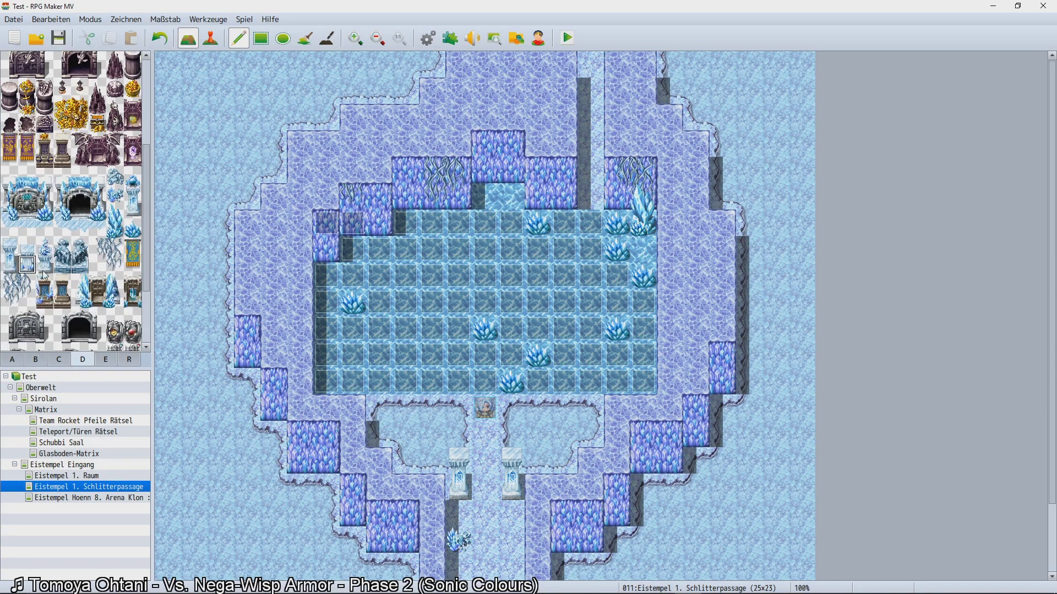
pyautogui.click(45, 267)
pyautogui.moveTo(47, 272); pyautogui.dragTo(45, 248)
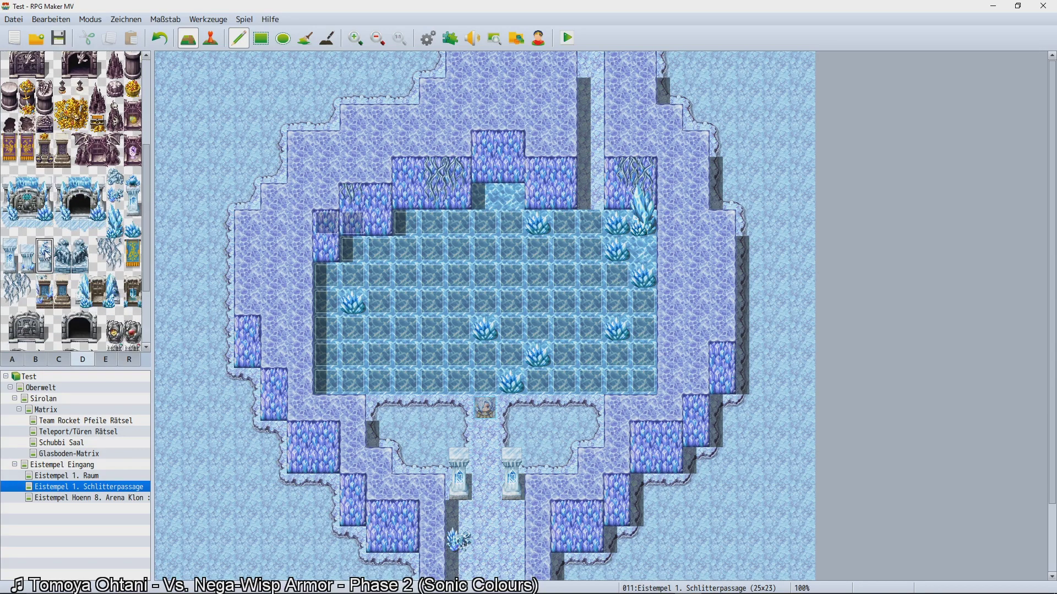
pyautogui.click(498, 184)
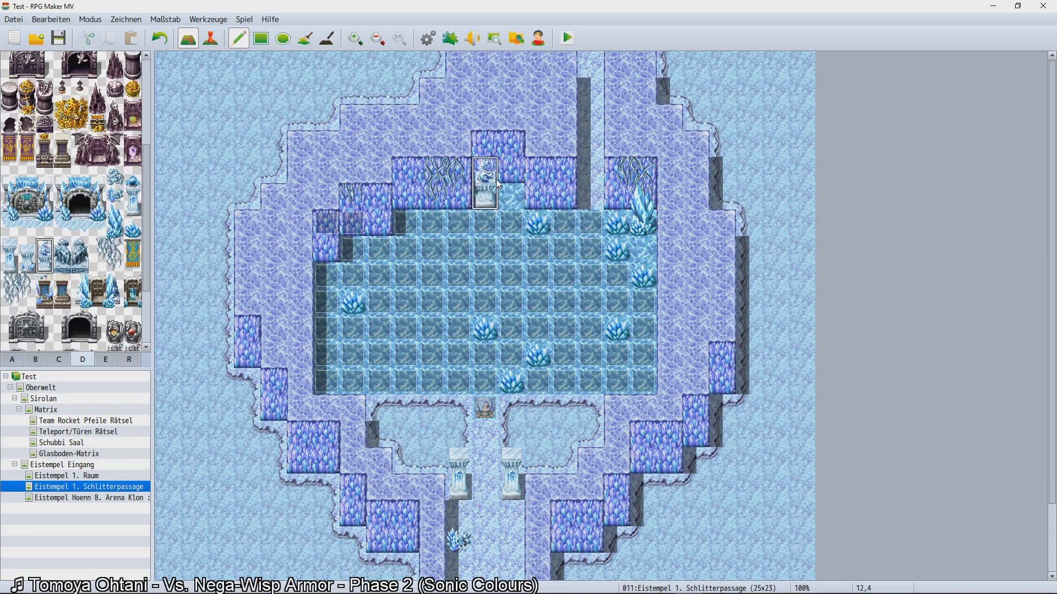
# Place a small ice crystal cluster on the alcove's east tile beside the statue.
pyautogui.scroll(-2, 20, 306)
pyautogui.click(132, 185)
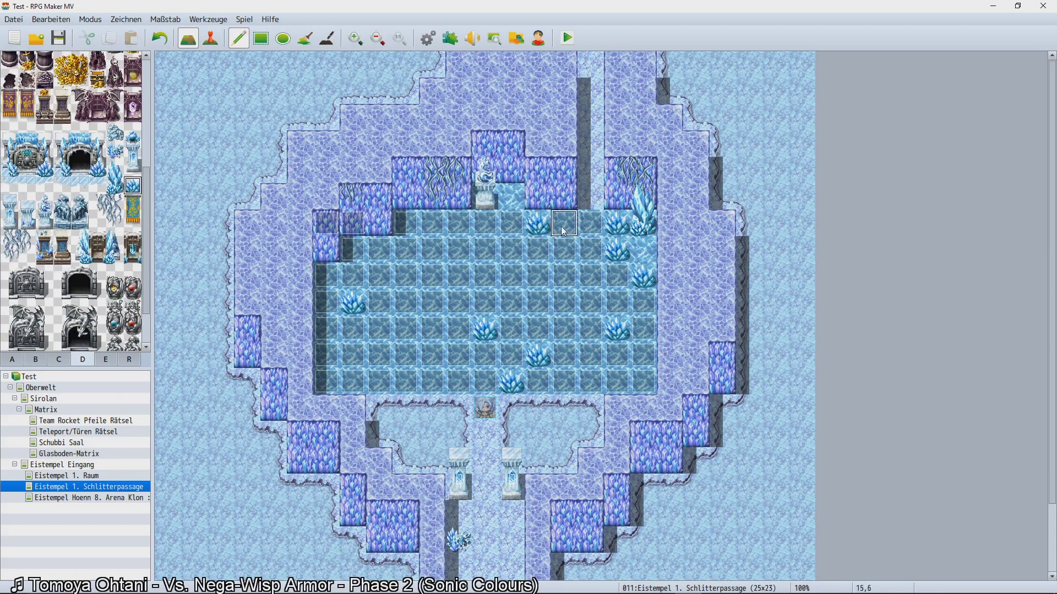
pyautogui.click(511, 197)
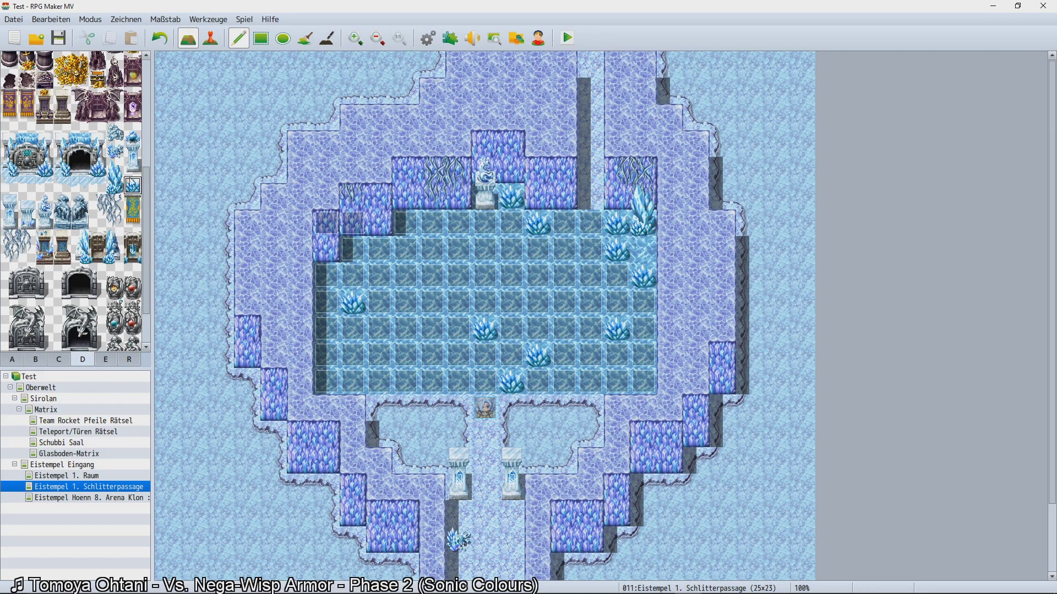
# Step the sliding room's northeast corner inward with crystal wall faces and cover the old wall face and large crystal behind them with wall top.
pyautogui.click(16, 359)
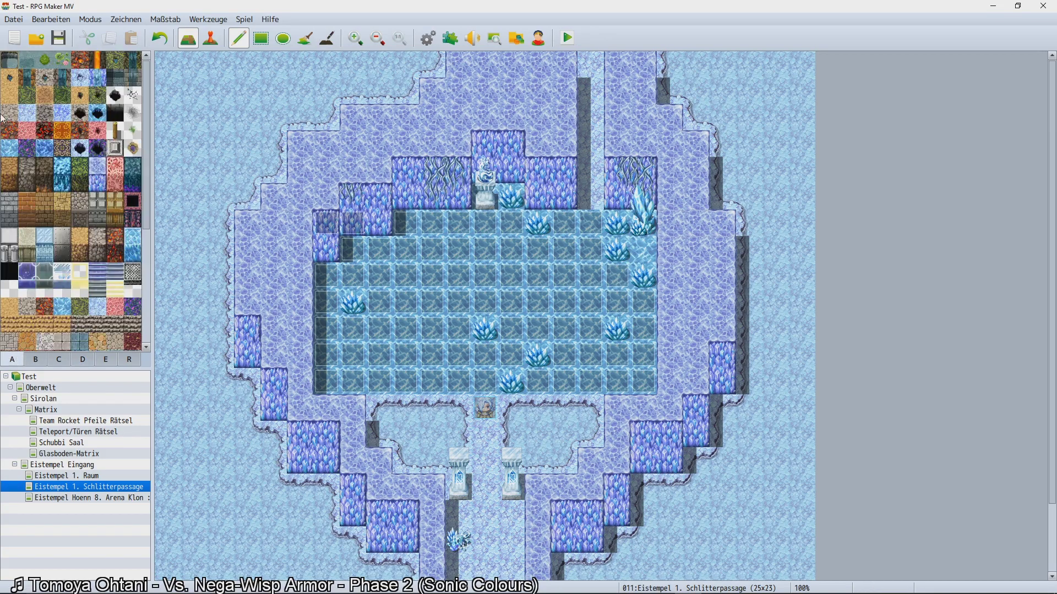
pyautogui.click(96, 188)
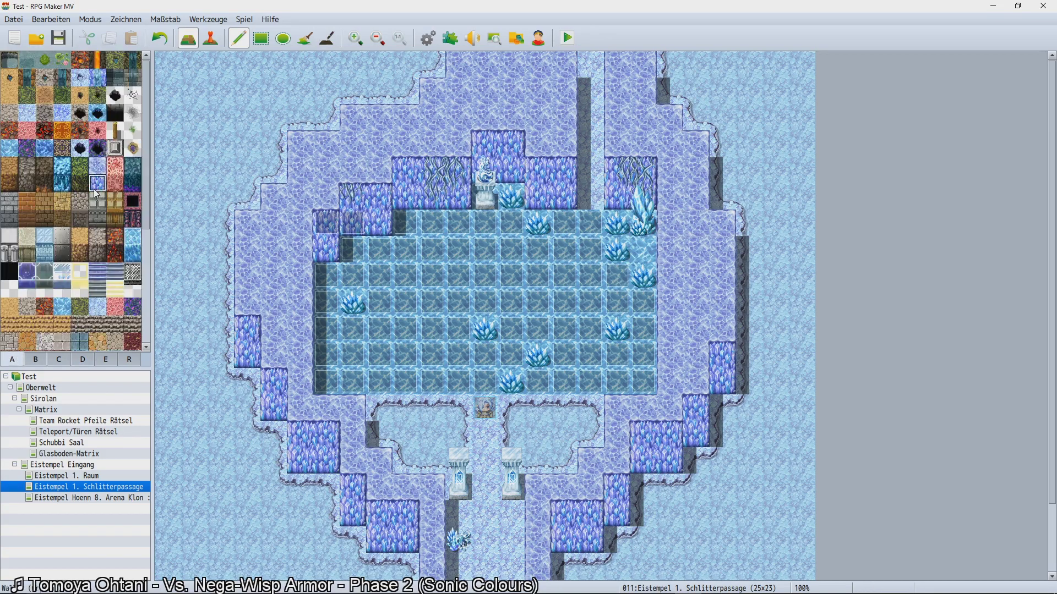
pyautogui.click(648, 253)
pyautogui.click(624, 231)
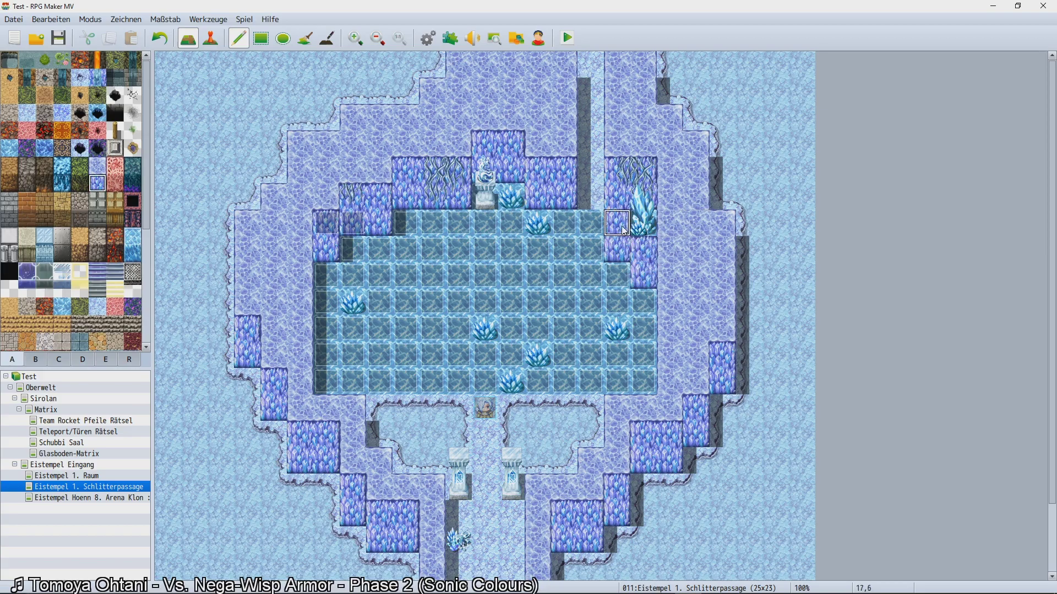
pyautogui.click(633, 229)
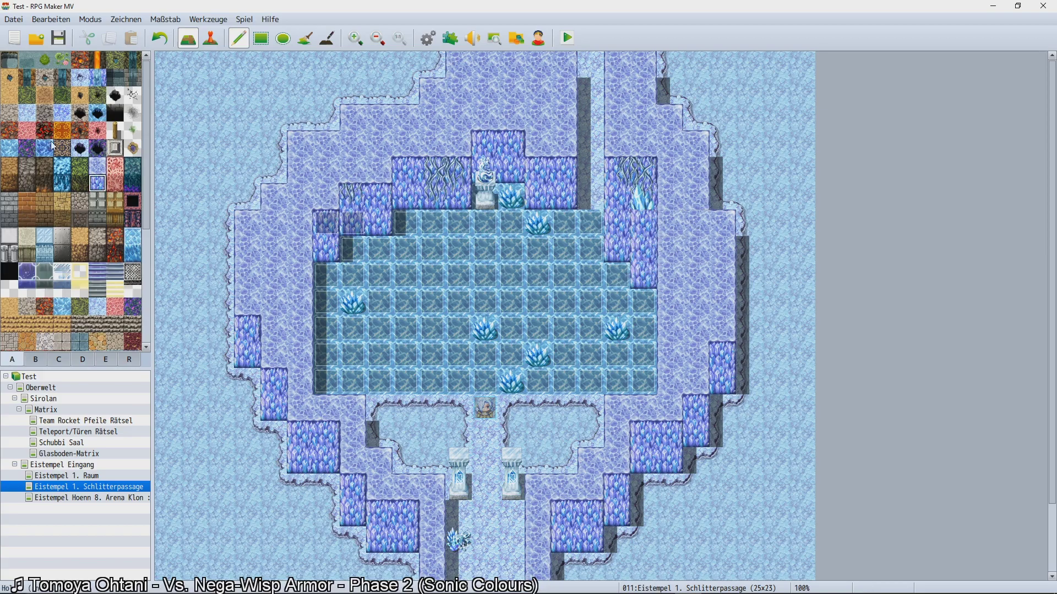
pyautogui.click(97, 166)
pyautogui.moveTo(643, 223)
pyautogui.mouseDown()
pyautogui.moveTo(642, 170)
pyautogui.moveTo(625, 198)
pyautogui.mouseUp()
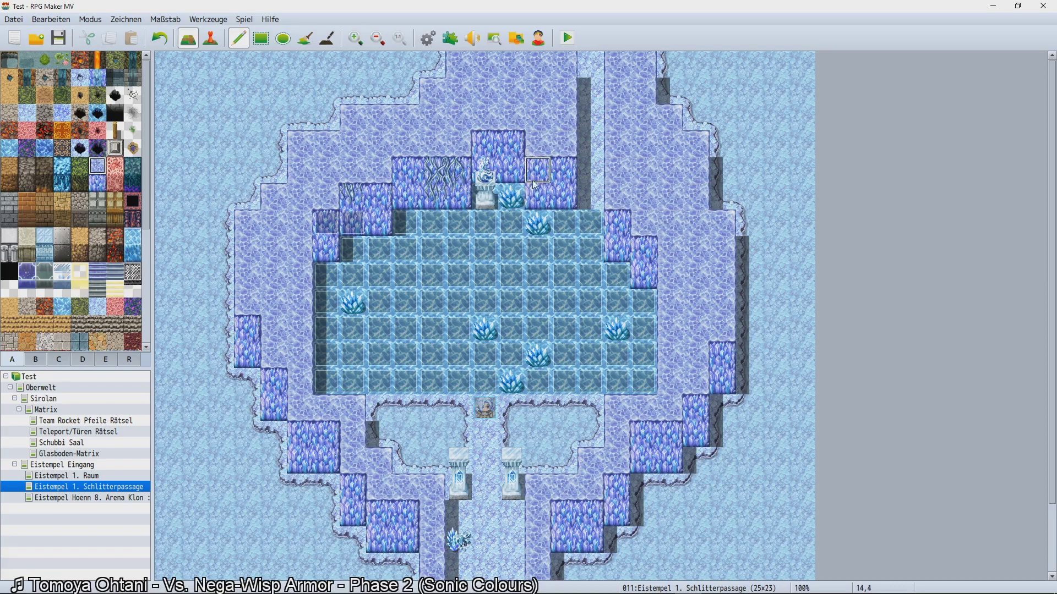
pyautogui.scroll(-2, 316, 285)
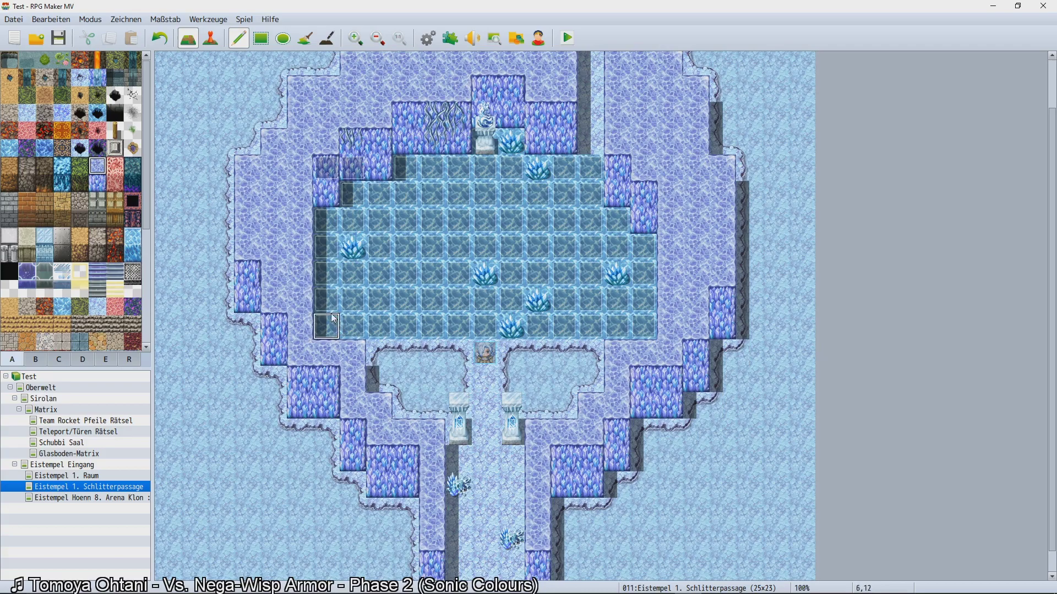
pyautogui.scroll(-1, 334, 318)
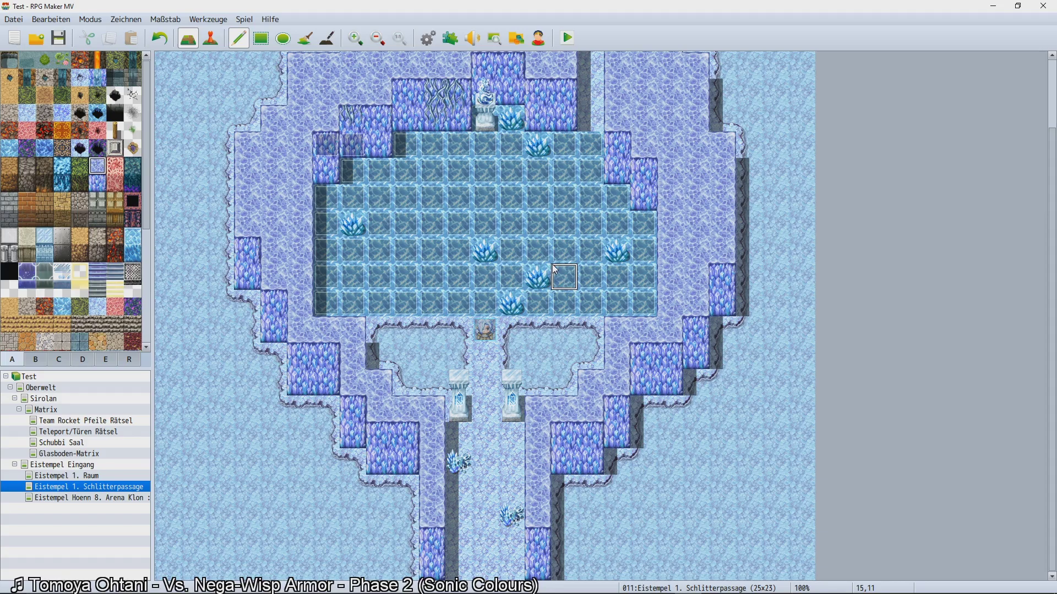
# Open the Teleport/Türen Rätsel map in event mode and look over its red platform events.
pyautogui.click(82, 434)
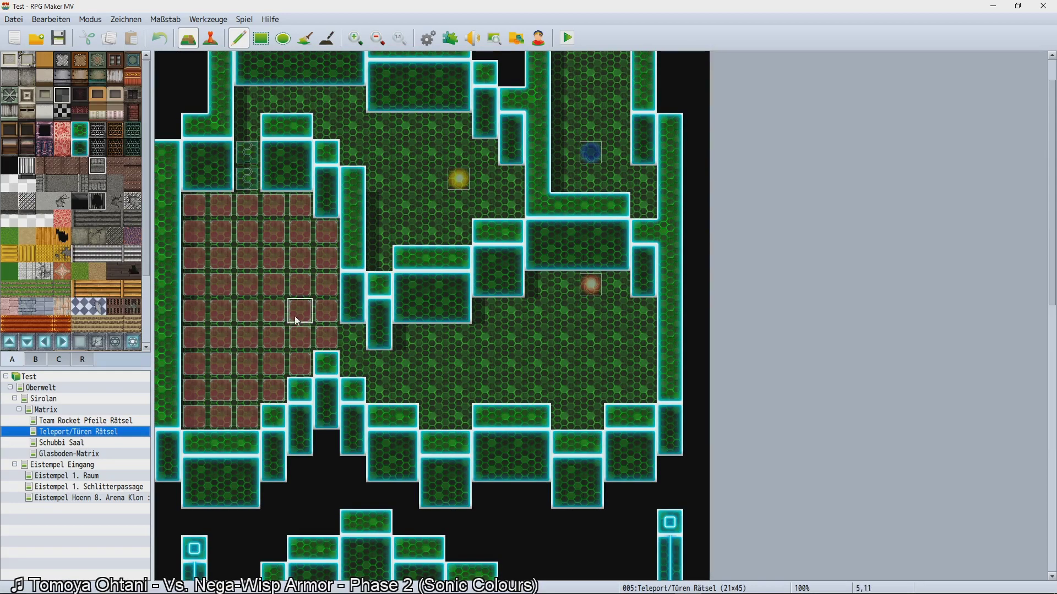
pyautogui.click(211, 41)
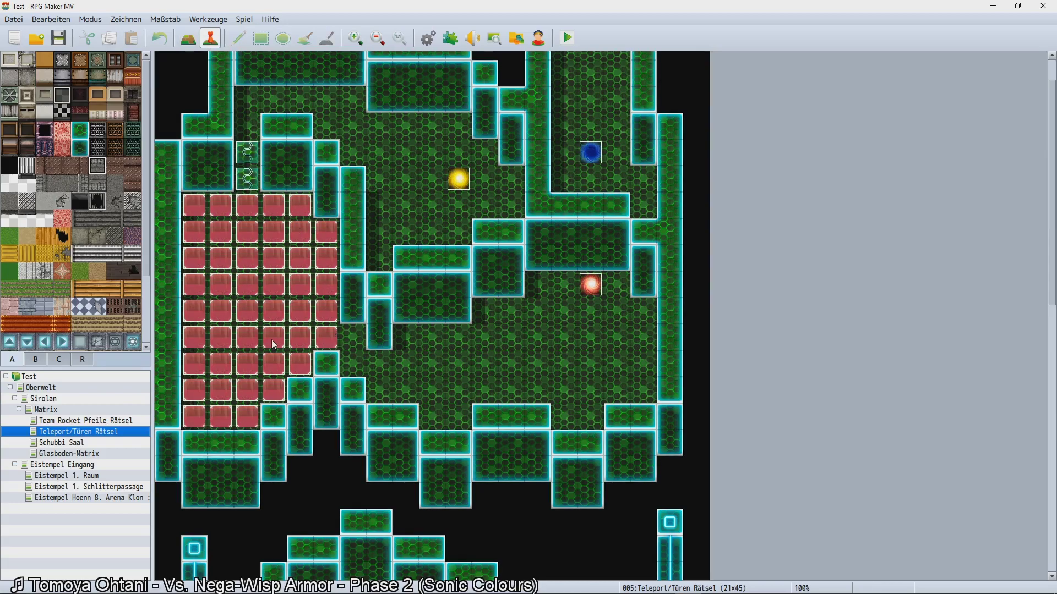
pyautogui.click(335, 341)
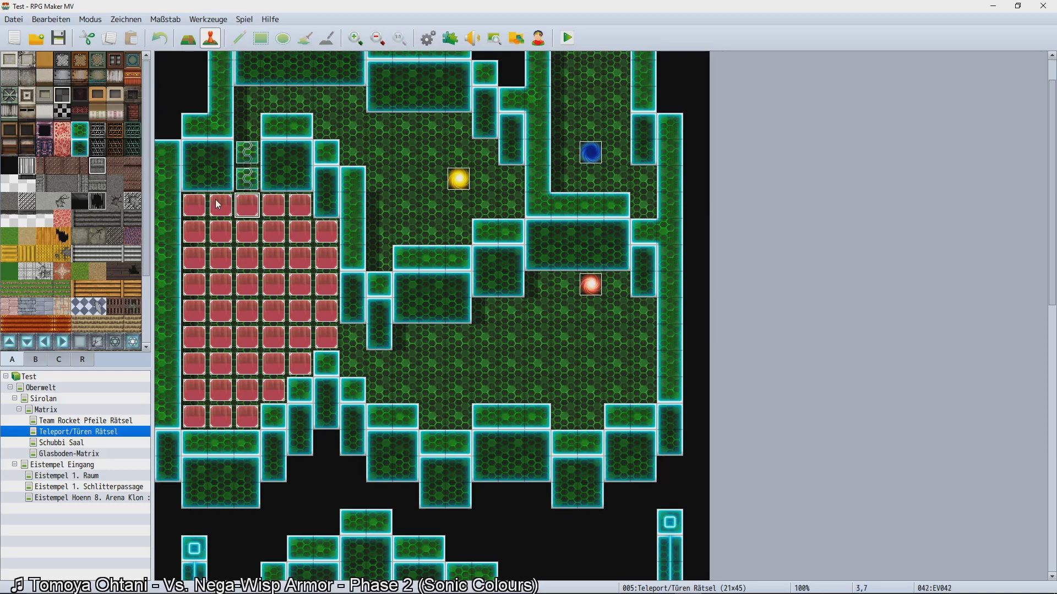
pyautogui.click(199, 413)
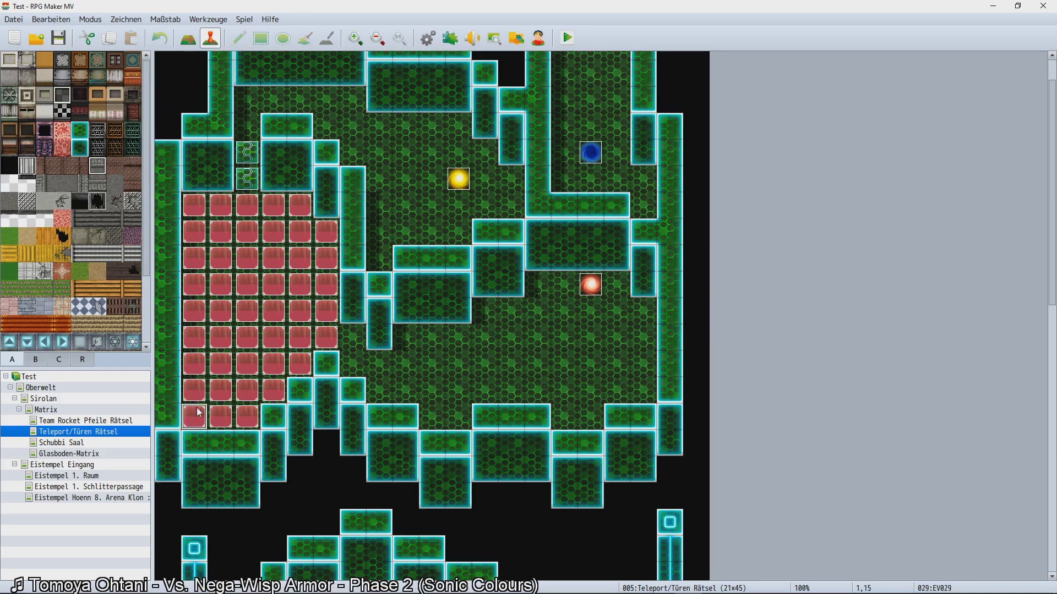
pyautogui.click(216, 415)
pyautogui.click(239, 320)
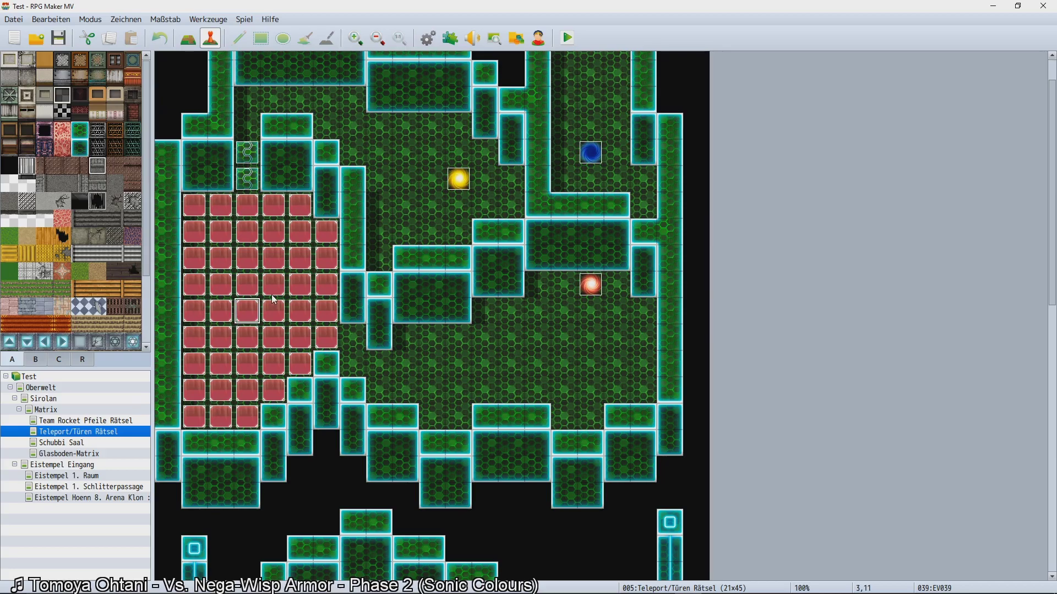
pyautogui.scroll(2, 321, 370)
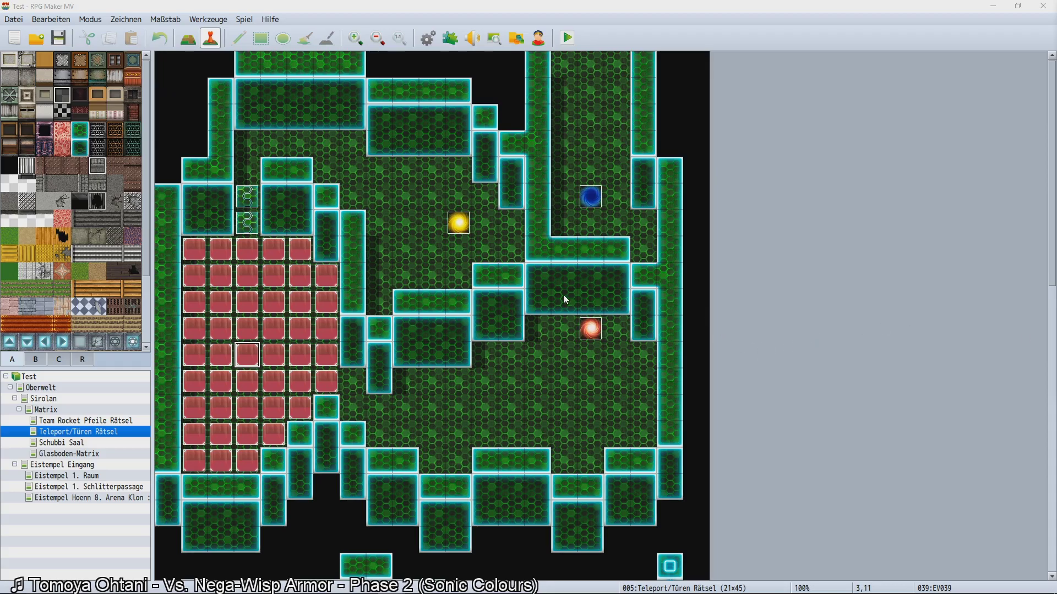
pyautogui.click(583, 283)
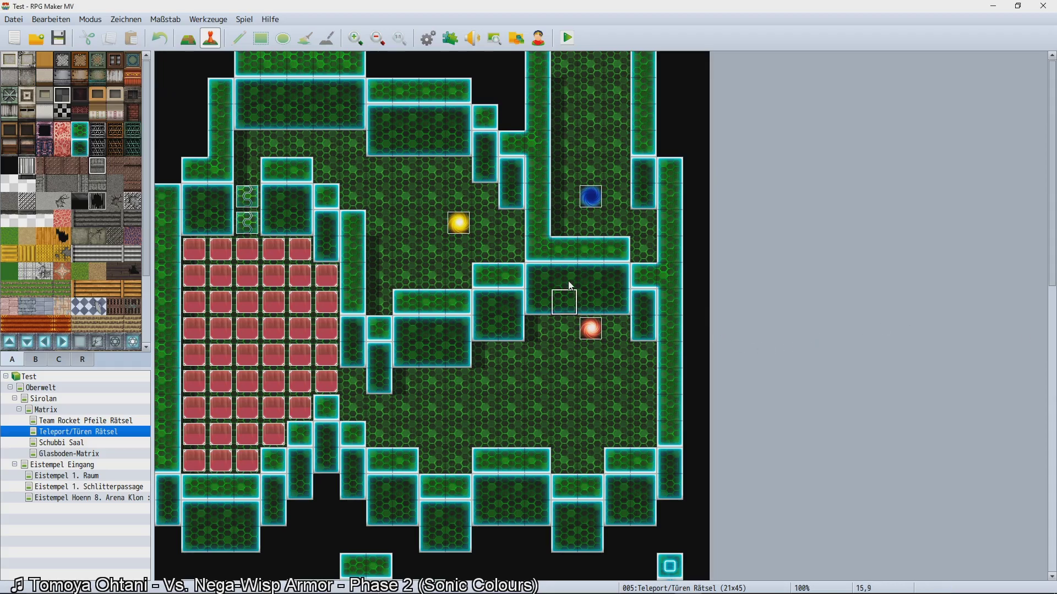
pyautogui.click(568, 280)
pyautogui.click(618, 302)
pyautogui.click(655, 324)
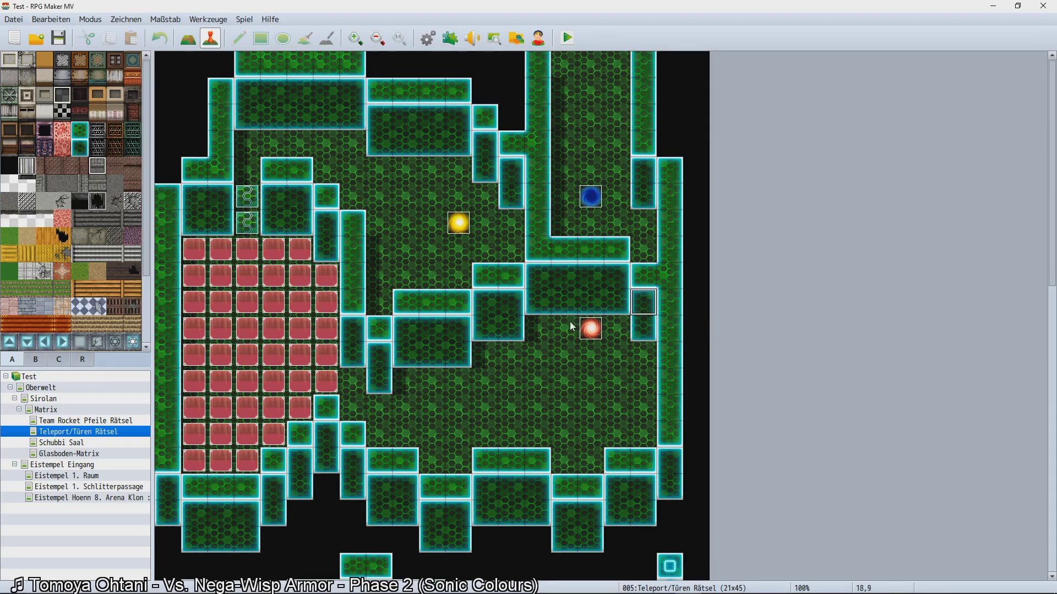
pyautogui.click(521, 322)
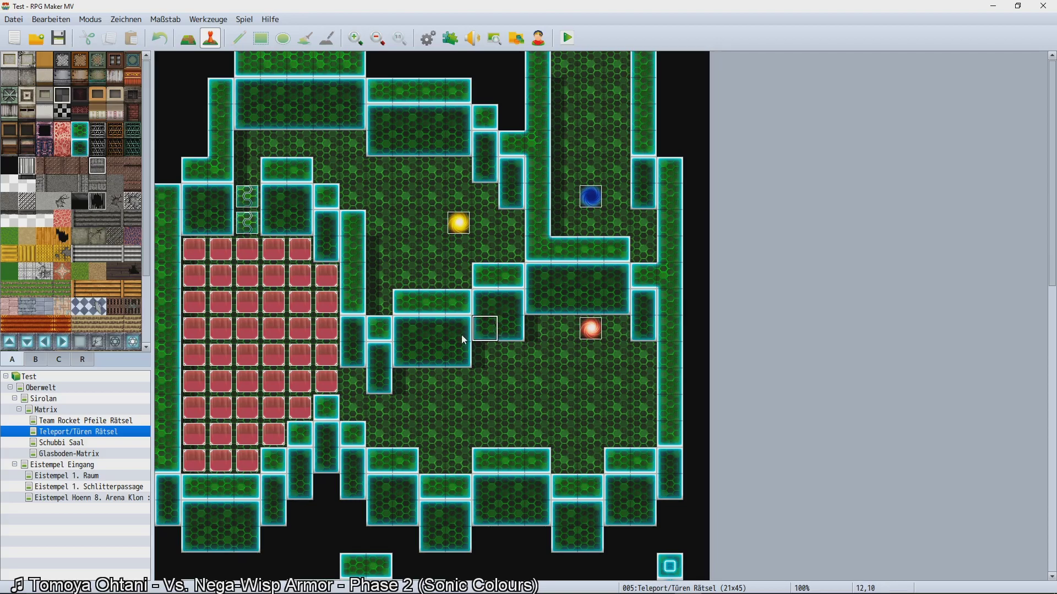
pyautogui.click(428, 337)
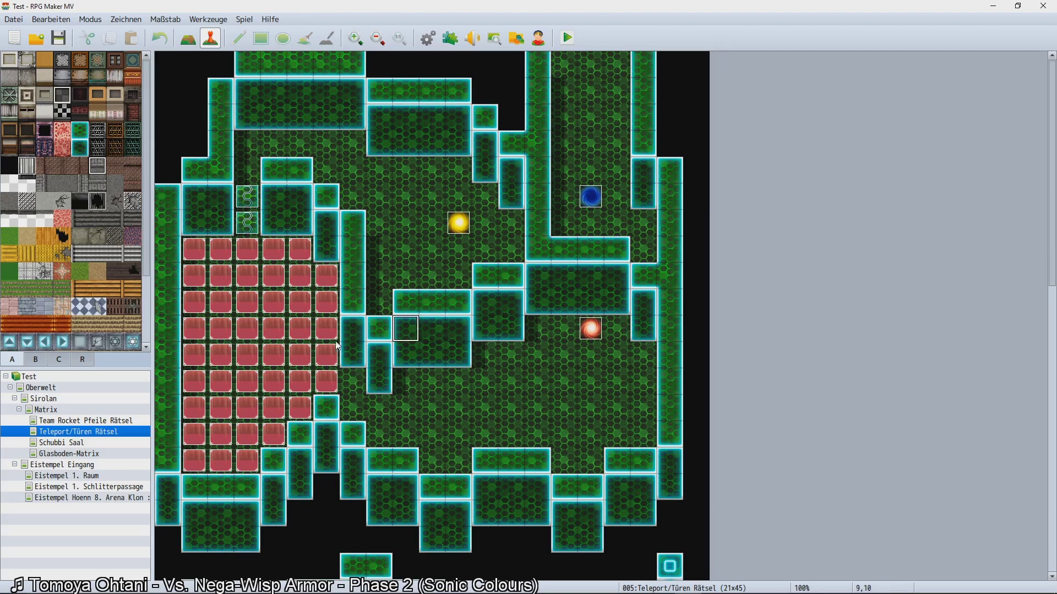
pyautogui.scroll(-3, 118, 307)
pyautogui.scroll(-2, 120, 325)
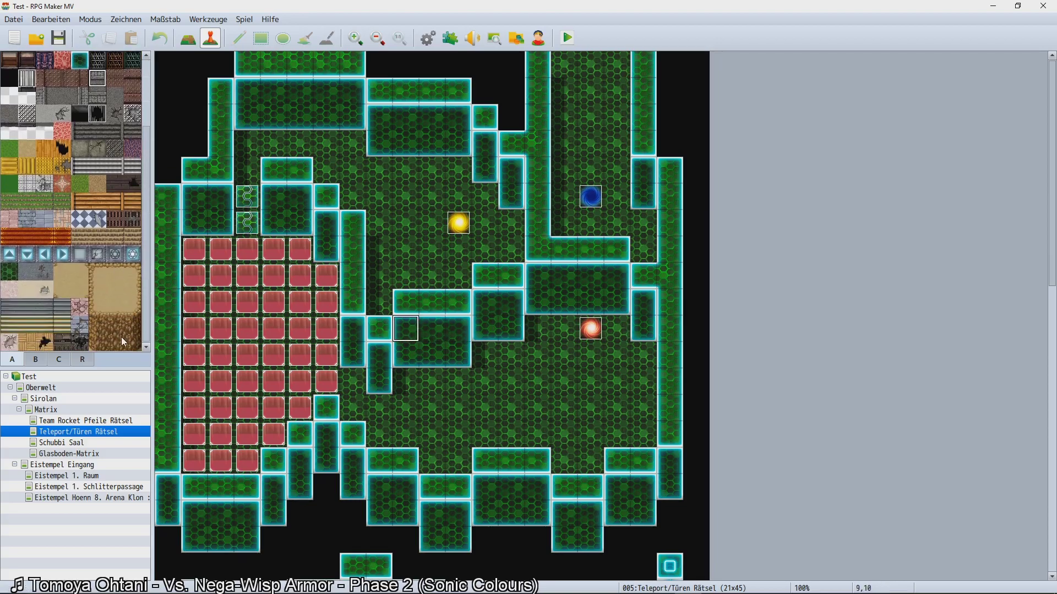
pyautogui.scroll(3, 127, 282)
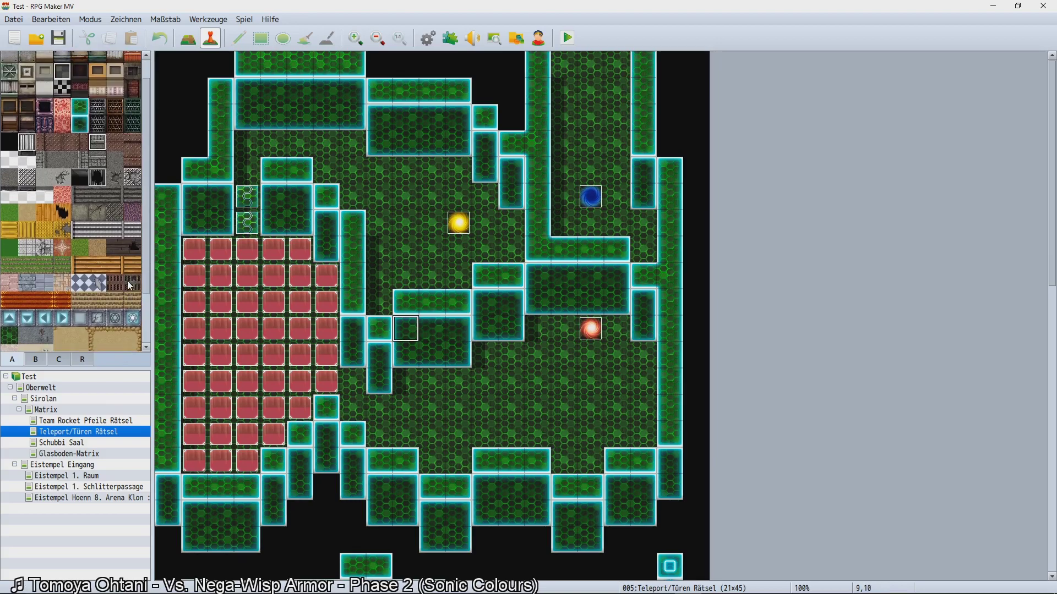
pyautogui.scroll(-3, 124, 333)
pyautogui.scroll(5, 132, 330)
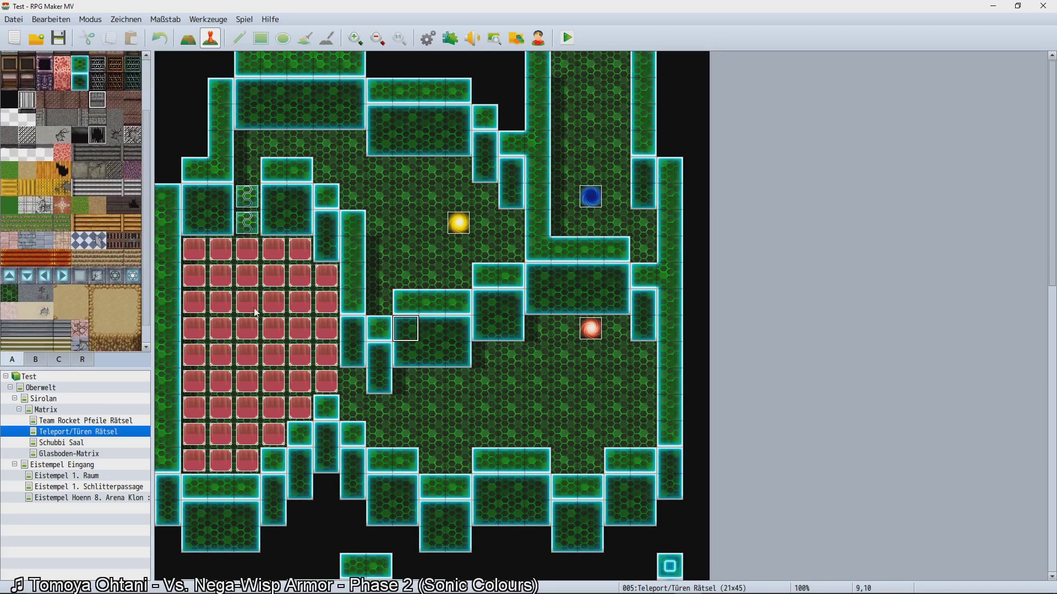
pyautogui.scroll(-5, 25, 279)
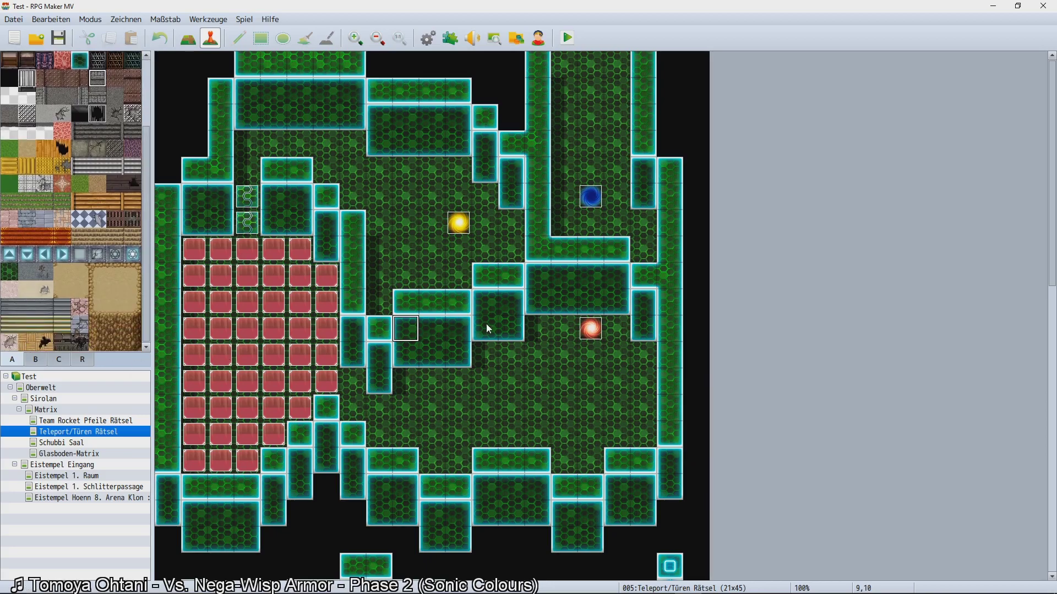
# Examine the three event pages of the platform at 4,9 and close its editor without changes.
pyautogui.doubleClick(273, 302)
pyautogui.click(284, 153)
pyautogui.click(297, 151)
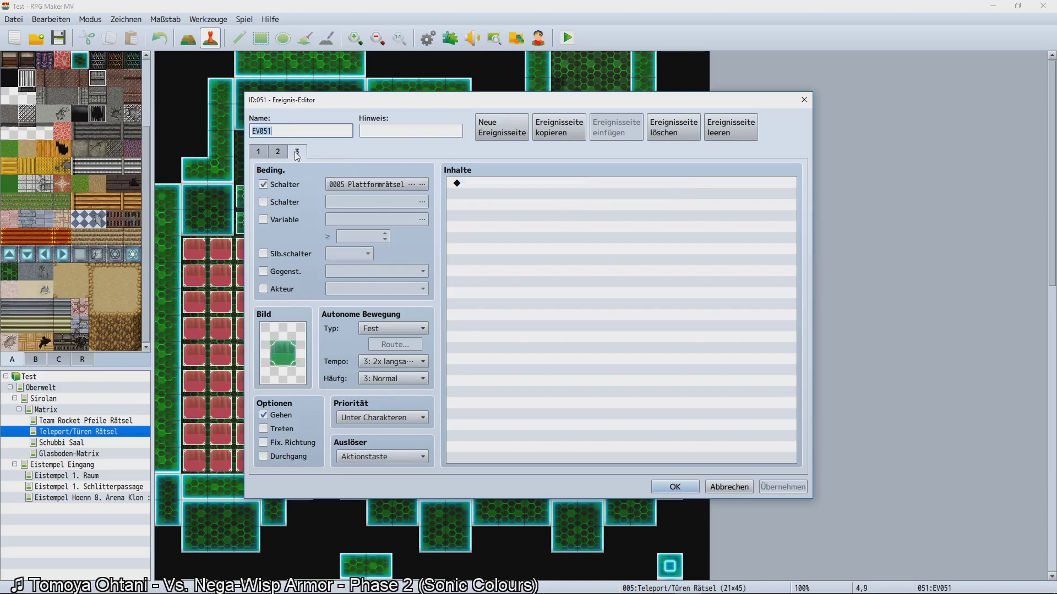
pyautogui.click(277, 151)
pyautogui.click(258, 152)
pyautogui.click(277, 151)
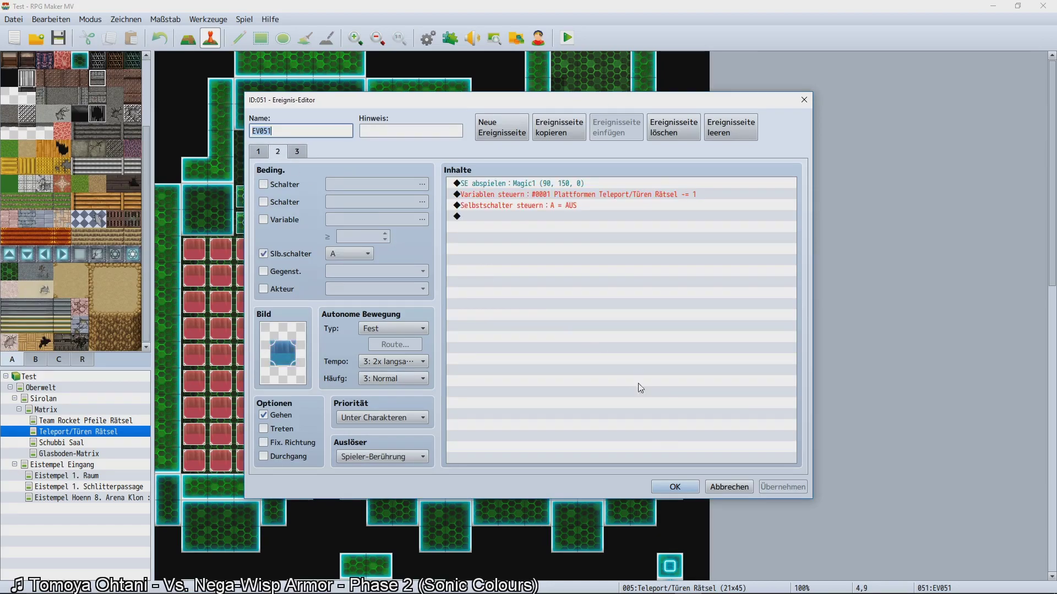
pyautogui.click(730, 487)
pyautogui.click(247, 250)
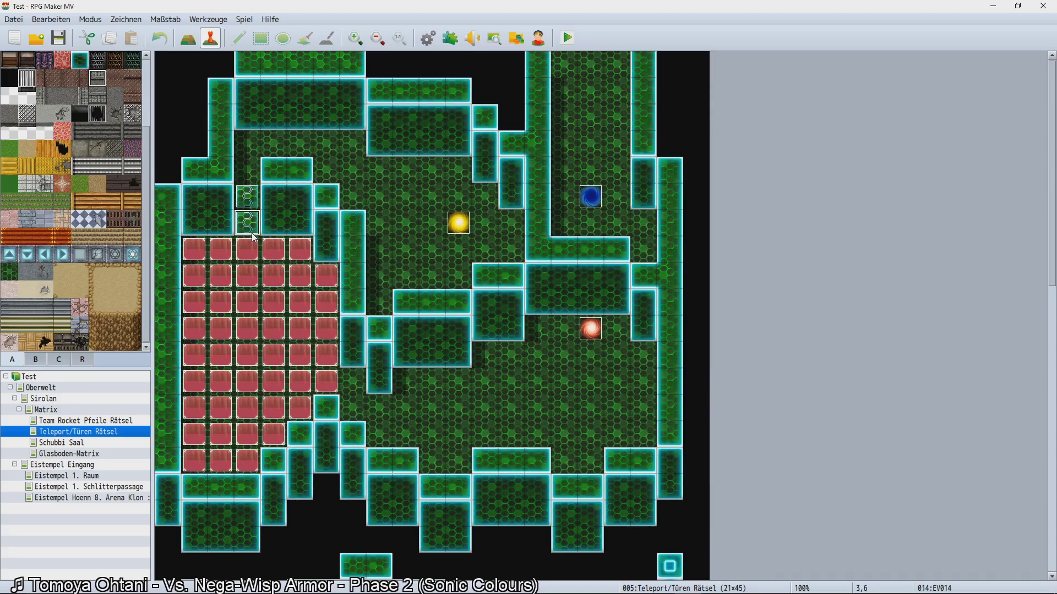
pyautogui.rightClick(442, 407)
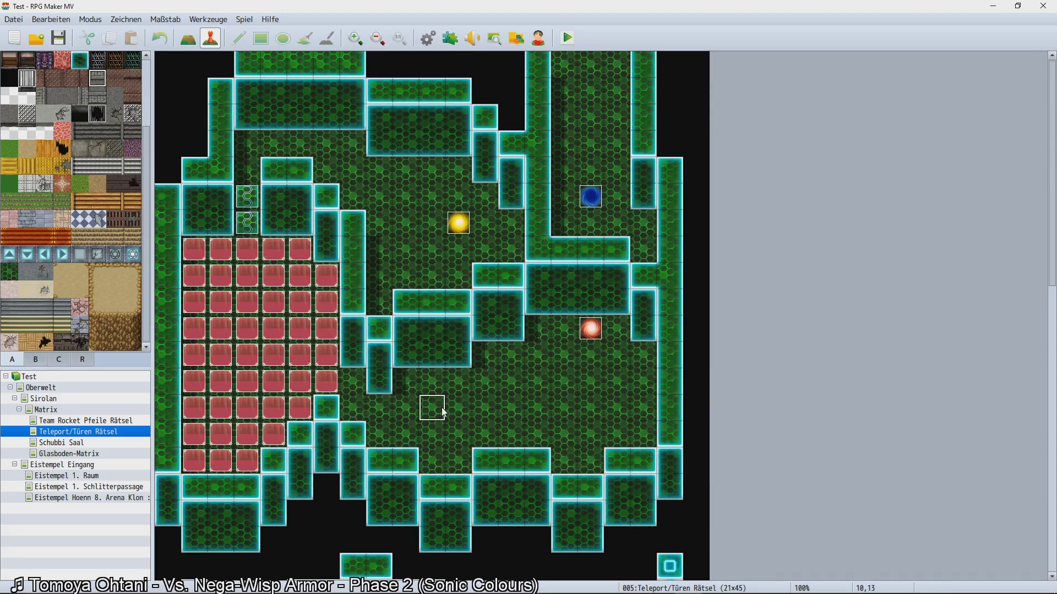
pyautogui.click(552, 521)
pyautogui.doubleClick(553, 519)
pyautogui.click(730, 488)
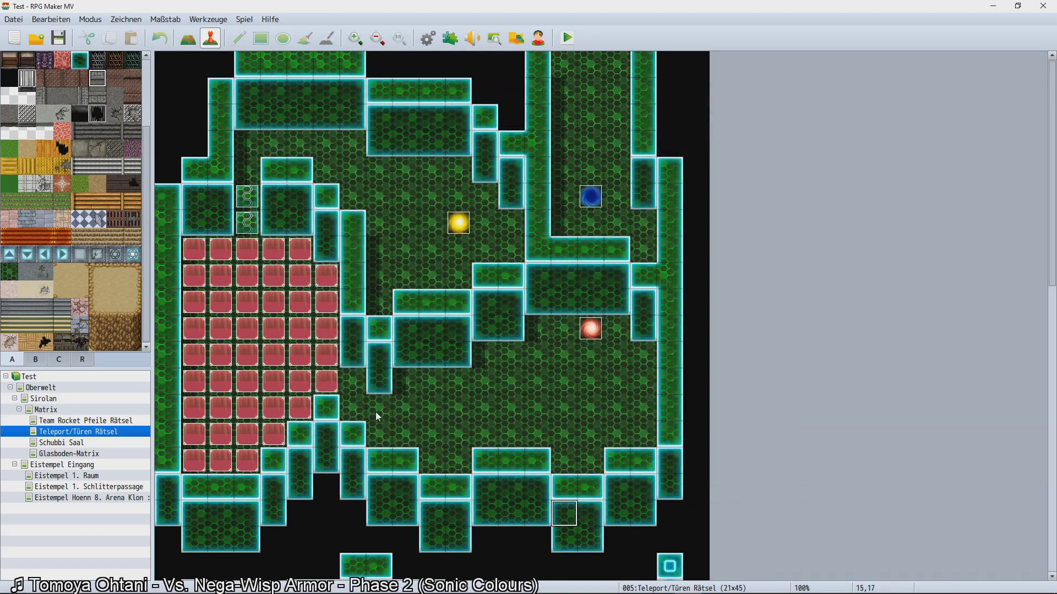
# Set the player's starting position at 8,13, just east of the red platform field.
pyautogui.click(377, 412)
pyautogui.rightClick(377, 412)
pyautogui.moveTo(492, 513)
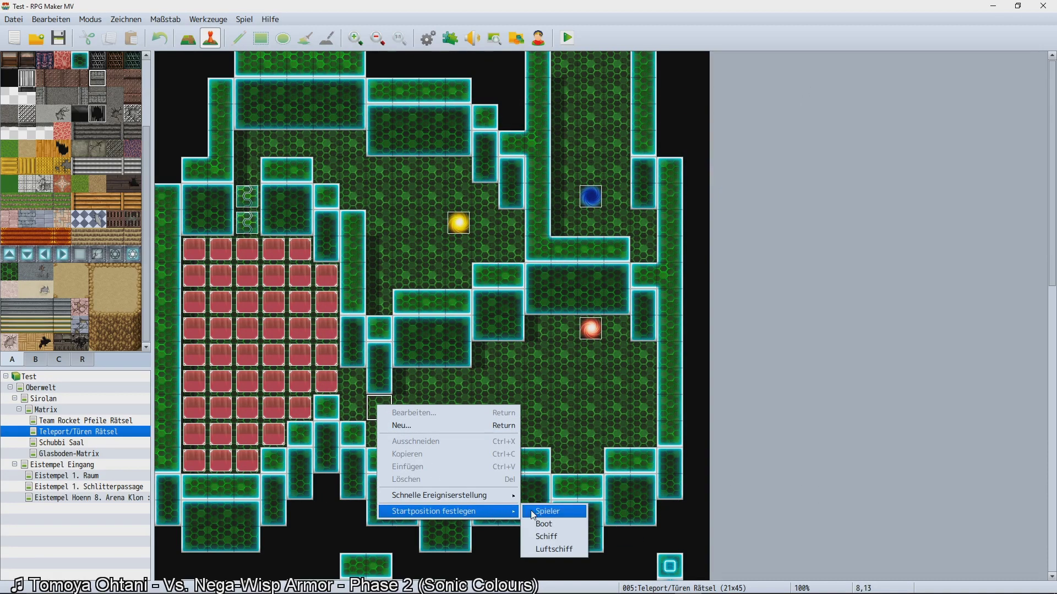
pyautogui.click(546, 513)
# Save the changes, launch a playtest with a new game and show it full screen.
pyautogui.hotkey('ctrl', 'r')
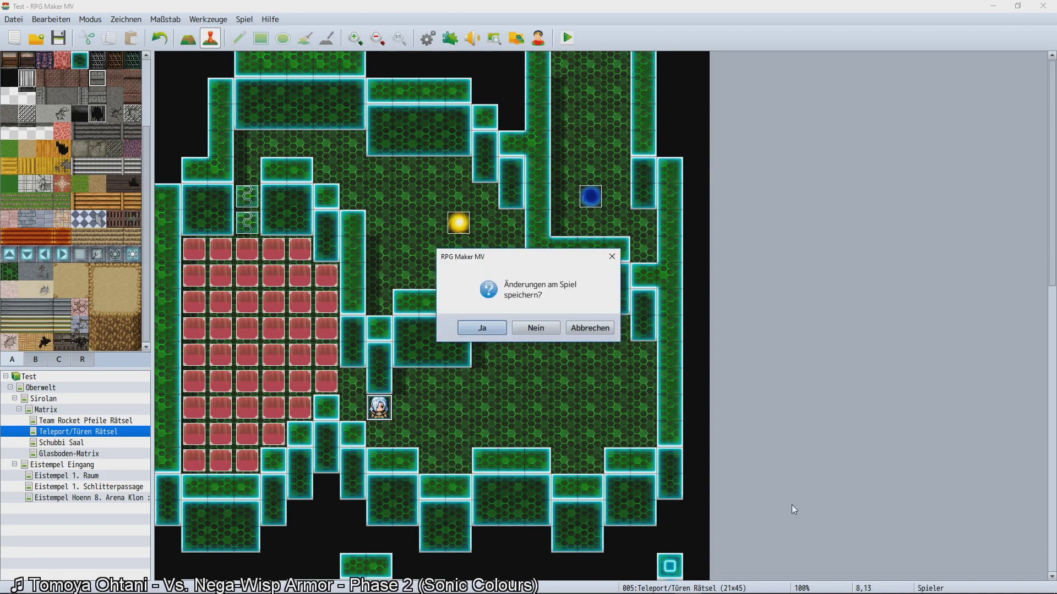
pyautogui.press('Return')
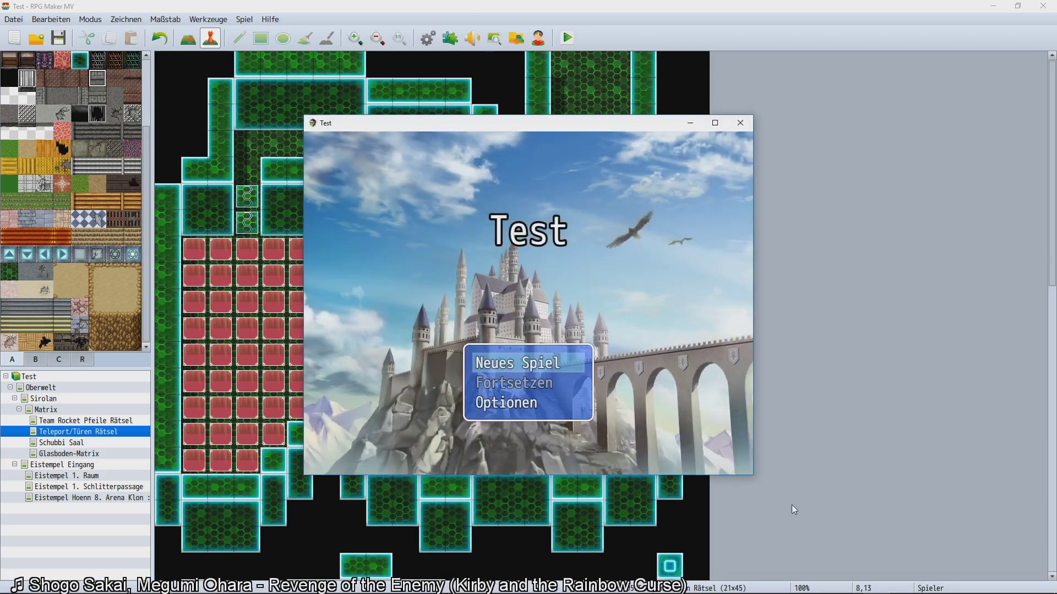
pyautogui.press('Return')
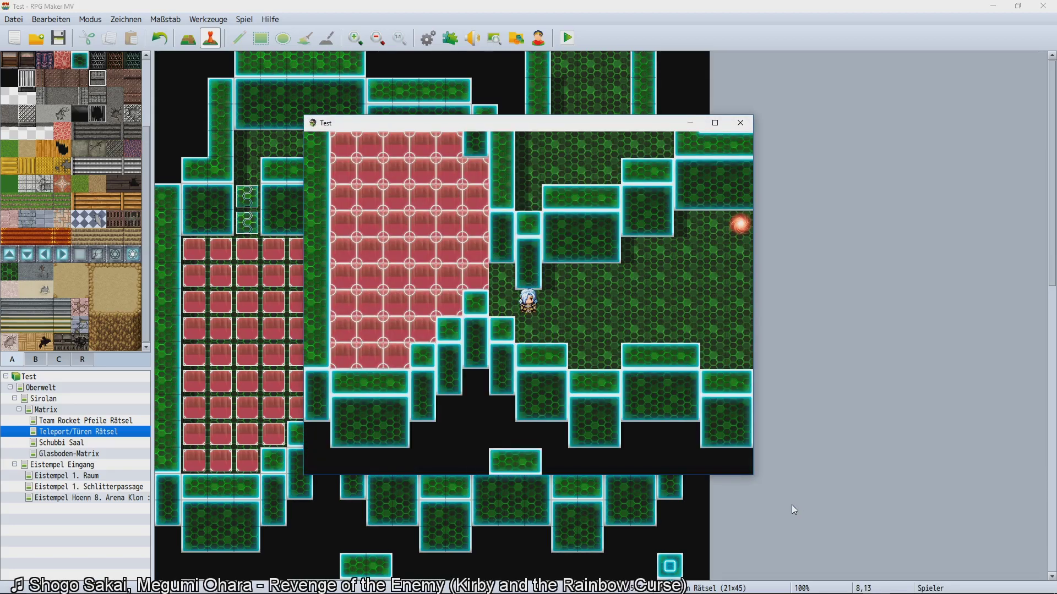
pyautogui.press('Left')
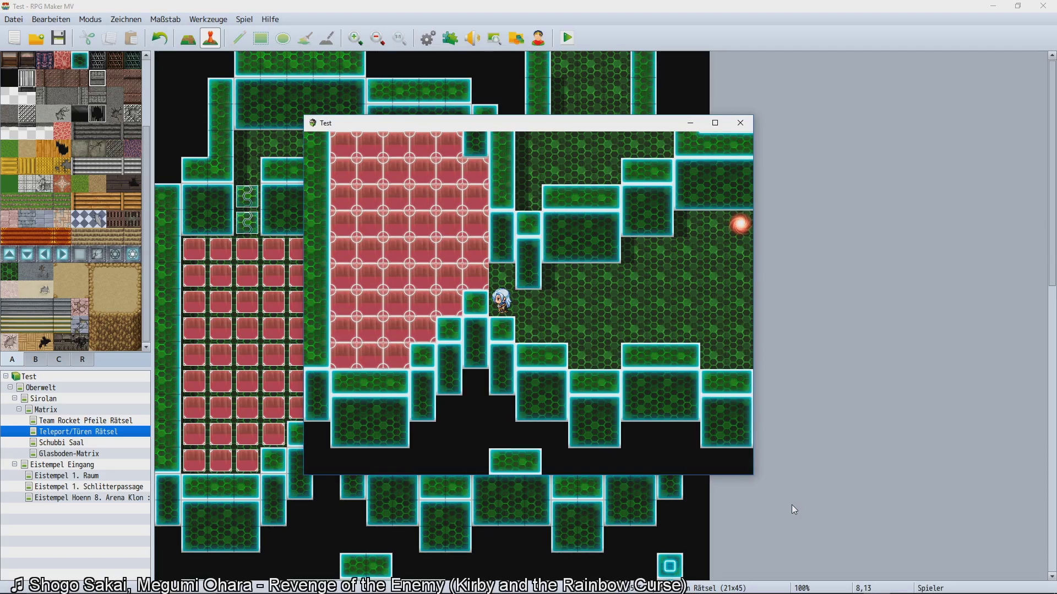
pyautogui.press('F4')
# Playtest the platform puzzle by walking over the two easternmost columns of red platforms and southwest toward the lower rows.
pyautogui.press('Up')
pyautogui.press('Left')
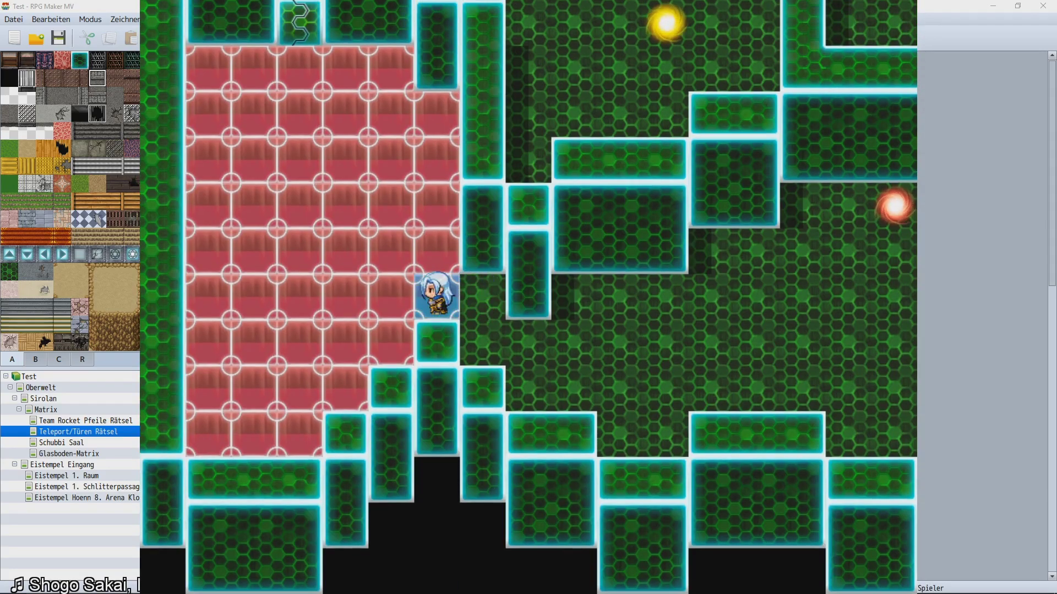
pyautogui.press('Left')
pyautogui.press('Left')
pyautogui.press('Left')
pyautogui.press('Left')
pyautogui.press('Left')
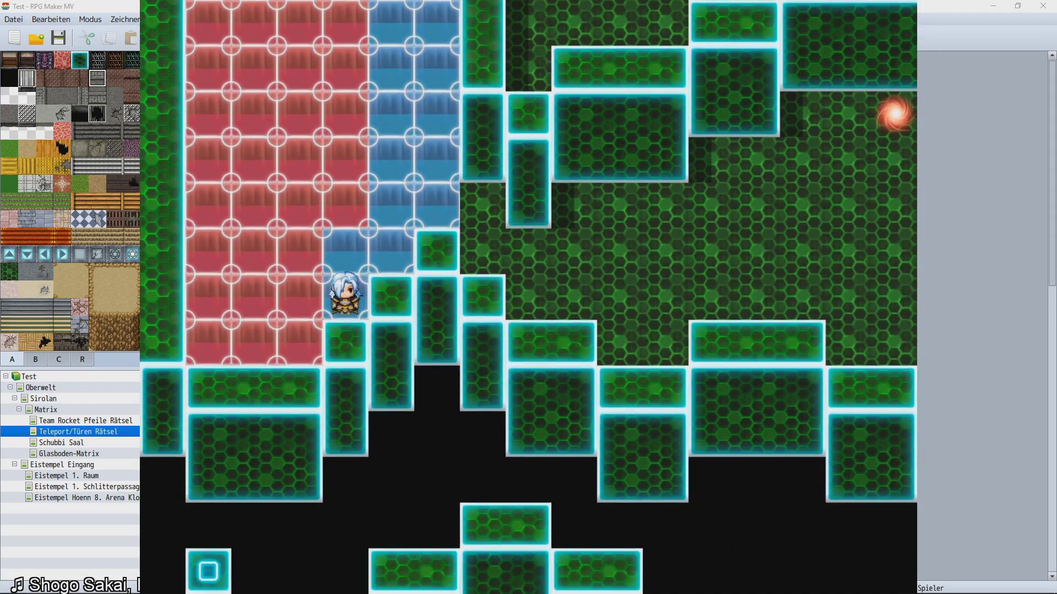
# Walk over the westernmost platform column to the top row and back down the second column to the lowest rows.
pyautogui.press('Up')
pyautogui.press('Up')
pyautogui.press('Up')
pyautogui.press('Right')
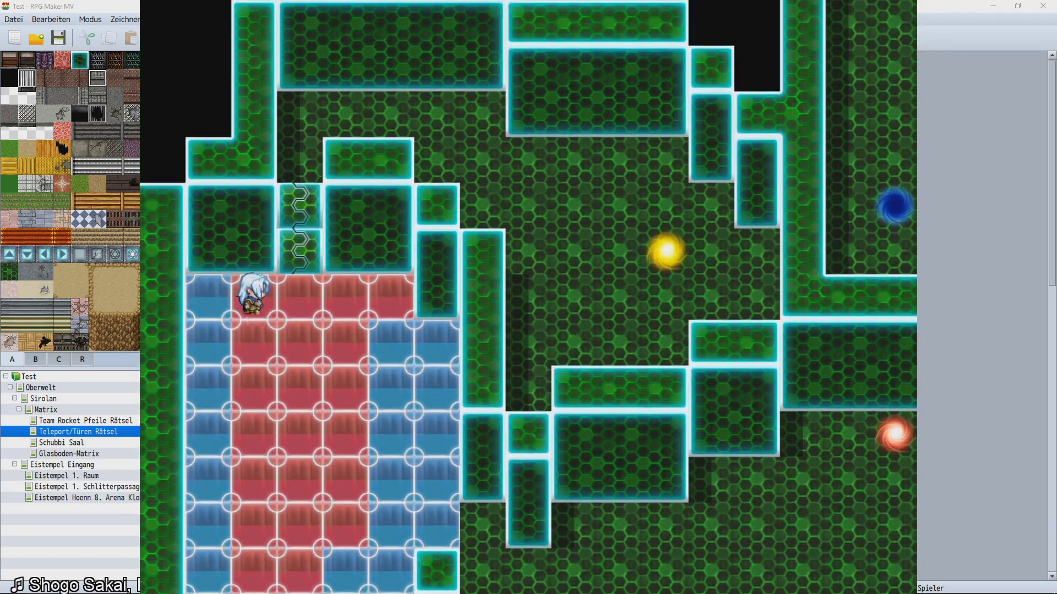
pyautogui.press('Down')
pyautogui.press('Down')
pyautogui.press('Down')
pyautogui.press('Down')
pyautogui.press('Down')
pyautogui.press('Down')
pyautogui.press('Down')
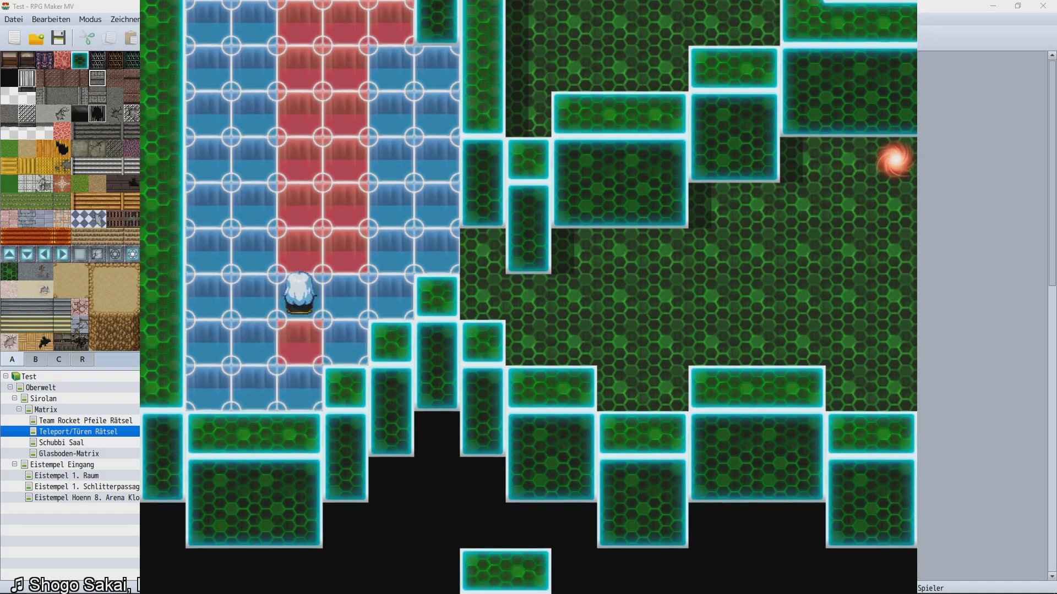
# Cover the remaining red platforms of the third and fourth columns while walking back up to the top row.
pyautogui.press('Up')
pyautogui.press('Up')
pyautogui.press('Right')
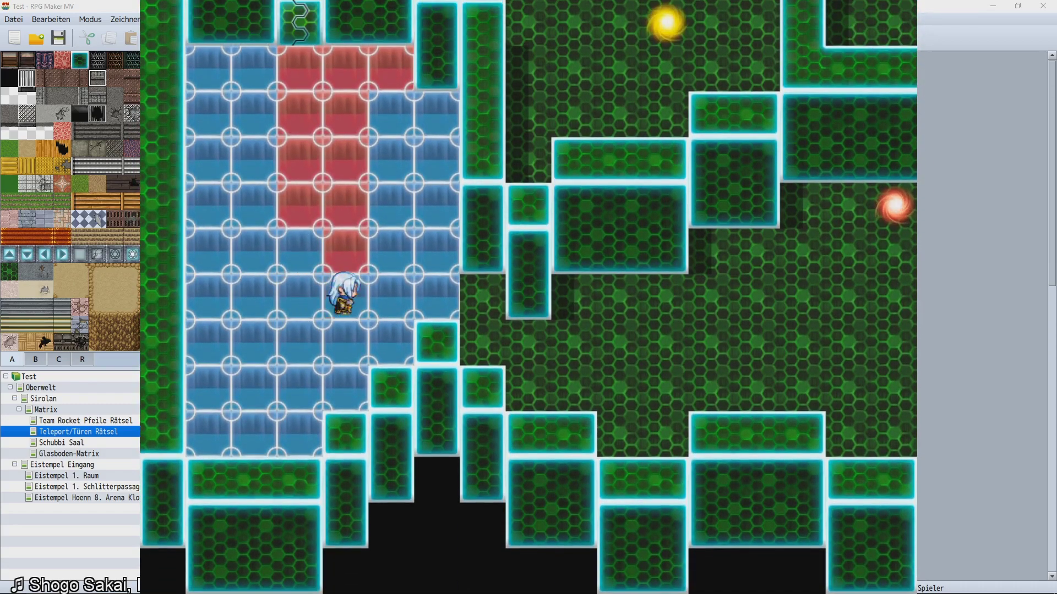
pyautogui.press('Up')
pyautogui.press('Up')
pyautogui.press('Up')
pyautogui.press('Up')
pyautogui.press('Up')
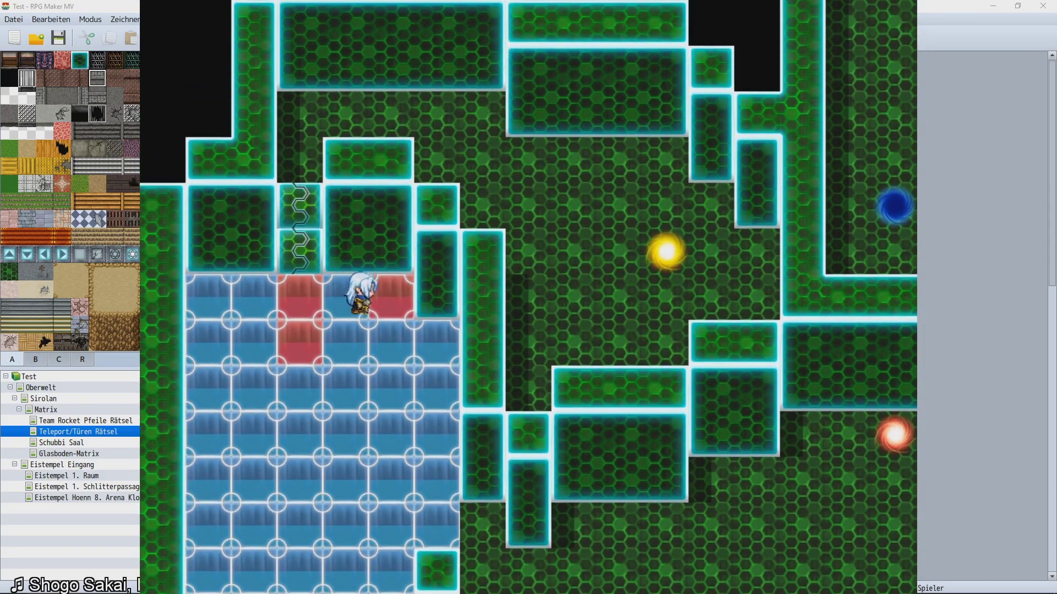
# Step over the last red platforms below the closed door to complete the platform puzzle.
pyautogui.press('Right')
pyautogui.press('Left')
pyautogui.press('Down')
pyautogui.press('Down')
pyautogui.press('Left')
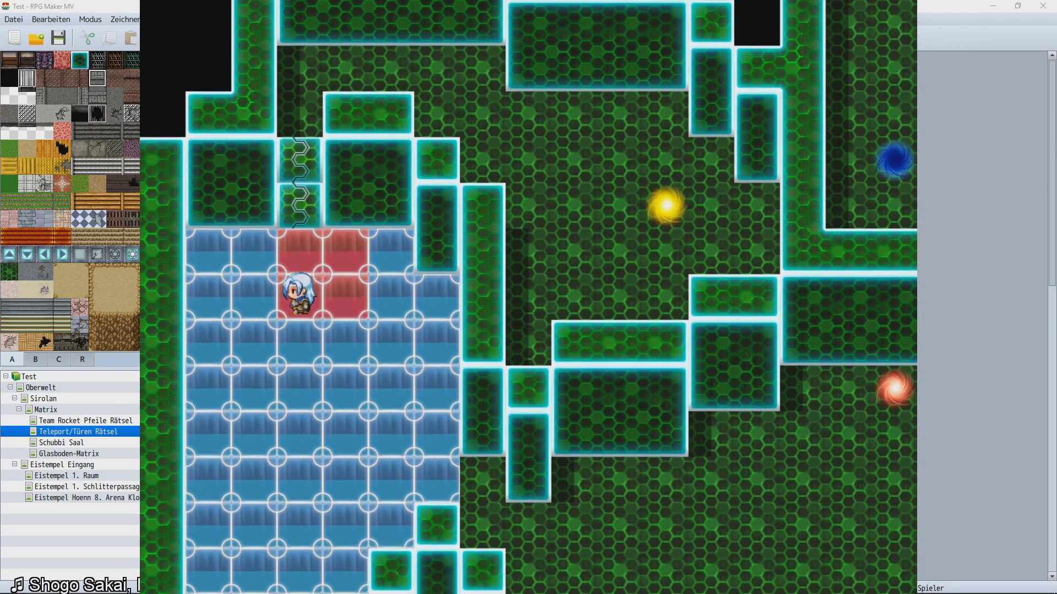
pyautogui.press('Right')
pyautogui.press('Up')
pyautogui.press('Left')
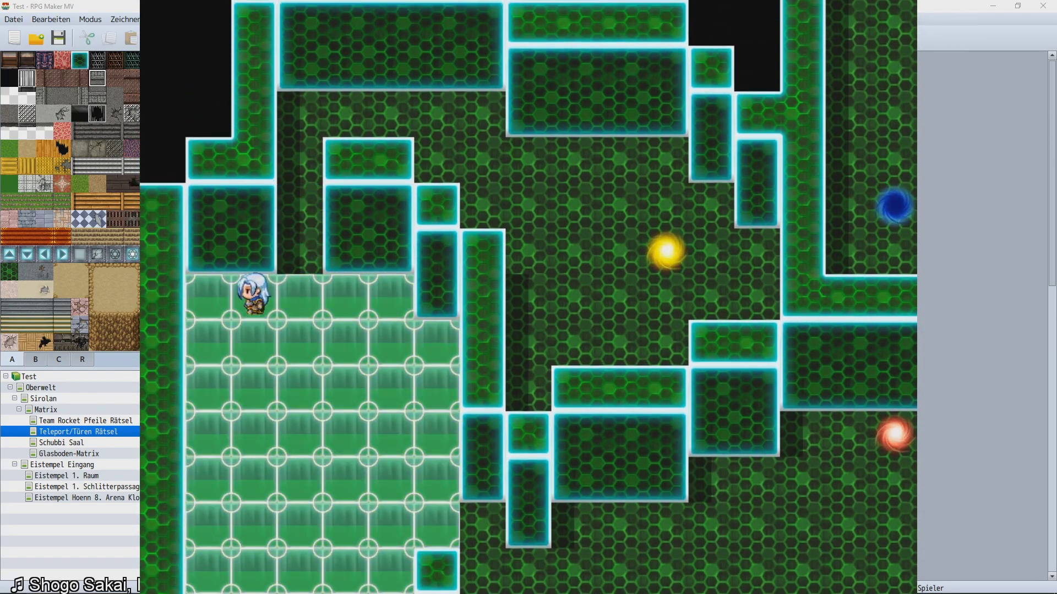
# Test the solved field by walking around on the green platforms in different directions.
pyautogui.press('Down')
pyautogui.press('Down')
pyautogui.press('Down')
pyautogui.press('Down')
pyautogui.press('Down')
pyautogui.press('Down')
pyautogui.press('Right')
pyautogui.press('Up')
pyautogui.press('Left')
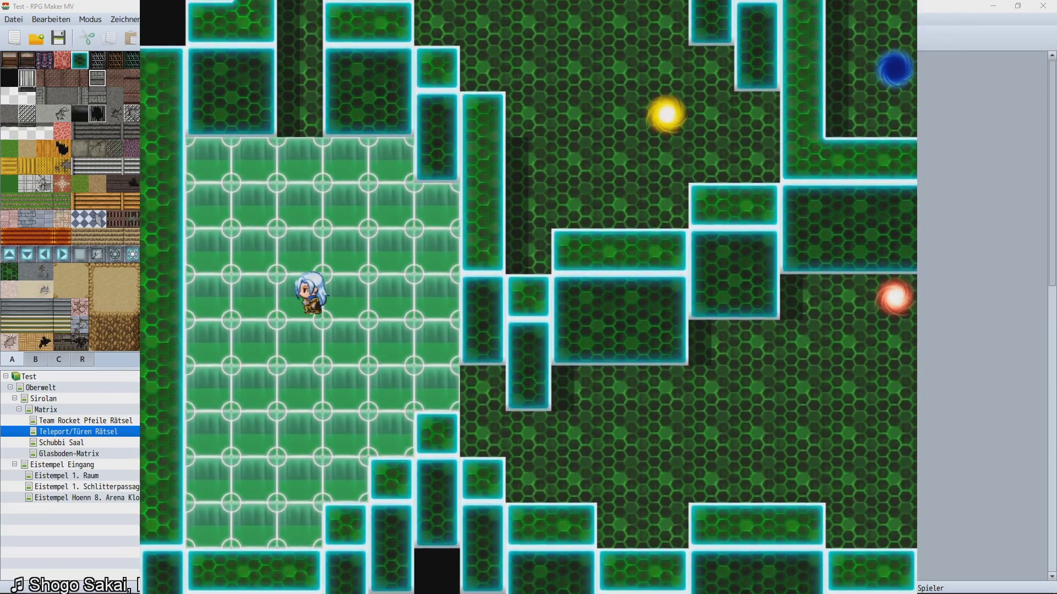
pyautogui.press('Up')
pyautogui.press('Down')
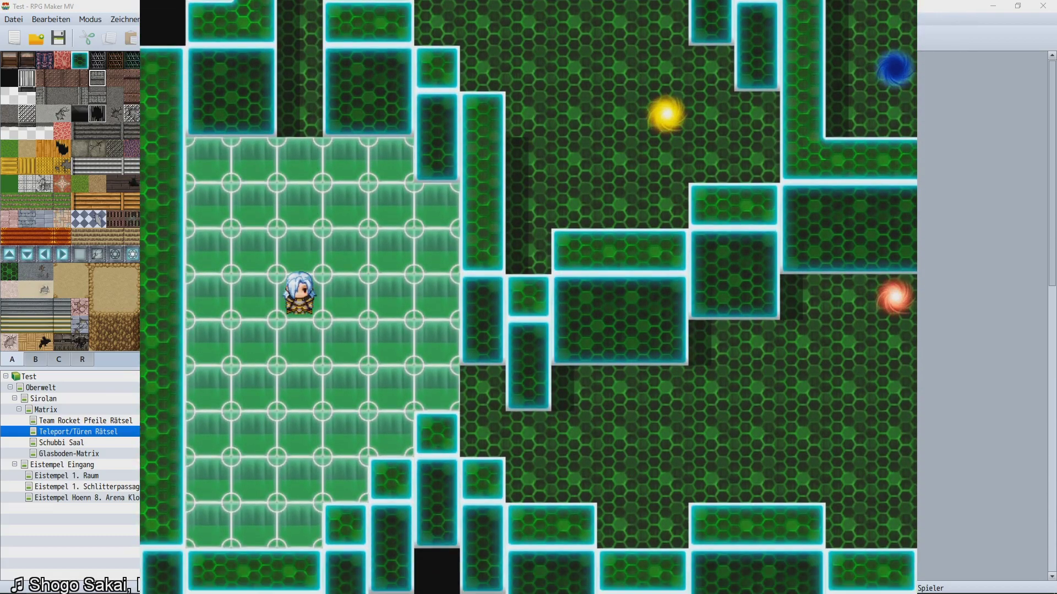
# Walk through the opened doorway, enter the yellow teleporter and take it back to the corridor north of the platforms.
pyautogui.press('Up')
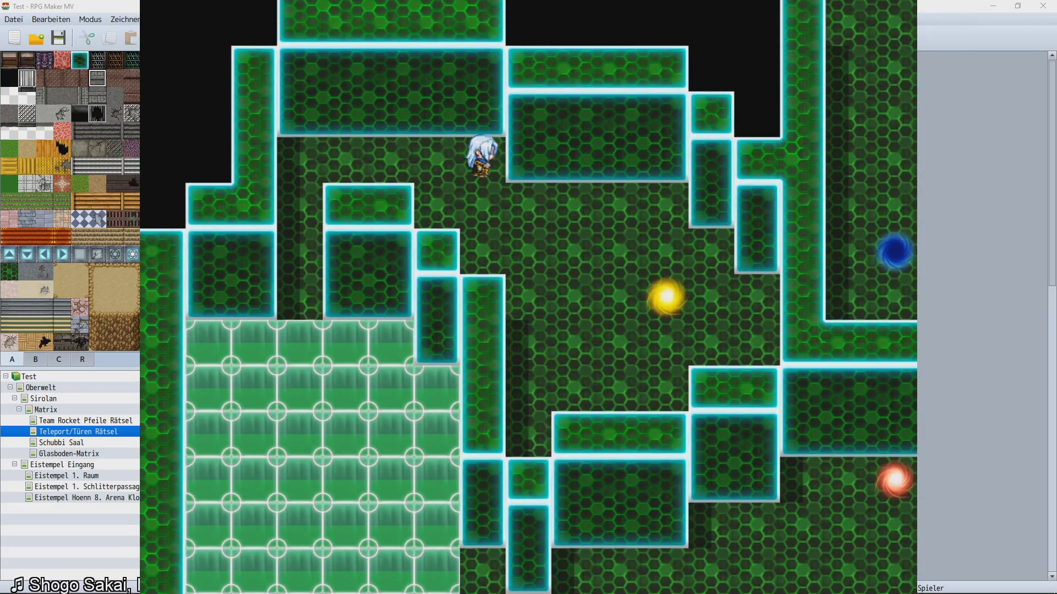
pyautogui.press('Down')
pyautogui.press('Right')
pyautogui.press('Down')
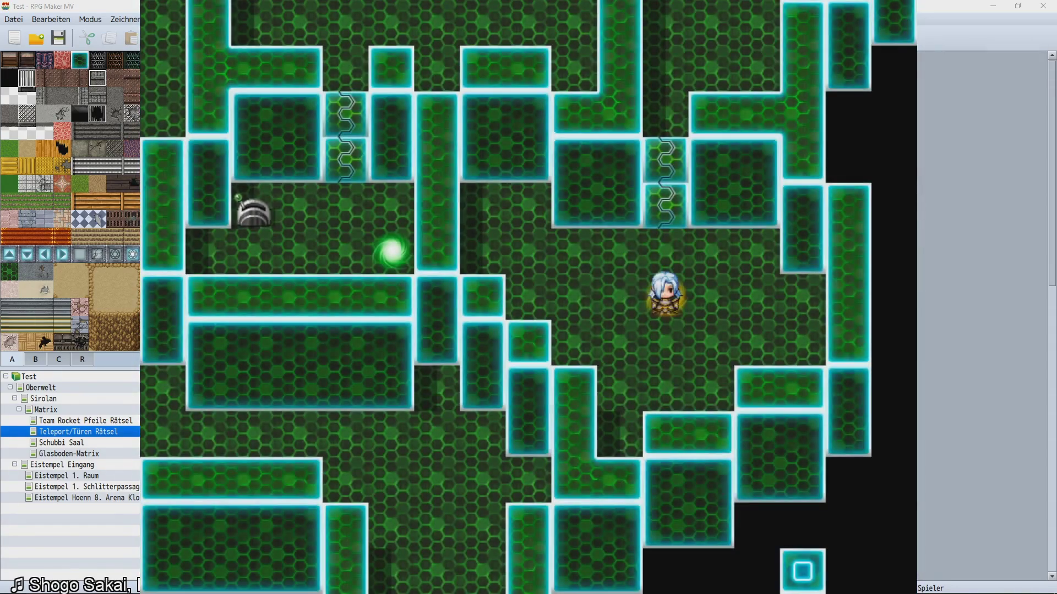
pyautogui.press('Left')
pyautogui.press('Up')
pyautogui.press('Right')
pyautogui.press('Down')
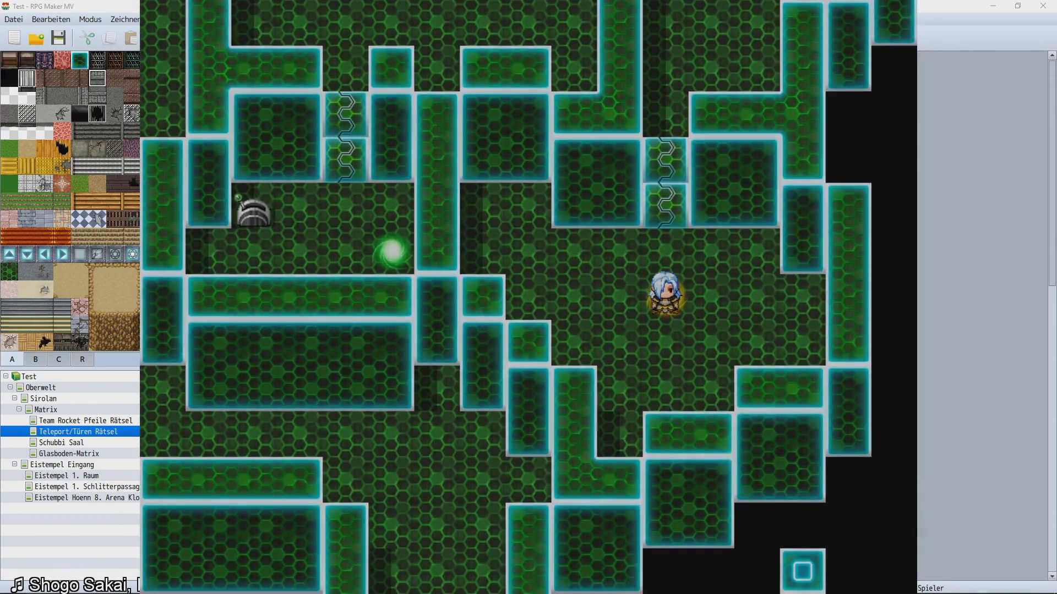
pyautogui.press('Left')
pyautogui.press('Up')
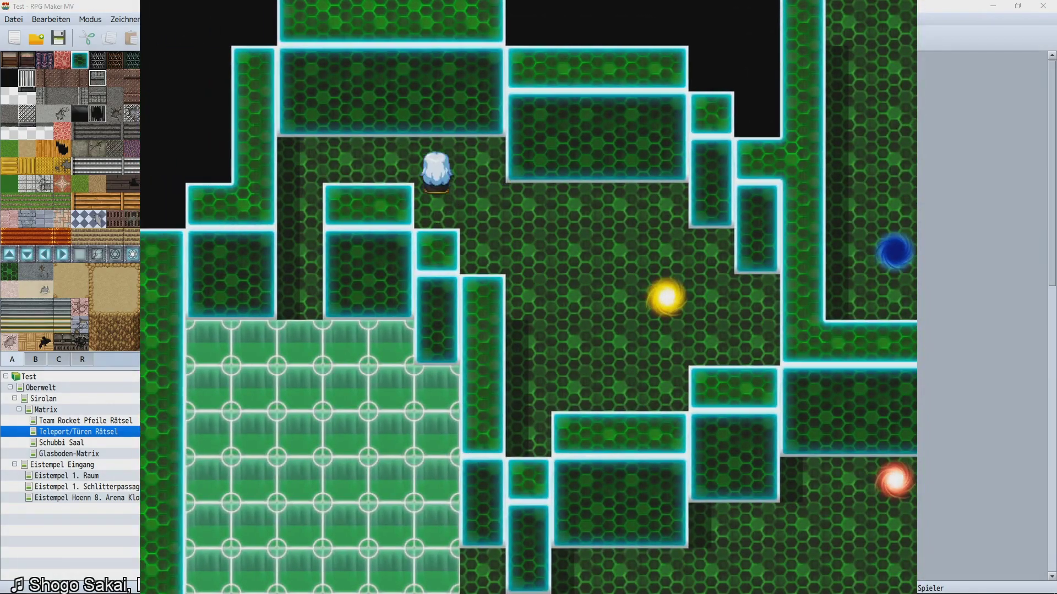
# Cross the green platforms again to the southeastern room and enter the red teleporter there.
pyautogui.press('Down')
pyautogui.press('Right')
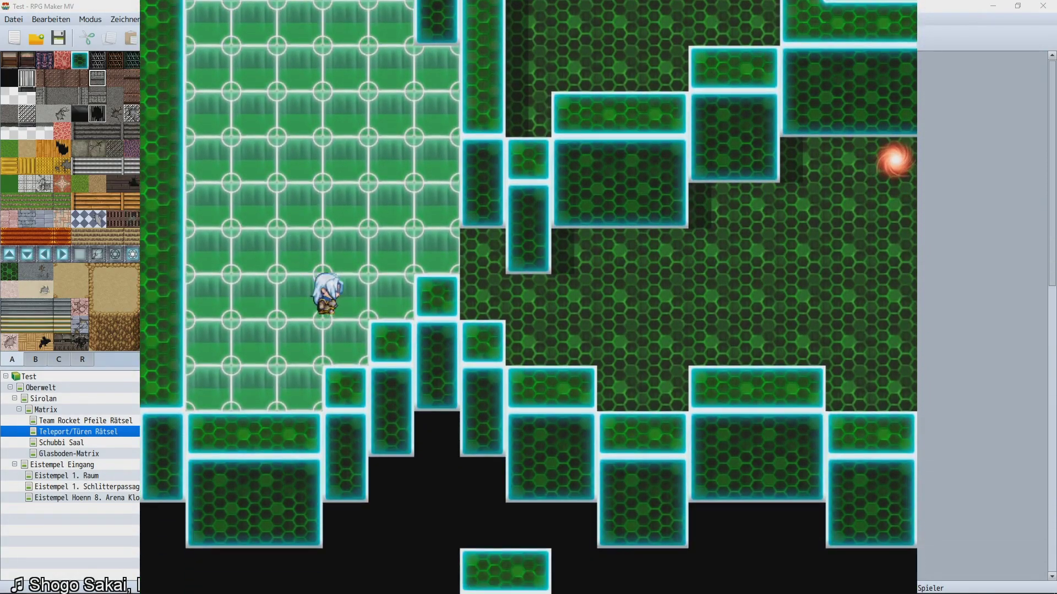
pyautogui.press('Up')
pyautogui.press('Right')
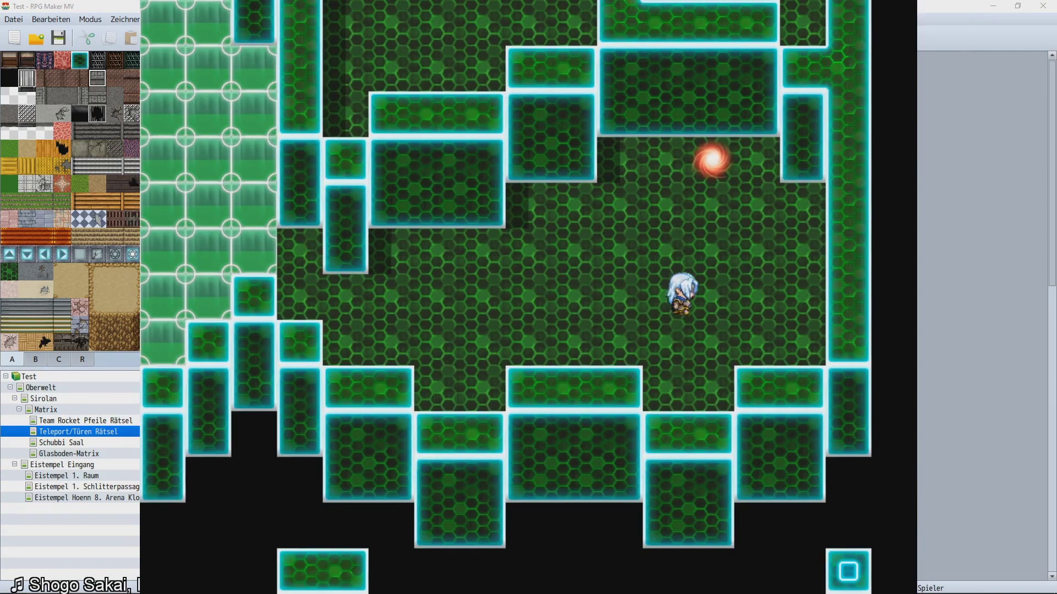
pyautogui.press('Up')
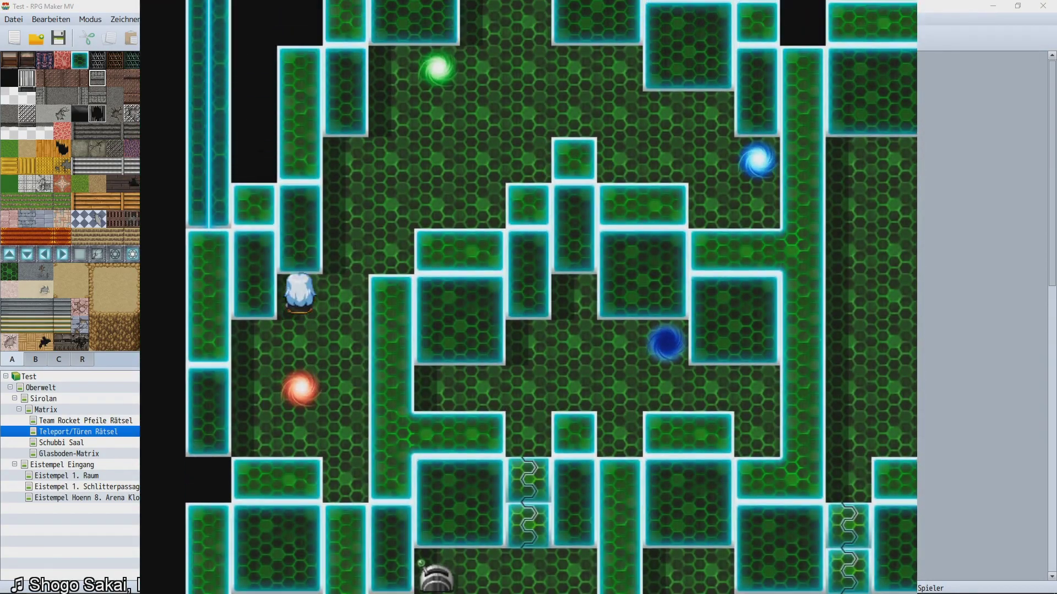
# Take the green teleporter to the lever room, walk up to the lever and return through the teleporter.
pyautogui.press('Up')
pyautogui.press('Right')
pyautogui.press('Up')
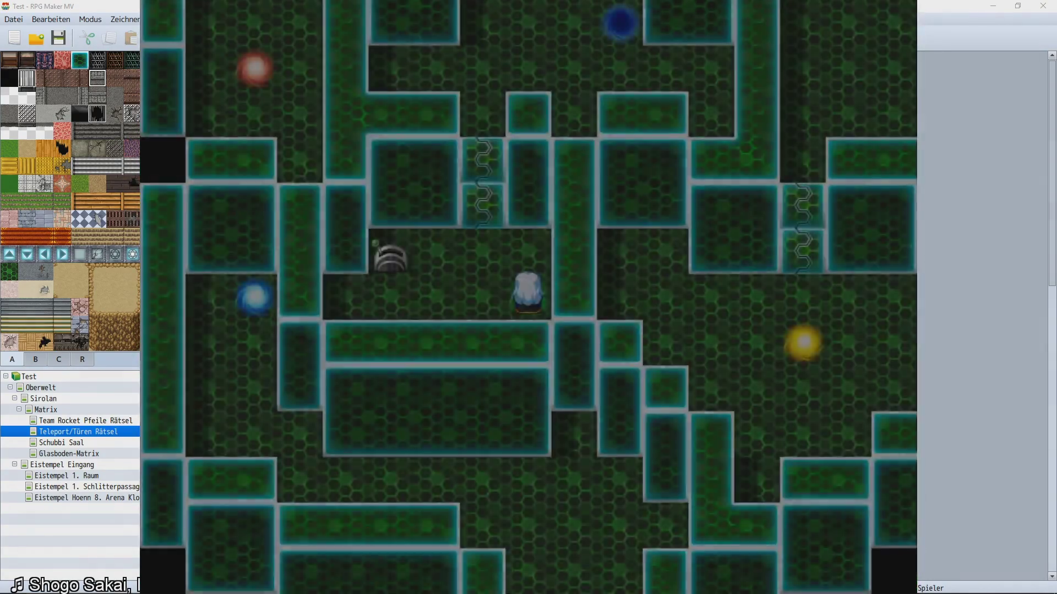
pyautogui.press('Left')
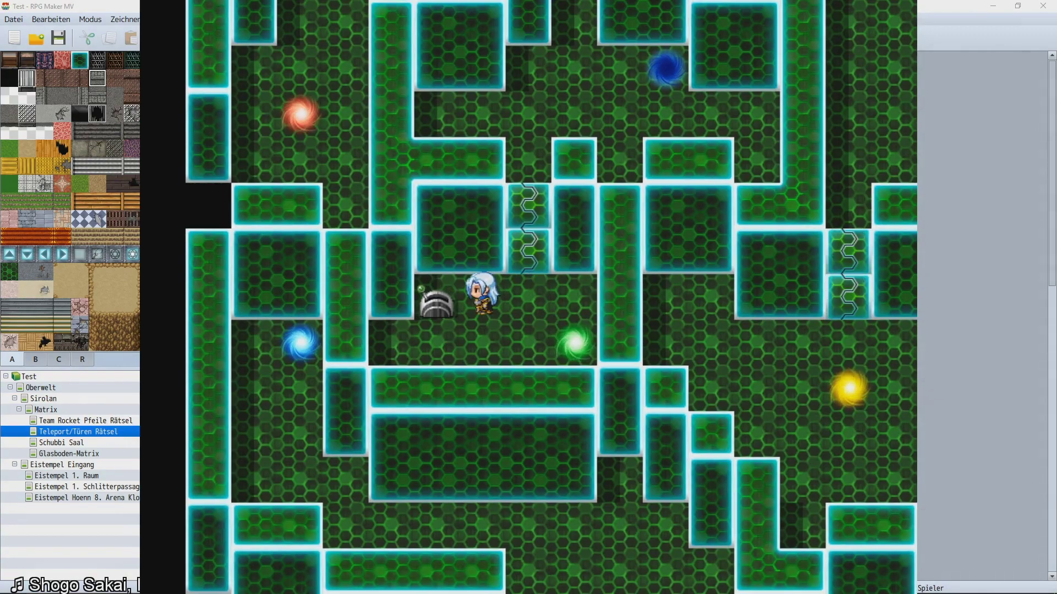
pyautogui.press('Right')
pyautogui.press('Down')
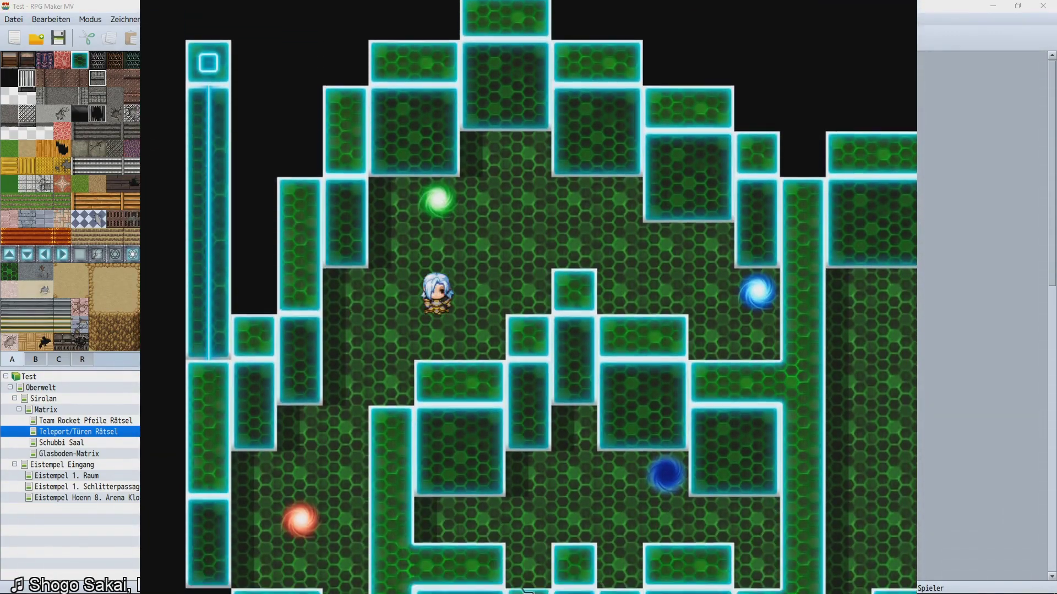
# Walk down beside the red teleporter and back north, and close the playtest.
pyautogui.press('Left')
pyautogui.press('Down')
pyautogui.press('Up')
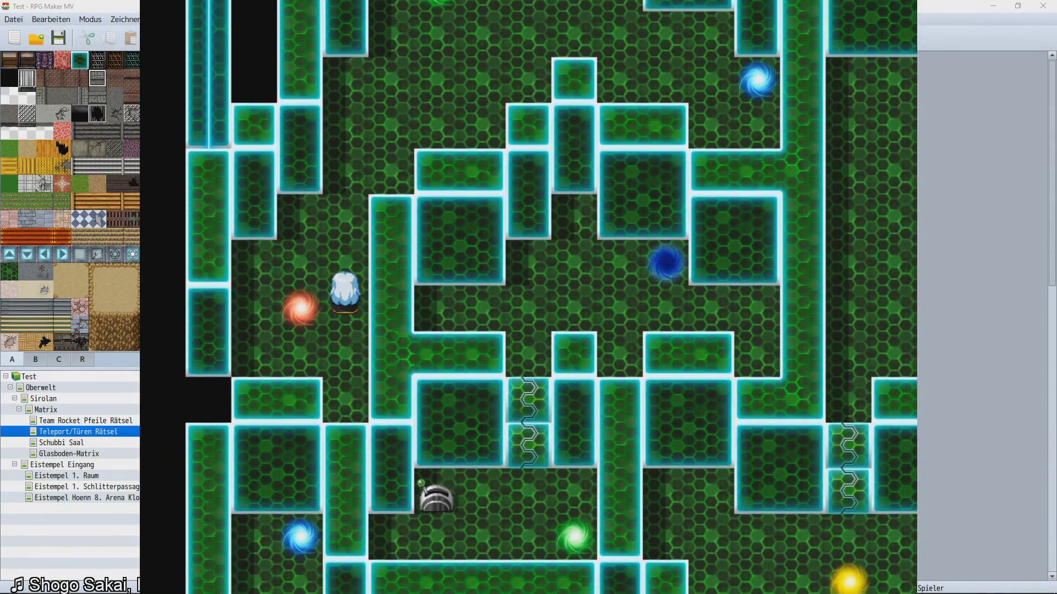
pyautogui.press('Up')
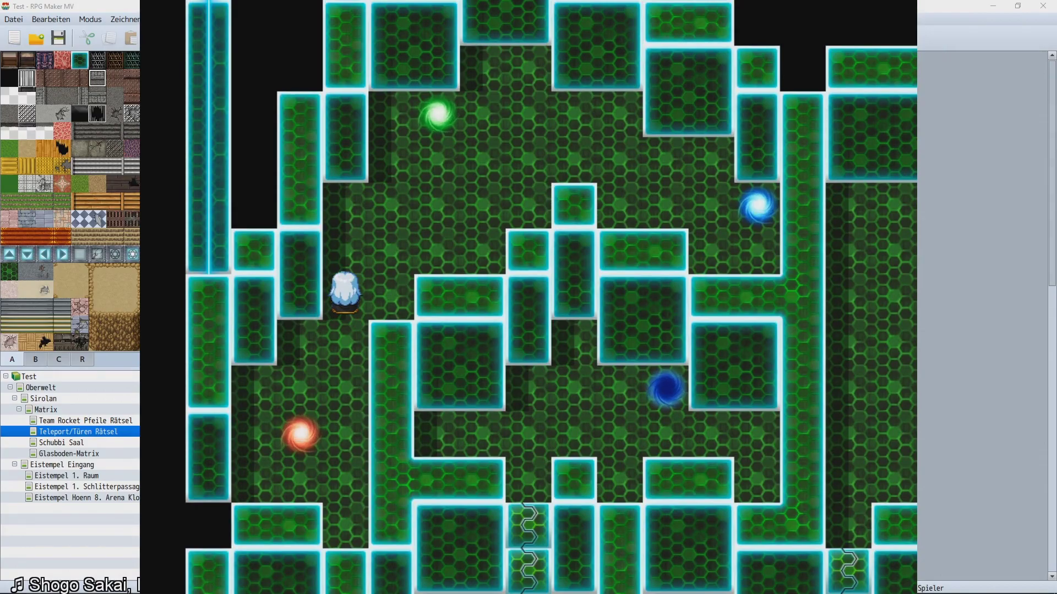
pyautogui.hotkey('alt', 'F4')
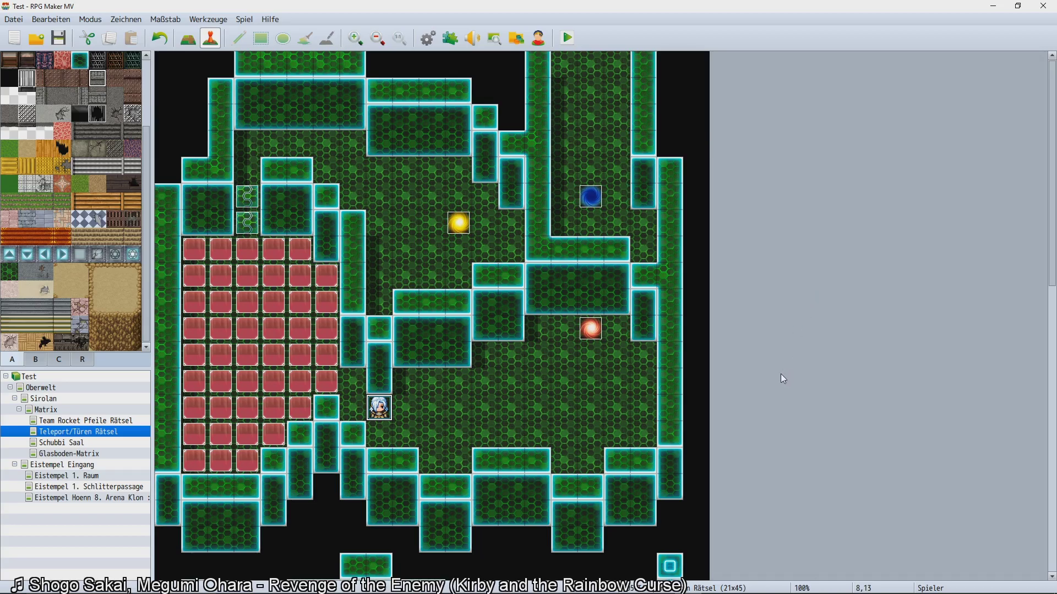
# Look over the Teleport/Türen Rätsel, Glasboden-Matrix, Eistempel Hoenn 8. Arena Klon and Eistempel 1. Schlitterpassage maps.
pyautogui.scroll(-2, 778, 373)
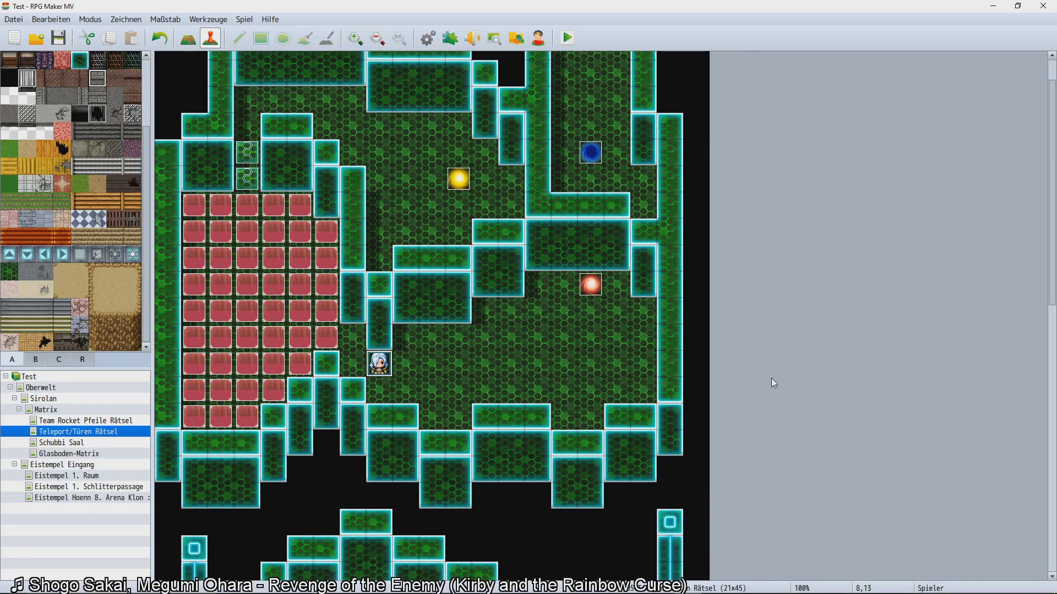
pyautogui.scroll(2, 771, 381)
pyautogui.scroll(-7, 771, 378)
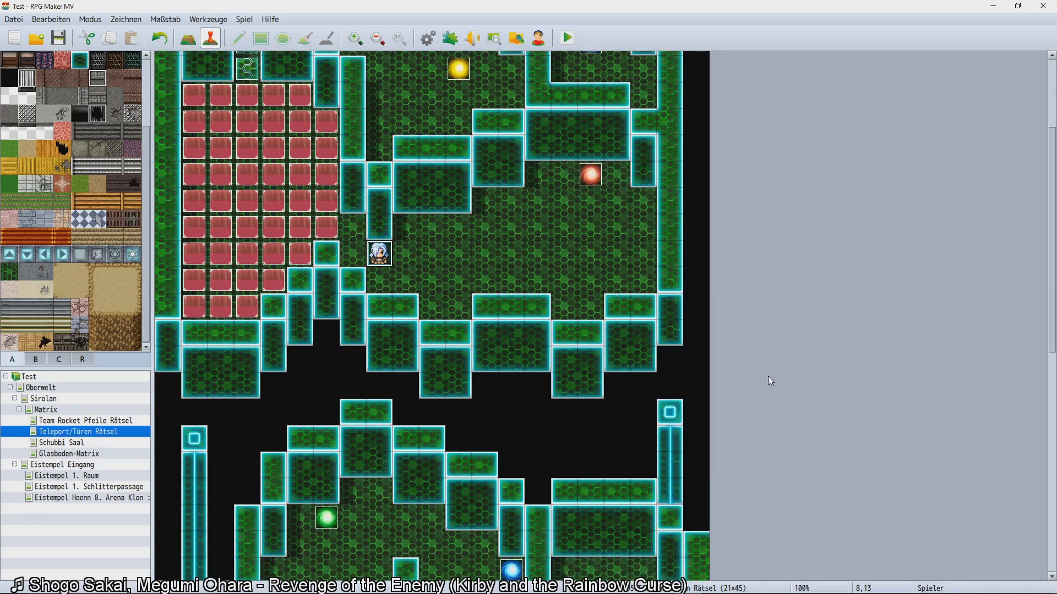
pyautogui.scroll(4, 768, 376)
pyautogui.scroll(4, 774, 327)
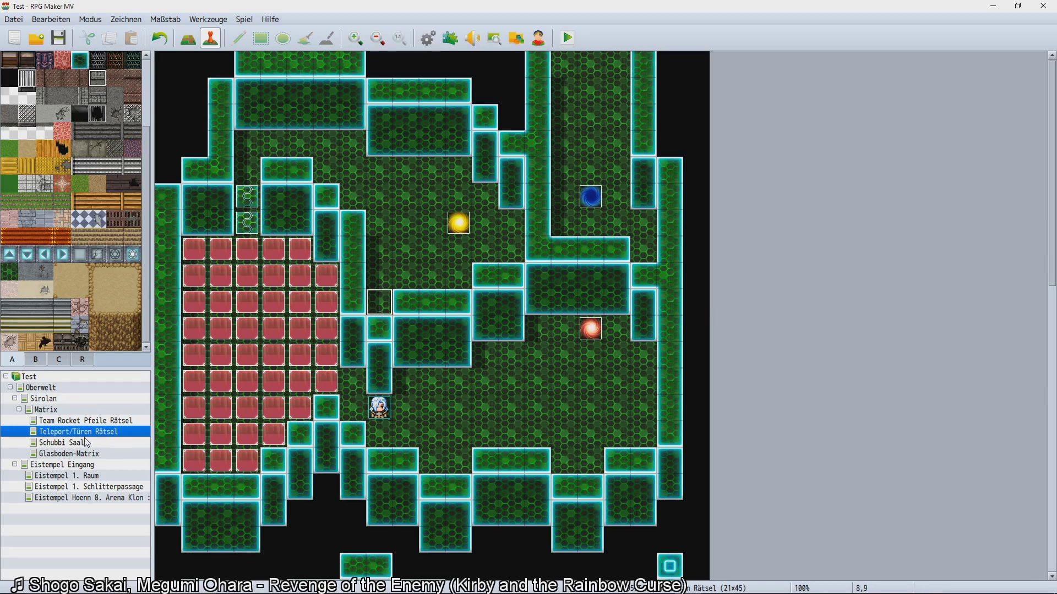
pyautogui.click(71, 456)
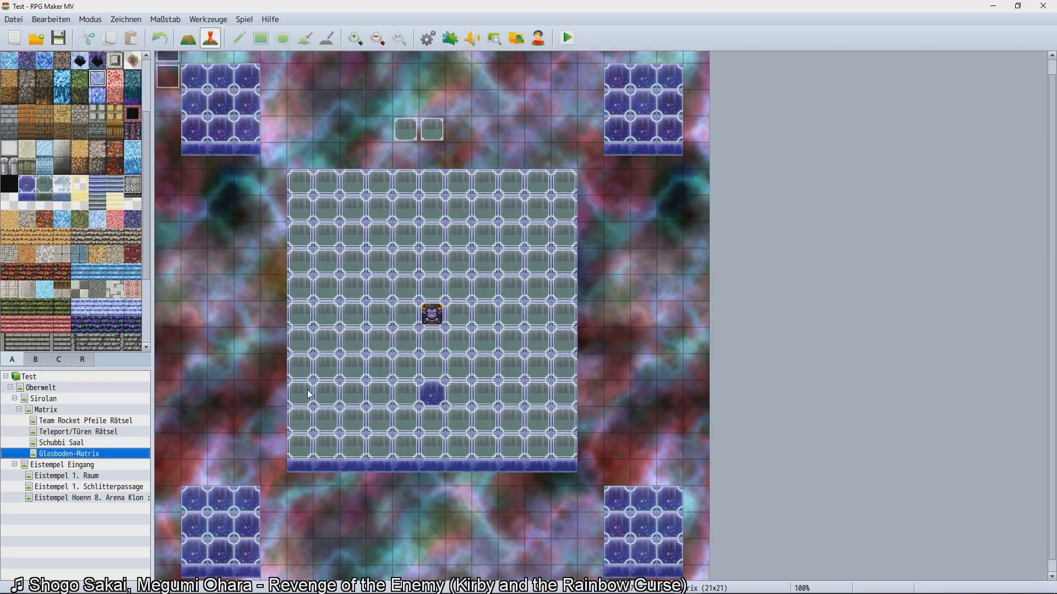
pyautogui.click(98, 498)
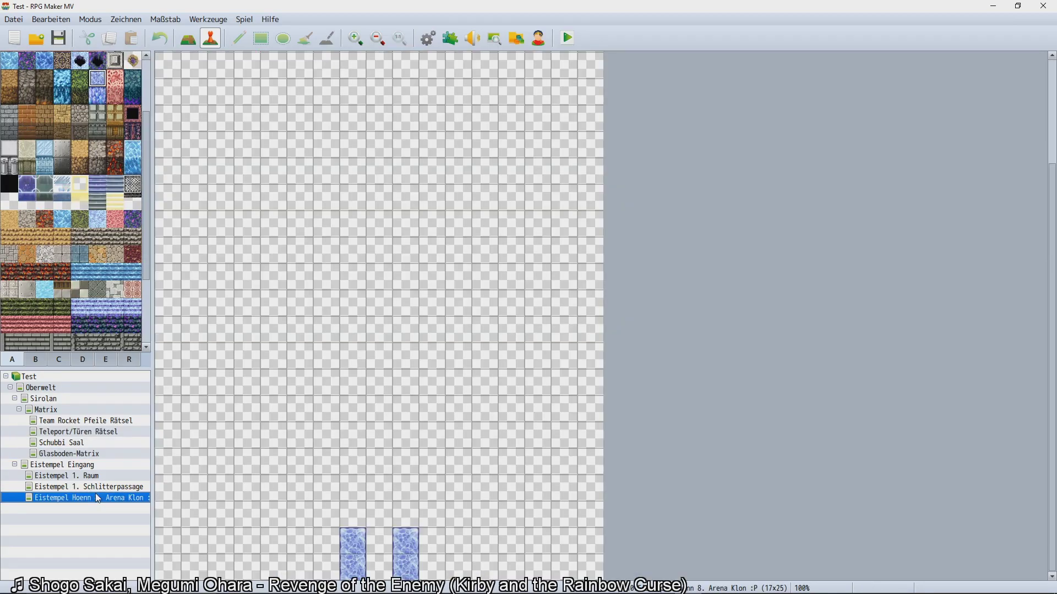
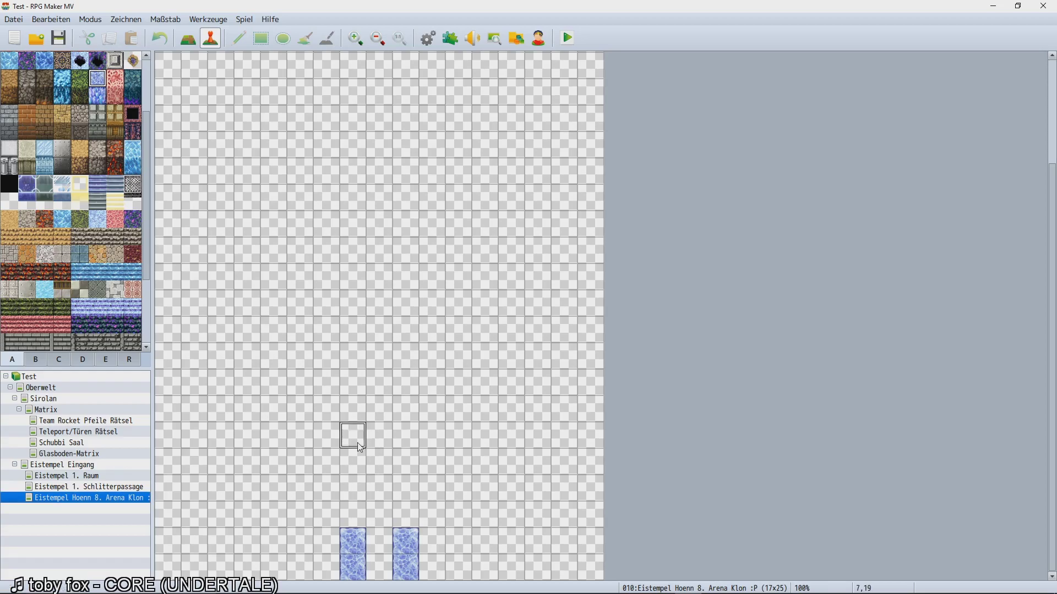
pyautogui.click(117, 488)
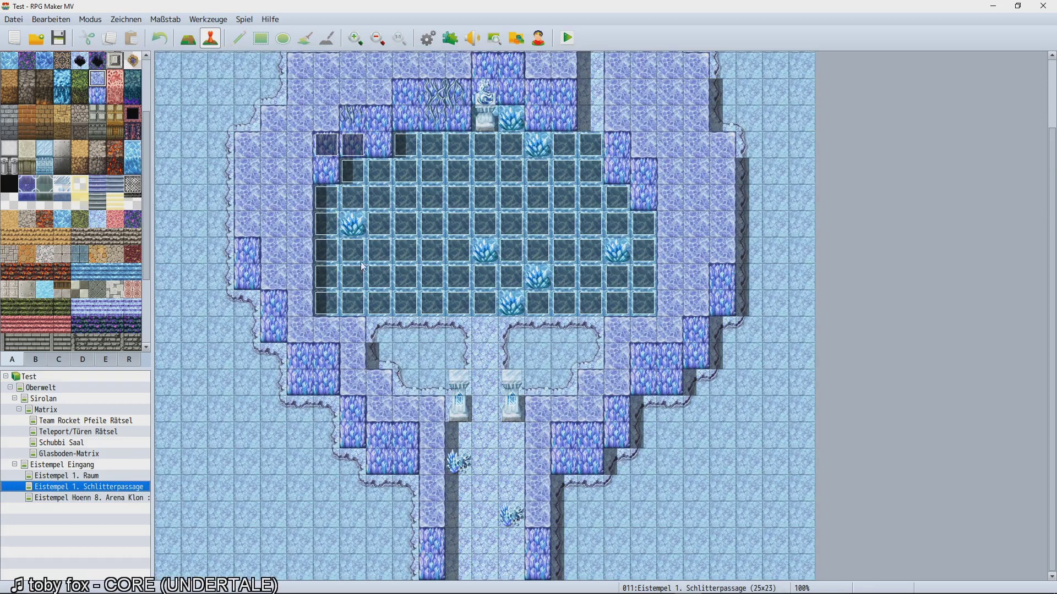
# Extend both ice wall columns in the Eistempel Hoenn 8. Arena Klon map one tile upward at 7,22 and 9,22.
pyautogui.click(117, 500)
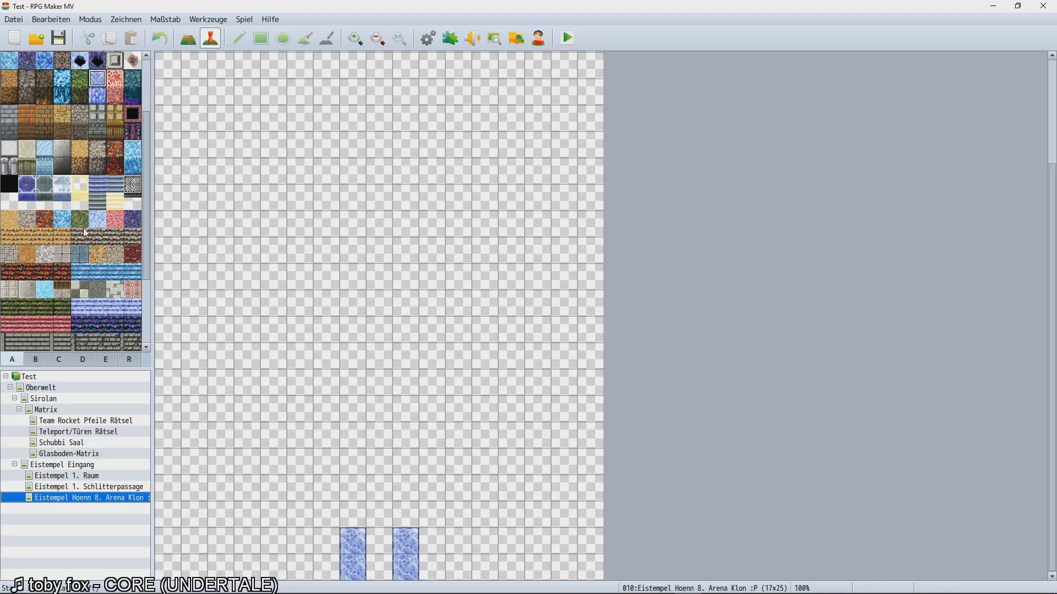
pyautogui.click(188, 38)
pyautogui.moveTo(353, 515); pyautogui.dragTo(394, 517)
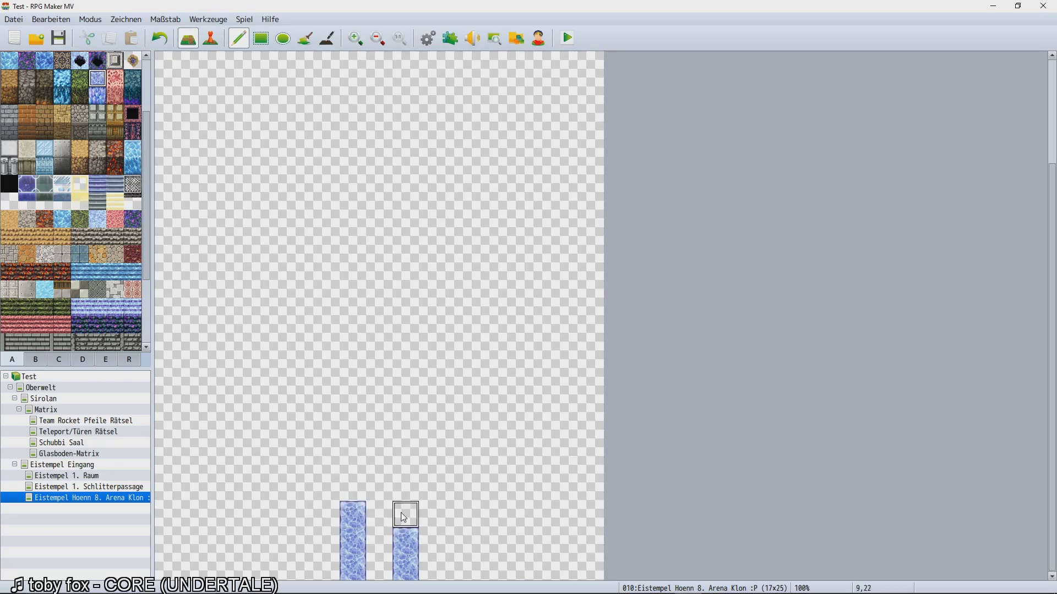
pyautogui.click(402, 513)
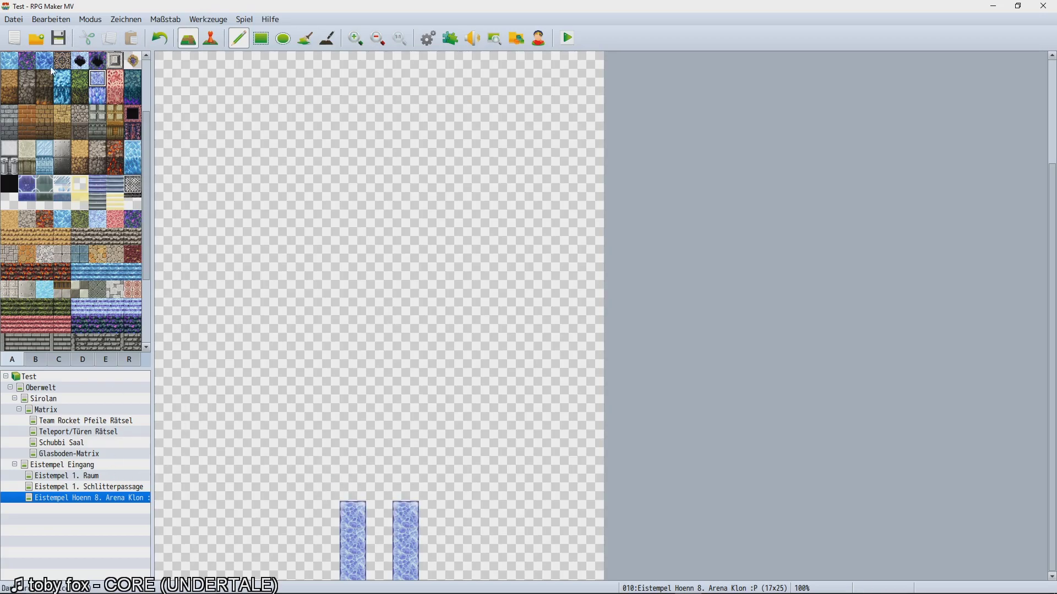
# Compare the available ice ground and wall tiles with those used in the Eistempel 1. Raum map.
pyautogui.scroll(-1, 84, 203)
pyautogui.click(97, 208)
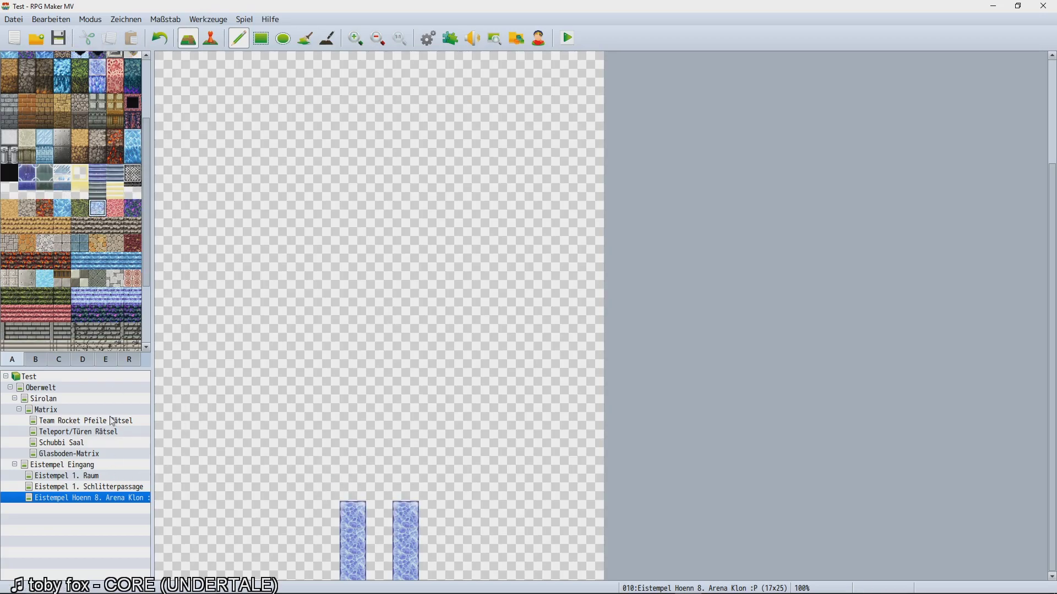
pyautogui.click(87, 477)
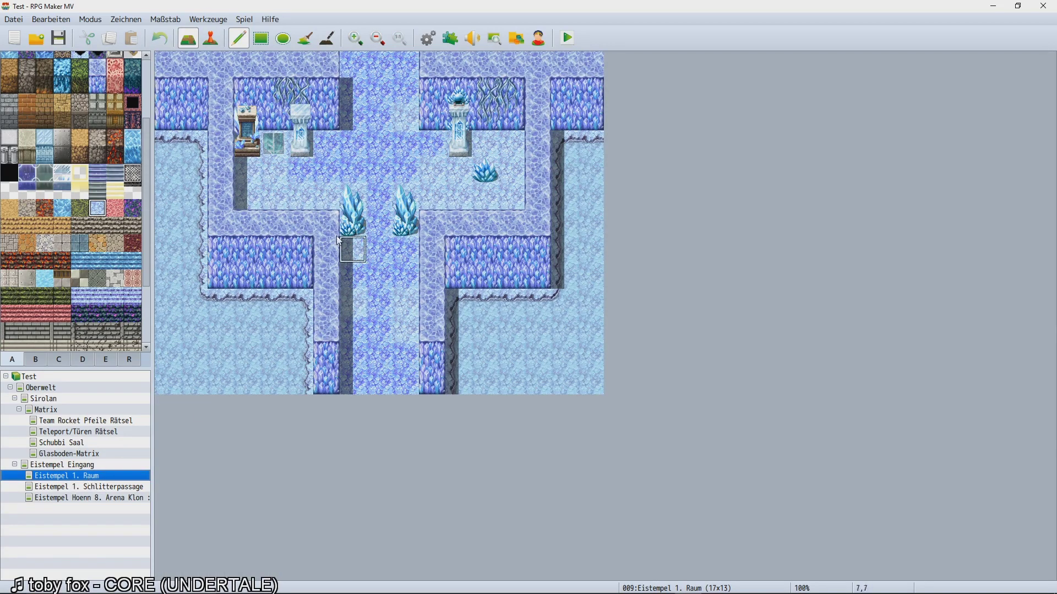
pyautogui.click(79, 192)
pyautogui.scroll(3, 71, 193)
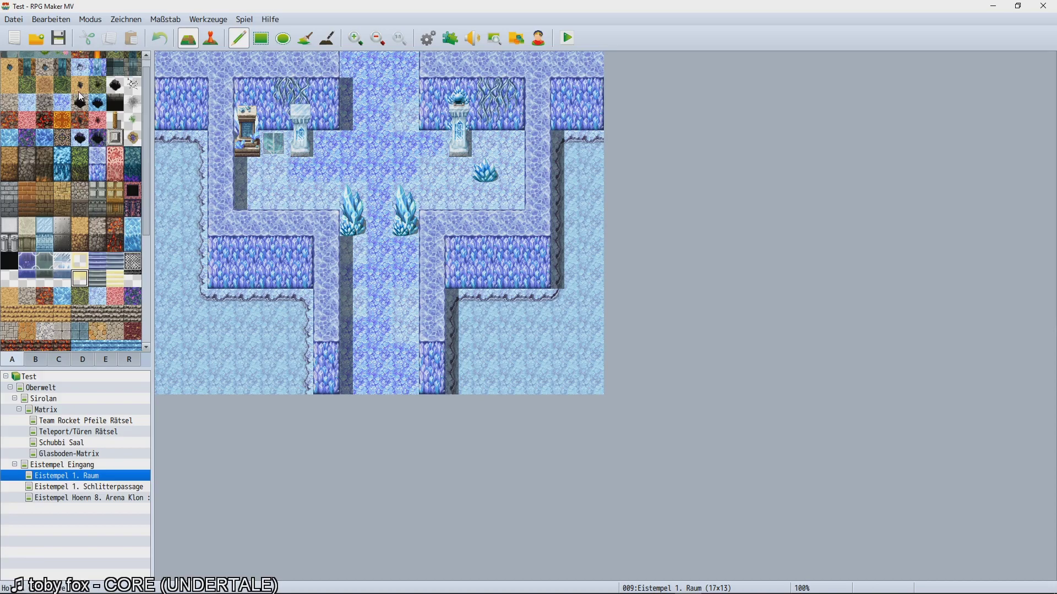
pyautogui.click(79, 125)
pyautogui.scroll(-5, 83, 165)
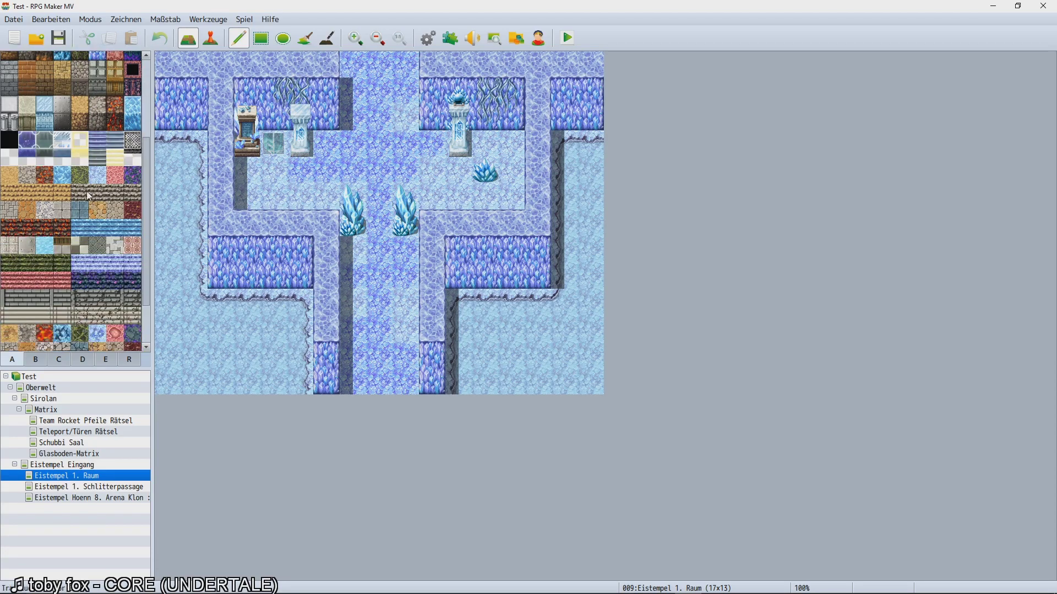
pyautogui.scroll(5, 83, 209)
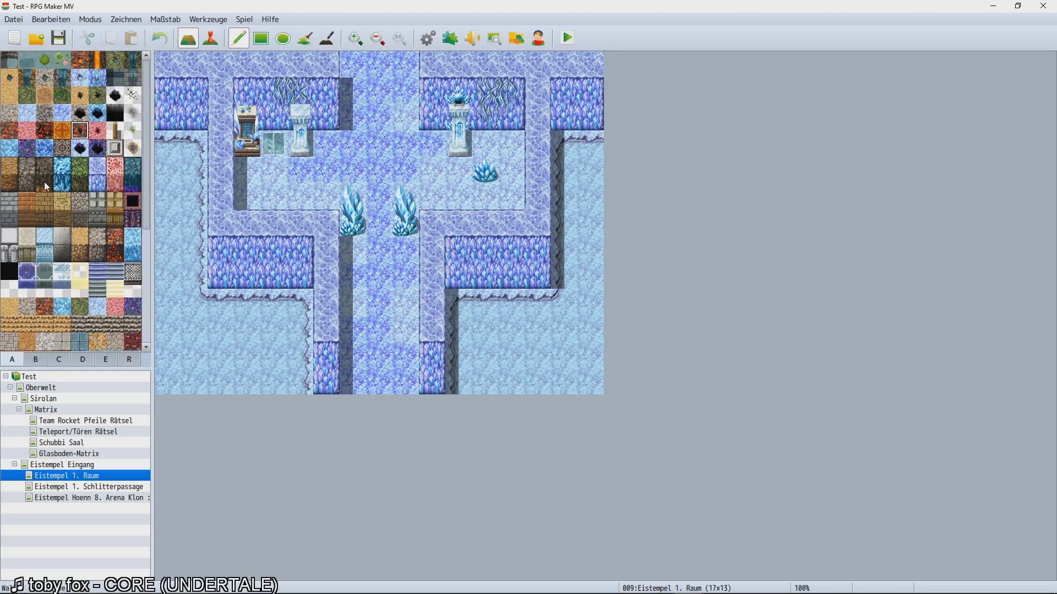
# Paint a light ice floor strip between the two wall columns of the Eistempel Hoenn 8. Arena Klon map, up to tile 8,21.
pyautogui.click(9, 149)
pyautogui.click(27, 113)
pyautogui.click(104, 498)
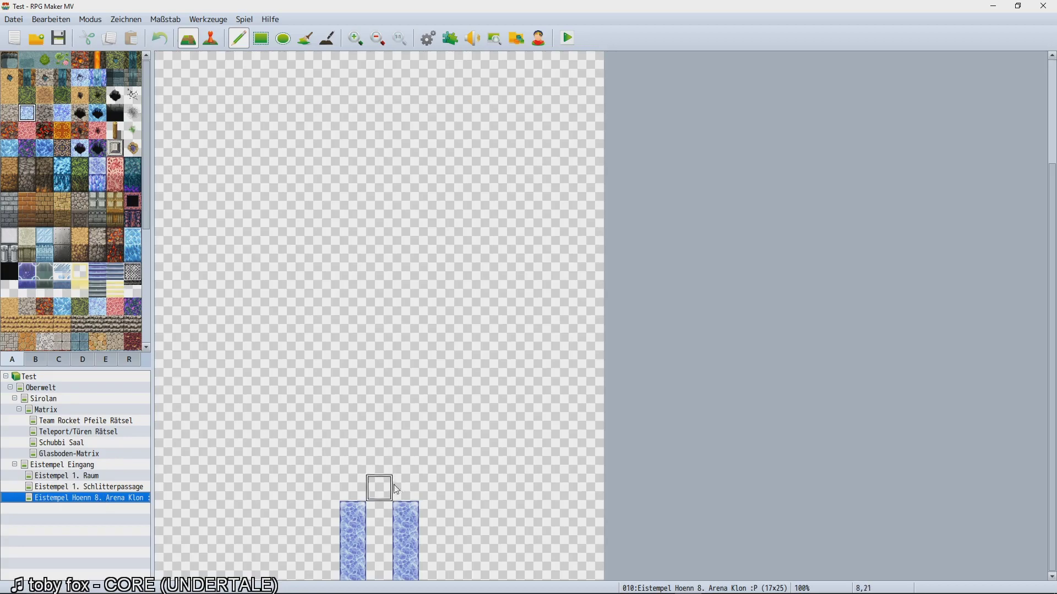
pyautogui.moveTo(379, 568); pyautogui.dragTo(376, 506)
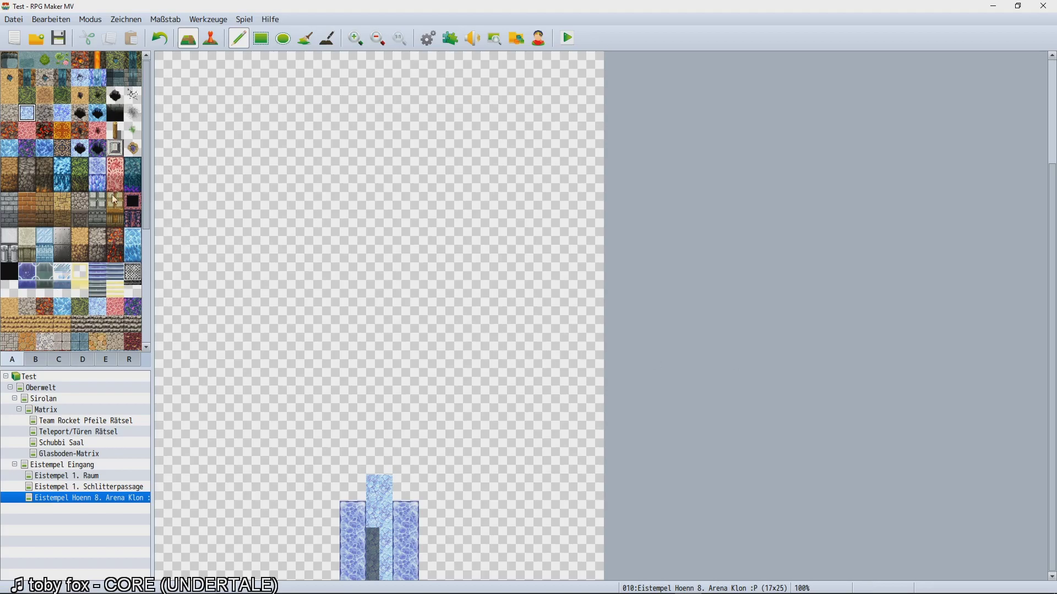
# Paint the room's lower ice wall top leftward from tile 7,21 to 3,21.
pyautogui.click(63, 184)
pyautogui.click(97, 166)
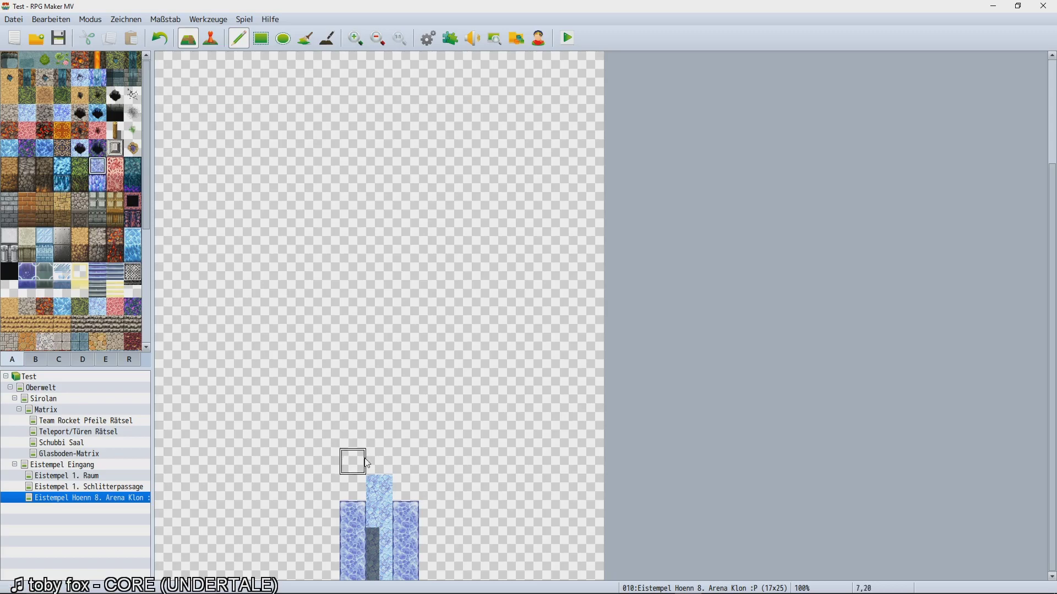
pyautogui.click(353, 488)
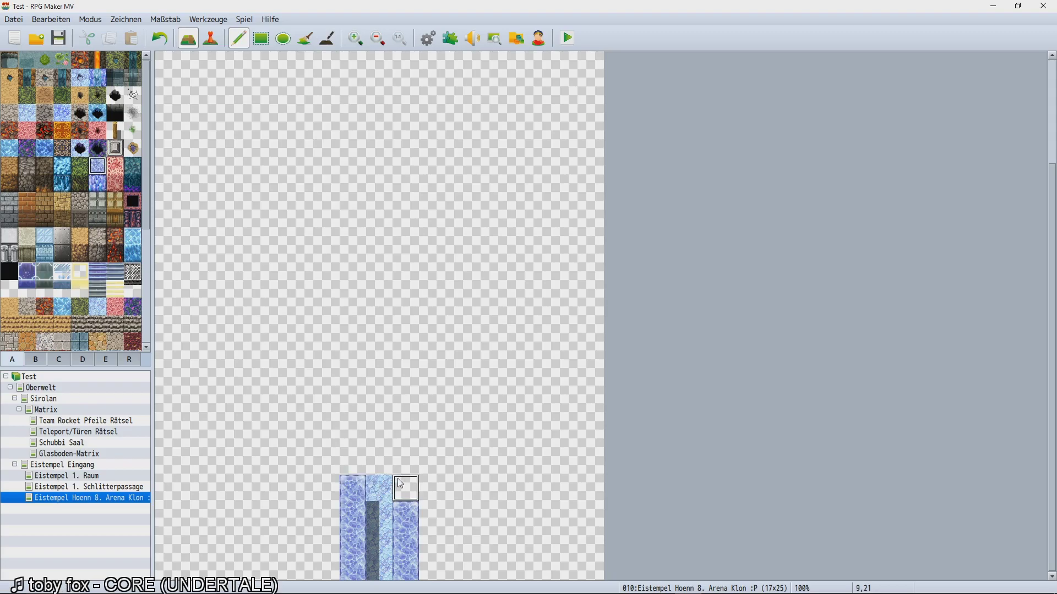
pyautogui.hotkey('ctrl', 'z')
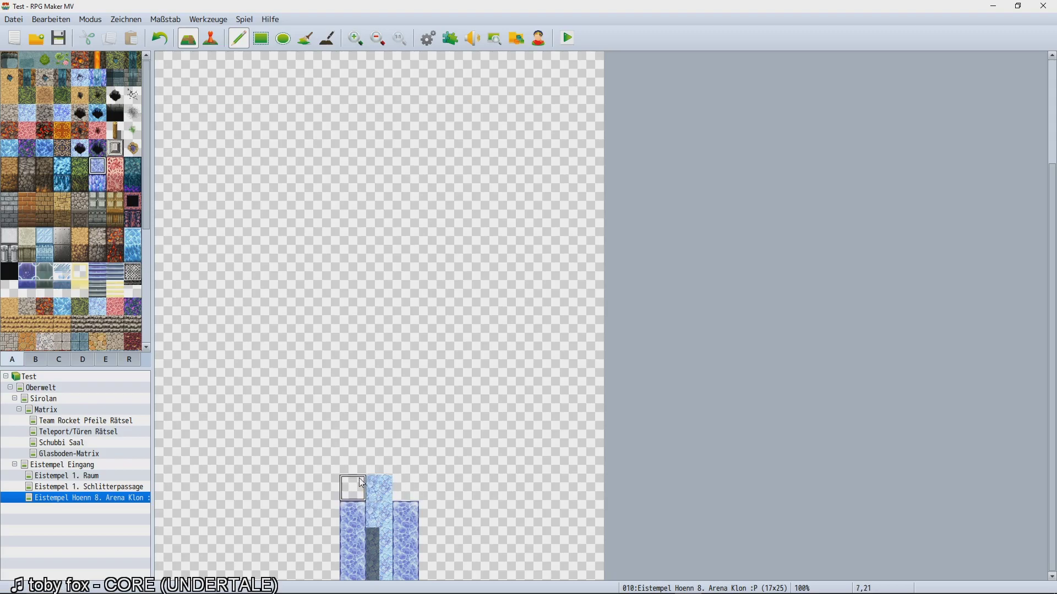
pyautogui.moveTo(361, 483); pyautogui.dragTo(247, 462)
pyautogui.hotkey('ctrl', 'z')
pyautogui.moveTo(355, 489); pyautogui.dragTo(256, 487)
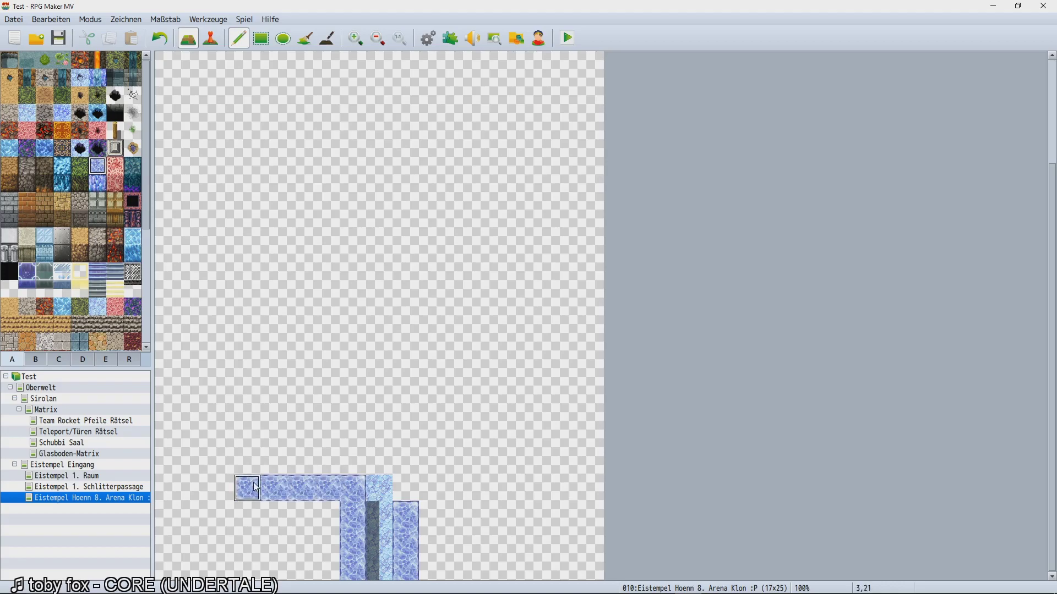
# Complete the ice wall outline across columns 3 to 13 and rows 14 to 21, leaving column 8 open in the upper wall.
pyautogui.moveTo(406, 488)
pyautogui.mouseDown()
pyautogui.moveTo(505, 489)
pyautogui.moveTo(479, 435)
pyautogui.moveTo(484, 378)
pyautogui.mouseUp()
pyautogui.hotkey('ctrl', 'z')
pyautogui.click(406, 488)
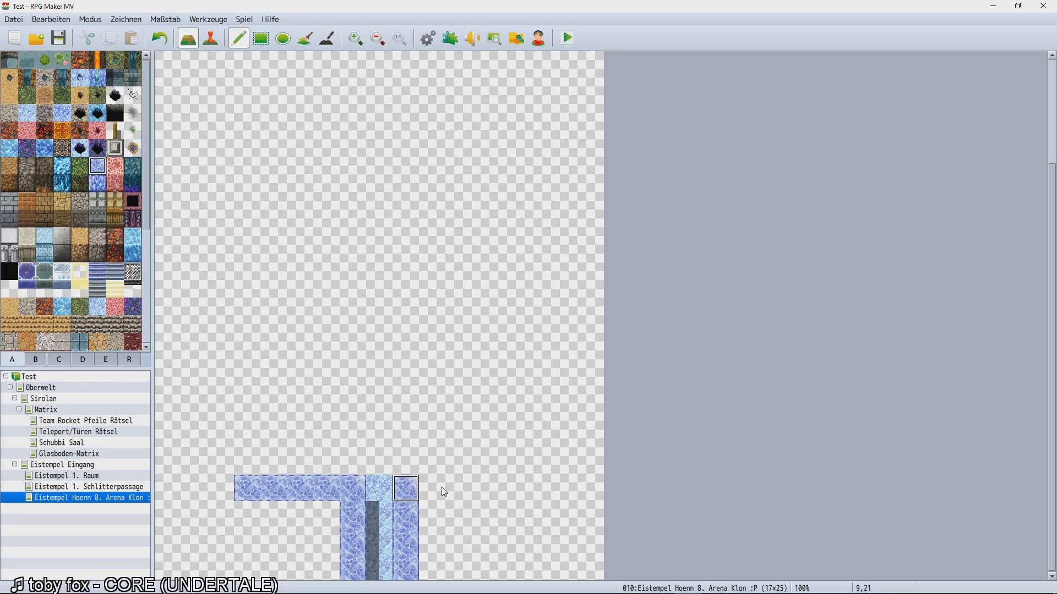
pyautogui.moveTo(445, 493)
pyautogui.mouseDown()
pyautogui.moveTo(509, 488)
pyautogui.moveTo(512, 355)
pyautogui.mouseUp()
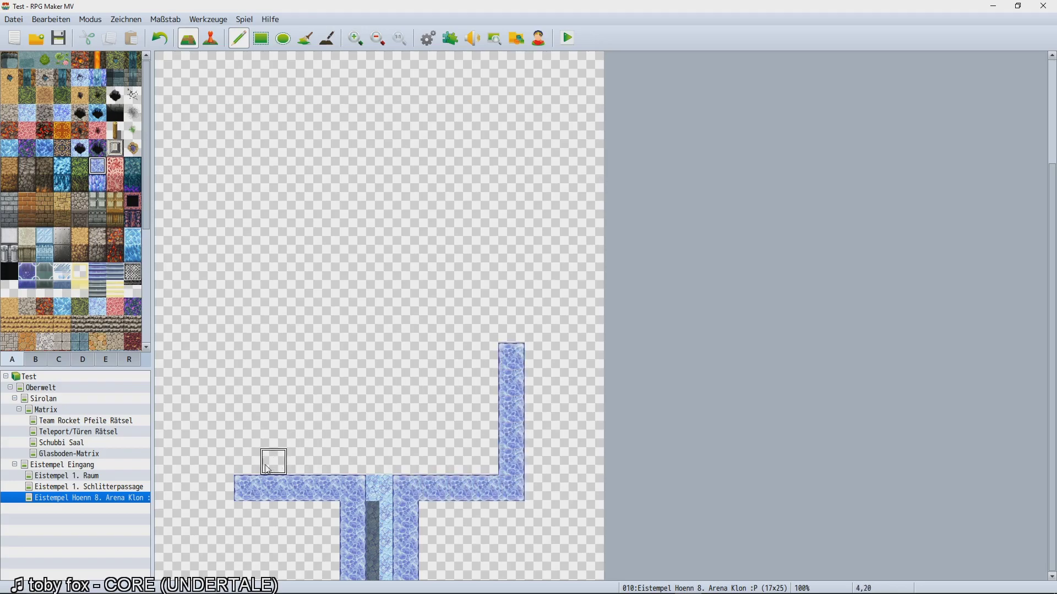
pyautogui.moveTo(252, 465)
pyautogui.mouseDown()
pyautogui.moveTo(257, 315)
pyautogui.moveTo(507, 303)
pyautogui.moveTo(511, 333)
pyautogui.mouseUp()
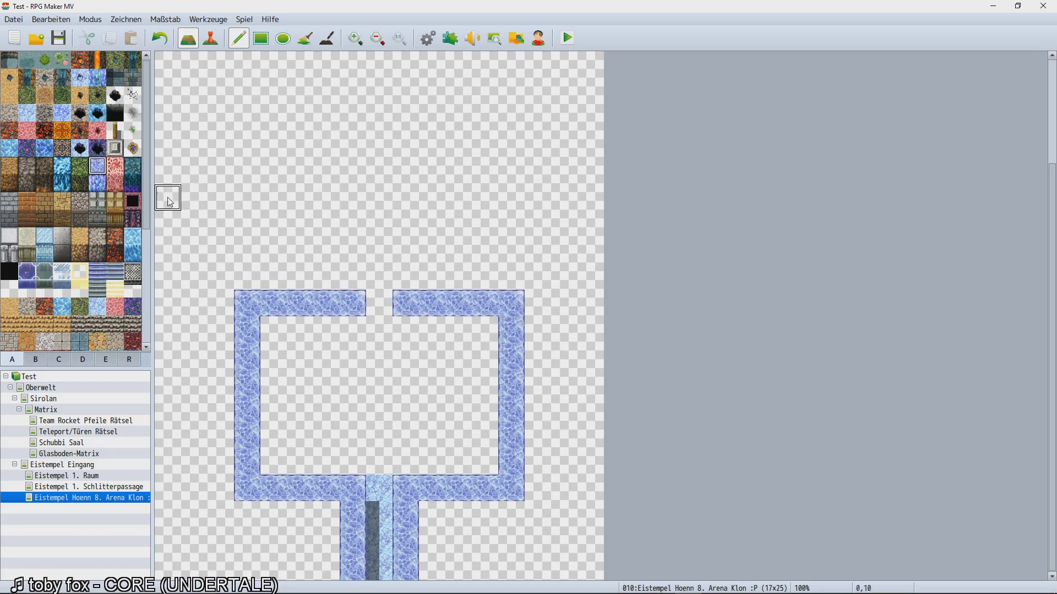
# Paint two-tile-high crystal wall faces in rows 15 and 16 beneath both halves of the upper wall.
pyautogui.click(97, 183)
pyautogui.moveTo(273, 329)
pyautogui.mouseDown()
pyautogui.moveTo(300, 355)
pyautogui.moveTo(352, 355)
pyautogui.moveTo(273, 329)
pyautogui.mouseUp()
pyautogui.click(406, 335)
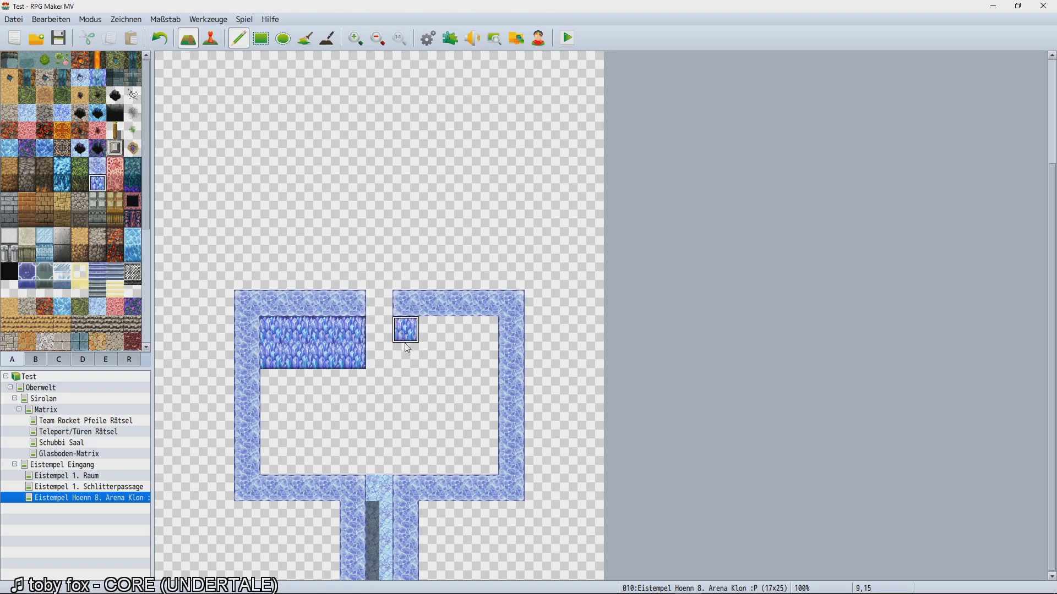
pyautogui.moveTo(408, 348)
pyautogui.mouseDown()
pyautogui.moveTo(486, 356)
pyautogui.moveTo(414, 330)
pyautogui.mouseUp()
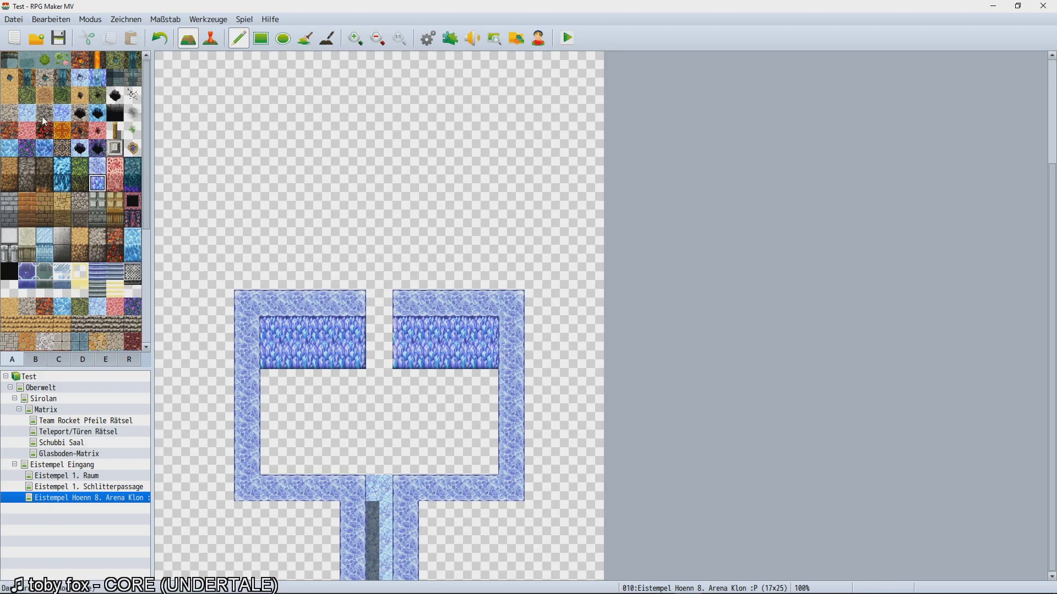
# Fill the room's interior below the crystal walls with the dark blue ice floor, columns 4 to 12 and rows 17 to 20.
pyautogui.click(9, 148)
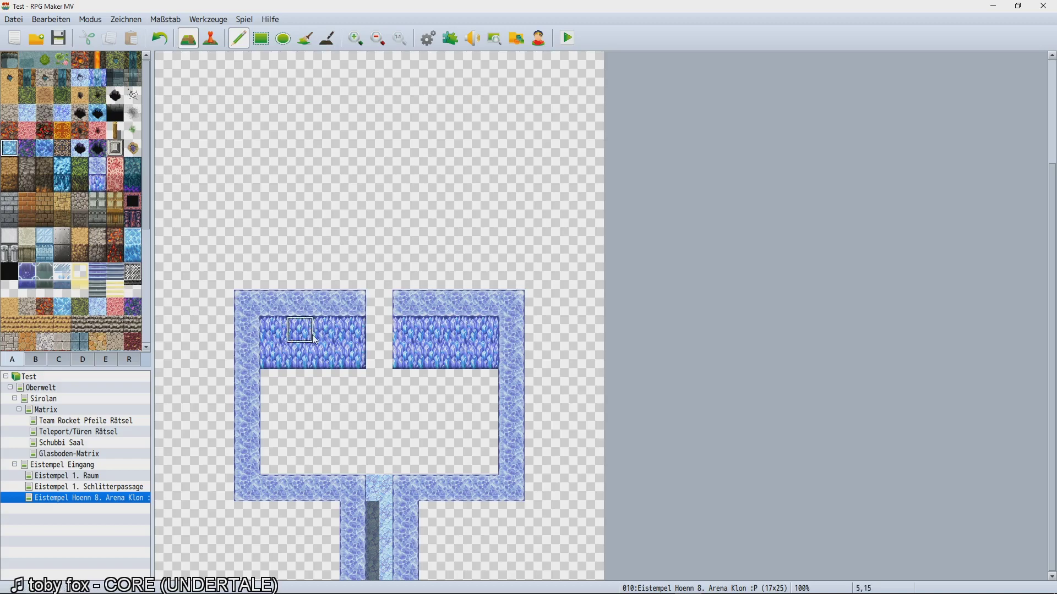
pyautogui.moveTo(290, 381)
pyautogui.mouseDown()
pyautogui.moveTo(267, 380)
pyautogui.moveTo(446, 330)
pyautogui.mouseUp()
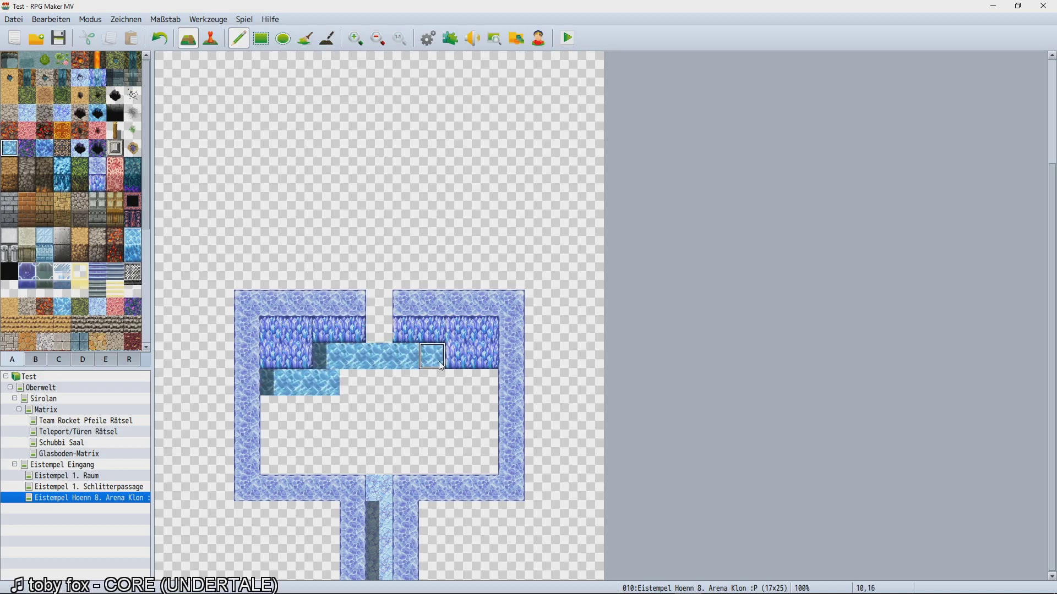
pyautogui.hotkey('ctrl', 'z')
pyautogui.moveTo(488, 388)
pyautogui.mouseDown()
pyautogui.moveTo(270, 385)
pyautogui.moveTo(286, 410)
pyautogui.moveTo(477, 424)
pyautogui.moveTo(297, 435)
pyautogui.moveTo(286, 457)
pyautogui.moveTo(457, 449)
pyautogui.moveTo(485, 458)
pyautogui.moveTo(388, 461)
pyautogui.mouseUp()
# Paint crystal wall faces in rows 22 and 23 beneath the lower wall on both sides of the entrance corridor.
pyautogui.click(105, 186)
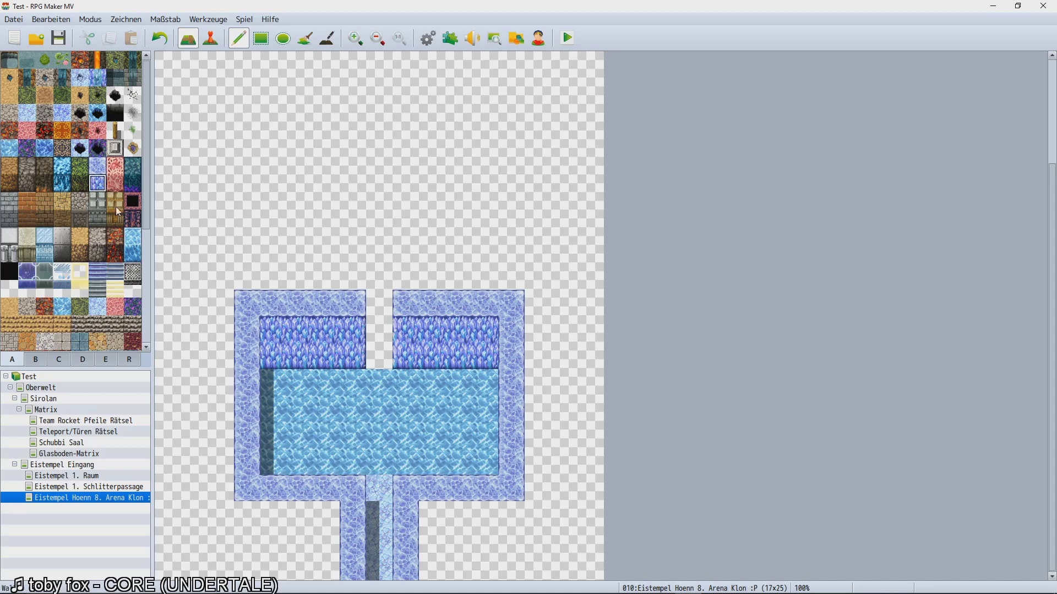
pyautogui.click(261, 512)
pyautogui.moveTo(260, 512)
pyautogui.mouseDown()
pyautogui.moveTo(256, 520)
pyautogui.moveTo(284, 537)
pyautogui.moveTo(294, 523)
pyautogui.moveTo(321, 529)
pyautogui.moveTo(326, 542)
pyautogui.mouseUp()
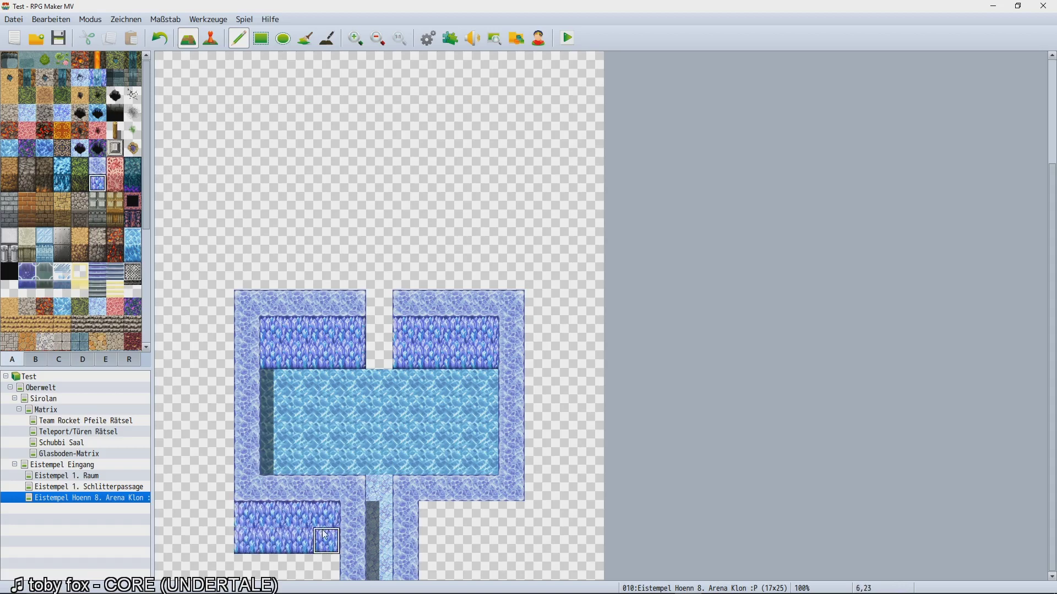
pyautogui.moveTo(432, 540)
pyautogui.mouseDown()
pyautogui.moveTo(432, 515)
pyautogui.moveTo(464, 542)
pyautogui.moveTo(512, 538)
pyautogui.mouseUp()
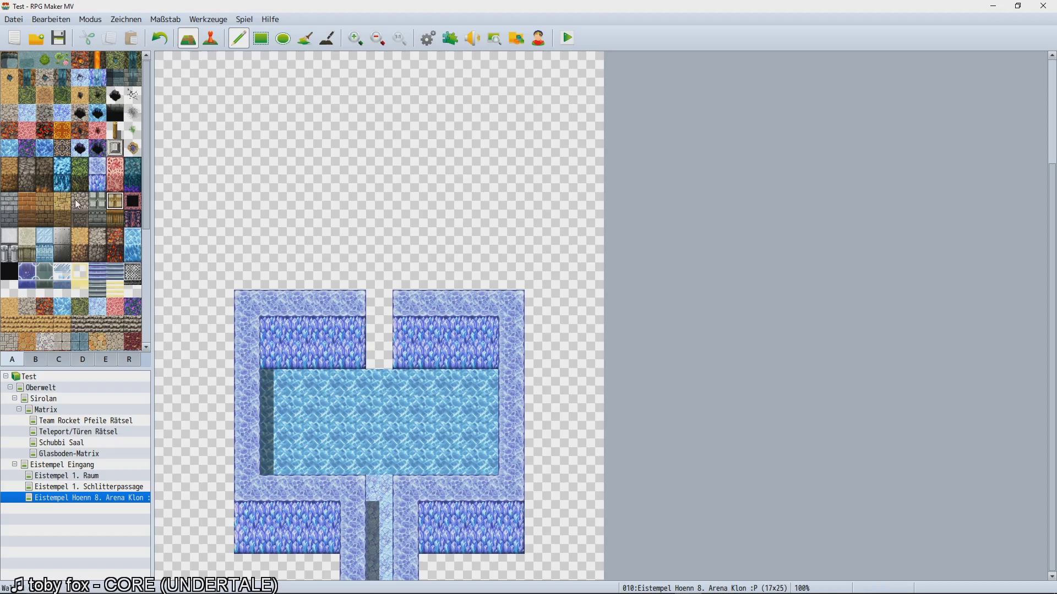
# Fill the areas outside the room on both sides with the pale ice ground tile, up to row 16.
pyautogui.scroll(-4, 77, 209)
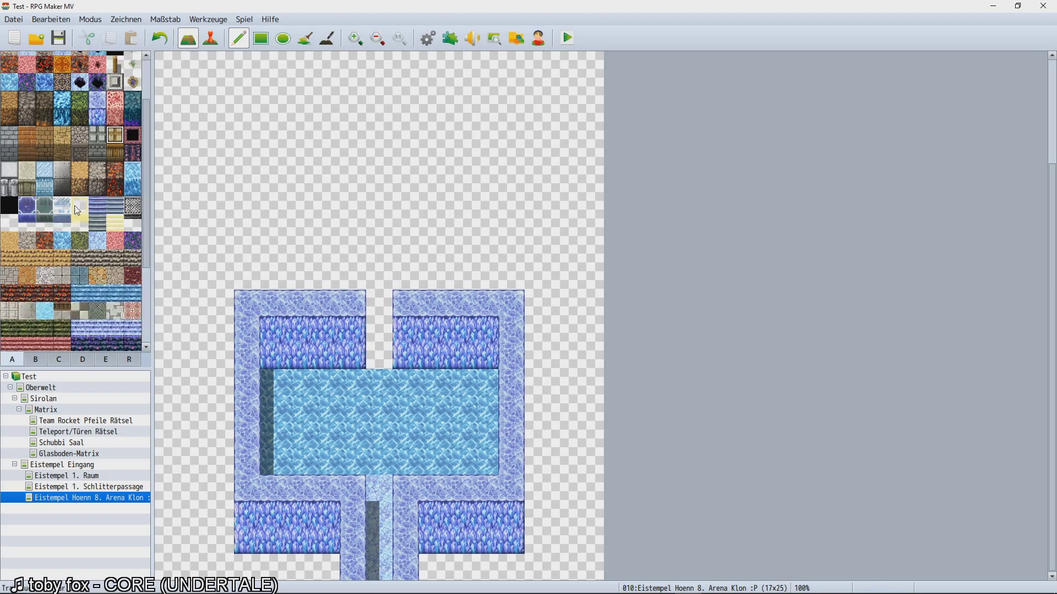
pyautogui.scroll(4, 76, 209)
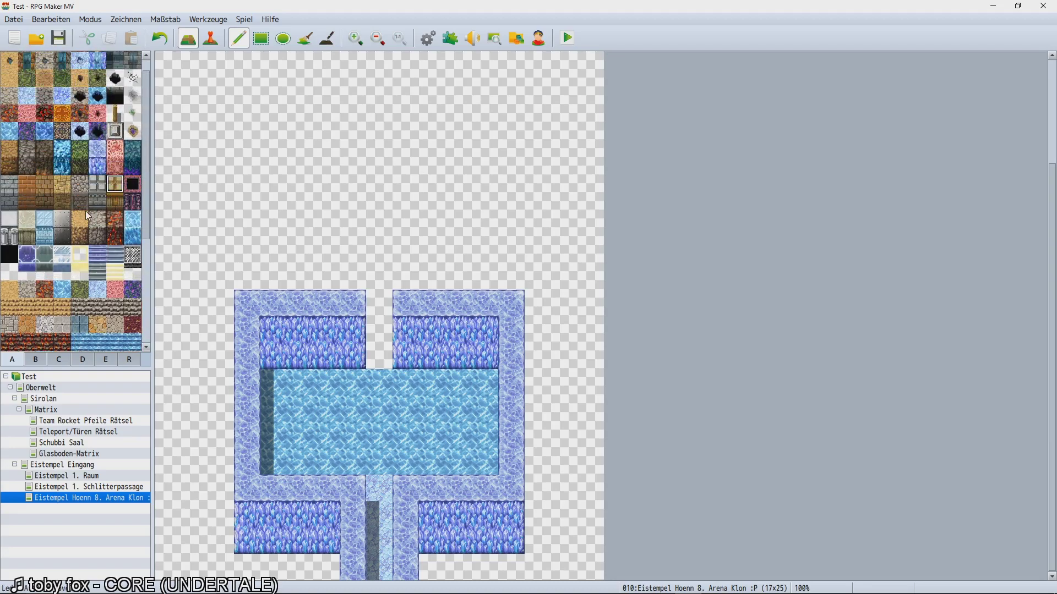
pyautogui.scroll(1, 83, 220)
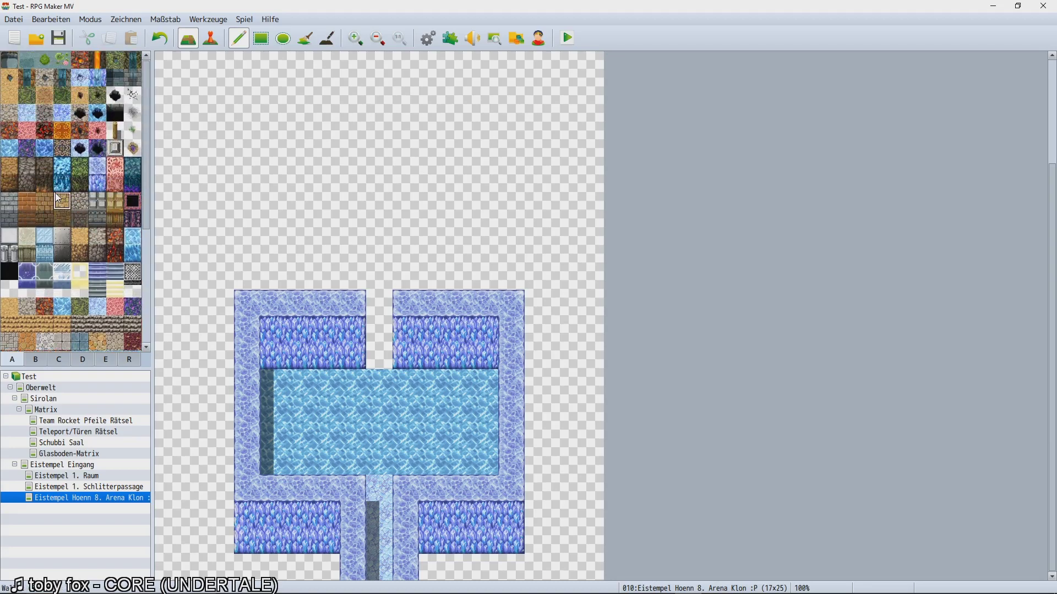
pyautogui.click(80, 153)
pyautogui.click(80, 78)
pyautogui.moveTo(313, 567)
pyautogui.mouseDown()
pyautogui.moveTo(331, 567)
pyautogui.moveTo(245, 567)
pyautogui.moveTo(220, 532)
pyautogui.moveTo(203, 409)
pyautogui.moveTo(220, 490)
pyautogui.moveTo(220, 382)
pyautogui.moveTo(168, 369)
pyautogui.moveTo(168, 567)
pyautogui.moveTo(193, 538)
pyautogui.moveTo(556, 557)
pyautogui.moveTo(602, 486)
pyautogui.moveTo(589, 350)
pyautogui.moveTo(562, 504)
pyautogui.moveTo(572, 529)
pyautogui.moveTo(557, 537)
pyautogui.moveTo(537, 433)
pyautogui.moveTo(538, 357)
pyautogui.moveTo(538, 536)
pyautogui.moveTo(434, 567)
pyautogui.moveTo(512, 567)
pyautogui.moveTo(589, 435)
pyautogui.moveTo(572, 377)
pyautogui.moveTo(561, 538)
pyautogui.moveTo(564, 382)
pyautogui.moveTo(582, 363)
pyautogui.mouseUp()
pyautogui.hotkey('ctrl', 'z')
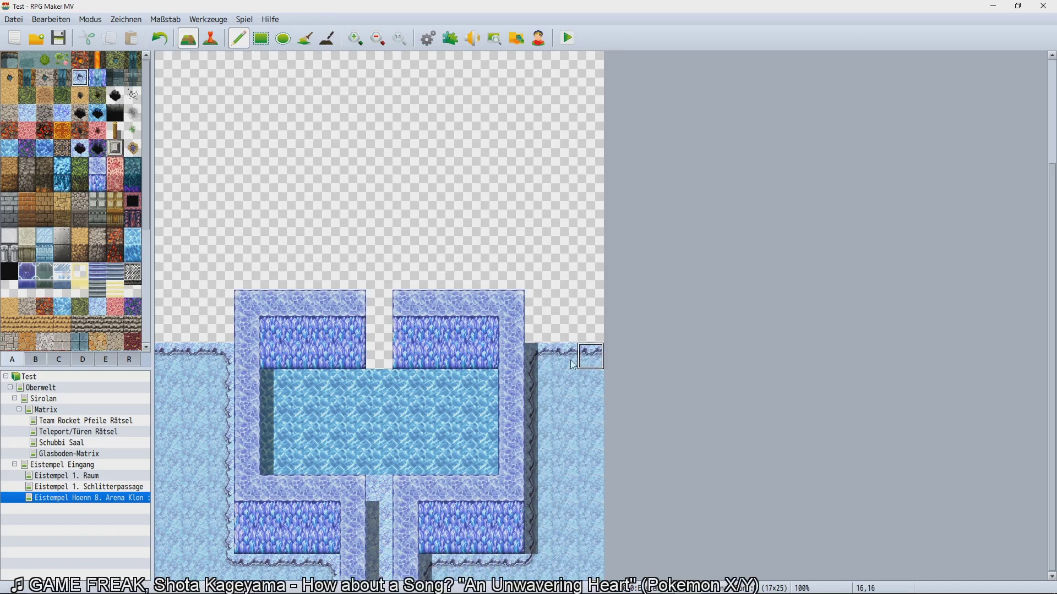
# Extend the pale ice ground on both sides of the room upward to row 14.
pyautogui.moveTo(220, 333); pyautogui.dragTo(179, 341)
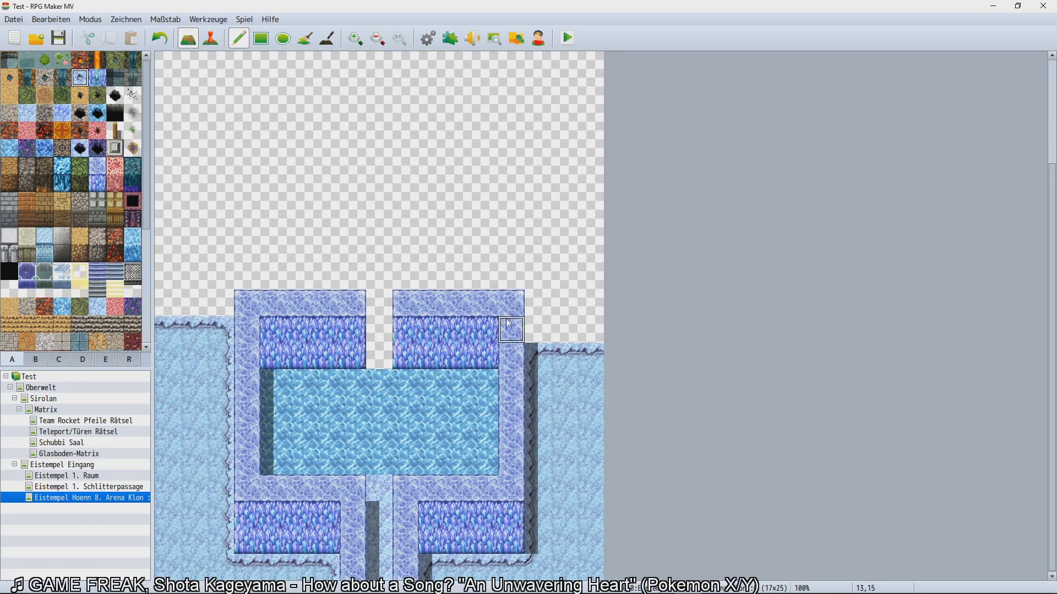
pyautogui.moveTo(538, 330); pyautogui.dragTo(593, 330)
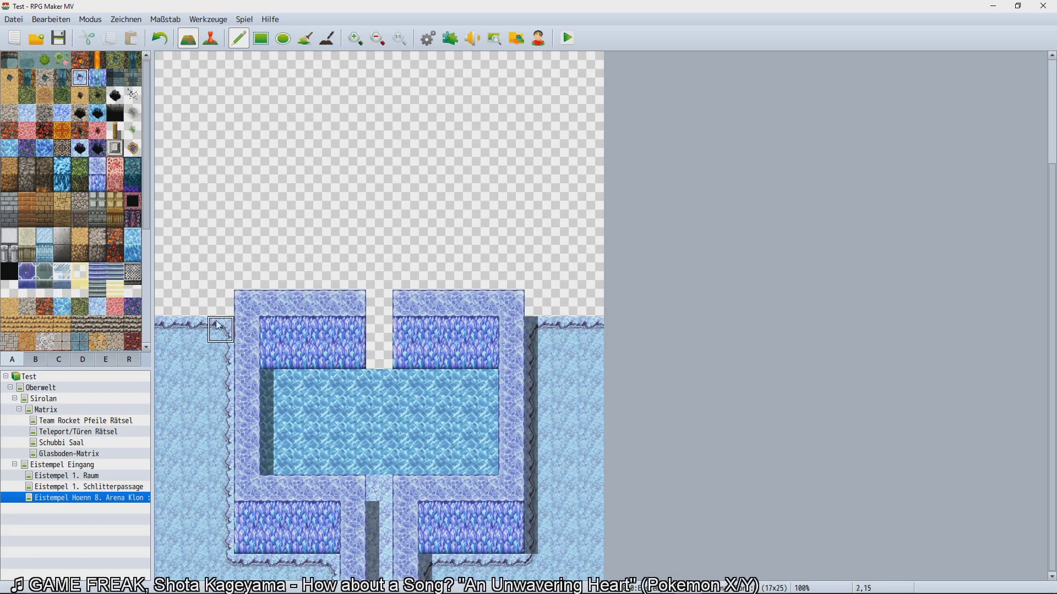
pyautogui.moveTo(219, 302); pyautogui.dragTo(169, 302)
pyautogui.click(538, 303)
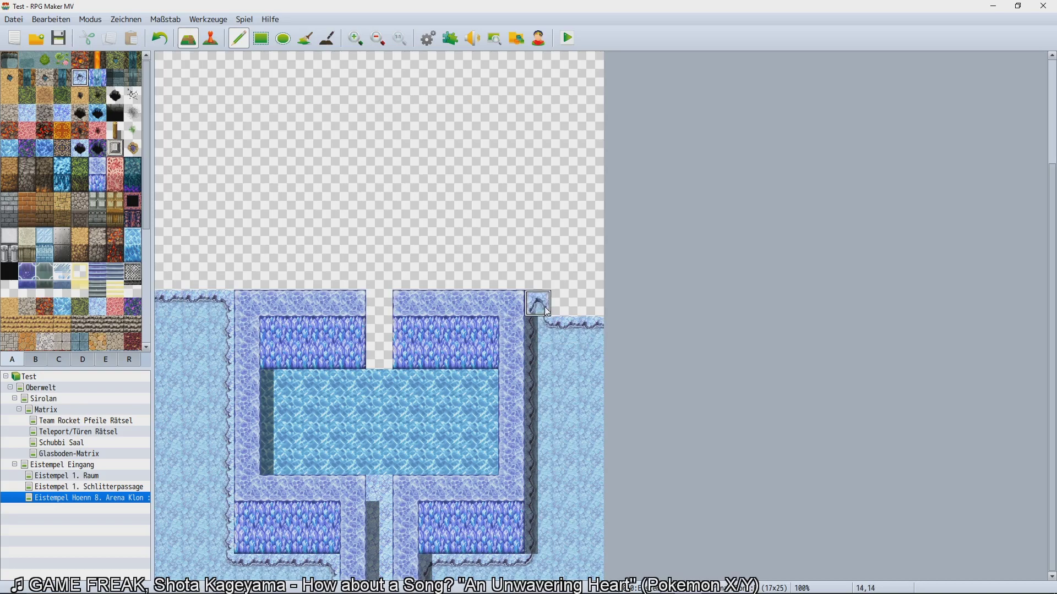
pyautogui.moveTo(545, 308); pyautogui.dragTo(603, 306)
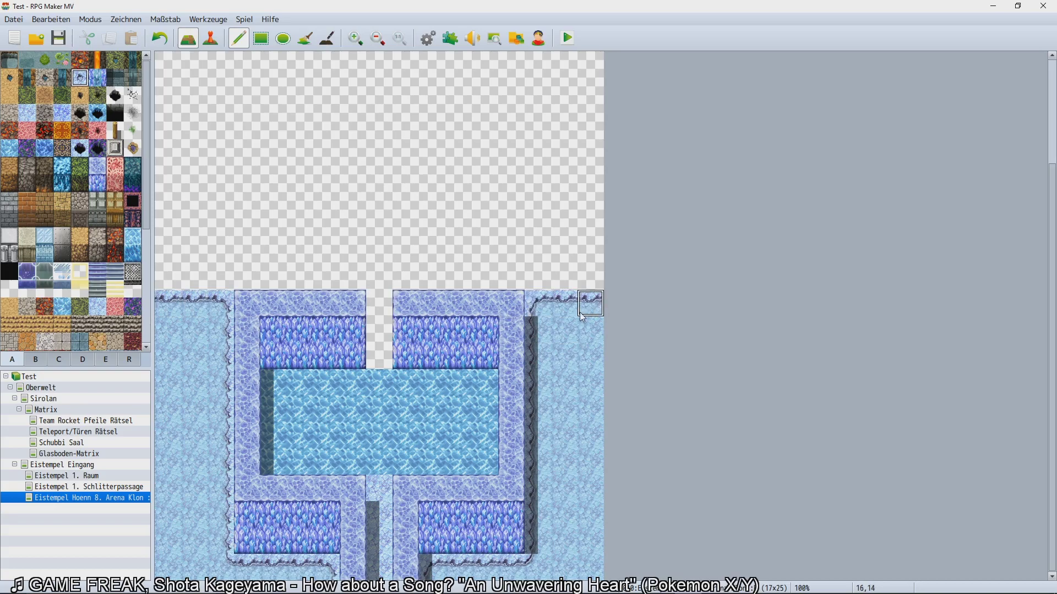
pyautogui.click(546, 307)
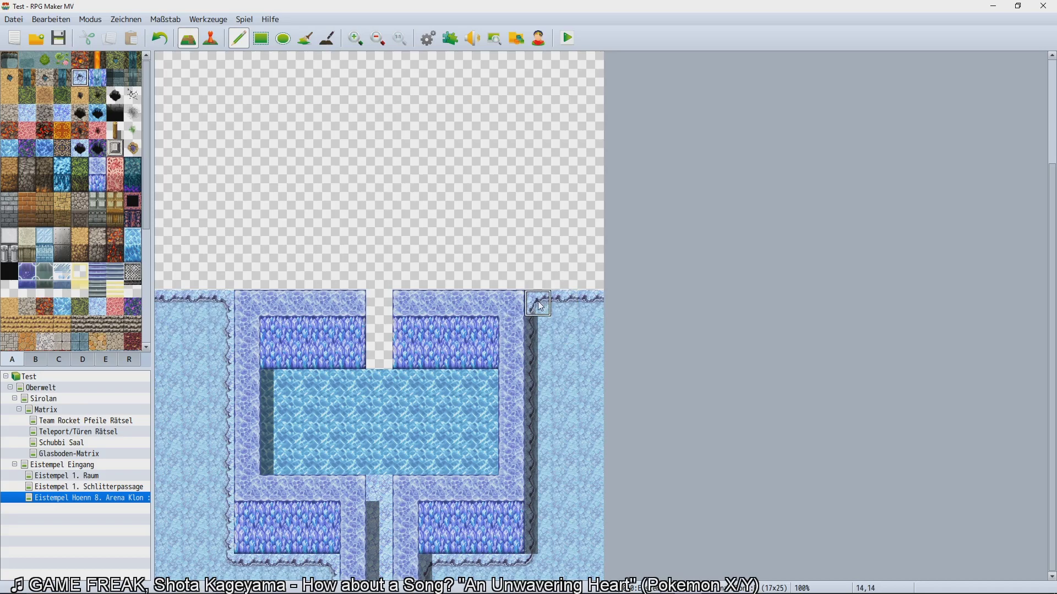
pyautogui.click(533, 309)
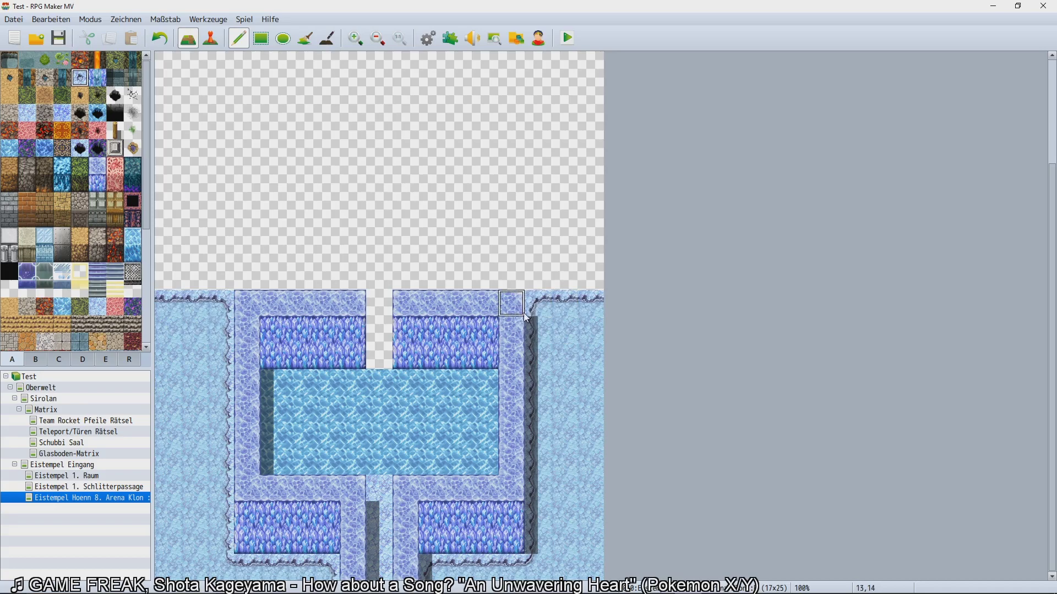
pyautogui.click(96, 184)
pyautogui.click(96, 166)
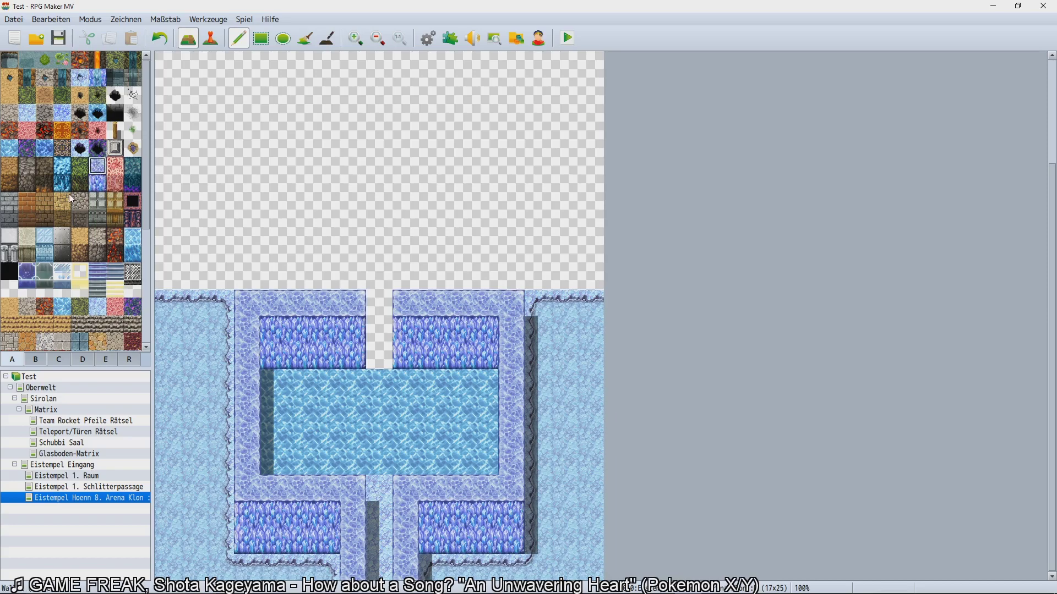
# Switch to event editing and create a new event on the ice floor at 8,20, directly above the entrance corridor.
pyautogui.click(217, 43)
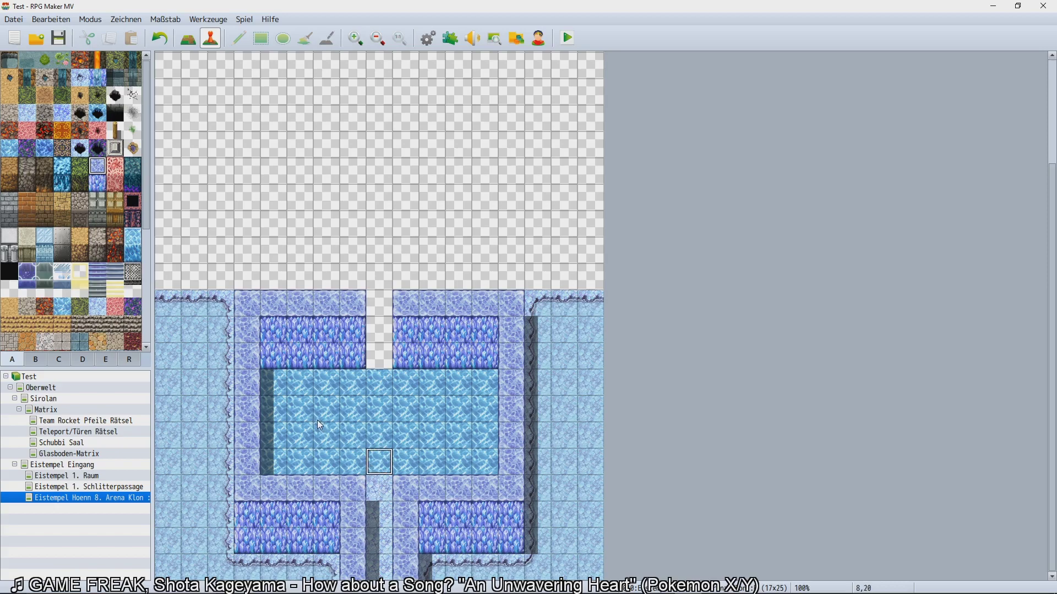
pyautogui.click(404, 384)
pyautogui.click(268, 412)
pyautogui.click(492, 443)
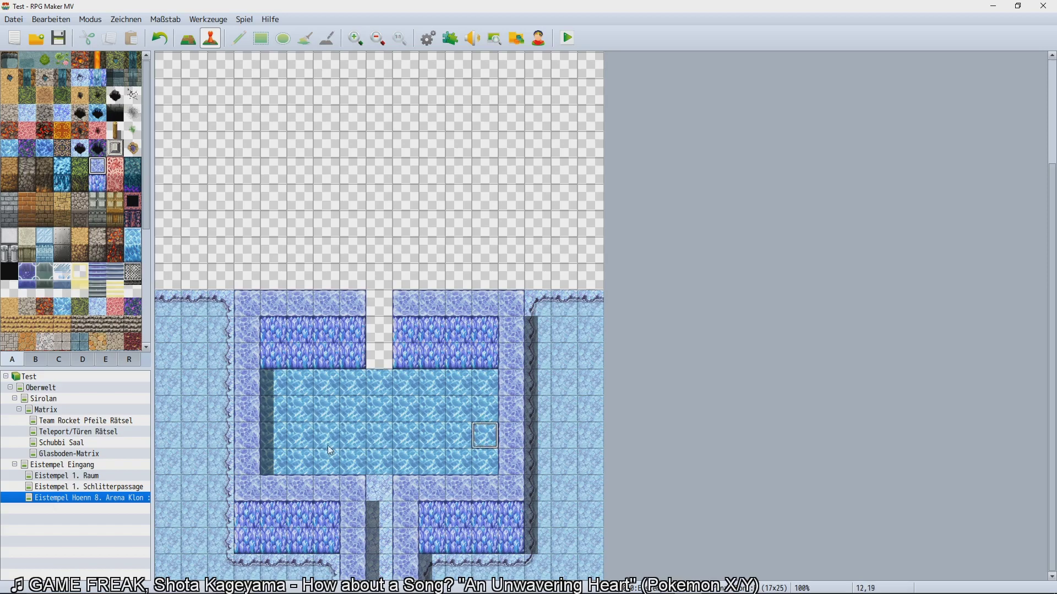
pyautogui.click(383, 461)
pyautogui.click(281, 410)
pyautogui.click(376, 472)
pyautogui.doubleClick(376, 473)
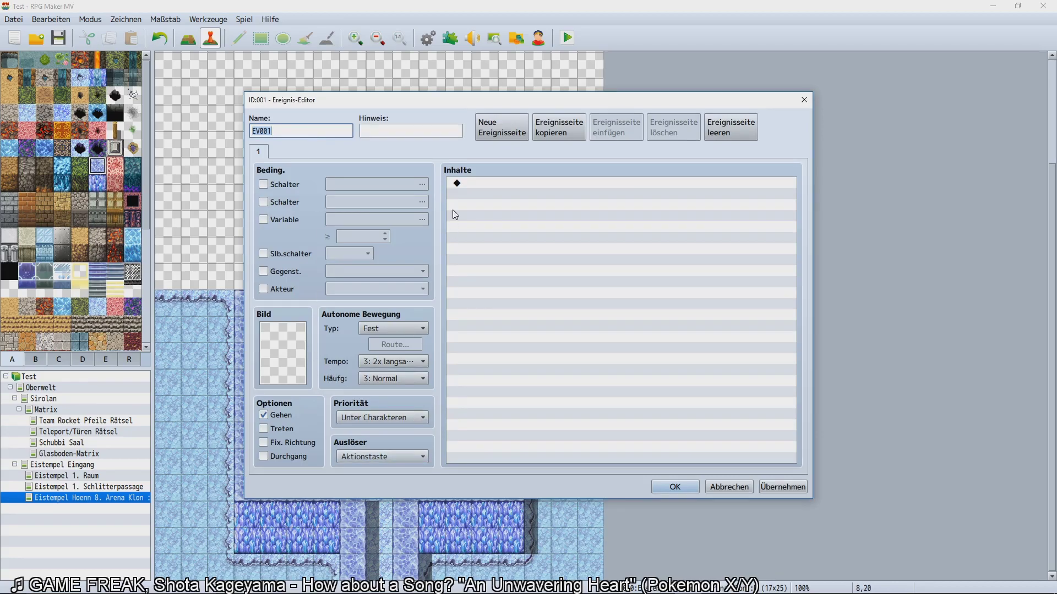
# Set the new event's trigger to player touch (Spieler-Berührung).
pyautogui.moveTo(422, 119); pyautogui.dragTo(408, 82)
pyautogui.click(421, 431)
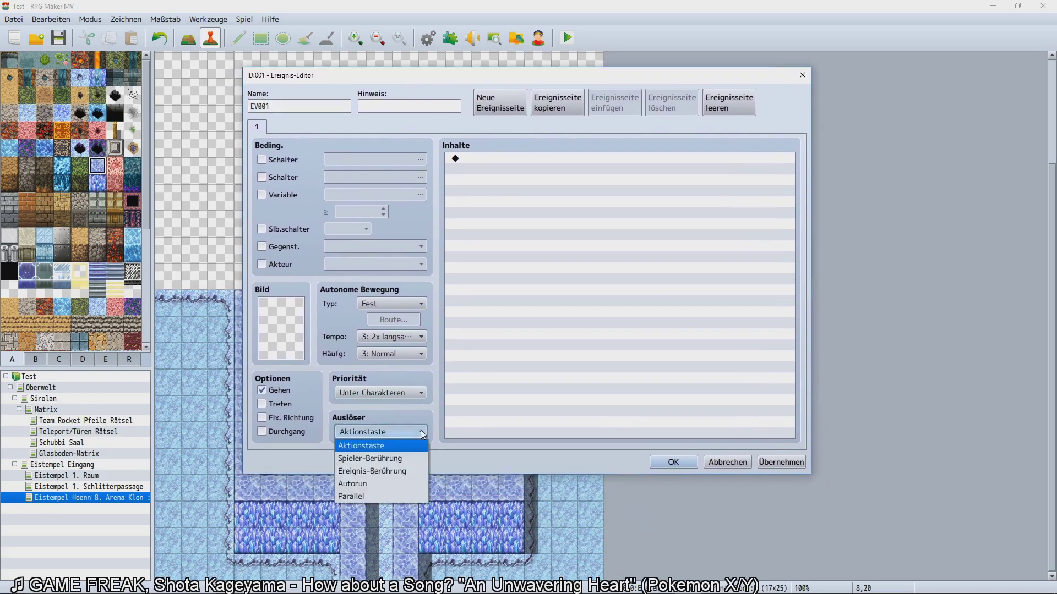
pyautogui.click(408, 458)
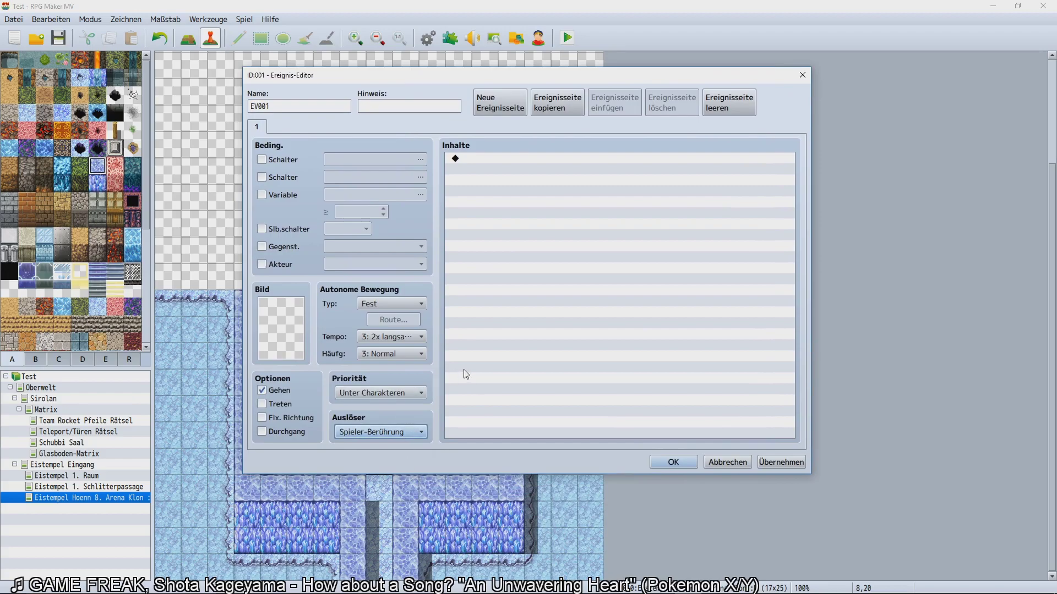
pyautogui.click(486, 363)
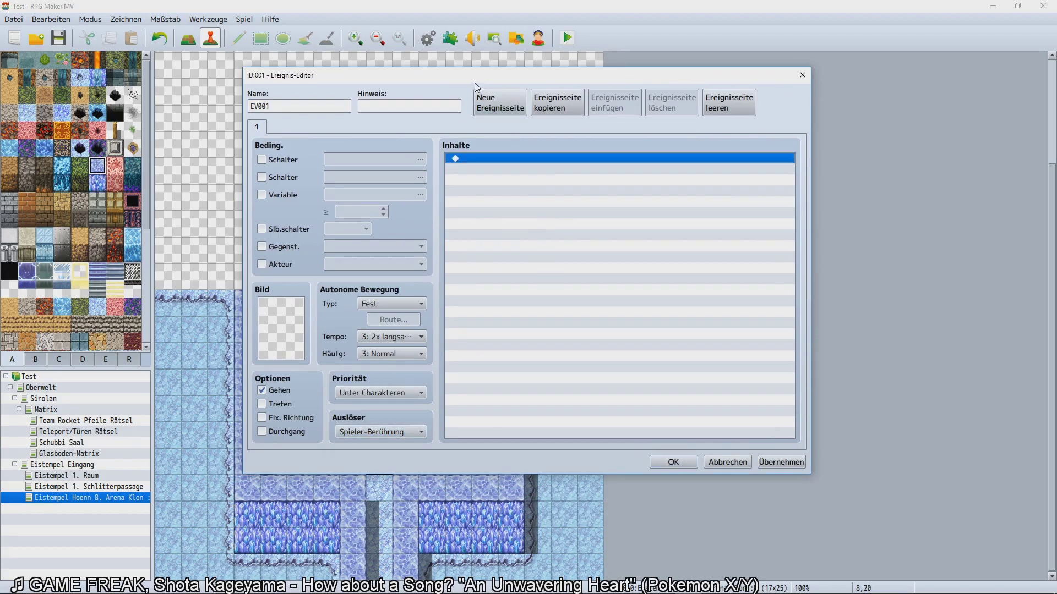
pyautogui.moveTo(474, 82); pyautogui.dragTo(456, 104)
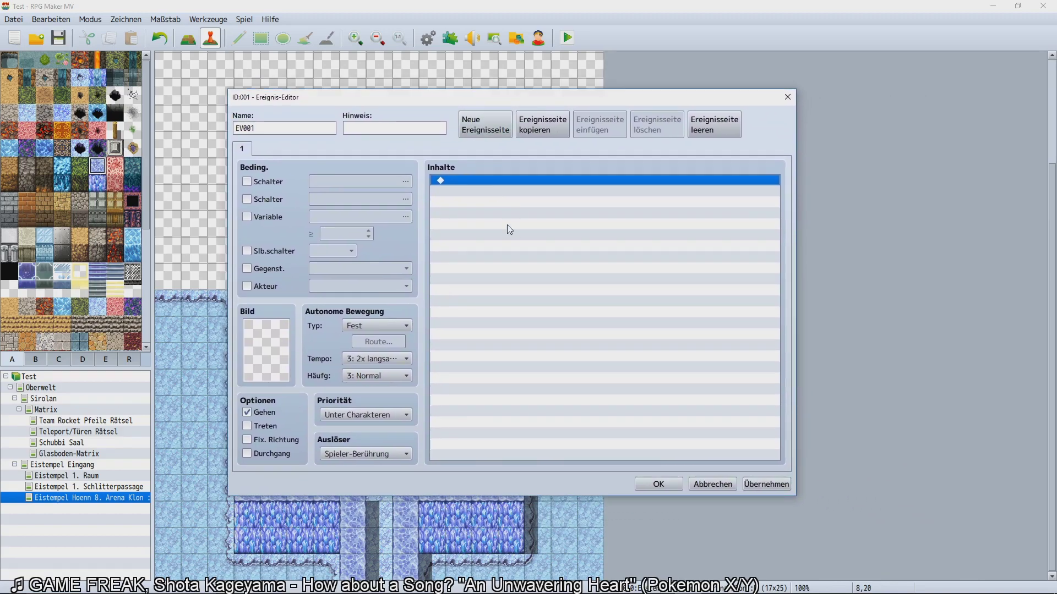
pyautogui.doubleClick(446, 400)
pyautogui.click(475, 155)
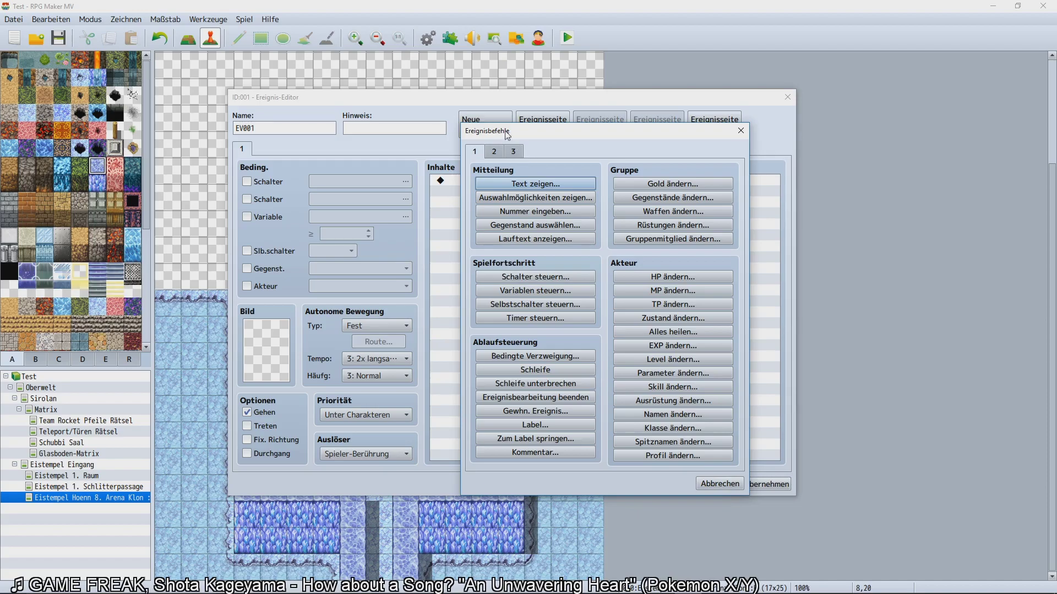
pyautogui.click(494, 151)
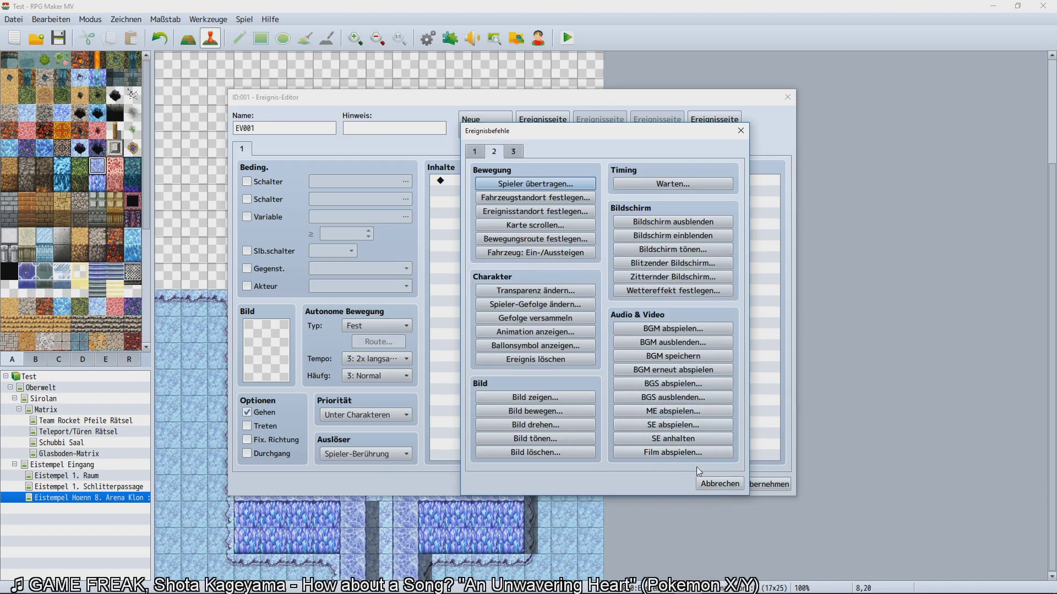
pyautogui.click(730, 483)
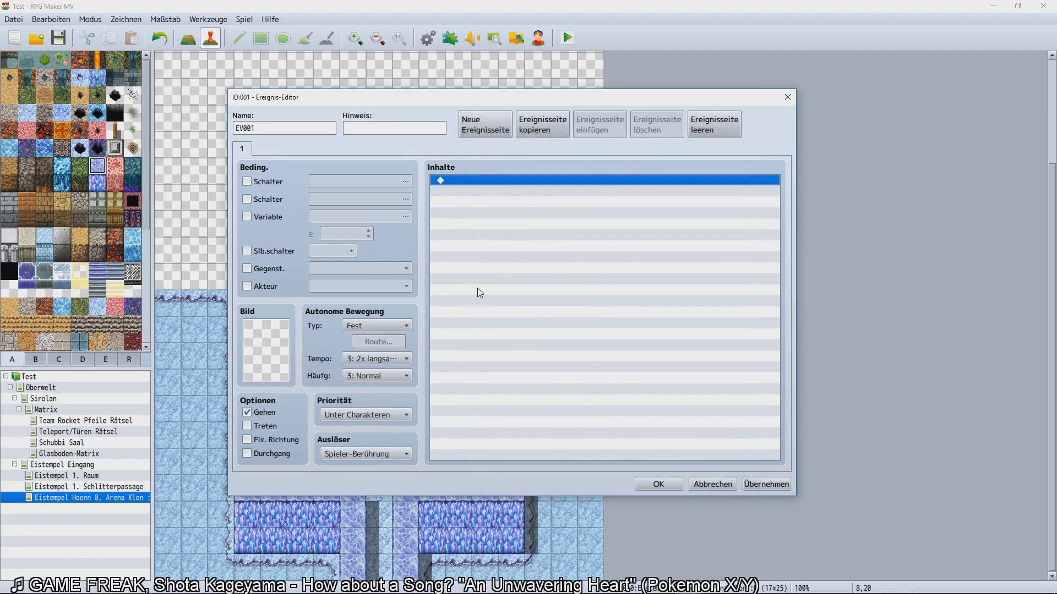
# Add a self-switch command to the event's first page that sets A to EIN.
pyautogui.press('Return')
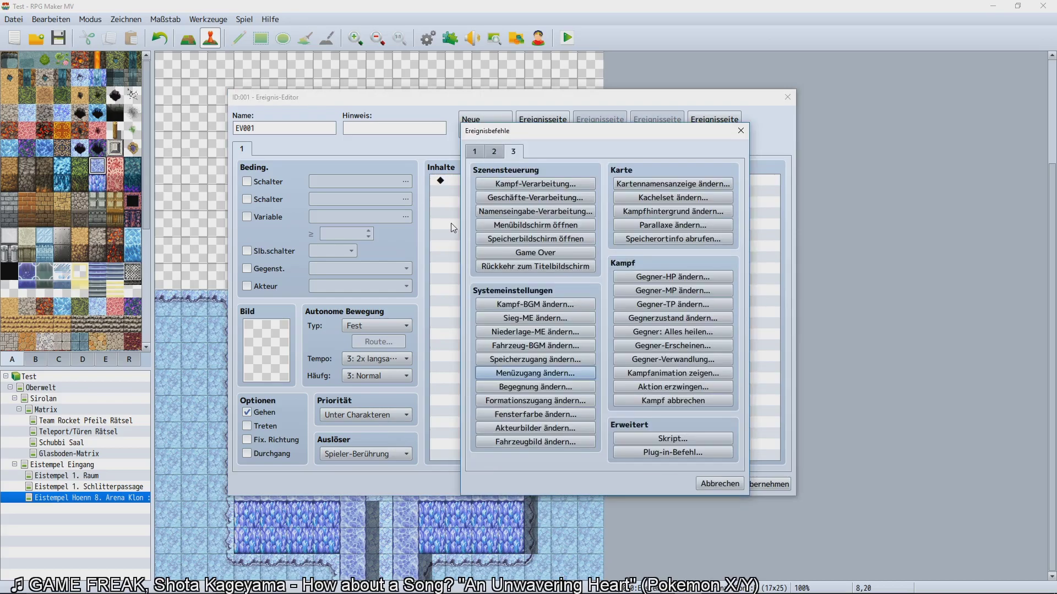
pyautogui.click(475, 154)
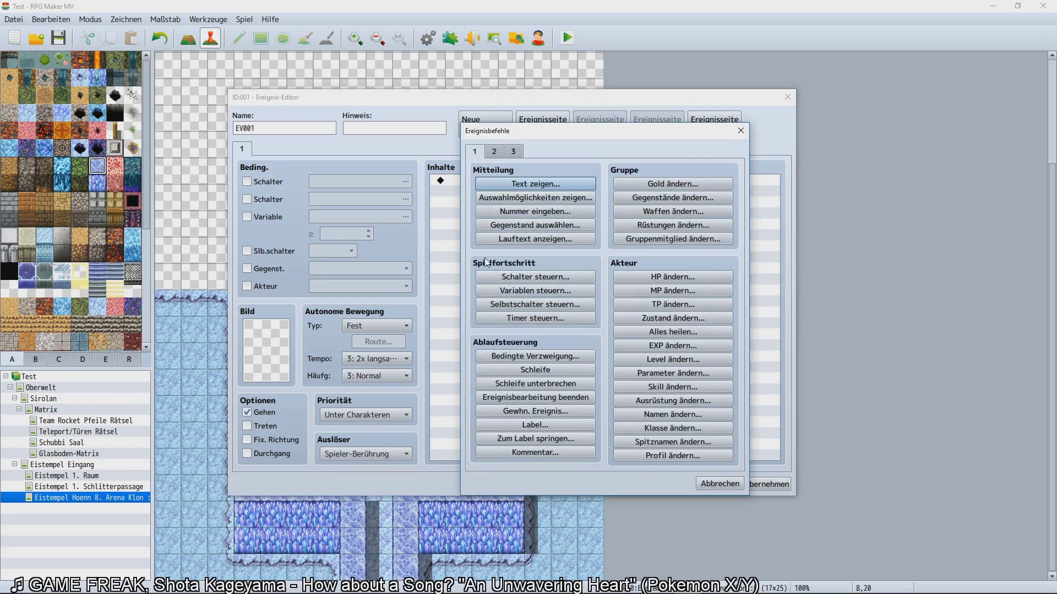
pyautogui.click(517, 309)
pyautogui.click(587, 354)
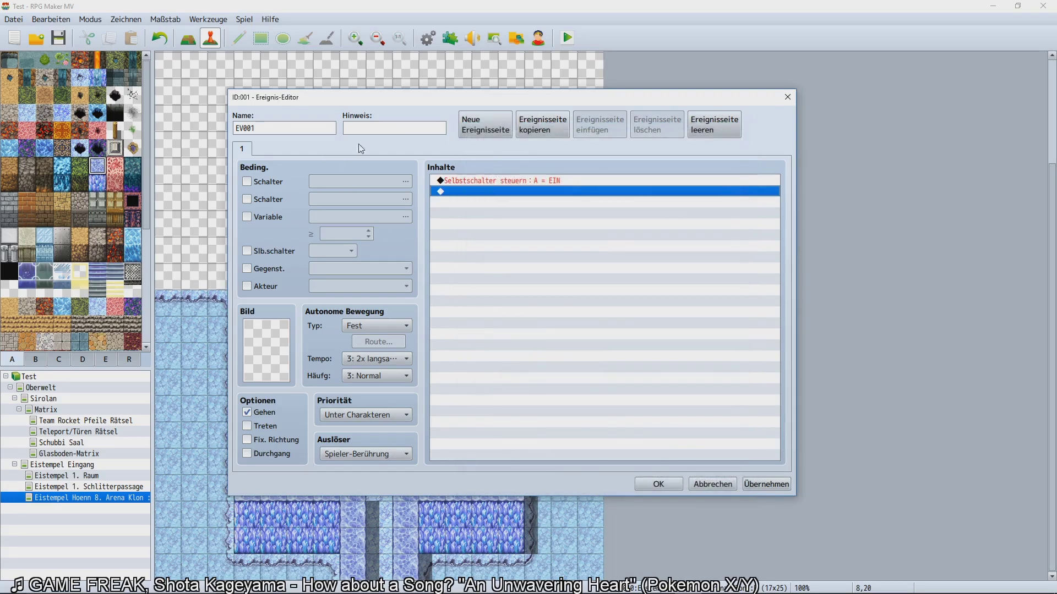
# Add a second event page and make it conditional on the switch 0001 Matrix S1.
pyautogui.click(465, 133)
pyautogui.click(246, 182)
pyautogui.doubleClick(446, 203)
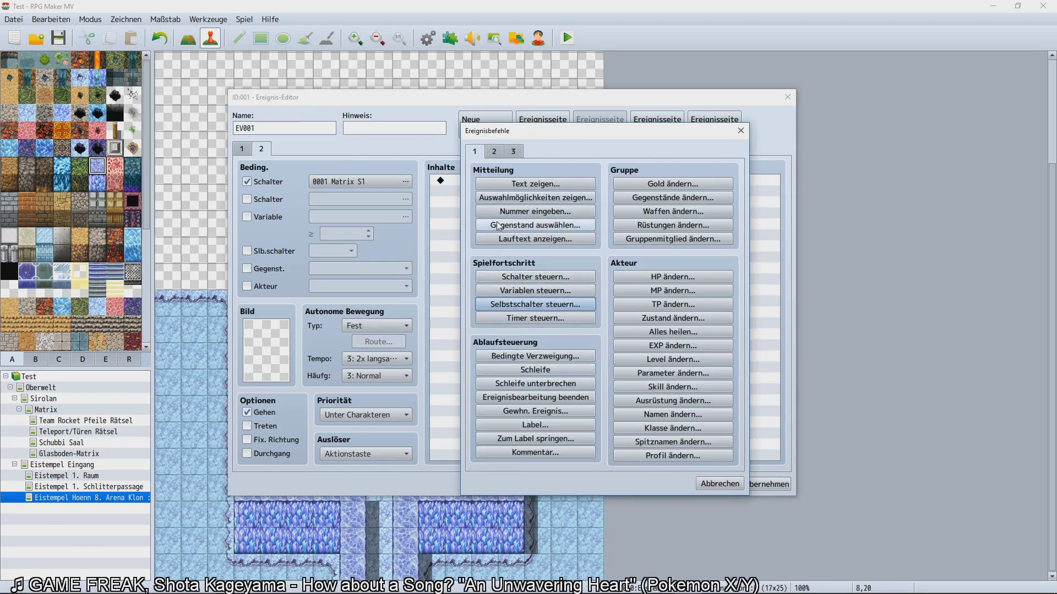
pyautogui.click(719, 484)
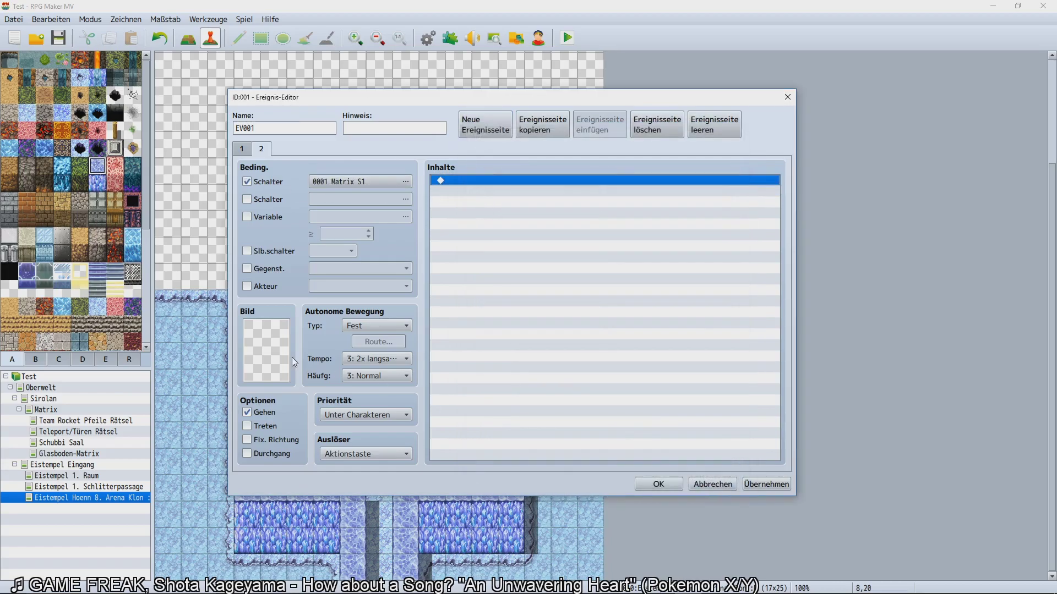
# Look through the images of Kachelset B, C, D and E for a graphic for the second event page.
pyautogui.doubleClick(290, 355)
pyautogui.scroll(-8, 396, 352)
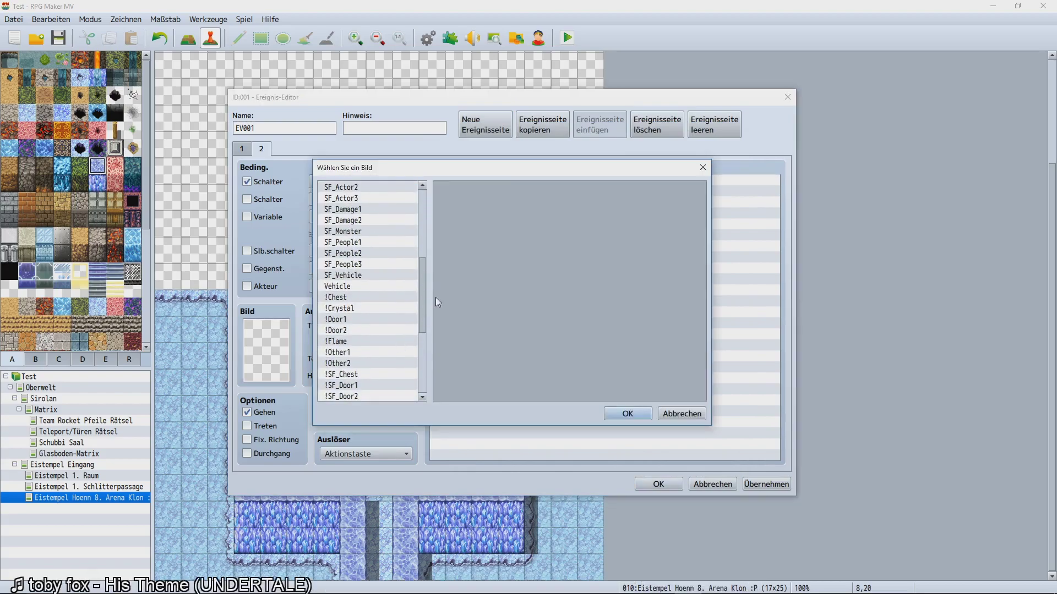
pyautogui.moveTo(425, 285); pyautogui.dragTo(420, 367)
pyautogui.click(367, 366)
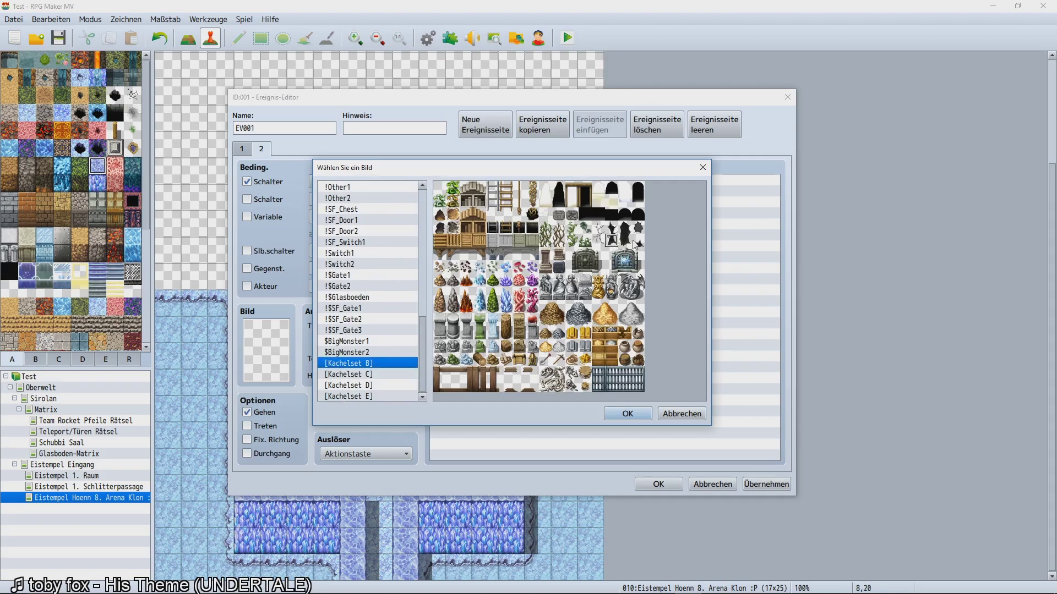
pyautogui.click(638, 240)
pyautogui.click(373, 374)
pyautogui.click(505, 333)
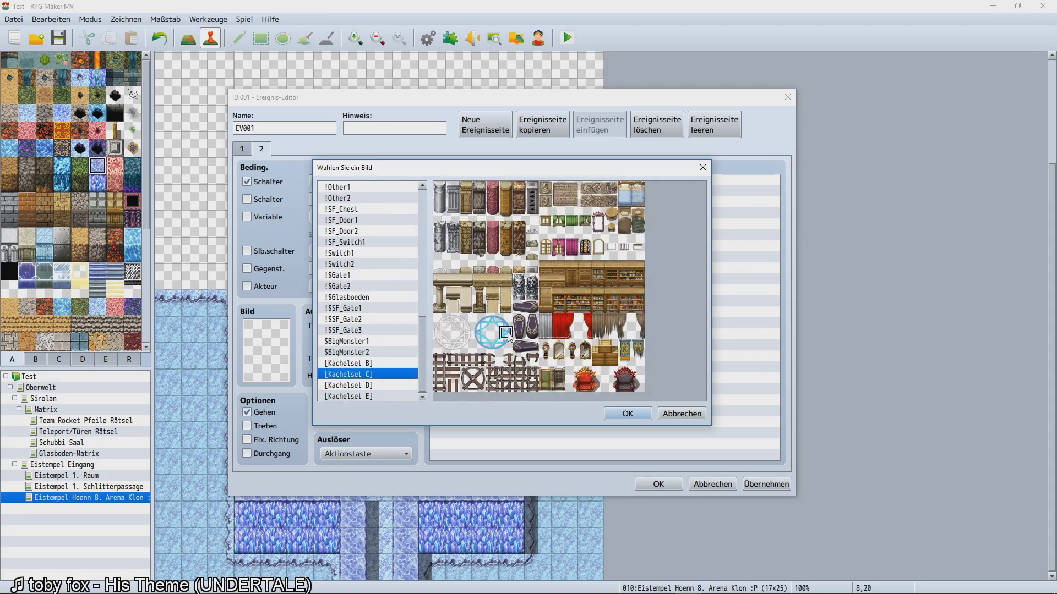
pyautogui.click(386, 385)
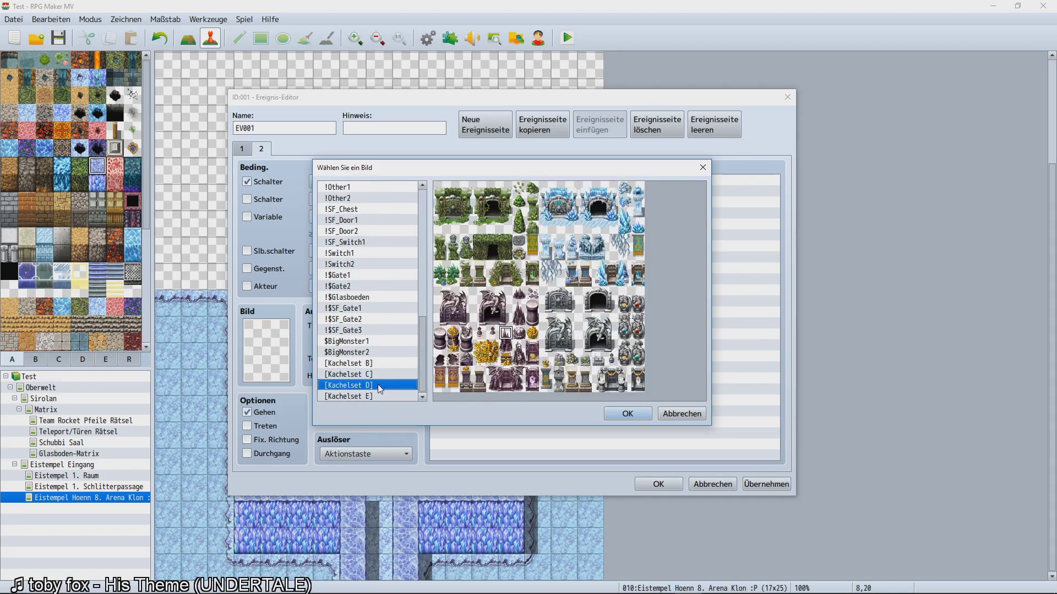
pyautogui.click(522, 312)
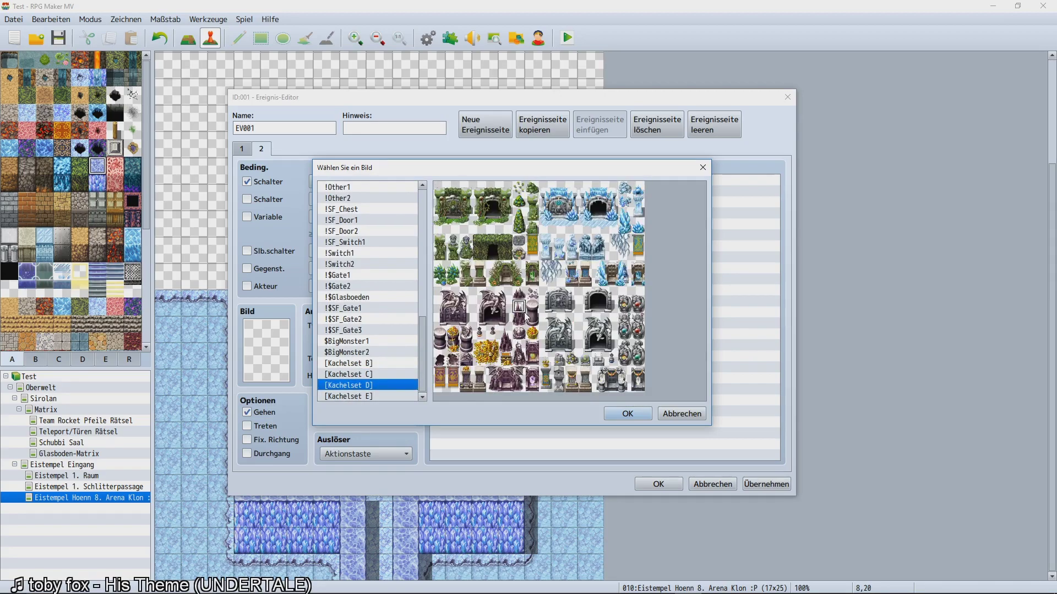
pyautogui.click(367, 397)
pyautogui.click(365, 362)
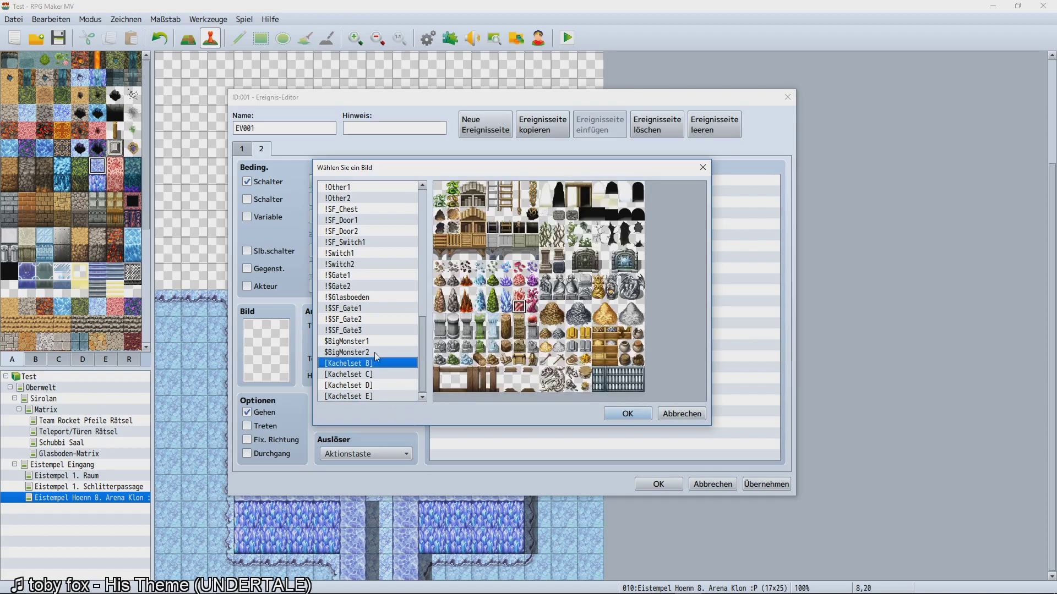
pyautogui.click(532, 215)
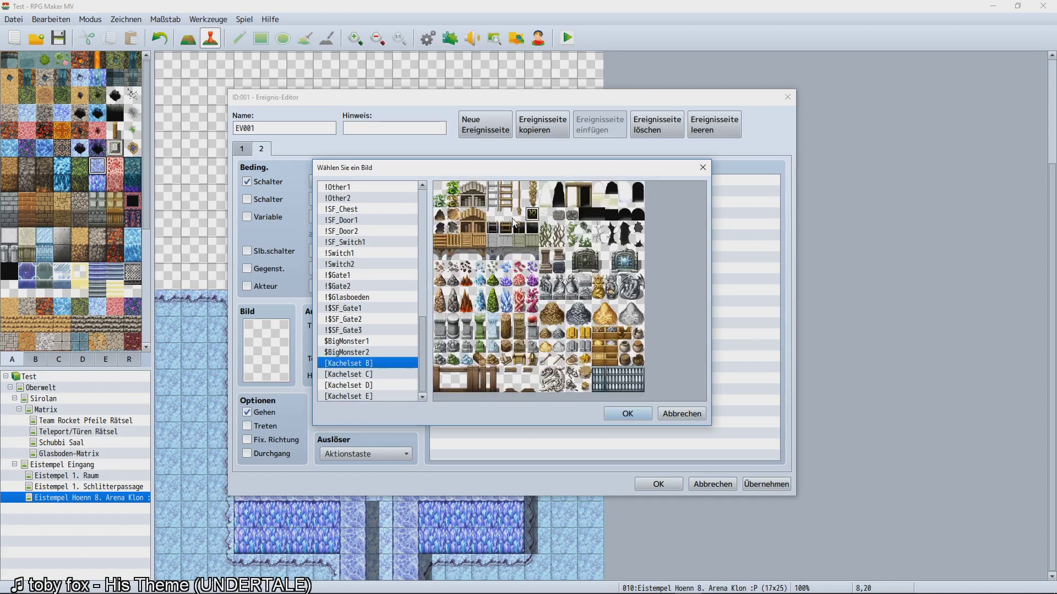
pyautogui.click(512, 218)
pyautogui.click(536, 220)
pyautogui.click(556, 257)
# Look through the monster, gate, Glasboeden, switch, SF door and SF chest character sheets for a suitable page graphic.
pyautogui.click(362, 353)
pyautogui.click(358, 332)
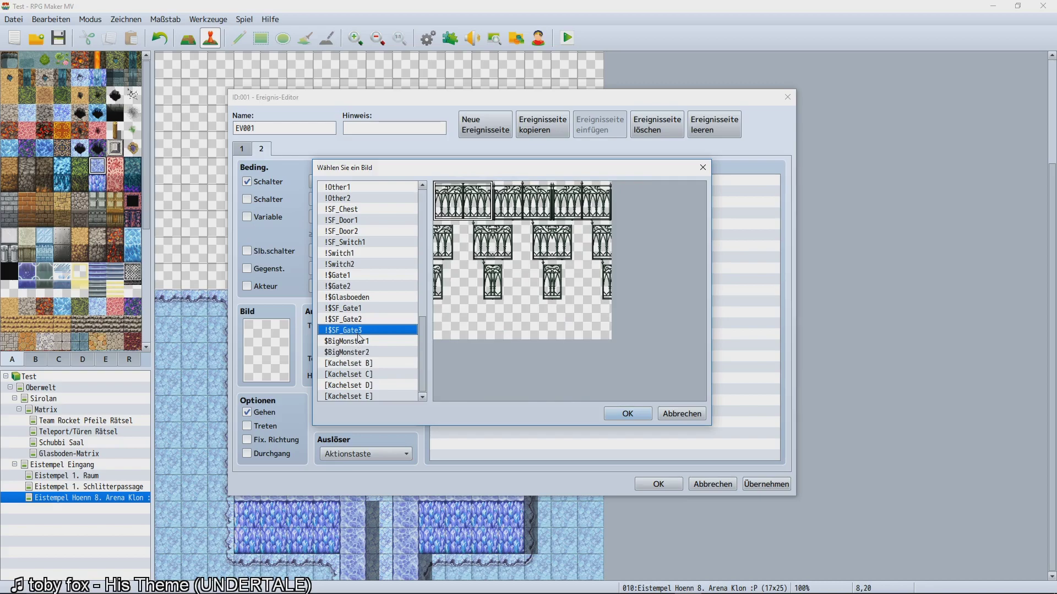
pyautogui.click(357, 319)
pyautogui.click(351, 297)
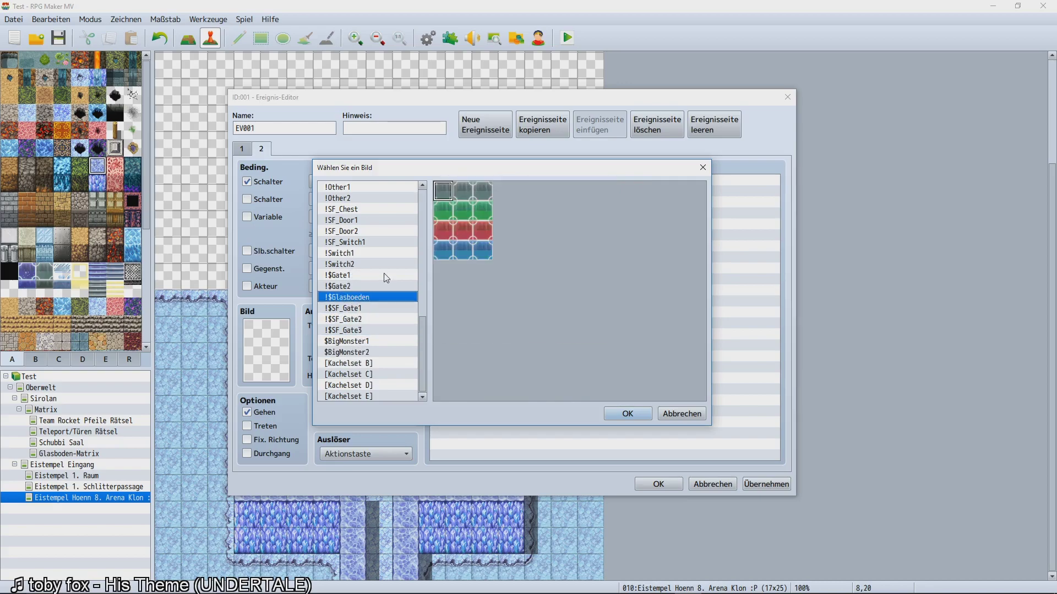
pyautogui.click(377, 286)
pyautogui.click(367, 297)
pyautogui.click(352, 286)
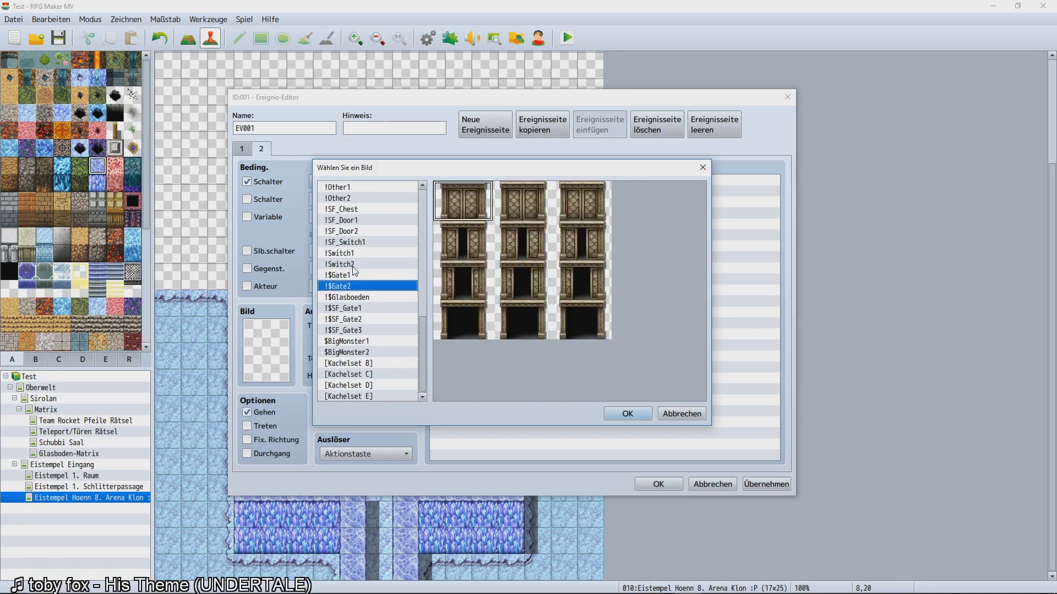
pyautogui.click(354, 267)
pyautogui.click(352, 244)
pyautogui.scroll(2, 353, 253)
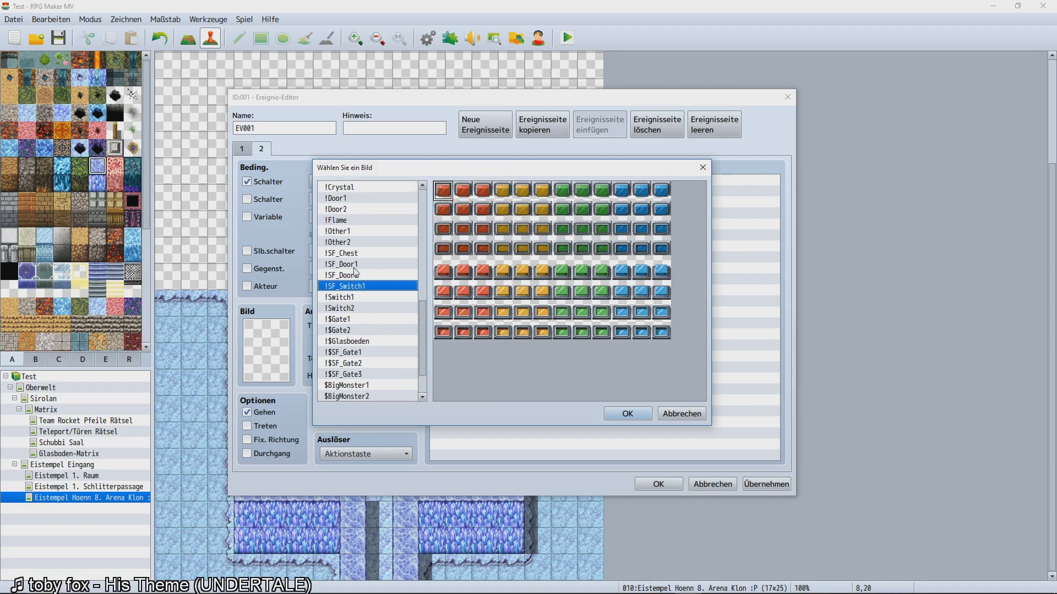
pyautogui.click(353, 265)
pyautogui.scroll(1, 353, 263)
pyautogui.click(353, 263)
pyautogui.scroll(1, 352, 263)
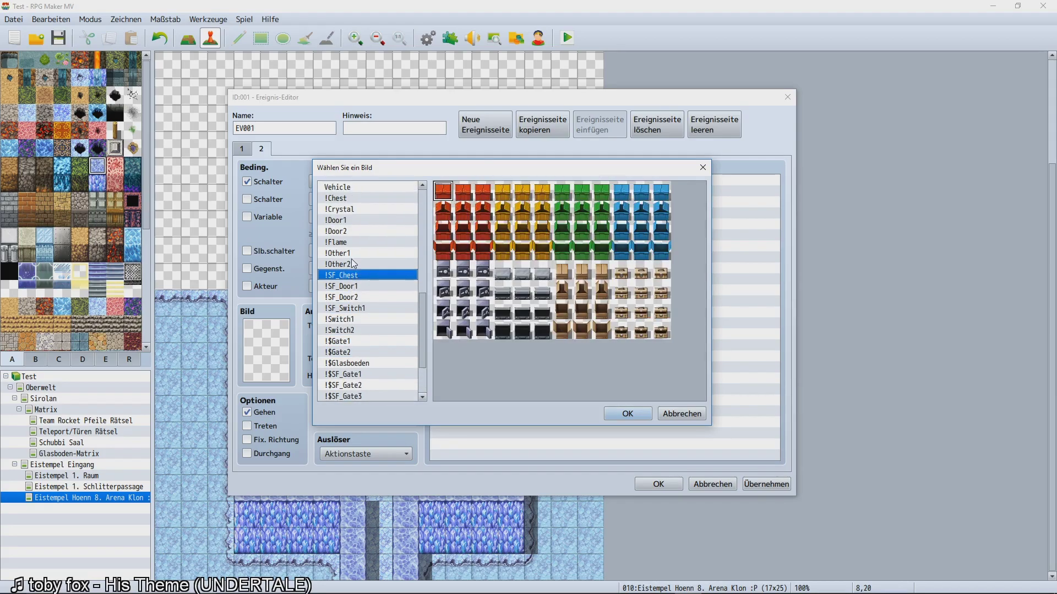
# Examine the !Other2 and !Other1 character sheets for a suitable graphic for the second event page.
pyautogui.click(352, 264)
pyautogui.scroll(5, 352, 264)
pyautogui.scroll(2, 353, 264)
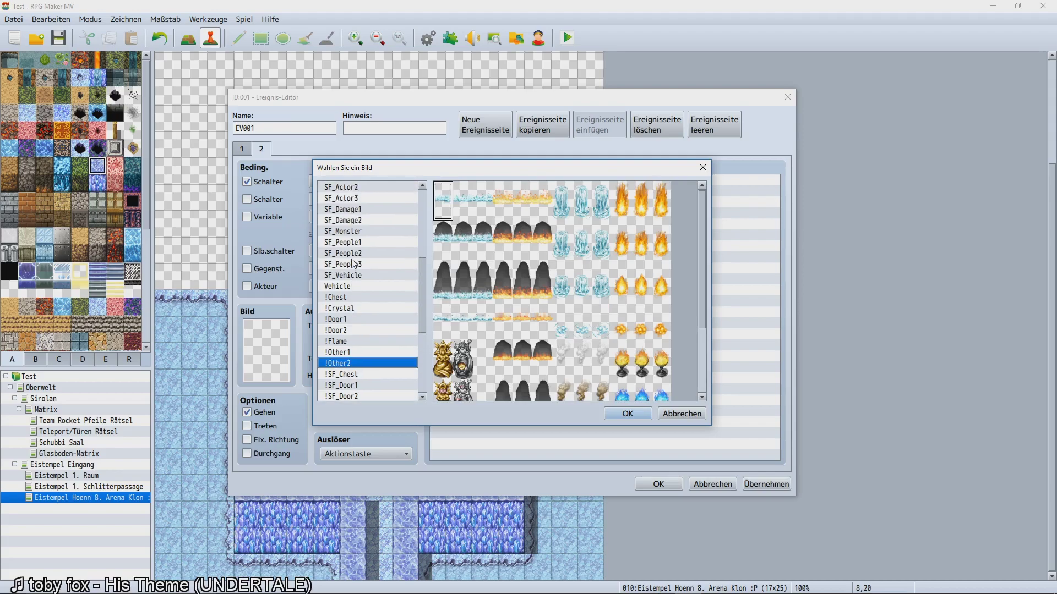
pyautogui.scroll(-1, 353, 264)
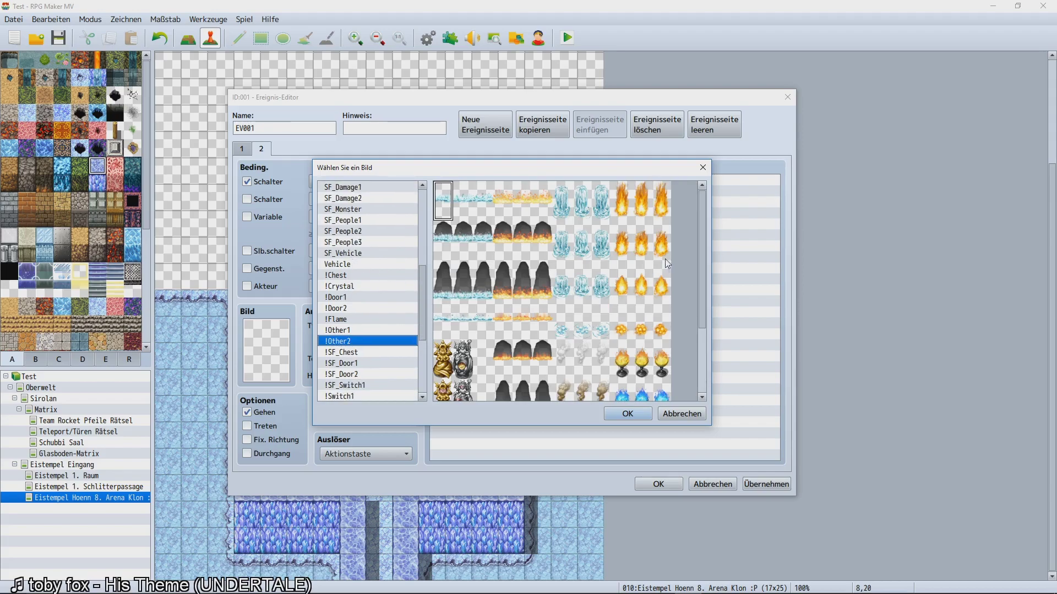
pyautogui.moveTo(703, 295); pyautogui.dragTo(688, 375)
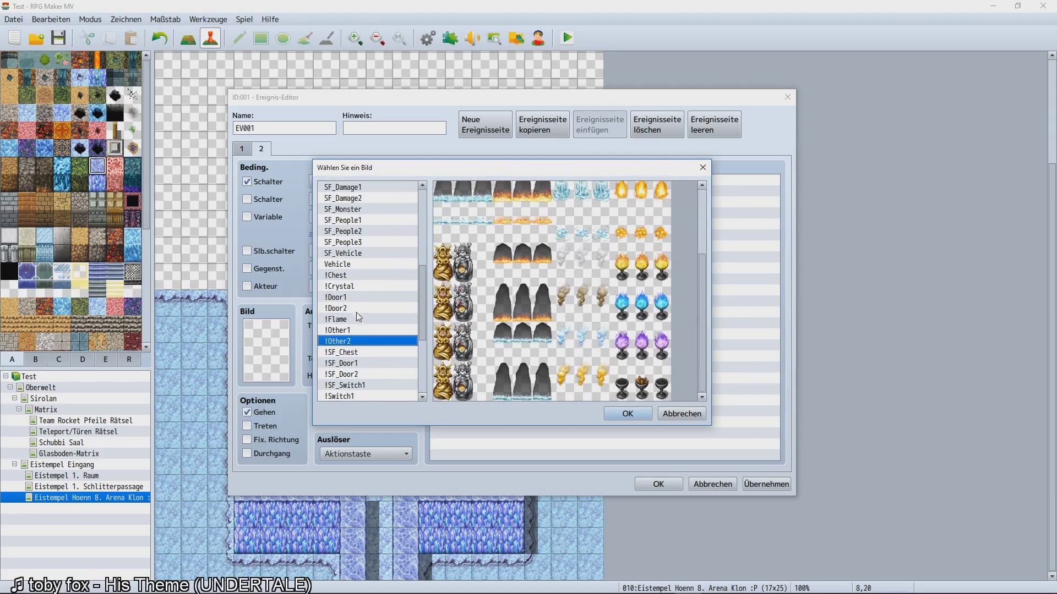
pyautogui.click(351, 332)
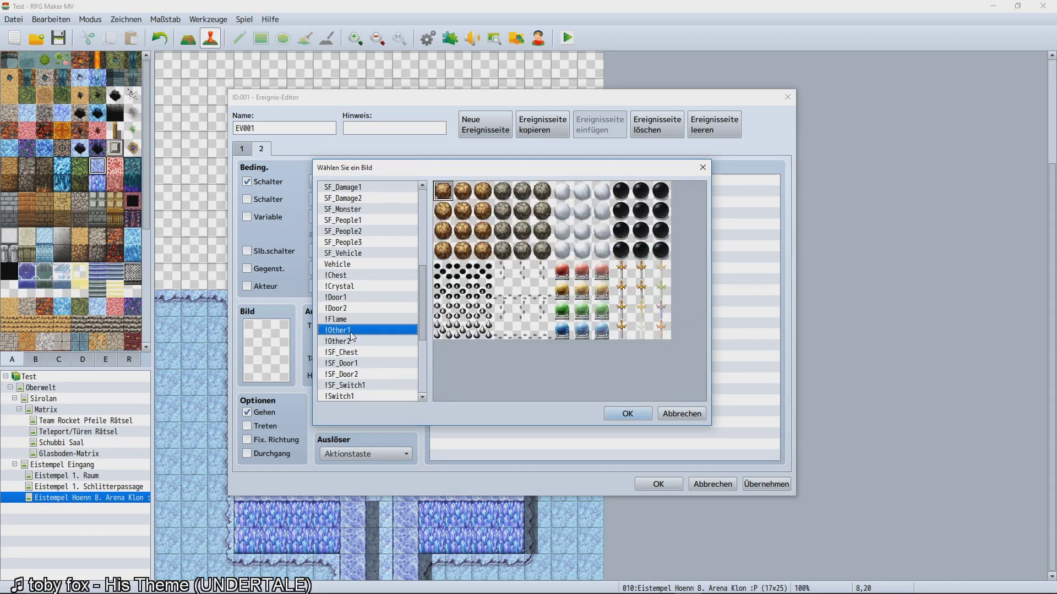
pyautogui.click(352, 337)
pyautogui.click(464, 280)
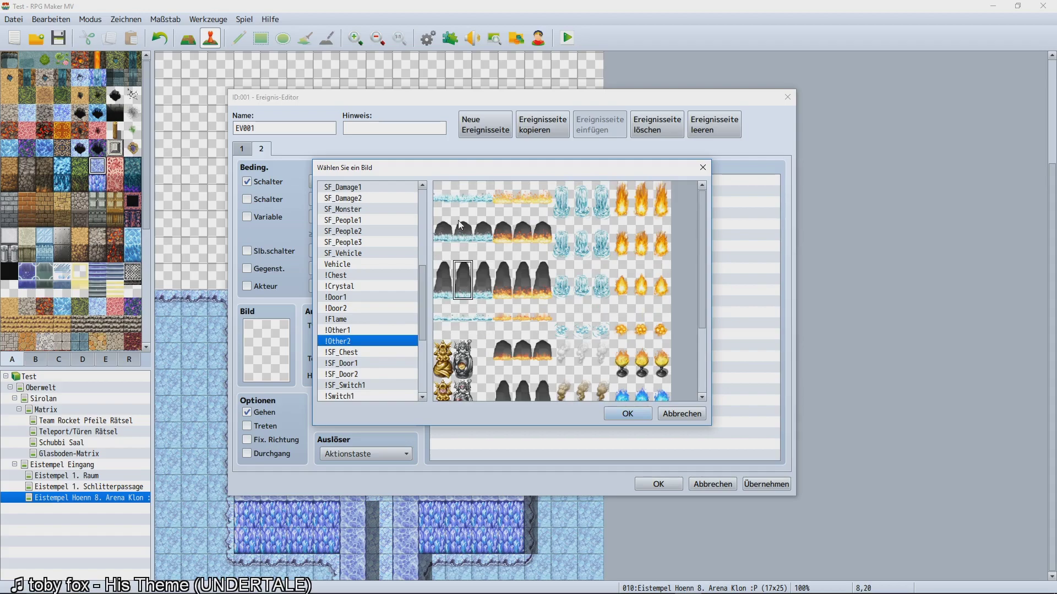
pyautogui.click(462, 217)
pyautogui.click(463, 230)
pyautogui.scroll(-3, 468, 265)
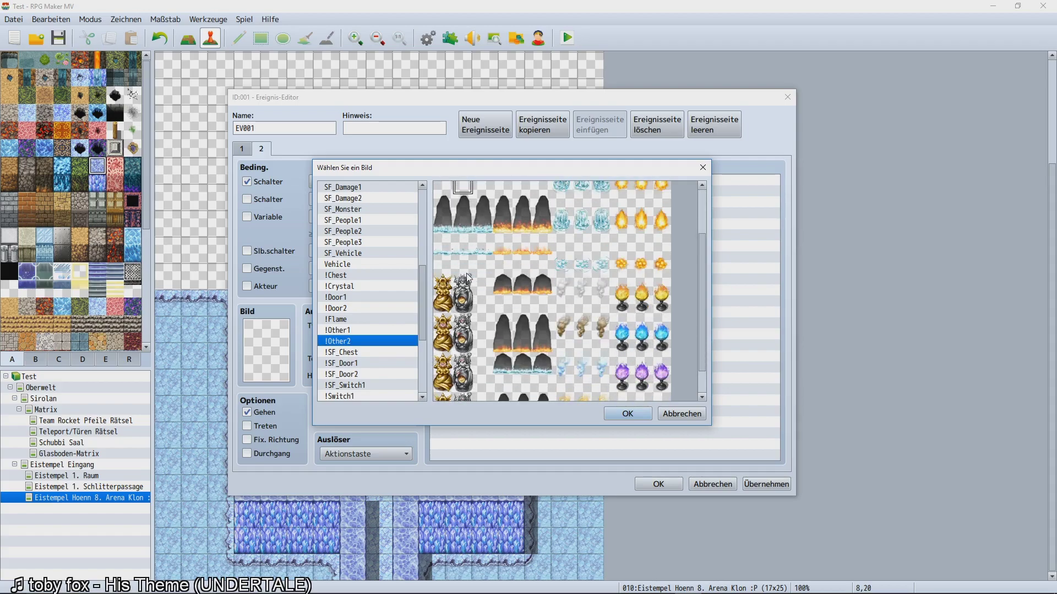
pyautogui.click(347, 334)
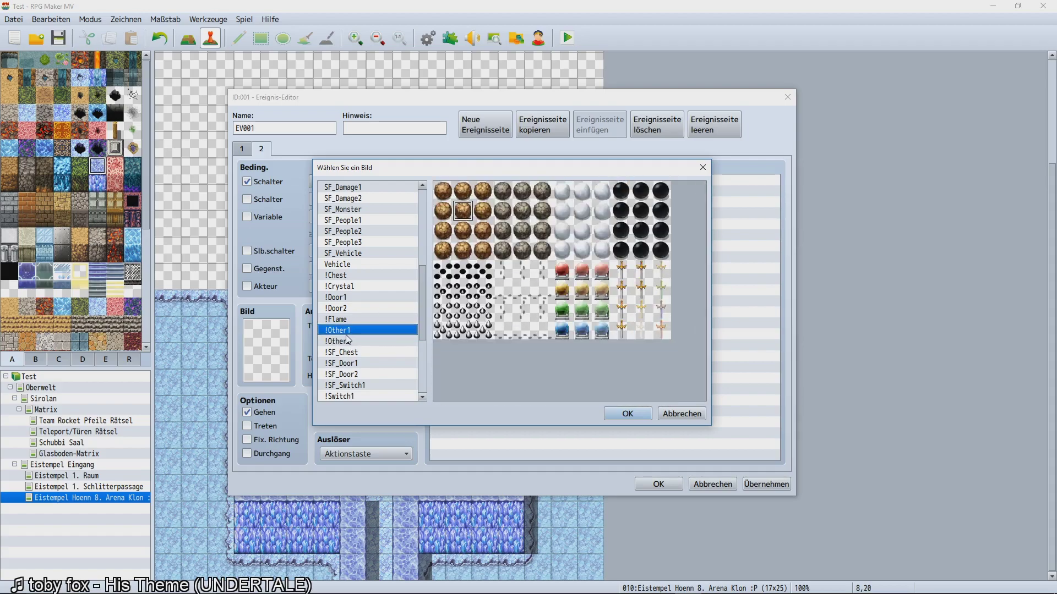
# Check the Vehicle, !Chest and !Crystal character sheets for a graphic for the second event page.
pyautogui.click(338, 275)
pyautogui.click(344, 265)
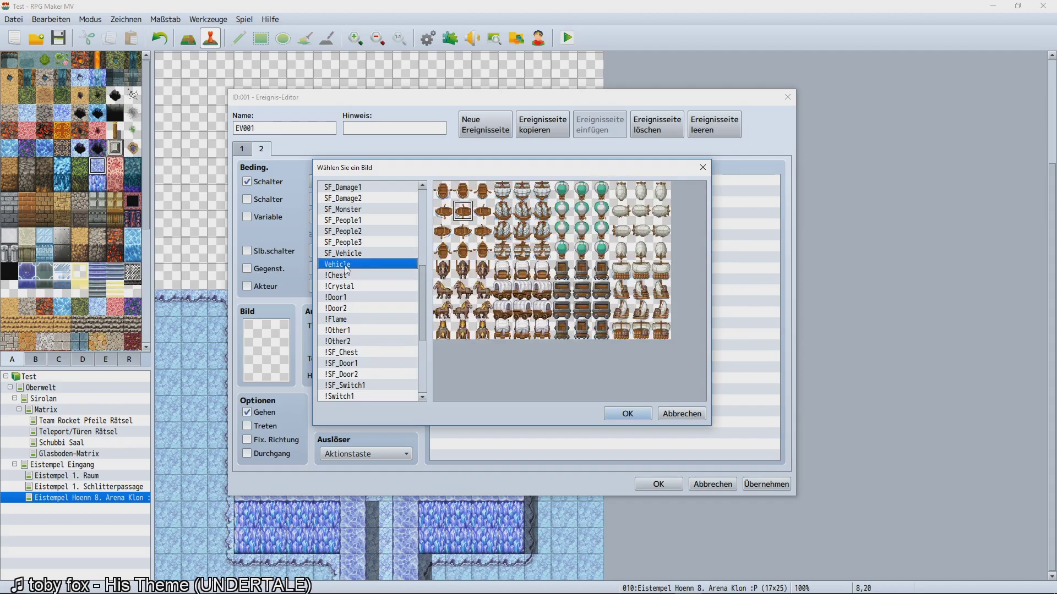
pyautogui.click(362, 274)
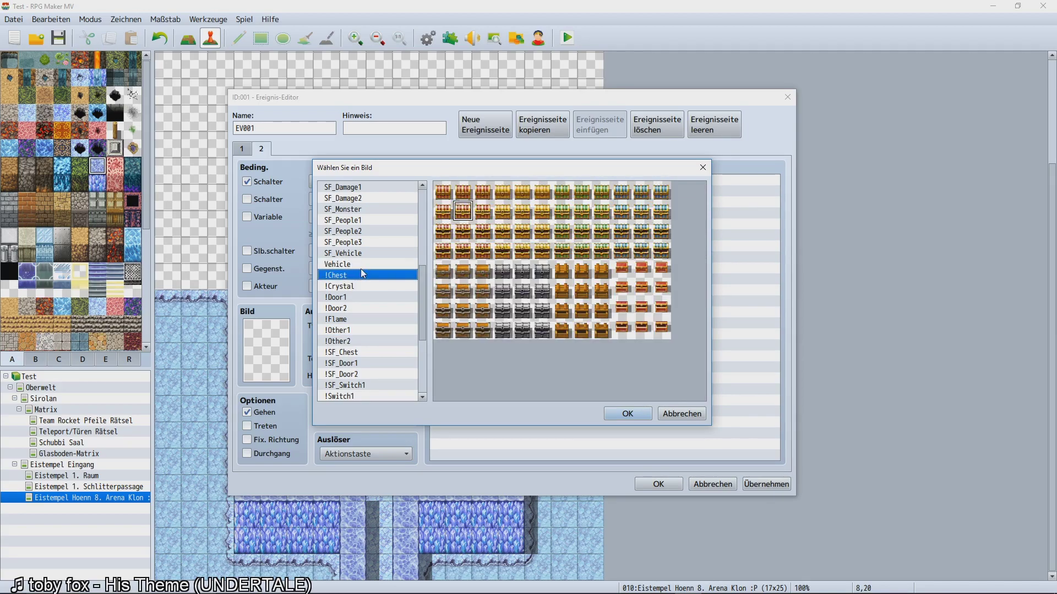
pyautogui.press('Down')
pyautogui.press('Down')
pyautogui.press('Up')
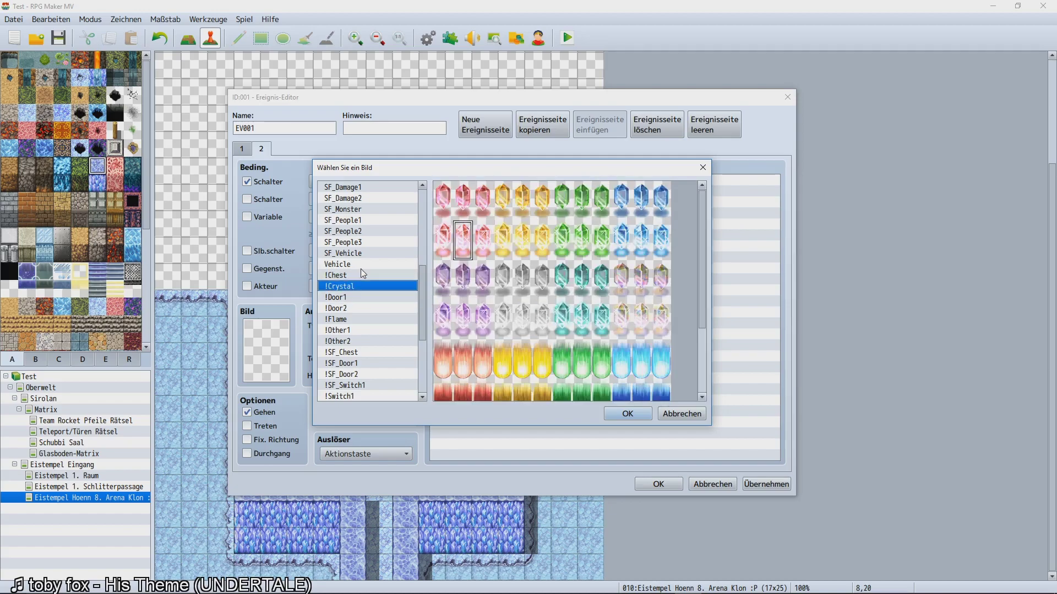
pyautogui.click(580, 312)
pyautogui.scroll(-3, 575, 311)
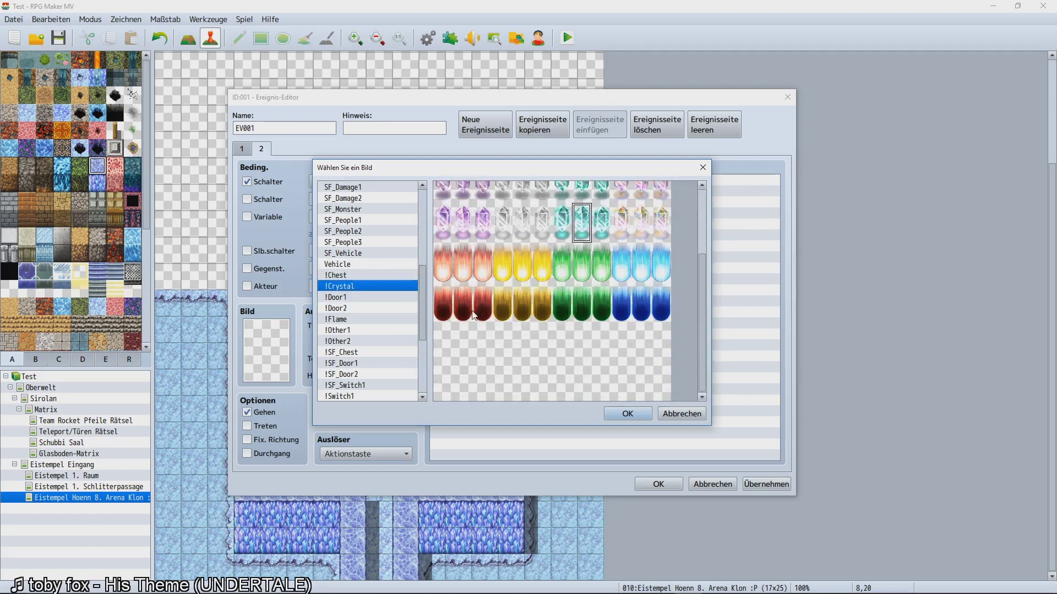
# Look through the character sheets from !Door1 to !SF_Switch1 for a fitting page graphic.
pyautogui.click(362, 297)
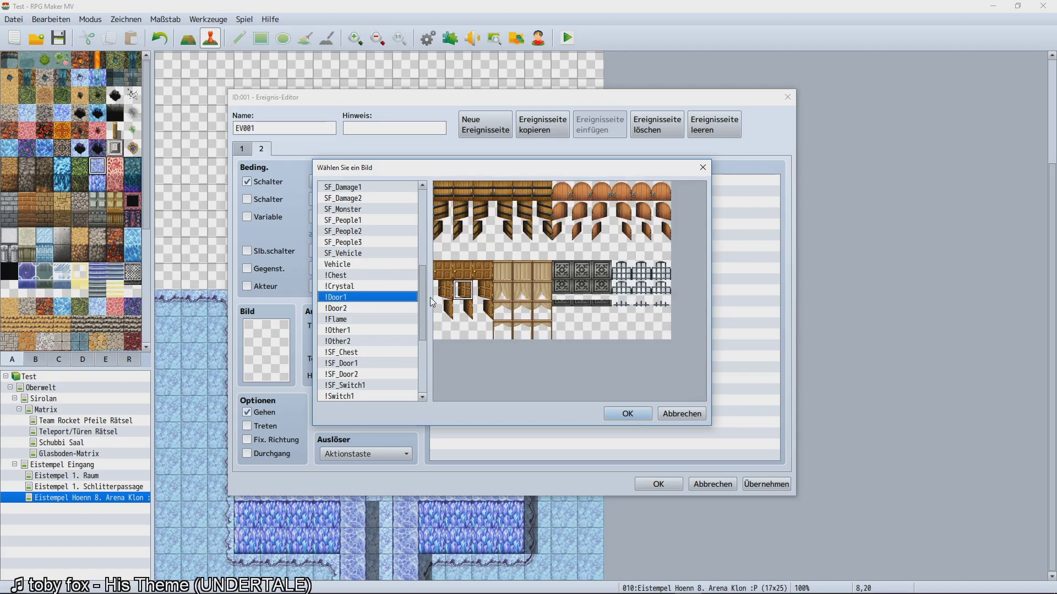
pyautogui.press('Down')
pyautogui.press('Down')
pyautogui.press('Down')
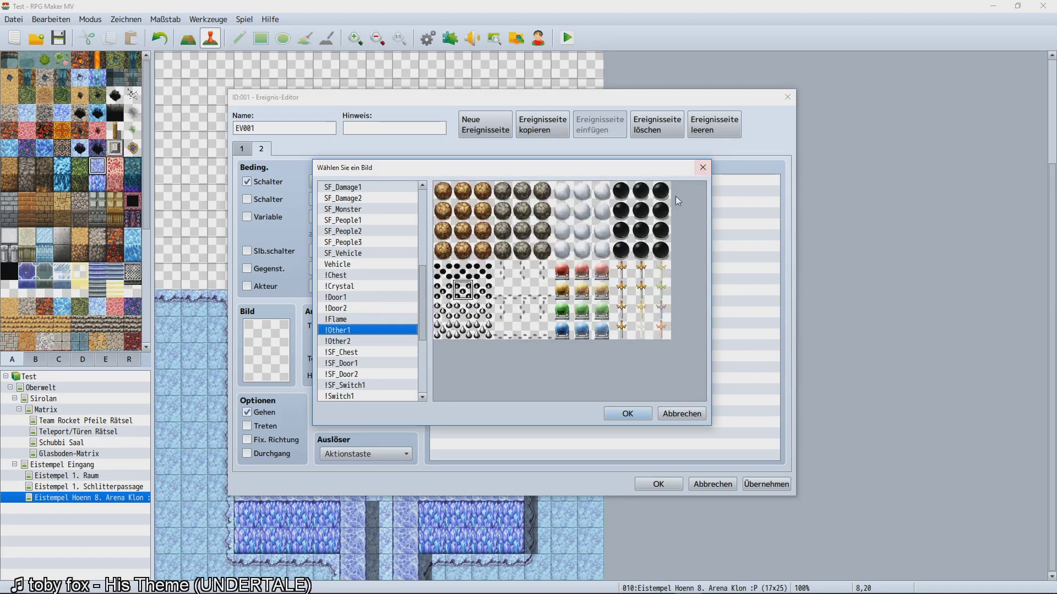
pyautogui.press('Down')
pyautogui.press('Down')
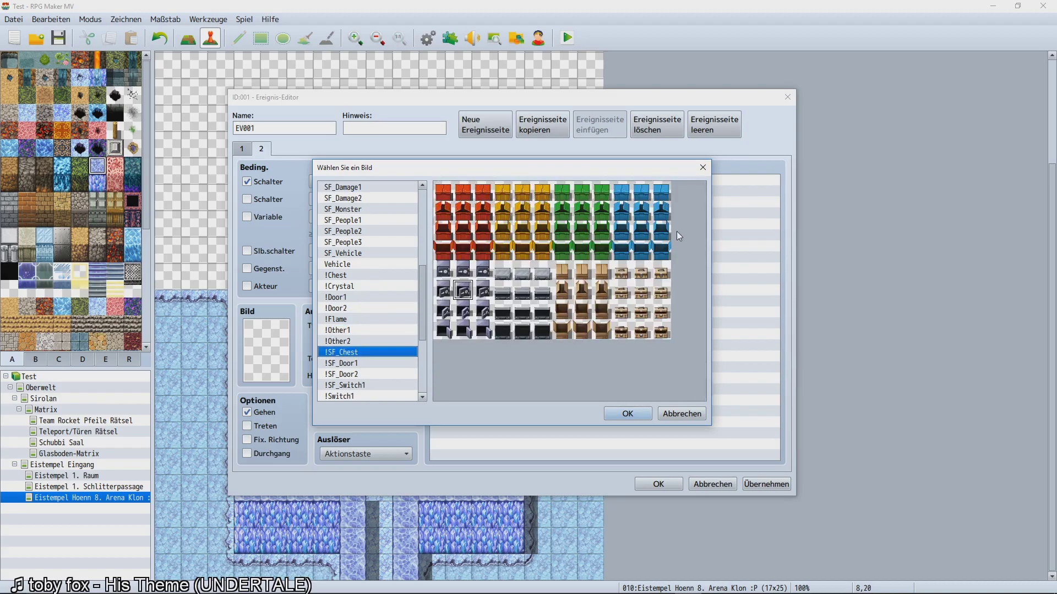
pyautogui.press('Down')
pyautogui.press('Down')
pyautogui.press('Down')
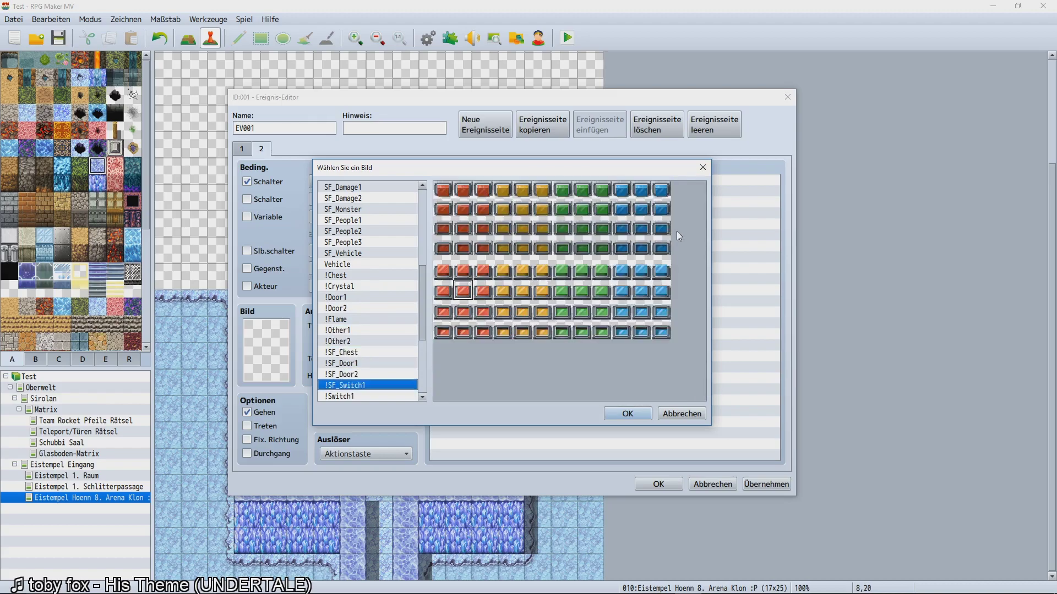
# Look through the remaining switch, gate, monster and Kachelset images, leaving the page graphic empty and the event editor open.
pyautogui.press('Down')
pyautogui.press('Down')
pyautogui.press('Down')
pyautogui.press('Down')
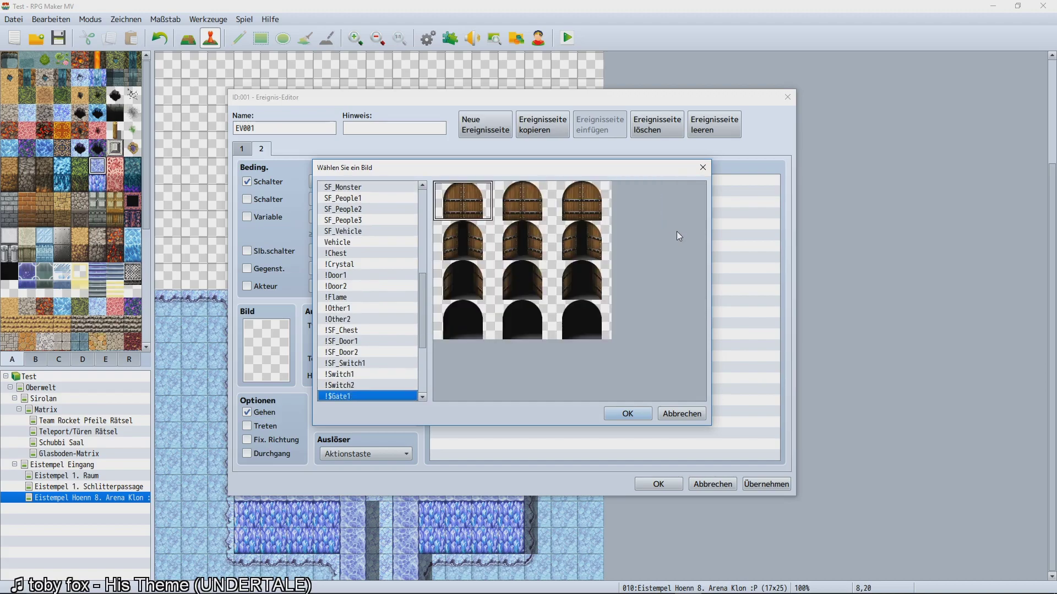
pyautogui.press('Down')
pyautogui.press('Down')
pyautogui.press('Down')
pyautogui.press('Down')
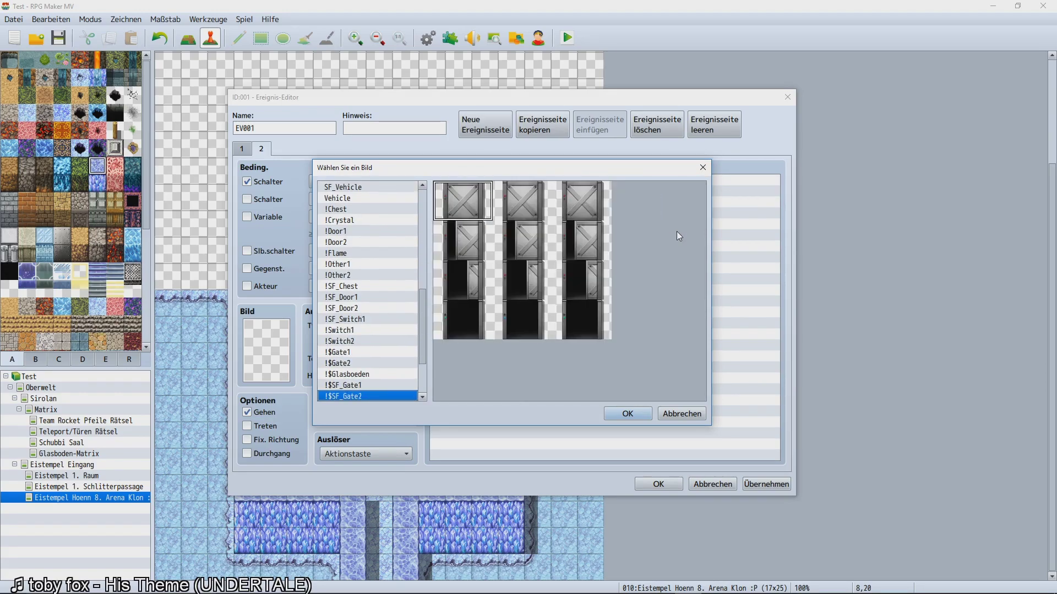
pyautogui.press('Down')
pyautogui.press('Down')
pyautogui.press('Down')
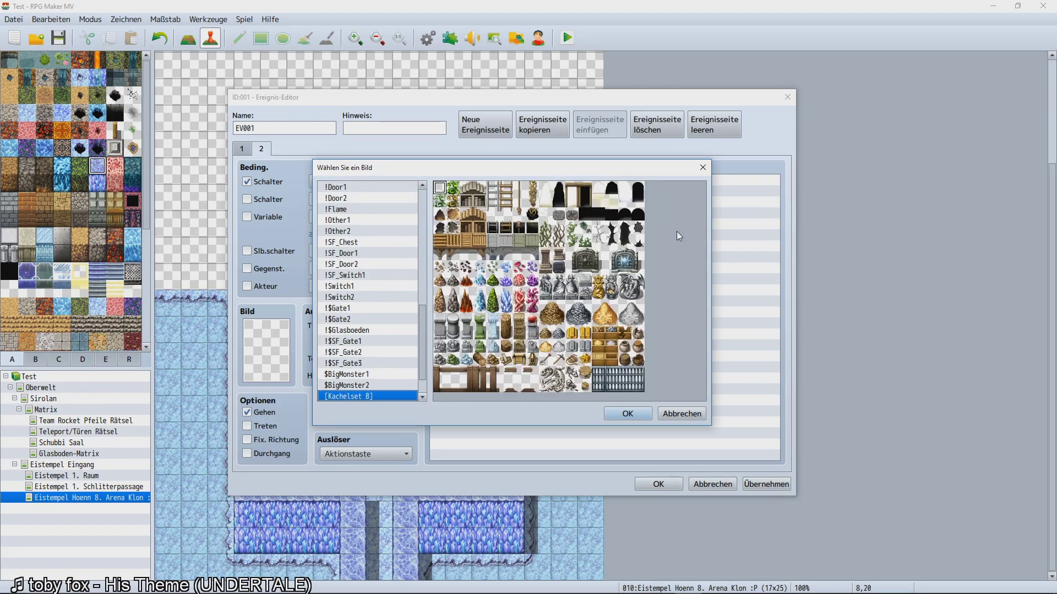
pyautogui.press('Down')
pyautogui.press('Down')
pyautogui.press('Down')
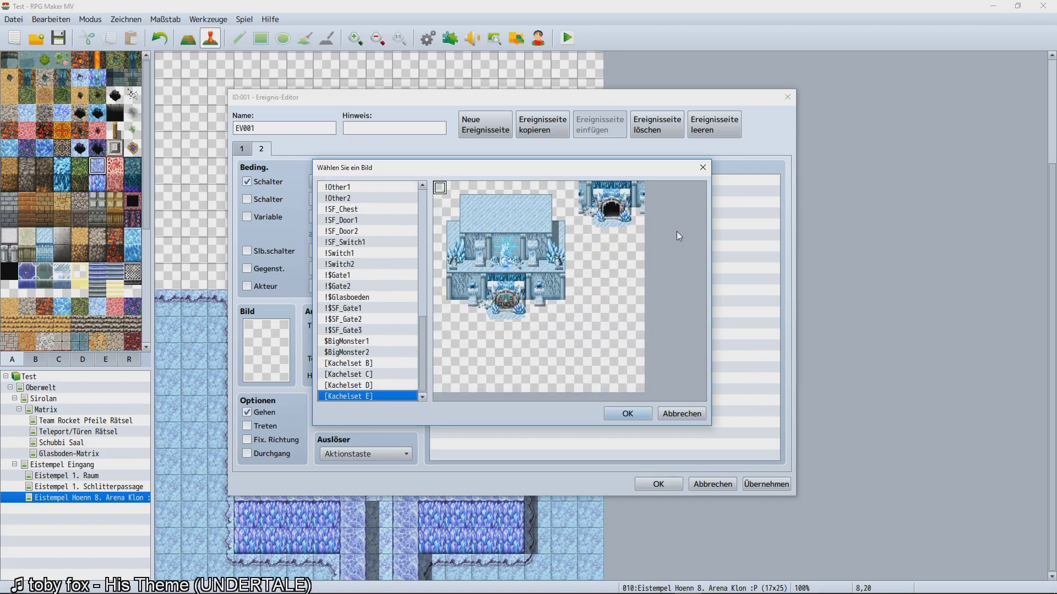
pyautogui.click(685, 413)
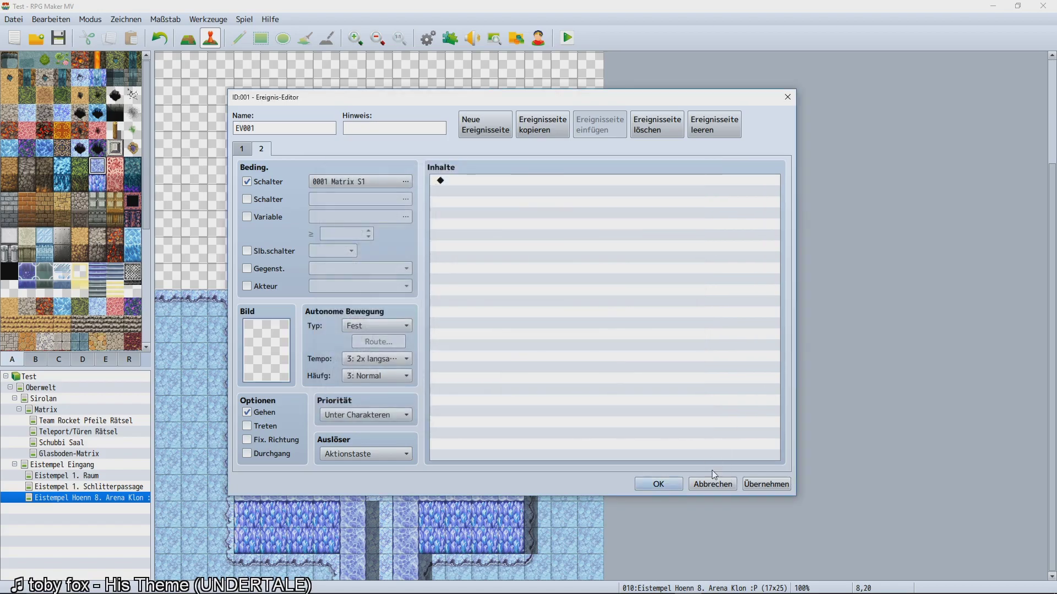
pyautogui.click(719, 484)
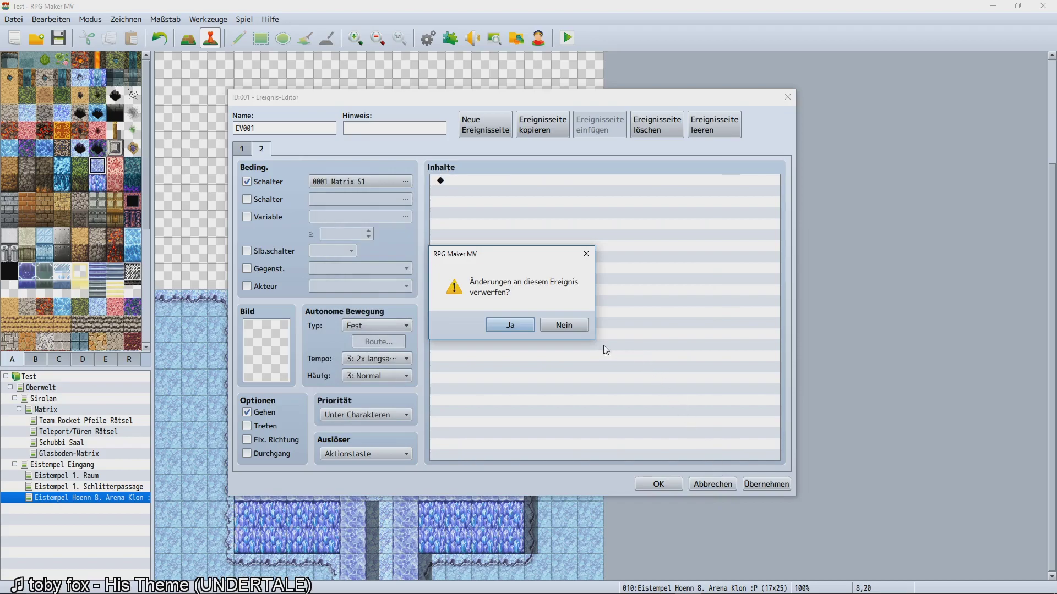
pyautogui.click(563, 325)
pyautogui.click(570, 331)
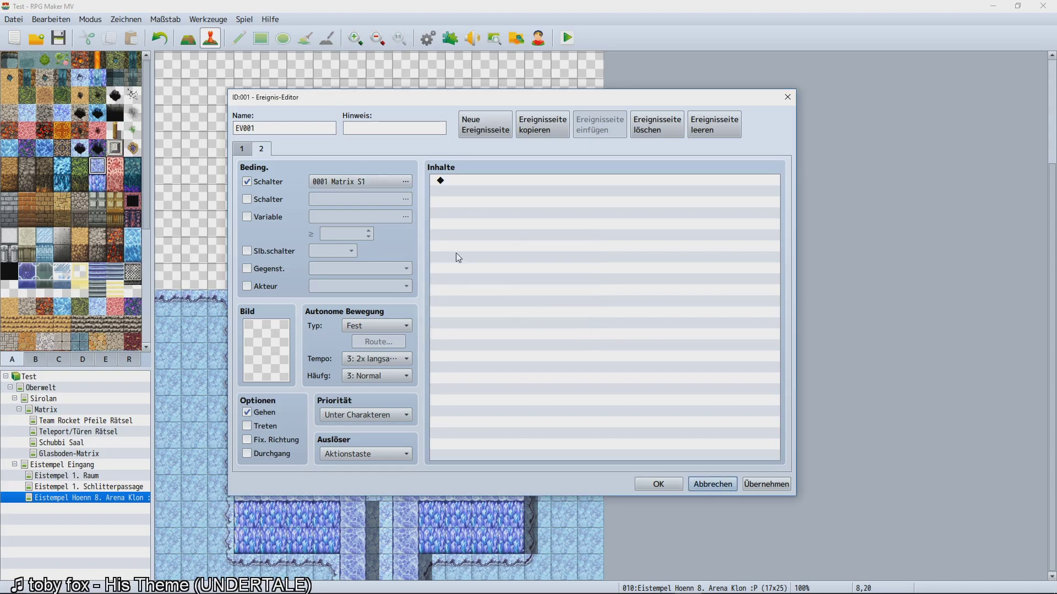
# Replace the second page's switch condition with self-switch A and save the event.
pyautogui.click(368, 186)
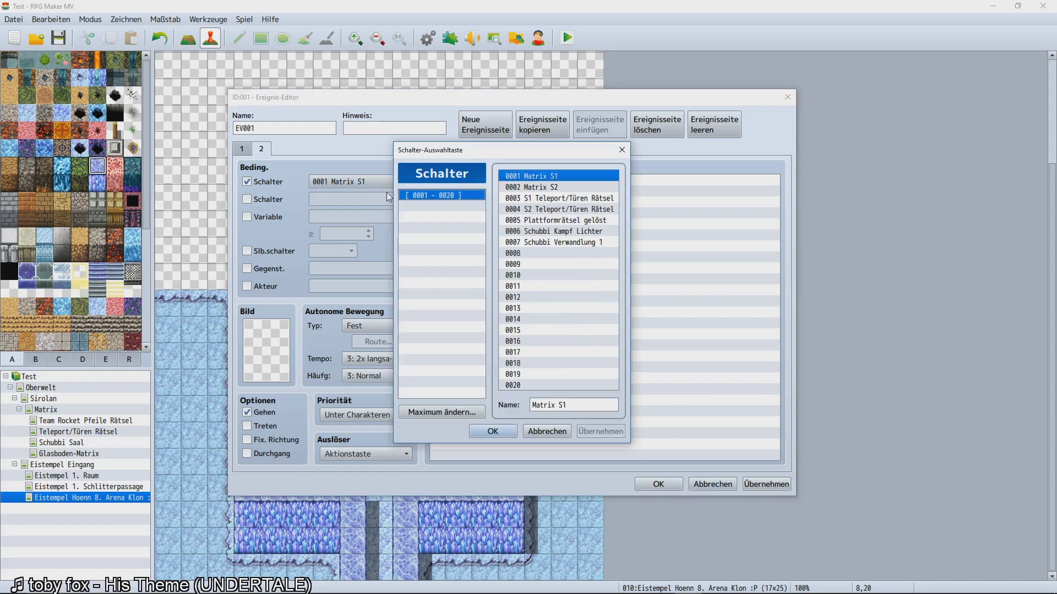
pyautogui.click(547, 431)
pyautogui.click(281, 182)
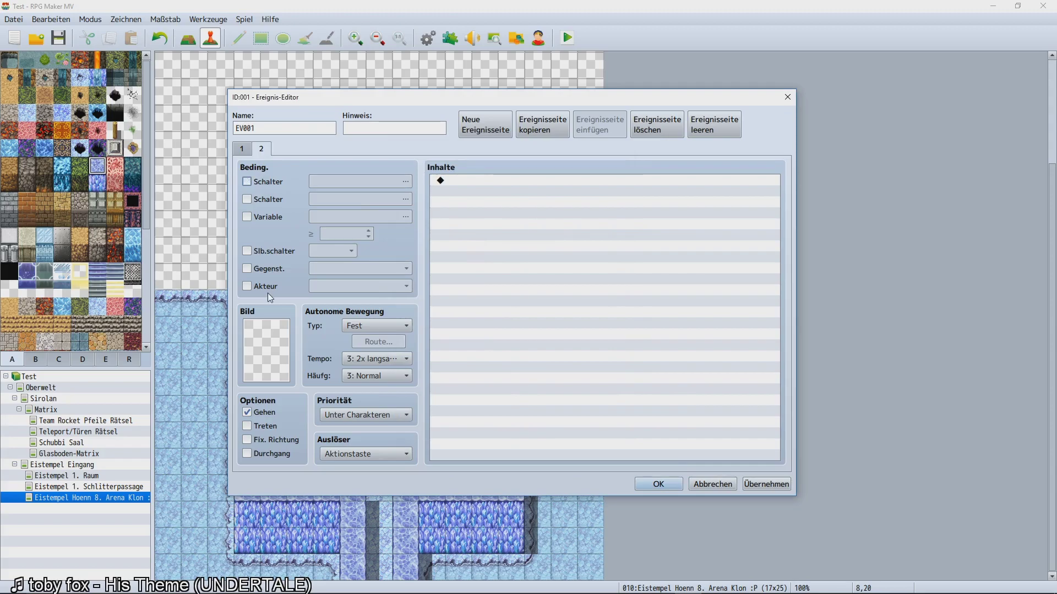
pyautogui.click(259, 252)
pyautogui.click(247, 151)
pyautogui.click(262, 152)
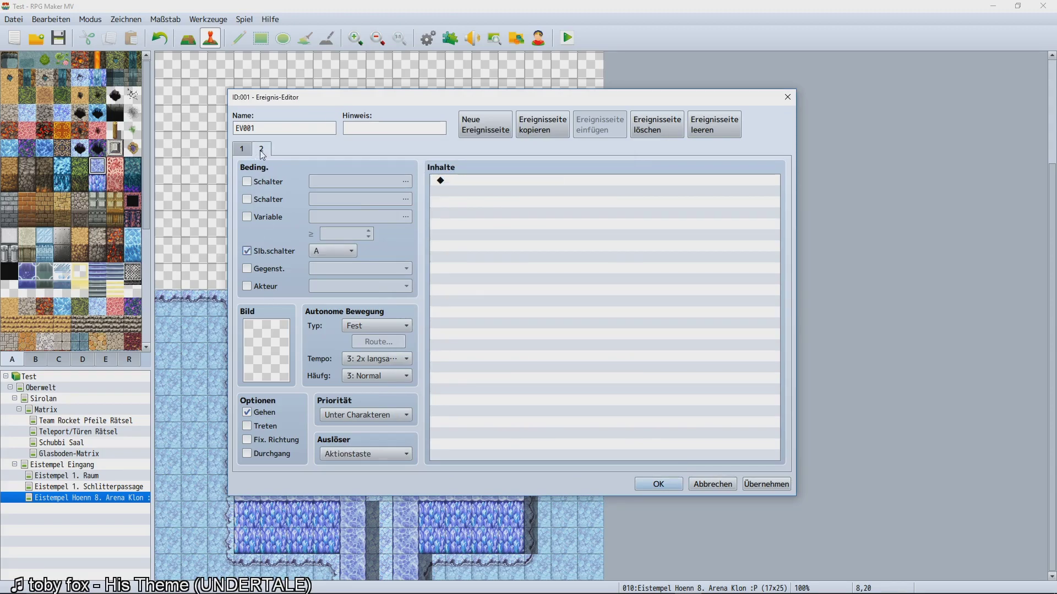
pyautogui.click(678, 483)
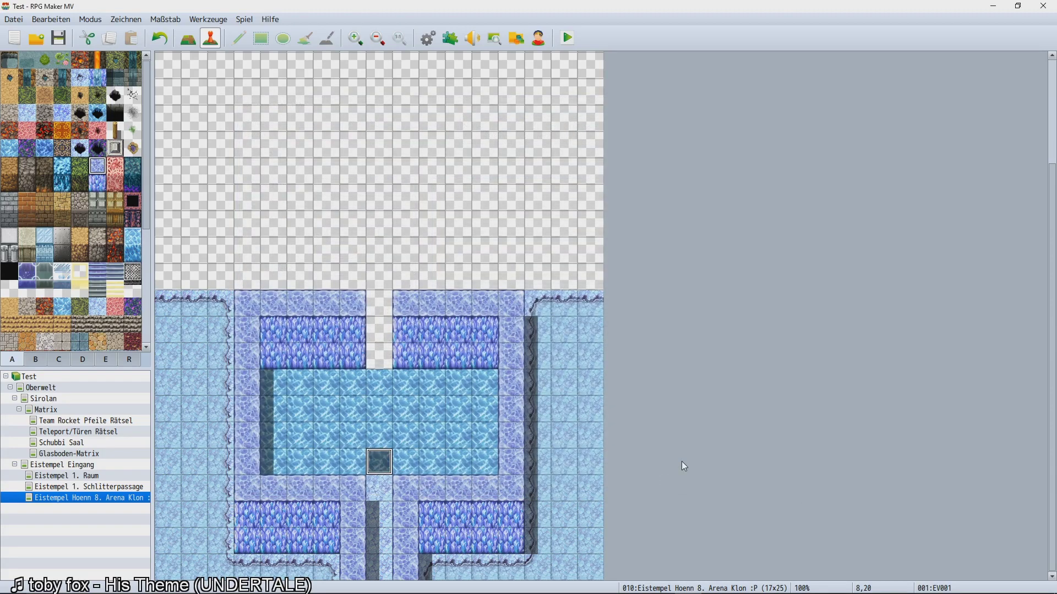
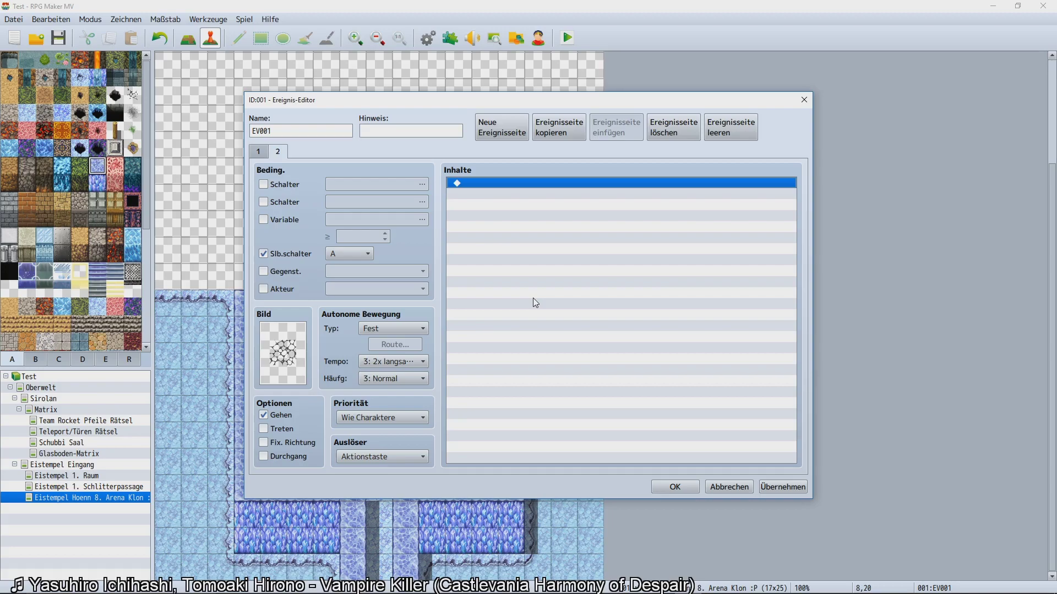
# Set the priority of the event's second page to Unter Charakteren and save the event.
pyautogui.click(258, 151)
pyautogui.click(278, 151)
pyautogui.click(385, 418)
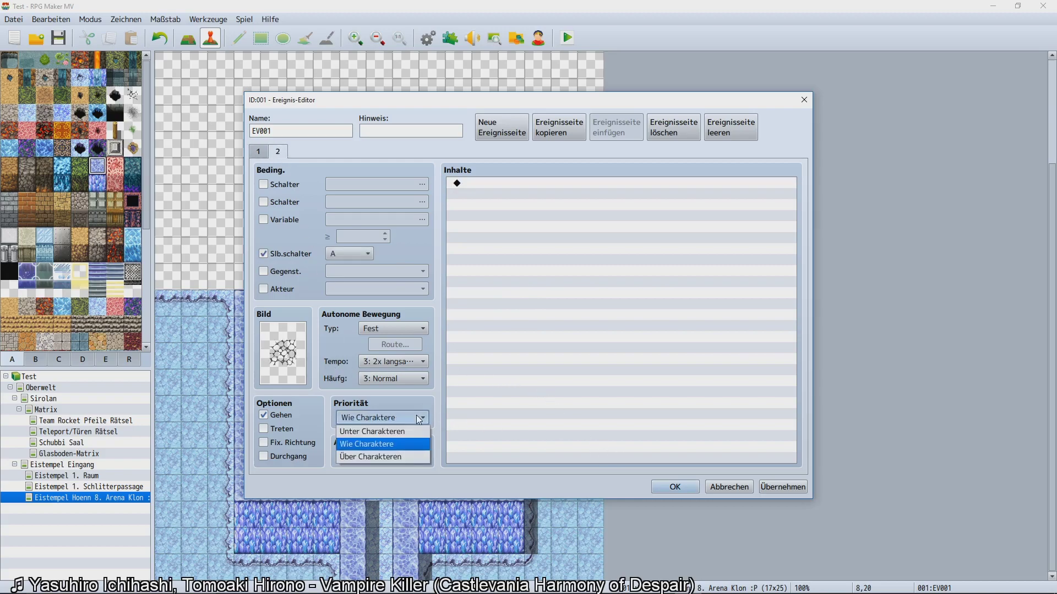
pyautogui.click(377, 432)
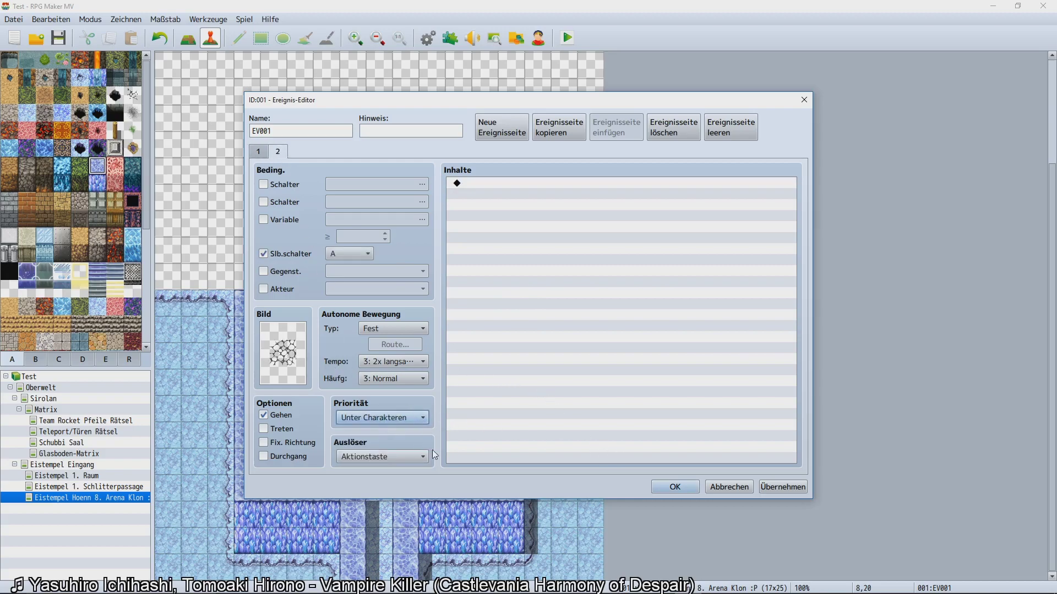
pyautogui.click(673, 487)
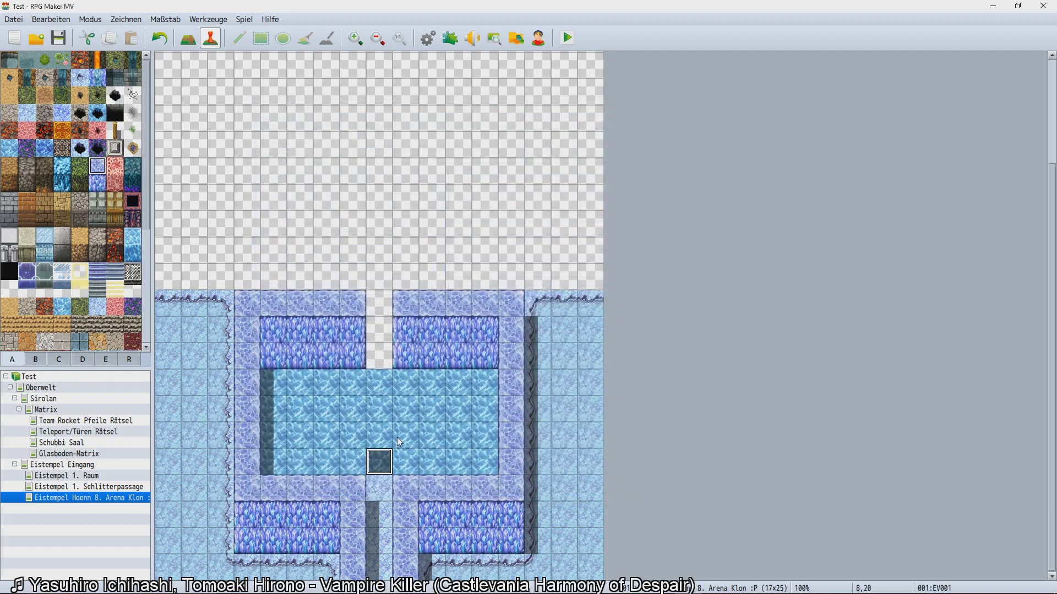
# Paste copies of the floor event around the original to fill a block seven tiles wide and two high in the ice room.
pyautogui.press('Left')
pyautogui.hotkey('ctrl', 'v')
pyautogui.press('Left')
pyautogui.hotkey('ctrl', 'v')
pyautogui.press('Left')
pyautogui.hotkey('ctrl', 'v')
pyautogui.press('Up')
pyautogui.hotkey('ctrl', 'v')
pyautogui.press('Right')
pyautogui.hotkey('ctrl', 'v')
pyautogui.press('Right')
pyautogui.hotkey('ctrl', 'v')
pyautogui.press('Right')
pyautogui.hotkey('ctrl', 'v')
pyautogui.press('Right')
pyautogui.hotkey('ctrl', 'v')
pyautogui.press('Right')
pyautogui.hotkey('ctrl', 'v')
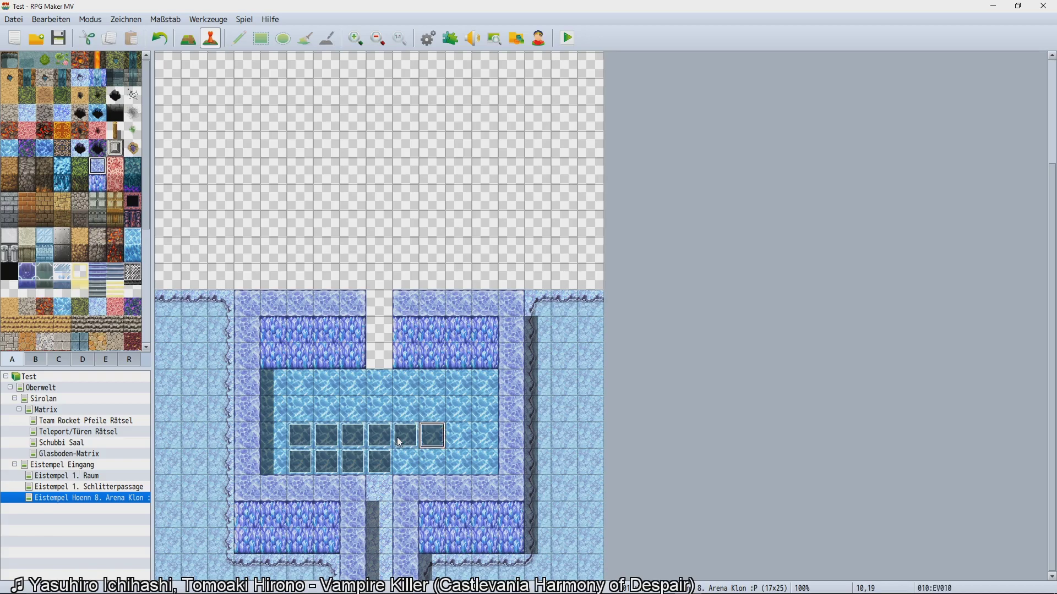
pyautogui.press('Right')
pyautogui.hotkey('ctrl', 'v')
pyautogui.press('Down')
pyautogui.hotkey('ctrl', 'v')
pyautogui.press('Left')
pyautogui.hotkey('ctrl', 'v')
pyautogui.press('Left')
pyautogui.hotkey('ctrl', 'v')
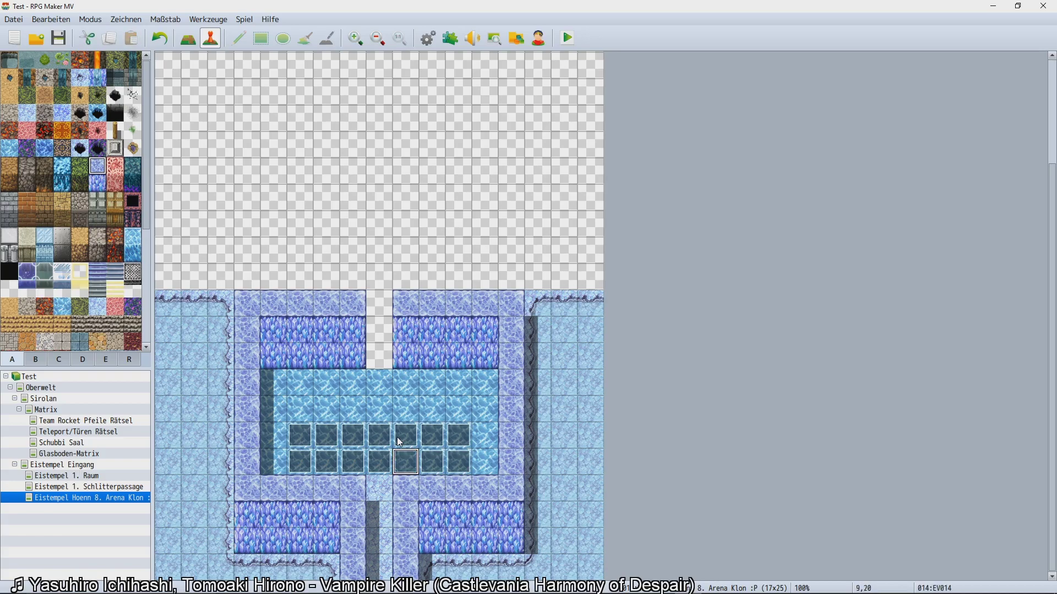
# Start a playtest with a new game to check the player's starting location, and close it again.
pyautogui.hotkey('ctrl', 'r')
pyautogui.press('Return')
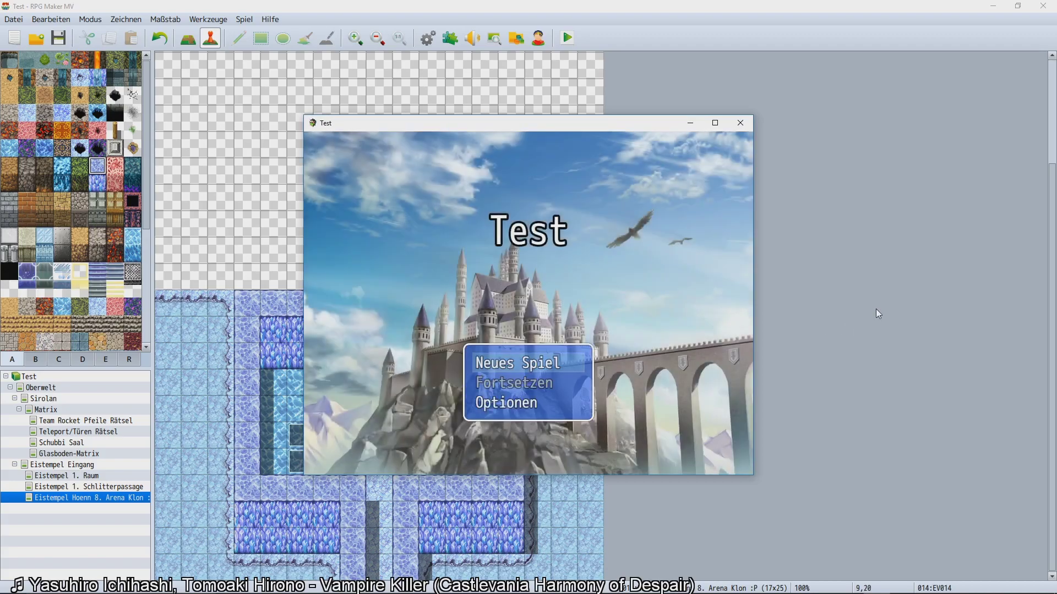
pyautogui.press('Return')
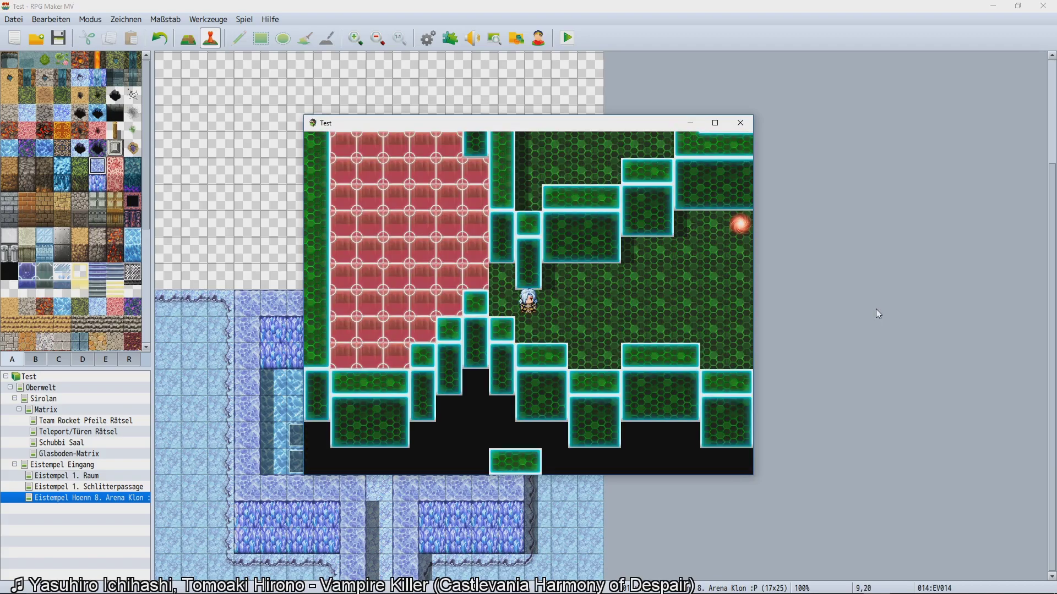
pyautogui.click(743, 123)
# Set the player's starting position on the corridor tile 8,22 just below the block of floor events.
pyautogui.rightClick(379, 512)
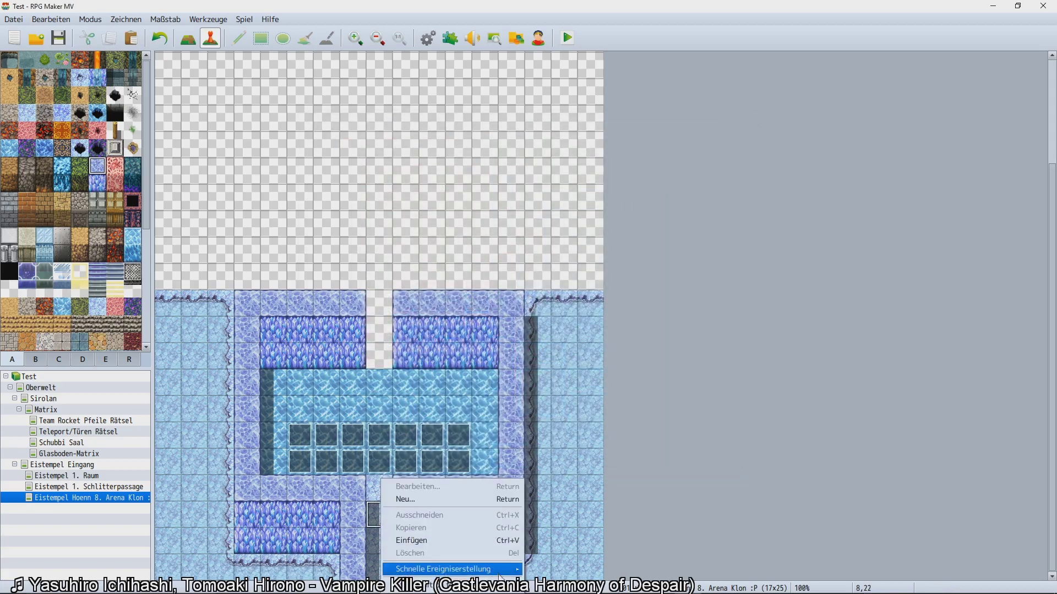
pyautogui.press('Escape')
pyautogui.rightClick(367, 510)
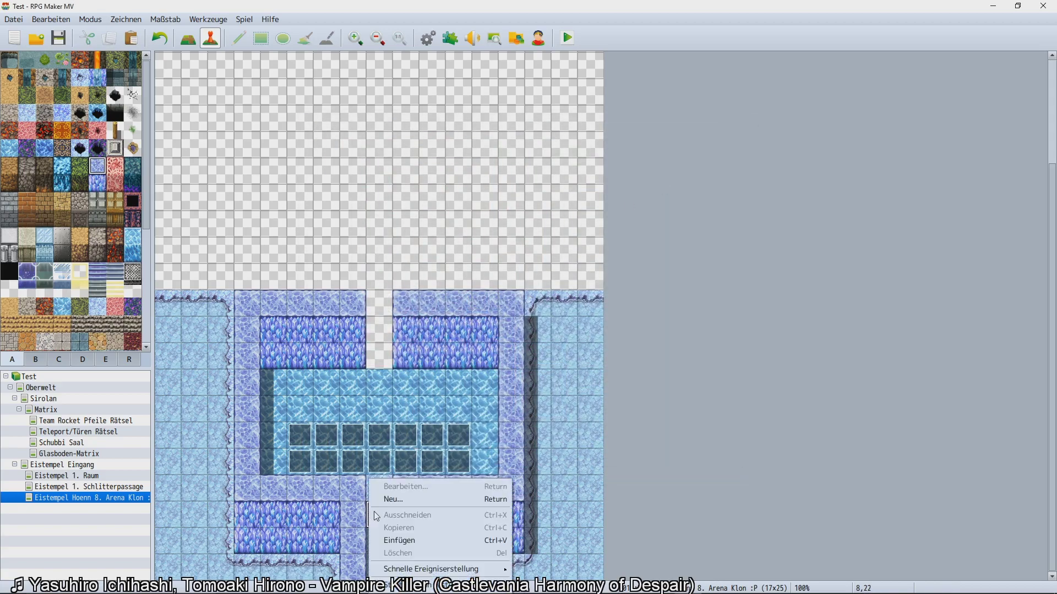
pyautogui.moveTo(485, 569)
pyautogui.click(539, 547)
# Playtest a new game, walking over the floor events in both rows to check how they crack, and close it.
pyautogui.hotkey('ctrl', 'r')
pyautogui.press('Return')
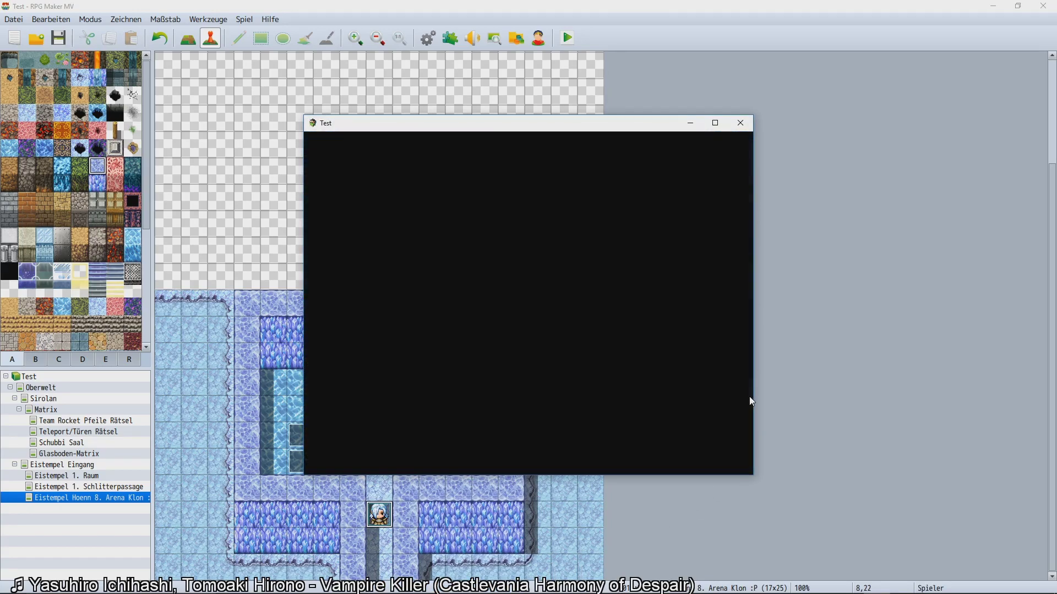
pyautogui.press('Up')
pyautogui.press('Right')
pyautogui.press('Up')
pyautogui.press('Left')
pyautogui.press('Left')
pyautogui.press('Right')
pyautogui.press('Right')
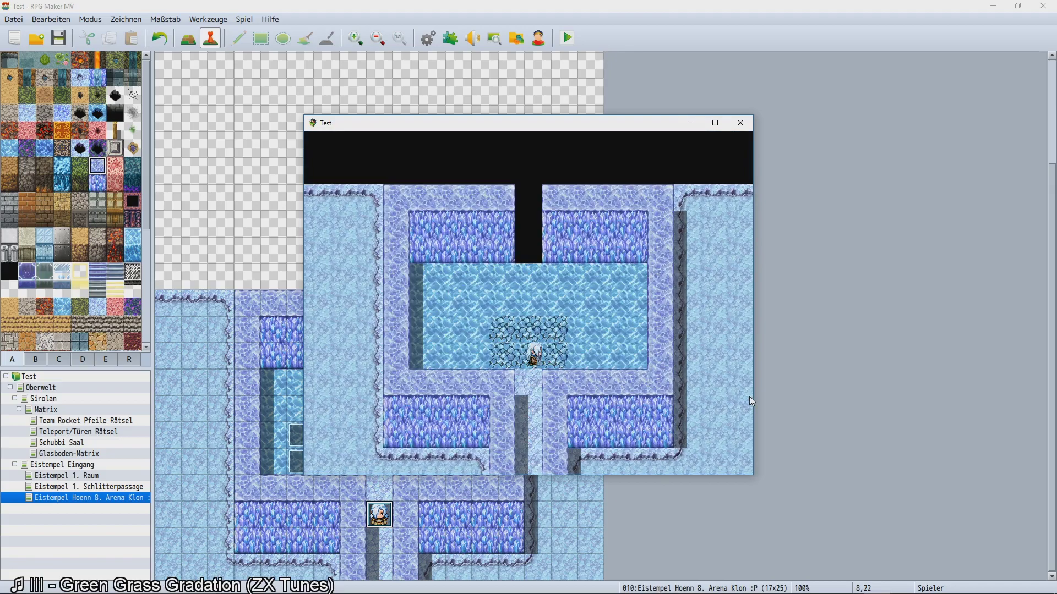
pyautogui.press('Up')
pyautogui.press('Left')
pyautogui.press('Left')
pyautogui.press('Down')
pyautogui.press('Right')
pyautogui.press('Right')
pyautogui.press('Up')
pyautogui.press('Left')
pyautogui.press('Left')
pyautogui.press('Down')
pyautogui.press('Escape')
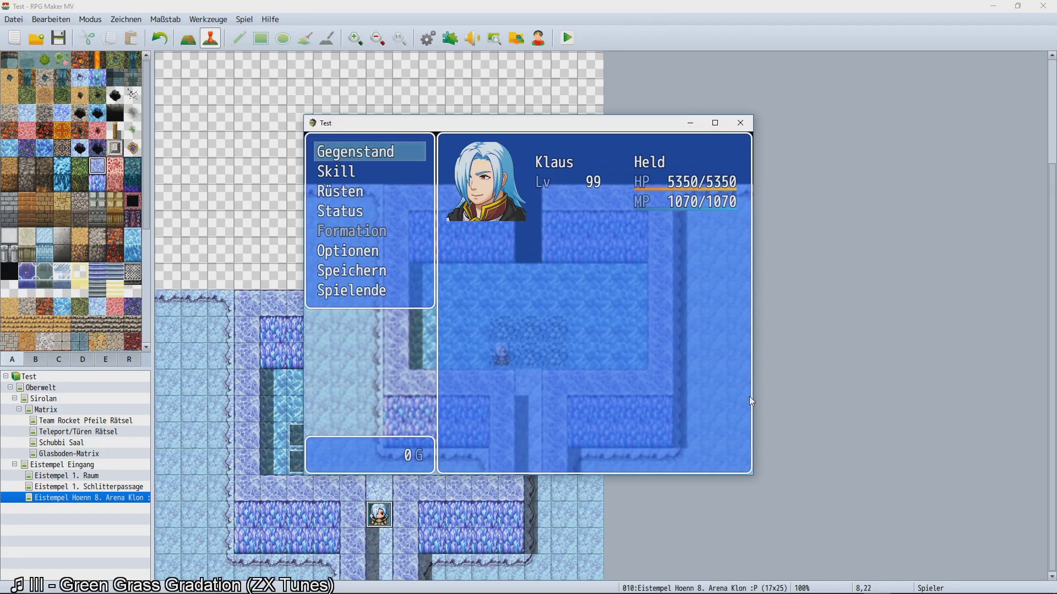
pyautogui.click(741, 123)
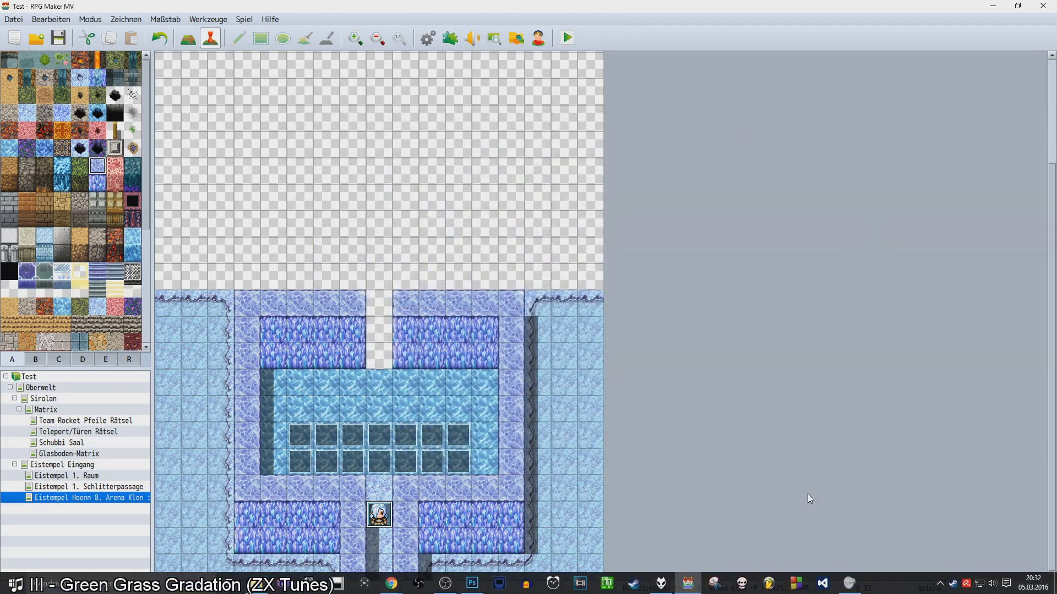
# Switch to Photoshop and select the 48 × 48 px small crack tile in the top row of Dungeon_A2.png.
pyautogui.click(479, 588)
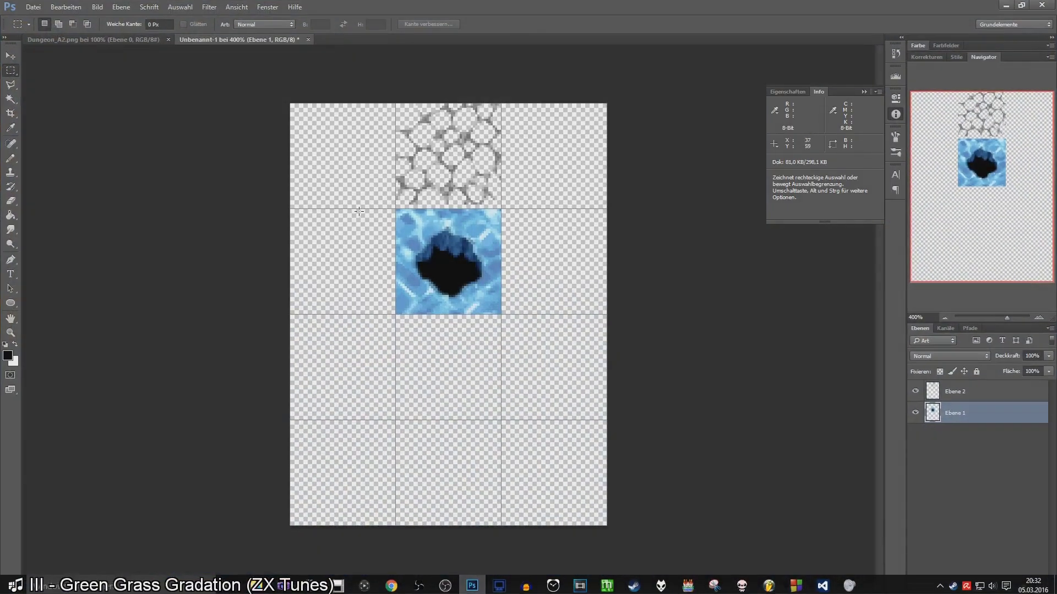
pyautogui.click(101, 39)
pyautogui.click(864, 92)
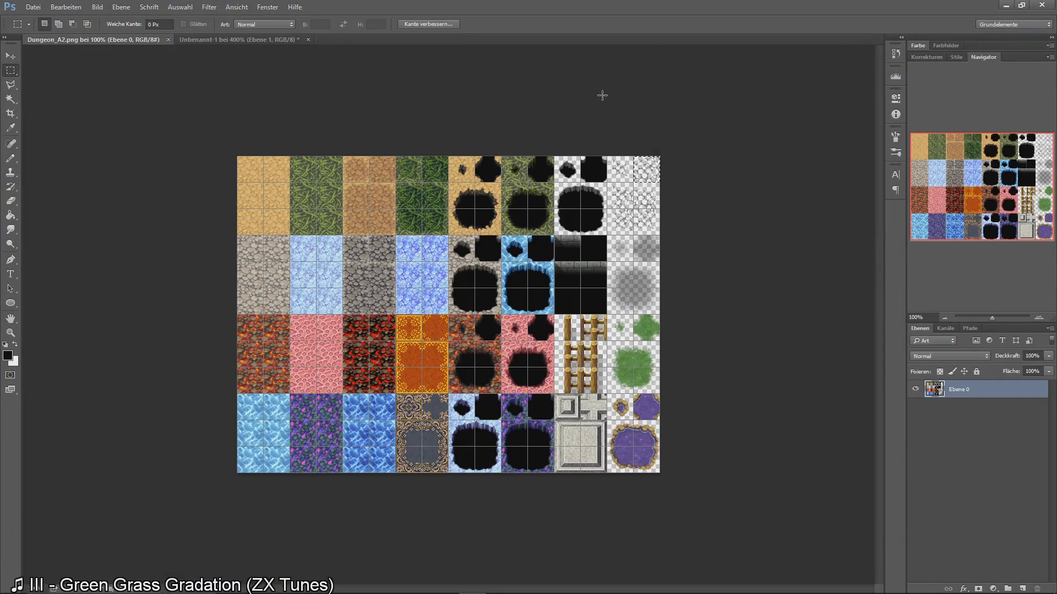
pyautogui.hotkey('ctrl', 'd')
pyautogui.hotkey('ctrl', '+')
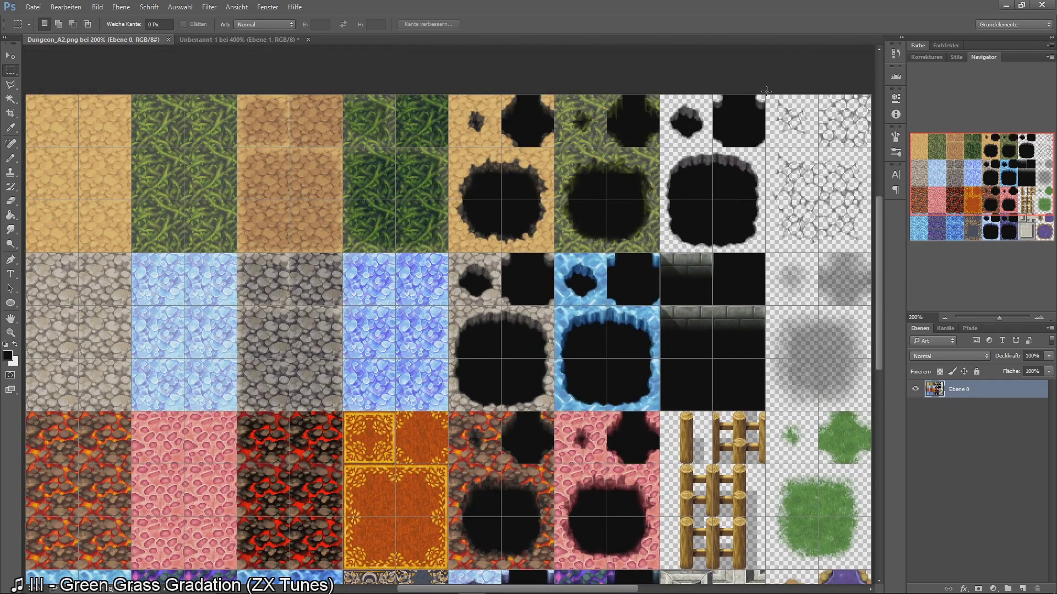
pyautogui.moveTo(766, 92); pyautogui.dragTo(825, 144)
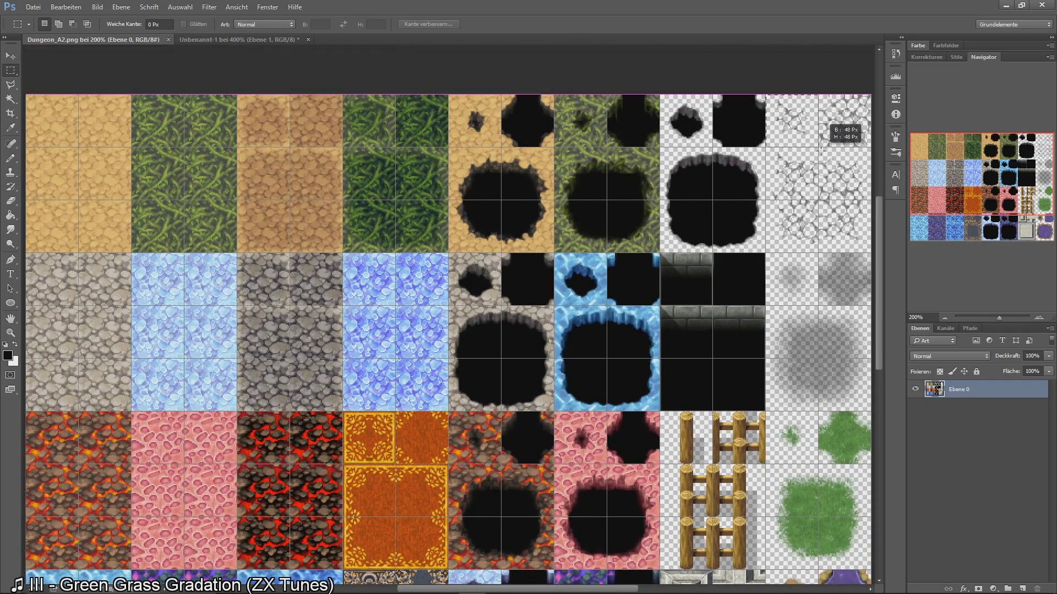
# Replace the crack pattern on layer Ebene 2 of Unbenannt-1 with the small crack tile from Dungeon_A2.png.
pyautogui.click(240, 40)
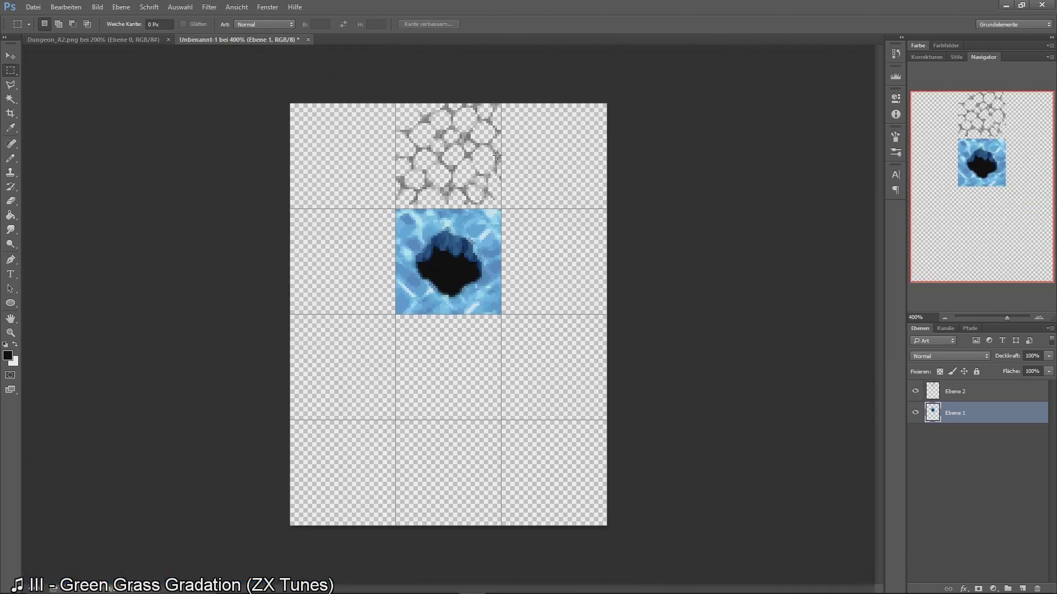
pyautogui.click(947, 391)
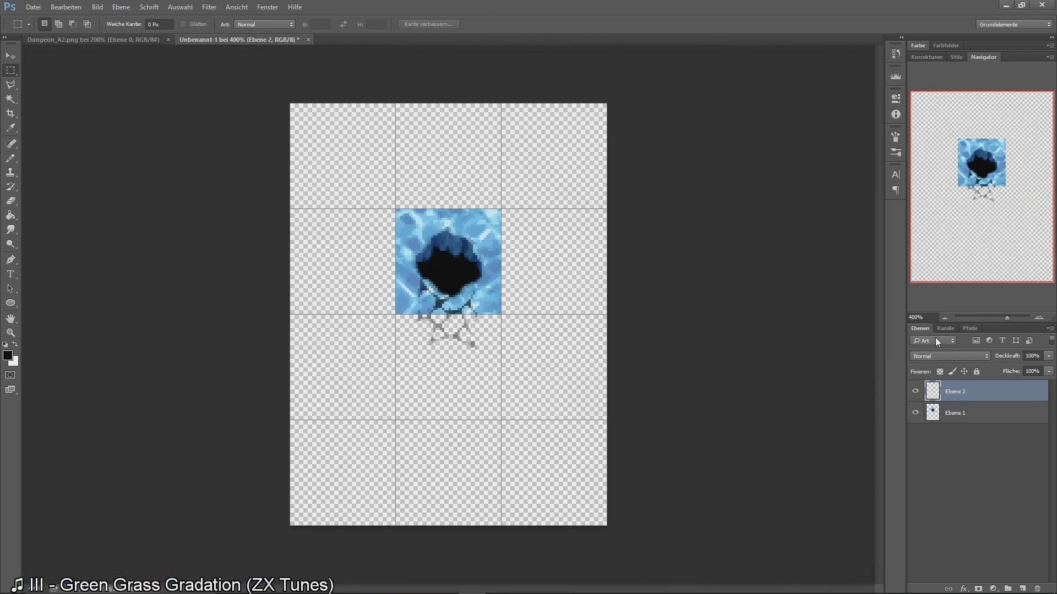
pyautogui.hotkey('ctrl', 't')
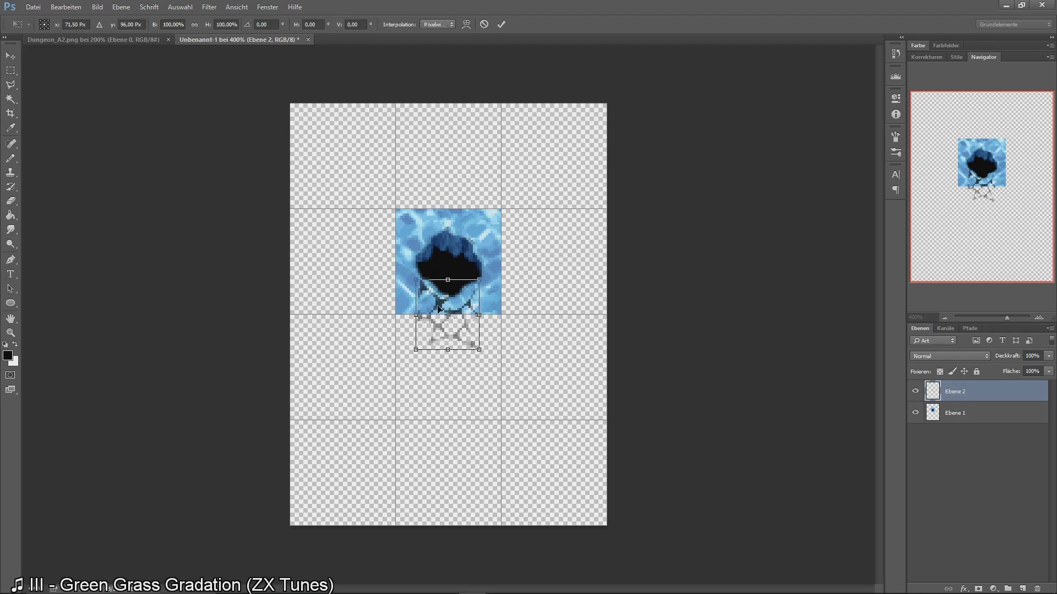
pyautogui.press('Return')
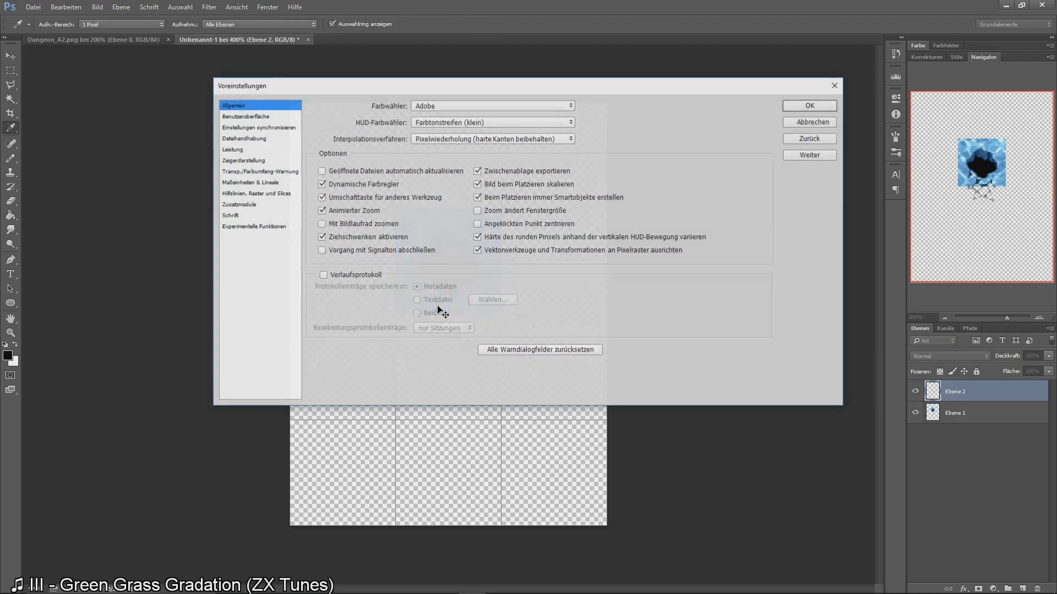
# Set the grid subdivisions to 2 in the Photoshop preferences for guides, grid and slices.
pyautogui.press('i')
pyautogui.hotkey('ctrl', 'k')
pyautogui.click(238, 204)
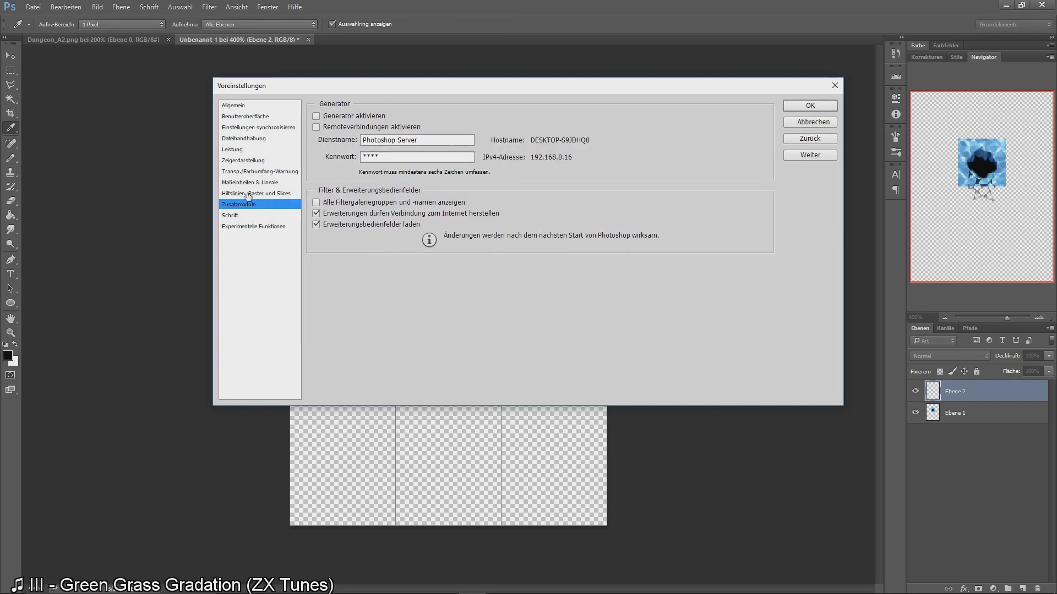
pyautogui.click(256, 194)
pyautogui.click(606, 237)
pyautogui.write('2')
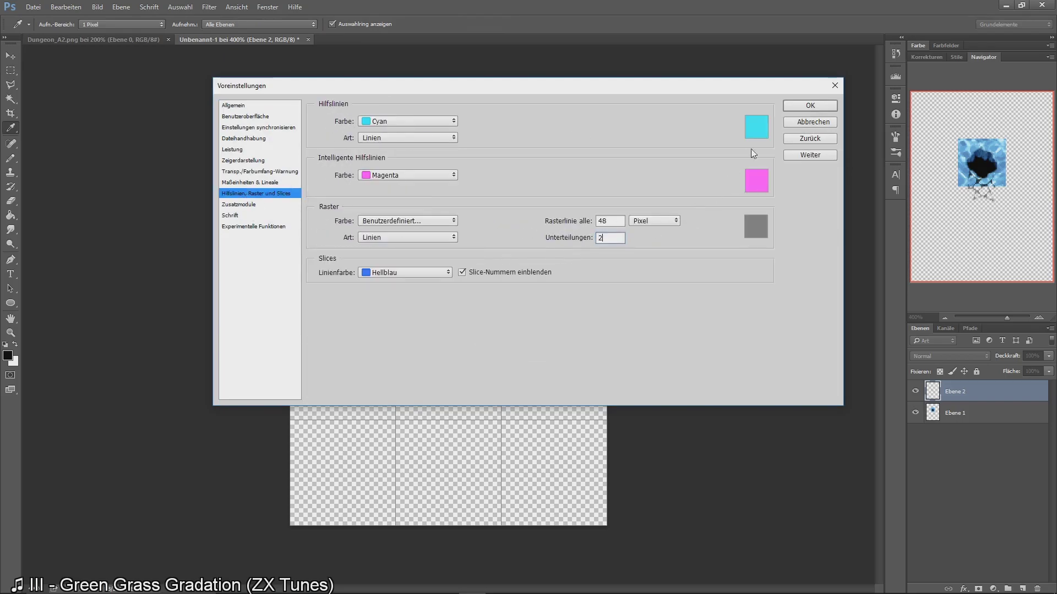
pyautogui.click(795, 106)
pyautogui.press('m')
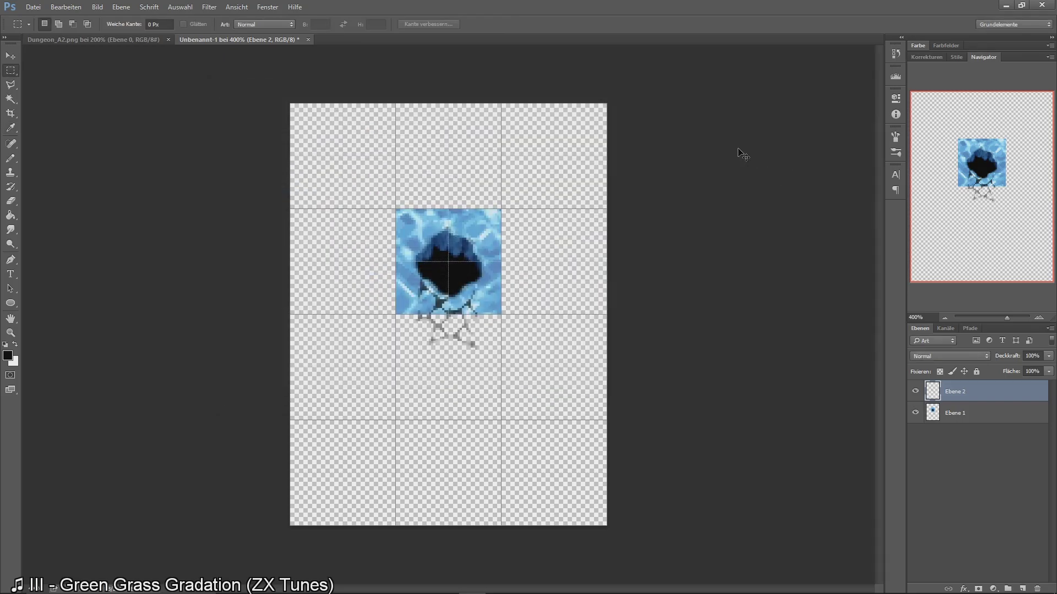
# Move the small crack pattern to the centre of the upper middle grid cell and save the image.
pyautogui.hotkey('ctrl', 't')
pyautogui.moveTo(437, 315); pyautogui.dragTo(440, 159)
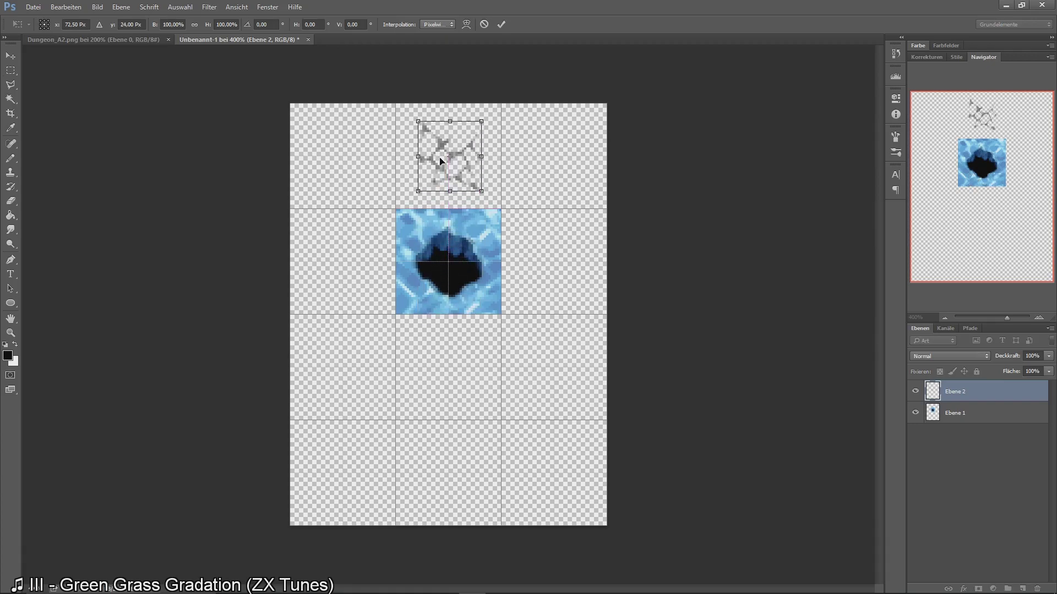
pyautogui.press('Return')
pyautogui.press('m')
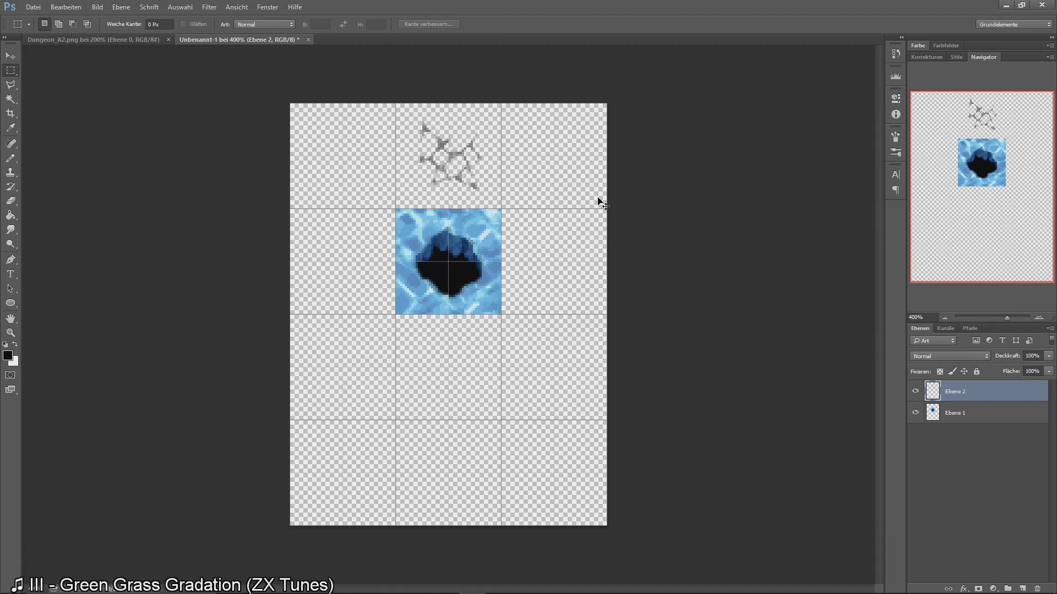
pyautogui.hotkey('ctrl', 's')
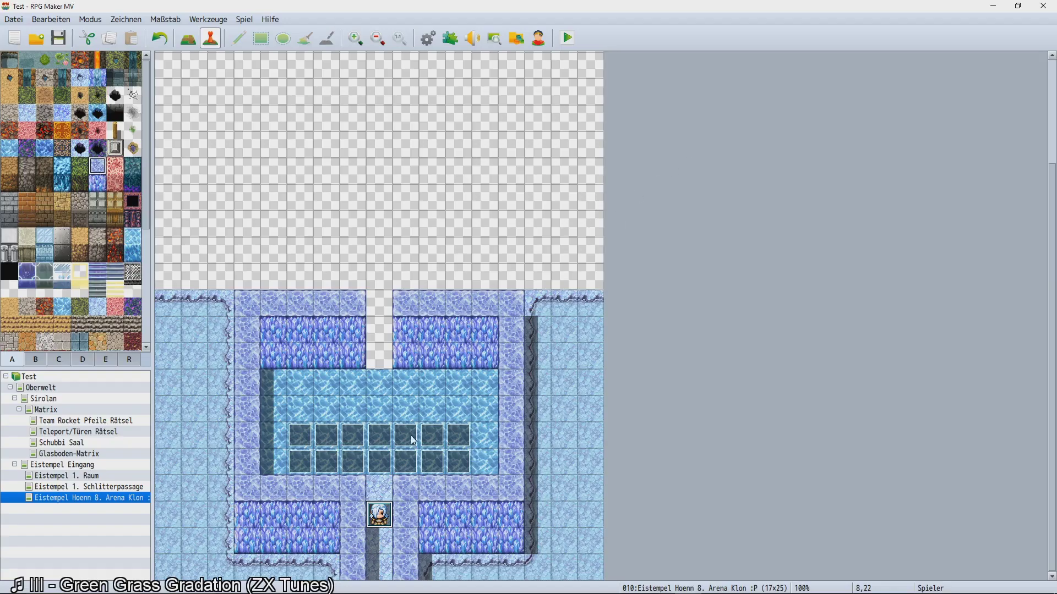
# Switch back to RPG Maker MV and look through the image resource folders in the Ressourcen-Manager, and close it.
pyautogui.press('F5')
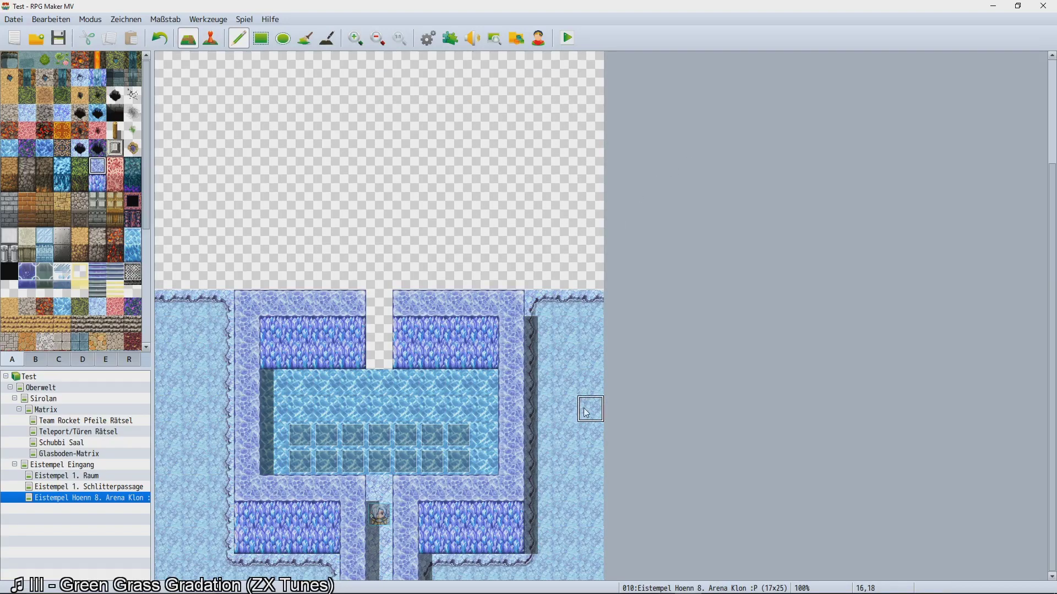
pyautogui.click(518, 44)
pyautogui.click(396, 251)
pyautogui.click(396, 387)
pyautogui.click(410, 337)
pyautogui.click(396, 310)
pyautogui.click(390, 342)
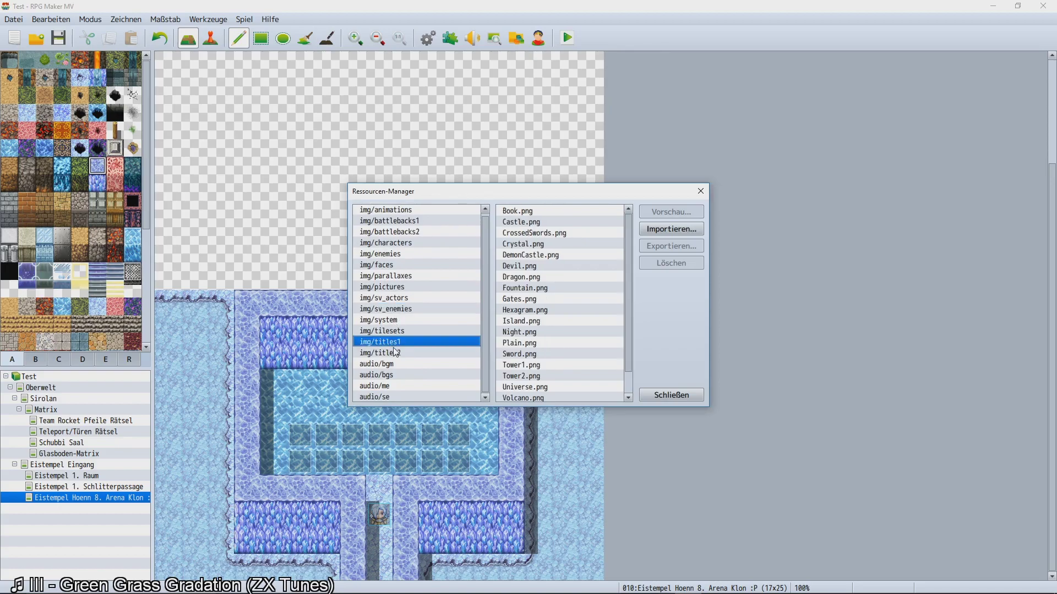
pyautogui.click(400, 354)
pyautogui.click(401, 277)
pyautogui.click(400, 255)
pyautogui.click(400, 245)
pyautogui.click(400, 235)
pyautogui.click(412, 223)
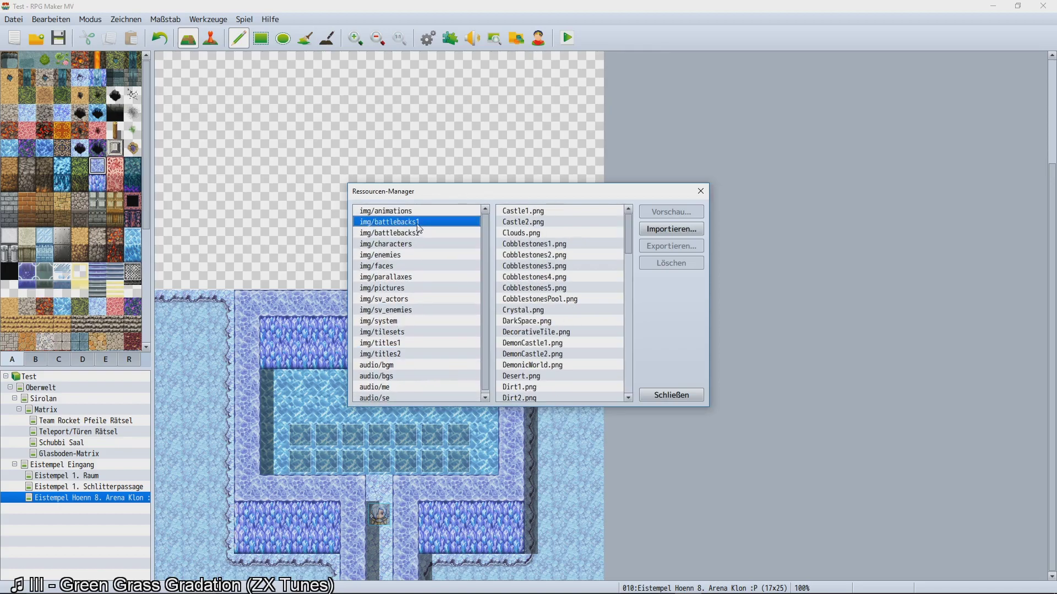
pyautogui.click(413, 266)
pyautogui.click(405, 300)
pyautogui.click(399, 354)
pyautogui.click(392, 365)
pyautogui.click(392, 353)
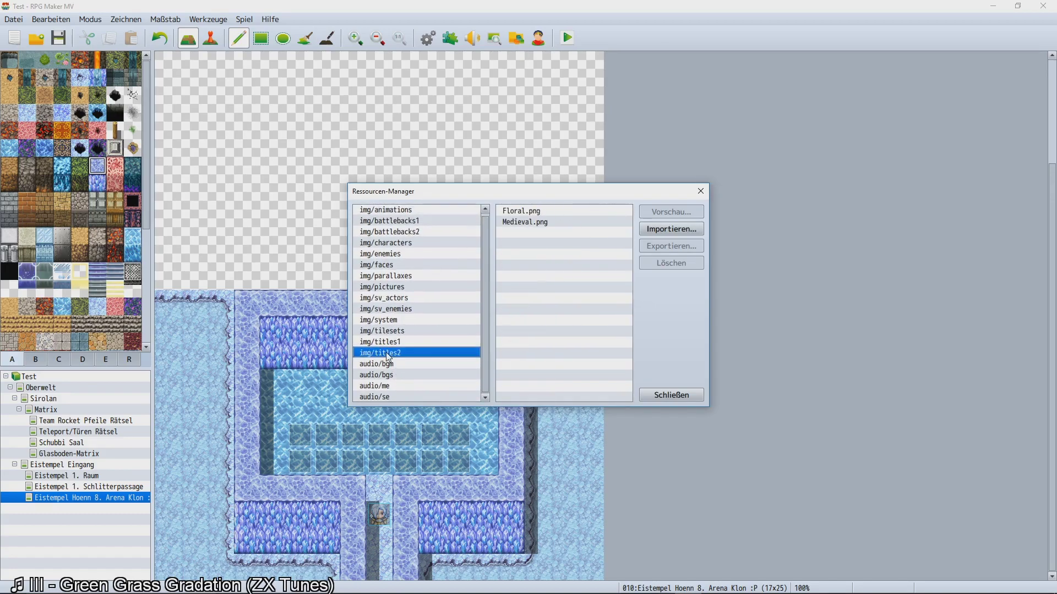
pyautogui.click(388, 341)
pyautogui.click(393, 354)
pyautogui.click(392, 300)
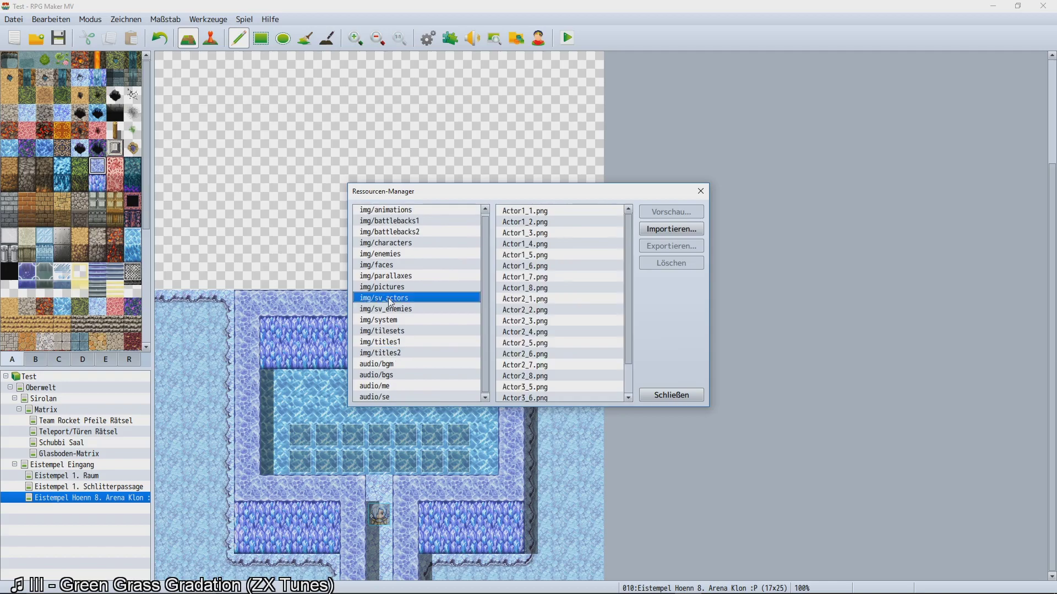
pyautogui.click(394, 265)
pyautogui.click(671, 395)
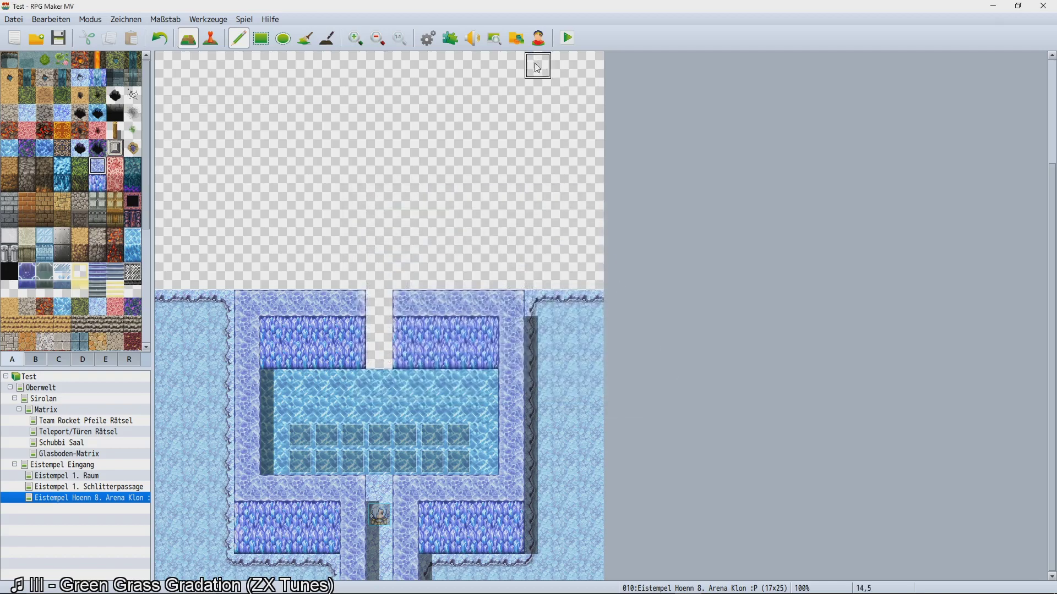
# Playtest a new game, walking across all the floor events to check the new crack graphic, and close it.
pyautogui.hotkey('ctrl', 'r')
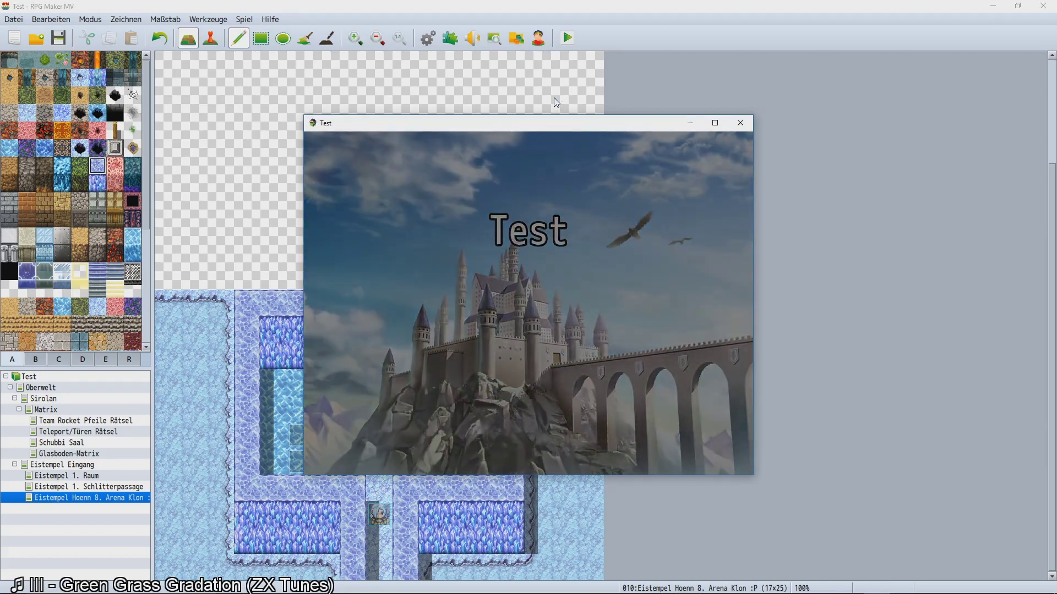
pyautogui.press('Up')
pyautogui.press('Left')
pyautogui.press('Left')
pyautogui.press('Left')
pyautogui.press('Down')
pyautogui.press('Right')
pyautogui.press('Right')
pyautogui.press('Right')
pyautogui.press('Right')
pyautogui.press('Up')
pyautogui.press('Up')
pyautogui.press('Left')
pyautogui.press('Left')
pyautogui.press('Left')
pyautogui.press('Left')
pyautogui.press('Left')
pyautogui.press('Down')
pyautogui.press('Right')
pyautogui.press('Right')
pyautogui.press('Right')
pyautogui.press('Down')
pyautogui.press('Left')
pyautogui.press('Left')
pyautogui.press('Left')
pyautogui.press('Left')
pyautogui.press('Left')
pyautogui.press('Up')
pyautogui.press('Up')
pyautogui.press('Right')
pyautogui.press('Right')
pyautogui.press('Right')
pyautogui.press('Right')
pyautogui.press('Right')
pyautogui.press('Right')
pyautogui.press('Right')
pyautogui.press('Right')
pyautogui.press('Down')
pyautogui.press('Left')
pyautogui.press('Left')
pyautogui.press('Left')
pyautogui.press('Left')
pyautogui.press('Left')
pyautogui.press('Escape')
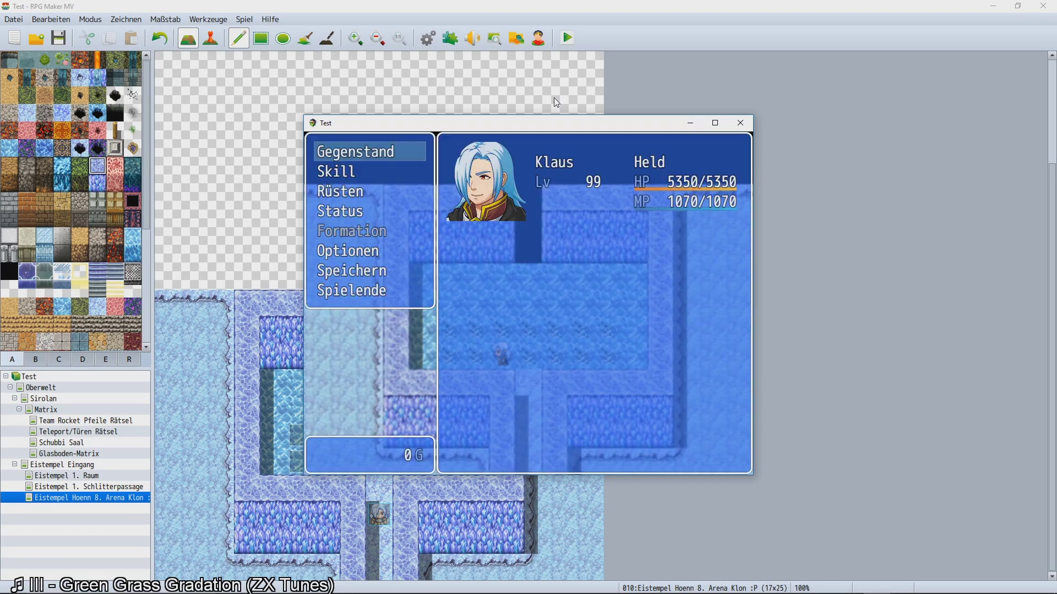
pyautogui.click(734, 125)
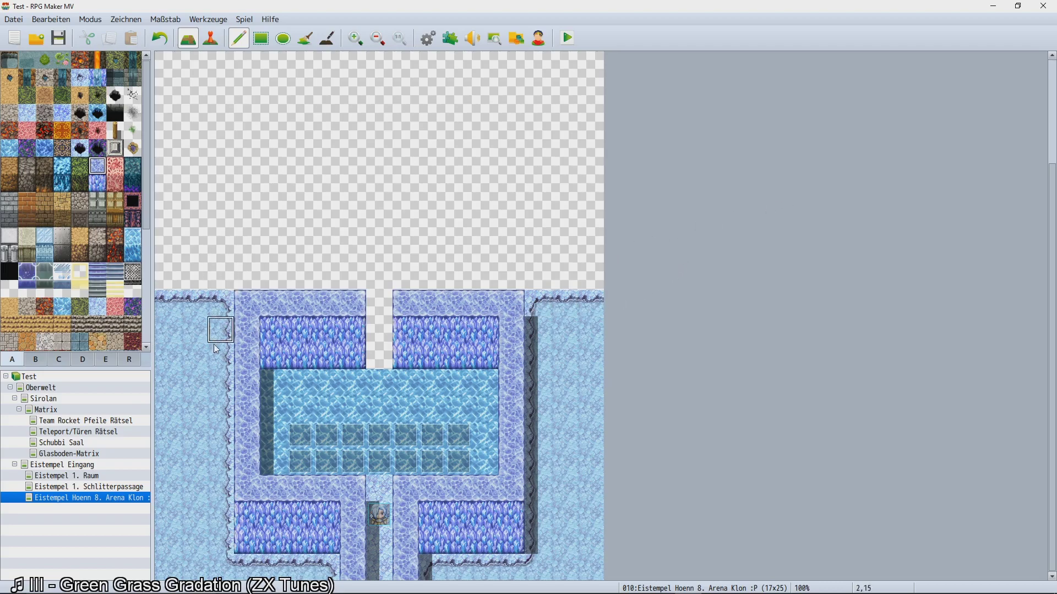
# Flood-fill the outer areas on both sides of the room in the Eistempel 1. Raum map with the dark blue ice tile.
pyautogui.click(67, 467)
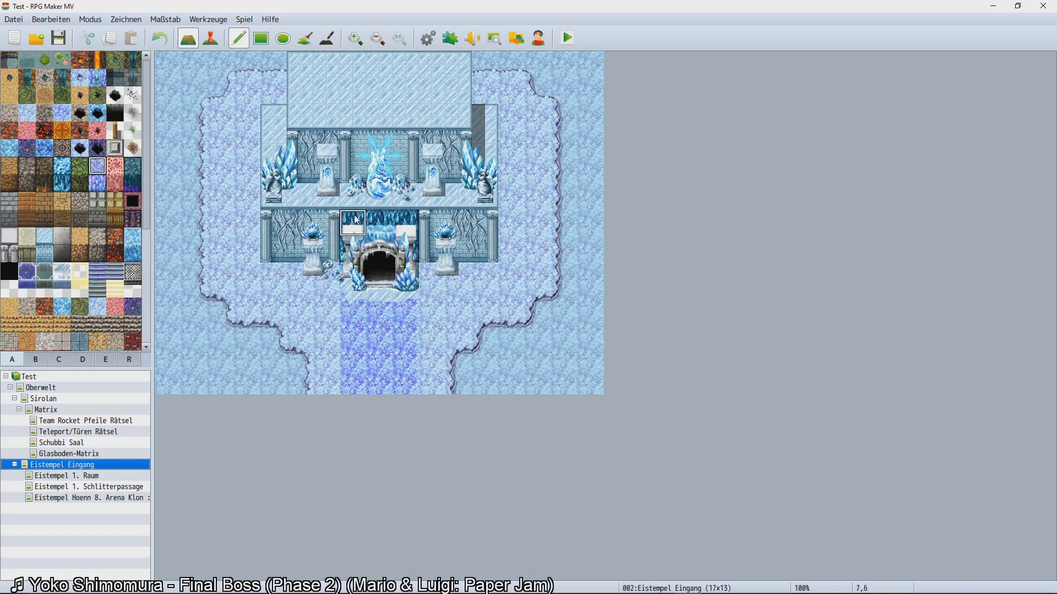
pyautogui.click(85, 476)
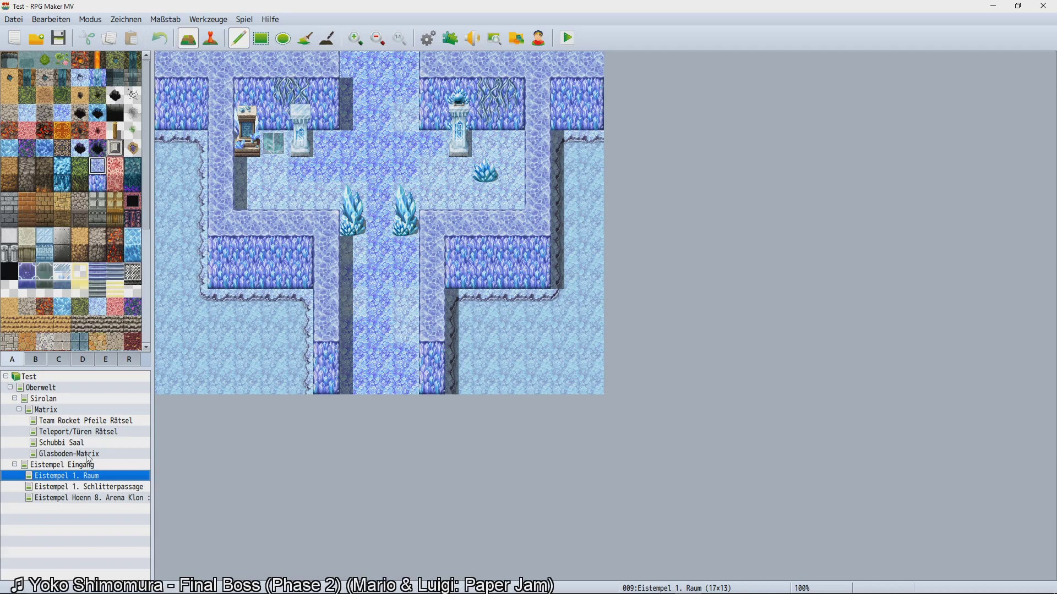
pyautogui.click(44, 222)
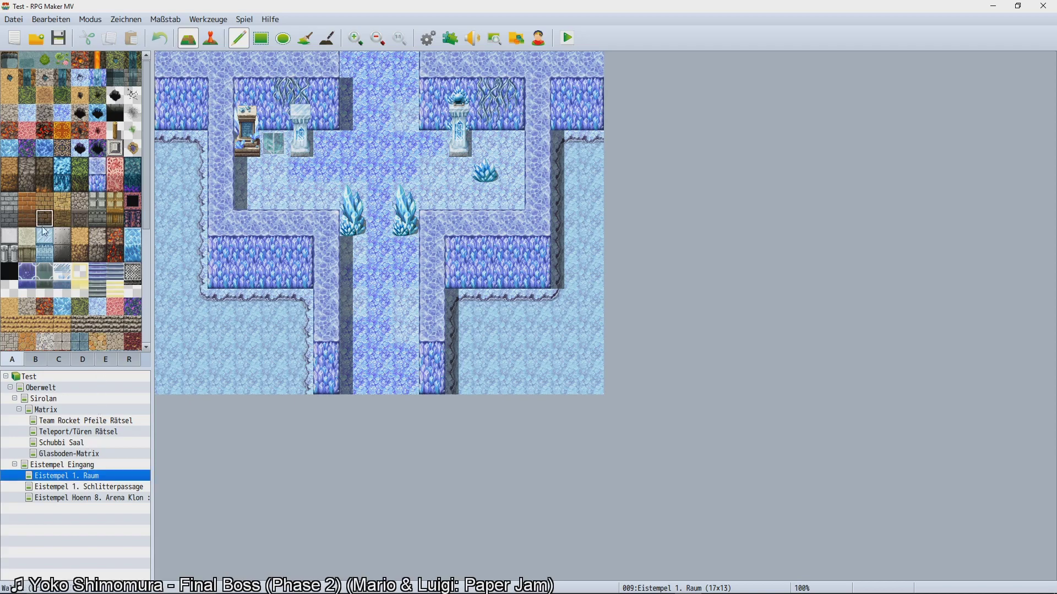
pyautogui.click(12, 154)
pyautogui.click(44, 151)
pyautogui.click(304, 40)
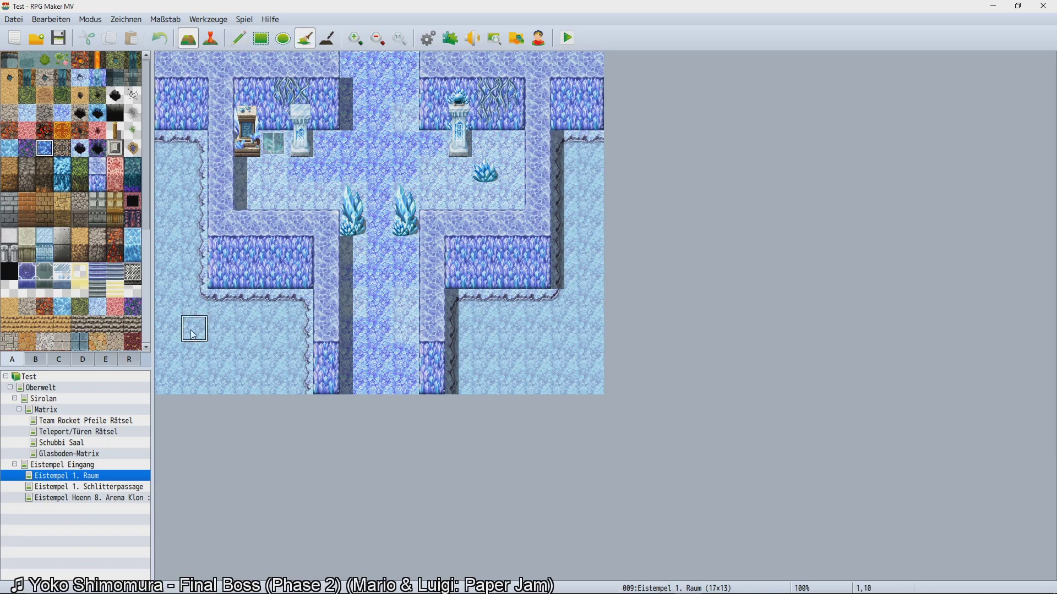
pyautogui.click(193, 334)
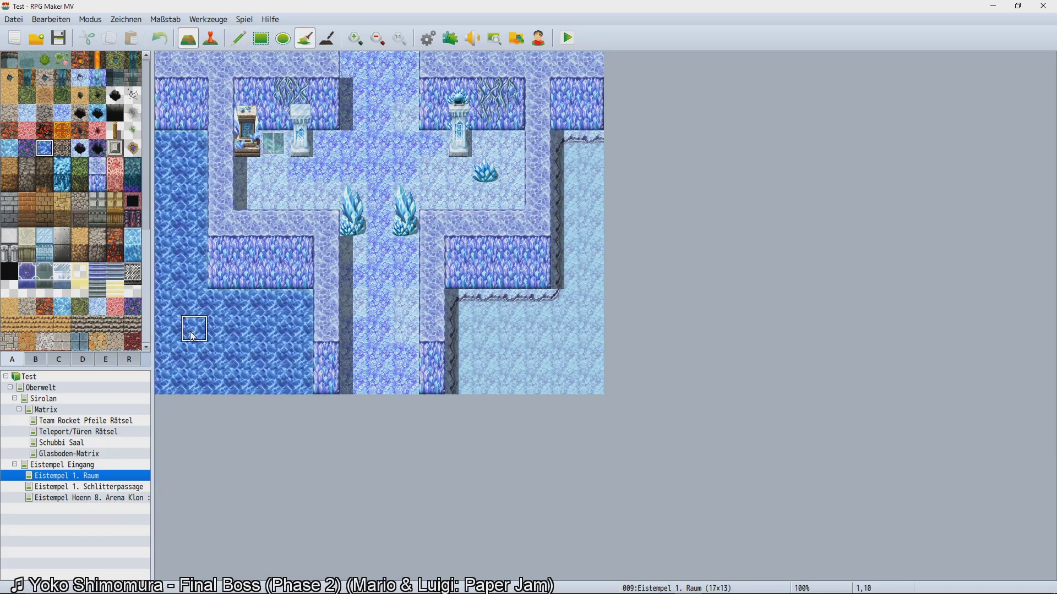
pyautogui.click(537, 381)
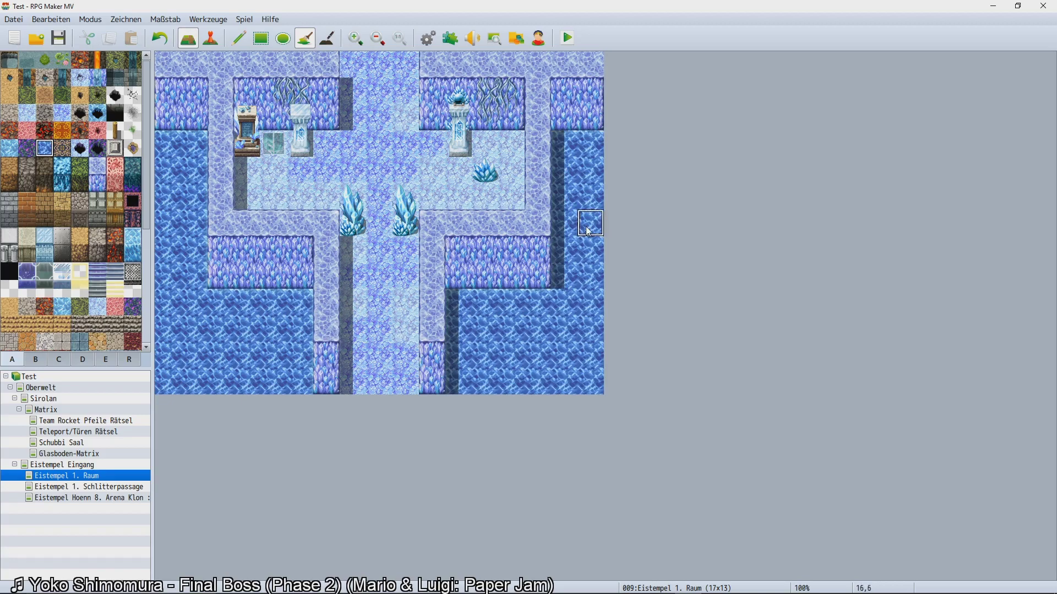
# Flood-fill the outer areas on both sides of the Eistempel 1. Schlitterpassage map with the dark blue ice tile.
pyautogui.click(79, 487)
pyautogui.click(247, 385)
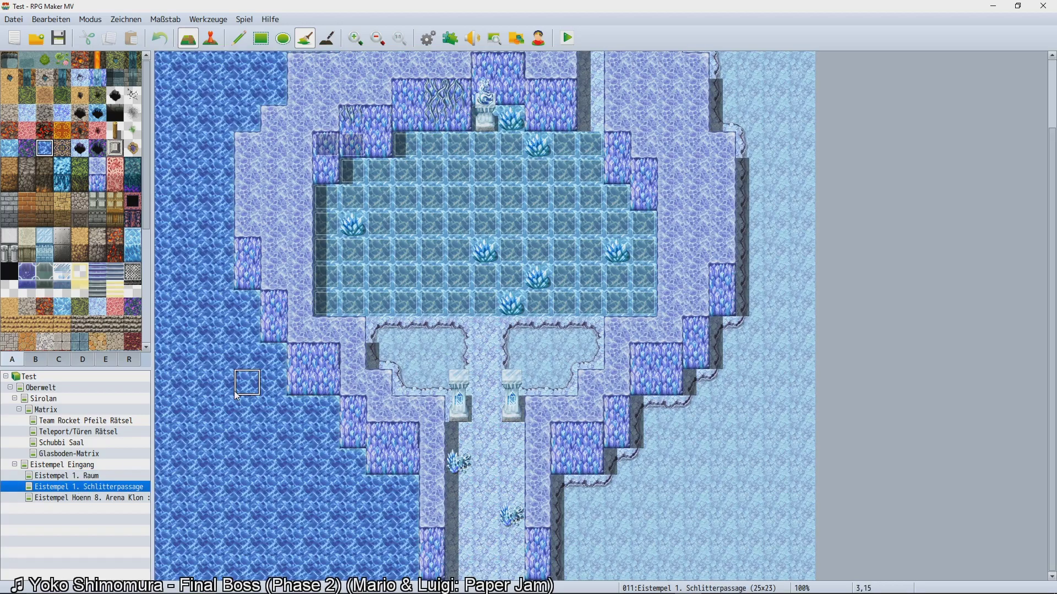
pyautogui.click(697, 410)
pyautogui.scroll(3, 380, 385)
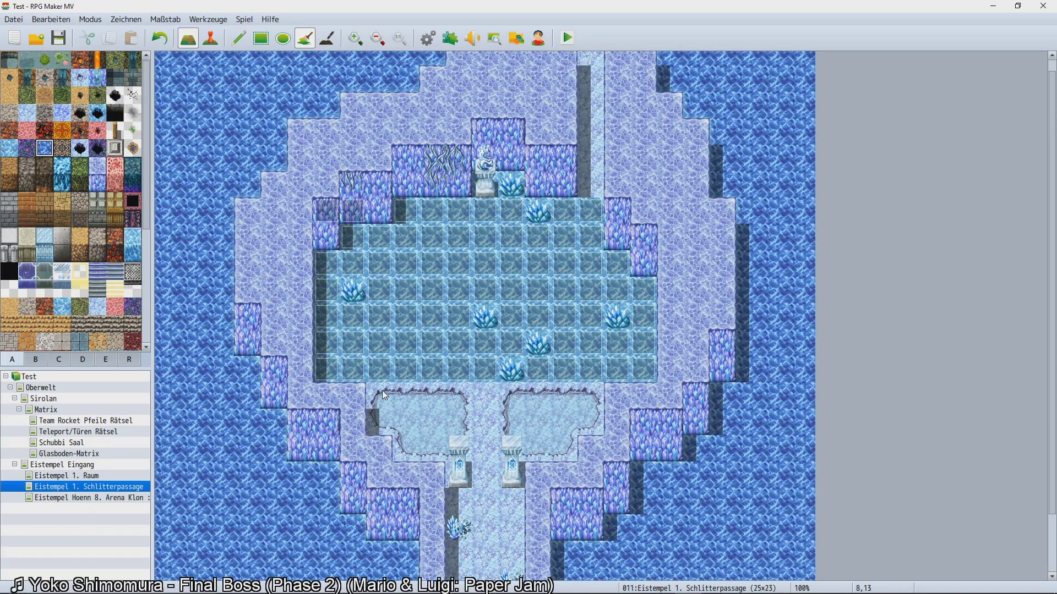
pyautogui.moveTo(106, 487); pyautogui.dragTo(41, 472)
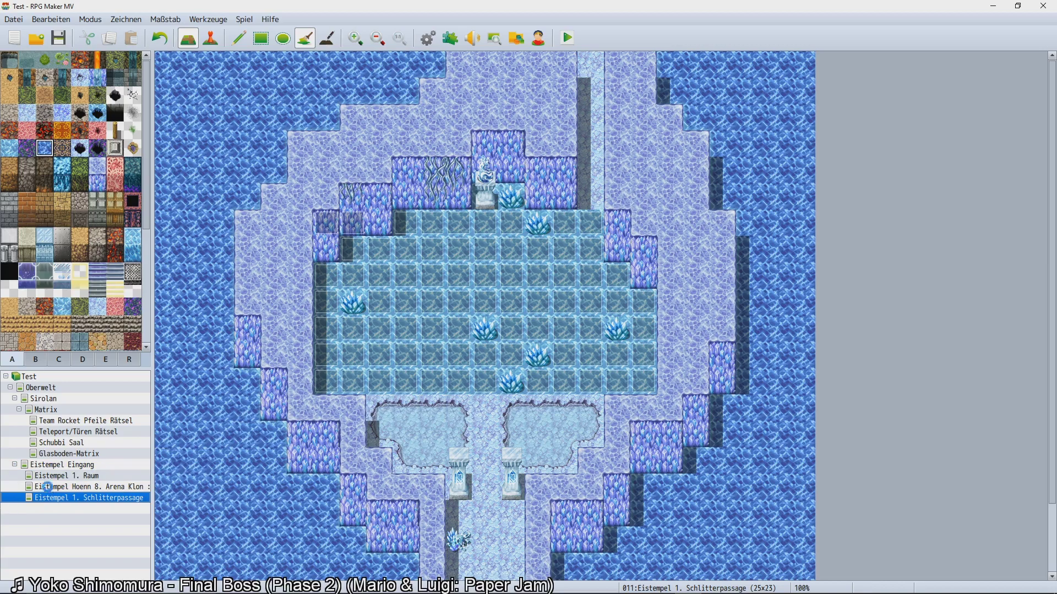
pyautogui.click(69, 486)
pyautogui.moveTo(69, 486); pyautogui.dragTo(37, 470)
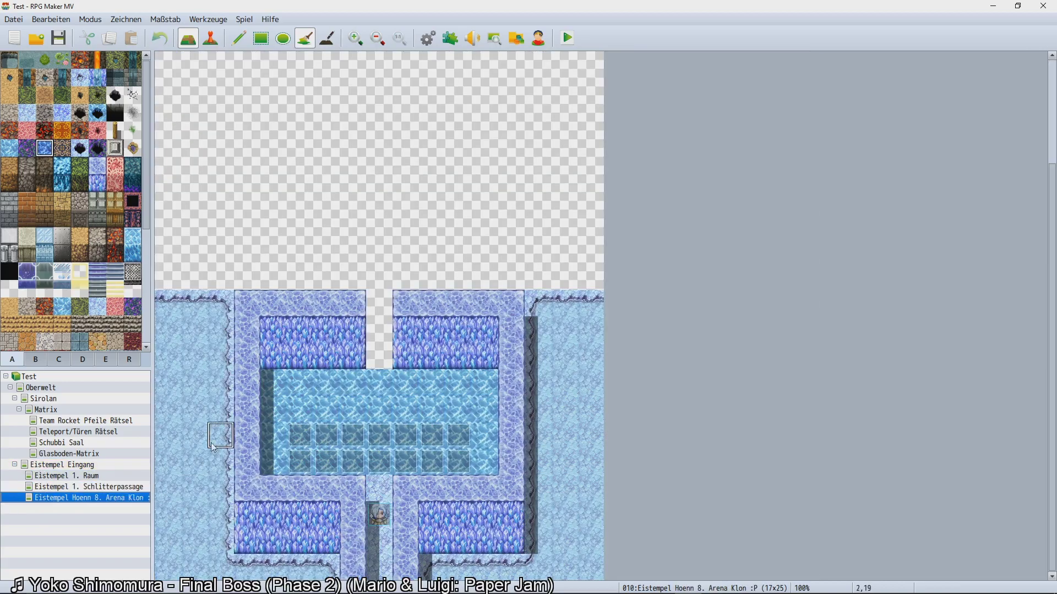
# Flood-fill the outer areas on both sides of the room in the Eistempel Hoenn 8. Arena Klon map with the dark blue ice tile.
pyautogui.click(216, 346)
pyautogui.click(544, 382)
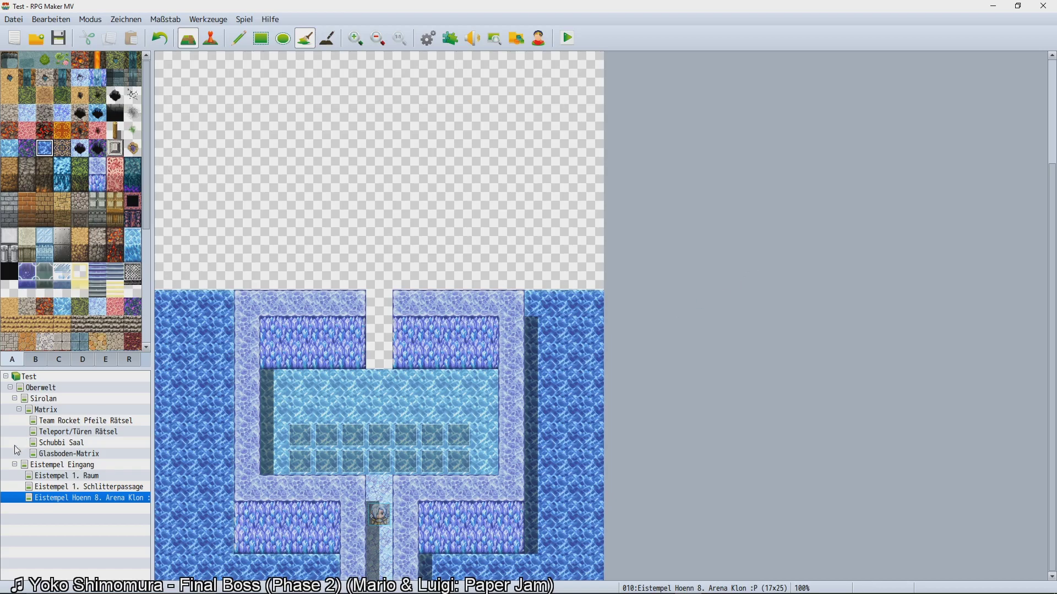
# Look at the Eistempel Eingang map, and return to the Arena Klon map to examine its empty upper area and the available tiles.
pyautogui.click(77, 466)
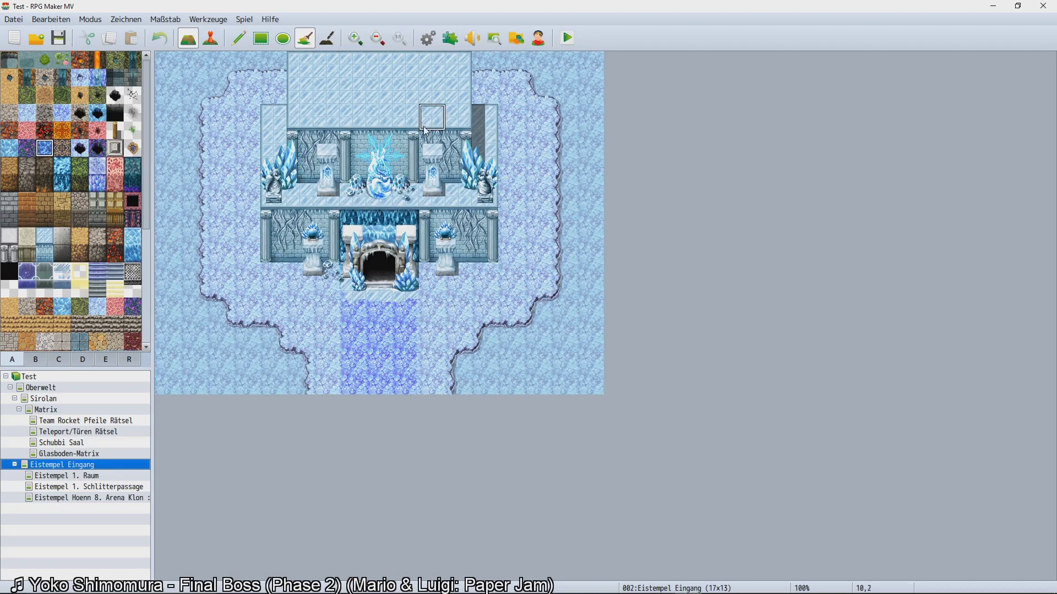
pyautogui.click(113, 499)
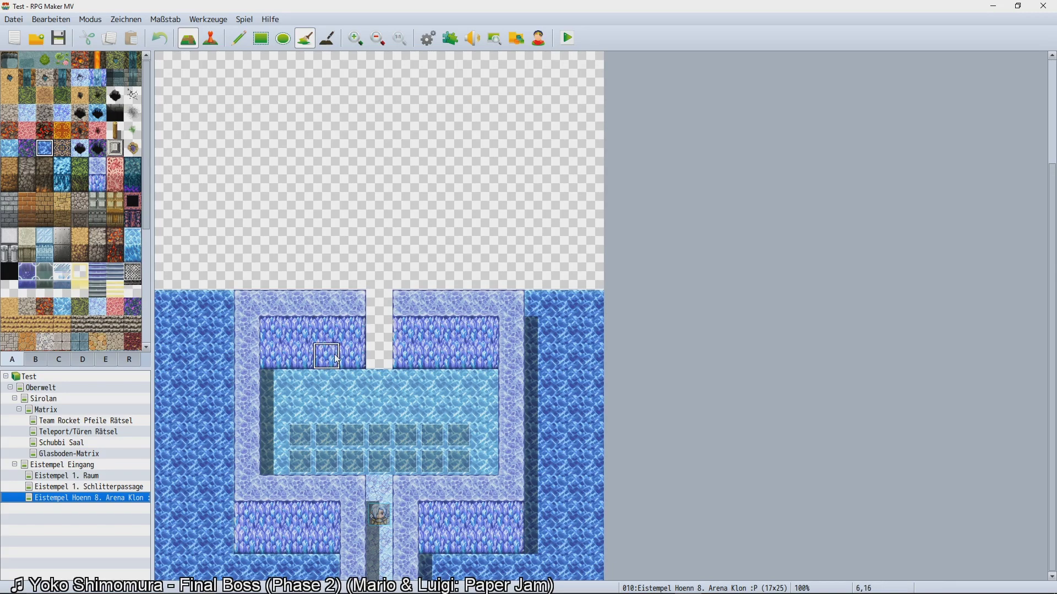
pyautogui.scroll(5, 325, 317)
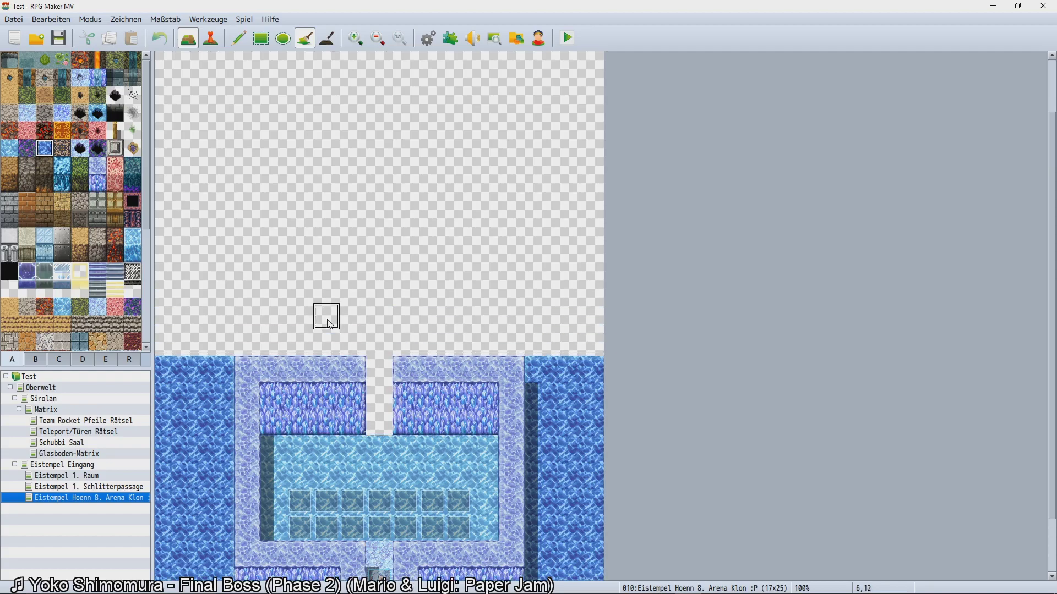
pyautogui.scroll(-5, 328, 328)
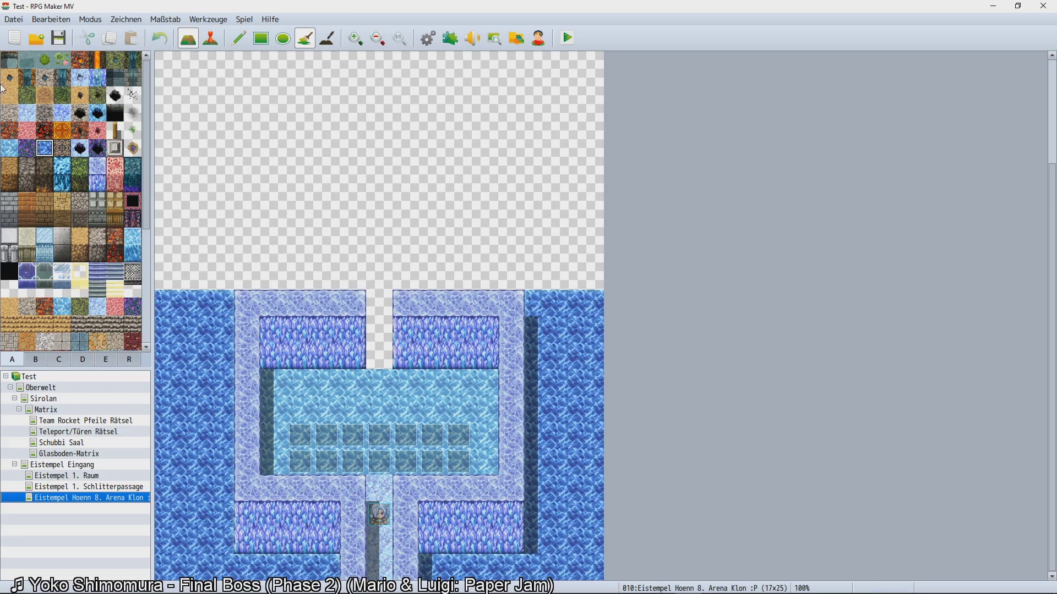
pyautogui.click(19, 23)
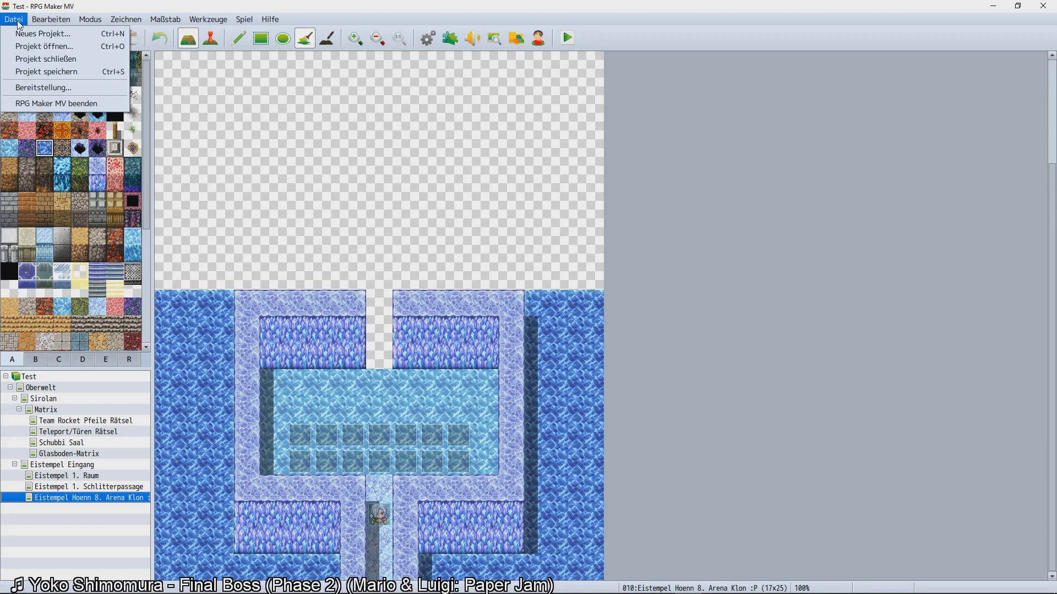
pyautogui.click(52, 17)
pyautogui.scroll(5, 371, 212)
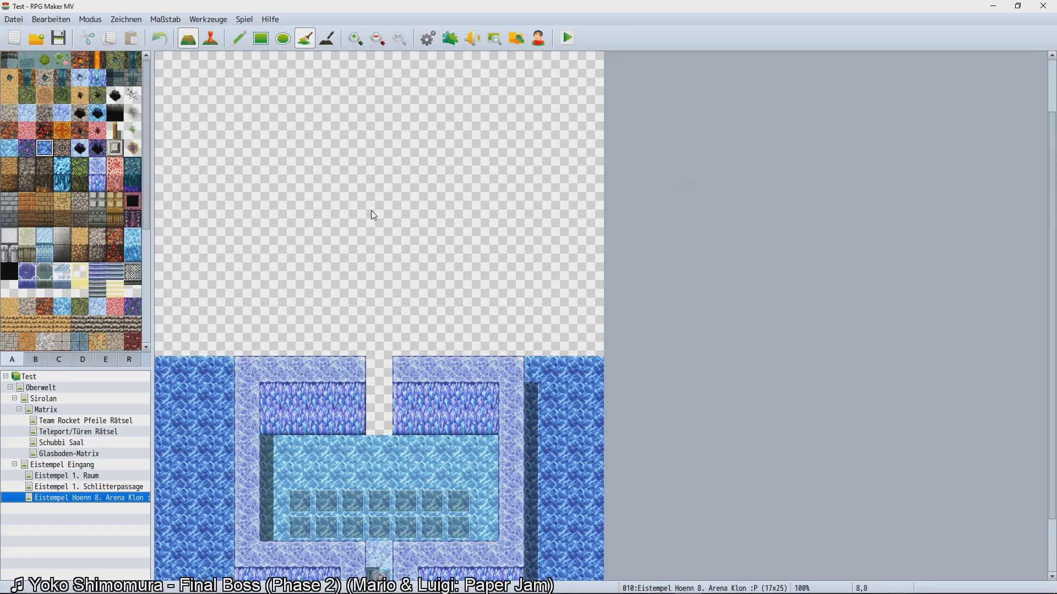
pyautogui.scroll(-5, 380, 231)
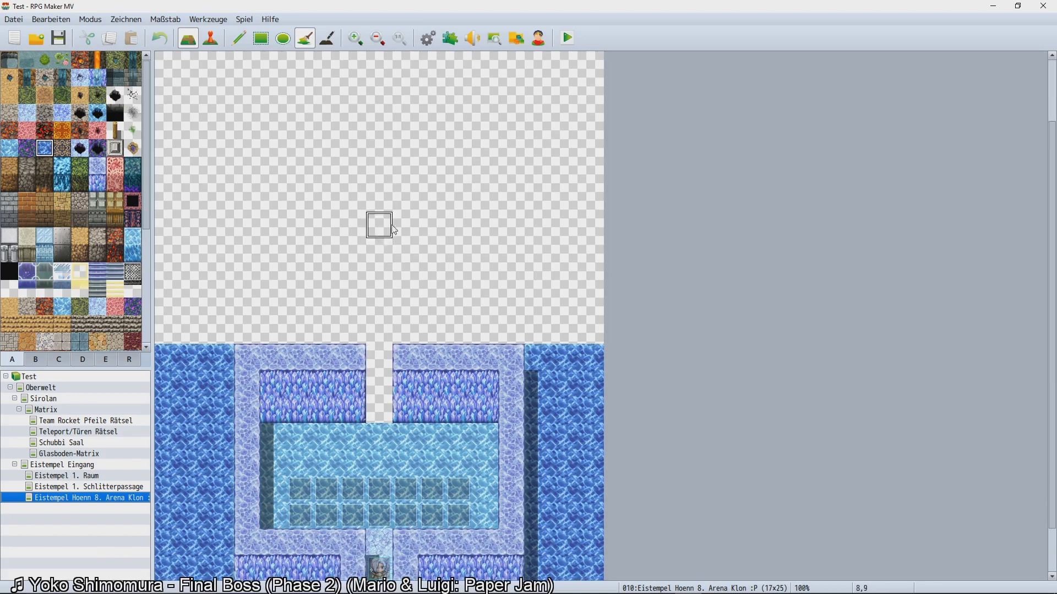
pyautogui.scroll(-3, 137, 201)
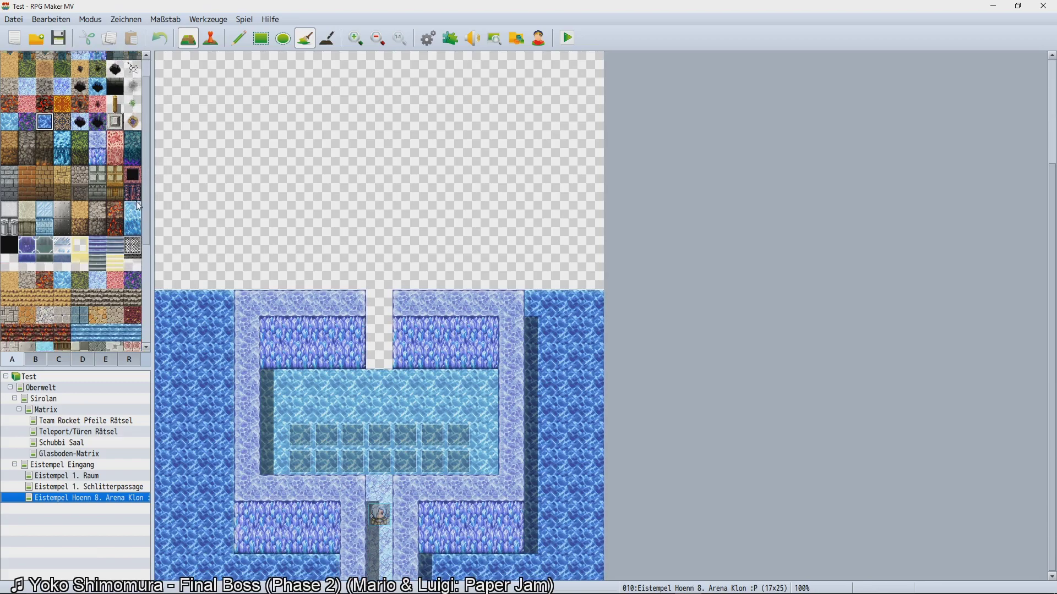
pyautogui.scroll(3, 108, 94)
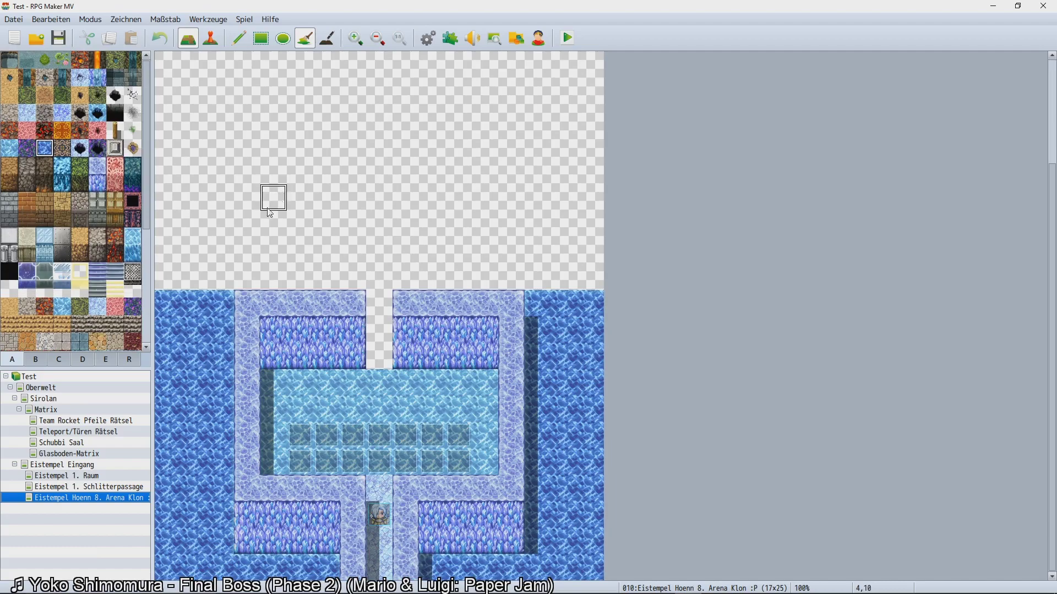
# Open the middle event in the lower row of floor tiles and start inserting a command before its self switch command.
pyautogui.click(220, 39)
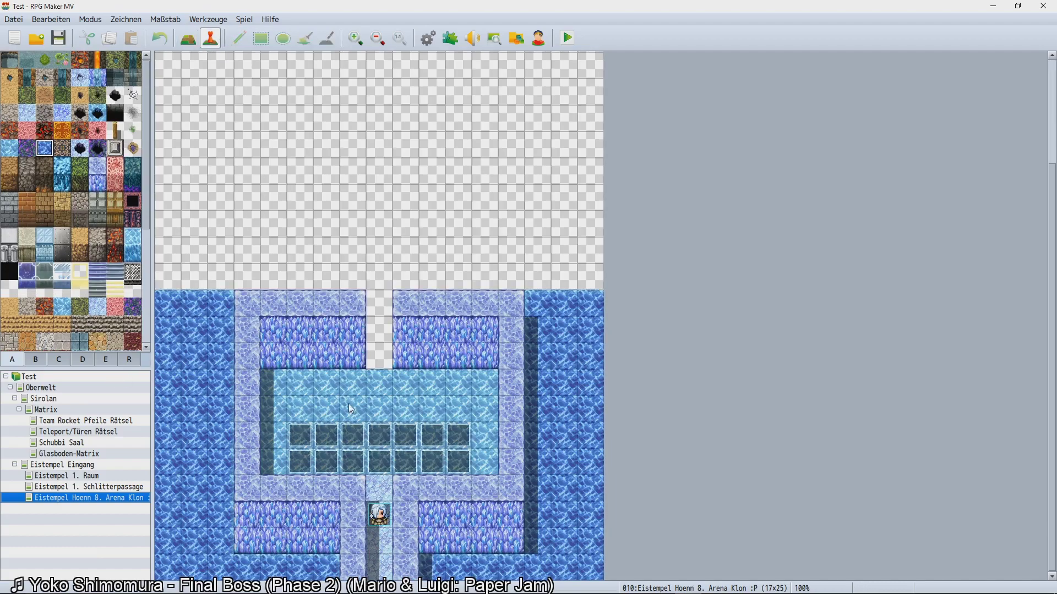
pyautogui.doubleClick(381, 465)
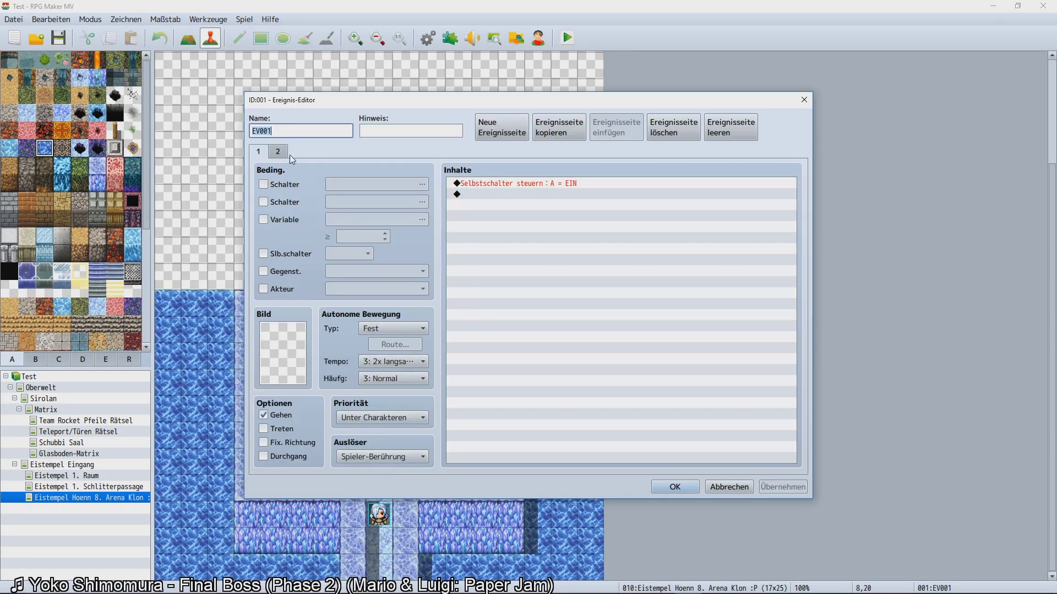
pyautogui.click(505, 185)
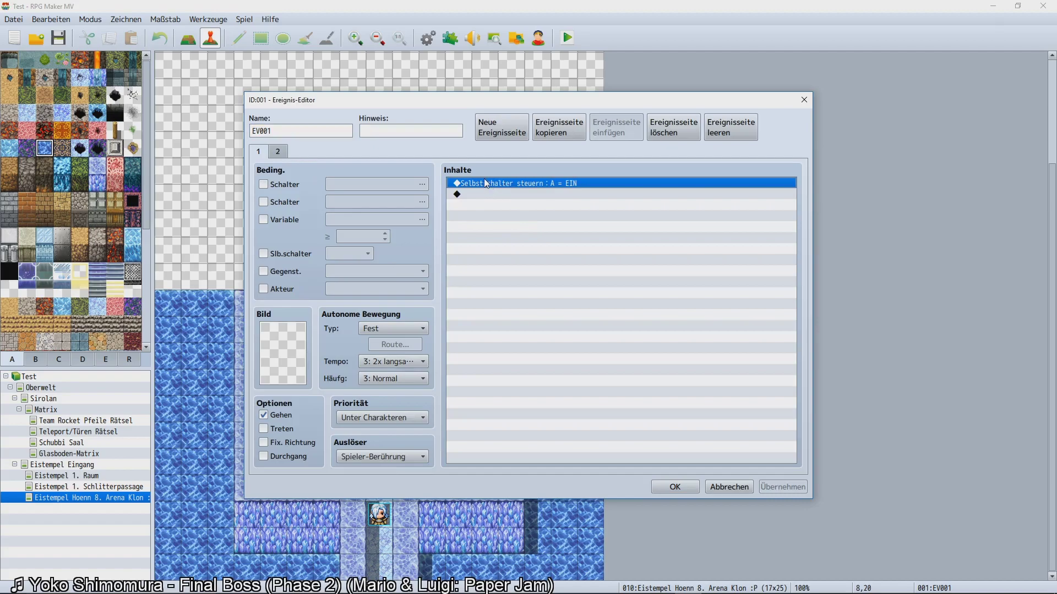
pyautogui.doubleClick(479, 189)
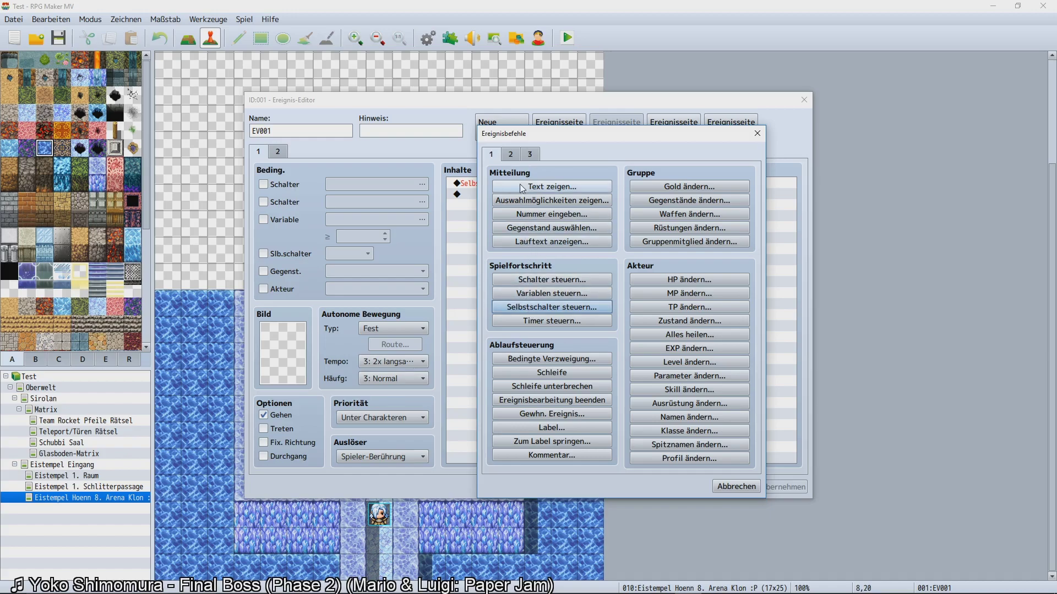
pyautogui.click(514, 156)
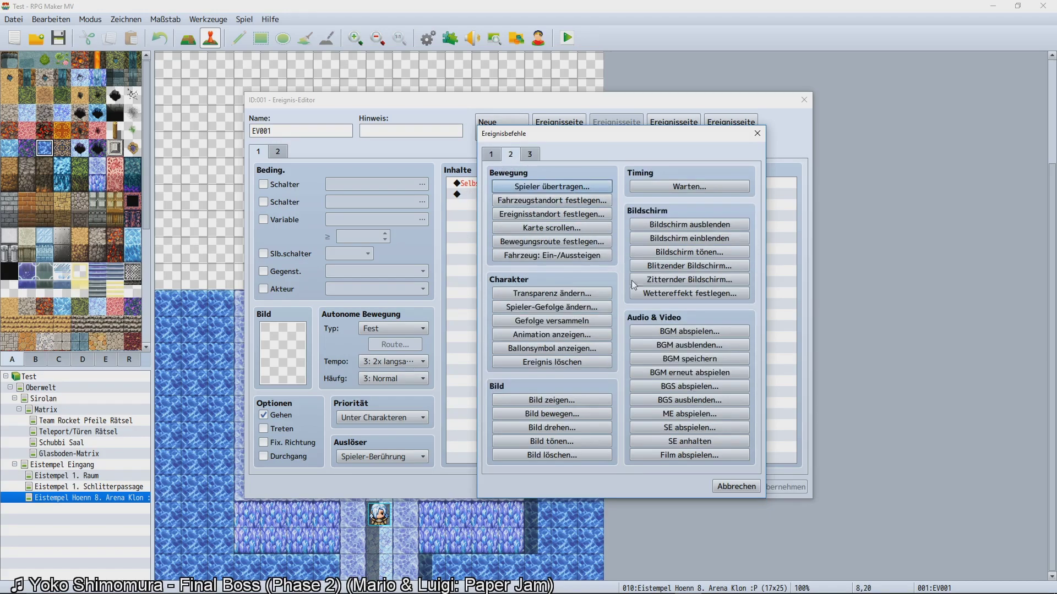
# Start an SE abspielen command in the event, pick the Knock sound and set its Lautstärke to 100 %.
pyautogui.click(682, 428)
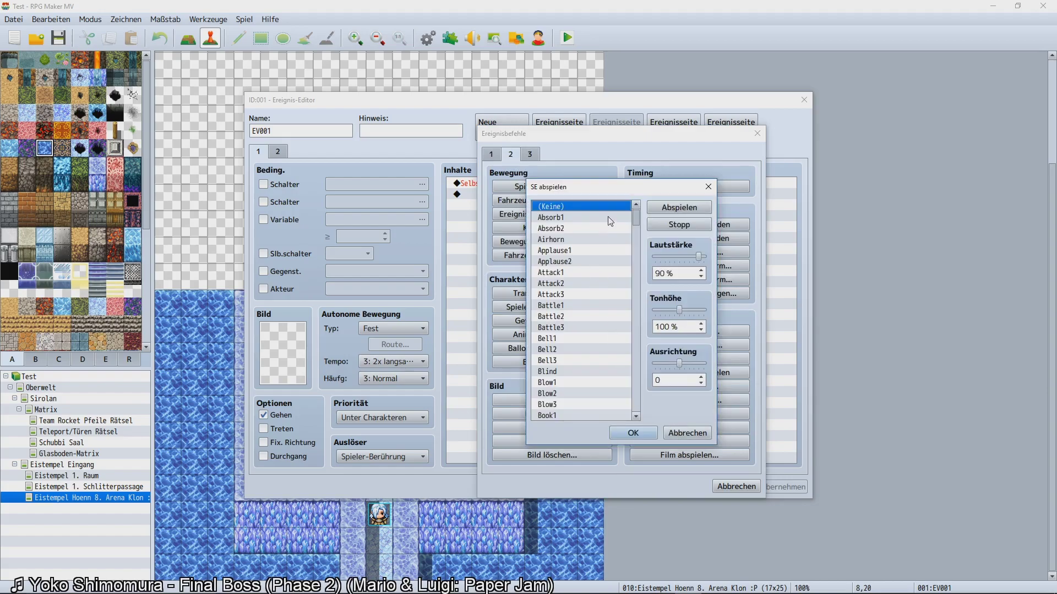
pyautogui.moveTo(635, 221); pyautogui.dragTo(628, 304)
pyautogui.click(627, 324)
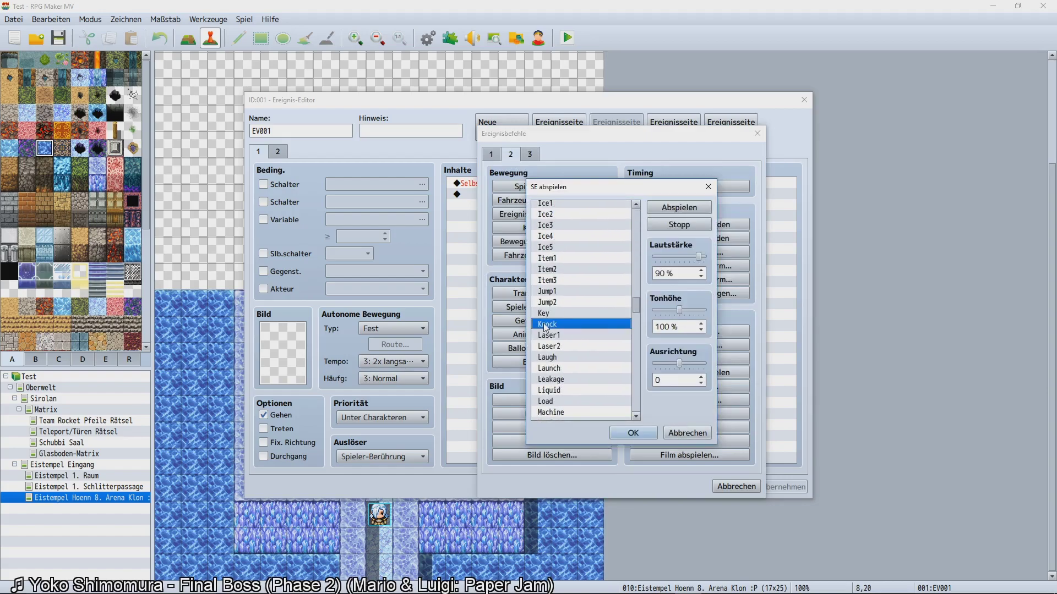
pyautogui.moveTo(699, 257); pyautogui.dragTo(704, 256)
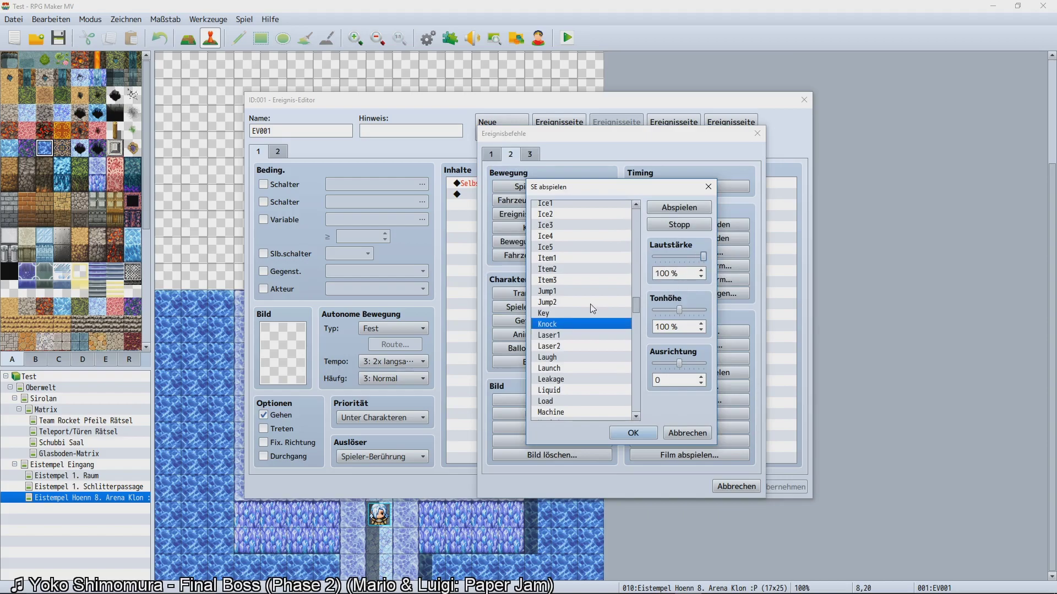
# Audition the Jump2, Item2 and Ice4 sound effects.
pyautogui.click(576, 302)
pyautogui.click(566, 270)
pyautogui.click(555, 240)
pyautogui.scroll(1, 563, 286)
pyautogui.scroll(-2, 598, 351)
pyautogui.scroll(15, 600, 341)
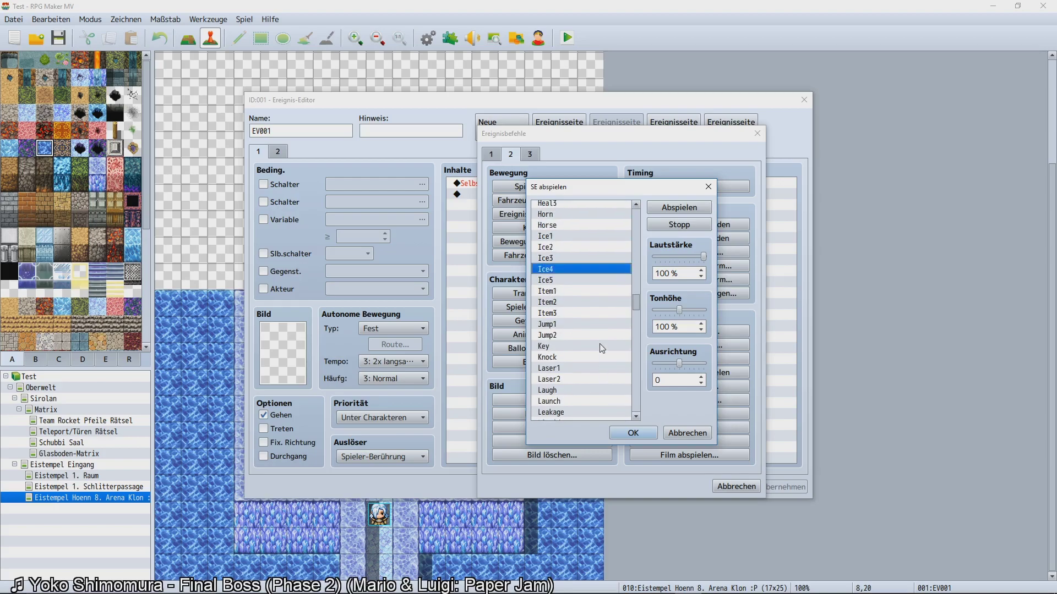
pyautogui.scroll(2, 605, 303)
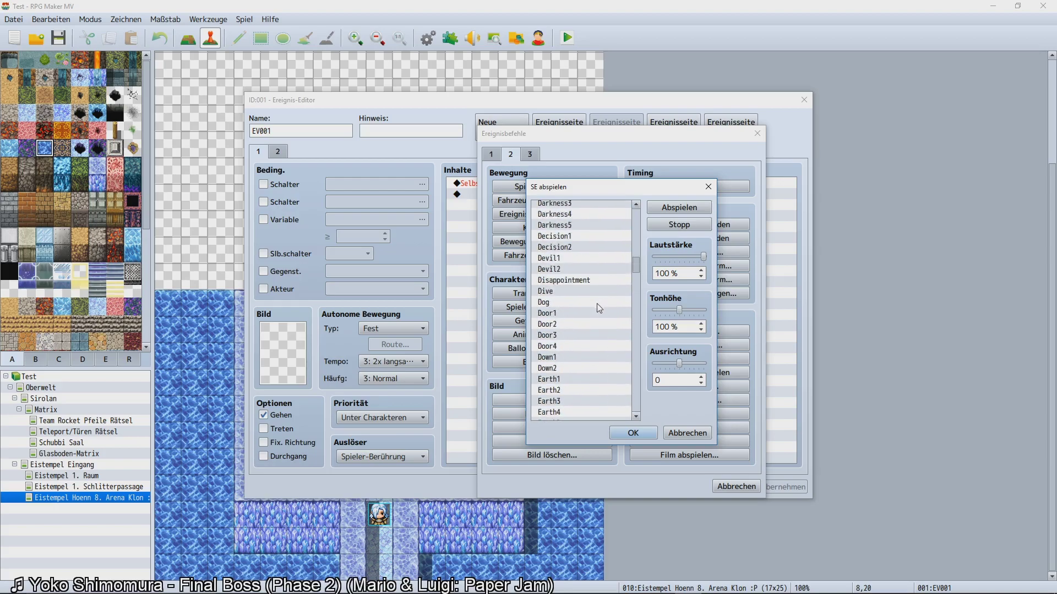
# Audition the Earth1, Down1 and Dive sound effects and the effects listed just before them.
pyautogui.click(559, 379)
pyautogui.click(553, 357)
pyautogui.click(556, 379)
pyautogui.click(554, 358)
pyautogui.scroll(2, 559, 355)
pyautogui.click(557, 350)
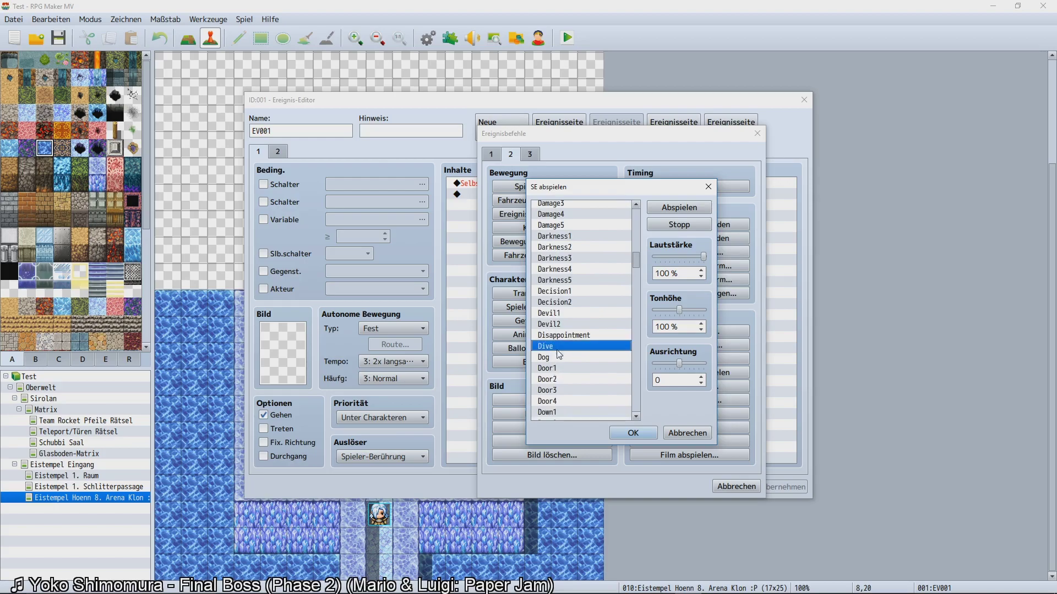
pyautogui.scroll(1, 558, 350)
pyautogui.click(557, 350)
pyautogui.scroll(3, 558, 351)
pyautogui.press('Down')
pyautogui.press('Down')
pyautogui.press('Down')
pyautogui.scroll(4, 556, 270)
pyautogui.scroll(4, 548, 297)
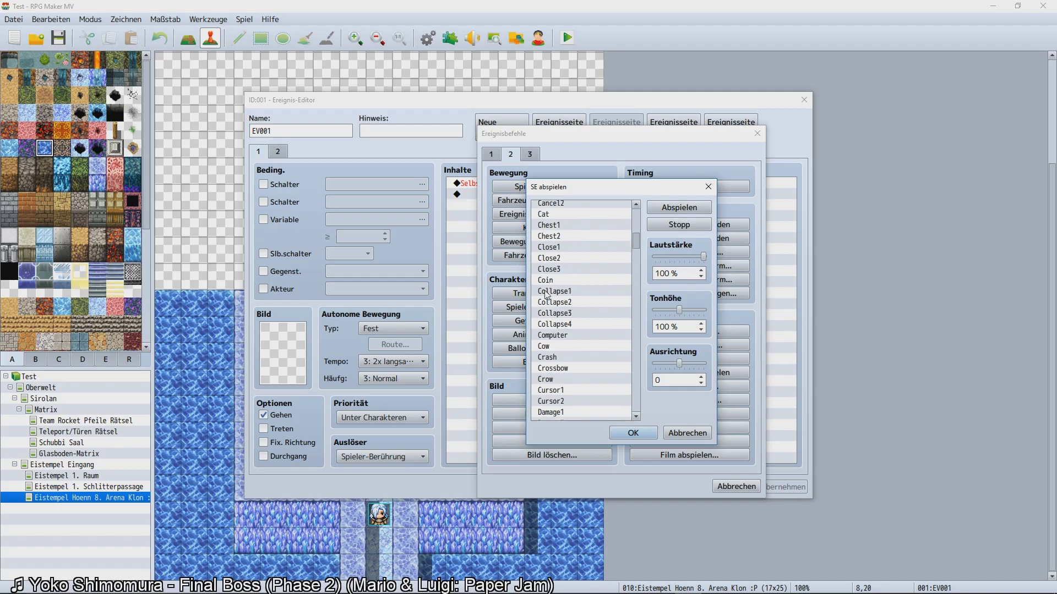
# Select the Blow1 sound effect and set the Tonhöhe to 150 %.
pyautogui.scroll(4, 548, 297)
pyautogui.click(548, 272)
pyautogui.scroll(3, 551, 294)
pyautogui.click(552, 293)
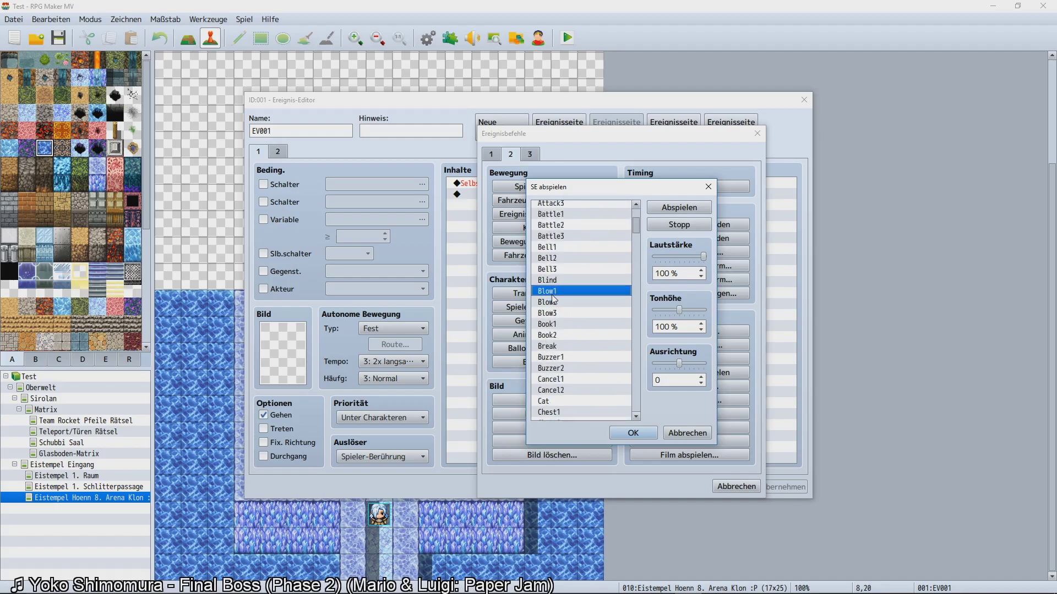
pyautogui.moveTo(679, 312); pyautogui.dragTo(703, 311)
# Audition the Blow, Book and Break sound effects at the raised pitch.
pyautogui.click(575, 302)
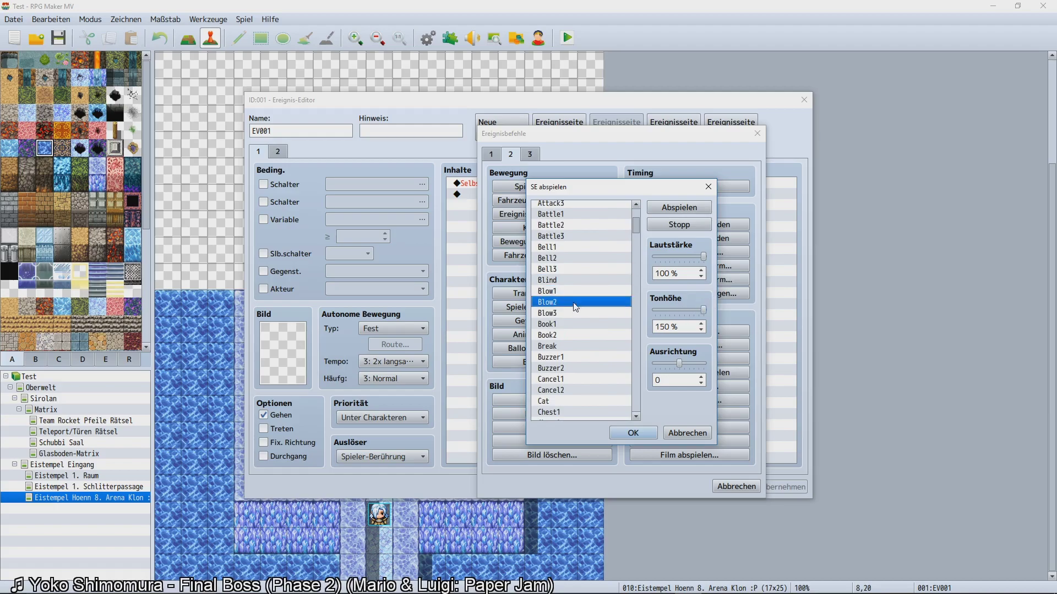
pyautogui.click(563, 314)
pyautogui.click(565, 325)
pyautogui.click(556, 334)
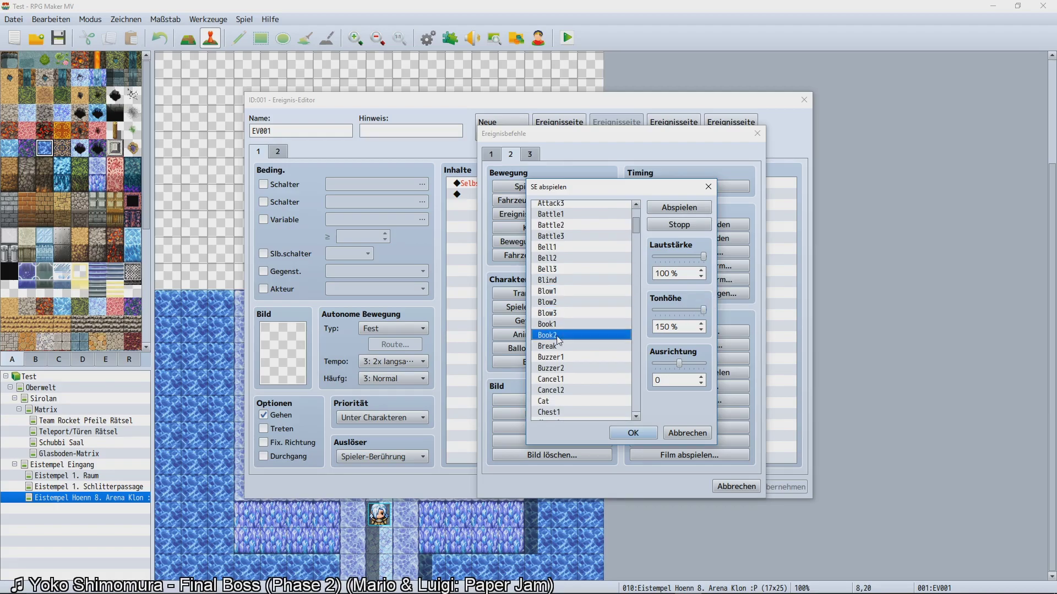
pyautogui.click(560, 346)
pyautogui.scroll(1, 554, 287)
pyautogui.click(554, 281)
pyautogui.scroll(1, 553, 281)
pyautogui.scroll(-1, 553, 282)
pyautogui.click(553, 281)
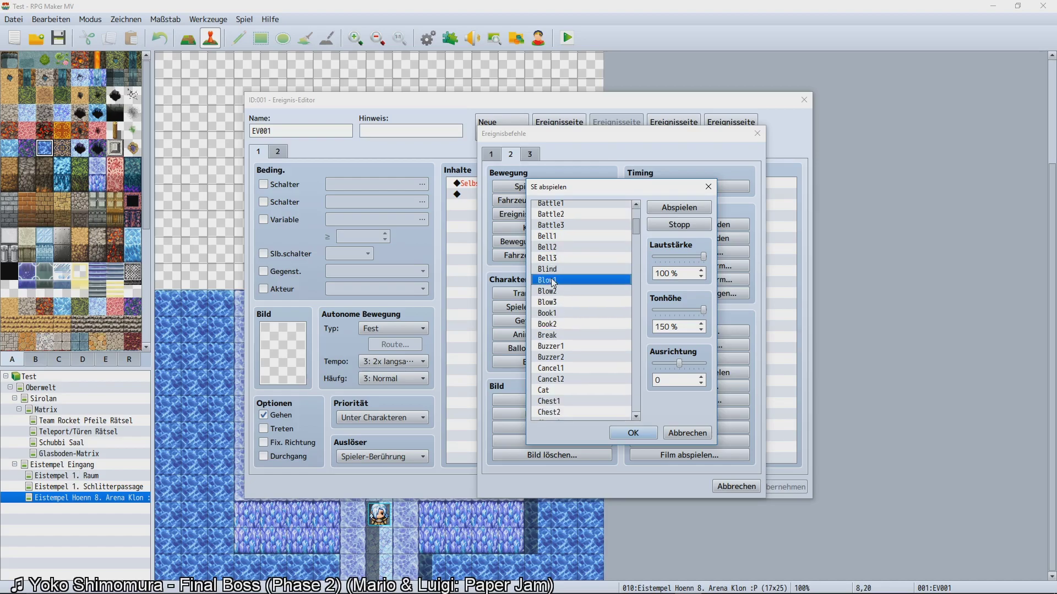
pyautogui.scroll(-1, 544, 283)
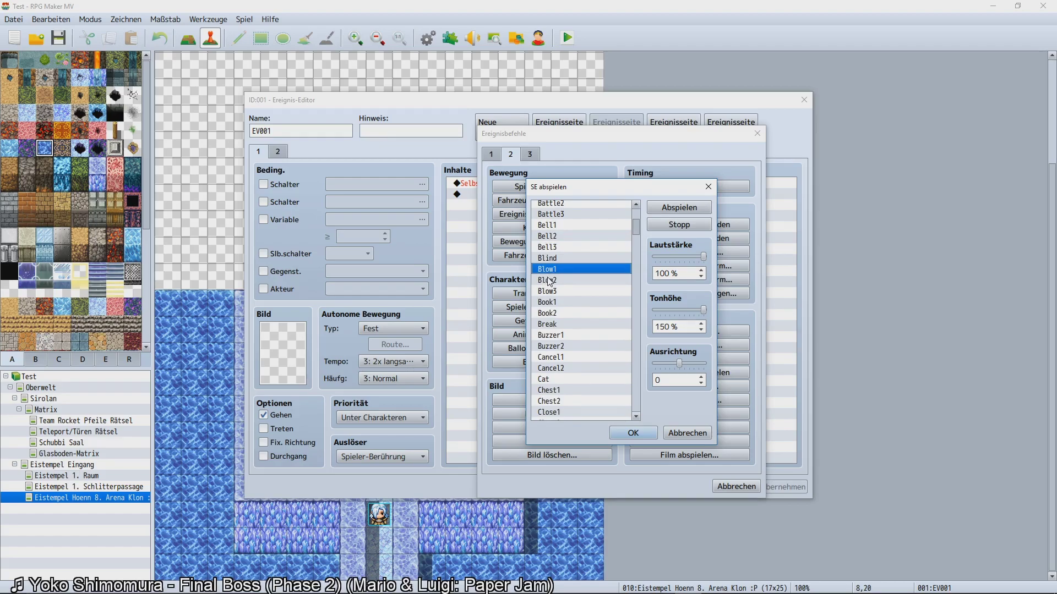
pyautogui.click(548, 282)
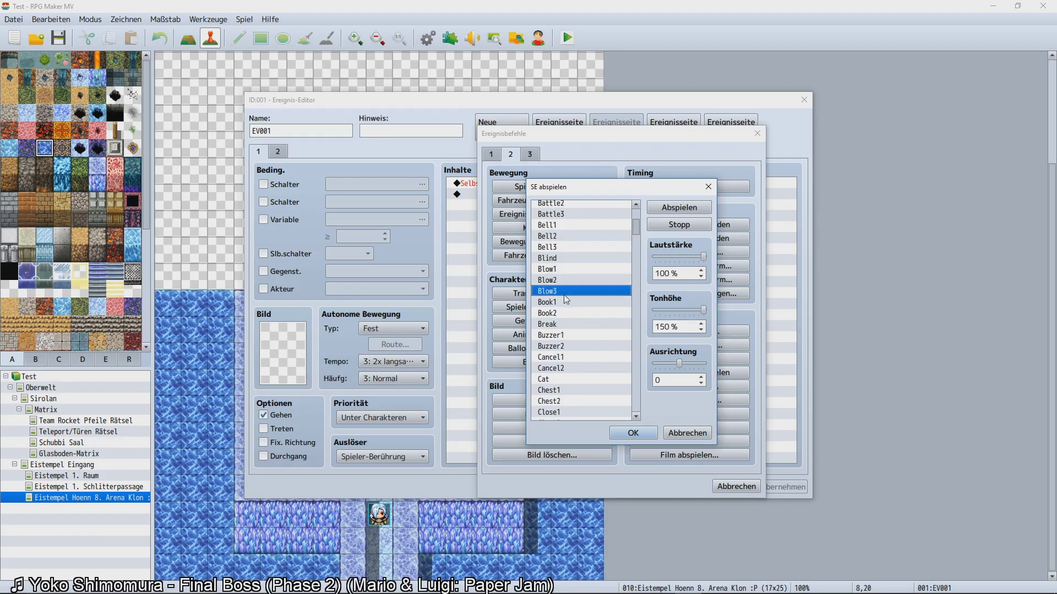
pyautogui.click(564, 304)
pyautogui.click(559, 290)
# Audition sound effects listed between Break and Cow.
pyautogui.scroll(-3, 558, 290)
pyautogui.click(567, 357)
pyautogui.scroll(-1, 566, 357)
pyautogui.click(567, 358)
pyautogui.scroll(-1, 567, 360)
pyautogui.click(567, 368)
pyautogui.scroll(-1, 567, 368)
pyautogui.scroll(-1, 558, 353)
pyautogui.click(554, 338)
pyautogui.scroll(-1, 554, 341)
pyautogui.click(555, 345)
pyautogui.click(555, 339)
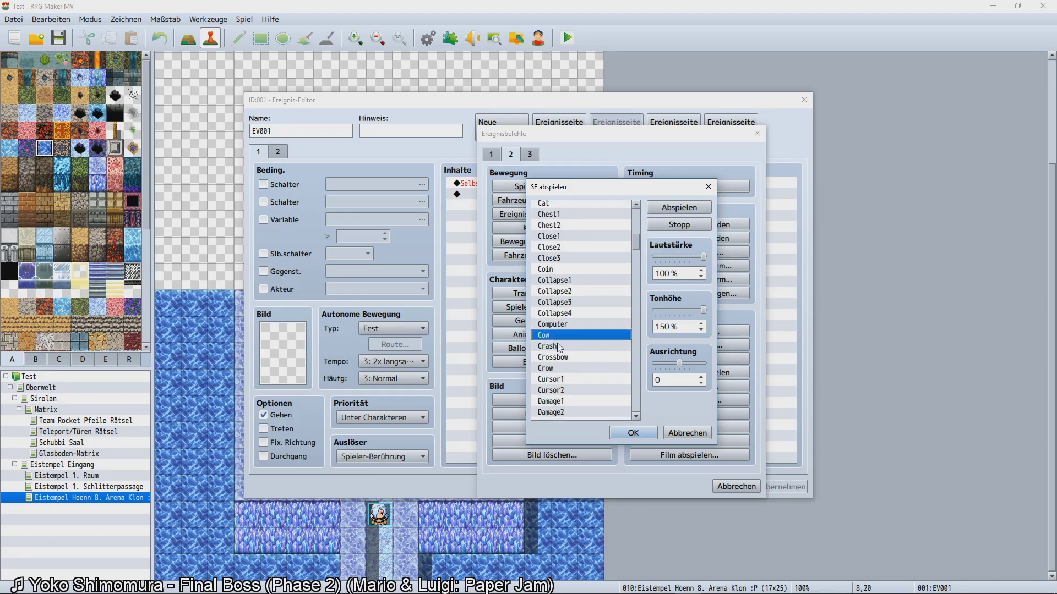
# Audition sound effects listed from Crow and Cursor1 through Disappointment.
pyautogui.click(561, 369)
pyautogui.scroll(-1, 560, 368)
pyautogui.click(558, 360)
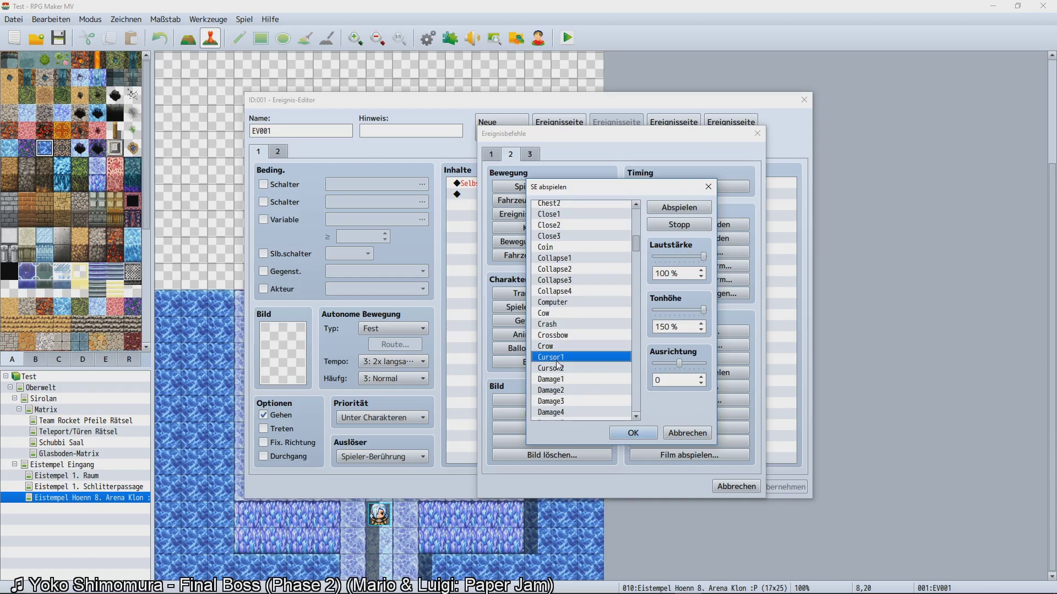
pyautogui.scroll(-1, 558, 366)
pyautogui.click(559, 367)
pyautogui.click(560, 377)
pyautogui.scroll(-1, 560, 376)
pyautogui.click(559, 357)
pyautogui.click(561, 336)
pyautogui.scroll(-1, 563, 344)
pyautogui.scroll(-1, 562, 345)
pyautogui.scroll(-1, 576, 372)
pyautogui.click(564, 357)
pyautogui.scroll(-2, 563, 358)
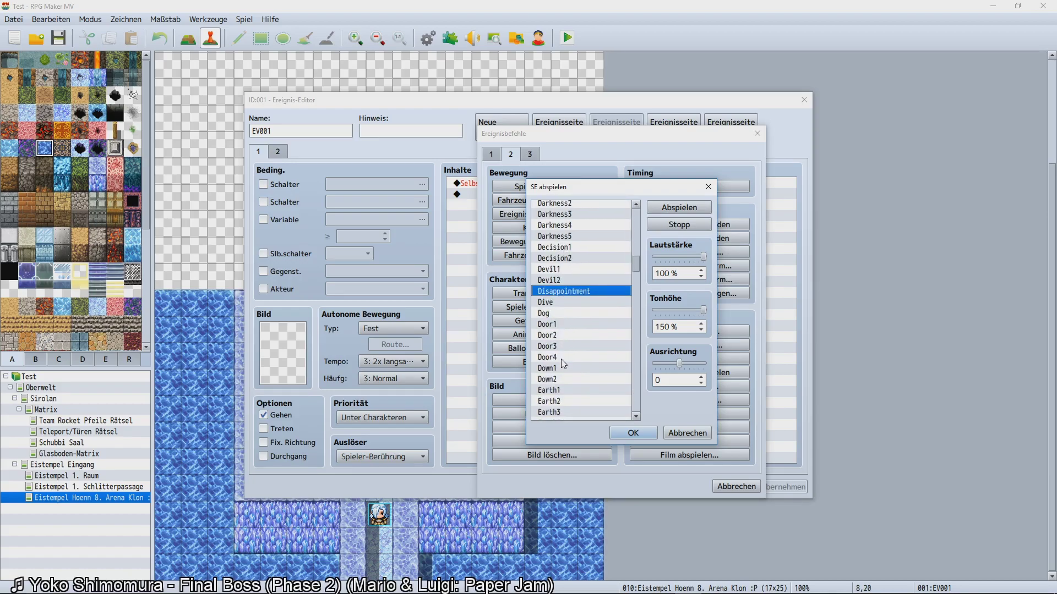
# Compare the door sounds by auditioning Door4, Door3, Door2 and Door1.
pyautogui.click(562, 358)
pyautogui.click(557, 348)
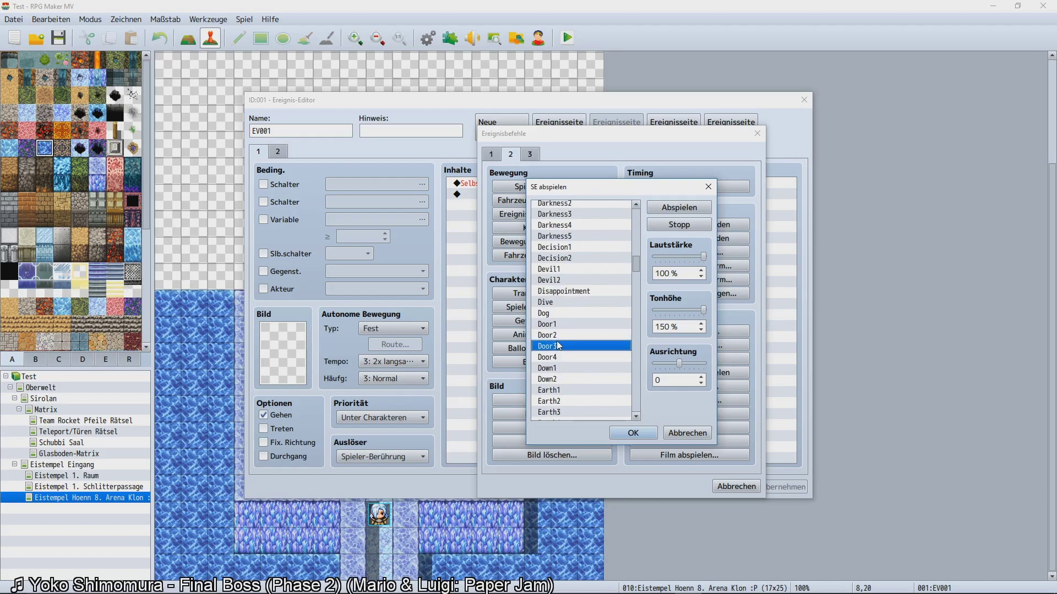
pyautogui.click(557, 338)
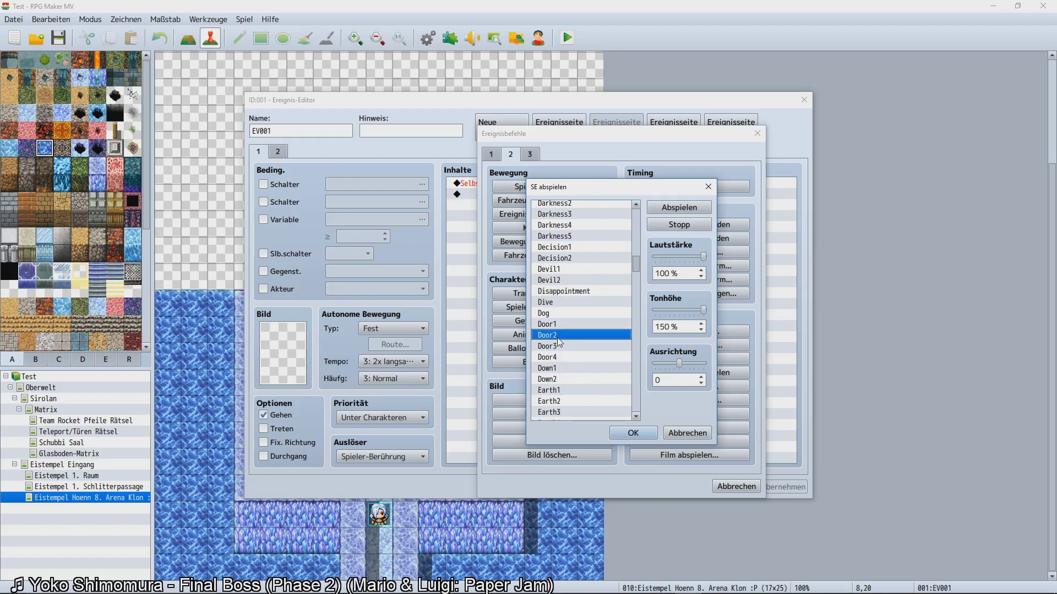
pyautogui.click(556, 324)
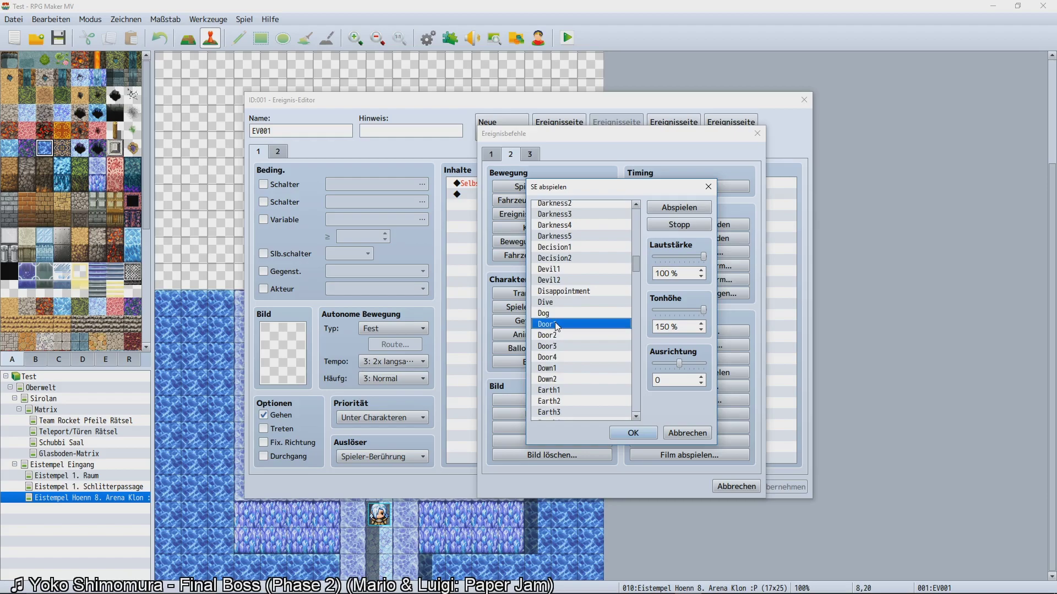
# Compare the earth sounds by auditioning Earth2, Earth3, Earth4 and Earth5.
pyautogui.scroll(-1, 562, 368)
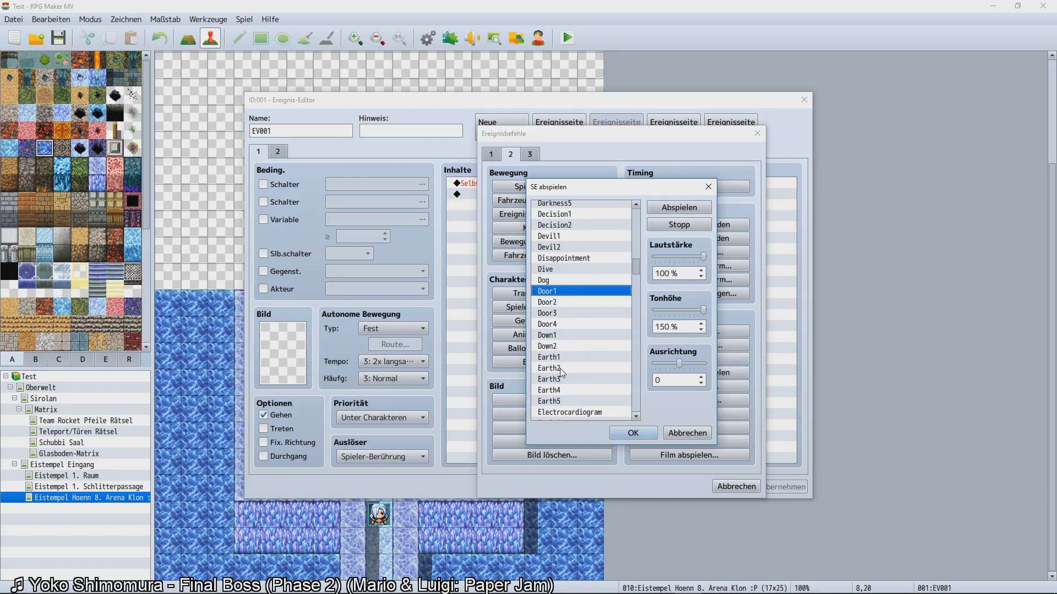
pyautogui.click(560, 368)
pyautogui.click(559, 379)
pyautogui.click(555, 372)
pyautogui.click(559, 380)
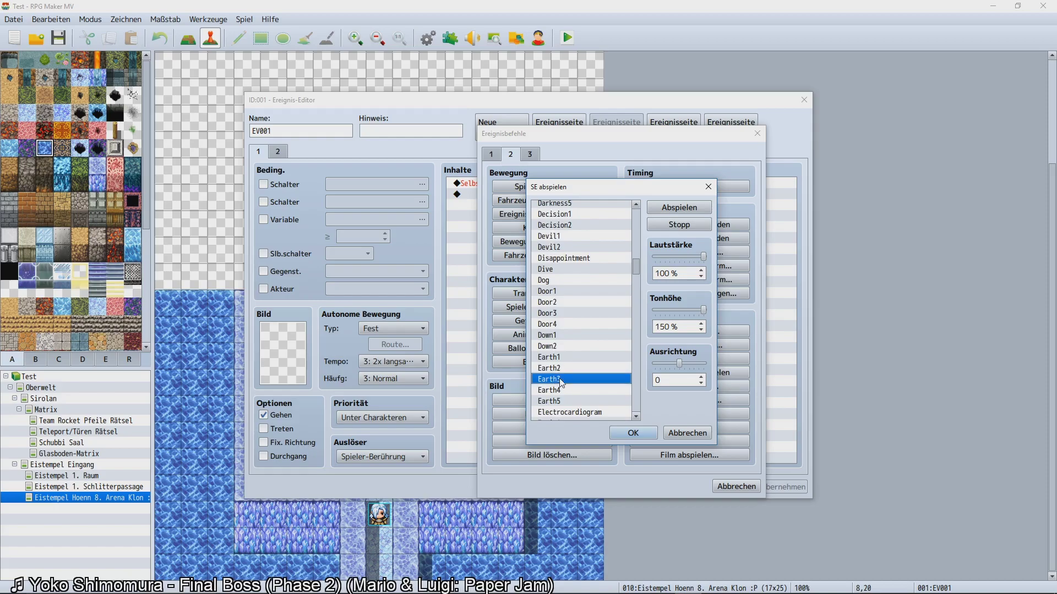
pyautogui.click(564, 391)
pyautogui.click(565, 402)
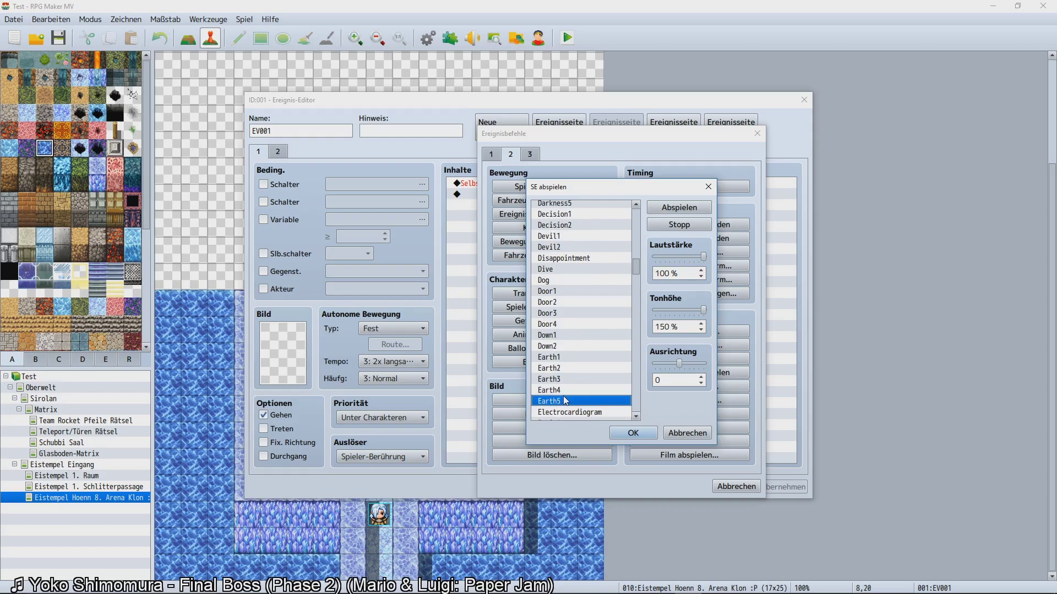
# Audition the sound effects listed after Earth5, up to Equip2.
pyautogui.scroll(-1, 565, 401)
pyautogui.moveTo(559, 346); pyautogui.dragTo(557, 337)
pyautogui.click(559, 329)
pyautogui.click(586, 380)
pyautogui.scroll(-1, 587, 382)
pyautogui.click(575, 379)
pyautogui.scroll(-2, 575, 379)
pyautogui.click(561, 369)
pyautogui.scroll(-1, 572, 382)
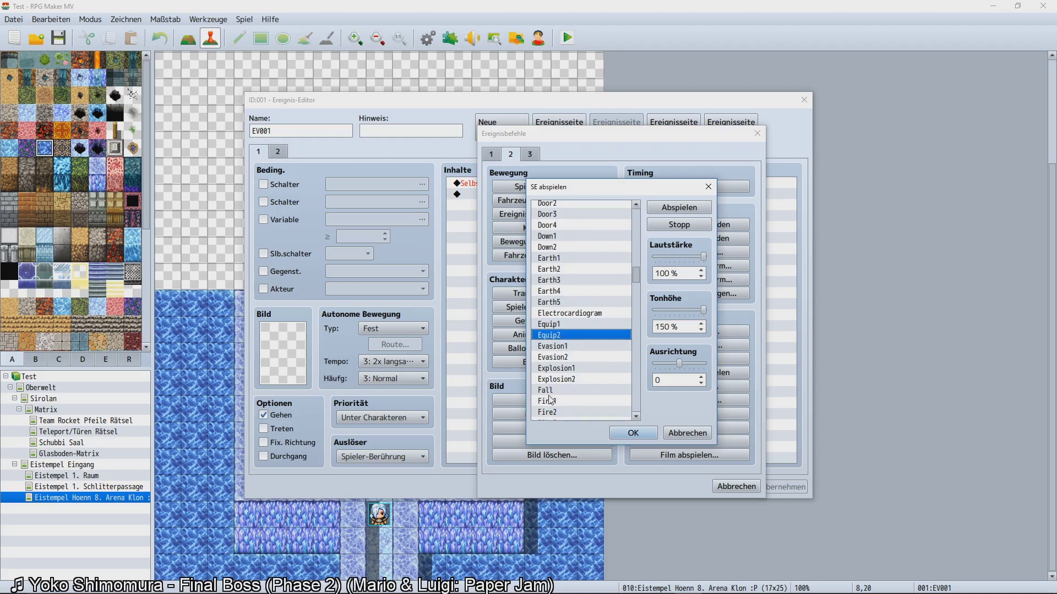
# Audition sound effects listed from Explosion2 and Fire1 through Gun2.
pyautogui.click(554, 382)
pyautogui.scroll(-1, 554, 383)
pyautogui.click(554, 381)
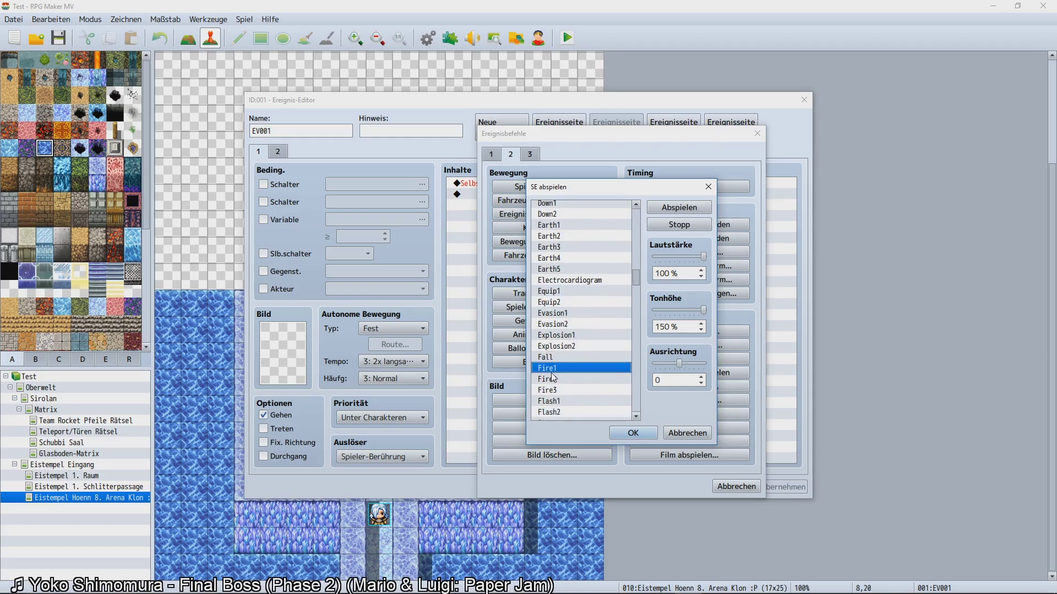
pyautogui.click(565, 391)
pyautogui.scroll(-1, 564, 388)
pyautogui.click(564, 389)
pyautogui.click(556, 380)
pyautogui.scroll(-1, 555, 380)
pyautogui.click(555, 378)
pyautogui.click(562, 391)
pyautogui.click(562, 399)
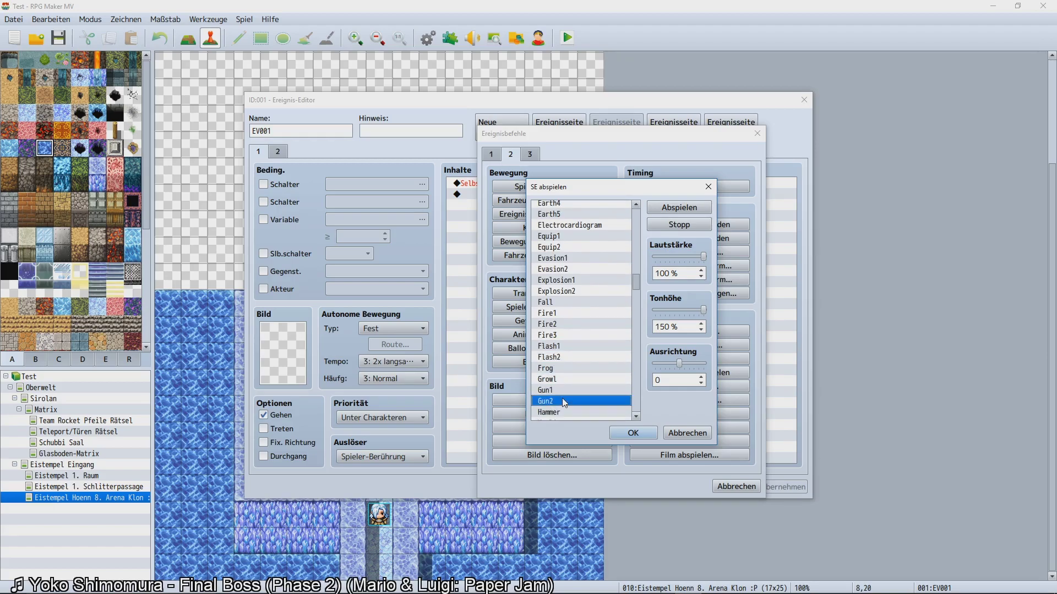
# Audition sound effects listed after Gun2, including Horn, Ice2, Ice3 and Ice4.
pyautogui.scroll(-1, 562, 398)
pyautogui.click(560, 380)
pyautogui.click(555, 371)
pyautogui.scroll(-1, 556, 374)
pyautogui.click(559, 380)
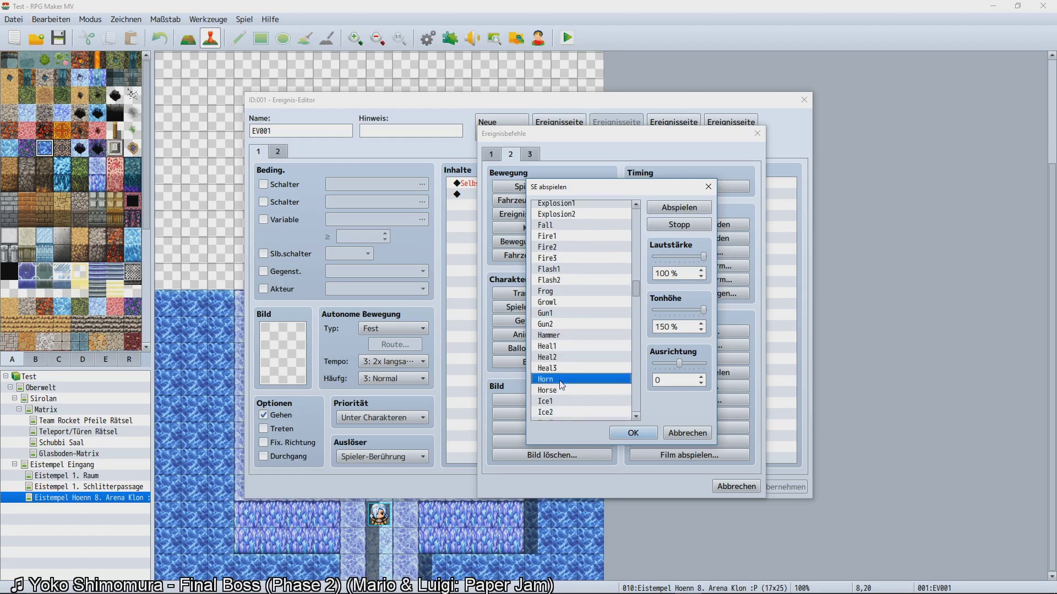
pyautogui.scroll(-1, 556, 369)
pyautogui.click(556, 369)
pyautogui.click(567, 380)
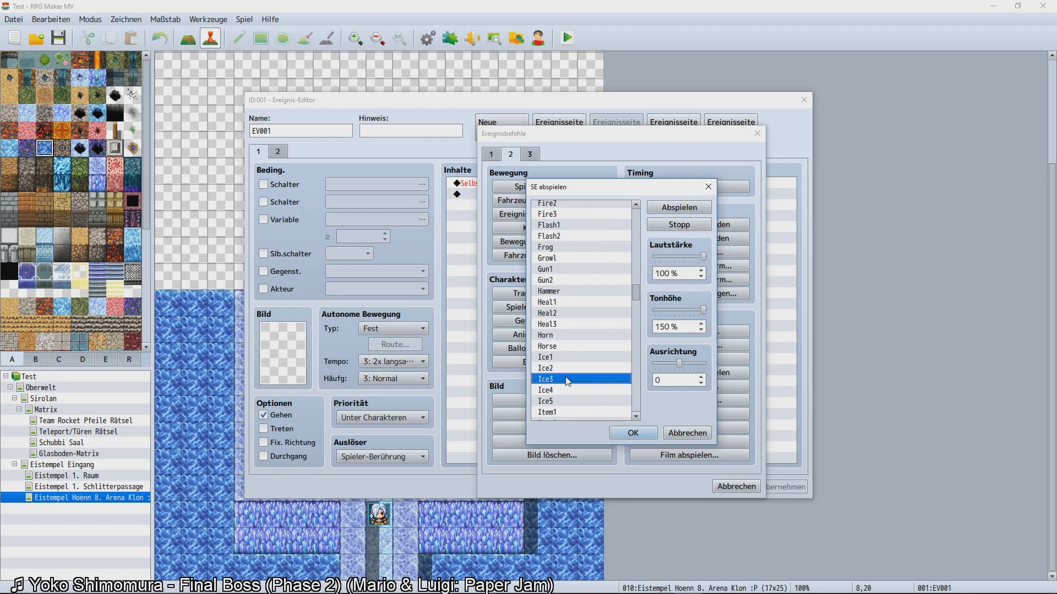
pyautogui.click(564, 388)
# Audition the Knock, Key, Laser2 and Laugh sound effects.
pyautogui.scroll(-2, 559, 390)
pyautogui.click(567, 389)
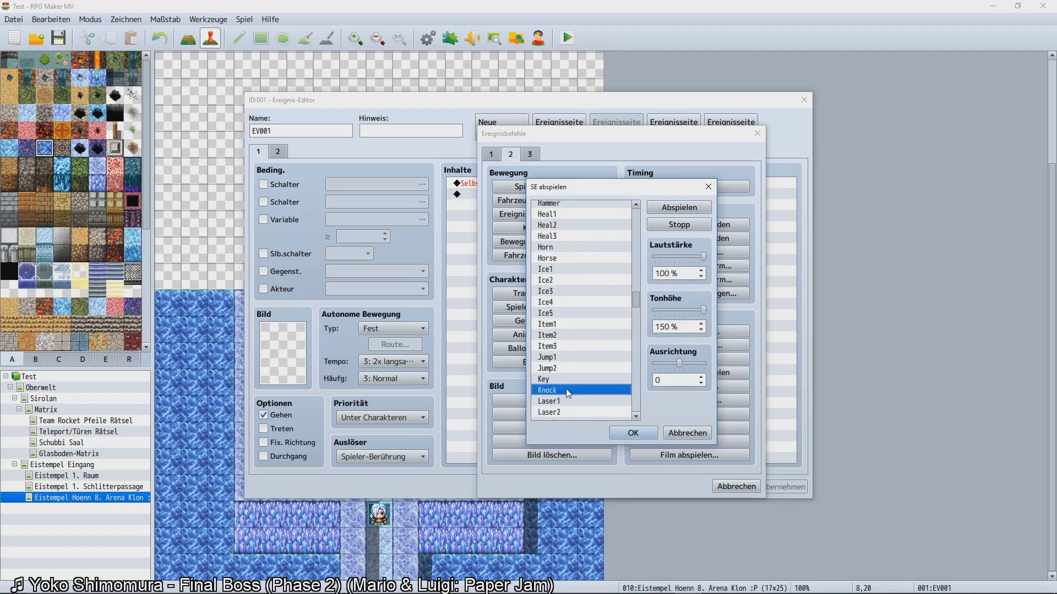
pyautogui.click(556, 379)
pyautogui.scroll(-1, 556, 379)
pyautogui.click(557, 381)
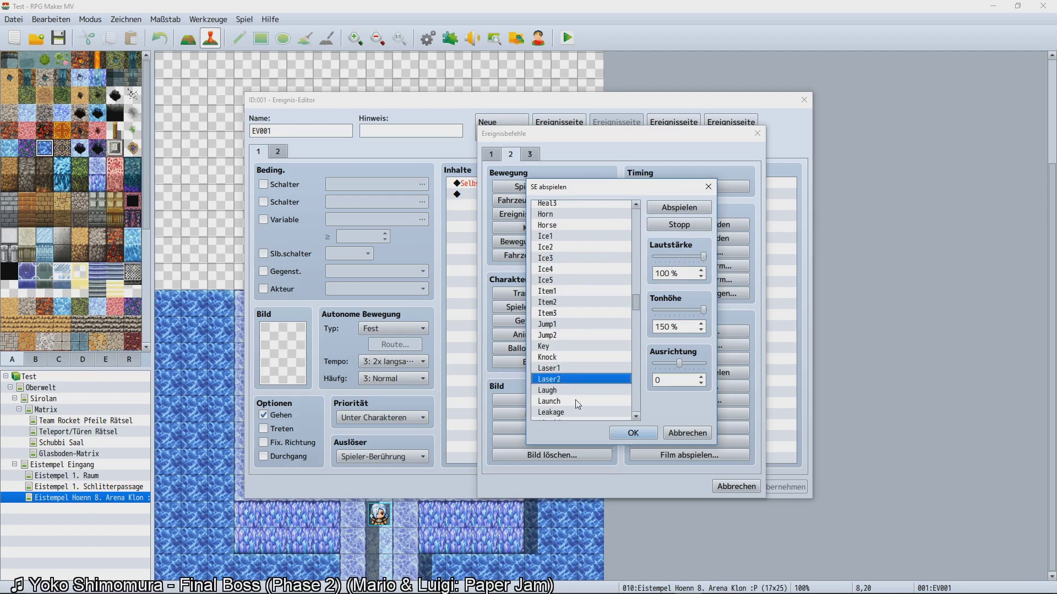
pyautogui.click(566, 390)
pyautogui.scroll(-1, 565, 391)
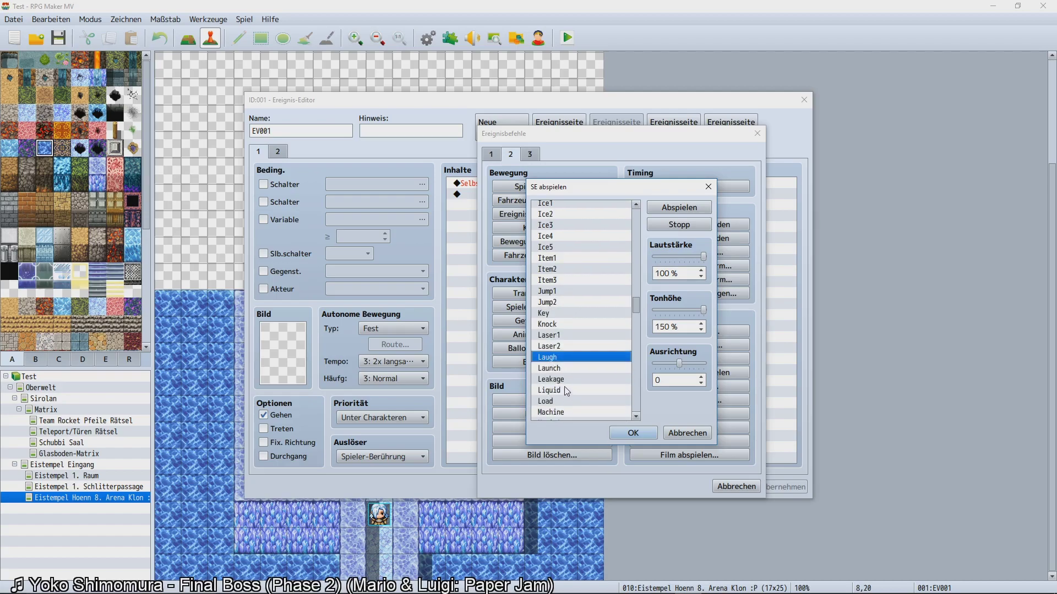
# Audition sound effects listed from Leakage through Move2.
pyautogui.click(567, 380)
pyautogui.scroll(-1, 567, 384)
pyautogui.click(566, 381)
pyautogui.scroll(-1, 566, 380)
pyautogui.click(565, 381)
pyautogui.scroll(-1, 565, 381)
pyautogui.click(565, 380)
pyautogui.scroll(-2, 566, 381)
pyautogui.click(567, 380)
pyautogui.scroll(-2, 568, 381)
pyautogui.click(575, 391)
pyautogui.scroll(-3, 575, 392)
pyautogui.scroll(-1, 574, 391)
pyautogui.click(573, 390)
pyautogui.scroll(-3, 574, 391)
pyautogui.click(572, 381)
pyautogui.scroll(-2, 570, 384)
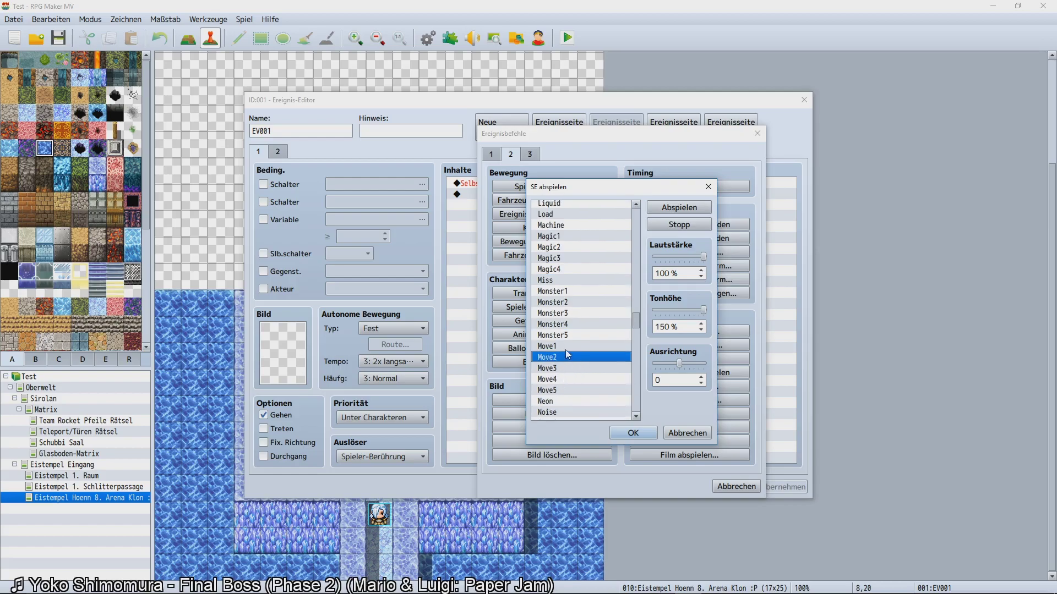
# Compare the Move3, Move4 and Move5 sound effects.
pyautogui.click(572, 369)
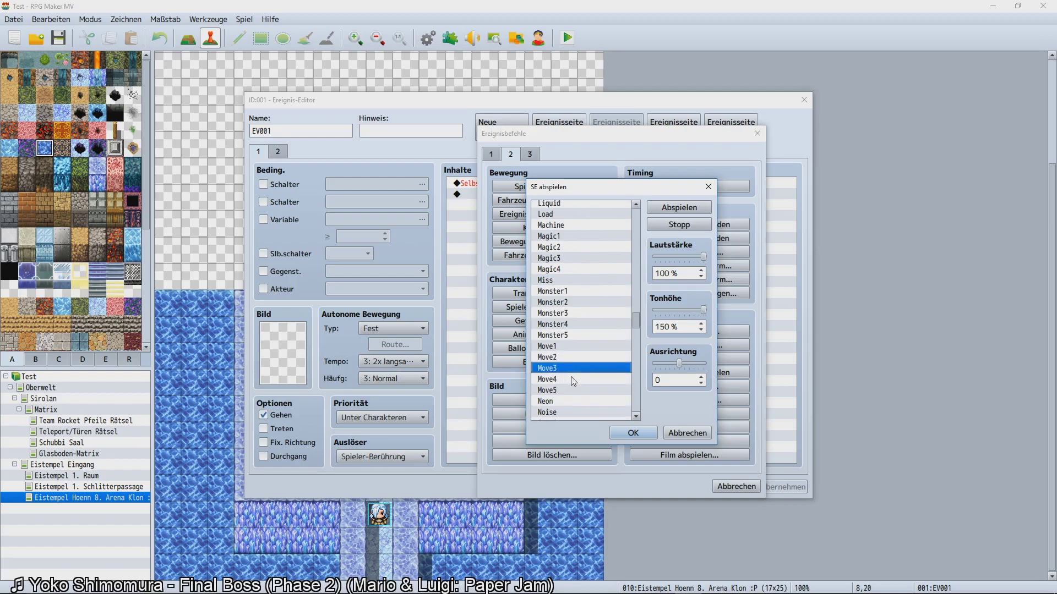
pyautogui.click(572, 379)
pyautogui.click(574, 391)
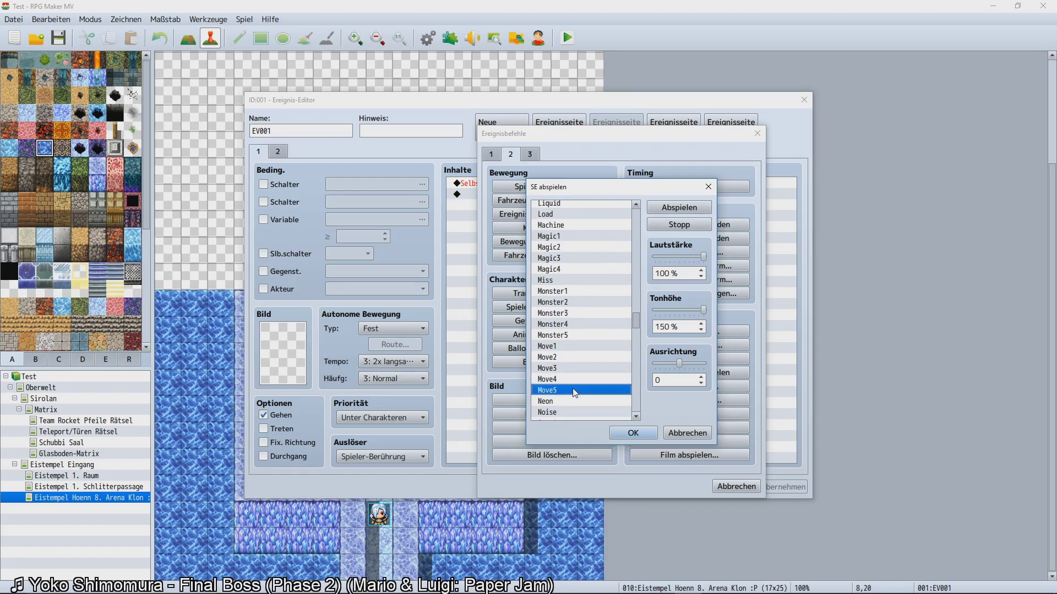
# Audition the Open sound effects, including Open3, and select Open2.
pyautogui.scroll(-2, 575, 392)
pyautogui.click(567, 378)
pyautogui.scroll(-2, 567, 378)
pyautogui.click(567, 380)
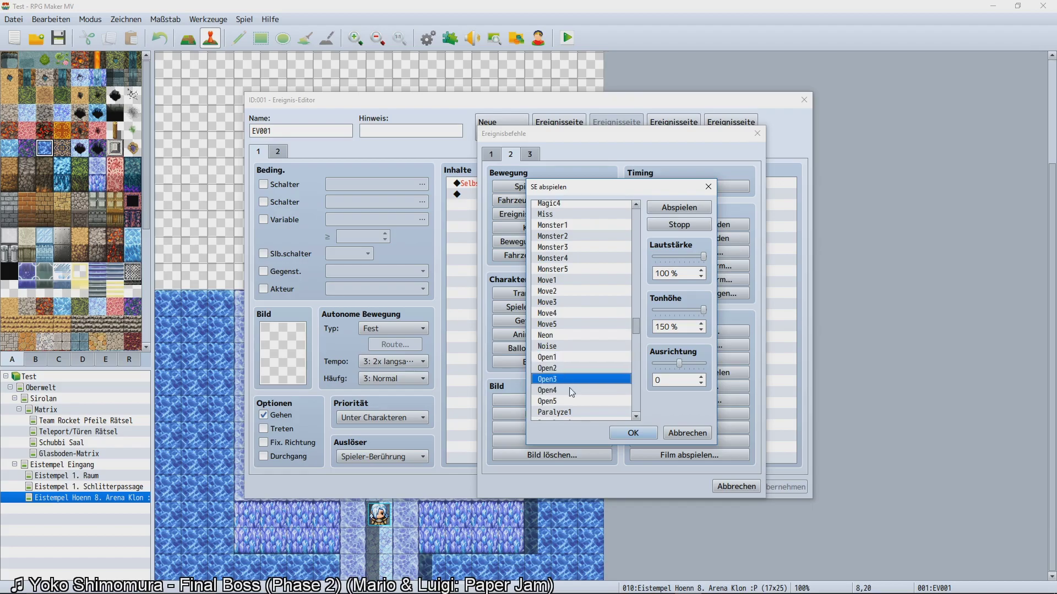
pyautogui.scroll(-2, 566, 380)
pyautogui.click(573, 391)
pyautogui.click(577, 403)
pyautogui.click(566, 373)
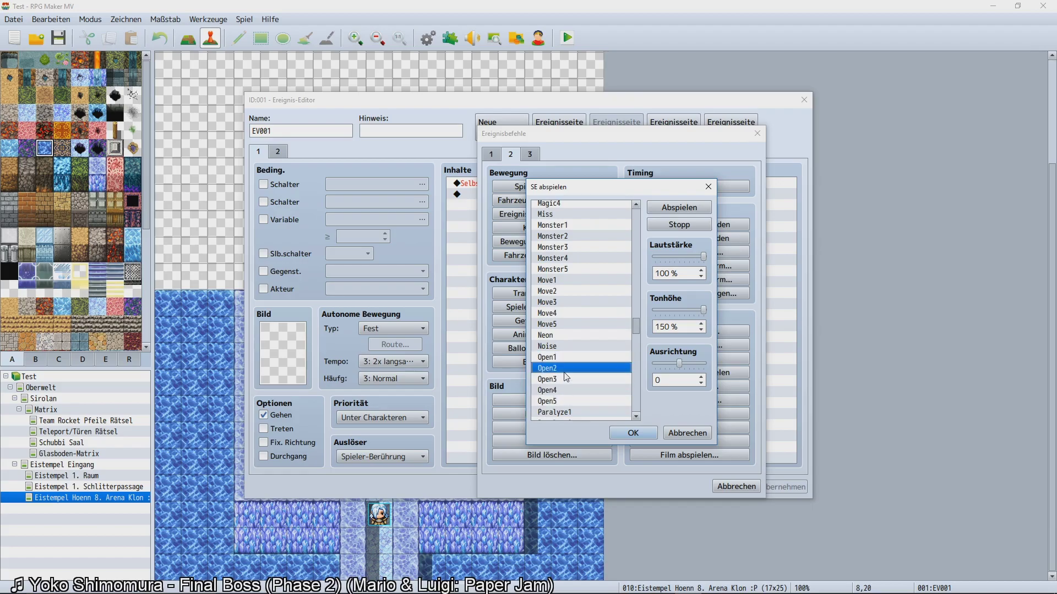
# Audition the Parry, Poison, Pollen and Raise1 sound effects.
pyautogui.scroll(-7, 564, 373)
pyautogui.click(564, 373)
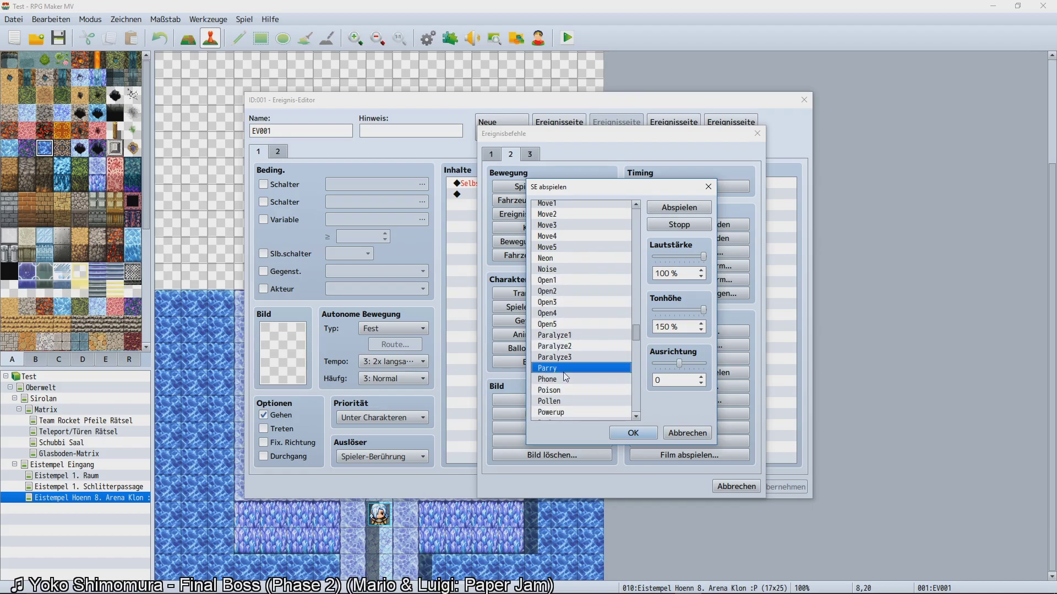
pyautogui.click(570, 390)
pyautogui.click(570, 401)
pyautogui.scroll(-4, 570, 400)
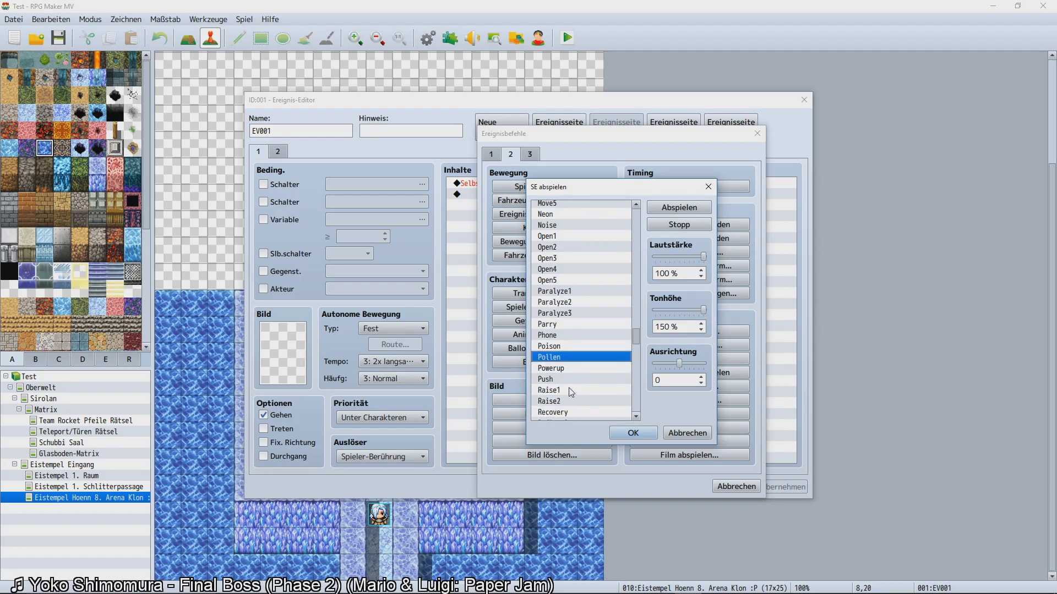
pyautogui.click(569, 390)
# Audition further sound effects from the entries following Raise1.
pyautogui.scroll(-3, 573, 395)
pyautogui.click(573, 398)
pyautogui.scroll(-2, 573, 397)
pyautogui.click(574, 398)
pyautogui.click(572, 355)
pyautogui.click(574, 400)
pyautogui.scroll(-6, 573, 398)
pyautogui.click(572, 379)
pyautogui.click(572, 389)
pyautogui.click(573, 401)
# Audition more sound effects further down the list, up to Slash4.
pyautogui.scroll(-4, 573, 400)
pyautogui.click(573, 389)
pyautogui.scroll(-2, 572, 392)
pyautogui.click(572, 395)
pyautogui.scroll(-3, 571, 396)
pyautogui.click(572, 395)
pyautogui.scroll(-4, 571, 395)
pyautogui.click(572, 395)
# Audition the sound effects from the Slash group through Sound2.
pyautogui.scroll(-3, 571, 396)
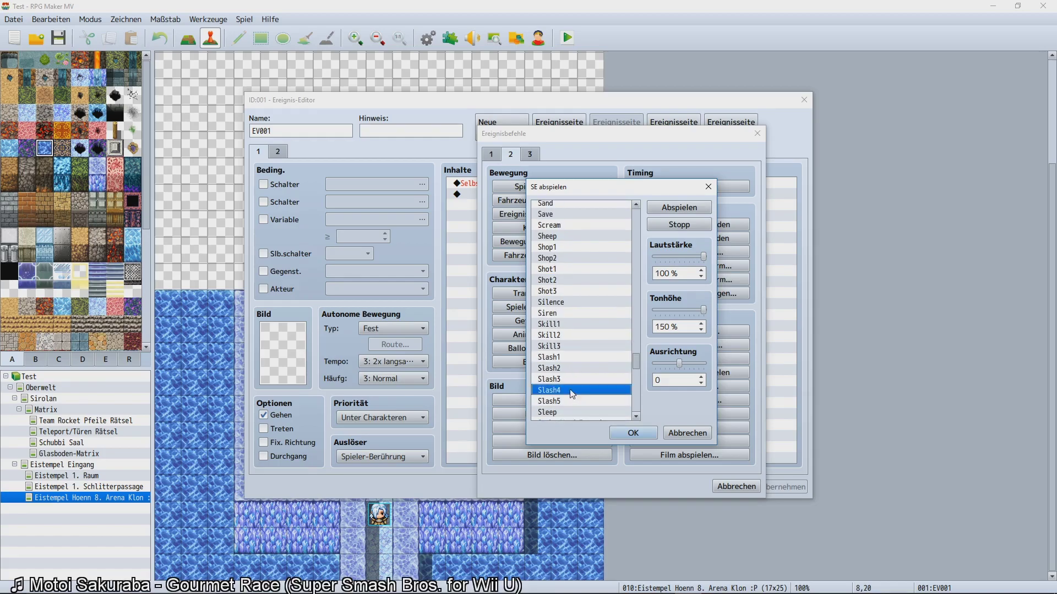
pyautogui.click(571, 384)
pyautogui.click(572, 399)
pyautogui.scroll(-5, 571, 400)
pyautogui.click(571, 400)
pyautogui.click(571, 394)
# Audition the Sword1 and Sword3 sound effects and one of the entries below them.
pyautogui.scroll(-5, 571, 397)
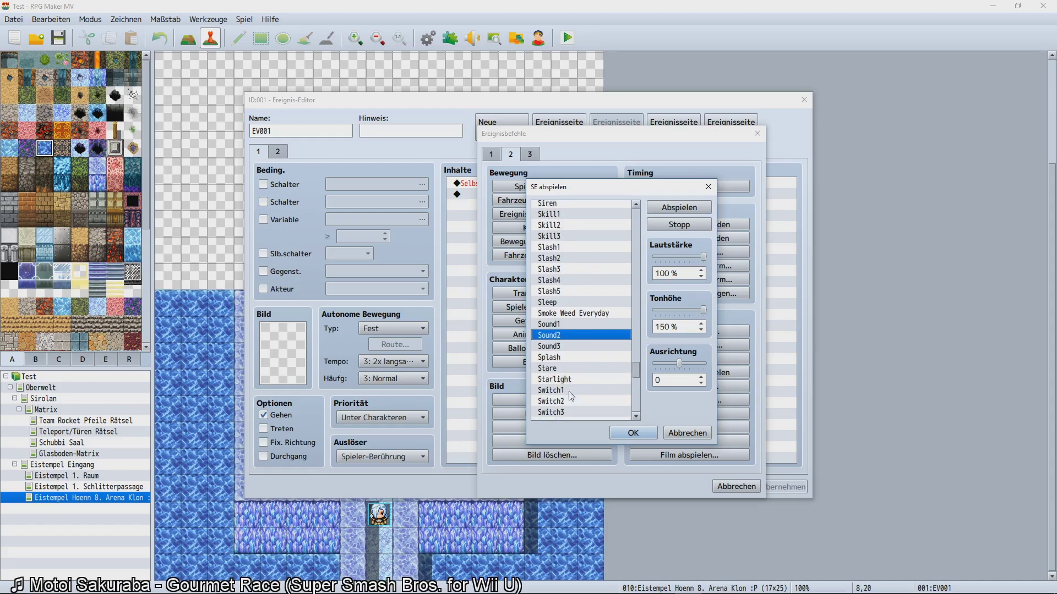
pyautogui.scroll(-2, 571, 395)
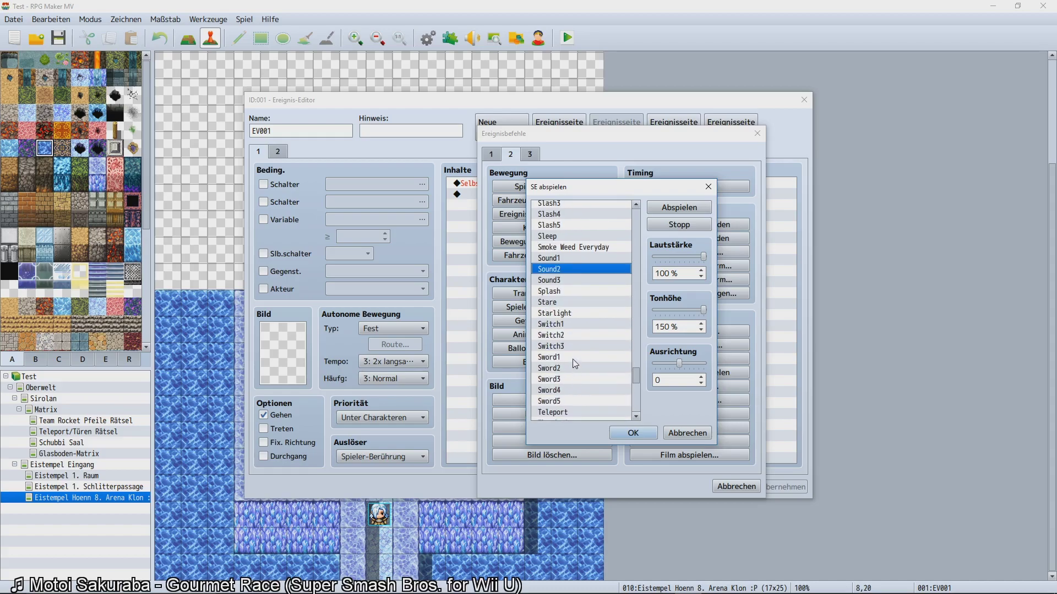
pyautogui.click(572, 359)
pyautogui.click(573, 375)
pyautogui.scroll(-2, 573, 379)
pyautogui.click(577, 400)
# Audition the remaining sound effects down to Wind4.
pyautogui.scroll(-4, 576, 397)
pyautogui.click(574, 392)
pyautogui.scroll(-1, 575, 393)
pyautogui.click(575, 390)
pyautogui.scroll(-2, 574, 388)
pyautogui.click(573, 380)
pyautogui.scroll(-1, 572, 379)
pyautogui.click(573, 390)
pyautogui.scroll(-1, 574, 391)
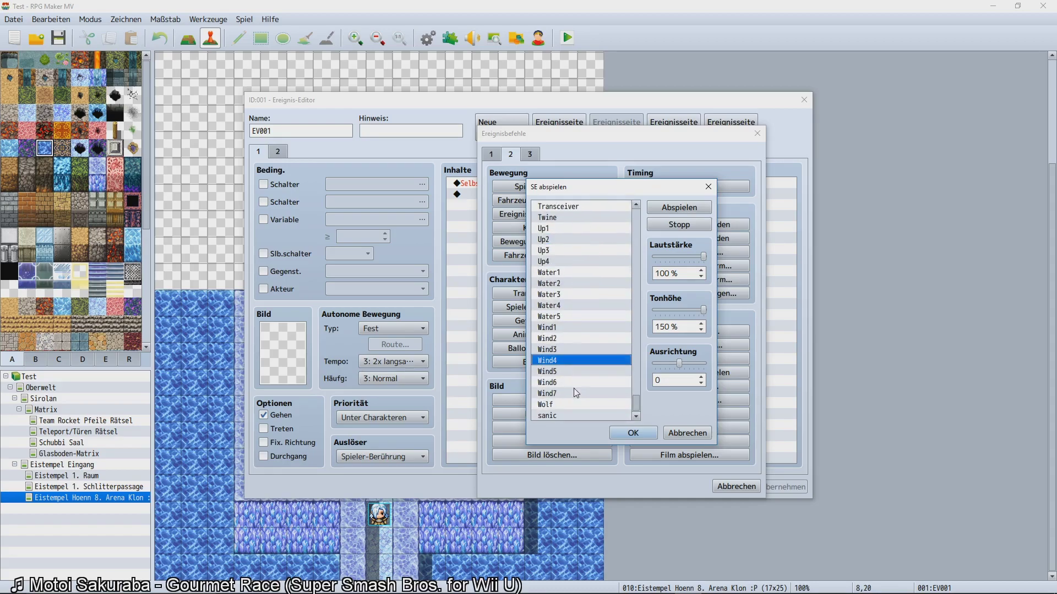
# Audition sanic at 70 % pitch and Water5 at 150 % pitch, and set the volume to 90 %.
pyautogui.click(570, 416)
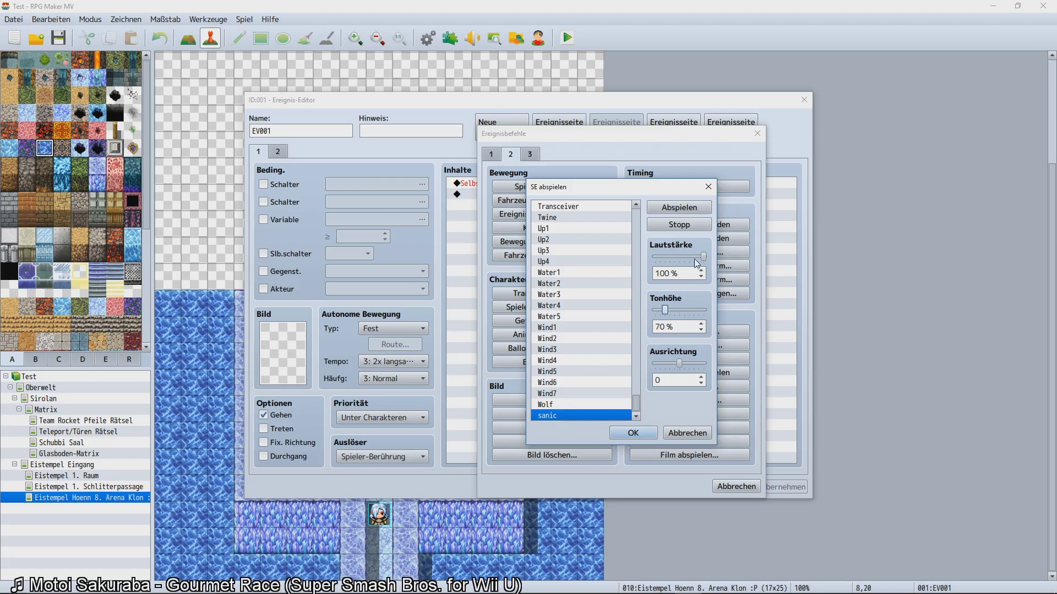
pyautogui.moveTo(702, 261); pyautogui.dragTo(684, 260)
pyautogui.click(629, 318)
pyautogui.moveTo(664, 310); pyautogui.dragTo(725, 319)
pyautogui.moveTo(678, 262); pyautogui.dragTo(700, 263)
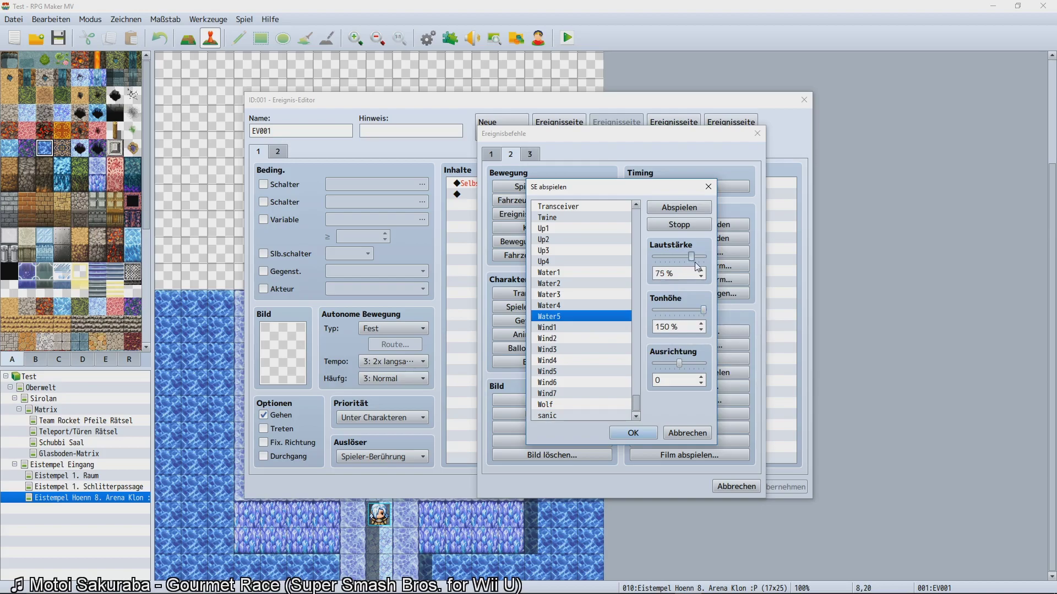
# Compare the Earth2, Earth3, Earth4 and Earth5 sound effects.
pyautogui.scroll(8, 573, 321)
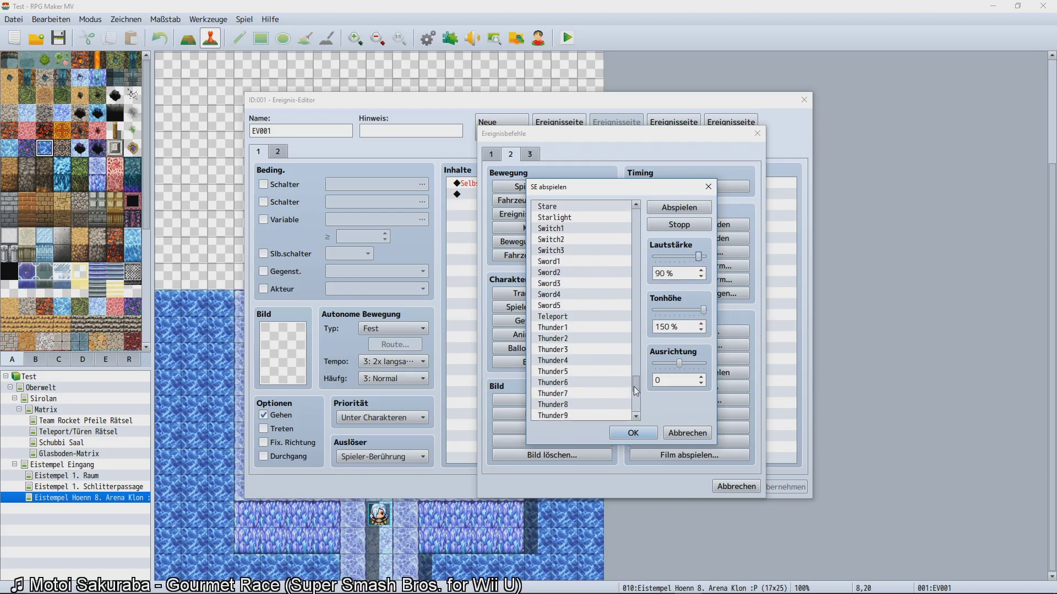
pyautogui.moveTo(636, 390); pyautogui.dragTo(623, 280)
pyautogui.click(551, 247)
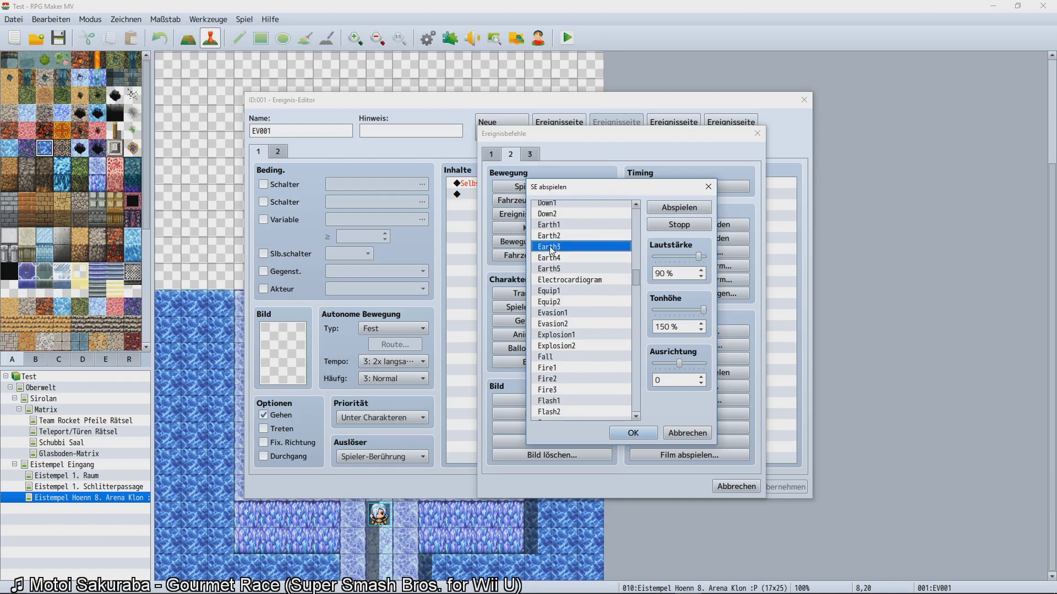
pyautogui.click(556, 237)
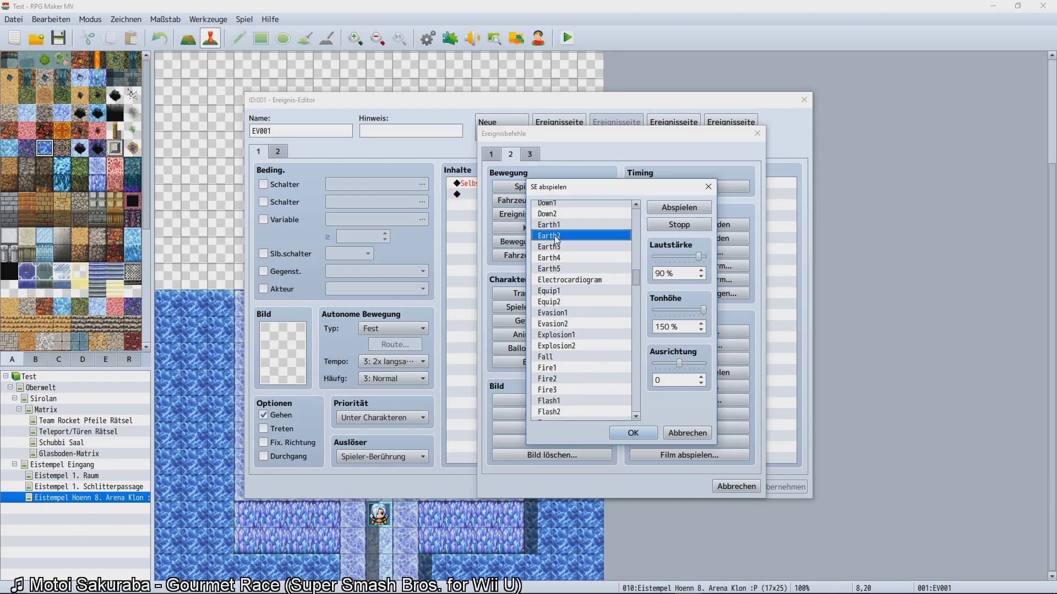
pyautogui.click(557, 260)
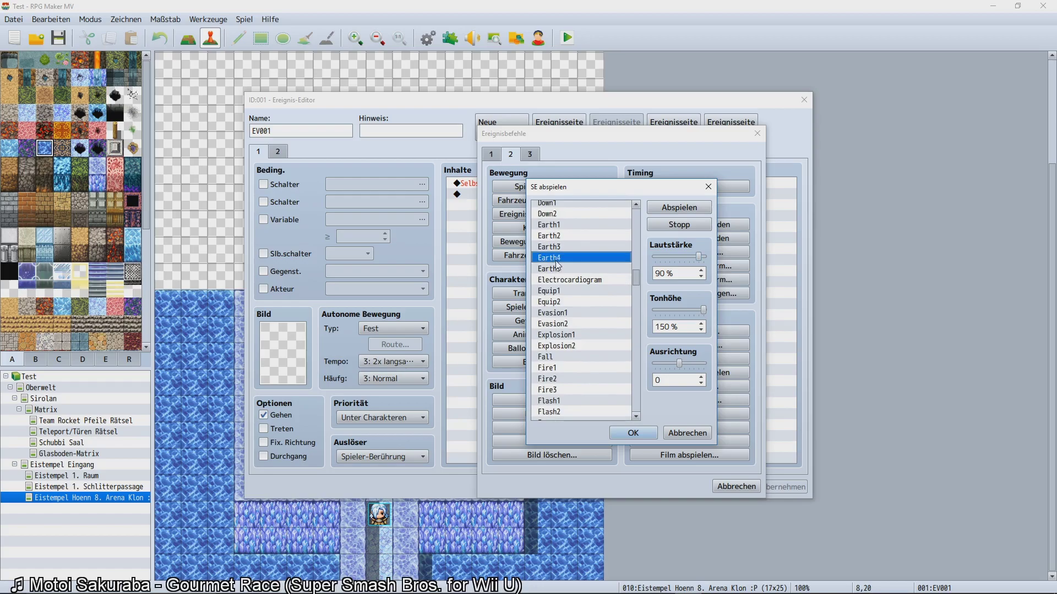
pyautogui.click(559, 269)
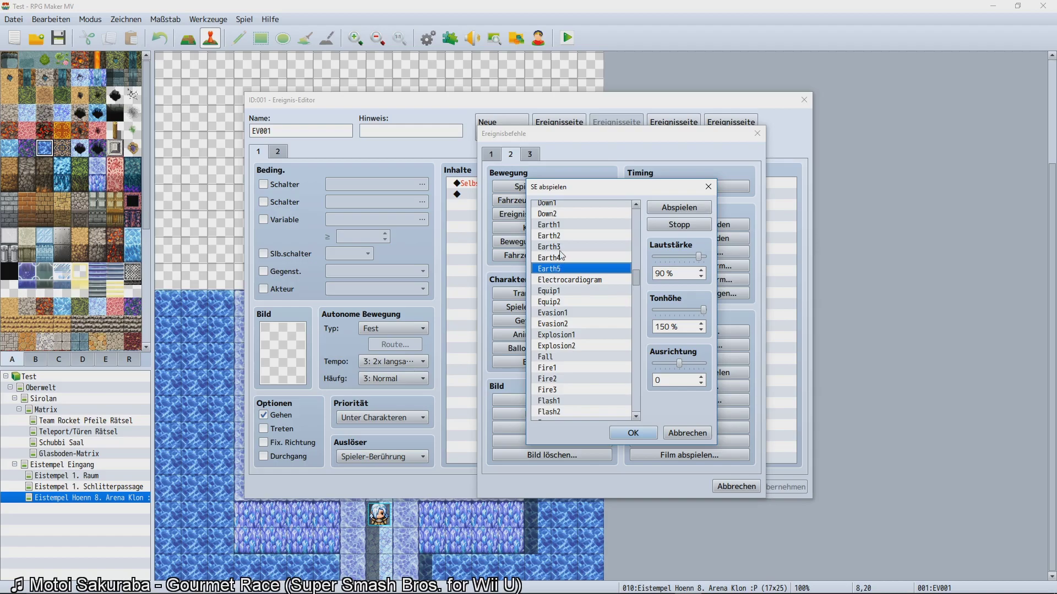
# Add the Earth3 sound effect at 80 % pitch and 90 % volume to page 1 of event EV001.
pyautogui.click(560, 247)
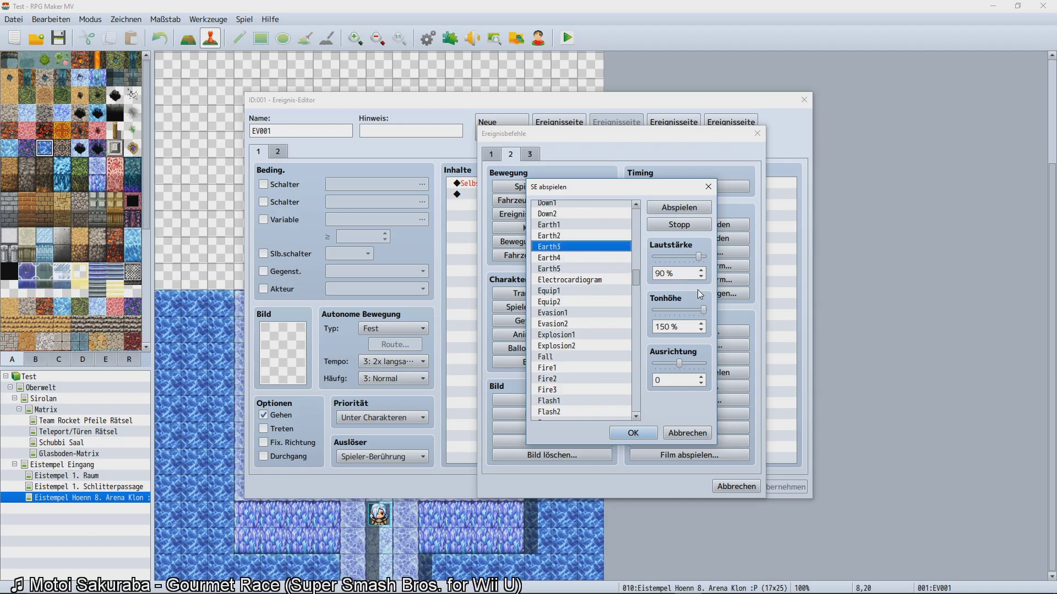
pyautogui.moveTo(703, 310); pyautogui.dragTo(670, 310)
pyautogui.click(666, 213)
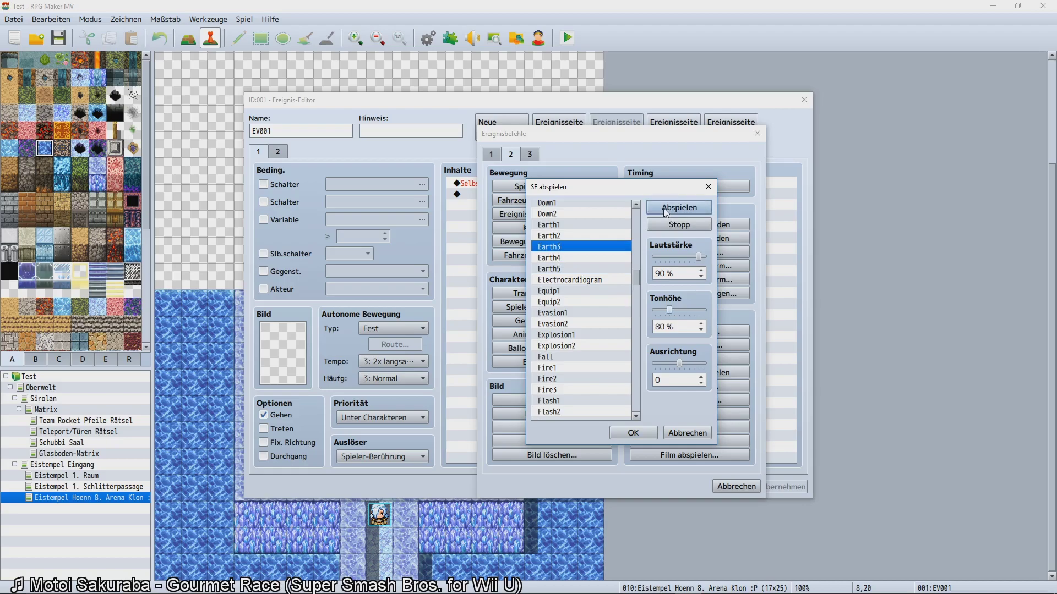
pyautogui.click(640, 433)
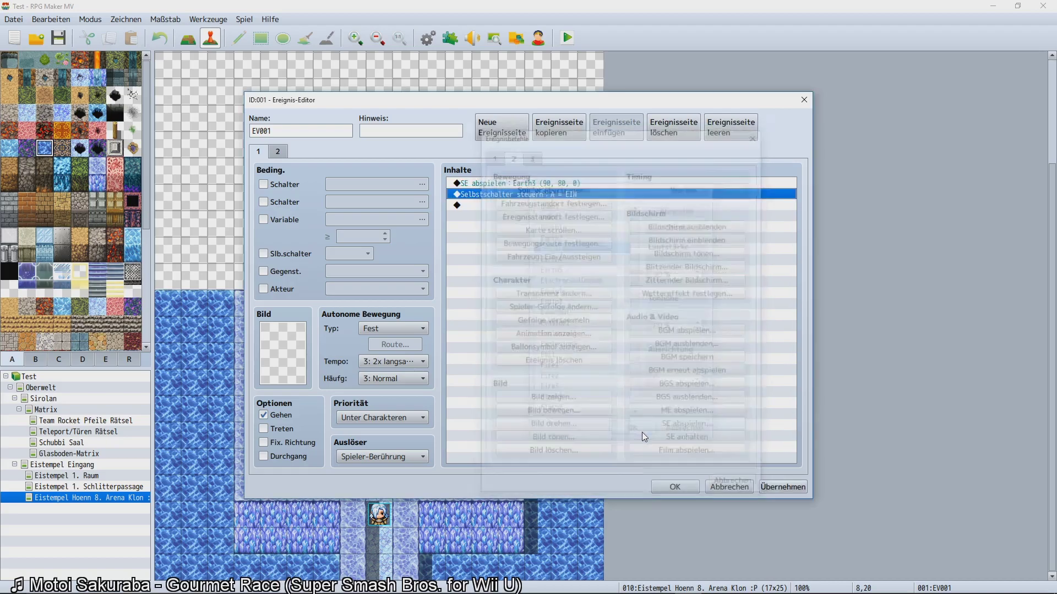
# Check event page 2 and examine the available event commands for one to insert before the self switch command on page 1.
pyautogui.click(273, 149)
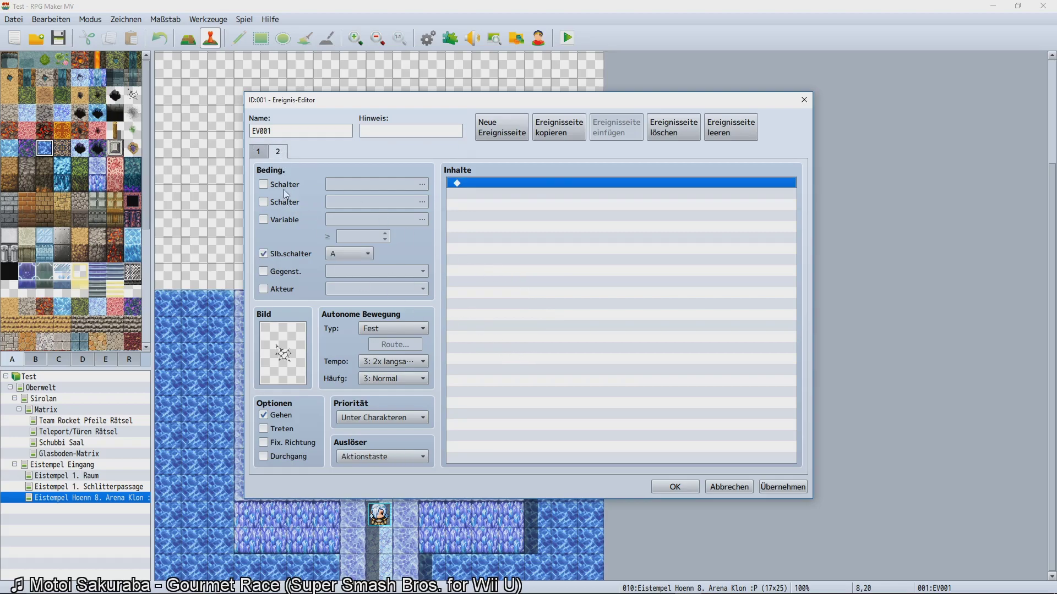
pyautogui.click(258, 151)
pyautogui.click(487, 204)
pyautogui.doubleClick(487, 201)
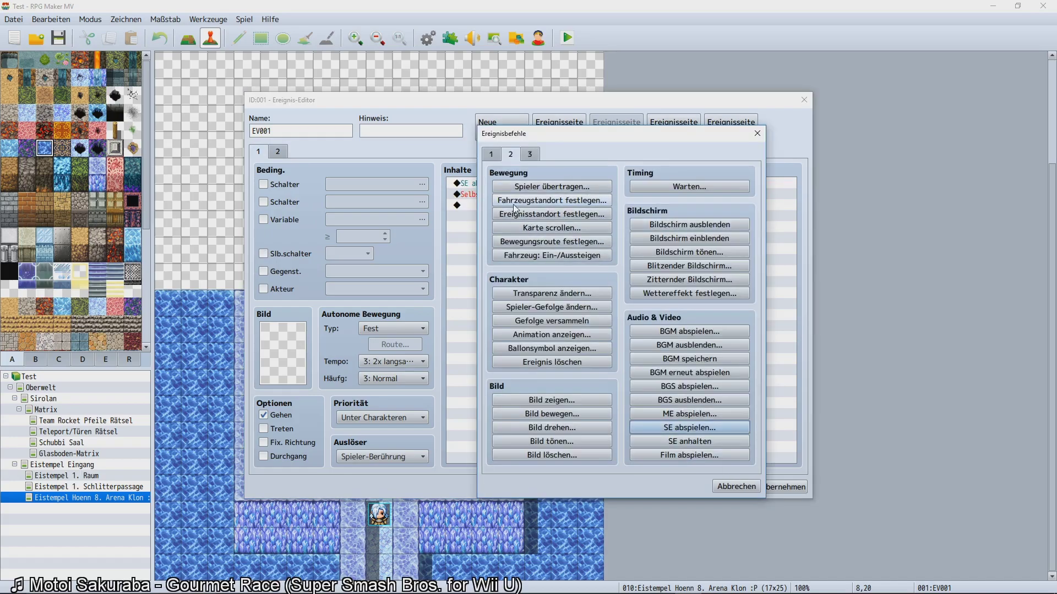
pyautogui.click(492, 155)
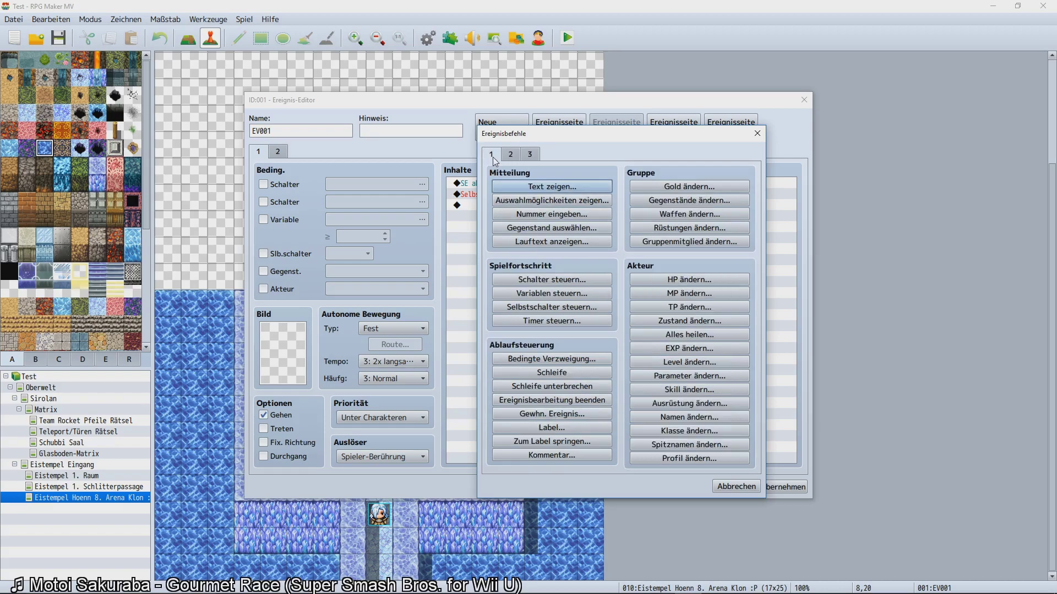
pyautogui.click(510, 156)
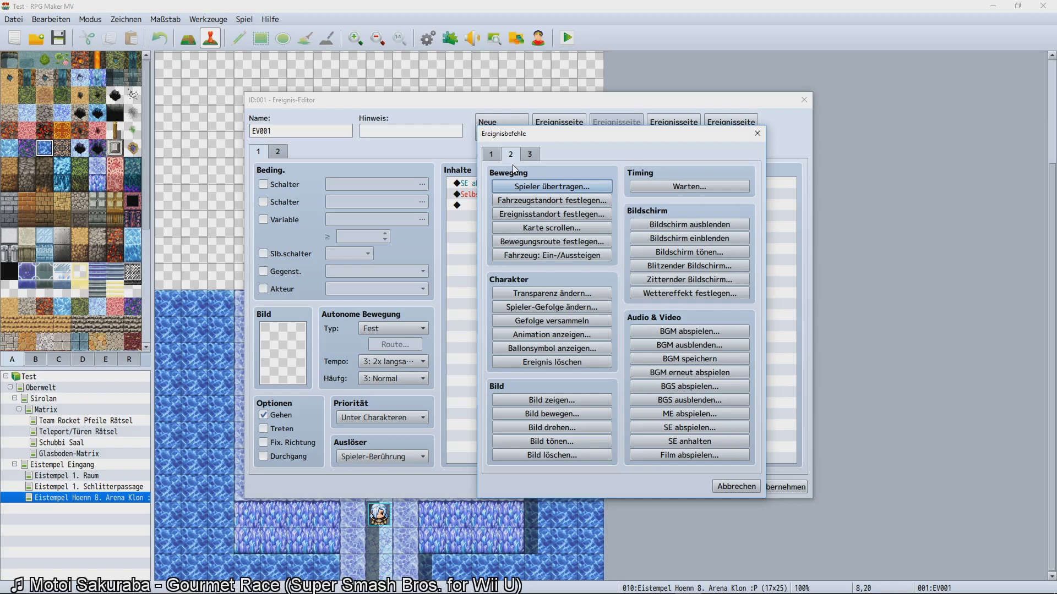
pyautogui.click(494, 156)
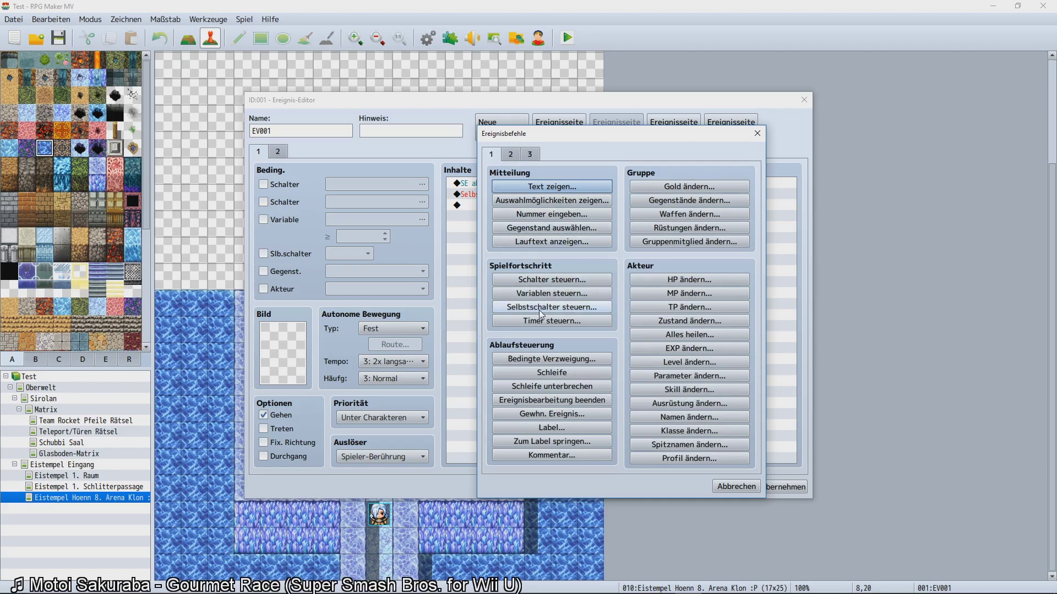
pyautogui.click(511, 154)
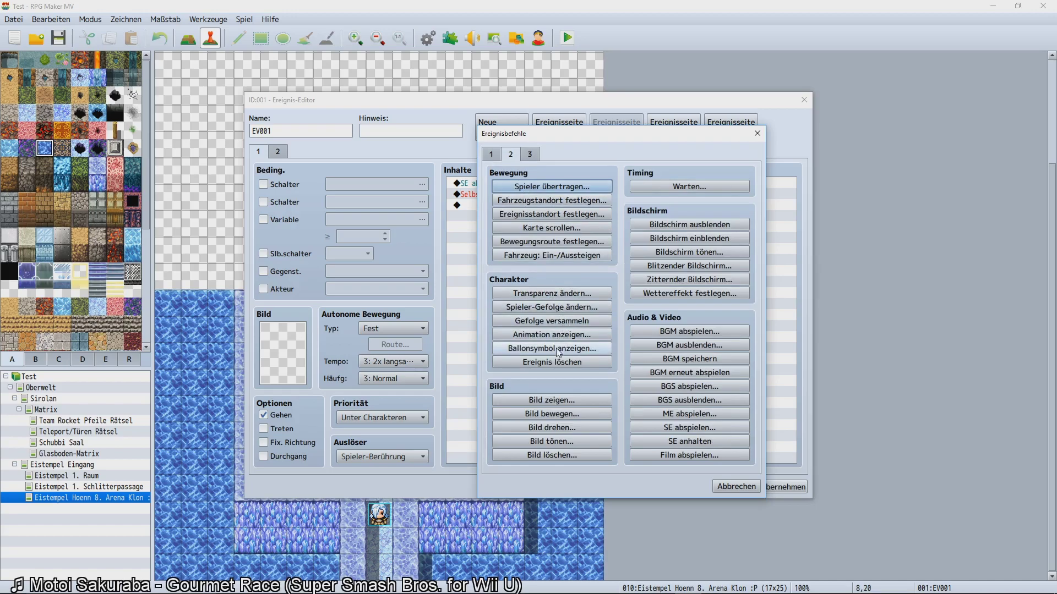
pyautogui.click(491, 157)
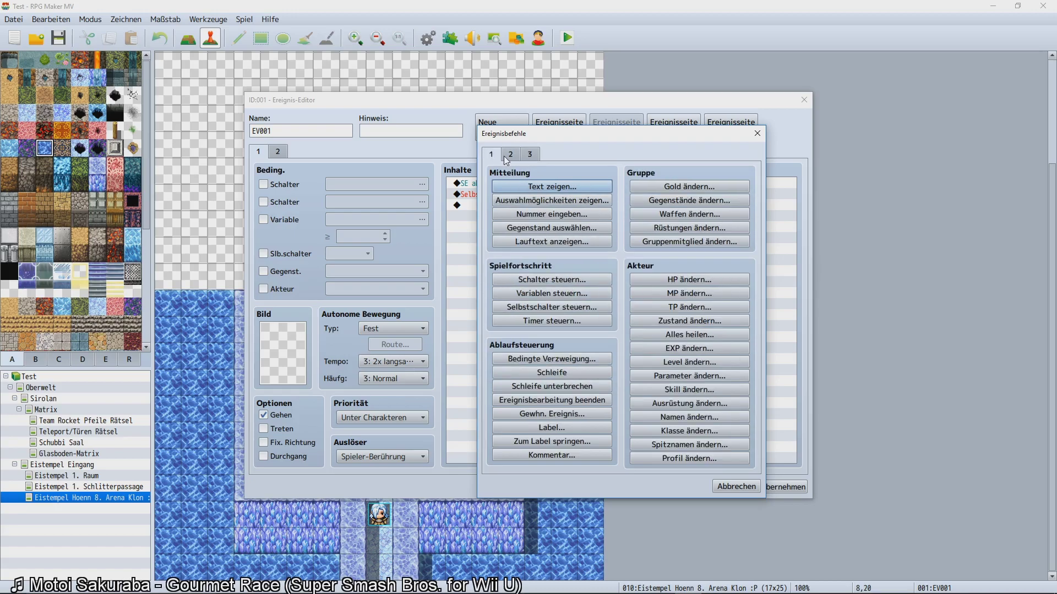
pyautogui.click(511, 154)
pyautogui.click(491, 155)
# Start a variable control command before the self switch command, targeting variable 0006 and naming it Eisrätsel.
pyautogui.click(536, 294)
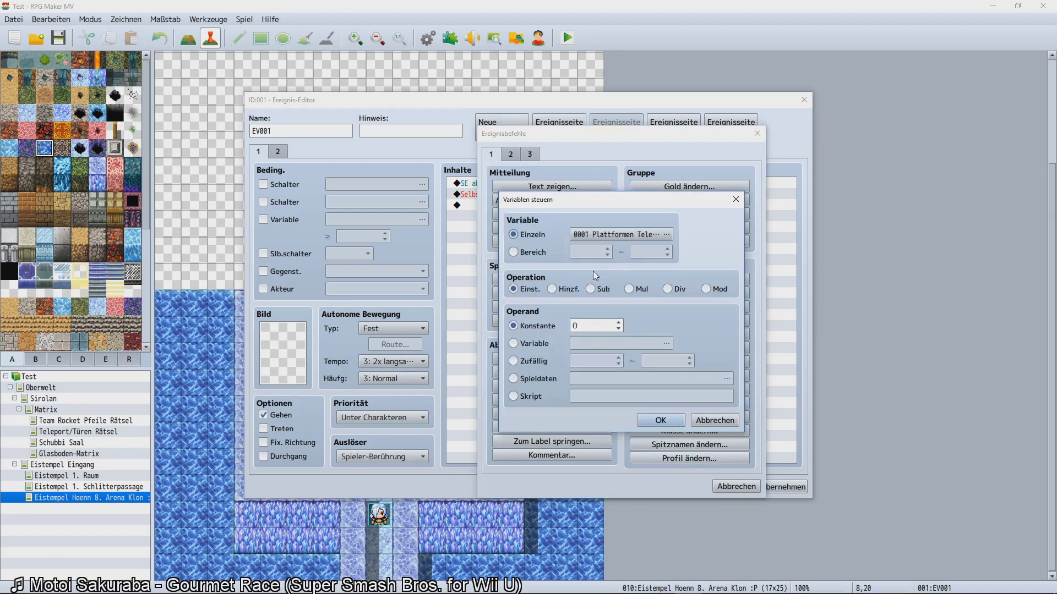
pyautogui.click(645, 232)
pyautogui.click(636, 255)
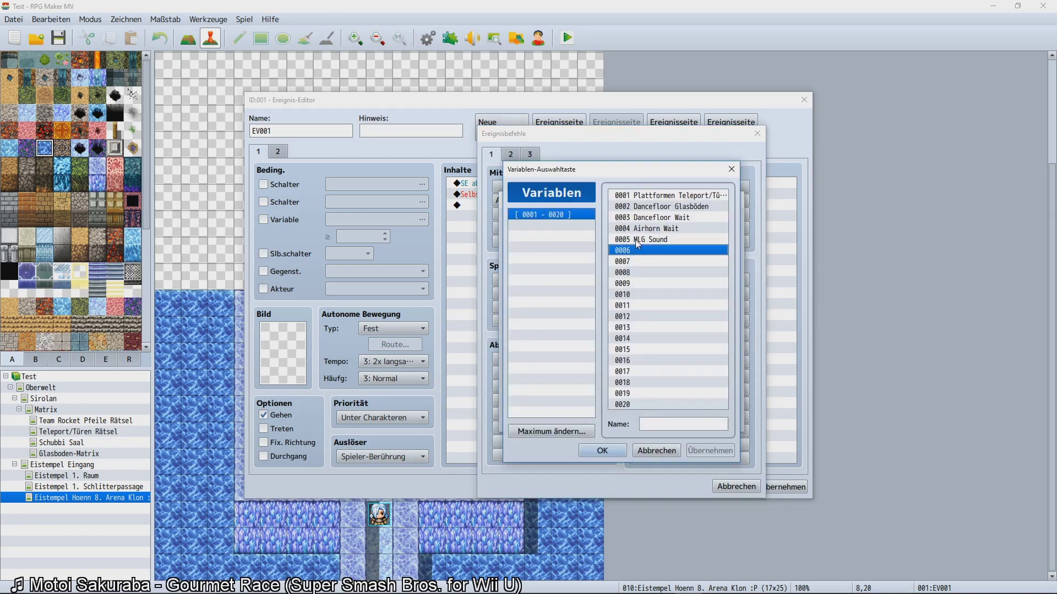
pyautogui.click(638, 231)
pyautogui.click(638, 218)
pyautogui.click(639, 251)
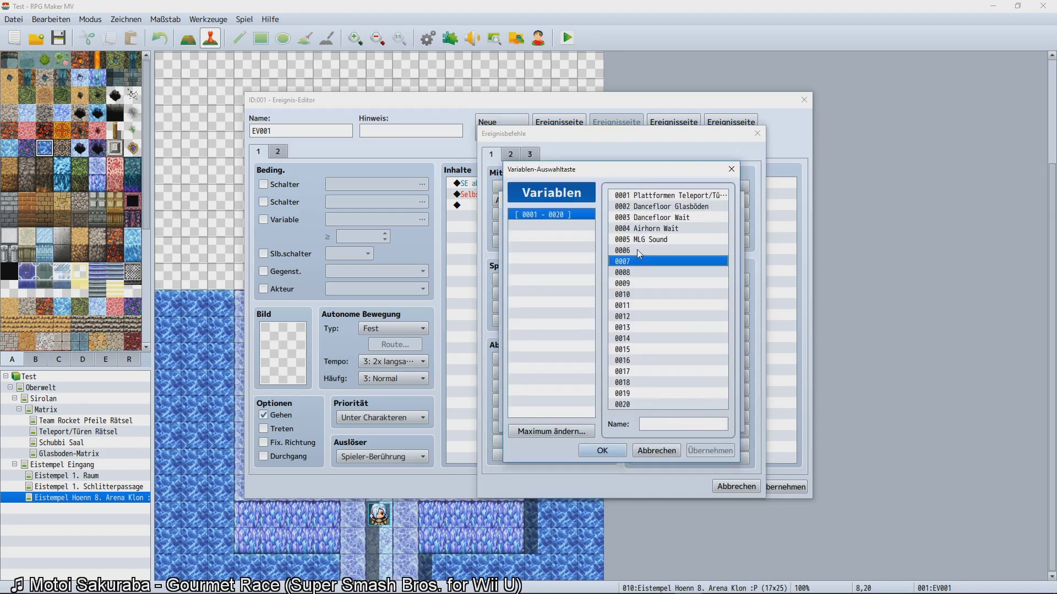
pyautogui.click(659, 424)
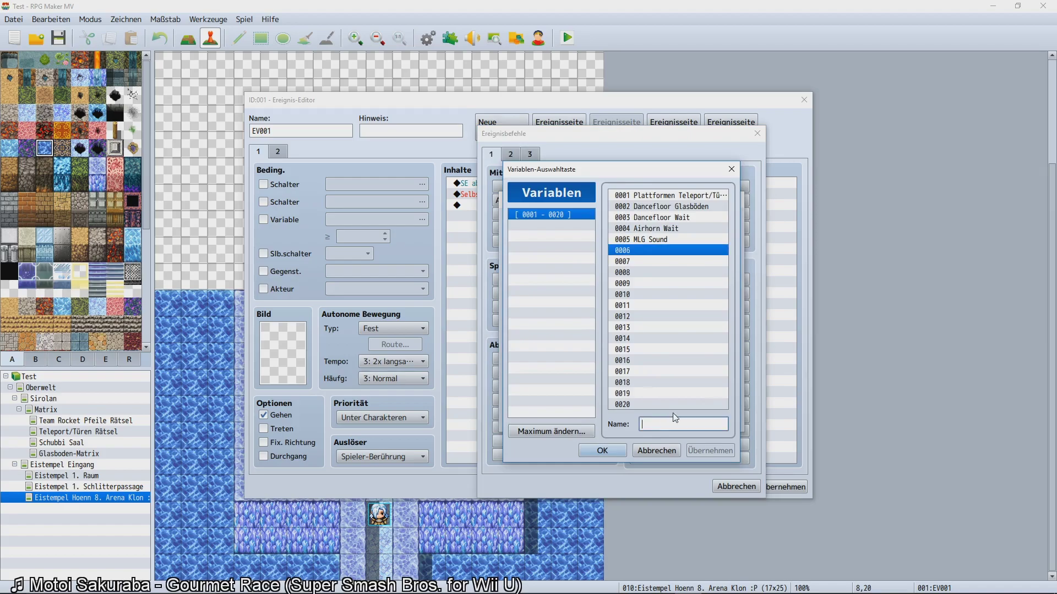
pyautogui.write('Eisrätsel')
pyautogui.click(599, 455)
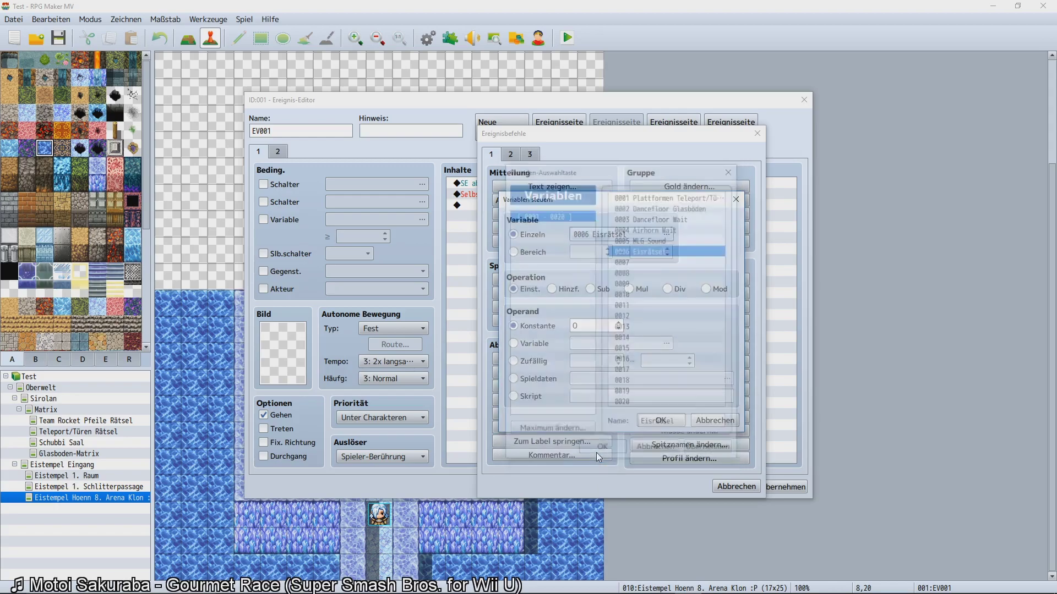
# Make the command add the constant 1 to Eisrätsel and save the event.
pyautogui.click(552, 290)
pyautogui.click(576, 326)
pyautogui.write('1')
pyautogui.click(661, 420)
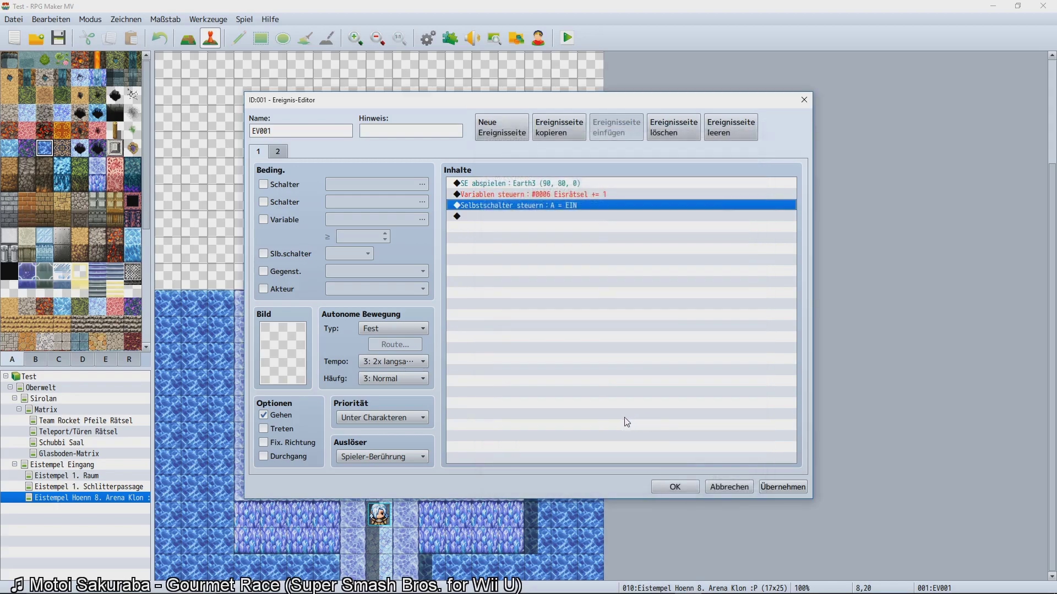
pyautogui.click(671, 483)
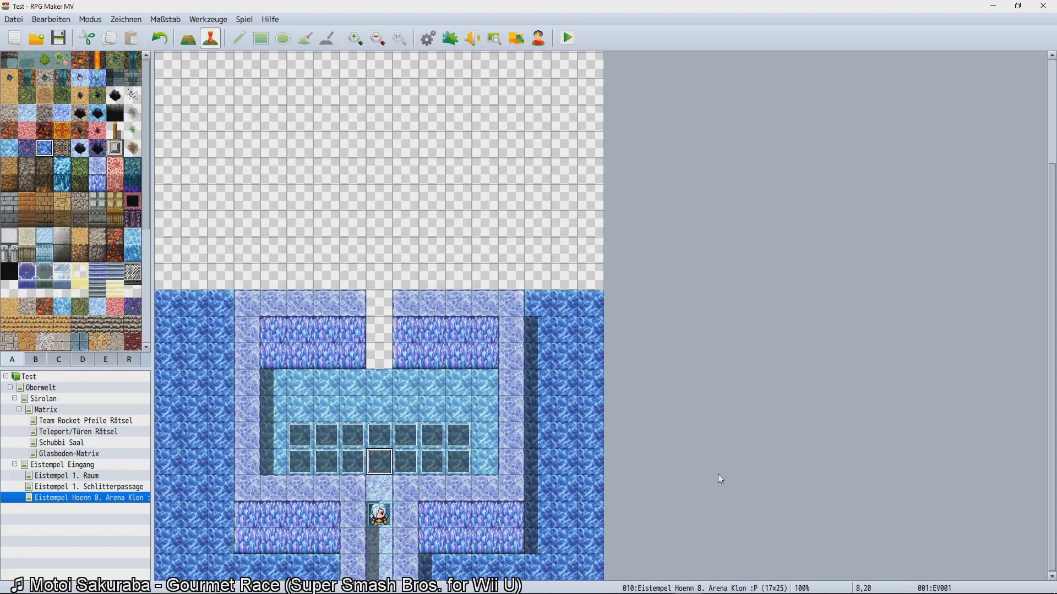
pyautogui.scroll(2, 676, 396)
pyautogui.scroll(-2, 675, 385)
pyautogui.scroll(2, 693, 379)
pyautogui.scroll(-2, 694, 380)
pyautogui.scroll(1, 695, 380)
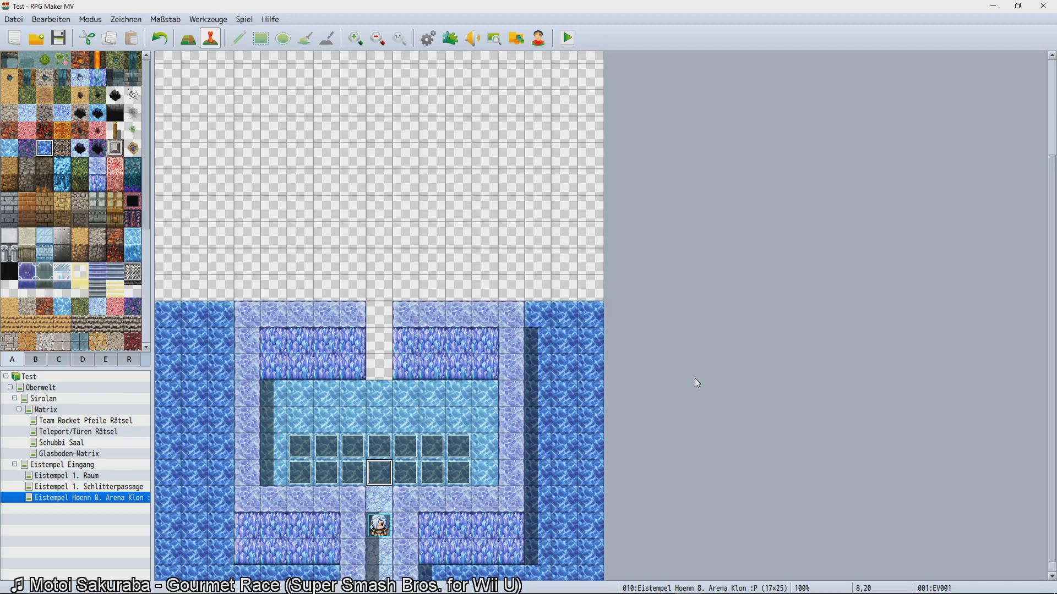
pyautogui.scroll(3, 695, 378)
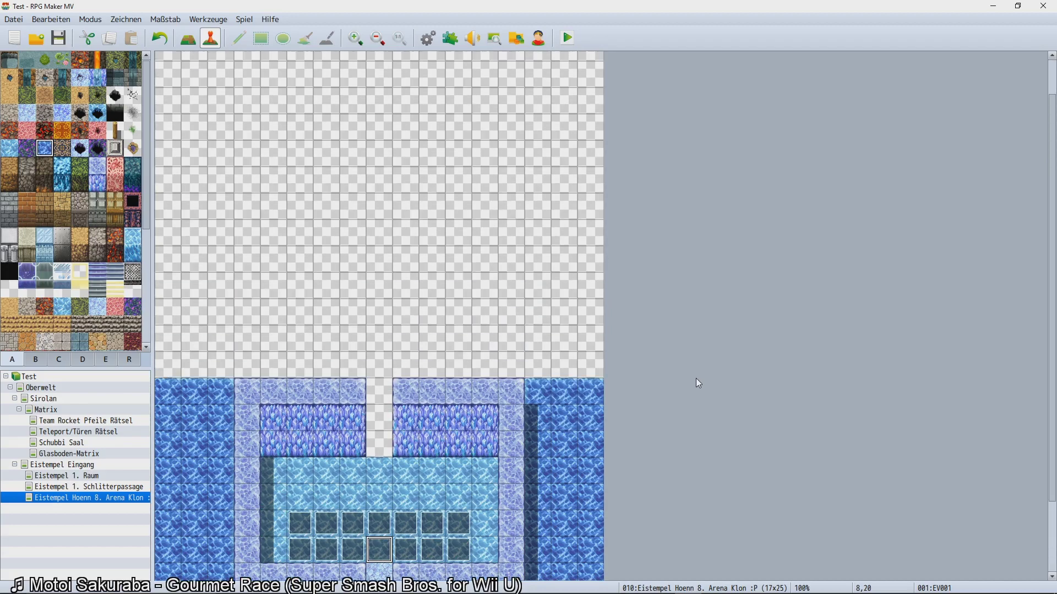
pyautogui.scroll(-3, 702, 391)
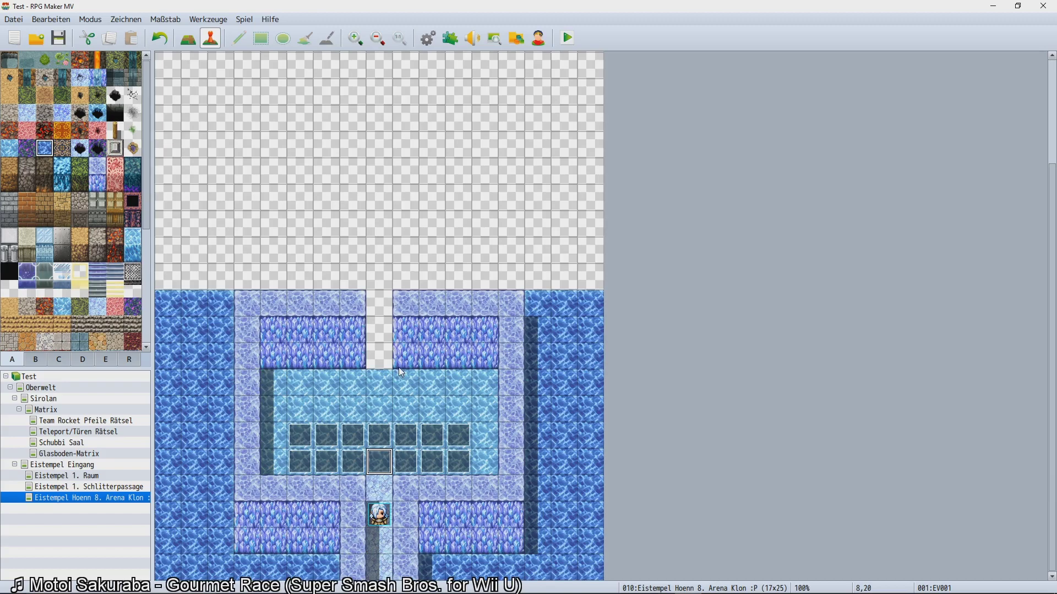
# Reopen event EV001 at tile 8,20 in the event editor.
pyautogui.click(396, 391)
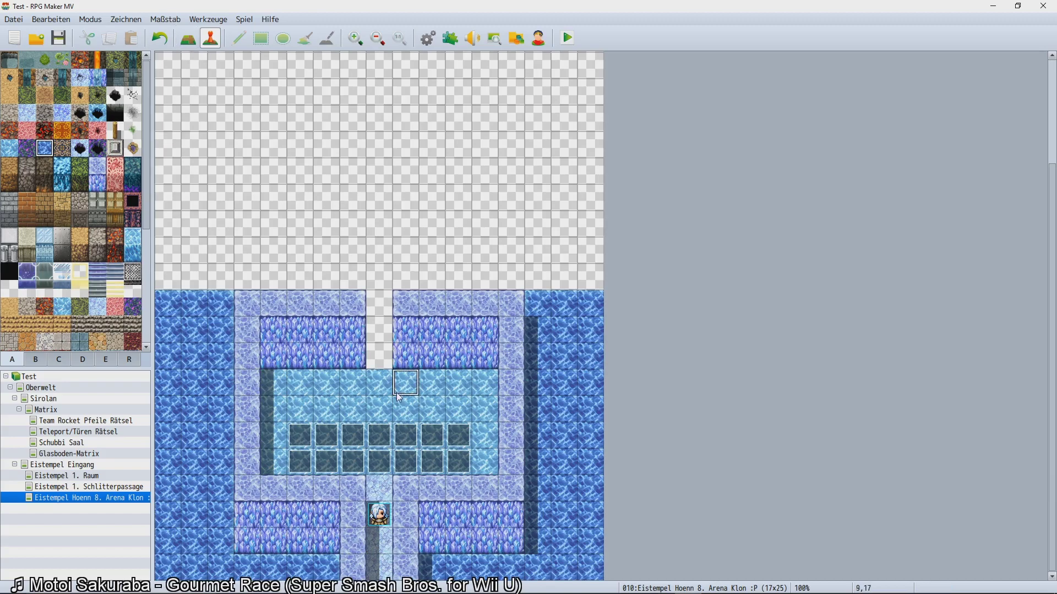
pyautogui.click(398, 446)
pyautogui.doubleClick(399, 448)
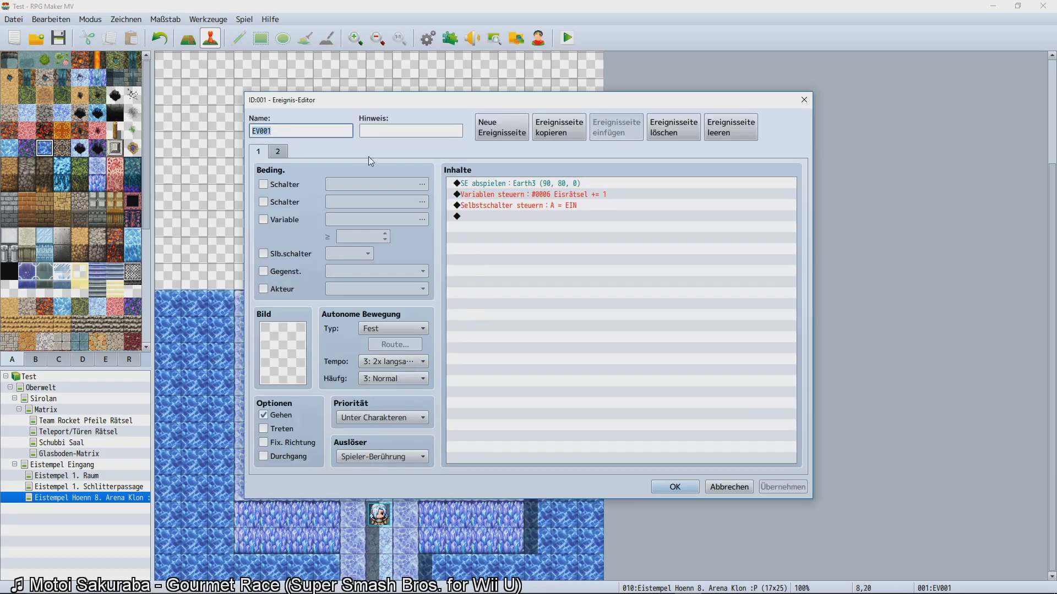
# Rename variable 0006 to Eisrätsel 1 through the variable command on page 1 and save the event.
pyautogui.click(278, 153)
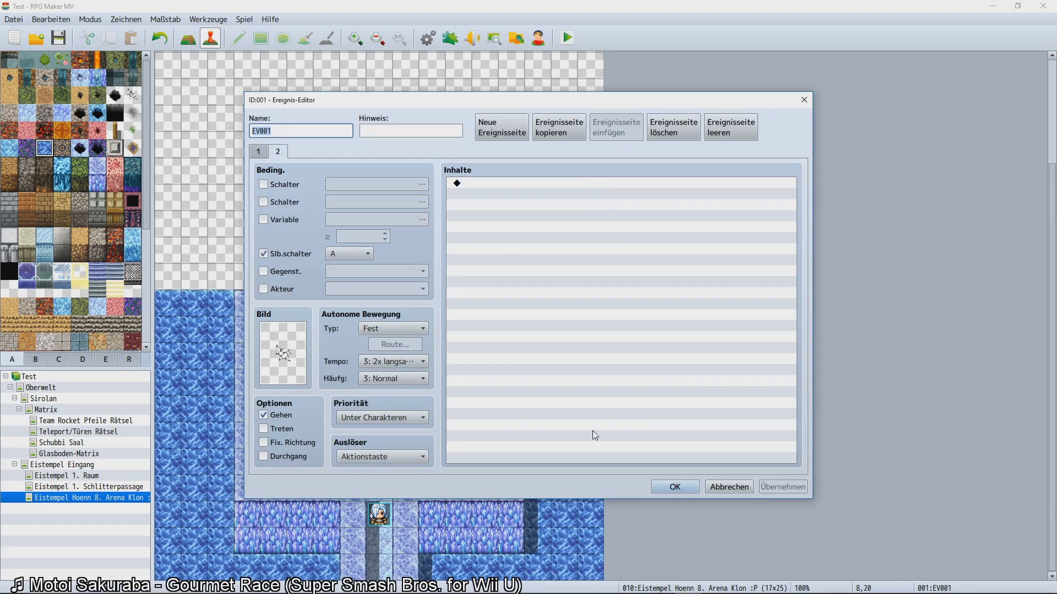
pyautogui.click(727, 487)
pyautogui.doubleClick(384, 458)
pyautogui.doubleClick(540, 194)
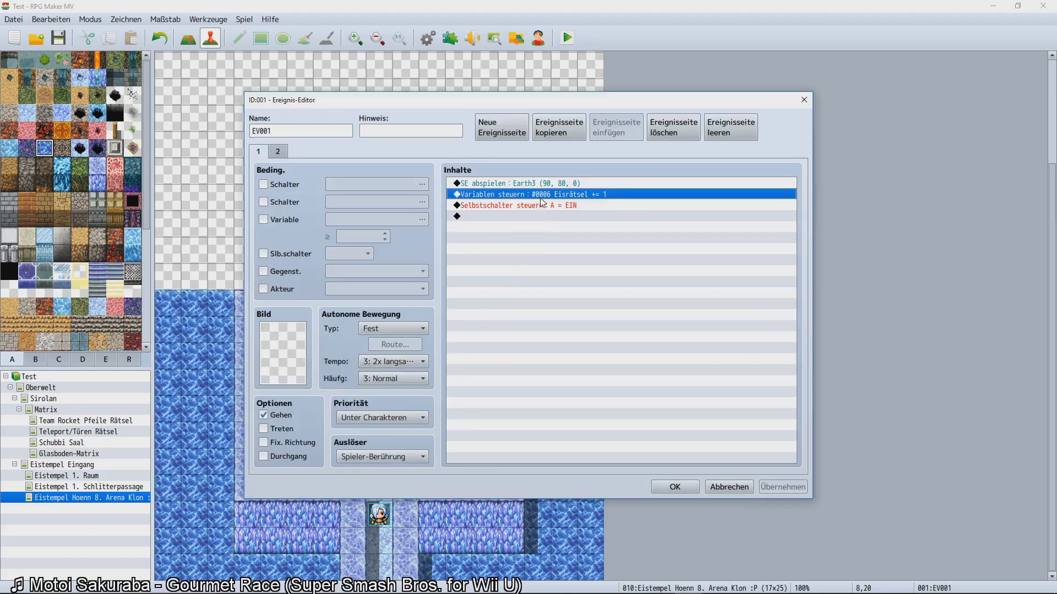
pyautogui.click(617, 234)
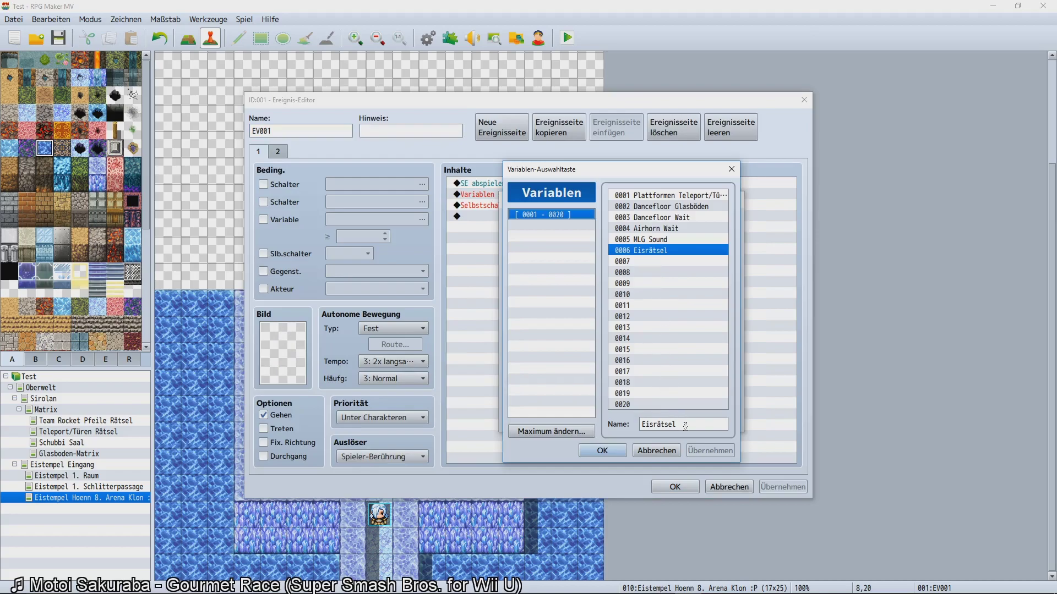
pyautogui.write('1')
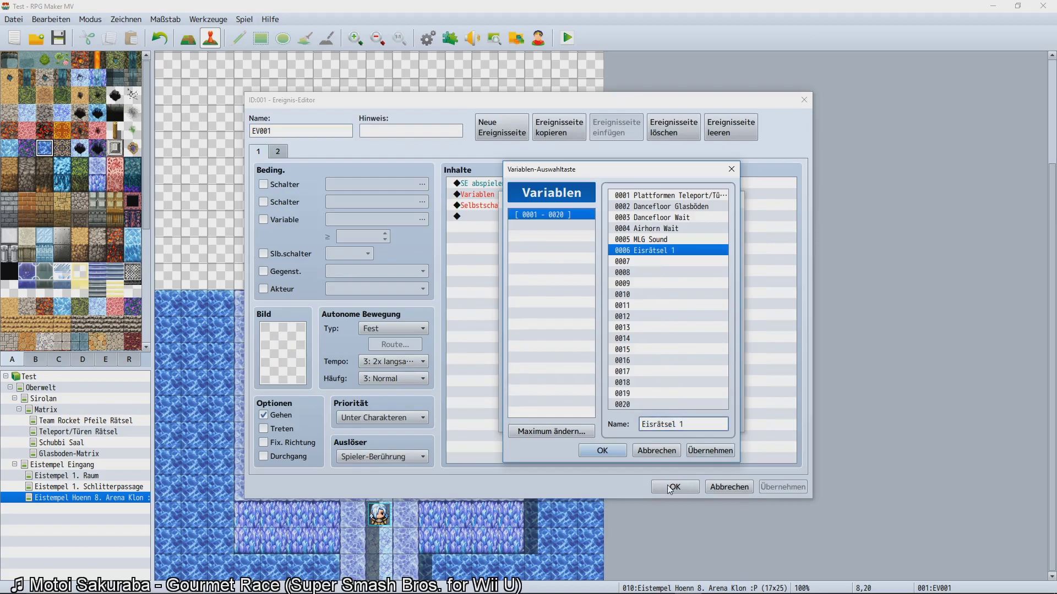
pyautogui.click(617, 452)
pyautogui.click(661, 420)
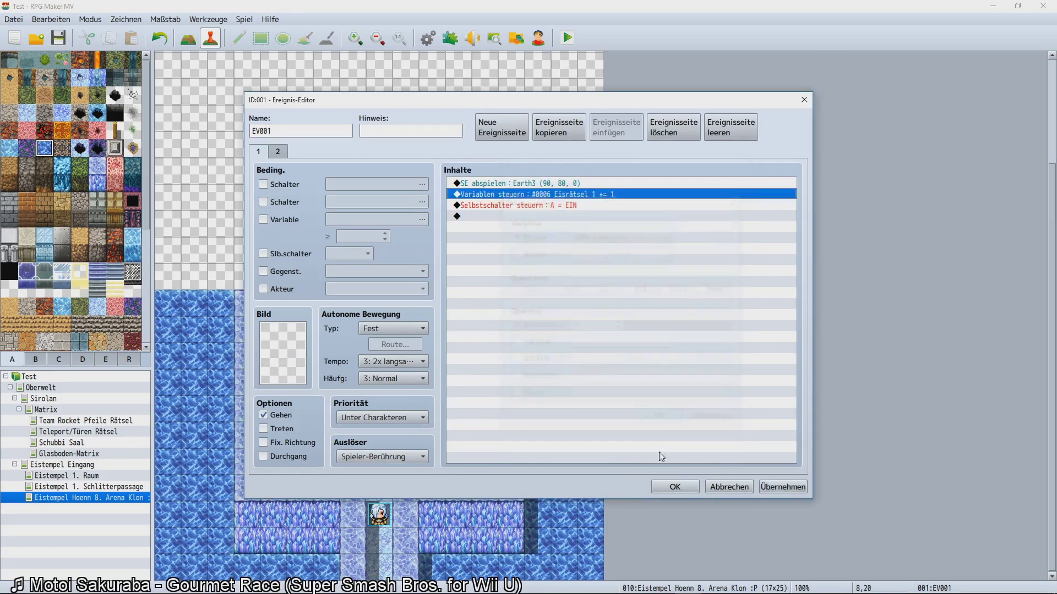
pyautogui.click(673, 486)
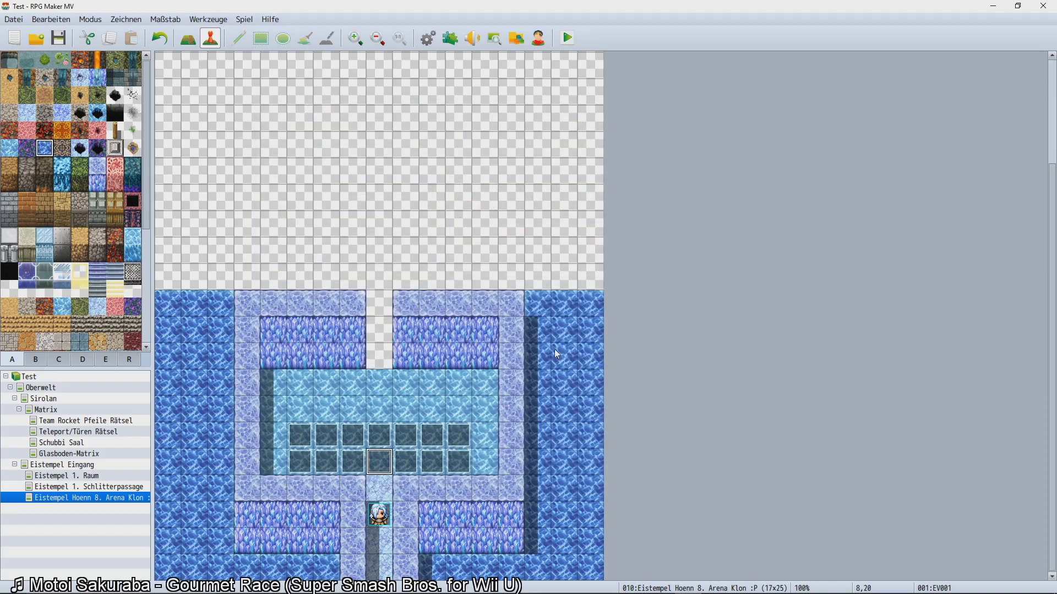
# Reopen event EV001 and set the trigger of page 2 to Spieler-Berührung.
pyautogui.click(544, 311)
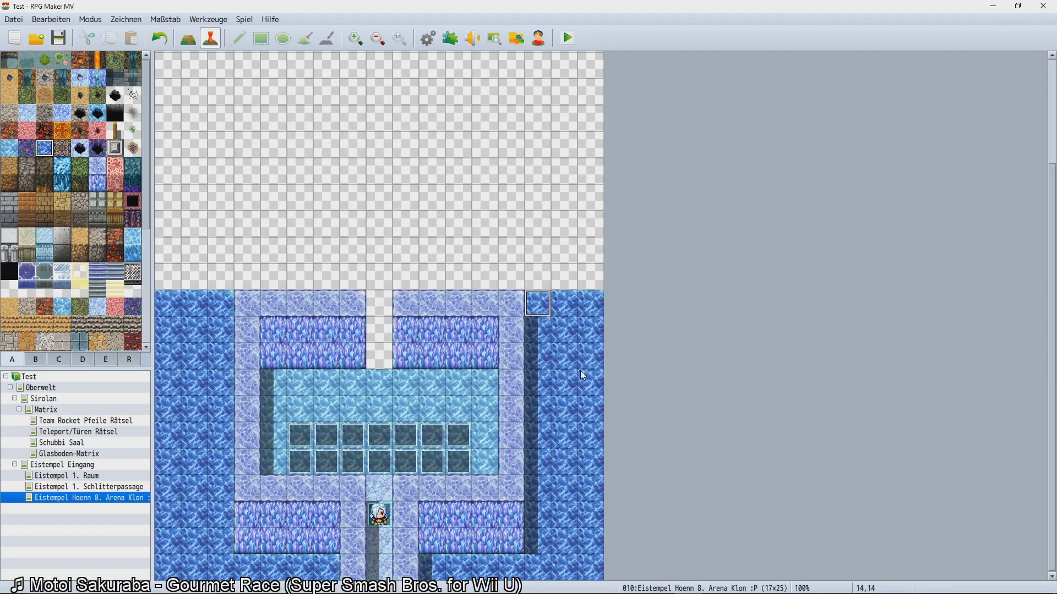
pyautogui.click(564, 436)
pyautogui.doubleClick(378, 451)
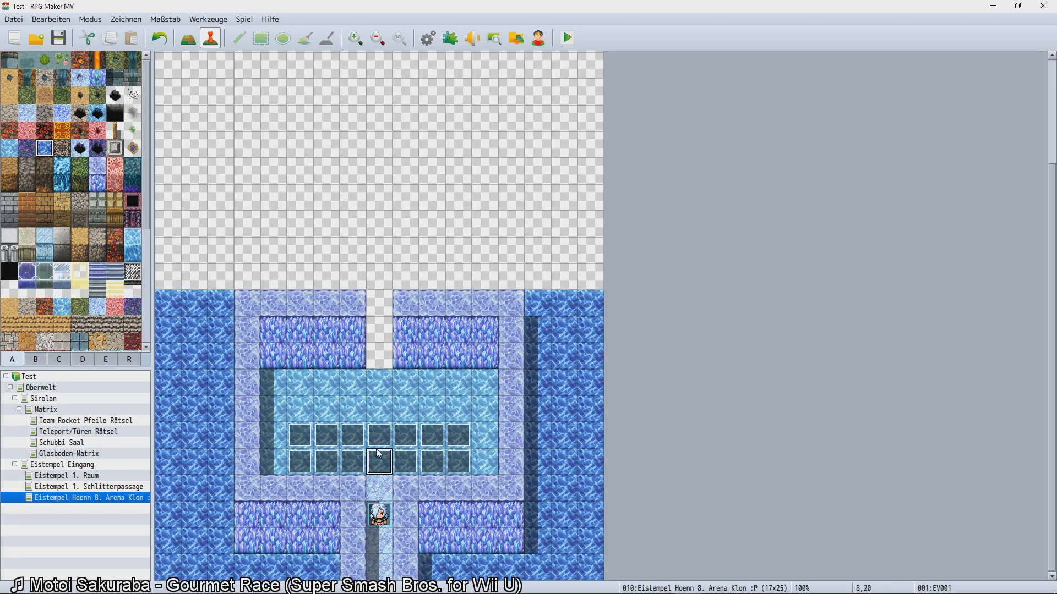
pyautogui.click(279, 152)
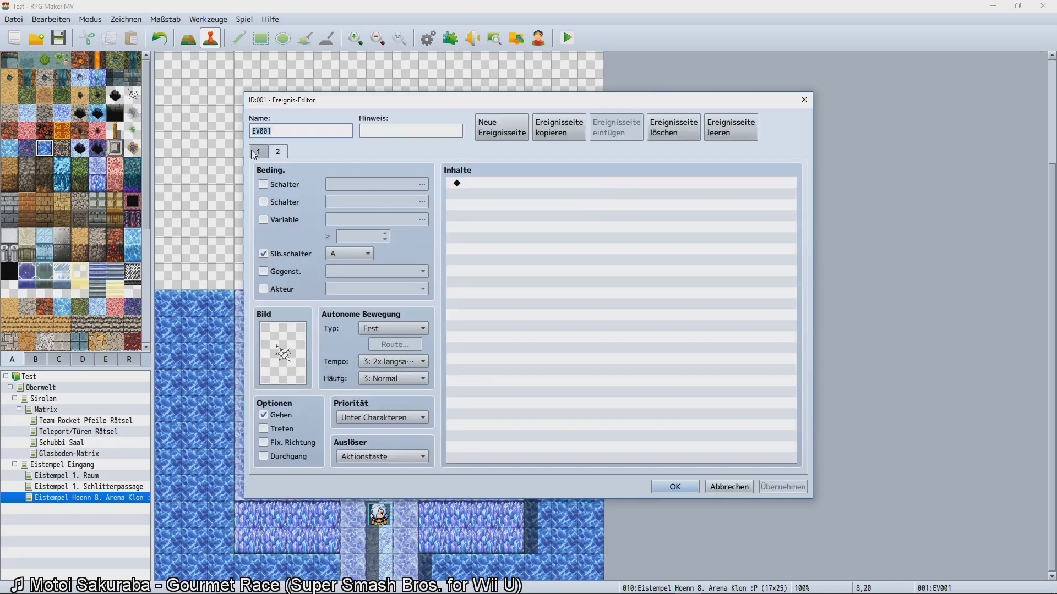
pyautogui.click(375, 422)
pyautogui.click(374, 431)
pyautogui.click(364, 457)
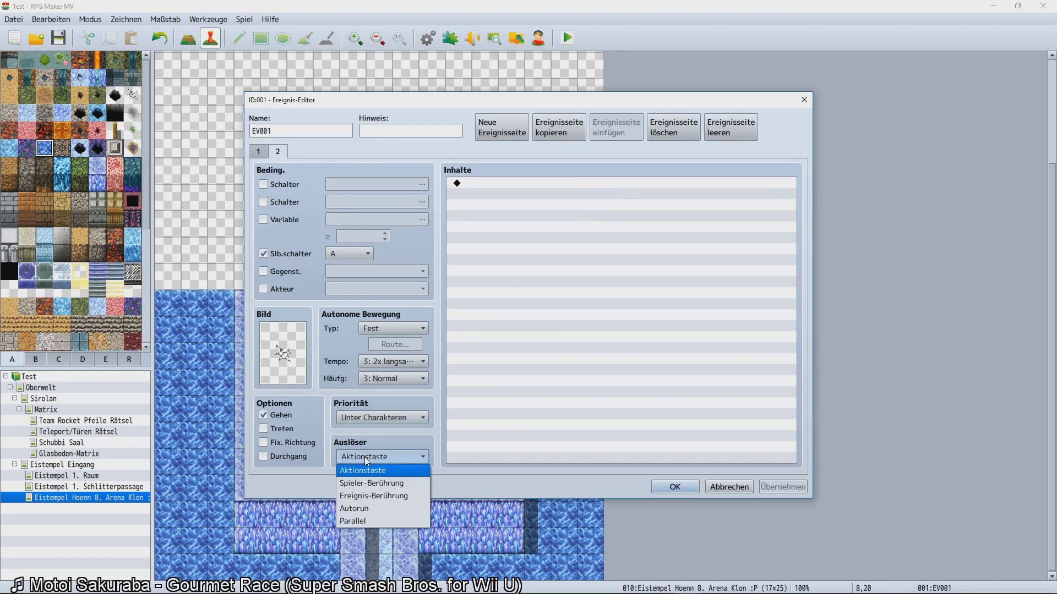
pyautogui.click(371, 483)
# Add a self switch command to page 2 that turns self switch B on (EIN).
pyautogui.doubleClick(556, 287)
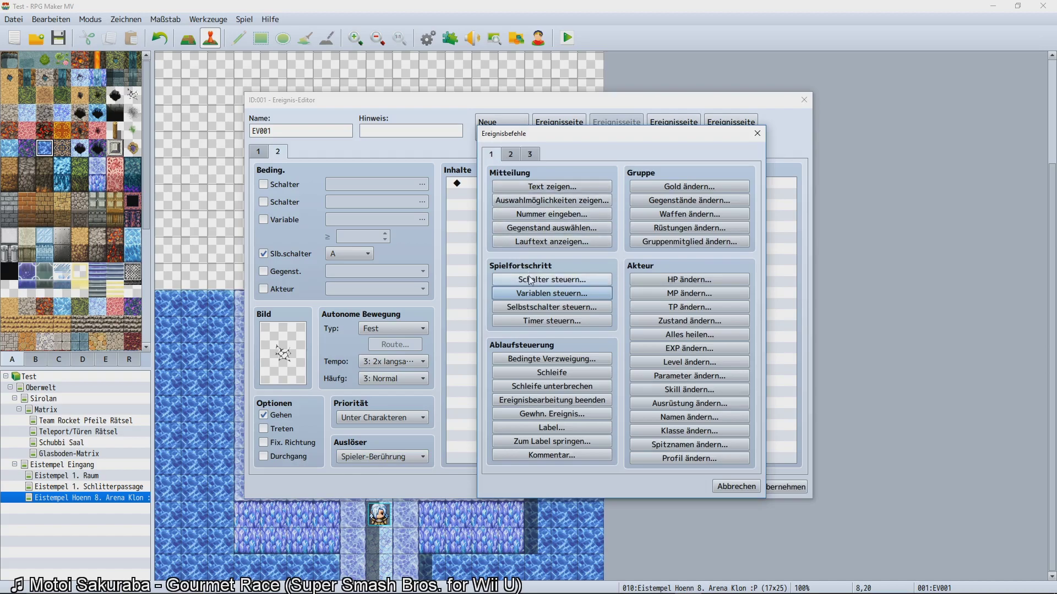
pyautogui.click(519, 307)
pyautogui.click(584, 298)
pyautogui.click(582, 326)
pyautogui.click(596, 357)
pyautogui.click(487, 183)
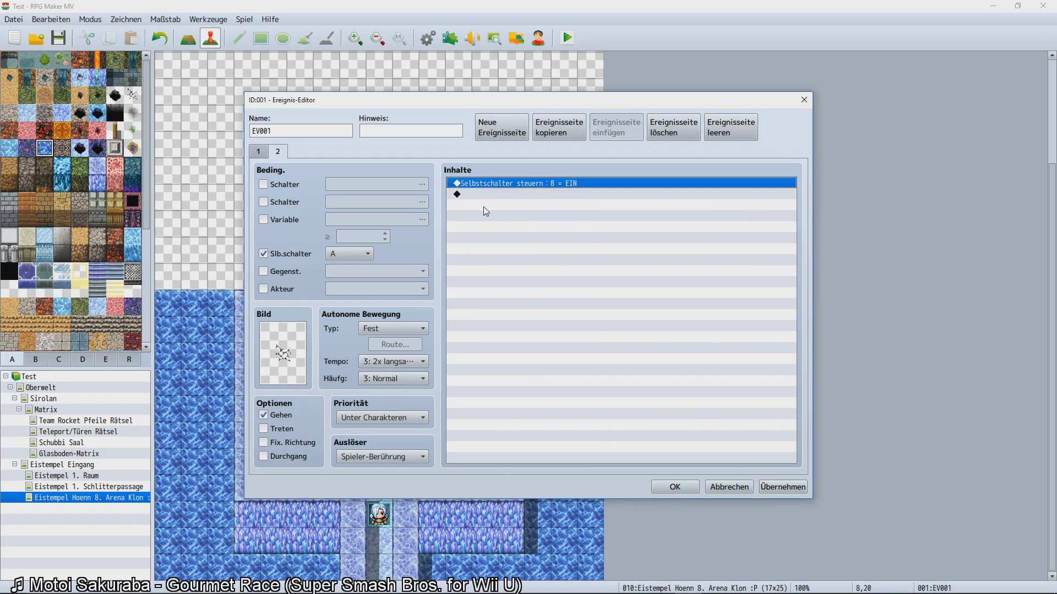
pyautogui.click(484, 208)
pyautogui.doubleClick(475, 192)
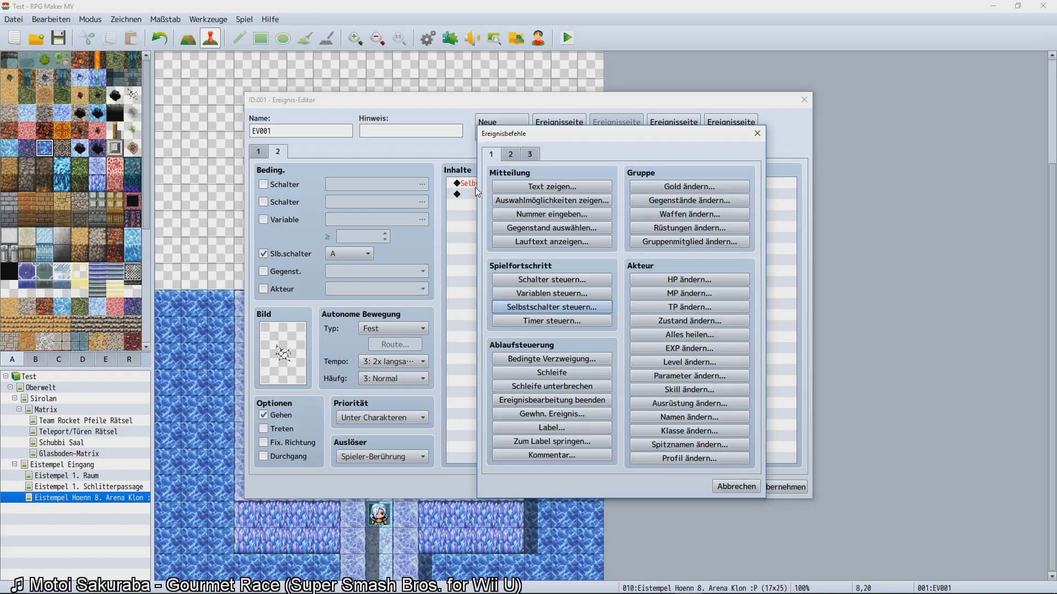
pyautogui.click(736, 487)
# Copy the Earth3 sound effect command from page 1 and insert it before the self switch command on page 2.
pyautogui.click(258, 151)
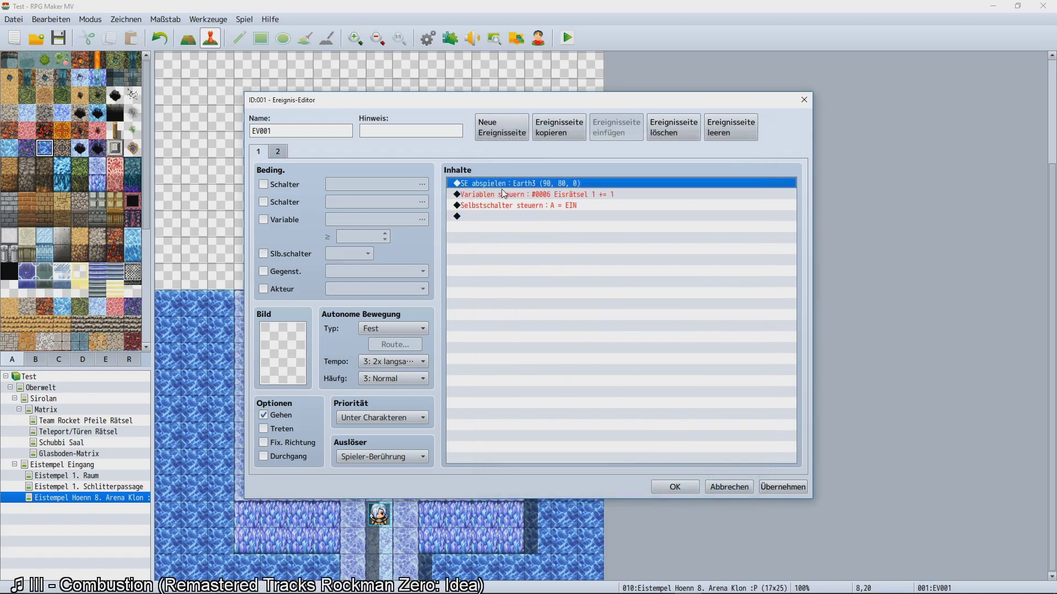
pyautogui.hotkey('ctrl', 'c')
pyautogui.click(277, 151)
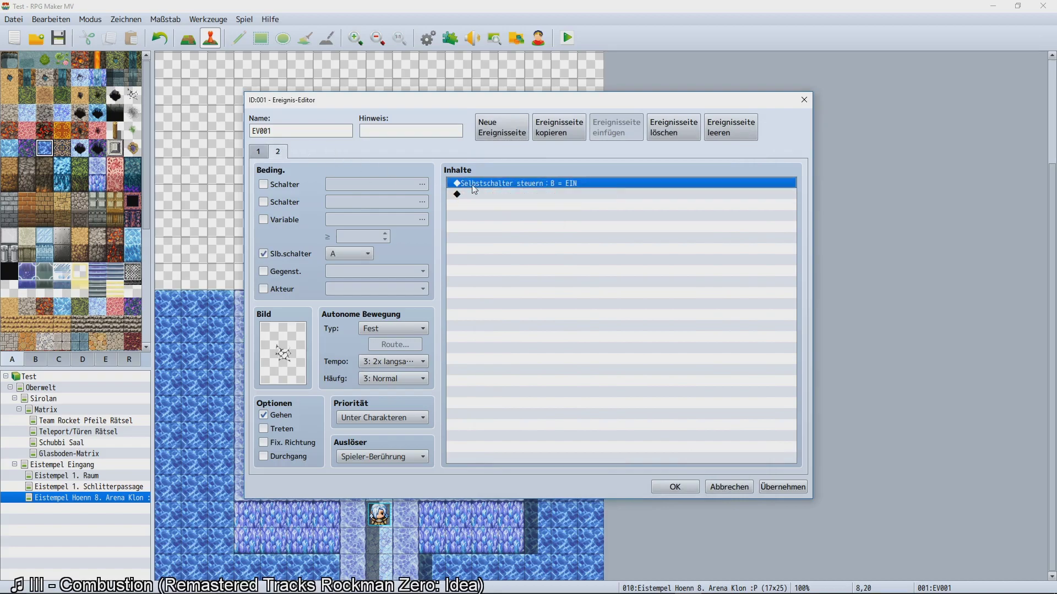
pyautogui.hotkey('ctrl', 'v')
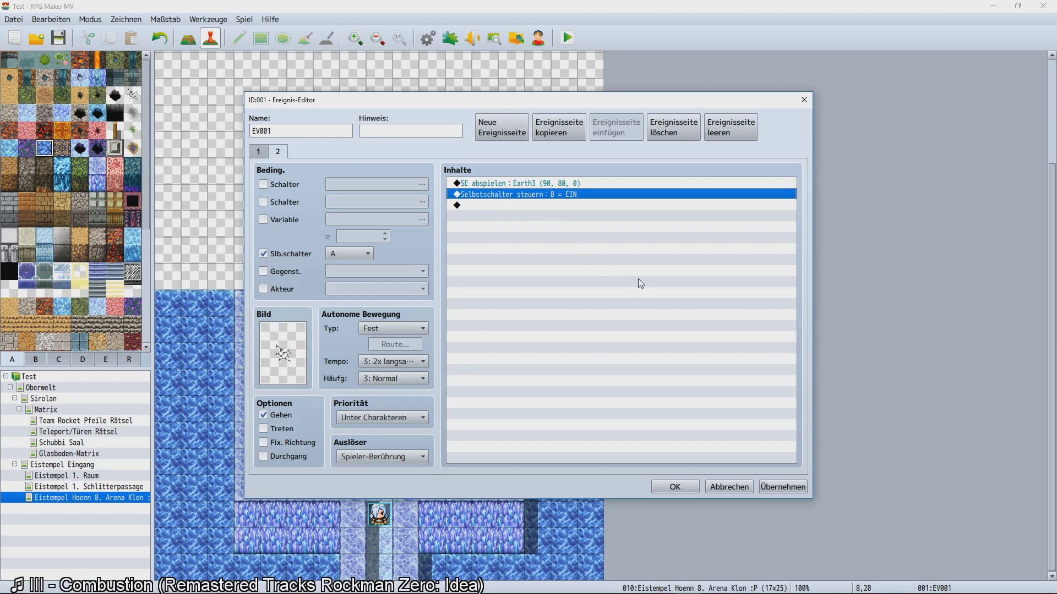
pyautogui.press('Down')
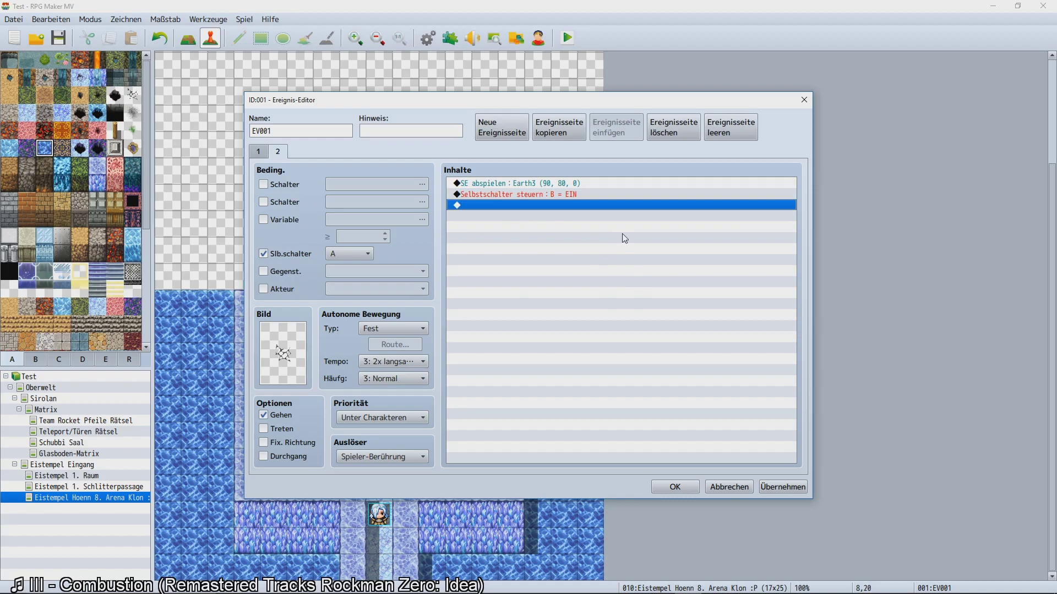
pyautogui.click(538, 196)
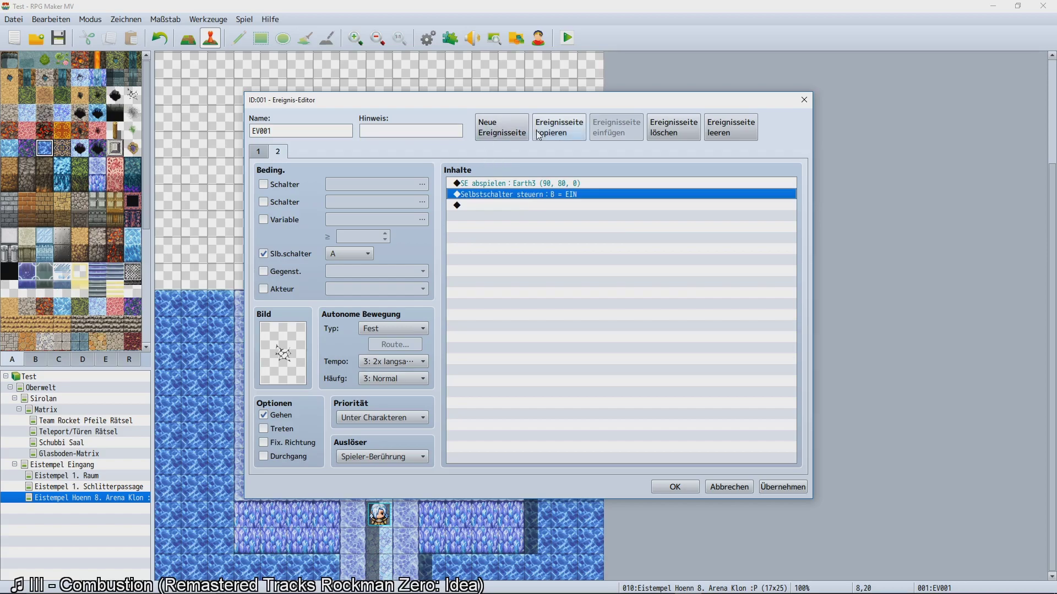
# Add a third event page and assign it the dark ice hole graphic.
pyautogui.click(502, 127)
pyautogui.doubleClick(302, 342)
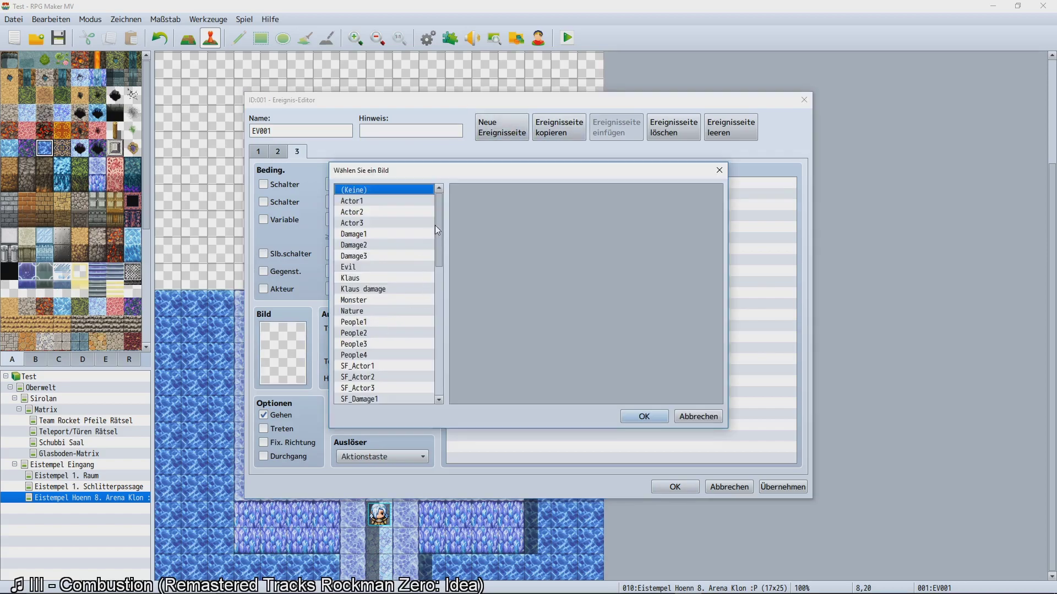
pyautogui.moveTo(441, 229); pyautogui.dragTo(444, 349)
pyautogui.click(375, 292)
pyautogui.doubleClick(489, 215)
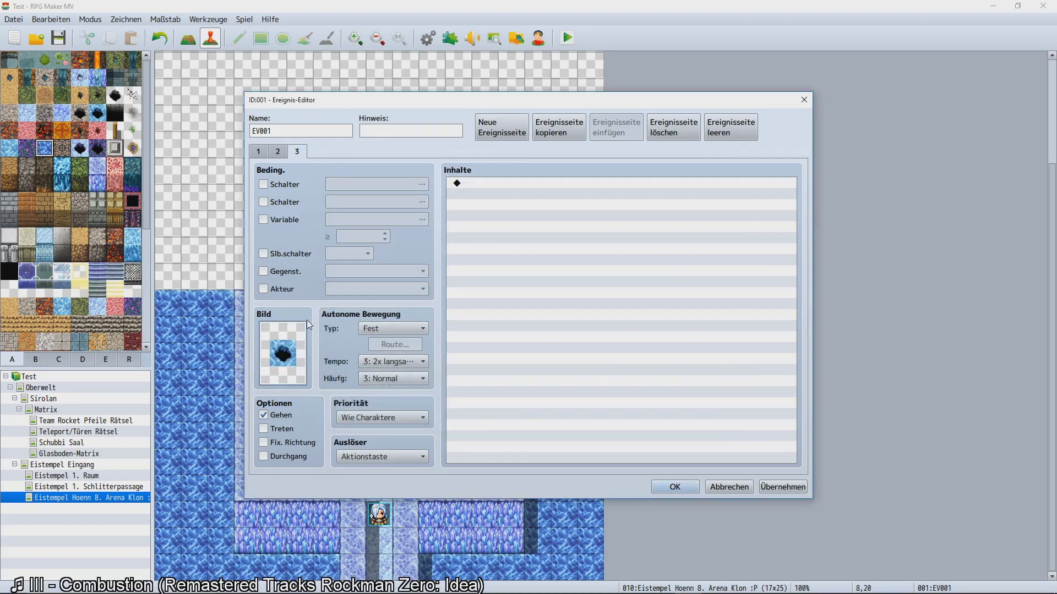
# Set the priority of page 3 to Unter Charakteren and its trigger to Autorun.
pyautogui.click(401, 418)
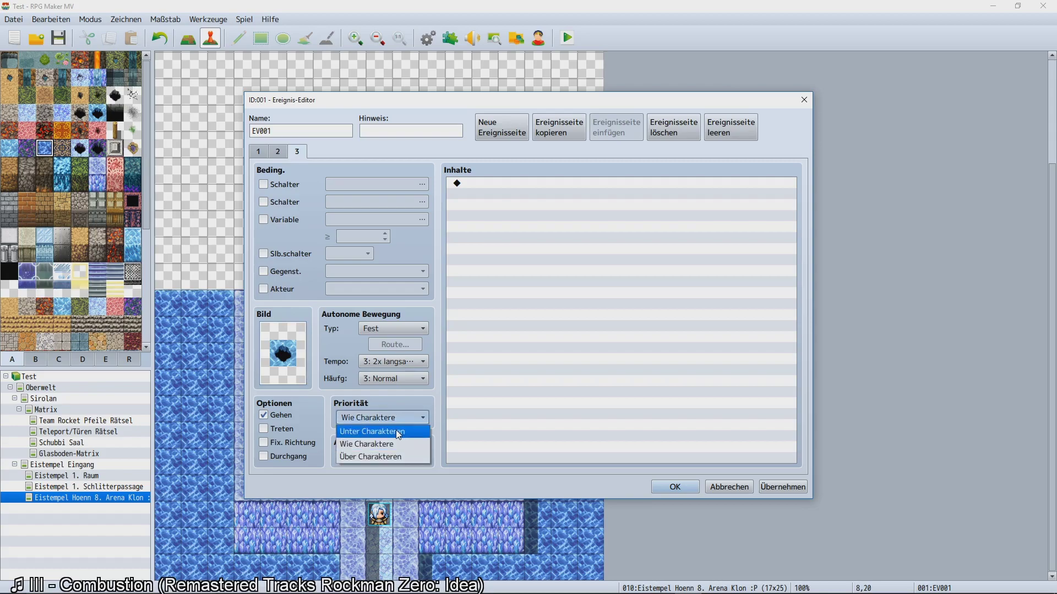
pyautogui.click(395, 430)
pyautogui.click(404, 456)
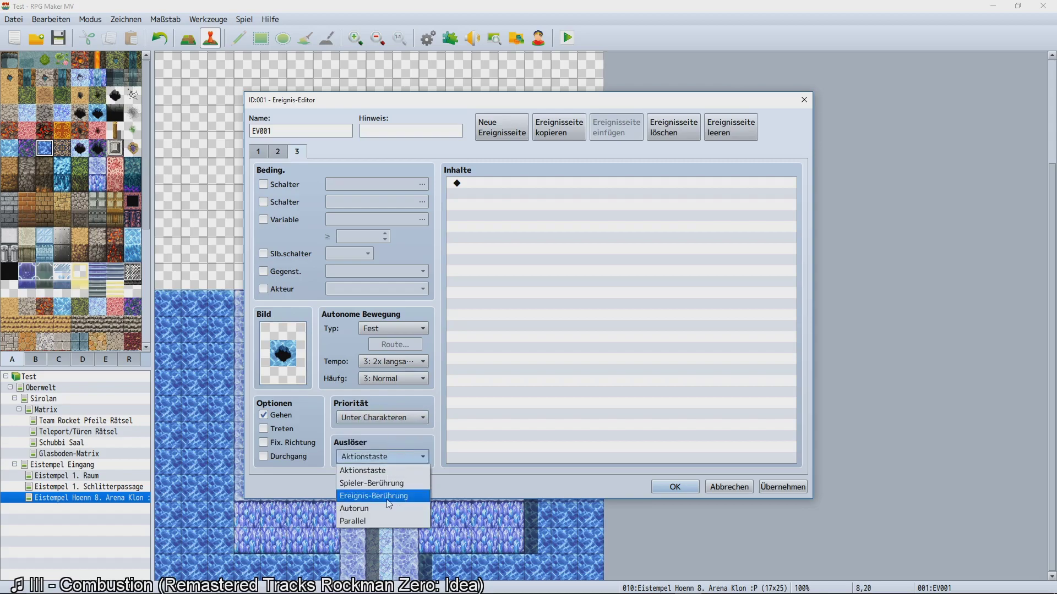
pyautogui.click(378, 509)
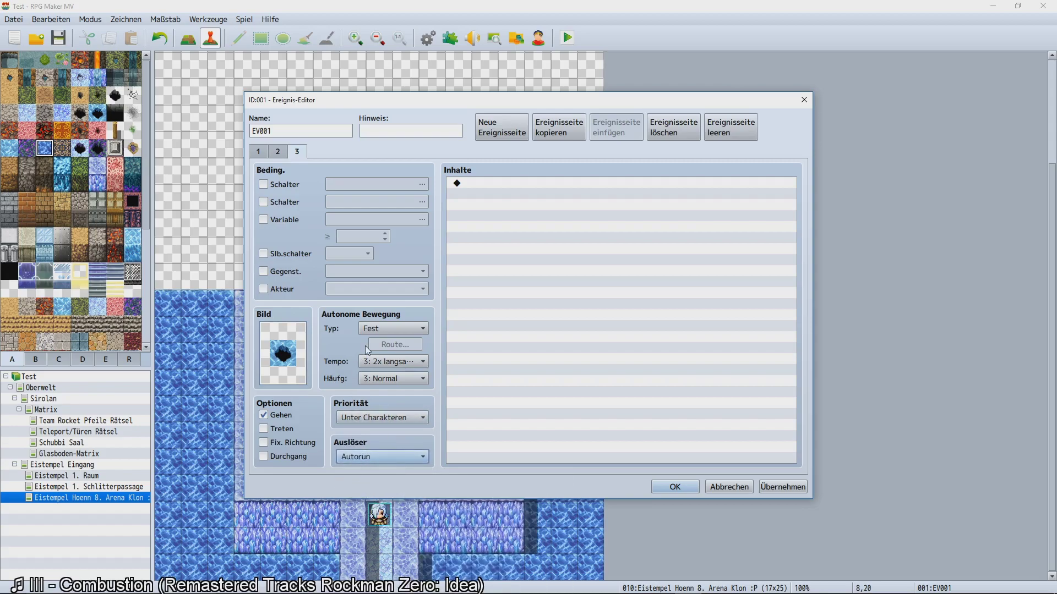
# Add a sound effect command to page 3 that plays Fall at 90 % volume and 100 % pitch.
pyautogui.click(278, 152)
pyautogui.click(296, 153)
pyautogui.click(280, 154)
pyautogui.click(297, 154)
pyautogui.doubleClick(485, 229)
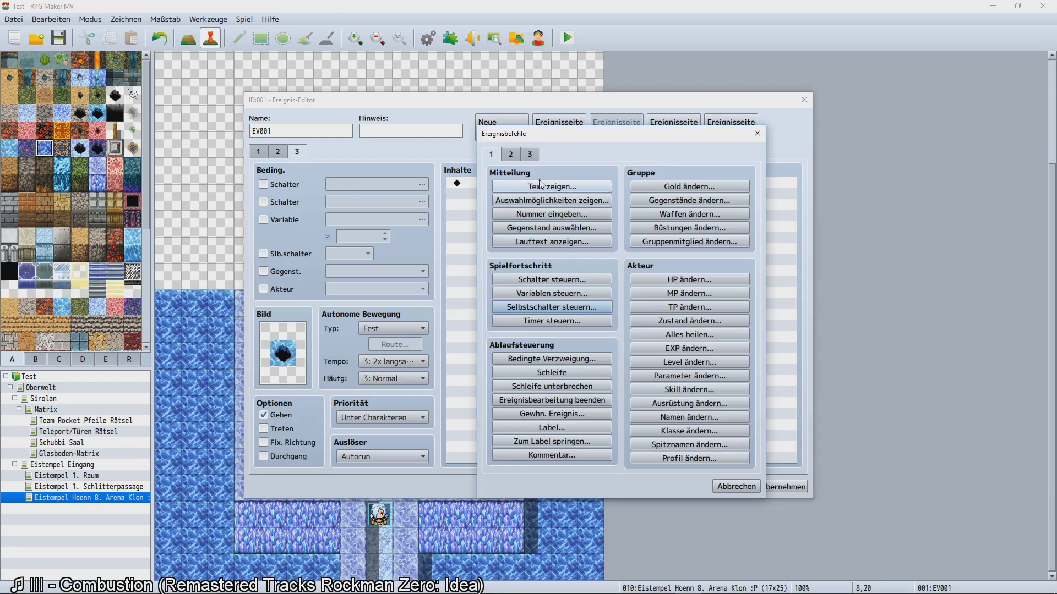
pyautogui.click(511, 156)
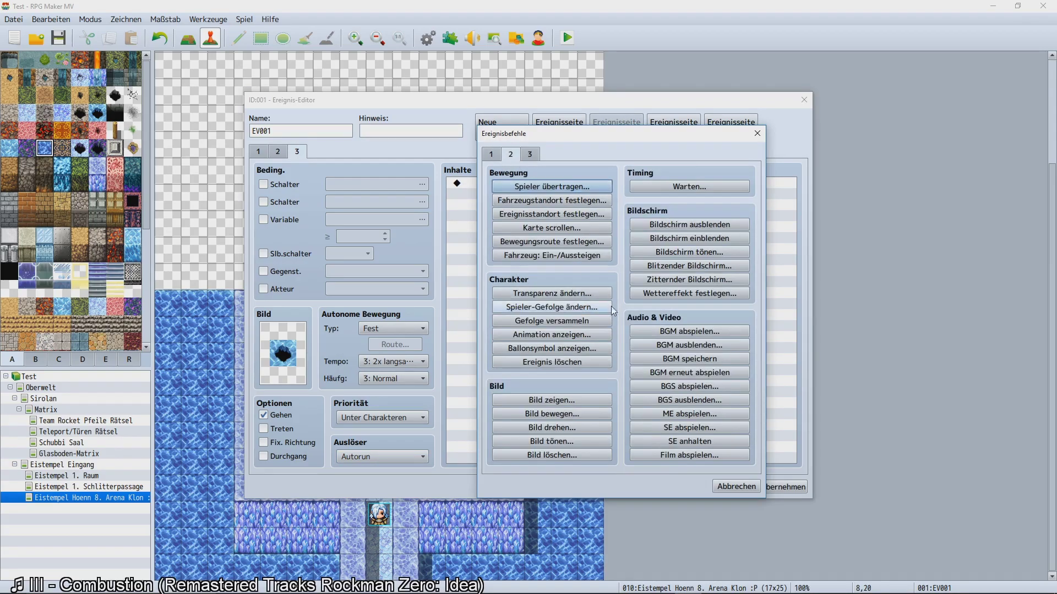
pyautogui.click(665, 430)
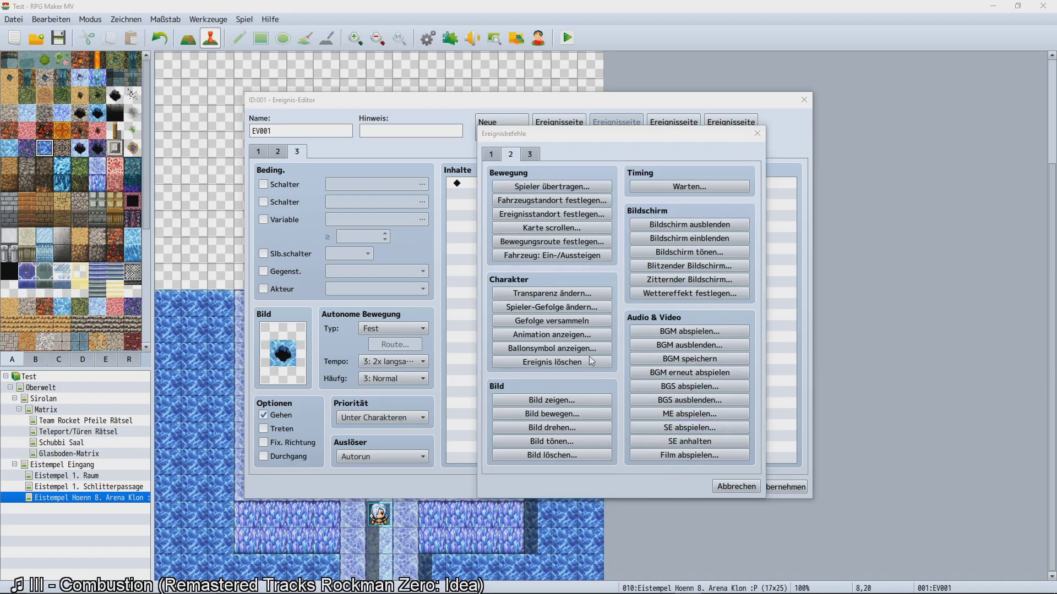
pyautogui.scroll(-8, 589, 355)
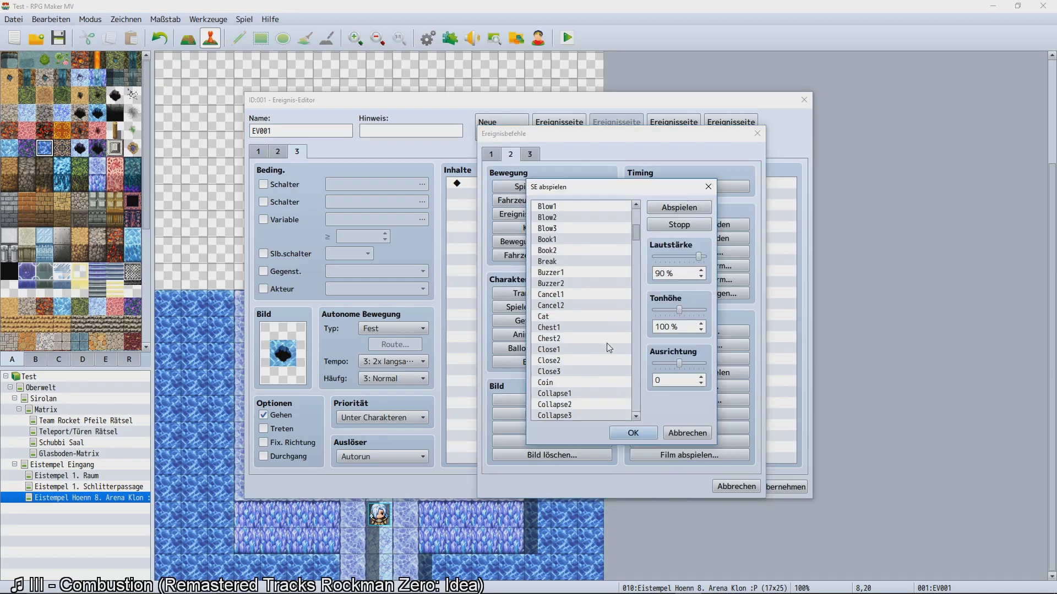
pyautogui.scroll(-10, 608, 358)
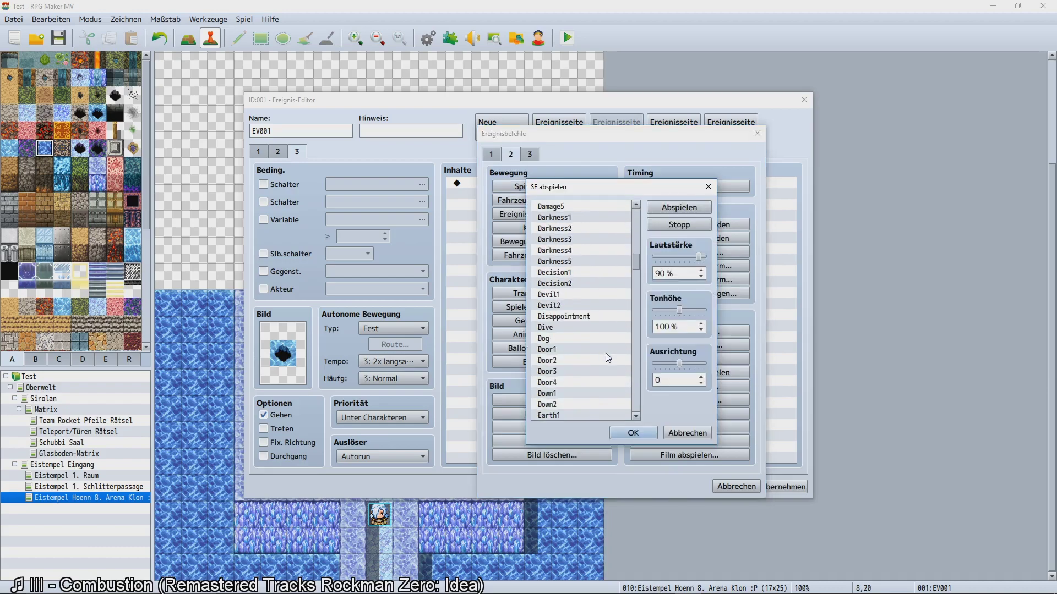
pyautogui.scroll(-4, 572, 338)
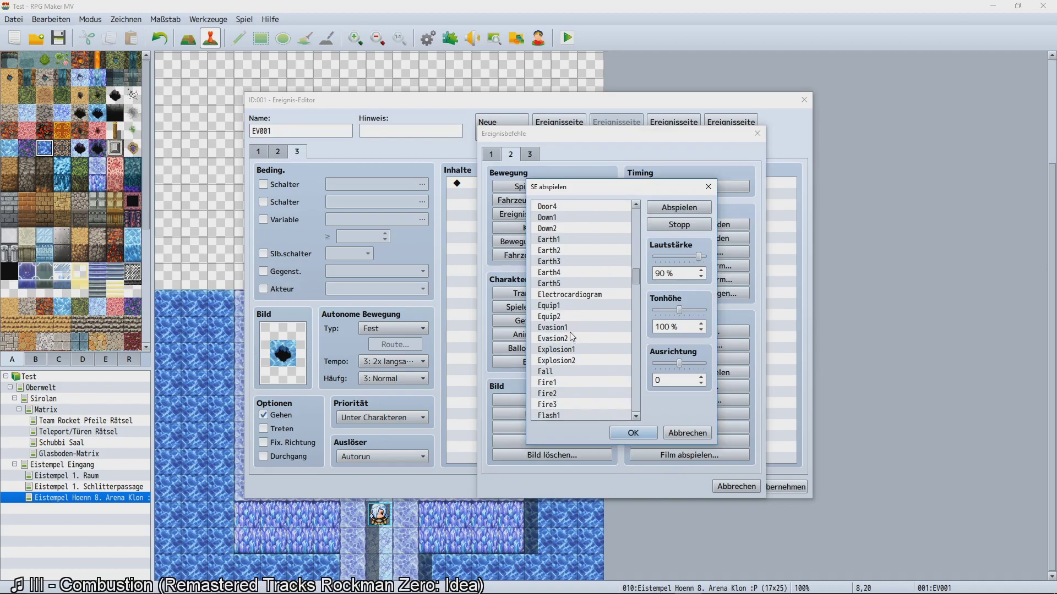
pyautogui.click(553, 350)
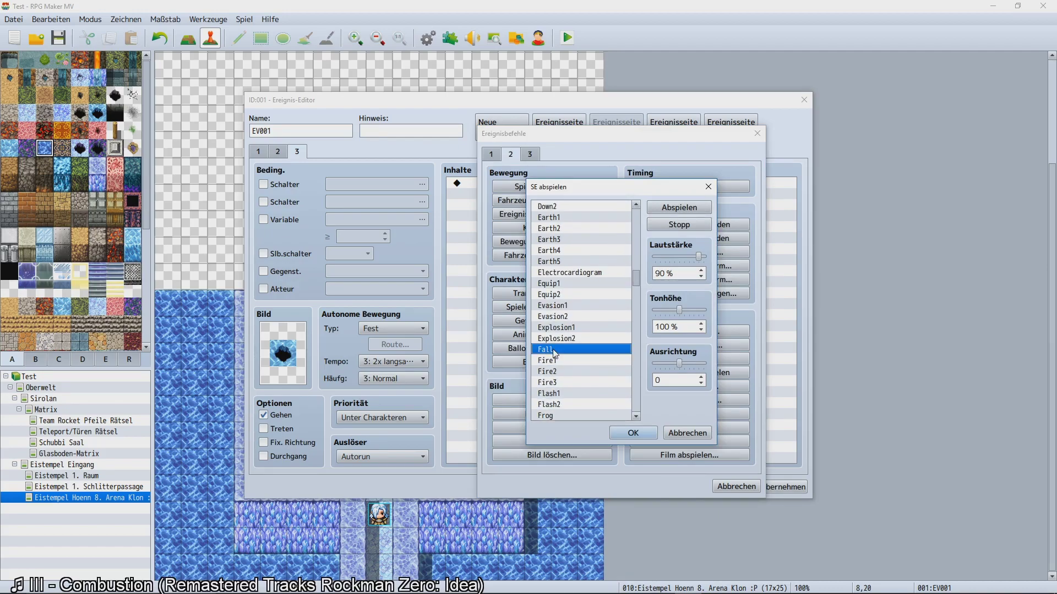
pyautogui.click(628, 432)
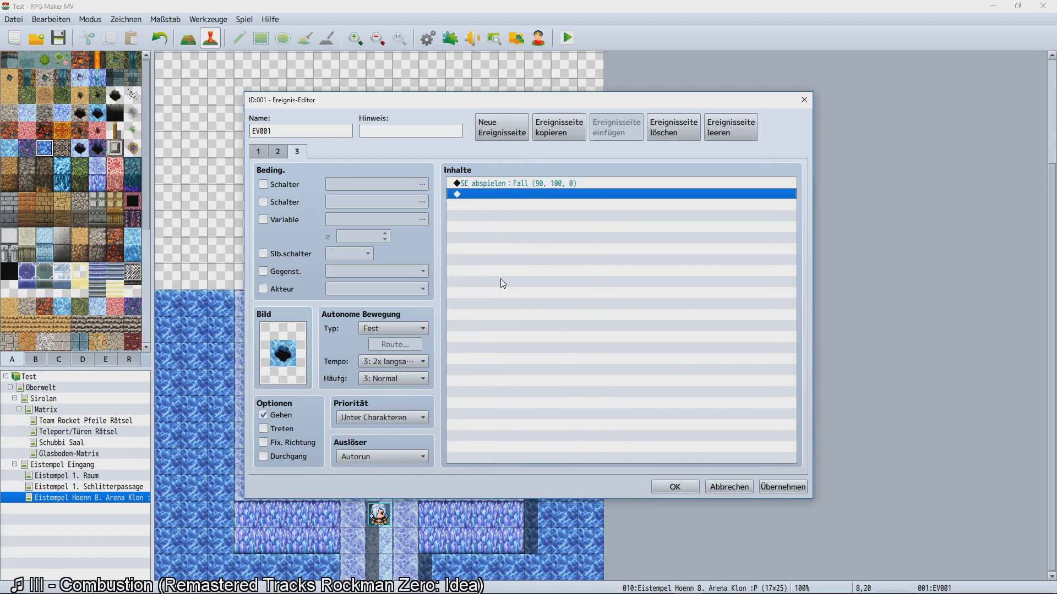
# Move the event editor aside to examine the puzzle tiles on the map and the command list of page 3.
pyautogui.moveTo(419, 106); pyautogui.dragTo(580, 113)
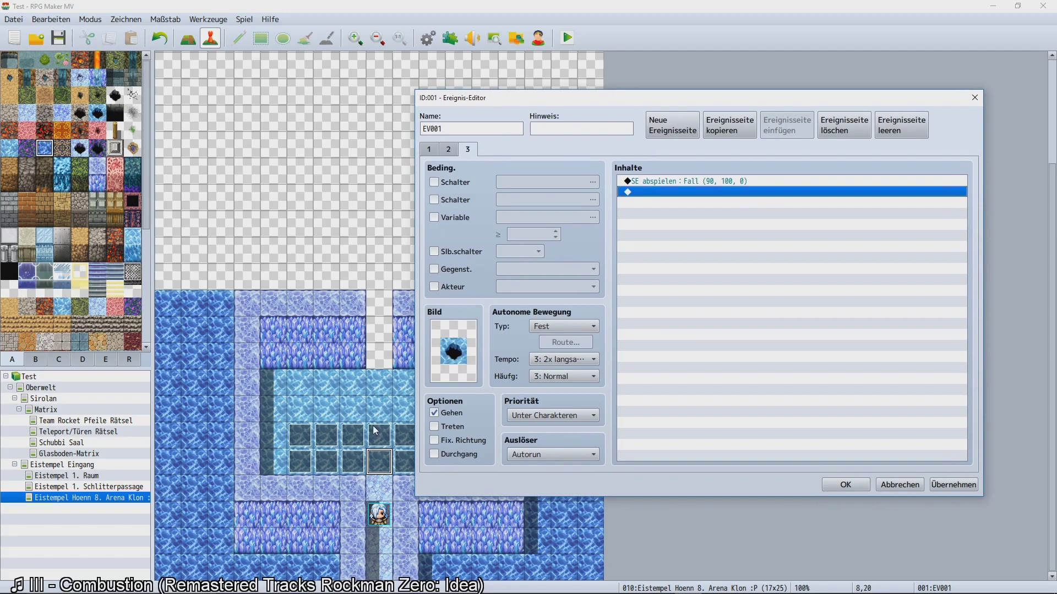
pyautogui.click(474, 354)
pyautogui.click(643, 348)
pyautogui.click(660, 180)
pyautogui.click(665, 192)
pyautogui.click(643, 182)
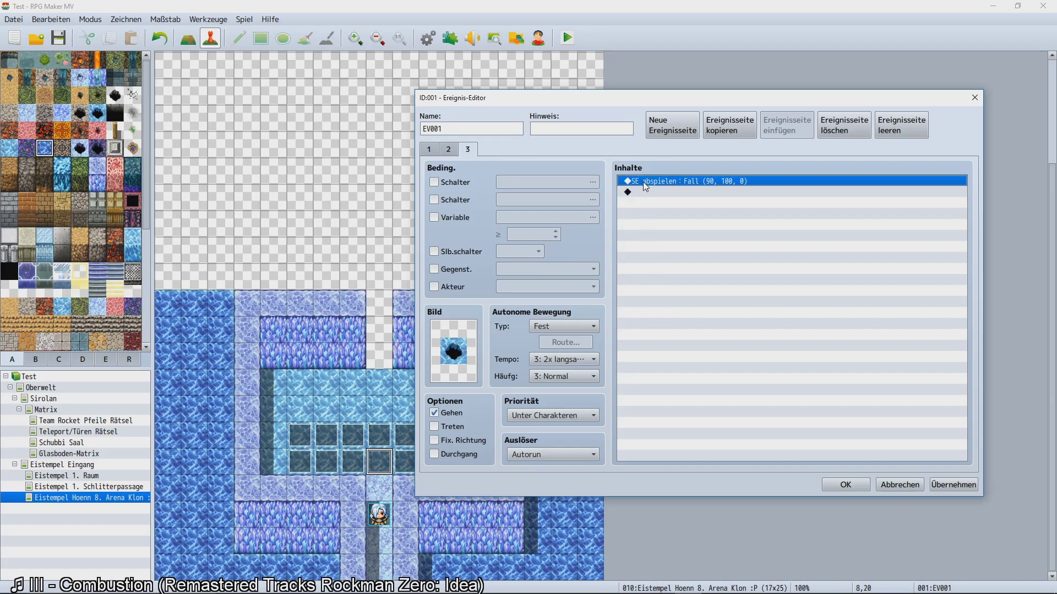
pyautogui.click(639, 217)
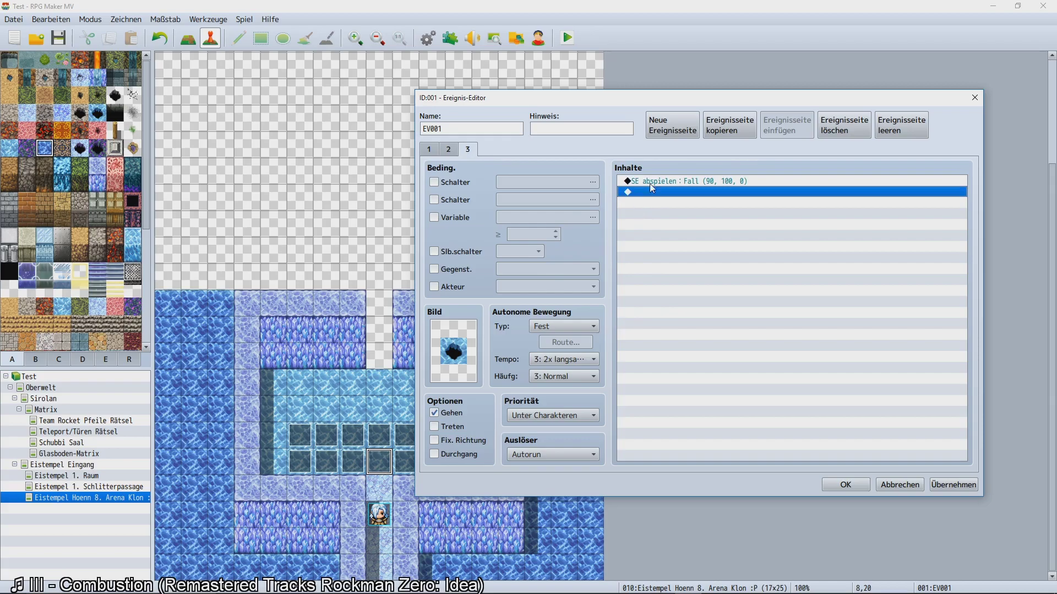
pyautogui.moveTo(630, 102); pyautogui.dragTo(490, 101)
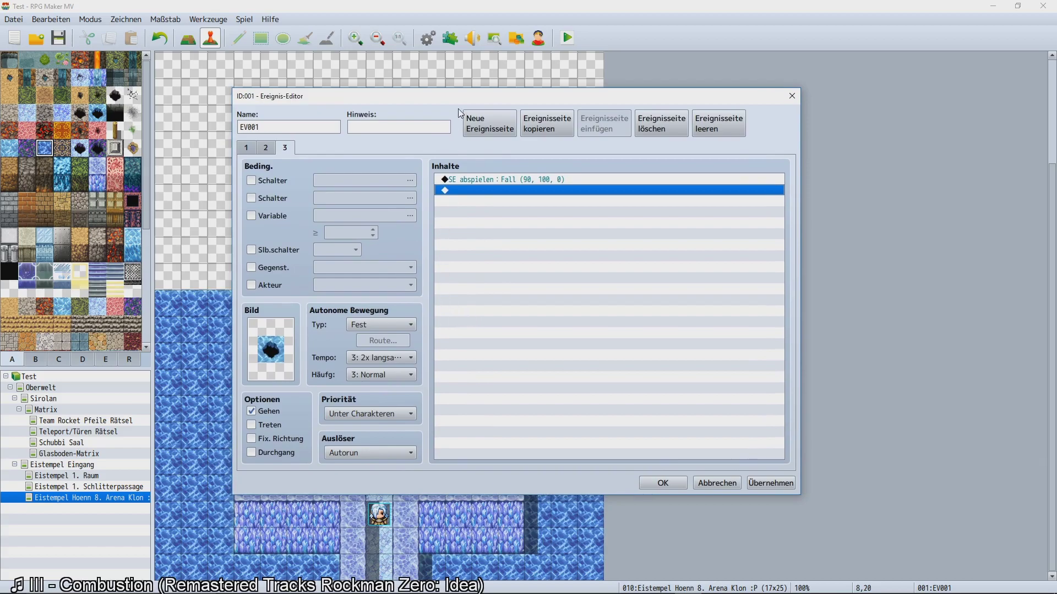
# Save the edited event EV001 and start a new map named Untergeschoss beneath Eistempel Hoenn 8. Arena Klon.
pyautogui.moveTo(459, 104); pyautogui.dragTo(494, 118)
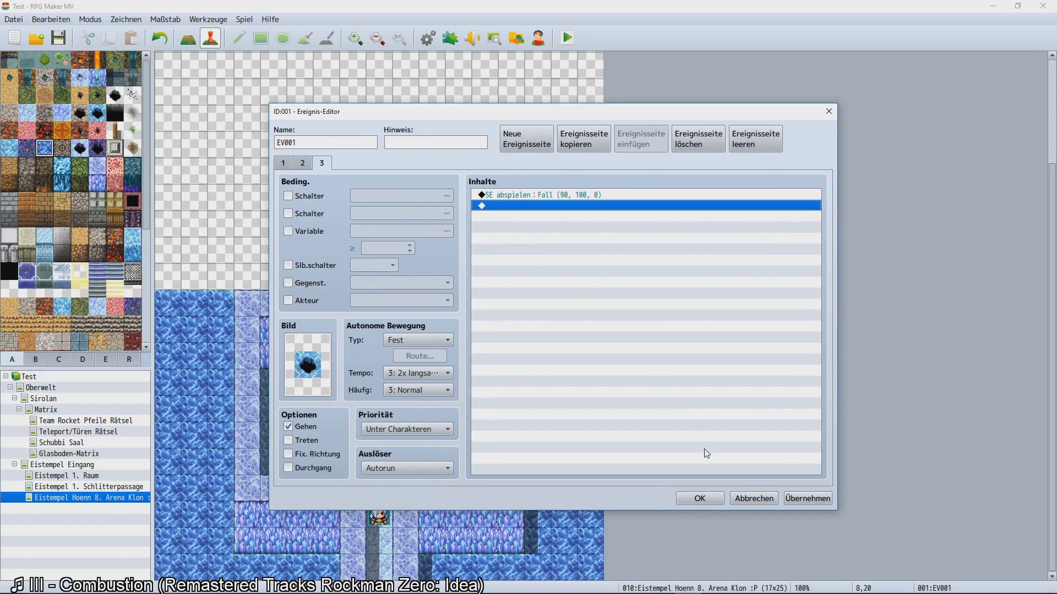
pyautogui.click(699, 499)
pyautogui.rightClick(72, 501)
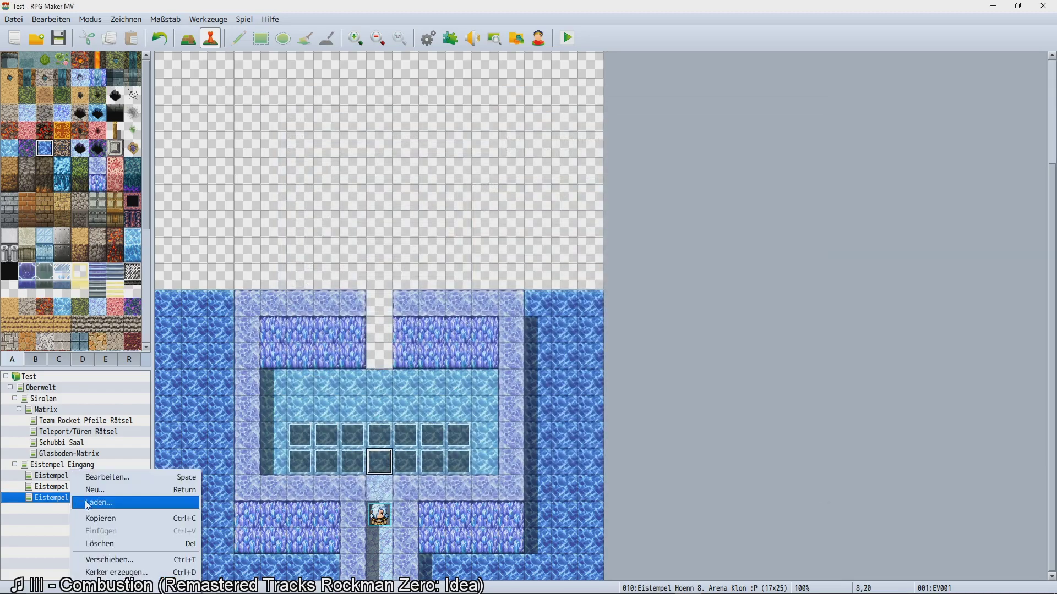
pyautogui.click(91, 477)
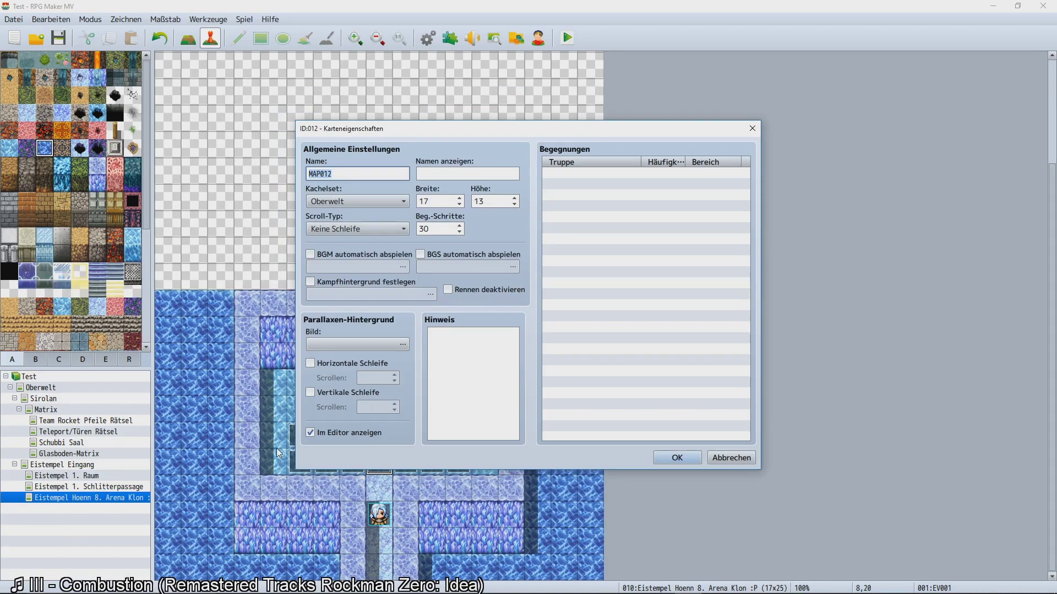
pyautogui.write('Untergeschoss')
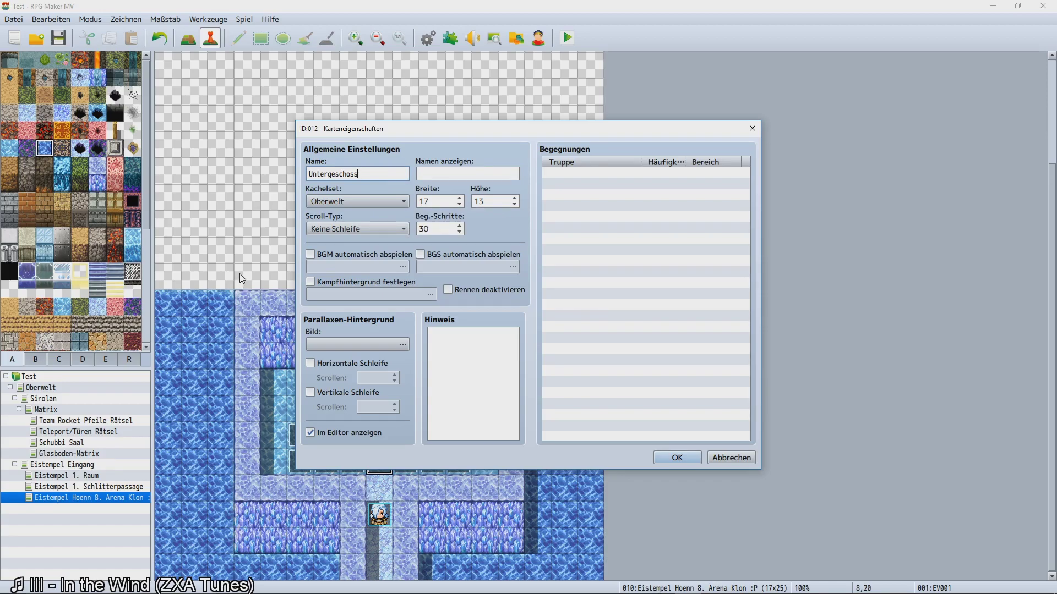
# Assign the Eishöhle tileset to the new map and create it at 17 × 13 tiles.
pyautogui.click(357, 205)
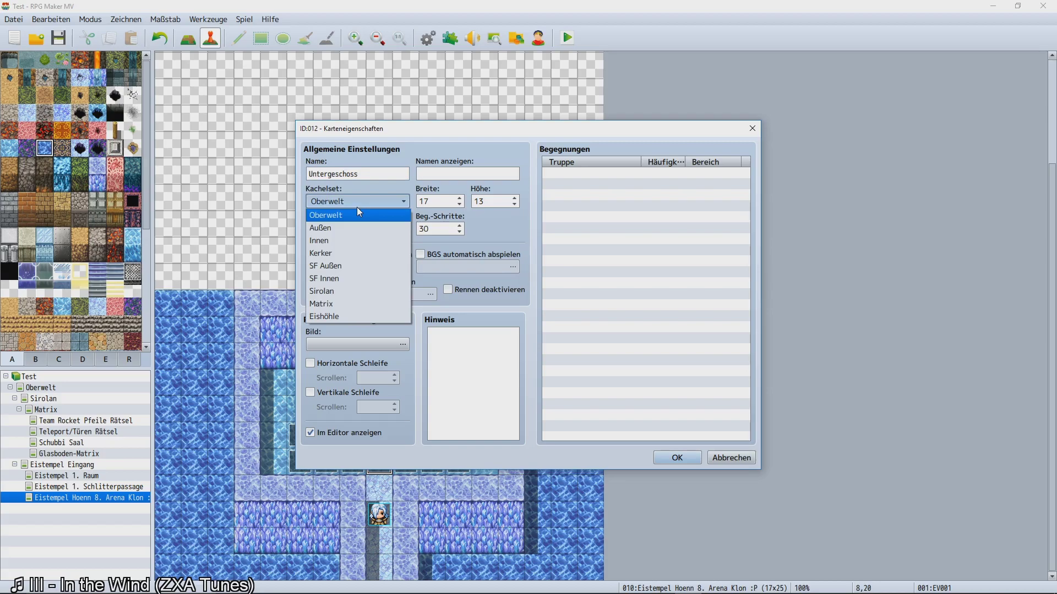
pyautogui.click(347, 317)
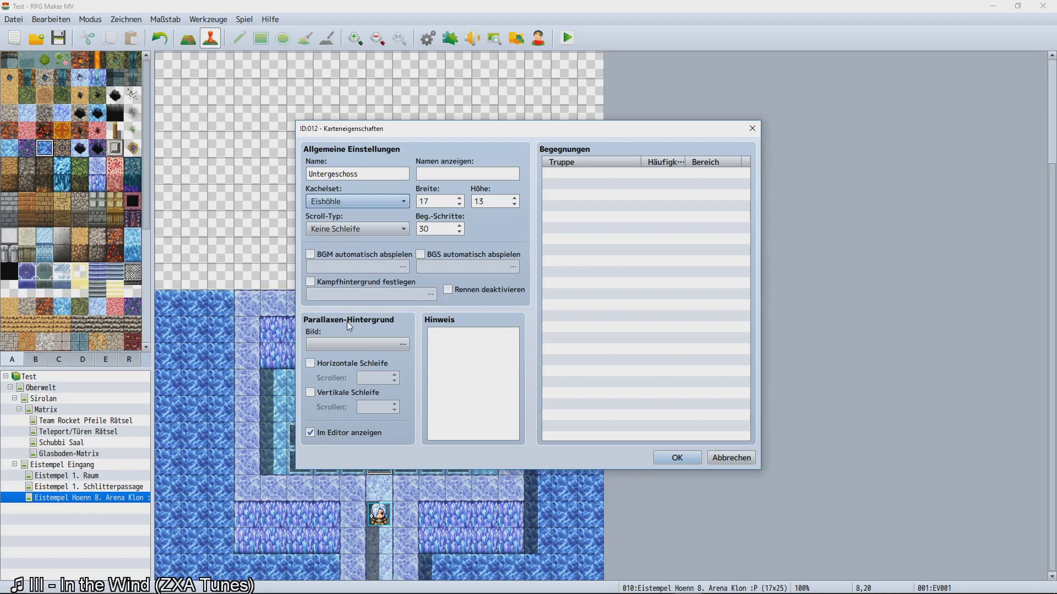
pyautogui.doubleClick(441, 204)
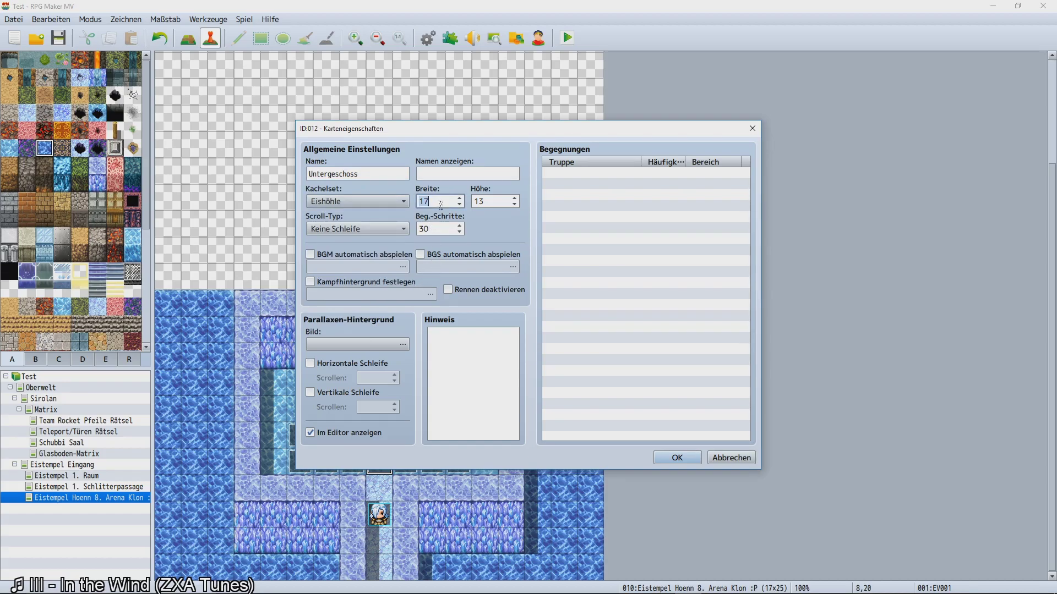
pyautogui.click(444, 205)
pyautogui.click(677, 458)
# Examine the map properties of Eistempel Hoenn 8. Arena Klon and the automatic background music settings of Eistempel Eingang.
pyautogui.click(99, 496)
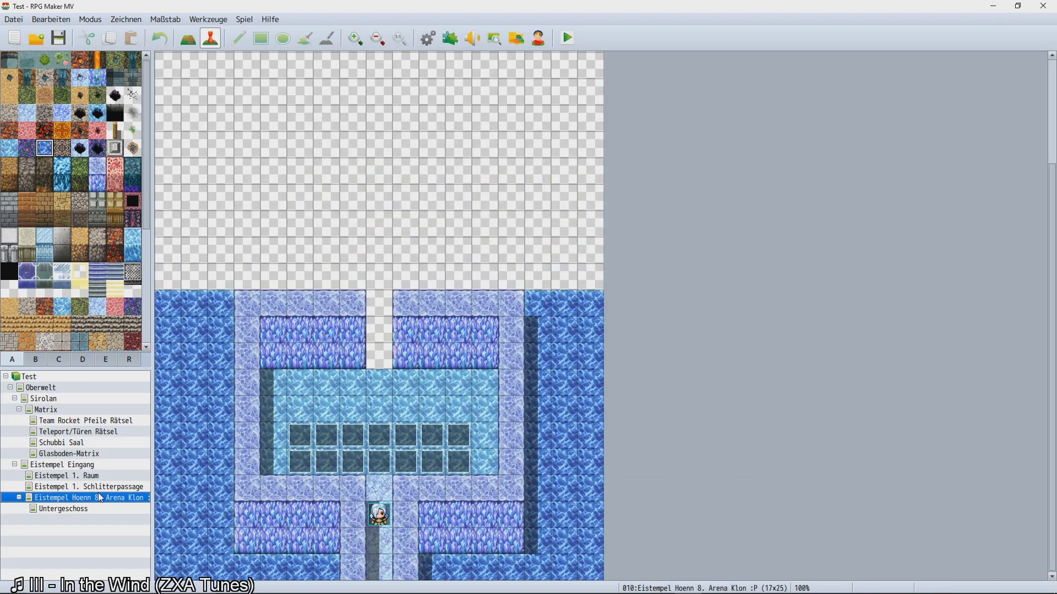
pyautogui.rightClick(99, 496)
pyautogui.click(138, 477)
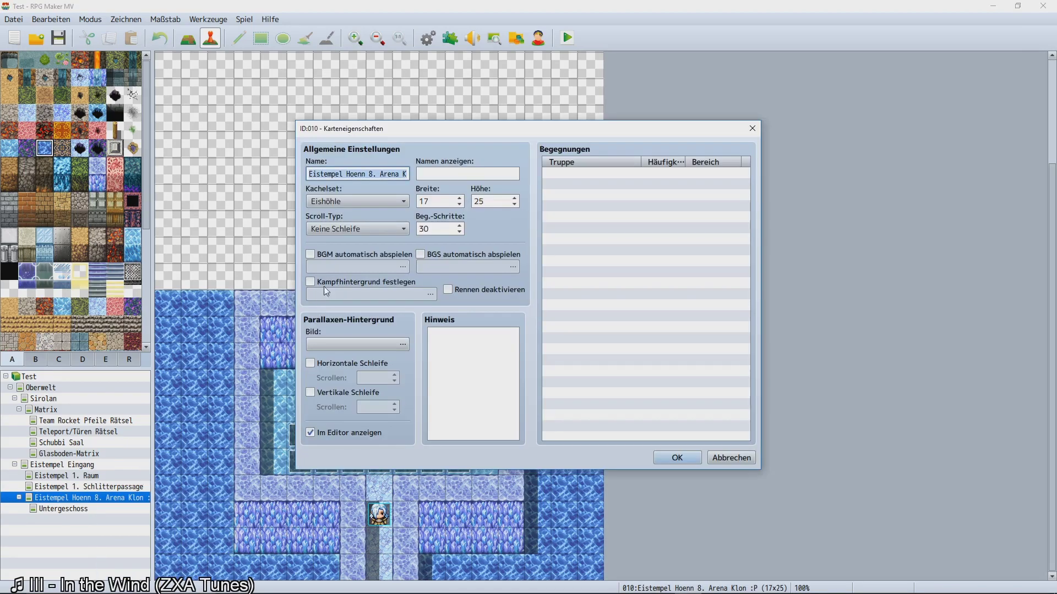
pyautogui.click(731, 458)
pyautogui.click(72, 466)
pyautogui.rightClick(72, 465)
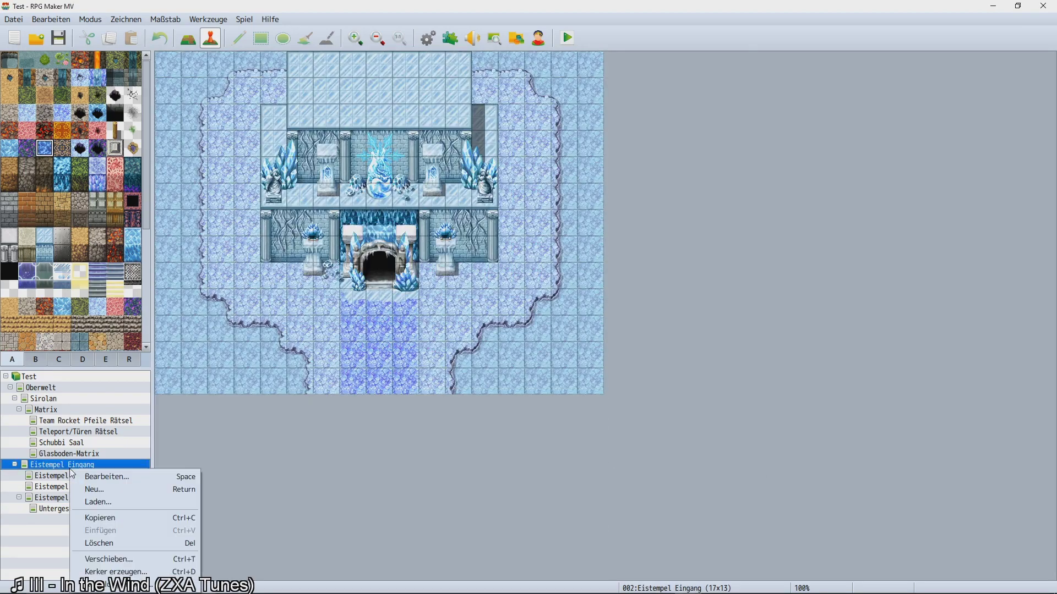
pyautogui.click(97, 487)
pyautogui.click(338, 267)
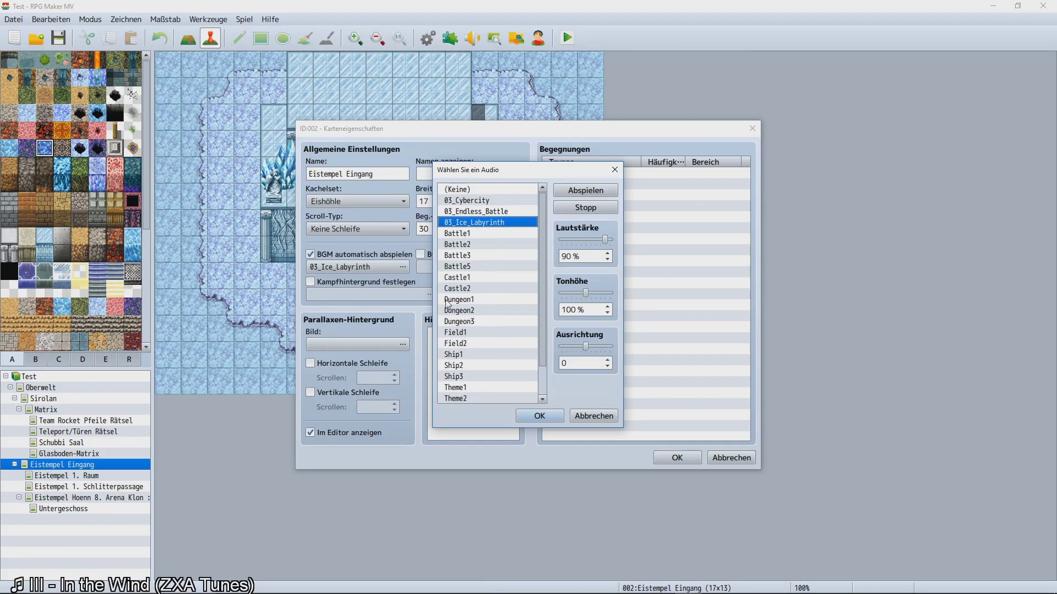
pyautogui.click(474, 236)
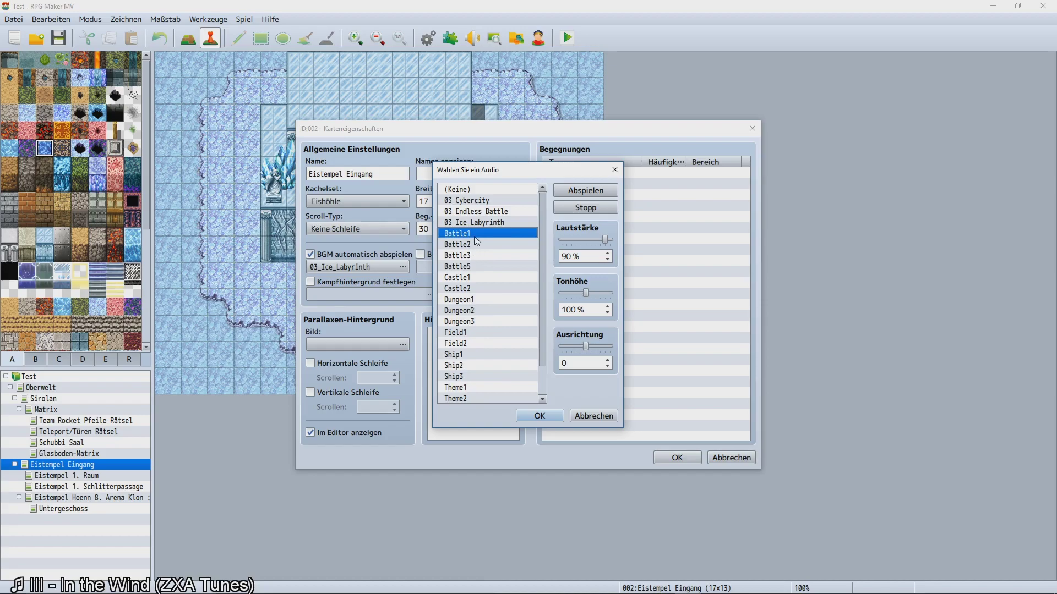
pyautogui.click(473, 222)
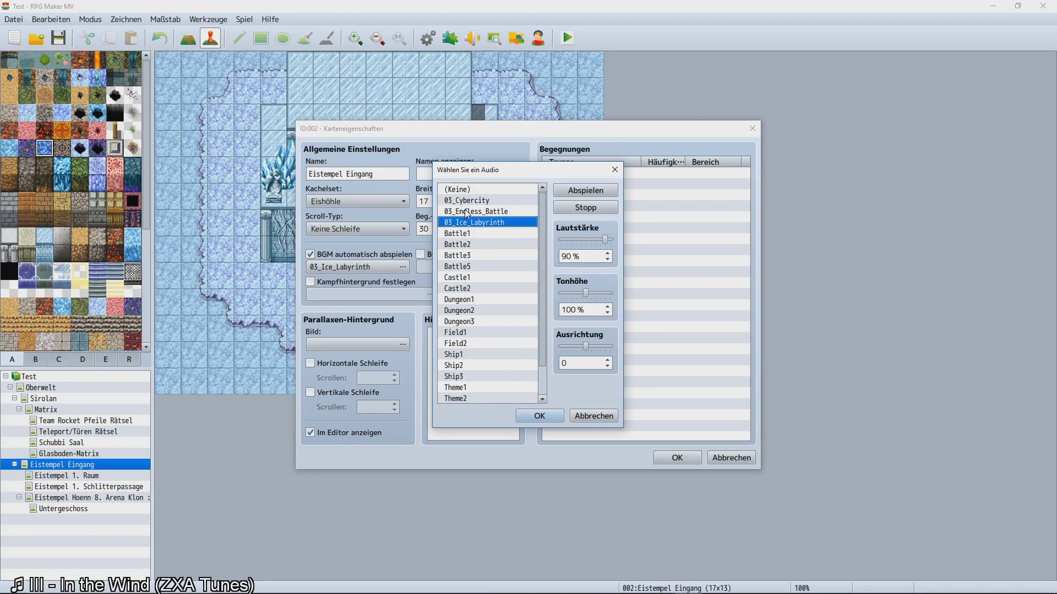
pyautogui.click(569, 214)
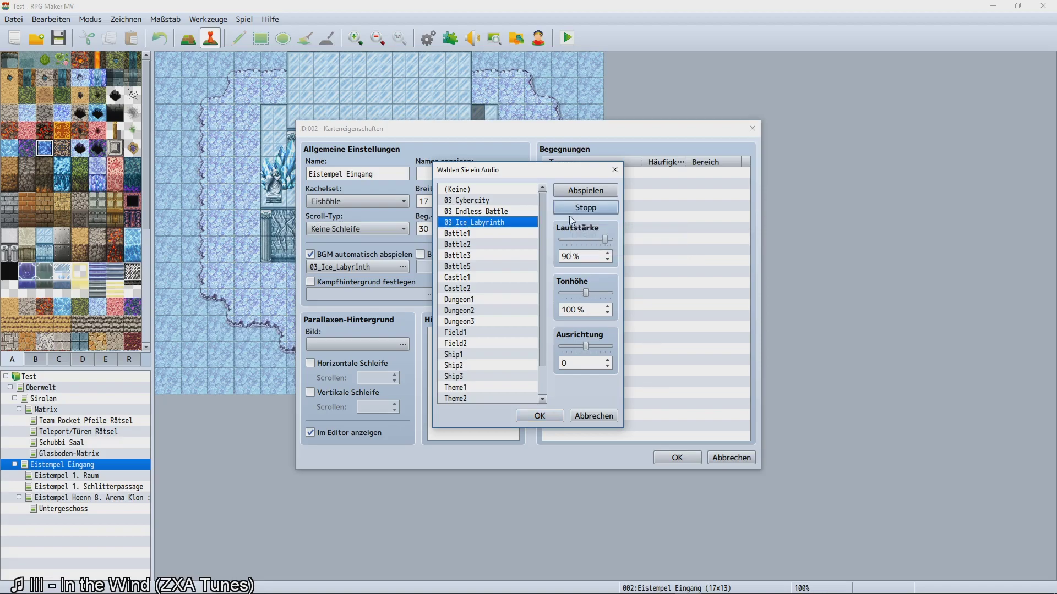
pyautogui.click(606, 419)
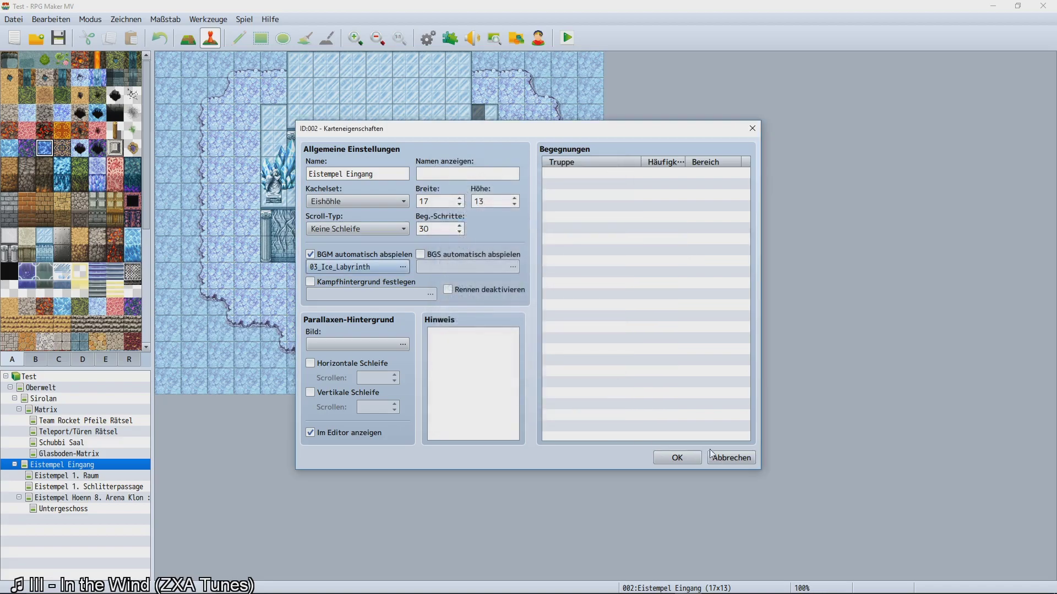
pyautogui.click(719, 457)
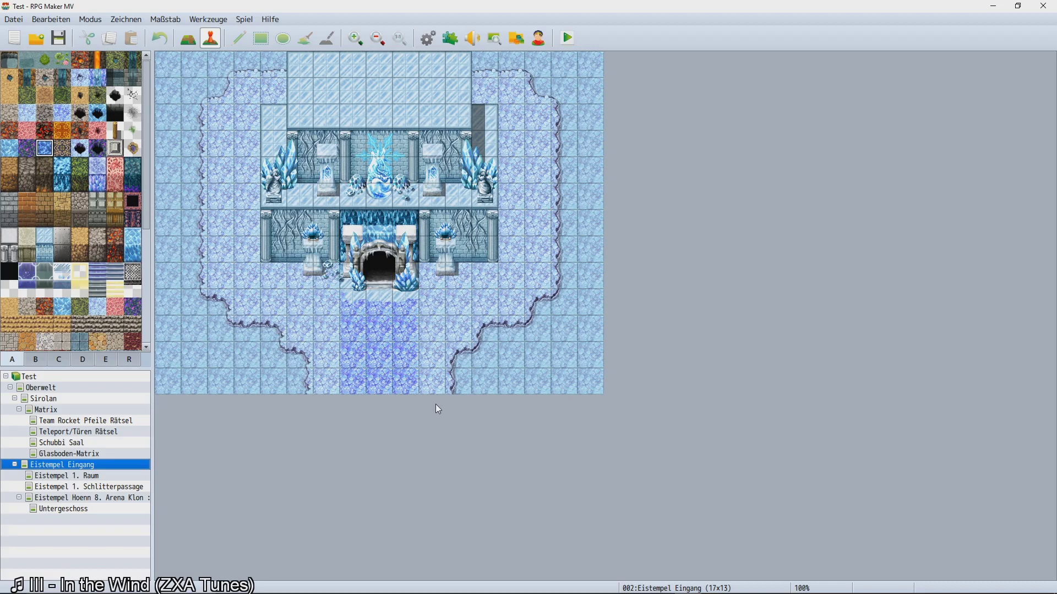
# Compare the layout of Eistempel Hoenn 8. Arena Klon with the empty Untergeschoss map.
pyautogui.click(133, 509)
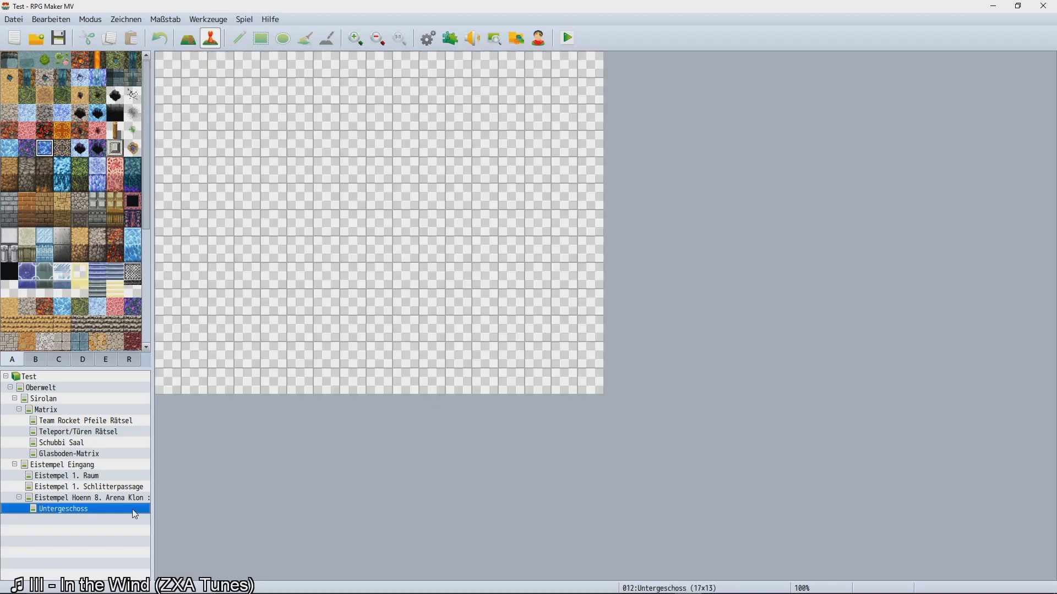
pyautogui.click(110, 498)
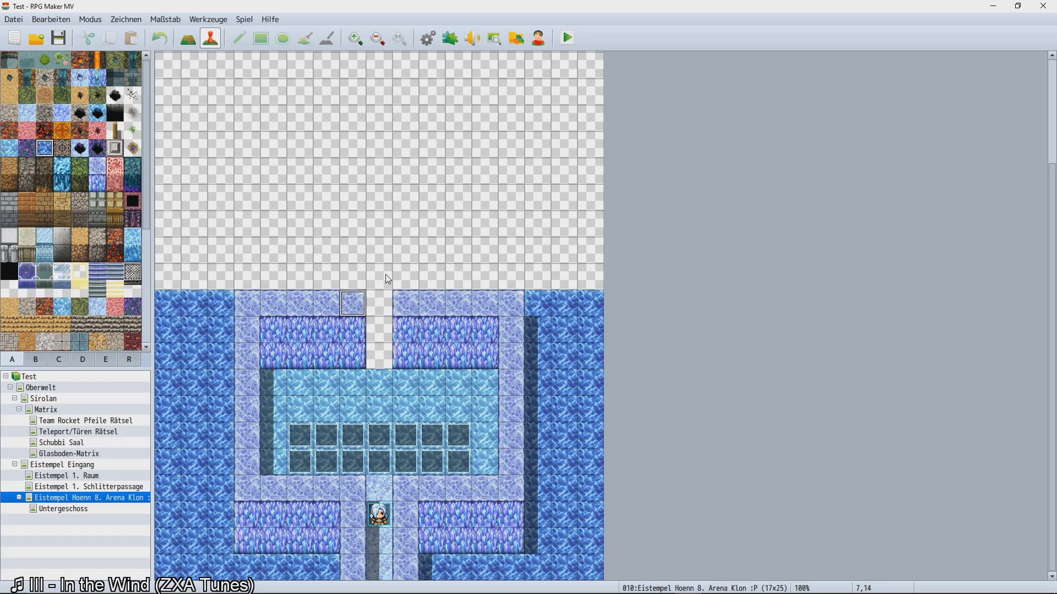
pyautogui.click(109, 510)
pyautogui.click(101, 501)
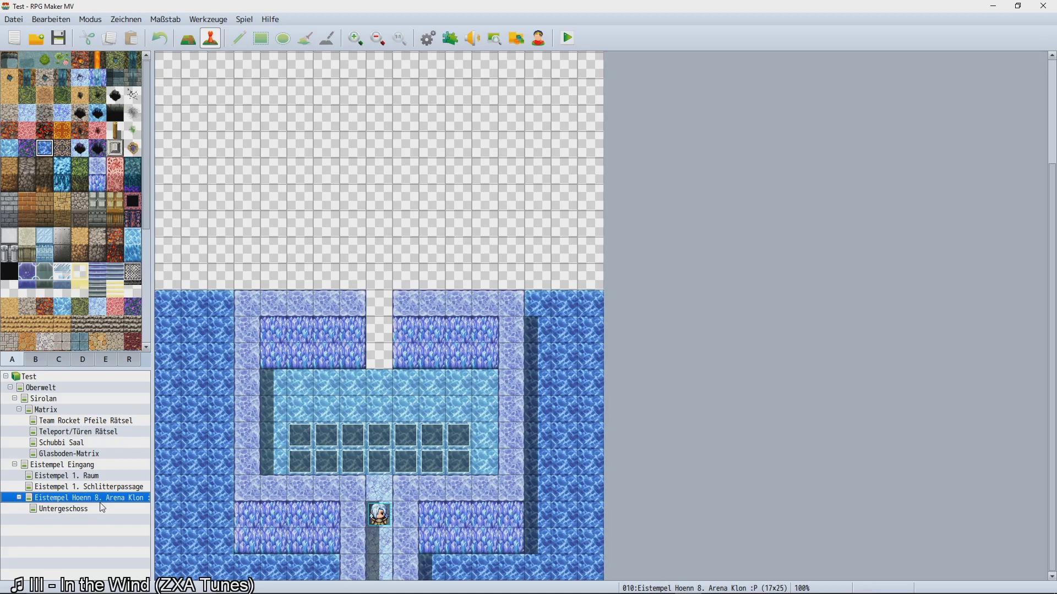
pyautogui.click(102, 510)
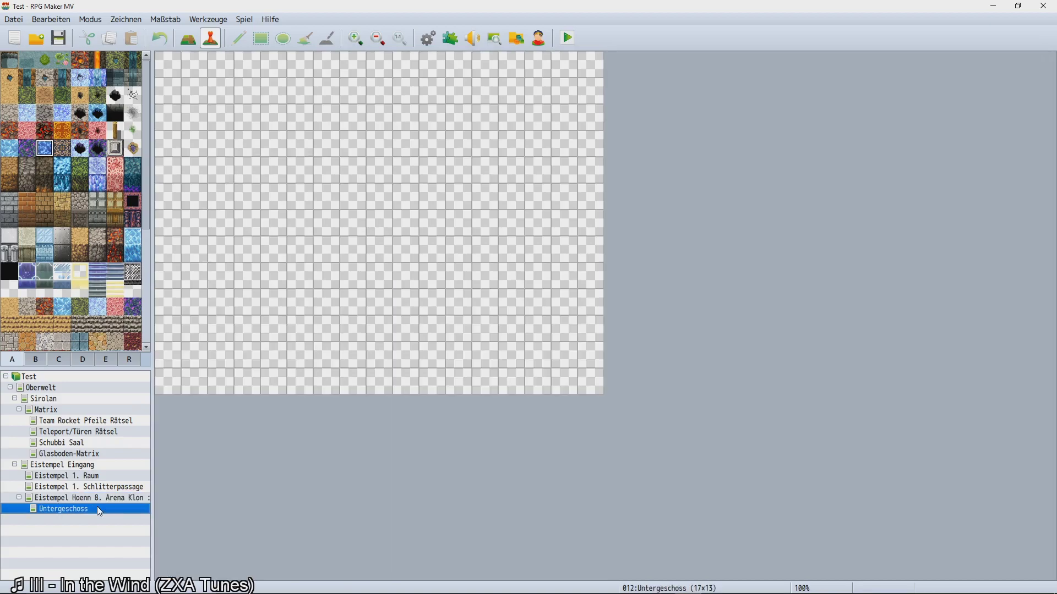
# Paint an irregular light blue ice floor about 11 by 10 tiles on the Untergeschoss map with the pencil.
pyautogui.click(192, 41)
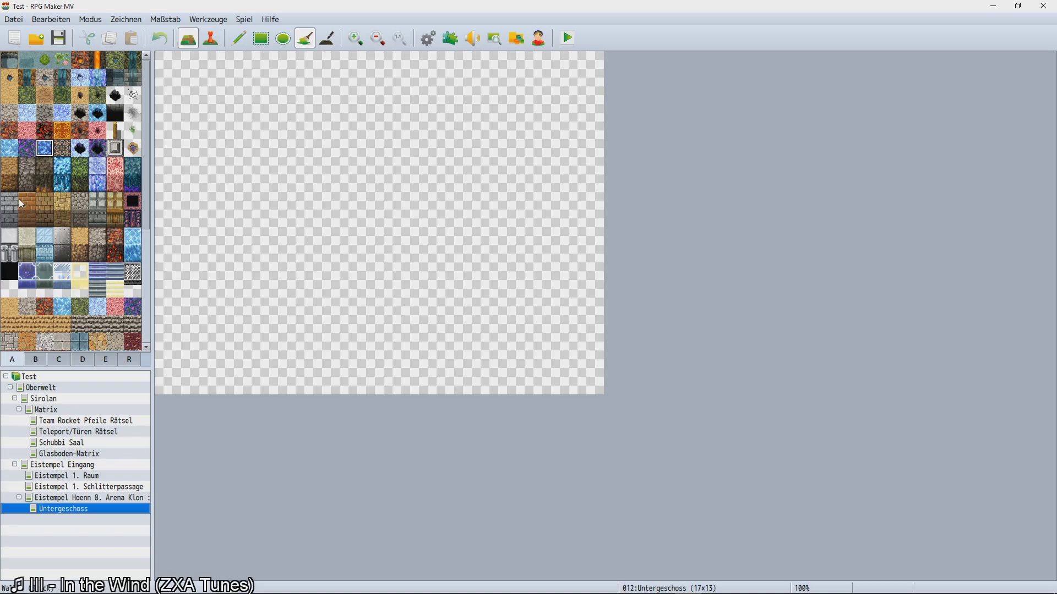
pyautogui.click(38, 189)
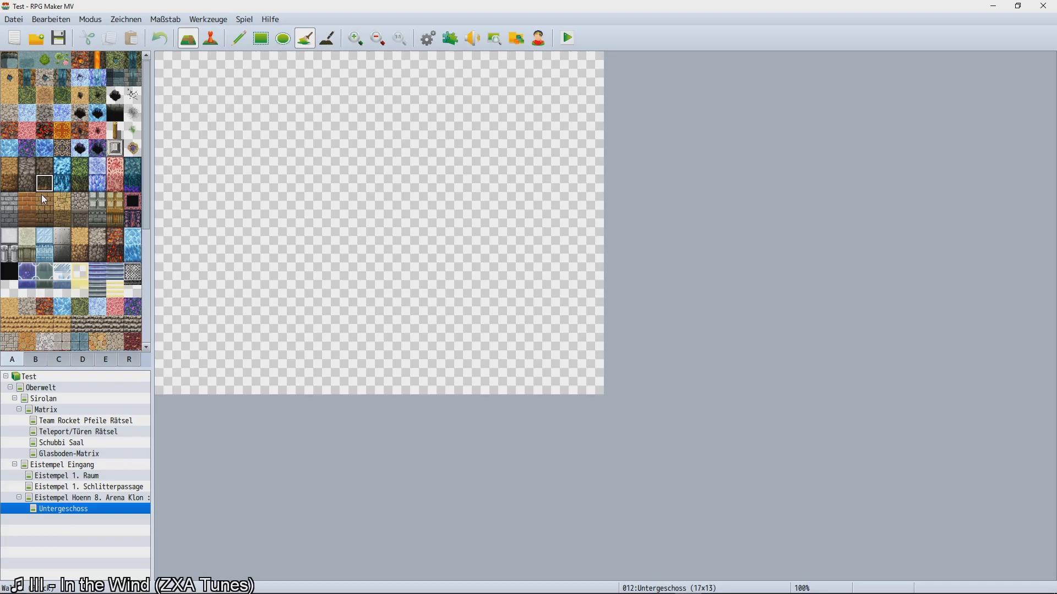
pyautogui.scroll(-3, 51, 213)
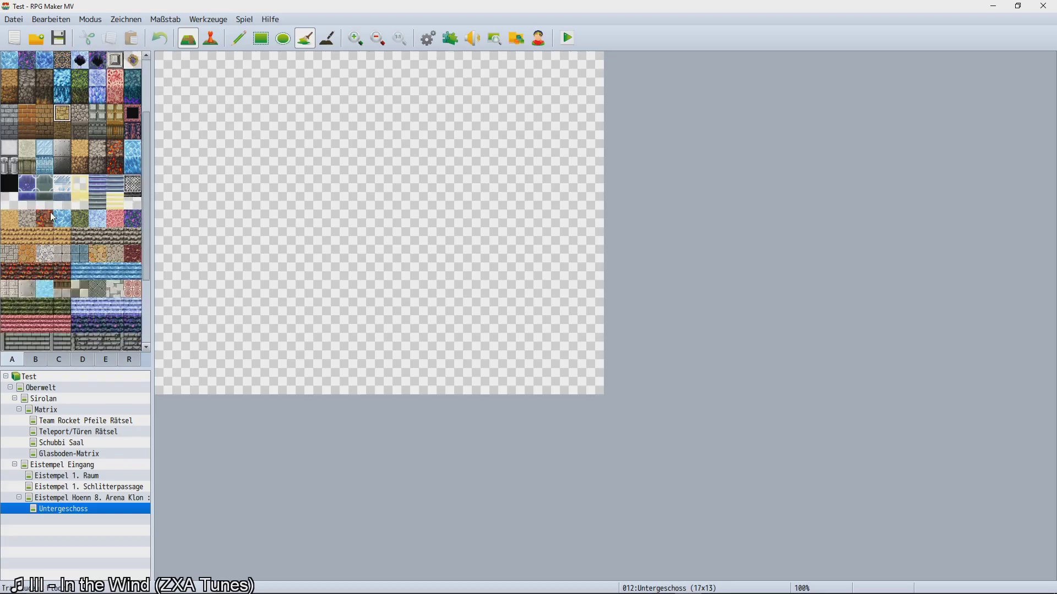
pyautogui.scroll(3, 50, 213)
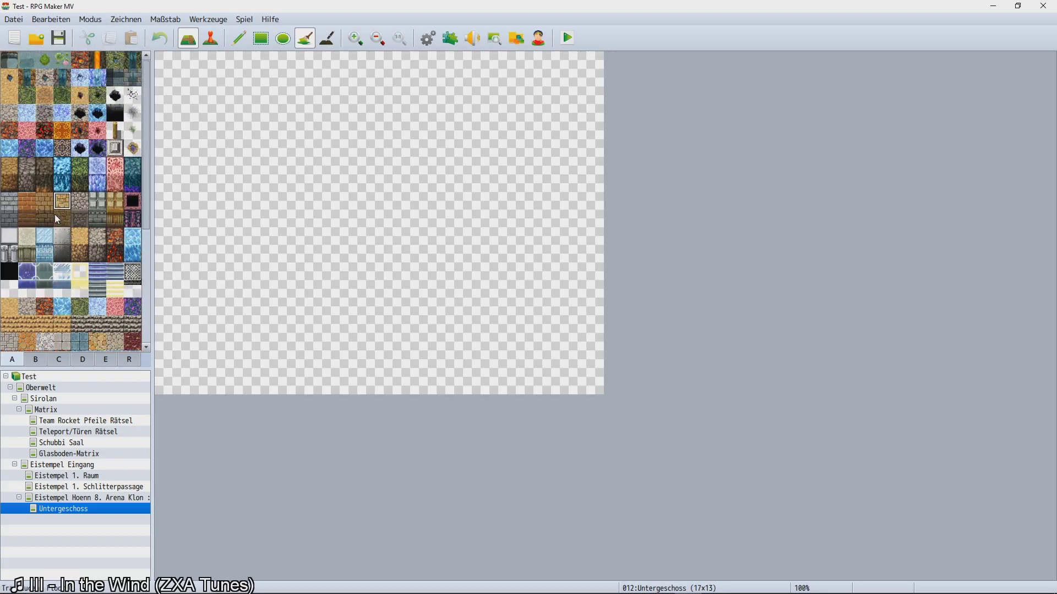
pyautogui.click(79, 182)
pyautogui.click(80, 165)
pyautogui.click(70, 201)
pyautogui.scroll(-3, 71, 205)
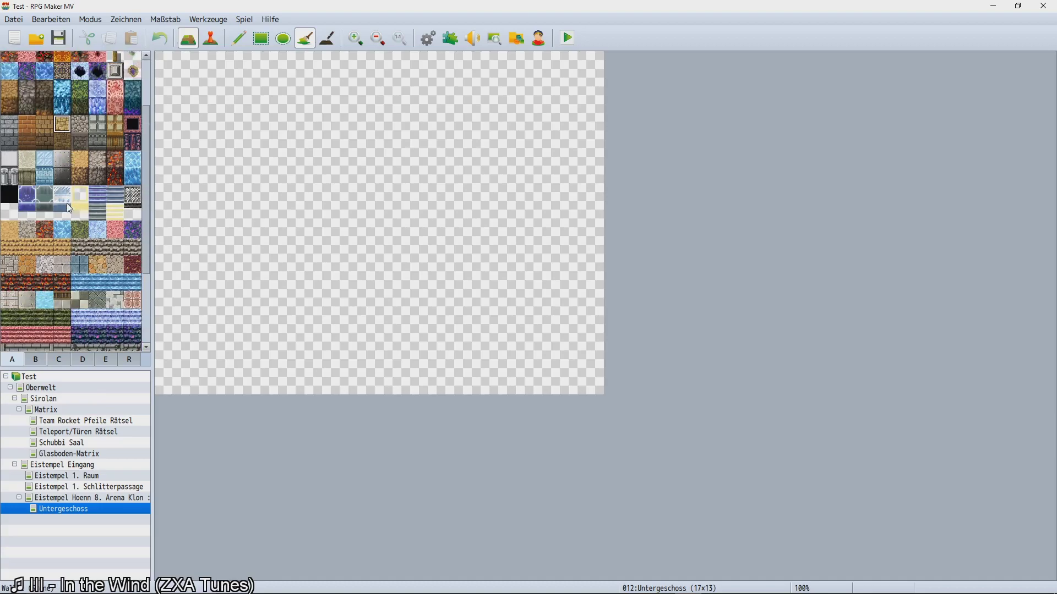
pyautogui.scroll(3, 68, 205)
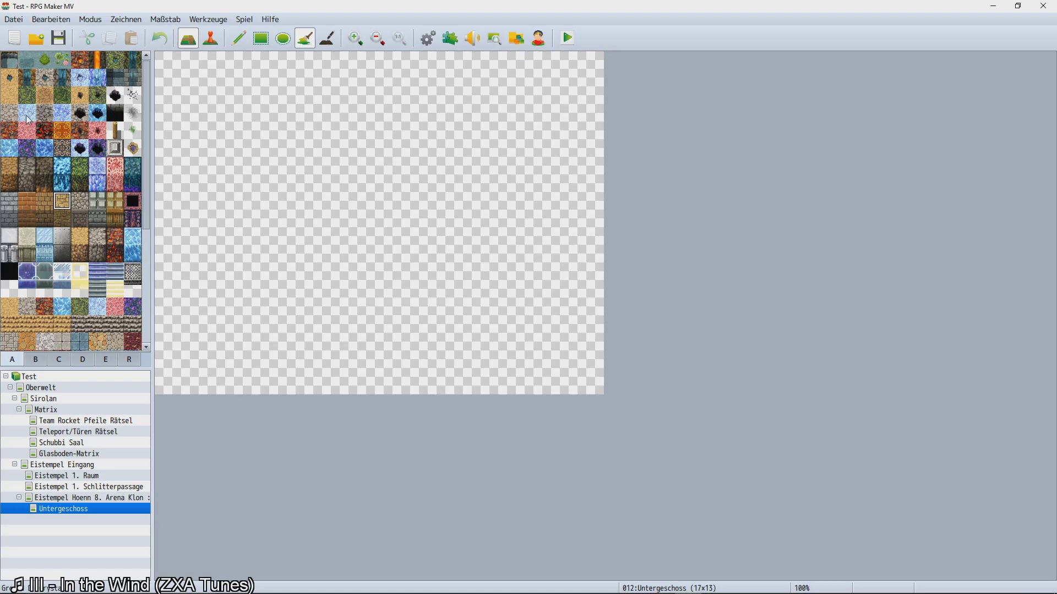
pyautogui.scroll(-2, 24, 236)
pyautogui.click(97, 253)
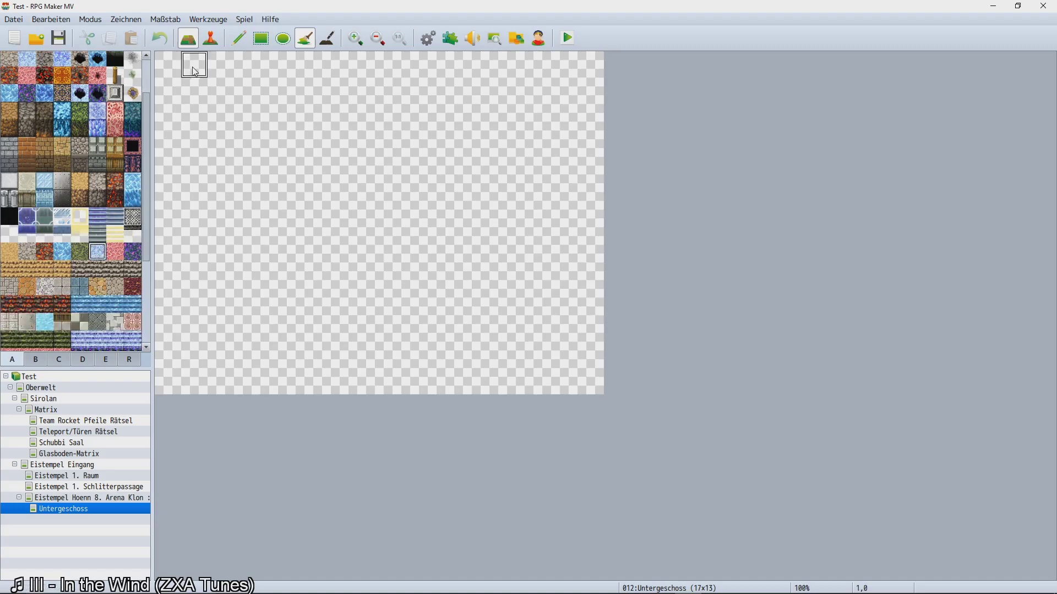
pyautogui.click(239, 38)
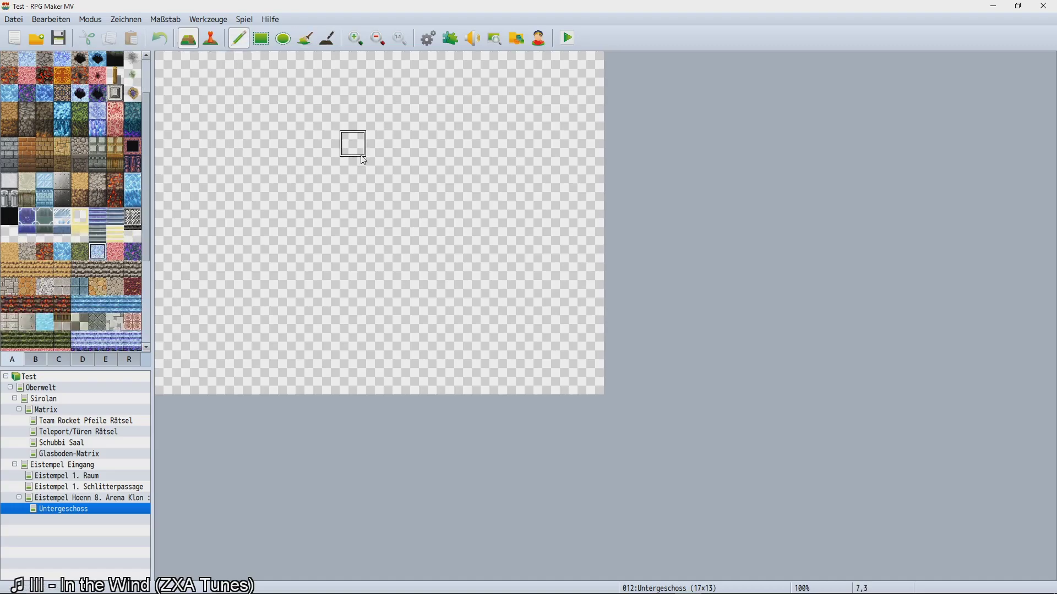
pyautogui.moveTo(370, 129)
pyautogui.mouseDown()
pyautogui.moveTo(231, 126)
pyautogui.moveTo(241, 268)
pyautogui.moveTo(223, 245)
pyautogui.moveTo(221, 203)
pyautogui.moveTo(235, 315)
pyautogui.moveTo(297, 320)
pyautogui.moveTo(344, 251)
pyautogui.moveTo(405, 235)
pyautogui.moveTo(455, 158)
pyautogui.moveTo(397, 211)
pyautogui.moveTo(440, 207)
pyautogui.moveTo(456, 234)
pyautogui.moveTo(470, 214)
pyautogui.moveTo(459, 209)
pyautogui.moveTo(369, 296)
pyautogui.moveTo(394, 249)
pyautogui.moveTo(367, 218)
pyautogui.moveTo(408, 158)
pyautogui.moveTo(394, 147)
pyautogui.moveTo(312, 159)
pyautogui.moveTo(331, 213)
pyautogui.moveTo(343, 171)
pyautogui.moveTo(259, 148)
pyautogui.moveTo(237, 170)
pyautogui.moveTo(343, 147)
pyautogui.moveTo(307, 216)
pyautogui.moveTo(295, 207)
pyautogui.moveTo(272, 217)
pyautogui.moveTo(271, 292)
pyautogui.moveTo(296, 253)
pyautogui.moveTo(296, 292)
pyautogui.moveTo(311, 298)
pyautogui.moveTo(327, 276)
pyautogui.moveTo(325, 243)
pyautogui.moveTo(350, 249)
pyautogui.moveTo(392, 193)
pyautogui.moveTo(398, 133)
pyautogui.moveTo(374, 248)
pyautogui.moveTo(218, 175)
pyautogui.moveTo(205, 208)
pyautogui.moveTo(201, 182)
pyautogui.moveTo(267, 144)
pyautogui.moveTo(273, 106)
pyautogui.moveTo(368, 104)
pyautogui.mouseUp()
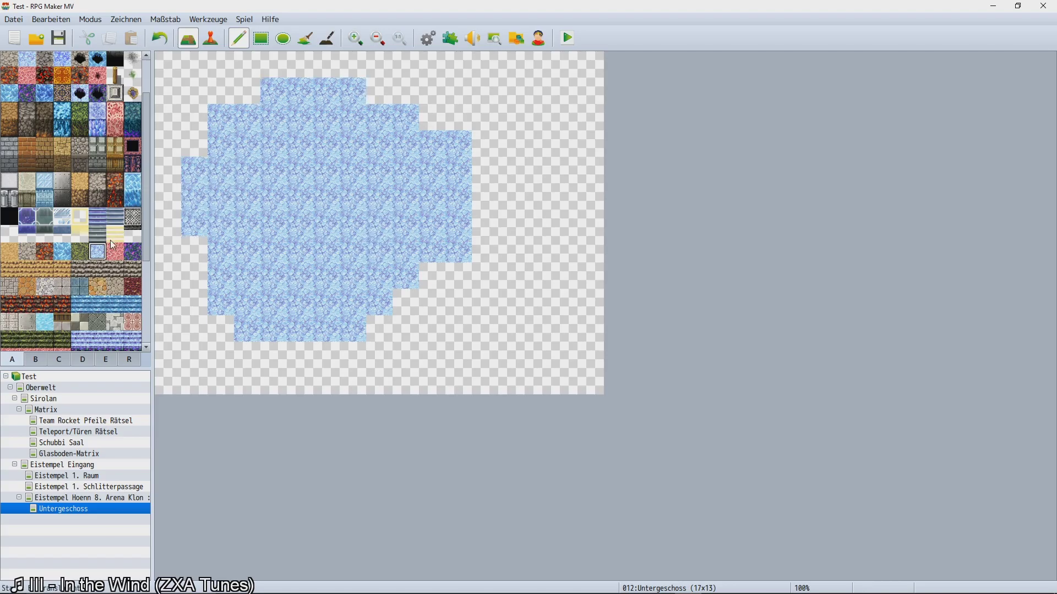
# Paint blue crystal wall faces along the floor's upper edge and enclose the whole room with the matching wall-top tile.
pyautogui.click(97, 128)
pyautogui.moveTo(272, 64)
pyautogui.mouseDown()
pyautogui.moveTo(344, 73)
pyautogui.moveTo(372, 88)
pyautogui.moveTo(379, 65)
pyautogui.moveTo(428, 105)
pyautogui.moveTo(441, 85)
pyautogui.moveTo(462, 114)
pyautogui.mouseUp()
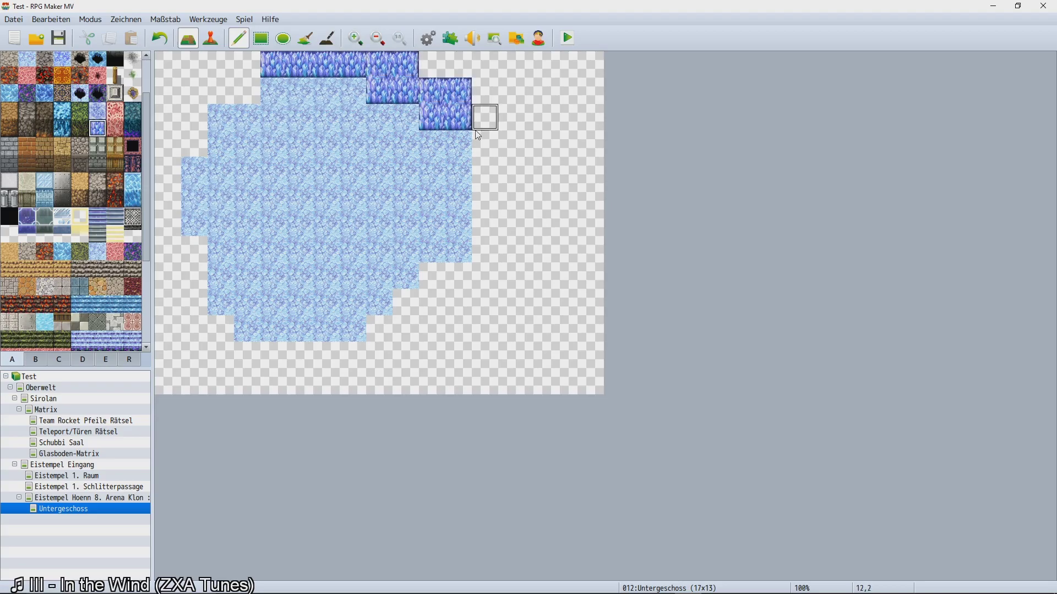
pyautogui.click(98, 111)
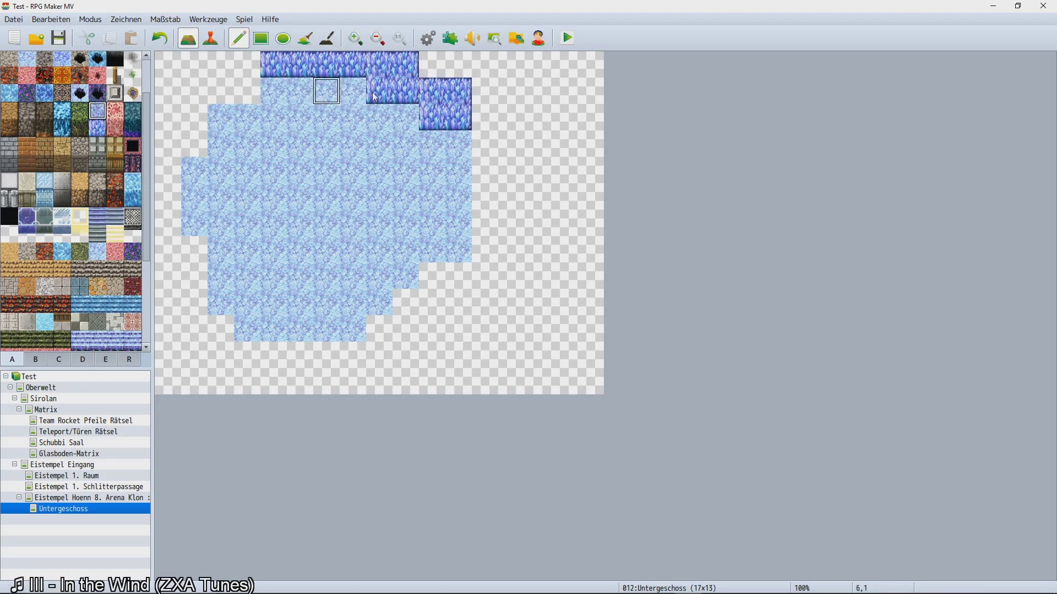
pyautogui.moveTo(433, 64)
pyautogui.mouseDown()
pyautogui.moveTo(487, 68)
pyautogui.moveTo(482, 266)
pyautogui.moveTo(425, 267)
pyautogui.moveTo(423, 294)
pyautogui.moveTo(400, 323)
pyautogui.moveTo(373, 325)
pyautogui.moveTo(362, 358)
pyautogui.moveTo(232, 357)
pyautogui.moveTo(197, 330)
pyautogui.moveTo(191, 260)
pyautogui.moveTo(175, 247)
pyautogui.moveTo(163, 194)
pyautogui.moveTo(165, 152)
pyautogui.moveTo(200, 93)
pyautogui.moveTo(248, 65)
pyautogui.mouseUp()
# Paint blue crystal wall faces inside the room's upper-left corner and below the outer edges of its lower wall tops.
pyautogui.click(98, 128)
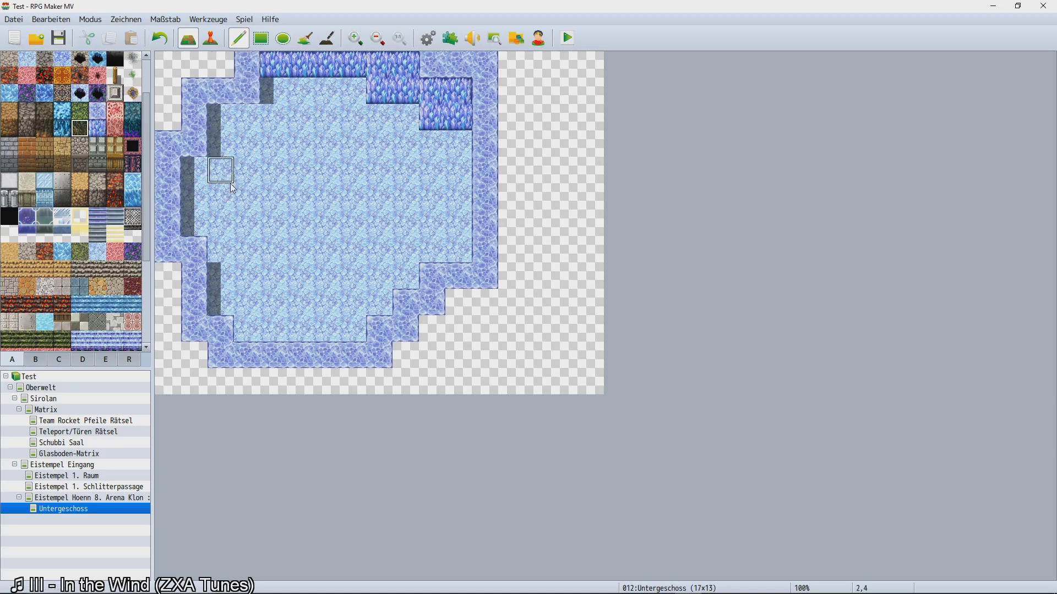
pyautogui.moveTo(193, 171)
pyautogui.mouseDown()
pyautogui.moveTo(196, 190)
pyautogui.moveTo(220, 119)
pyautogui.moveTo(242, 143)
pyautogui.moveTo(248, 127)
pyautogui.mouseUp()
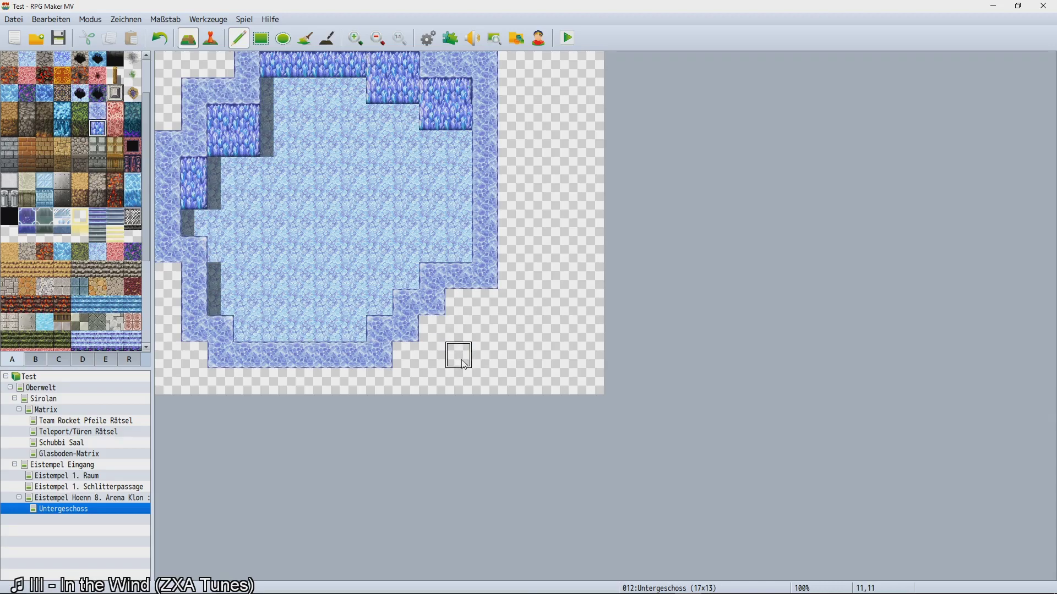
pyautogui.moveTo(459, 301)
pyautogui.mouseDown()
pyautogui.moveTo(484, 302)
pyautogui.moveTo(484, 327)
pyautogui.moveTo(467, 315)
pyautogui.moveTo(432, 355)
pyautogui.moveTo(405, 358)
pyautogui.moveTo(407, 381)
pyautogui.moveTo(221, 385)
pyautogui.moveTo(194, 355)
pyautogui.moveTo(201, 390)
pyautogui.mouseUp()
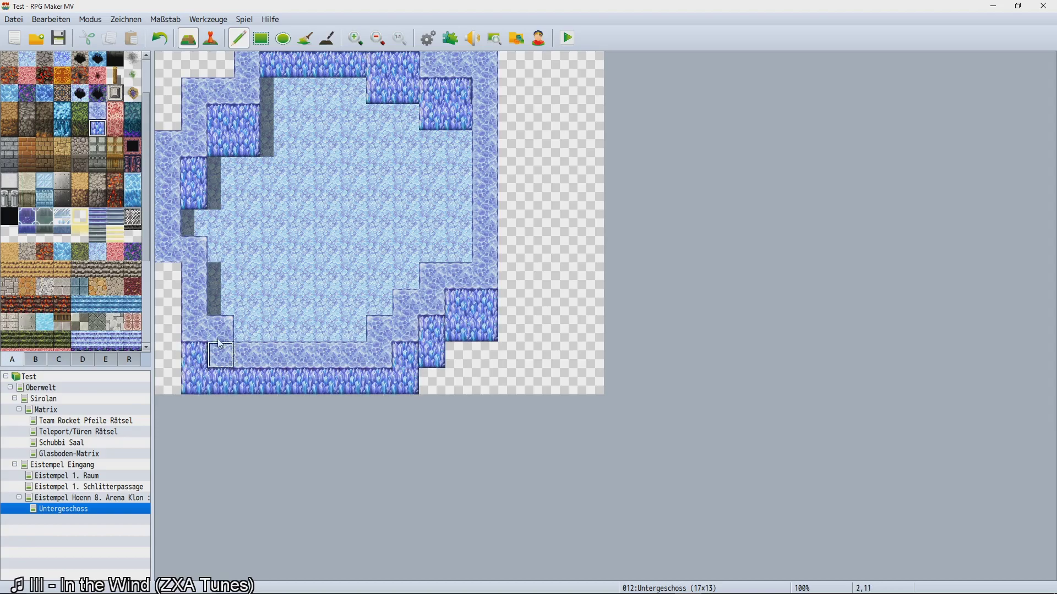
pyautogui.moveTo(168, 275); pyautogui.dragTo(167, 311)
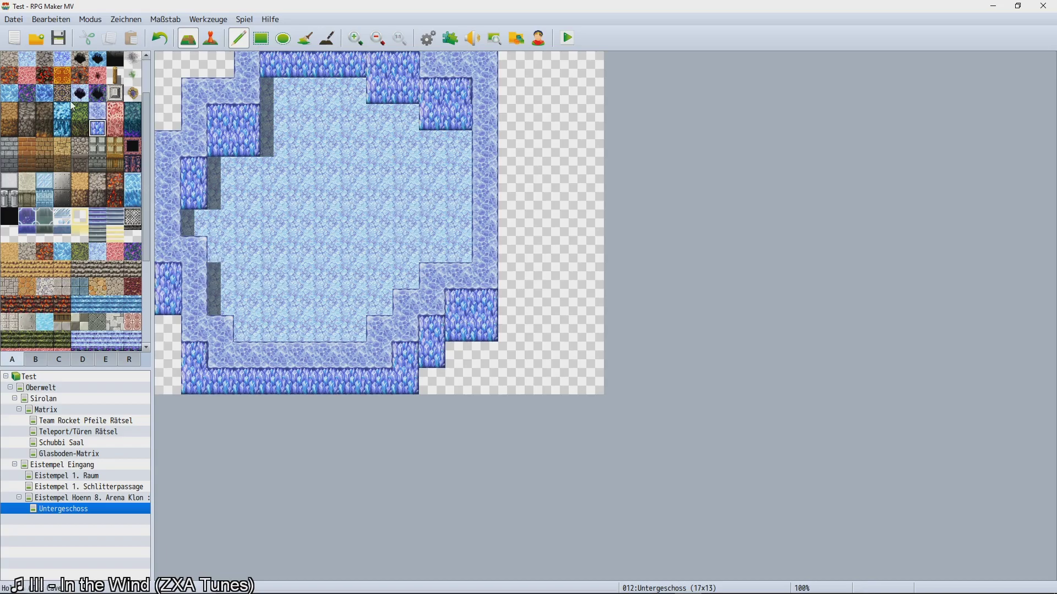
# Flood-fill the empty areas outside the Untergeschoss room's walls with the light blue crystal ground tile.
pyautogui.scroll(1, 77, 102)
pyautogui.click(96, 79)
pyautogui.click(80, 78)
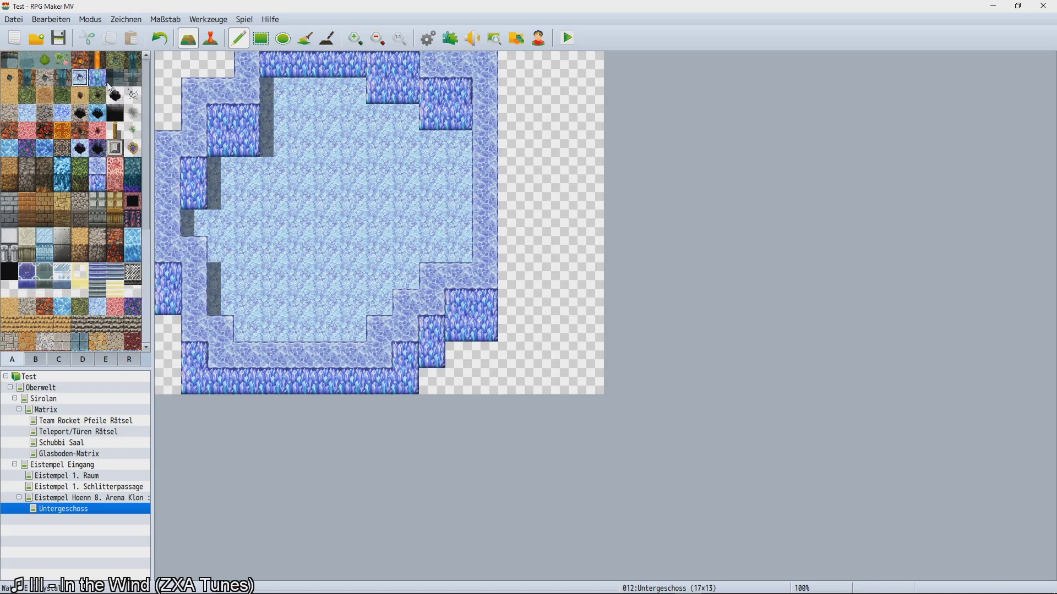
pyautogui.click(305, 38)
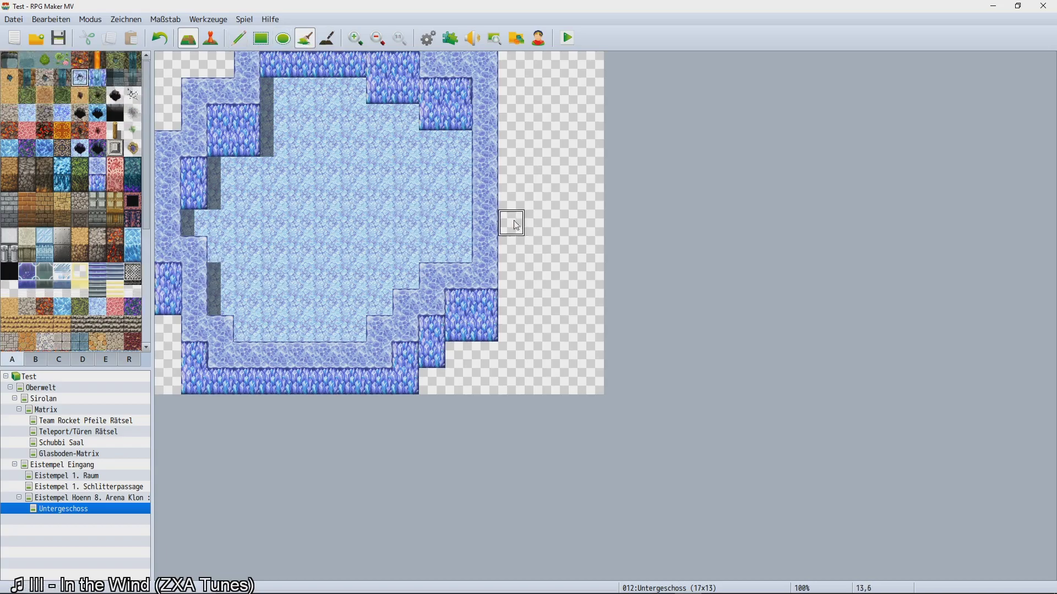
pyautogui.click(549, 251)
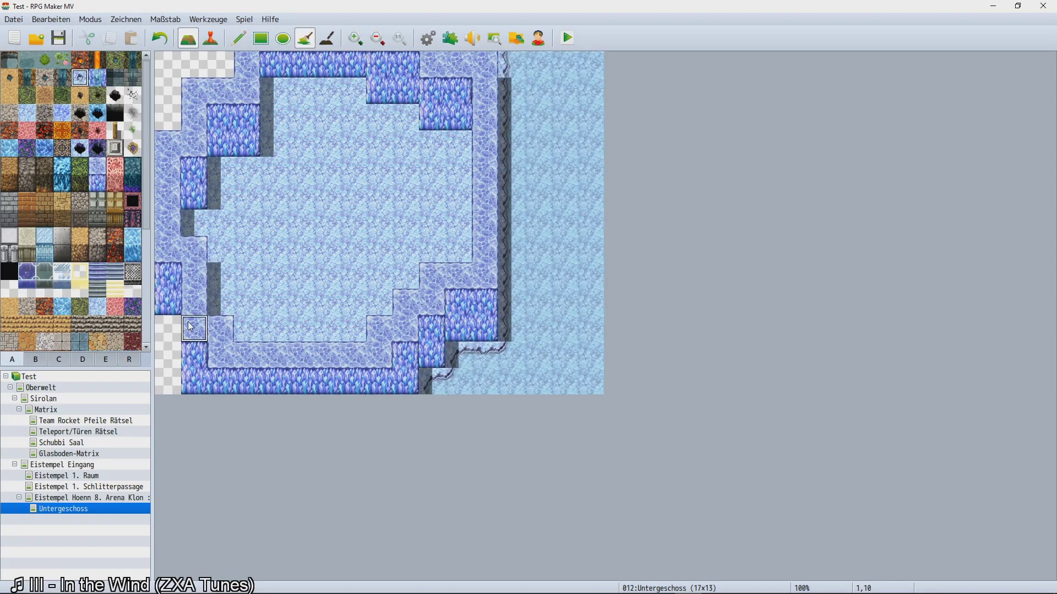
pyautogui.click(168, 329)
pyautogui.click(194, 65)
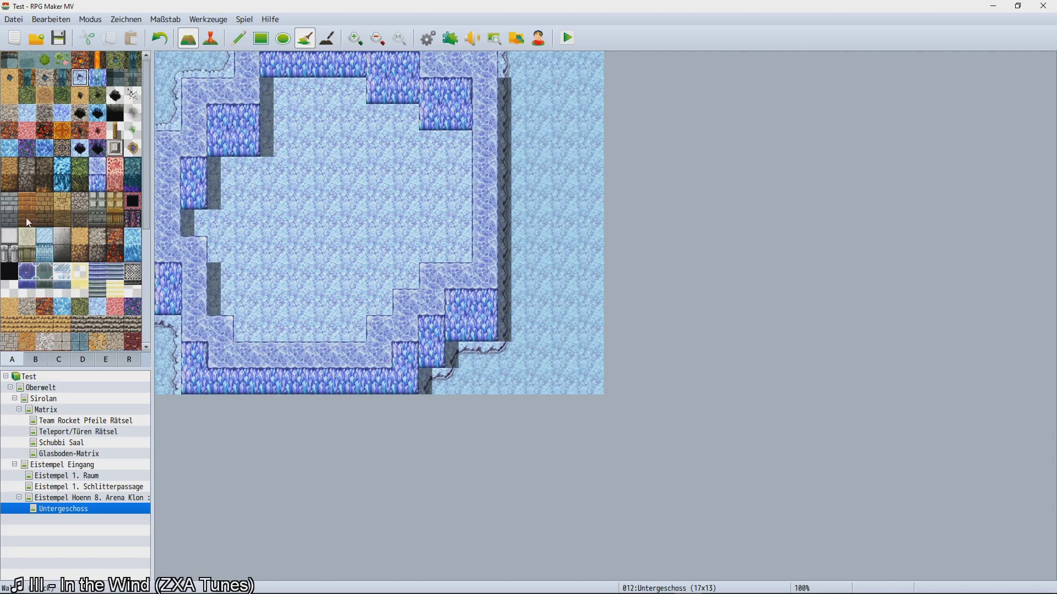
# Pencil a second, four-tile-wide row of blue crystal wall face beneath the room's upper wall.
pyautogui.click(104, 182)
pyautogui.click(238, 38)
pyautogui.moveTo(278, 93); pyautogui.dragTo(358, 91)
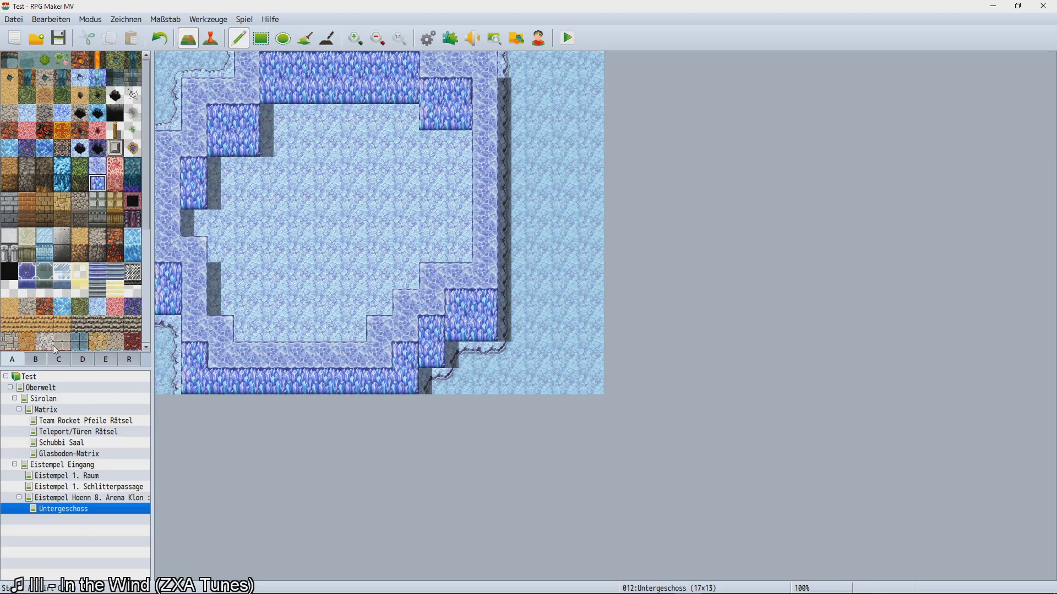
# On page 3 of EV001 in Eistempel Hoenn 8. Arena Klon, add a player transfer to Untergeschoss (6,6) after the Fall sound.
pyautogui.click(110, 497)
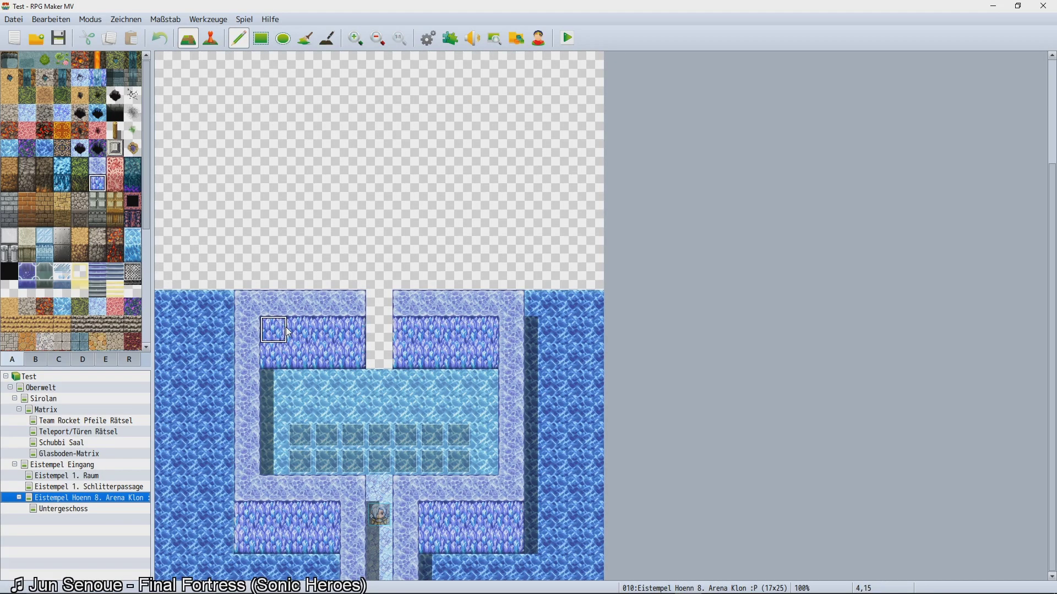
pyautogui.click(214, 44)
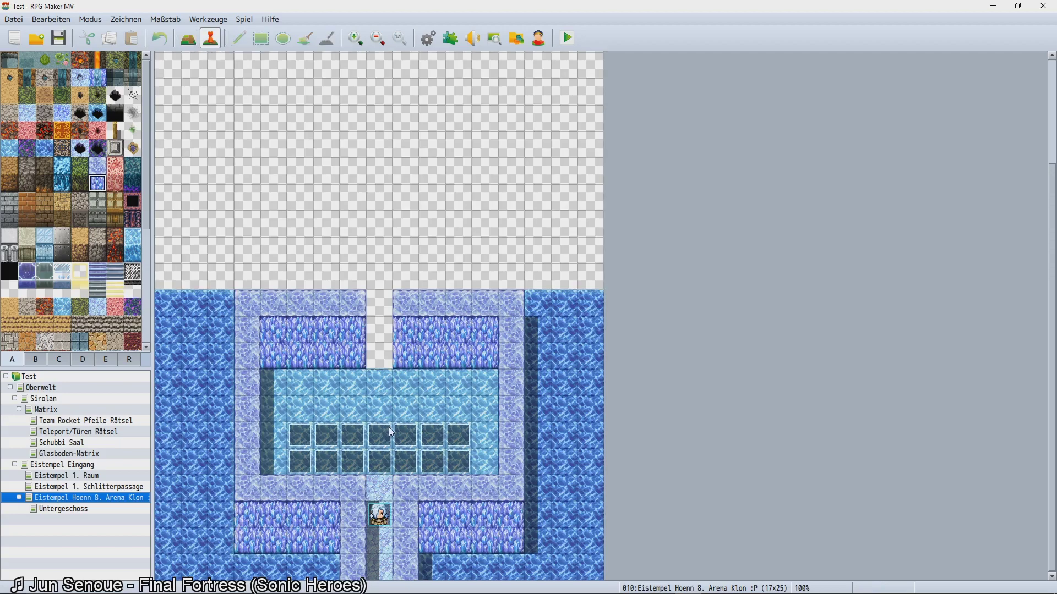
pyautogui.doubleClick(390, 460)
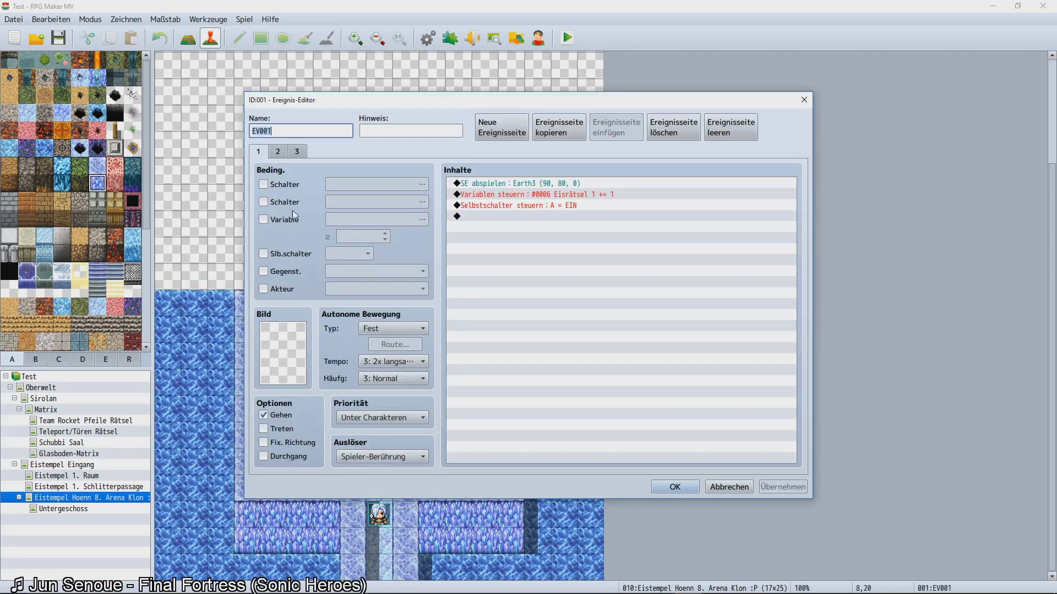
pyautogui.click(278, 152)
pyautogui.click(298, 153)
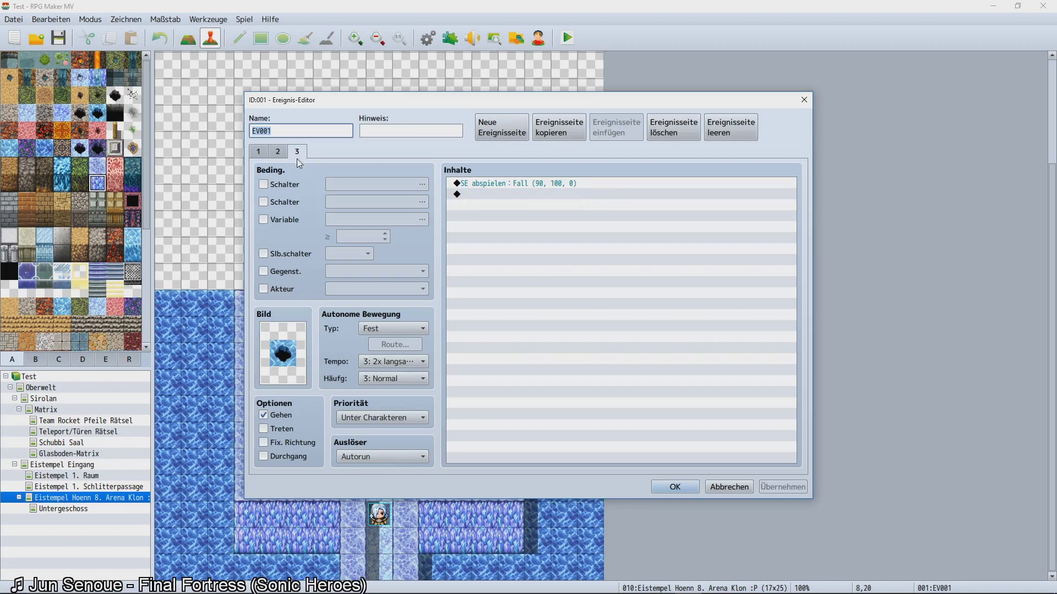
pyautogui.doubleClick(474, 229)
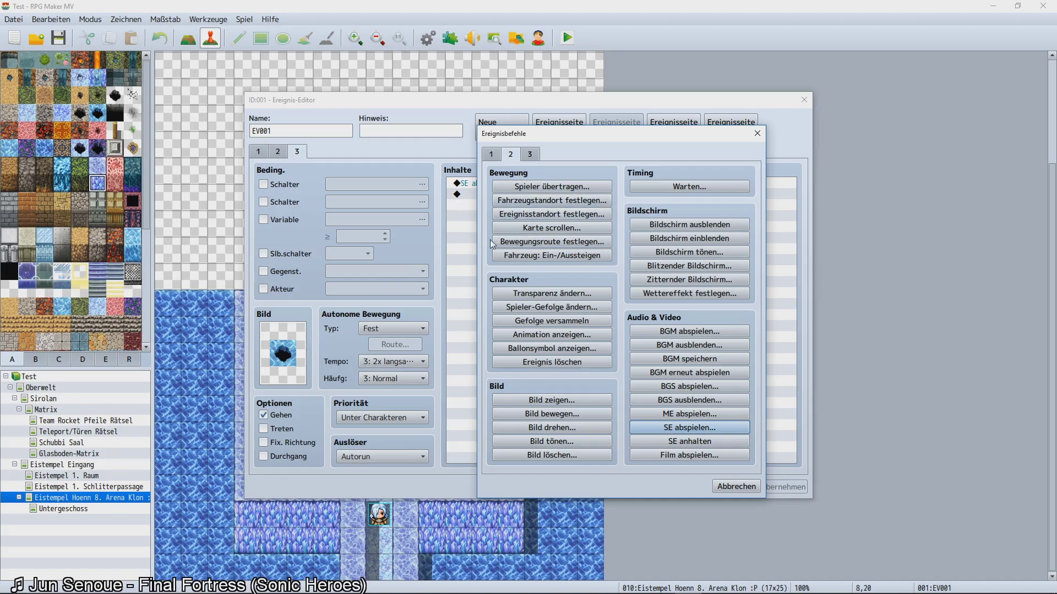
pyautogui.click(532, 200)
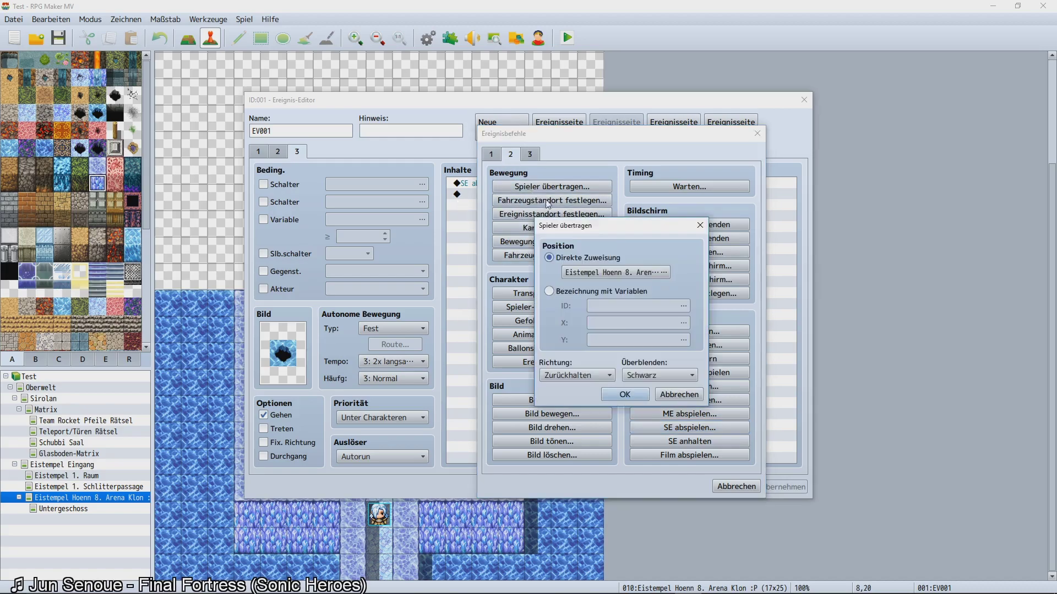
pyautogui.click(656, 273)
pyautogui.click(401, 272)
pyautogui.doubleClick(554, 221)
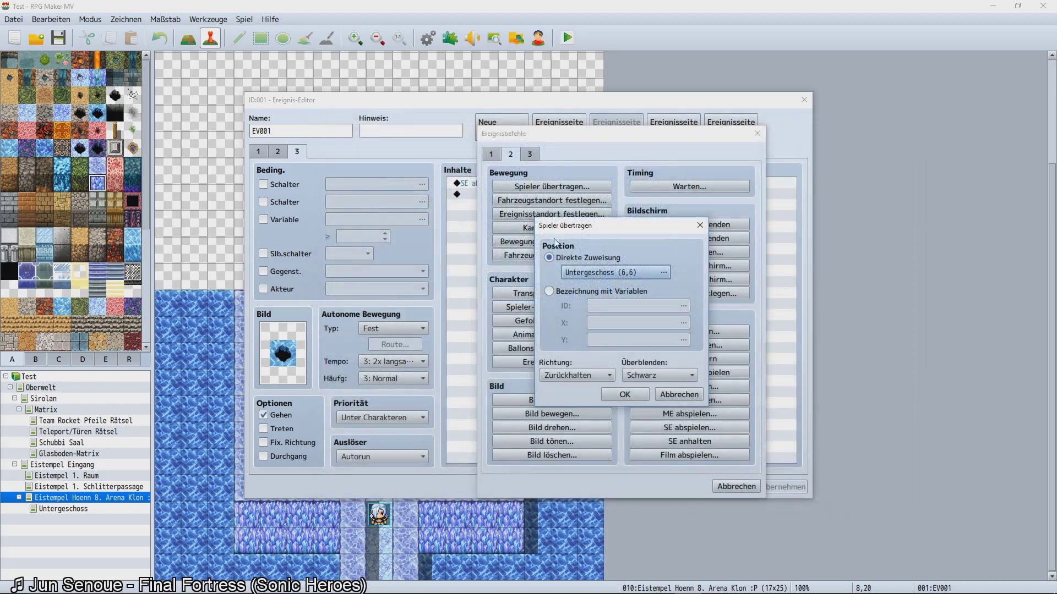
pyautogui.click(624, 395)
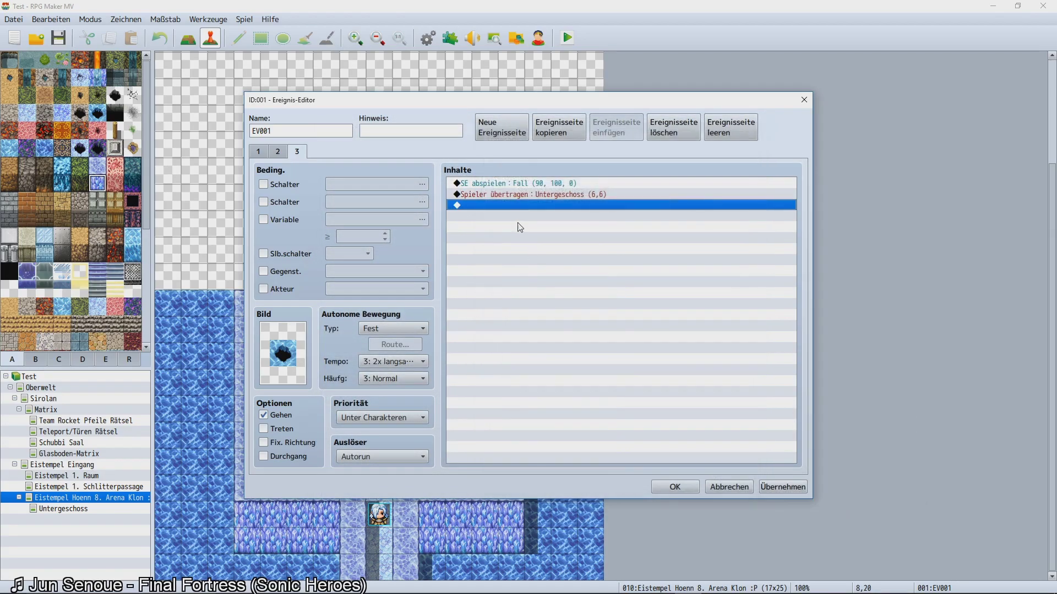
# Review the conditions and commands on EV001's three event pages.
pyautogui.doubleClick(511, 208)
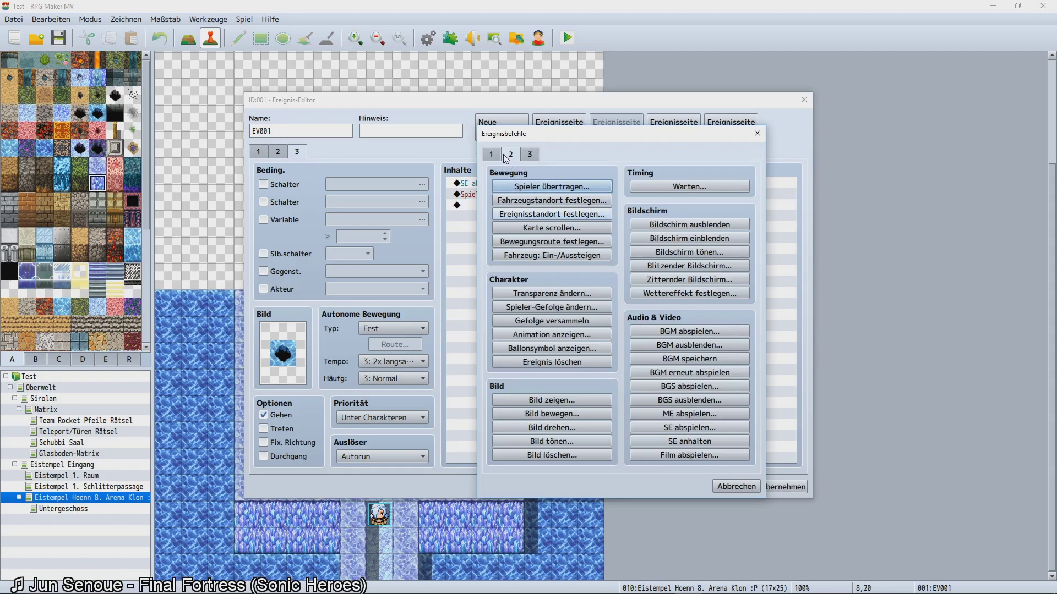
pyautogui.click(736, 486)
pyautogui.click(284, 152)
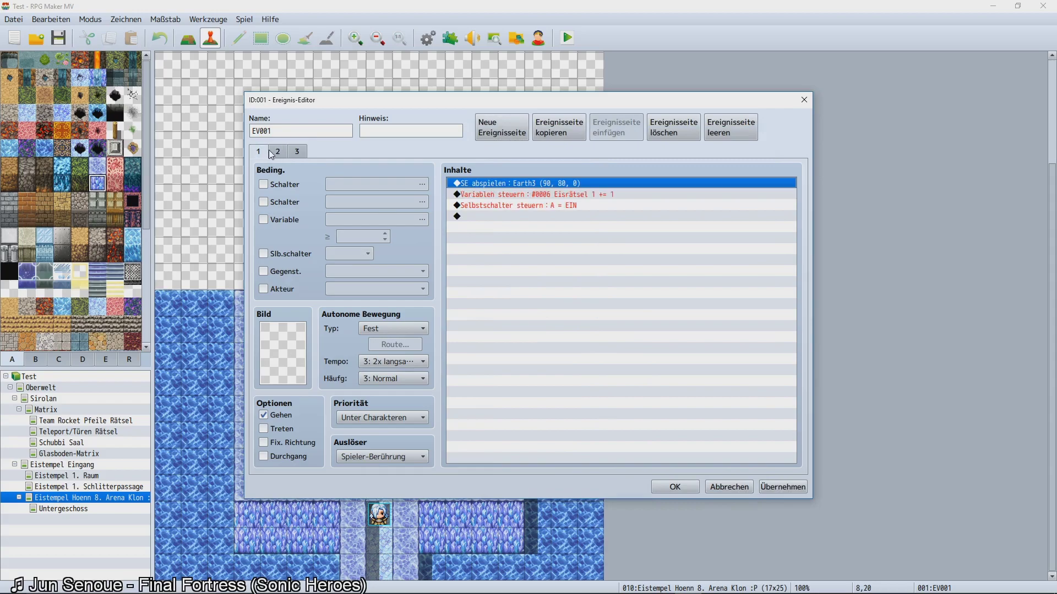
pyautogui.click(276, 154)
pyautogui.click(295, 155)
pyautogui.click(278, 154)
pyautogui.click(266, 154)
pyautogui.click(283, 156)
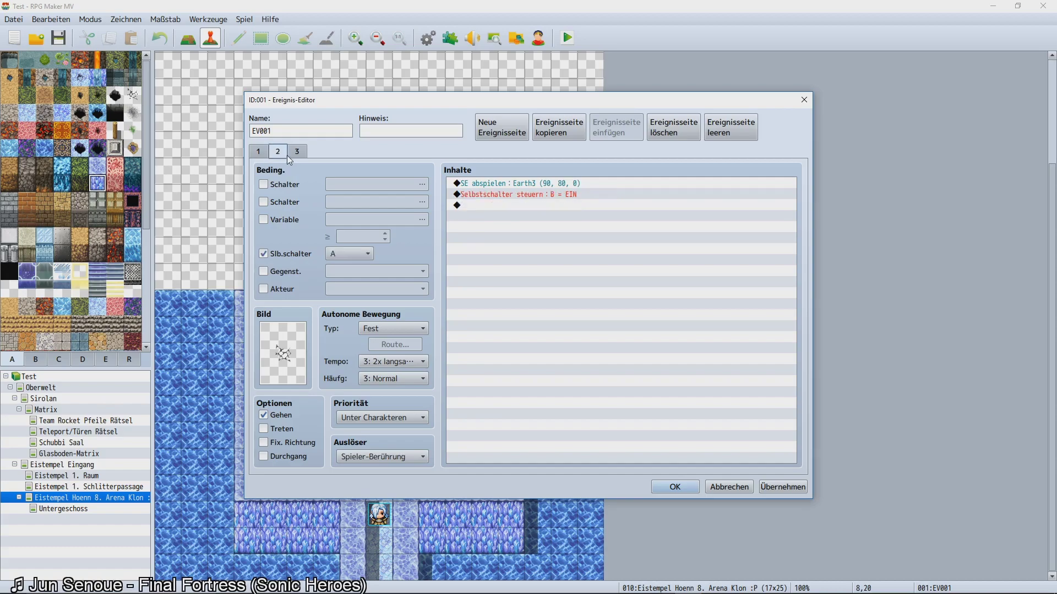
pyautogui.click(292, 154)
pyautogui.click(281, 153)
pyautogui.click(297, 154)
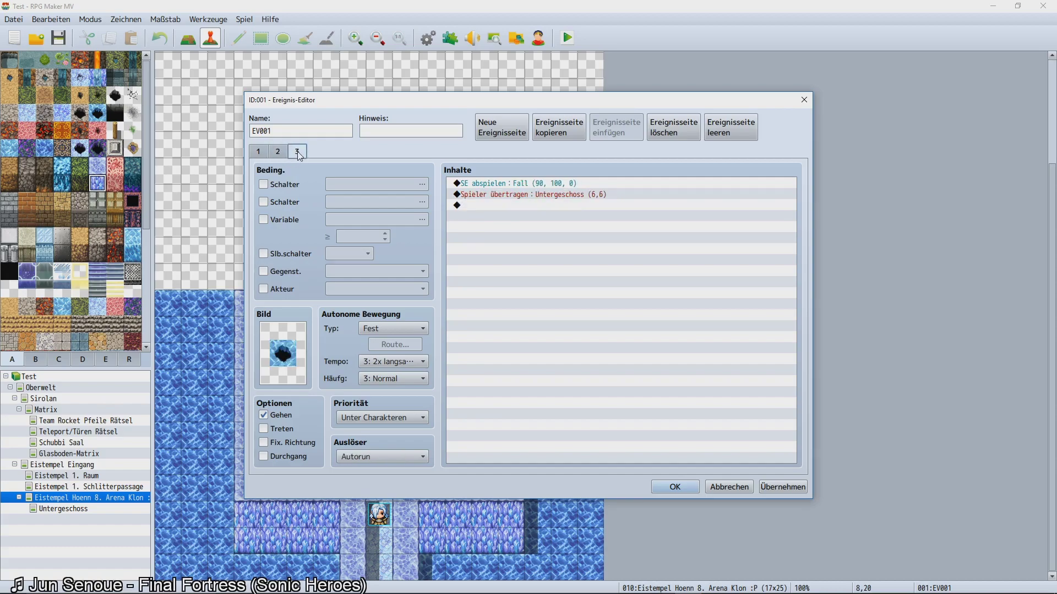
# Make self switch B the condition for page 3 of EV001.
pyautogui.click(271, 254)
pyautogui.click(349, 254)
pyautogui.click(342, 279)
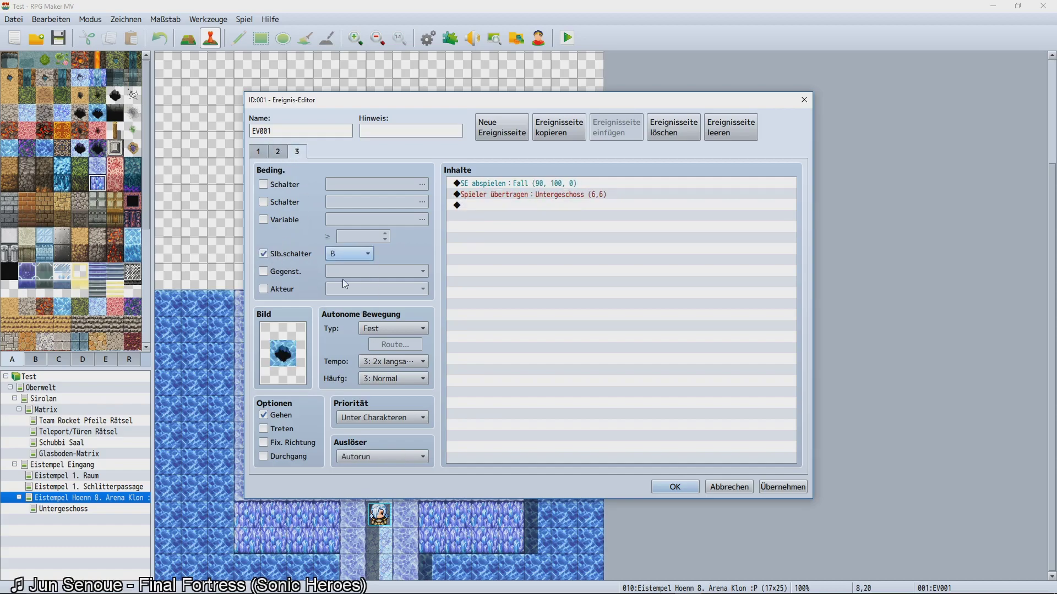
# Compare the self-switch logic across the three pages of EV001 to check their sequence.
pyautogui.click(260, 153)
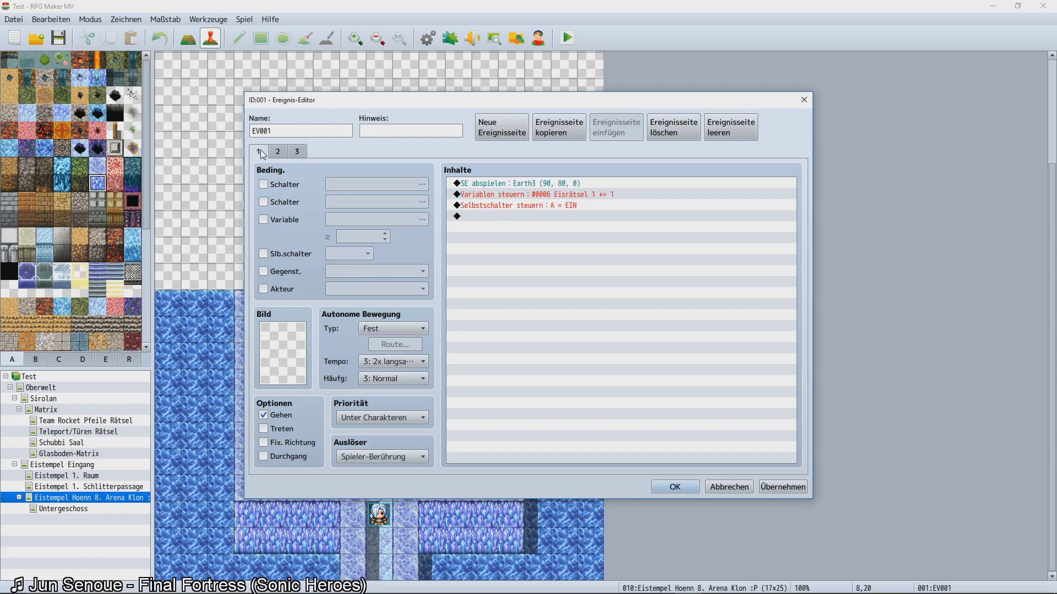
pyautogui.click(277, 157)
pyautogui.click(295, 158)
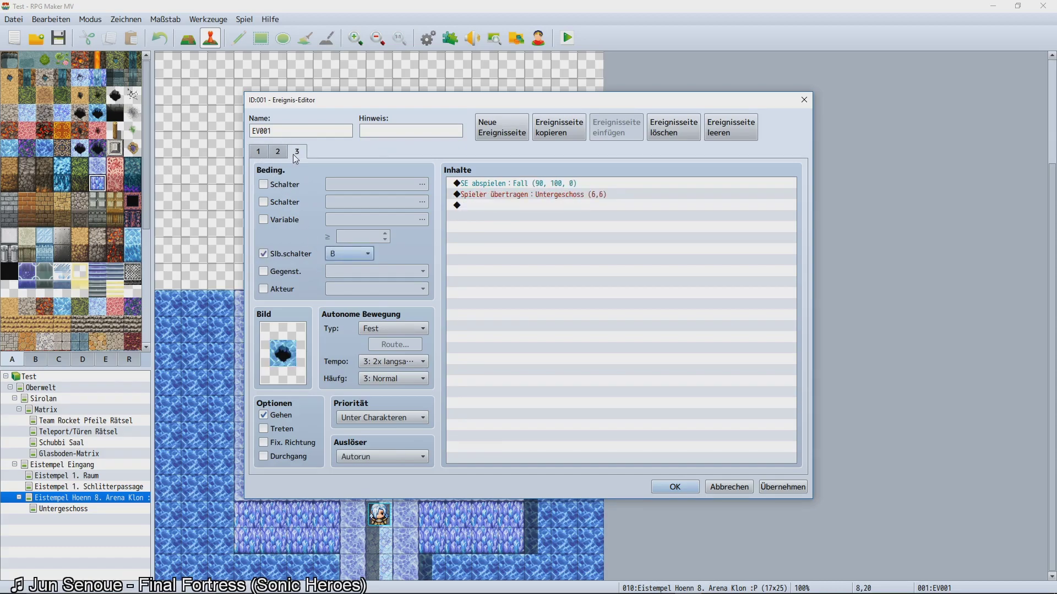
pyautogui.click(284, 156)
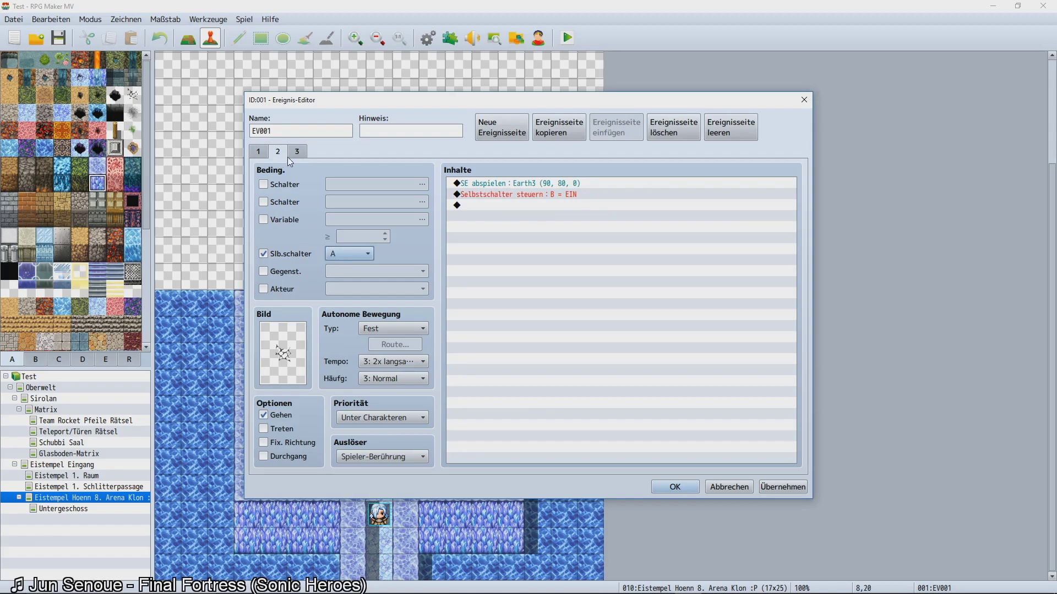
pyautogui.click(295, 157)
pyautogui.click(279, 157)
pyautogui.click(261, 154)
pyautogui.click(276, 156)
pyautogui.click(293, 156)
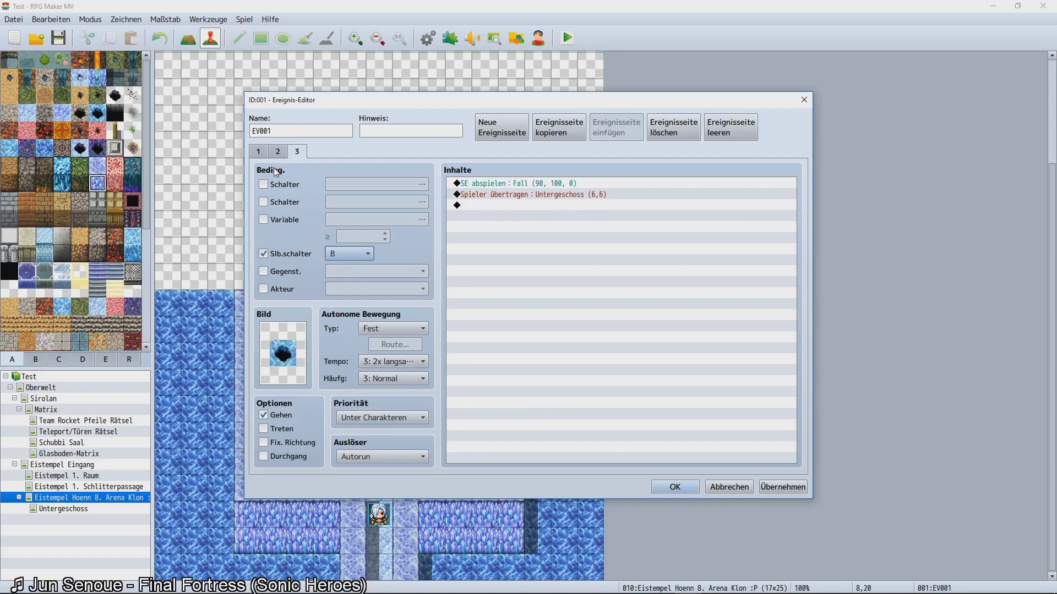
# Look through the available event commands for one to follow the player transfer on page 3.
pyautogui.click(511, 295)
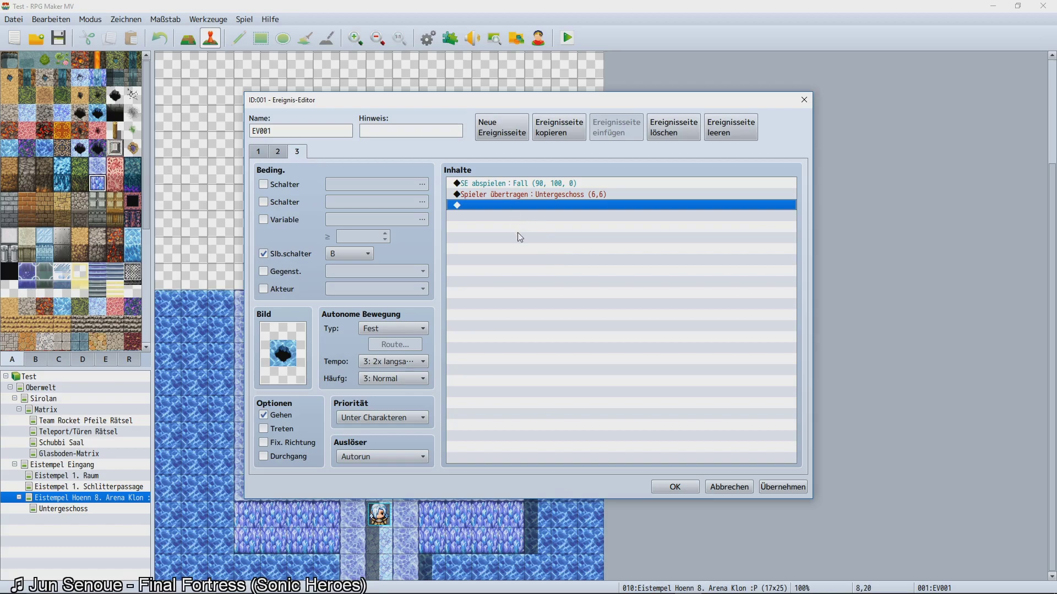
pyautogui.doubleClick(542, 251)
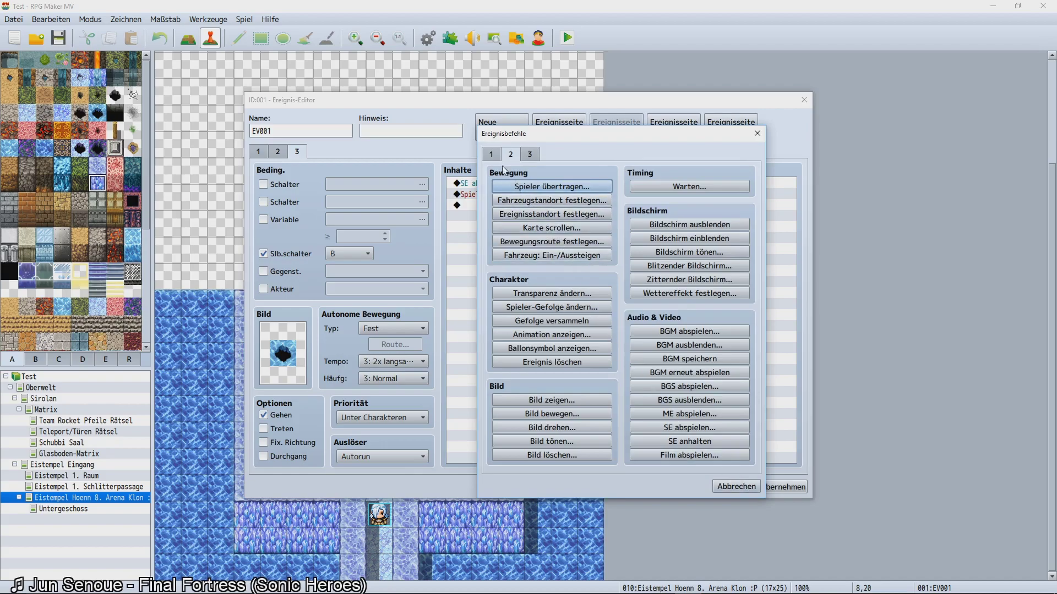
pyautogui.click(734, 487)
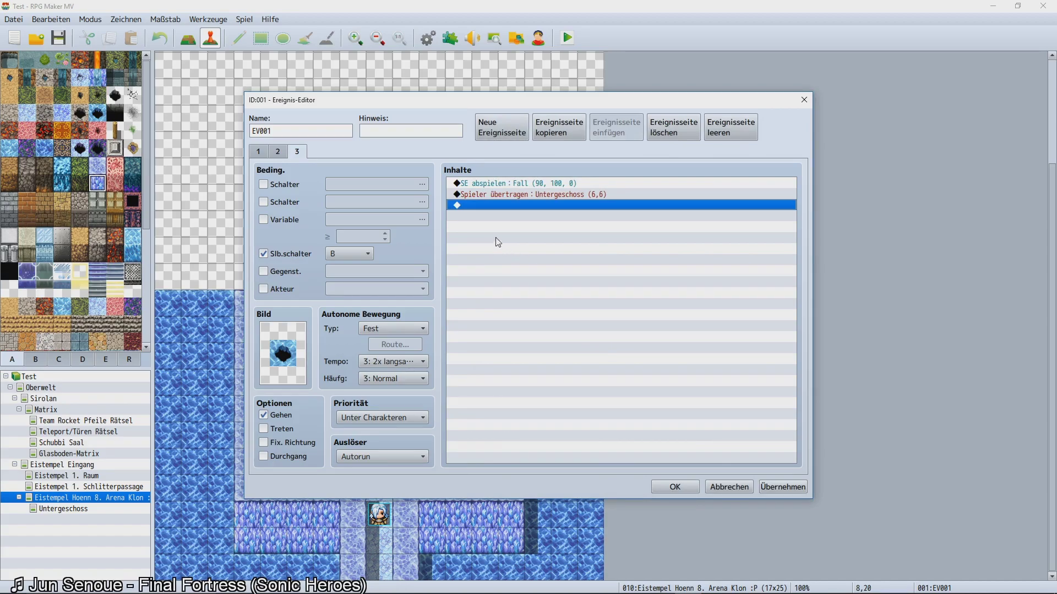
pyautogui.doubleClick(484, 211)
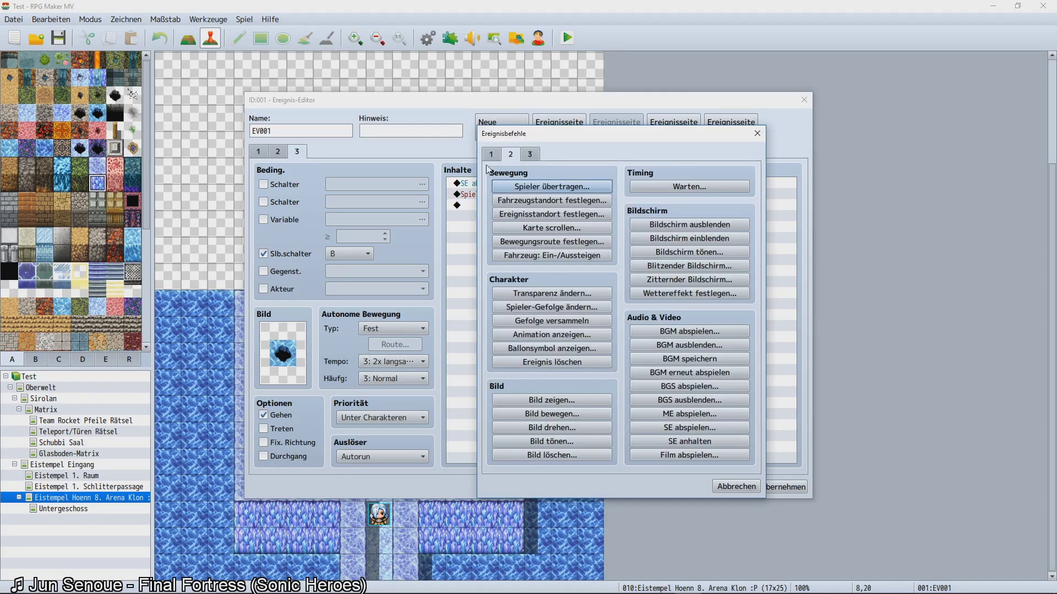
pyautogui.click(491, 155)
pyautogui.click(509, 153)
pyautogui.click(498, 158)
pyautogui.click(506, 158)
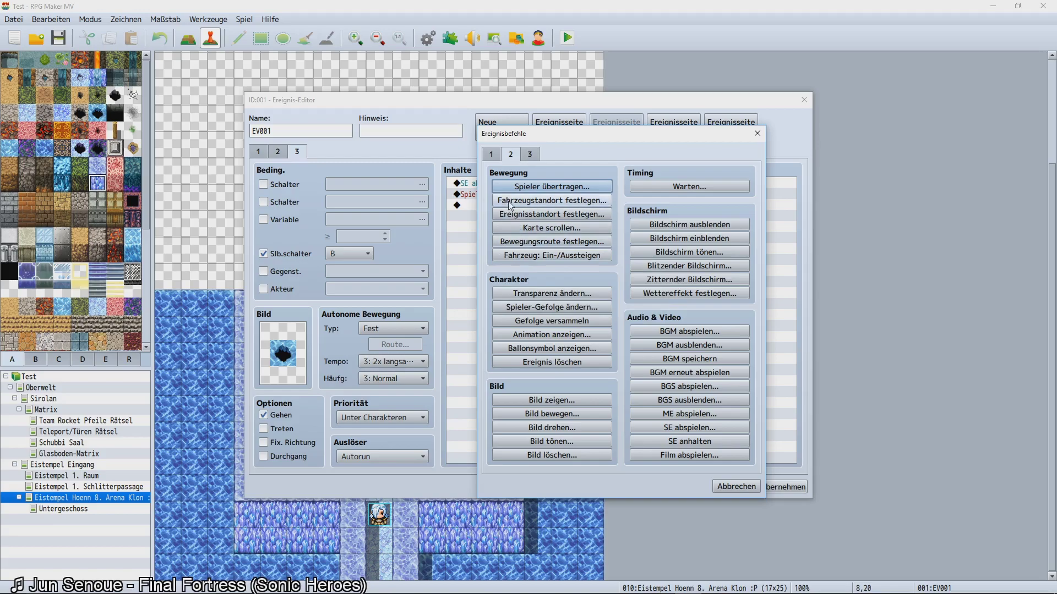
pyautogui.click(491, 154)
pyautogui.click(511, 154)
pyautogui.click(529, 154)
pyautogui.click(511, 155)
pyautogui.click(492, 156)
pyautogui.click(509, 156)
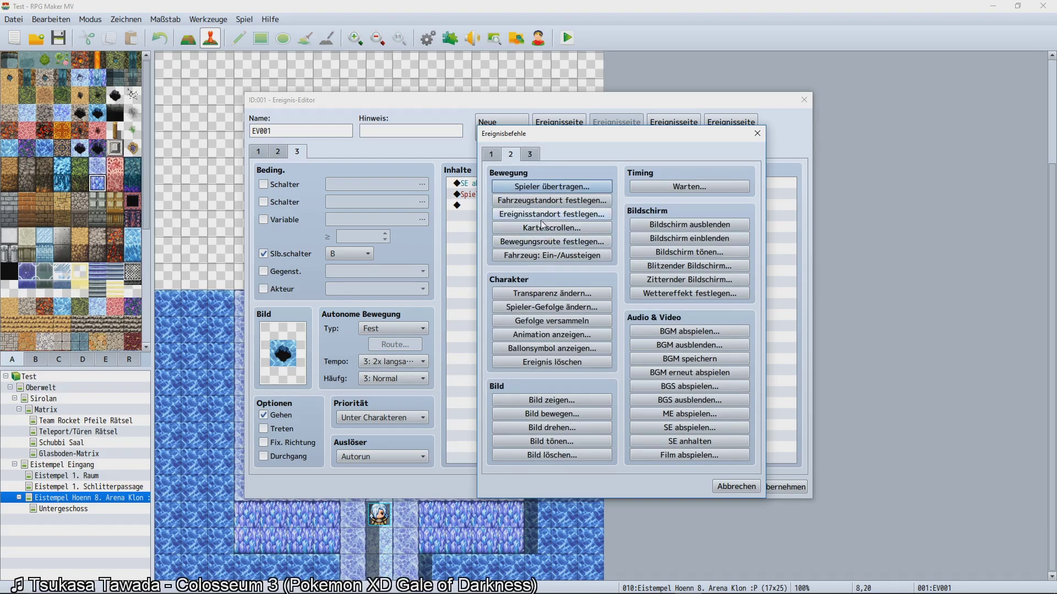
# Add a self-switch command setting B to AUS after the player transfer on page 3.
pyautogui.moveTo(551, 141); pyautogui.dragTo(514, 100)
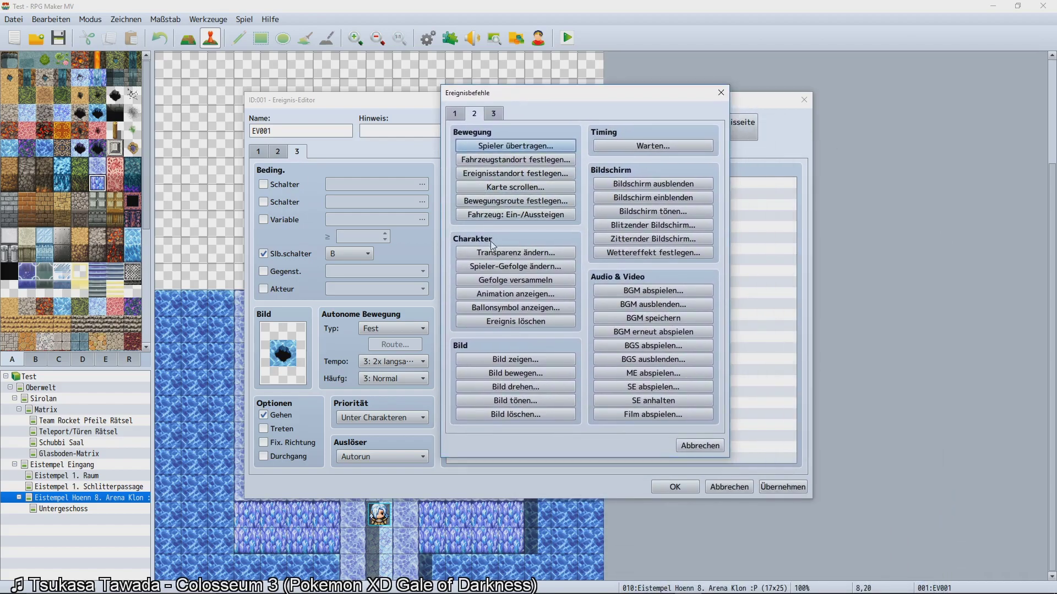
pyautogui.click(459, 113)
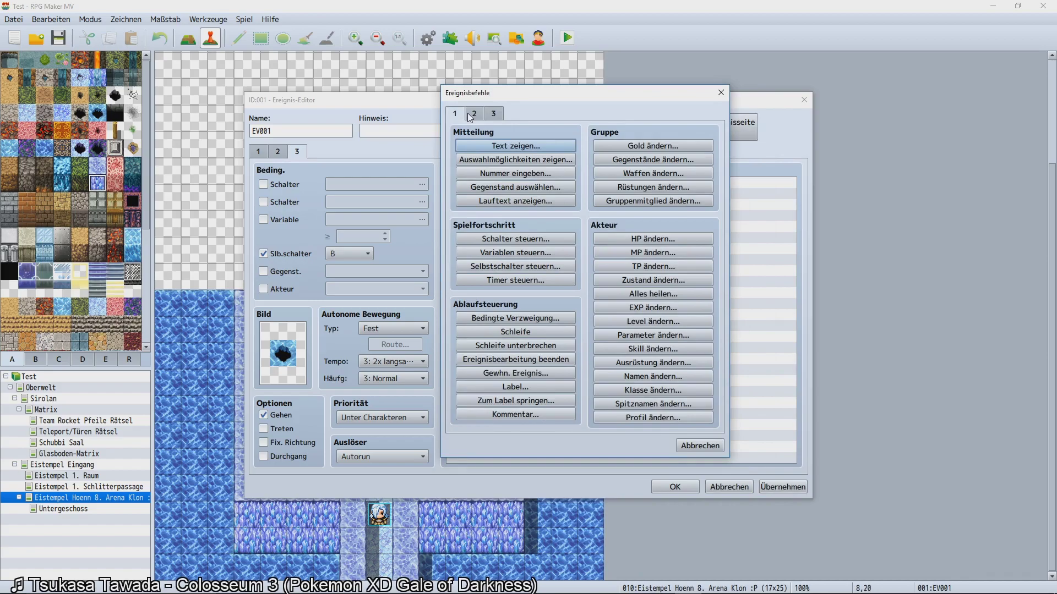
pyautogui.click(472, 115)
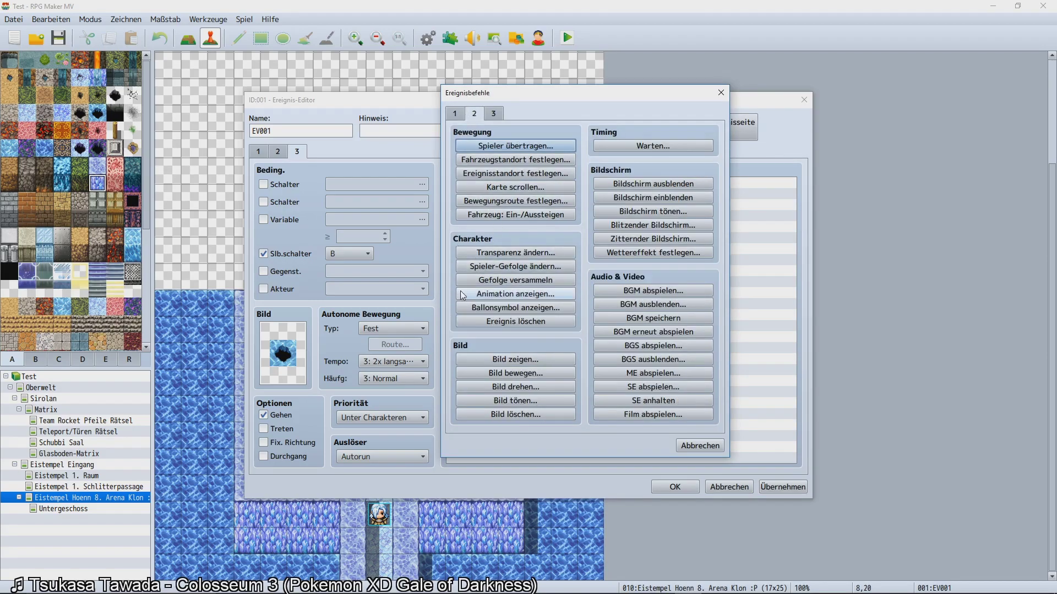
pyautogui.click(456, 118)
pyautogui.click(509, 267)
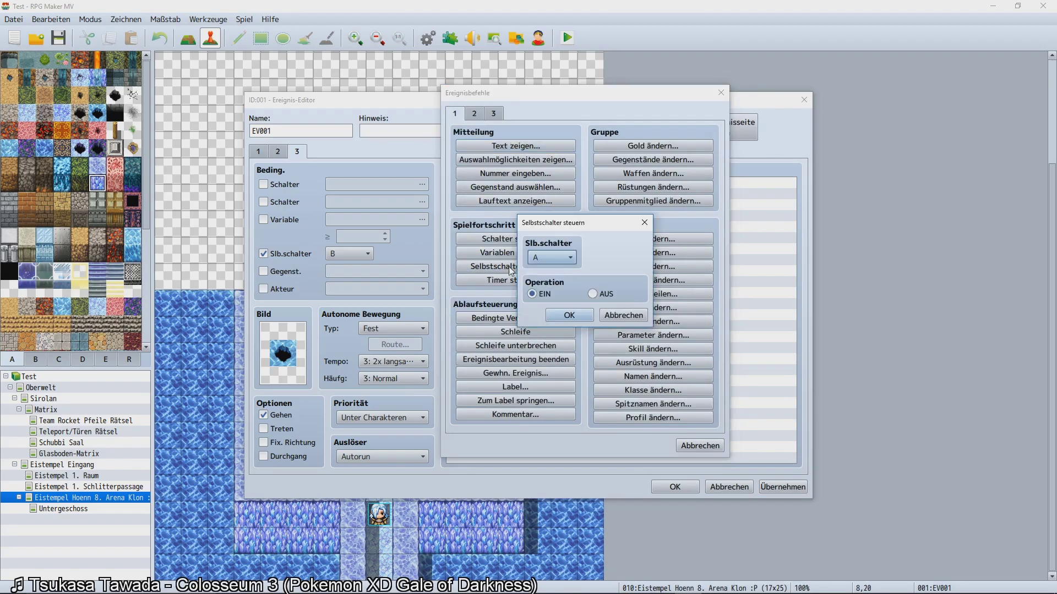
pyautogui.click(563, 263)
pyautogui.click(537, 280)
pyautogui.click(593, 294)
pyautogui.click(570, 316)
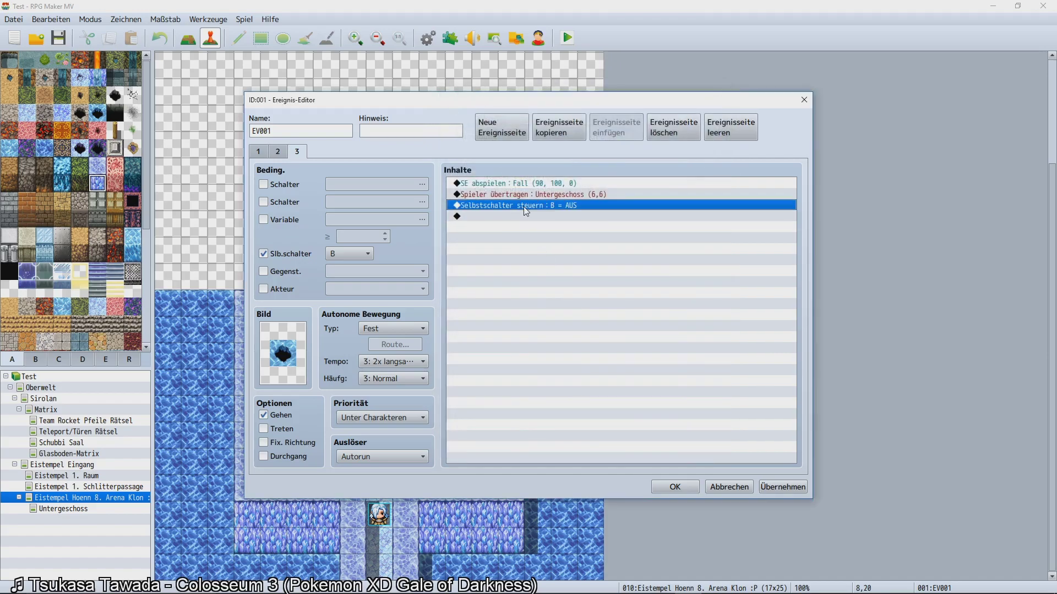
# Duplicate the self-switch command below itself and change the copy to A = EIN.
pyautogui.hotkey('ctrl', 'c')
pyautogui.hotkey('ctrl', 'v')
pyautogui.doubleClick(535, 217)
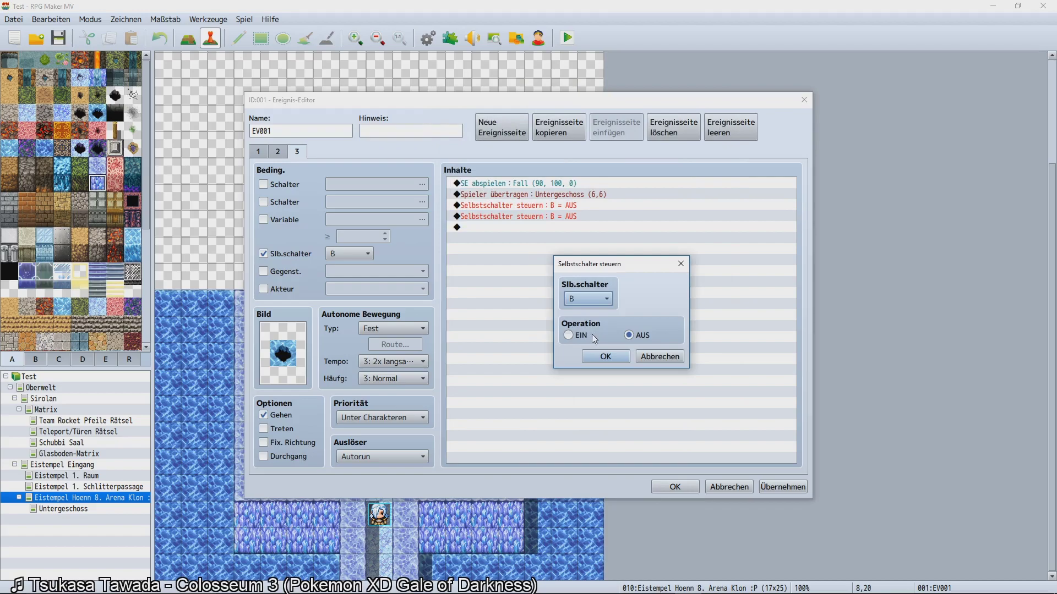
pyautogui.click(586, 304)
pyautogui.click(585, 310)
pyautogui.click(605, 354)
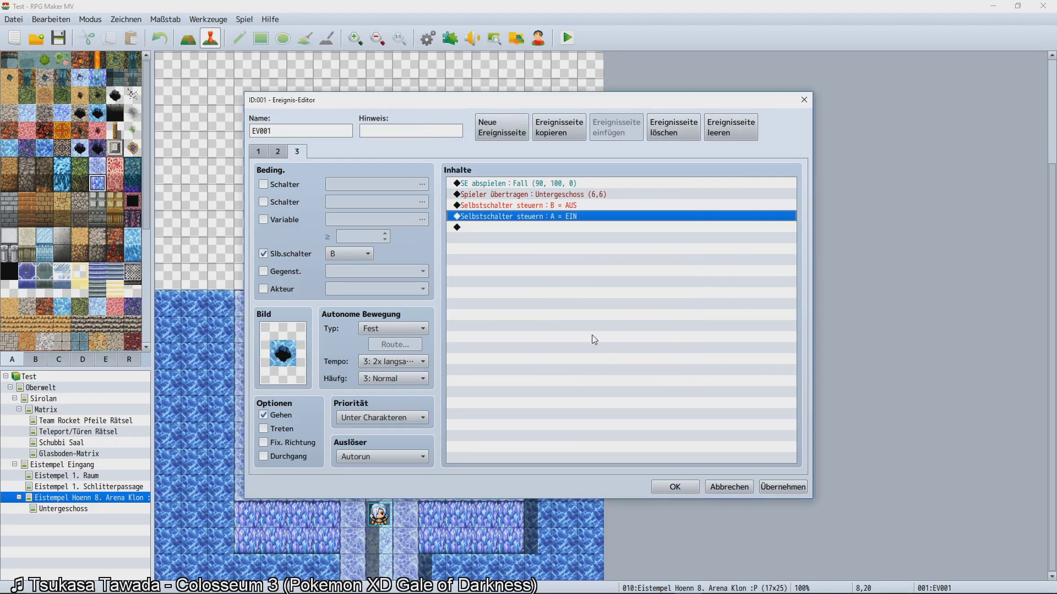
# Insert a variable command setting 0006 Eisrätsel 1 to 0 before the B = AUS self switch on page 3, and save the event.
pyautogui.doubleClick(515, 195)
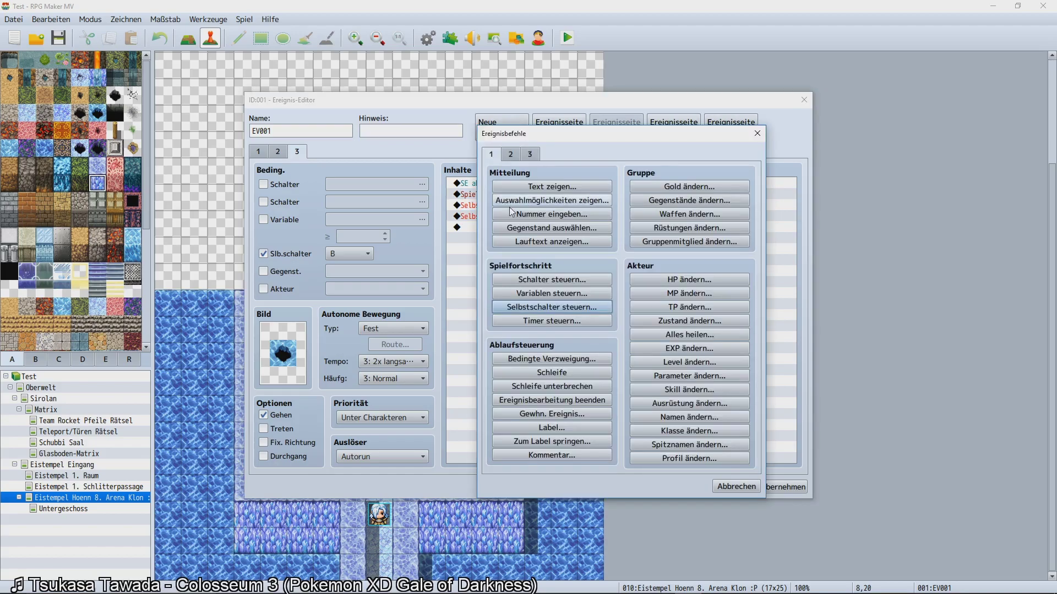
pyautogui.click(704, 454)
pyautogui.click(539, 206)
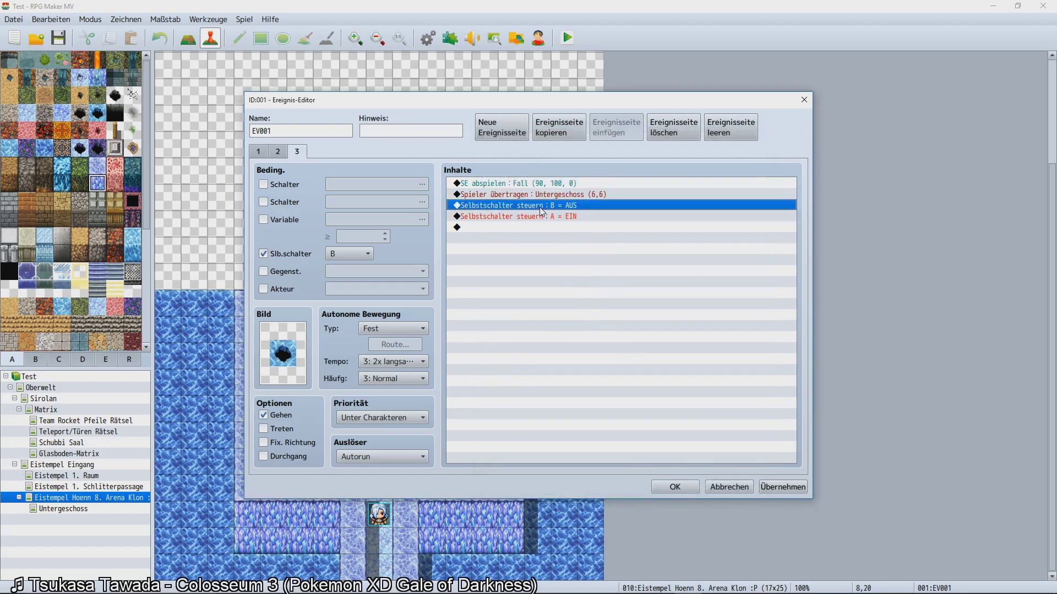
pyautogui.press('Insert')
pyautogui.click(546, 292)
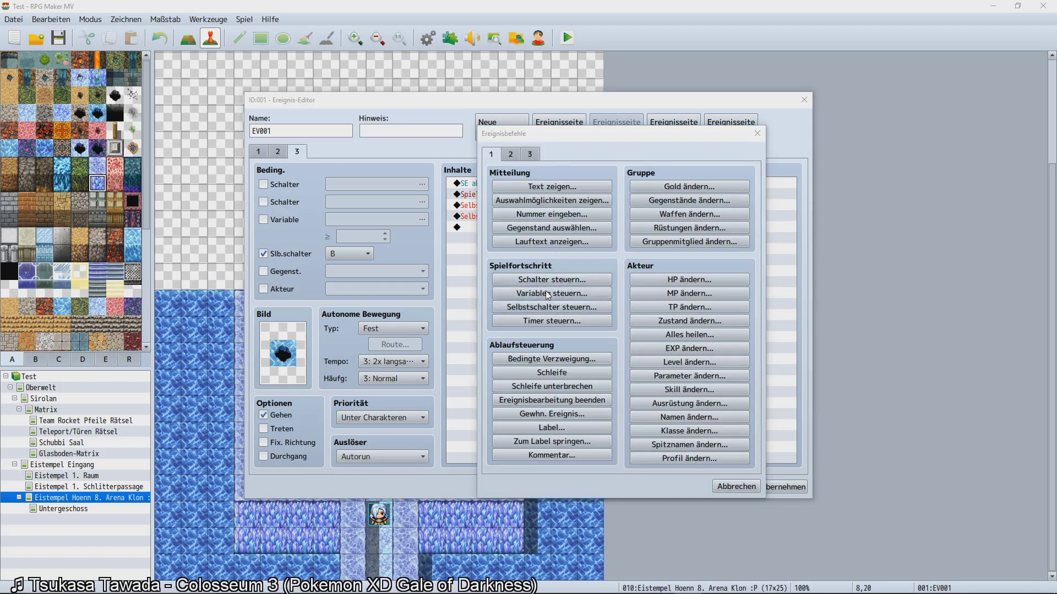
pyautogui.click(589, 239)
pyautogui.click(609, 454)
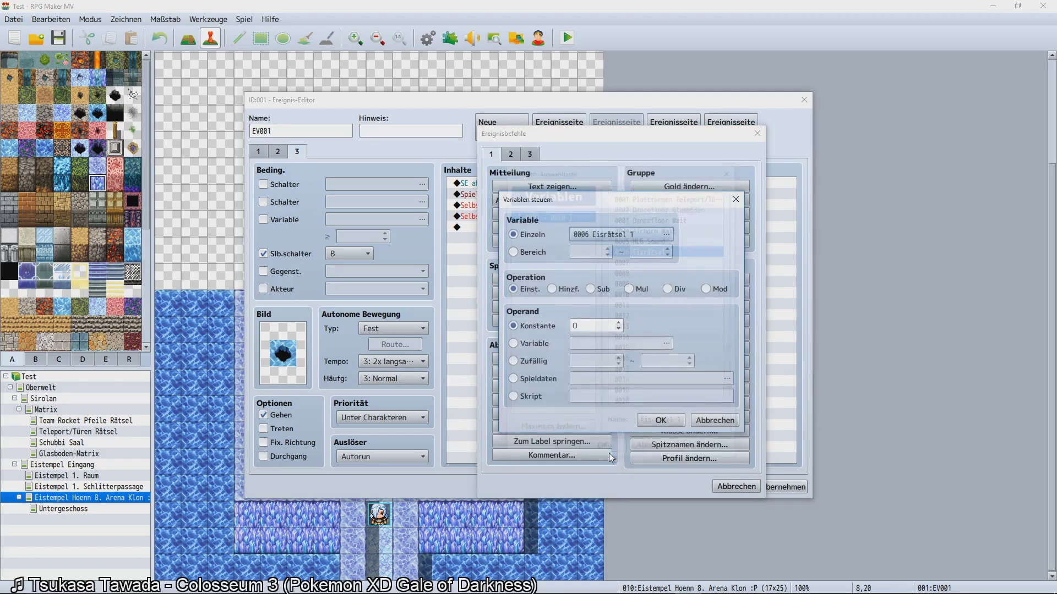
pyautogui.click(652, 421)
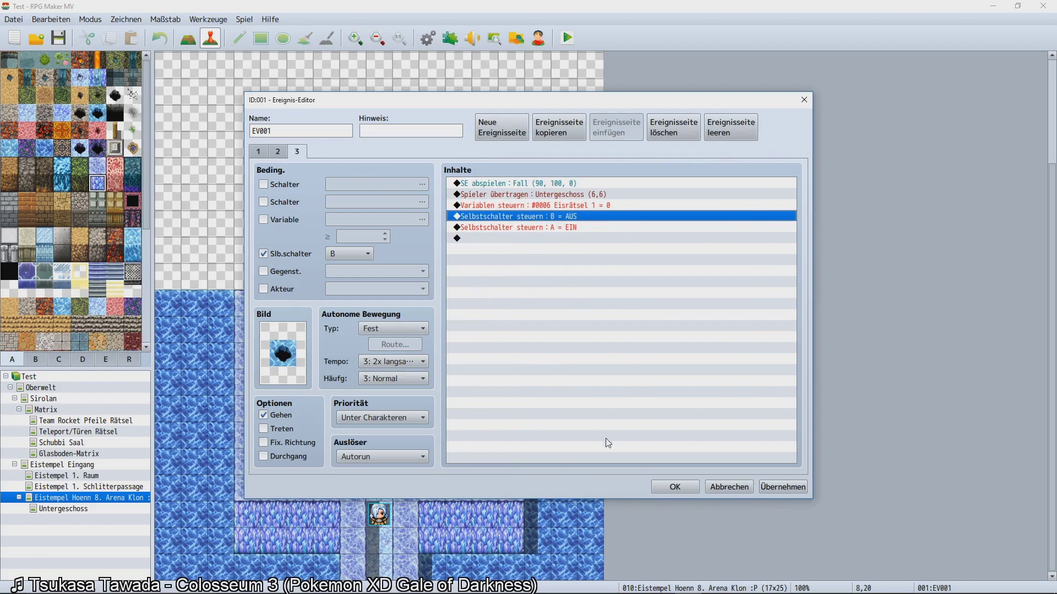
pyautogui.click(674, 487)
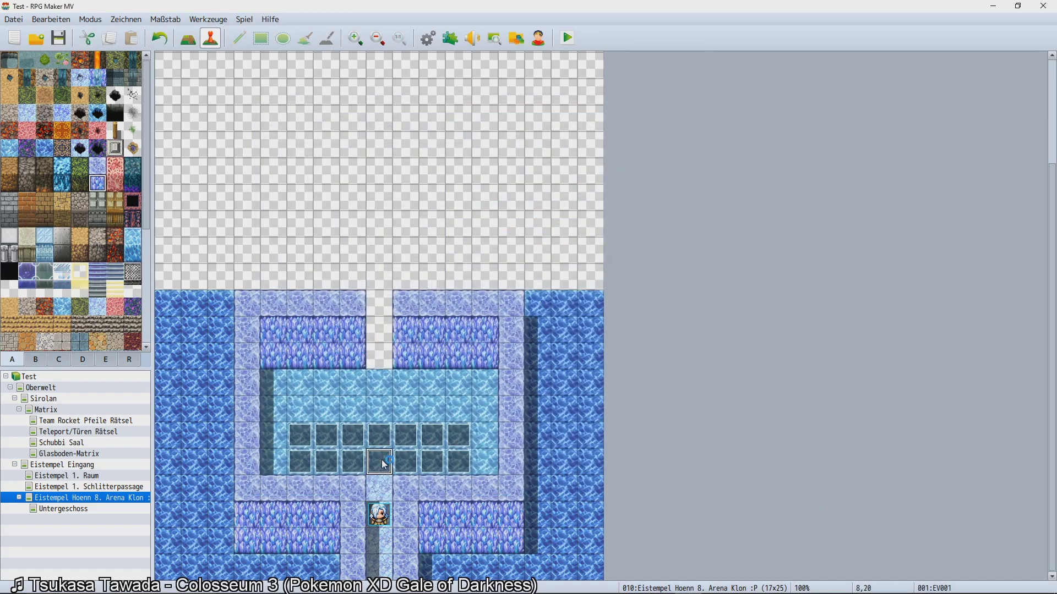
# Check the first page of EV007, one of the ice tile events in the upper row, without changing it.
pyautogui.click(450, 447)
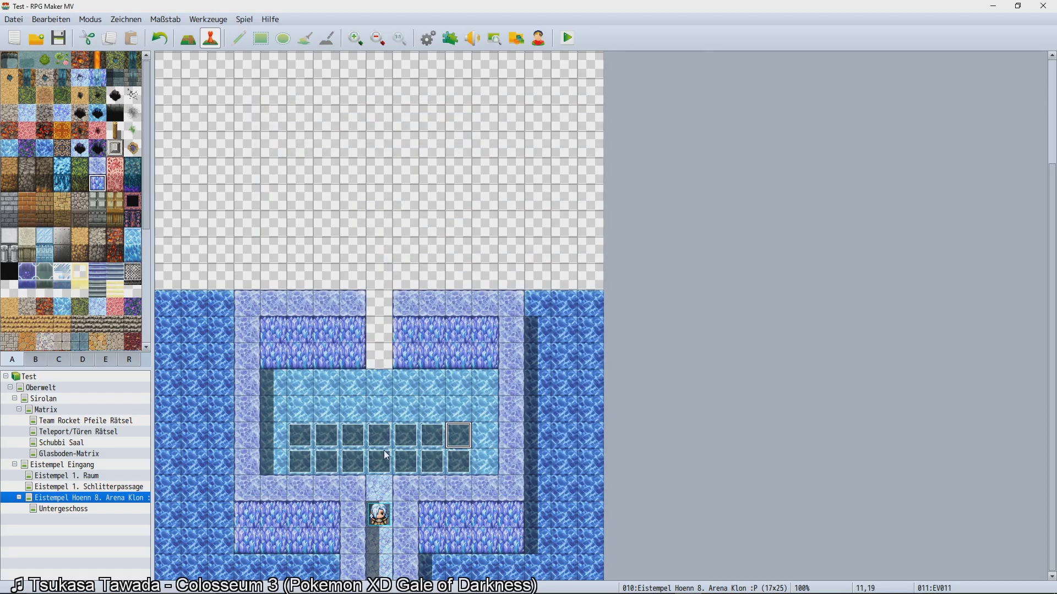
pyautogui.click(356, 440)
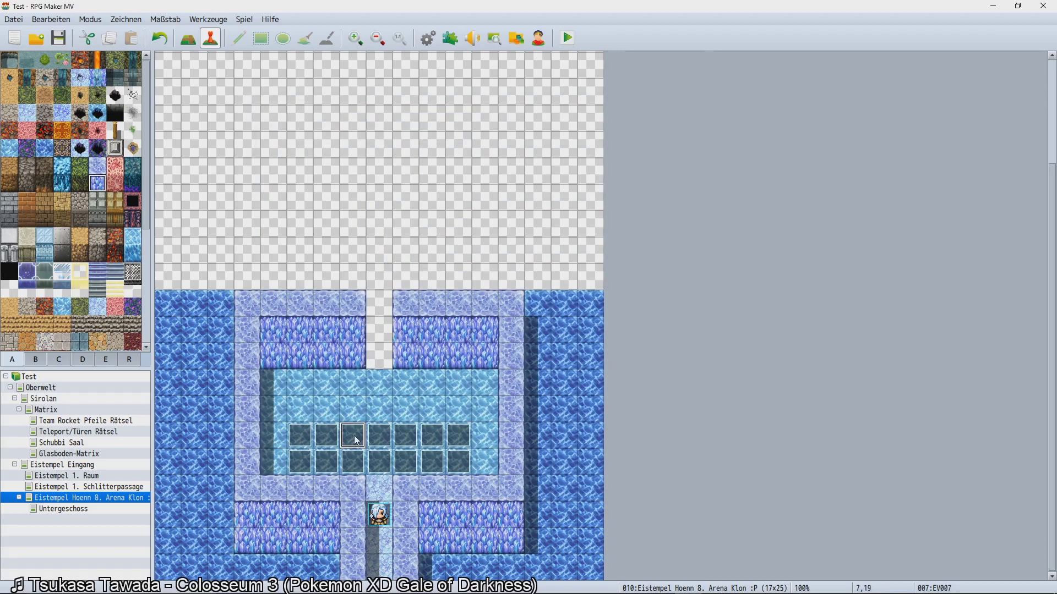
pyautogui.doubleClick(356, 440)
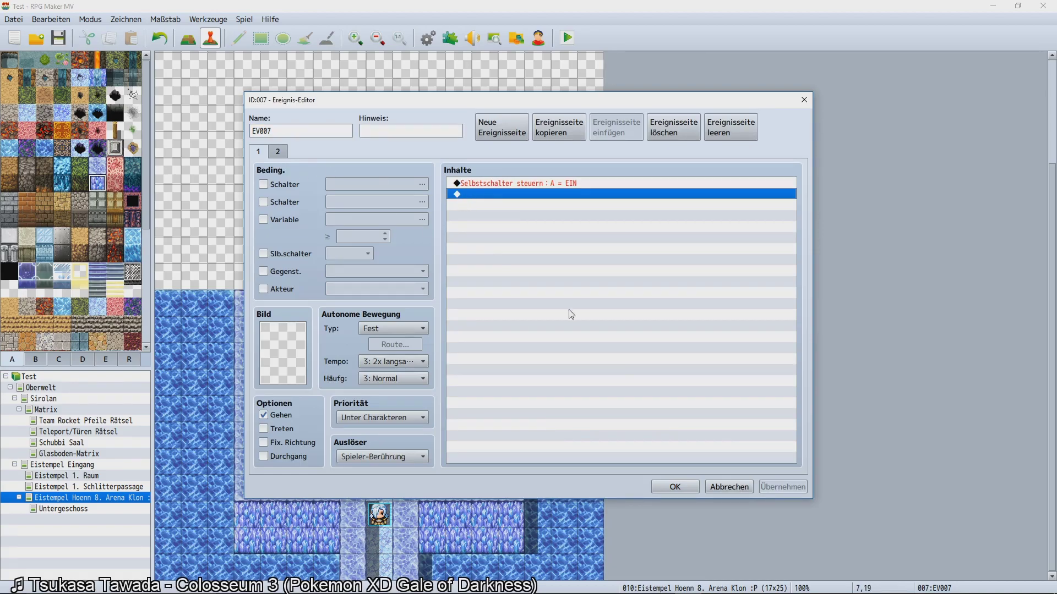
pyautogui.click(739, 486)
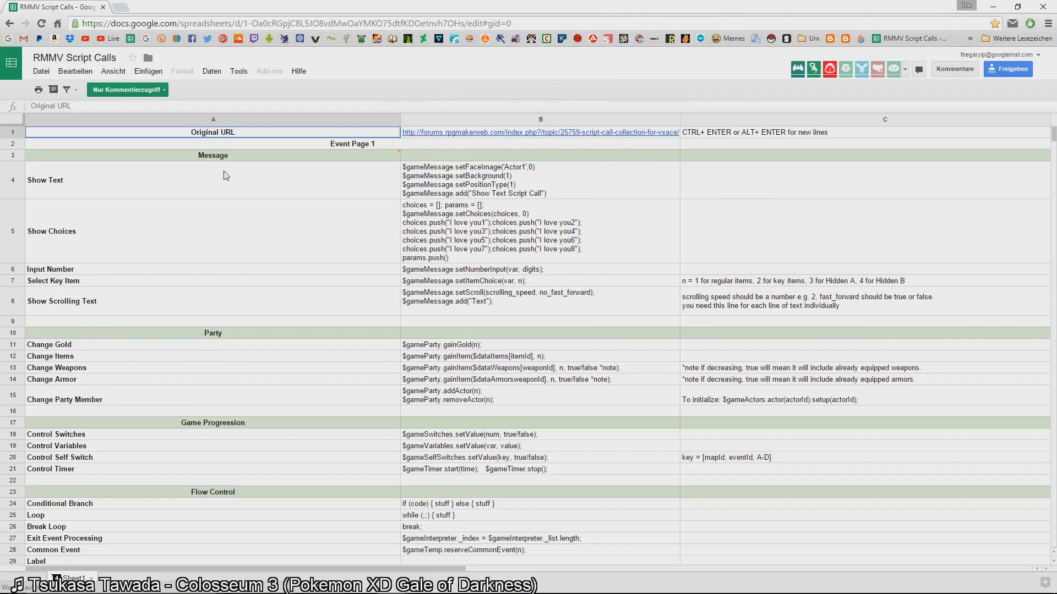
# Look through the RMMV Script Calls spreadsheet in the browser for a script call that controls self switches.
pyautogui.click(363, 186)
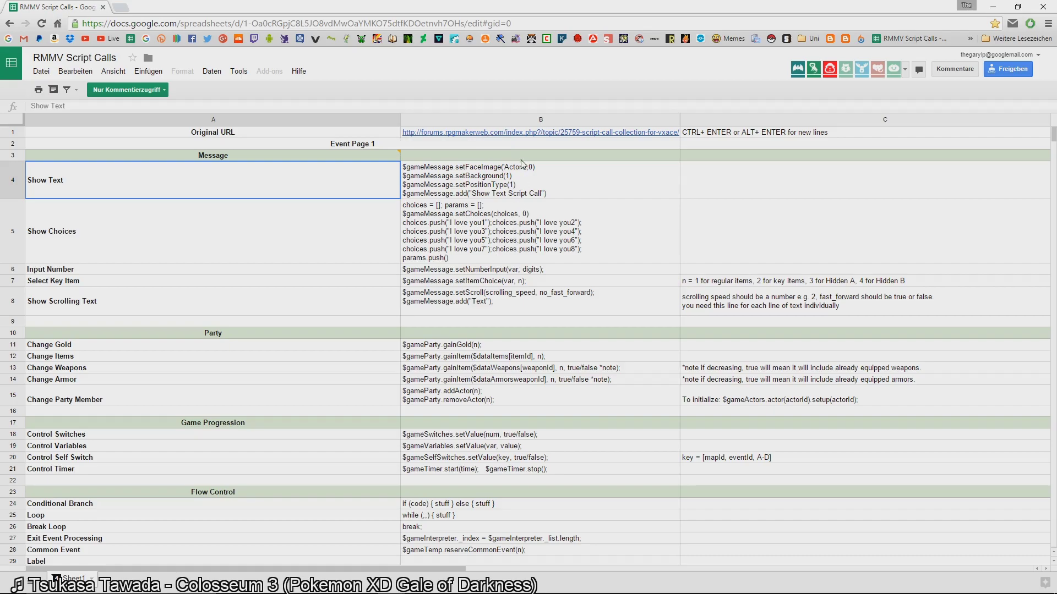
pyautogui.click(512, 133)
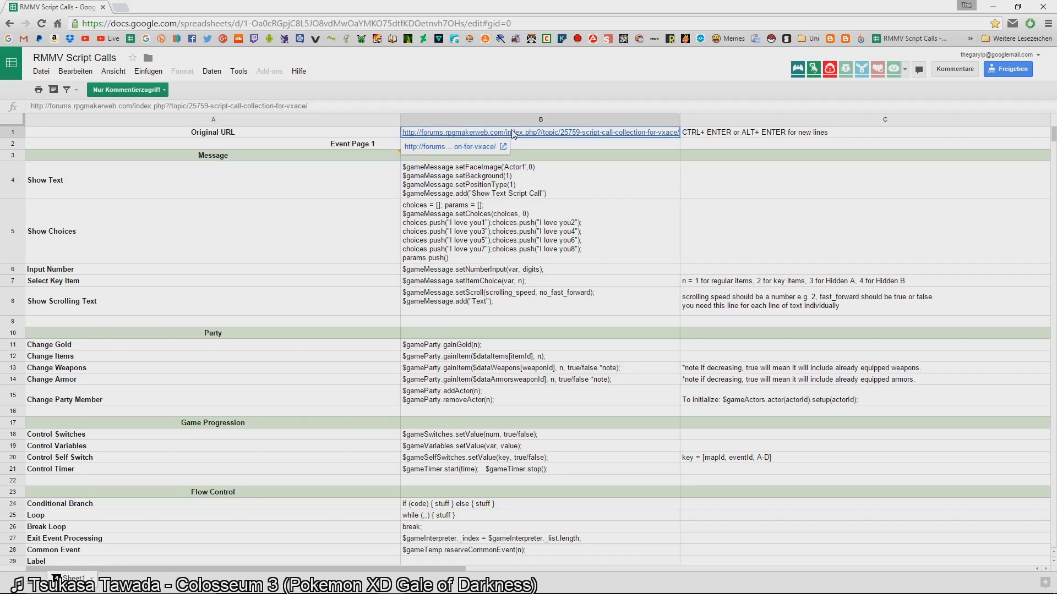
pyautogui.click(482, 175)
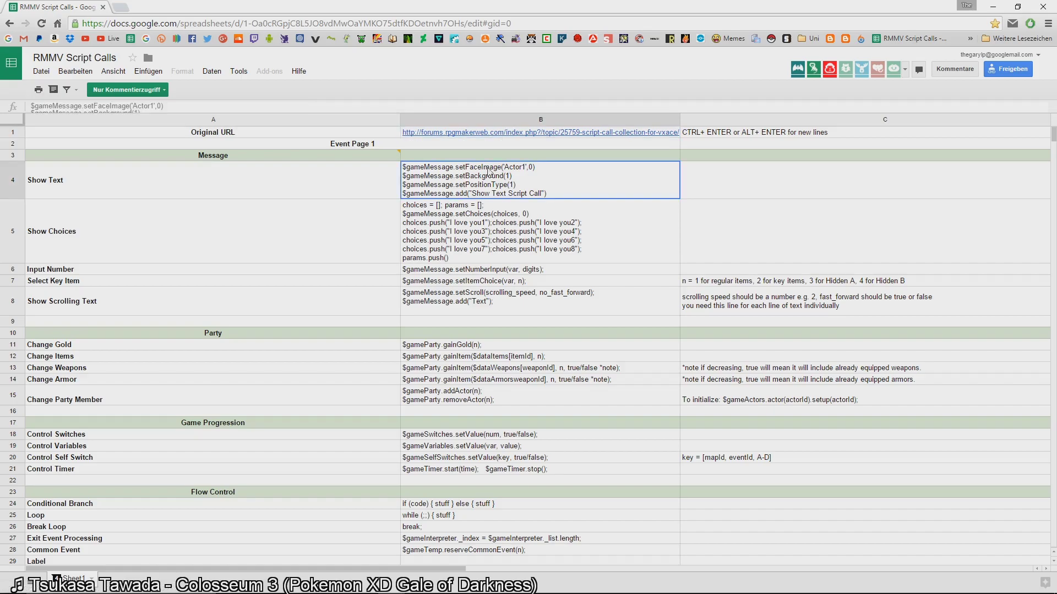
pyautogui.click(355, 192)
pyautogui.scroll(-3, 363, 228)
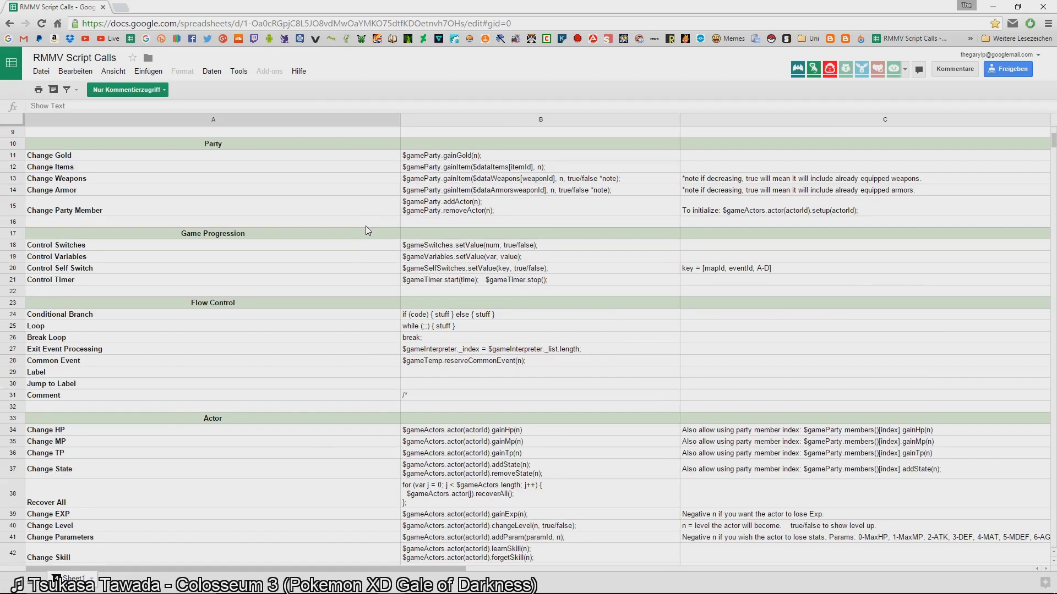
pyautogui.scroll(3, 367, 227)
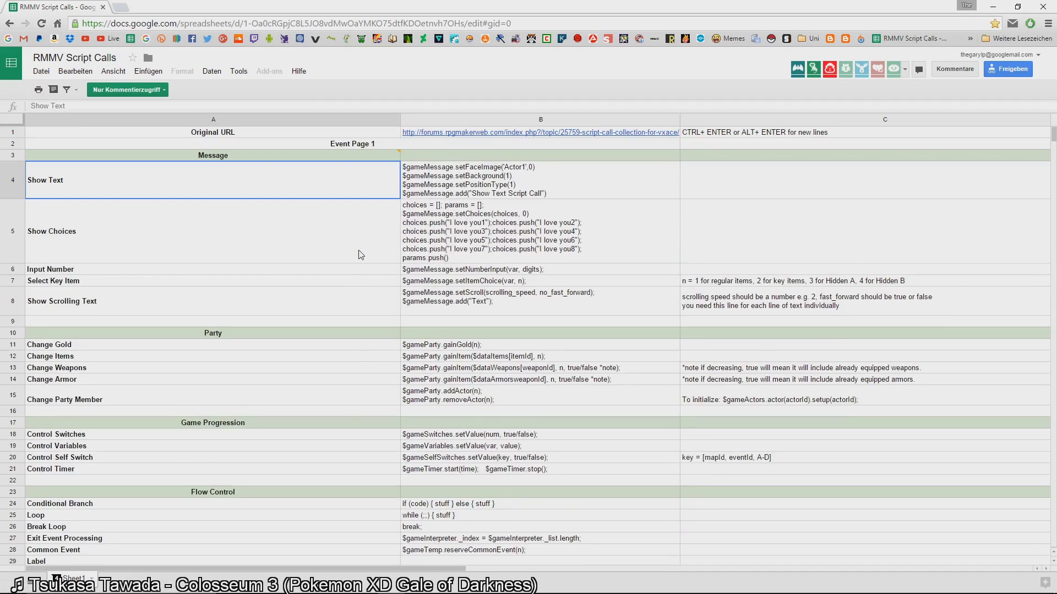
pyautogui.click(471, 246)
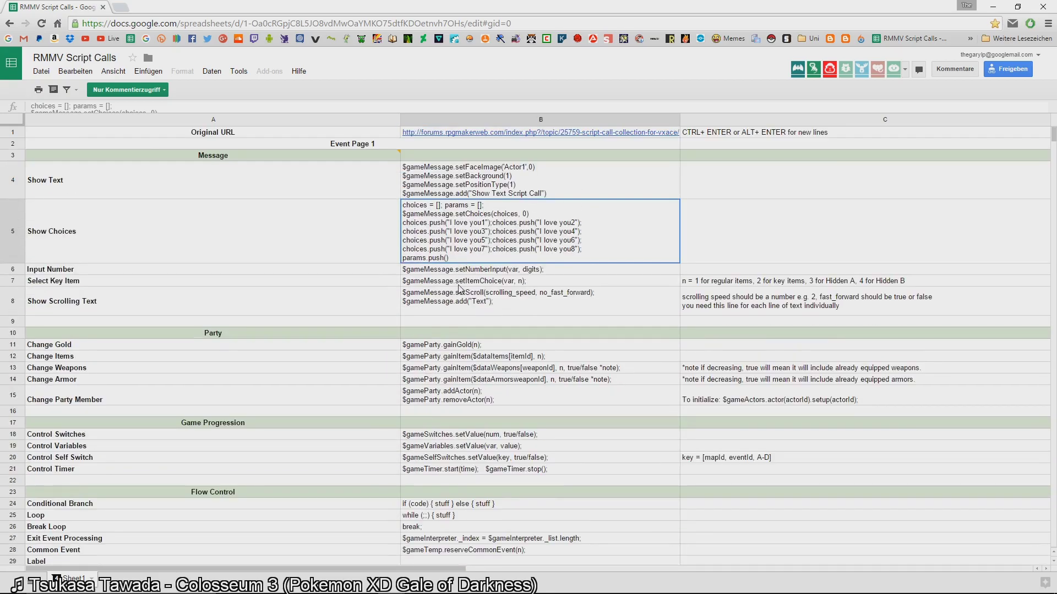
pyautogui.click(465, 284)
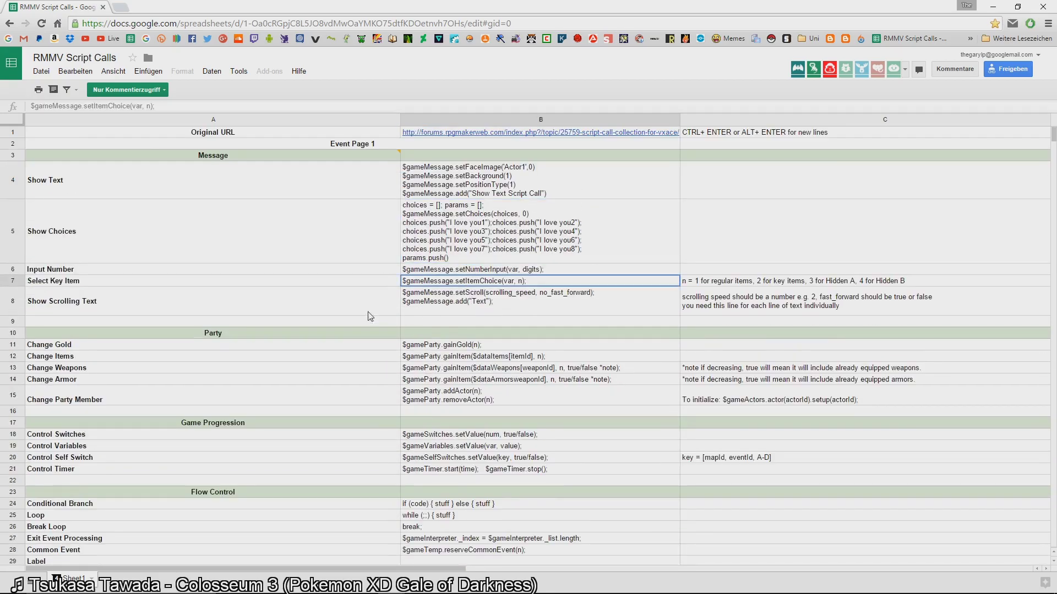
pyautogui.scroll(-5, 269, 349)
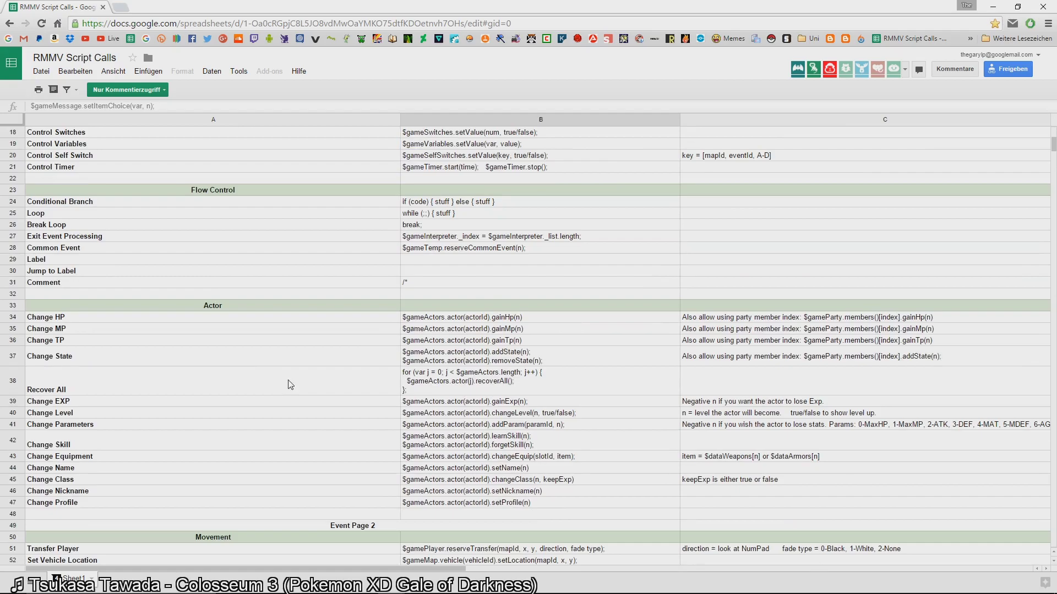
pyautogui.scroll(-4, 302, 364)
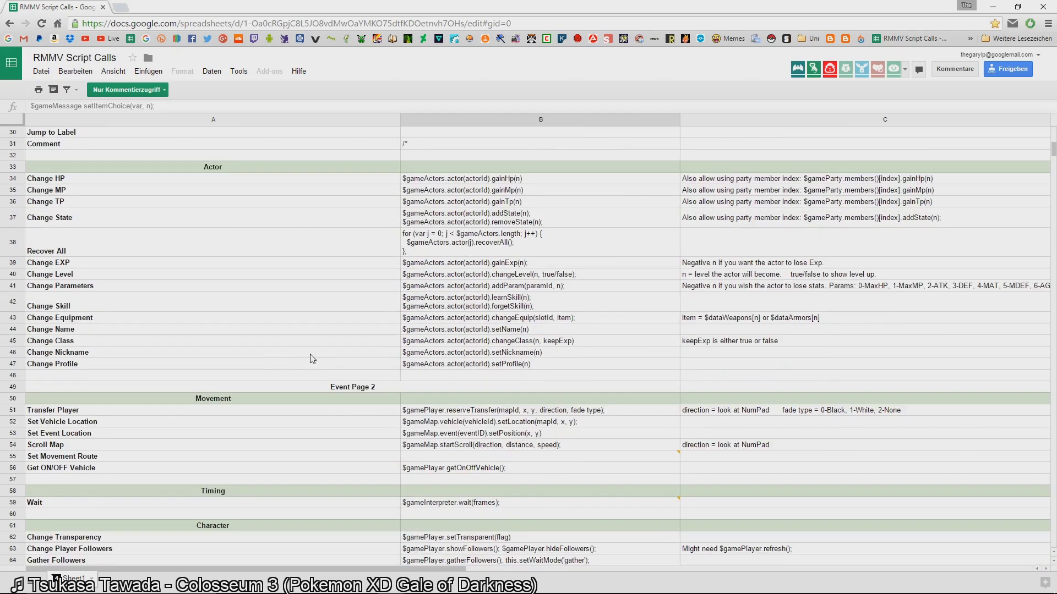
pyautogui.click(454, 168)
pyautogui.click(449, 181)
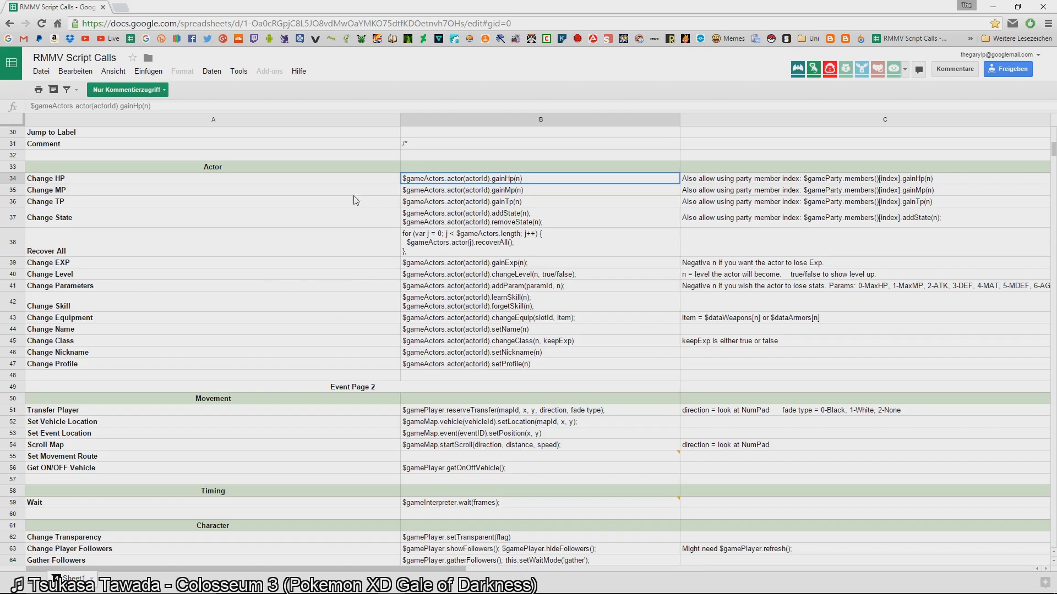
pyautogui.scroll(-10, 139, 321)
pyautogui.scroll(10, 141, 308)
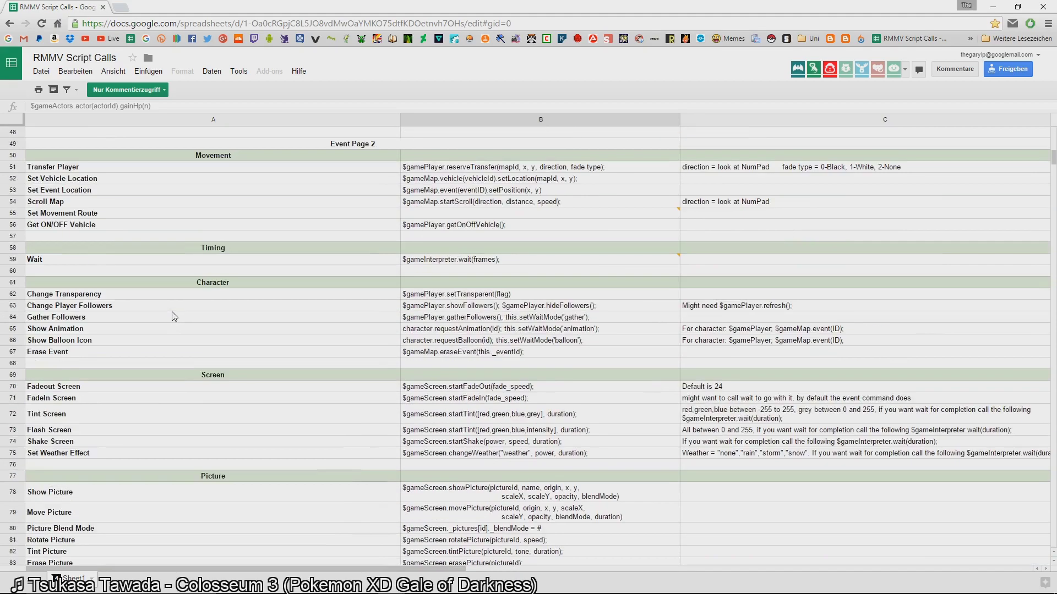
pyautogui.scroll(8, 170, 313)
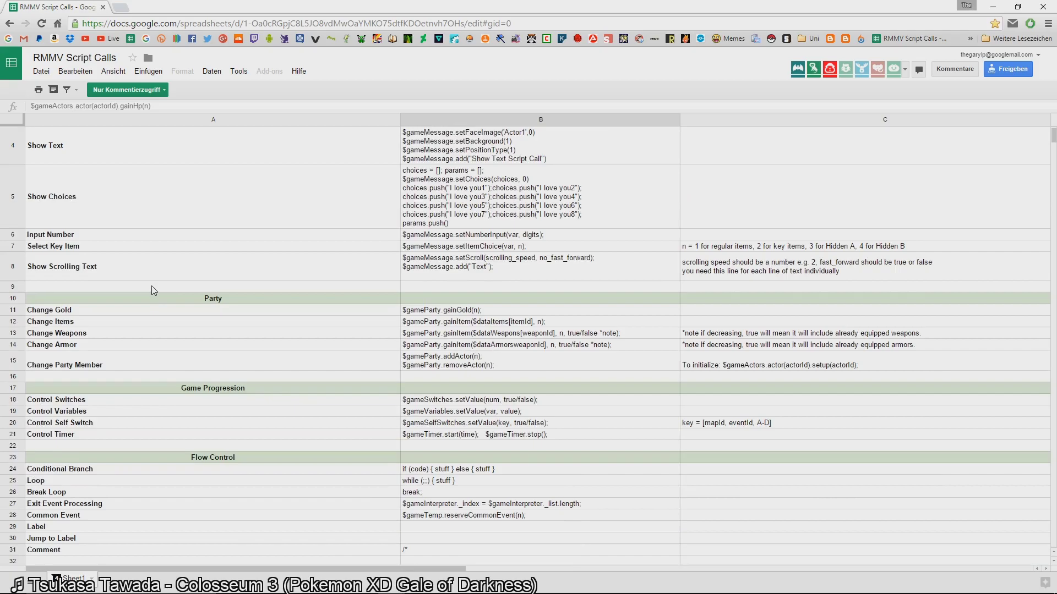
pyautogui.scroll(2, 152, 286)
pyautogui.scroll(-3, 154, 306)
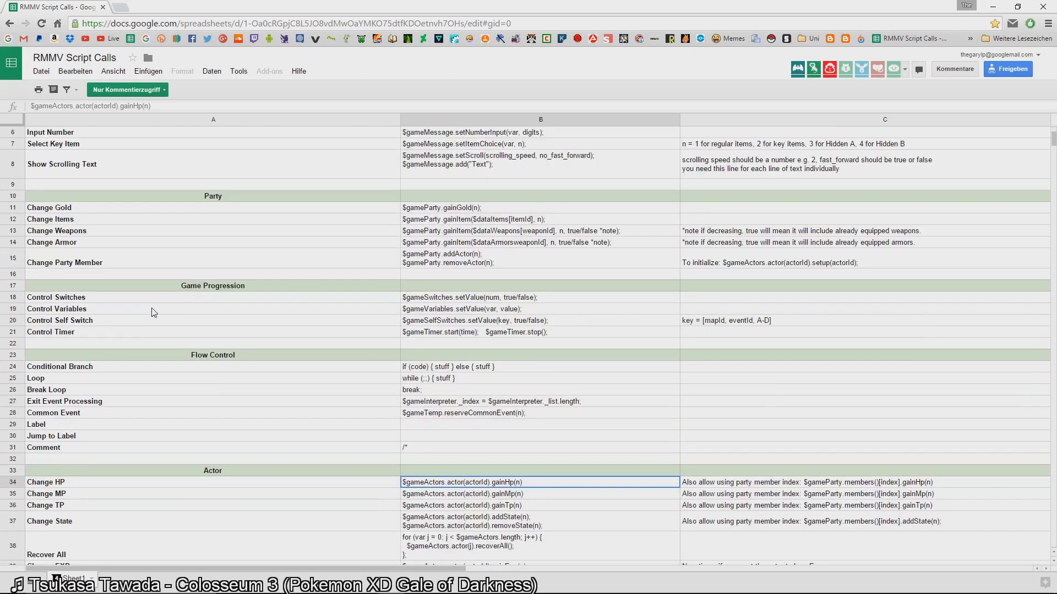
# Check the note on the Control Self Switch row and copy its script call.
pyautogui.click(443, 325)
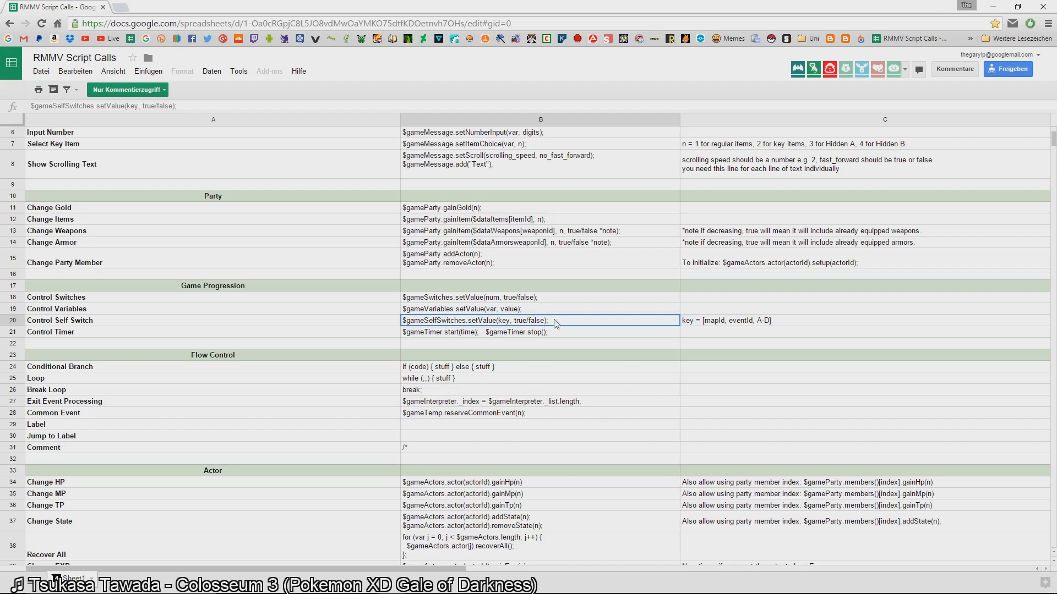
pyautogui.scroll(3, 550, 324)
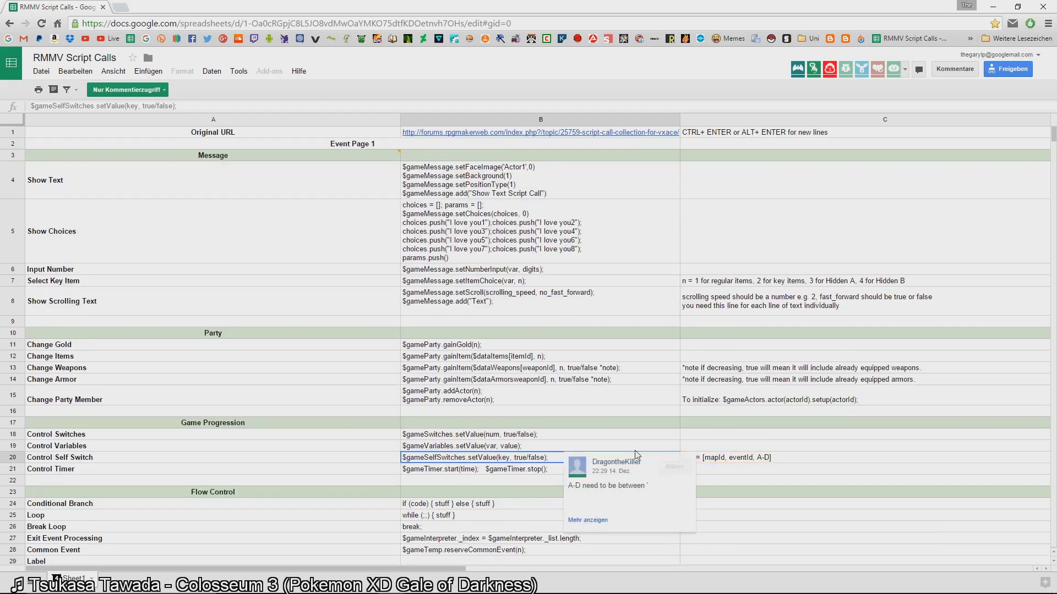
pyautogui.click(537, 423)
pyautogui.scroll(-3, 542, 417)
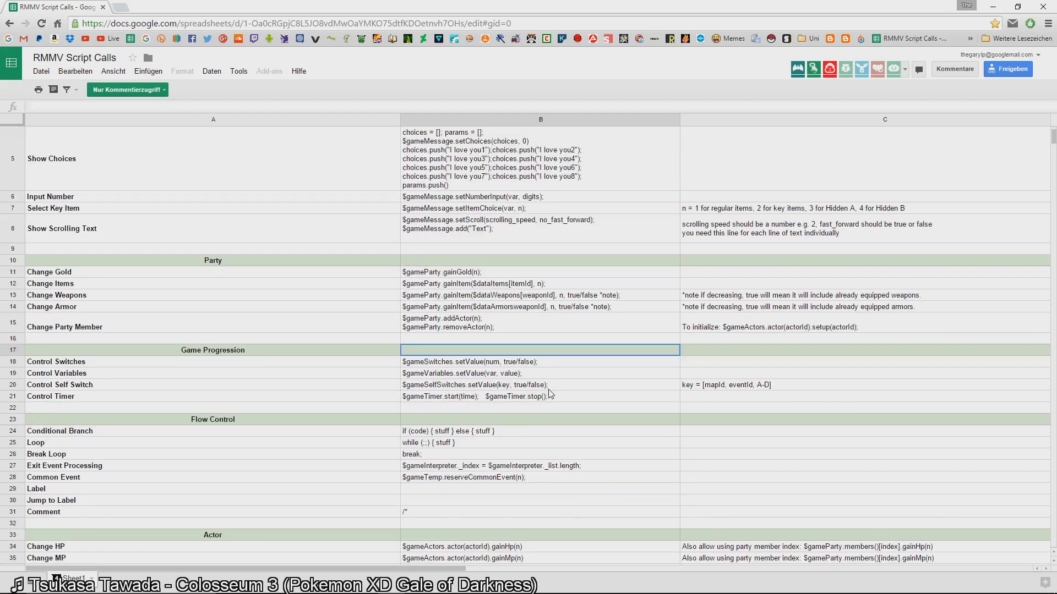
pyautogui.click(550, 387)
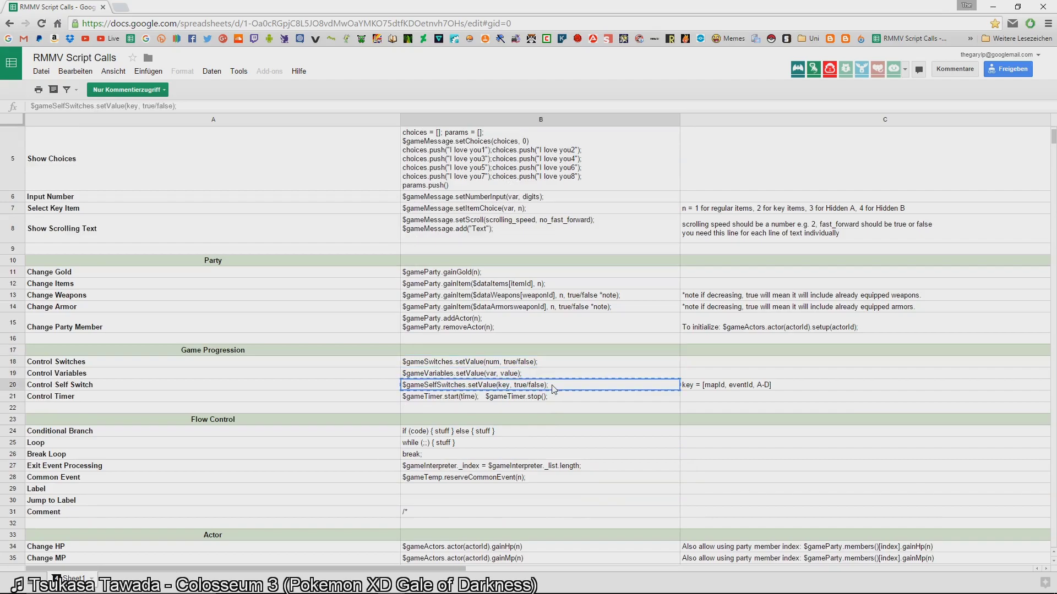
# Back in RPG Maker MV, start a script command at the end of EV001's page 1 containing $gameSelfSwitches.setValue(key, false);.
pyautogui.click(986, 4)
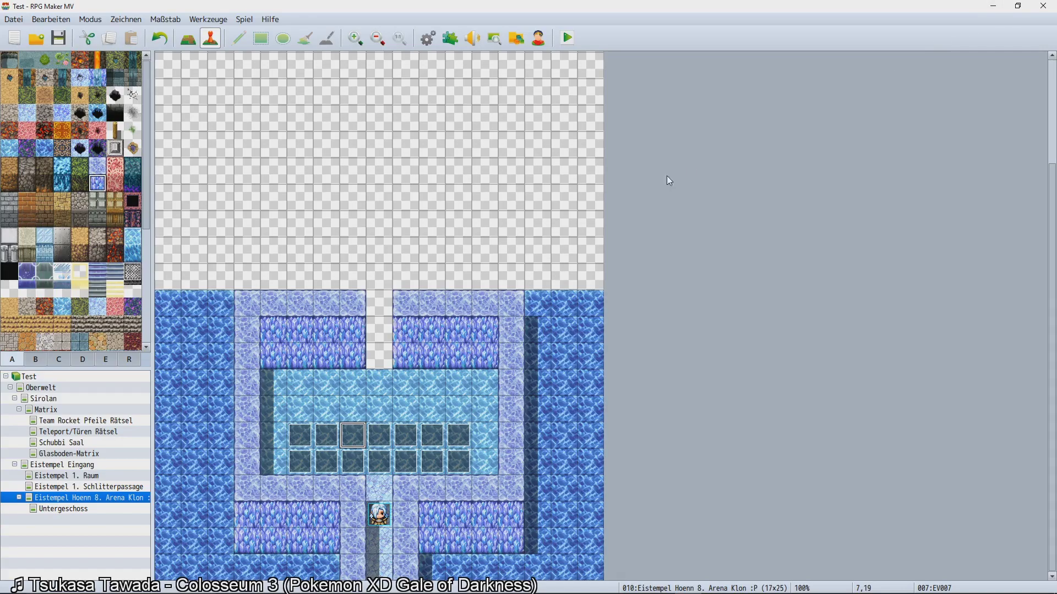
pyautogui.doubleClick(385, 461)
pyautogui.doubleClick(487, 239)
pyautogui.click(529, 154)
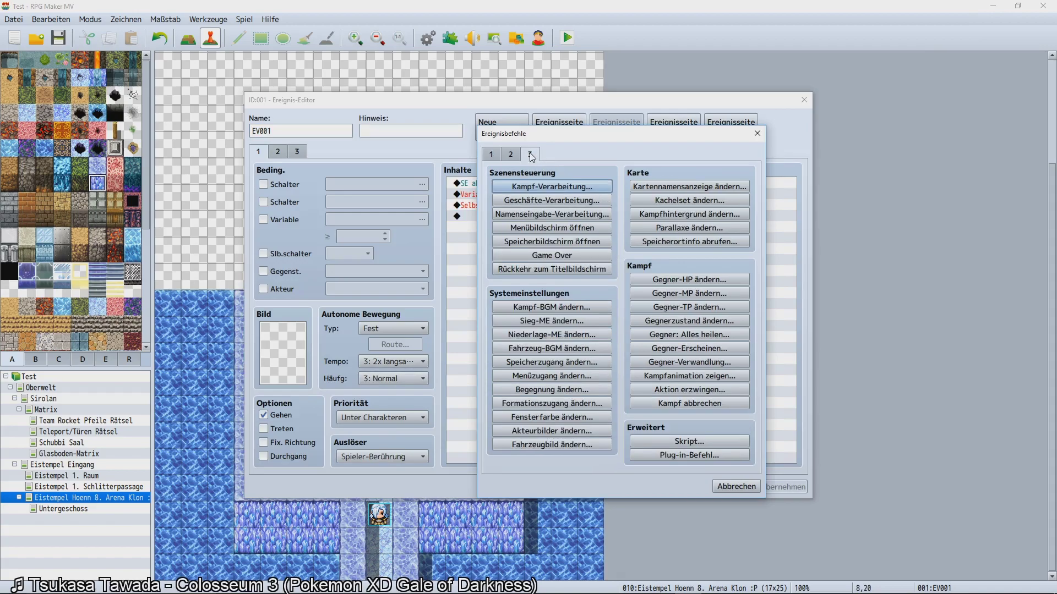
pyautogui.click(655, 446)
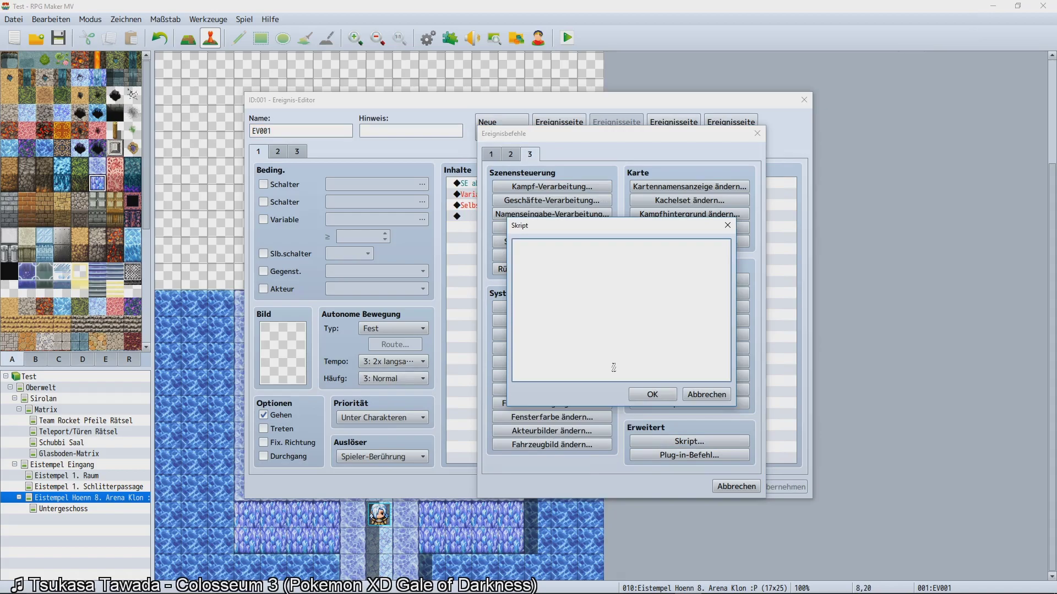
pyautogui.write('$gameSelfSwitches.setValue(key, true/false);')
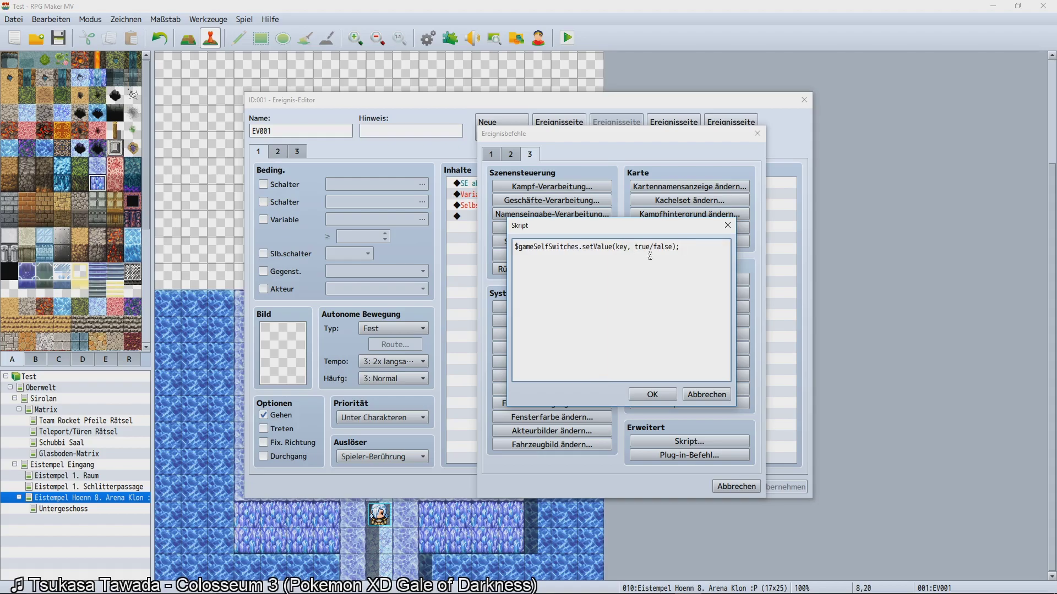
pyautogui.moveTo(655, 247); pyautogui.dragTo(637, 246)
pyautogui.press('BackSpace')
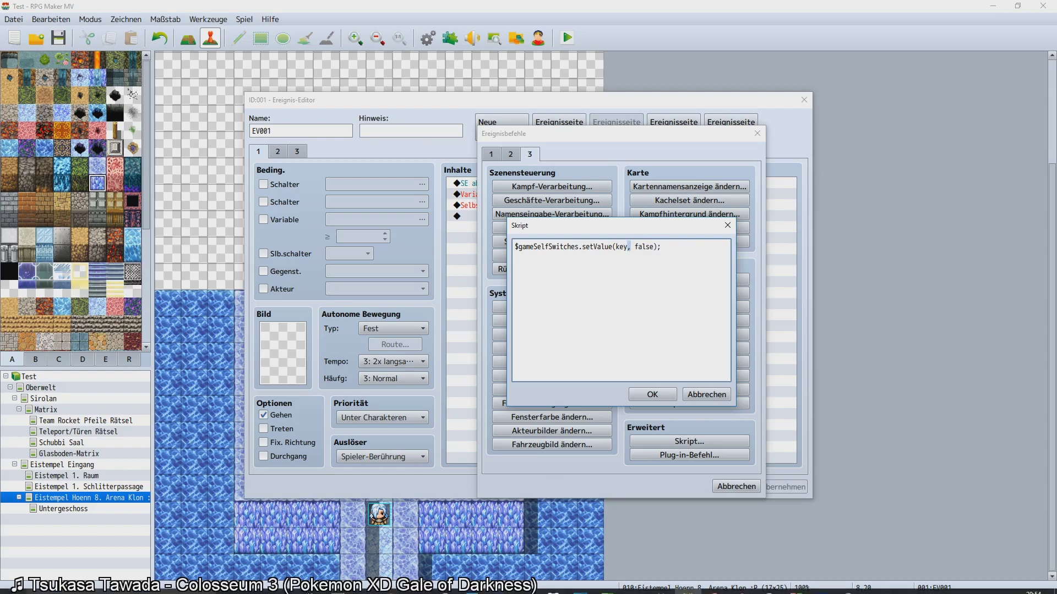
# Look up the key format for the Control Self Switch call in the RMMV Script Calls spreadsheet.
pyautogui.moveTo(394, 589)
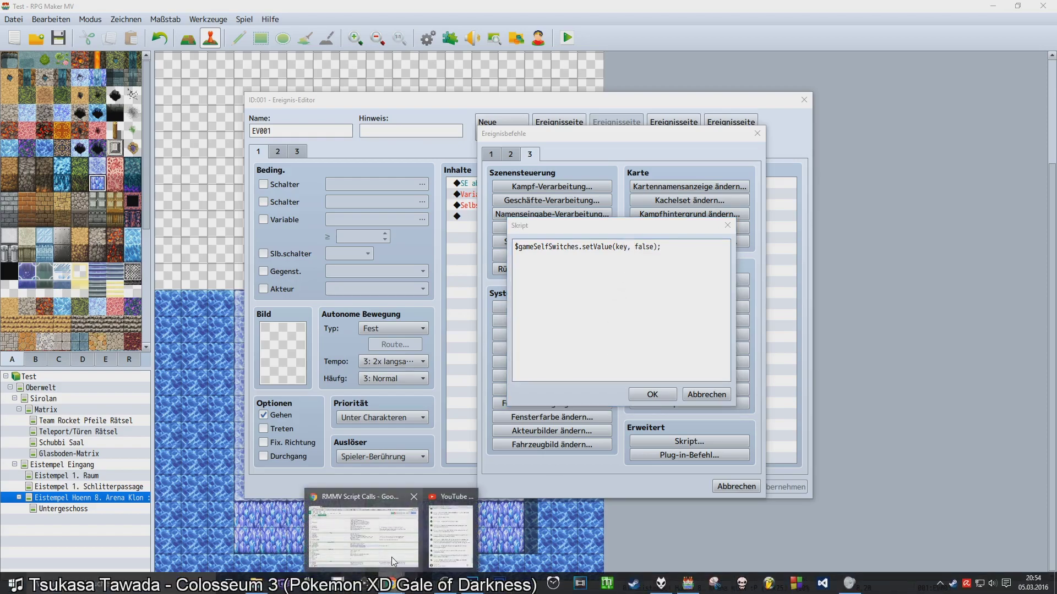
pyautogui.click(382, 546)
pyautogui.click(688, 387)
pyautogui.press('Up')
pyautogui.press('Up')
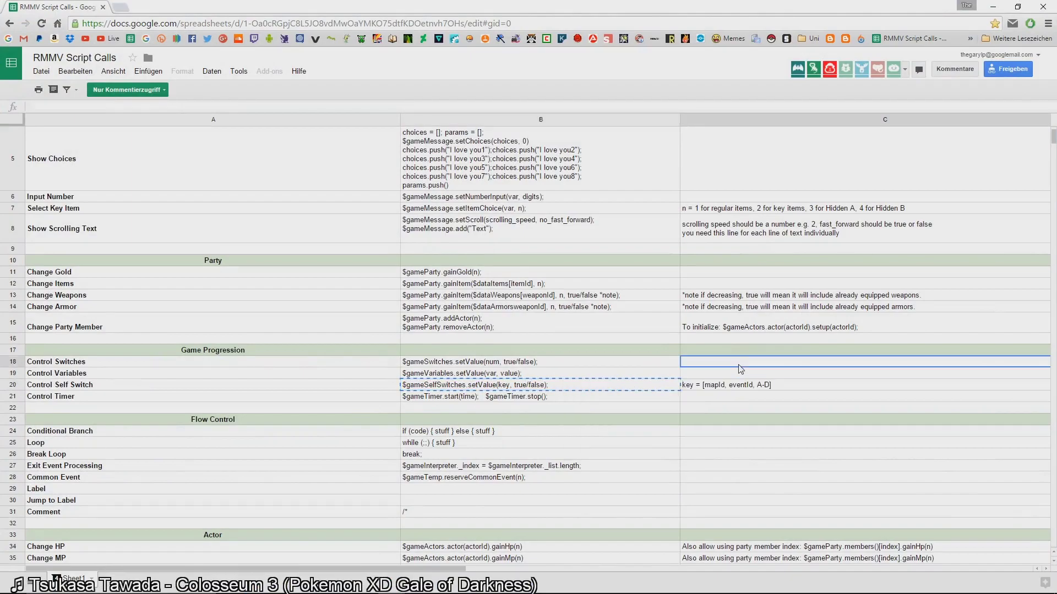
pyautogui.click(749, 394)
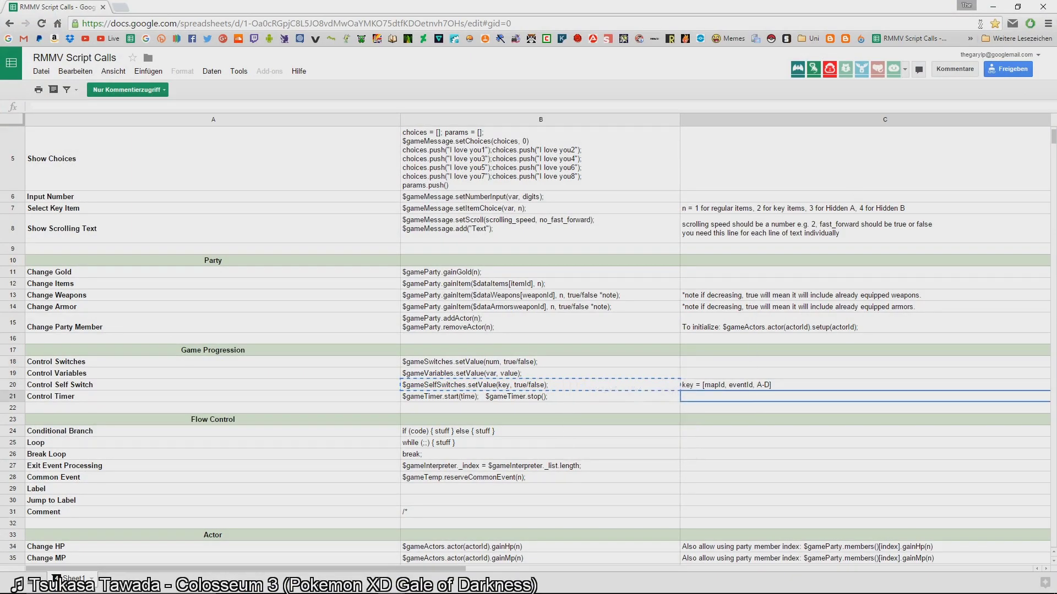
# Back in RPG Maker MV, replace key with empty brackets [] in the self-switch script call and save EV001.
pyautogui.click(993, 7)
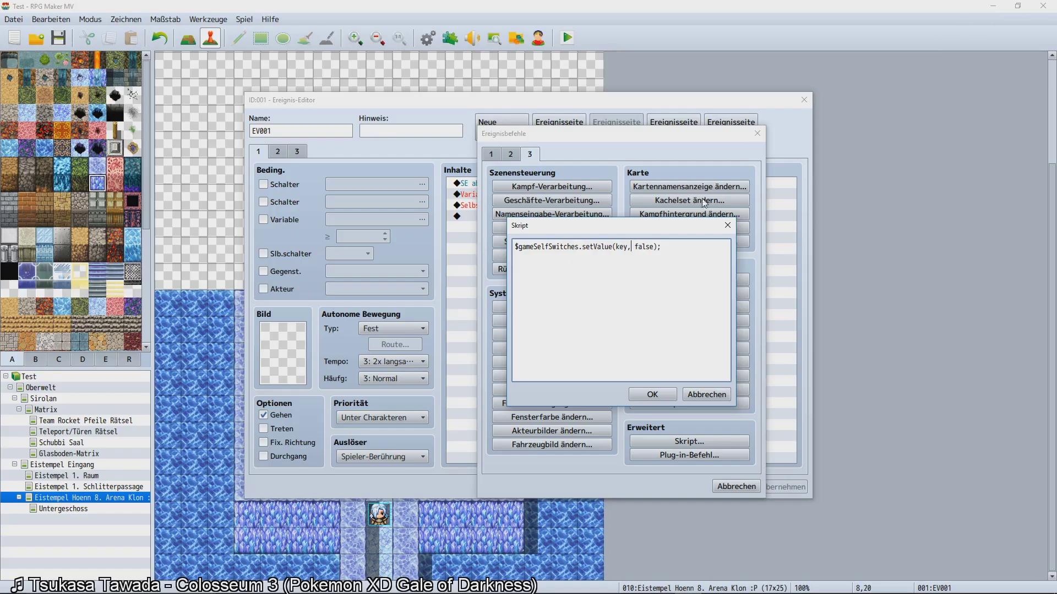
pyautogui.doubleClick(621, 246)
pyautogui.write('[]')
pyautogui.click(638, 394)
pyautogui.click(679, 485)
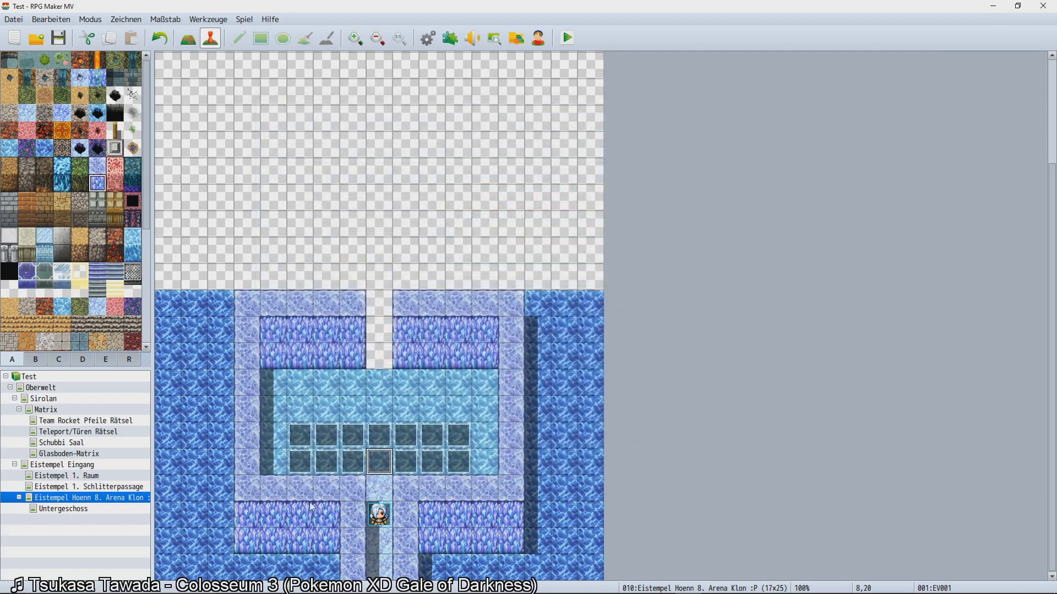
# Check the map ID in the properties of the map Eistempel Hoenn 8. Arena Klon.
pyautogui.rightClick(106, 493)
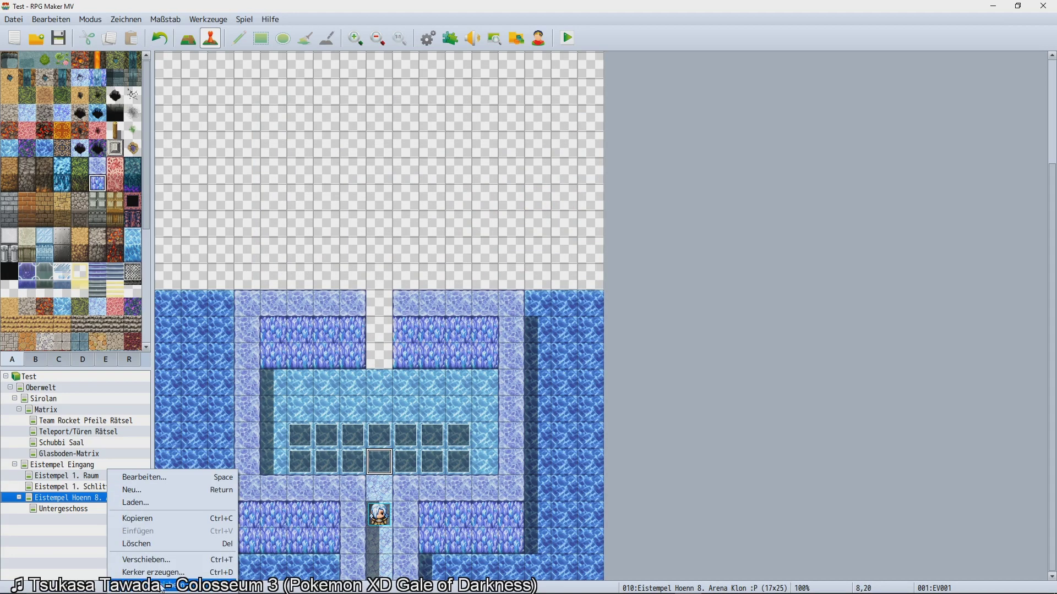
pyautogui.click(135, 478)
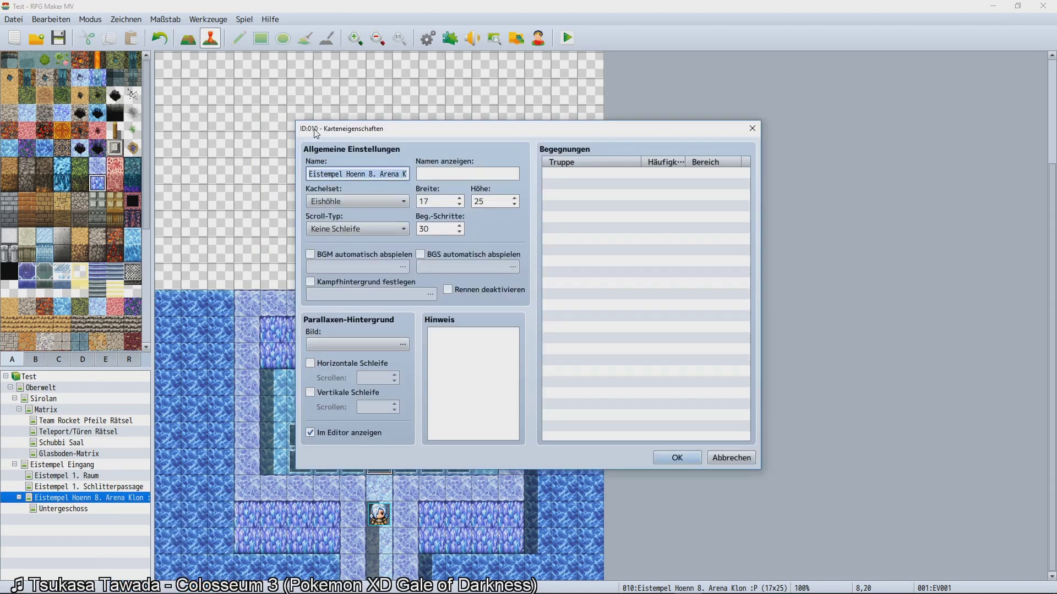
pyautogui.click(725, 459)
# Enter map ID 10 as the first key element in EV001's self-switch script call and save the event.
pyautogui.doubleClick(379, 467)
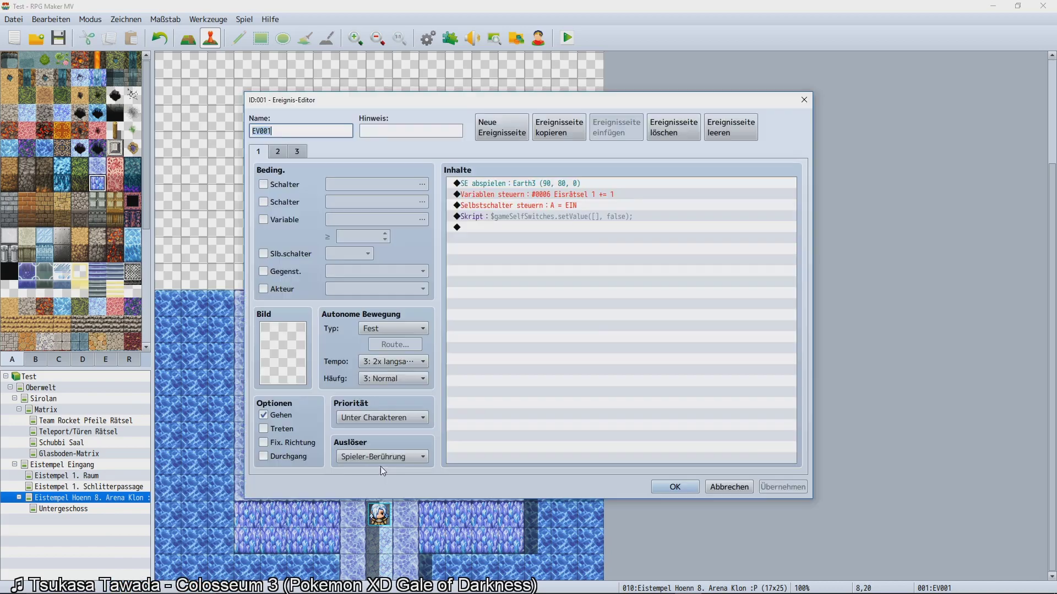
pyautogui.doubleClick(589, 226)
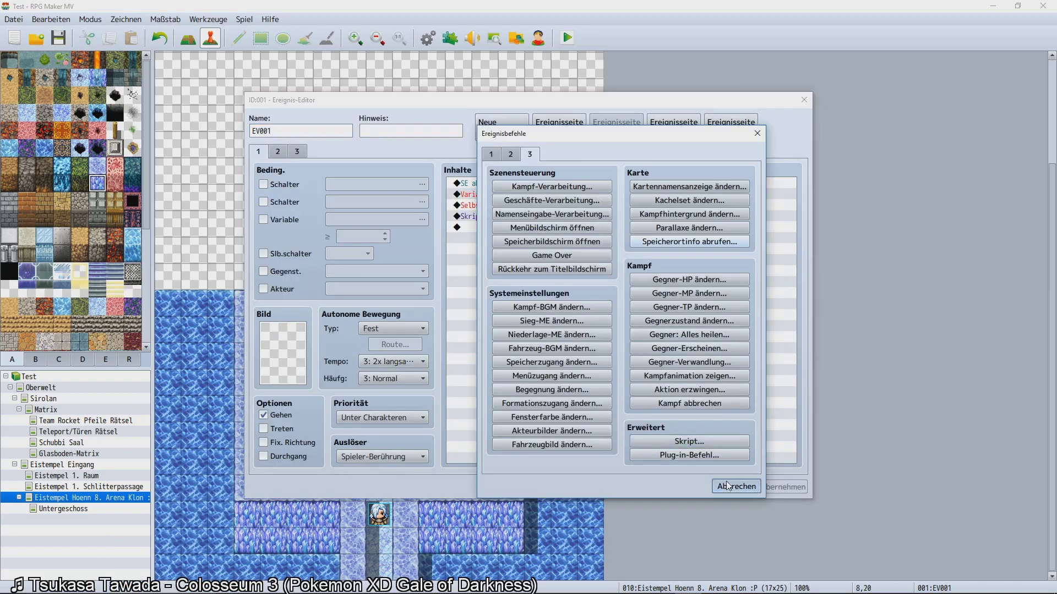
pyautogui.click(727, 485)
pyautogui.click(553, 217)
pyautogui.doubleClick(553, 217)
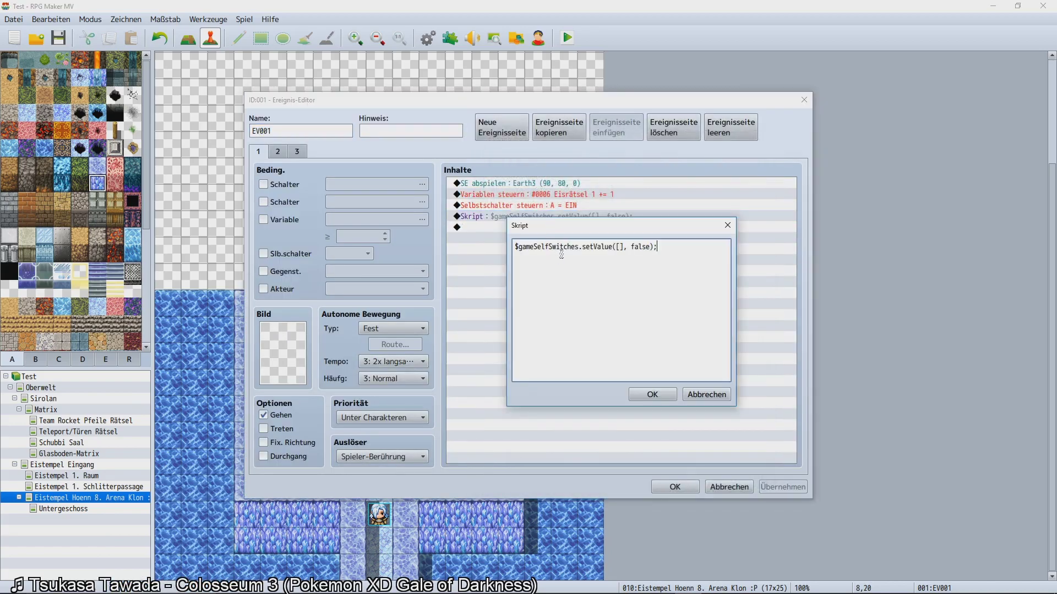
pyautogui.click(626, 247)
pyautogui.write('10,')
pyautogui.click(652, 395)
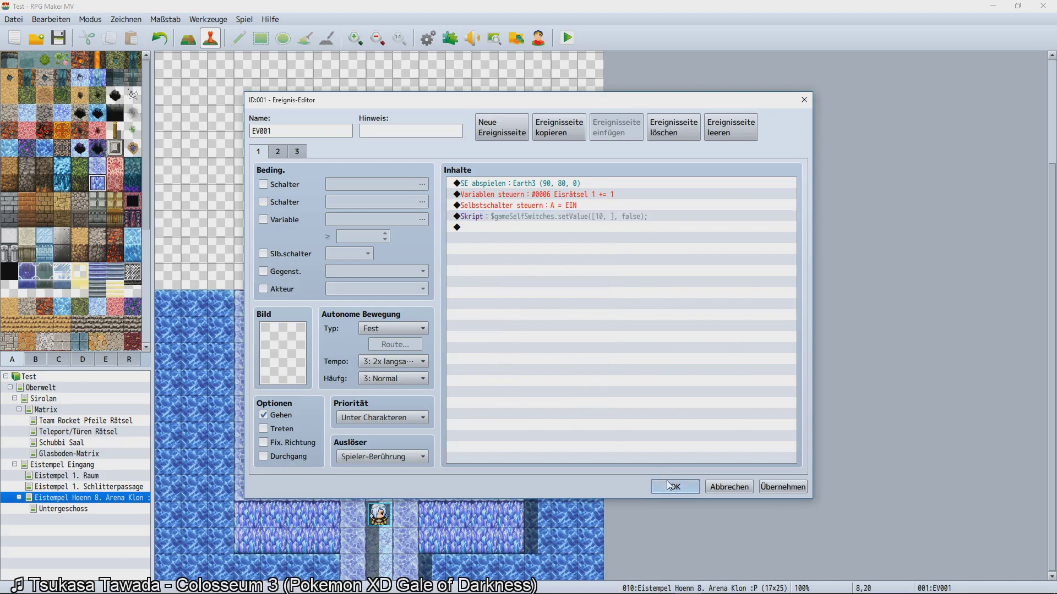
pyautogui.click(675, 487)
# Delete the copied ice tile events in both rows of the pool, keeping only EV001 at 8,20.
pyautogui.click(304, 417)
pyautogui.press('Left')
pyautogui.press('Delete')
pyautogui.press('Left')
pyautogui.press('Delete')
pyautogui.press('Left')
pyautogui.press('Delete')
pyautogui.press('Left')
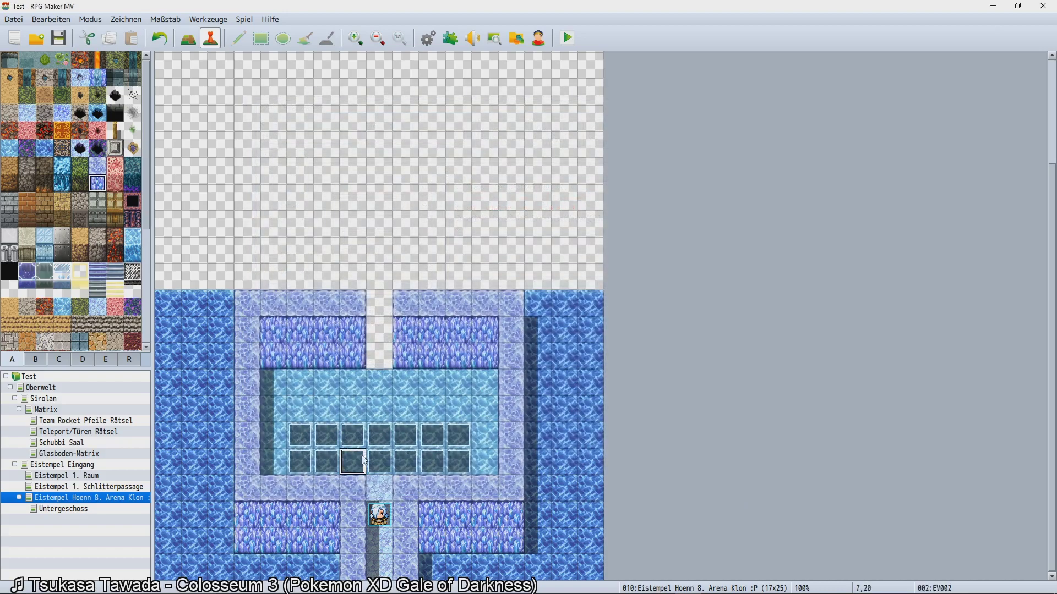
pyautogui.press('Up')
pyautogui.press('Right')
pyautogui.press('Delete')
pyautogui.press('Right')
pyautogui.press('Delete')
pyautogui.press('Right')
pyautogui.press('Delete')
pyautogui.press('Right')
pyautogui.press('Delete')
pyautogui.press('Right')
pyautogui.press('Delete')
pyautogui.press('Right')
pyautogui.press('Delete')
pyautogui.press('Right')
pyautogui.press('Delete')
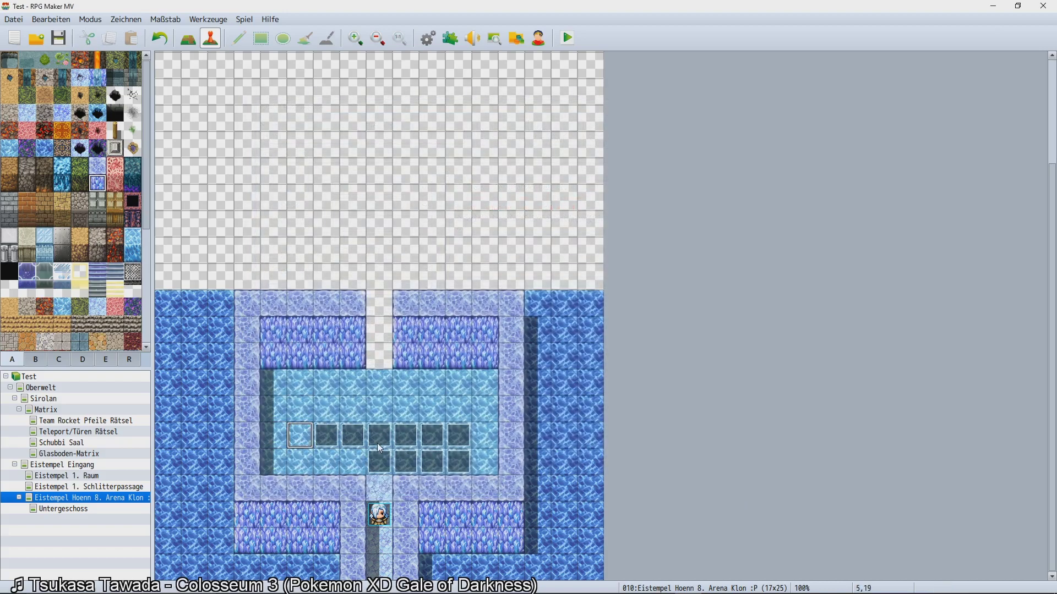
pyautogui.press('Down')
pyautogui.press('Delete')
pyautogui.press('Left')
pyautogui.press('Delete')
pyautogui.press('Left')
pyautogui.press('Delete')
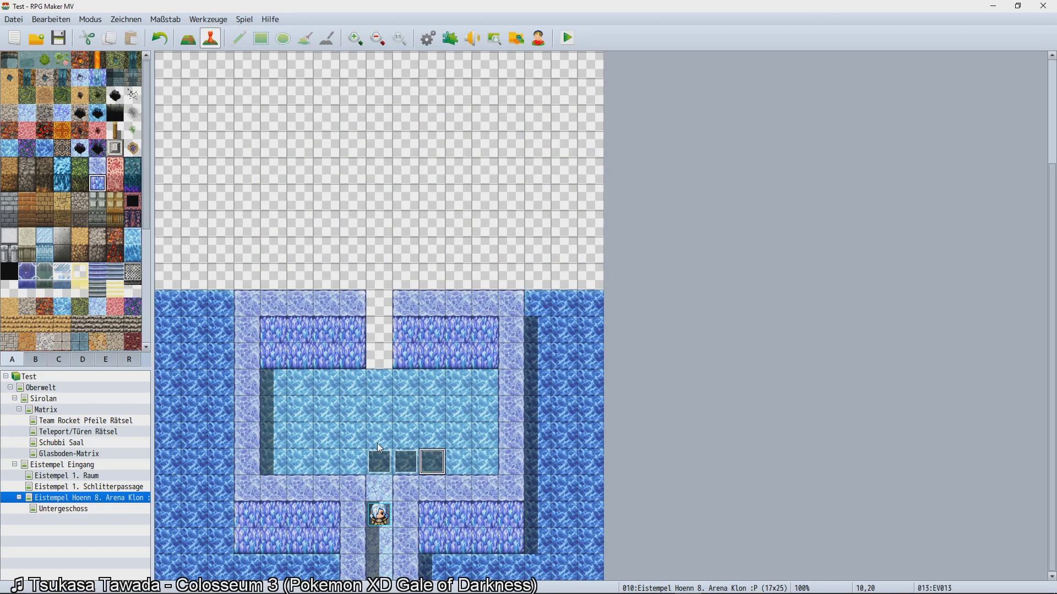
pyautogui.click(363, 455)
pyautogui.press('Right')
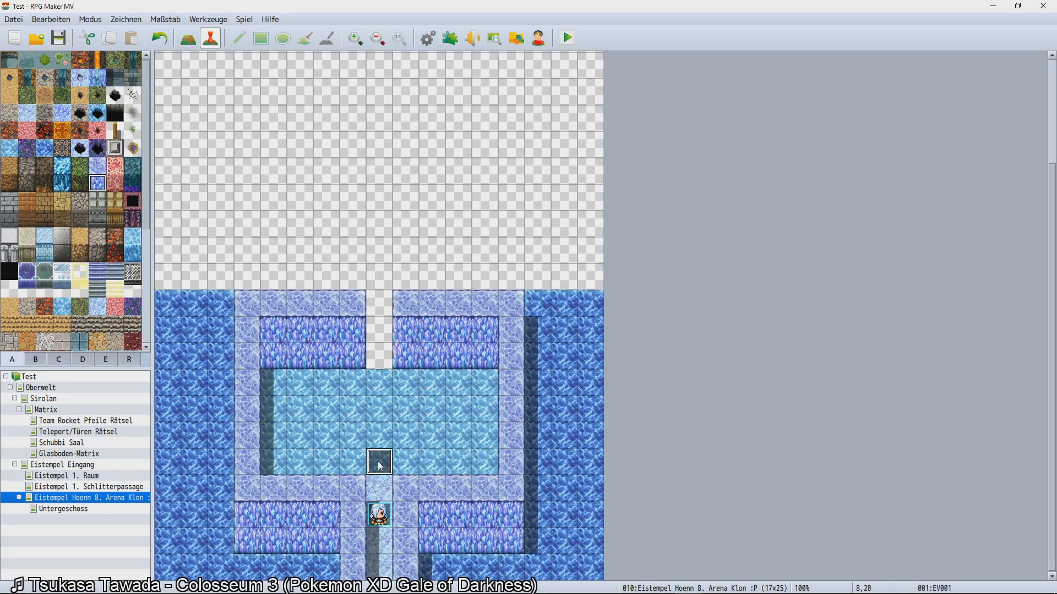
pyautogui.click(354, 460)
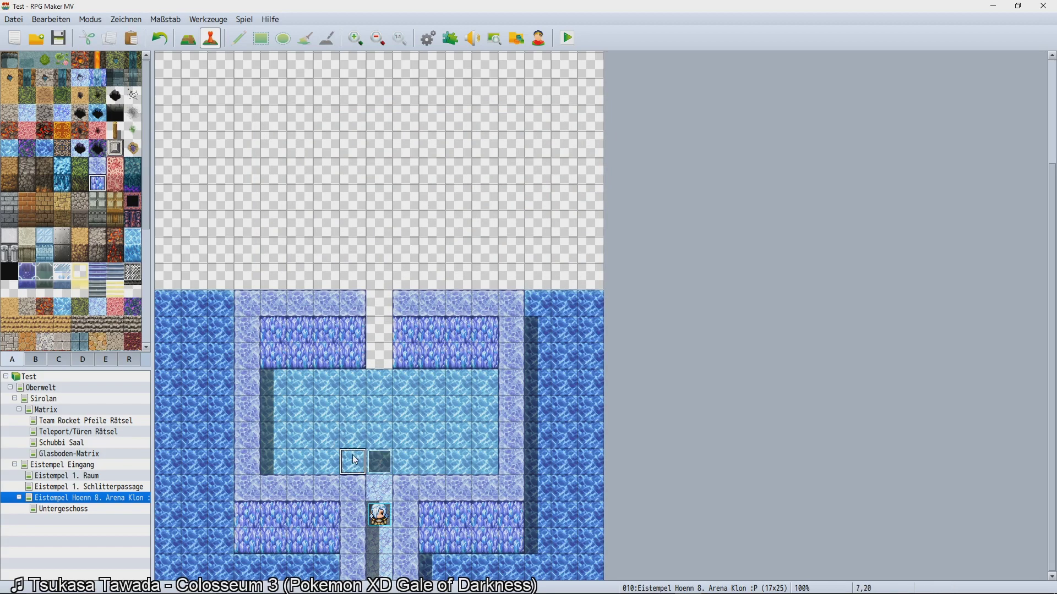
pyautogui.click(379, 445)
# Add the line for (int i = 0; above the self-switch call in EV001's page 1 script and save the event.
pyautogui.doubleClick(379, 462)
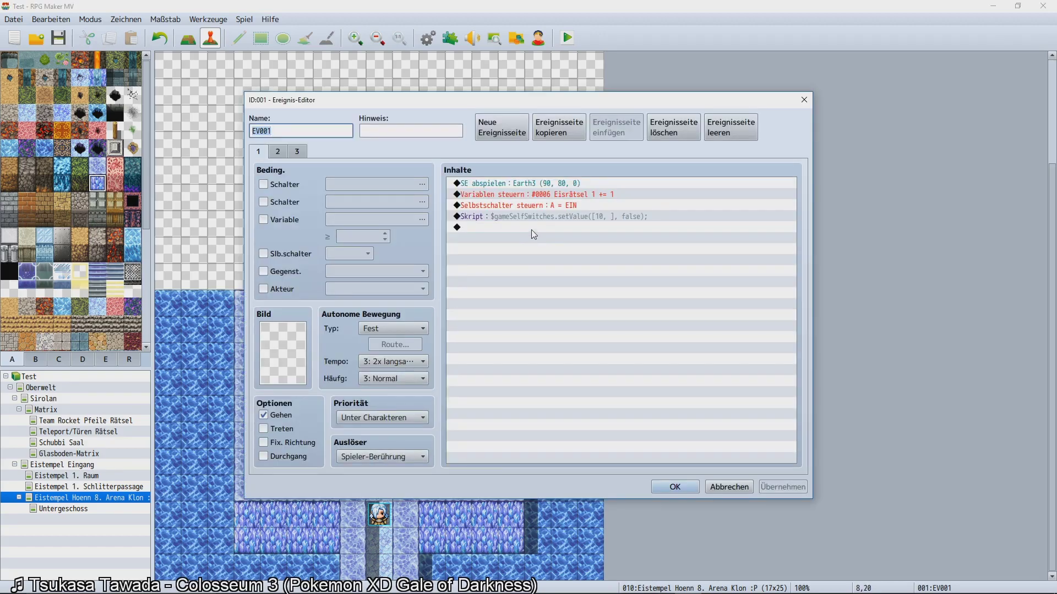
pyautogui.click(529, 219)
pyautogui.doubleClick(531, 222)
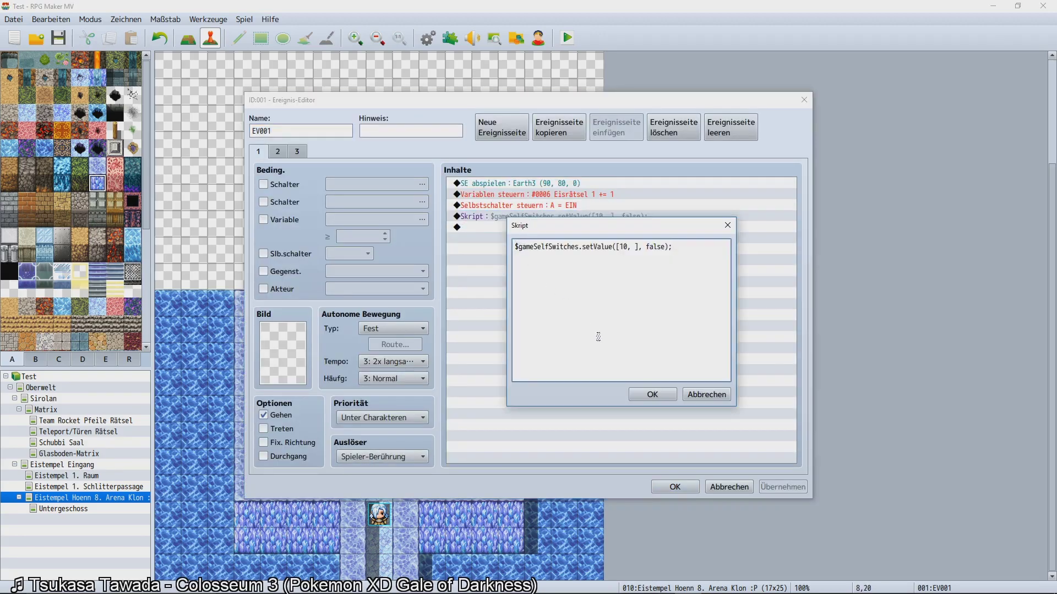
pyautogui.press('Return')
pyautogui.press('Up')
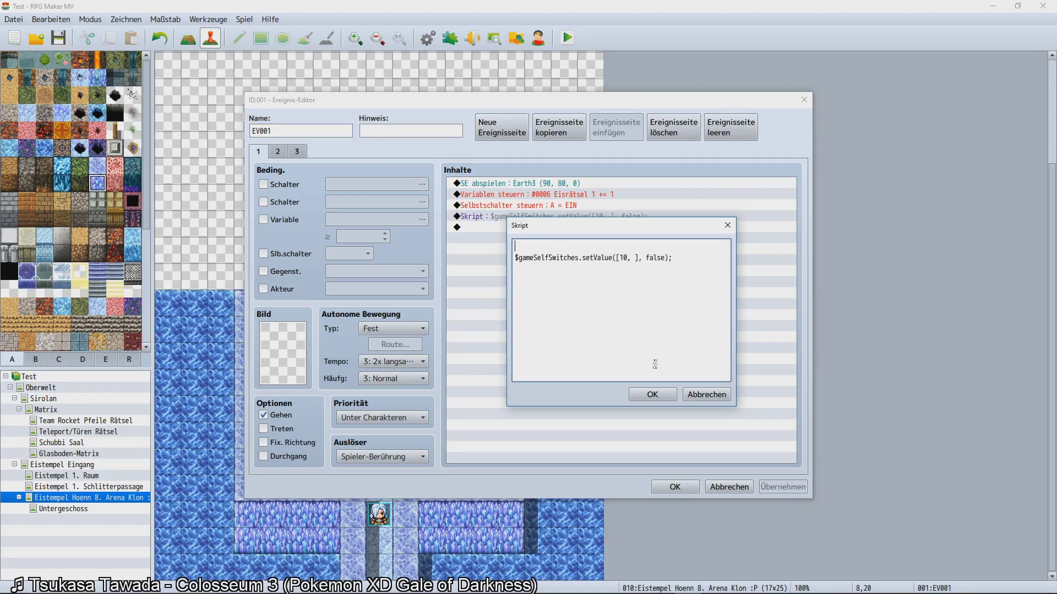
pyautogui.write('for (int i = 0;')
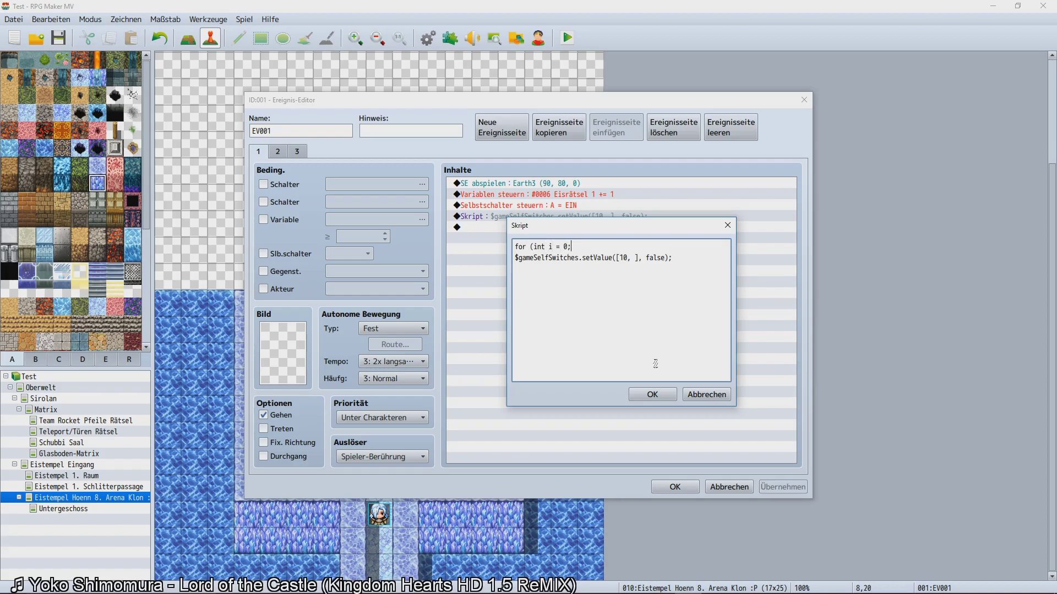
pyautogui.click(653, 394)
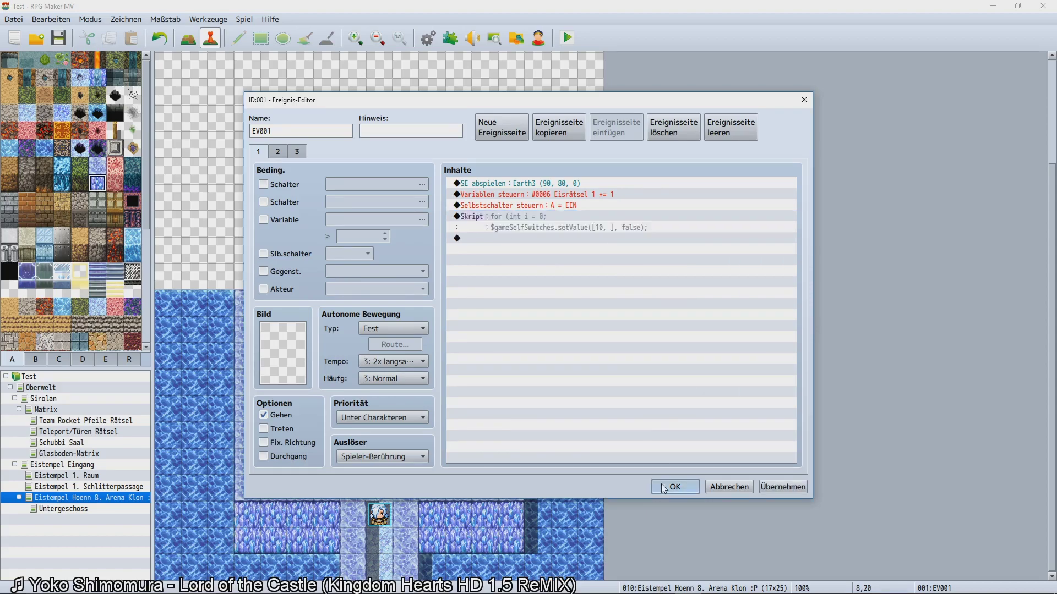
pyautogui.click(674, 486)
# Change the loop's start value to i = 1 in EV001's script and save the event.
pyautogui.doubleClick(377, 461)
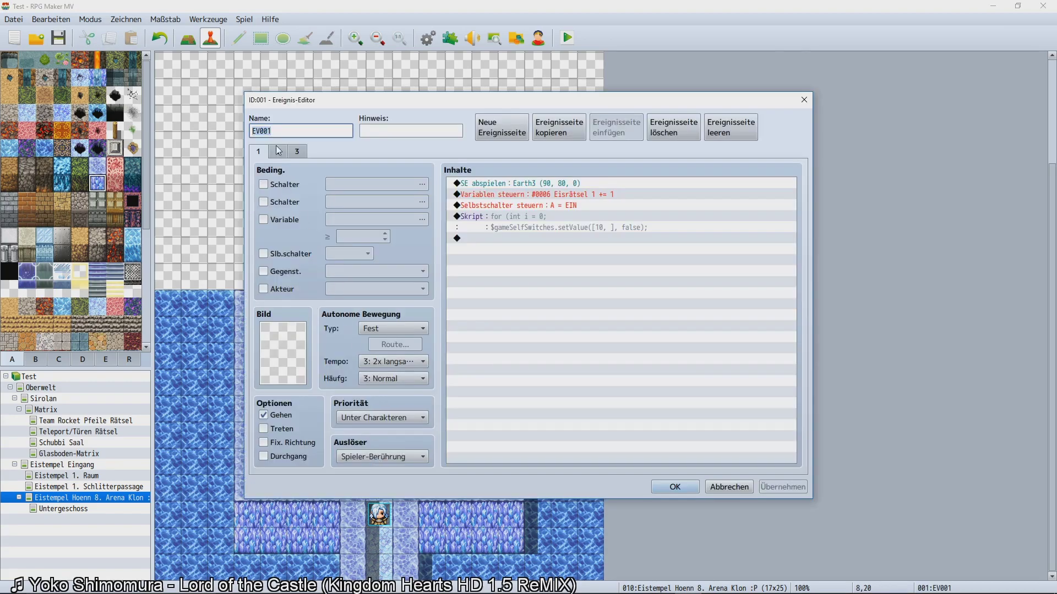
pyautogui.click(729, 487)
pyautogui.doubleClick(383, 461)
pyautogui.doubleClick(539, 221)
pyautogui.click(568, 246)
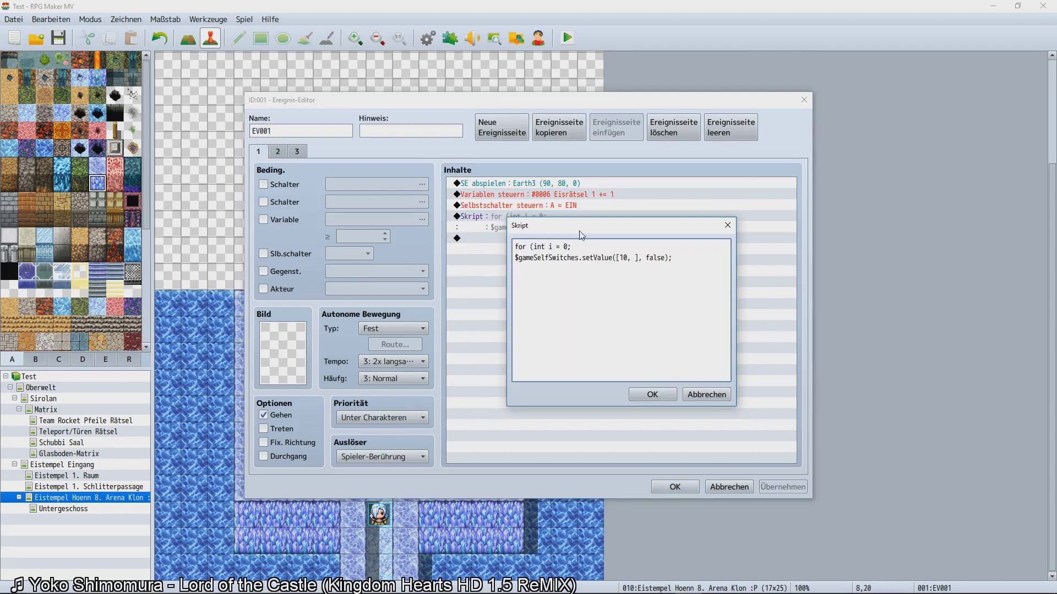
pyautogui.click(613, 247)
pyautogui.click(659, 394)
pyautogui.click(675, 487)
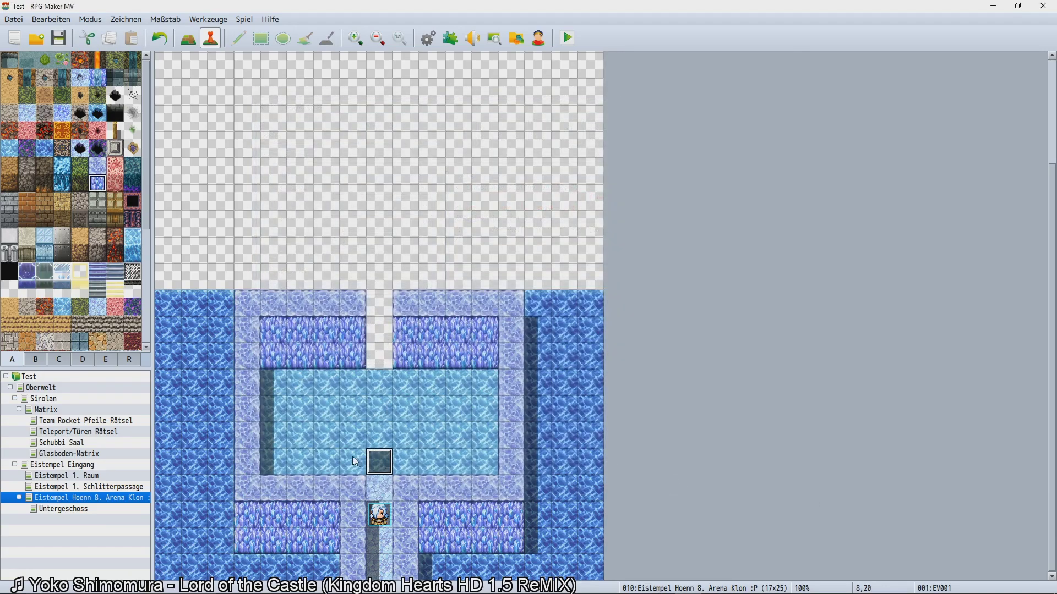
# Count the ice pool's tiles by stepping the map cursor along its top row and down its last column.
pyautogui.click(281, 385)
pyautogui.press('Right')
pyautogui.press('Right')
pyautogui.press('Right')
pyautogui.press('Right')
pyautogui.press('Right')
pyautogui.press('Right')
pyautogui.press('Right')
pyautogui.press('Right')
pyautogui.press('Down')
pyautogui.press('Down')
pyautogui.press('Down')
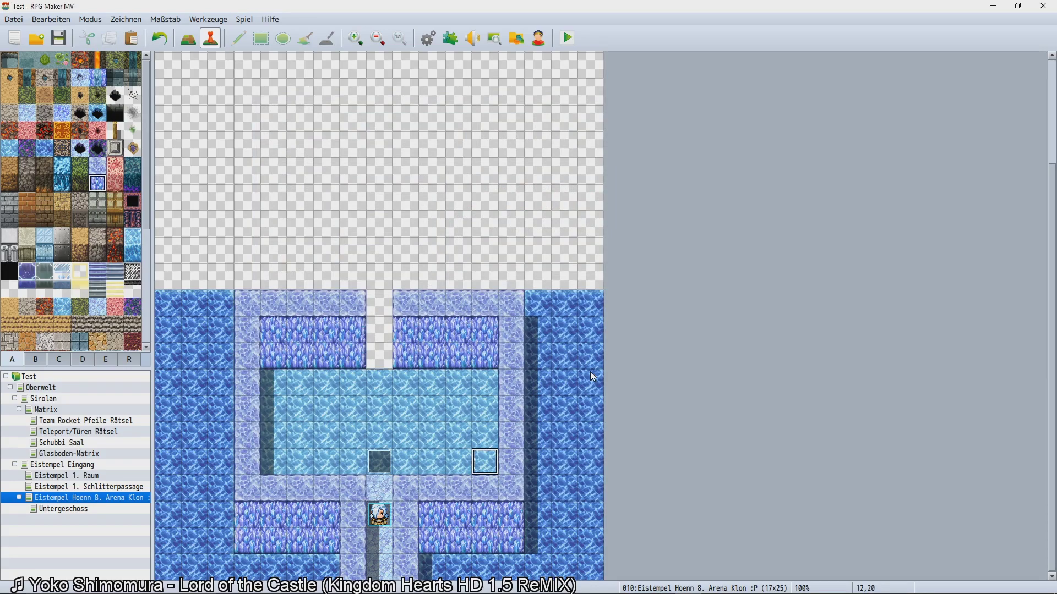
# Complete the loop header with i <= 36; i++) and extend the self-switch key to [10, i, 'A'].
pyautogui.doubleClick(375, 461)
pyautogui.doubleClick(511, 218)
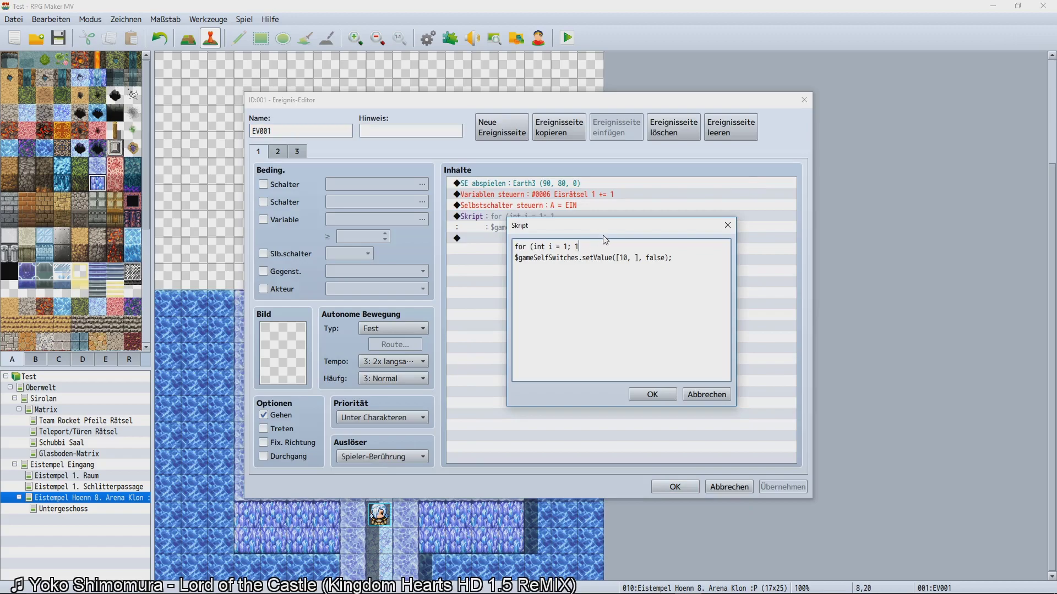
pyautogui.write('i <= 35')
pyautogui.press('BackSpace')
pyautogui.write('6; i++)')
pyautogui.click(636, 258)
pyautogui.write("i, ''A")
pyautogui.click(646, 395)
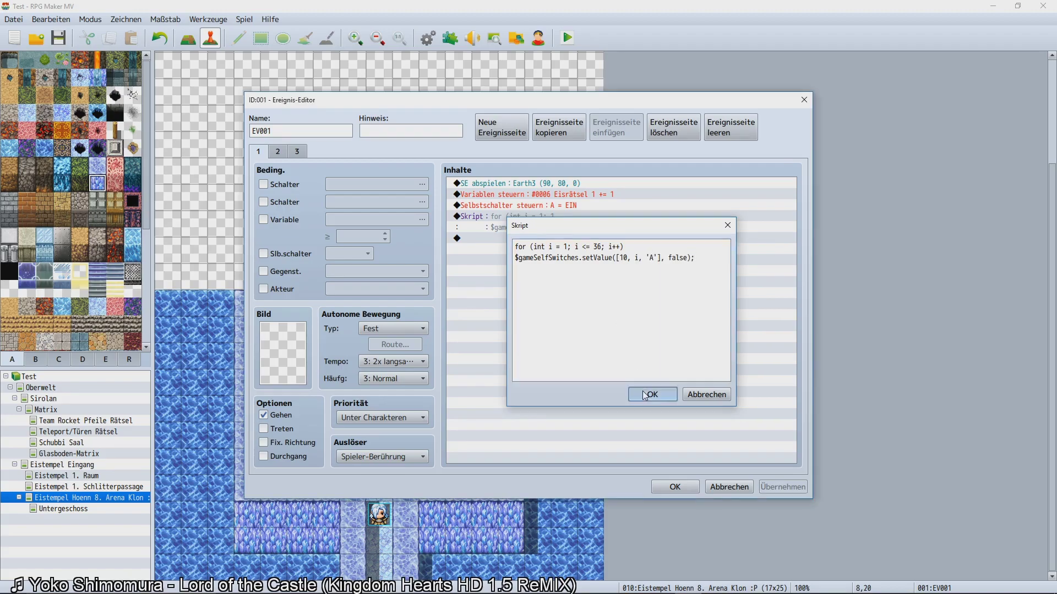
# Move the loop script command from EV001's page 1 to the end of page 3's commands.
pyautogui.click(523, 218)
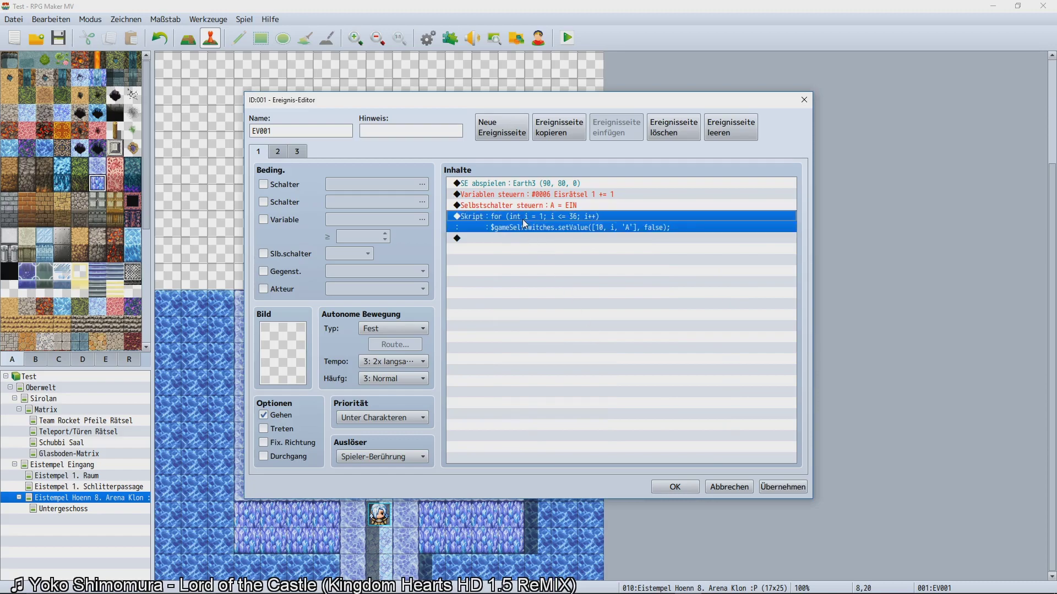
pyautogui.press('Delete')
pyautogui.click(303, 155)
pyautogui.click(530, 318)
pyautogui.hotkey('ctrl', 'v')
# Delete the command that turns self switch A on from EV001's page 3.
pyautogui.click(550, 218)
pyautogui.click(552, 228)
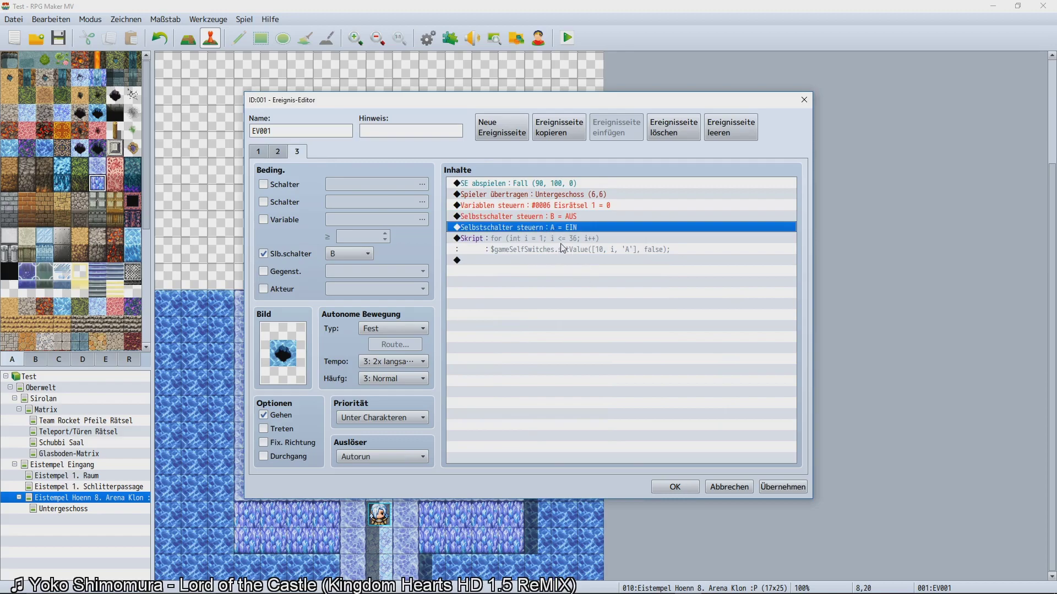
pyautogui.press('Delete')
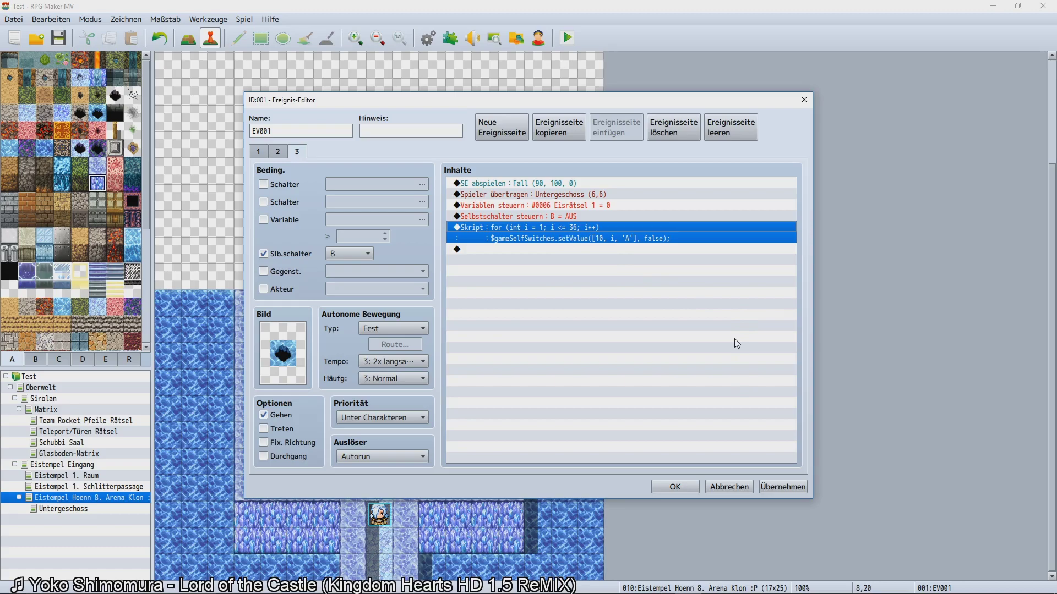
# Review the command sequence on EV001's page 3 and save the event.
pyautogui.click(734, 339)
pyautogui.click(552, 227)
pyautogui.click(550, 210)
pyautogui.click(550, 197)
pyautogui.click(549, 185)
pyautogui.click(549, 207)
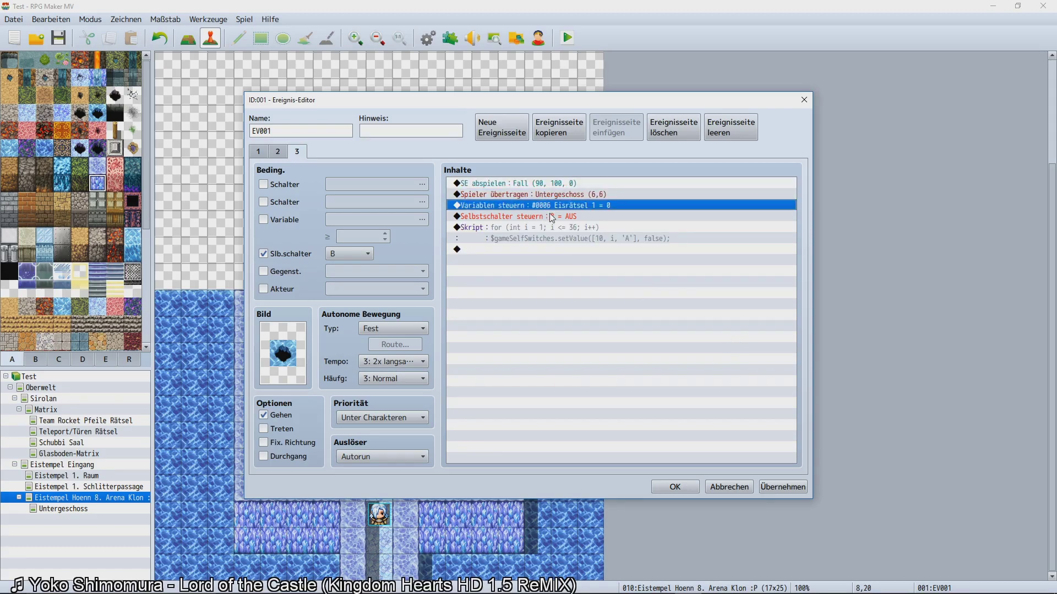
pyautogui.click(546, 214)
pyautogui.click(557, 229)
pyautogui.click(545, 250)
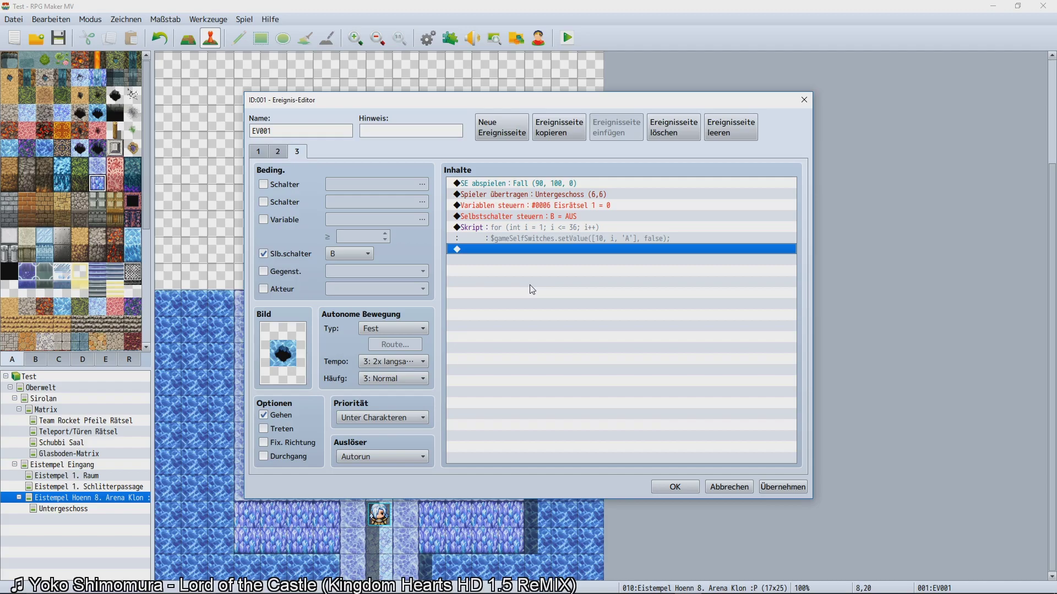
pyautogui.click(505, 234)
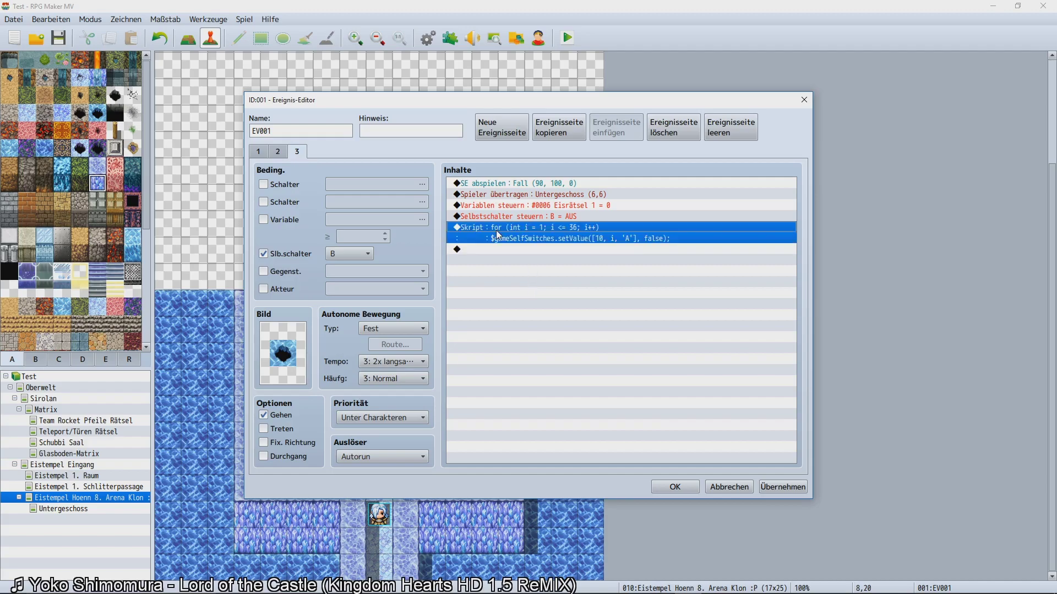
pyautogui.click(510, 213)
pyautogui.click(530, 252)
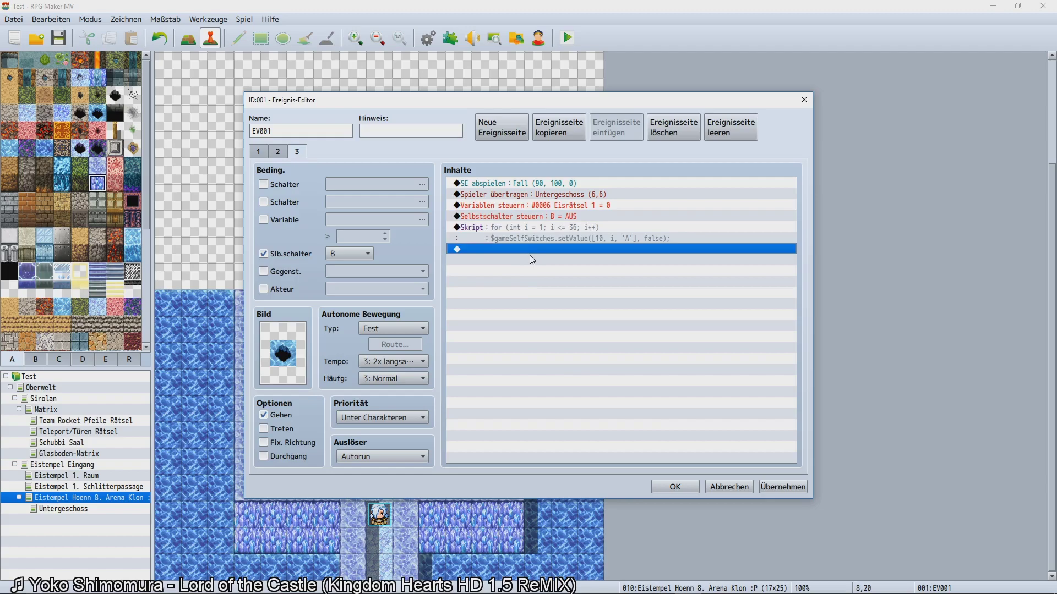
pyautogui.click(673, 490)
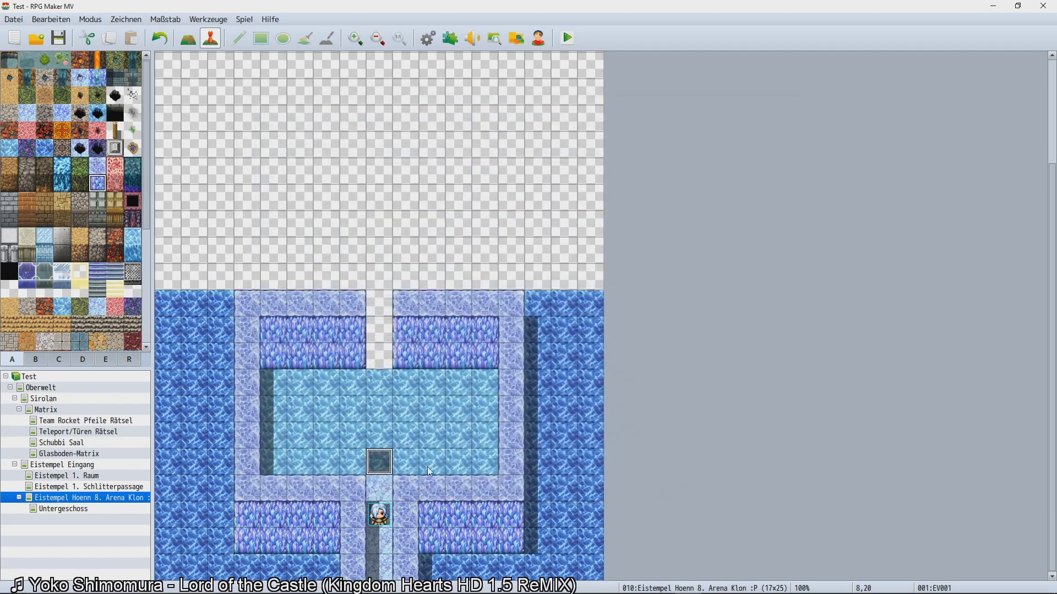
# Reopen EV001, check the commands on its pages, and close the event.
pyautogui.doubleClick(380, 461)
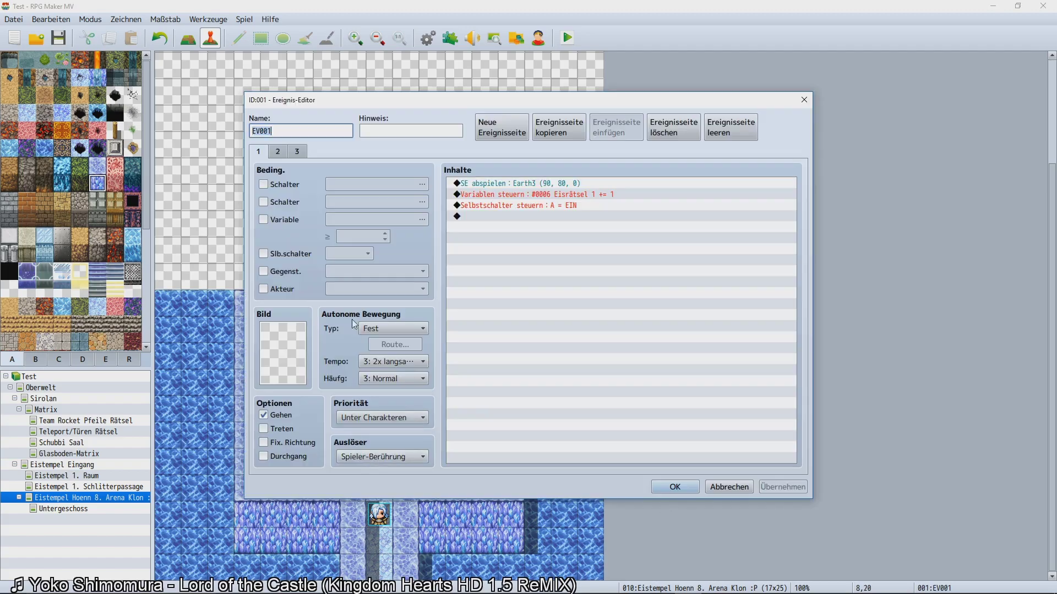
pyautogui.click(297, 152)
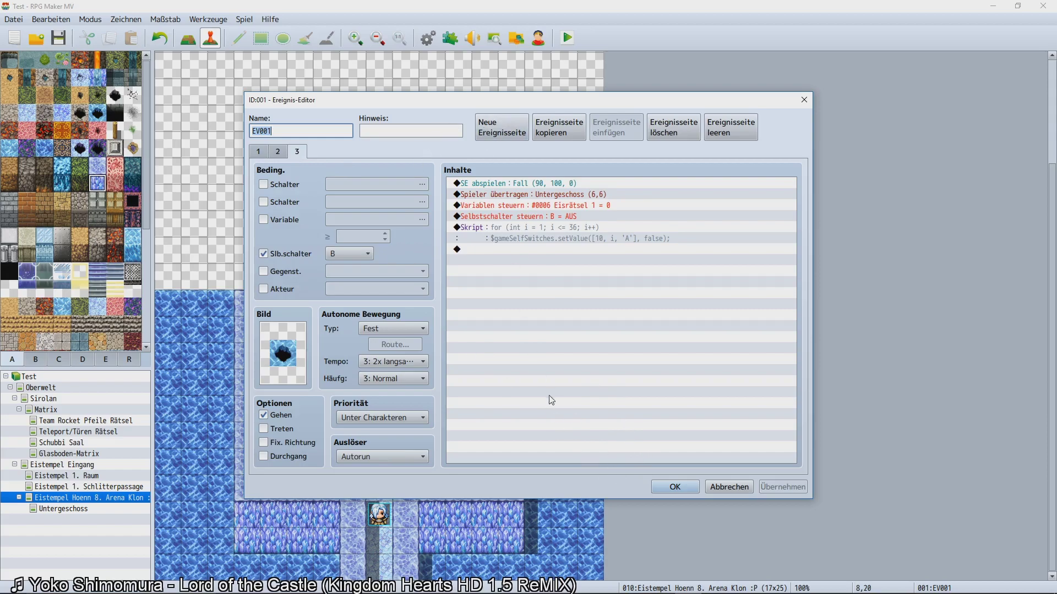
pyautogui.hotkey('ctrl', 'Tab')
pyautogui.hotkey('ctrl', 'Tab')
pyautogui.hotkey('ctrl', 'Tab')
pyautogui.click(675, 486)
# Create a new event at map tile 0,14 whose page requires variable 0006 Eisrätsel 1 to be at least 36.
pyautogui.doubleClick(170, 306)
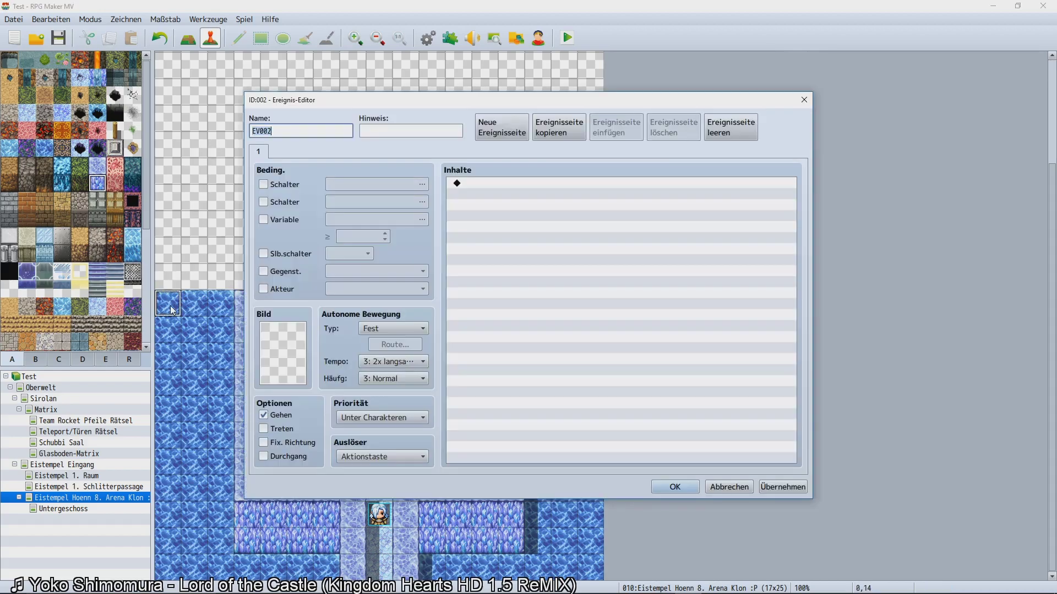
pyautogui.click(271, 224)
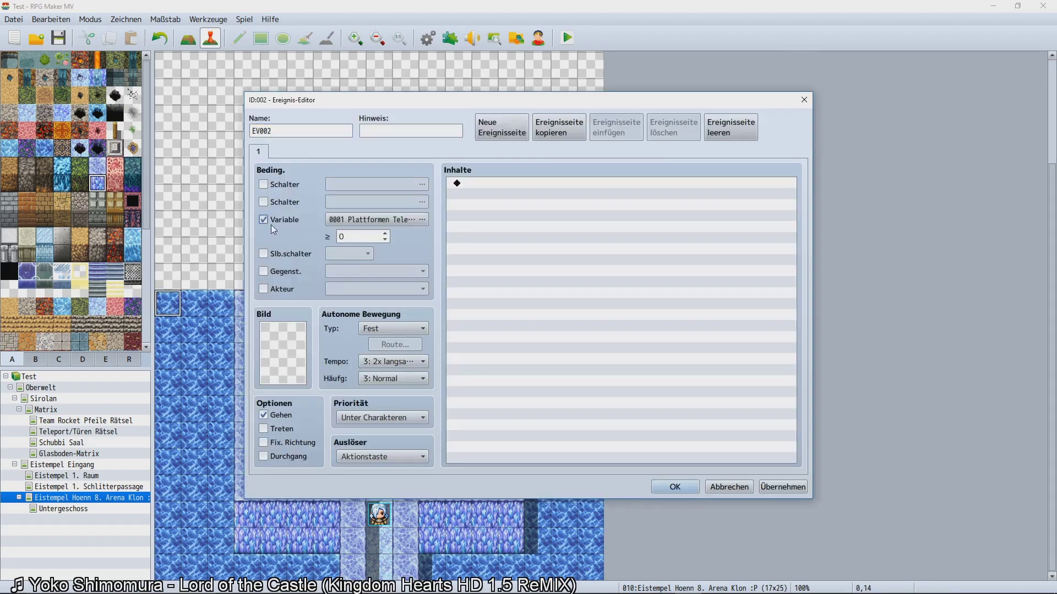
pyautogui.click(337, 219)
pyautogui.click(523, 436)
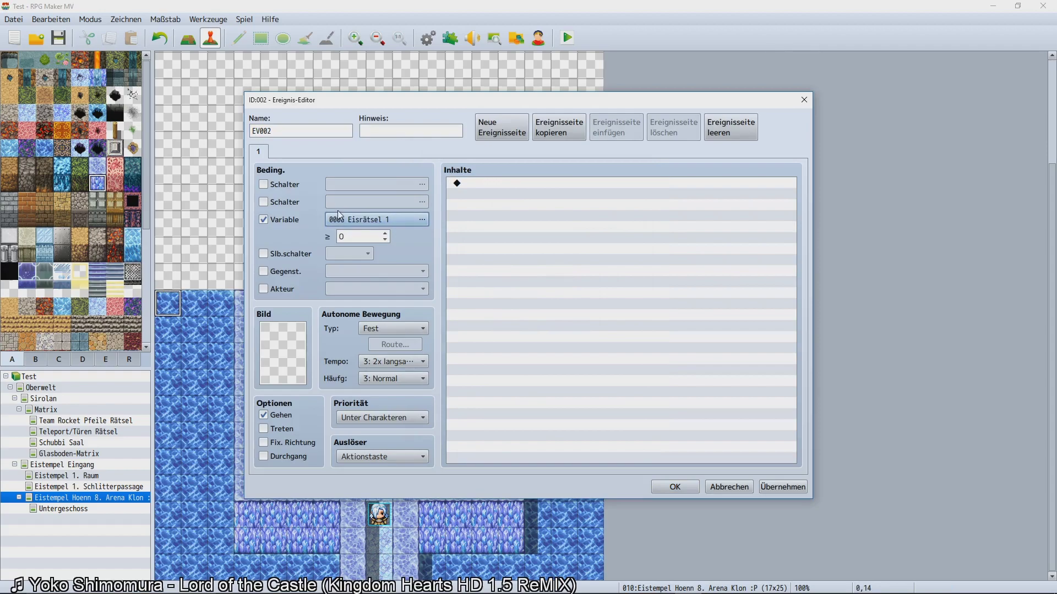
pyautogui.write('36')
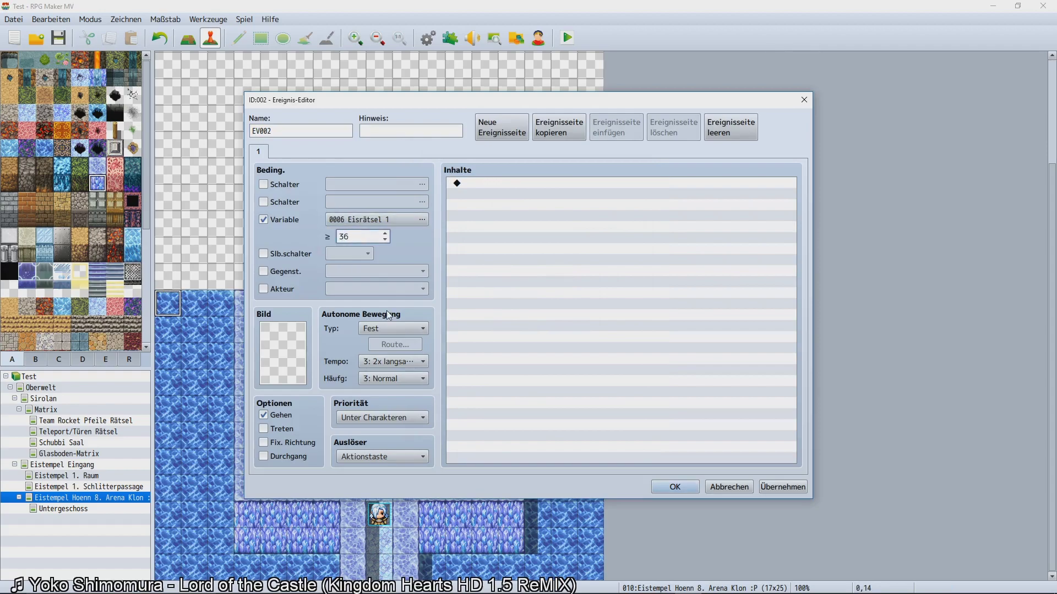
pyautogui.click(663, 488)
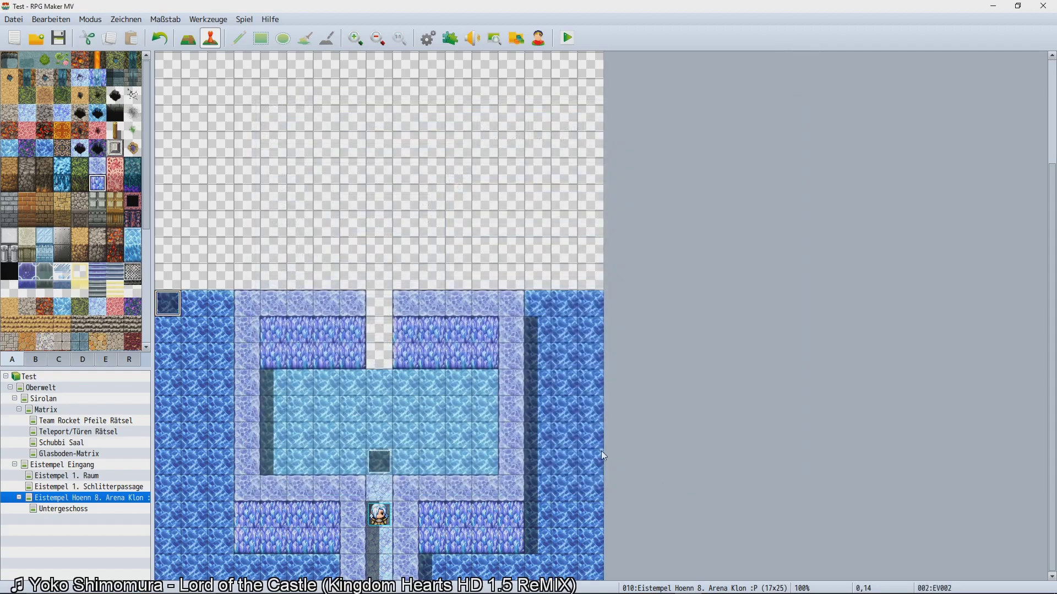
# Create an event at the ice room's northern exit, tile 8,16, using the five-spike image from !Other1.
pyautogui.doubleClick(368, 348)
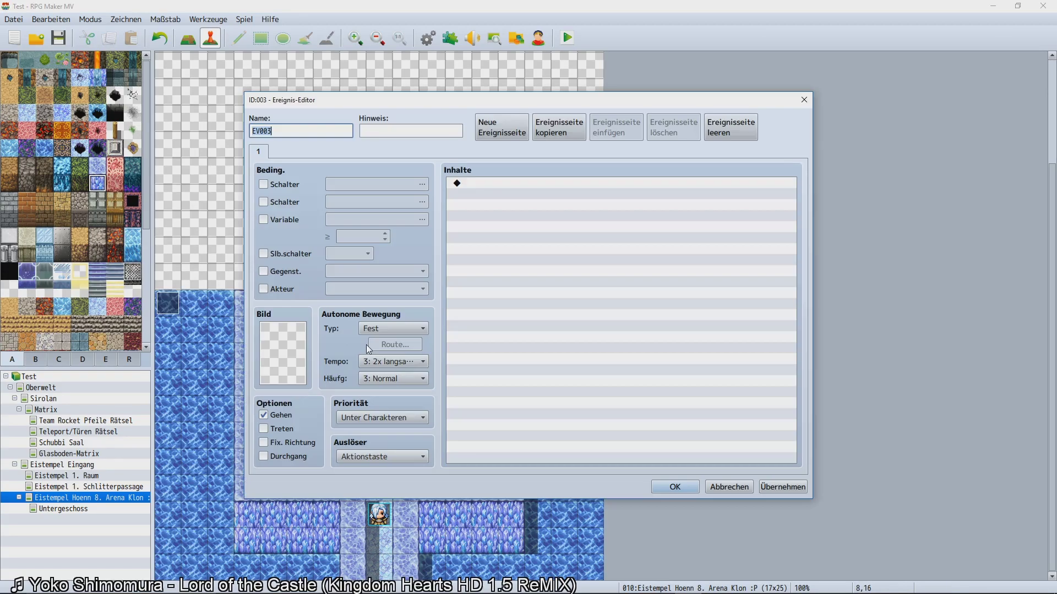
pyautogui.doubleClick(291, 345)
pyautogui.scroll(-1, 440, 245)
pyautogui.moveTo(440, 245); pyautogui.dragTo(412, 295)
pyautogui.click(413, 297)
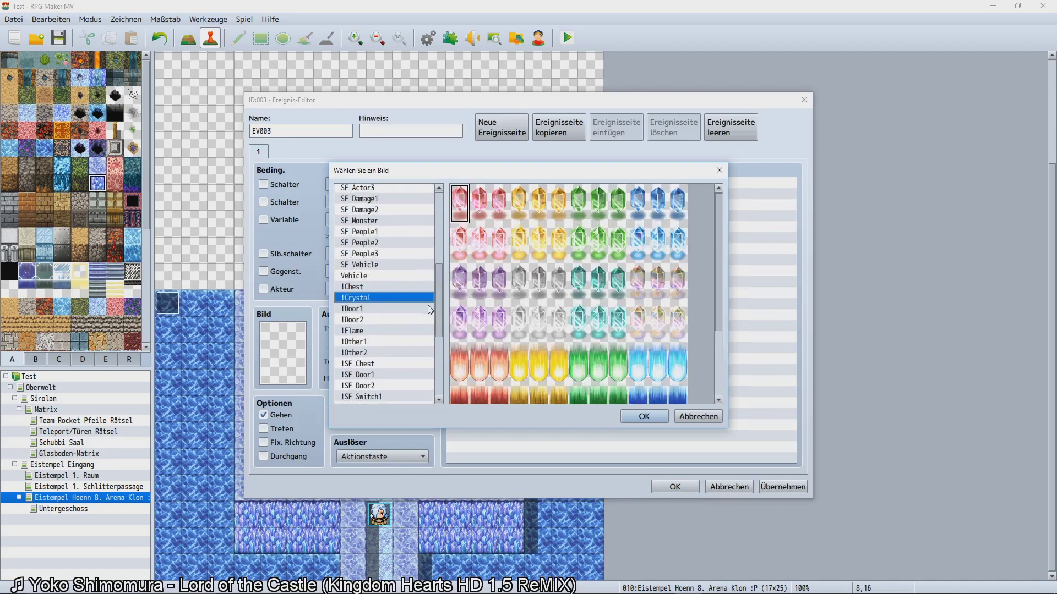
pyautogui.scroll(-2, 420, 309)
pyautogui.scroll(5, 421, 310)
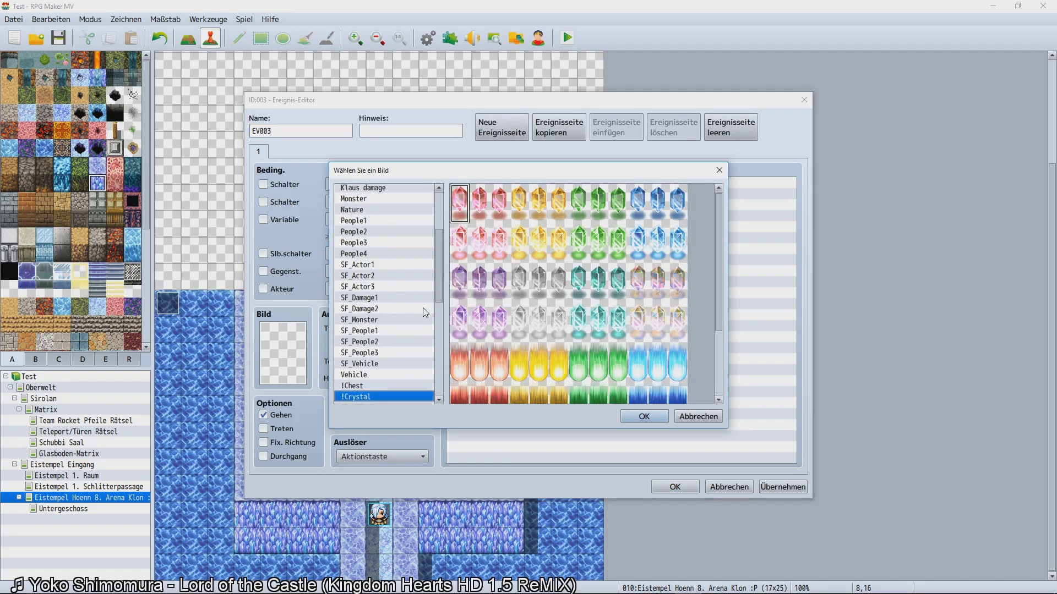
pyautogui.scroll(-3, 407, 286)
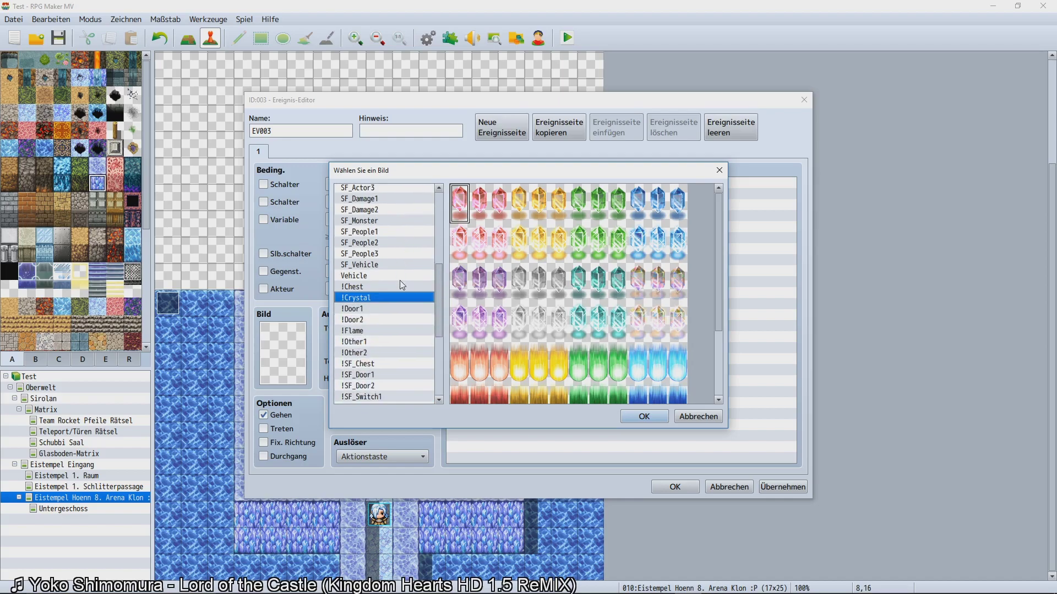
pyautogui.scroll(-2, 359, 300)
pyautogui.click(364, 310)
pyautogui.click(365, 320)
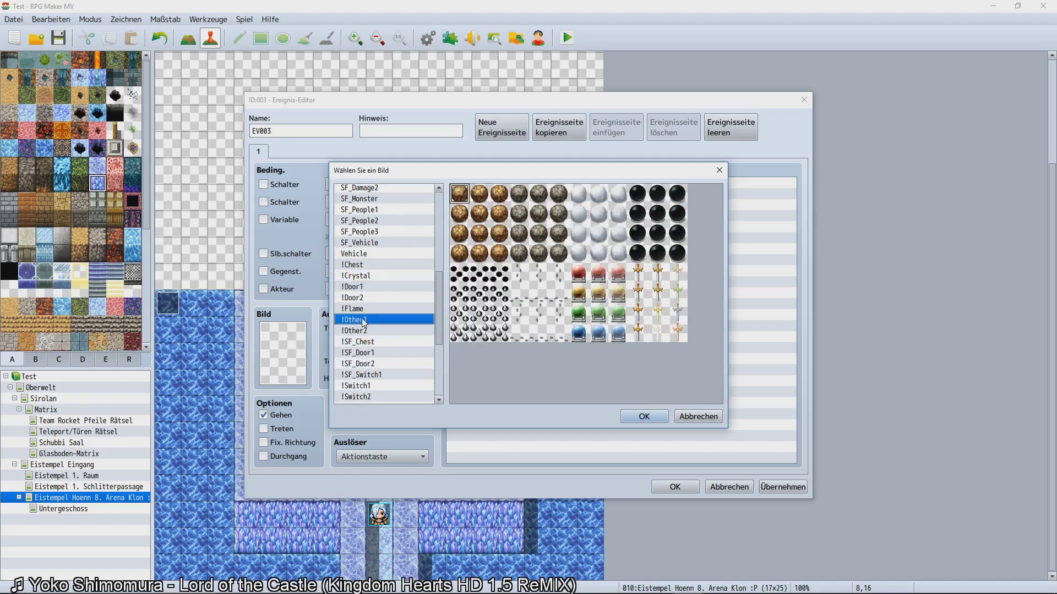
pyautogui.doubleClick(473, 336)
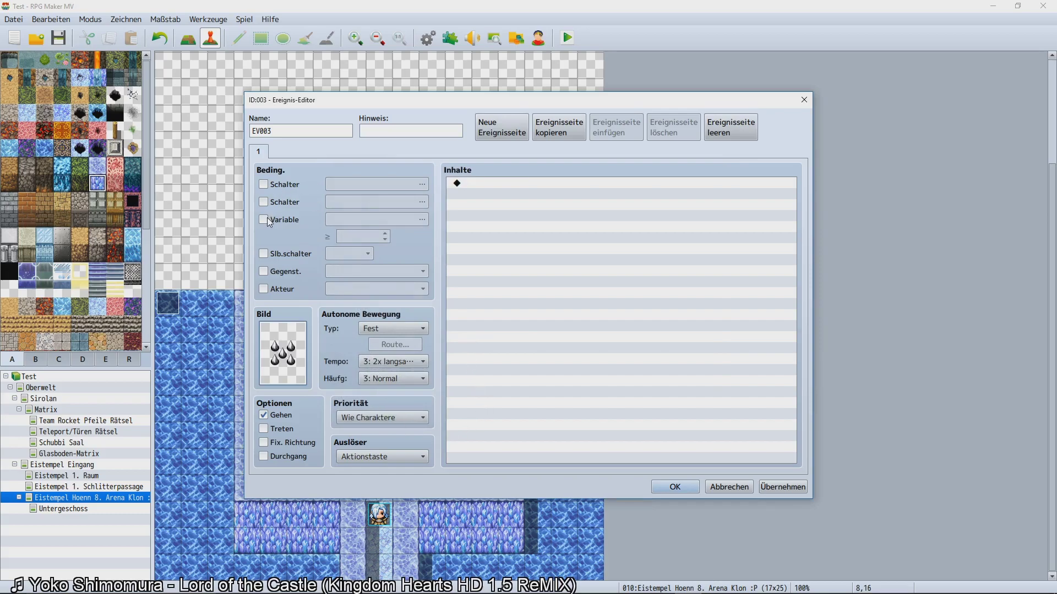
pyautogui.click(675, 487)
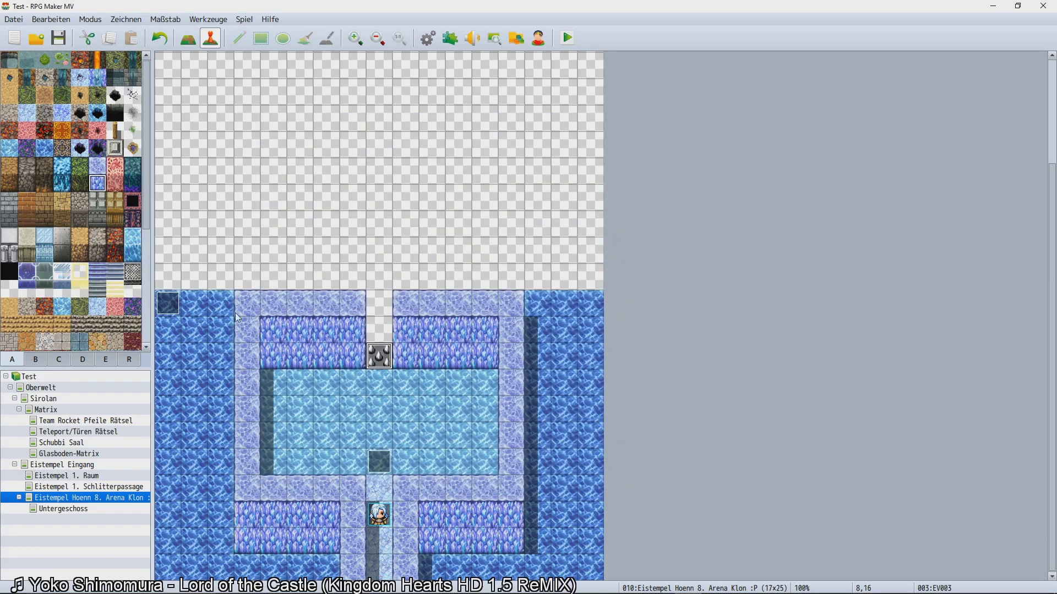
# Set the spike event's page condition to variable 0006 Eisrätsel 1 at 36 or more.
pyautogui.doubleClick(380, 356)
pyautogui.click(263, 220)
pyautogui.click(422, 220)
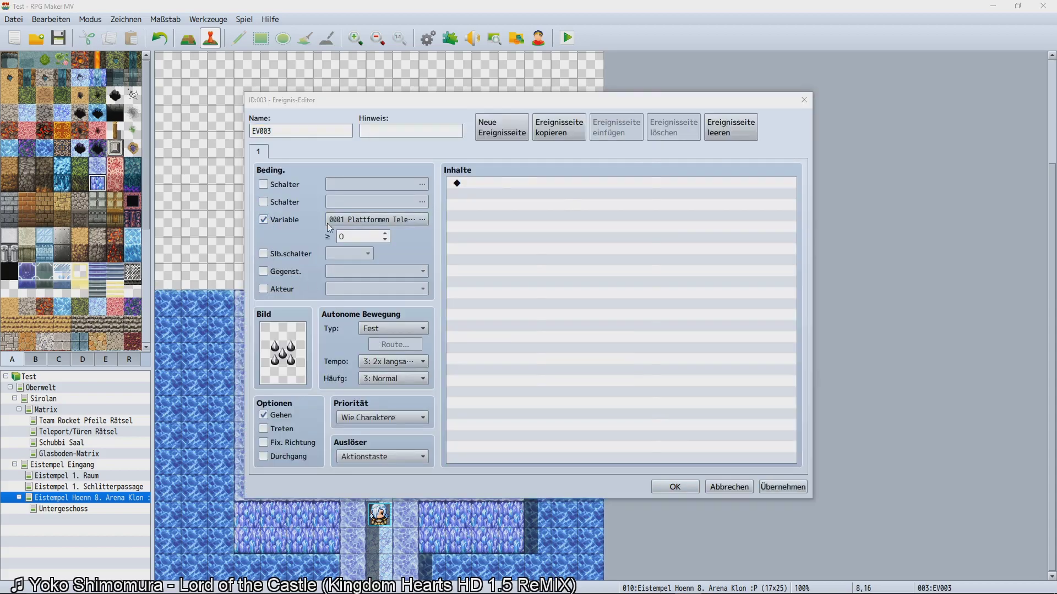
pyautogui.click(510, 434)
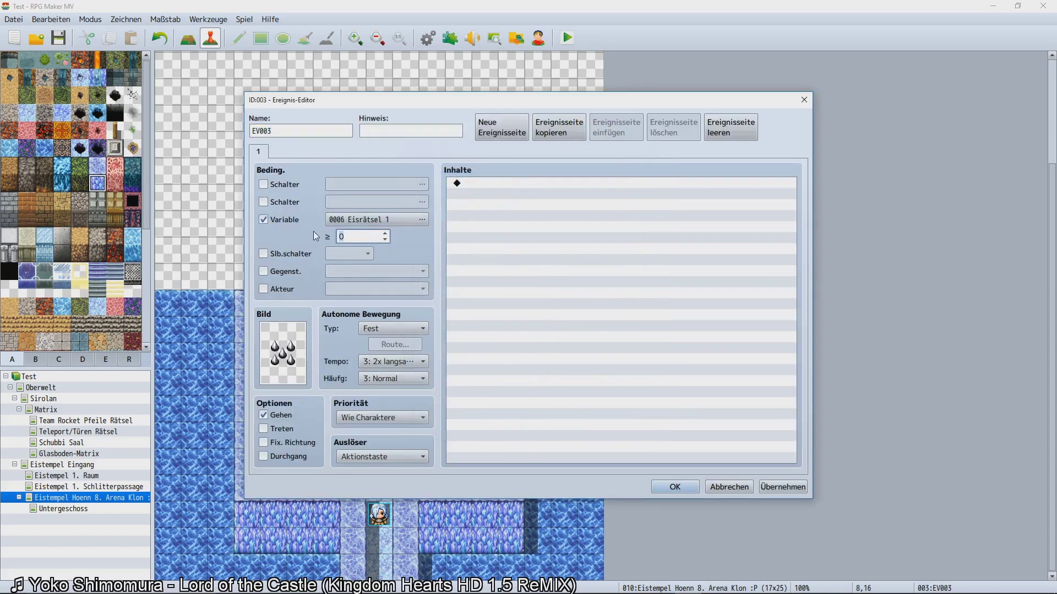
pyautogui.write('36')
pyautogui.doubleClick(474, 262)
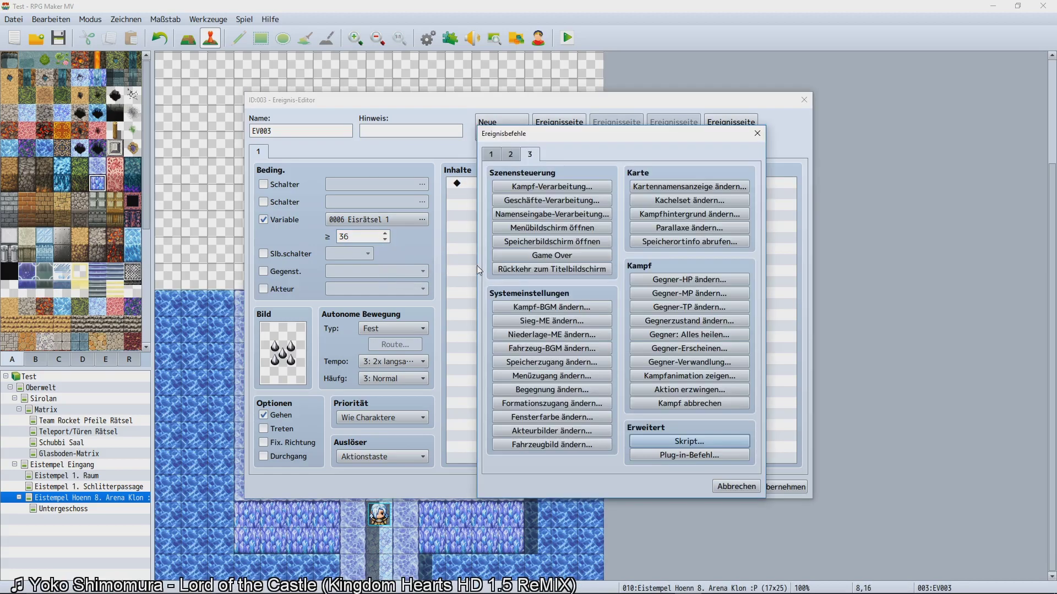
pyautogui.click(736, 487)
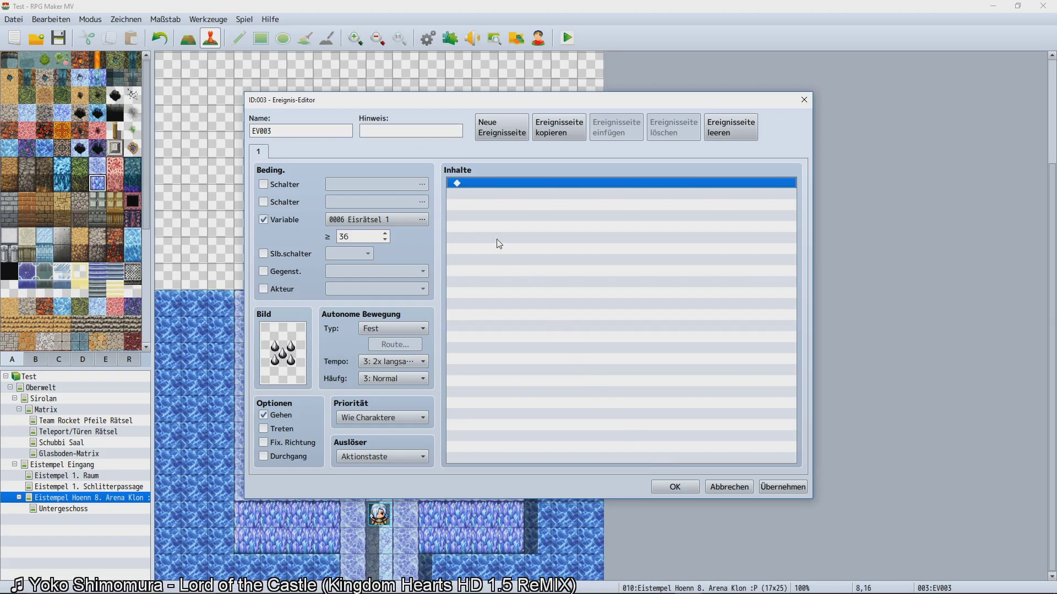
pyautogui.doubleClick(461, 206)
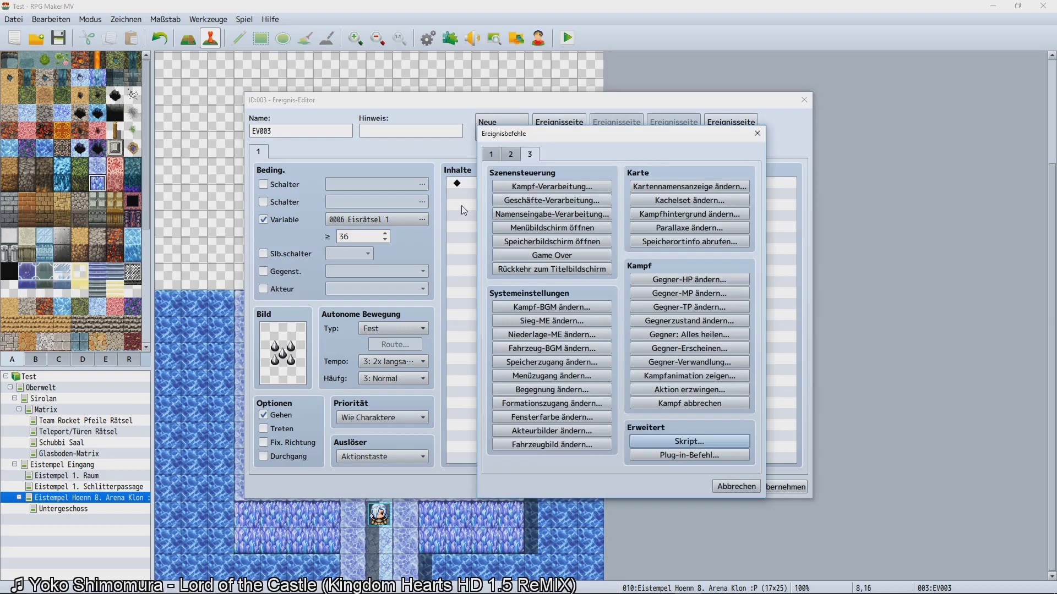
pyautogui.click(738, 486)
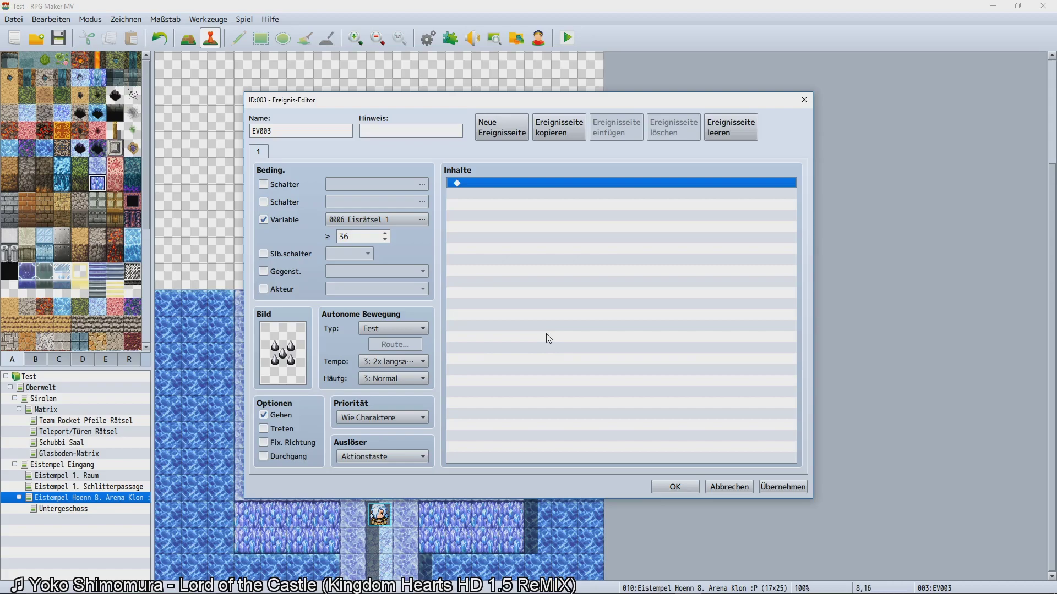
# Try to give the spike event a movement route command targeting Dieses Ereignis, and discard the event's changes.
pyautogui.doubleClick(524, 295)
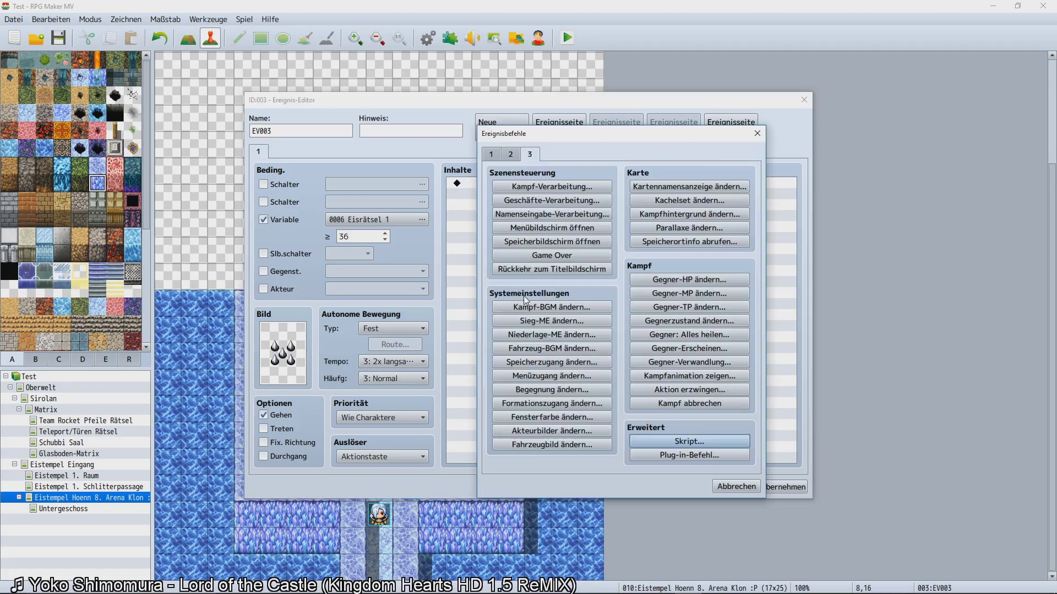
pyautogui.click(491, 155)
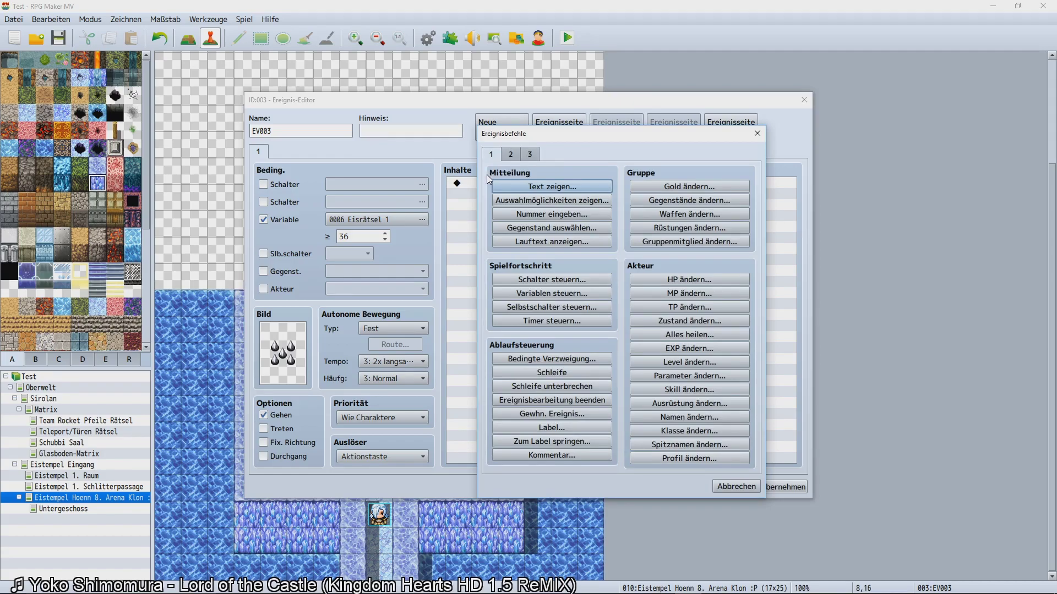
pyautogui.moveTo(534, 137)
pyautogui.mouseDown()
pyautogui.moveTo(549, 164)
pyautogui.moveTo(535, 138)
pyautogui.mouseUp()
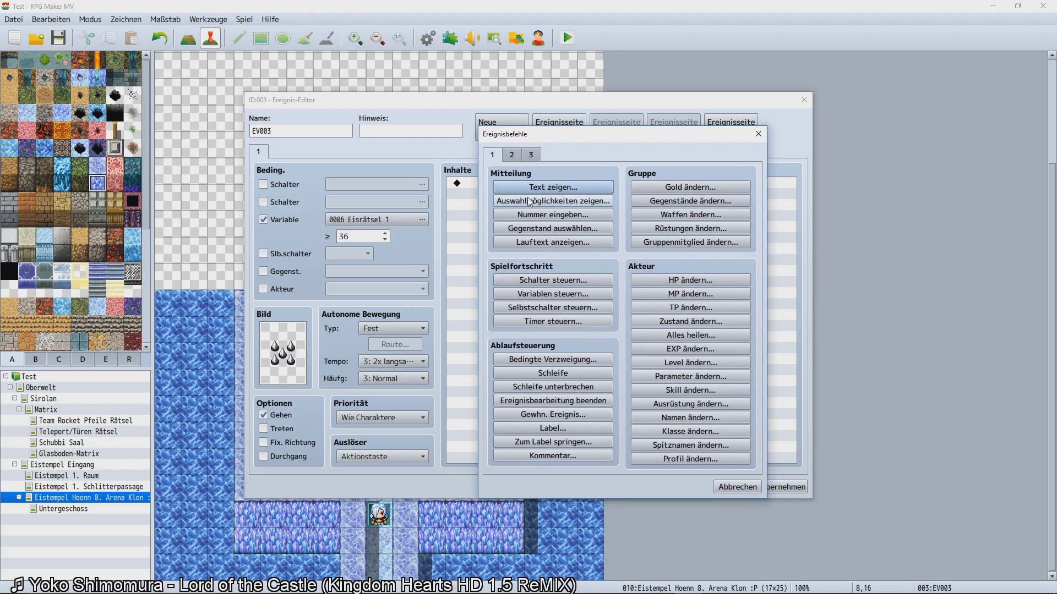
pyautogui.click(512, 155)
pyautogui.click(492, 155)
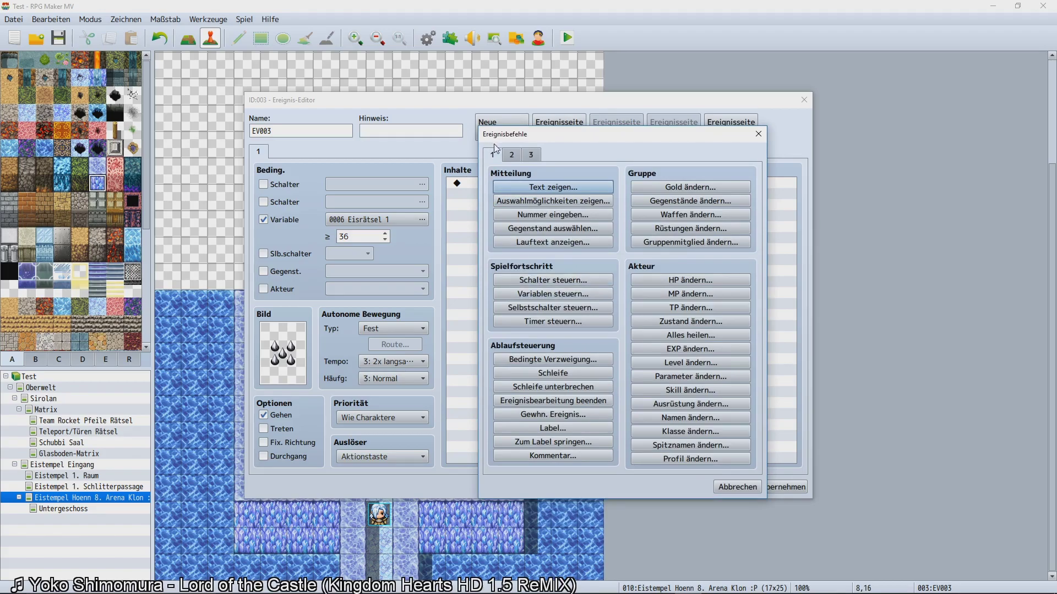
pyautogui.click(509, 156)
pyautogui.click(531, 244)
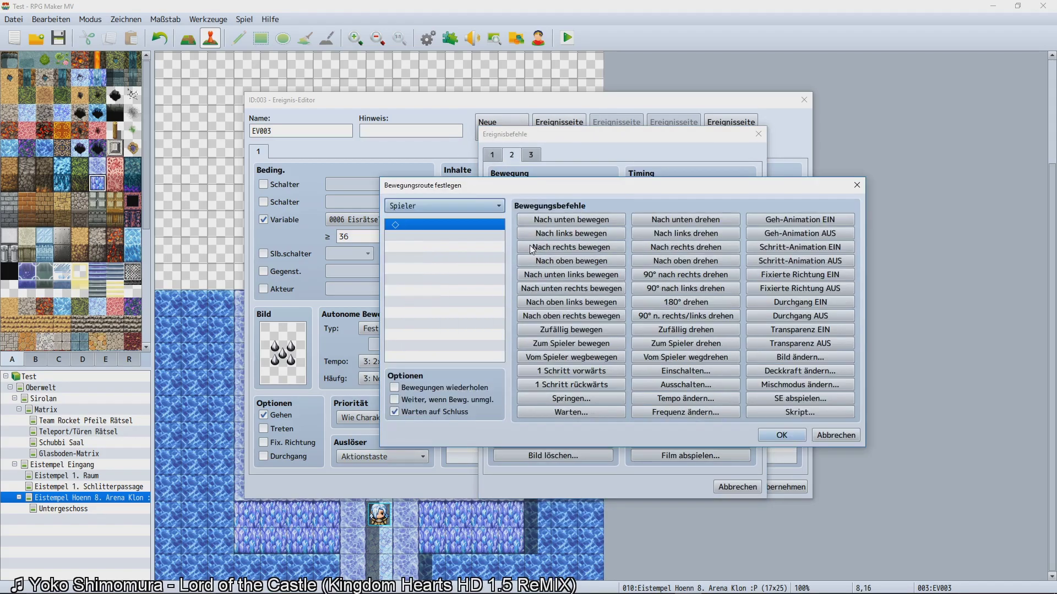
pyautogui.click(499, 208)
pyautogui.click(410, 229)
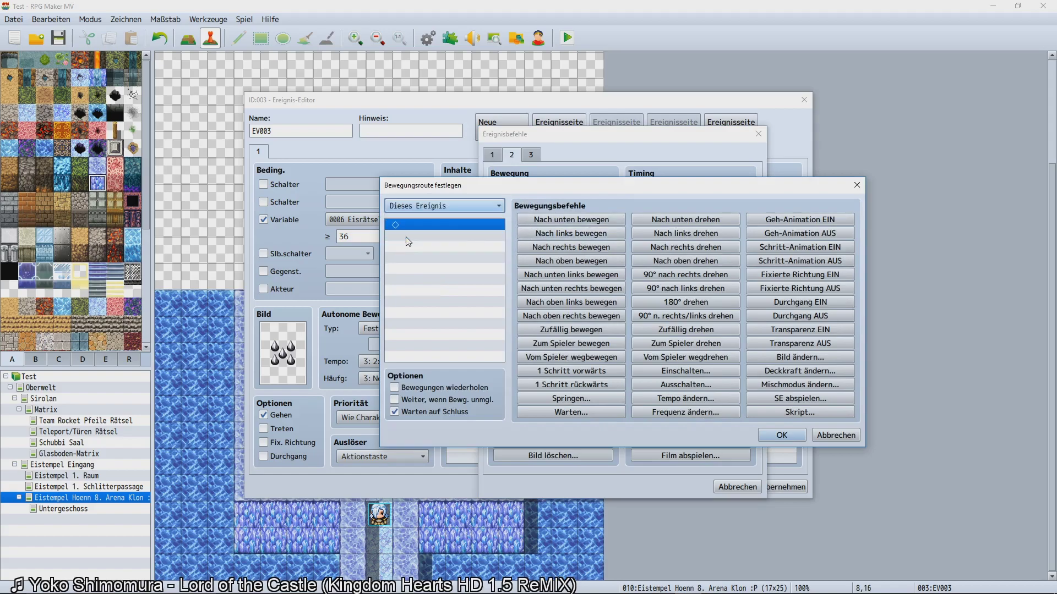
pyautogui.click(837, 438)
pyautogui.click(726, 489)
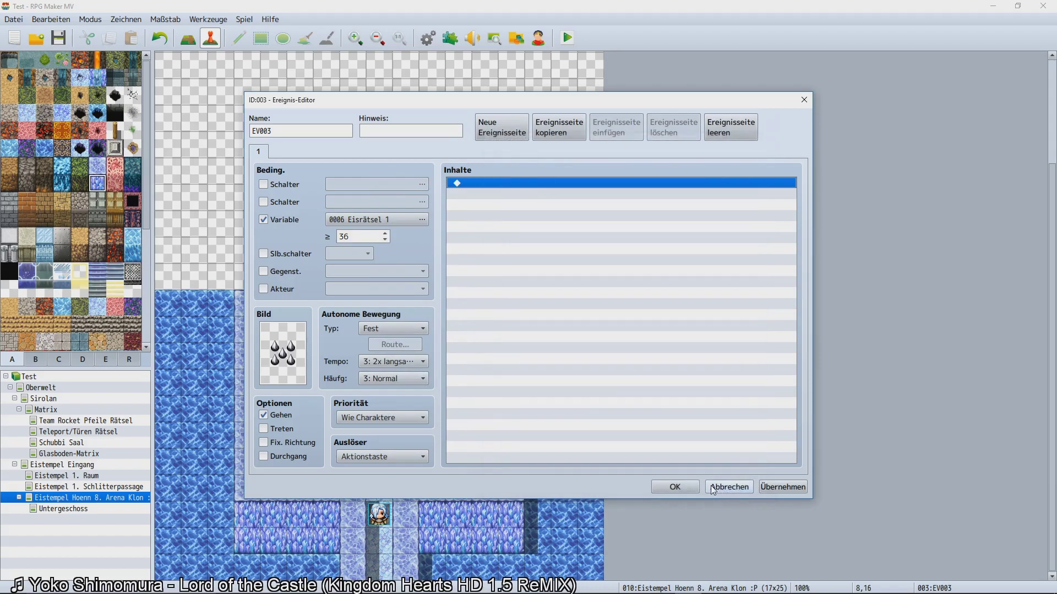
pyautogui.click(713, 488)
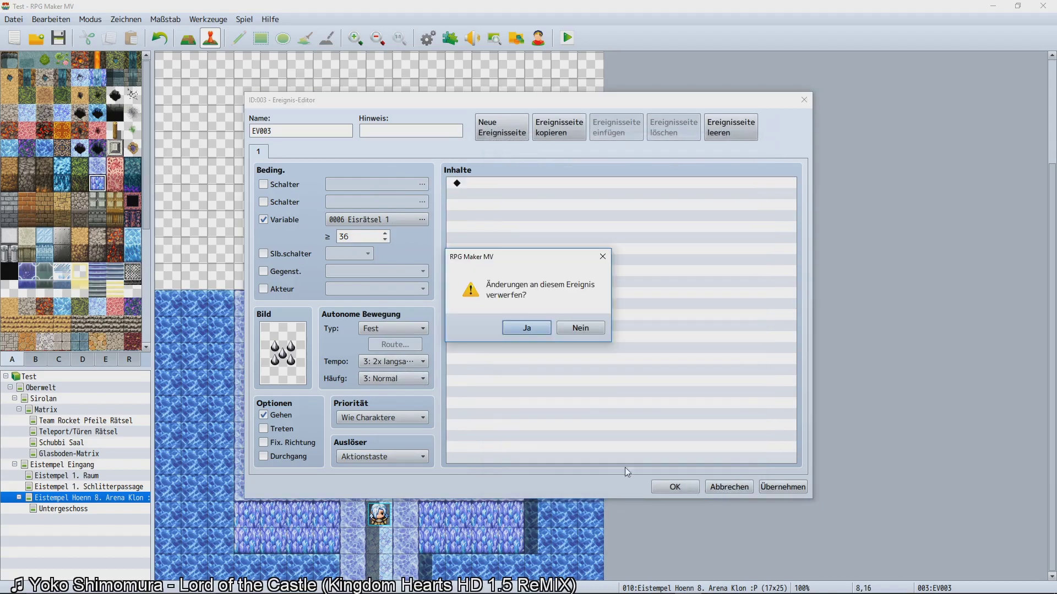
pyautogui.click(543, 329)
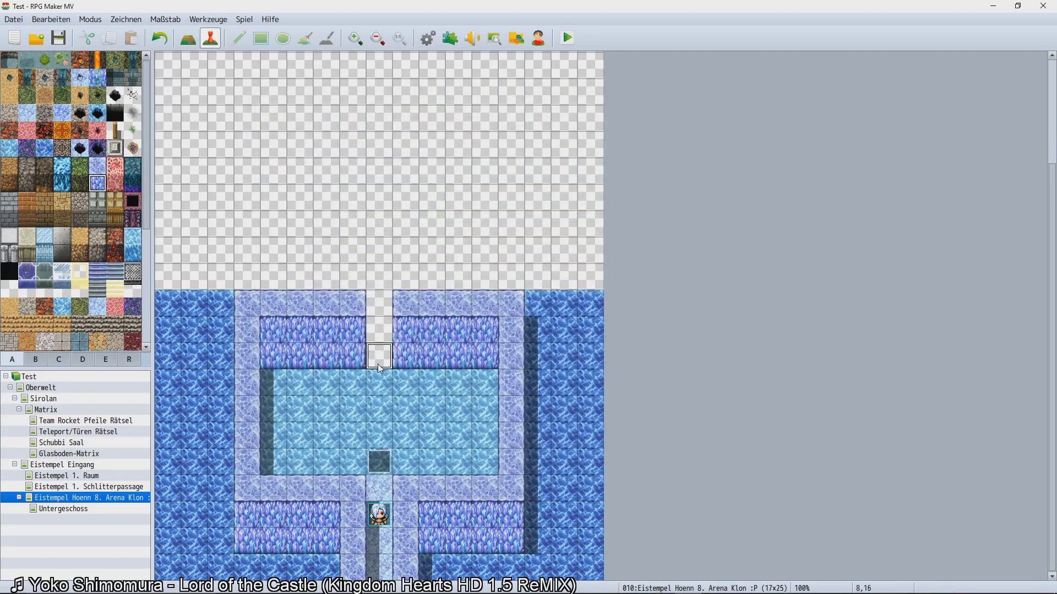
# Check the commands on page 3 of the ice tile event EV001 and close it.
pyautogui.doubleClick(379, 462)
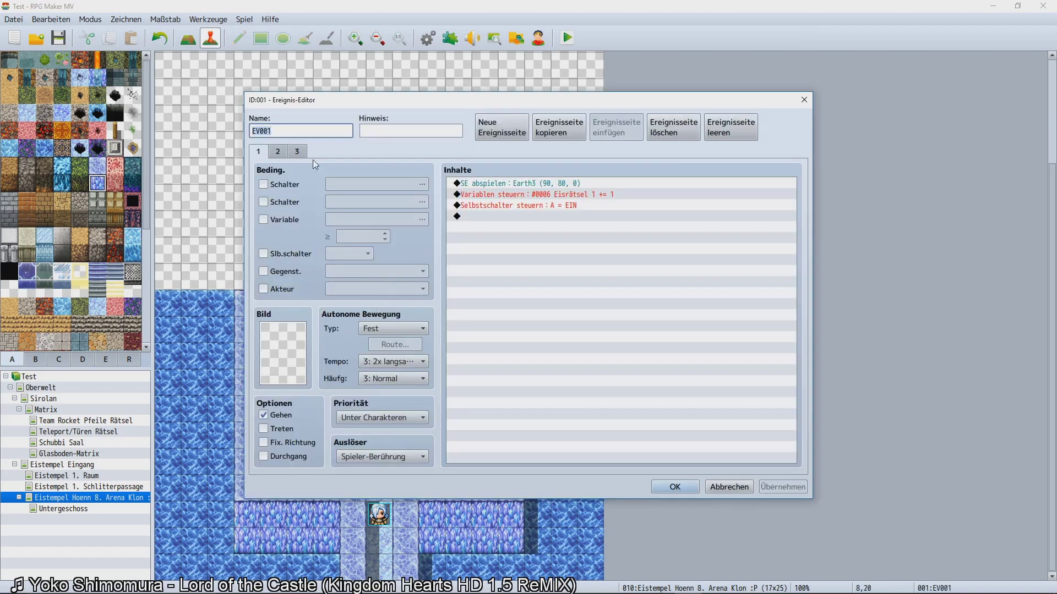
pyautogui.click(306, 155)
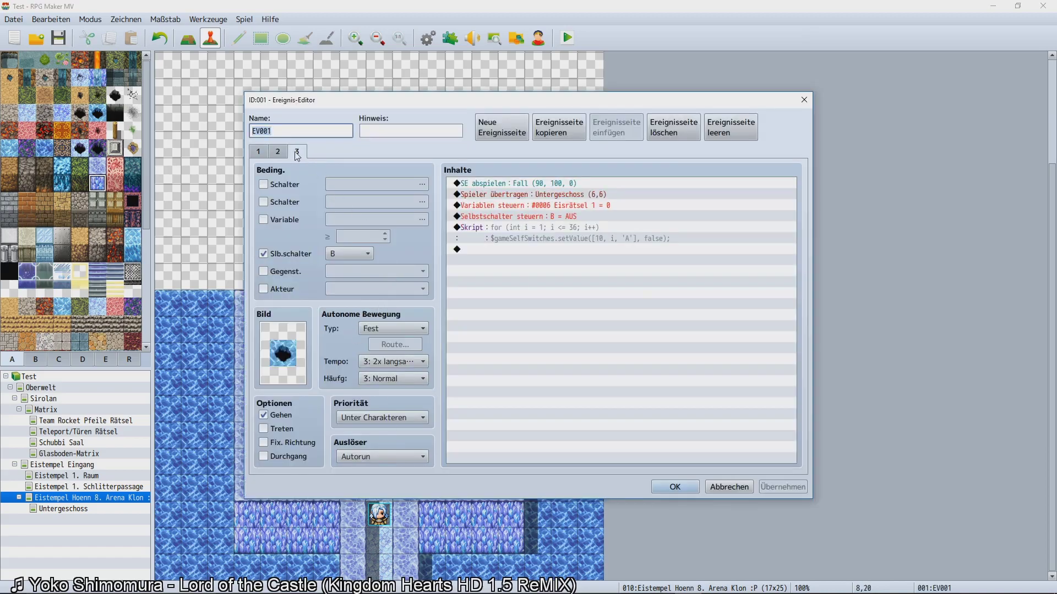
pyautogui.click(669, 485)
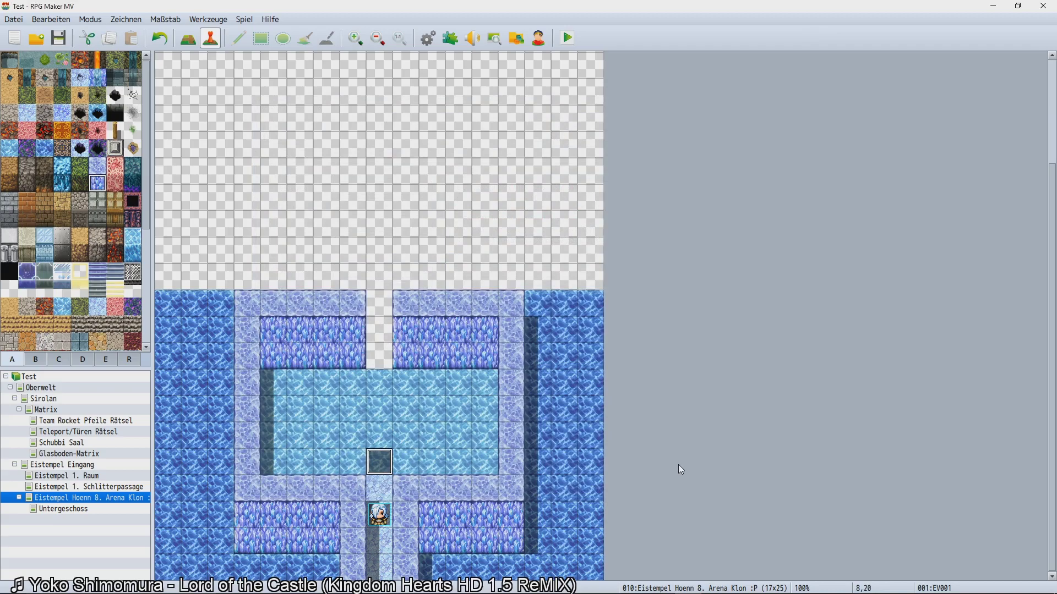
# Copy EV001 and paste it tile by tile across the two southern rows of the ice floor, from column 4 to column 10.
pyautogui.hotkey('ctrl', 'c')
pyautogui.press('Left')
pyautogui.hotkey('ctrl', 'v')
pyautogui.press('Left')
pyautogui.hotkey('ctrl', 'v')
pyautogui.press('Left')
pyautogui.hotkey('ctrl', 'v')
pyautogui.press('Left')
pyautogui.hotkey('ctrl', 'v')
pyautogui.press('Up')
pyautogui.hotkey('ctrl', 'v')
pyautogui.press('Right')
pyautogui.hotkey('ctrl', 'v')
pyautogui.press('Right')
pyautogui.hotkey('ctrl', 'v')
pyautogui.press('Right')
pyautogui.hotkey('ctrl', 'v')
pyautogui.press('Right')
pyautogui.hotkey('ctrl', 'v')
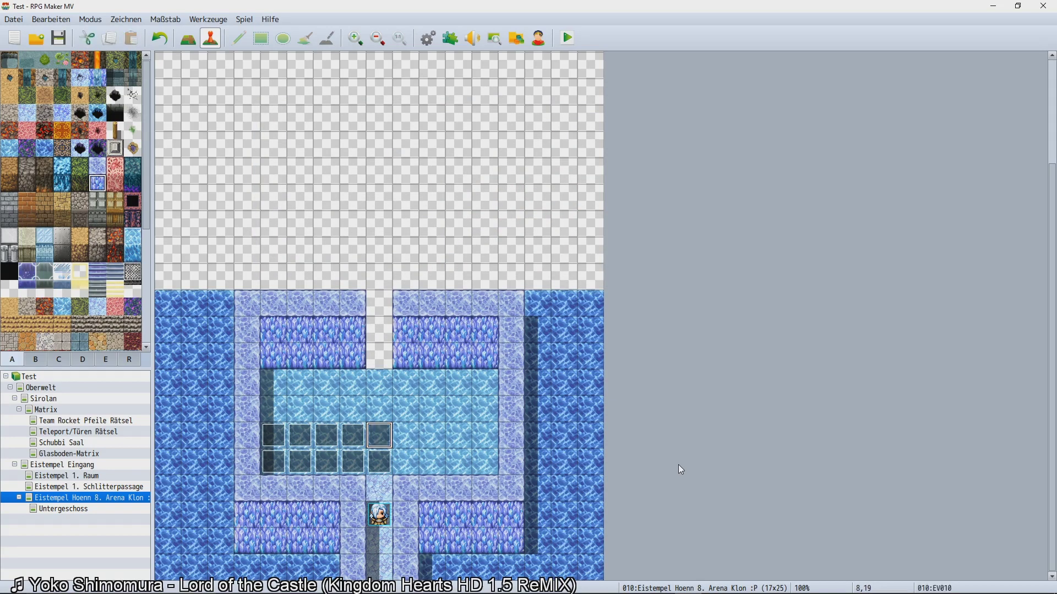
pyautogui.press('Right')
pyautogui.hotkey('ctrl', 'v')
pyautogui.press('Down')
pyautogui.hotkey('ctrl', 'v')
pyautogui.press('Right')
pyautogui.hotkey('ctrl', 'v')
pyautogui.press('Up')
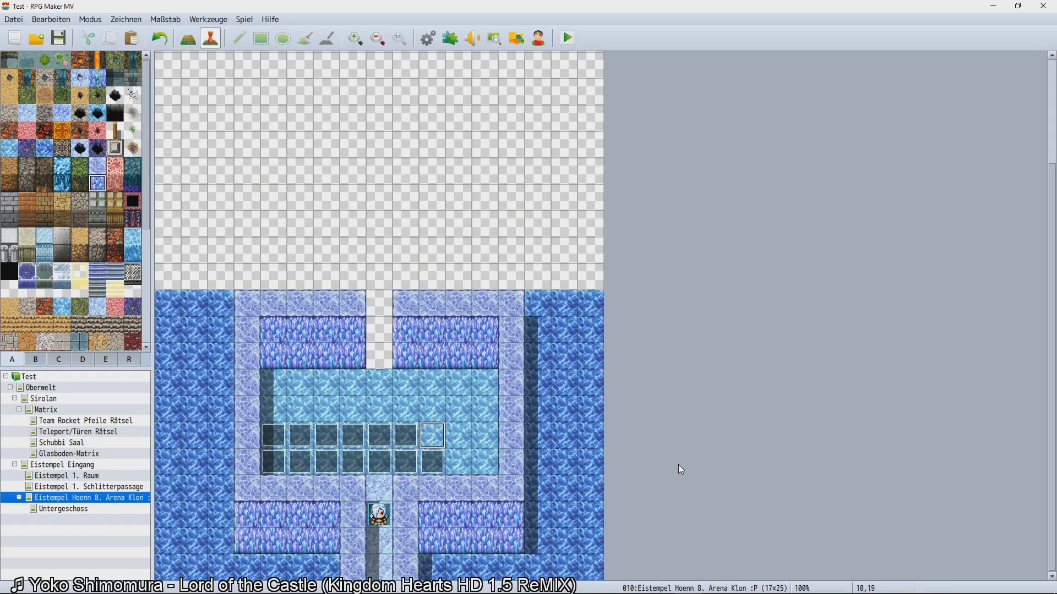
# Undo all the pasted copies of EV001 and reselect the original event at tile 8,20.
pyautogui.hotkey('ctrl', 'z')
pyautogui.hotkey('ctrl', 'z')
pyautogui.hotkey('ctrl', 'z')
pyautogui.hotkey('ctrl', 'z')
pyautogui.hotkey('ctrl', 'z')
pyautogui.hotkey('ctrl', 'z')
pyautogui.hotkey('ctrl', 'z')
pyautogui.hotkey('ctrl', 'z')
pyautogui.hotkey('ctrl', 'z')
pyautogui.hotkey('ctrl', 'z')
pyautogui.hotkey('ctrl', 'z')
pyautogui.hotkey('ctrl', 'z')
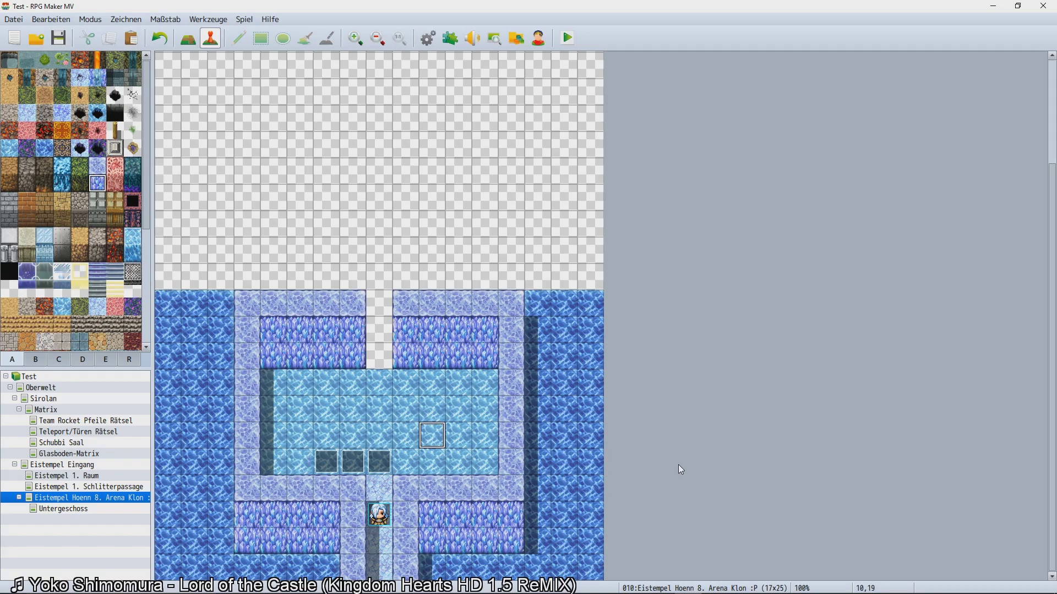
pyautogui.click(358, 468)
pyautogui.click(274, 462)
pyautogui.click(381, 462)
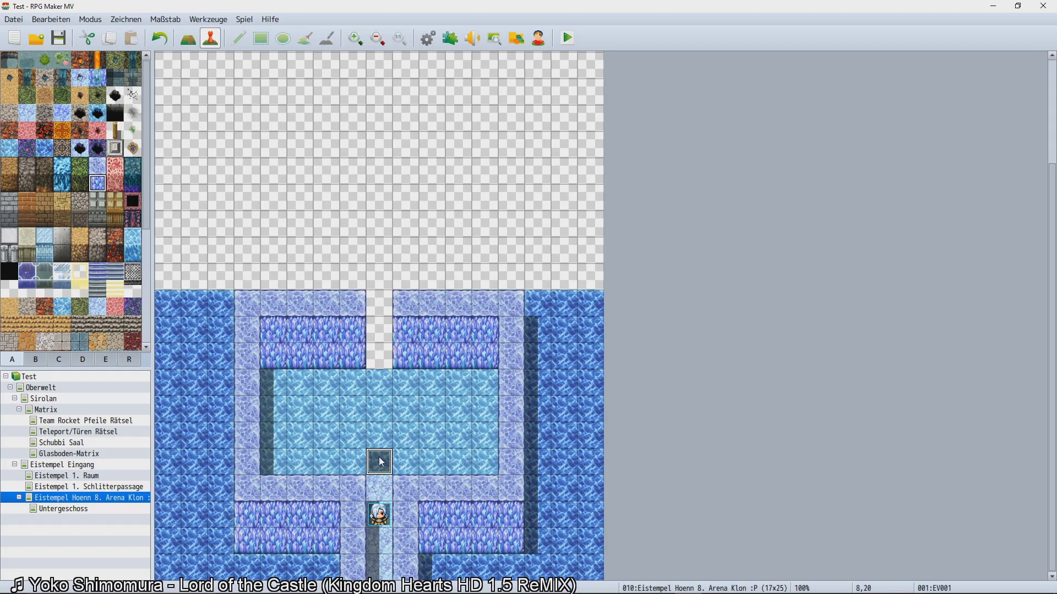
# Cut the ice tile event at 8,20 and paste it into every tile of row 17 of the ice floor, columns 4 to 12.
pyautogui.press('Left')
pyautogui.press('Left')
pyautogui.press('Left')
pyautogui.press('Left')
pyautogui.press('Up')
pyautogui.press('Up')
pyautogui.press('Up')
pyautogui.hotkey('ctrl', 'v')
pyautogui.press('Right')
pyautogui.hotkey('ctrl', 'v')
pyautogui.press('Right')
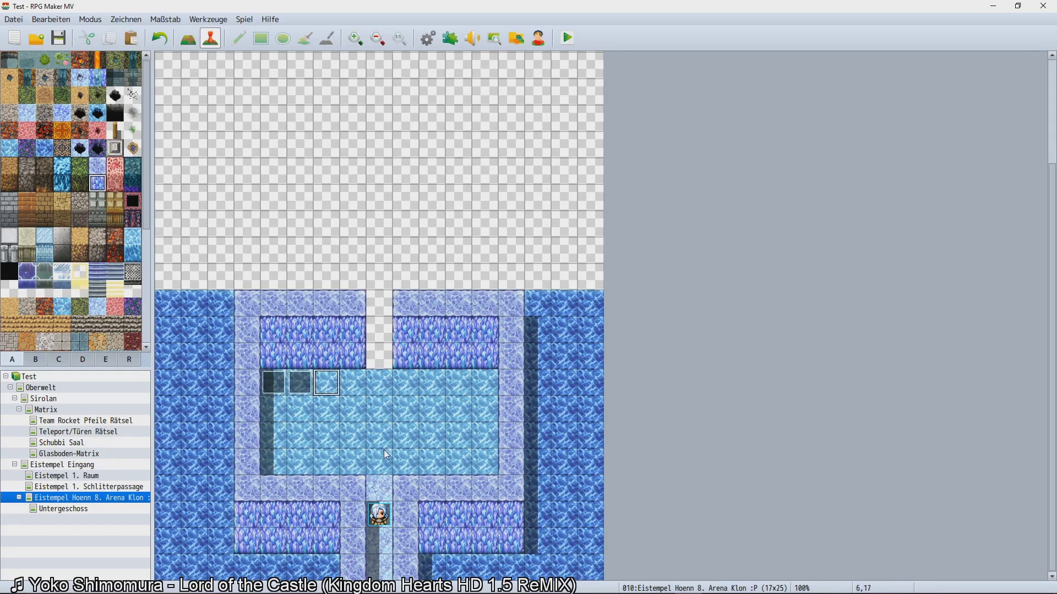
pyautogui.hotkey('ctrl', 'v')
pyautogui.press('Right')
pyautogui.hotkey('ctrl', 'v')
pyautogui.press('Right')
pyautogui.hotkey('ctrl', 'v')
pyautogui.press('Right')
pyautogui.hotkey('ctrl', 'v')
pyautogui.press('Right')
pyautogui.hotkey('ctrl', 'v')
pyautogui.press('Right')
pyautogui.hotkey('ctrl', 'v')
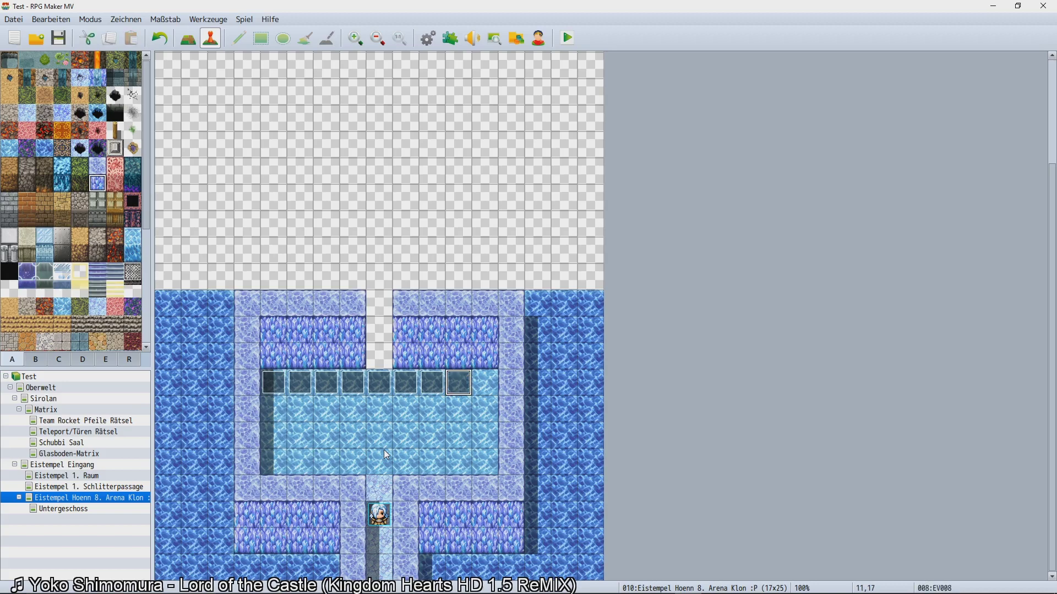
pyautogui.press('Right')
pyautogui.hotkey('ctrl', 'v')
# Paste the ice tile event into every tile of row 18 of the ice floor, from column 4 to column 12.
pyautogui.press('Down')
pyautogui.press('Left')
pyautogui.press('Left')
pyautogui.press('Left')
pyautogui.press('Left')
pyautogui.press('Left')
pyautogui.press('Left')
pyautogui.press('Left')
pyautogui.press('Left')
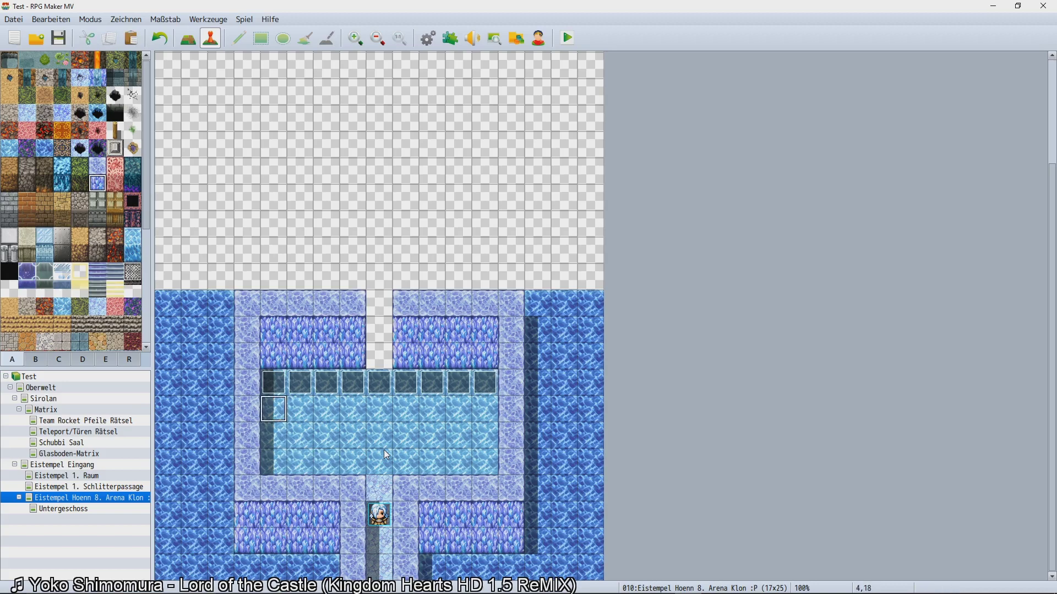
pyautogui.hotkey('ctrl', 'v')
pyautogui.press('Right')
pyautogui.hotkey('ctrl', 'v')
pyautogui.press('Right')
pyautogui.hotkey('ctrl', 'v')
pyautogui.press('Right')
pyautogui.hotkey('ctrl', 'v')
pyautogui.press('Right')
pyautogui.hotkey('ctrl', 'v')
pyautogui.press('Right')
pyautogui.hotkey('ctrl', 'v')
pyautogui.press('Right')
pyautogui.hotkey('ctrl', 'v')
pyautogui.press('Right')
pyautogui.hotkey('ctrl', 'v')
pyautogui.press('Right')
pyautogui.hotkey('ctrl', 'v')
# Paste the ice tile event into every tile of row 19 of the ice floor, from column 4 to column 12.
pyautogui.press('Down')
pyautogui.press('Left')
pyautogui.press('Left')
pyautogui.press('Left')
pyautogui.press('Left')
pyautogui.press('Left')
pyautogui.press('Left')
pyautogui.press('Left')
pyautogui.press('Left')
pyautogui.hotkey('ctrl', 'v')
pyautogui.press('Right')
pyautogui.hotkey('ctrl', 'v')
pyautogui.press('Right')
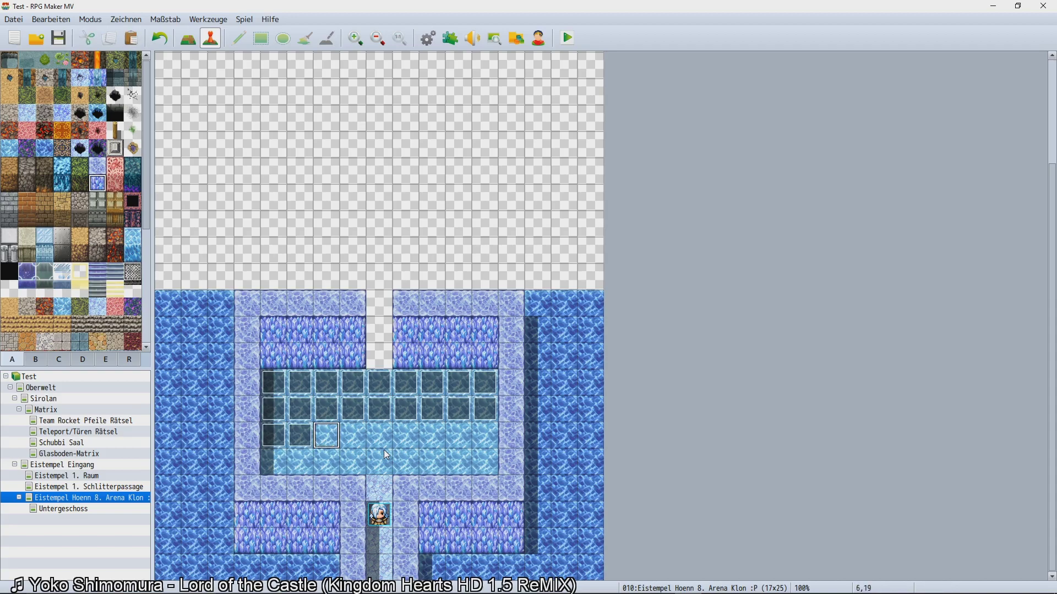
pyautogui.hotkey('ctrl', 'v')
pyautogui.press('Right')
pyautogui.hotkey('ctrl', 'v')
pyautogui.press('Right')
pyautogui.hotkey('ctrl', 'v')
pyautogui.press('Right')
pyautogui.hotkey('ctrl', 'v')
pyautogui.press('Right')
pyautogui.hotkey('ctrl', 'v')
pyautogui.press('Right')
pyautogui.hotkey('ctrl', 'v')
pyautogui.press('Right')
pyautogui.hotkey('ctrl', 'v')
# Paste the ice tile event across row 20 in column order from 4 to 12, deleting and repasting the out-of-order copy at 10,20.
pyautogui.press('Down')
pyautogui.press('Left')
pyautogui.press('Left')
pyautogui.press('Left')
pyautogui.press('Left')
pyautogui.press('Left')
pyautogui.press('Left')
pyautogui.press('Left')
pyautogui.press('Left')
pyautogui.hotkey('ctrl', 'v')
pyautogui.press('Right')
pyautogui.hotkey('ctrl', 'v')
pyautogui.press('Right')
pyautogui.hotkey('ctrl', 'v')
pyautogui.press('Right')
pyautogui.hotkey('ctrl', 'v')
pyautogui.press('Right')
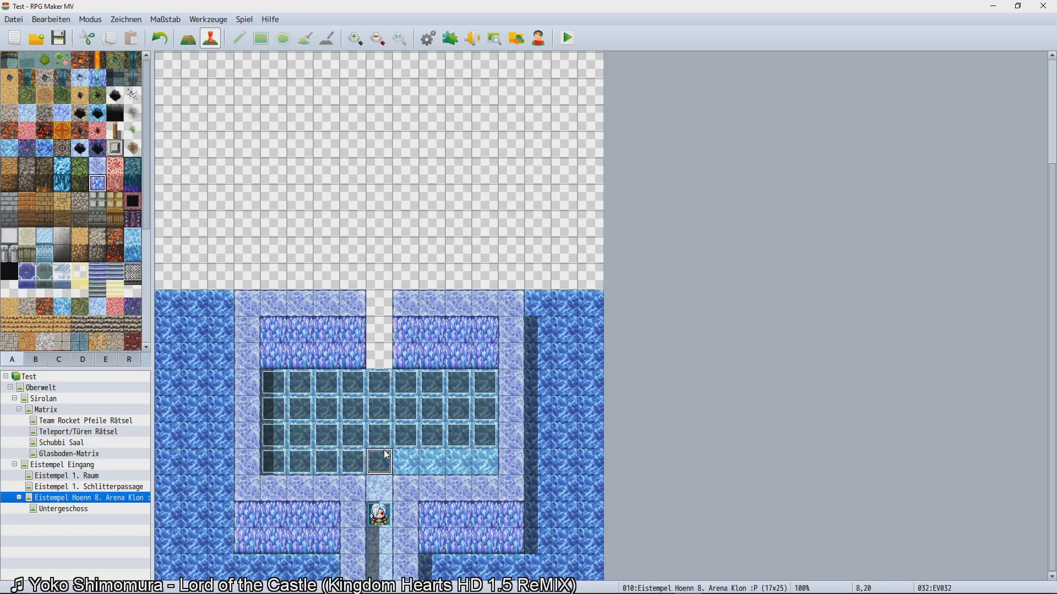
pyautogui.hotkey('ctrl', 'v')
pyautogui.press('Right')
pyautogui.press('Right')
pyautogui.hotkey('ctrl', 'v')
pyautogui.press('Left')
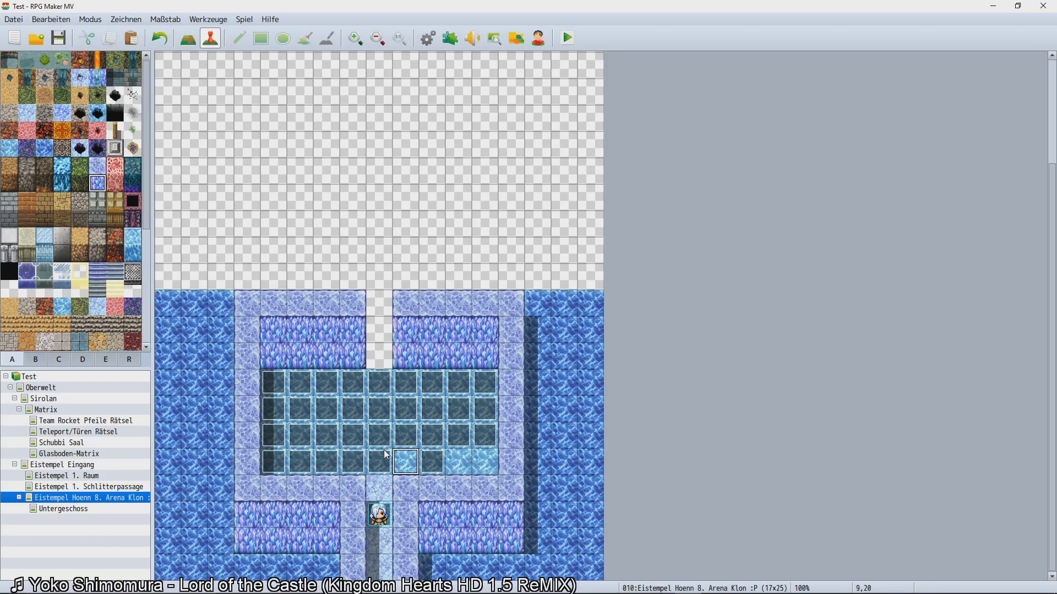
pyautogui.hotkey('ctrl', 'v')
pyautogui.press('Right')
pyautogui.press('Delete')
pyautogui.press('Left')
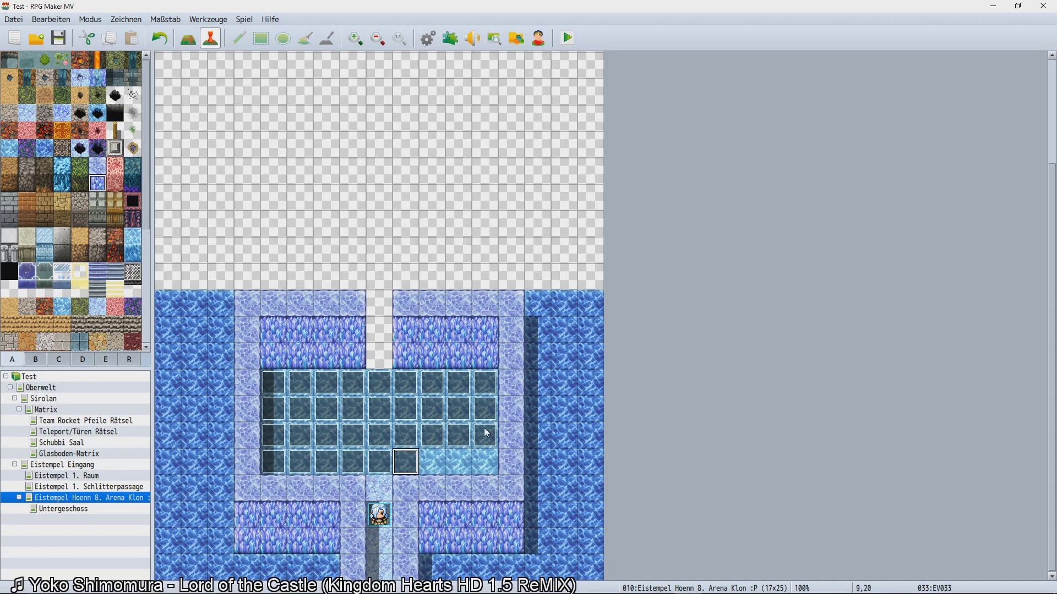
pyautogui.click(432, 465)
pyautogui.hotkey('ctrl', 'v')
pyautogui.click(458, 465)
pyautogui.hotkey('ctrl', 'v')
pyautogui.click(486, 465)
pyautogui.hotkey('ctrl', 'v')
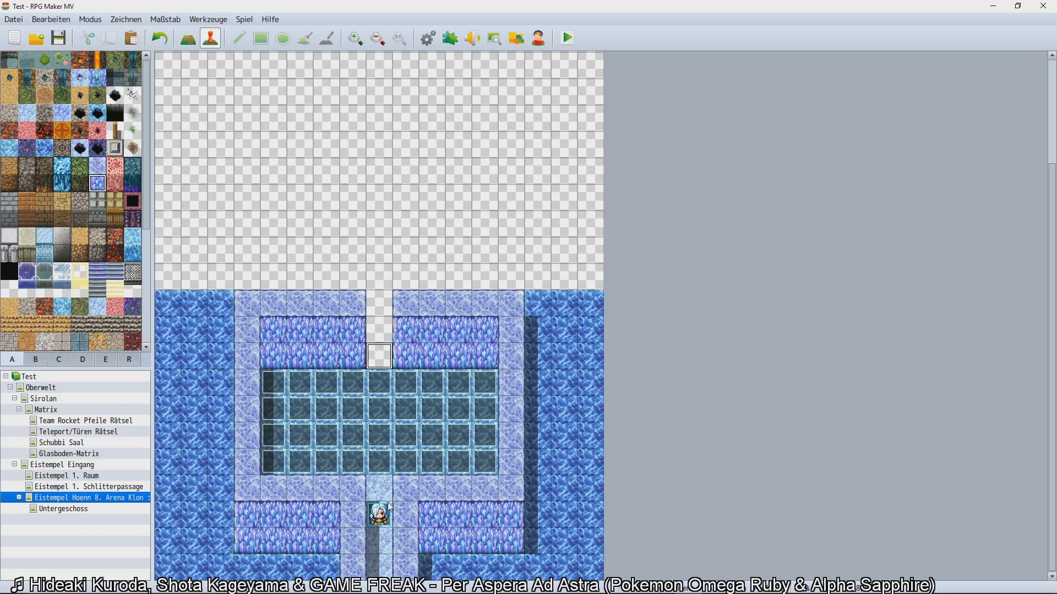
# Playtest the cracking ice by walking back over already stepped tiles, and close the test window.
pyautogui.hotkey('ctrl', 'r')
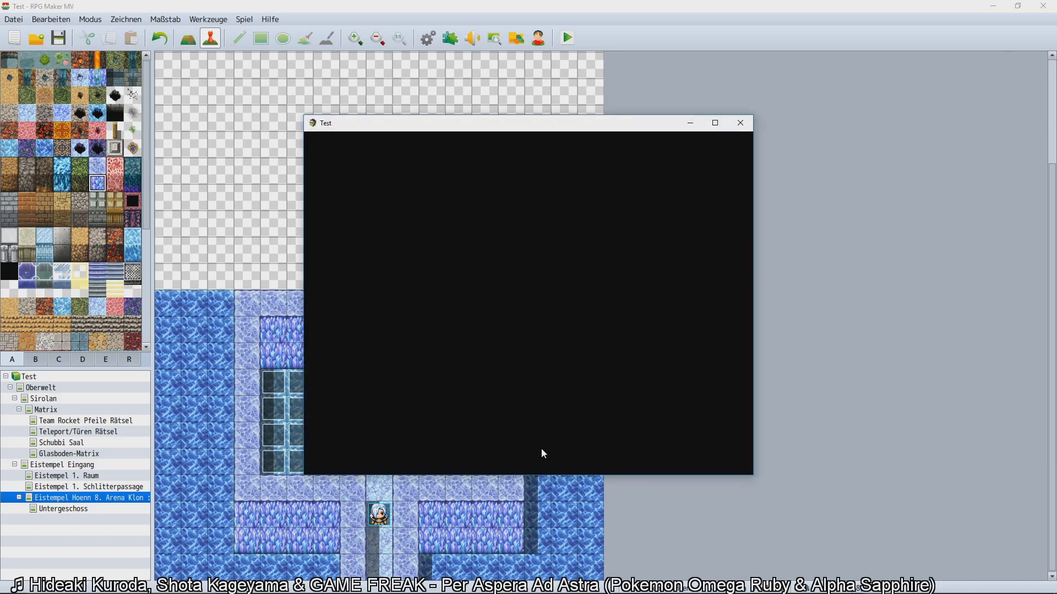
pyautogui.press('Return')
pyautogui.press('Up')
pyautogui.press('Right')
pyautogui.press('Up')
pyautogui.press('Left')
pyautogui.press('Down')
pyautogui.press('Right')
pyautogui.press('Down')
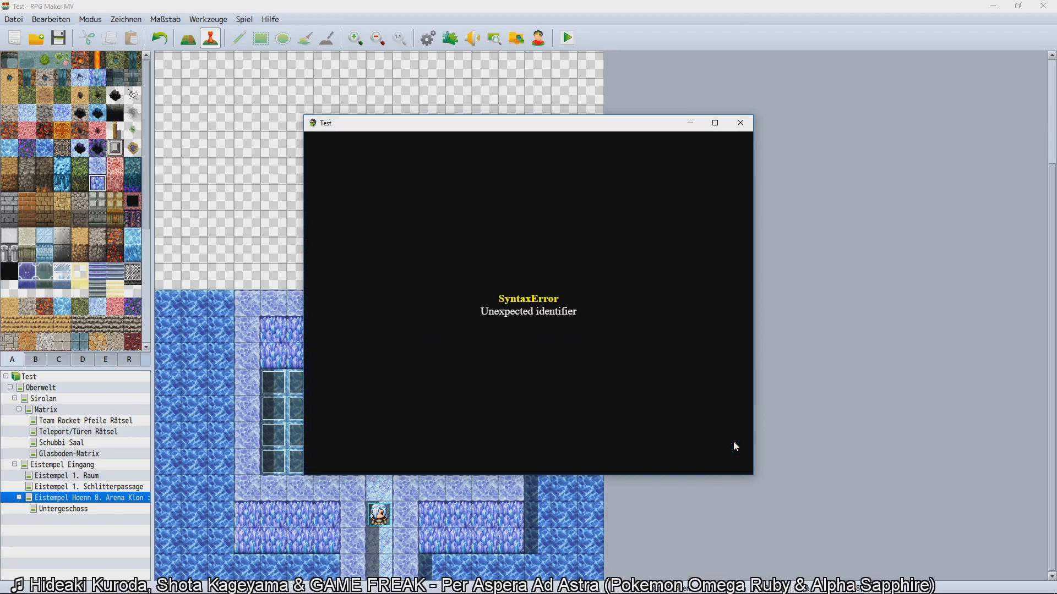
pyautogui.click(740, 123)
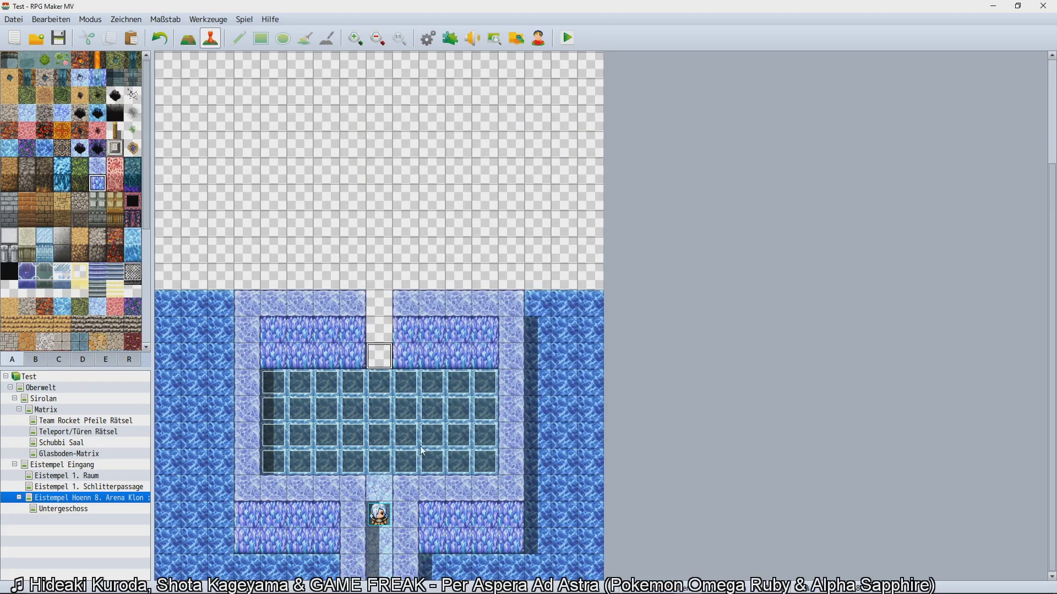
# On page 3 of the event at 8,20, enclose the script's $gameSelfSwitches.setValue line in curly braces and save the event.
pyautogui.doubleClick(374, 466)
pyautogui.click(296, 151)
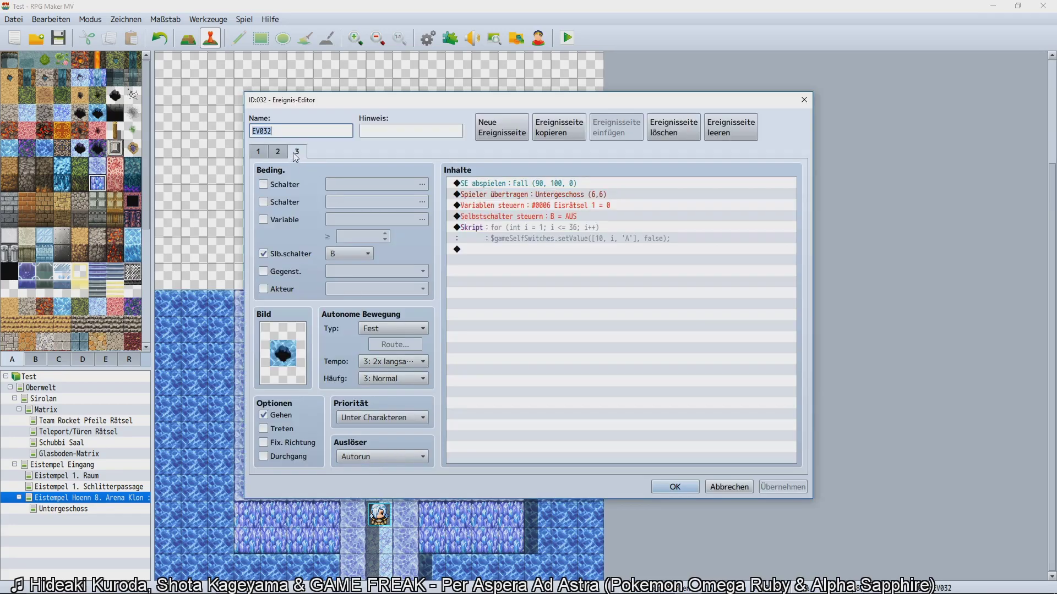
pyautogui.doubleClick(506, 227)
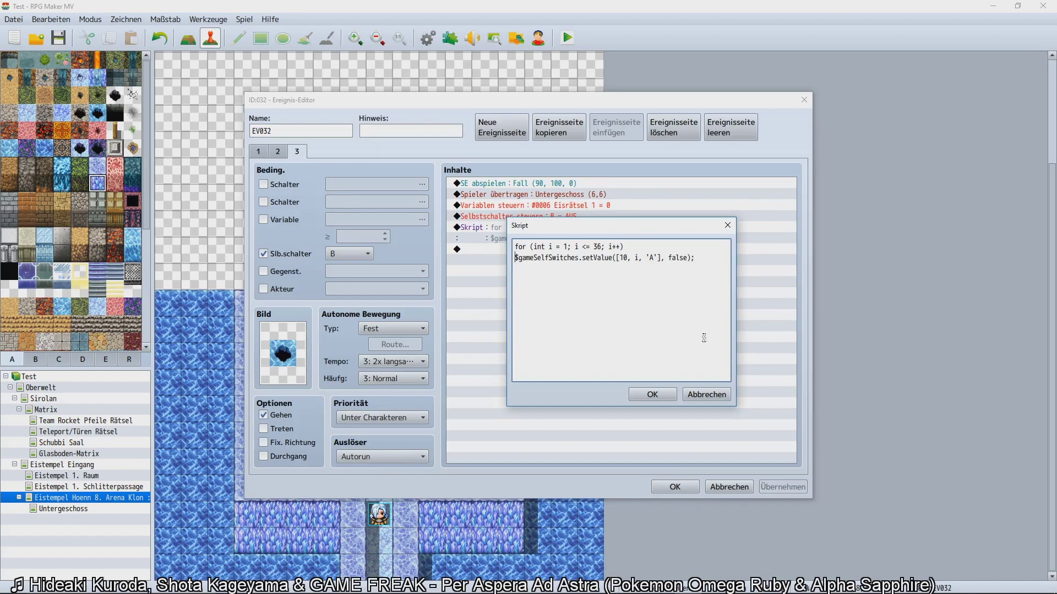
pyautogui.write('{')
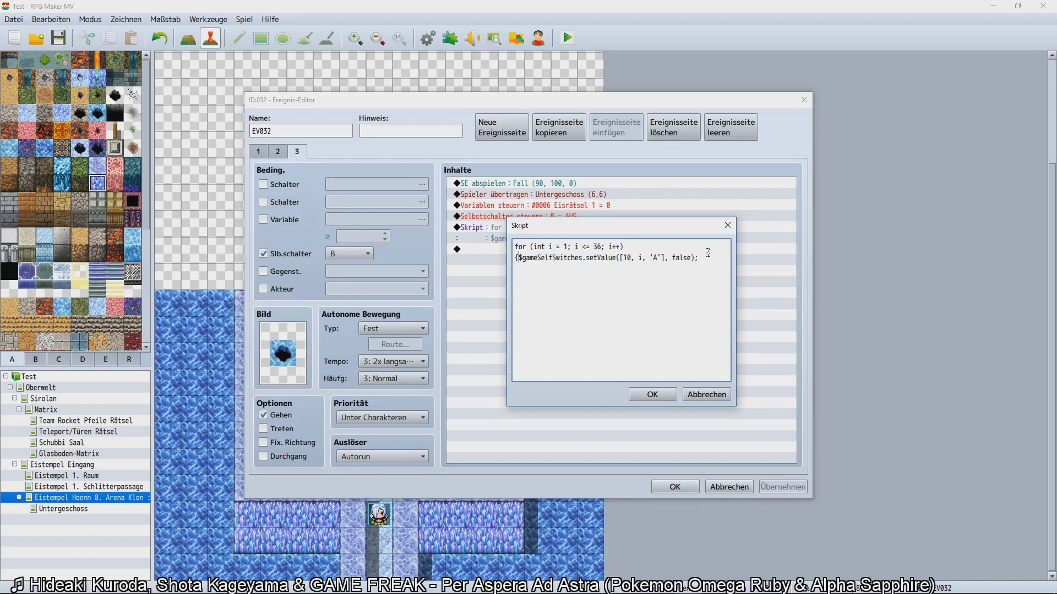
pyautogui.write('}')
pyautogui.click(651, 399)
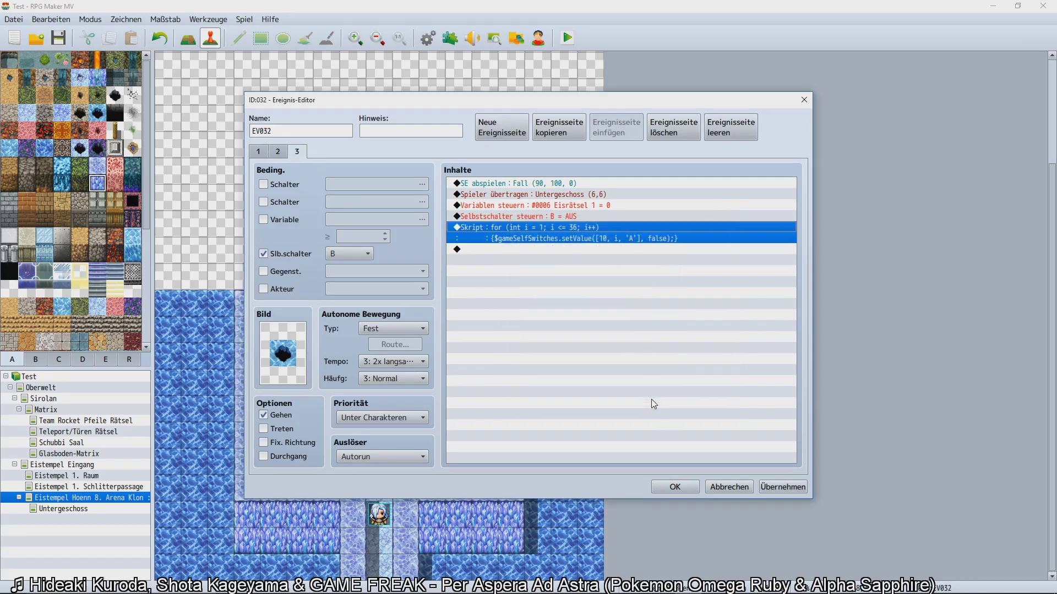
pyautogui.click(674, 488)
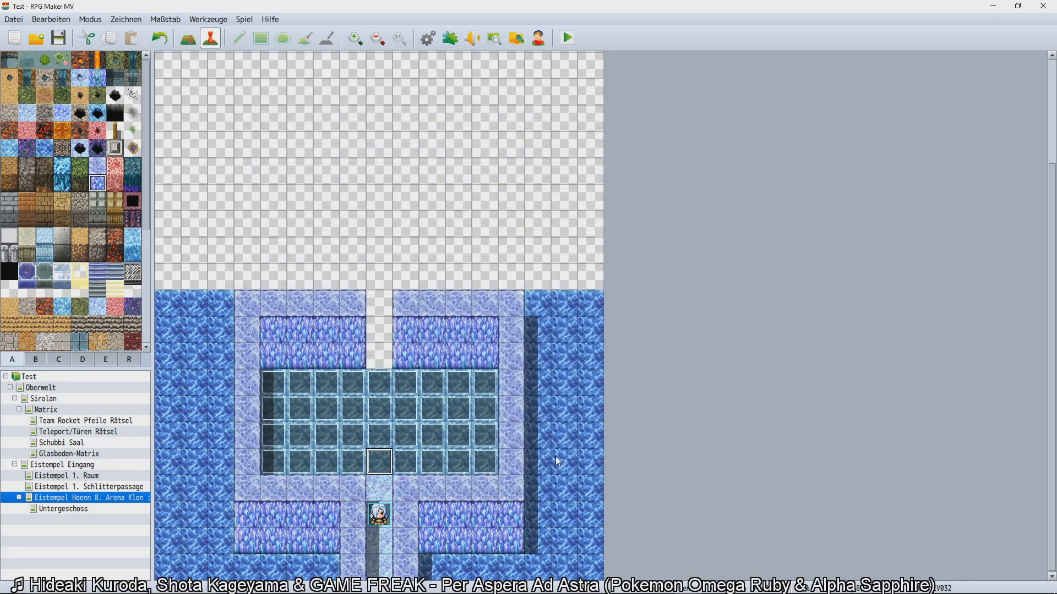
# Playtest the ice floor again with the braced script by stepping back onto a cracked tile, and close the test window.
pyautogui.hotkey('ctrl', 'r')
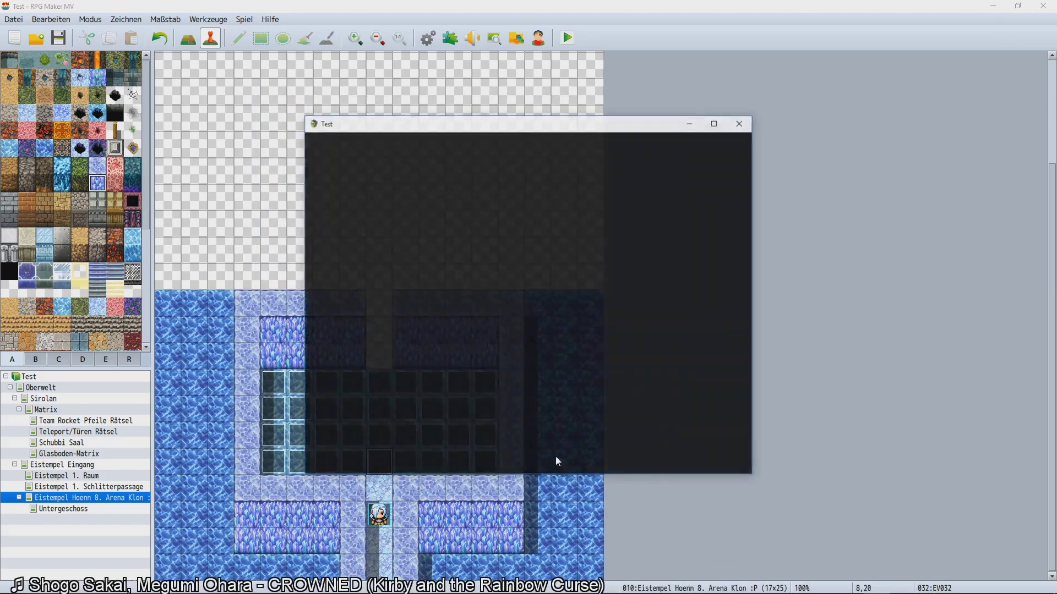
pyautogui.press('Return')
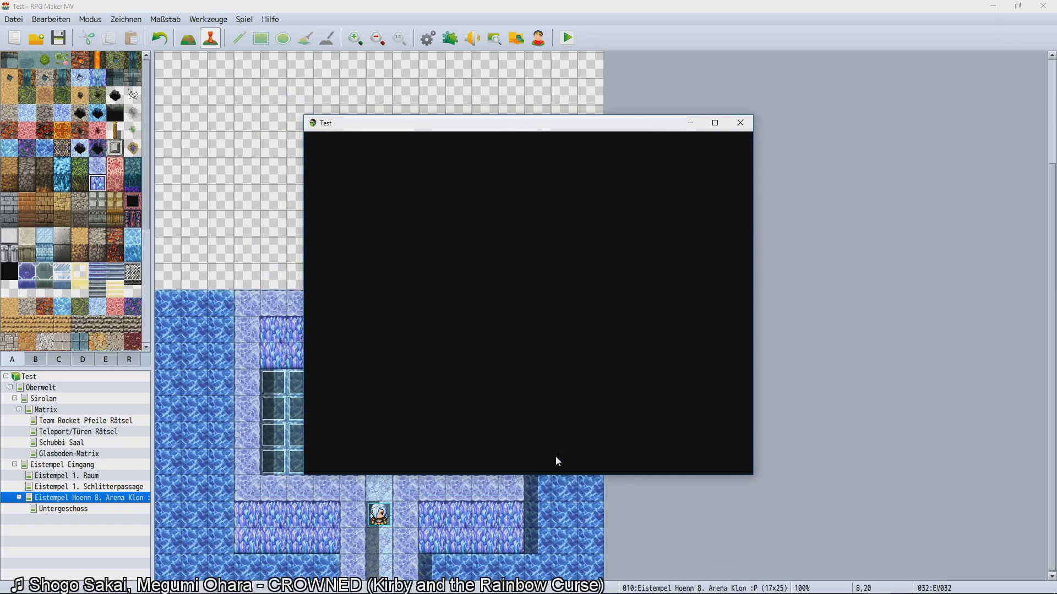
pyautogui.press('Up')
pyautogui.press('Left')
pyautogui.press('Down')
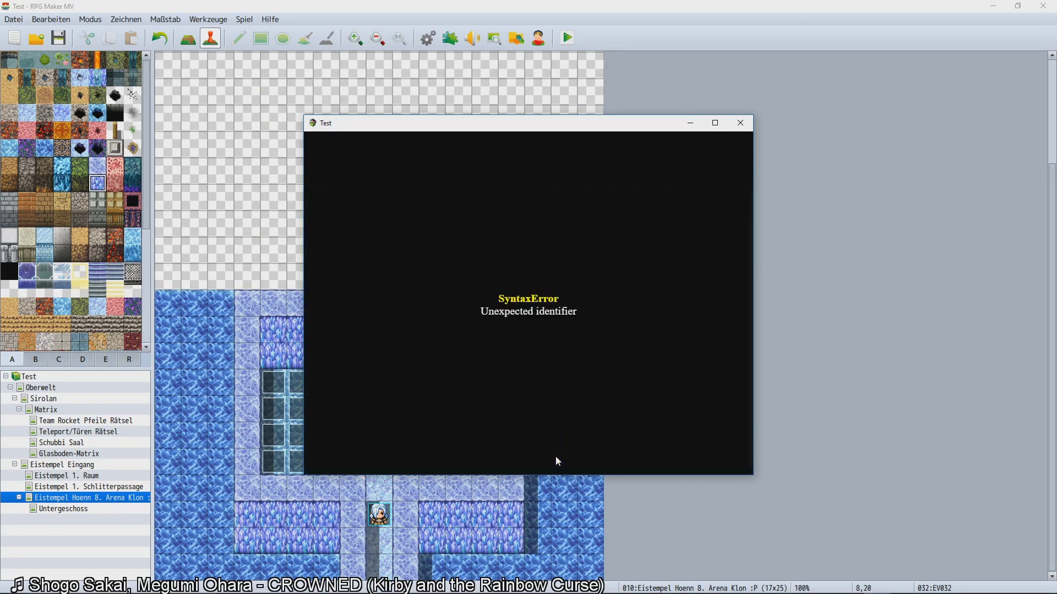
pyautogui.click(740, 123)
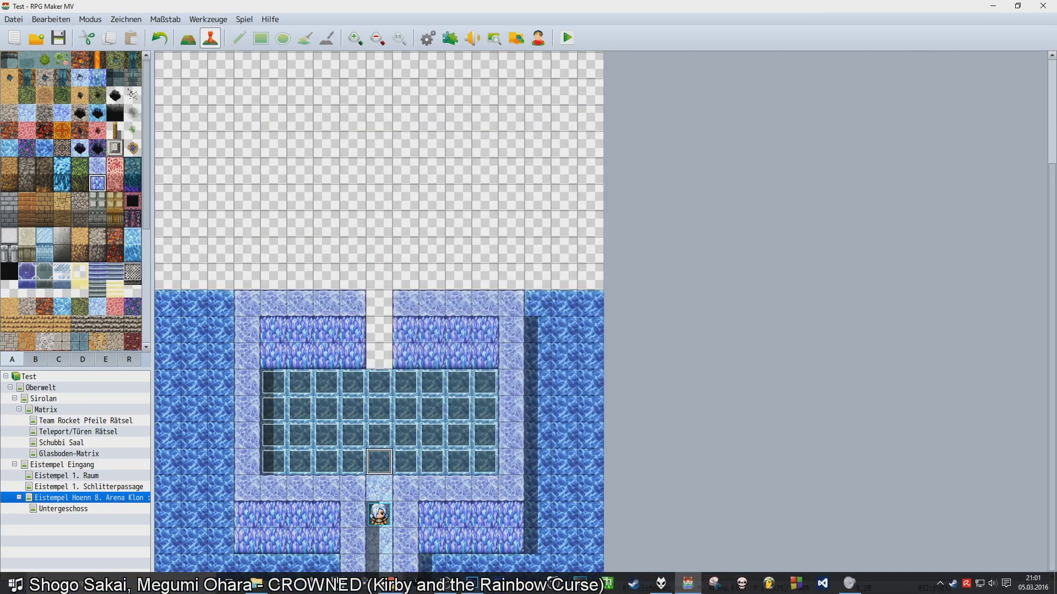
# Switch to the browser, look up the JavaScript for loop syntax on w3schools in a new tab, and return to RPG Maker MV.
pyautogui.moveTo(384, 578)
pyautogui.click(379, 568)
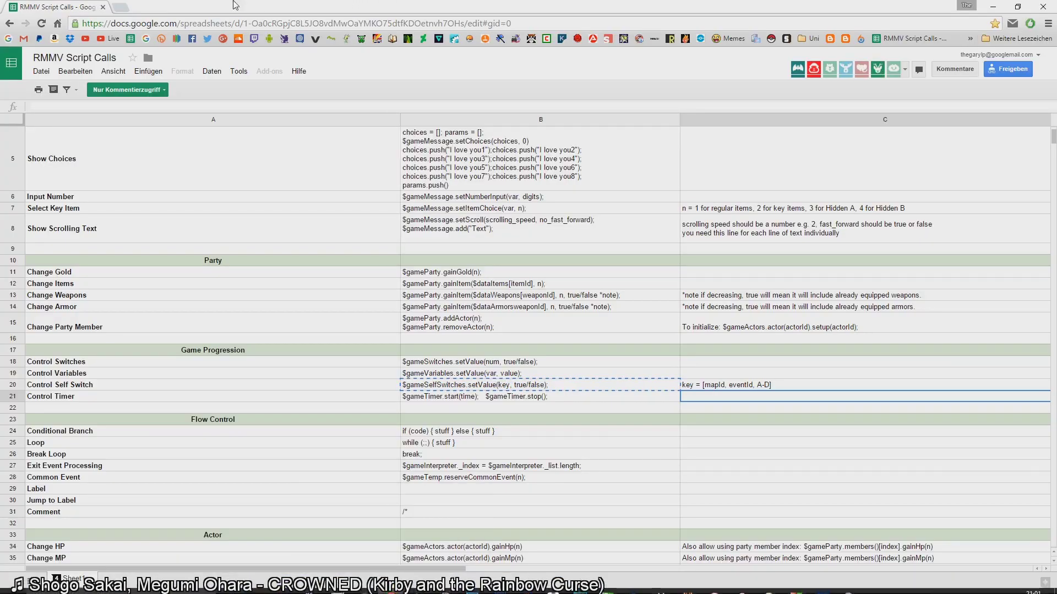
pyautogui.moveTo(158, 5); pyautogui.dragTo(220, 1)
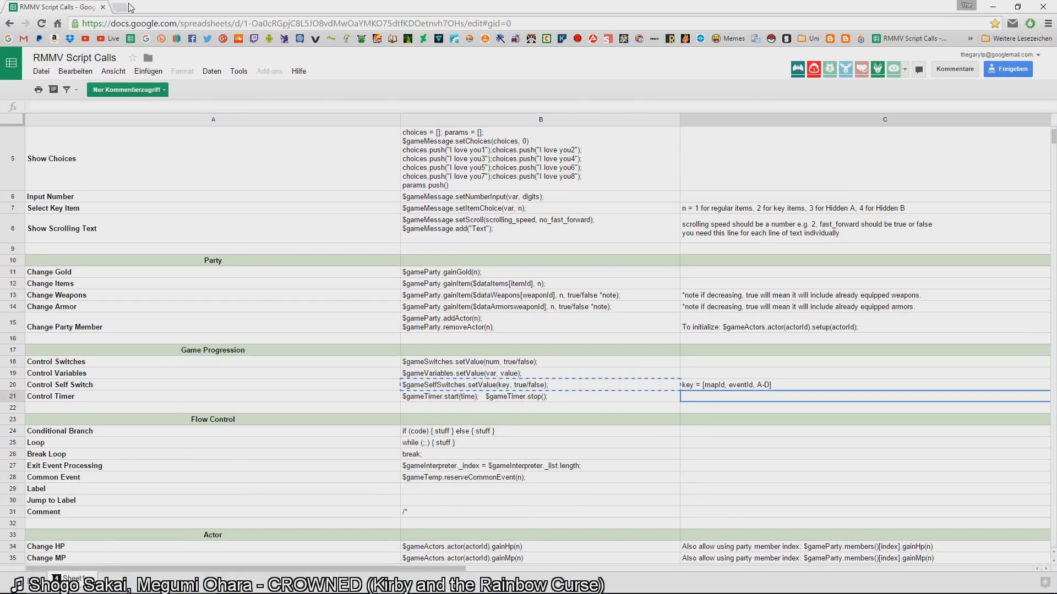
pyautogui.click(120, 7)
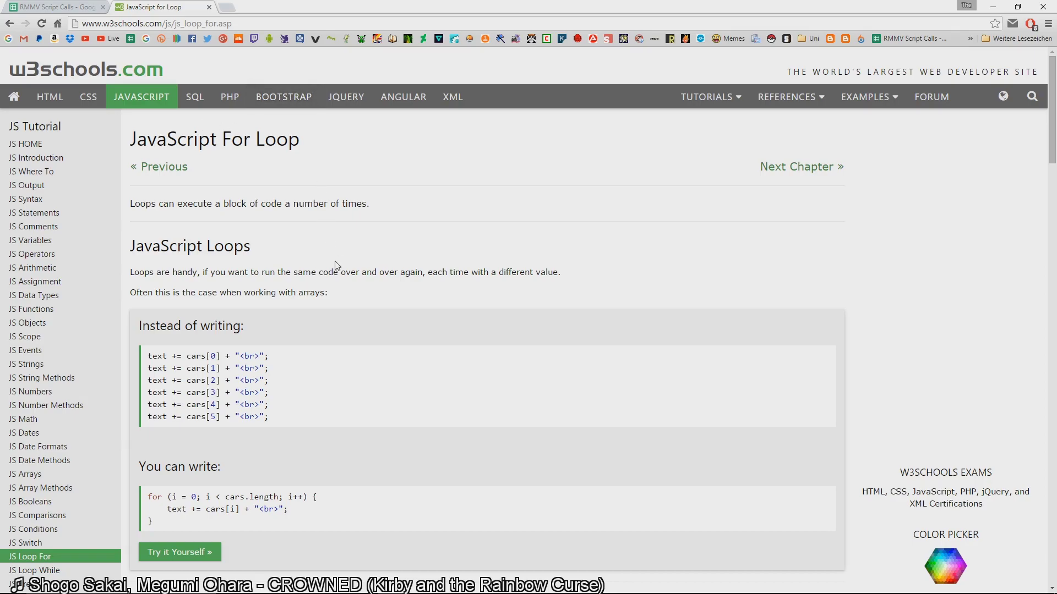
pyautogui.scroll(-3, 337, 266)
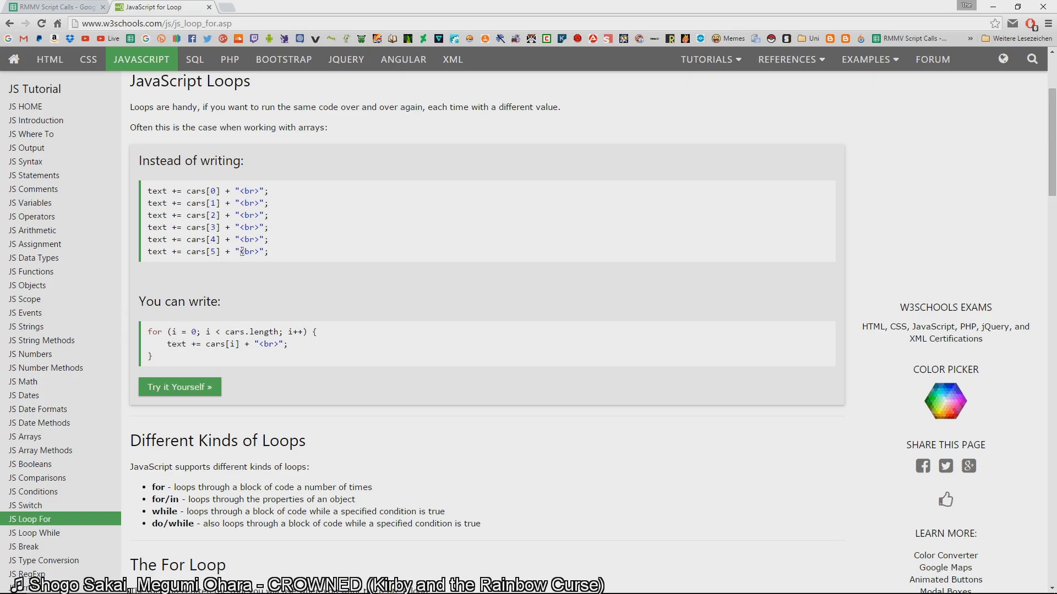
pyautogui.click(993, 7)
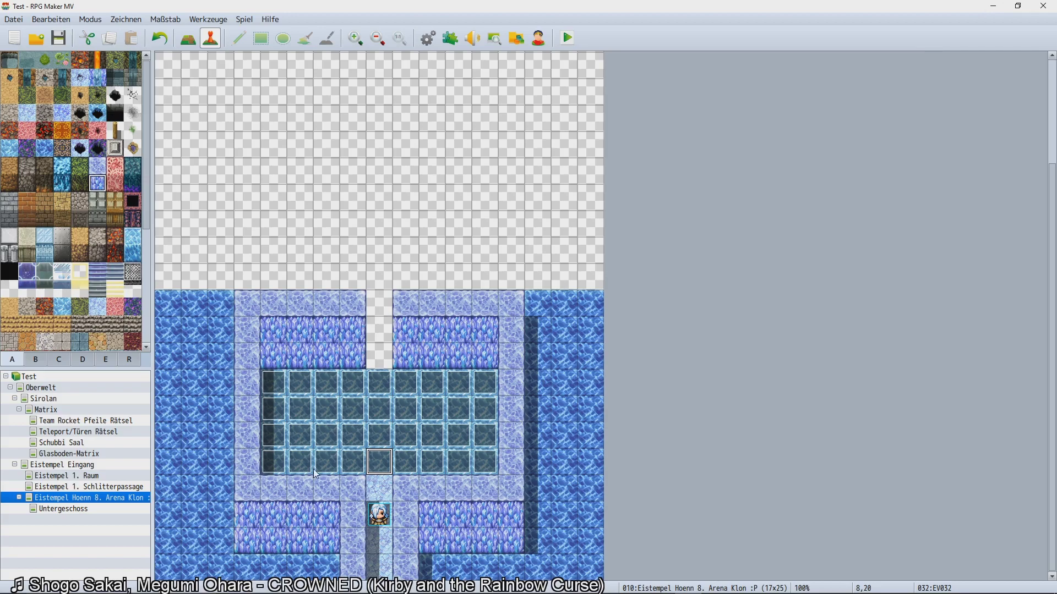
# On page 3 of the event at 8,20, remove "int" so the script's loop header reads for (i = 1; i <= 36; i++), and save.
pyautogui.doubleClick(378, 467)
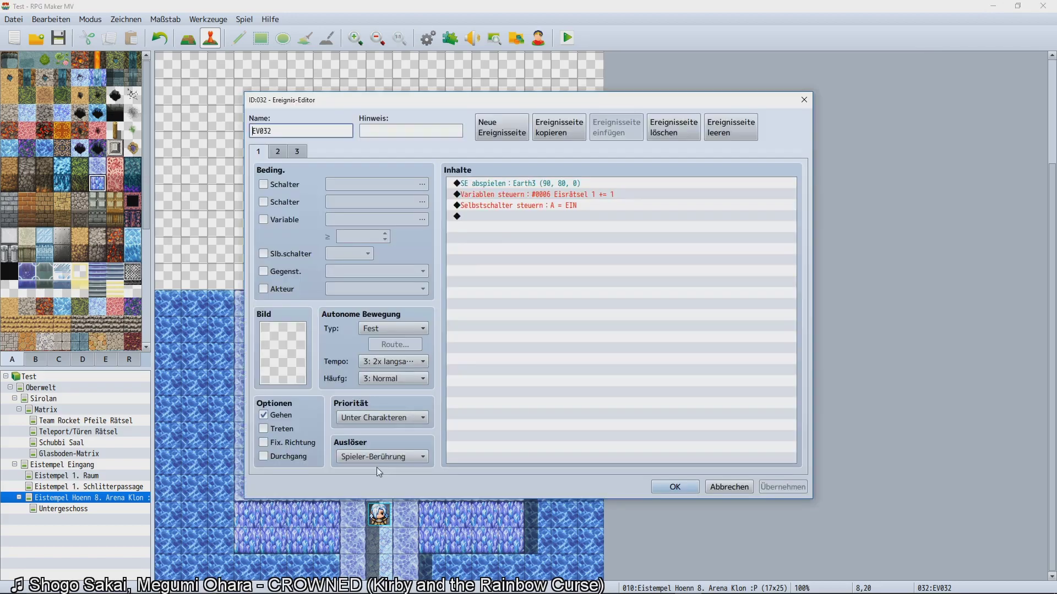
pyautogui.click(297, 152)
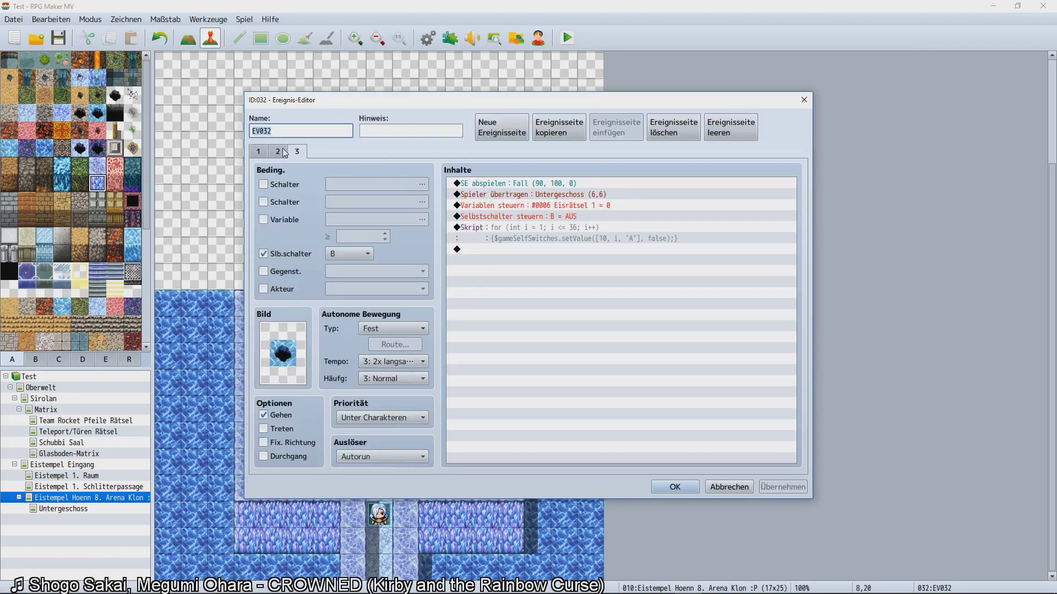
pyautogui.click(279, 152)
pyautogui.click(297, 152)
pyautogui.doubleClick(518, 232)
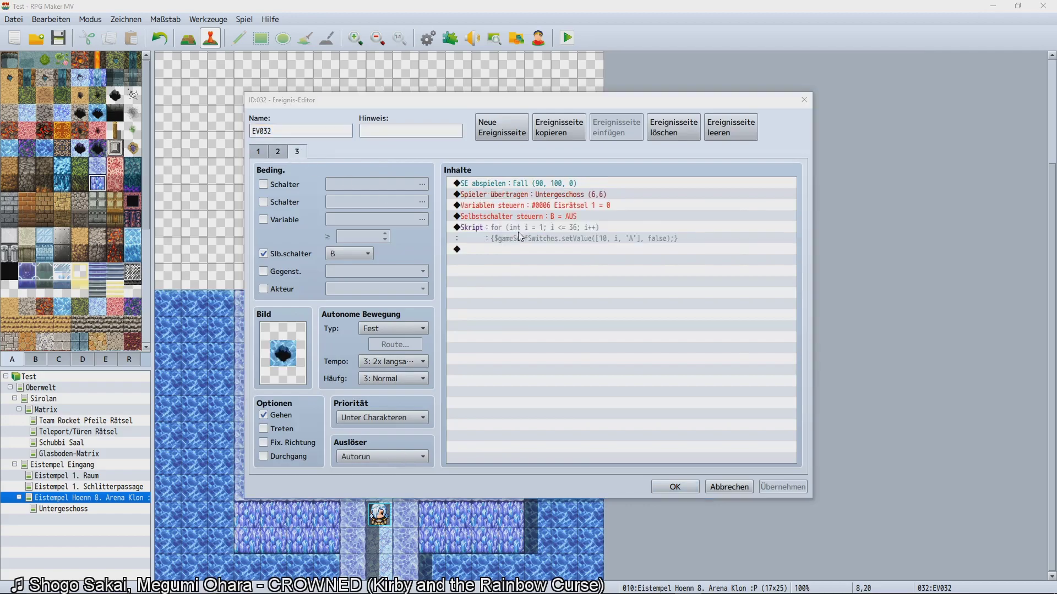
pyautogui.moveTo(552, 246); pyautogui.dragTo(532, 246)
pyautogui.press('BackSpace')
pyautogui.click(652, 395)
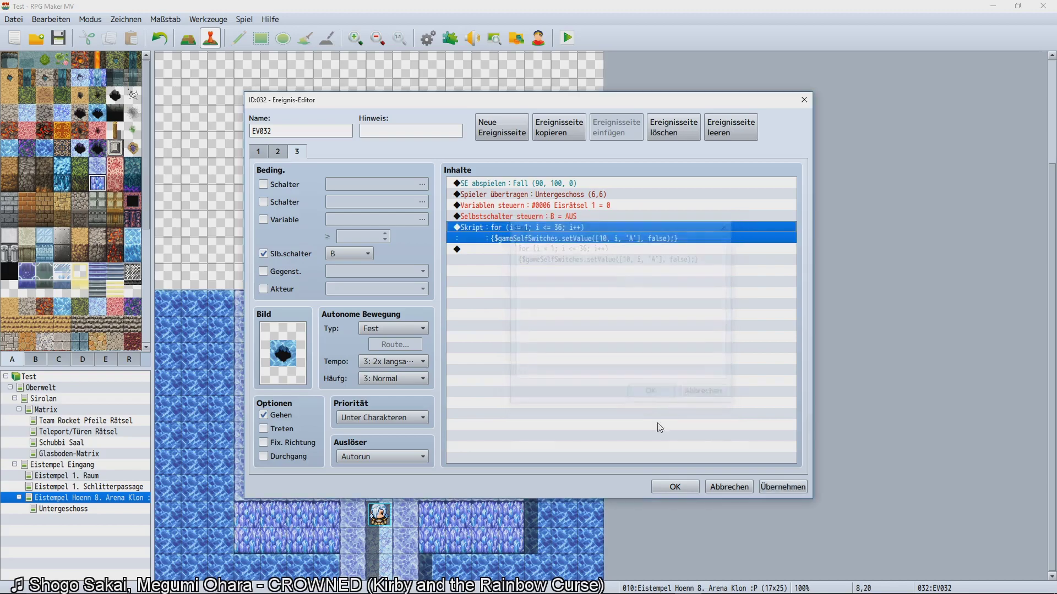
pyautogui.click(682, 487)
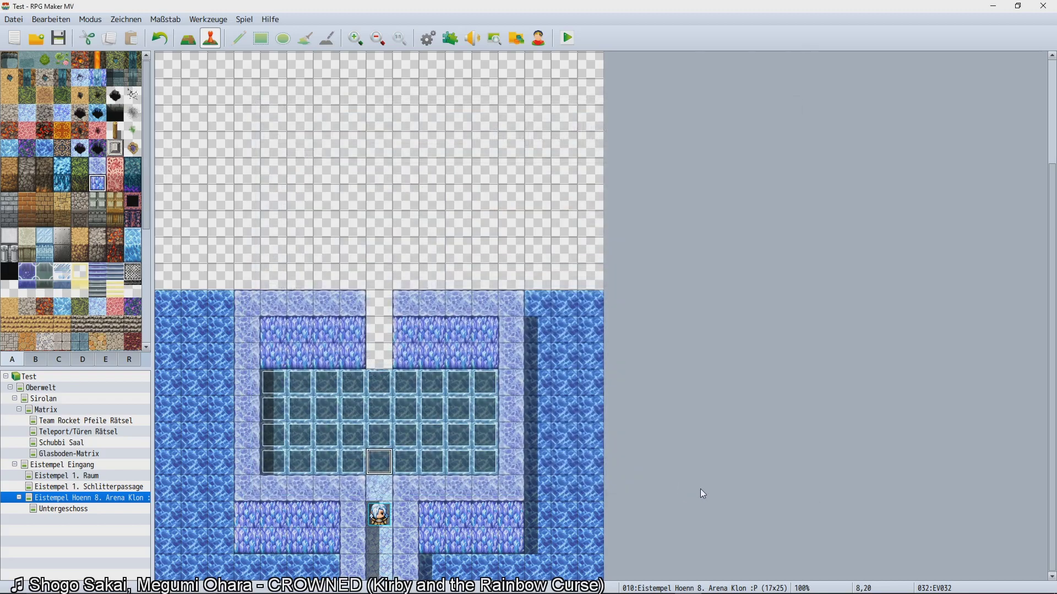
# Playtest the corrected script by falling through the ice into the Untergeschoss, and close the test window.
pyautogui.hotkey('ctrl', 'r')
pyautogui.press('Return')
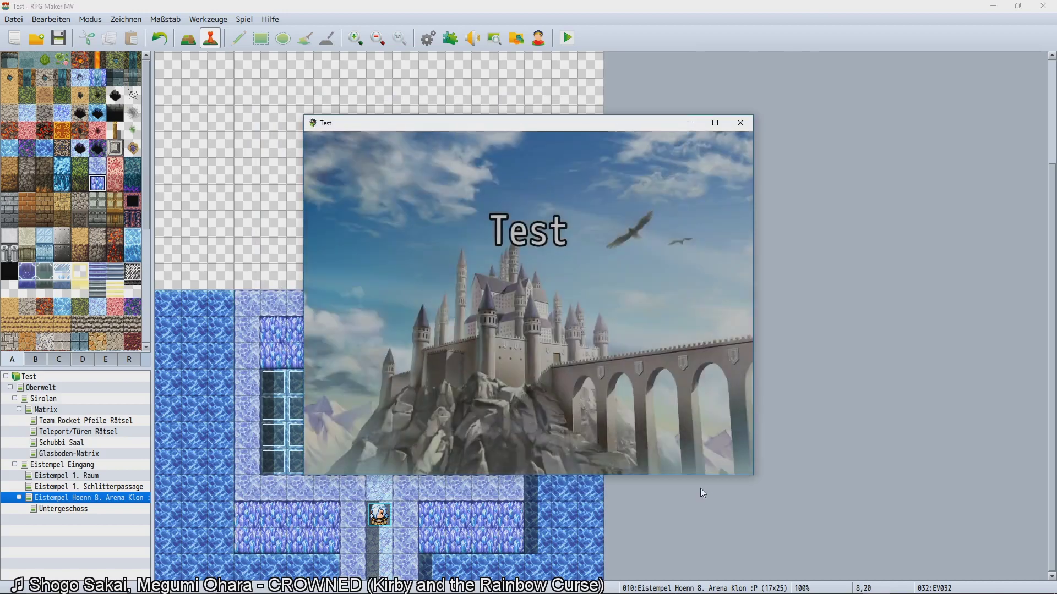
pyautogui.press('Up')
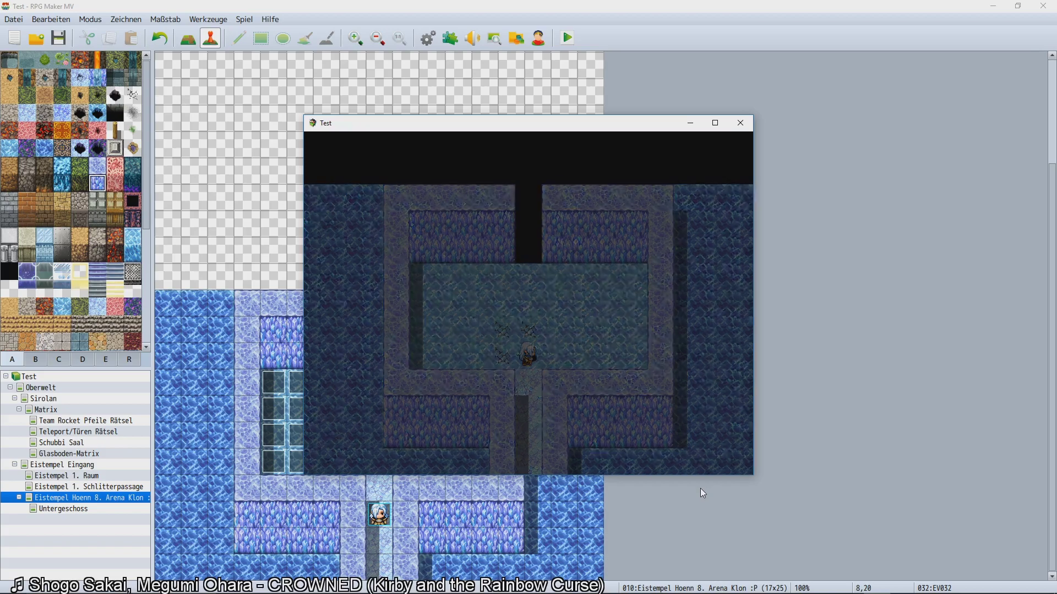
pyautogui.press('Up')
pyautogui.press('Right')
pyautogui.press('Escape')
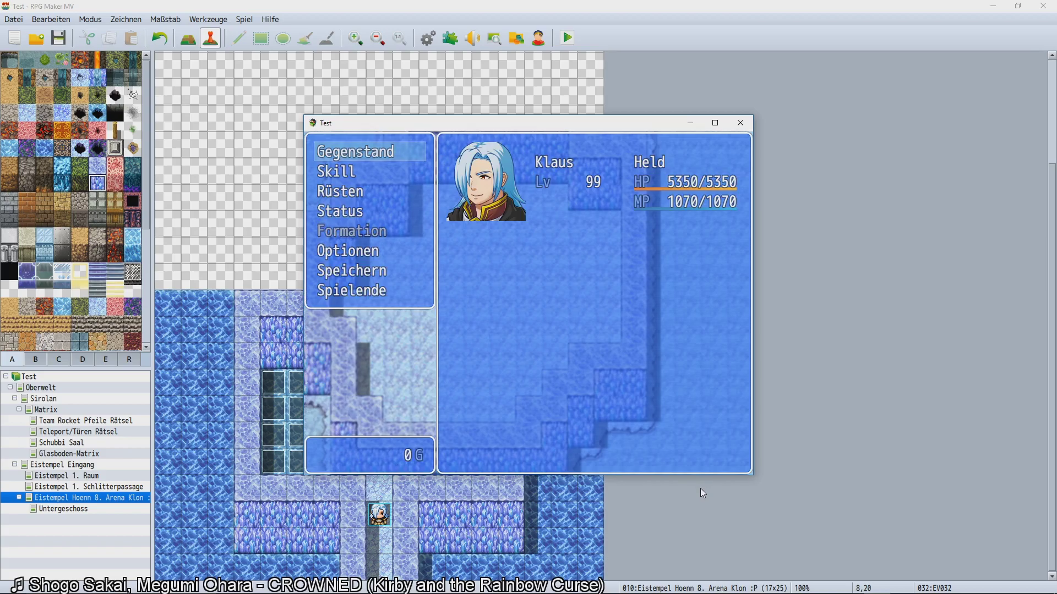
pyautogui.click(739, 125)
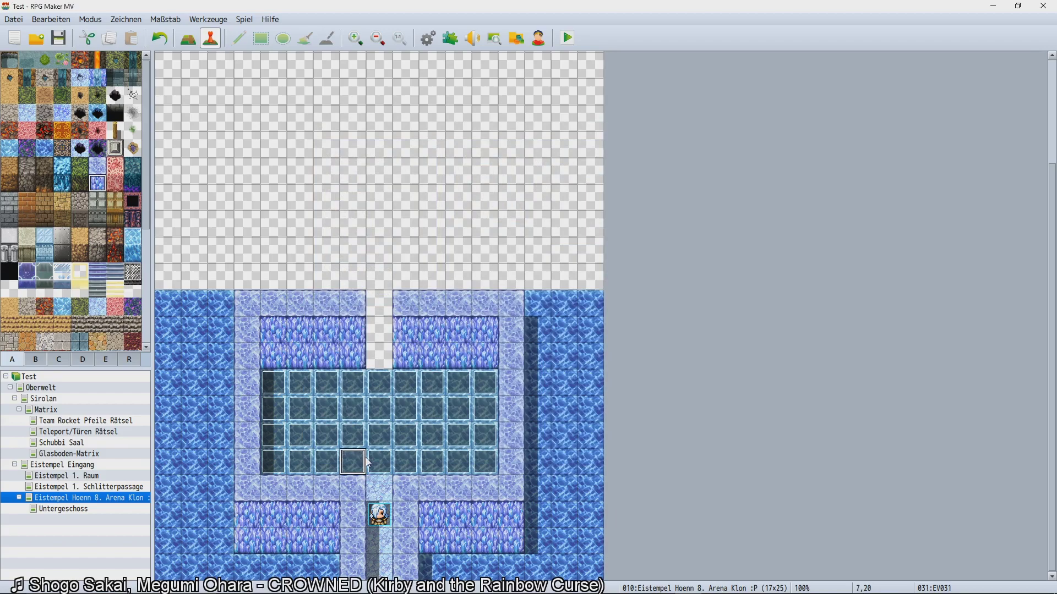
# Clear all the ice tile events from the ice floor, columns 4 to 12 and rows 17 to 20.
pyautogui.moveTo(281, 382)
pyautogui.mouseDown()
pyautogui.moveTo(485, 382)
pyautogui.moveTo(485, 409)
pyautogui.moveTo(274, 409)
pyautogui.moveTo(274, 435)
pyautogui.moveTo(273, 409)
pyautogui.moveTo(300, 409)
pyautogui.moveTo(274, 409)
pyautogui.moveTo(274, 436)
pyautogui.moveTo(485, 435)
pyautogui.moveTo(300, 436)
pyautogui.moveTo(274, 462)
pyautogui.moveTo(485, 462)
pyautogui.mouseUp()
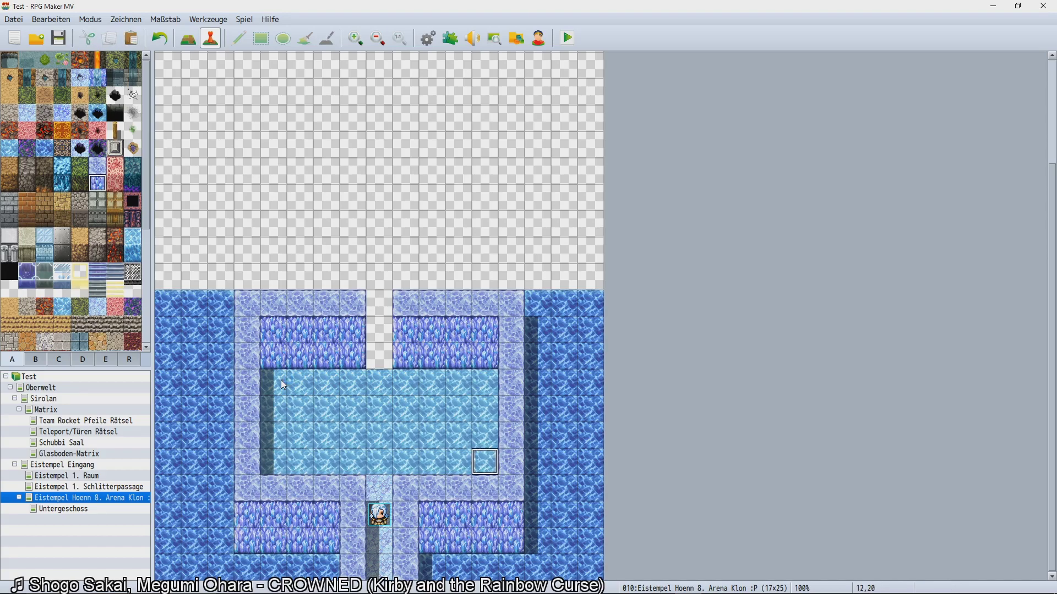
# Paste the copied ice tile event into every tile of row 17 on the ice floor, columns 4 to 12.
pyautogui.rightClick(282, 380)
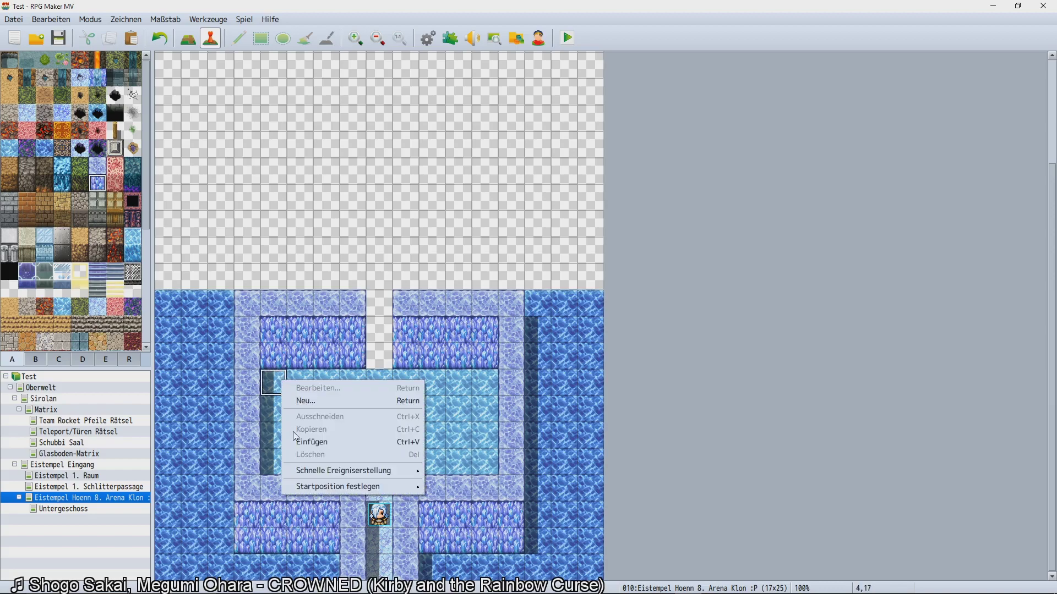
pyautogui.click(328, 449)
pyautogui.rightClick(299, 372)
pyautogui.click(338, 433)
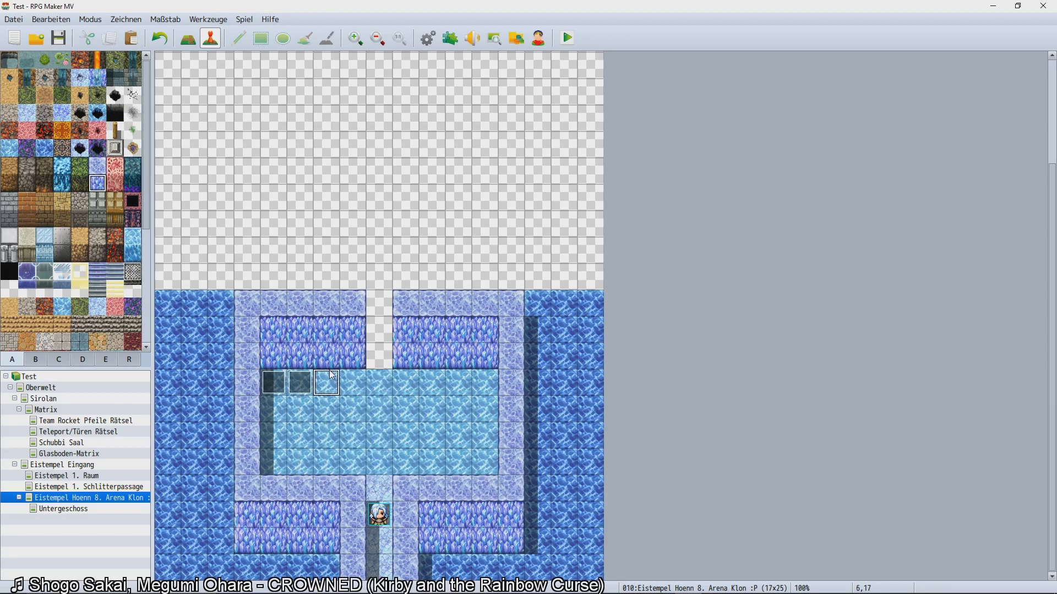
pyautogui.rightClick(330, 373)
pyautogui.click(369, 432)
pyautogui.rightClick(352, 372)
pyautogui.click(391, 432)
pyautogui.click(380, 385)
pyautogui.rightClick(379, 384)
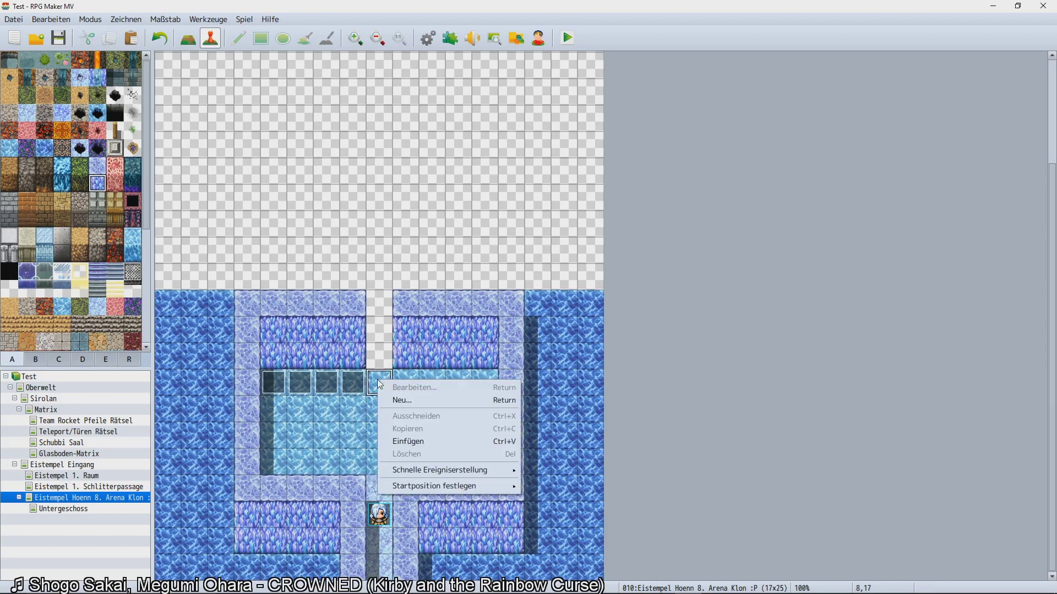
pyautogui.click(414, 439)
pyautogui.rightClick(409, 392)
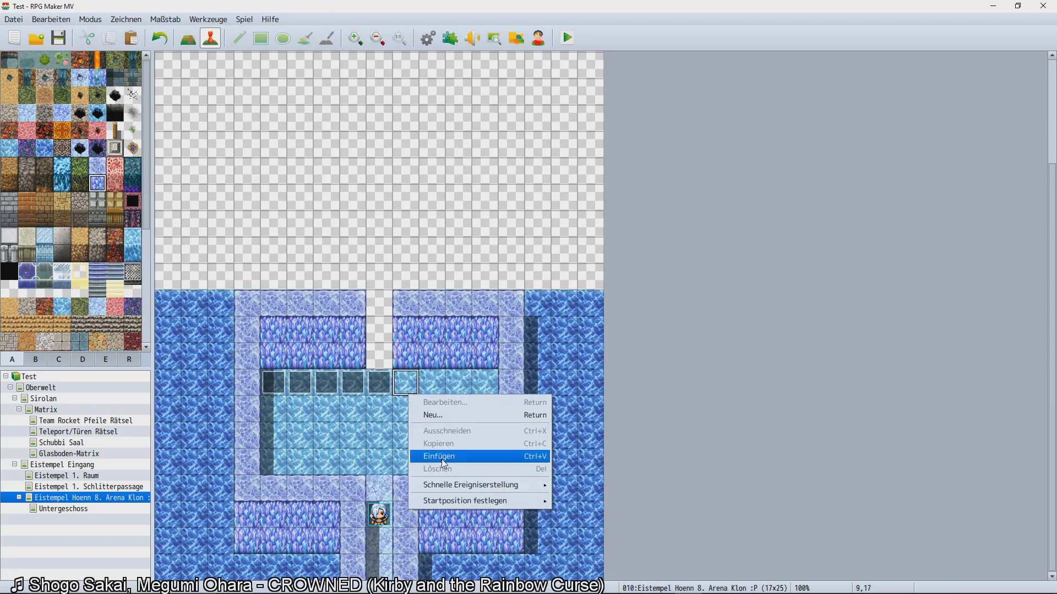
pyautogui.click(445, 457)
pyautogui.rightClick(425, 393)
pyautogui.click(456, 455)
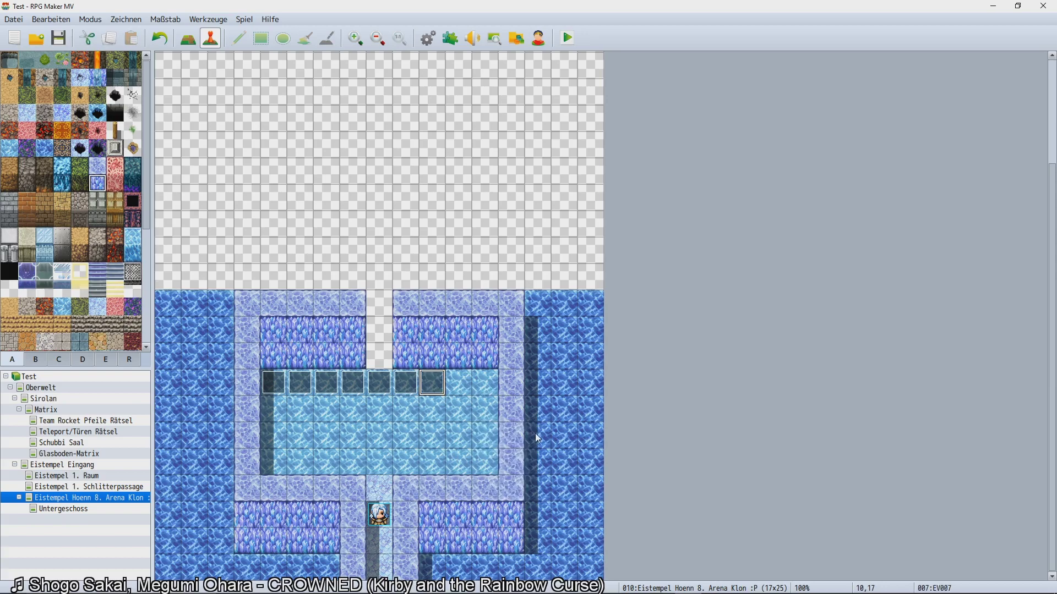
pyautogui.press('Right')
pyautogui.hotkey('ctrl', 'v')
pyautogui.press('Right')
pyautogui.hotkey('ctrl', 'v')
# Fill row 18 of the ice floor, columns 4 to 12, with copies of the ice tile event.
pyautogui.press('Down')
pyautogui.press('Left')
pyautogui.press('Left')
pyautogui.press('Left')
pyautogui.press('Left')
pyautogui.press('Left')
pyautogui.press('Left')
pyautogui.press('Left')
pyautogui.press('Left')
pyautogui.hotkey('ctrl', 'v')
pyautogui.press('Right')
pyautogui.hotkey('ctrl', 'v')
pyautogui.press('Right')
pyautogui.hotkey('ctrl', 'v')
pyautogui.press('Right')
pyautogui.hotkey('ctrl', 'v')
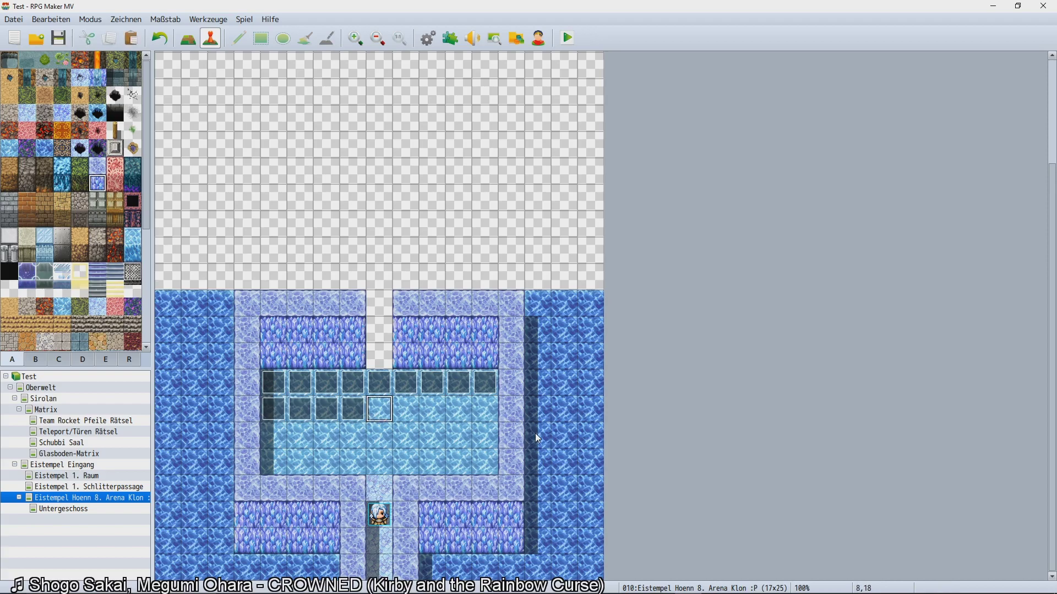
pyautogui.press('Right')
pyautogui.hotkey('ctrl', 'v')
pyautogui.press('Right')
pyautogui.hotkey('ctrl', 'v')
pyautogui.press('Right')
pyautogui.hotkey('ctrl', 'v')
pyautogui.press('Right')
pyautogui.hotkey('ctrl', 'v')
pyautogui.press('Right')
pyautogui.hotkey('ctrl', 'v')
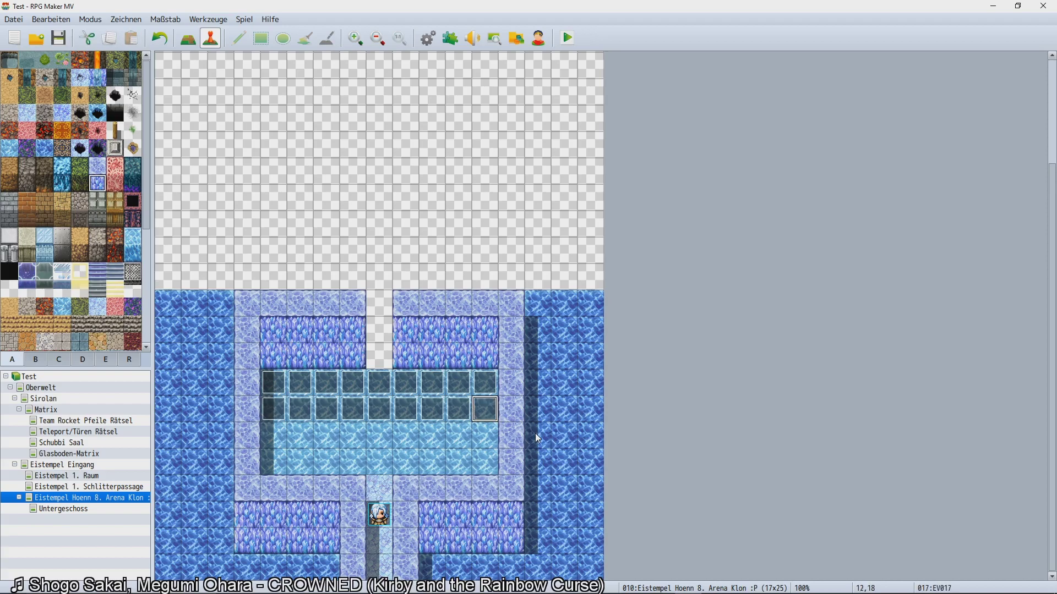
# Inspect the ice tile event at 11,18, close it without changes, and paste the copied event again at 12,18.
pyautogui.press('Left')
pyautogui.press('Return')
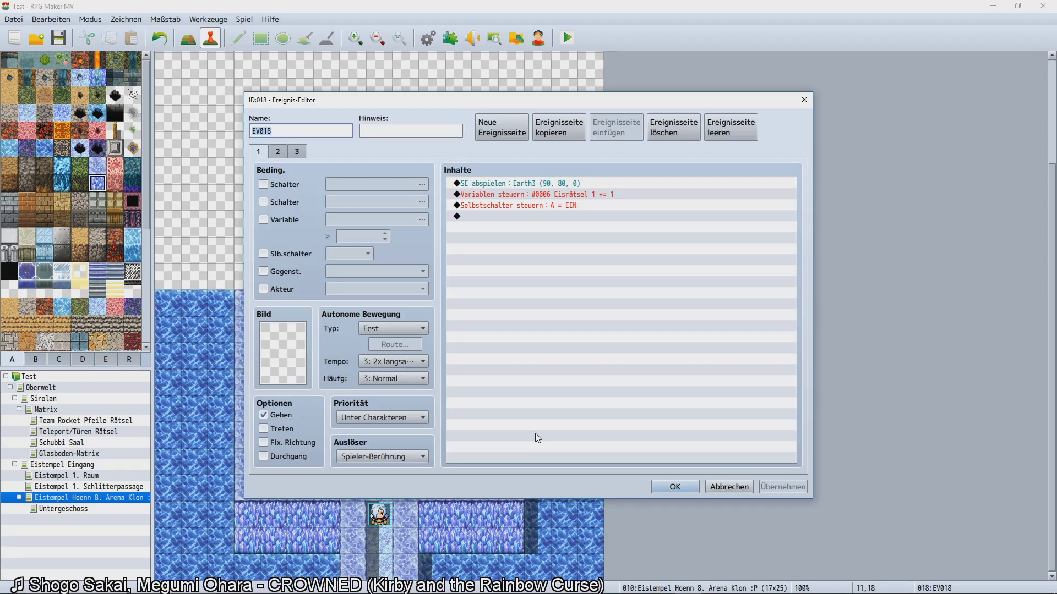
pyautogui.click(718, 490)
pyautogui.press('Right')
pyautogui.hotkey('ctrl', 'v')
# Paste the ice tile event across row 19 of the ice floor, from column 4 to column 12.
pyautogui.press('Down')
pyautogui.press('Left')
pyautogui.press('Left')
pyautogui.press('Left')
pyautogui.press('Left')
pyautogui.press('Left')
pyautogui.press('Left')
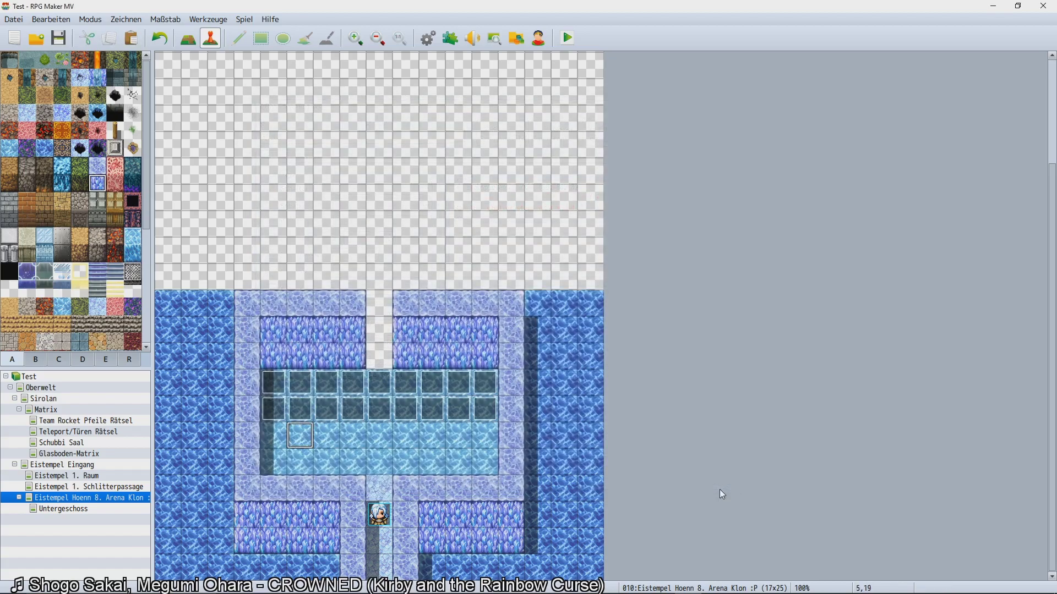
pyautogui.press('Left')
pyautogui.press('Left')
pyautogui.hotkey('ctrl', 'v')
pyautogui.press('Right')
pyautogui.hotkey('ctrl', 'v')
pyautogui.press('Right')
pyautogui.hotkey('ctrl', 'v')
pyautogui.press('Right')
pyautogui.hotkey('ctrl', 'v')
pyautogui.press('Right')
pyautogui.hotkey('ctrl', 'v')
pyautogui.press('Right')
pyautogui.hotkey('ctrl', 'v')
pyautogui.press('Right')
pyautogui.hotkey('ctrl', 'v')
pyautogui.press('Right')
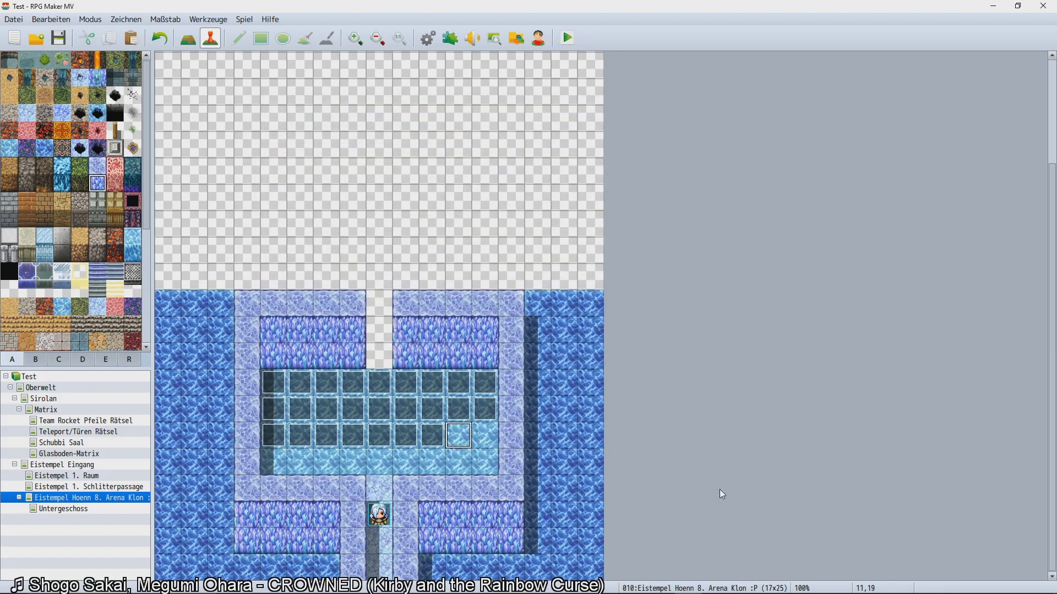
pyautogui.hotkey('ctrl', 'v')
pyautogui.press('Right')
pyautogui.hotkey('ctrl', 'v')
# Complete the ice floor by pasting the ice tile event into row 20, columns 4 to 12.
pyautogui.press('Down')
pyautogui.press('Left')
pyautogui.press('Left')
pyautogui.press('Left')
pyautogui.press('Left')
pyautogui.press('Left')
pyautogui.press('Left')
pyautogui.press('Left')
pyautogui.press('Left')
pyautogui.press('Left')
pyautogui.press('Right')
pyautogui.hotkey('ctrl', 'v')
pyautogui.press('Right')
pyautogui.hotkey('ctrl', 'v')
pyautogui.press('Right')
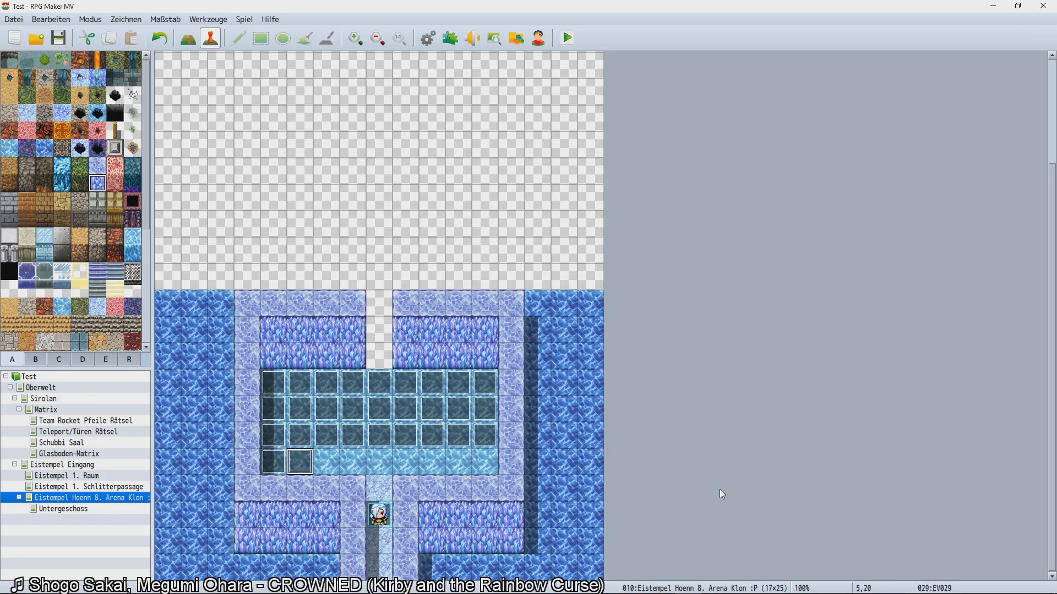
pyautogui.hotkey('ctrl', 'v')
pyautogui.press('Right')
pyautogui.hotkey('ctrl', 'v')
pyautogui.press('Right')
pyautogui.hotkey('ctrl', 'v')
pyautogui.press('Right')
pyautogui.hotkey('ctrl', 'v')
pyautogui.press('Right')
pyautogui.hotkey('ctrl', 'v')
pyautogui.press('Right')
pyautogui.hotkey('ctrl', 'v')
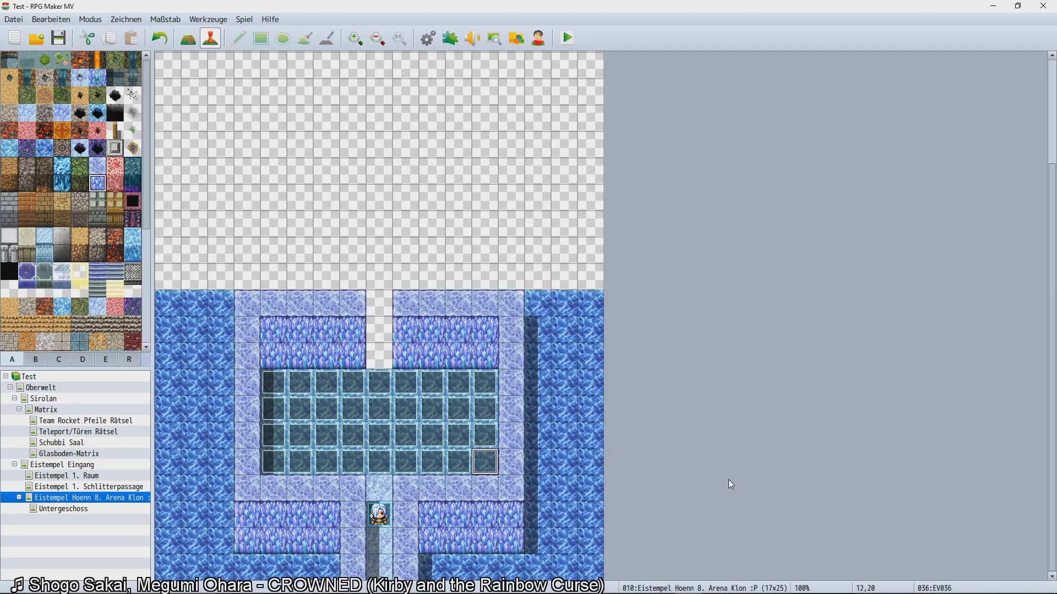
pyautogui.moveTo(726, 592)
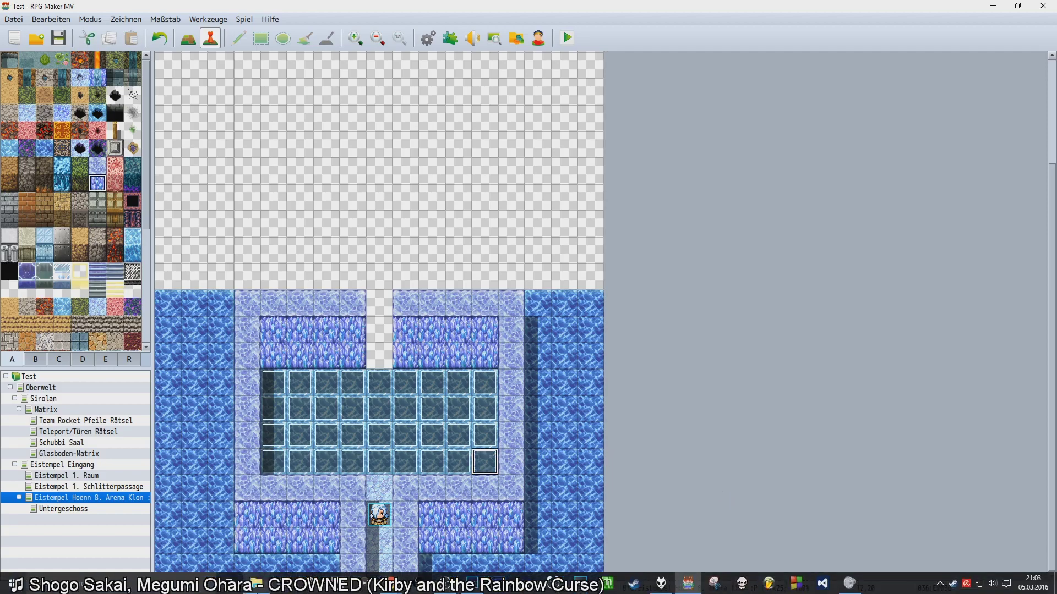
pyautogui.click(257, 582)
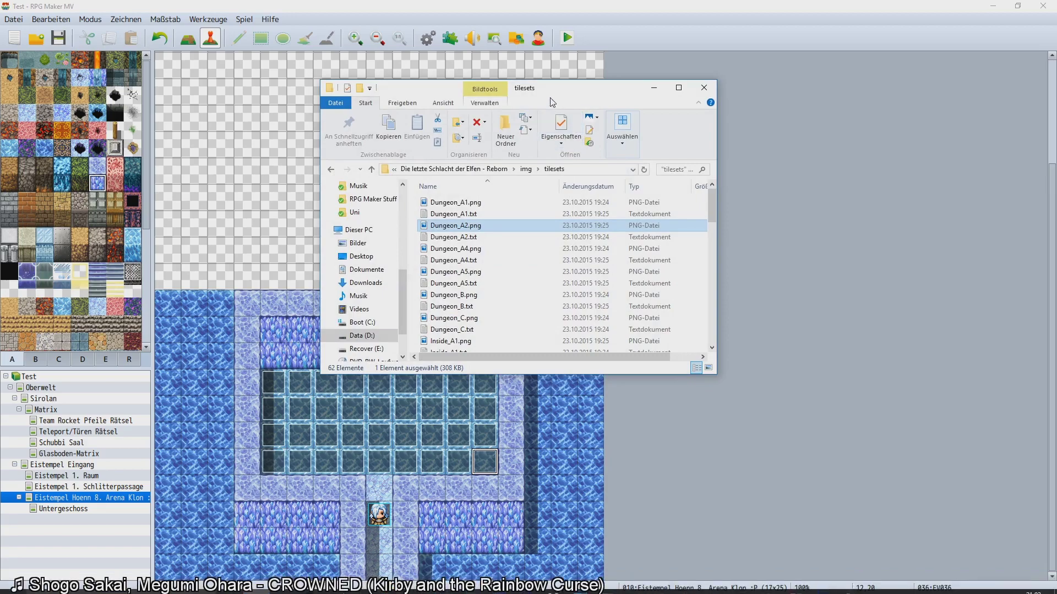
pyautogui.moveTo(553, 103); pyautogui.dragTo(617, 116)
pyautogui.click(717, 101)
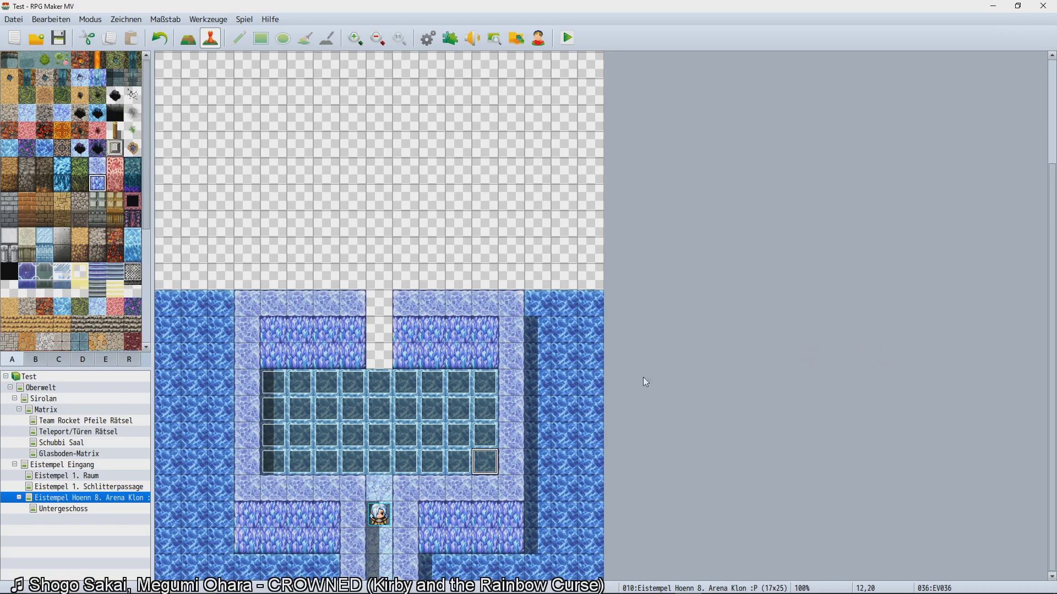
# On the Untergeschoss map, create an event at 5,10 with a stairs image from Kachelset B and the Spieler-Berührung trigger.
pyautogui.click(65, 510)
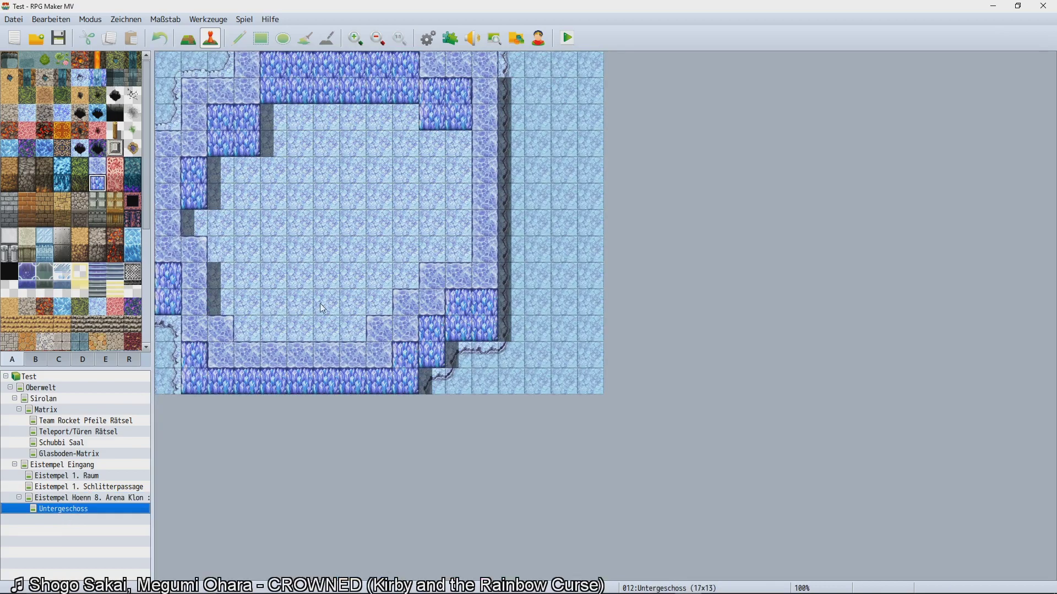
pyautogui.click(39, 362)
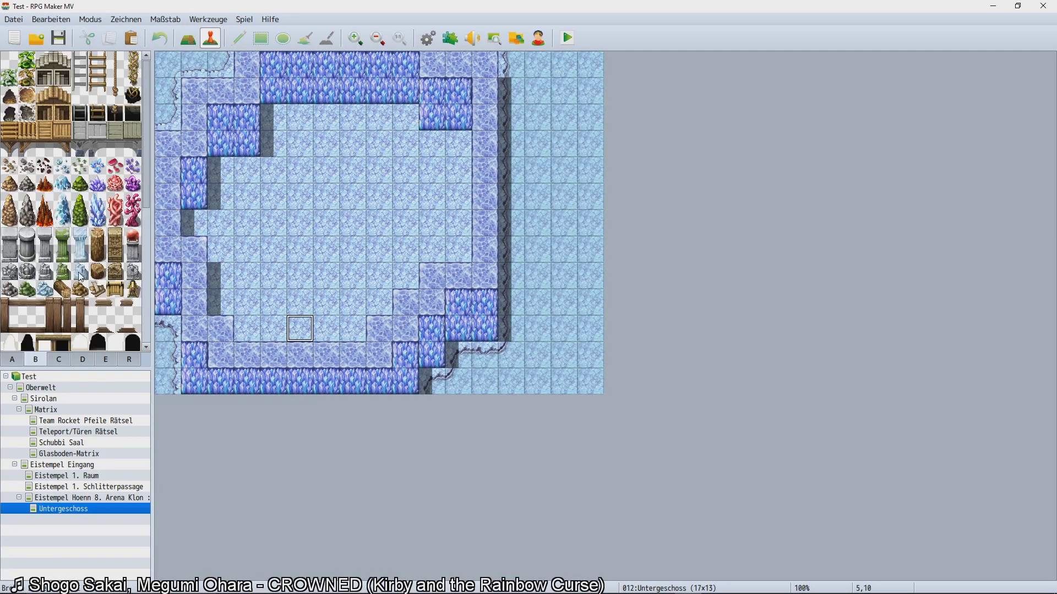
pyautogui.click(45, 60)
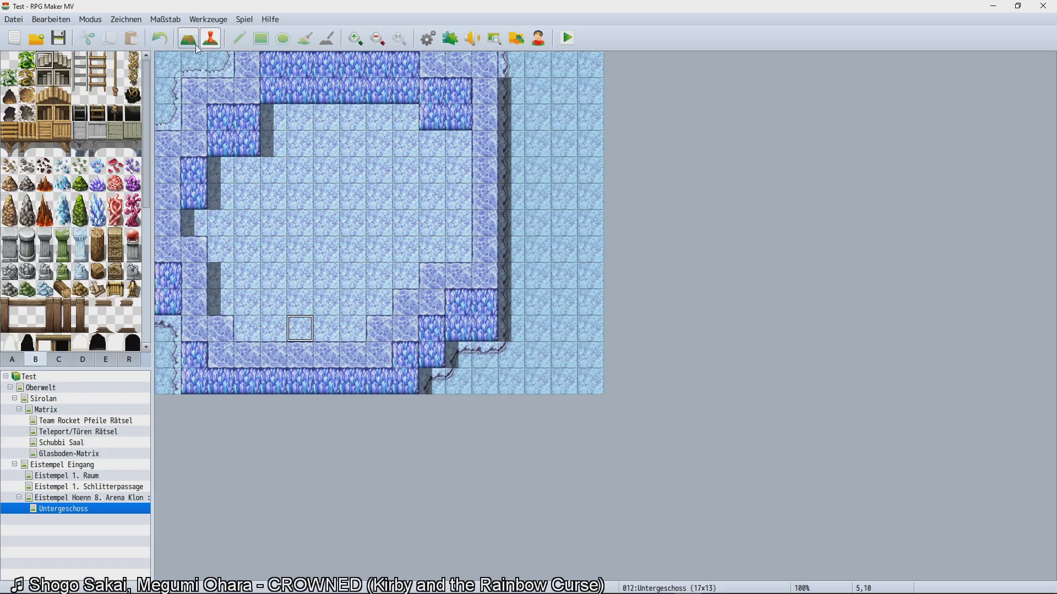
pyautogui.doubleClick(296, 323)
pyautogui.doubleClick(282, 352)
pyautogui.scroll(-10, 432, 297)
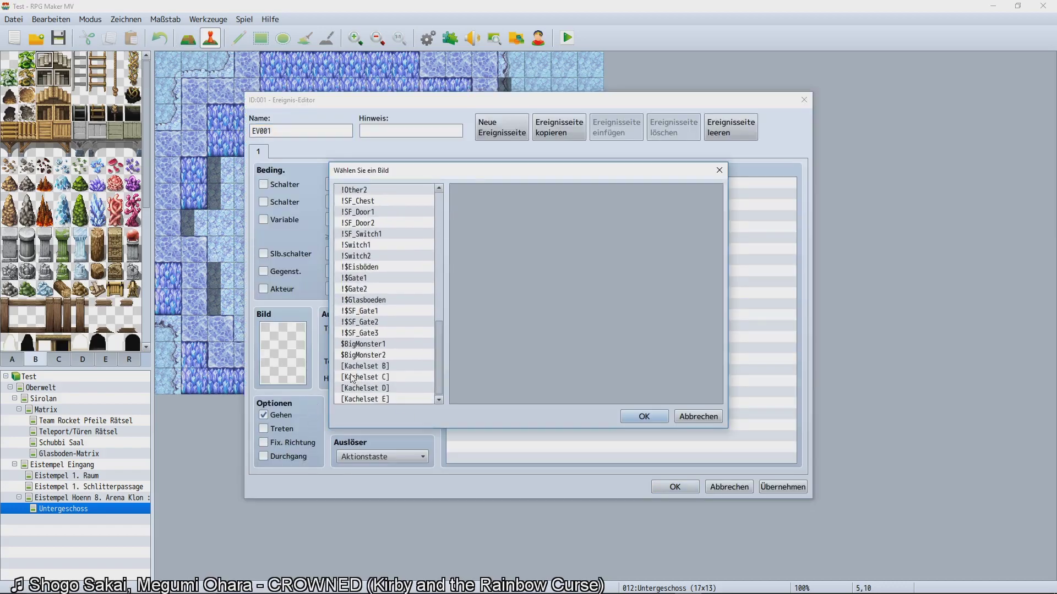
pyautogui.click(351, 367)
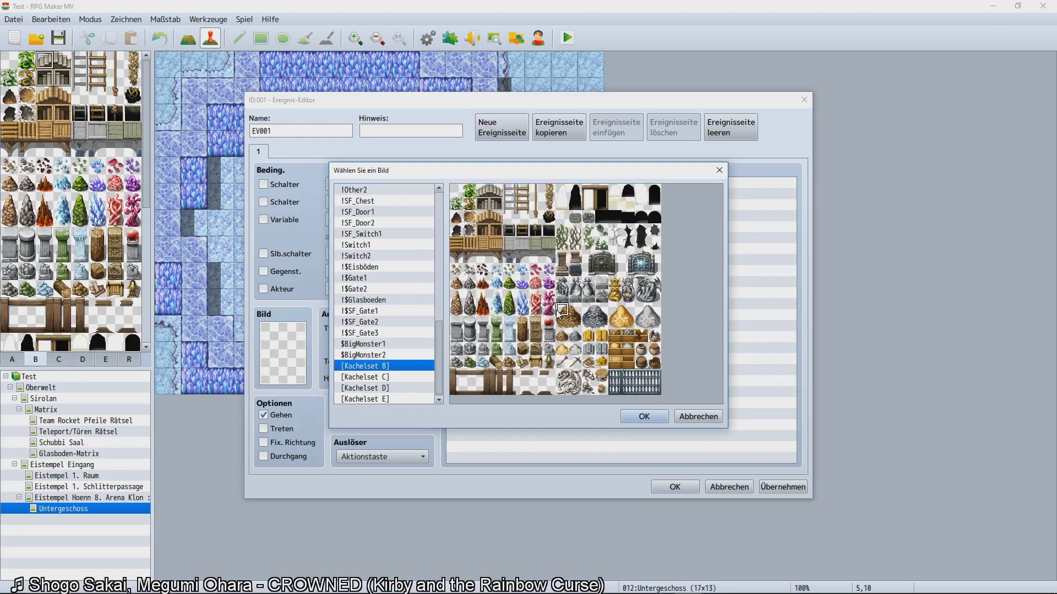
pyautogui.doubleClick(487, 193)
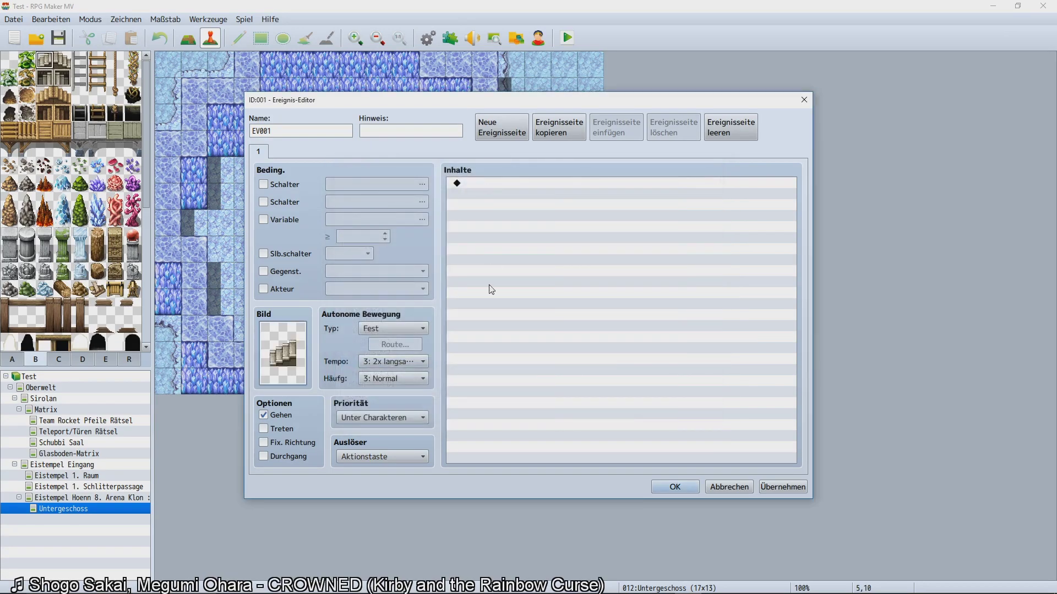
pyautogui.click(408, 456)
pyautogui.click(364, 484)
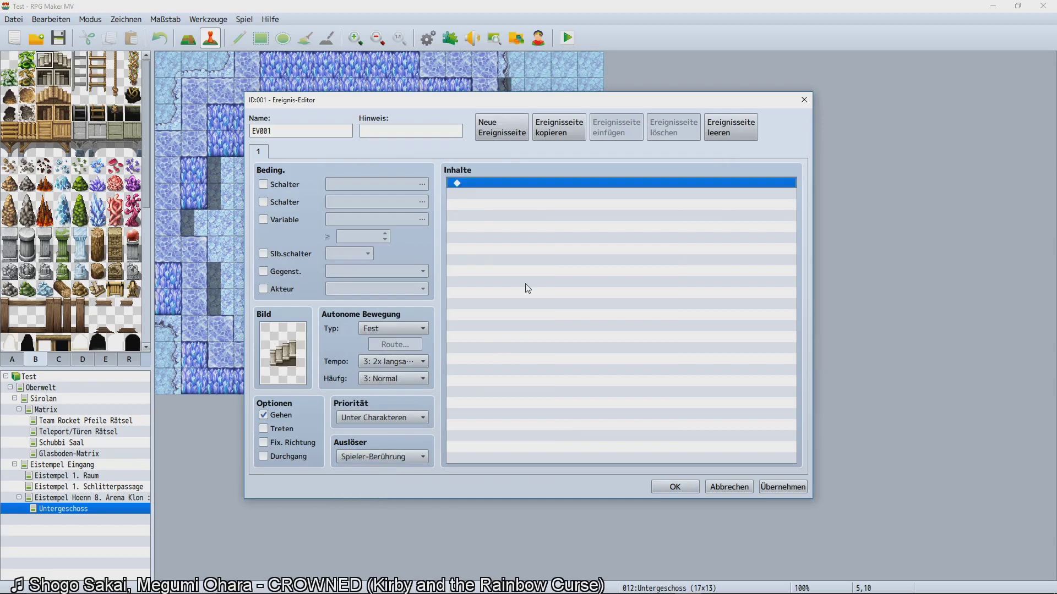
# Add a Spieler übertragen command to the stairs event, targeting Eistempel Hoenn 8. Arena Klon at 8,21 with direction Oben, and confirm the event.
pyautogui.doubleClick(523, 288)
pyautogui.click(532, 190)
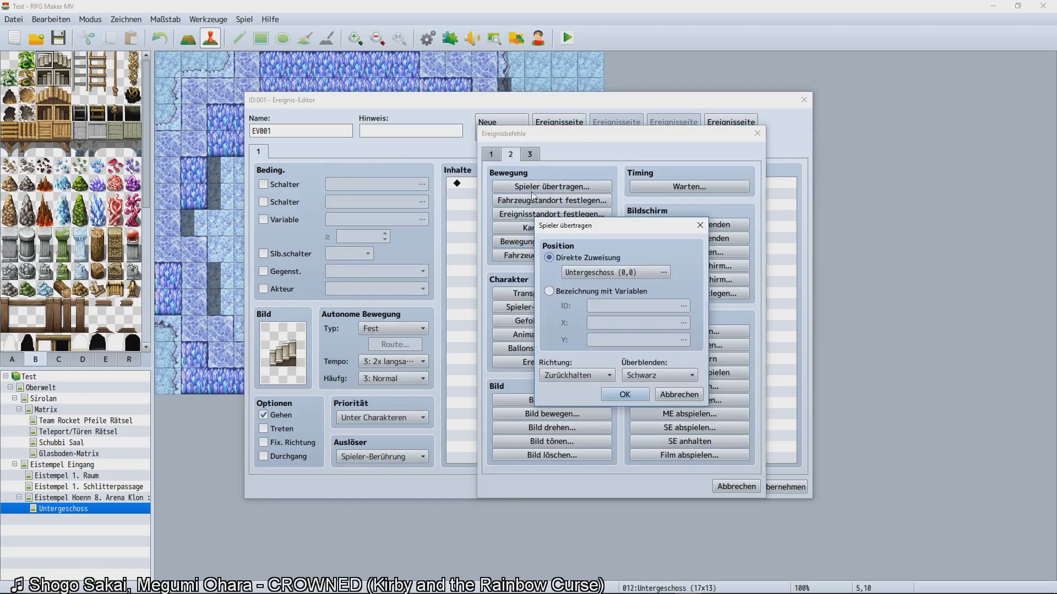
pyautogui.click(652, 272)
pyautogui.click(382, 264)
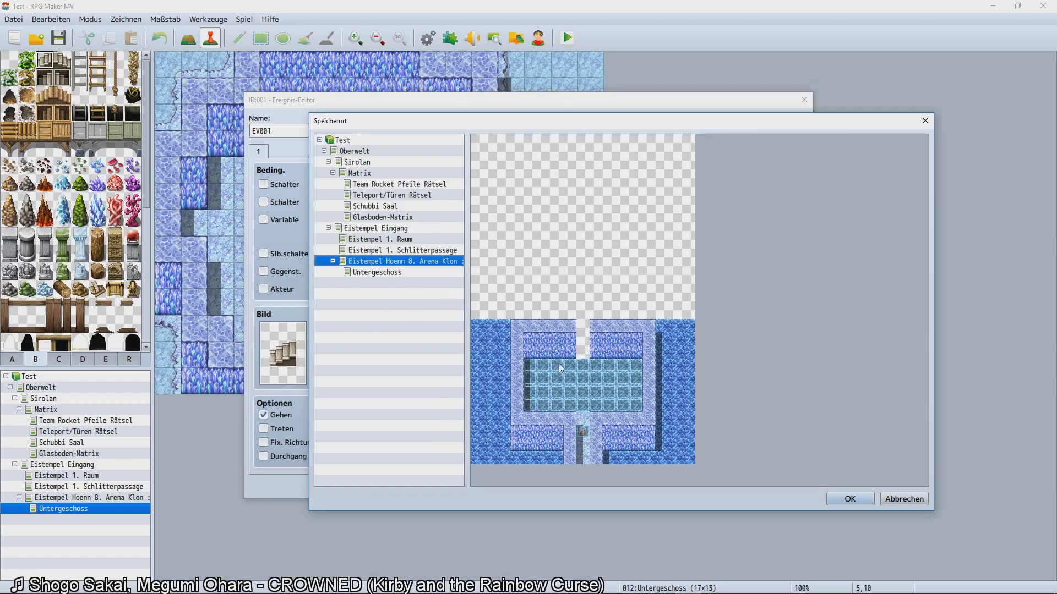
pyautogui.click(582, 422)
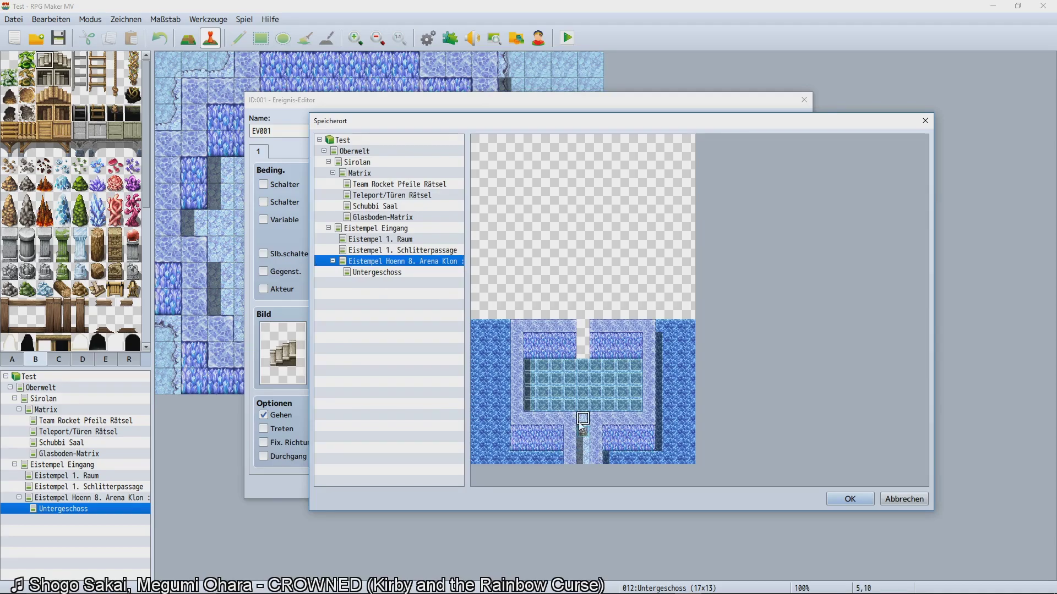
pyautogui.doubleClick(580, 423)
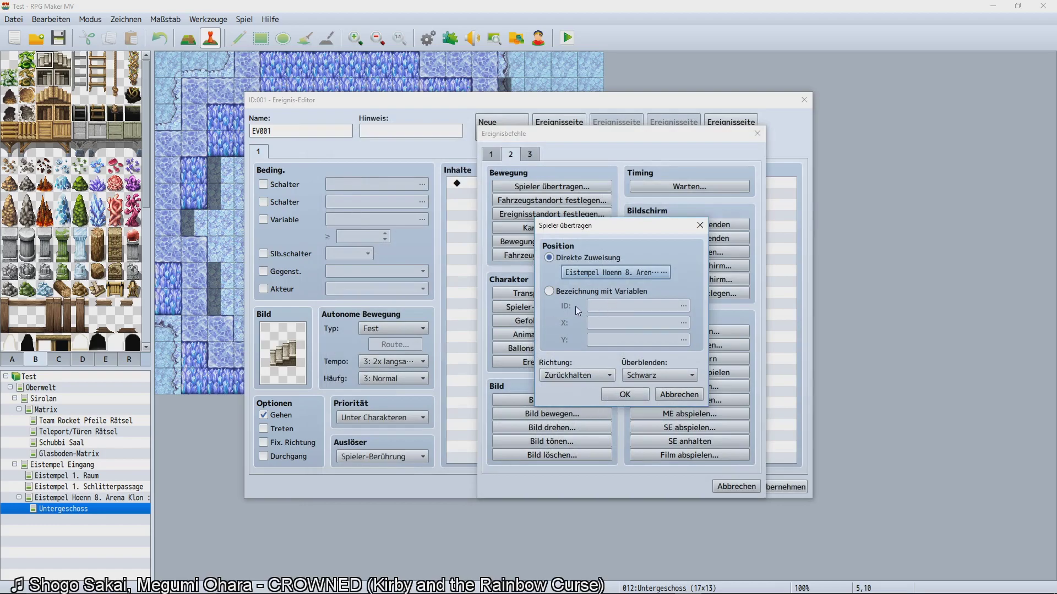
pyautogui.click(609, 377)
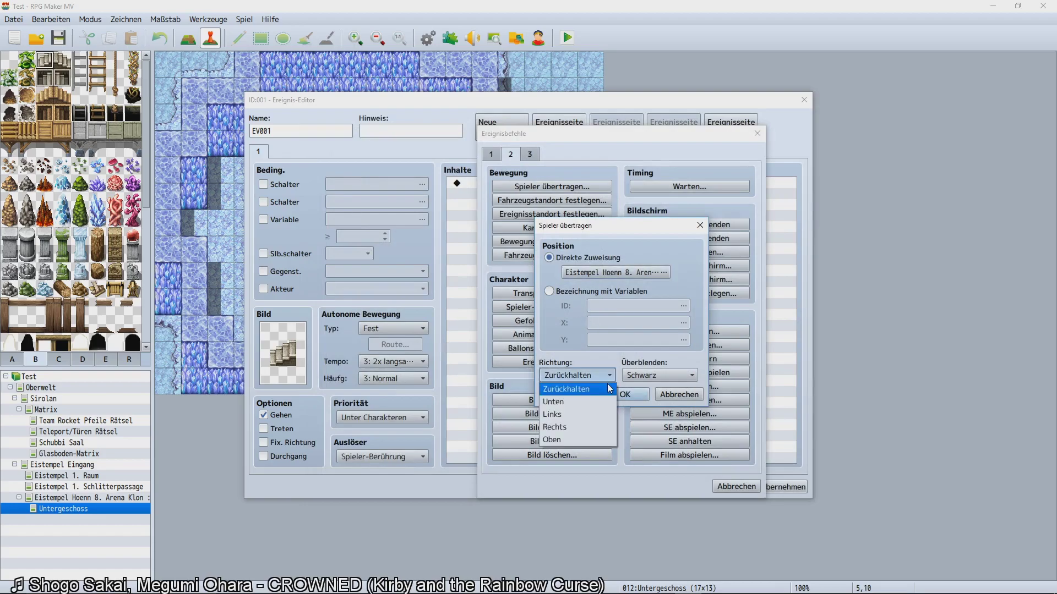
pyautogui.click(570, 439)
pyautogui.click(628, 395)
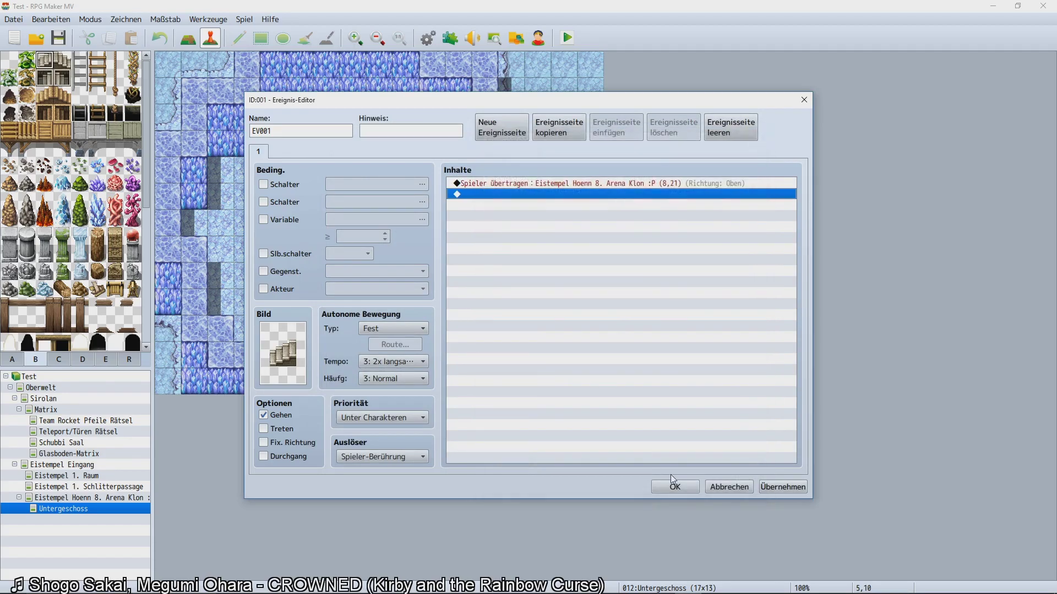
pyautogui.click(673, 485)
# Return to the Eistempel Hoenn 8. Arena Klon map, save the changes, and start a playtest.
pyautogui.click(116, 498)
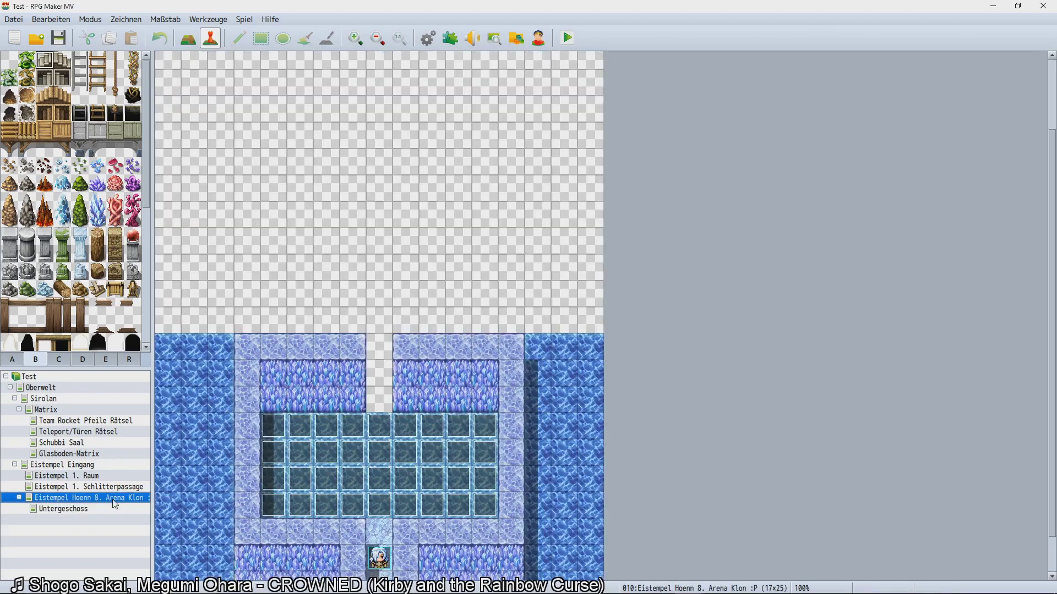
pyautogui.hotkey('ctrl', 'o')
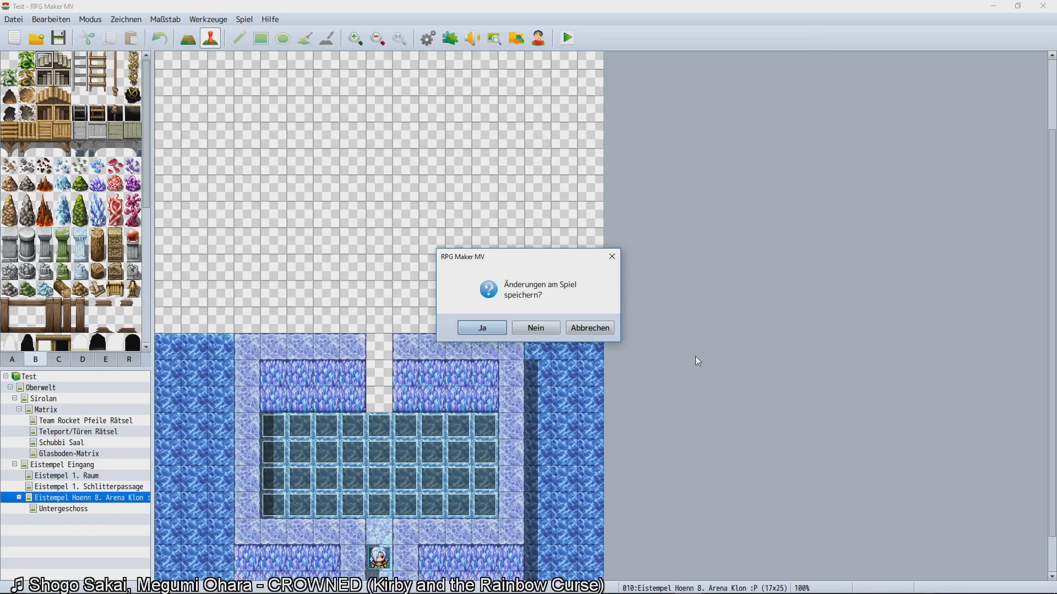
pyautogui.press('Escape')
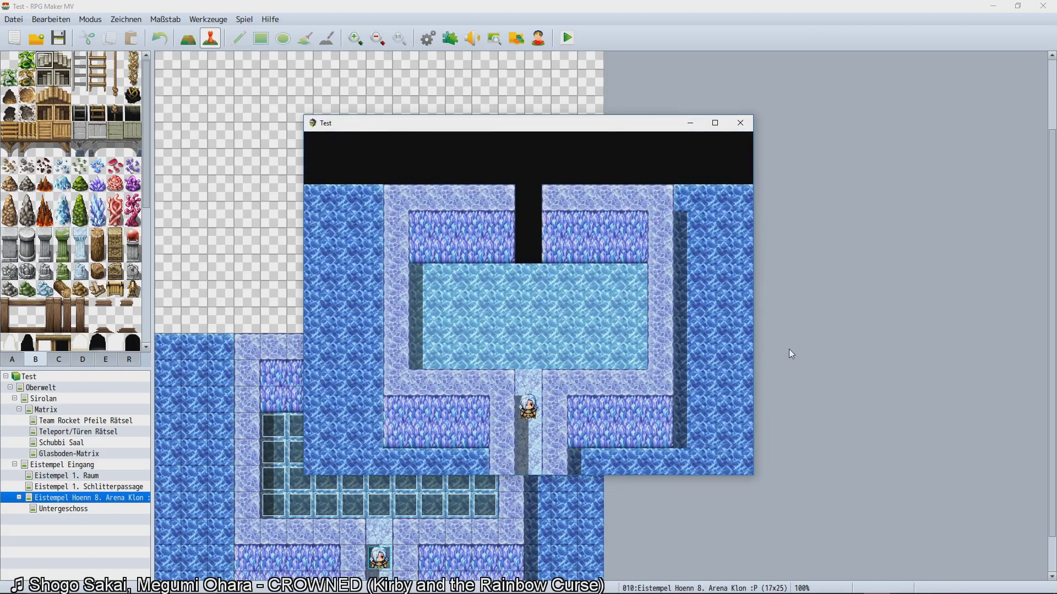
# Test the ice puzzle by walking across the floor and back over cracked tiles to fall into the Untergeschoss.
pyautogui.press('Up')
pyautogui.press('Right')
pyautogui.press('Up')
pyautogui.press('Left')
pyautogui.press('Down')
pyautogui.press('Right')
pyautogui.press('Right')
pyautogui.press('Right')
pyautogui.press('Right')
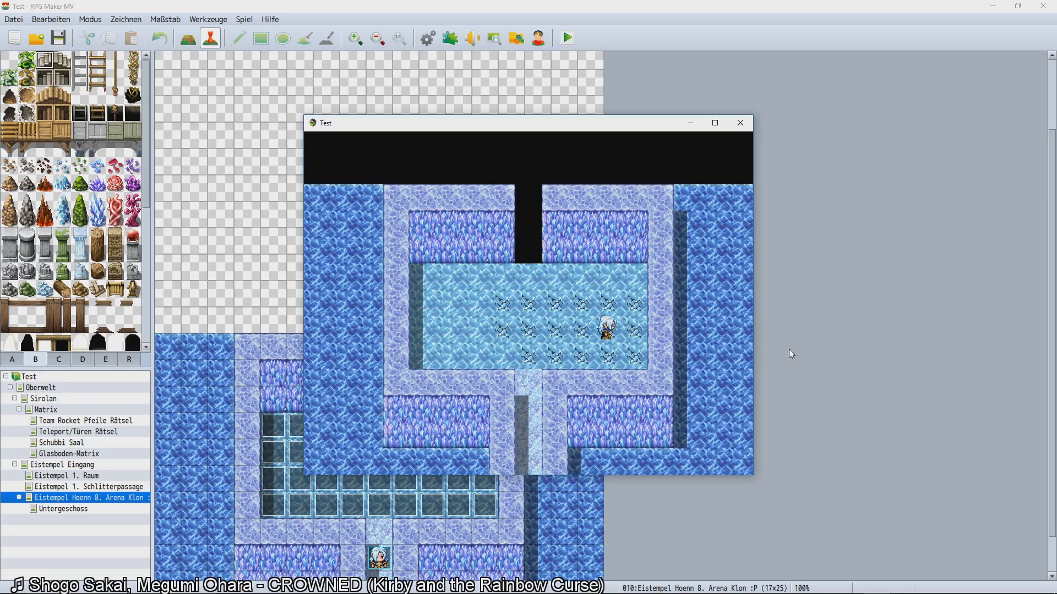
pyautogui.press('Down')
pyautogui.press('Down')
pyautogui.press('Down')
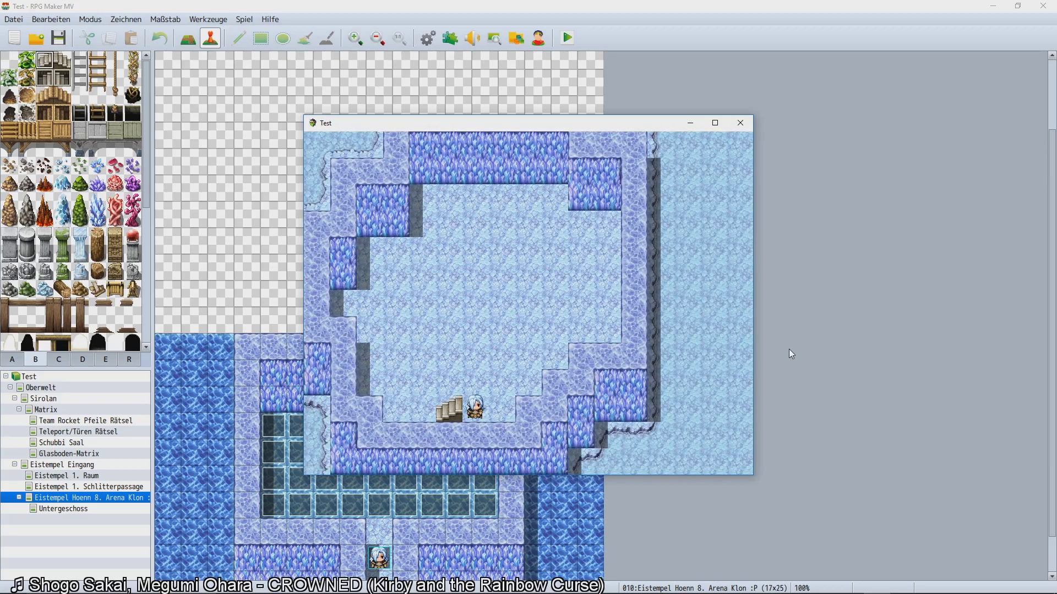
# Test the stairs back from the Untergeschoss and walk a winding path across the ice tiles on the arena floor.
pyautogui.press('Up')
pyautogui.press('Left')
pyautogui.press('Left')
pyautogui.press('Left')
pyautogui.press('Left')
pyautogui.press('Up')
pyautogui.press('Up')
pyautogui.press('Up')
pyautogui.press('Right')
pyautogui.press('Right')
pyautogui.press('Down')
pyautogui.press('Right')
pyautogui.press('Up')
pyautogui.press('Left')
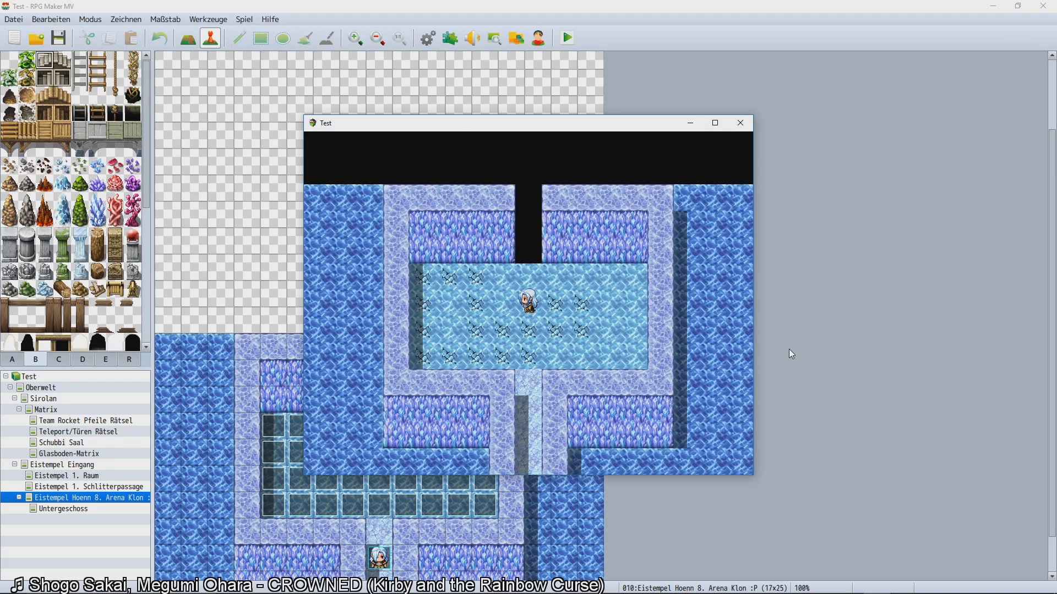
# Check the value of the Eisrätsel 1 variable in the playtest's debug window and return to the game.
pyautogui.press('F9')
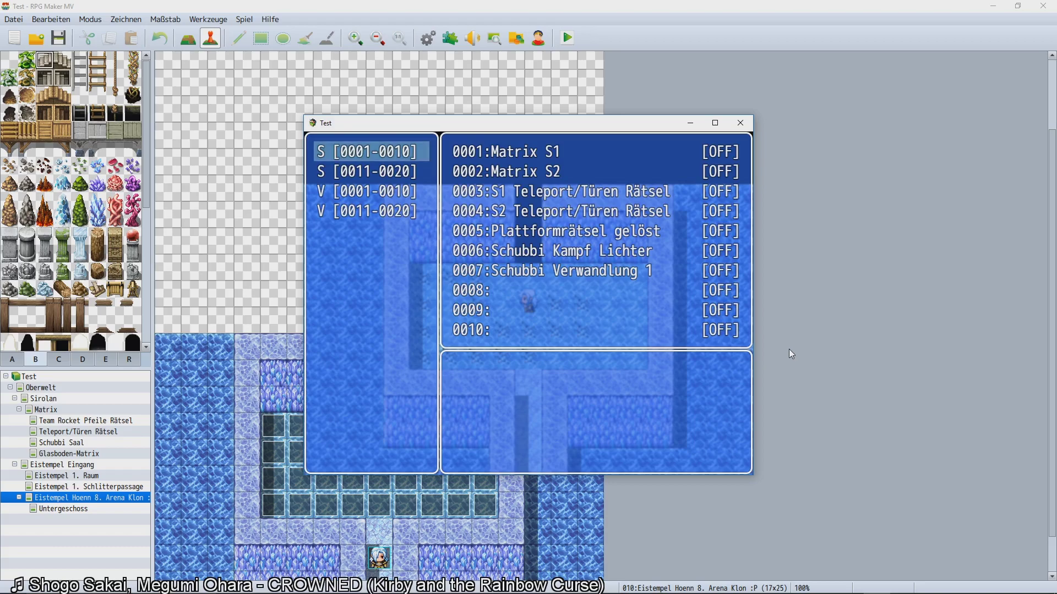
pyautogui.press('Down')
pyautogui.press('Down')
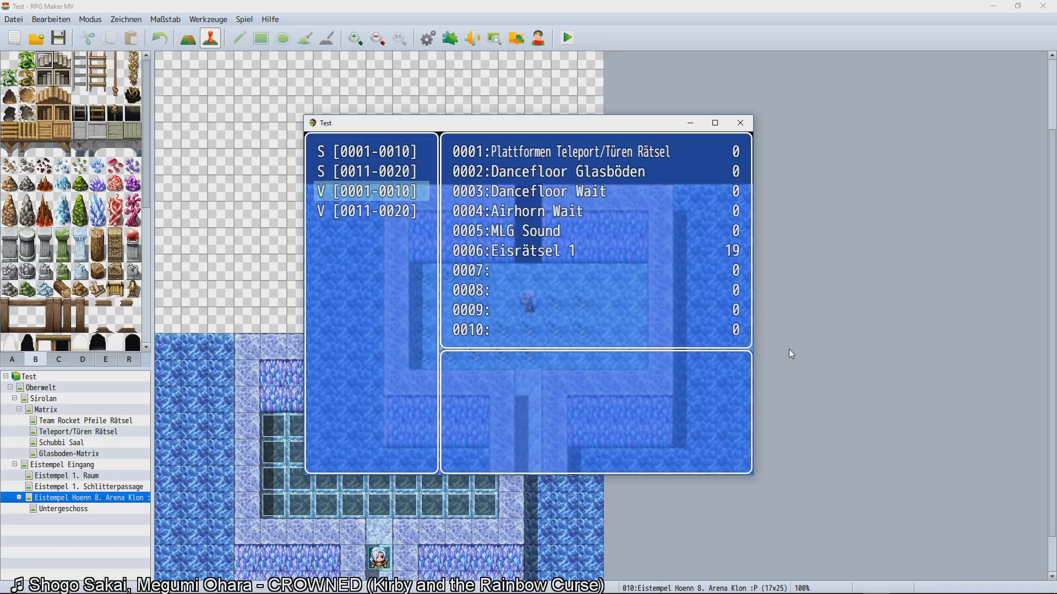
pyautogui.press('Escape')
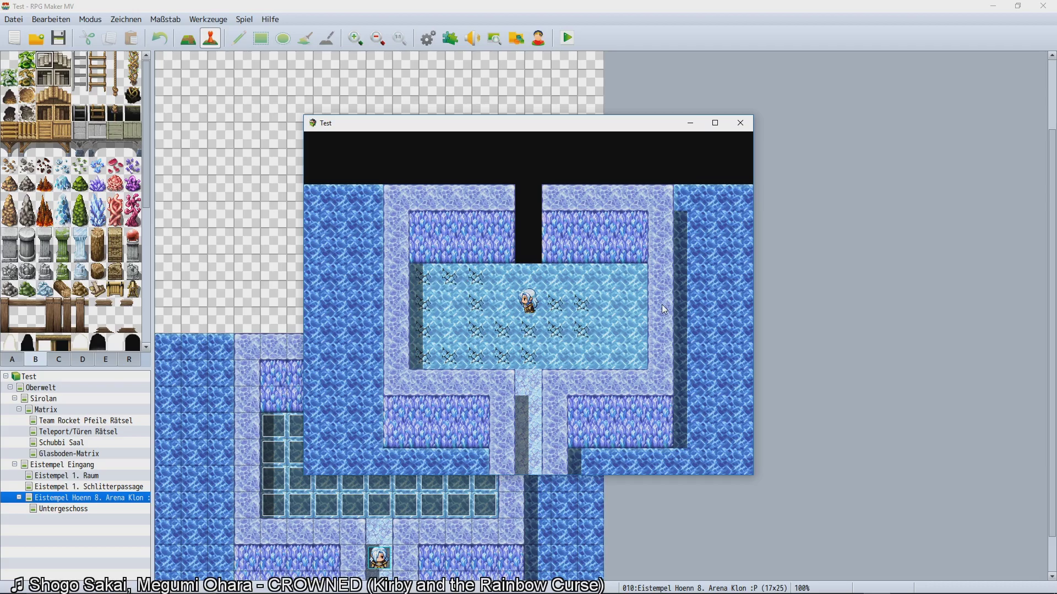
# Test the puzzle's reset by leaving the ice, stepping back onto the first tile and walking off again.
pyautogui.press('Up')
pyautogui.press('Down')
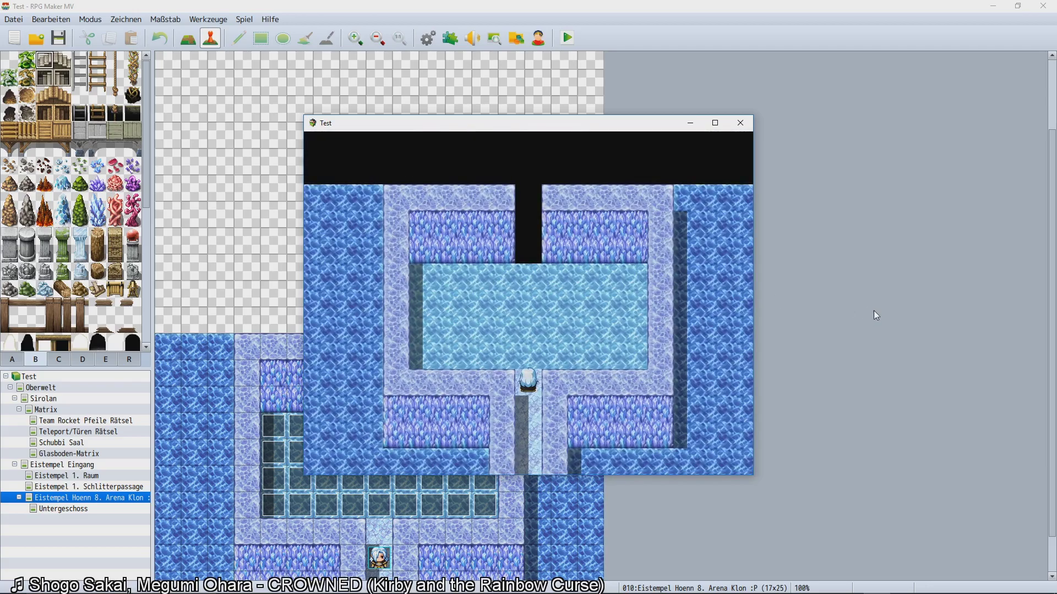
pyautogui.press('Up')
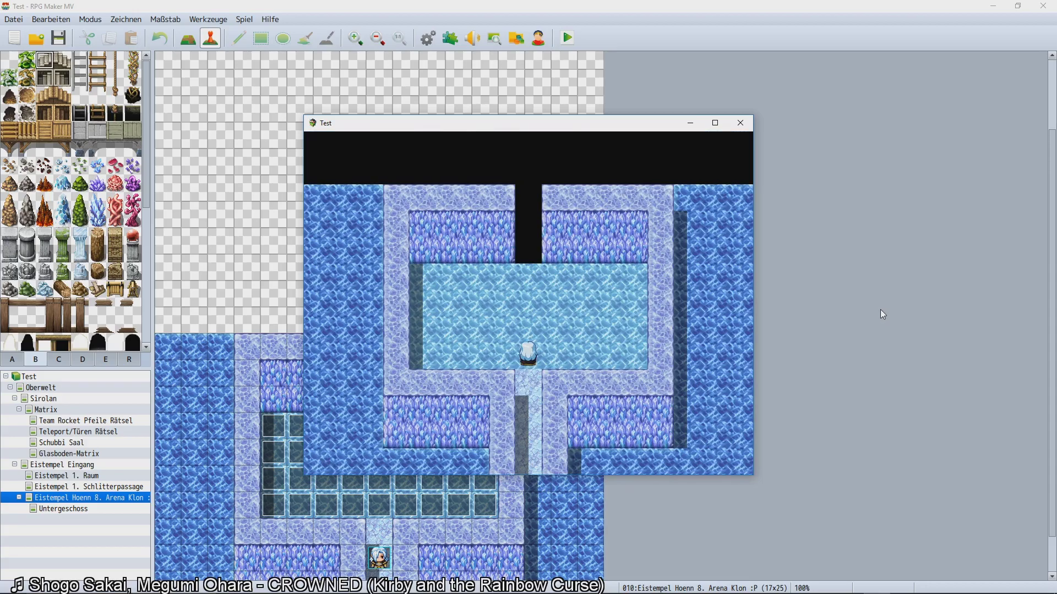
pyautogui.press('Down')
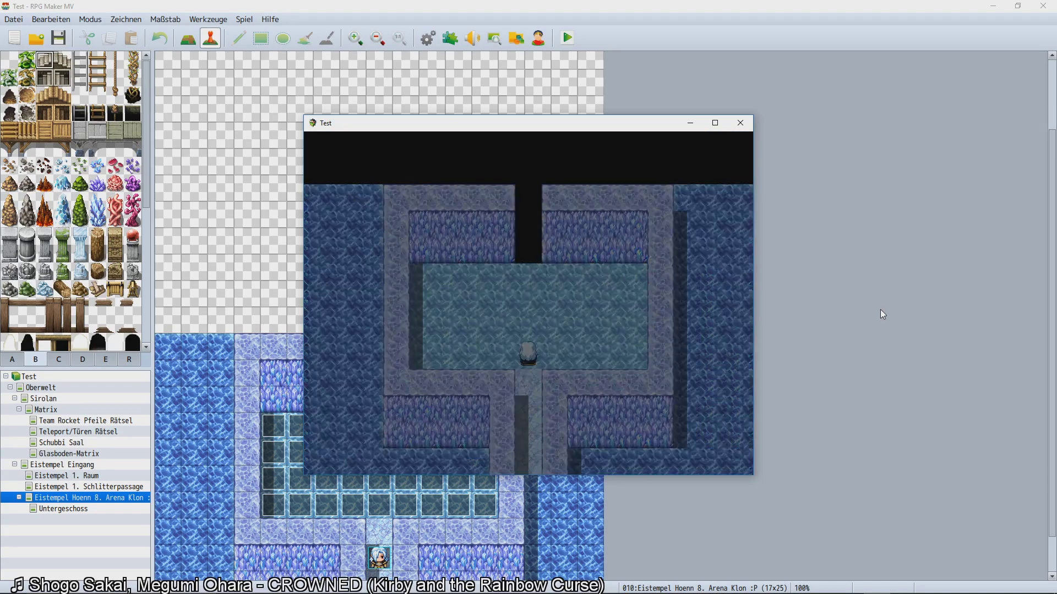
pyautogui.press('Down')
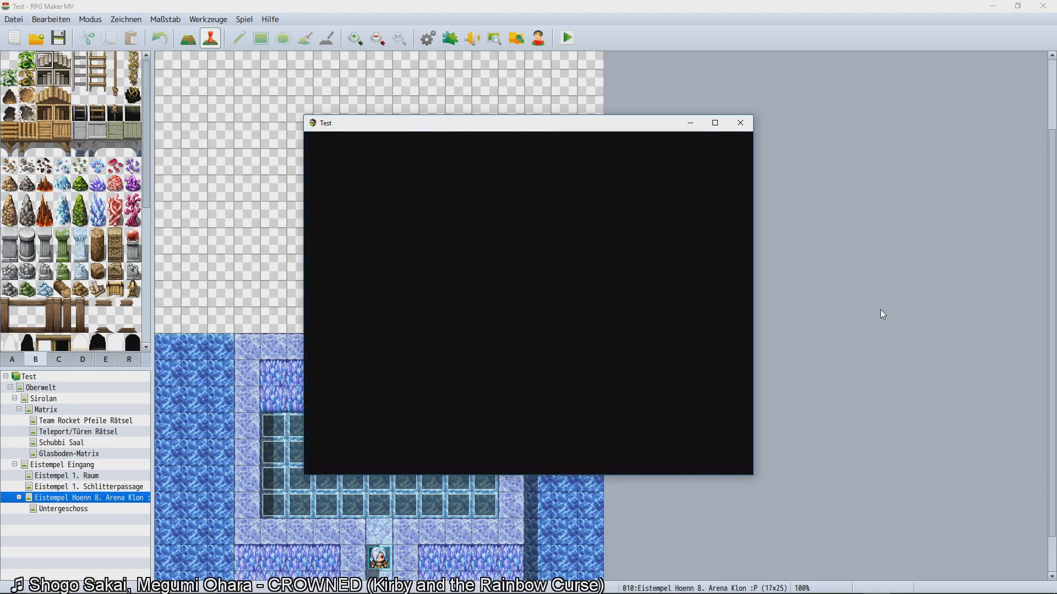
# Recheck the Eisrätsel 1 variable in the debug window after the reset and close the playtest.
pyautogui.press('F9')
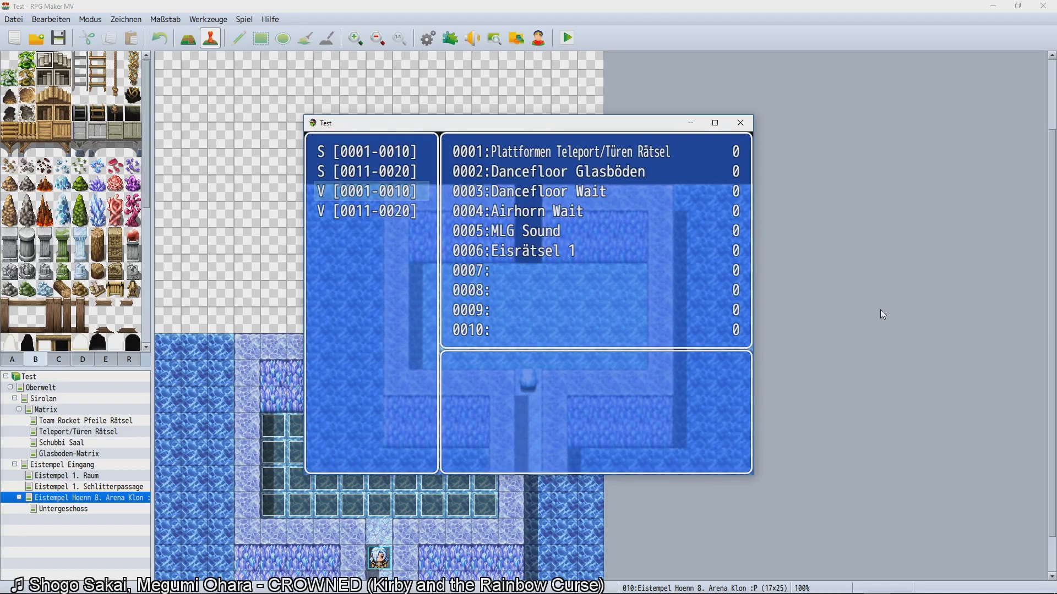
pyautogui.press('Escape')
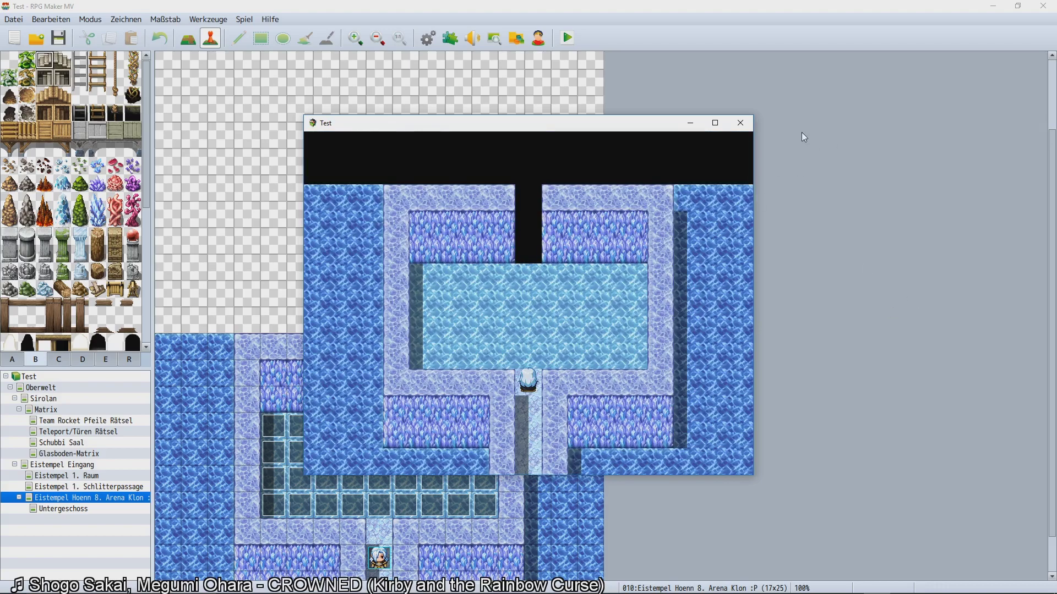
pyautogui.click(743, 127)
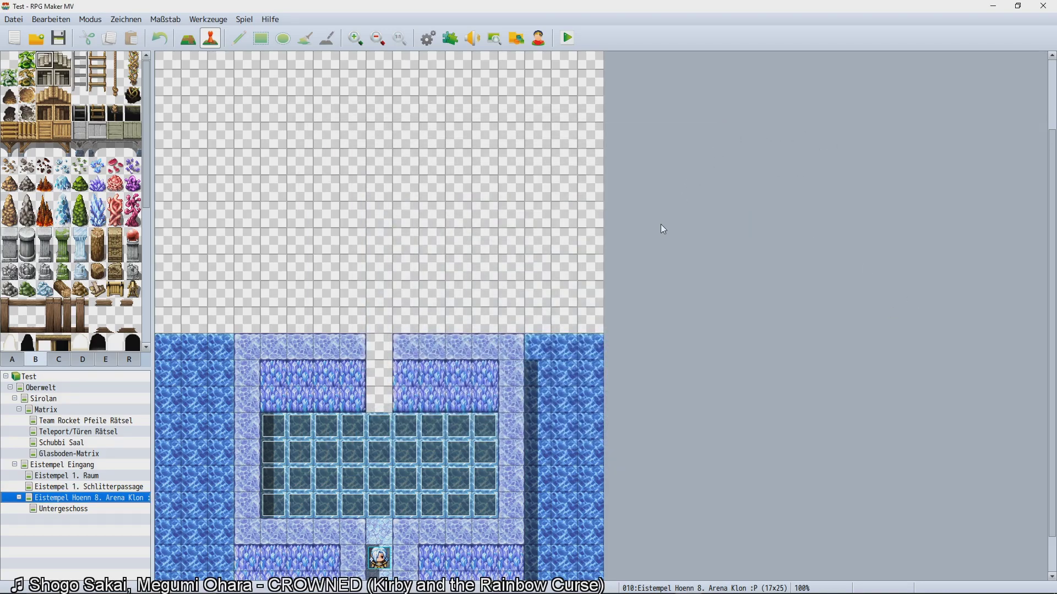
pyautogui.scroll(-2, 718, 320)
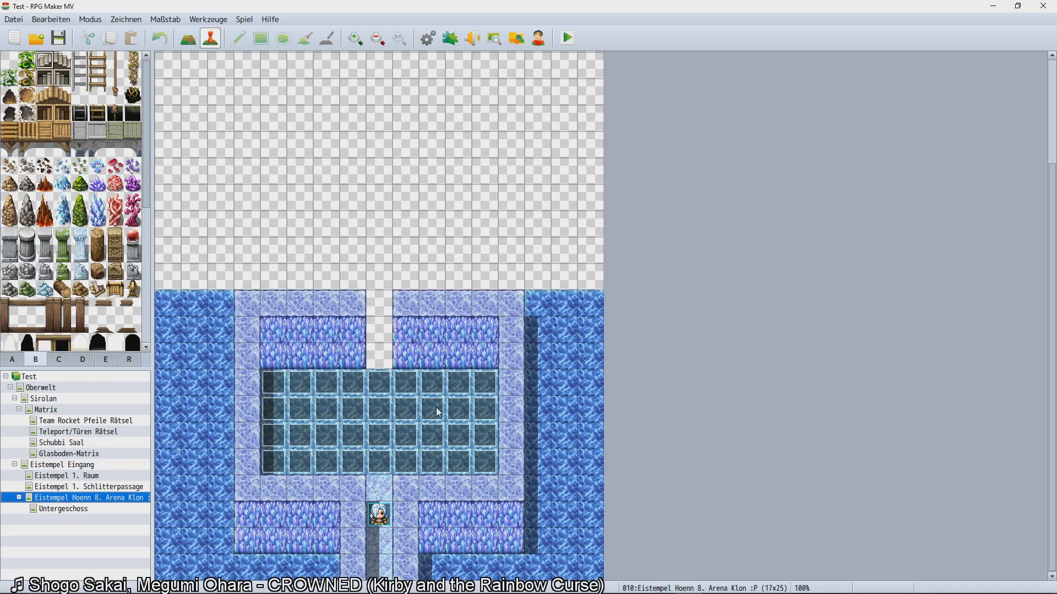
pyautogui.click(378, 464)
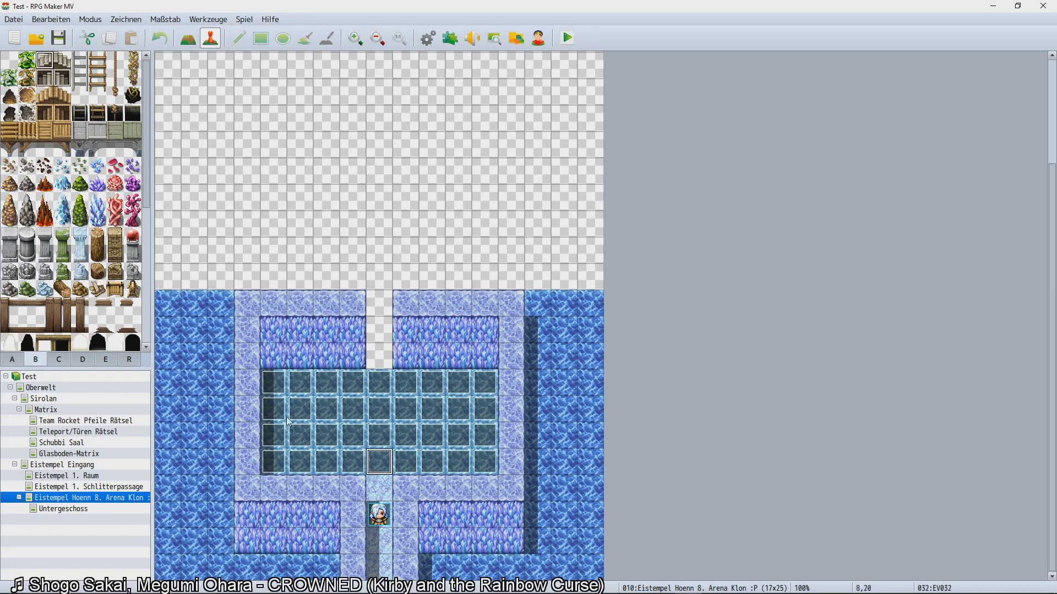
pyautogui.click(379, 391)
pyautogui.click(489, 419)
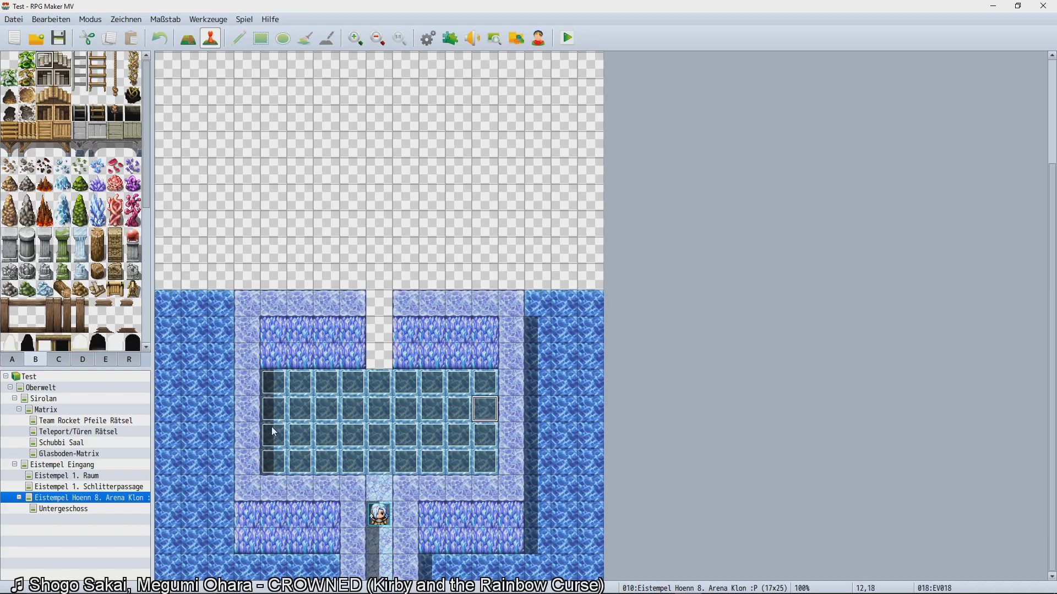
pyautogui.click(281, 436)
pyautogui.click(391, 462)
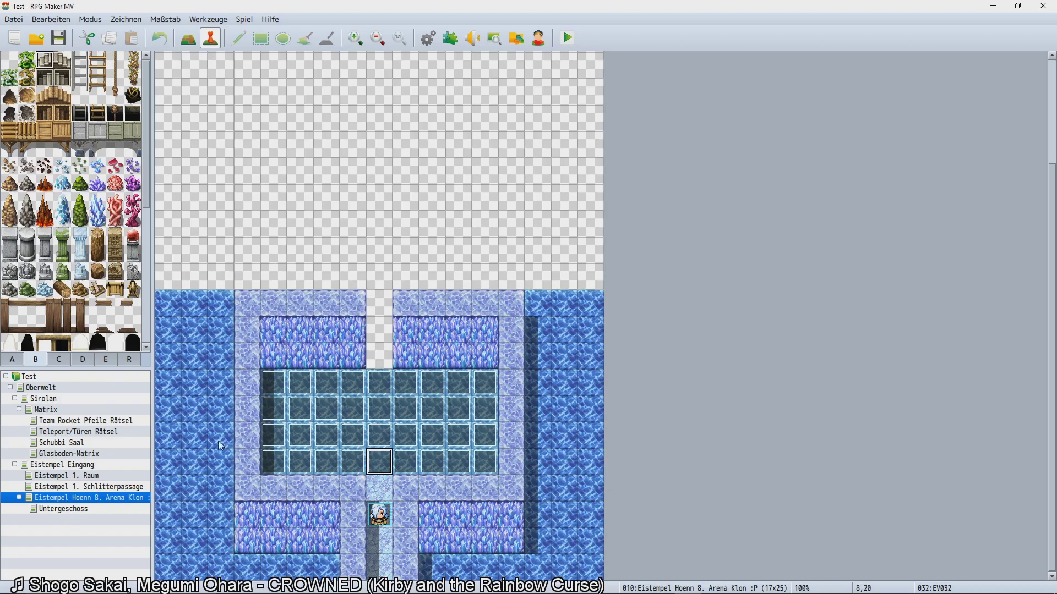
# Shift the entire Eistempel Hoenn 8. Arena Klon map up by 2 tiles.
pyautogui.rightClick(95, 501)
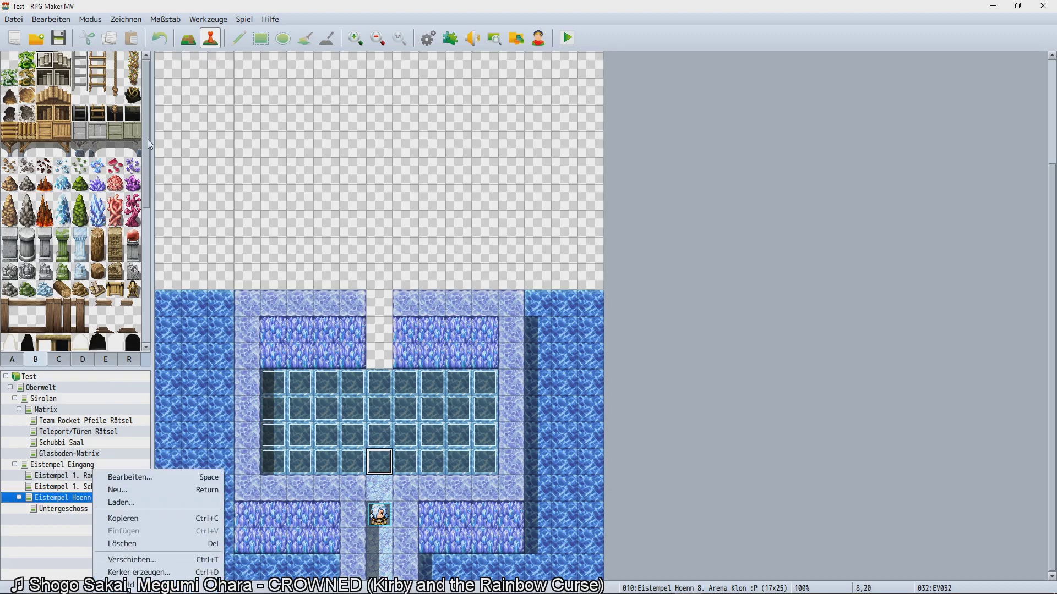
pyautogui.click(142, 570)
pyautogui.click(550, 304)
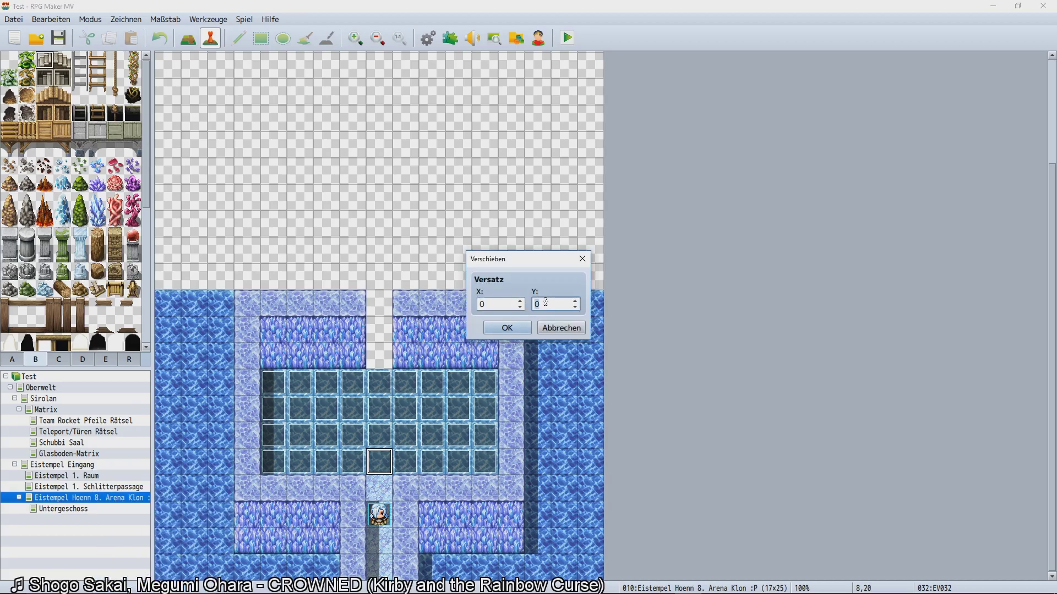
pyautogui.write('2')
pyautogui.doubleClick(550, 304)
pyautogui.click(520, 329)
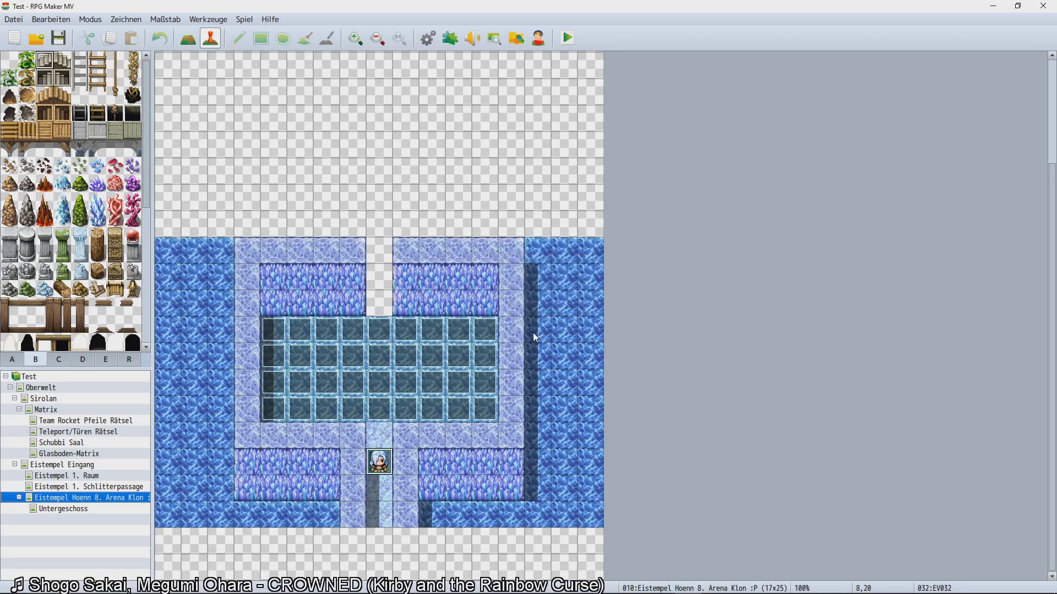
# In map mode, copy the lowest filled row and extend it down over the empty rows below the entrance corridor.
pyautogui.press('F5')
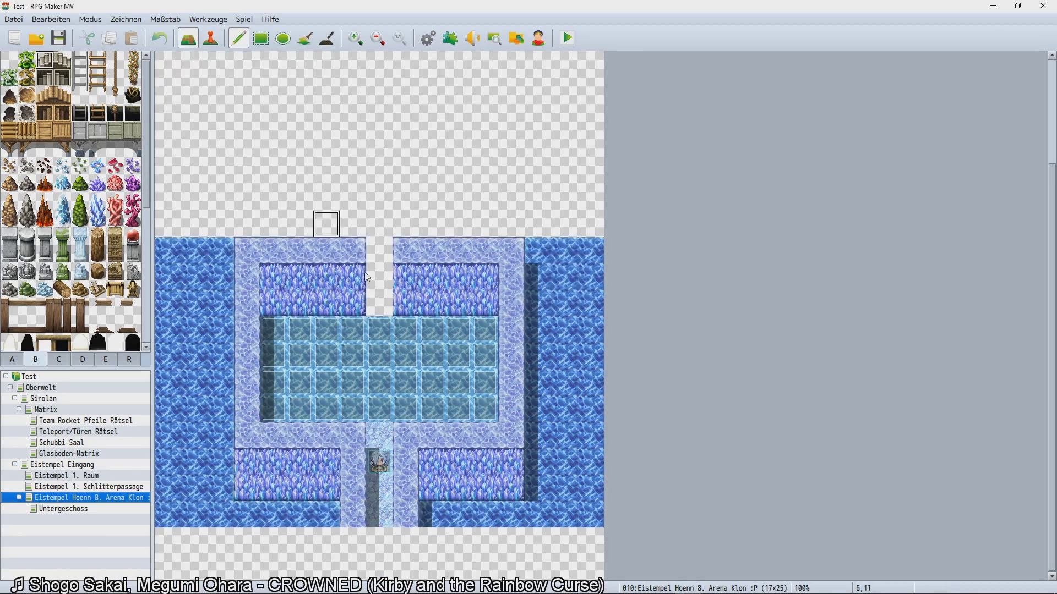
pyautogui.moveTo(591, 515); pyautogui.dragTo(148, 521, button='right')
pyautogui.moveTo(160, 531); pyautogui.dragTo(164, 553)
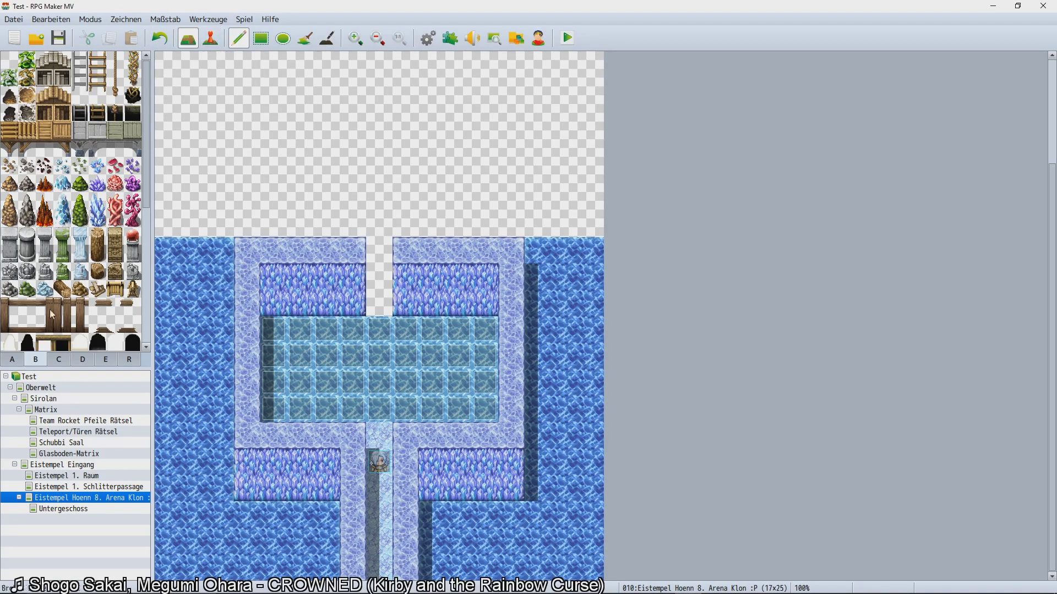
# Paint an ice-floor side room from 5,22 to 7,23 beside the entrance corridor and border it with ice wall-top tiles.
pyautogui.click(12, 359)
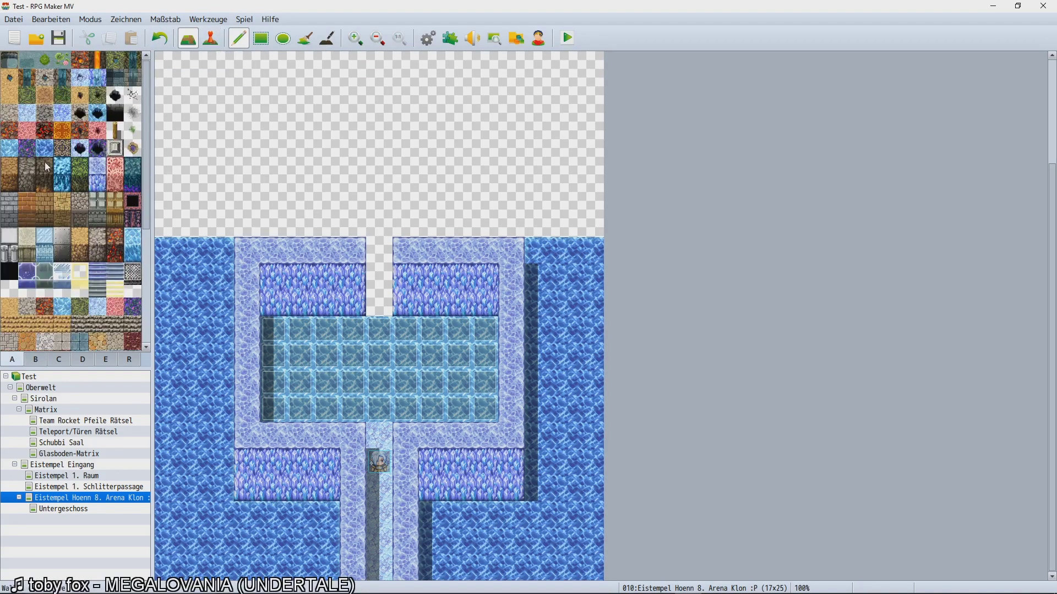
pyautogui.click(25, 113)
pyautogui.scroll(-3, 66, 231)
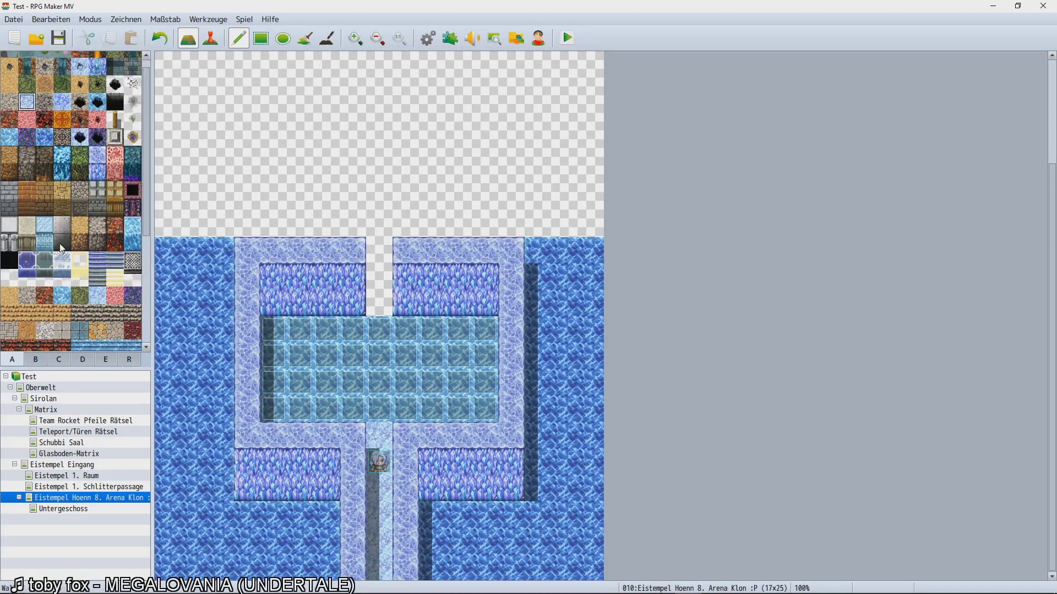
pyautogui.click(327, 515)
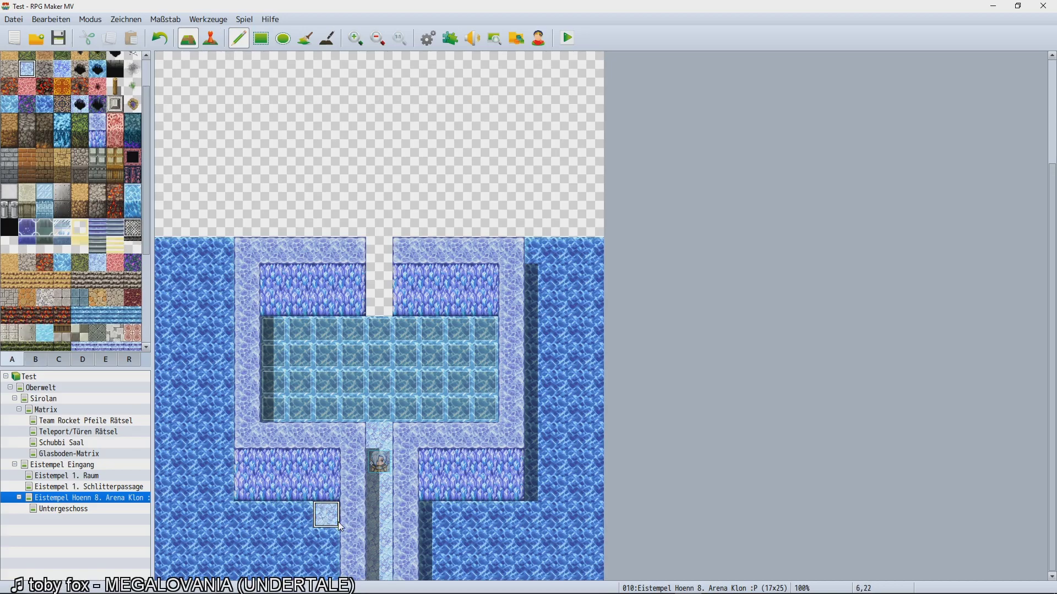
pyautogui.moveTo(312, 535)
pyautogui.mouseDown()
pyautogui.moveTo(327, 545)
pyautogui.moveTo(379, 529)
pyautogui.moveTo(352, 513)
pyautogui.mouseUp()
pyautogui.click(99, 123)
pyautogui.moveTo(352, 567)
pyautogui.mouseDown()
pyautogui.moveTo(277, 566)
pyautogui.moveTo(269, 527)
pyautogui.mouseUp()
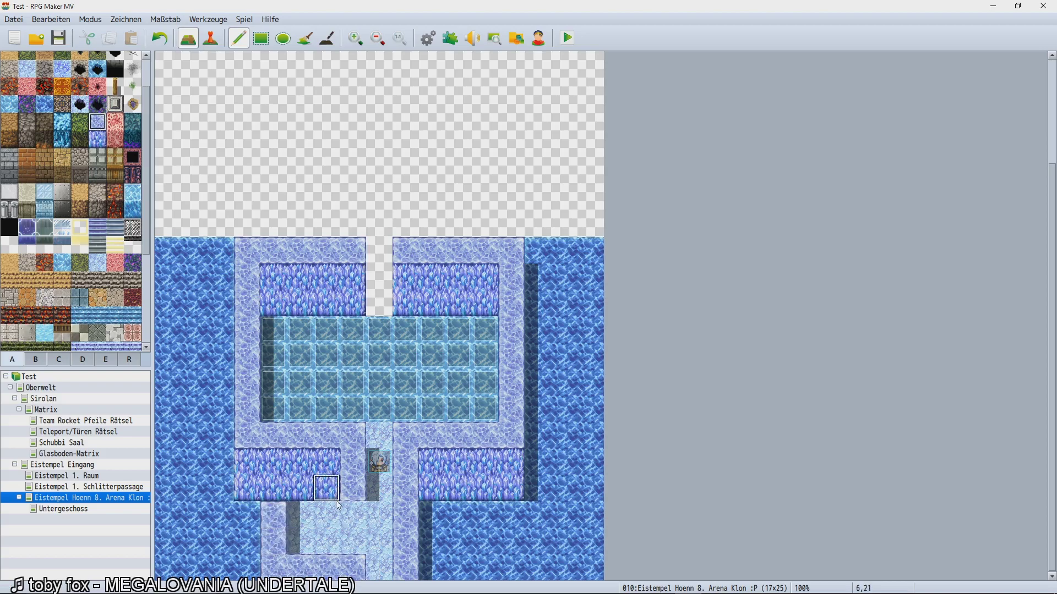
# Reshape the side room's walls with crystal wall tiles at 7,21 and 7,22 and wall-top tiles at 4,20, 4,21 and 7,20.
pyautogui.click(92, 138)
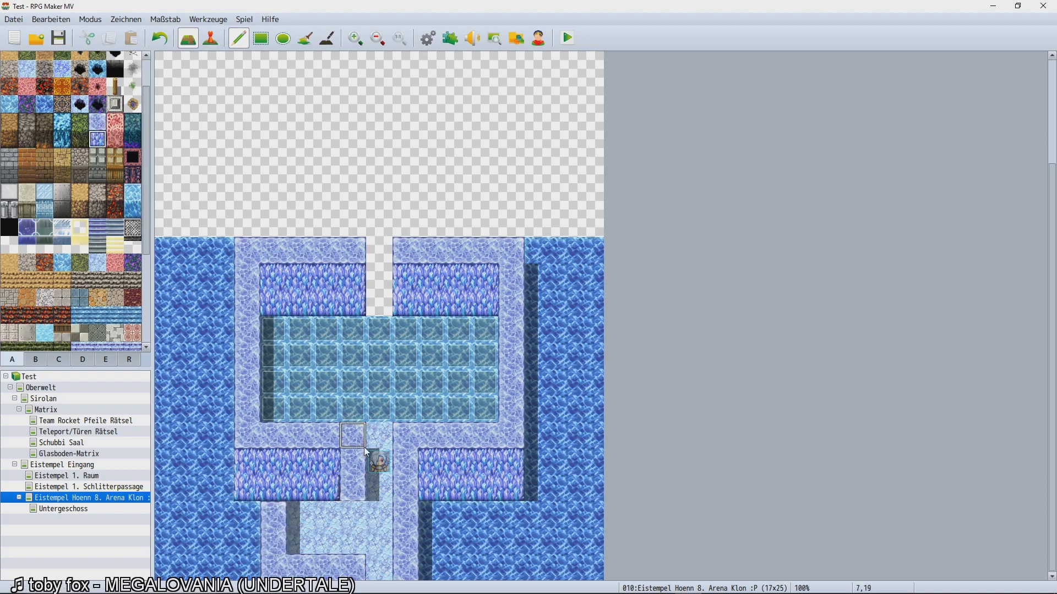
pyautogui.click(354, 490)
pyautogui.click(351, 464)
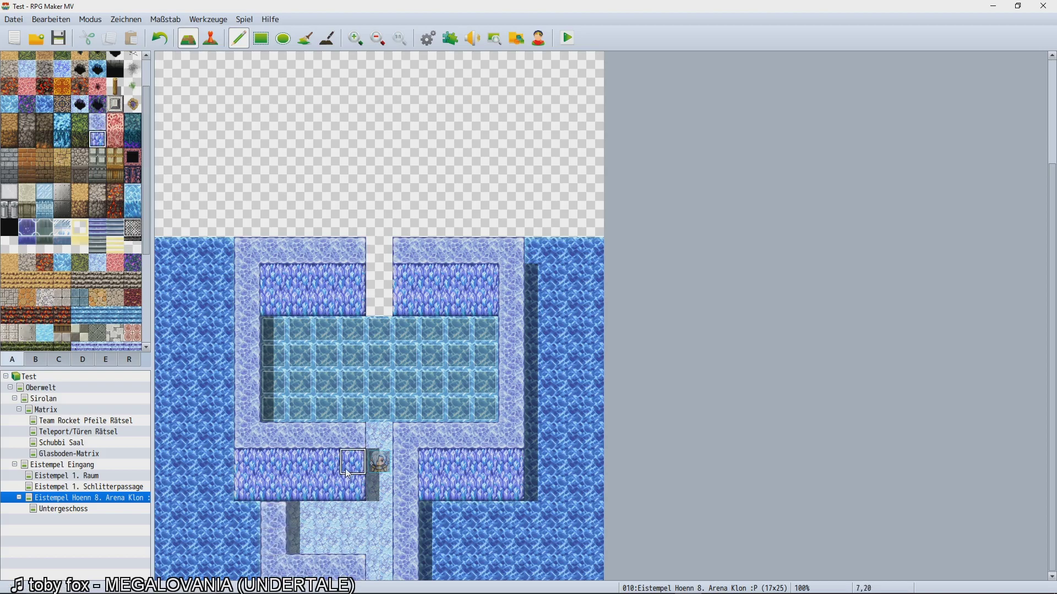
pyautogui.click(98, 122)
pyautogui.moveTo(285, 492); pyautogui.dragTo(274, 462)
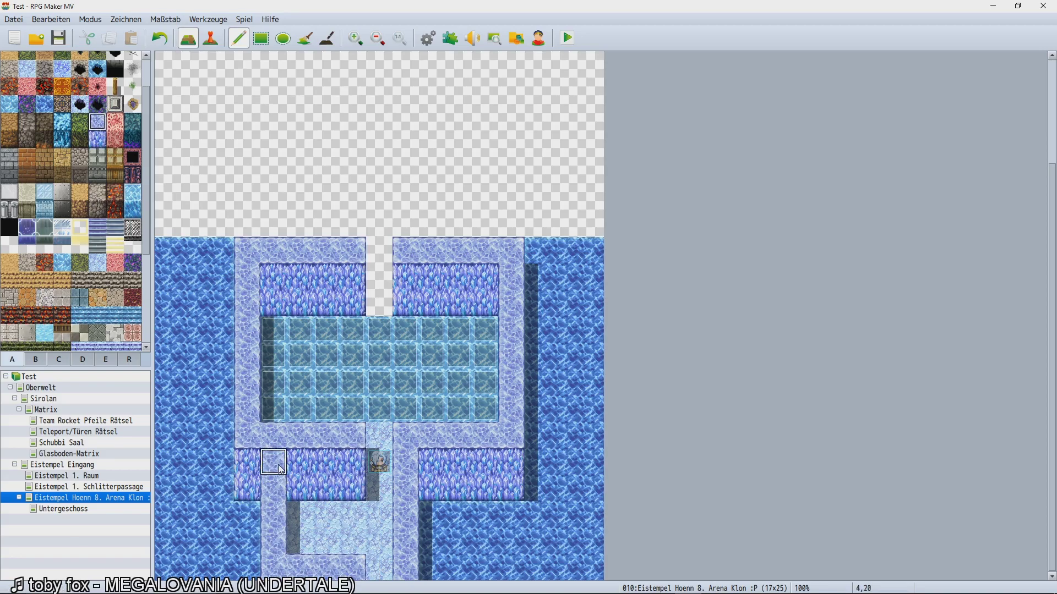
pyautogui.click(353, 462)
pyautogui.click(98, 140)
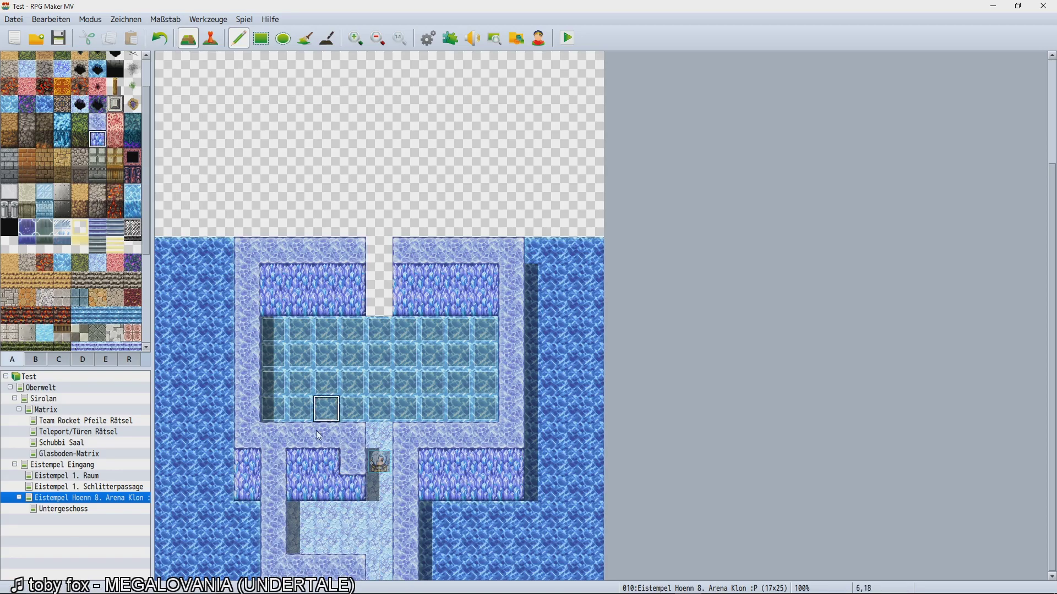
pyautogui.click(353, 514)
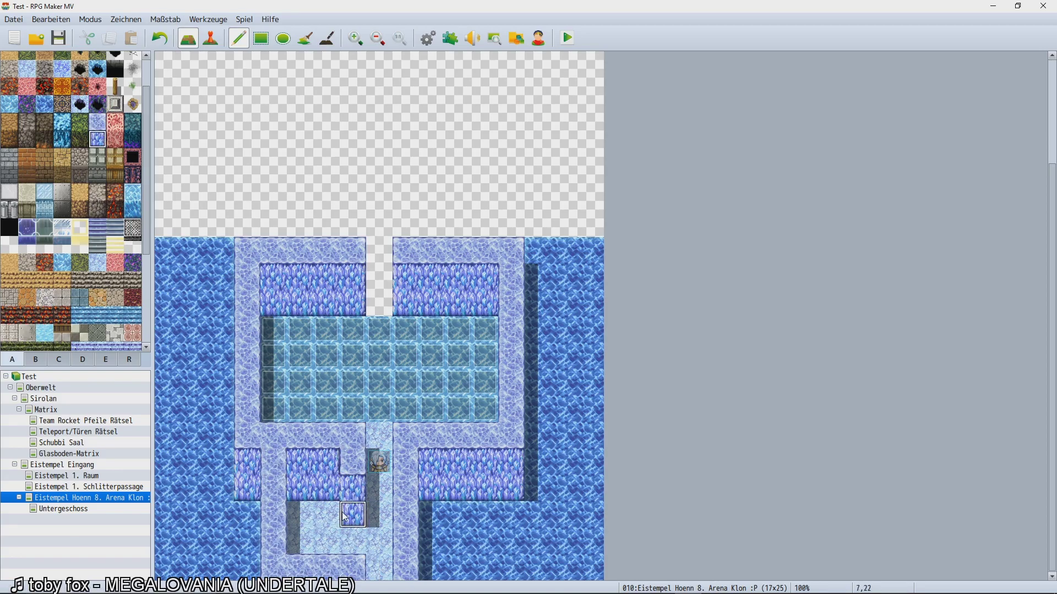
# In event mode, create an event at 5,22 in the side room with the Spieler-Berührung trigger.
pyautogui.click(211, 39)
pyautogui.doubleClick(310, 519)
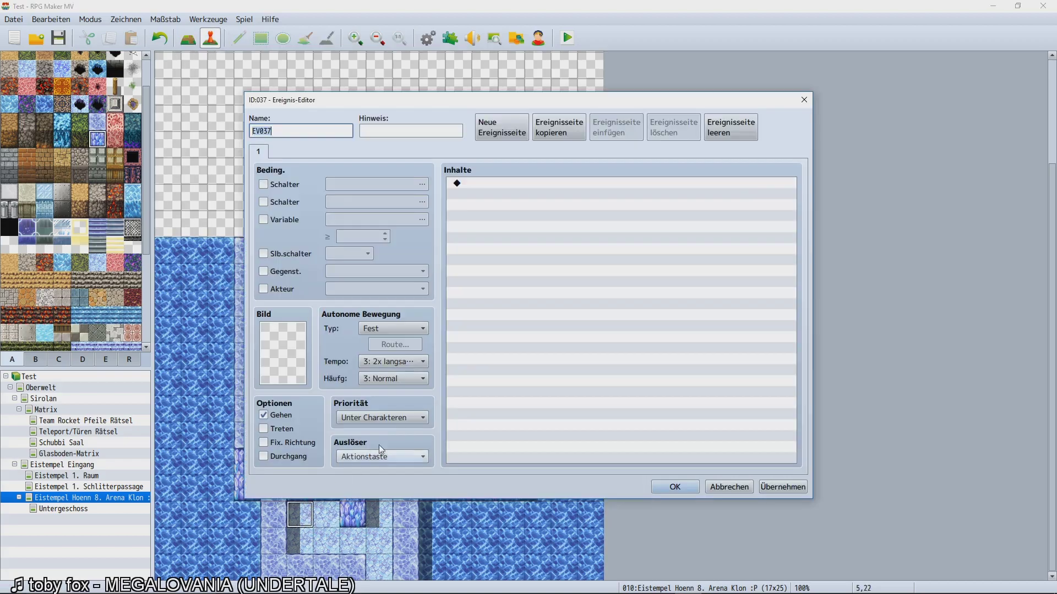
pyautogui.click(395, 455)
pyautogui.click(385, 484)
pyautogui.doubleClick(461, 387)
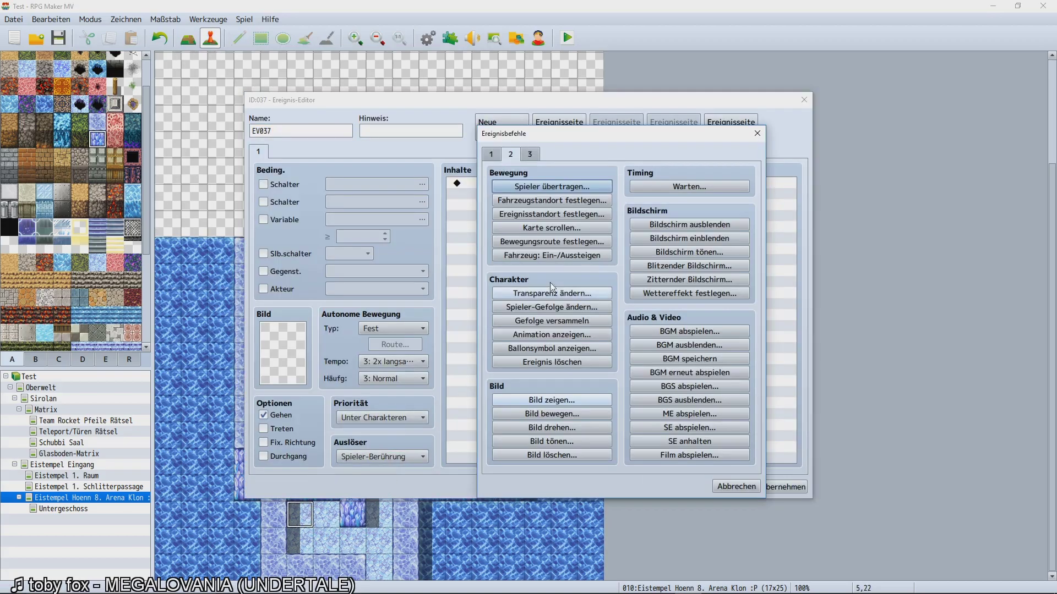
pyautogui.click(728, 488)
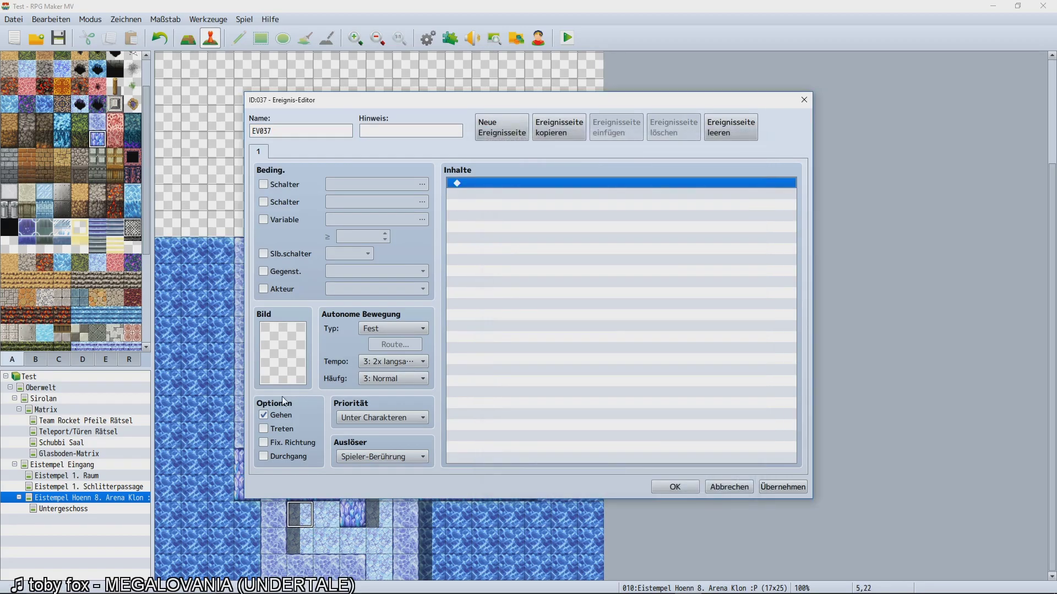
# Set the image of the new event at (5,22) to the descending-stairs tile from Kachelset B.
pyautogui.doubleClick(266, 380)
pyautogui.moveTo(435, 229); pyautogui.dragTo(439, 418)
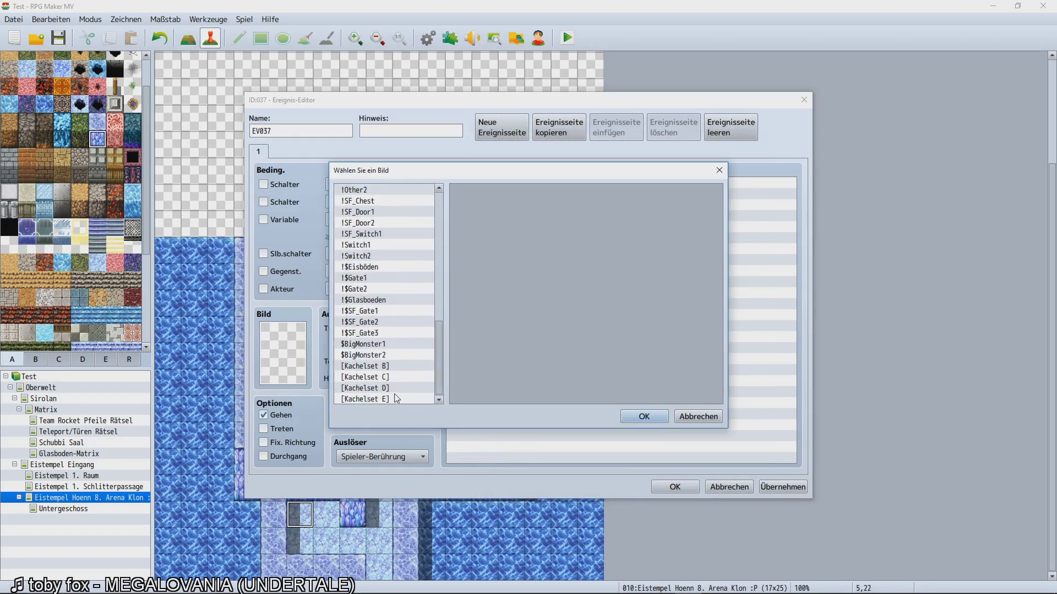
pyautogui.click(385, 369)
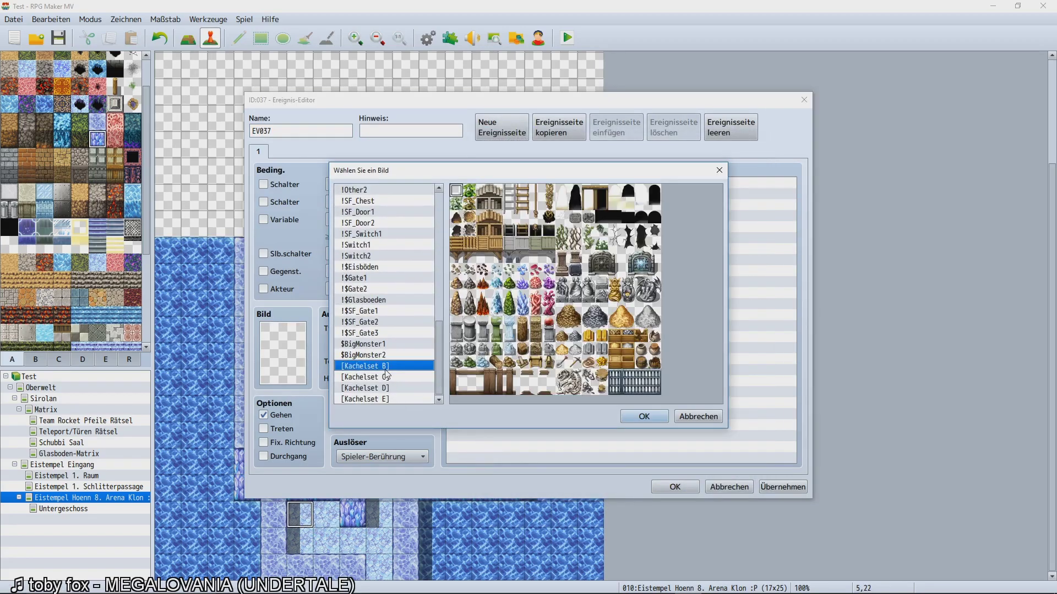
pyautogui.doubleClick(489, 203)
# Add a Spieler übertragen command to the stairs event with destination Untergeschoss (5,10) and save the event.
pyautogui.doubleClick(519, 253)
pyautogui.click(518, 186)
pyautogui.click(646, 272)
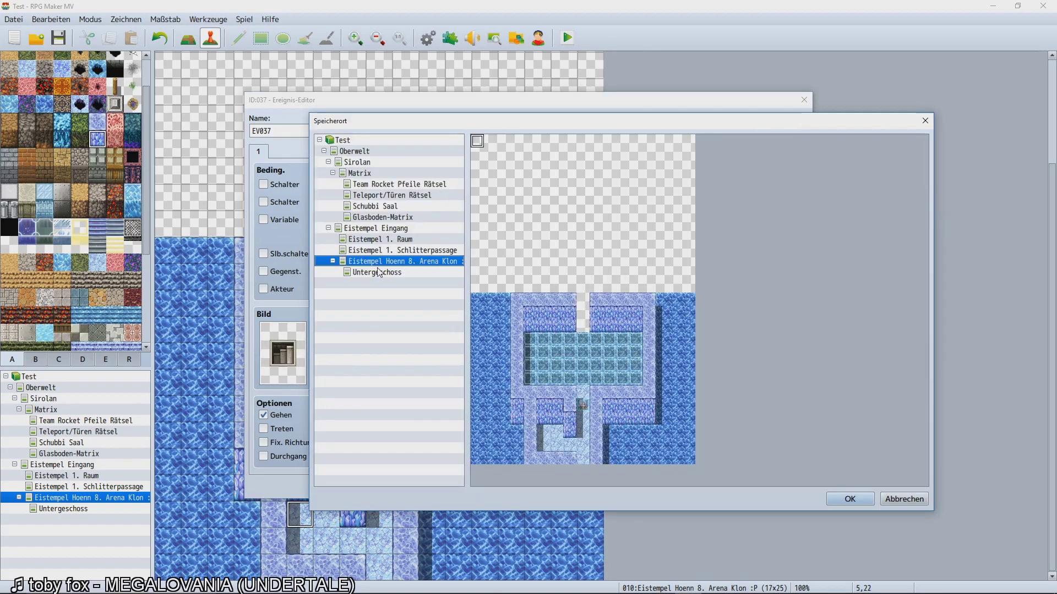
pyautogui.click(378, 272)
pyautogui.doubleClick(547, 273)
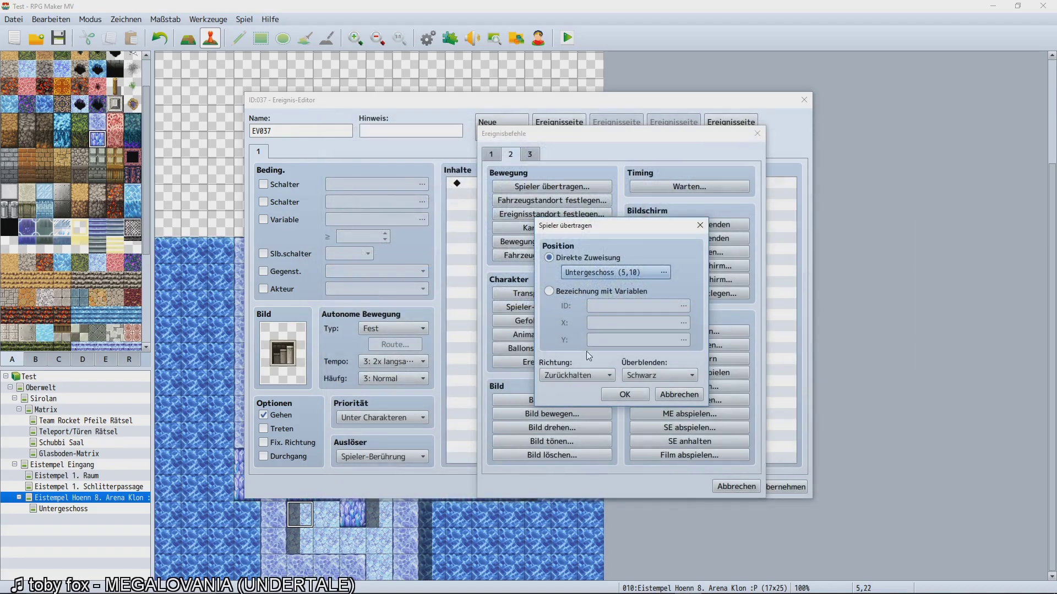
pyautogui.click(606, 396)
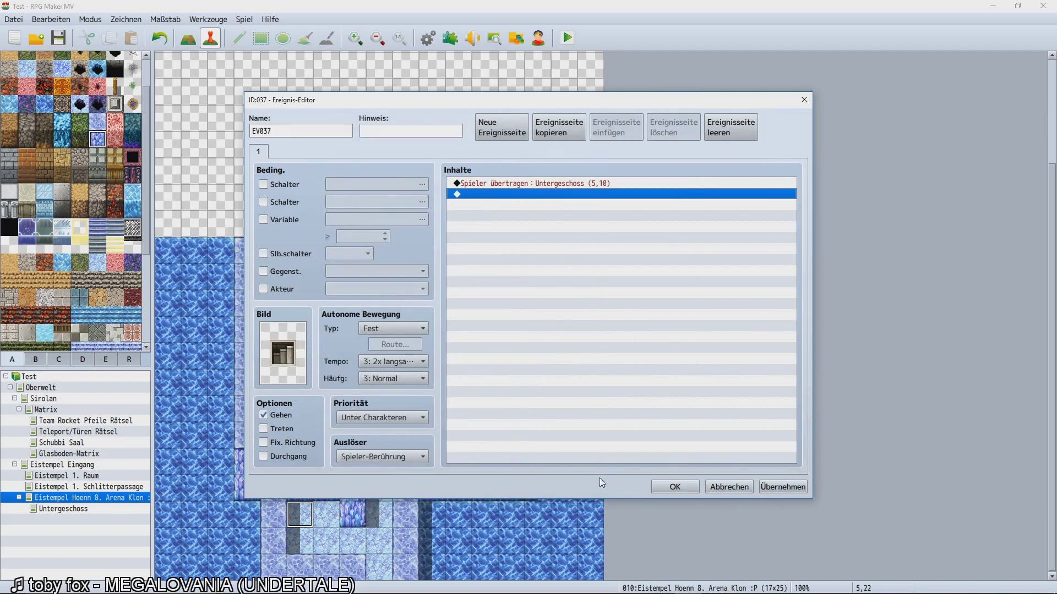
pyautogui.click(669, 487)
# Check the settings of the stairs events on the Untergeschoss map and the Eistempel Hoenn 8. Arena Klon map.
pyautogui.click(326, 496)
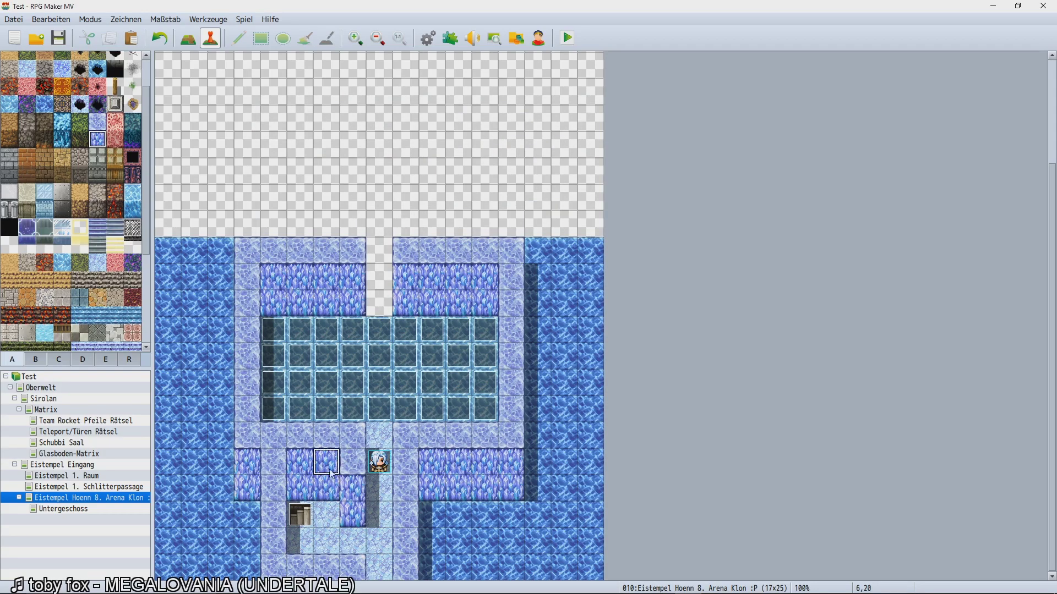
pyautogui.click(41, 511)
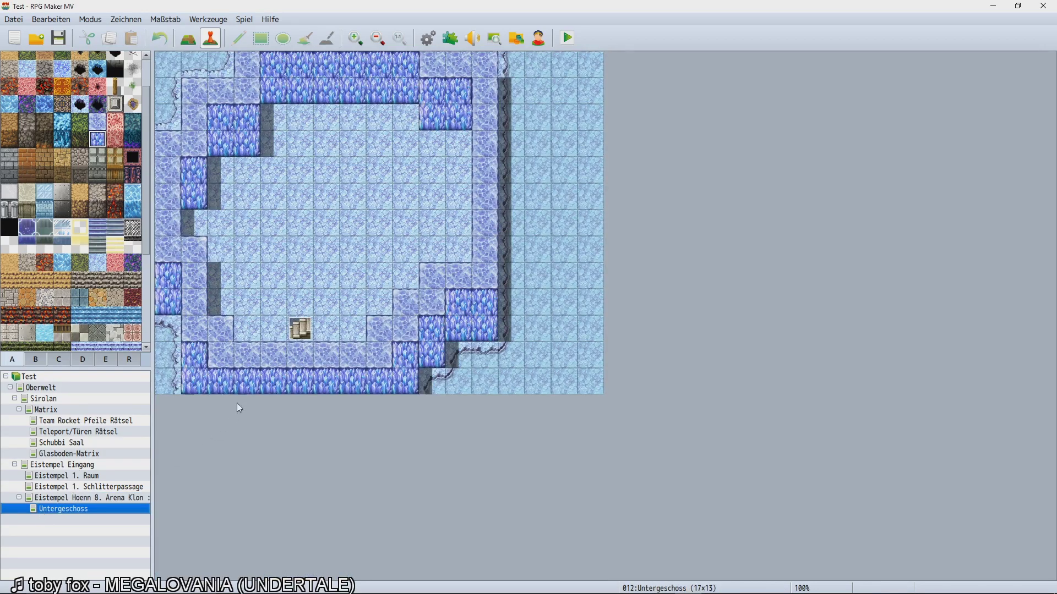
pyautogui.doubleClick(299, 345)
pyautogui.click(675, 488)
pyautogui.click(96, 499)
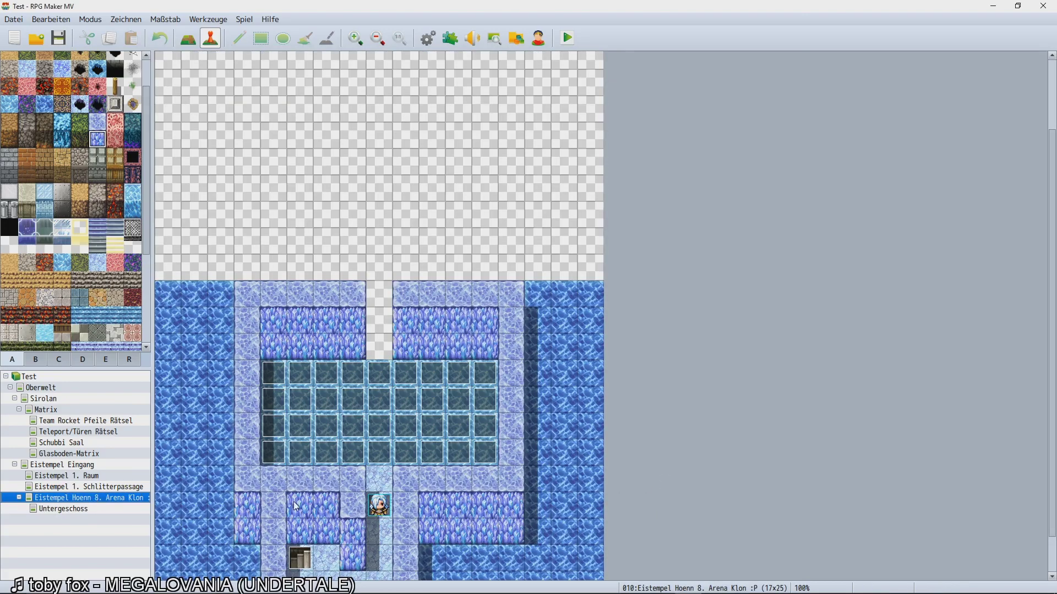
pyautogui.doubleClick(299, 556)
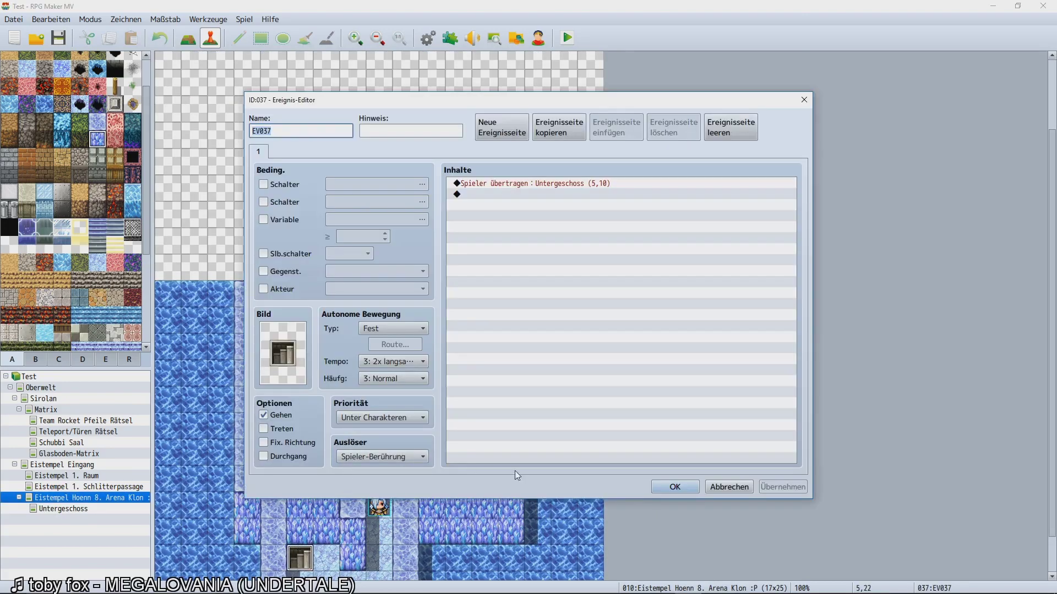
pyautogui.click(659, 490)
pyautogui.scroll(-2, 566, 451)
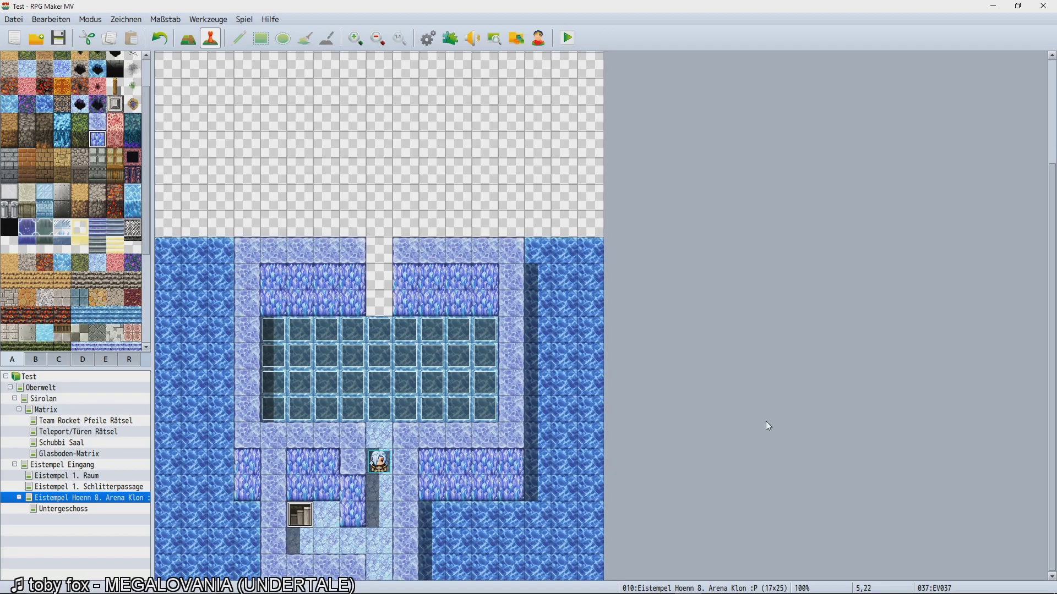
# Playtest the game by walking the hero onto the new stairs and back from the basement, and close the test window.
pyautogui.hotkey('ctrl', 'r')
pyautogui.press('Return')
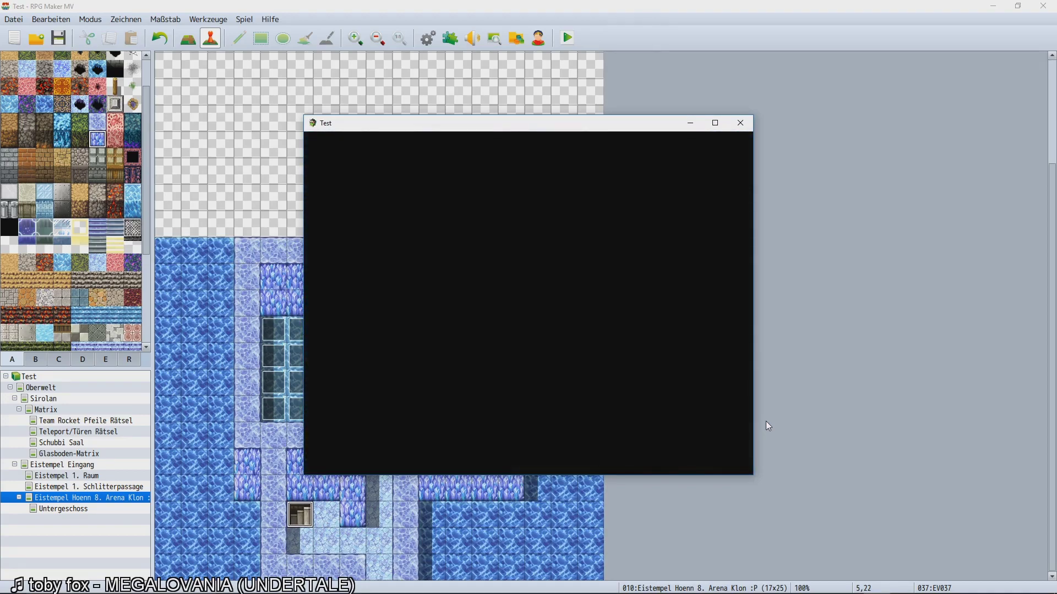
pyautogui.press('Down')
pyautogui.press('Down')
pyautogui.press('Left')
pyautogui.press('Left')
pyautogui.press('Left')
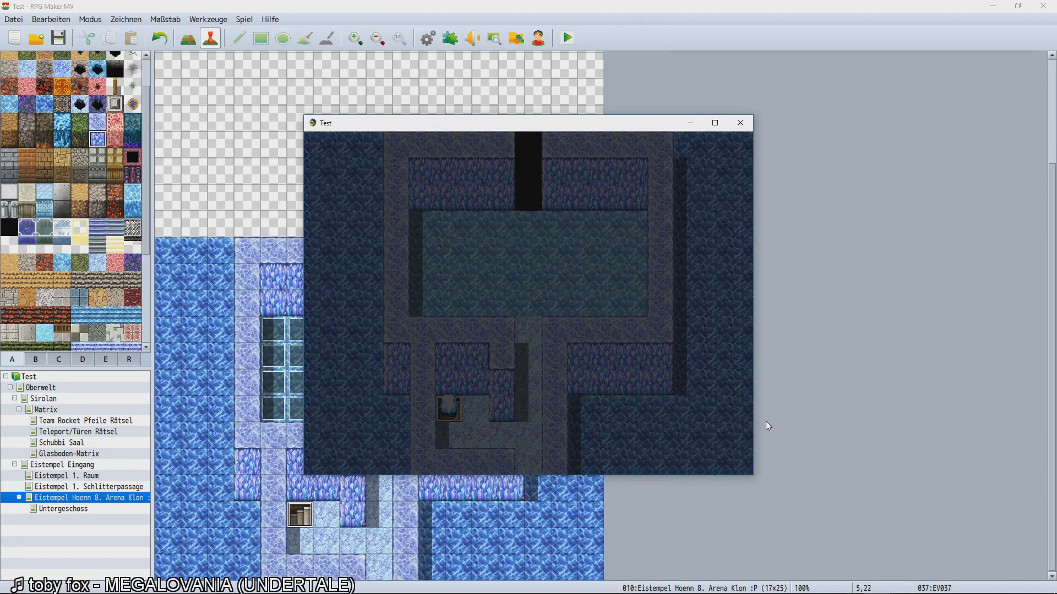
pyautogui.press('Down')
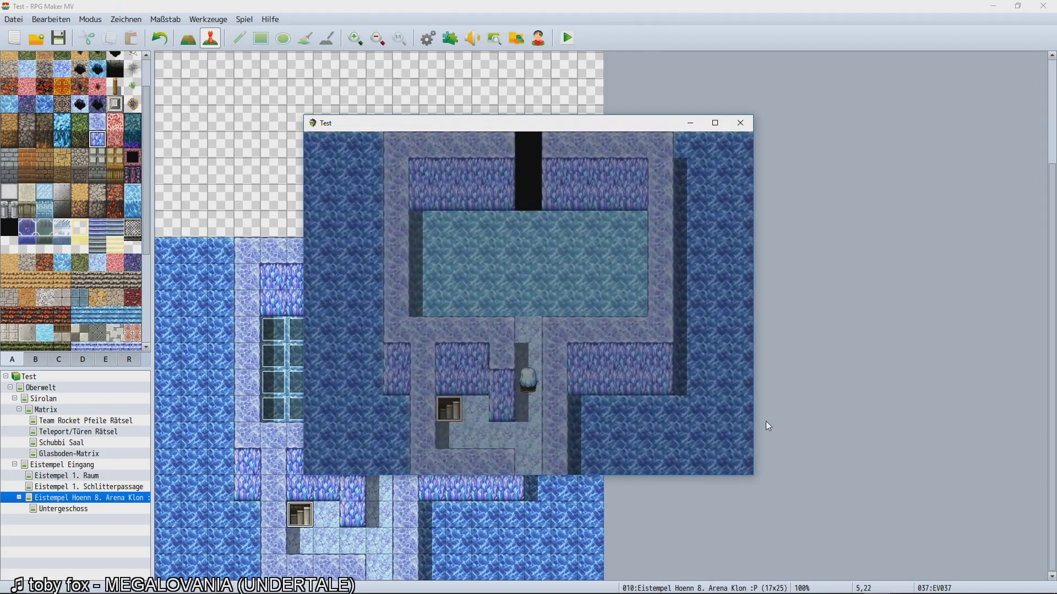
pyautogui.press('Escape')
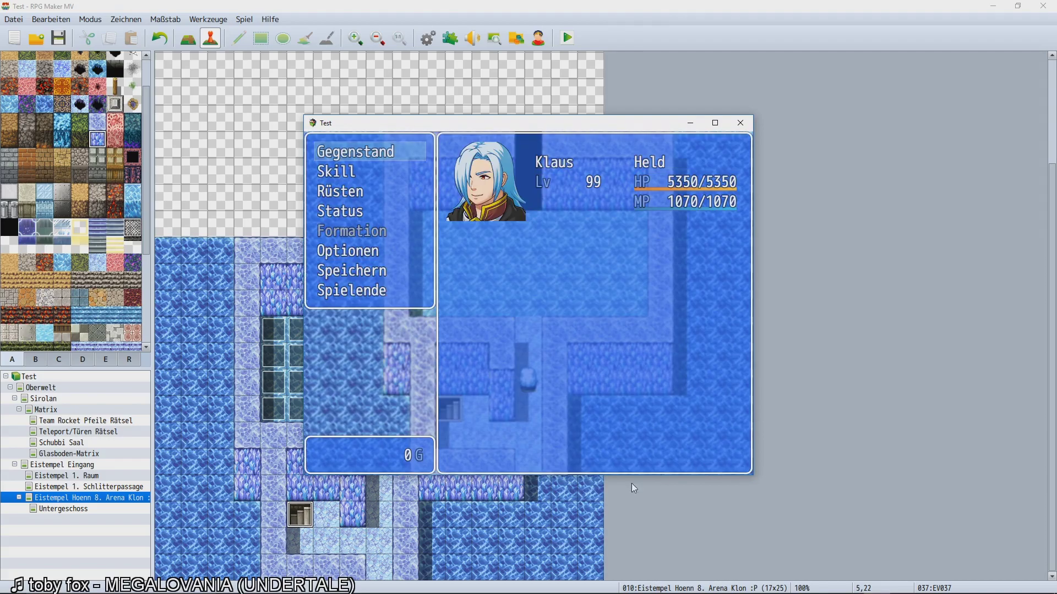
pyautogui.click(741, 123)
# Change the Untergeschoss stairs event's transfer to Eistempel Hoenn 8. Arena Klon :P (5,22) with direction Zurückhalten, and save the event.
pyautogui.click(86, 510)
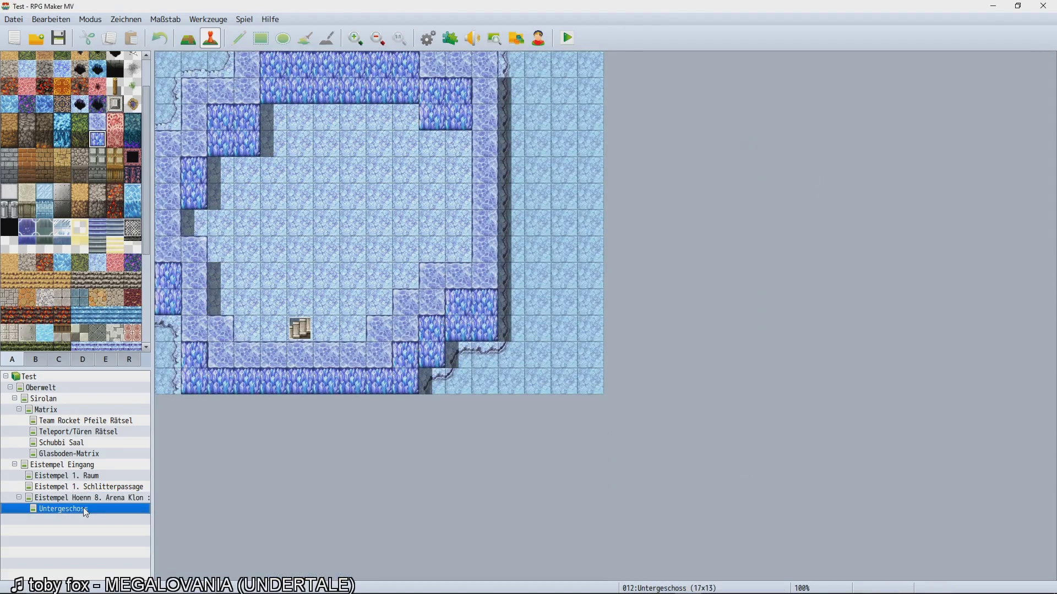
pyautogui.doubleClick(301, 329)
pyautogui.doubleClick(633, 183)
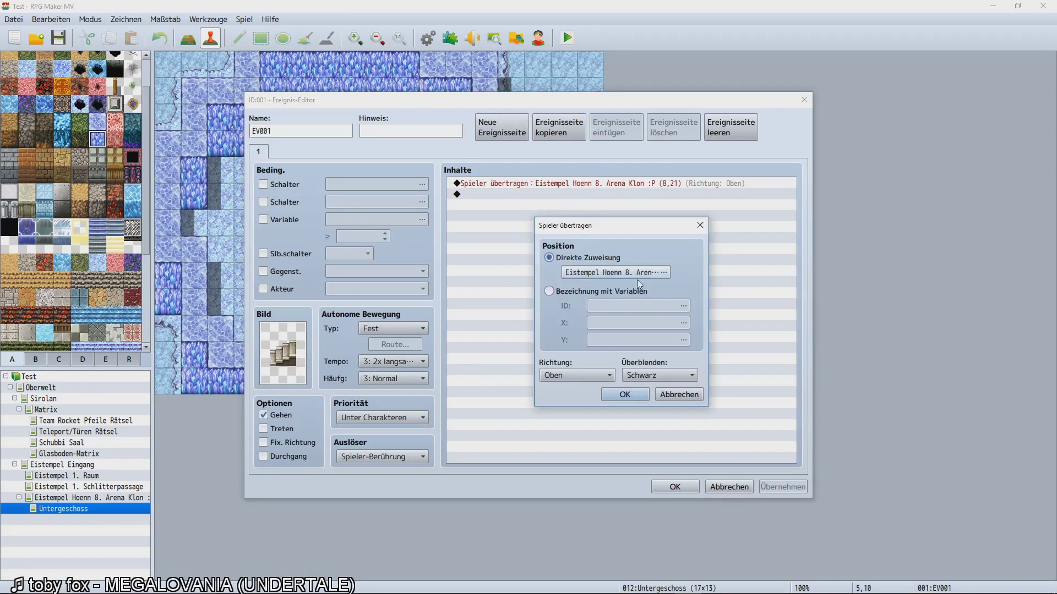
pyautogui.click(632, 272)
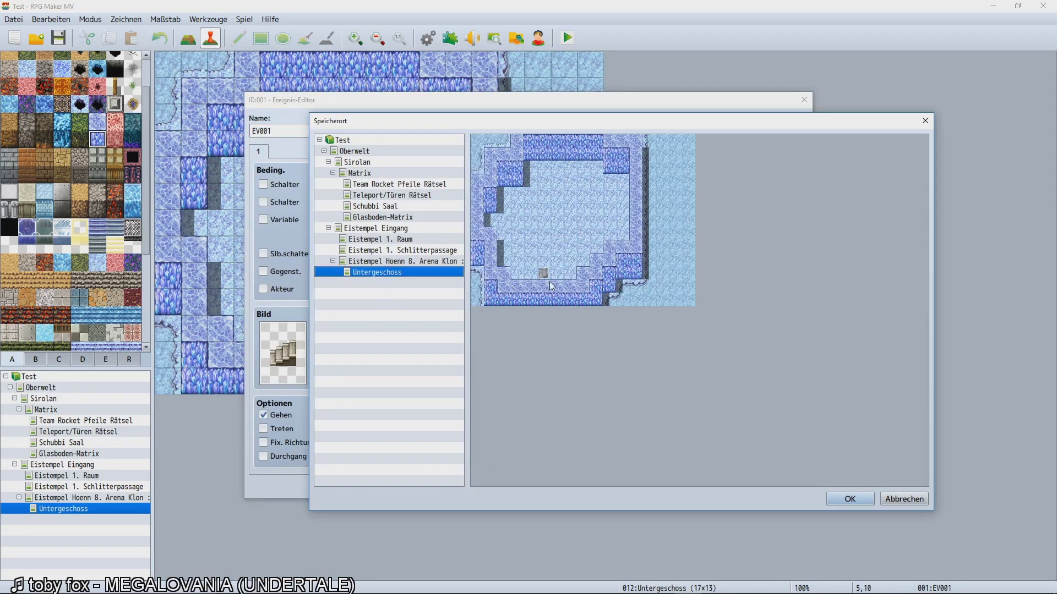
pyautogui.click(396, 263)
pyautogui.doubleClick(570, 412)
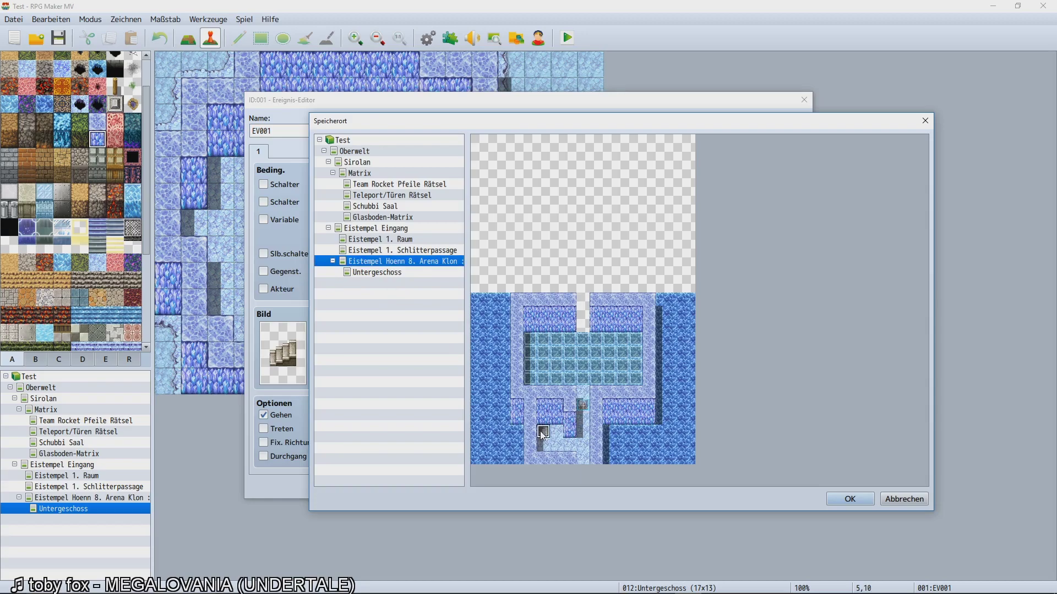
pyautogui.click(588, 375)
pyautogui.click(556, 389)
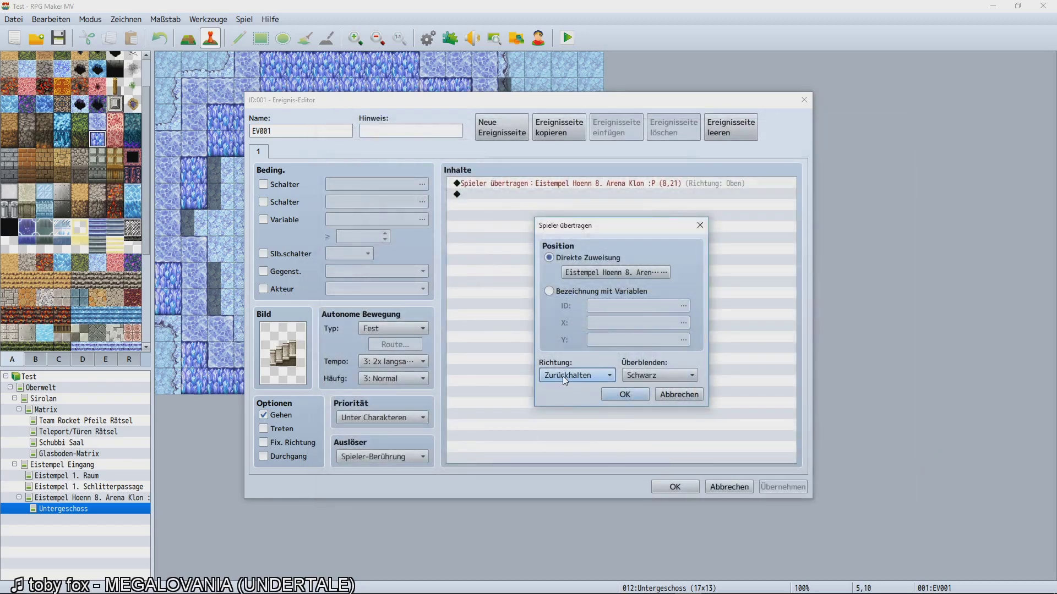
pyautogui.click(607, 394)
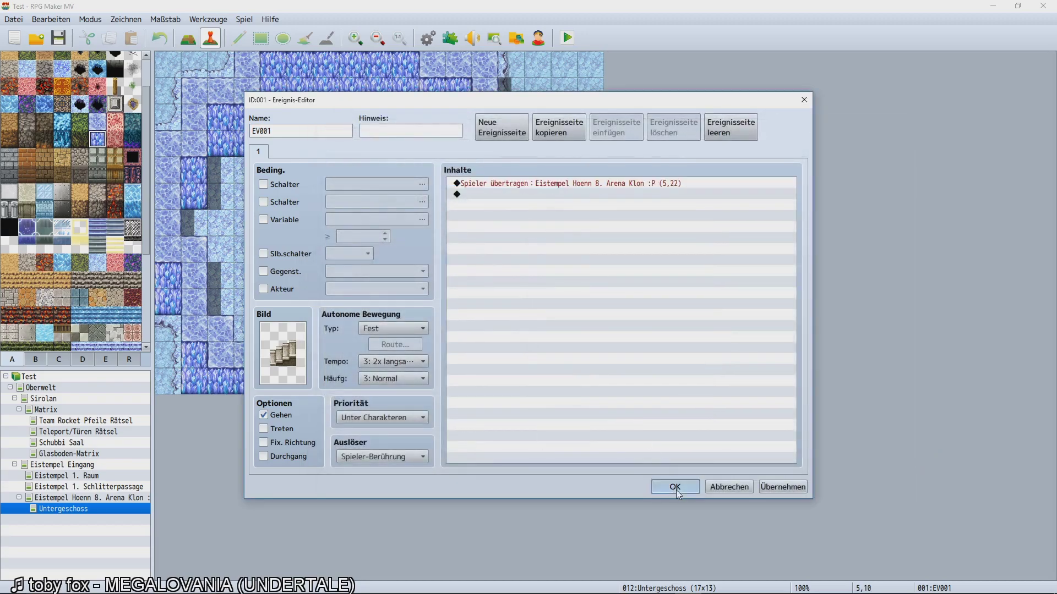
pyautogui.click(676, 487)
# Start a new playtest and walk the hero to the stairs to test the transfer to the basement.
pyautogui.hotkey('ctrl', 'r')
pyautogui.press('Return')
pyautogui.press('Return')
pyautogui.press('Down')
pyautogui.press('Down')
pyautogui.press('Down')
pyautogui.press('Left')
pyautogui.press('Left')
pyautogui.press('Left')
pyautogui.press('Up')
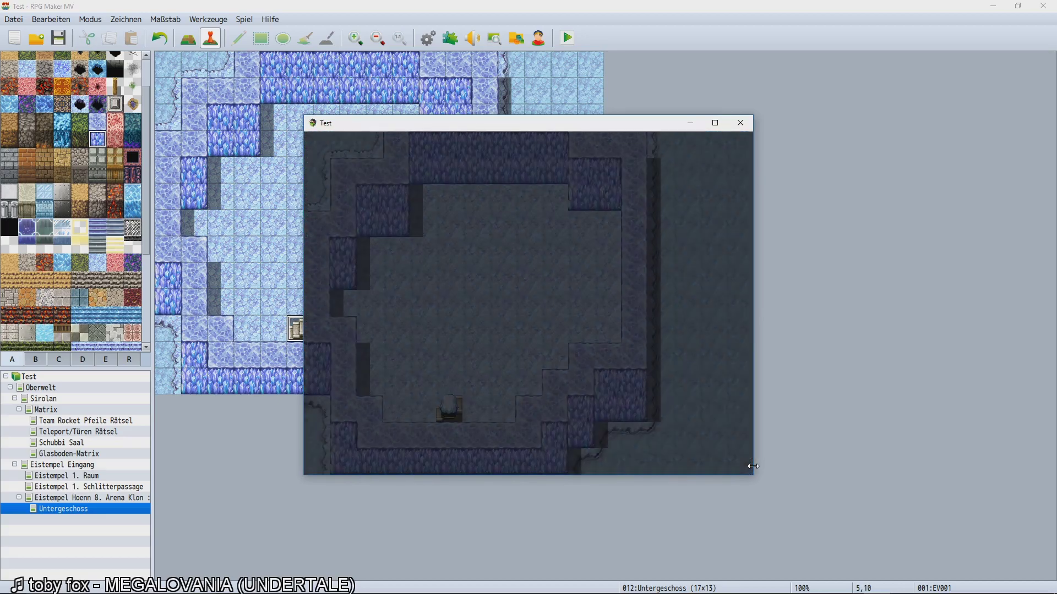
# Return to the upper floor and walk over the ice floor, re-entering a cracked tile to test the fall into the basement.
pyautogui.press('Right')
pyautogui.press('Up')
pyautogui.press('Right')
pyautogui.press('Up')
pyautogui.press('Left')
pyautogui.press('Down')
pyautogui.press('Right')
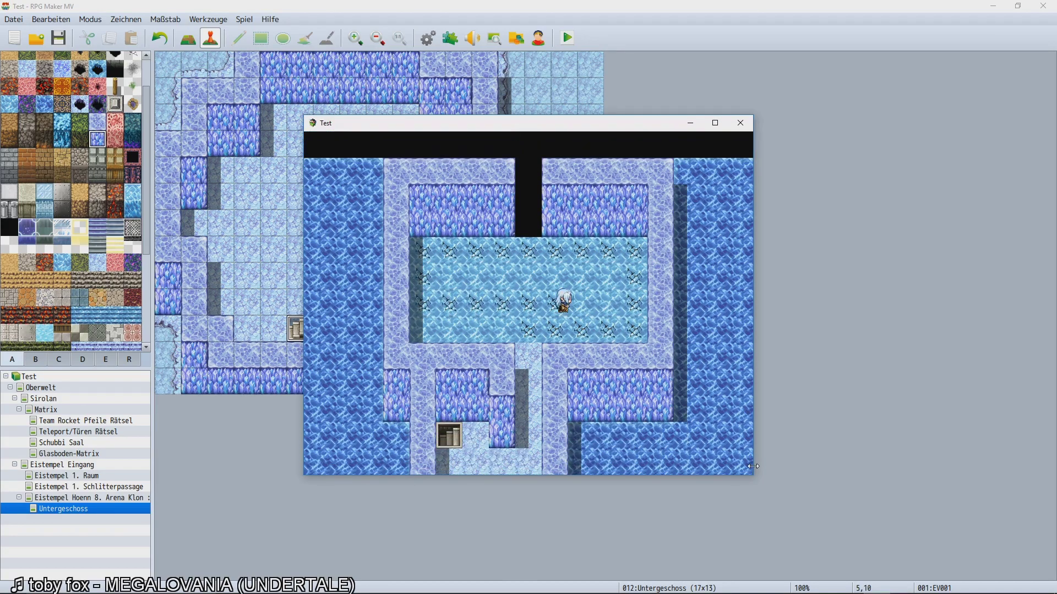
pyautogui.press('Up')
pyautogui.press('Left')
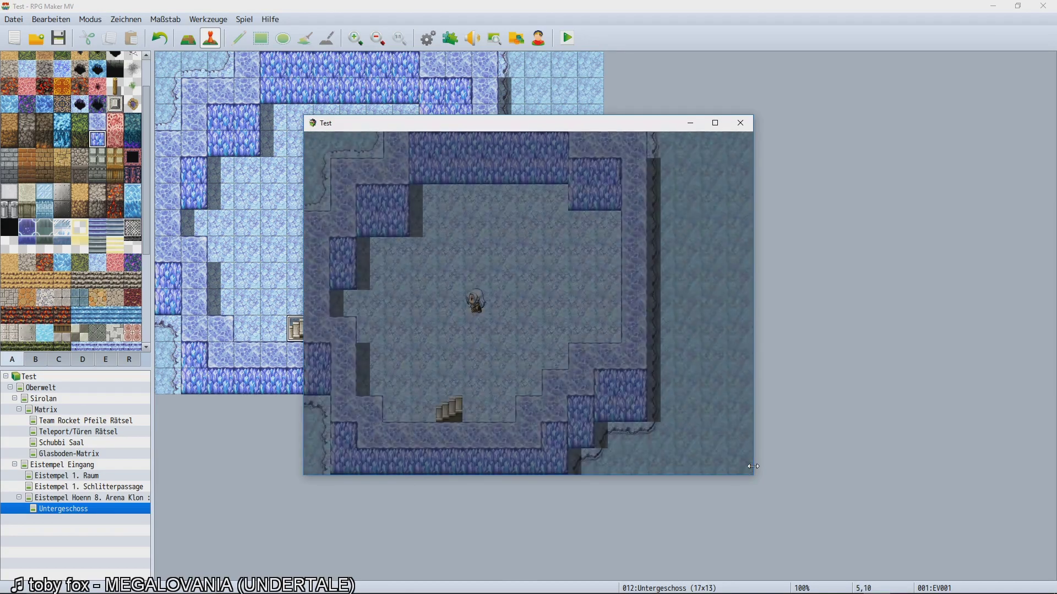
# Climb the basement stairs and test the fall again along a different route over the ice floor.
pyautogui.press('Down')
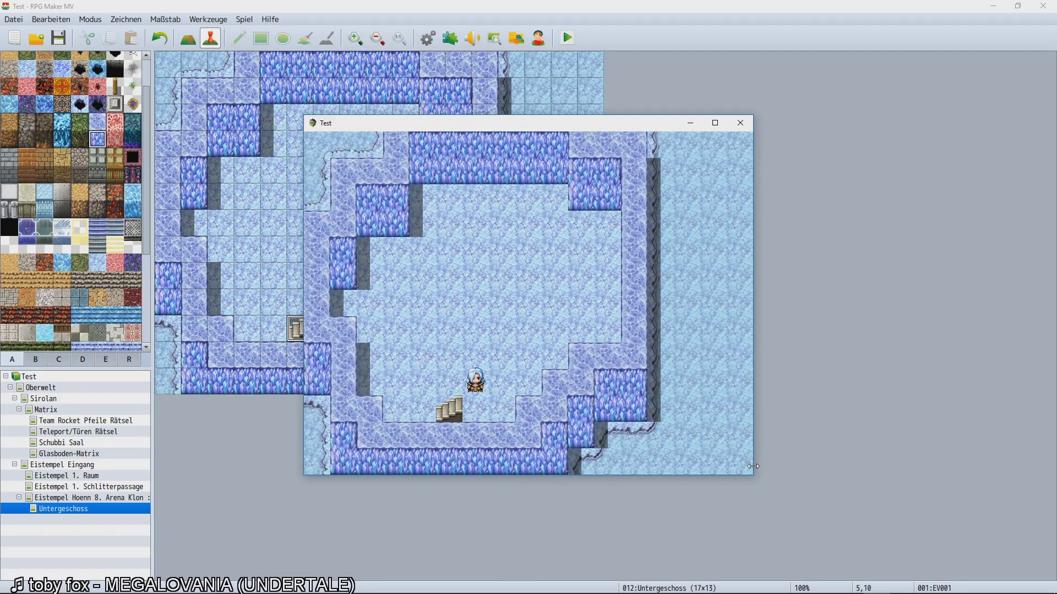
pyautogui.press('Right')
pyautogui.press('Up')
pyautogui.press('Up')
pyautogui.press('Left')
pyautogui.press('Right')
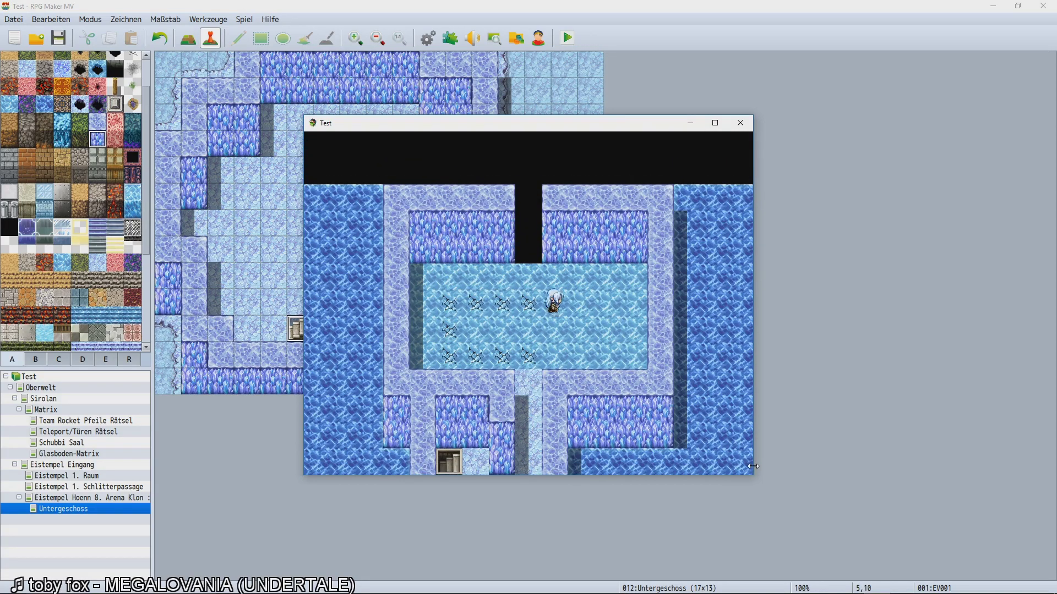
pyautogui.press('Up')
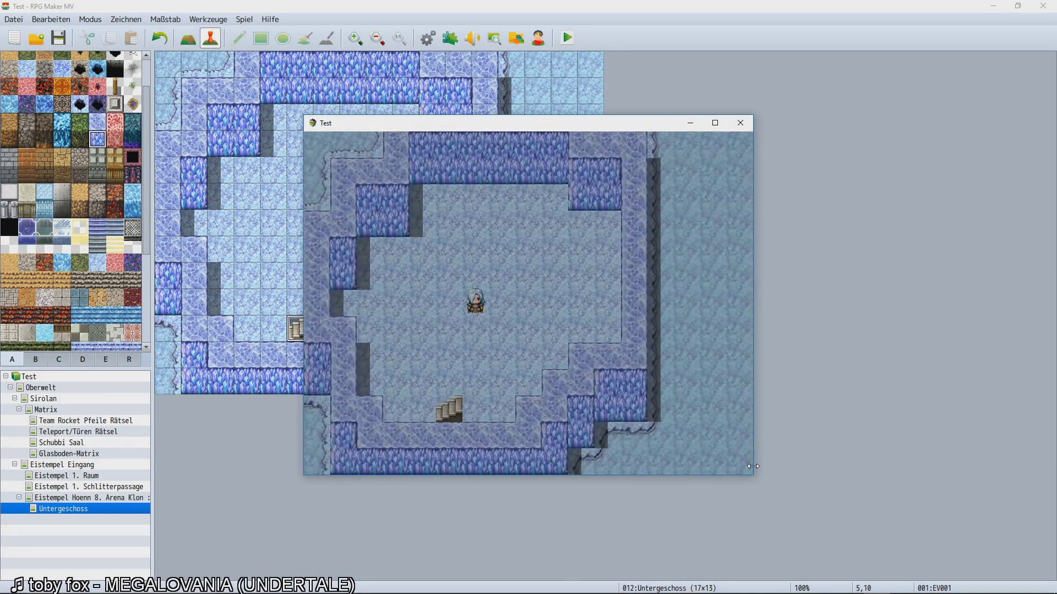
# Take the stairs up once more, retest falling near the ice floor's northern exit, and close the playtest.
pyautogui.press('Down')
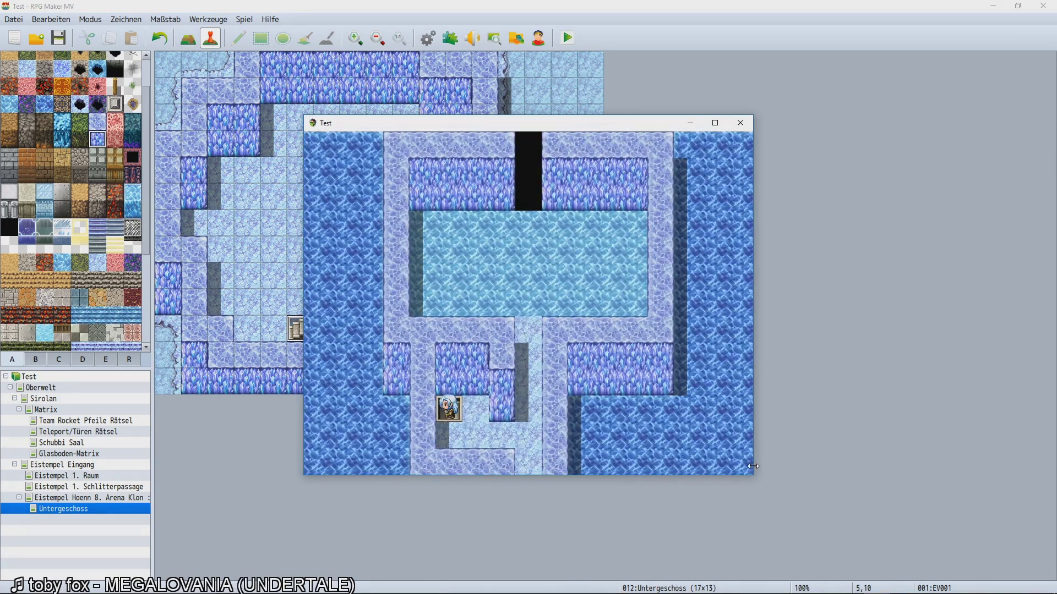
pyautogui.press('Down')
pyautogui.press('Right')
pyautogui.press('Right')
pyautogui.press('Up')
pyautogui.press('Left')
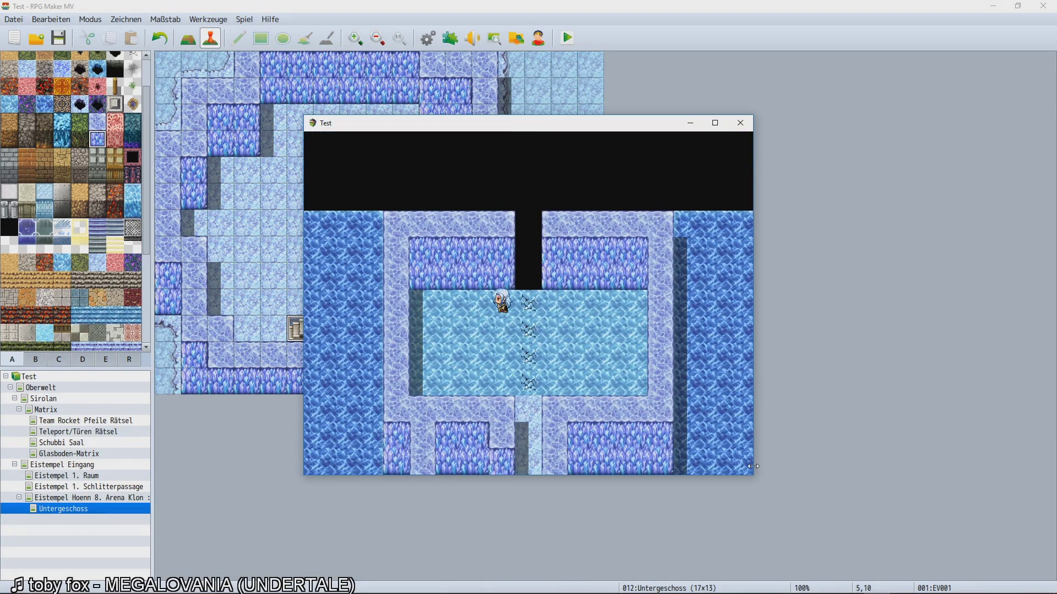
pyautogui.press('Right')
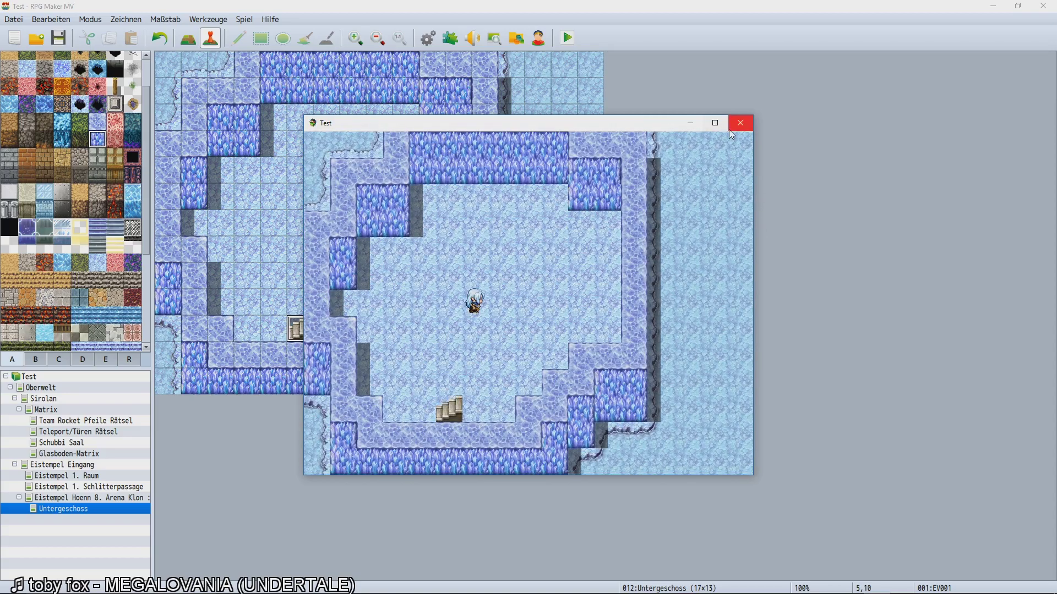
pyautogui.click(731, 127)
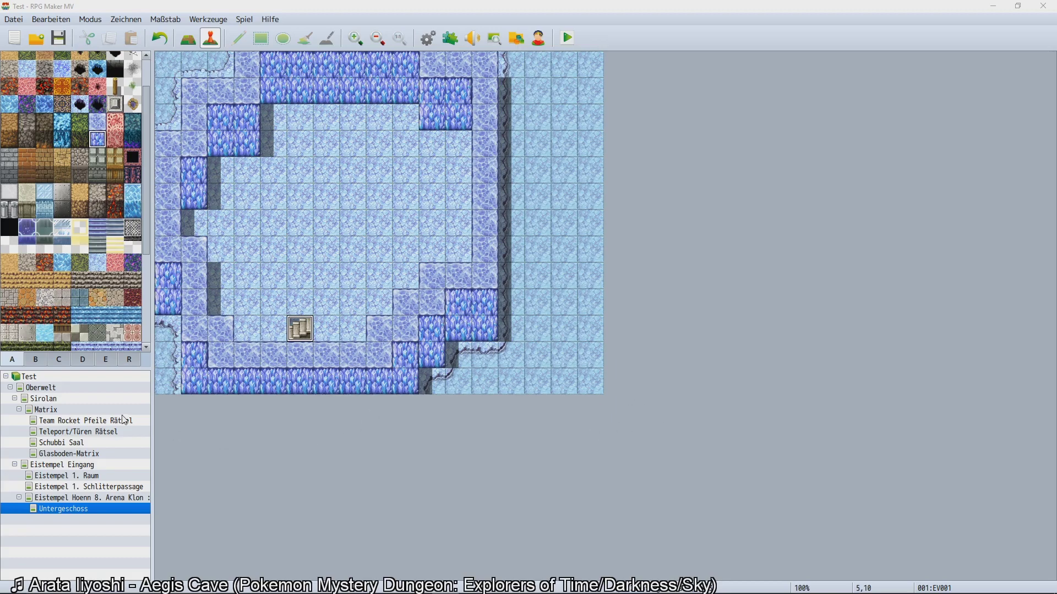
# On the Eistempel Hoenn 8. Arena Klon :P map, fill the empty three-tile passage north of the breakable floor with light-blue ice ground.
pyautogui.click(123, 498)
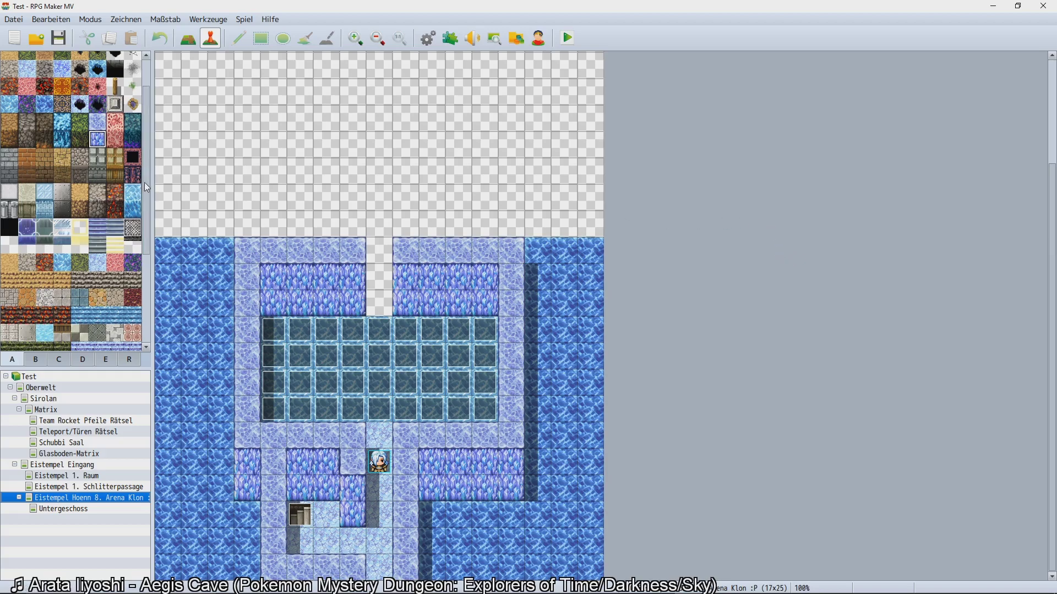
pyautogui.scroll(1, 132, 187)
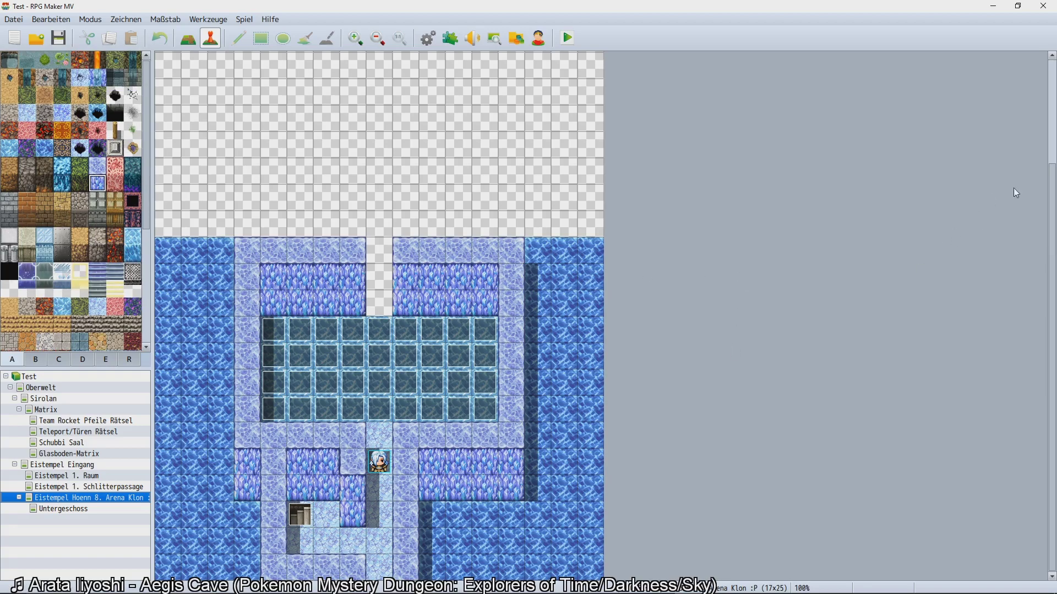
pyautogui.scroll(5, 1031, 157)
pyautogui.scroll(-3, 1003, 96)
pyautogui.scroll(-2, 917, 255)
pyautogui.scroll(5, 910, 94)
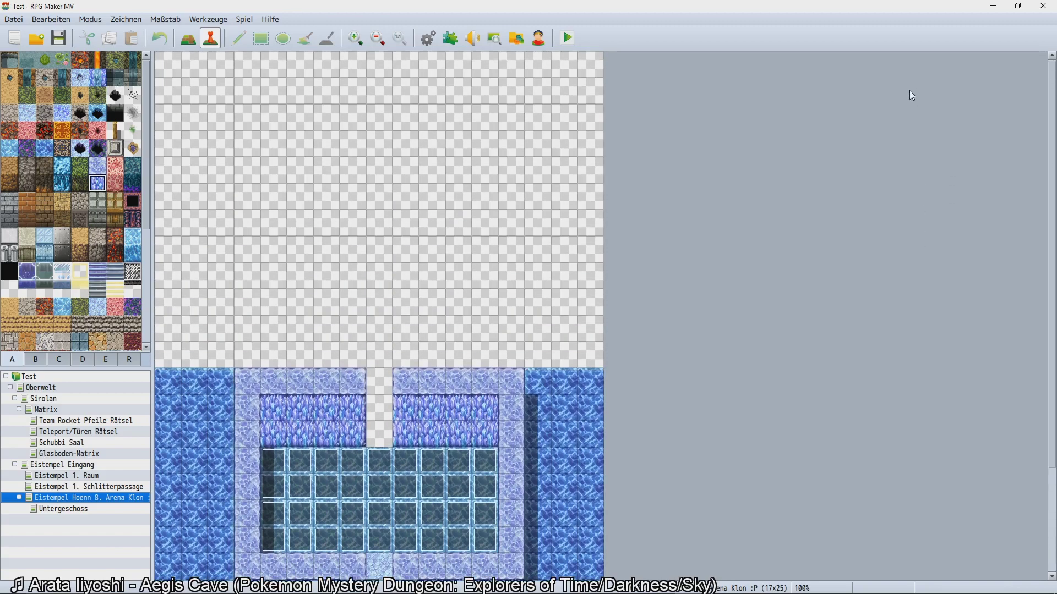
pyautogui.click(34, 364)
pyautogui.click(14, 365)
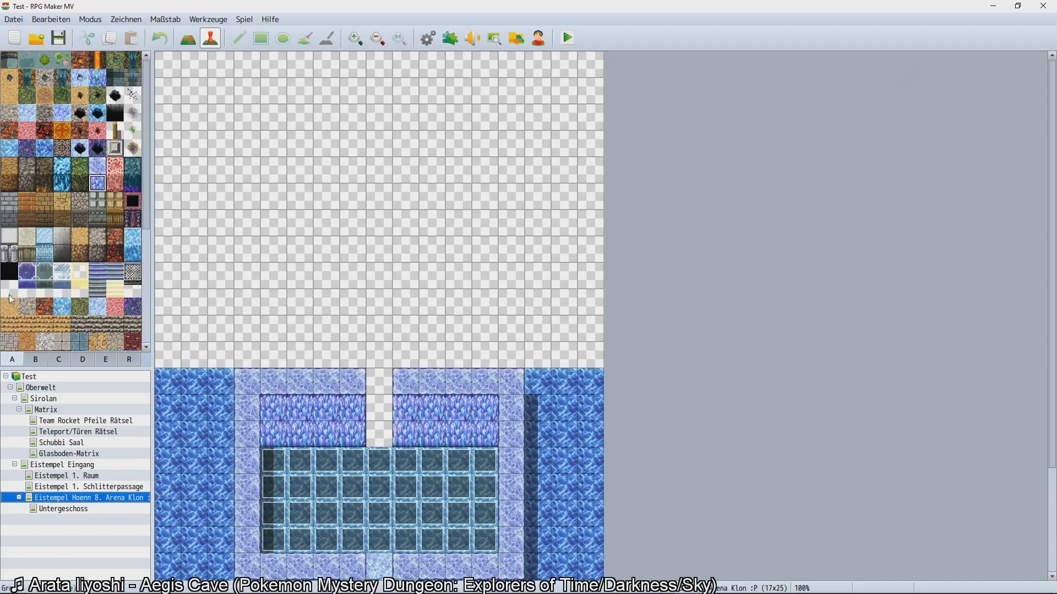
pyautogui.click(10, 149)
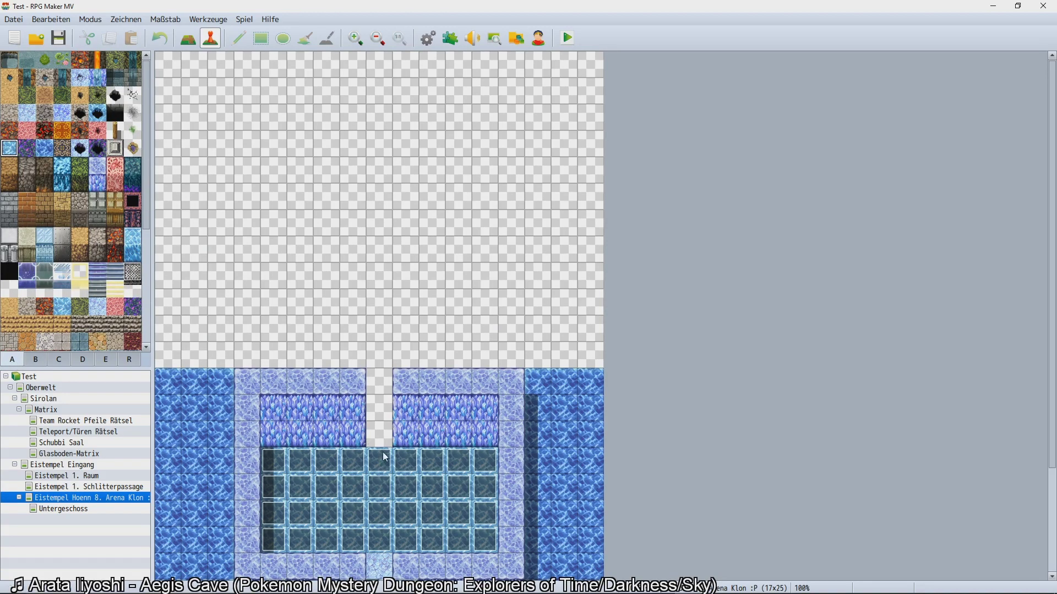
pyautogui.click(239, 39)
pyautogui.moveTo(379, 408)
pyautogui.mouseDown()
pyautogui.moveTo(380, 437)
pyautogui.moveTo(378, 380)
pyautogui.mouseUp()
# Check the Untergeschoss map, return to the upper map, and create a new event at 8,14 in the northern passage.
pyautogui.click(59, 510)
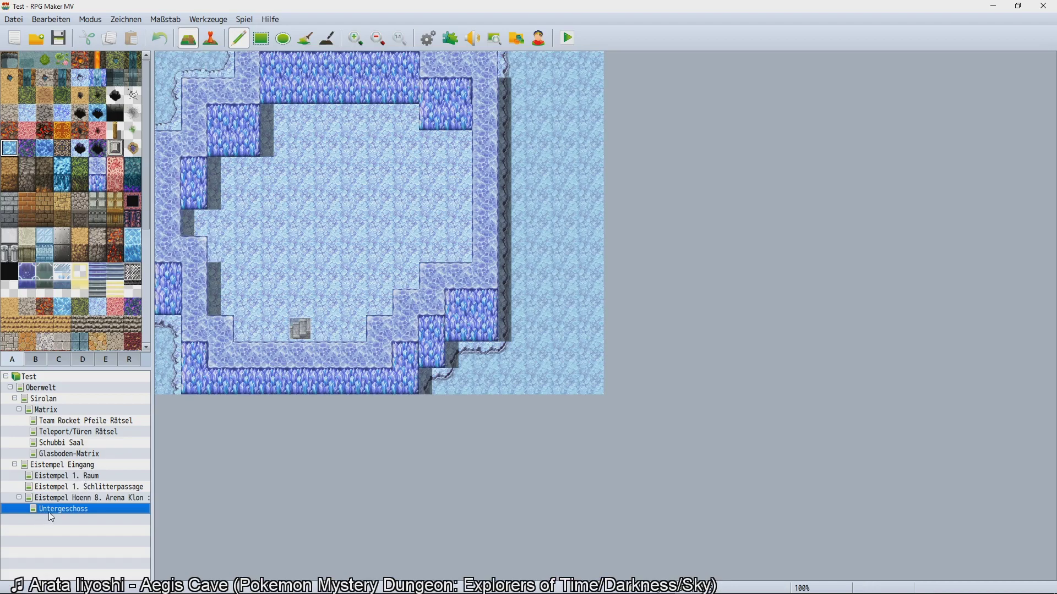
pyautogui.click(58, 499)
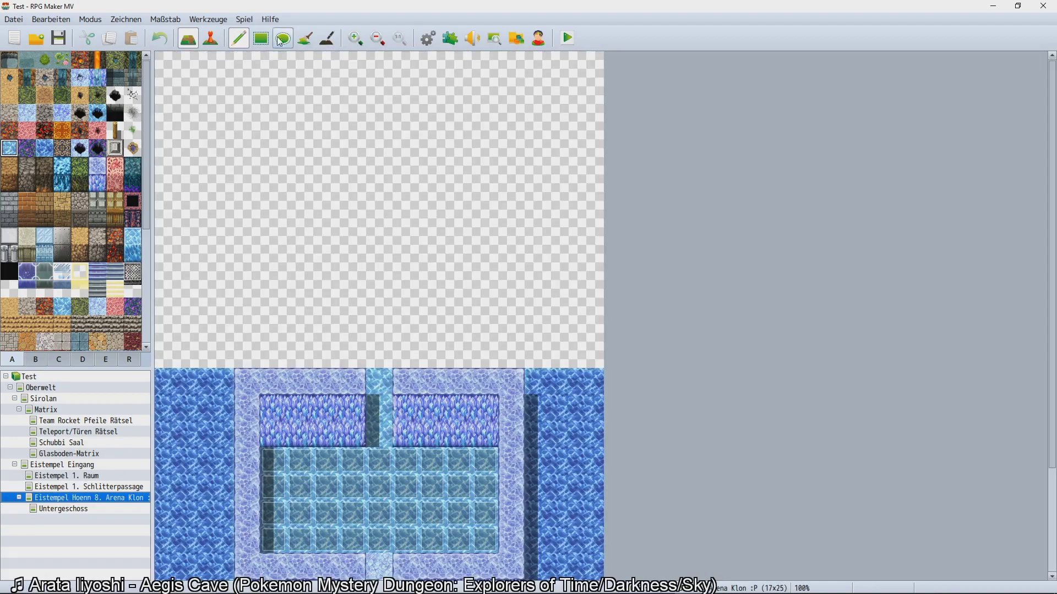
pyautogui.click(211, 38)
pyautogui.scroll(-1, 280, 298)
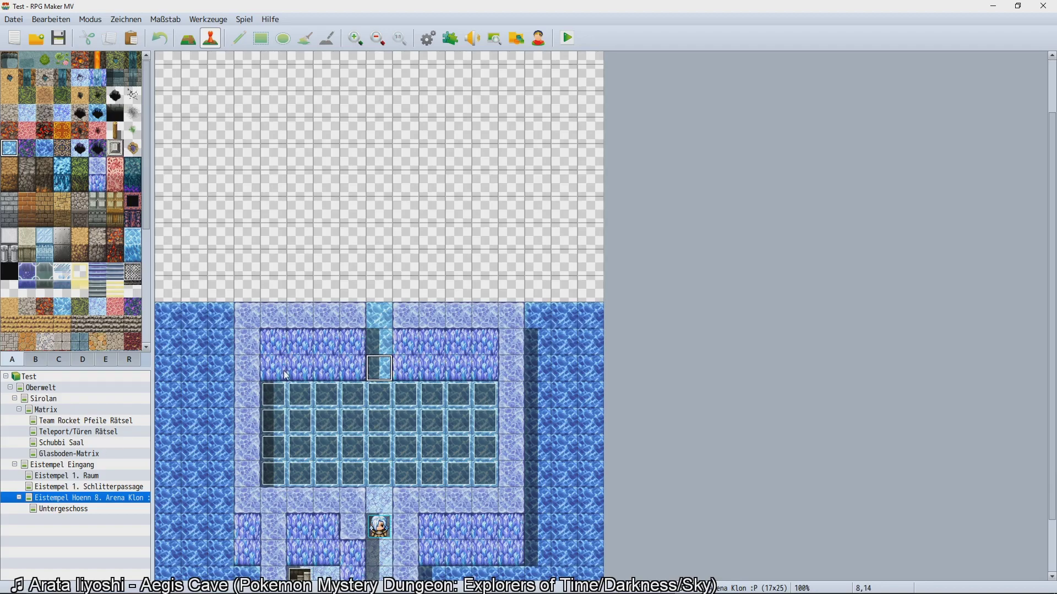
pyautogui.doubleClick(369, 379)
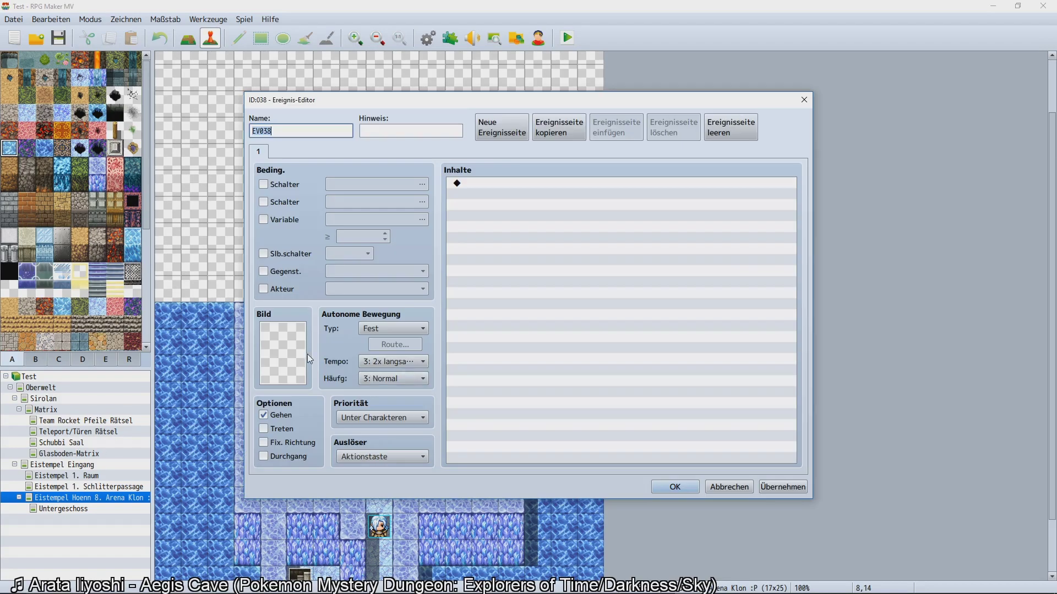
# Start choosing an image for the new event and examine the !Chest, !Door2 and !Flame graphics.
pyautogui.doubleClick(286, 354)
pyautogui.moveTo(439, 234); pyautogui.dragTo(431, 269)
pyautogui.scroll(4, 430, 266)
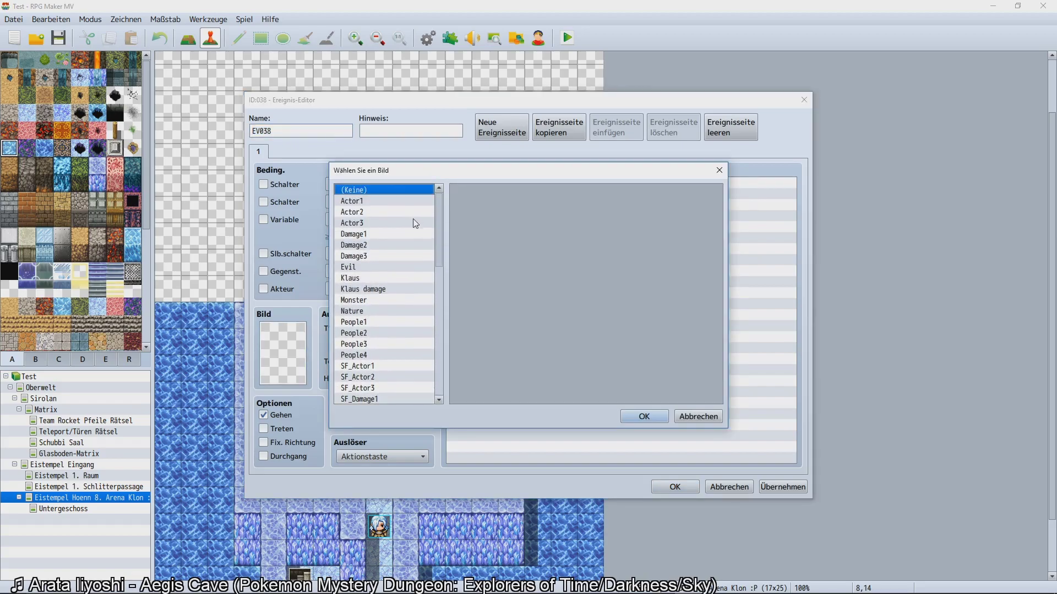
pyautogui.scroll(-6, 415, 220)
pyautogui.click(396, 345)
pyautogui.scroll(-2, 395, 342)
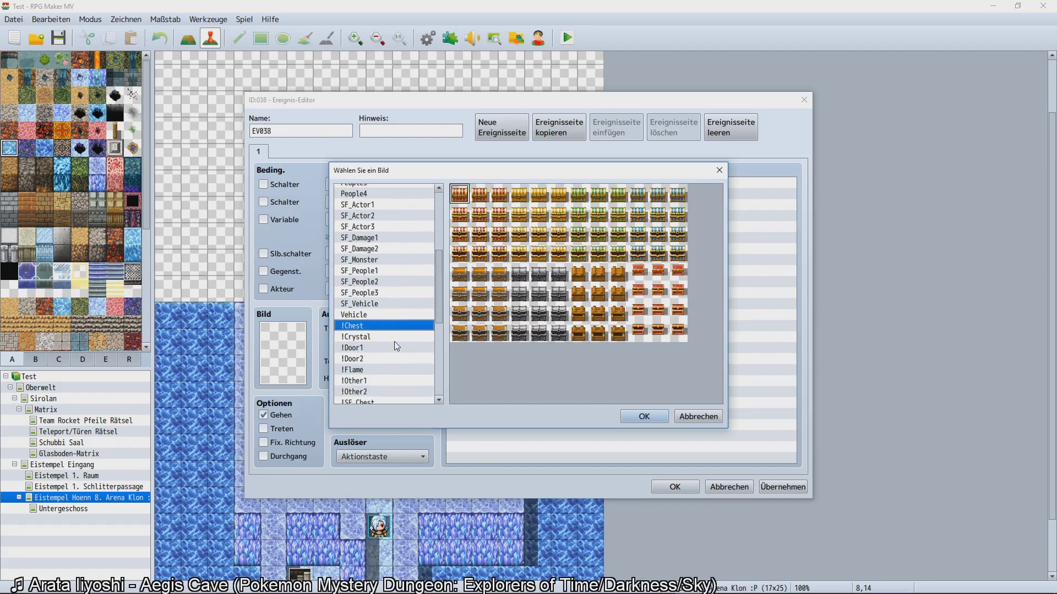
pyautogui.click(392, 338)
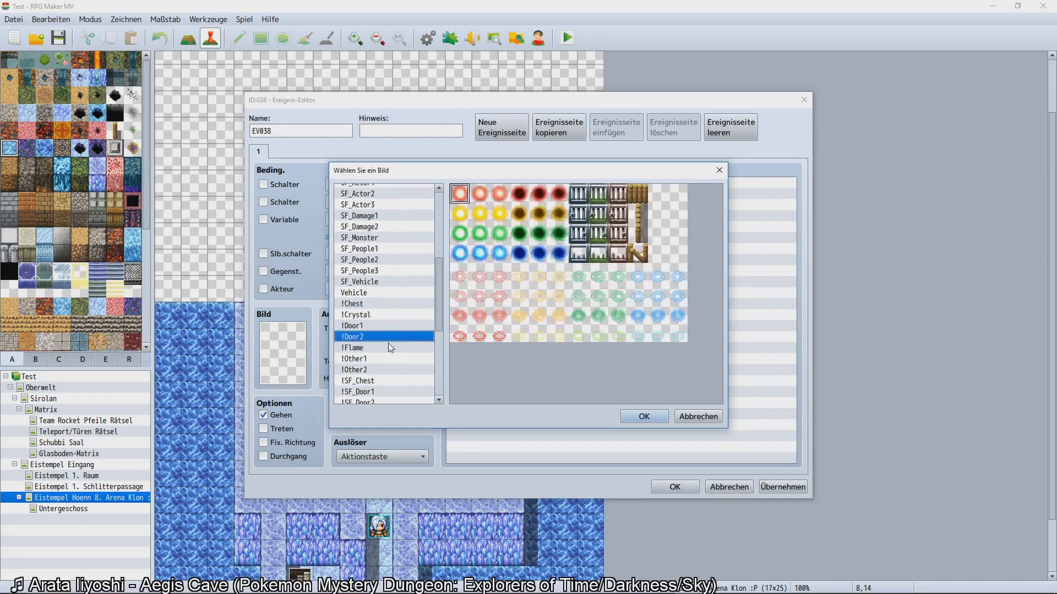
pyautogui.scroll(-1, 390, 347)
pyautogui.click(378, 338)
pyautogui.click(372, 351)
pyautogui.press('Up')
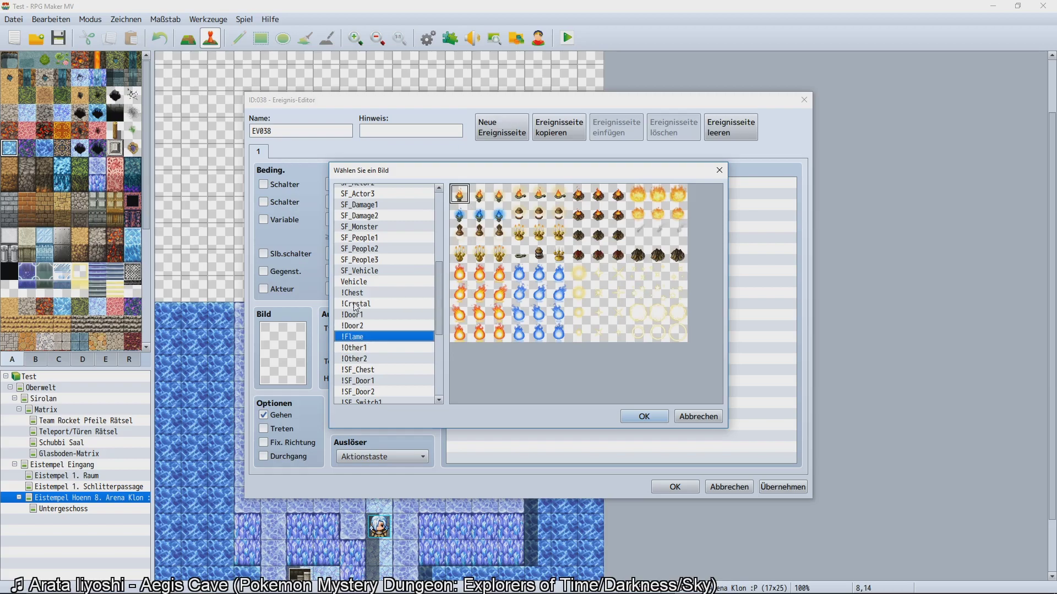
# Examine further event graphics, including the !SF_Door2 and !Switch1 sets.
pyautogui.scroll(-1, 363, 311)
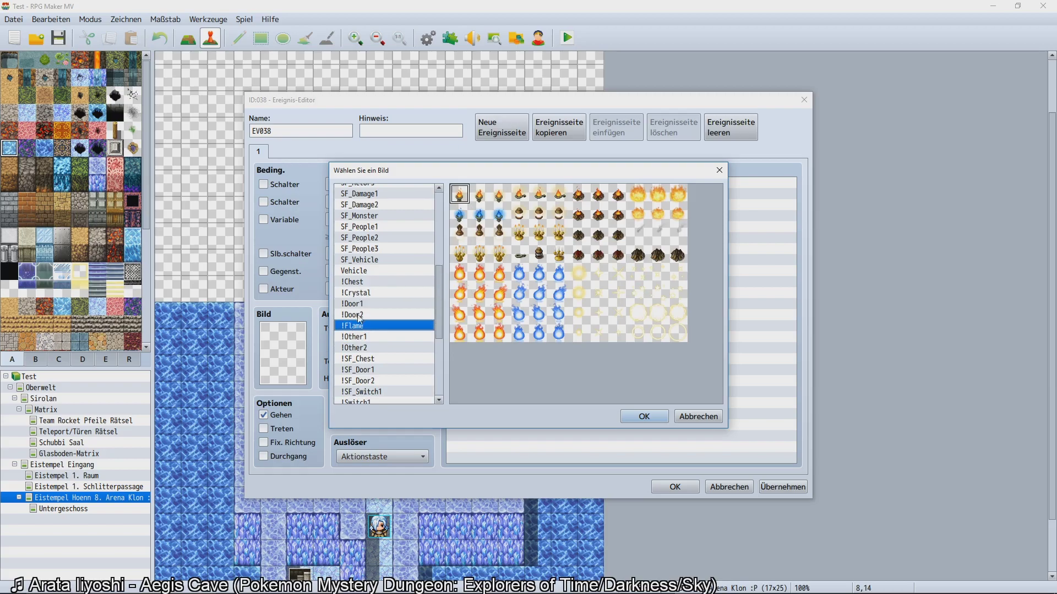
pyautogui.click(357, 336)
pyautogui.click(366, 328)
pyautogui.scroll(-1, 359, 356)
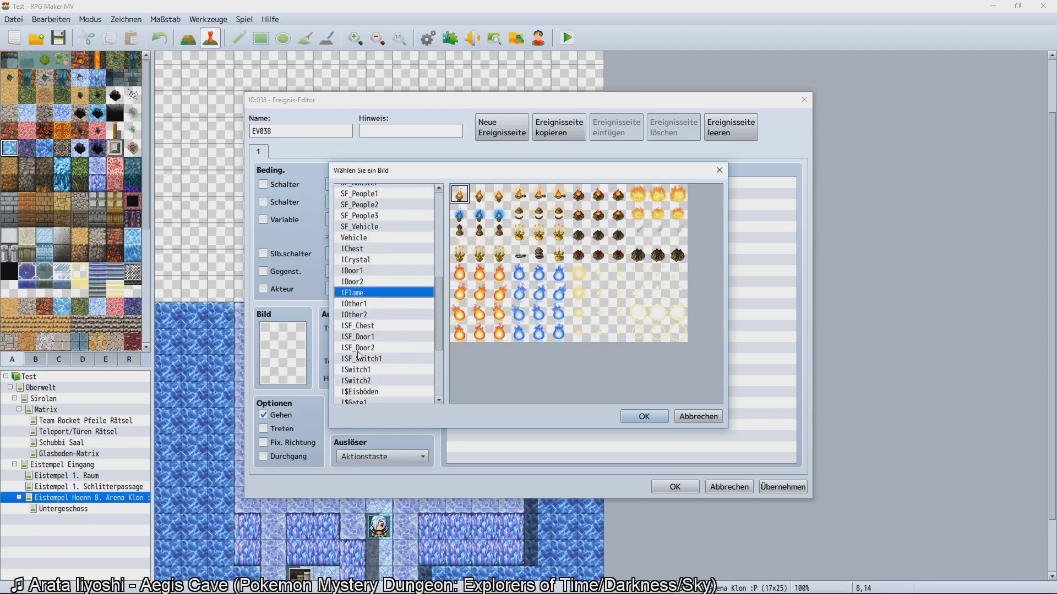
pyautogui.click(358, 352)
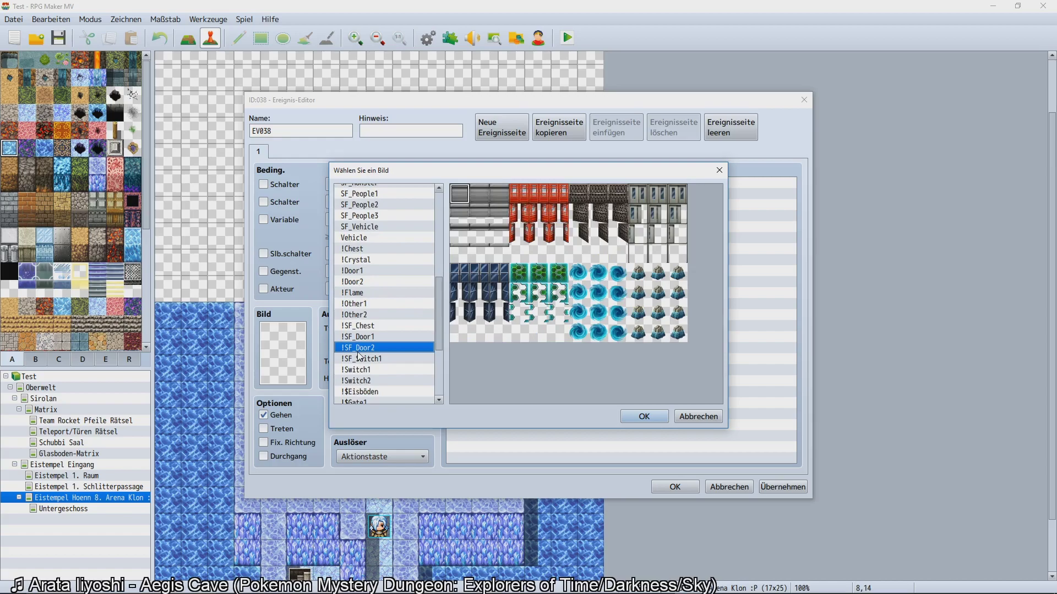
pyautogui.scroll(-2, 359, 356)
pyautogui.click(359, 353)
pyautogui.scroll(-2, 359, 356)
pyautogui.click(359, 353)
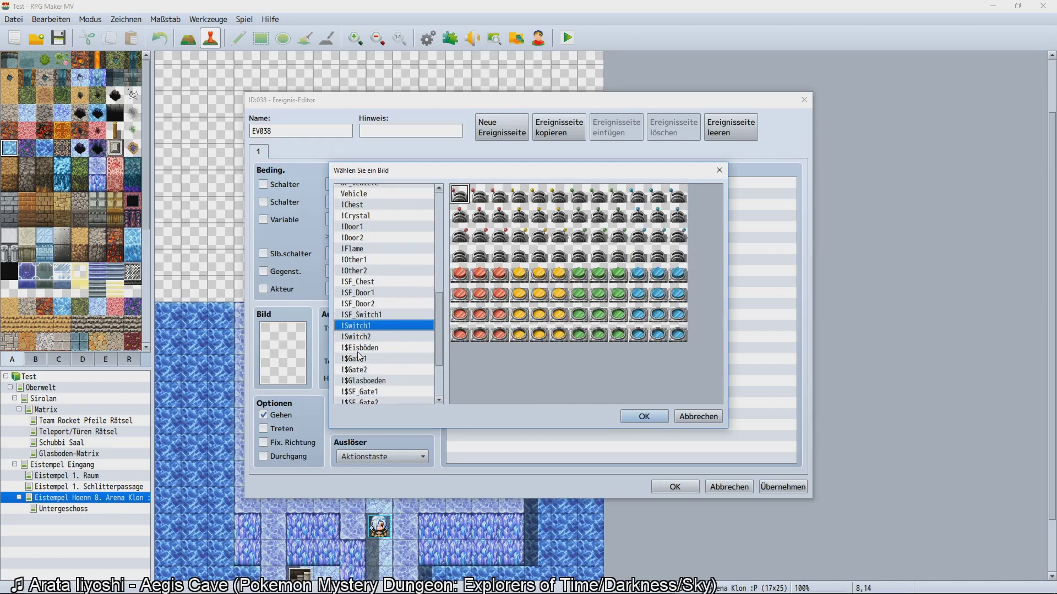
# Look through the !$Glasboeden, $BigMonster1 and !$Gate1 graphics for a suitable event image.
pyautogui.scroll(-3, 359, 355)
pyautogui.click(358, 353)
pyautogui.scroll(-3, 359, 356)
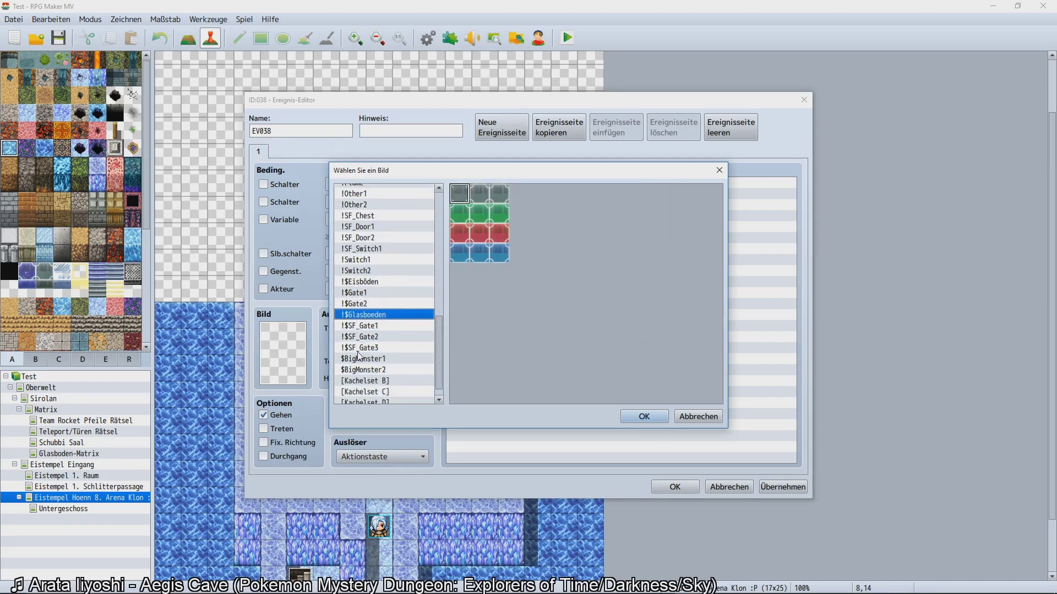
pyautogui.click(358, 353)
pyautogui.scroll(-1, 359, 356)
pyautogui.click(359, 351)
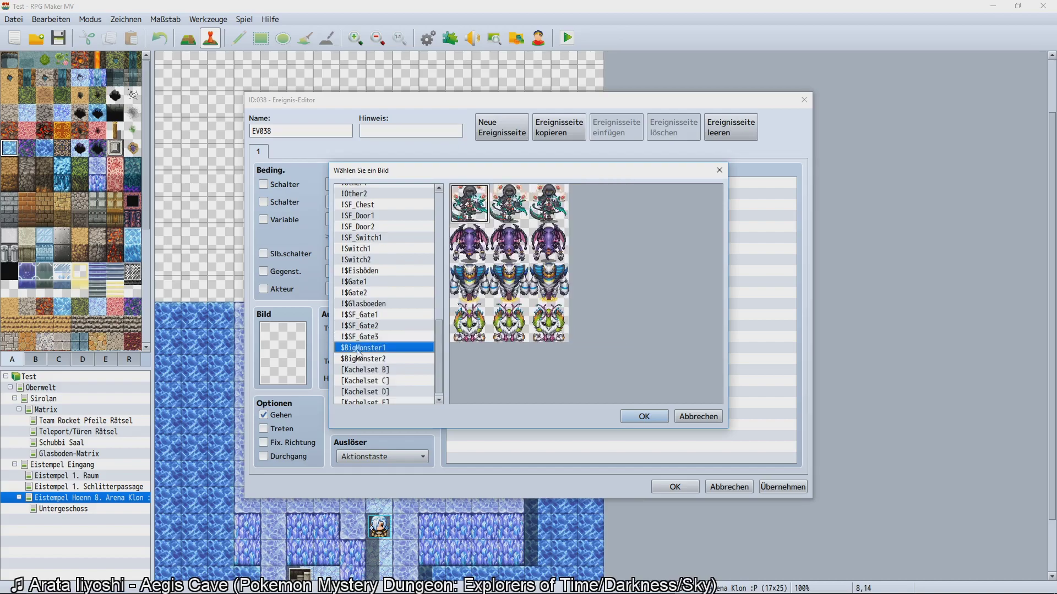
pyautogui.click(377, 381)
pyautogui.scroll(-1, 378, 381)
pyautogui.click(360, 276)
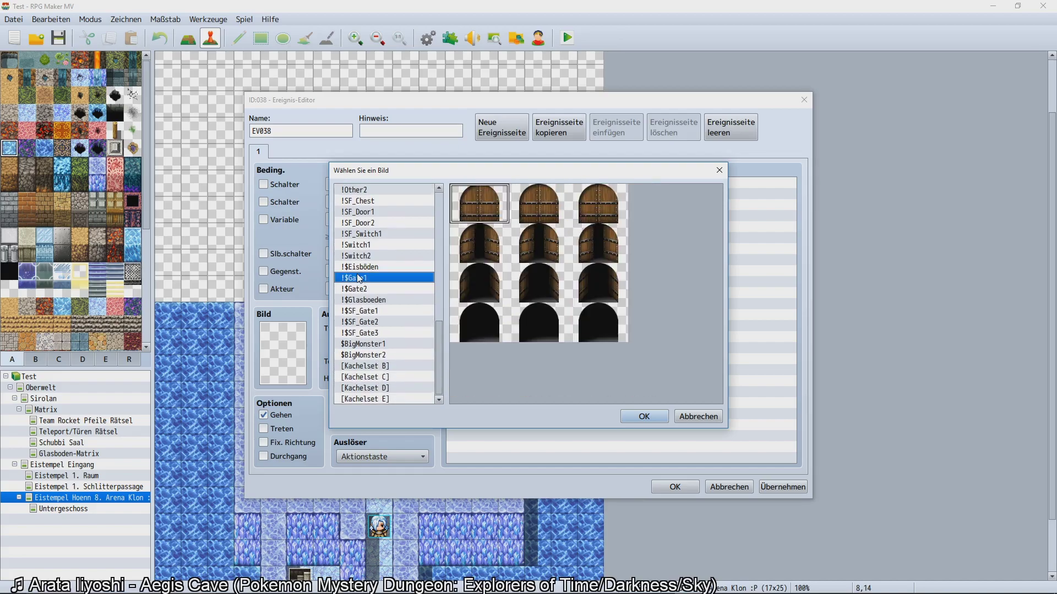
# Examine the !$Eisböden graphics and look over all the crystals and light beams in the !Crystal set.
pyautogui.scroll(3, 360, 280)
pyautogui.click(358, 303)
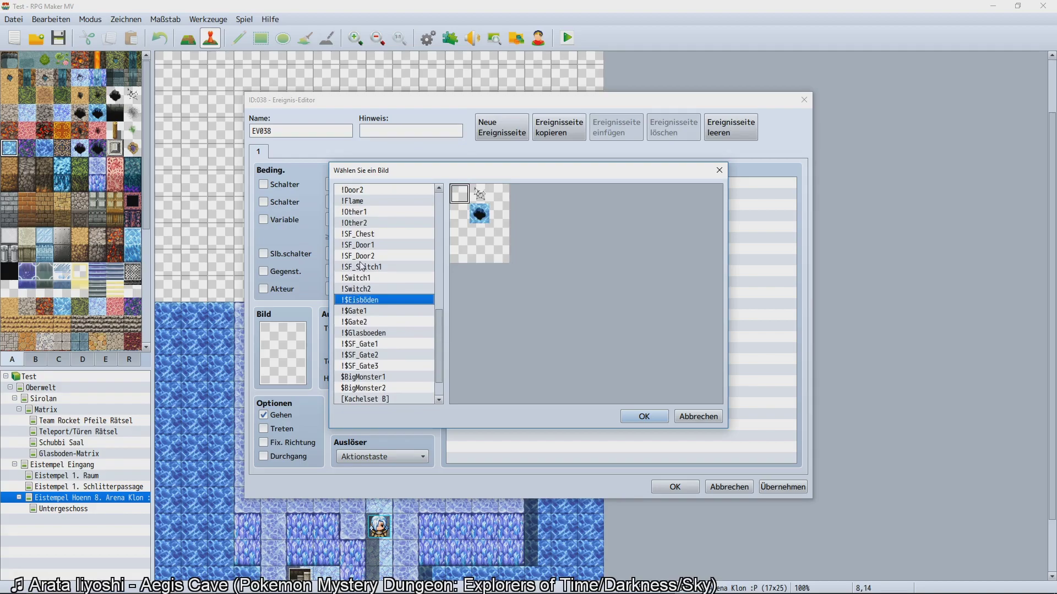
pyautogui.scroll(2, 383, 277)
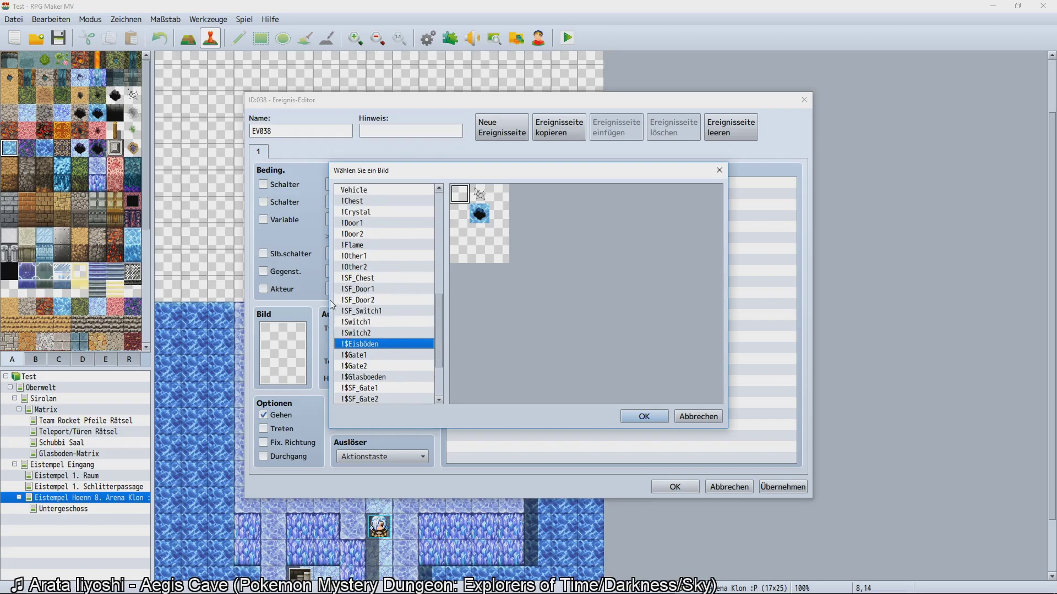
pyautogui.scroll(2, 359, 277)
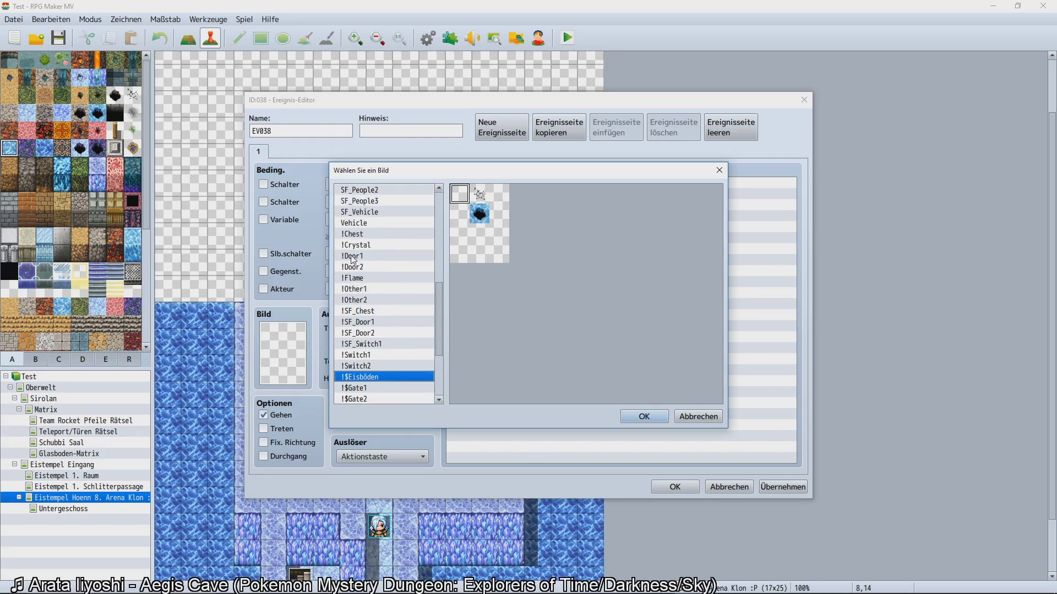
pyautogui.click(352, 248)
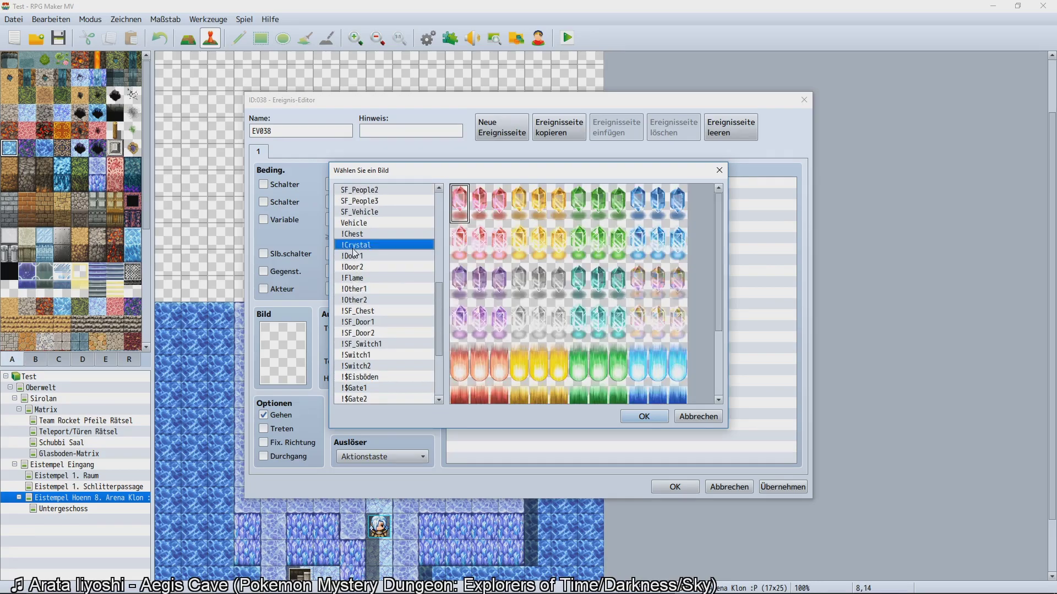
pyautogui.scroll(-1, 530, 320)
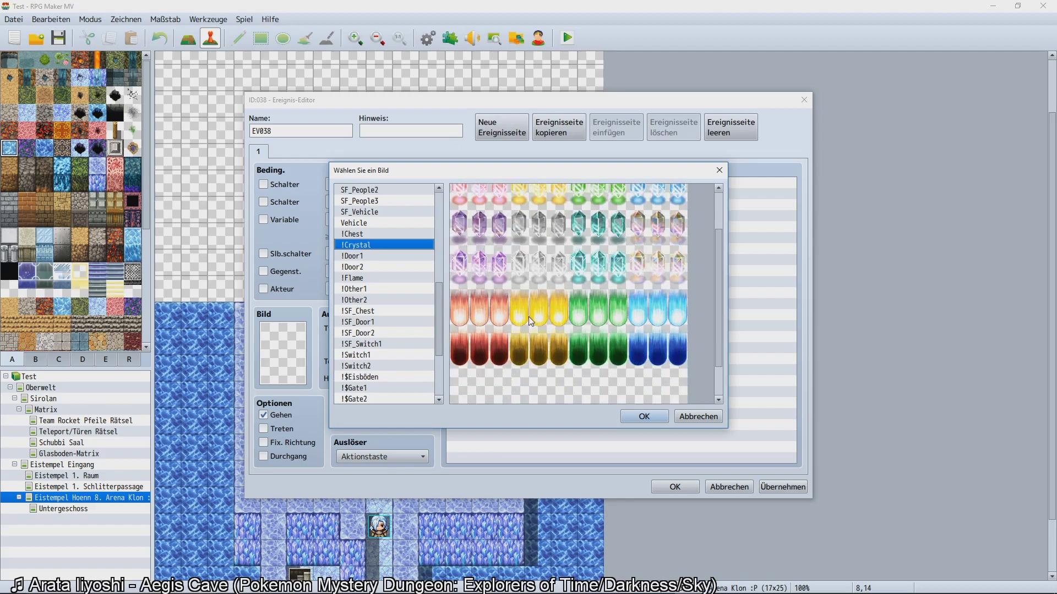
pyautogui.scroll(-1, 528, 321)
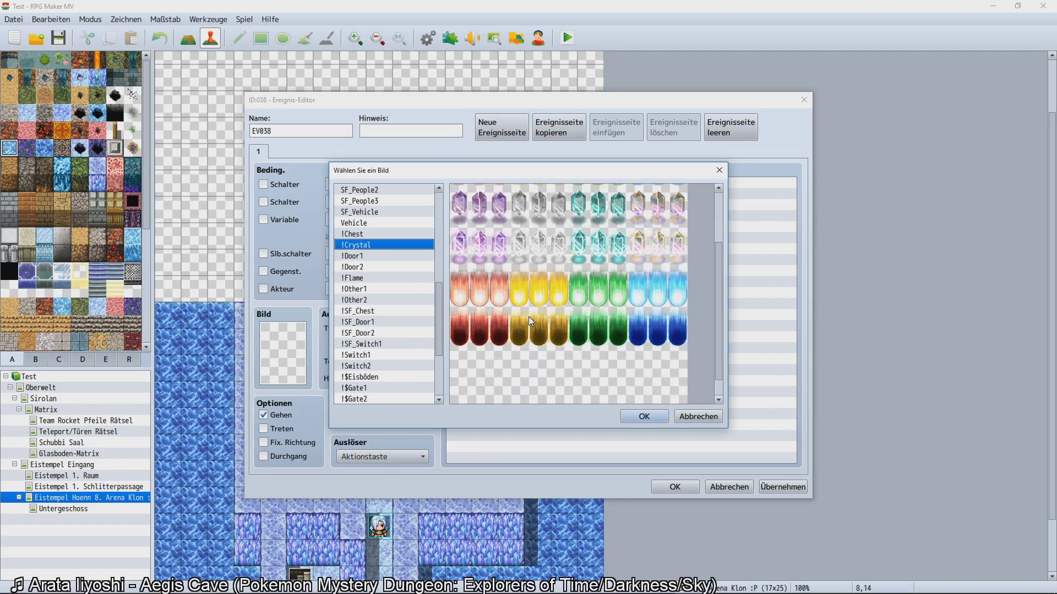
pyautogui.scroll(1, 529, 316)
pyautogui.scroll(-1, 529, 316)
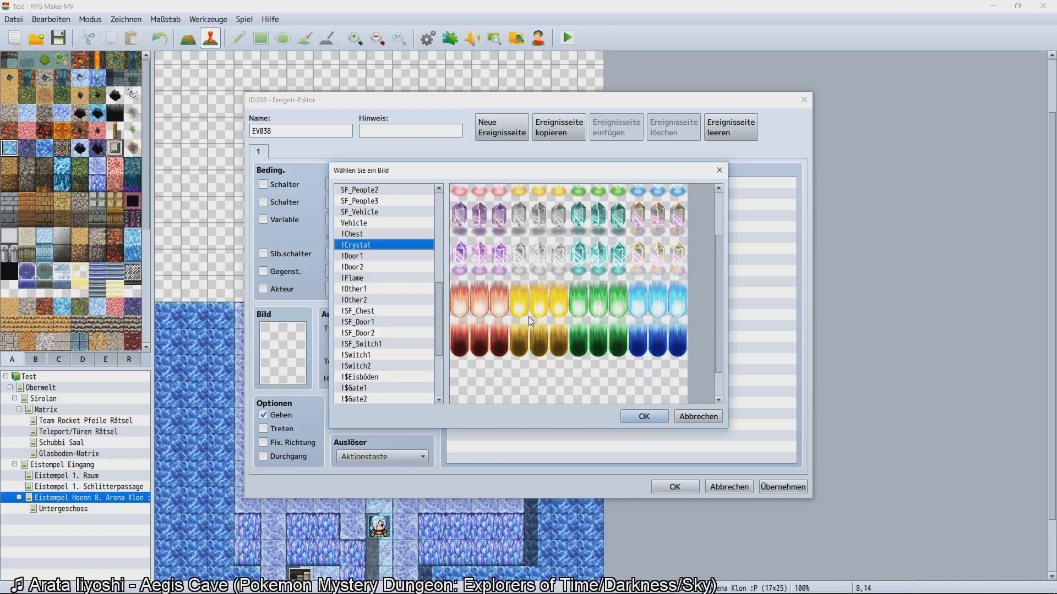
pyautogui.scroll(3, 529, 316)
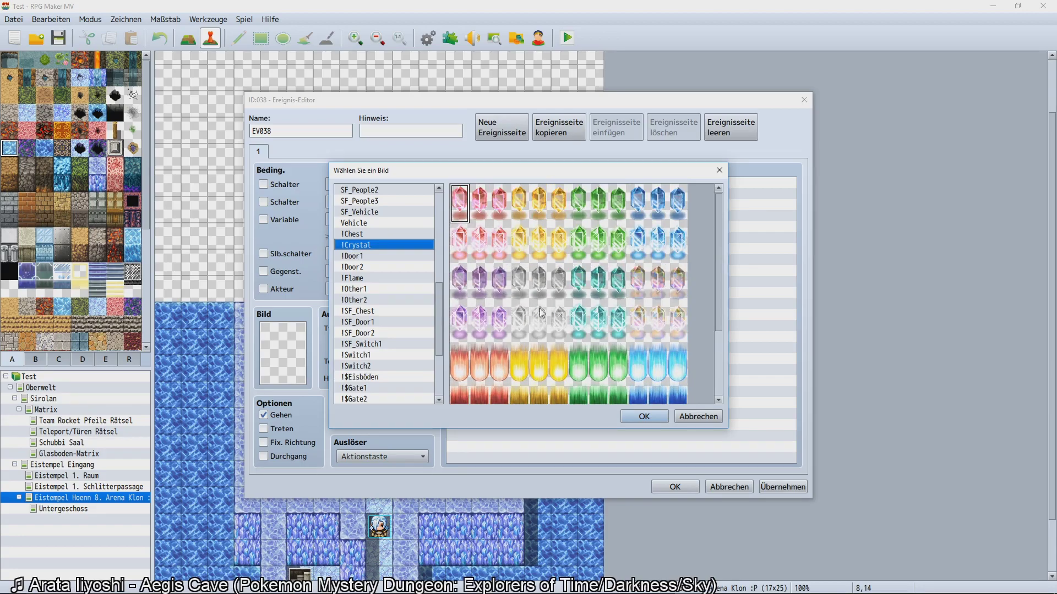
pyautogui.scroll(-3, 547, 312)
pyautogui.scroll(3, 543, 307)
pyautogui.scroll(-3, 535, 298)
pyautogui.scroll(3, 537, 275)
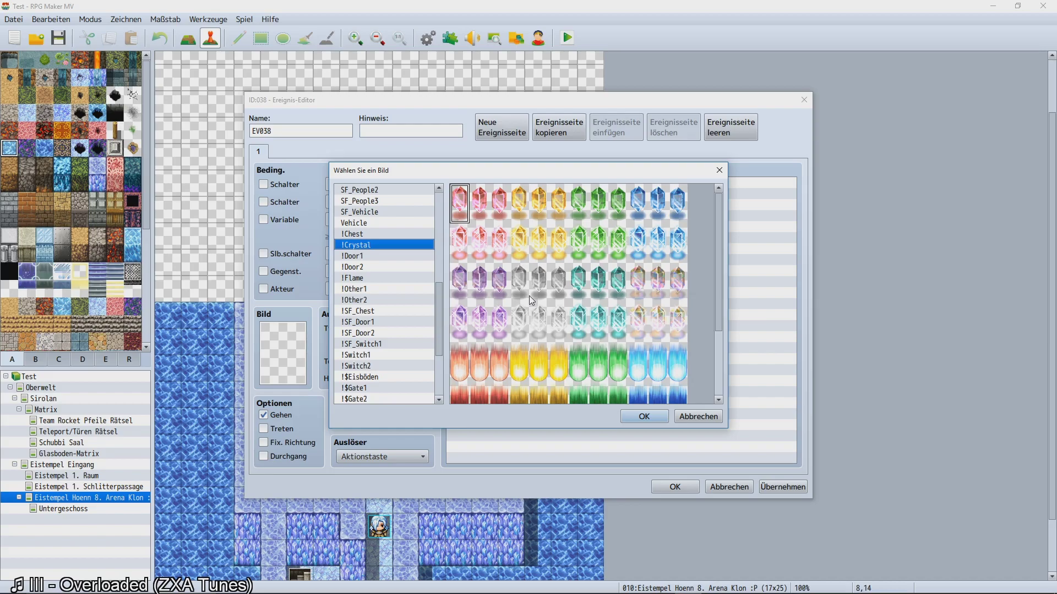
# Look through the !Other1, !Flame, !Door2 and !Door1 graphics for an event image, including the spikes in !Other1.
pyautogui.moveTo(437, 312); pyautogui.dragTo(431, 359)
pyautogui.scroll(3, 434, 303)
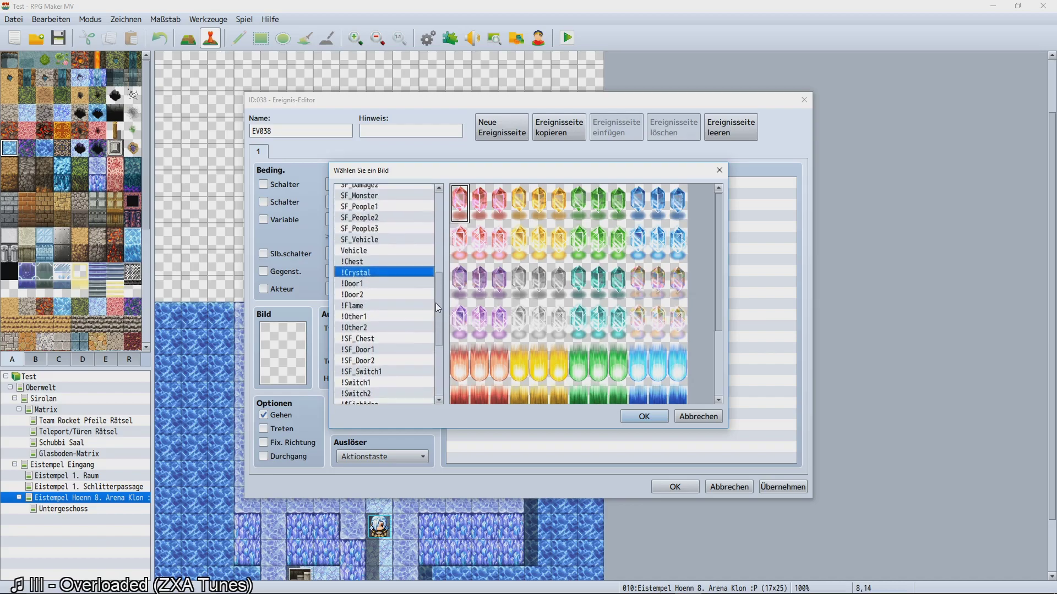
pyautogui.scroll(-2, 416, 319)
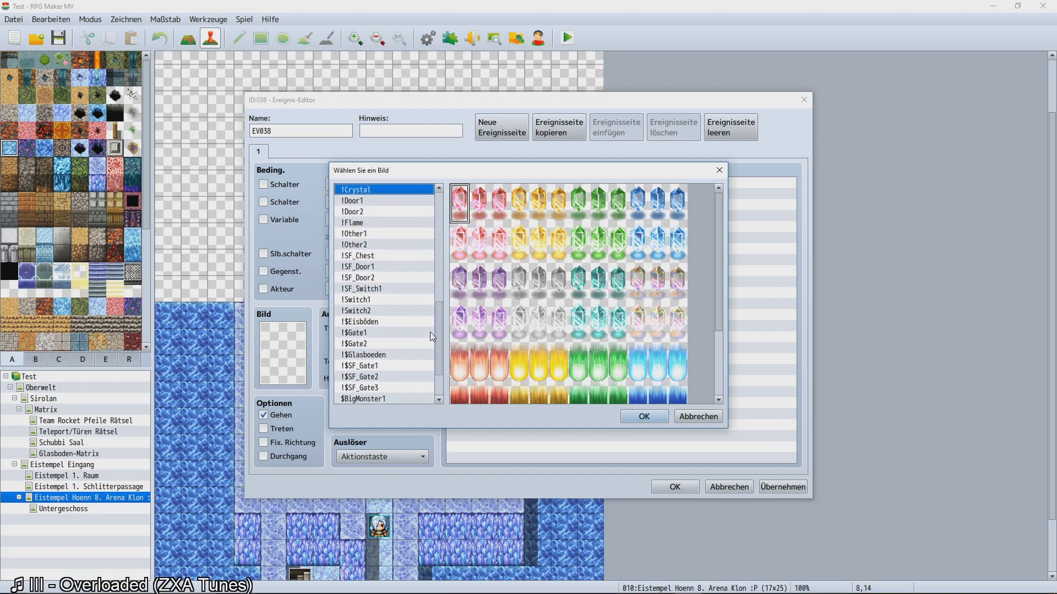
pyautogui.scroll(1, 430, 332)
pyautogui.click(400, 240)
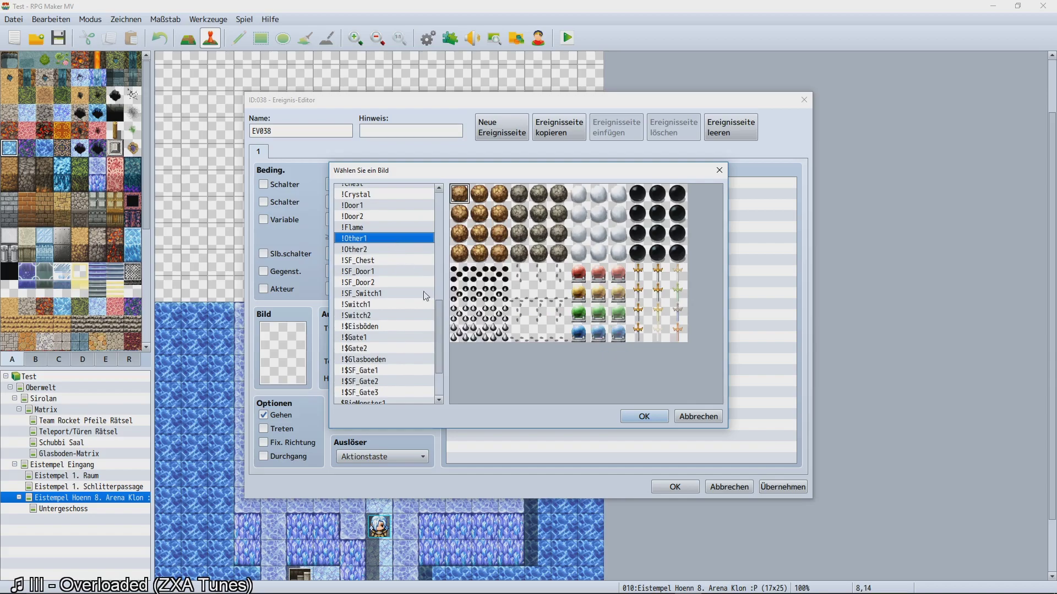
pyautogui.click(479, 341)
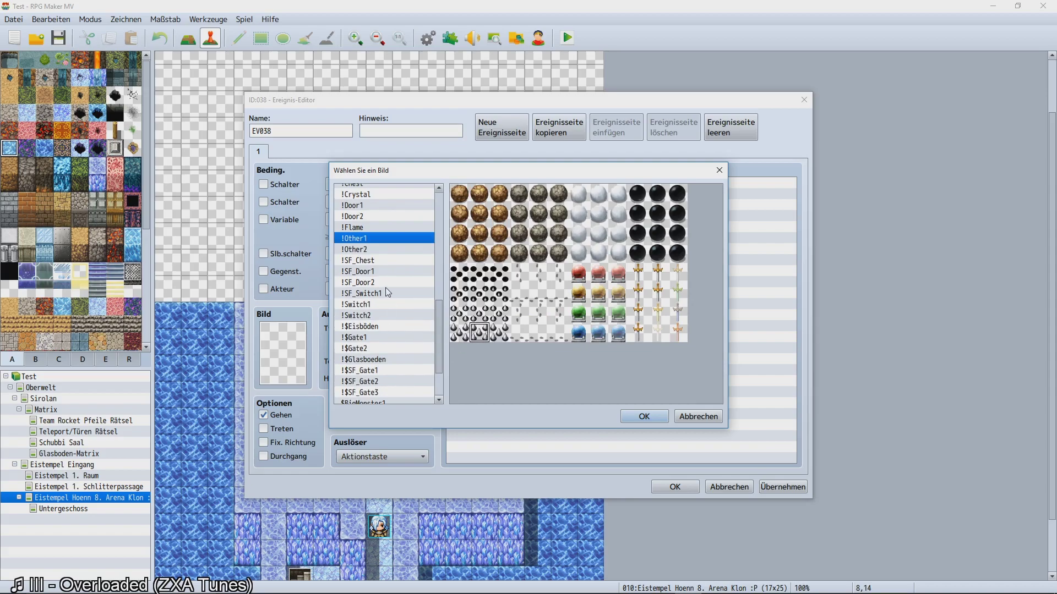
pyautogui.click(367, 228)
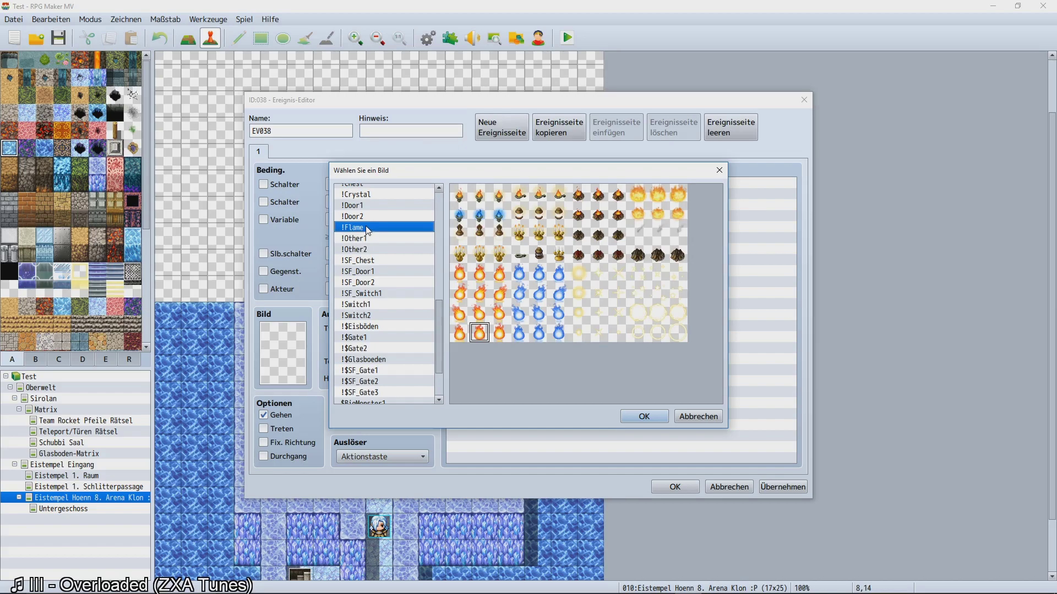
pyautogui.click(366, 220)
pyautogui.scroll(1, 365, 231)
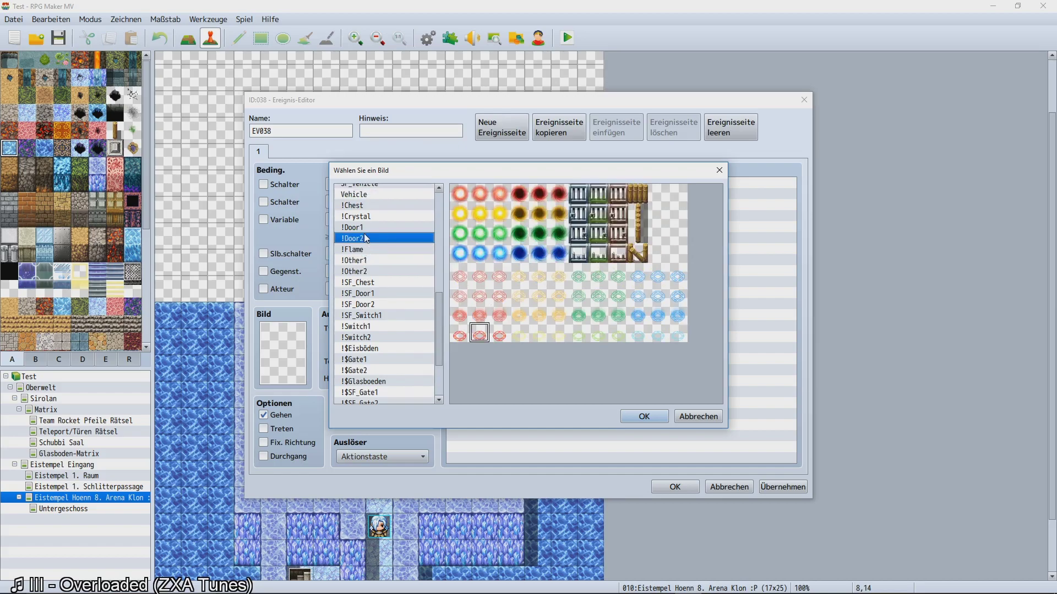
pyautogui.click(364, 231)
pyautogui.click(359, 243)
pyautogui.scroll(3, 376, 341)
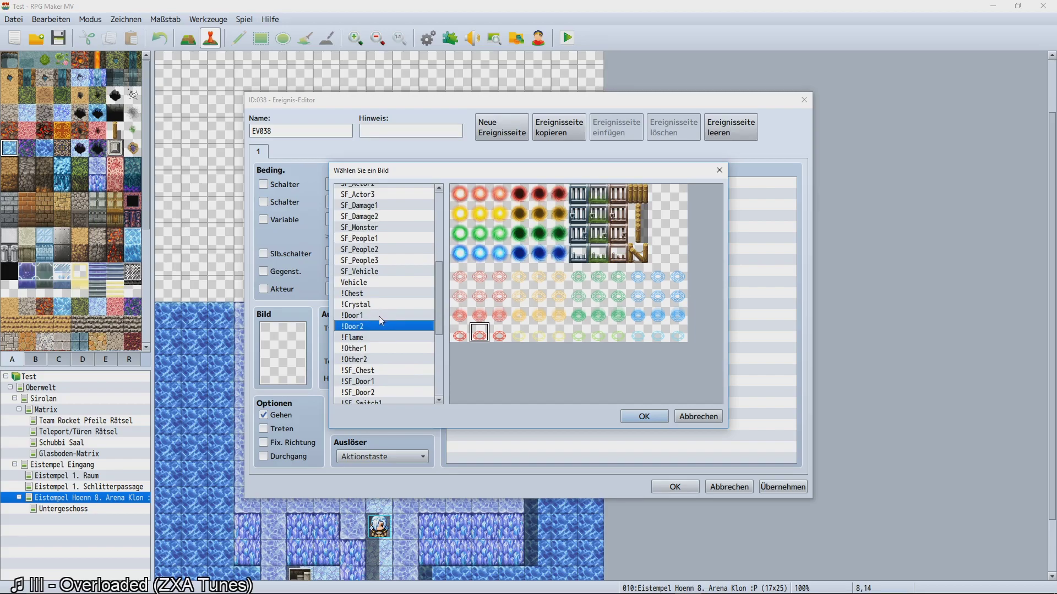
pyautogui.click(378, 316)
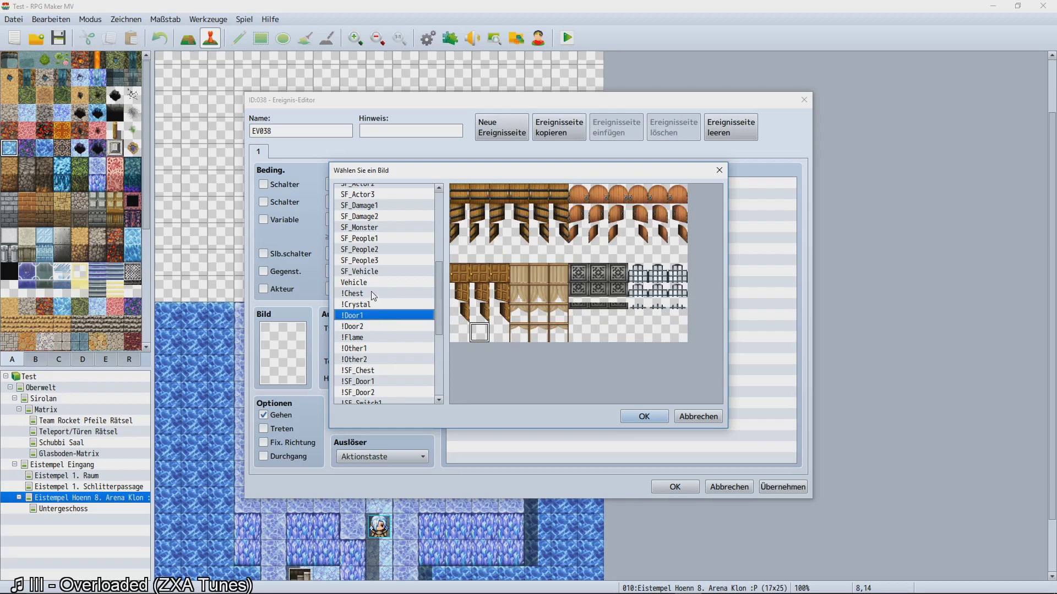
# Examine the !SF_Door1, !$Eisböden, !$SF_Gate3 and !$Gate1 graphics as possible event images.
pyautogui.scroll(-1, 374, 296)
pyautogui.click(374, 294)
pyautogui.click(372, 349)
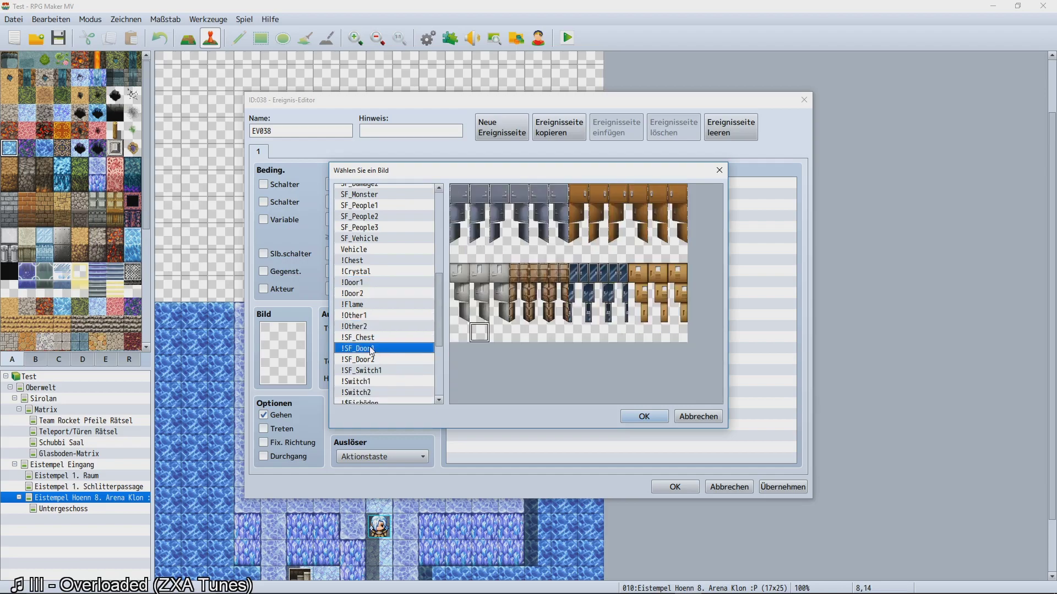
pyautogui.scroll(-2, 372, 349)
pyautogui.click(372, 349)
pyautogui.scroll(-2, 372, 349)
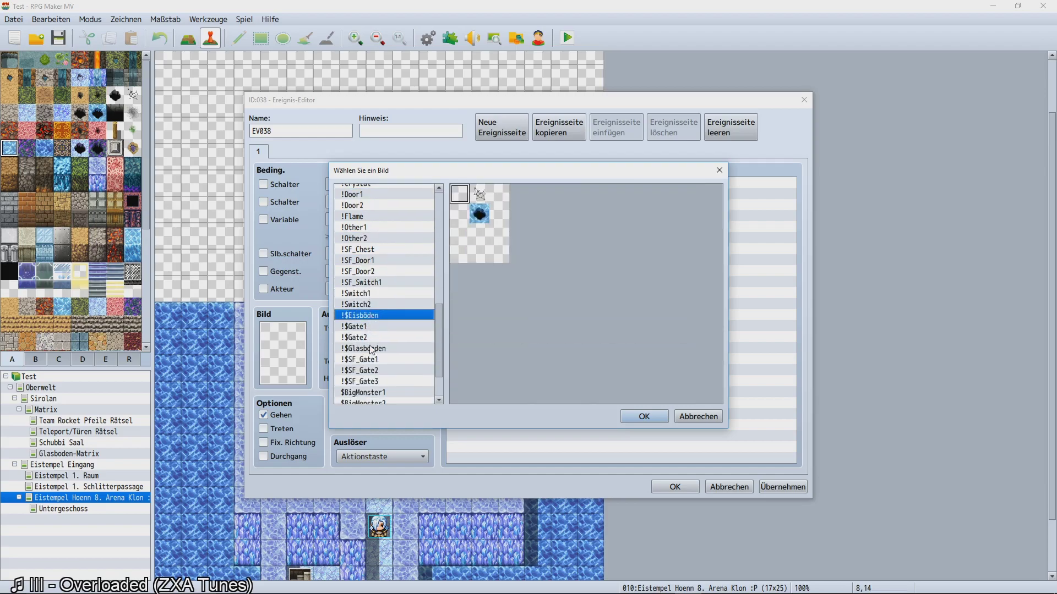
pyautogui.click(372, 349)
pyautogui.scroll(5, 373, 349)
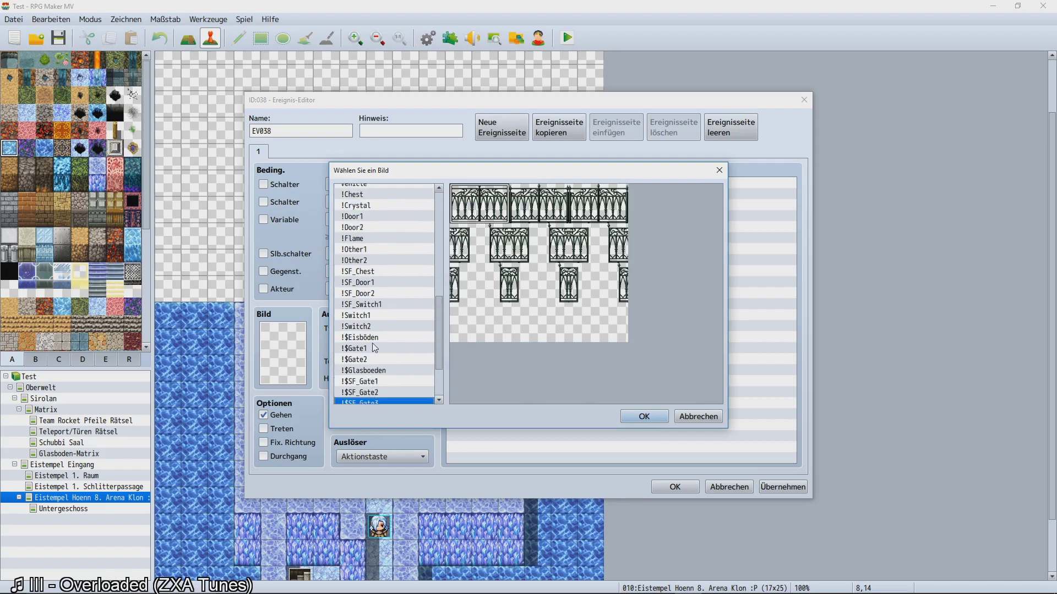
pyautogui.click(374, 349)
pyautogui.scroll(3, 385, 371)
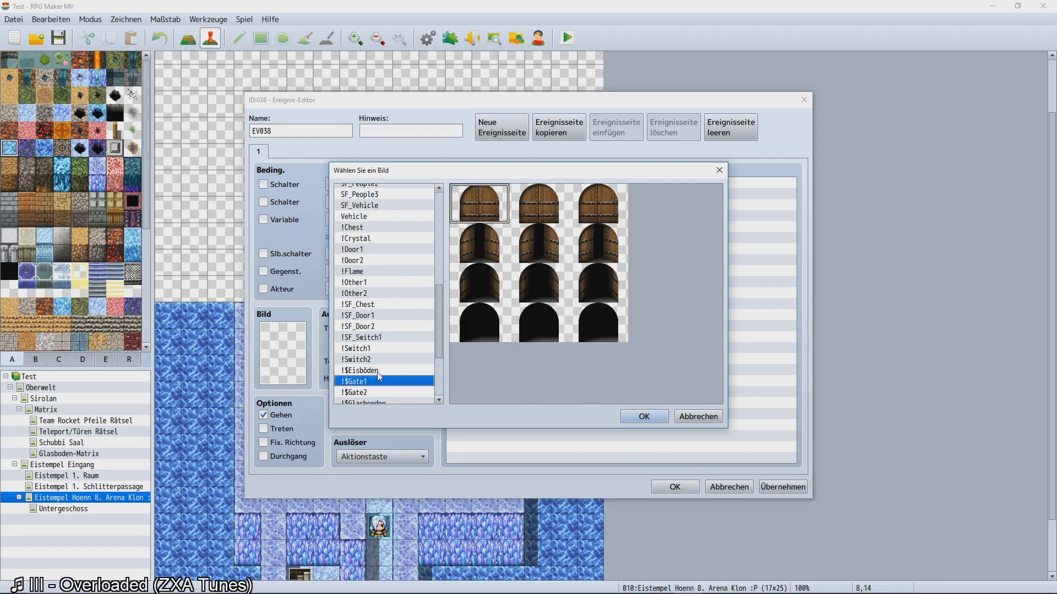
# Compare the !Switch2, !SF_Door2, !Other2 and !Door2 graphics as candidates for the event image.
pyautogui.click(369, 360)
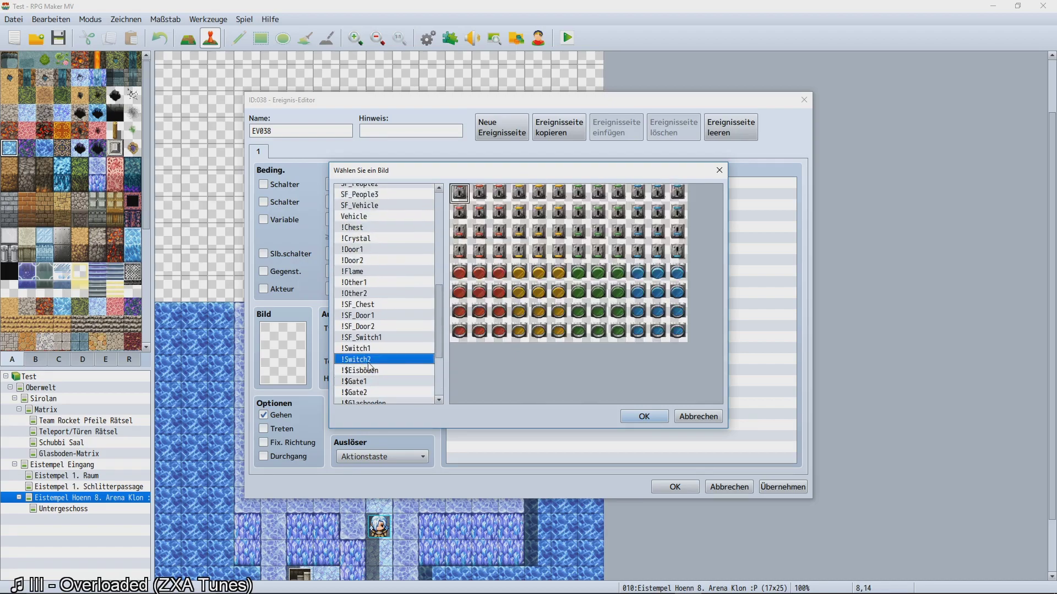
pyautogui.click(379, 328)
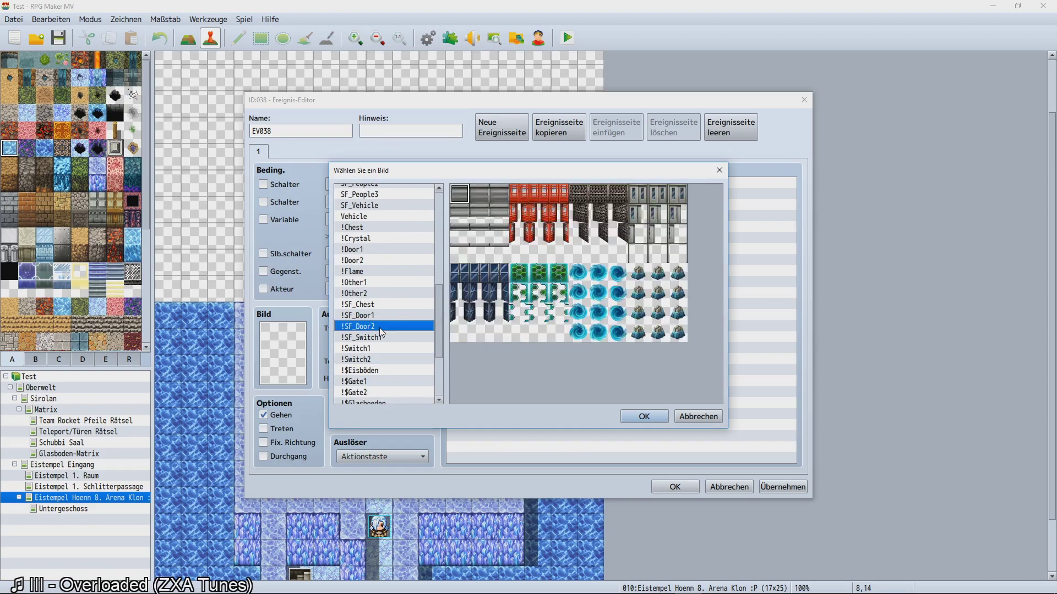
pyautogui.click(365, 293)
pyautogui.scroll(7, 358, 340)
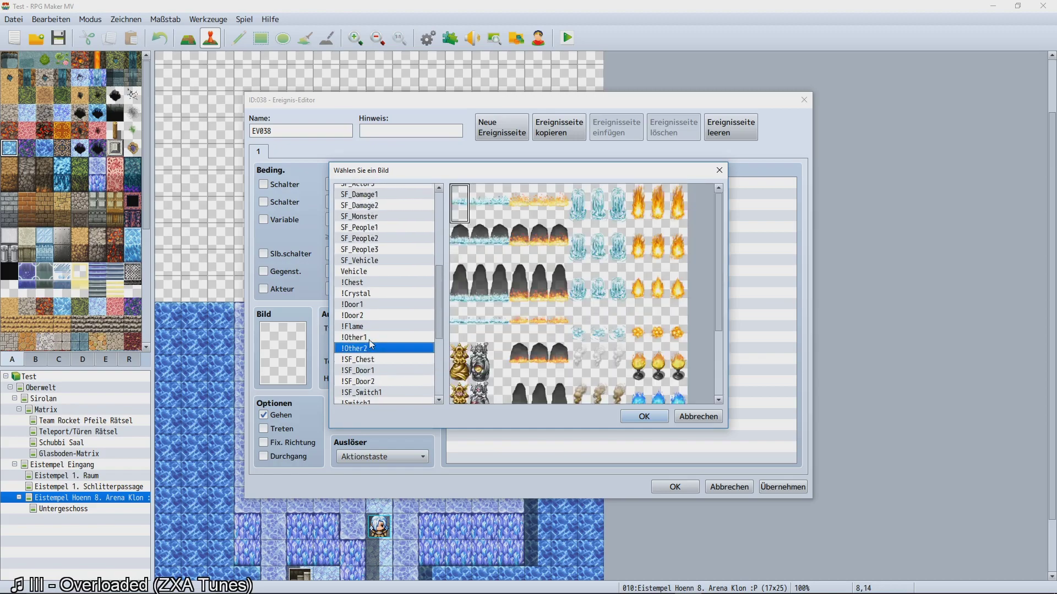
pyautogui.click(369, 339)
pyautogui.scroll(-4, 369, 339)
pyautogui.scroll(3, 369, 331)
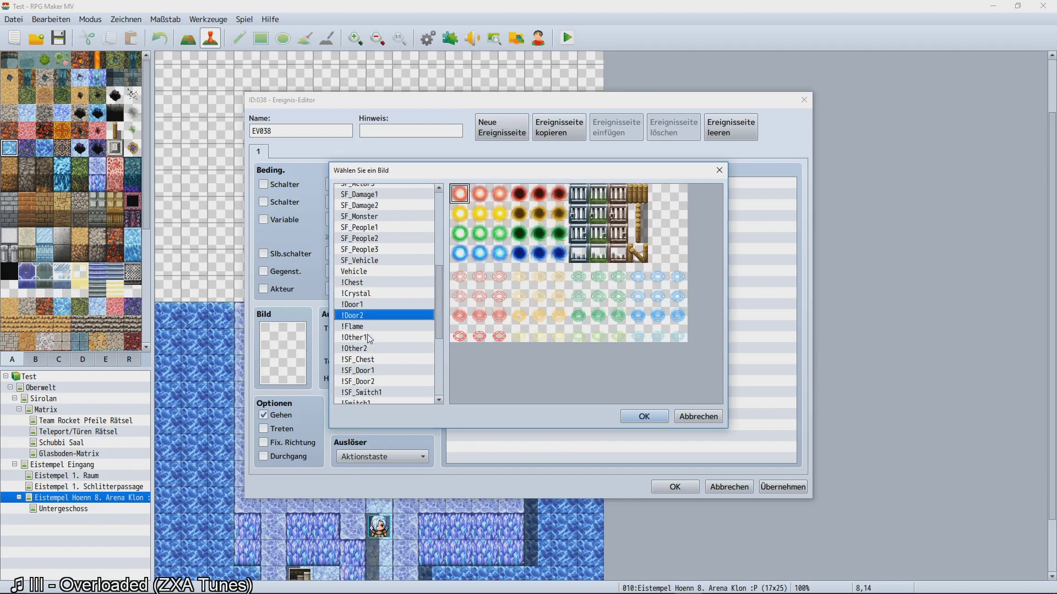
pyautogui.click(367, 319)
# Set the event's image to the dark purple crystal from the !Crystal graphics.
pyautogui.click(362, 306)
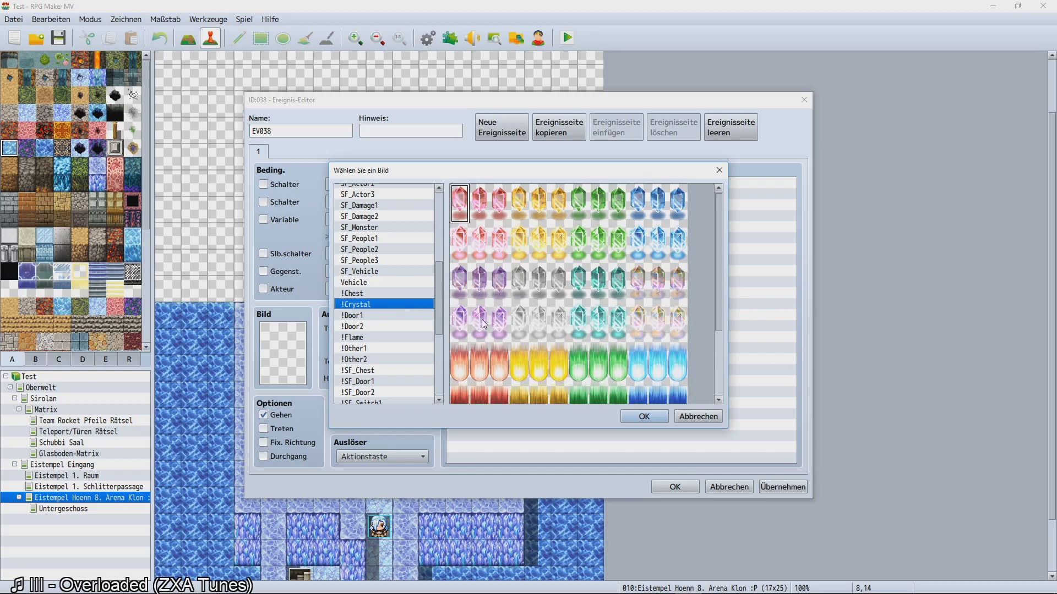
pyautogui.click(479, 291)
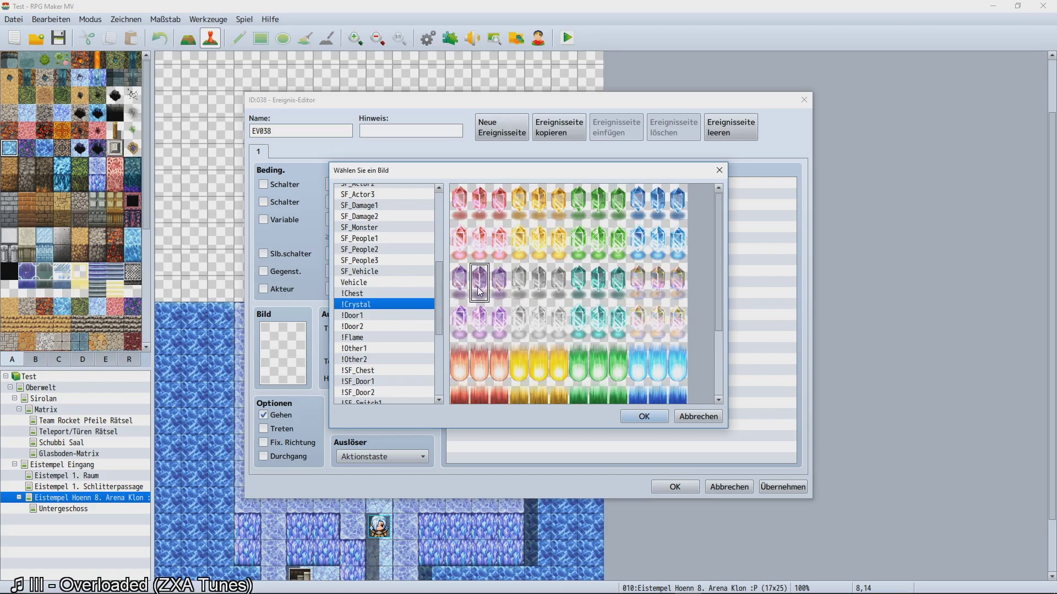
pyautogui.scroll(-1, 481, 300)
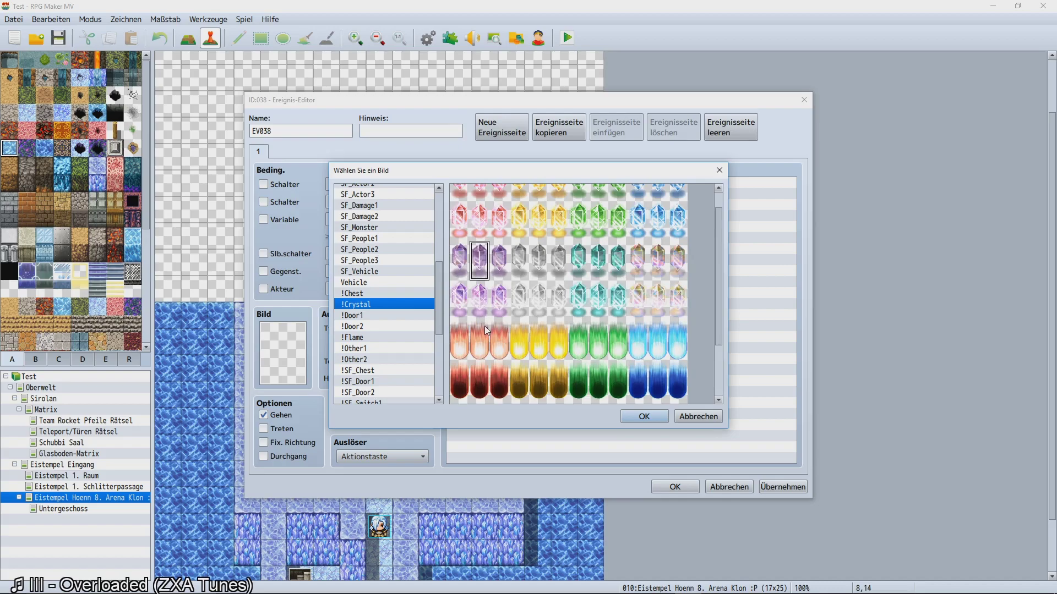
pyautogui.scroll(1, 486, 330)
pyautogui.scroll(1, 441, 322)
pyautogui.scroll(-4, 449, 353)
pyautogui.scroll(4, 448, 335)
pyautogui.scroll(-2, 447, 315)
pyautogui.doubleClick(481, 298)
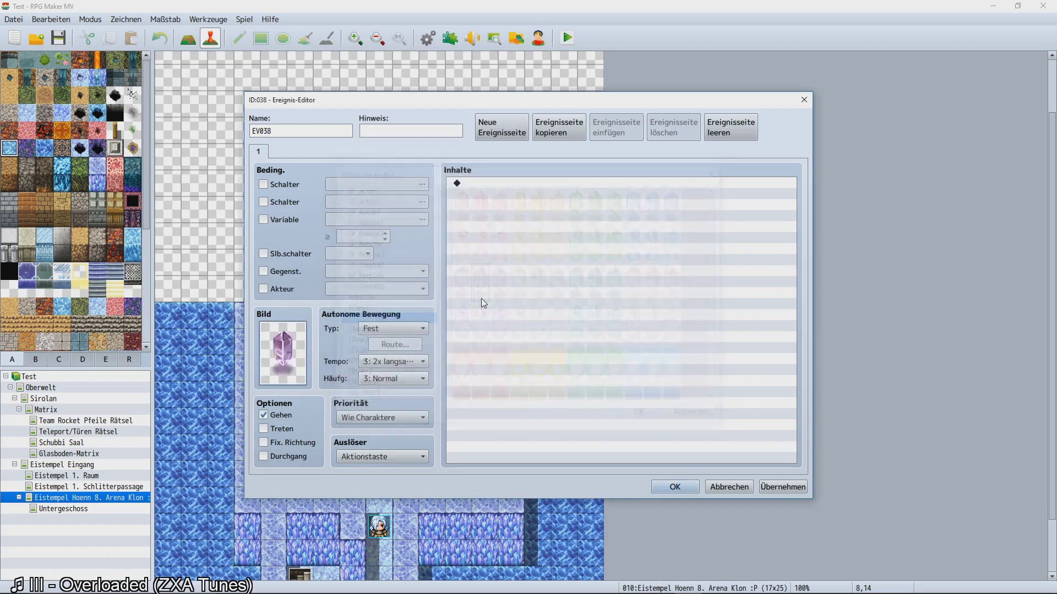
# Reopen the event's image selection and examine the ice and fire pillars in the !Other2 set.
pyautogui.doubleClick(290, 379)
pyautogui.click(417, 345)
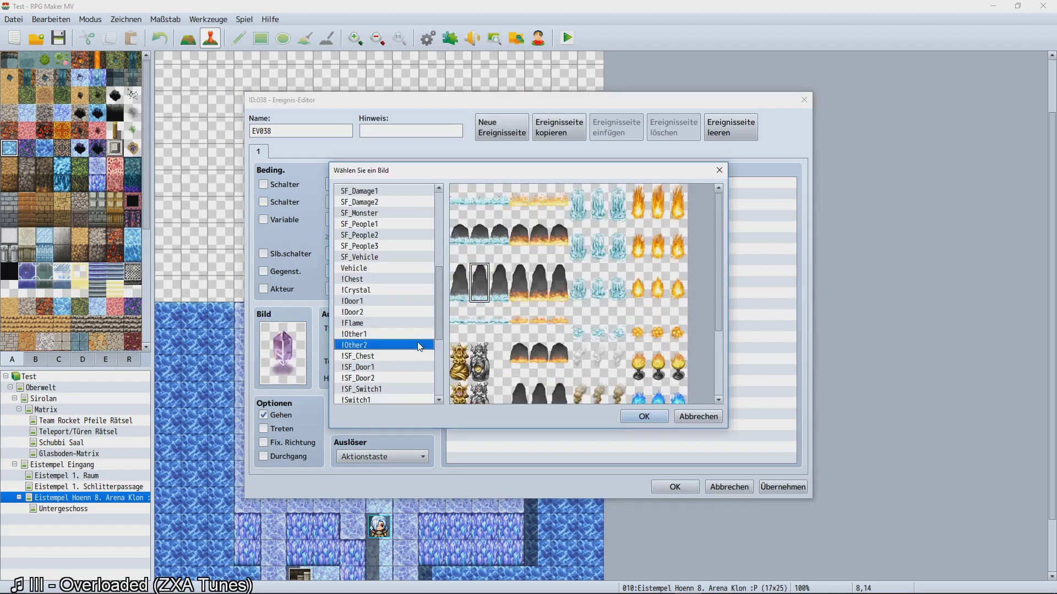
pyautogui.click(654, 220)
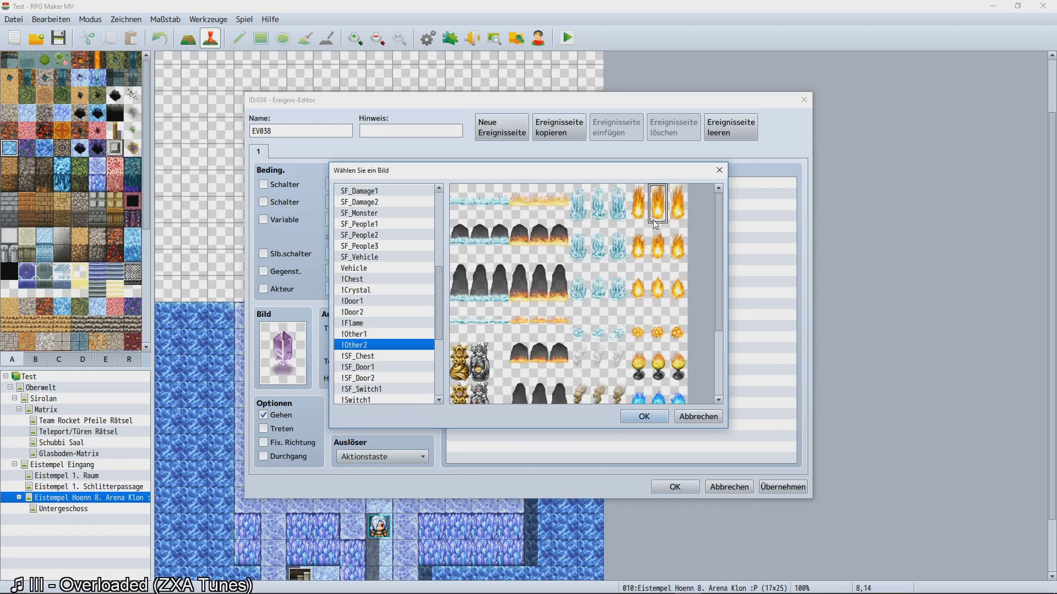
pyautogui.click(590, 216)
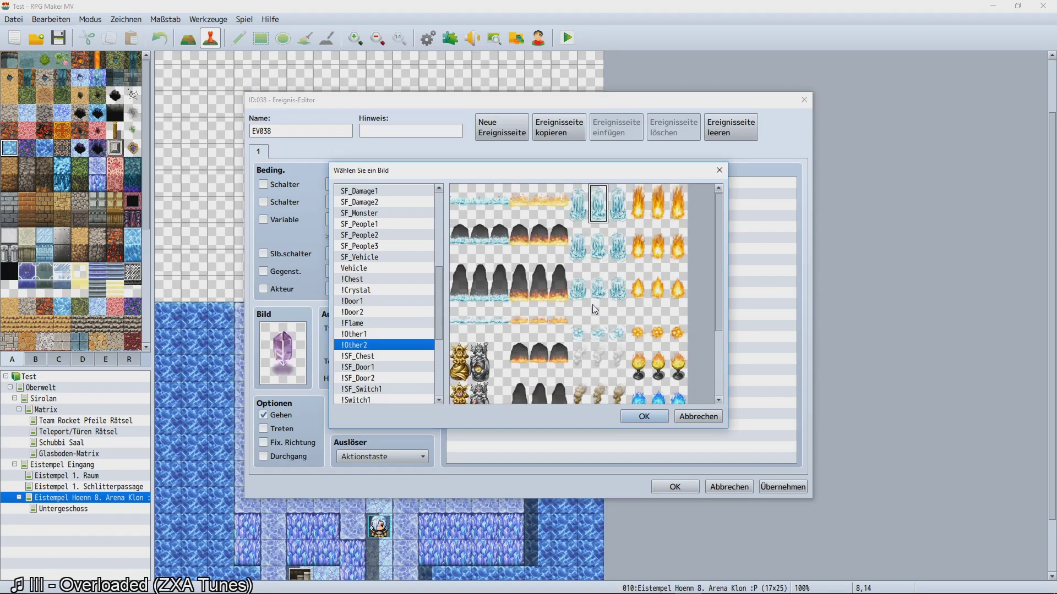
pyautogui.click(656, 221)
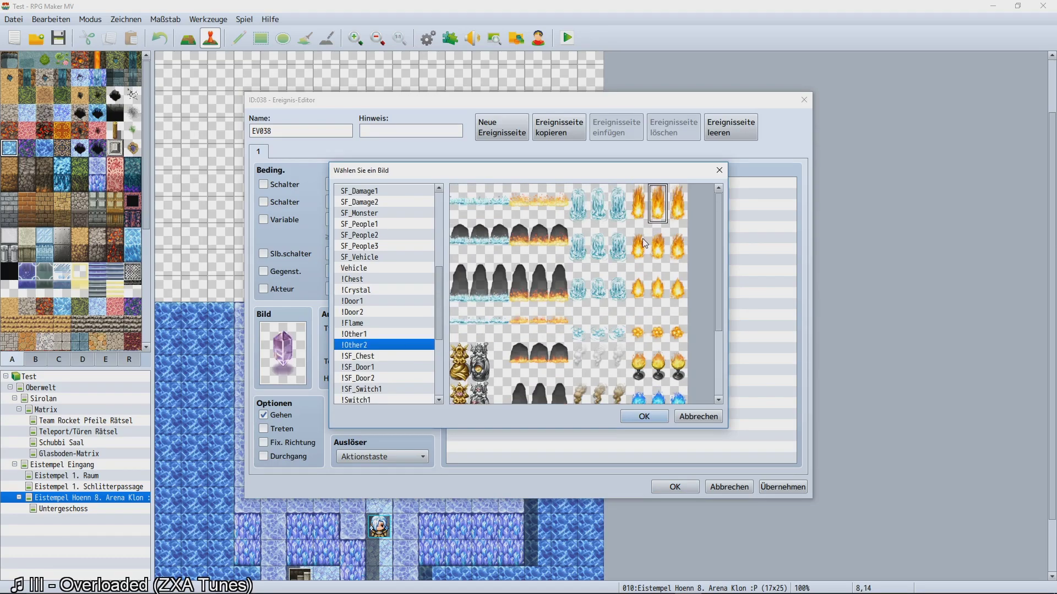
pyautogui.scroll(-3, 542, 369)
# Check the !SF_Chest, !SF_Door1 and !Flame graphics for an alternative event image.
pyautogui.click(389, 356)
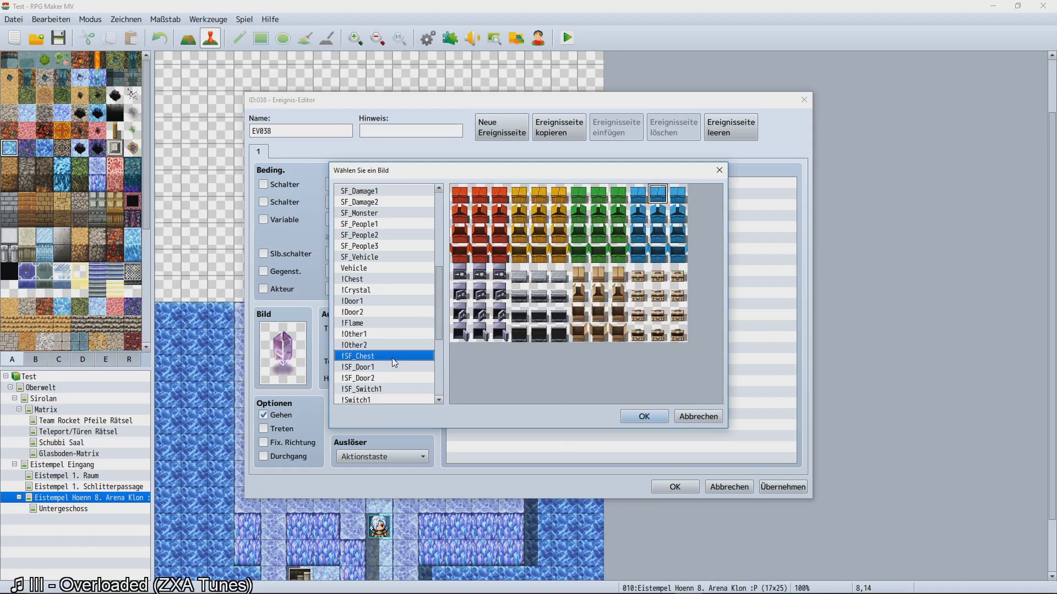
pyautogui.click(395, 367)
pyautogui.click(397, 345)
pyautogui.click(392, 324)
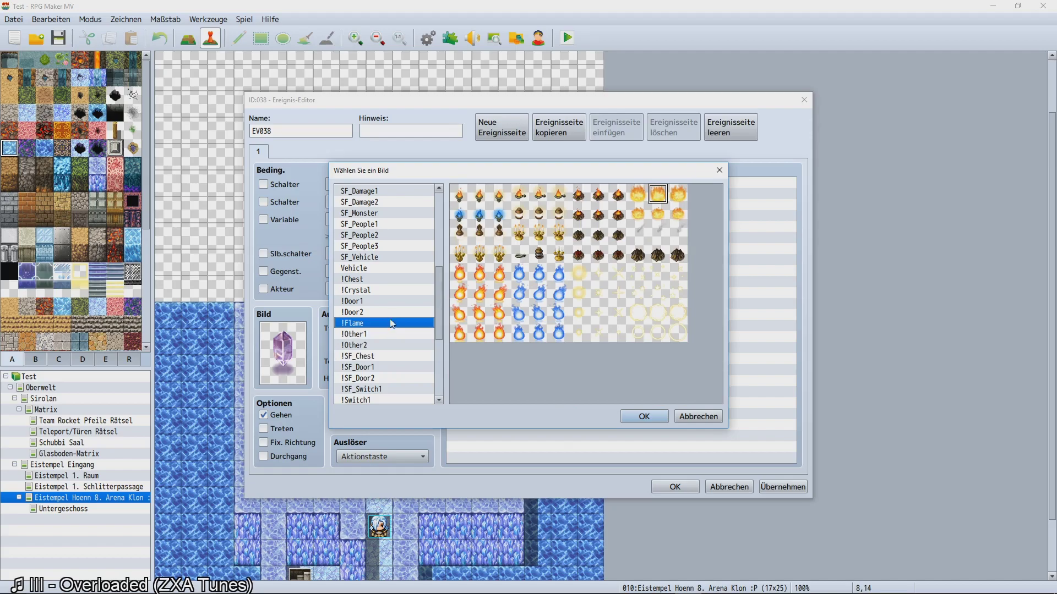
pyautogui.click(389, 312)
pyautogui.click(383, 326)
pyautogui.scroll(-4, 377, 358)
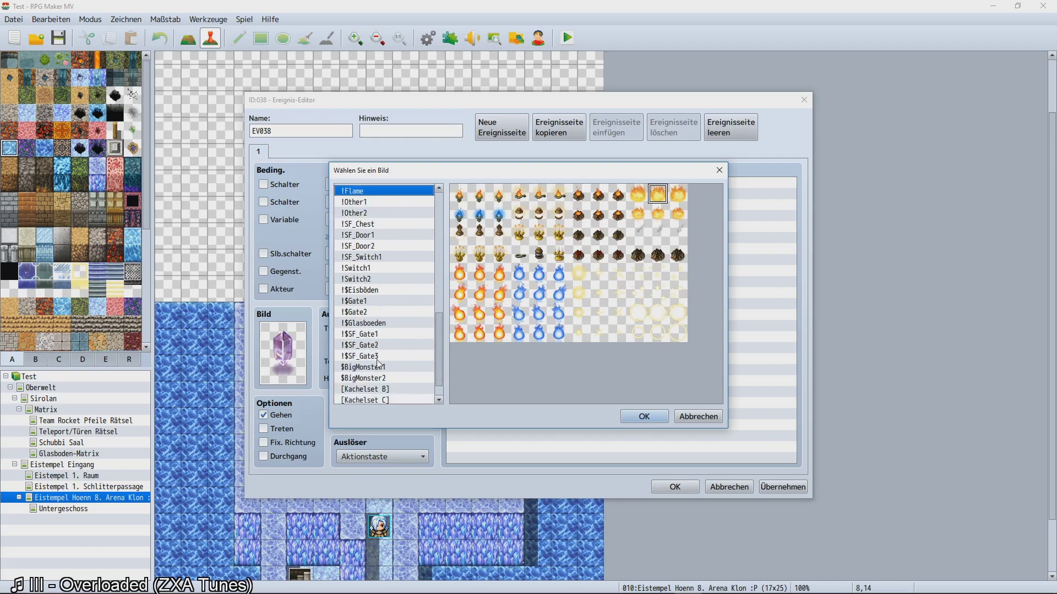
# Look over the !$Eisböden, !Switch1, !SF_Switch1 and !SF_Door2 graphics for an alternative event image.
pyautogui.click(367, 335)
pyautogui.click(376, 345)
pyautogui.click(373, 312)
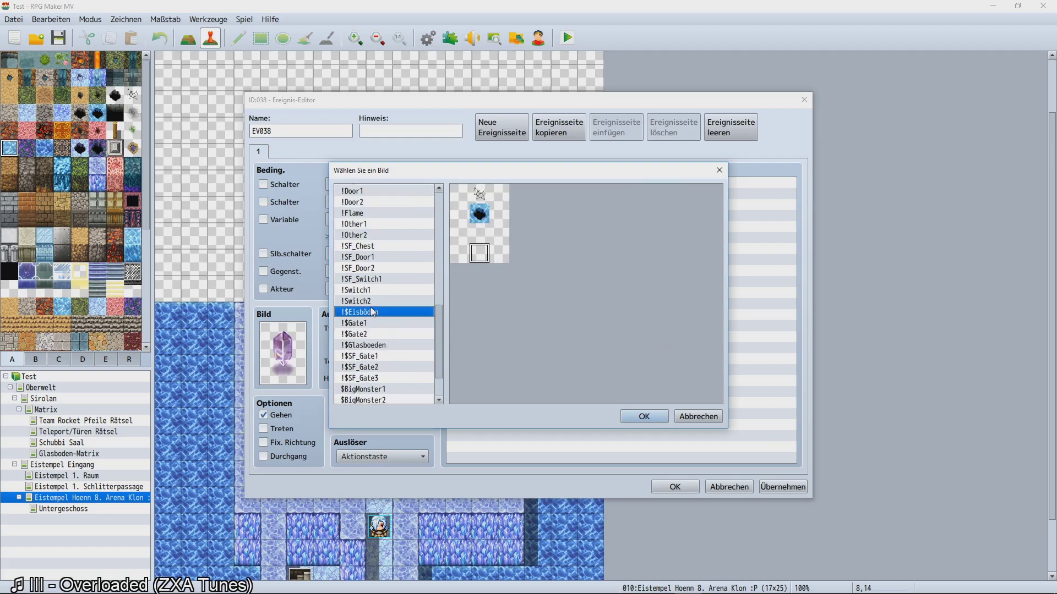
pyautogui.click(372, 289)
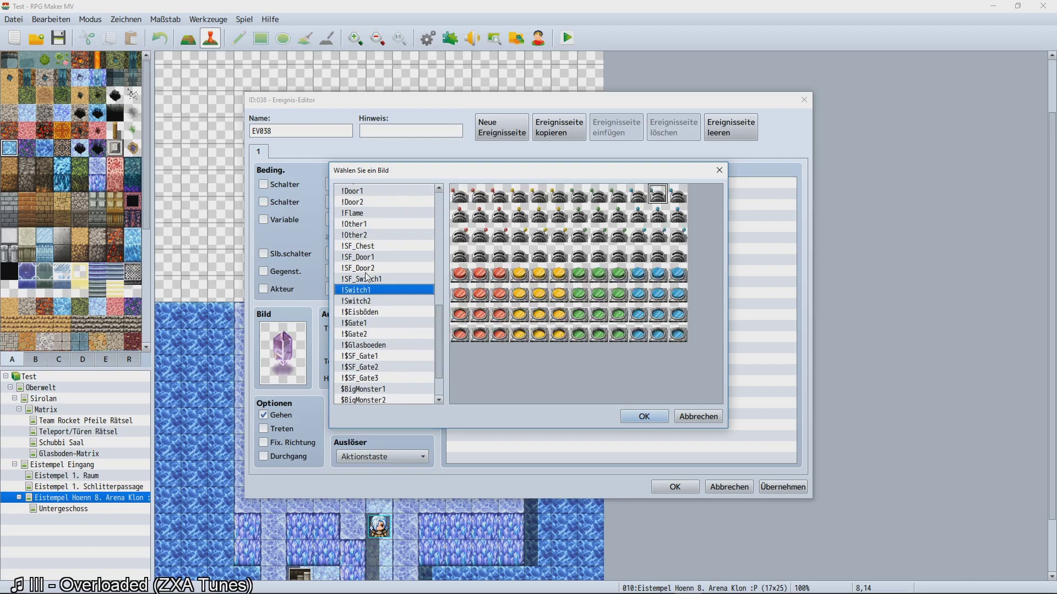
pyautogui.click(372, 279)
pyautogui.click(369, 269)
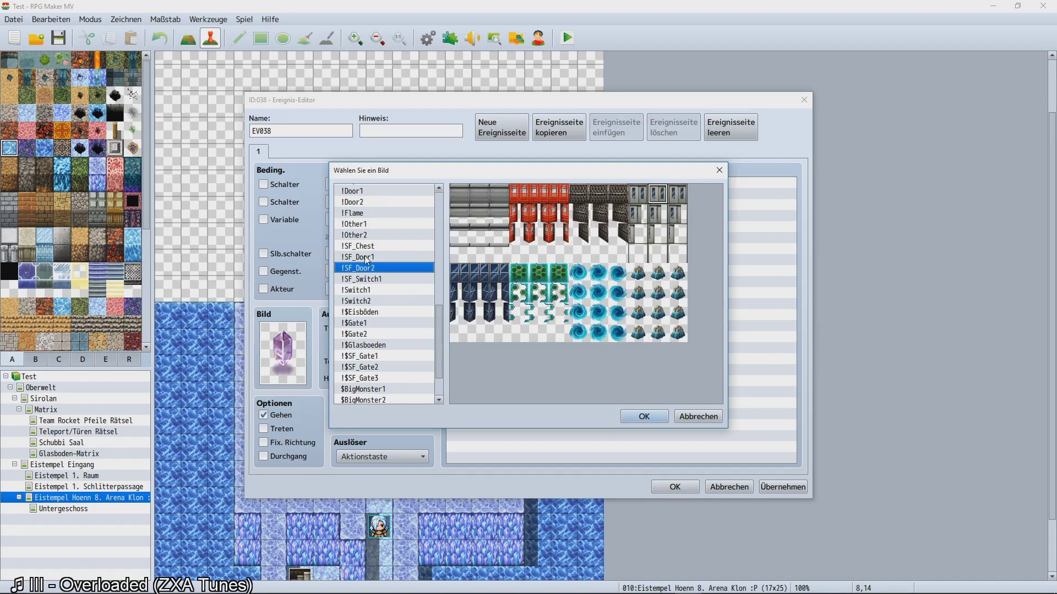
pyautogui.click(359, 213)
# Set the event's image to the raised spikes from !Other1 and name the event "Plot Convinient Stacheln".
pyautogui.click(358, 224)
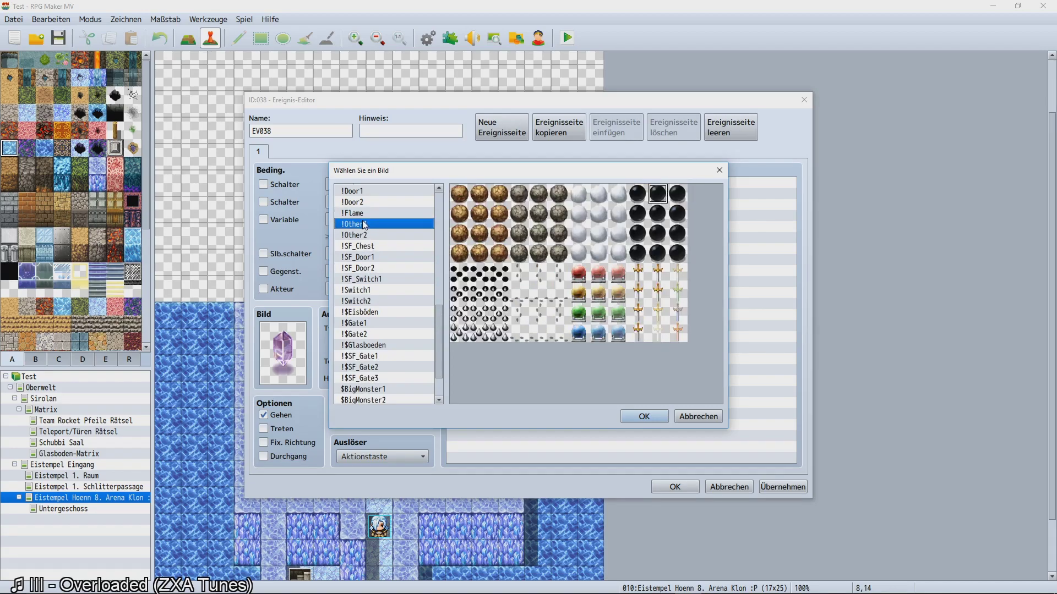
pyautogui.doubleClick(480, 339)
pyautogui.doubleClick(296, 131)
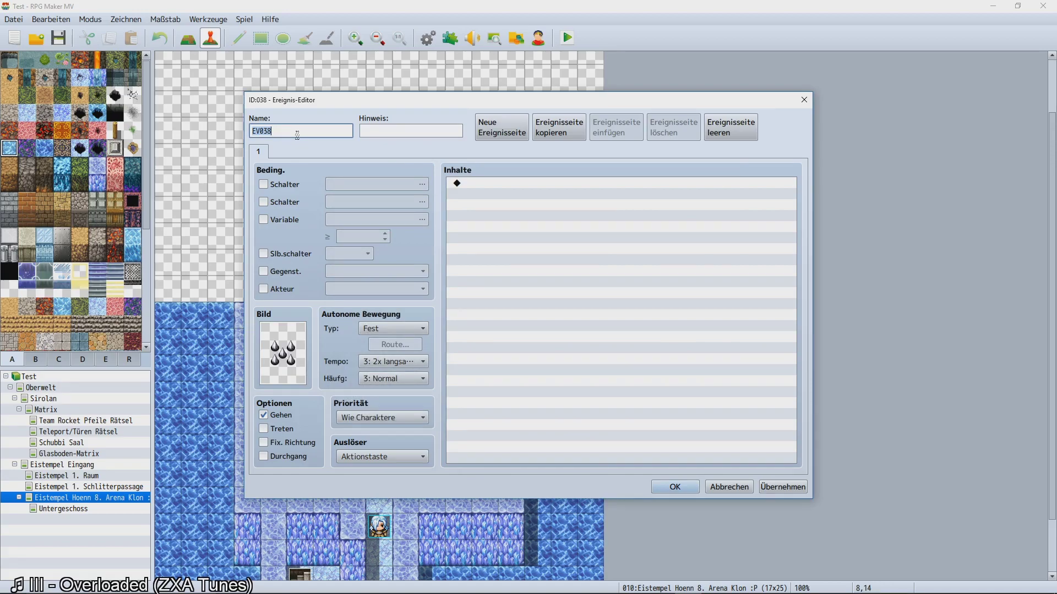
pyautogui.write('Plot Convinient Stacheln')
# Add a second event page as a copy of the spike event's first page.
pyautogui.click(501, 127)
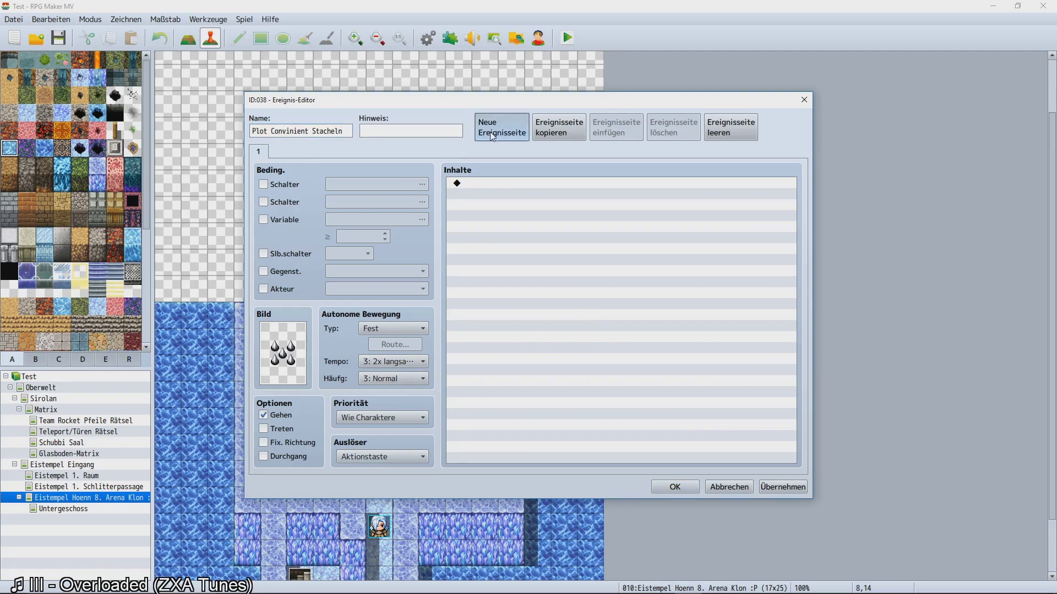
pyautogui.click(651, 137)
pyautogui.click(576, 131)
pyautogui.click(597, 138)
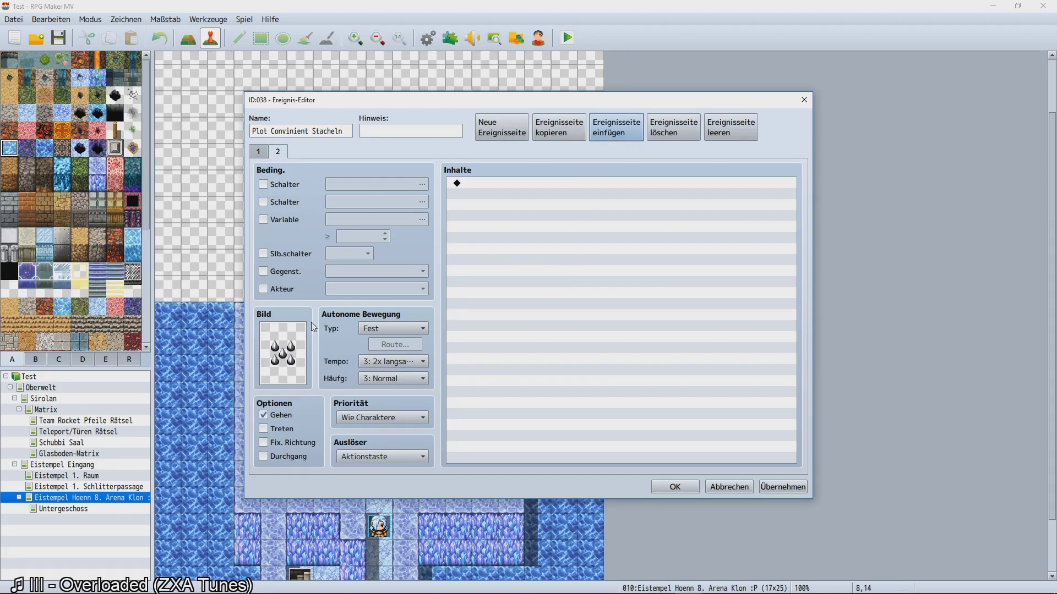
pyautogui.click(274, 189)
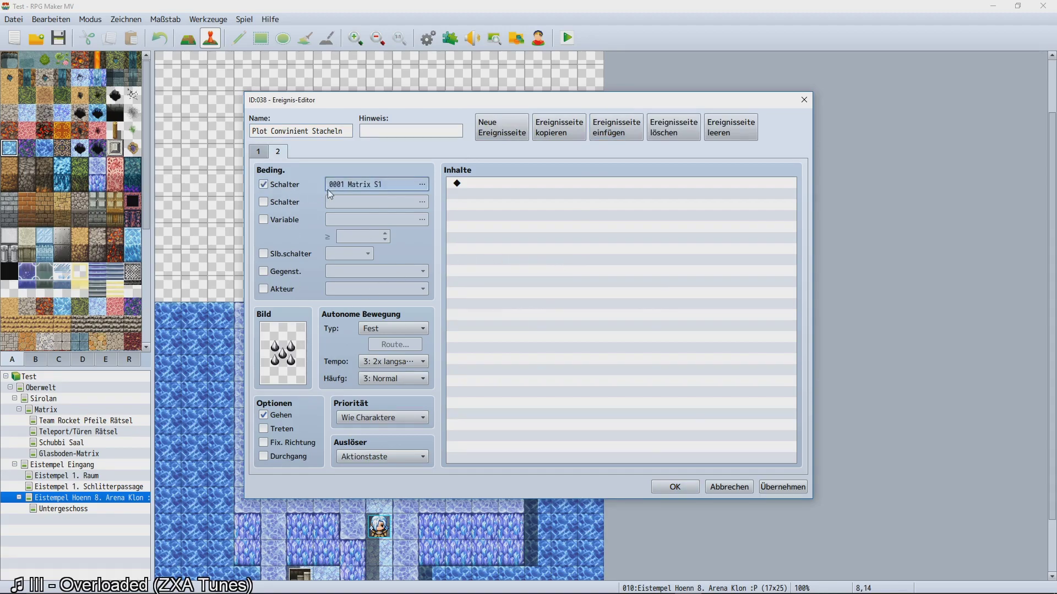
pyautogui.click(330, 185)
pyautogui.click(577, 245)
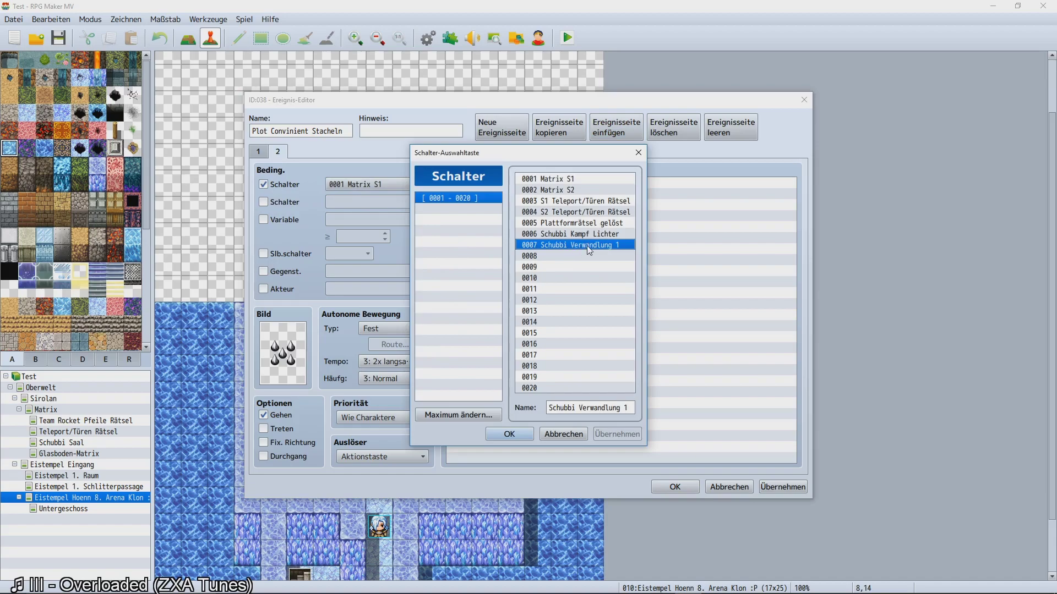
pyautogui.doubleClick(586, 245)
pyautogui.click(404, 188)
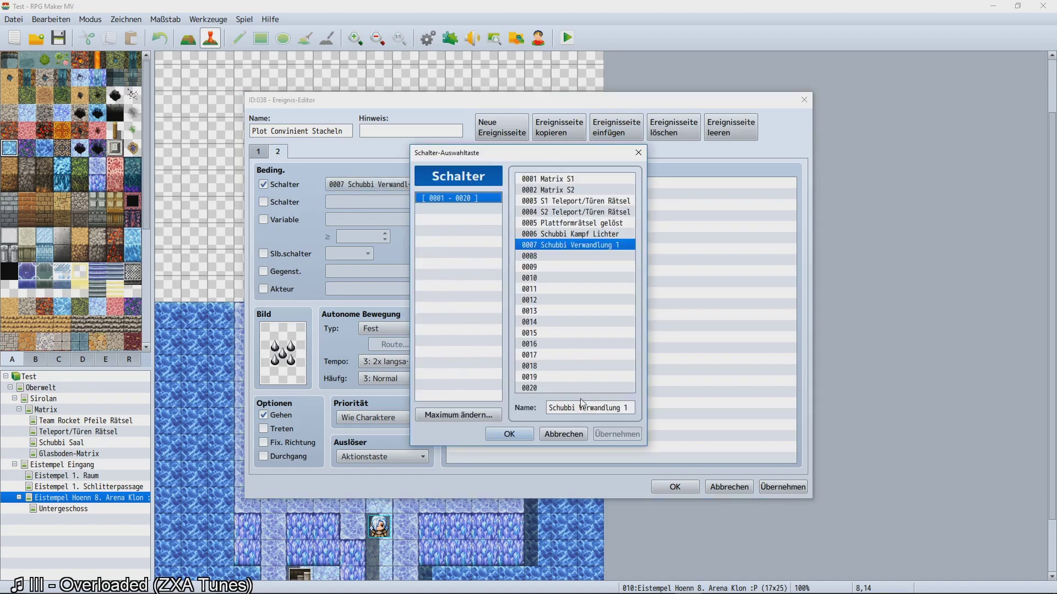
pyautogui.click(563, 434)
pyautogui.click(264, 185)
pyautogui.click(277, 208)
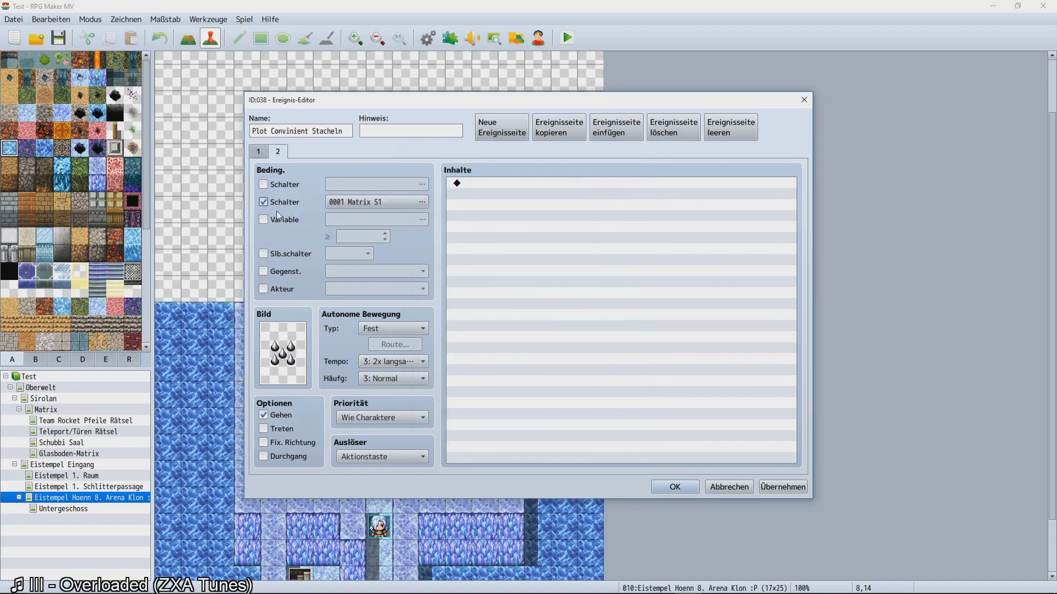
# Make page 2 require variable 0006 Eisrätsel 1 to be at least 36 and set its trigger to Autorun.
pyautogui.click(276, 219)
pyautogui.click(276, 202)
pyautogui.click(368, 222)
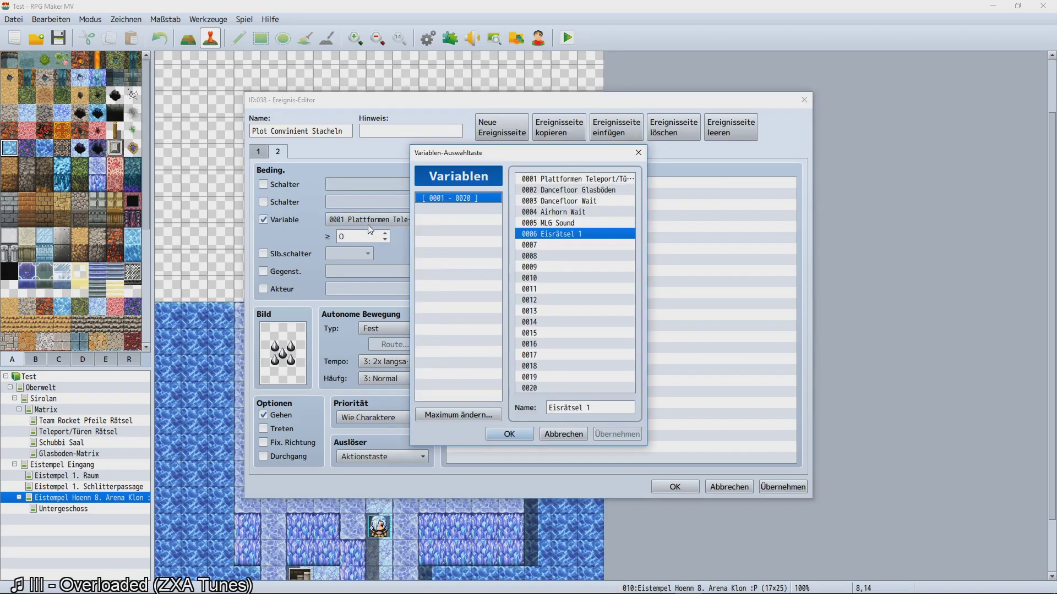
pyautogui.click(509, 434)
pyautogui.click(374, 220)
pyautogui.click(572, 436)
pyautogui.click(341, 236)
pyautogui.write('36')
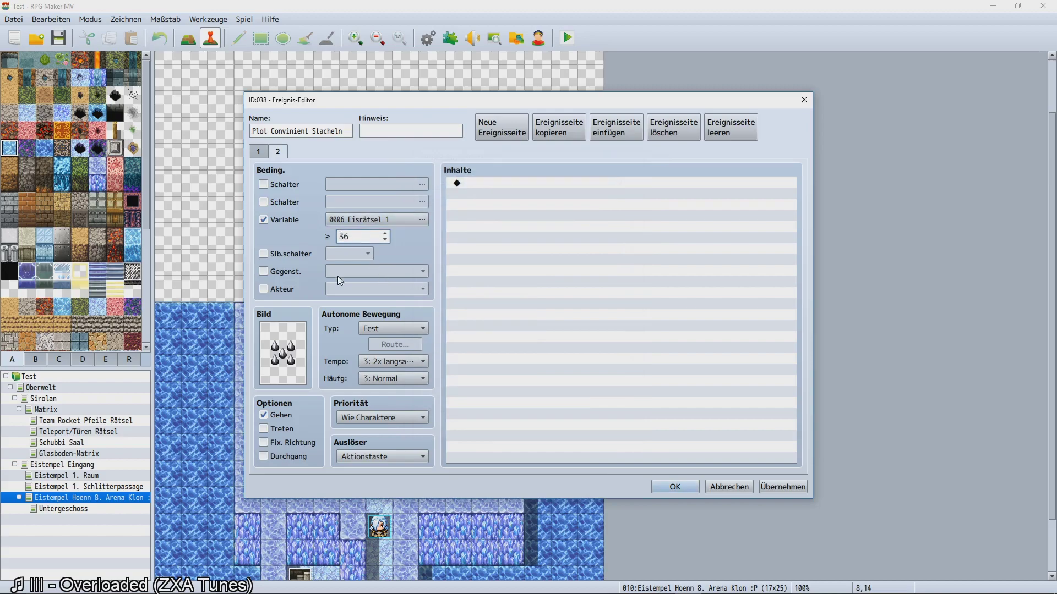
pyautogui.click(382, 457)
pyautogui.click(386, 508)
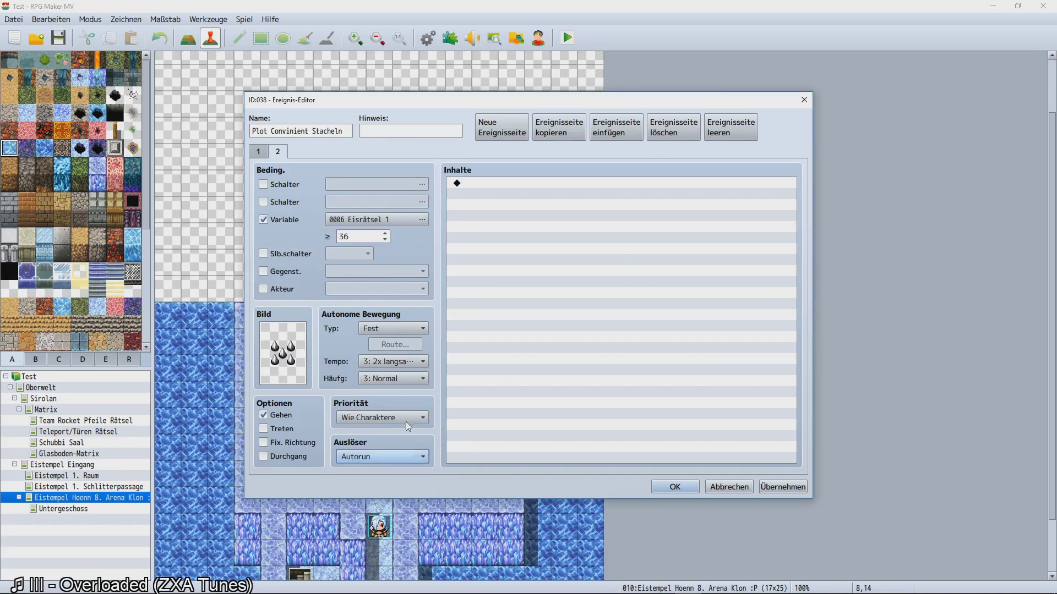
# Start a movement route for this event on page 2 with a right turn and a 2-frame wait.
pyautogui.doubleClick(488, 246)
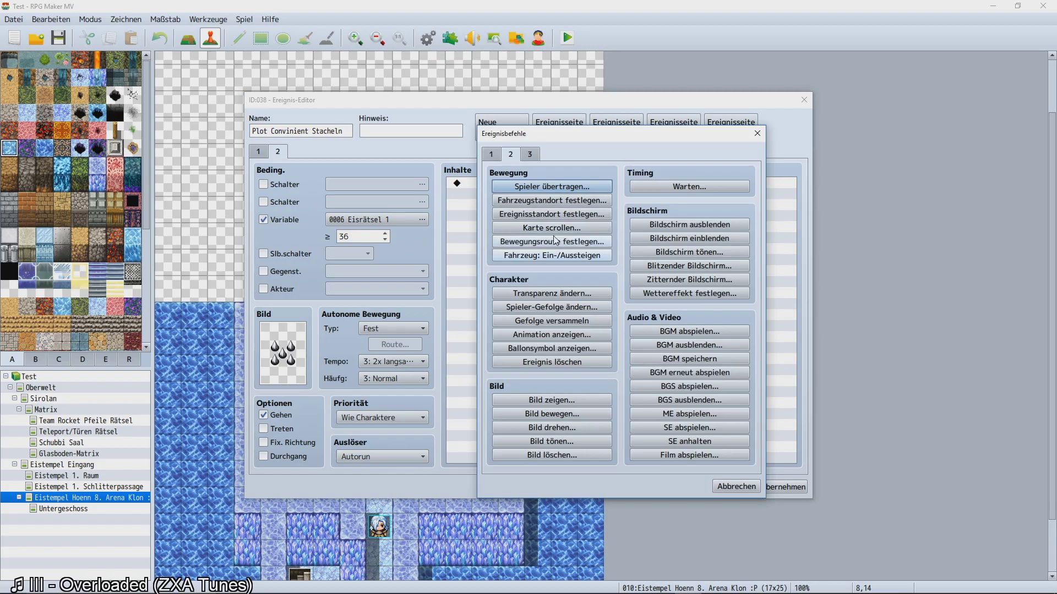
pyautogui.click(552, 241)
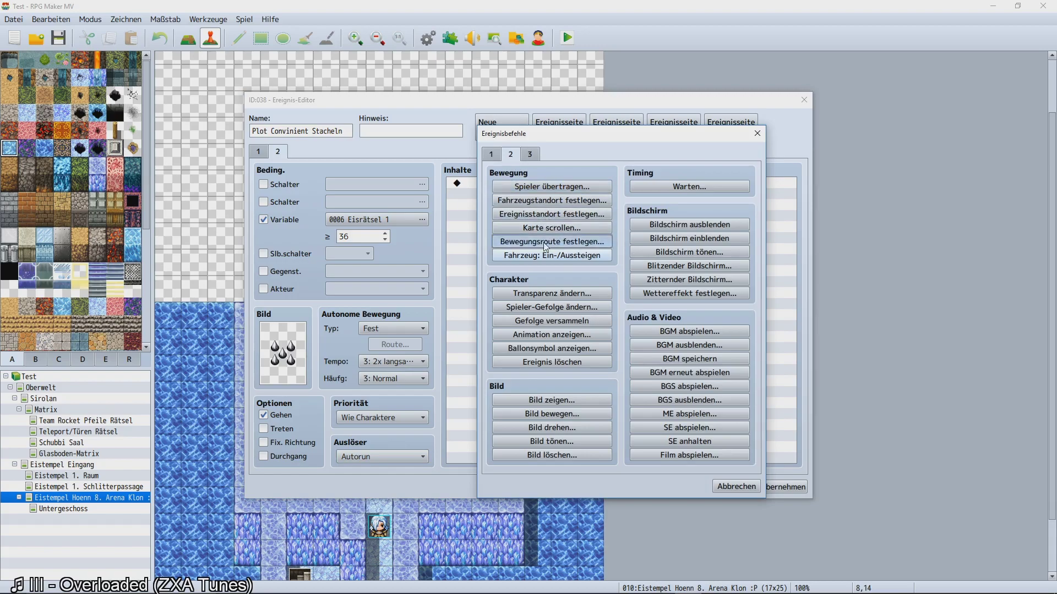
pyautogui.click(461, 203)
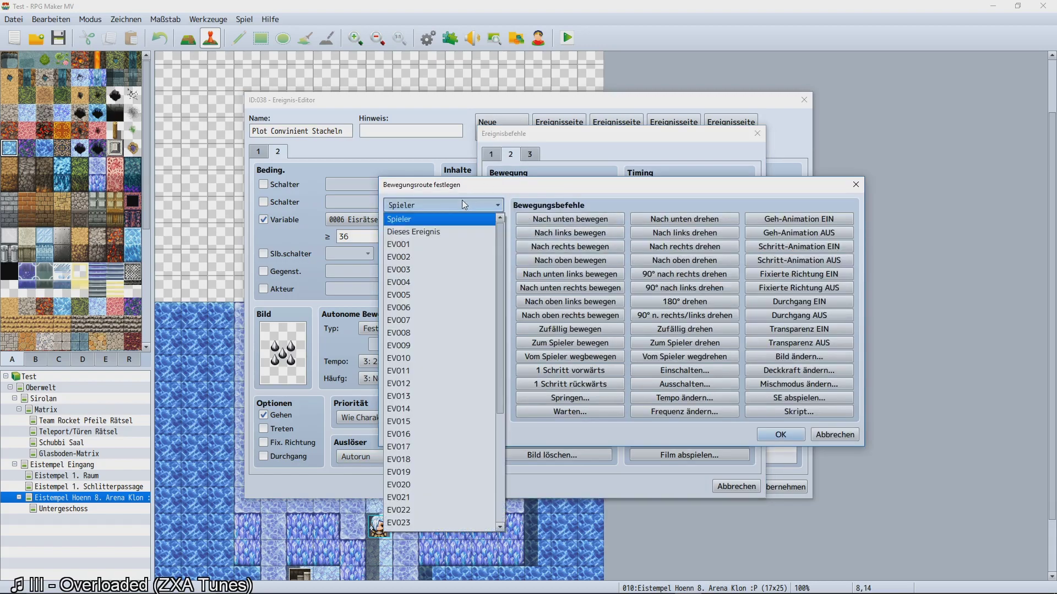
pyautogui.click(404, 231)
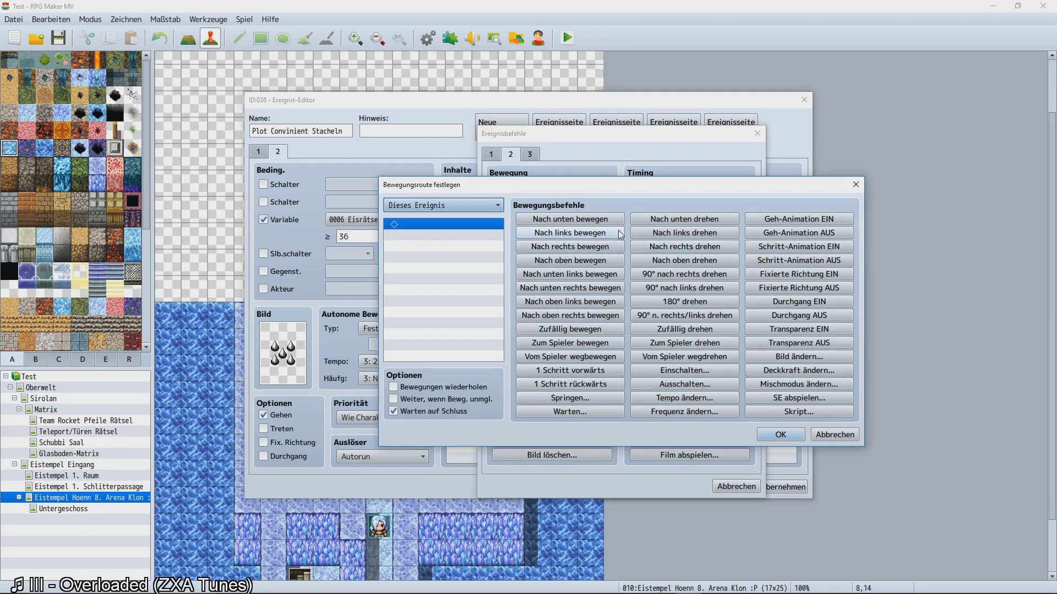
pyautogui.click(647, 253)
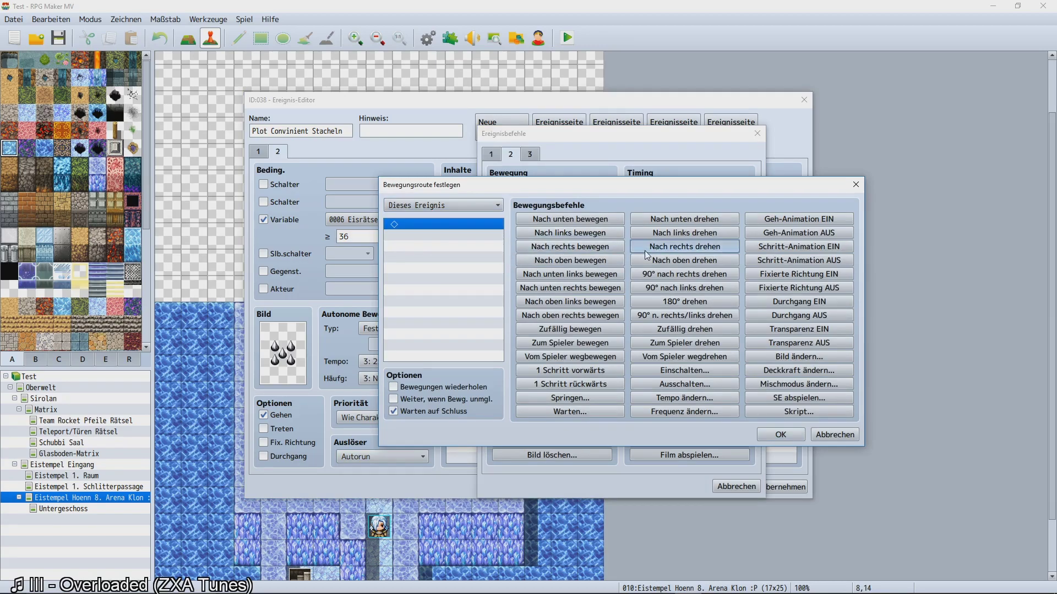
pyautogui.click(553, 413)
pyautogui.write('2')
pyautogui.click(600, 338)
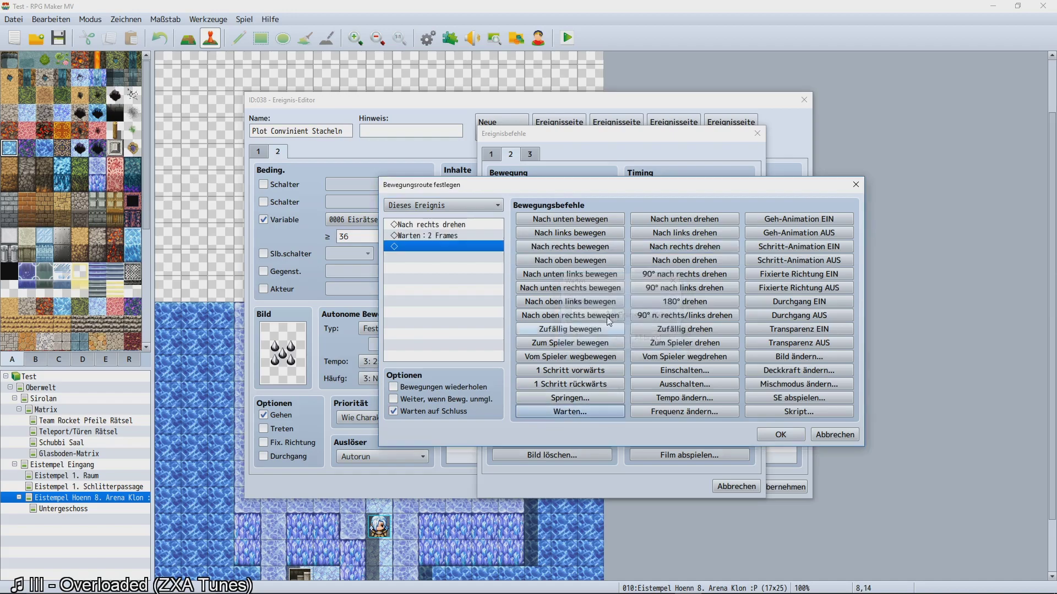
# Complete the movement route with a left turn and another 2-frame wait.
pyautogui.click(684, 233)
pyautogui.click(573, 412)
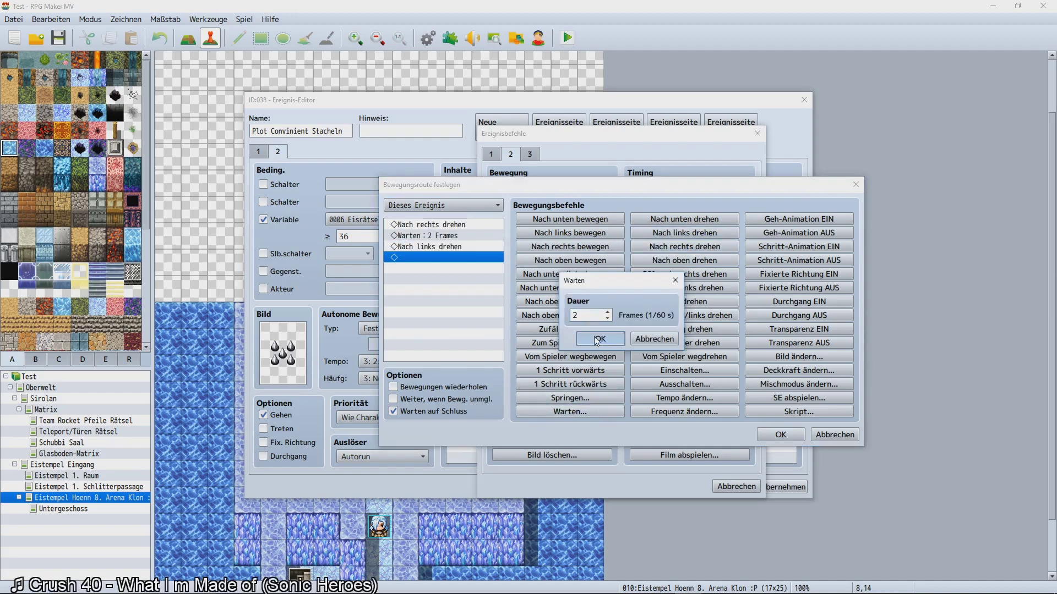
pyautogui.press('Return')
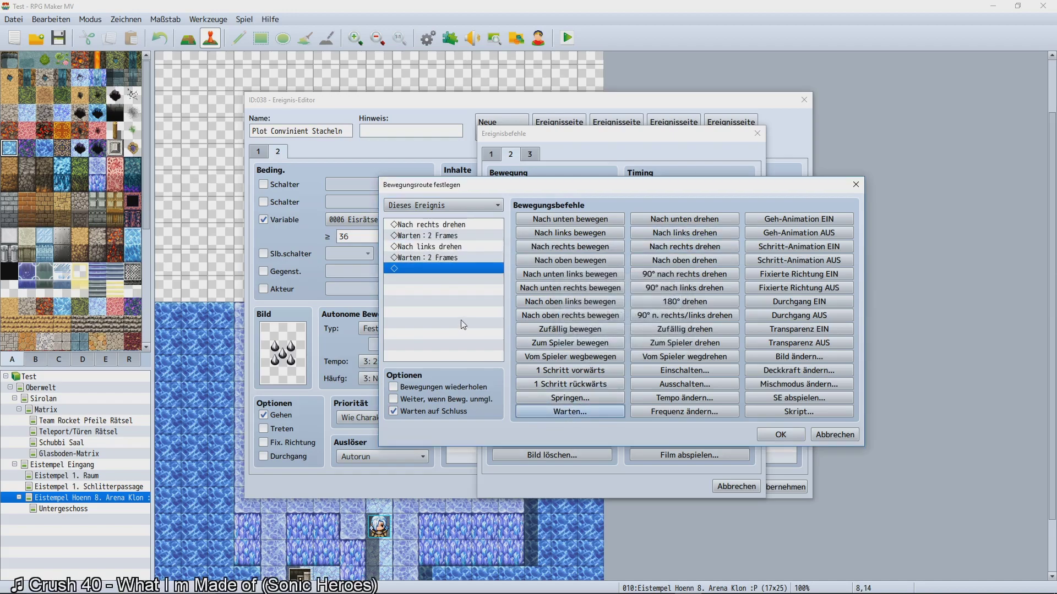
pyautogui.click(781, 435)
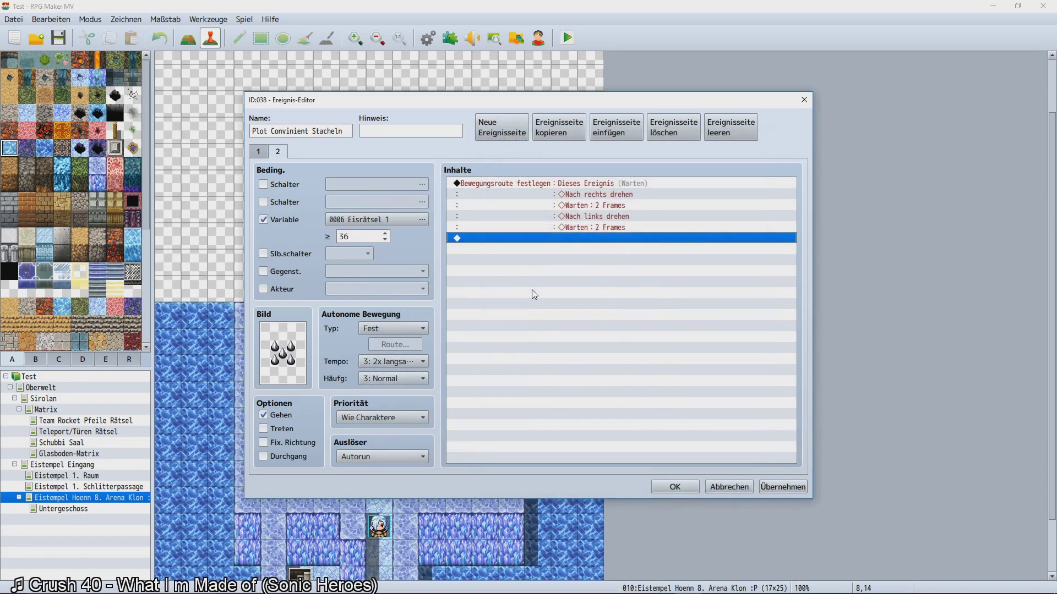
# Add a command after the route that turns on switch 0008, named "Eisrätsel 1 geschafft!".
pyautogui.doubleClick(522, 320)
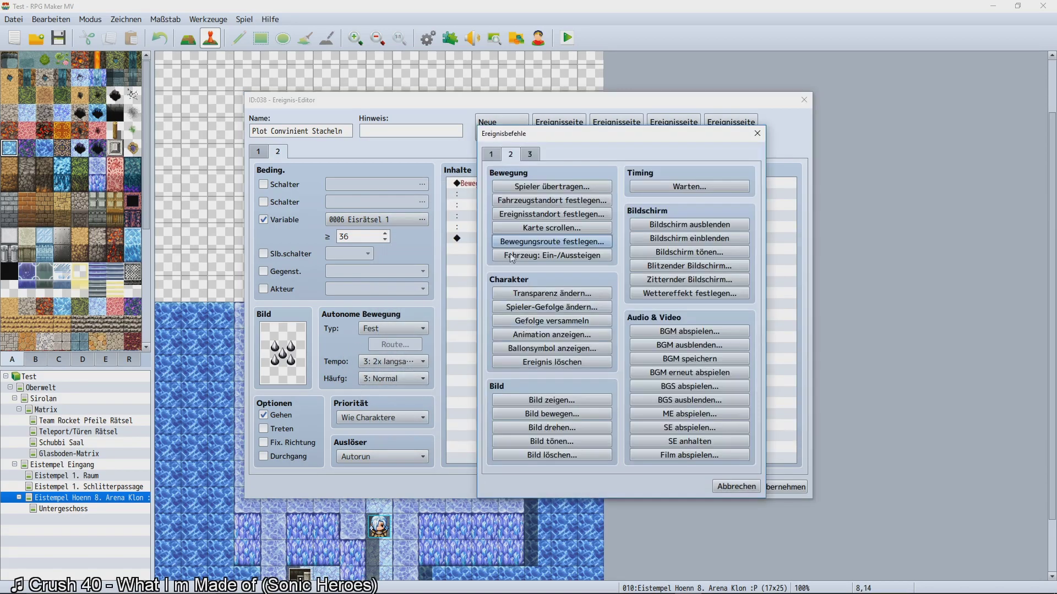
pyautogui.click(489, 156)
pyautogui.click(546, 276)
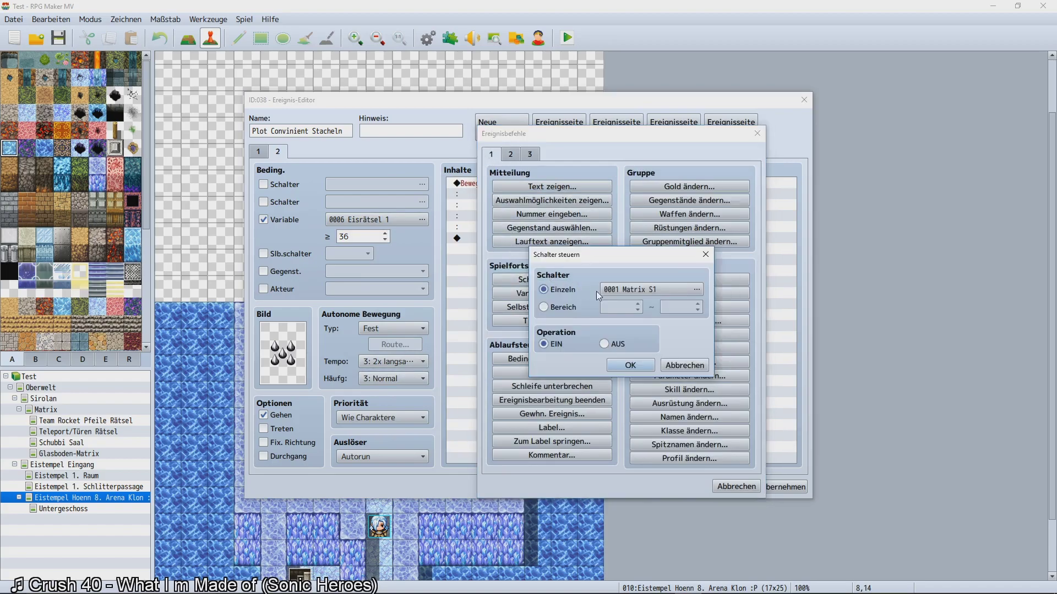
pyautogui.click(677, 290)
pyautogui.click(647, 273)
pyautogui.click(699, 419)
pyautogui.write('Eisrätsel 1 ges')
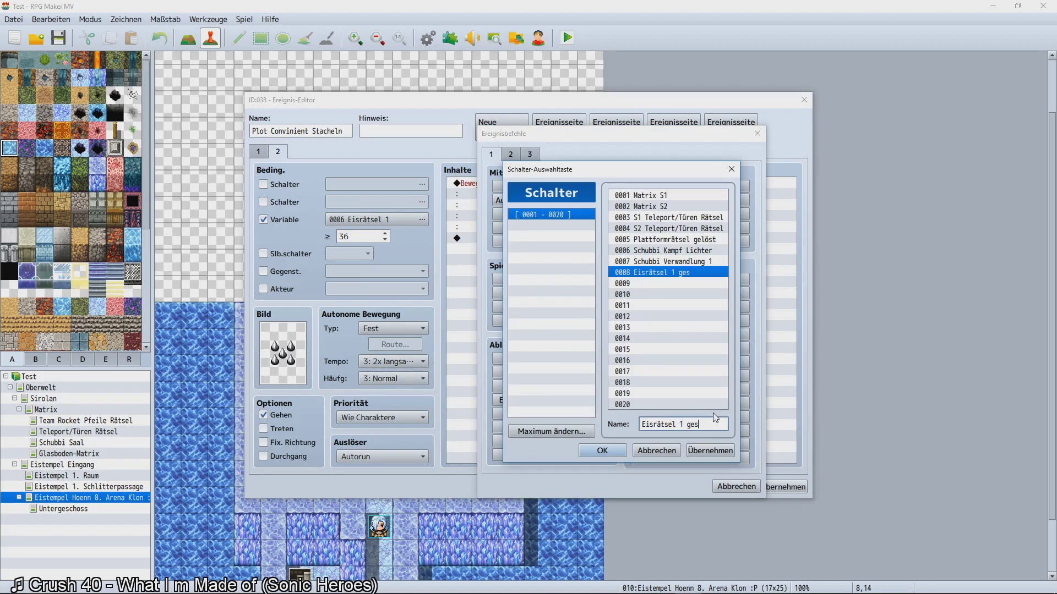
pyautogui.write('chafft!')
pyautogui.click(602, 451)
pyautogui.click(621, 366)
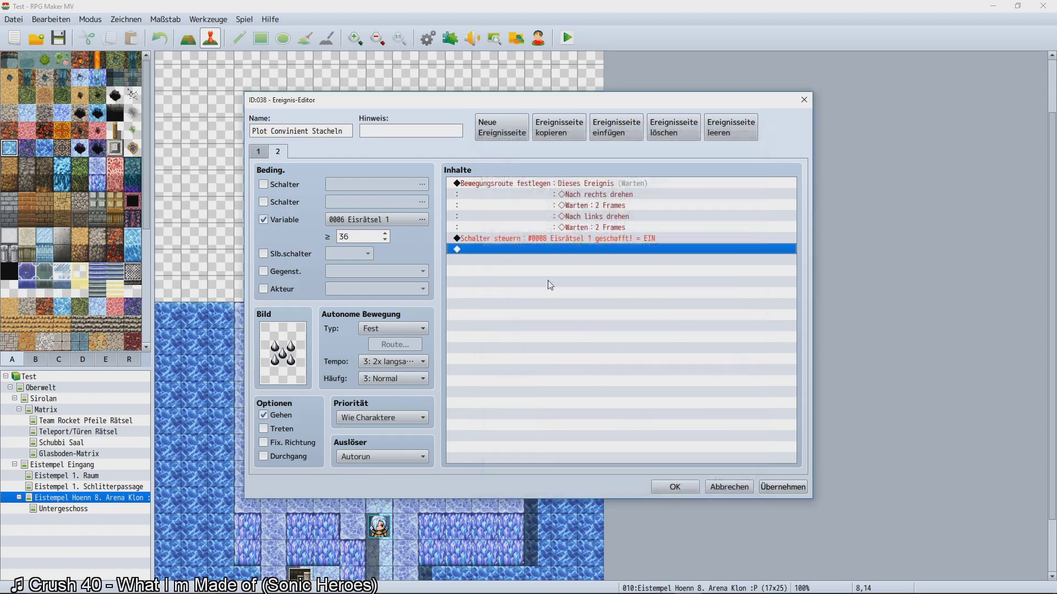
# Create a third event page conditioned on the switch "Eisrätsel 1 geschafft!".
pyautogui.click(517, 135)
pyautogui.click(291, 185)
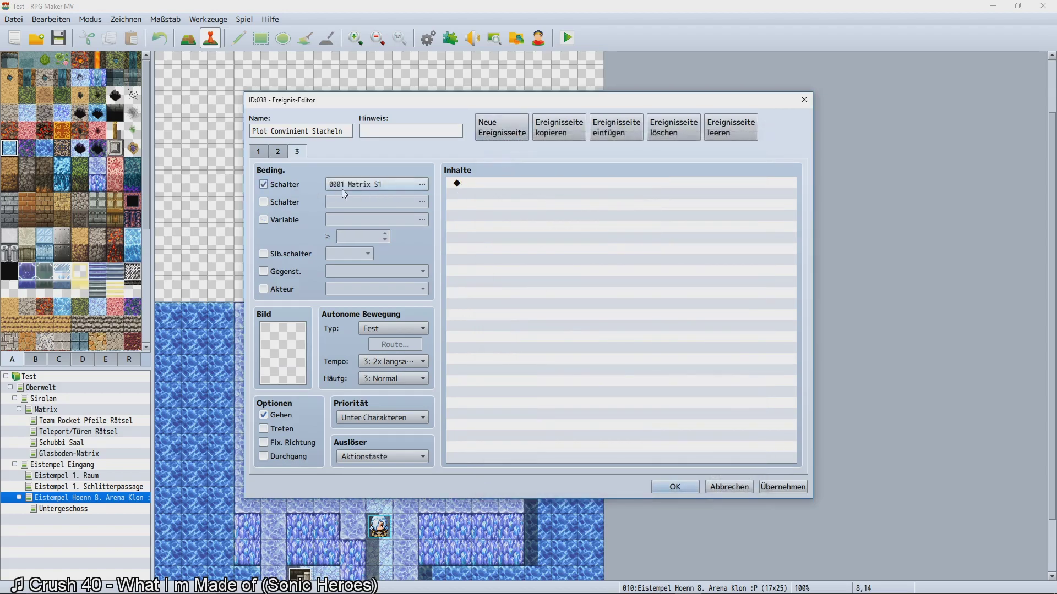
pyautogui.click(422, 184)
pyautogui.click(510, 434)
# Set page 3's image to the lowered spikes from !Other1, adjust its priority, and save the event.
pyautogui.doubleClick(280, 374)
pyautogui.scroll(-3, 422, 352)
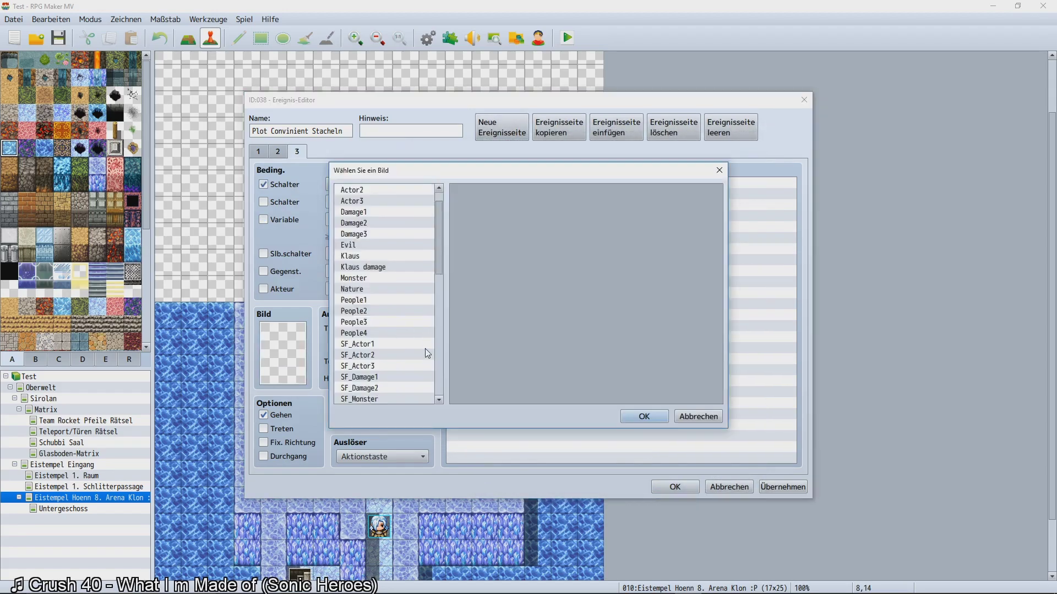
pyautogui.scroll(-4, 422, 353)
pyautogui.click(370, 377)
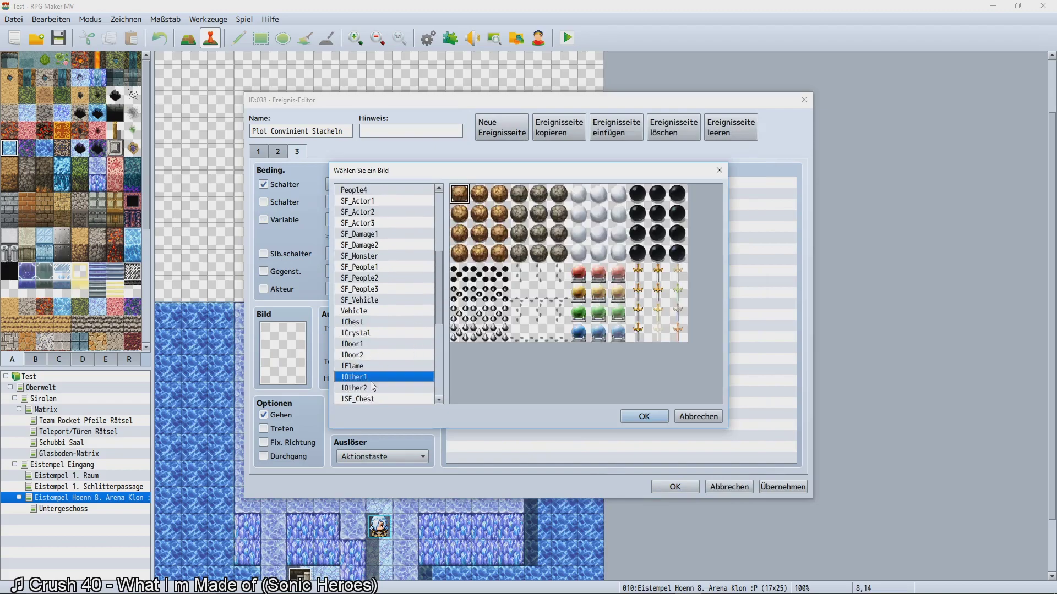
pyautogui.doubleClick(491, 270)
pyautogui.click(374, 418)
pyautogui.click(362, 444)
pyautogui.click(278, 152)
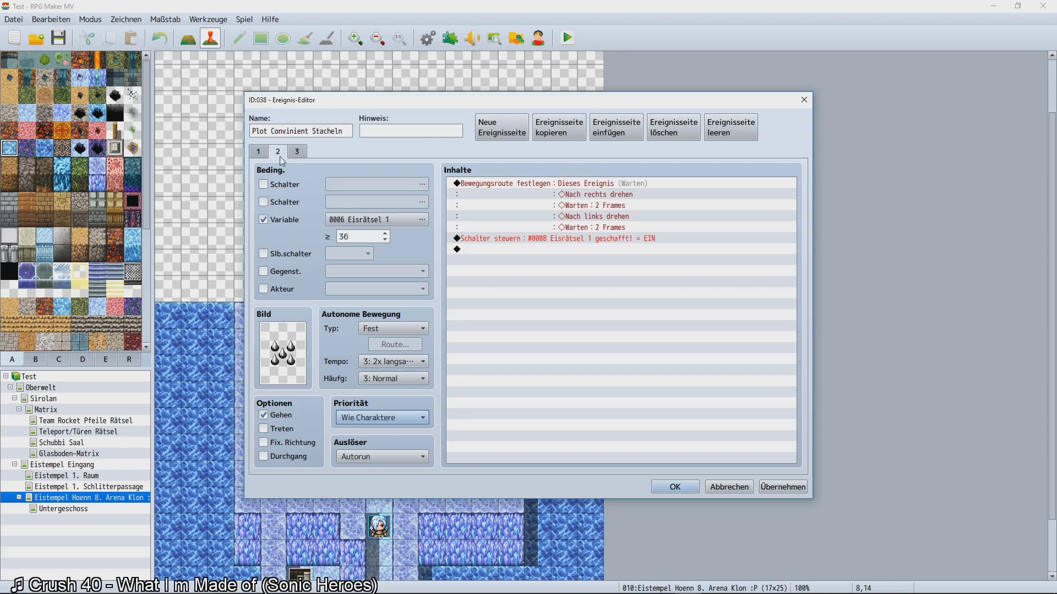
pyautogui.click(675, 485)
# Reopen the spike event and begin inserting a sound effect command before the movement route on page 2.
pyautogui.doubleClick(372, 372)
pyautogui.click(278, 152)
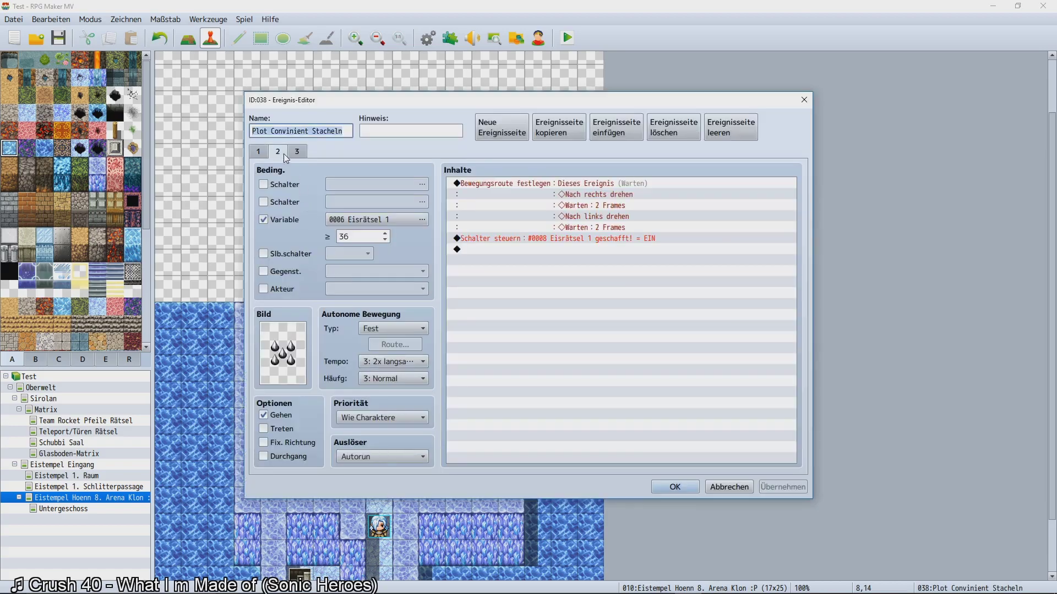
pyautogui.click(564, 194)
pyautogui.click(564, 195)
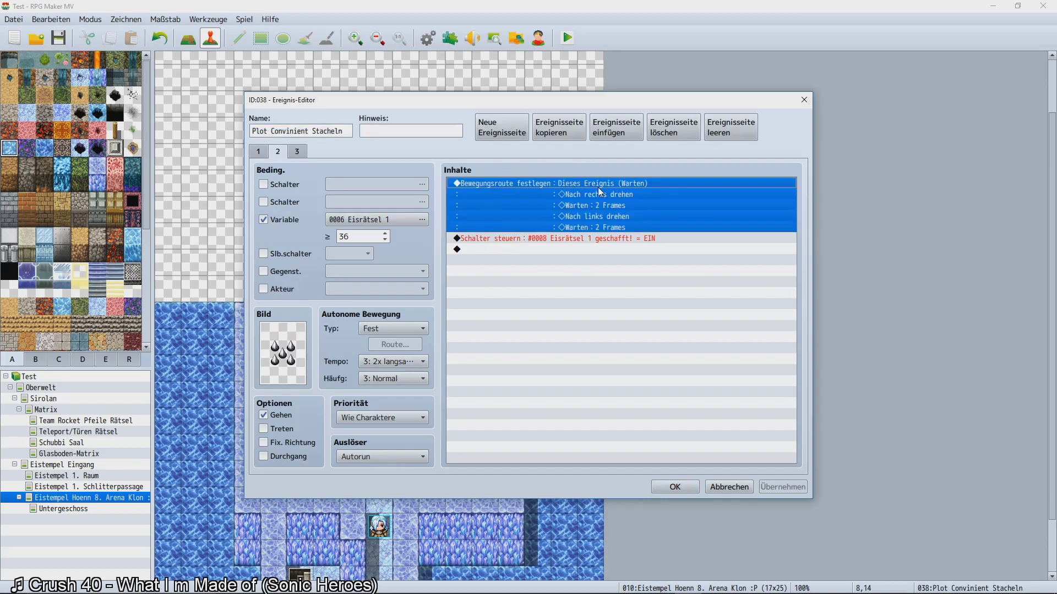
pyautogui.press('Insert')
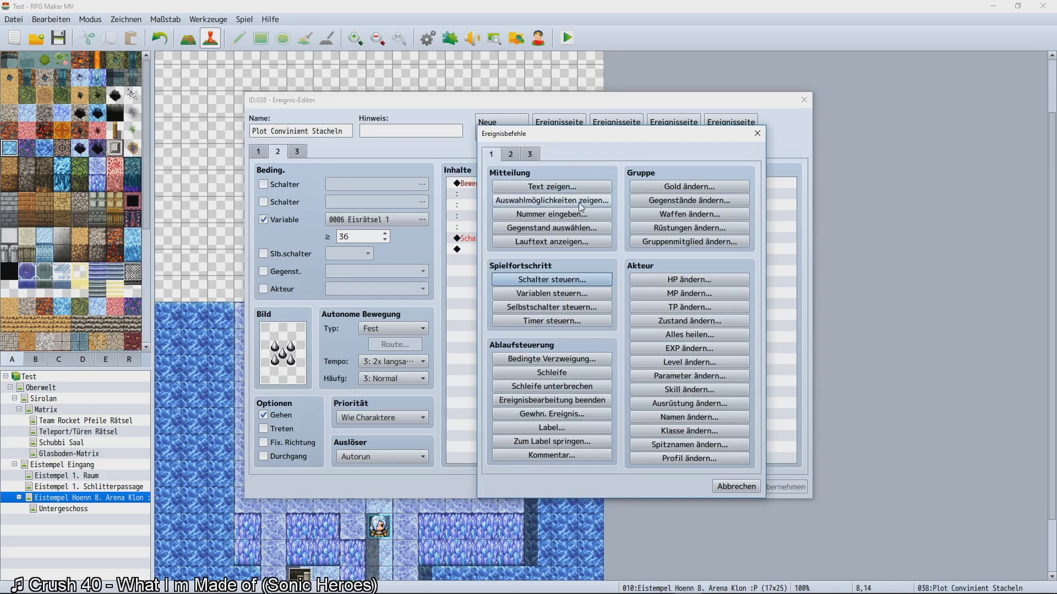
pyautogui.click(510, 156)
pyautogui.click(669, 428)
pyautogui.click(575, 327)
# Insert the Sword3 sound effect at 90% volume, 100% pitch and pan 0 before the movement route, and save the spike event.
pyautogui.scroll(-10, 575, 327)
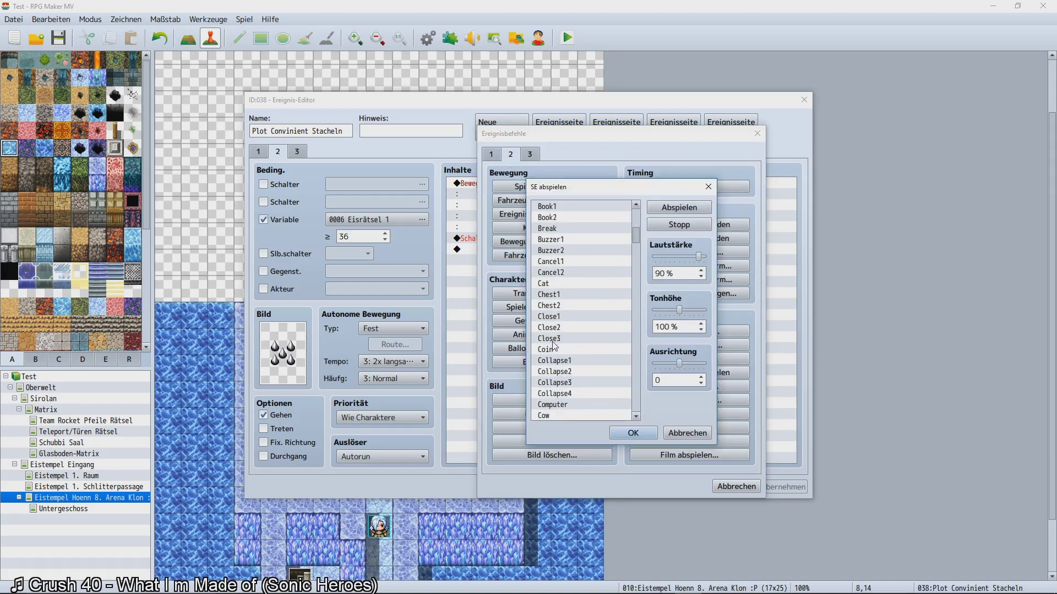
pyautogui.scroll(-3, 560, 360)
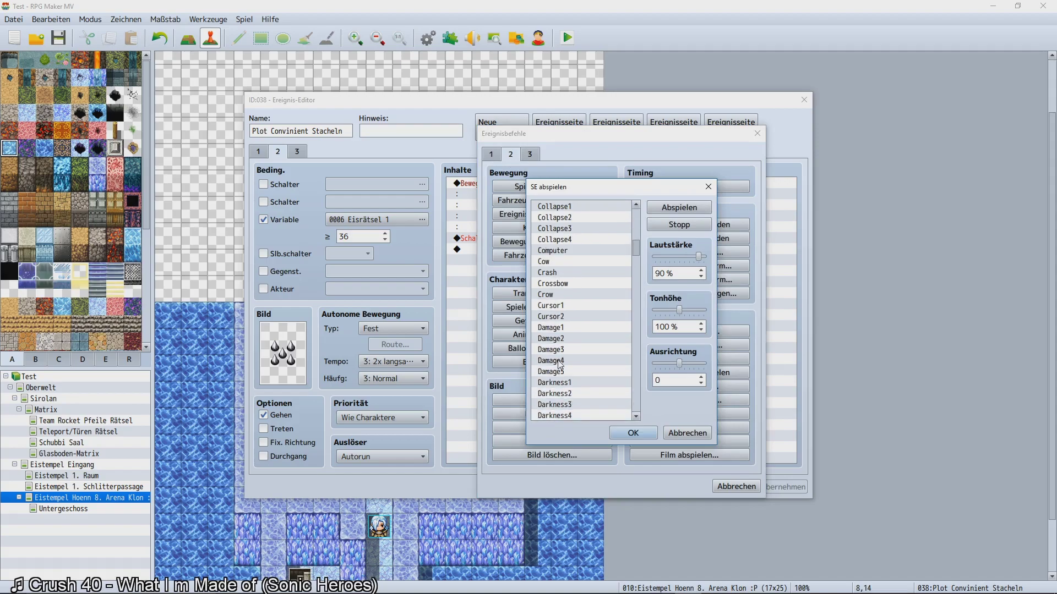
pyautogui.click(560, 360)
pyautogui.scroll(-2, 560, 360)
pyautogui.click(560, 361)
pyautogui.scroll(-1, 560, 361)
pyautogui.scroll(-3, 560, 363)
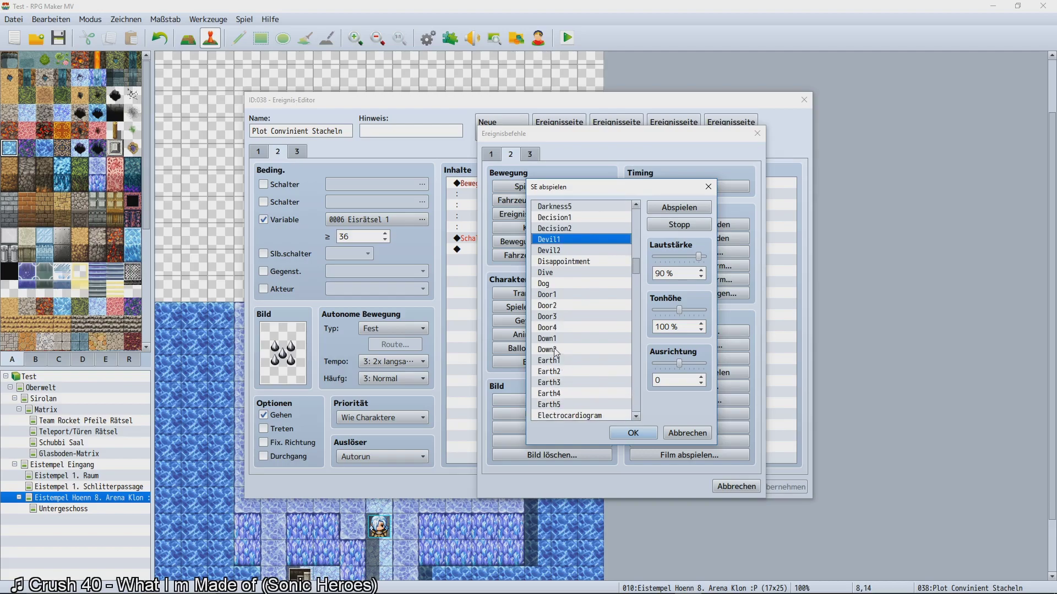
pyautogui.click(570, 348)
pyautogui.scroll(-2, 569, 349)
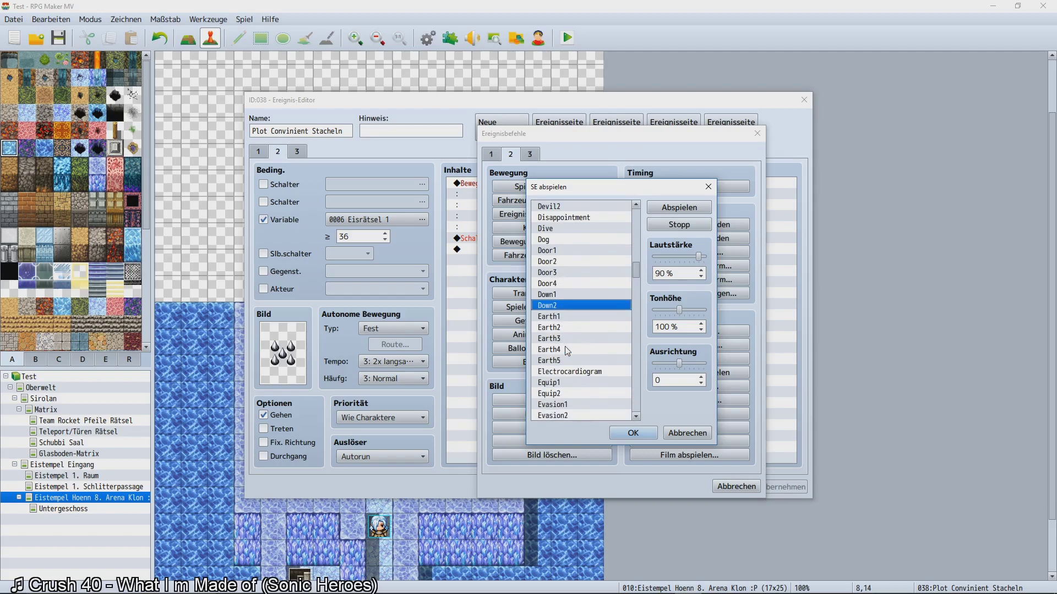
pyautogui.scroll(-2, 568, 351)
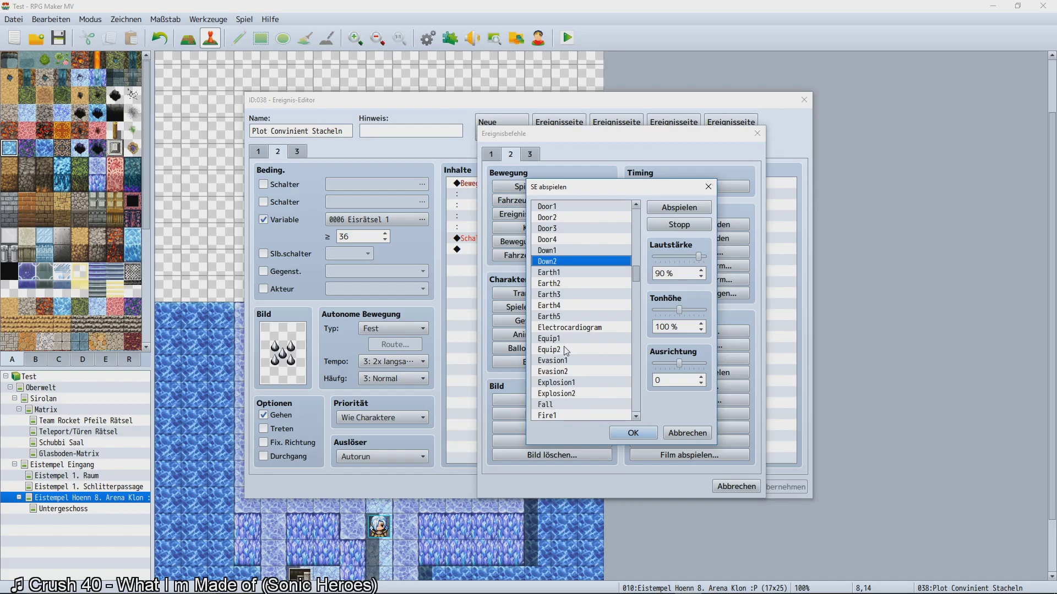
pyautogui.scroll(-3, 566, 351)
pyautogui.scroll(-5, 566, 351)
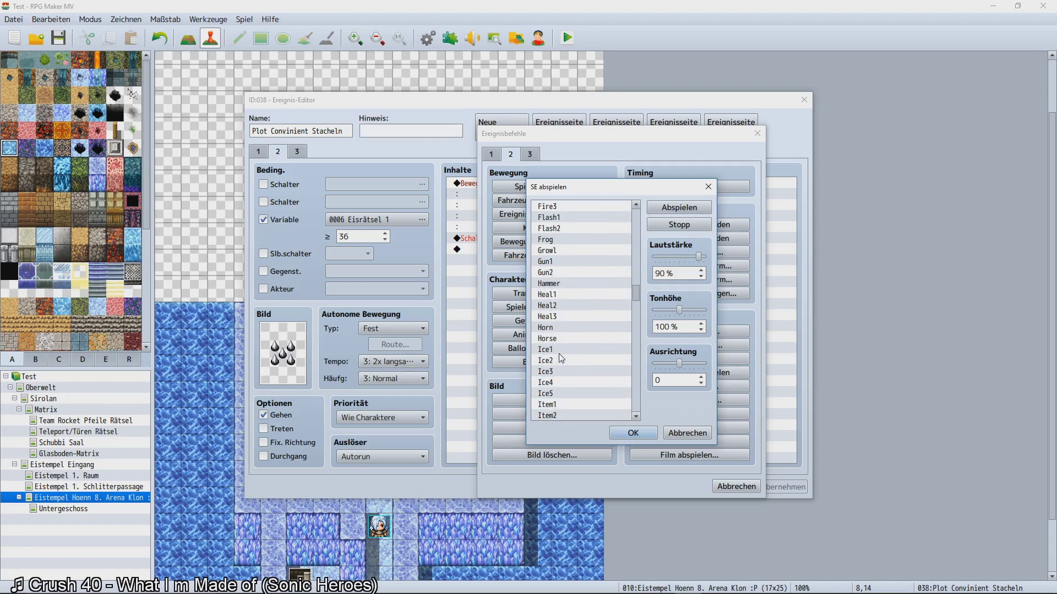
pyautogui.scroll(-5, 559, 362)
pyautogui.moveTo(636, 308); pyautogui.dragTo(638, 388)
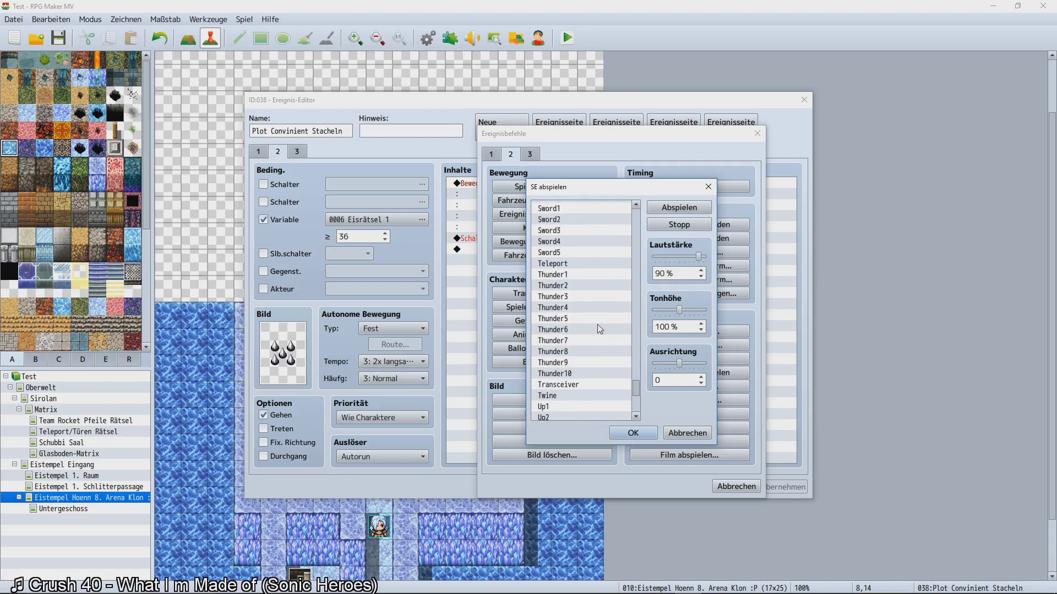
pyautogui.click(553, 233)
pyautogui.click(635, 432)
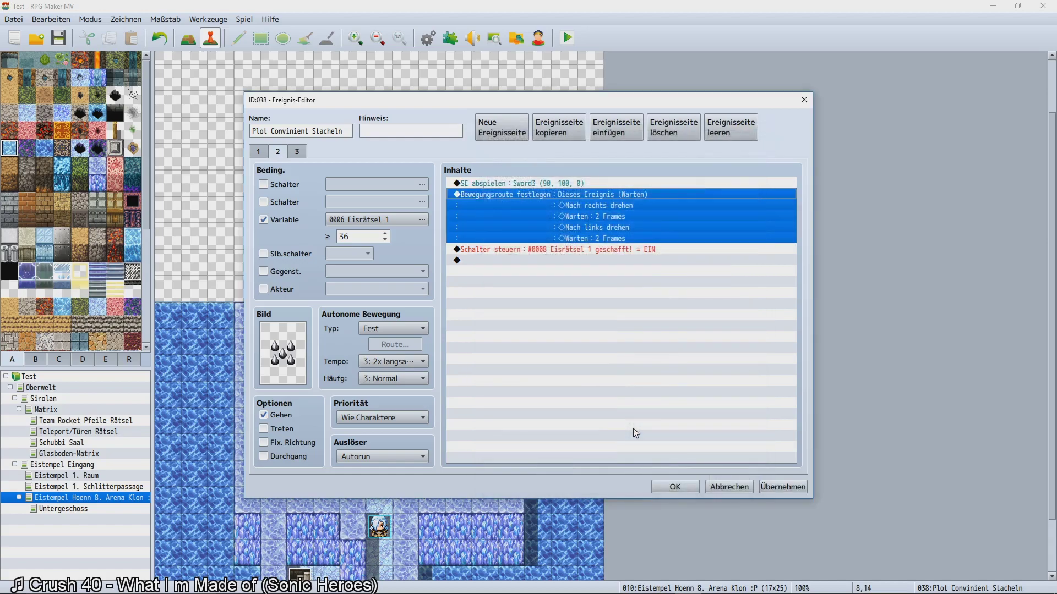
pyautogui.click(676, 486)
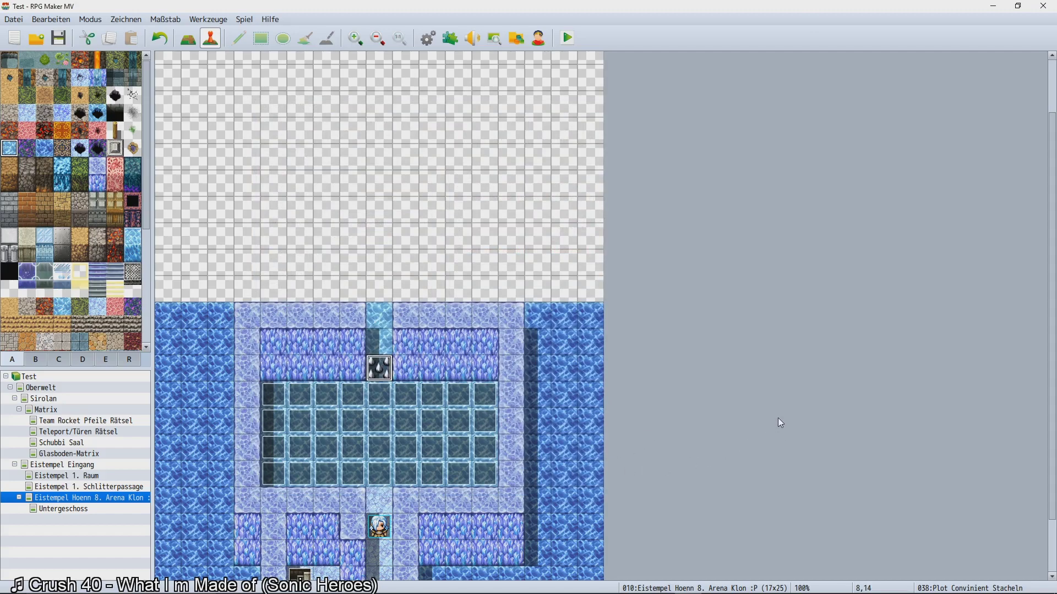
# Save the project changes and launch a playtest from the title screen.
pyautogui.hotkey('alt', 'F4')
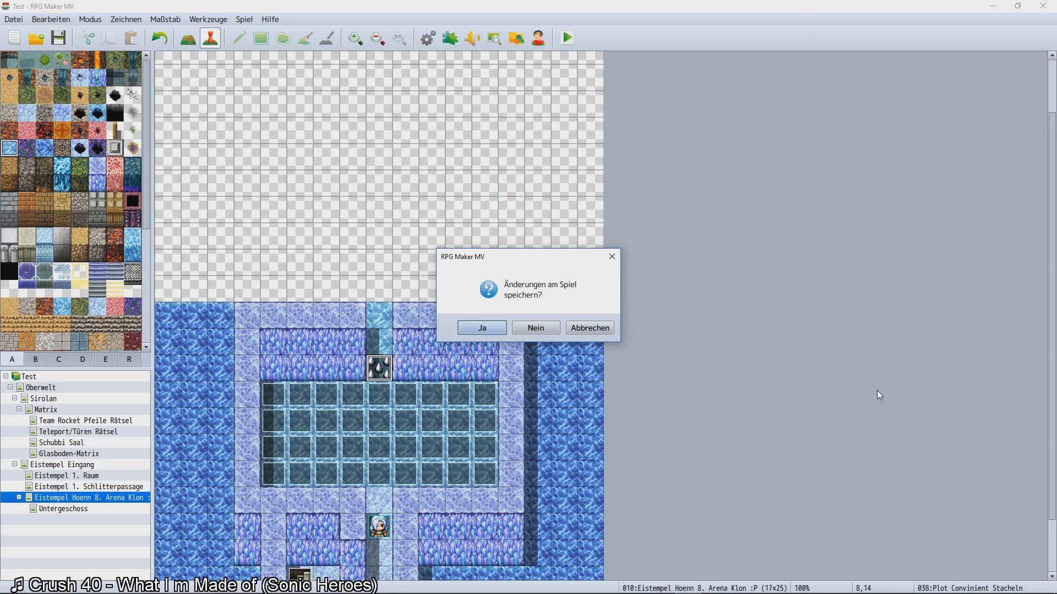
pyautogui.press('Return')
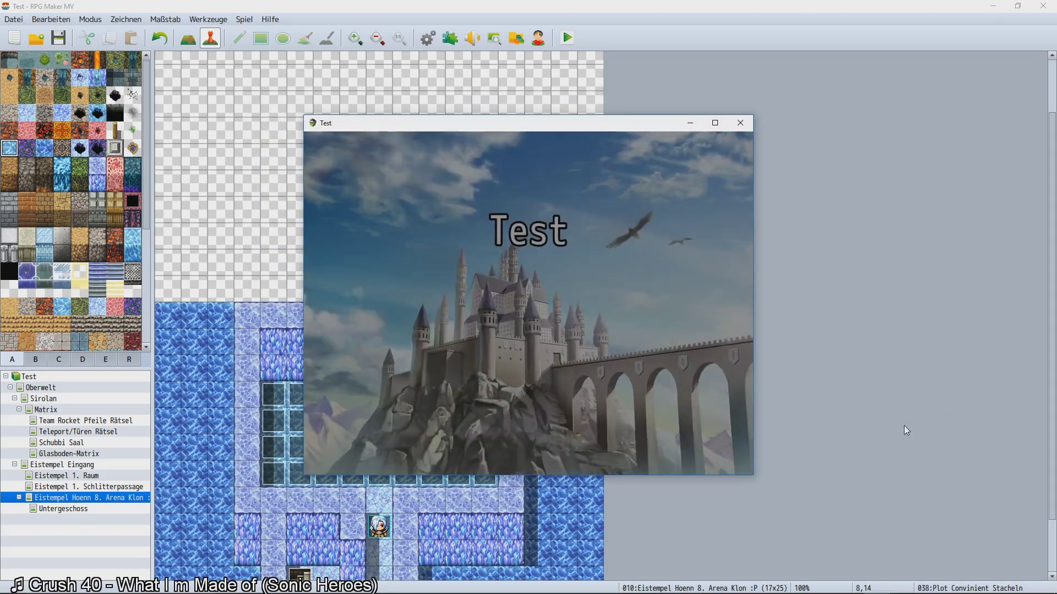
pyautogui.press('Return')
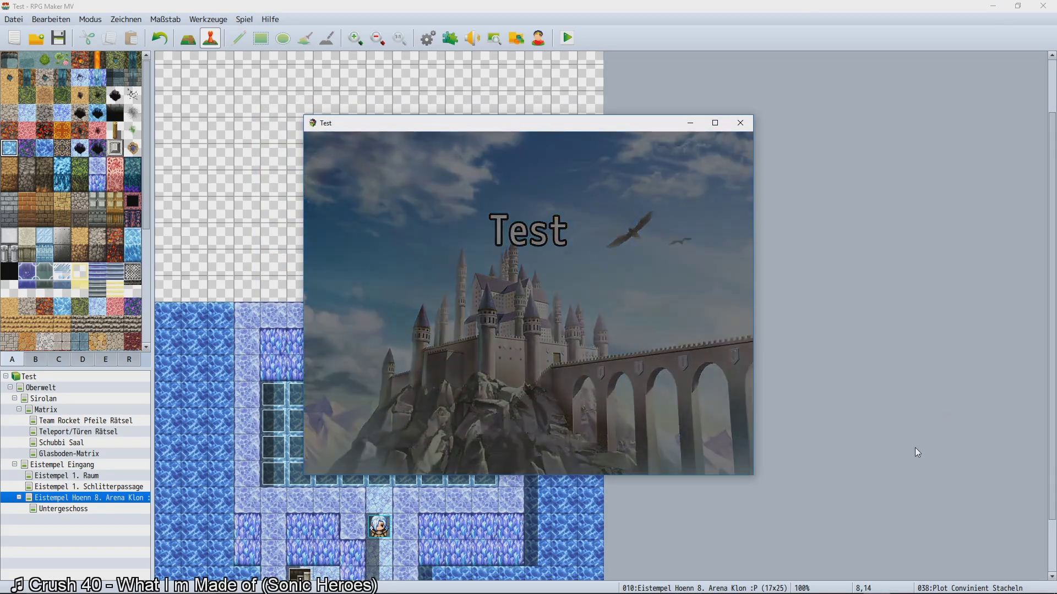
# Playtest the ice room by walking across its breakable floor and returning from the basement to check the spikes, and close the test.
pyautogui.press('Up')
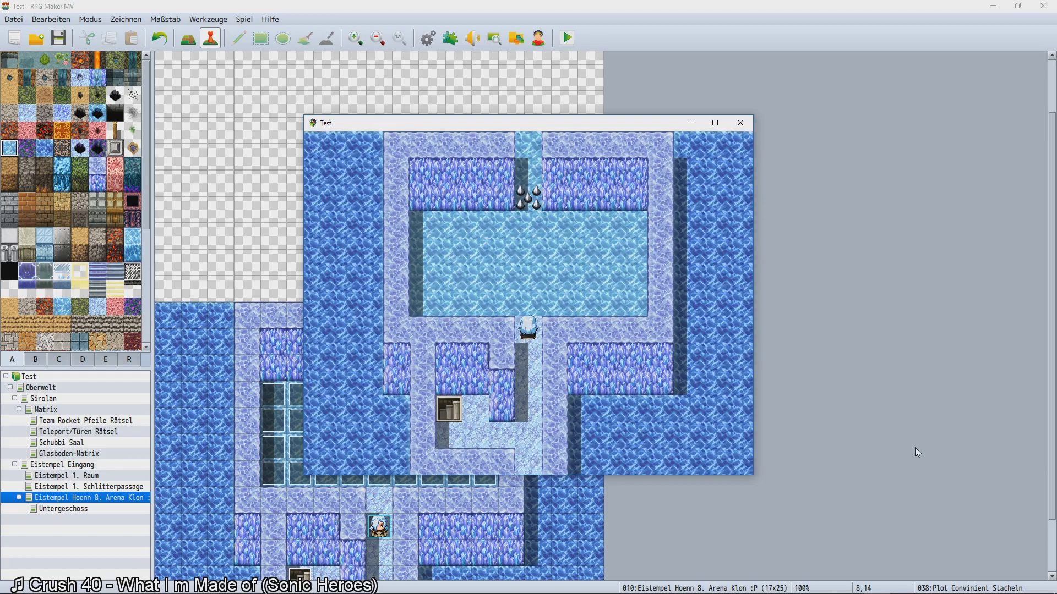
pyautogui.press('Up')
pyautogui.press('Right')
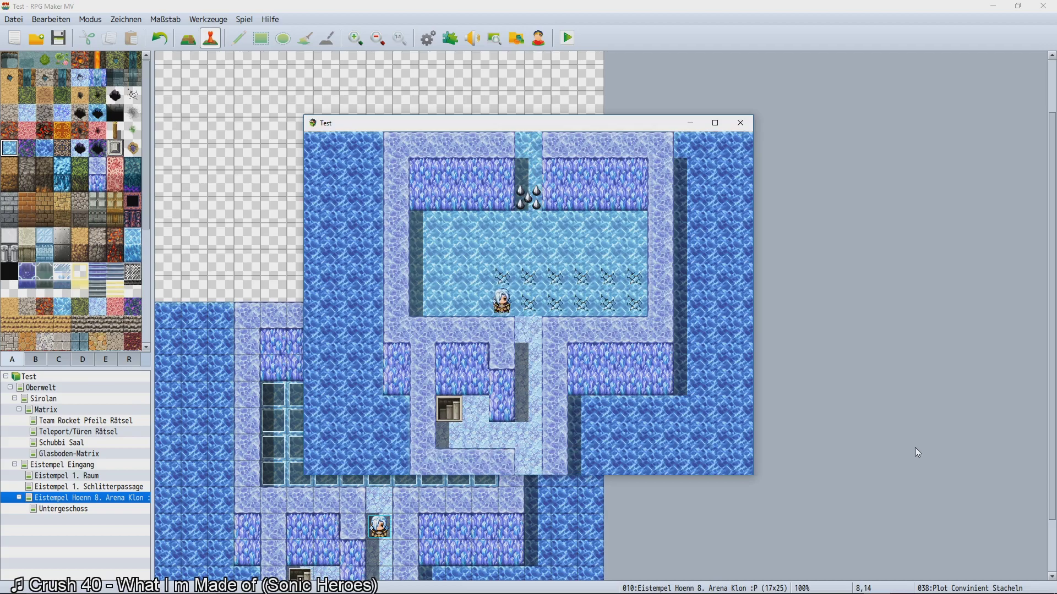
pyautogui.press('Right')
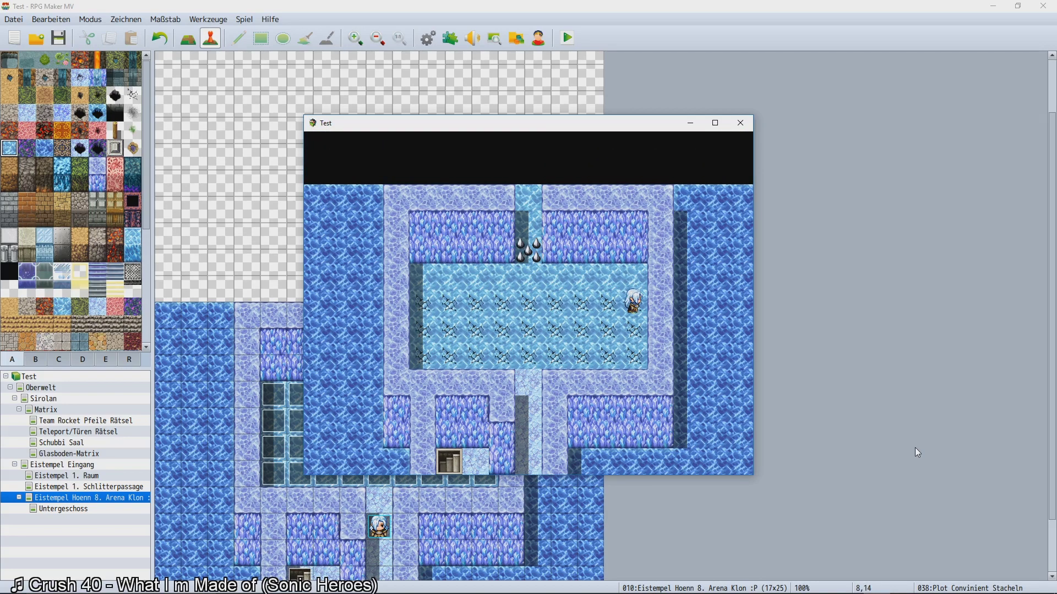
pyautogui.press('Left')
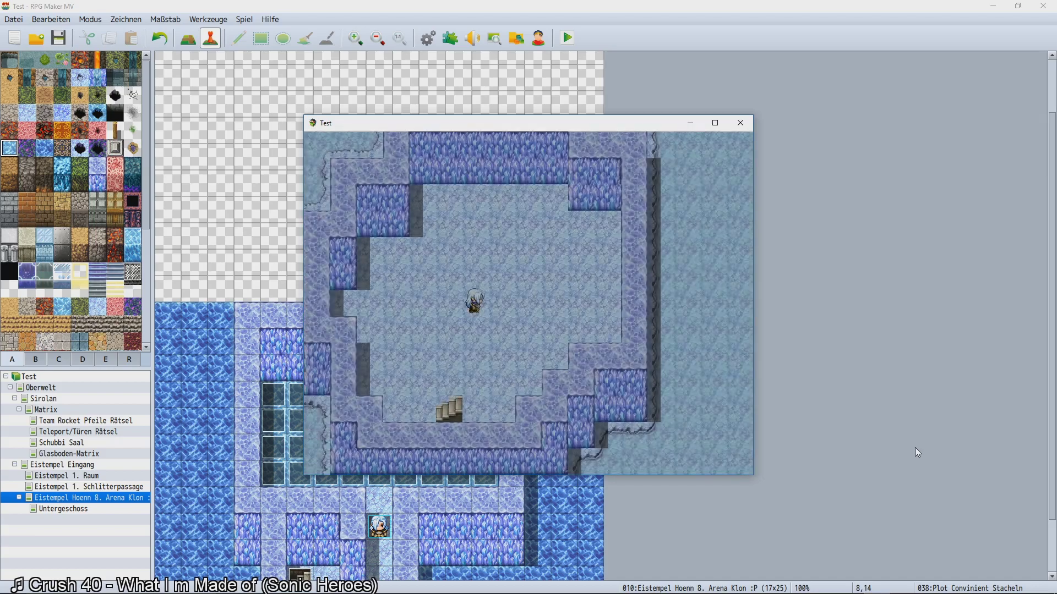
pyautogui.press('Down')
pyautogui.press('Down')
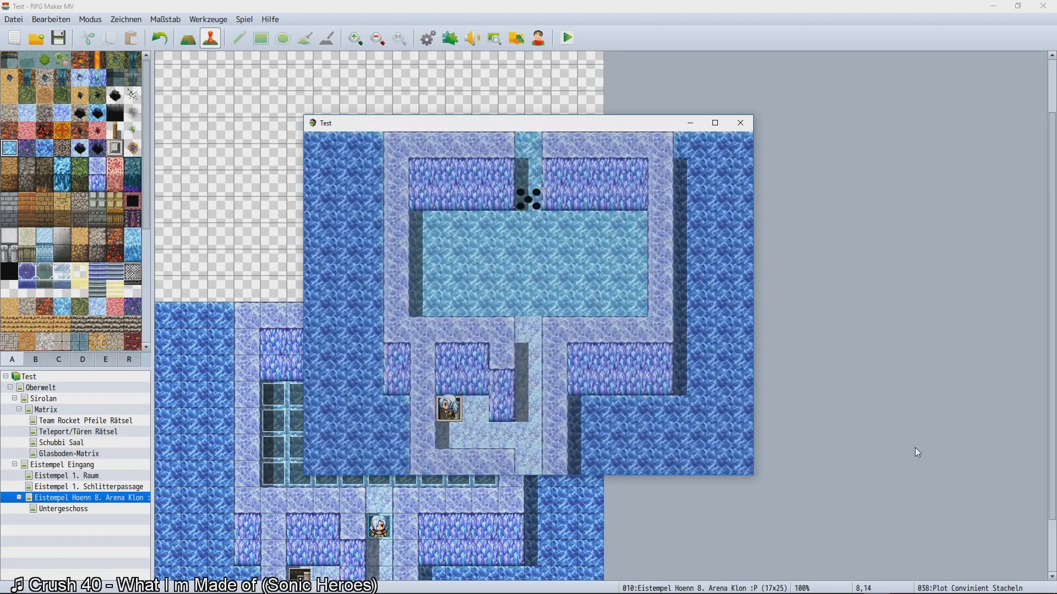
pyautogui.press('Down')
pyautogui.press('Right')
pyautogui.press('Escape')
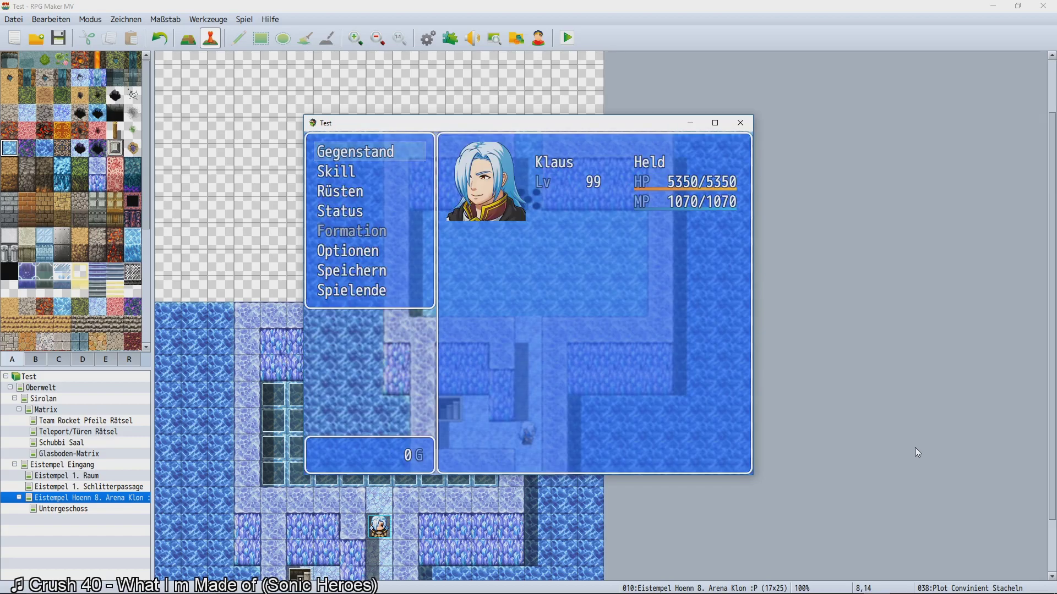
pyautogui.click(741, 123)
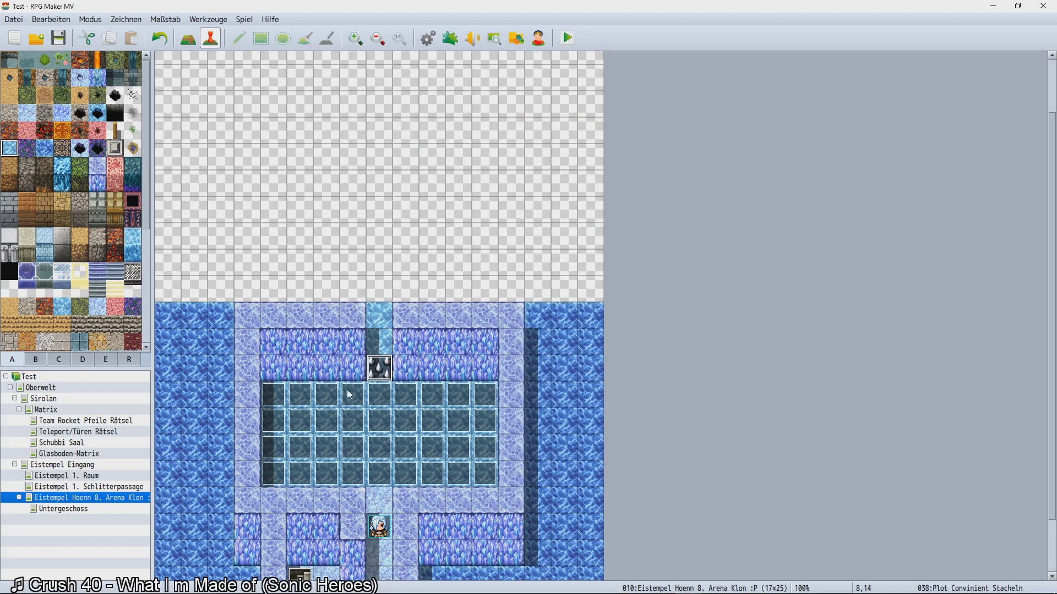
# Reopen the spike event and examine the conditions and commands on its three pages.
pyautogui.click(369, 402)
pyautogui.doubleClick(381, 370)
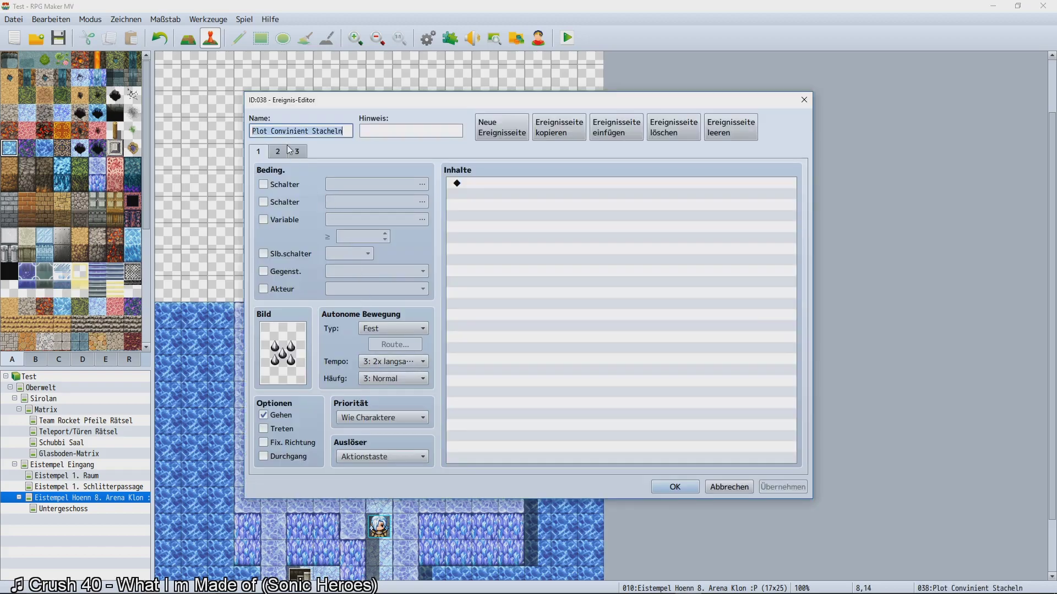
pyautogui.click(295, 152)
pyautogui.click(278, 157)
pyautogui.click(302, 157)
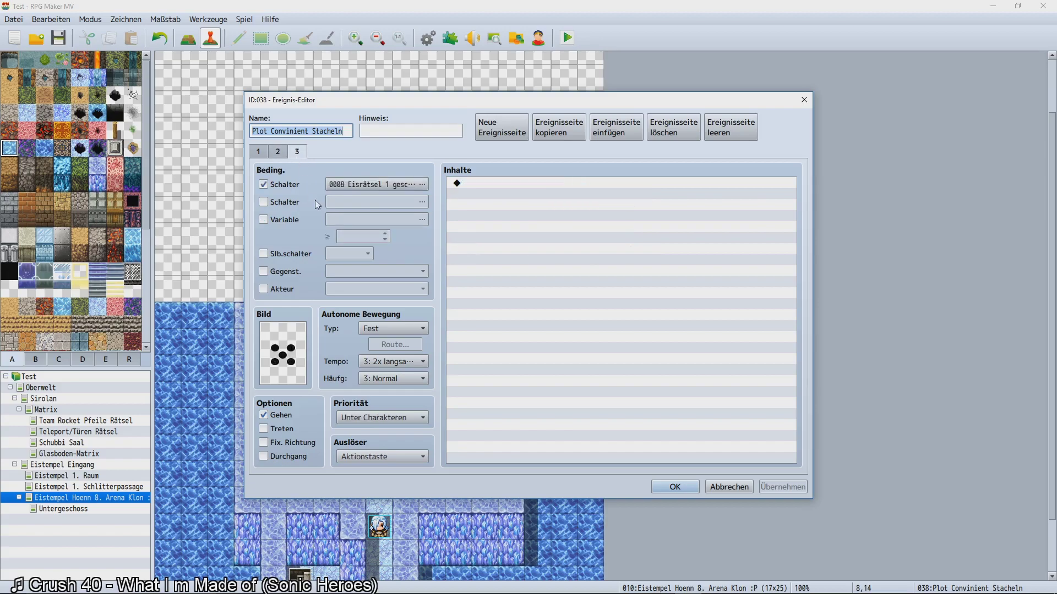
pyautogui.click(265, 154)
pyautogui.click(300, 155)
pyautogui.click(279, 154)
pyautogui.click(492, 279)
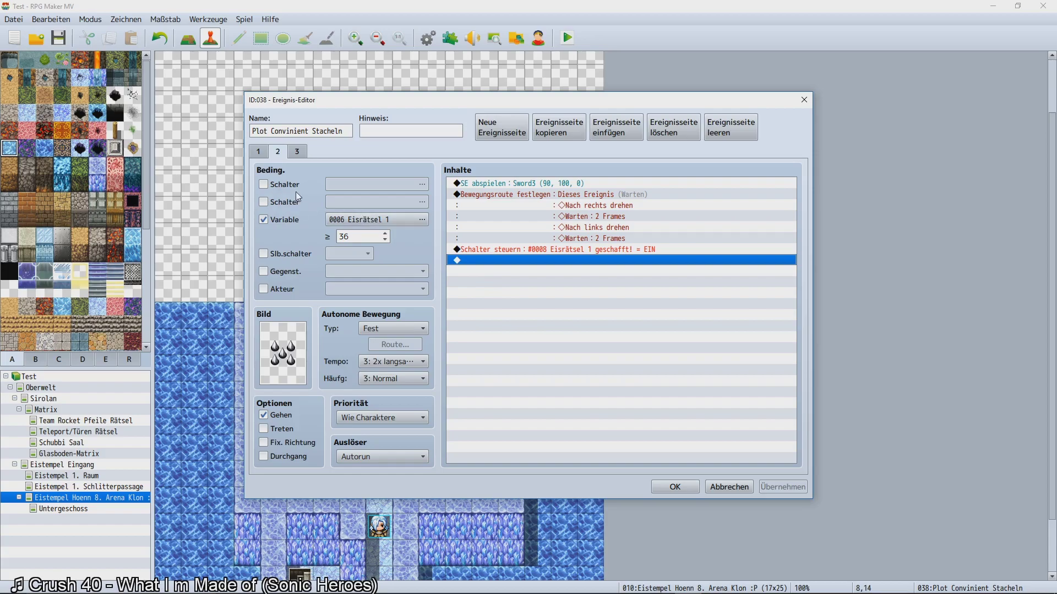
# Add a switch condition to page 2 using switch 0009, named "Eisrätsel 1 Position richtig?", and save the spike event.
pyautogui.click(264, 185)
pyautogui.click(422, 185)
pyautogui.click(540, 268)
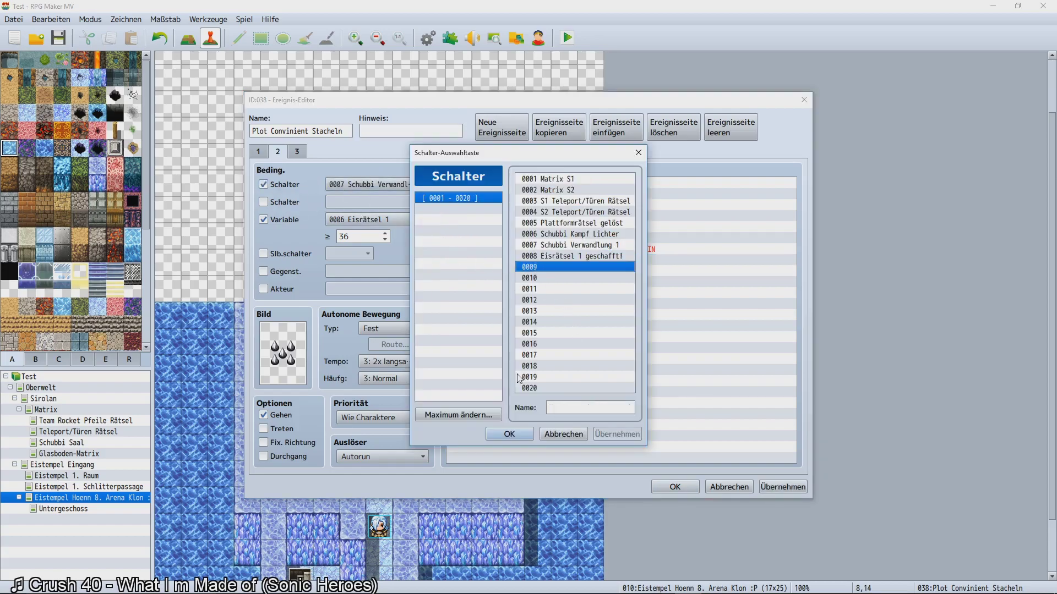
pyautogui.click(560, 407)
pyautogui.write('Eiks')
pyautogui.press('Return')
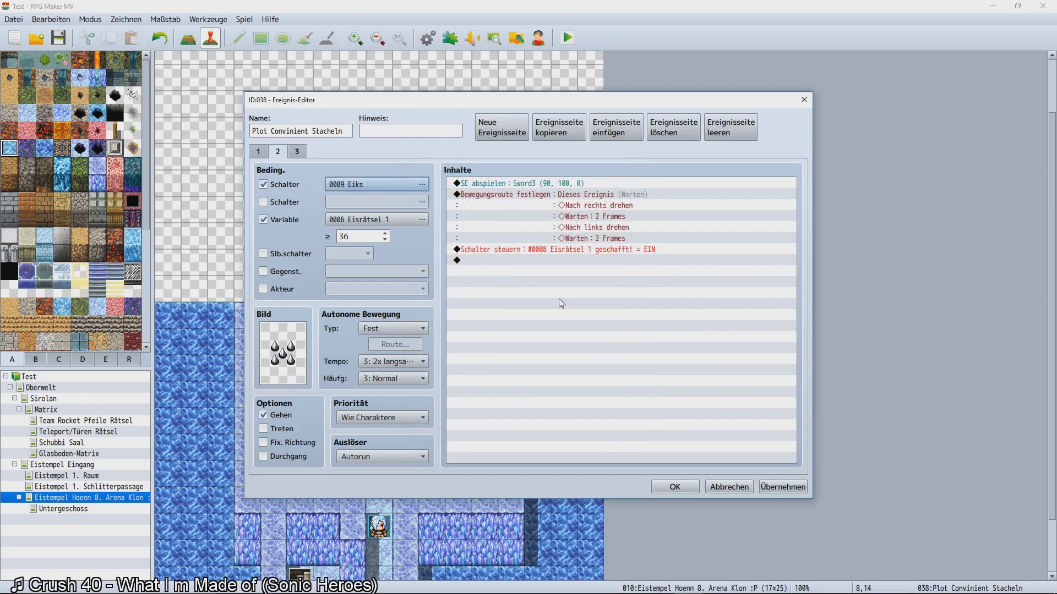
pyautogui.click(402, 185)
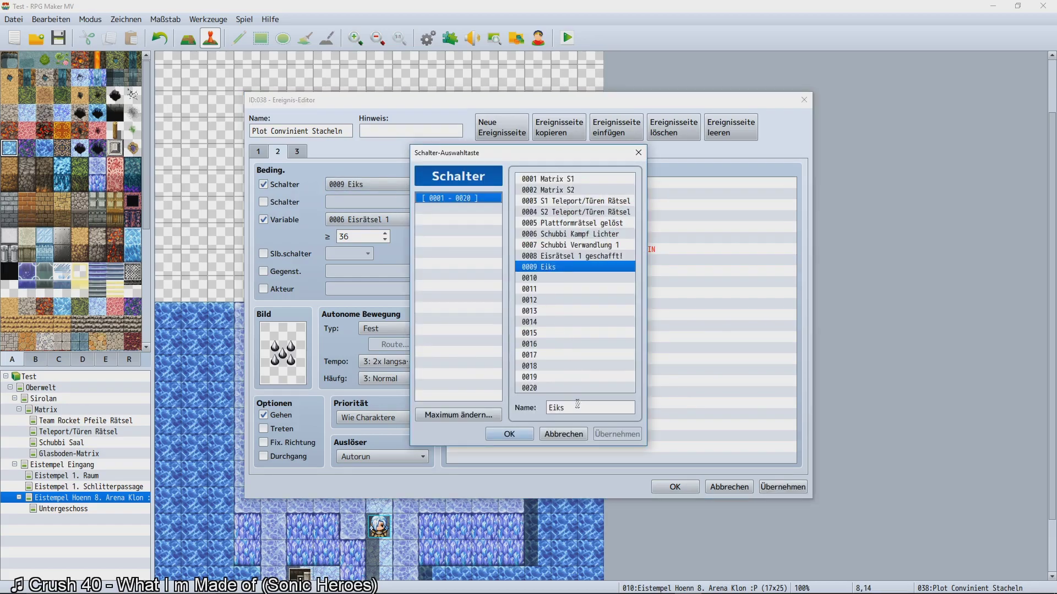
pyautogui.press('BackSpace')
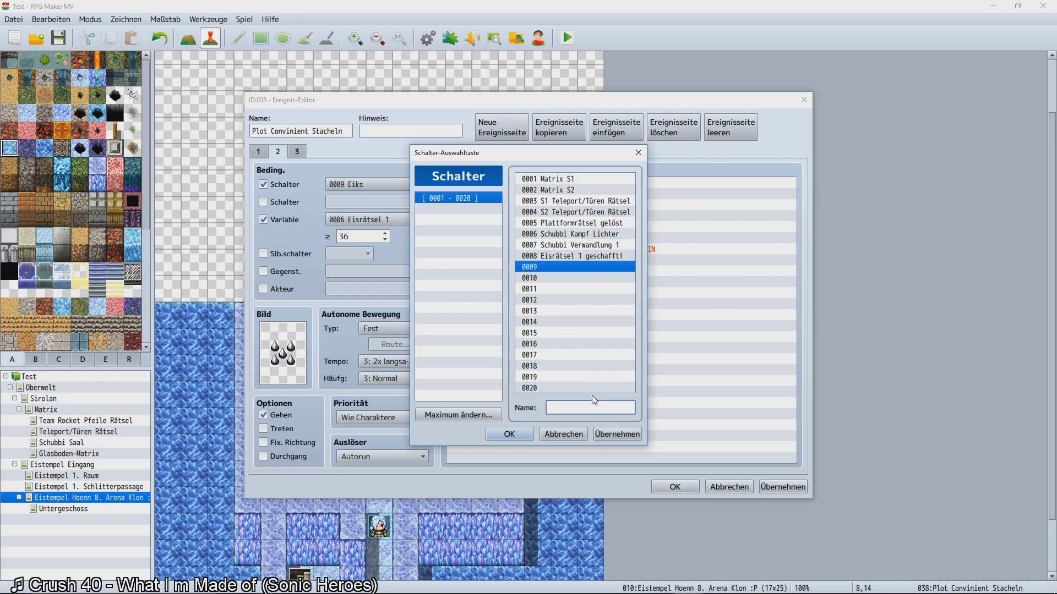
pyautogui.write('Eisrätsel 1 Position')
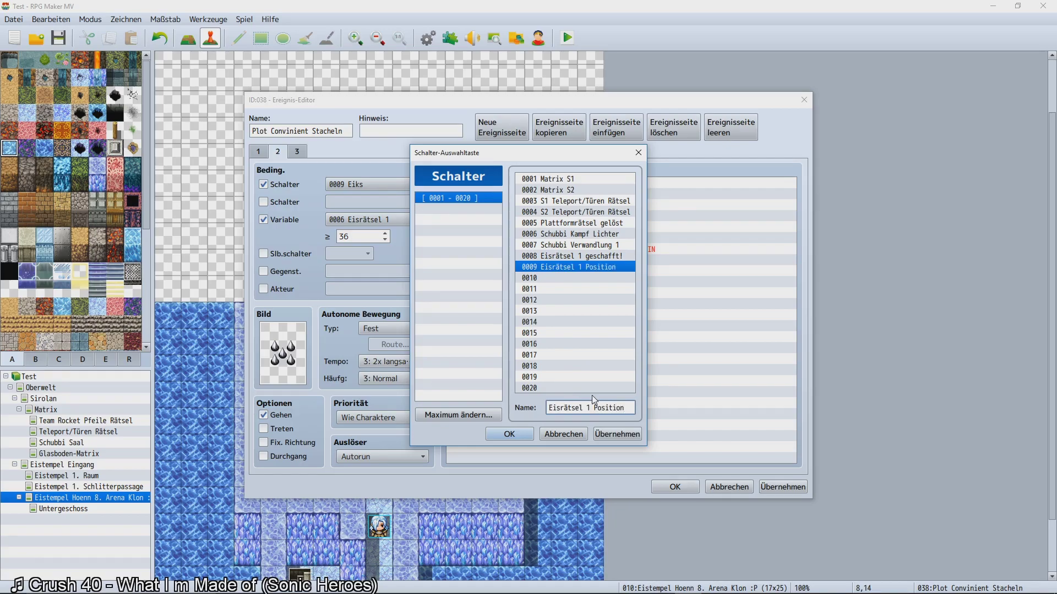
pyautogui.write(' richtig?')
pyautogui.click(509, 433)
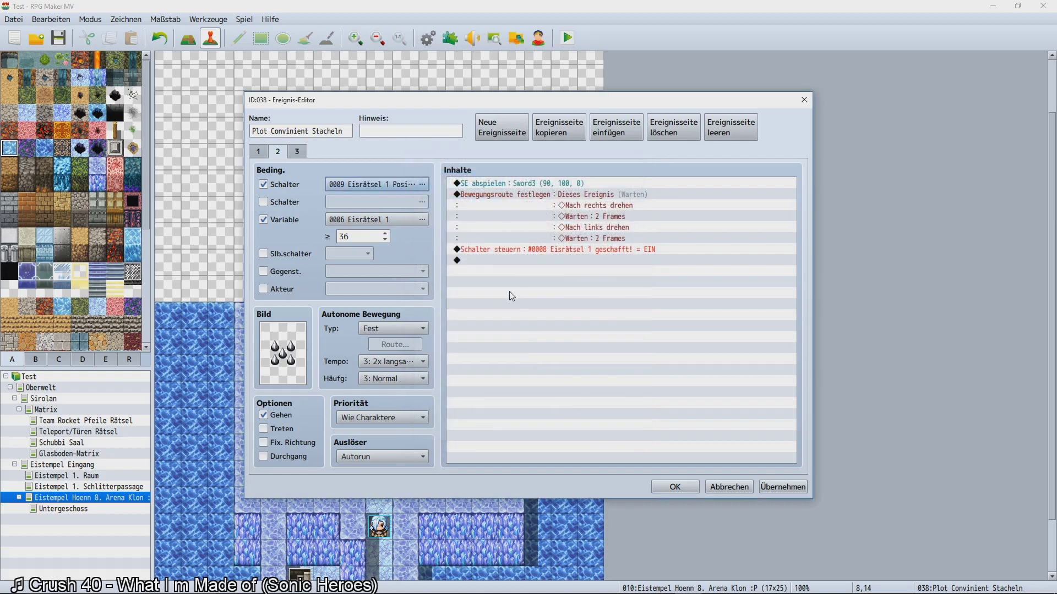
pyautogui.click(258, 151)
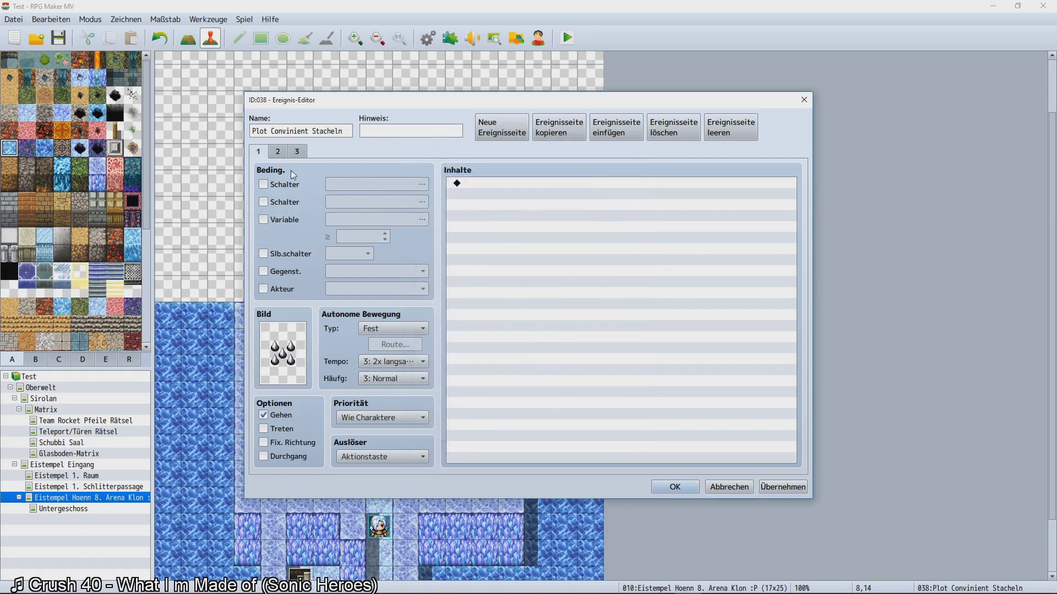
pyautogui.click(676, 487)
# Open the floor event EV005 directly below the spikes and examine the commands on its three pages.
pyautogui.doubleClick(378, 368)
pyautogui.click(296, 151)
pyautogui.click(567, 305)
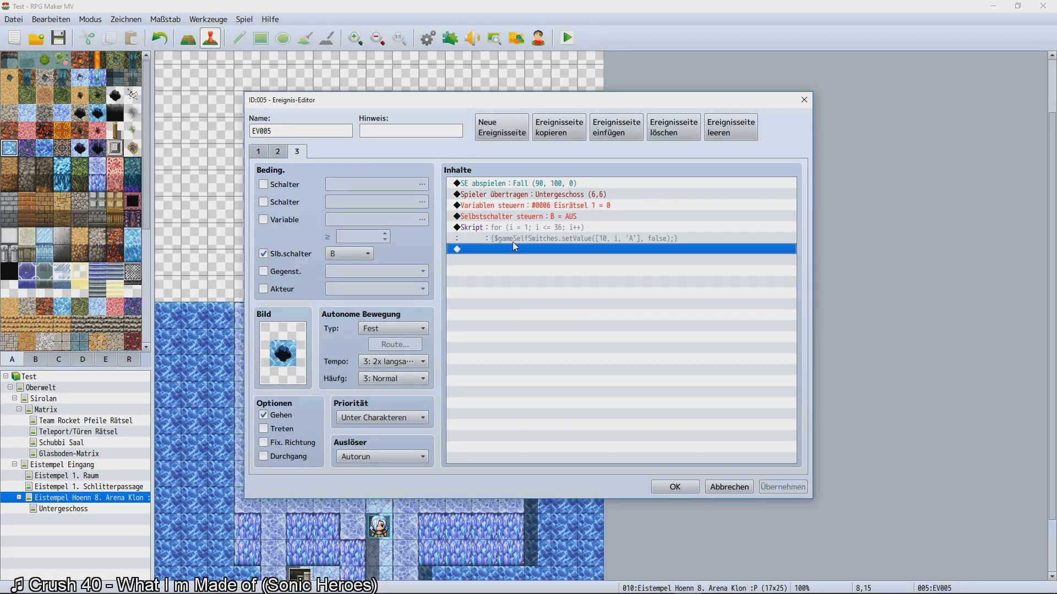
pyautogui.click(283, 152)
pyautogui.click(507, 278)
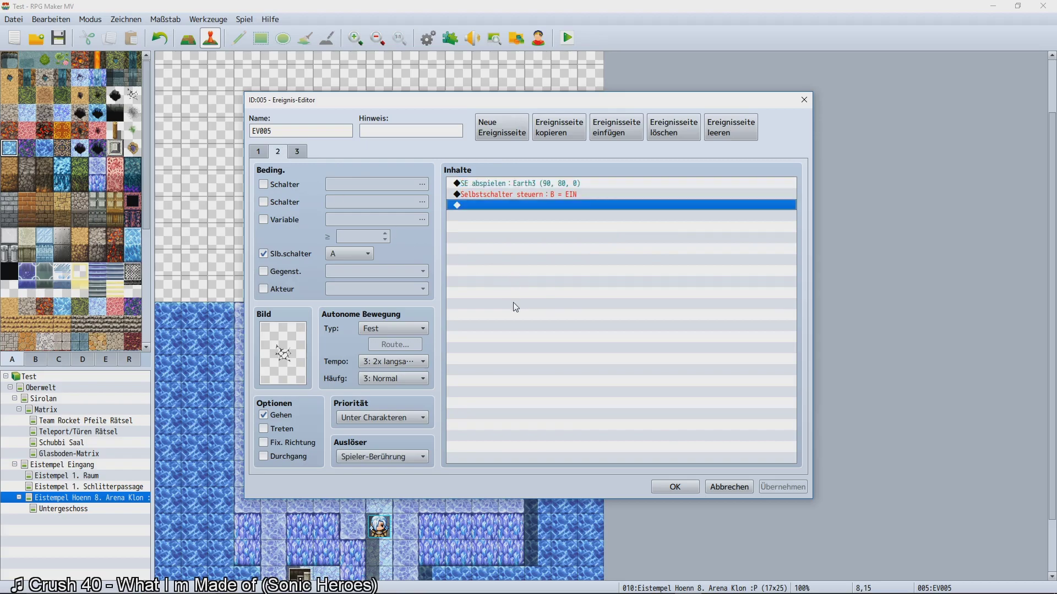
pyautogui.click(258, 152)
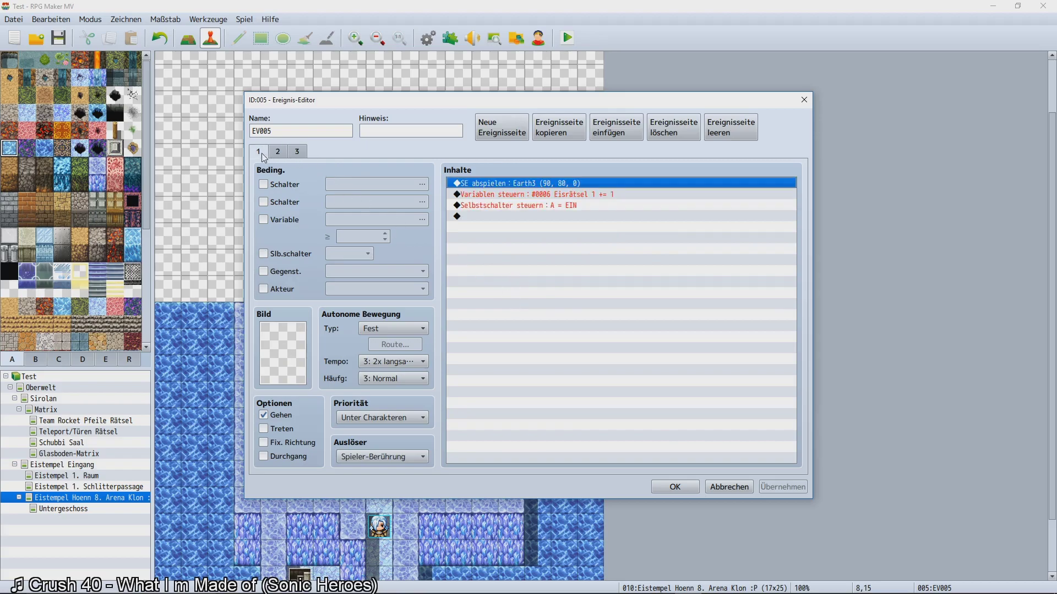
# On page 1 of EV005, insert a conditional branch before the self-switch command that checks variable 0006 Eisrätsel 1 ≥ 36.
pyautogui.click(603, 217)
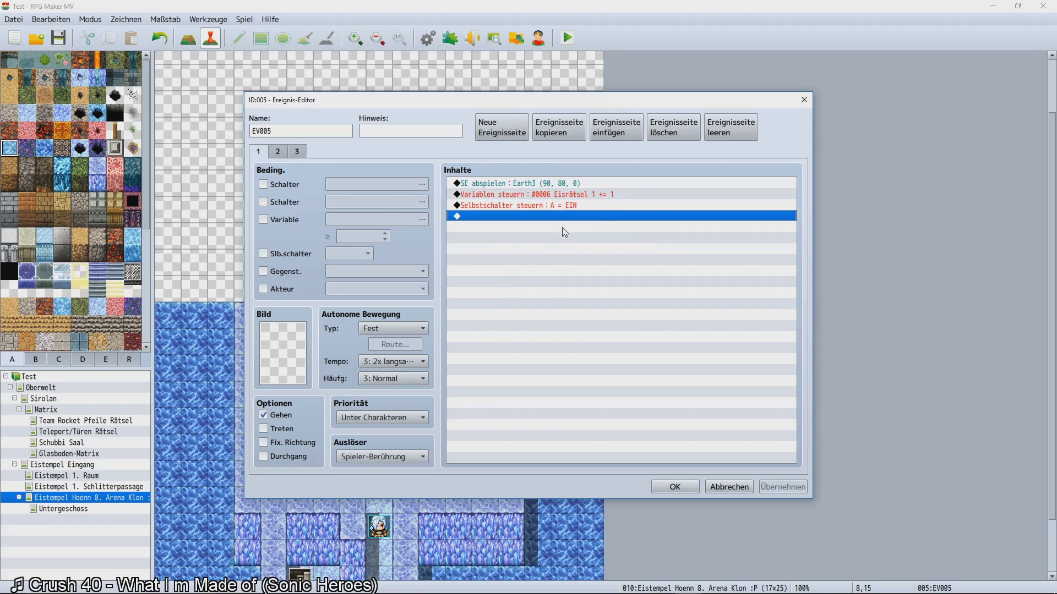
pyautogui.doubleClick(527, 212)
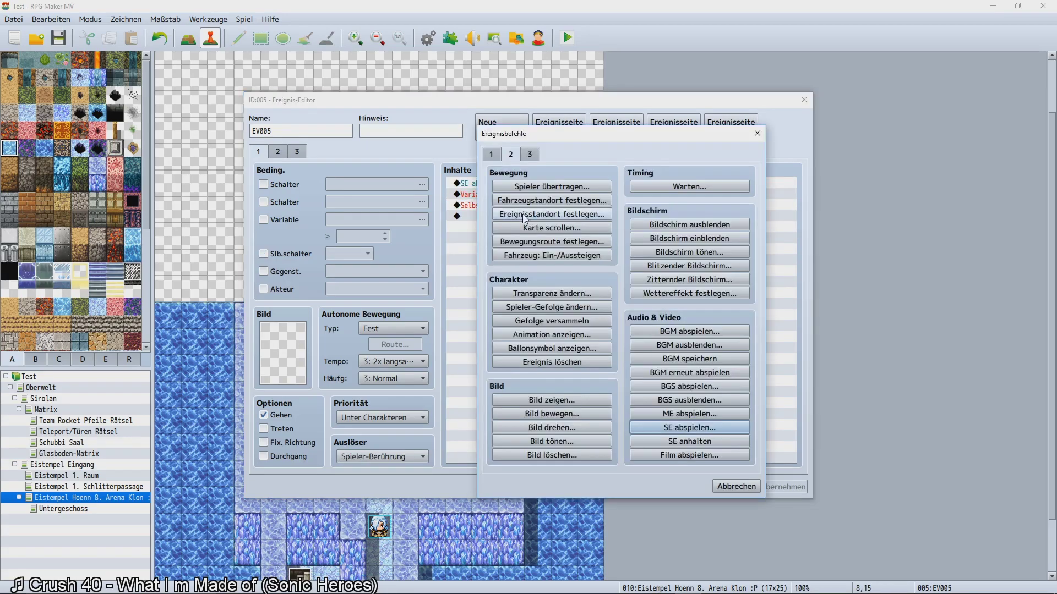
pyautogui.click(493, 157)
pyautogui.click(551, 361)
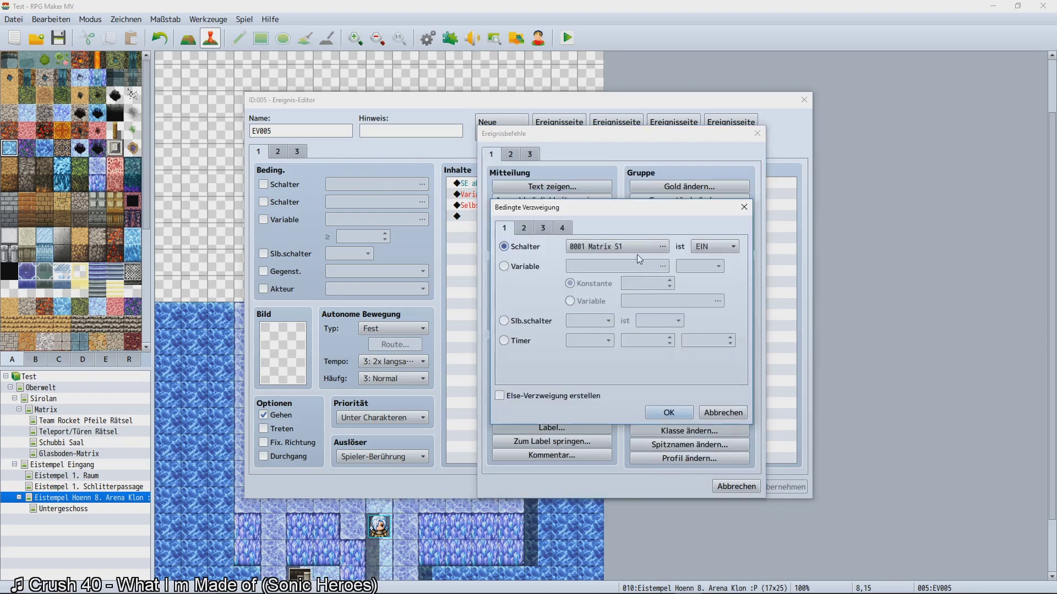
pyautogui.click(523, 268)
pyautogui.click(583, 268)
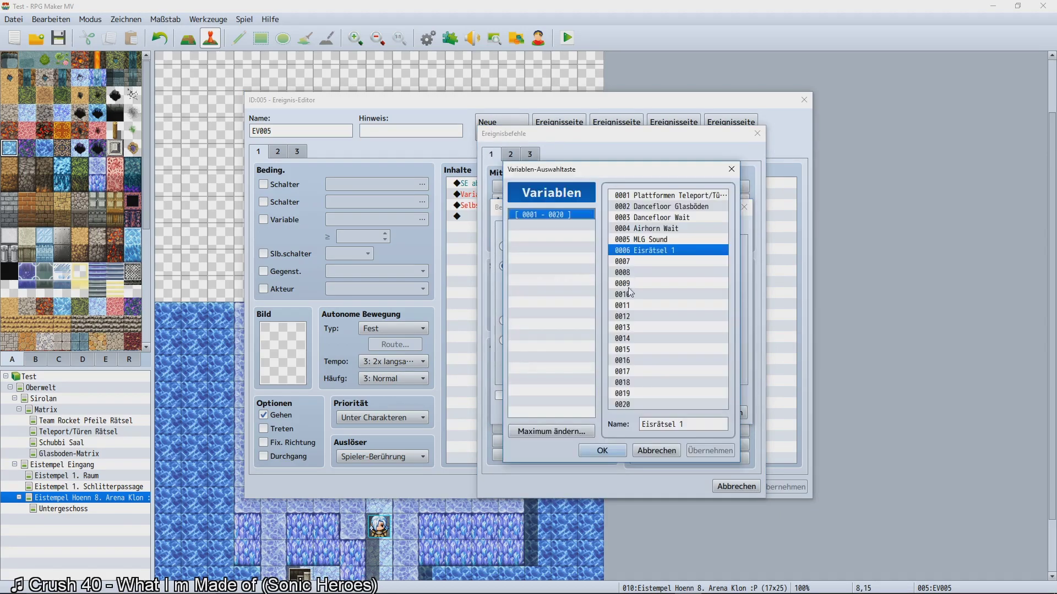
pyautogui.doubleClick(633, 252)
pyautogui.click(622, 286)
pyautogui.write('36')
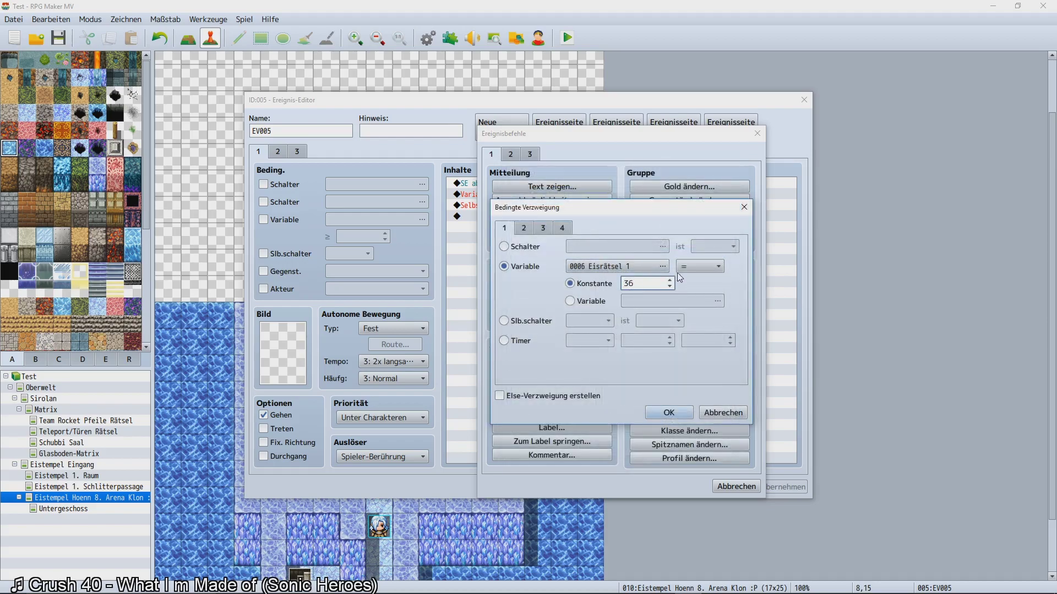
pyautogui.click(682, 266)
pyautogui.click(692, 291)
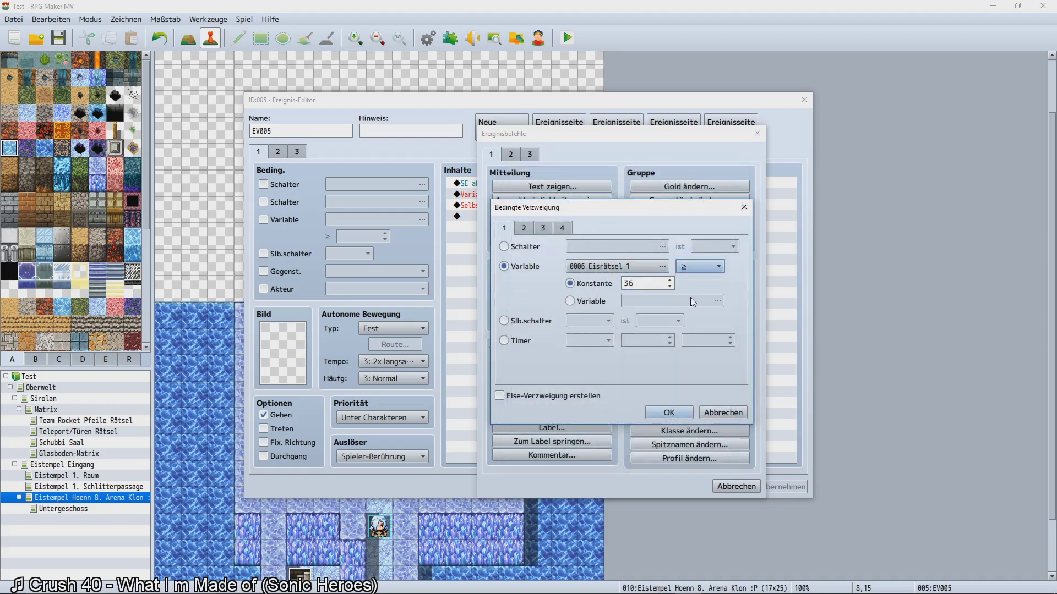
pyautogui.click(672, 411)
# Inside the conditional branch, turn ON switch 0009 "Eisrätsel 1 Position richtig?" and save the event.
pyautogui.doubleClick(502, 217)
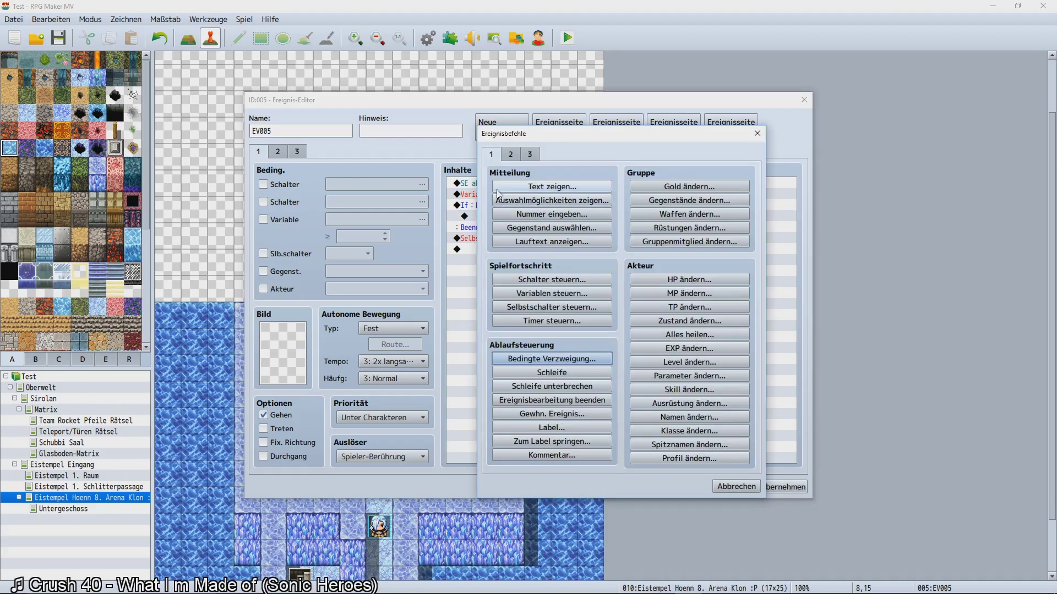
pyautogui.click(565, 280)
pyautogui.click(620, 284)
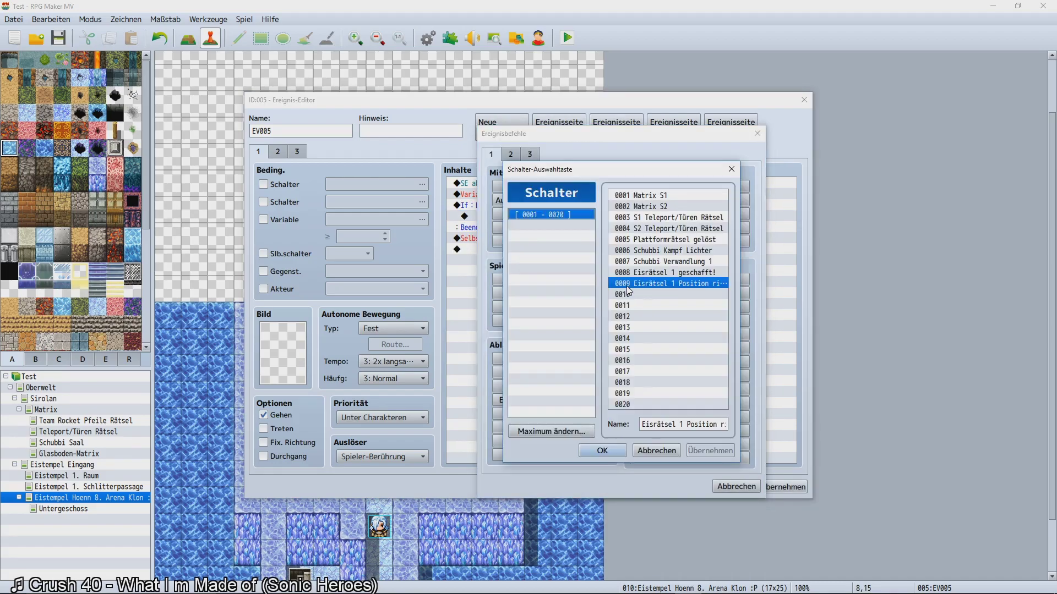
pyautogui.click(602, 451)
pyautogui.click(606, 366)
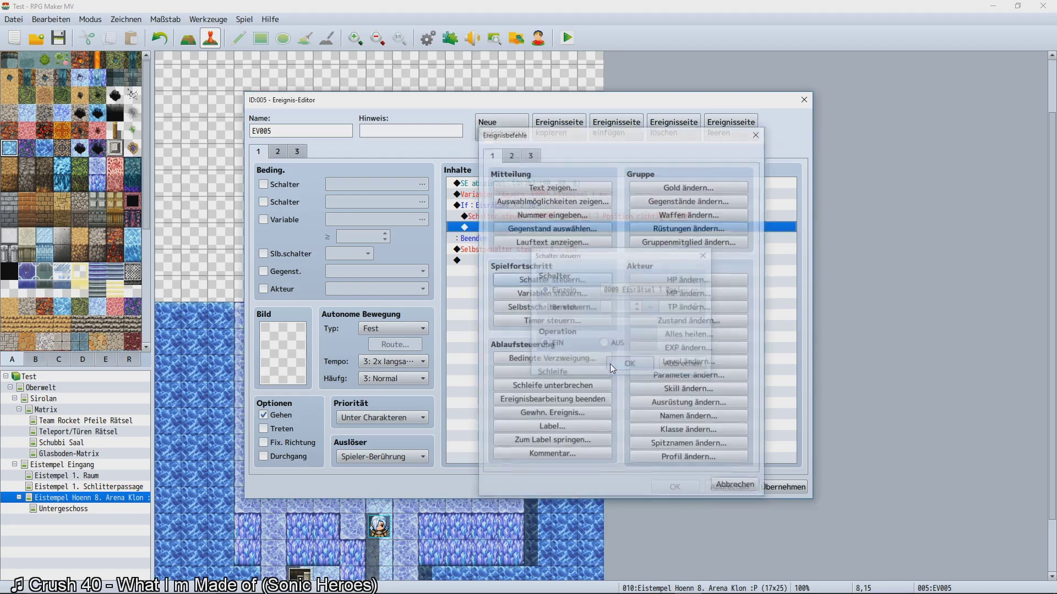
pyautogui.click(671, 484)
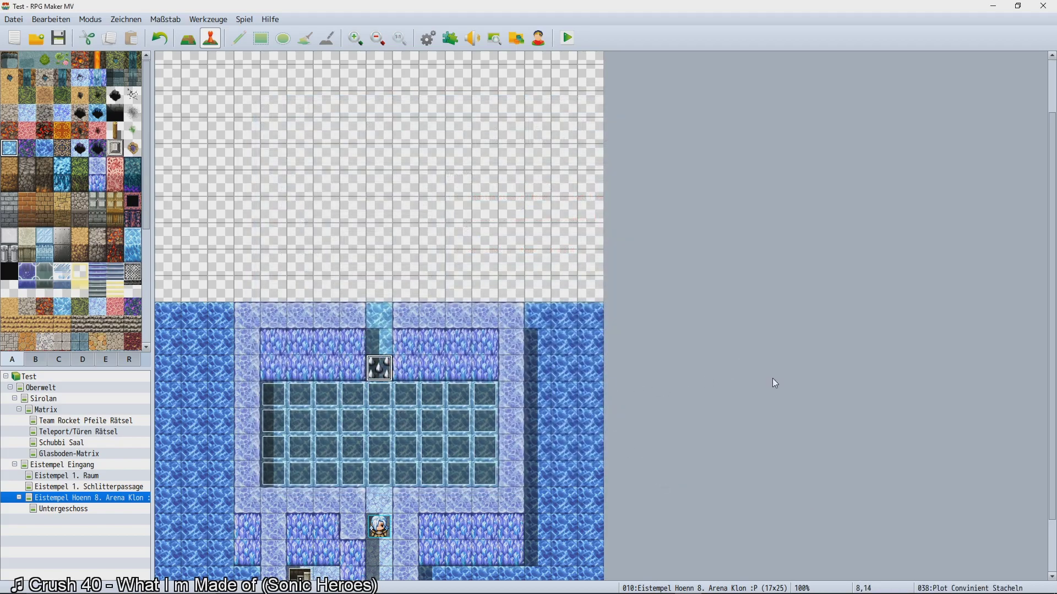
# Save the project changes and start a new game in a playtest.
pyautogui.hotkey('ctrl', 'r')
pyautogui.press('Return')
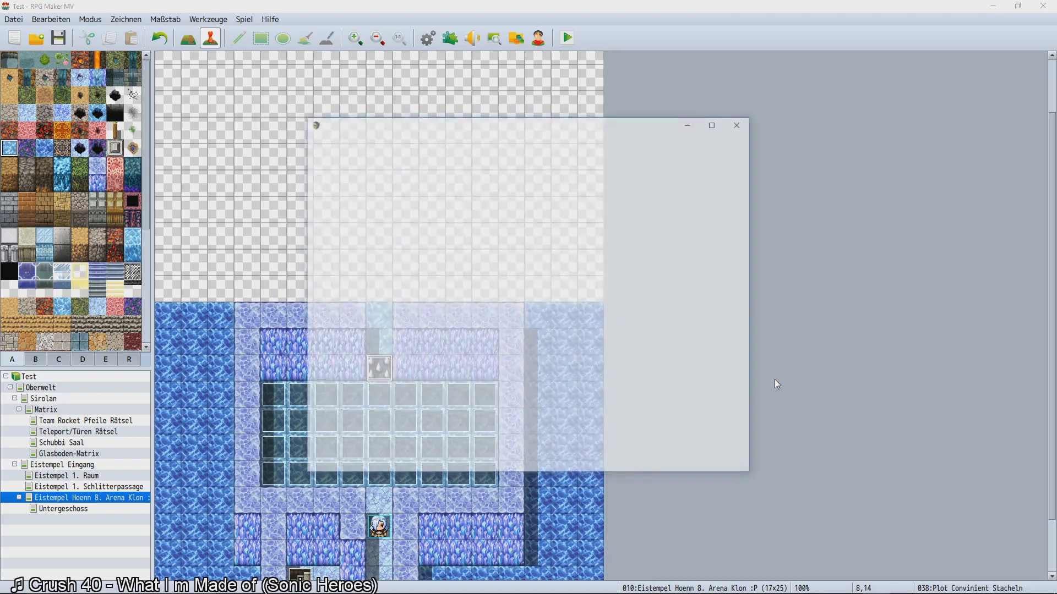
pyautogui.press('Return')
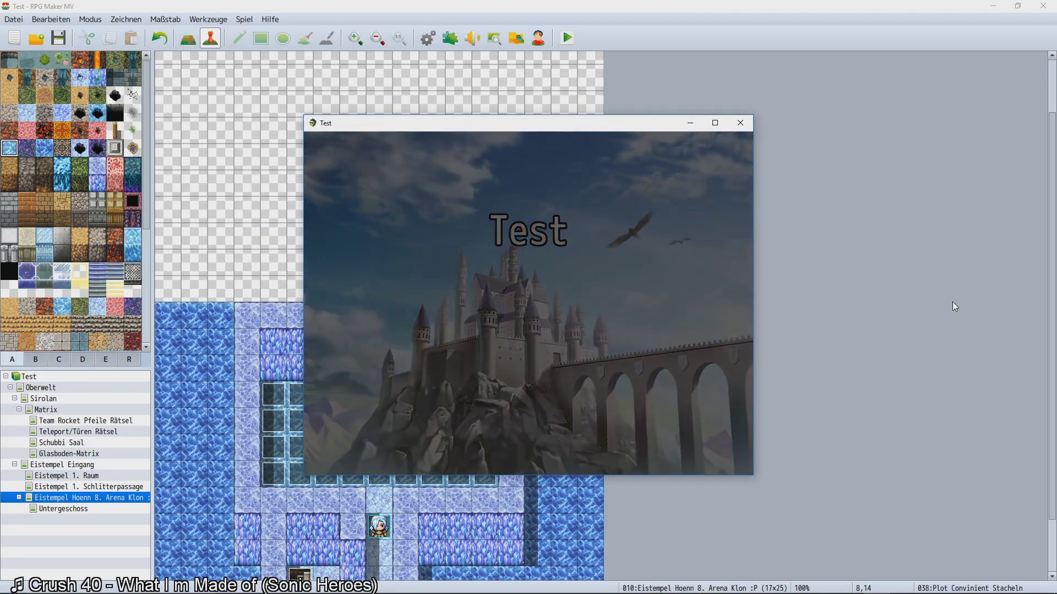
# Playtest the correct solution by crossing every ice tile once, finishing below the spikes, and walk north onto the spike tile.
pyautogui.press('Up')
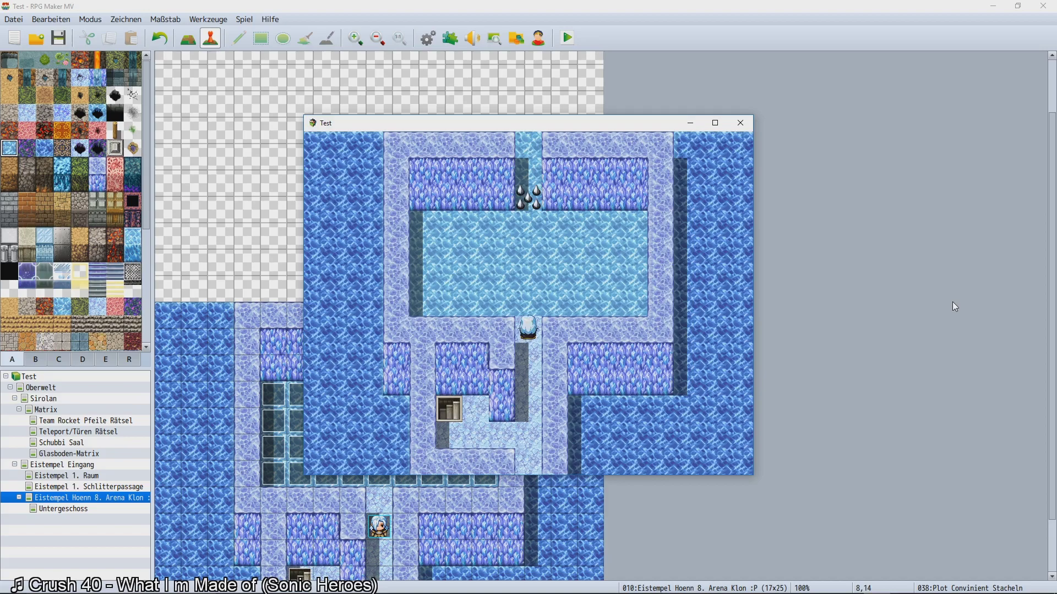
pyautogui.press('Left')
pyautogui.press('Up')
pyautogui.press('Right')
pyautogui.press('Down')
pyautogui.press('Right')
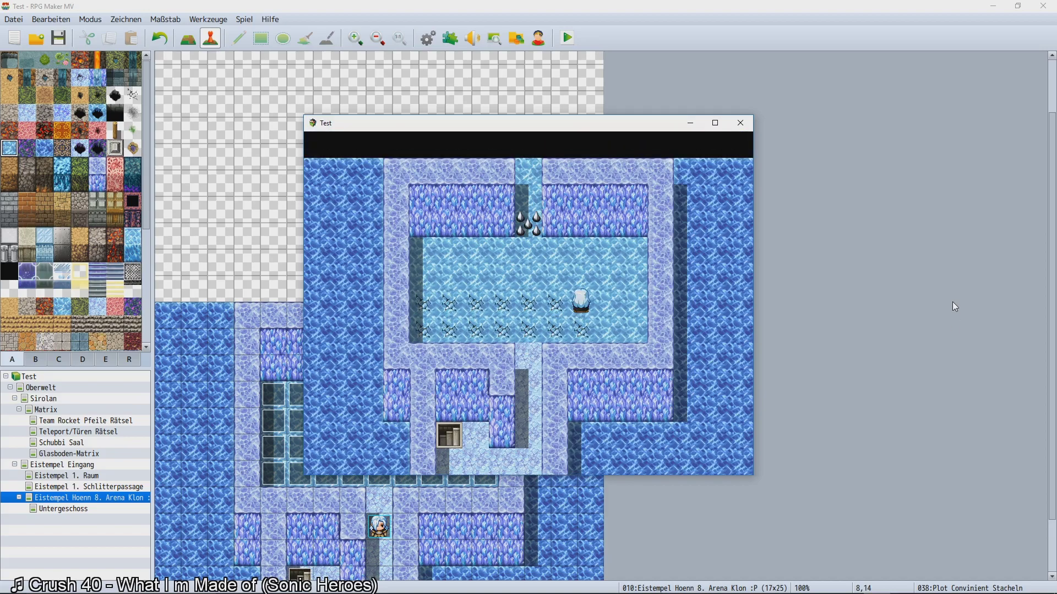
pyautogui.press('Up')
pyautogui.press('Down')
pyautogui.press('Left')
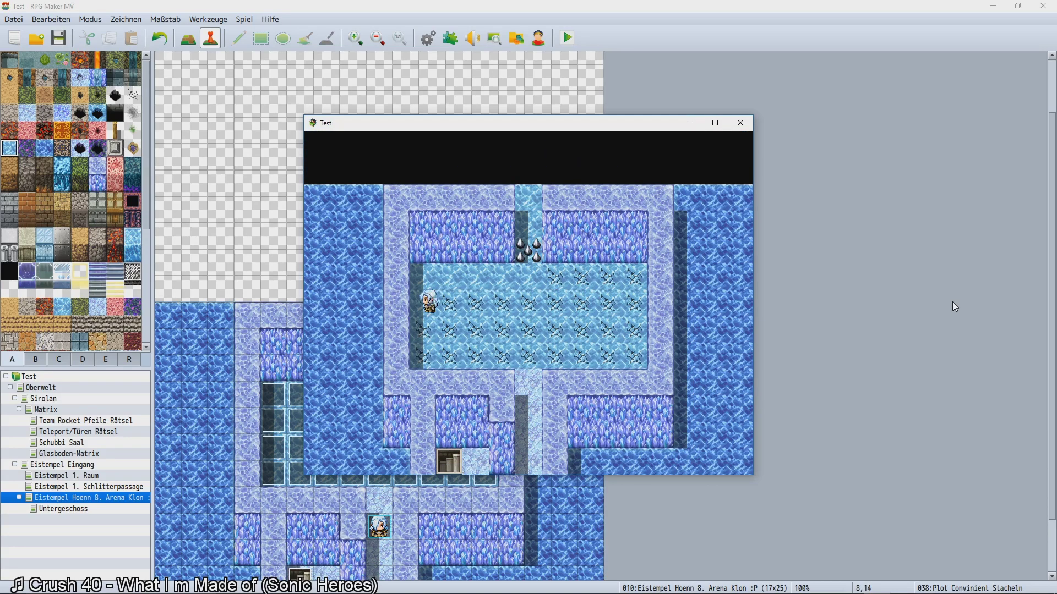
pyautogui.press('Up')
pyautogui.press('Up')
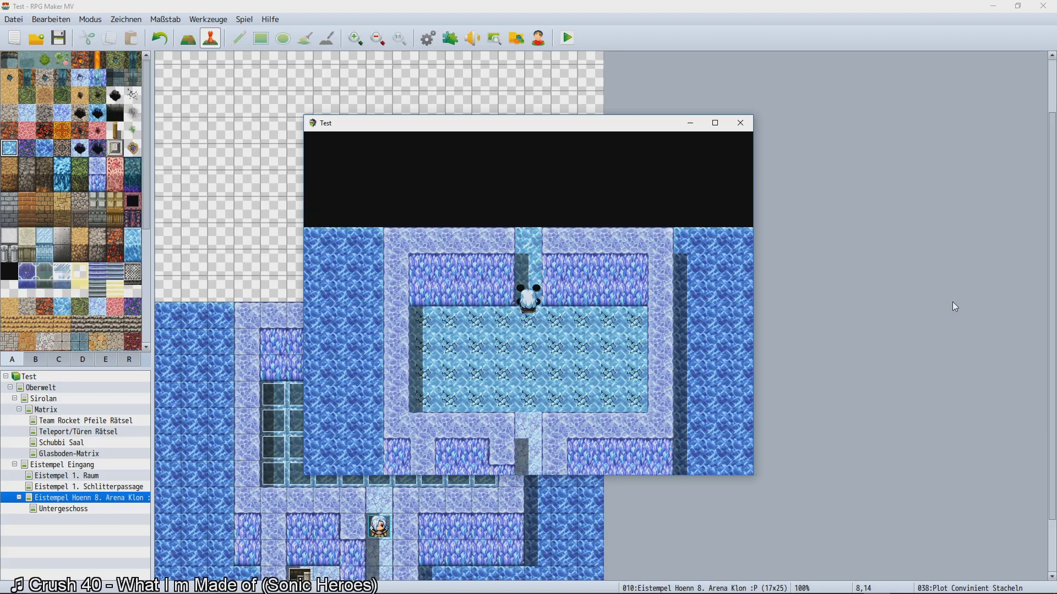
# Fall through a cracked tile, return from the basement to check the spikes, and close the playtest.
pyautogui.press('Left')
pyautogui.press('Right')
pyautogui.press('Down')
pyautogui.press('Right')
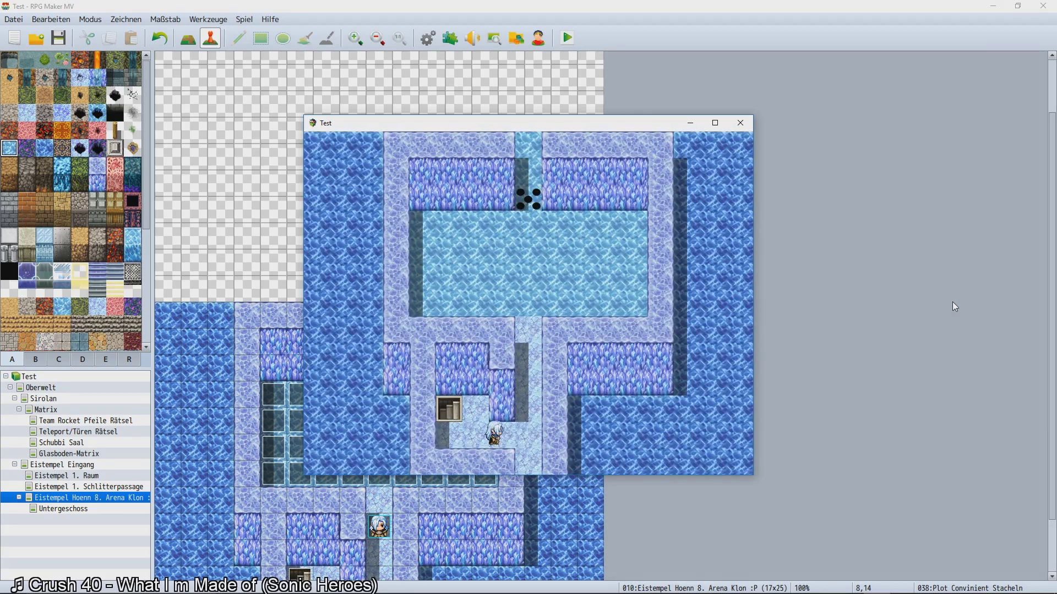
pyautogui.click(739, 122)
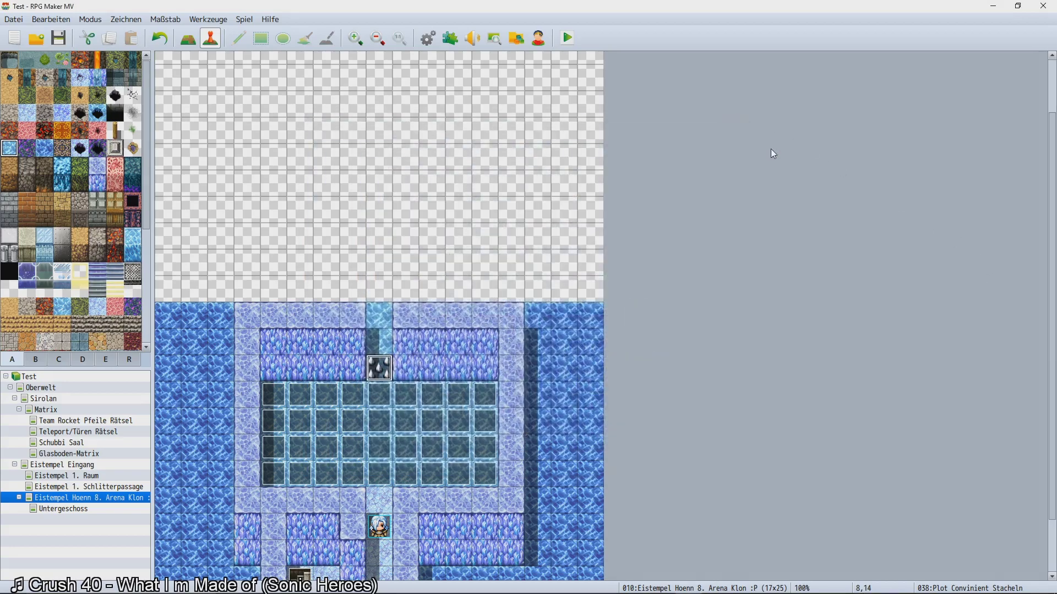
# Launch another playtest and cross all ice tiles row by row, finishing on the northwest corner tile instead of below the spikes.
pyautogui.hotkey('ctrl', 'r')
pyautogui.press('Return')
pyautogui.press('Up')
pyautogui.press('Right')
pyautogui.press('Left')
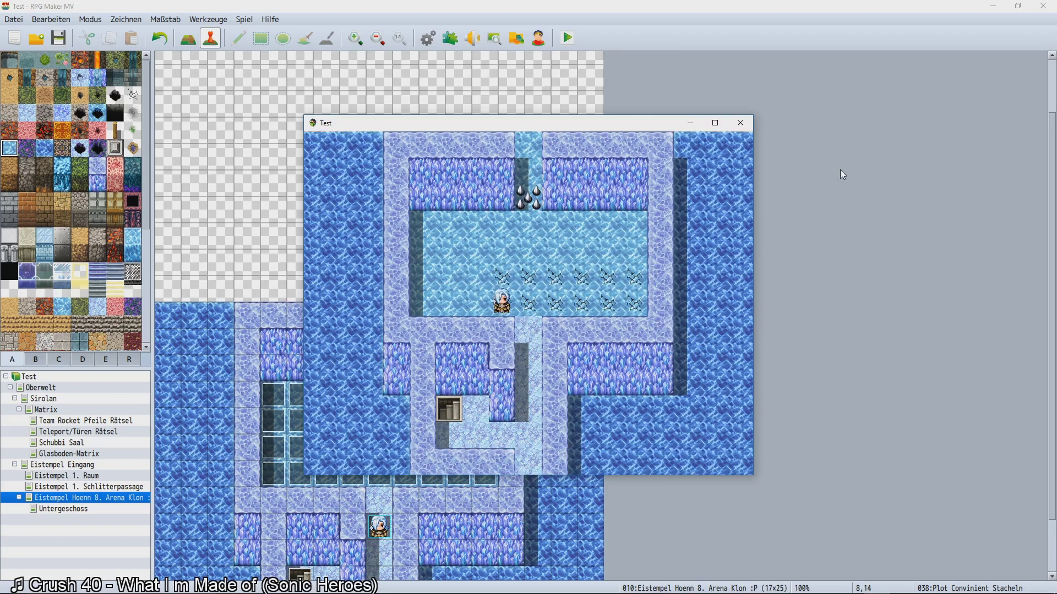
pyautogui.press('Right')
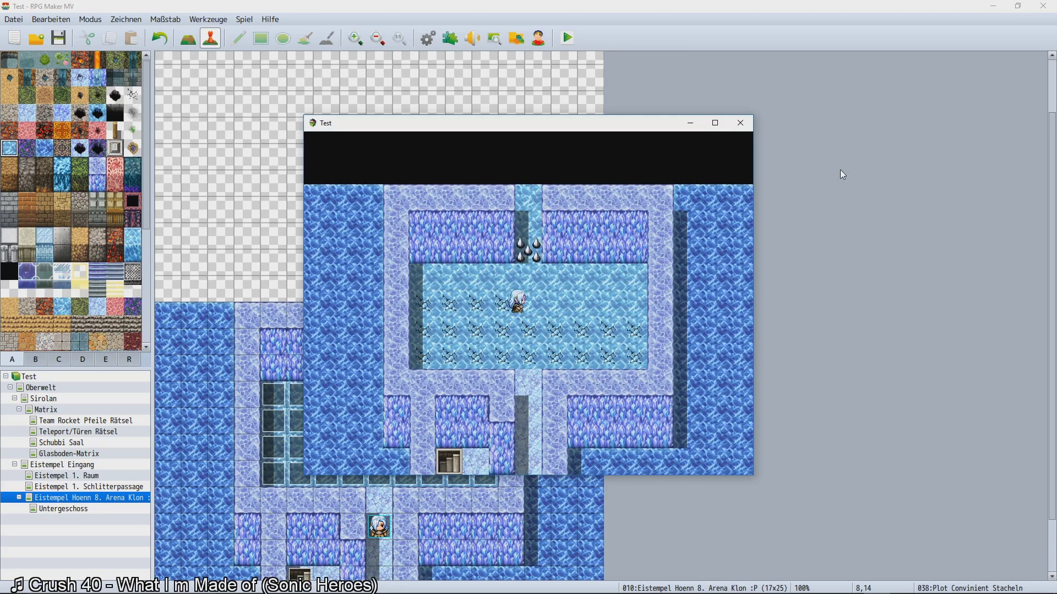
pyautogui.press('Up')
pyautogui.press('Left')
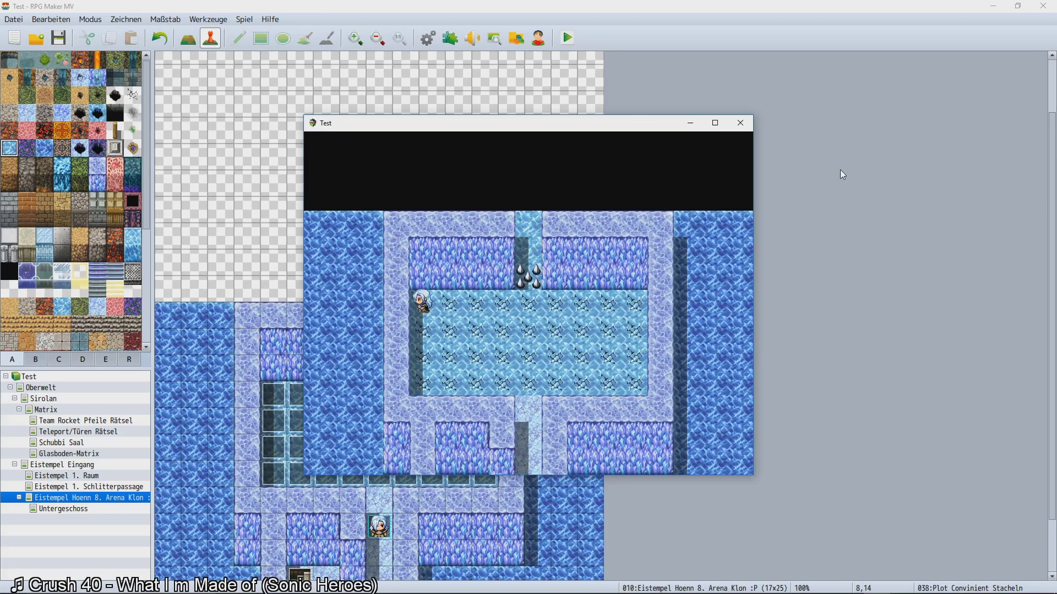
# Step back onto a cracked tile to fall into the basement, and return to the southern edge of the reset ice floor.
pyautogui.press('Right')
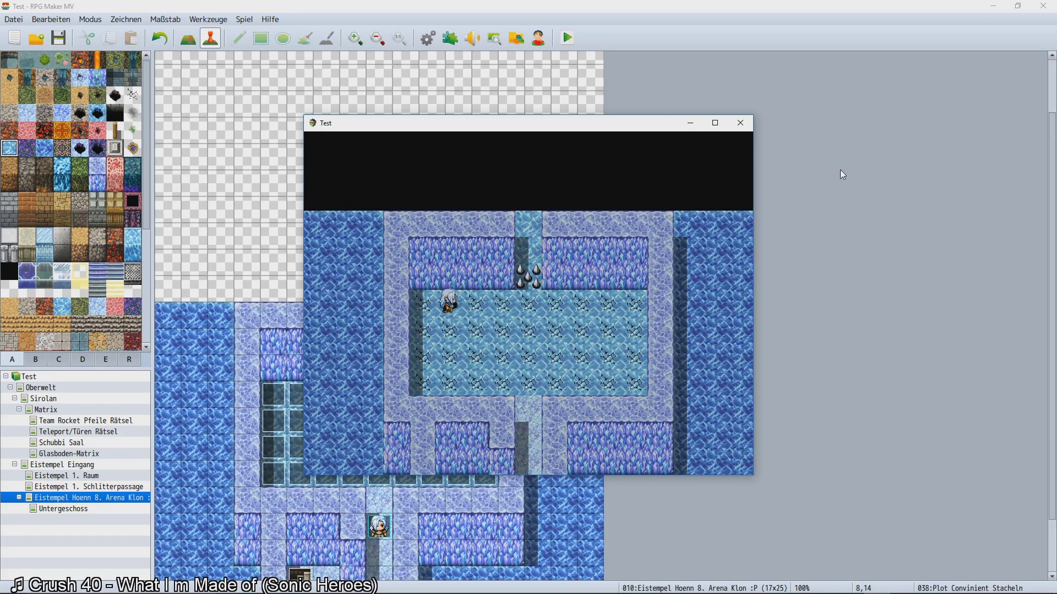
pyautogui.press('Down')
pyautogui.press('Left')
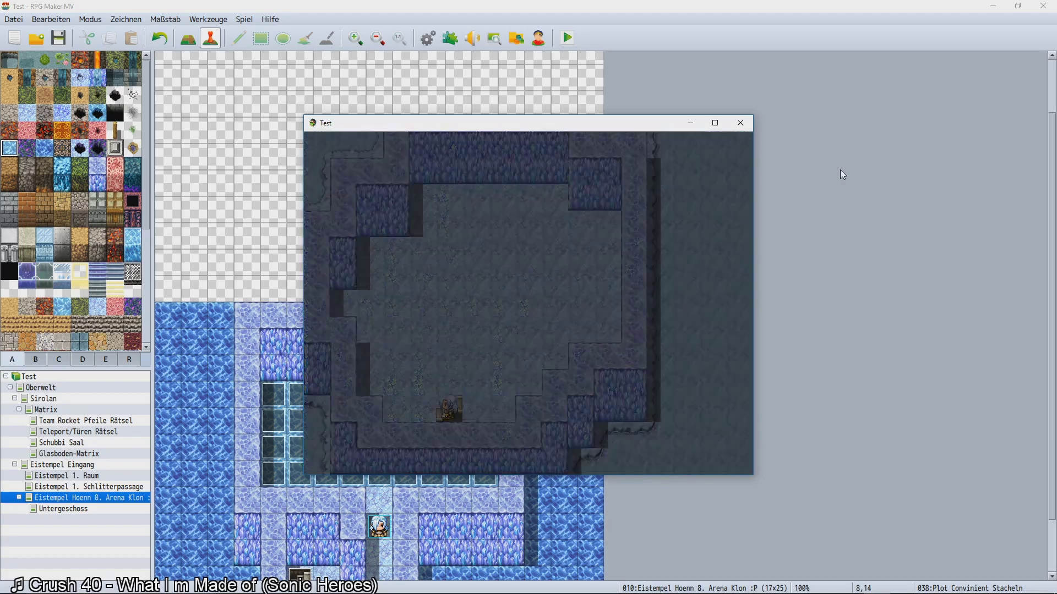
pyautogui.press('Down')
pyautogui.press('Right')
pyautogui.press('Up')
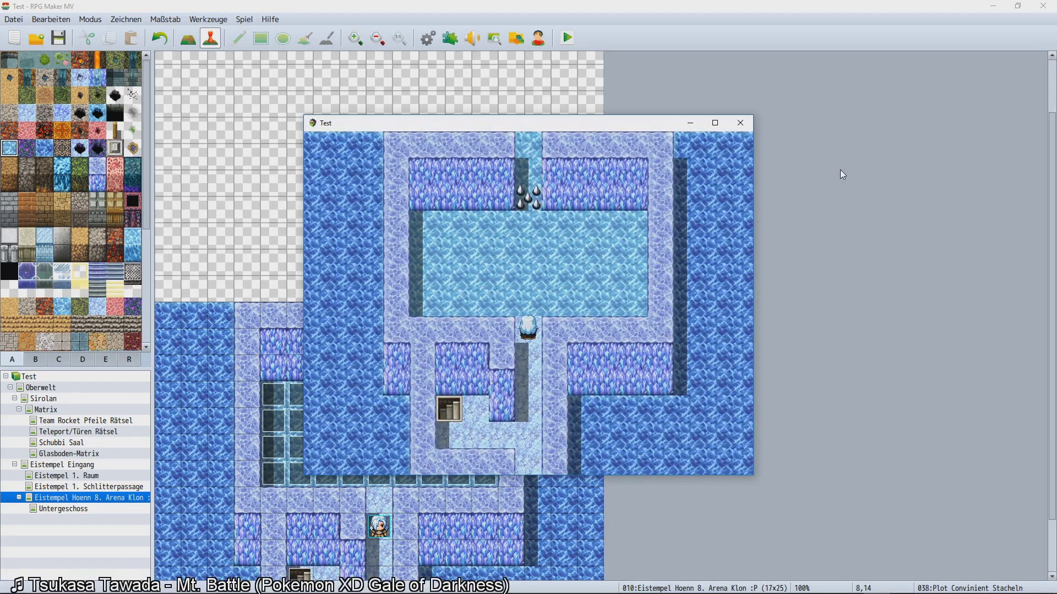
# Cross the reset ice floor a second time, again finishing on the northwest corner tile, to check the spikes.
pyautogui.press('Right')
pyautogui.press('Up')
pyautogui.press('Left')
pyautogui.press('Left')
pyautogui.press('Up')
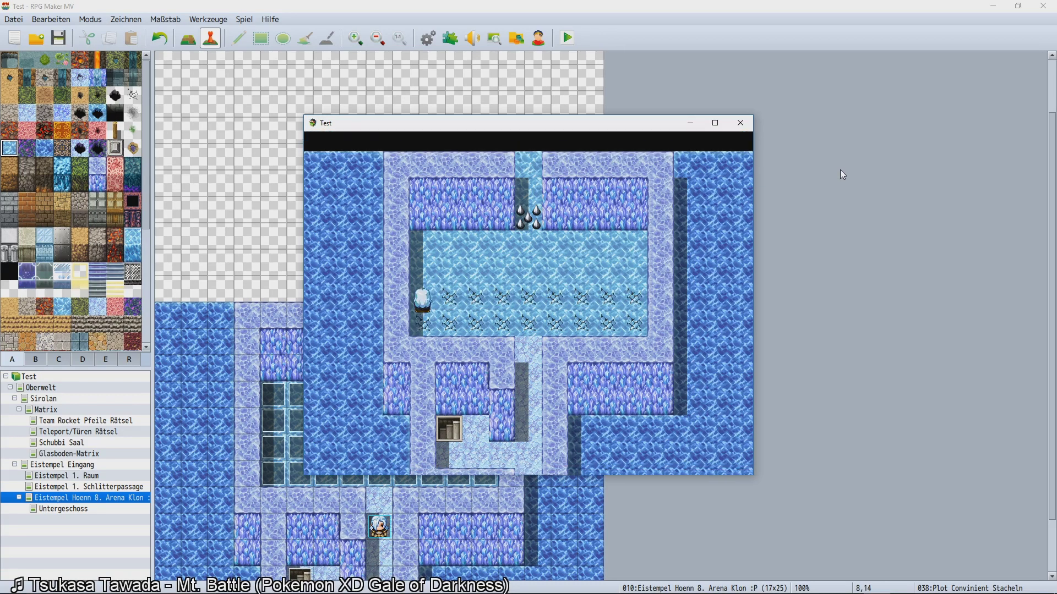
pyautogui.press('Right')
pyautogui.press('Up')
pyautogui.press('Left')
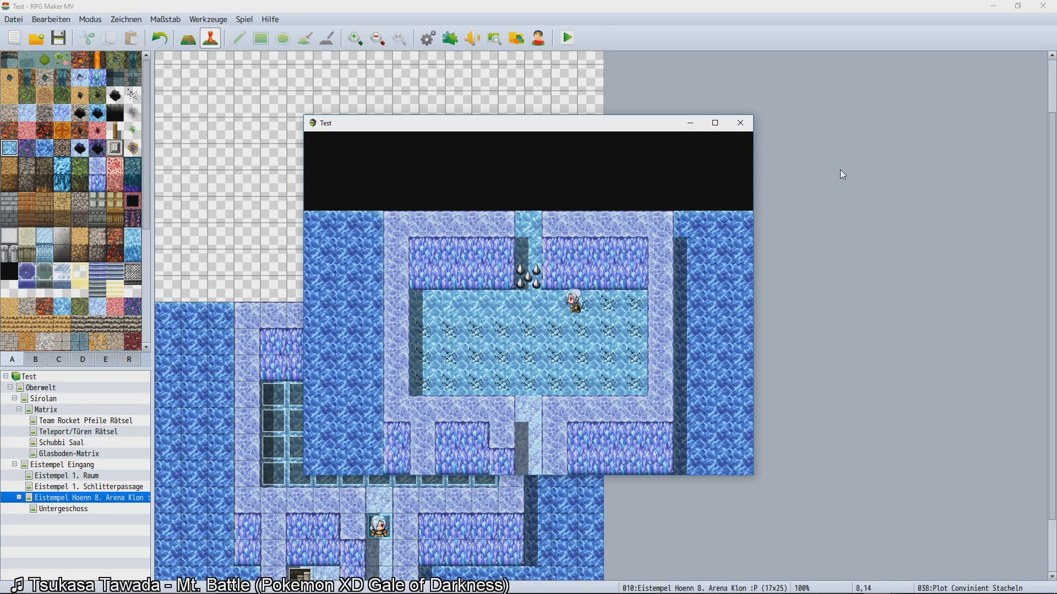
pyautogui.press('Left')
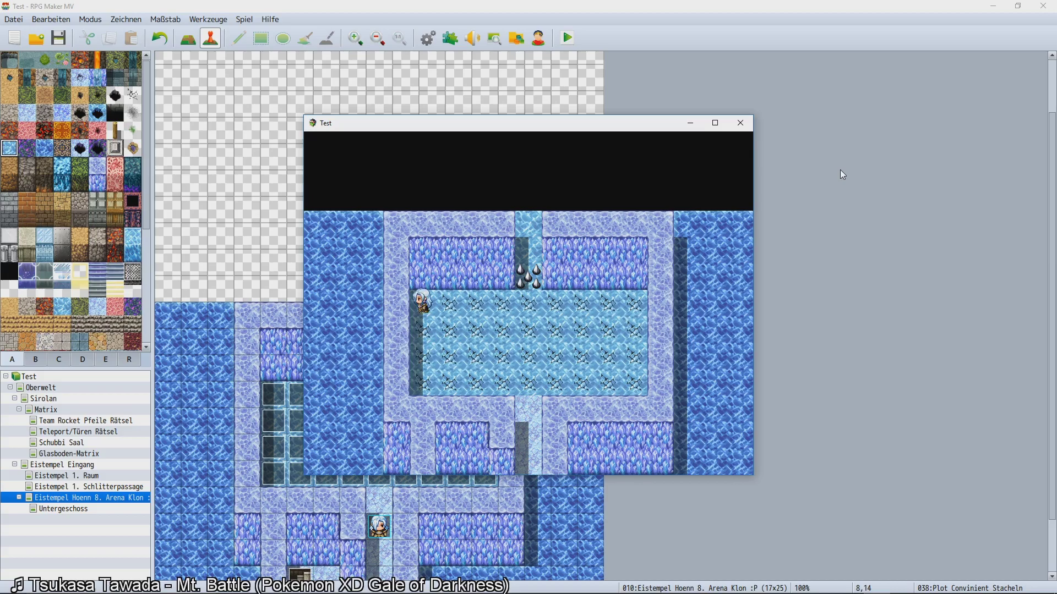
# Fall through the cracked floor again and walk from the basement back to the ice room's southern entrance.
pyautogui.press('Right')
pyautogui.press('Down')
pyautogui.press('Left')
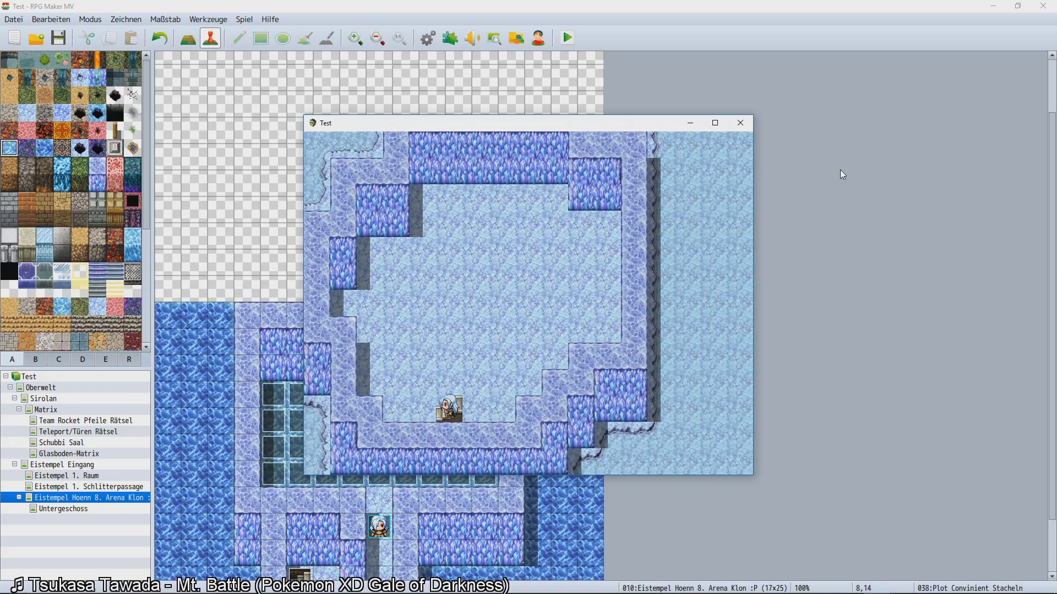
pyautogui.press('Right')
pyautogui.press('Up')
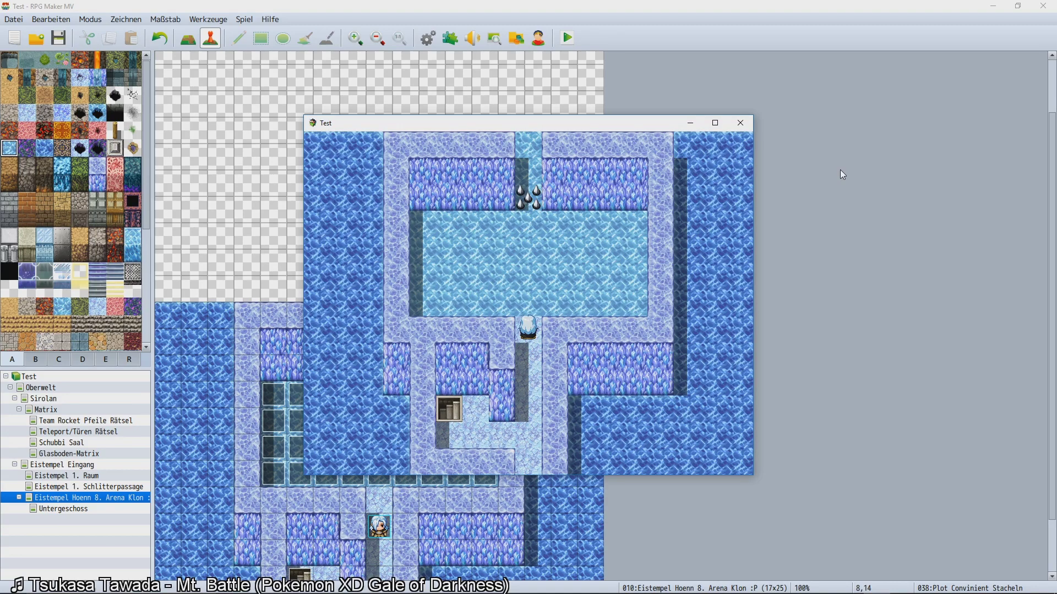
# Walk north across the ice to the tile below the spikes, test turning off west, and close the playtest.
pyautogui.press('Left')
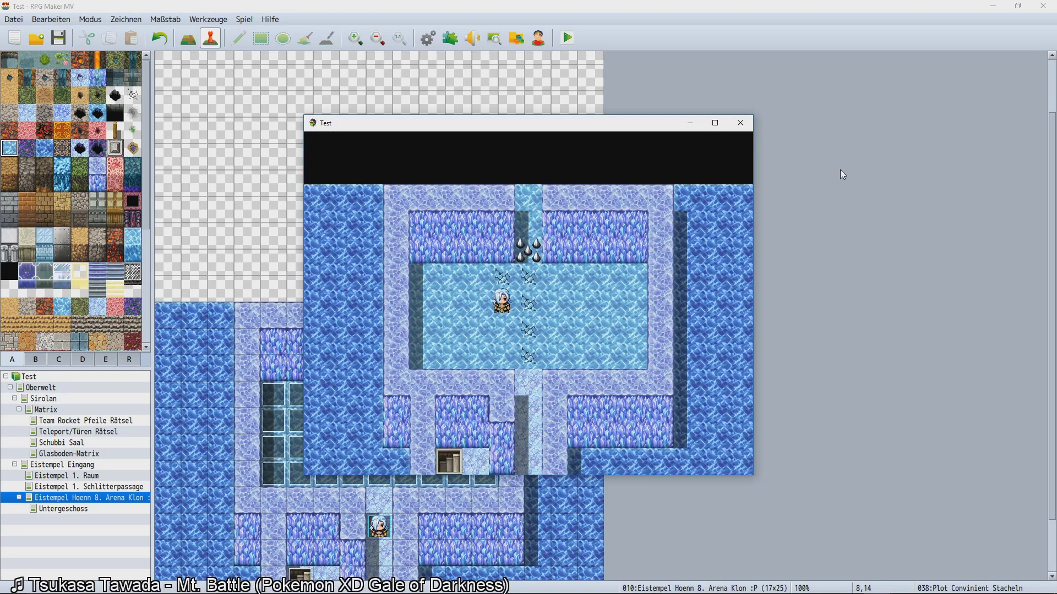
pyautogui.press('Escape')
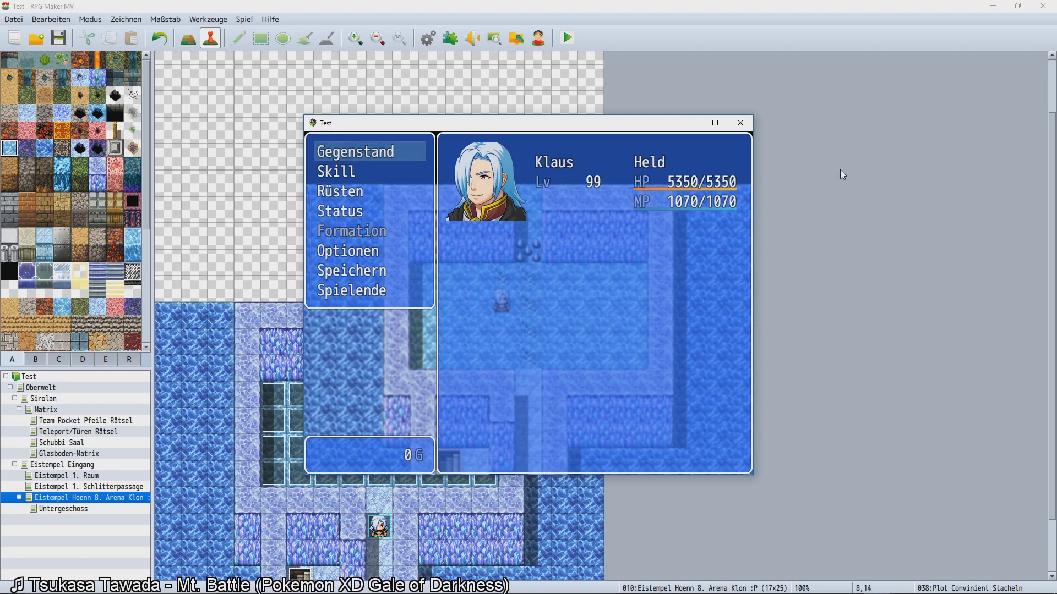
pyautogui.click(743, 122)
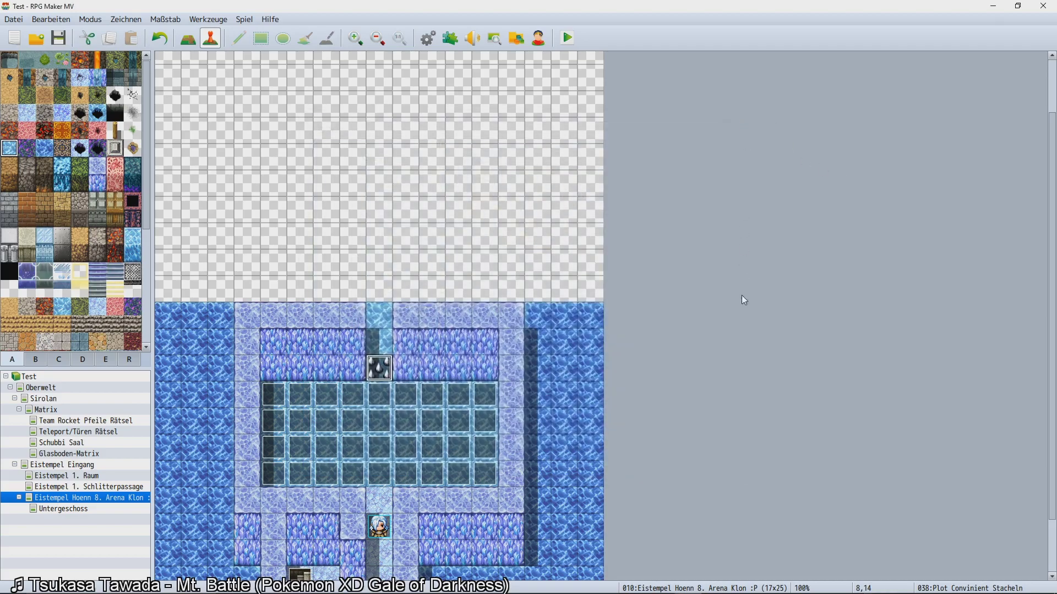
# Examine the cracked ice floor, the column below the spikes and the empty map area north of the room.
pyautogui.scroll(-3, 609, 374)
pyautogui.scroll(2, 576, 410)
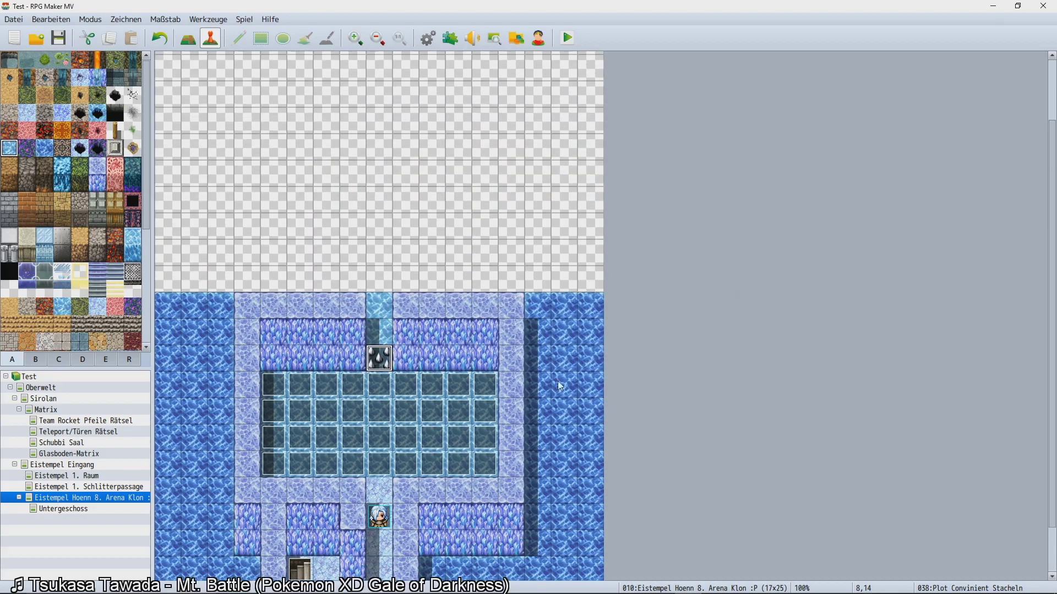
pyautogui.click(389, 386)
pyautogui.click(384, 438)
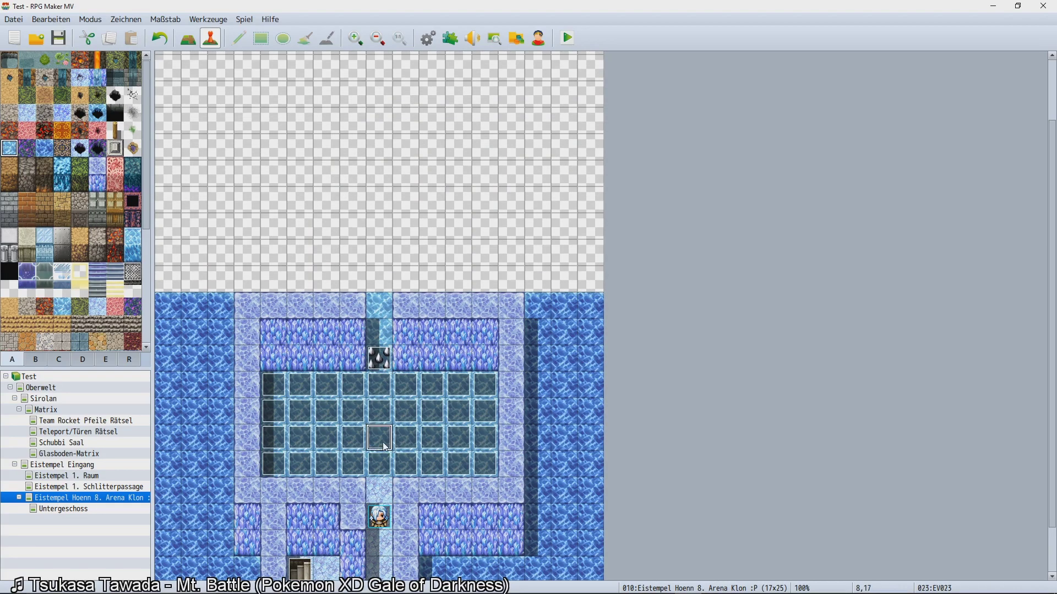
pyautogui.scroll(-2, 392, 465)
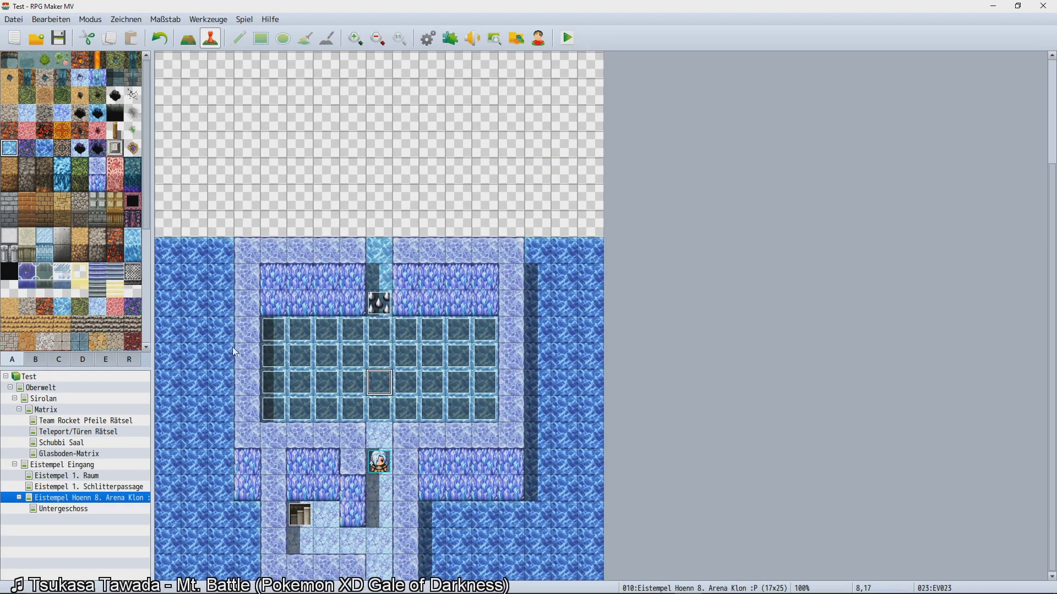
pyautogui.scroll(2, 379, 386)
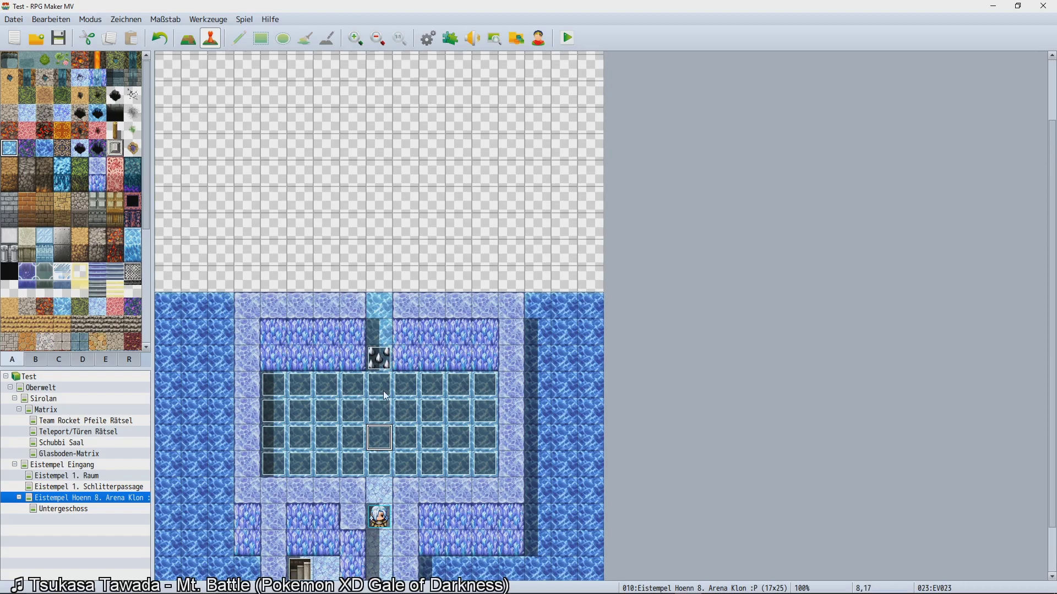
pyautogui.click(380, 396)
pyautogui.scroll(-2, 226, 380)
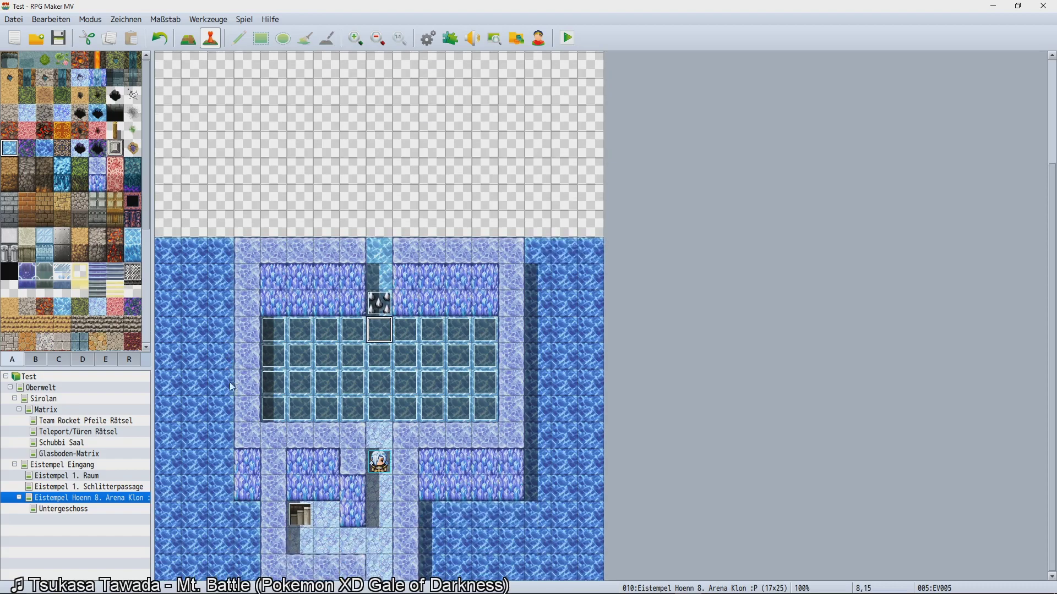
pyautogui.scroll(5, 243, 400)
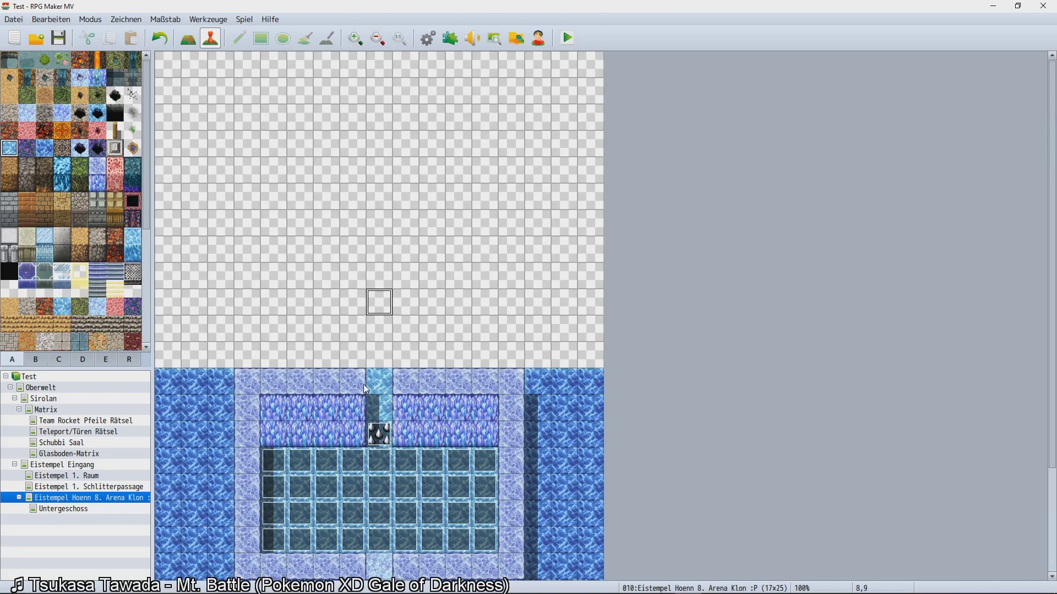
# Extend the passage walls two tiles north with light ice wall tops on both sides of the northern exit.
pyautogui.click(97, 166)
pyautogui.click(188, 38)
pyautogui.click(353, 355)
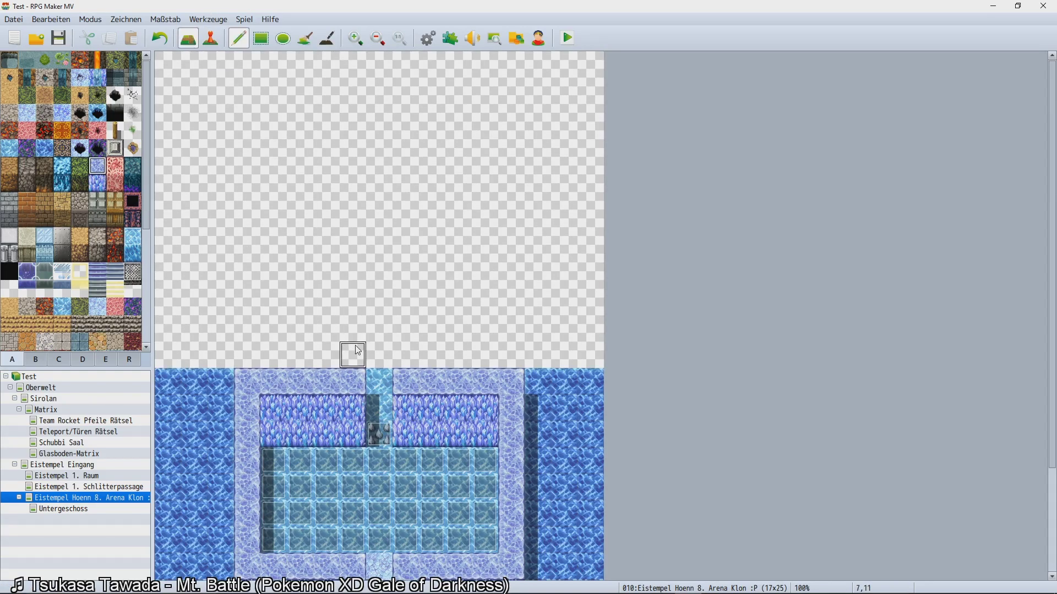
pyautogui.click(353, 329)
pyautogui.click(405, 355)
pyautogui.click(406, 329)
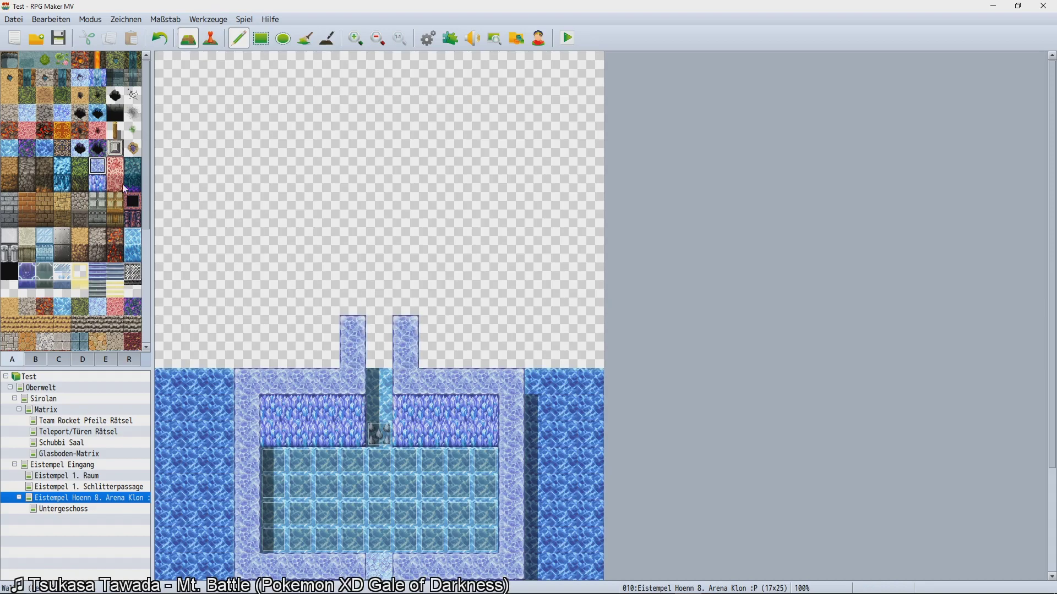
# Paint light-blue ice floor three tiles north between the new passage walls.
pyautogui.click(12, 150)
pyautogui.click(379, 381)
pyautogui.click(379, 355)
pyautogui.click(379, 329)
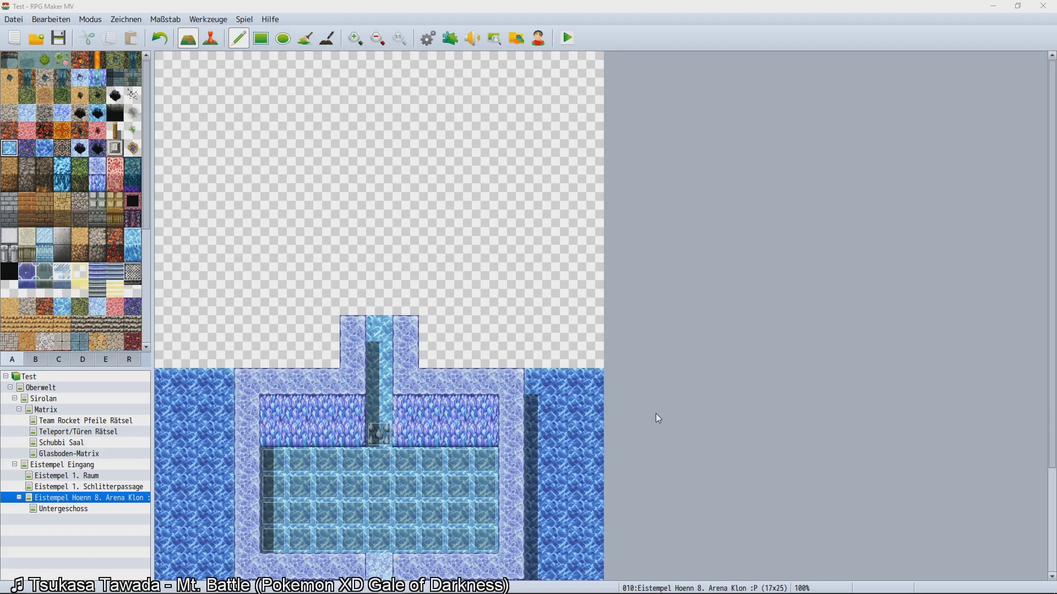
pyautogui.scroll(-2, 713, 342)
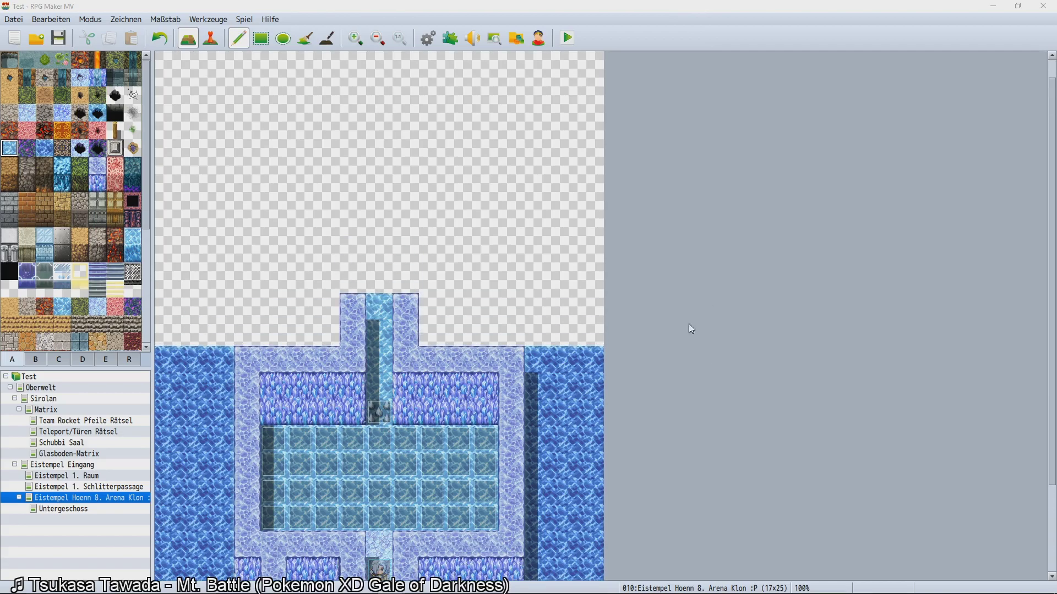
pyautogui.moveTo(147, 227); pyautogui.dragTo(172, 193)
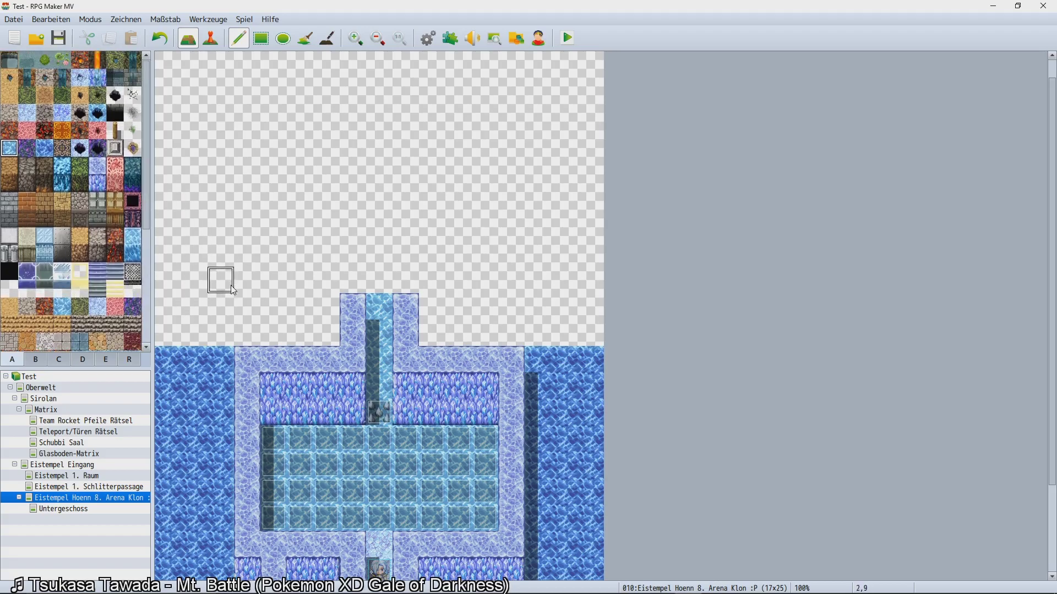
pyautogui.moveTo(147, 147); pyautogui.dragTo(153, 225)
pyautogui.scroll(-4, 116, 232)
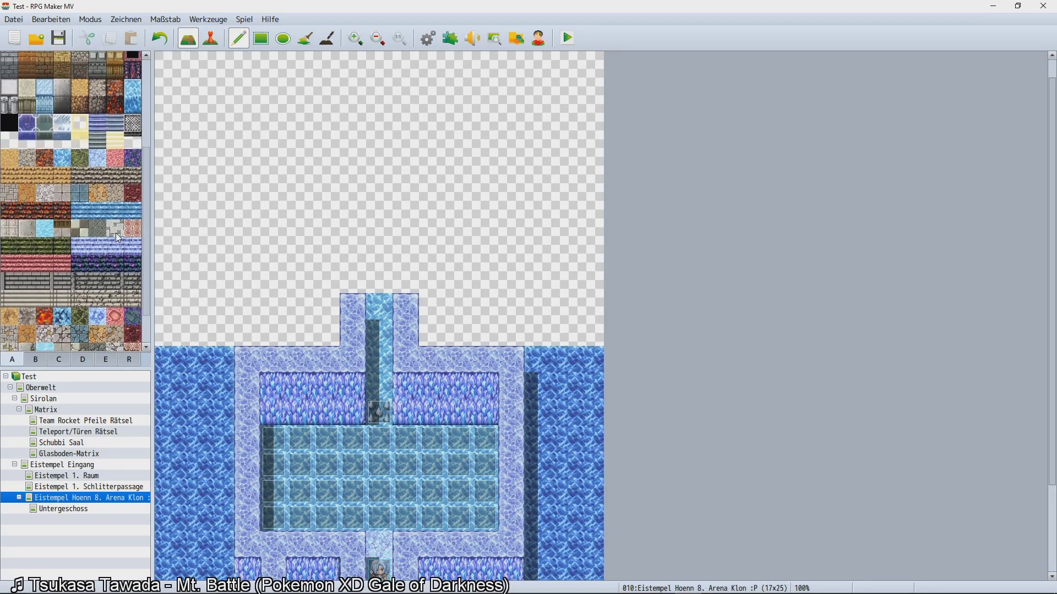
pyautogui.scroll(4, 131, 281)
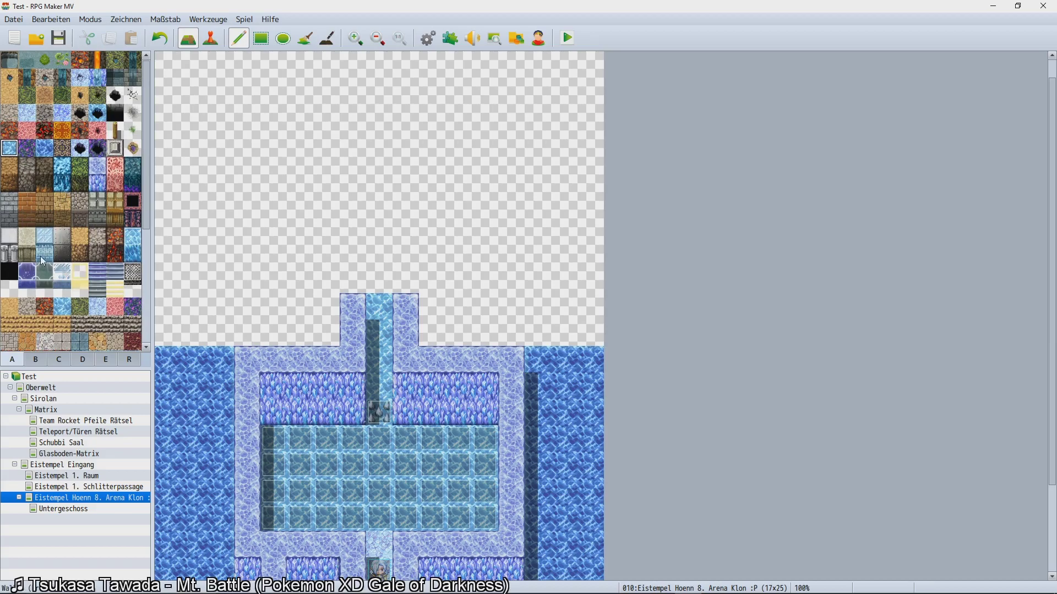
# Trace the west and north ice wall tops of a second room above the passage, undoing the crooked first outline.
pyautogui.click(97, 165)
pyautogui.scroll(1, 281, 181)
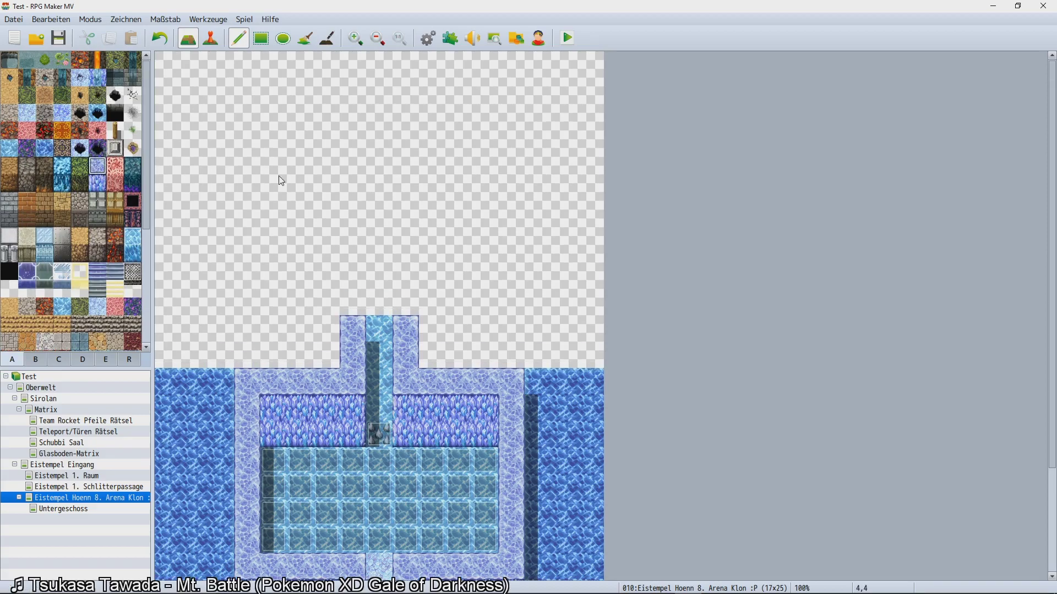
pyautogui.moveTo(341, 307)
pyautogui.mouseDown()
pyautogui.moveTo(198, 304)
pyautogui.moveTo(204, 113)
pyautogui.moveTo(324, 91)
pyautogui.moveTo(498, 118)
pyautogui.mouseUp()
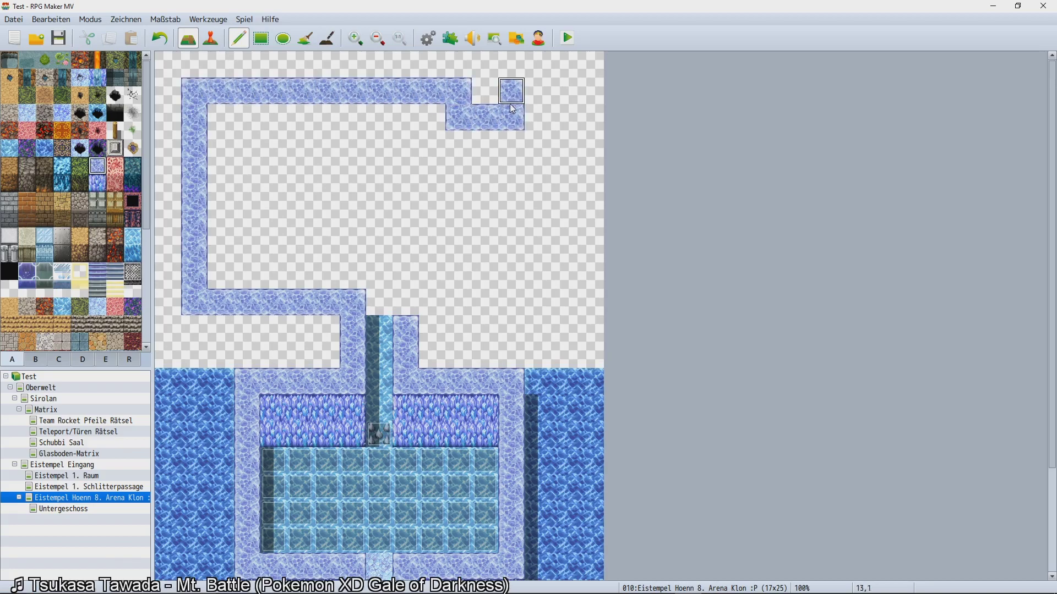
pyautogui.hotkey('ctrl', 'z')
pyautogui.click(353, 302)
pyautogui.moveTo(292, 307)
pyautogui.mouseDown()
pyautogui.moveTo(194, 287)
pyautogui.moveTo(195, 96)
pyautogui.moveTo(562, 99)
pyautogui.moveTo(552, 212)
pyautogui.moveTo(531, 259)
pyautogui.mouseUp()
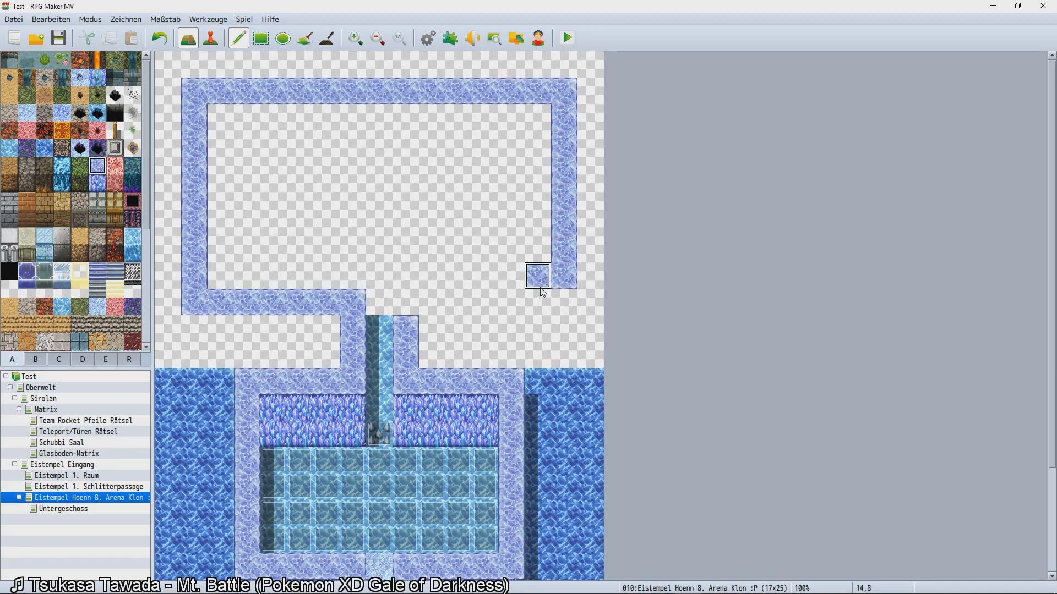
# Complete the second room's outline with straight south and east wall tops, undoing the stray strokes and leaving the passage opening.
pyautogui.hotkey('ctrl', 'z')
pyautogui.moveTo(406, 302)
pyautogui.mouseDown()
pyautogui.moveTo(572, 303)
pyautogui.moveTo(567, 125)
pyautogui.mouseUp()
pyautogui.hotkey('ctrl', 'z')
pyautogui.moveTo(405, 303); pyautogui.dragTo(571, 303)
pyautogui.moveTo(551, 208); pyautogui.dragTo(537, 143)
pyautogui.hotkey('ctrl', 'z')
pyautogui.moveTo(564, 91); pyautogui.dragTo(564, 292)
pyautogui.moveTo(530, 84)
pyautogui.mouseDown()
pyautogui.moveTo(270, 88)
pyautogui.moveTo(272, 104)
pyautogui.moveTo(536, 104)
pyautogui.mouseUp()
pyautogui.hotkey('ctrl', 'z')
# Fill a two-row crystal wall along the new room's north side and two-by-two crystal patches below its southern corners.
pyautogui.click(261, 38)
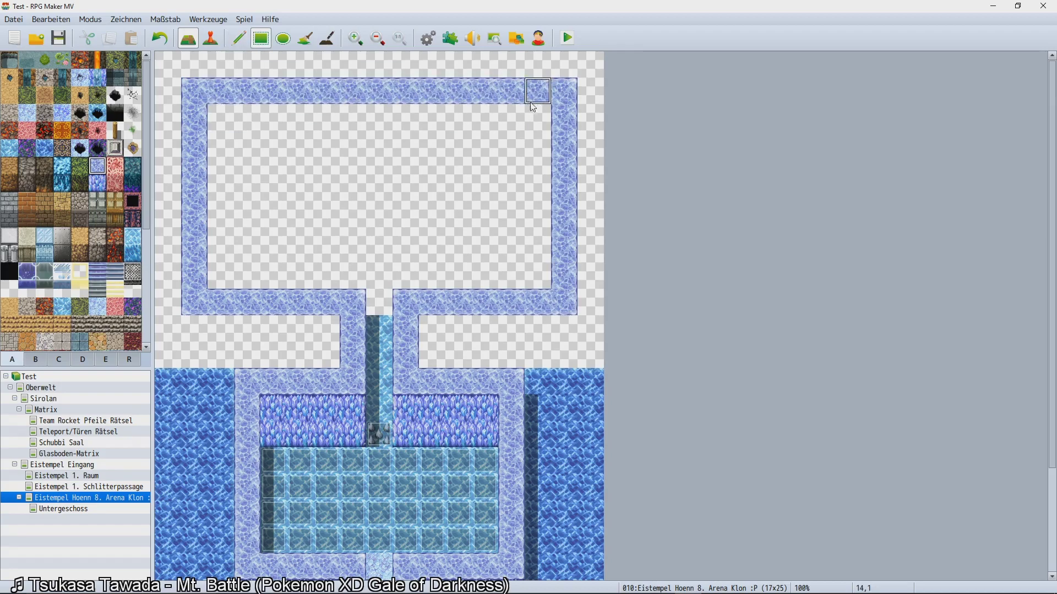
pyautogui.click(98, 183)
pyautogui.moveTo(220, 117); pyautogui.dragTo(537, 135)
pyautogui.moveTo(193, 329)
pyautogui.mouseDown()
pyautogui.moveTo(220, 330)
pyautogui.moveTo(220, 355)
pyautogui.mouseUp()
pyautogui.click(533, 331)
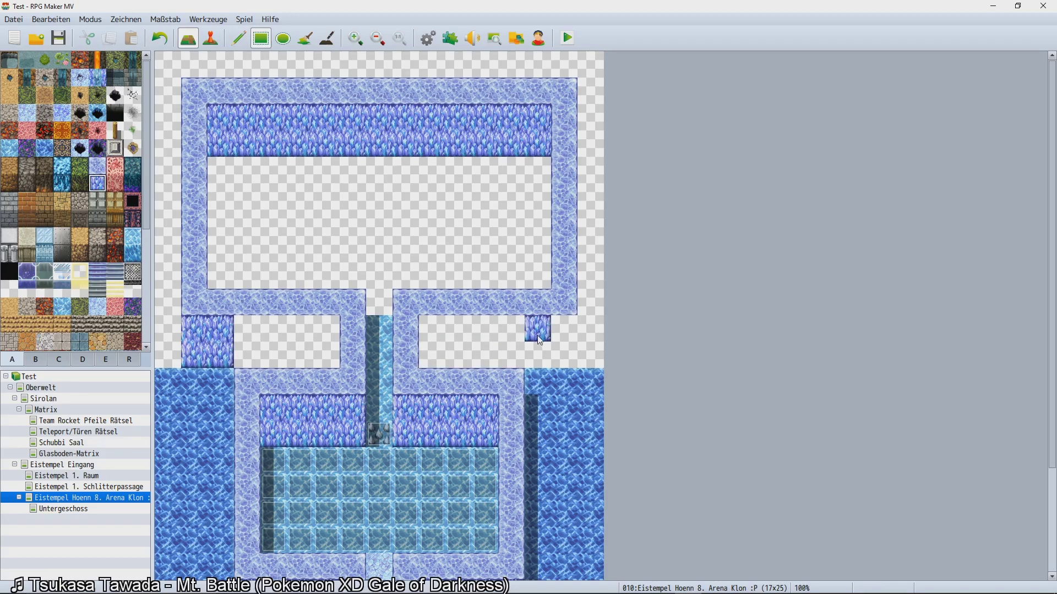
# Fill the gaps between the two rooms with ice wall tops, stepping inward at the outer ends and undoing the misplaced rectangle.
pyautogui.click(98, 165)
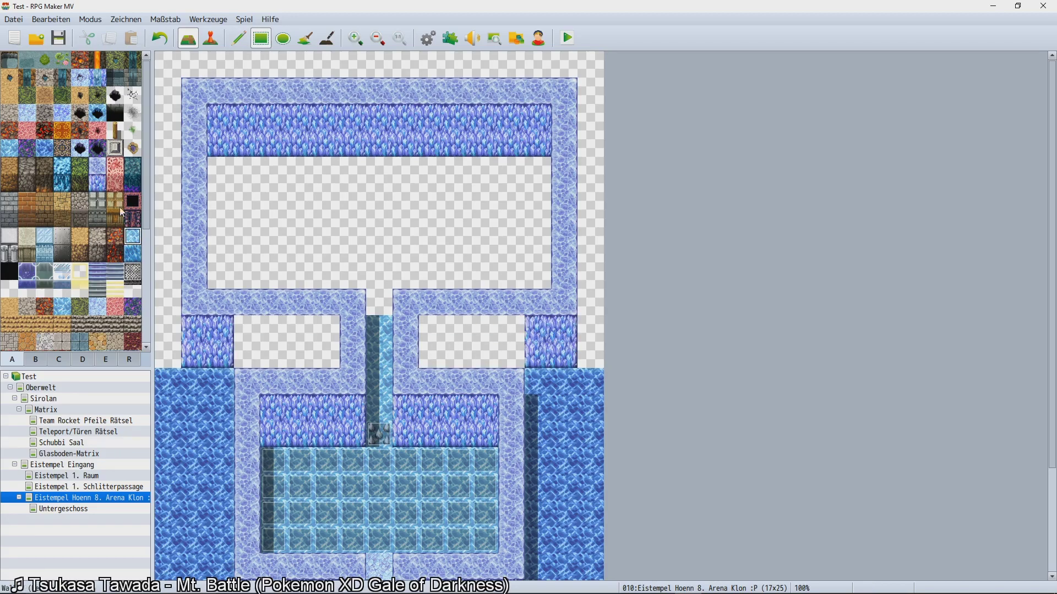
pyautogui.moveTo(223, 329); pyautogui.dragTo(231, 349)
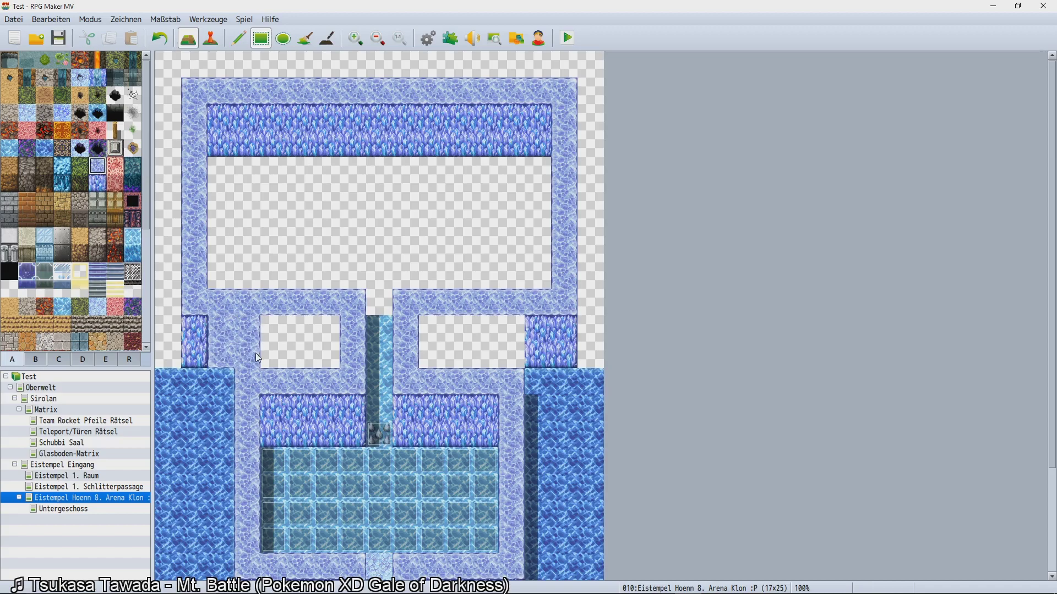
pyautogui.hotkey('ctrl', 'z')
pyautogui.click(195, 329)
pyautogui.moveTo(216, 349)
pyautogui.mouseDown()
pyautogui.moveTo(308, 357)
pyautogui.moveTo(325, 352)
pyautogui.moveTo(322, 339)
pyautogui.moveTo(426, 330)
pyautogui.moveTo(511, 362)
pyautogui.moveTo(526, 338)
pyautogui.moveTo(528, 351)
pyautogui.moveTo(556, 339)
pyautogui.mouseUp()
pyautogui.click(556, 339)
# Paint stepped two-tile-high crystal wall faces below the wall tops on the southwest and southeast sides.
pyautogui.click(97, 183)
pyautogui.click(222, 387)
pyautogui.click(226, 402)
pyautogui.click(203, 388)
pyautogui.click(539, 407)
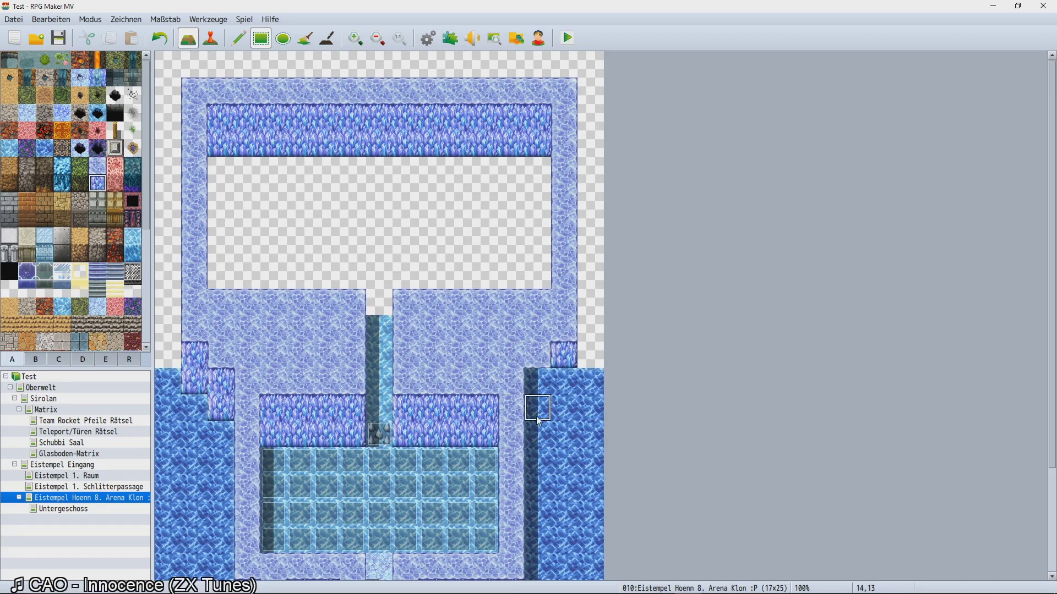
pyautogui.click(537, 382)
pyautogui.click(563, 381)
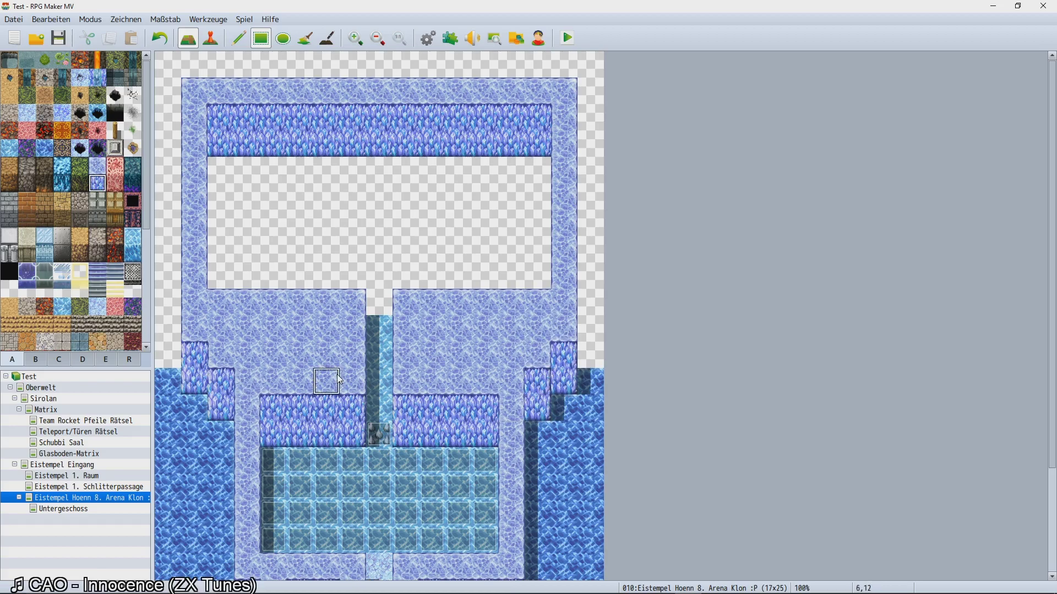
# Compare with the maps Eistempel 1. Raum, Eistempel Eingang and Eistempel 1. Schlitterpassage, and return to the Eistempel Hoenn 8. Arena map.
pyautogui.scroll(-5, 319, 421)
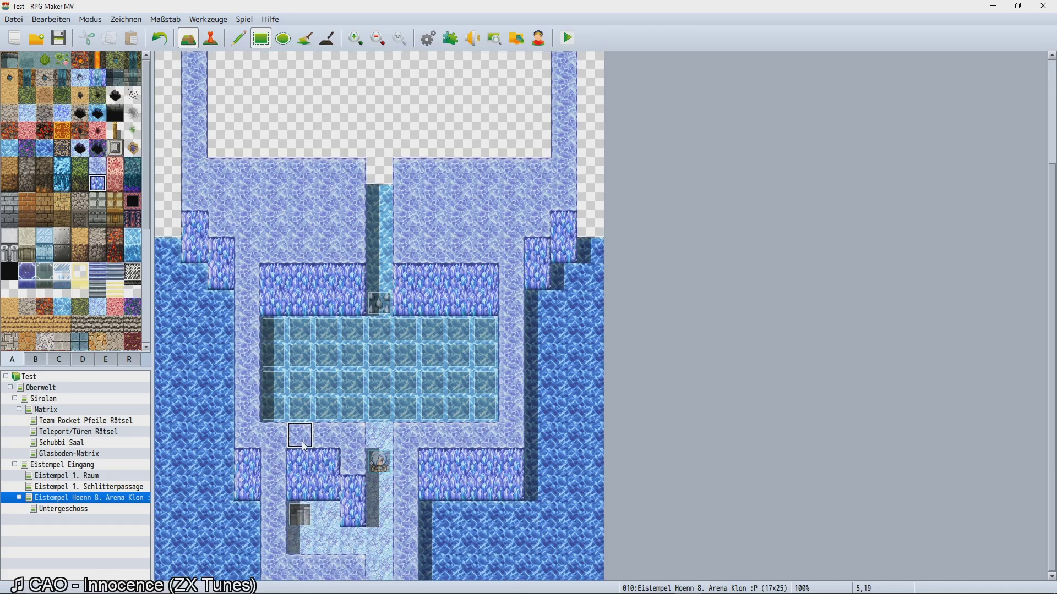
pyautogui.scroll(3, 305, 447)
pyautogui.click(54, 477)
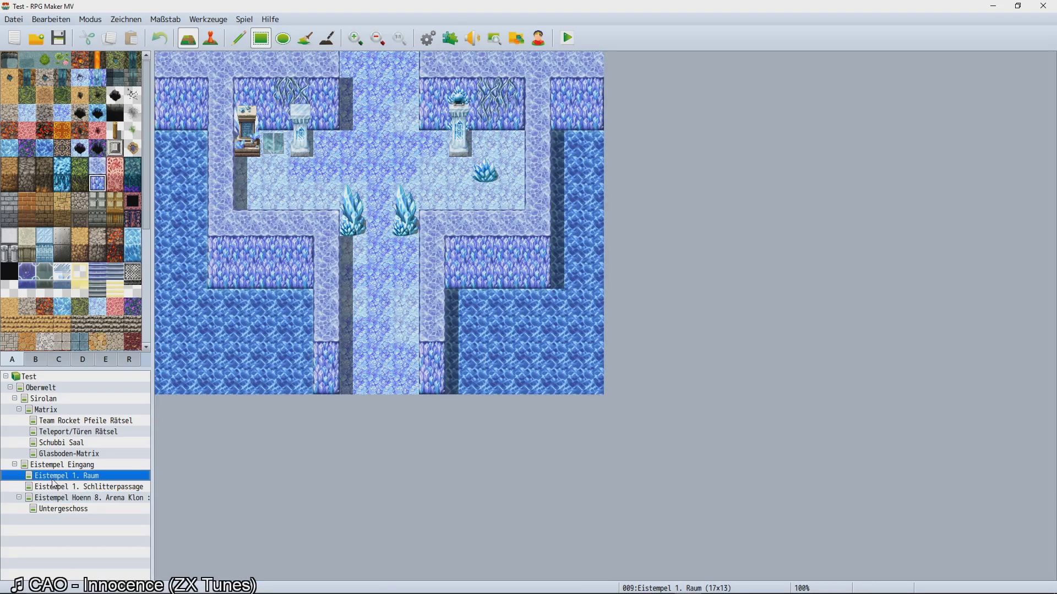
pyautogui.click(55, 466)
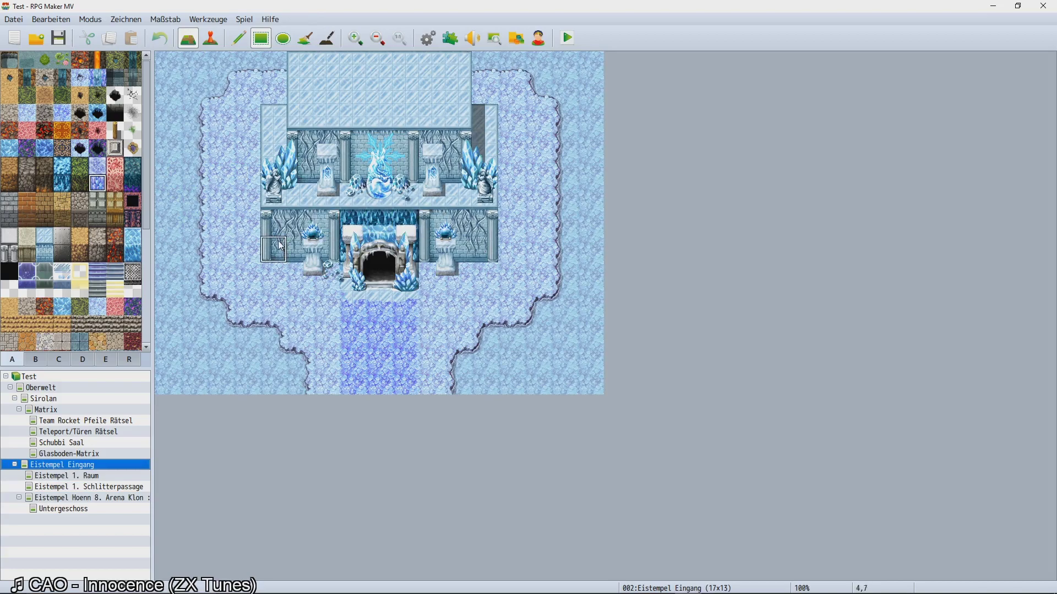
pyautogui.click(77, 476)
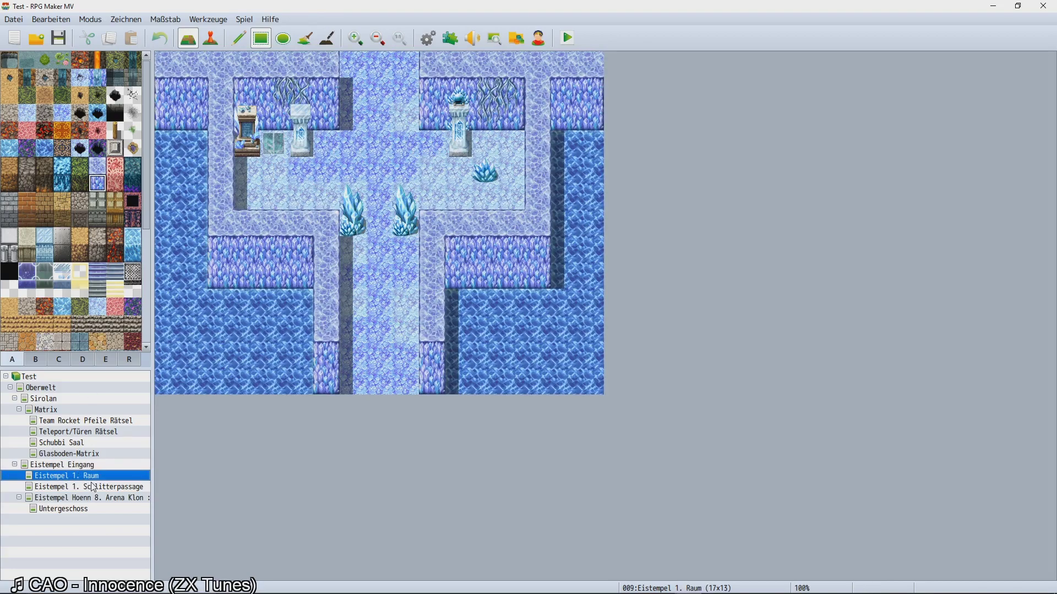
pyautogui.click(93, 487)
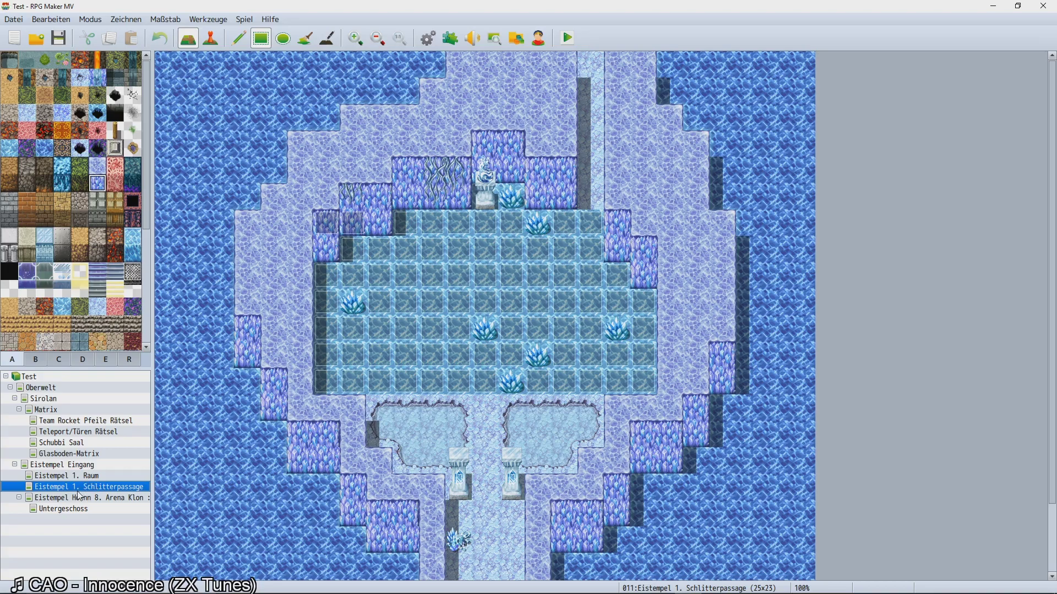
pyautogui.click(72, 499)
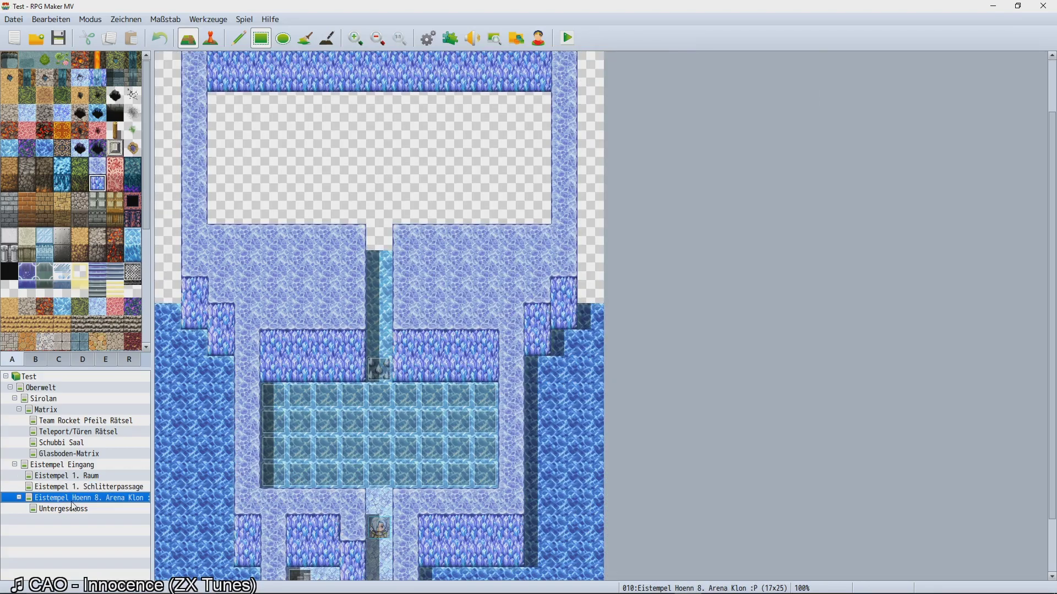
# Create a northern exit by flanking it with wall tops at the map edge and painting an ice floor corridor through the wall.
pyautogui.scroll(2, 247, 496)
pyautogui.click(98, 166)
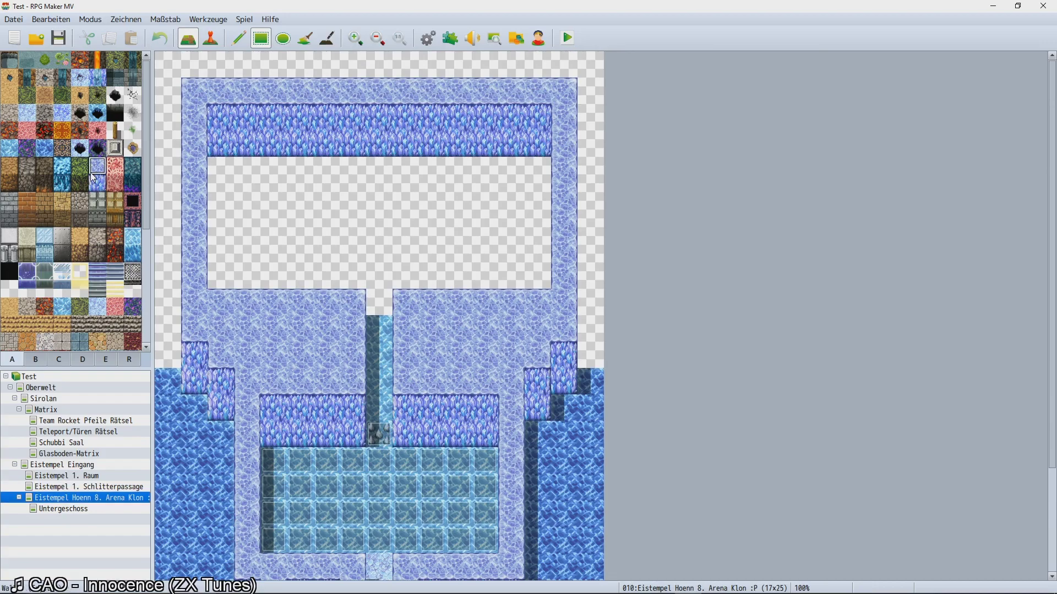
pyautogui.click(355, 71)
pyautogui.click(406, 69)
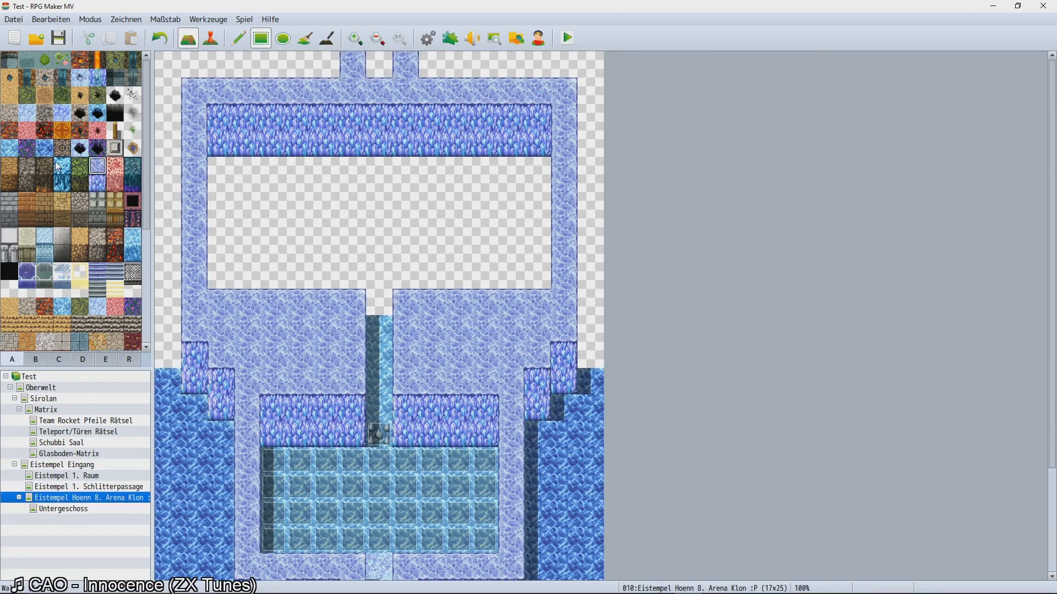
pyautogui.click(9, 148)
pyautogui.moveTo(387, 138); pyautogui.dragTo(383, 61)
pyautogui.click(62, 183)
pyautogui.scroll(-2, 81, 279)
pyautogui.scroll(2, 91, 284)
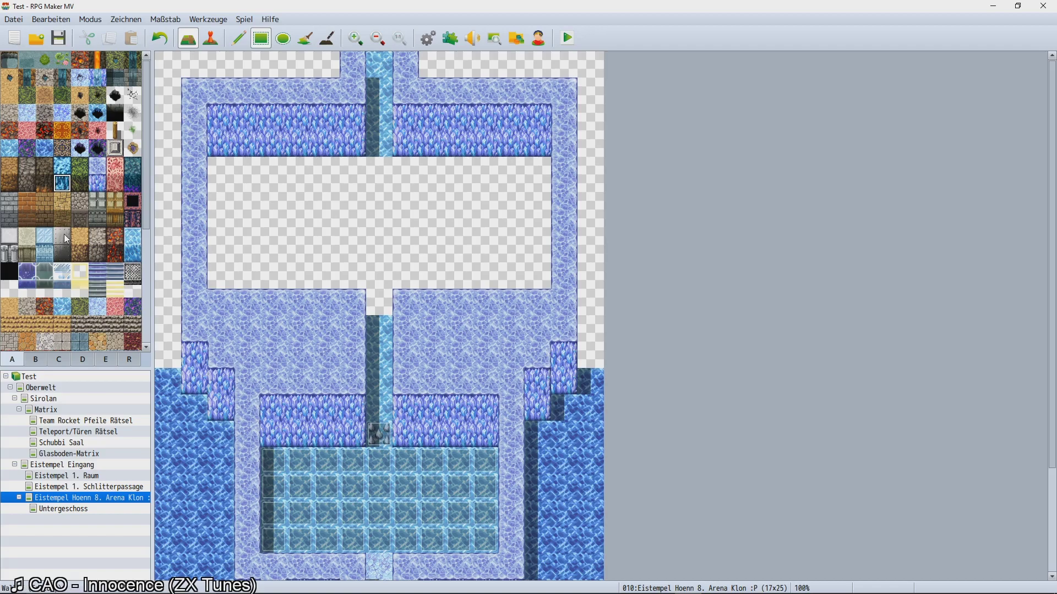
pyautogui.moveTo(149, 109); pyautogui.dragTo(157, 47)
pyautogui.scroll(-5, 142, 165)
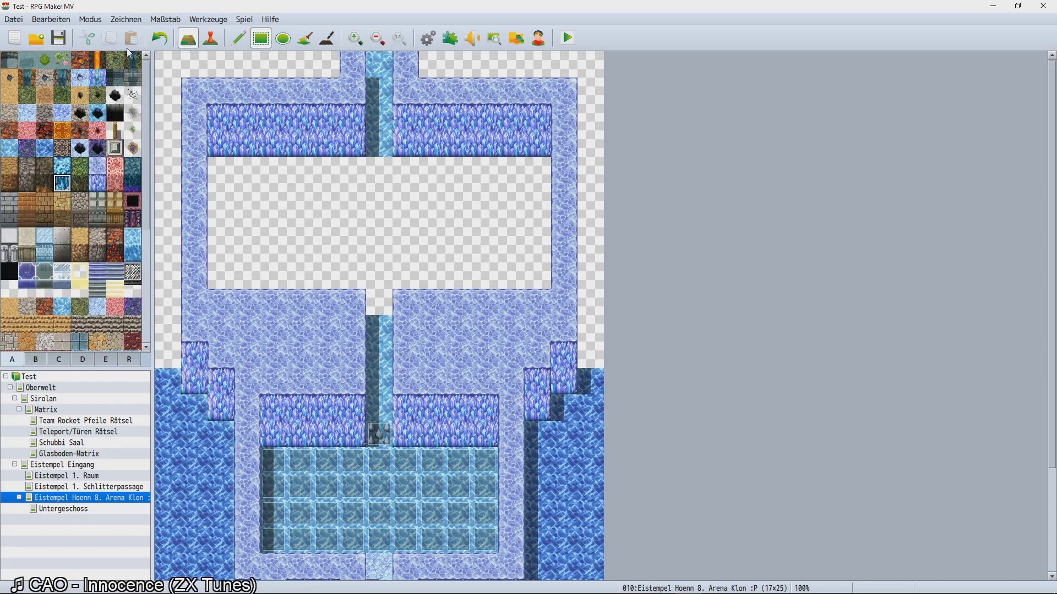
pyautogui.scroll(5, 113, 164)
pyautogui.click(97, 59)
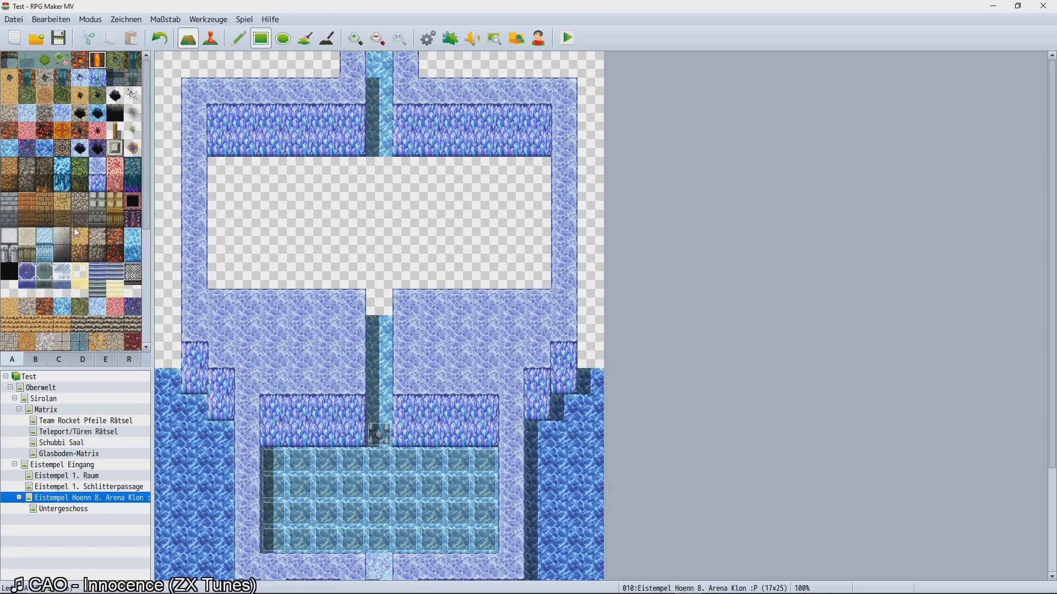
pyautogui.click(80, 130)
pyautogui.click(80, 181)
pyautogui.click(62, 185)
pyautogui.click(16, 152)
# Flood-fill the empty areas outside the new room with the dark blue ice tile.
pyautogui.click(47, 150)
pyautogui.click(242, 39)
pyautogui.click(305, 38)
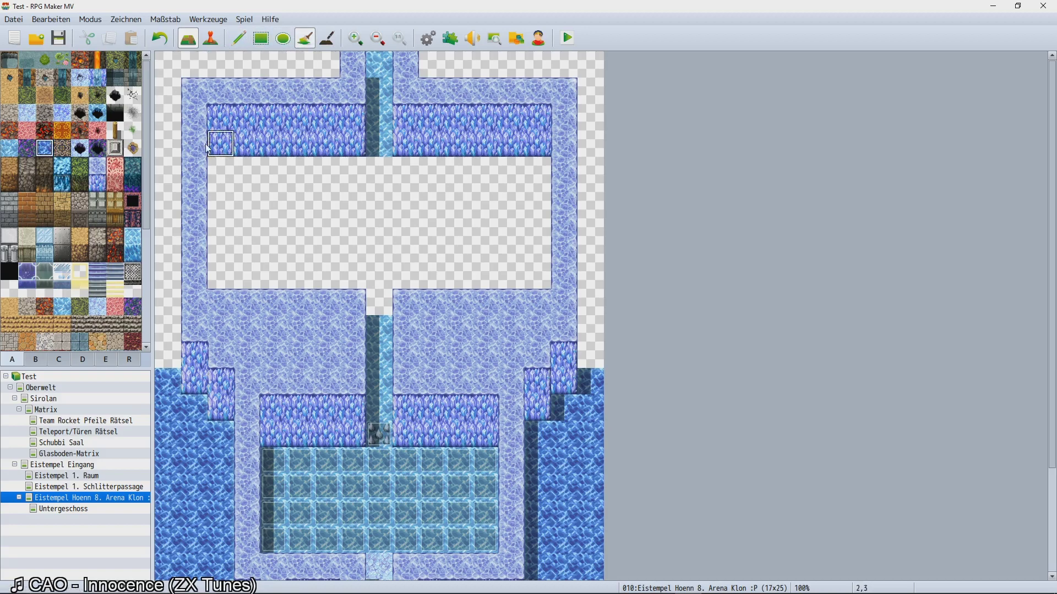
pyautogui.click(178, 138)
pyautogui.click(559, 63)
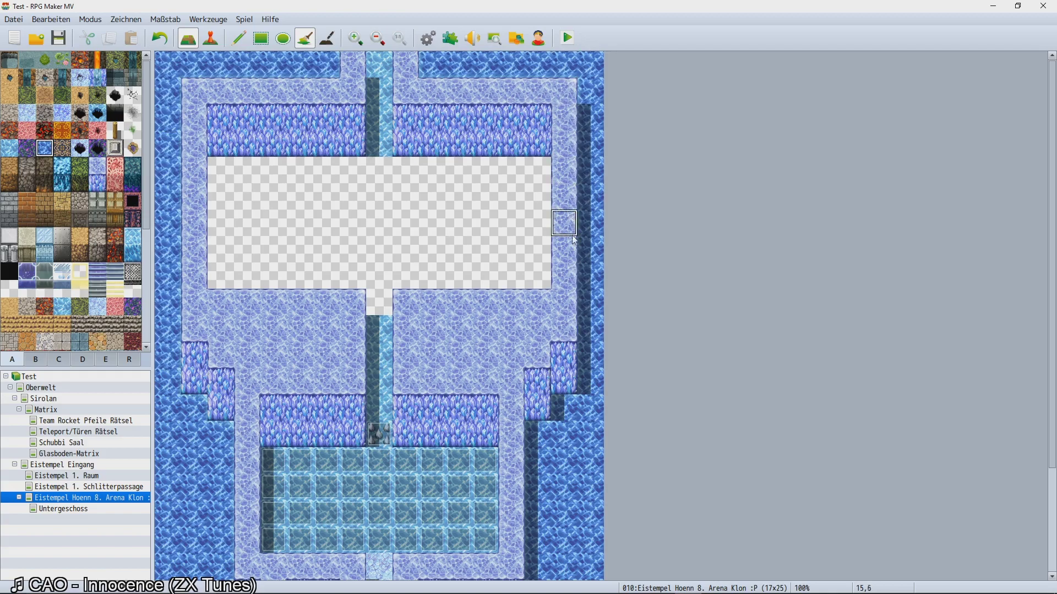
pyautogui.scroll(-4, 643, 341)
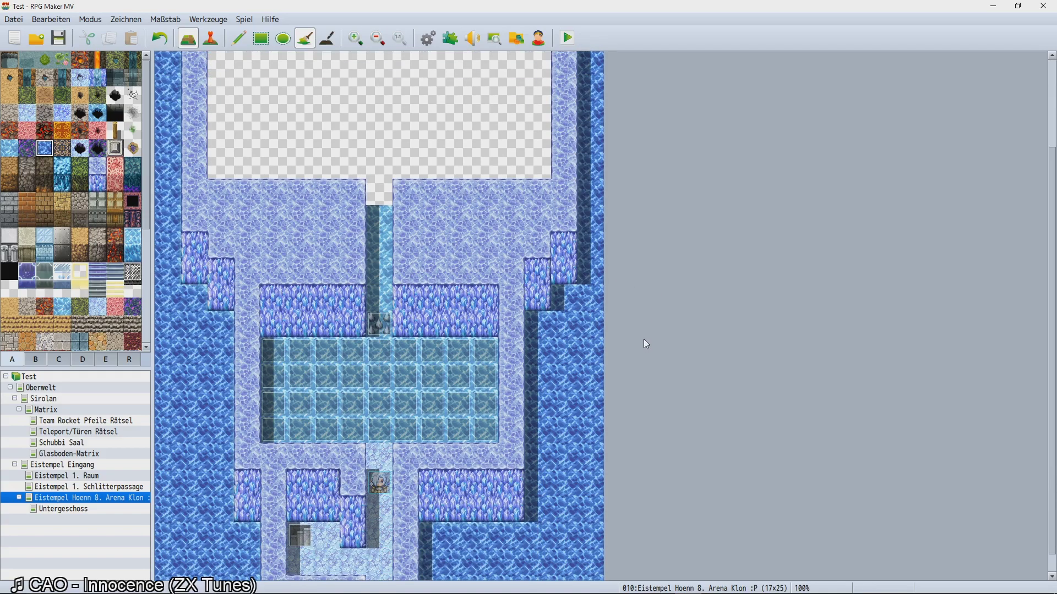
pyautogui.scroll(2, 647, 346)
pyautogui.scroll(2, 652, 357)
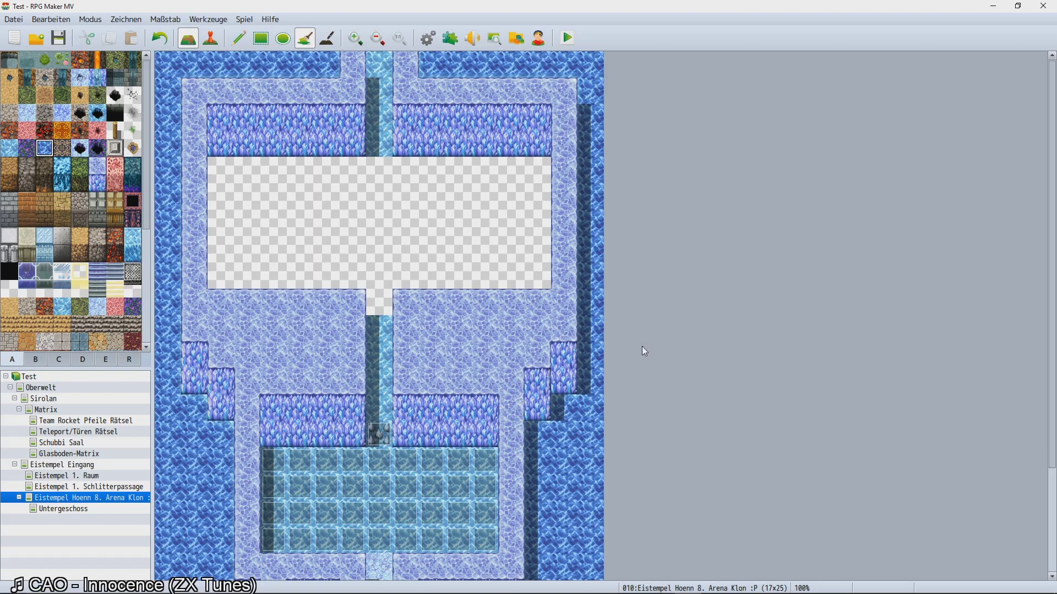
pyautogui.scroll(-2, 642, 346)
pyautogui.scroll(-2, 629, 375)
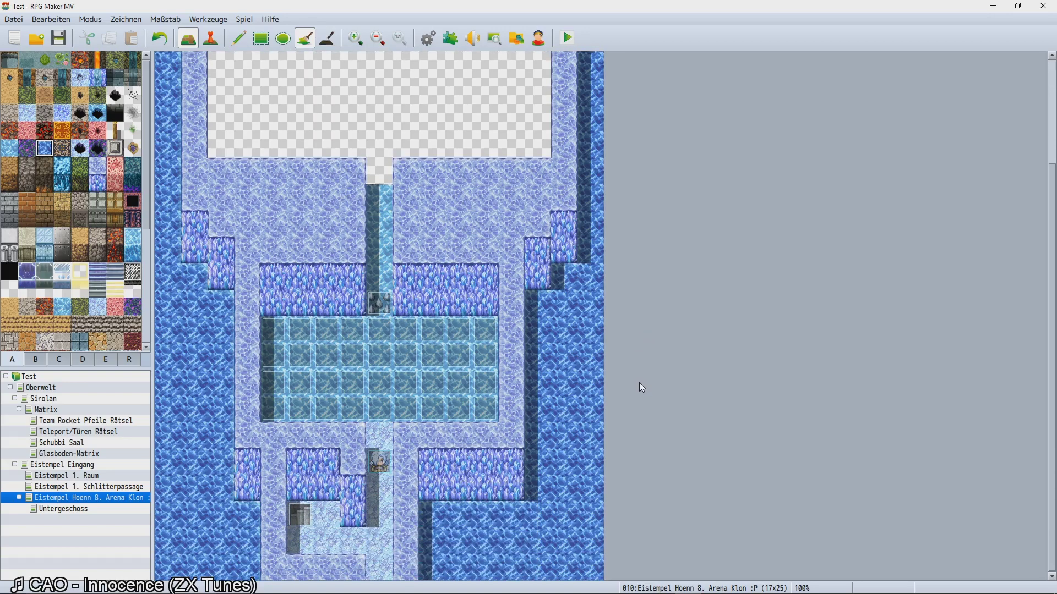
pyautogui.scroll(4, 639, 382)
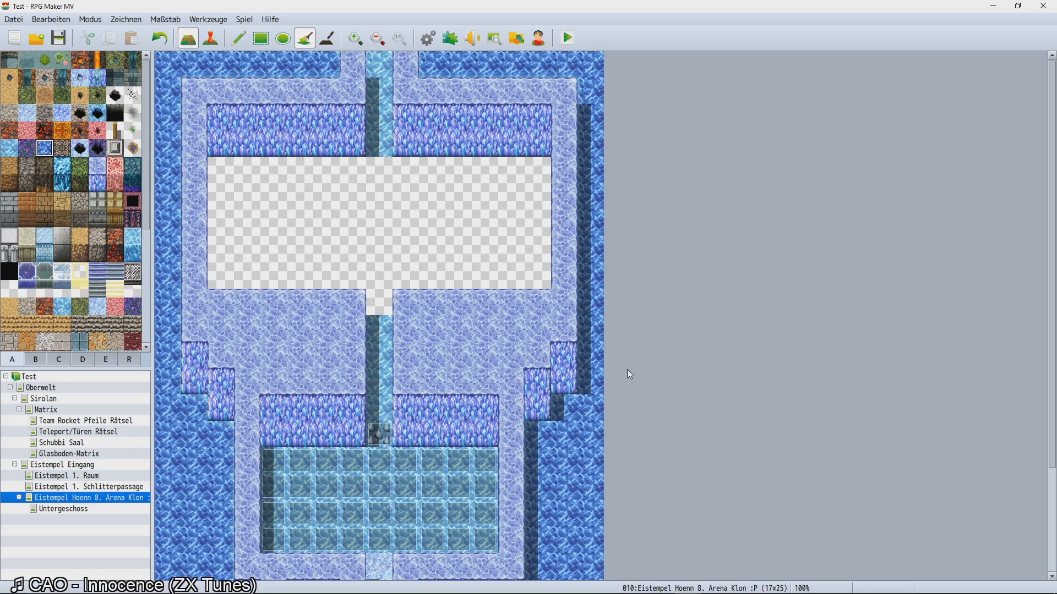
# Examine the ground, wall and floor tiles of tileset A for a floor tile that suits the new room.
pyautogui.click(54, 189)
pyautogui.click(13, 117)
pyautogui.click(58, 219)
pyautogui.click(9, 133)
pyautogui.click(9, 147)
pyautogui.click(261, 38)
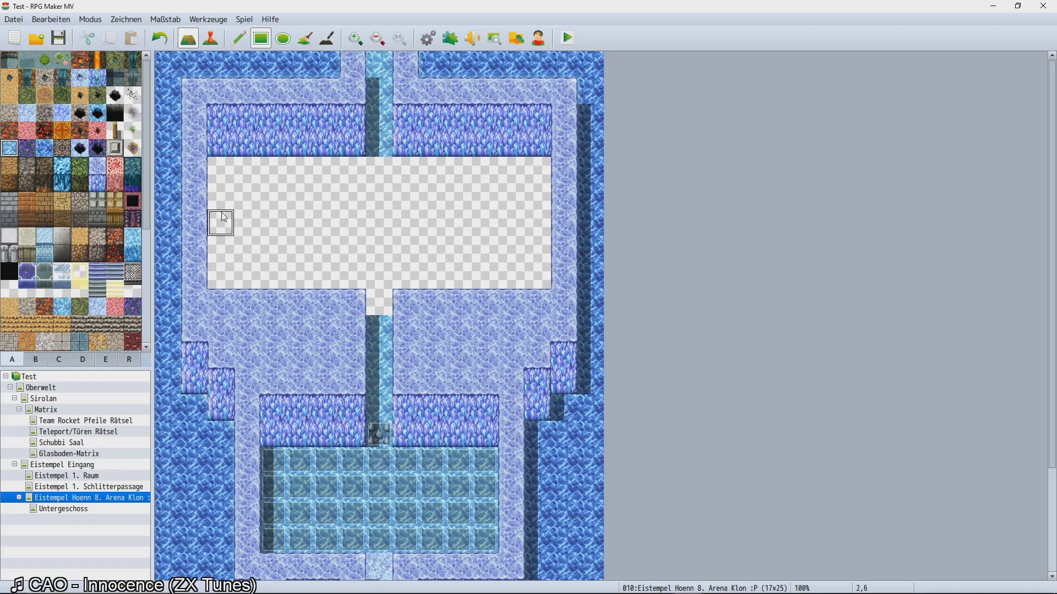
pyautogui.scroll(-2, 146, 200)
pyautogui.scroll(-5, 143, 198)
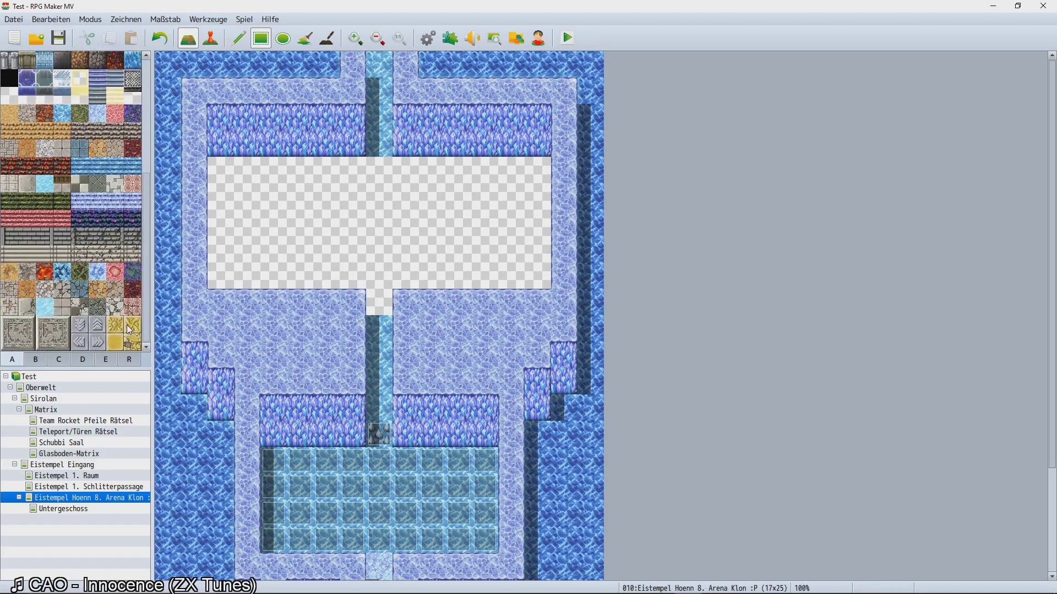
pyautogui.scroll(7, 128, 119)
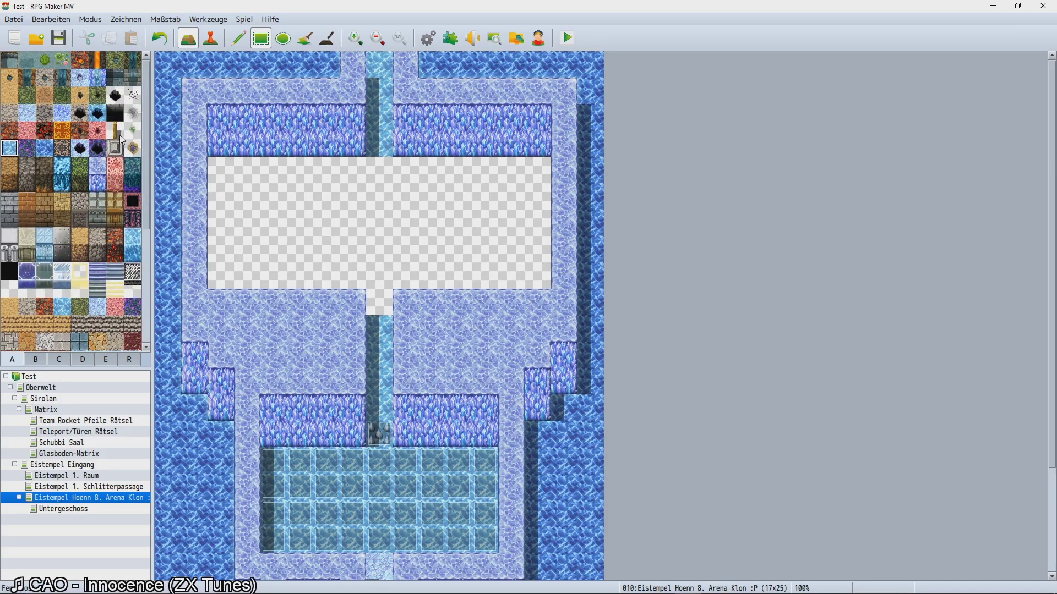
pyautogui.moveTo(142, 104)
pyautogui.mouseDown()
pyautogui.moveTo(144, 243)
pyautogui.moveTo(127, 101)
pyautogui.mouseUp()
pyautogui.scroll(-1, 131, 108)
pyautogui.scroll(-6, 131, 124)
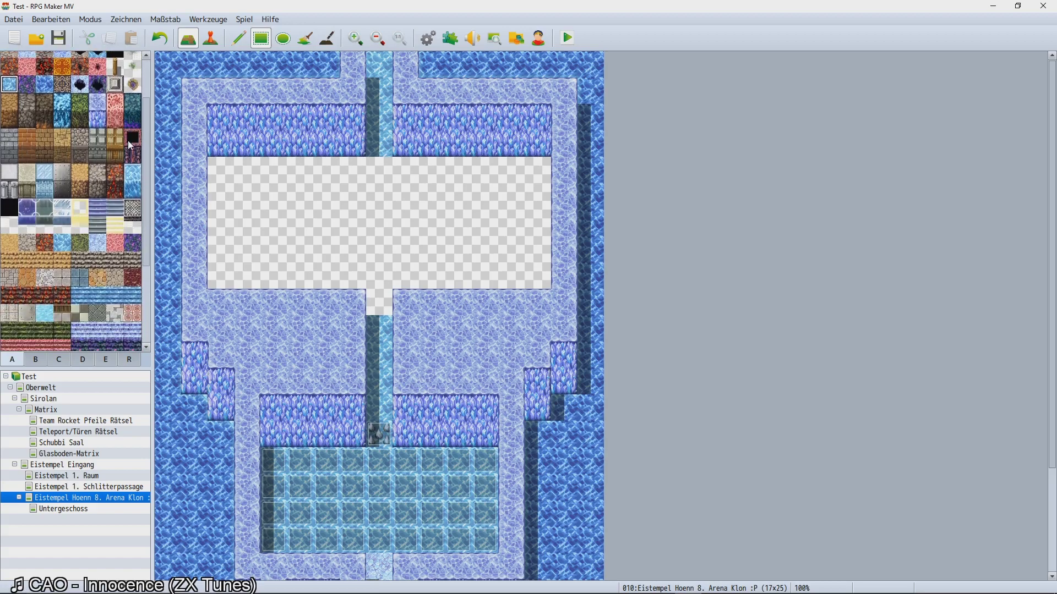
pyautogui.scroll(5, 119, 207)
pyautogui.scroll(-7, 114, 135)
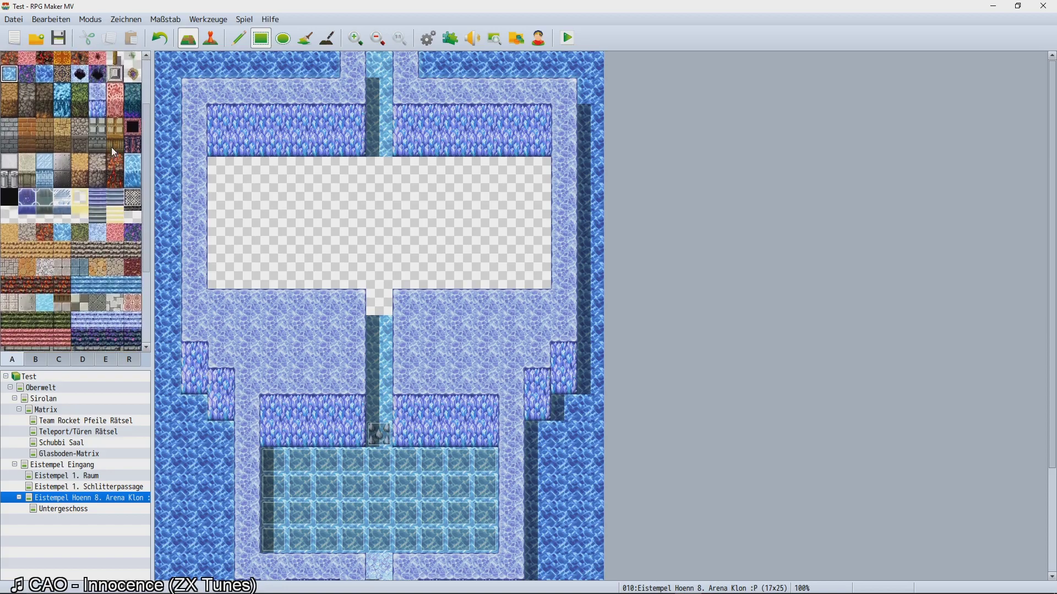
pyautogui.scroll(4, 113, 226)
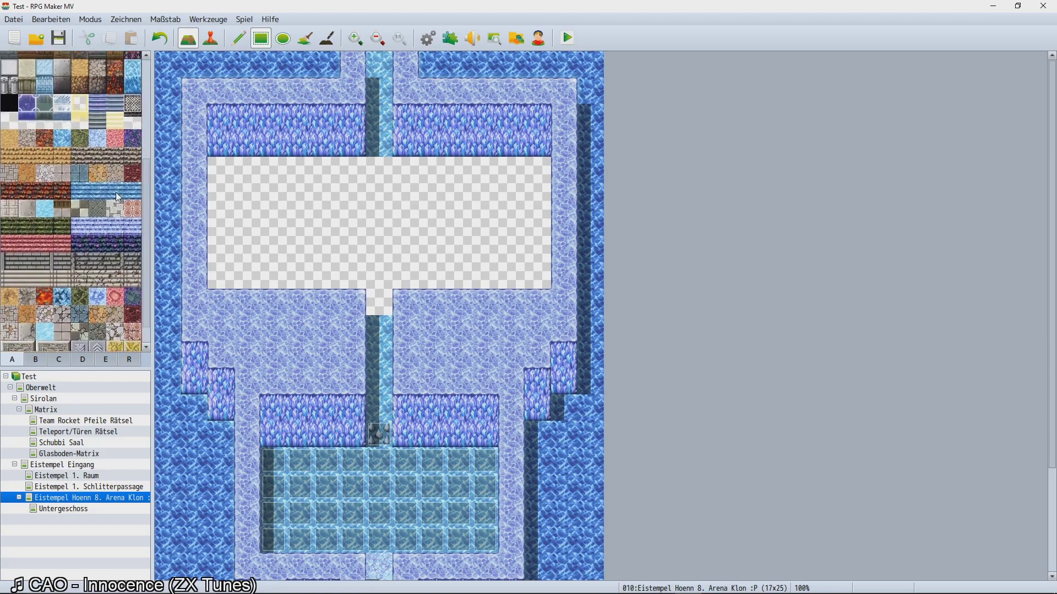
pyautogui.scroll(-4, 110, 171)
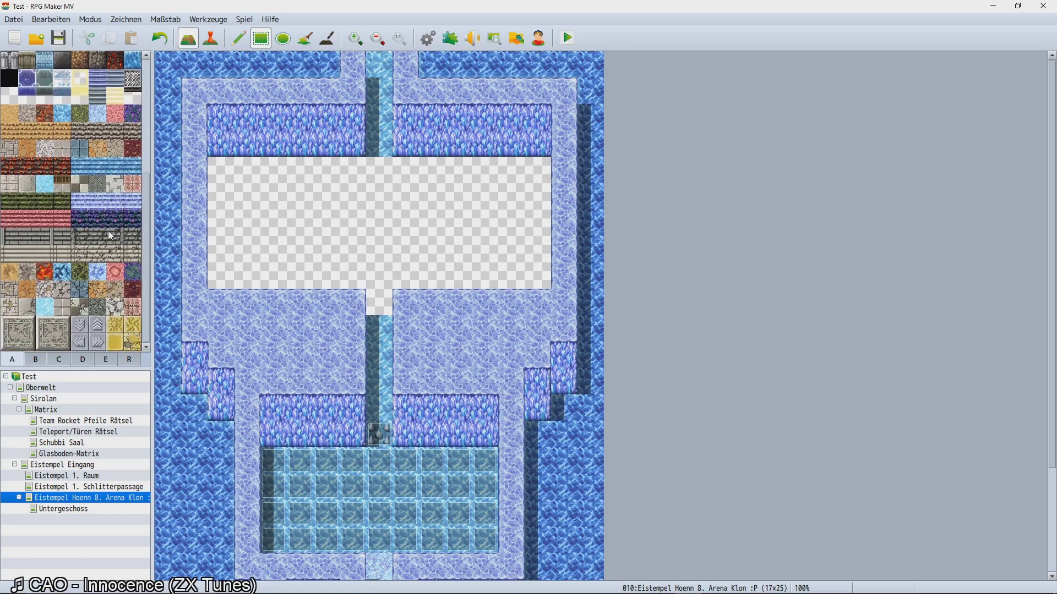
pyautogui.click(97, 238)
pyautogui.moveTo(88, 236); pyautogui.dragTo(104, 237)
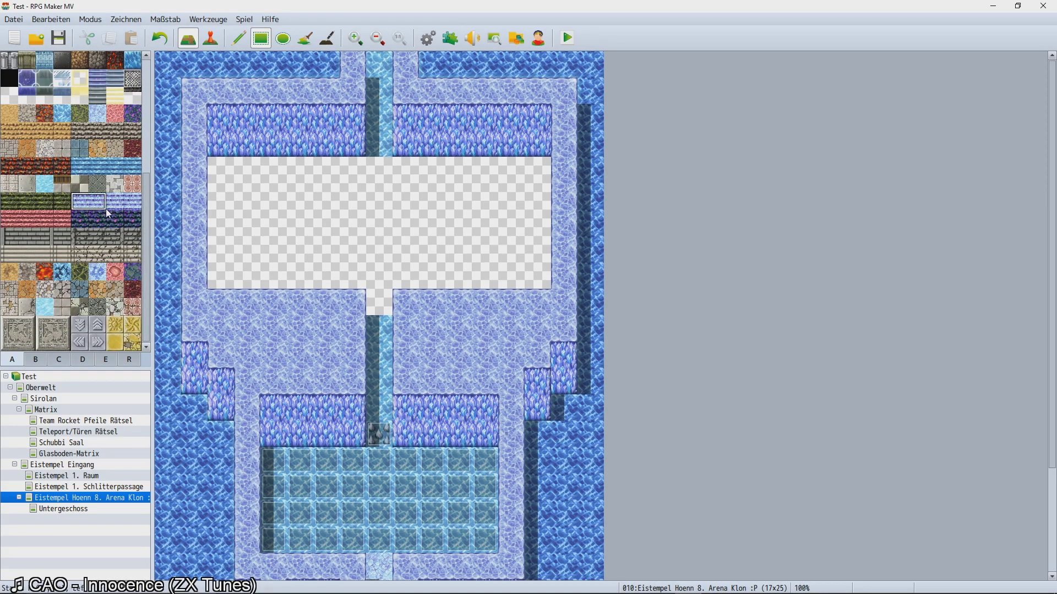
pyautogui.click(97, 186)
pyautogui.scroll(2, 95, 187)
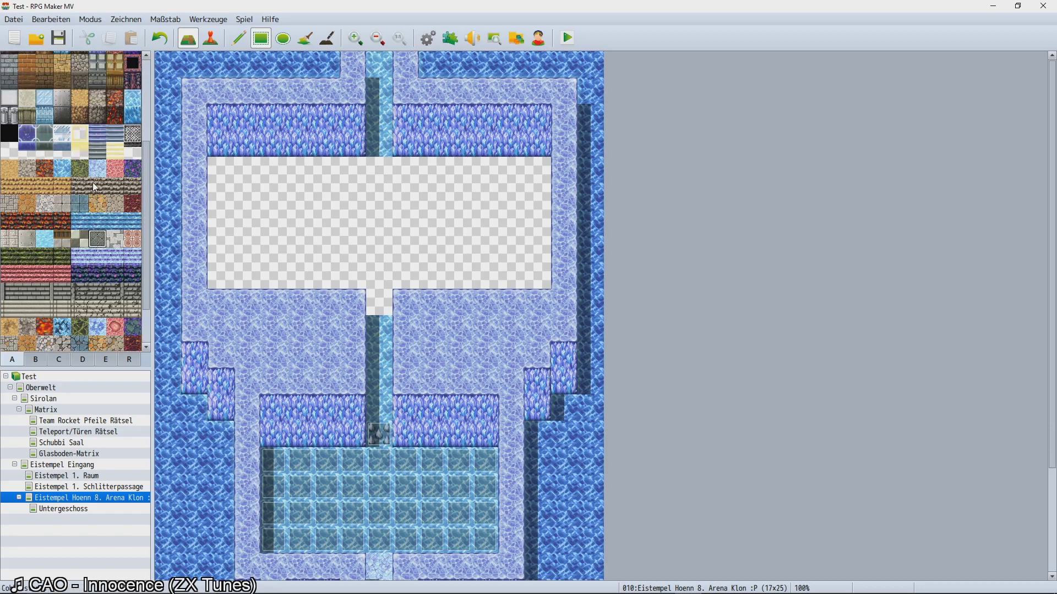
pyautogui.scroll(5, 95, 187)
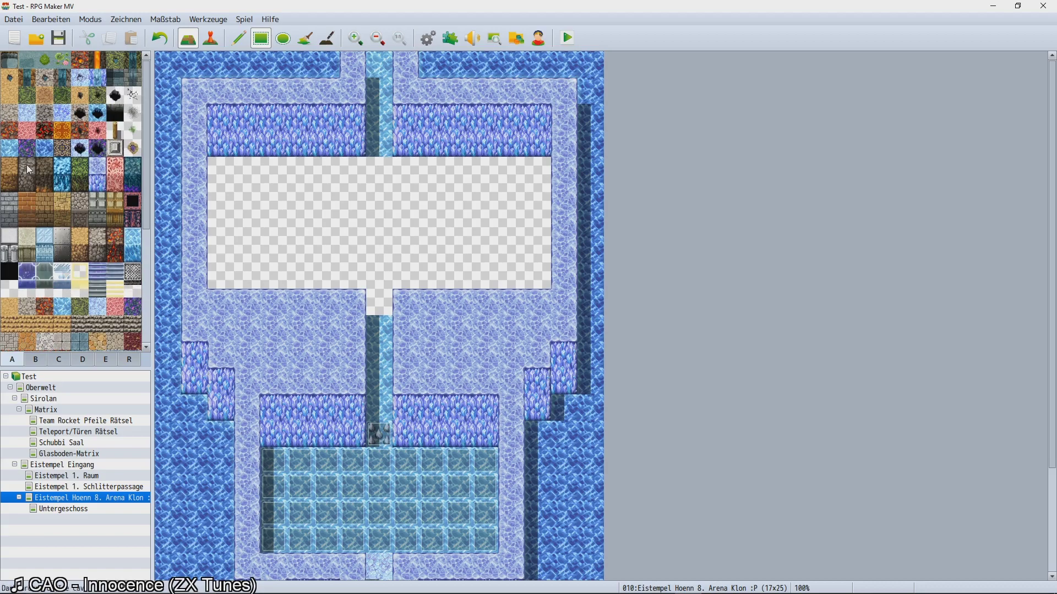
# Repaint the corridor between the spikes and the new room with the pale ice ground tile, closing the gap at its northern end.
pyautogui.click(12, 150)
pyautogui.click(29, 114)
pyautogui.click(238, 38)
pyautogui.moveTo(381, 434); pyautogui.dragTo(385, 315)
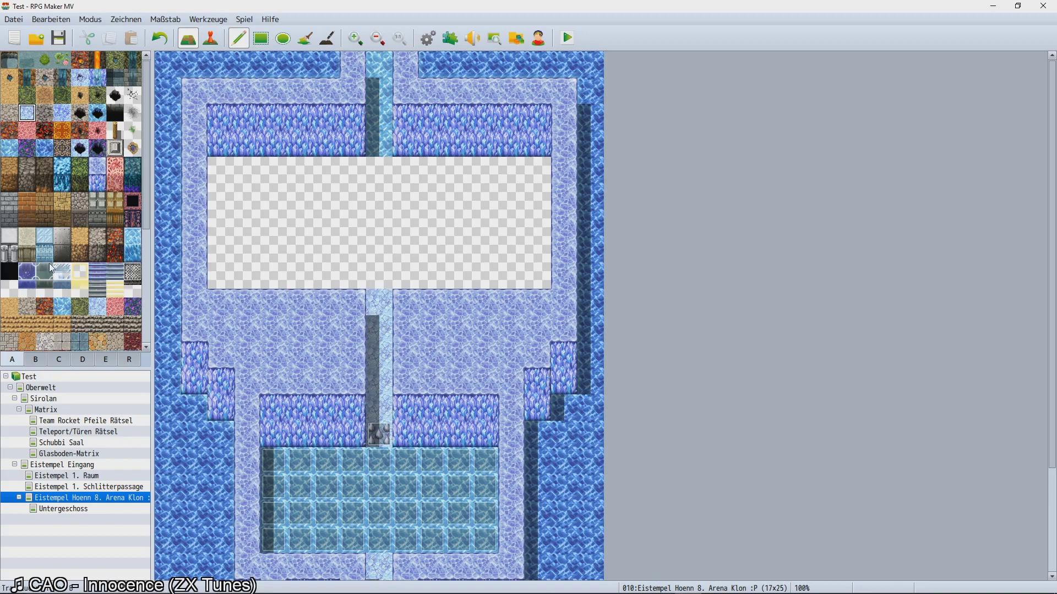
# Repaint the northern exit corridor with the pale ice floor tile from the room up to the map edge.
pyautogui.click(48, 261)
pyautogui.scroll(-2, 82, 271)
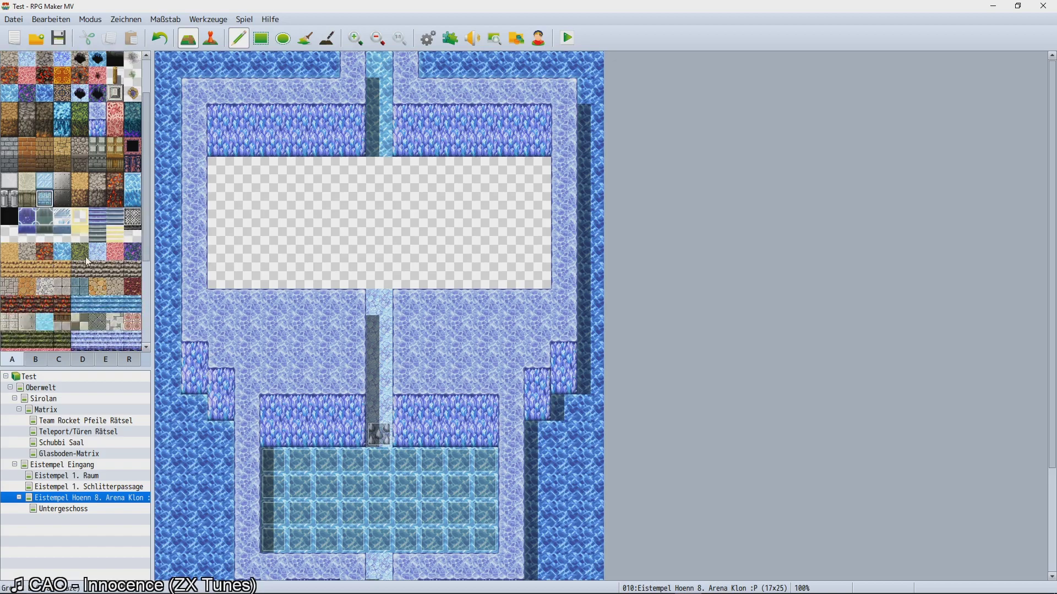
pyautogui.scroll(2, 72, 265)
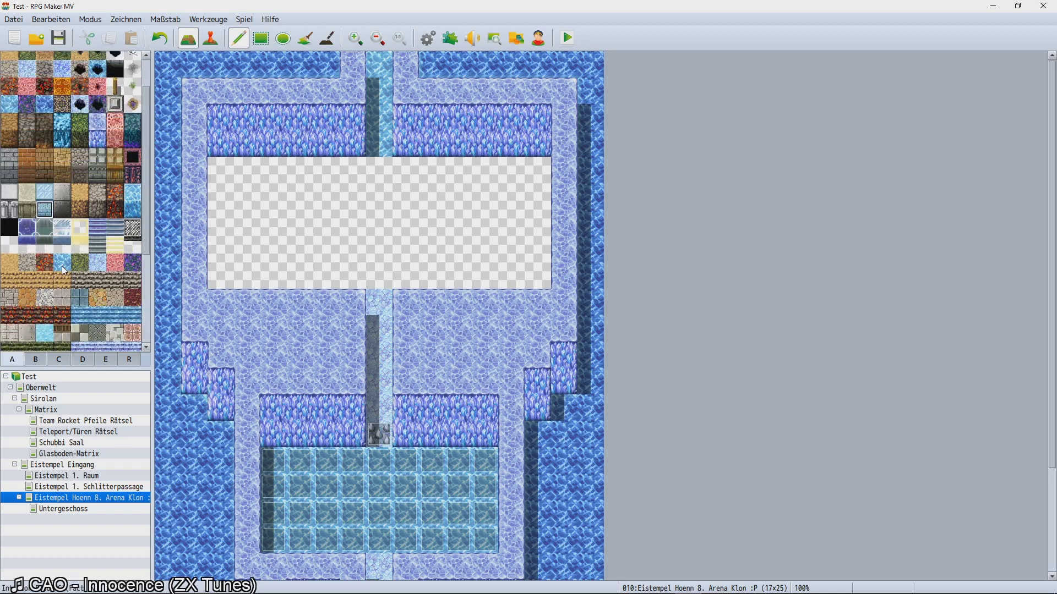
pyautogui.click(92, 191)
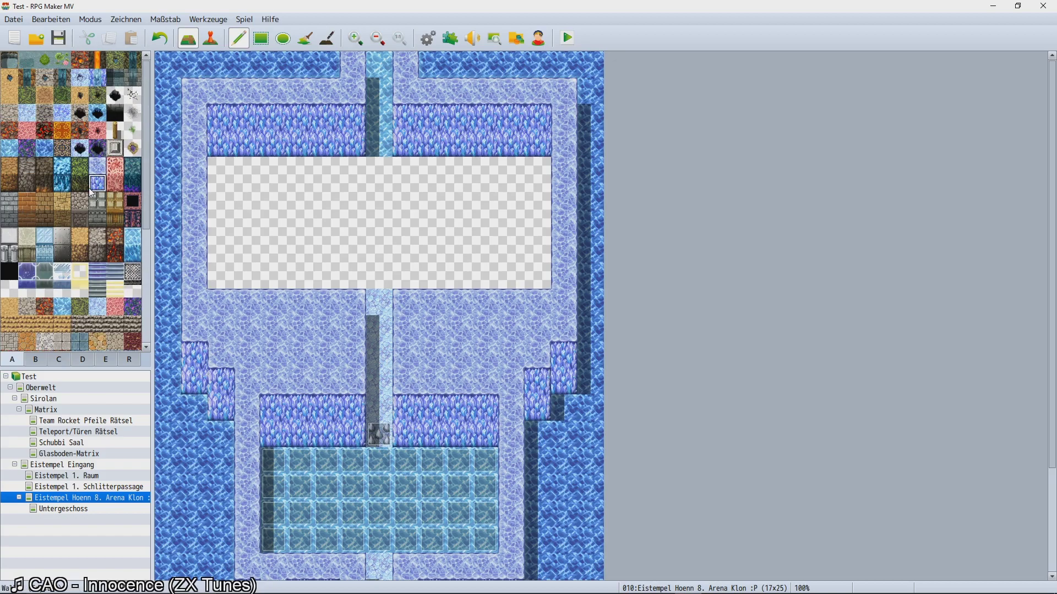
pyautogui.click(80, 309)
pyautogui.click(99, 308)
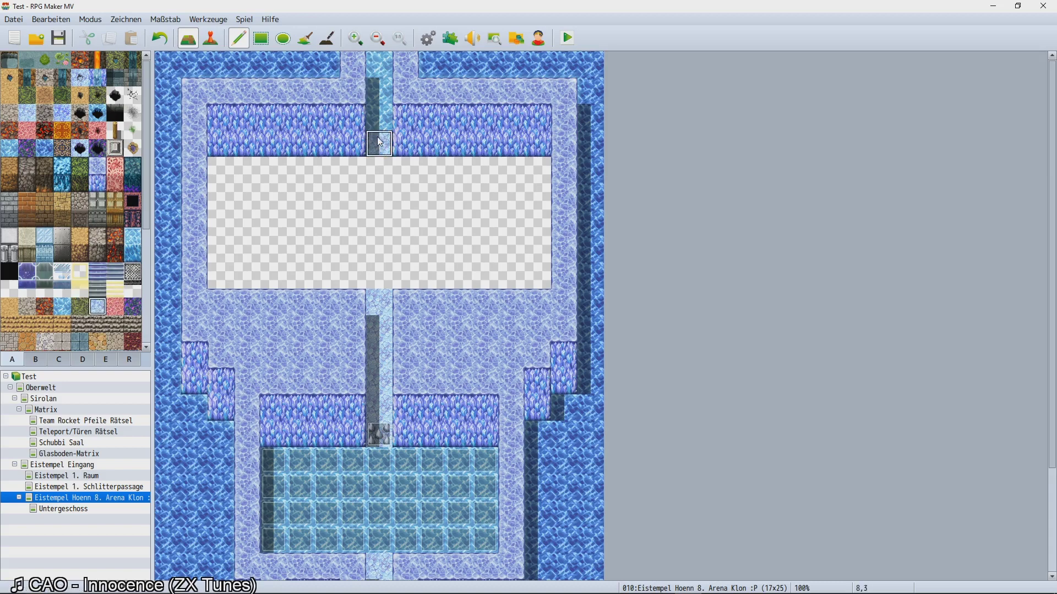
pyautogui.moveTo(380, 144); pyautogui.dragTo(380, 65)
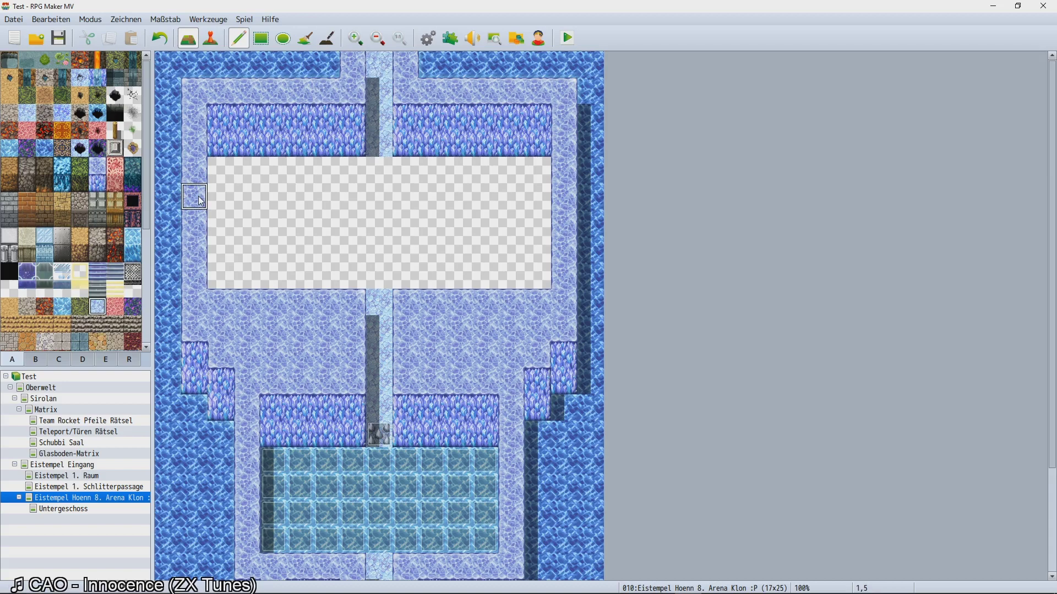
pyautogui.click(114, 237)
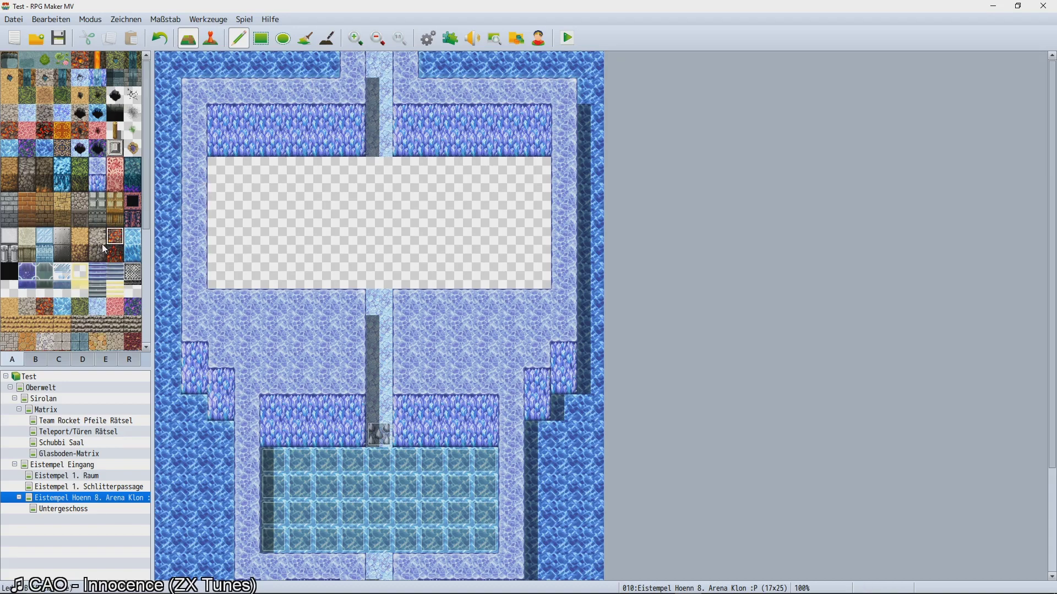
pyautogui.scroll(-2, 236, 342)
pyautogui.scroll(1, 223, 345)
pyautogui.scroll(-5, 224, 346)
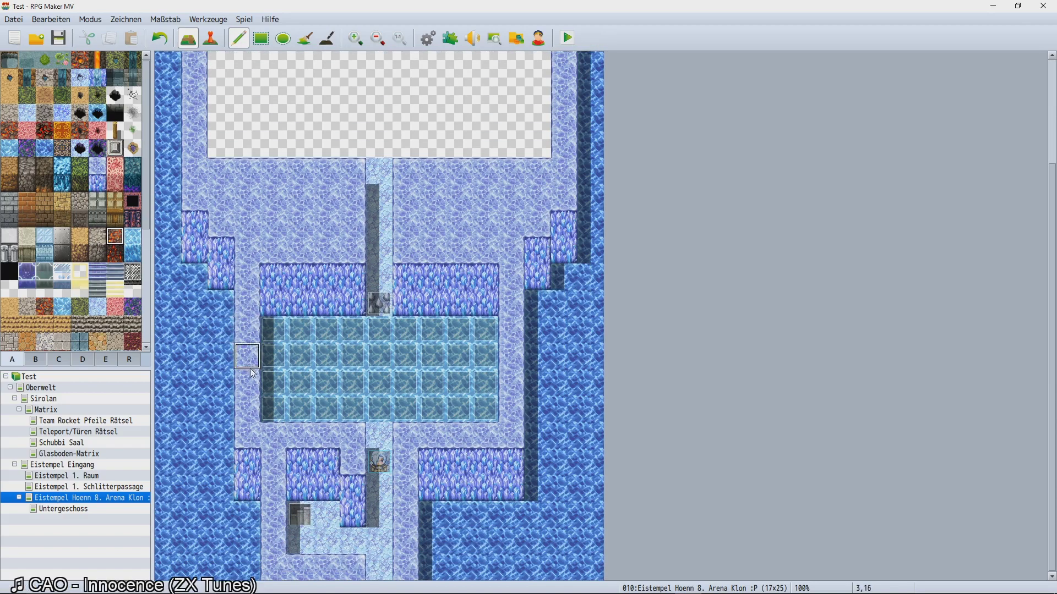
pyautogui.scroll(3, 247, 379)
pyautogui.scroll(3, 244, 384)
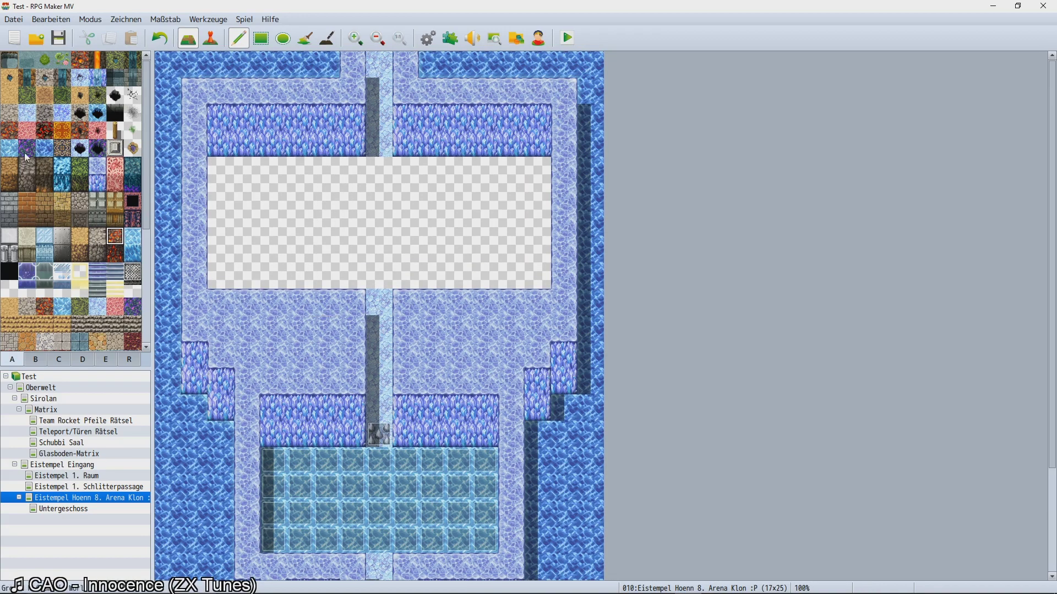
# Shift the contents of the Eistempel Hoenn 8. Arena map five tiles upward and check the wrapped rows at the southern end.
pyautogui.rightClick(92, 498)
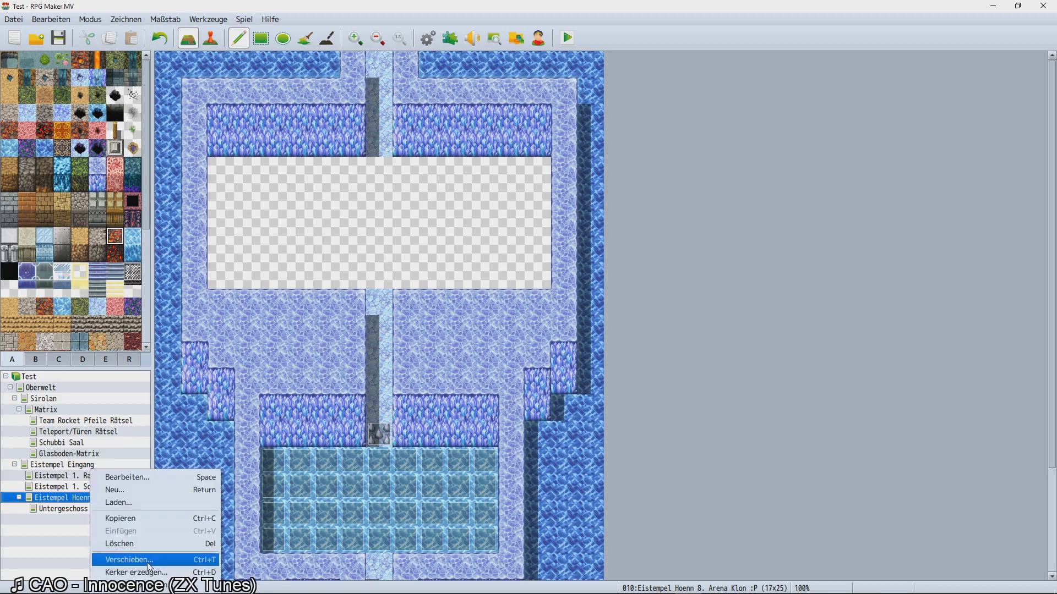
pyautogui.click(129, 560)
pyautogui.press('Tab')
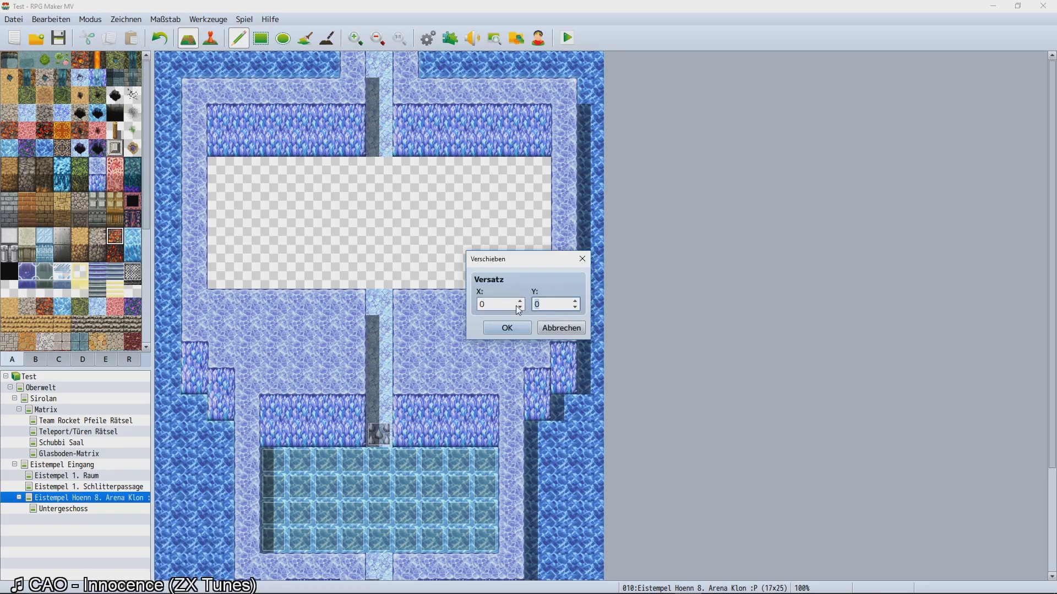
pyautogui.press('Return')
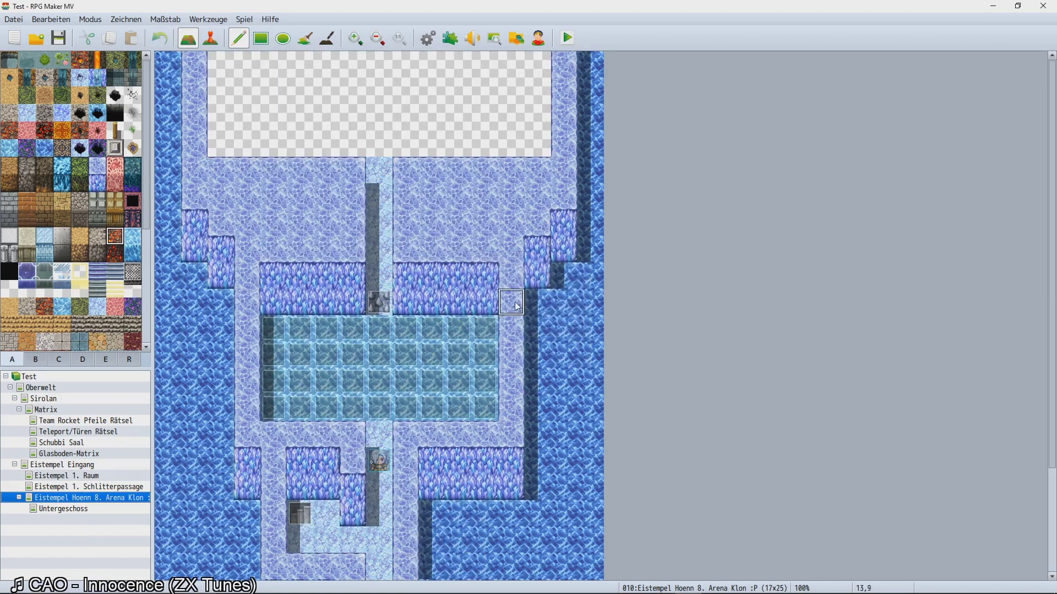
pyautogui.scroll(-5, 528, 346)
pyautogui.scroll(5, 540, 360)
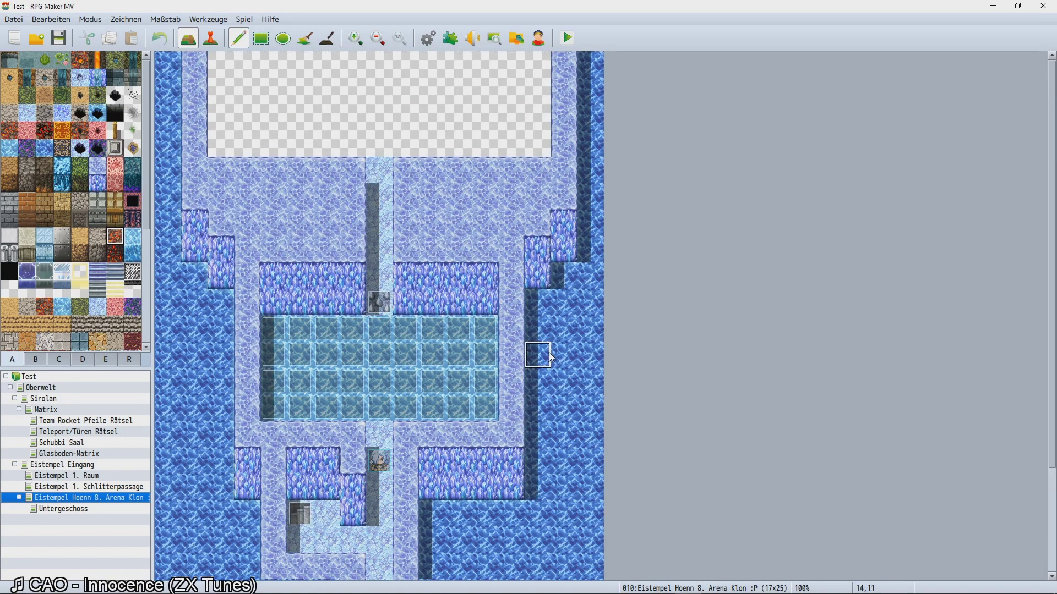
pyautogui.scroll(-5, 550, 357)
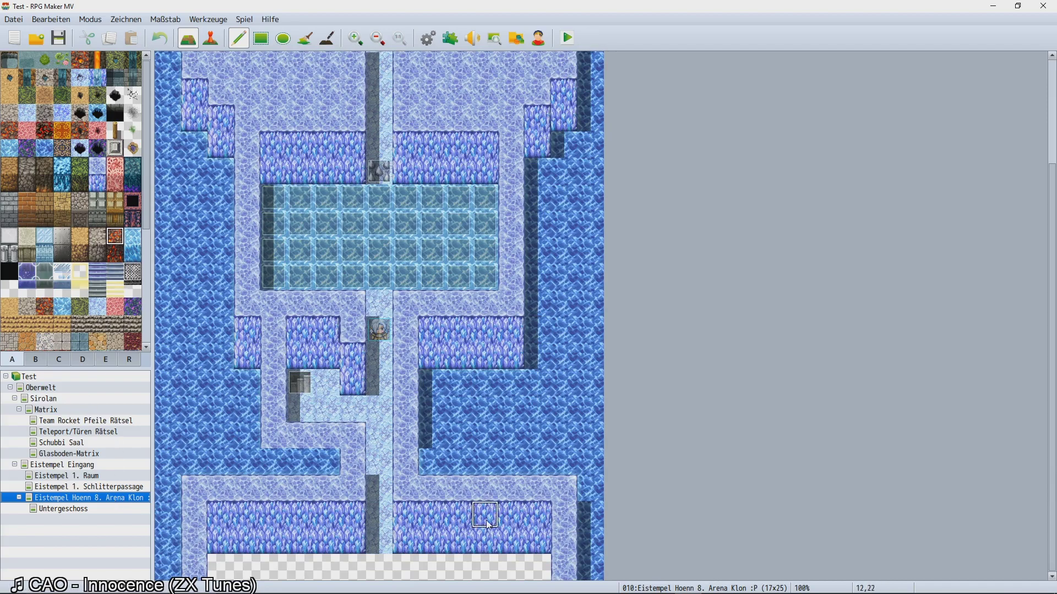
pyautogui.scroll(5, 363, 168)
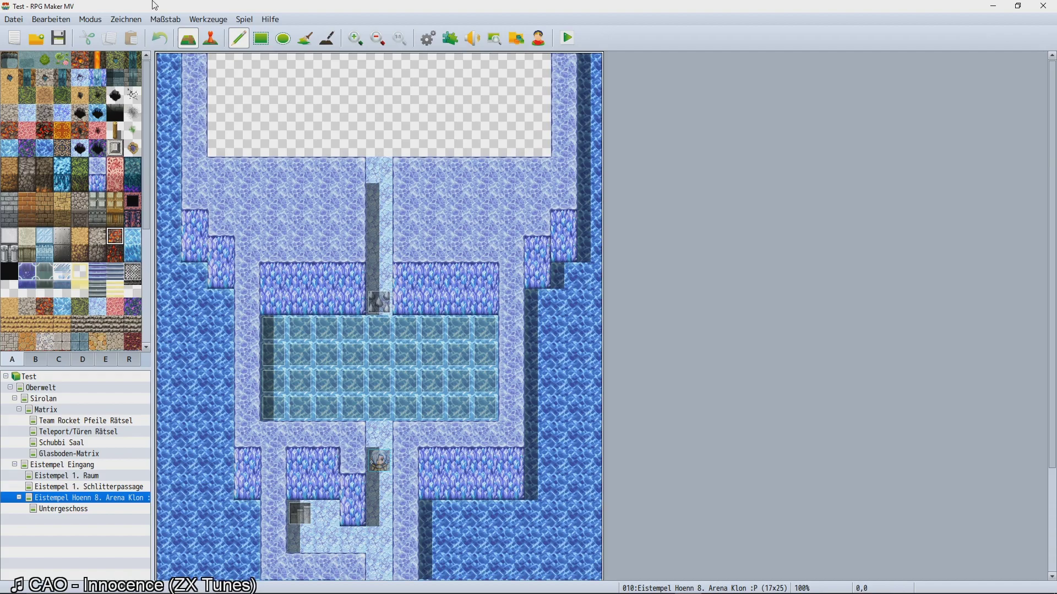
# Try to copy the full-width block of map tiles and stamp it five rows lower, and undo the placement.
pyautogui.scroll(-5, 209, 229)
pyautogui.moveTo(210, 229); pyautogui.dragTo(177, 62, button='right')
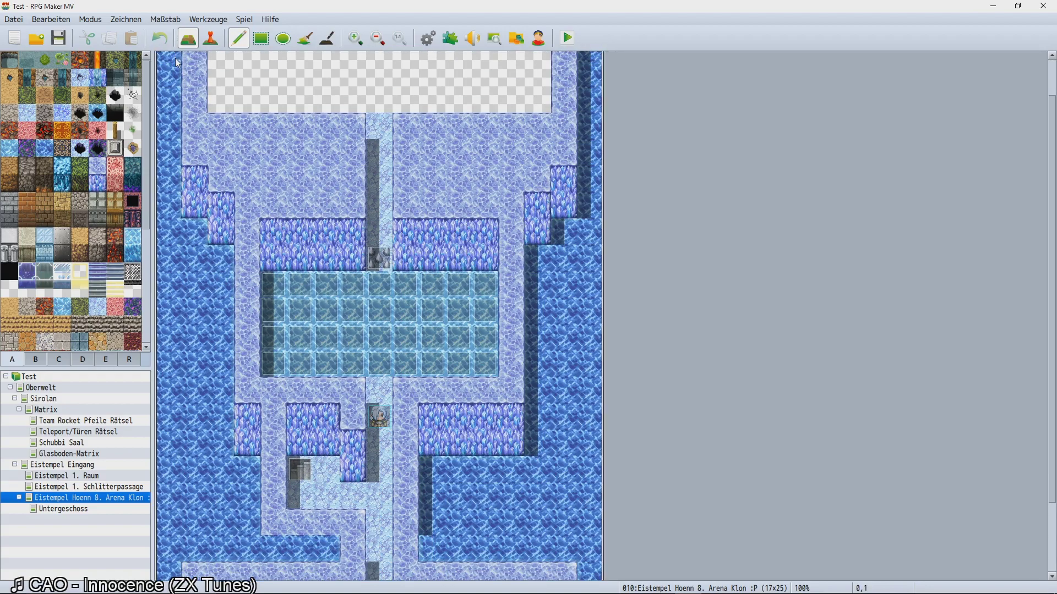
pyautogui.scroll(-3, 177, 62)
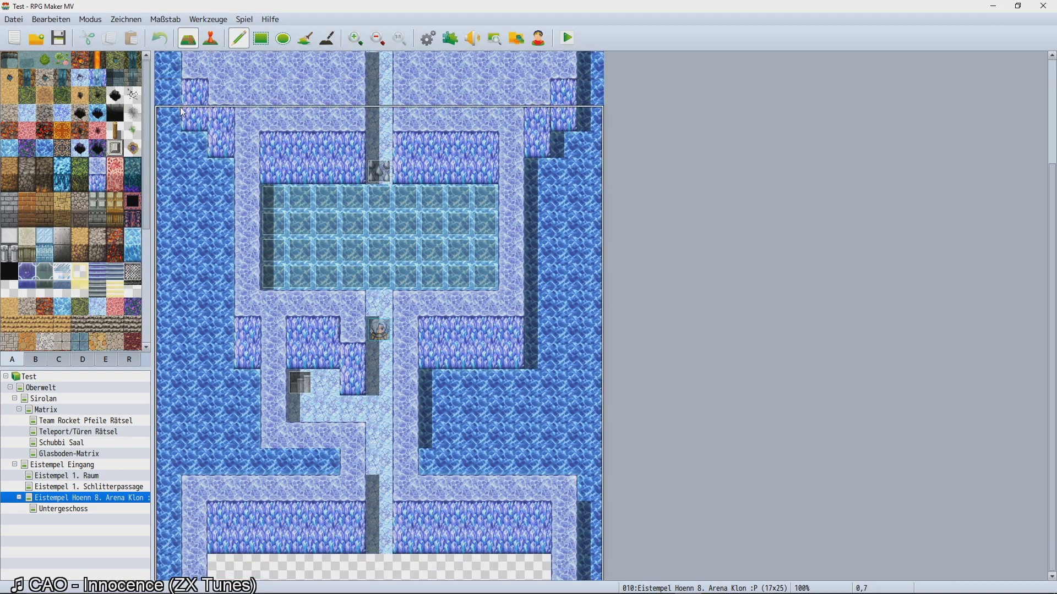
pyautogui.click(176, 66)
pyautogui.moveTo(176, 66); pyautogui.dragTo(176, 52)
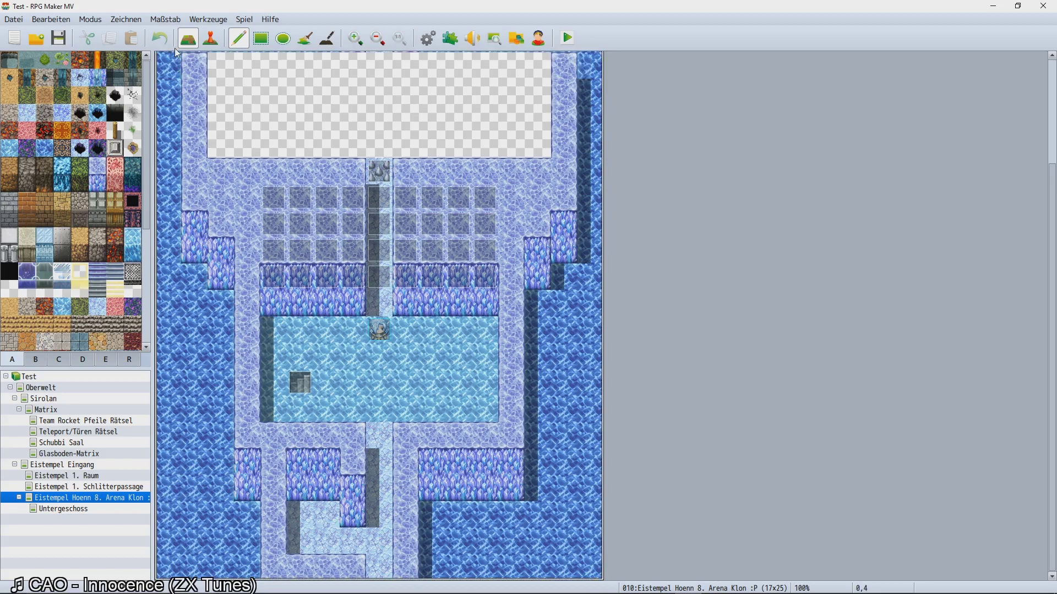
pyautogui.hotkey('ctrl', 'z')
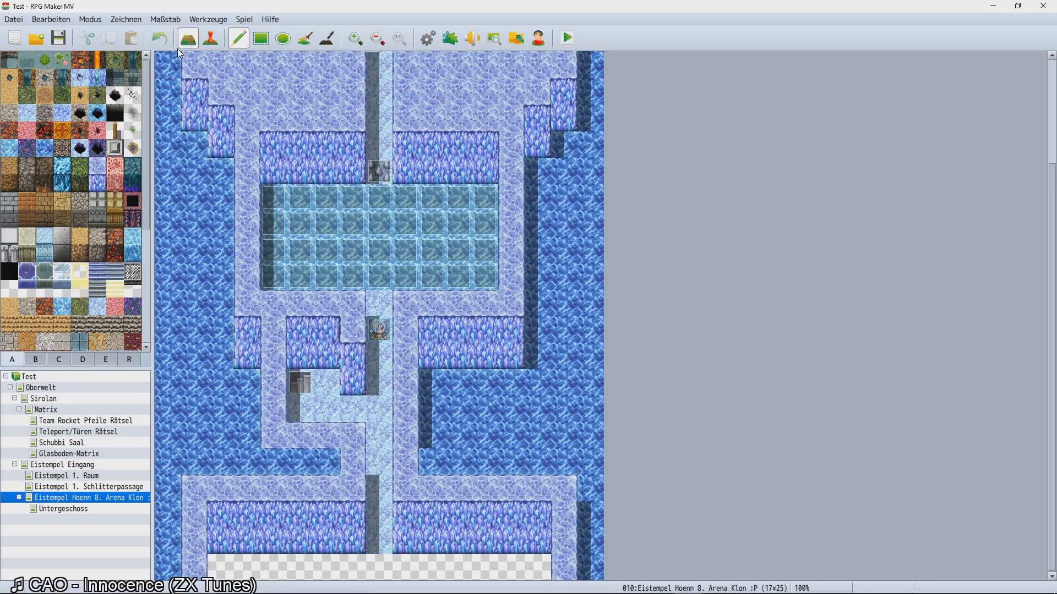
# Copy the full-width block of map tiles and stamp it five rows lower, starting at tile (0,5).
pyautogui.moveTo(588, 462); pyautogui.dragTo(324, 295, button='right')
pyautogui.scroll(5, 323, 294)
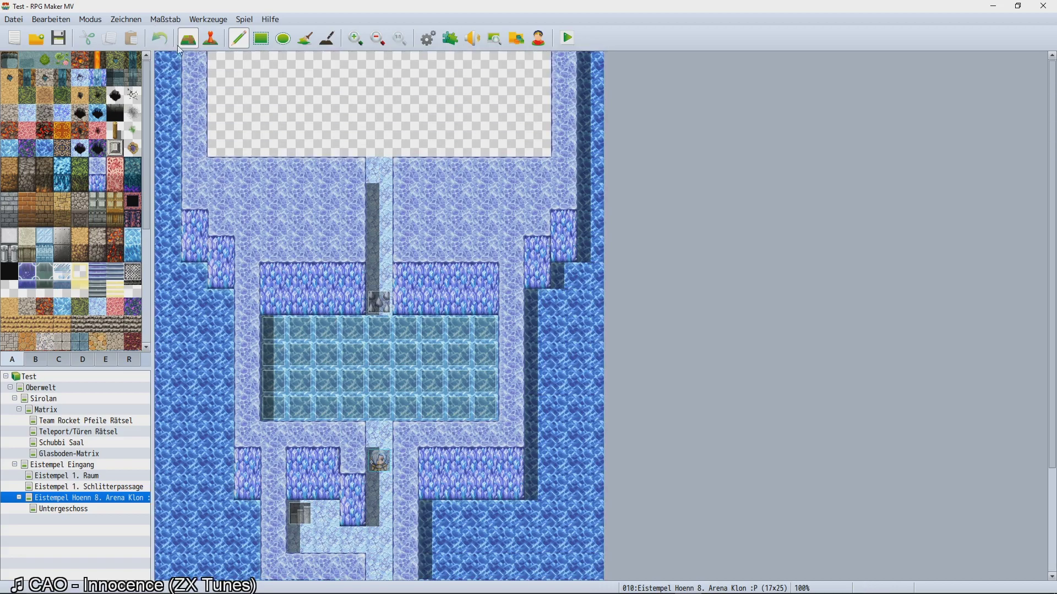
pyautogui.scroll(-5, 173, 71)
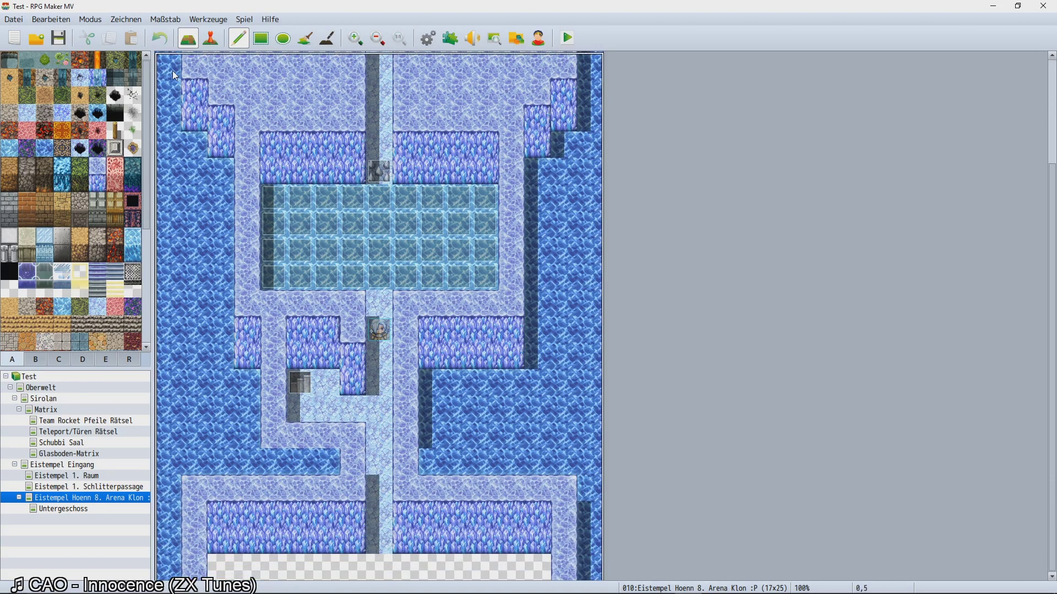
pyautogui.click(175, 73)
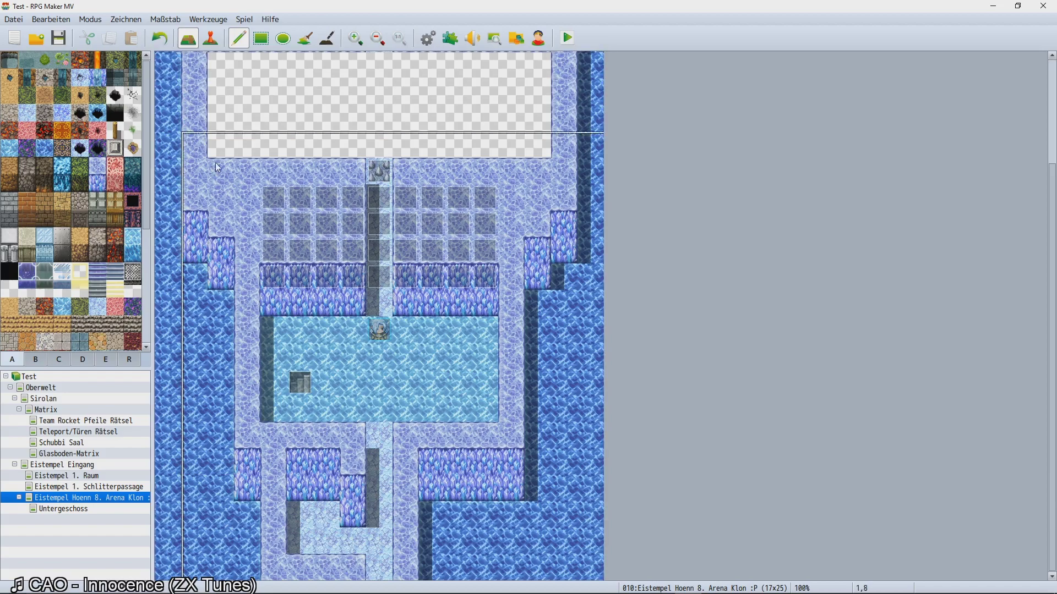
# Switch to event editing and move the stairs event down onto the relocated stair alcove at (5,22).
pyautogui.click(210, 38)
pyautogui.click(304, 383)
pyautogui.moveTo(306, 500); pyautogui.dragTo(302, 499)
# Move the breakable-floor events of the two westernmost columns five tiles lower onto the relocated ice floor.
pyautogui.click(274, 284)
pyautogui.moveTo(275, 277); pyautogui.dragTo(275, 409)
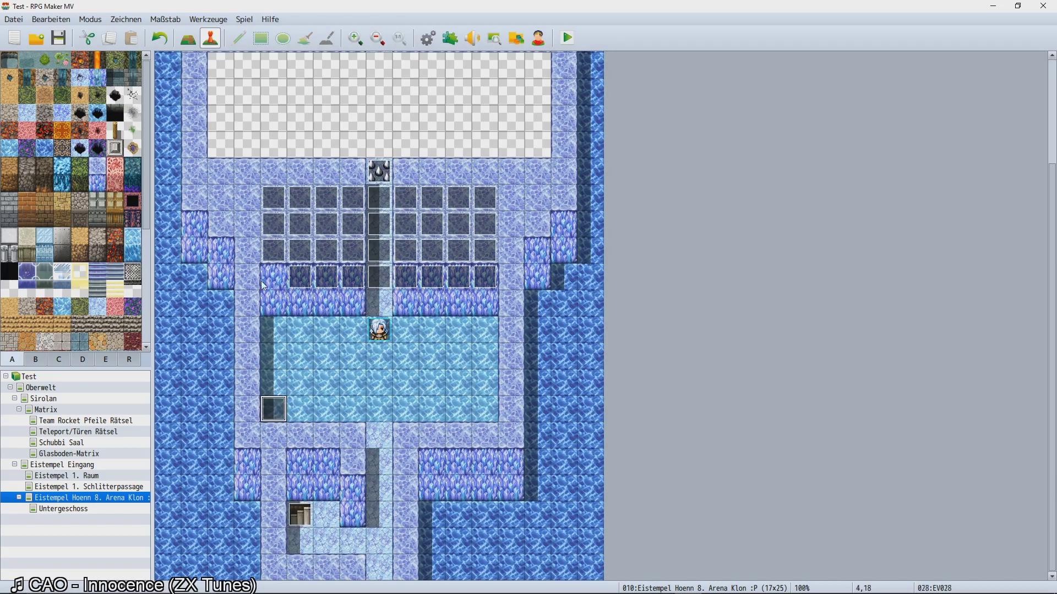
pyautogui.moveTo(276, 251); pyautogui.dragTo(275, 383)
pyautogui.moveTo(275, 225); pyautogui.dragTo(275, 358)
pyautogui.moveTo(275, 201); pyautogui.dragTo(275, 333)
pyautogui.moveTo(300, 283); pyautogui.dragTo(300, 413)
pyautogui.moveTo(300, 253); pyautogui.dragTo(300, 386)
pyautogui.moveTo(300, 229); pyautogui.dragTo(298, 363)
pyautogui.moveTo(300, 201); pyautogui.dragTo(299, 336)
# Move the breakable-floor events of the third and fourth columns from the west five tiles lower.
pyautogui.moveTo(330, 283); pyautogui.dragTo(325, 414)
pyautogui.moveTo(326, 253); pyautogui.dragTo(326, 385)
pyautogui.moveTo(327, 228); pyautogui.dragTo(339, 330)
pyautogui.moveTo(326, 201); pyautogui.dragTo(328, 319)
pyautogui.moveTo(352, 280); pyautogui.dragTo(342, 391)
pyautogui.moveTo(353, 254); pyautogui.dragTo(353, 412)
pyautogui.moveTo(353, 228); pyautogui.dragTo(353, 260)
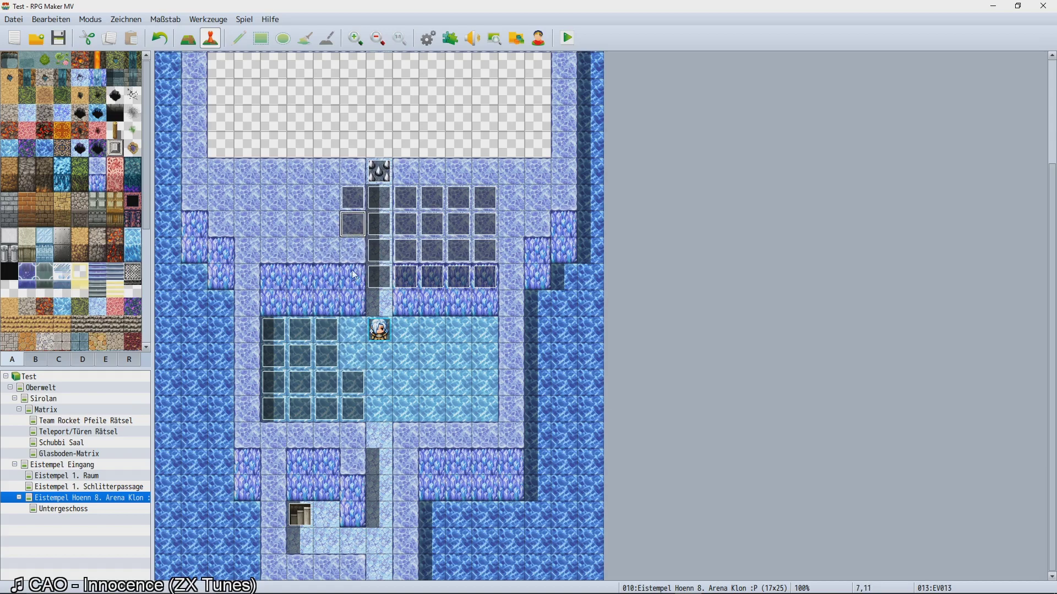
pyautogui.moveTo(353, 200); pyautogui.dragTo(353, 330)
# Move the middle column's floor events and the spikes event five tiles lower, parking the player start position at (4,12).
pyautogui.moveTo(377, 281); pyautogui.dragTo(373, 404)
pyautogui.moveTo(379, 330); pyautogui.dragTo(281, 245)
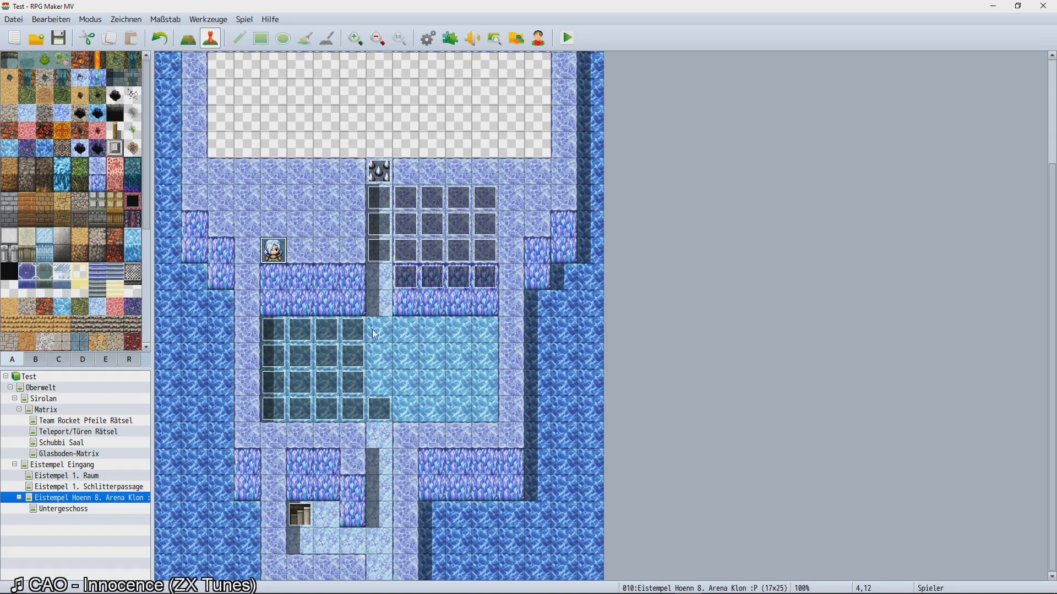
pyautogui.moveTo(370, 261); pyautogui.dragTo(372, 383)
pyautogui.moveTo(373, 227); pyautogui.dragTo(380, 357)
pyautogui.moveTo(378, 201); pyautogui.dragTo(379, 303)
# Move the breakable-floor events of the two columns directly east of the middle one five tiles lower.
pyautogui.moveTo(406, 277); pyautogui.dragTo(412, 403)
pyautogui.moveTo(405, 253); pyautogui.dragTo(404, 382)
pyautogui.click(399, 229)
pyautogui.moveTo(398, 229); pyautogui.dragTo(401, 358)
pyautogui.moveTo(401, 201); pyautogui.dragTo(406, 330)
pyautogui.moveTo(432, 278); pyautogui.dragTo(432, 410)
pyautogui.moveTo(432, 254); pyautogui.dragTo(435, 378)
pyautogui.moveTo(433, 231); pyautogui.dragTo(433, 363)
pyautogui.moveTo(432, 201); pyautogui.dragTo(433, 330)
# Move the breakable-floor events of the two easternmost columns five tiles lower to complete the floor grid.
pyautogui.moveTo(457, 282); pyautogui.dragTo(482, 311)
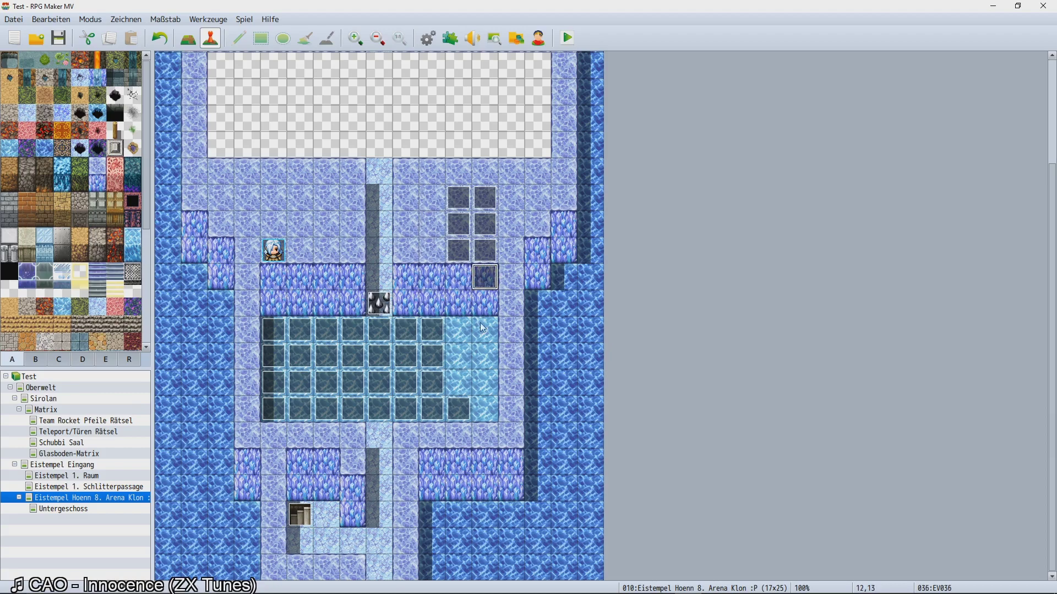
pyautogui.moveTo(477, 405); pyautogui.dragTo(478, 407)
pyautogui.moveTo(458, 251); pyautogui.dragTo(463, 370)
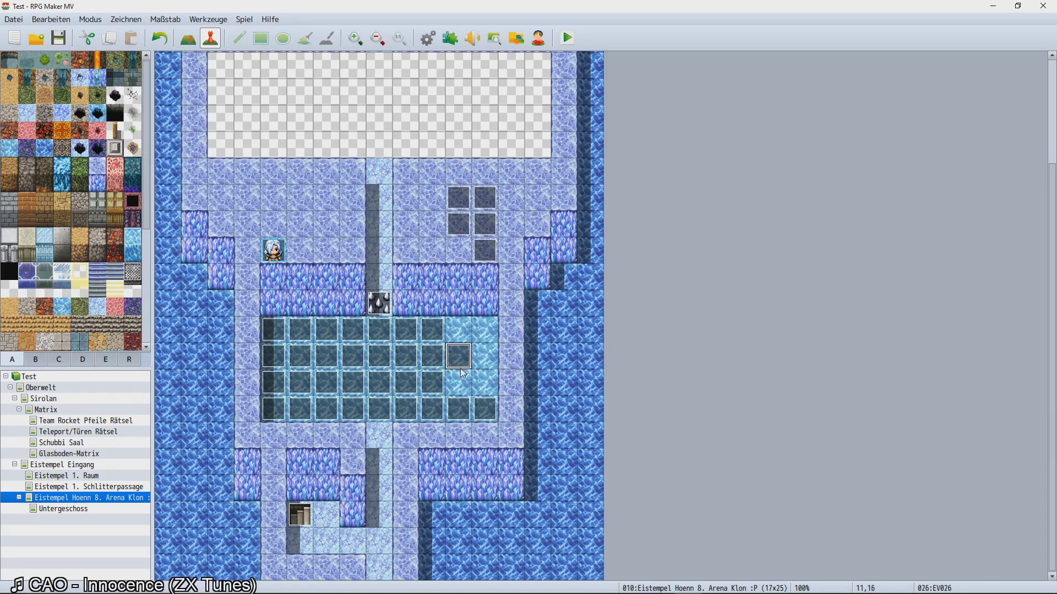
pyautogui.moveTo(485, 251); pyautogui.dragTo(470, 366)
pyautogui.click(459, 224)
pyautogui.moveTo(474, 219); pyautogui.dragTo(486, 352)
pyautogui.moveTo(451, 201); pyautogui.dragTo(468, 336)
pyautogui.moveTo(484, 199); pyautogui.dragTo(485, 336)
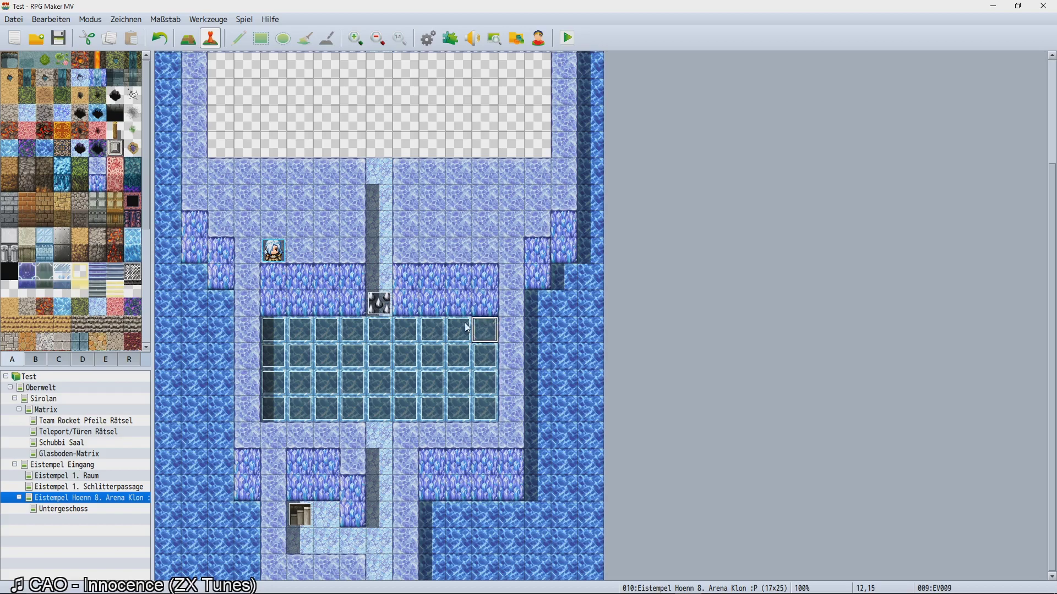
# Place the player start position at (8,20) in the corridor south of the breakable floor.
pyautogui.scroll(2, 417, 332)
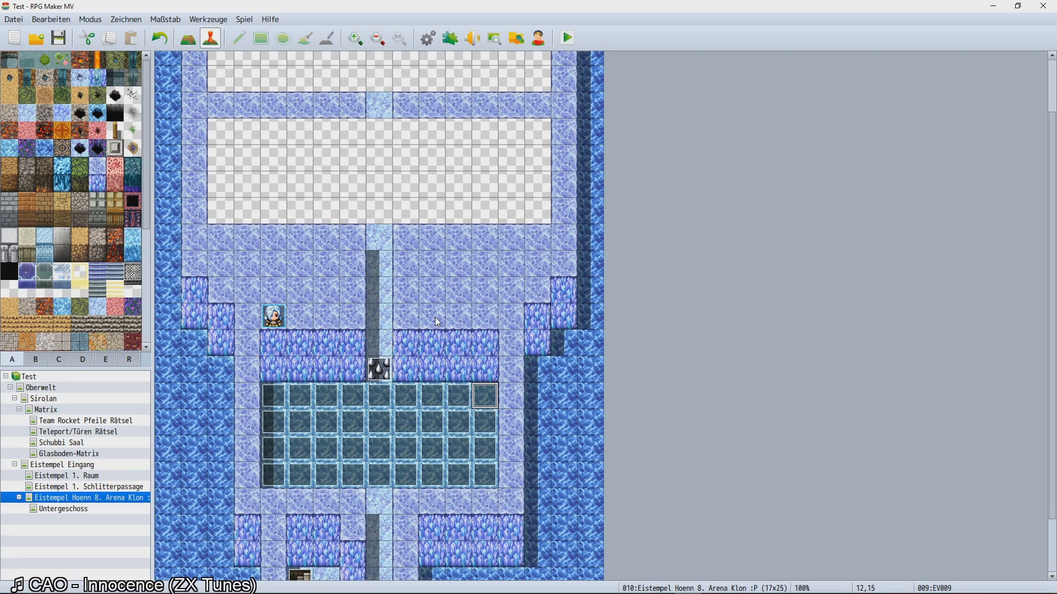
pyautogui.scroll(-1, 260, 278)
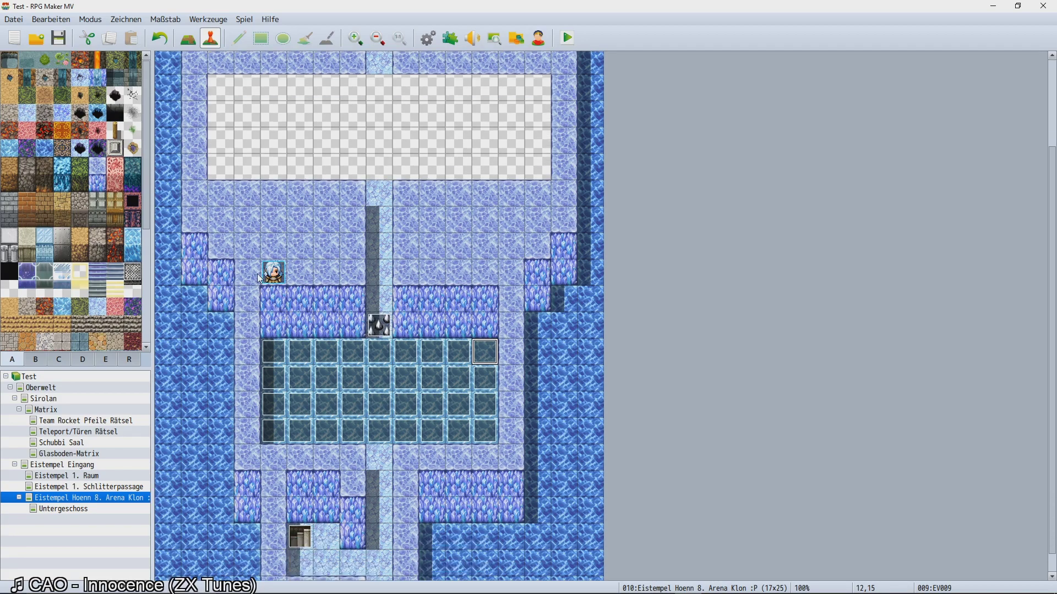
pyautogui.moveTo(267, 272); pyautogui.dragTo(373, 484)
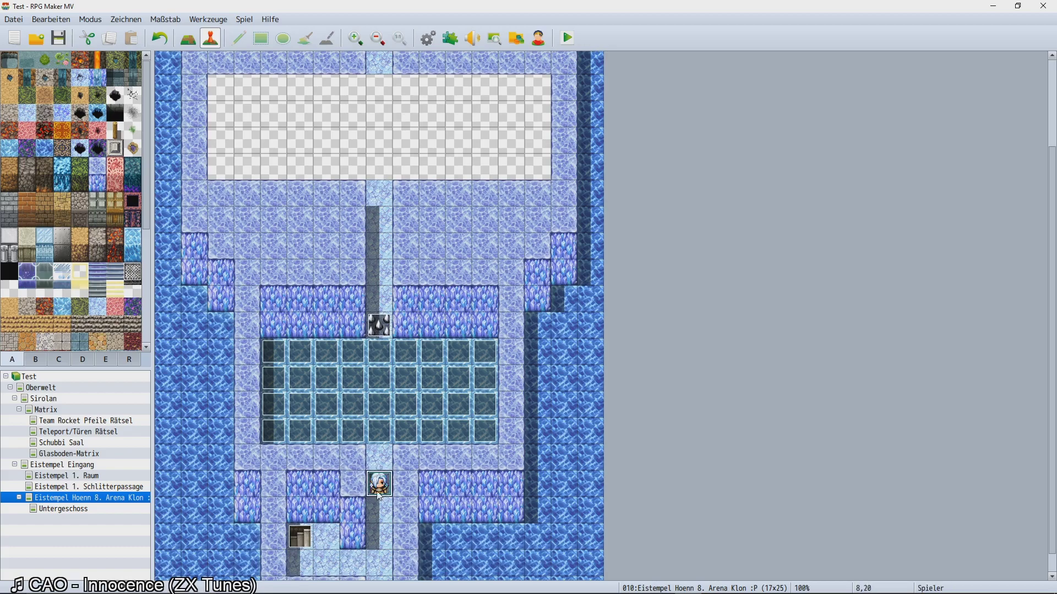
pyautogui.scroll(-1, 348, 442)
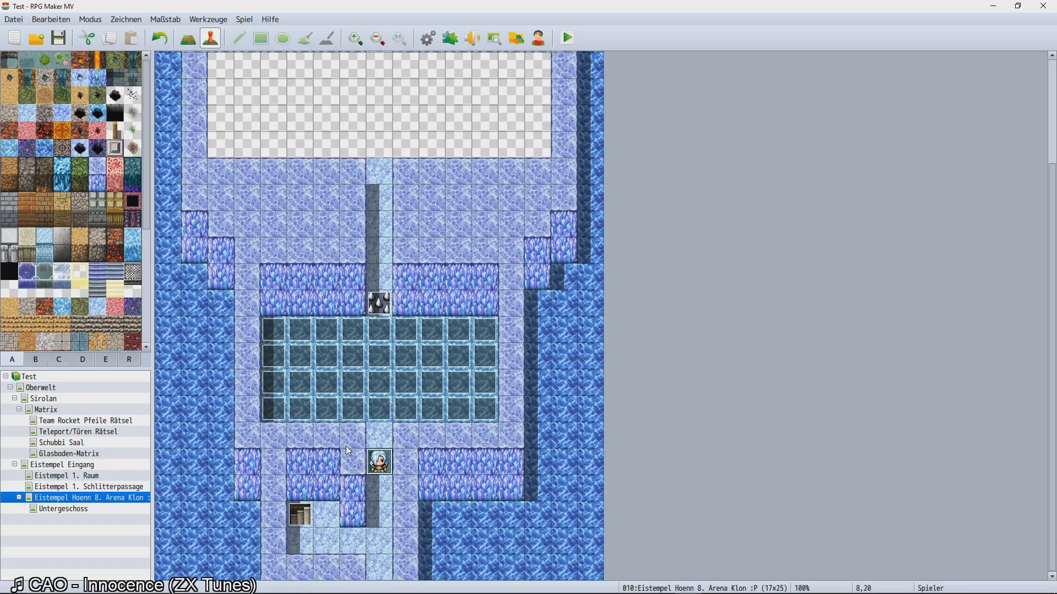
# Check the player transfer destination in the stairs event southwest of the breakable floor.
pyautogui.click(324, 512)
pyautogui.doubleClick(300, 515)
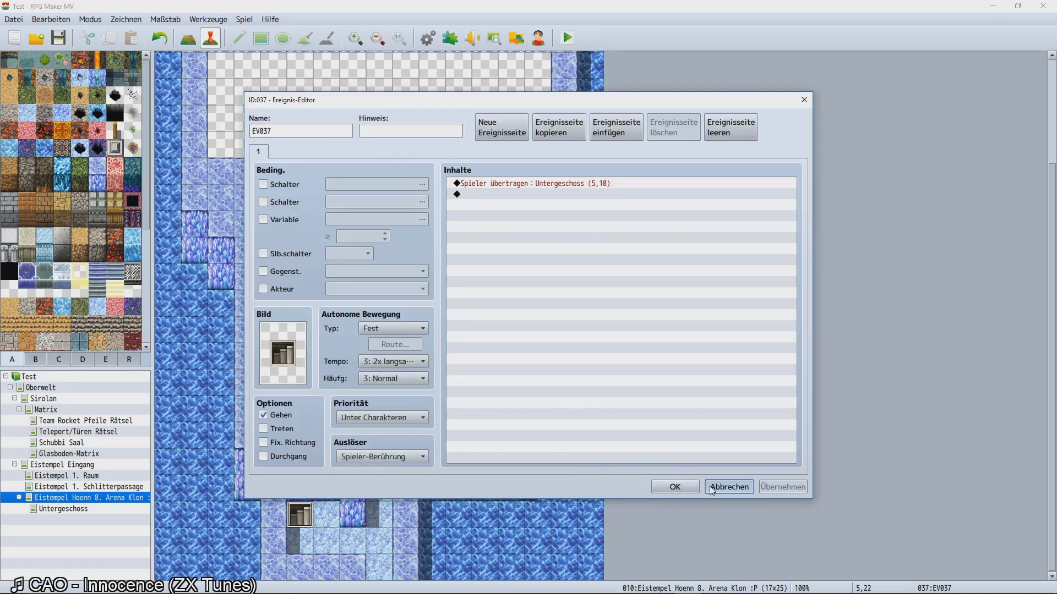
pyautogui.click(712, 488)
pyautogui.doubleClick(304, 517)
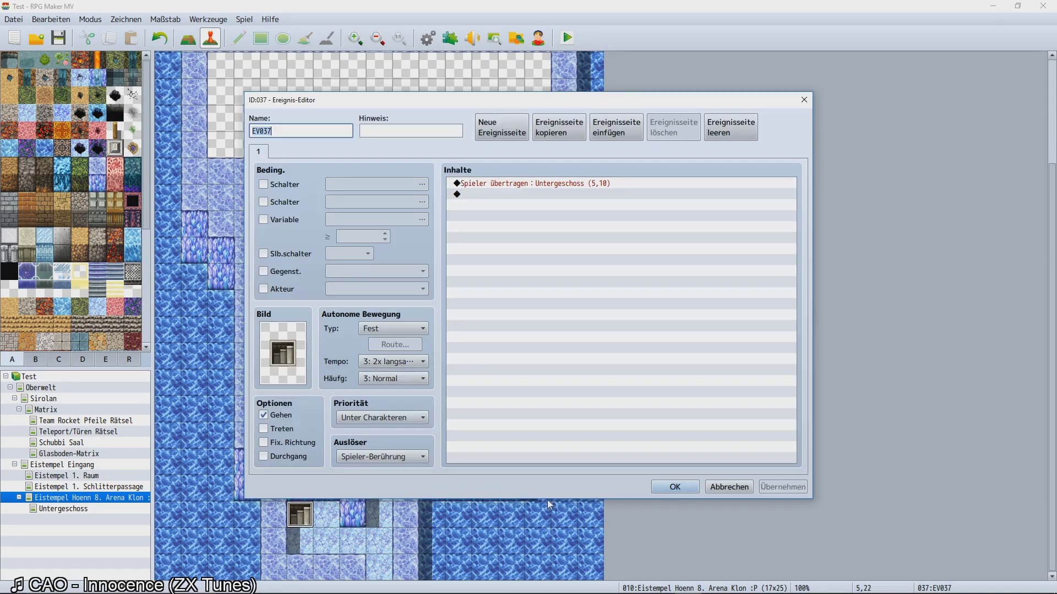
pyautogui.click(729, 489)
# Check where the stairs event on the Untergeschoss map transfers the player and close it without changes.
pyautogui.click(80, 487)
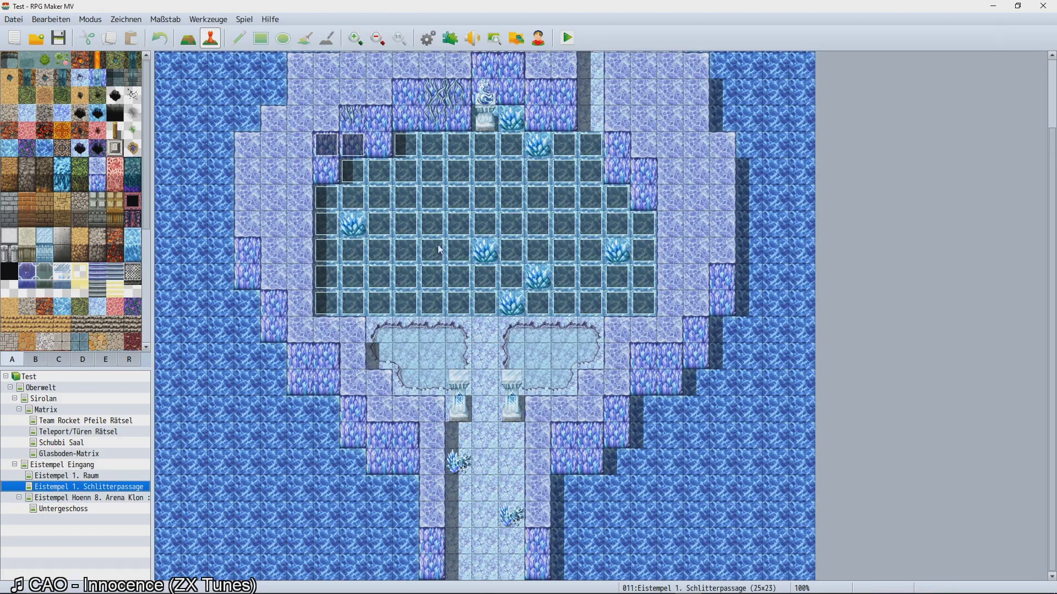
pyautogui.click(79, 508)
pyautogui.doubleClick(297, 333)
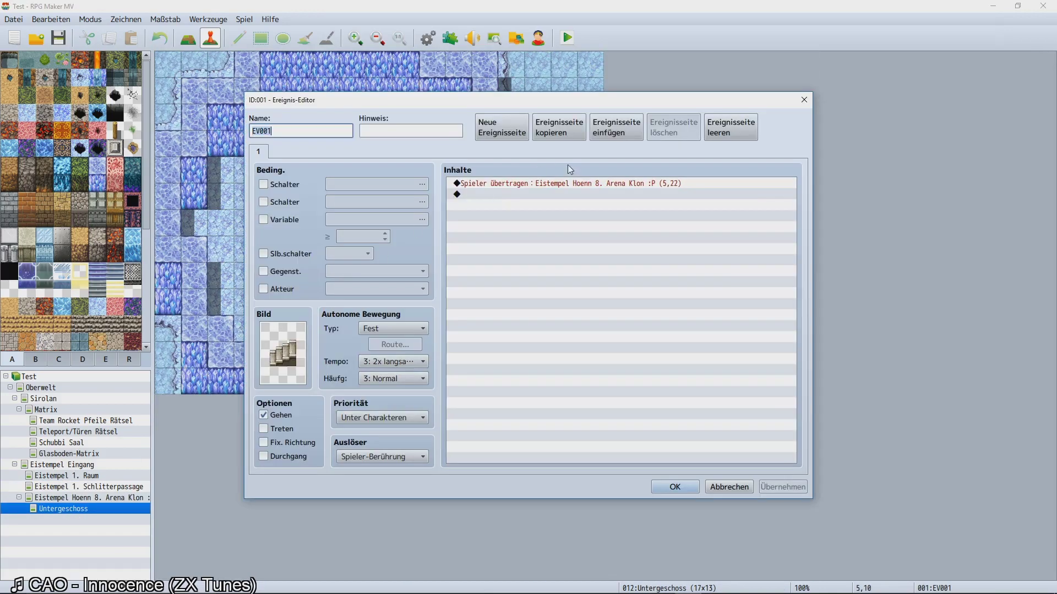
pyautogui.doubleClick(589, 183)
pyautogui.click(620, 275)
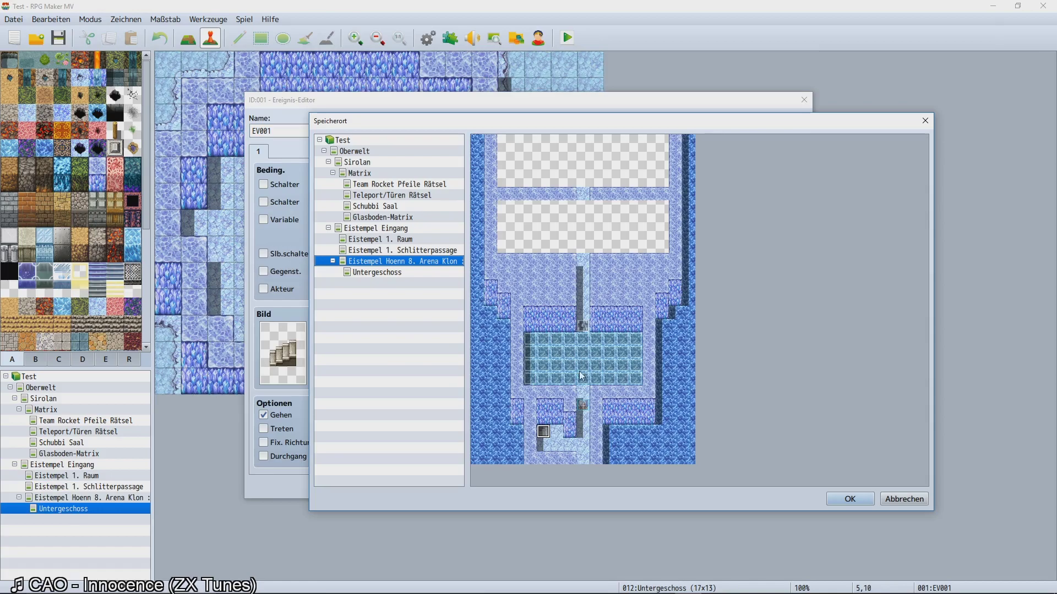
pyautogui.doubleClick(674, 453)
pyautogui.click(679, 395)
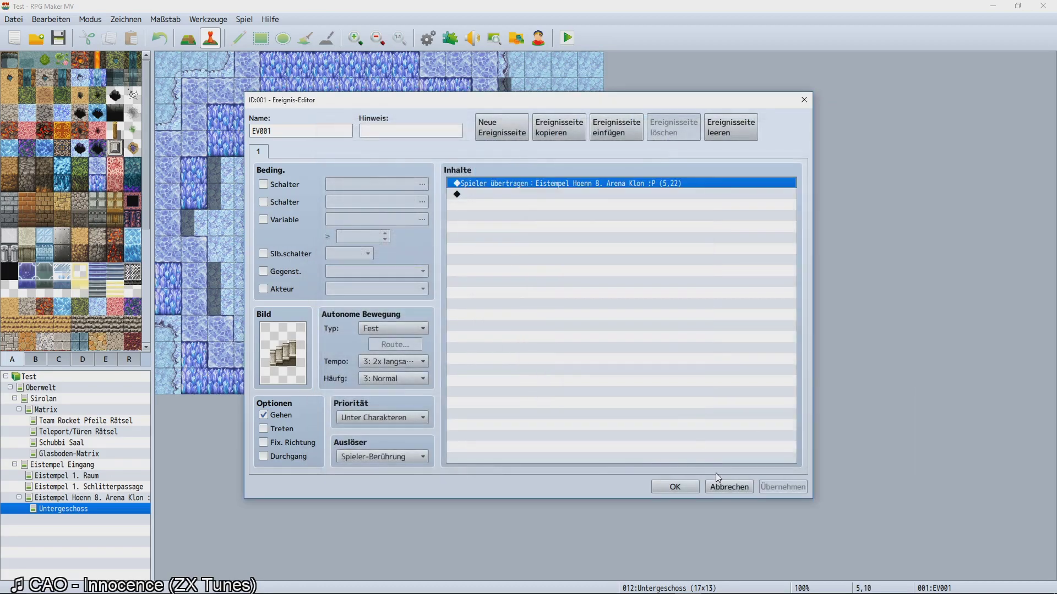
pyautogui.click(719, 484)
# Set the height of the Eistempel Hoenn 8. Arena map to 30 tiles in its map properties.
pyautogui.click(46, 497)
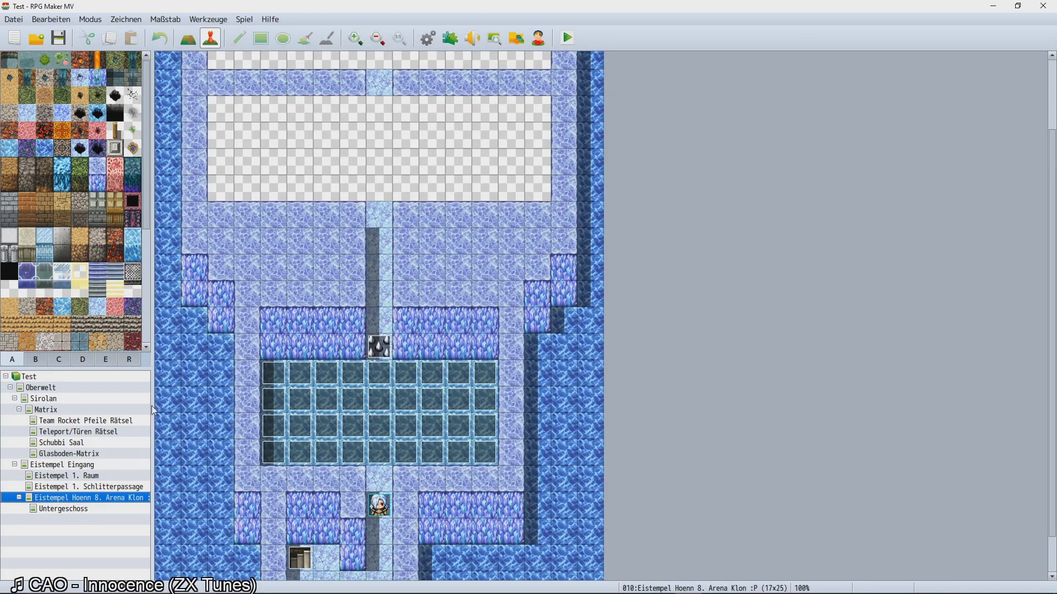
pyautogui.scroll(3, 332, 338)
pyautogui.click(187, 38)
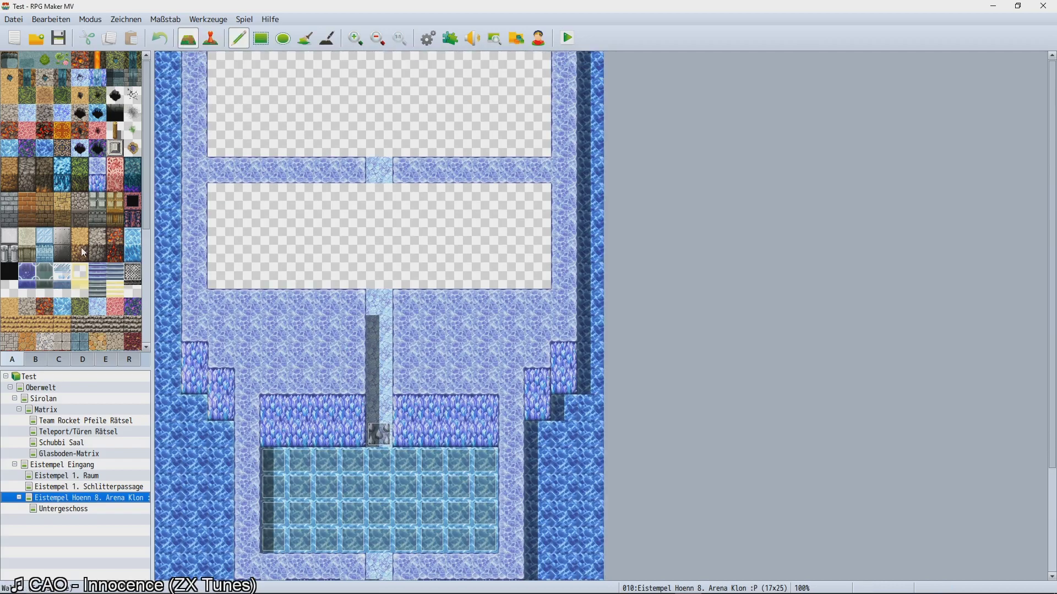
pyautogui.rightClick(84, 499)
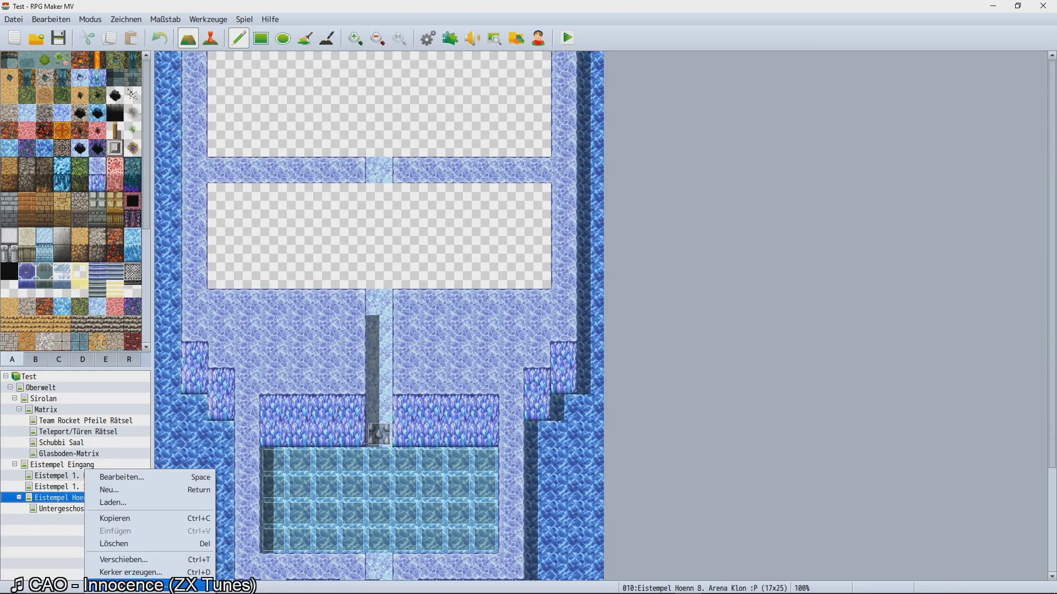
pyautogui.click(116, 478)
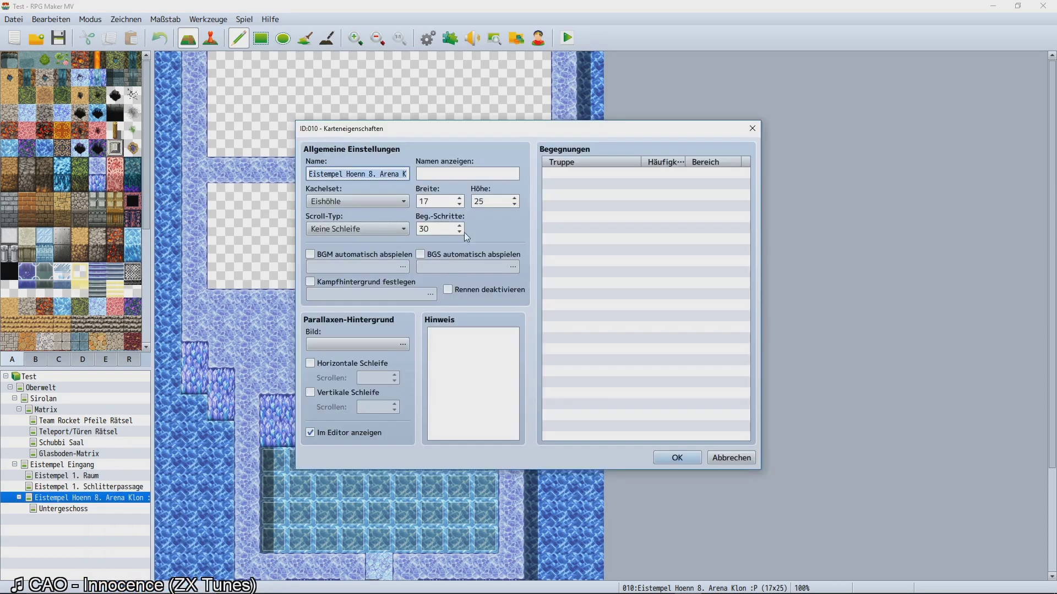
pyautogui.click(480, 202)
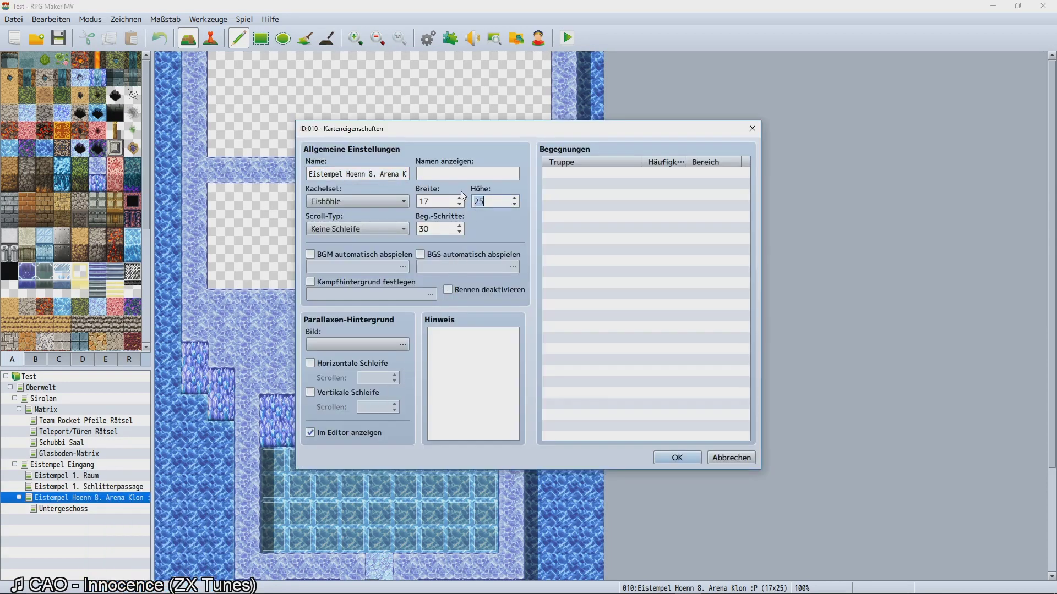
pyautogui.click(661, 460)
pyautogui.scroll(-5, 282, 380)
pyautogui.scroll(-4, 284, 399)
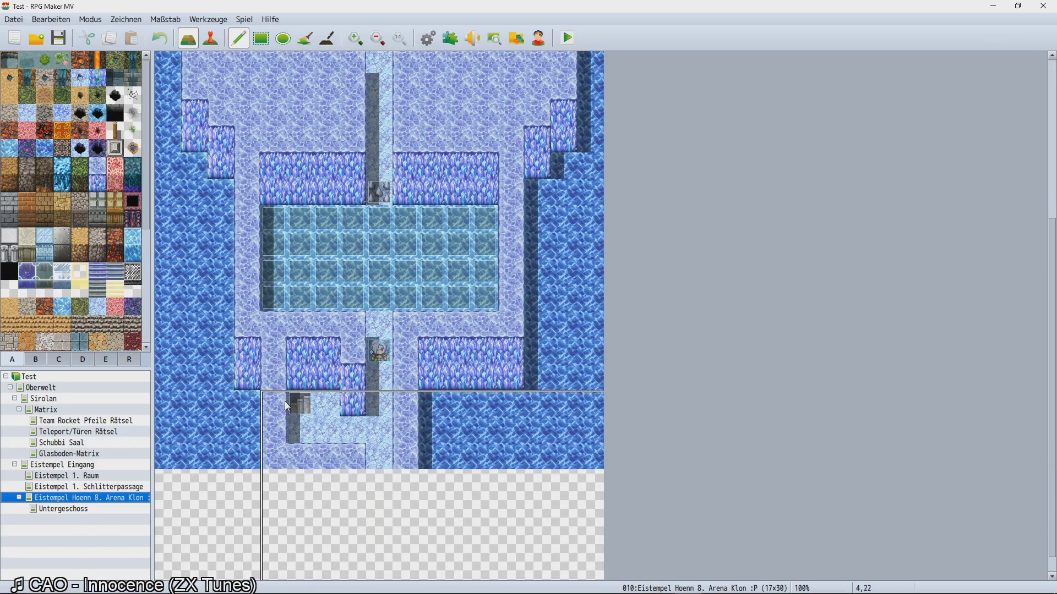
# Shift the contents of the Eistempel Hoenn 8. Arena map by a Y offset of -5 and inspect the layout.
pyautogui.rightClick(124, 503)
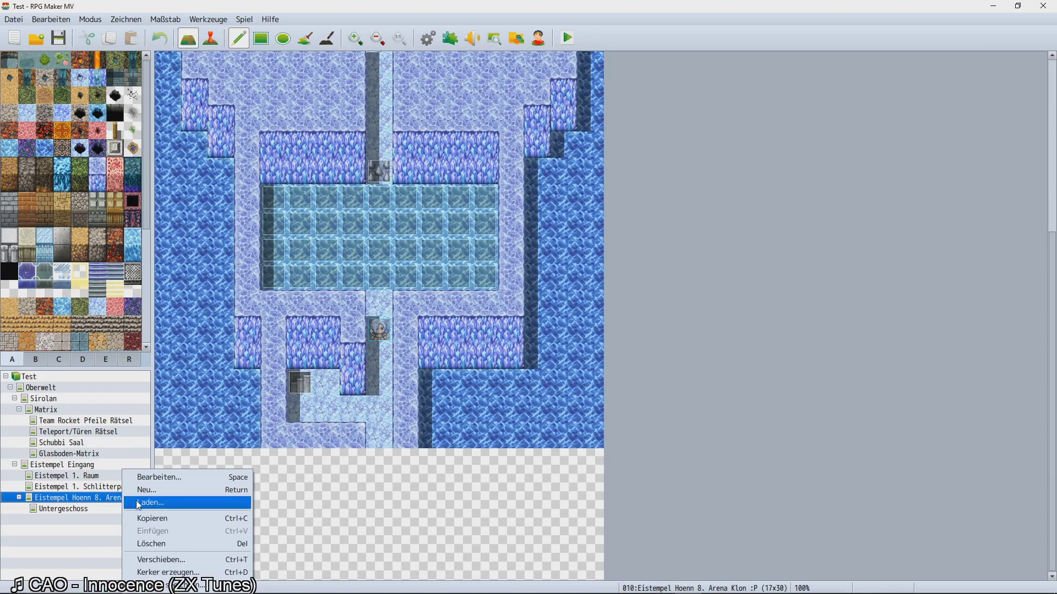
pyautogui.click(184, 573)
pyautogui.press('Tab')
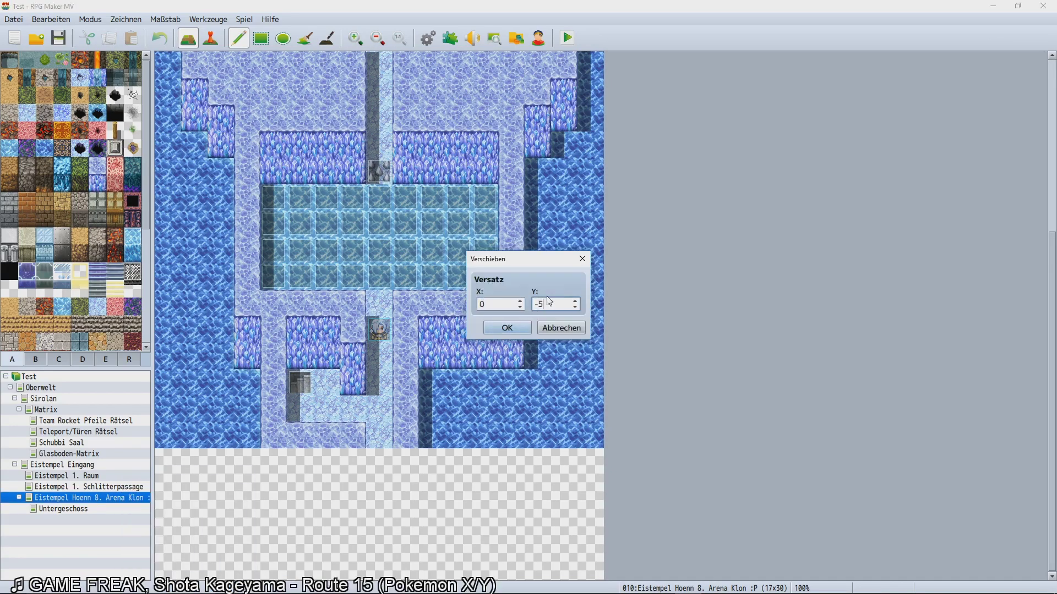
pyautogui.click(505, 327)
pyautogui.scroll(5, 479, 299)
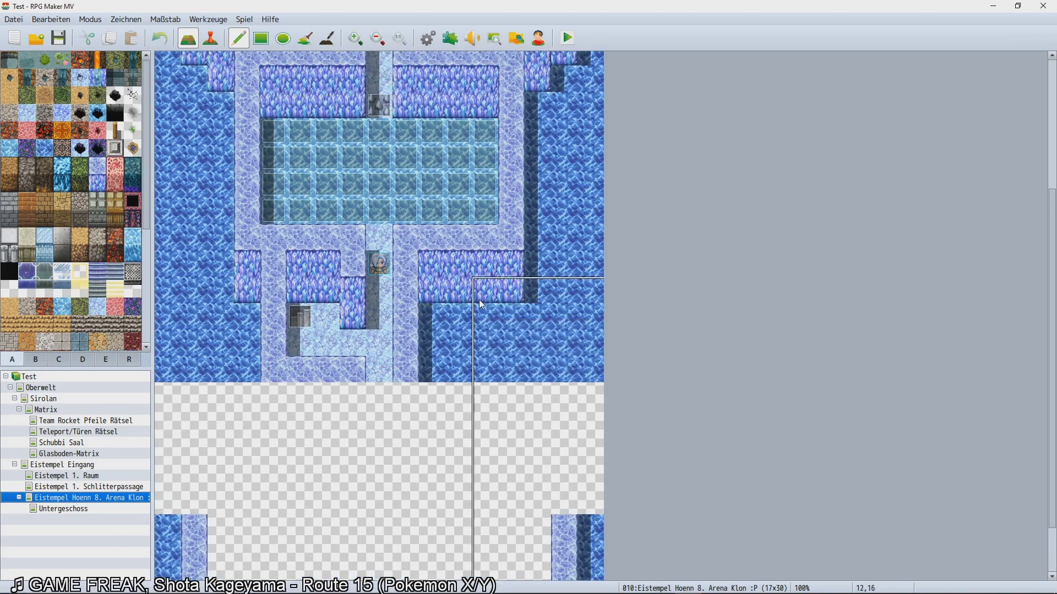
pyautogui.scroll(5, 484, 305)
pyautogui.scroll(-6, 487, 309)
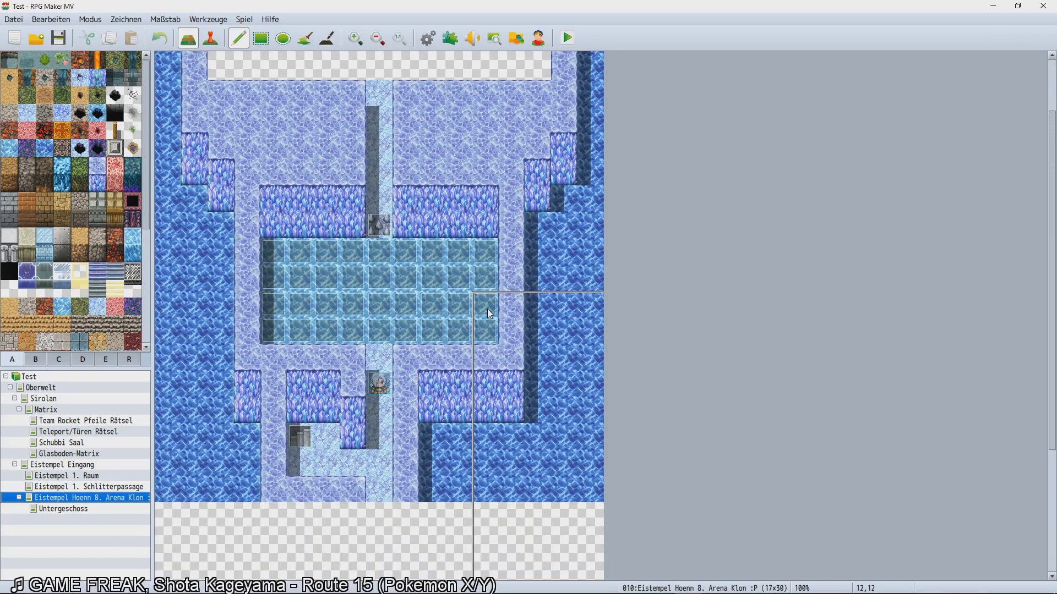
pyautogui.scroll(-3, 489, 313)
# Shift the arena map's contents ten tiles downward so the empty rows lie at the northern end.
pyautogui.rightClick(58, 509)
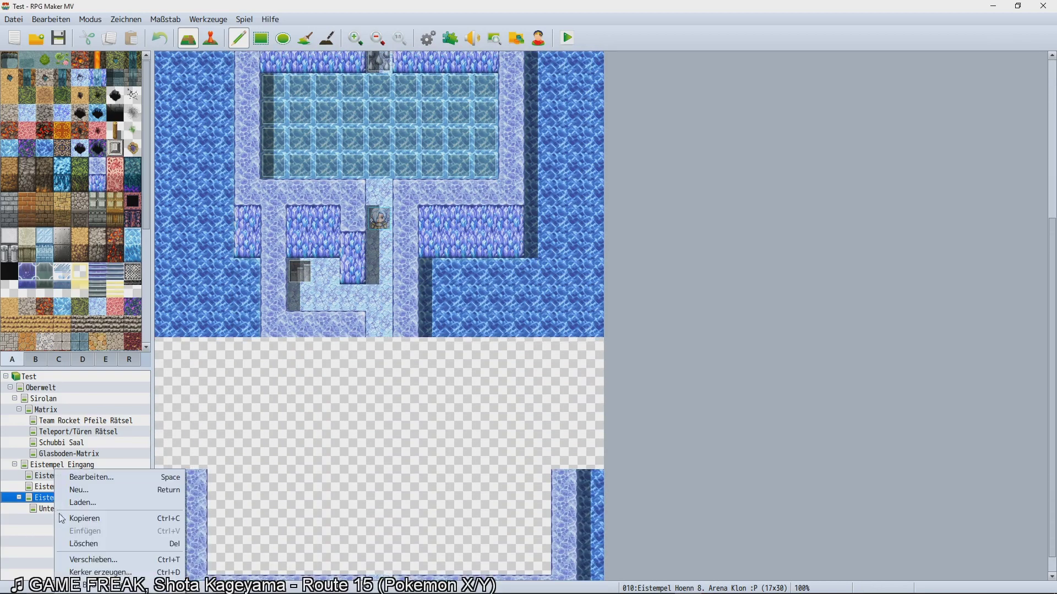
pyautogui.click(143, 560)
pyautogui.click(530, 306)
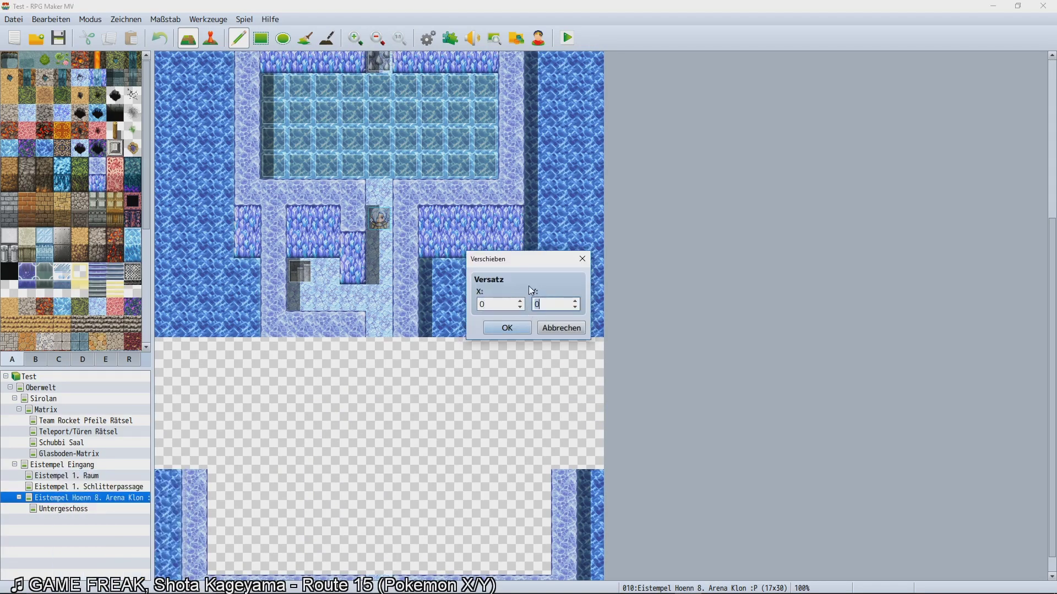
pyautogui.click(506, 326)
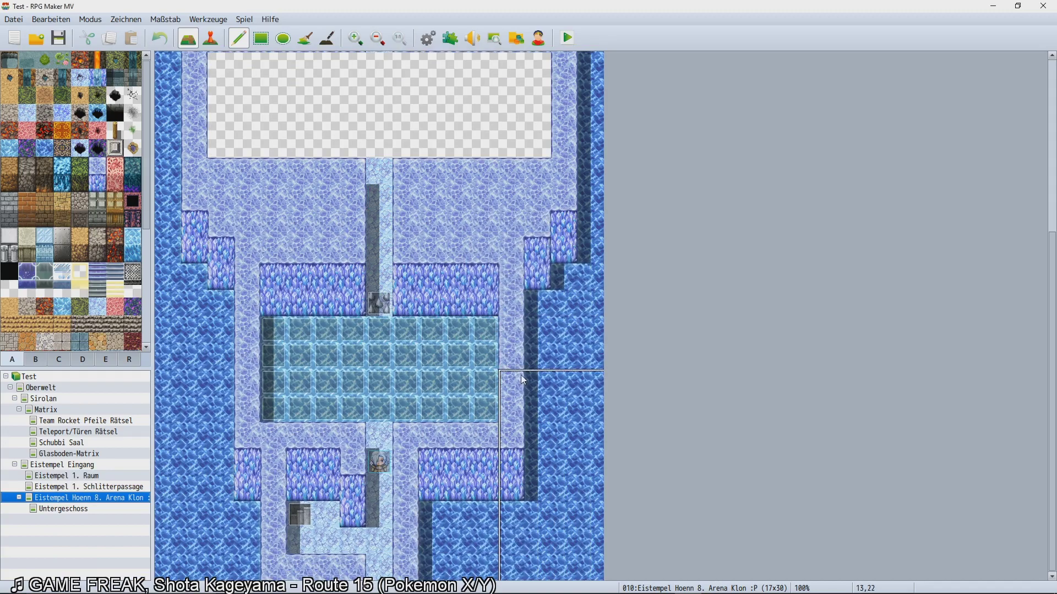
pyautogui.scroll(5, 521, 374)
pyautogui.scroll(-4, 596, 339)
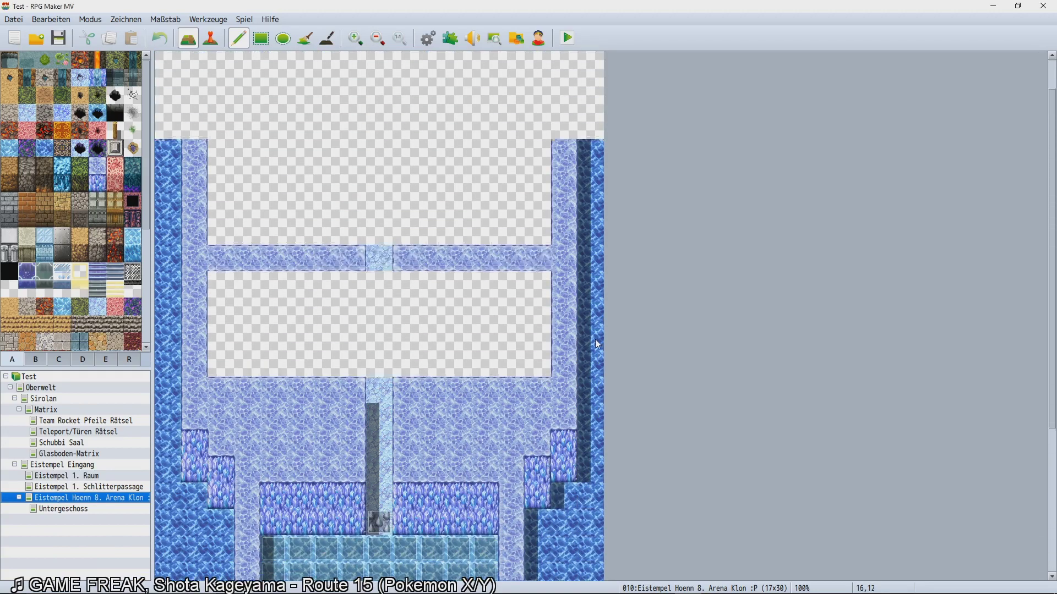
pyautogui.scroll(-1, 596, 331)
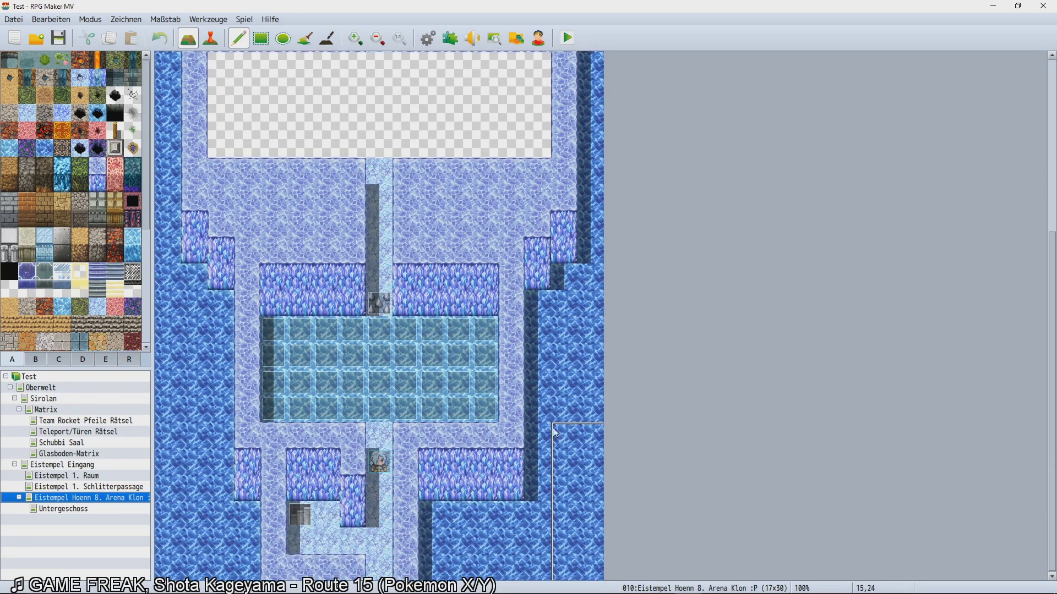
pyautogui.rightClick(116, 506)
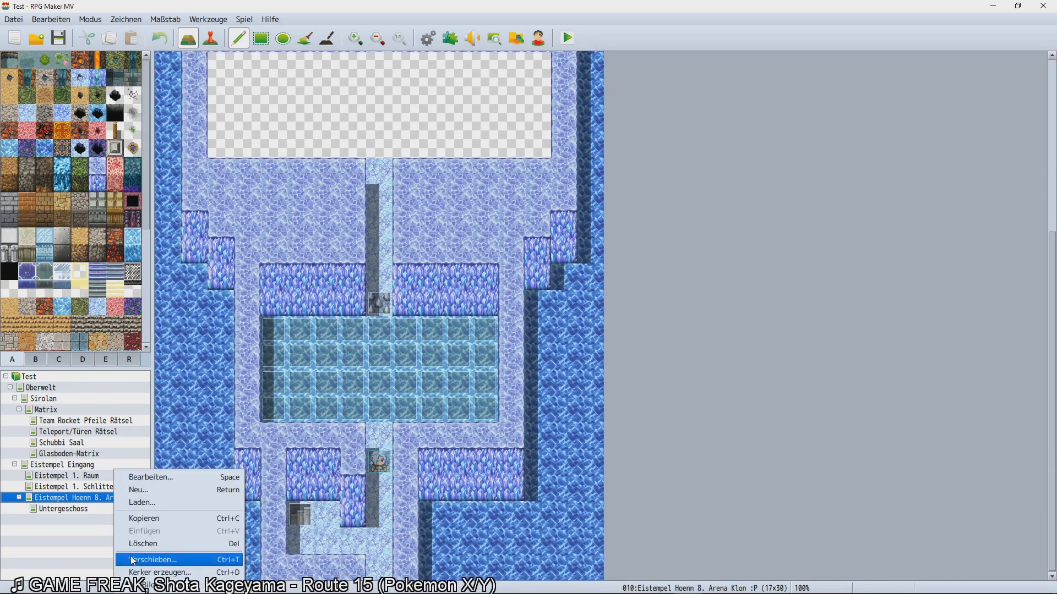
pyautogui.click(151, 477)
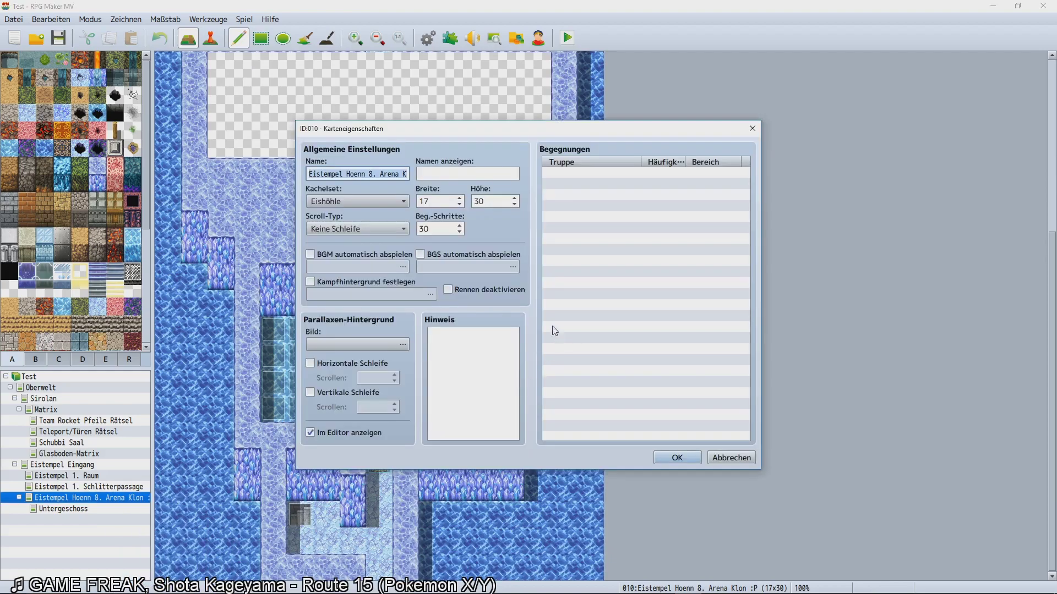
pyautogui.click(733, 459)
# Shift the contents of the Eistempel Hoenn 8. Arena map up by one tile.
pyautogui.rightClick(105, 508)
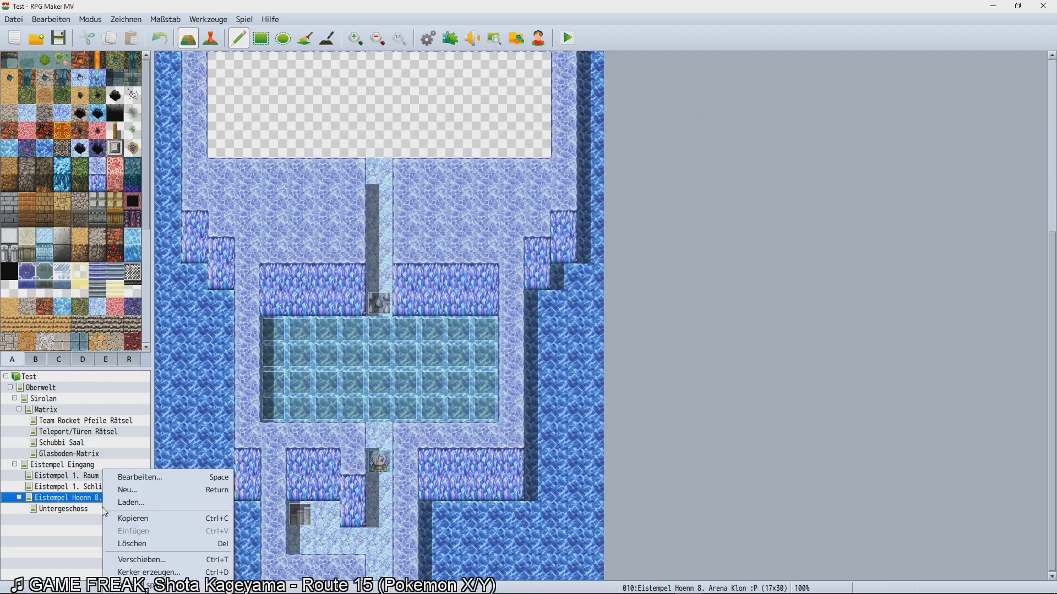
pyautogui.click(66, 497)
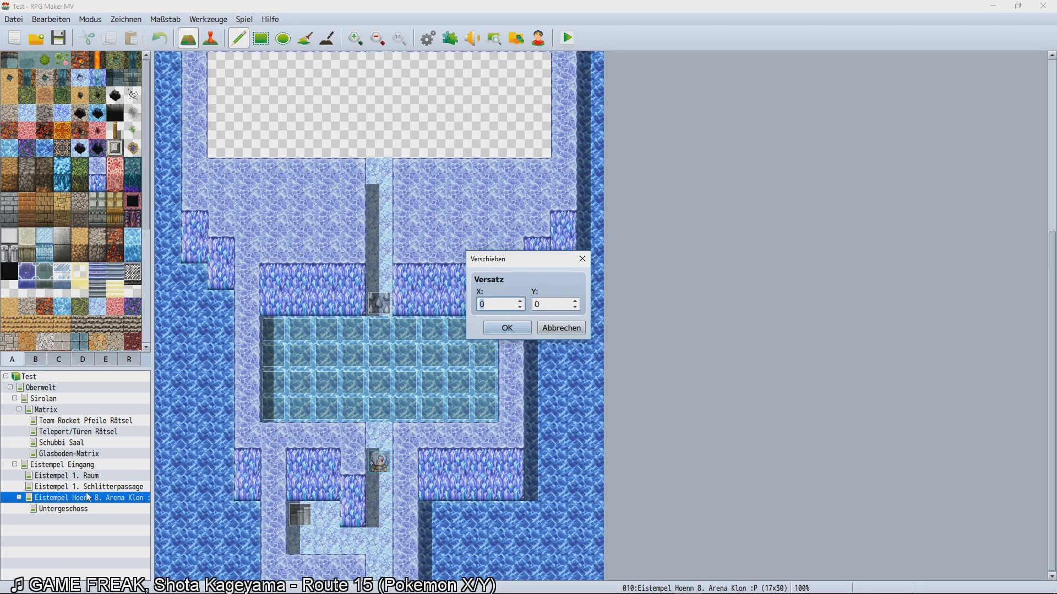
pyautogui.click(566, 303)
pyautogui.click(518, 329)
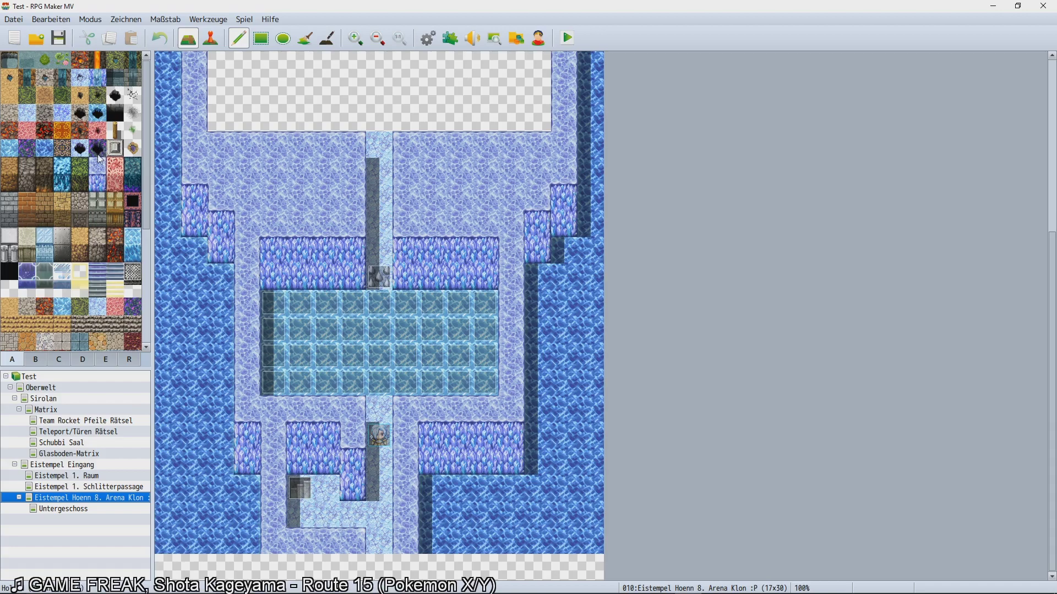
# Copy the wall row that divides the two empty northern areas and place it in the map's empty southernmost row.
pyautogui.scroll(5, 251, 326)
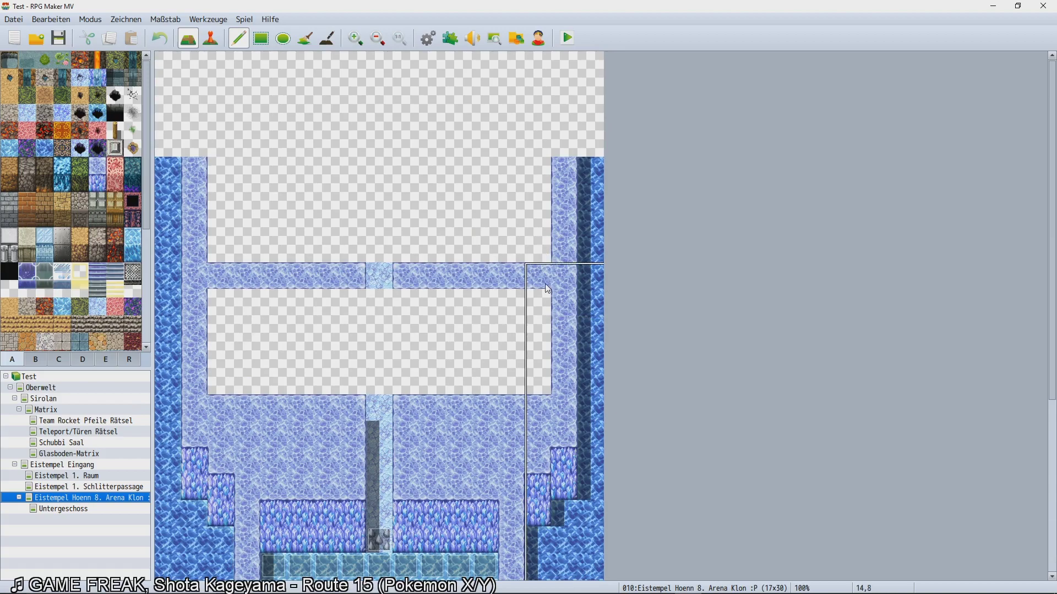
pyautogui.scroll(-5, 556, 283)
pyautogui.scroll(3, 560, 281)
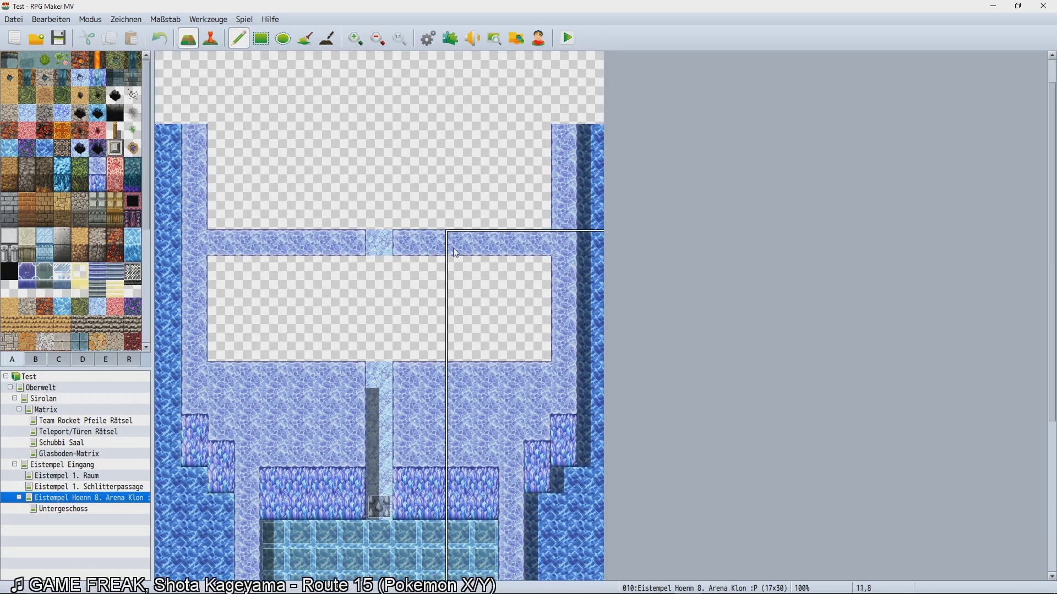
pyautogui.click(215, 44)
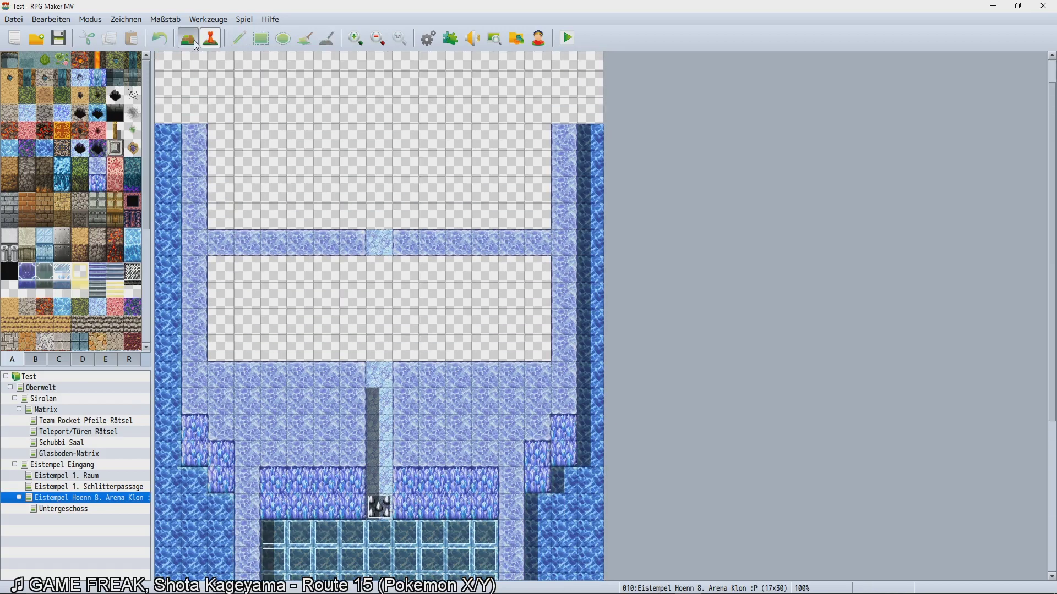
pyautogui.click(194, 42)
pyautogui.moveTo(588, 242); pyautogui.dragTo(215, 242, button='right')
pyautogui.scroll(-8, 217, 302)
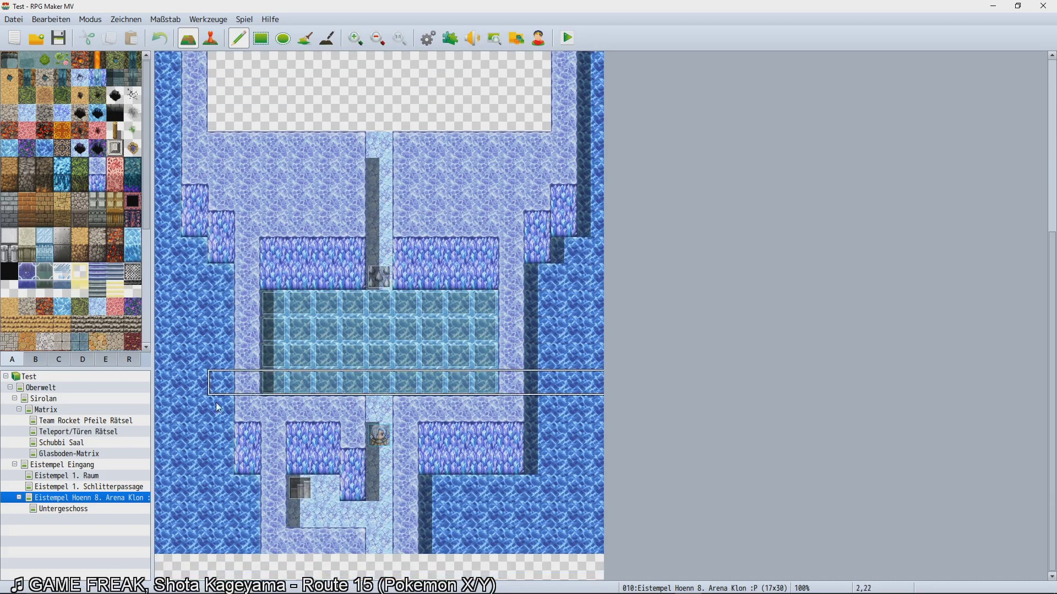
pyautogui.click(184, 567)
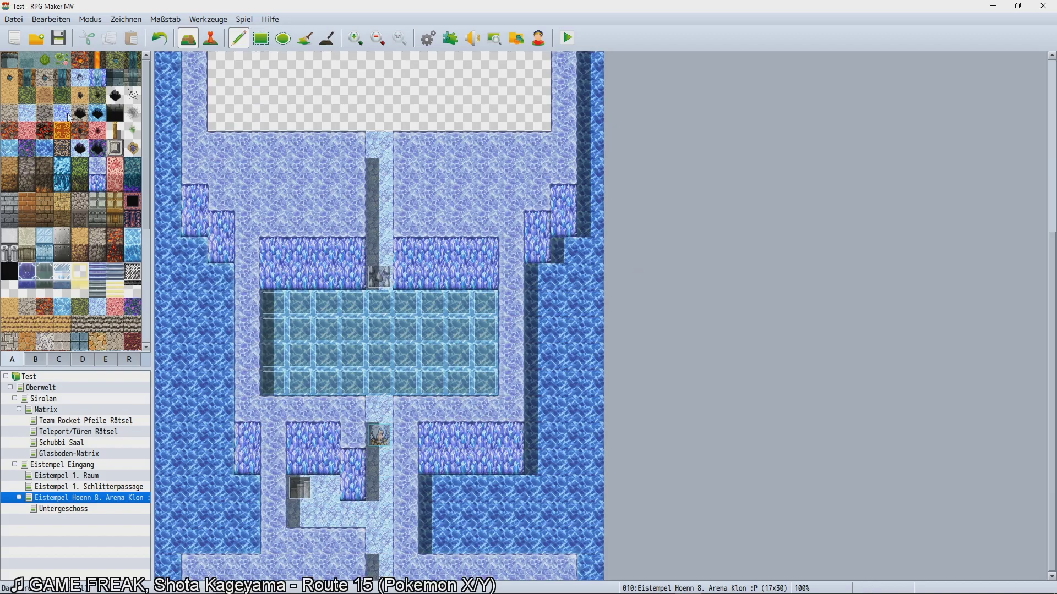
# Paint dark blue ice on both sides of the corridor in the southernmost row and crystal wall beneath the southwest ledge.
pyautogui.click(45, 149)
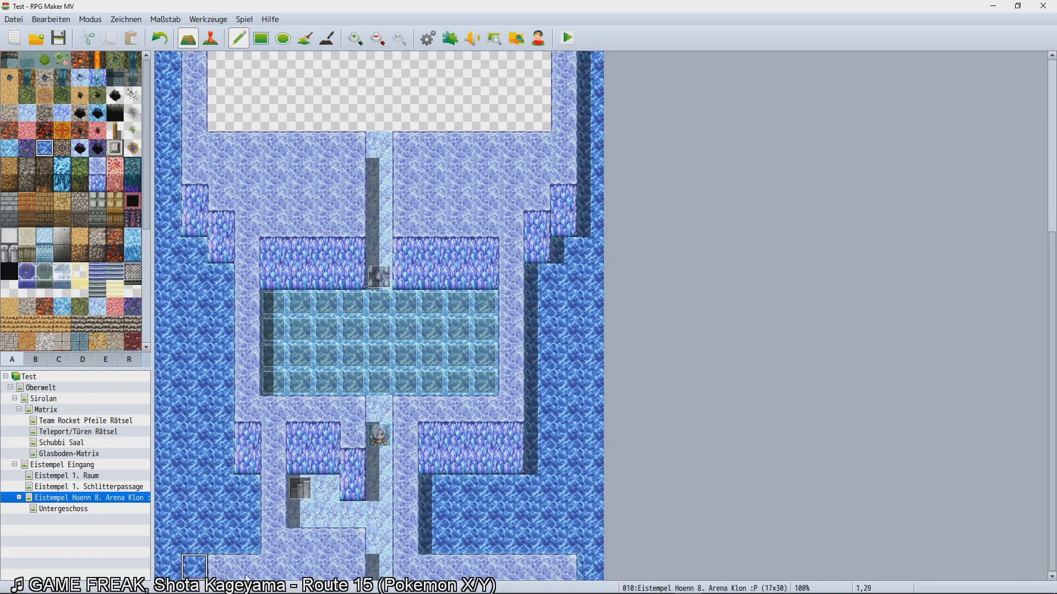
pyautogui.moveTo(283, 575); pyautogui.dragTo(330, 572)
pyautogui.moveTo(432, 568); pyautogui.dragTo(580, 573)
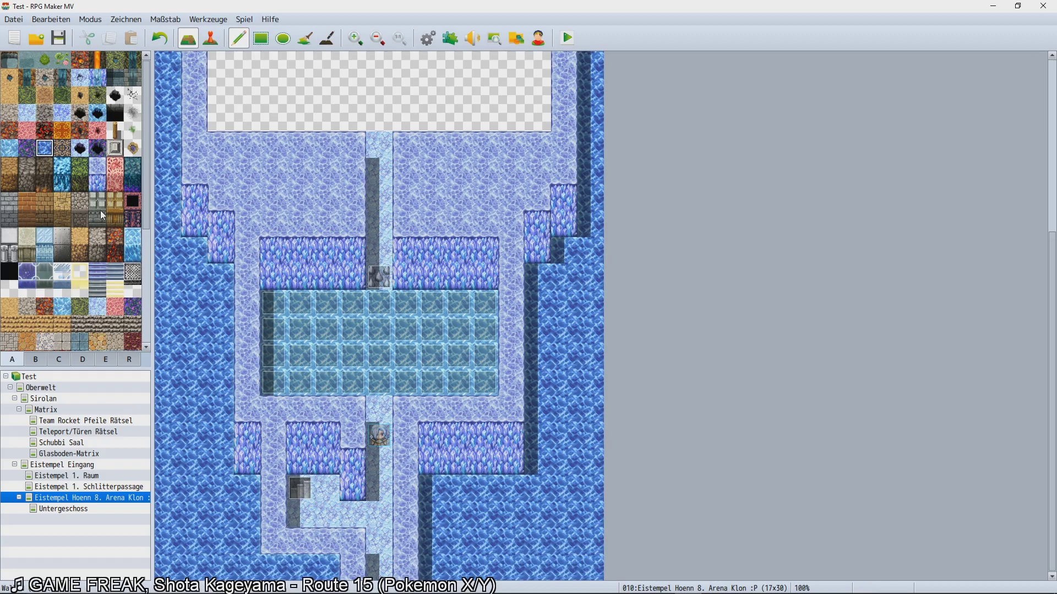
pyautogui.click(97, 183)
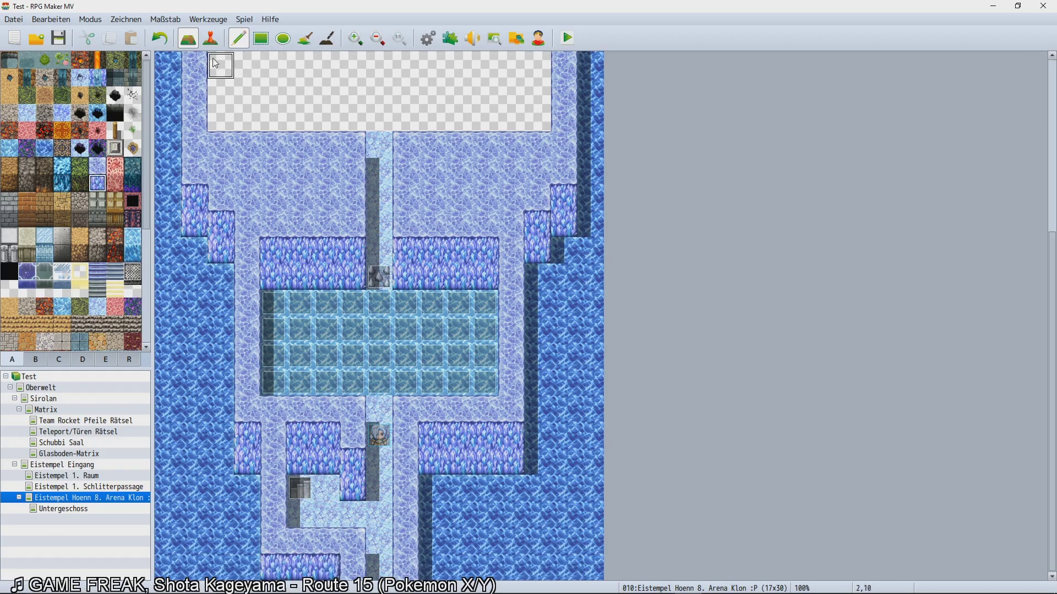
# Set the transfer destination of the Untergeschoss stairs event to the shifted stairs tile on the Eistempel Hoenn 8. Arena map.
pyautogui.press('F6')
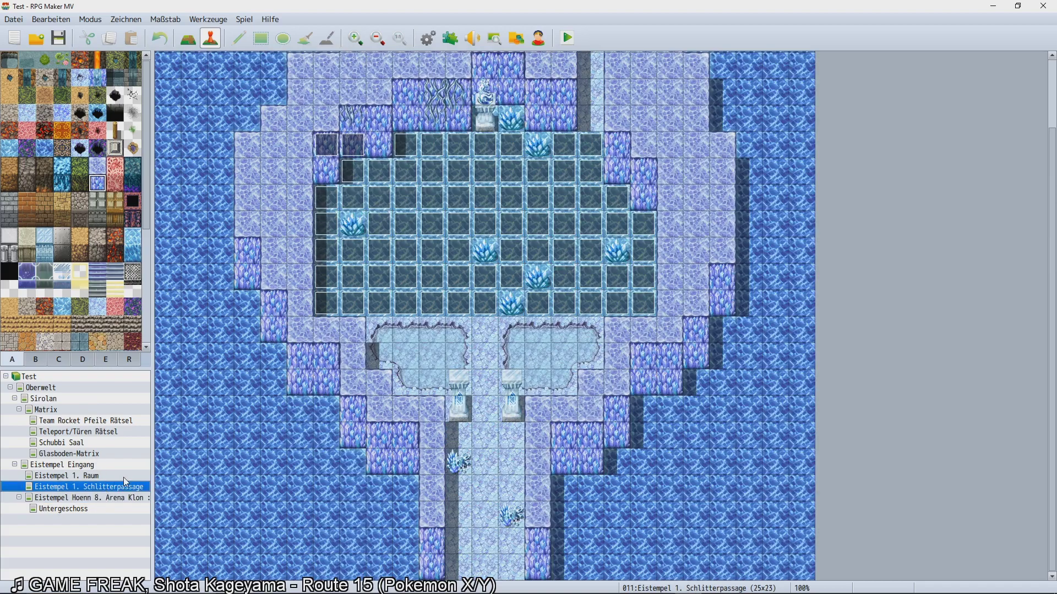
pyautogui.click(75, 509)
pyautogui.doubleClick(300, 330)
pyautogui.doubleClick(547, 184)
pyautogui.click(609, 275)
pyautogui.doubleClick(543, 437)
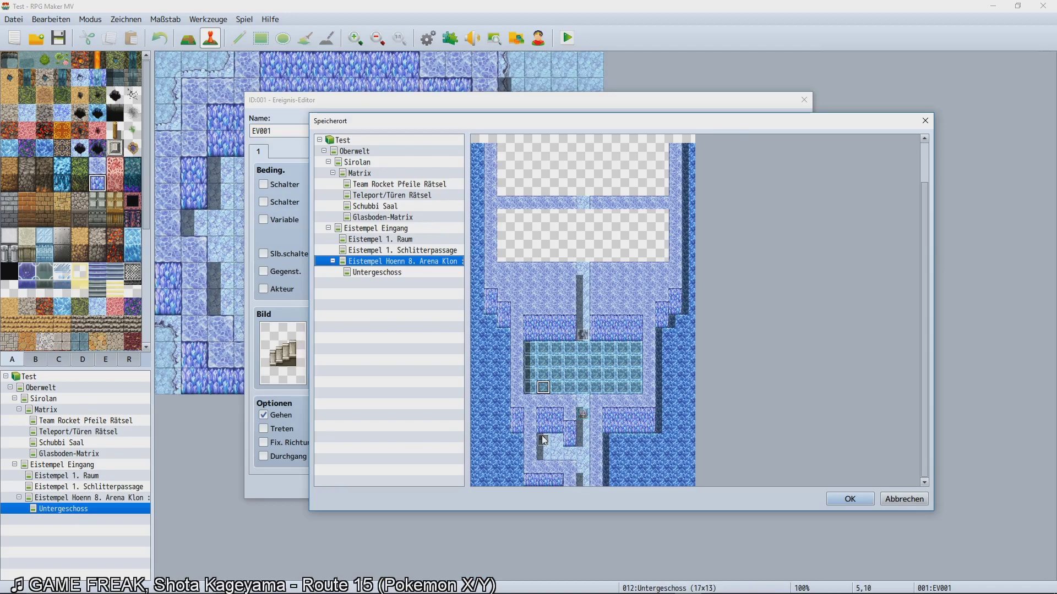
pyautogui.click(625, 395)
pyautogui.click(658, 484)
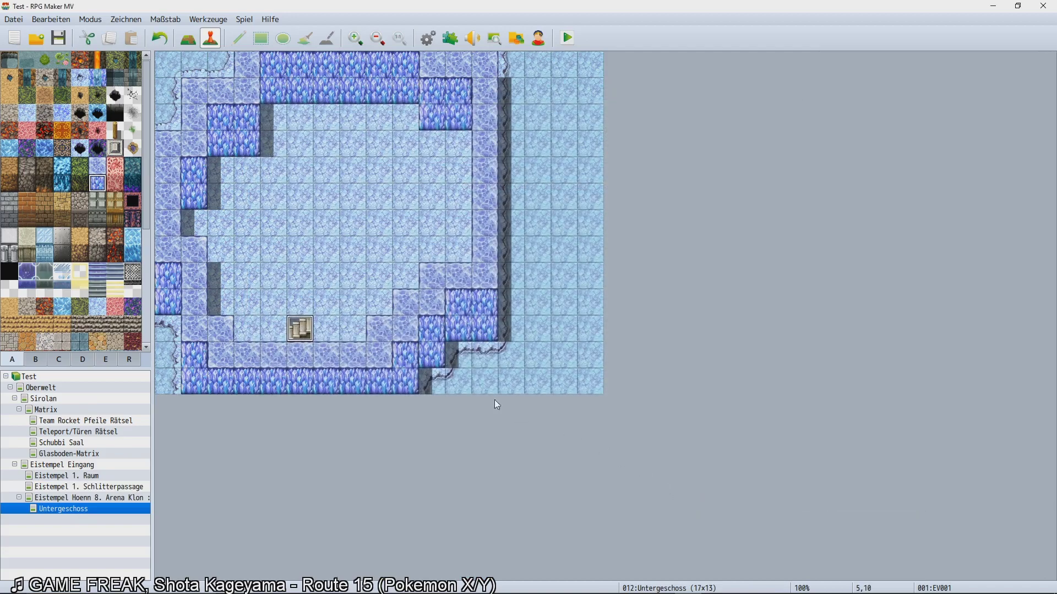
# Erase the dividing wall row between the arena map's two empty areas and repaint the empty western column so it carries a shadow.
pyautogui.click(76, 498)
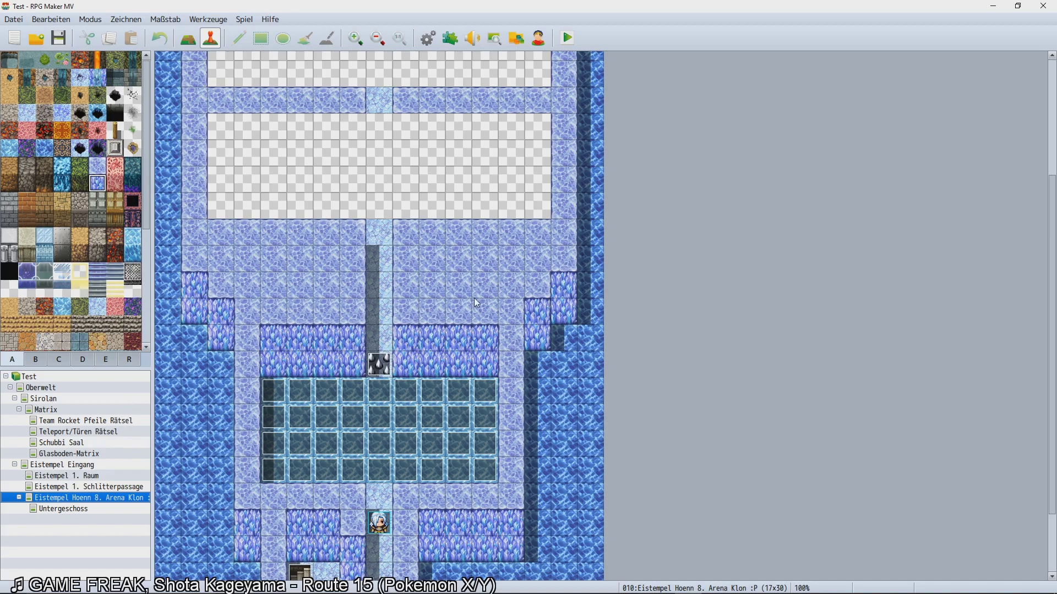
pyautogui.scroll(5, 407, 335)
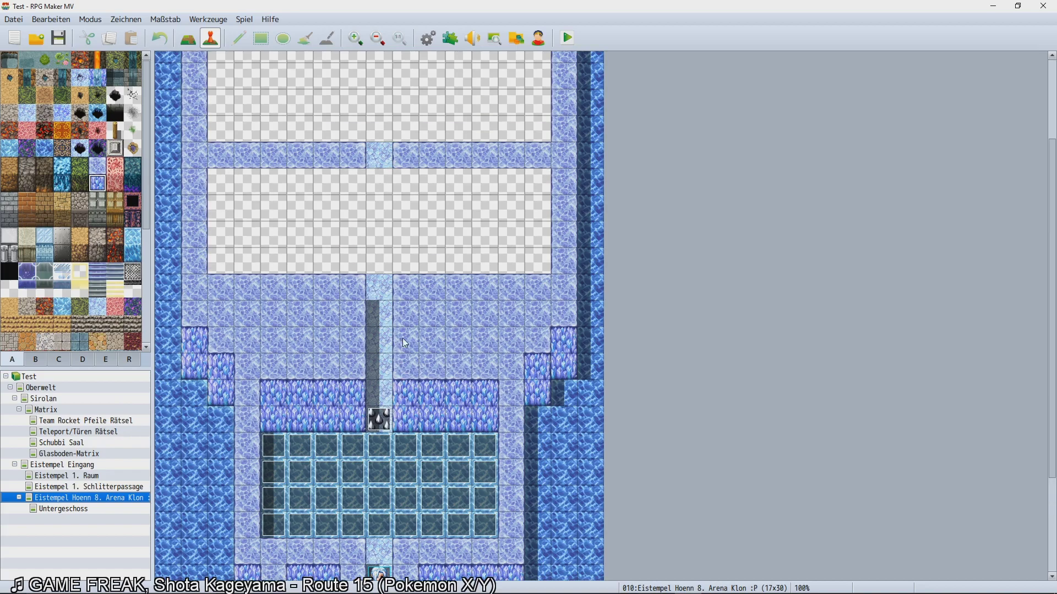
pyautogui.scroll(1, 409, 339)
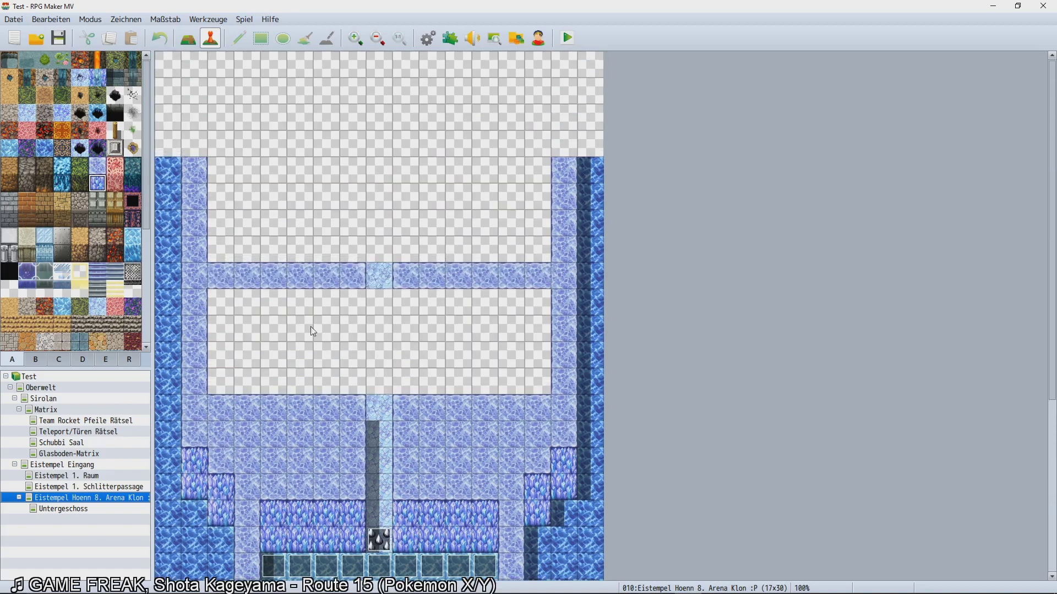
pyautogui.click(187, 38)
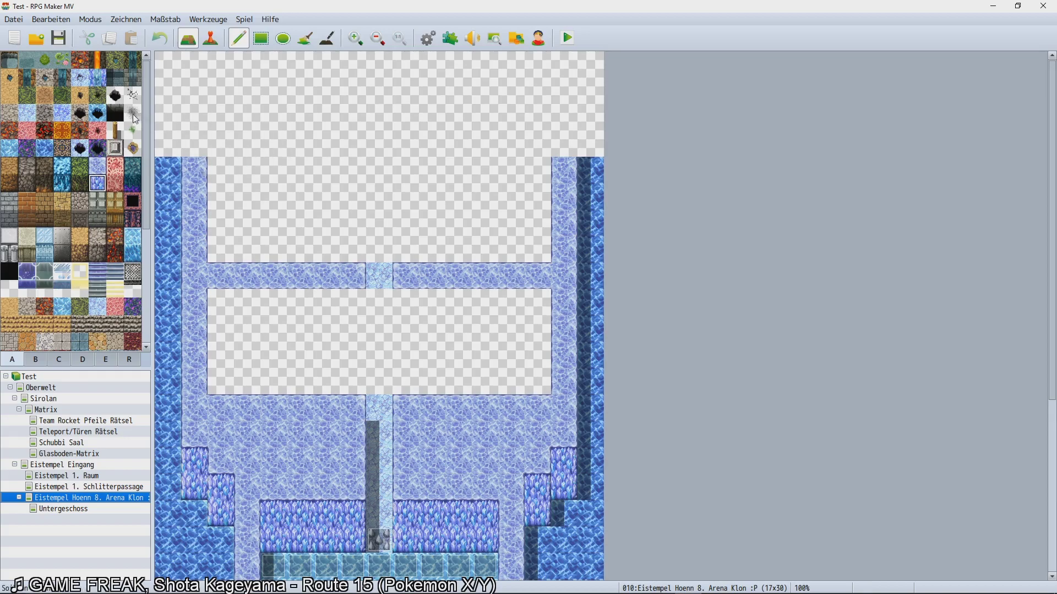
pyautogui.click(9, 289)
pyautogui.moveTo(220, 276)
pyautogui.mouseDown()
pyautogui.moveTo(447, 264)
pyautogui.moveTo(542, 275)
pyautogui.mouseUp()
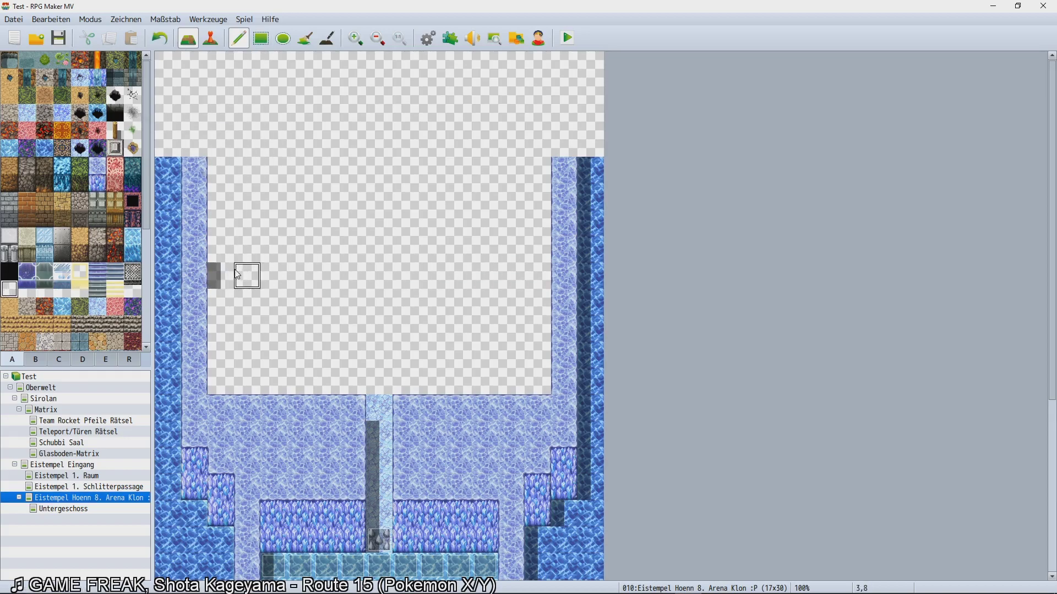
pyautogui.moveTo(222, 266)
pyautogui.mouseDown()
pyautogui.moveTo(223, 166)
pyautogui.moveTo(224, 385)
pyautogui.mouseUp()
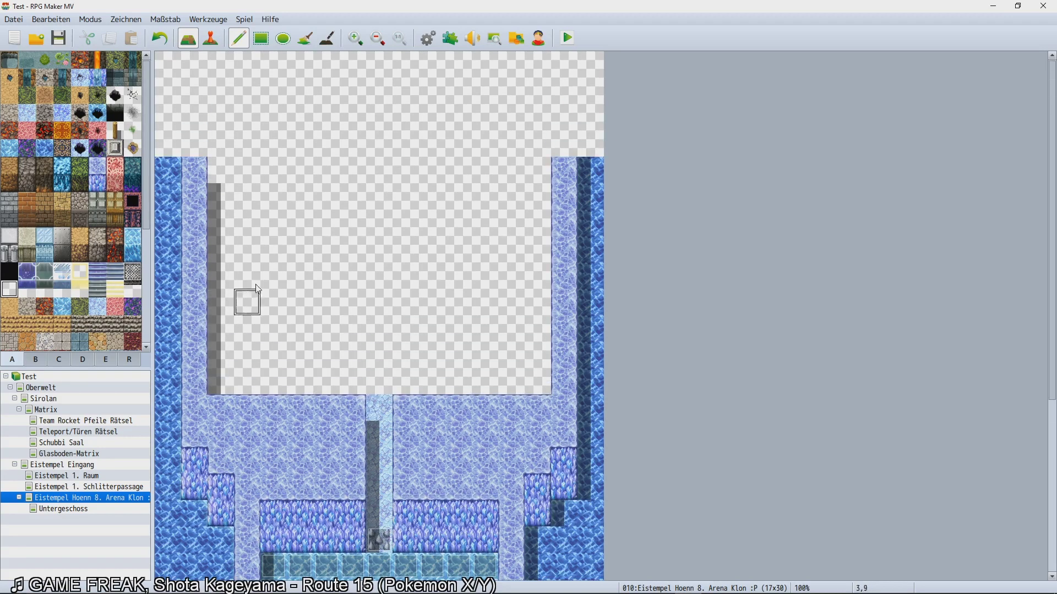
# Extend both side walls two tiles north and join them with a wall-top row, leaving a one-tile gap in the middle.
pyautogui.click(97, 154)
pyautogui.click(97, 165)
pyautogui.moveTo(193, 144); pyautogui.dragTo(187, 114)
pyautogui.moveTo(564, 144)
pyautogui.mouseDown()
pyautogui.moveTo(554, 109)
pyautogui.moveTo(430, 117)
pyautogui.mouseUp()
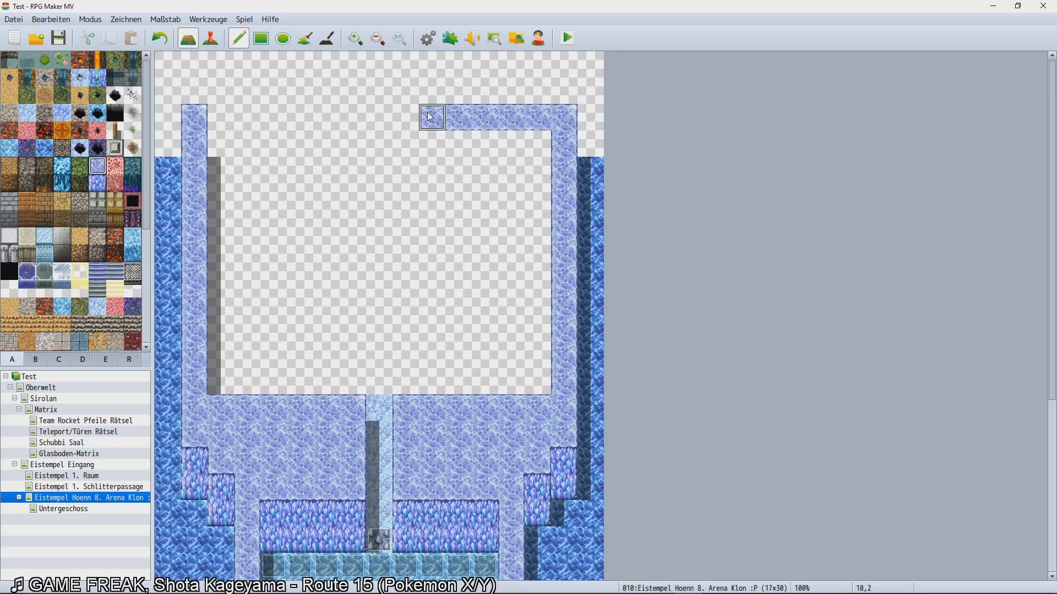
pyautogui.moveTo(220, 117); pyautogui.dragTo(358, 118)
pyautogui.click(410, 119)
# Check the Schlitterpassage map for reference and fill two-tile-high crystal walls below the arena's northern wall top, on both sides of the gap.
pyautogui.scroll(-5, 380, 330)
pyautogui.click(122, 487)
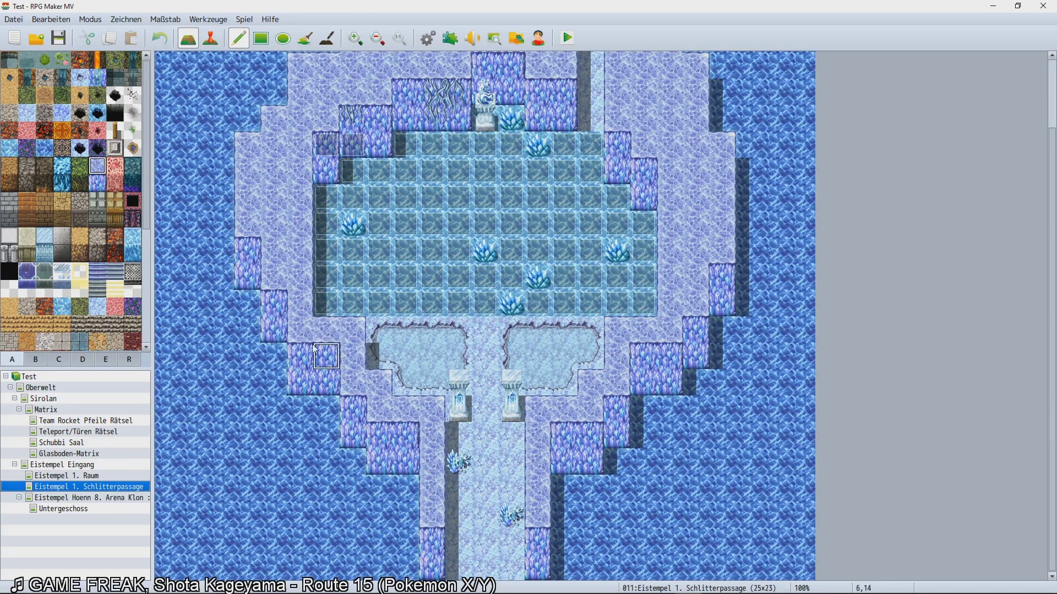
pyautogui.scroll(3, 335, 341)
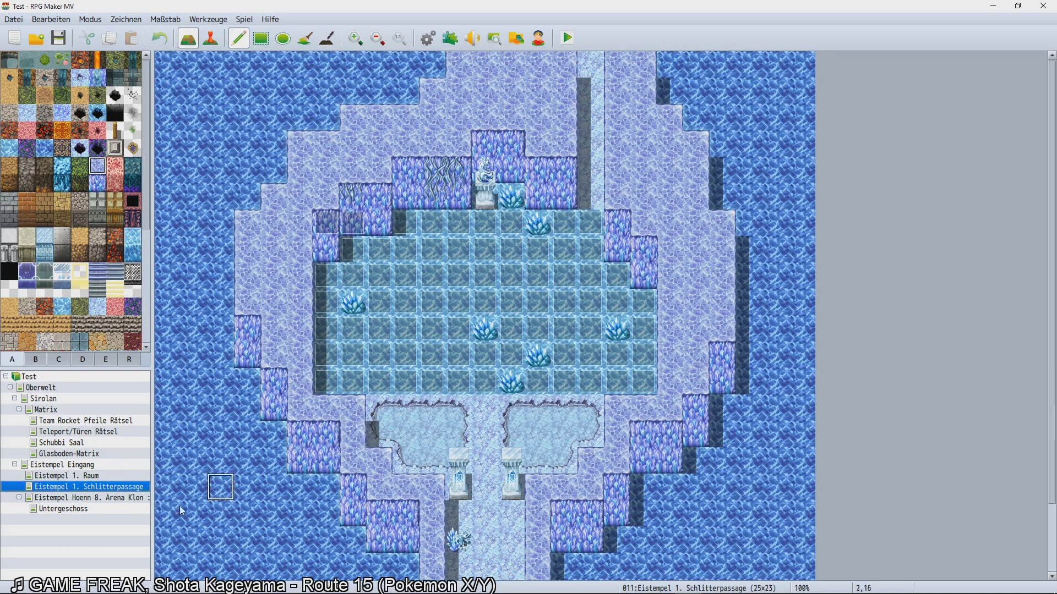
pyautogui.click(102, 499)
pyautogui.scroll(4, 412, 362)
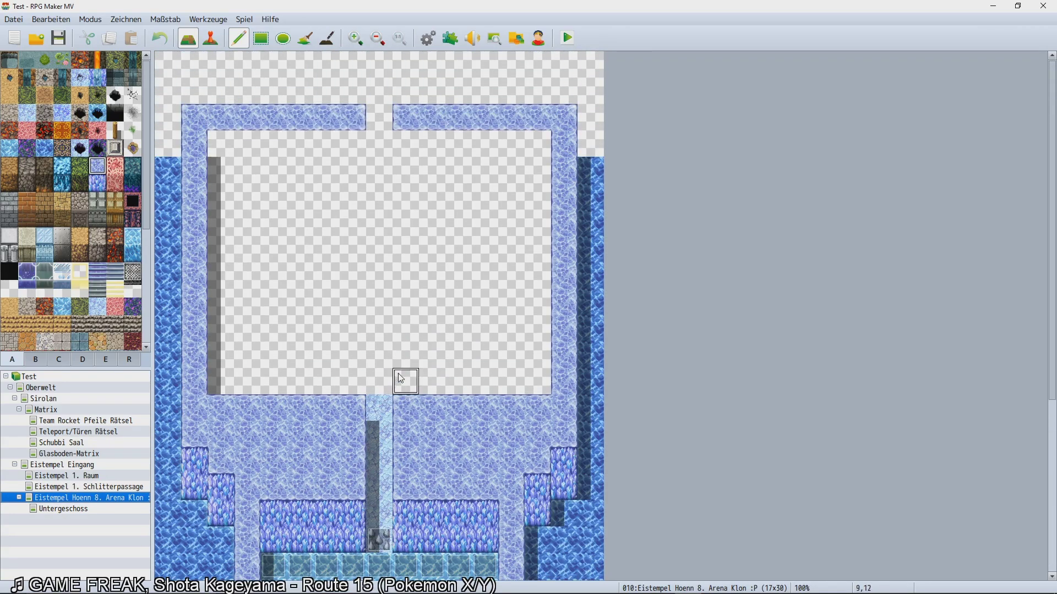
pyautogui.click(98, 184)
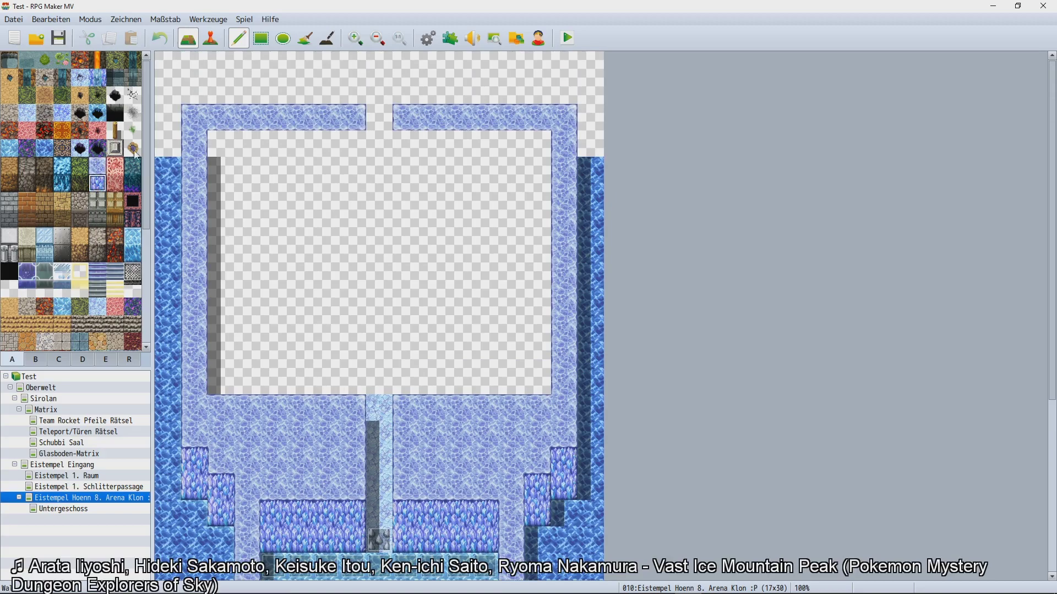
pyautogui.click(261, 39)
pyautogui.click(220, 143)
pyautogui.moveTo(280, 163); pyautogui.dragTo(529, 179)
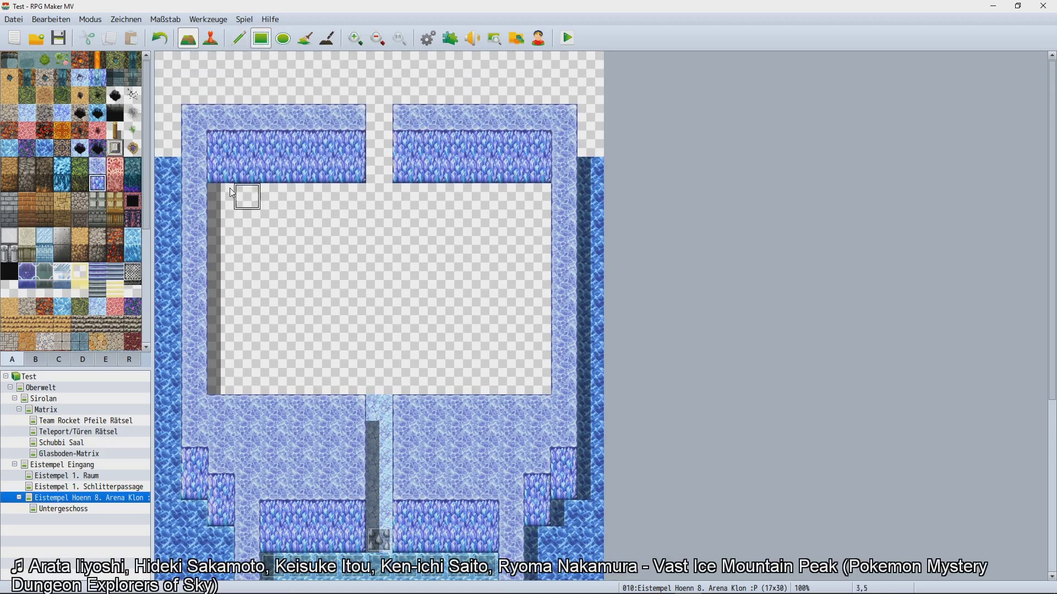
# Fill the northern chamber's empty floor with a rectangle of light blue ice tiles.
pyautogui.click(44, 148)
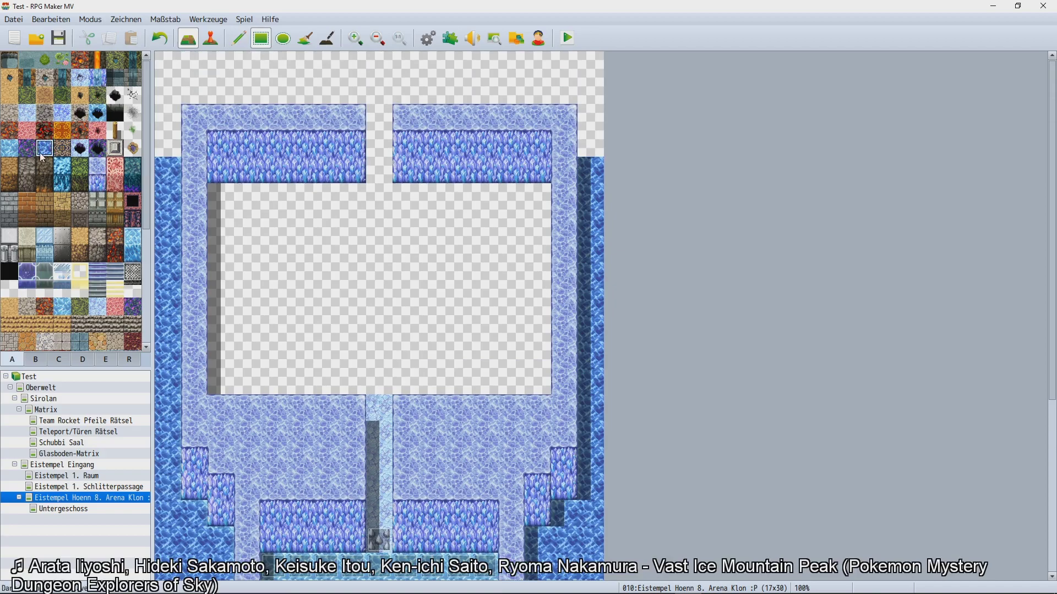
pyautogui.click(9, 148)
pyautogui.moveTo(218, 192)
pyautogui.mouseDown()
pyautogui.moveTo(453, 300)
pyautogui.moveTo(563, 368)
pyautogui.moveTo(510, 378)
pyautogui.moveTo(527, 381)
pyautogui.mouseUp()
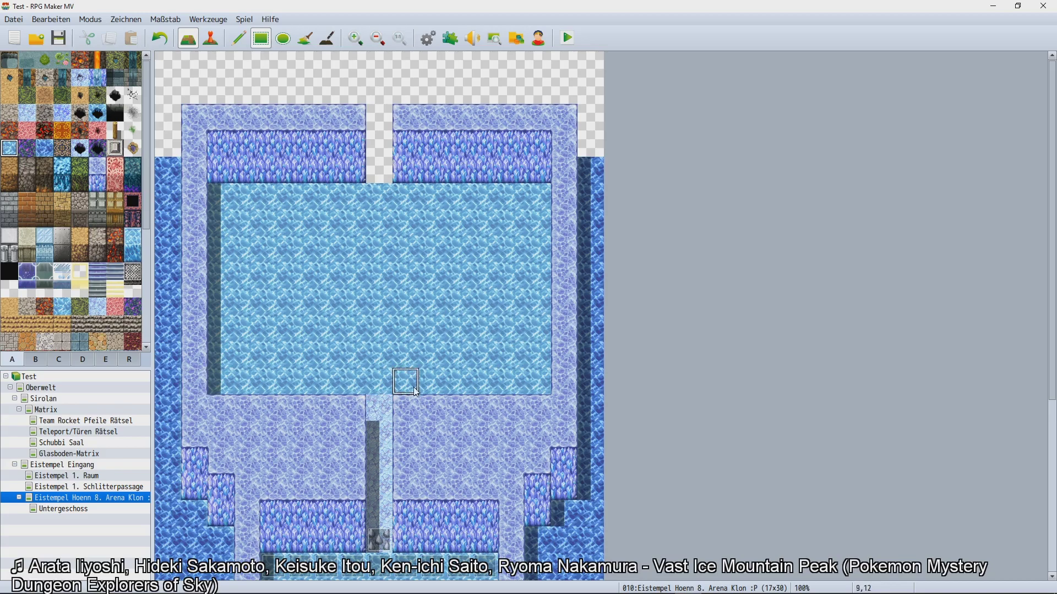
# Switch to event editing and examine the layout from the northern chamber down to the breakable floor.
pyautogui.scroll(-5, 402, 390)
pyautogui.scroll(4, 369, 390)
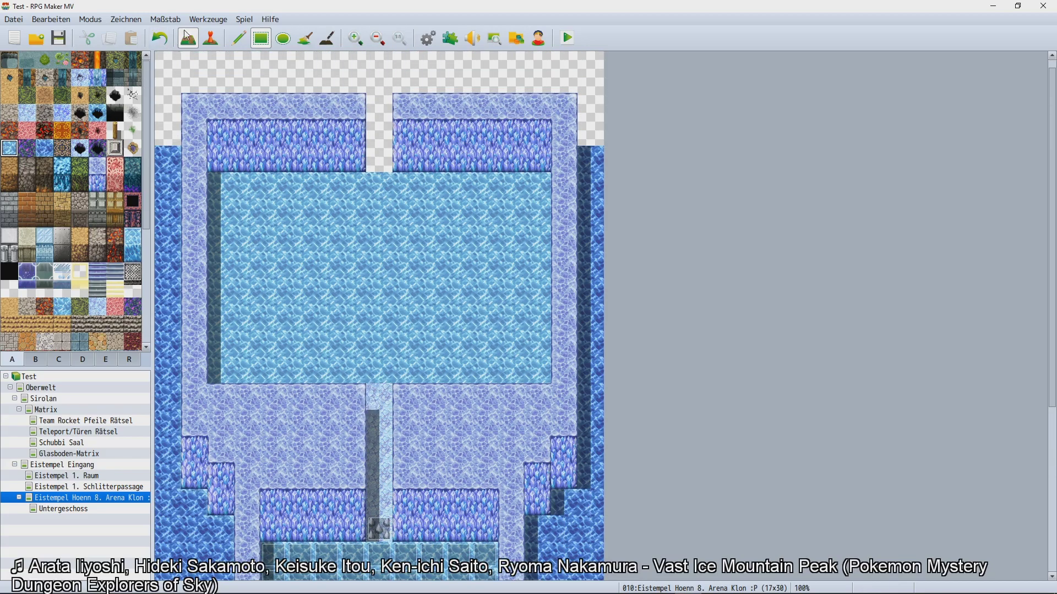
pyautogui.click(211, 38)
pyautogui.scroll(-3, 297, 291)
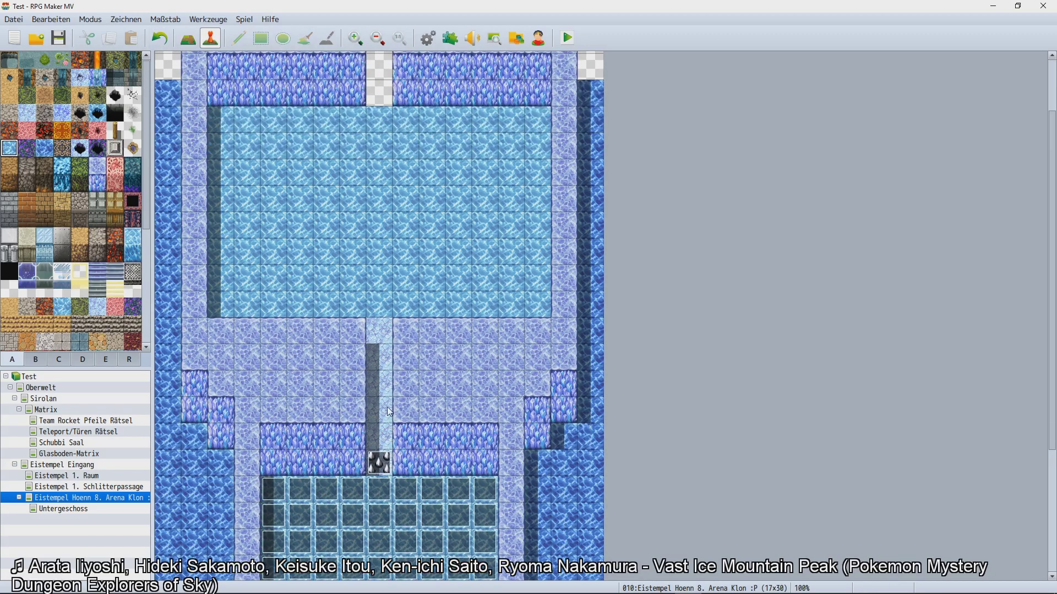
pyautogui.scroll(3, 356, 528)
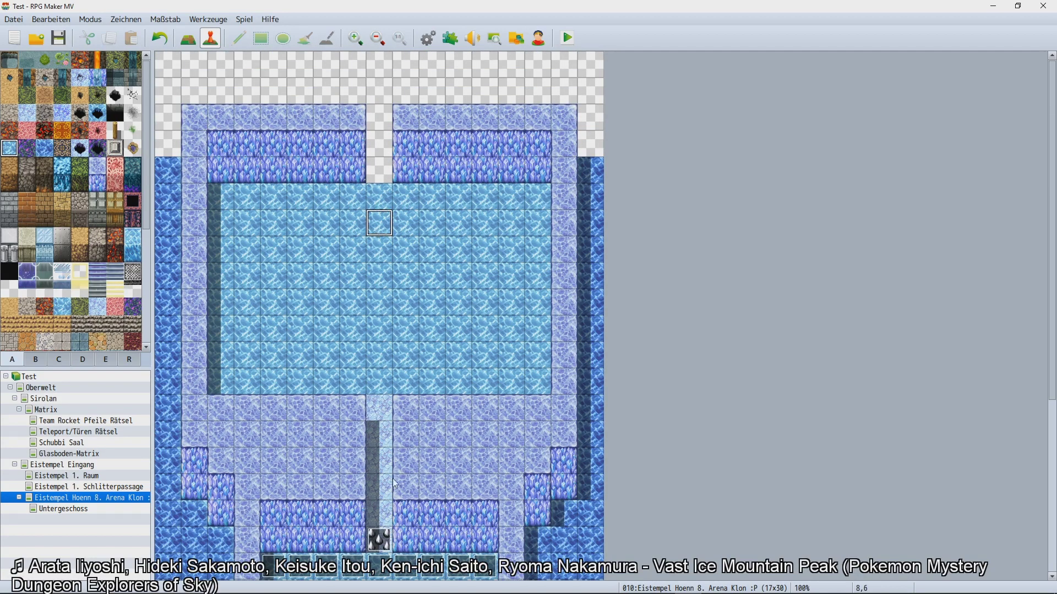
pyautogui.scroll(-6, 380, 443)
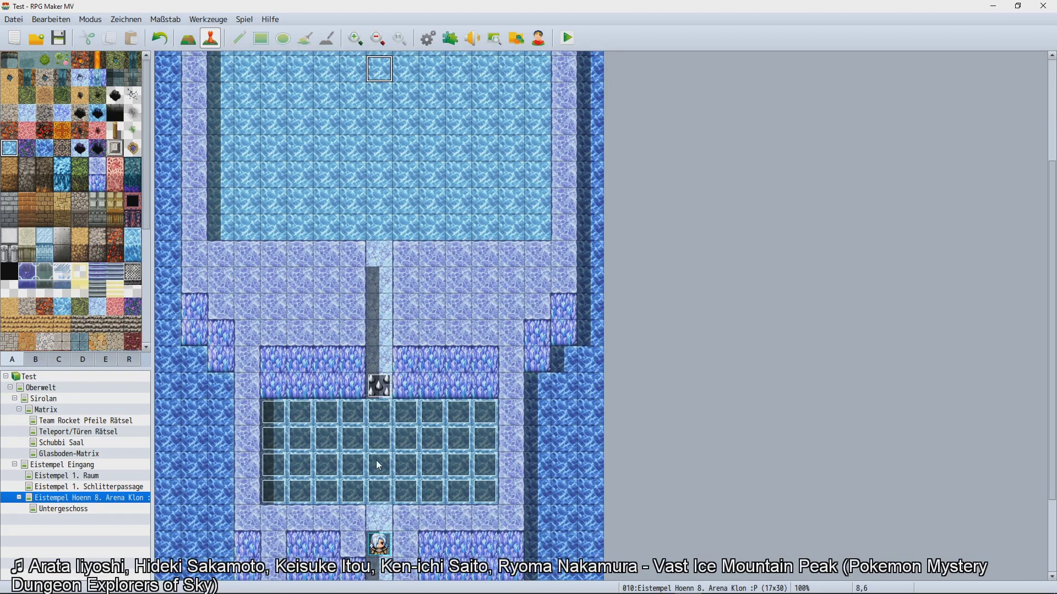
# Look over the arena's northern chamber and open the Eistempel 1. Schlitterpassage map for comparison.
pyautogui.scroll(5, 385, 467)
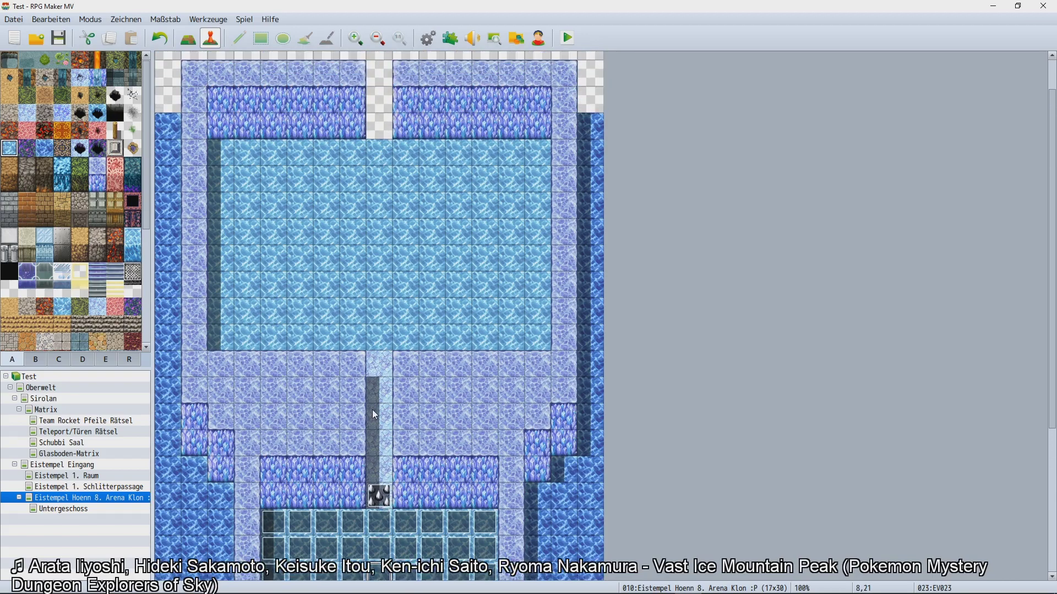
pyautogui.scroll(1, 383, 417)
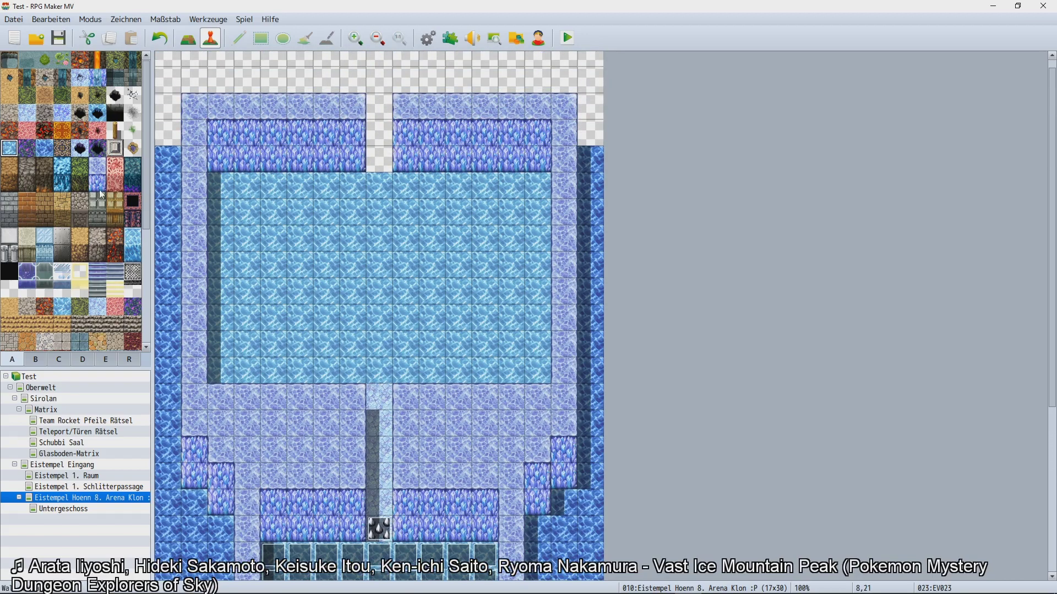
pyautogui.scroll(-2, 262, 342)
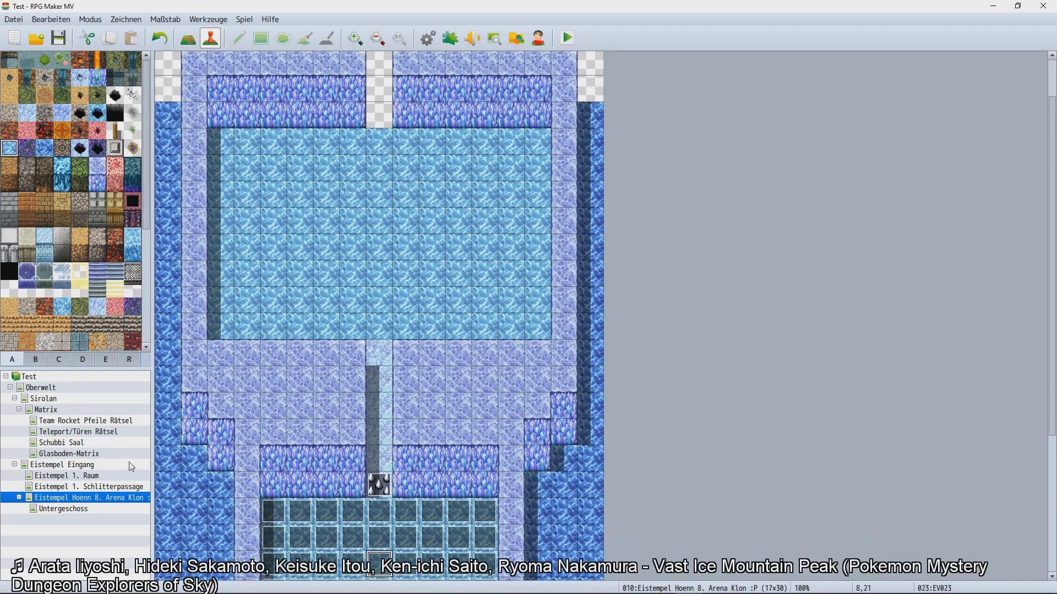
pyautogui.click(115, 487)
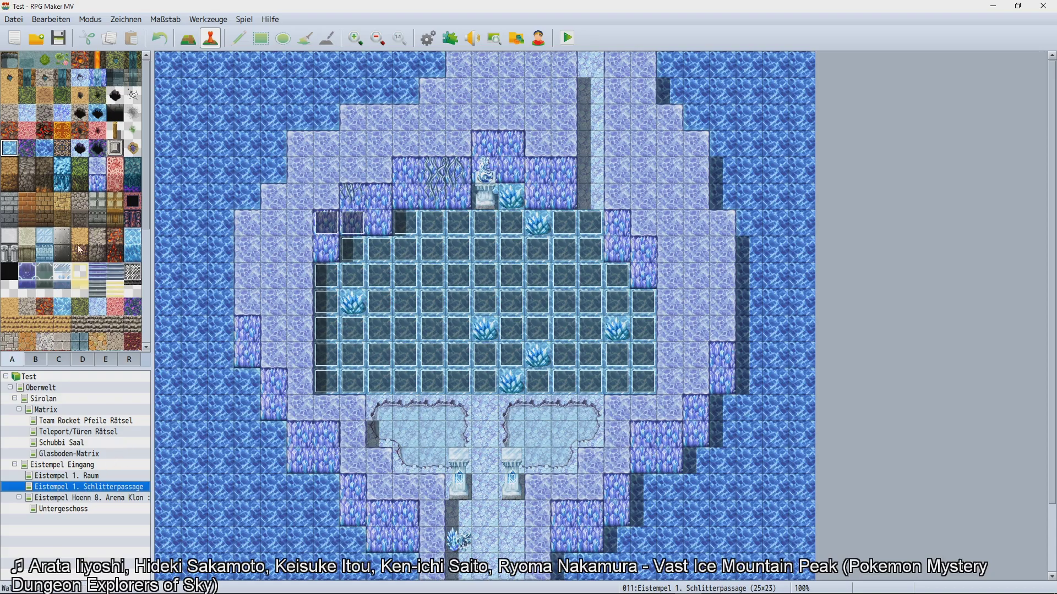
# Browse the ground and object tiles for a material that could set apart the ice temple's floors.
pyautogui.scroll(-1, 78, 284)
pyautogui.scroll(-1, 79, 284)
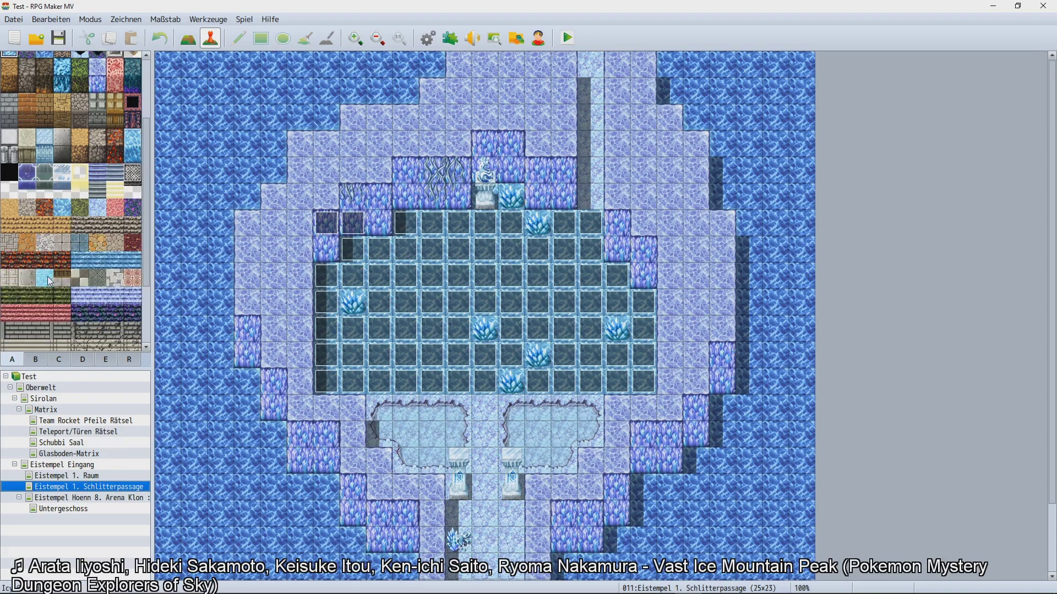
pyautogui.scroll(-2, 71, 268)
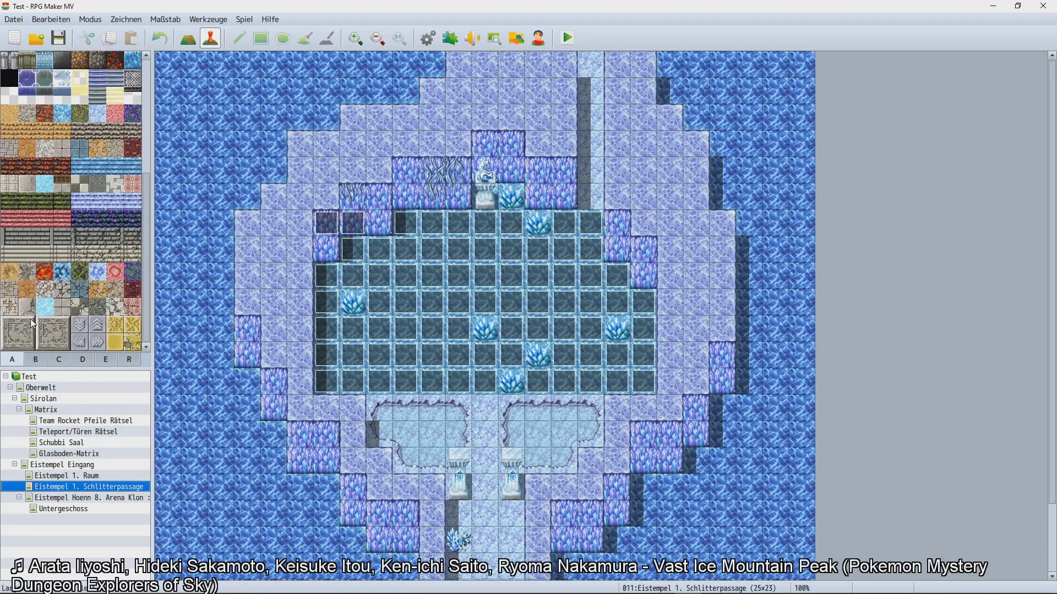
pyautogui.scroll(4, 46, 314)
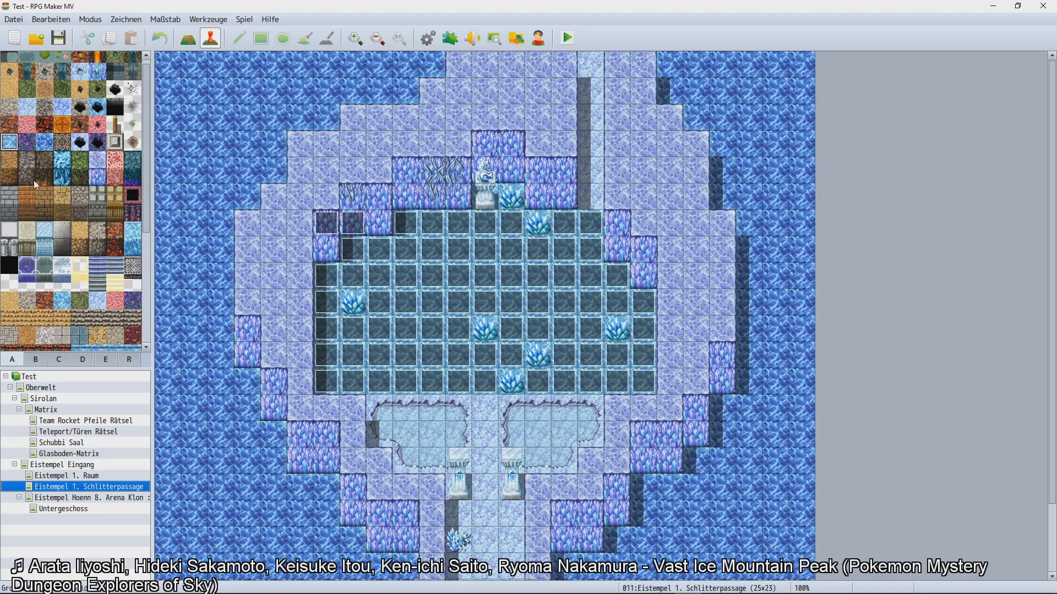
pyautogui.scroll(-1, 72, 305)
pyautogui.scroll(-3, 74, 303)
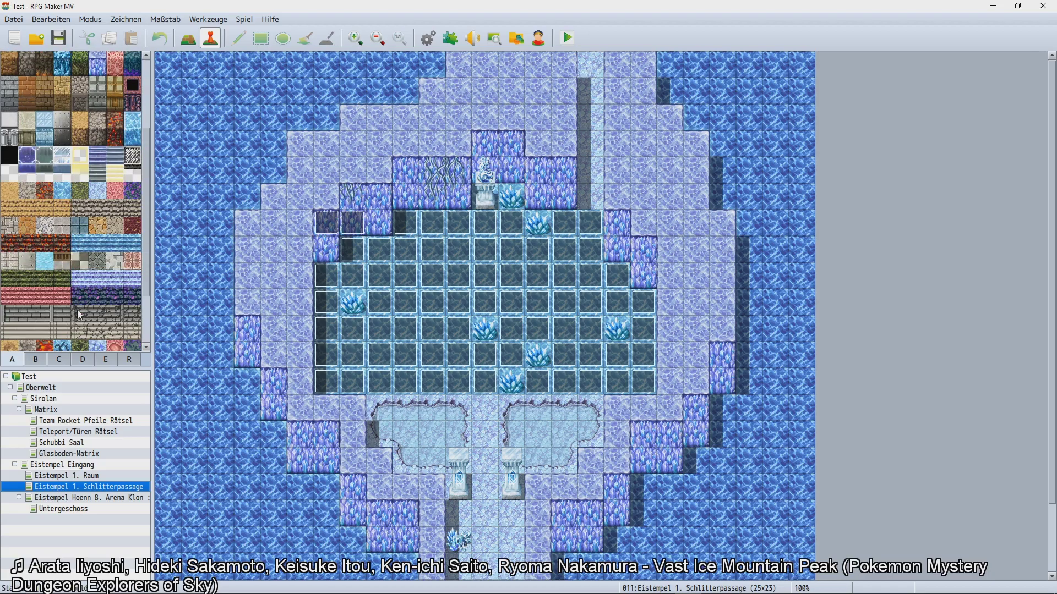
pyautogui.click(36, 361)
pyautogui.scroll(-5, 51, 317)
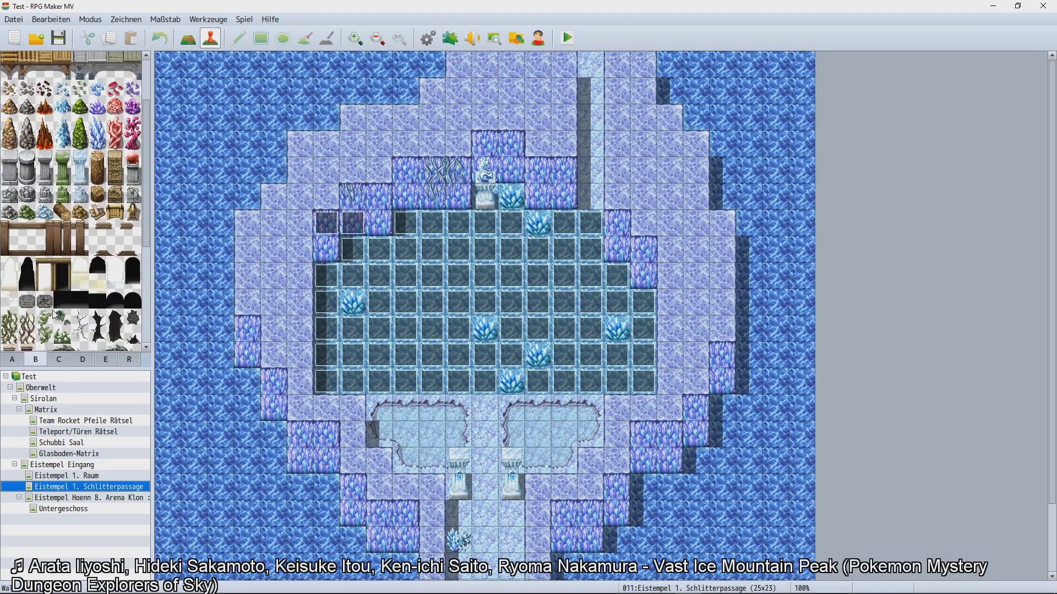
pyautogui.scroll(-4, 61, 330)
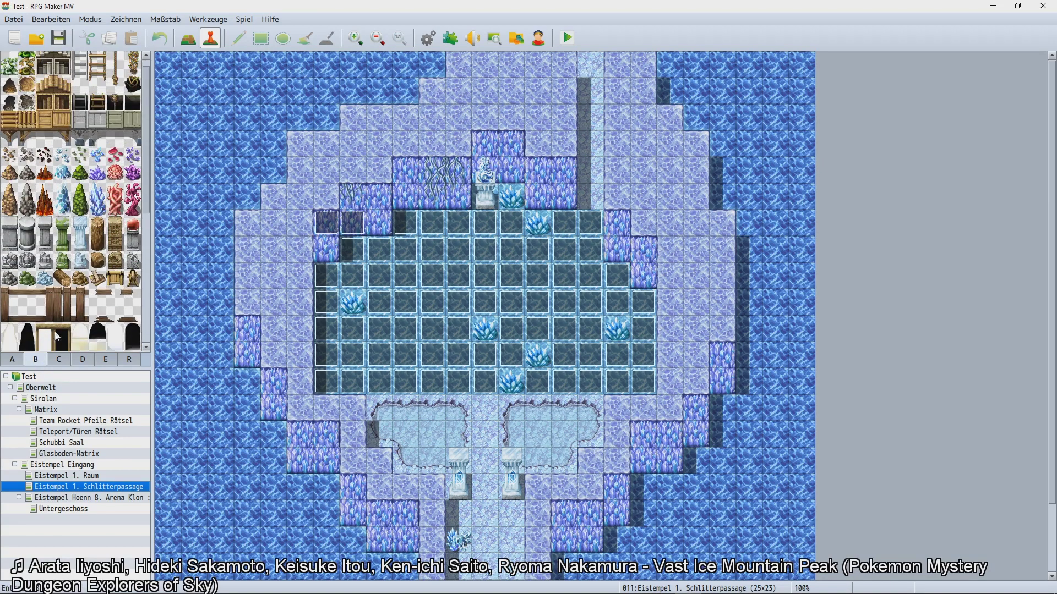
pyautogui.click(28, 362)
pyautogui.click(24, 361)
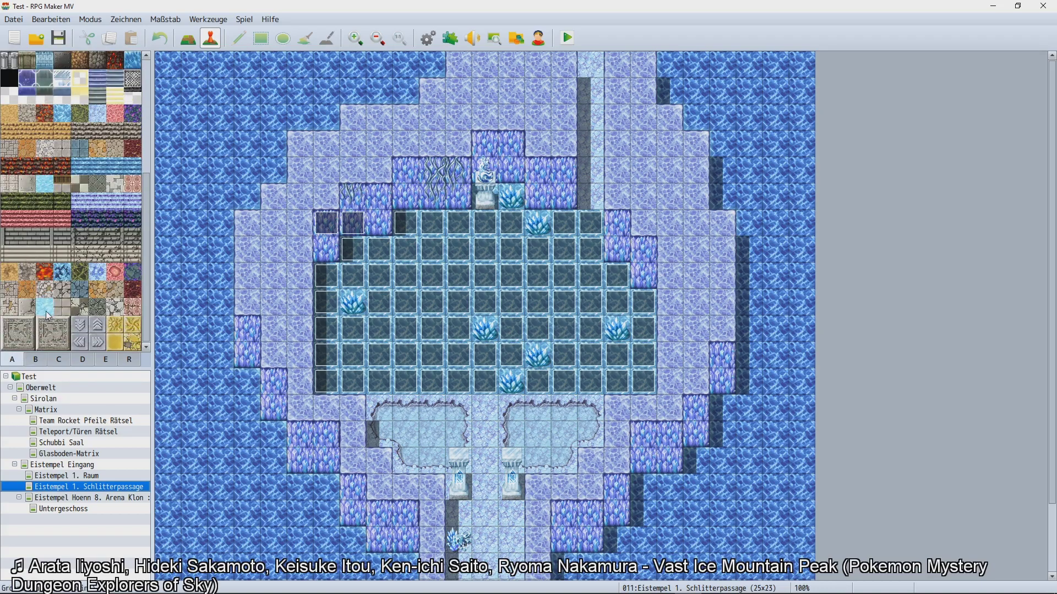
# Compare the ice ground tiles with the Schlitterpassage floor and pick the dark blue ice tile.
pyautogui.scroll(2, 48, 316)
pyautogui.click(63, 144)
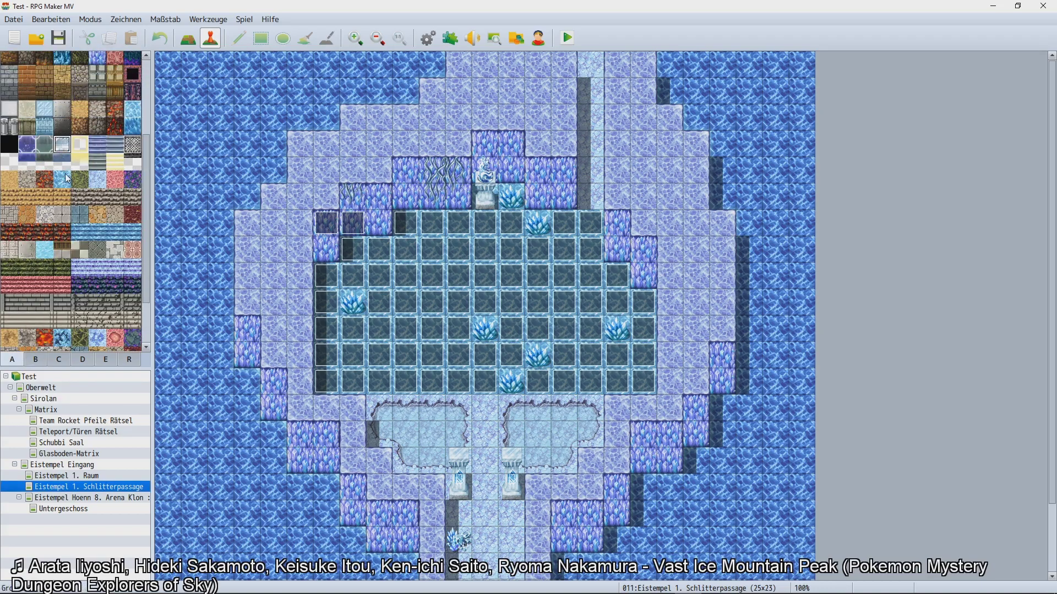
pyautogui.scroll(3, 68, 177)
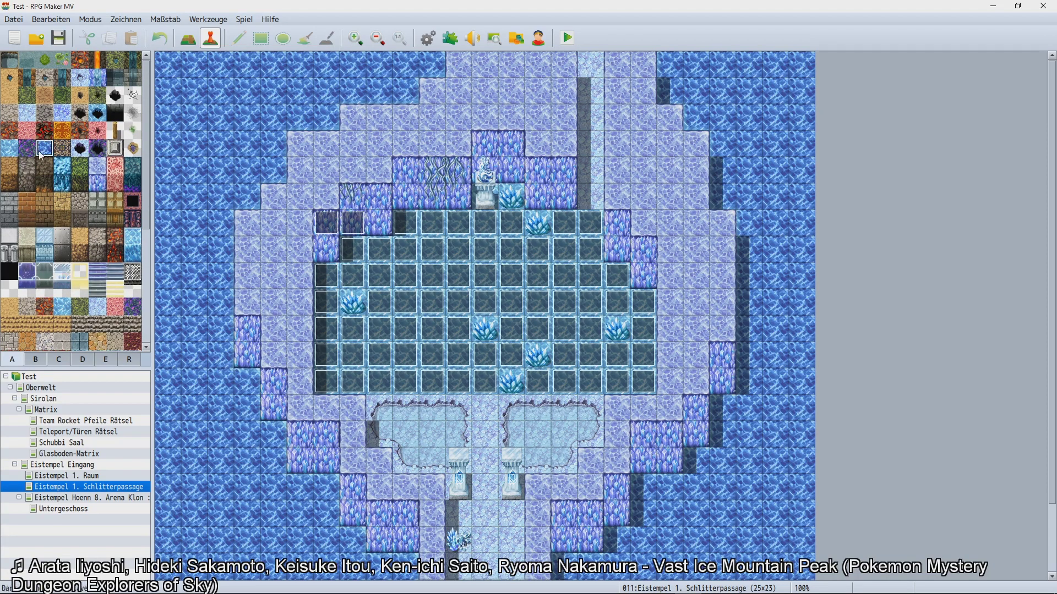
pyautogui.scroll(-3, 39, 270)
pyautogui.scroll(-1, 31, 276)
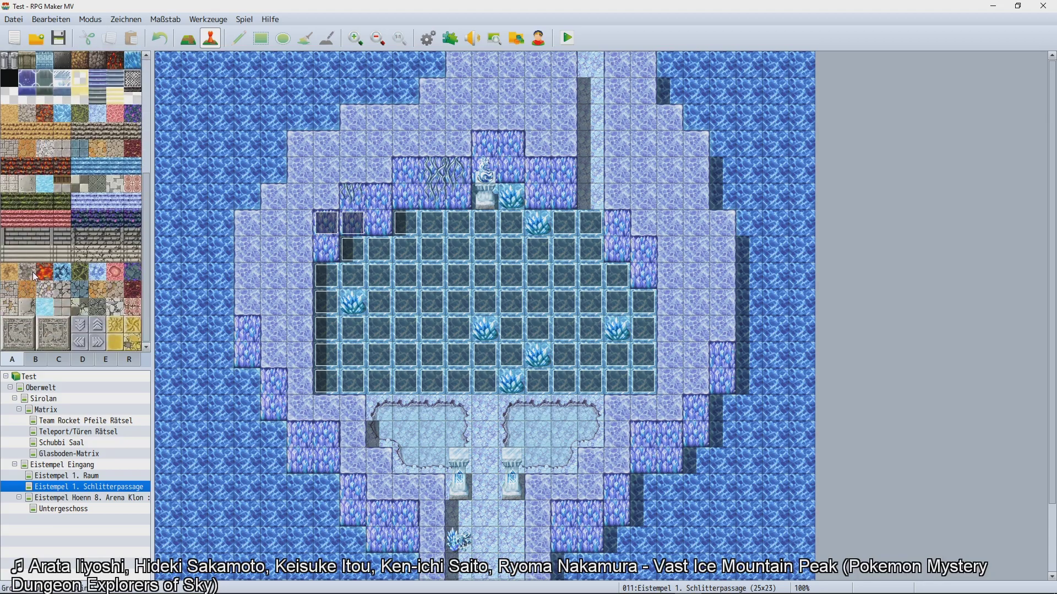
pyautogui.scroll(2, 32, 271)
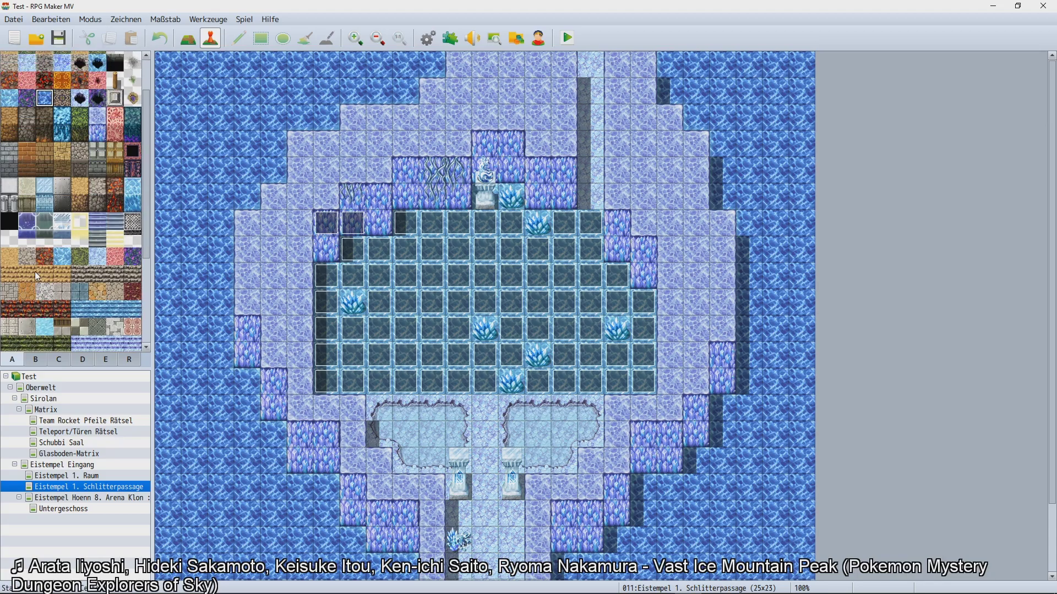
pyautogui.scroll(1, 34, 270)
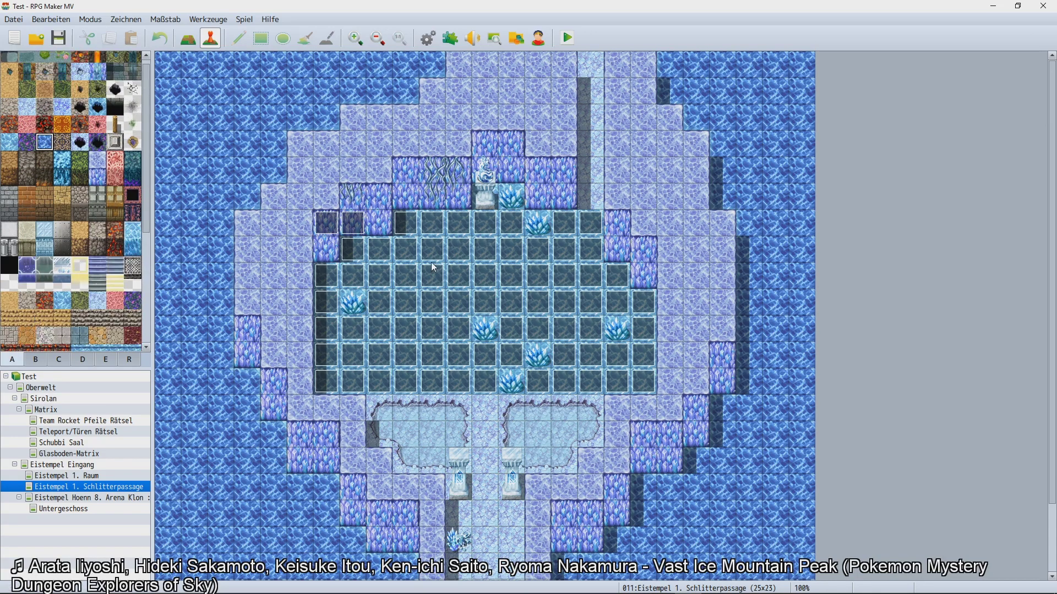
# Check the Untergeschoss map and return to the arena map's northern chamber.
pyautogui.click(102, 498)
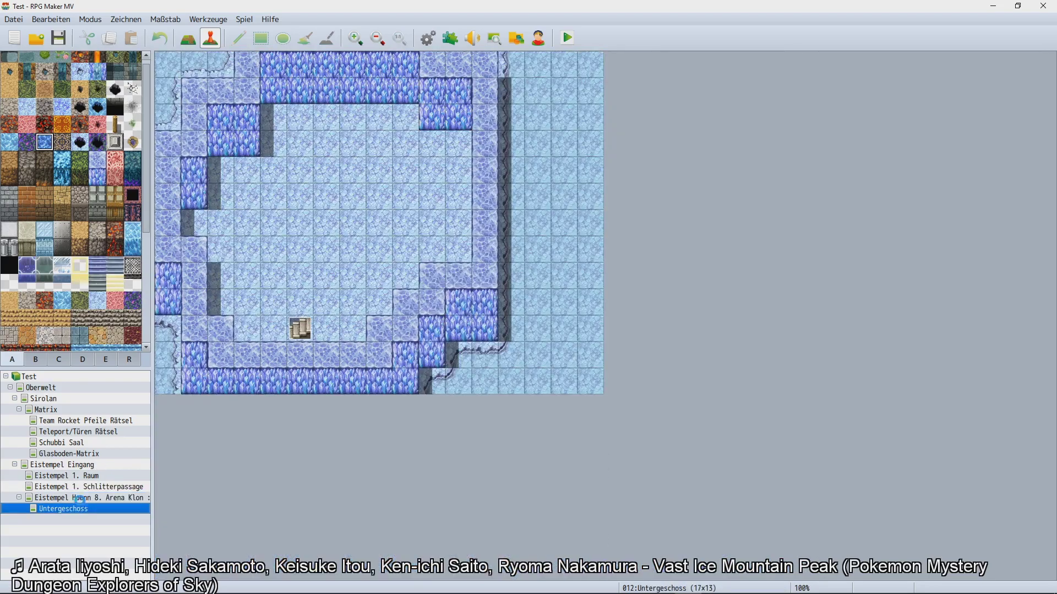
pyautogui.scroll(-2, 361, 461)
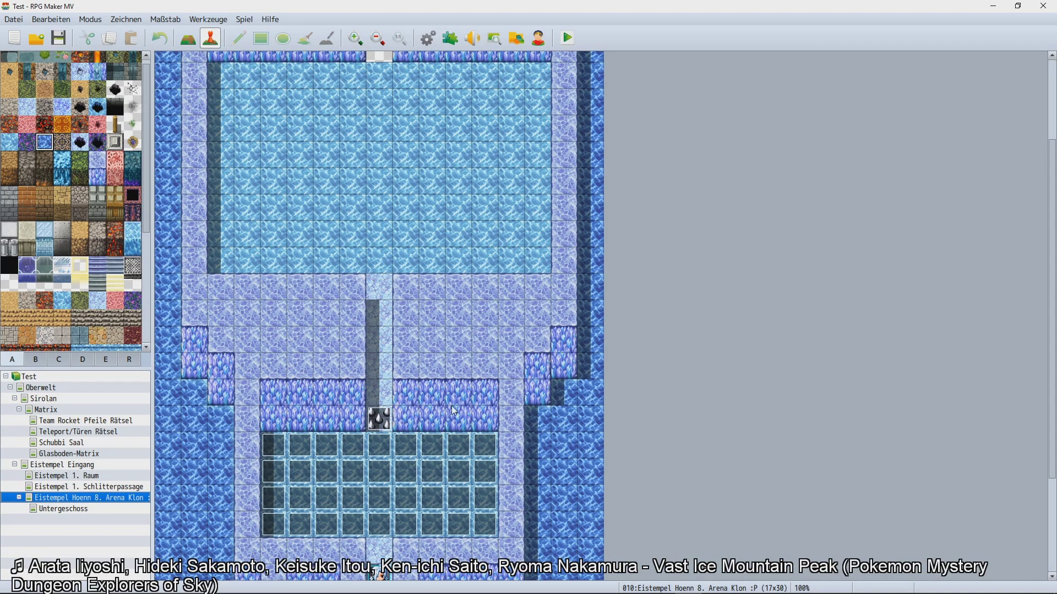
pyautogui.scroll(4, 393, 359)
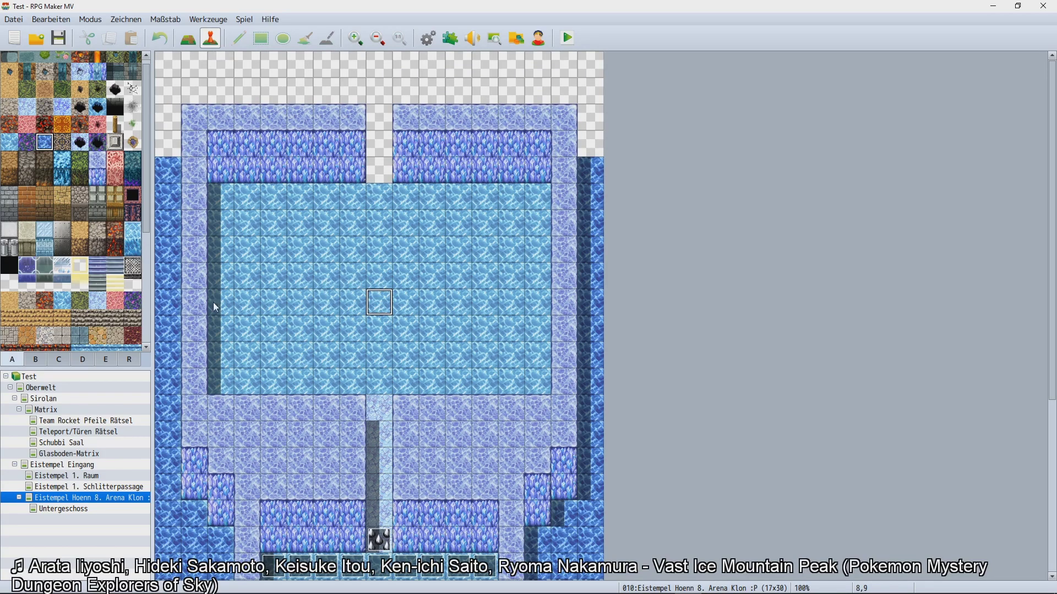
# Try a one-tile-wide dark blue ice strip down the middle of the northern chamber and undo it.
pyautogui.click(80, 265)
pyautogui.scroll(1, 75, 258)
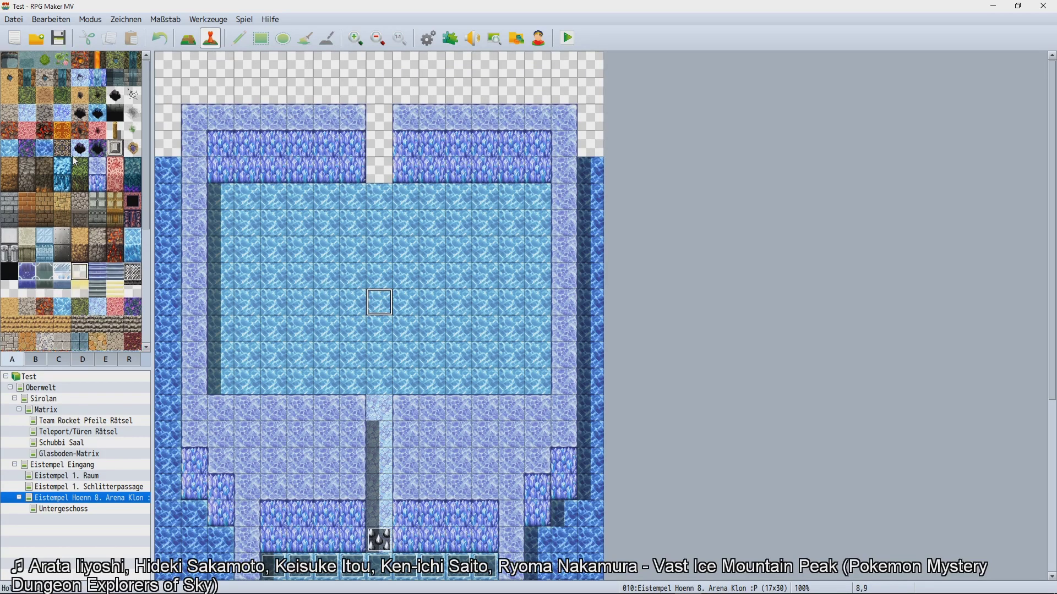
pyautogui.click(10, 148)
pyautogui.click(27, 149)
pyautogui.click(45, 148)
pyautogui.click(261, 38)
pyautogui.click(188, 38)
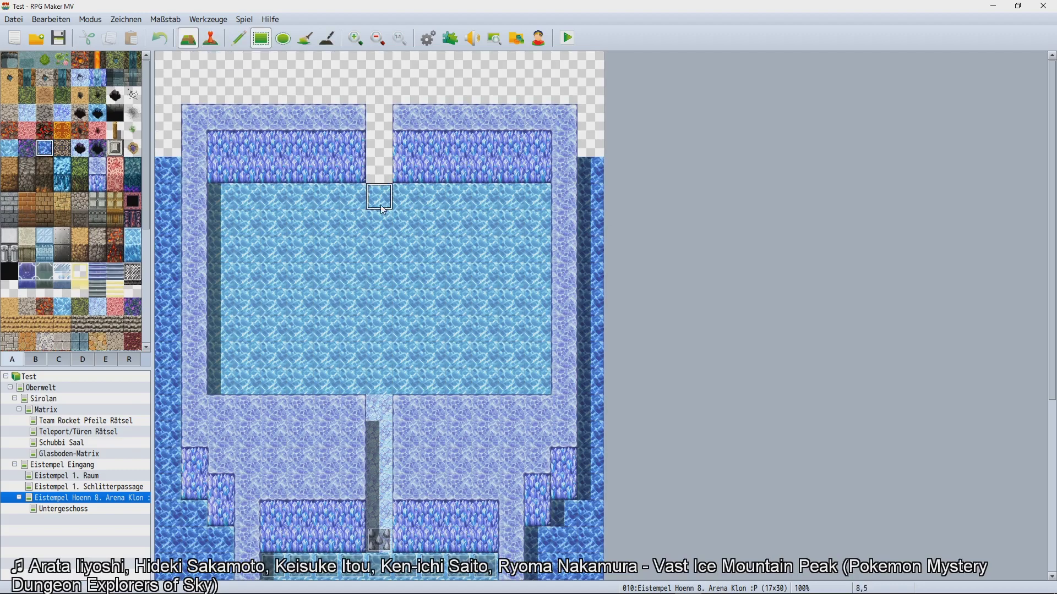
pyautogui.moveTo(380, 205)
pyautogui.mouseDown()
pyautogui.moveTo(392, 350)
pyautogui.moveTo(380, 366)
pyautogui.mouseUp()
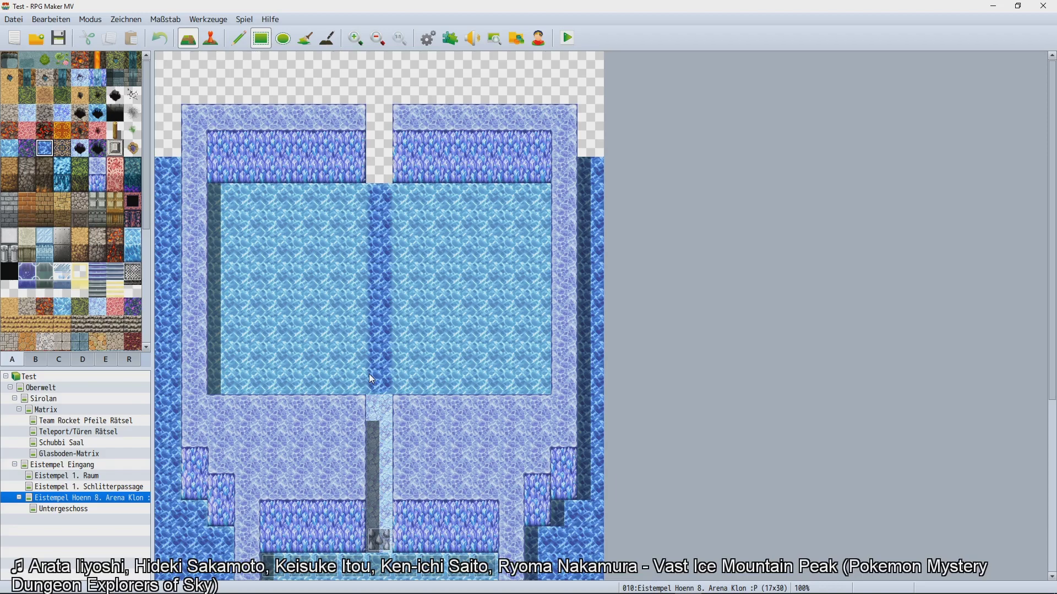
pyautogui.hotkey('ctrl', 'z')
# Try dark blue ice as the ground beneath the arena's breakable floor and undo the fill.
pyautogui.scroll(-4, 379, 396)
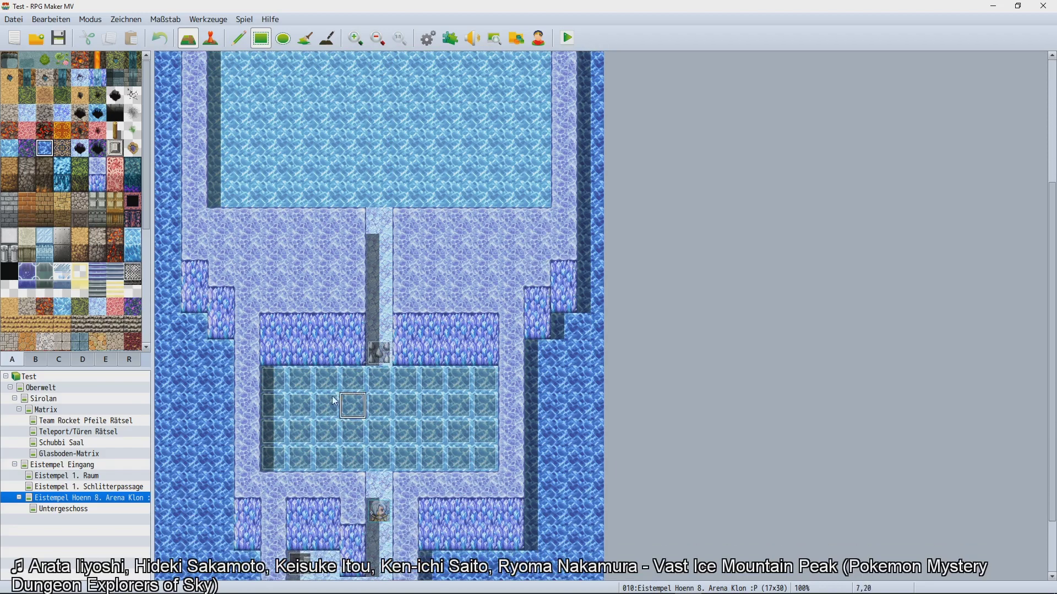
pyautogui.moveTo(290, 389); pyautogui.dragTo(494, 467)
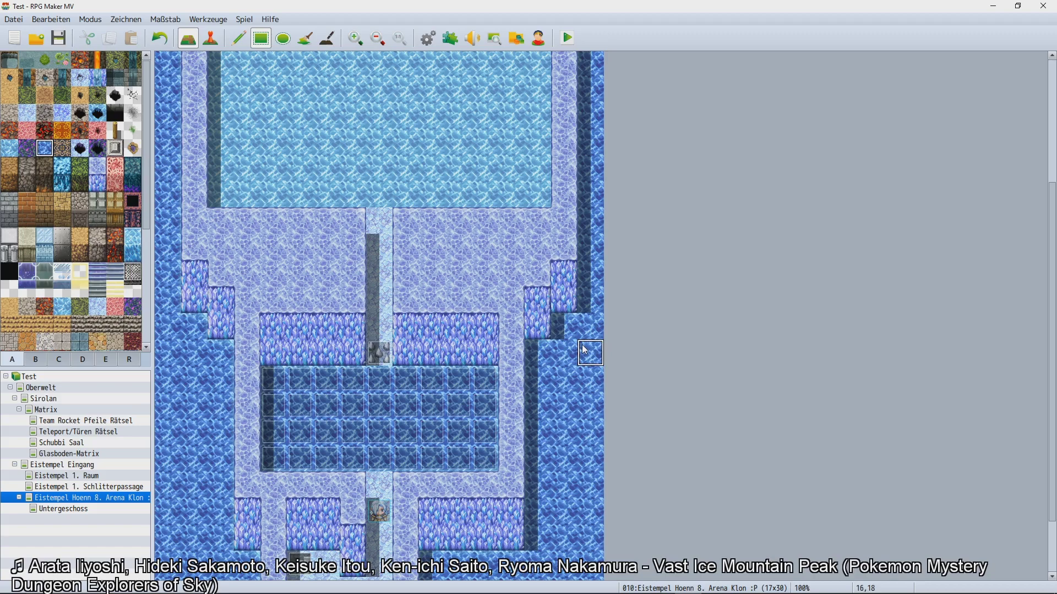
pyautogui.hotkey('ctrl', 'z')
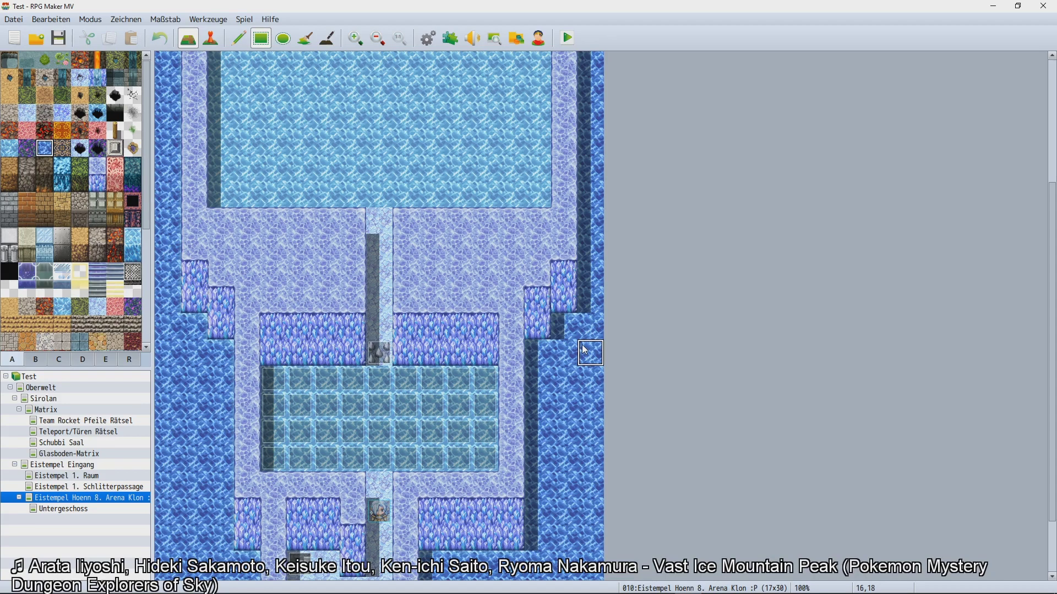
# On the Schlitterpassage map, fill the ground of the whole grid floor and the alcove by the statue with dark blue ice.
pyautogui.click(83, 487)
pyautogui.moveTo(324, 306)
pyautogui.mouseDown()
pyautogui.moveTo(379, 279)
pyautogui.moveTo(642, 247)
pyautogui.moveTo(651, 230)
pyautogui.mouseUp()
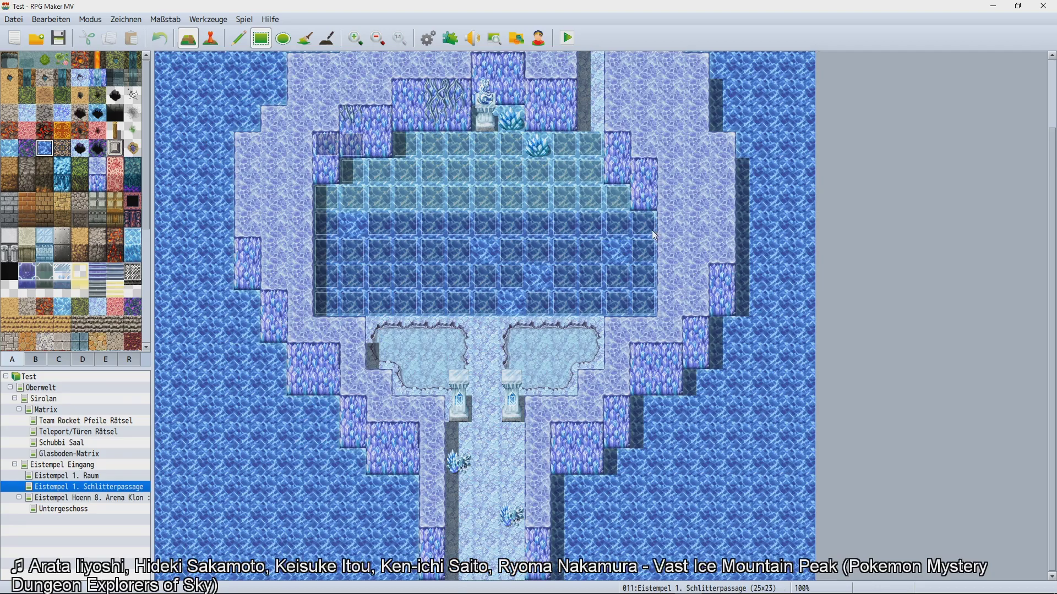
pyautogui.hotkey('ctrl', 'z')
pyautogui.moveTo(644, 302)
pyautogui.mouseDown()
pyautogui.moveTo(507, 253)
pyautogui.moveTo(335, 220)
pyautogui.moveTo(604, 212)
pyautogui.moveTo(565, 177)
pyautogui.moveTo(415, 153)
pyautogui.moveTo(361, 167)
pyautogui.mouseUp()
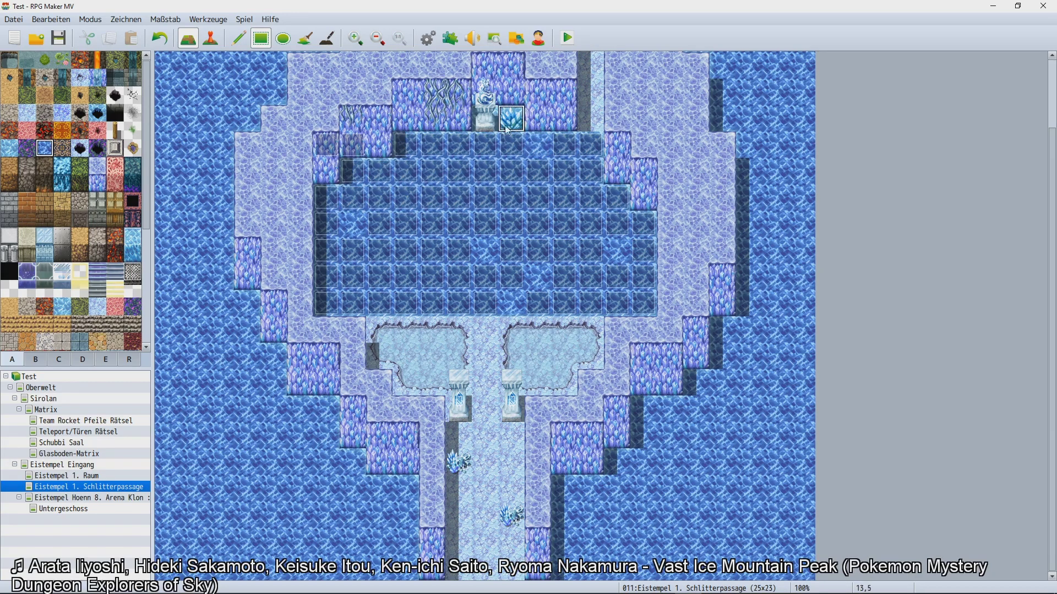
pyautogui.click(484, 118)
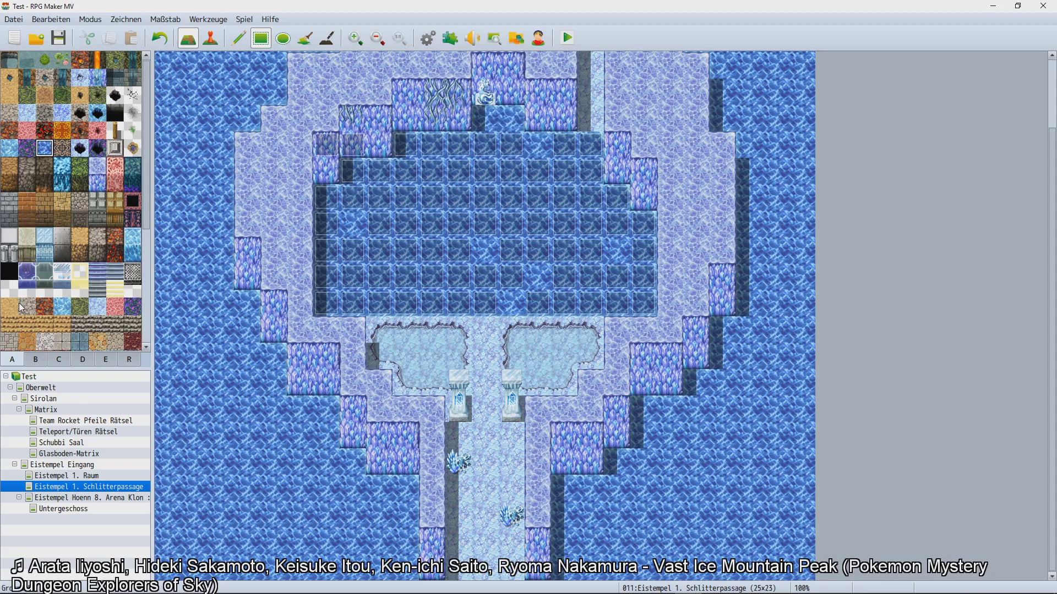
# Place ice crystals again beside the statue and on the eastern and central spots of the Schlitterpassage floor.
pyautogui.click(56, 361)
pyautogui.scroll(-3, 52, 297)
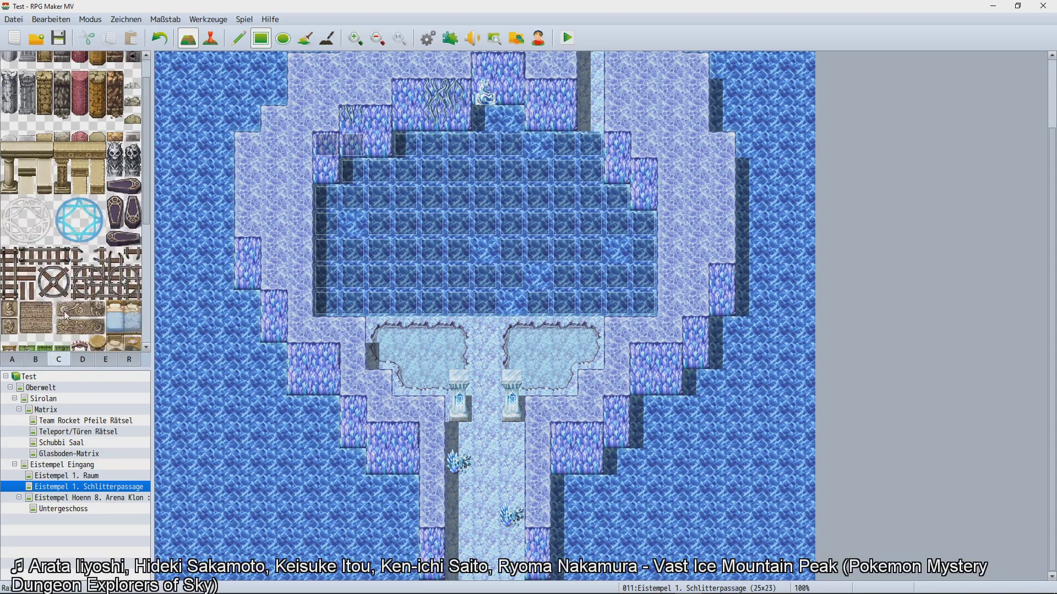
pyautogui.click(82, 359)
pyautogui.click(133, 185)
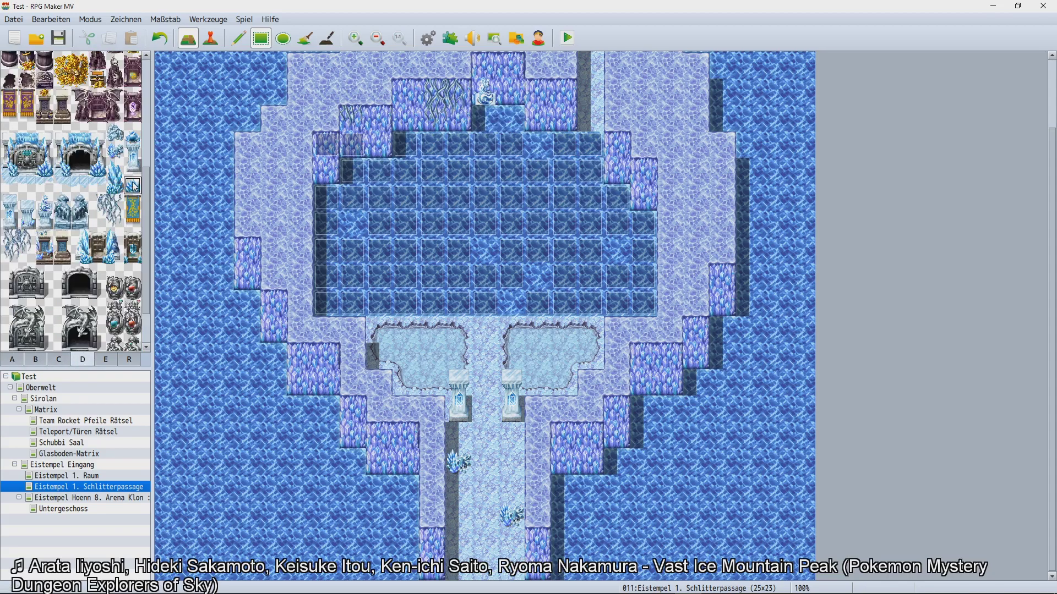
pyautogui.click(241, 38)
pyautogui.moveTo(512, 118); pyautogui.dragTo(537, 144)
pyautogui.click(485, 251)
pyautogui.click(617, 251)
pyautogui.click(538, 278)
pyautogui.click(513, 297)
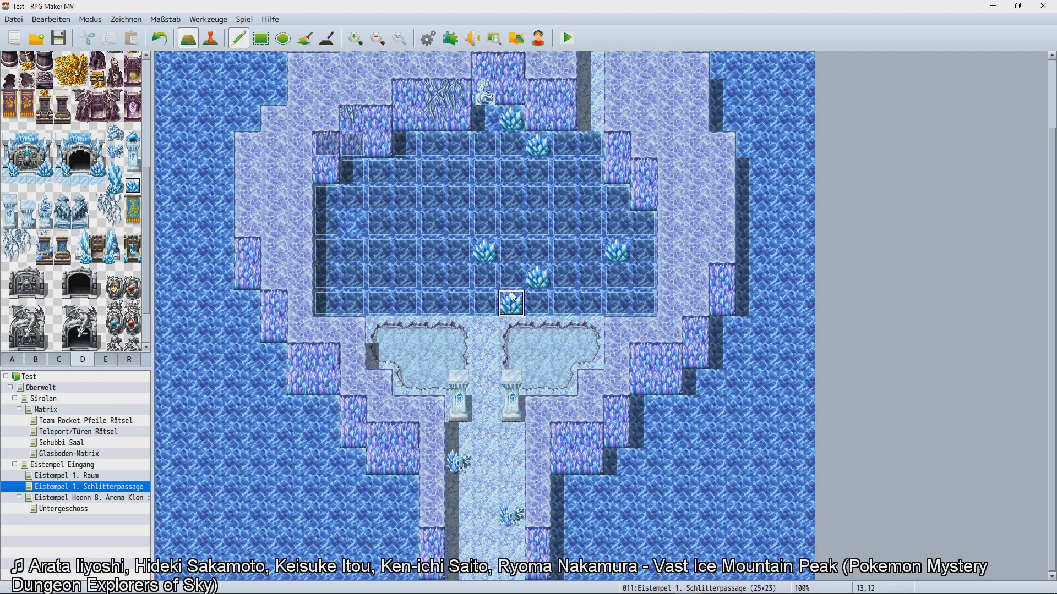
# Restore the statue's base in the northern alcove and add the missing ice crystal on the floor's west side.
pyautogui.click(44, 221)
pyautogui.click(478, 123)
pyautogui.hotkey('ctrl', 'z')
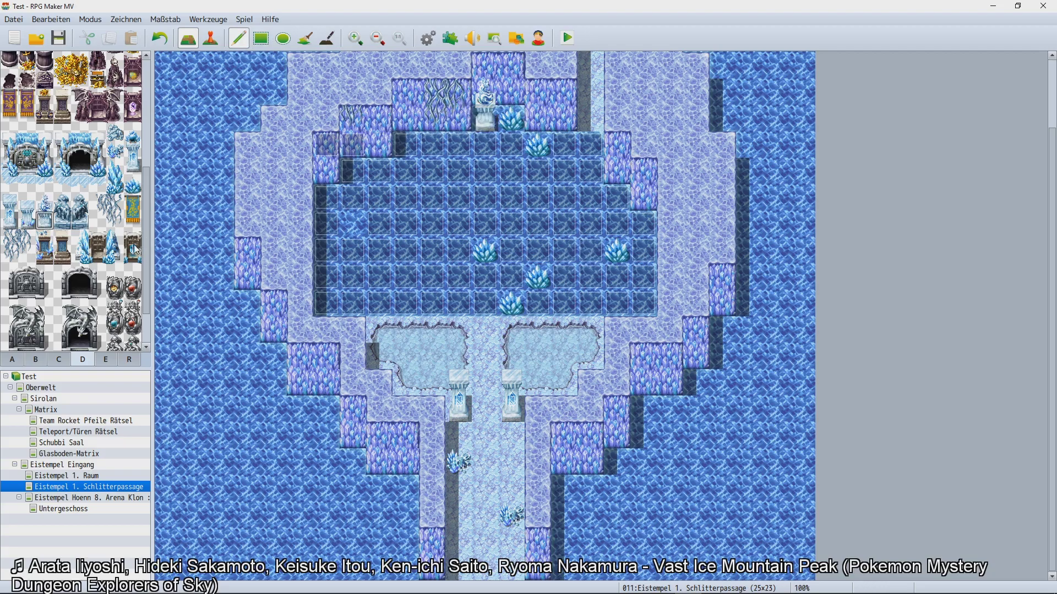
pyautogui.click(133, 185)
pyautogui.click(353, 224)
pyautogui.scroll(3, 321, 111)
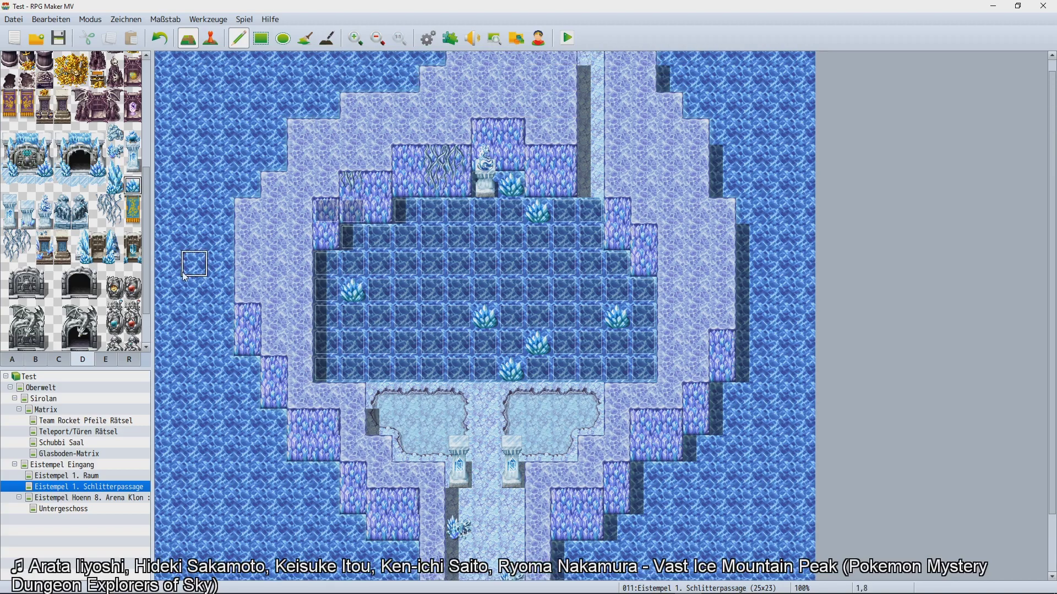
# Try filling the water around the Schlitterpassage with a black pit and undo the fill.
pyautogui.click(12, 359)
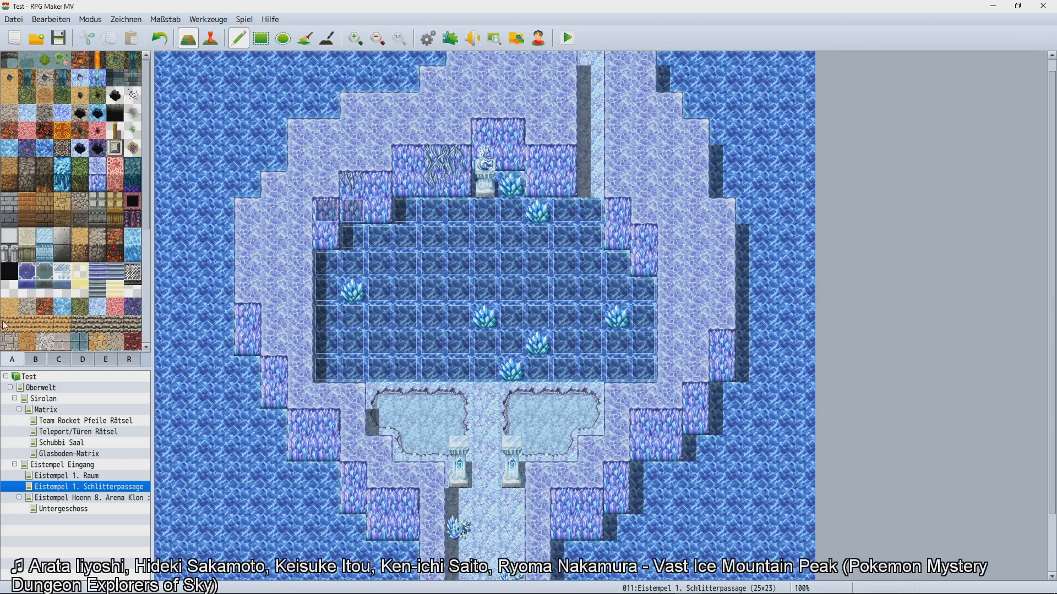
pyautogui.click(80, 148)
pyautogui.click(305, 38)
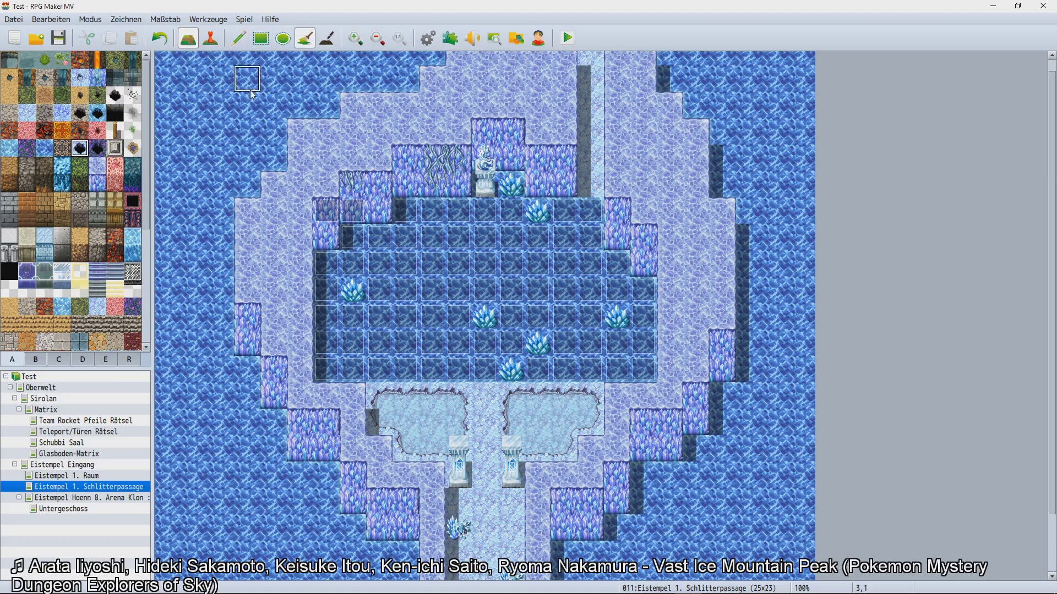
pyautogui.click(240, 104)
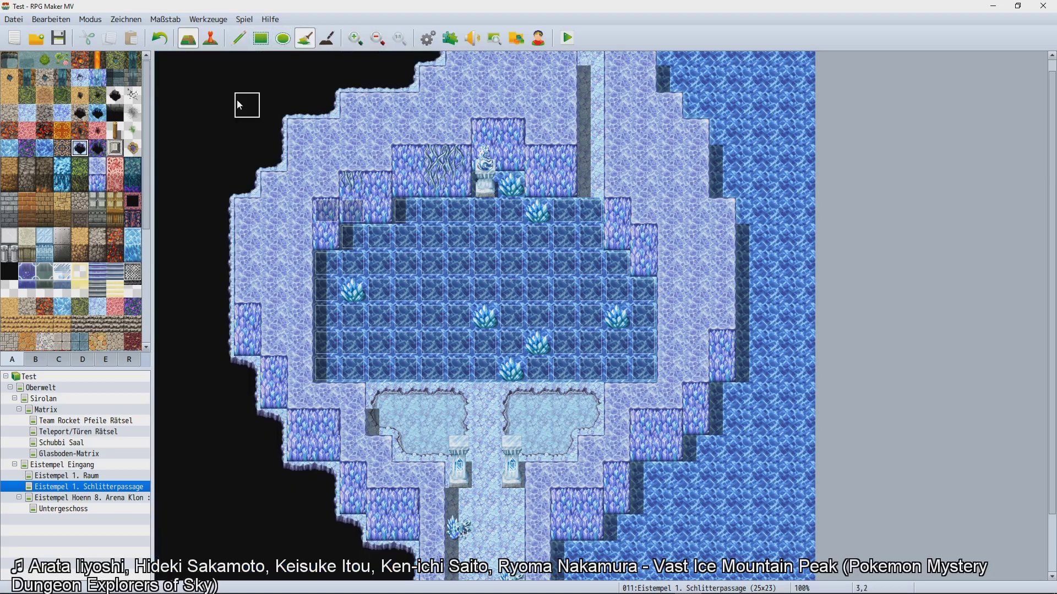
pyautogui.hotkey('ctrl', 'z')
# Fill the crystal wall section on the Schlitterpassage's west edge with the pale blue ice brick wall tile.
pyautogui.scroll(-2, 60, 141)
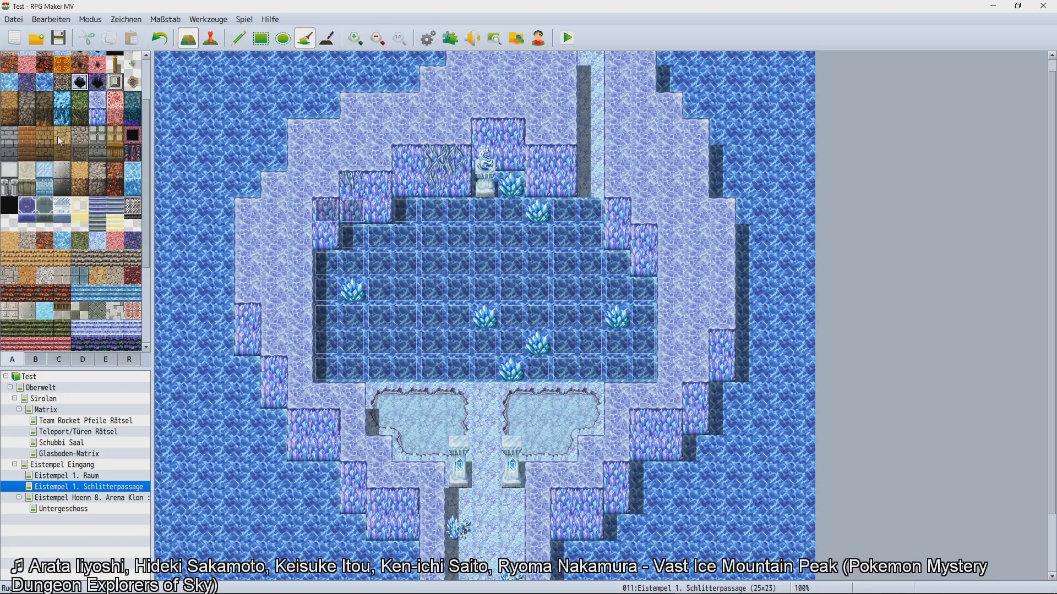
pyautogui.scroll(-2, 59, 139)
pyautogui.click(50, 118)
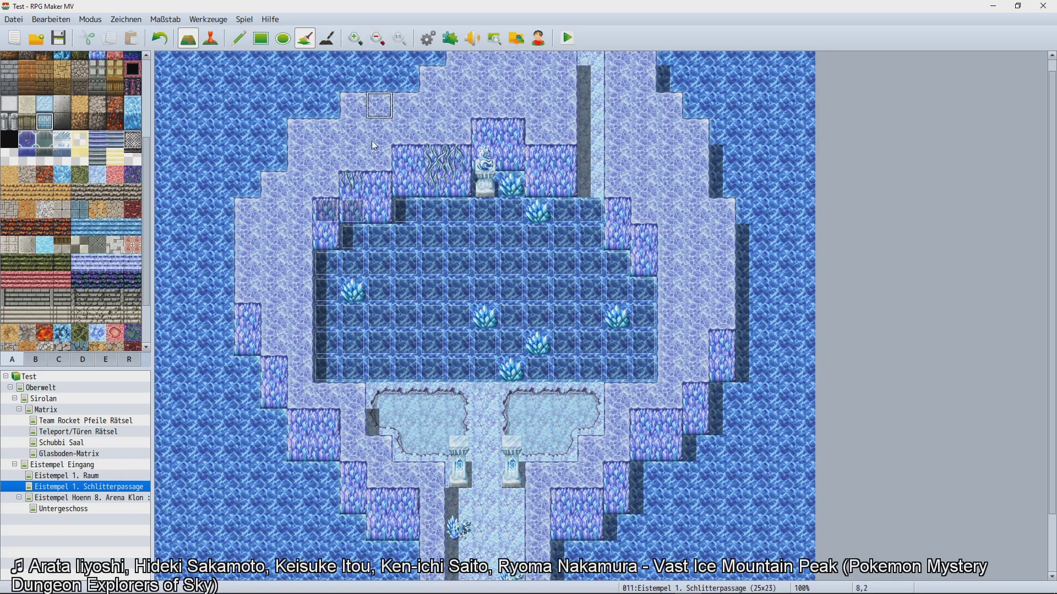
pyautogui.moveTo(274, 370); pyautogui.dragTo(273, 391)
# On the Eistempel 1. Raum map, replace the southern and outer northern crystal walls with pale blue ice brick.
pyautogui.click(71, 467)
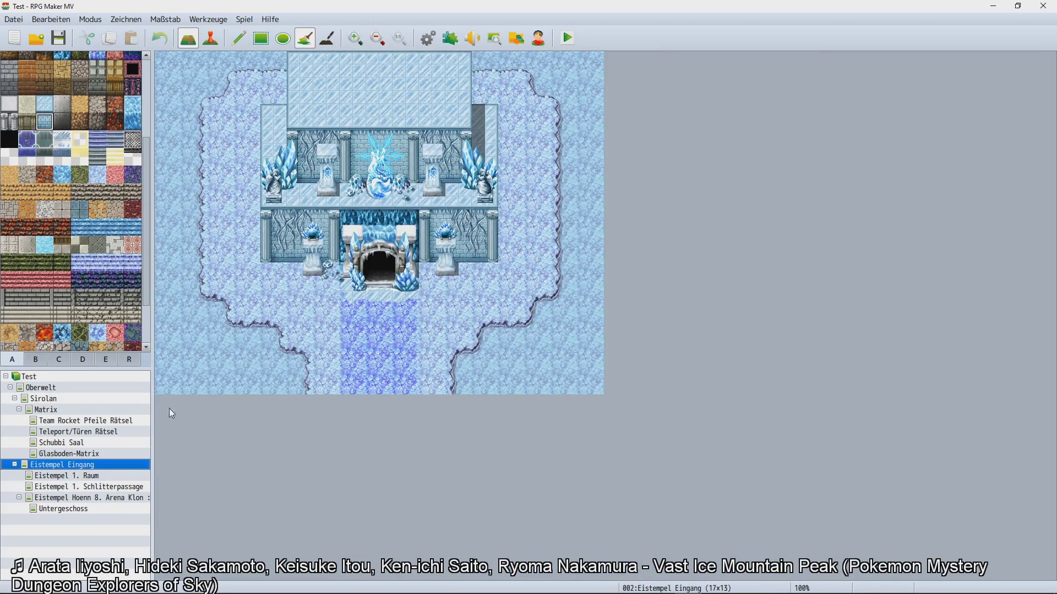
pyautogui.click(93, 477)
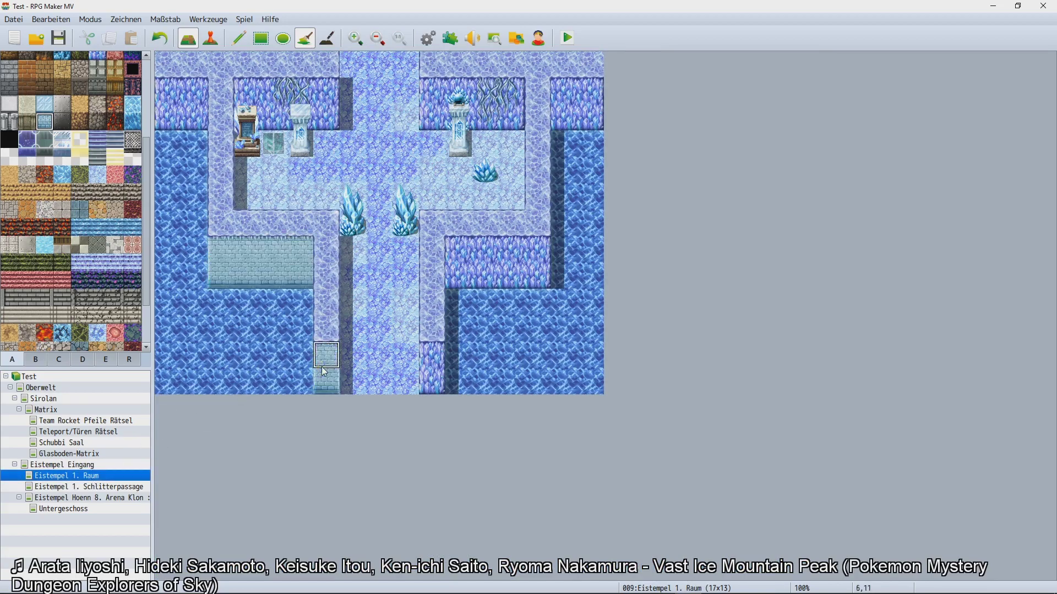
pyautogui.click(424, 385)
pyautogui.click(485, 277)
pyautogui.click(563, 118)
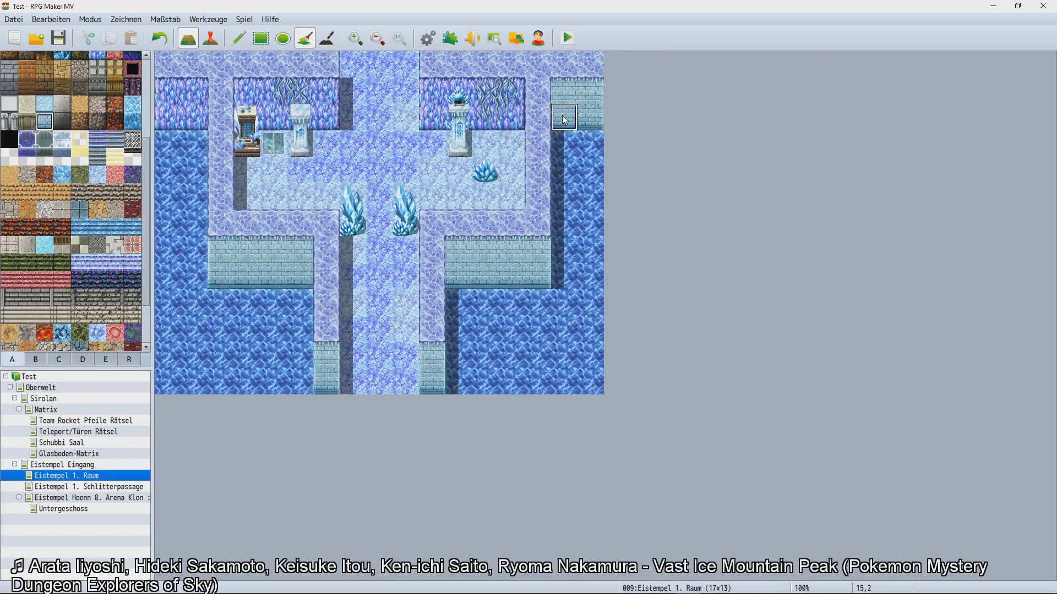
pyautogui.click(179, 105)
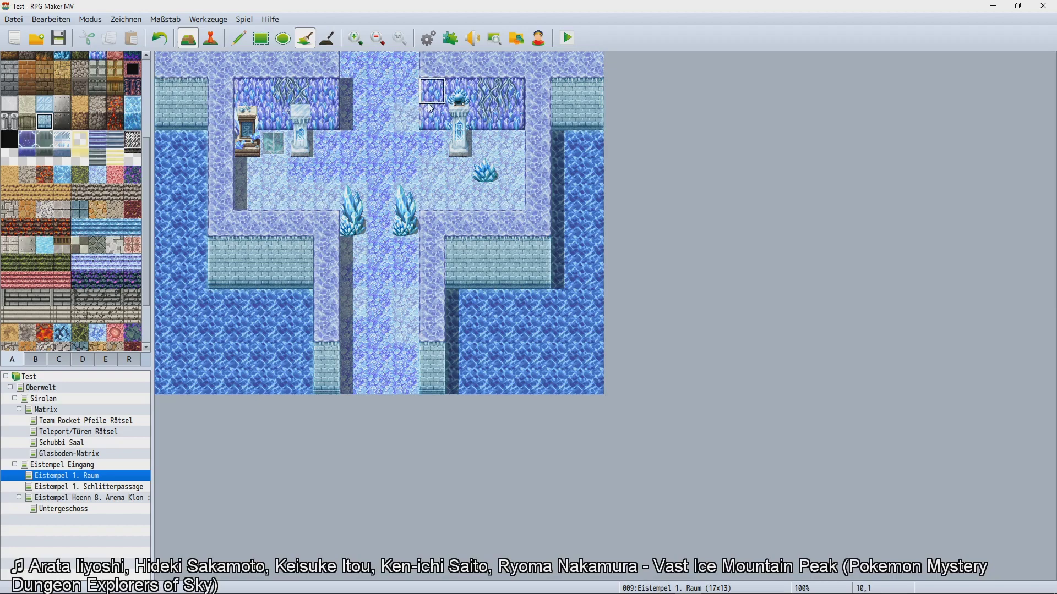
# Cover the two crystal walls behind the pillars, on both sides of the northern passage, with pale blue ice brick.
pyautogui.click(261, 38)
pyautogui.moveTo(432, 91)
pyautogui.mouseDown()
pyautogui.moveTo(472, 118)
pyautogui.moveTo(499, 117)
pyautogui.mouseUp()
pyautogui.moveTo(300, 110)
pyautogui.mouseDown()
pyautogui.moveTo(330, 96)
pyautogui.moveTo(265, 112)
pyautogui.mouseUp()
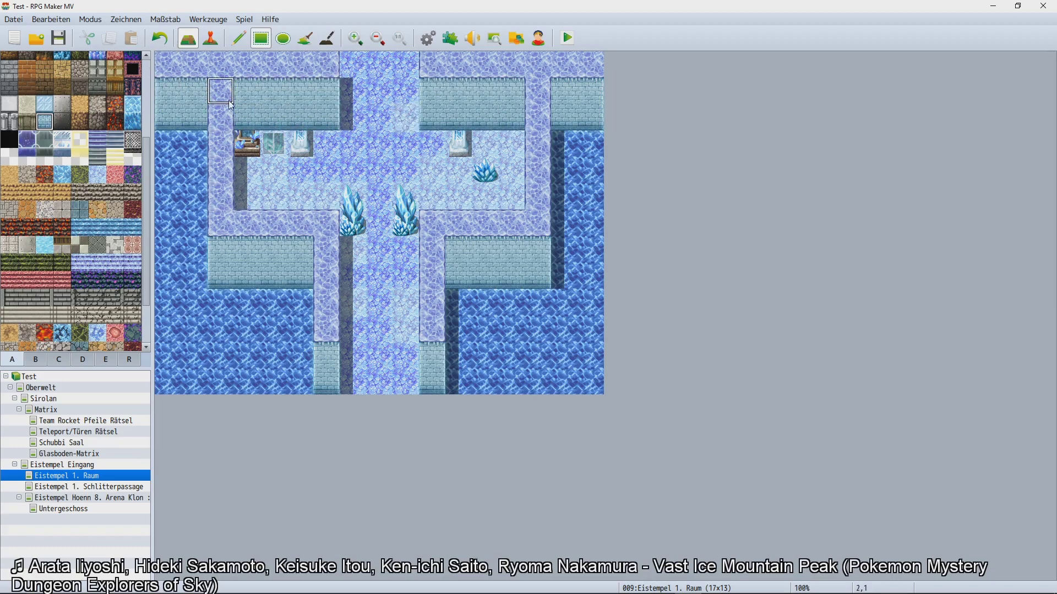
pyautogui.rightClick(82, 444)
pyautogui.click(59, 499)
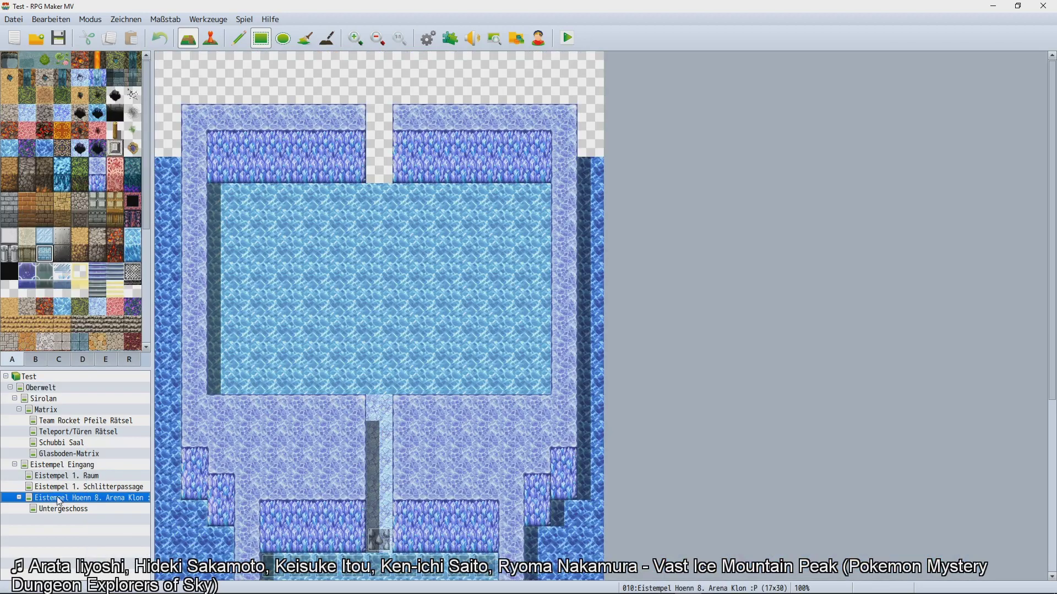
pyautogui.click(68, 466)
pyautogui.click(67, 475)
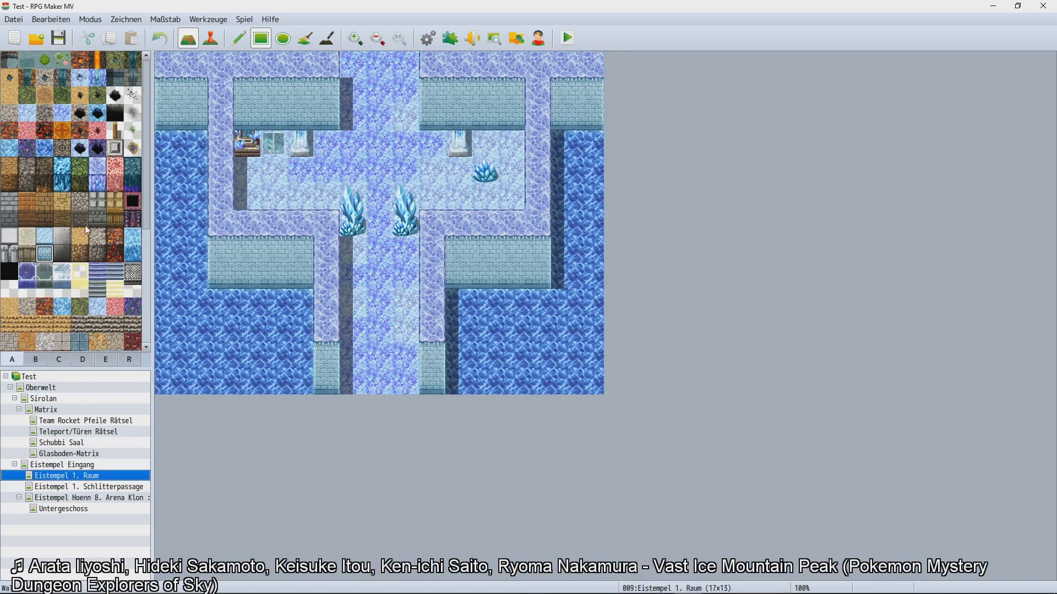
pyautogui.click(70, 254)
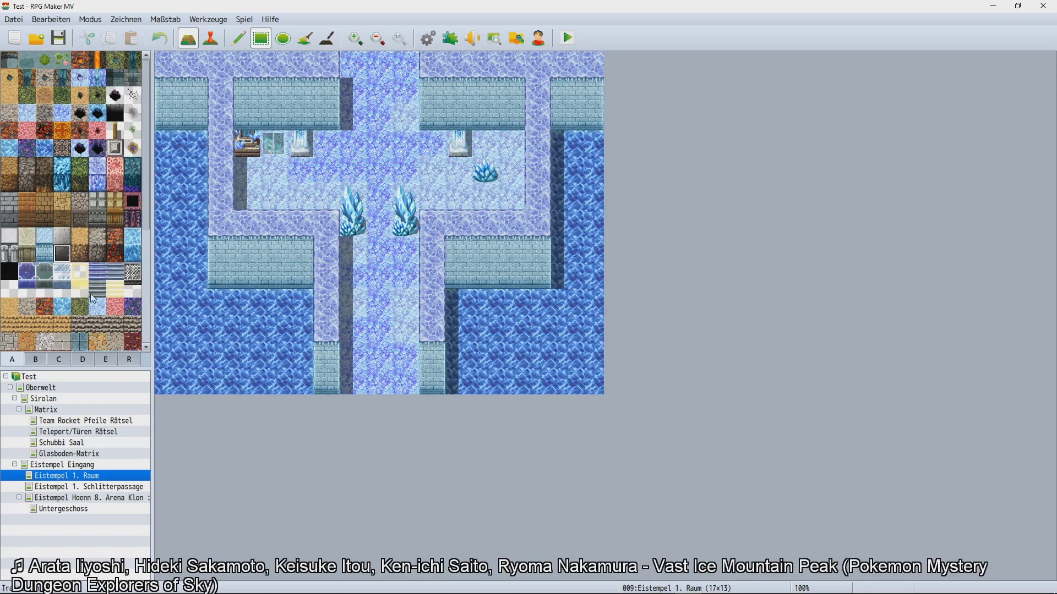
pyautogui.scroll(-4, 76, 236)
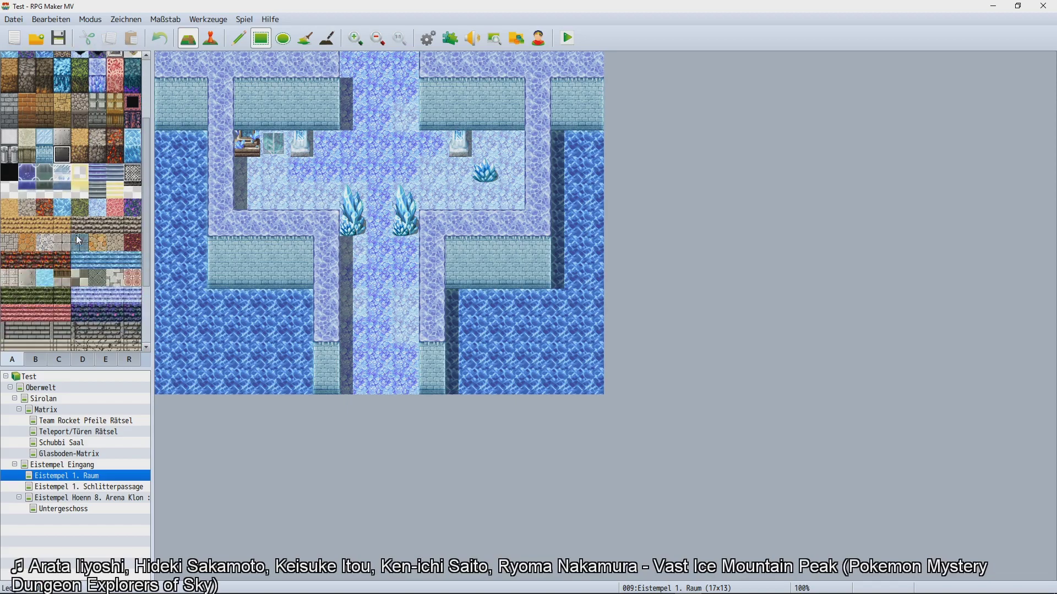
# Restore the tops of both ice pillars and the upper part of the wooden, crystal-covered furnishing in the room's northwest corner.
pyautogui.click(83, 360)
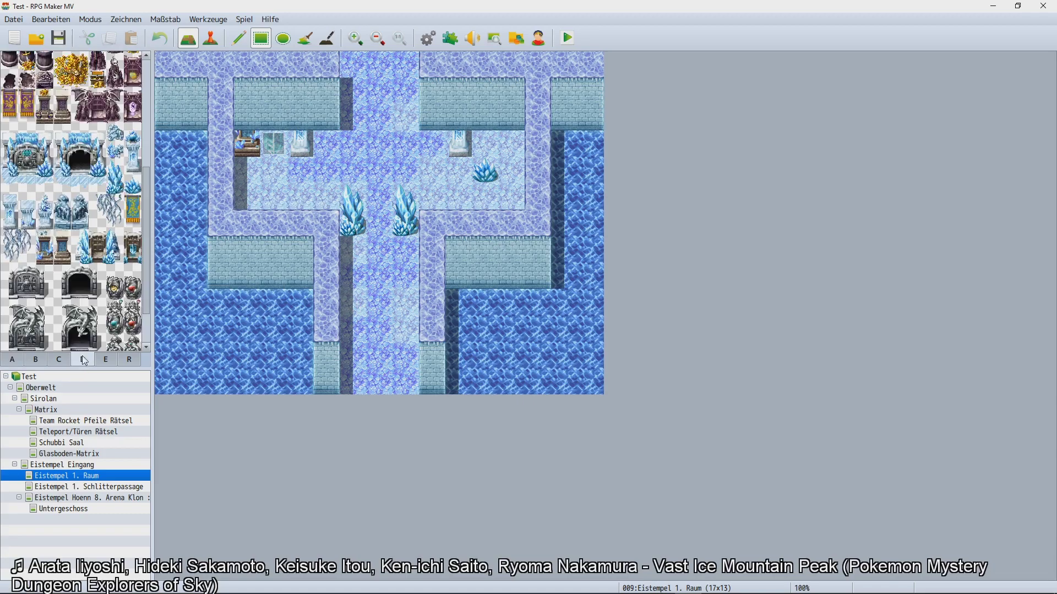
pyautogui.click(130, 153)
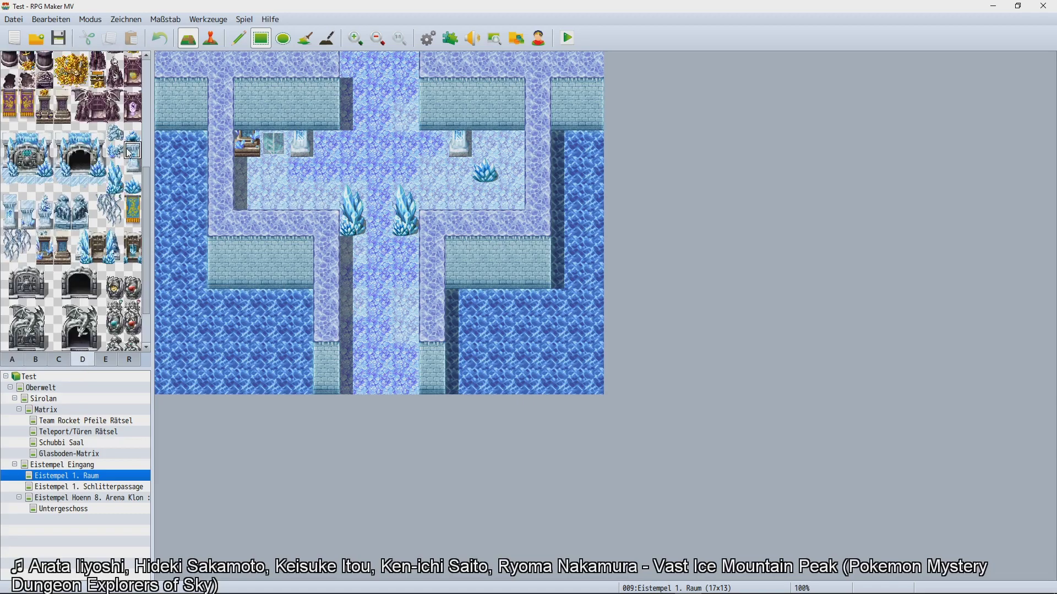
pyautogui.click(300, 117)
pyautogui.click(475, 120)
pyautogui.hotkey('ctrl', 'z')
pyautogui.click(465, 117)
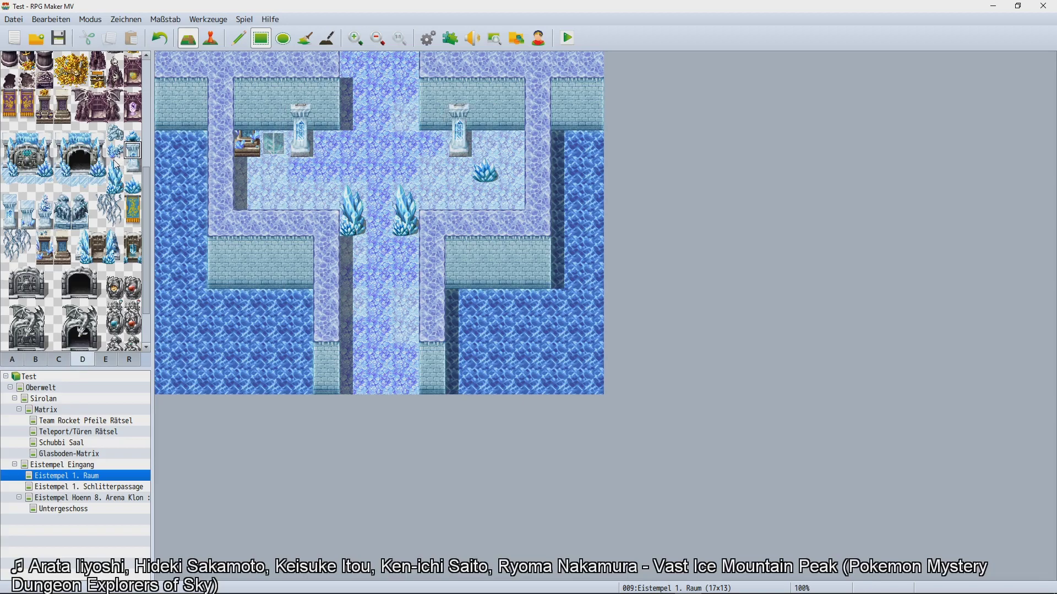
pyautogui.click(44, 238)
pyautogui.click(244, 125)
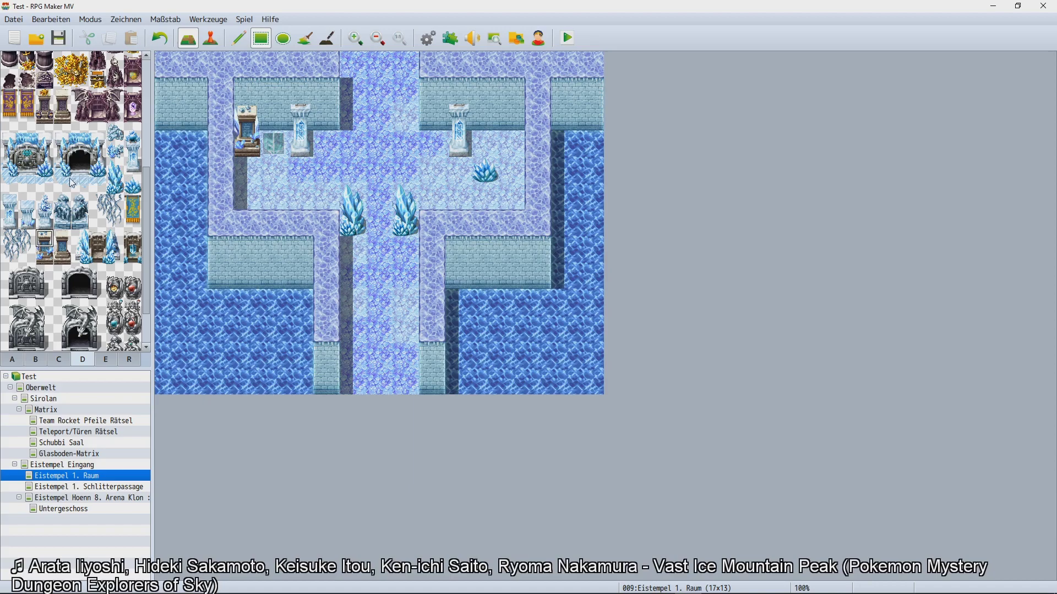
# Hang the two-by-two icy vines on the brick wall east of the right-hand pillar.
pyautogui.click(45, 187)
pyautogui.moveTo(116, 226); pyautogui.dragTo(99, 203)
pyautogui.click(494, 98)
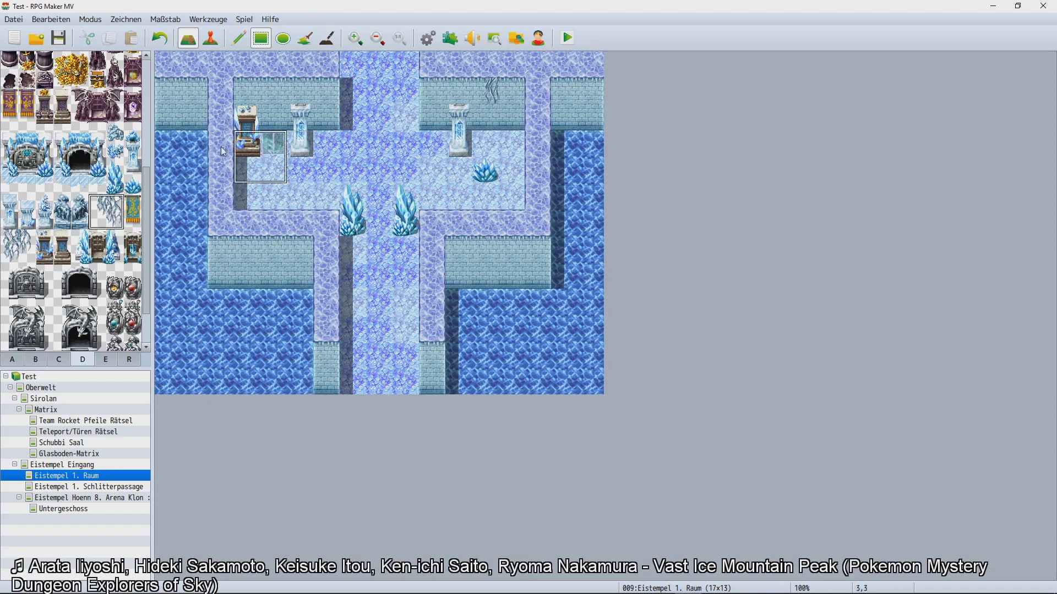
pyautogui.click(238, 39)
pyautogui.click(482, 96)
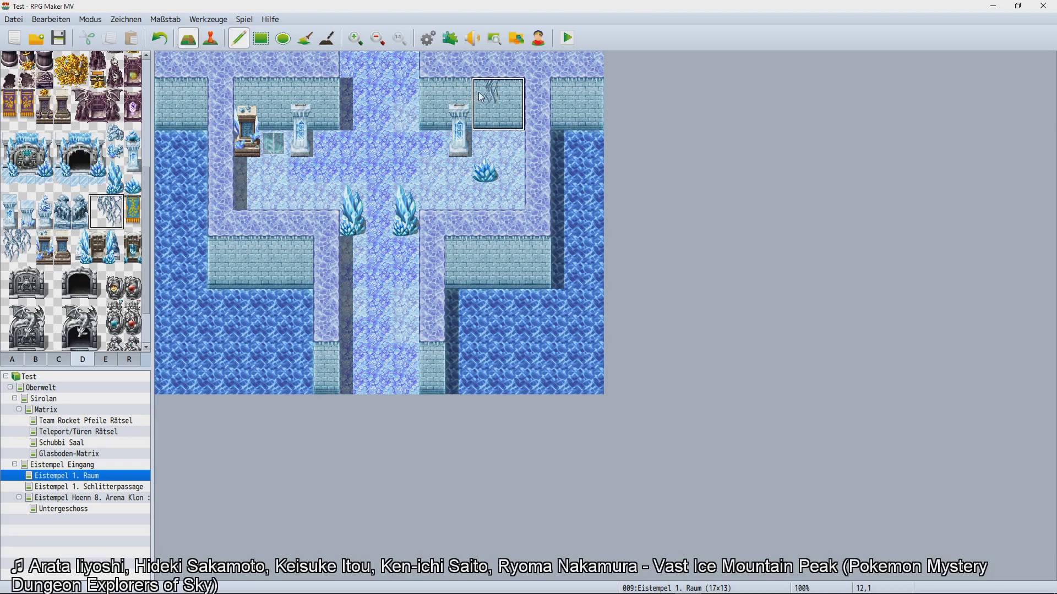
pyautogui.click(116, 238)
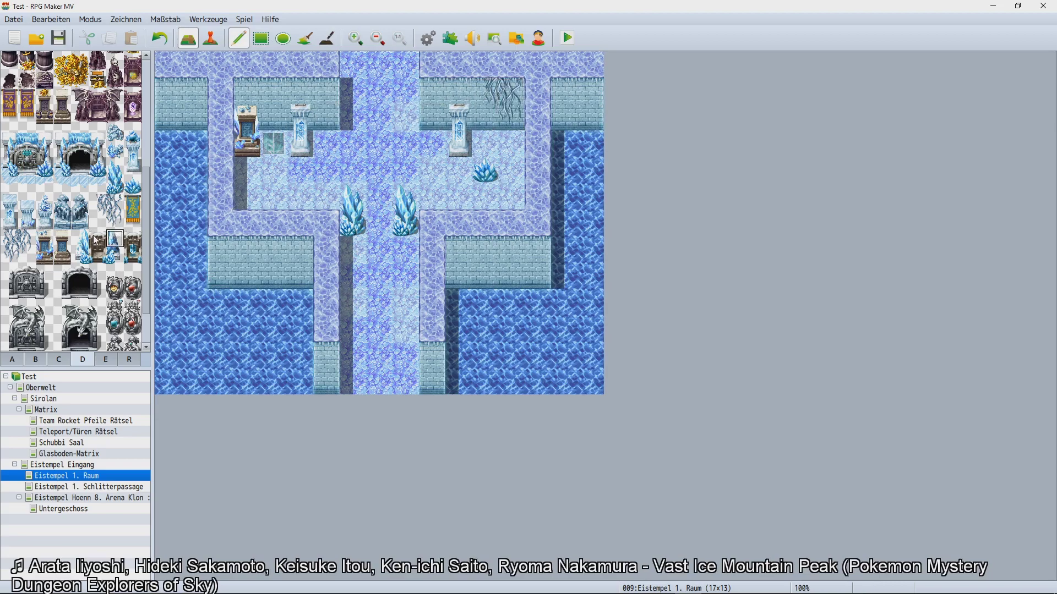
pyautogui.scroll(-1, 96, 241)
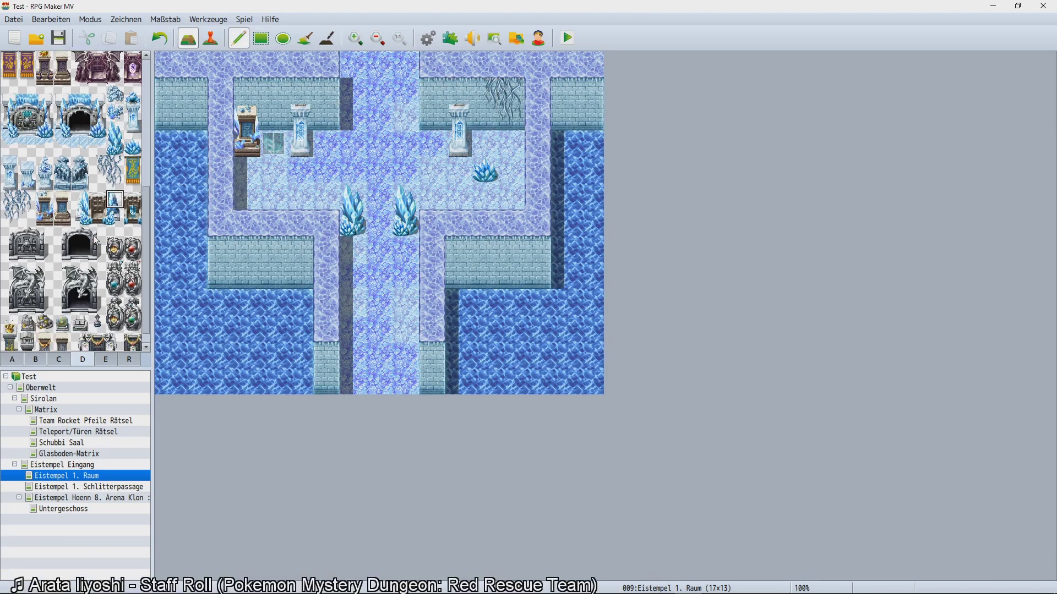
pyautogui.scroll(3, 94, 230)
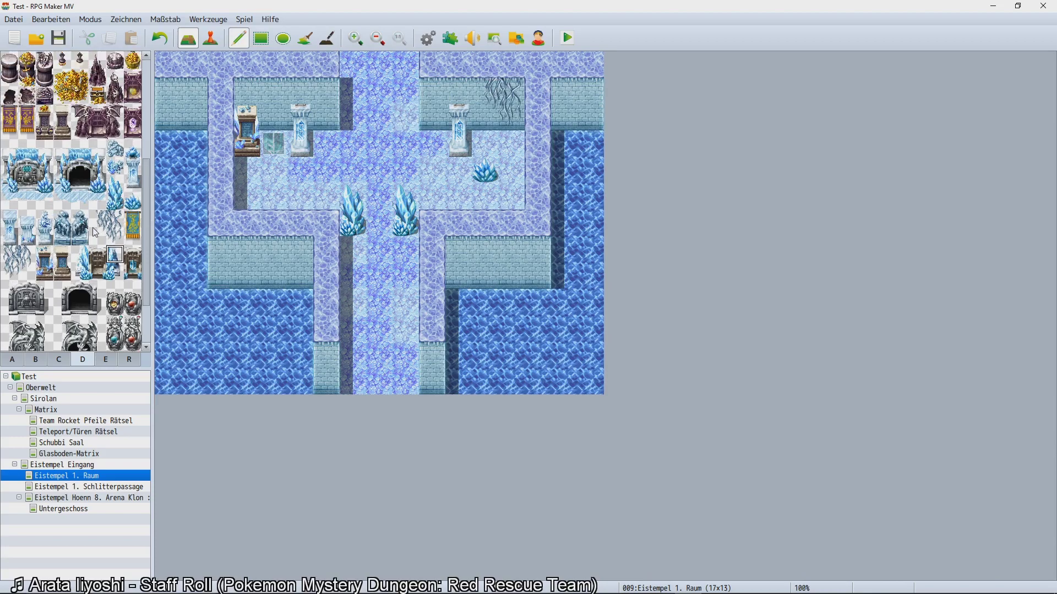
pyautogui.scroll(1, 95, 233)
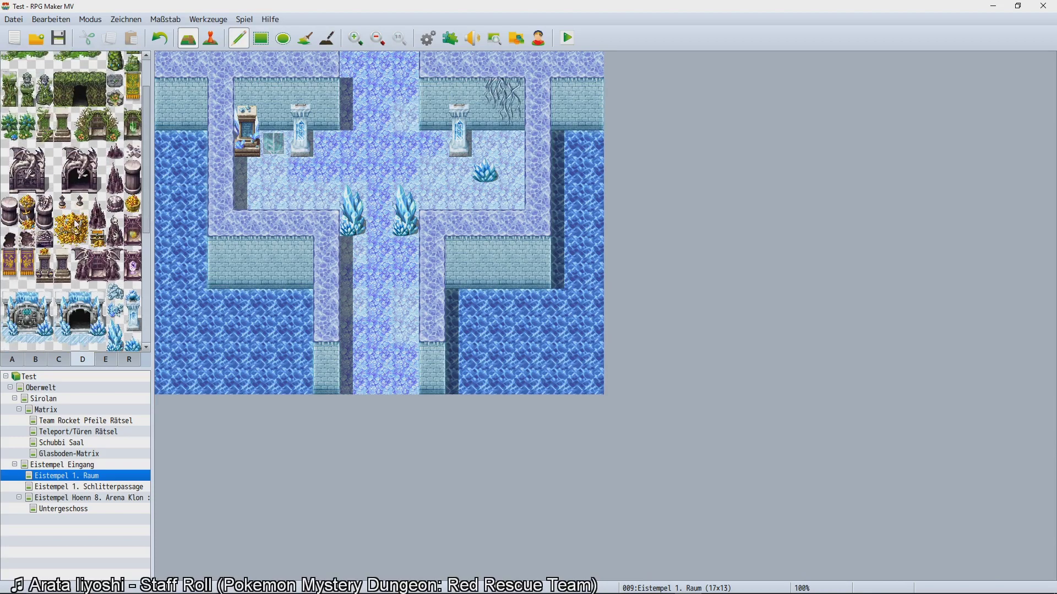
pyautogui.scroll(1, 76, 222)
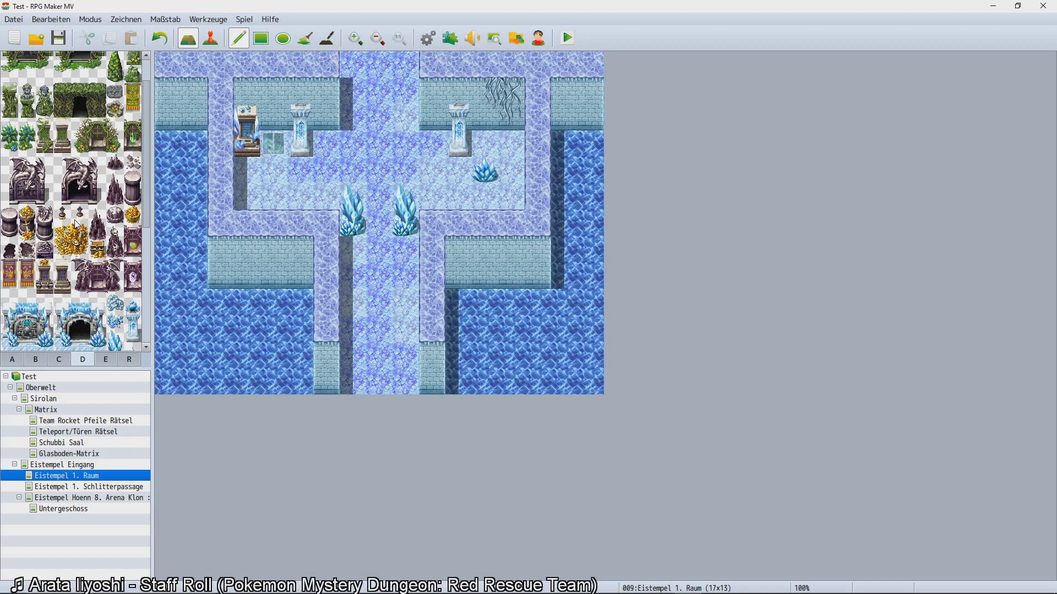
# Look through the tileset pages for ice temple decorations and wall tiles that suit the Eistempel 1. Raum map.
pyautogui.scroll(-8, 75, 224)
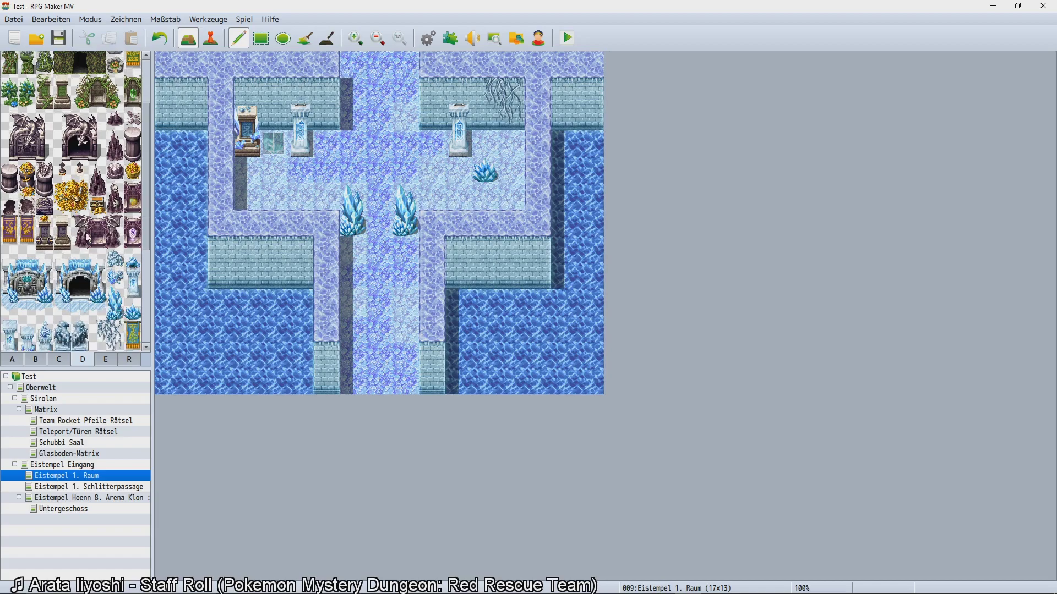
pyautogui.scroll(9, 74, 209)
pyautogui.scroll(-6, 76, 202)
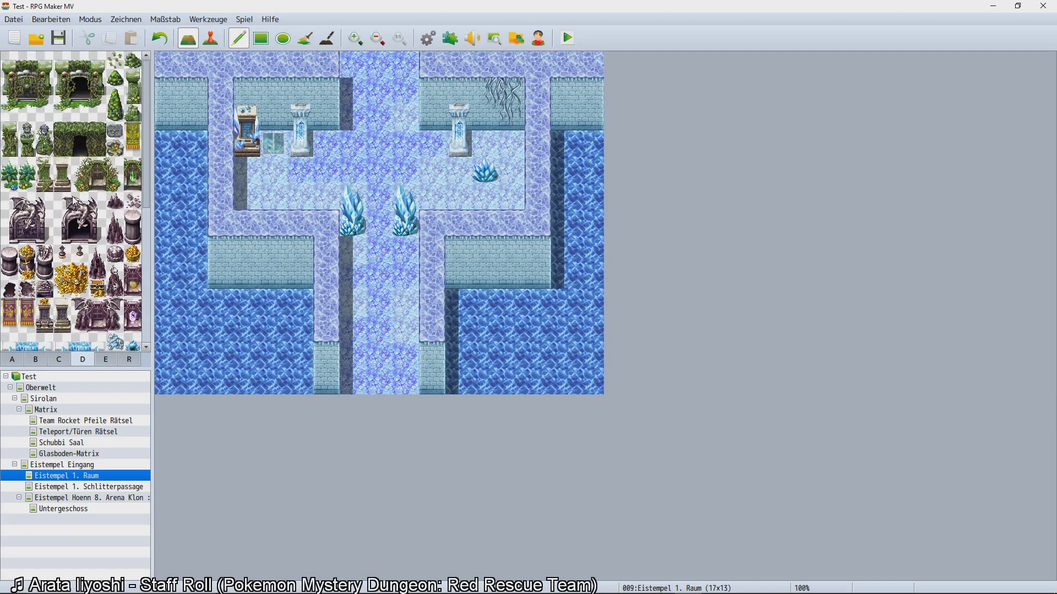
pyautogui.scroll(-1, 76, 202)
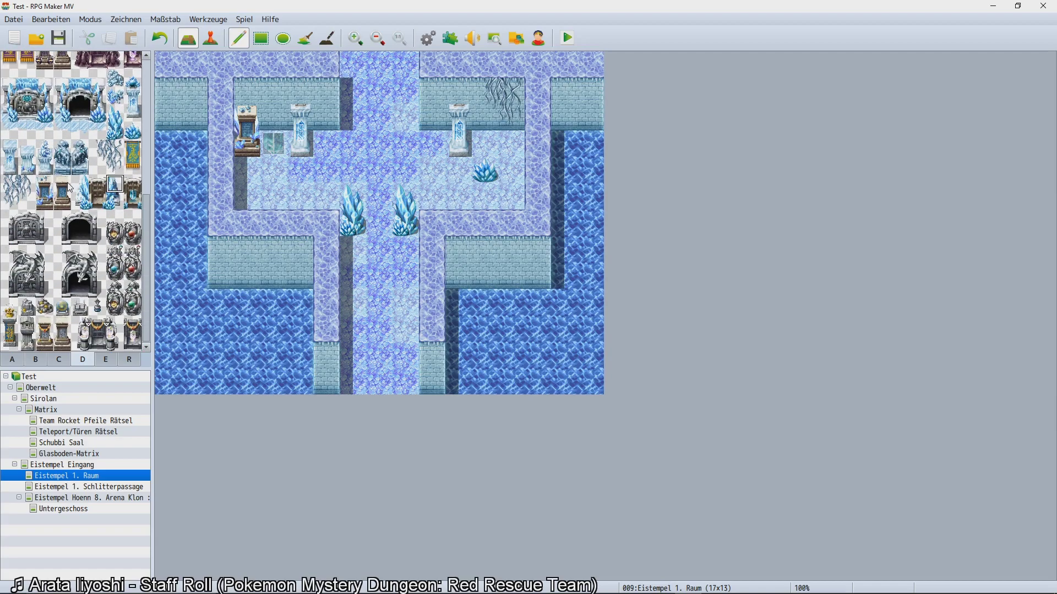
pyautogui.click(114, 236)
pyautogui.click(105, 359)
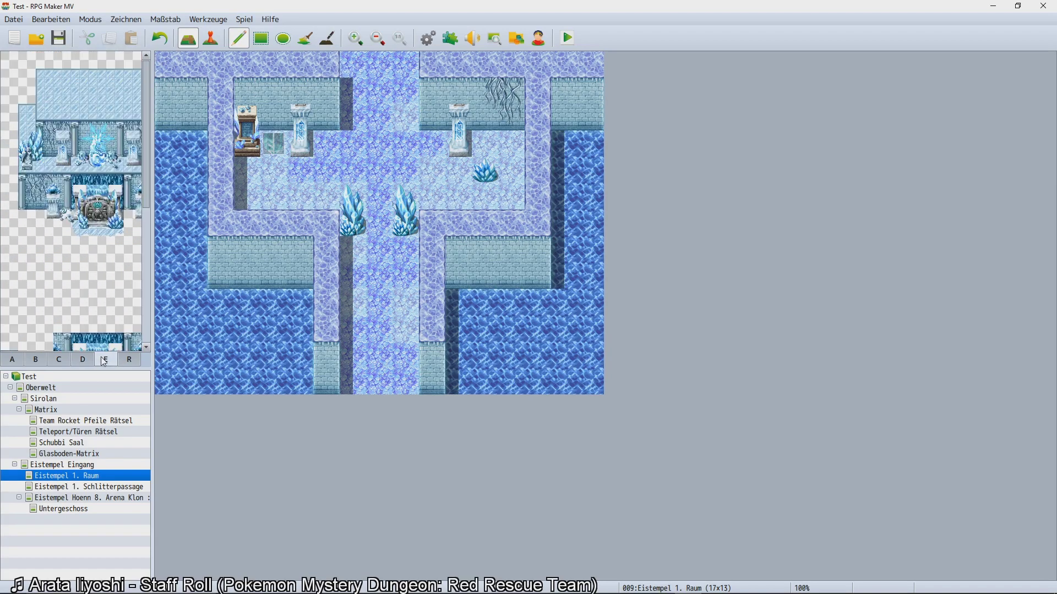
pyautogui.moveTo(80, 236); pyautogui.dragTo(117, 192)
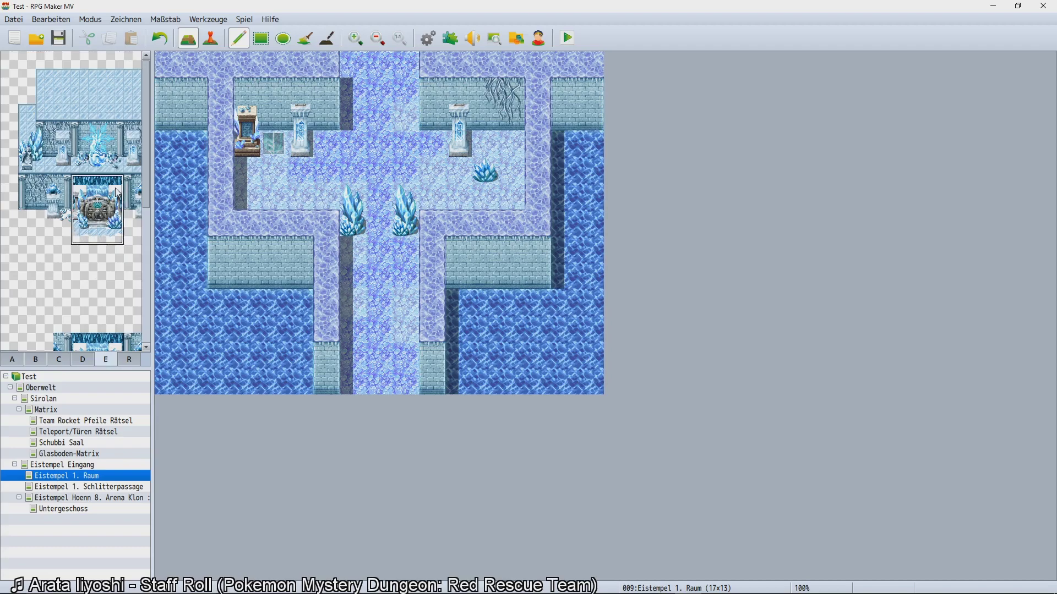
pyautogui.click(42, 219)
pyautogui.moveTo(38, 71); pyautogui.dragTo(134, 223)
pyautogui.click(121, 253)
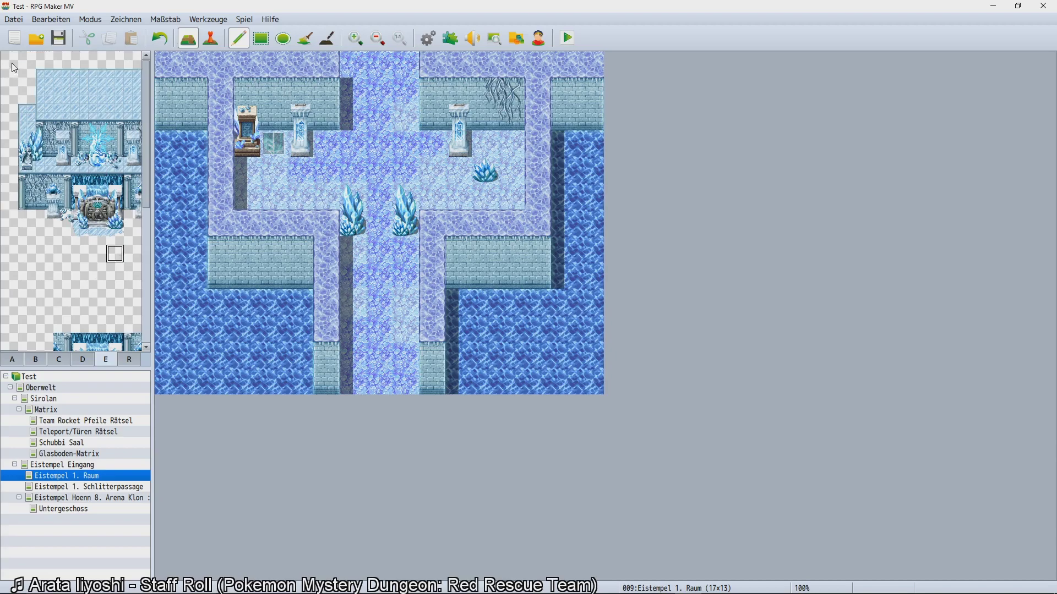
pyautogui.click(25, 78)
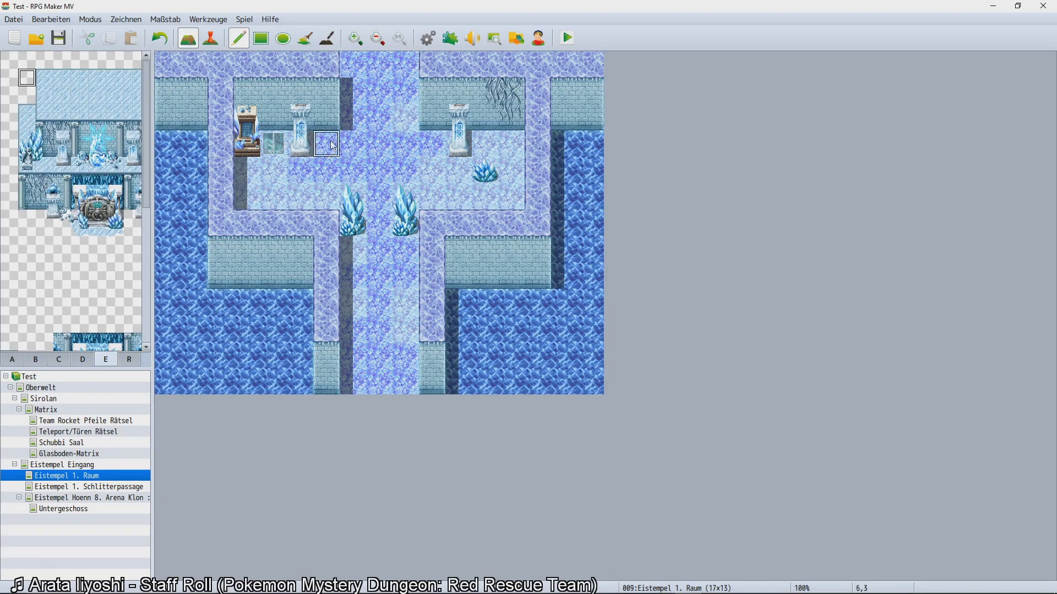
pyautogui.click(54, 361)
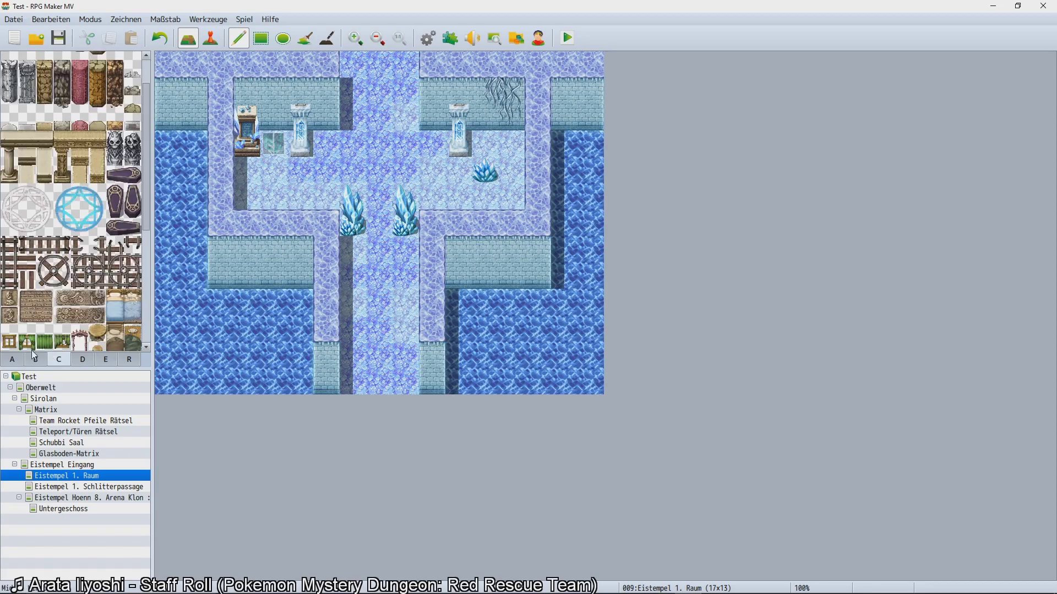
pyautogui.click(10, 361)
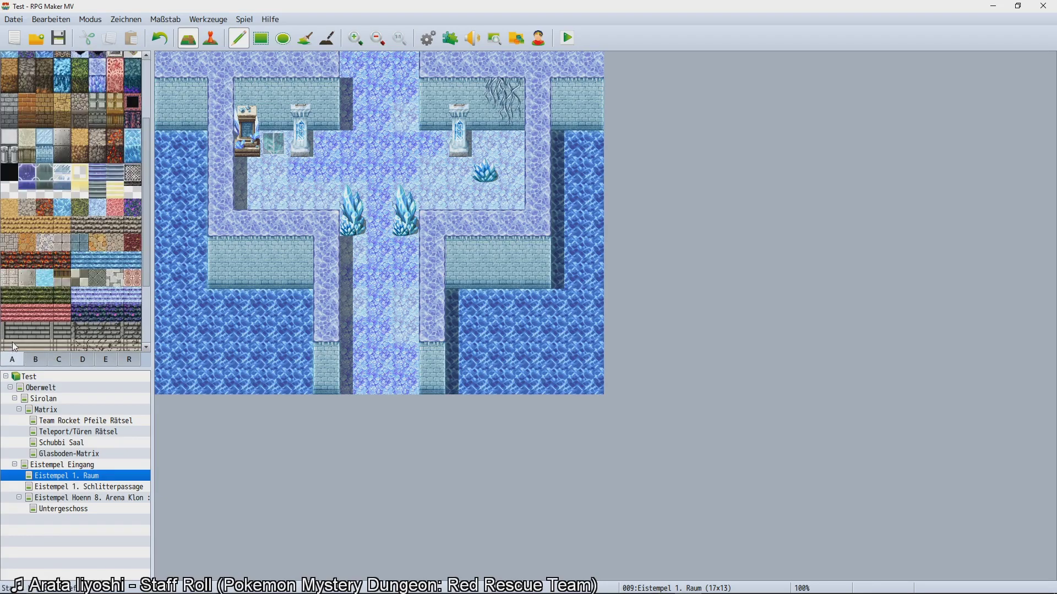
pyautogui.scroll(3, 33, 297)
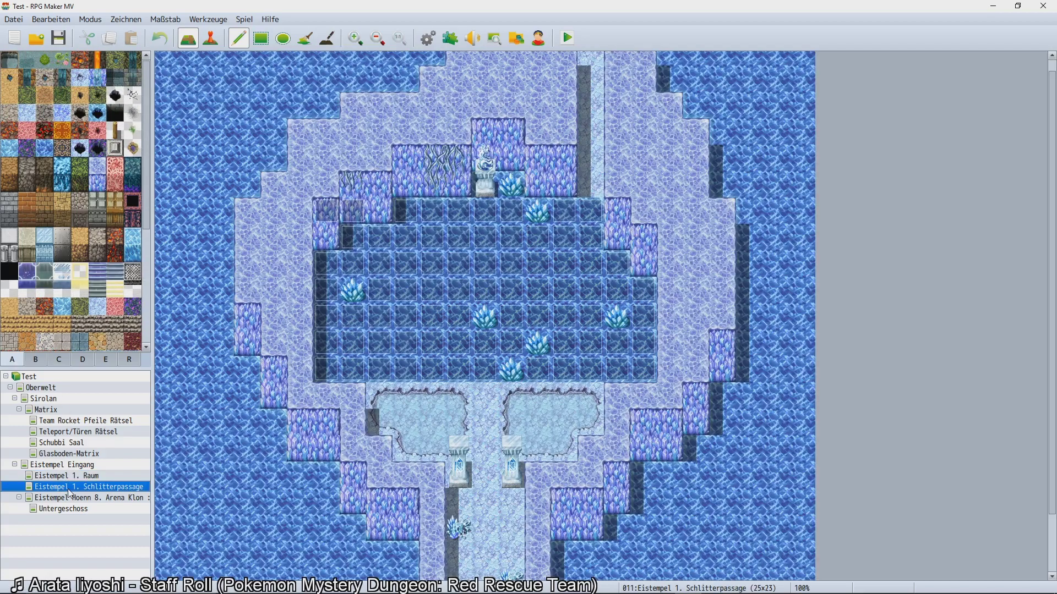
# Open the Eistempel 1. Schlitterpassage map and look through its ground and wall tiles.
pyautogui.click(68, 487)
pyautogui.click(44, 272)
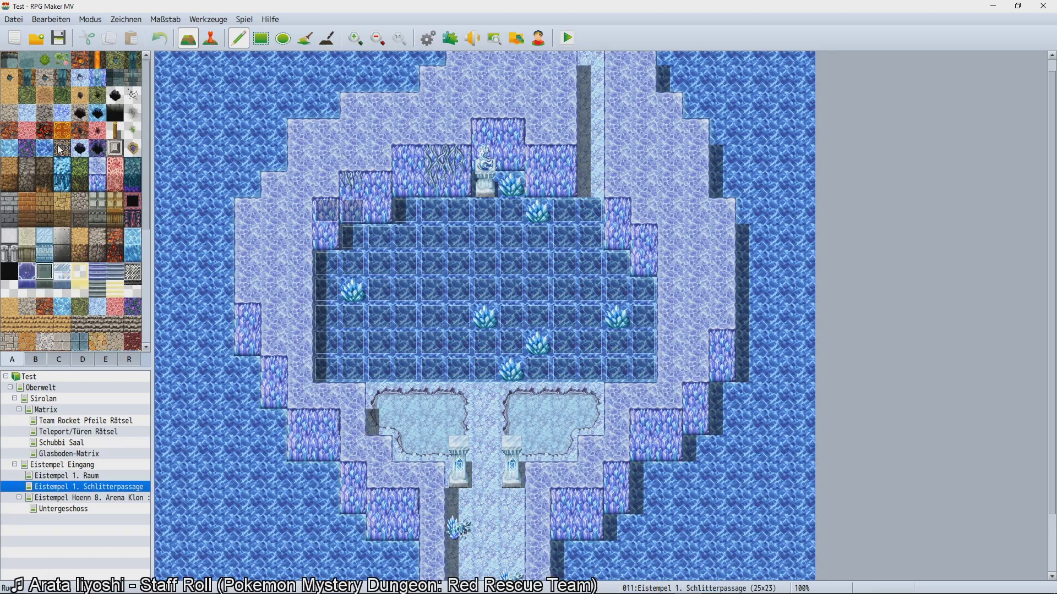
pyautogui.scroll(-1, 79, 260)
pyautogui.scroll(-1, 79, 260)
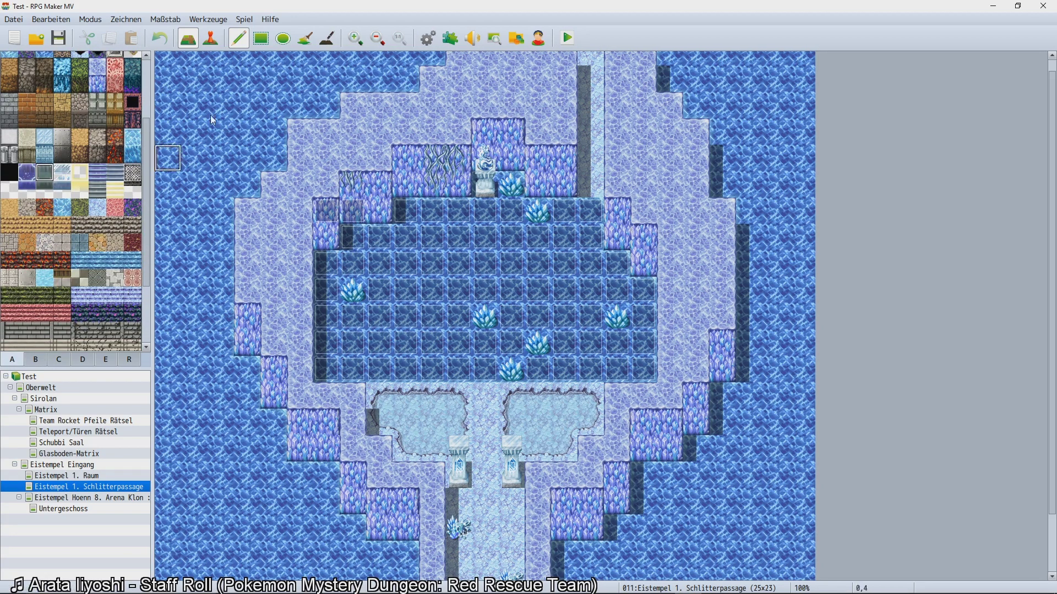
# Check the UNTEN event at 6,6 and delete the two stray events on the wall tiles at 6,6 and 7,6.
pyautogui.click(210, 38)
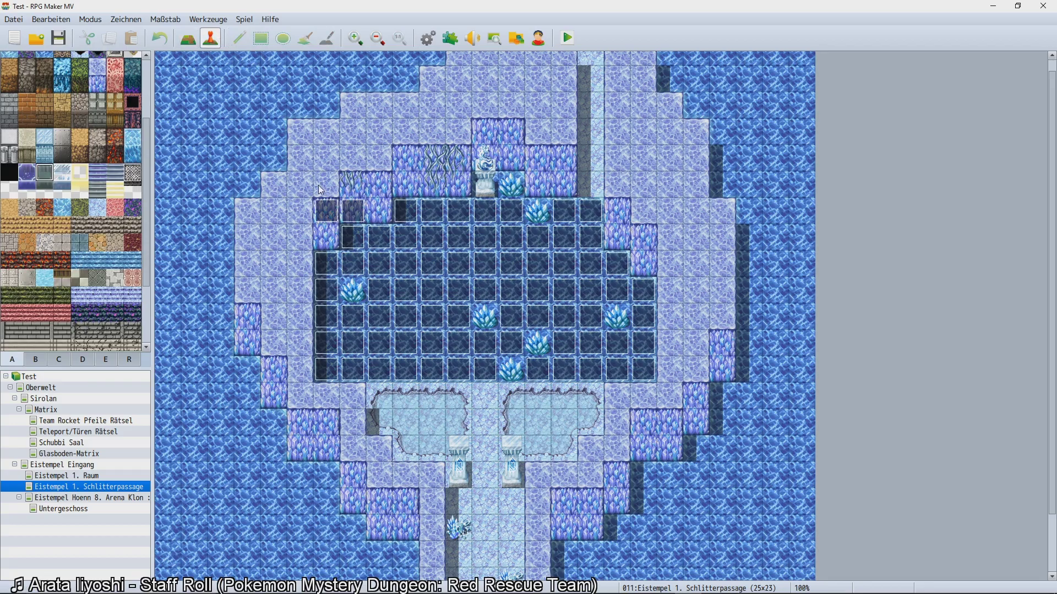
pyautogui.doubleClick(336, 213)
pyautogui.scroll(-2, 512, 261)
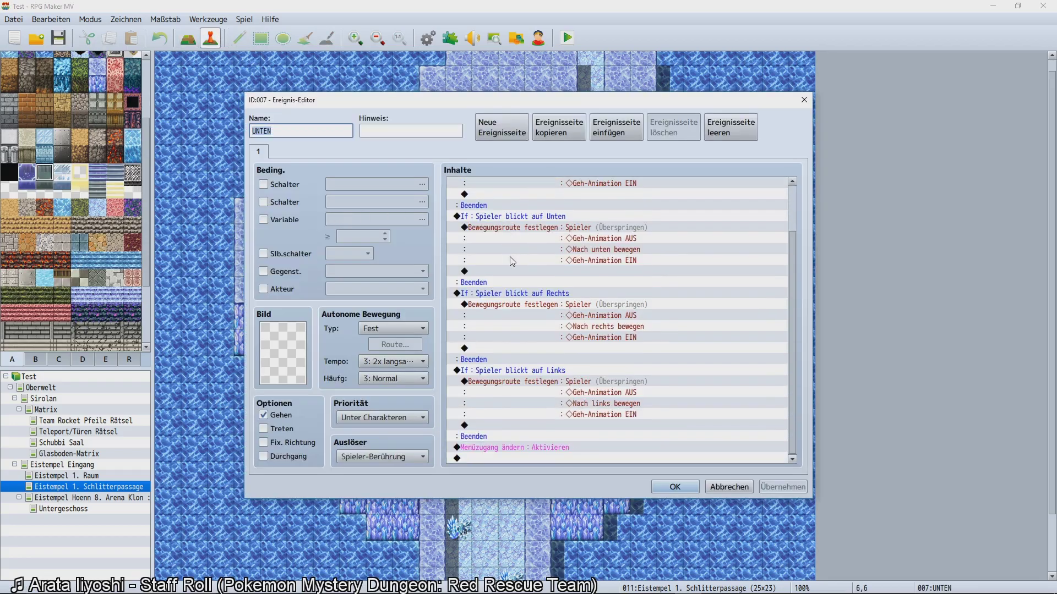
pyautogui.press('Escape')
pyautogui.click(360, 208)
pyautogui.click(325, 212)
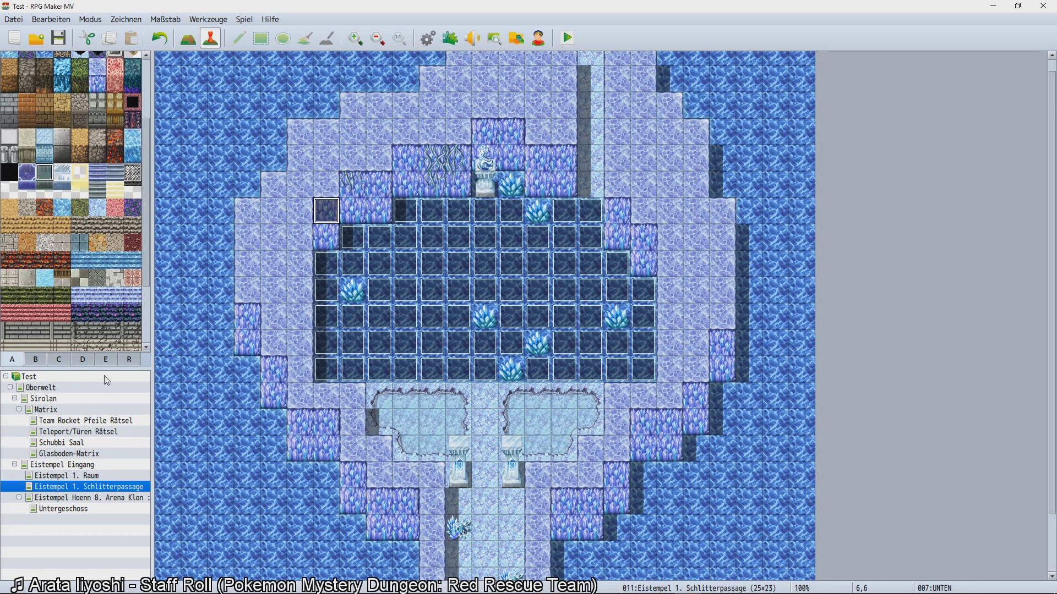
# Compare the wall design of Eistempel 1. Raum with that of Eistempel 1. Schlitterpassage.
pyautogui.click(82, 475)
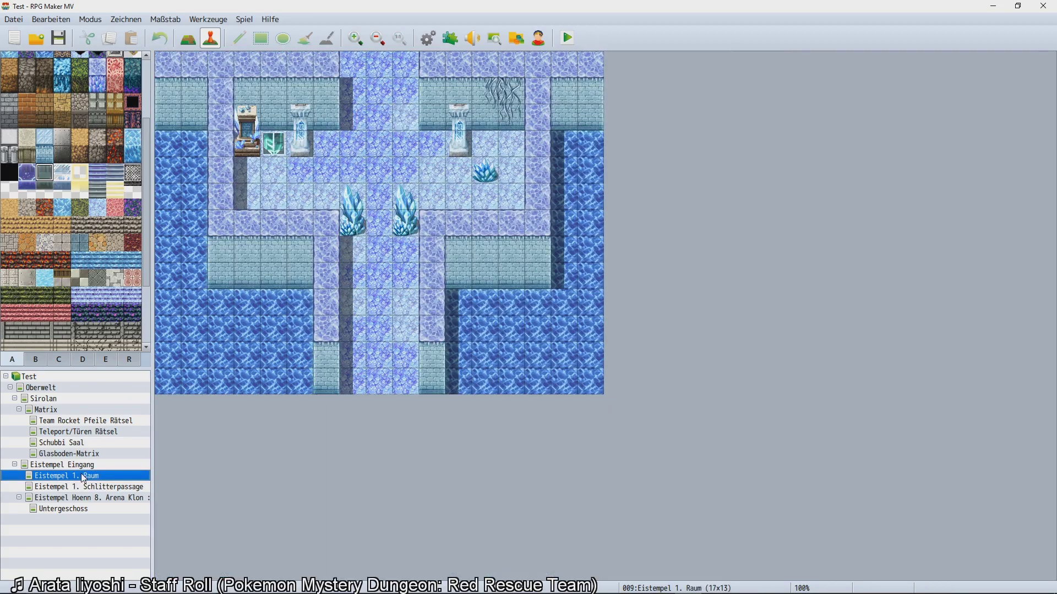
pyautogui.click(88, 485)
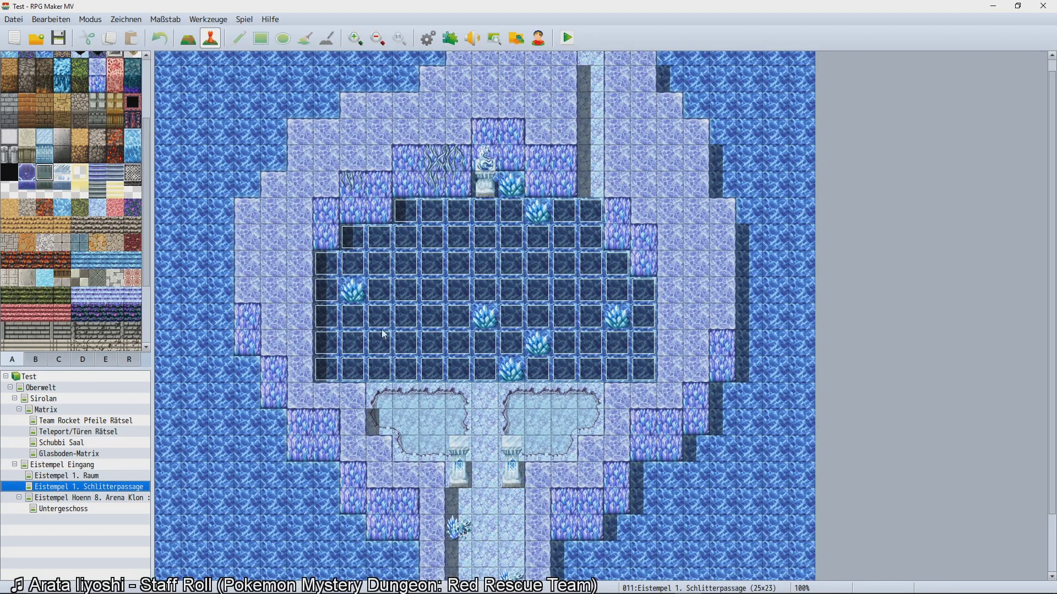
pyautogui.click(71, 468)
pyautogui.click(87, 479)
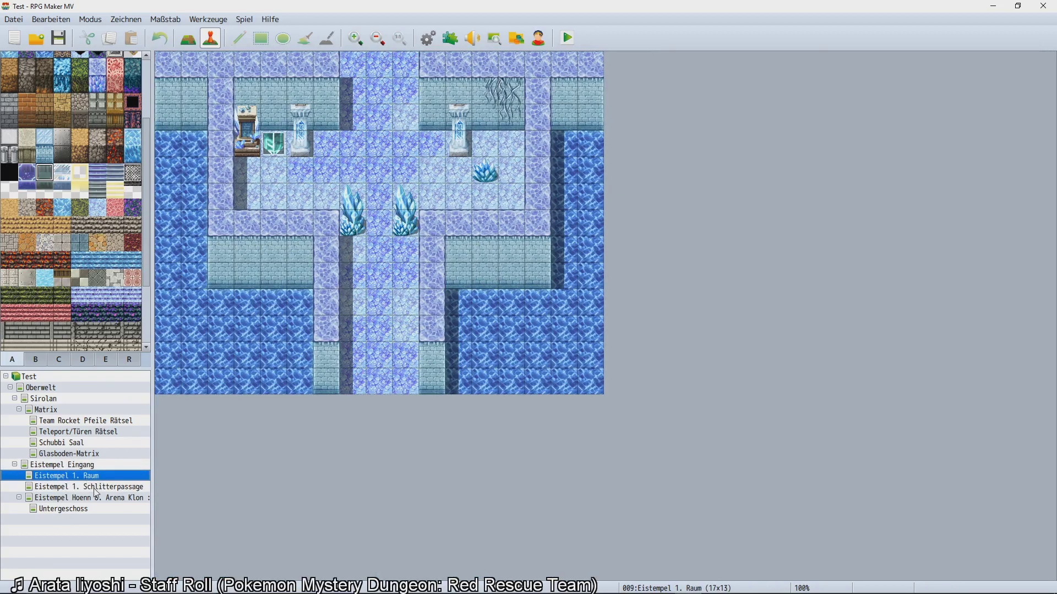
pyautogui.click(94, 487)
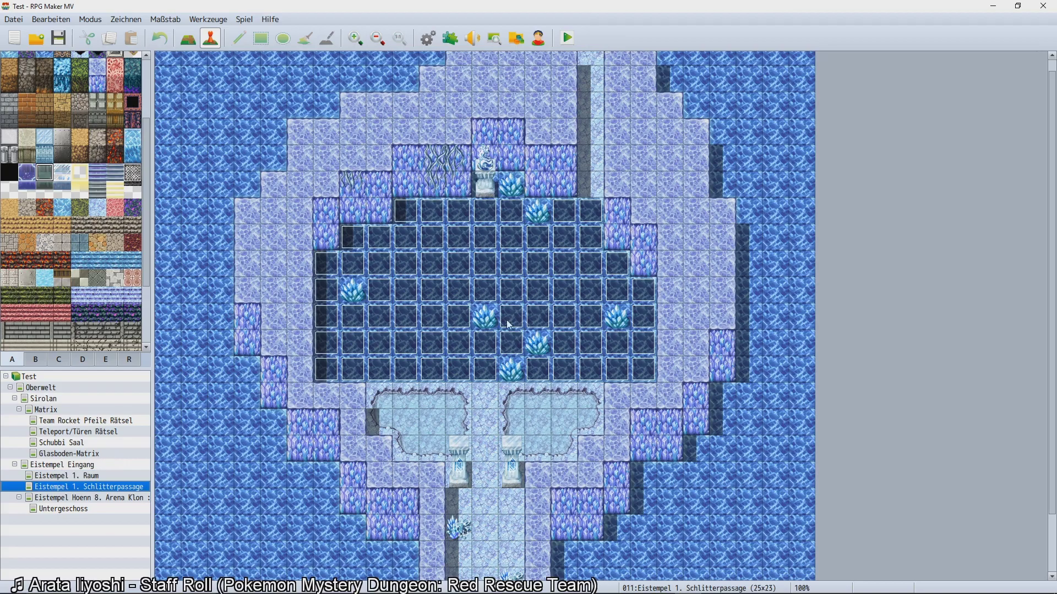
# Review the movement commands of the UNTEN sliding events at 12,12, 9,6 and 12,11 on the dark ice floor.
pyautogui.doubleClick(483, 362)
pyautogui.scroll(-3, 556, 332)
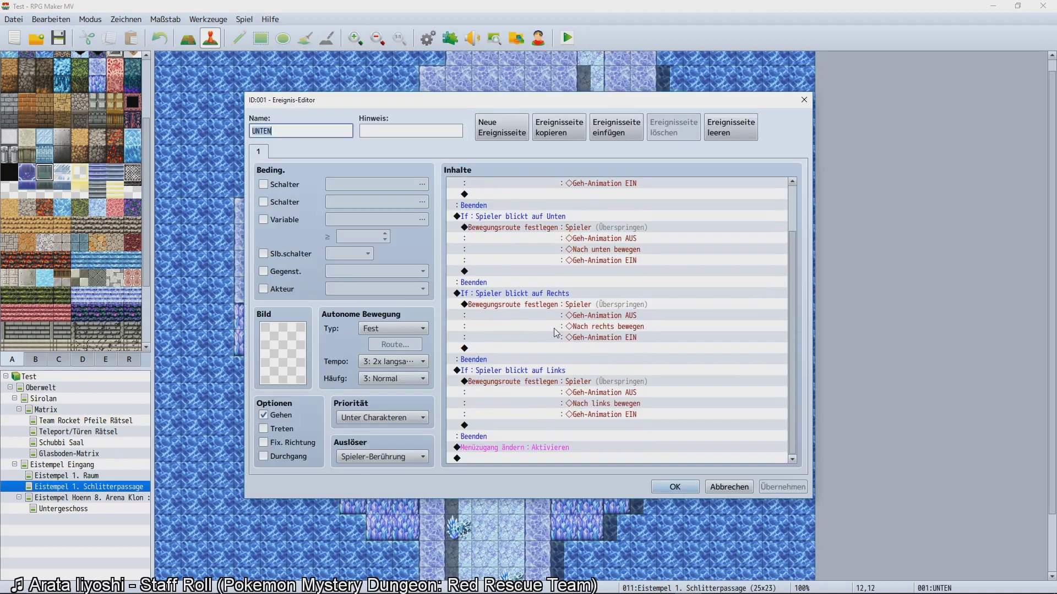
pyautogui.scroll(2, 648, 416)
pyautogui.click(726, 485)
pyautogui.doubleClick(415, 208)
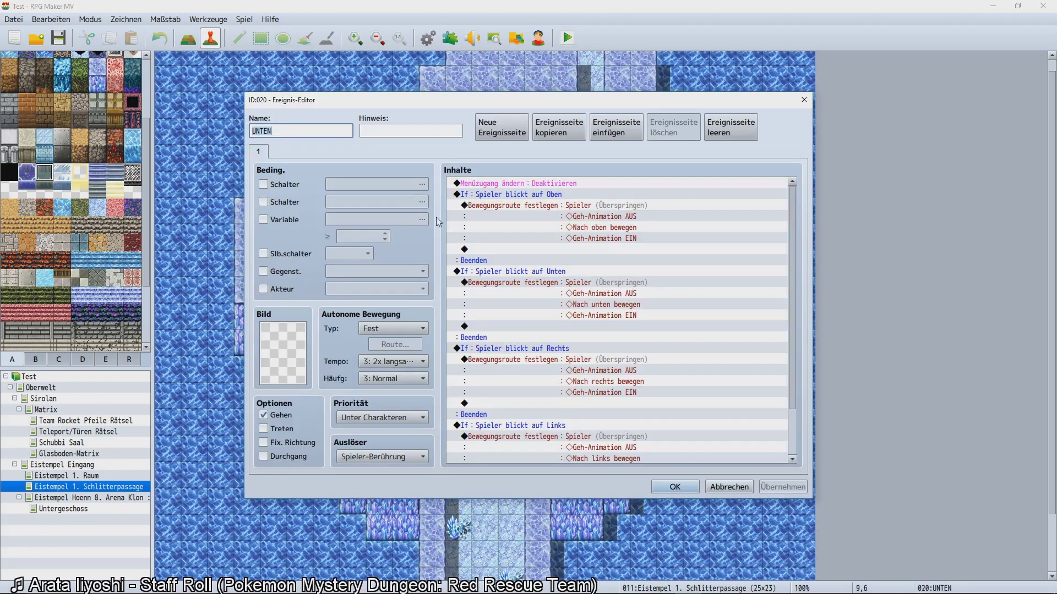
pyautogui.scroll(-2, 676, 412)
pyautogui.click(728, 486)
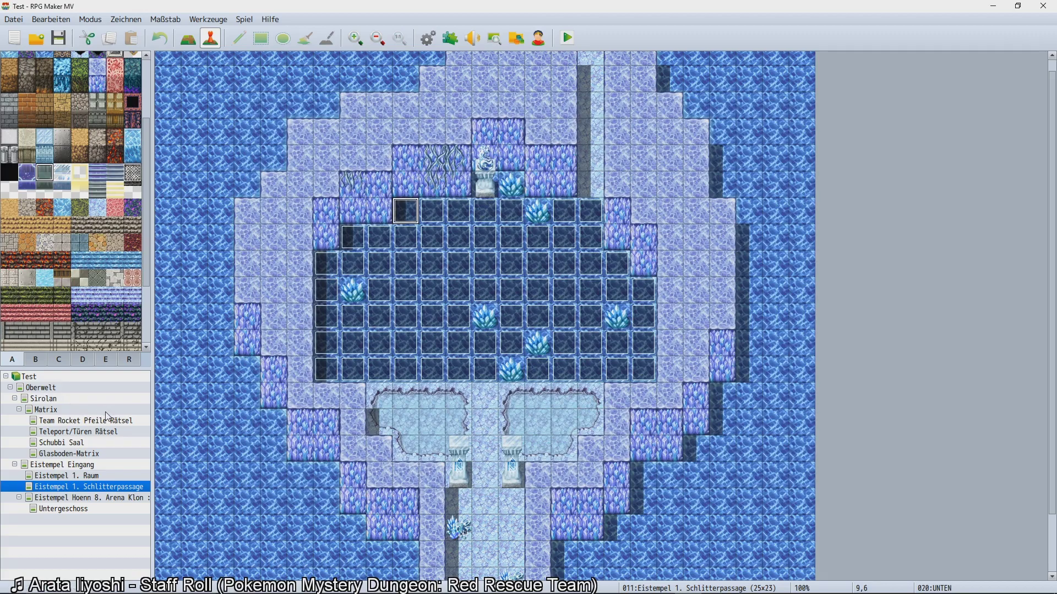
pyautogui.doubleClick(484, 340)
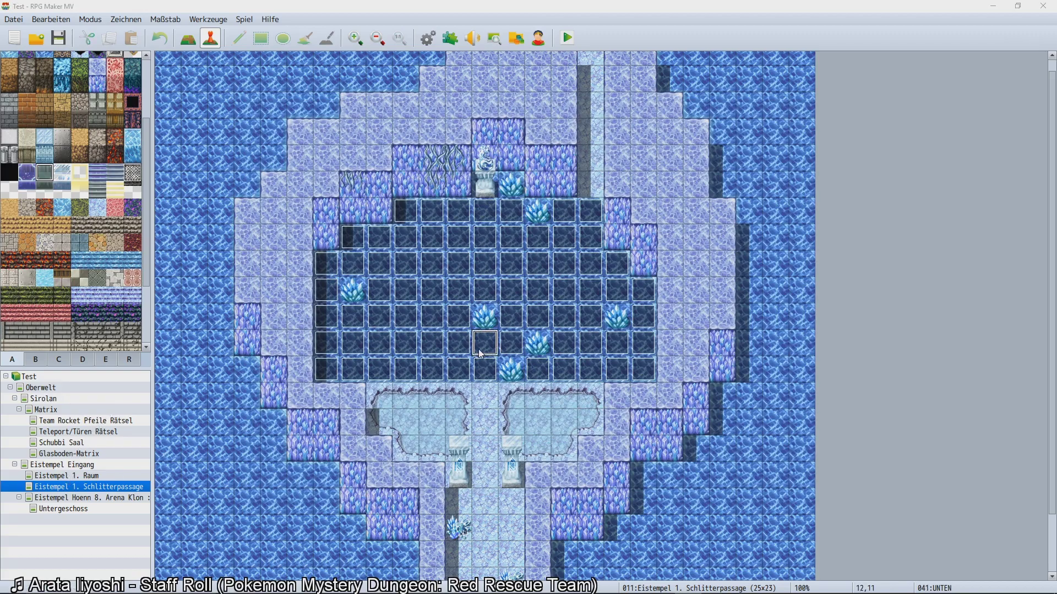
pyautogui.click(675, 487)
# View the Eistempel Hoenn 8. Arena Klon map and return to Eistempel 1. Schlitterpassage.
pyautogui.click(88, 498)
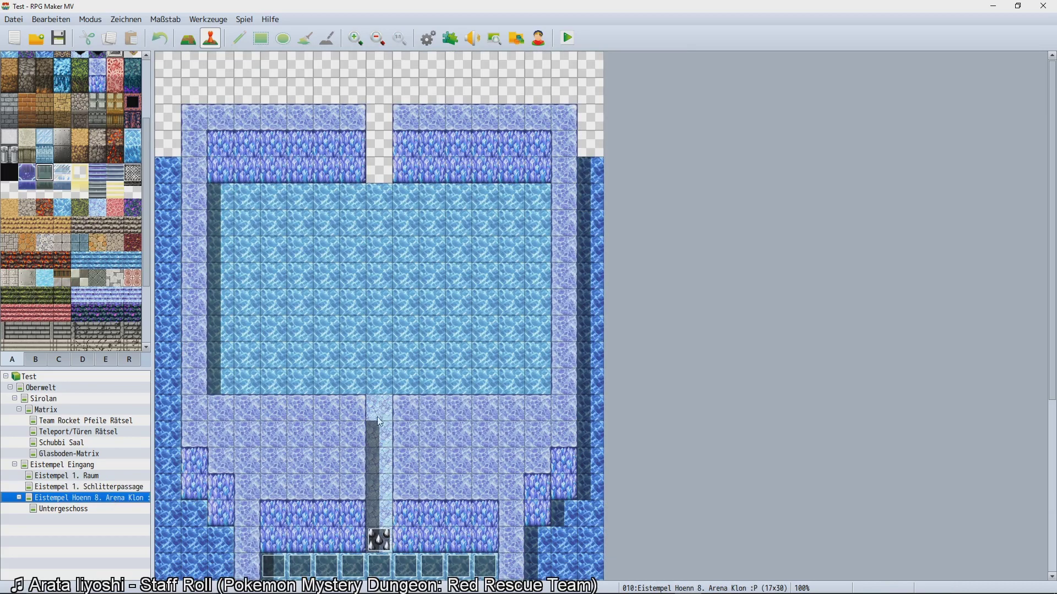
pyautogui.scroll(-1, 275, 324)
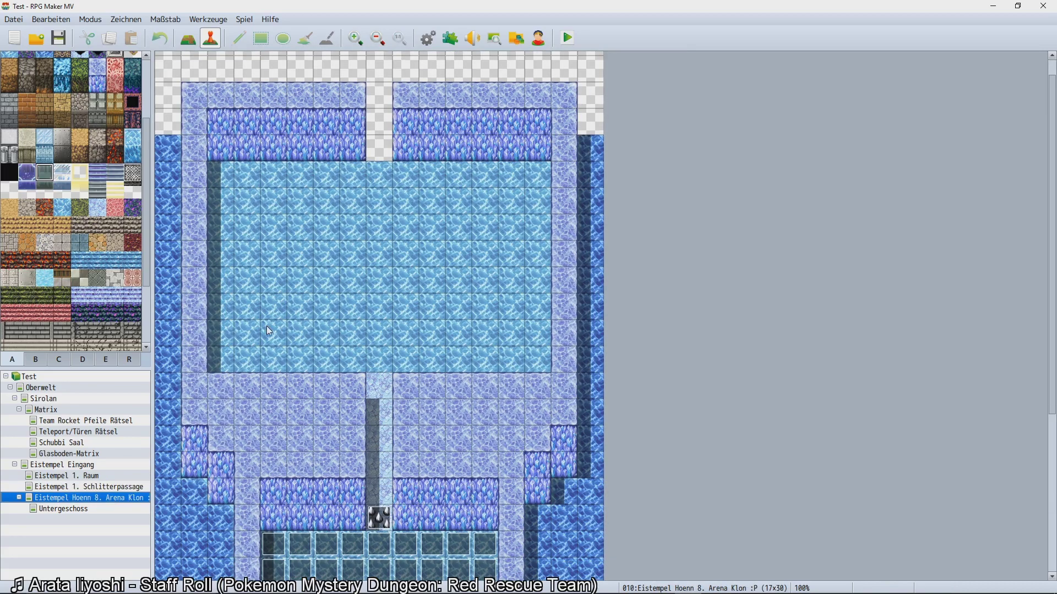
pyautogui.click(99, 488)
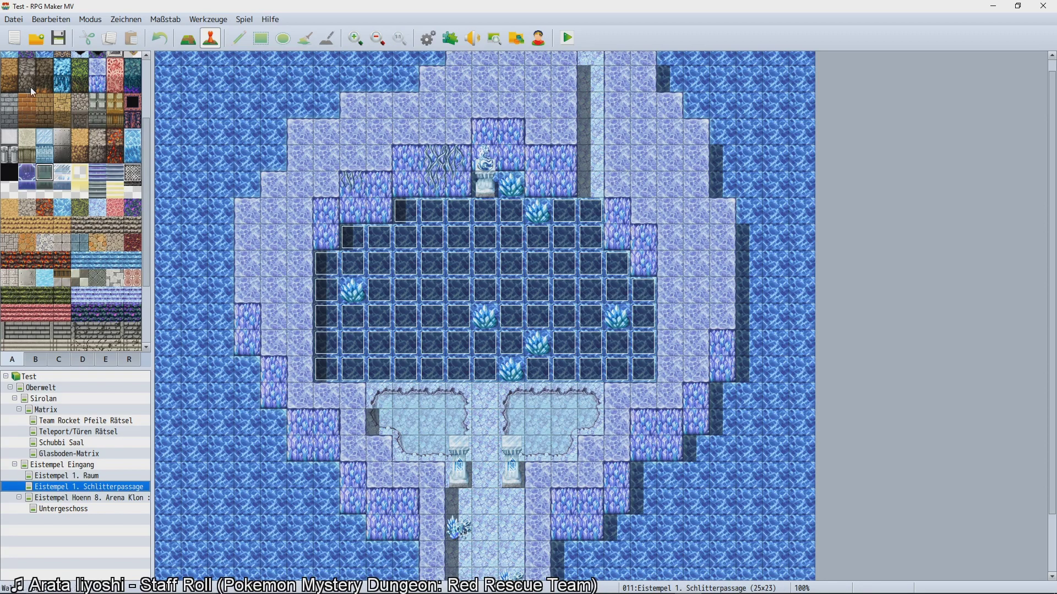
# Repaint the crystal walls along the upper-left inner edge of the sliding floor with the light ice brick wall, using the Rectangle tool.
pyautogui.click(27, 150)
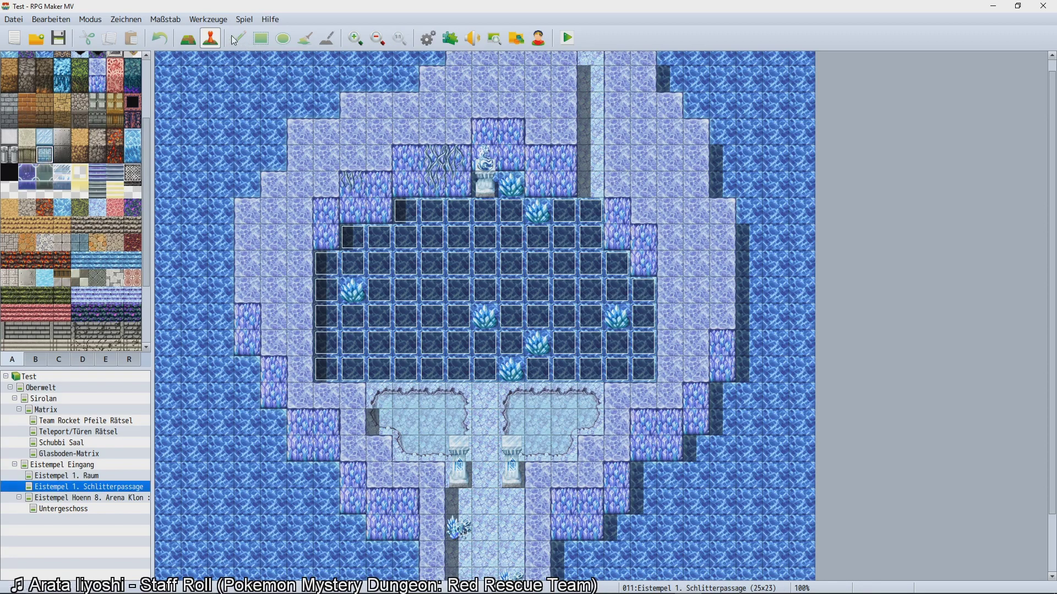
pyautogui.click(189, 38)
pyautogui.click(261, 39)
pyautogui.click(410, 157)
pyautogui.moveTo(416, 160); pyautogui.dragTo(460, 184)
pyautogui.moveTo(353, 184); pyautogui.dragTo(379, 209)
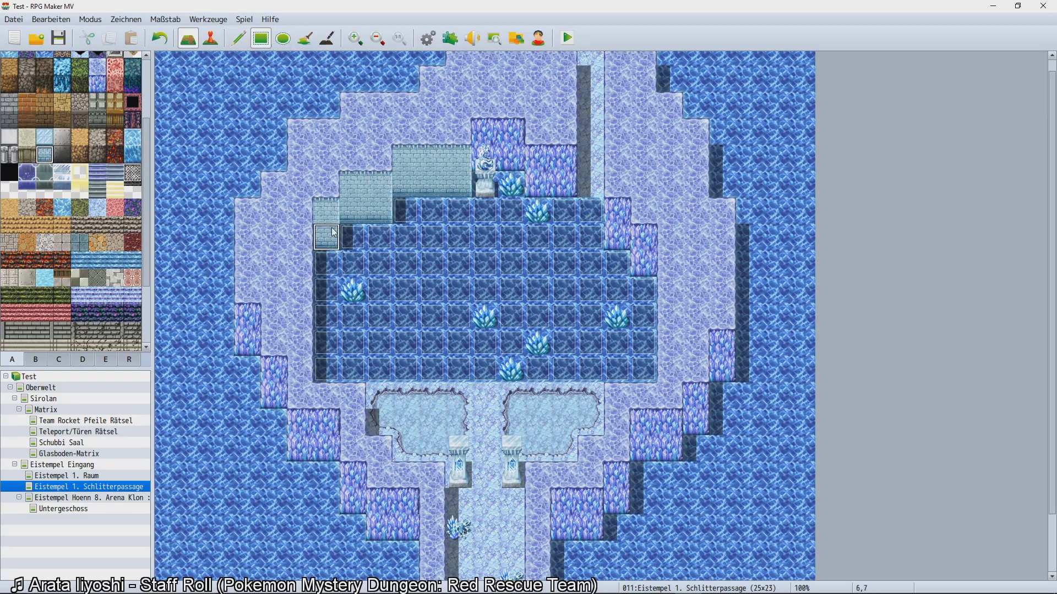
# Replace the crystal wall segments along the left outer edge of the room with the ice brick wall, using rectangles and Flood Fill.
pyautogui.scroll(-2, 308, 259)
pyautogui.moveTo(248, 261)
pyautogui.mouseDown()
pyautogui.moveTo(247, 288)
pyautogui.moveTo(274, 341)
pyautogui.mouseUp()
pyautogui.click(305, 38)
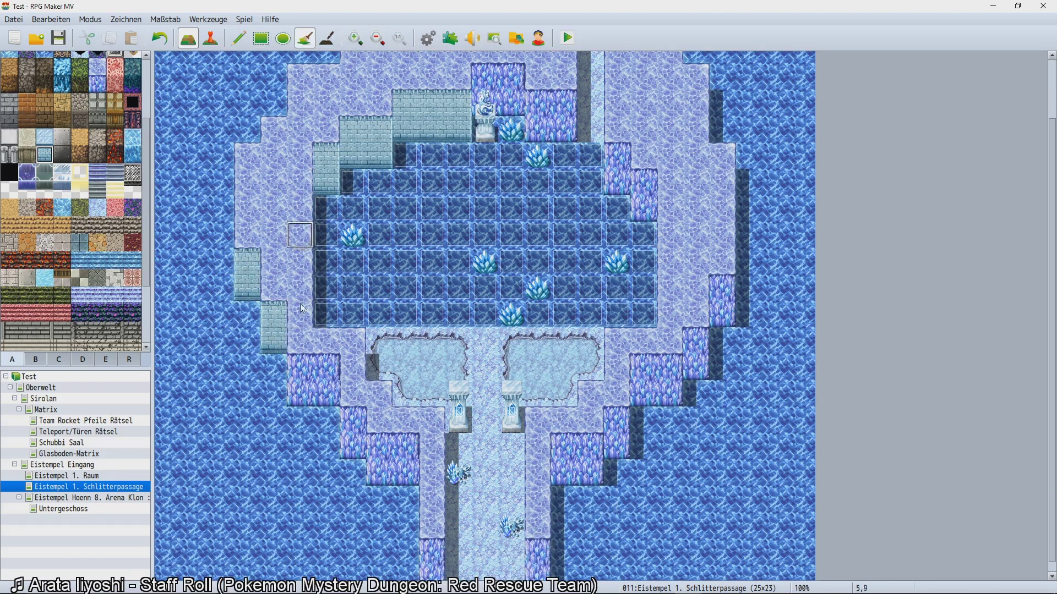
pyautogui.click(312, 380)
pyautogui.click(352, 445)
# Fill the walls beside the southern corridor and along the right outer edge with the ice brick wall.
pyautogui.scroll(-1, 405, 488)
pyautogui.click(429, 544)
pyautogui.click(537, 551)
pyautogui.click(572, 457)
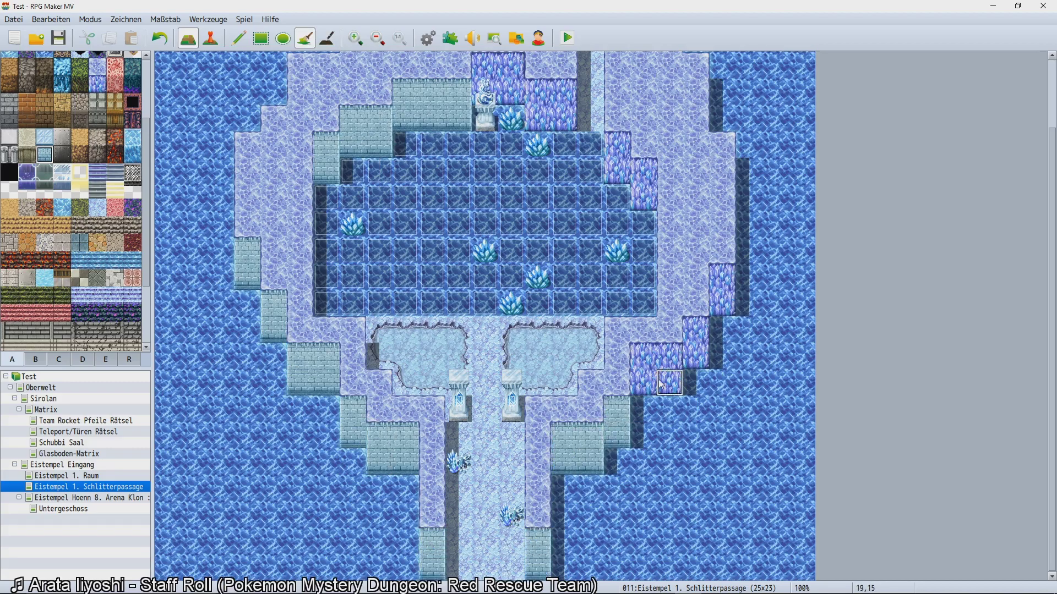
pyautogui.click(662, 385)
pyautogui.click(721, 292)
# Fill the remaining inner walls at the upper right and behind the statue, including tile 12,4, with the ice brick wall.
pyautogui.scroll(2, 722, 292)
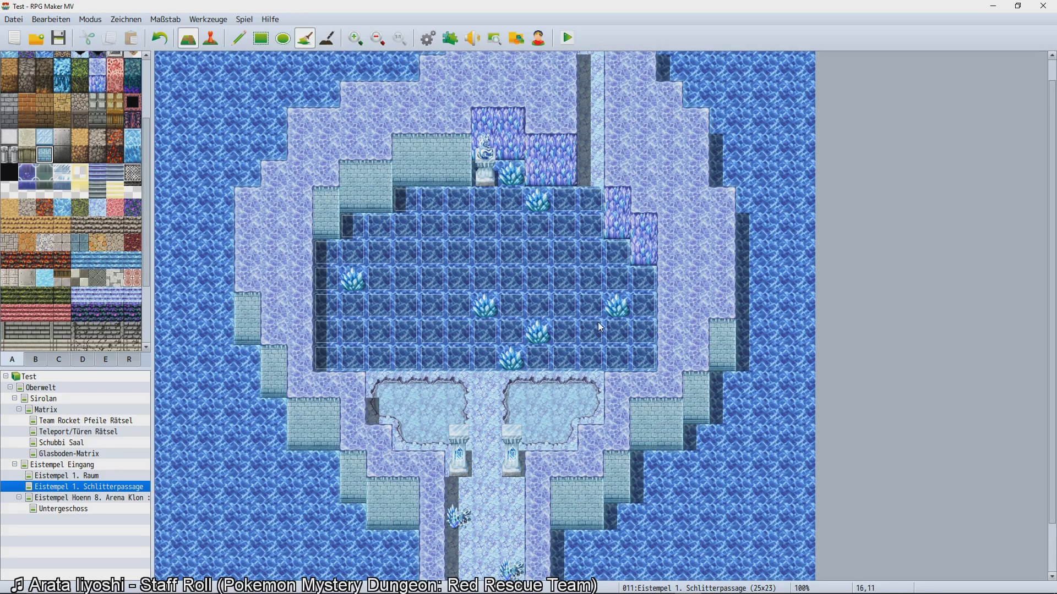
pyautogui.click(616, 251)
pyautogui.click(538, 147)
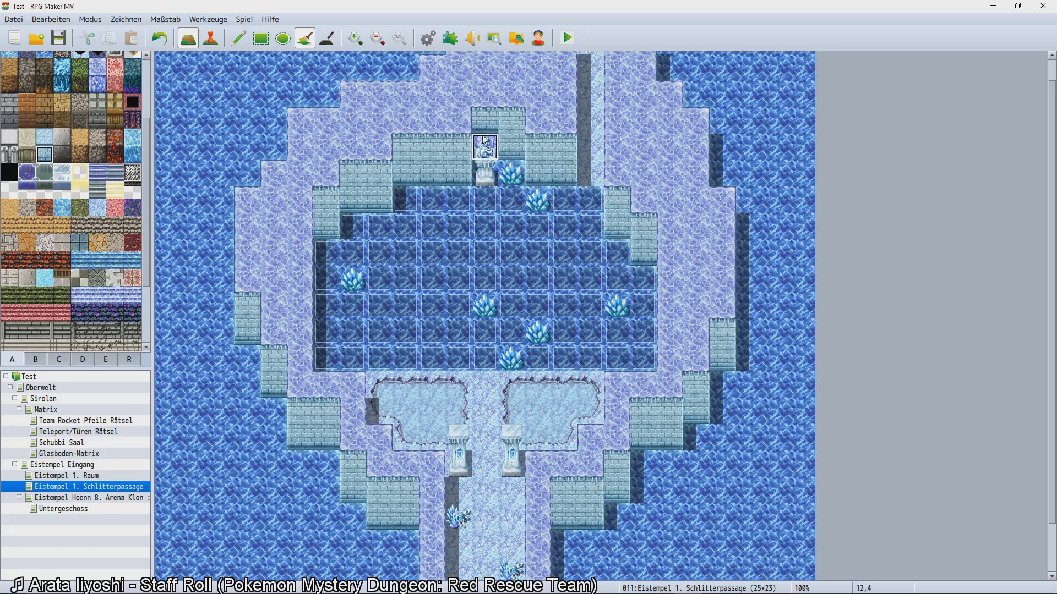
pyautogui.click(485, 142)
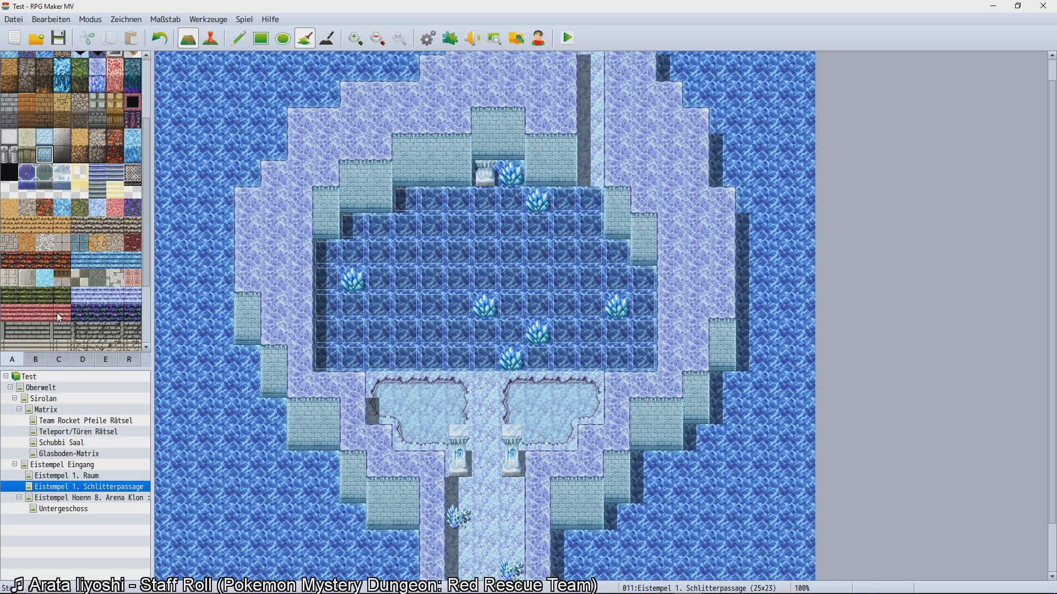
# Place the ice dragon statue on the empty pedestal at the north wall with the Pencil tool.
pyautogui.click(69, 358)
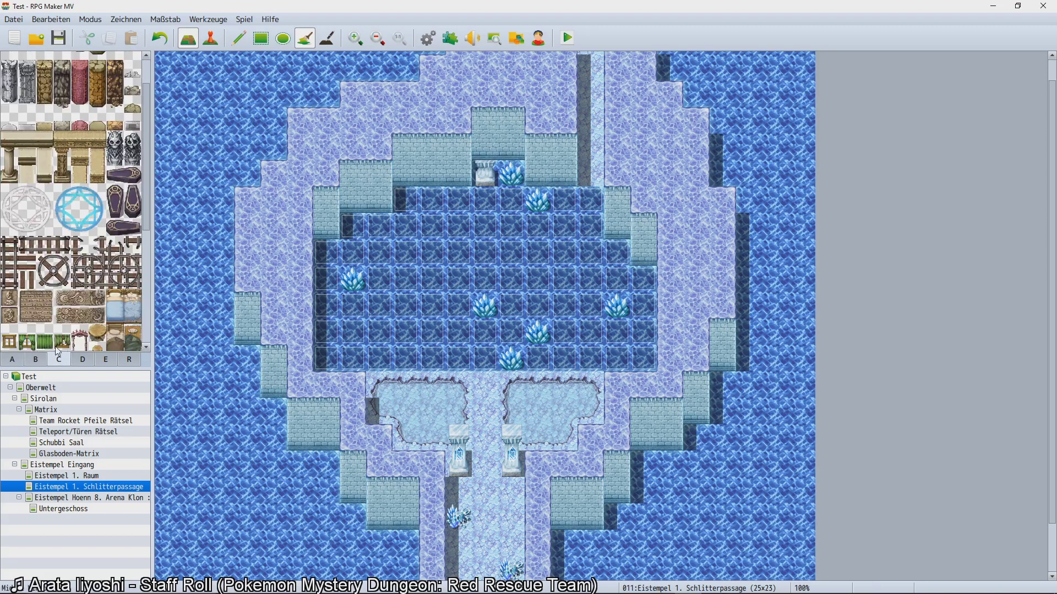
pyautogui.click(82, 359)
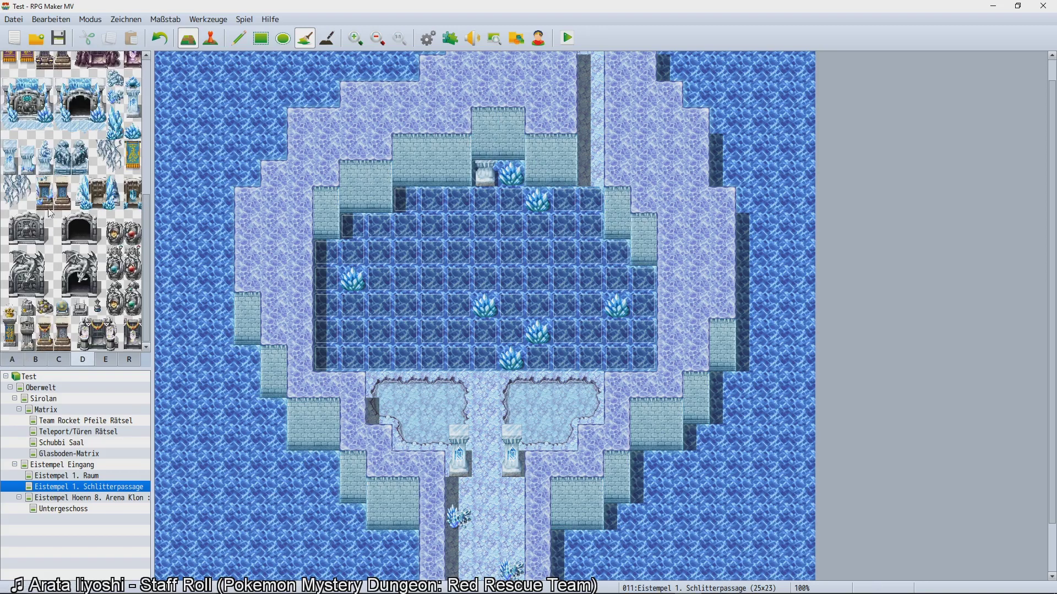
pyautogui.click(44, 150)
pyautogui.click(238, 38)
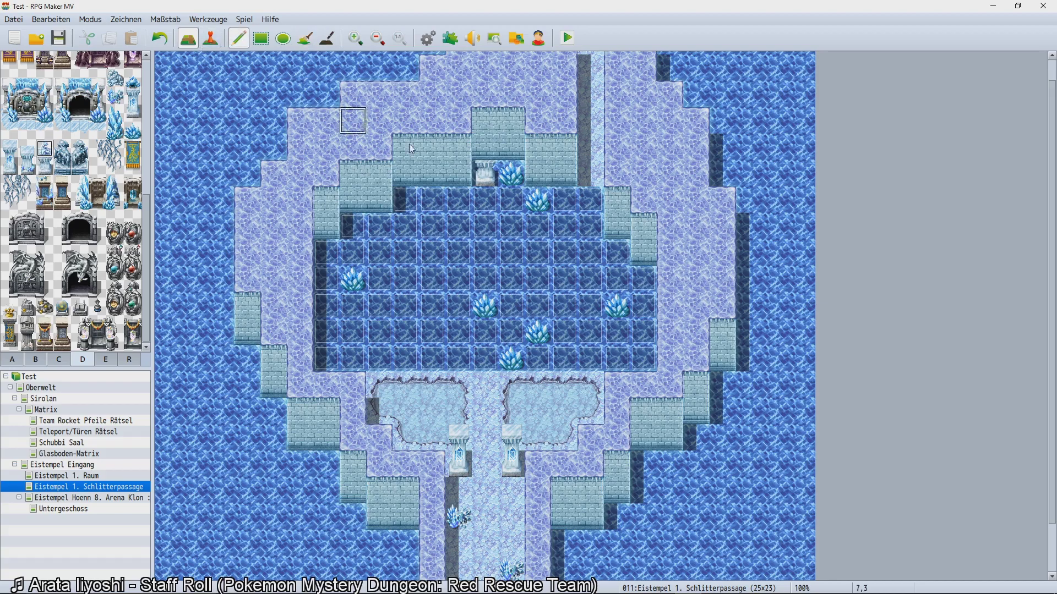
pyautogui.click(489, 157)
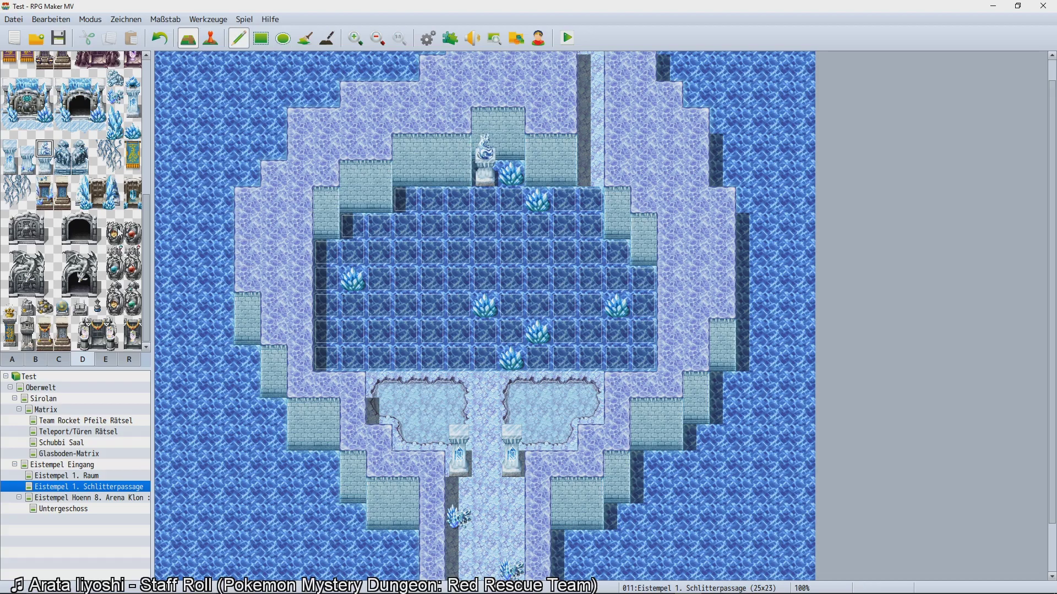
# Look through the decoration tilesets for further ice ornaments that suit the brick walls.
pyautogui.scroll(5, 144, 236)
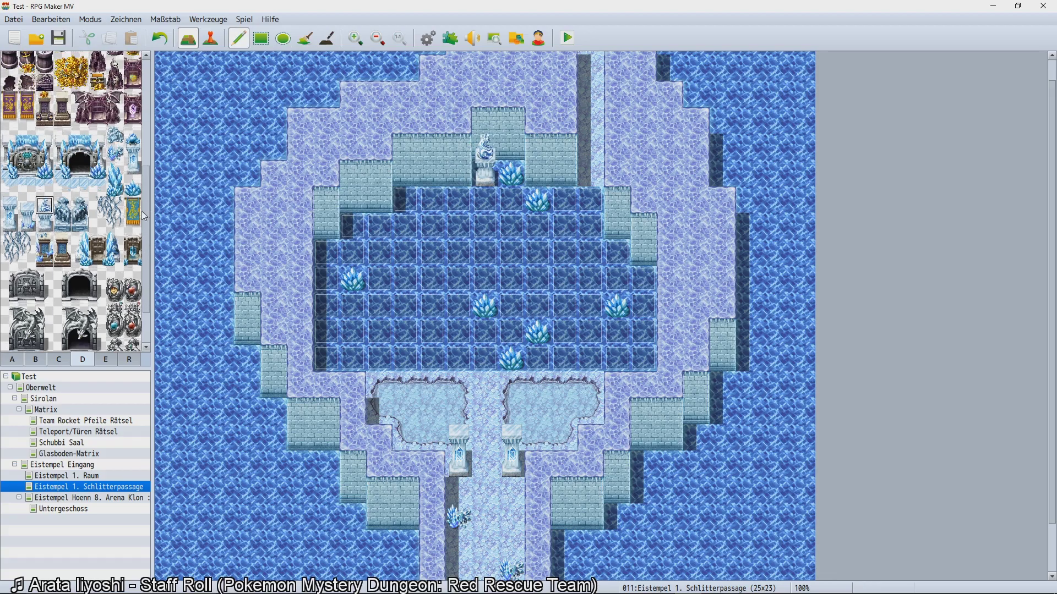
pyautogui.scroll(3, 139, 210)
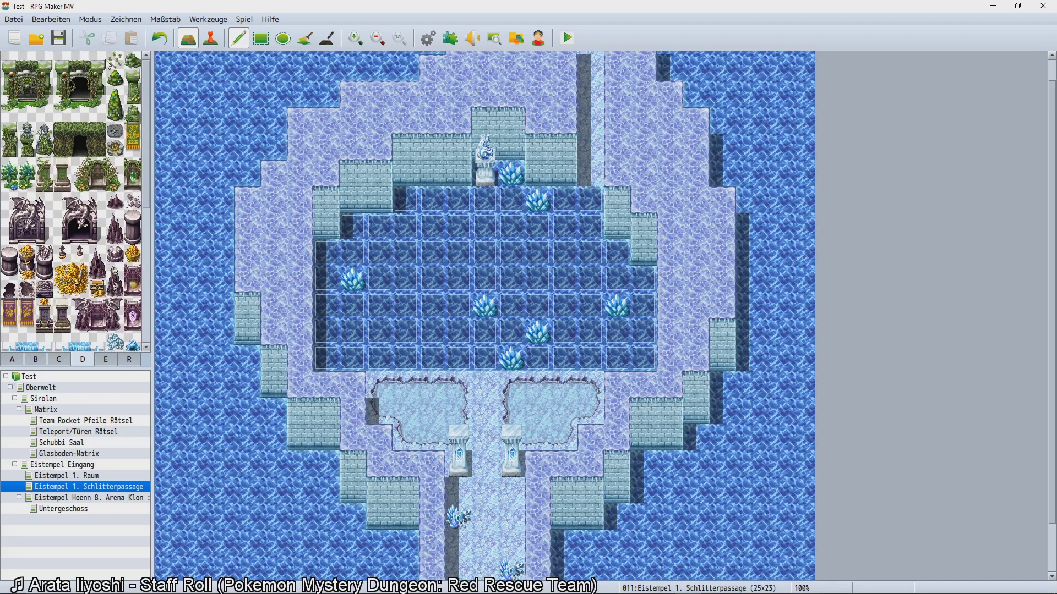
pyautogui.scroll(-3, 137, 231)
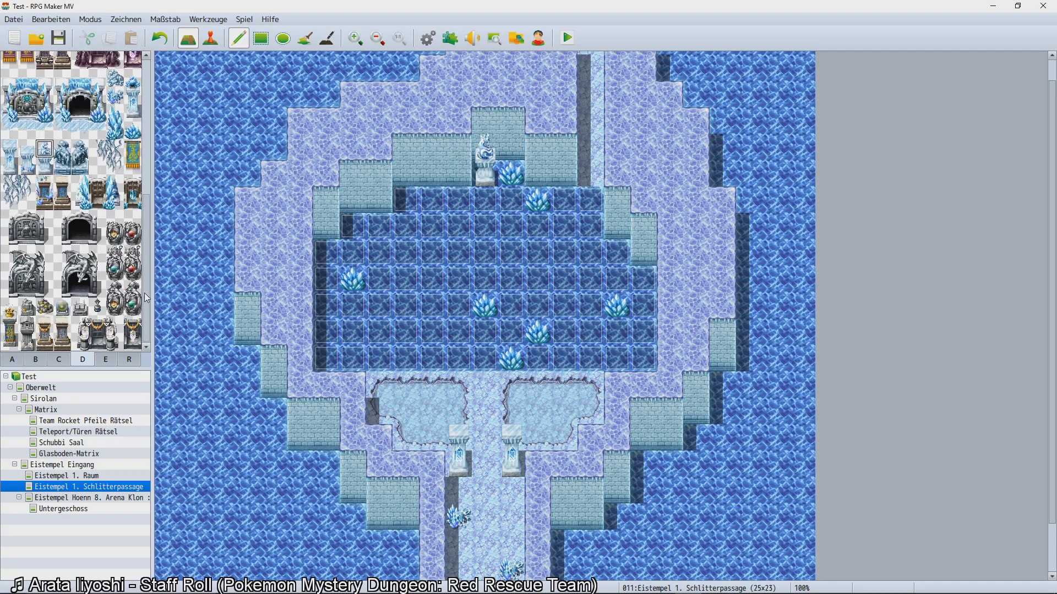
pyautogui.scroll(3, 145, 286)
pyautogui.scroll(-3, 141, 275)
pyautogui.scroll(3, 133, 238)
pyautogui.scroll(-3, 110, 286)
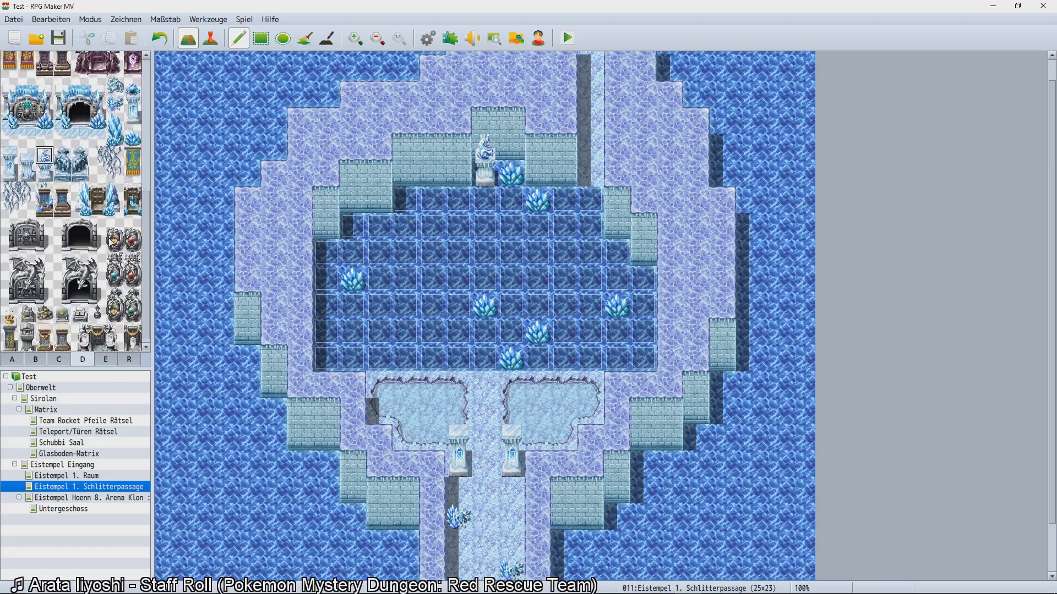
pyautogui.click(104, 364)
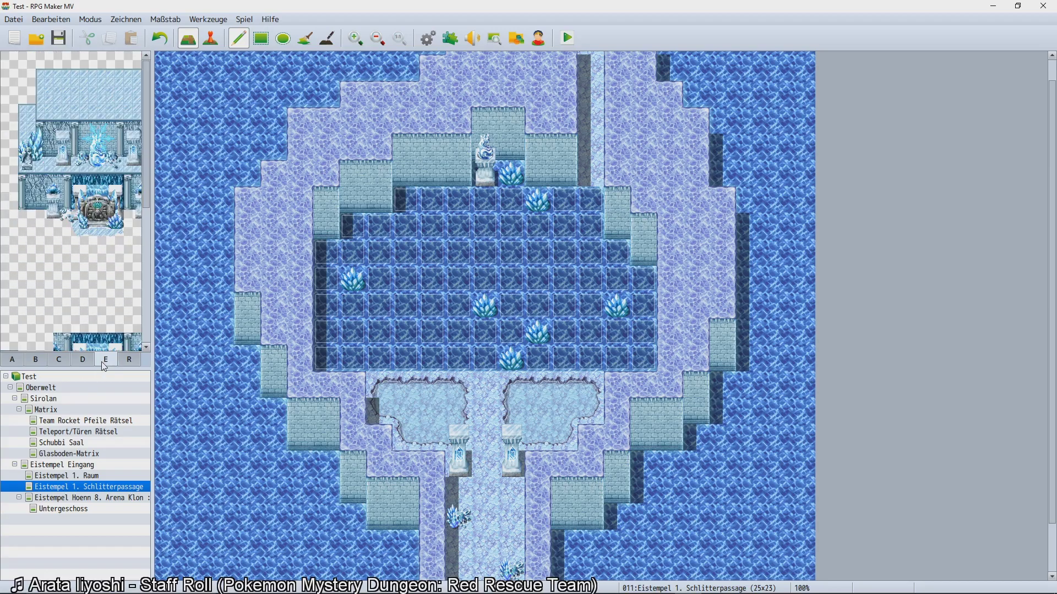
pyautogui.click(69, 360)
pyautogui.click(80, 284)
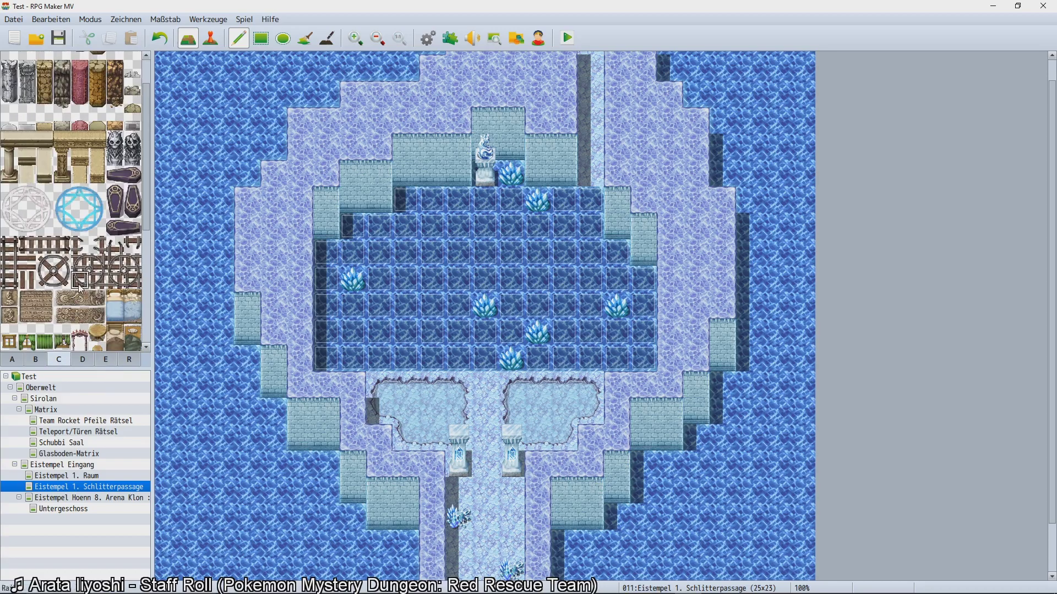
pyautogui.click(97, 280)
pyautogui.click(68, 282)
# Hang the two-tile-wide frozen vines on the ice brick wall to the left of the dragon statue.
pyautogui.click(37, 361)
pyautogui.click(84, 360)
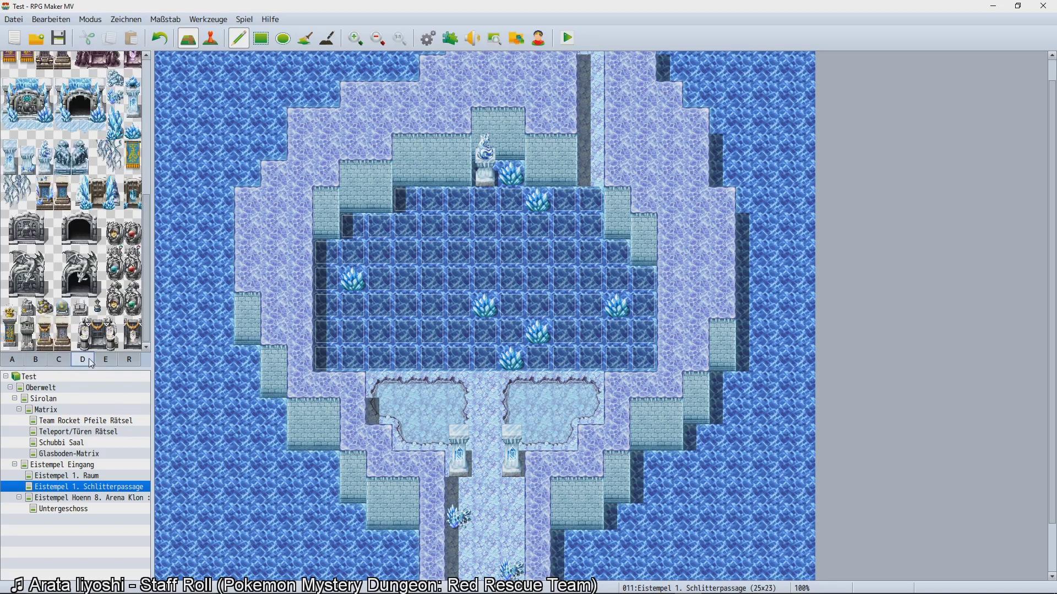
pyautogui.moveTo(26, 201); pyautogui.dragTo(10, 189)
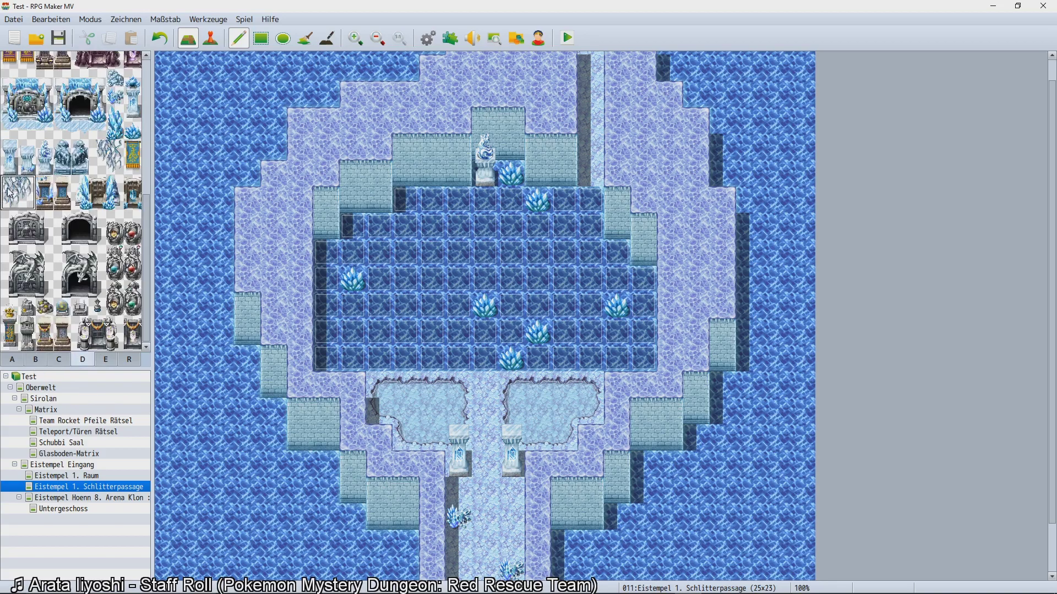
pyautogui.click(408, 153)
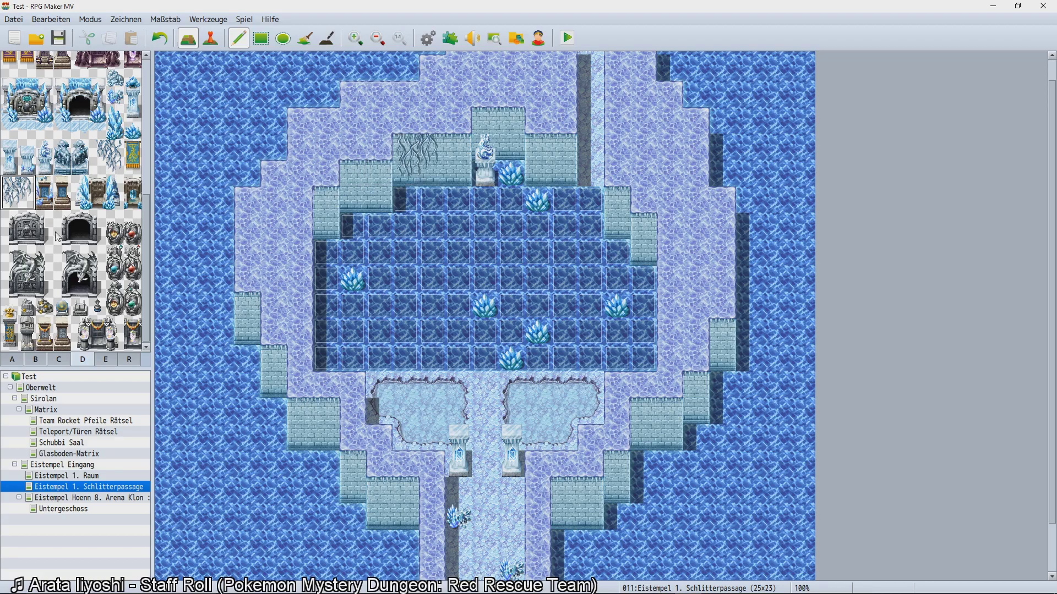
pyautogui.moveTo(91, 149); pyautogui.dragTo(109, 155)
pyautogui.click(97, 187)
pyautogui.scroll(3, 88, 192)
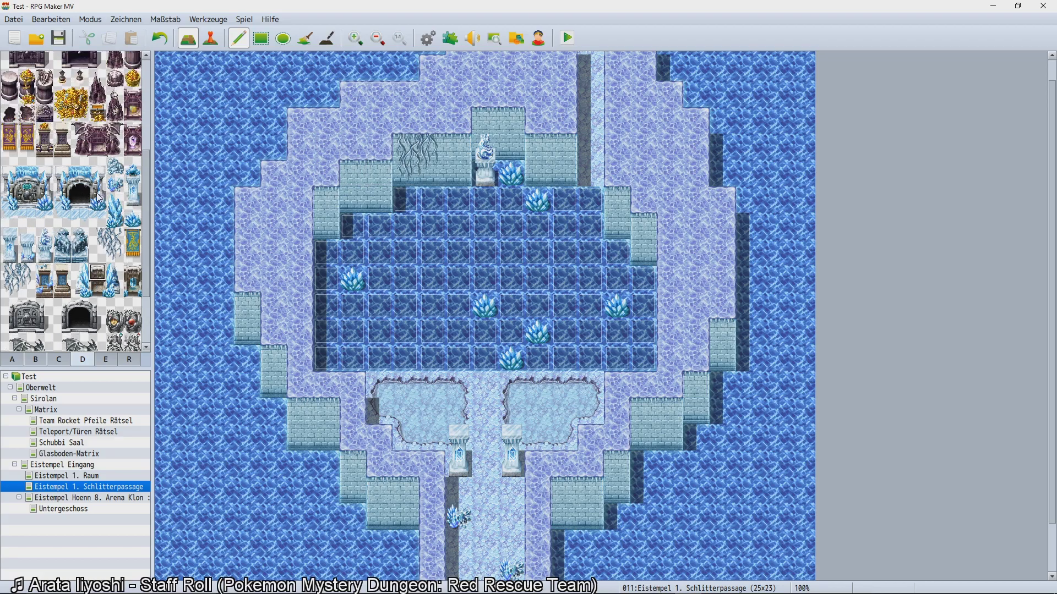
pyautogui.scroll(-5, 56, 203)
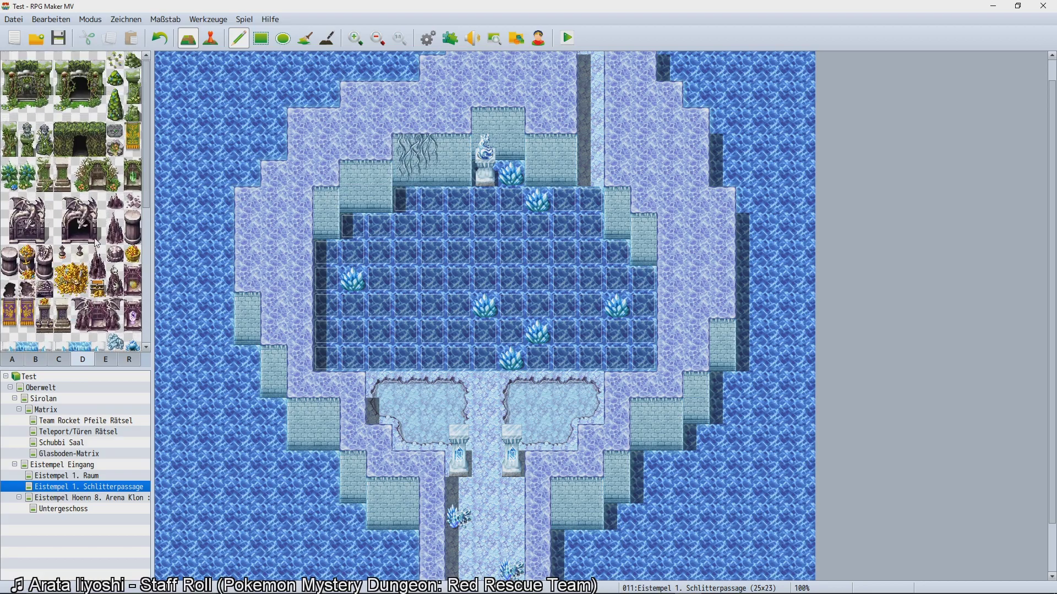
pyautogui.click(12, 359)
pyautogui.scroll(3, 60, 270)
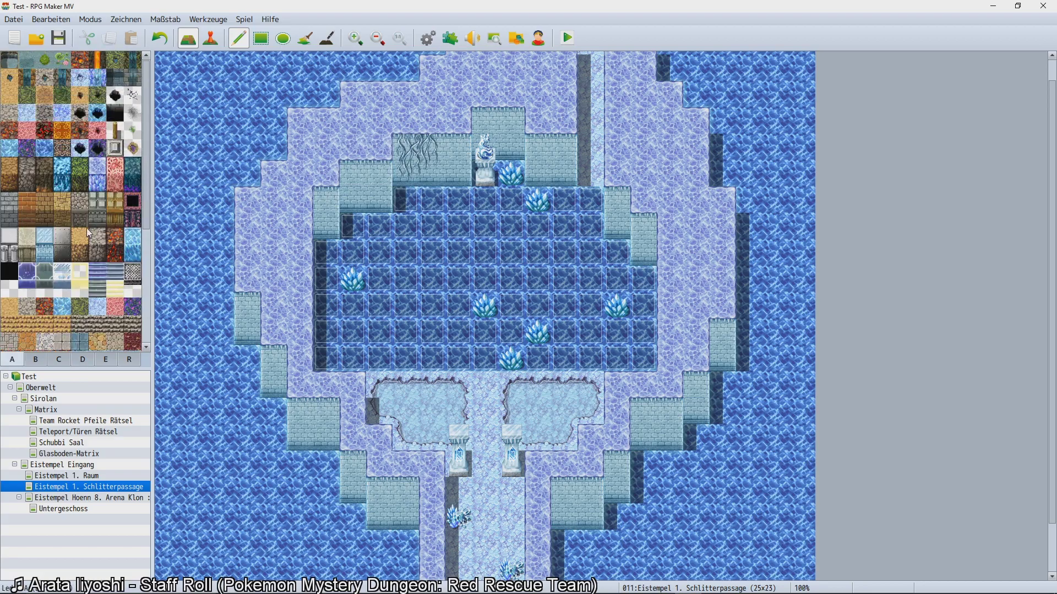
pyautogui.click(80, 96)
# Add the tall crack decoration to the left outer wall and to the lower-right outer wall at 18,14.
pyautogui.click(39, 358)
pyautogui.scroll(-8, 80, 240)
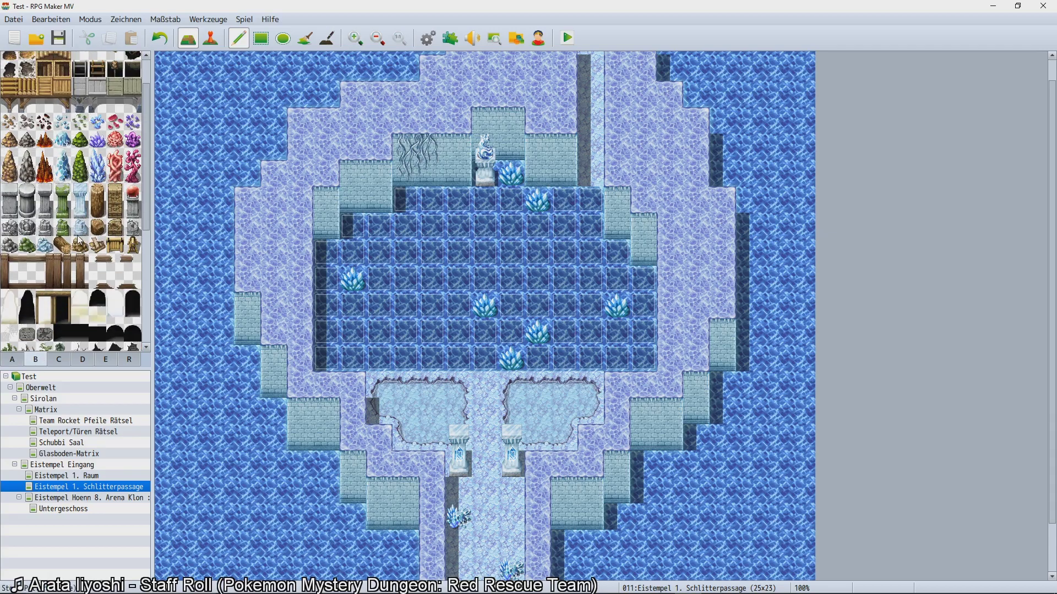
pyautogui.scroll(-1, 80, 240)
pyautogui.click(80, 268)
pyautogui.click(264, 368)
pyautogui.click(643, 421)
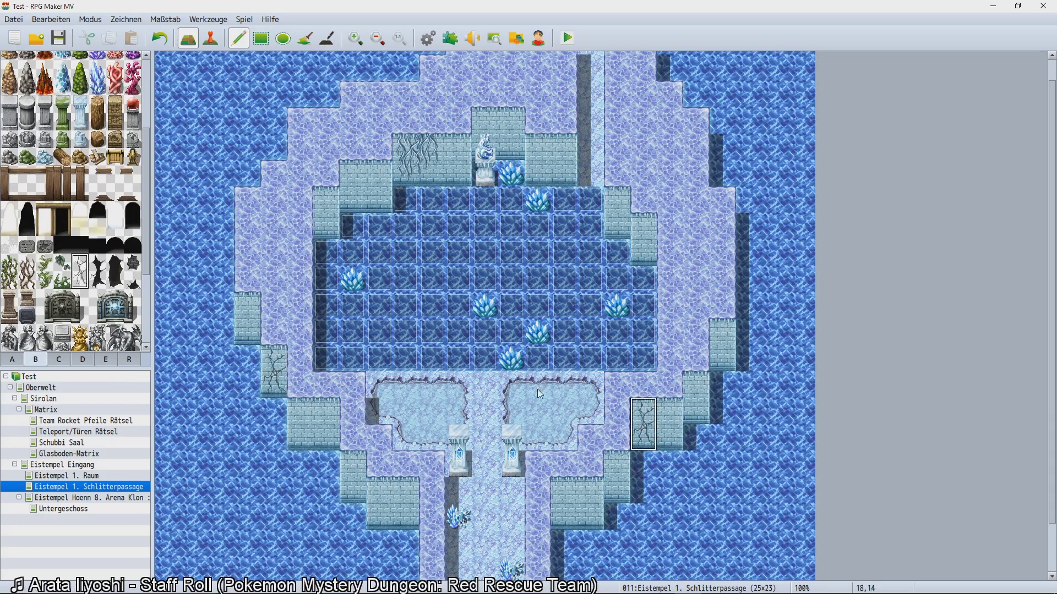
# Try a tall dark hole on the right inner wall beside the sliding floor, and undo it.
pyautogui.moveTo(115, 256); pyautogui.dragTo(115, 279)
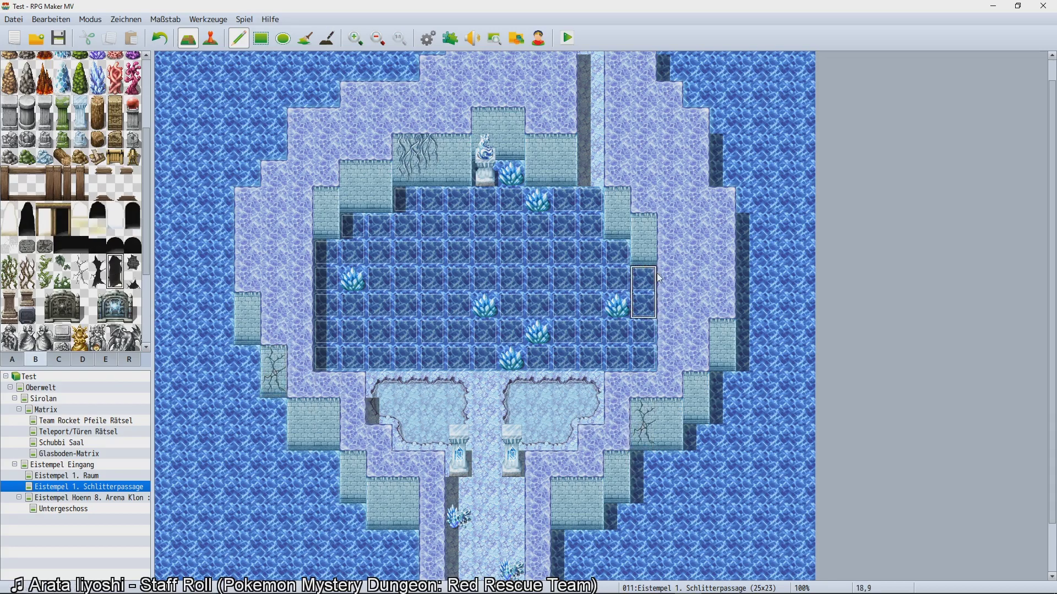
pyautogui.click(655, 242)
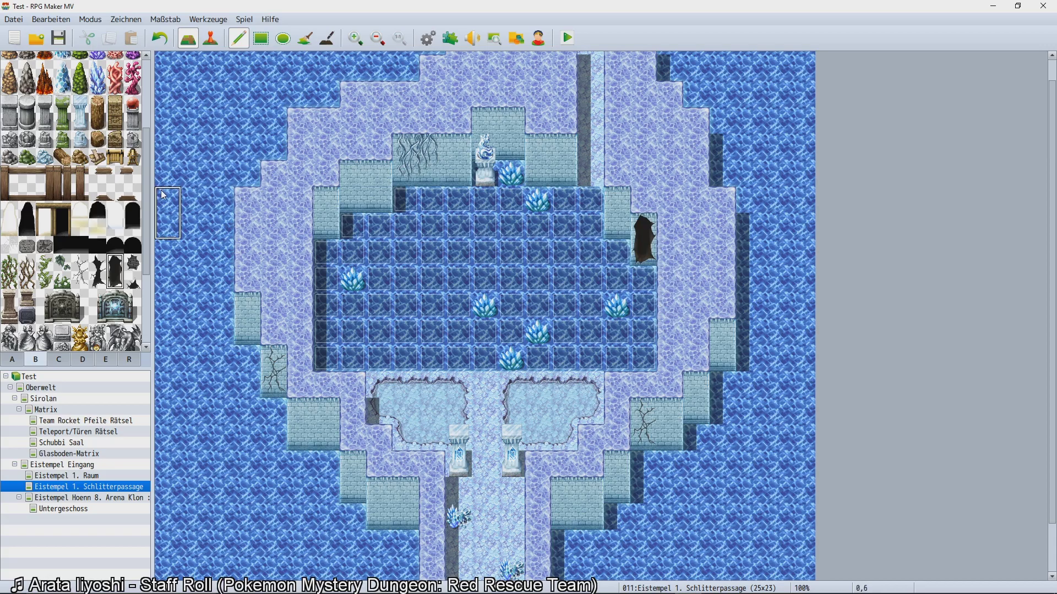
pyautogui.hotkey('ctrl', 'z')
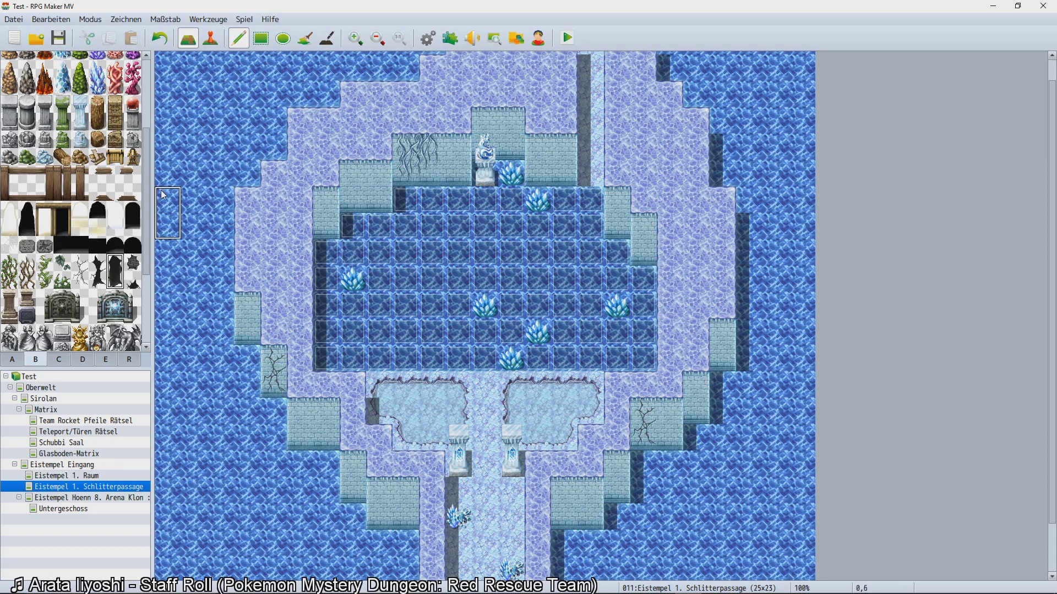
# Add a crack to the wall right of the dragon statue and a small hole at the base of the upper-left inner wall.
pyautogui.click(85, 278)
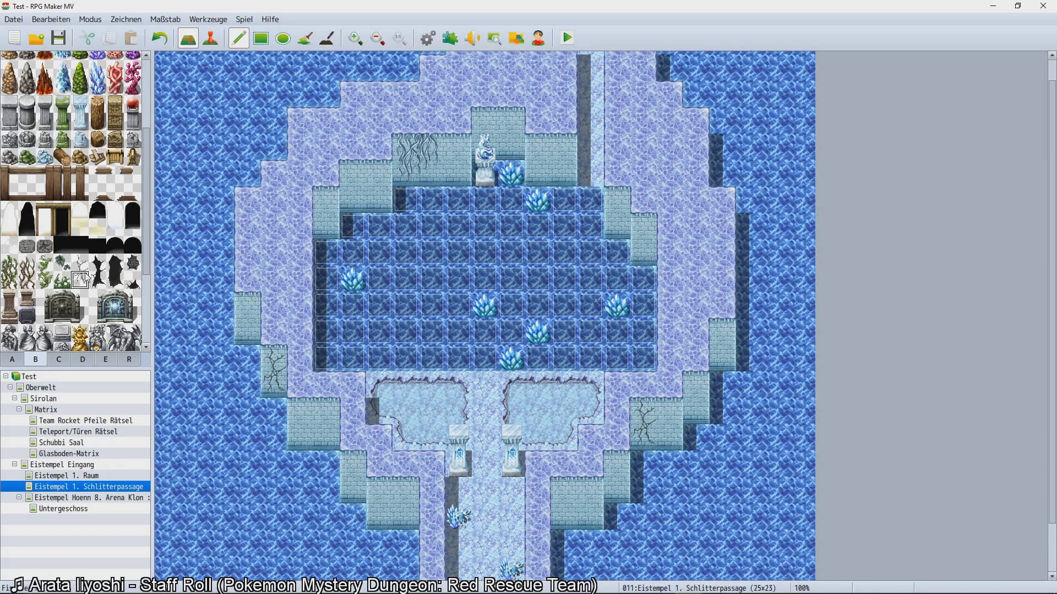
pyautogui.click(390, 488)
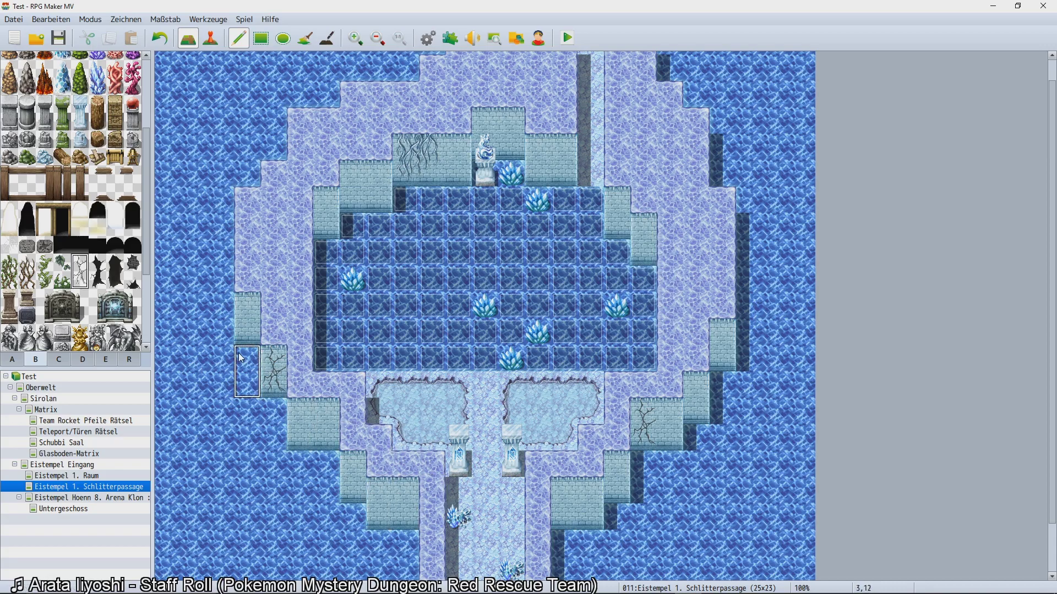
pyautogui.click(573, 152)
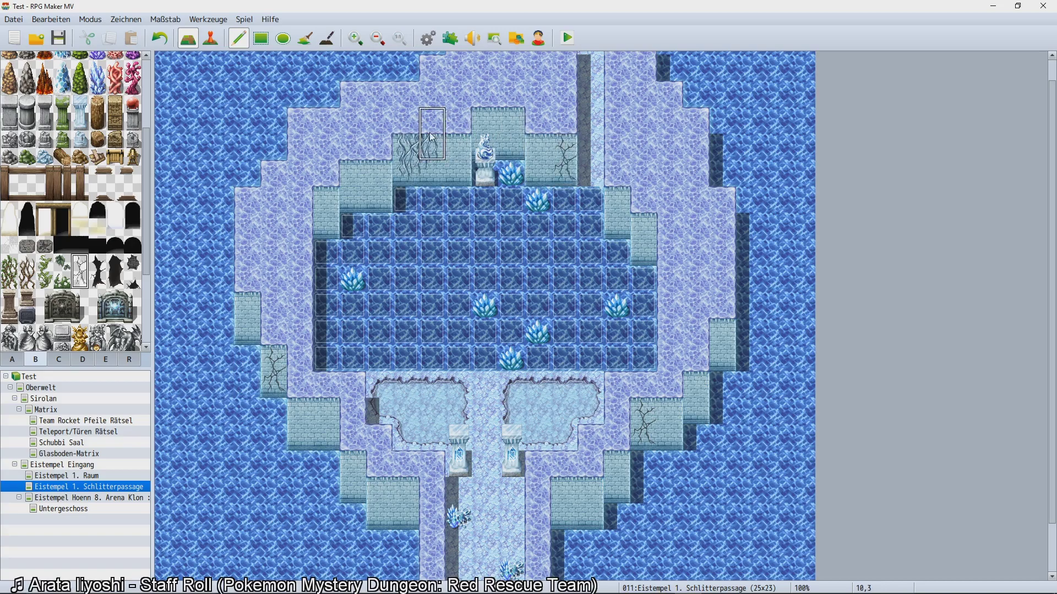
pyautogui.click(132, 280)
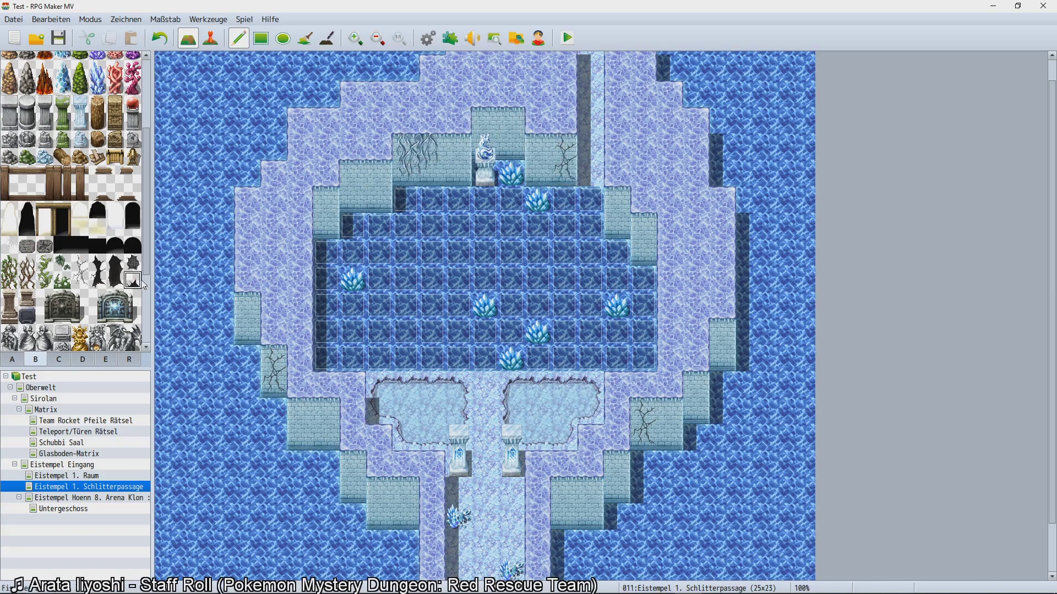
pyautogui.click(325, 226)
pyautogui.scroll(1, 250, 287)
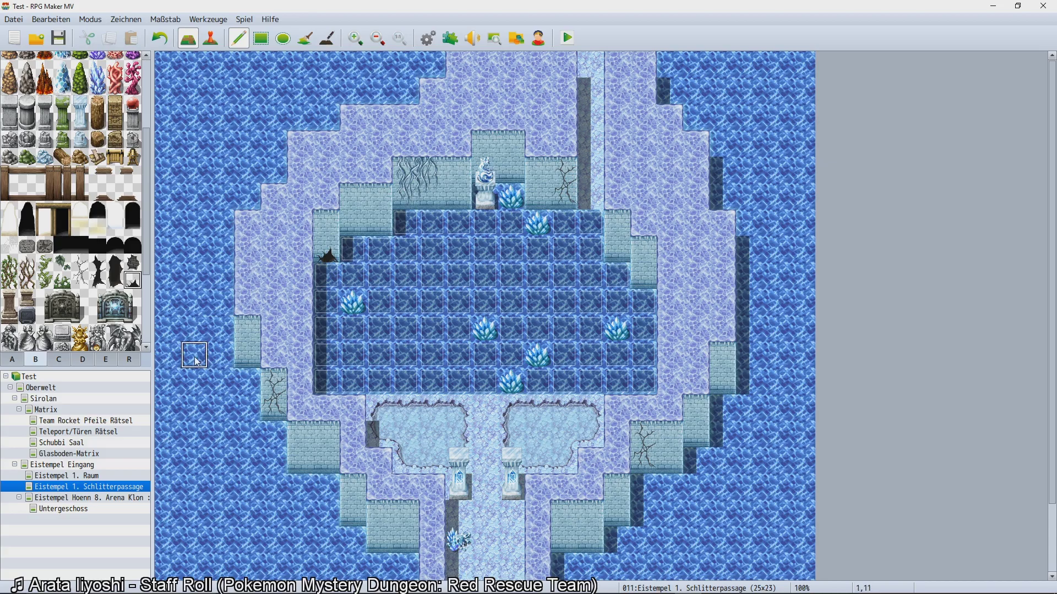
# Flood-fill the purple crystal wall tops on both sides of the room with the light ice wall-top tile.
pyautogui.click(21, 361)
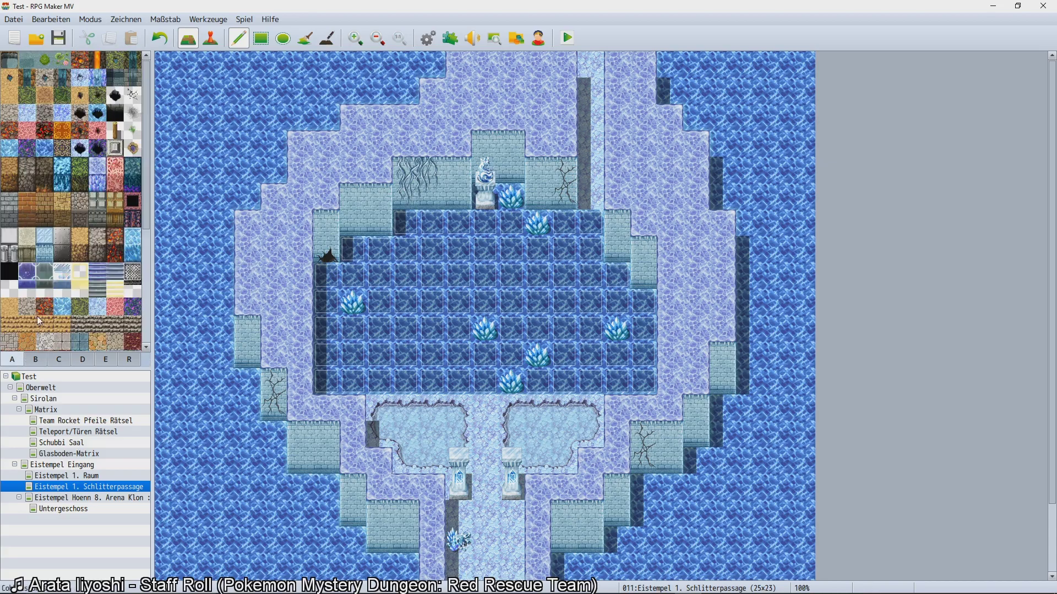
pyautogui.click(304, 38)
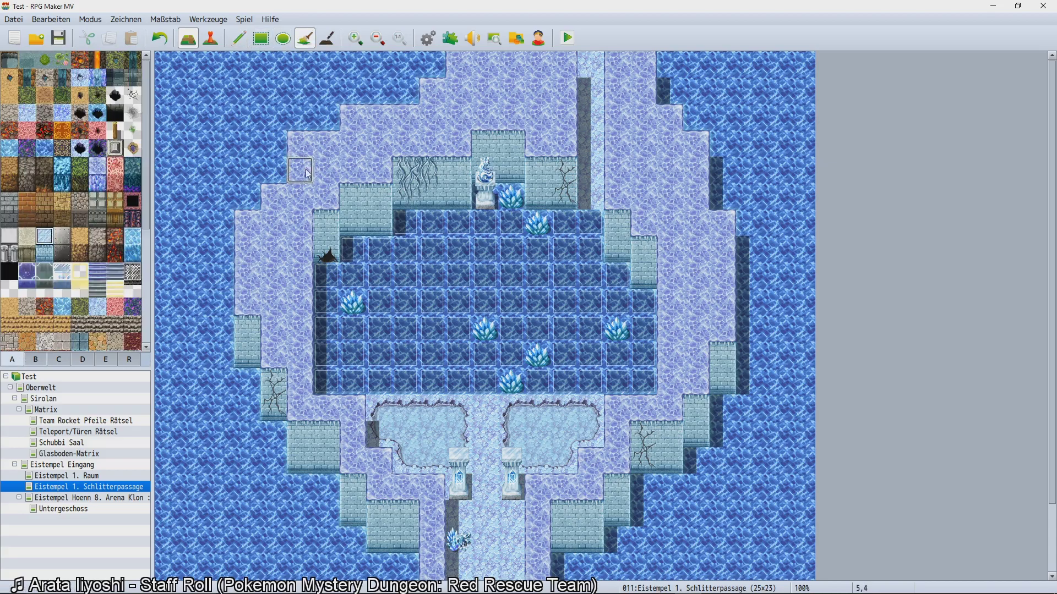
pyautogui.click(307, 176)
pyautogui.click(675, 176)
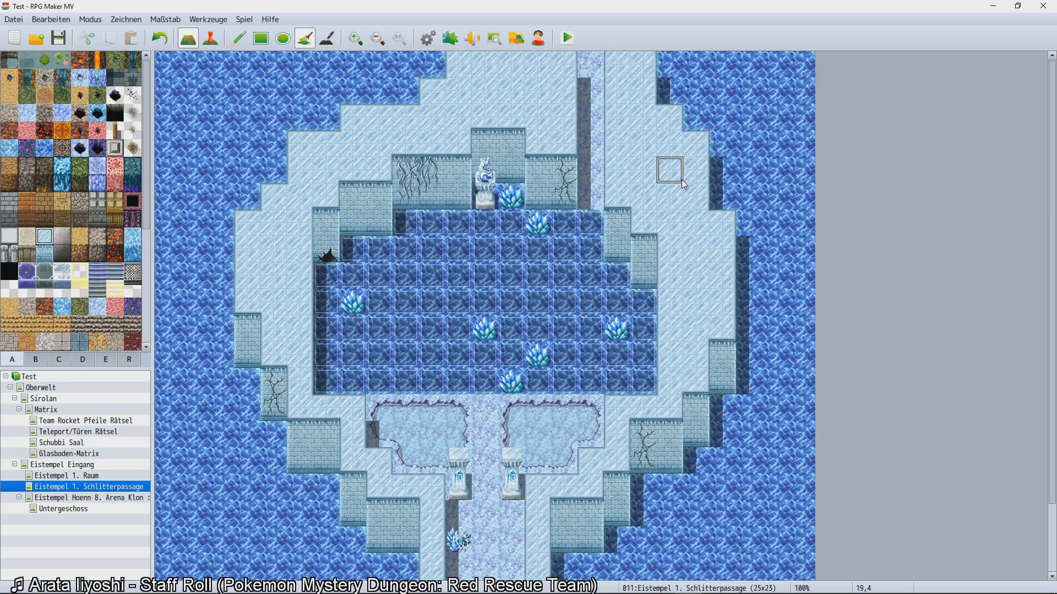
pyautogui.scroll(-2, 554, 325)
# Flood-fill the crystal wall tops of the Eistempel Hoenn 8. Arena Klon and Untergeschoss maps with the light ice tile.
pyautogui.click(91, 497)
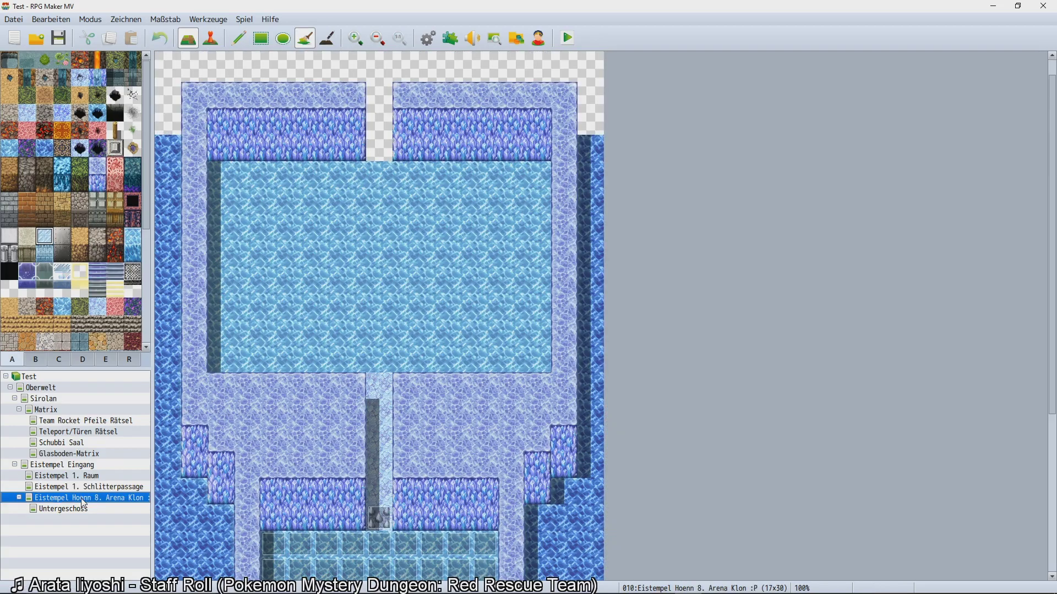
pyautogui.click(213, 240)
pyautogui.scroll(-2, 484, 354)
pyautogui.click(484, 354)
pyautogui.scroll(-6, 466, 355)
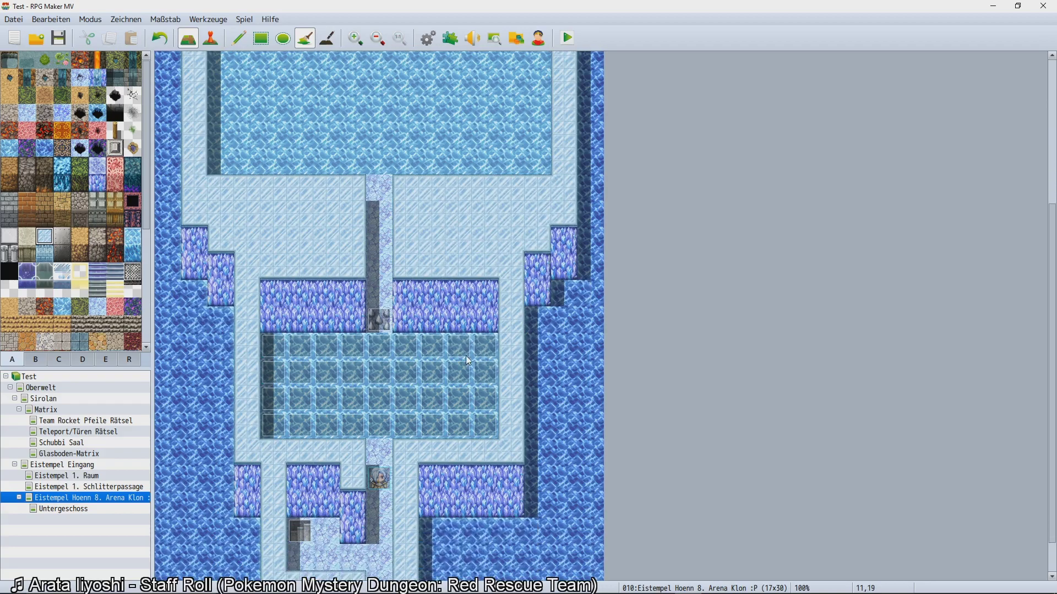
pyautogui.click(70, 512)
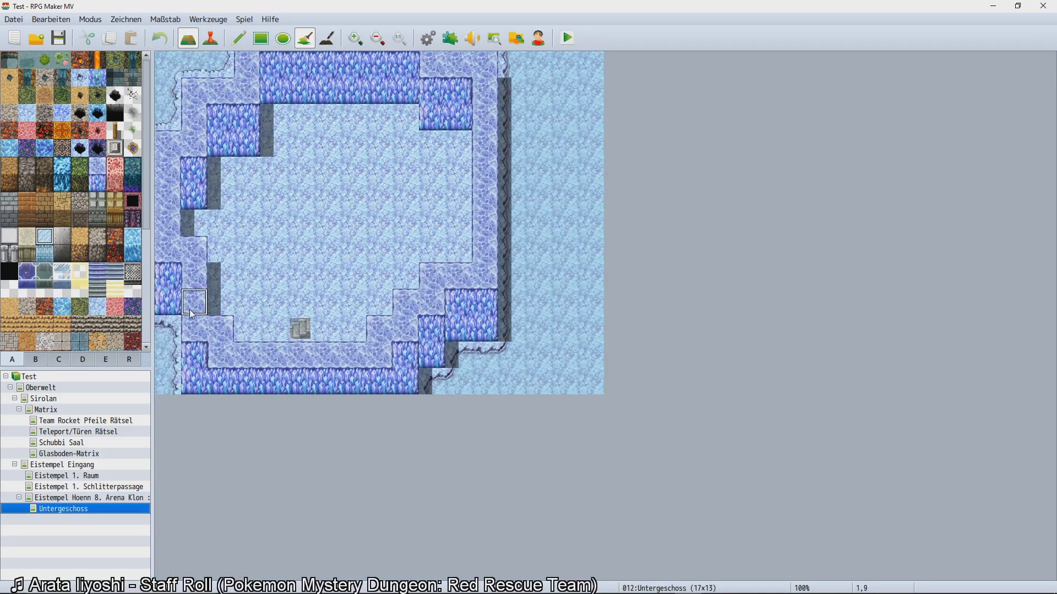
pyautogui.click(187, 292)
# Flood-fill the left and right wall tops of the Eistempel 1. Raum map with the light ice tile.
pyautogui.click(58, 476)
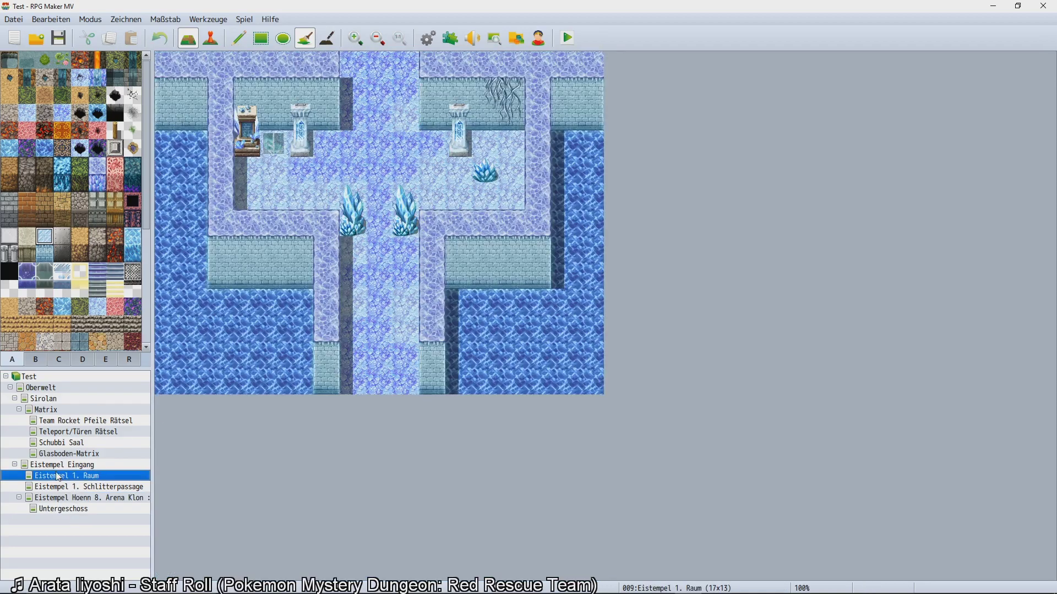
pyautogui.press('Up')
pyautogui.click(57, 475)
pyautogui.click(245, 230)
pyautogui.click(484, 223)
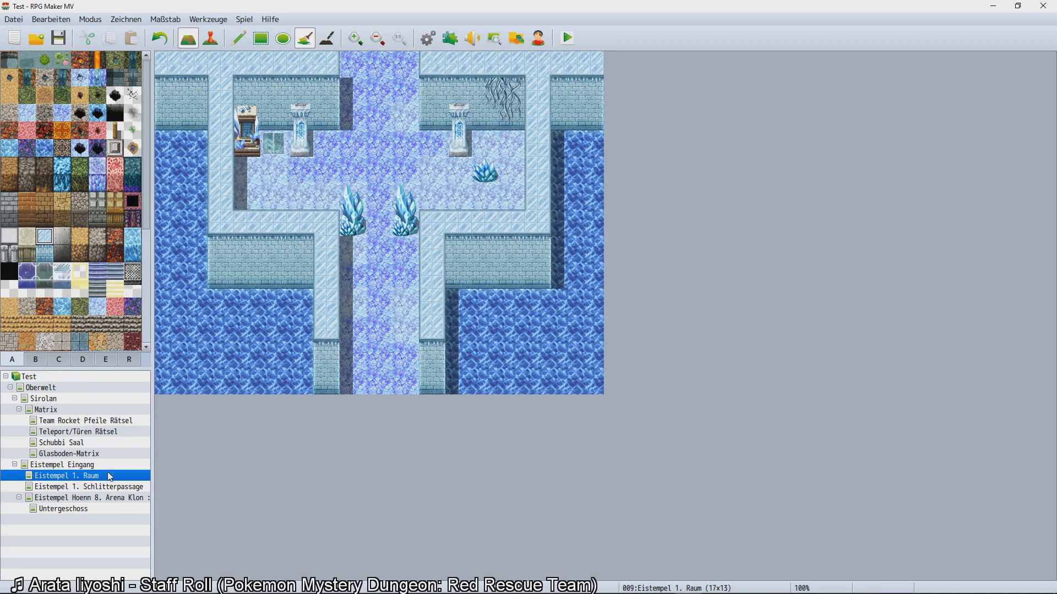
# Flood-fill the purple crystal wall faces of the Eistempel Hoenn 8. Arena Klon map with the ice brick wall tile.
pyautogui.click(125, 498)
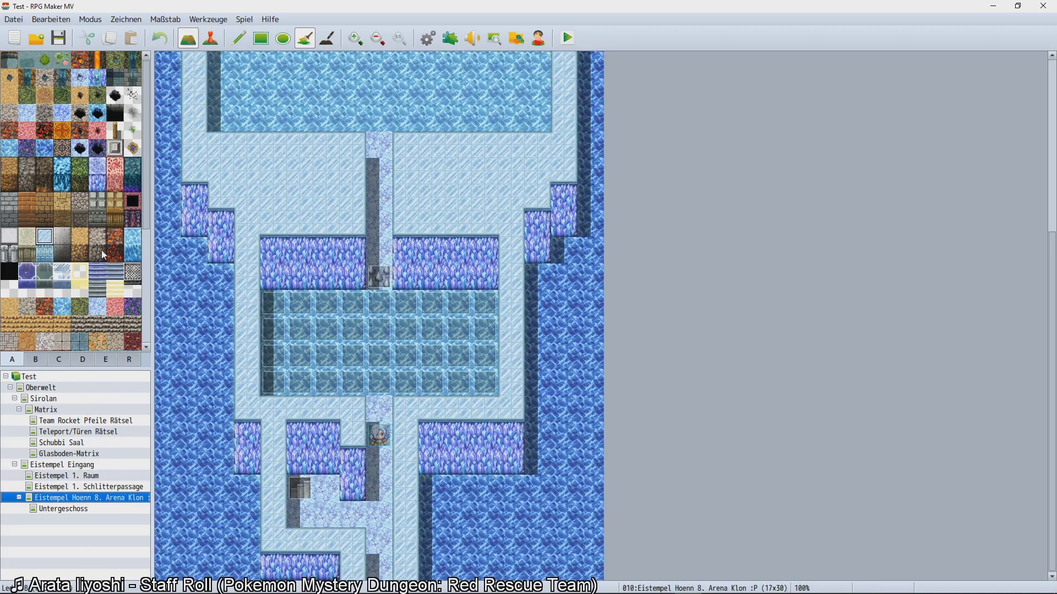
pyautogui.click(44, 253)
pyautogui.moveTo(207, 188)
pyautogui.mouseDown()
pyautogui.moveTo(220, 236)
pyautogui.moveTo(272, 254)
pyautogui.moveTo(457, 256)
pyautogui.moveTo(512, 299)
pyautogui.mouseUp()
pyautogui.click(458, 461)
pyautogui.click(326, 437)
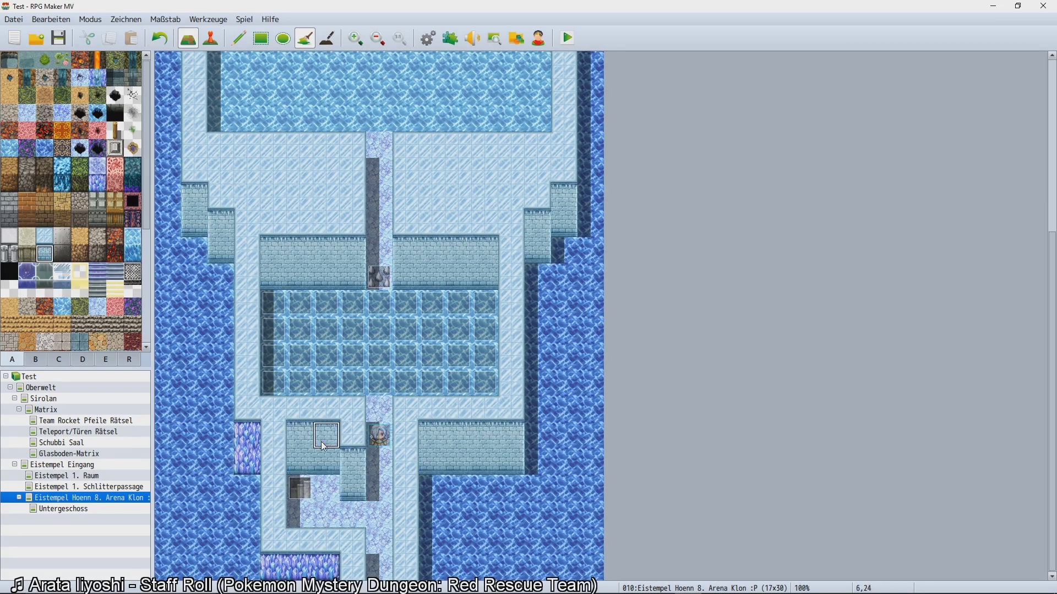
pyautogui.click(248, 463)
pyautogui.click(327, 568)
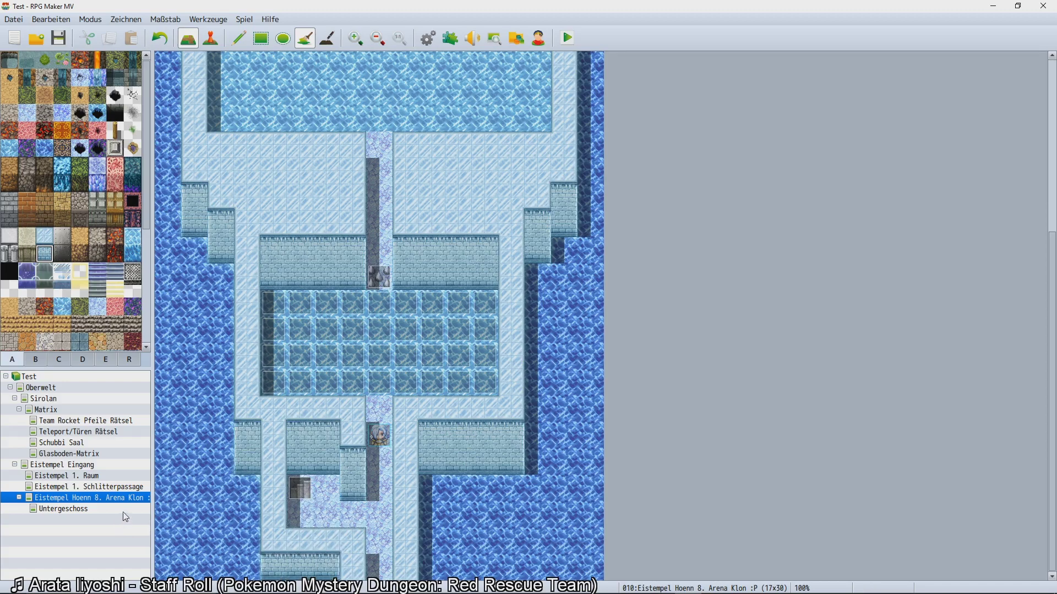
# Shift the Eistempel Hoenn 8. Arena Klon map vertically with a Y offset of -1.
pyautogui.scroll(2, 269, 526)
pyautogui.scroll(-2, 248, 517)
pyautogui.rightClick(95, 508)
pyautogui.rightClick(91, 498)
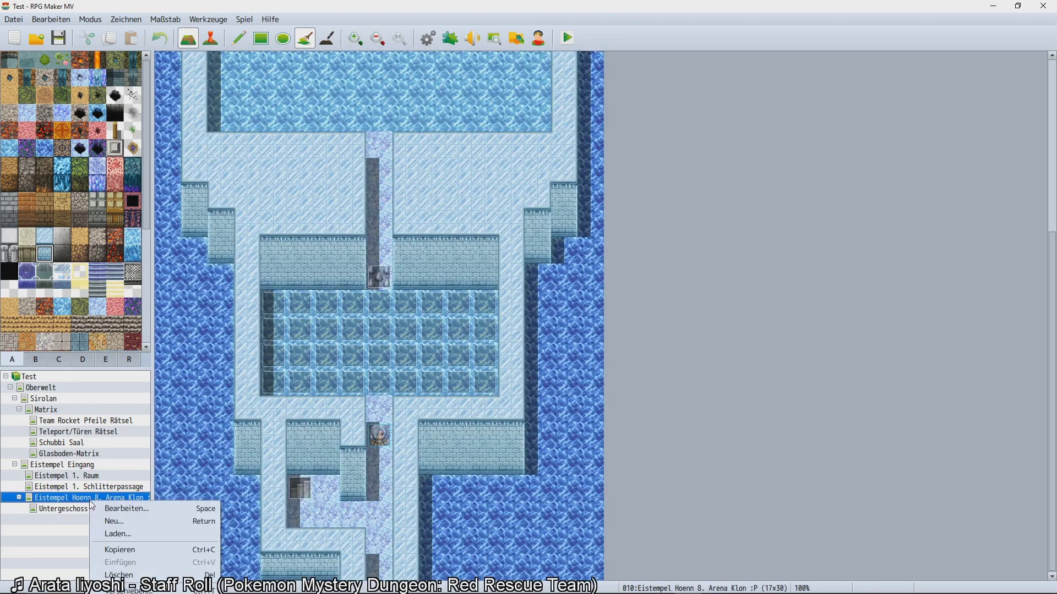
pyautogui.click(126, 588)
pyautogui.click(555, 303)
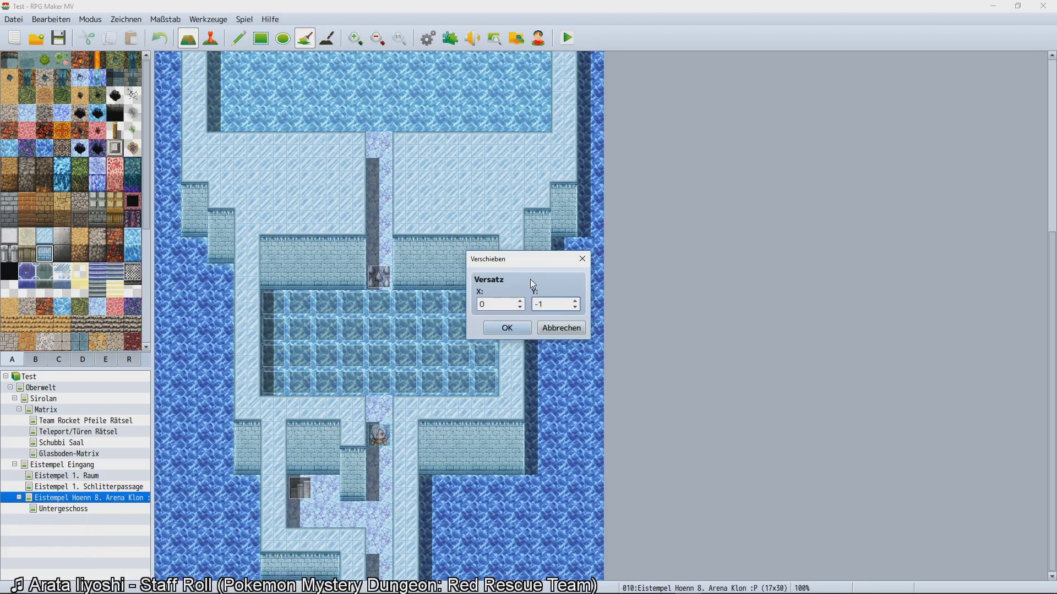
pyautogui.click(513, 329)
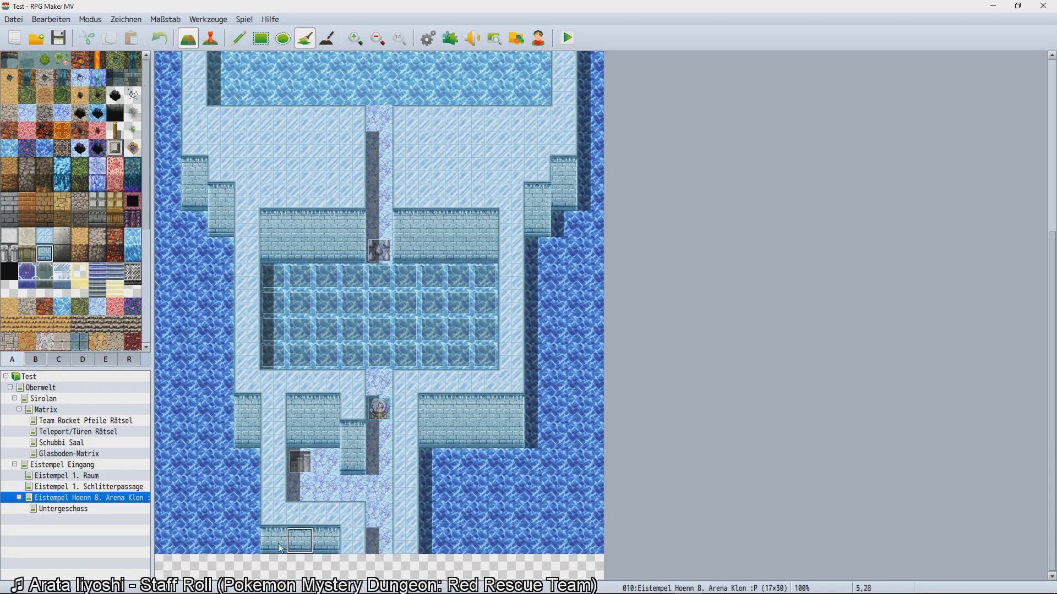
# Fill the empty bottom row of the map with a copy of the full row directly above it.
pyautogui.click(210, 38)
pyautogui.click(188, 38)
pyautogui.click(270, 38)
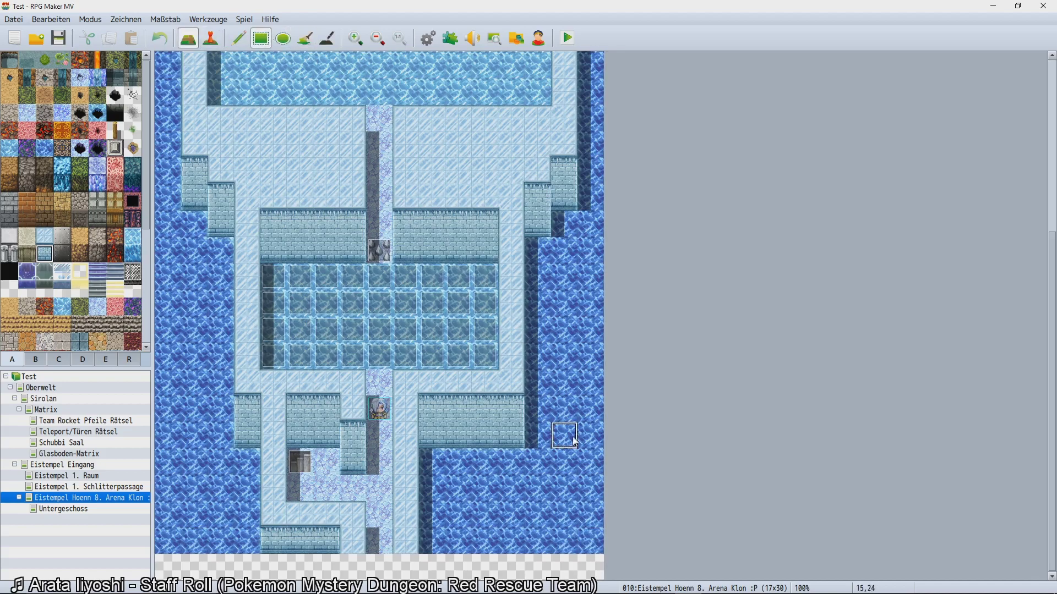
pyautogui.moveTo(163, 539); pyautogui.dragTo(597, 539, button='right')
pyautogui.click(164, 570)
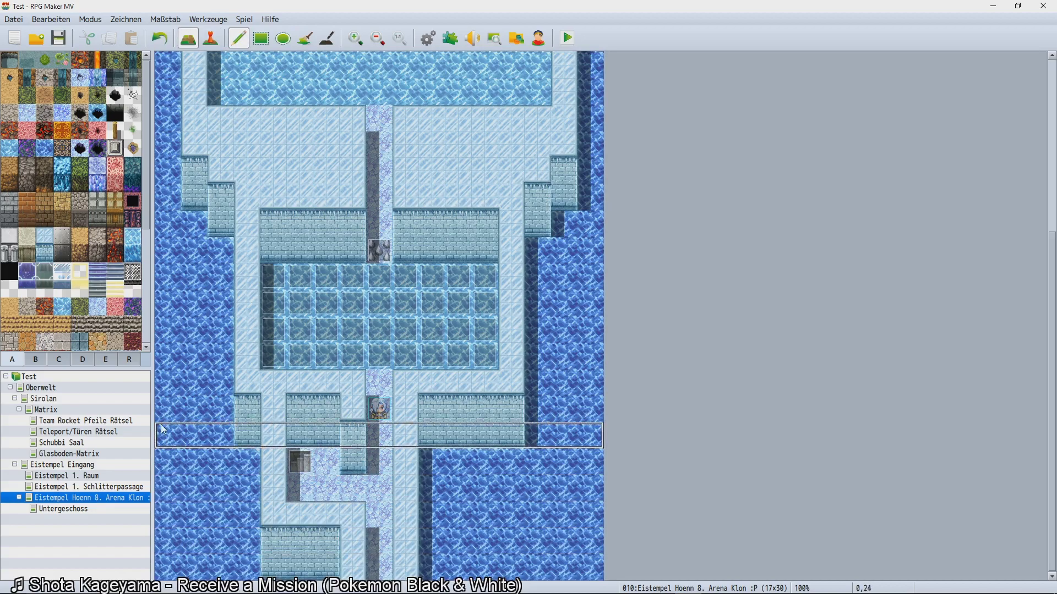
# Change the player transfer in the Untergeschoss stairs event to Eistempel Hoenn 8. Arena Klon at position 5,25.
pyautogui.click(207, 39)
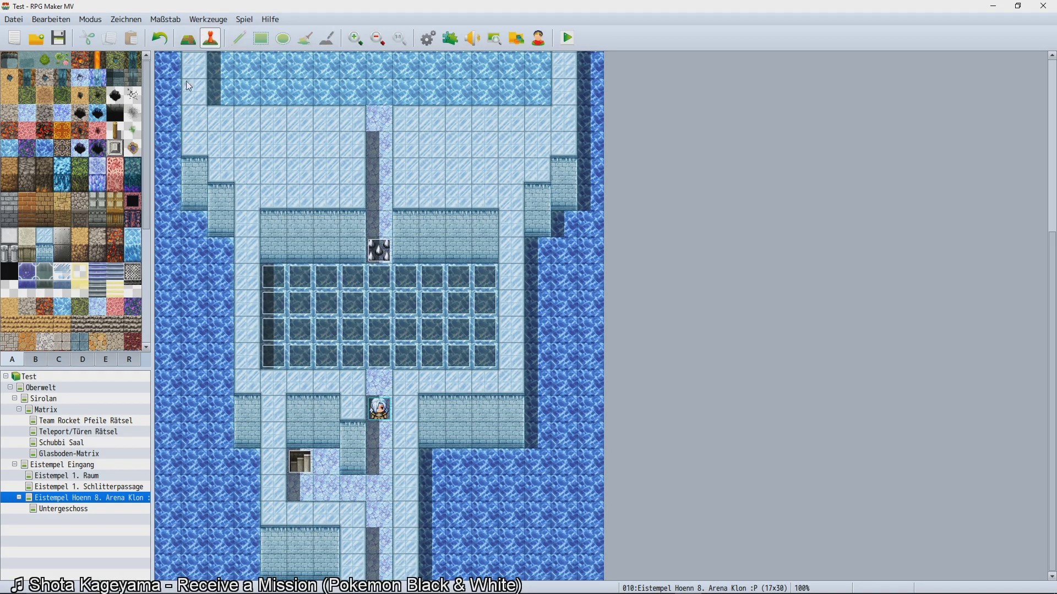
pyautogui.click(110, 487)
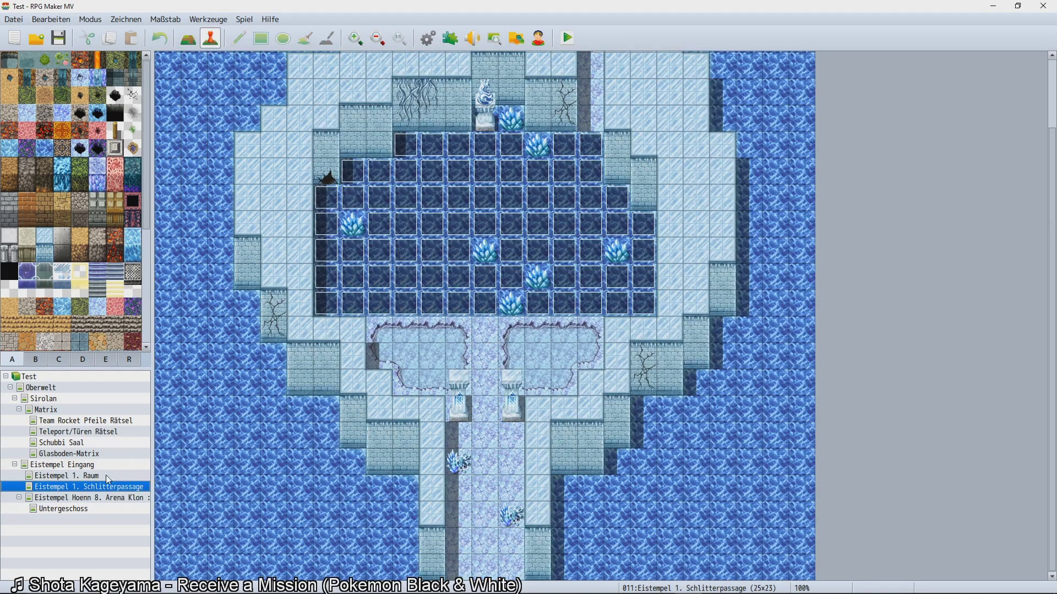
pyautogui.click(72, 498)
pyautogui.click(60, 509)
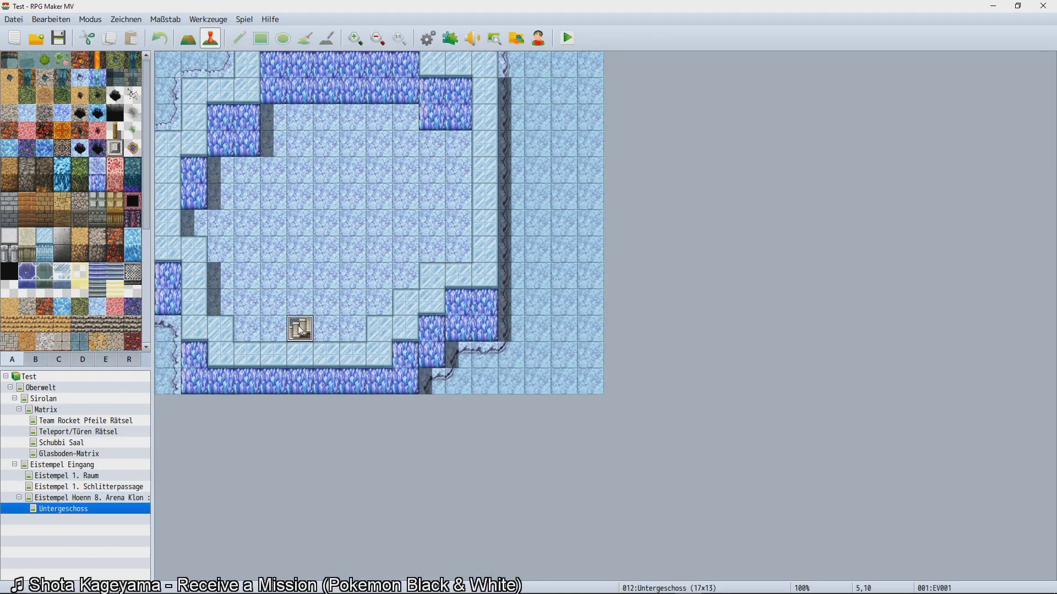
pyautogui.doubleClick(292, 333)
pyautogui.click(530, 183)
pyautogui.doubleClick(530, 184)
pyautogui.click(615, 272)
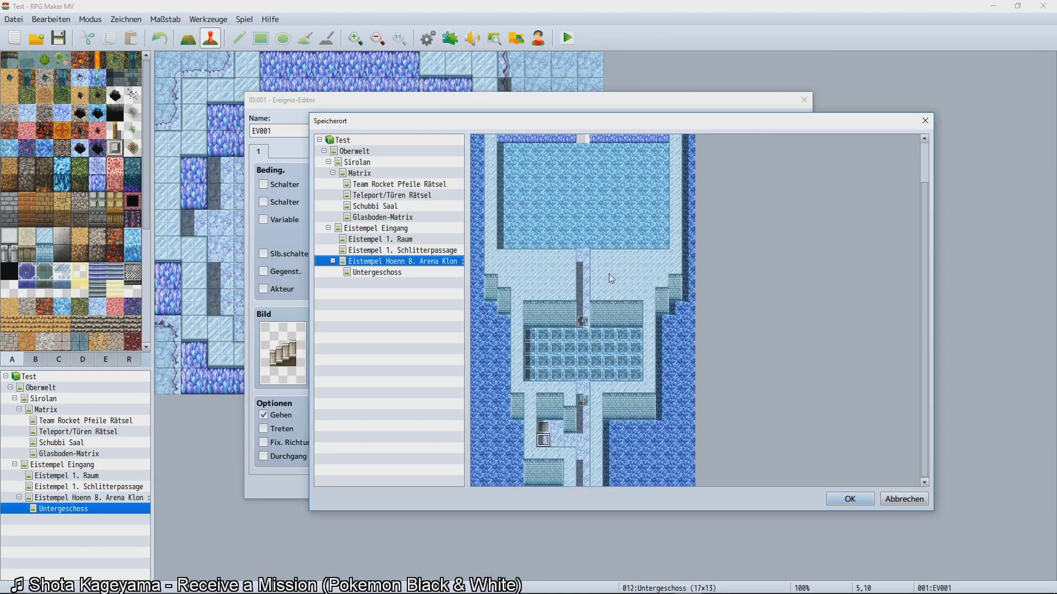
pyautogui.doubleClick(544, 433)
pyautogui.click(628, 394)
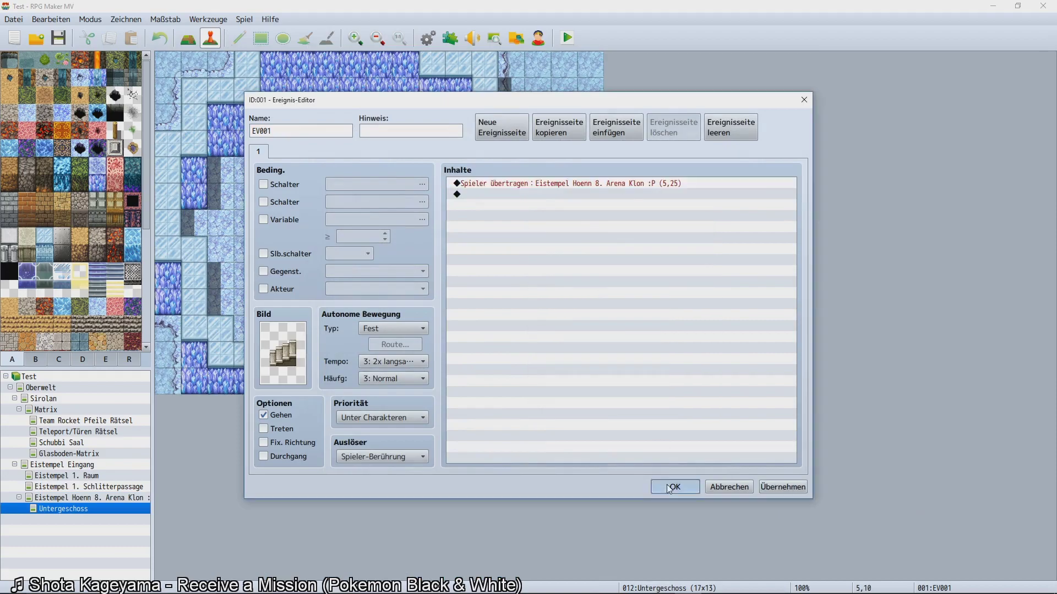
pyautogui.click(671, 488)
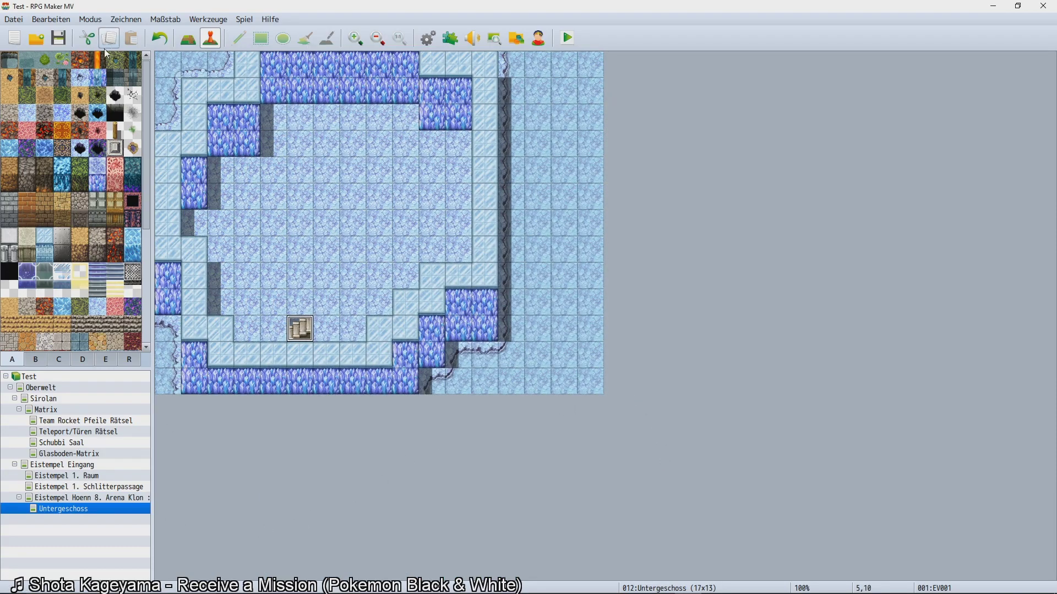
# Flood-fill all purple crystal wall faces of the Untergeschoss map with the ice brick wall tile.
pyautogui.click(51, 244)
pyautogui.click(46, 253)
pyautogui.click(188, 38)
pyautogui.click(305, 38)
pyautogui.click(312, 82)
pyautogui.click(248, 124)
pyautogui.click(193, 199)
pyautogui.click(168, 302)
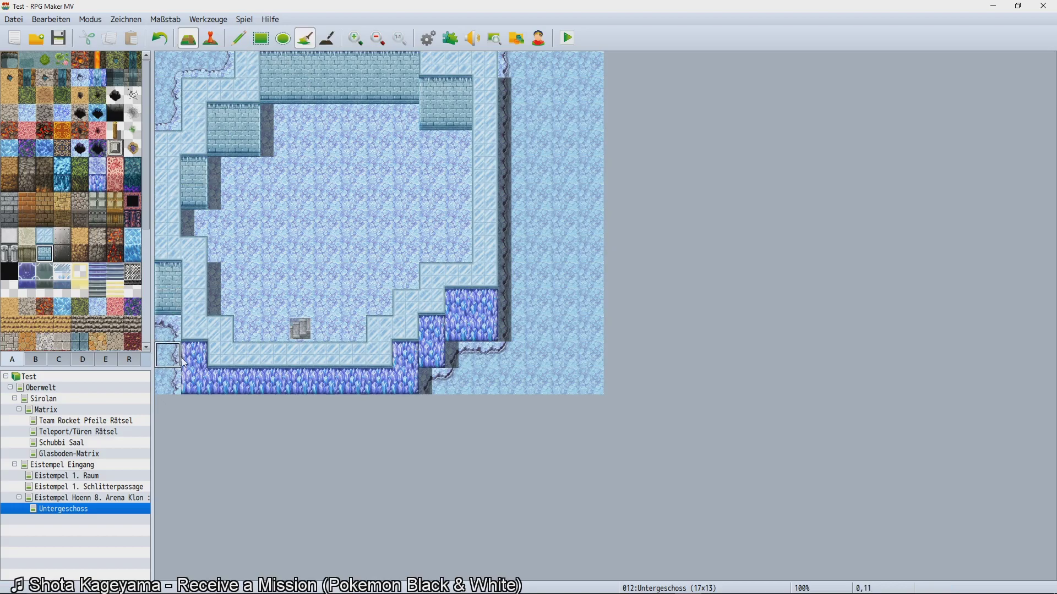
pyautogui.click(188, 357)
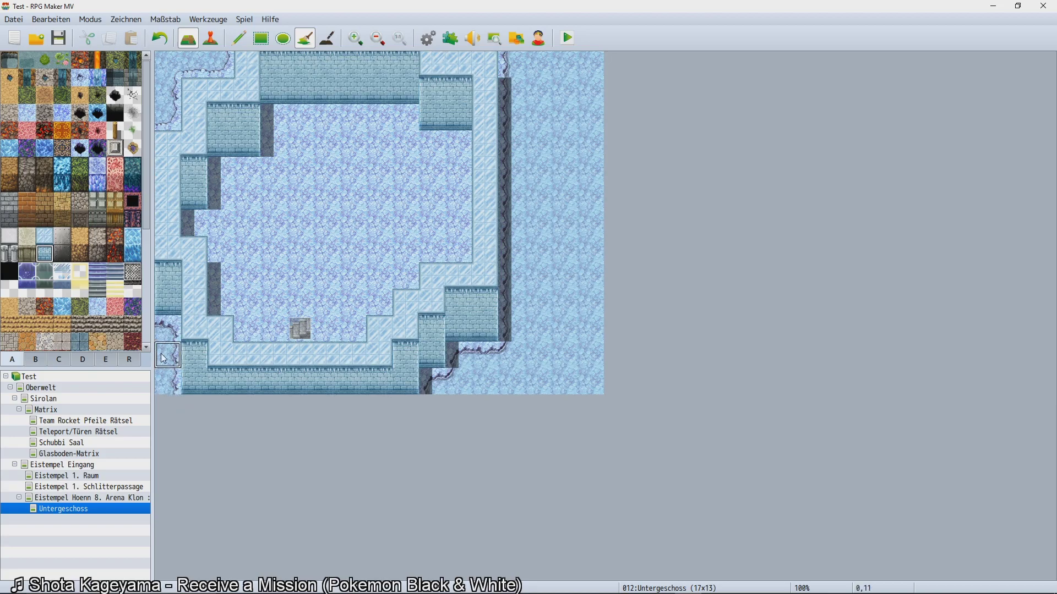
pyautogui.rightClick(76, 507)
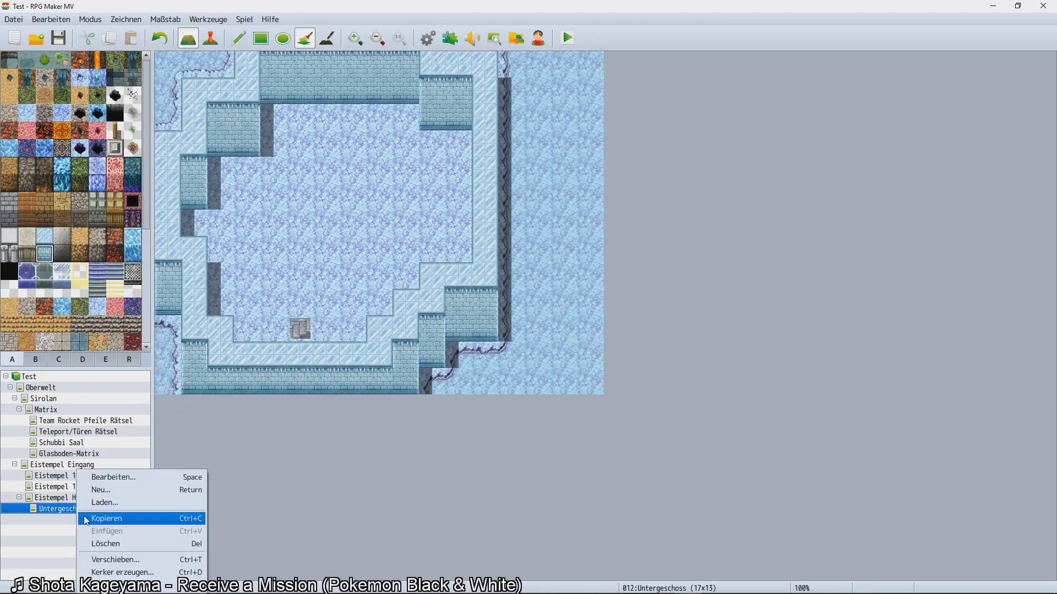
pyautogui.click(110, 479)
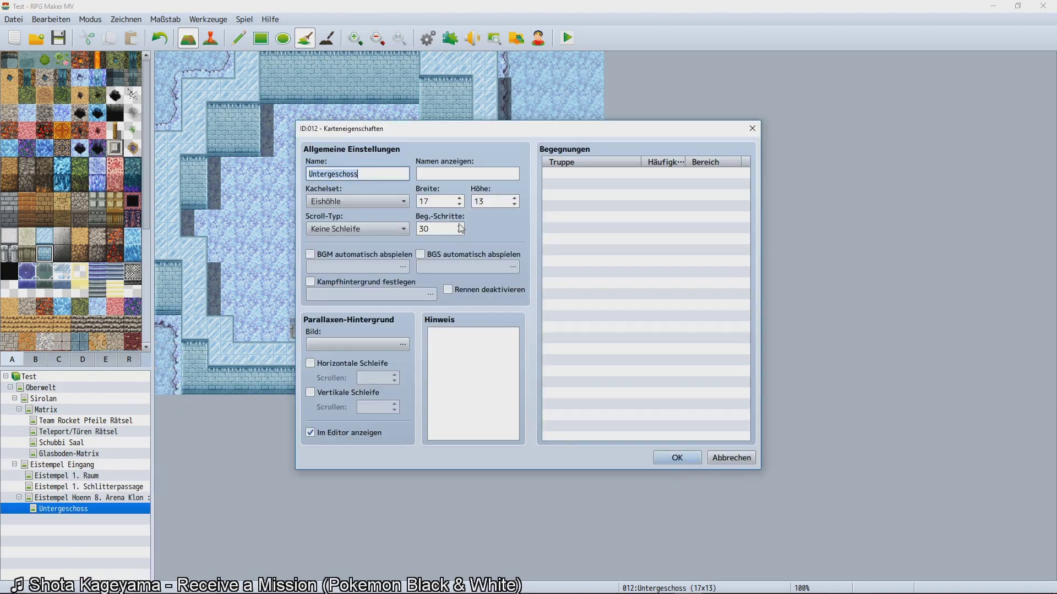
pyautogui.click(514, 199)
pyautogui.click(668, 464)
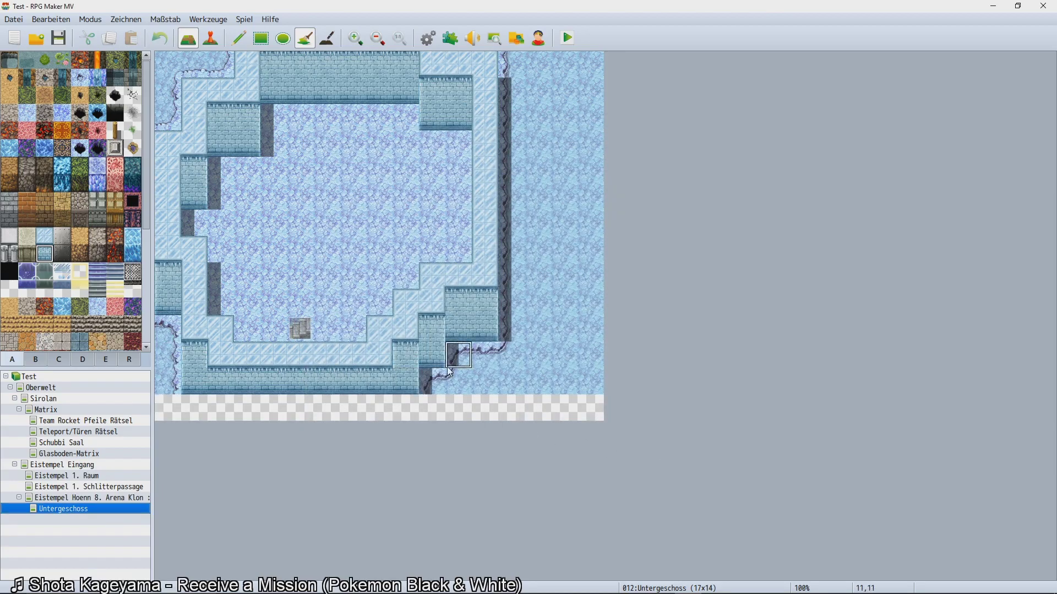
pyautogui.rightClick(94, 507)
pyautogui.click(182, 433)
pyautogui.click(488, 200)
pyautogui.write('13')
pyautogui.click(677, 461)
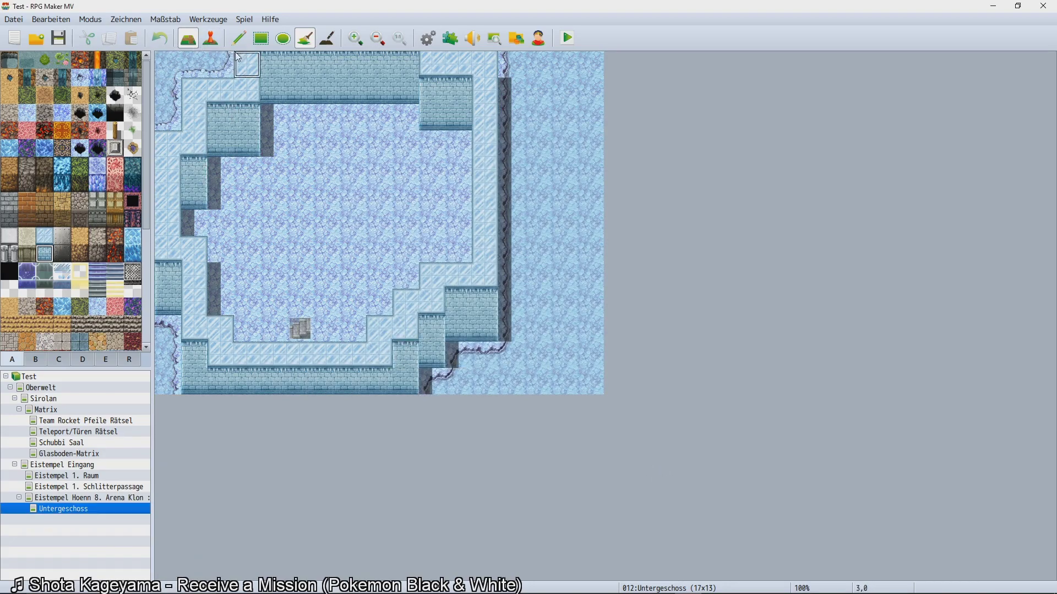
# Copy the lower part of the Untergeschoss room and paste it one tile higher to gain a row of wall below.
pyautogui.click(258, 47)
pyautogui.click(239, 38)
pyautogui.moveTo(484, 393); pyautogui.dragTo(169, 281, button='right')
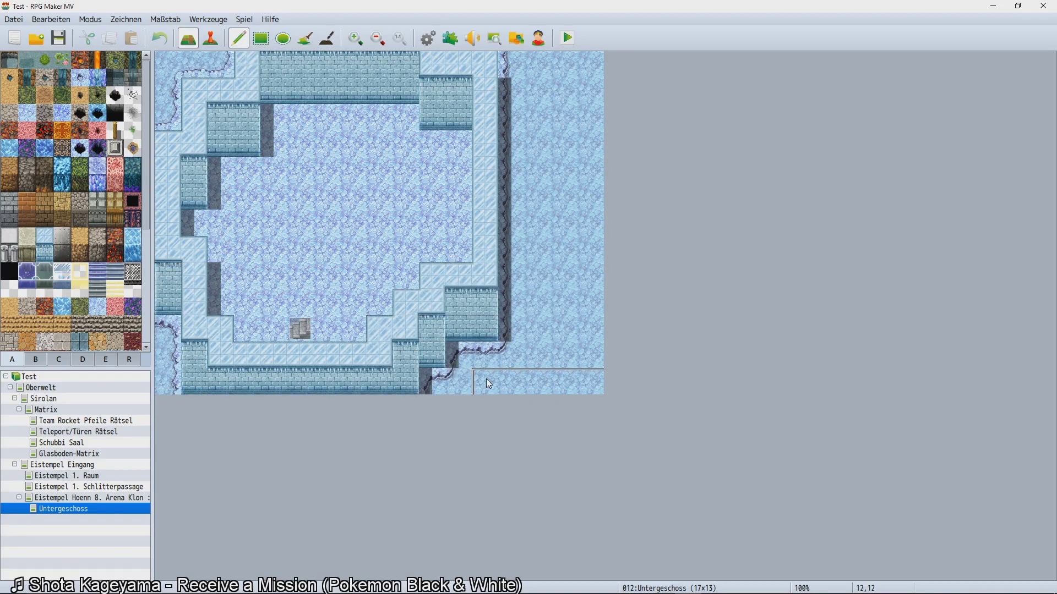
pyautogui.moveTo(489, 384); pyautogui.dragTo(179, 170, button='right')
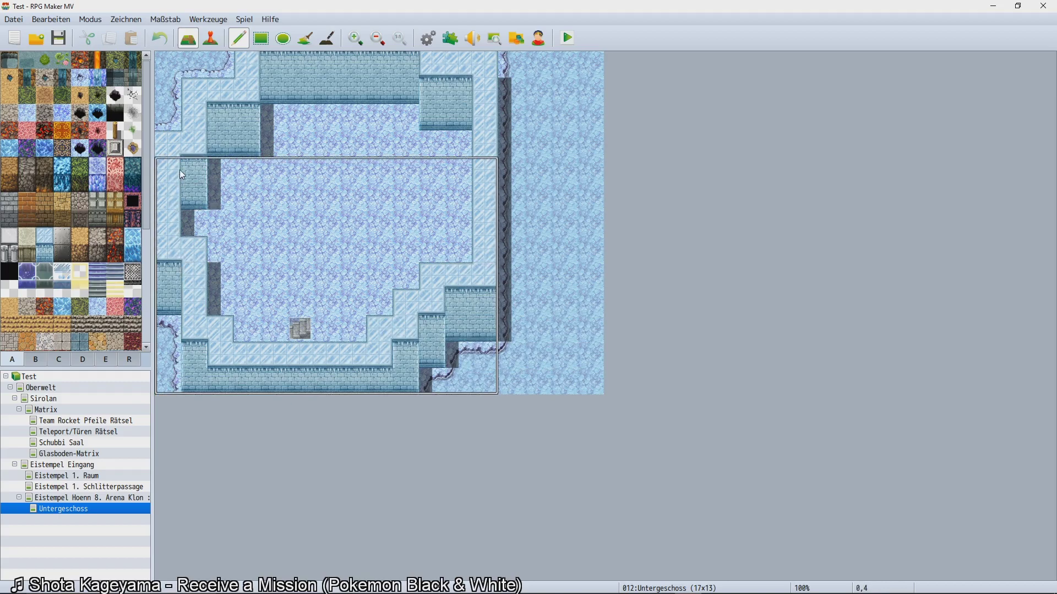
pyautogui.click(181, 153)
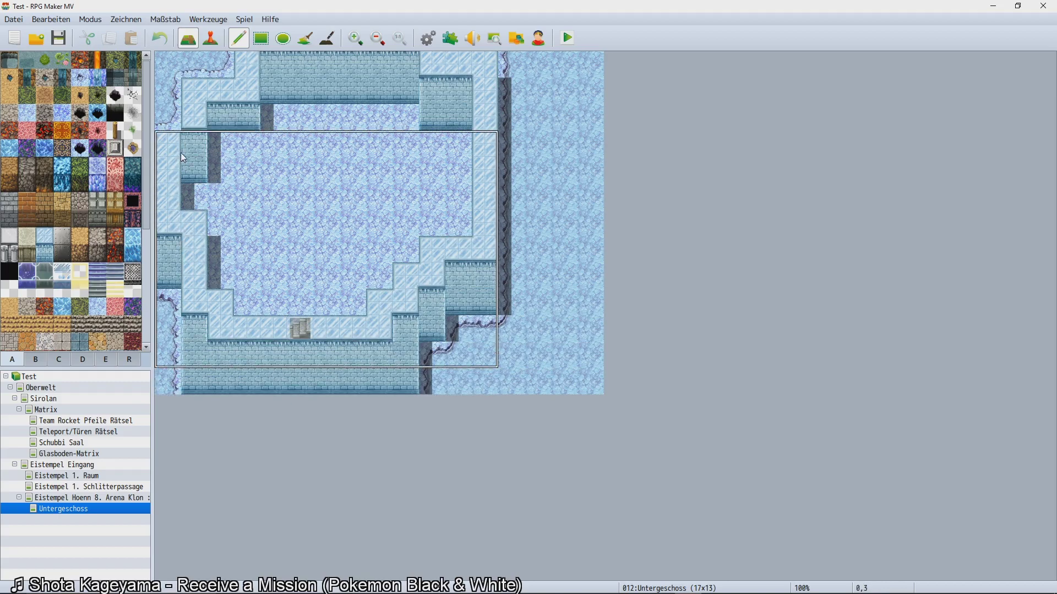
pyautogui.click(164, 118)
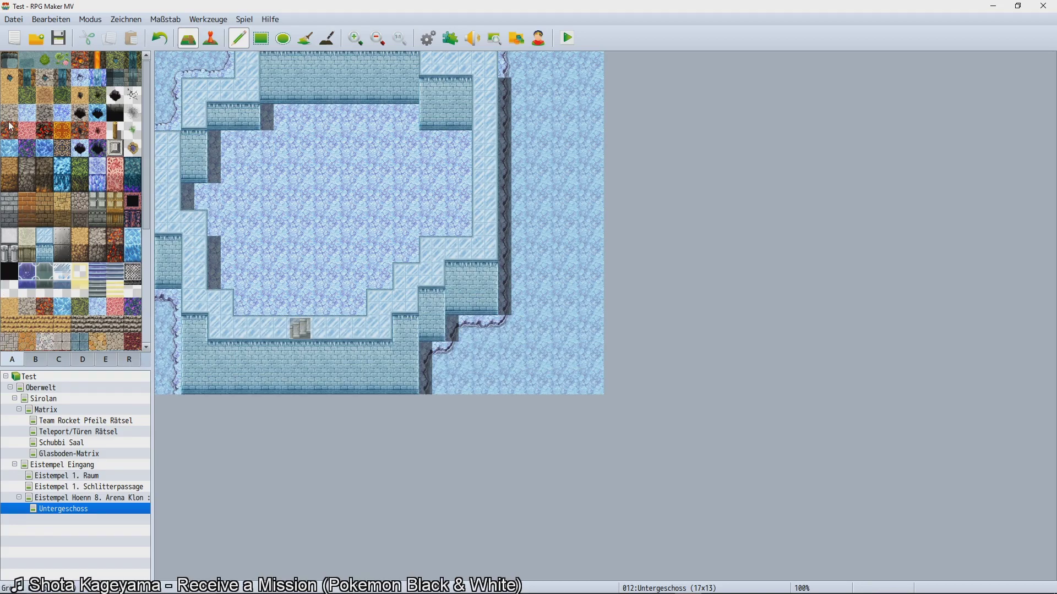
# Replace the lowest wall tile at both outer ends of the bottom wall with the light ice ground tile.
pyautogui.click(79, 78)
pyautogui.click(189, 377)
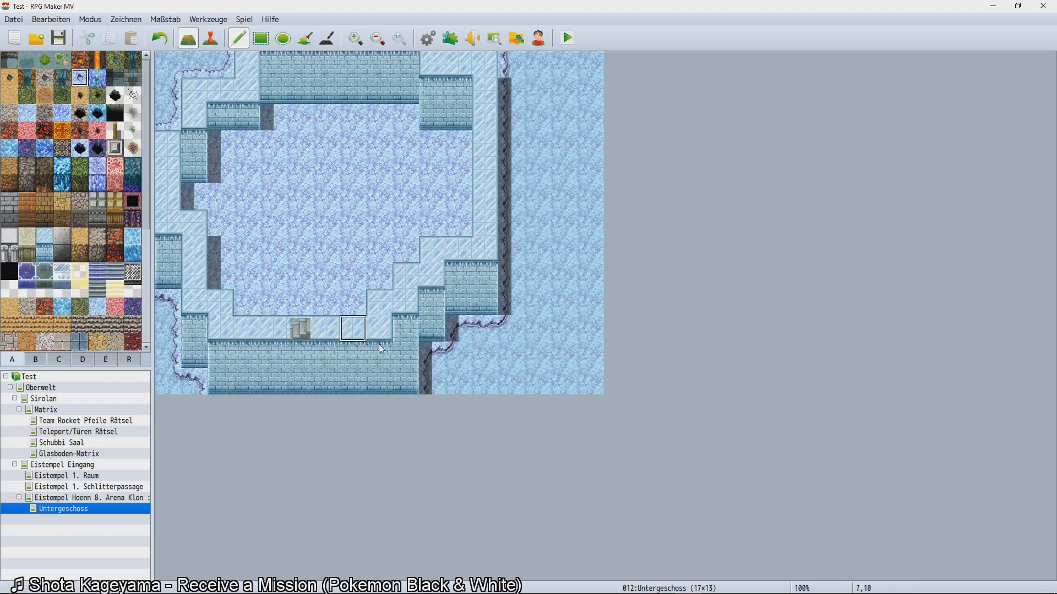
pyautogui.click(405, 381)
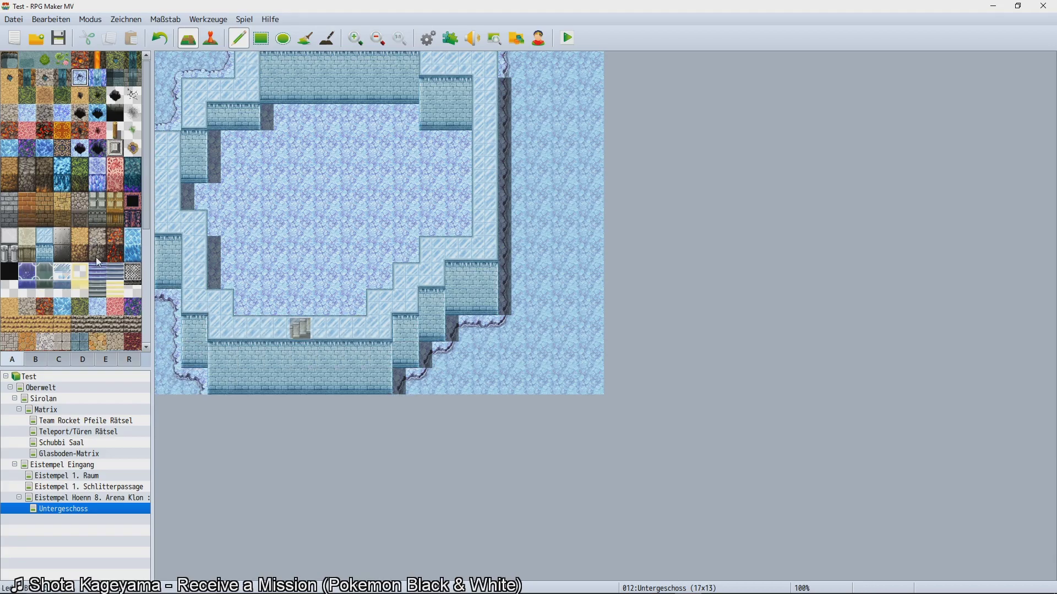
# Patch the room's upper-left corner with a light ice wall-top tile and two ice brick tiles below the inner wall.
pyautogui.click(46, 236)
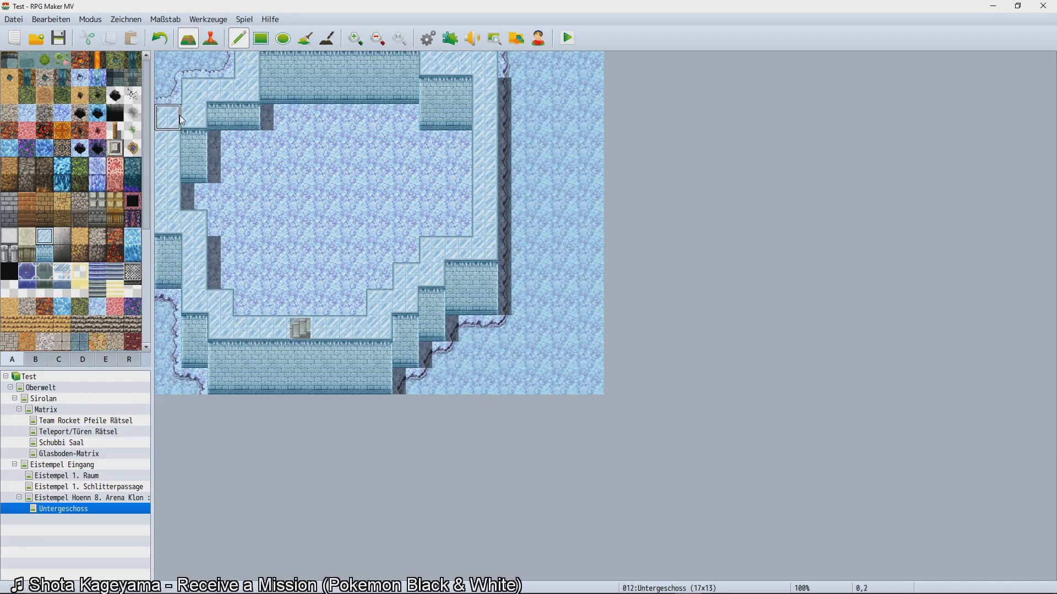
pyautogui.click(45, 254)
pyautogui.click(233, 145)
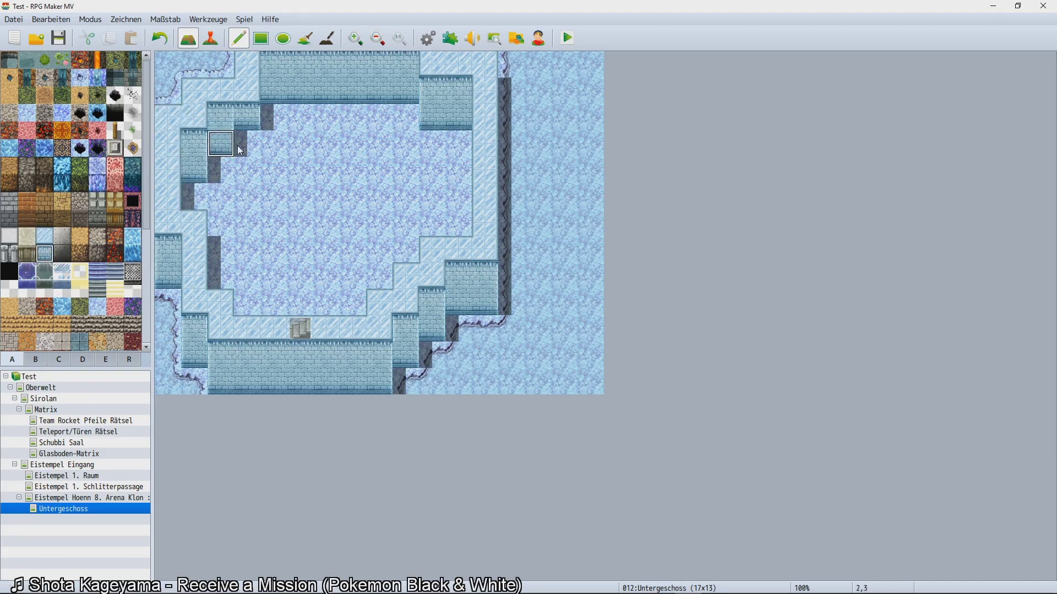
pyautogui.click(242, 147)
# Move the stairs event one tile up onto the room's floor and return to map editing.
pyautogui.click(210, 38)
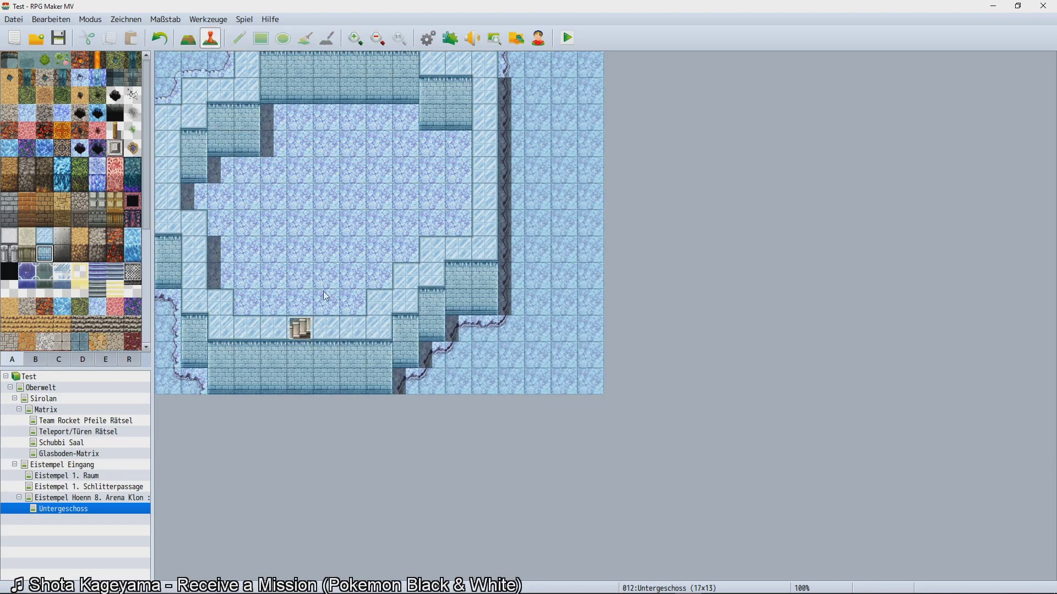
pyautogui.moveTo(302, 332); pyautogui.dragTo(304, 309)
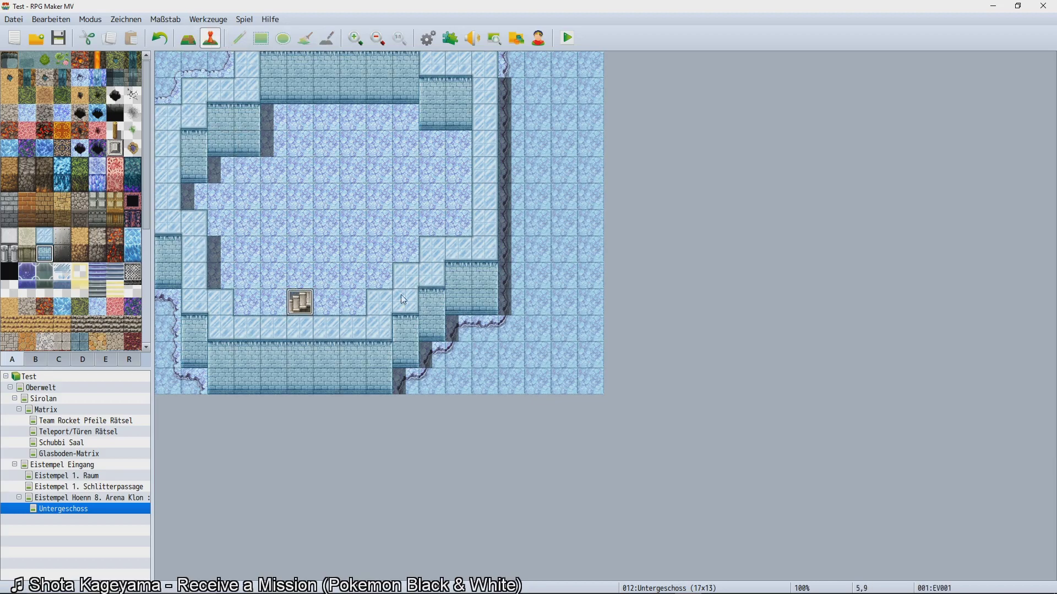
pyautogui.click(188, 38)
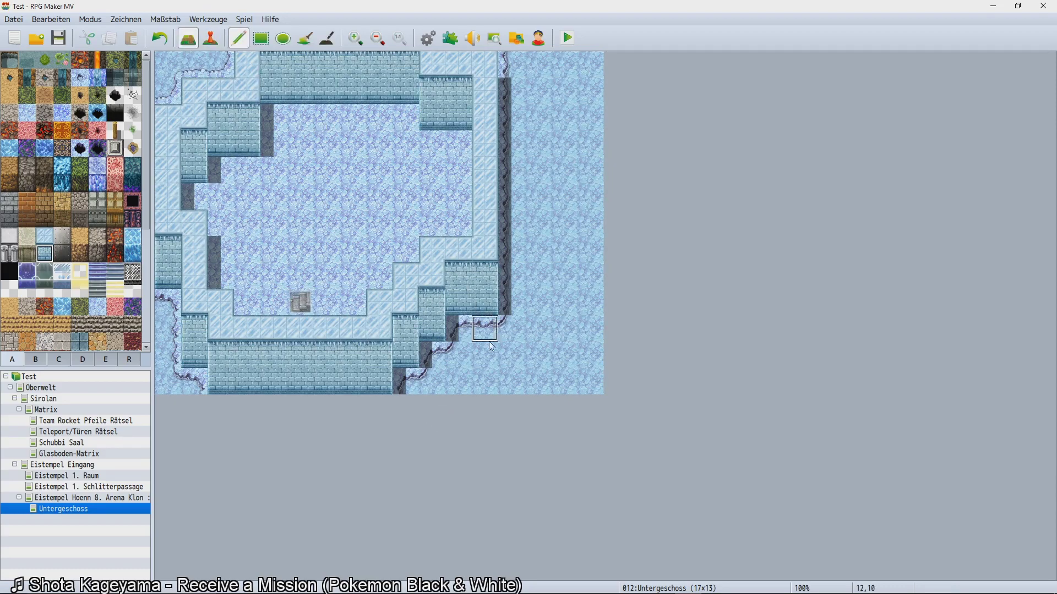
# Paste a copy of the room two tiles further right and cover the leftover walls along the left edge with light ice ground.
pyautogui.moveTo(487, 383); pyautogui.dragTo(182, 91, button='right')
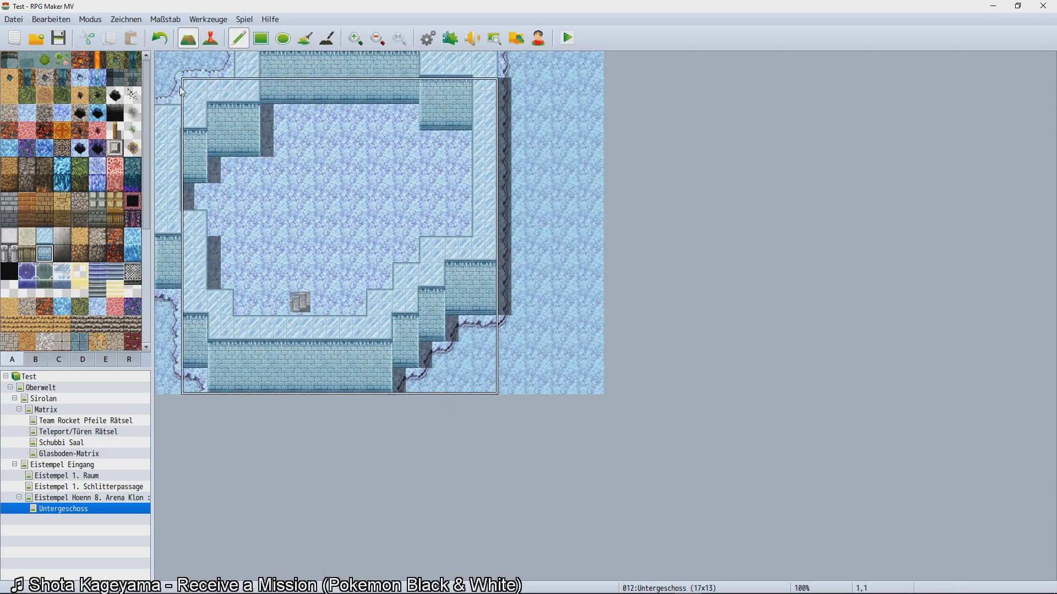
pyautogui.click(214, 75)
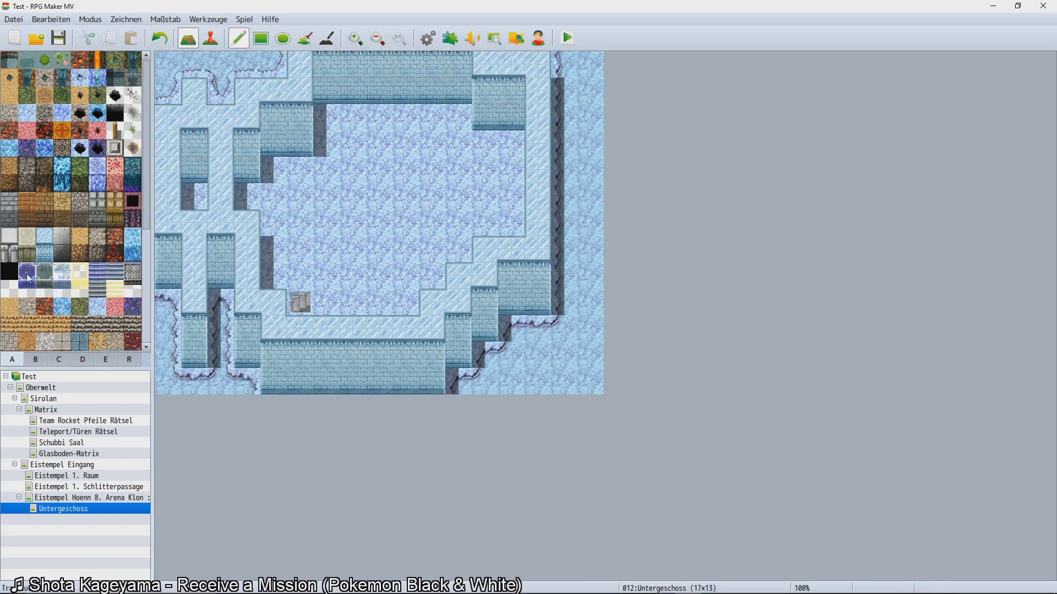
pyautogui.click(80, 77)
pyautogui.click(261, 38)
pyautogui.moveTo(172, 66)
pyautogui.mouseDown()
pyautogui.moveTo(176, 333)
pyautogui.moveTo(201, 378)
pyautogui.mouseUp()
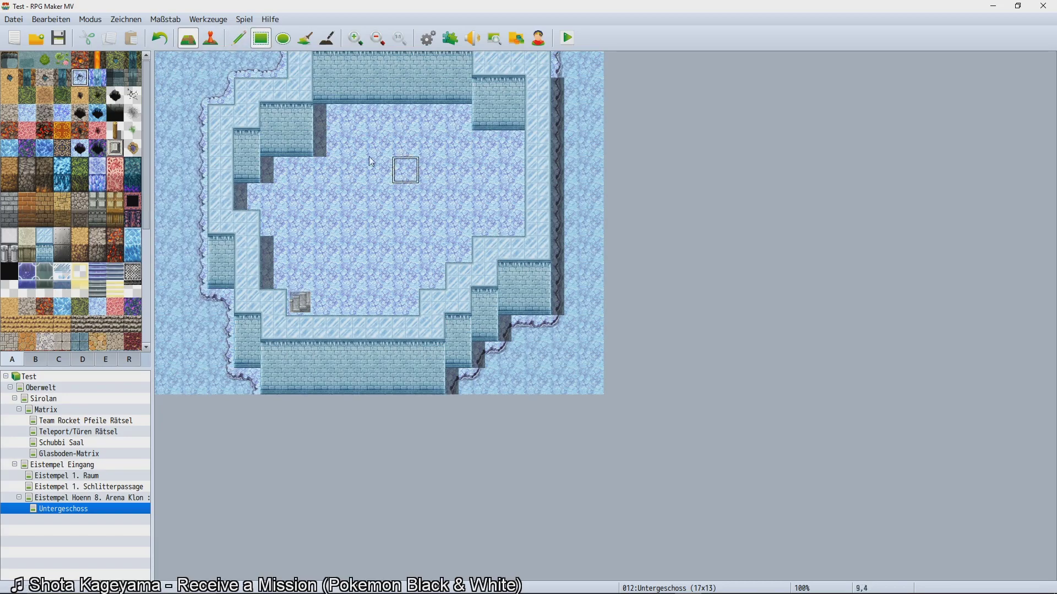
# Bulge the room's right wall one tile outward with light ice wall tops and add an ice brick wall face inside it.
pyautogui.click(44, 236)
pyautogui.click(239, 38)
pyautogui.click(565, 143)
pyautogui.click(567, 179)
pyautogui.click(567, 179)
pyautogui.click(565, 196)
pyautogui.click(51, 253)
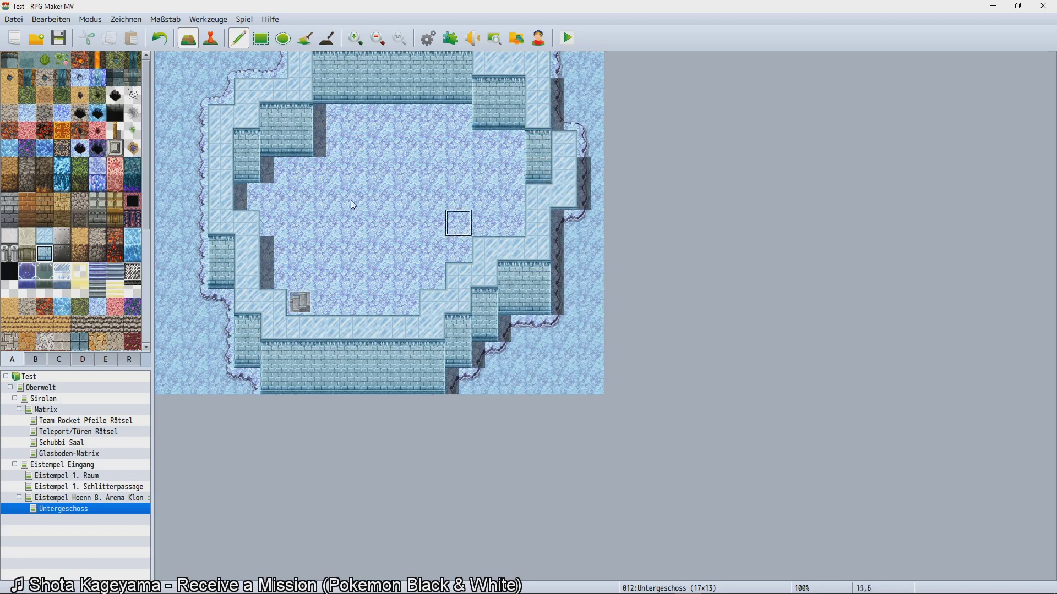
# Widen the room's lower right side by one tile with an ice brick face, a light ice wall top and light ice floor.
pyautogui.click(564, 249)
pyautogui.click(41, 237)
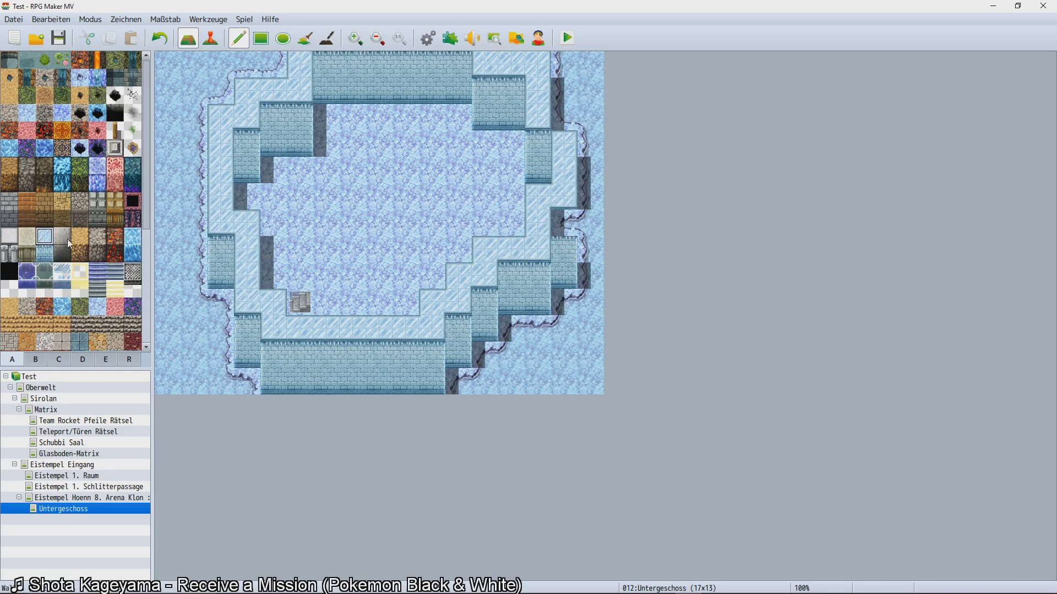
pyautogui.click(565, 223)
pyautogui.click(26, 113)
pyautogui.click(537, 198)
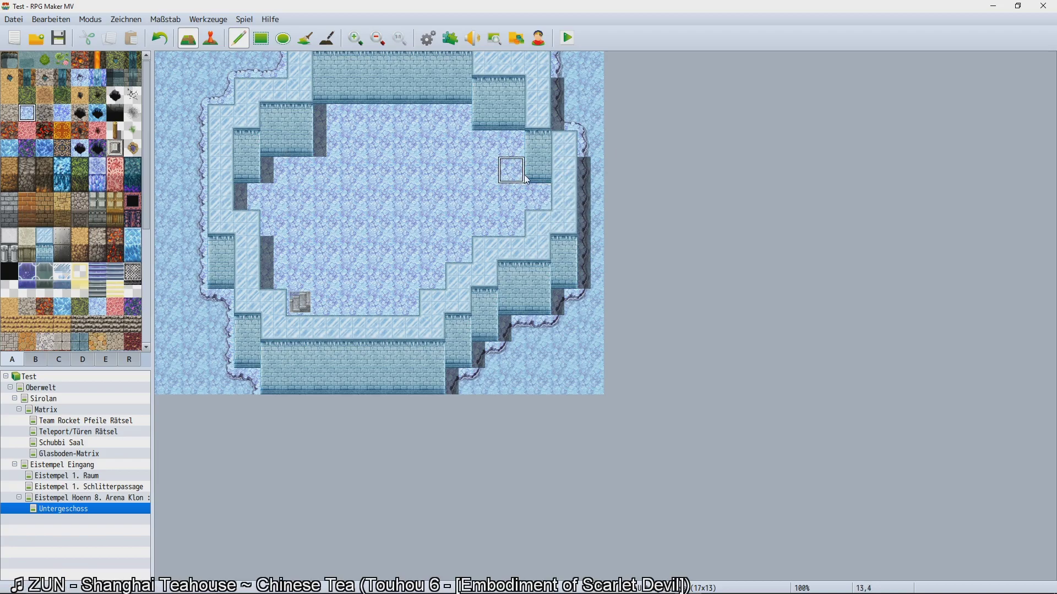
pyautogui.click(530, 176)
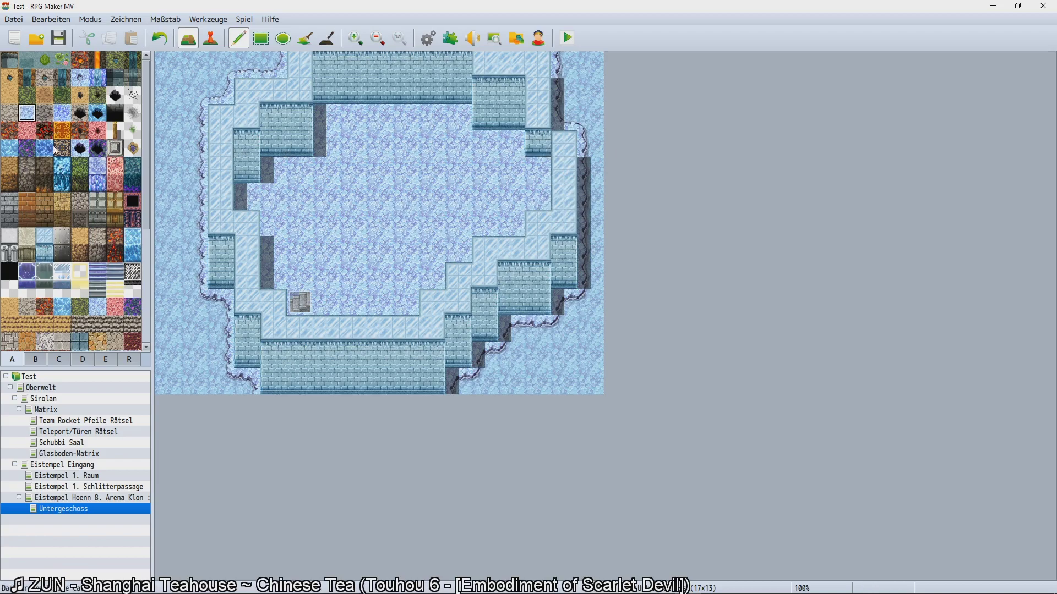
# Complete the room's upper right wall with ice brick on the inner side and two light ice wall tops one tile further out.
pyautogui.click(46, 252)
pyautogui.click(538, 117)
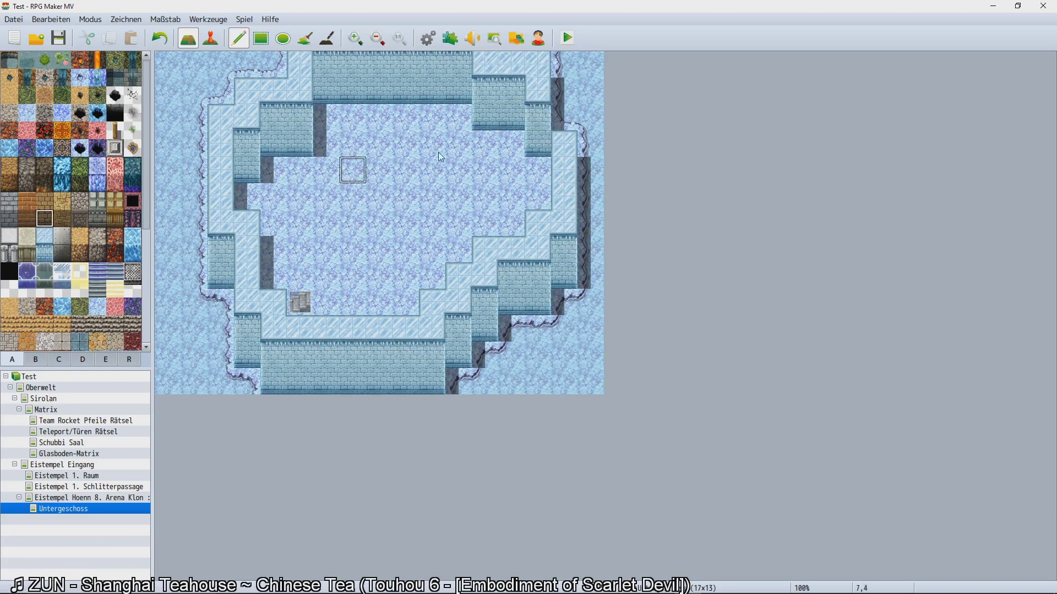
pyautogui.click(45, 236)
pyautogui.moveTo(565, 91); pyautogui.dragTo(564, 118)
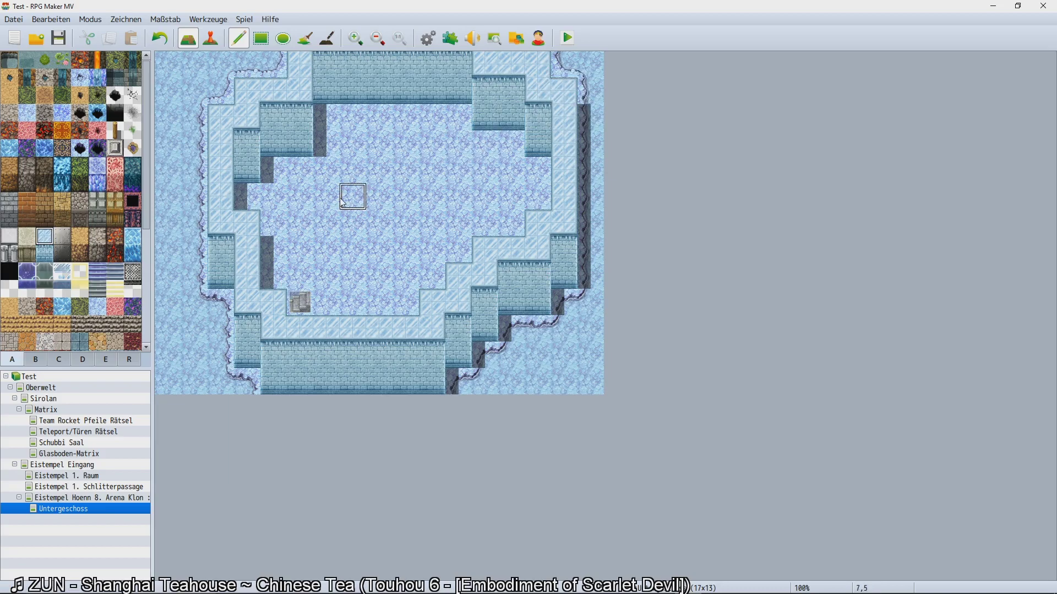
pyautogui.click(41, 361)
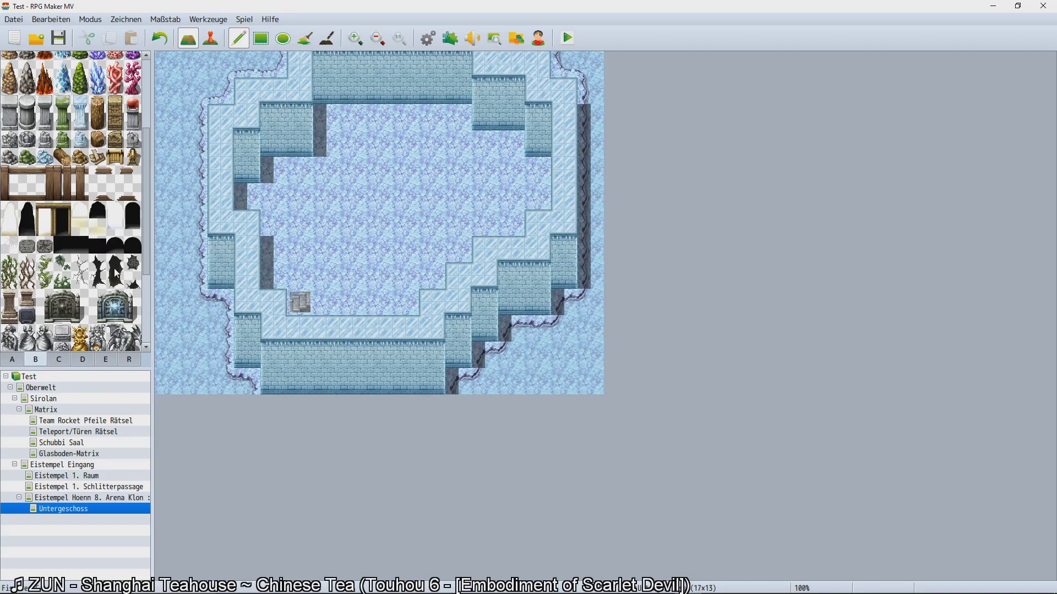
pyautogui.scroll(-3, 128, 287)
pyautogui.scroll(4, 128, 287)
pyautogui.scroll(-4, 144, 204)
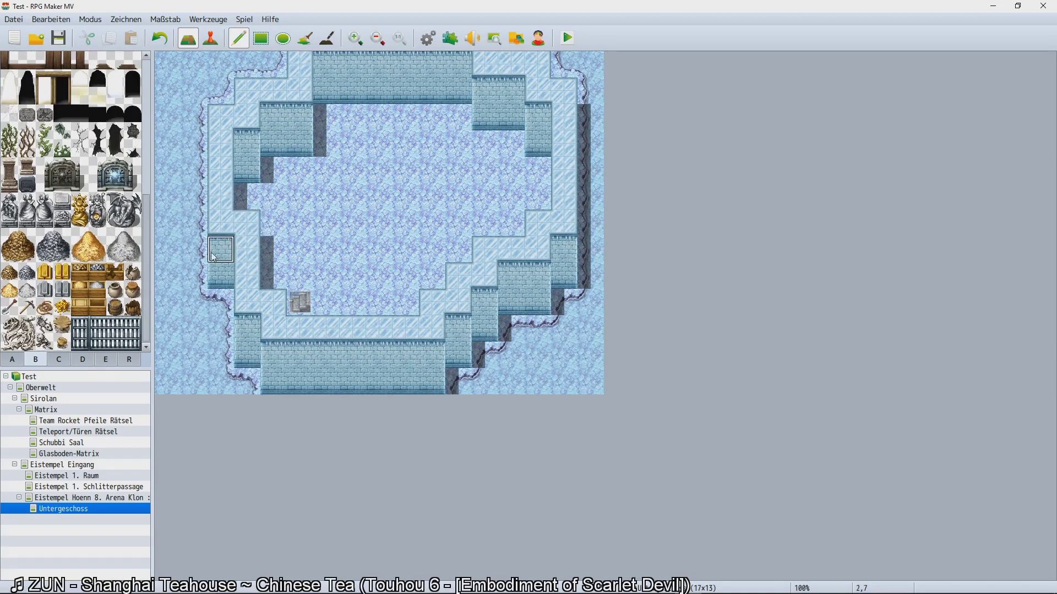
pyautogui.scroll(6, 141, 258)
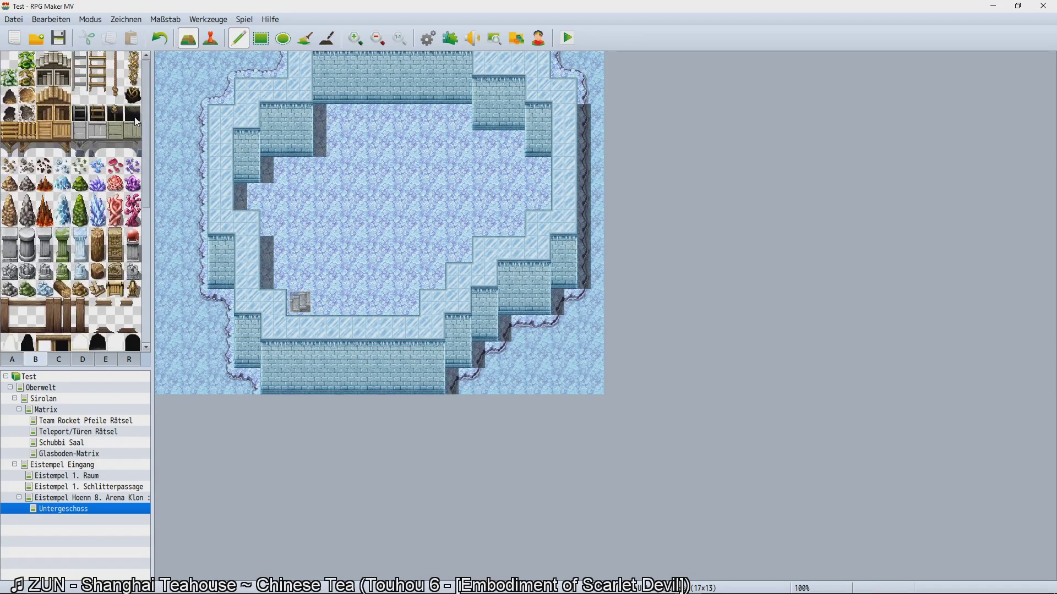
pyautogui.scroll(-6, 127, 120)
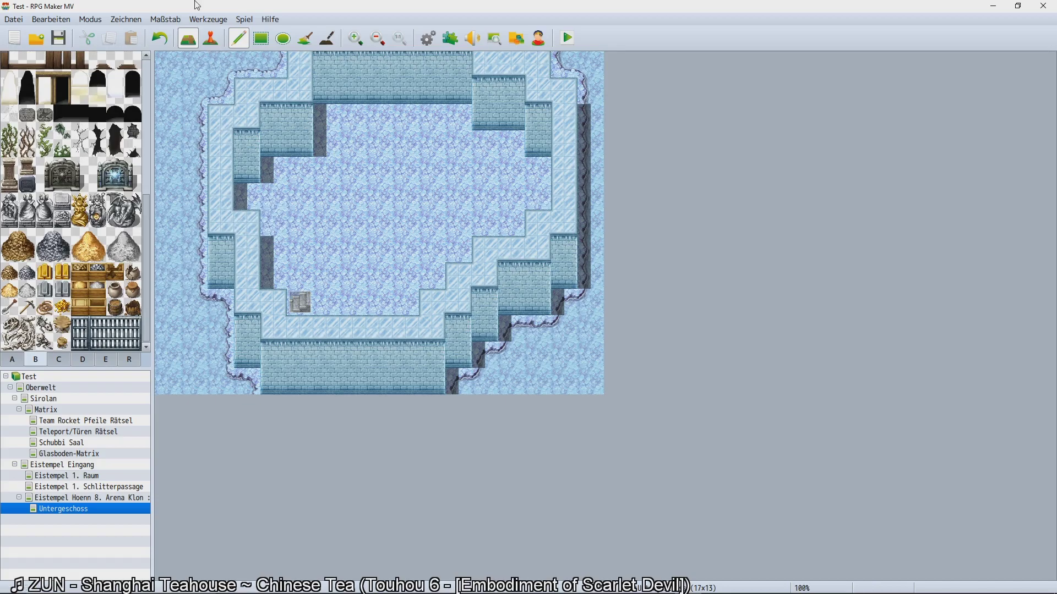
# Move the stairs event two tiles to the right along the room's lowest floor row.
pyautogui.click(210, 46)
pyautogui.click(300, 303)
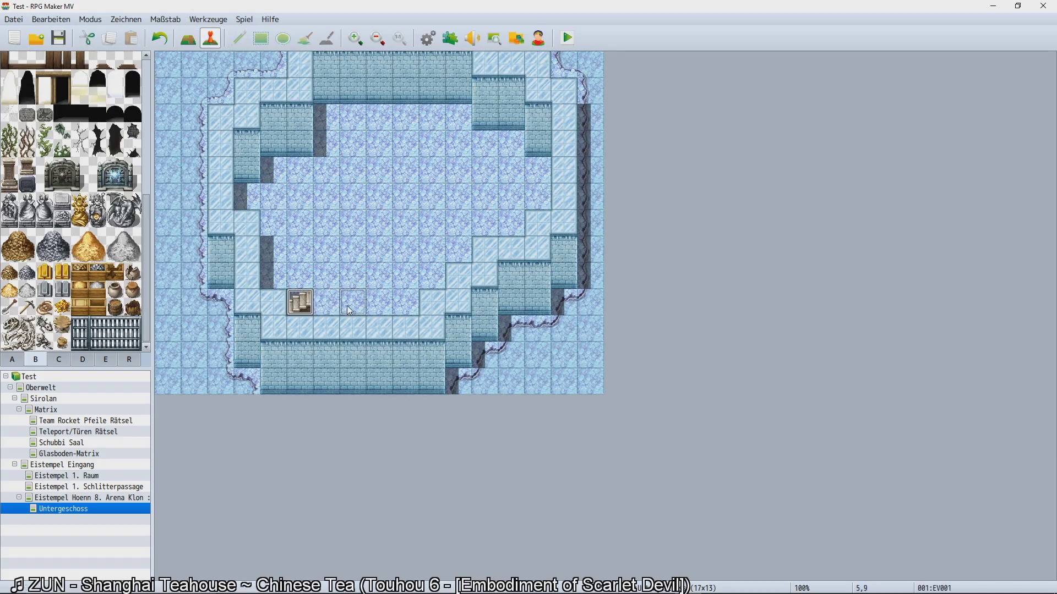
pyautogui.moveTo(301, 303); pyautogui.dragTo(350, 310)
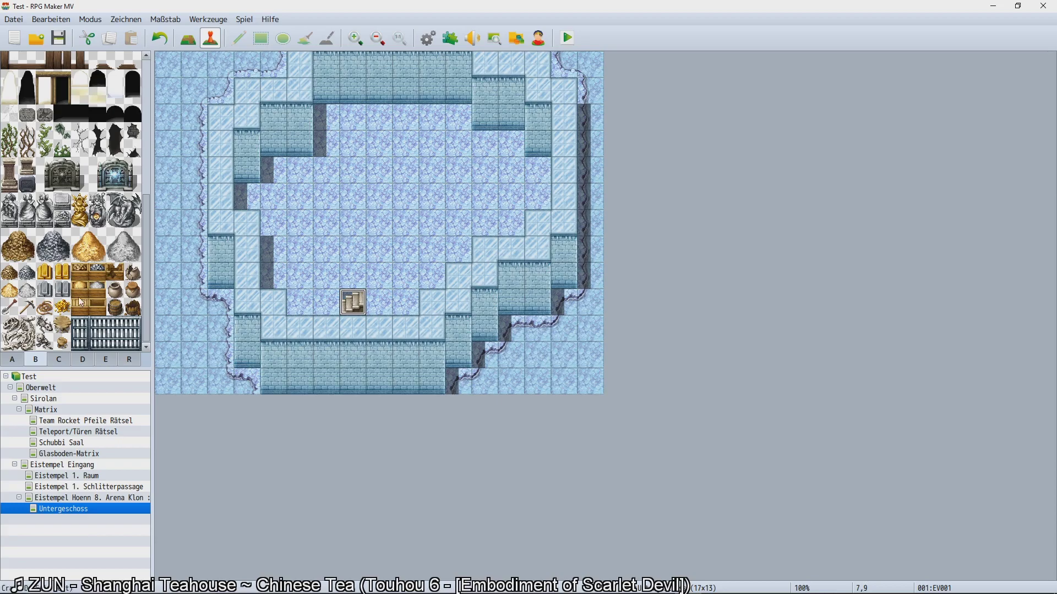
# Paint an irregular patch of bluer ice floor from the room's centre down to the stairs and undo the last stray stroke.
pyautogui.click(12, 359)
pyautogui.click(63, 113)
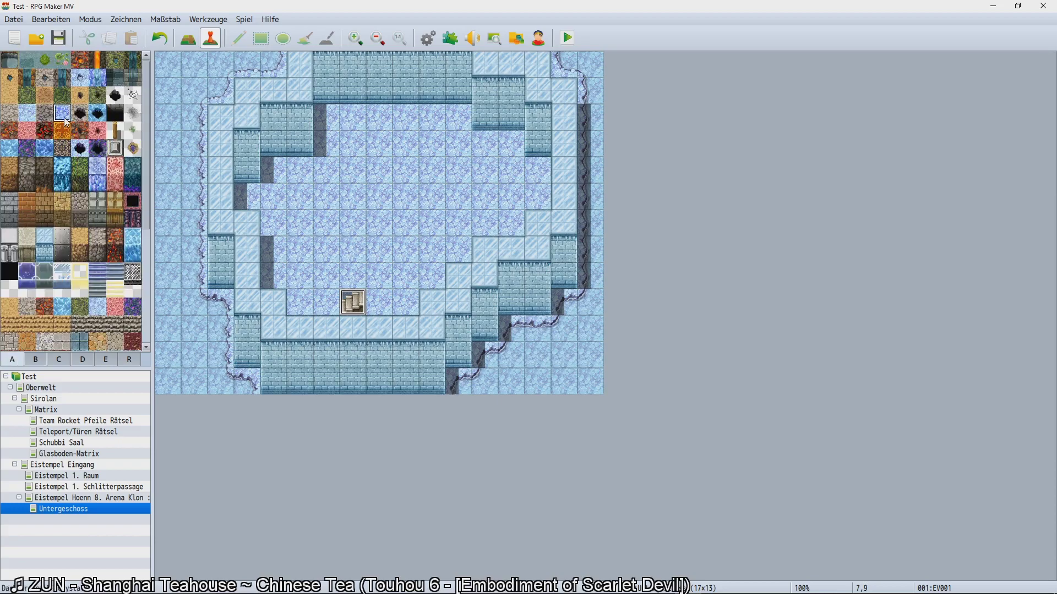
pyautogui.click(196, 38)
pyautogui.moveTo(406, 141)
pyautogui.mouseDown()
pyautogui.moveTo(349, 220)
pyautogui.moveTo(446, 178)
pyautogui.moveTo(406, 220)
pyautogui.moveTo(379, 226)
pyautogui.moveTo(408, 194)
pyautogui.moveTo(379, 209)
pyautogui.moveTo(484, 167)
pyautogui.mouseUp()
pyautogui.moveTo(324, 273); pyautogui.dragTo(347, 274)
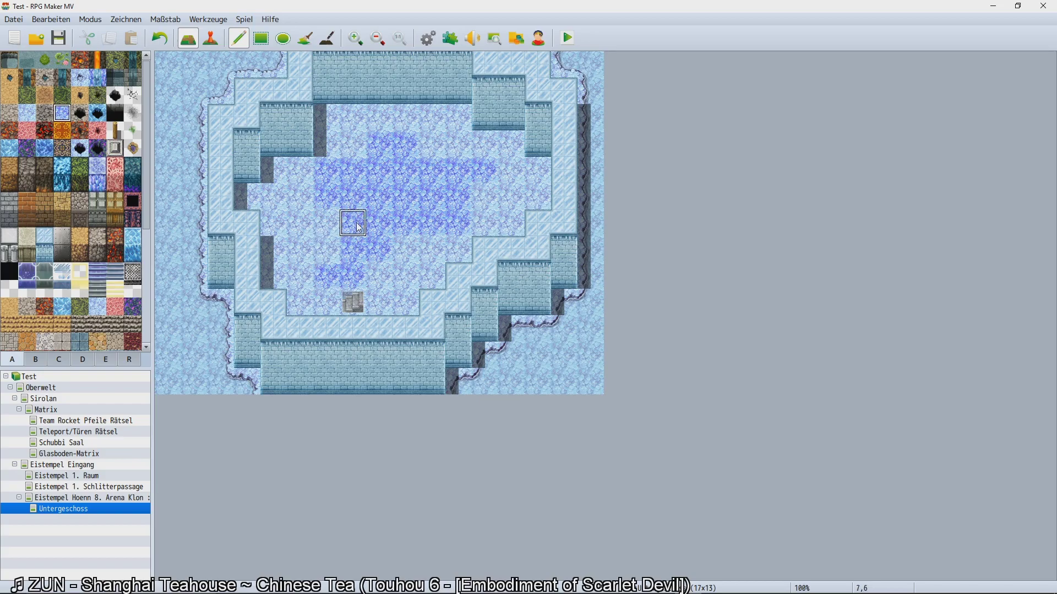
pyautogui.hotkey('ctrl', 'z')
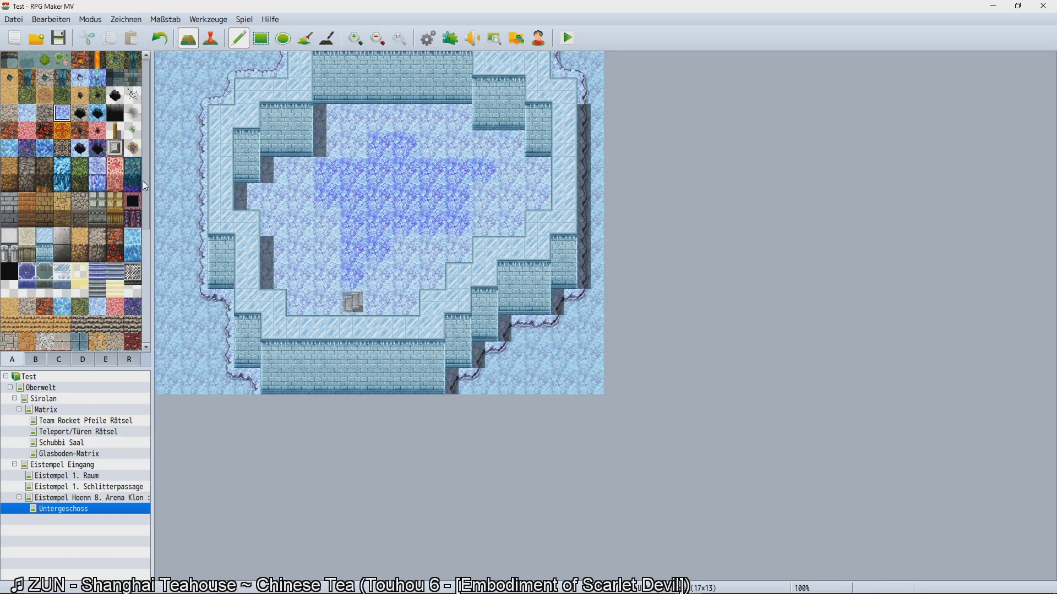
# Decorate the ice brick walls with cracks on the upper and lower-right faces and a small hole at the upper wall's base.
pyautogui.click(31, 363)
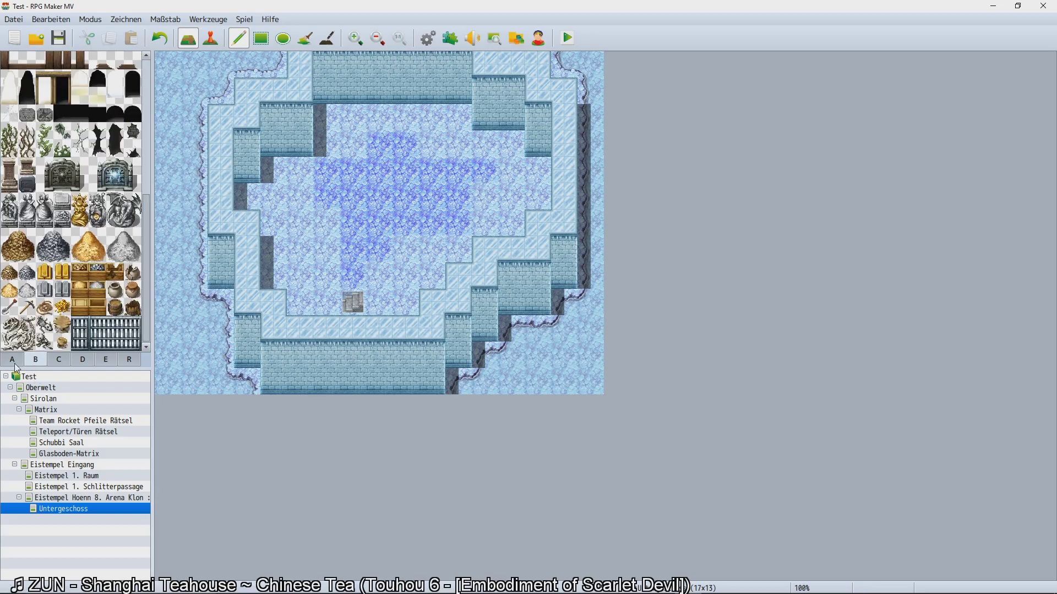
pyautogui.click(80, 153)
pyautogui.moveTo(81, 155); pyautogui.dragTo(81, 132)
pyautogui.click(352, 66)
pyautogui.click(537, 274)
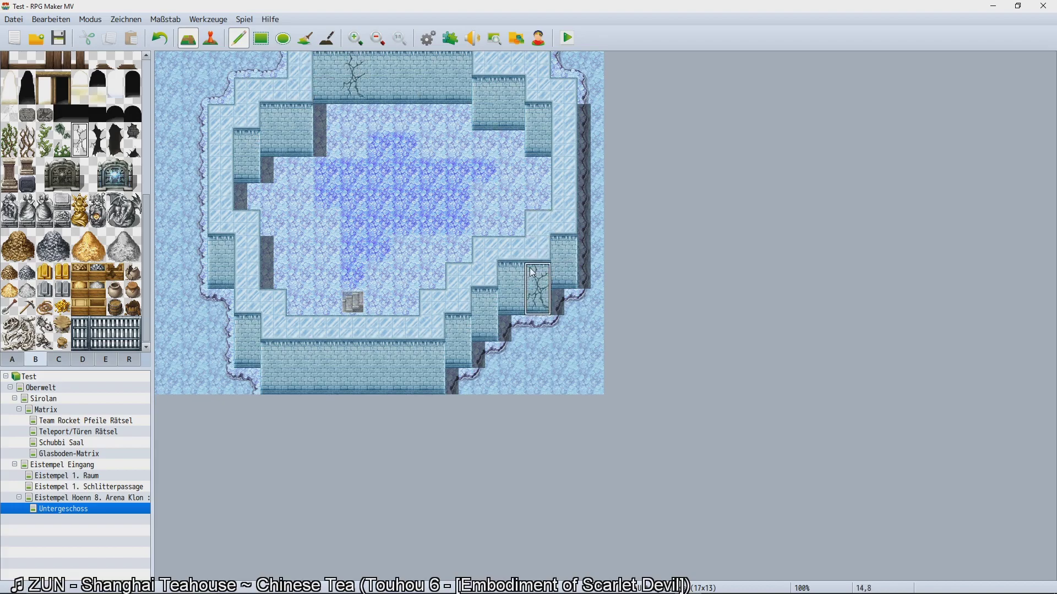
pyautogui.click(132, 149)
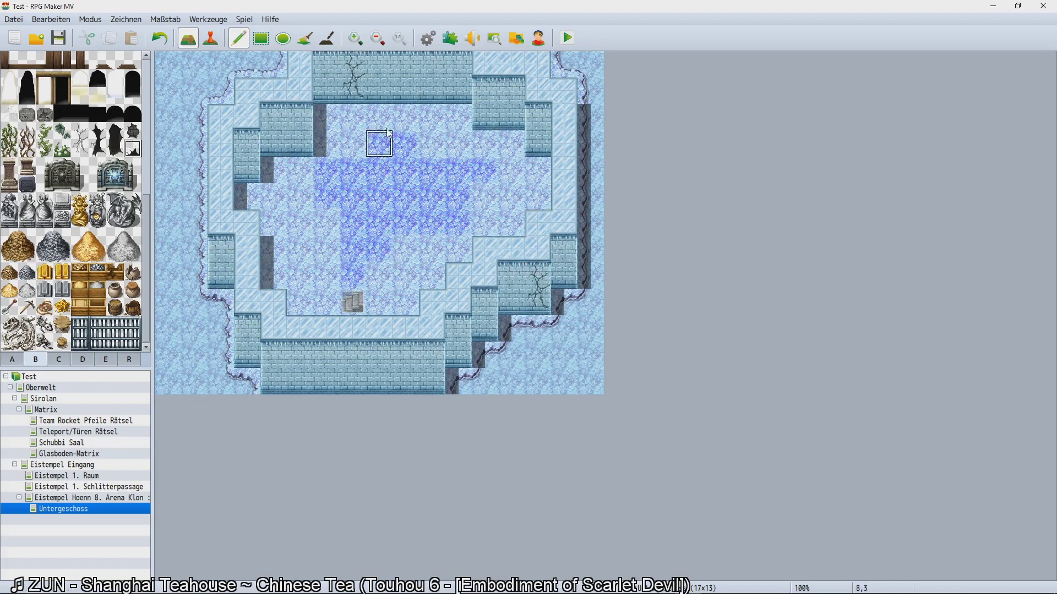
pyautogui.click(431, 102)
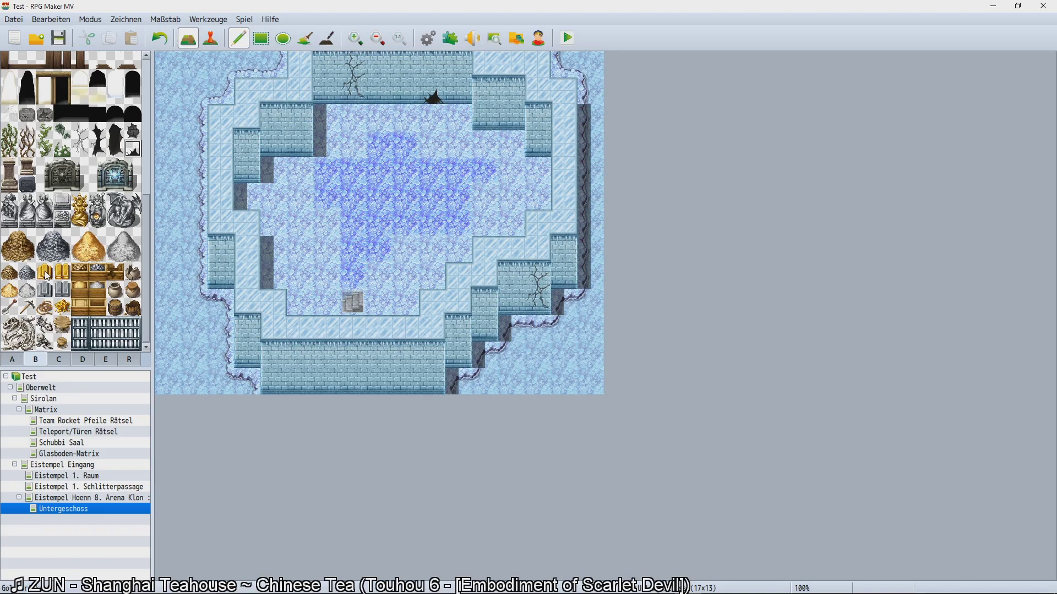
pyautogui.click(27, 222)
pyautogui.scroll(3, 31, 226)
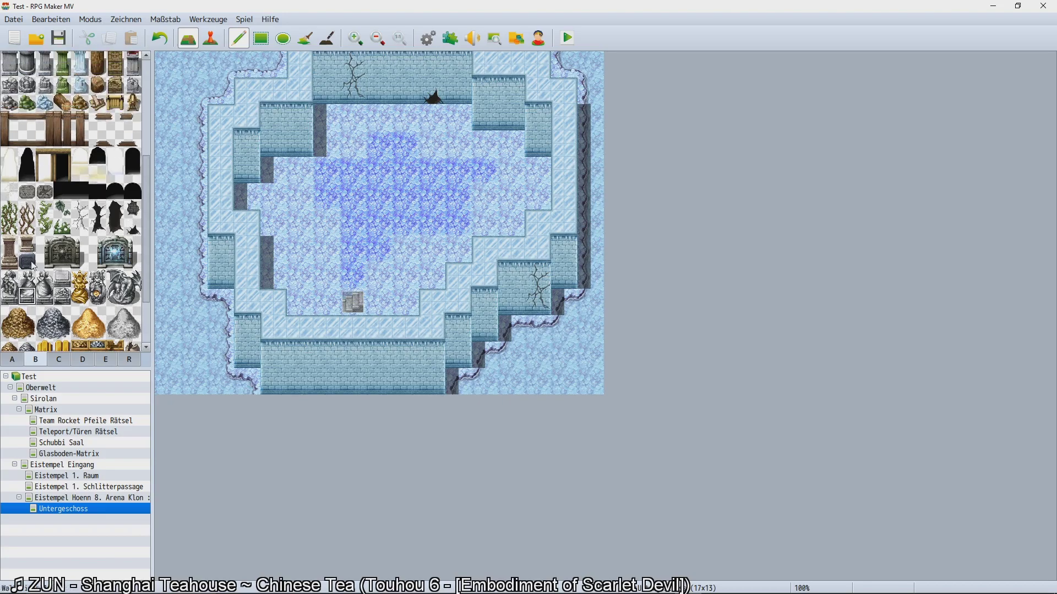
# Open the Eistempel Hoenn 8. Arena map and flood-fill both purple crystal walls at its upper end with ice brick.
pyautogui.click(80, 486)
pyautogui.click(80, 497)
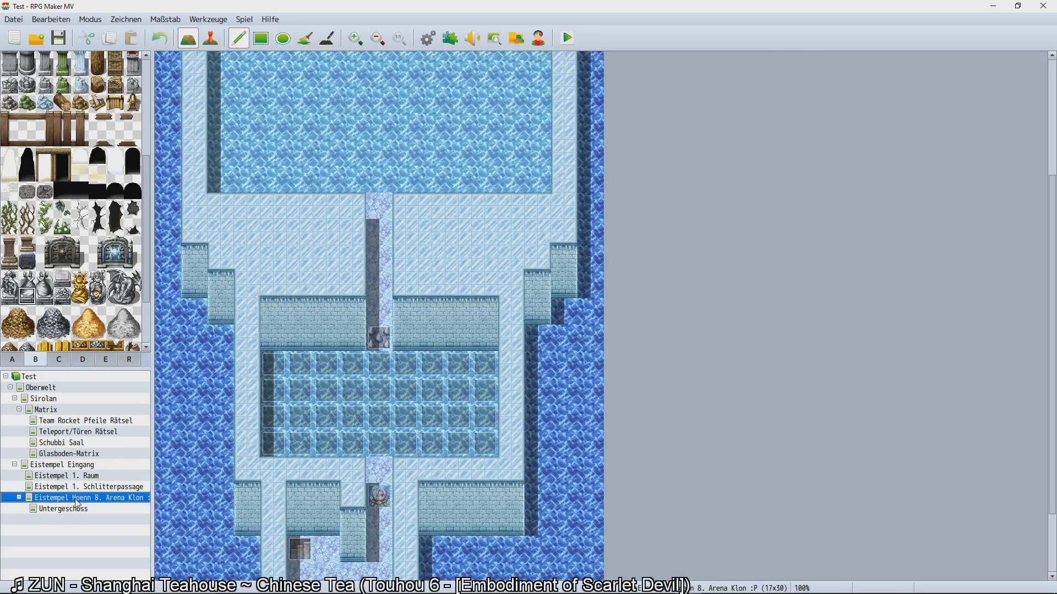
pyautogui.scroll(1, 315, 305)
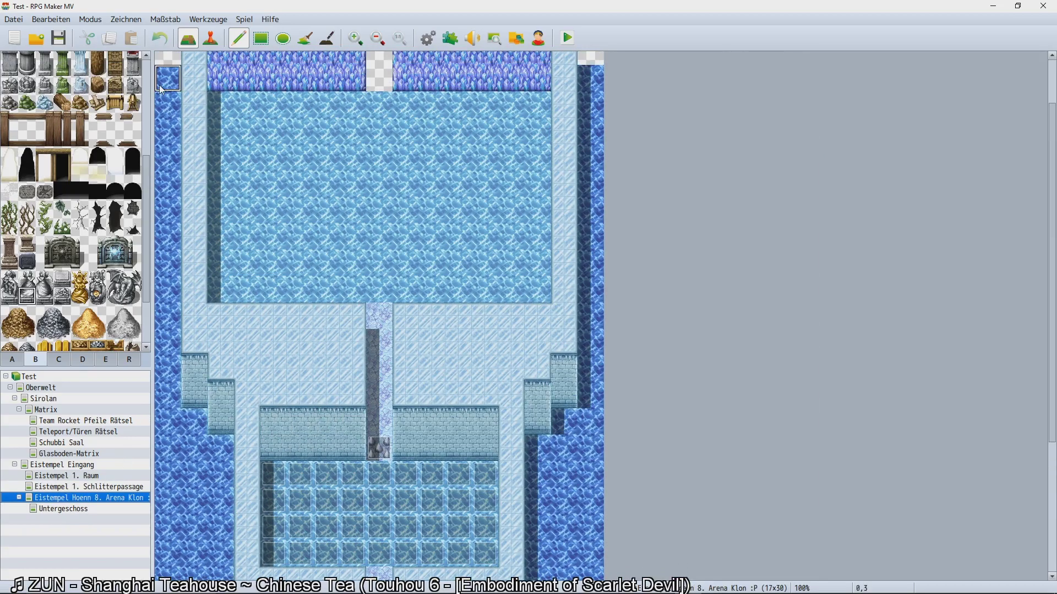
pyautogui.scroll(1, 172, 107)
pyautogui.scroll(1, 172, 107)
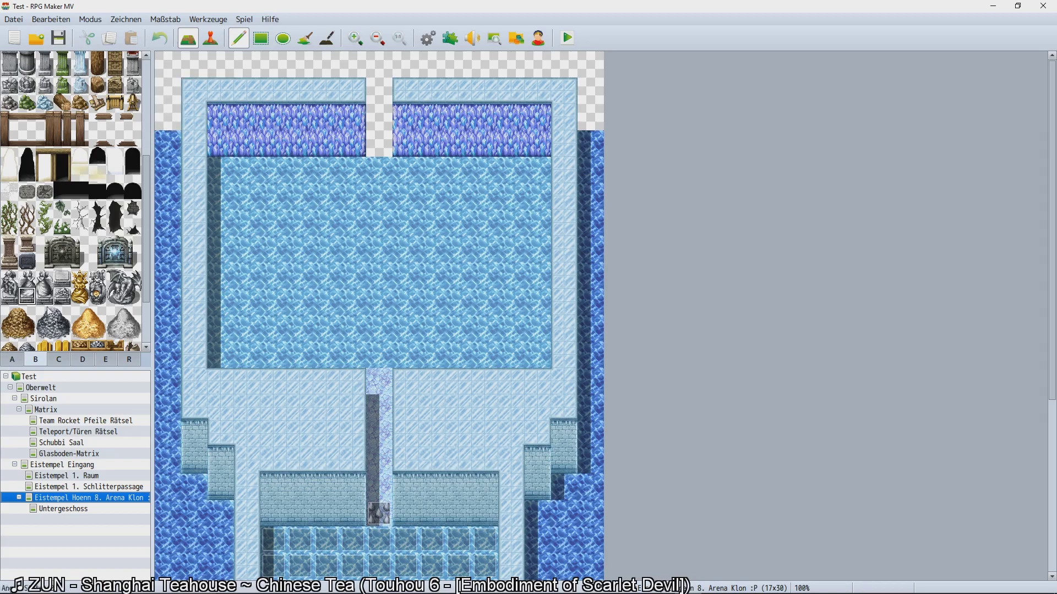
pyautogui.click(12, 360)
pyautogui.click(45, 254)
pyautogui.click(304, 38)
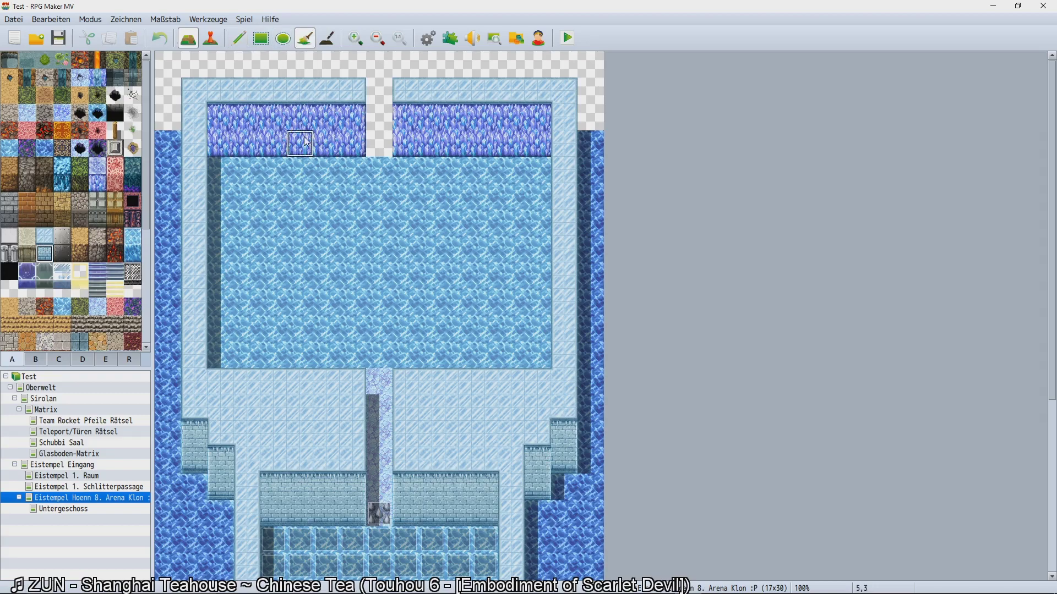
pyautogui.click(300, 135)
pyautogui.click(457, 126)
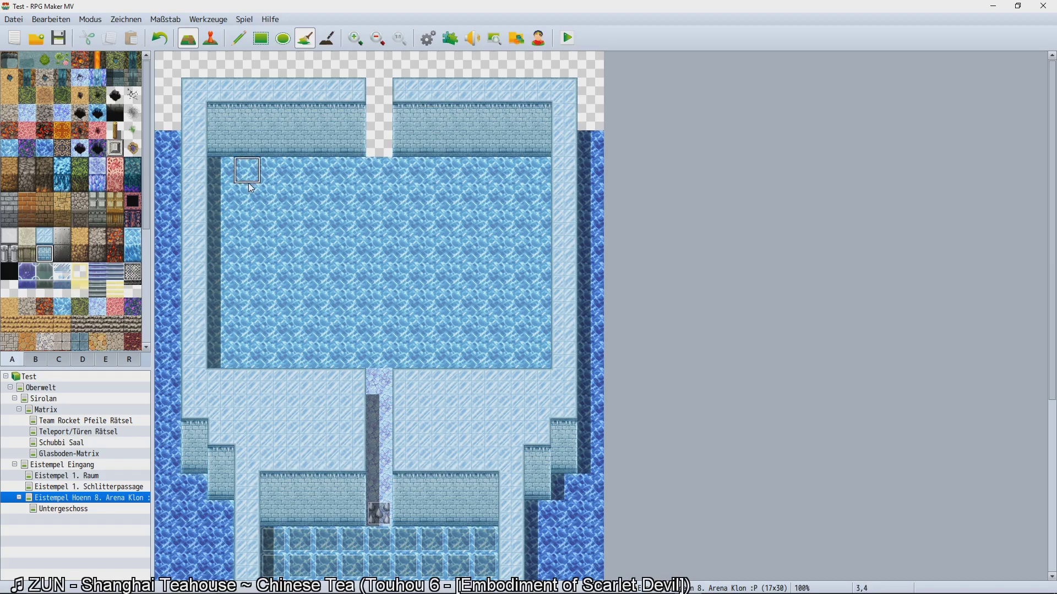
# Try to flood-fill the empty area above the arena with light ice wall tops.
pyautogui.moveTo(147, 144); pyautogui.dragTo(150, 106)
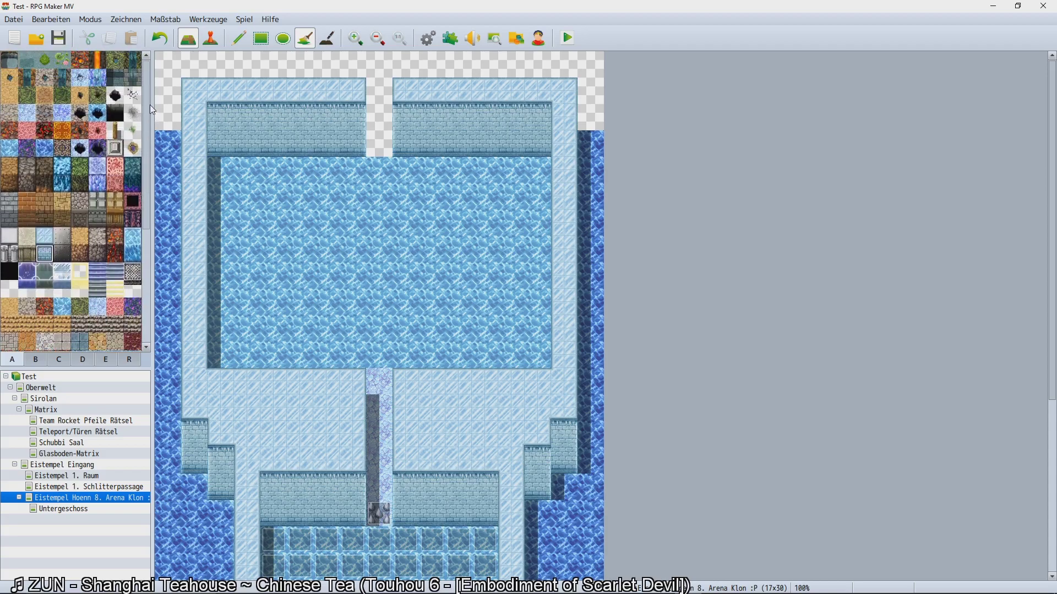
pyautogui.scroll(-2, 96, 190)
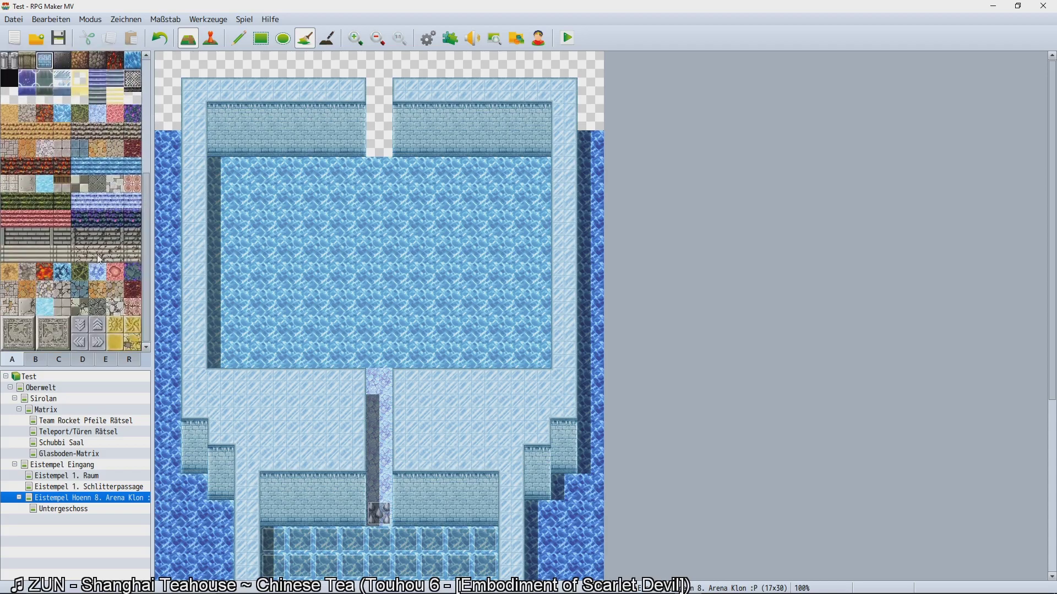
pyautogui.scroll(2, 61, 237)
pyautogui.click(44, 235)
pyautogui.click(355, 66)
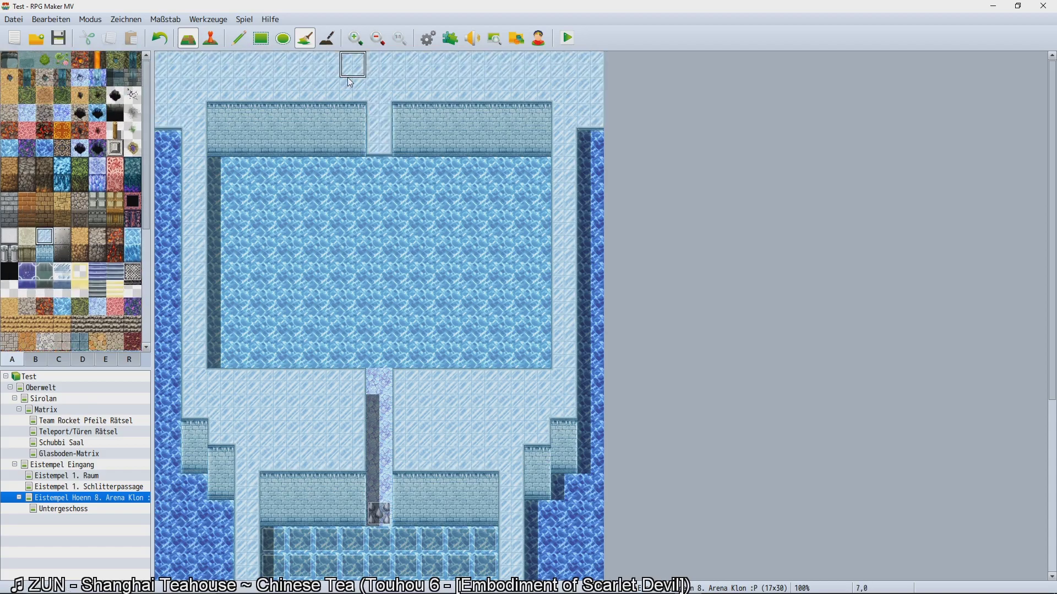
pyautogui.hotkey('ctrl', 'z')
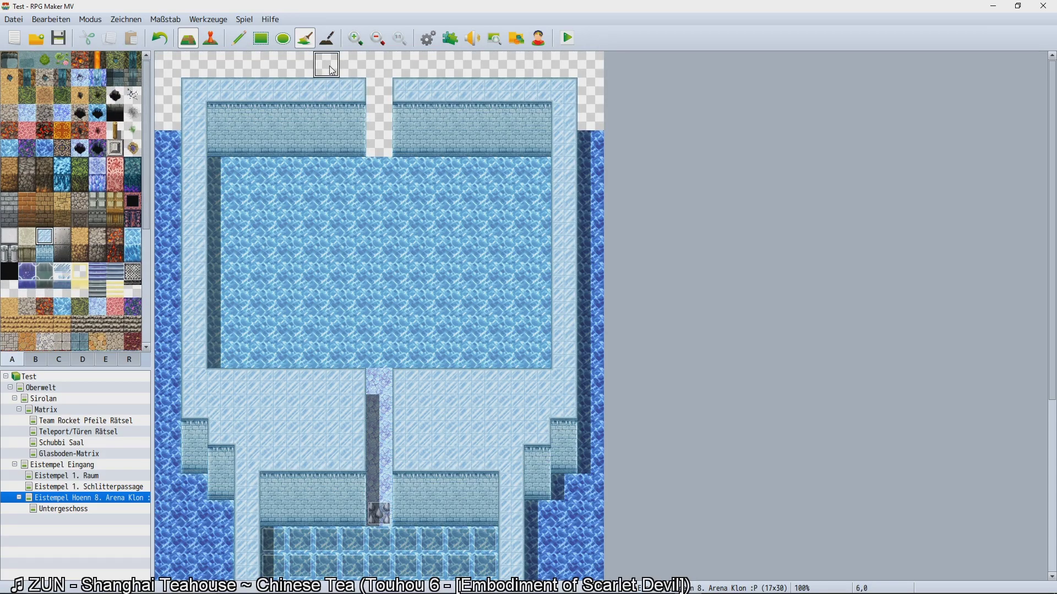
# Flank the upper passage with a light ice wall top on each side at the map edge and lay light ice floor through it.
pyautogui.click(239, 39)
pyautogui.click(352, 64)
pyautogui.click(406, 65)
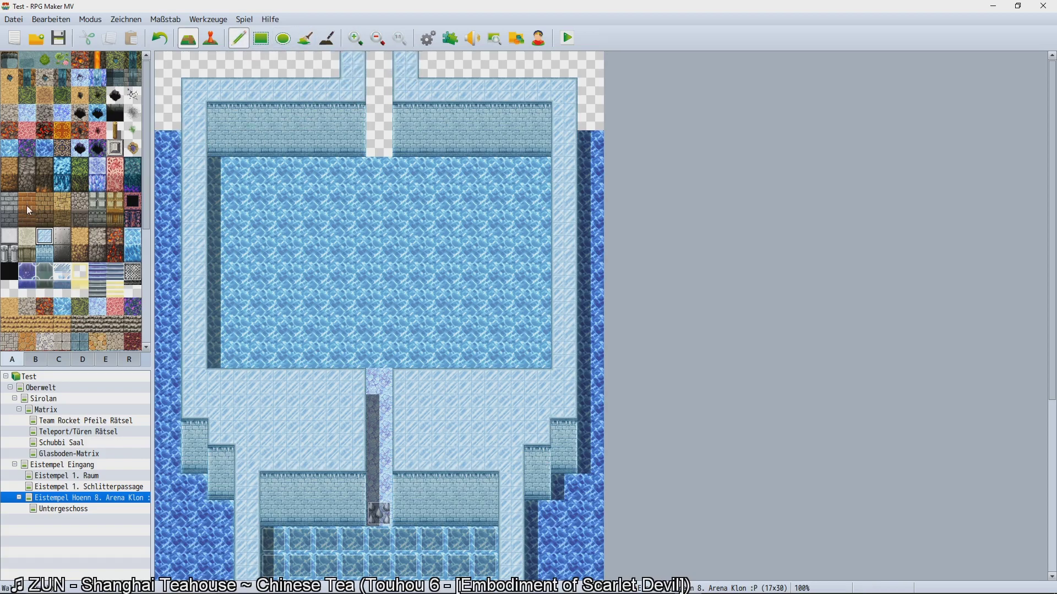
pyautogui.click(27, 113)
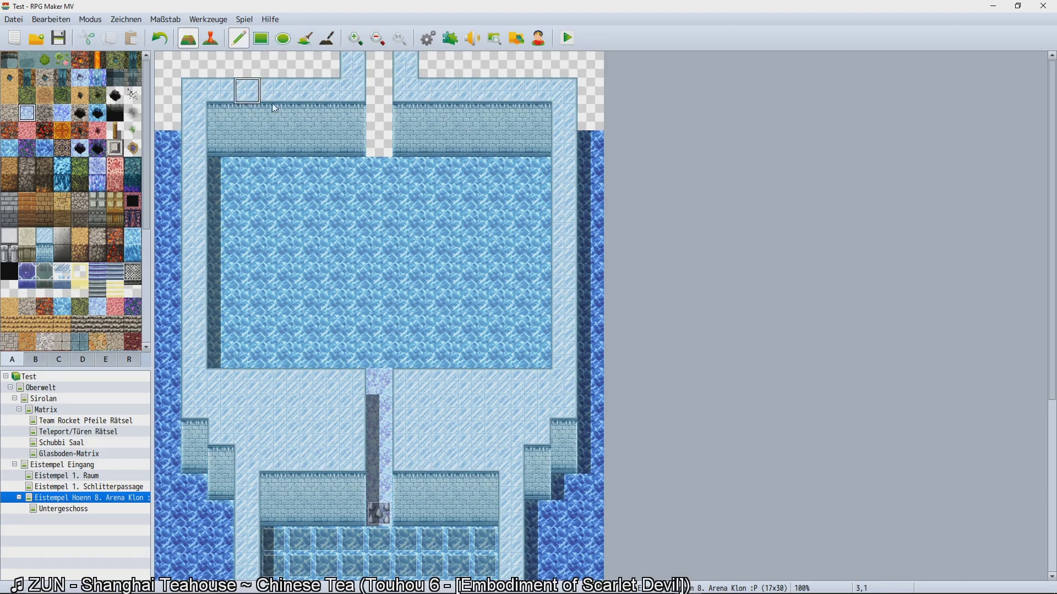
pyautogui.moveTo(379, 144); pyautogui.dragTo(385, 61)
pyautogui.click(384, 65)
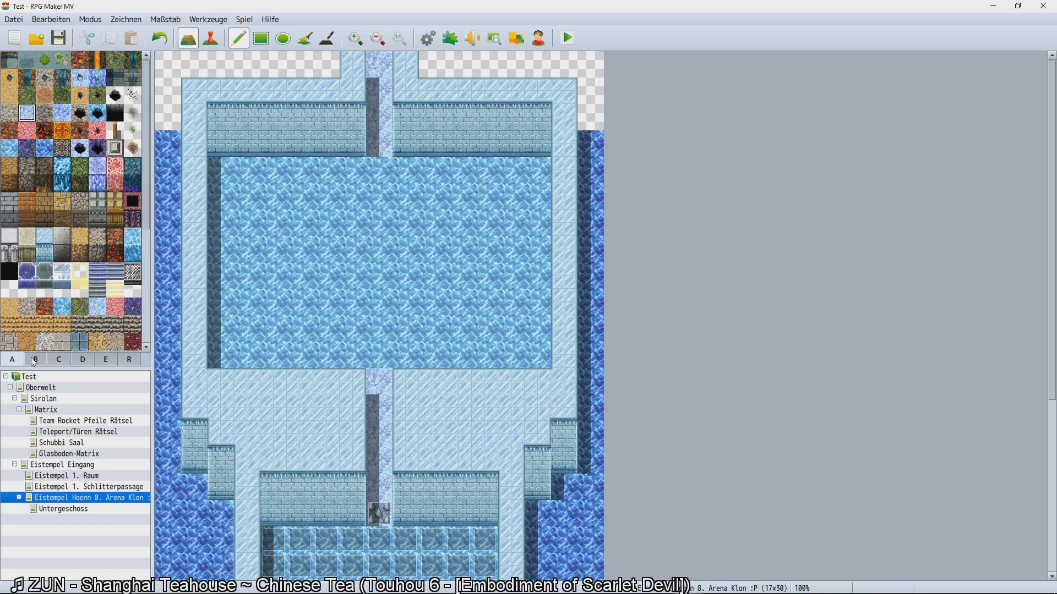
# Flood-fill the outer area left of the arena with the lighter blue ice crystal tile.
pyautogui.click(78, 259)
pyautogui.click(133, 148)
pyautogui.scroll(-1, 107, 209)
pyautogui.click(134, 193)
pyautogui.click(306, 39)
pyautogui.click(167, 175)
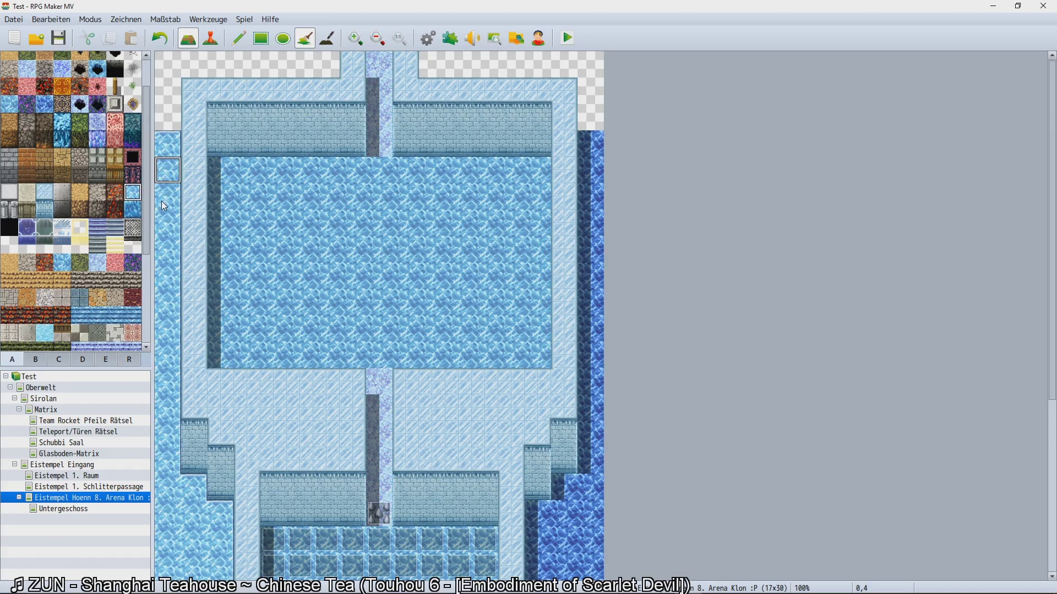
# Flood-fill the outer area left of the arena with the darker blue ice crystal wall tile.
pyautogui.scroll(-8, 164, 207)
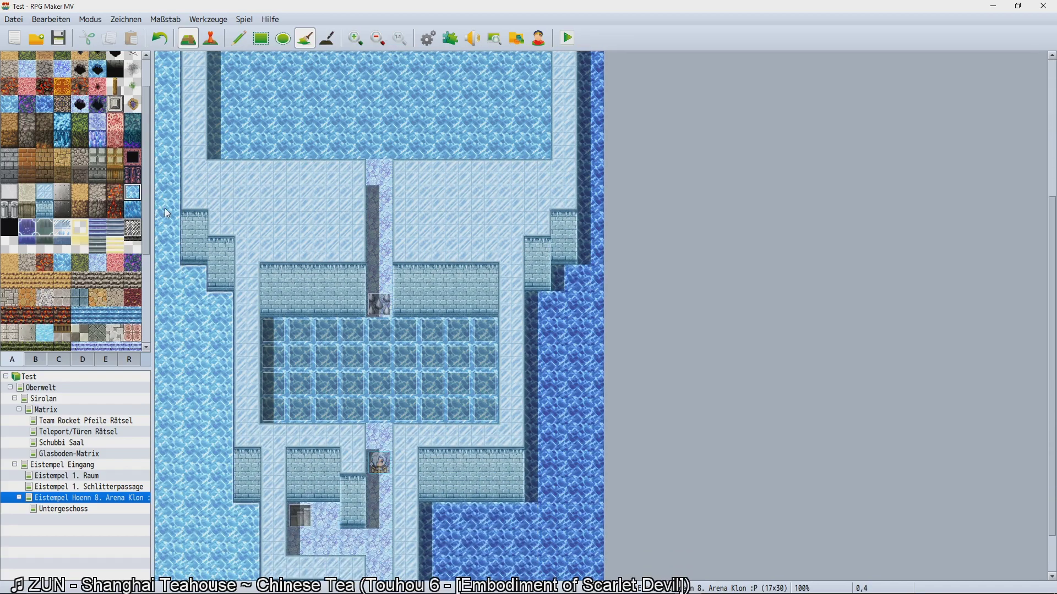
pyautogui.scroll(-2, 167, 213)
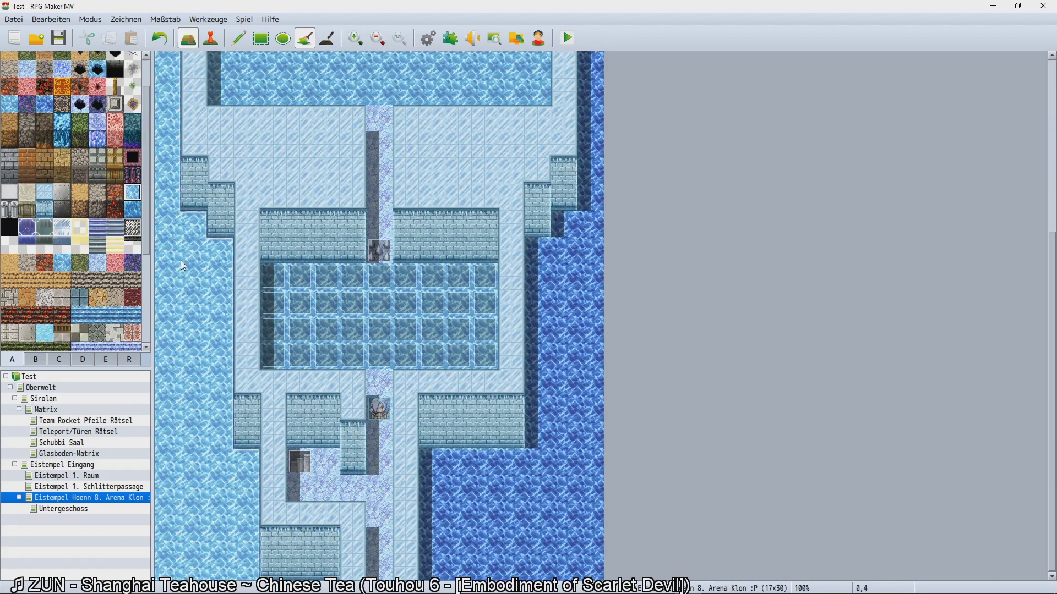
pyautogui.click(133, 209)
pyautogui.click(169, 273)
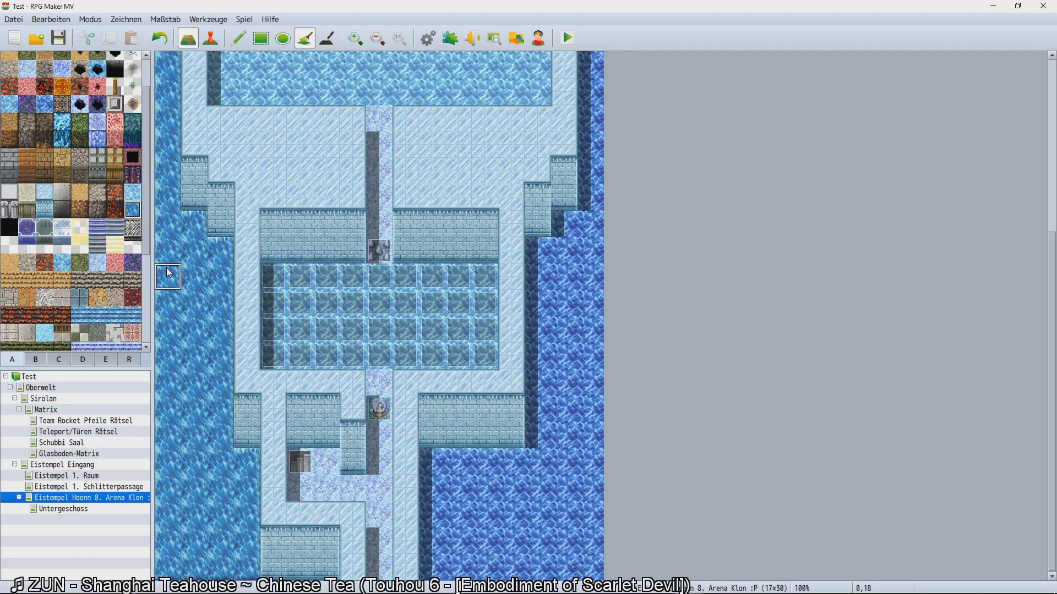
# Try to flood-fill the outer area left of the arena with the pale cyan ice tile.
pyautogui.scroll(2, 53, 176)
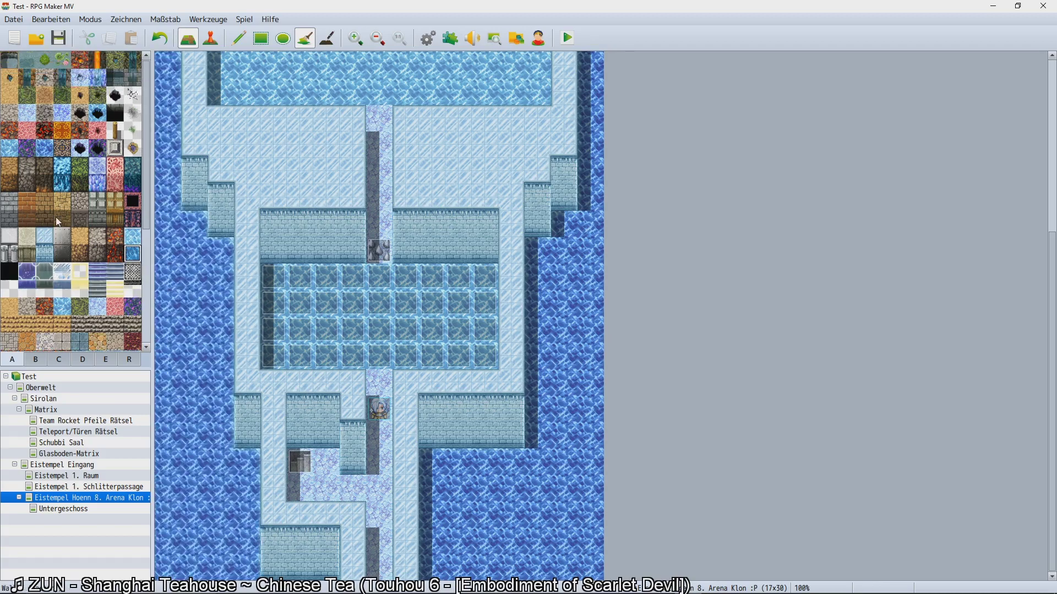
pyautogui.scroll(-2, 52, 176)
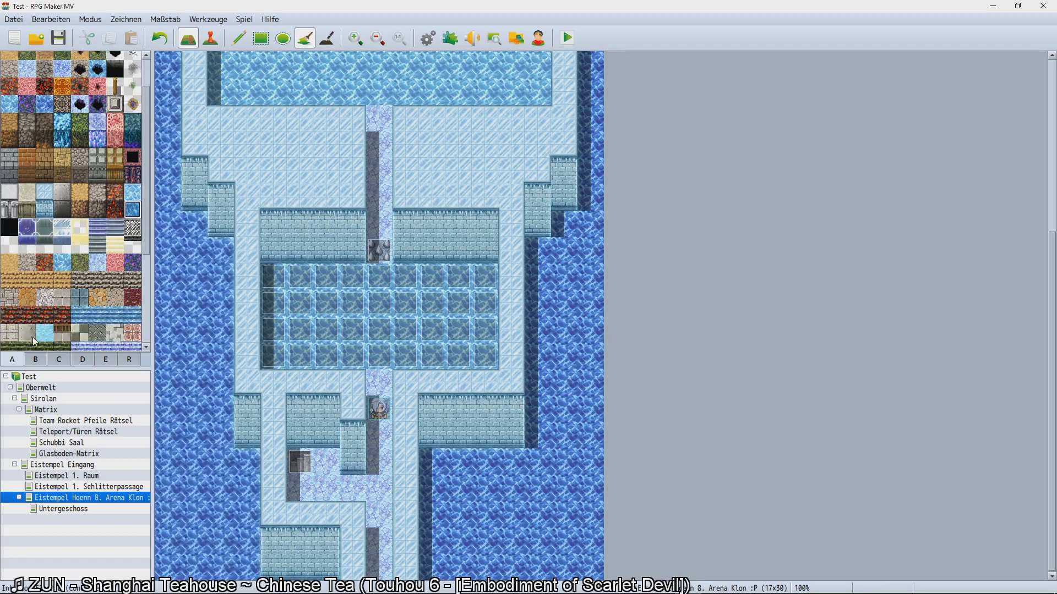
pyautogui.click(45, 333)
pyautogui.click(177, 355)
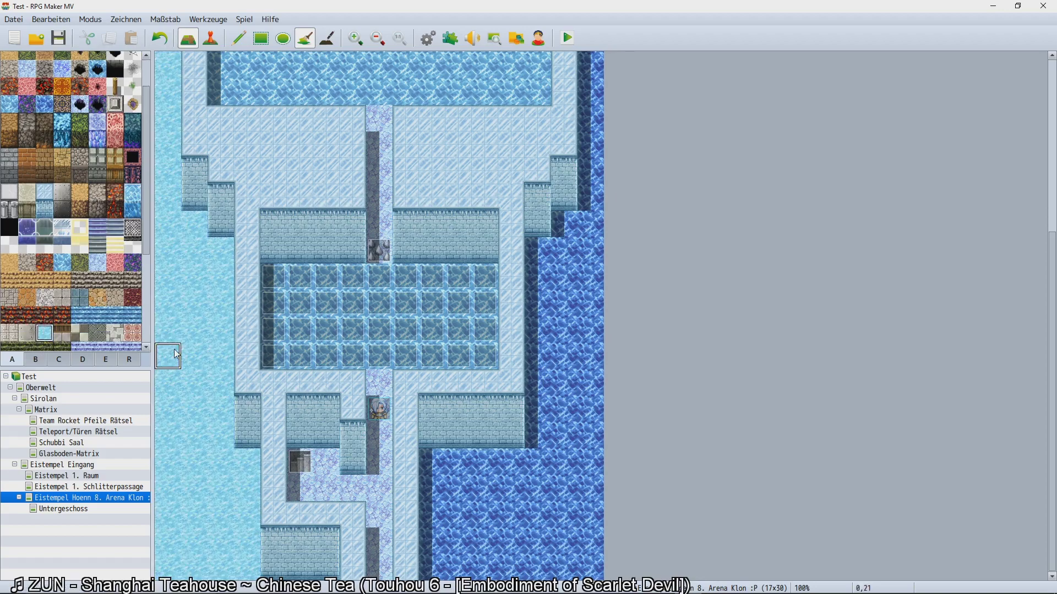
pyautogui.hotkey('ctrl', 'z')
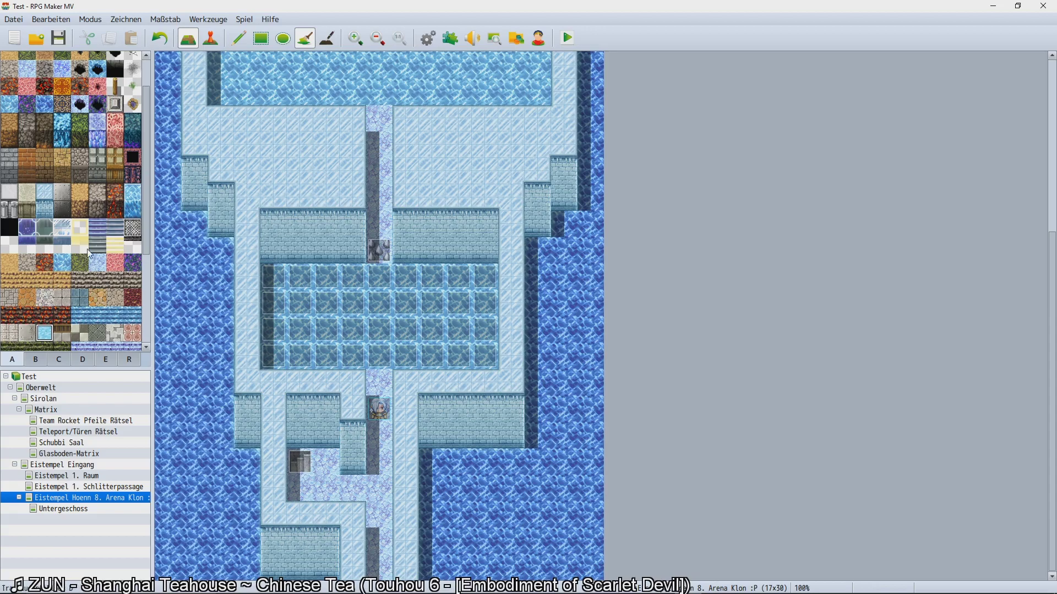
# Try to flood-fill the outer area left of the arena with the pale cyan ice tile from further down the palette.
pyautogui.scroll(-3, 84, 258)
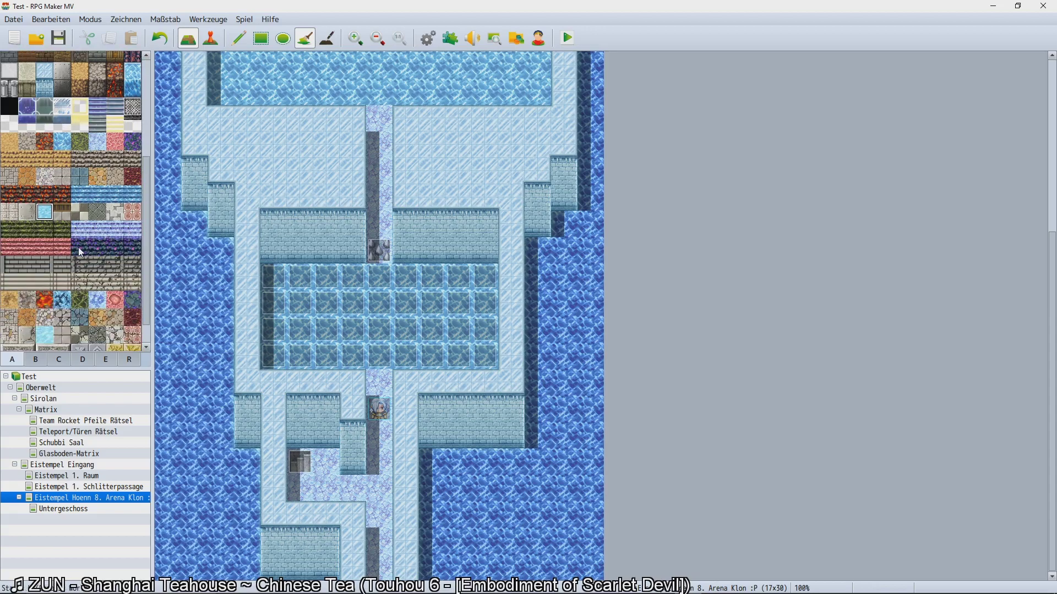
pyautogui.scroll(-1, 60, 263)
pyautogui.click(44, 308)
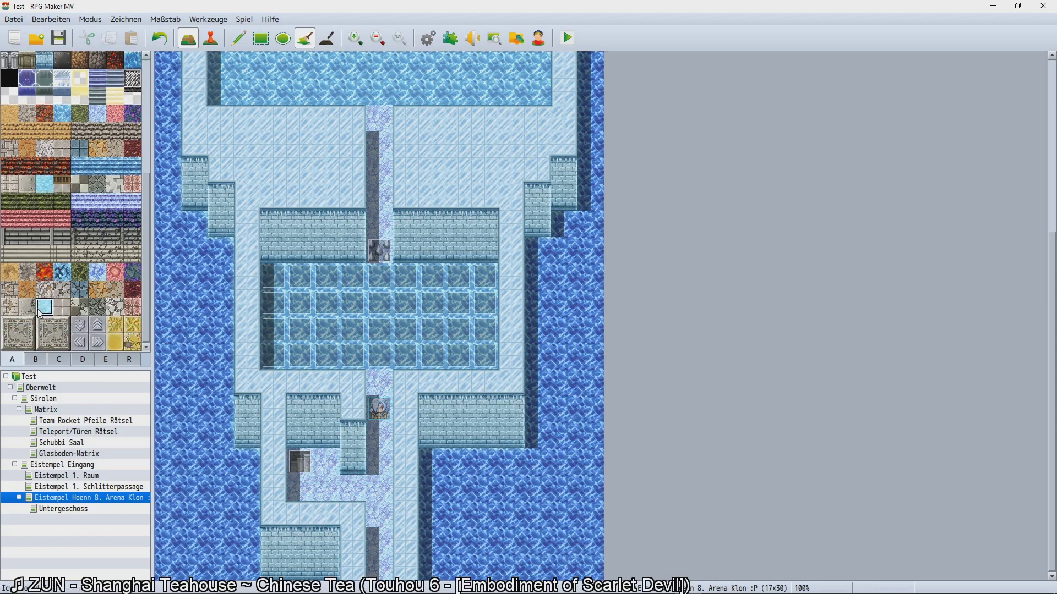
pyautogui.click(191, 309)
pyautogui.hotkey('ctrl', 'z')
# Look through the other tilesets and try to flood-fill the outer area left of the arena with the blue ice wall-top tile.
pyautogui.click(34, 361)
pyautogui.scroll(-1, 55, 278)
pyautogui.scroll(-4, 55, 278)
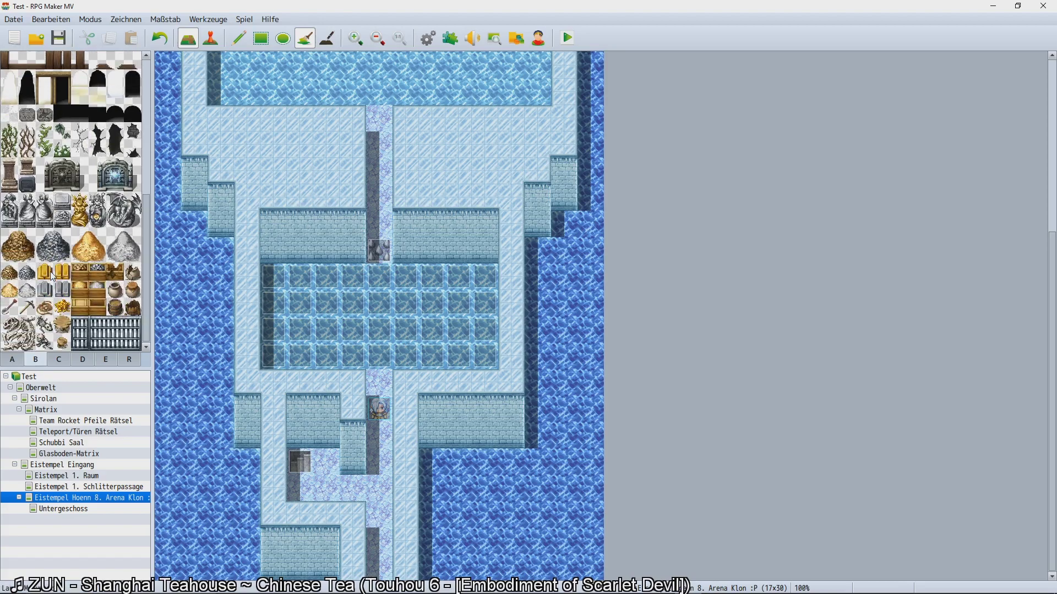
pyautogui.click(59, 363)
pyautogui.click(12, 360)
pyautogui.scroll(-3, 47, 276)
pyautogui.scroll(1, 39, 273)
pyautogui.click(63, 235)
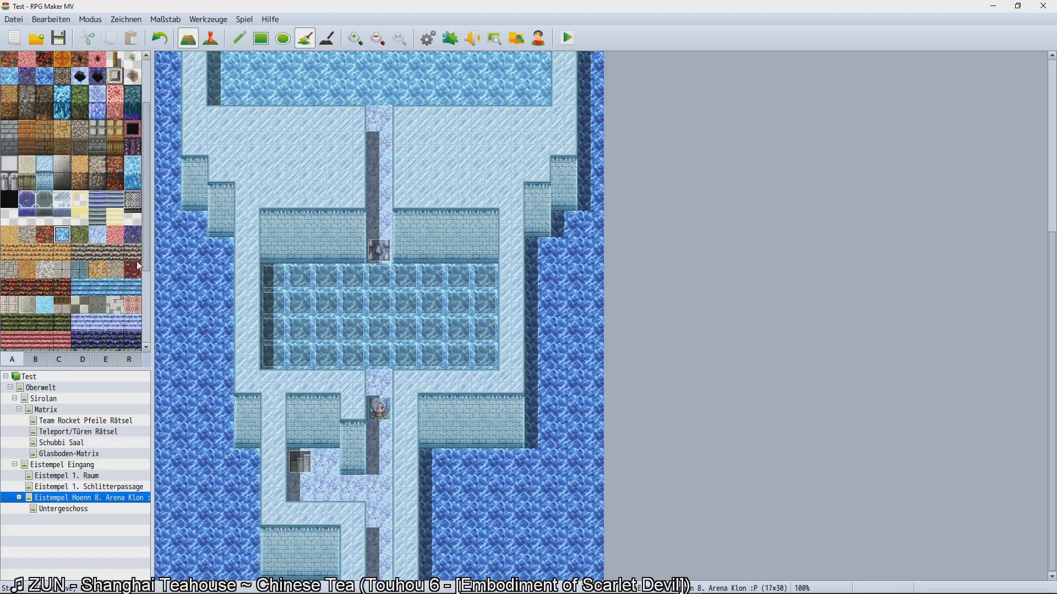
pyautogui.click(178, 272)
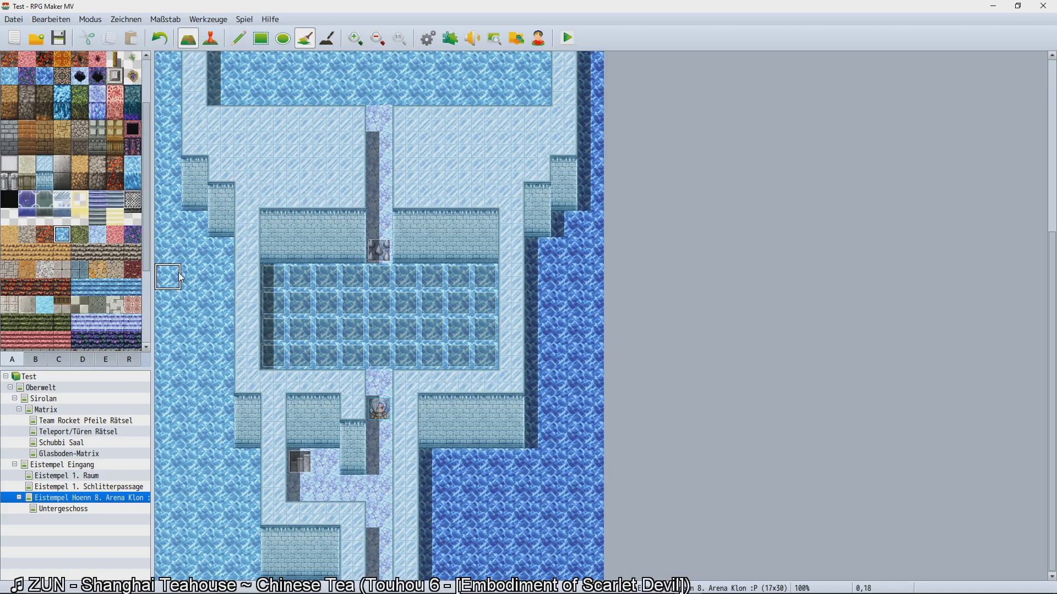
pyautogui.hotkey('ctrl', 'z')
# Try to flood-fill the outer area left of the arena with the black pit tile.
pyautogui.scroll(2, 22, 281)
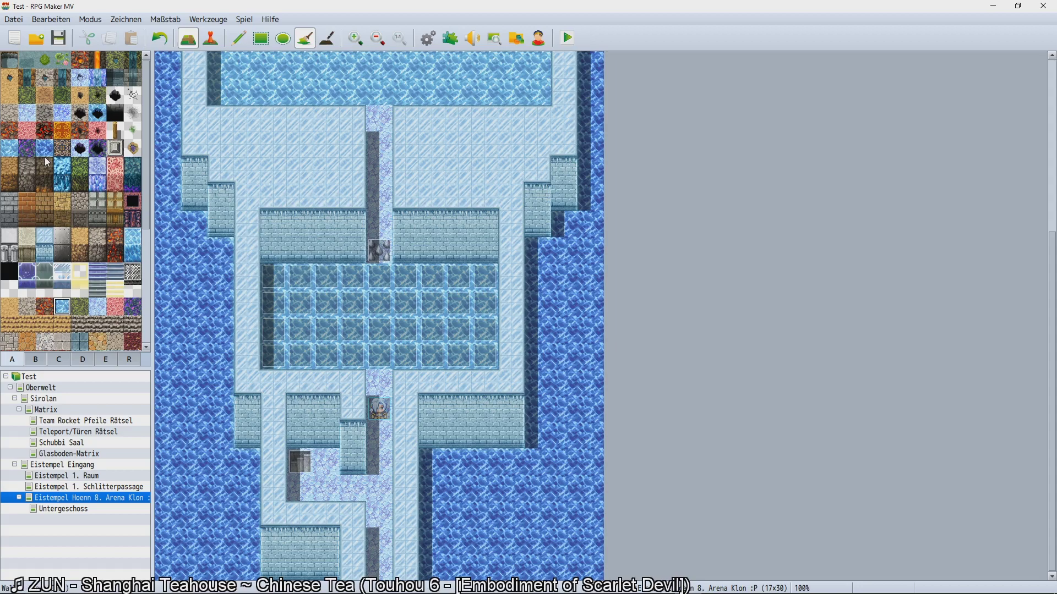
pyautogui.click(116, 112)
pyautogui.click(116, 96)
pyautogui.click(202, 276)
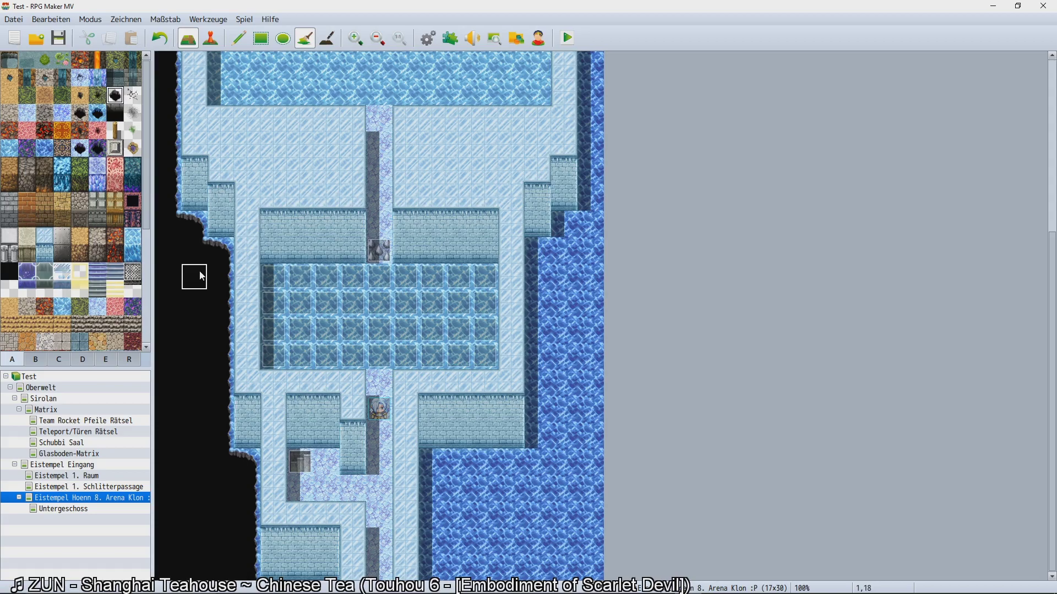
pyautogui.hotkey('ctrl', 'z')
# Try to flood-fill the outer area left of the arena with the lighter blue ice crystal tile.
pyautogui.click(115, 253)
pyautogui.click(132, 236)
pyautogui.click(187, 274)
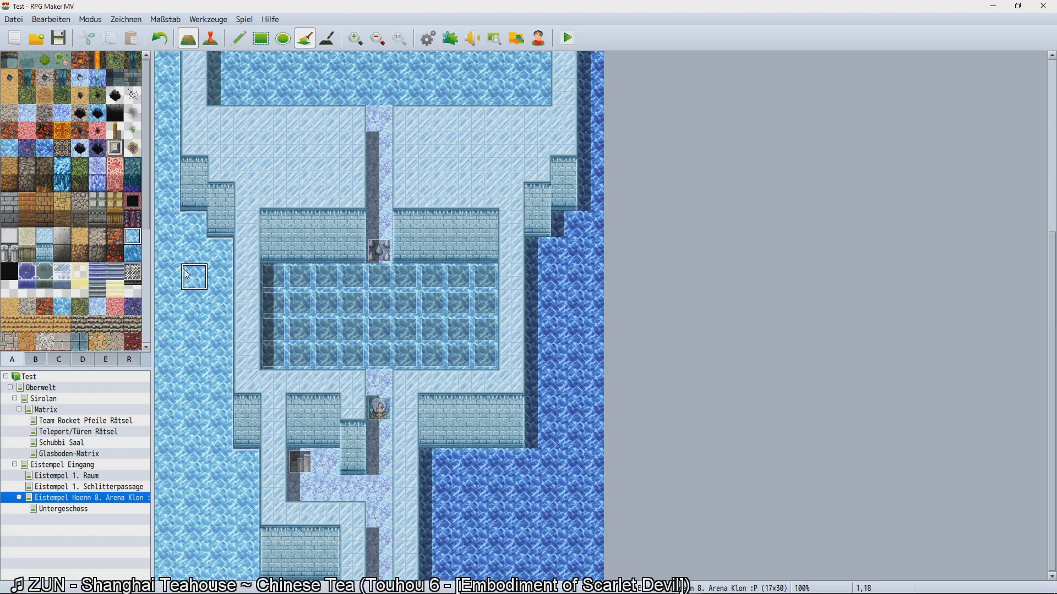
pyautogui.hotkey('ctrl', 'z')
# Flood-fill the outer areas on both sides of the arena, including the empty upper corners, with the darker blue ice crystal wall tile.
pyautogui.click(132, 254)
pyautogui.click(173, 258)
pyautogui.scroll(1, 173, 261)
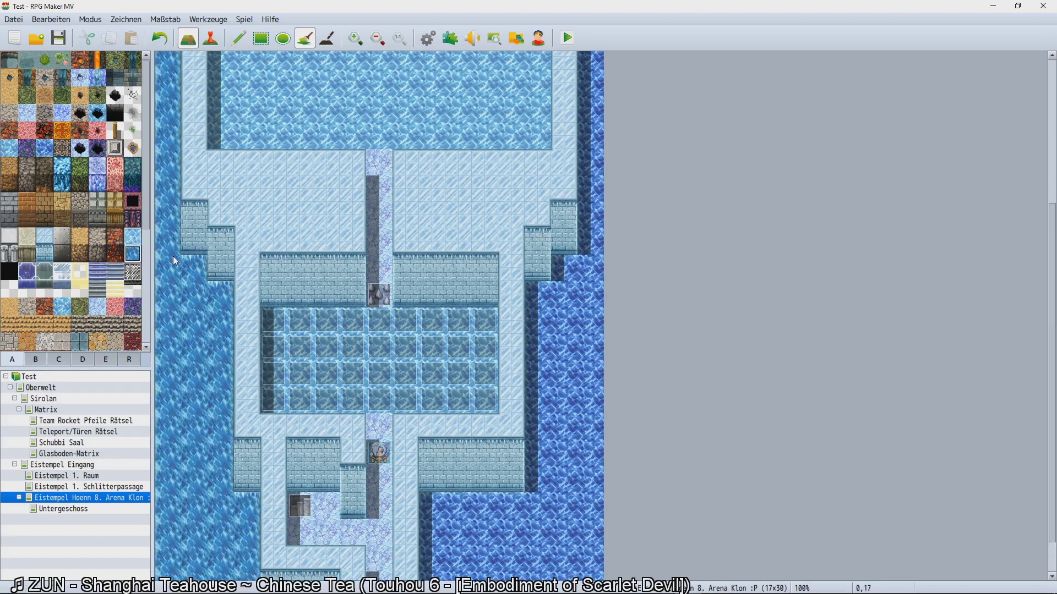
pyautogui.scroll(6, 175, 264)
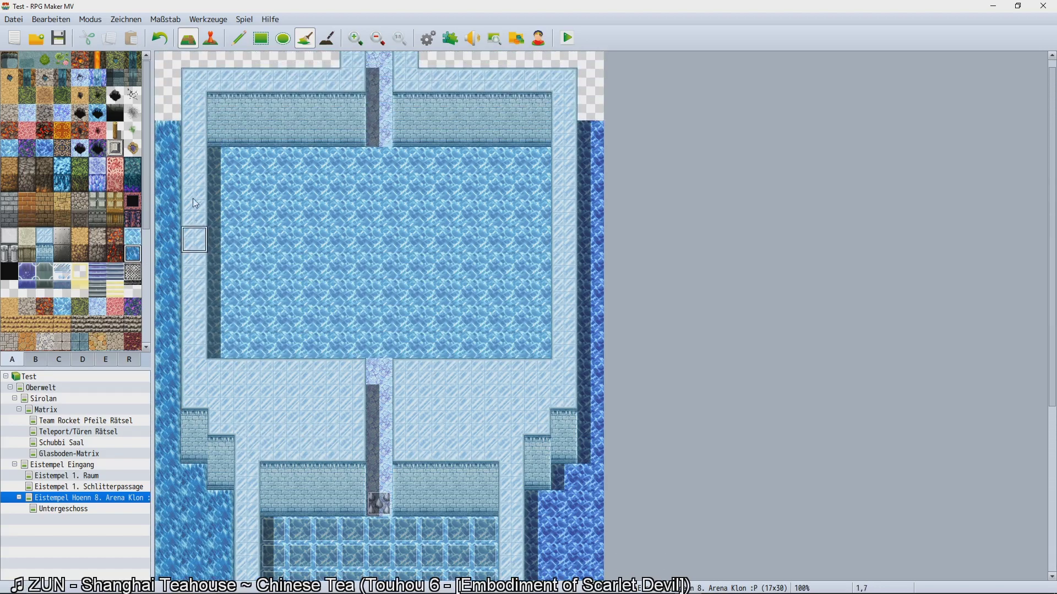
pyautogui.click(168, 107)
pyautogui.scroll(1, 271, 176)
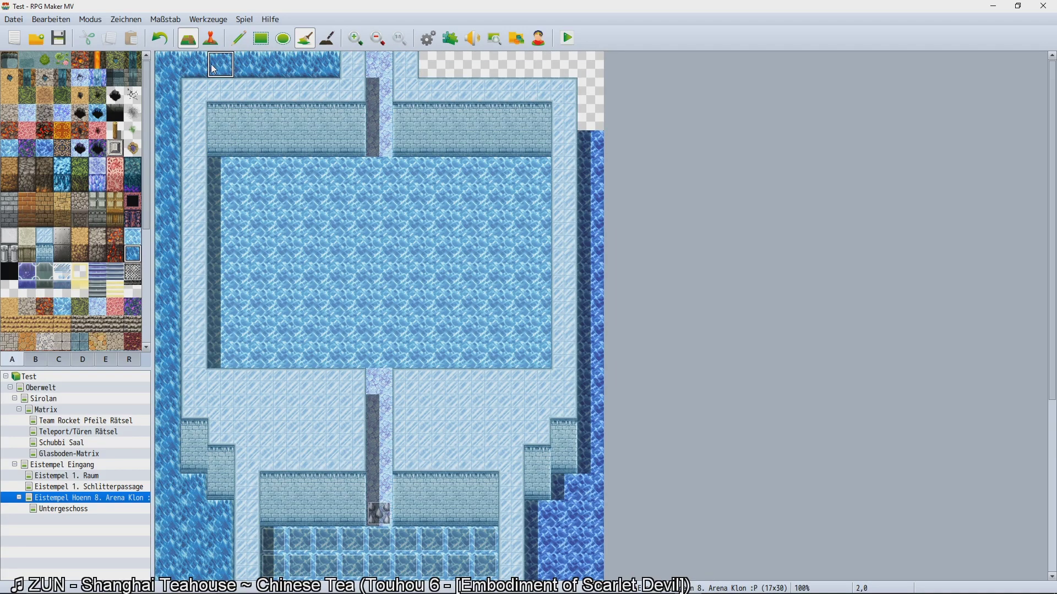
pyautogui.hotkey('ctrl', 'z')
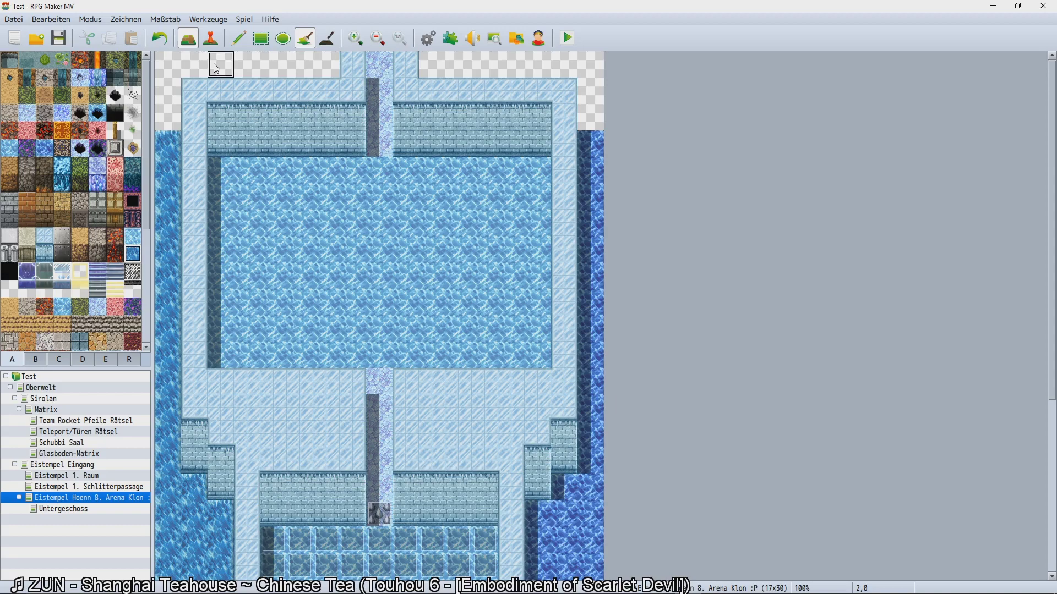
pyautogui.hotkey('ctrl', 'z')
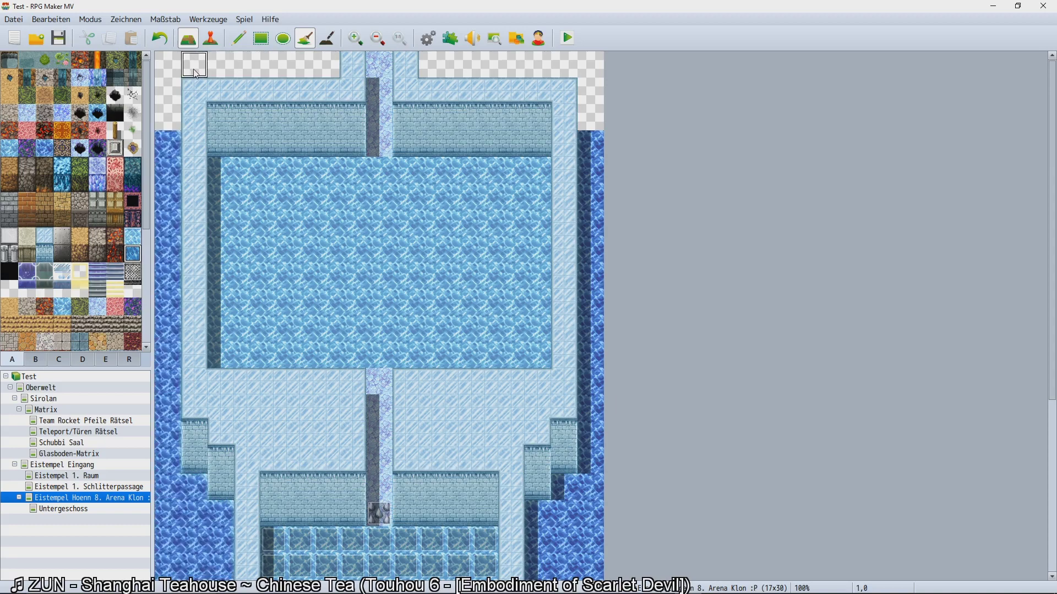
pyautogui.click(193, 69)
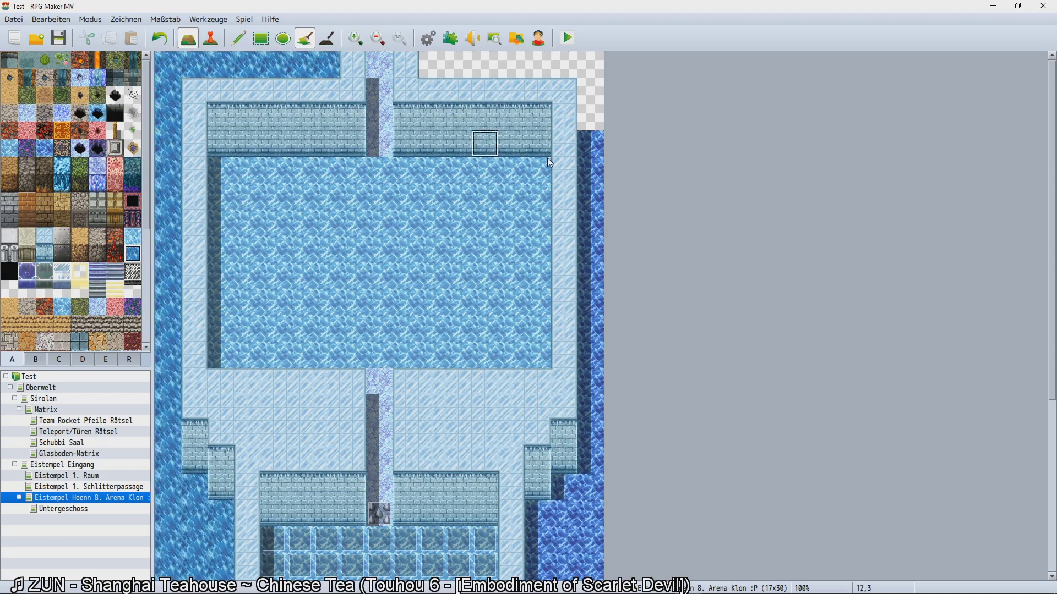
pyautogui.click(602, 102)
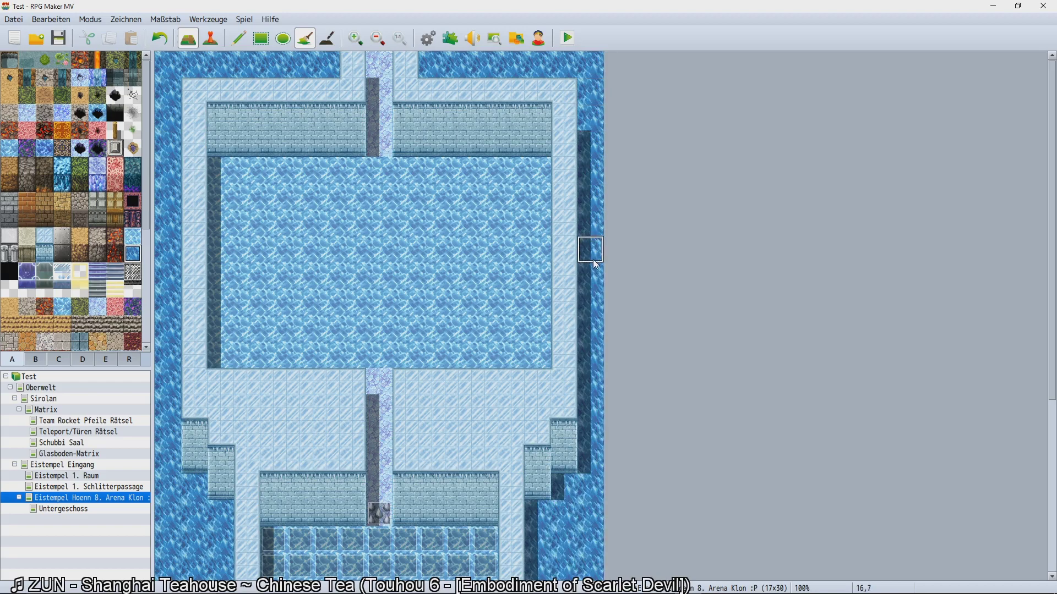
pyautogui.scroll(-5, 592, 242)
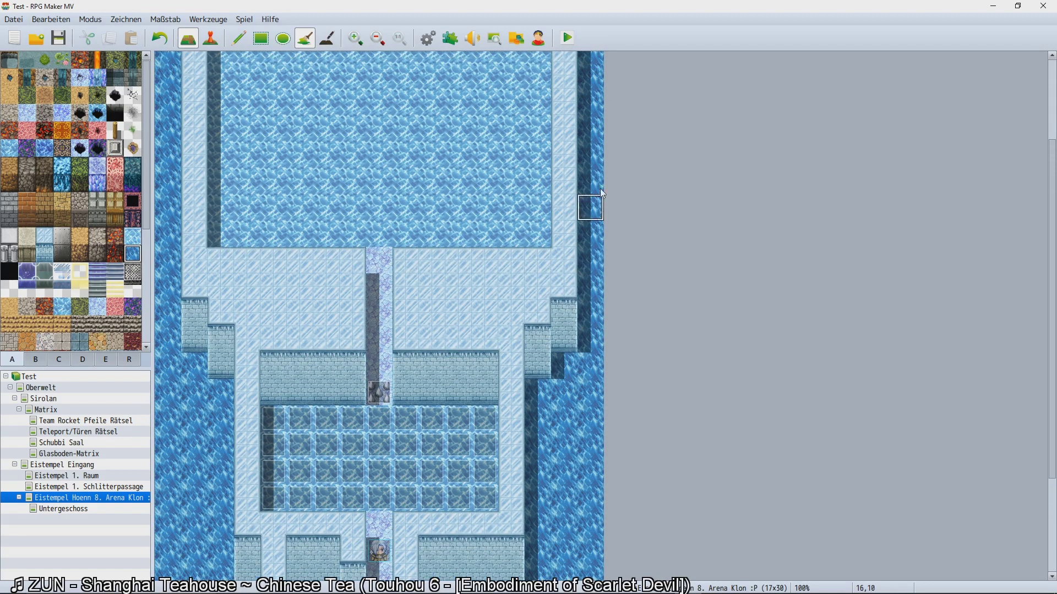
pyautogui.scroll(-5, 600, 214)
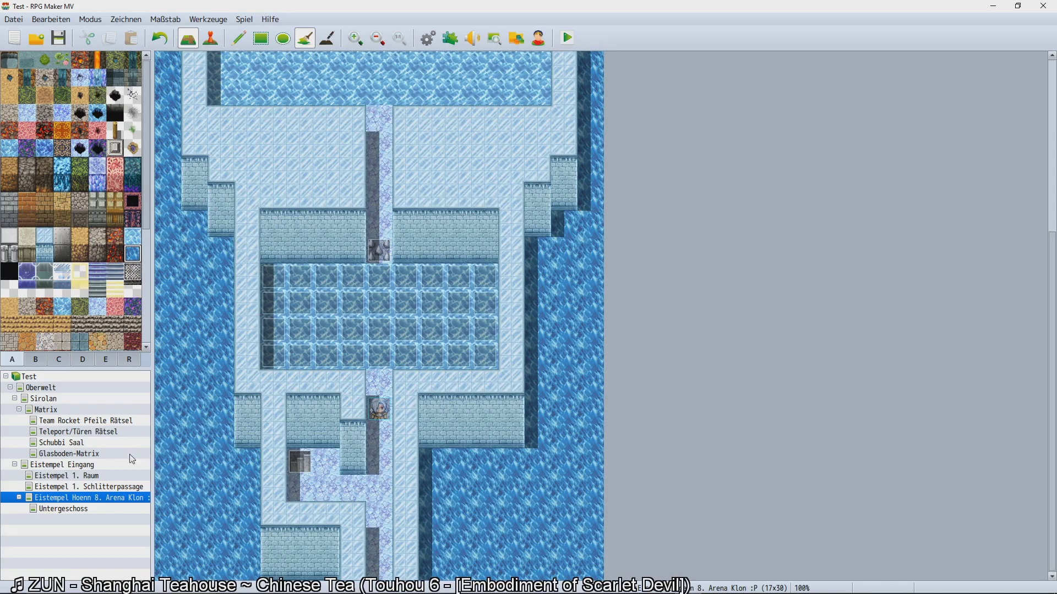
# In the Eistempel 1. Schlitterpassage map, flood-fill the outer areas with the darker blue ice crystal wall tile, also trying the lighter one.
pyautogui.click(68, 487)
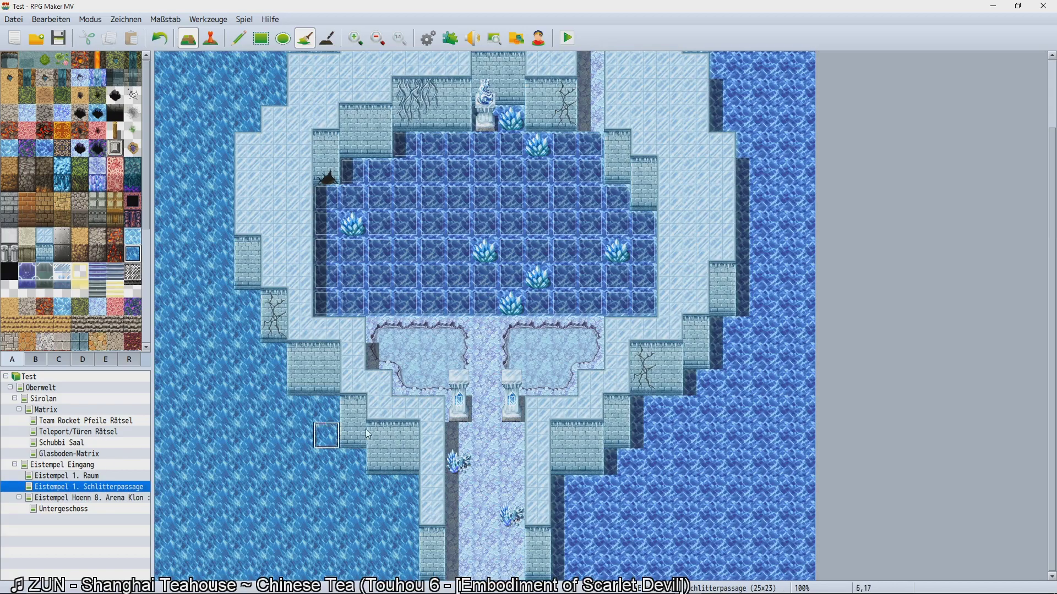
pyautogui.click(133, 236)
pyautogui.click(215, 352)
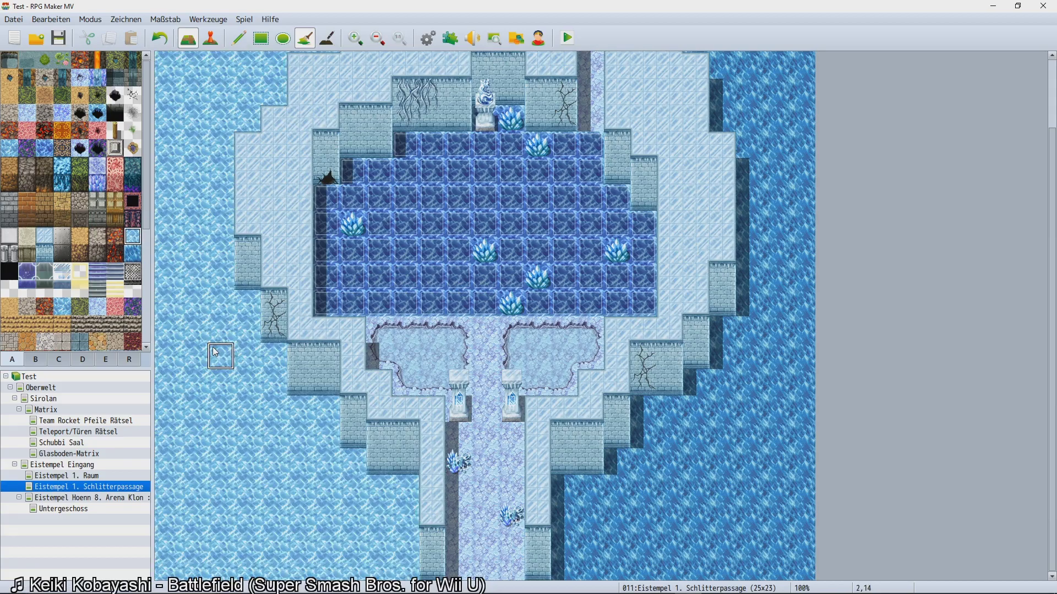
pyautogui.hotkey('ctrl', 'z')
pyautogui.scroll(3, 407, 365)
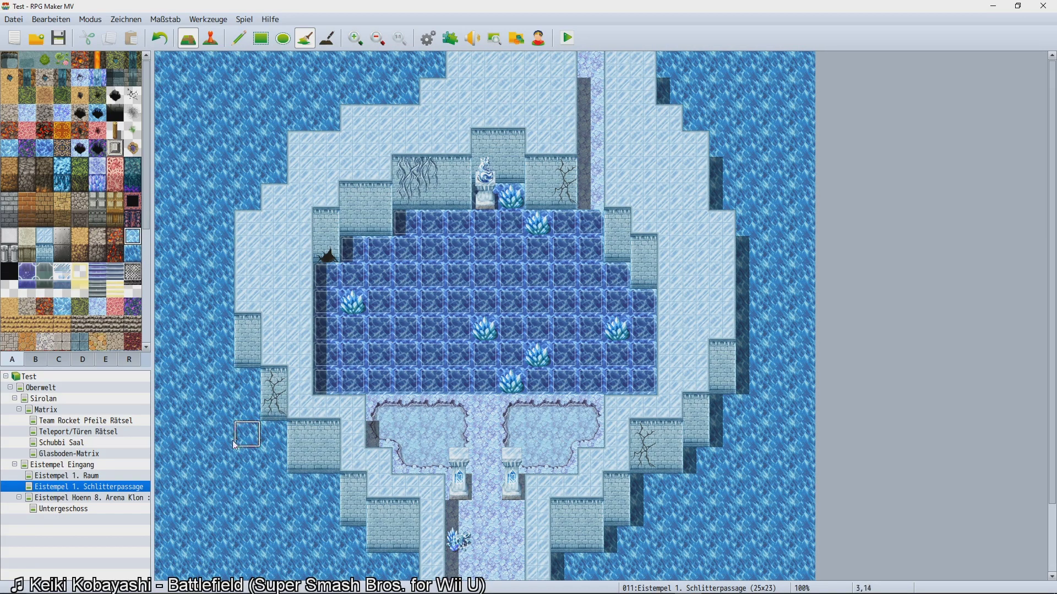
pyautogui.scroll(-3, 168, 462)
# In the Eistempel 1. Raum map, flood-fill the outer areas on both sides with the darker blue ice crystal wall tile.
pyautogui.click(97, 476)
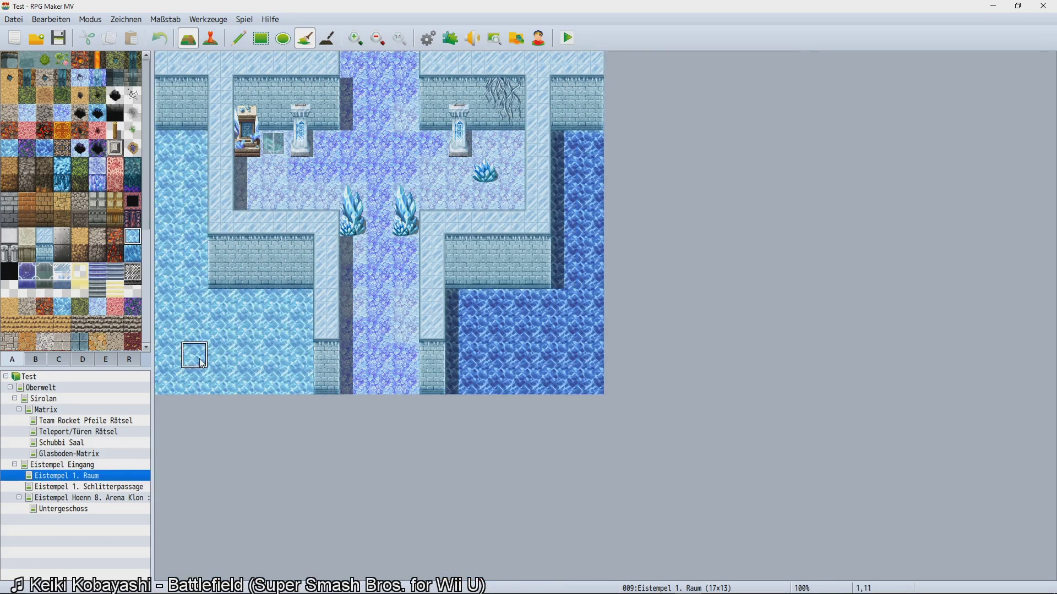
pyautogui.click(532, 389)
pyautogui.click(132, 254)
pyautogui.click(255, 314)
pyautogui.click(582, 358)
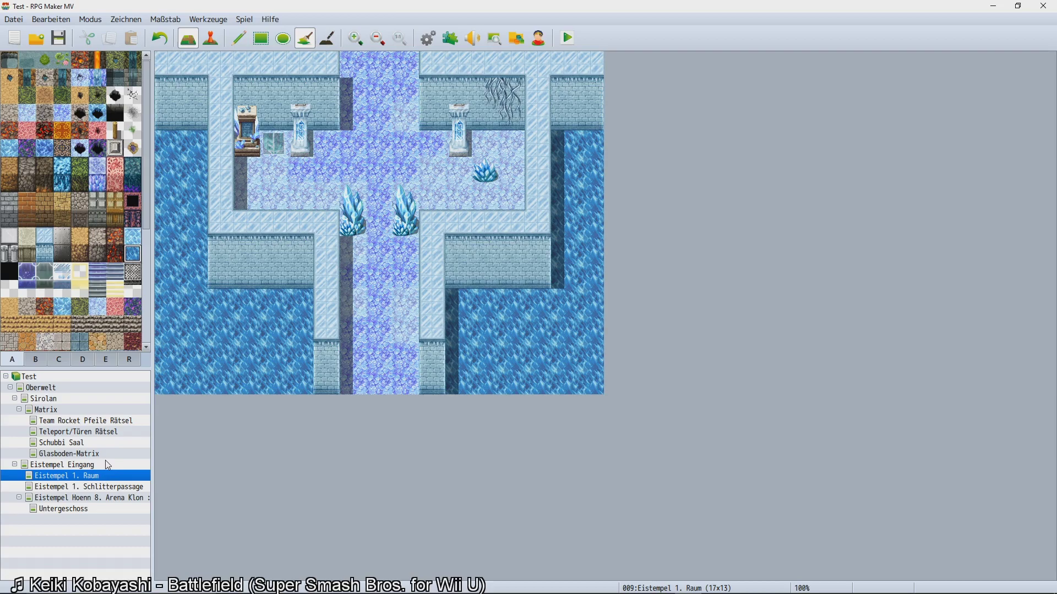
# Review the outer areas and layout of the Eistempel 1. Schlitterpassage and Eistempel Hoenn 8. Arena maps.
pyautogui.click(97, 486)
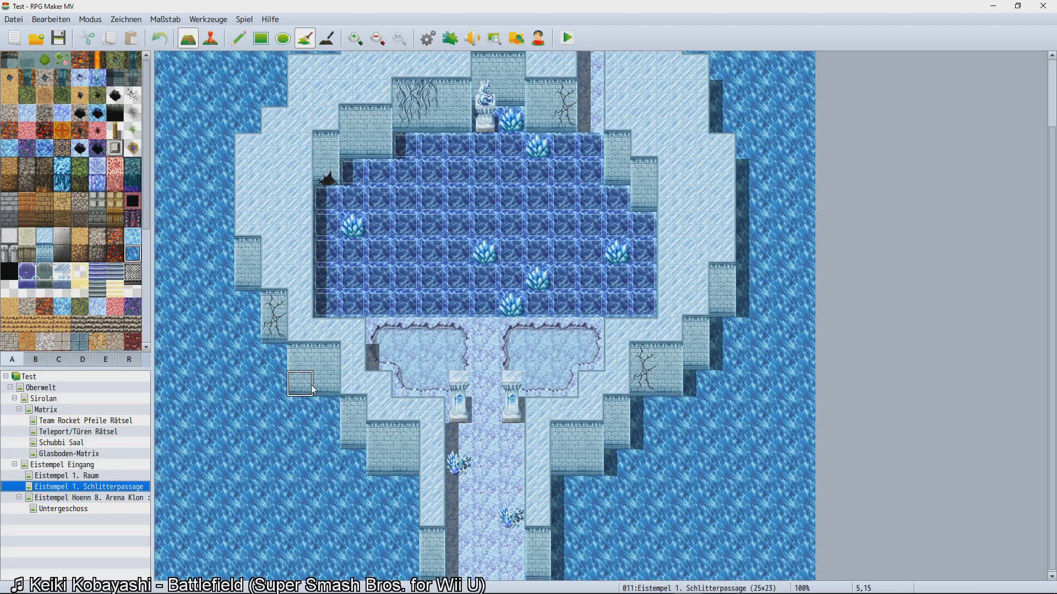
pyautogui.scroll(1, 388, 253)
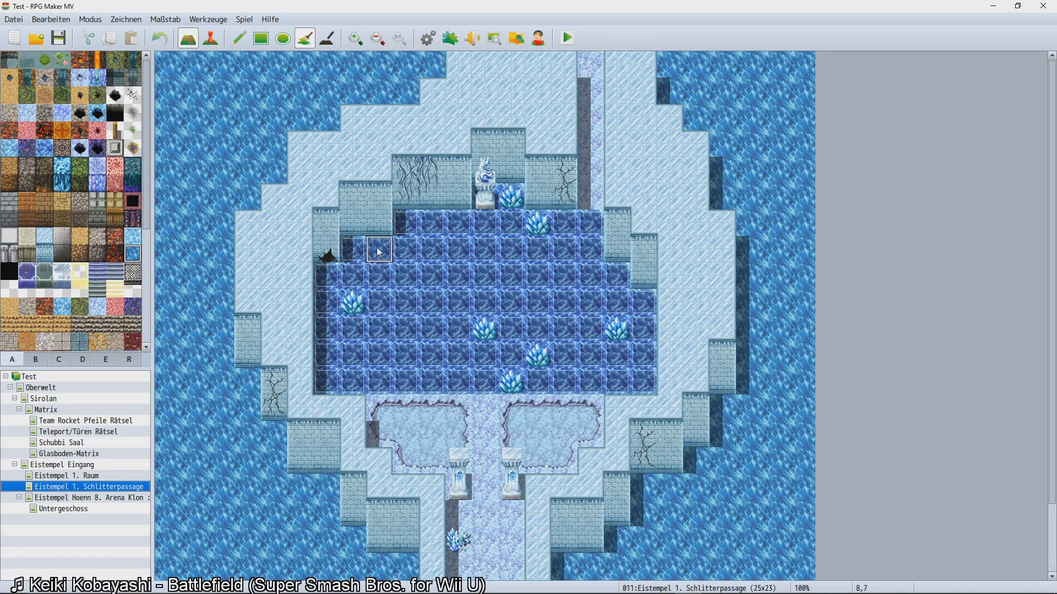
pyautogui.click(116, 497)
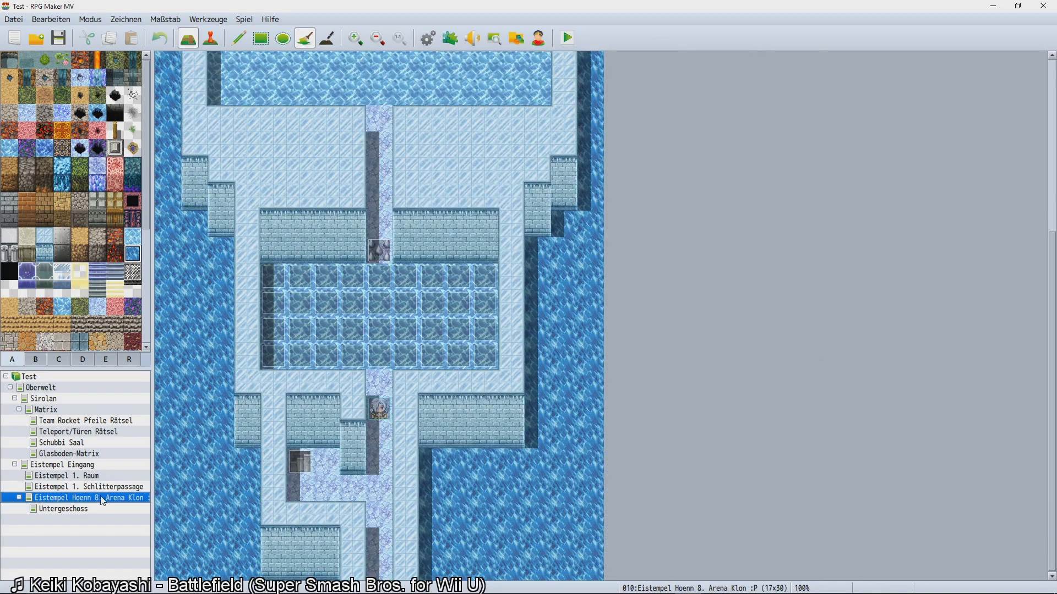
pyautogui.scroll(2, 305, 354)
pyautogui.scroll(3, 309, 358)
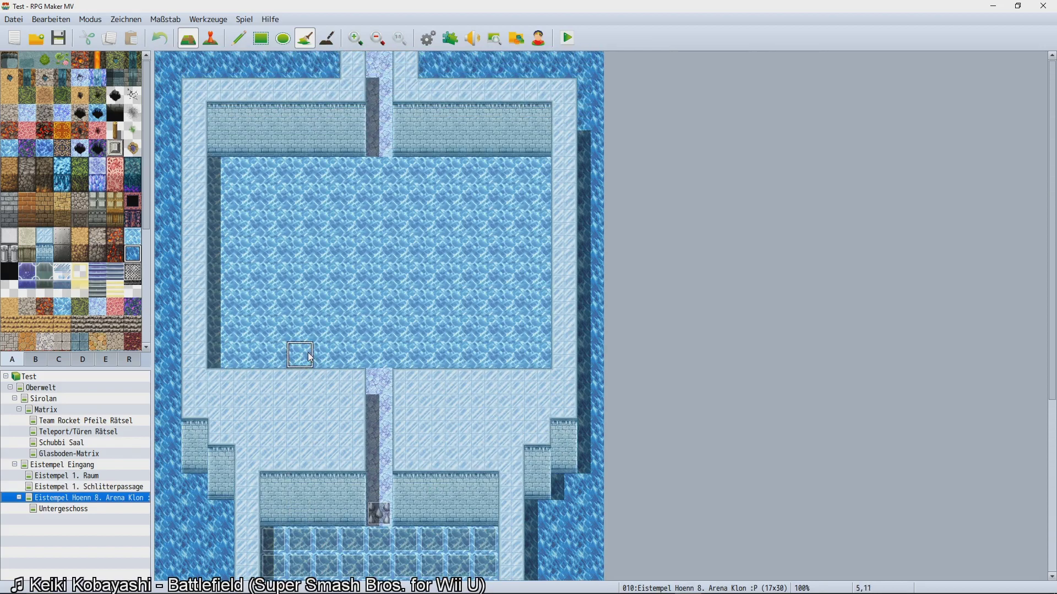
pyautogui.scroll(-8, 583, 363)
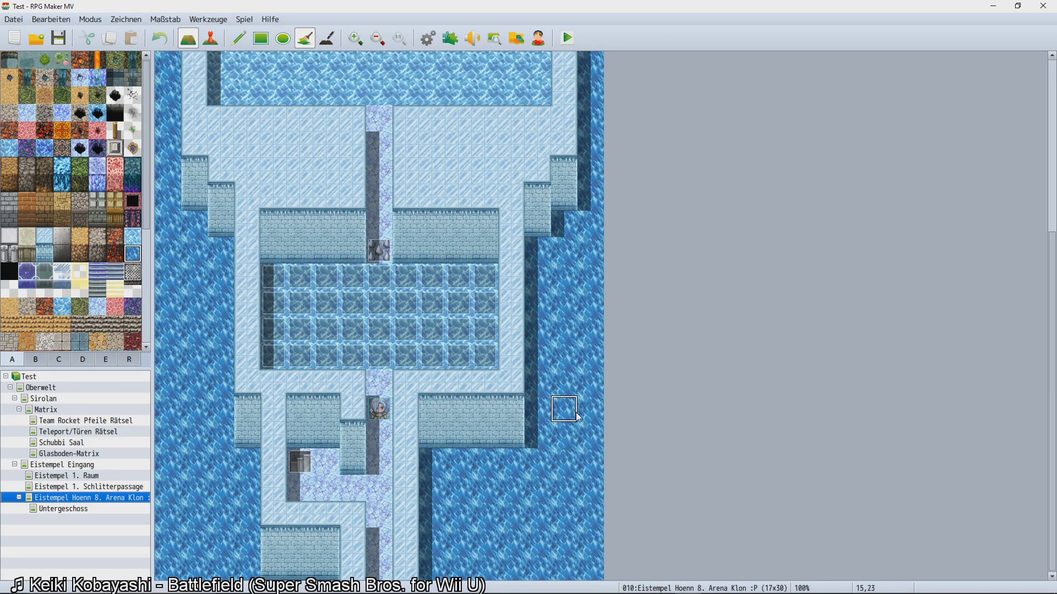
pyautogui.scroll(3, 220, 404)
pyautogui.scroll(5, 220, 404)
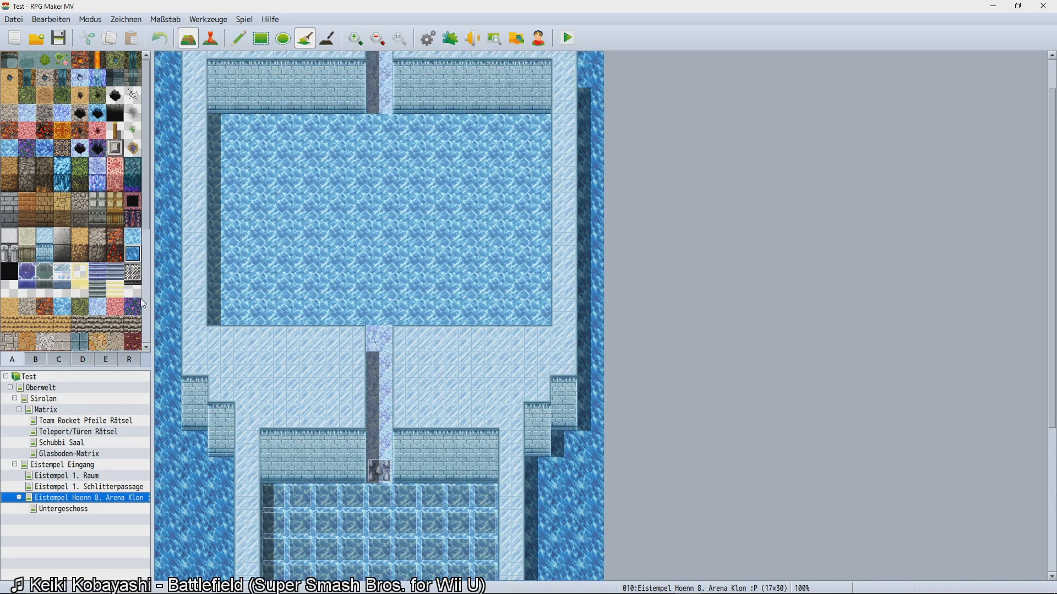
# In the Eistempel Hoenn 8. Arena map, paint a T-shaped patch of dark blue ice floor leading from the large room's southern entrance.
pyautogui.scroll(-3, 101, 301)
pyautogui.scroll(-2, 66, 268)
pyautogui.scroll(2, 271, 252)
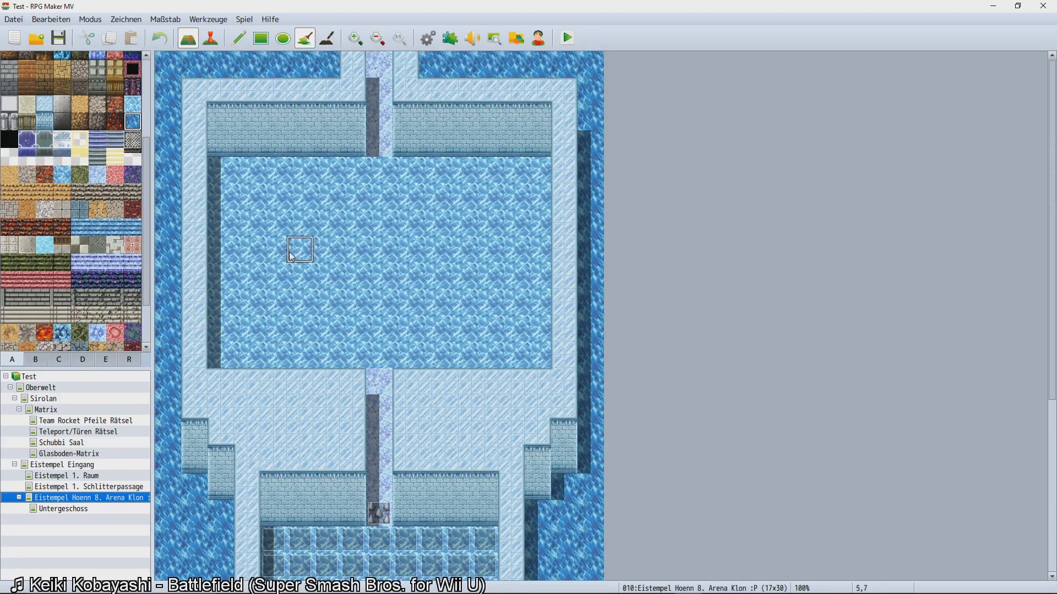
pyautogui.click(97, 157)
pyautogui.scroll(5, 83, 166)
pyautogui.click(44, 148)
pyautogui.click(239, 38)
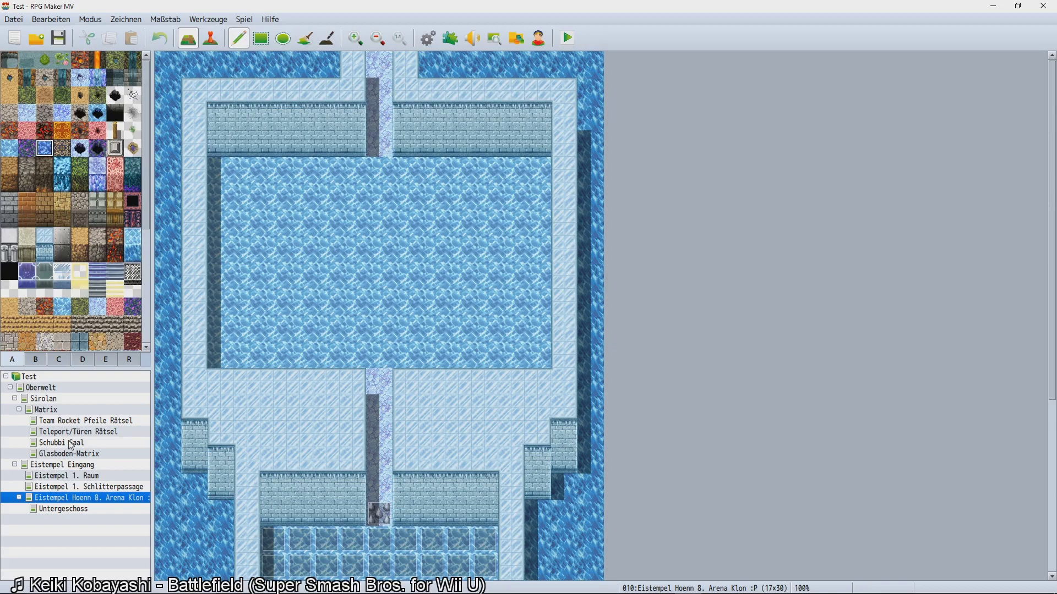
pyautogui.click(83, 488)
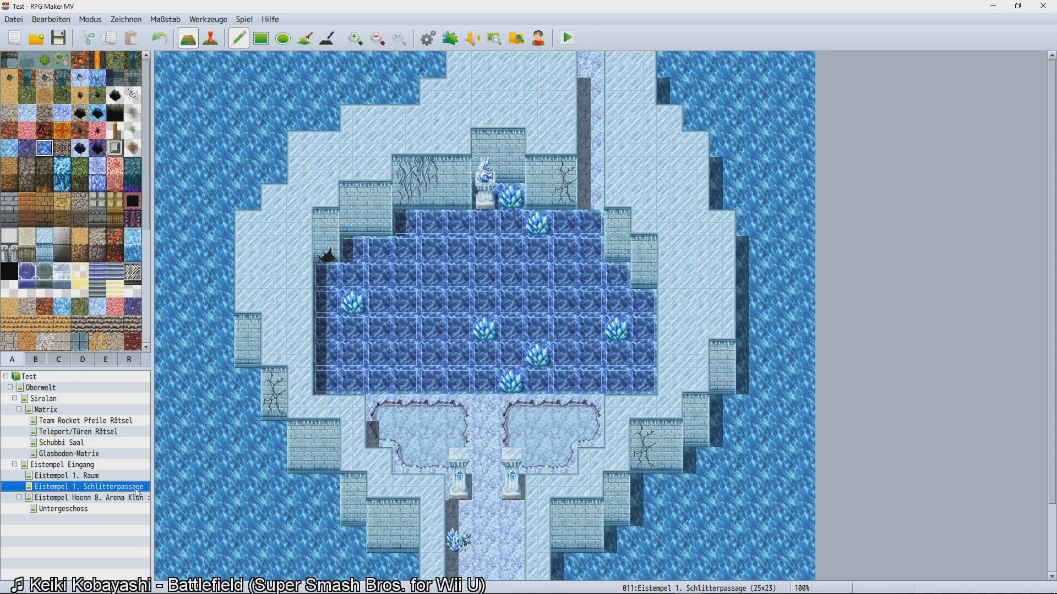
pyautogui.click(88, 498)
pyautogui.scroll(-3, 319, 396)
pyautogui.scroll(5, 380, 363)
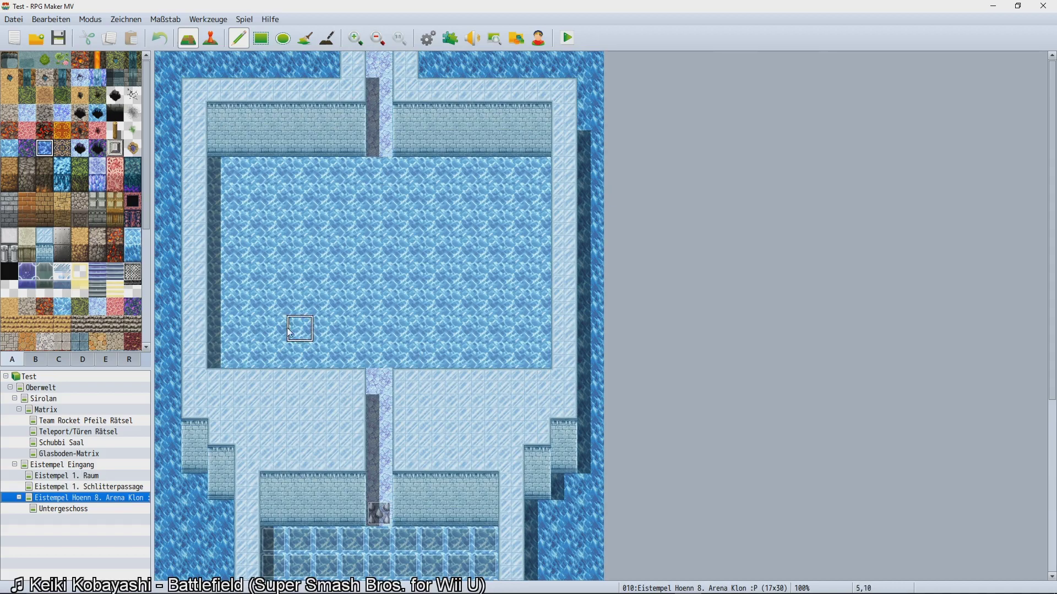
pyautogui.moveTo(386, 355)
pyautogui.mouseDown()
pyautogui.moveTo(391, 317)
pyautogui.moveTo(295, 303)
pyautogui.moveTo(311, 300)
pyautogui.moveTo(310, 285)
pyautogui.moveTo(370, 292)
pyautogui.moveTo(383, 280)
pyautogui.moveTo(461, 300)
pyautogui.moveTo(461, 278)
pyautogui.moveTo(414, 282)
pyautogui.mouseUp()
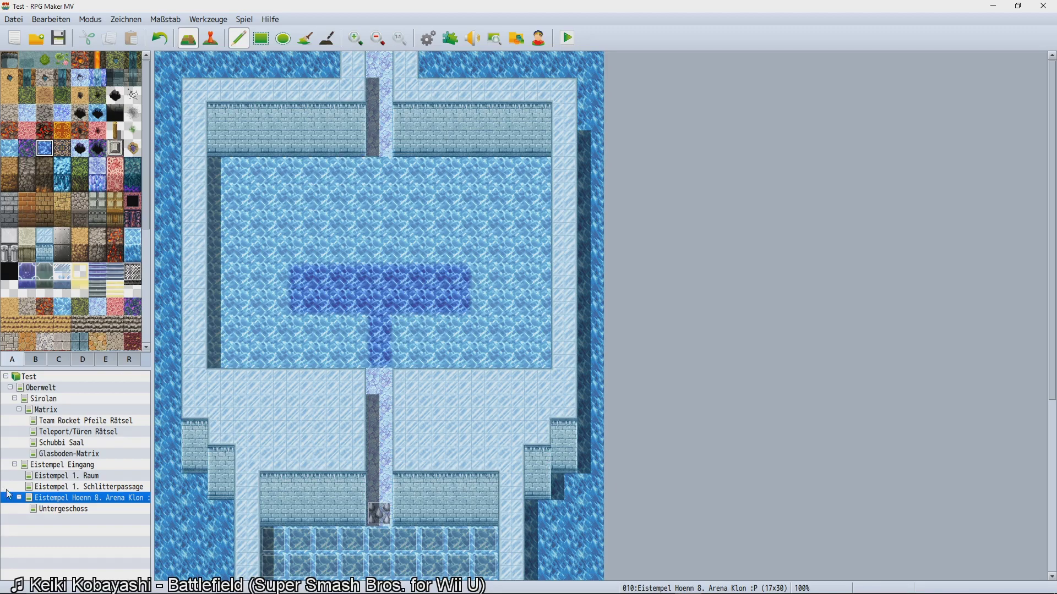
# Examine the Eistempel 1. Schlitterpassage and Untergeschoss maps and the arena's room layout for comparison.
pyautogui.click(71, 488)
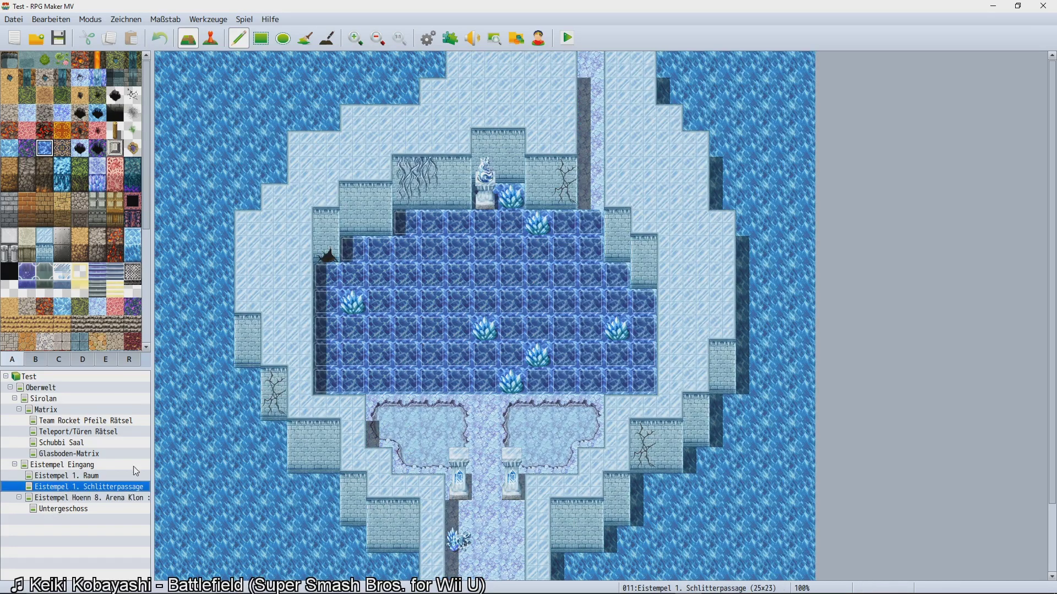
pyautogui.click(99, 509)
pyautogui.click(97, 498)
pyautogui.scroll(-5, 357, 436)
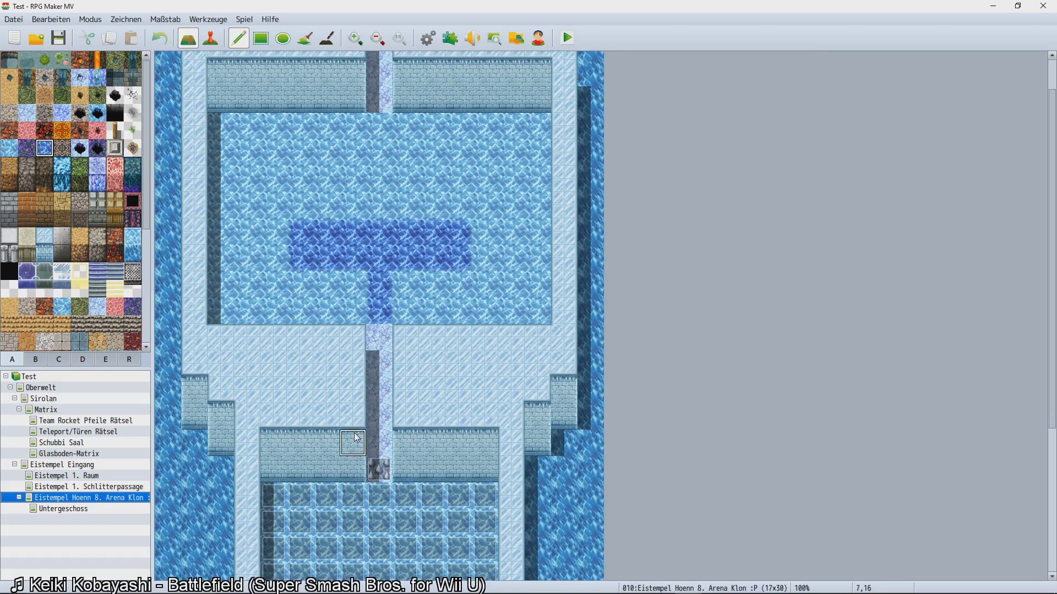
pyautogui.scroll(5, 305, 355)
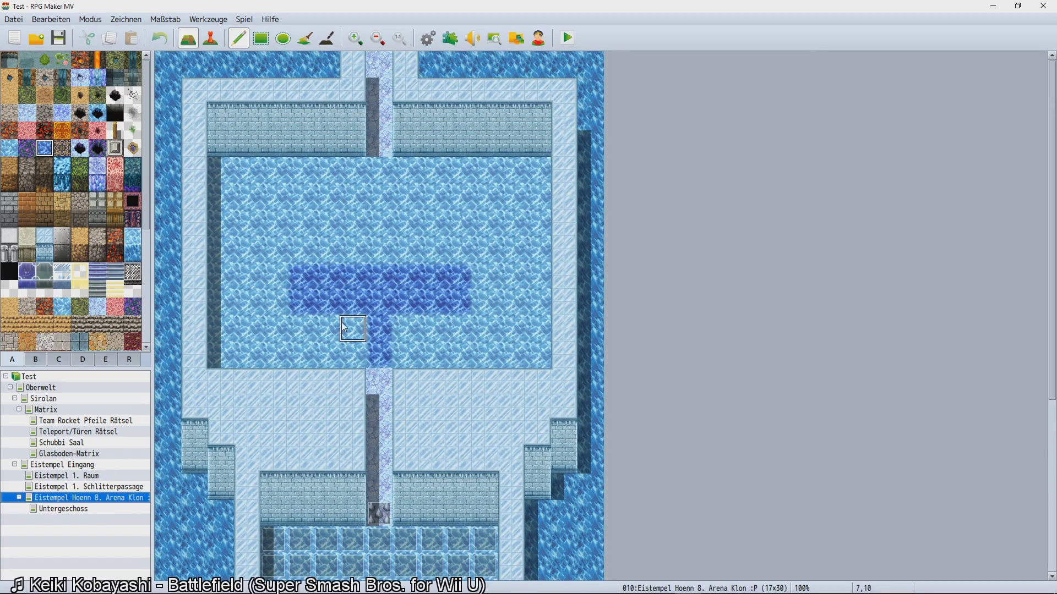
pyautogui.scroll(-4, 372, 467)
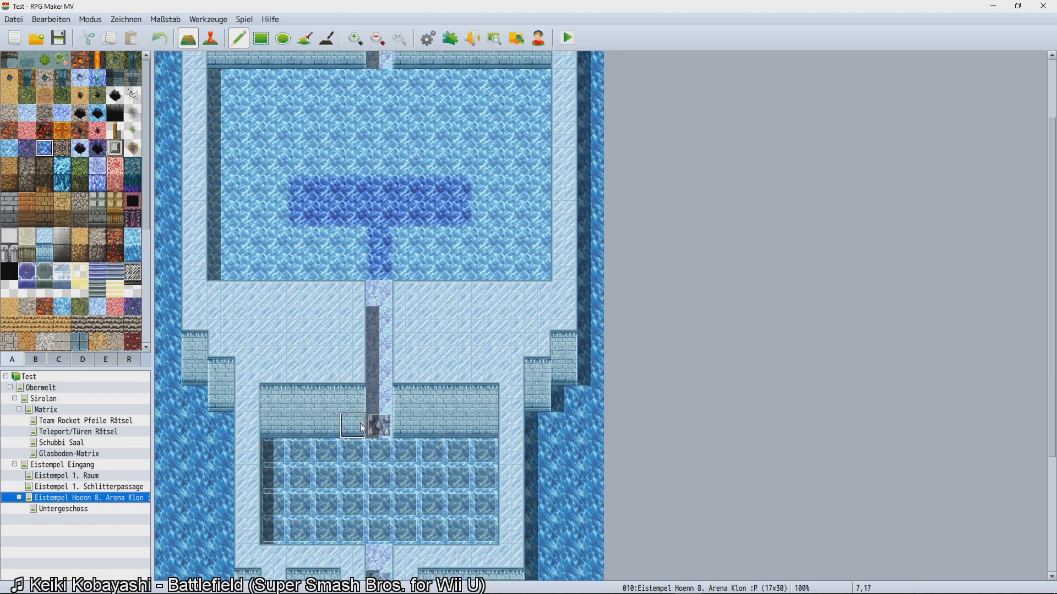
pyautogui.scroll(-1, 384, 477)
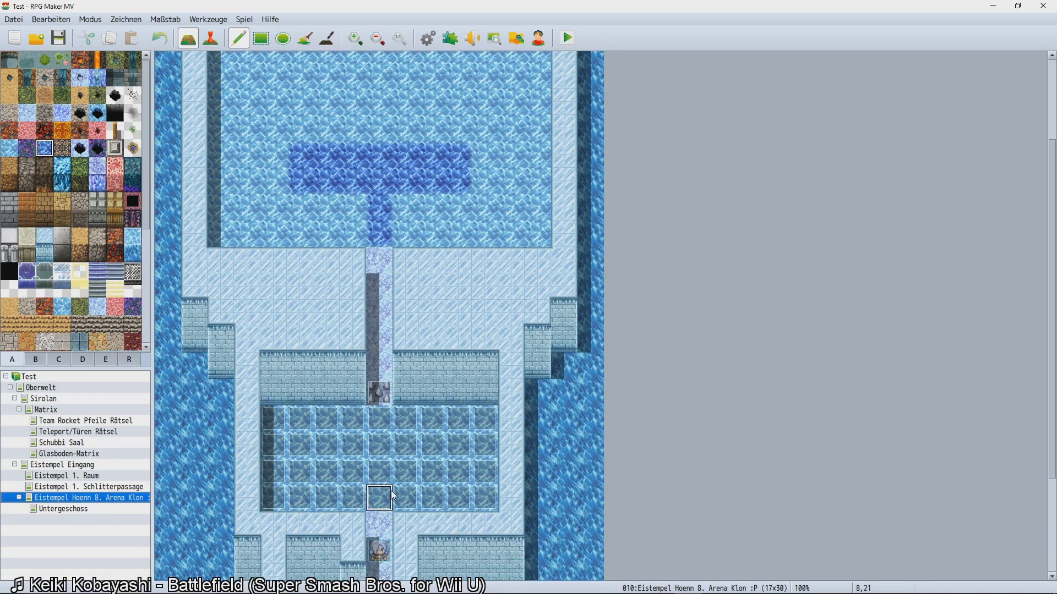
pyautogui.scroll(3, 396, 395)
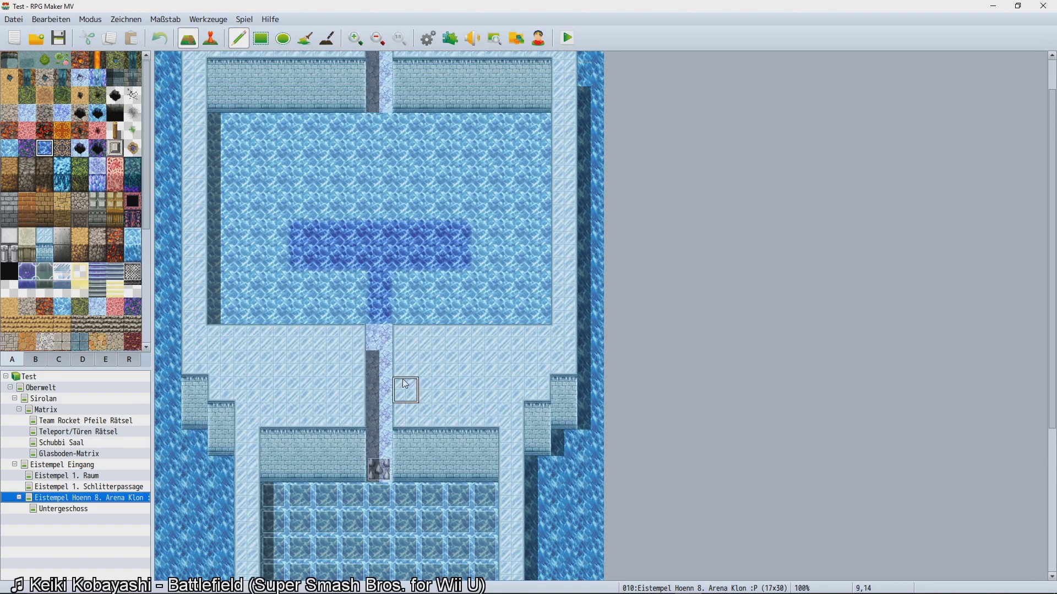
# Widen the stem of the dark blue ice patch to three tiles by painting one column on each side.
pyautogui.scroll(2, 405, 364)
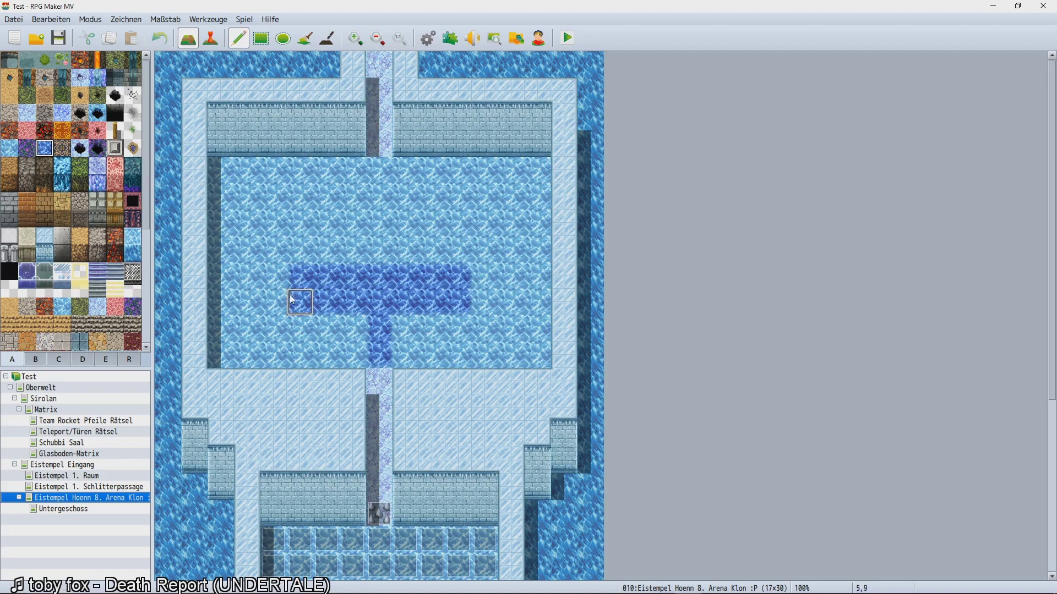
pyautogui.click(350, 337)
pyautogui.moveTo(350, 337)
pyautogui.mouseDown()
pyautogui.moveTo(352, 352)
pyautogui.moveTo(402, 352)
pyautogui.moveTo(401, 332)
pyautogui.mouseUp()
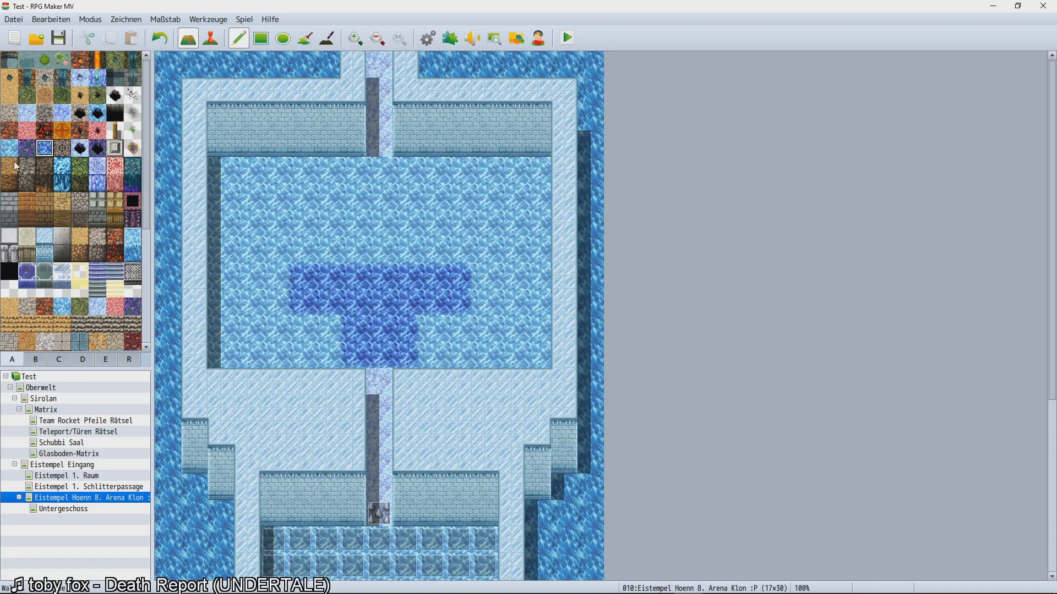
# Place a small ice crystal decoration at tile 8,7, directly above the middle of the dark blue ice patch.
pyautogui.click(62, 275)
pyautogui.scroll(-5, 62, 285)
pyautogui.click(36, 360)
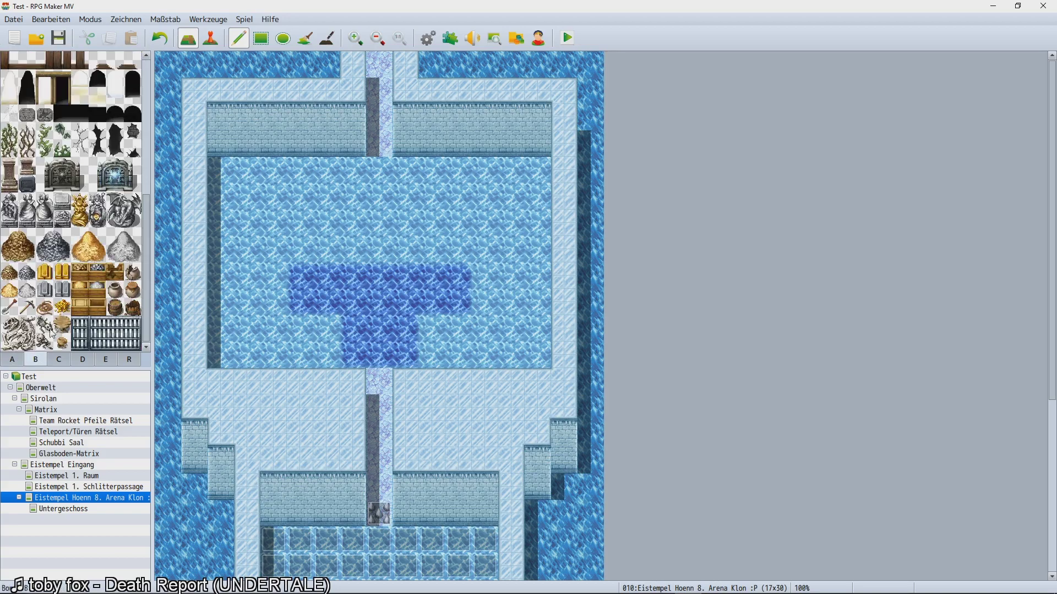
pyautogui.click(70, 361)
pyautogui.scroll(-1, 79, 268)
pyautogui.click(90, 360)
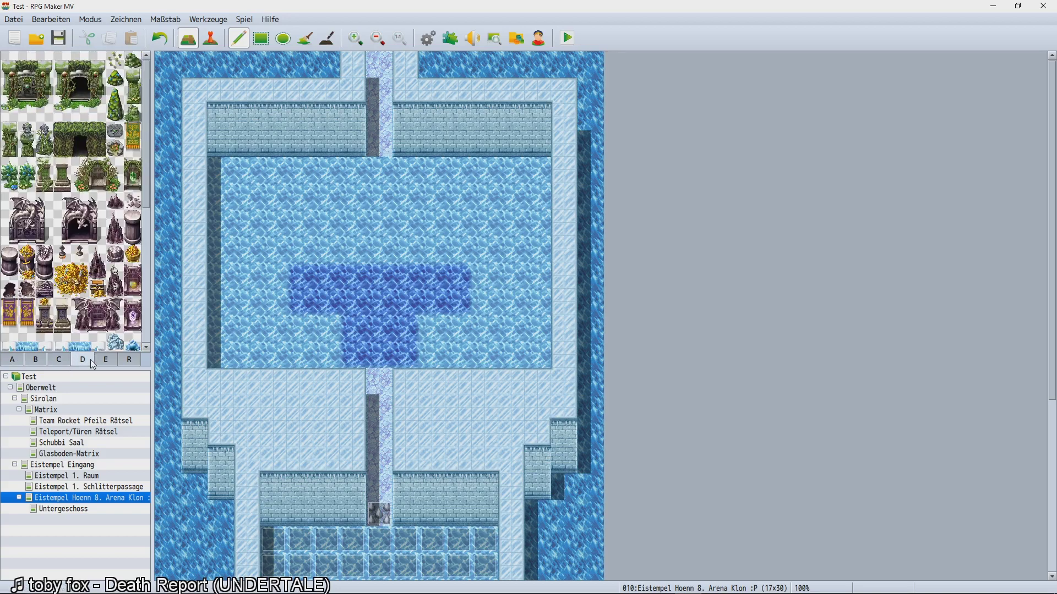
pyautogui.scroll(-2, 86, 256)
pyautogui.click(132, 273)
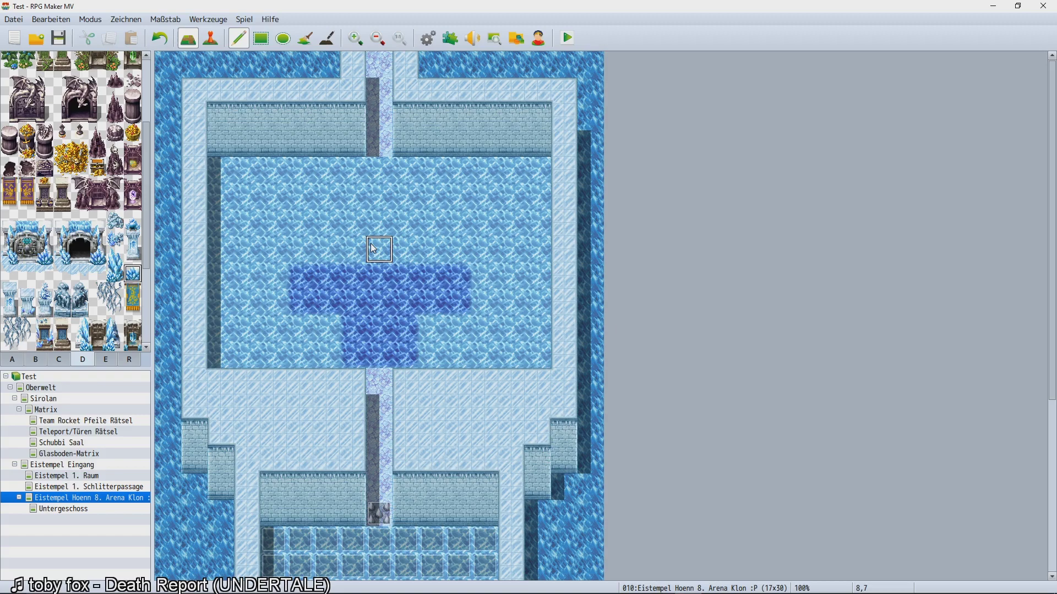
pyautogui.click(381, 386)
pyautogui.hotkey('ctrl', 'z')
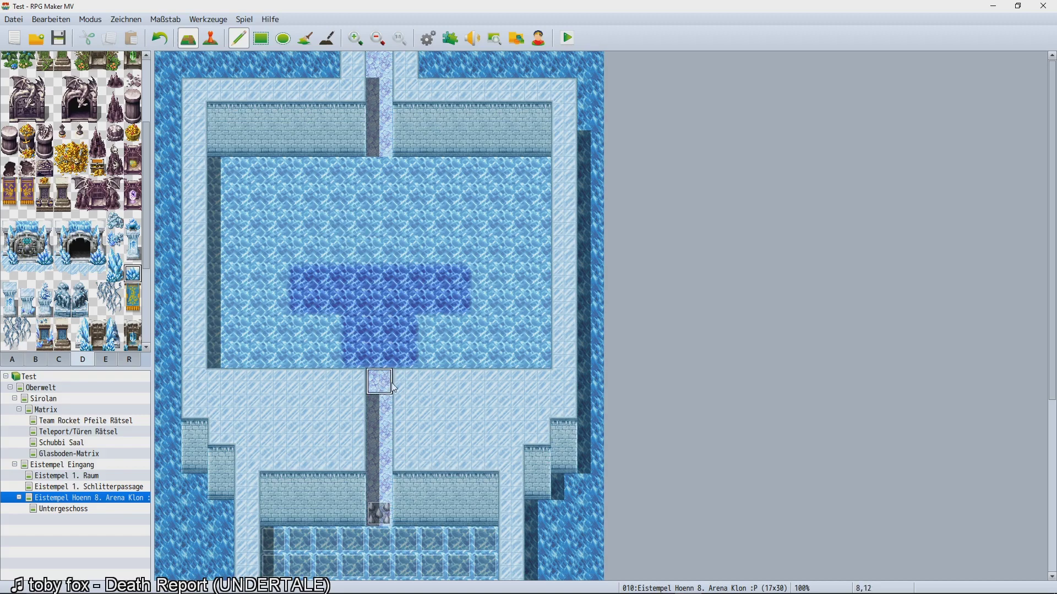
pyautogui.click(378, 250)
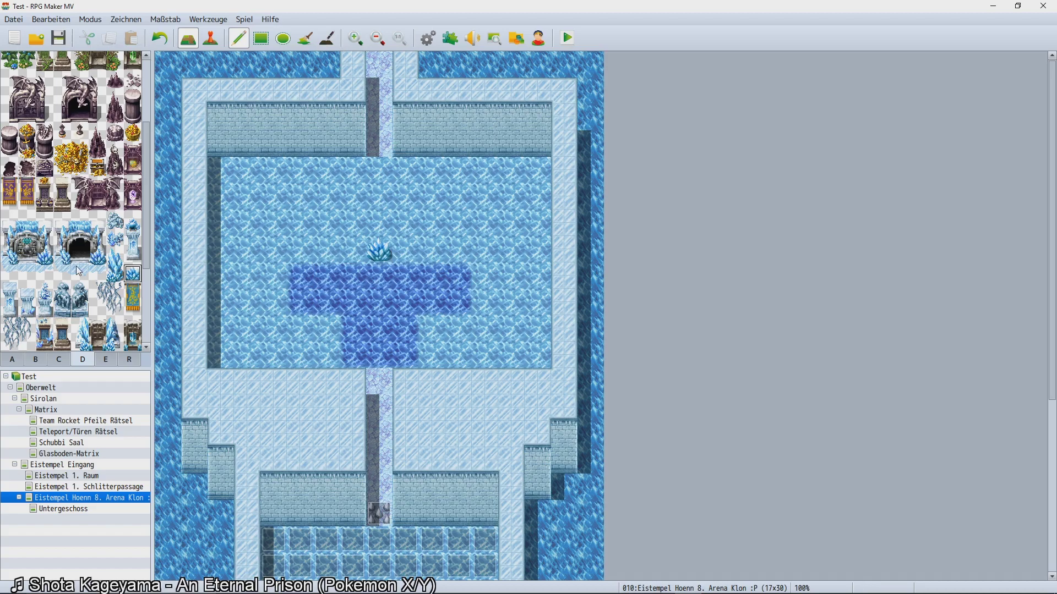
# Try pale ice floor tiles along both ends of the dark blue patch and undo them.
pyautogui.click(11, 360)
pyautogui.scroll(2, 57, 279)
pyautogui.scroll(2, 58, 279)
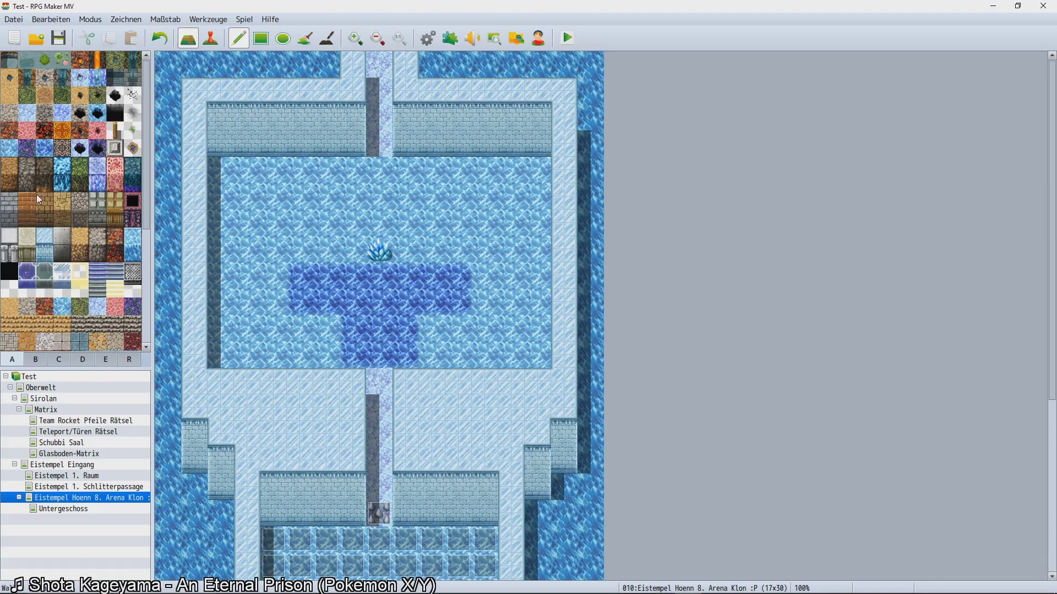
pyautogui.click(27, 113)
pyautogui.click(281, 284)
pyautogui.click(280, 299)
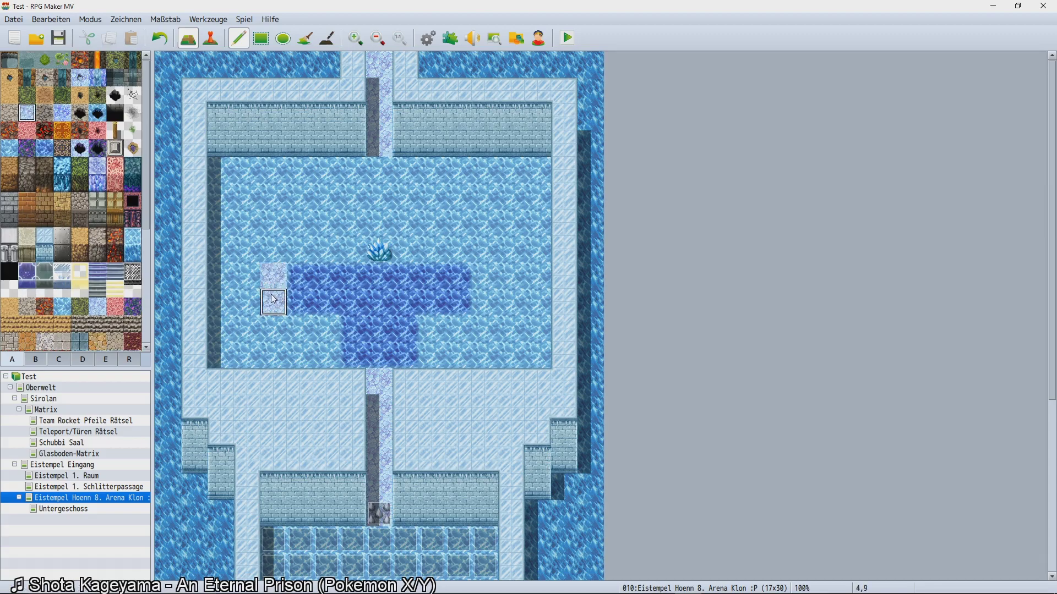
pyautogui.hotkey('ctrl', 'z')
pyautogui.hotkey('ctrl', 'z')
pyautogui.click(484, 278)
pyautogui.click(483, 304)
pyautogui.moveTo(491, 287)
pyautogui.mouseDown()
pyautogui.moveTo(483, 255)
pyautogui.moveTo(427, 252)
pyautogui.mouseUp()
pyautogui.hotkey('ctrl', 'z')
pyautogui.hotkey('ctrl', 'z')
pyautogui.hotkey('ctrl', 'z')
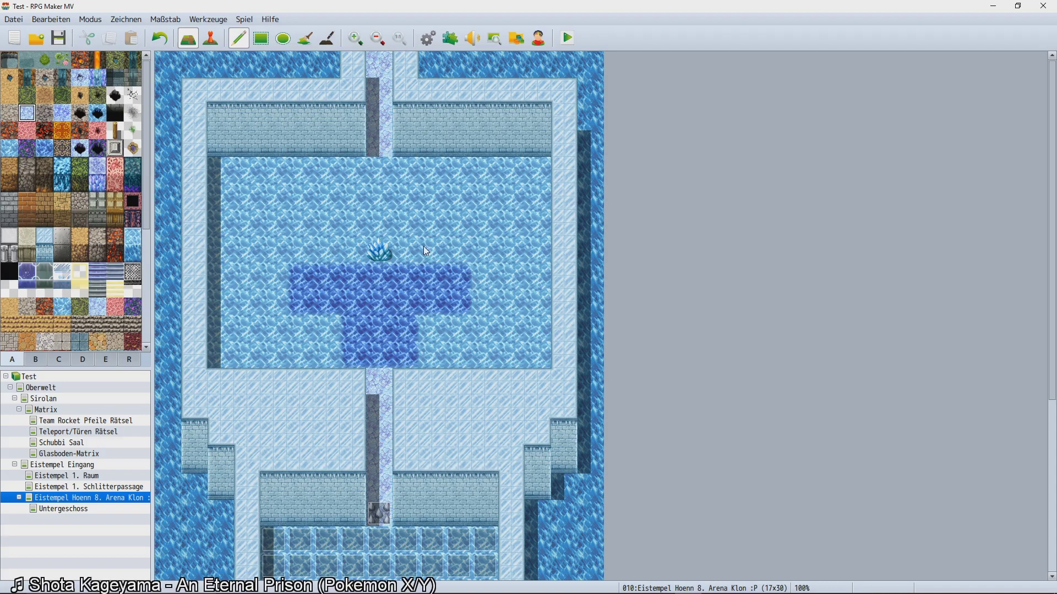
# Look through the floor and decoration tiles and select the dark blue ice floor tile again.
pyautogui.scroll(-5, 106, 237)
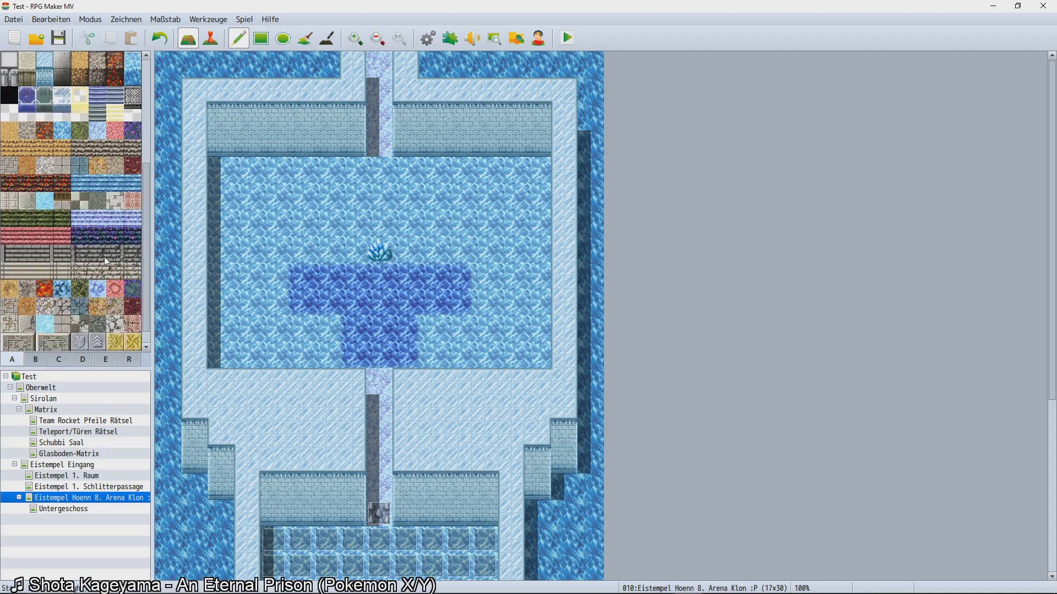
pyautogui.scroll(-1, 113, 257)
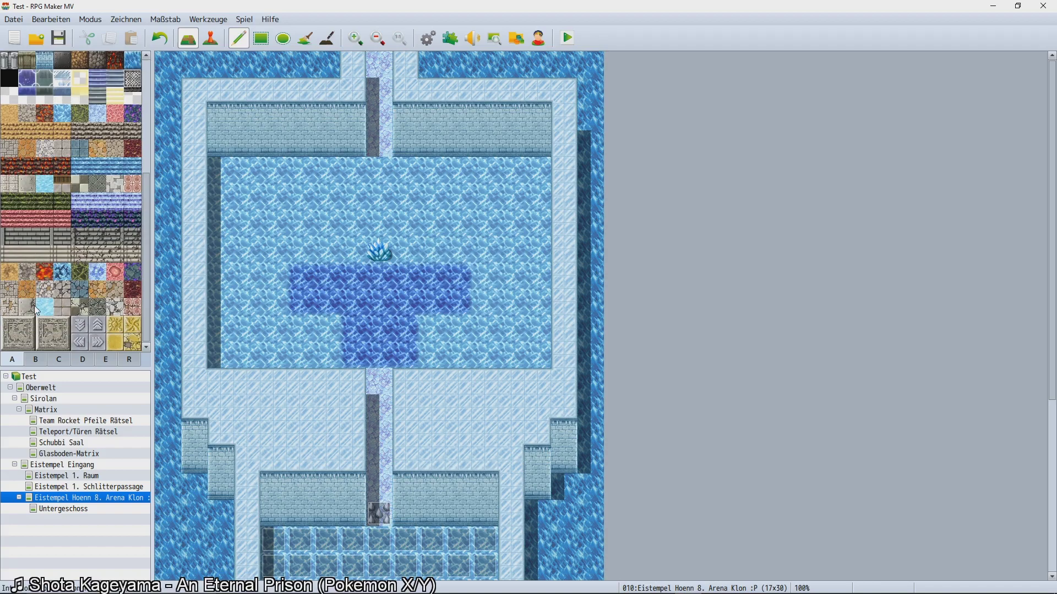
pyautogui.click(58, 358)
pyautogui.click(82, 359)
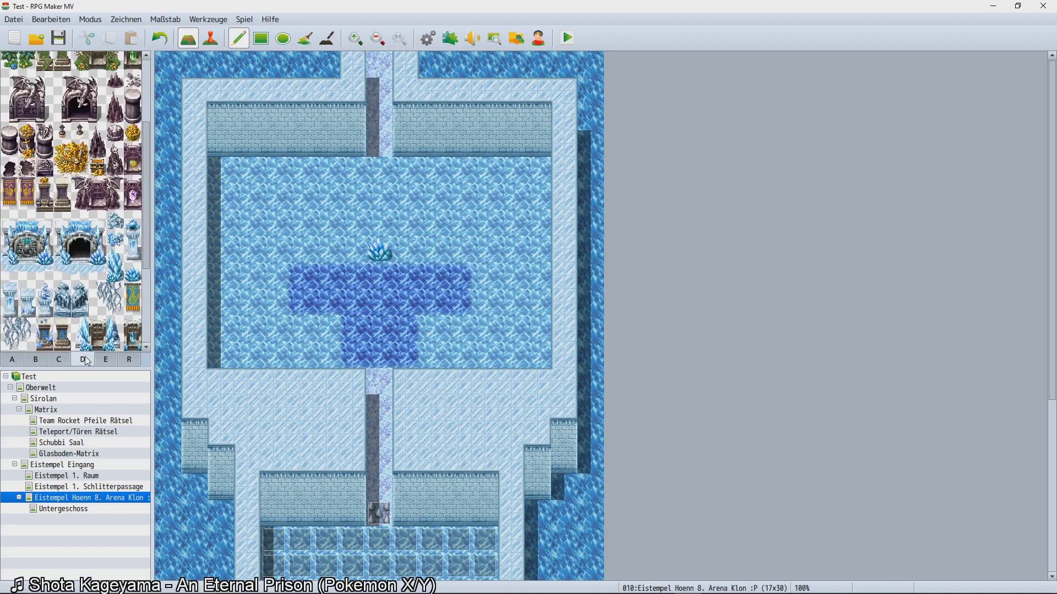
pyautogui.scroll(3, 74, 269)
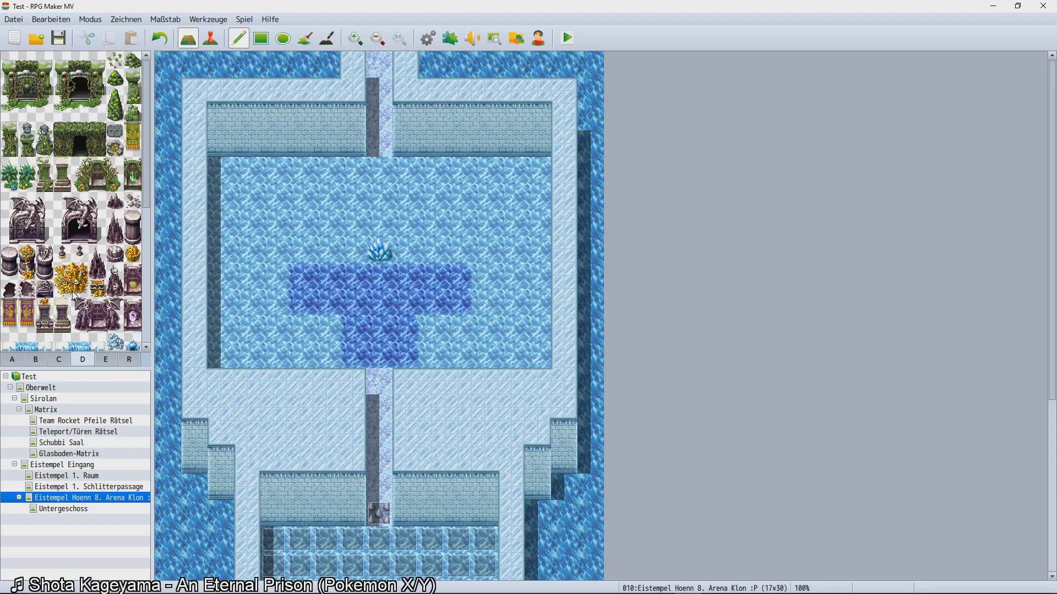
pyautogui.click(8, 363)
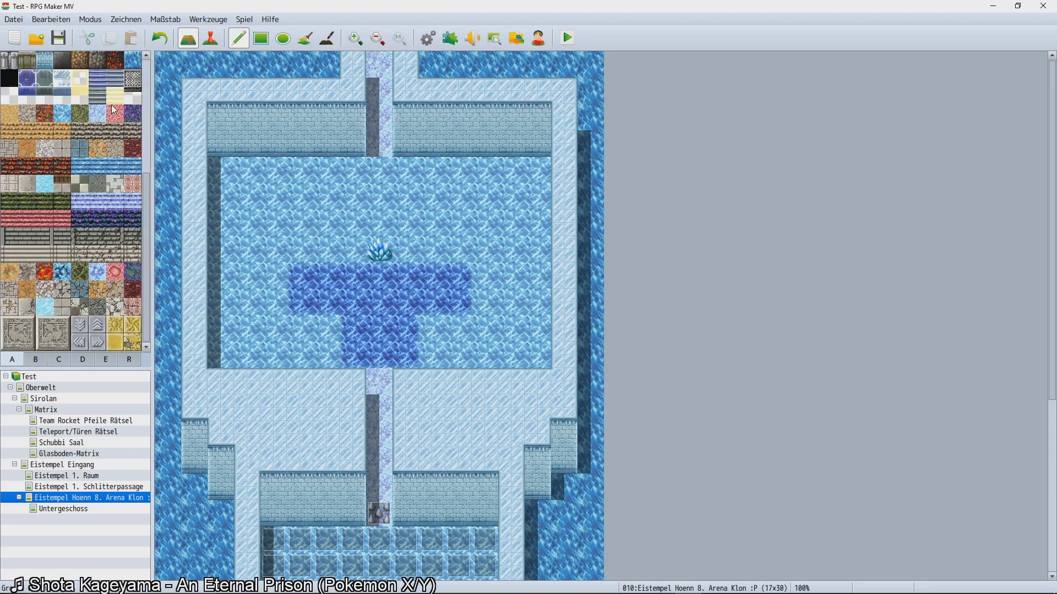
pyautogui.scroll(5, 91, 151)
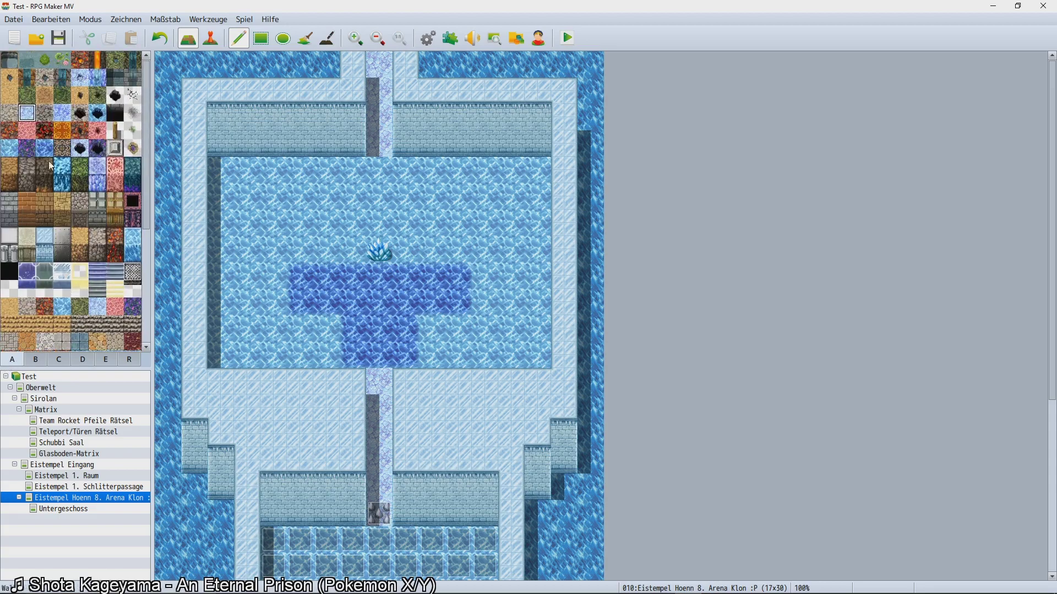
pyautogui.click(45, 148)
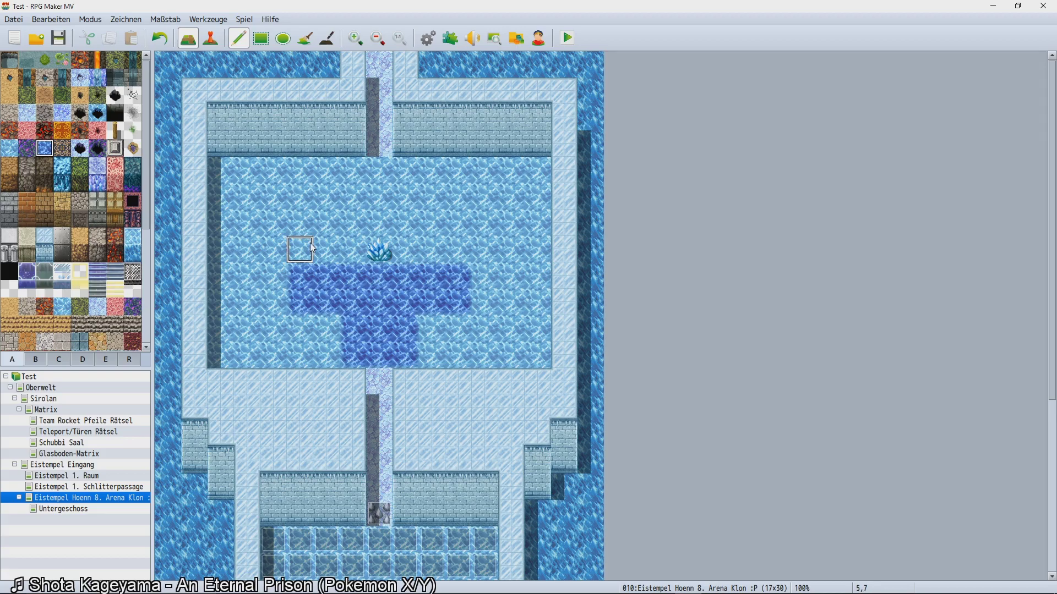
# Try extending the dark blue ice patch upward on both sides of the crystal and outward at both ends, and undo it.
pyautogui.moveTo(312, 247); pyautogui.dragTo(326, 253)
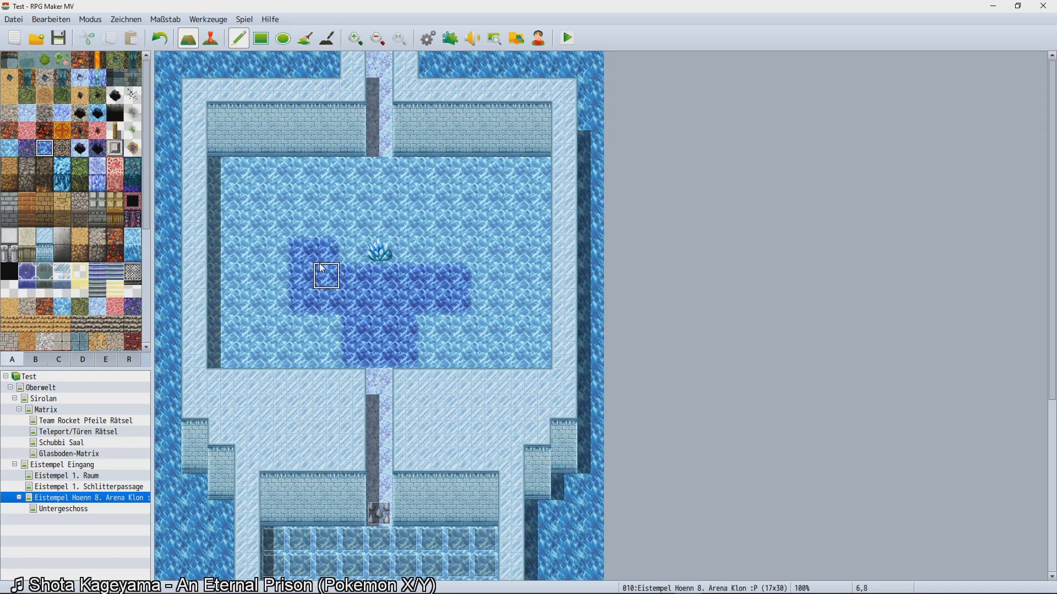
pyautogui.moveTo(438, 258); pyautogui.dragTo(453, 261)
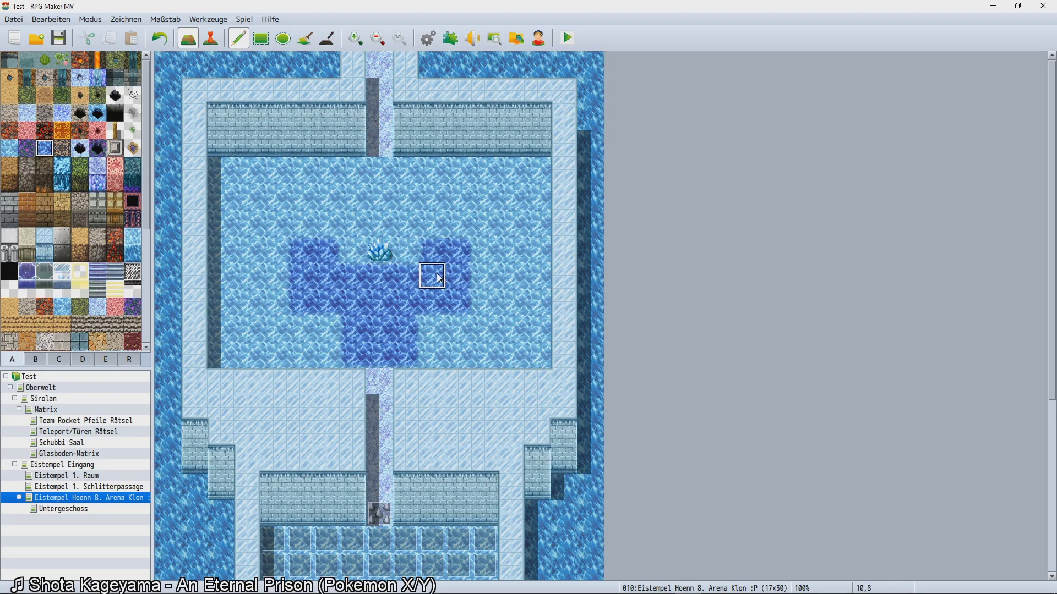
pyautogui.hotkey('ctrl', 'z')
pyautogui.hotkey('ctrl', 'z')
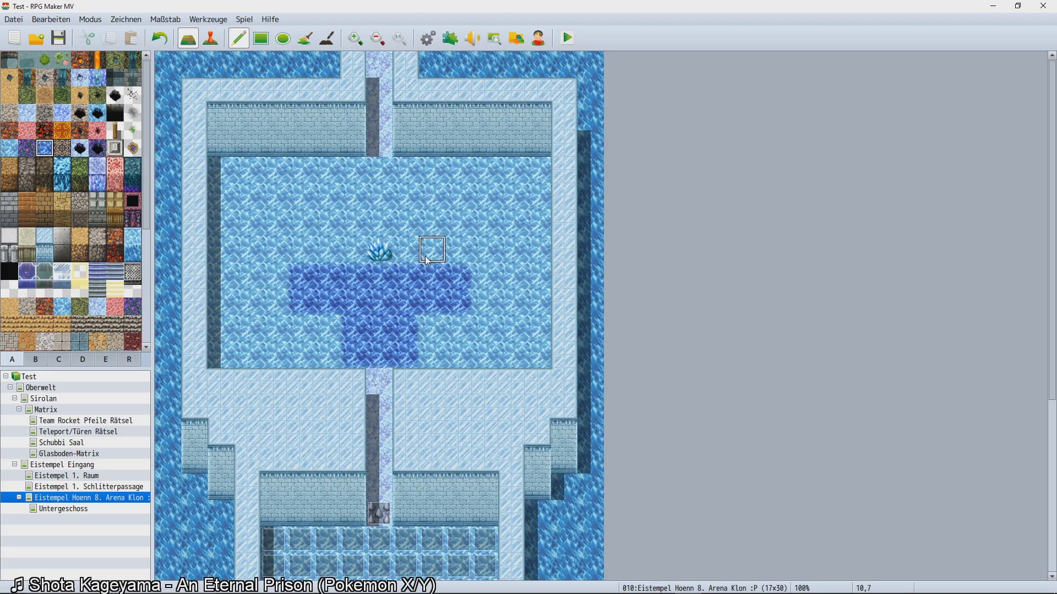
pyautogui.moveTo(427, 261)
pyautogui.mouseDown()
pyautogui.moveTo(432, 251)
pyautogui.moveTo(432, 278)
pyautogui.moveTo(327, 275)
pyautogui.moveTo(306, 253)
pyautogui.moveTo(300, 278)
pyautogui.moveTo(275, 278)
pyautogui.moveTo(438, 300)
pyautogui.moveTo(479, 292)
pyautogui.mouseUp()
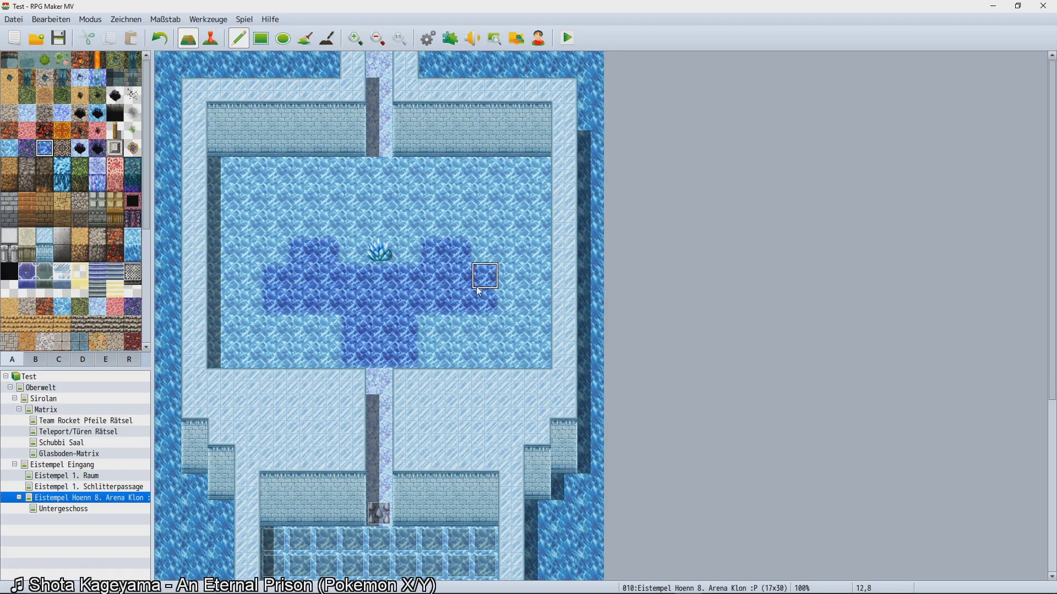
pyautogui.hotkey('ctrl', 'z')
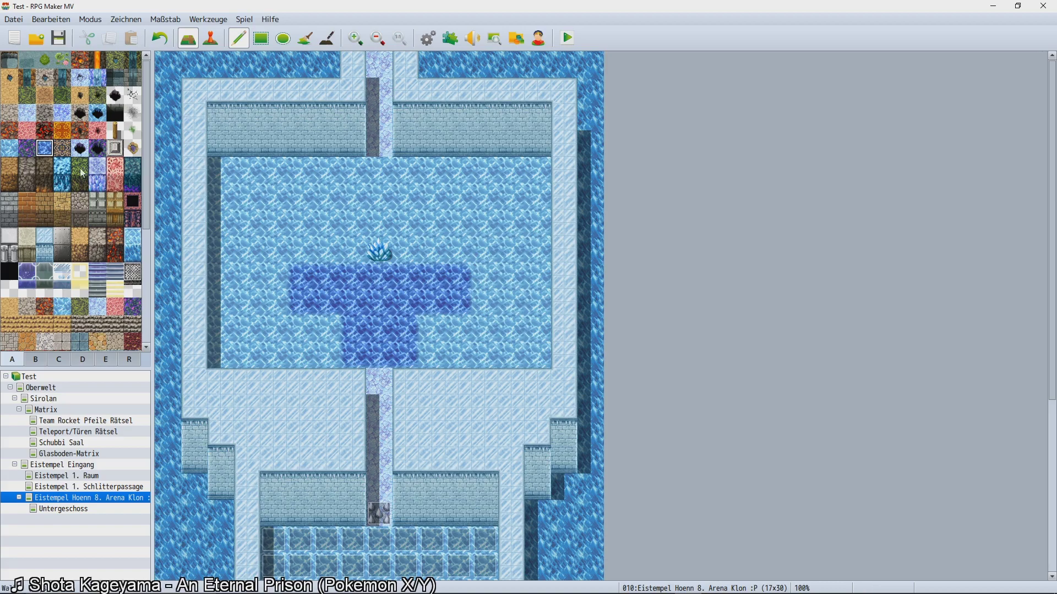
# Paint a separate dark blue ice block, three tiles wide and two tiles high, above the crystal, starting in the crystal's column.
pyautogui.click(379, 223)
pyautogui.click(379, 208)
pyautogui.click(379, 170)
pyautogui.hotkey('ctrl', 'z')
pyautogui.click(379, 223)
pyautogui.moveTo(379, 224)
pyautogui.mouseDown()
pyautogui.moveTo(405, 223)
pyautogui.moveTo(432, 197)
pyautogui.moveTo(379, 200)
pyautogui.mouseUp()
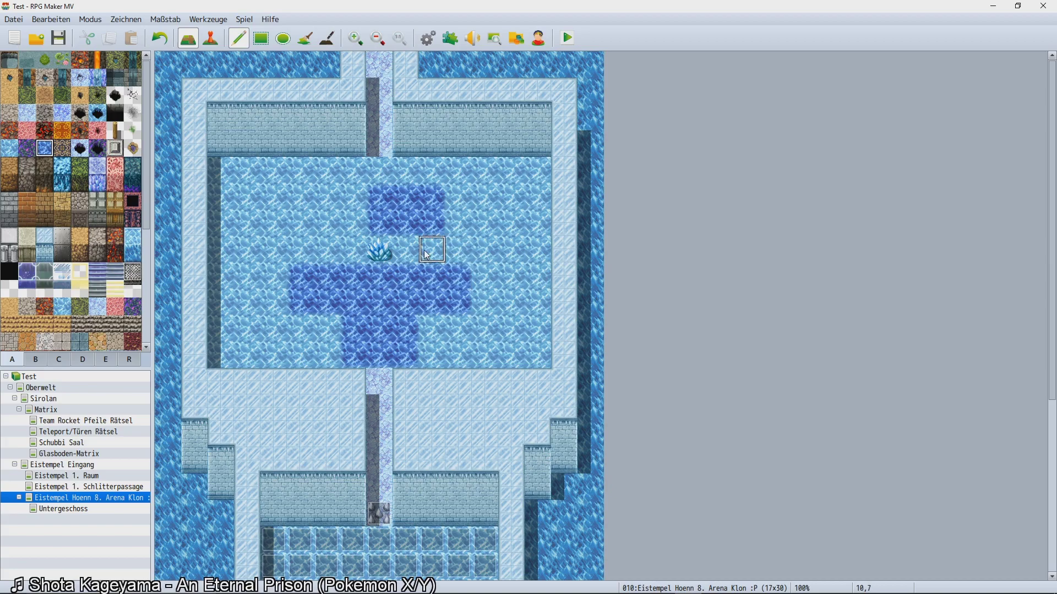
pyautogui.click(300, 270)
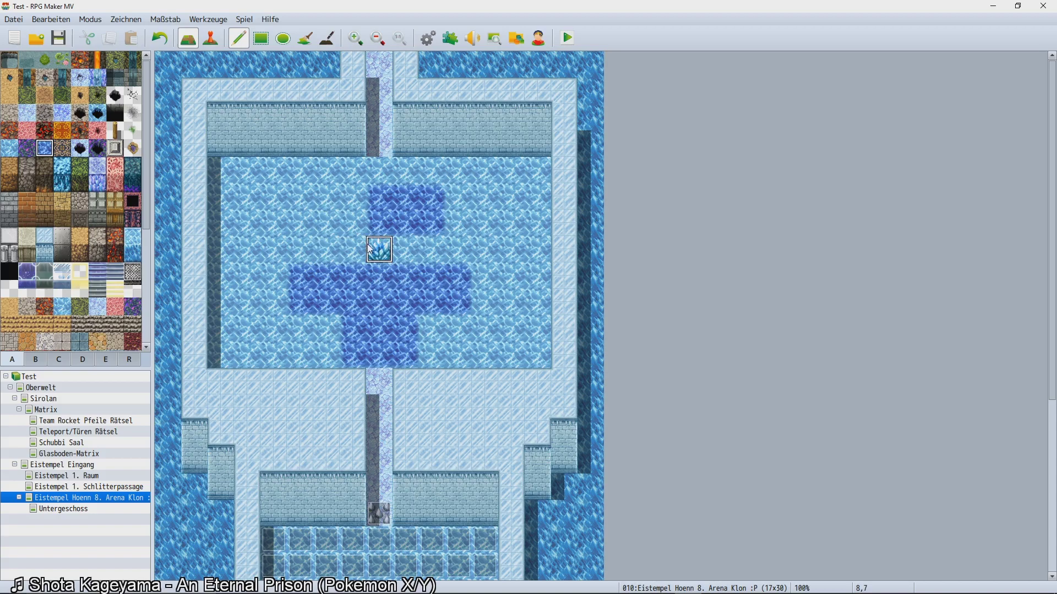
# Try joining the two dark blue ice areas beside the crystal and through the crystal's own tile, and undo it.
pyautogui.moveTo(374, 240)
pyautogui.mouseDown()
pyautogui.moveTo(378, 251)
pyautogui.moveTo(352, 244)
pyautogui.moveTo(354, 198)
pyautogui.mouseUp()
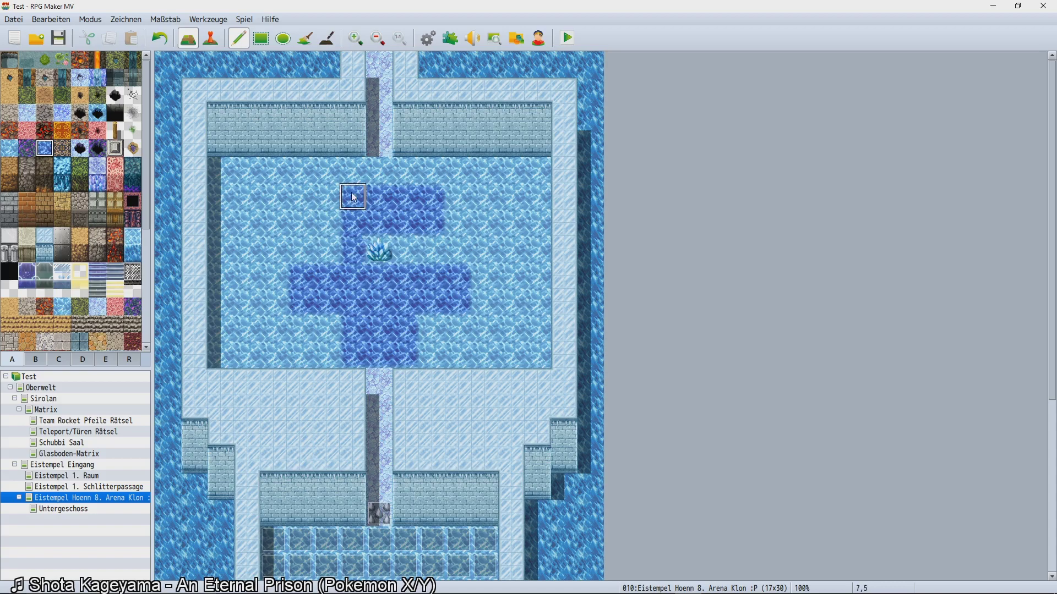
pyautogui.hotkey('ctrl', 'z')
pyautogui.moveTo(377, 240); pyautogui.dragTo(377, 278)
pyautogui.hotkey('ctrl', 'z')
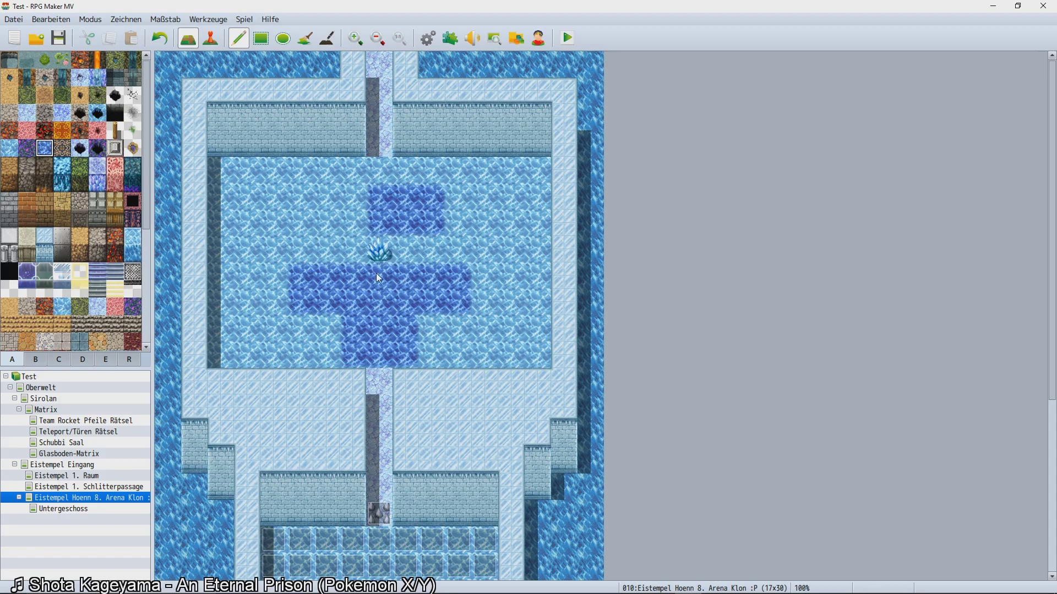
pyautogui.click(373, 251)
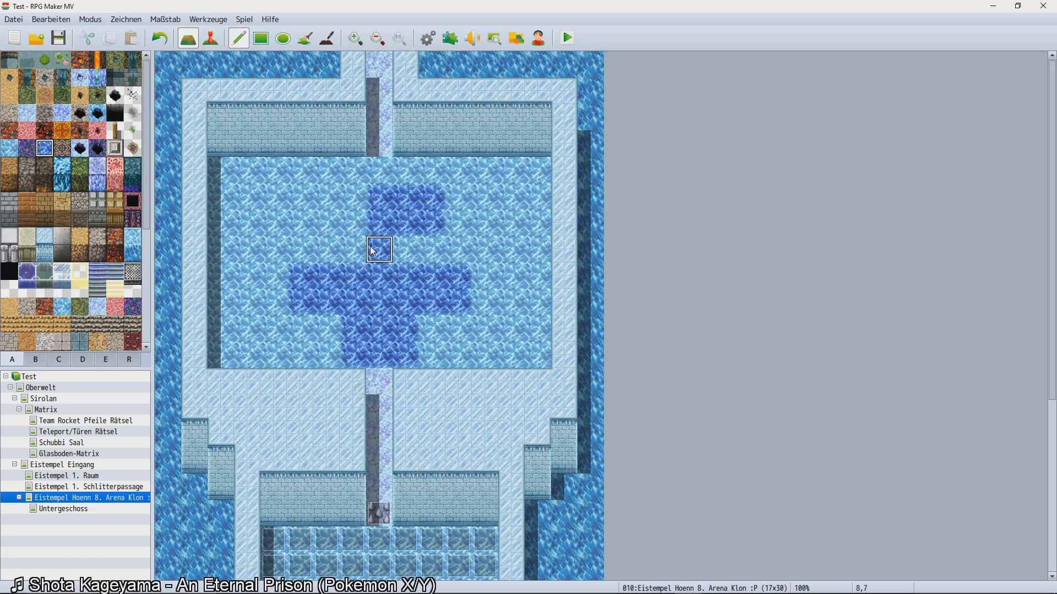
pyautogui.moveTo(378, 254); pyautogui.dragTo(379, 272)
pyautogui.hotkey('ctrl', 'z')
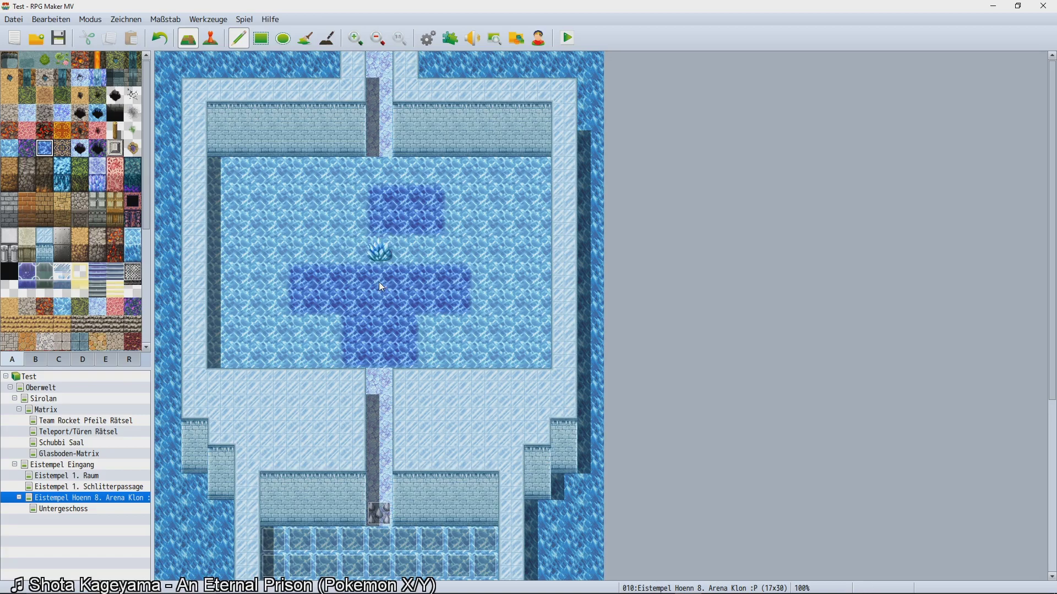
# Paint dark blue ice on the crystal's tile to join both dark areas, and place an ice crystal back on it.
pyautogui.click(371, 242)
pyautogui.click(70, 237)
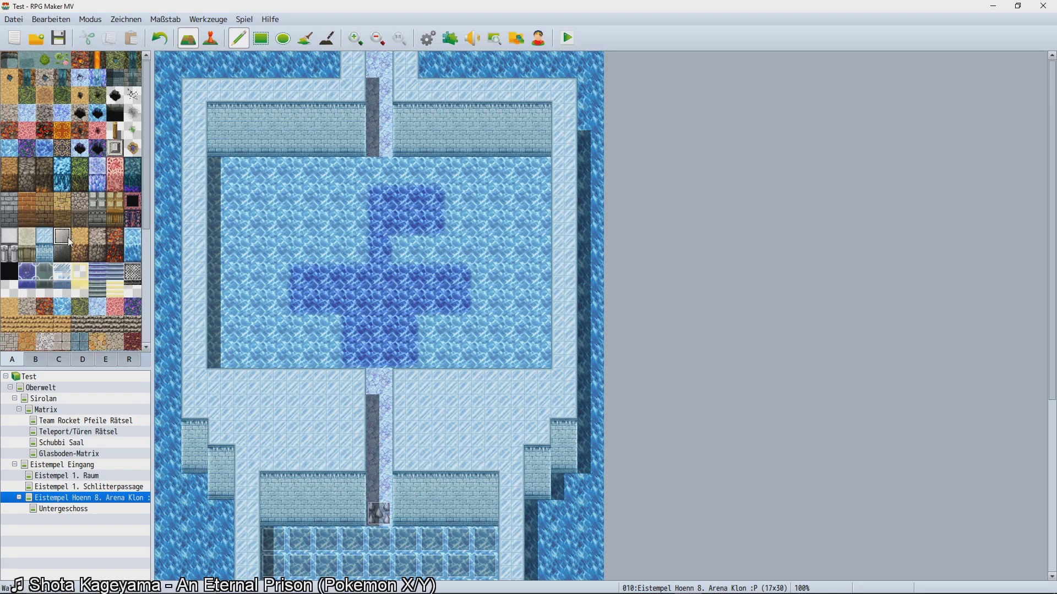
pyautogui.click(83, 360)
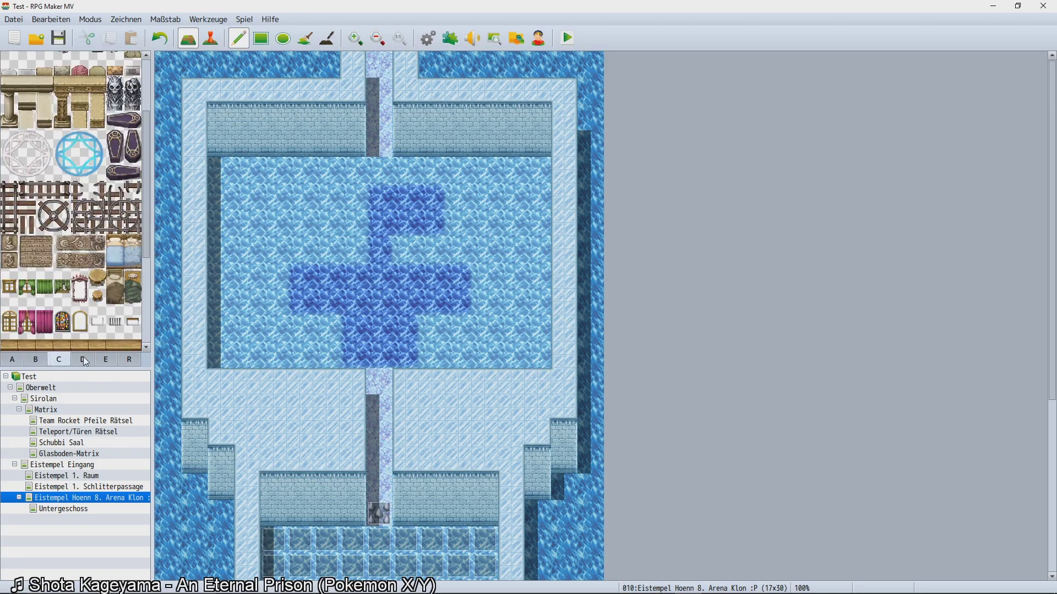
pyautogui.click(84, 360)
pyautogui.scroll(-4, 77, 273)
pyautogui.click(131, 285)
pyautogui.click(380, 250)
pyautogui.click(111, 282)
pyautogui.scroll(-6, 107, 283)
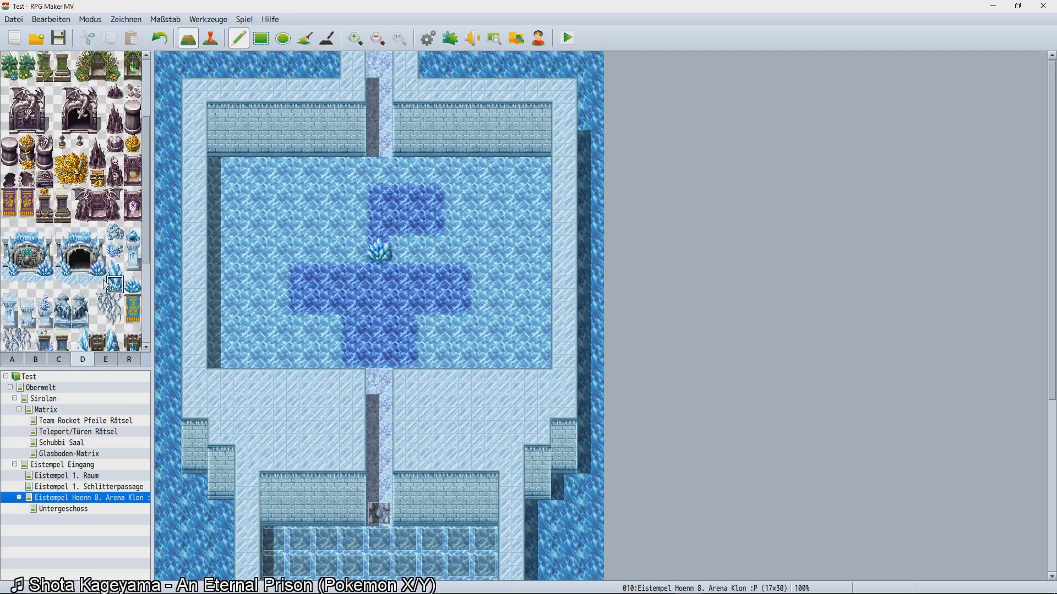
# Look through the floor and wall tiles for another ice tile that suits the arena.
pyautogui.click(19, 359)
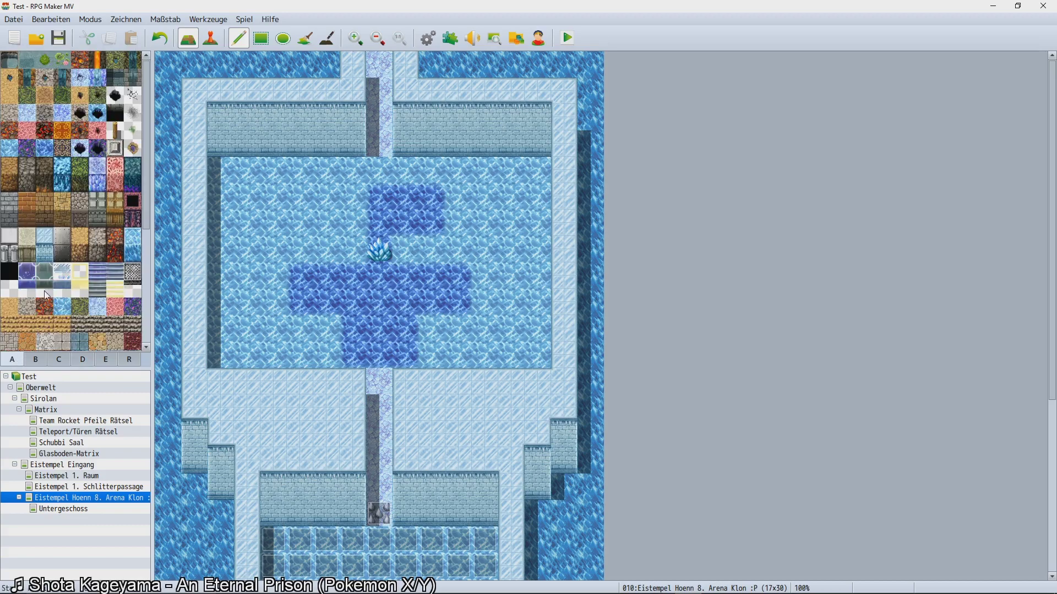
pyautogui.click(82, 258)
pyautogui.scroll(-3, 82, 257)
pyautogui.click(61, 242)
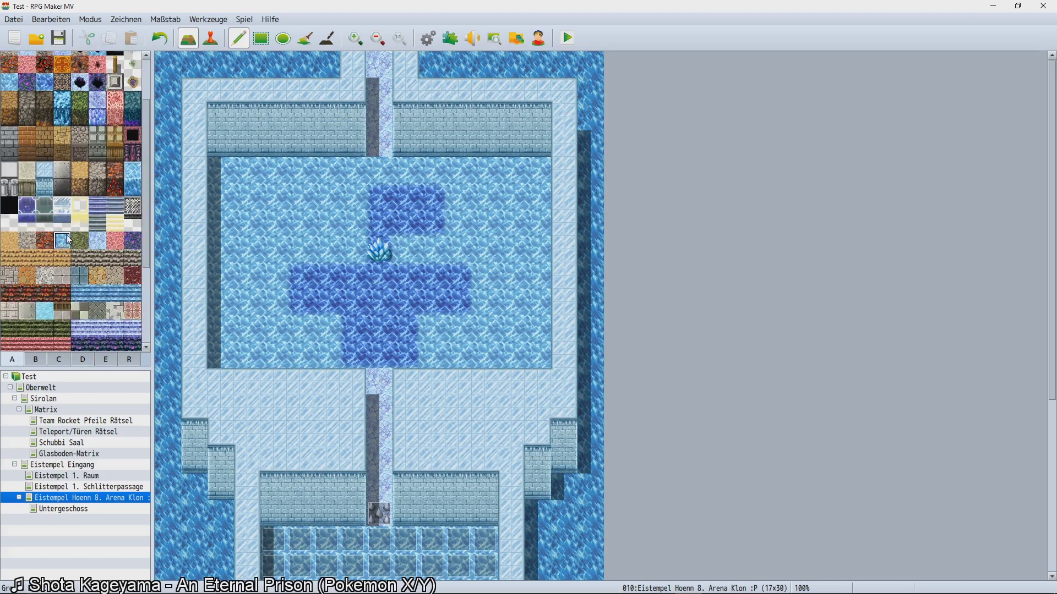
pyautogui.click(133, 171)
pyautogui.click(133, 187)
pyautogui.scroll(-6, 88, 176)
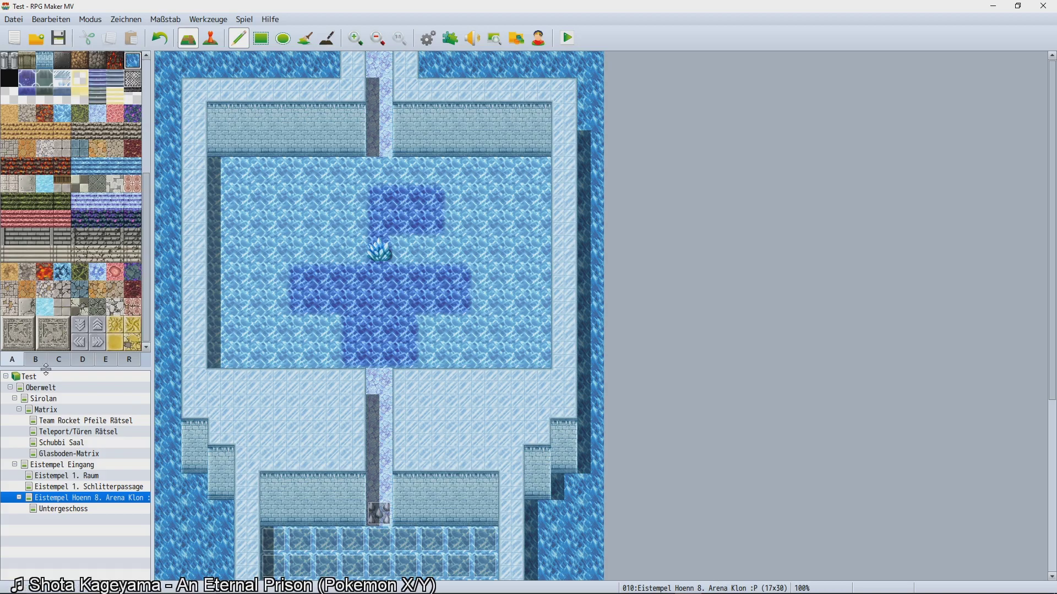
# Examine the object and ice decoration tiles in tilesets C, D and E for arena pieces.
pyautogui.click(59, 360)
pyautogui.click(68, 283)
pyautogui.scroll(-5, 61, 286)
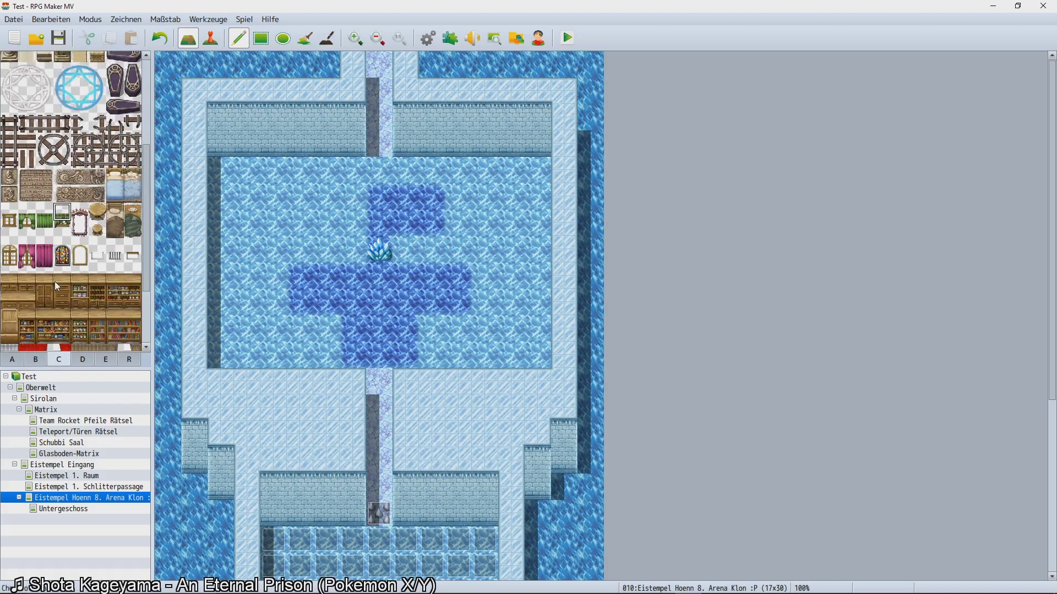
pyautogui.click(84, 359)
pyautogui.scroll(10, 77, 297)
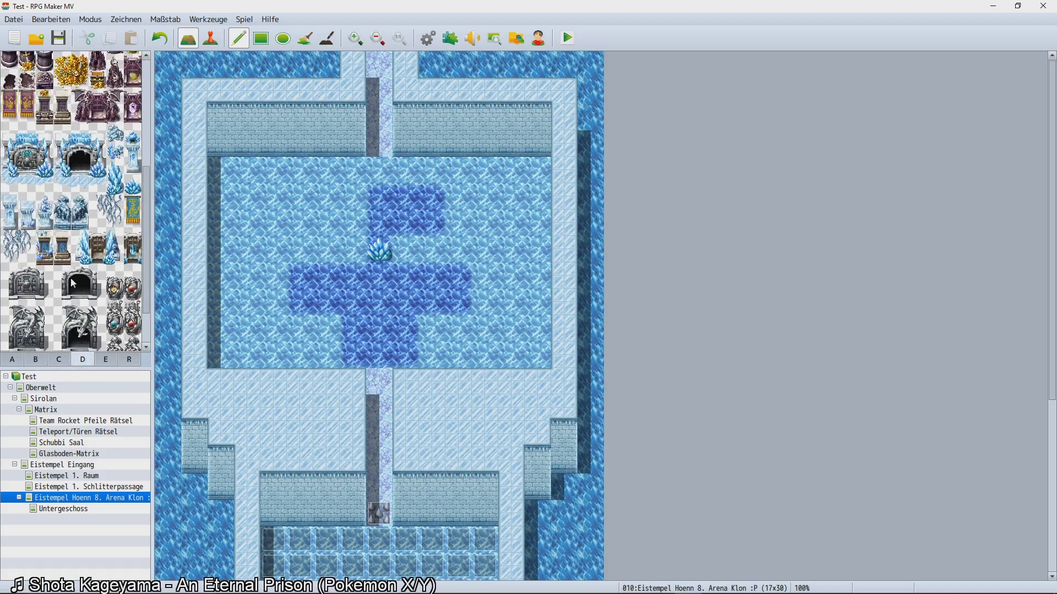
pyautogui.scroll(-5, 75, 284)
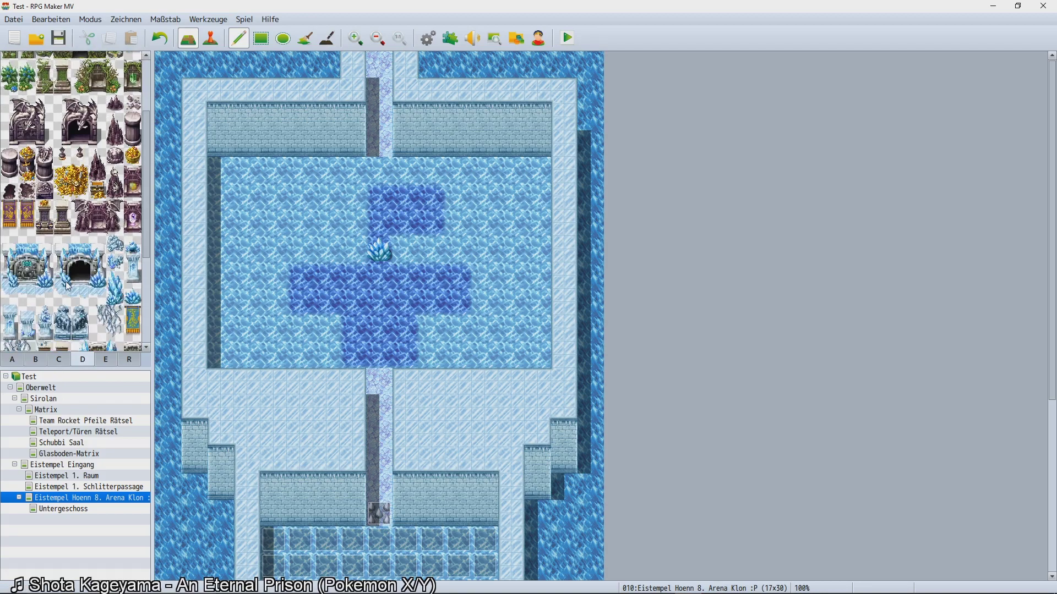
pyautogui.moveTo(128, 235); pyautogui.dragTo(130, 199)
pyautogui.click(105, 361)
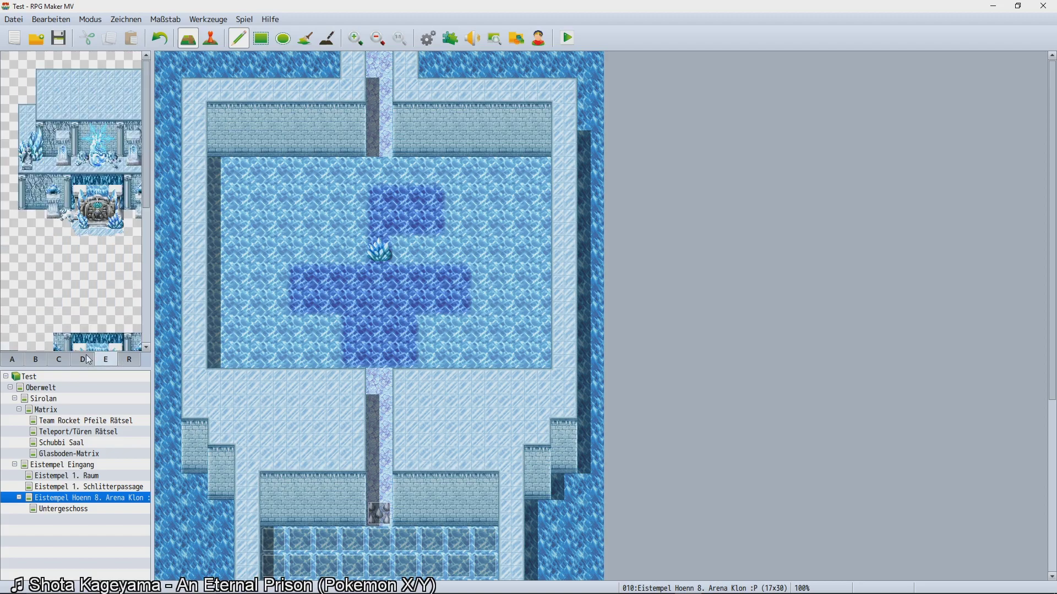
pyautogui.click(89, 360)
pyautogui.click(62, 364)
pyautogui.click(43, 362)
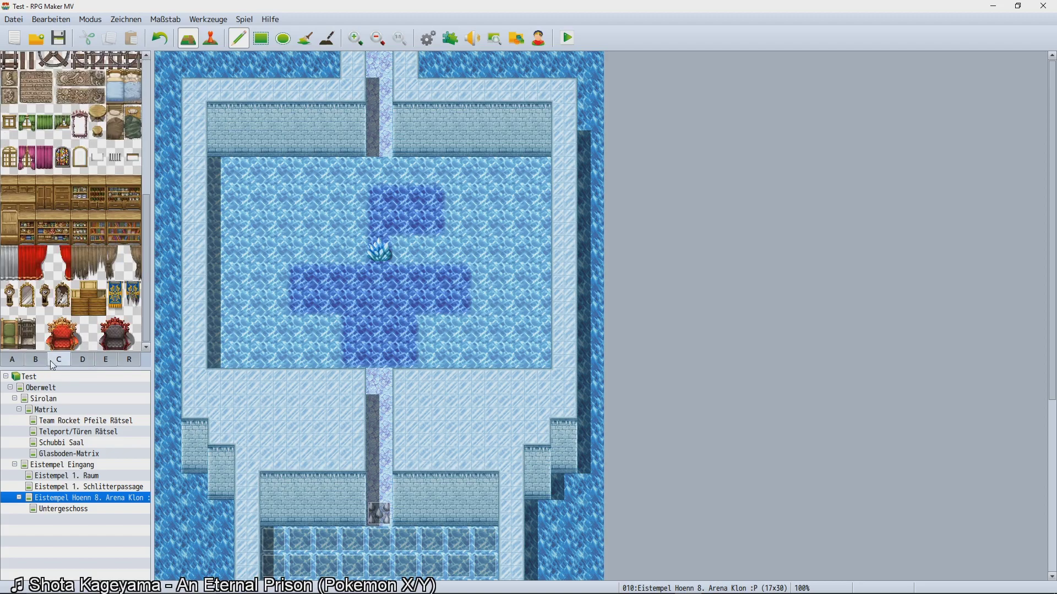
# Compare the ground, wall, fence and cracked floor tiles in tileset A for use in the arena.
pyautogui.click(18, 363)
pyautogui.click(80, 256)
pyautogui.scroll(2, 75, 275)
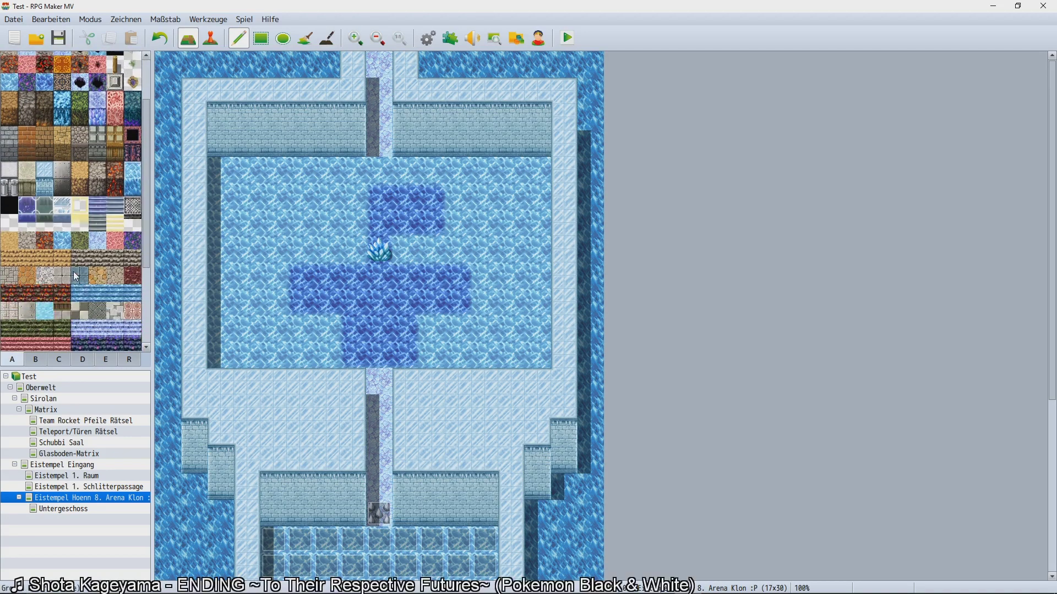
pyautogui.scroll(-2, 74, 271)
pyautogui.click(63, 245)
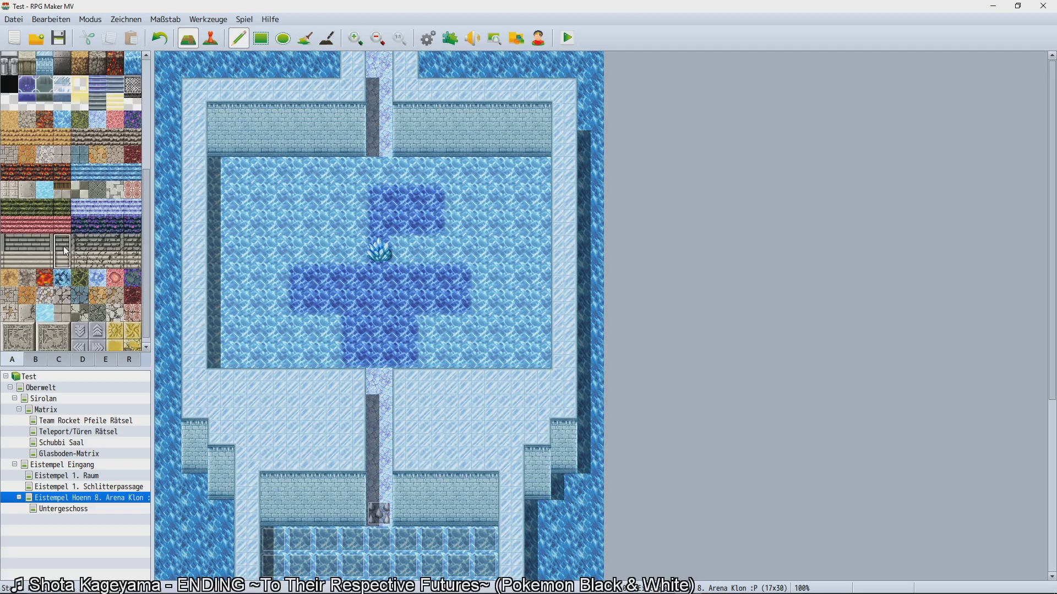
pyautogui.click(81, 246)
pyautogui.click(33, 246)
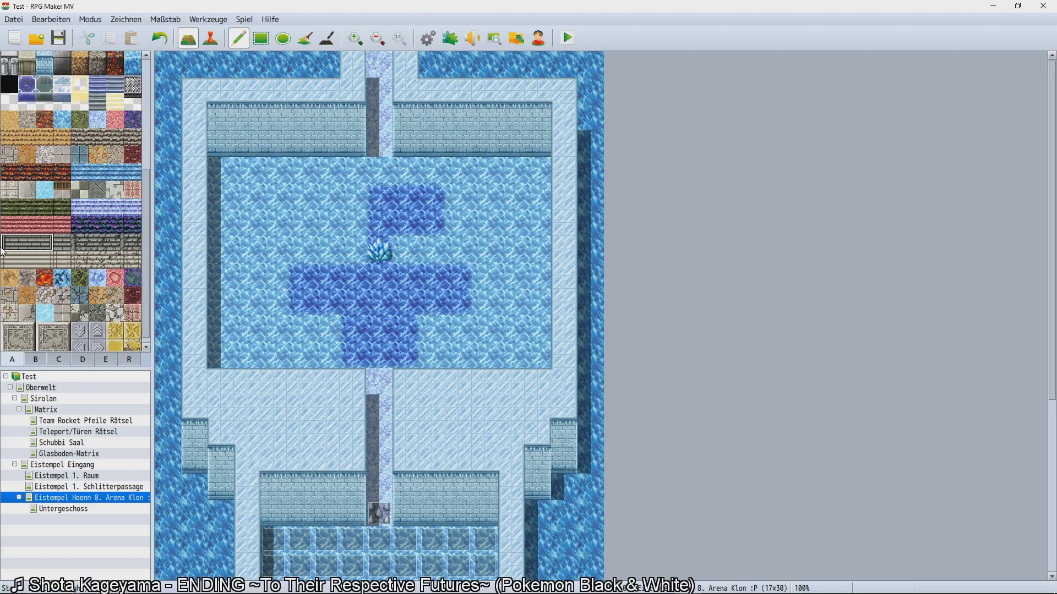
pyautogui.click(44, 227)
pyautogui.scroll(-1, 69, 266)
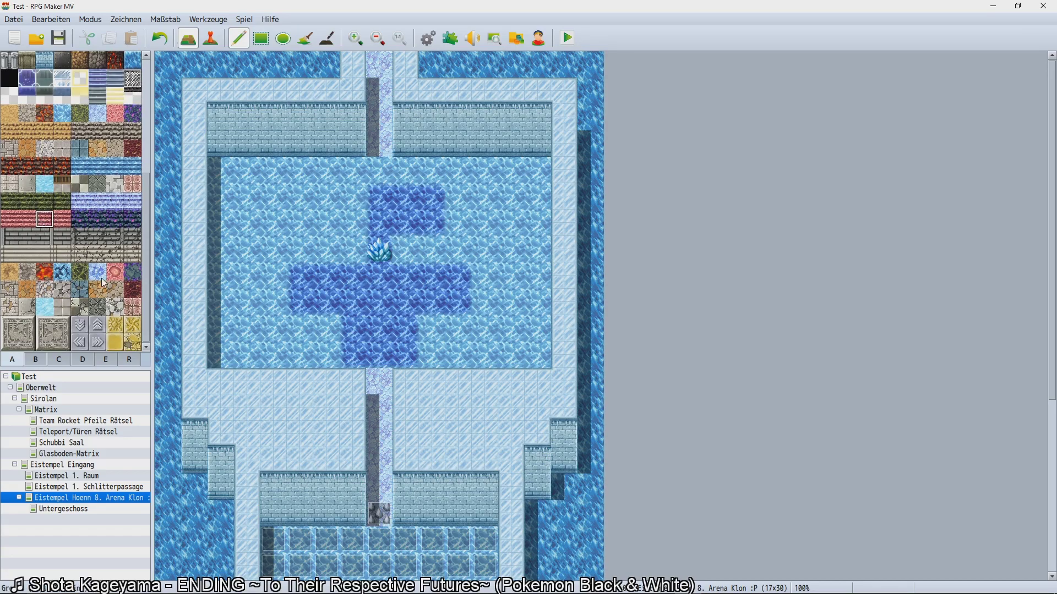
pyautogui.click(49, 306)
pyautogui.scroll(3, 107, 160)
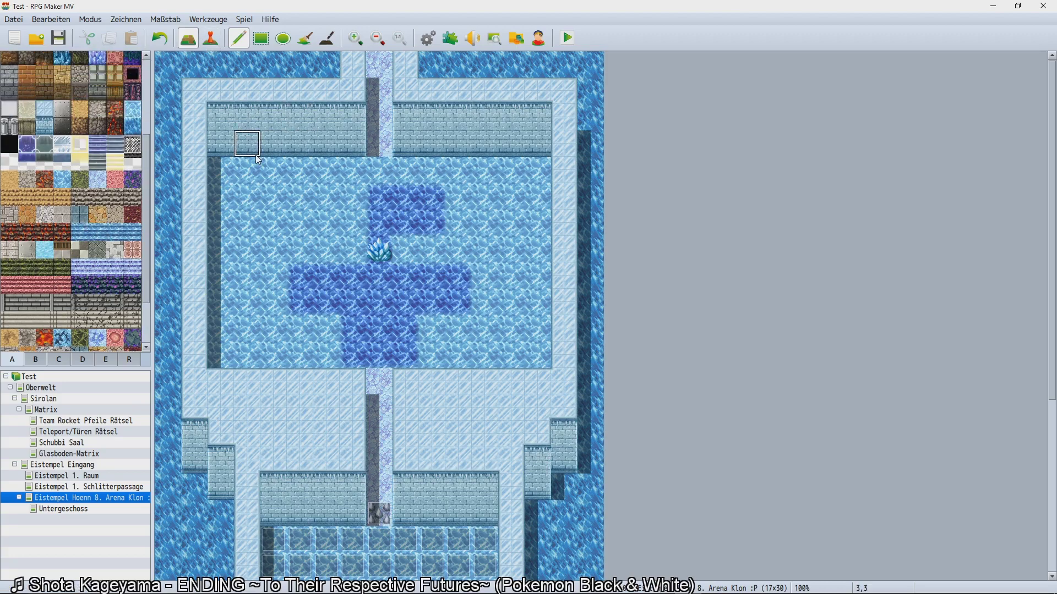
pyautogui.scroll(6, 120, 151)
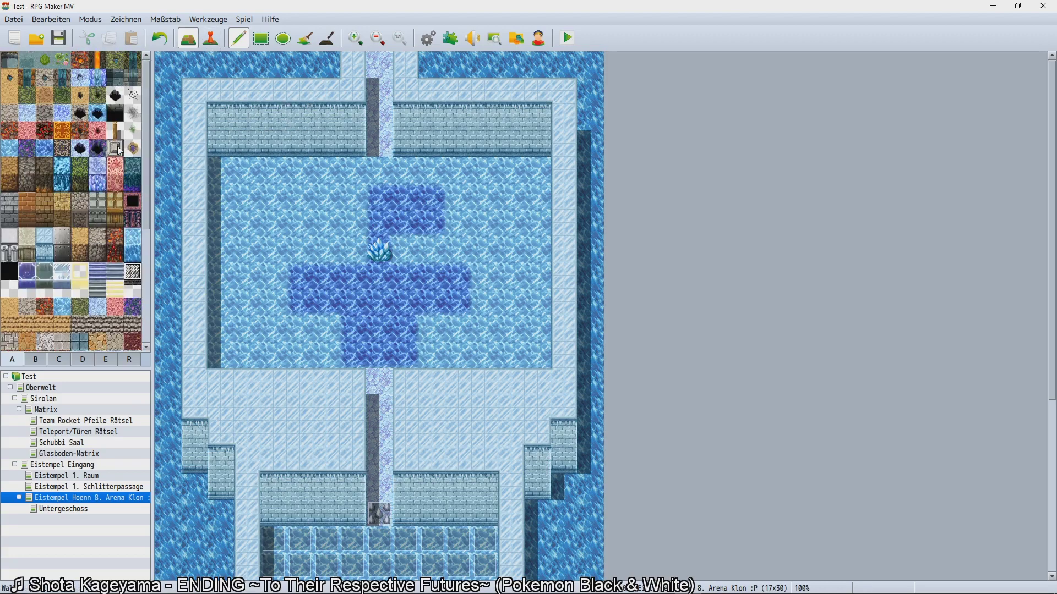
pyautogui.scroll(-9, 118, 147)
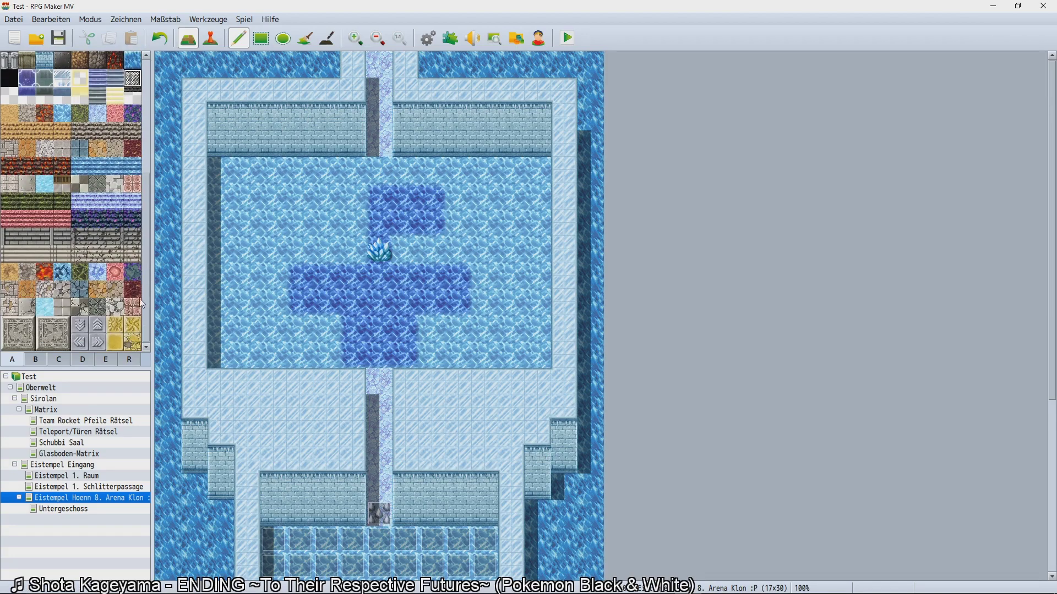
pyautogui.moveTo(153, 166); pyautogui.dragTo(163, 250)
pyautogui.scroll(4, 108, 203)
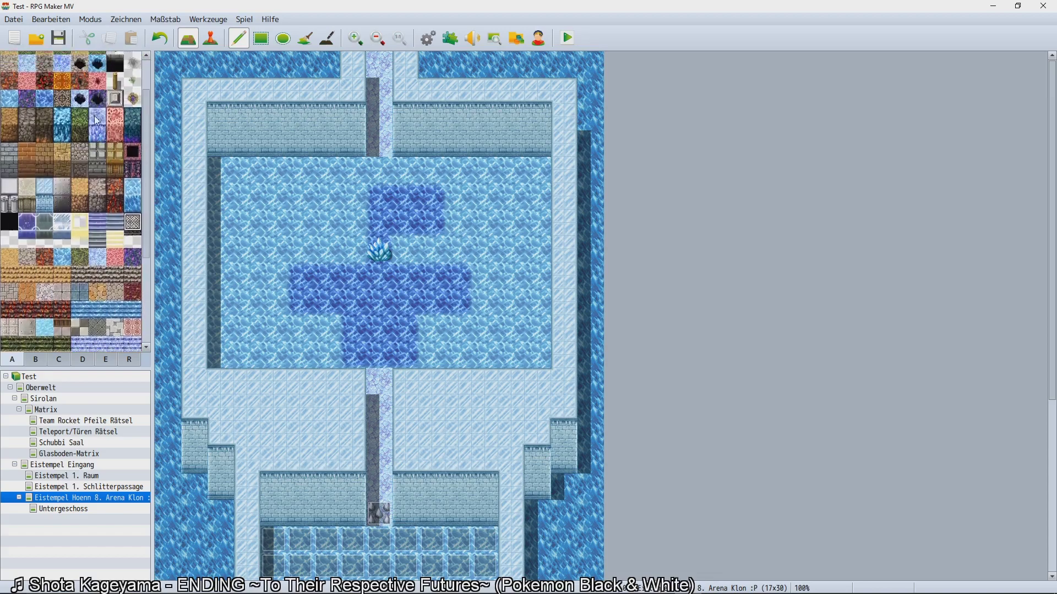
pyautogui.scroll(-4, 85, 70)
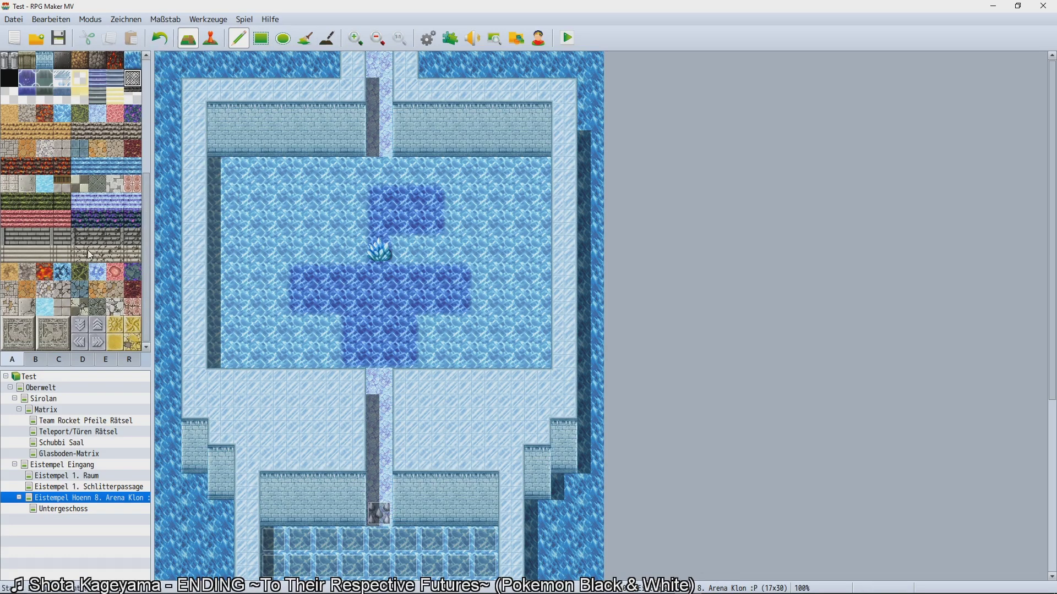
pyautogui.click(51, 267)
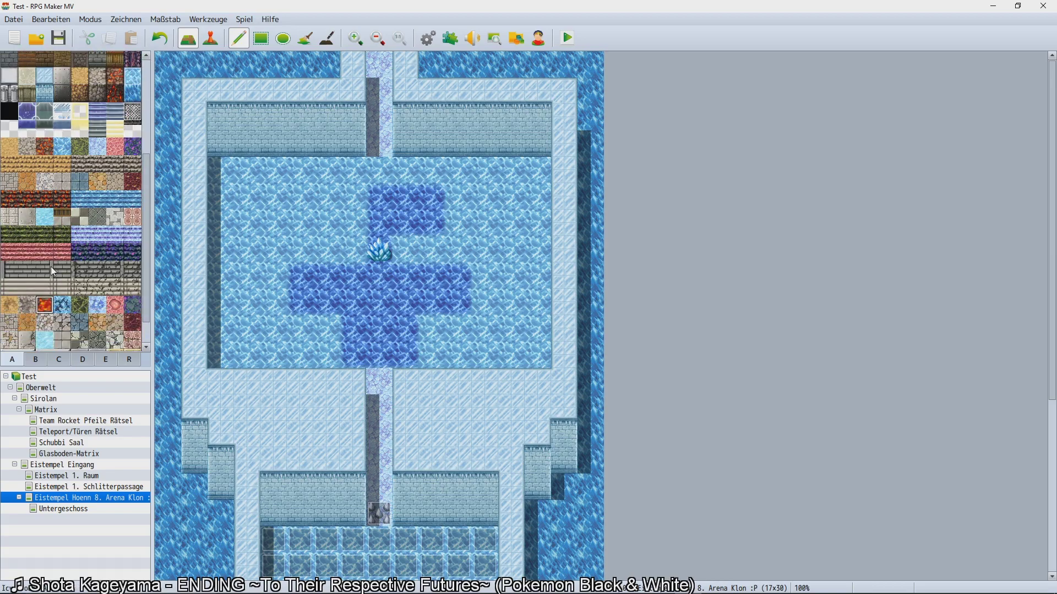
pyautogui.scroll(1, 78, 235)
pyautogui.scroll(2, 49, 147)
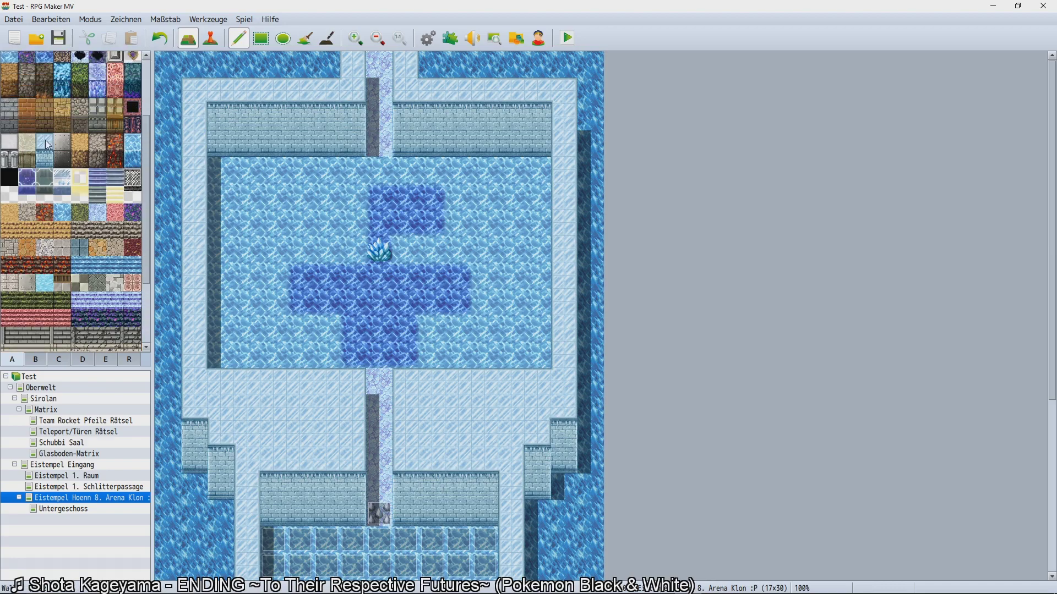
pyautogui.scroll(1, 45, 143)
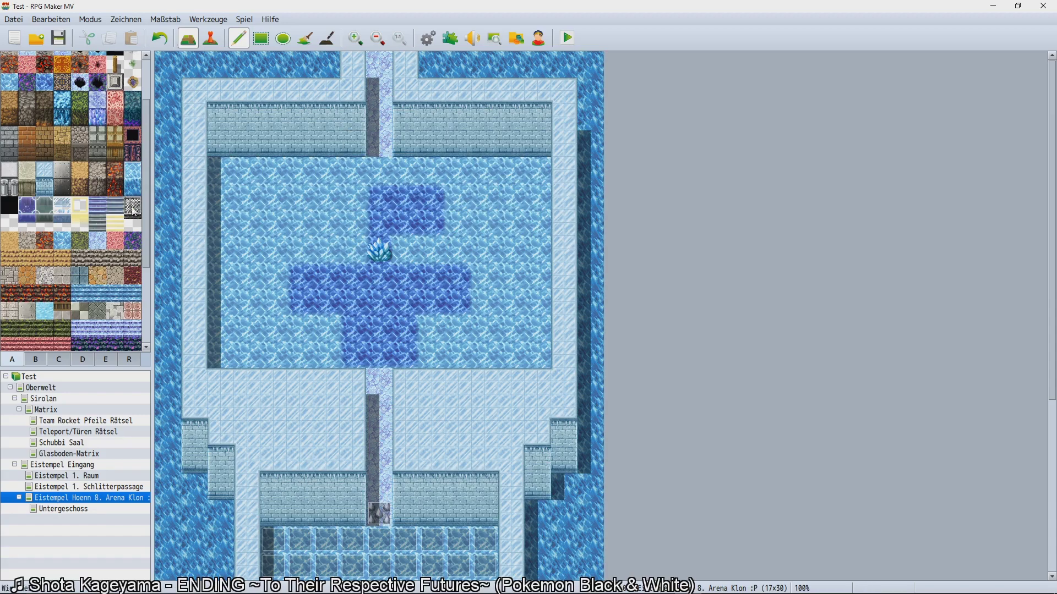
pyautogui.scroll(-2, 240, 227)
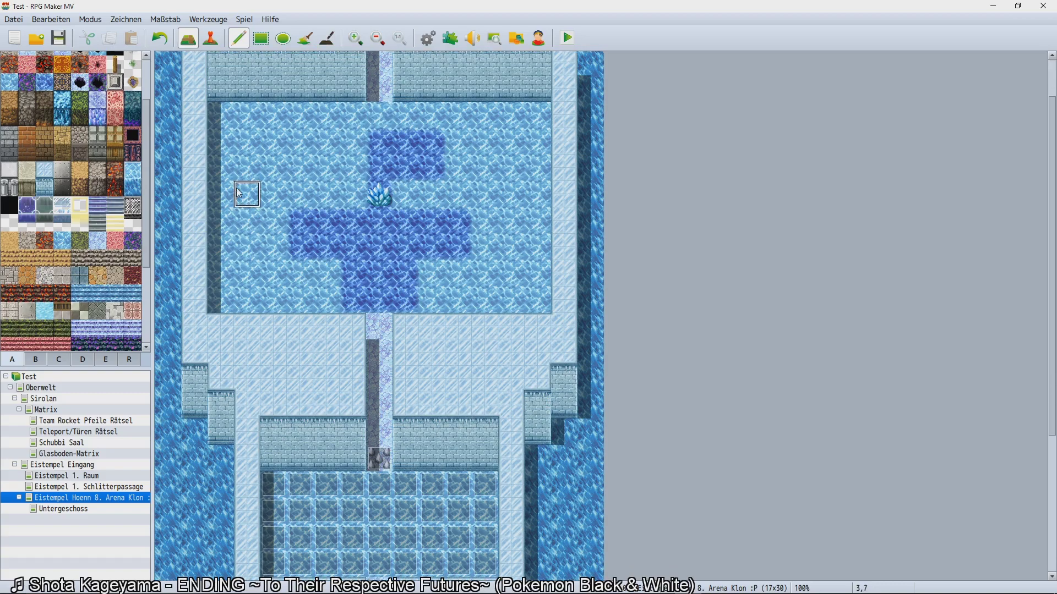
pyautogui.scroll(2, 241, 226)
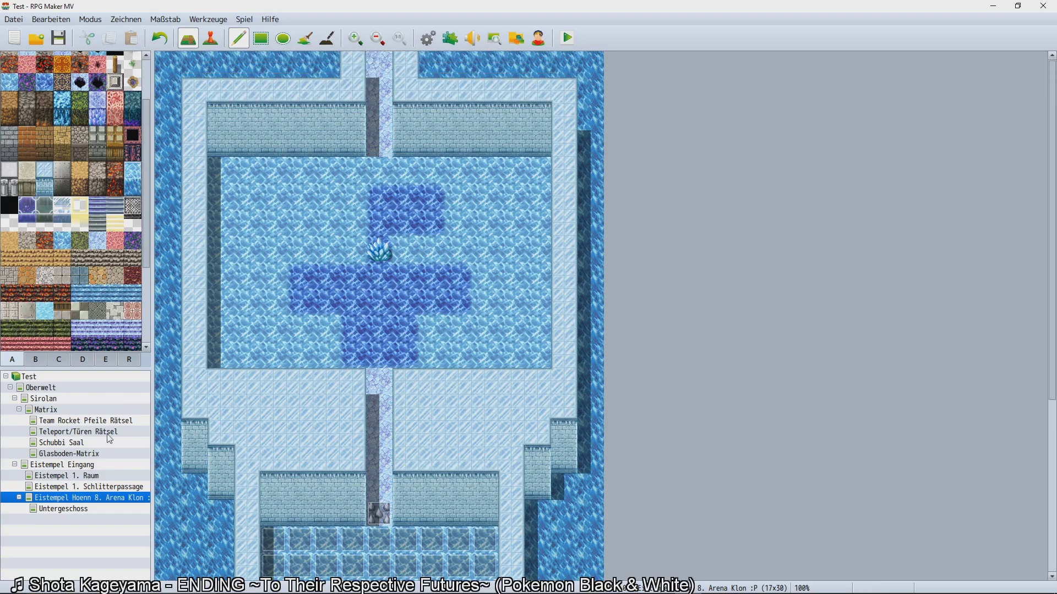
# Open the Eistempel 1. Schlitterpassage map and examine the UNTEN event on its dark blue sliding floor.
pyautogui.click(116, 486)
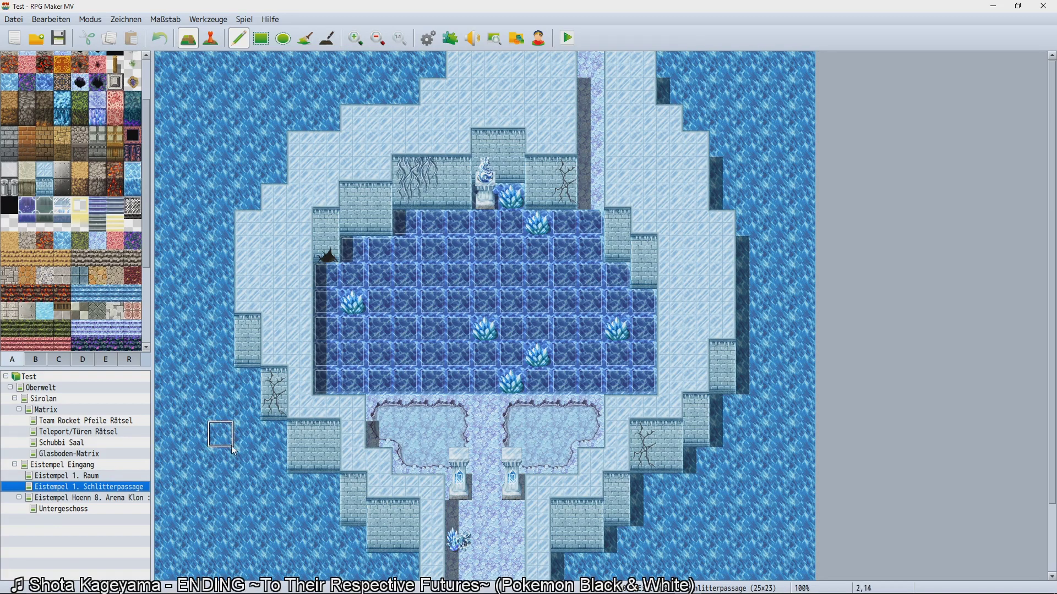
pyautogui.click(211, 57)
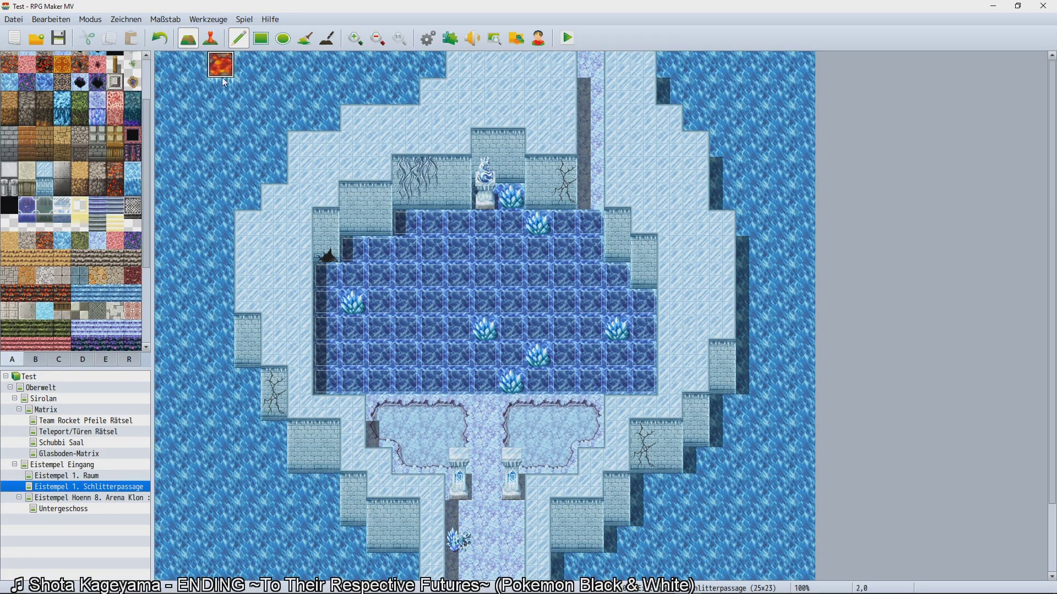
pyautogui.hotkey('ctrl', 'z')
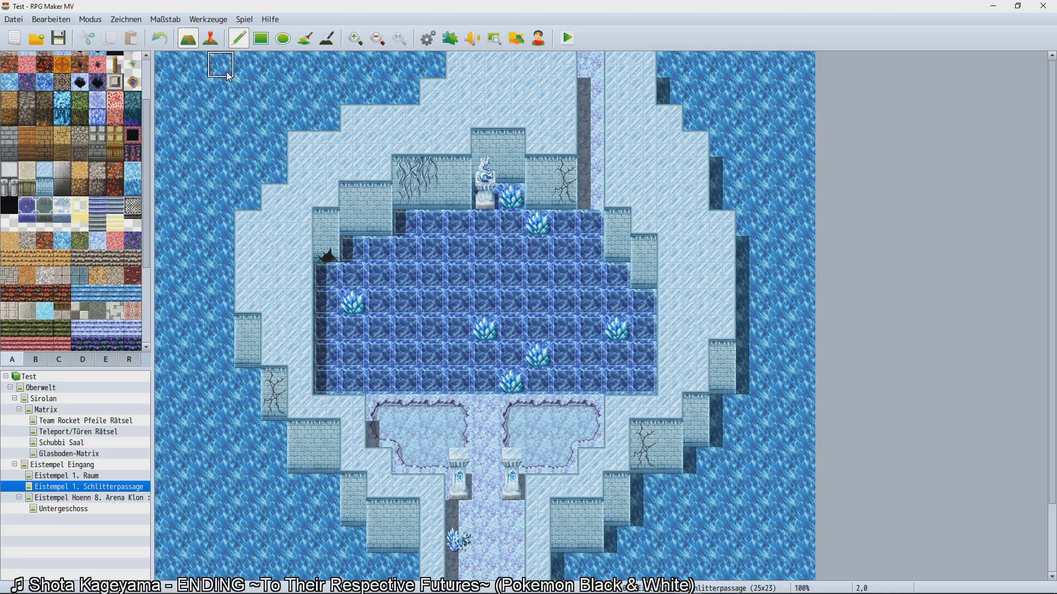
pyautogui.click(210, 38)
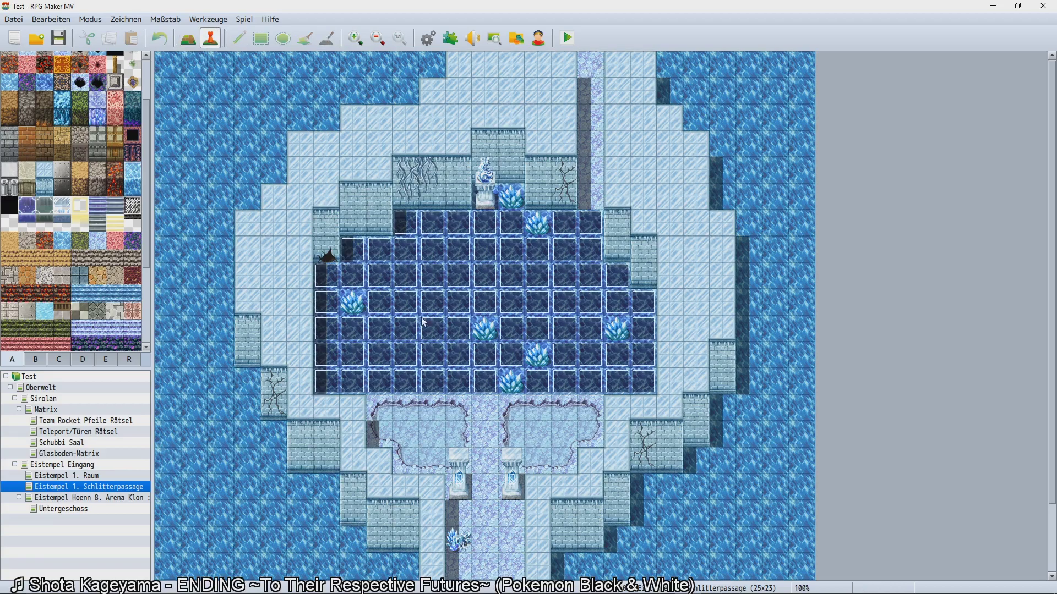
pyautogui.click(417, 225)
pyautogui.doubleClick(485, 355)
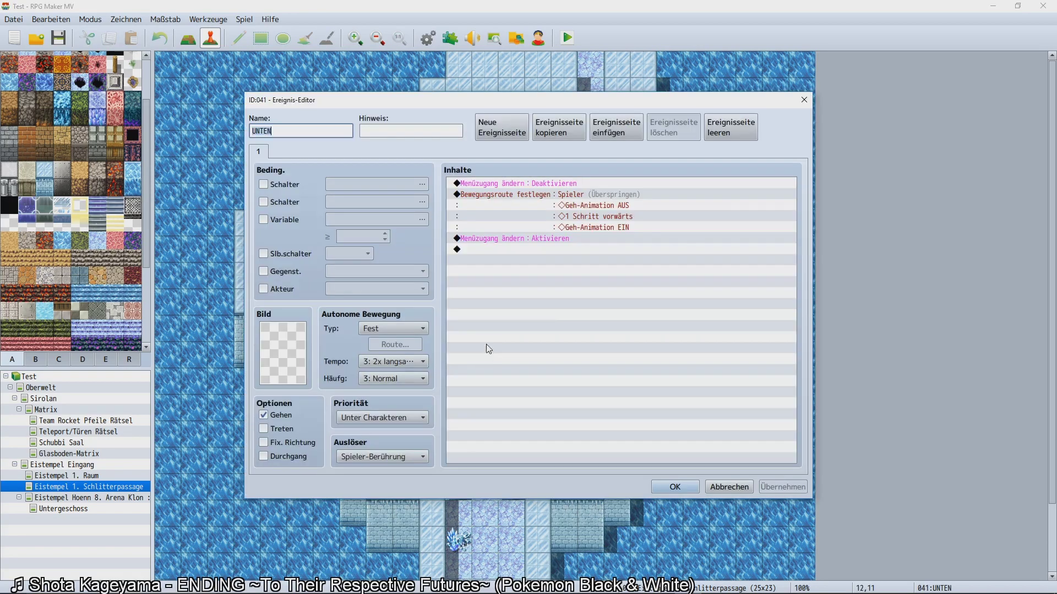
pyautogui.click(804, 100)
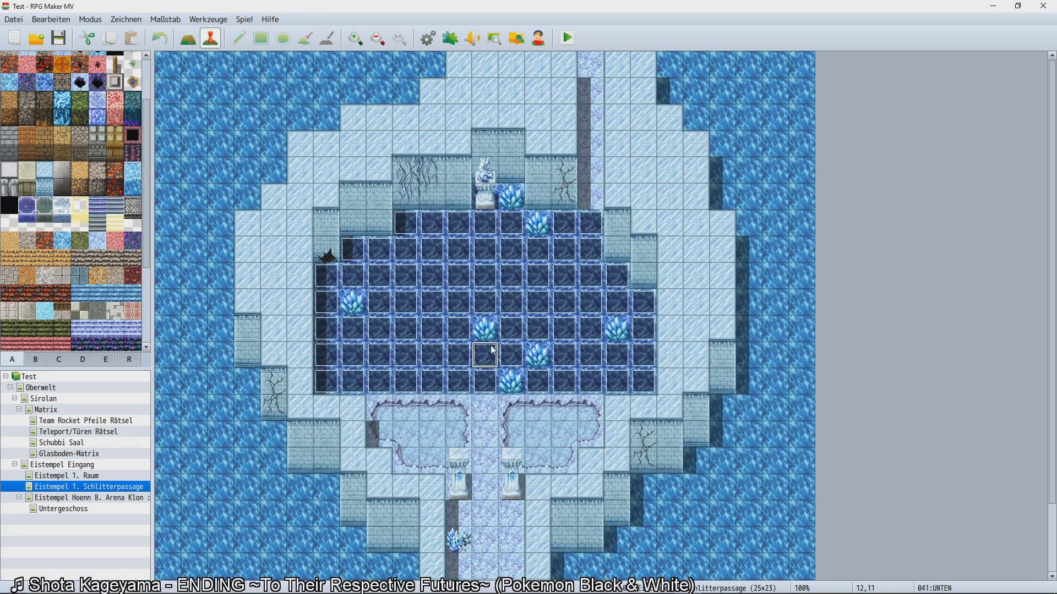
# Switch to the Eistempel Hoenn 8. Arena Klon map and paste the UNTEN event onto the lower three-by-two block of dark blue ice.
pyautogui.click(86, 498)
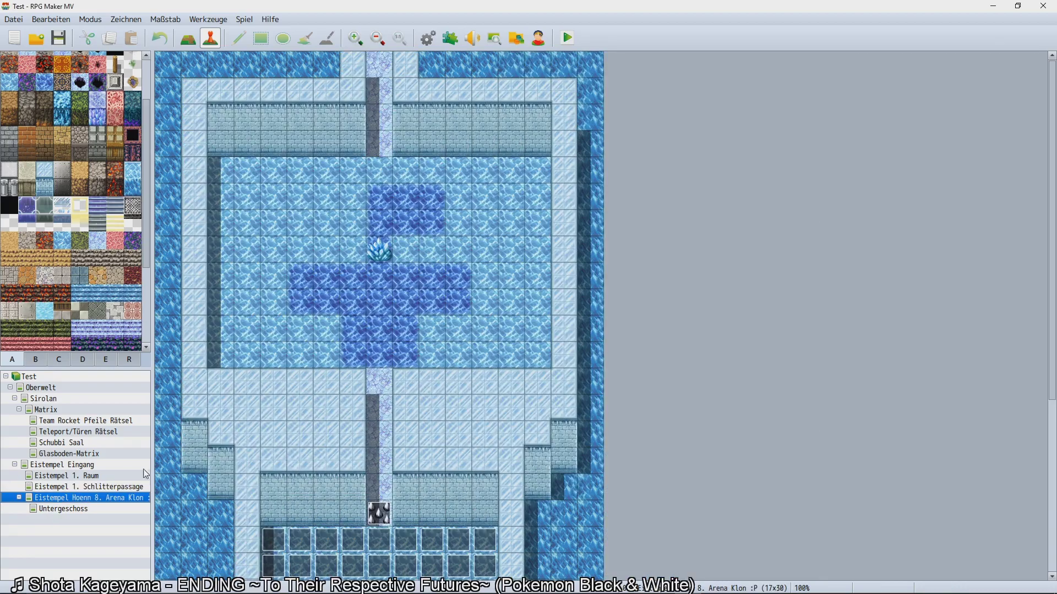
pyautogui.scroll(-2, 313, 379)
pyautogui.click(380, 311)
pyautogui.hotkey('ctrl', 'v')
pyautogui.click(406, 311)
pyautogui.hotkey('ctrl', 'v')
pyautogui.click(360, 319)
pyautogui.hotkey('ctrl', 'v')
pyautogui.click(353, 285)
pyautogui.hotkey('ctrl', 'v')
pyautogui.click(406, 285)
pyautogui.hotkey('ctrl', 'v')
pyautogui.click(380, 284)
pyautogui.hotkey('ctrl', 'v')
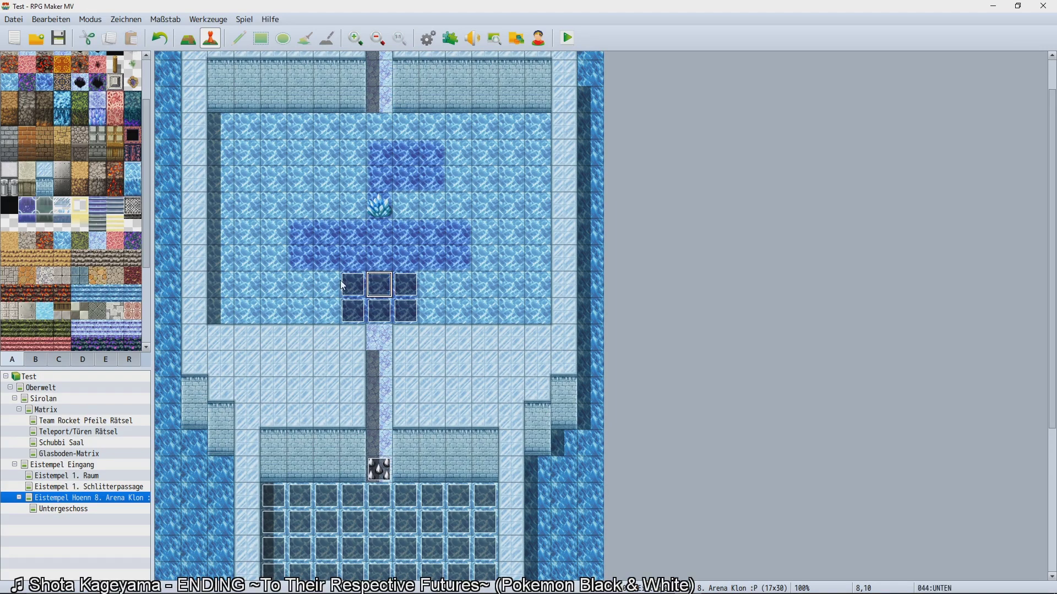
# Paste the UNTEN event onto every tile of the seven-by-two dark blue ice strip below the crystal.
pyautogui.click(308, 258)
pyautogui.hotkey('ctrl', 'v')
pyautogui.click(327, 258)
pyautogui.hotkey('ctrl', 'v')
pyautogui.click(310, 241)
pyautogui.hotkey('ctrl', 'v')
pyautogui.click(327, 235)
pyautogui.hotkey('ctrl', 'v')
pyautogui.click(353, 236)
pyautogui.hotkey('ctrl', 'v')
pyautogui.click(376, 237)
pyautogui.hotkey('ctrl', 'v')
pyautogui.click(405, 235)
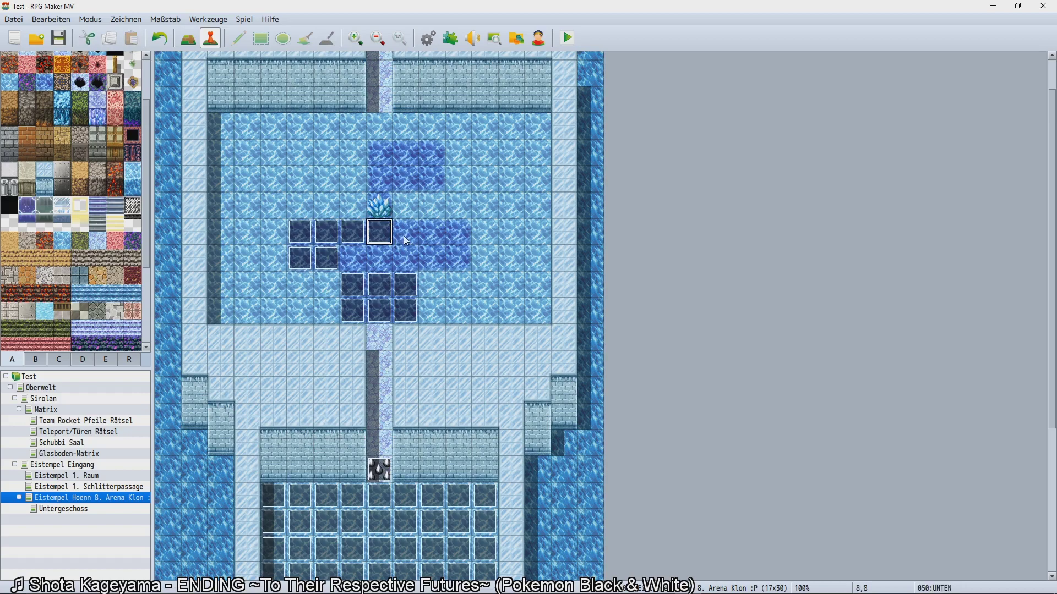
pyautogui.hotkey('ctrl', 'v')
pyautogui.click(432, 235)
pyautogui.hotkey('ctrl', 'v')
pyautogui.click(459, 236)
pyautogui.hotkey('ctrl', 'v')
pyautogui.click(457, 257)
pyautogui.hotkey('ctrl', 'v')
pyautogui.click(433, 260)
pyautogui.hotkey('ctrl', 'v')
pyautogui.click(407, 259)
pyautogui.hotkey('ctrl', 'v')
pyautogui.click(380, 259)
pyautogui.hotkey('ctrl', 'v')
pyautogui.click(361, 265)
pyautogui.hotkey('ctrl', 'v')
# Paste the UNTEN event onto all six dark blue ice tiles of the block above the crystal.
pyautogui.click(377, 473)
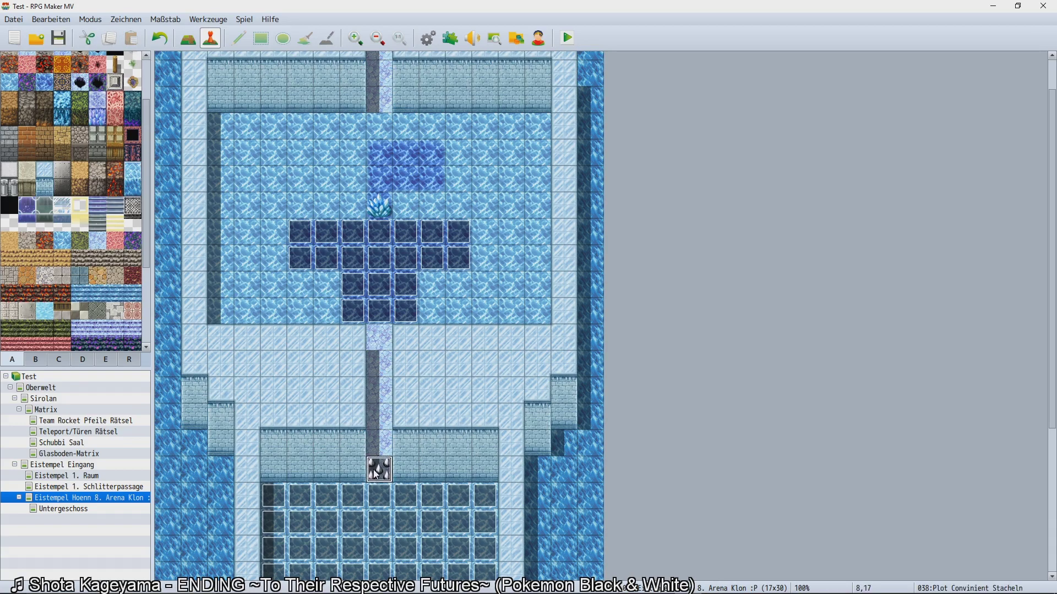
pyautogui.click(384, 421)
pyautogui.click(378, 187)
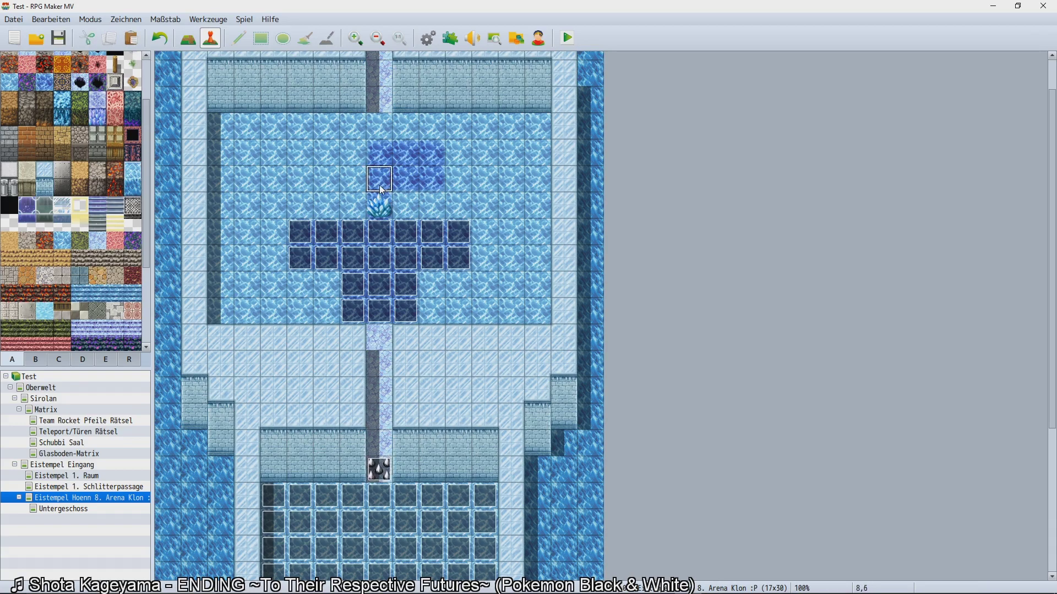
pyautogui.hotkey('ctrl', 'v')
pyautogui.click(407, 182)
pyautogui.hotkey('ctrl', 'v')
pyautogui.click(427, 183)
pyautogui.hotkey('ctrl', 'v')
pyautogui.click(429, 157)
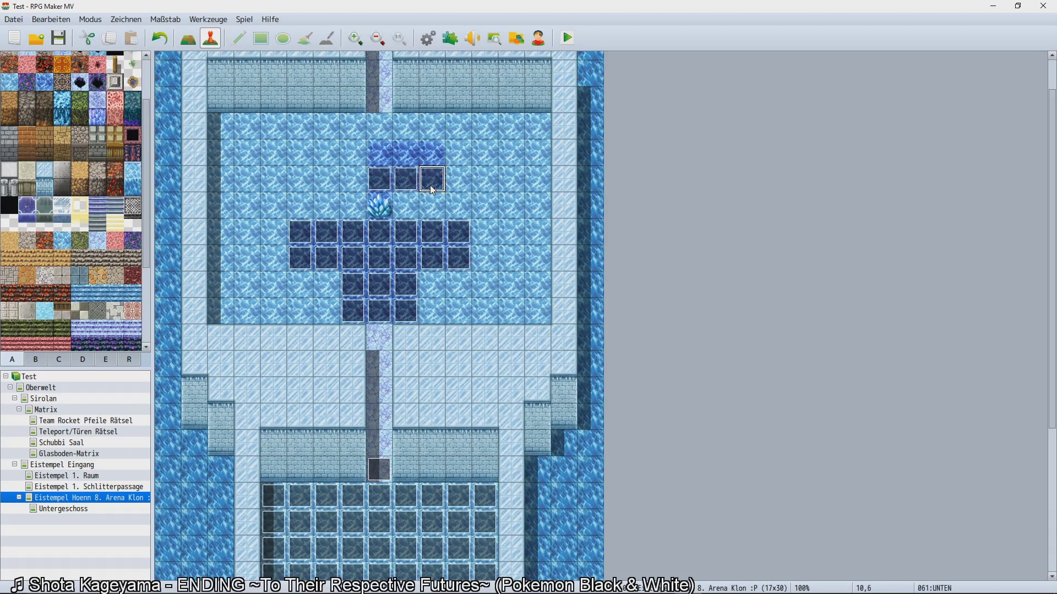
pyautogui.hotkey('ctrl', 'v')
pyautogui.click(395, 159)
pyautogui.hotkey('ctrl', 'v')
pyautogui.click(378, 155)
pyautogui.hotkey('ctrl', 'v')
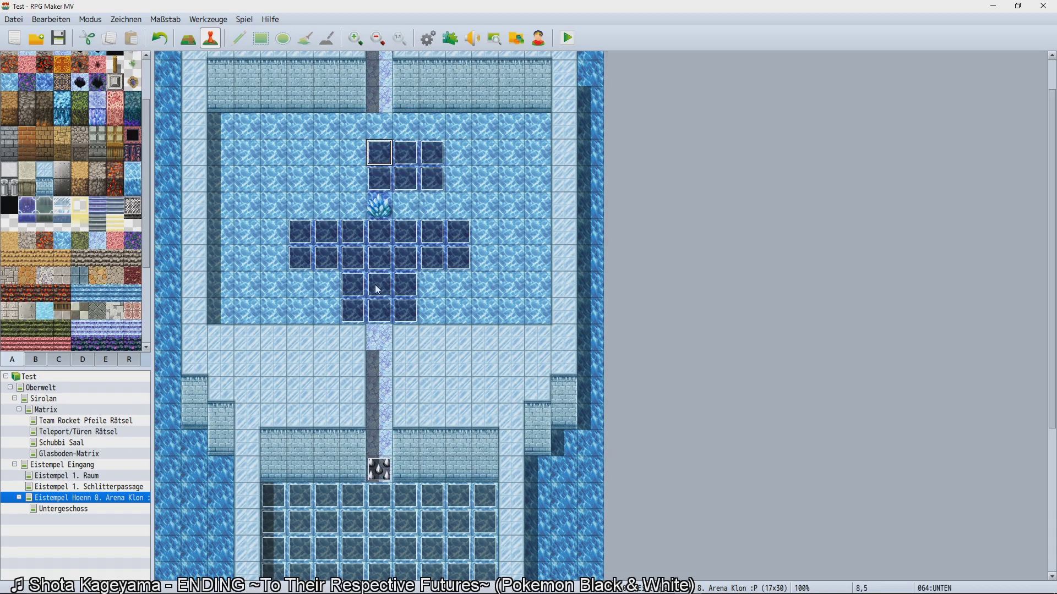
pyautogui.scroll(2, 381, 302)
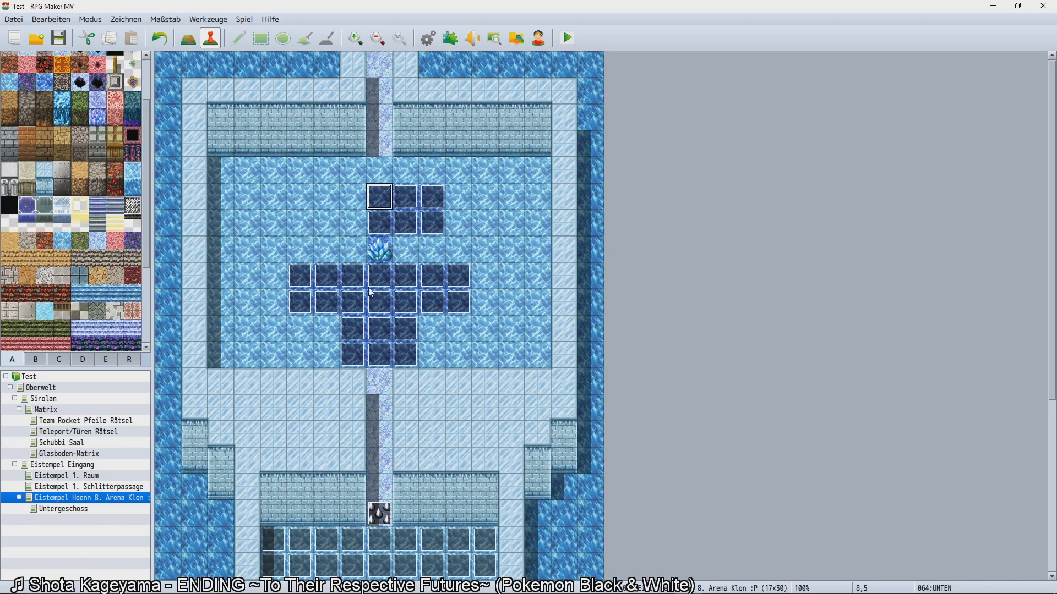
pyautogui.click(374, 256)
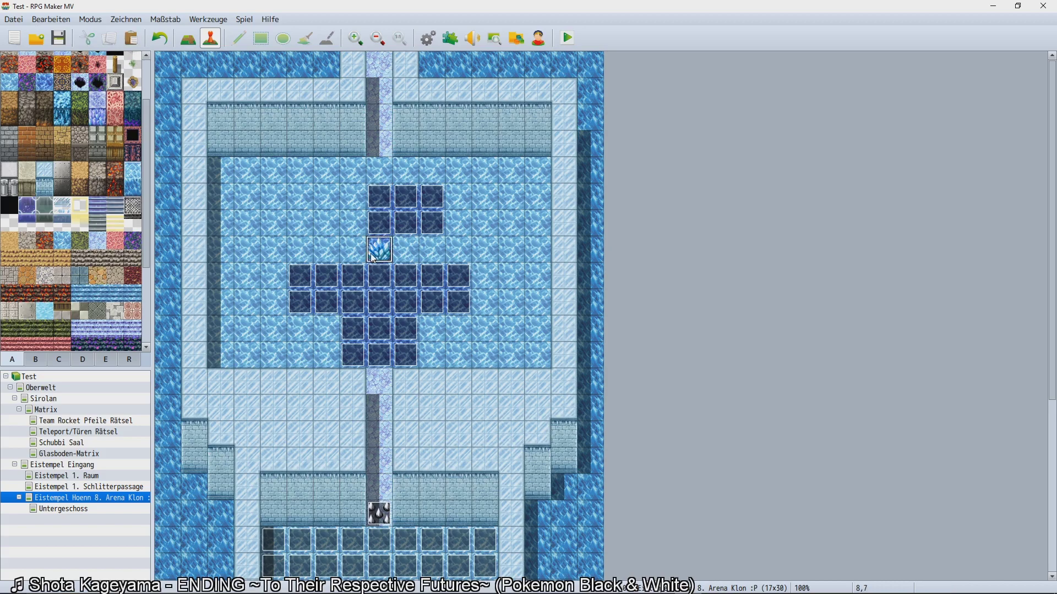
pyautogui.click(198, 249)
pyautogui.click(554, 250)
pyautogui.click(470, 260)
# Copy the breaking floor event EV004 onto the arena ice at tile 6,10 and look through the copy's three pages.
pyautogui.scroll(-2, 341, 408)
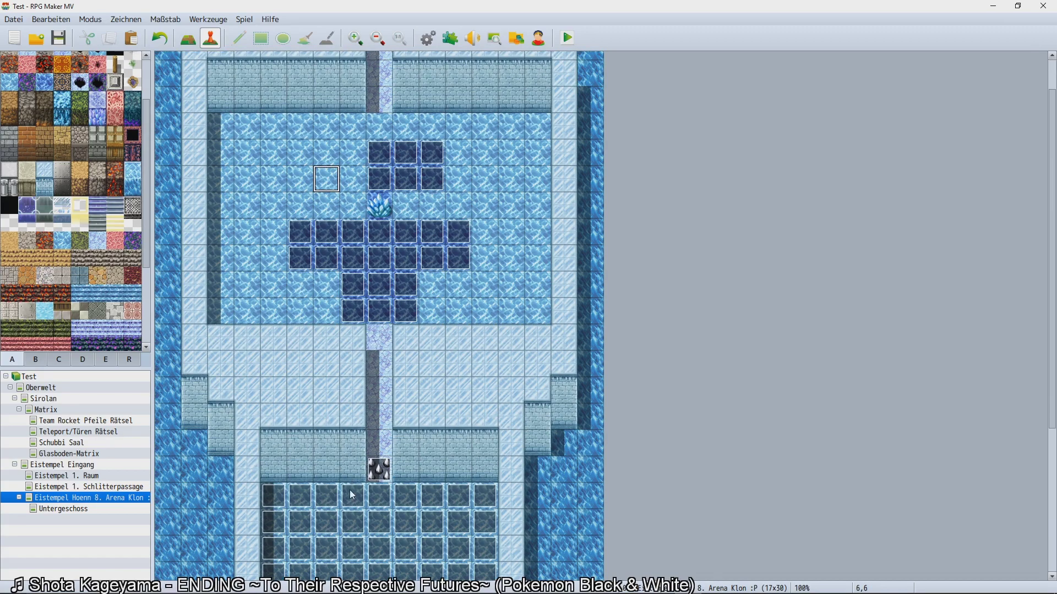
pyautogui.scroll(-2, 353, 495)
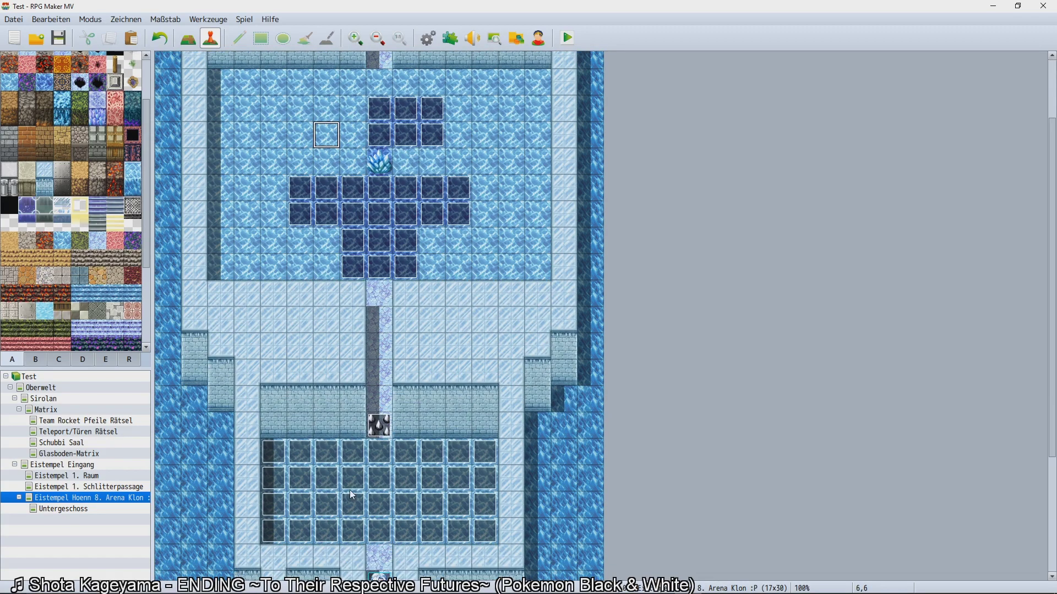
pyautogui.doubleClick(353, 455)
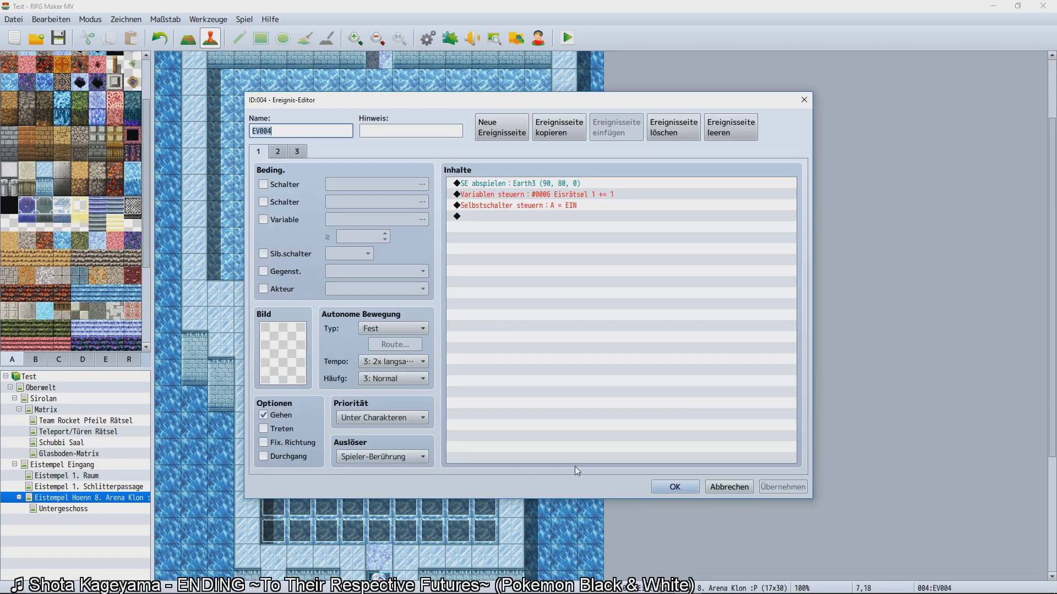
pyautogui.click(715, 491)
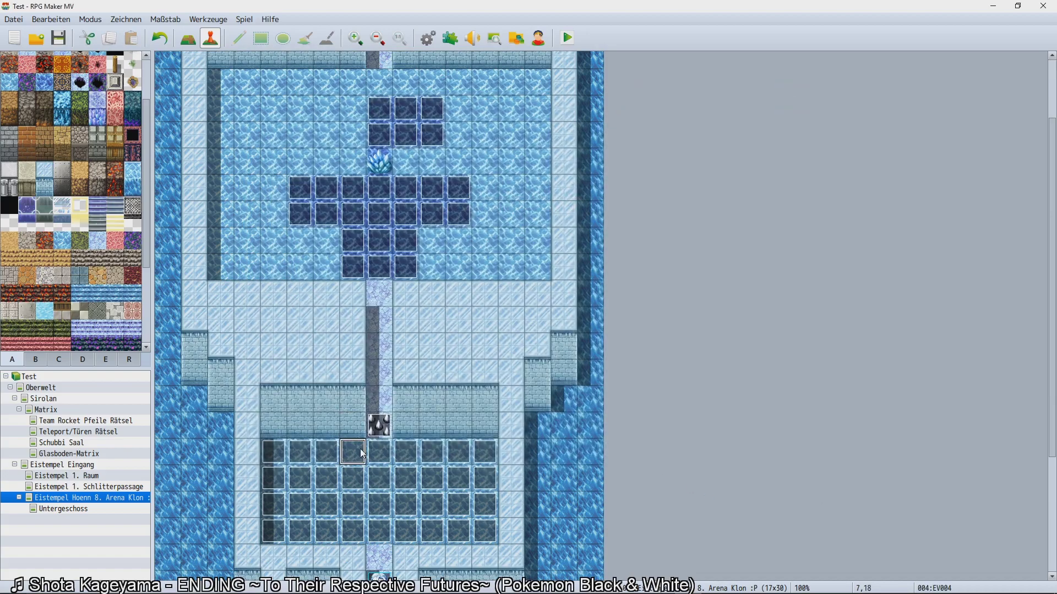
pyautogui.doubleClick(329, 236)
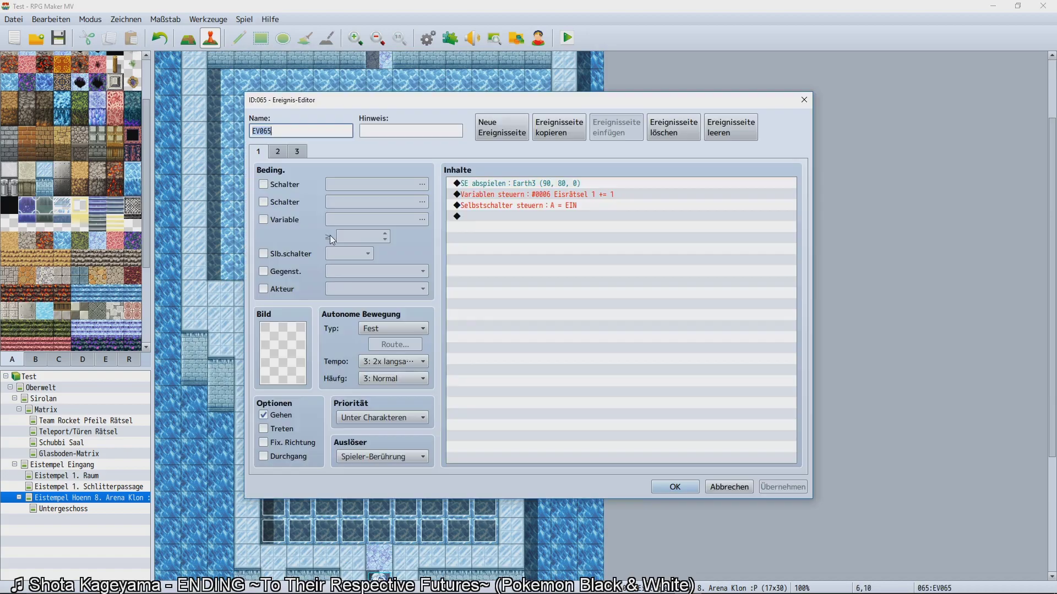
pyautogui.click(278, 152)
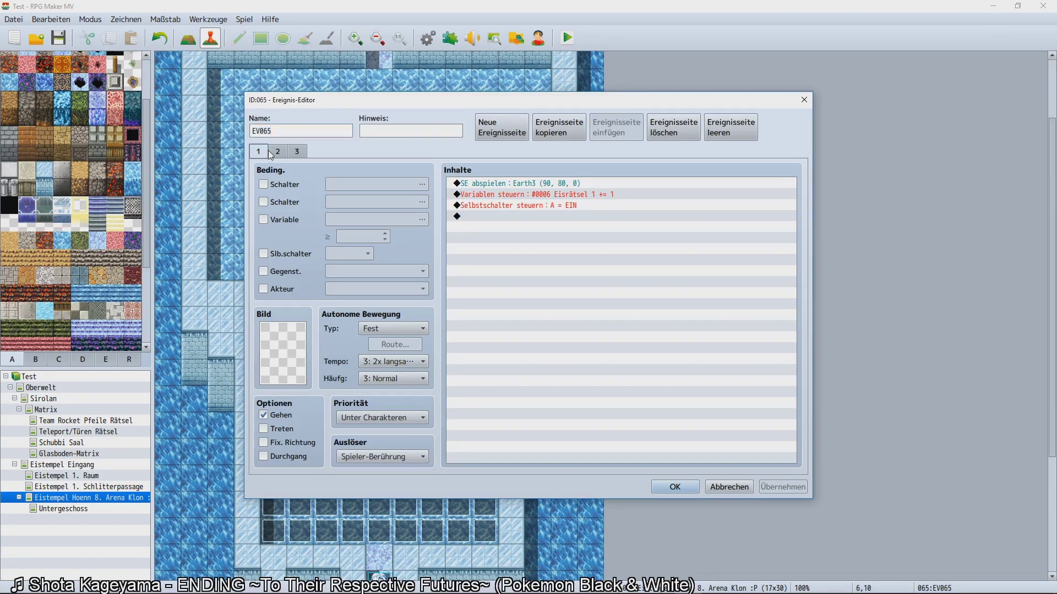
pyautogui.click(296, 151)
pyautogui.click(258, 153)
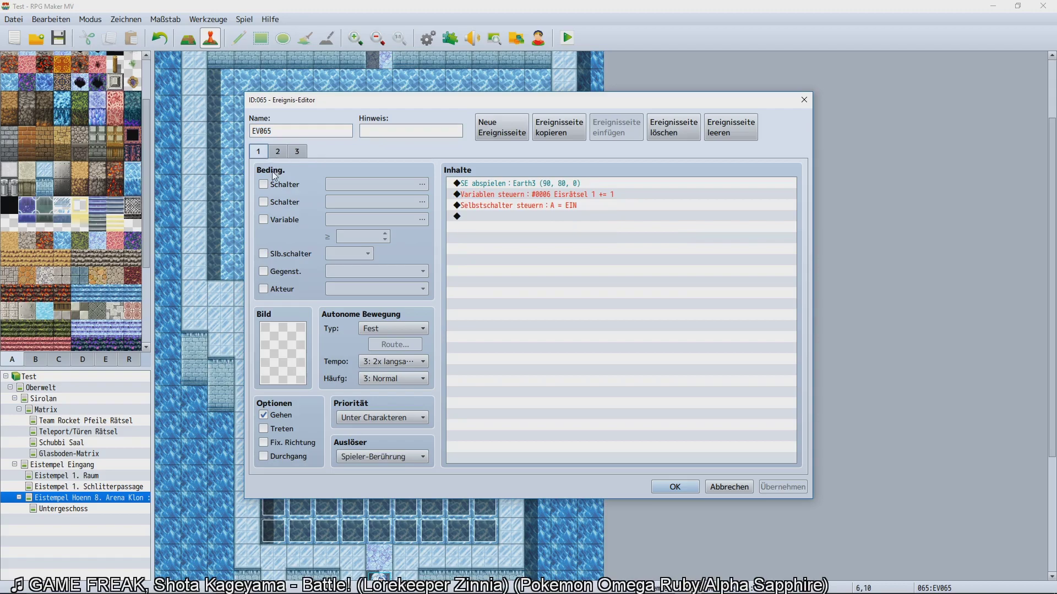
pyautogui.click(278, 154)
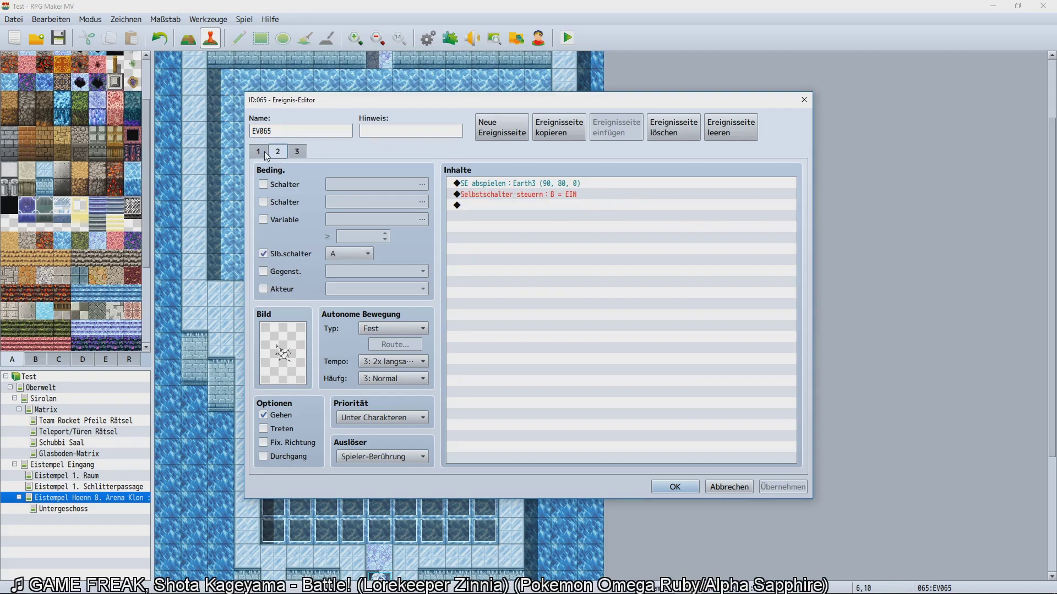
pyautogui.click(259, 153)
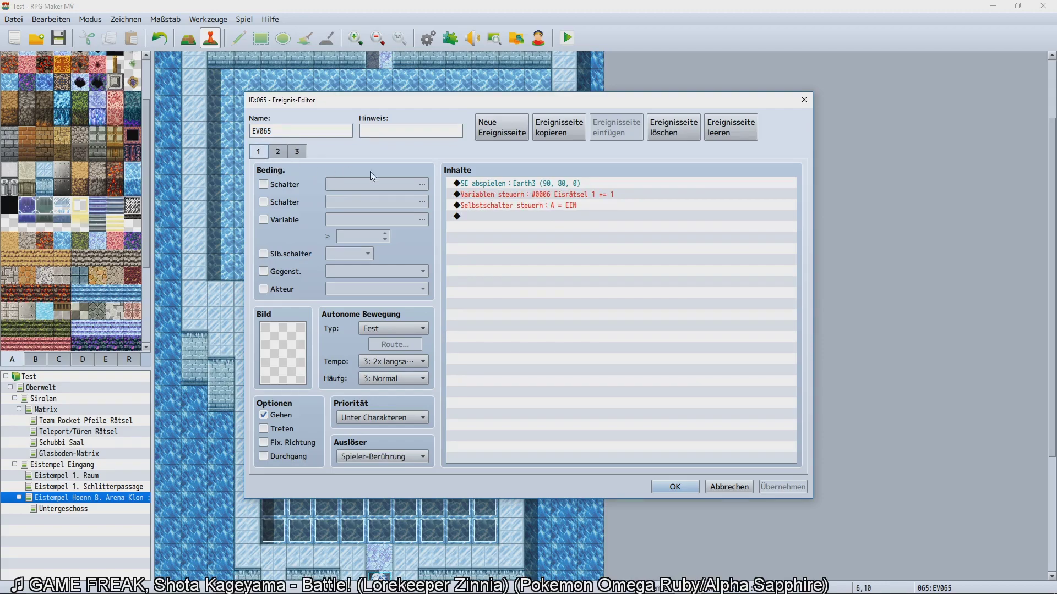
# Name variable 0007 "Eisrätsel 2" and use it in the copied event's page 1 command that adds 1.
pyautogui.doubleClick(543, 195)
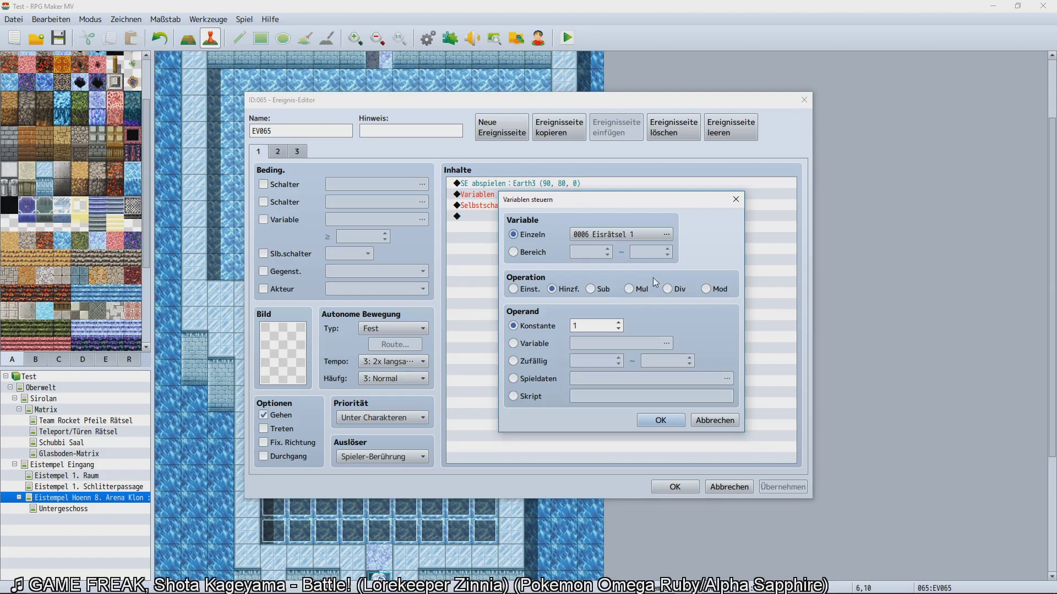
pyautogui.click(664, 231)
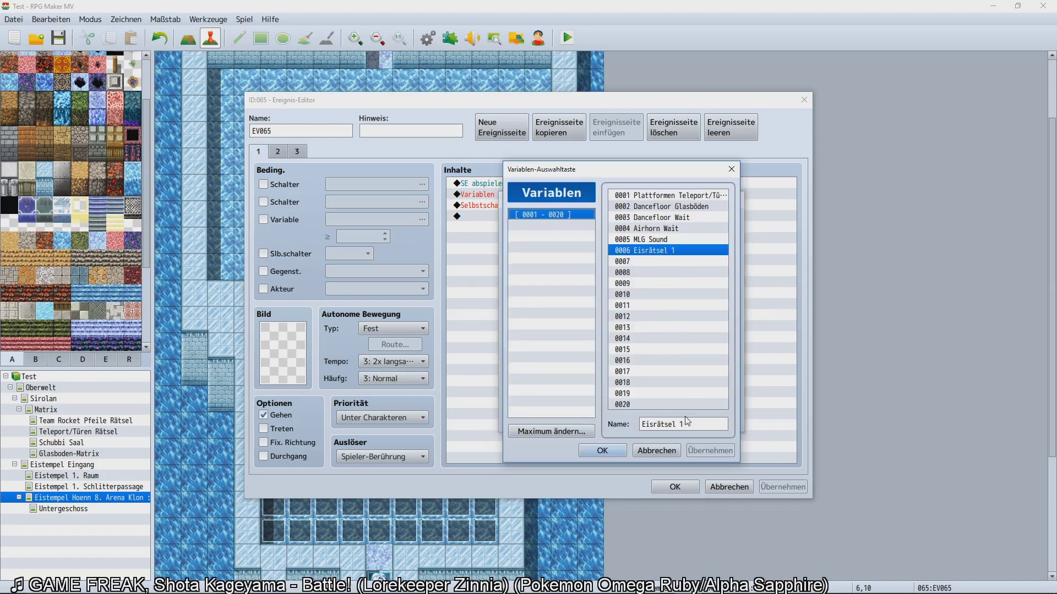
pyautogui.click(648, 263)
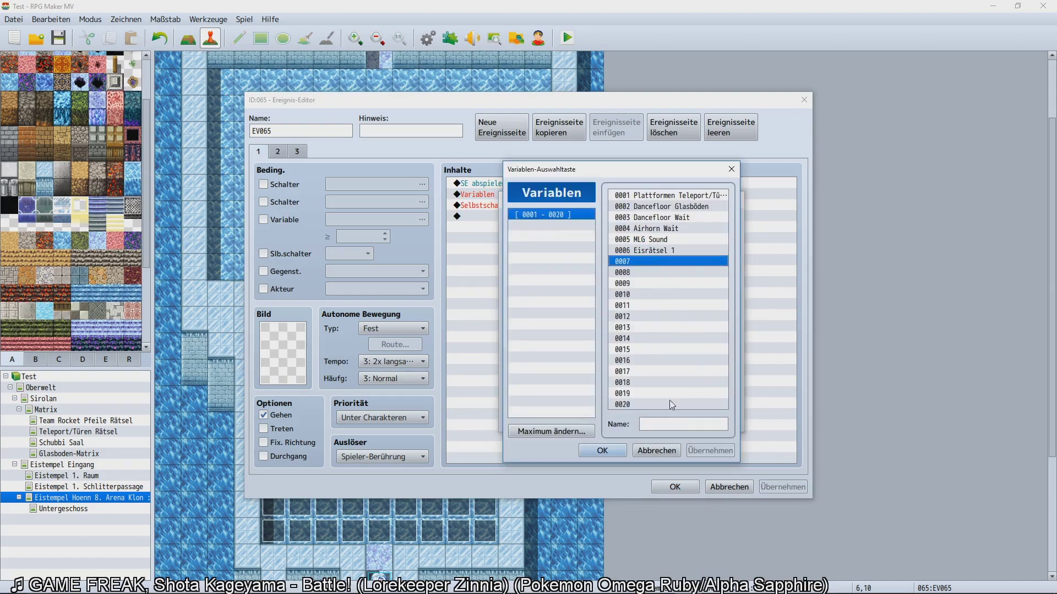
pyautogui.click(696, 427)
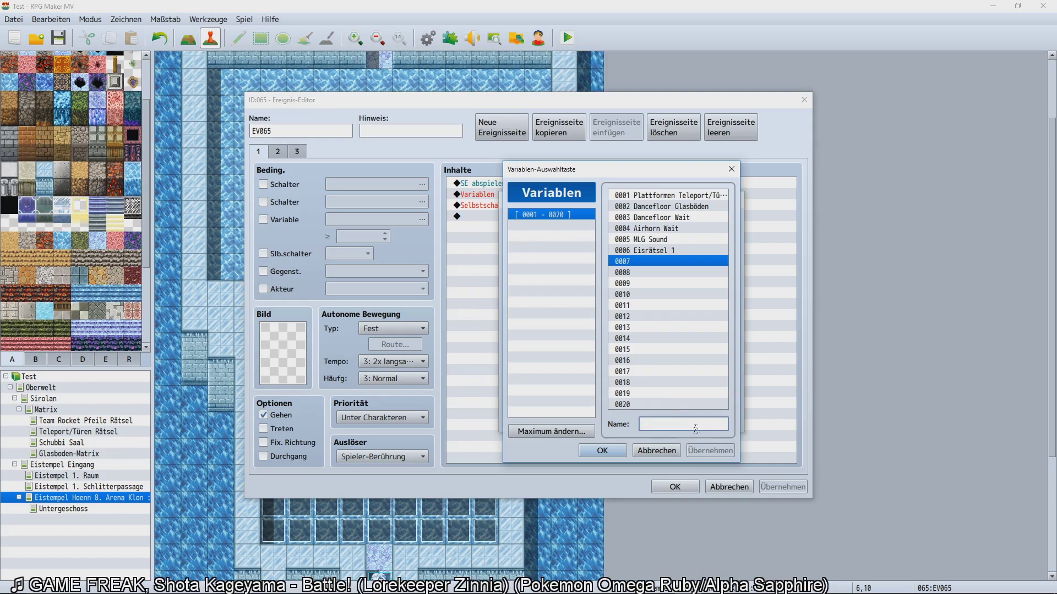
pyautogui.click(658, 252)
pyautogui.click(696, 427)
pyautogui.hotkey('ctrl', 'c')
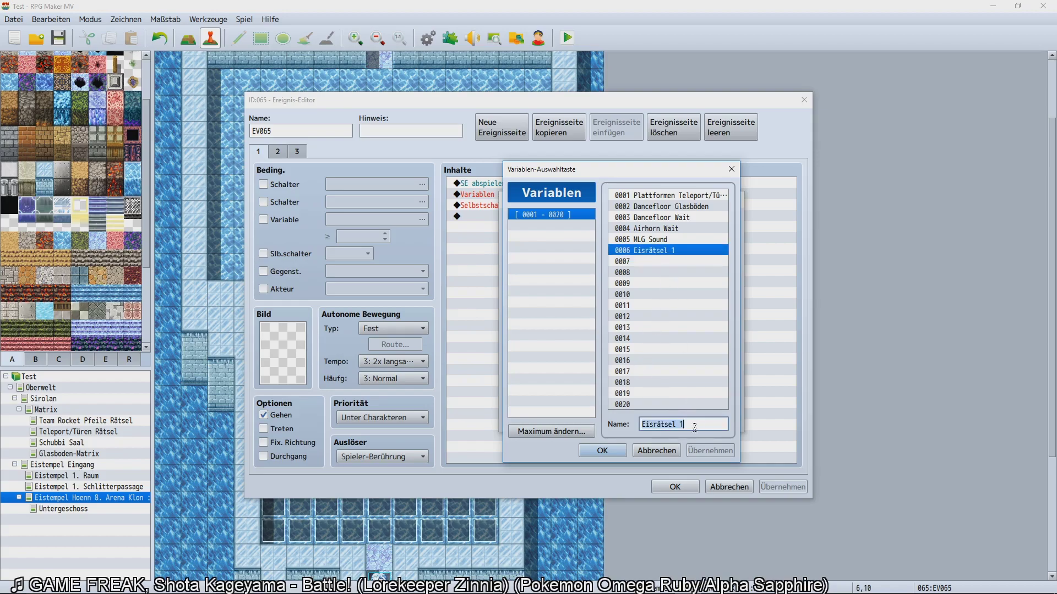
pyautogui.click(624, 263)
pyautogui.click(670, 424)
pyautogui.hotkey('ctrl', 'v')
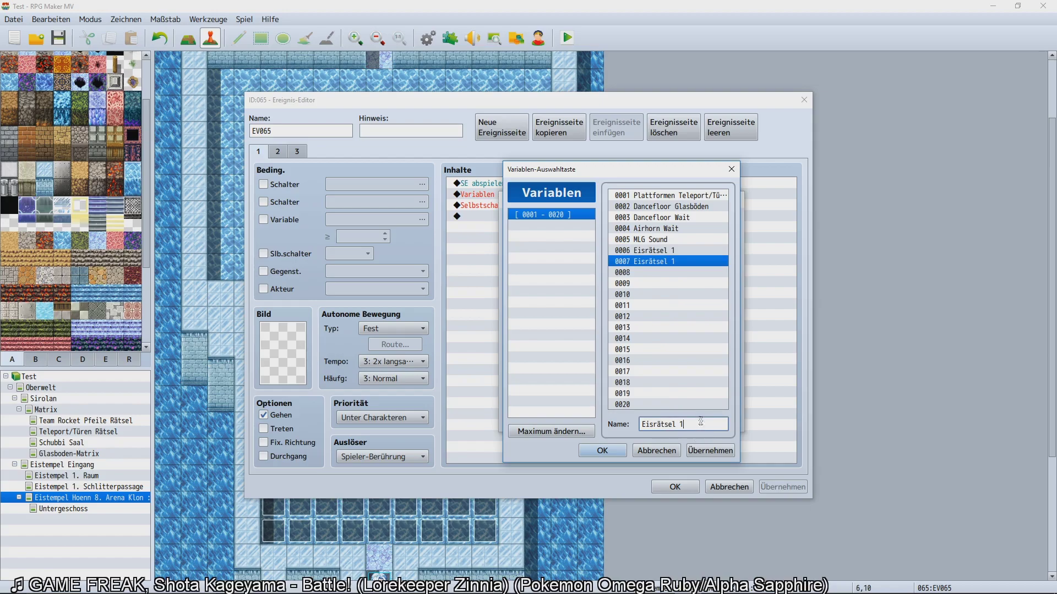
pyautogui.click(619, 452)
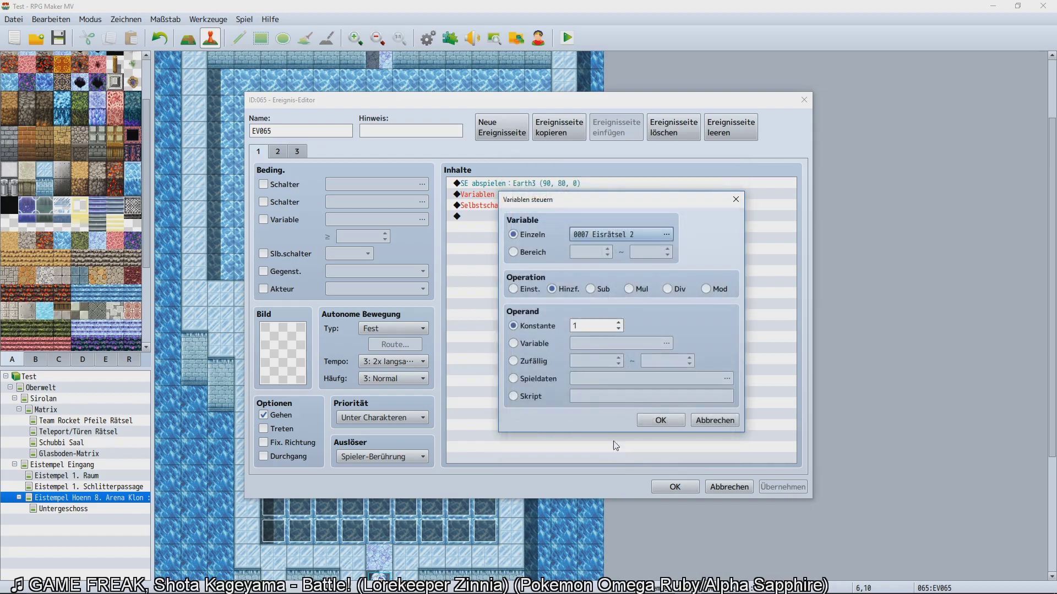
pyautogui.click(650, 418)
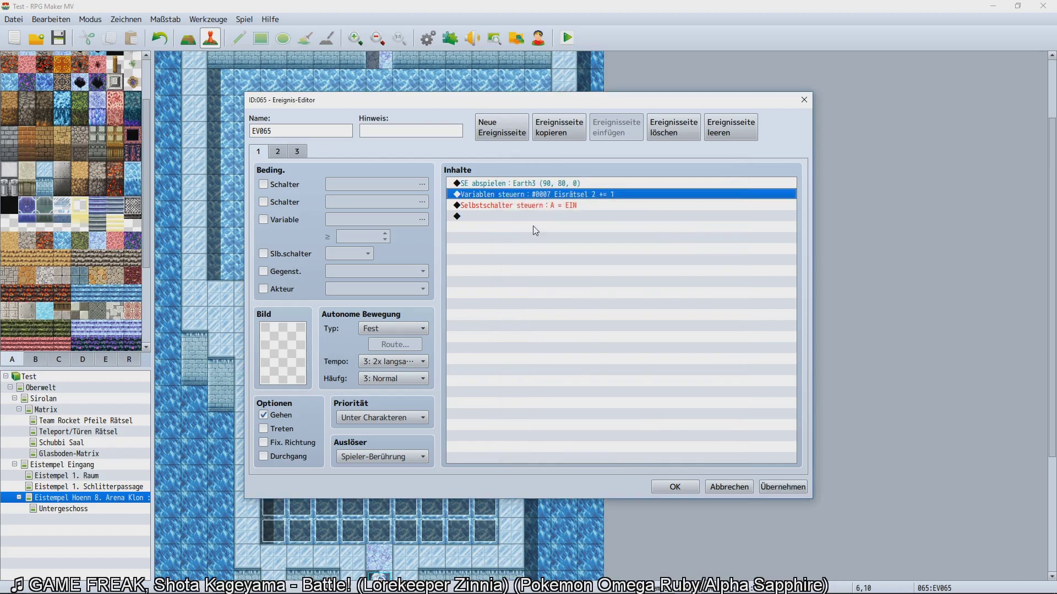
# Change the variable reset command on page 3 of the event to use variable 0007 Eisrätsel 2.
pyautogui.click(278, 152)
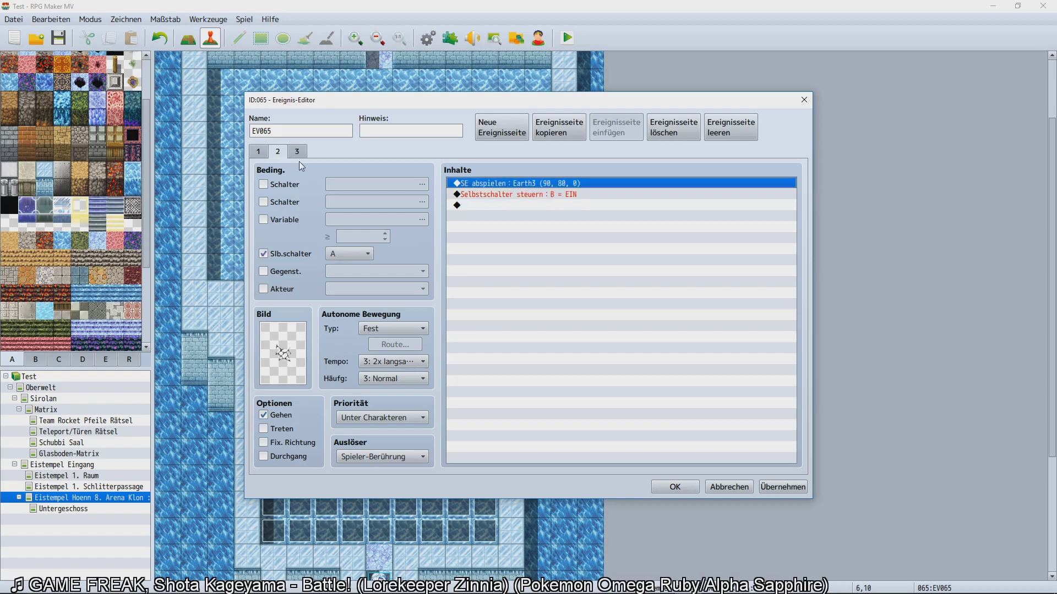
pyautogui.click(299, 152)
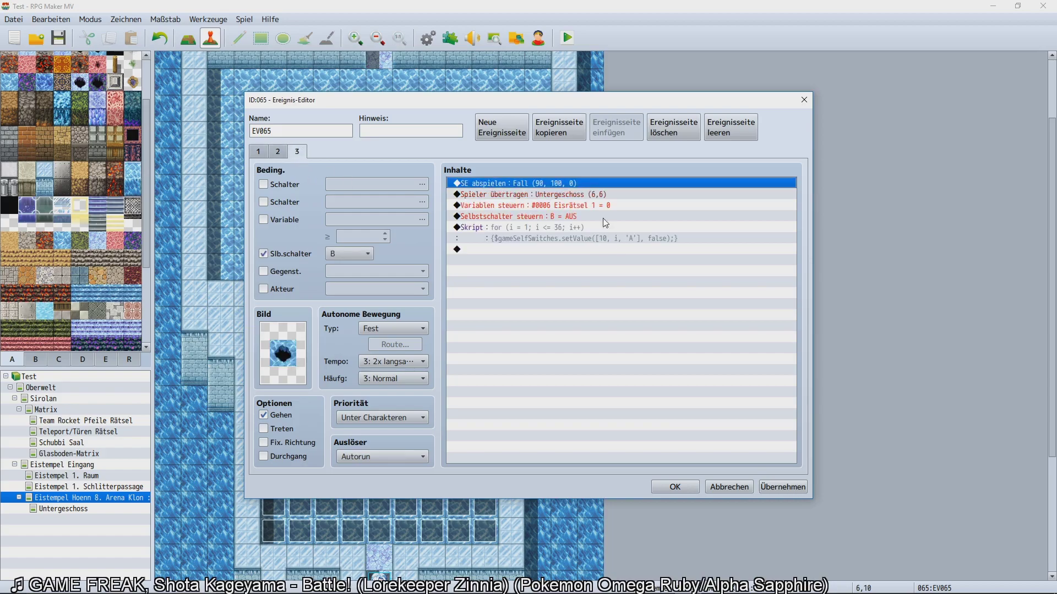
pyautogui.click(576, 205)
pyautogui.doubleClick(577, 205)
pyautogui.click(842, 234)
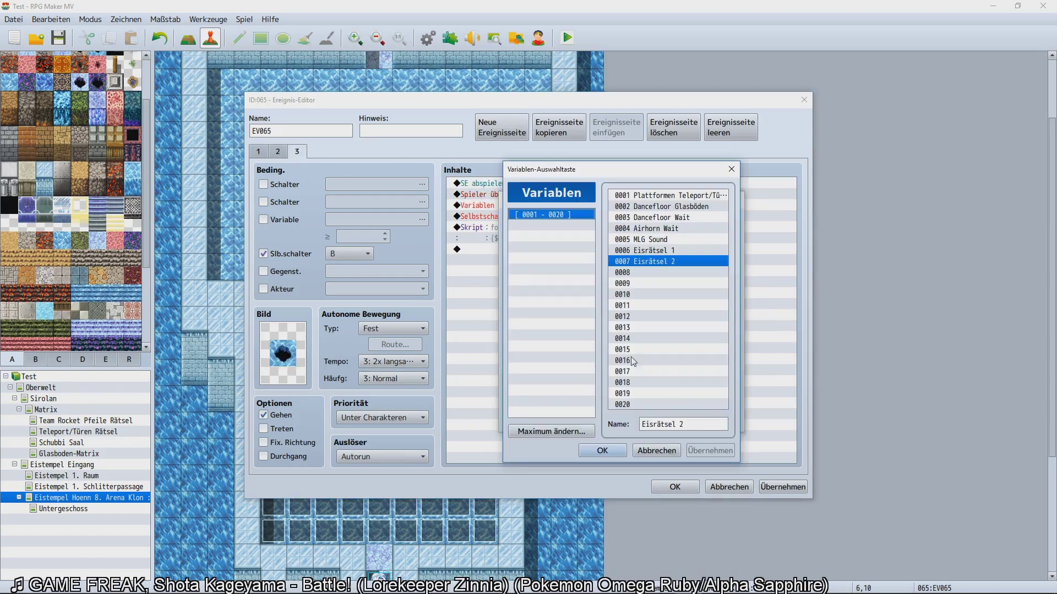
pyautogui.click(612, 450)
pyautogui.press('Return')
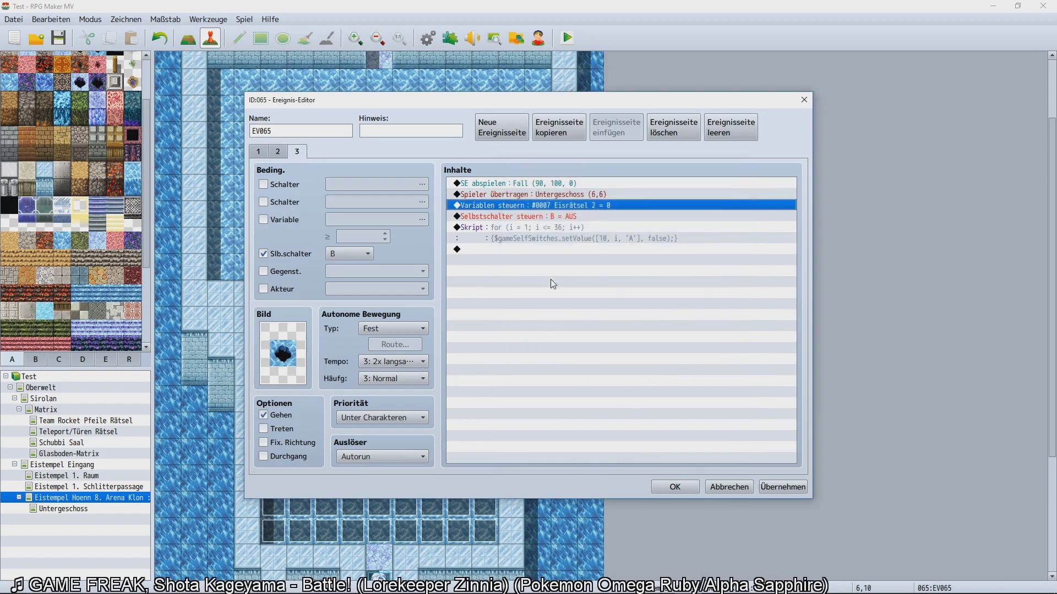
# Set the event's page 3 image to the cracked ice graphic from !$Eisböden.
pyautogui.click(540, 231)
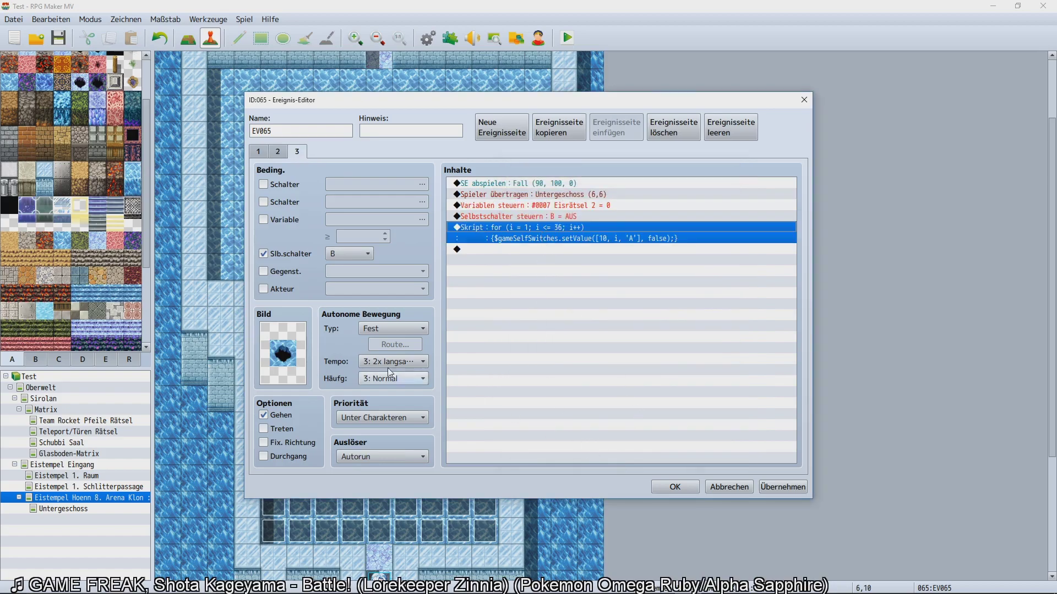
pyautogui.doubleClick(303, 349)
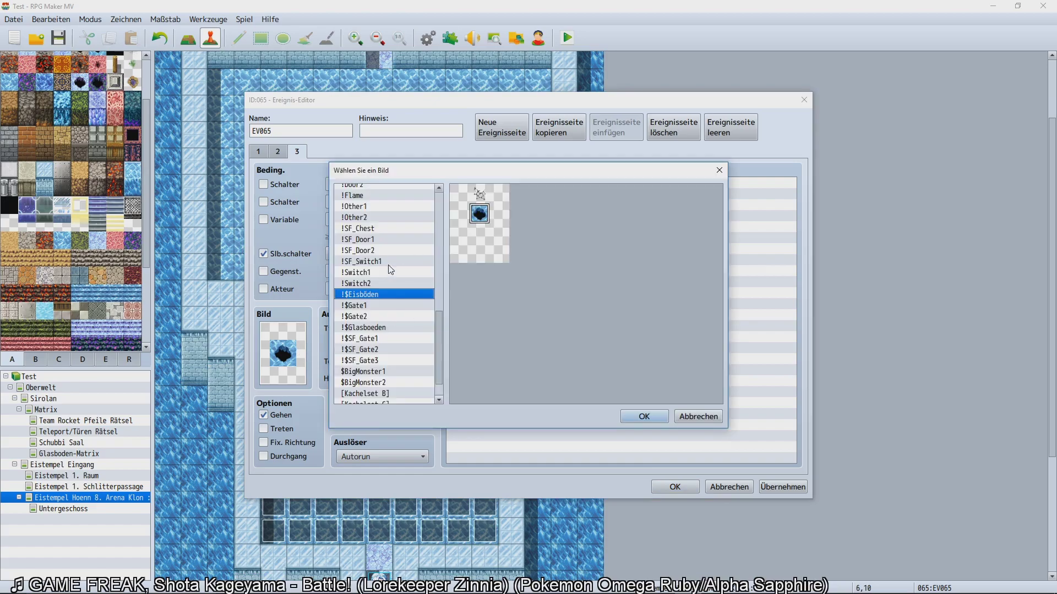
pyautogui.doubleClick(480, 195)
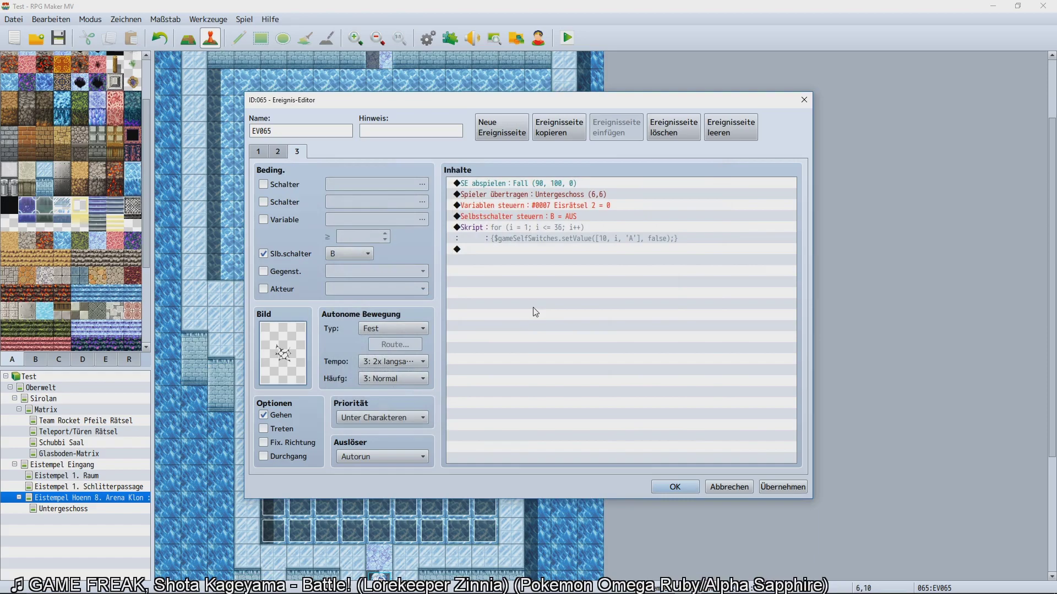
pyautogui.click(519, 297)
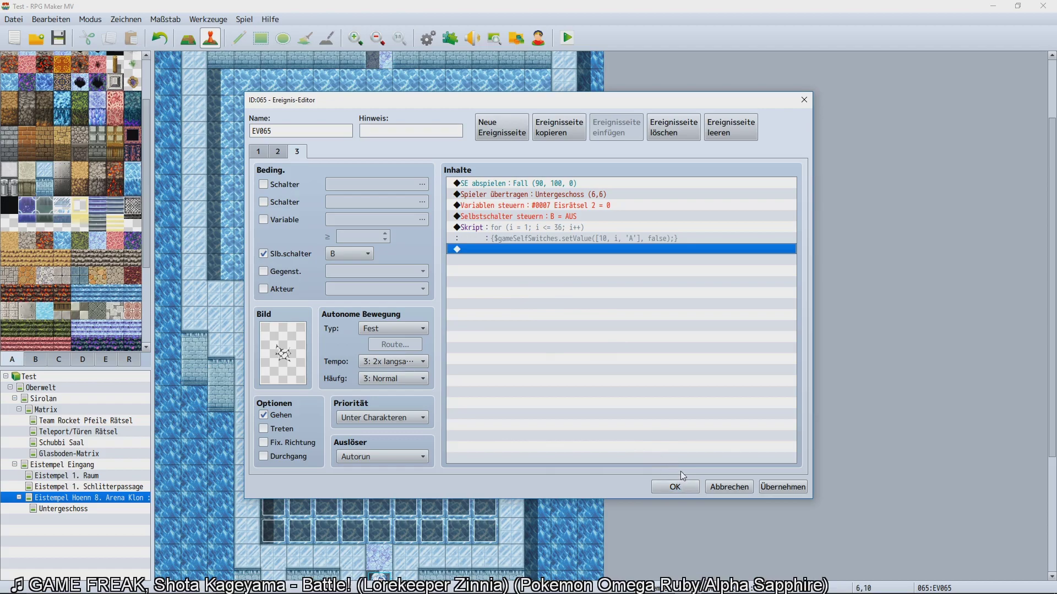
pyautogui.click(539, 220)
pyautogui.click(537, 196)
pyautogui.click(540, 185)
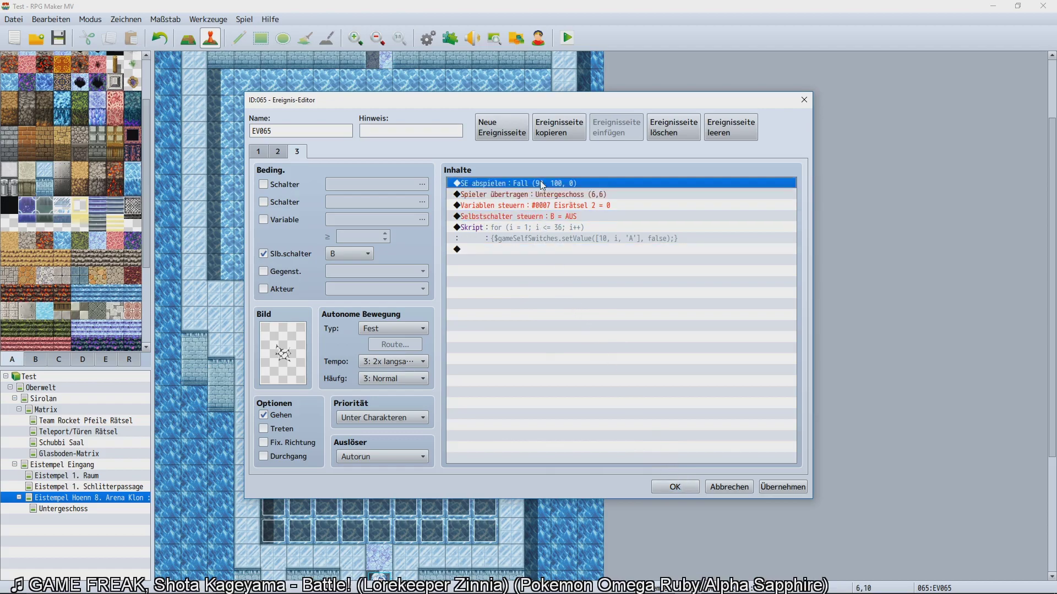
# Accept the changes to the adapted breaking floor event and cut it from tile 6,10.
pyautogui.click(586, 278)
pyautogui.click(674, 492)
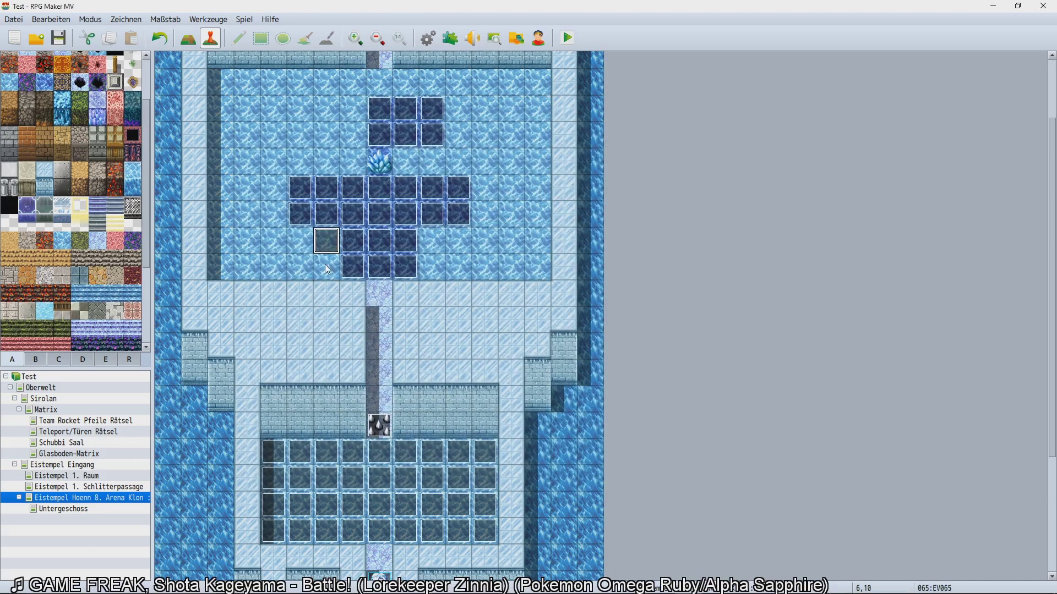
pyautogui.scroll(2, 328, 263)
pyautogui.click(330, 322)
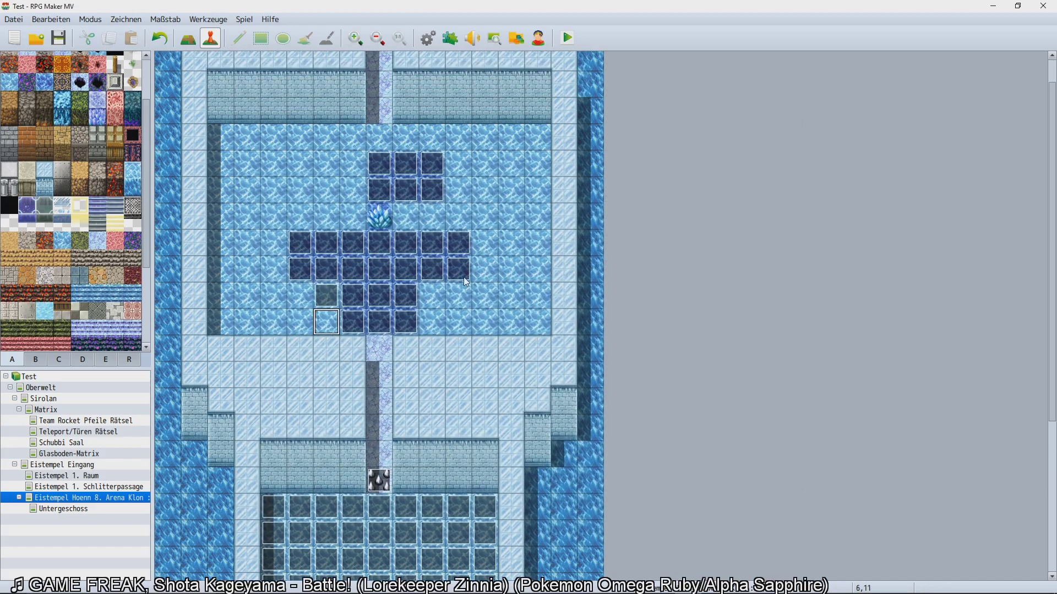
pyautogui.click(332, 290)
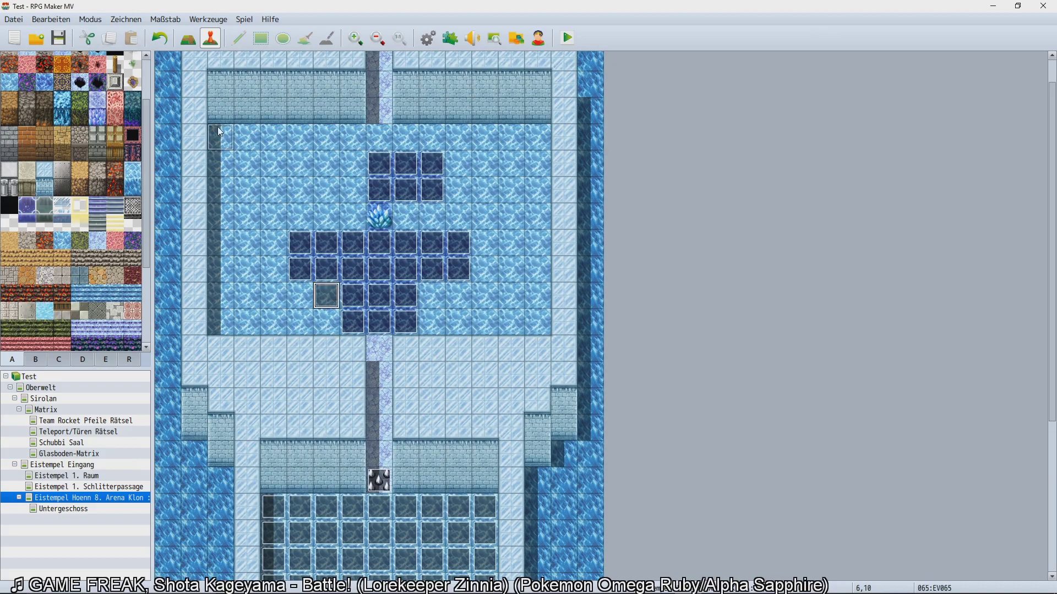
# Paste the breaking floor event onto every tile of the arena's uppermost ice row, from 2,4 to 14,4.
pyautogui.moveTo(221, 132); pyautogui.dragTo(221, 135)
pyautogui.press('Right')
pyautogui.hotkey('ctrl', 'v')
pyautogui.press('Right')
pyautogui.hotkey('ctrl', 'v')
pyautogui.press('Right')
pyautogui.hotkey('ctrl', 'v')
pyautogui.press('Right')
pyautogui.hotkey('ctrl', 'v')
pyautogui.press('Right')
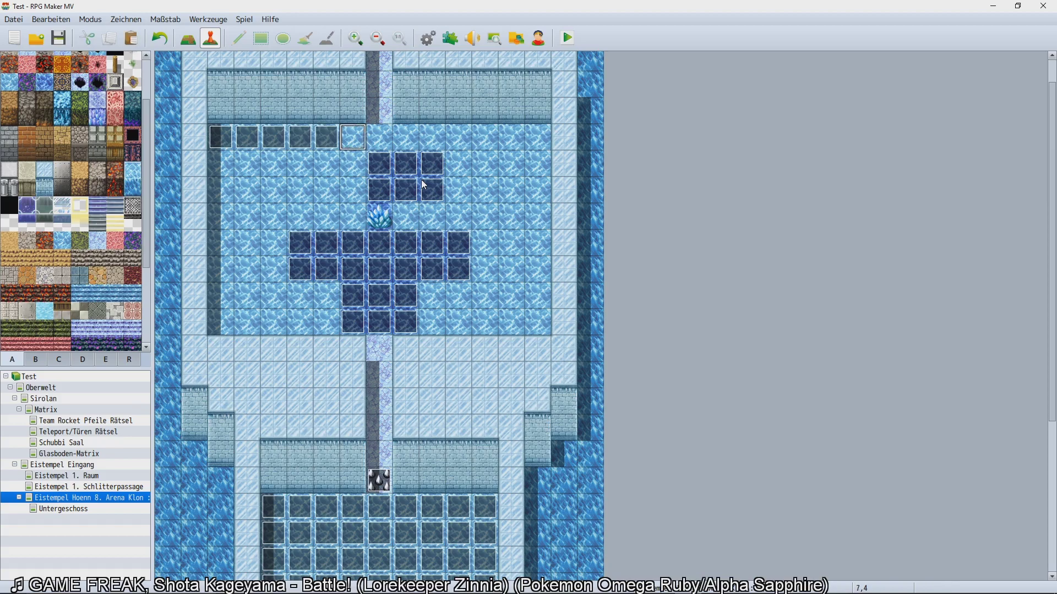
pyautogui.hotkey('ctrl', 'v')
pyautogui.press('Right')
pyautogui.hotkey('ctrl', 'v')
pyautogui.press('Right')
pyautogui.hotkey('ctrl', 'v')
pyautogui.press('Right')
pyautogui.hotkey('ctrl', 'v')
pyautogui.press('Right')
pyautogui.hotkey('ctrl', 'v')
pyautogui.press('Right')
pyautogui.hotkey('ctrl', 'v')
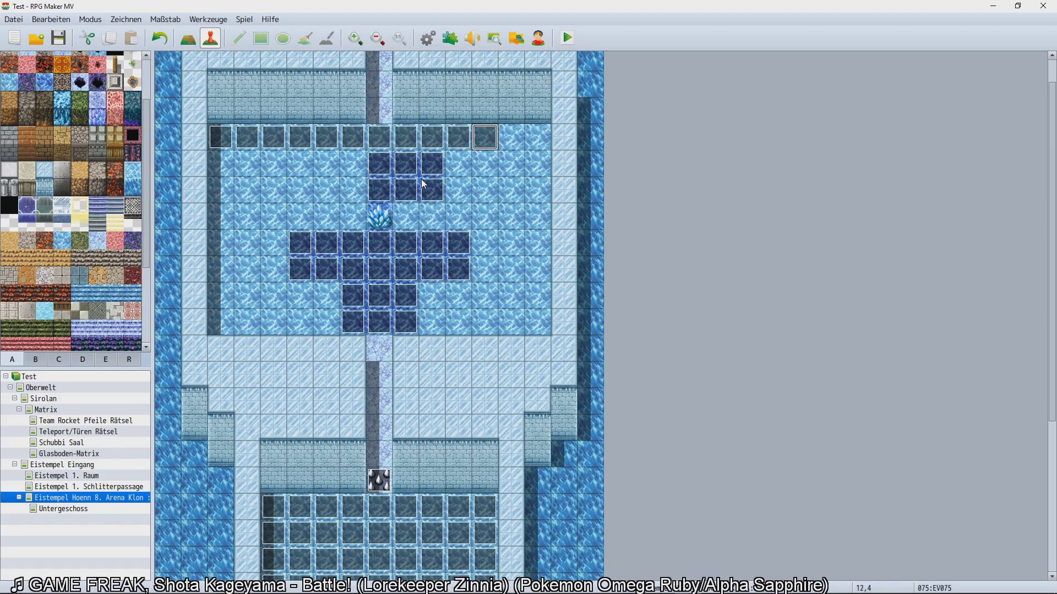
pyautogui.press('Right')
pyautogui.hotkey('ctrl', 'v')
pyautogui.press('Right')
pyautogui.hotkey('ctrl', 'v')
# Paste the breaking floor event along row 5 from column 14 back to column 2, leaving the sliding floor at columns 8 to 10.
pyautogui.press('Down')
pyautogui.hotkey('ctrl', 'v')
pyautogui.press('Left')
pyautogui.hotkey('ctrl', 'v')
pyautogui.press('Left')
pyautogui.hotkey('ctrl', 'v')
pyautogui.press('Left')
pyautogui.hotkey('ctrl', 'v')
pyautogui.press('Left')
pyautogui.hotkey('ctrl', 'v')
pyautogui.press('Left')
pyautogui.hotkey('ctrl', 'v')
pyautogui.press('Left')
pyautogui.hotkey('ctrl', 'v')
pyautogui.press('Left')
pyautogui.hotkey('ctrl', 'v')
pyautogui.press('Left')
pyautogui.hotkey('ctrl', 'v')
pyautogui.press('Left')
pyautogui.hotkey('ctrl', 'v')
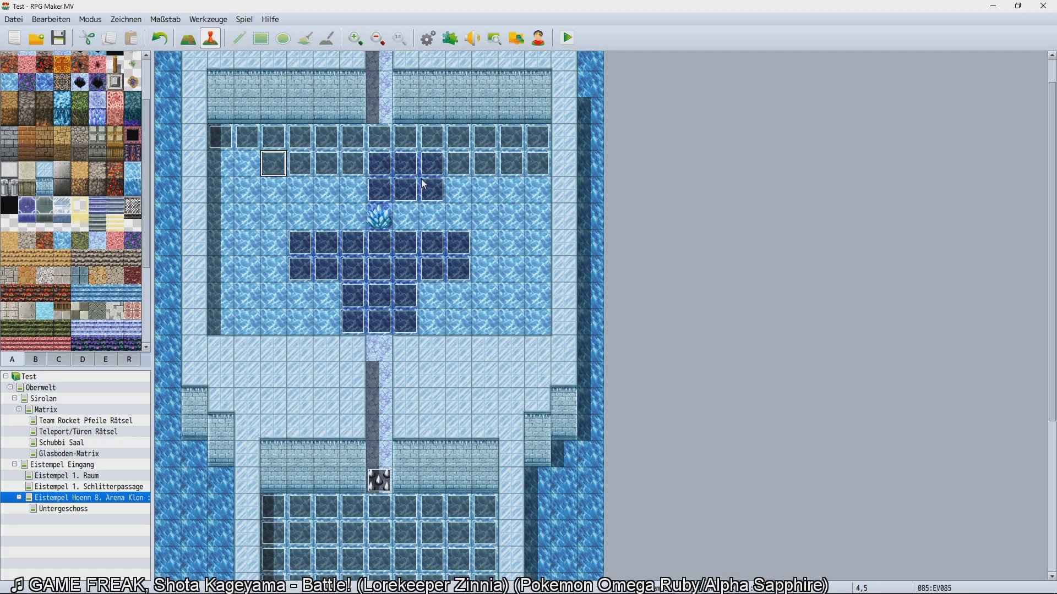
pyautogui.press('Left')
pyautogui.hotkey('ctrl', 'v')
pyautogui.press('Left')
pyautogui.hotkey('ctrl', 'v')
# Paste the breaking floor event along row 6 from column 2 to 14, leaving out the sliding floor tiles at columns 8 to 10.
pyautogui.press('Down')
pyautogui.hotkey('ctrl', 'v')
pyautogui.press('Right')
pyautogui.hotkey('ctrl', 'v')
pyautogui.press('Right')
pyautogui.hotkey('ctrl', 'v')
pyautogui.press('Right')
pyautogui.hotkey('ctrl', 'v')
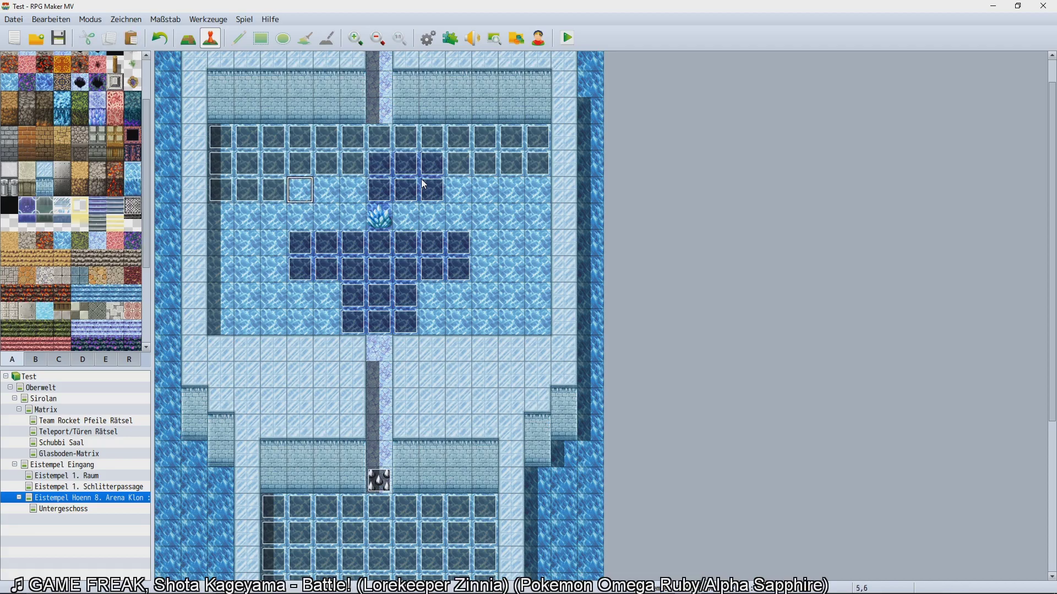
pyautogui.press('Right')
pyautogui.hotkey('ctrl', 'v')
pyautogui.press('Right')
pyautogui.hotkey('ctrl', 'v')
pyautogui.press('Right')
pyautogui.hotkey('ctrl', 'v')
pyautogui.press('Right')
pyautogui.hotkey('ctrl', 'v')
pyautogui.press('Right')
pyautogui.hotkey('ctrl', 'v')
pyautogui.press('Right')
pyautogui.hotkey('ctrl', 'v')
pyautogui.press('Right')
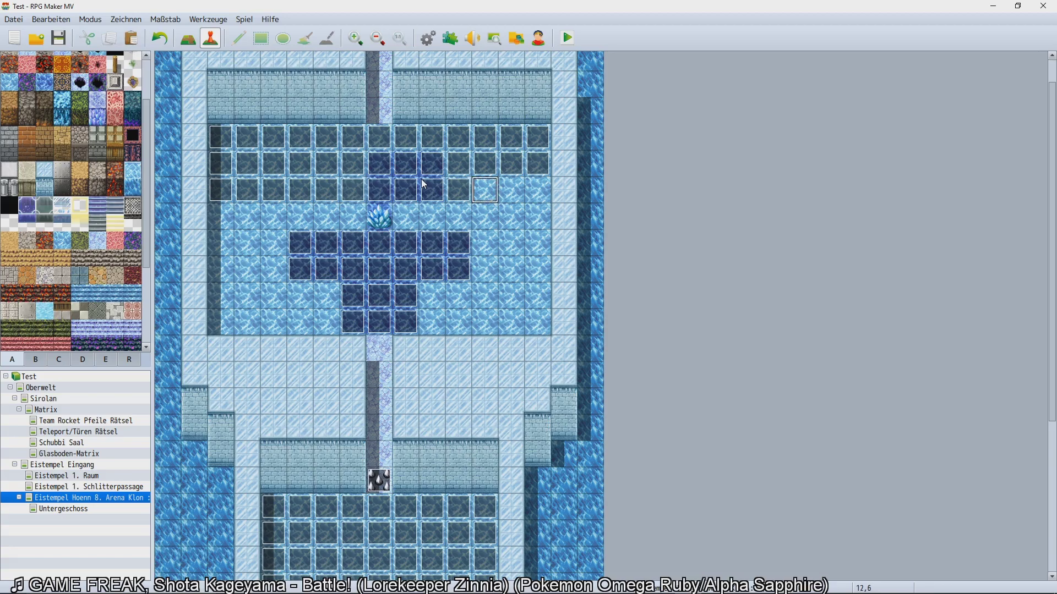
pyautogui.hotkey('ctrl', 'v')
pyautogui.press('Right')
pyautogui.hotkey('ctrl', 'v')
pyautogui.press('Right')
pyautogui.hotkey('ctrl', 'v')
# Fill row 7 with the breaking floor event from column 14 to column 2, skipping the ice crystal tile at 8,7.
pyautogui.press('Left')
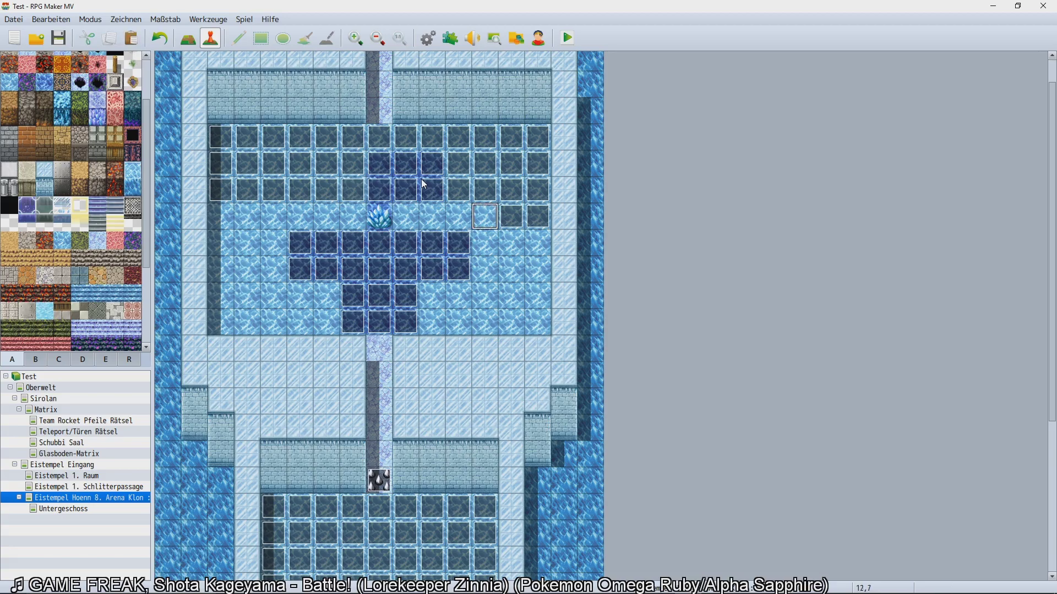
pyautogui.hotkey('ctrl', 'v')
pyautogui.press('Left')
pyautogui.hotkey('ctrl', 'v')
pyautogui.press('Left')
pyautogui.hotkey('ctrl', 'v')
pyautogui.press('Left')
pyautogui.hotkey('ctrl', 'v')
pyautogui.press('Left')
pyautogui.press('Left')
pyautogui.hotkey('ctrl', 'v')
pyautogui.press('Left')
pyautogui.hotkey('ctrl', 'v')
pyautogui.press('Left')
pyautogui.hotkey('ctrl', 'v')
pyautogui.press('Left')
pyautogui.hotkey('ctrl', 'v')
pyautogui.press('Left')
pyautogui.hotkey('ctrl', 'v')
pyautogui.press('Left')
pyautogui.hotkey('ctrl', 'v')
# Place the breaking floor event on row 8 at columns 2 to 4 and 12 to 14, either side of the sliding floor.
pyautogui.press('Down')
pyautogui.hotkey('ctrl', 'v')
pyautogui.press('Right')
pyautogui.hotkey('ctrl', 'v')
pyautogui.press('Right')
pyautogui.hotkey('ctrl', 'v')
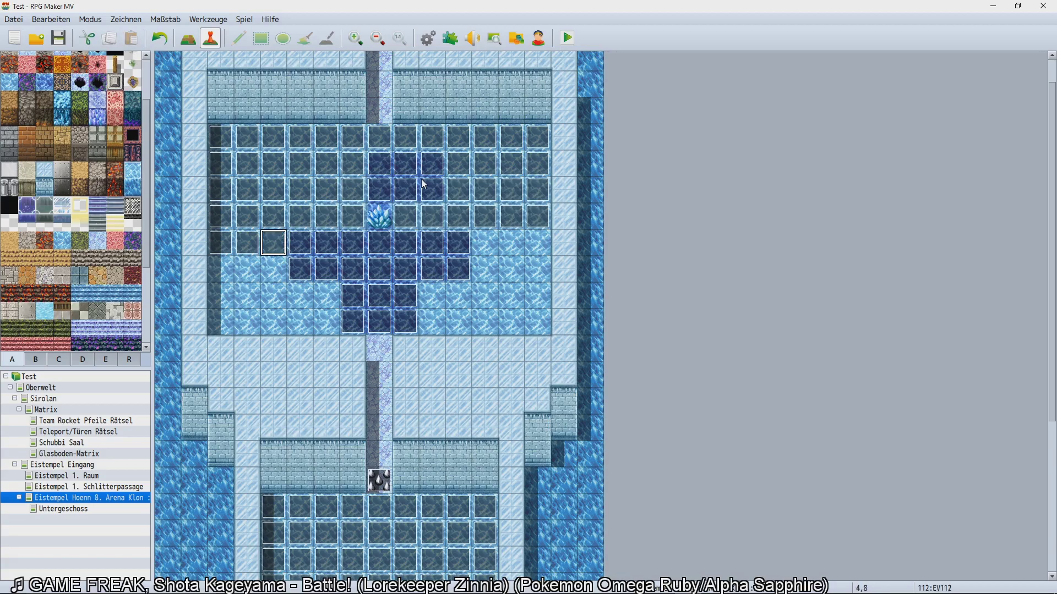
pyautogui.press('Right')
pyautogui.press('Right')
pyautogui.press('Right')
pyautogui.press('Right')
pyautogui.press('Right')
pyautogui.press('Right')
pyautogui.press('Right')
pyautogui.press('Right')
pyautogui.hotkey('ctrl', 'v')
pyautogui.press('Right')
pyautogui.hotkey('ctrl', 'v')
pyautogui.press('Right')
pyautogui.hotkey('ctrl', 'v')
# Paste the breaking floor event on row 9 at columns 14 to 12 and 4 to 2, either side of the sliding floor.
pyautogui.press('Down')
pyautogui.hotkey('ctrl', 'v')
pyautogui.press('Left')
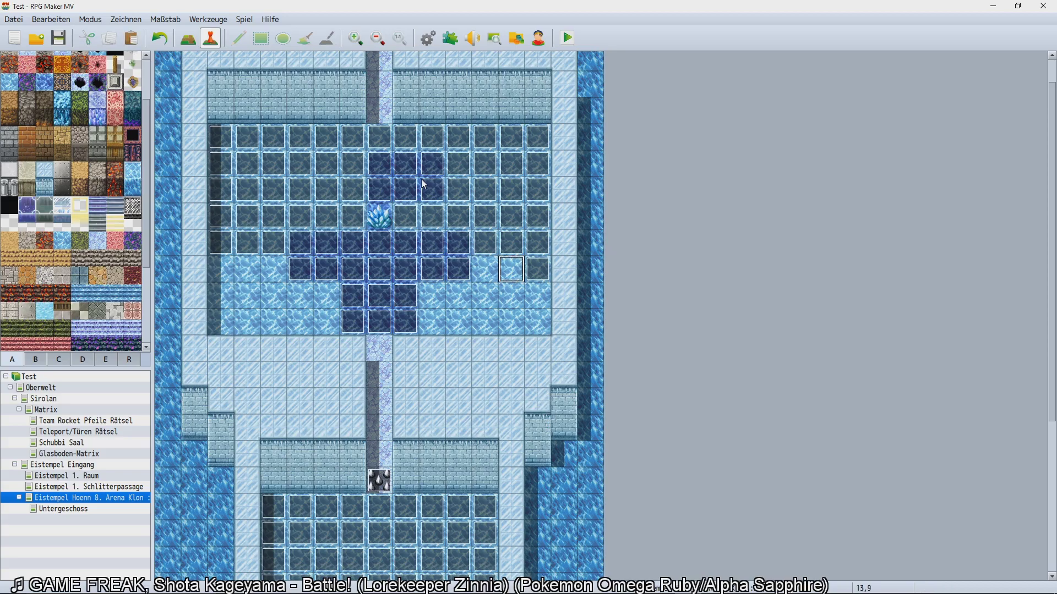
pyautogui.hotkey('ctrl', 'v')
pyautogui.press('Left')
pyautogui.hotkey('ctrl', 'v')
pyautogui.press('Left')
pyautogui.press('Left')
pyautogui.press('Left')
pyautogui.press('Left')
pyautogui.press('Left')
pyautogui.press('Left')
pyautogui.press('Left')
pyautogui.press('Left')
pyautogui.press('Left')
pyautogui.press('Left')
pyautogui.hotkey('ctrl', 'v')
pyautogui.press('Right')
pyautogui.press('Right')
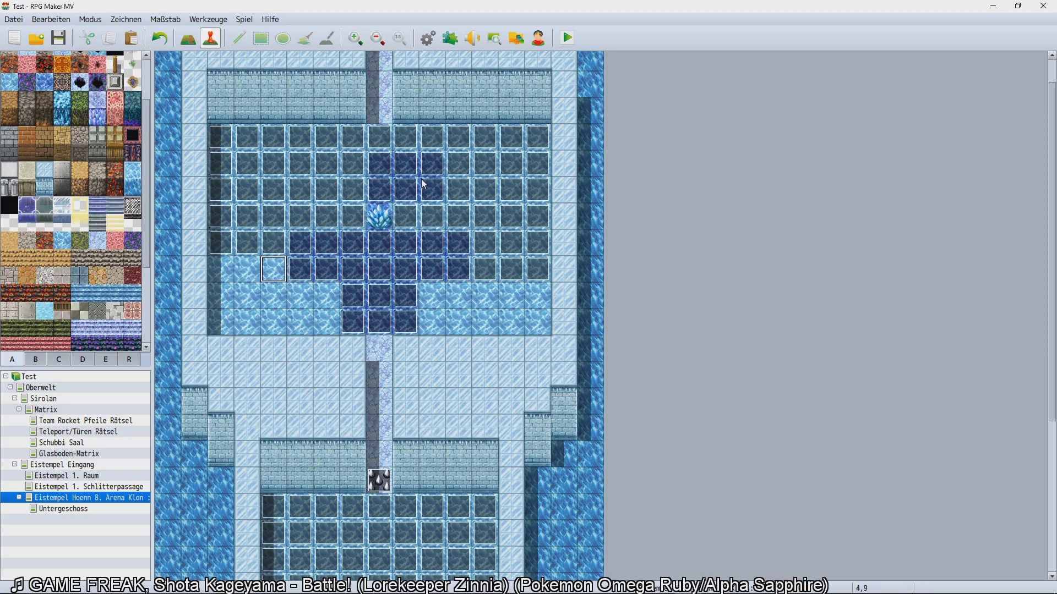
pyautogui.hotkey('ctrl', 'v')
pyautogui.press('Left')
pyautogui.hotkey('ctrl', 'v')
pyautogui.press('Left')
pyautogui.hotkey('ctrl', 'v')
# Paste the breaking floor event along row 10 from column 2 to 14, leaving out the sliding floor at columns 7 to 9.
pyautogui.press('Down')
pyautogui.hotkey('ctrl', 'v')
pyautogui.press('Right')
pyautogui.hotkey('ctrl', 'v')
pyautogui.press('Right')
pyautogui.hotkey('ctrl', 'v')
pyautogui.press('Right')
pyautogui.hotkey('ctrl', 'v')
pyautogui.press('Right')
pyautogui.hotkey('ctrl', 'v')
pyautogui.press('Right')
pyautogui.press('Right')
pyautogui.press('Right')
pyautogui.press('Right')
pyautogui.hotkey('ctrl', 'v')
pyautogui.press('Right')
pyautogui.hotkey('ctrl', 'v')
pyautogui.press('Right')
pyautogui.hotkey('ctrl', 'v')
pyautogui.press('Right')
pyautogui.hotkey('ctrl', 'v')
pyautogui.press('Right')
pyautogui.hotkey('ctrl', 'v')
# Fill row 11 with the breaking floor event at columns 2 to 6 and 10 to 14, around the sliding floor.
pyautogui.press('Down')
pyautogui.press('Left')
pyautogui.press('Left')
pyautogui.press('Left')
pyautogui.press('Left')
pyautogui.press('Left')
pyautogui.press('Left')
pyautogui.press('Left')
pyautogui.press('Left')
pyautogui.press('Left')
pyautogui.press('Left')
pyautogui.press('Left')
pyautogui.press('Left')
pyautogui.hotkey('ctrl', 'v')
pyautogui.press('Right')
pyautogui.hotkey('ctrl', 'v')
pyautogui.press('Right')
pyautogui.hotkey('ctrl', 'v')
pyautogui.press('Right')
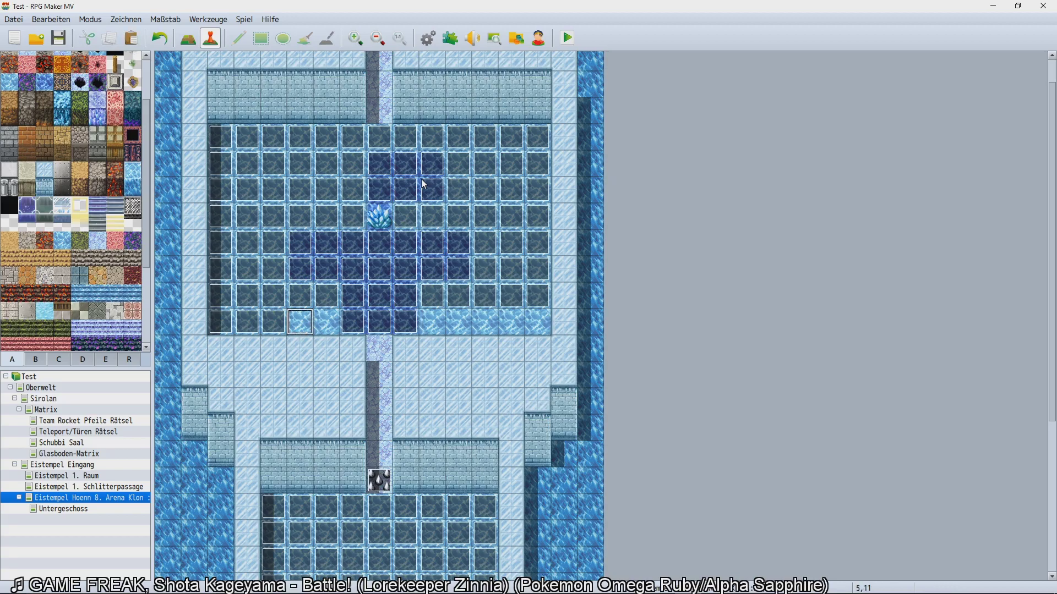
pyautogui.hotkey('ctrl', 'v')
pyautogui.press('Right')
pyautogui.hotkey('ctrl', 'v')
pyautogui.press('Right')
pyautogui.press('Right')
pyautogui.press('Right')
pyautogui.press('Right')
pyautogui.hotkey('ctrl', 'v')
pyautogui.press('Right')
pyautogui.hotkey('ctrl', 'v')
pyautogui.press('Right')
pyautogui.hotkey('ctrl', 'v')
pyautogui.press('Right')
pyautogui.press('Right')
pyautogui.hotkey('ctrl', 'v')
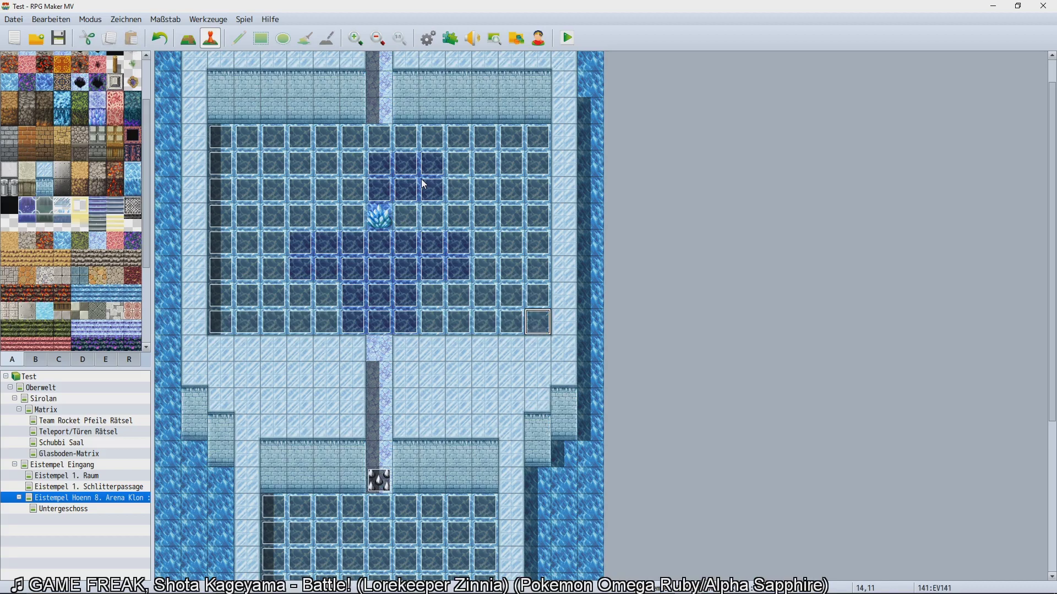
# Copy the spike event from tile 8,17 to tile 8,3 in the passage above the second ice puzzle.
pyautogui.scroll(1, 384, 106)
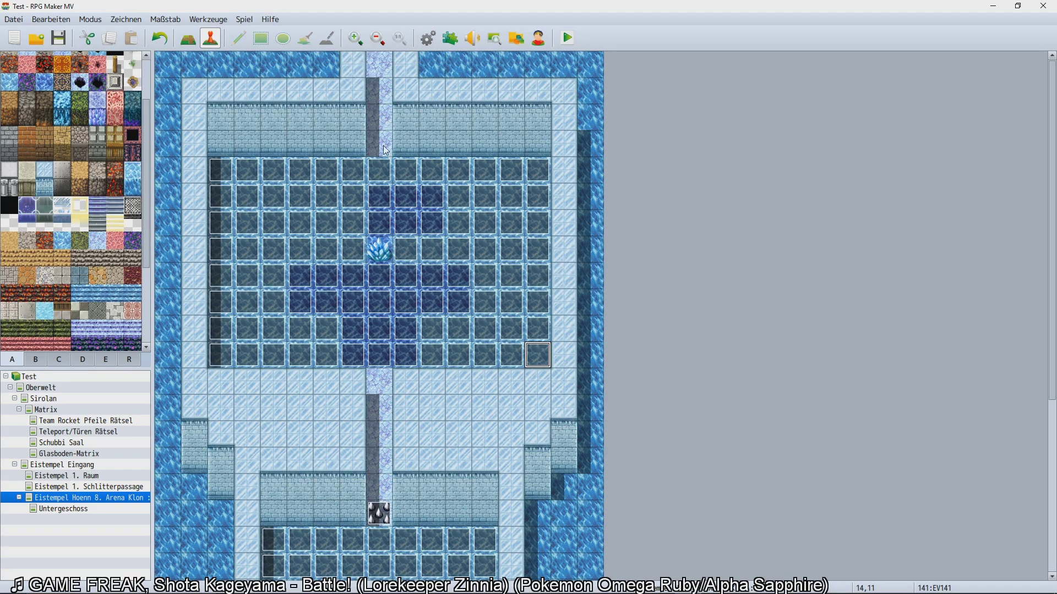
pyautogui.click(388, 511)
pyautogui.hotkey('ctrl', 'c')
pyautogui.click(374, 153)
pyautogui.hotkey('ctrl', 'v')
# On page 2 of the copied spike event, set the variable condition to 0007 Eisrätsel 2 ≥ 76.
pyautogui.doubleClick(374, 150)
pyautogui.click(278, 151)
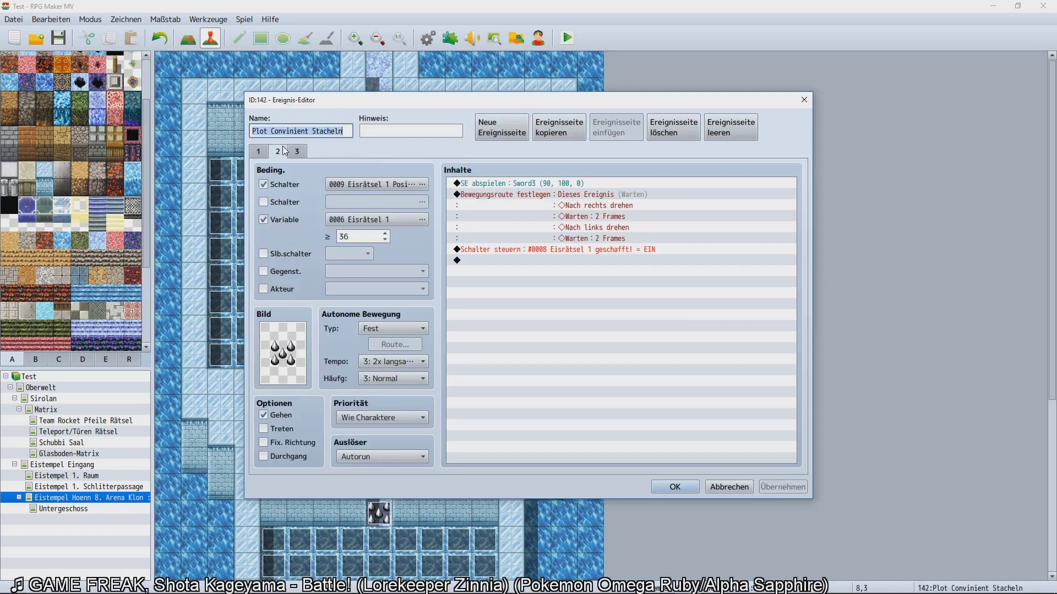
pyautogui.doubleClick(345, 237)
pyautogui.write('76')
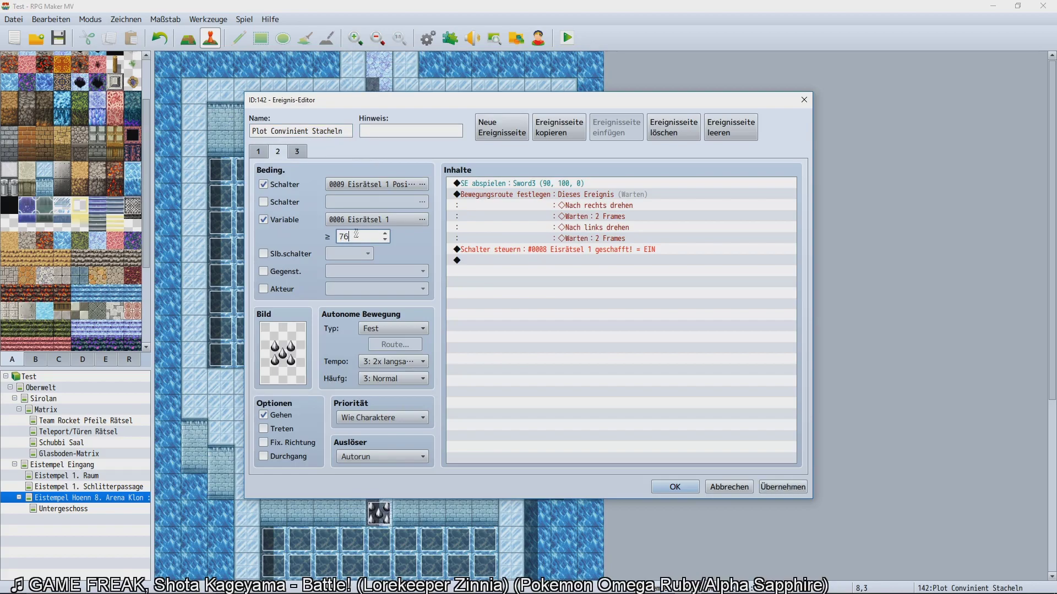
pyautogui.click(376, 222)
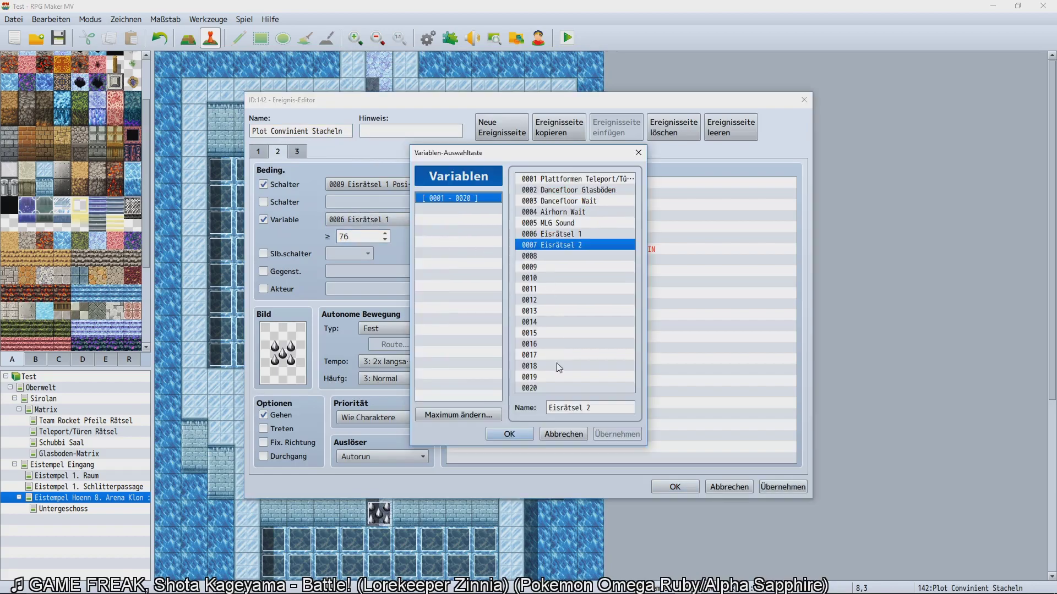
pyautogui.click(573, 245)
pyautogui.doubleClick(572, 244)
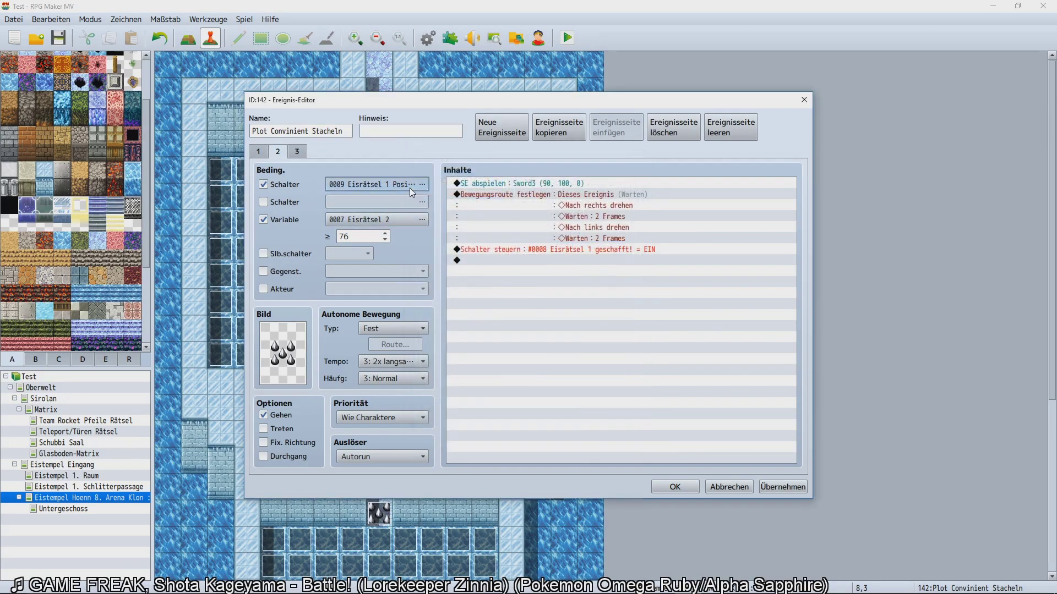
# Name switch 0010 "Eisrätsel 2 Position richtig?" and use it as the switch condition of page 2.
pyautogui.click(409, 187)
pyautogui.click(583, 278)
pyautogui.click(580, 268)
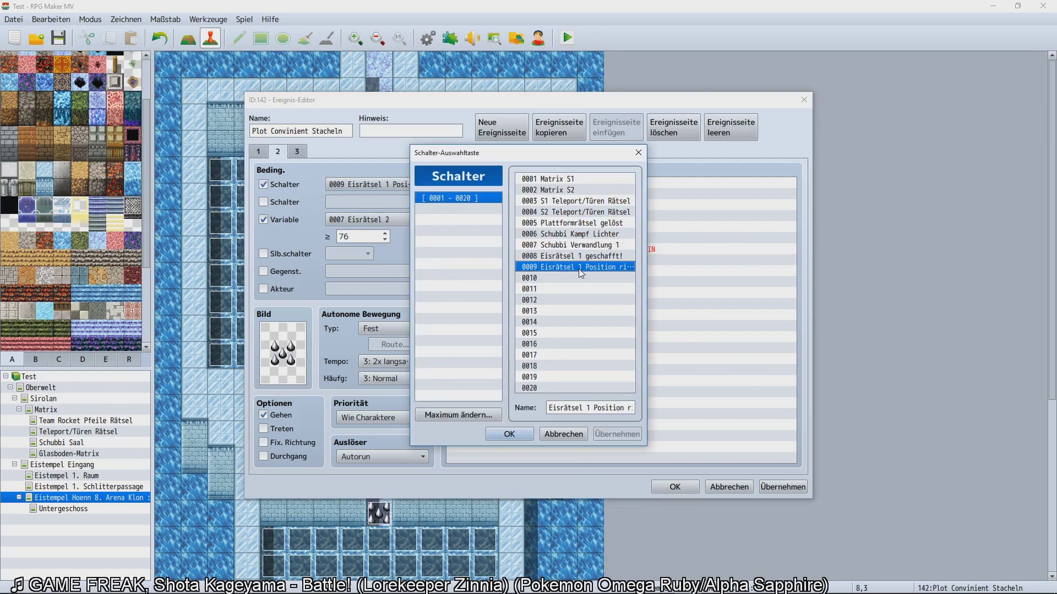
pyautogui.click(592, 408)
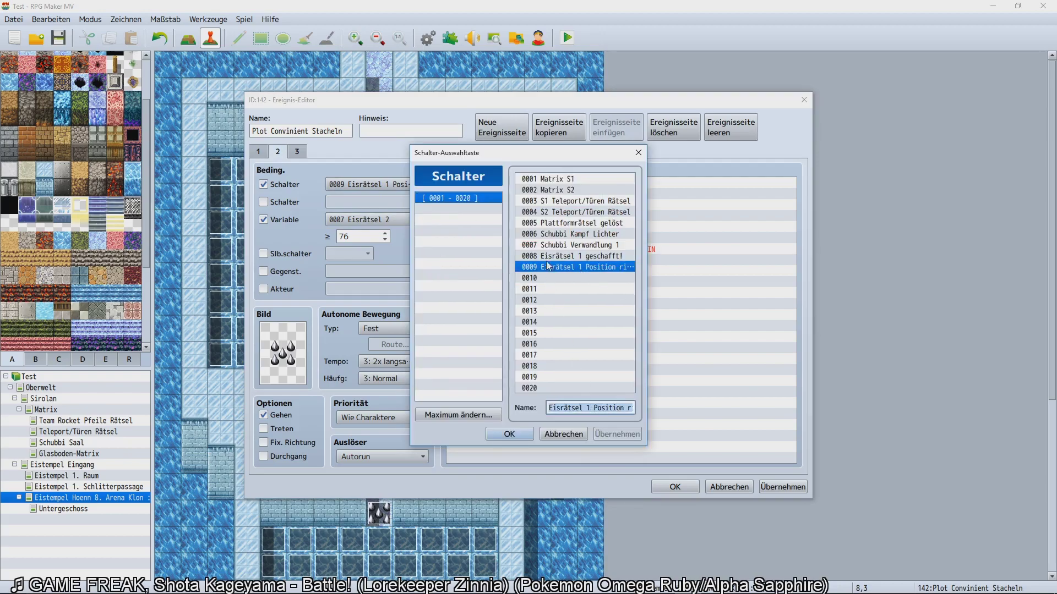
pyautogui.click(548, 279)
pyautogui.click(566, 407)
pyautogui.hotkey('ctrl', 'v')
pyautogui.hotkey('ctrl', 'a')
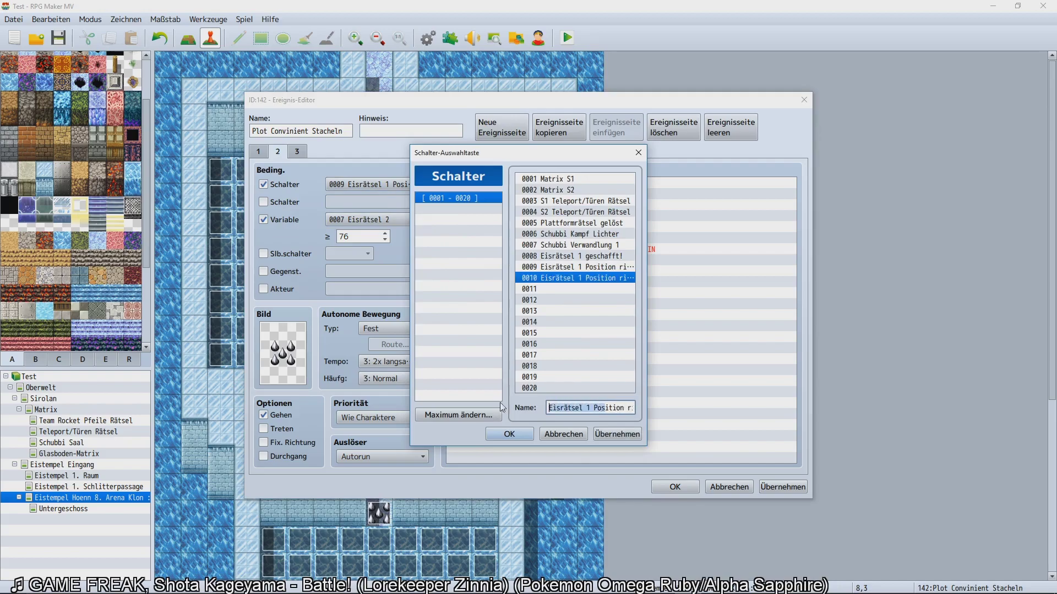
pyautogui.click(589, 408)
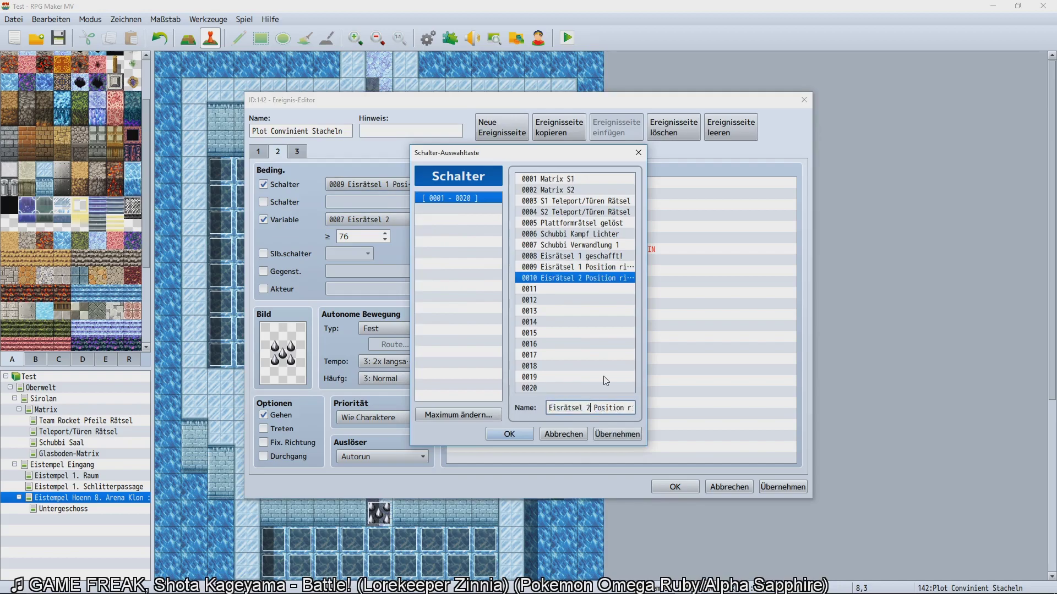
pyautogui.click(489, 435)
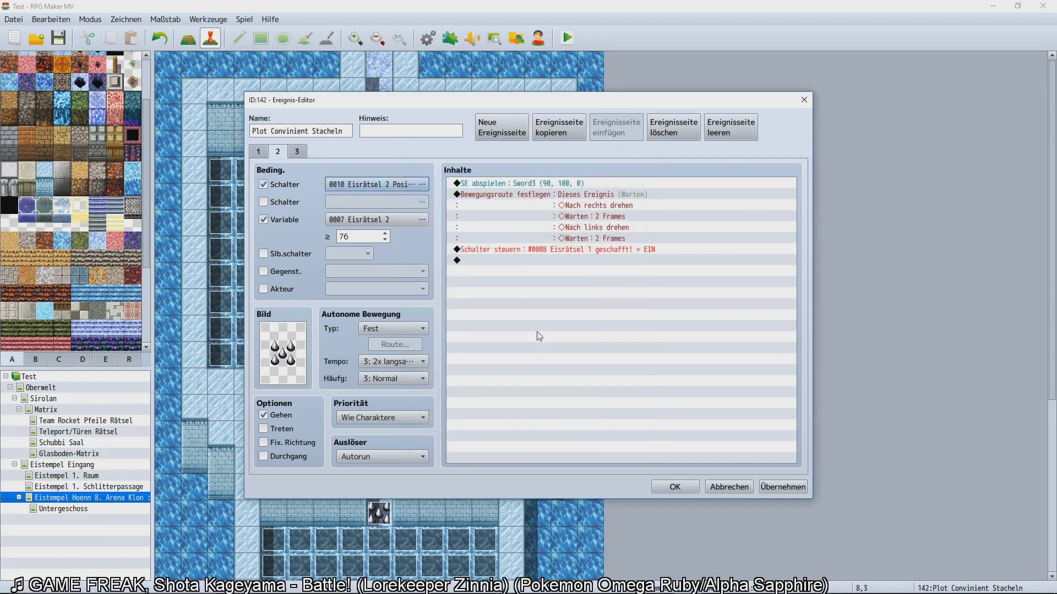
# Change the page's switch command to turn on switch 0011, newly named "Eisrätsel 2 geschafft!".
pyautogui.doubleClick(508, 250)
pyautogui.click(633, 290)
pyautogui.click(643, 306)
pyautogui.click(652, 421)
pyautogui.write('Eis')
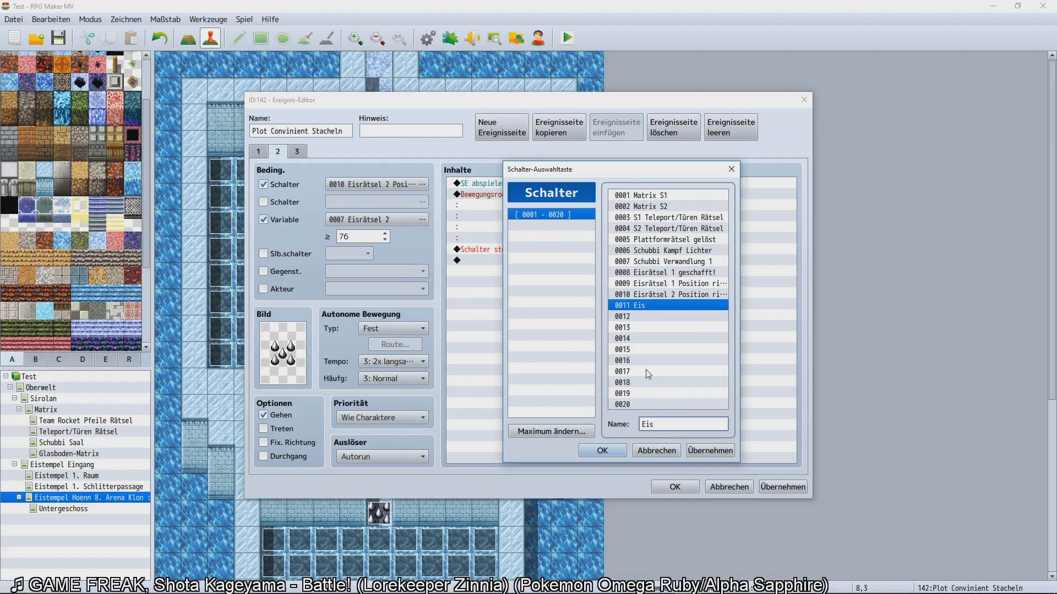
pyautogui.write('rätsel 2 geschafft!')
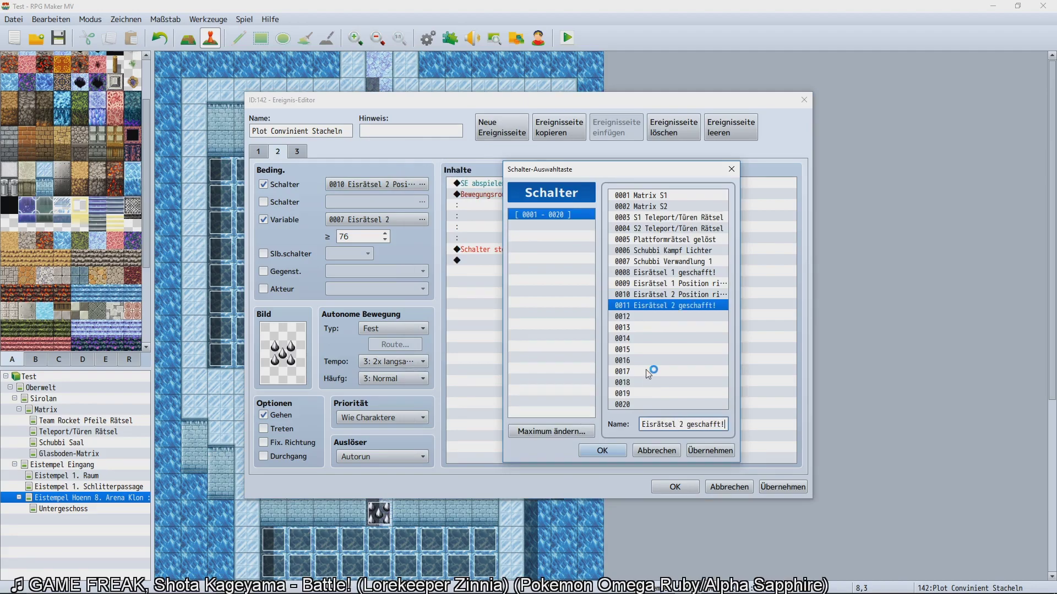
pyautogui.click(602, 450)
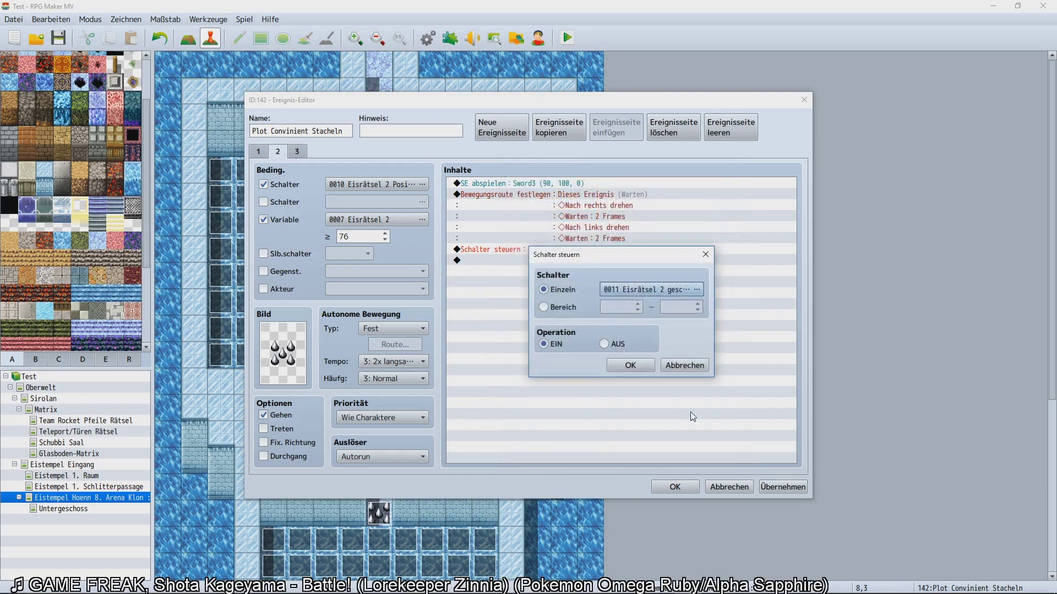
pyautogui.click(643, 370)
# Set the switch condition of the spike event's page 3 to 0011 Eisrätsel 2 geschafft! and save the event.
pyautogui.click(296, 151)
pyautogui.click(422, 184)
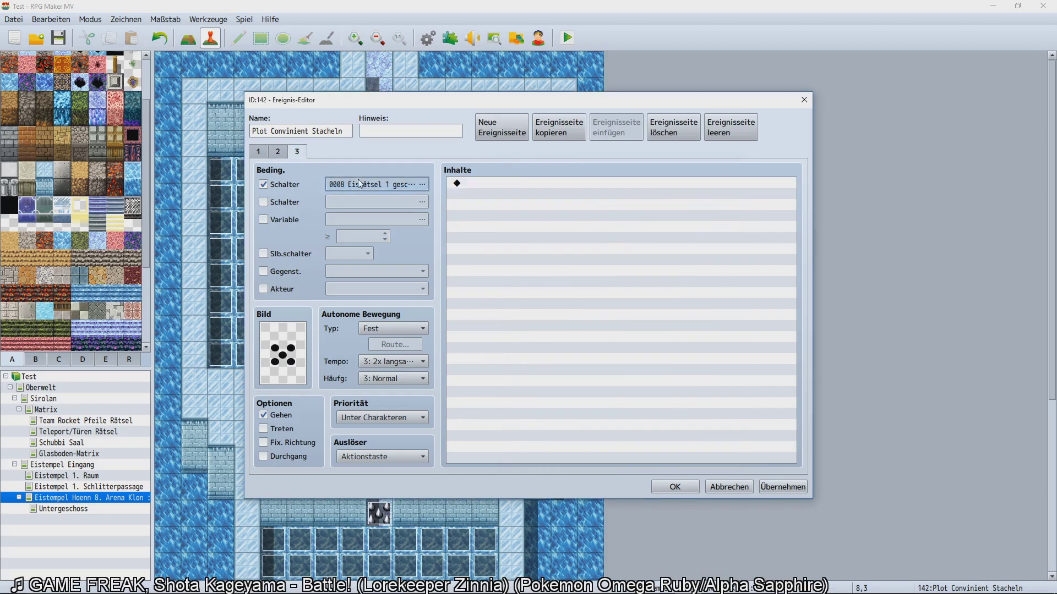
pyautogui.click(510, 434)
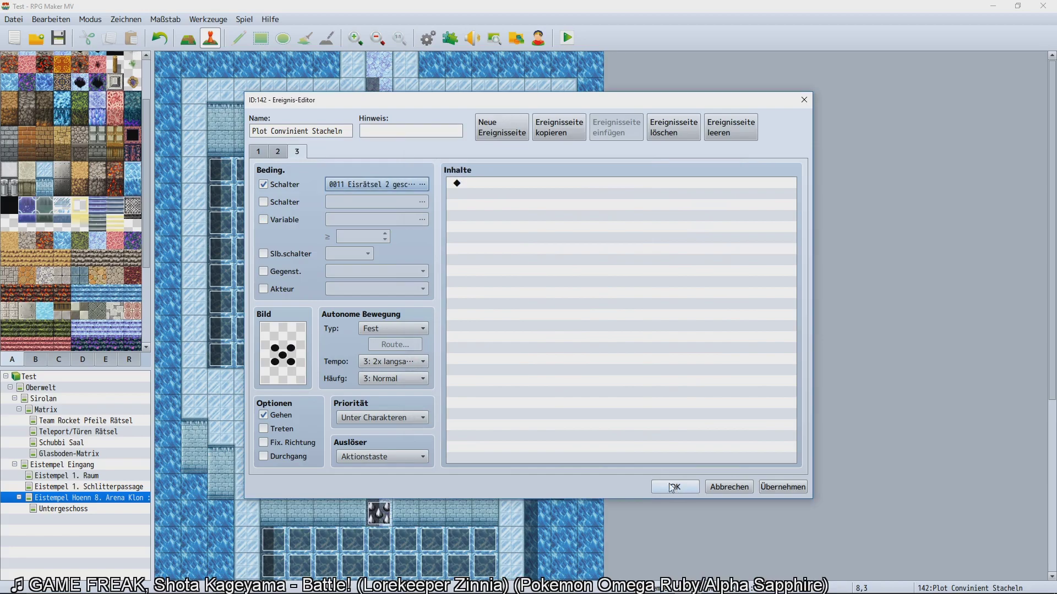
pyautogui.click(278, 151)
pyautogui.click(258, 152)
pyautogui.click(675, 486)
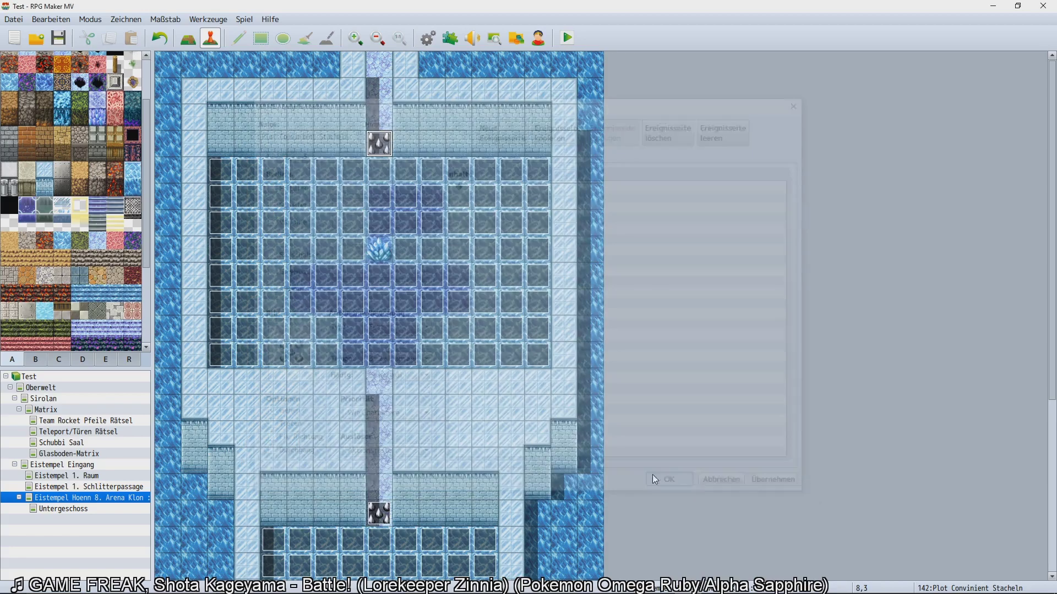
# Copy the conditional branch from the floor event at 8,18 into the floor event at 8,4, before its self switch command.
pyautogui.doubleClick(379, 539)
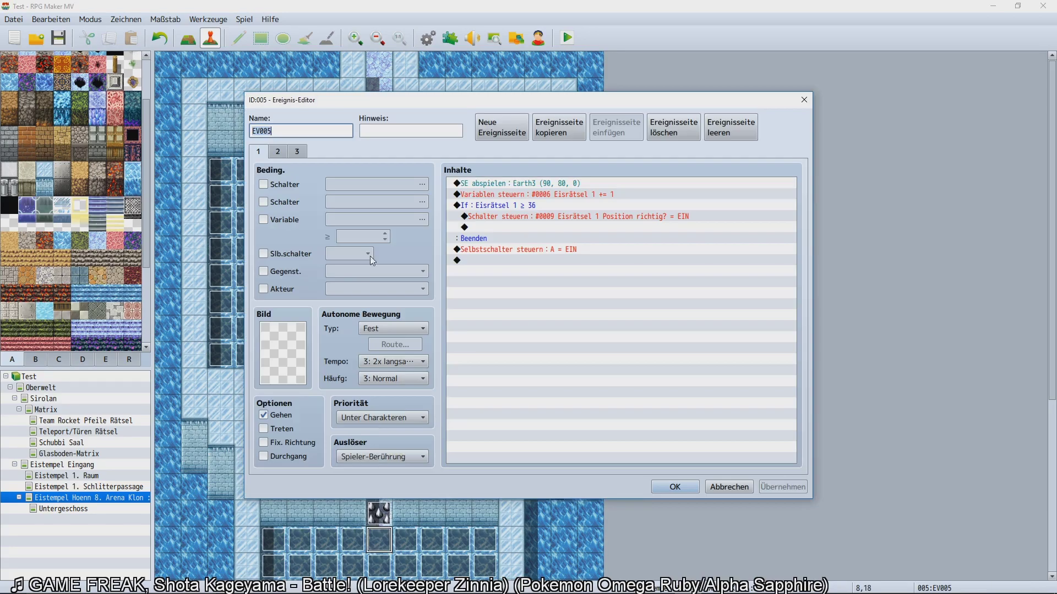
pyautogui.click(491, 210)
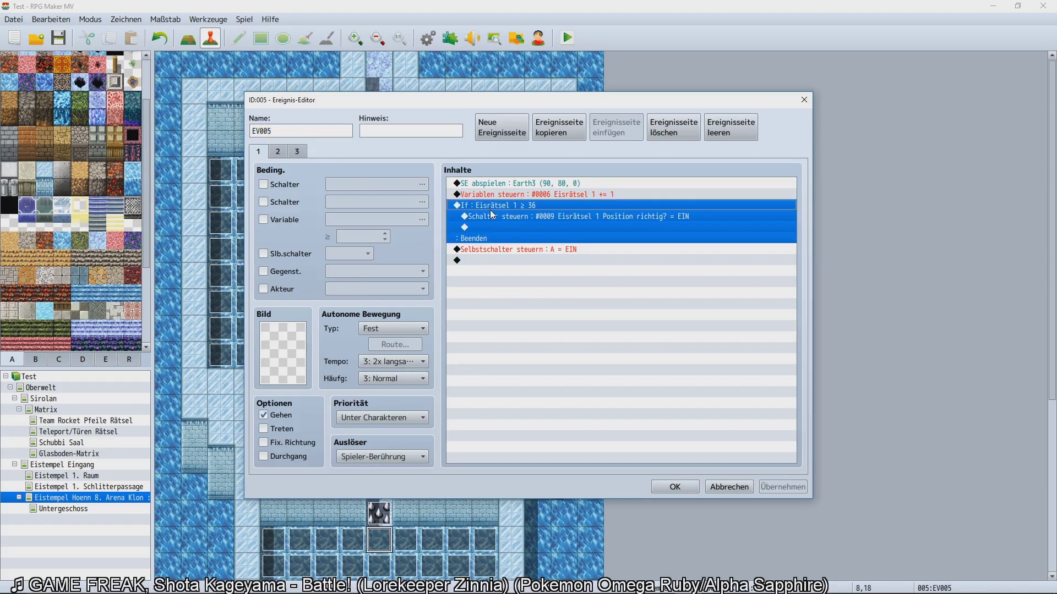
pyautogui.click(729, 486)
pyautogui.doubleClick(379, 170)
pyautogui.click(523, 206)
pyautogui.hotkey('ctrl', 'v')
# Set the pasted branch's condition to variable 0007 Eisrätsel 2 ≥ 76.
pyautogui.doubleClick(523, 205)
pyautogui.click(632, 283)
pyautogui.write('7')
pyautogui.click(616, 266)
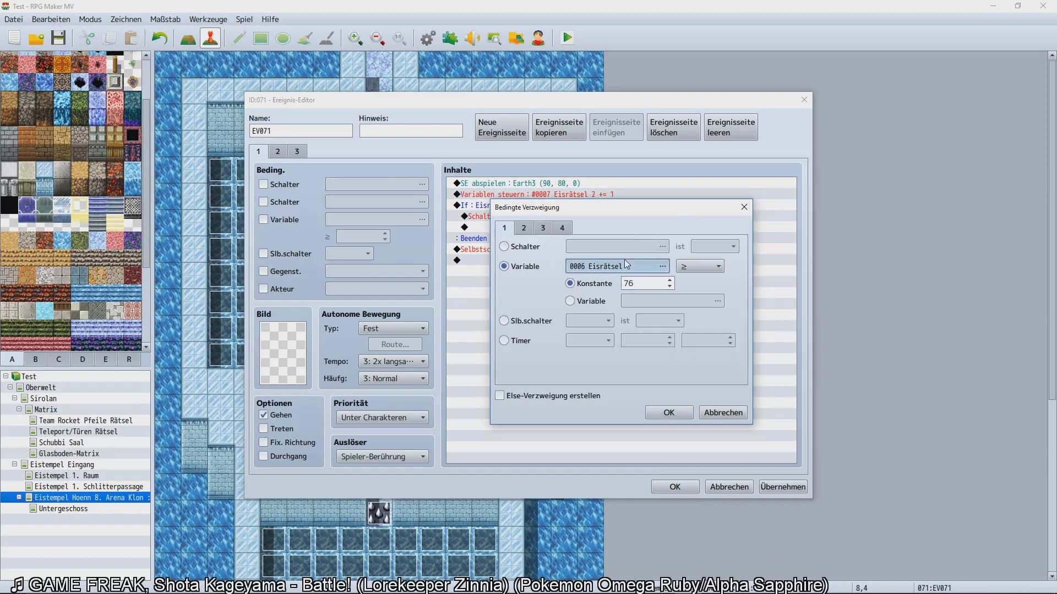
pyautogui.doubleClick(627, 276)
pyautogui.click(647, 412)
# Set the switch command inside the branch to 0011 Eisrätsel 2 geschafft! and close the event editor.
pyautogui.doubleClick(553, 215)
pyautogui.click(665, 292)
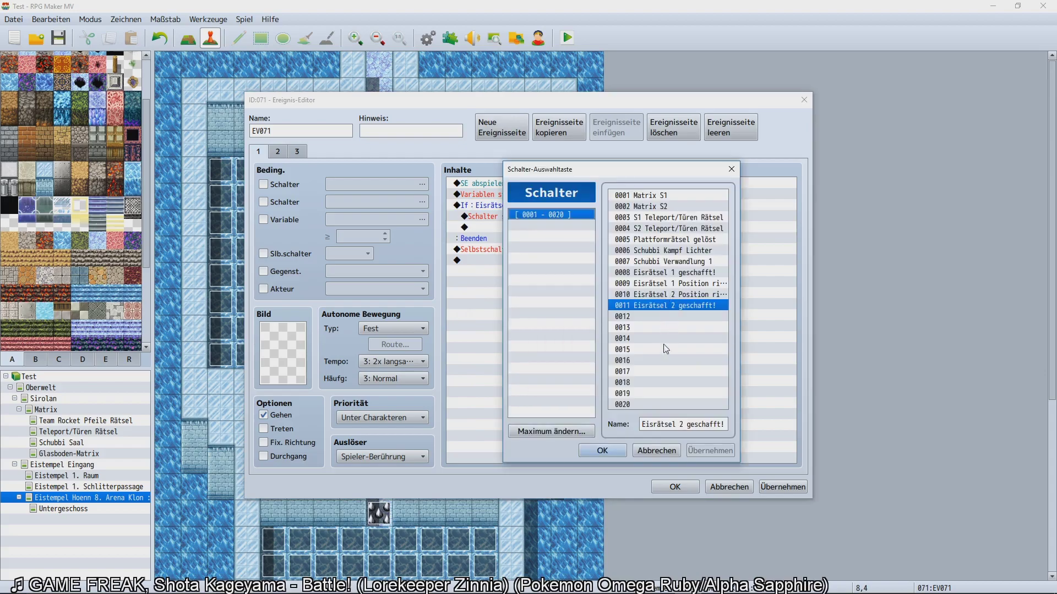
pyautogui.click(602, 451)
pyautogui.click(617, 368)
pyautogui.press('Escape')
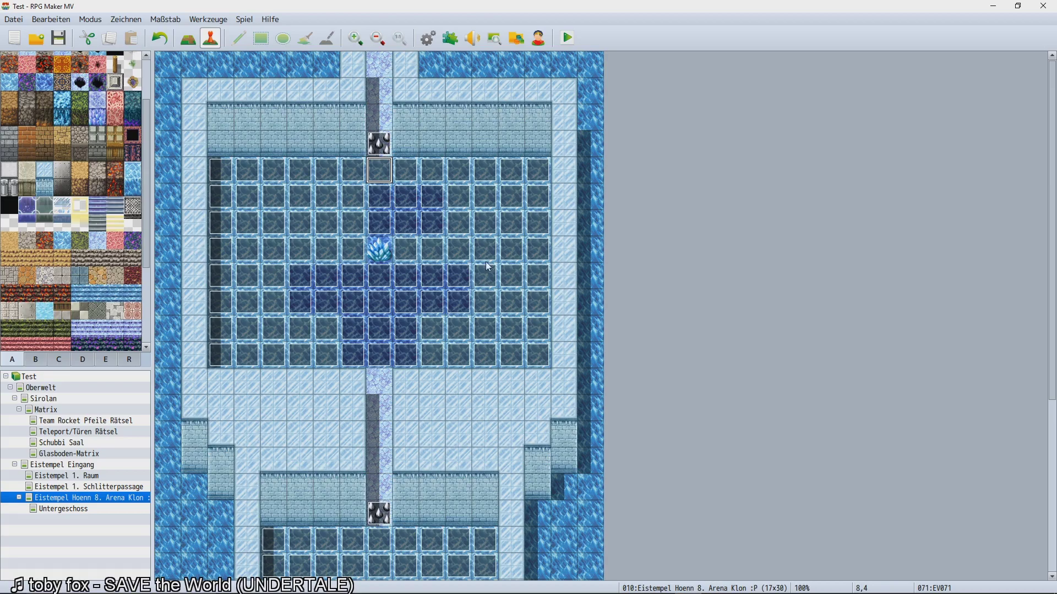
# Set the player's start position in the corridor and move it to tile 8,12, directly below the second ice puzzle.
pyautogui.scroll(-3, 140, 143)
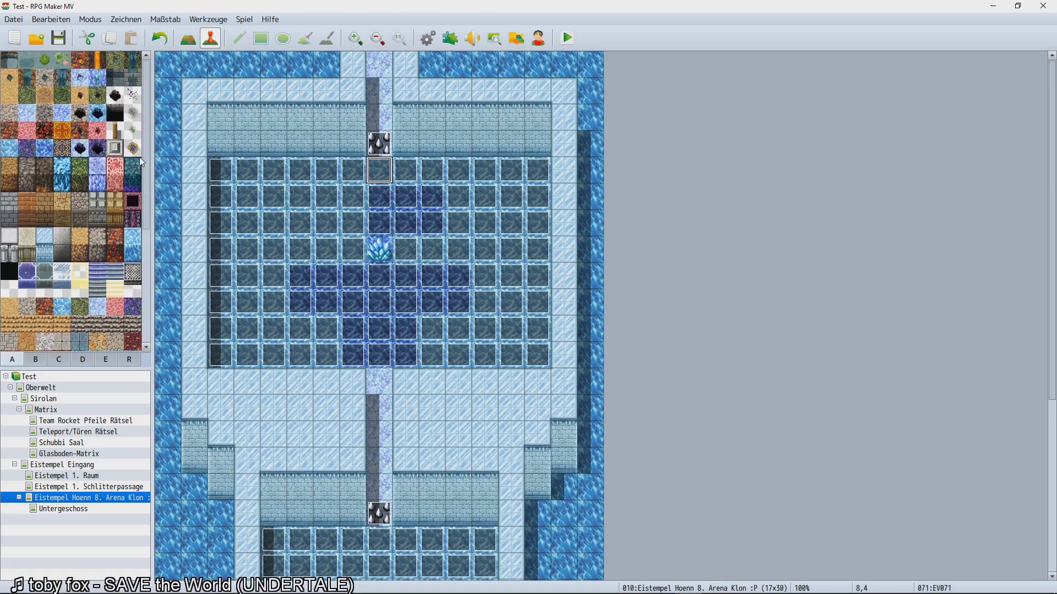
pyautogui.scroll(5, 124, 253)
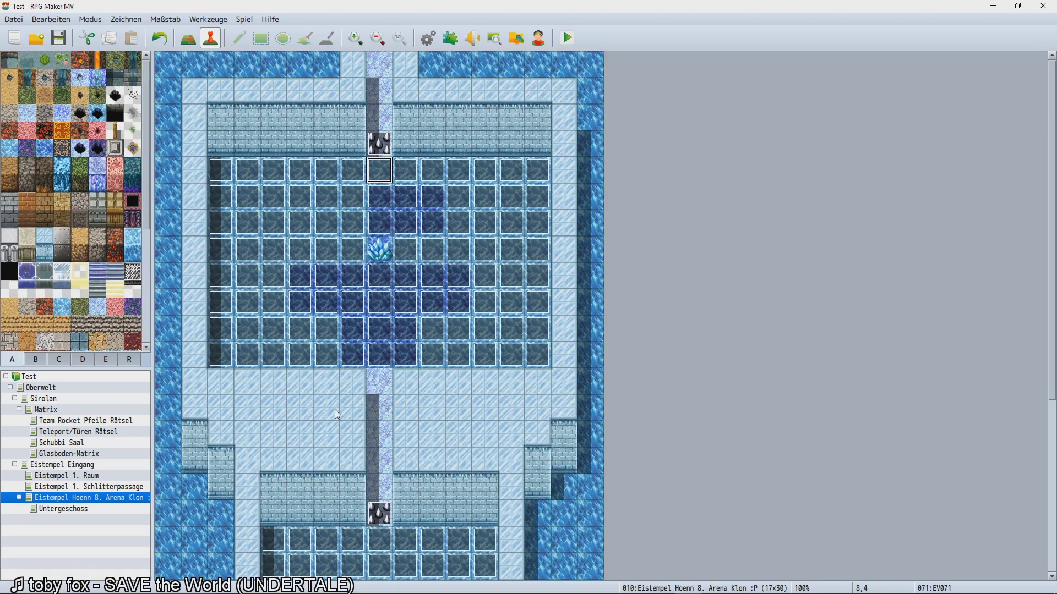
pyautogui.rightClick(379, 410)
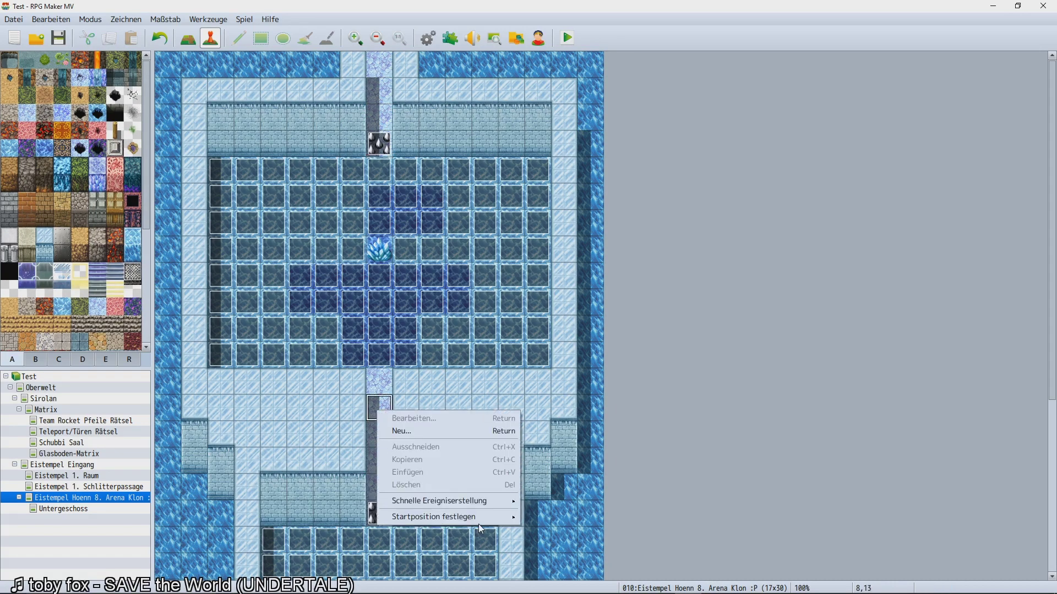
pyautogui.moveTo(483, 520)
pyautogui.click(527, 517)
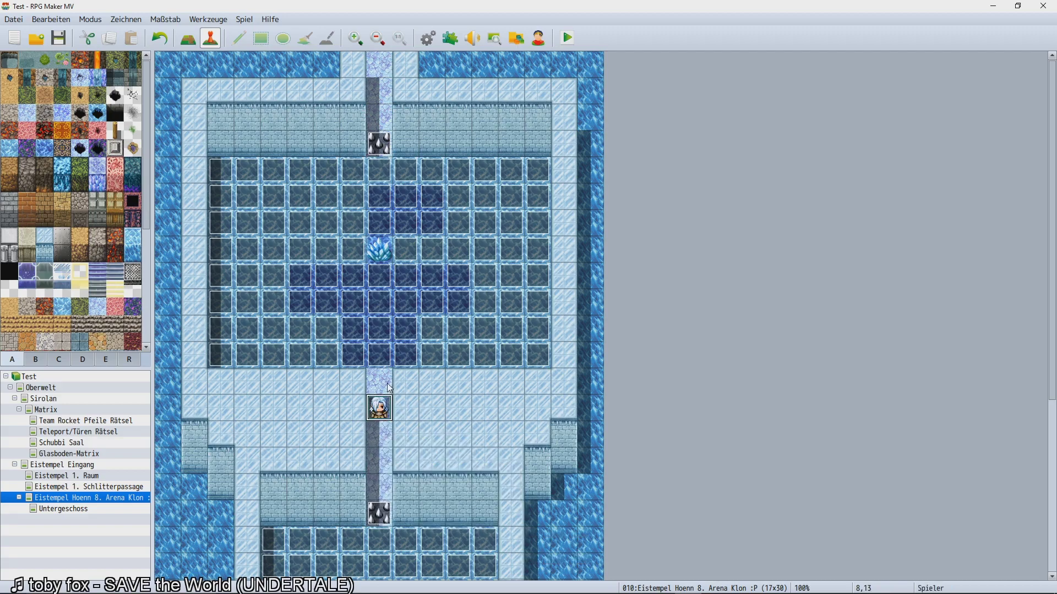
pyautogui.moveTo(380, 409); pyautogui.dragTo(380, 388)
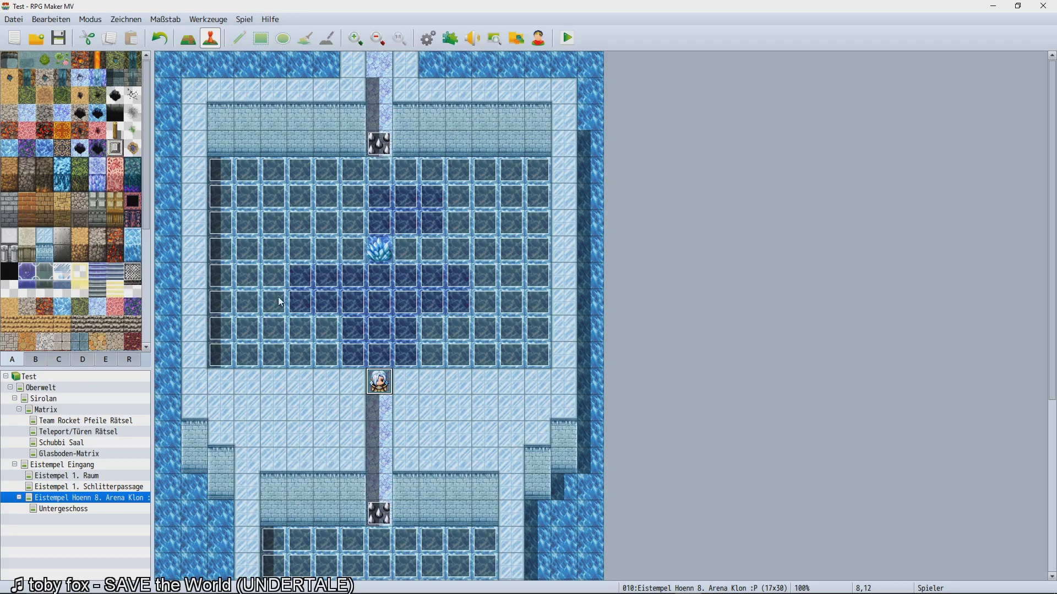
pyautogui.scroll(-2, 326, 393)
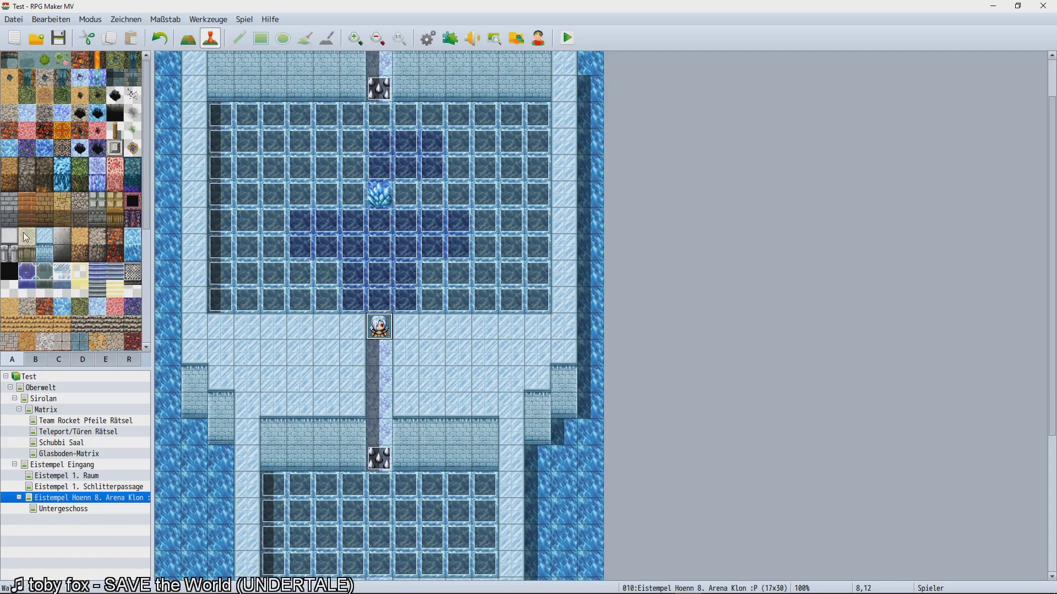
pyautogui.click(44, 148)
pyautogui.click(27, 113)
pyautogui.click(188, 38)
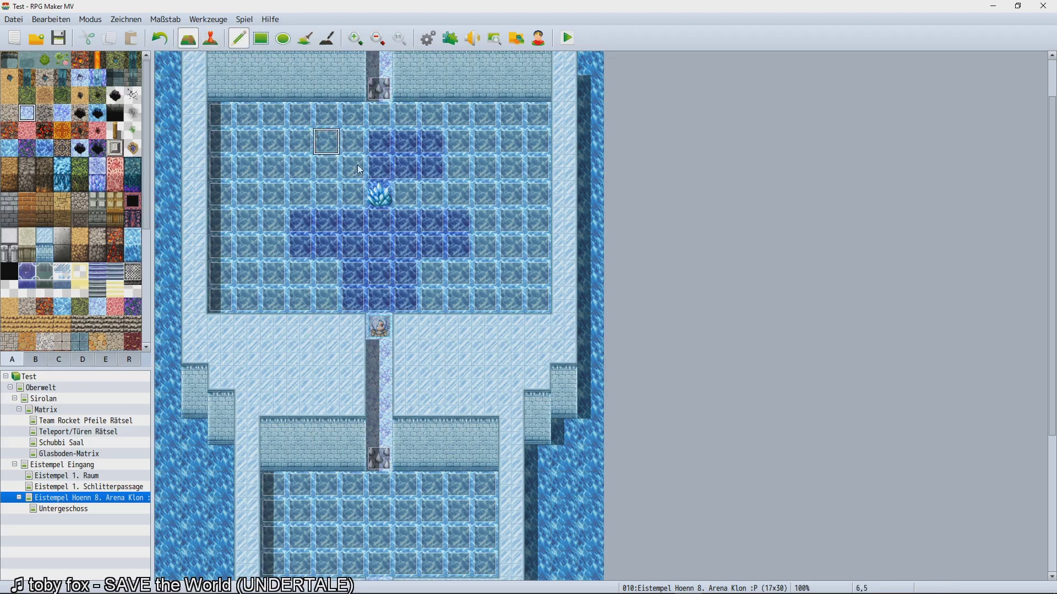
pyautogui.scroll(-1, 390, 452)
pyautogui.scroll(-3, 387, 443)
pyautogui.scroll(2, 387, 443)
pyautogui.moveTo(406, 336)
pyautogui.mouseDown()
pyautogui.moveTo(438, 347)
pyautogui.moveTo(412, 308)
pyautogui.moveTo(432, 330)
pyautogui.moveTo(485, 309)
pyautogui.moveTo(483, 332)
pyautogui.mouseUp()
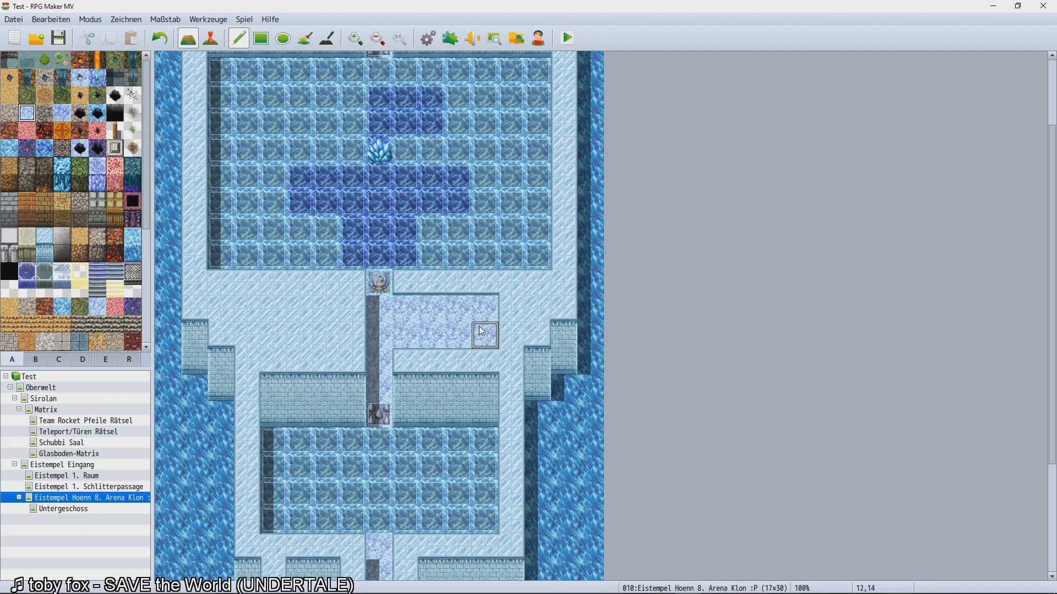
pyautogui.moveTo(473, 310)
pyautogui.mouseDown()
pyautogui.moveTo(409, 286)
pyautogui.moveTo(439, 298)
pyautogui.moveTo(483, 281)
pyautogui.mouseUp()
pyautogui.scroll(2, 332, 358)
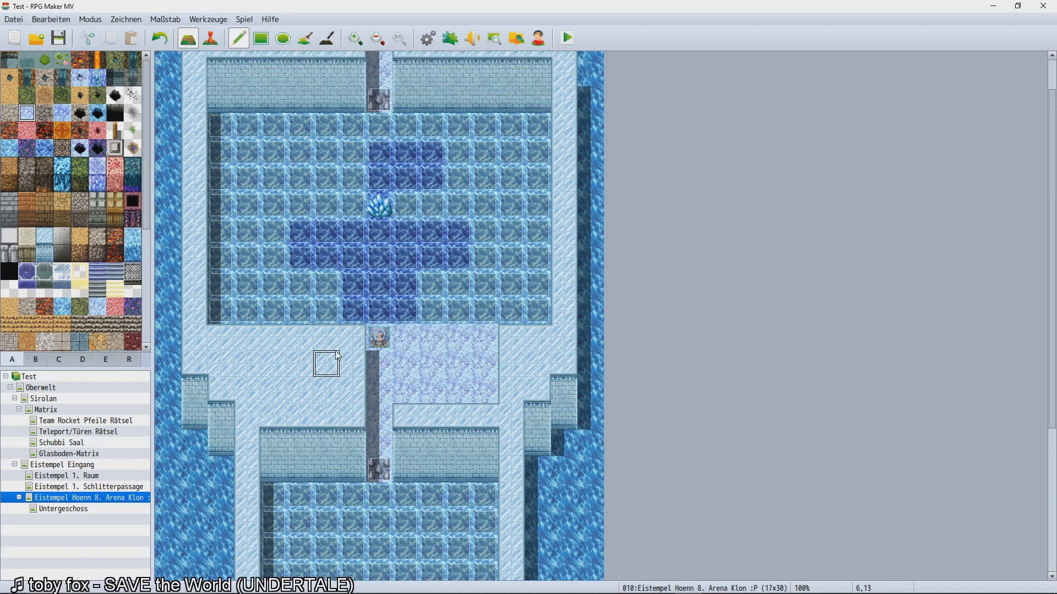
pyautogui.hotkey('ctrl', 'z')
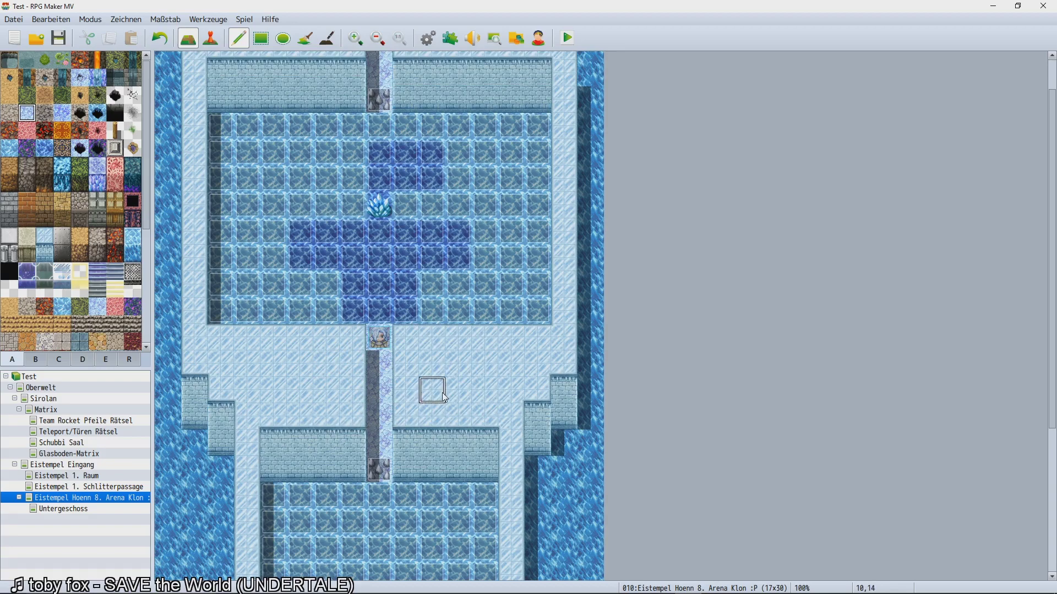
pyautogui.moveTo(407, 391); pyautogui.dragTo(450, 392)
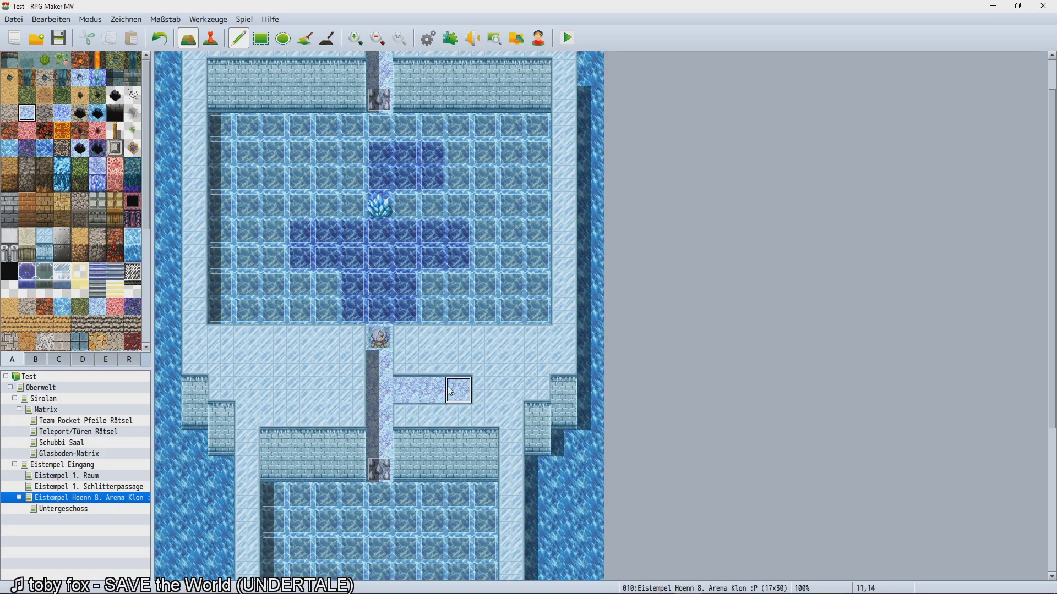
pyautogui.hotkey('ctrl', 'z')
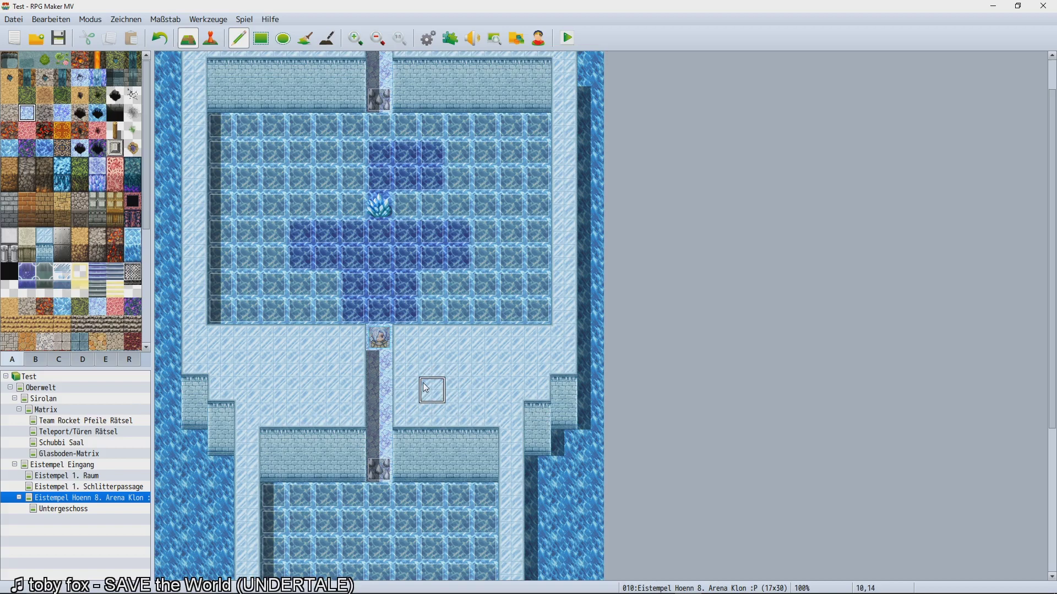
pyautogui.moveTo(426, 388)
pyautogui.mouseDown()
pyautogui.moveTo(410, 382)
pyautogui.moveTo(453, 381)
pyautogui.moveTo(463, 369)
pyautogui.moveTo(509, 377)
pyautogui.mouseUp()
pyautogui.hotkey('ctrl', 'z')
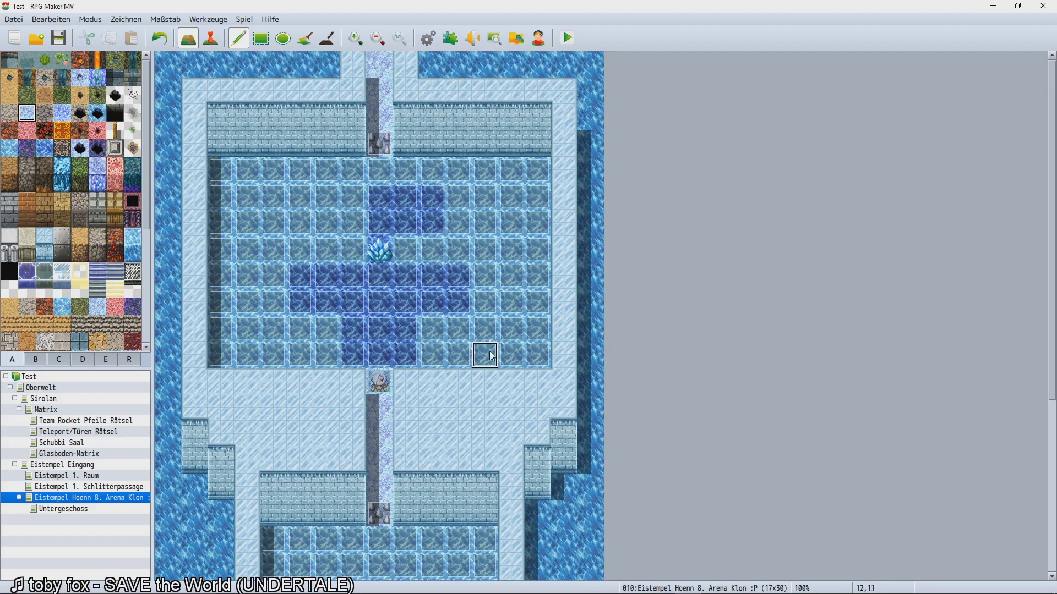
# Paint purple-flecked ice floor on tiles 9,12, 9,13 and 9,14, directly beside the corridor below the second ice puzzle.
pyautogui.scroll(-3, 485, 352)
pyautogui.scroll(3, 495, 341)
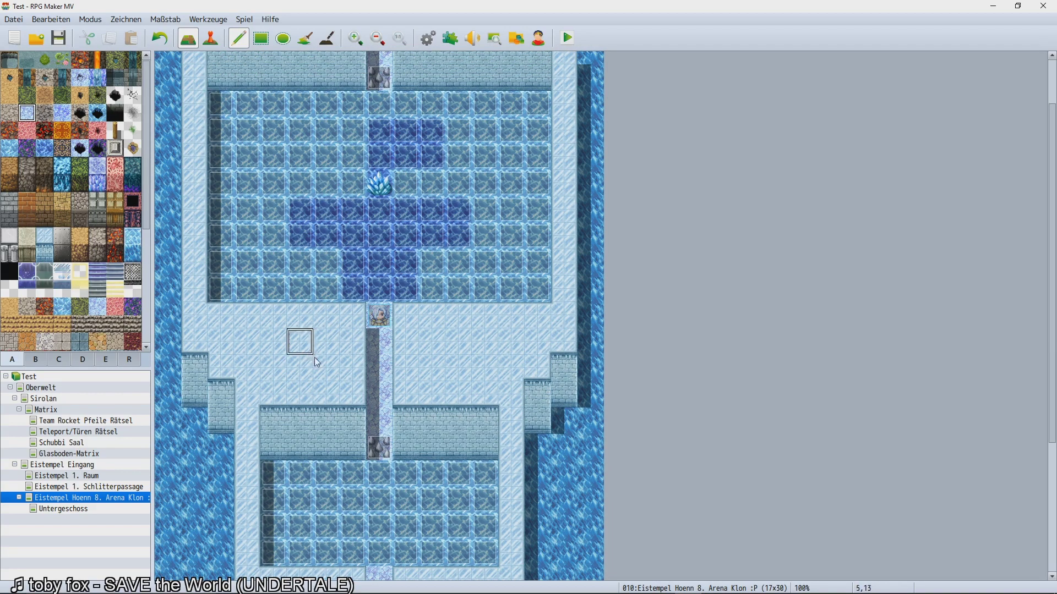
pyautogui.scroll(-1, 342, 411)
pyautogui.scroll(-1, 342, 412)
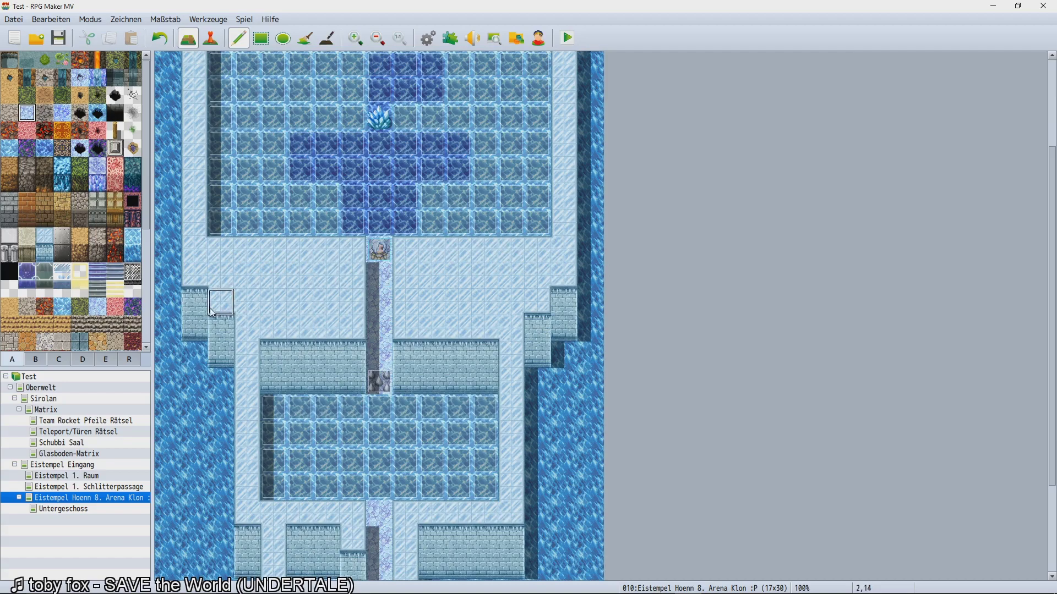
pyautogui.click(80, 253)
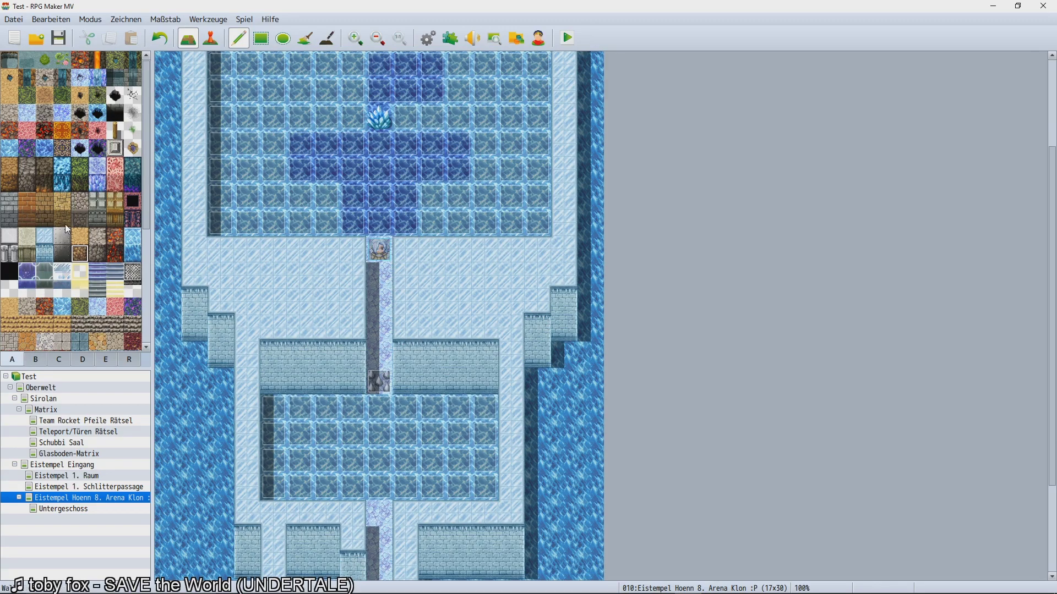
pyautogui.click(9, 148)
pyautogui.click(27, 112)
pyautogui.click(406, 301)
pyautogui.click(407, 275)
pyautogui.click(406, 249)
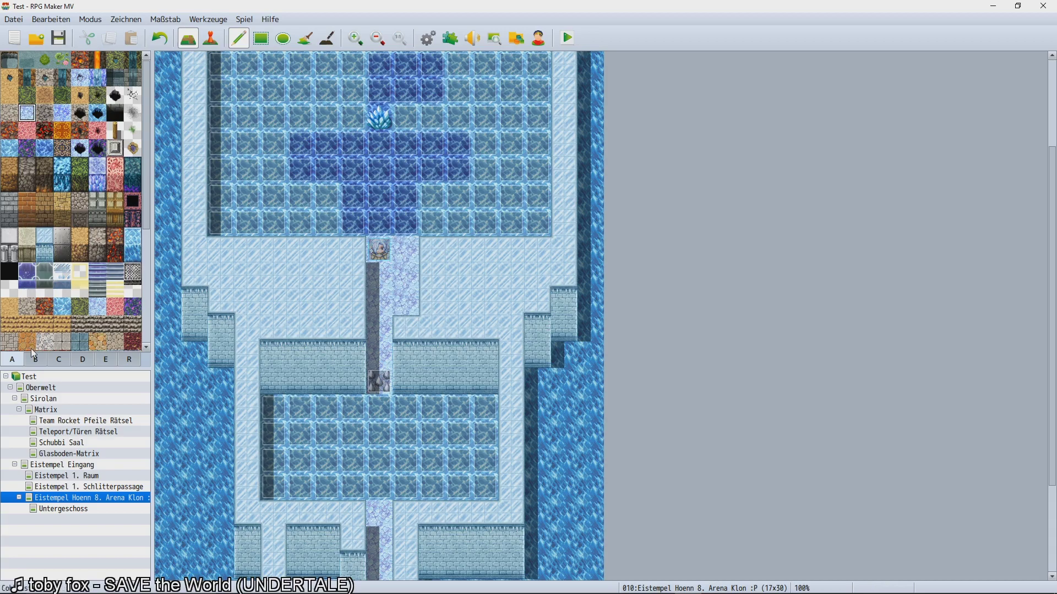
# Place a blue ice crystal cluster on tile 9,12, right beside the player's start position.
pyautogui.click(58, 359)
pyautogui.click(86, 360)
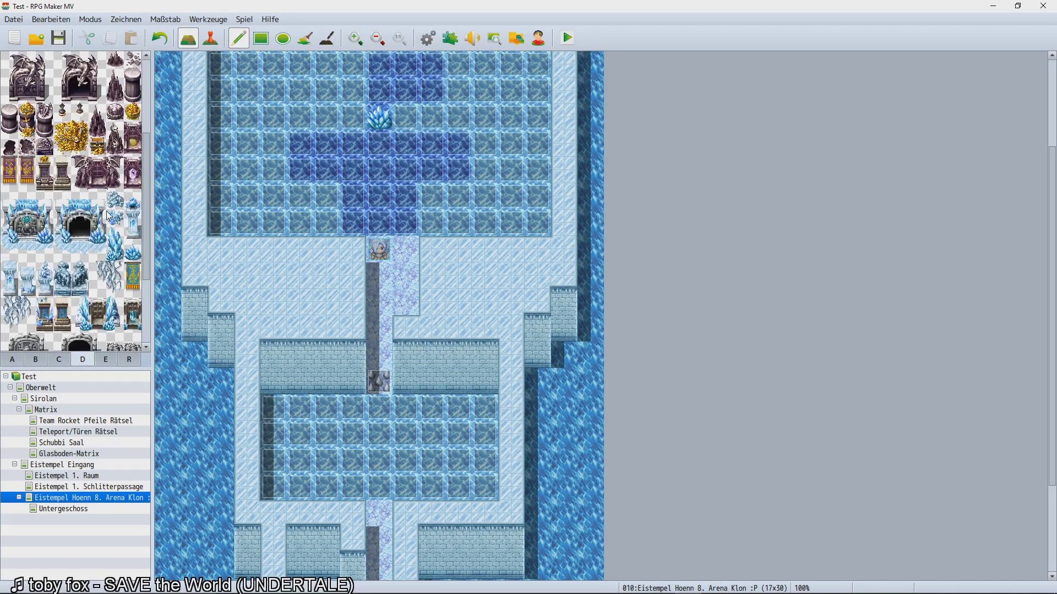
pyautogui.click(132, 252)
pyautogui.click(406, 249)
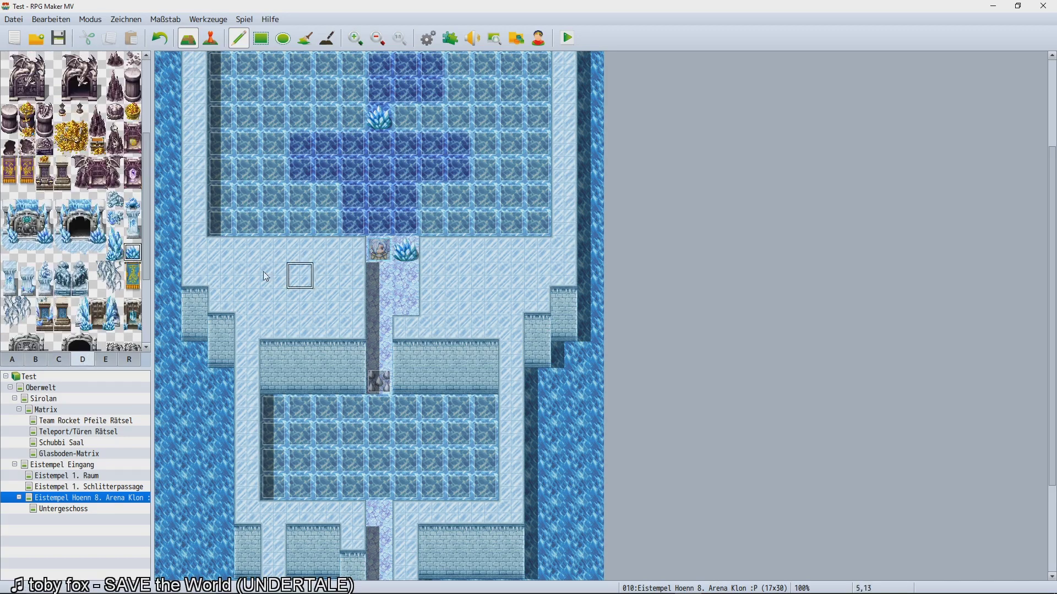
pyautogui.click(210, 38)
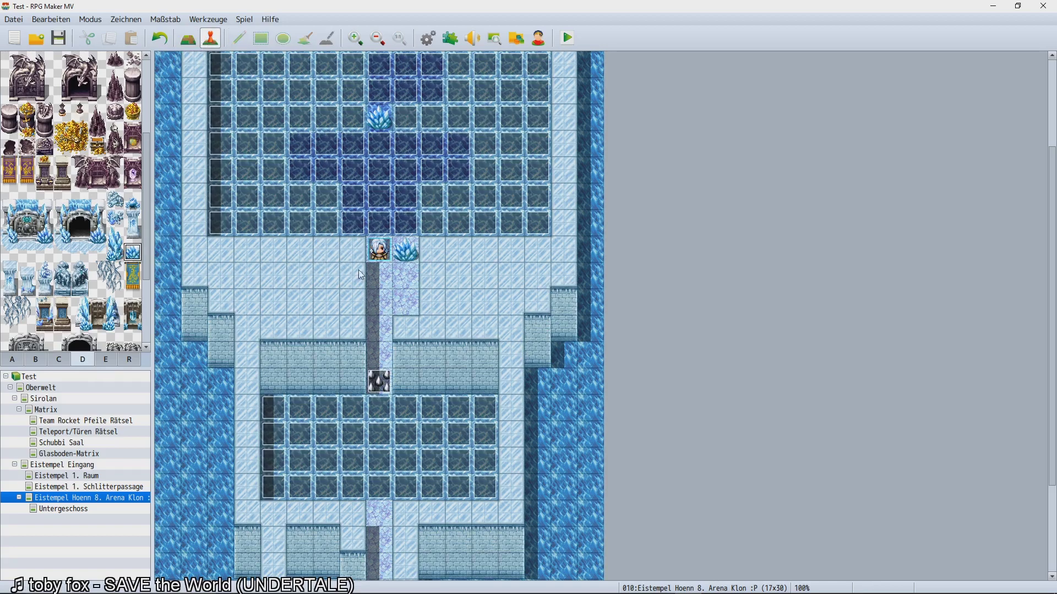
pyautogui.doubleClick(397, 285)
pyautogui.click(729, 488)
pyautogui.scroll(-2, 438, 397)
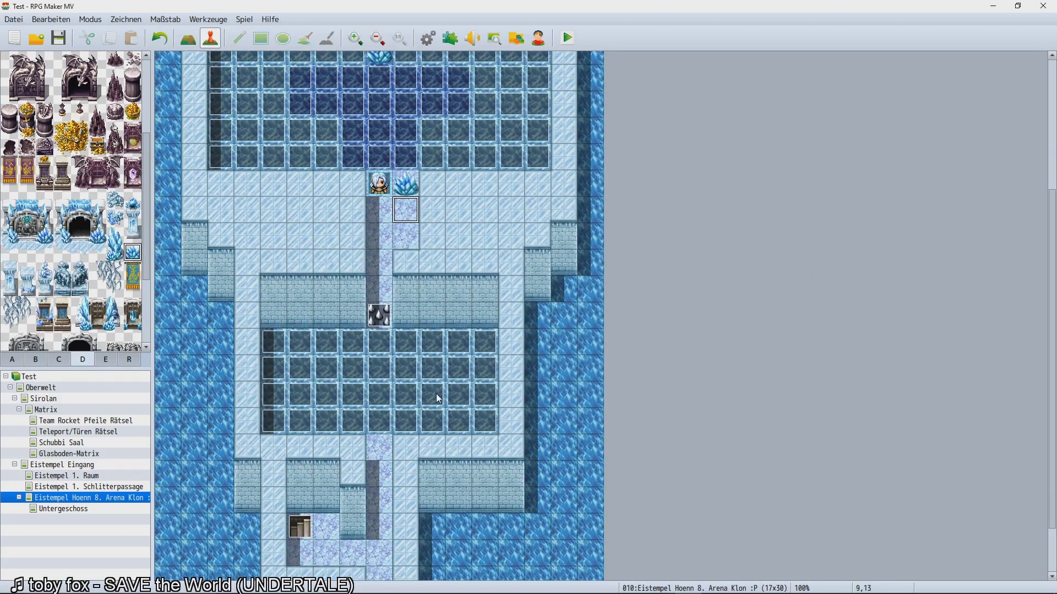
pyautogui.scroll(-2, 437, 399)
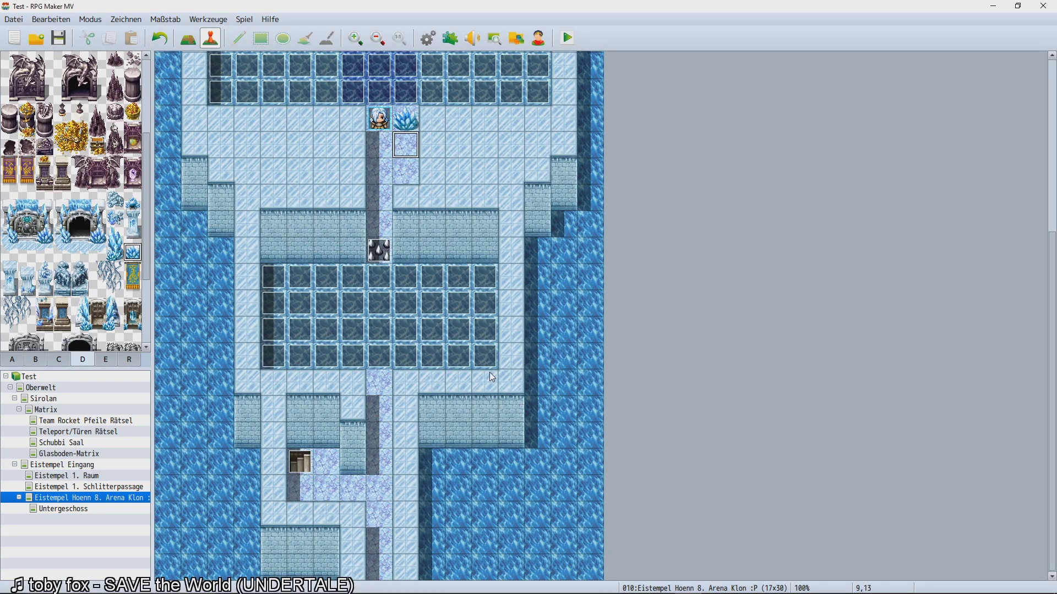
pyautogui.scroll(5, 468, 365)
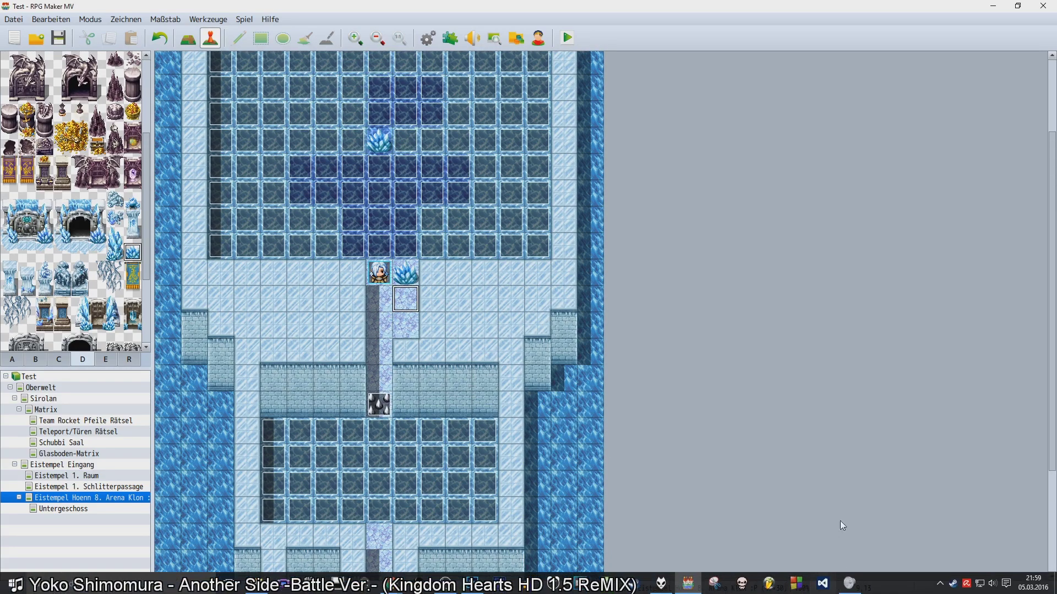
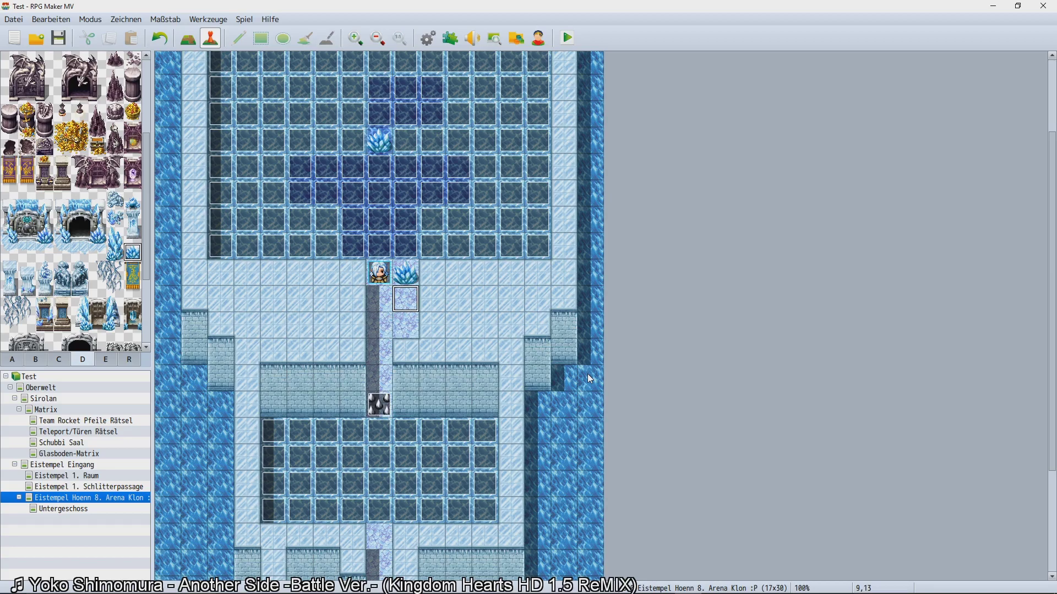
pyautogui.click(417, 304)
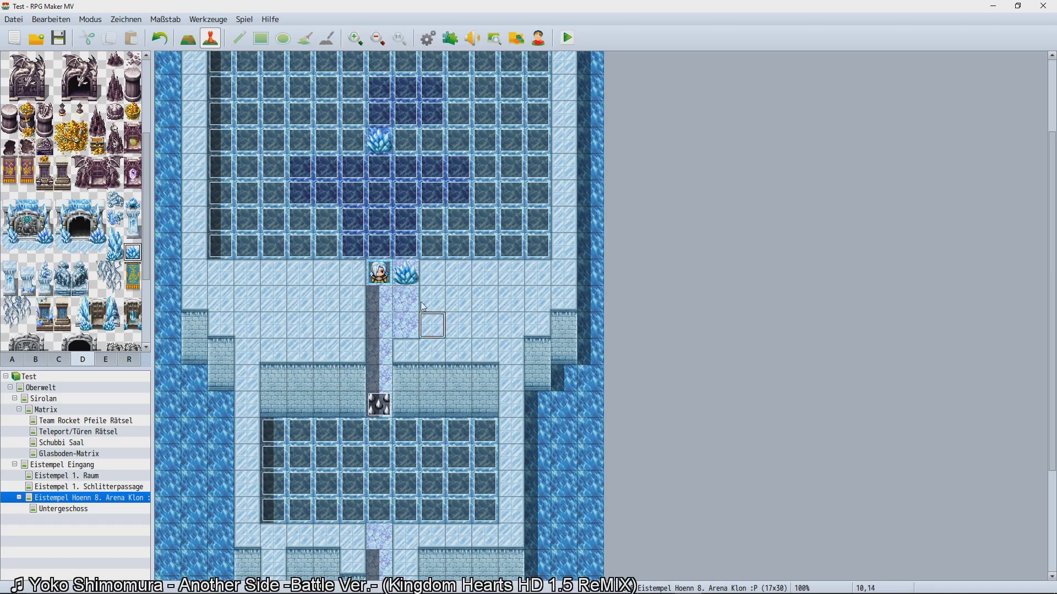
pyautogui.scroll(3, 423, 306)
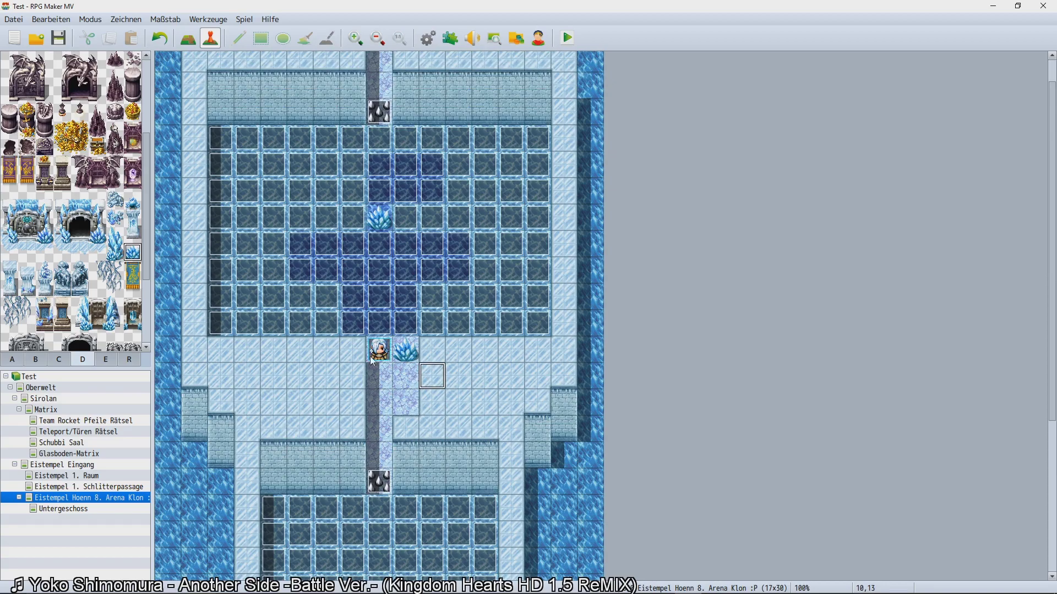
pyautogui.scroll(2, 374, 361)
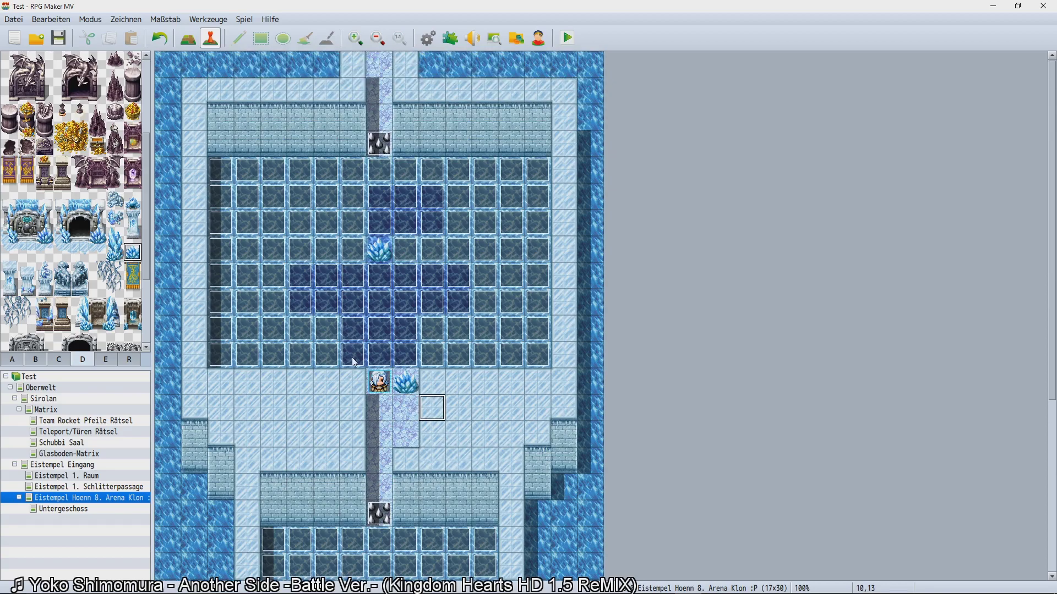
pyautogui.doubleClick(411, 411)
pyautogui.click(737, 489)
pyautogui.scroll(-2, 384, 452)
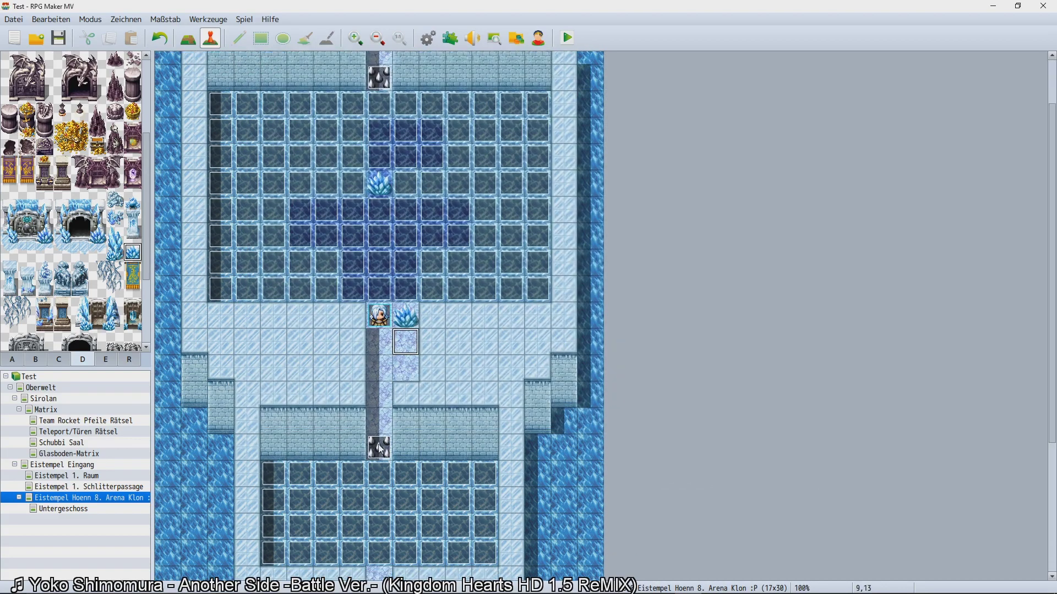
# Rename the basement map Untergeschoss as "Untergeschoss (Rätsel 1)".
pyautogui.click(62, 511)
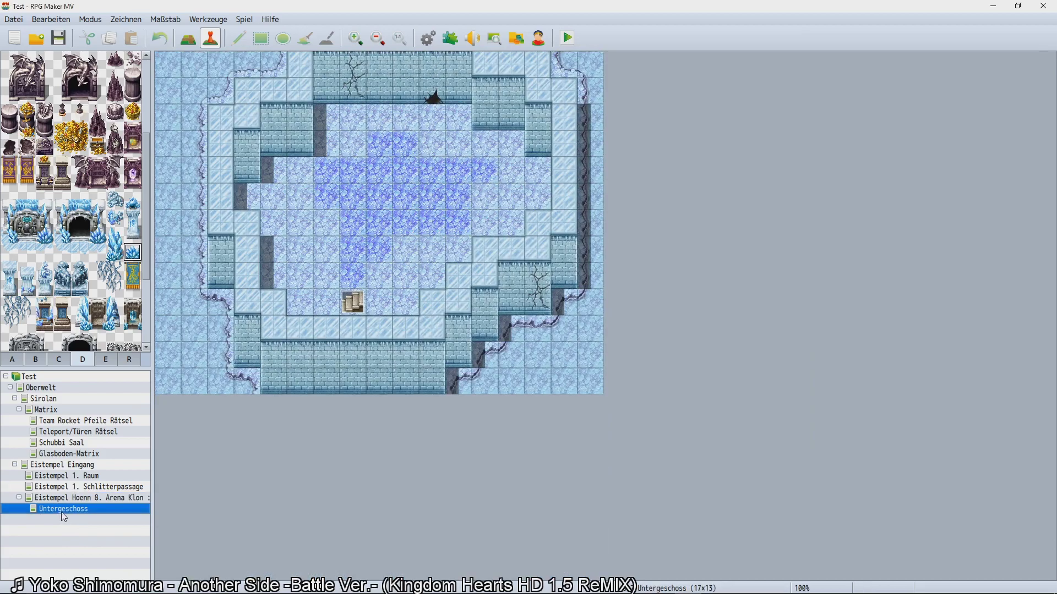
pyautogui.rightClick(61, 512)
pyautogui.click(89, 490)
pyautogui.click(379, 176)
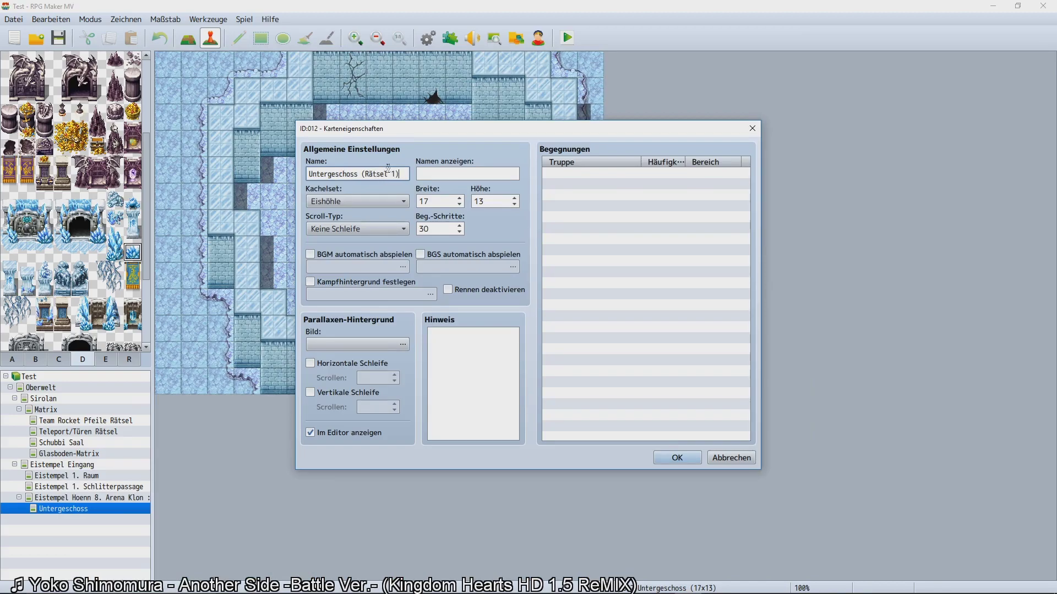
pyautogui.click(661, 457)
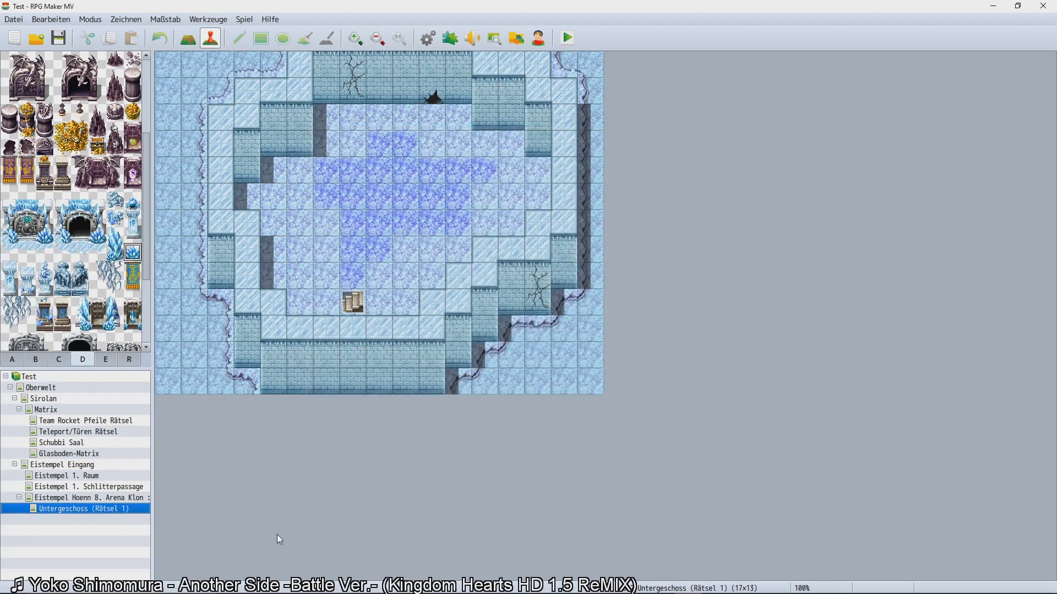
# Paste a copy of the basement map under the Eistempel arena map and rename it "Untergeschoss (Rätsel 2)".
pyautogui.rightClick(102, 497)
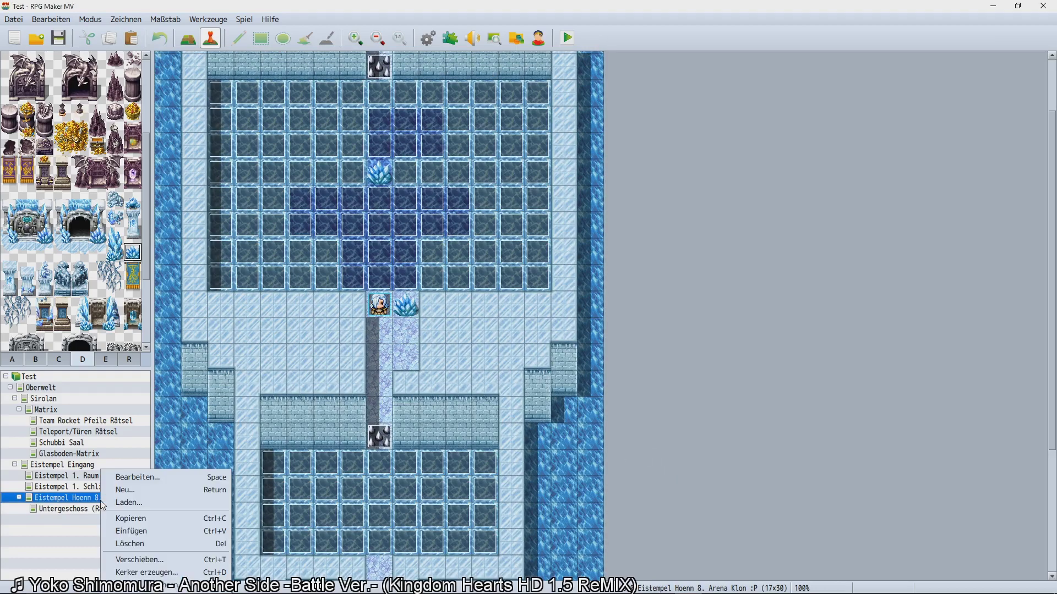
pyautogui.click(65, 496)
pyautogui.hotkey('ctrl', 'v')
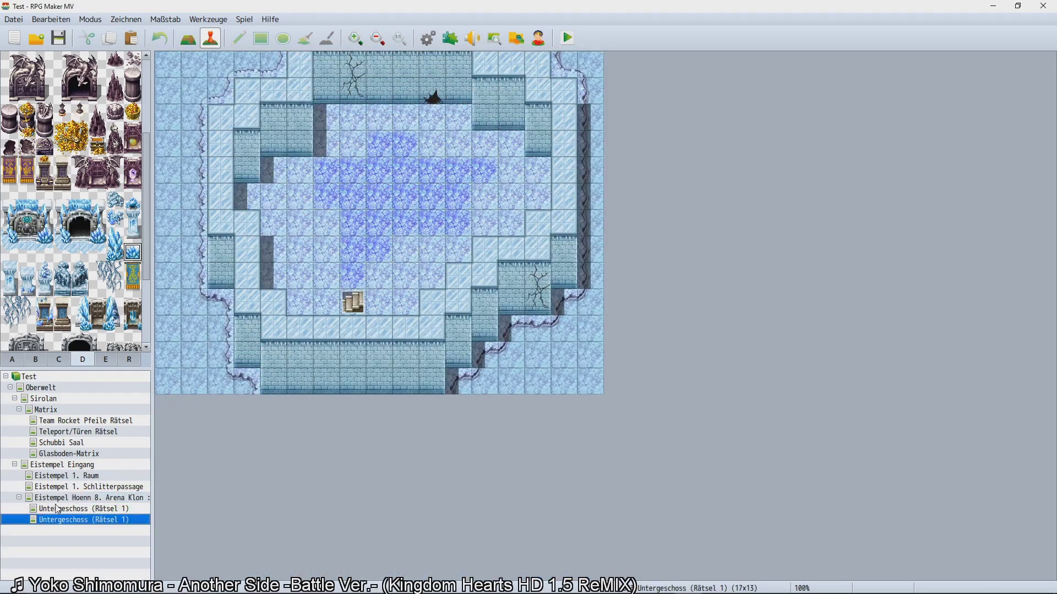
pyautogui.doubleClick(72, 520)
pyautogui.click(396, 173)
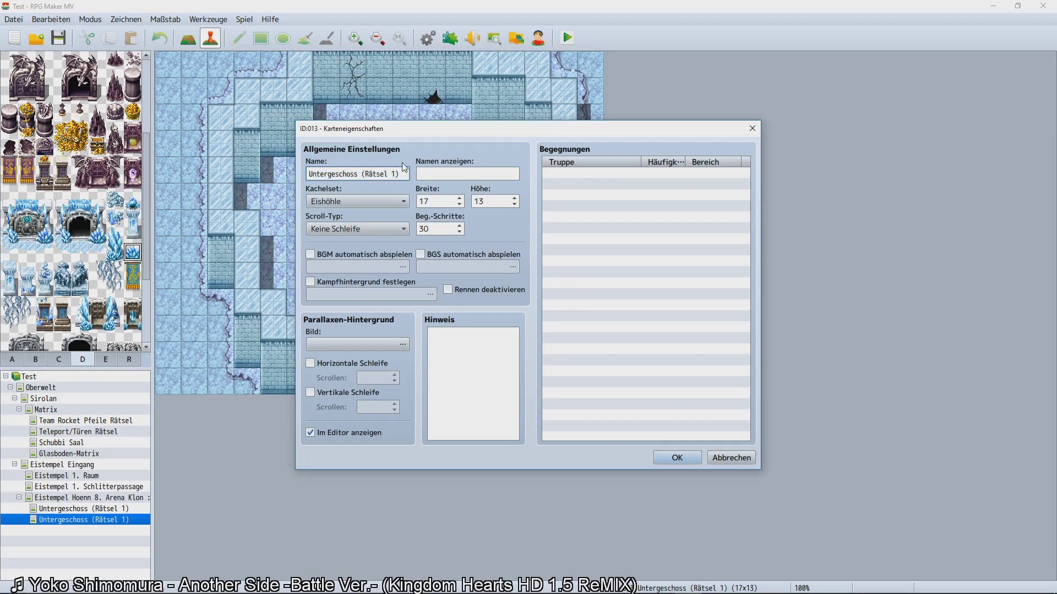
pyautogui.click(691, 460)
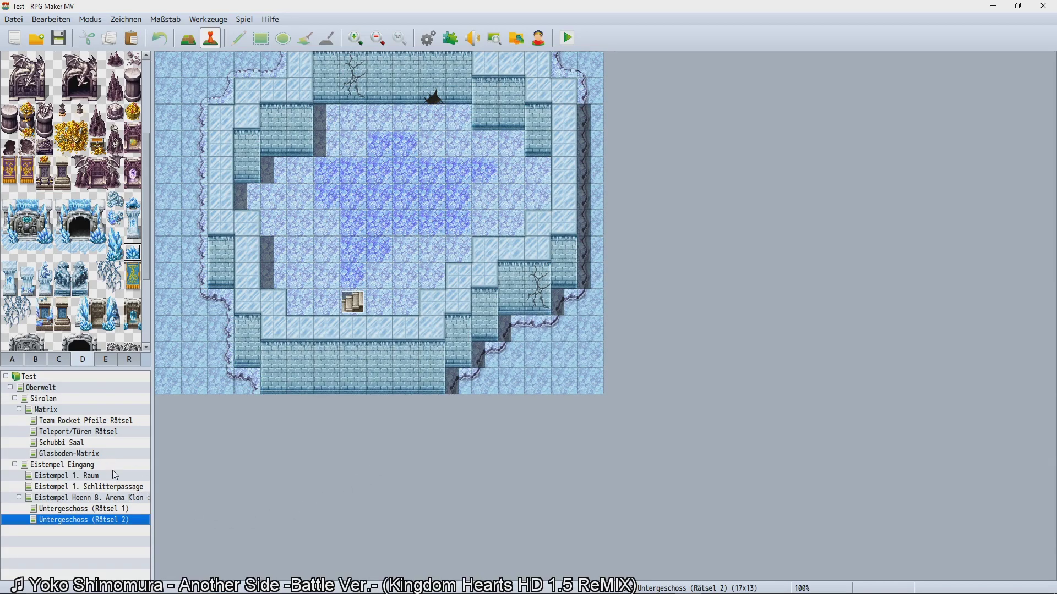
pyautogui.click(116, 510)
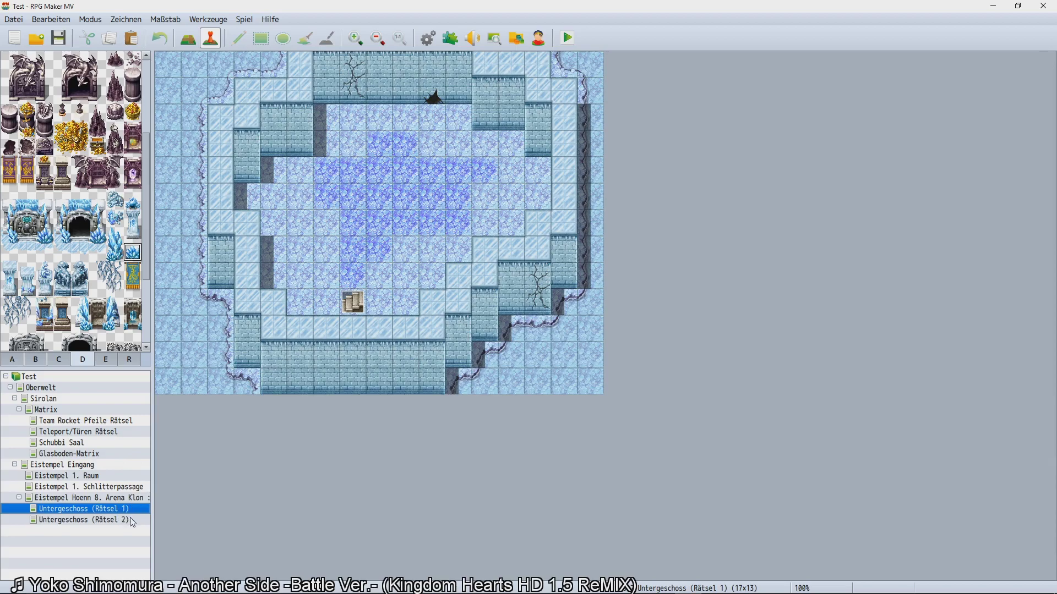
pyautogui.click(132, 521)
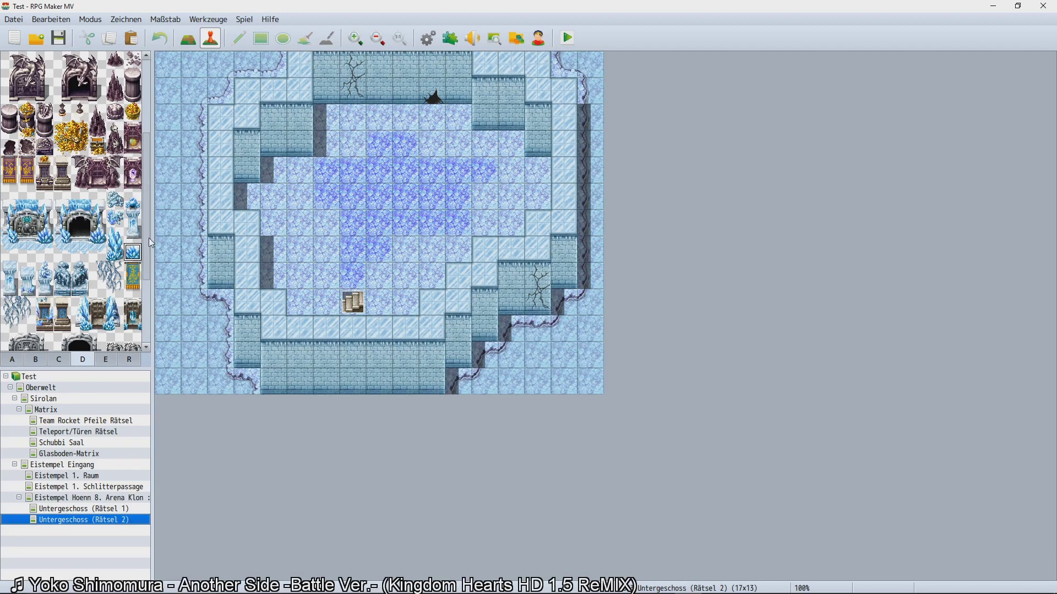
pyautogui.scroll(5, 139, 160)
pyautogui.scroll(-5, 139, 160)
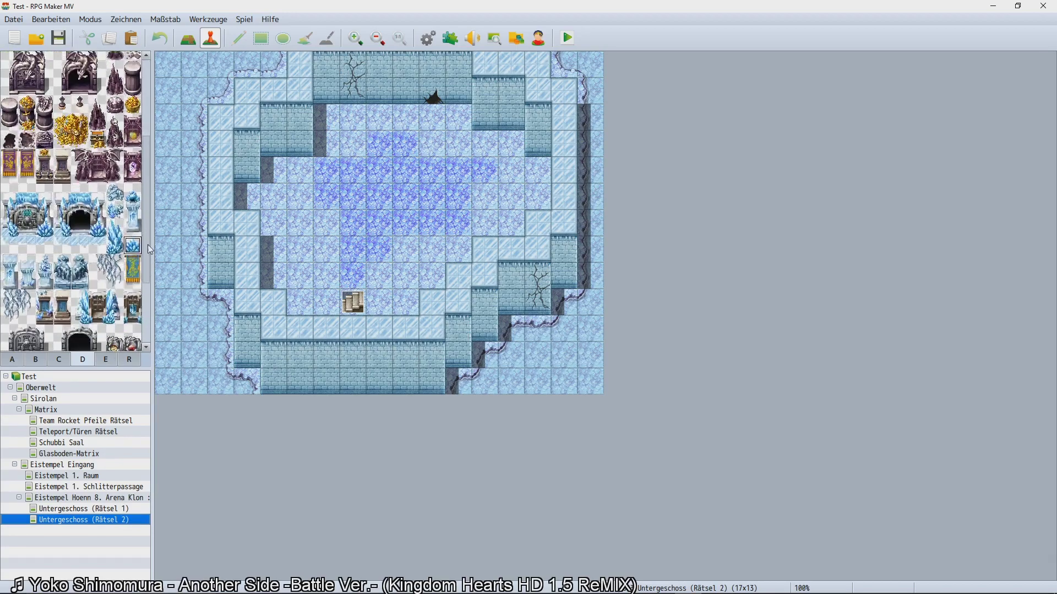
pyautogui.scroll(-1, 149, 316)
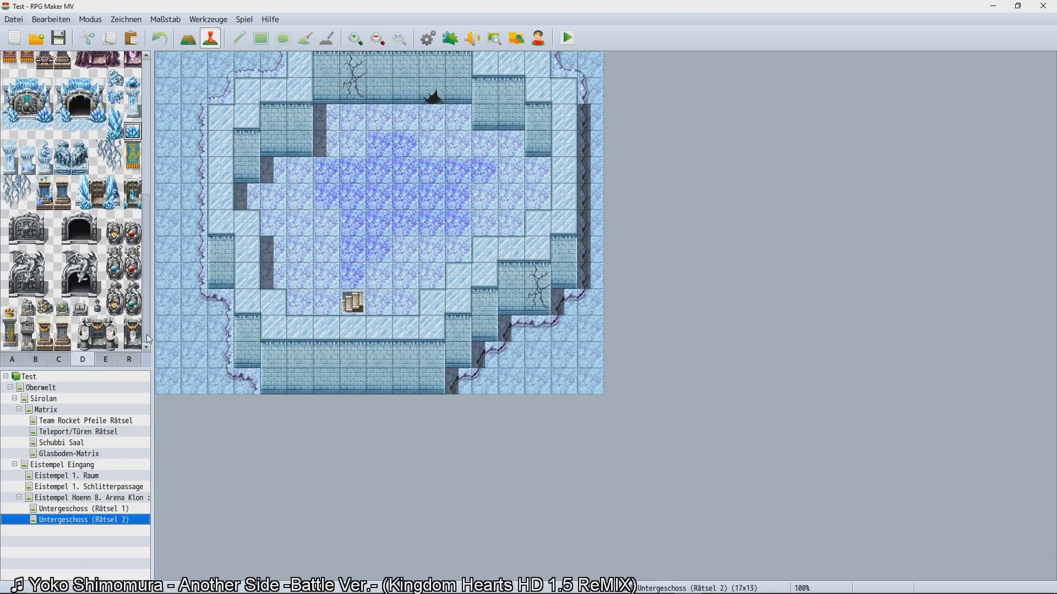
pyautogui.scroll(5, 148, 337)
pyautogui.scroll(-5, 140, 328)
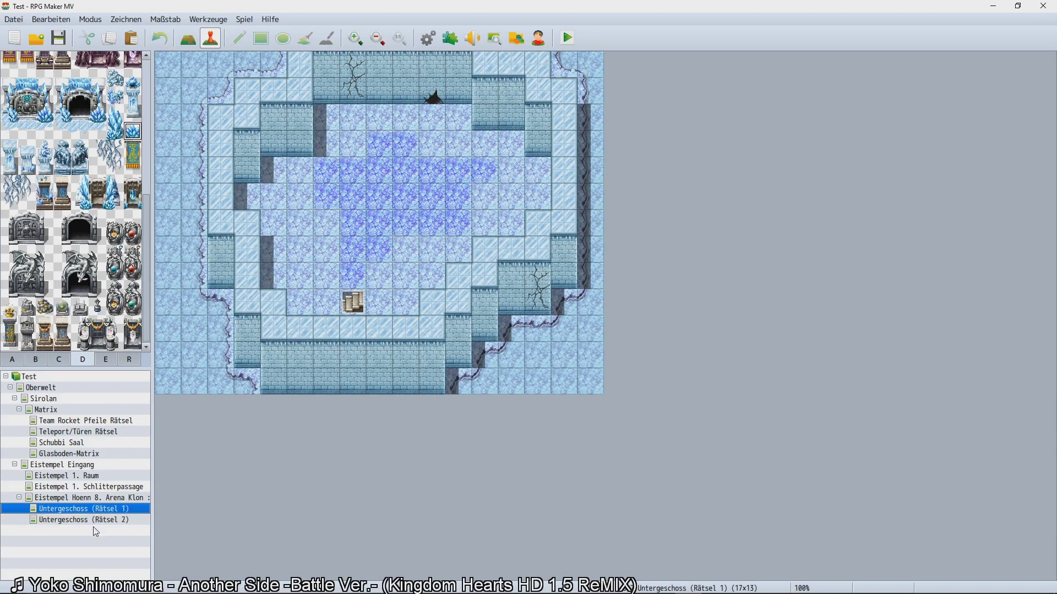
# Set the player transfer of the stairs in Untergeschoss (Rätsel 2) to the arena tile directly below the crystal cluster before the second puzzle.
pyautogui.doubleClick(353, 302)
pyautogui.click(505, 194)
pyautogui.doubleClick(510, 184)
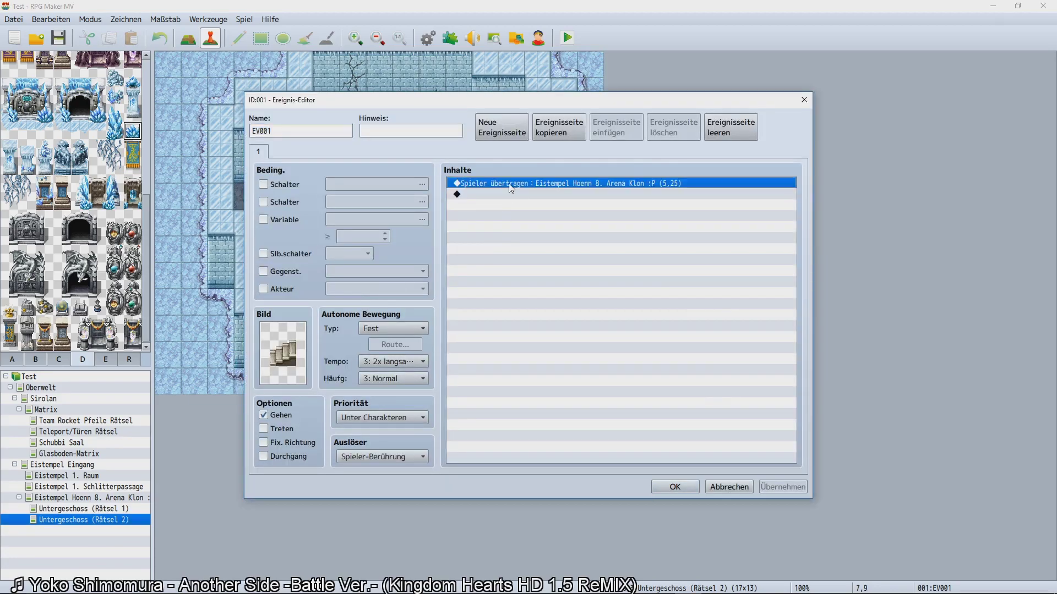
pyautogui.click(652, 266)
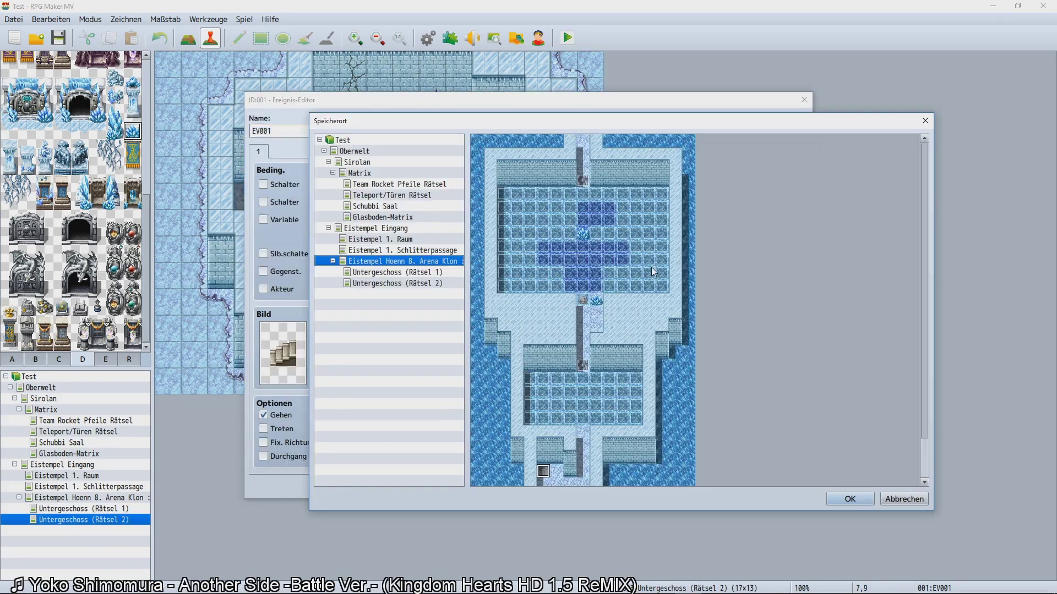
pyautogui.doubleClick(596, 318)
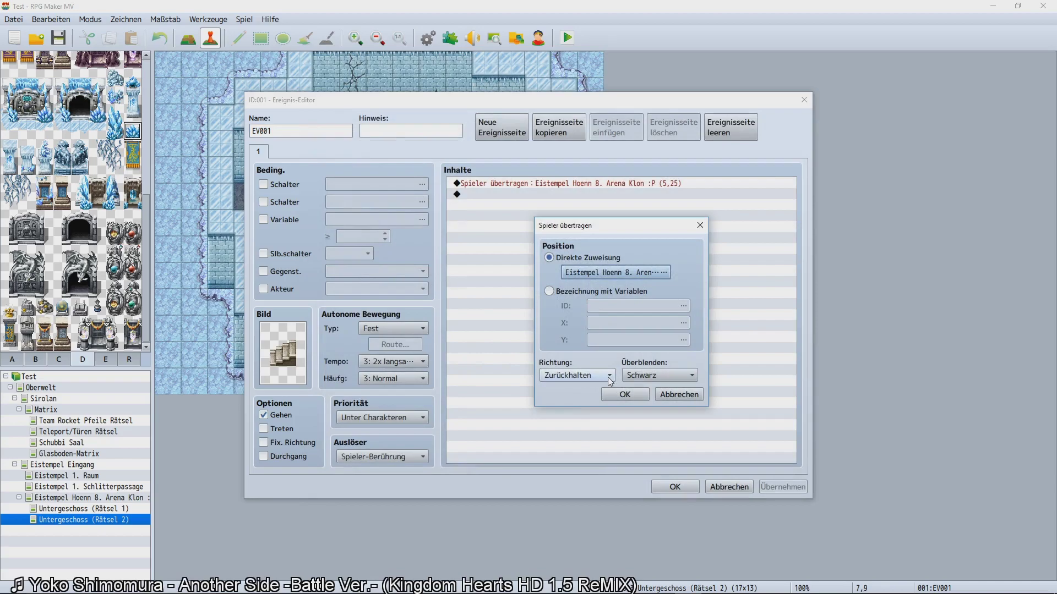
pyautogui.click(625, 394)
pyautogui.click(667, 489)
# Copy the arena's stairs event from tile 5,25 to tile 9,13, directly below the crystal cluster before the second puzzle.
pyautogui.click(74, 487)
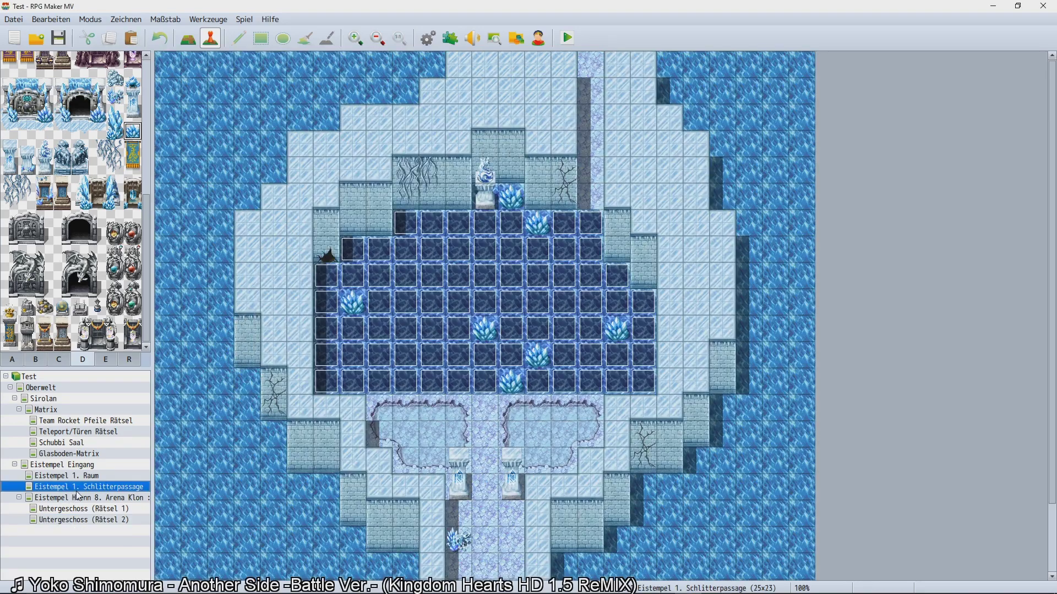
pyautogui.click(83, 498)
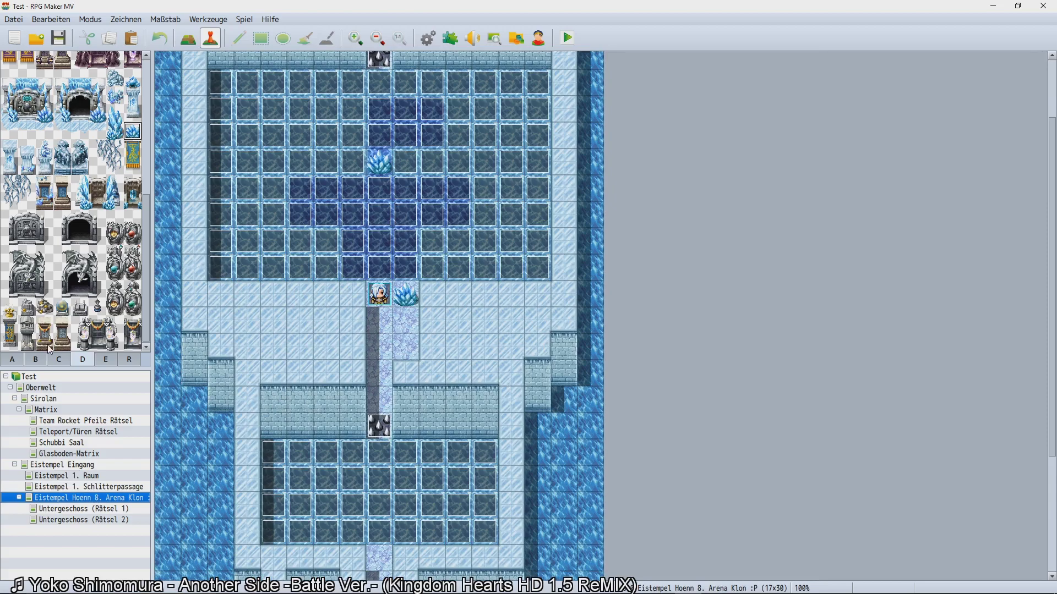
pyautogui.scroll(-1, 294, 572)
pyautogui.click(298, 569)
pyautogui.hotkey('ctrl', 'c')
pyautogui.hotkey('ctrl', 'v')
pyautogui.doubleClick(405, 253)
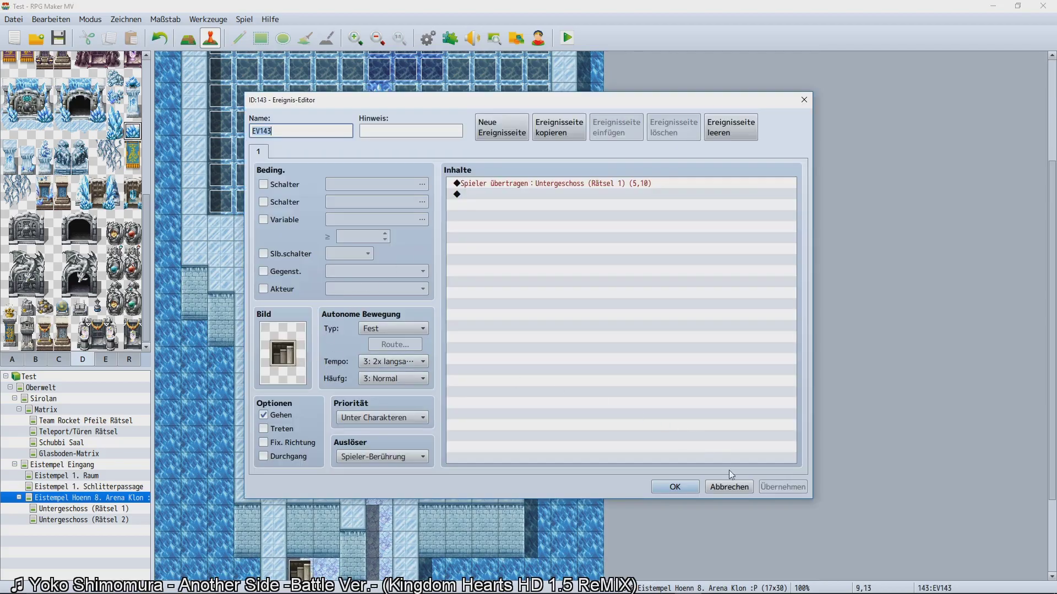
pyautogui.doubleClick(305, 379)
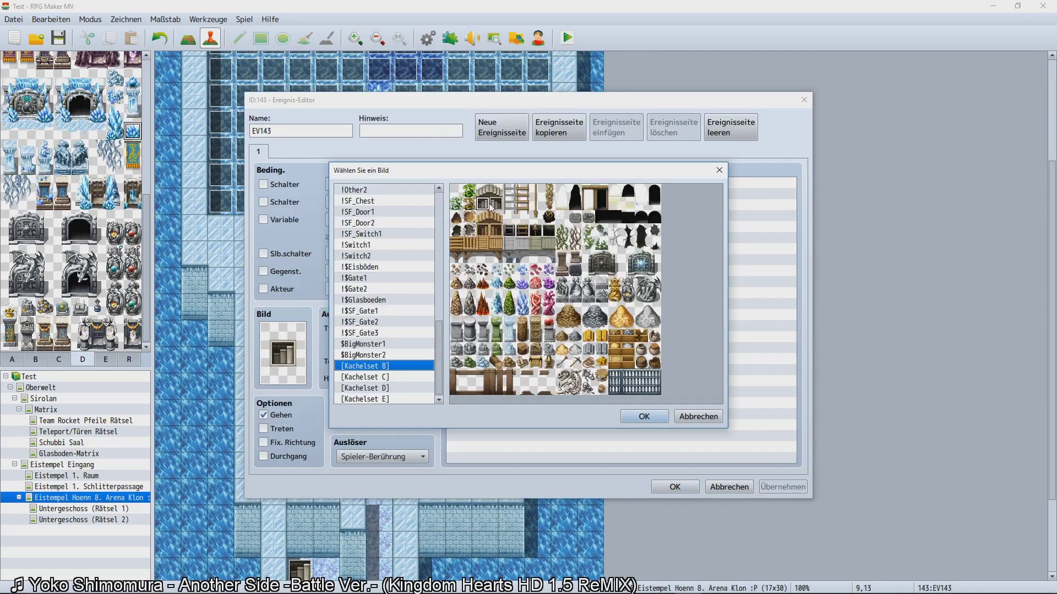
pyautogui.doubleClick(489, 205)
pyautogui.click(675, 486)
pyautogui.click(386, 292)
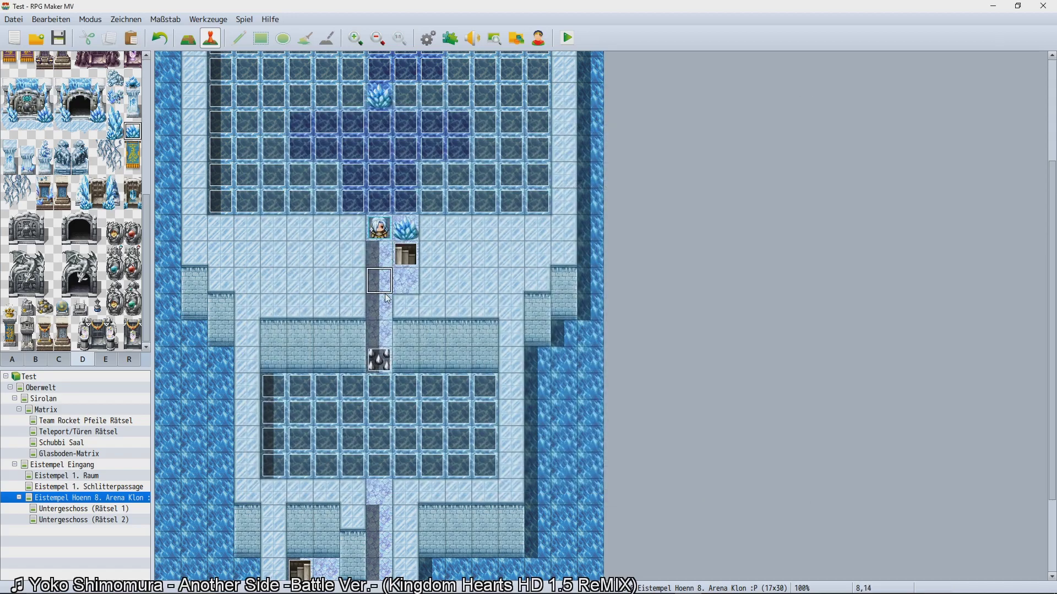
# Point the player transfer of the stairs event at 9,13 to tile 7,9 in Untergeschoss (Rätsel 1).
pyautogui.doubleClick(400, 263)
pyautogui.click(524, 185)
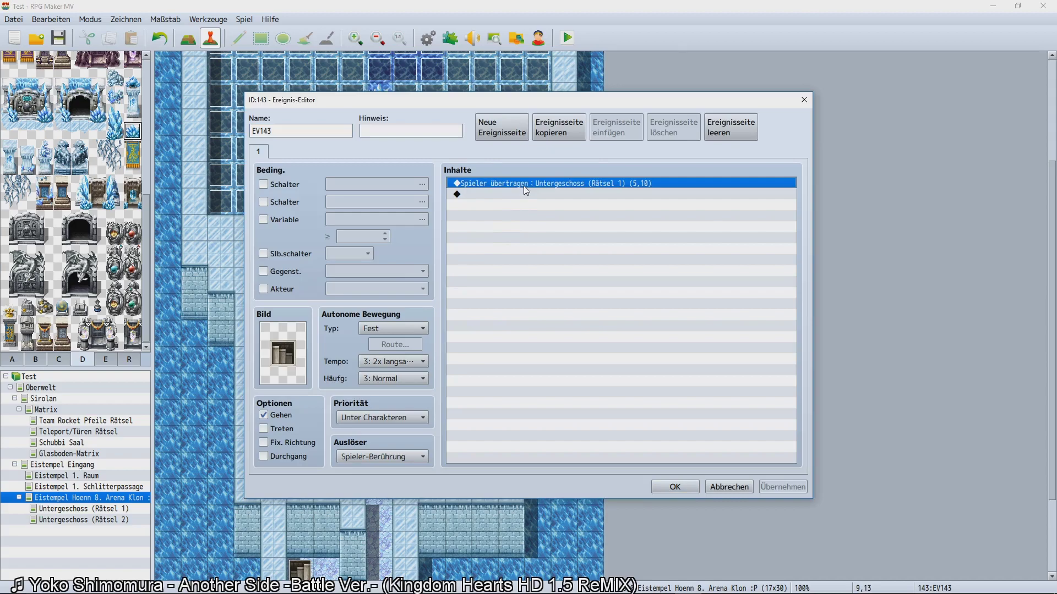
pyautogui.doubleClick(523, 186)
pyautogui.click(608, 276)
pyautogui.doubleClick(567, 262)
pyautogui.click(618, 400)
pyautogui.click(675, 486)
# Set the player transfer of the stairs event at 5,25 to the stairs area in Untergeschoss (Rätsel 1).
pyautogui.scroll(-3, 553, 500)
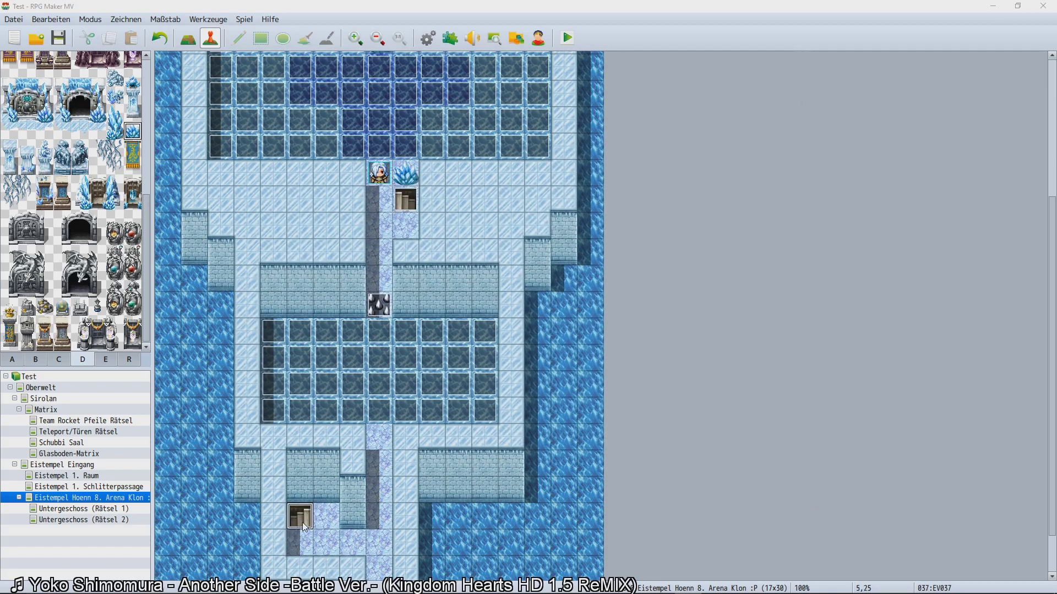
pyautogui.doubleClick(304, 527)
pyautogui.click(513, 191)
pyautogui.doubleClick(518, 183)
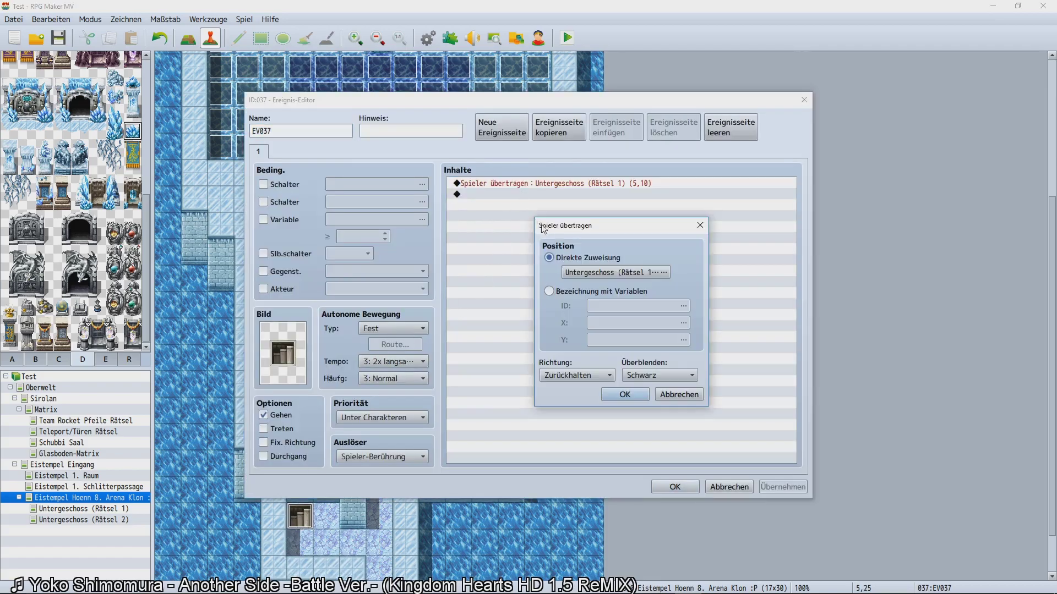
pyautogui.click(606, 272)
pyautogui.doubleClick(568, 268)
pyautogui.click(619, 395)
pyautogui.click(669, 487)
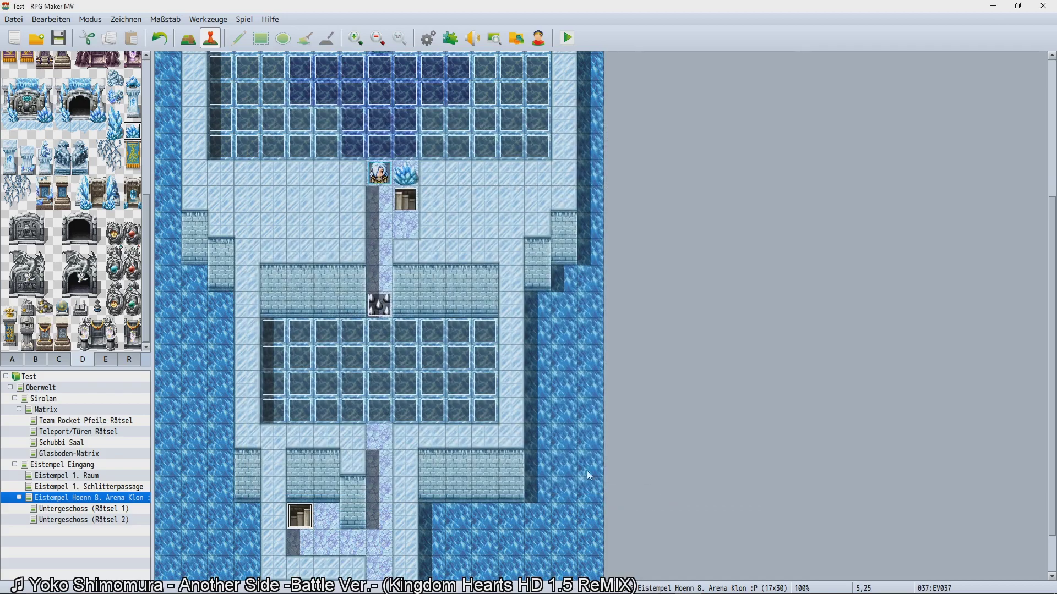
# Set the player transfer of the stairs event at 9,13 to tile 7,9 in Untergeschoss (Rätsel 2).
pyautogui.doubleClick(410, 203)
pyautogui.doubleClick(528, 183)
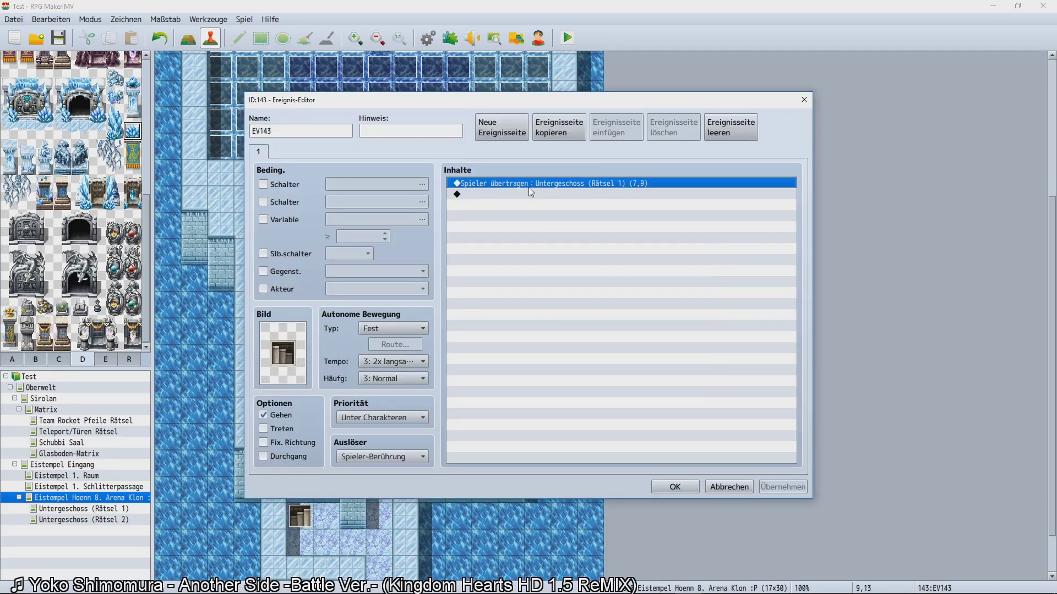
pyautogui.click(588, 271)
pyautogui.click(372, 284)
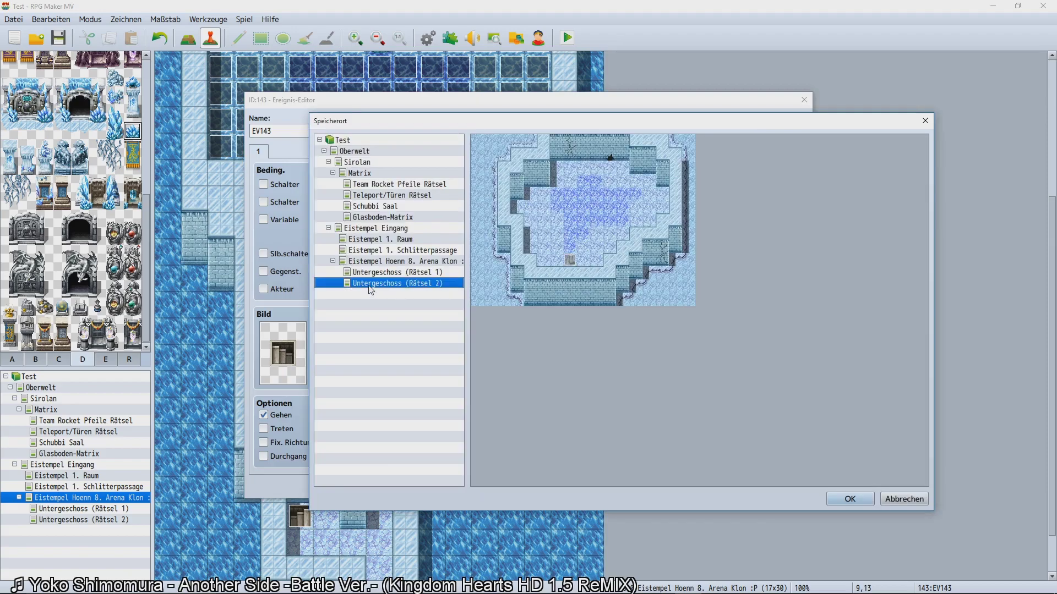
pyautogui.doubleClick(570, 259)
pyautogui.click(624, 395)
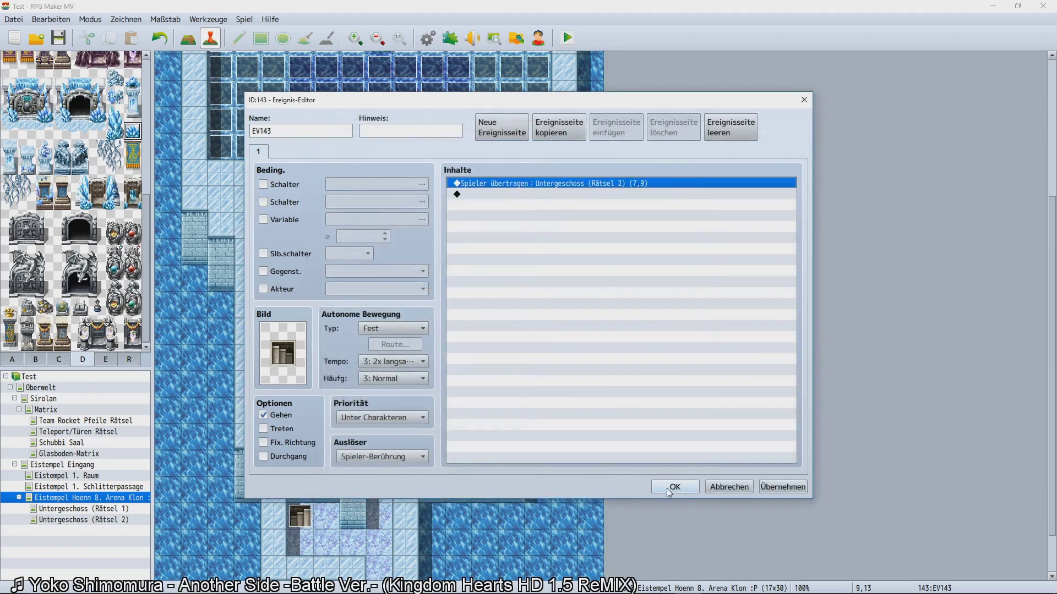
pyautogui.click(672, 486)
# Check the commands of the second puzzle's corner floor event at tile 2,4 without editing them.
pyautogui.scroll(3, 551, 429)
pyautogui.click(387, 235)
pyautogui.scroll(2, 387, 235)
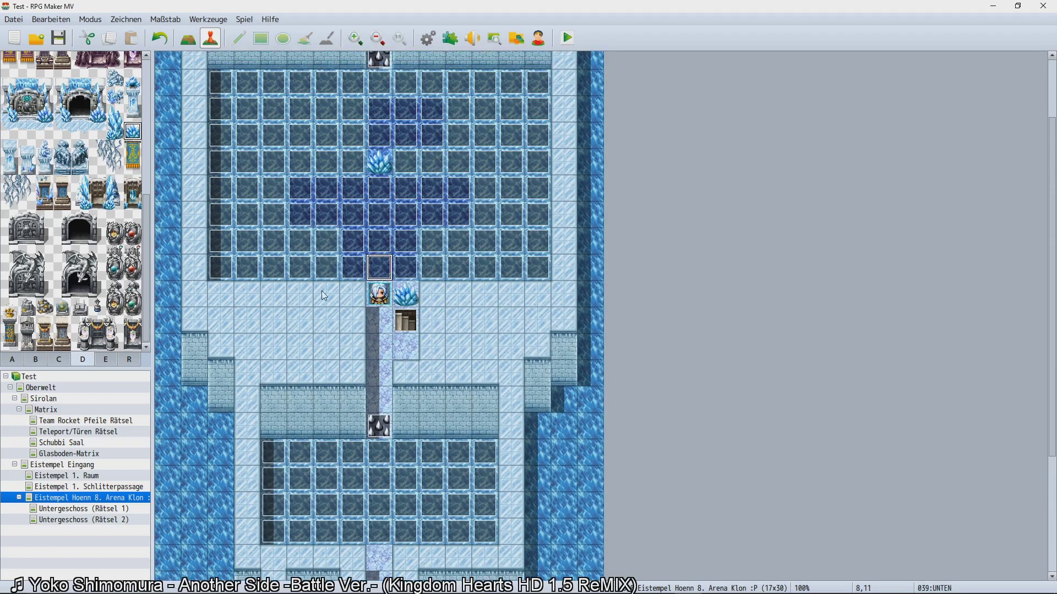
pyautogui.click(230, 81)
pyautogui.doubleClick(230, 81)
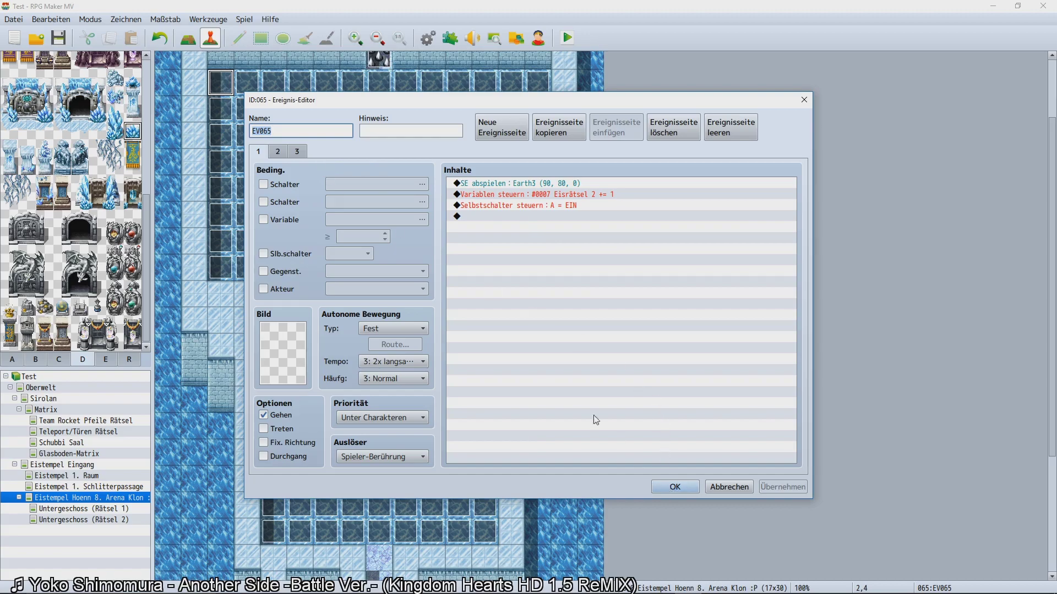
pyautogui.click(675, 486)
pyautogui.scroll(-5, 602, 418)
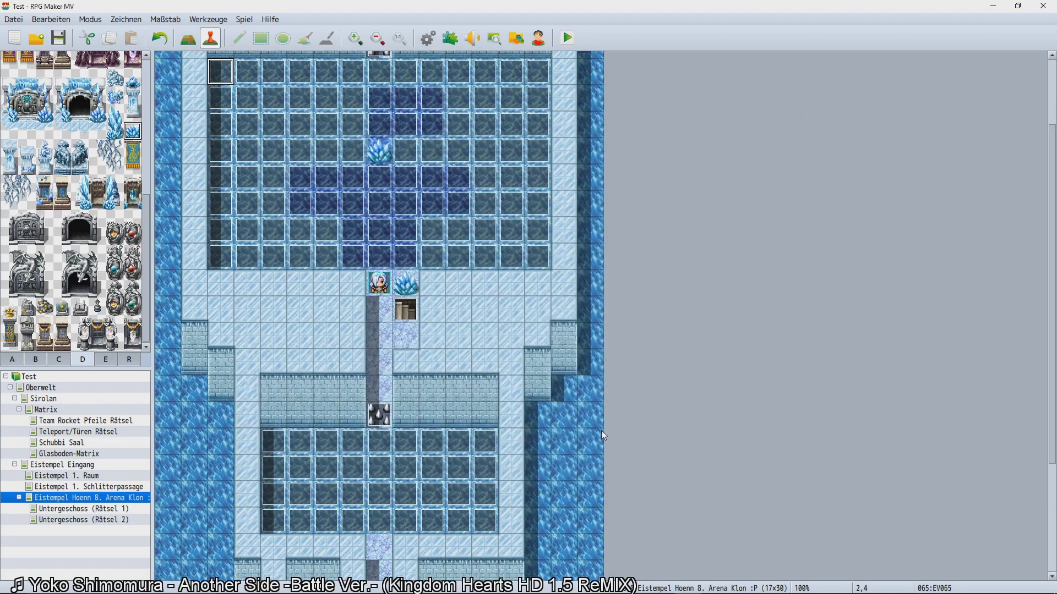
# Start a playtest with a new game and walk across the outer floor tiles left of the second puzzle's dark ice.
pyautogui.hotkey('ctrl', 'r')
pyautogui.press('Return')
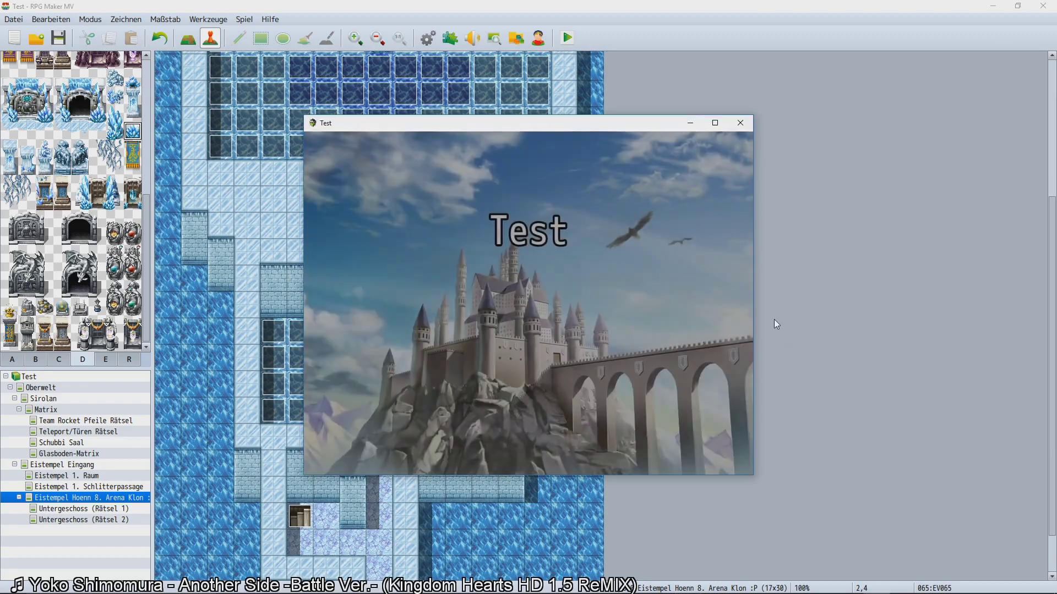
pyautogui.press('Return')
pyautogui.press('Up')
pyautogui.press('Left')
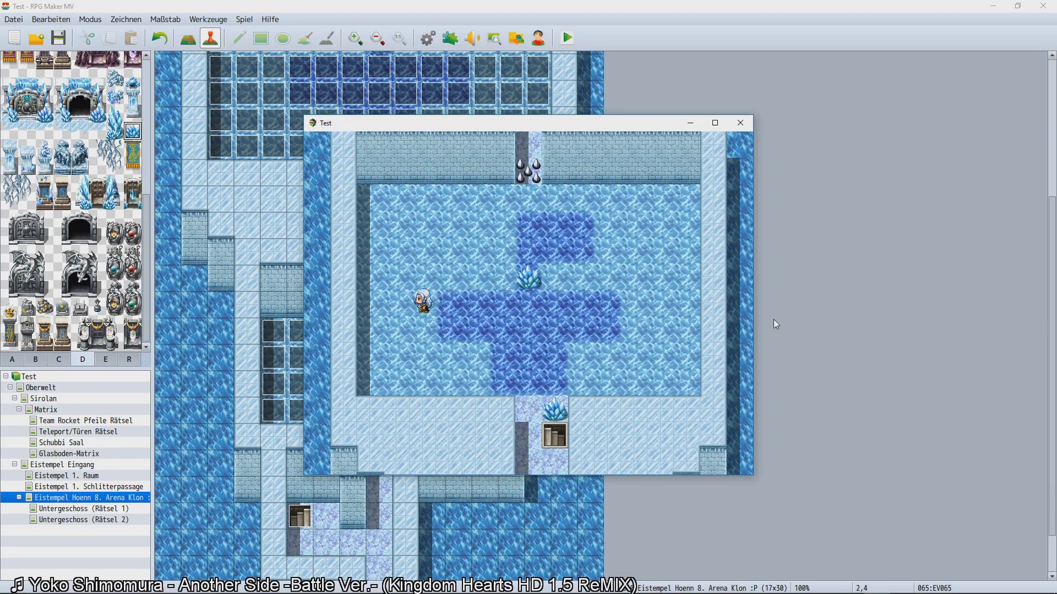
pyautogui.press('Left')
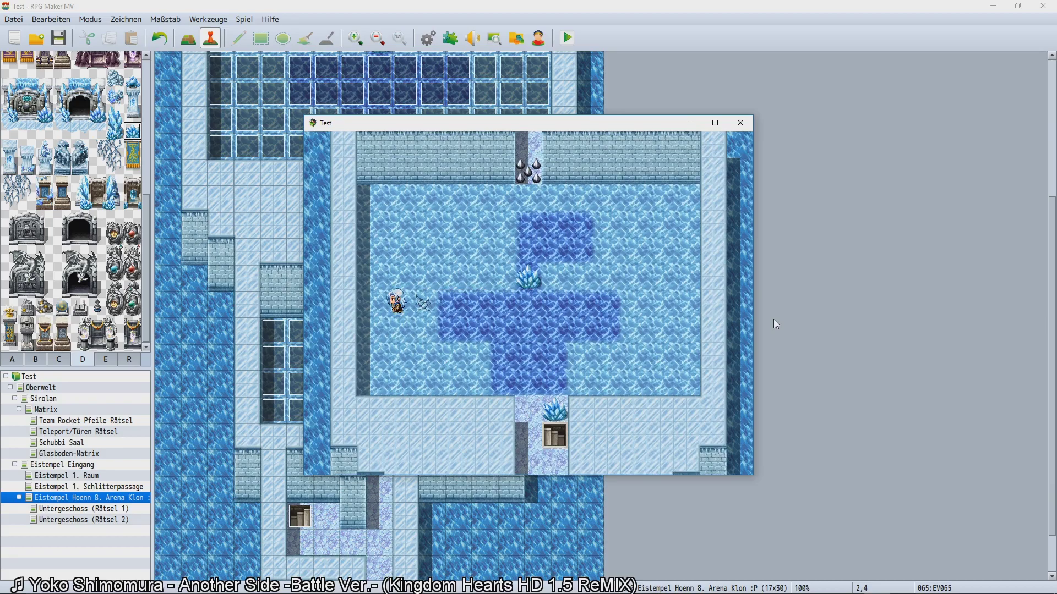
pyautogui.press('Left')
pyautogui.press('Down')
pyautogui.press('Right')
pyautogui.press('Right')
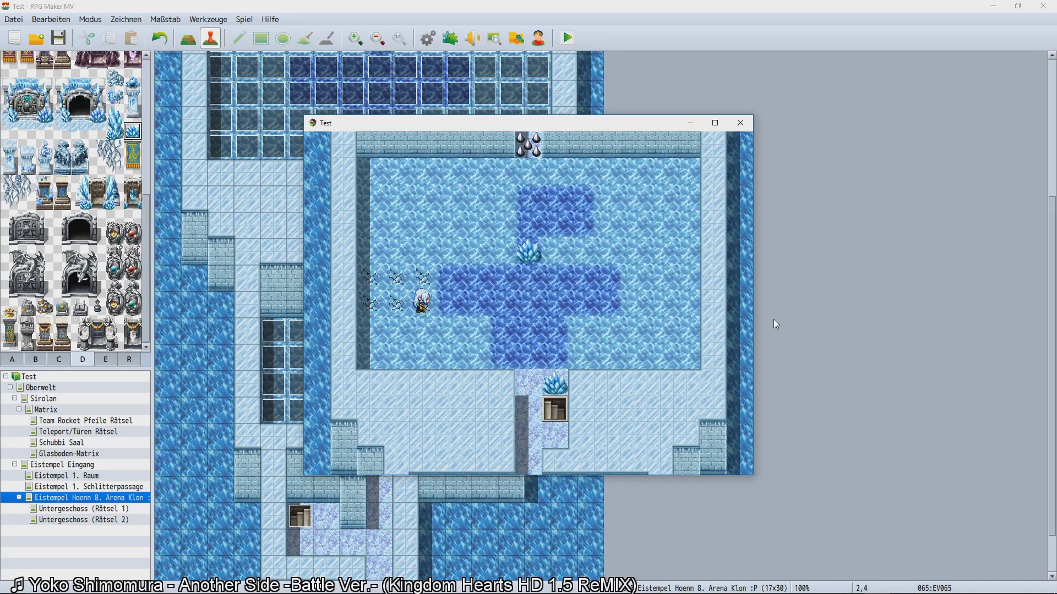
# Walk over the second puzzle's lower-left floor tiles in the playtest and slide across the dark ice to the opposite side.
pyautogui.press('Down')
pyautogui.press('Left')
pyautogui.press('Down')
pyautogui.press('Right')
pyautogui.press('Right')
pyautogui.press('Right')
pyautogui.press('Up')
pyautogui.press('Right')
pyautogui.press('Down')
pyautogui.press('Right')
pyautogui.press('Right')
pyautogui.press('Right')
pyautogui.press('Right')
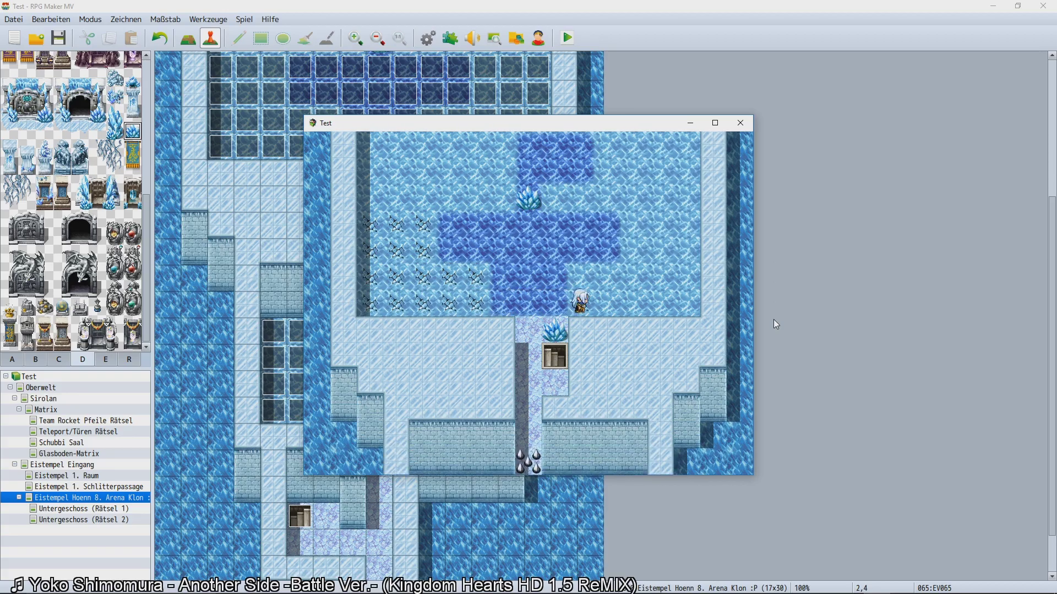
# Walk over the second puzzle's lower-right floor tiles in the playtest, ending beside the wide dark ice area.
pyautogui.press('Right')
pyautogui.press('Down')
pyautogui.press('Right')
pyautogui.press('Right')
pyautogui.press('Up')
pyautogui.press('Up')
pyautogui.press('Up')
pyautogui.press('Left')
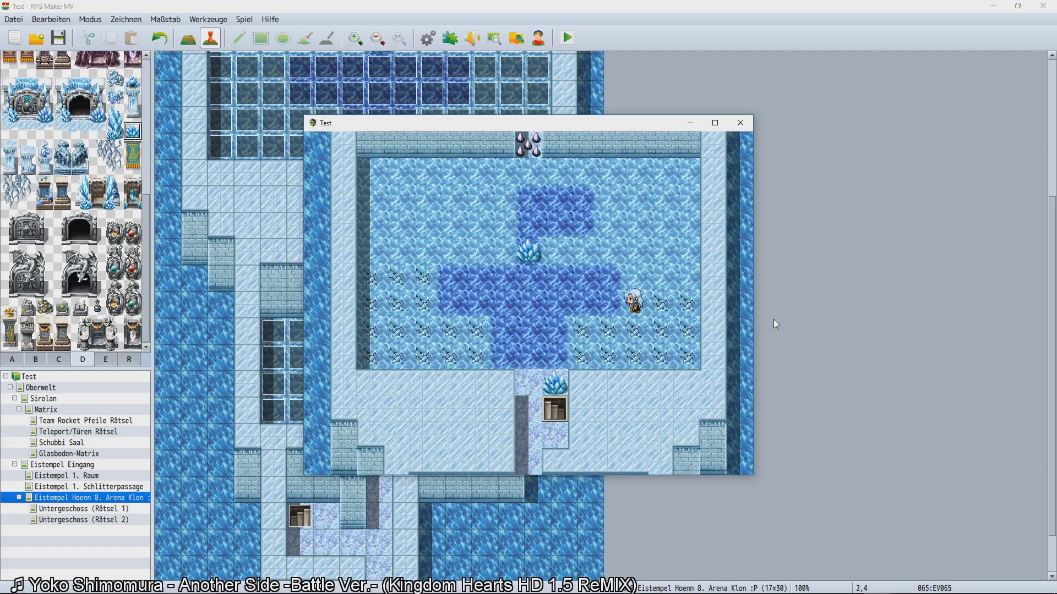
# Test falling through a cracked tile by sliding across the dark ice, and make the way back up to the second puzzle.
pyautogui.press('Left')
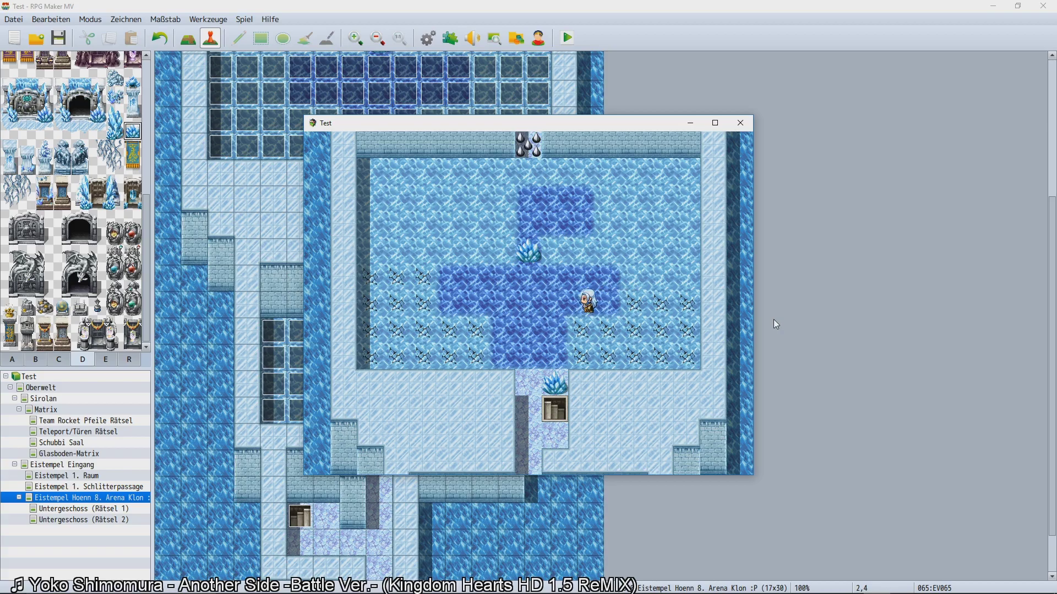
pyautogui.press('Left')
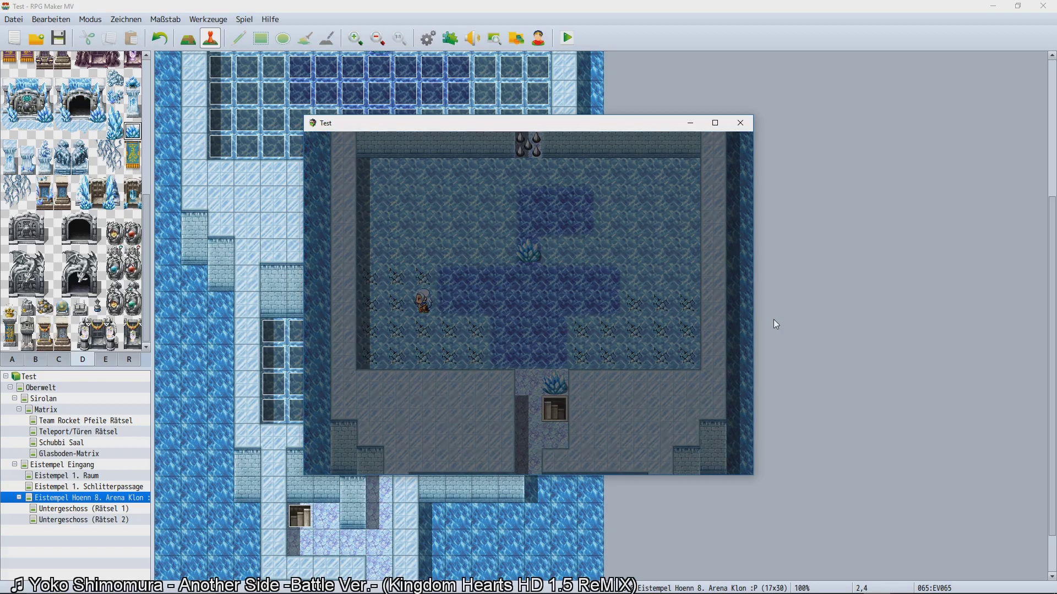
pyautogui.press('Down')
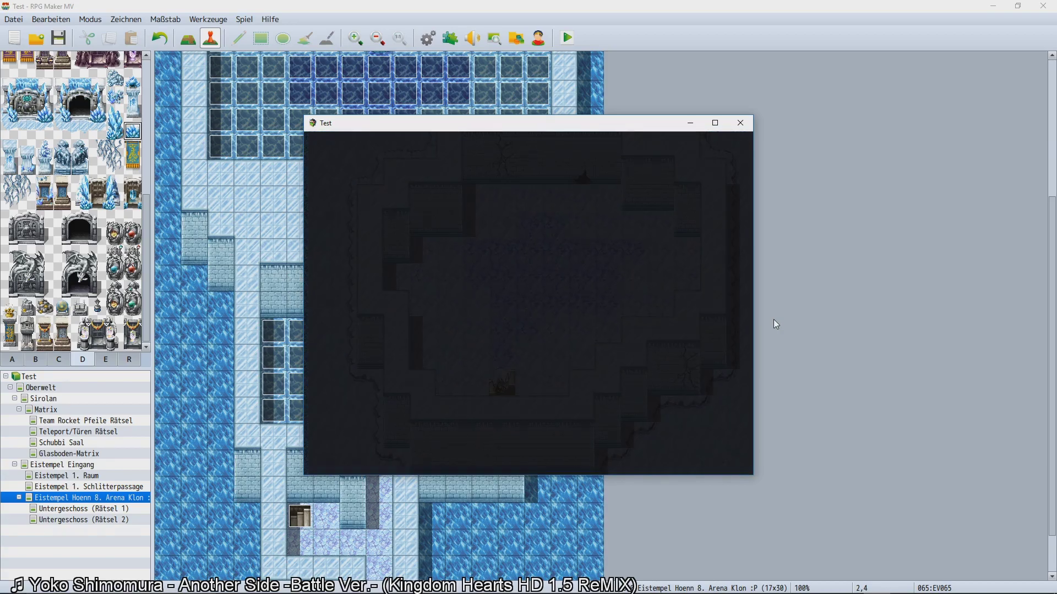
pyautogui.press('Up')
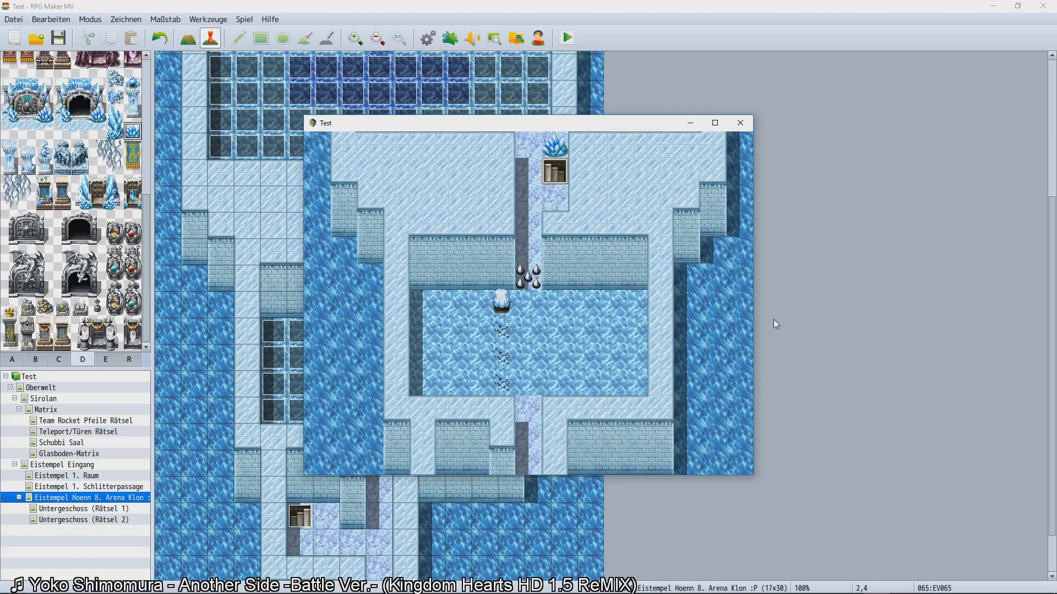
pyautogui.press('Right')
pyautogui.press('Up')
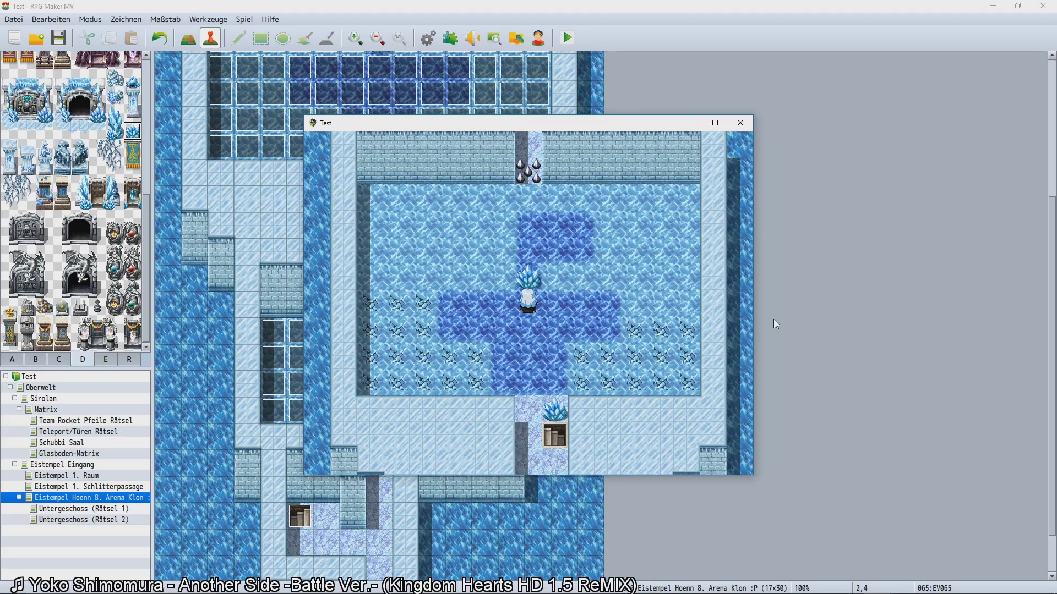
# In the playtest, walk the character over the unbroken ice tiles in the eastern half of the large ice room.
pyautogui.press('Right')
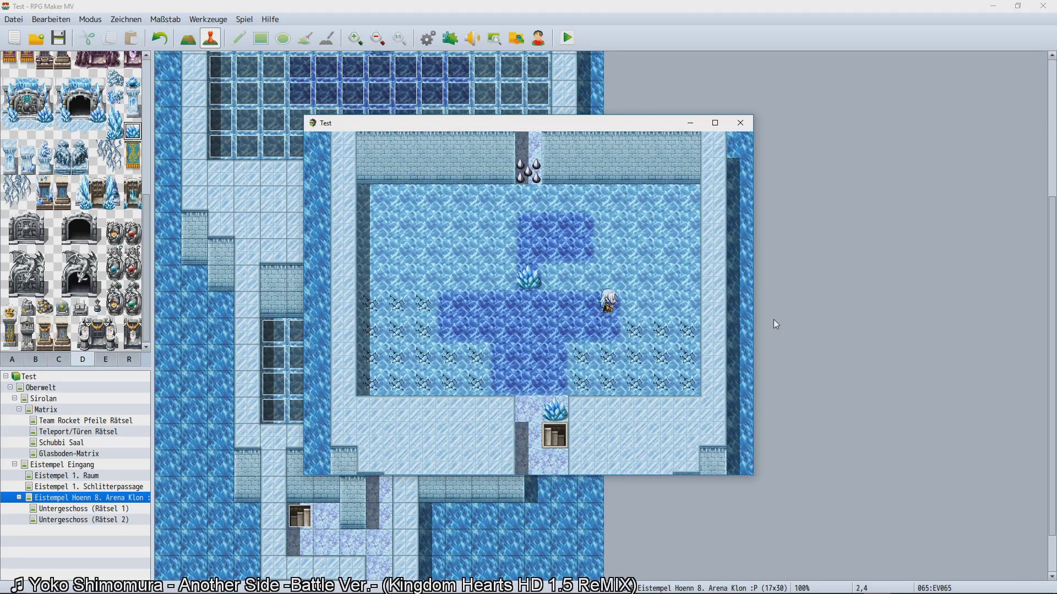
pyautogui.press('Up')
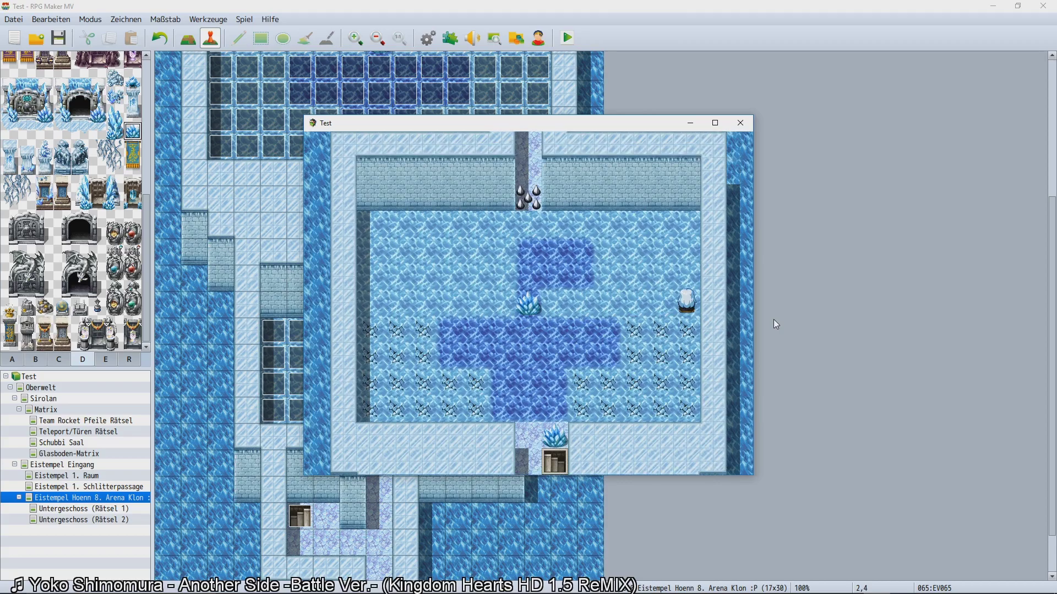
pyautogui.press('Left')
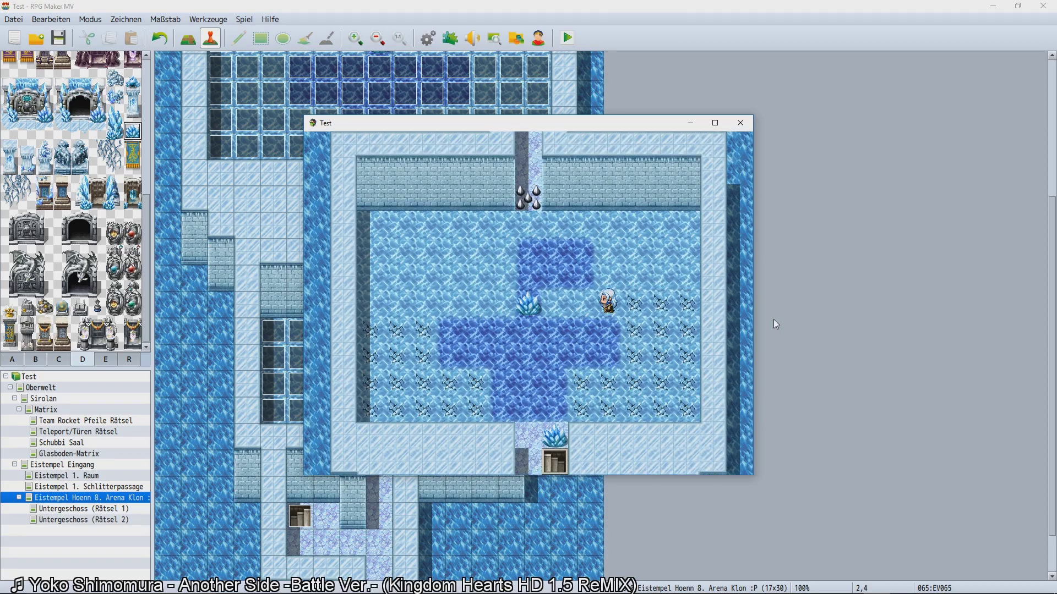
pyautogui.press('Up')
pyautogui.press('Right')
pyautogui.press('Left')
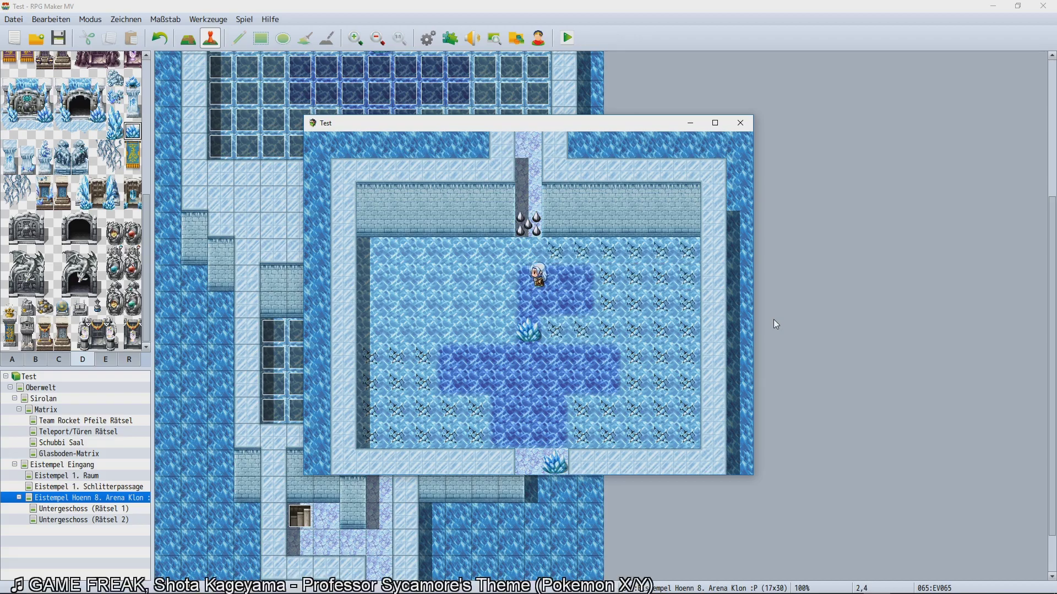
# Zigzag the character across the unbroken ice tiles in the western half of the room up to the top row.
pyautogui.press('Down')
pyautogui.press('Left')
pyautogui.press('Up')
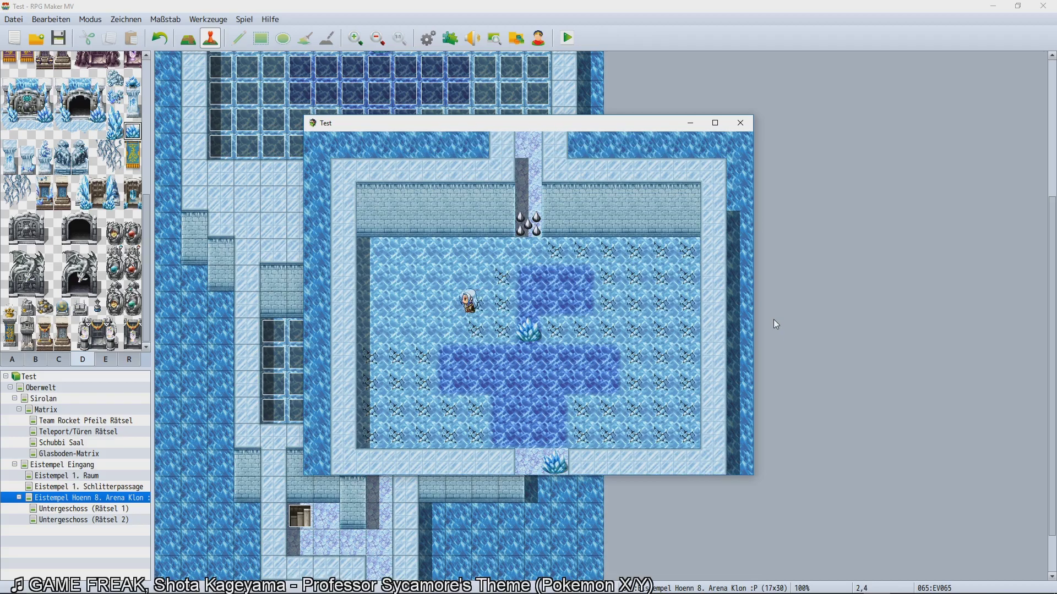
pyautogui.press('Left')
pyautogui.press('Down')
pyautogui.press('Left')
pyautogui.press('Up')
pyautogui.press('Left')
pyautogui.press('Down')
pyautogui.press('Left')
pyautogui.press('Up')
pyautogui.press('Right')
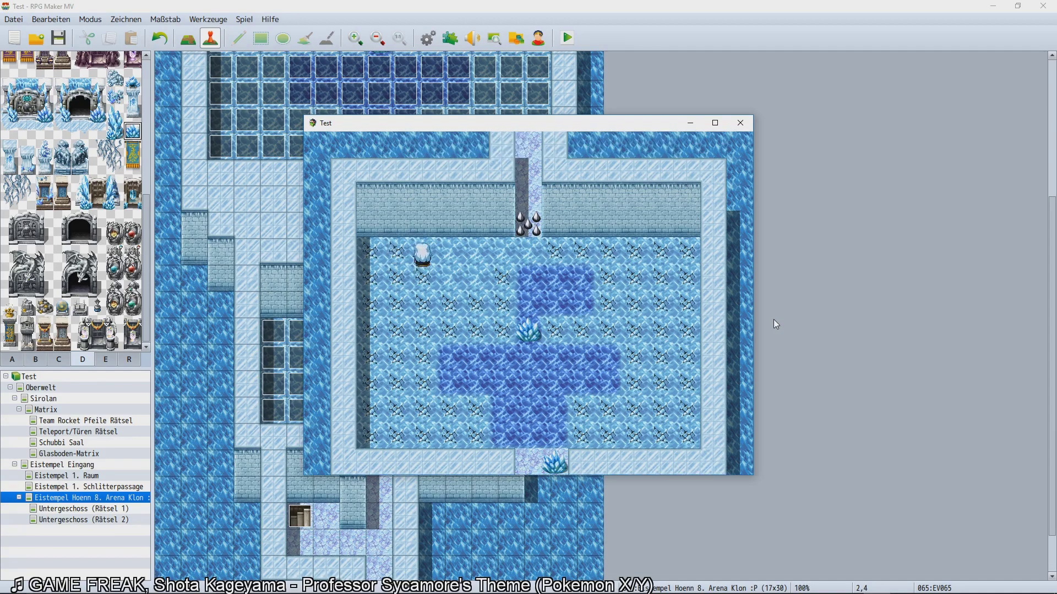
# Walk along the top row to the spikes at the north exit, step back south, and end the playtest.
pyautogui.press('Right')
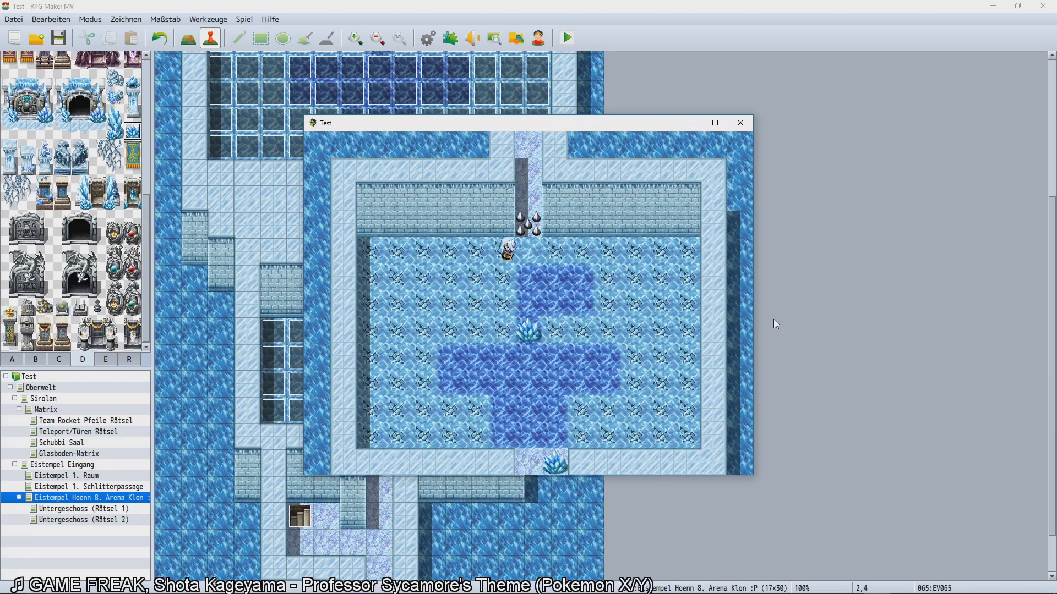
pyautogui.press('Up')
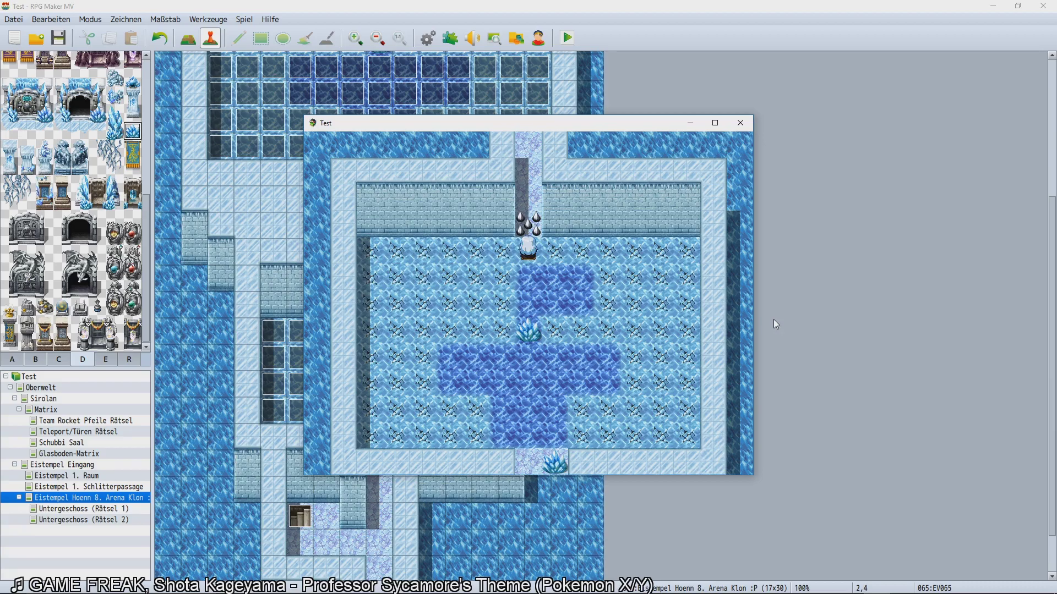
pyautogui.press('Down')
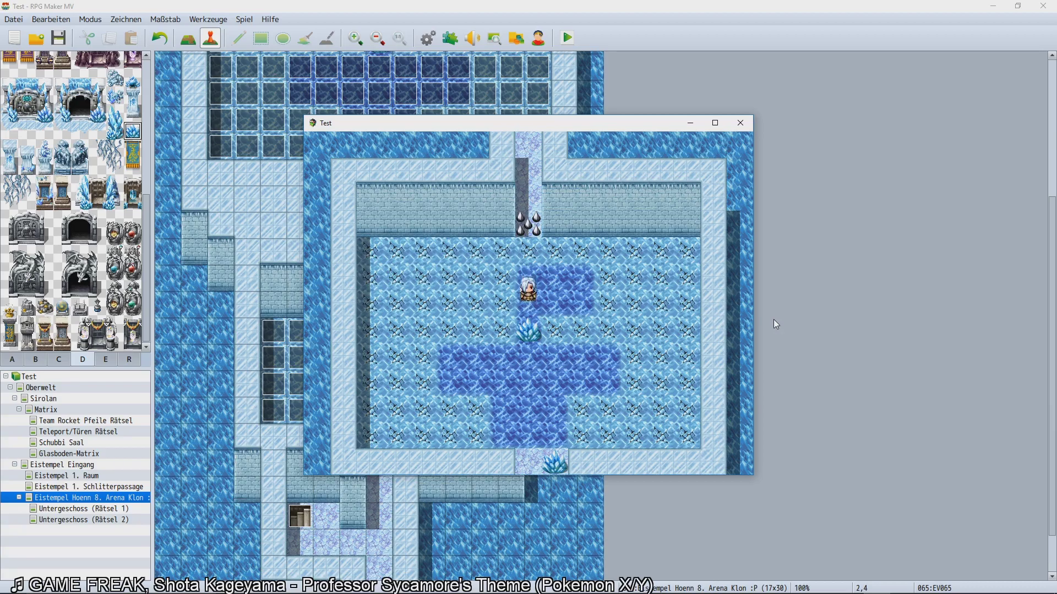
pyautogui.click(752, 129)
# Inspect the first page of ice tile event EV066 in the large room's top row, leaving it unchanged.
pyautogui.scroll(3, 481, 258)
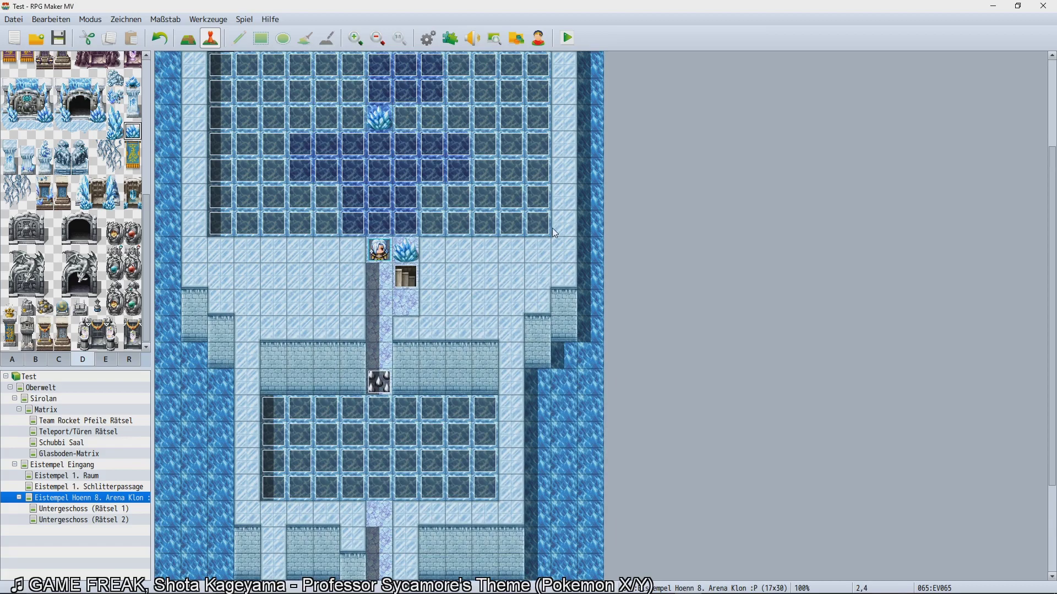
pyautogui.scroll(5, 826, 335)
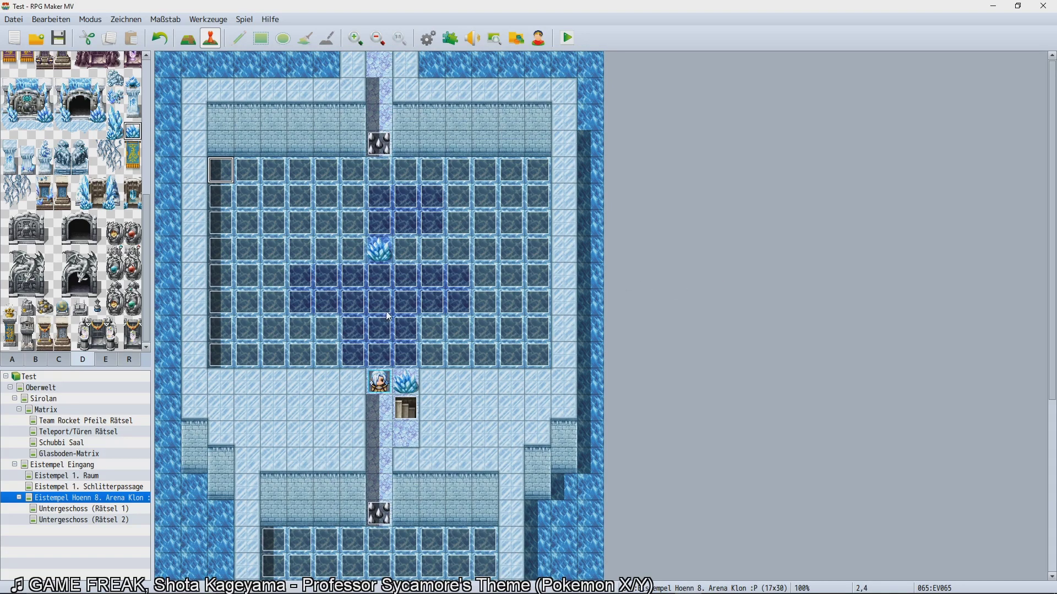
pyautogui.scroll(-1, 322, 324)
pyautogui.doubleClick(240, 147)
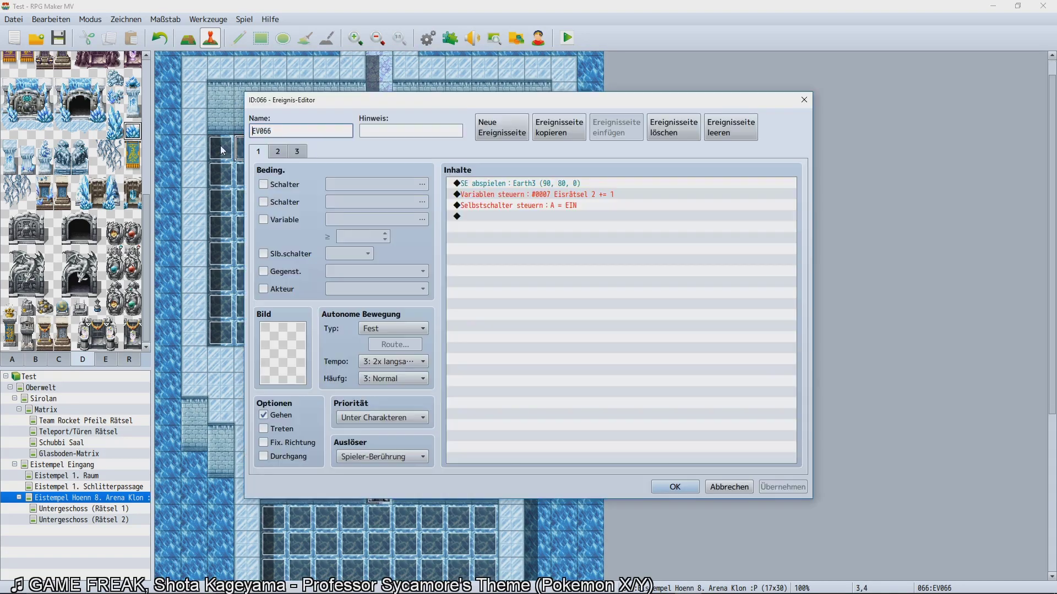
pyautogui.click(738, 485)
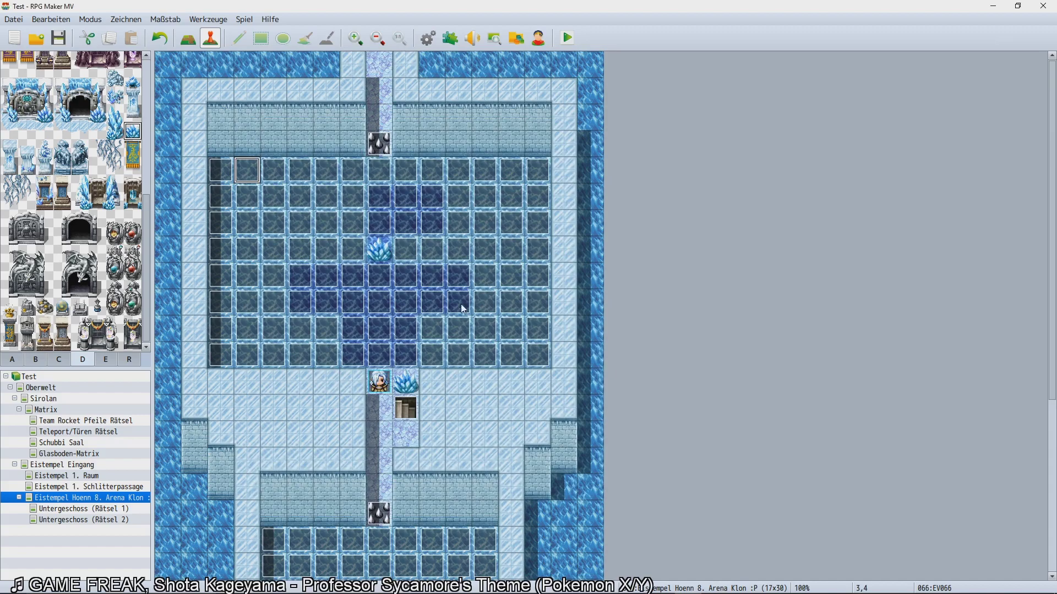
# Compare pages 2 and 3 of the northwest corner ice tile event EV065, and check the north spike event.
pyautogui.click(213, 179)
pyautogui.doubleClick(215, 177)
pyautogui.click(277, 155)
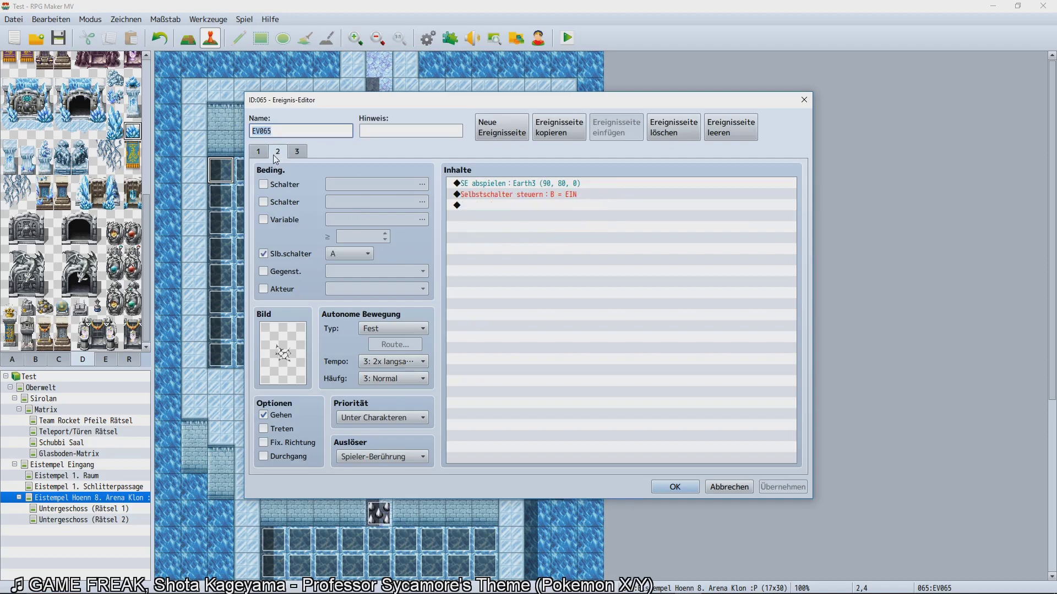
pyautogui.click(298, 153)
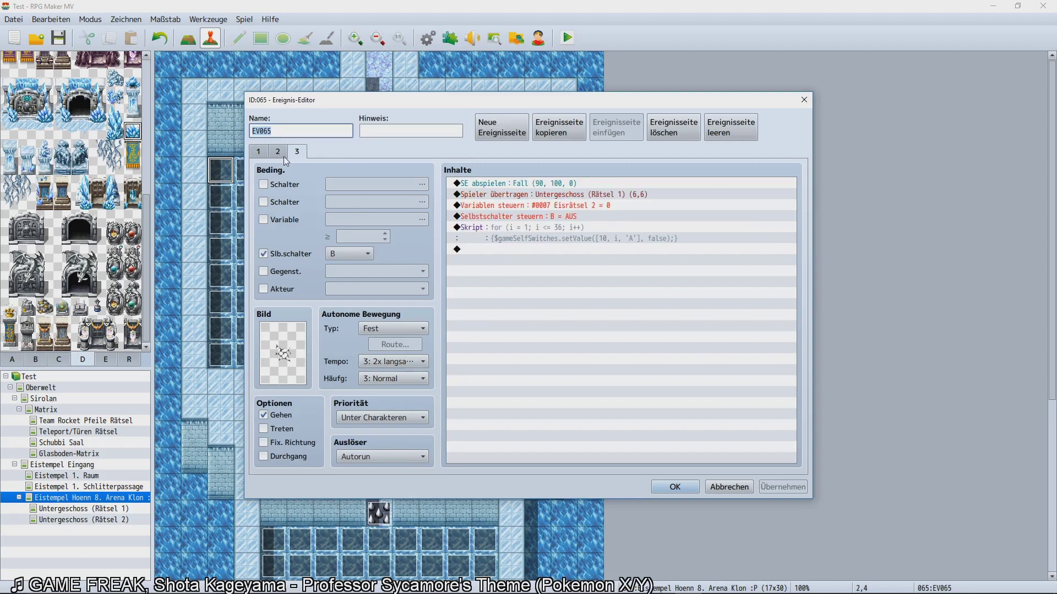
pyautogui.click(283, 157)
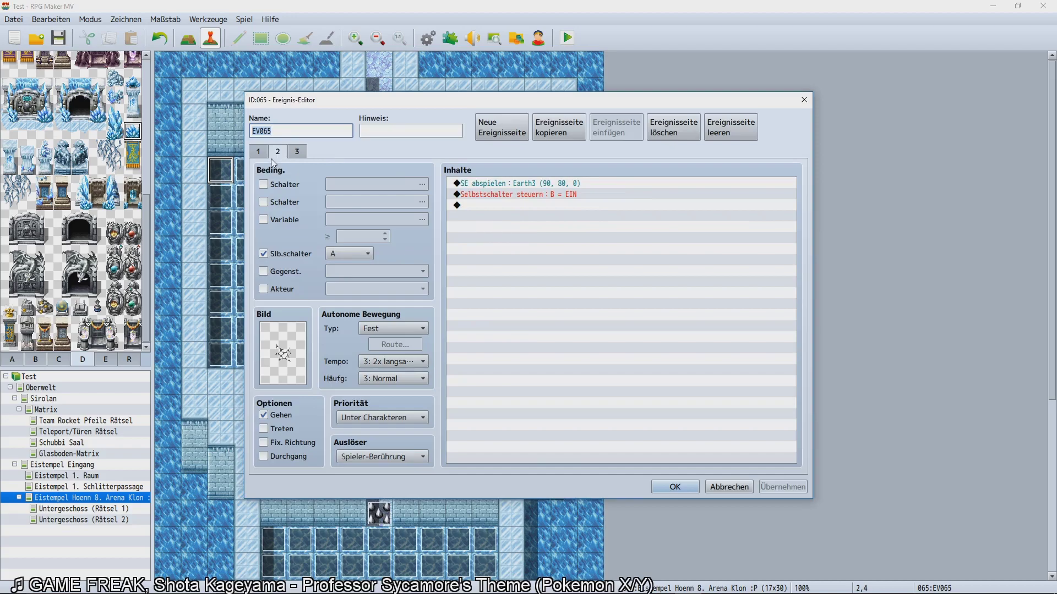
pyautogui.click(298, 154)
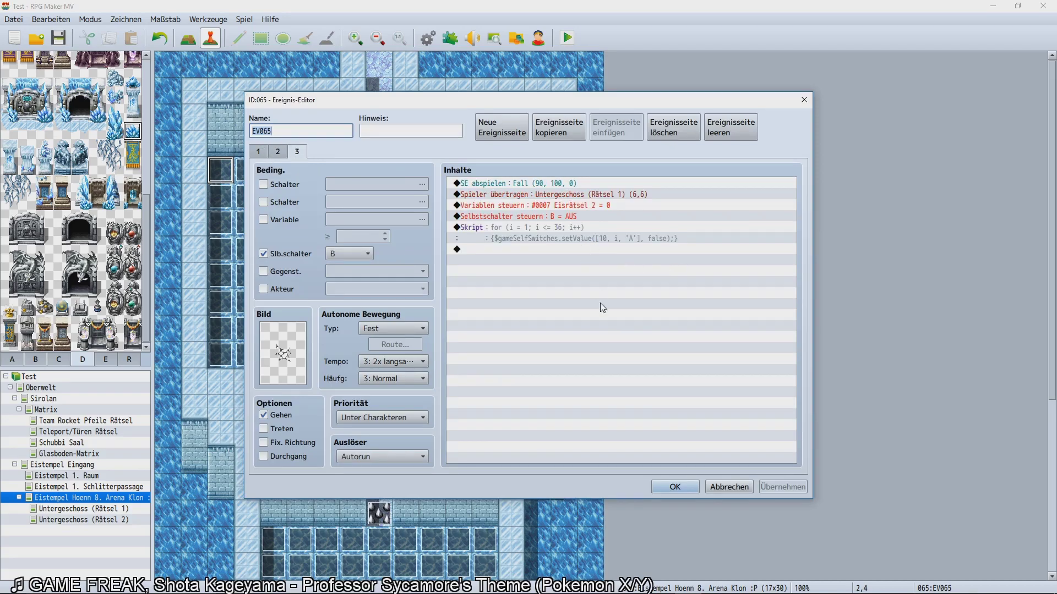
pyautogui.click(661, 488)
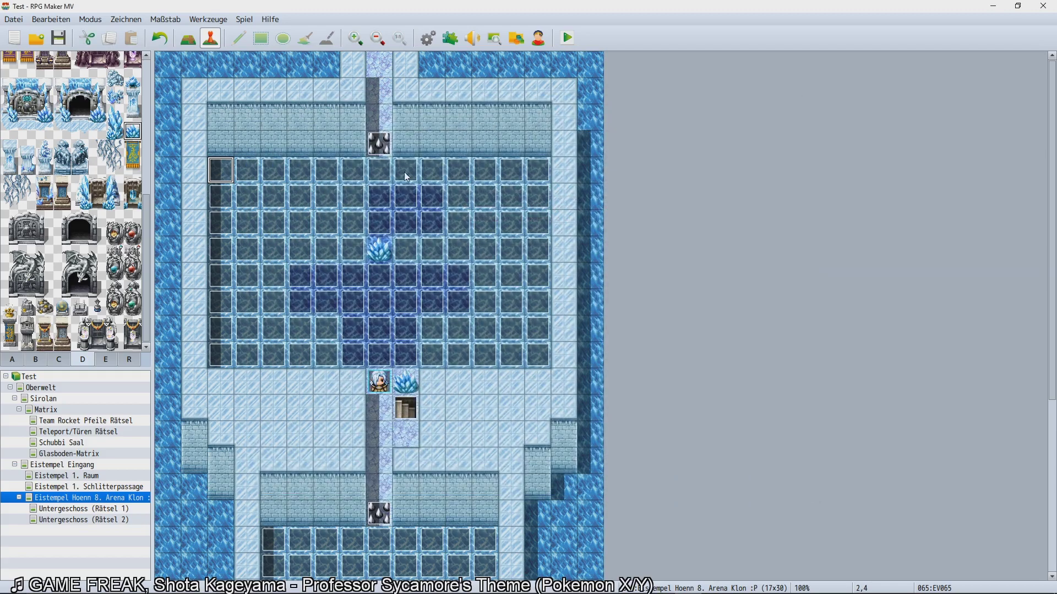
pyautogui.doubleClick(380, 144)
pyautogui.click(729, 487)
# Edit the script on page 3 of EV065 so the loop runs to i <= 76 and targets event i+64.
pyautogui.doubleClick(221, 170)
pyautogui.click(297, 153)
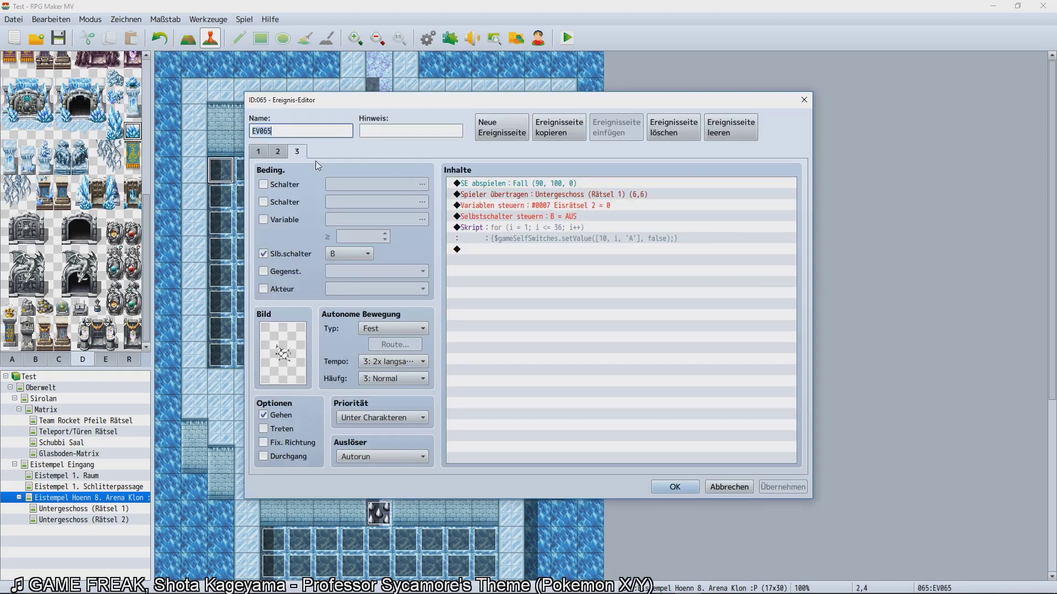
pyautogui.doubleClick(564, 231)
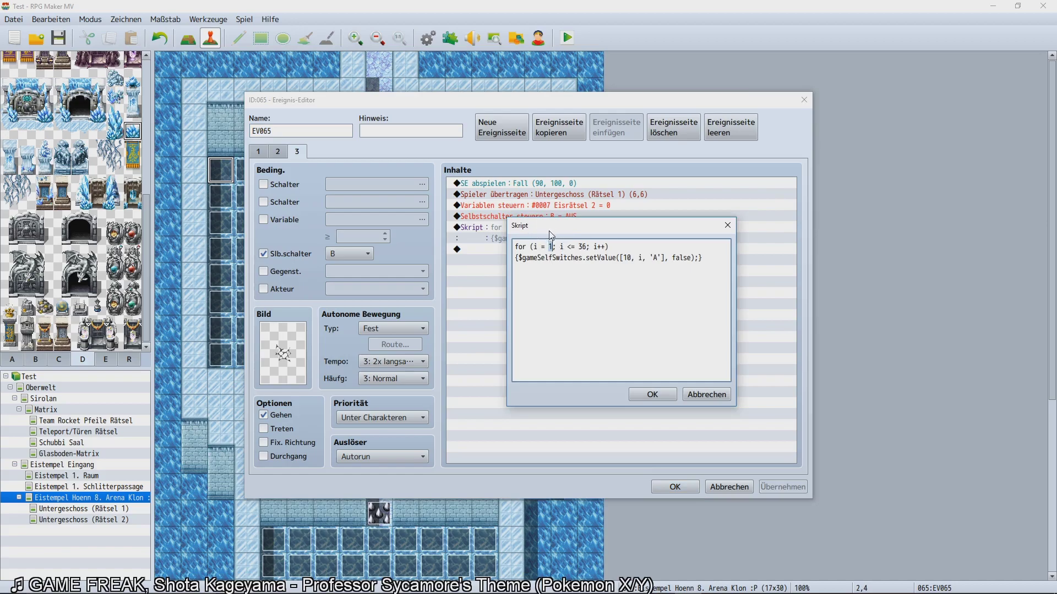
pyautogui.click(582, 246)
pyautogui.write('76')
pyautogui.write('+')
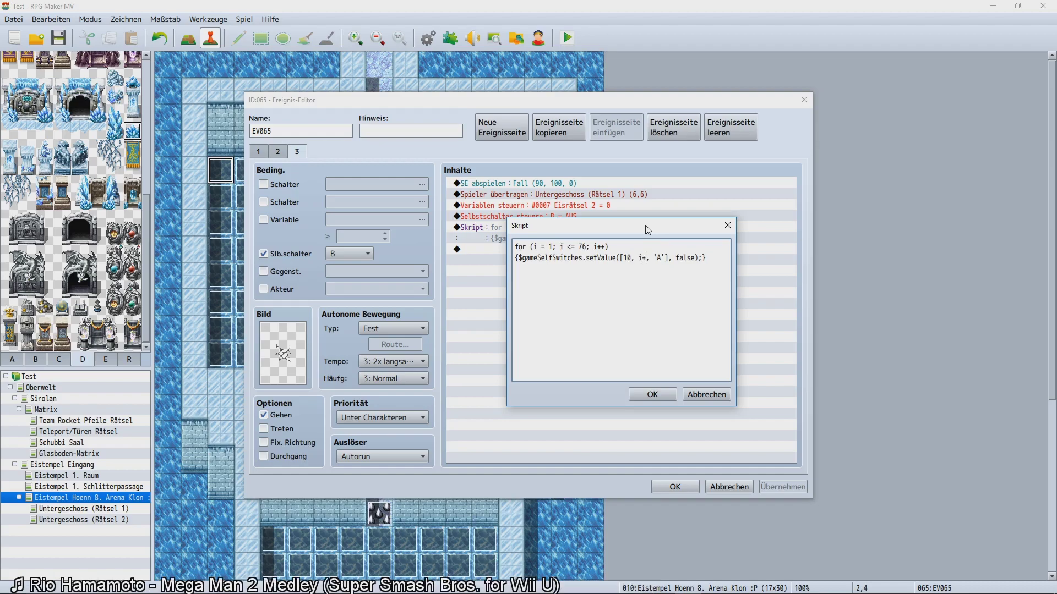
pyautogui.write('64')
pyautogui.click(650, 395)
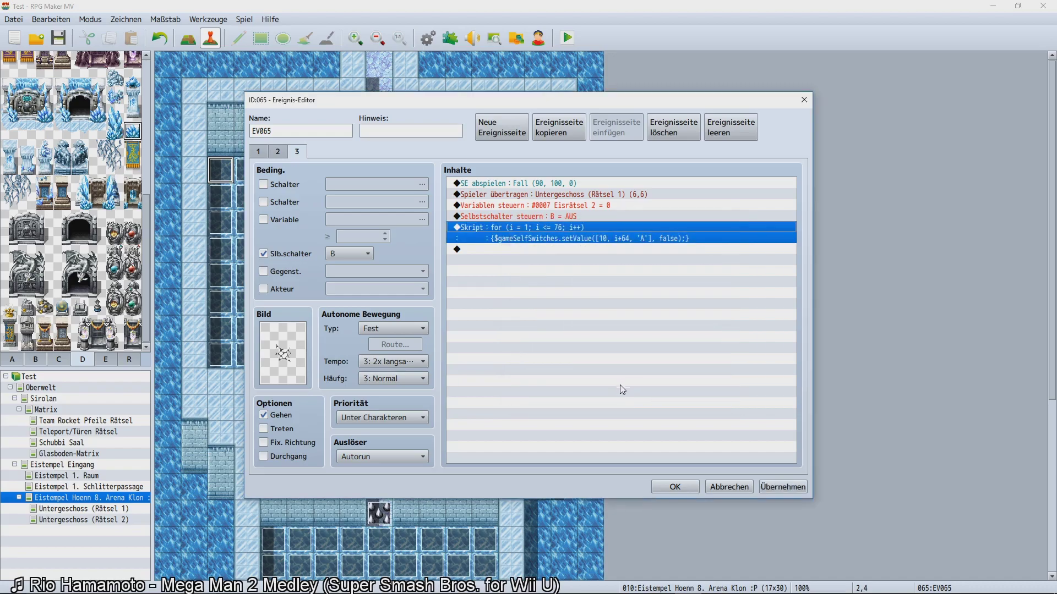
pyautogui.click(673, 484)
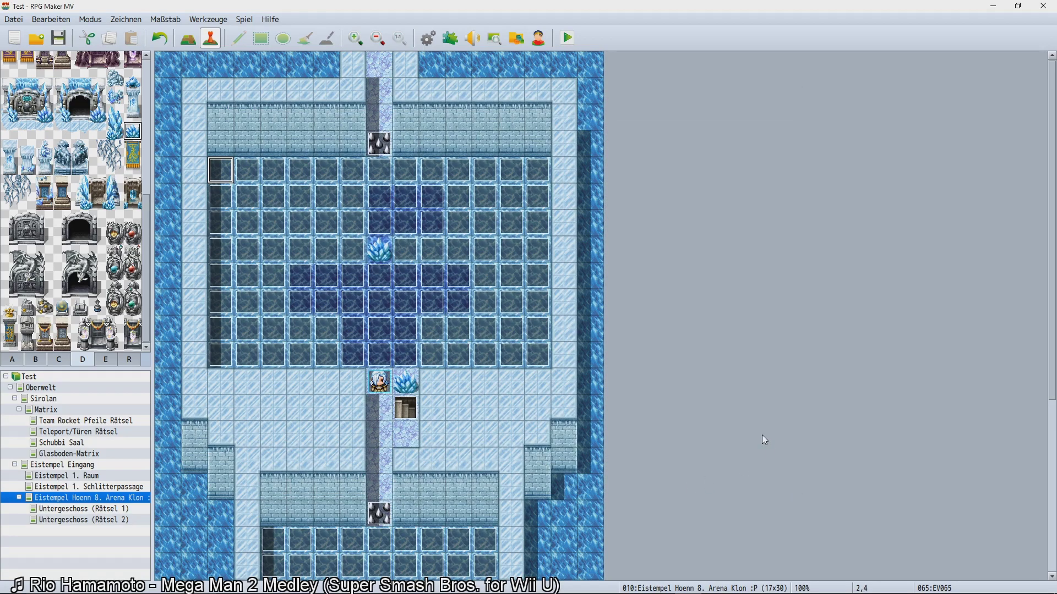
# Start a new playtest and walk the character north onto the ice, then toward the room's west side.
pyautogui.hotkey('ctrl', 'r')
pyautogui.press('Return')
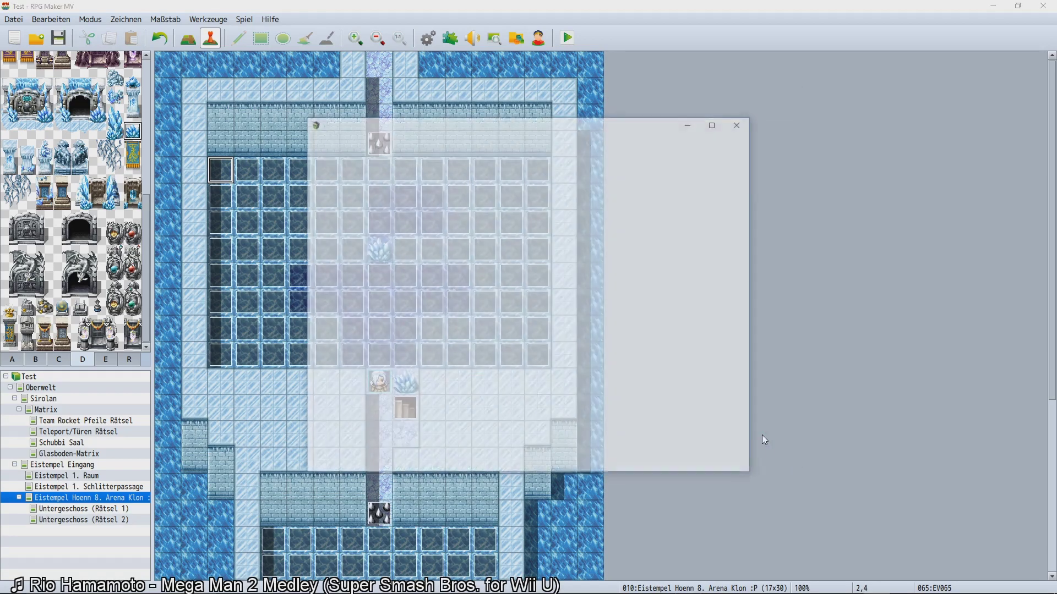
pyautogui.press('Return')
pyautogui.press('Up')
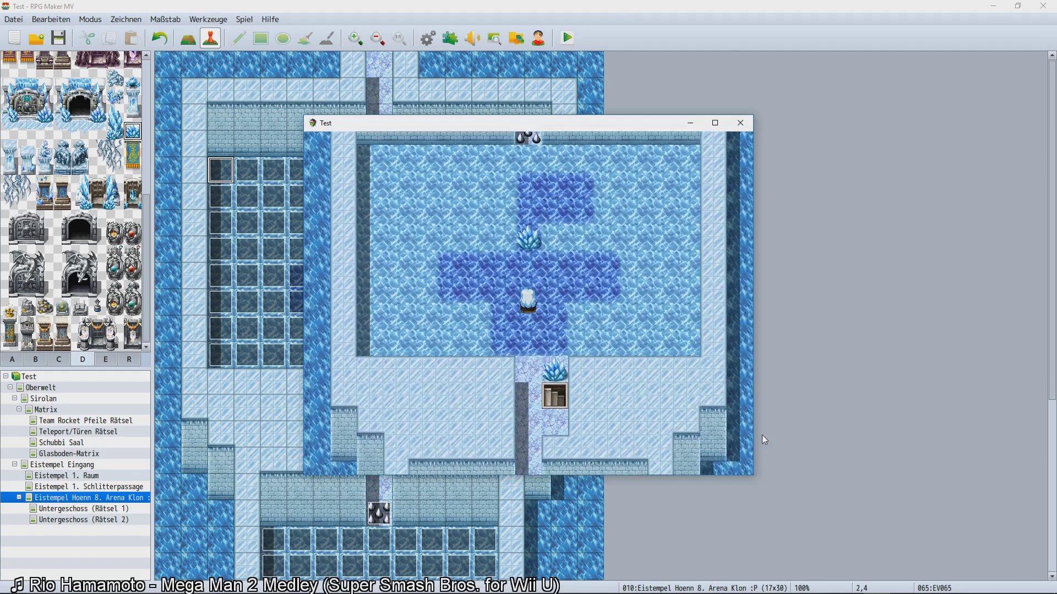
pyautogui.press('Left')
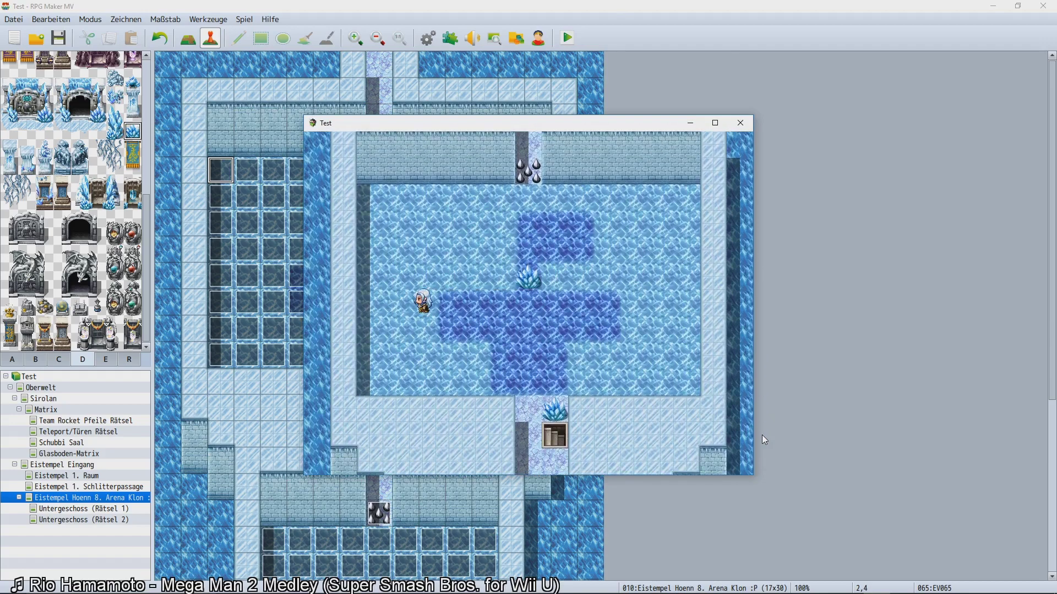
# Walk over the ice tiles in the room's southwest area and the southern rows over to the east wall.
pyautogui.press('Down')
pyautogui.press('Left')
pyautogui.press('Right')
pyautogui.press('Right')
pyautogui.press('Down')
pyautogui.press('Right')
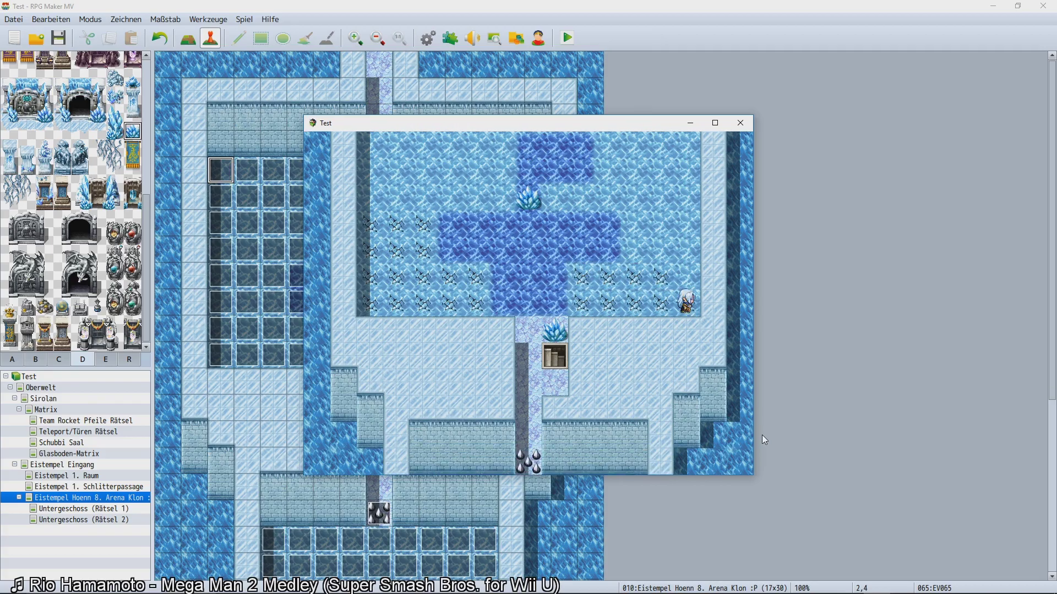
# Work north from the southeast corner, crossing the eastern ice tiles row by row toward the central crystal.
pyautogui.press('Up')
pyautogui.press('Up')
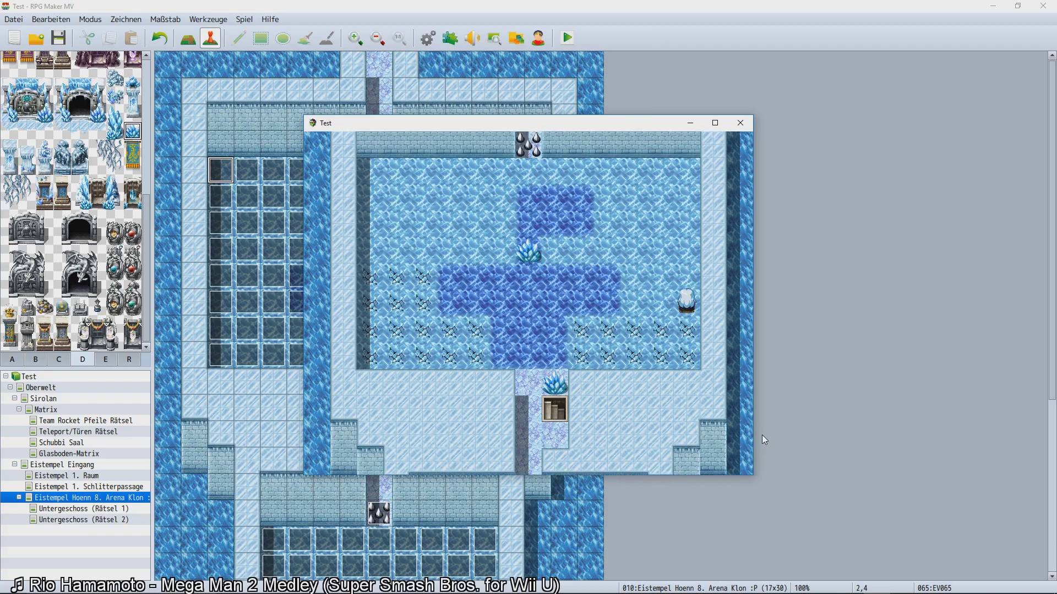
pyautogui.press('Left')
pyautogui.press('Left')
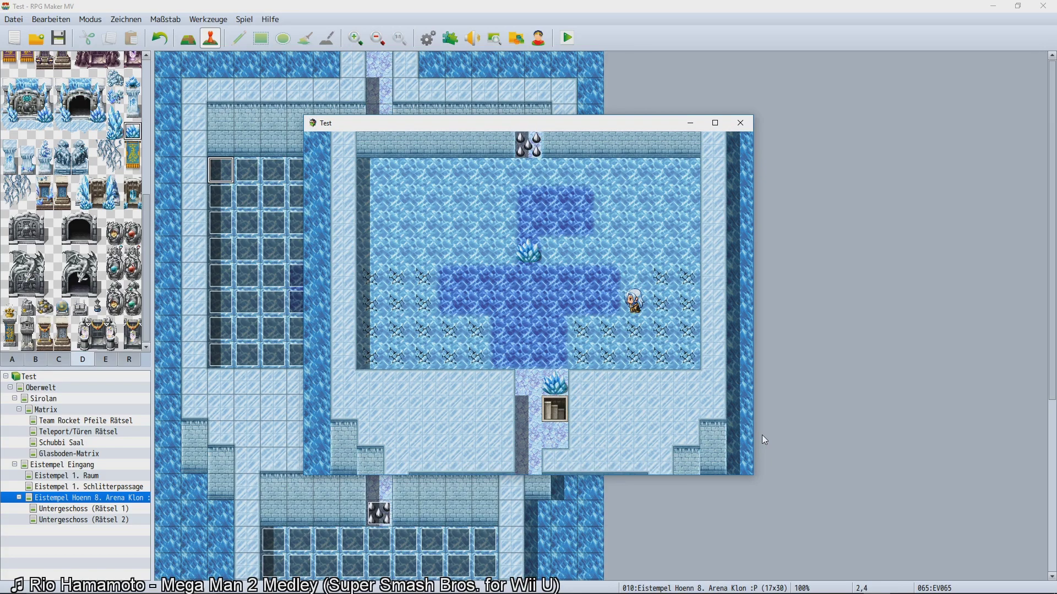
pyautogui.press('Up')
pyautogui.press('Right')
pyautogui.press('Left')
pyautogui.press('Down')
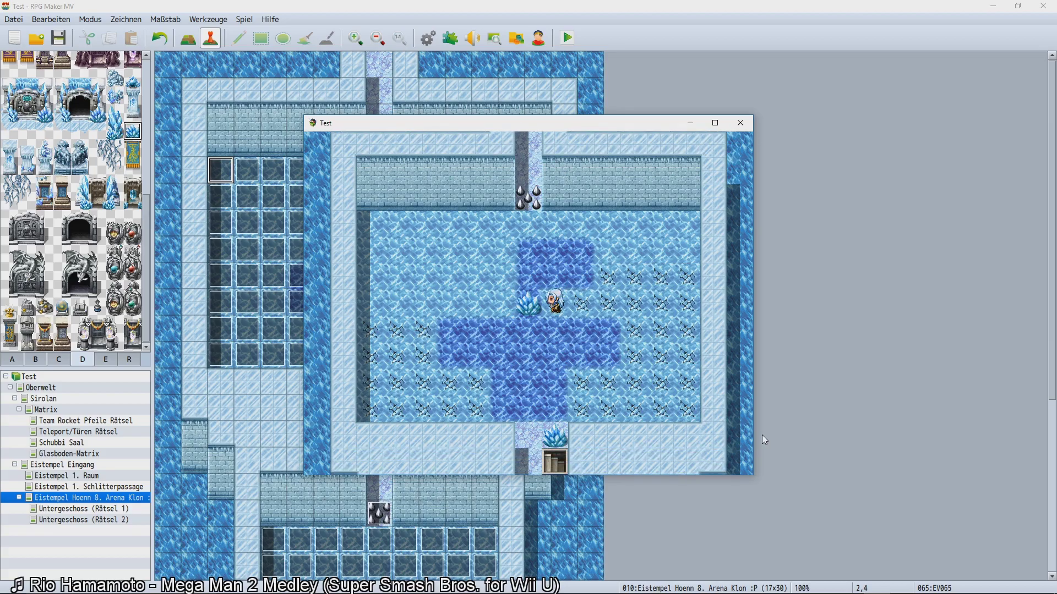
# Cross the remaining northeastern ice tiles and move west onto the dark ice north of the central crystal.
pyautogui.press('Up')
pyautogui.press('Right')
pyautogui.press('Left')
pyautogui.press('Down')
pyautogui.press('Left')
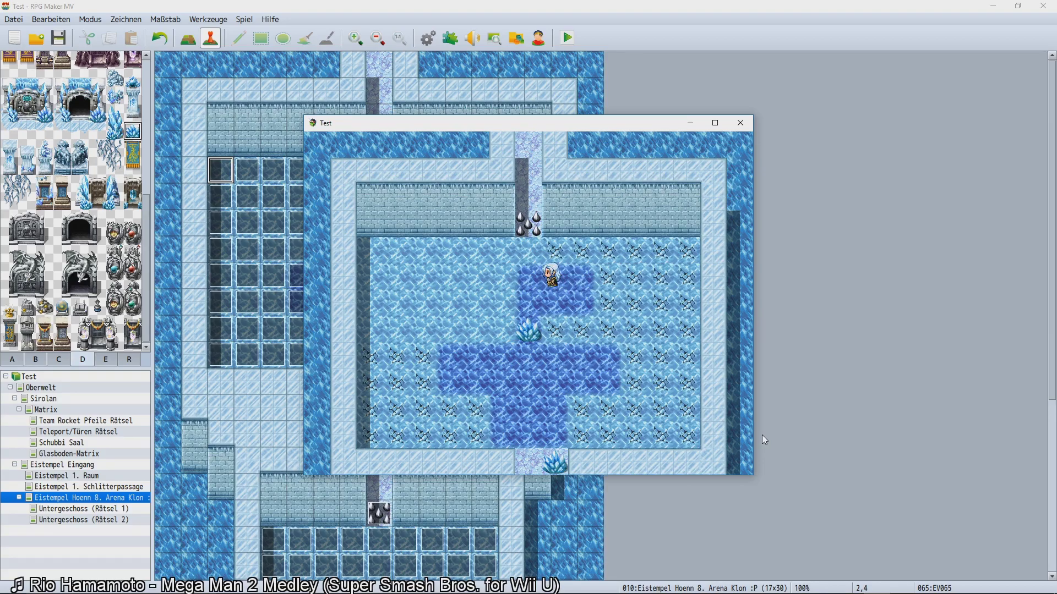
# Cover the remaining western ice tiles, then follow the top row east to the north spikes.
pyautogui.press('Down')
pyautogui.press('Left')
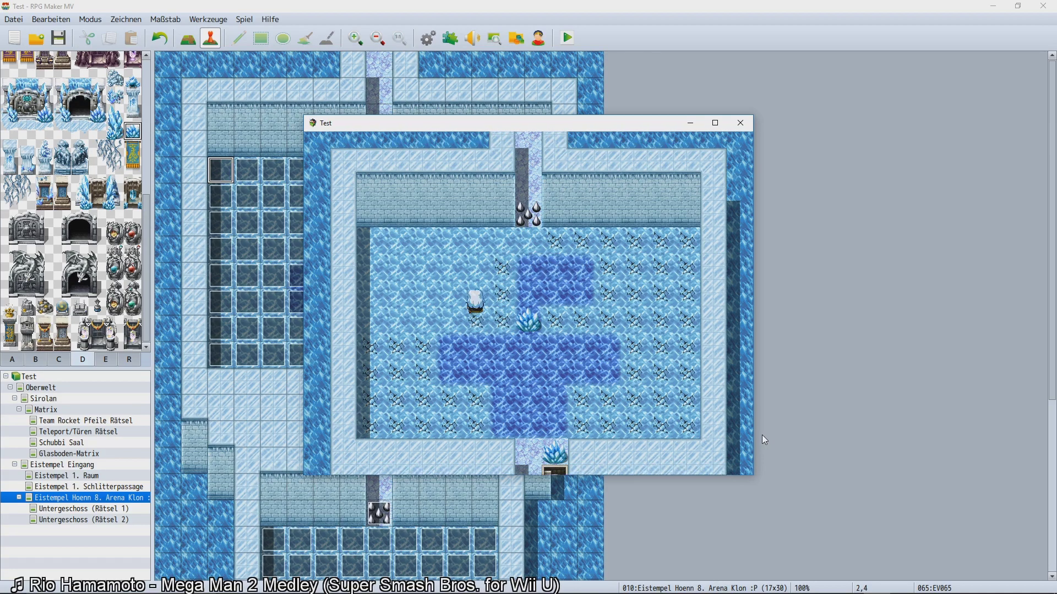
pyautogui.press('Down')
pyautogui.press('Left')
pyautogui.press('Up')
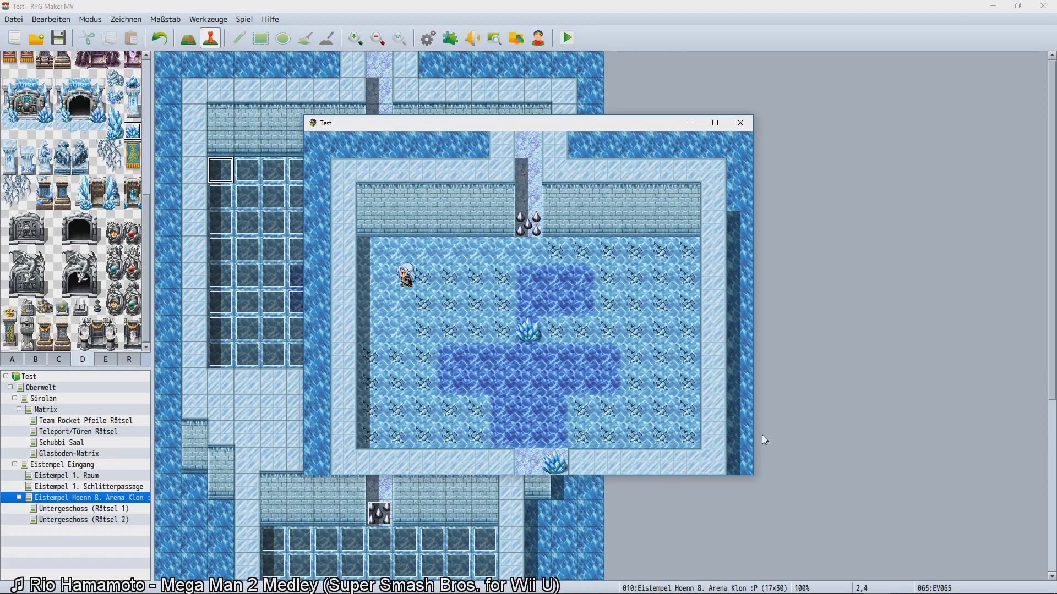
pyautogui.press('Up')
pyautogui.press('Right')
pyautogui.press('Up')
# Walk back from the spikes onto an already cracked ice tile to drop into the basement.
pyautogui.press('Down')
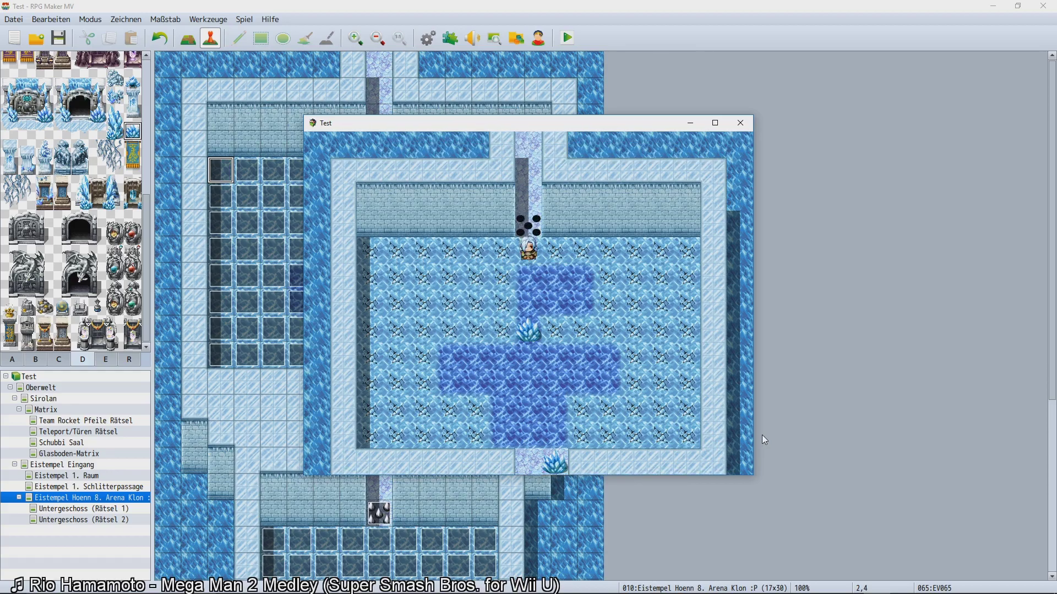
pyautogui.press('Down')
pyautogui.press('Right')
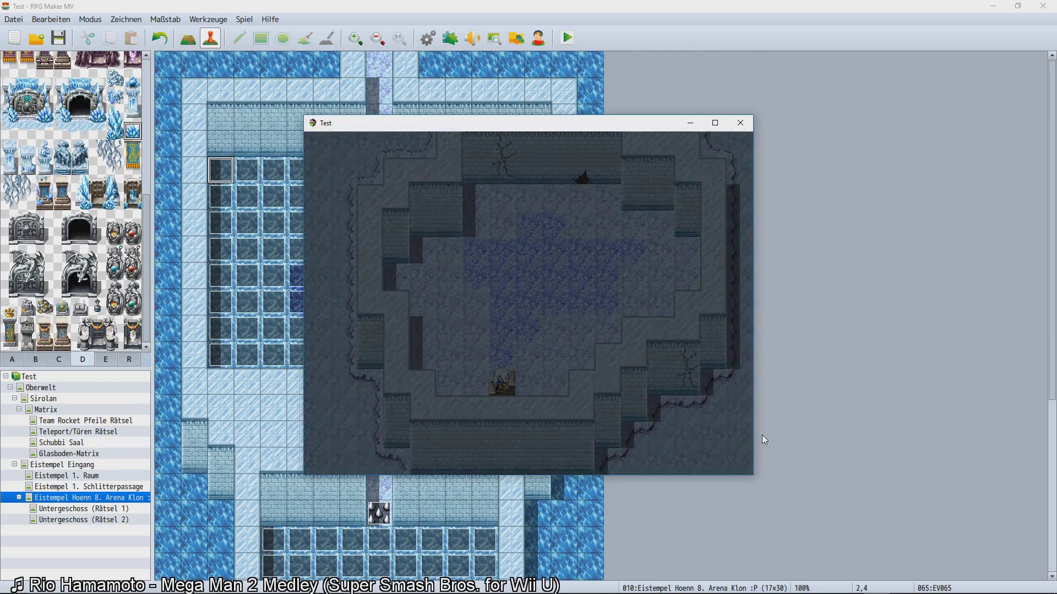
# Return from the basement to the large ice floor, check how its cracked tiles have reset, and end the playtest.
pyautogui.press('Right')
pyautogui.press('Up')
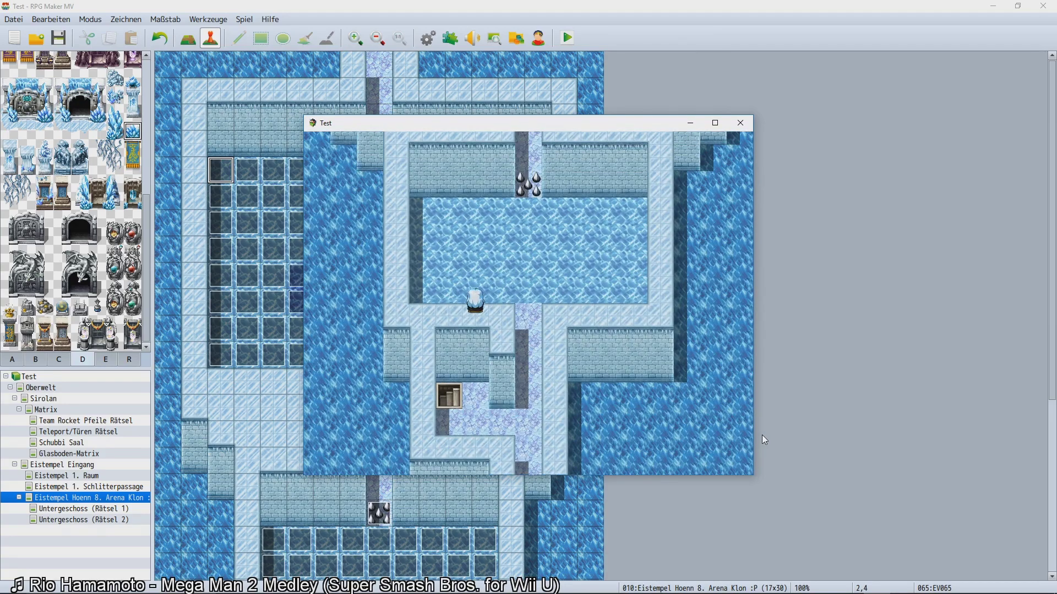
pyautogui.press('Right')
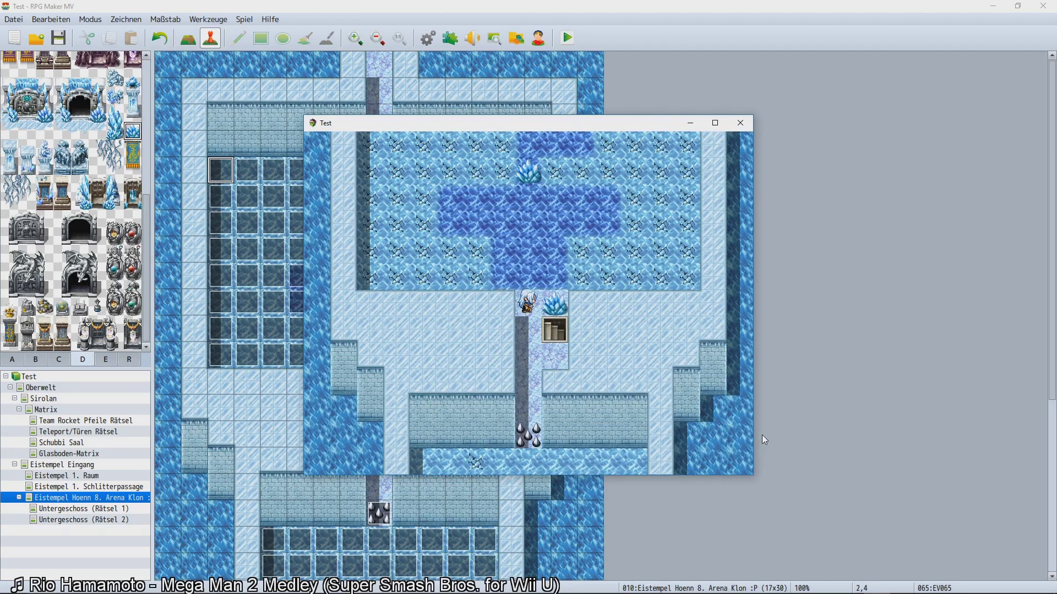
pyautogui.press('Up')
pyautogui.press('Escape')
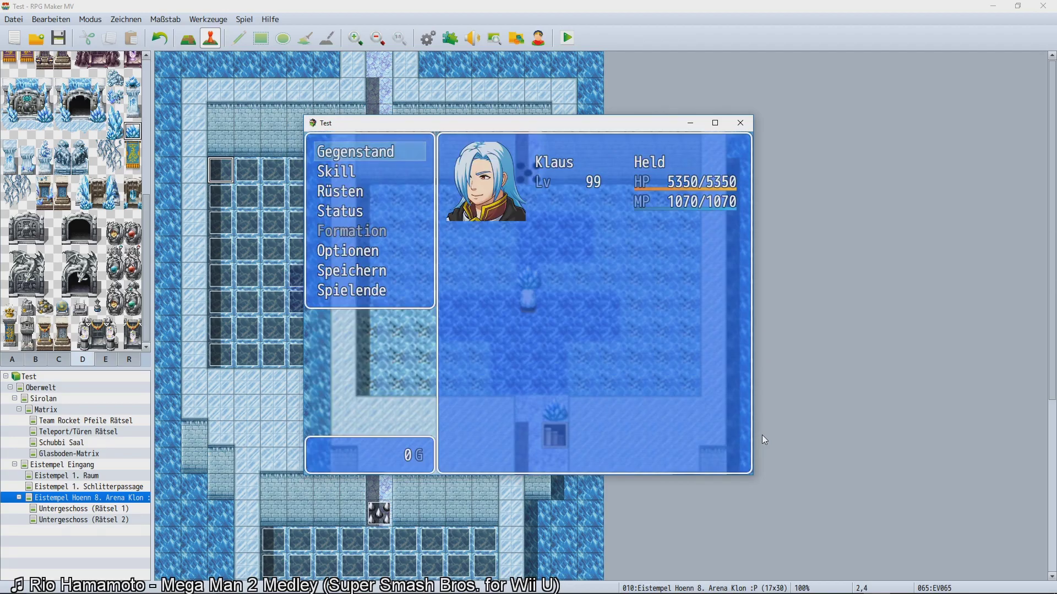
pyautogui.click(715, 123)
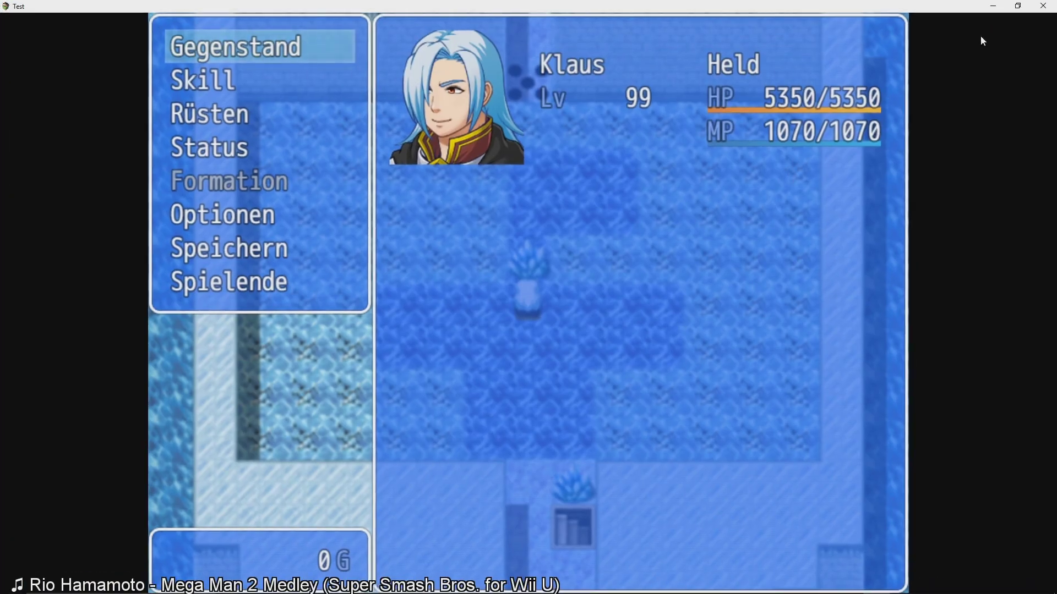
pyautogui.click(1018, 7)
pyautogui.click(742, 126)
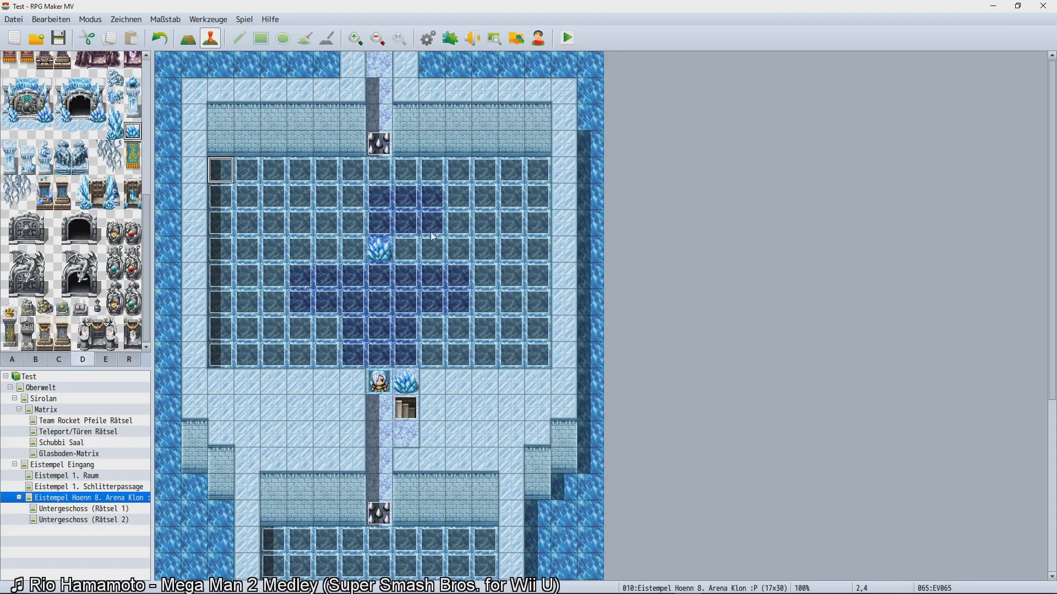
pyautogui.hotkey('ctrl', 'r')
pyautogui.click(719, 122)
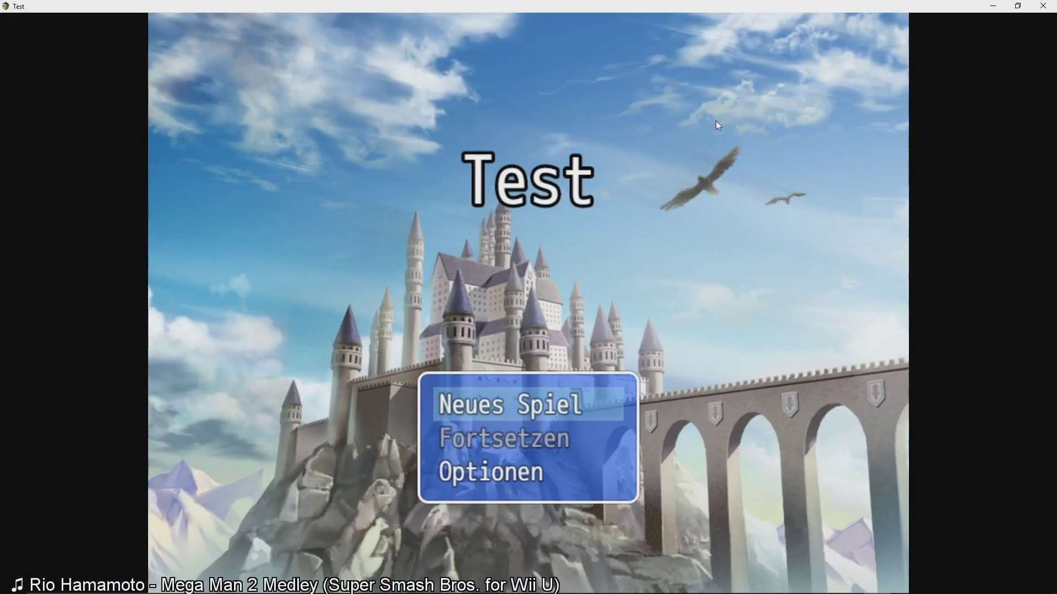
pyautogui.click(1039, 4)
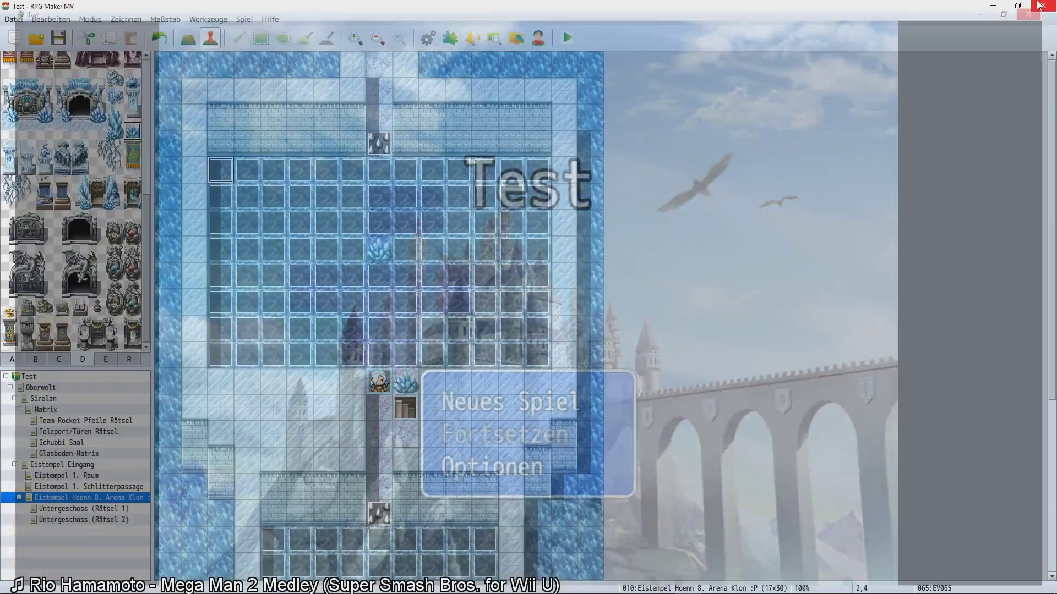
# Examine all three pages of the ice tile event just west of the central crystal, including its reset script, leaving it unchanged.
pyautogui.doubleClick(352, 240)
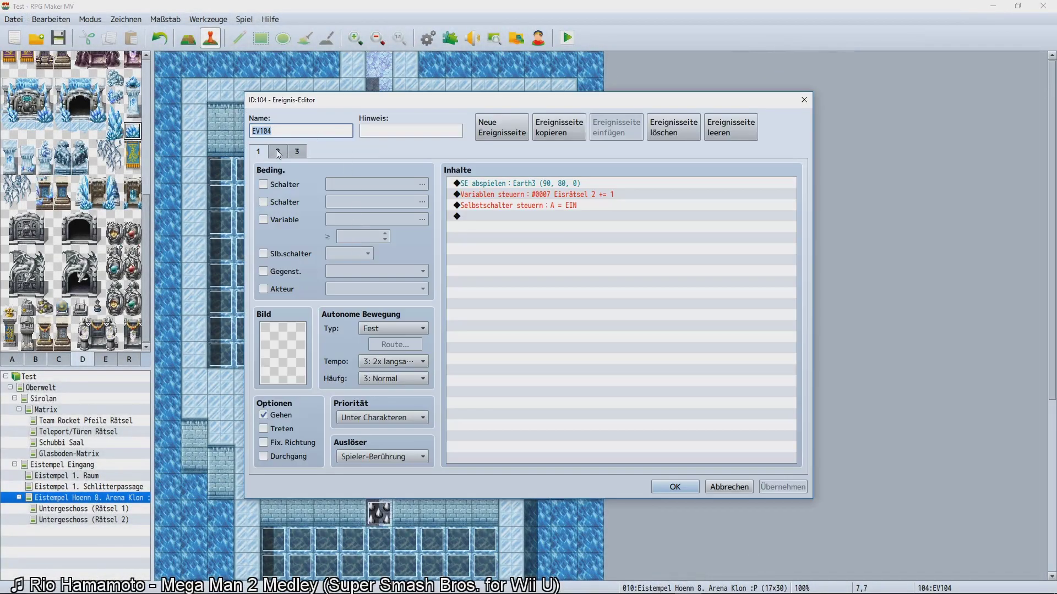
pyautogui.click(279, 152)
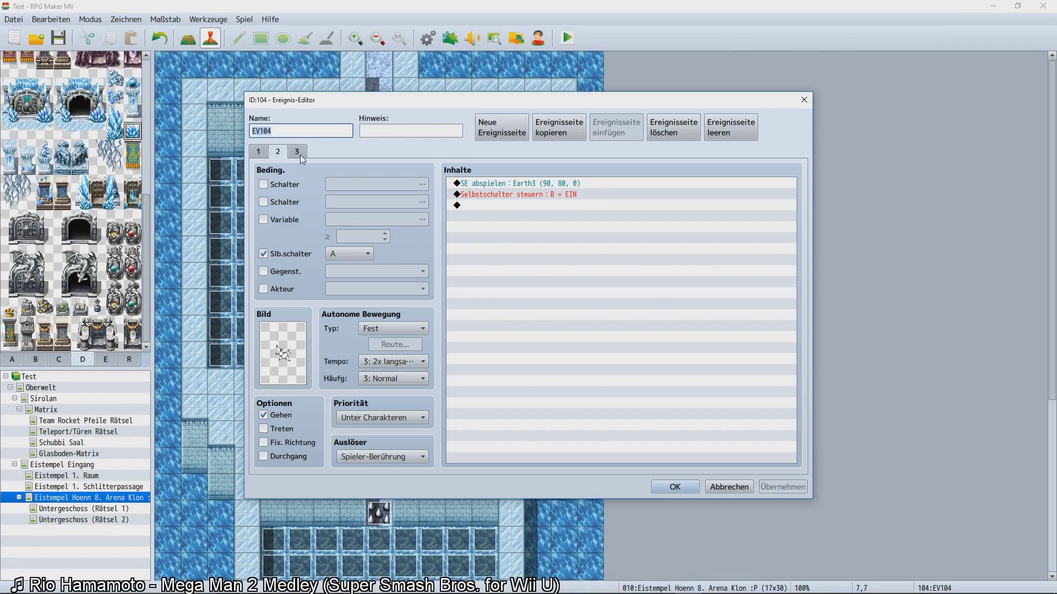
pyautogui.click(299, 155)
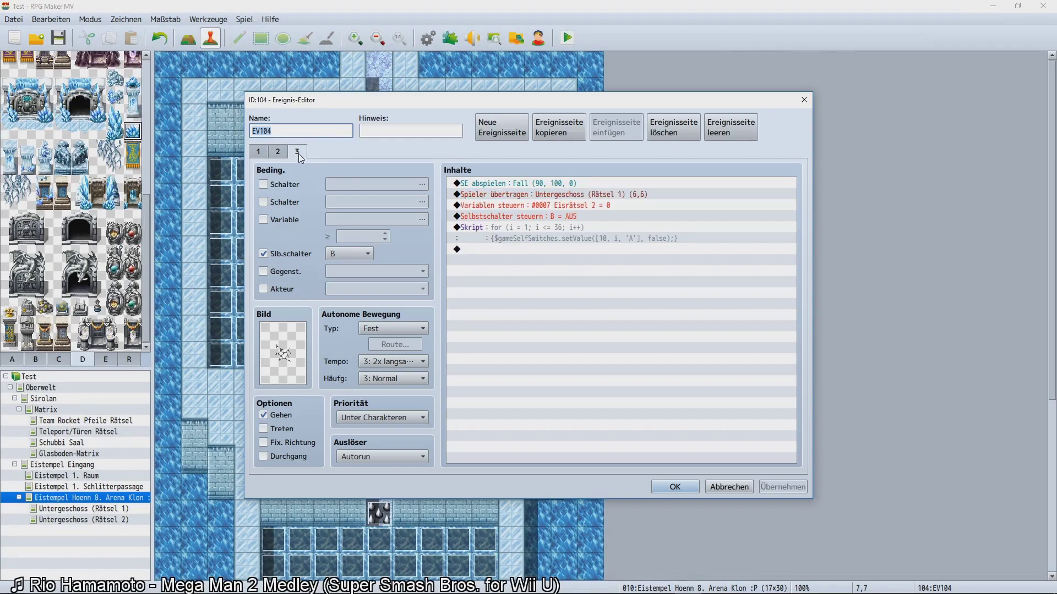
pyautogui.click(561, 215)
pyautogui.click(557, 208)
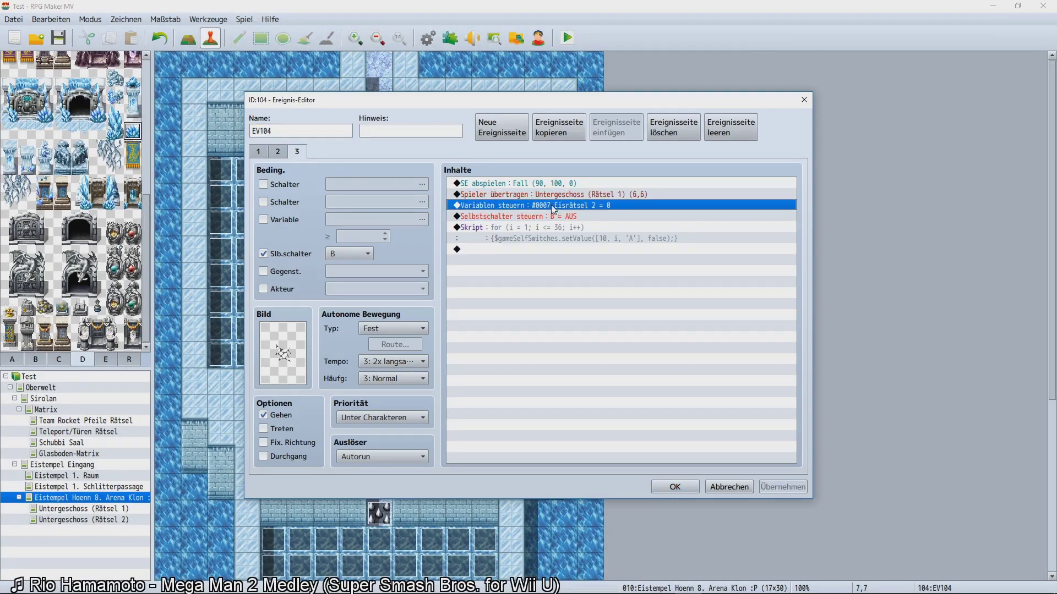
pyautogui.click(541, 195)
pyautogui.click(534, 206)
pyautogui.click(720, 487)
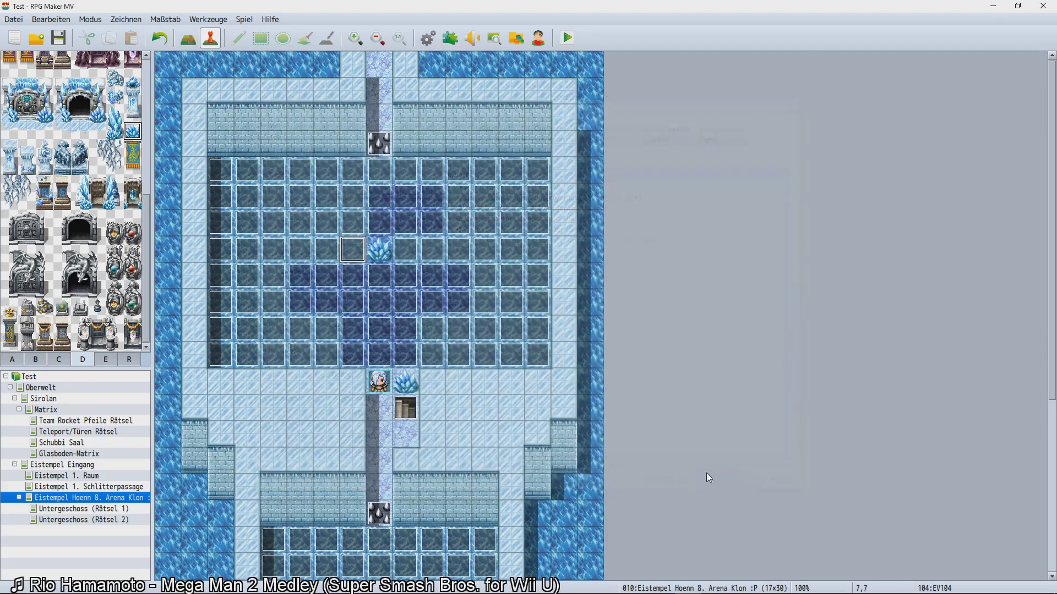
# Inspect the second tile event in the top row and the reset script on page 3 of the northwest corner tile event.
pyautogui.doubleClick(238, 171)
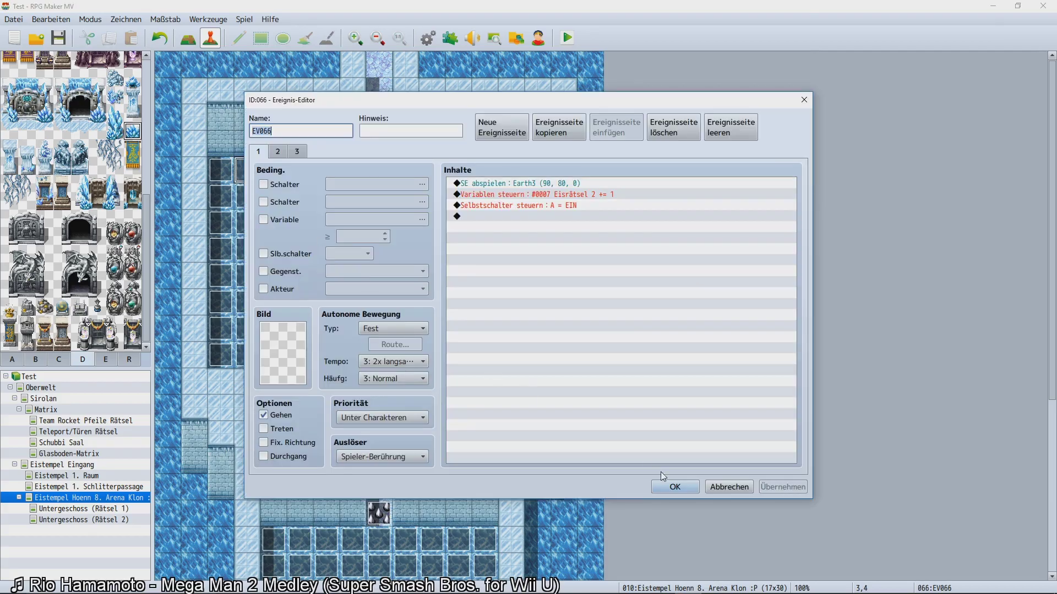
pyautogui.click(728, 488)
pyautogui.doubleClick(221, 170)
pyautogui.click(298, 153)
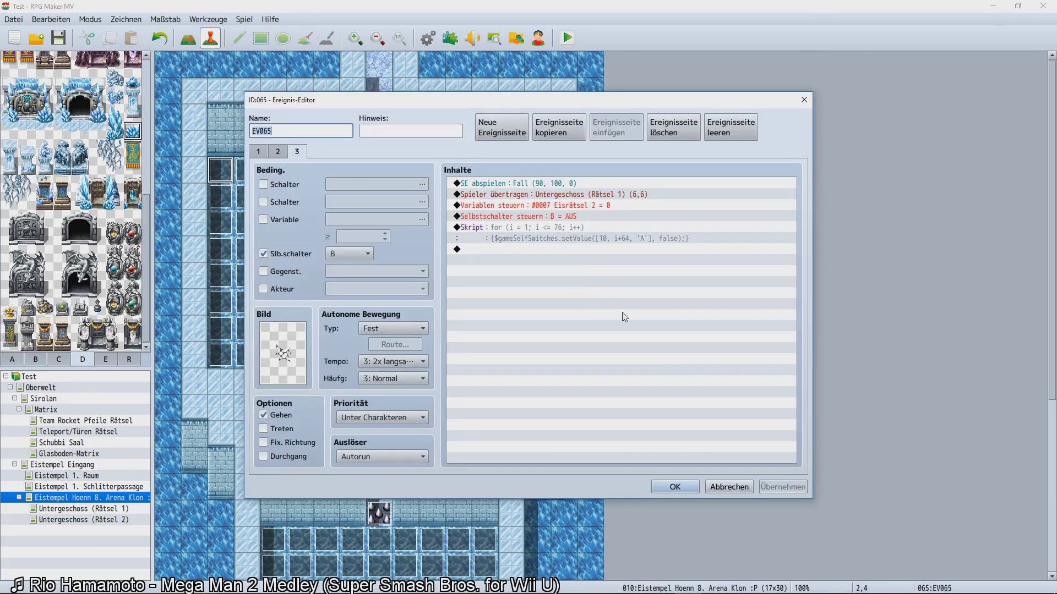
pyautogui.click(730, 486)
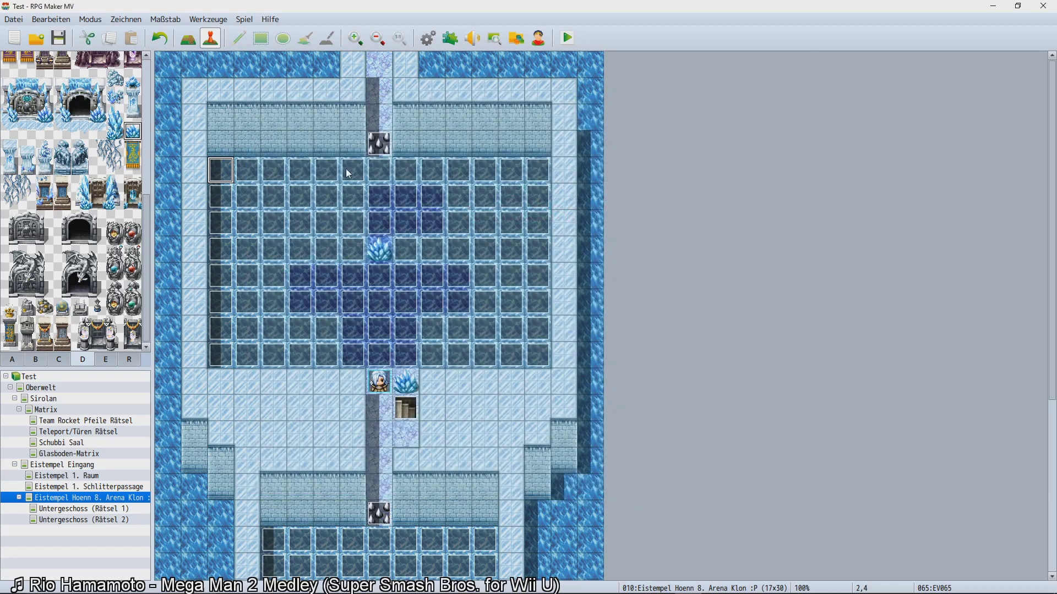
# Delete the ice tile events along the puzzle's top row, keeping only the northwest corner event.
pyautogui.click(246, 164)
pyautogui.press('Delete')
pyautogui.press('Right')
pyautogui.press('Delete')
pyautogui.press('Right')
pyautogui.press('Delete')
pyautogui.press('Right')
pyautogui.press('Delete')
pyautogui.press('Right')
pyautogui.press('Delete')
pyautogui.press('Right')
pyautogui.press('Delete')
pyautogui.press('Right')
pyautogui.press('Right')
pyautogui.press('Delete')
pyautogui.press('Right')
pyautogui.press('Right')
pyautogui.press('Delete')
pyautogui.press('Left')
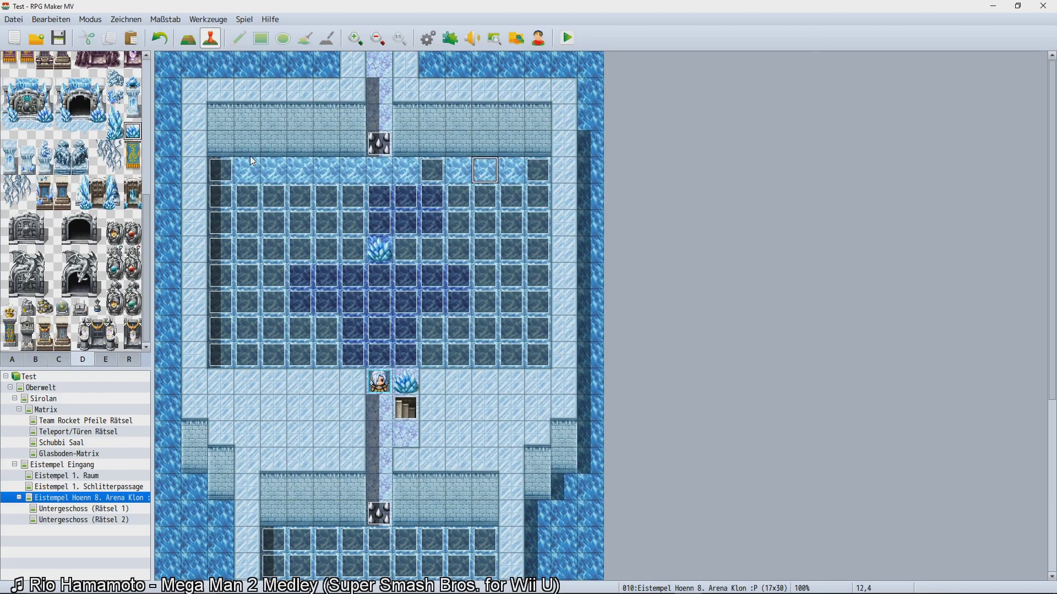
pyautogui.press('Left')
pyautogui.press('Delete')
pyautogui.press('Right')
pyautogui.press('Right')
pyautogui.press('Right')
pyautogui.press('Delete')
# Delete the light-ice tile events in the second row and the easternmost one in the third row, keeping the dark-ice events.
pyautogui.press('Down')
pyautogui.press('Delete')
pyautogui.press('Down')
pyautogui.press('Delete')
pyautogui.press('Left')
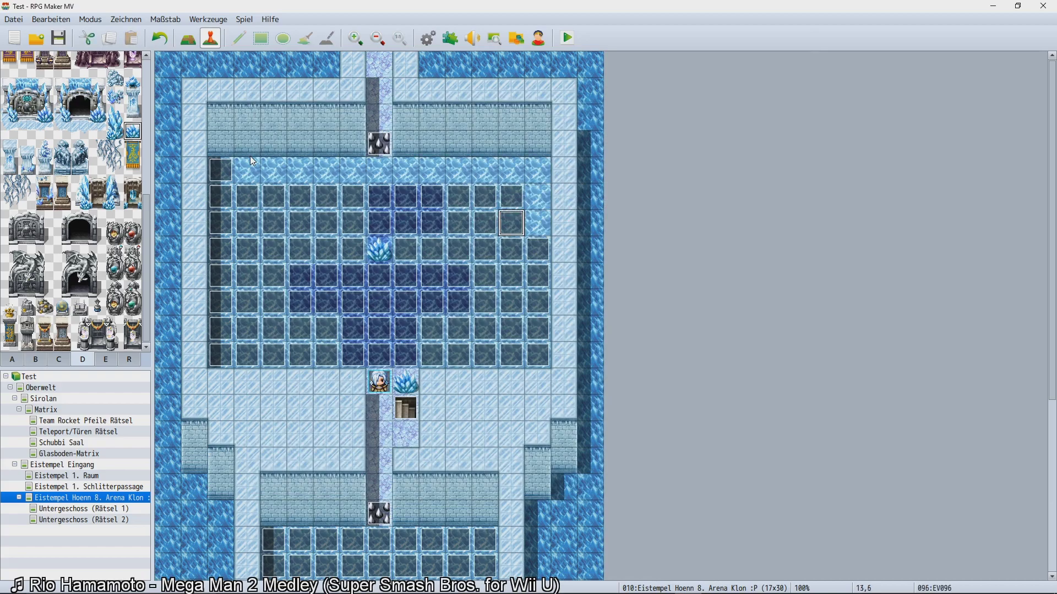
pyautogui.press('Up')
pyautogui.press('Delete')
pyautogui.press('Left')
pyautogui.press('Delete')
pyautogui.press('Left')
pyautogui.press('Delete')
pyautogui.press('Left')
pyautogui.press('Delete')
pyautogui.press('Left')
pyautogui.press('Delete')
pyautogui.press('Left')
pyautogui.press('Left')
pyautogui.press('Delete')
pyautogui.press('Left')
pyautogui.press('Delete')
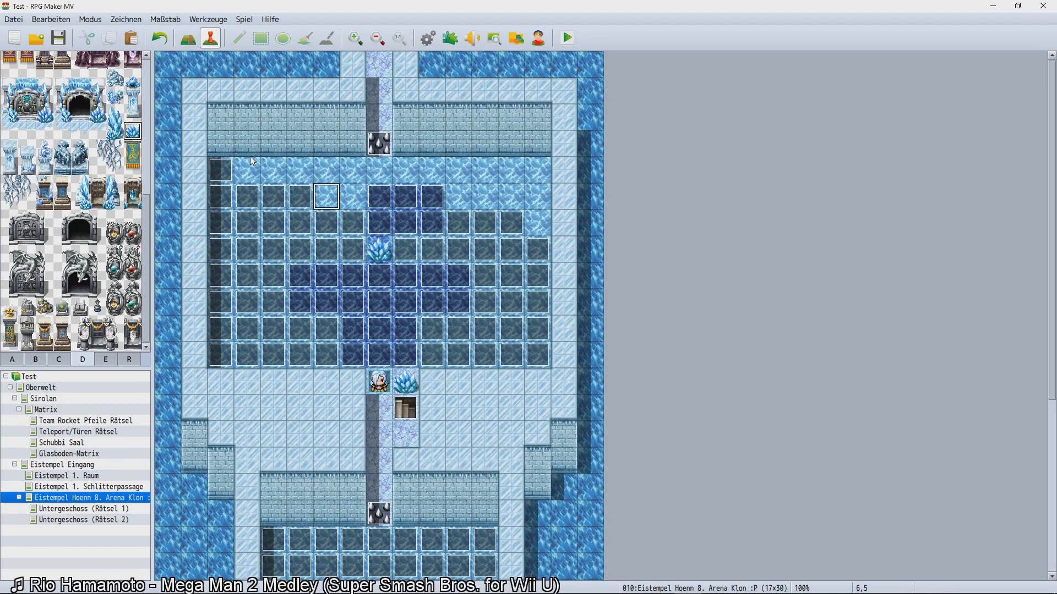
pyautogui.press('Left')
pyautogui.press('Delete')
pyautogui.press('Left')
pyautogui.press('Delete')
pyautogui.press('Left')
pyautogui.press('Delete')
pyautogui.press('Left')
pyautogui.press('Delete')
# Delete the remaining light-ice tile events in the third row on both sides of the dark ice.
pyautogui.press('Down')
pyautogui.press('Delete')
pyautogui.press('Right')
pyautogui.press('Delete')
pyautogui.press('Right')
pyautogui.press('Delete')
pyautogui.press('Right')
pyautogui.press('Delete')
pyautogui.press('Right')
pyautogui.press('Delete')
pyautogui.press('Delete')
pyautogui.press('Right')
pyautogui.press('Delete')
pyautogui.press('Right')
pyautogui.press('Right')
pyautogui.press('Right')
pyautogui.press('Right')
pyautogui.press('Delete')
pyautogui.press('Right')
pyautogui.press('Delete')
# Delete all tile events in the fourth row on both sides of the central crystal.
pyautogui.press('Right')
pyautogui.press('Right')
pyautogui.press('Down')
pyautogui.press('Delete')
pyautogui.press('Left')
pyautogui.press('Delete')
pyautogui.press('Left')
pyautogui.press('Delete')
pyautogui.press('Left')
pyautogui.press('Delete')
pyautogui.press('Left')
pyautogui.press('Delete')
pyautogui.press('Left')
pyautogui.press('Delete')
pyautogui.press('Left')
pyautogui.press('Left')
pyautogui.press('Delete')
pyautogui.press('Left')
pyautogui.press('Delete')
pyautogui.press('Left')
pyautogui.press('Delete')
pyautogui.press('Left')
pyautogui.press('Delete')
pyautogui.press('Left')
pyautogui.press('Delete')
pyautogui.press('Left')
pyautogui.press('Delete')
# Delete the three light-ice tile events west of the dark ice in both the fifth and sixth rows.
pyautogui.press('Down')
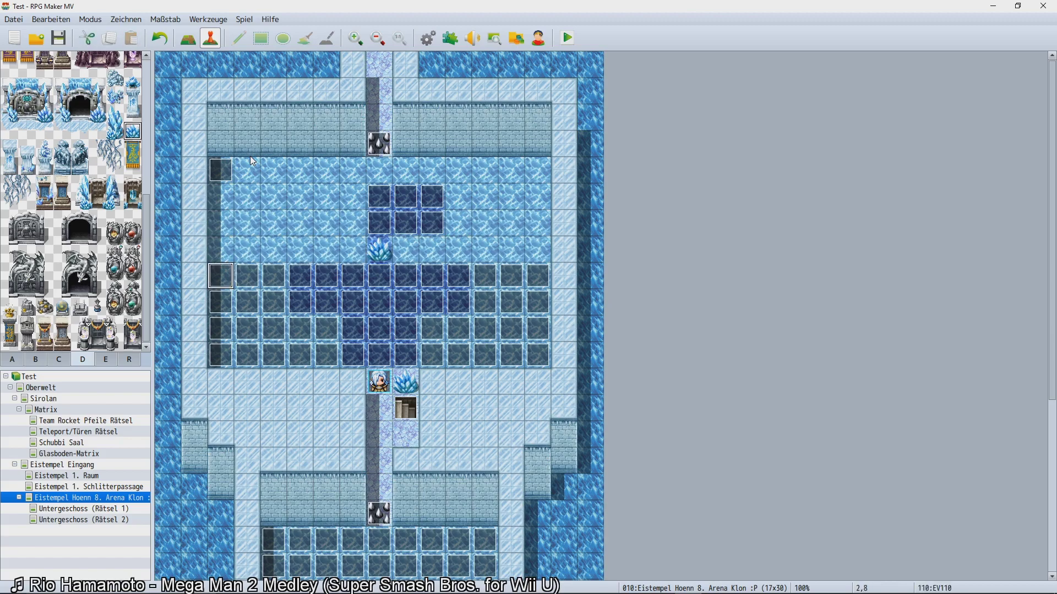
pyautogui.press('Delete')
pyautogui.press('Right')
pyautogui.press('Delete')
pyautogui.press('Right')
pyautogui.press('Delete')
pyautogui.press('Down')
pyautogui.press('Delete')
pyautogui.press('Left')
pyautogui.press('Delete')
pyautogui.press('Left')
pyautogui.press('Delete')
# Delete the light-ice tile events west of the dark ice in the seventh row.
pyautogui.press('Down')
pyautogui.press('Delete')
pyautogui.press('Right')
pyautogui.press('Delete')
pyautogui.press('Right')
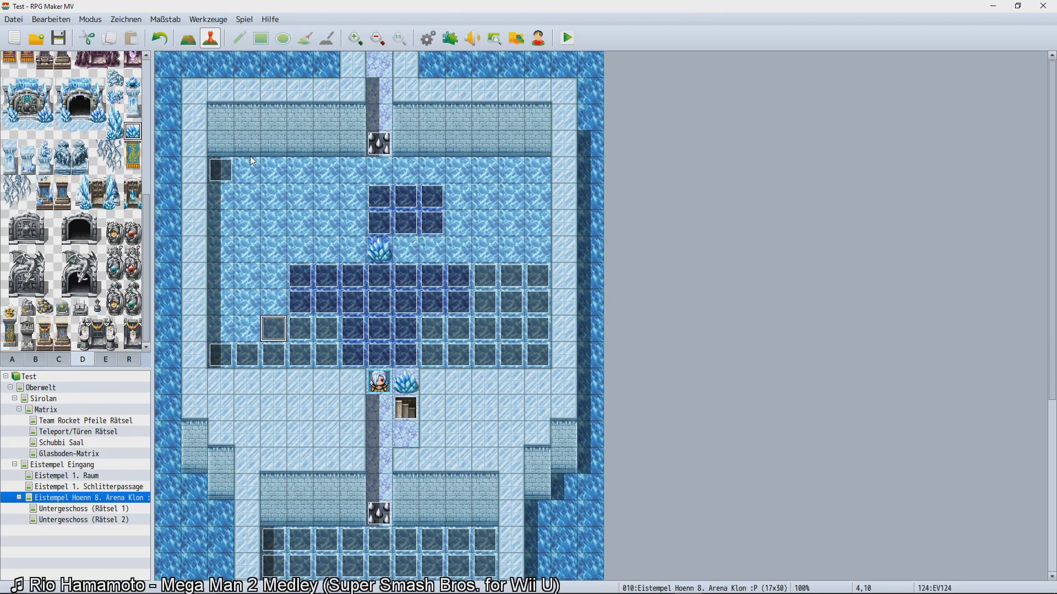
pyautogui.press('Delete')
pyautogui.press('Right')
pyautogui.press('Delete')
pyautogui.press('Right')
pyautogui.press('Delete')
# Delete the five light-ice tile events west of the dark ice in the eighth row.
pyautogui.press('Down')
pyautogui.press('Delete')
pyautogui.press('Left')
pyautogui.press('Delete')
pyautogui.press('Left')
pyautogui.press('Delete')
pyautogui.press('Left')
pyautogui.press('Delete')
pyautogui.press('Left')
pyautogui.press('Delete')
# Delete the light-ice tile events directly east of the dark ice in the eighth and seventh rows.
pyautogui.press('Right')
pyautogui.press('Right')
pyautogui.press('Right')
pyautogui.press('Right')
pyautogui.press('Right')
pyautogui.press('Right')
pyautogui.press('Right')
pyautogui.press('Right')
pyautogui.press('Right')
pyautogui.press('Left')
pyautogui.press('Delete')
pyautogui.press('Up')
pyautogui.press('Delete')
# Delete the light-ice tile events east of the dark ice in the fifth row and along the easternmost column down to the seventh row.
pyautogui.press('Right')
pyautogui.press('Right')
pyautogui.press('Up')
pyautogui.press('Delete')
pyautogui.press('Up')
pyautogui.press('Delete')
pyautogui.press('Right')
pyautogui.press('Delete')
pyautogui.press('Right')
pyautogui.press('Delete')
pyautogui.press('Down')
pyautogui.press('Delete')
pyautogui.press('Down')
pyautogui.press('Delete')
# Delete the remaining light-ice tile events in the eastern part of the sixth, seventh and eighth rows.
pyautogui.press('Down')
pyautogui.press('Delete')
pyautogui.press('Left')
pyautogui.press('Delete')
pyautogui.press('Left')
pyautogui.press('Delete')
pyautogui.press('Left')
pyautogui.press('Delete')
pyautogui.press('Right')
pyautogui.press('Up')
pyautogui.press('Delete')
pyautogui.press('Right')
pyautogui.press('Delete')
pyautogui.press('Up')
pyautogui.press('Delete')
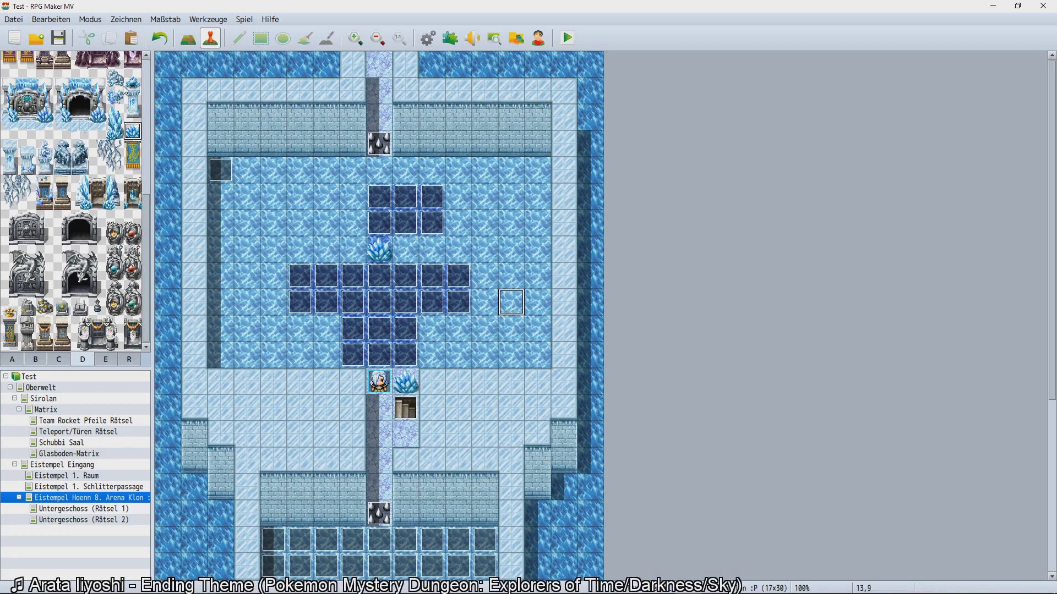
# Paste the corrected tile event onto every emptied light-ice tile in all eight rows, leaving the dark ice and crystal as they are.
pyautogui.moveTo(248, 170); pyautogui.dragTo(524, 176)
pyautogui.moveTo(225, 202); pyautogui.dragTo(596, 214)
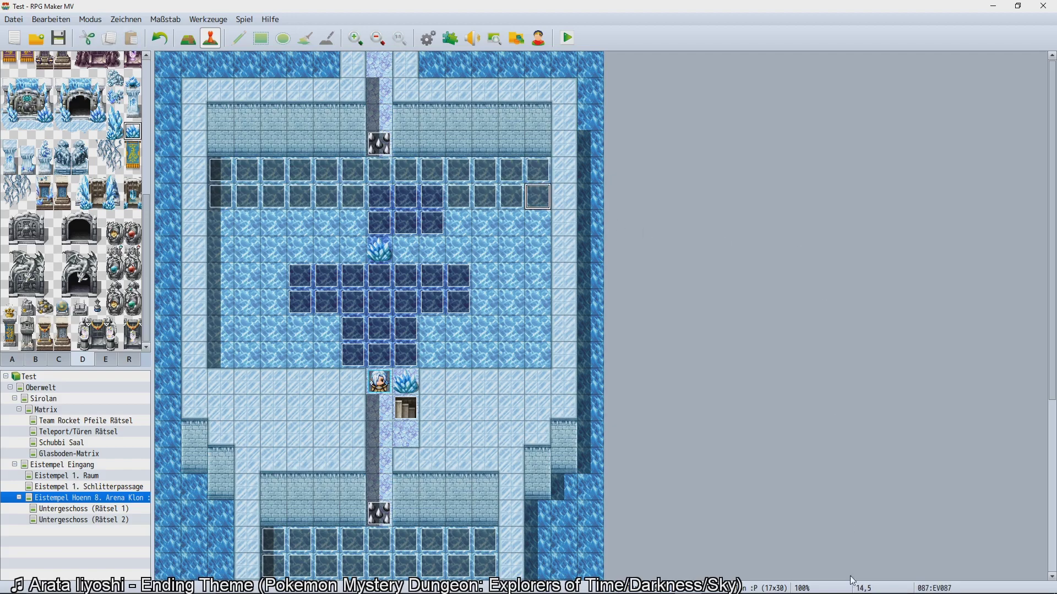
pyautogui.moveTo(954, 592)
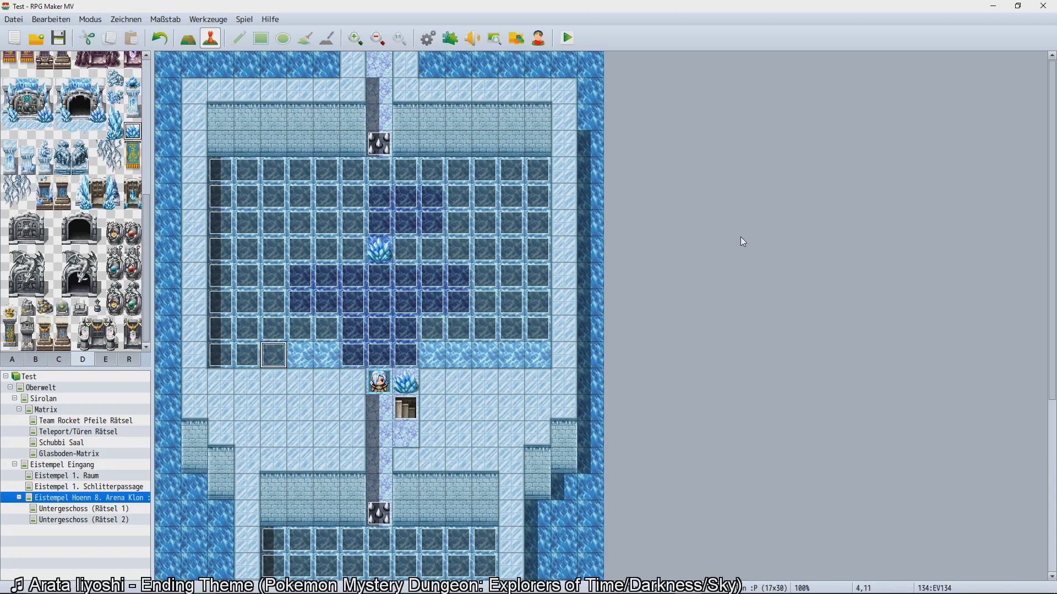
pyautogui.press('Right')
pyautogui.press('Right')
pyautogui.press('Right')
pyautogui.press('Right')
pyautogui.press('Right')
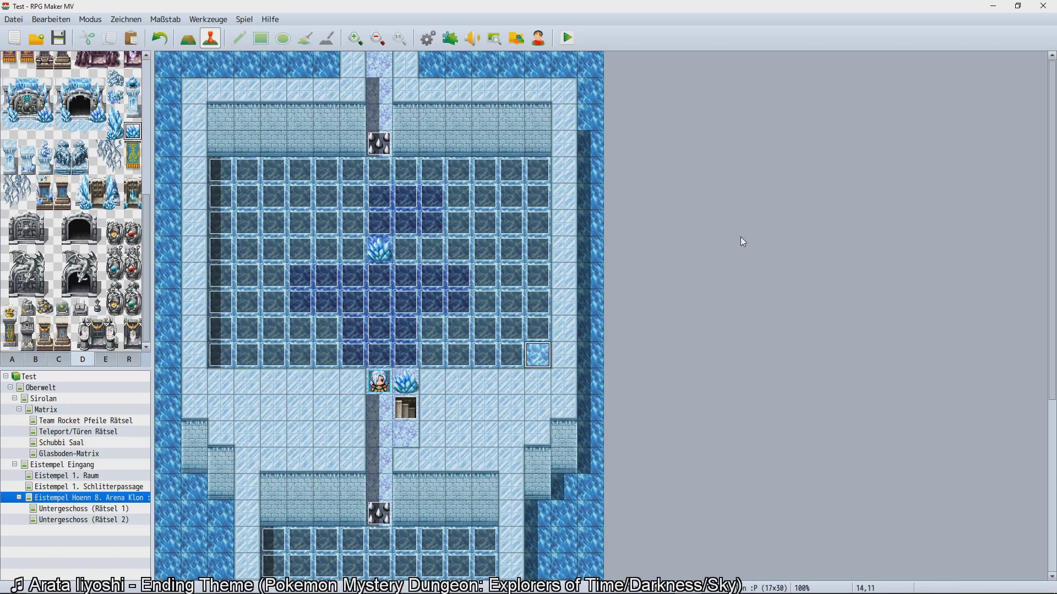
# Playtest the map with a new game and walk over the light ice west of the dark area in the fifth and sixth rows.
pyautogui.hotkey('ctrl', 'r')
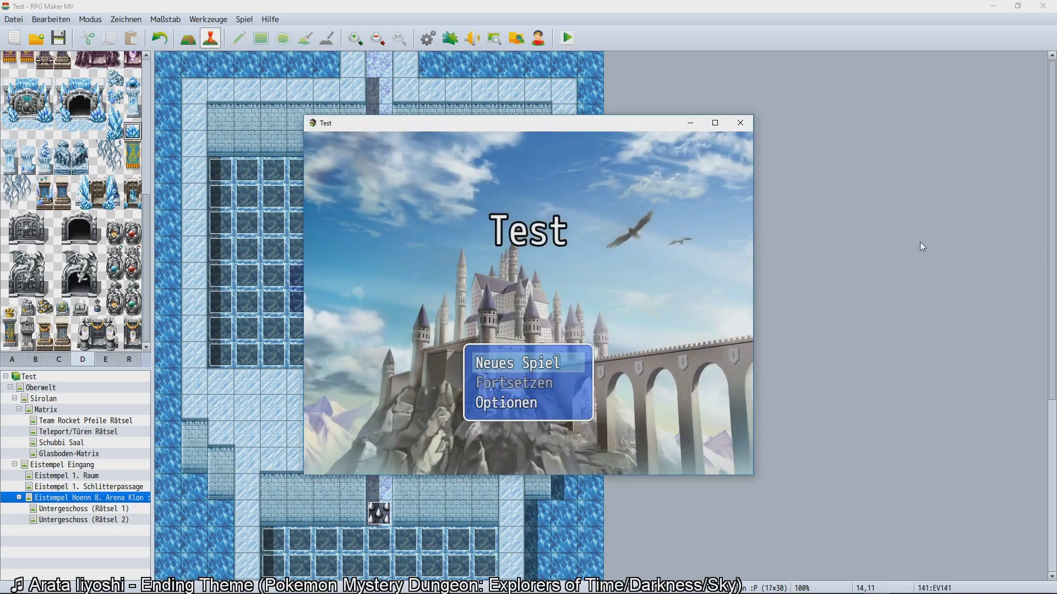
pyautogui.press('Return')
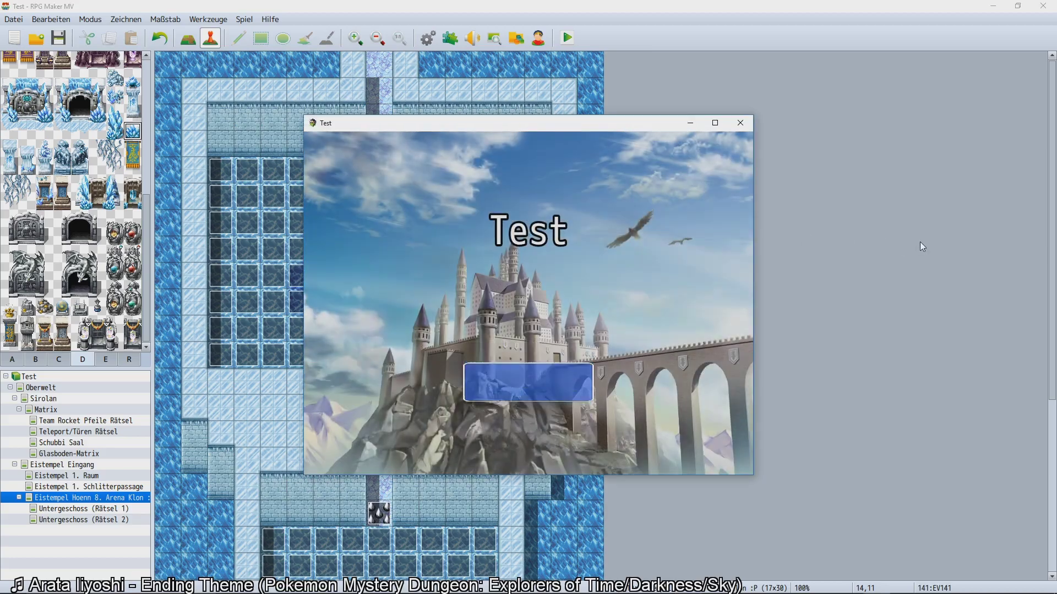
pyautogui.press('Up')
pyautogui.press('Left')
pyautogui.press('Left')
pyautogui.press('Left')
pyautogui.press('Left')
pyautogui.press('Down')
pyautogui.press('Right')
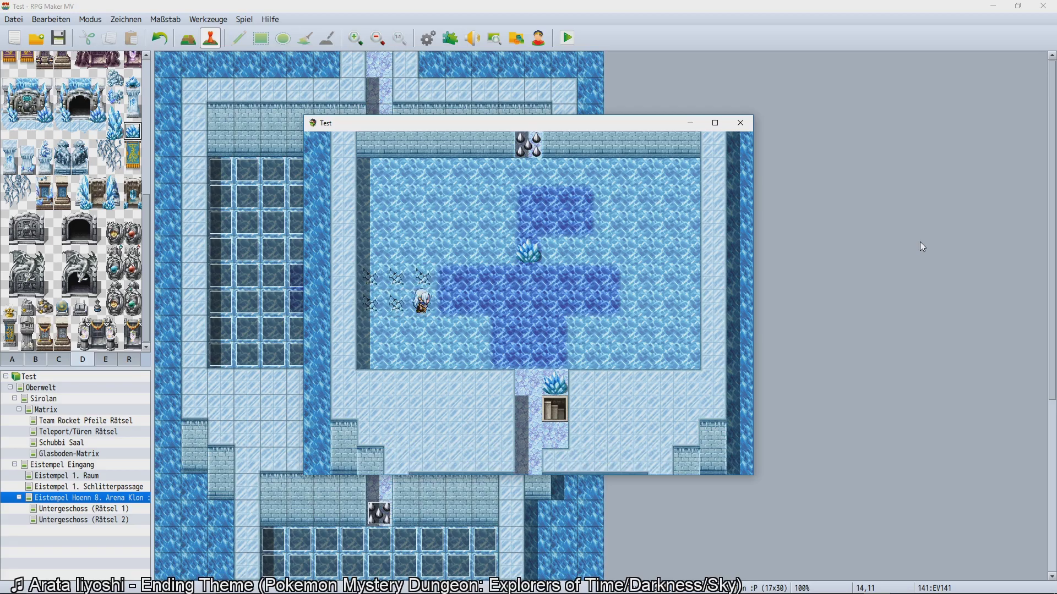
# Walk over the light-ice tiles west of the dark ice in the seventh and eighth rows.
pyautogui.press('Down')
pyautogui.press('Left')
pyautogui.press('Left')
pyautogui.press('Down')
pyautogui.press('Right')
pyautogui.press('Right')
pyautogui.press('Right')
pyautogui.press('Right')
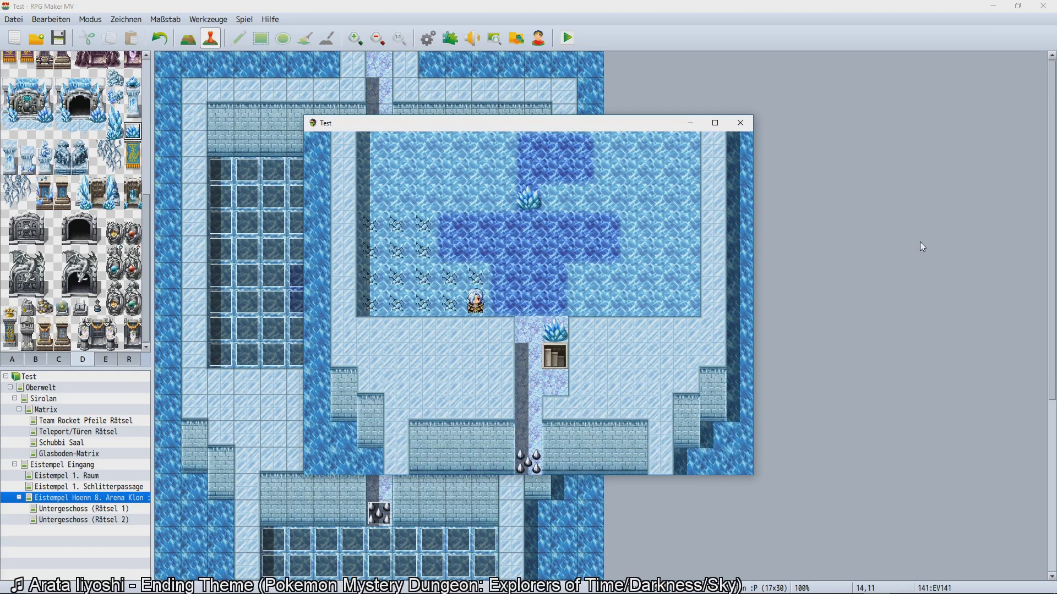
# Cross the dark ice and walk over the light-ice tiles in the puzzle's southeastern part.
pyautogui.press('Right')
pyautogui.press('Down')
pyautogui.press('Up')
pyautogui.press('Up')
pyautogui.press('Up')
pyautogui.press('Up')
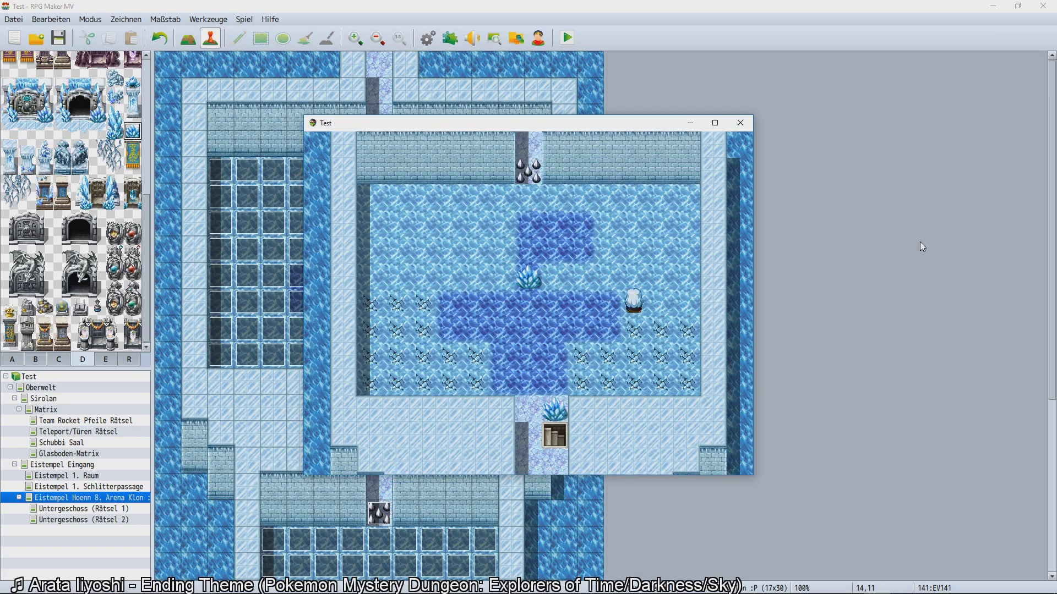
# Walk over the upper part of the ice floor and step back onto a cracked tile to fall to the basement.
pyautogui.press('Left')
pyautogui.press('Left')
pyautogui.press('Left')
pyautogui.press('Left')
pyautogui.press('Up')
pyautogui.press('Up')
pyautogui.press('Up')
pyautogui.press('Right')
pyautogui.press('Right')
pyautogui.press('Right')
pyautogui.press('Right')
pyautogui.press('Right')
pyautogui.press('Down')
pyautogui.press('Left')
pyautogui.press('Down')
pyautogui.press('Right')
pyautogui.press('Up')
pyautogui.press('Down')
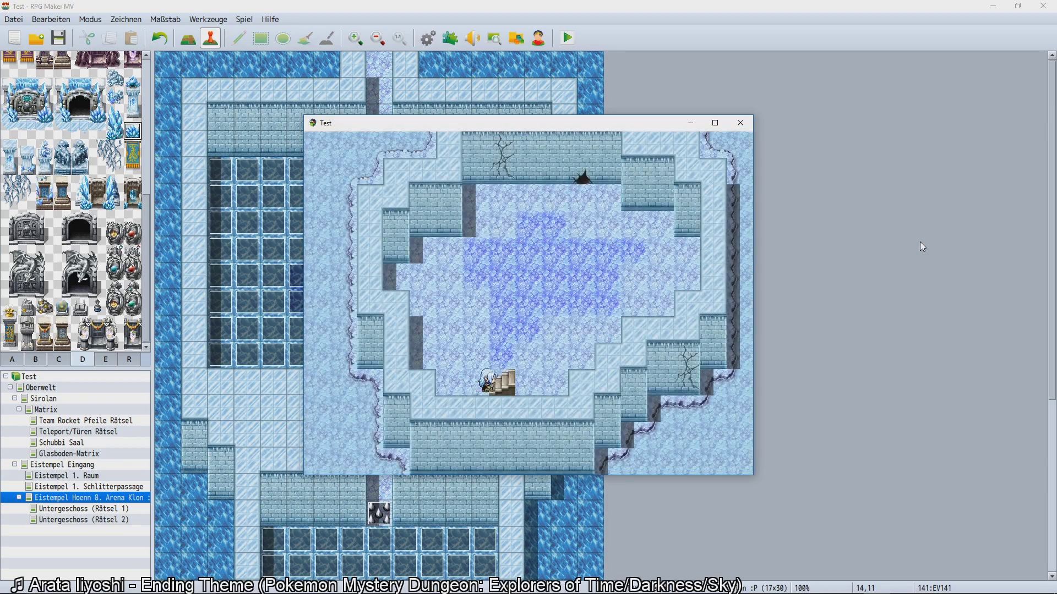
# Return from the basement to the large ice puzzle to check which tiles were reset, and end the playtest.
pyautogui.press('Up')
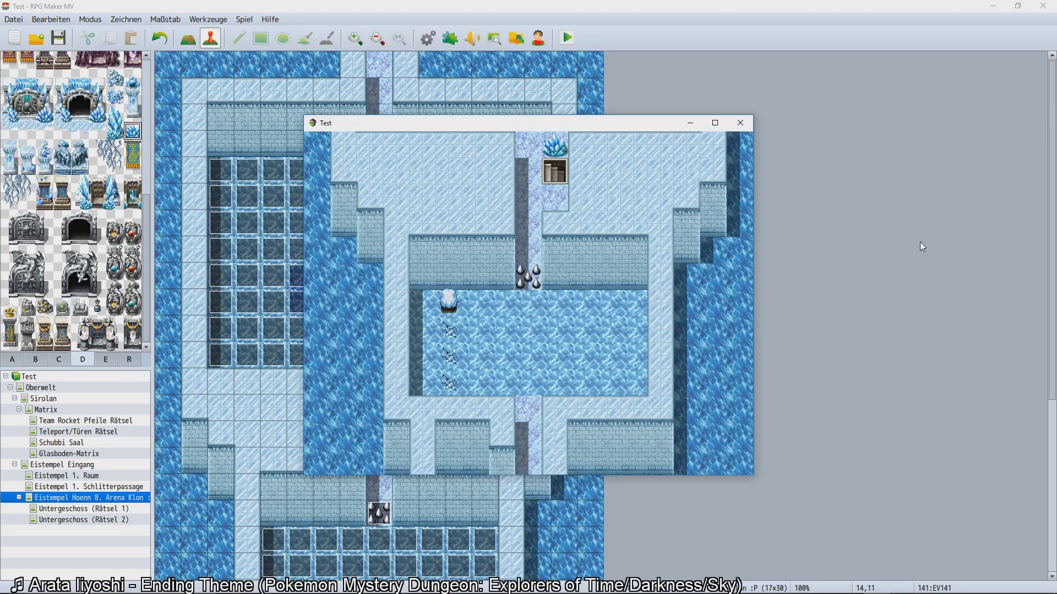
pyautogui.press('Left')
pyautogui.press('Up')
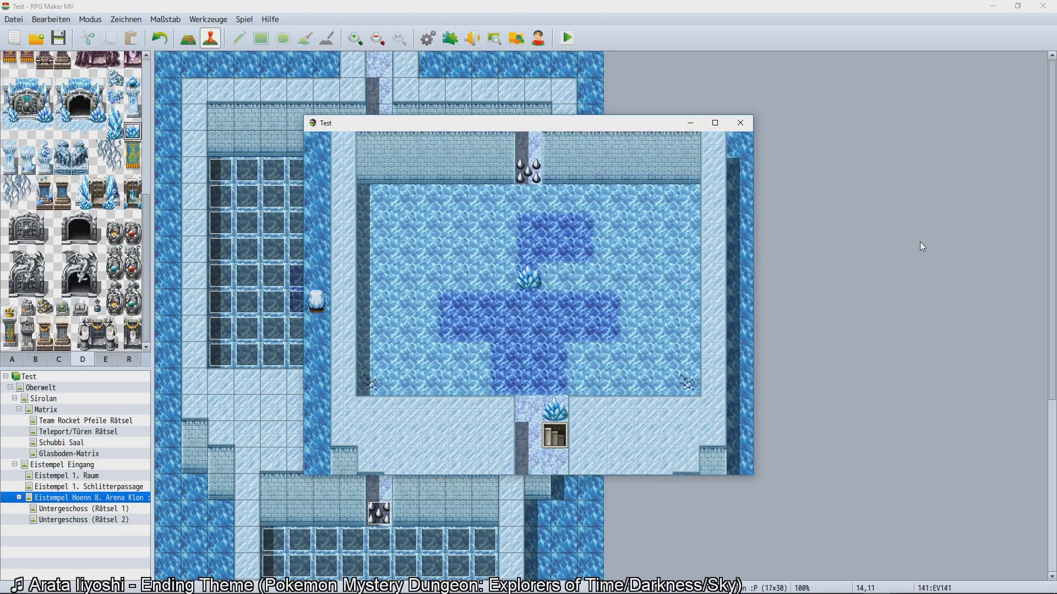
pyautogui.press('Down')
pyautogui.press('Right')
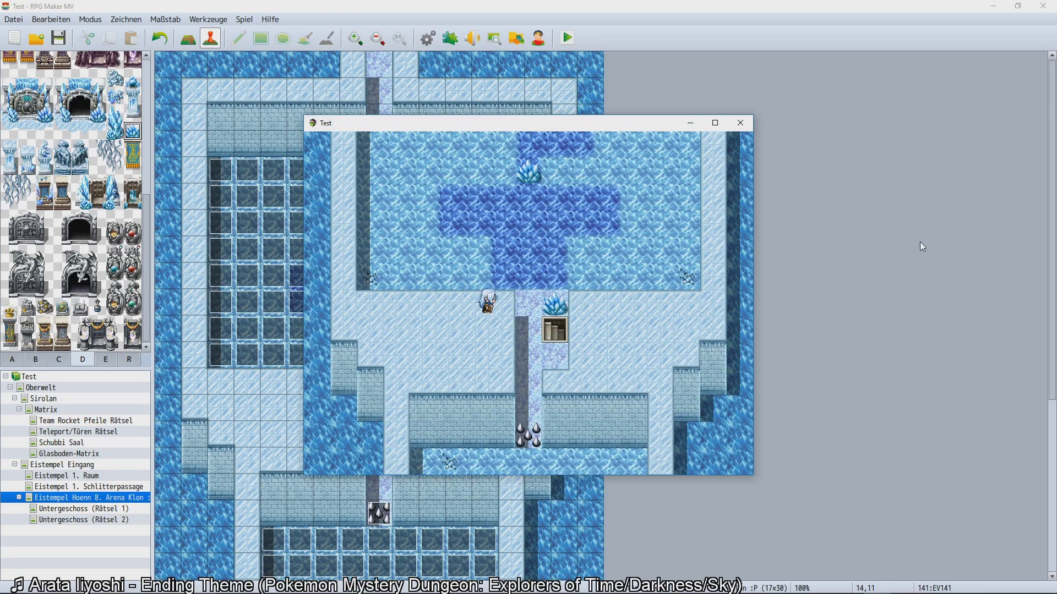
pyautogui.click(740, 122)
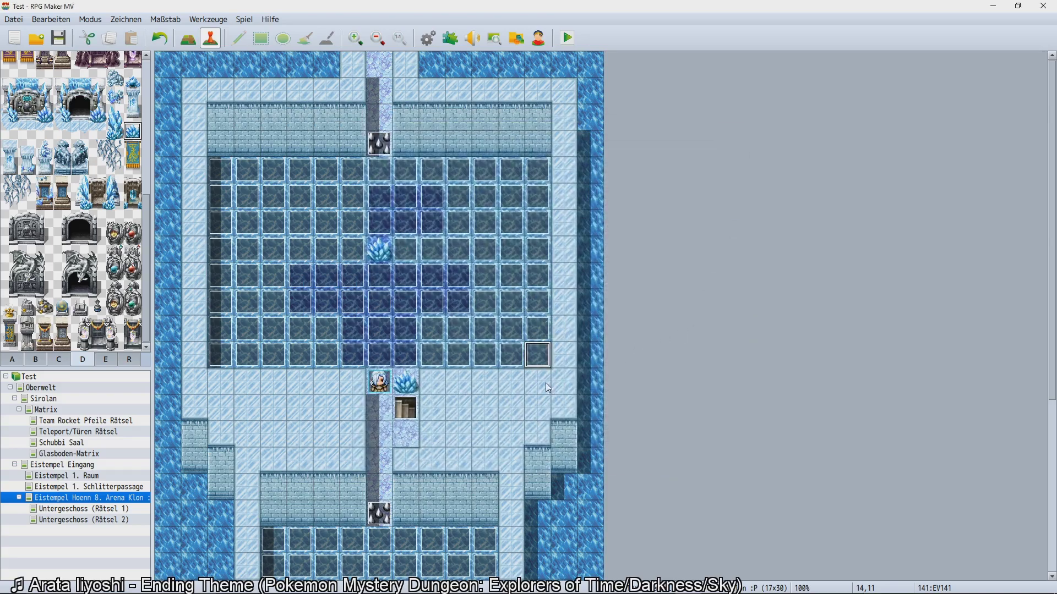
# On page 3 of the southeast corner tile's event, change the reset script's loop to start at i = 0 and its event offset to i+65.
pyautogui.doubleClick(547, 360)
pyautogui.click(564, 197)
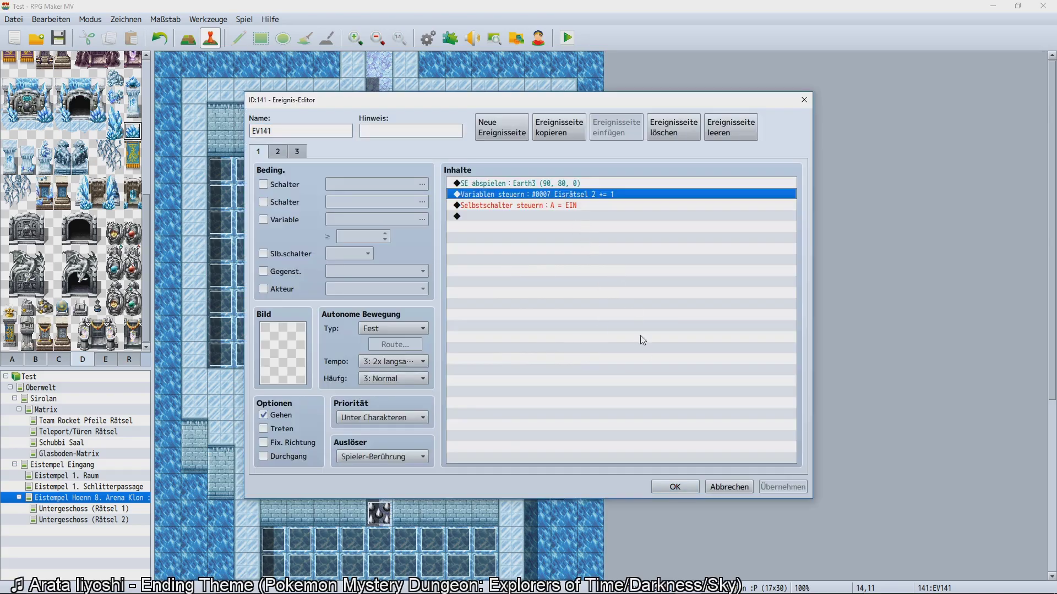
pyautogui.click(298, 152)
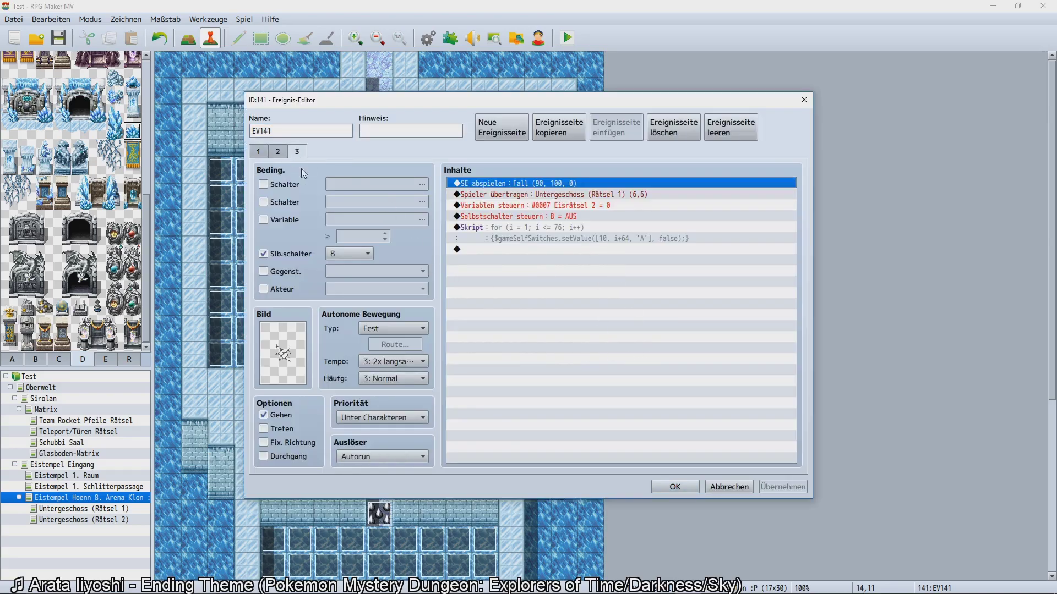
pyautogui.click(567, 241)
pyautogui.doubleClick(561, 231)
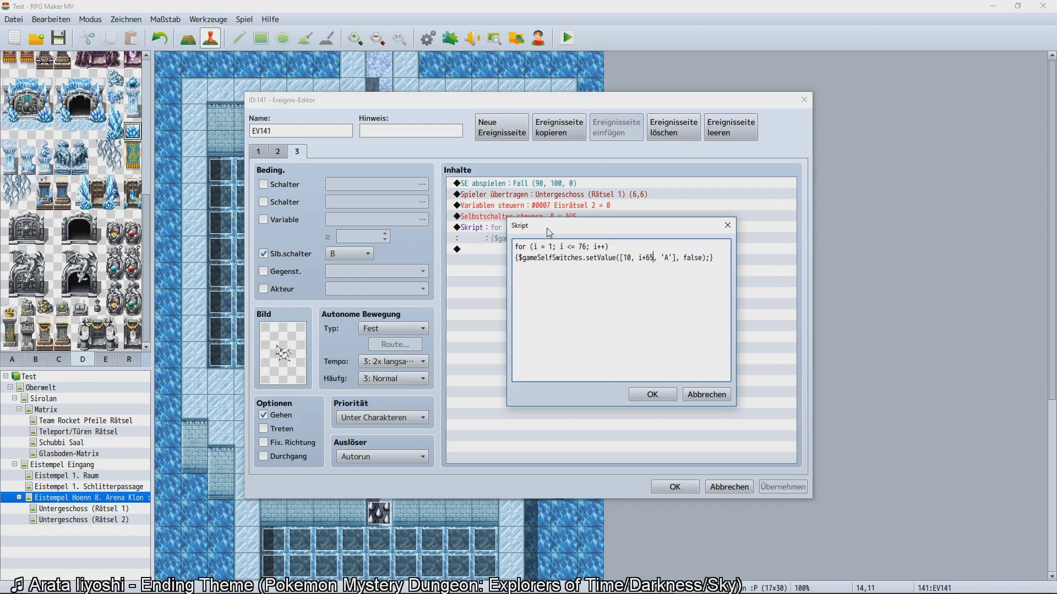
pyautogui.press('BackSpace')
pyautogui.write('4')
pyautogui.click(647, 396)
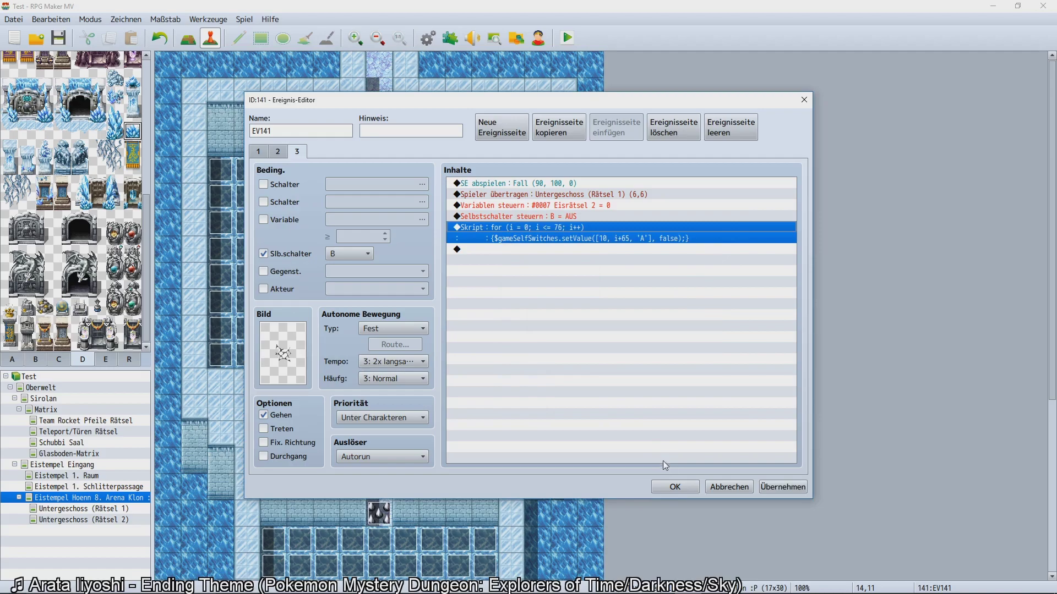
pyautogui.click(673, 487)
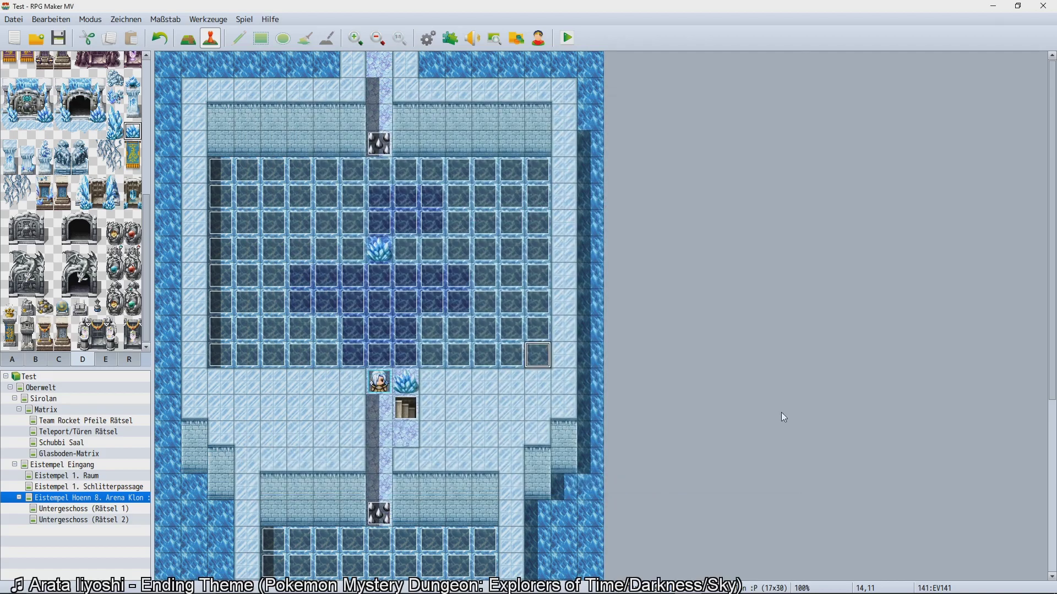
# Start a new playtest and walk over all light-ice tiles east of the dark ice in the lower four rows.
pyautogui.hotkey('ctrl', 'r')
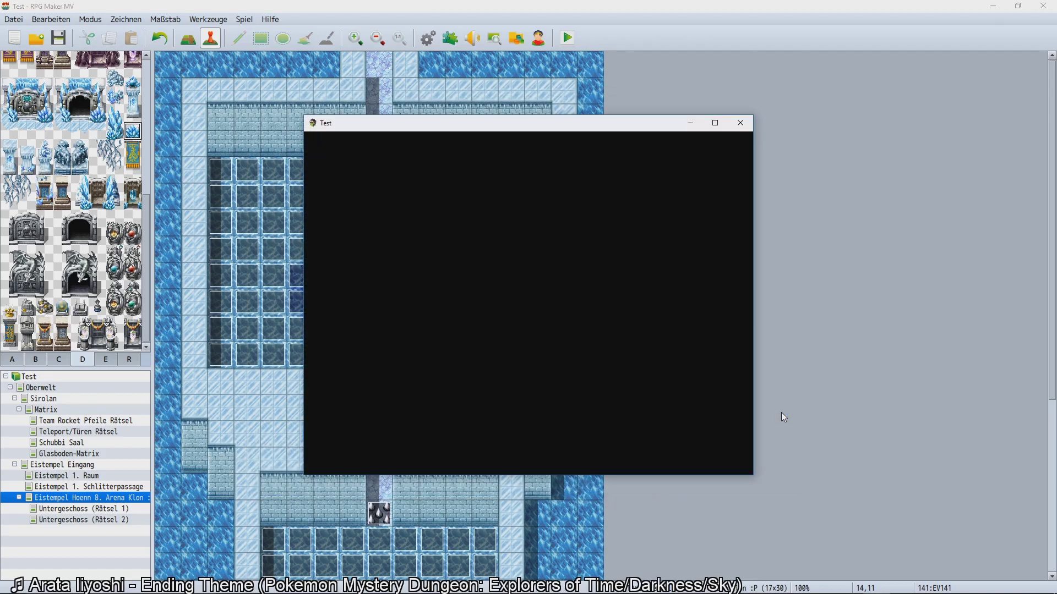
pyautogui.press('Return')
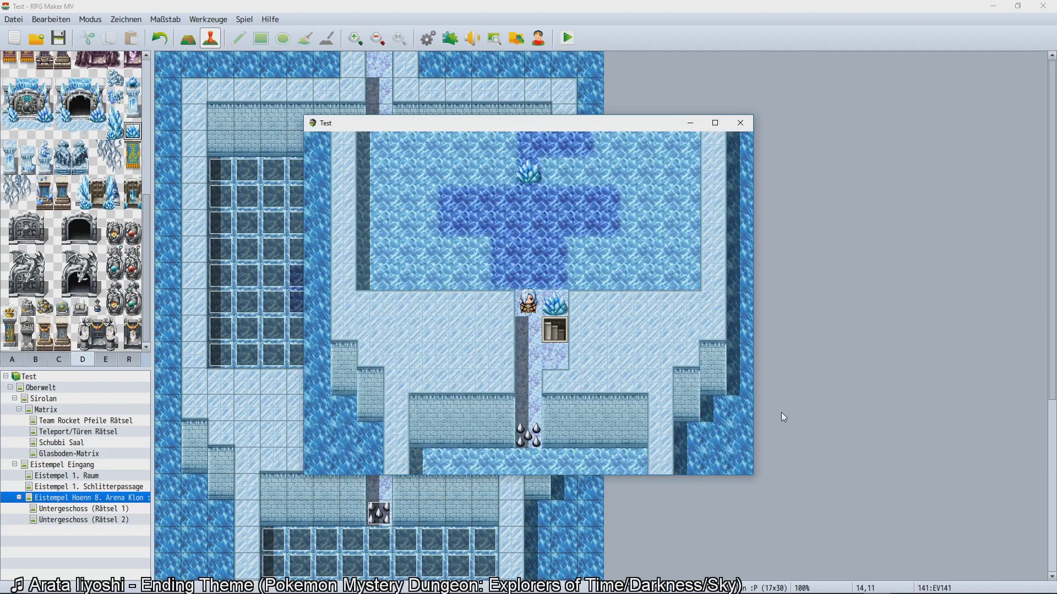
pyautogui.press('Up')
pyautogui.press('Right')
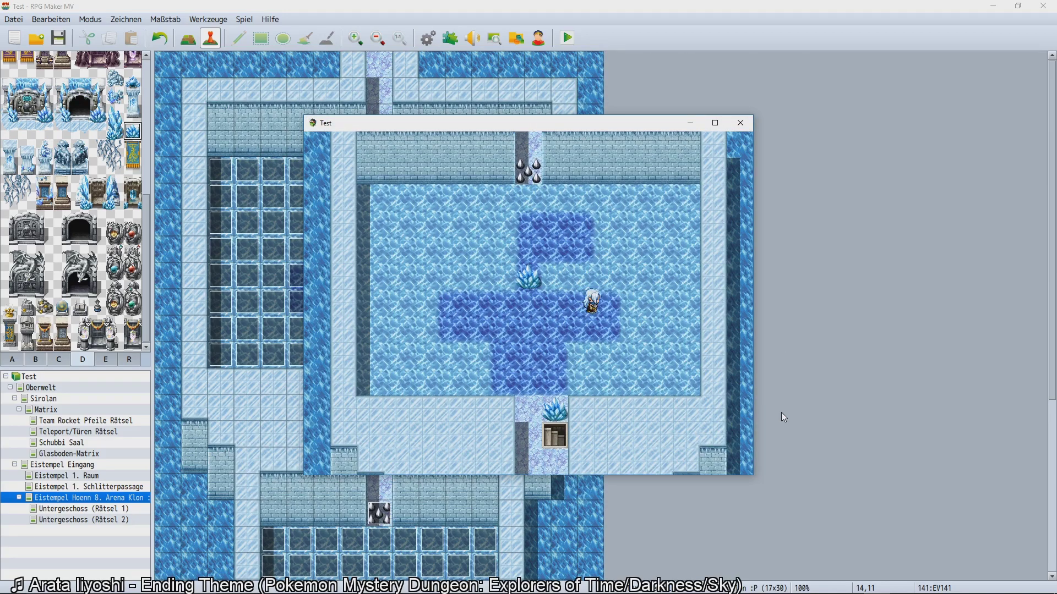
pyautogui.press('Down')
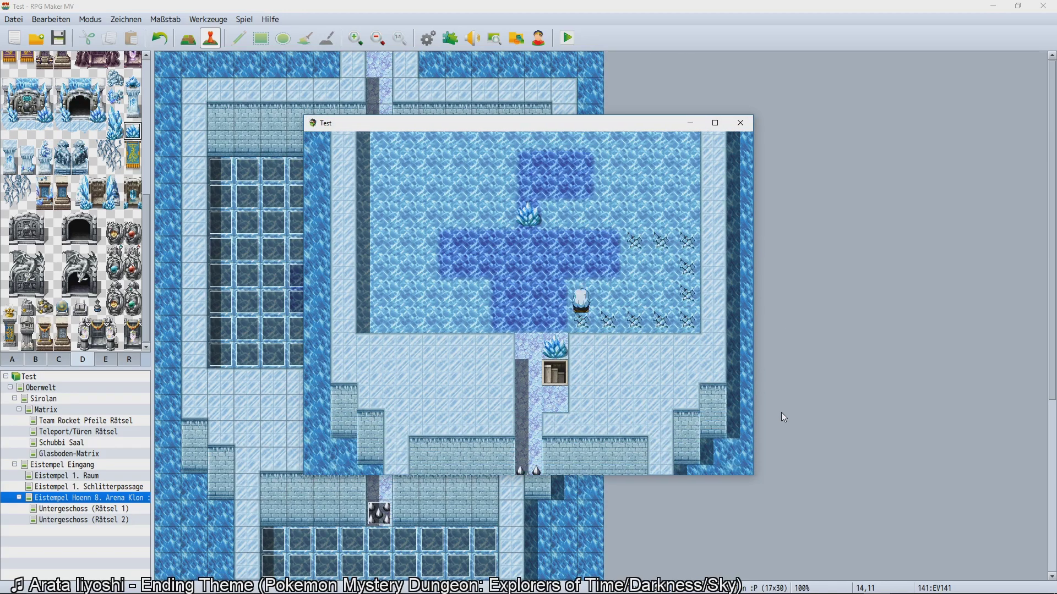
pyautogui.press('Up')
pyautogui.press('Left')
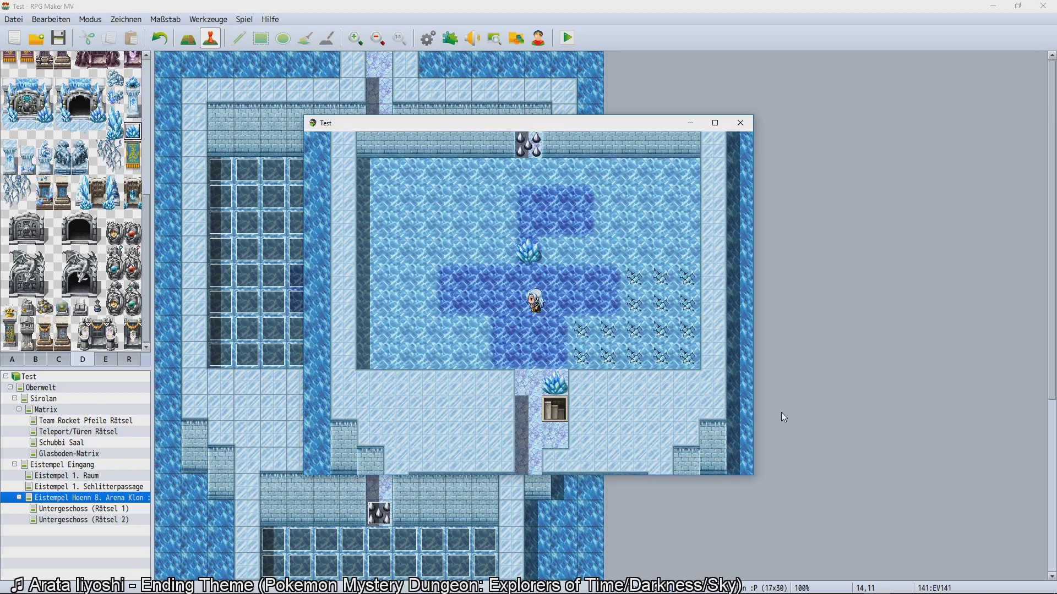
# Walk over the light-ice tiles west of the dark ice in the lower four rows.
pyautogui.press('Down')
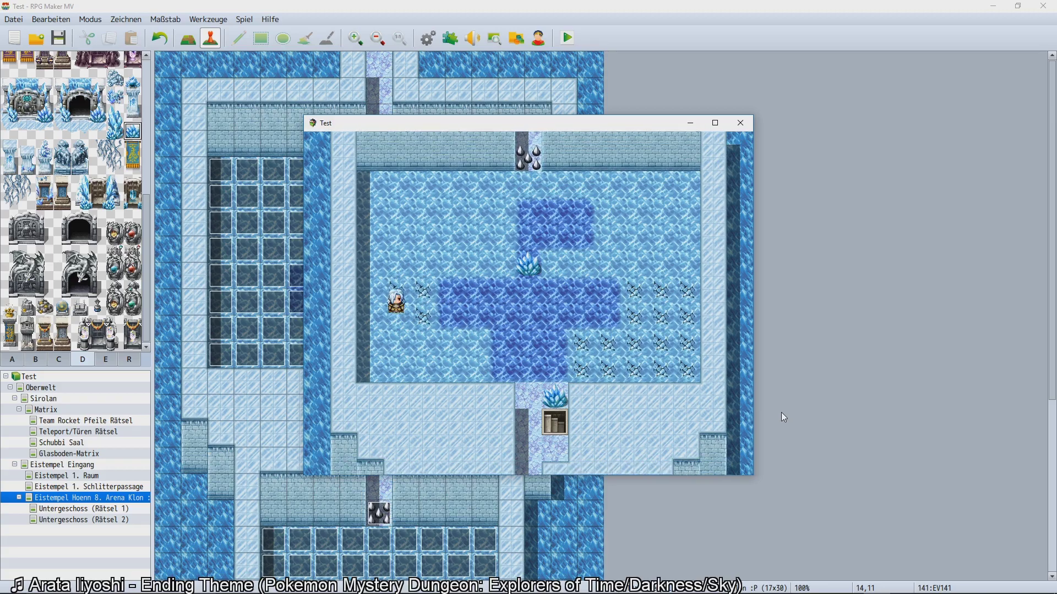
pyautogui.press('Up')
pyautogui.press('Left')
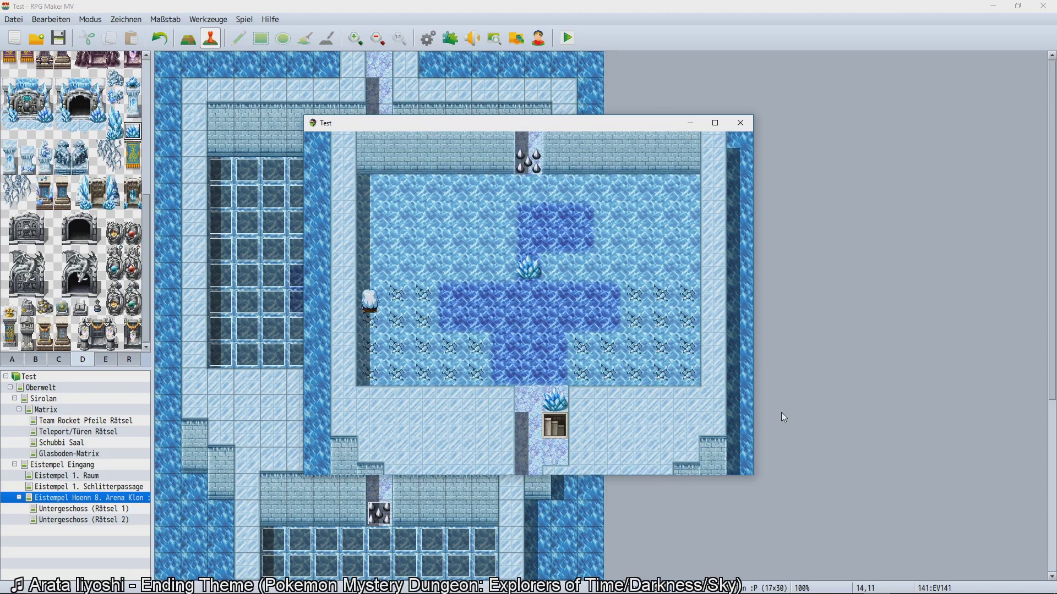
# Walk over the light-ice tiles west of the dark ice in the upper four rows.
pyautogui.press('Right')
pyautogui.press('Up')
pyautogui.press('Left')
pyautogui.press('Up')
pyautogui.press('Right')
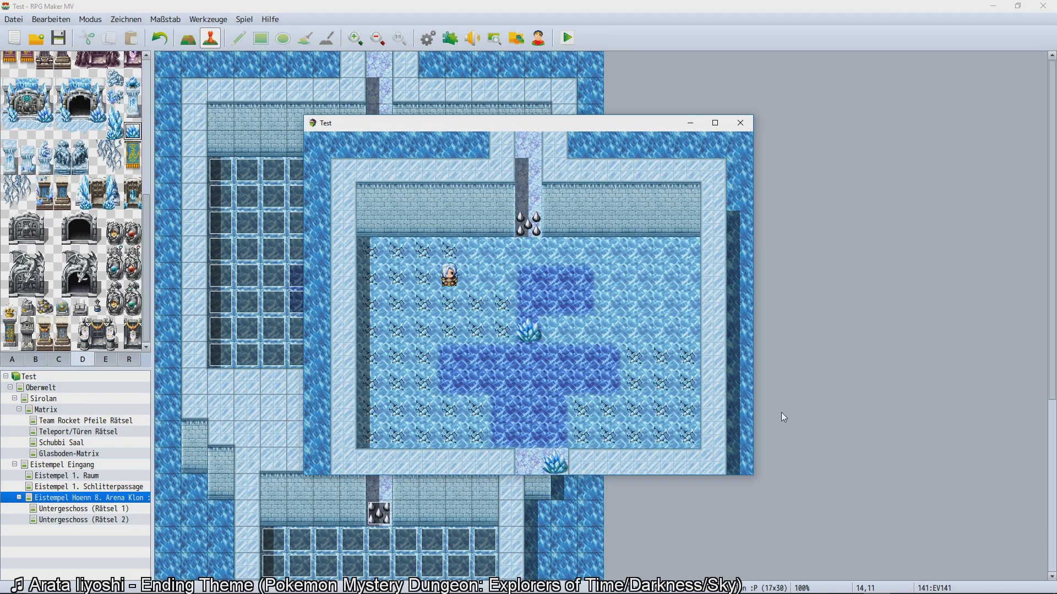
pyautogui.press('Right')
pyautogui.press('Down')
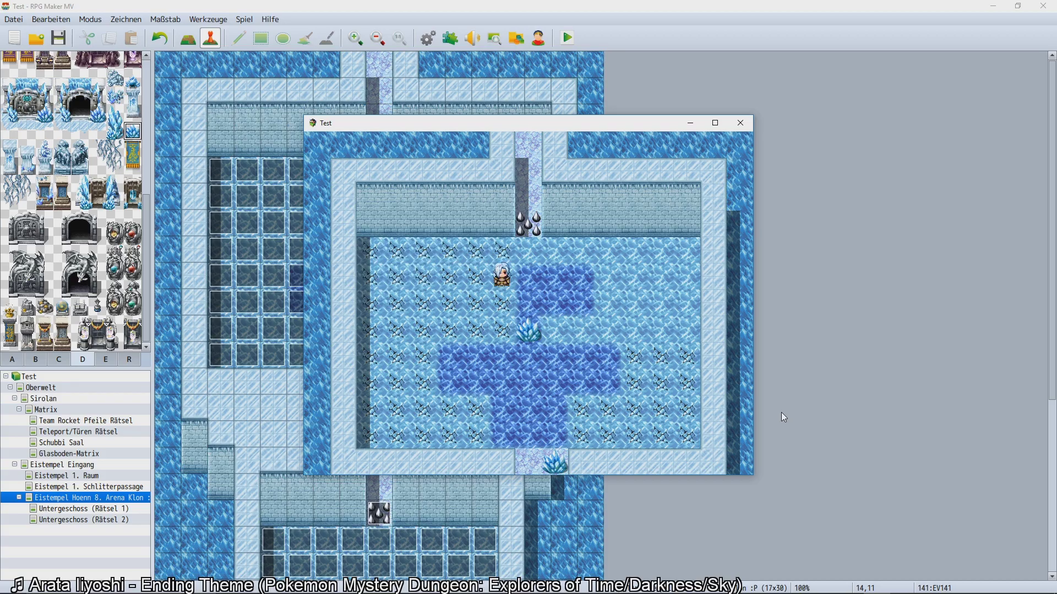
# Cross the upper dark-ice patch and walk over the remaining light-ice tiles in the eastern half of the upper four rows.
pyautogui.press('Right')
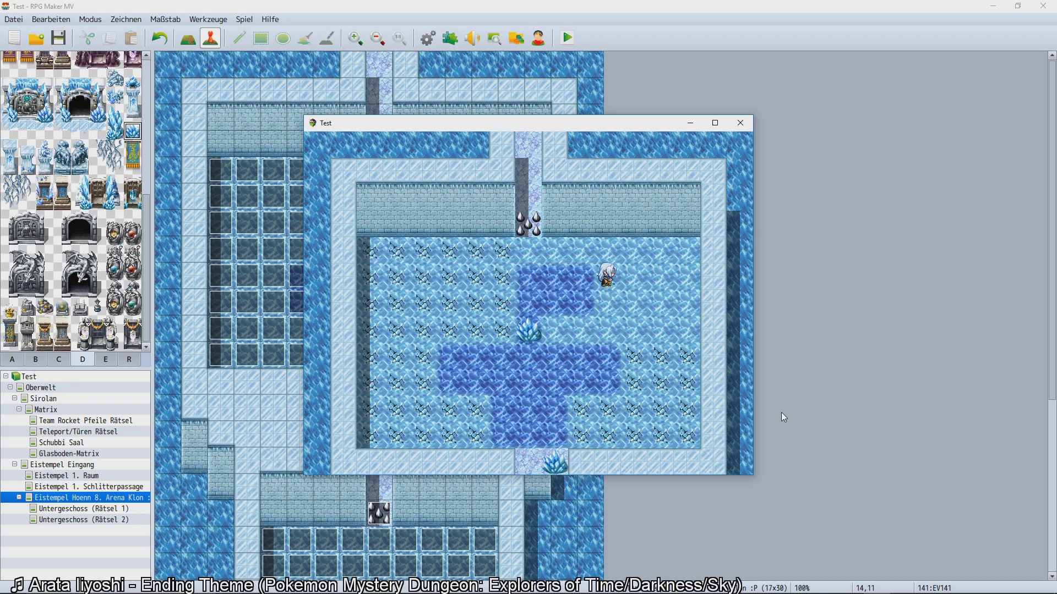
pyautogui.press('Up')
pyautogui.press('Right')
pyautogui.press('Down')
pyautogui.press('Left')
pyautogui.press('Down')
pyautogui.press('Right')
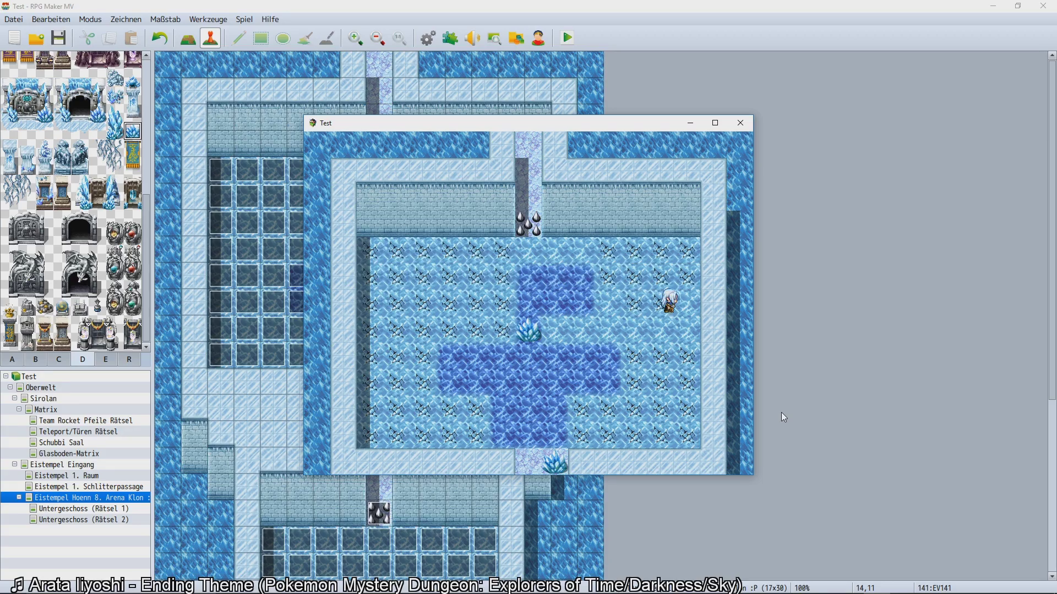
pyautogui.press('Left')
pyautogui.press('Up')
pyautogui.press('Left')
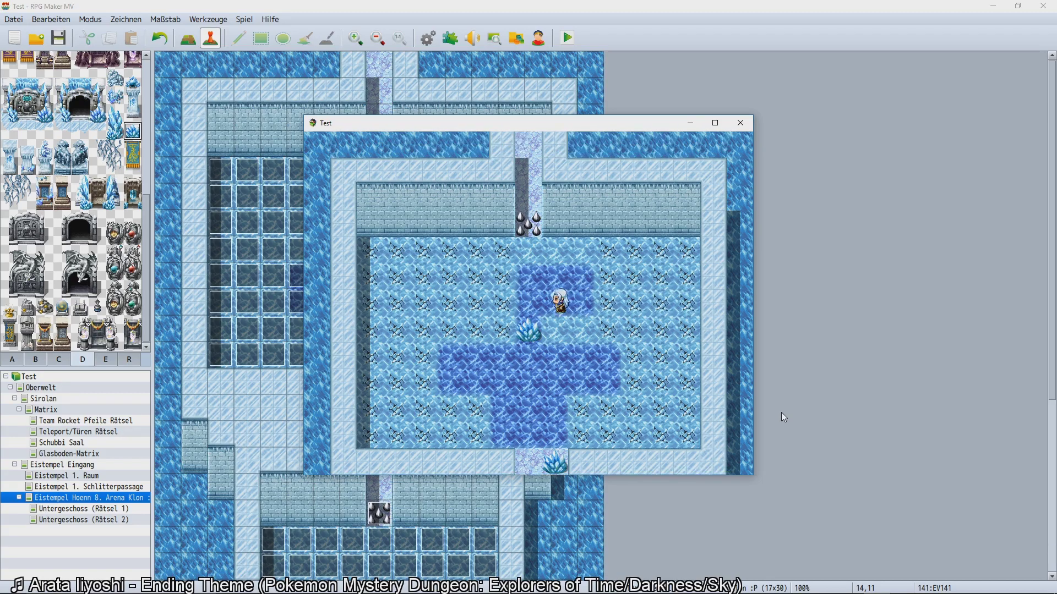
# Break through a cracked tile, return to the large ice puzzle to check which tiles were reset, and end the playtest.
pyautogui.press('Right')
pyautogui.press('Down')
pyautogui.press('Down')
pyautogui.press('Up')
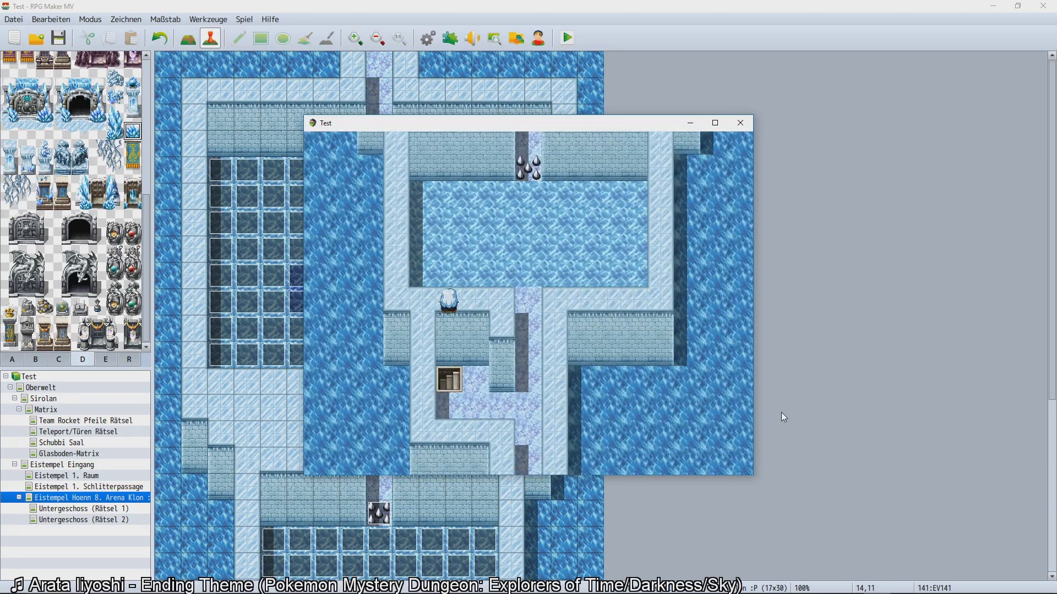
pyautogui.press('Right')
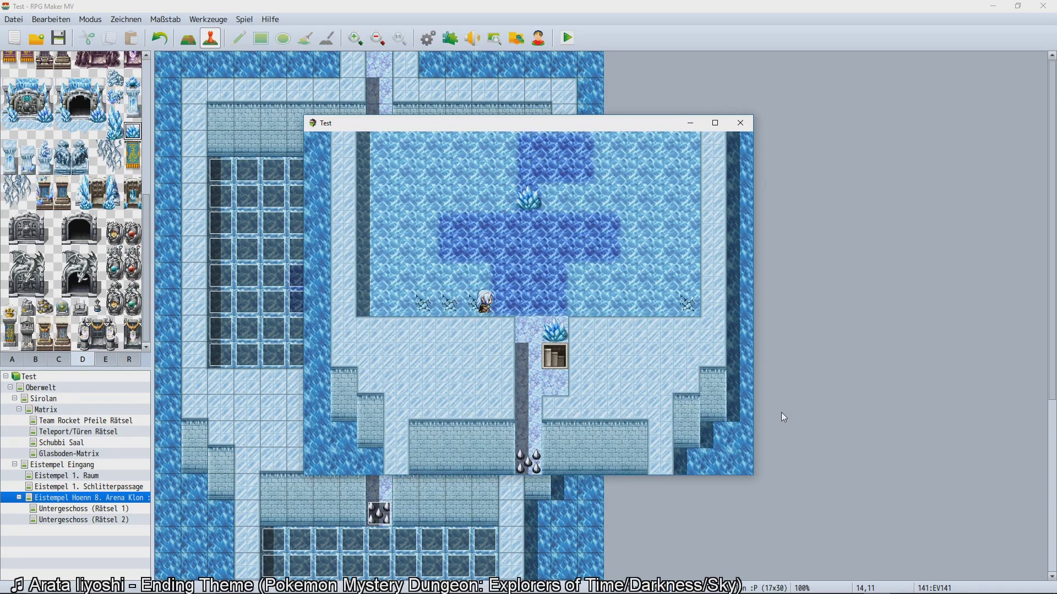
pyautogui.click(740, 123)
# Inspect the events of the southeast corner tile and its western neighbour.
pyautogui.doubleClick(541, 362)
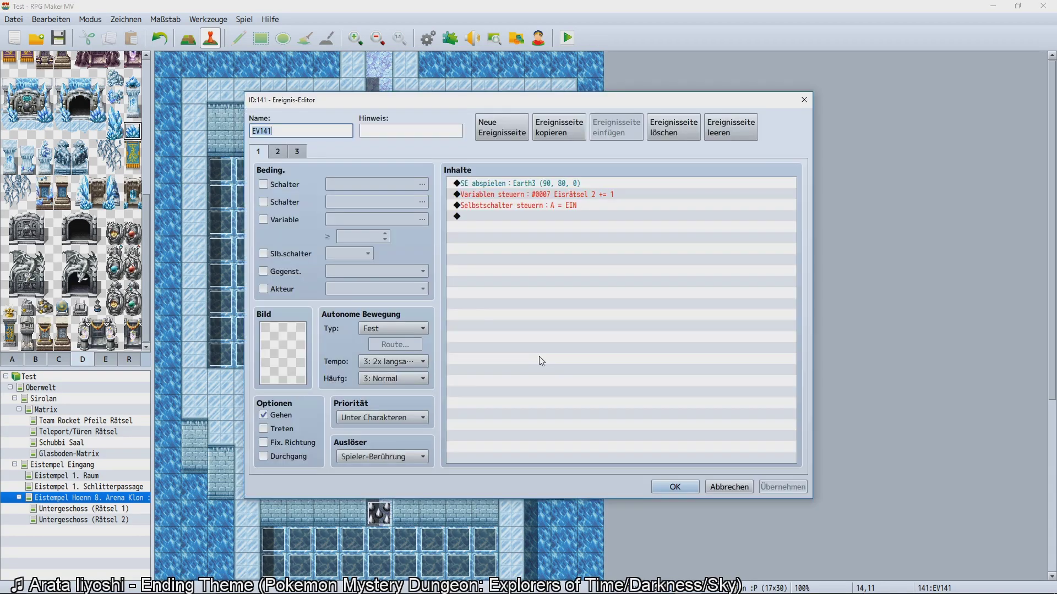
pyautogui.click(726, 484)
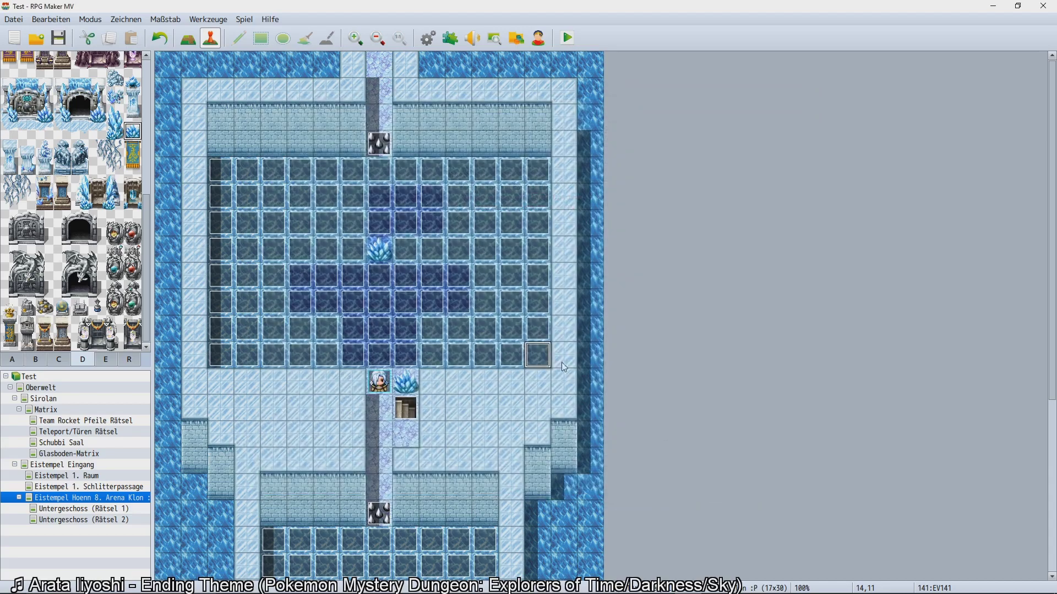
pyautogui.doubleClick(511, 352)
pyautogui.click(727, 487)
# On page 3 of the southeast corner tile's event, change the reset script's loop limit to i <= 77.
pyautogui.doubleClick(534, 355)
pyautogui.click(296, 154)
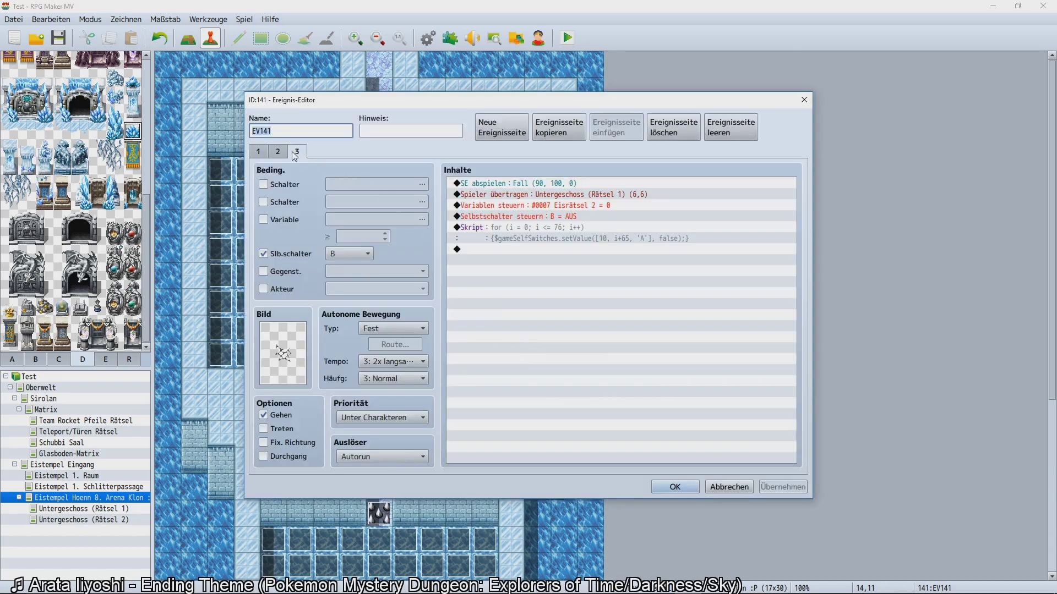
pyautogui.click(554, 232)
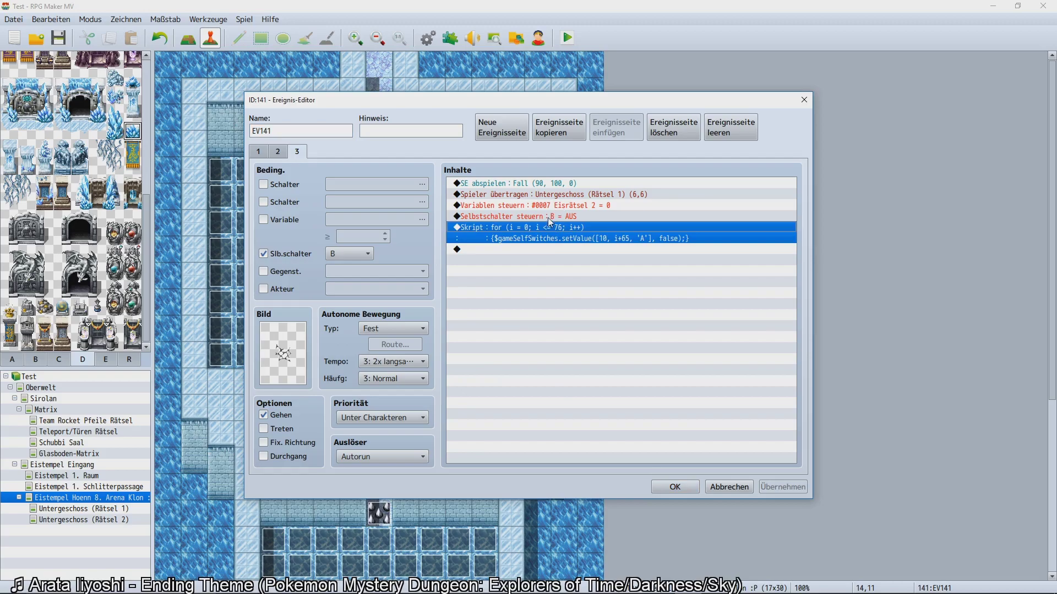
pyautogui.click(528, 209)
pyautogui.click(528, 217)
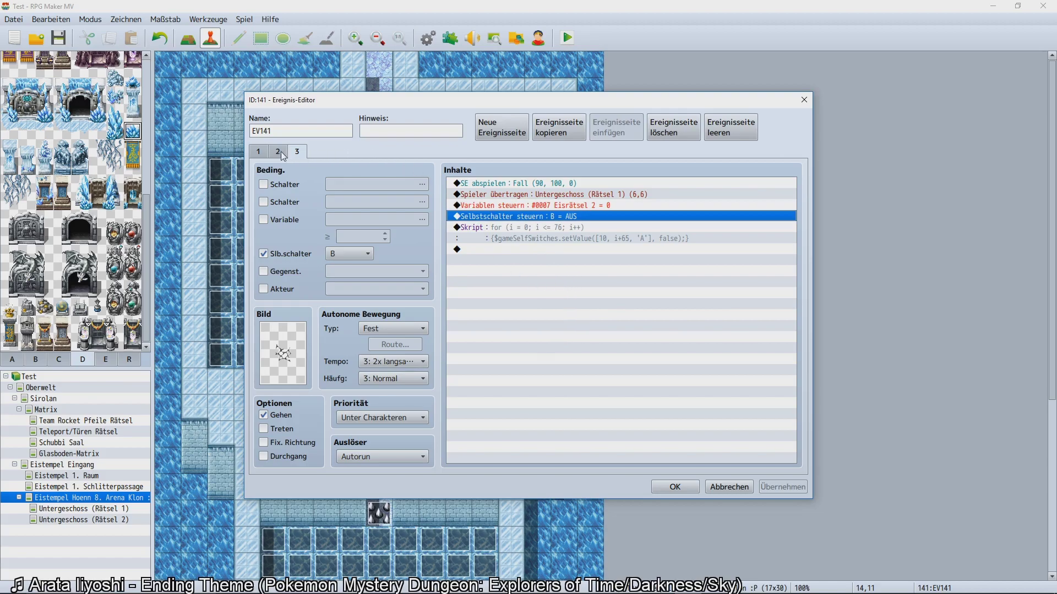
pyautogui.click(558, 227)
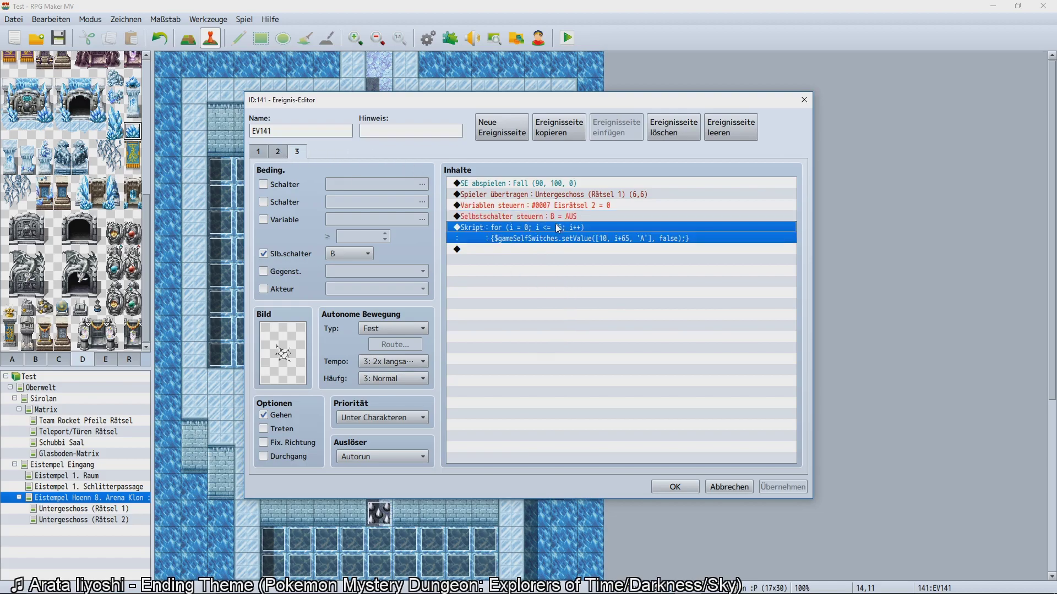
pyautogui.doubleClick(600, 227)
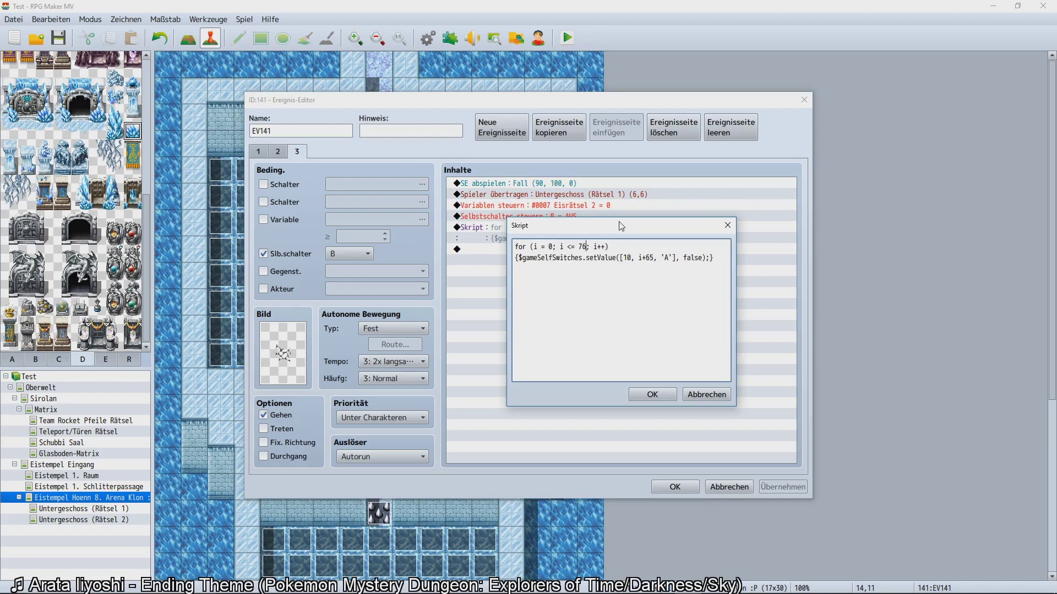
pyautogui.click(653, 395)
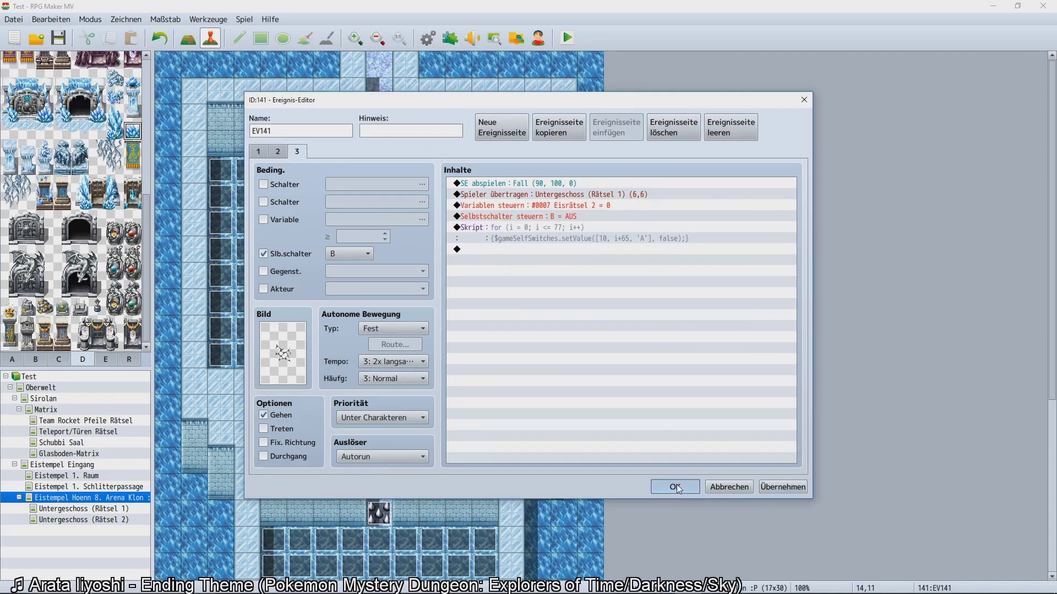
pyautogui.click(675, 485)
# Start a new playtest and crack all light-ice tiles east of the dark ice in the lower four rows.
pyautogui.hotkey('ctrl', 'r')
pyautogui.press('Return')
pyautogui.press('Return')
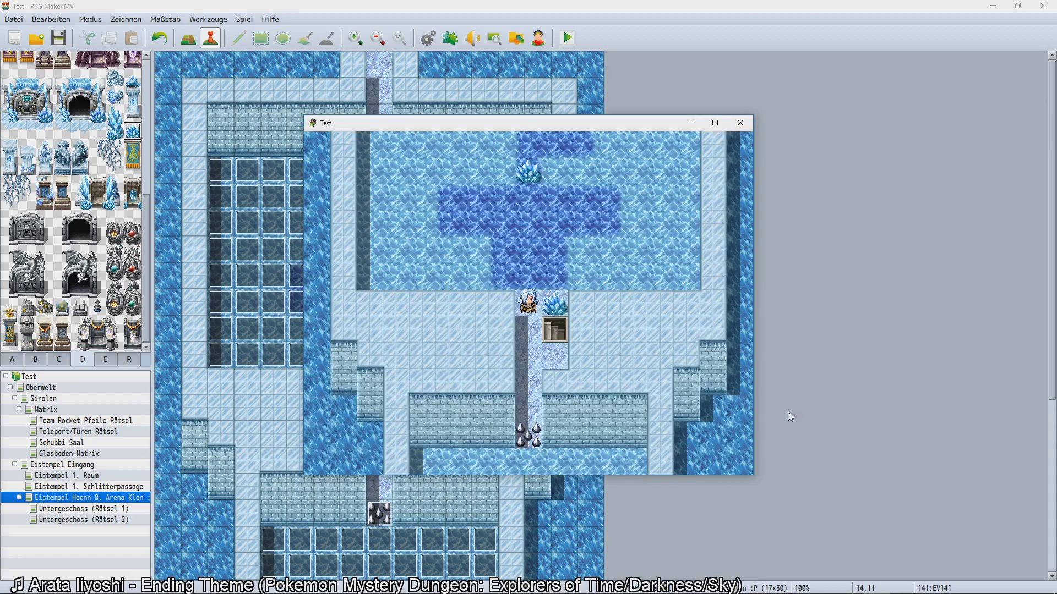
pyautogui.press('Up')
pyautogui.press('Right')
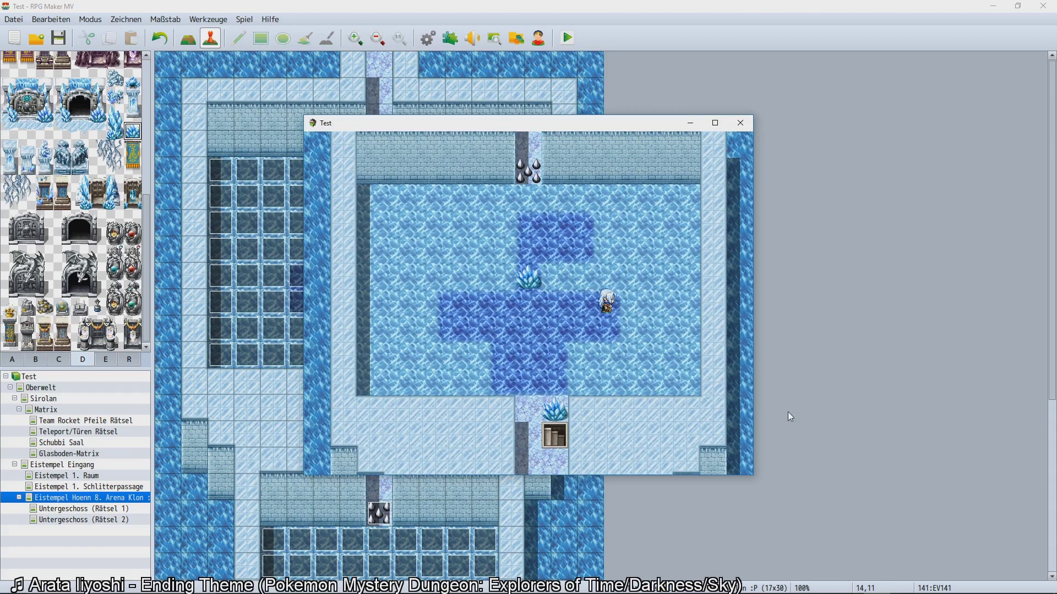
pyautogui.press('Down')
pyautogui.press('Left')
pyautogui.press('Up')
pyautogui.press('Left')
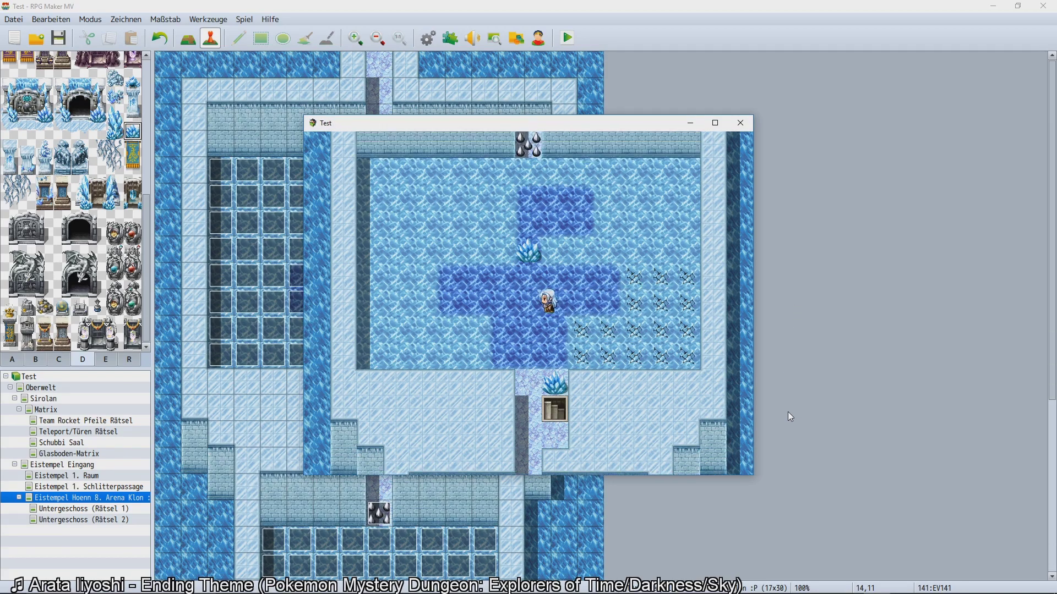
# Walk over light-ice tiles west of the dark ice in the lower rows and break through into the basement.
pyautogui.press('Left')
pyautogui.press('Down')
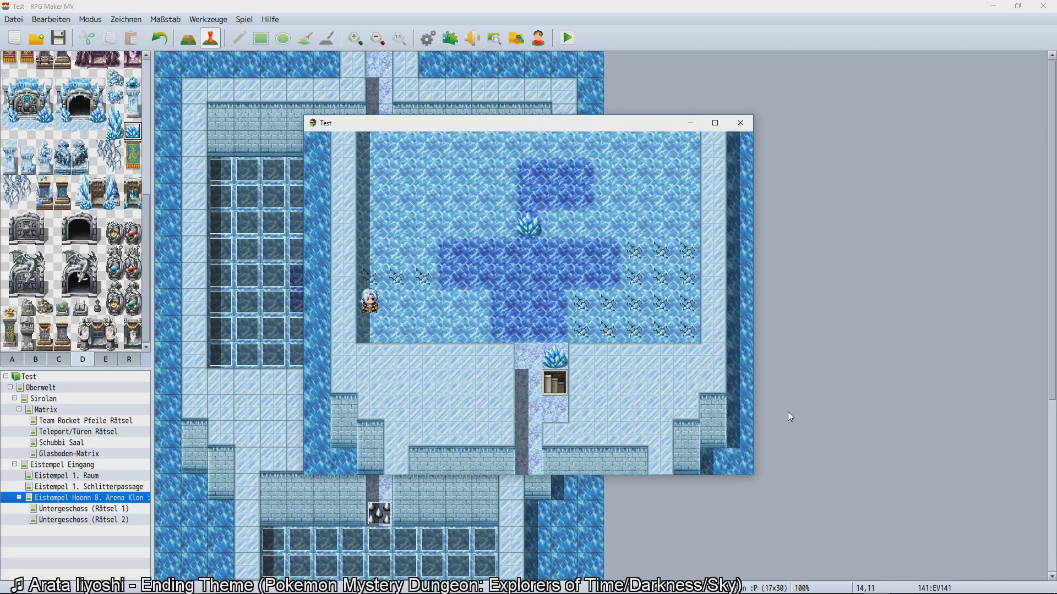
pyautogui.press('Right')
pyautogui.press('Right')
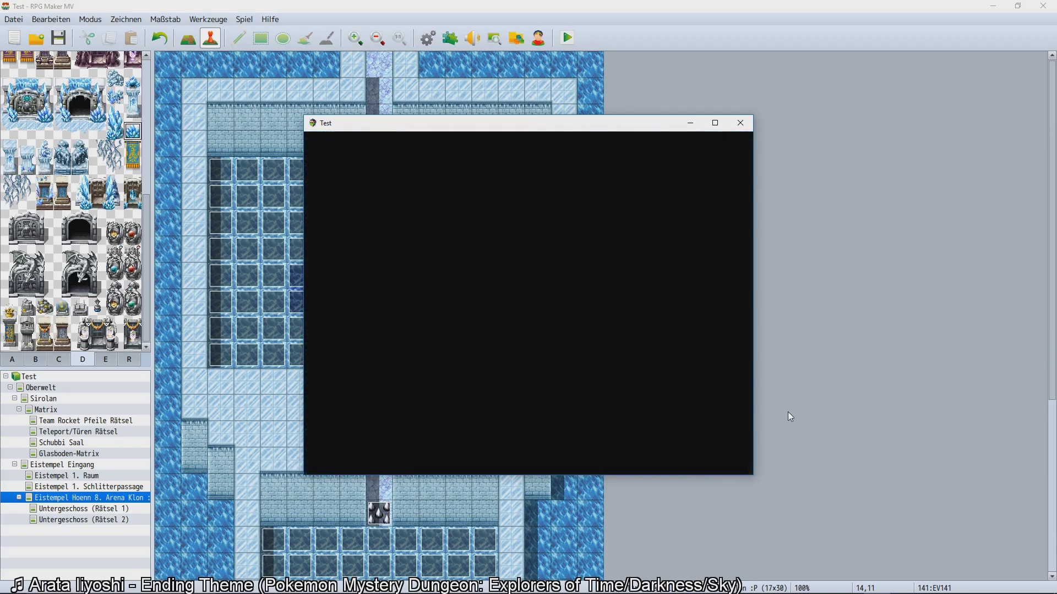
# Return to the large ice puzzle, check the southeast corner tile's reset, and end the playtest.
pyautogui.press('Down')
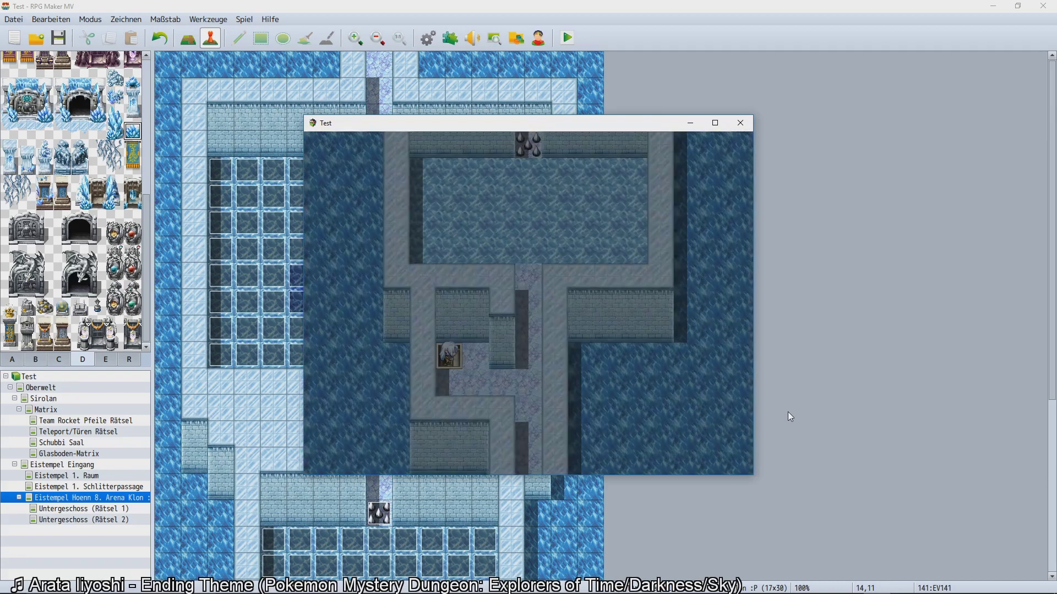
pyautogui.press('Up')
pyautogui.press('Up')
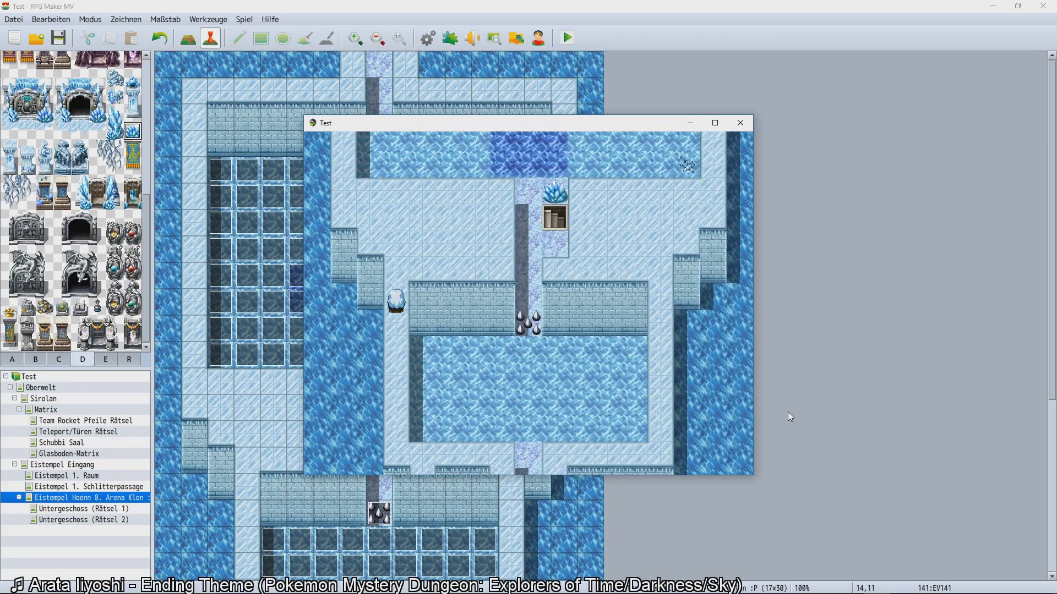
pyautogui.press('Right')
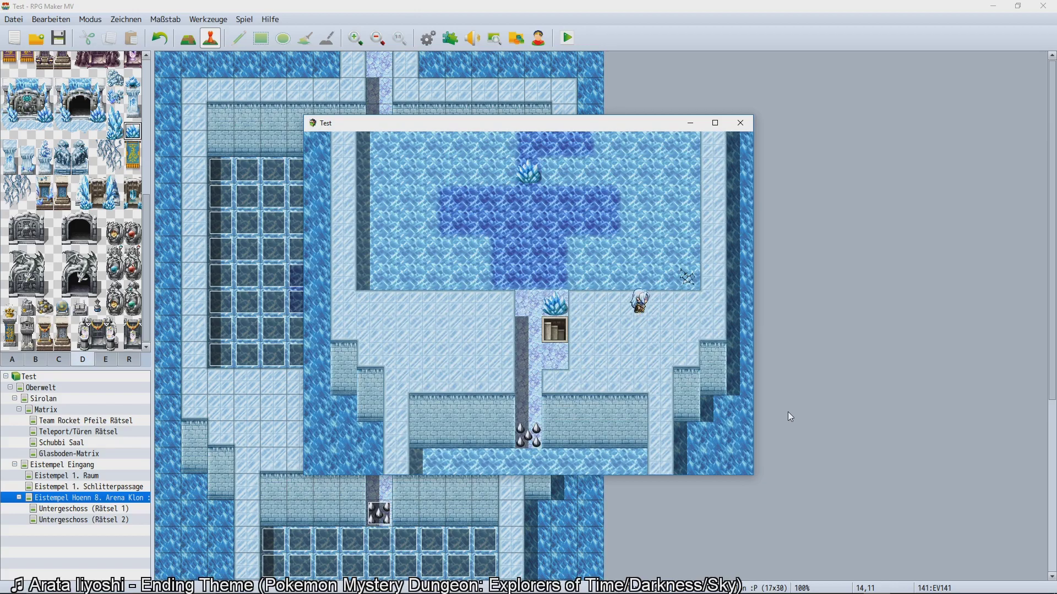
pyautogui.press('Up')
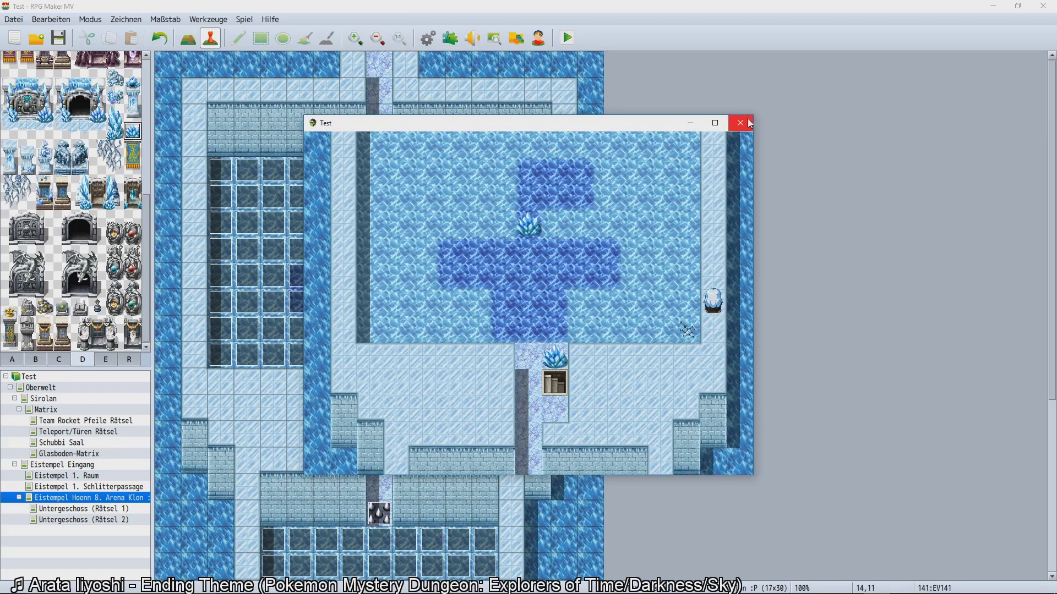
pyautogui.click(750, 123)
# Review pages 2 and 3 of the southeast corner tile's event, including the self-switch reset script.
pyautogui.doubleClick(538, 356)
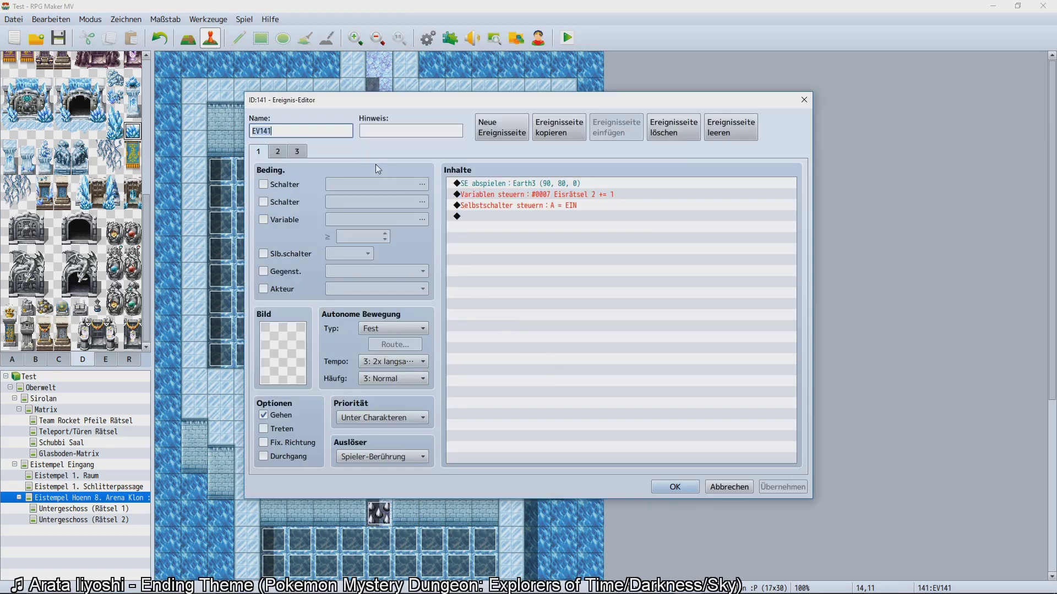
pyautogui.click(298, 151)
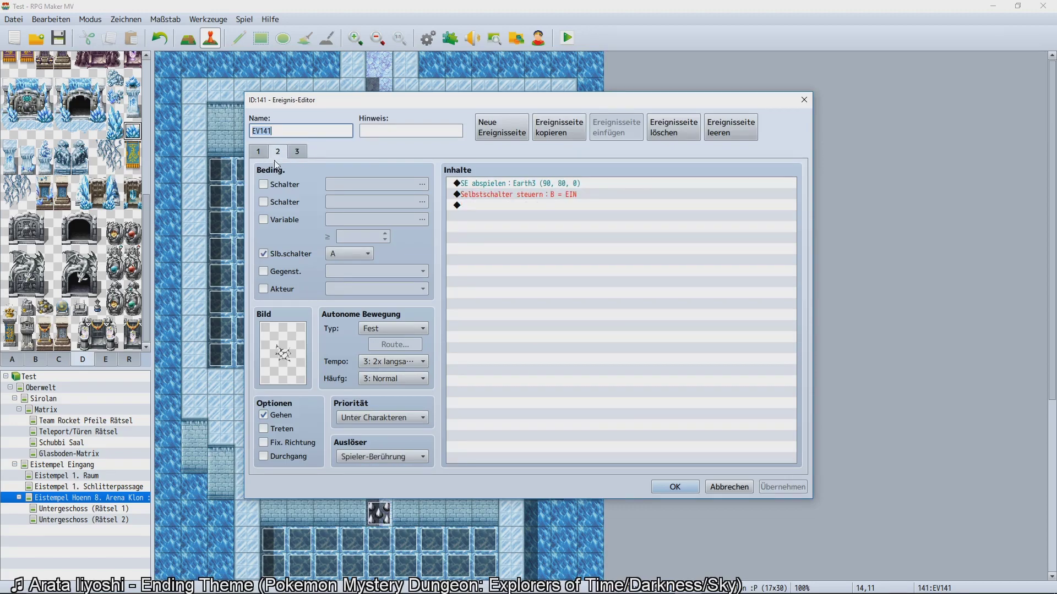
pyautogui.click(276, 152)
pyautogui.click(298, 152)
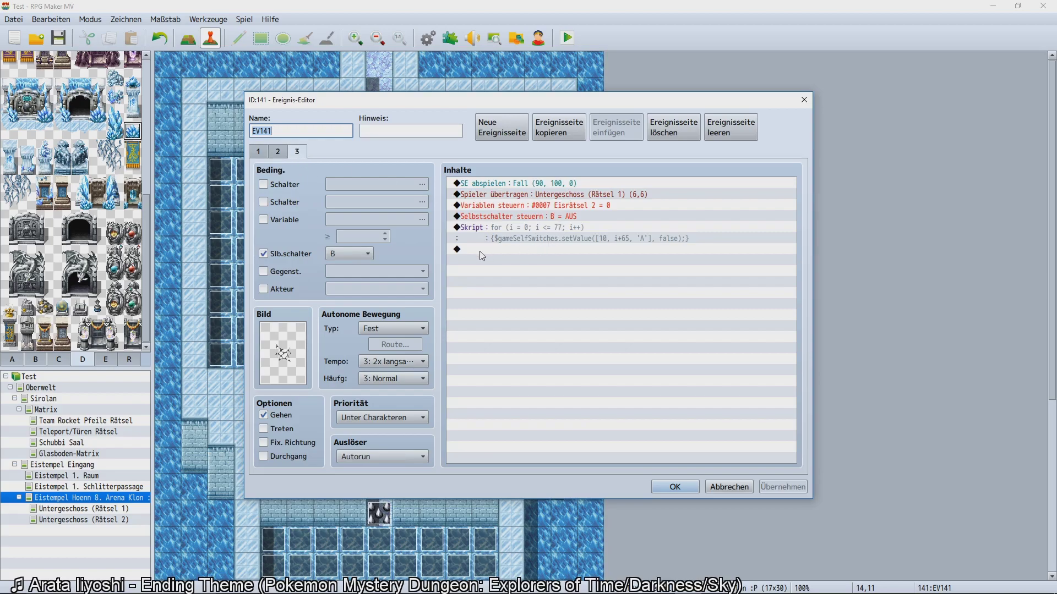
pyautogui.click(519, 231)
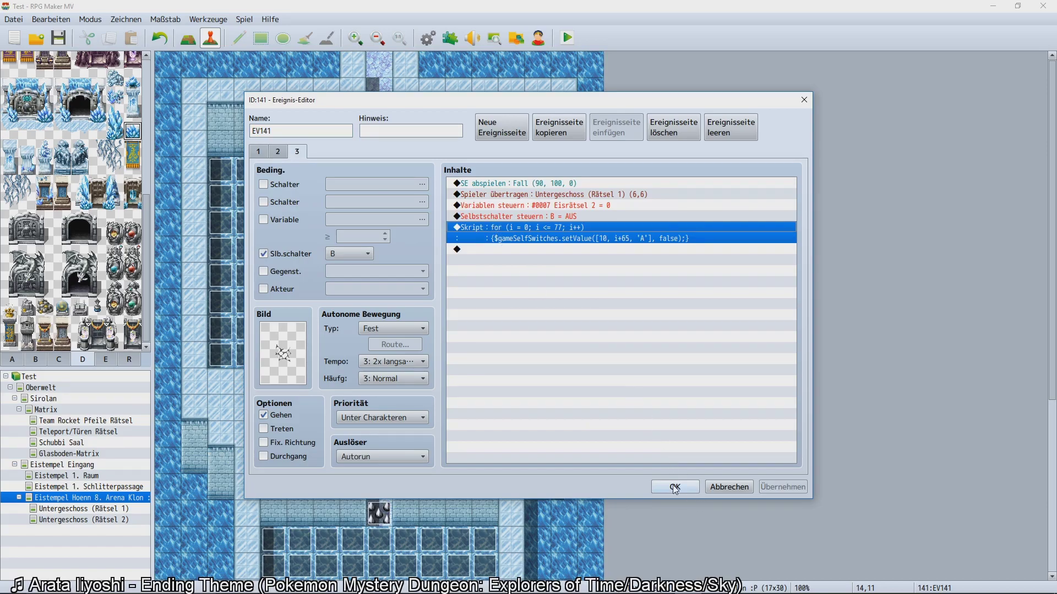
pyautogui.doubleClick(551, 229)
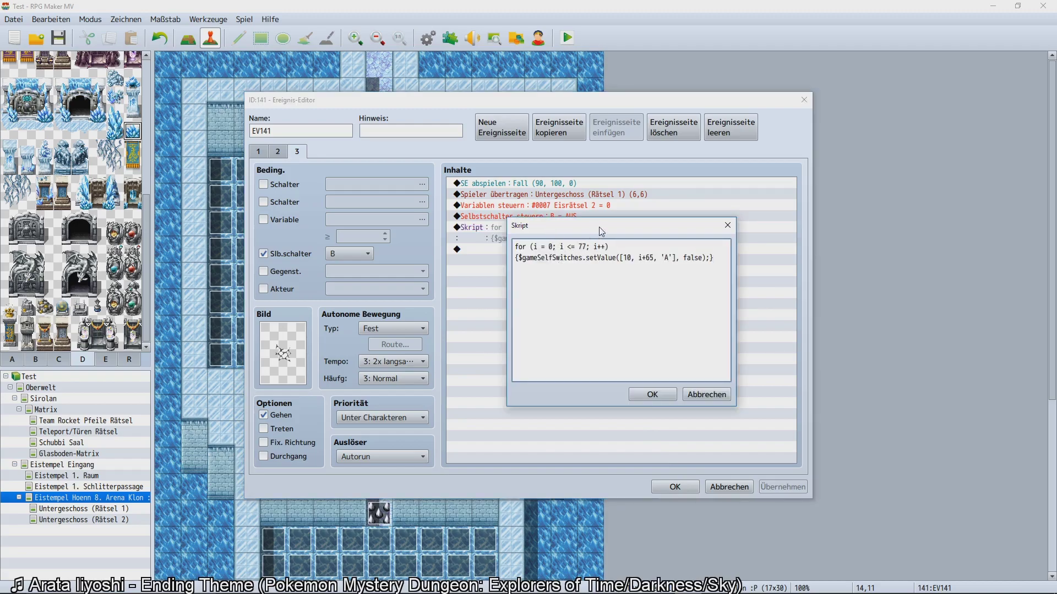
pyautogui.click(652, 395)
pyautogui.click(673, 488)
# Start a new playtest, crack light-ice tiles along the large puzzle's east side, and break through near its southeast corner.
pyautogui.hotkey('ctrl', 'r')
pyautogui.press('Return')
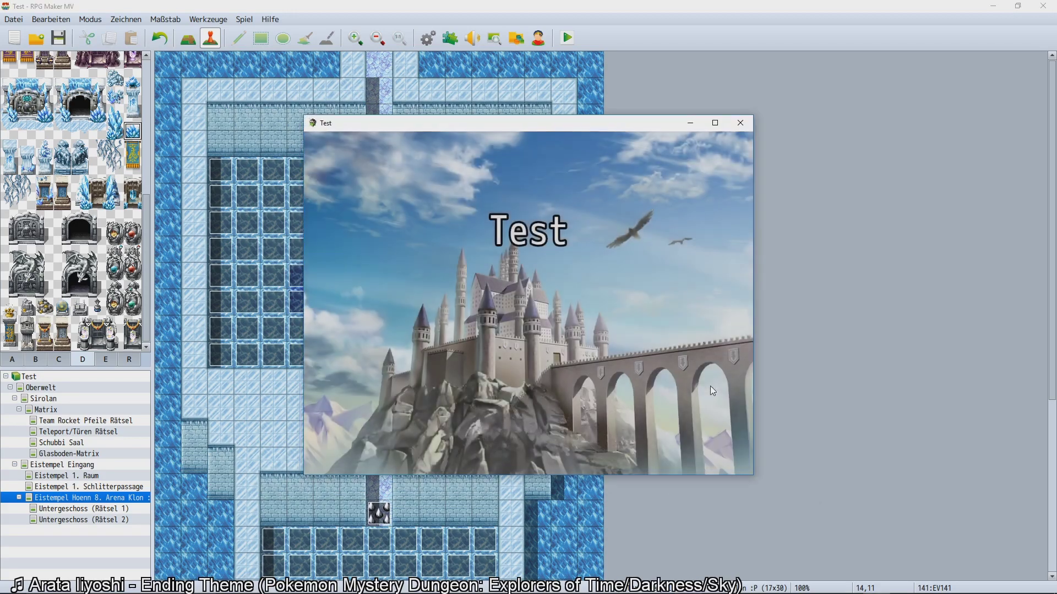
pyautogui.press('Return')
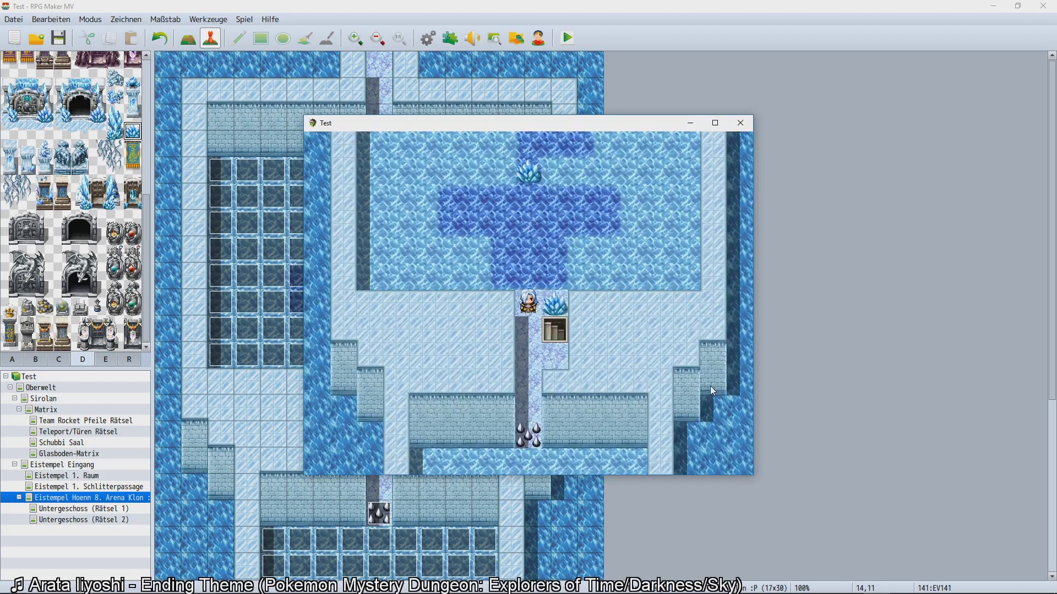
pyautogui.press('Up')
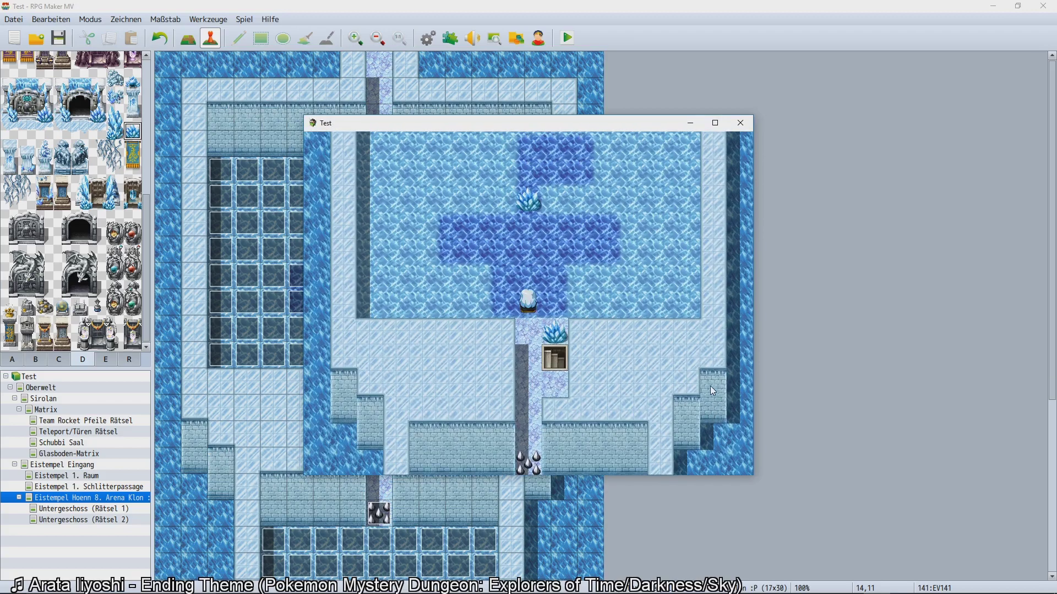
pyautogui.press('Right')
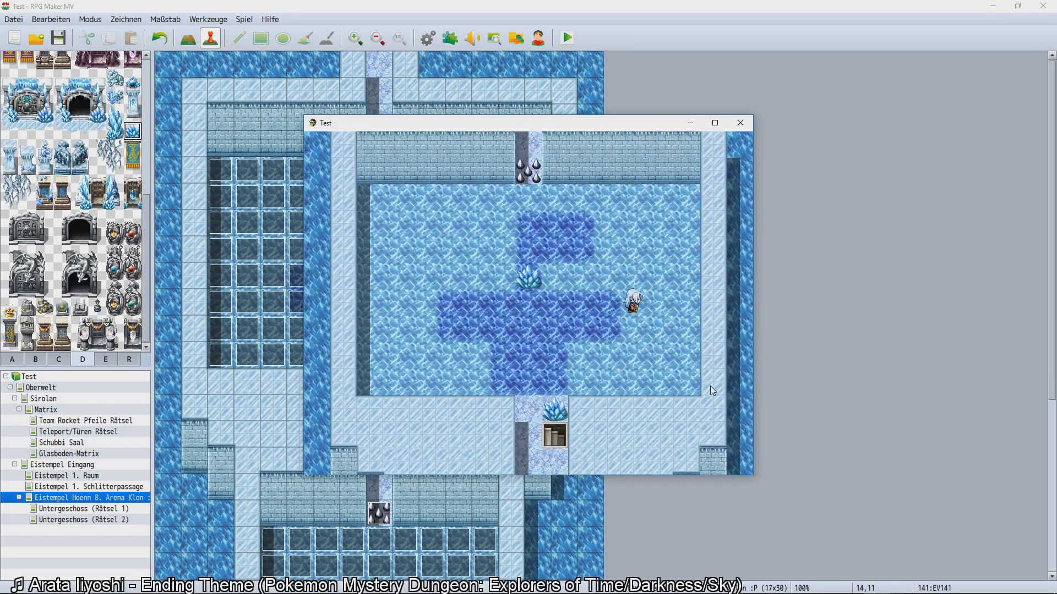
pyautogui.press('Down')
pyautogui.press('Left')
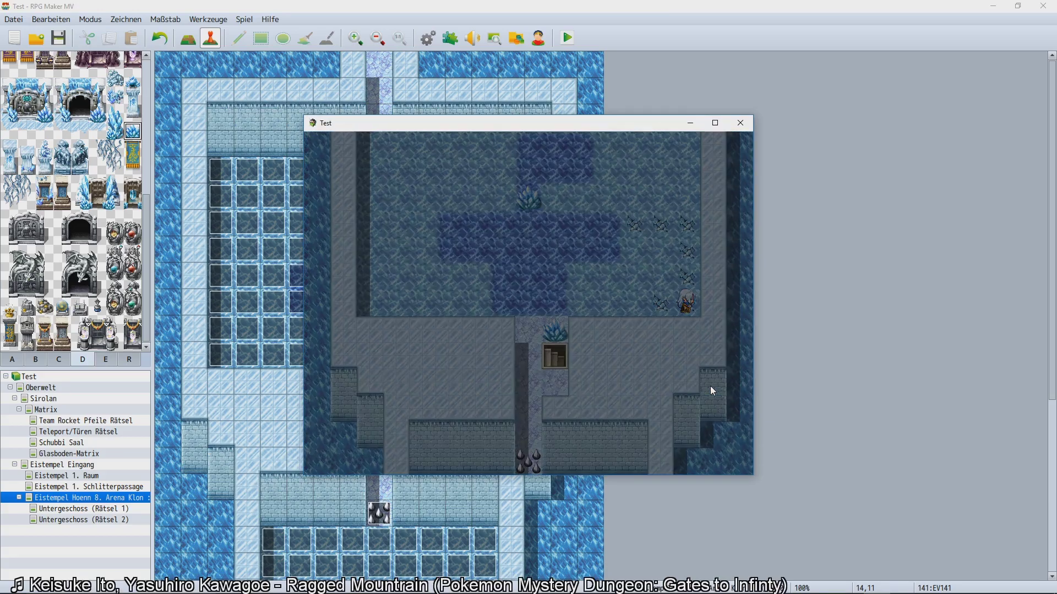
pyautogui.press('Down')
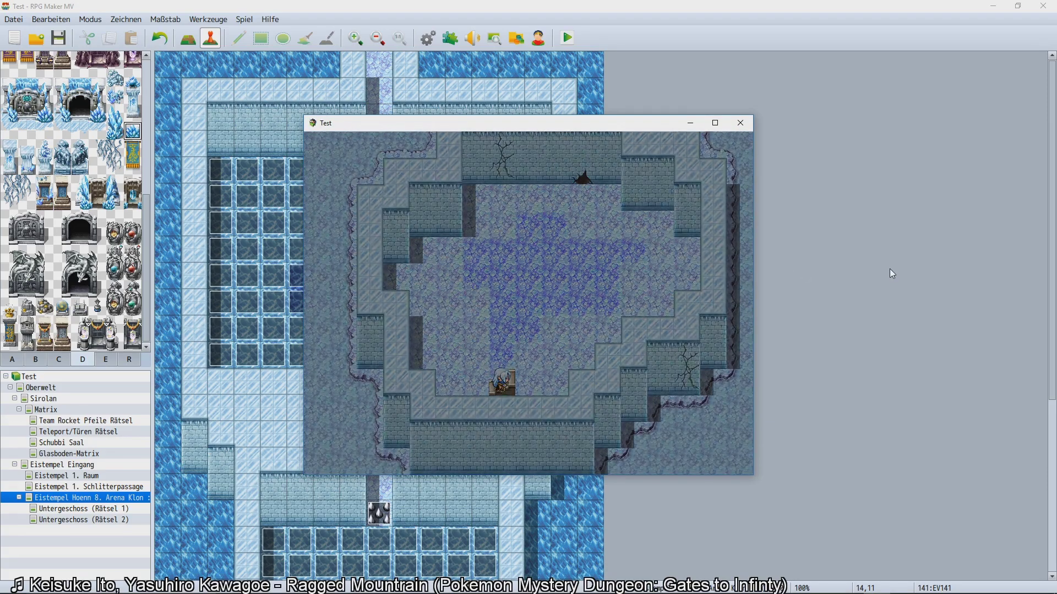
# Return from the basement to the large ice puzzle, check that its tiles are reset, and end the playtest.
pyautogui.press('Up')
pyautogui.press('Up')
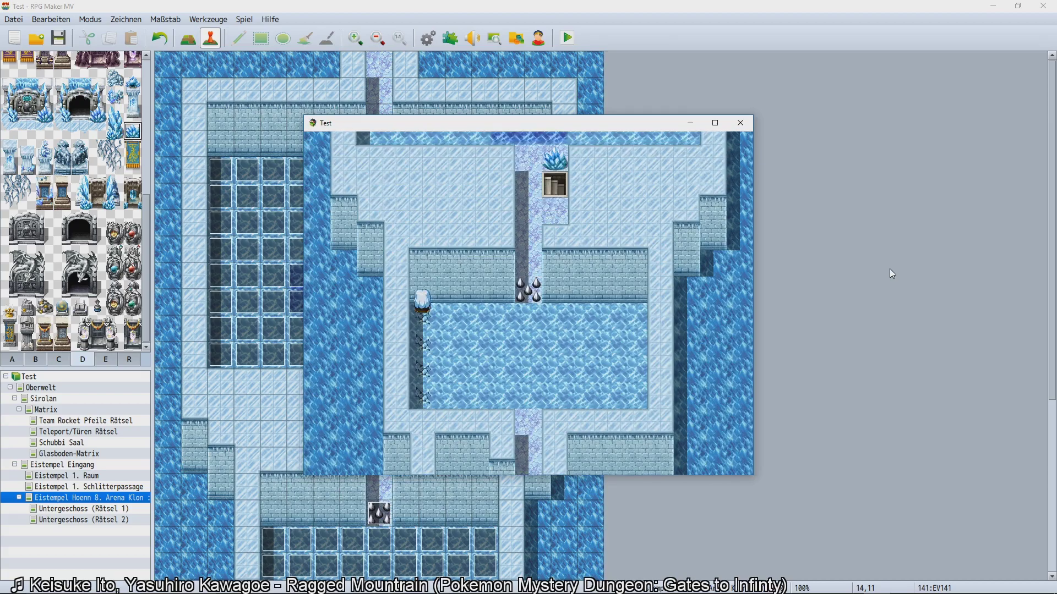
pyautogui.press('Left')
pyautogui.press('Up')
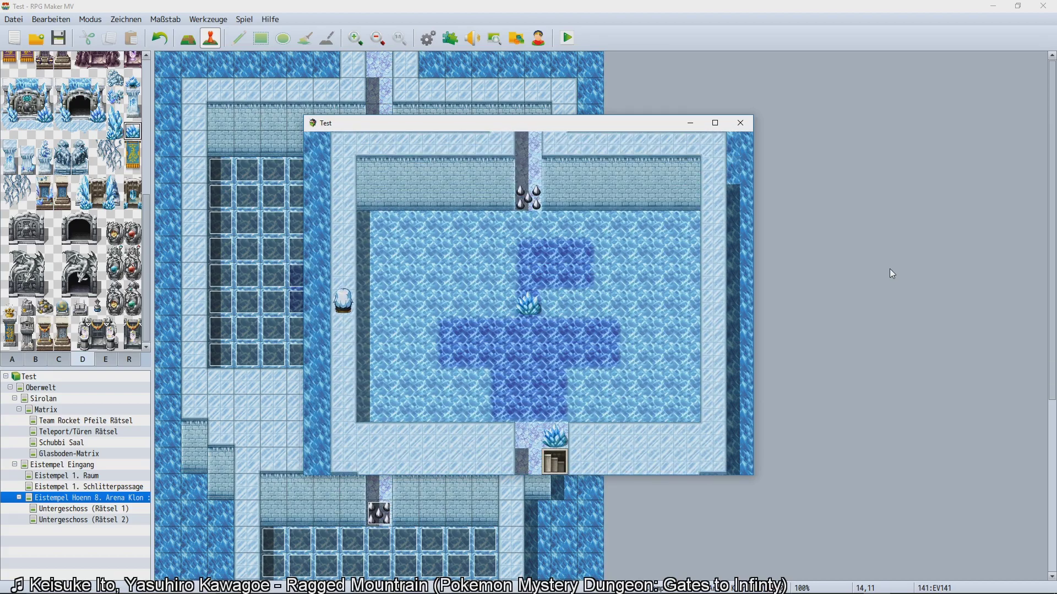
pyautogui.click(740, 123)
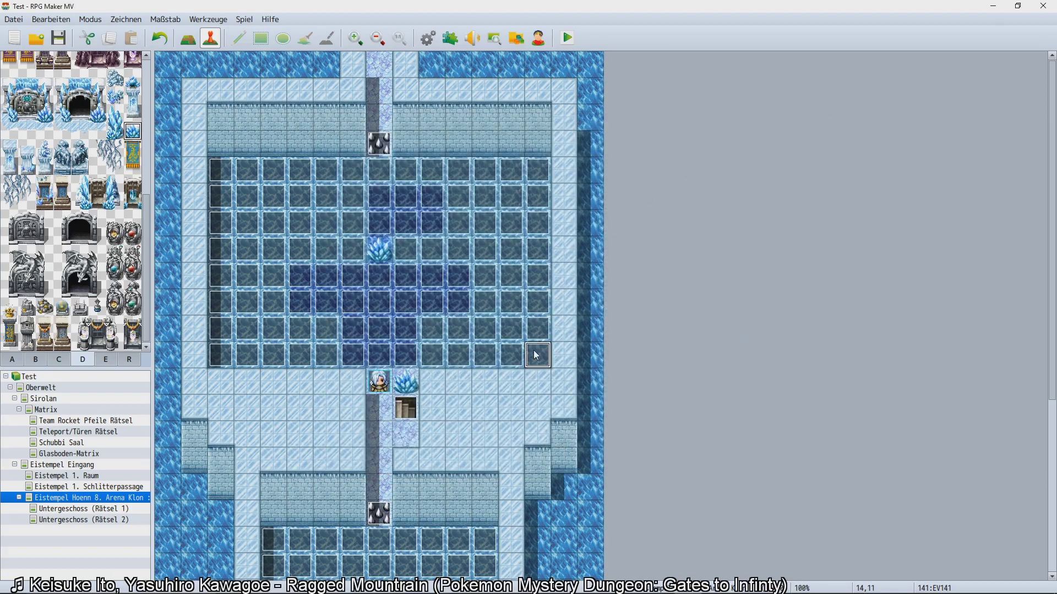
# Delete the light-ice tile events in the three northern rows of the large puzzle, keeping the dark-ice events.
pyautogui.moveTo(246, 165)
pyautogui.mouseDown()
pyautogui.moveTo(538, 171)
pyautogui.moveTo(537, 223)
pyautogui.moveTo(511, 223)
pyautogui.moveTo(512, 196)
pyautogui.moveTo(194, 197)
pyautogui.moveTo(220, 223)
pyautogui.moveTo(406, 223)
pyautogui.mouseUp()
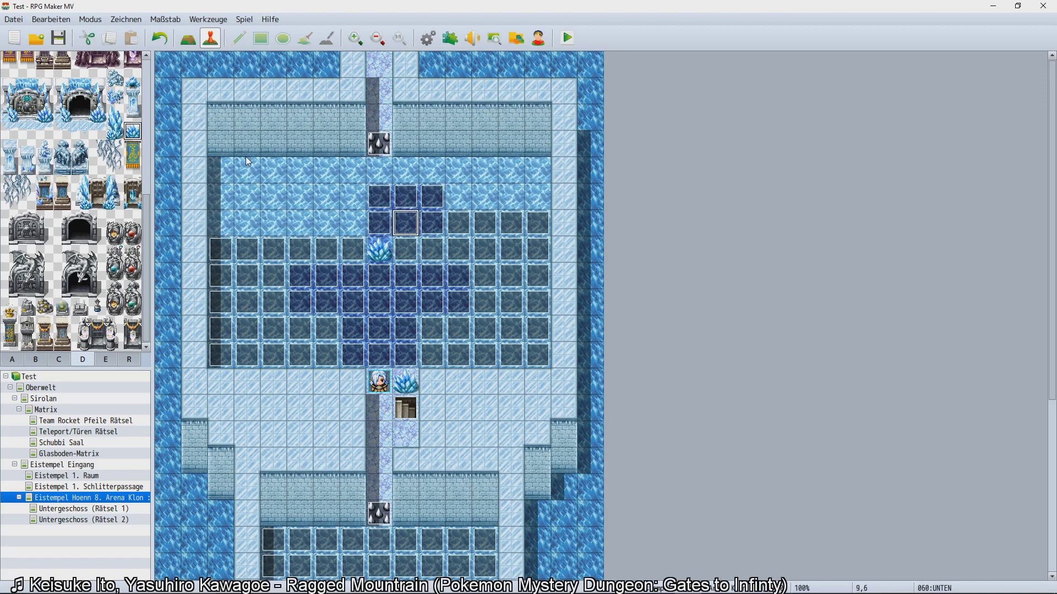
pyautogui.rightClick(449, 232)
pyautogui.click(463, 288)
pyautogui.rightClick(495, 230)
pyautogui.click(510, 306)
pyautogui.rightClick(502, 226)
pyautogui.click(537, 300)
pyautogui.rightClick(543, 226)
pyautogui.click(569, 300)
# Delete all light-ice tile events in the large puzzle's fourth row, keeping the ice crystal.
pyautogui.rightClick(232, 245)
pyautogui.click(251, 311)
pyautogui.rightClick(257, 258)
pyautogui.click(302, 333)
pyautogui.rightClick(275, 247)
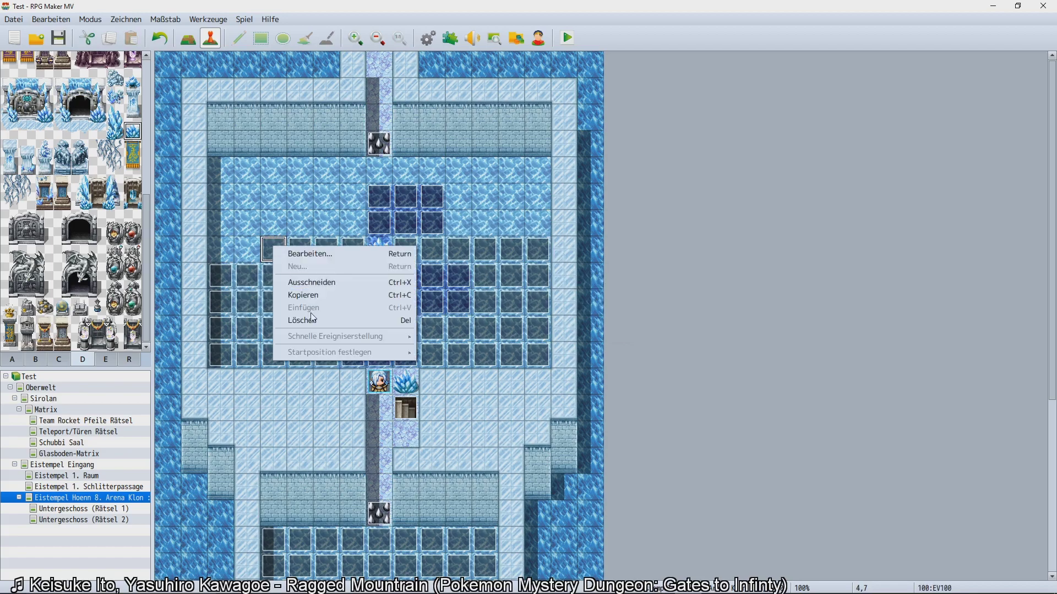
pyautogui.click(318, 319)
pyautogui.click(302, 255)
pyautogui.press('Delete')
pyautogui.press('Right')
pyautogui.press('Delete')
pyautogui.press('Right')
pyautogui.press('Delete')
pyautogui.press('Right')
pyautogui.press('Right')
pyautogui.press('Delete')
pyautogui.press('Right')
pyautogui.press('Delete')
pyautogui.press('Right')
pyautogui.press('Right')
pyautogui.press('Delete')
pyautogui.press('Right')
pyautogui.press('Delete')
pyautogui.press('Right')
pyautogui.press('Delete')
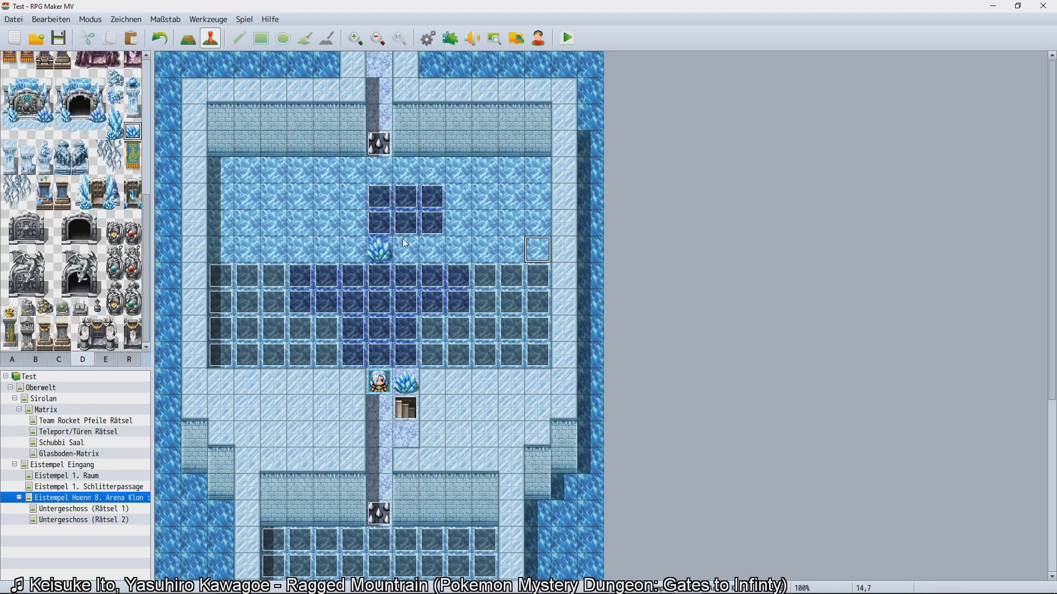
# Delete the light-ice tile events east of the dark ice in the fifth and sixth rows.
pyautogui.press('Down')
pyautogui.press('Delete')
pyautogui.press('Left')
pyautogui.press('Delete')
pyautogui.press('Left')
pyautogui.press('Delete')
pyautogui.press('Down')
pyautogui.press('Delete')
pyautogui.press('Right')
pyautogui.press('Delete')
pyautogui.press('Right')
pyautogui.press('Delete')
pyautogui.press('Left')
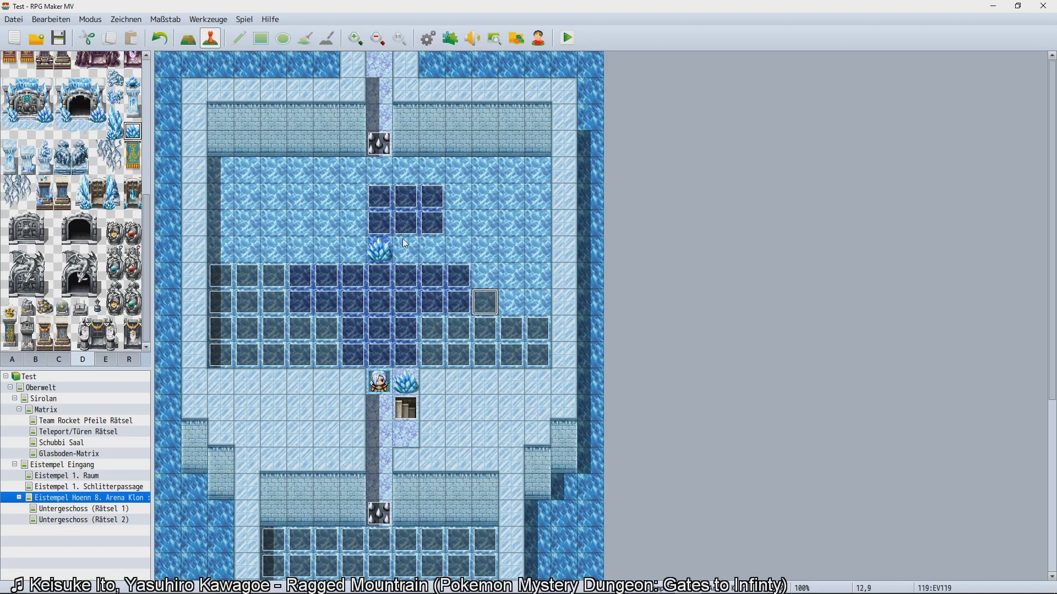
# Delete the light-ice tile events east of the dark ice in the two southern rows of the large puzzle.
pyautogui.press('Left')
pyautogui.press('Down')
pyautogui.press('Left')
pyautogui.press('Left')
pyautogui.press('Delete')
pyautogui.press('Right')
pyautogui.press('Delete')
pyautogui.press('Right')
pyautogui.press('Delete')
pyautogui.press('Right')
pyautogui.press('Delete')
pyautogui.press('Right')
pyautogui.press('Delete')
pyautogui.press('Down')
pyautogui.press('Delete')
pyautogui.press('Left')
pyautogui.press('Delete')
pyautogui.press('Left')
pyautogui.press('Delete')
pyautogui.press('Left')
pyautogui.press('Delete')
pyautogui.press('Left')
pyautogui.press('Delete')
# Delete the light-ice tile events west of the dark ice in the four southern rows, up to the two westernmost columns.
pyautogui.press('Left')
pyautogui.press('Left')
pyautogui.press('Left')
pyautogui.press('Left')
pyautogui.press('Up')
pyautogui.press('Delete')
pyautogui.press('Left')
pyautogui.press('Delete')
pyautogui.press('Down')
pyautogui.press('Delete')
pyautogui.press('Left')
pyautogui.press('Delete')
pyautogui.press('Up')
pyautogui.press('Delete')
pyautogui.press('Up')
pyautogui.press('Delete')
pyautogui.press('Up')
pyautogui.press('Delete')
pyautogui.press('Left')
pyautogui.press('Delete')
pyautogui.press('Left')
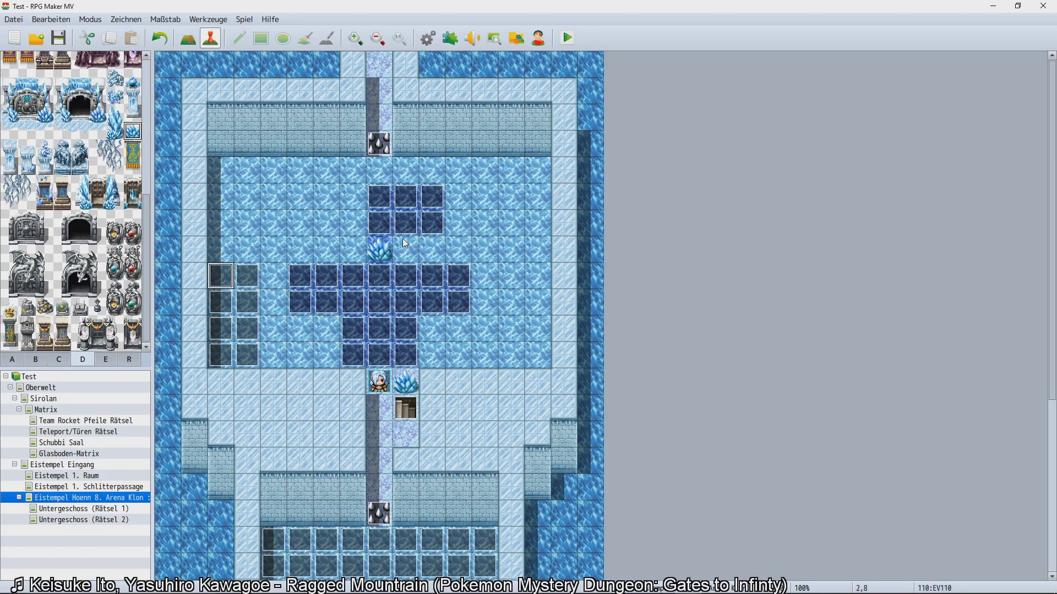
# Delete the light-ice tile events in the two westernmost columns of the four southern rows.
pyautogui.press('Delete')
pyautogui.press('Right')
pyautogui.press('Down')
pyautogui.press('Delete')
pyautogui.press('Delete')
pyautogui.press('Left')
pyautogui.press('Delete')
pyautogui.press('Down')
pyautogui.press('Delete')
pyautogui.press('Right')
pyautogui.press('Delete')
pyautogui.press('Down')
pyautogui.press('Delete')
pyautogui.press('Left')
pyautogui.press('Delete')
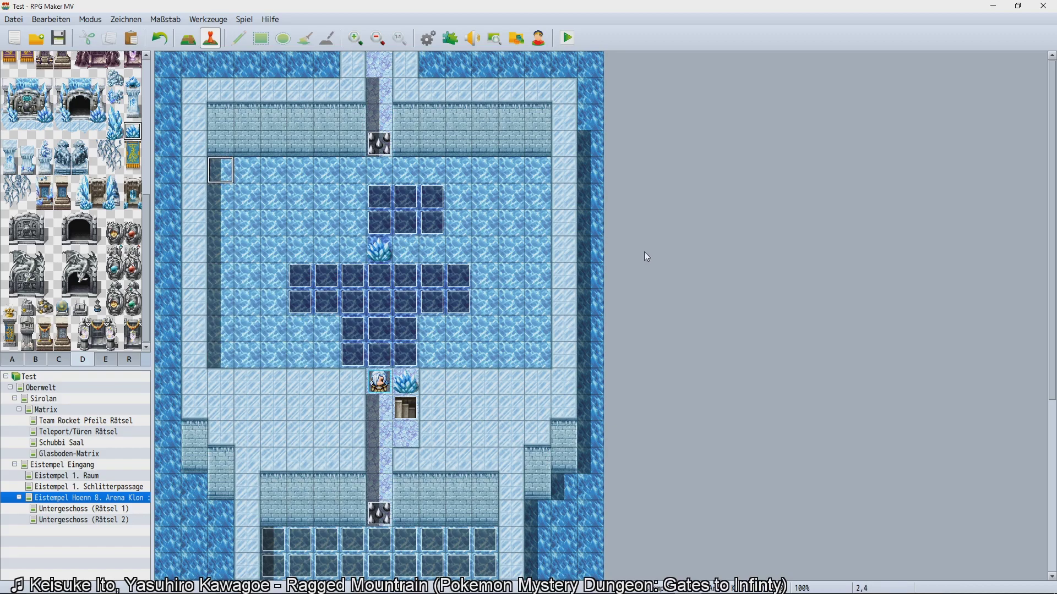
# Paste the copied light-ice tile event onto every tile of the large puzzle's northernmost row, working from west to east.
pyautogui.hotkey('ctrl', 'v')
pyautogui.press('Right')
pyautogui.hotkey('ctrl', 'v')
pyautogui.press('Right')
pyautogui.hotkey('ctrl', 'v')
pyautogui.press('Right')
pyautogui.hotkey('ctrl', 'v')
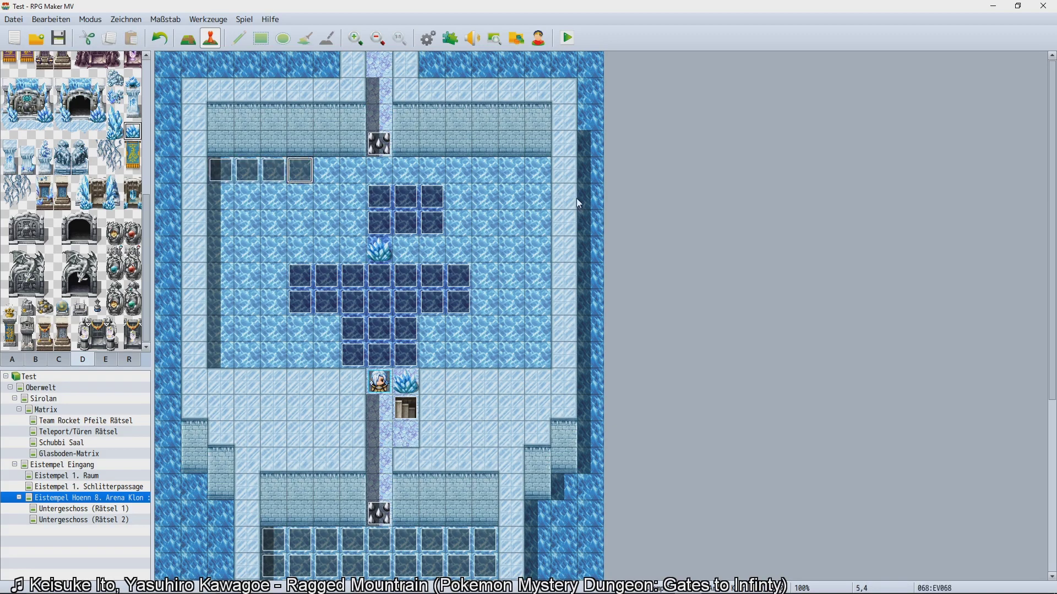
pyautogui.hotkey('ctrl', 'v')
pyautogui.press('Right')
pyautogui.hotkey('ctrl', 'v')
pyautogui.press('Right')
pyautogui.hotkey('ctrl', 'v')
pyautogui.press('Right')
pyautogui.hotkey('ctrl', 'v')
pyautogui.press('Right')
pyautogui.hotkey('ctrl', 'v')
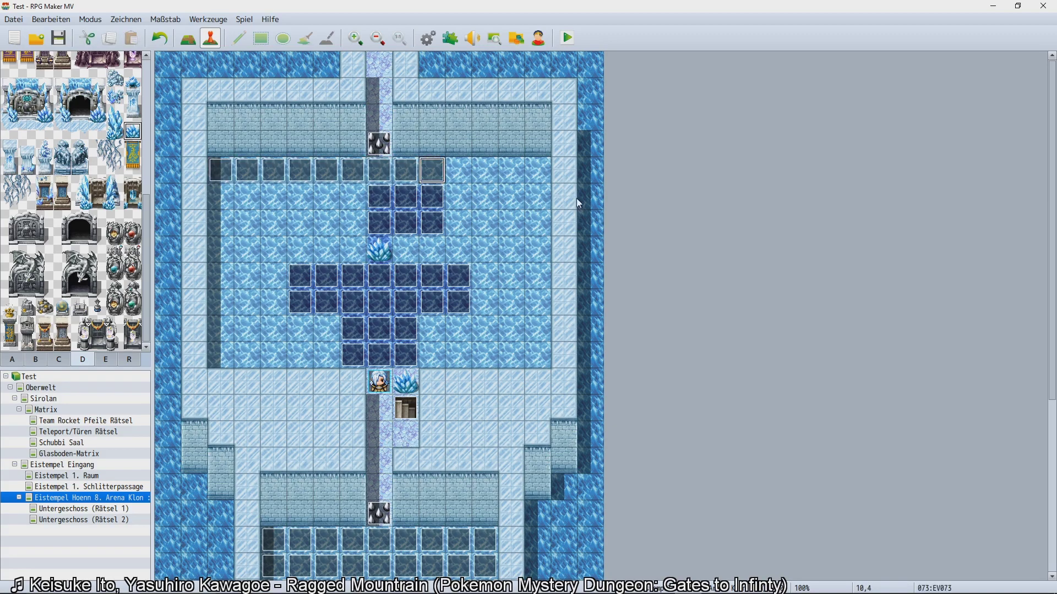
pyautogui.press('Right')
pyautogui.hotkey('ctrl', 'v')
pyautogui.press('Right')
pyautogui.hotkey('ctrl', 'v')
pyautogui.press('Right')
pyautogui.hotkey('ctrl', 'v')
pyautogui.press('Right')
pyautogui.hotkey('ctrl', 'v')
# Paste the copied light-ice tile event onto the tiles on both sides of the dark ice in the puzzle's second row.
pyautogui.press('Down')
pyautogui.hotkey('ctrl', 'v')
pyautogui.press('Left')
pyautogui.hotkey('ctrl', 'v')
pyautogui.press('Left')
pyautogui.hotkey('ctrl', 'v')
pyautogui.press('Left')
pyautogui.hotkey('ctrl', 'v')
pyautogui.press('Left')
pyautogui.hotkey('ctrl', 'v')
pyautogui.press('Left')
pyautogui.hotkey('ctrl', 'v')
pyautogui.press('Left')
pyautogui.hotkey('ctrl', 'v')
pyautogui.press('Left')
pyautogui.hotkey('ctrl', 'v')
pyautogui.press('Left')
pyautogui.hotkey('ctrl', 'v')
pyautogui.press('Left')
pyautogui.hotkey('ctrl', 'v')
pyautogui.press('Left')
pyautogui.hotkey('ctrl', 'v')
pyautogui.press('Left')
pyautogui.hotkey('ctrl', 'v')
pyautogui.press('Left')
pyautogui.hotkey('ctrl', 'v')
# Fill the light-ice tiles on both sides of the dark ice in the puzzle's third row with the copied event.
pyautogui.press('Down')
pyautogui.hotkey('ctrl', 'v')
pyautogui.press('Right')
pyautogui.hotkey('ctrl', 'v')
pyautogui.press('Right')
pyautogui.hotkey('ctrl', 'v')
pyautogui.press('Right')
pyautogui.hotkey('ctrl', 'v')
pyautogui.press('Right')
pyautogui.hotkey('ctrl', 'v')
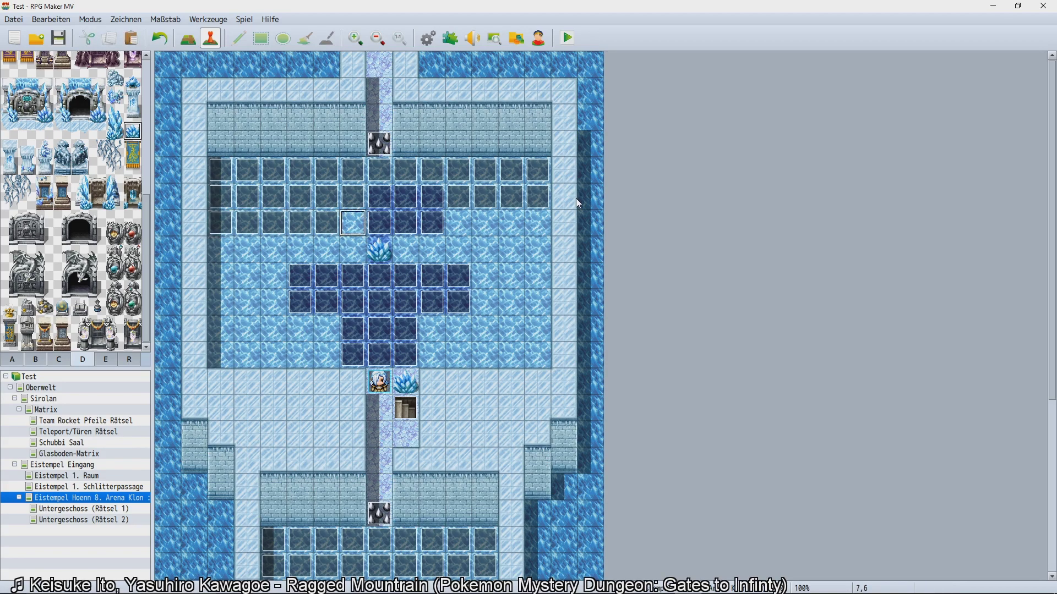
pyautogui.press('Right')
pyautogui.hotkey('ctrl', 'v')
pyautogui.press('Right')
pyautogui.hotkey('ctrl', 'v')
pyautogui.press('Right')
pyautogui.hotkey('ctrl', 'v')
pyautogui.press('Right')
pyautogui.hotkey('ctrl', 'v')
pyautogui.press('Right')
pyautogui.hotkey('ctrl', 'v')
pyautogui.press('Right')
pyautogui.hotkey('ctrl', 'v')
pyautogui.press('Right')
pyautogui.hotkey('ctrl', 'v')
pyautogui.press('Right')
pyautogui.hotkey('ctrl', 'v')
# Paste the copied light-ice tile event onto the fourth row's tiles east and west of the ice crystal.
pyautogui.press('Down')
pyautogui.hotkey('ctrl', 'v')
pyautogui.press('Left')
pyautogui.hotkey('ctrl', 'v')
pyautogui.press('Left')
pyautogui.hotkey('ctrl', 'v')
pyautogui.press('Left')
pyautogui.hotkey('ctrl', 'v')
pyautogui.press('Left')
pyautogui.hotkey('ctrl', 'v')
pyautogui.press('Left')
pyautogui.hotkey('ctrl', 'v')
pyautogui.press('Left')
pyautogui.hotkey('ctrl', 'v')
pyautogui.press('Left')
pyautogui.hotkey('ctrl', 'v')
pyautogui.press('Left')
pyautogui.hotkey('ctrl', 'v')
pyautogui.press('Left')
pyautogui.hotkey('ctrl', 'v')
pyautogui.press('Left')
pyautogui.hotkey('ctrl', 'v')
pyautogui.press('Left')
pyautogui.hotkey('ctrl', 'v')
pyautogui.press('Left')
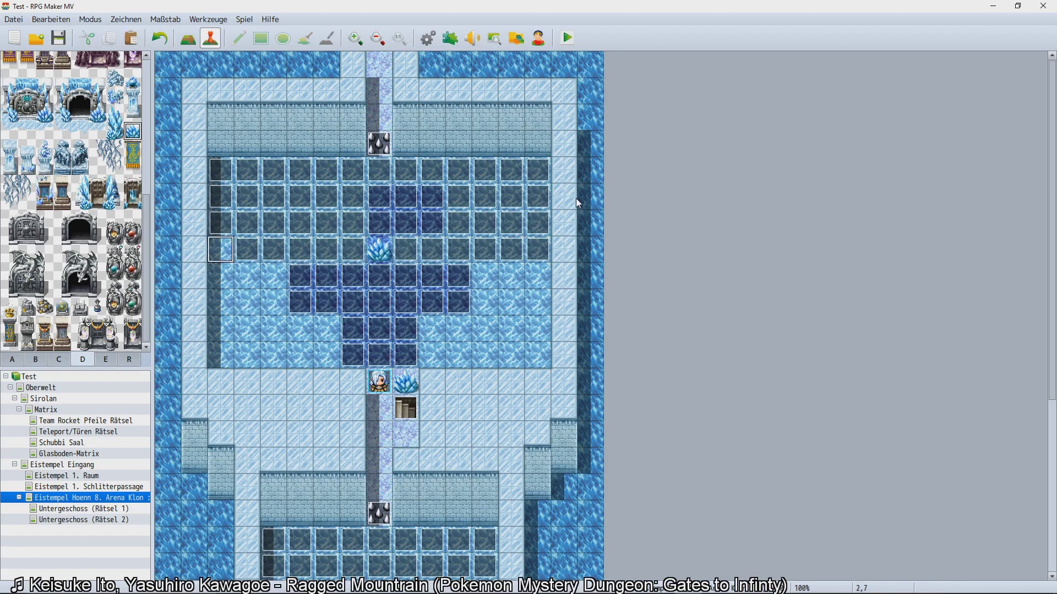
pyautogui.hotkey('ctrl', 'v')
# Paste the copied light-ice tile event onto the fifth row's tiles west and east of the dark ice.
pyautogui.press('Down')
pyautogui.press('Right')
pyautogui.hotkey('ctrl', 'v')
pyautogui.press('Right')
pyautogui.hotkey('ctrl', 'v')
pyautogui.press('Right')
pyautogui.hotkey('ctrl', 'v')
pyautogui.press('Right')
pyautogui.hotkey('ctrl', 'v')
pyautogui.press('Right')
pyautogui.hotkey('ctrl', 'v')
pyautogui.press('Right')
pyautogui.hotkey('ctrl', 'v')
pyautogui.press('Right')
pyautogui.hotkey('ctrl', 'v')
pyautogui.press('Right')
pyautogui.hotkey('ctrl', 'v')
pyautogui.press('Right')
pyautogui.hotkey('ctrl', 'v')
pyautogui.press('Right')
pyautogui.hotkey('ctrl', 'v')
pyautogui.press('Right')
pyautogui.hotkey('ctrl', 'v')
# Paste the copied light-ice tile event onto the sixth row's tiles east and west of the dark ice.
pyautogui.press('Down')
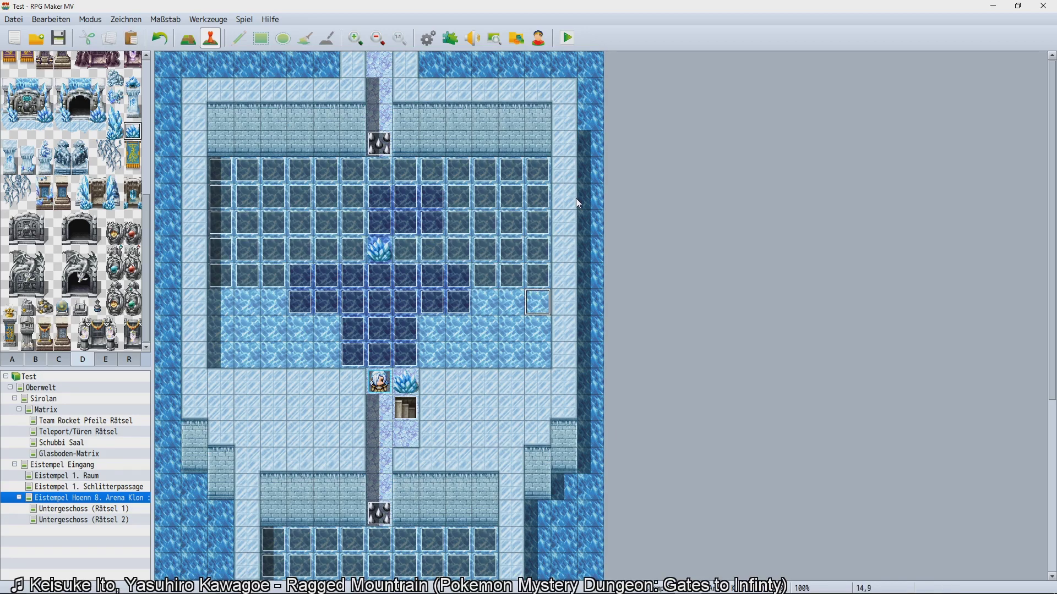
pyautogui.hotkey('ctrl', 'v')
pyautogui.press('Left')
pyautogui.hotkey('ctrl', 'v')
pyautogui.press('Left')
pyautogui.hotkey('ctrl', 'v')
pyautogui.press('Left')
pyautogui.press('Left')
pyautogui.press('Left')
pyautogui.press('Left')
pyautogui.press('Left')
pyautogui.press('Left')
pyautogui.press('Left')
pyautogui.press('Left')
pyautogui.press('Left')
pyautogui.press('Left')
pyautogui.press('Right')
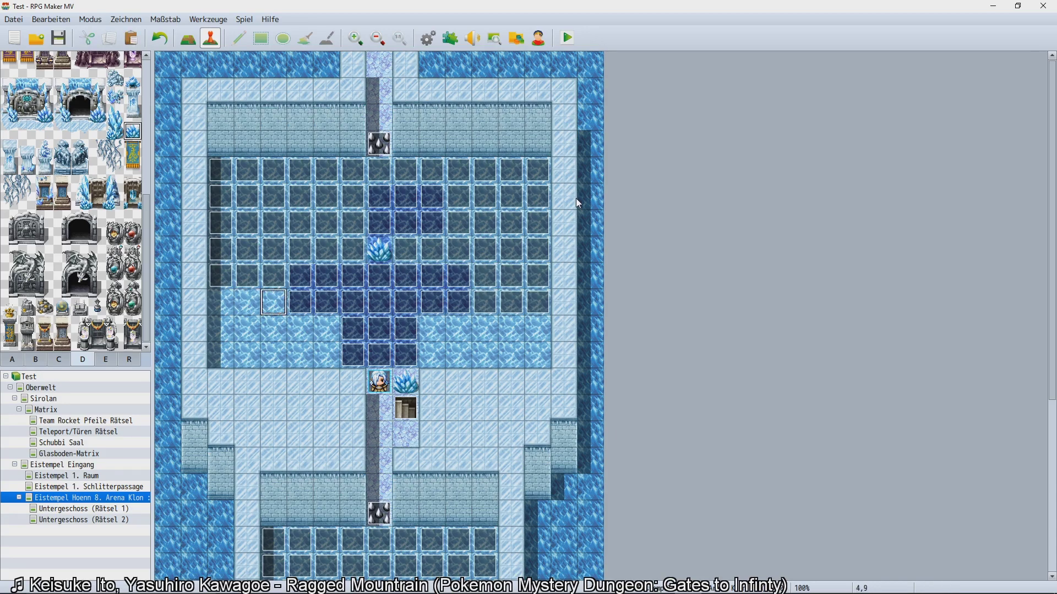
pyautogui.hotkey('ctrl', 'v')
pyautogui.press('Right')
pyautogui.hotkey('ctrl', 'v')
pyautogui.press('Left')
pyautogui.press('Left')
pyautogui.hotkey('ctrl', 'v')
# Fill the light-ice tiles on both sides of the dark ice in the puzzle's seventh row with the copied event.
pyautogui.press('Down')
pyautogui.hotkey('ctrl', 'v')
pyautogui.press('Right')
pyautogui.hotkey('ctrl', 'v')
pyautogui.press('Right')
pyautogui.hotkey('ctrl', 'v')
pyautogui.press('Right')
pyautogui.hotkey('ctrl', 'v')
pyautogui.press('Right')
pyautogui.hotkey('ctrl', 'v')
pyautogui.hotkey('ctrl', 'v')
pyautogui.press('Right')
pyautogui.hotkey('ctrl', 'v')
pyautogui.press('Right')
pyautogui.hotkey('ctrl', 'v')
pyautogui.press('Right')
pyautogui.hotkey('ctrl', 'v')
pyautogui.press('Right')
pyautogui.hotkey('ctrl', 'v')
pyautogui.press('Right')
pyautogui.hotkey('ctrl', 'v')
# Paste the copied light-ice tile event along the puzzle's eighth row, east and west of the dark ice.
pyautogui.press('Down')
pyautogui.hotkey('ctrl', 'v')
pyautogui.press('Left')
pyautogui.hotkey('ctrl', 'v')
pyautogui.press('Left')
pyautogui.hotkey('ctrl', 'v')
pyautogui.press('Left')
pyautogui.hotkey('ctrl', 'v')
pyautogui.press('Left')
pyautogui.hotkey('ctrl', 'v')
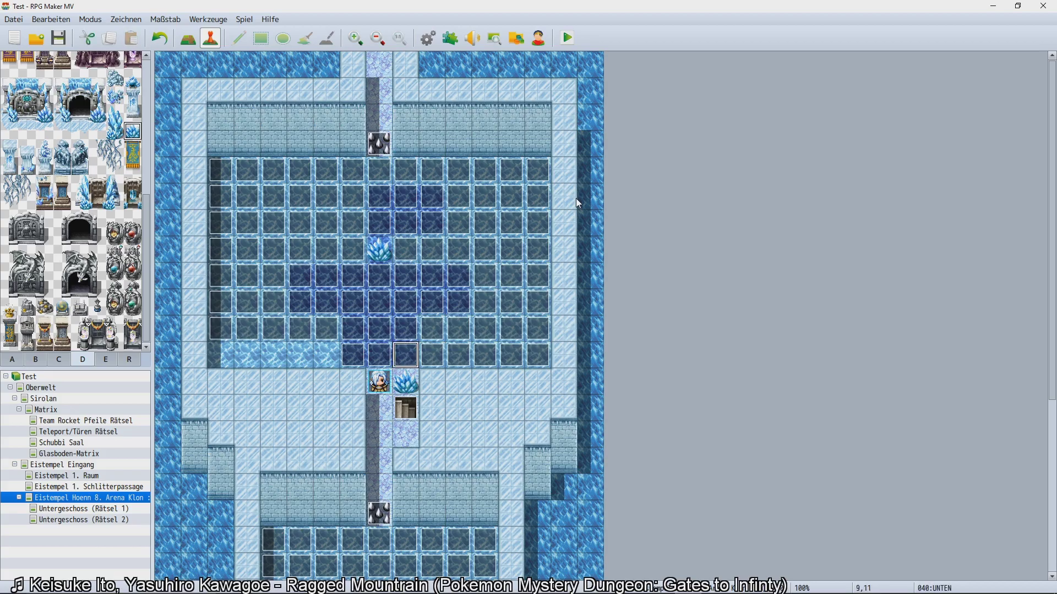
pyautogui.press('Left')
pyautogui.hotkey('ctrl', 'v')
pyautogui.press('Left')
pyautogui.hotkey('ctrl', 'v')
pyautogui.press('Left')
pyautogui.hotkey('ctrl', 'v')
pyautogui.press('Left')
pyautogui.hotkey('ctrl', 'v')
pyautogui.press('Left')
pyautogui.hotkey('ctrl', 'v')
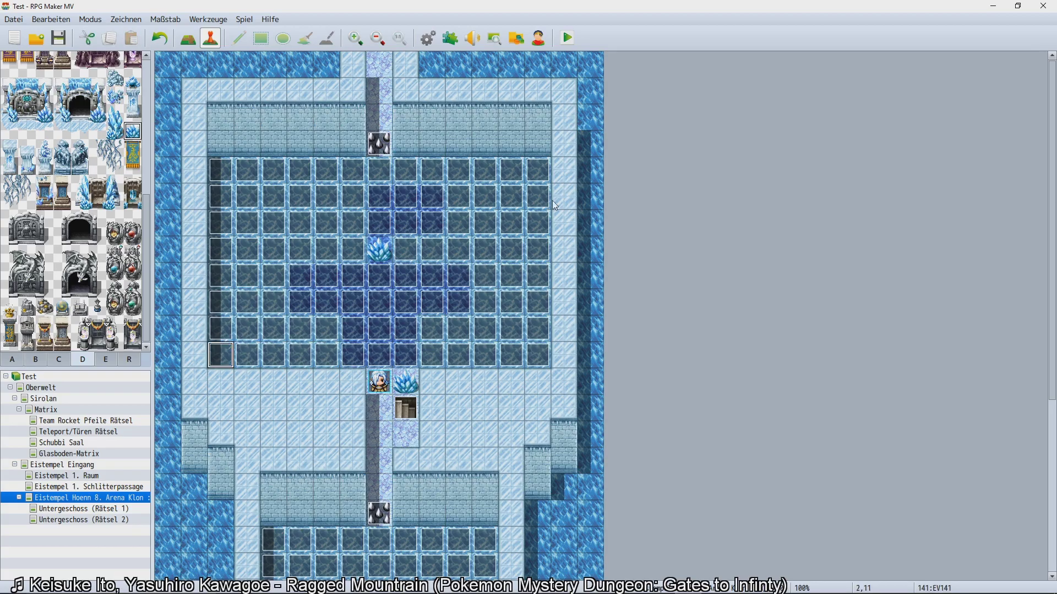
# Save the map changes and launch a playtest of the game.
pyautogui.hotkey('ctrl', 'r')
pyautogui.press('Return')
pyautogui.press('Return')
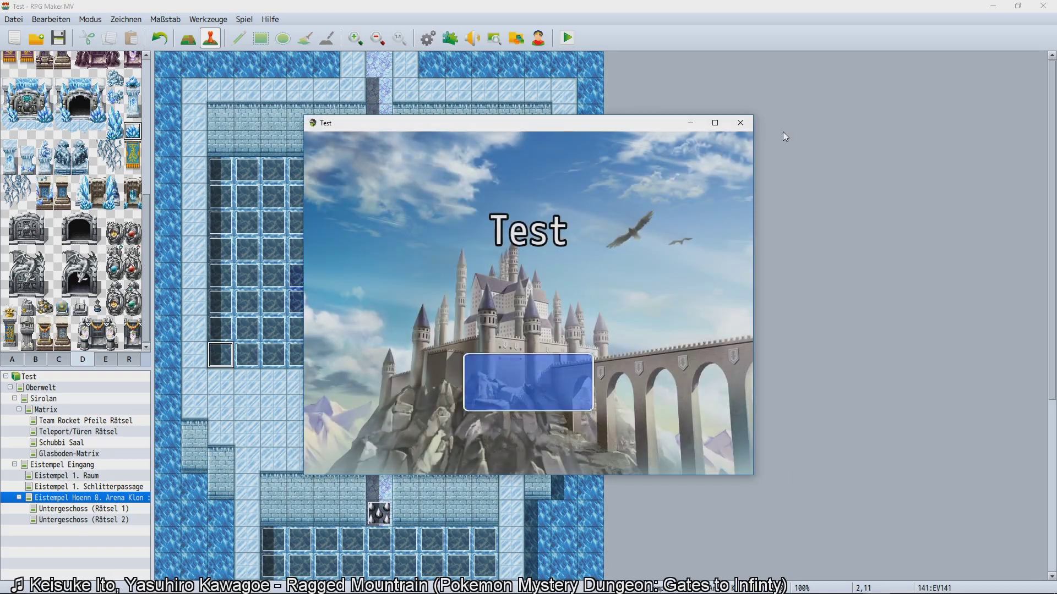
# Walk the character over the light-ice tiles in the western half of the large puzzle to test the cracking.
pyautogui.press('Up')
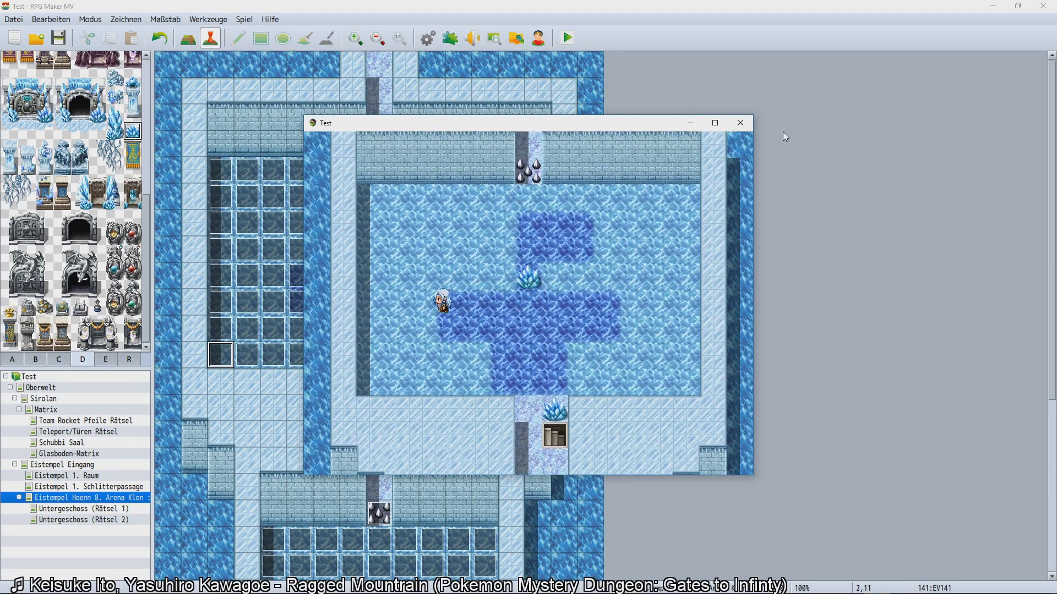
pyautogui.press('Left')
pyautogui.press('Up')
pyautogui.press('Right')
pyautogui.press('Up')
pyautogui.press('Left')
pyautogui.press('Left')
pyautogui.press('Down')
pyautogui.press('Down')
pyautogui.press('Right')
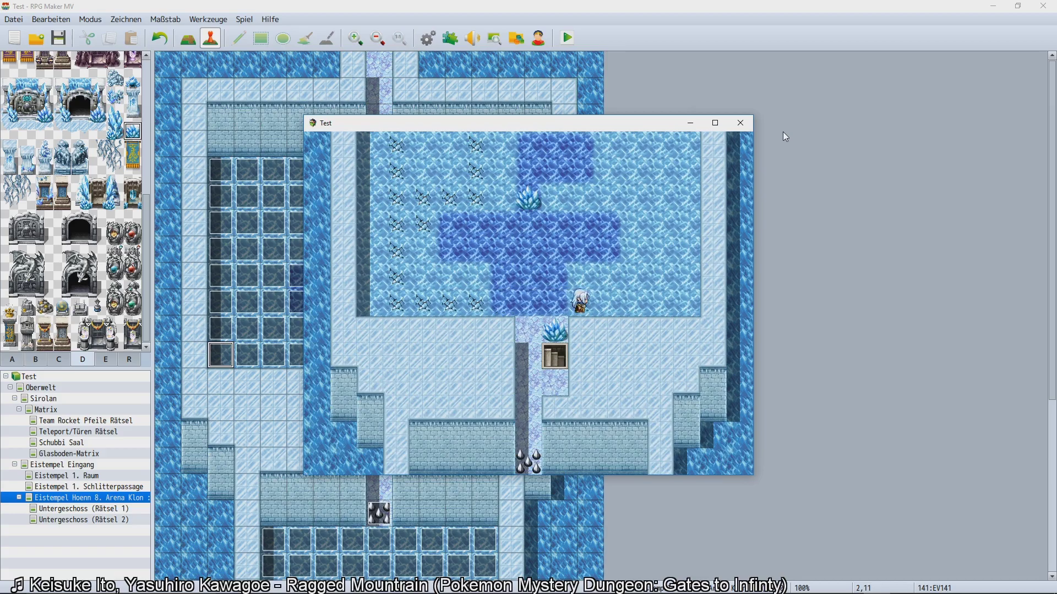
# Test the light-ice tiles in the puzzle's eastern half, then return the character to the dark ice.
pyautogui.press('Up')
pyautogui.press('Left')
pyautogui.press('Down')
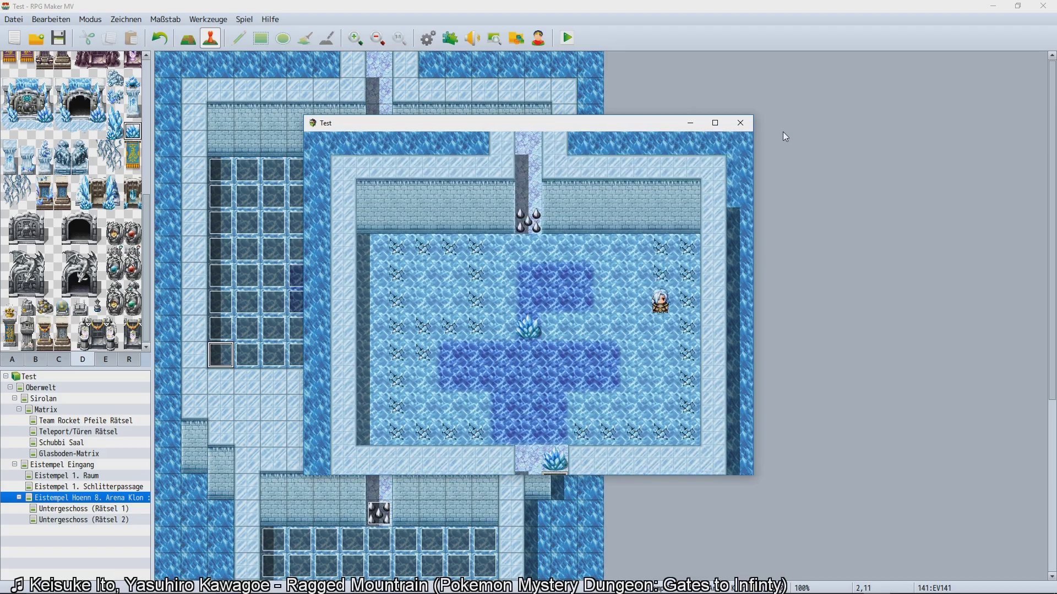
pyautogui.press('Left')
pyautogui.press('Up')
pyautogui.press('Down')
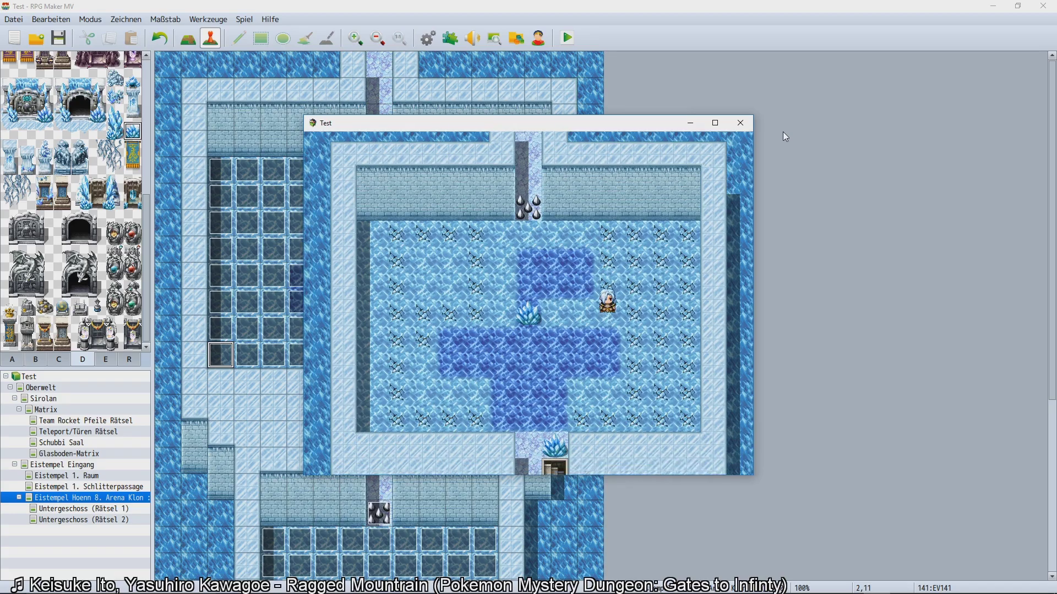
pyautogui.press('Down')
pyautogui.press('Left')
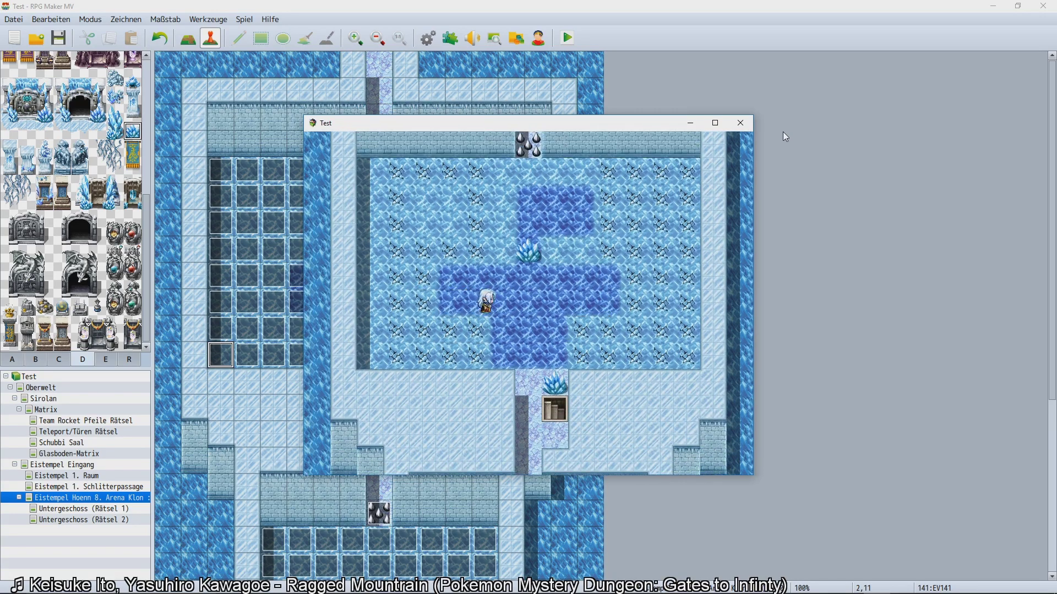
pyautogui.press('Right')
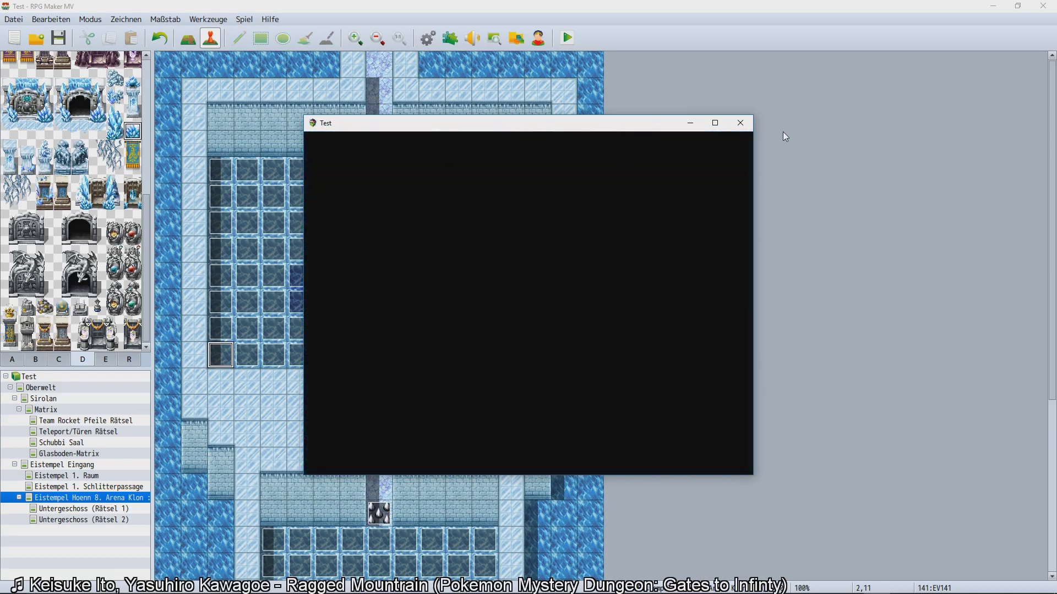
# Walk the character from the first puzzle area back onto the large puzzle's dark ice to check the tile reset.
pyautogui.press('Right')
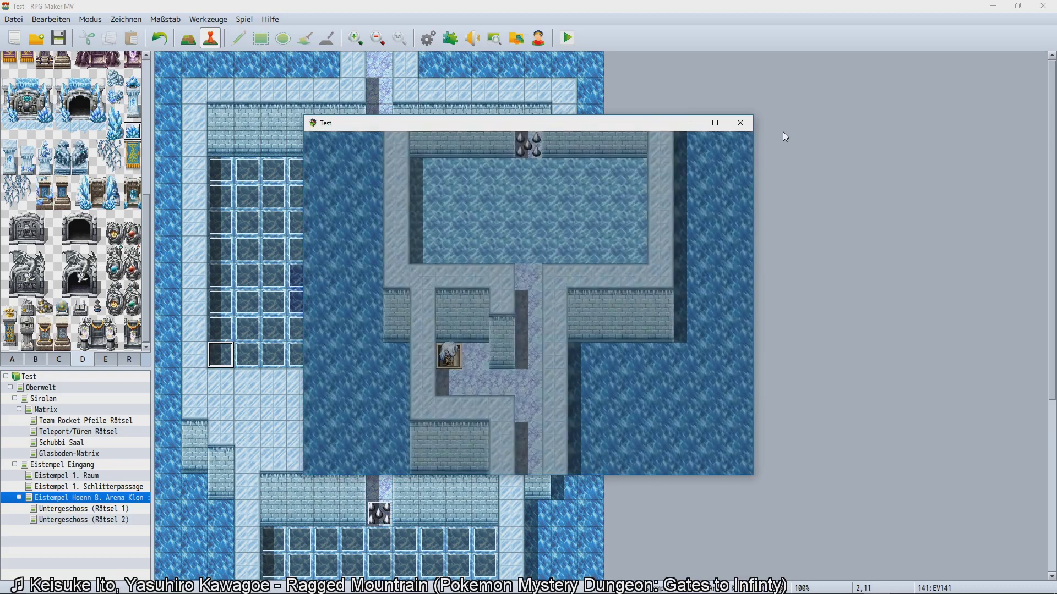
pyautogui.press('Up')
pyautogui.press('Left')
pyautogui.press('Up')
pyautogui.press('Left')
pyautogui.press('Up')
pyautogui.press('Down')
pyautogui.press('Down')
pyautogui.press('Down')
pyautogui.press('Right')
pyautogui.press('Right')
pyautogui.press('Right')
pyautogui.press('Up')
pyautogui.press('Up')
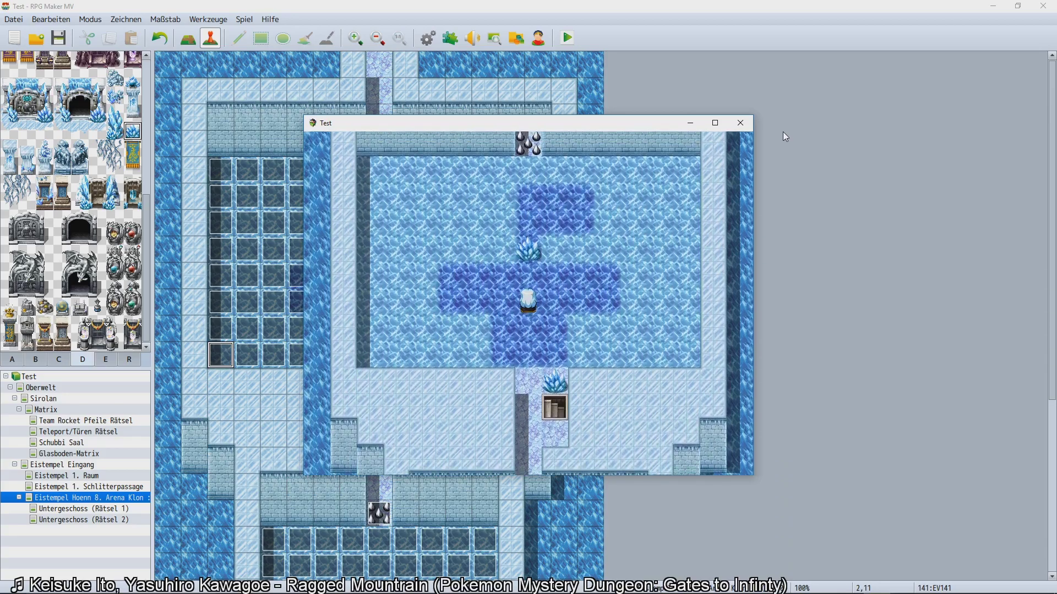
# Check game variables 0001-0010 in the playtest's debug screen and return to the puzzle.
pyautogui.press('F9')
pyautogui.press('Down')
pyautogui.press('Down')
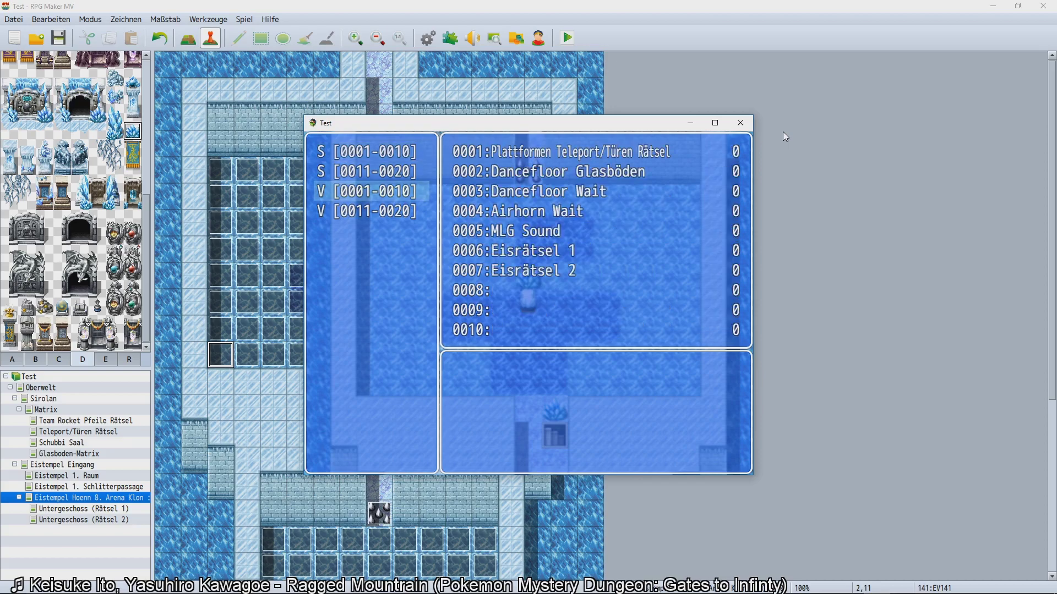
pyautogui.press('Escape')
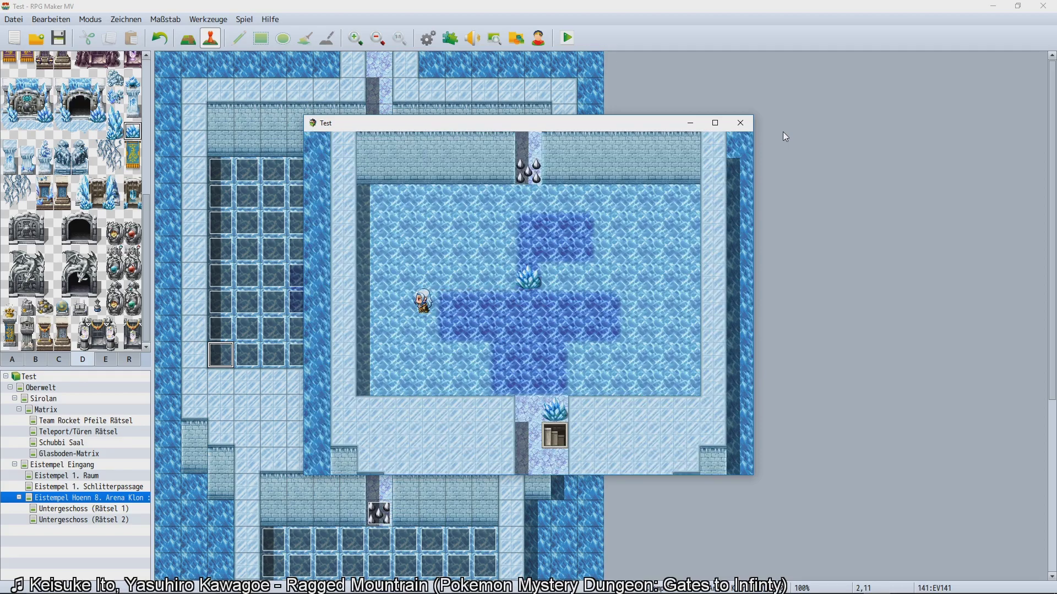
# Walk the character over the light-ice tiles west of the dark ice in the puzzle's lower rows.
pyautogui.press('Left')
pyautogui.press('Down')
pyautogui.press('Right')
pyautogui.press('Right')
pyautogui.press('Right')
pyautogui.press('Right')
pyautogui.press('Right')
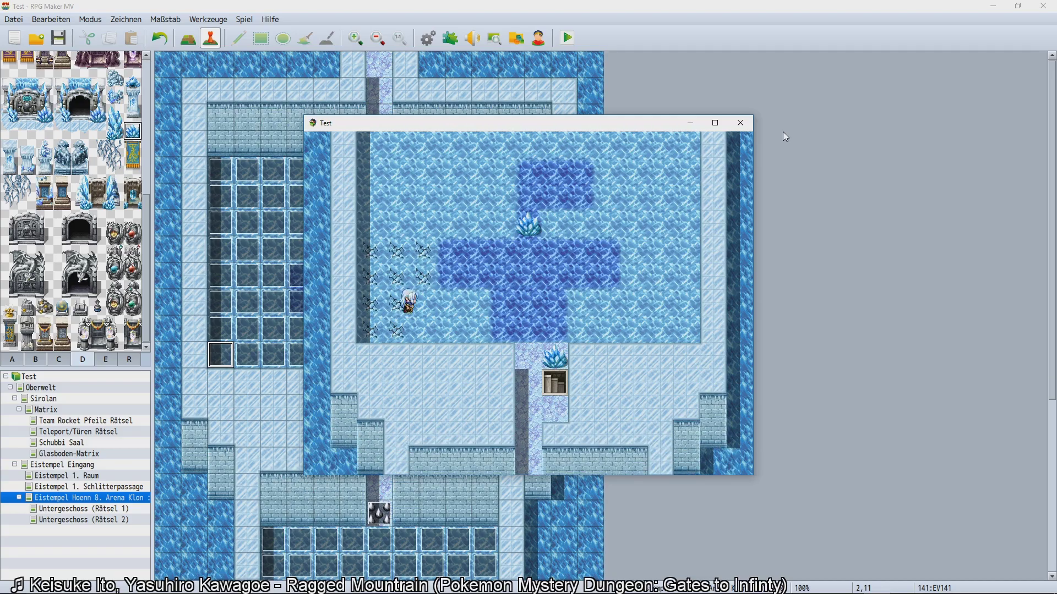
# Cross to the puzzle's eastern side and step on its light-ice tiles from the eighth up to the fifth row.
pyautogui.press('Right')
pyautogui.press('Right')
pyautogui.press('Right')
pyautogui.press('Right')
pyautogui.press('Right')
pyautogui.press('Up')
pyautogui.press('Up')
pyautogui.press('Left')
pyautogui.press('Left')
pyautogui.press('Up')
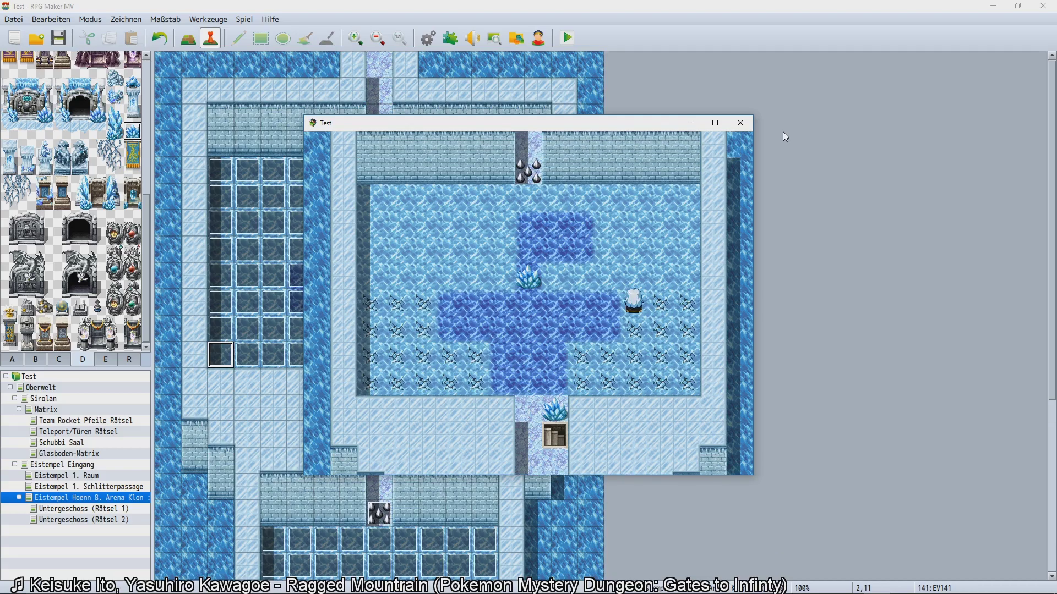
# Step on the light-ice tiles east of the dark ice from the fourth row up to the top row, returning along the second row.
pyautogui.press('Up')
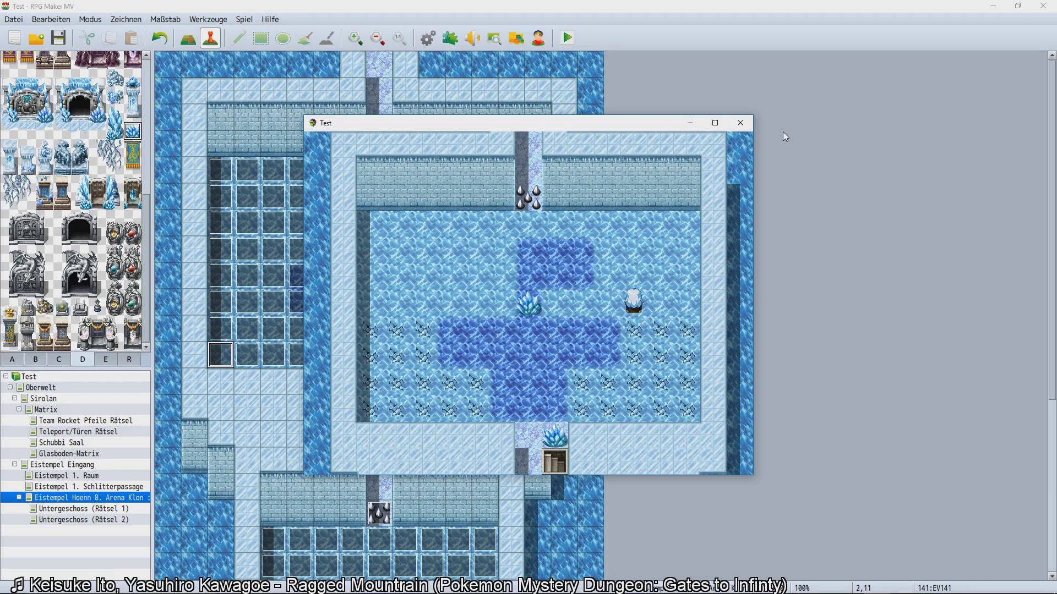
pyautogui.press('Right')
pyautogui.press('Right')
pyautogui.press('Up')
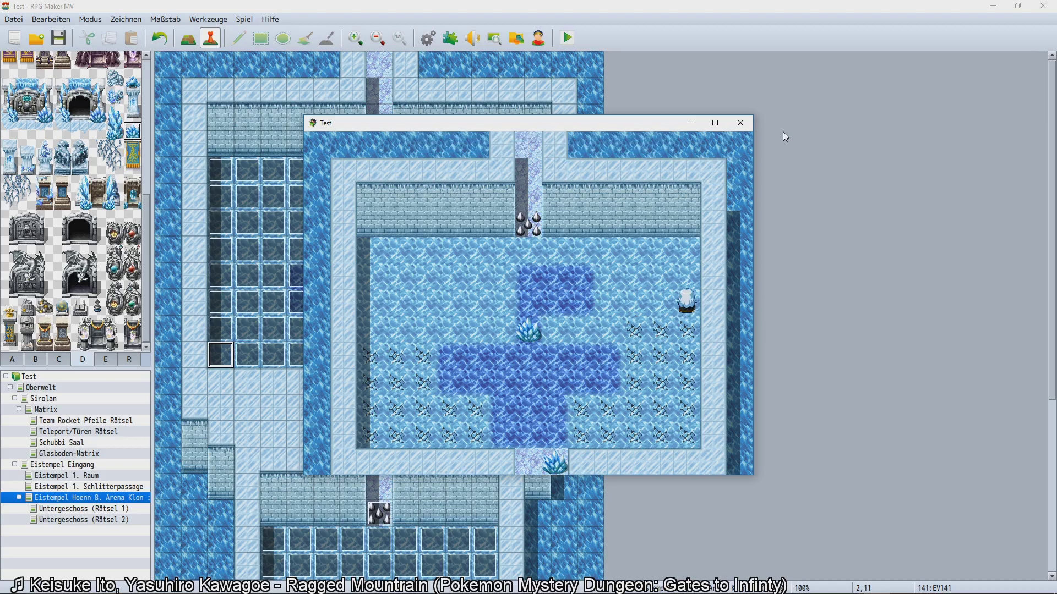
pyautogui.press('Left')
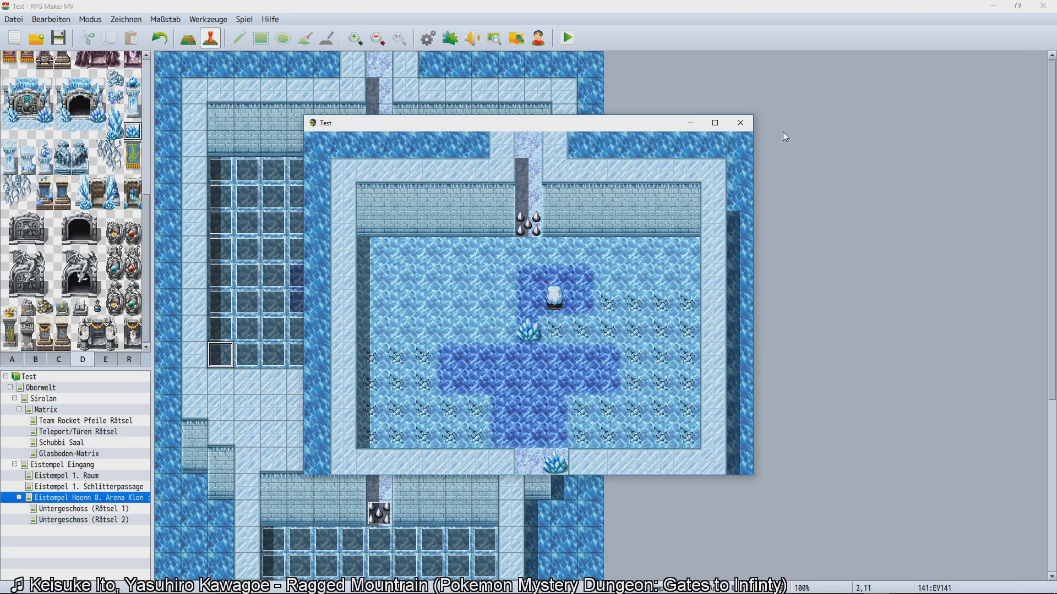
pyautogui.press('Right')
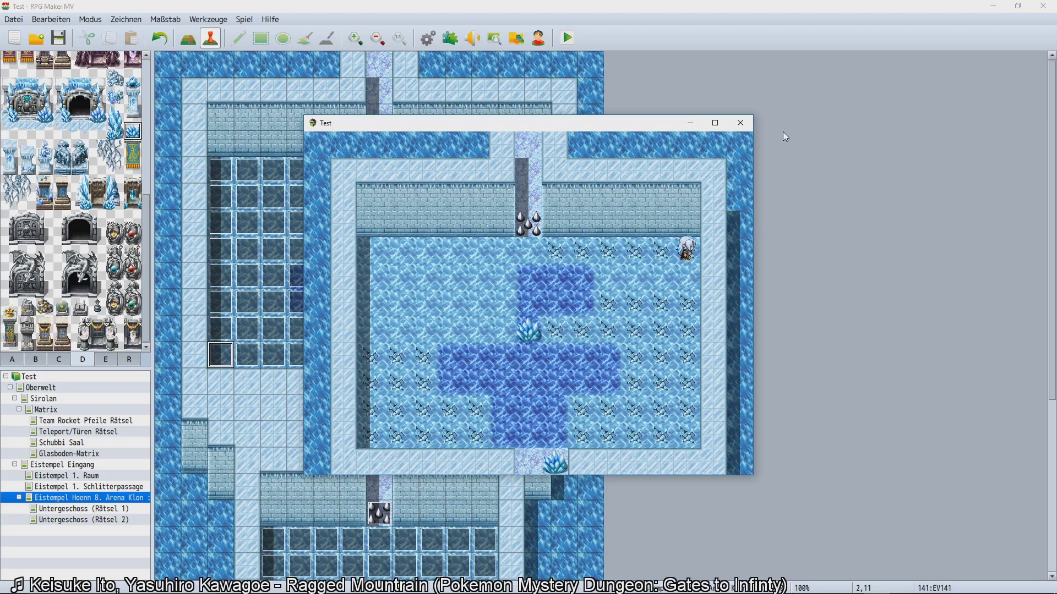
pyautogui.press('Down')
pyautogui.press('Left')
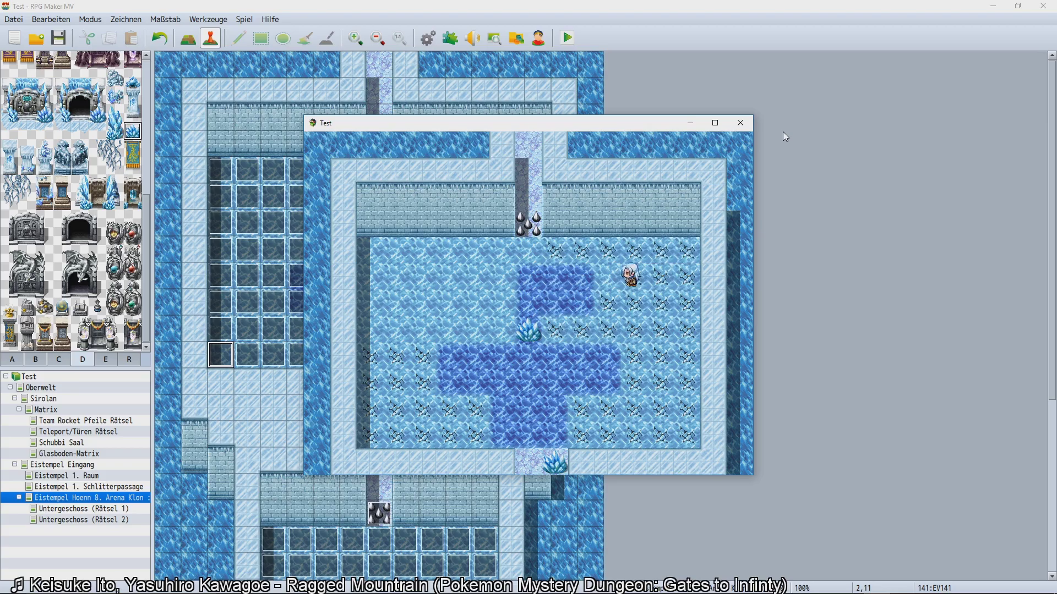
# Walk the character over the light-ice tiles west of the dark ice in the puzzle's second to fourth rows.
pyautogui.press('Down')
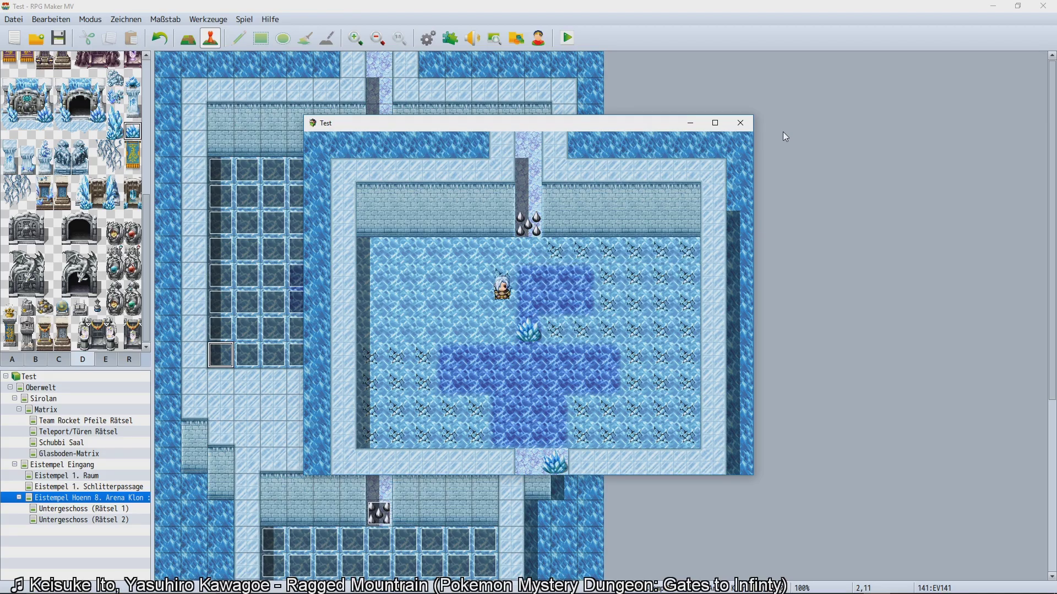
pyautogui.press('Left')
pyautogui.press('Up')
pyautogui.press('Down')
pyautogui.press('Left')
pyautogui.press('Up')
pyautogui.press('Left')
pyautogui.press('Down')
pyautogui.press('Right')
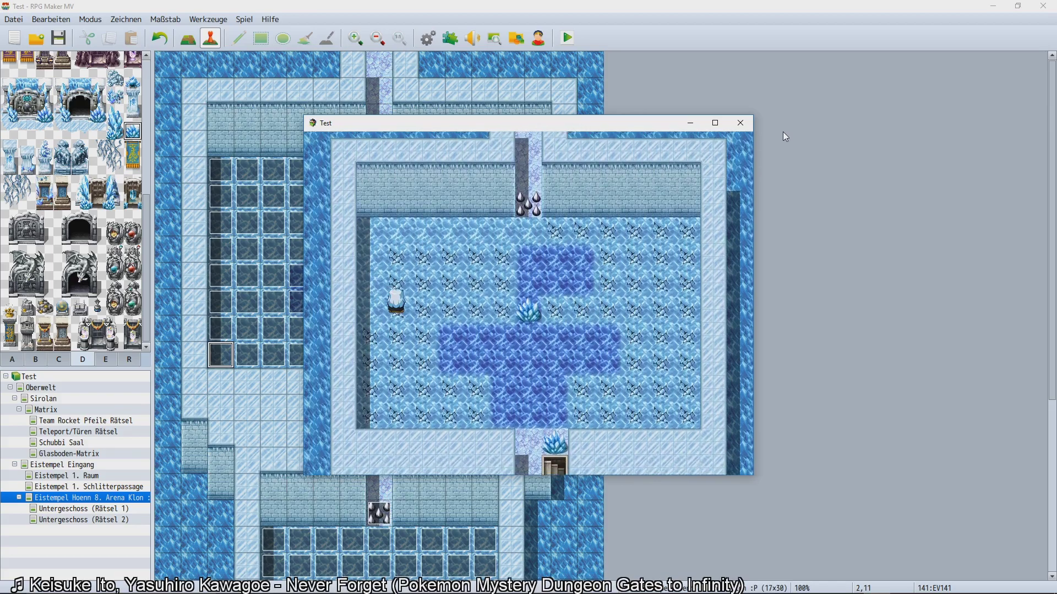
pyautogui.press('Down')
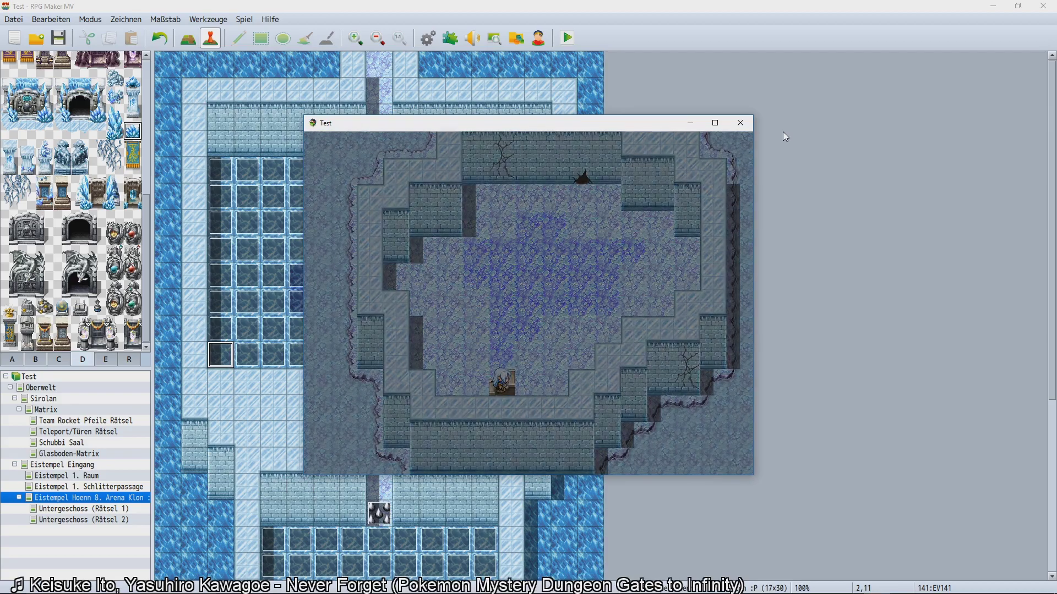
# Return from the basement to the large puzzle and step on the western light-ice tiles from the fifth row down.
pyautogui.press('Up')
pyautogui.press('Right')
pyautogui.press('Up')
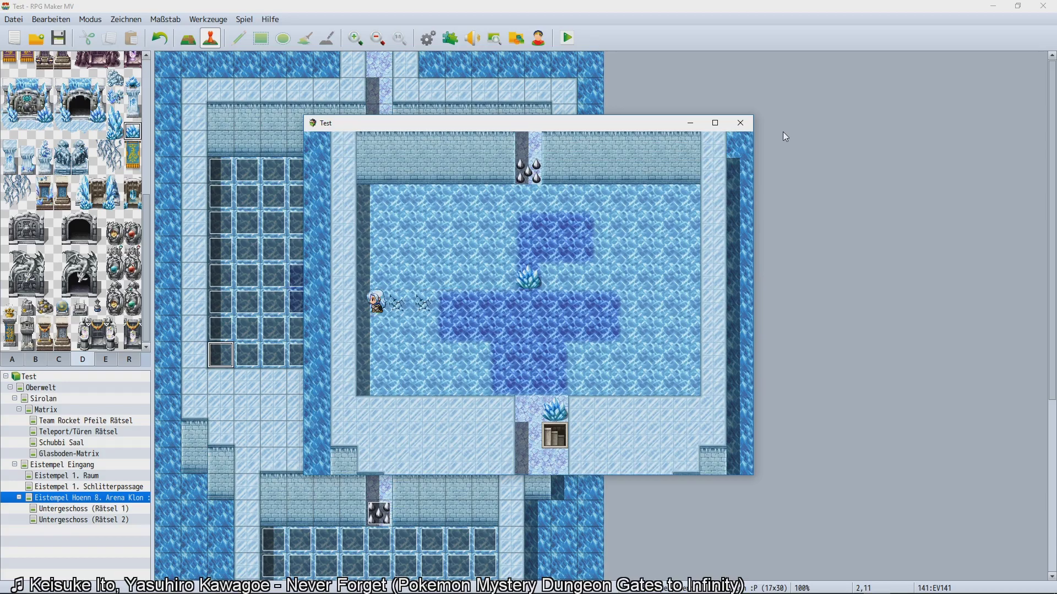
pyautogui.press('Down')
pyautogui.press('Right')
# Cross to the puzzle's eastern side and step on its light-ice tiles from the eighth up to the fifth row.
pyautogui.press('Right')
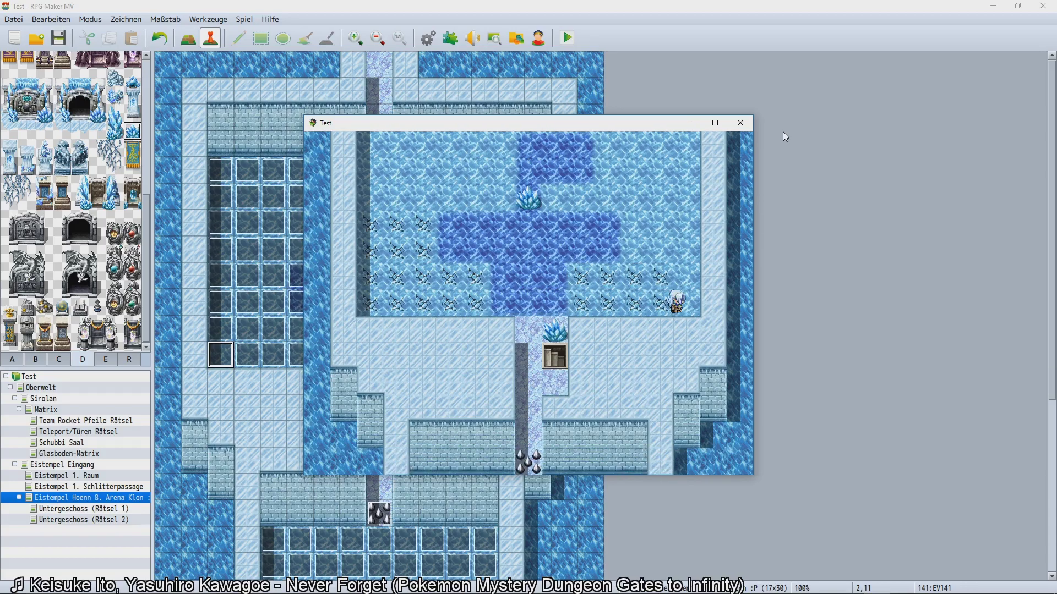
pyautogui.press('Up')
pyautogui.press('Left')
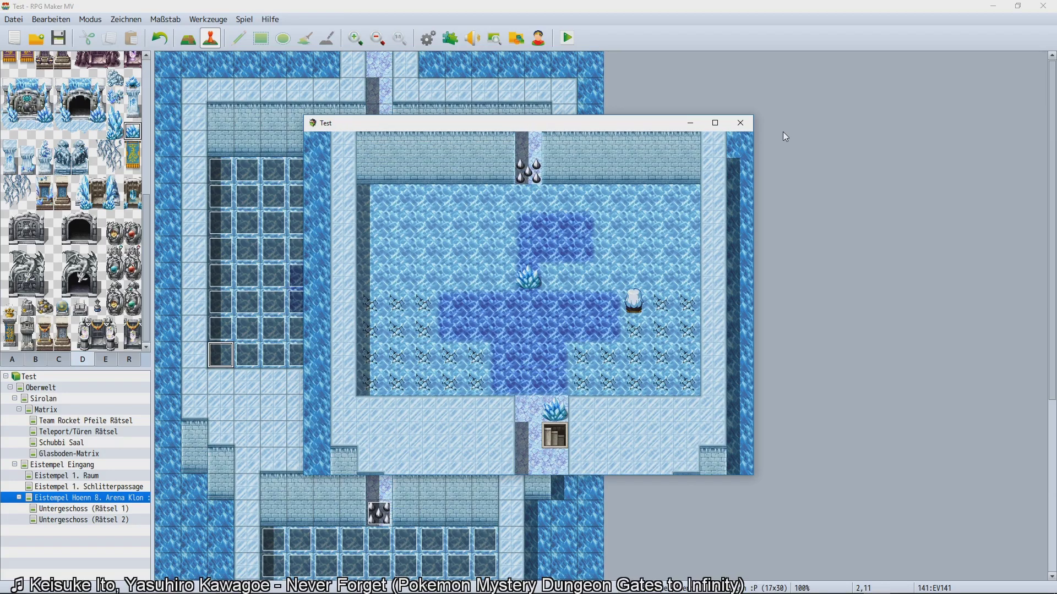
# Walk over the eastern light-ice tiles in the puzzle's upper four rows, finishing westward along the second row.
pyautogui.press('Up')
pyautogui.press('Right')
pyautogui.press('Left')
pyautogui.press('Left')
pyautogui.press('Down')
pyautogui.press('Left')
pyautogui.press('Up')
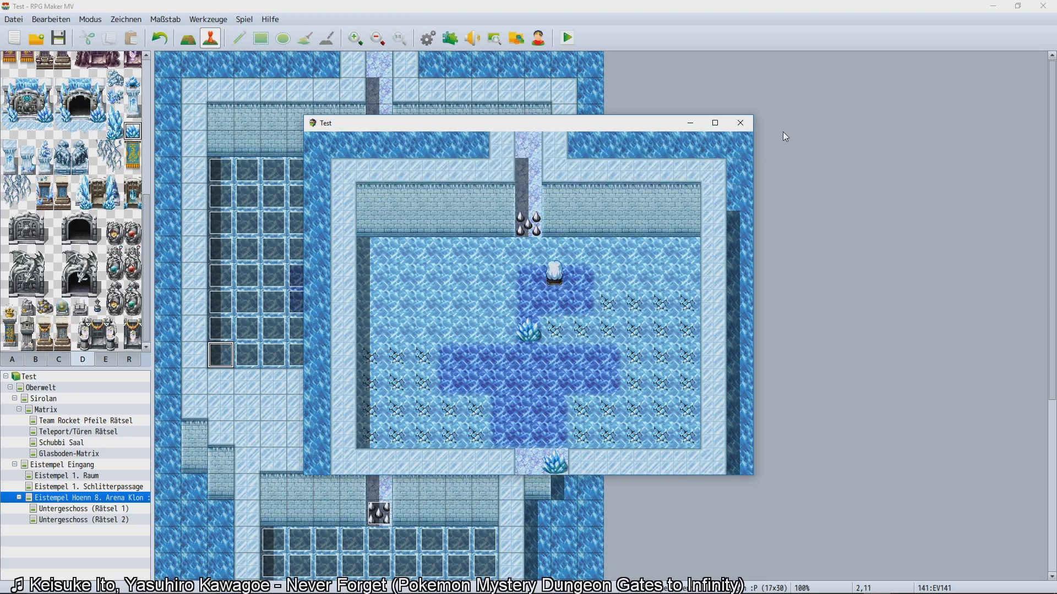
pyautogui.press('Right')
pyautogui.press('Down')
pyautogui.press('Left')
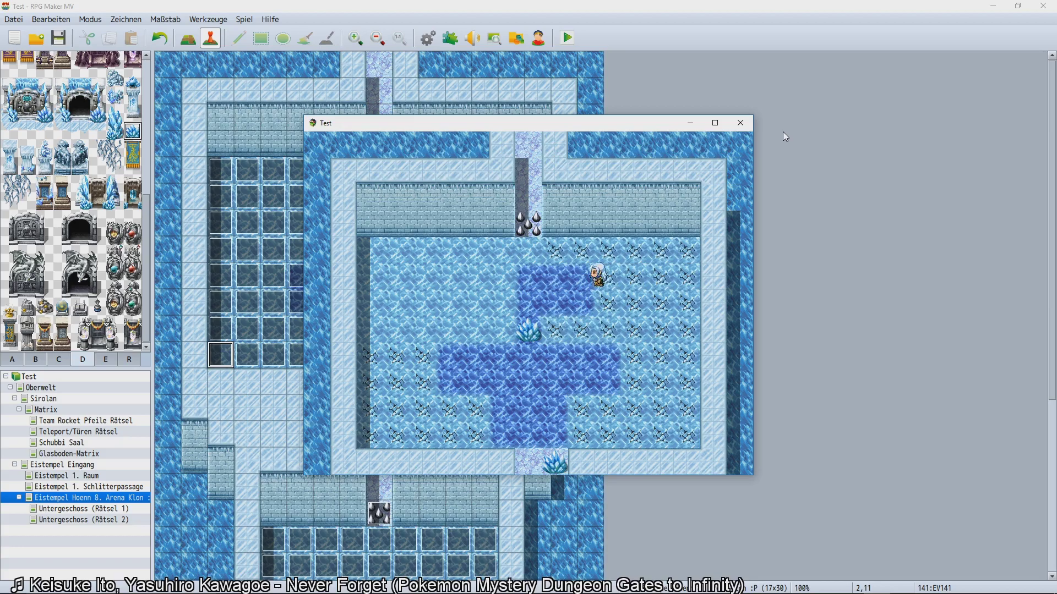
# Step on the light-ice tiles in the upper four rows west of the dark ice and finish in front of the northern spikes.
pyautogui.press('Down')
pyautogui.press('Left')
pyautogui.press('Left')
pyautogui.press('Down')
pyautogui.press('Up')
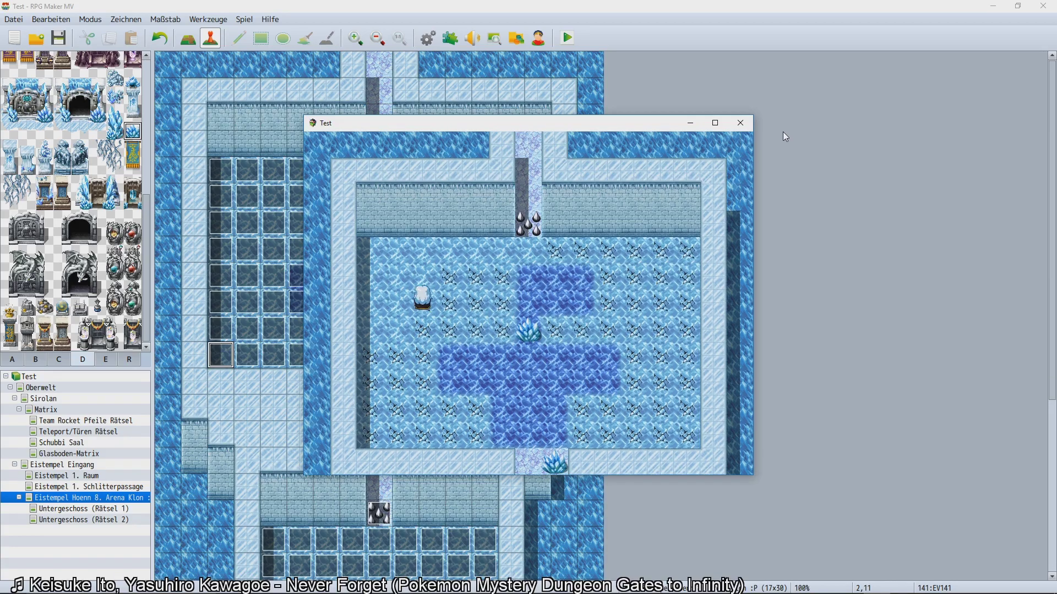
pyautogui.press('Left')
pyautogui.press('Down')
pyautogui.press('Up')
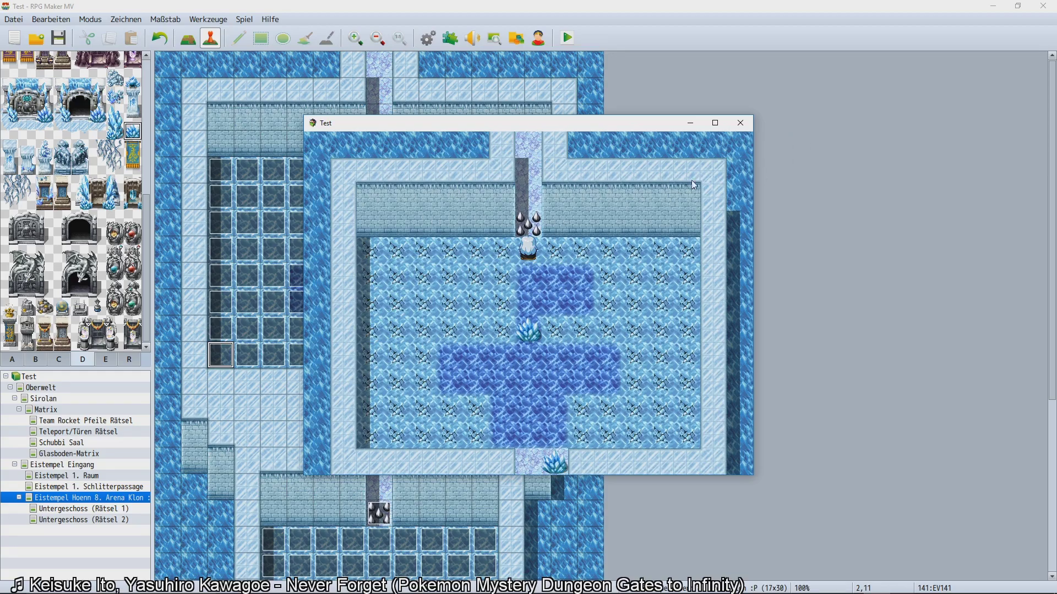
# Close the playtest and examine the conditions on page 2 of the spikes event north of the large puzzle.
pyautogui.click(742, 124)
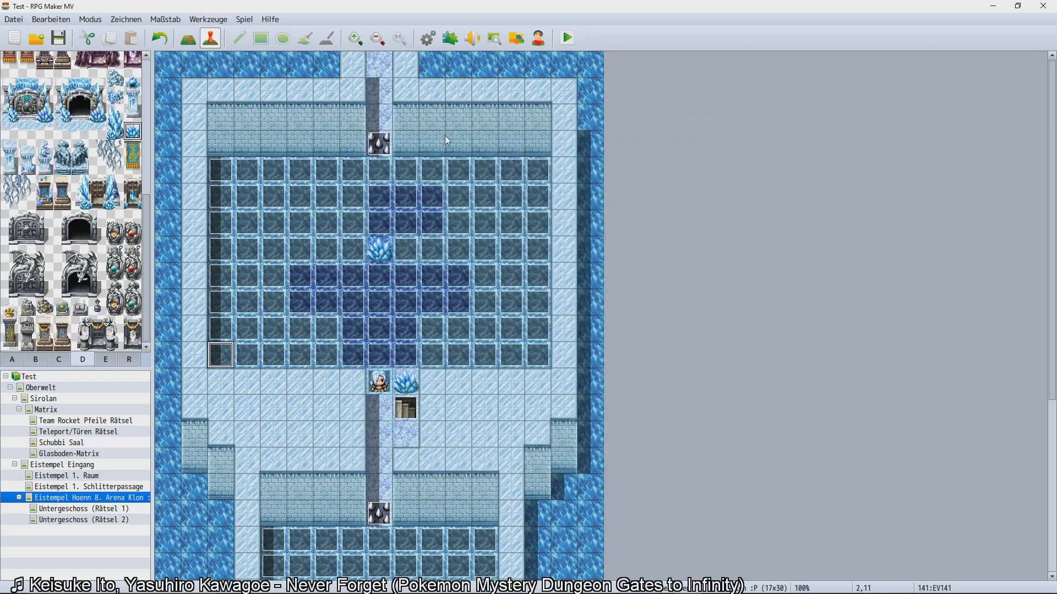
pyautogui.doubleClick(384, 146)
pyautogui.click(278, 152)
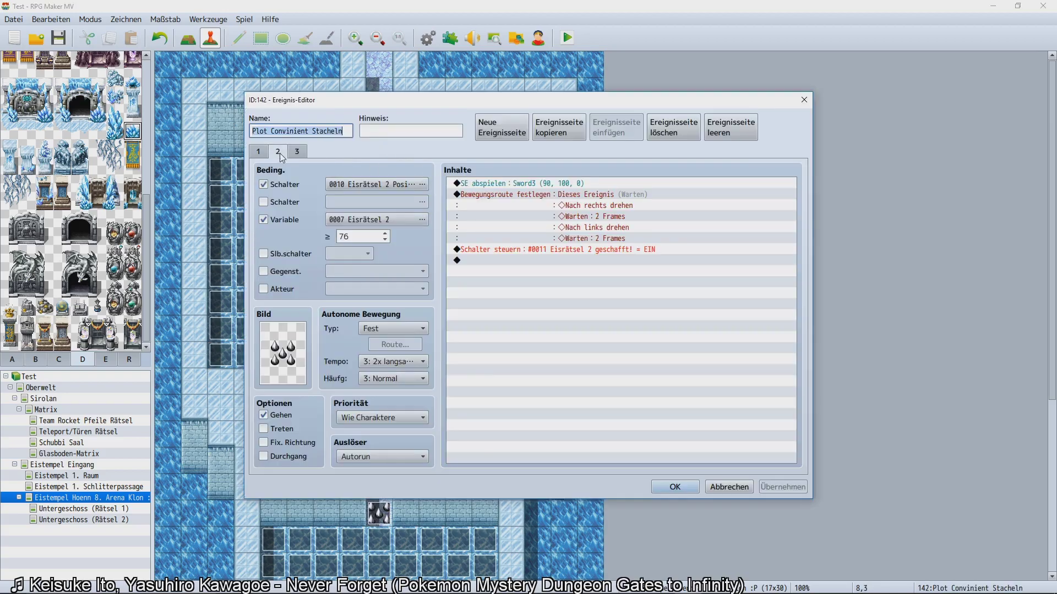
pyautogui.click(729, 486)
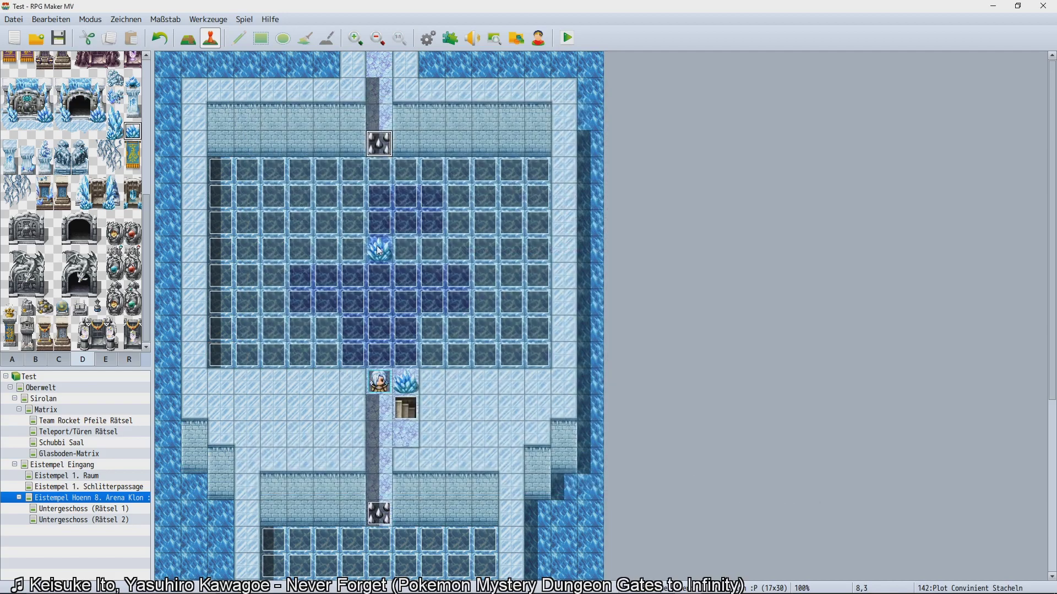
pyautogui.click(226, 179)
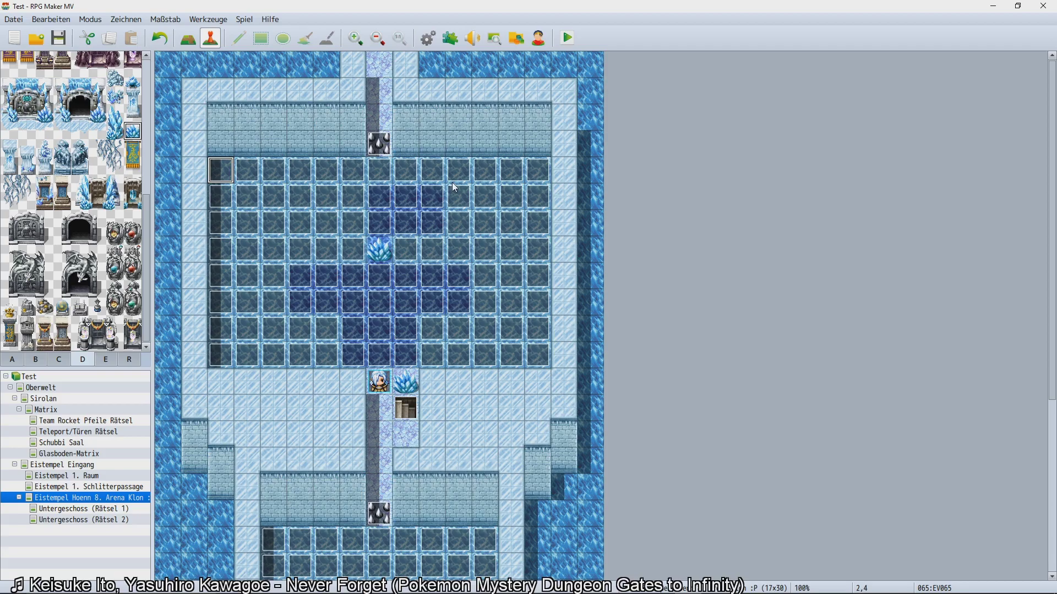
# Start a new playtest, maximize its window, begin a new game and walk onto the puzzle's dark ice.
pyautogui.hotkey('ctrl', 'r')
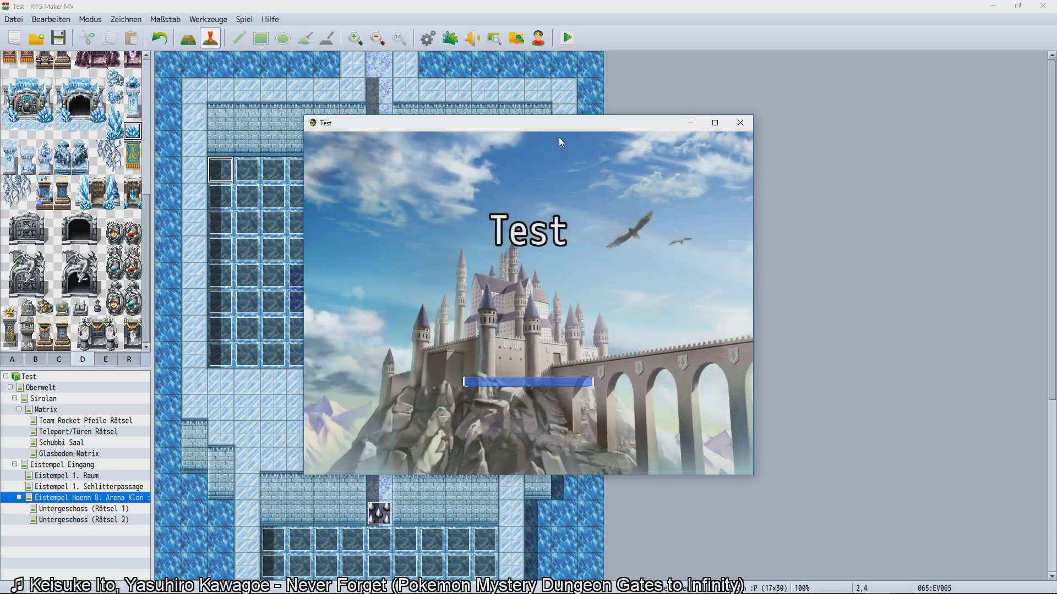
pyautogui.doubleClick(556, 122)
pyautogui.press('Return')
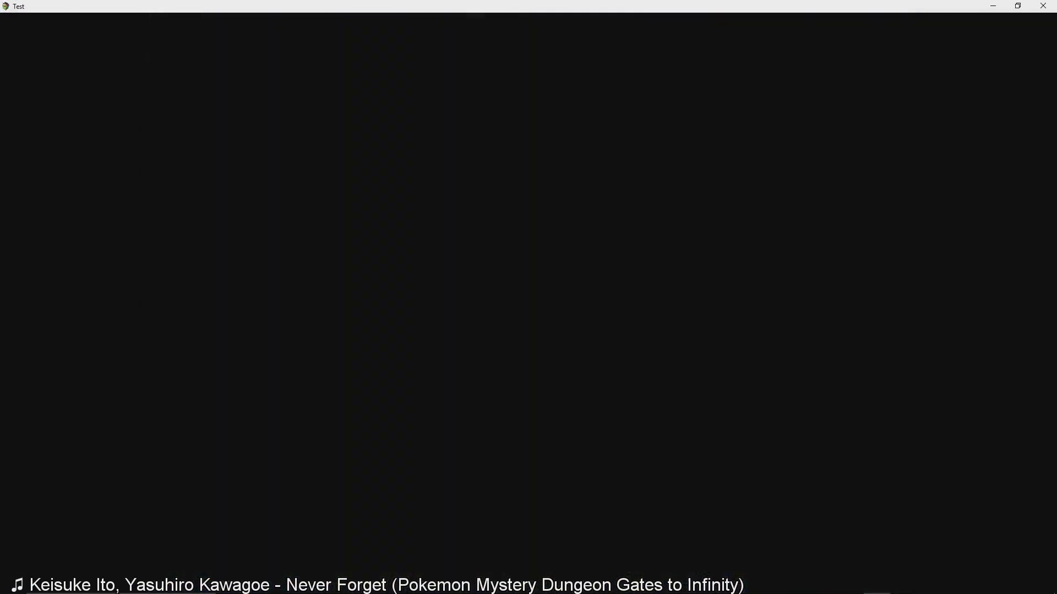
pyautogui.press('Up')
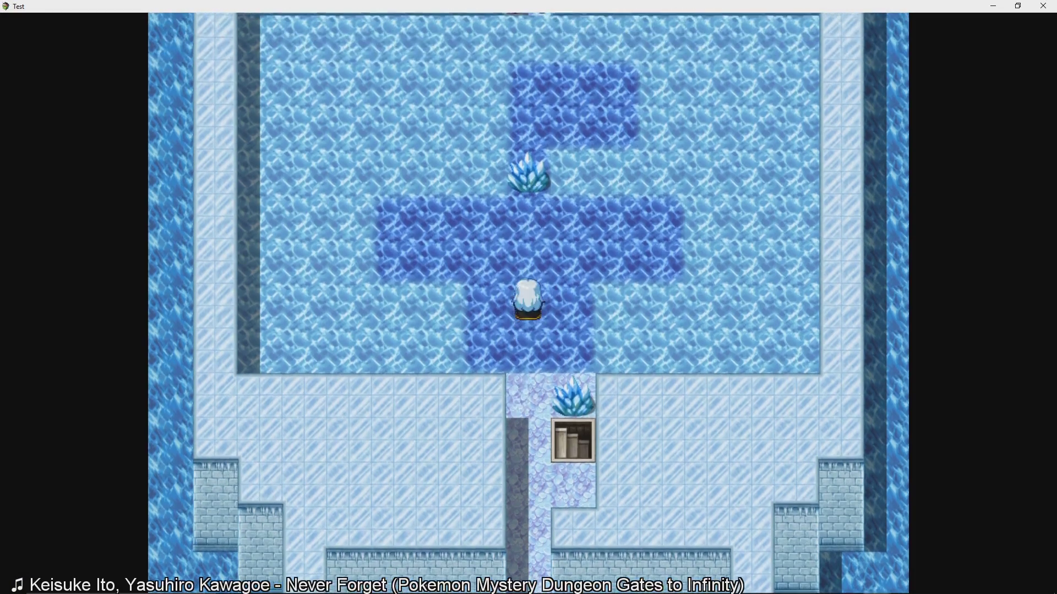
# Walk over all light-ice tiles west of the dark ice in the puzzle's lower four rows.
pyautogui.press('Left')
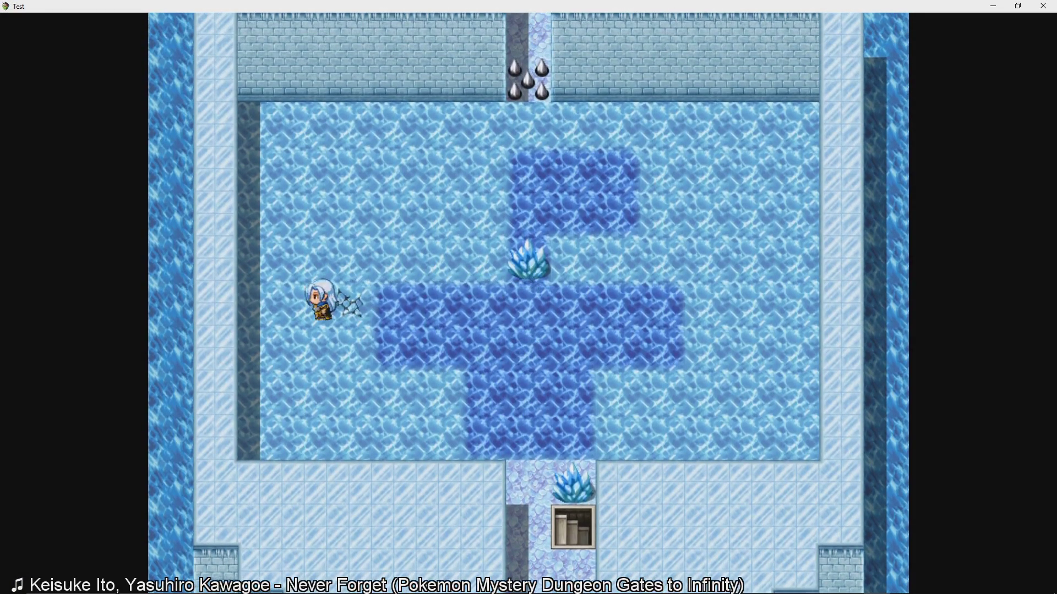
pyautogui.press('Down')
pyautogui.press('Right')
pyautogui.press('Down')
pyautogui.press('Left')
pyautogui.press('Down')
pyautogui.press('Right')
pyautogui.press('Up')
pyautogui.press('Right')
pyautogui.press('Down')
pyautogui.press('Right')
# Cross the dark ice eastward and step on the eastern light-ice tiles from the eighth up to the fifth row.
pyautogui.press('Right')
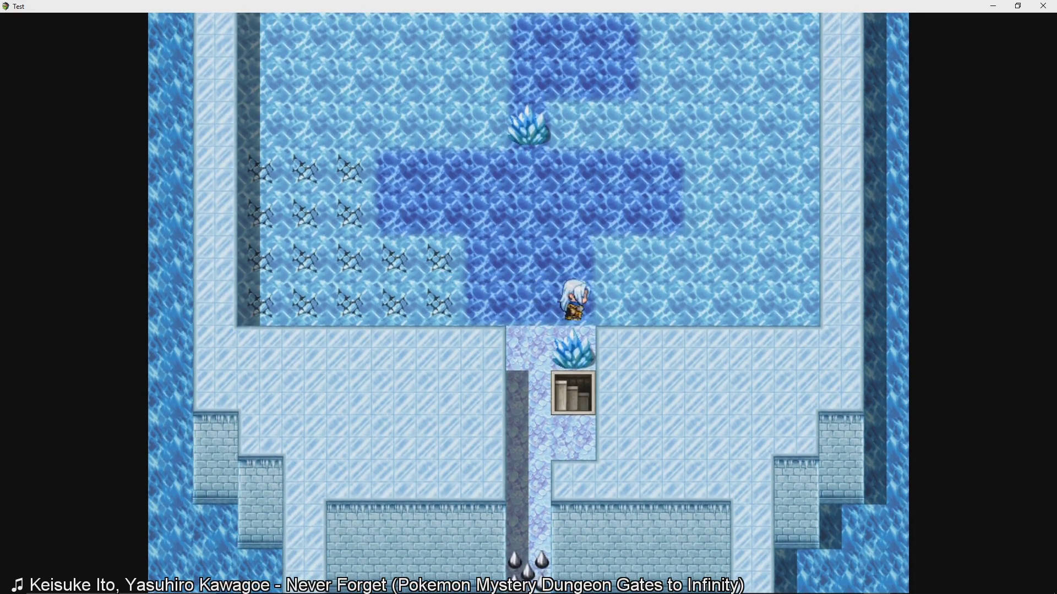
pyautogui.press('Up')
pyautogui.press('Right')
pyautogui.press('Down')
pyautogui.press('Right')
pyautogui.press('Right')
pyautogui.press('Right')
pyautogui.press('Up')
pyautogui.press('Left')
pyautogui.press('Left')
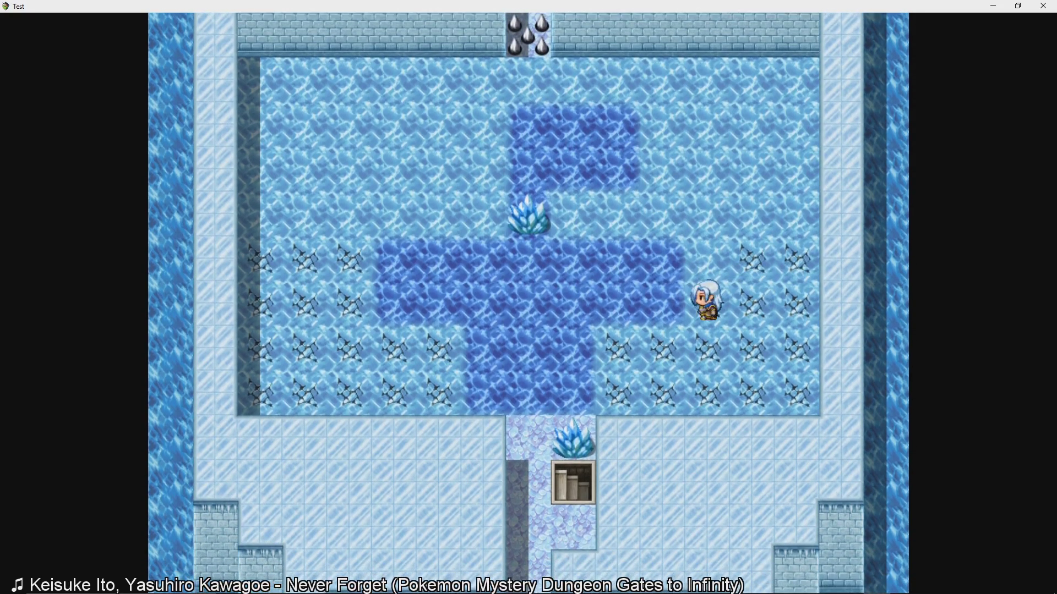
pyautogui.press('Up')
pyautogui.press('Right')
pyautogui.press('Right')
# Walk over the eastern light-ice tiles in the puzzle's fourth and third rows and step onto the upper dark ice.
pyautogui.press('Up')
pyautogui.press('Left')
pyautogui.press('Left')
pyautogui.press('Left')
pyautogui.press('Down')
pyautogui.press('Left')
pyautogui.press('Left')
# Cross the top row's light-ice tiles to the east wall and return west along the second row over the upper dark ice.
pyautogui.press('Up')
pyautogui.press('Right')
pyautogui.press('Right')
pyautogui.press('Right')
pyautogui.press('Right')
pyautogui.press('Right')
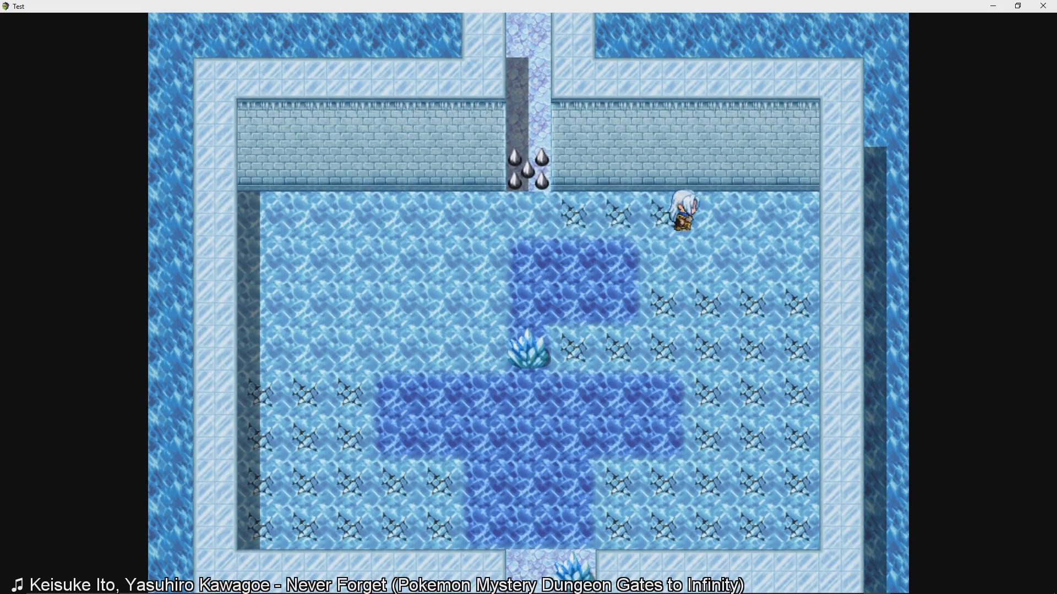
pyautogui.press('Down')
pyautogui.press('Left')
pyautogui.press('Left')
pyautogui.press('Left')
pyautogui.press('Left')
pyautogui.press('Left')
pyautogui.press('Left')
pyautogui.press('Left')
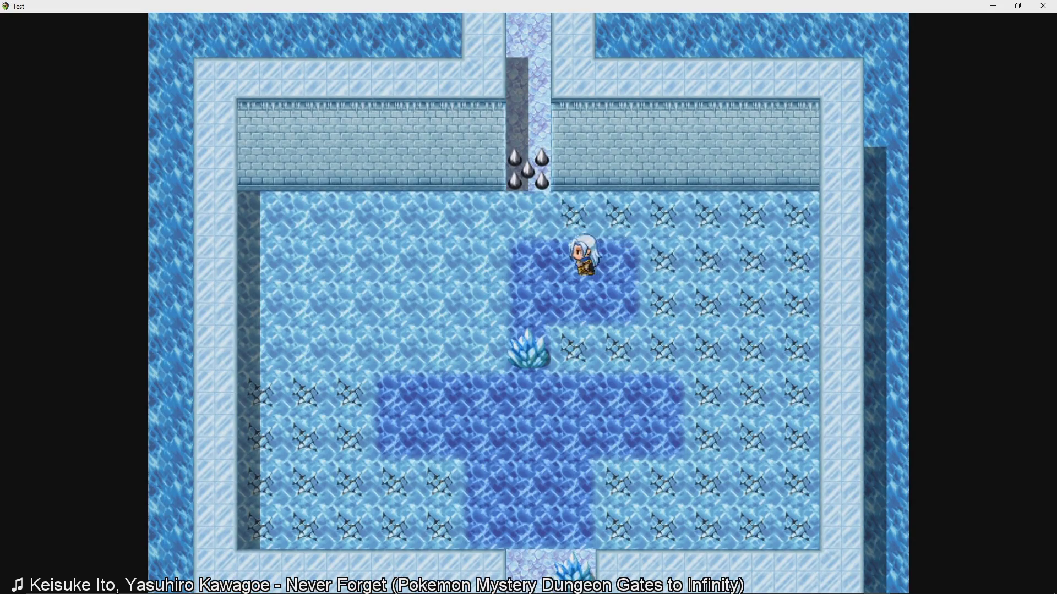
# Step on the western light-ice tiles in the puzzle's second to fourth rows, column by column toward the west wall.
pyautogui.press('Down')
pyautogui.press('Down')
pyautogui.press('Left')
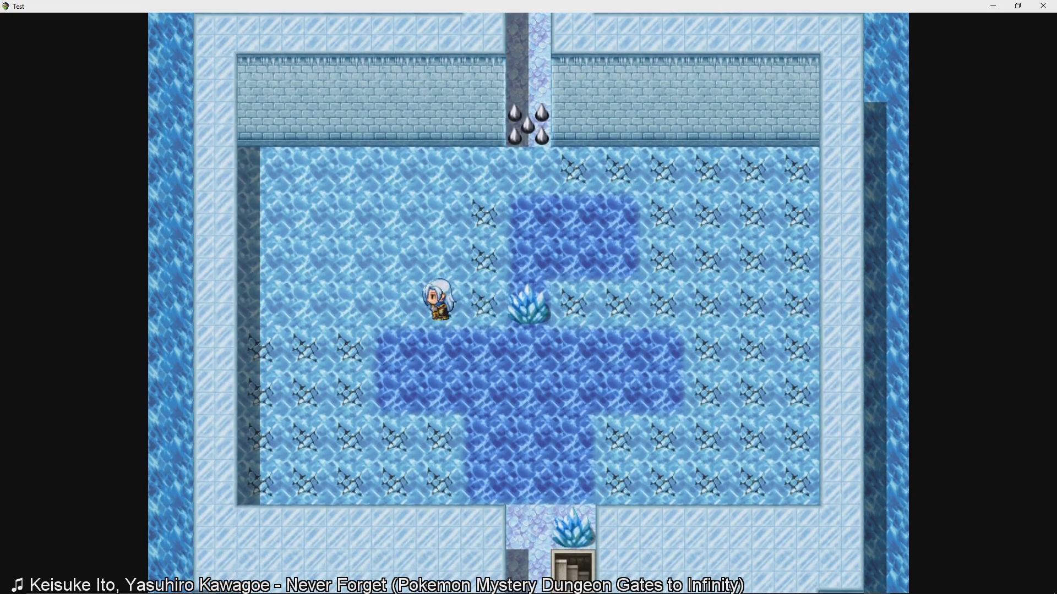
pyautogui.press('Up')
pyautogui.press('Up')
pyautogui.press('Left')
pyautogui.press('Down')
pyautogui.press('Down')
pyautogui.press('Left')
pyautogui.press('Up')
pyautogui.press('Up')
pyautogui.press('Left')
pyautogui.press('Down')
pyautogui.press('Down')
pyautogui.press('Left')
# Walk east along the puzzle's top row of light ice to the tile in front of the northern spikes.
pyautogui.press('Right')
pyautogui.press('Right')
pyautogui.press('Right')
pyautogui.press('Right')
pyautogui.press('Right')
pyautogui.press('Right')
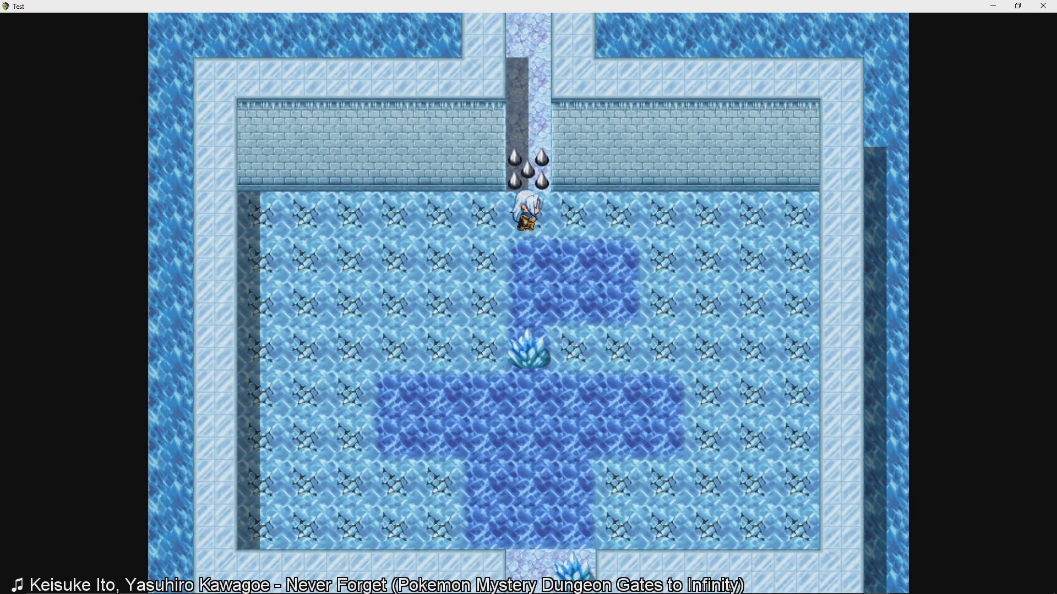
# Check game variables 0001-0010 in the playtest's debug screen and close the playtest.
pyautogui.press('F9')
pyautogui.press('Down')
pyautogui.press('Down')
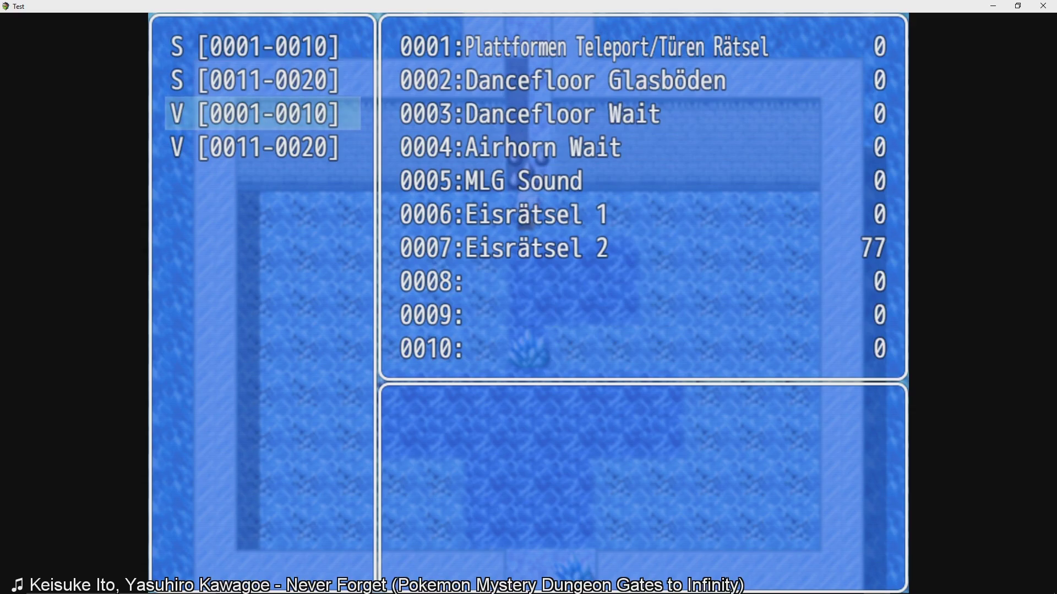
pyautogui.click(1043, 6)
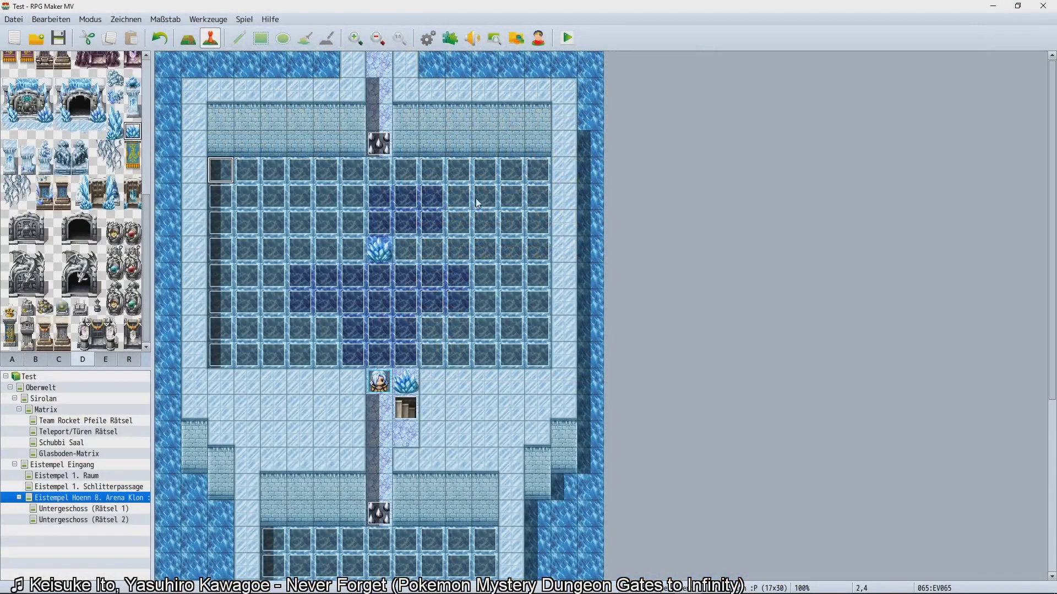
# Set the Eisrätsel 2 variable condition on page 2 of the spikes event north of the large puzzle to at least 77.
pyautogui.doubleClick(380, 145)
pyautogui.click(278, 152)
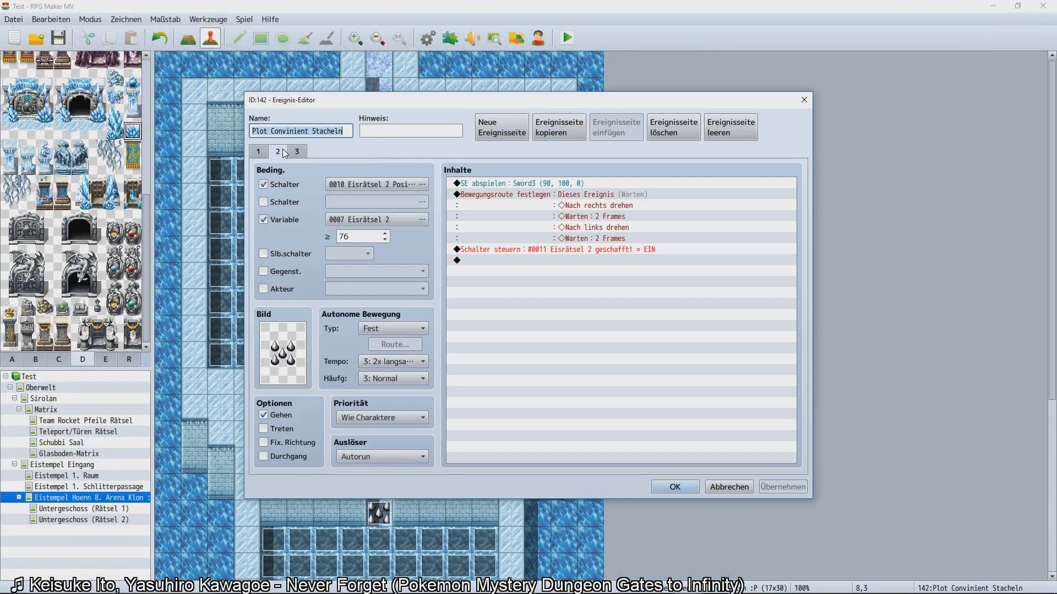
pyautogui.click(354, 240)
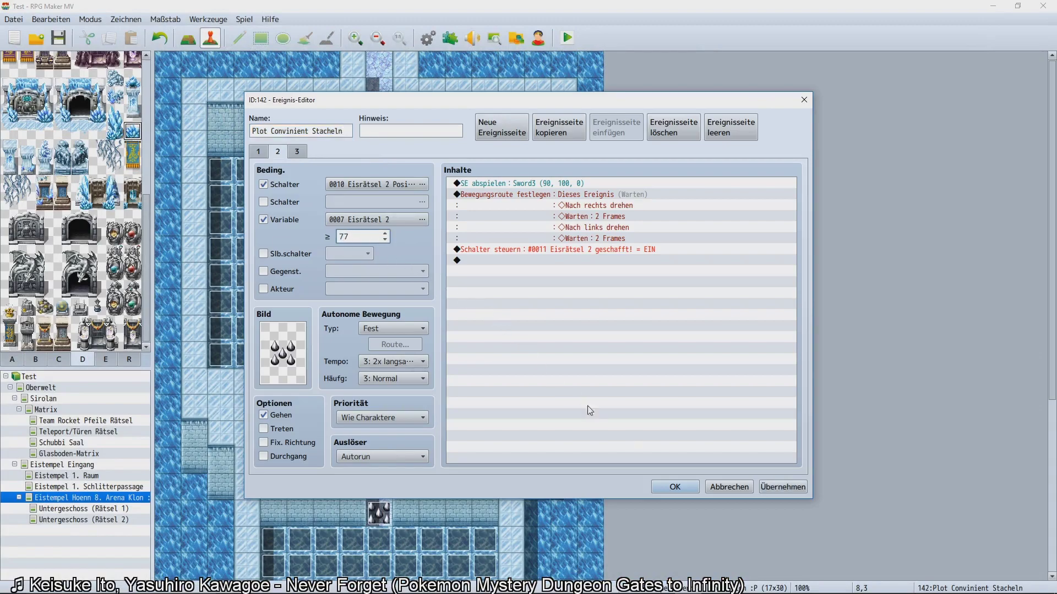
pyautogui.click(674, 484)
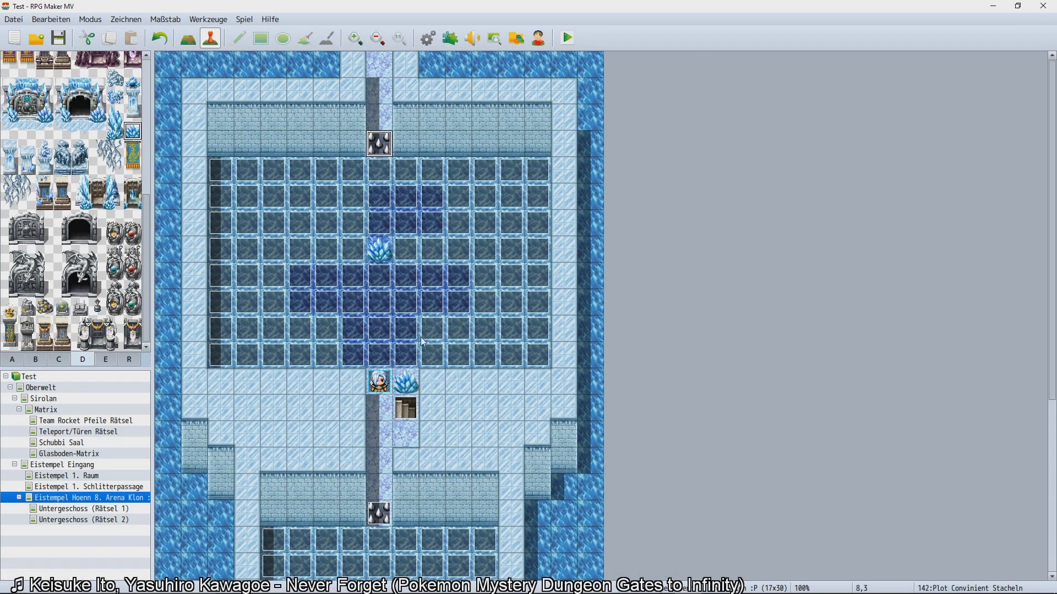
pyautogui.click(302, 391)
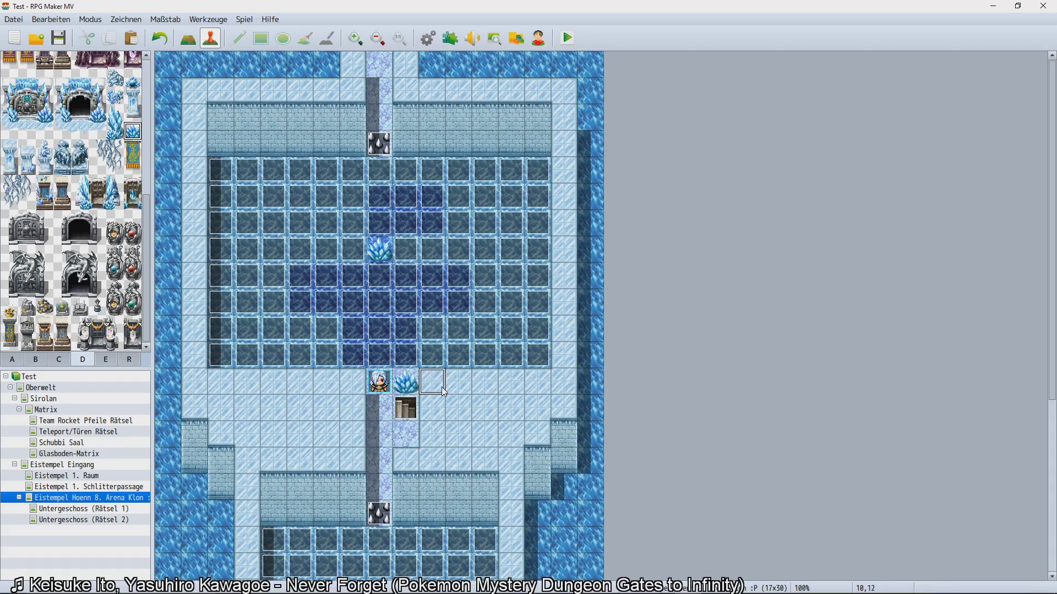
# Start a playtest and crack the light-ice tiles west of the dark ice in the large puzzle's four southern rows.
pyautogui.click(459, 386)
pyautogui.hotkey('ctrl', 'r')
pyautogui.press('Return')
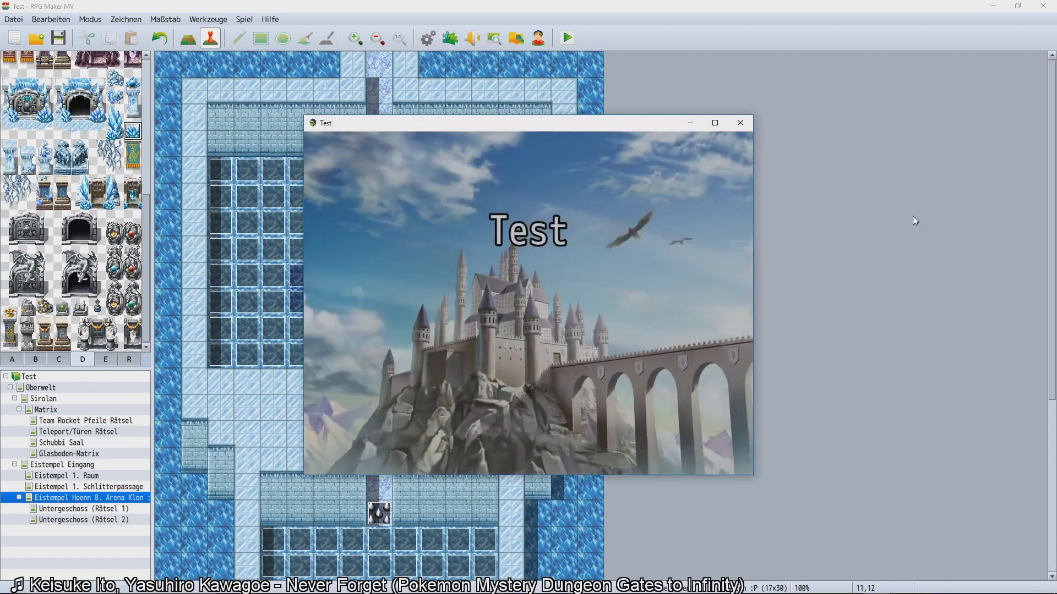
pyautogui.press('Return')
pyautogui.press('Up')
pyautogui.press('Left')
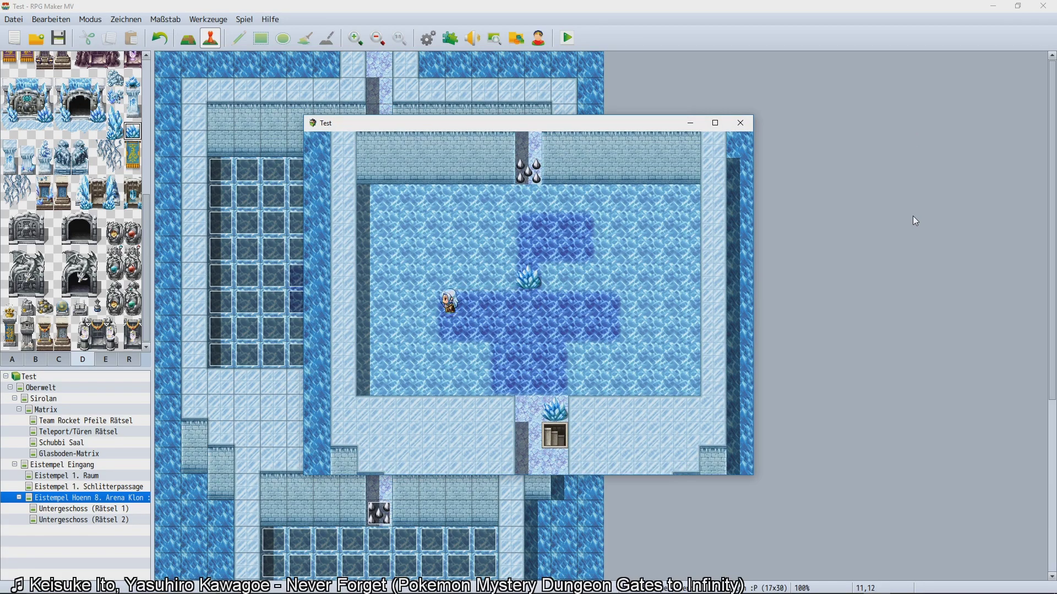
pyautogui.press('Down')
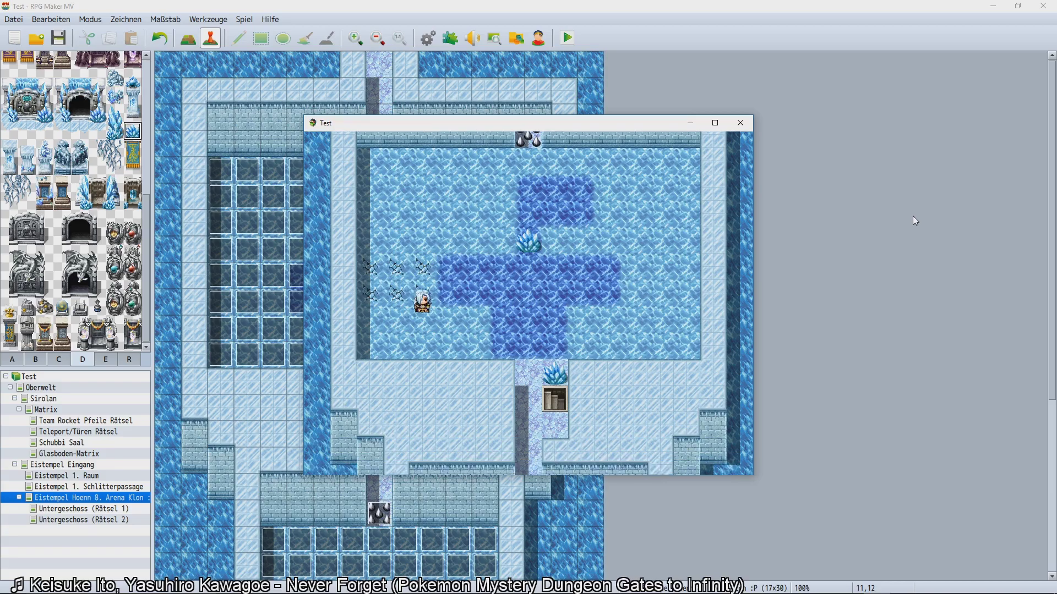
pyautogui.press('Right')
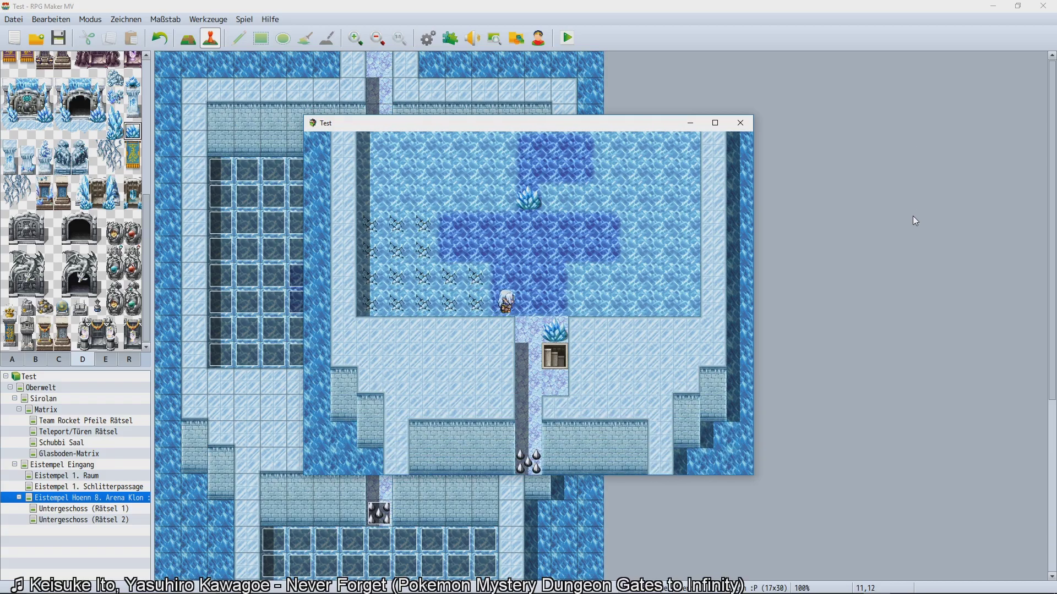
# Crack the light-ice tiles east of the dark ice, working from the southern rows up to the second row from the top.
pyautogui.press('Right')
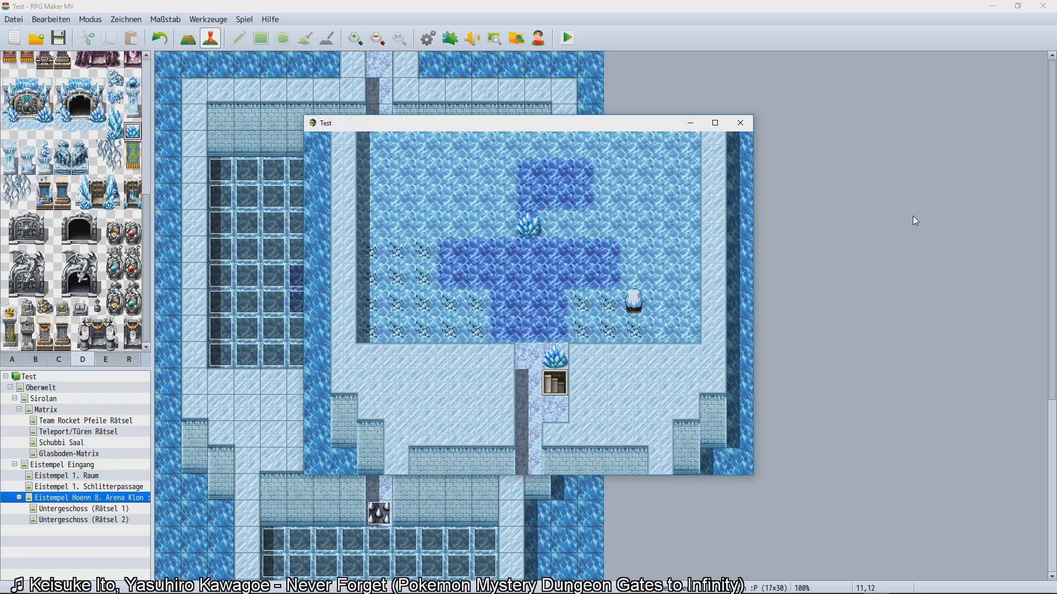
pyautogui.press('Up')
pyautogui.press('Left')
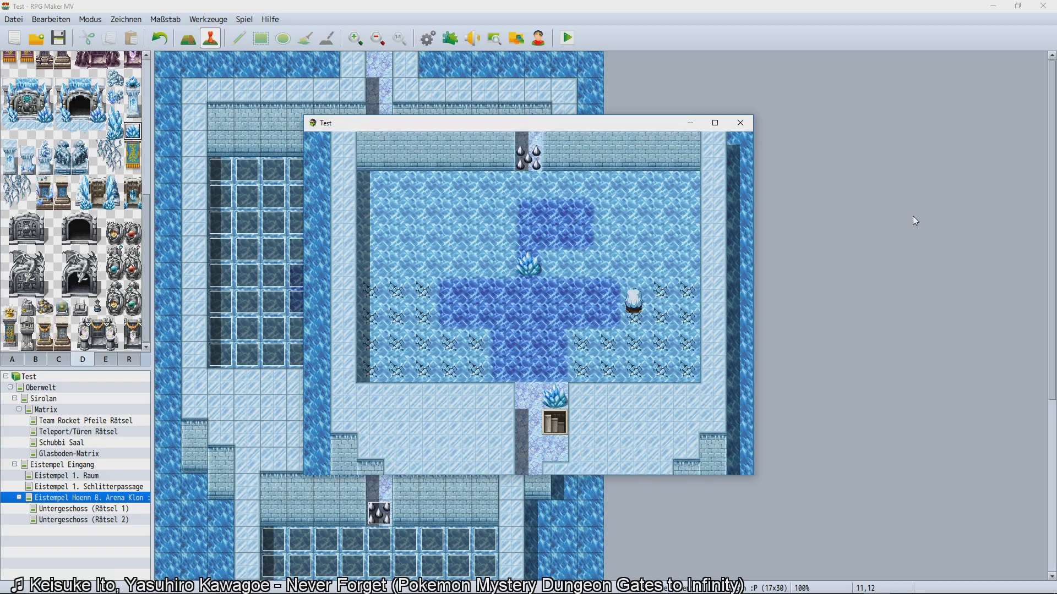
pyautogui.press('Right')
pyautogui.press('Up')
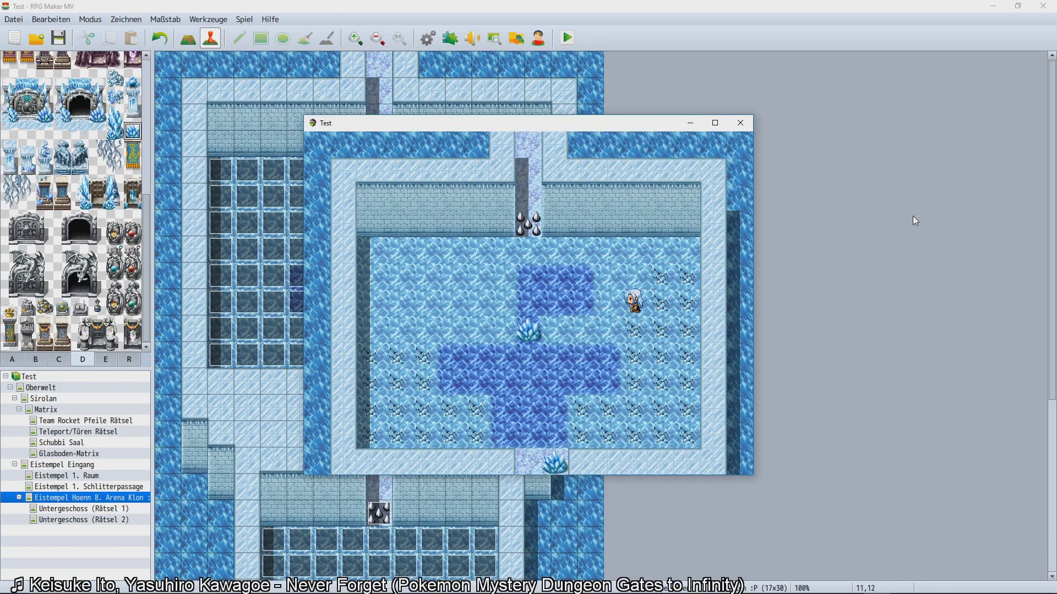
pyautogui.press('Down')
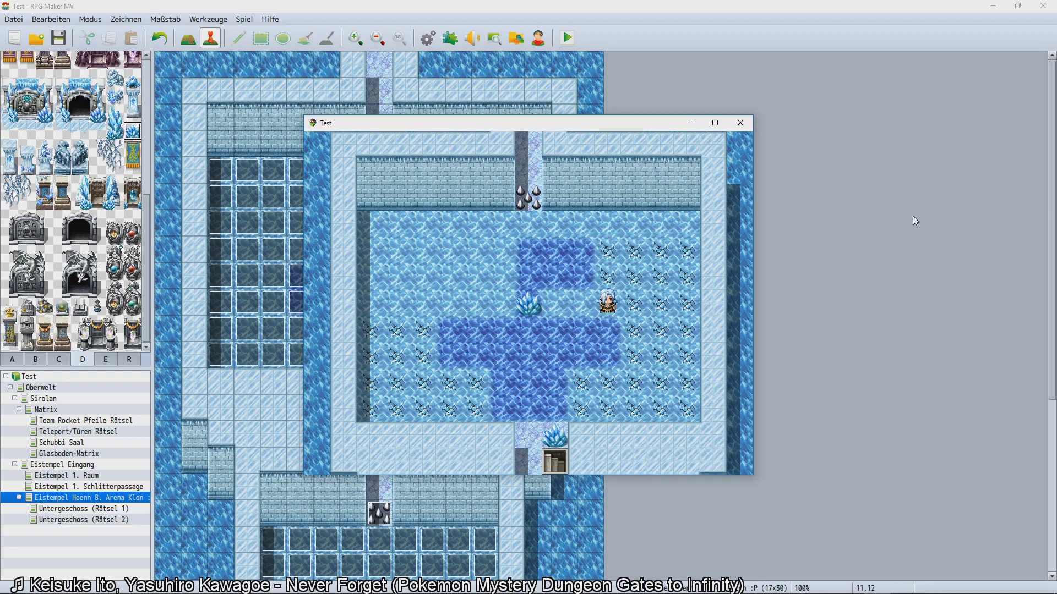
# Crack the remaining light ice in the puzzle's upper rows and along the top row, ending east of the puzzle.
pyautogui.press('Left')
pyautogui.press('Up')
pyautogui.press('Right')
pyautogui.press('Left')
pyautogui.press('Up')
pyautogui.press('Right')
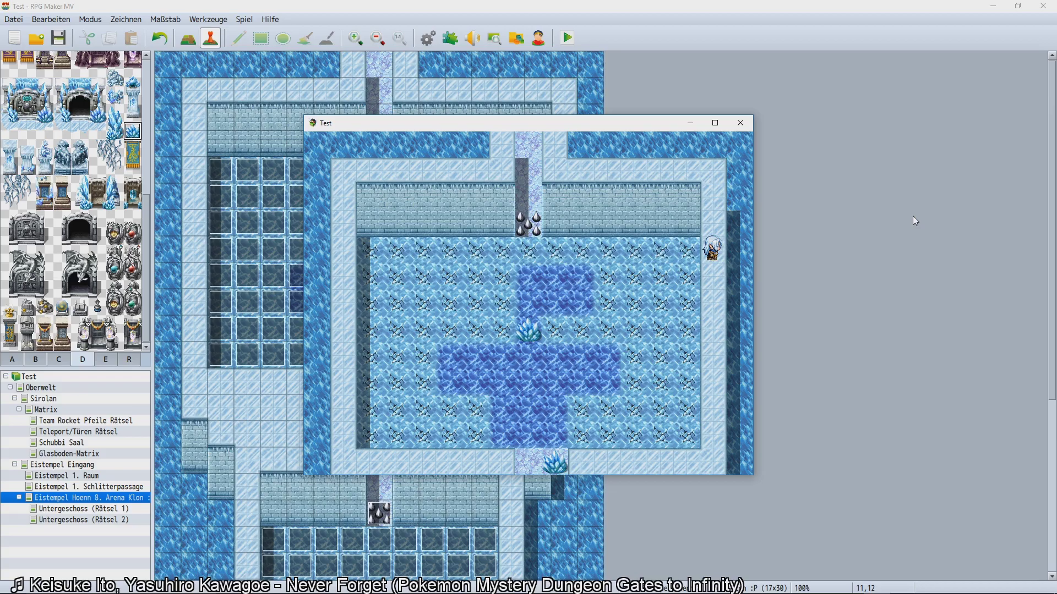
# Inspect the game values in the playtest's debug screen and close the playtest.
pyautogui.press('F9')
pyautogui.press('Down')
pyautogui.press('Down')
pyautogui.press('Escape')
pyautogui.click(740, 124)
# Review the conditions and commands on page 2 of the spikes event north of the large puzzle.
pyautogui.doubleClick(378, 138)
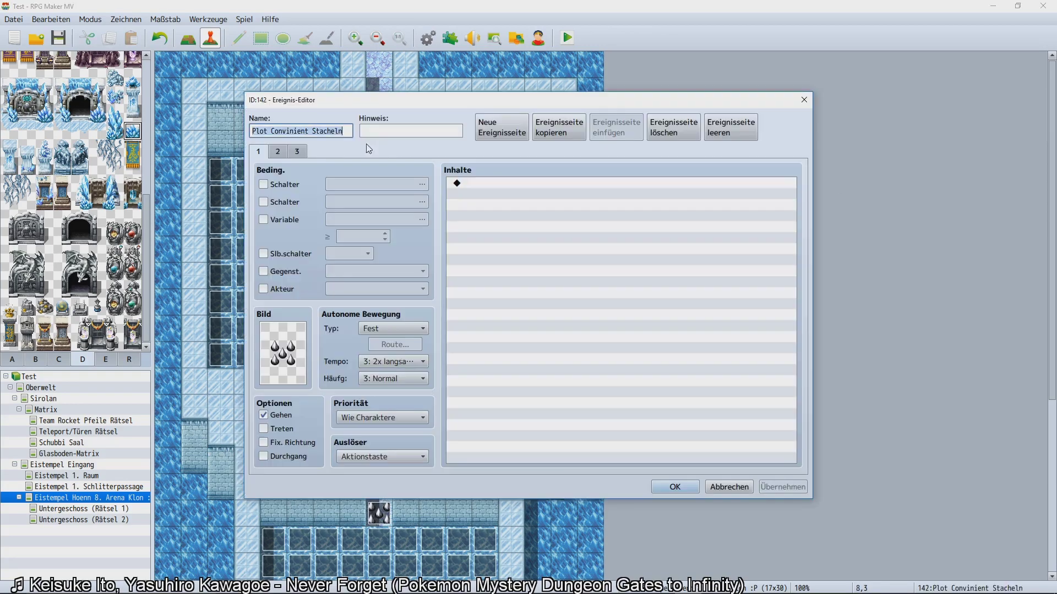
pyautogui.click(278, 151)
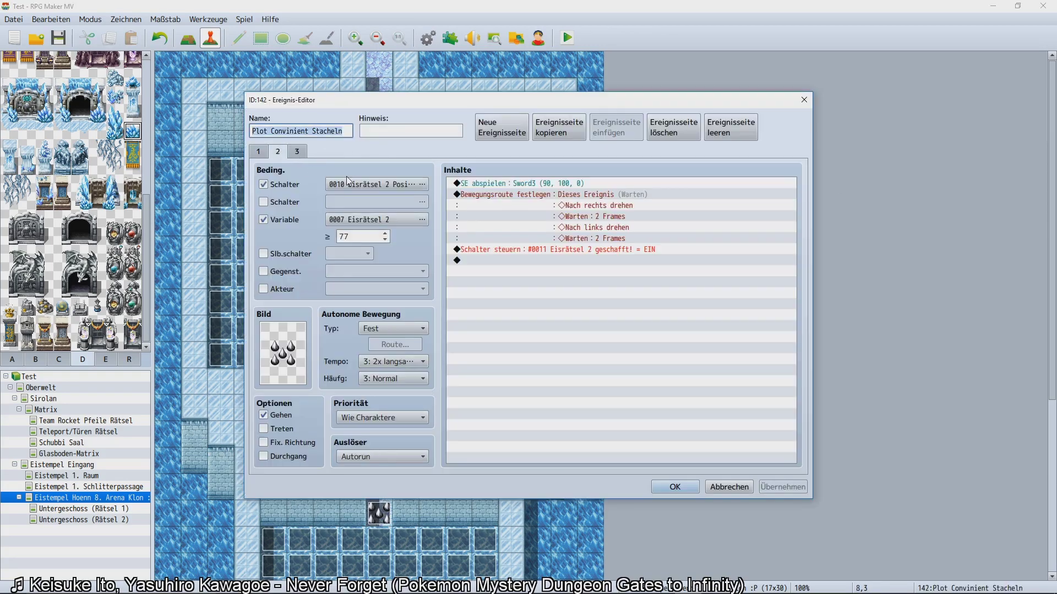
pyautogui.click(729, 486)
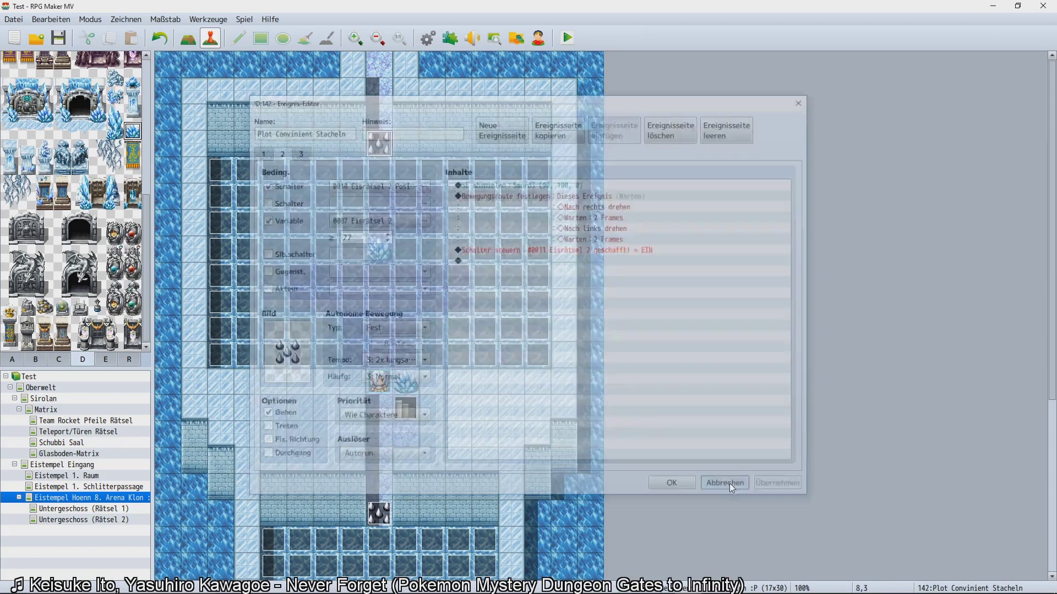
# Start a maximized playtest and crack all light-ice tiles in the large puzzle's two southernmost rows.
pyautogui.hotkey('ctrl', 'r')
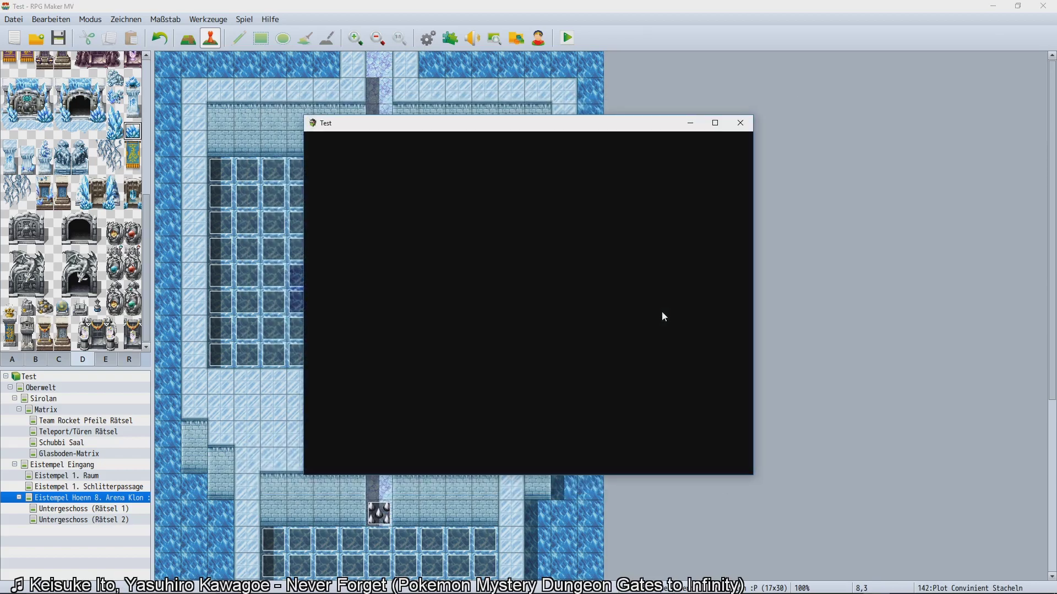
pyautogui.doubleClick(618, 125)
pyautogui.press('Return')
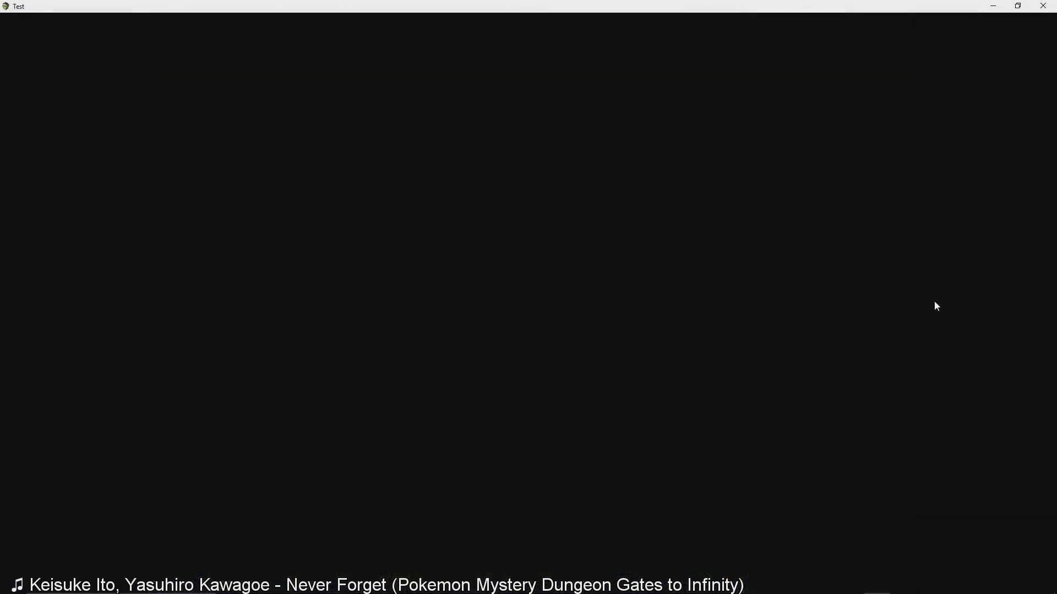
pyautogui.press('Left')
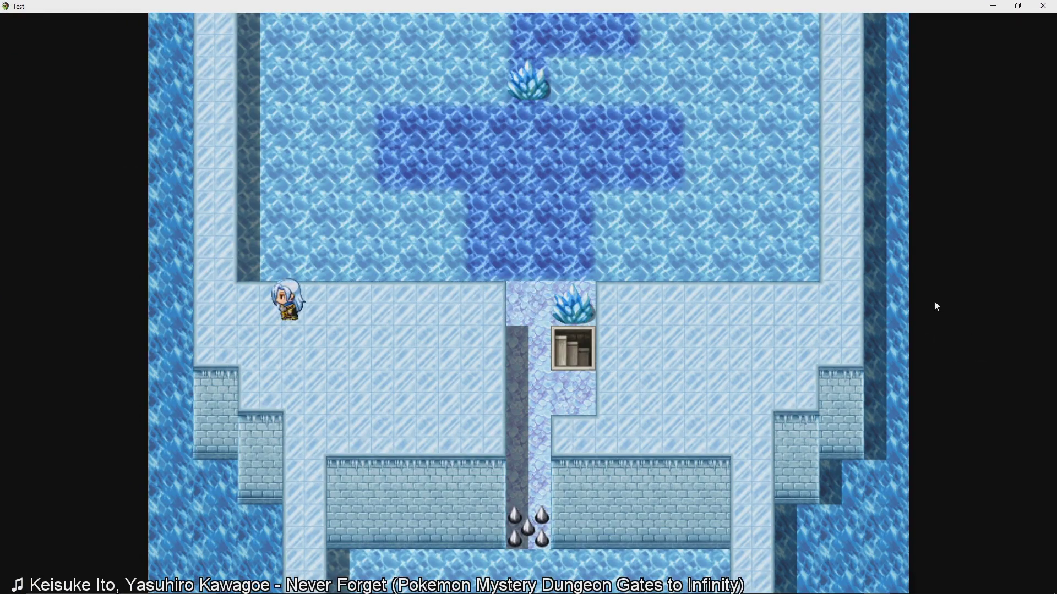
pyautogui.press('Up')
pyautogui.press('Right')
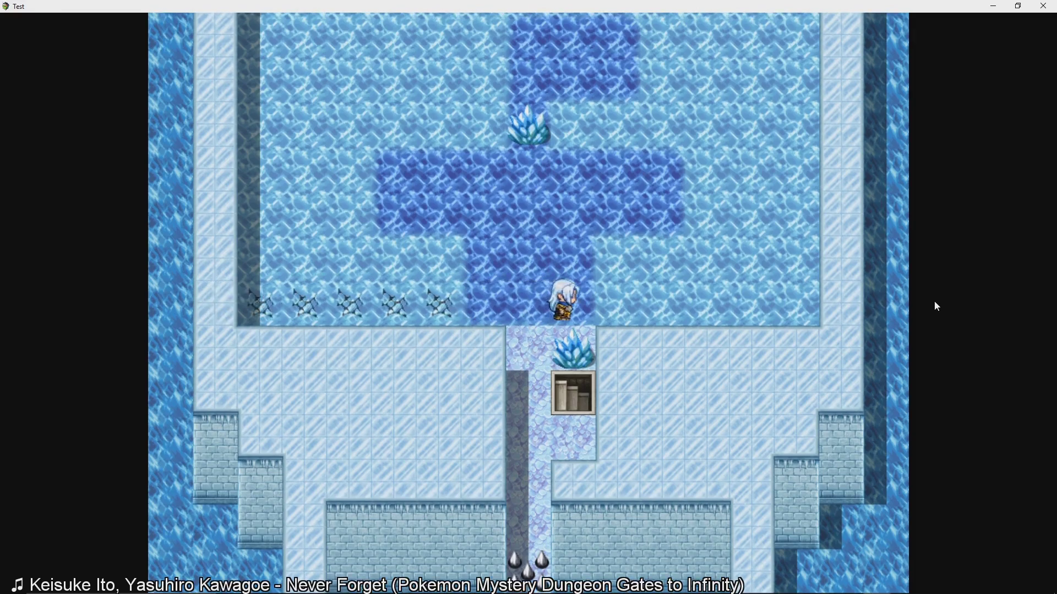
pyautogui.press('Up')
pyautogui.press('Left')
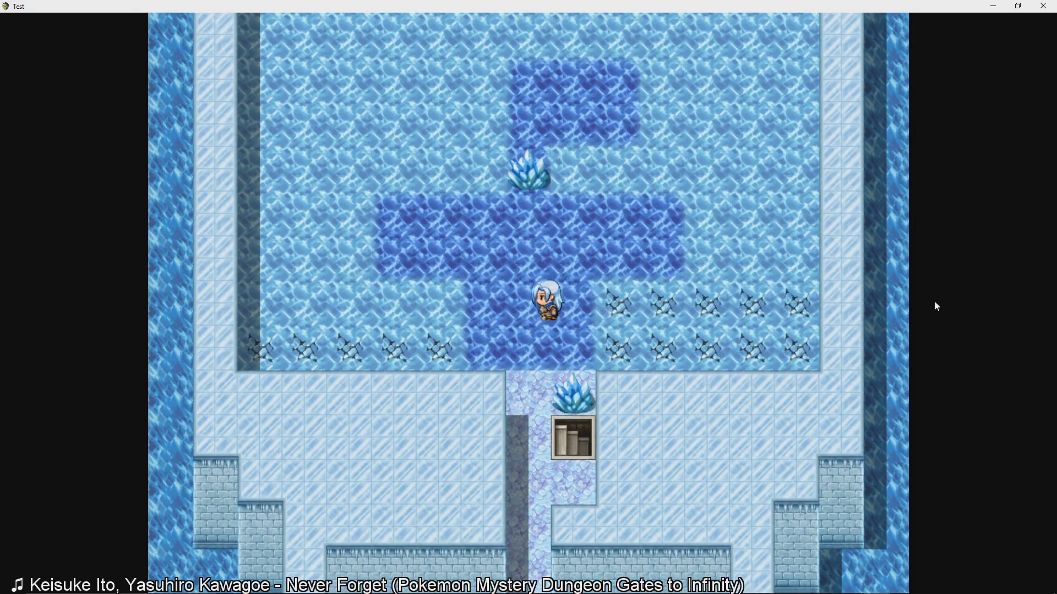
# Crack the light-ice tiles row by row beside the wide dark-ice area and along the crystal's row.
pyautogui.press('Up')
pyautogui.press('Right')
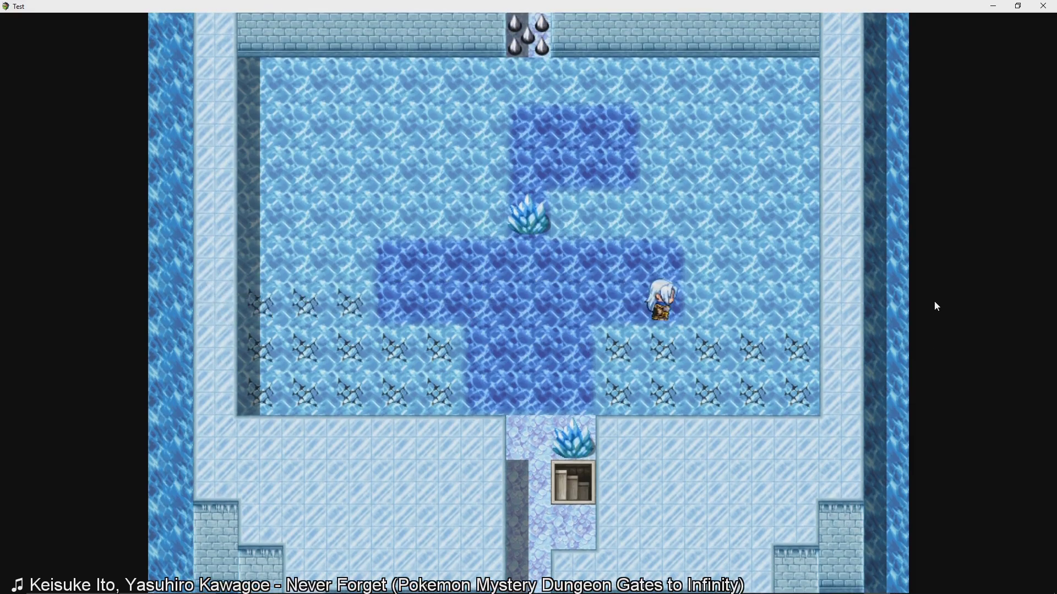
pyautogui.press('Up')
pyautogui.press('Left')
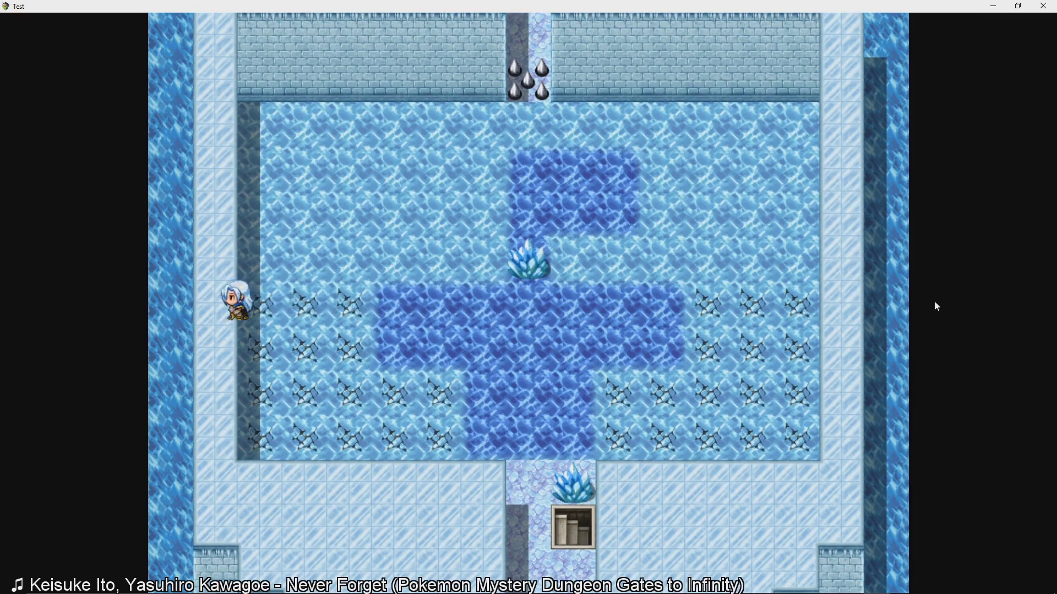
pyautogui.press('Up')
pyautogui.press('Right')
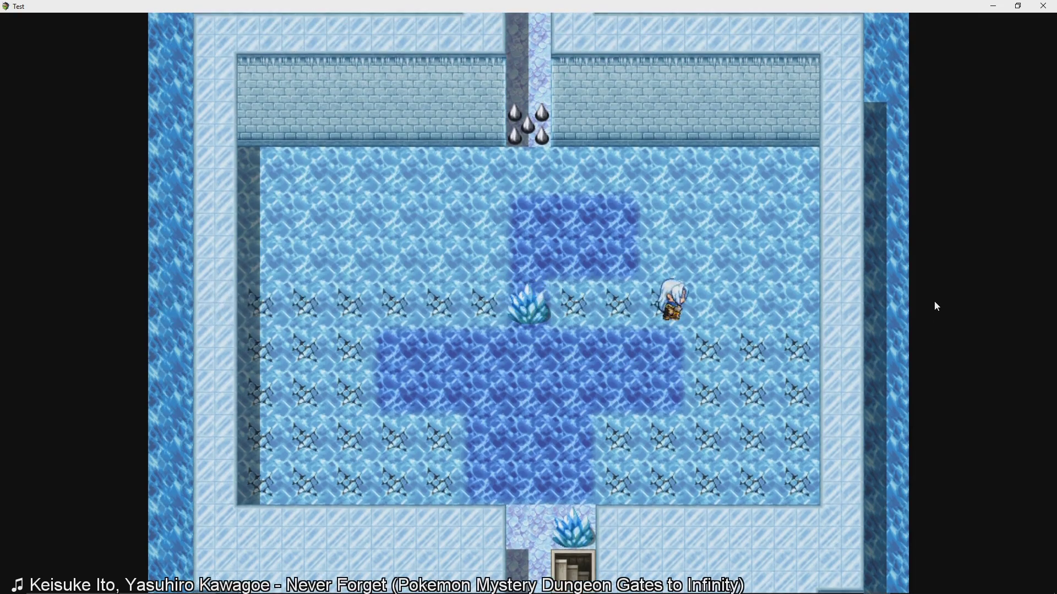
# Crack the light ice in the puzzle's second and third rows from the north, plus the top row's two easternmost tiles.
pyautogui.press('Up')
pyautogui.press('Left')
pyautogui.press('Left')
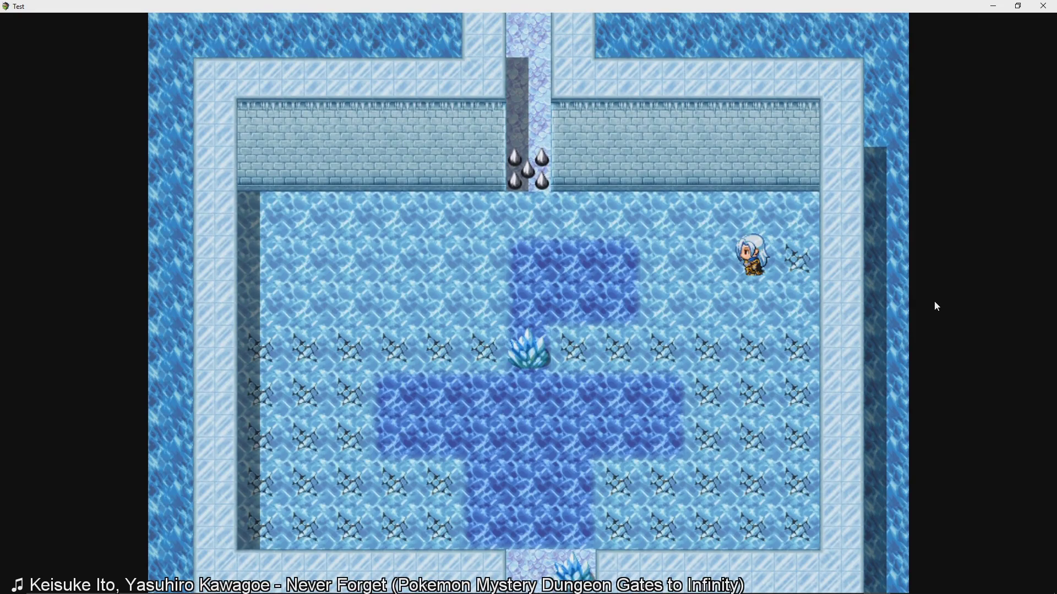
pyautogui.press('Up')
pyautogui.press('Right')
pyautogui.press('Down')
pyautogui.press('Left')
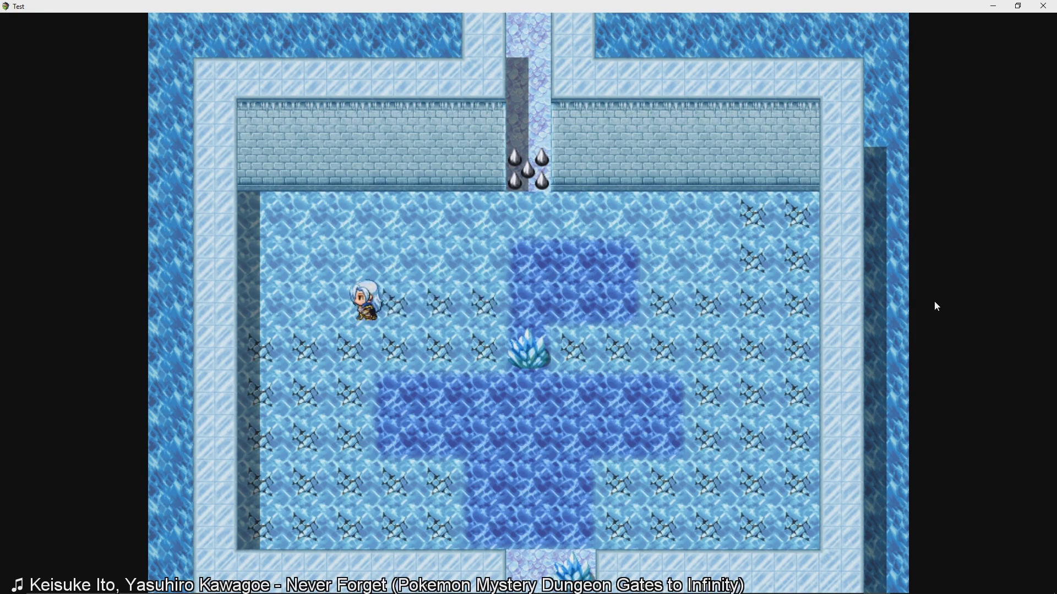
pyautogui.press('Up')
pyautogui.press('Right')
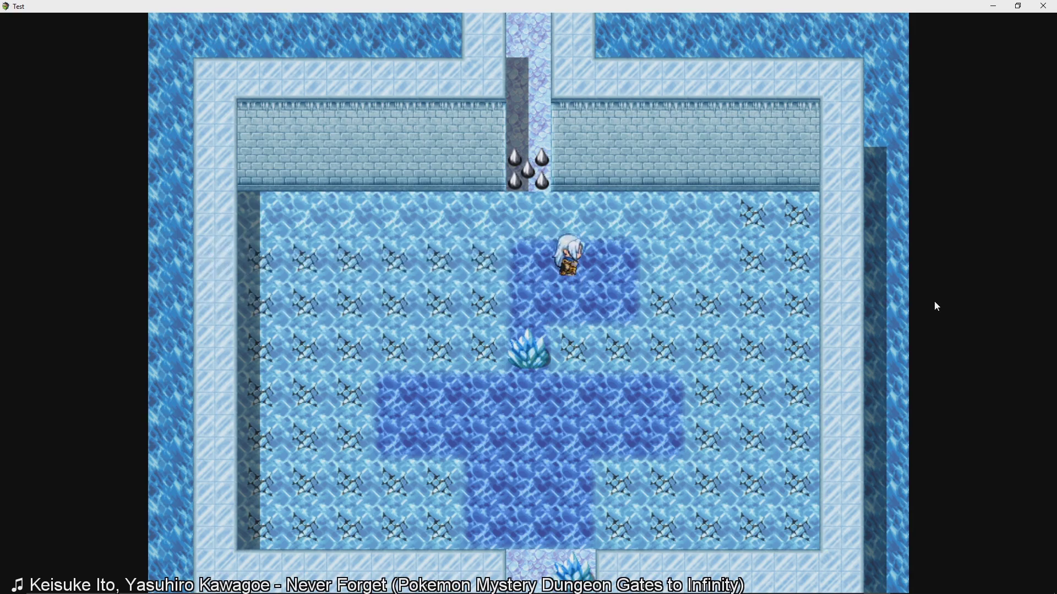
# Crack the rest of the top row, test the northern spikes from its last tile, and close the playtest.
pyautogui.press('Up')
pyautogui.press('Left')
pyautogui.press('Up')
pyautogui.press('Left')
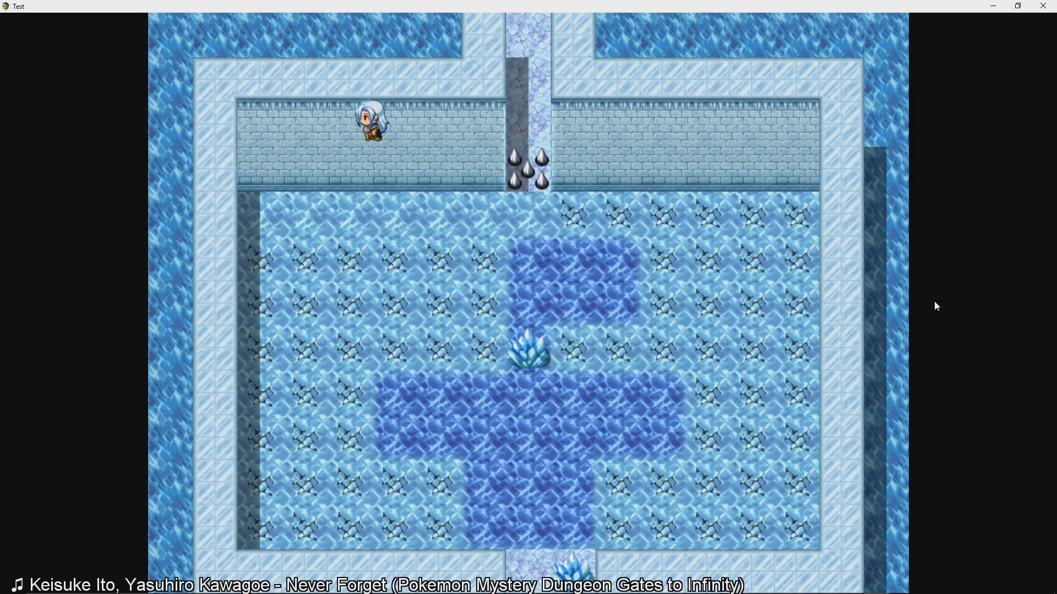
pyautogui.press('Down')
pyautogui.press('Right')
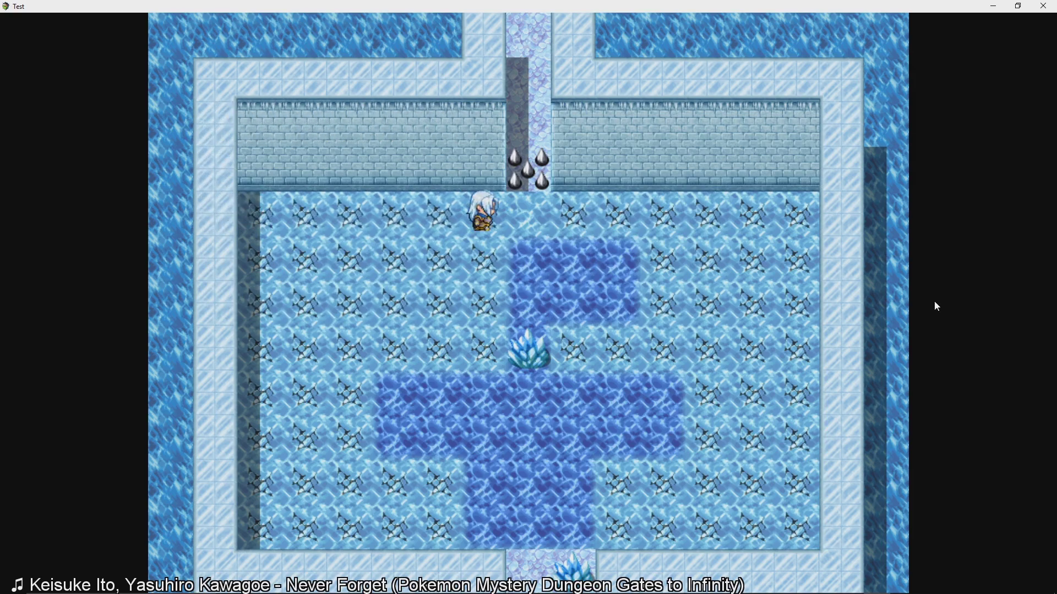
pyautogui.press('Up')
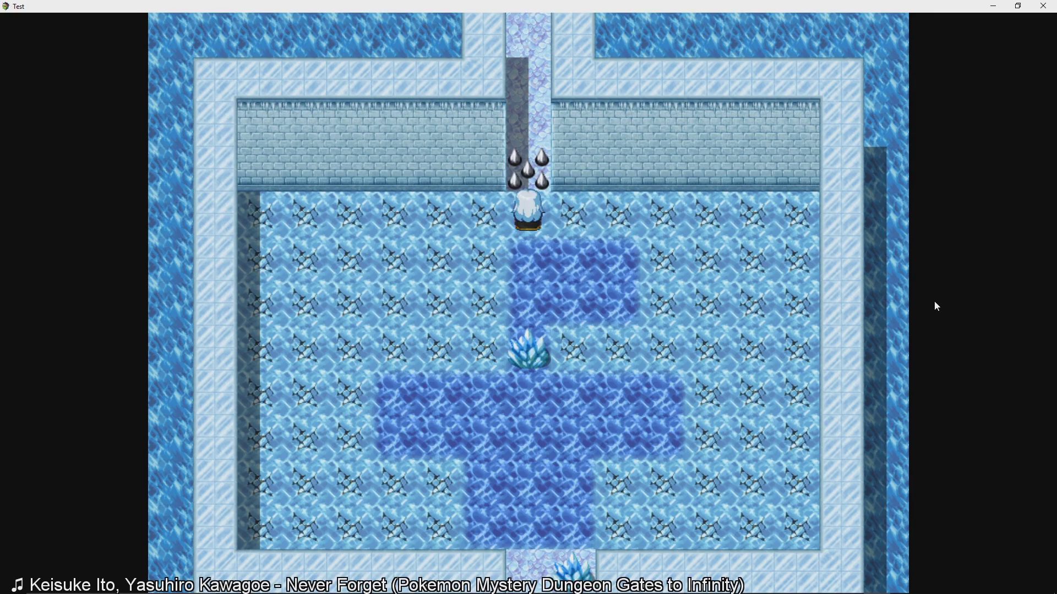
pyautogui.press('Down')
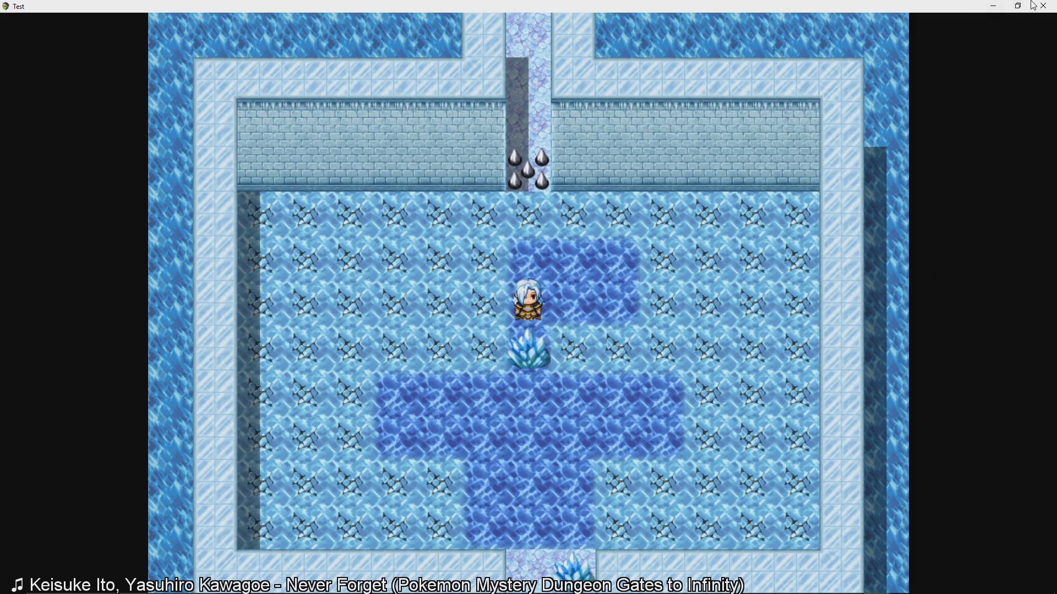
pyautogui.click(1042, 6)
# On page 1 of the ice-tile event just below the northern spikes, insert a conditional branch for Eisrätsel 2 ≥ 77 before the self-switch command.
pyautogui.doubleClick(378, 168)
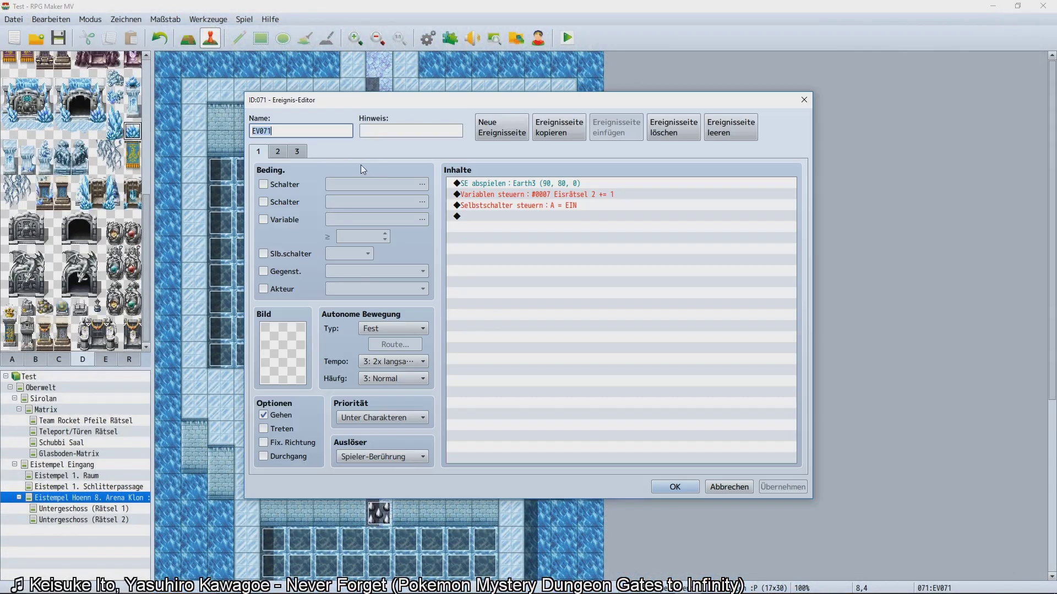
pyautogui.click(289, 157)
pyautogui.click(258, 152)
pyautogui.click(521, 209)
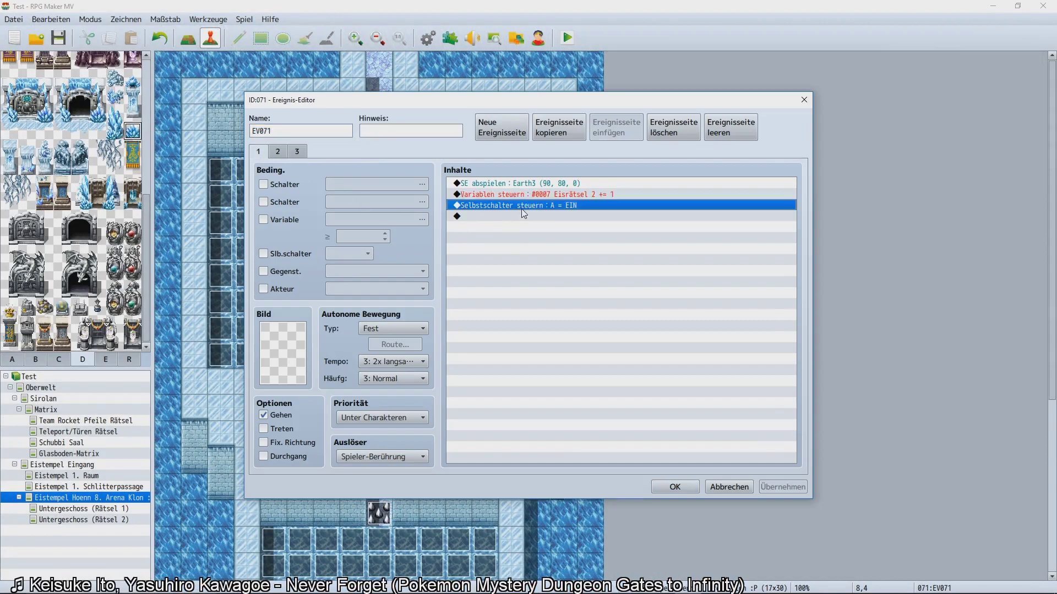
pyautogui.press('Insert')
pyautogui.click(547, 358)
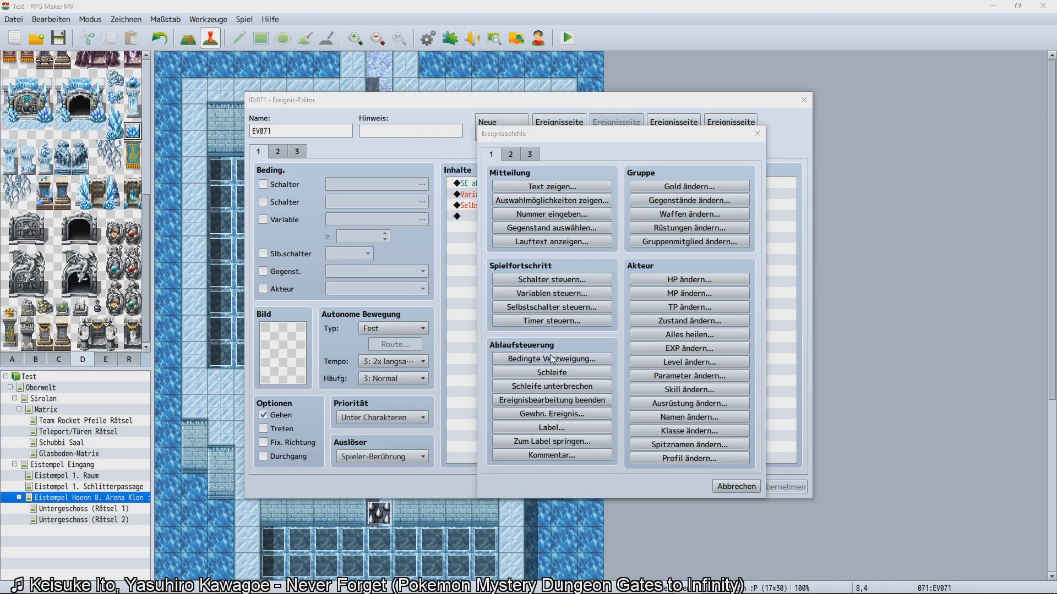
pyautogui.click(514, 267)
pyautogui.click(582, 269)
pyautogui.doubleClick(617, 257)
pyautogui.click(629, 285)
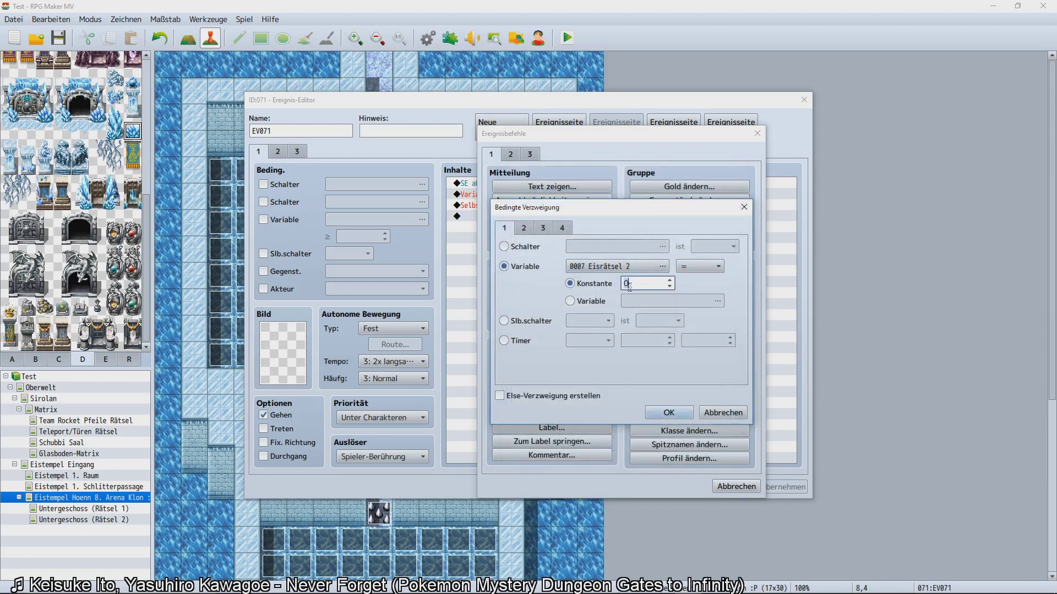
pyautogui.click(680, 270)
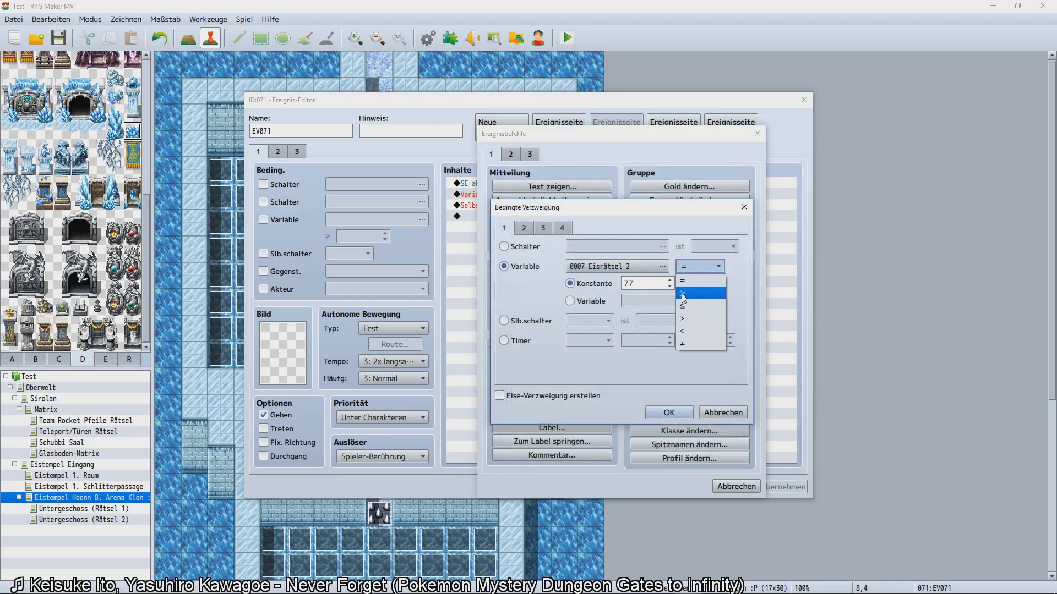
pyautogui.click(688, 294)
pyautogui.click(664, 414)
# Inside the new branch, switch on 0010 Eisrätsel 2 Position richtig? and save the event.
pyautogui.doubleClick(535, 215)
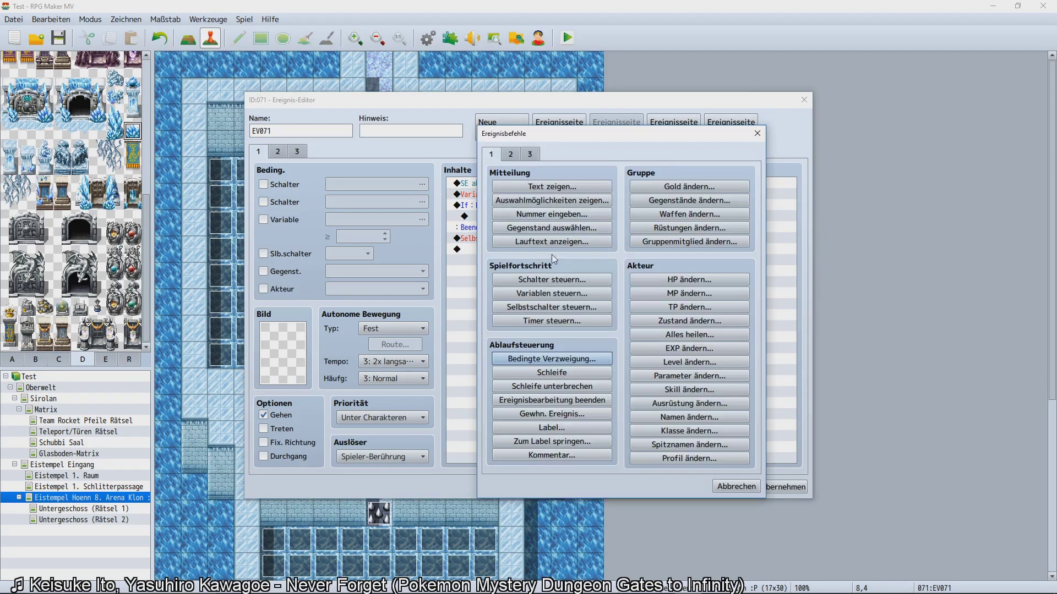
pyautogui.click(552, 279)
pyautogui.click(655, 291)
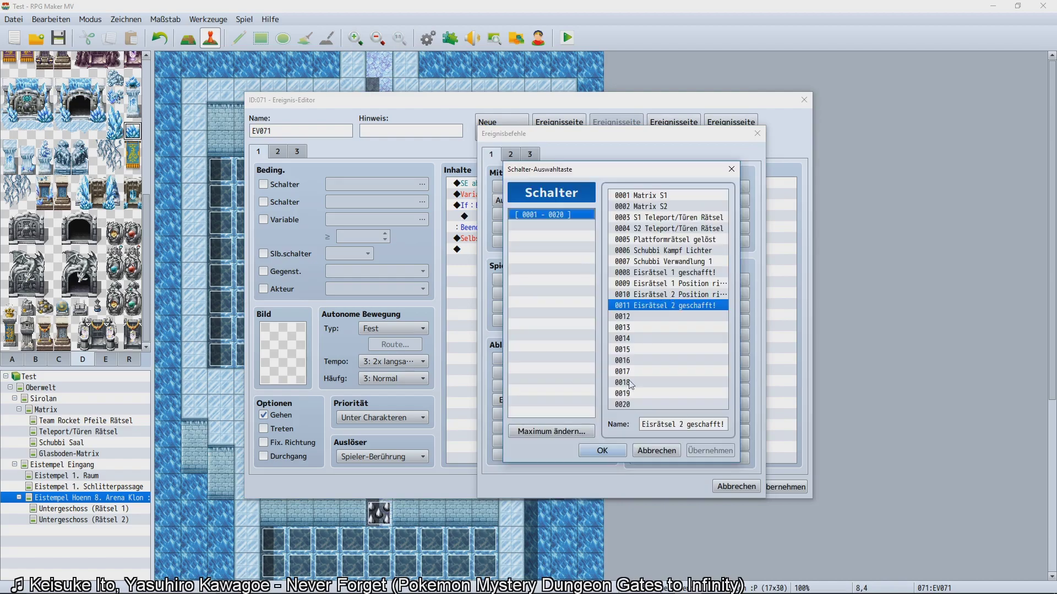
pyautogui.doubleClick(660, 294)
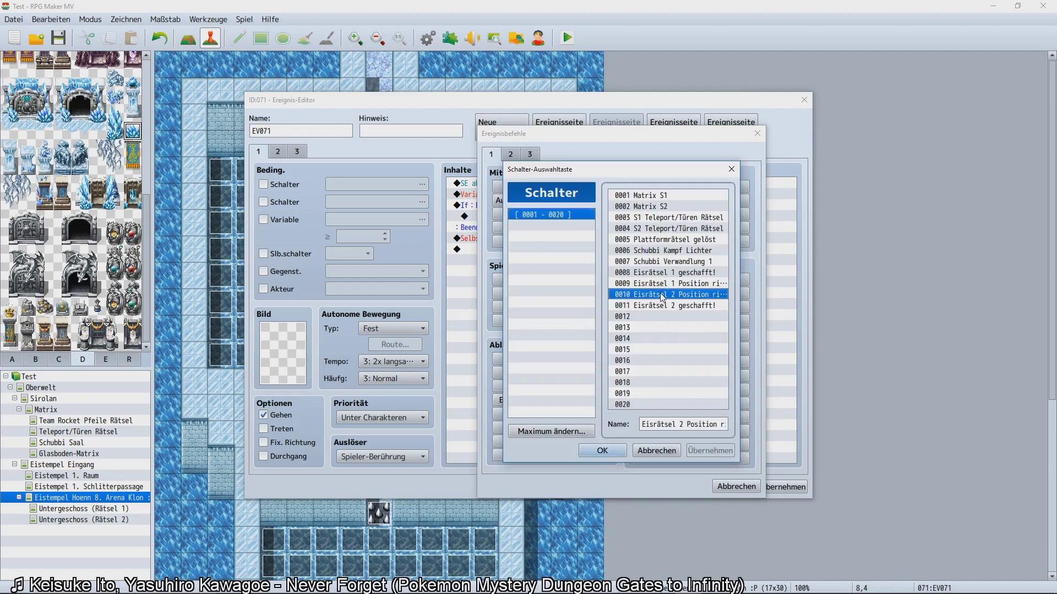
pyautogui.click(615, 372)
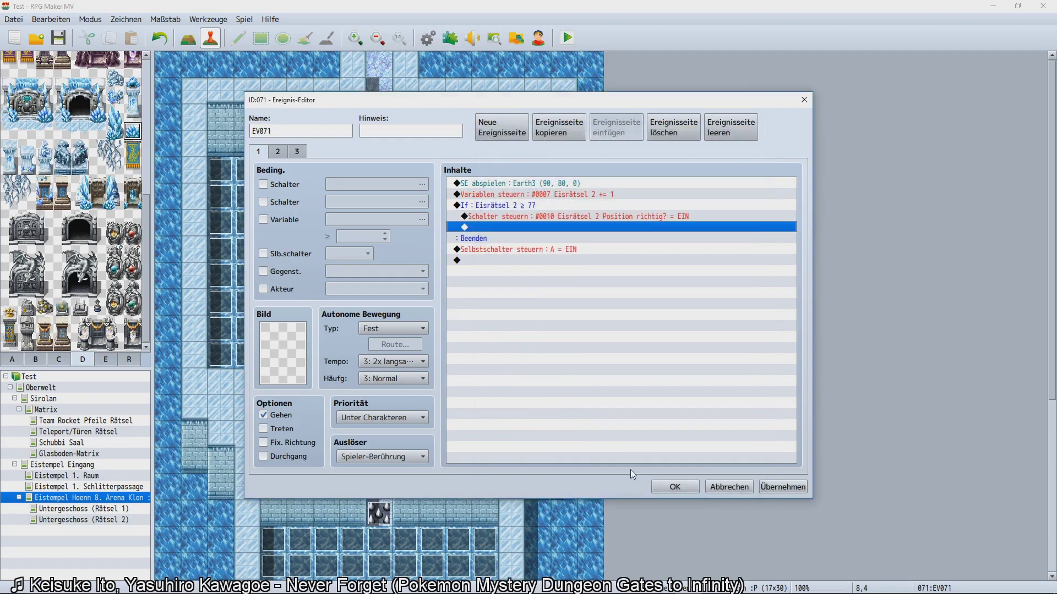
pyautogui.click(660, 485)
# Start a playtest and crack the light ice just west of the large puzzle's wide dark-ice area.
pyautogui.hotkey('ctrl', 'r')
pyautogui.press('Return')
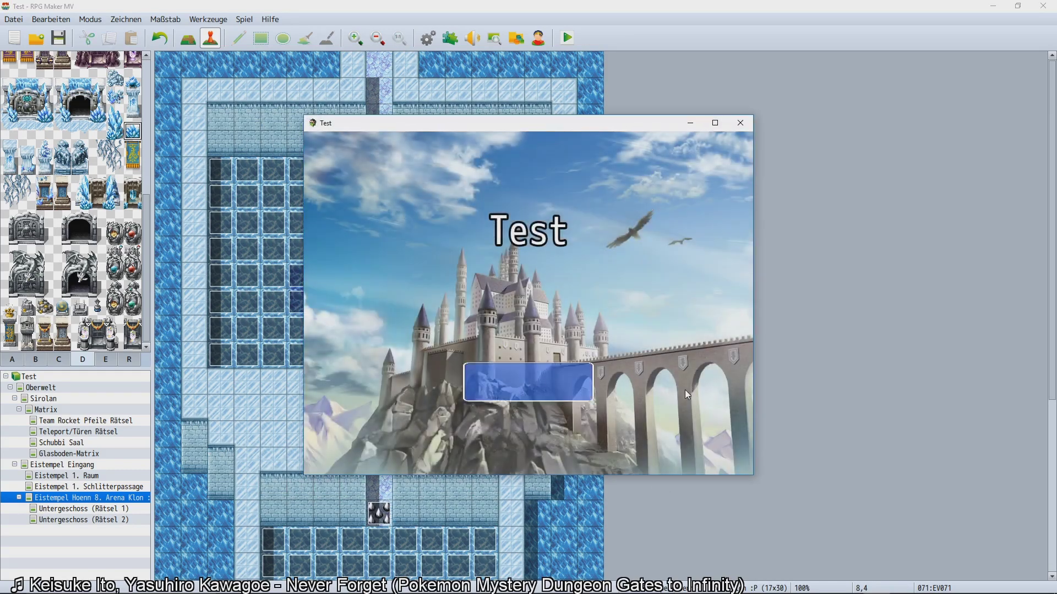
pyautogui.press('Return')
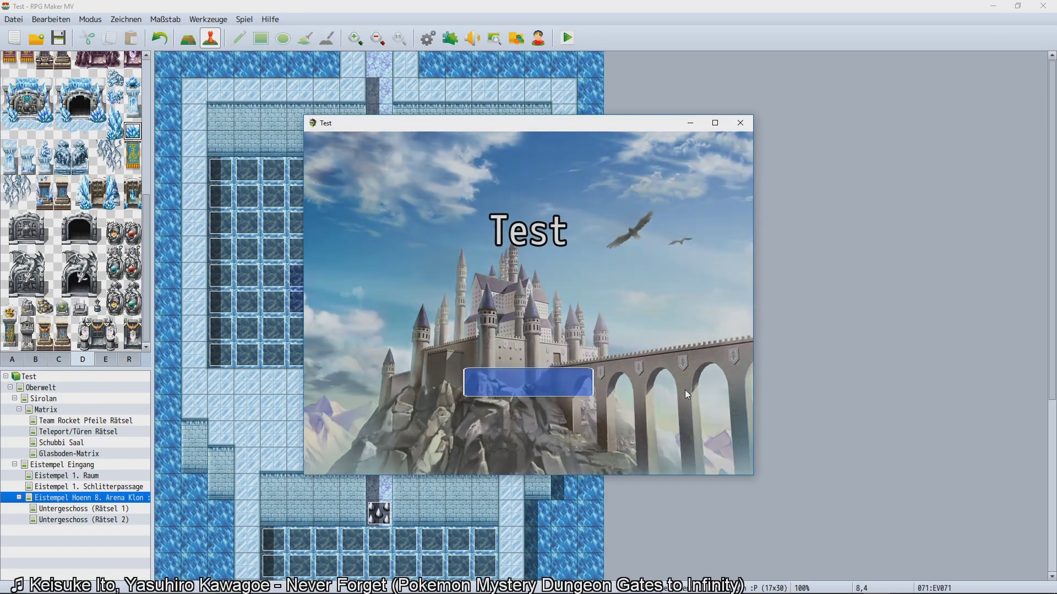
pyautogui.press('Up')
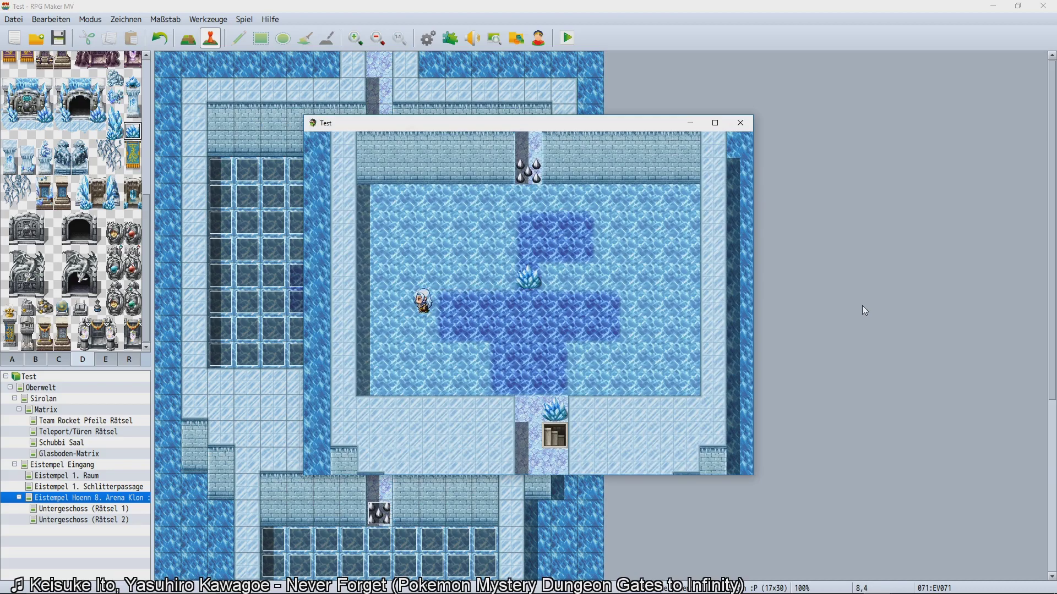
pyautogui.press('Left')
pyautogui.press('Left')
pyautogui.press('Down')
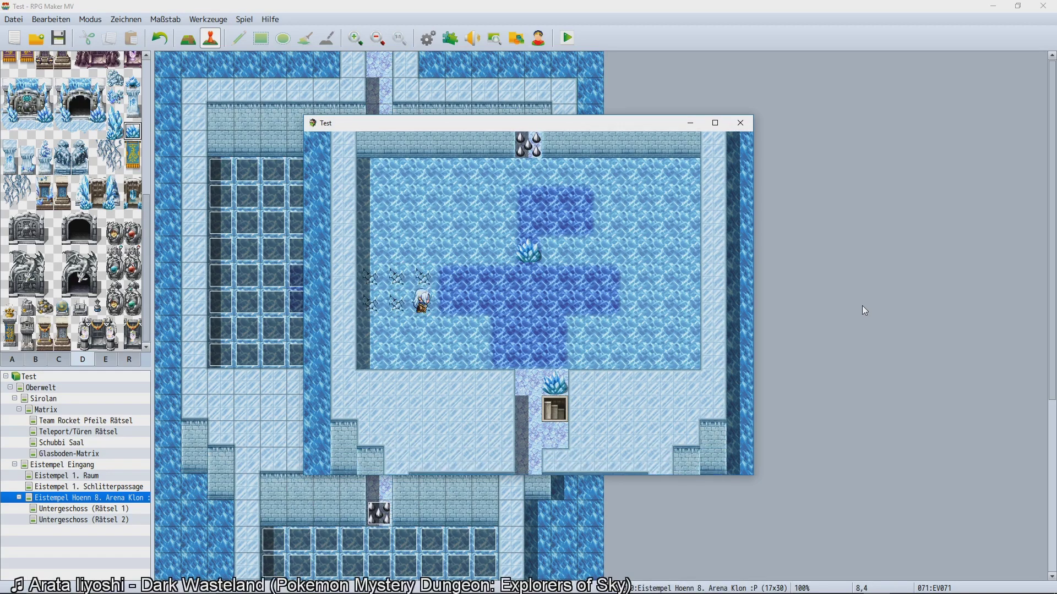
# Crack the light ice in the southwestern two rows and cross the dark ice to the southeastern side.
pyautogui.press('Down')
pyautogui.press('Down')
pyautogui.press('Right')
pyautogui.press('Right')
pyautogui.press('Right')
pyautogui.press('Right')
pyautogui.press('Right')
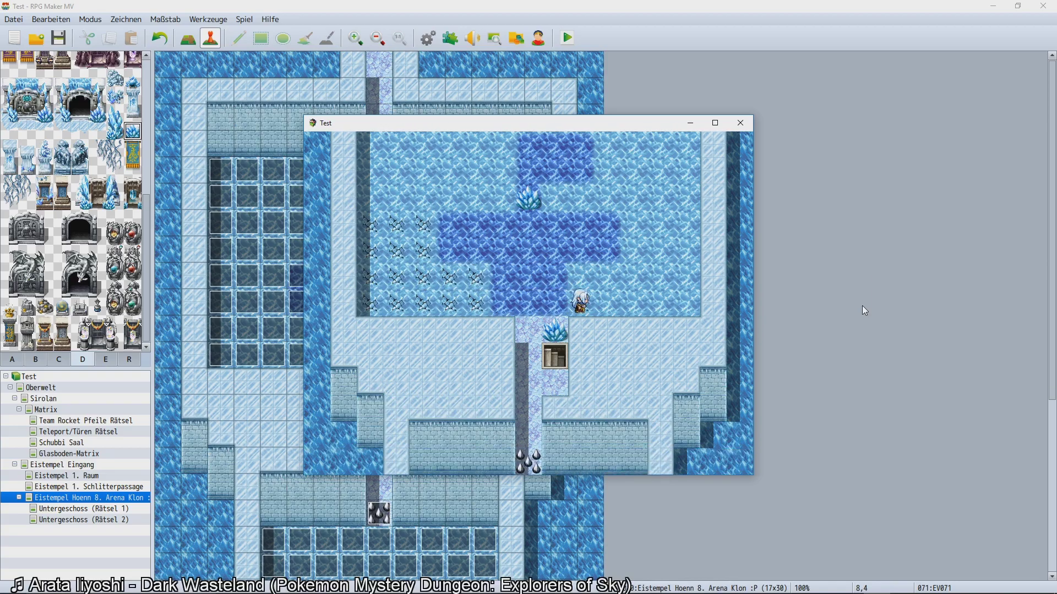
# Crack the light ice in the two southernmost rows east of the dark ice.
pyautogui.press('Up')
pyautogui.press('Right')
pyautogui.press('Down')
pyautogui.press('Right')
pyautogui.press('Up')
pyautogui.press('Right')
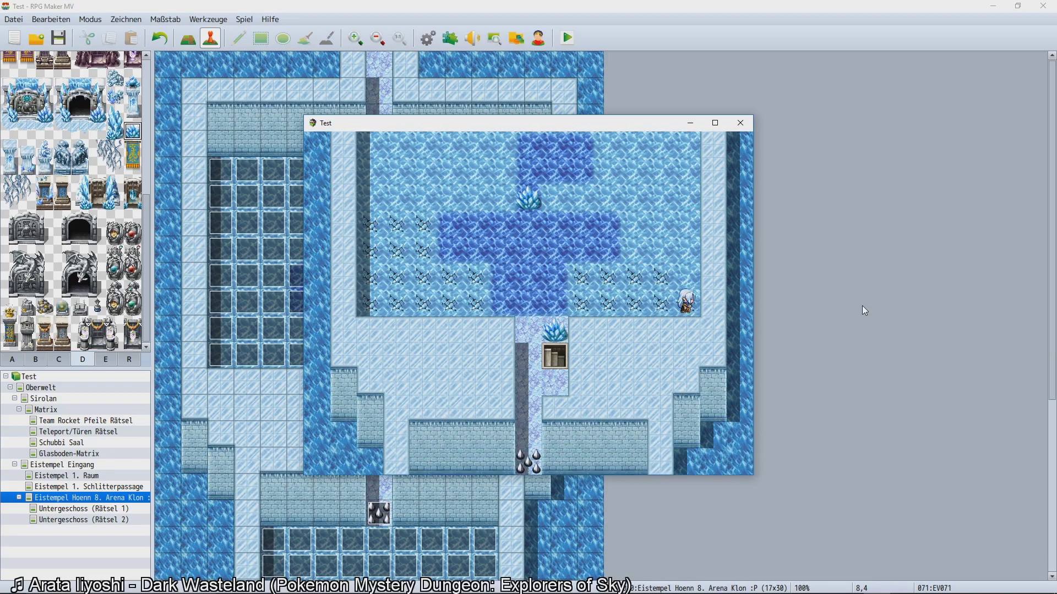
# Try to crack the light ice up the puzzle's east side towards the second row from the north.
pyautogui.press('Up')
pyautogui.press('Left')
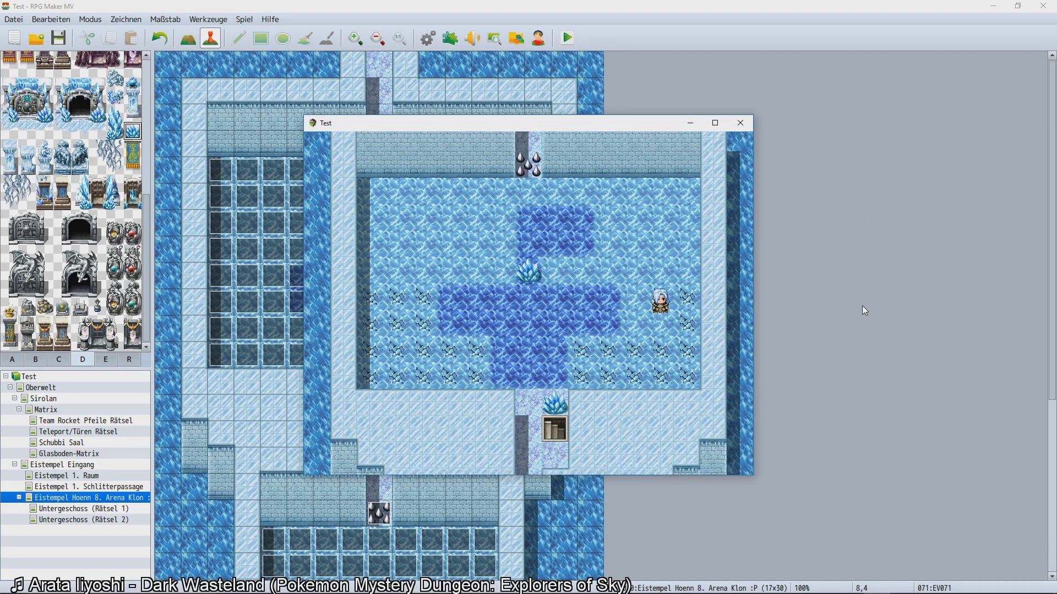
pyautogui.press('Up')
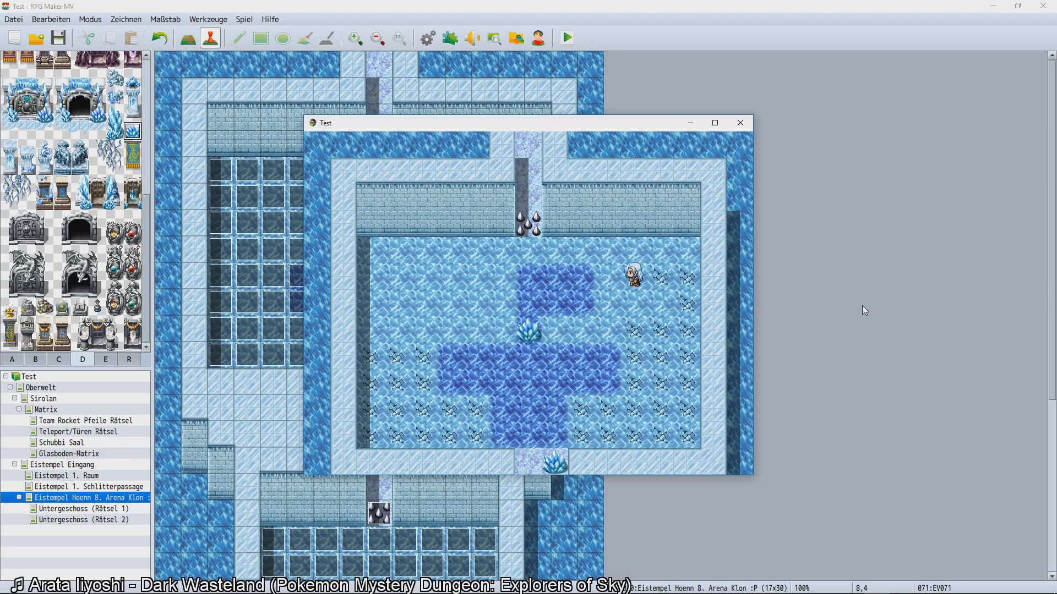
pyautogui.press('Down')
pyautogui.press('Right')
pyautogui.press('Down')
pyautogui.press('Up')
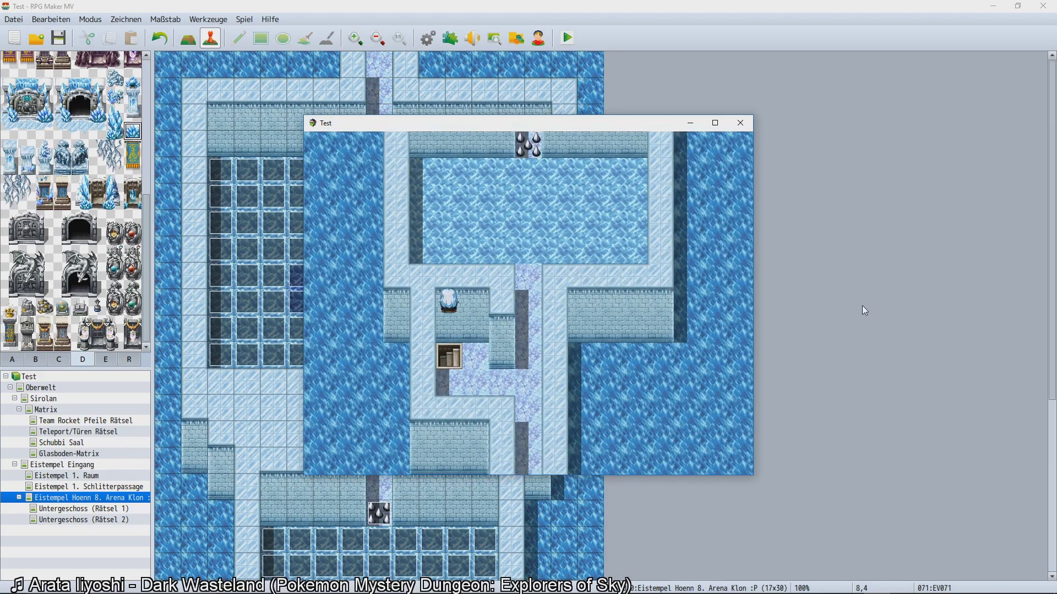
# Return to the large ice puzzle and crack the light ice along its southernmost row.
pyautogui.press('Left')
pyautogui.press('Up')
pyautogui.press('Right')
pyautogui.press('Right')
pyautogui.press('Left')
pyautogui.press('Up')
pyautogui.press('Right')
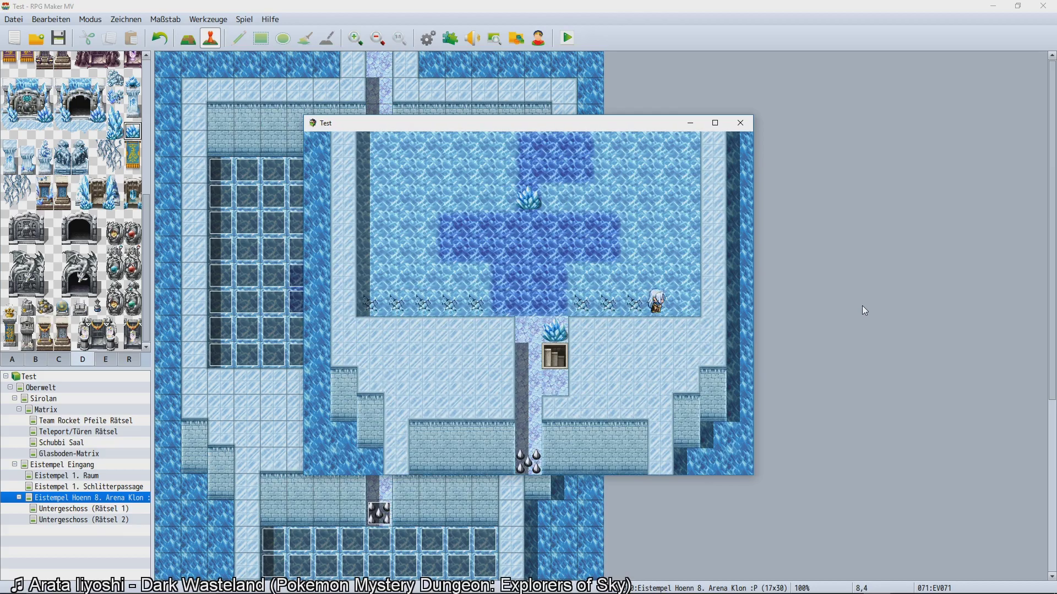
# Crack the light ice row by row beside the dark ice, up through the crystal's row.
pyautogui.press('Up')
pyautogui.press('Left')
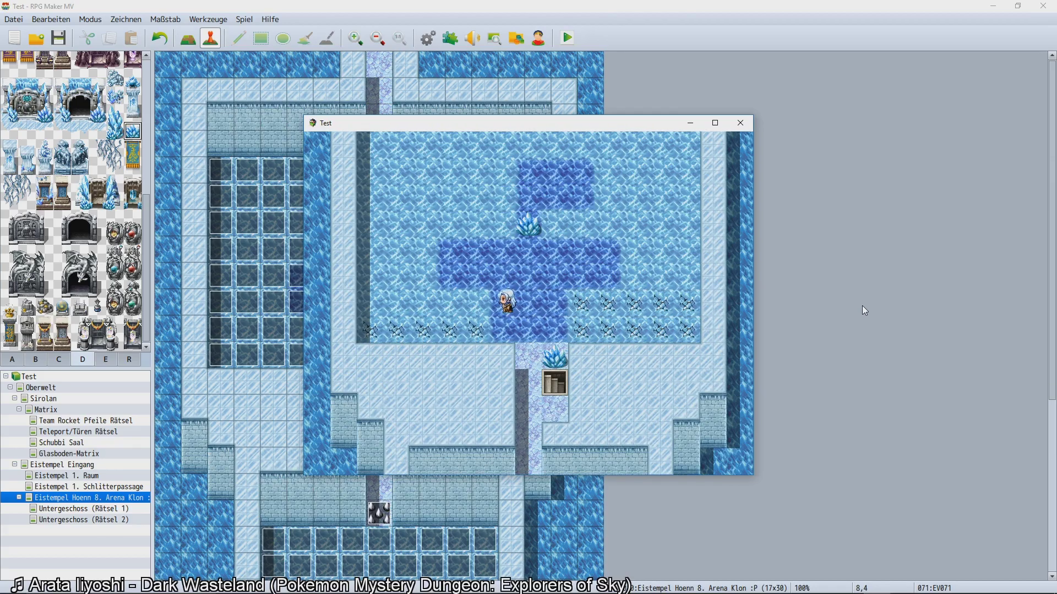
pyautogui.press('Up')
pyautogui.press('Right')
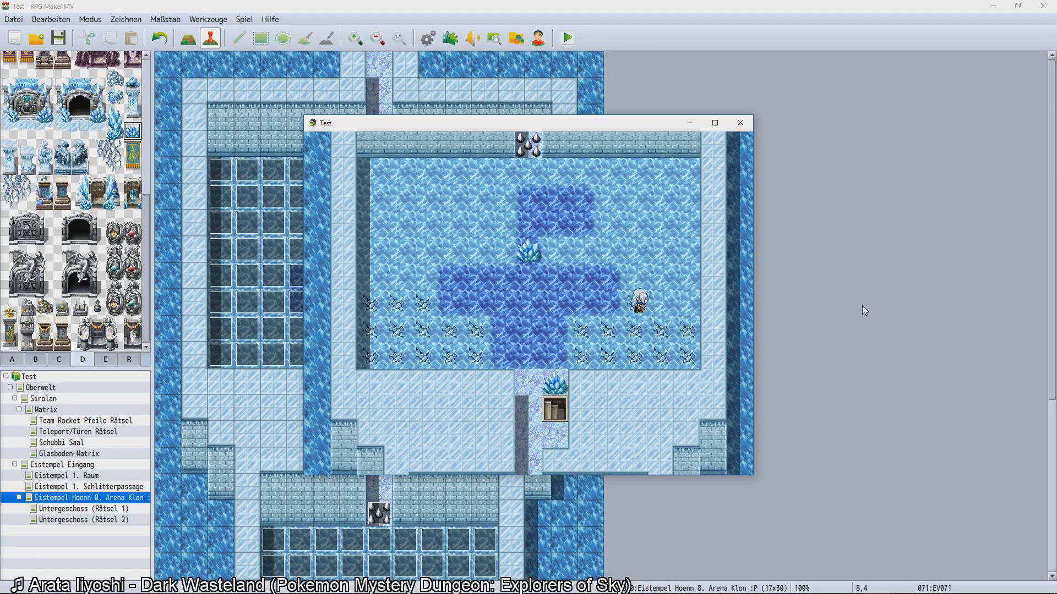
pyautogui.press('Up')
pyautogui.press('Left')
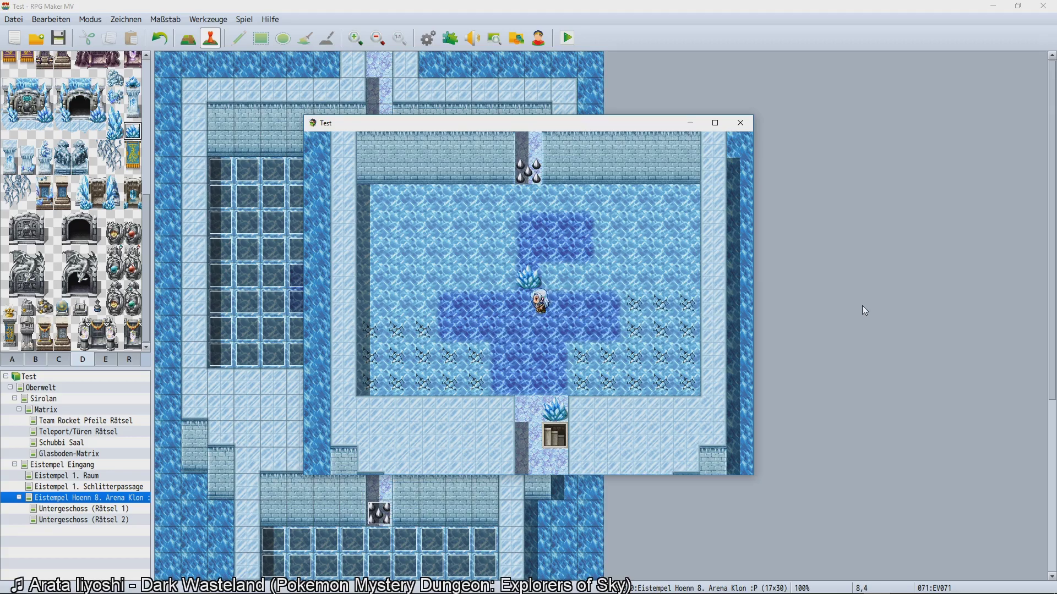
pyautogui.press('Up')
pyautogui.press('Right')
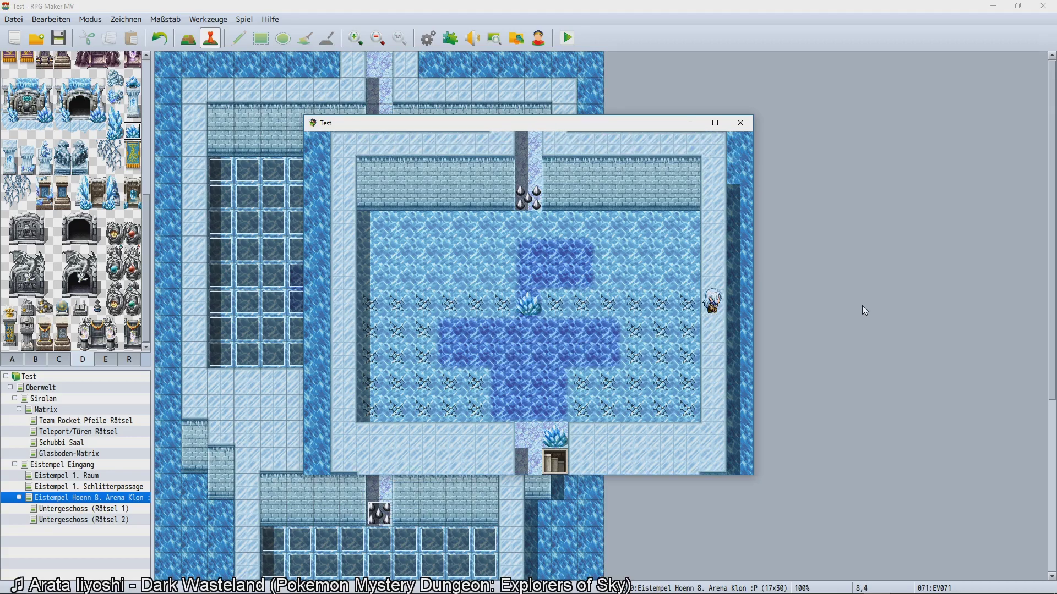
# Crack the light ice in the second and third rows from the north and start on the top row.
pyautogui.press('Up')
pyautogui.press('Left')
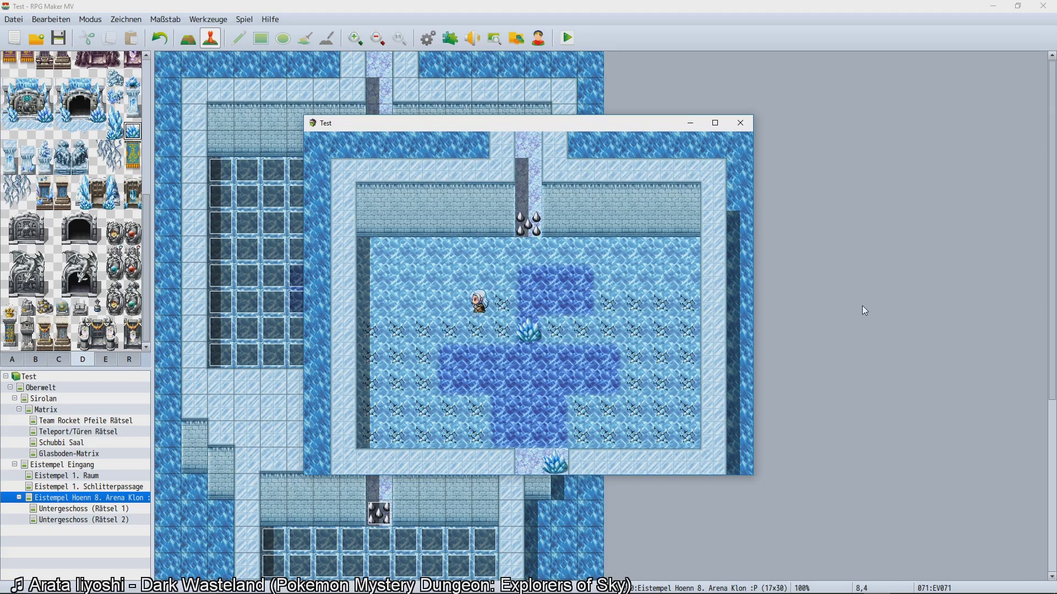
pyautogui.press('Up')
pyautogui.press('Right')
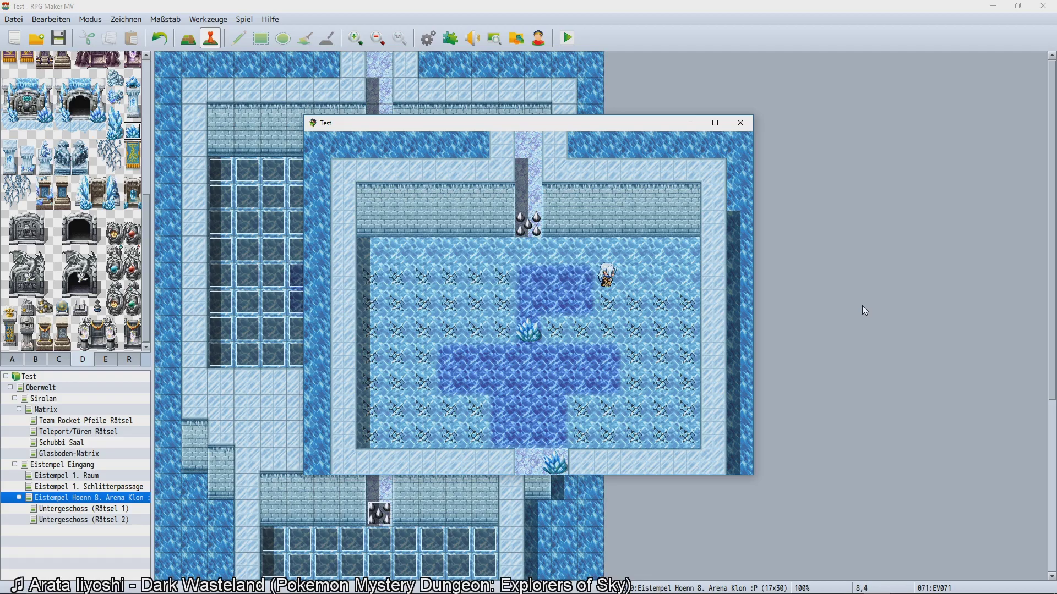
pyautogui.press('Up')
pyautogui.press('Left')
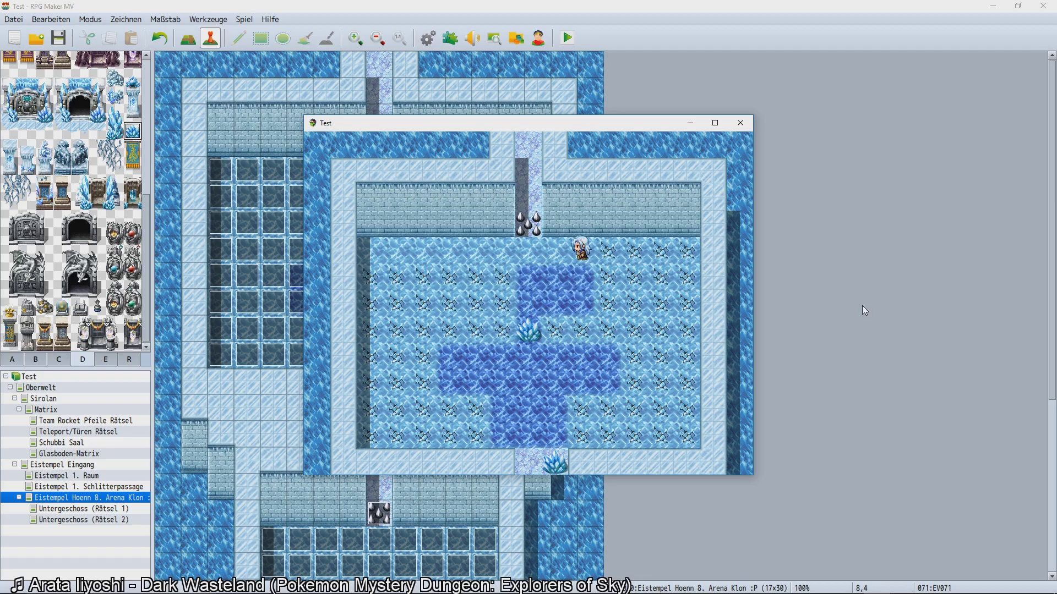
# Crack the remaining top-row tiles and test the passage through the northern spikes.
pyautogui.press('Up')
pyautogui.press('Left')
pyautogui.press('Down')
pyautogui.press('Right')
pyautogui.press('Up')
pyautogui.press('Up')
# Go back to the southern entrance of the smaller ice puzzle.
pyautogui.press('Down')
pyautogui.press('Down')
pyautogui.press('Down')
pyautogui.press('Right')
pyautogui.press('Right')
pyautogui.press('Right')
pyautogui.press('Right')
pyautogui.press('Up')
pyautogui.press('Up')
pyautogui.press('Up')
pyautogui.press('Up')
pyautogui.press('Up')
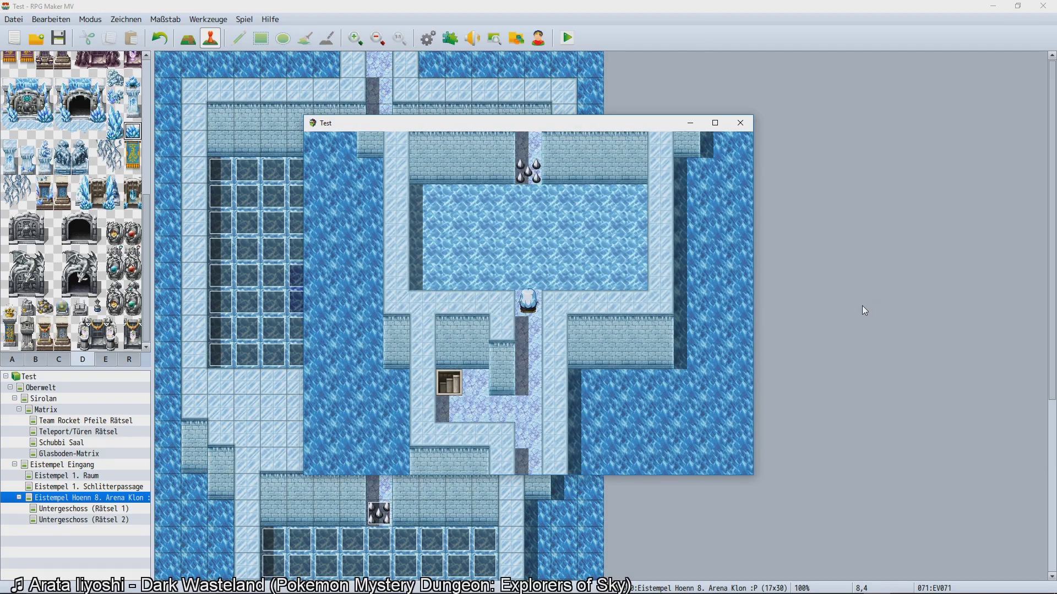
# Crack every tile of the smaller ice puzzle and walk north across its exit spikes.
pyautogui.press('Left')
pyautogui.press('Right')
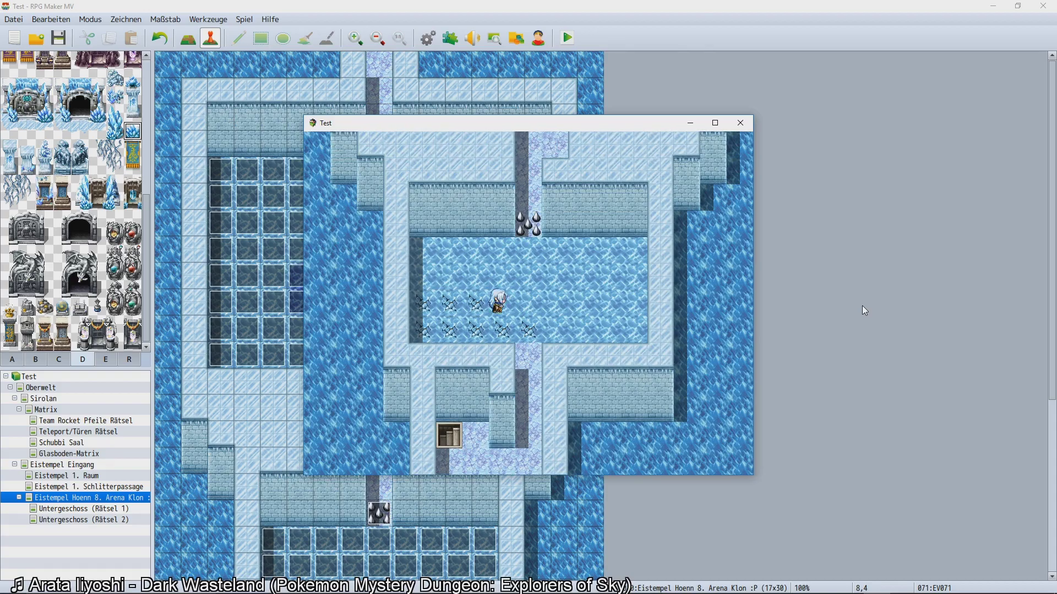
pyautogui.press('Up')
pyautogui.press('Up')
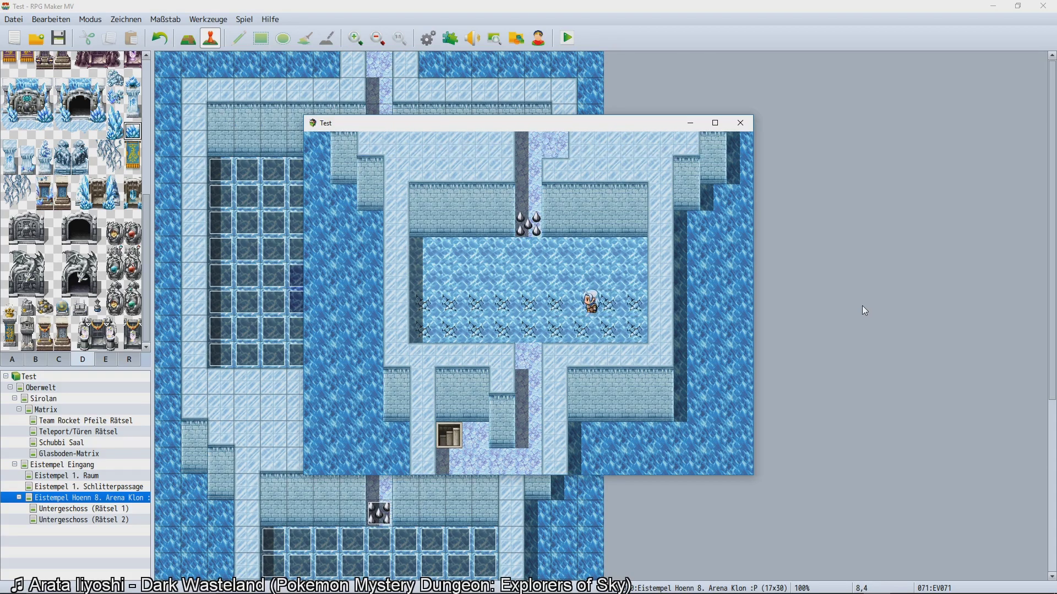
pyautogui.press('Down')
pyautogui.press('Left')
pyautogui.press('Up')
pyautogui.press('Up')
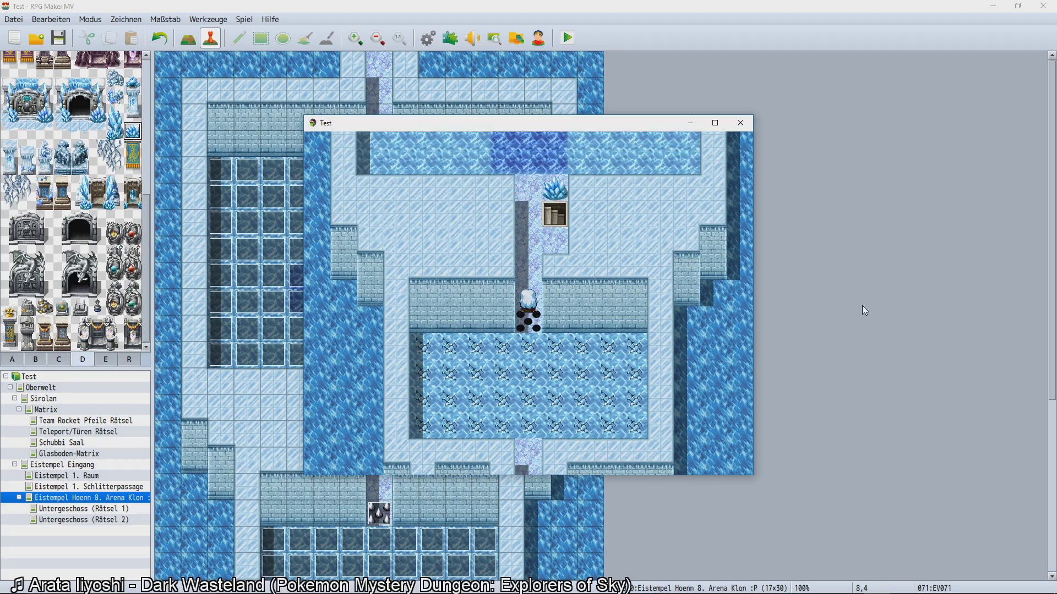
# Enter the large ice puzzle and crack the light ice west of the wide dark-ice area and in the southwestern rows.
pyautogui.press('Up')
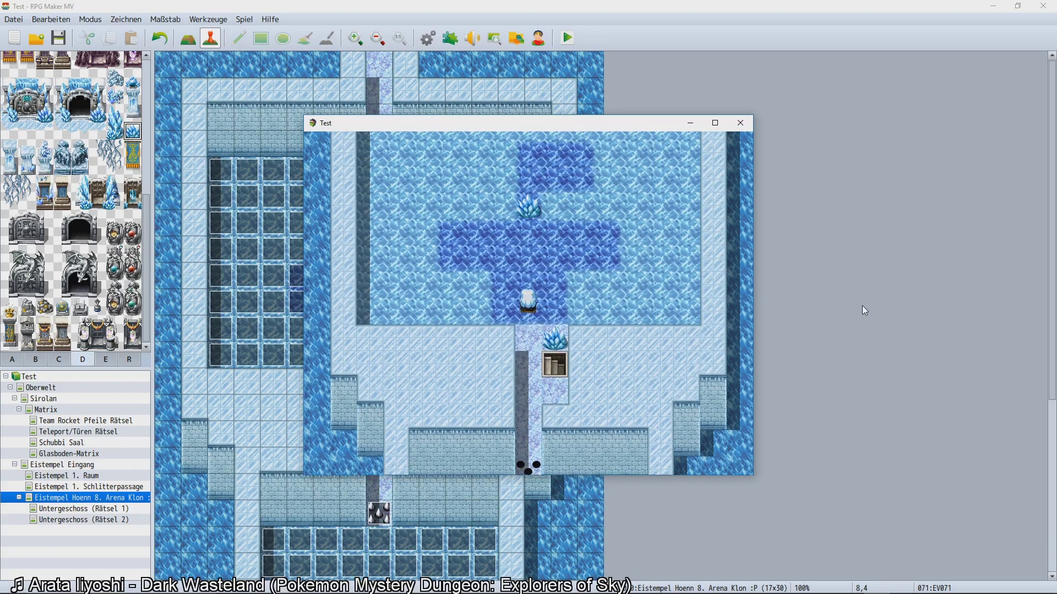
pyautogui.press('Left')
pyautogui.press('Left')
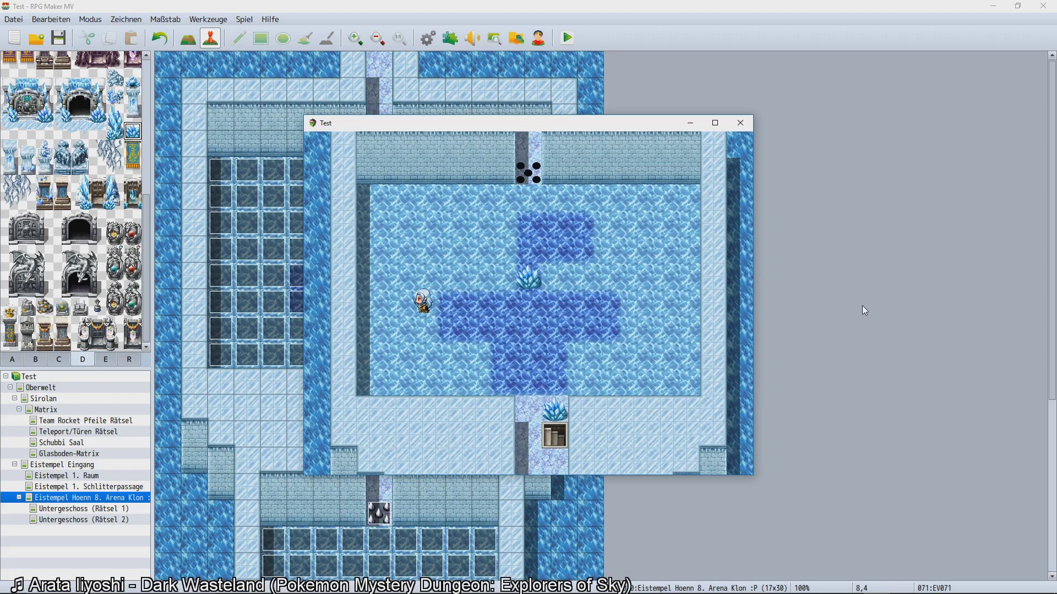
pyautogui.press('Down')
pyautogui.press('Right')
pyautogui.press('Right')
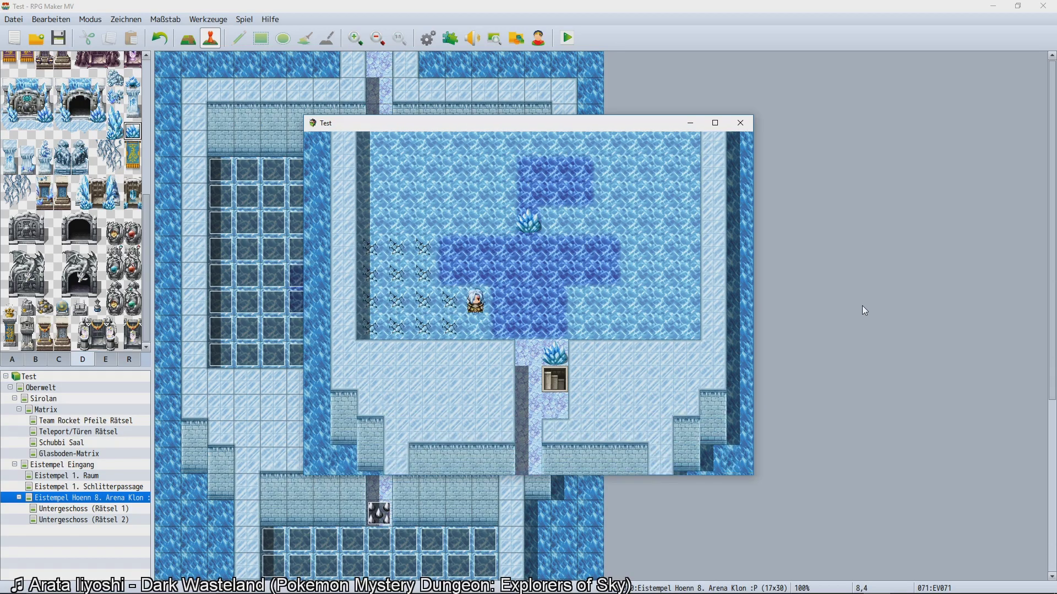
# Crack the light ice in the southeastern rows and northward along the puzzle's east side.
pyautogui.press('Right')
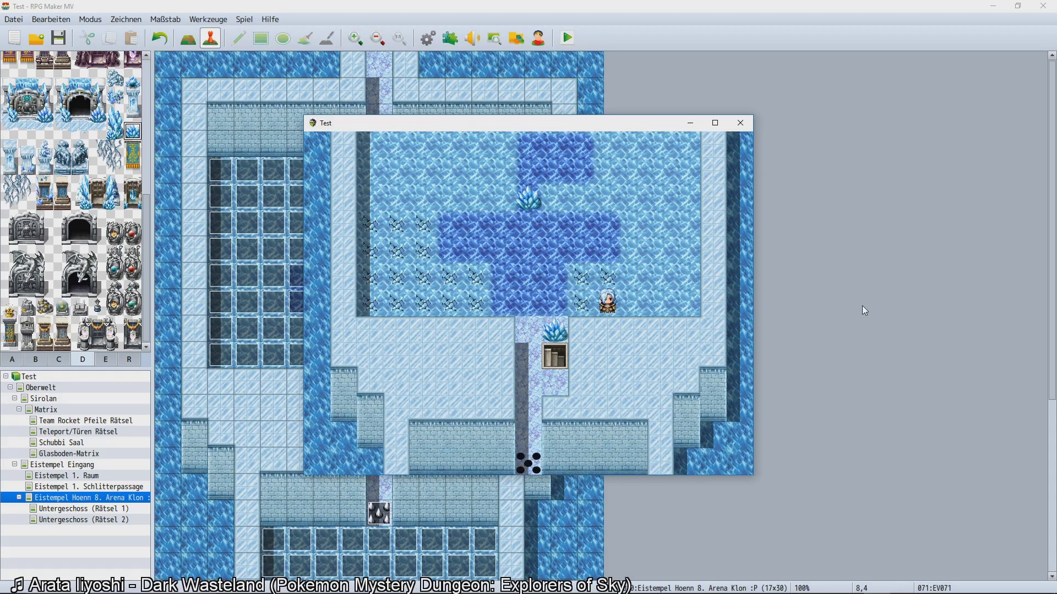
pyautogui.press('Up')
pyautogui.press('Right')
pyautogui.press('Up')
pyautogui.press('Left')
pyautogui.press('Up')
pyautogui.press('Right')
# Crack the light ice east of the northern dark-ice block and in the eastern part of the top row.
pyautogui.press('Left')
pyautogui.press('Left')
pyautogui.press('Up')
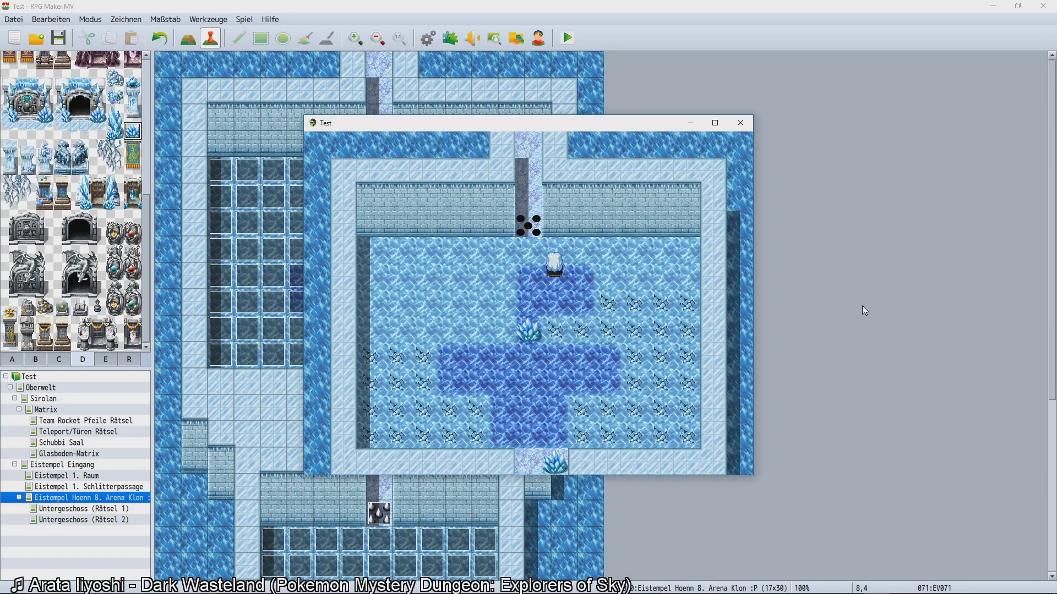
pyautogui.press('Right')
pyautogui.press('Down')
pyautogui.press('Left')
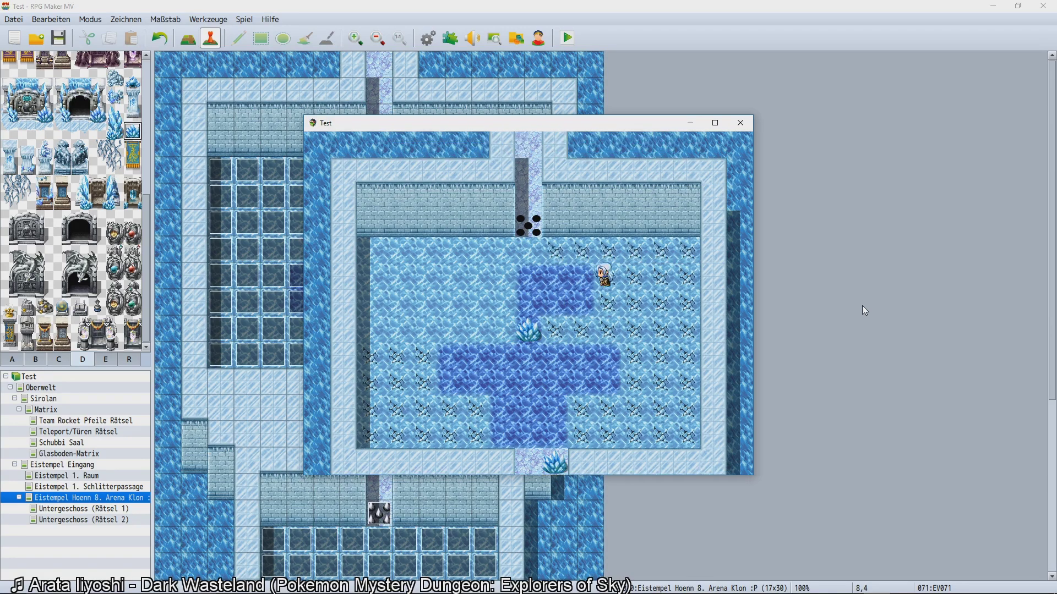
# Crack the northwestern light ice in a zigzag, column by column, and head along the top row towards the northern spikes.
pyautogui.press('Left')
pyautogui.press('Down')
pyautogui.press('Down')
pyautogui.press('Left')
pyautogui.press('Up')
pyautogui.press('Up')
pyautogui.press('Left')
pyautogui.press('Down')
pyautogui.press('Down')
pyautogui.press('Left')
pyautogui.press('Up')
pyautogui.press('Up')
pyautogui.press('Left')
pyautogui.press('Down')
pyautogui.press('Right')
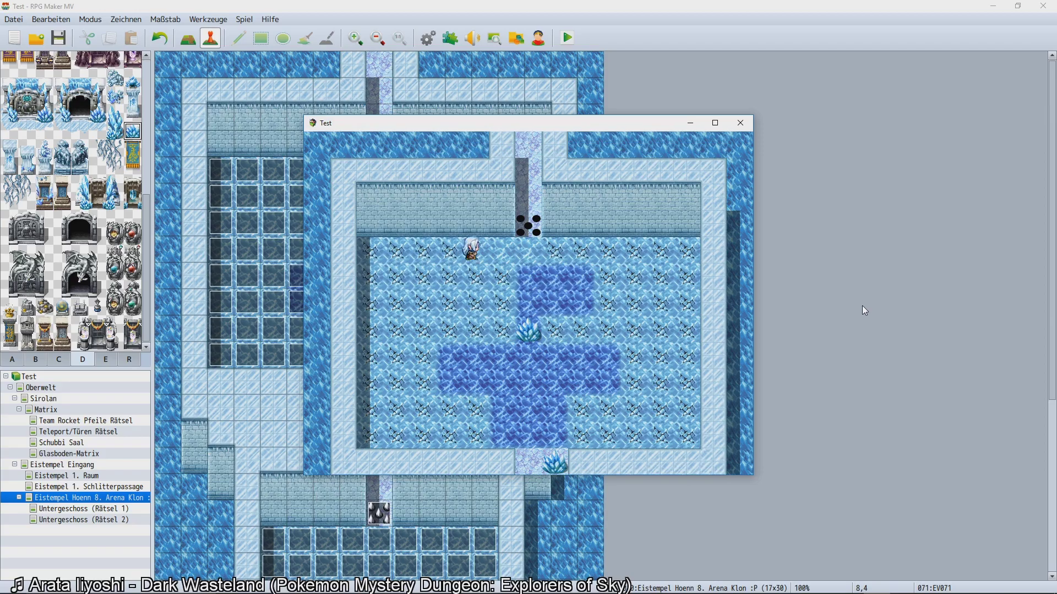
pyautogui.press('Up')
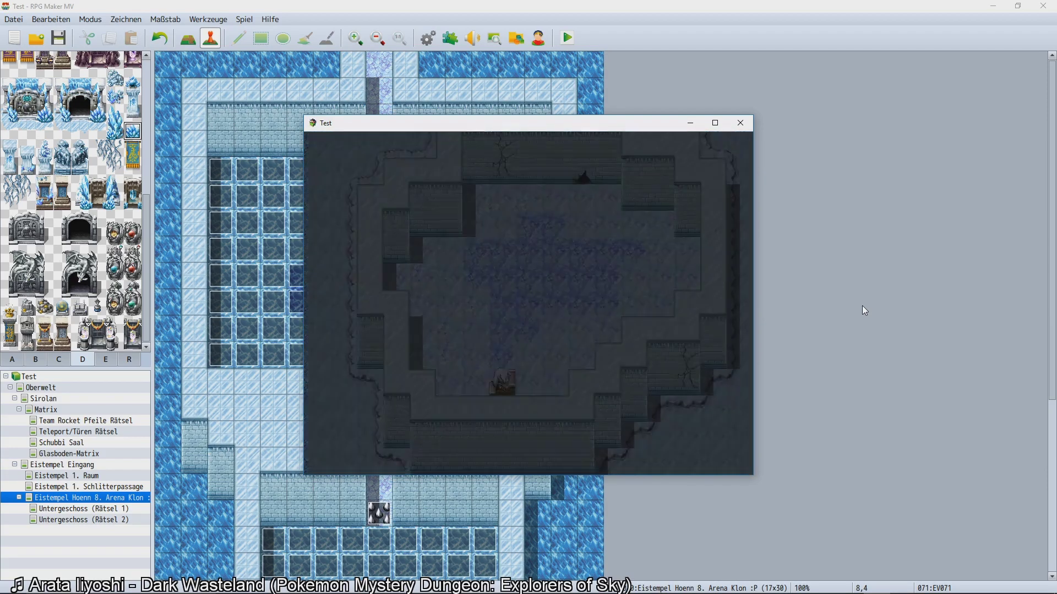
# Fall through the cracked ice of the smaller southern puzzle and return from the basement by its stairs.
pyautogui.press('Right')
pyautogui.press('Up')
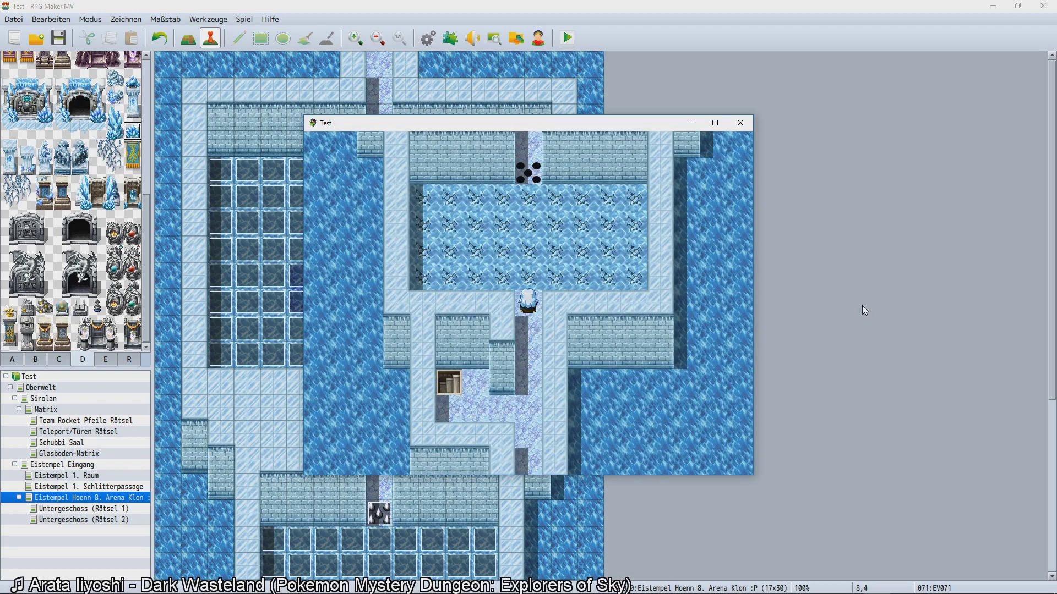
pyautogui.press('Left')
pyautogui.press('Up')
pyautogui.press('Right')
pyautogui.press('Down')
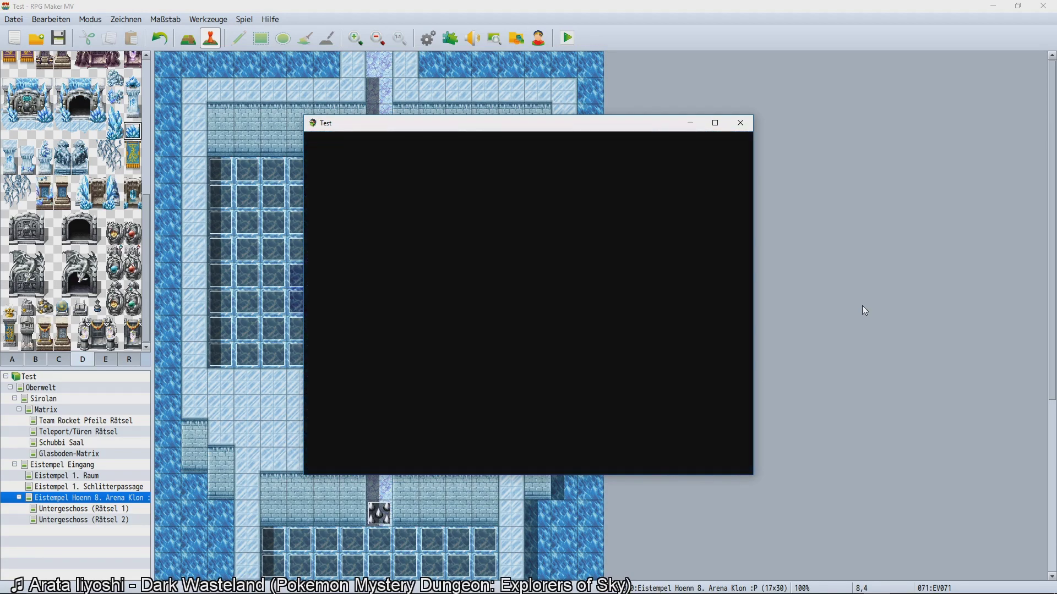
pyautogui.press('Down')
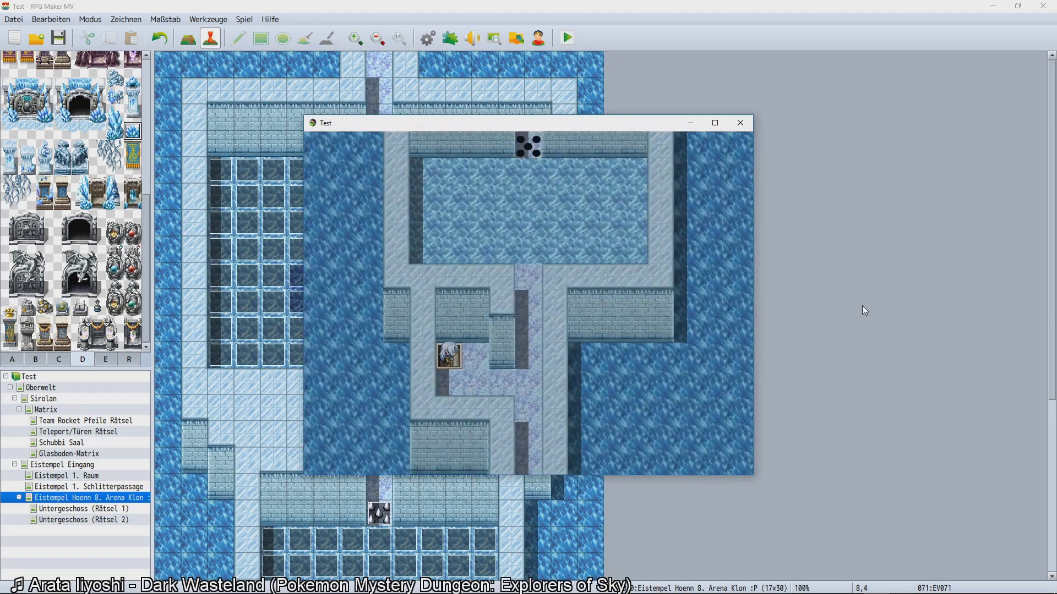
# Walk north through both puzzles and past the northern spikes to the map's north exit, and end the playtest.
pyautogui.press('Up')
pyautogui.press('Up')
pyautogui.press('Up')
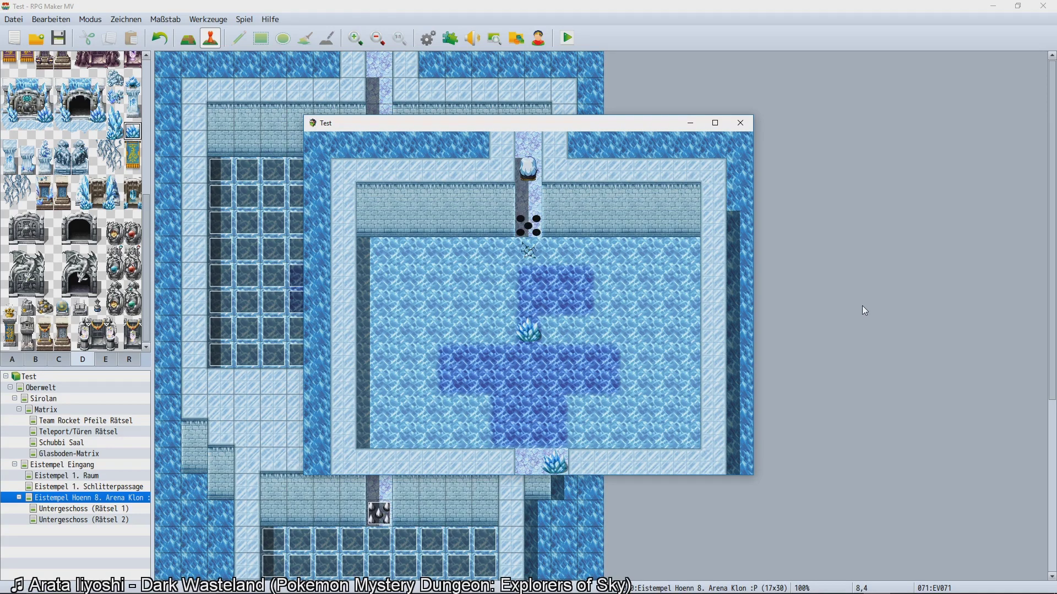
pyautogui.press('Up')
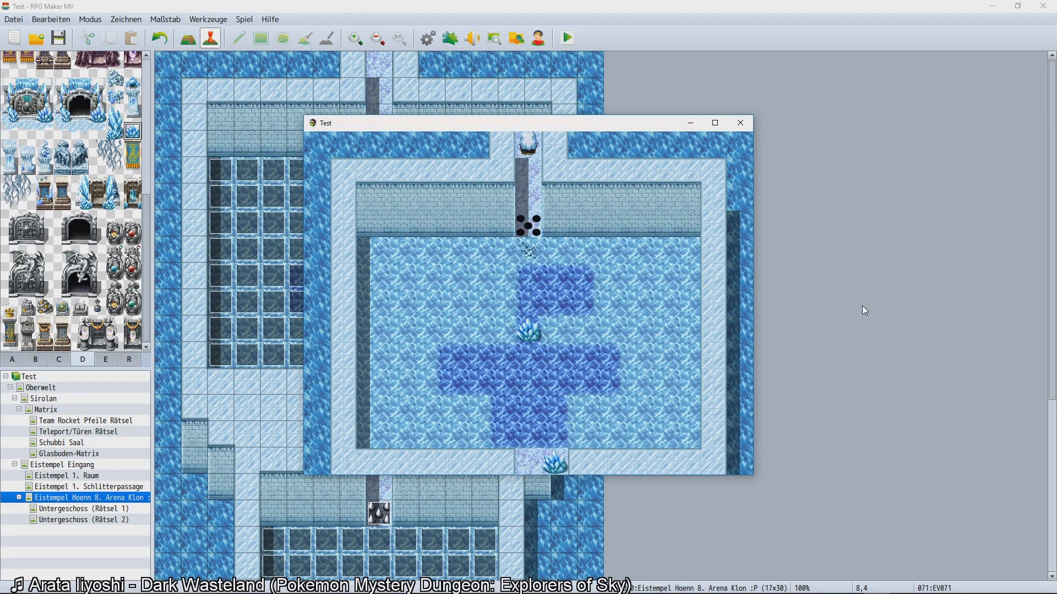
pyautogui.click(747, 130)
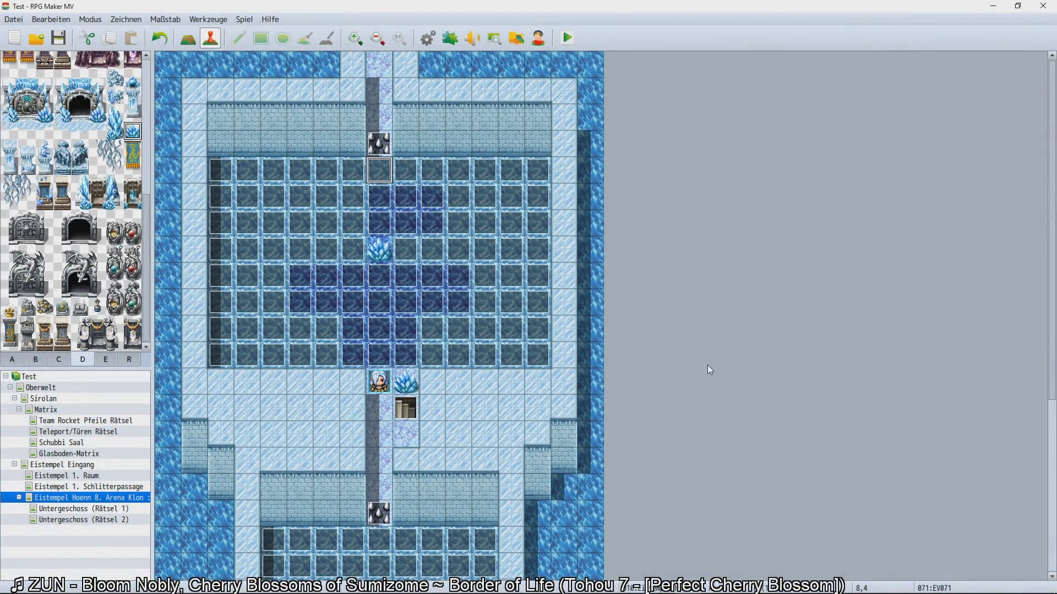
pyautogui.scroll(-5, 738, 346)
pyautogui.scroll(5, 730, 357)
pyautogui.scroll(-3, 468, 298)
pyautogui.scroll(3, 424, 273)
pyautogui.scroll(-2, 253, 327)
pyautogui.scroll(2, 264, 334)
# Open the player transfer command on page 3 of EV065, the ice event in the large puzzle's northwest corner.
pyautogui.doubleClick(221, 170)
pyautogui.click(278, 153)
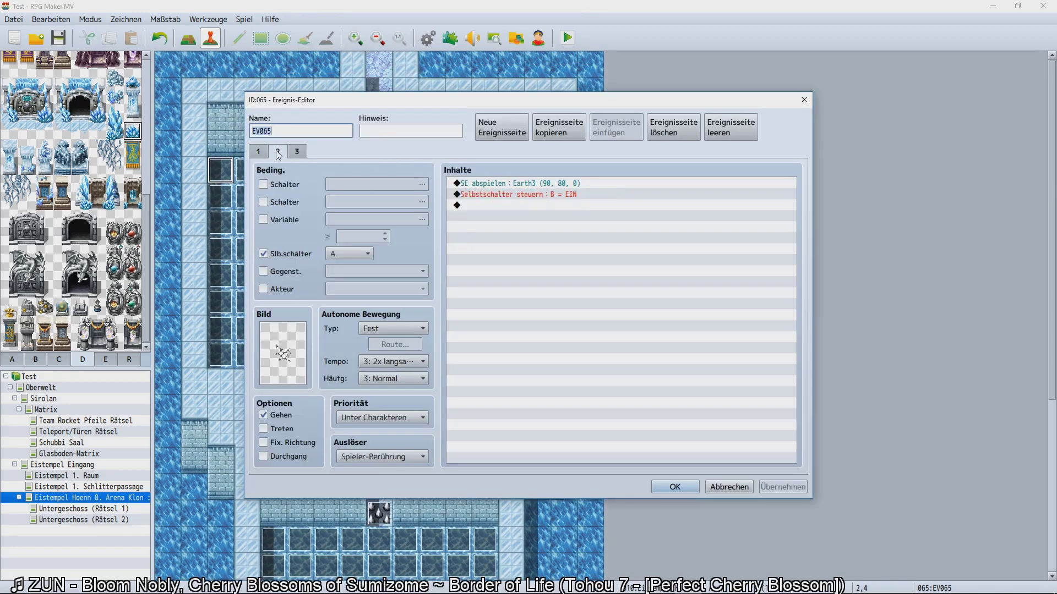
pyautogui.click(297, 152)
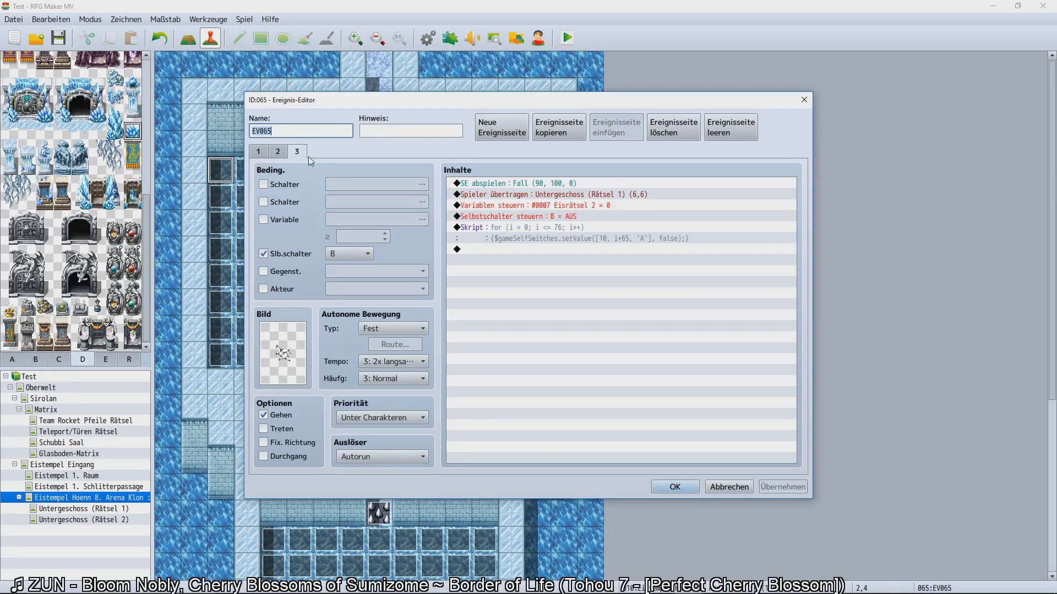
pyautogui.click(573, 208)
pyautogui.doubleClick(573, 194)
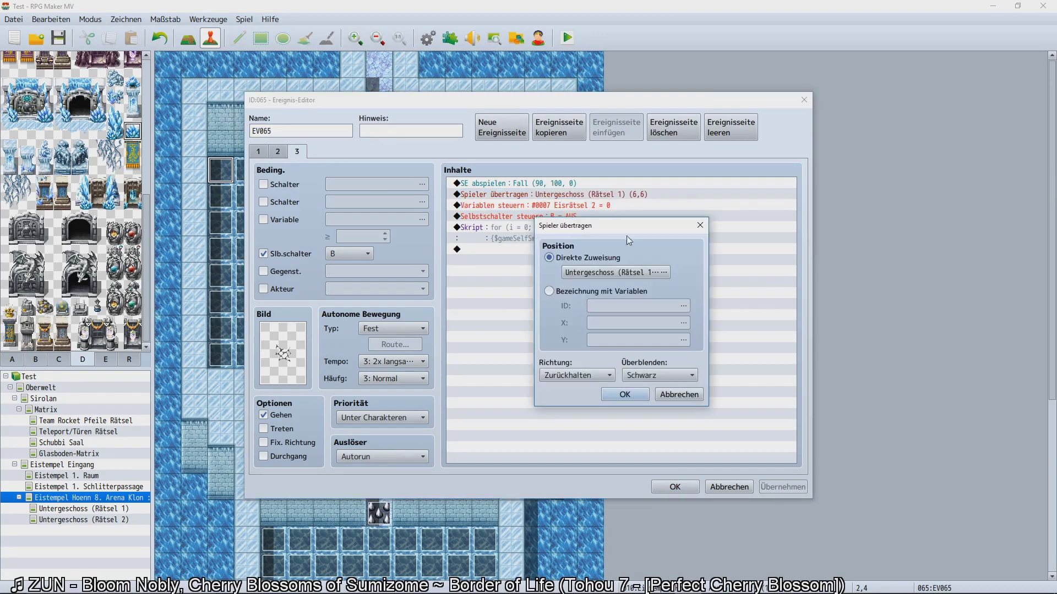
pyautogui.click(642, 272)
pyautogui.click(403, 284)
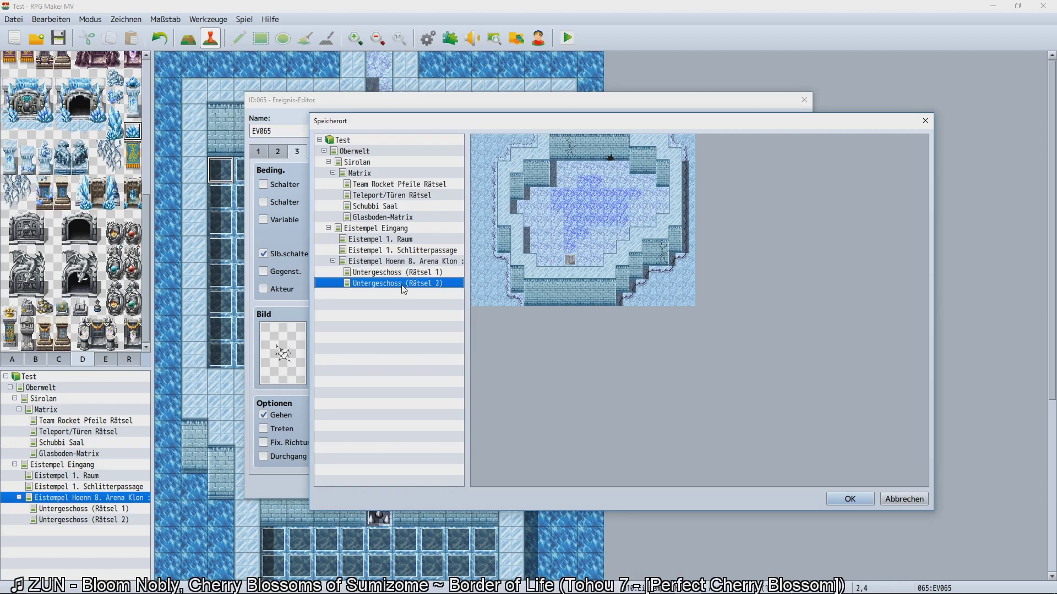
pyautogui.click(422, 274)
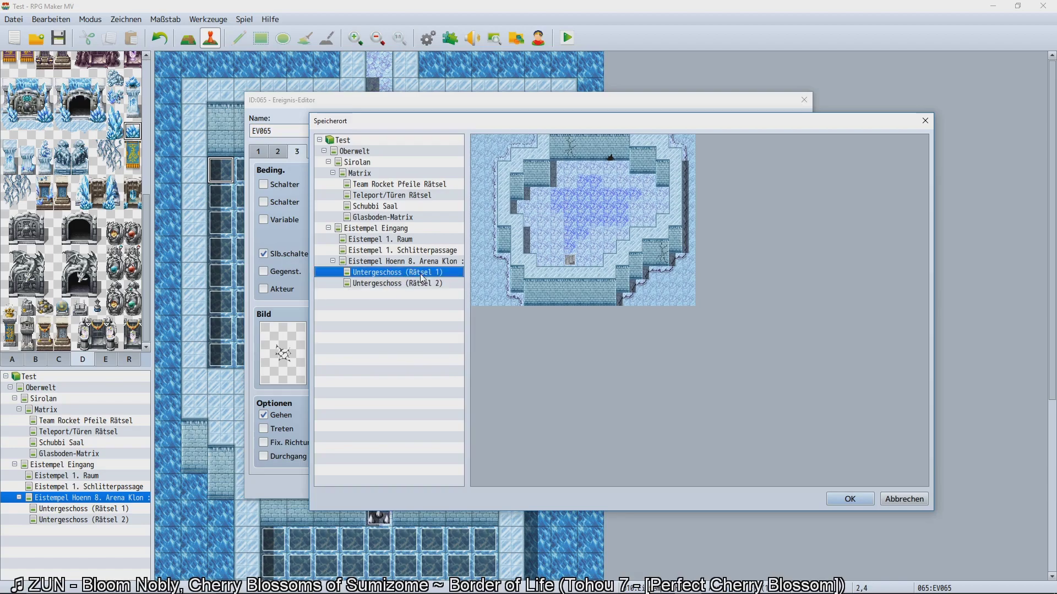
pyautogui.click(902, 498)
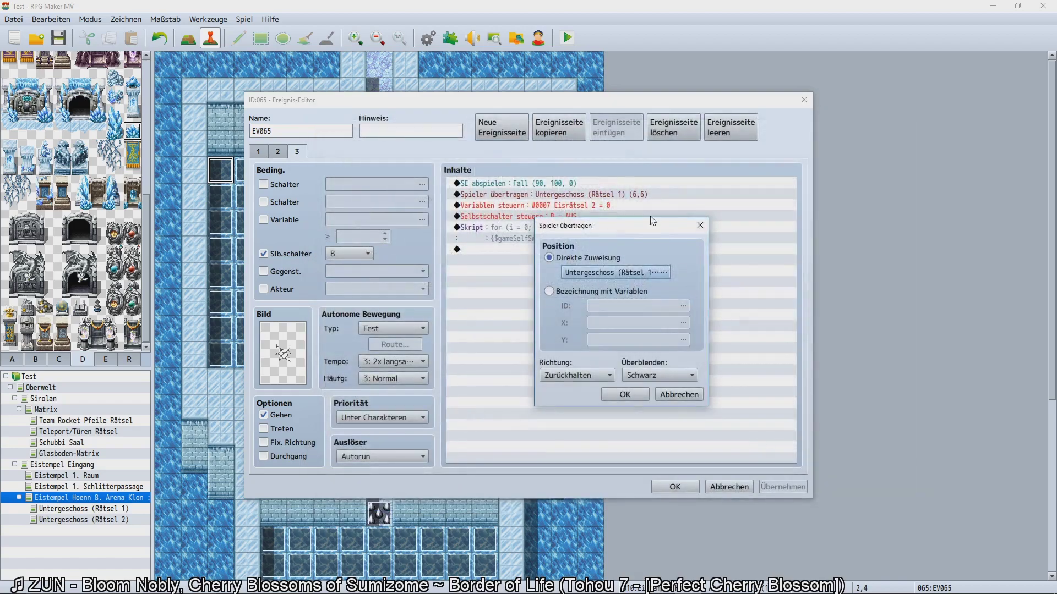
pyautogui.click(637, 276)
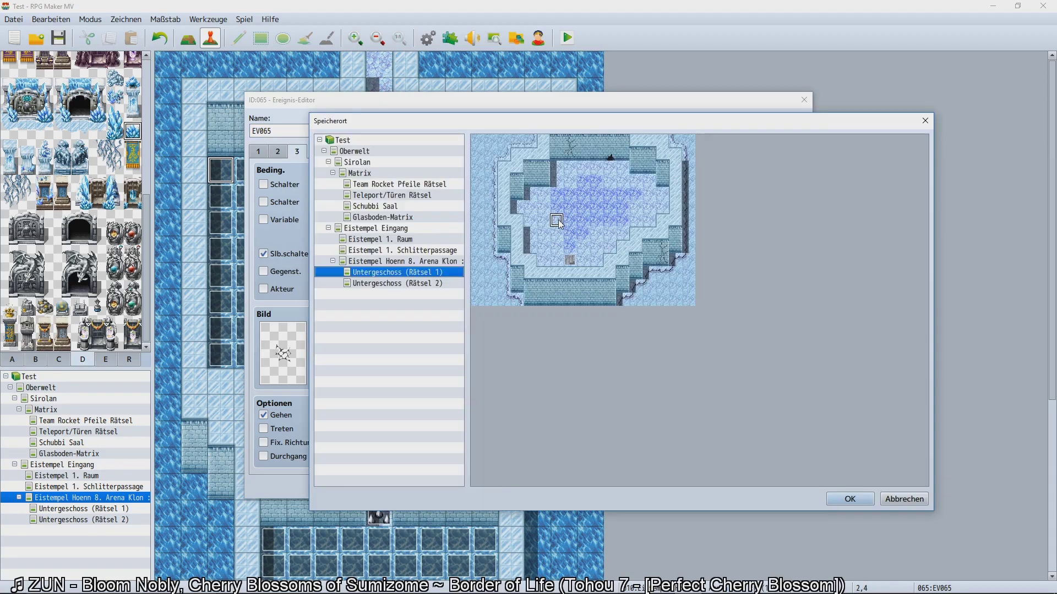
pyautogui.click(900, 501)
# Set the transfer destination to Untergeschoss (Rätsel 2) at position (6,6) and save the event EV065.
pyautogui.click(608, 273)
pyautogui.click(568, 223)
pyautogui.click(401, 284)
pyautogui.doubleClick(554, 226)
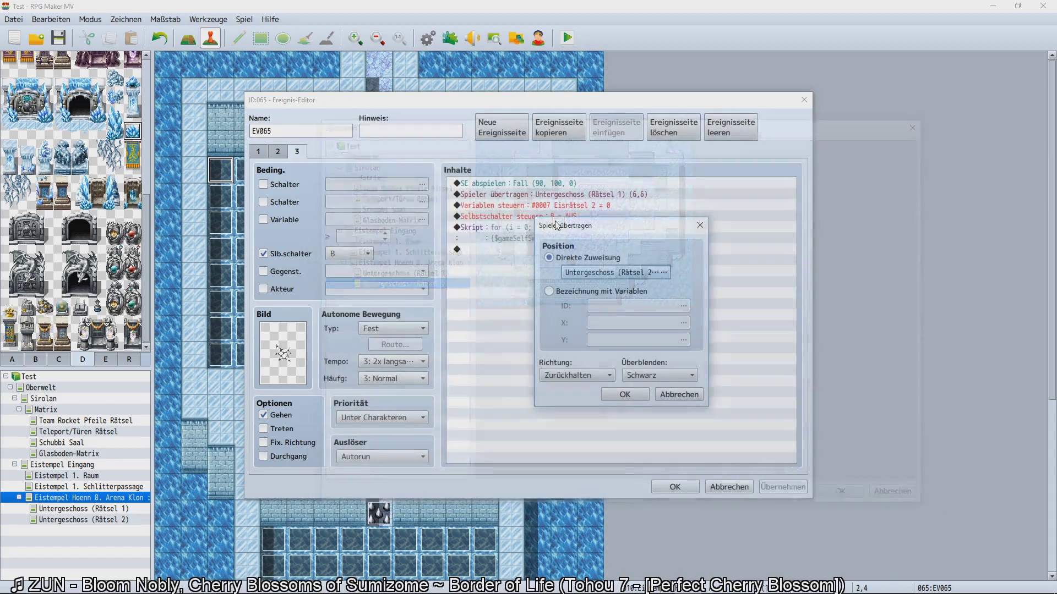
pyautogui.click(626, 388)
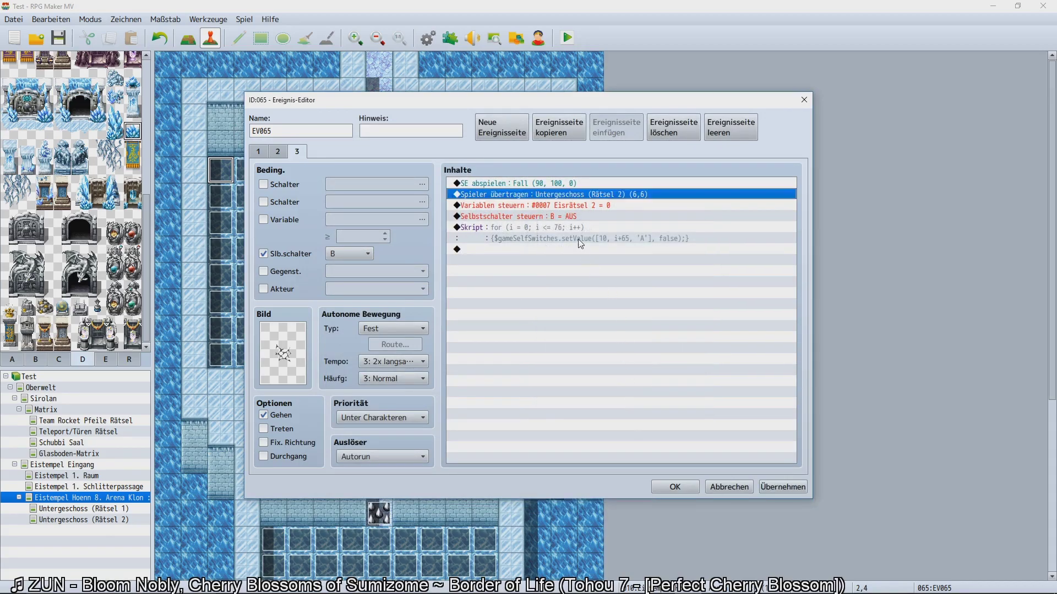
pyautogui.click(512, 239)
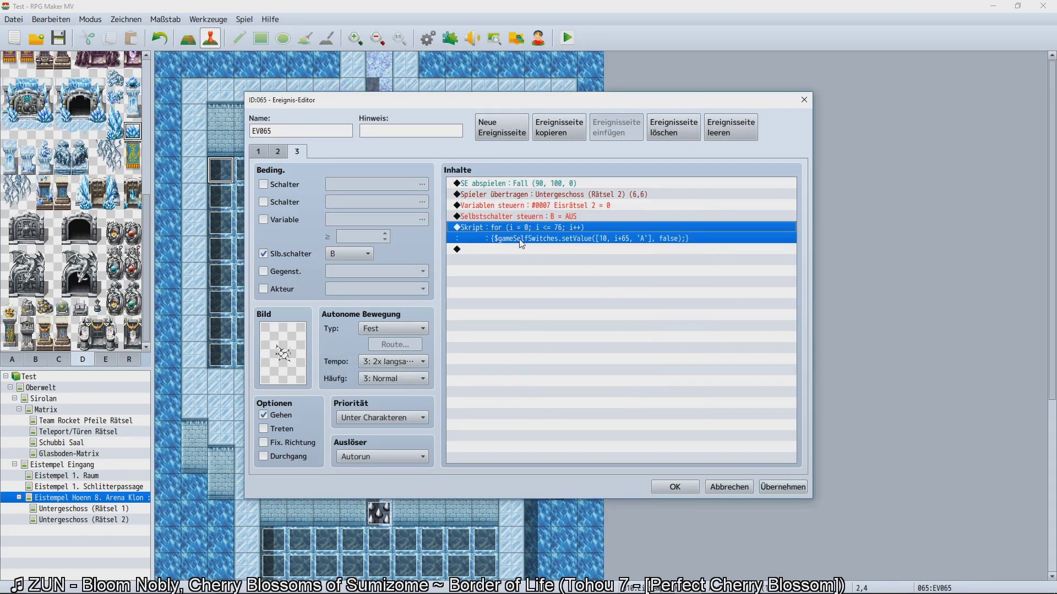
pyautogui.click(675, 487)
# Copy the self-switch reset script for events 1 to 36 from page 3 of EV005 and insert it above the existing script on page 3 of EV065.
pyautogui.doubleClick(379, 542)
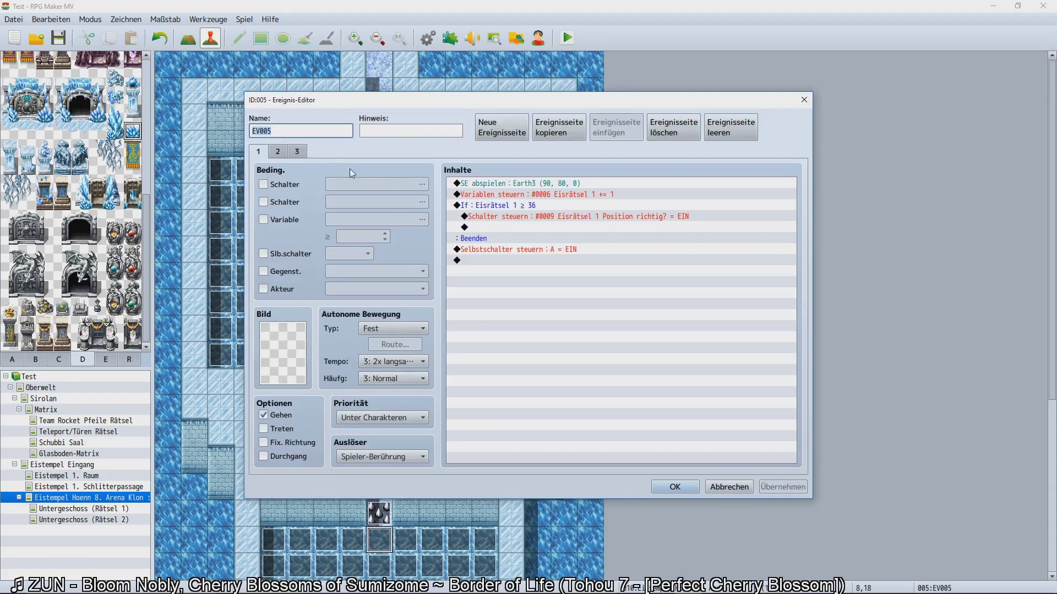
pyautogui.click(297, 152)
pyautogui.click(529, 228)
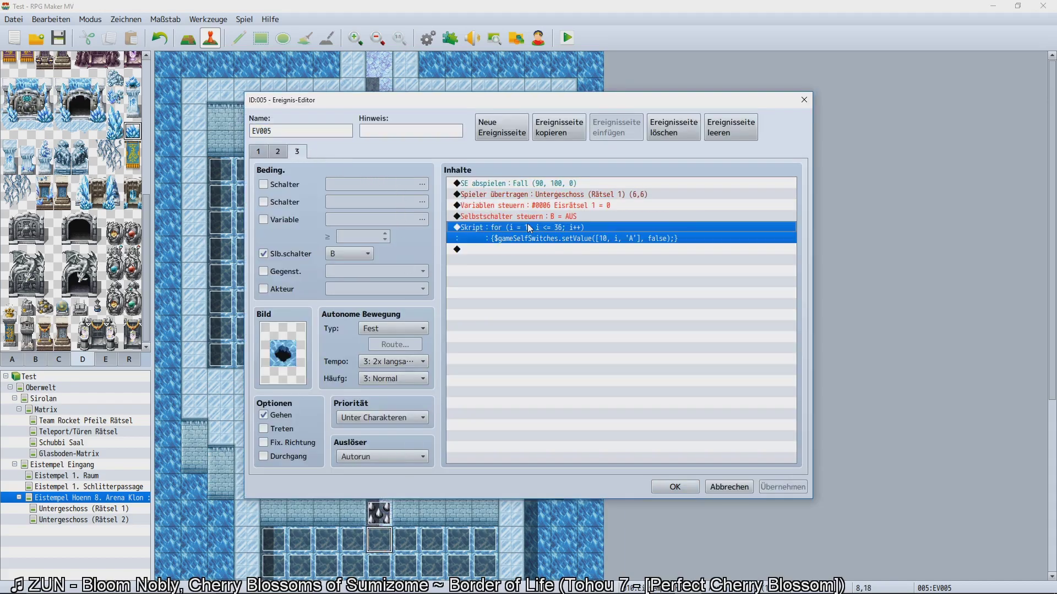
pyautogui.click(675, 487)
pyautogui.doubleClick(219, 170)
pyautogui.click(299, 153)
pyautogui.click(544, 292)
pyautogui.click(522, 230)
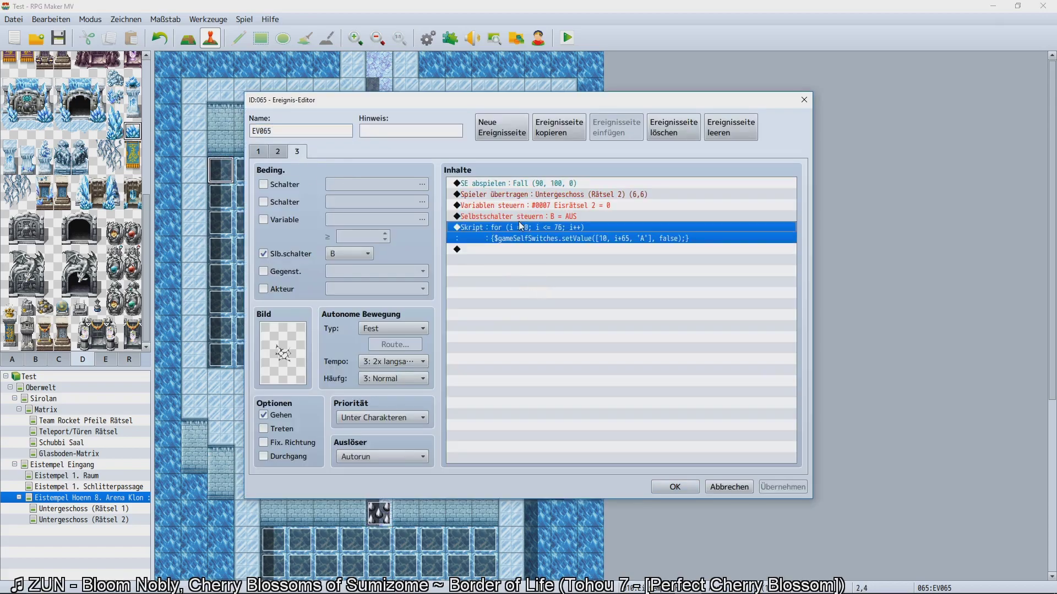
pyautogui.hotkey('ctrl', 'v')
pyautogui.click(541, 227)
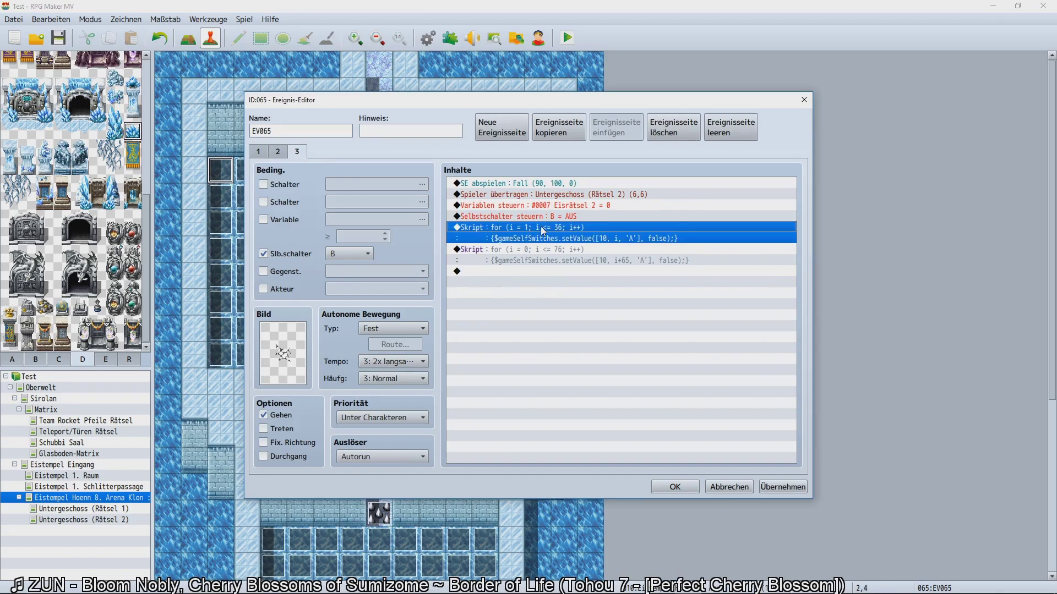
# Copy EV065's i+65 self-switch reset script and add it at the end of page 3 of EV001, the small puzzle's northwest tile.
pyautogui.click(560, 250)
pyautogui.click(674, 485)
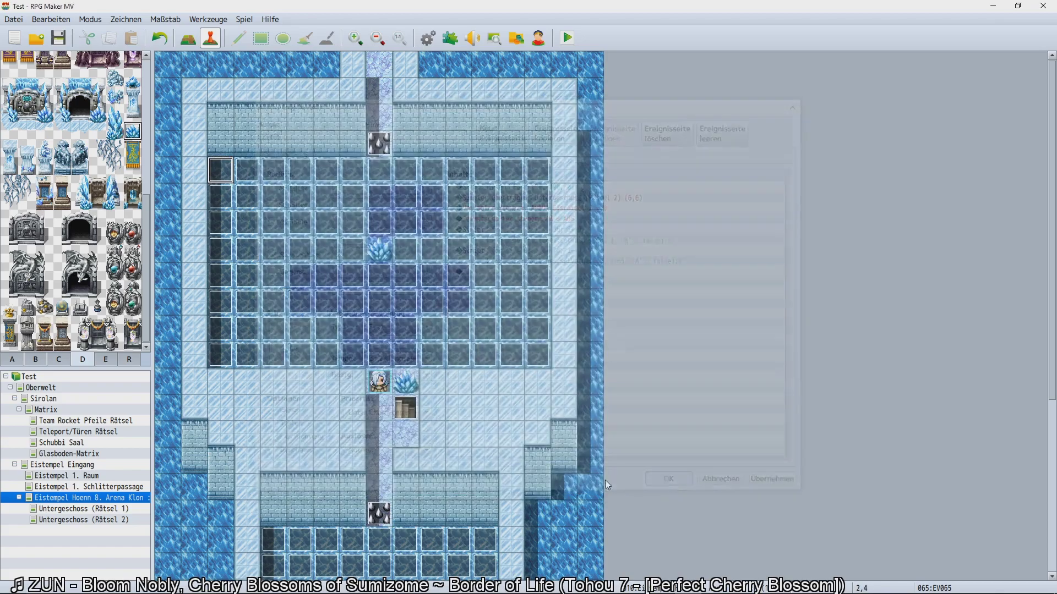
pyautogui.scroll(-3, 326, 461)
pyautogui.doubleClick(275, 483)
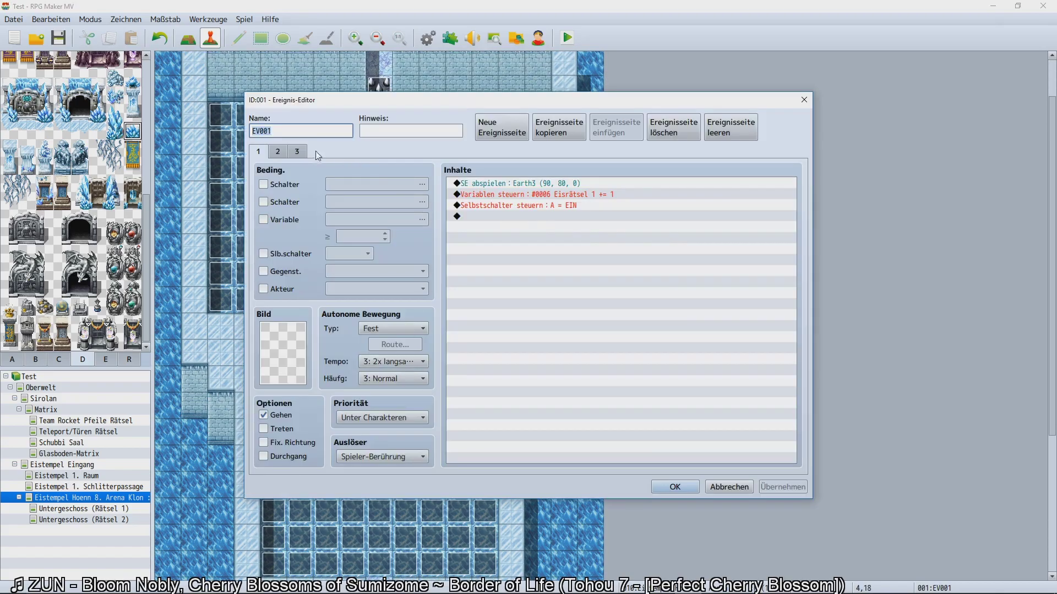
pyautogui.click(297, 151)
pyautogui.click(528, 272)
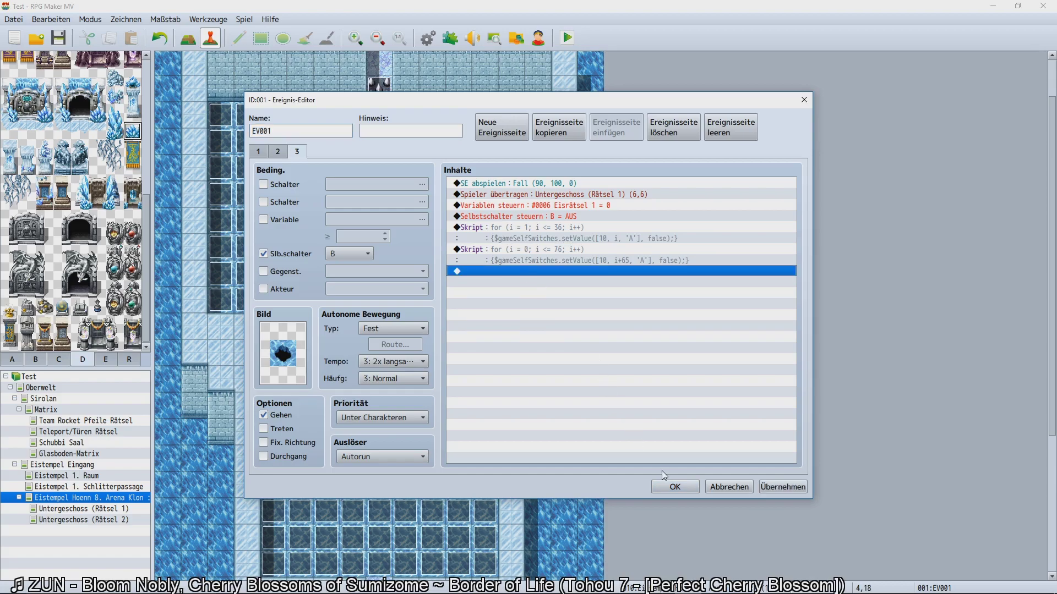
pyautogui.click(677, 486)
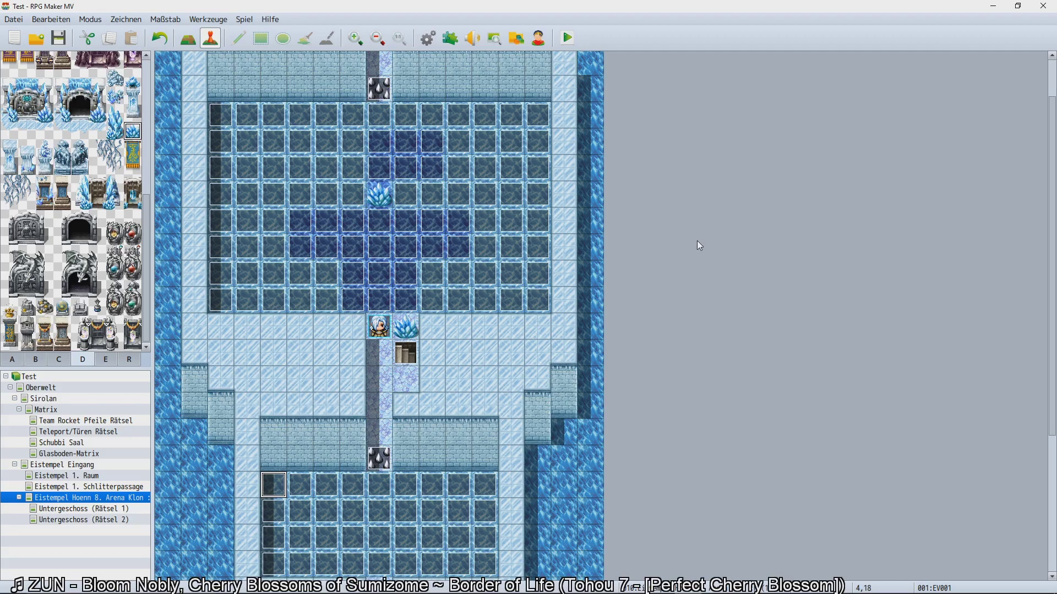
pyautogui.scroll(2, 575, 302)
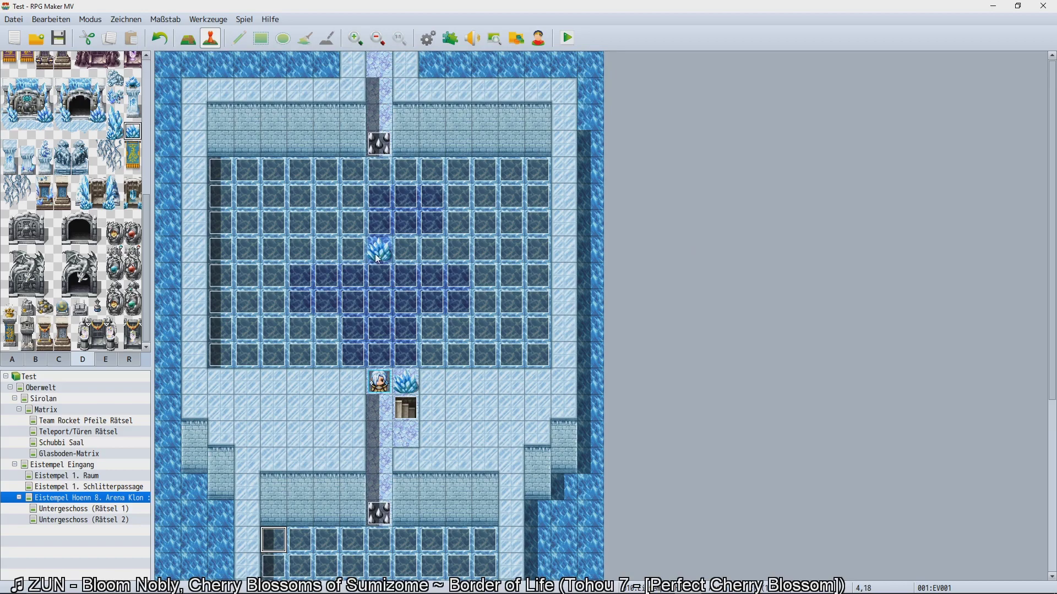
pyautogui.scroll(-2, 380, 234)
pyautogui.scroll(2, 379, 232)
pyautogui.scroll(-3, 144, 207)
pyautogui.scroll(3, 148, 170)
# Examine the conditions, triggers and commands on all three pages of EV065 in the large puzzle's northwest corner.
pyautogui.doubleClick(214, 164)
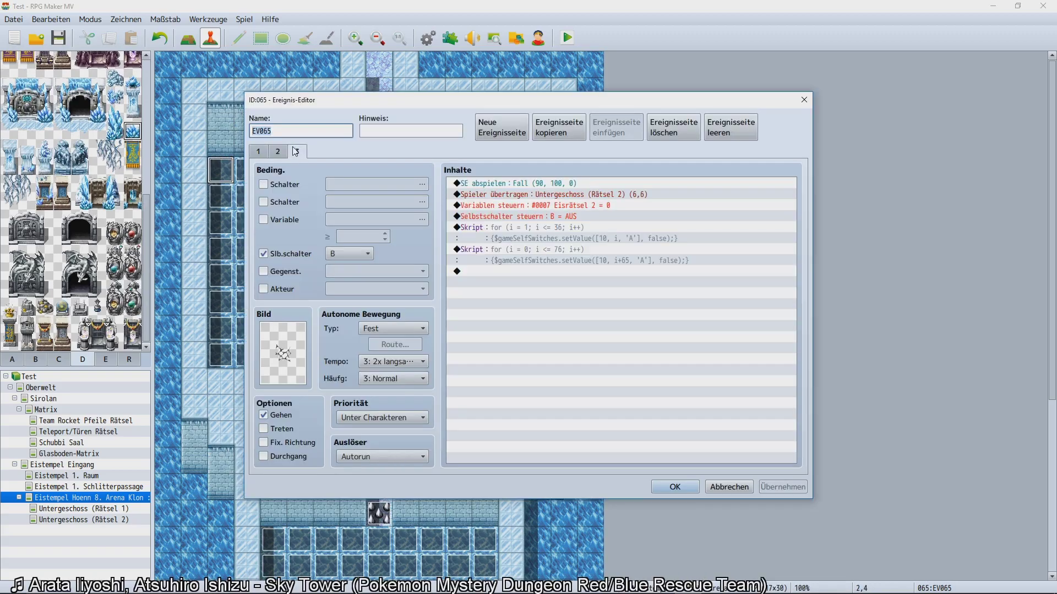
pyautogui.click(278, 151)
pyautogui.click(260, 151)
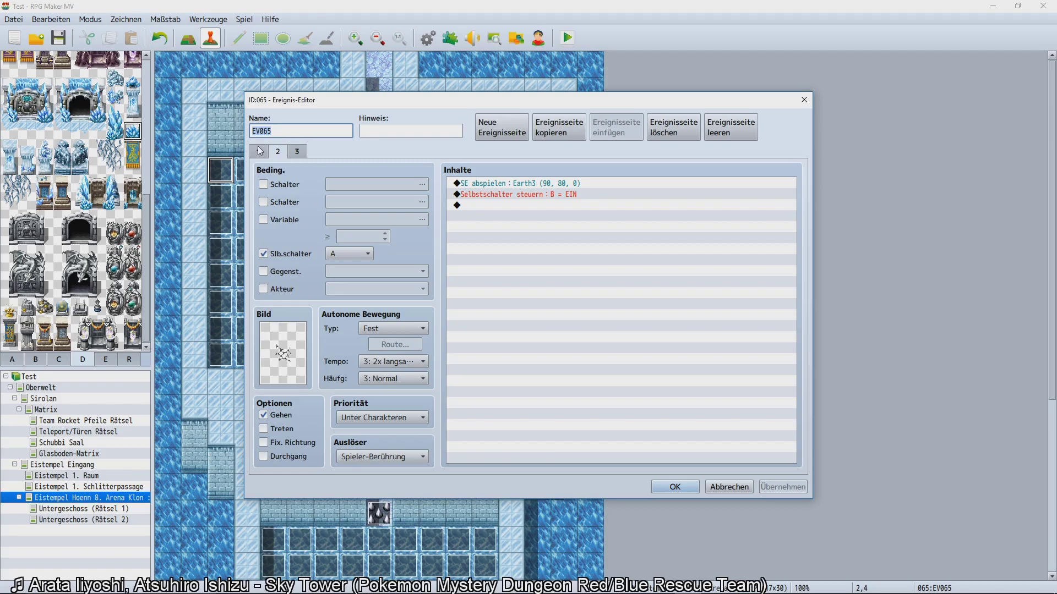
pyautogui.click(300, 153)
pyautogui.click(282, 153)
pyautogui.click(254, 154)
pyautogui.click(298, 153)
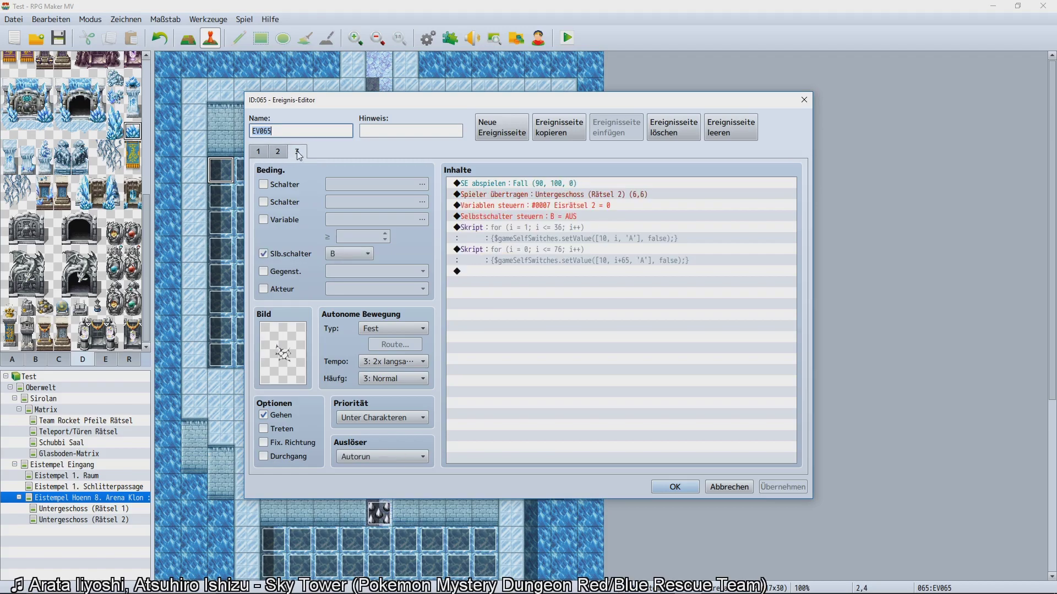
pyautogui.click(288, 154)
pyautogui.click(293, 152)
pyautogui.click(278, 152)
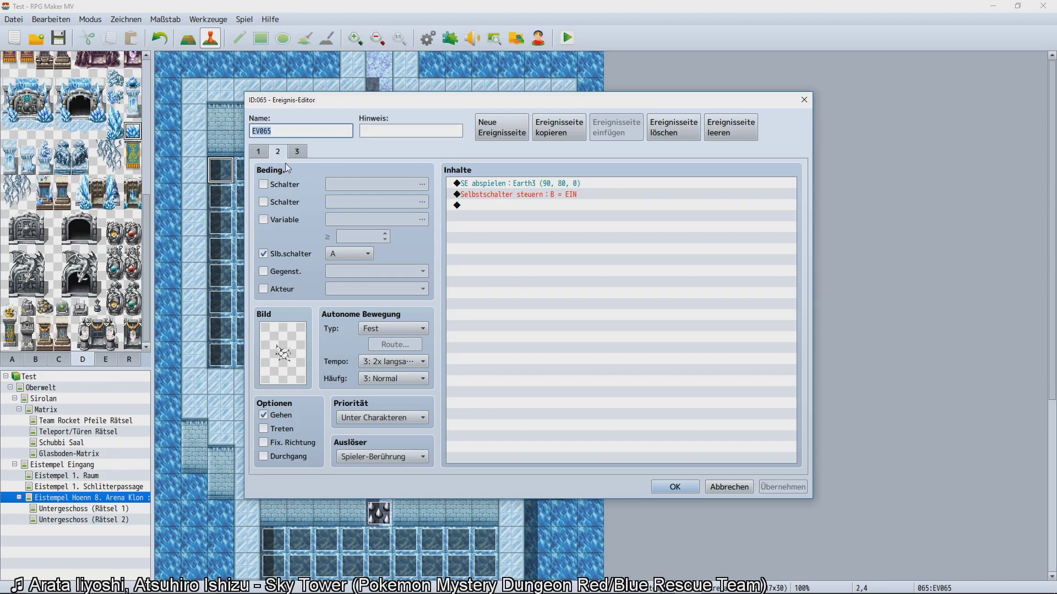
pyautogui.click(295, 152)
pyautogui.click(263, 153)
pyautogui.click(278, 154)
pyautogui.click(297, 152)
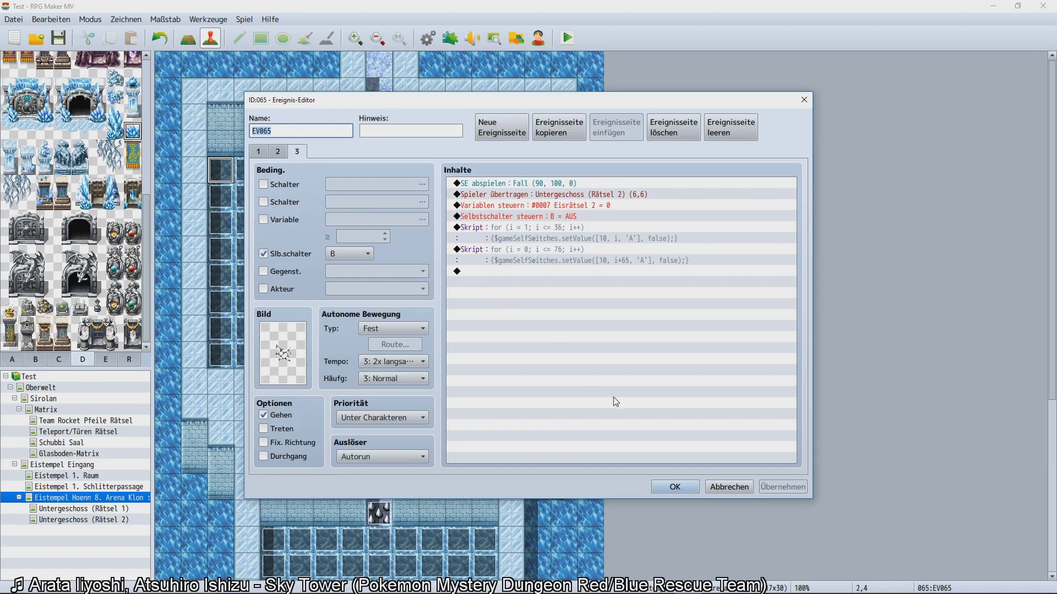
# Review the reset scripts, variable and self-switch commands on page 3 of EV065 and compare them with pages 1 and 2.
pyautogui.click(524, 253)
pyautogui.click(515, 228)
pyautogui.click(478, 207)
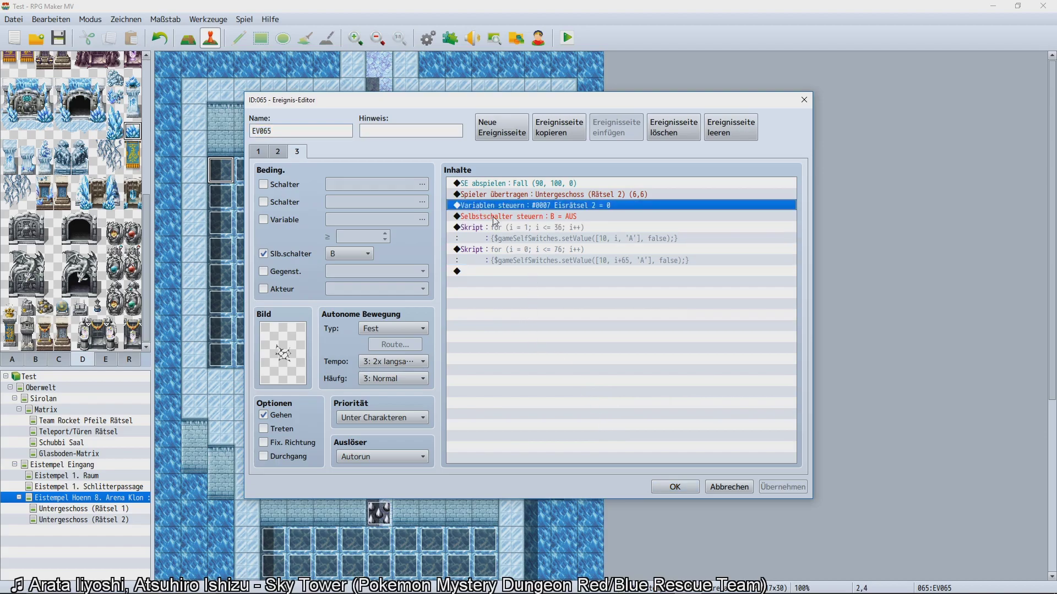
pyautogui.click(495, 218)
pyautogui.click(465, 205)
pyautogui.click(276, 153)
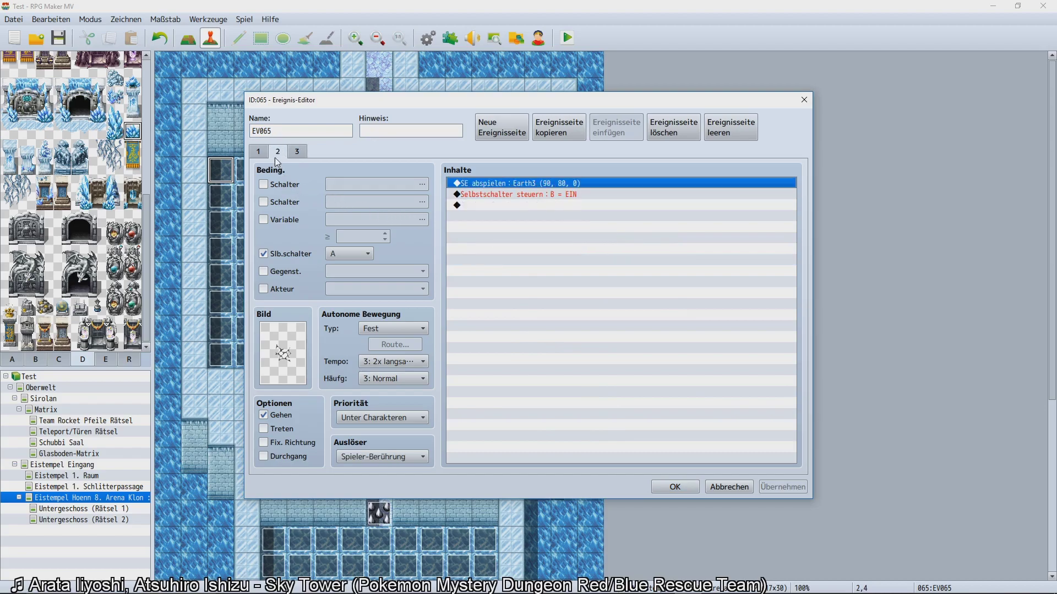
pyautogui.click(259, 154)
pyautogui.click(297, 152)
pyautogui.click(276, 154)
pyautogui.click(306, 154)
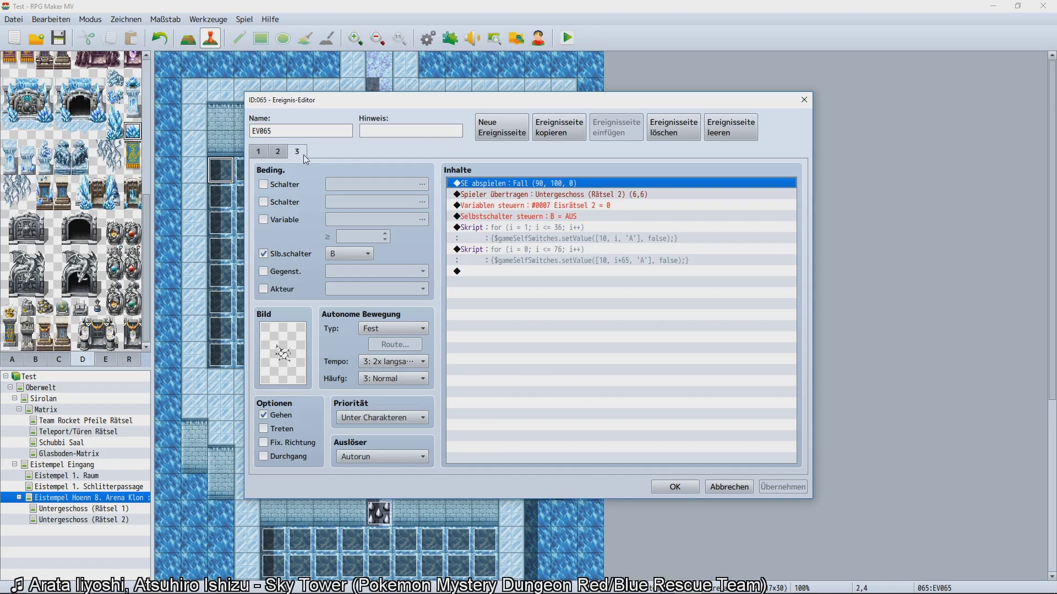
pyautogui.click(279, 152)
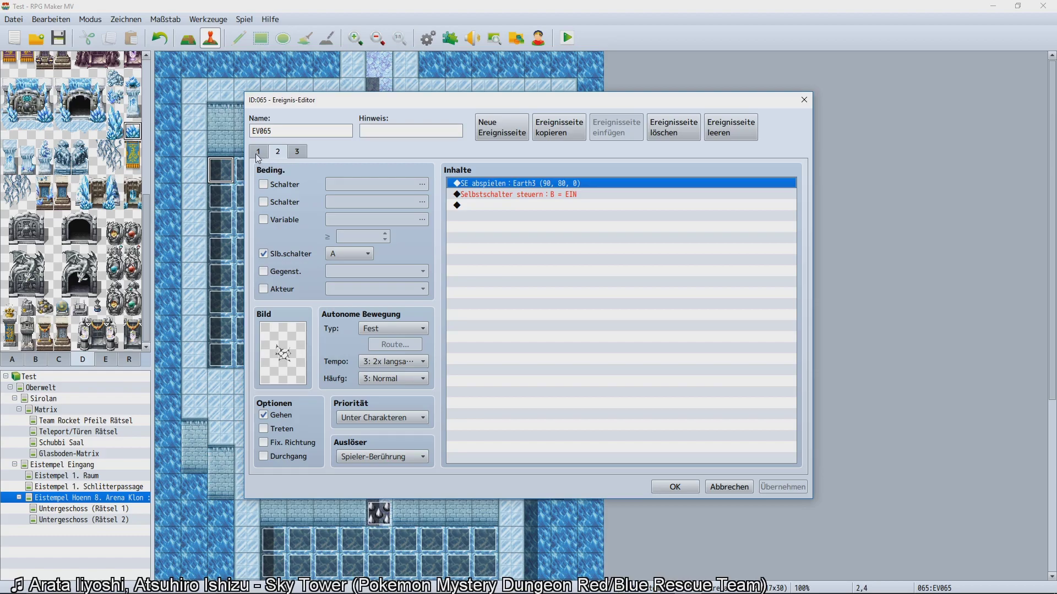
pyautogui.click(258, 158)
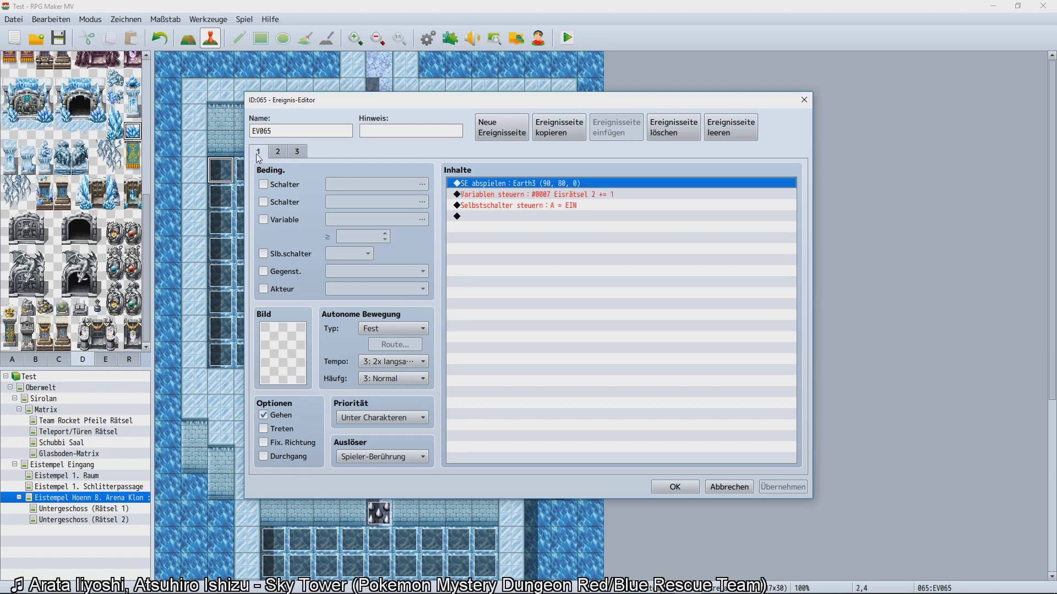
# Check page 3 of EV065 once more and accept the event.
pyautogui.click(300, 156)
pyautogui.click(674, 487)
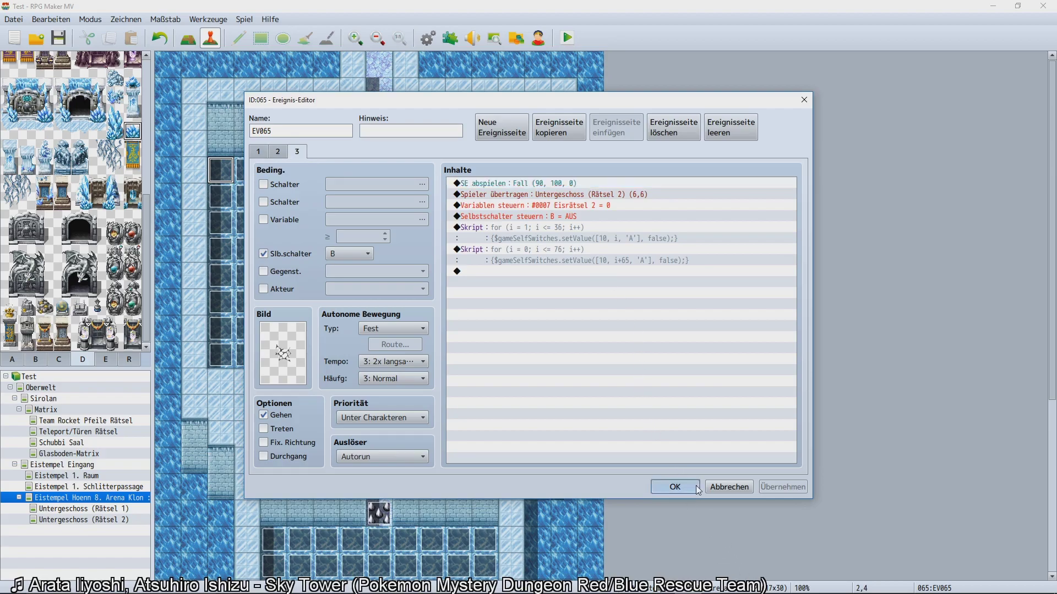
pyautogui.click(380, 168)
pyautogui.click(216, 175)
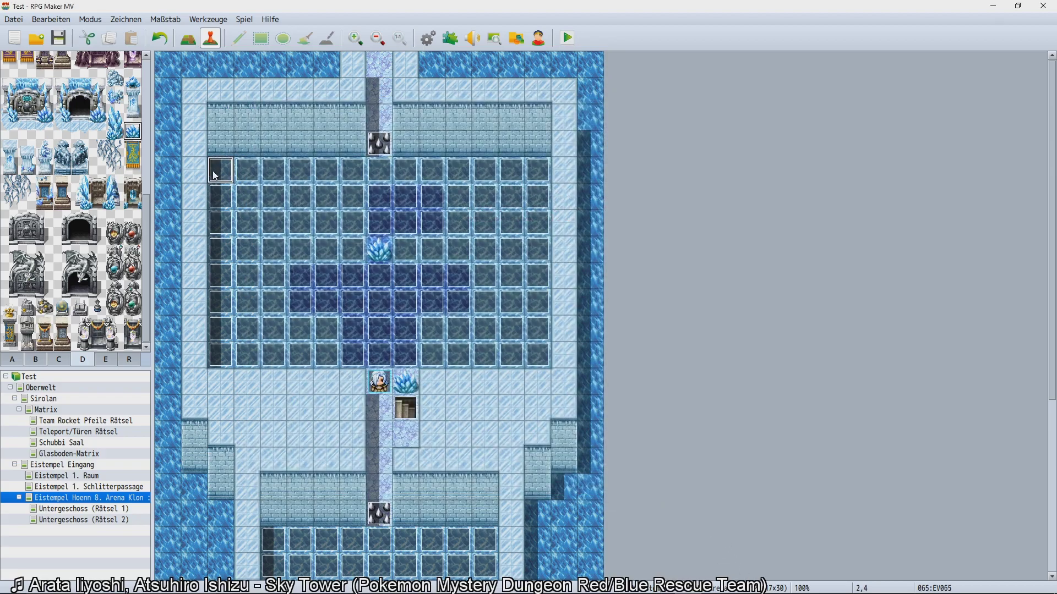
# Delete all ice-tile events in the large puzzle's top row except EV065 in the northwest corner.
pyautogui.click(256, 189)
pyautogui.press('Up')
pyautogui.press('Delete')
pyautogui.press('Right')
pyautogui.press('Delete')
pyautogui.press('Right')
pyautogui.press('Delete')
pyautogui.press('Right')
pyautogui.press('Delete')
pyautogui.press('Right')
pyautogui.press('Delete')
pyautogui.press('Right')
pyautogui.press('Delete')
pyautogui.press('Right')
pyautogui.press('Delete')
pyautogui.press('Right')
pyautogui.press('Delete')
pyautogui.press('Right')
pyautogui.press('Delete')
pyautogui.press('Right')
pyautogui.press('Delete')
pyautogui.press('Right')
pyautogui.press('Delete')
# Delete the grey ice-tile events in the large puzzle's second row, keeping the three dark blue ones.
pyautogui.press('Down')
pyautogui.press('Delete')
pyautogui.press('Left')
pyautogui.press('Delete')
pyautogui.press('Left')
pyautogui.press('Delete')
pyautogui.press('Left')
pyautogui.press('Delete')
pyautogui.press('Left')
pyautogui.press('Delete')
pyautogui.press('Left')
pyautogui.press('Delete')
pyautogui.press('Left')
pyautogui.press('Delete')
pyautogui.press('Left')
pyautogui.press('Delete')
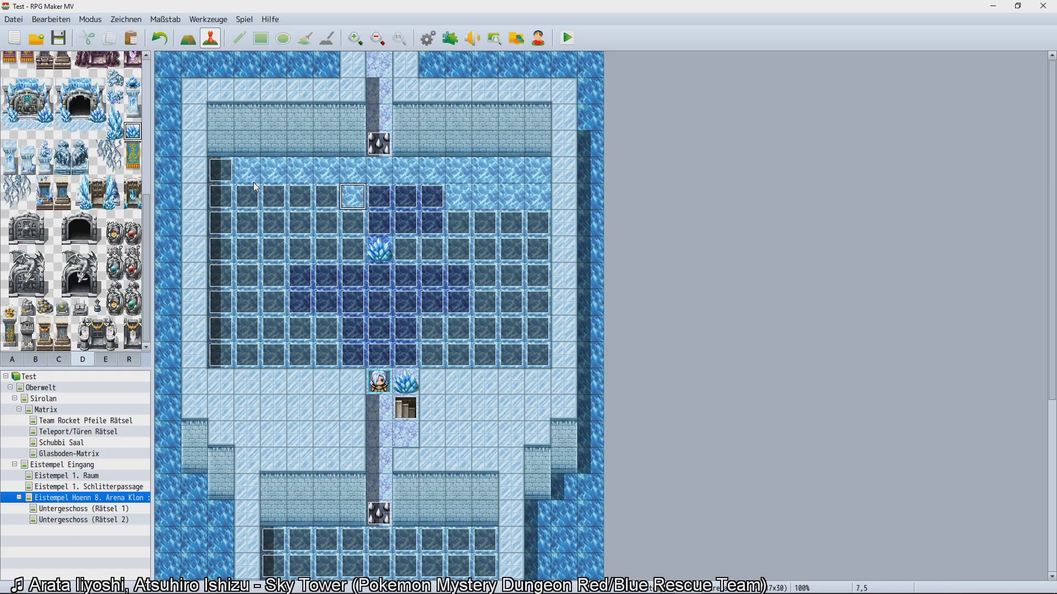
pyautogui.press('Left')
pyautogui.press('Delete')
pyautogui.press('Left')
pyautogui.press('Delete')
pyautogui.press('Left')
pyautogui.press('Delete')
pyautogui.press('Left')
pyautogui.press('Delete')
pyautogui.press('Left')
pyautogui.press('Delete')
# Delete the grey ice-tile events in the large puzzle's third row on both sides of the three dark blue ones.
pyautogui.press('Down')
pyautogui.press('Delete')
pyautogui.press('Right')
pyautogui.press('Delete')
pyautogui.press('Right')
pyautogui.press('Delete')
pyautogui.press('Right')
pyautogui.press('Delete')
pyautogui.press('Right')
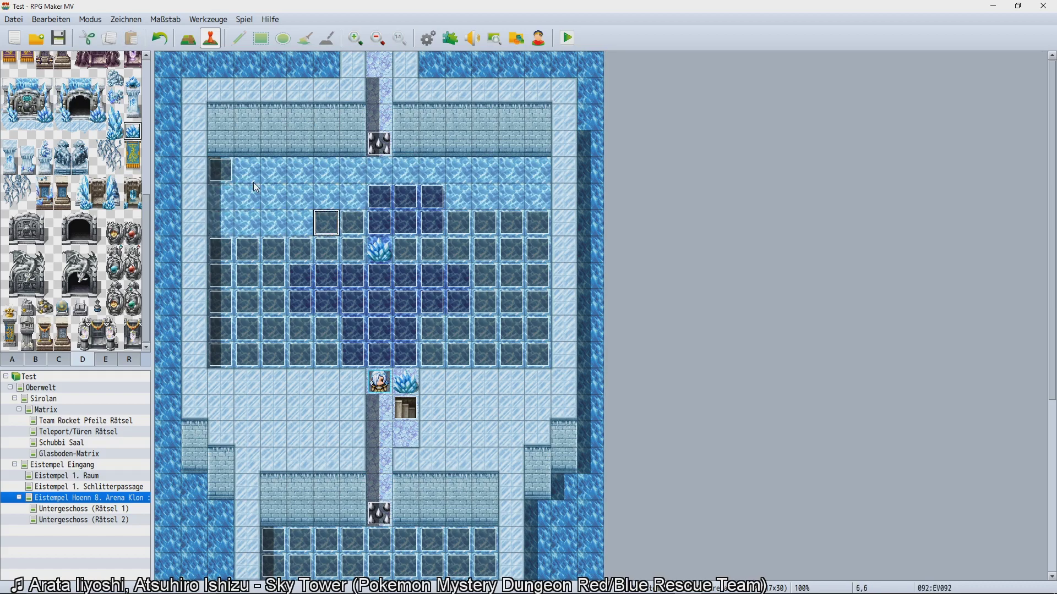
pyautogui.press('Delete')
pyautogui.press('Right')
pyautogui.press('Delete')
pyautogui.press('Right')
pyautogui.press('Right')
pyautogui.press('Right')
pyautogui.press('Right')
pyautogui.press('Delete')
pyautogui.press('Right')
pyautogui.press('Delete')
pyautogui.press('Right')
pyautogui.press('Delete')
pyautogui.press('Right')
pyautogui.press('Delete')
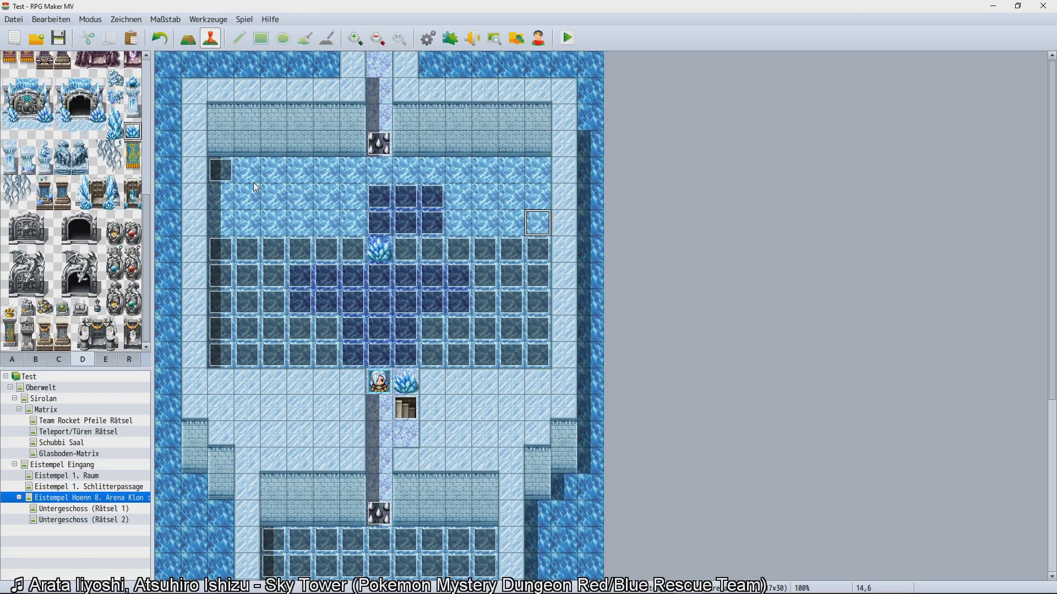
# Delete all ice-tile events in the large puzzle's fourth row, leaving the ice crystal in place.
pyautogui.press('Down')
pyautogui.press('Delete')
pyautogui.press('Left')
pyautogui.press('Delete')
pyautogui.press('Left')
pyautogui.press('Delete')
pyautogui.press('Left')
pyautogui.press('Delete')
pyautogui.press('Left')
pyautogui.press('Delete')
pyautogui.press('Left')
pyautogui.press('Delete')
pyautogui.press('Left')
pyautogui.press('Delete')
pyautogui.press('Left')
pyautogui.press('Delete')
pyautogui.press('Left')
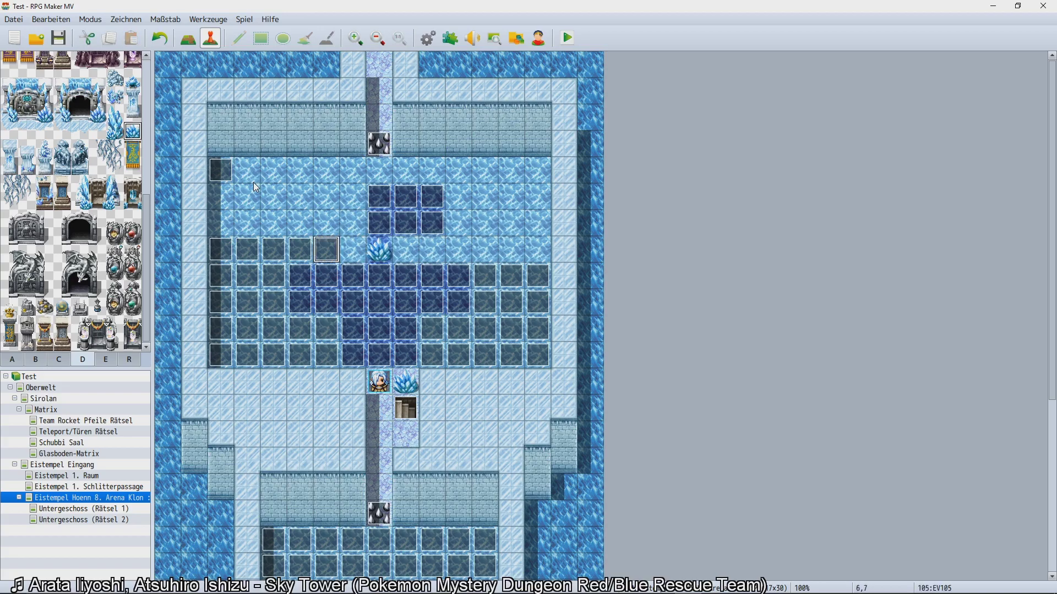
pyautogui.press('Delete')
pyautogui.press('Left')
pyautogui.press('Delete')
pyautogui.press('Left')
pyautogui.press('Delete')
pyautogui.press('Left')
pyautogui.press('Delete')
pyautogui.press('Left')
pyautogui.press('Delete')
# Delete the three grey ice-tile events west of the dark blue block in both the fifth and sixth rows.
pyautogui.press('Down')
pyautogui.press('Delete')
pyautogui.press('Right')
pyautogui.press('Delete')
pyautogui.press('Right')
pyautogui.press('Delete')
pyautogui.press('Down')
pyautogui.press('Delete')
pyautogui.press('Left')
pyautogui.press('Delete')
pyautogui.press('Left')
pyautogui.press('Delete')
# Delete the five grey ice-tile events west of the dark blue block in both the seventh and eighth rows.
pyautogui.press('Down')
pyautogui.press('Delete')
pyautogui.press('Right')
pyautogui.press('Delete')
pyautogui.press('Right')
pyautogui.press('Delete')
pyautogui.press('Right')
pyautogui.press('Delete')
pyautogui.press('Right')
pyautogui.press('Delete')
pyautogui.press('Right')
pyautogui.press('Left')
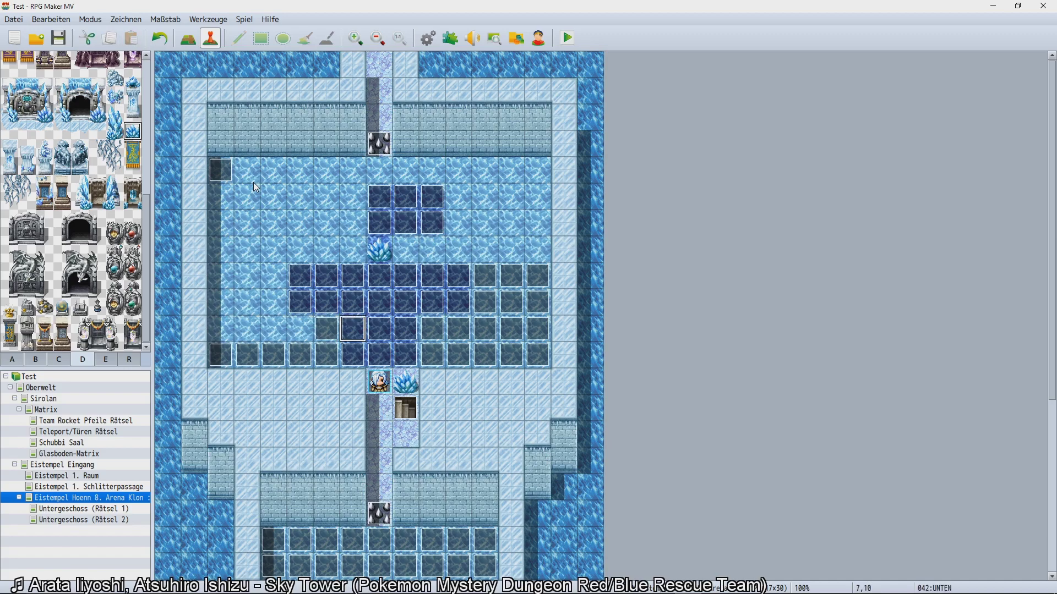
pyautogui.press('Delete')
pyautogui.press('Down')
pyautogui.press('Delete')
pyautogui.press('Left')
pyautogui.press('Delete')
pyautogui.press('Left')
pyautogui.press('Delete')
pyautogui.press('Left')
pyautogui.press('Delete')
pyautogui.press('Left')
pyautogui.press('Delete')
pyautogui.press('Right')
pyautogui.press('Right')
pyautogui.press('Right')
pyautogui.press('Right')
pyautogui.press('Right')
pyautogui.press('Right')
pyautogui.press('Right')
pyautogui.press('Right')
pyautogui.press('Right')
pyautogui.press('Right')
pyautogui.press('Right')
pyautogui.press('Right')
pyautogui.press('Right')
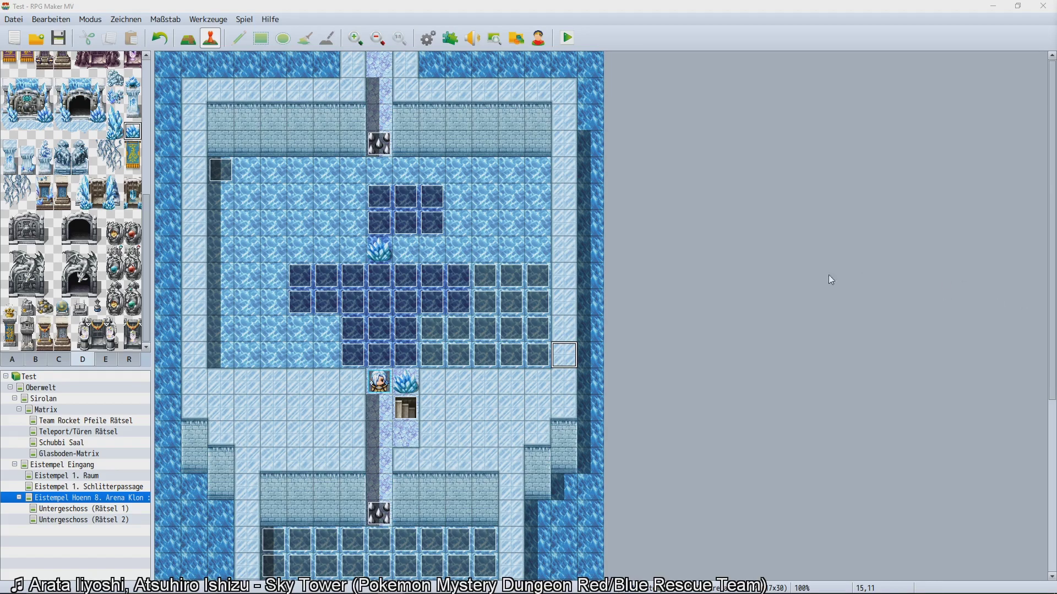
# Delete the three grey ice-tile events east of the dark blue block in both the fifth and sixth rows of the large puzzle.
pyautogui.click(495, 278)
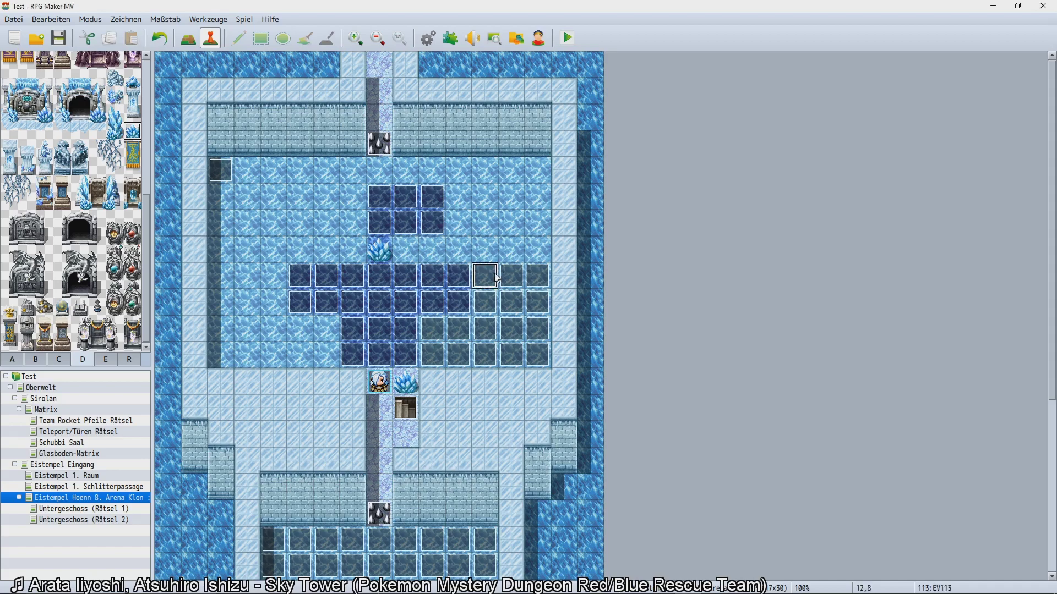
pyautogui.press('Delete')
pyautogui.press('Right')
pyautogui.press('Delete')
pyautogui.press('Right')
pyautogui.press('Delete')
pyautogui.press('Down')
pyautogui.press('Delete')
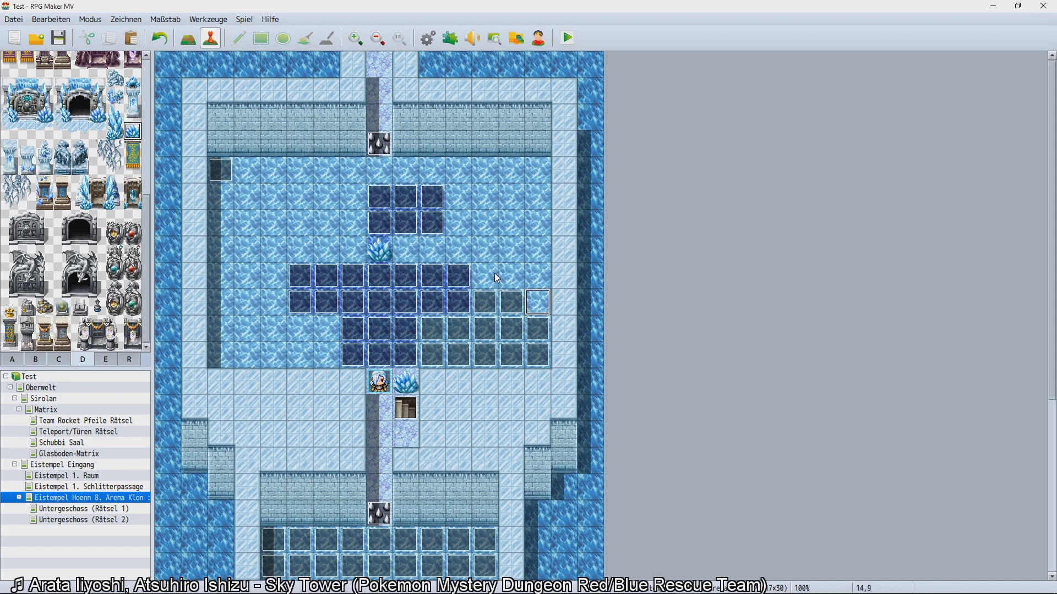
pyautogui.press('Left')
pyautogui.press('Delete')
pyautogui.press('Left')
pyautogui.press('Delete')
# Delete the five grey ice-tile events east of the dark blue block in the large puzzle's seventh row.
pyautogui.press('Down')
pyautogui.press('Right')
pyautogui.press('Right')
pyautogui.press('Delete')
pyautogui.press('Left')
pyautogui.press('Delete')
pyautogui.press('Left')
pyautogui.press('Delete')
pyautogui.press('Left')
pyautogui.press('Delete')
pyautogui.press('Left')
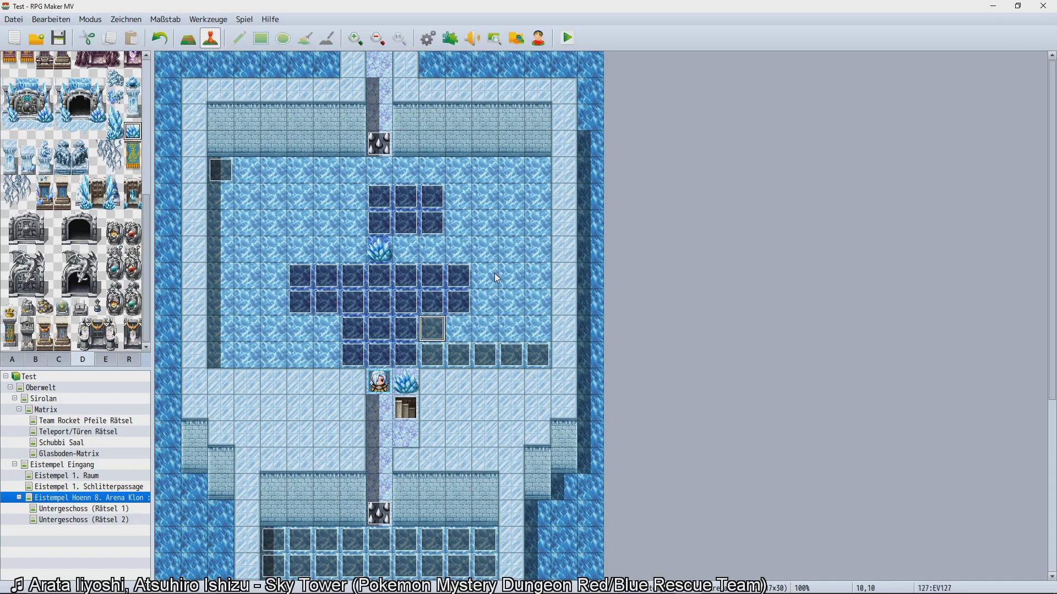
pyautogui.press('Delete')
# Delete the five grey ice-tile events east of the dark blue block in the large puzzle's eighth row.
pyautogui.press('Down')
pyautogui.press('Delete')
pyautogui.press('Right')
pyautogui.press('Delete')
pyautogui.press('Right')
pyautogui.press('Delete')
pyautogui.press('Right')
pyautogui.press('Delete')
pyautogui.press('Right')
pyautogui.press('Delete')
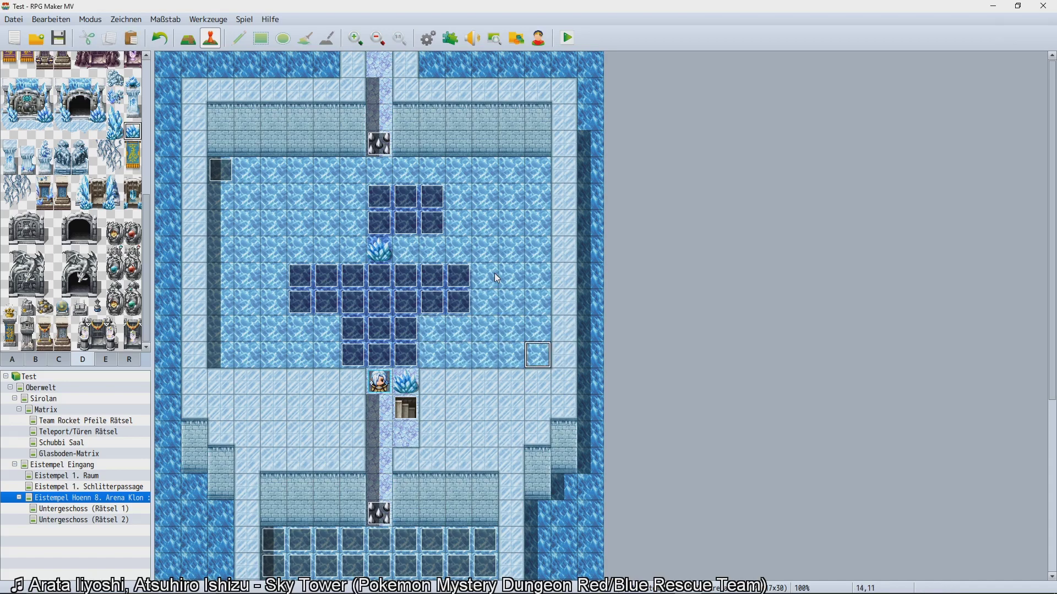
# Copy the corrected EV065 and paste it onto the twelve empty tiles east of it in the large puzzle's first row.
pyautogui.click(229, 175)
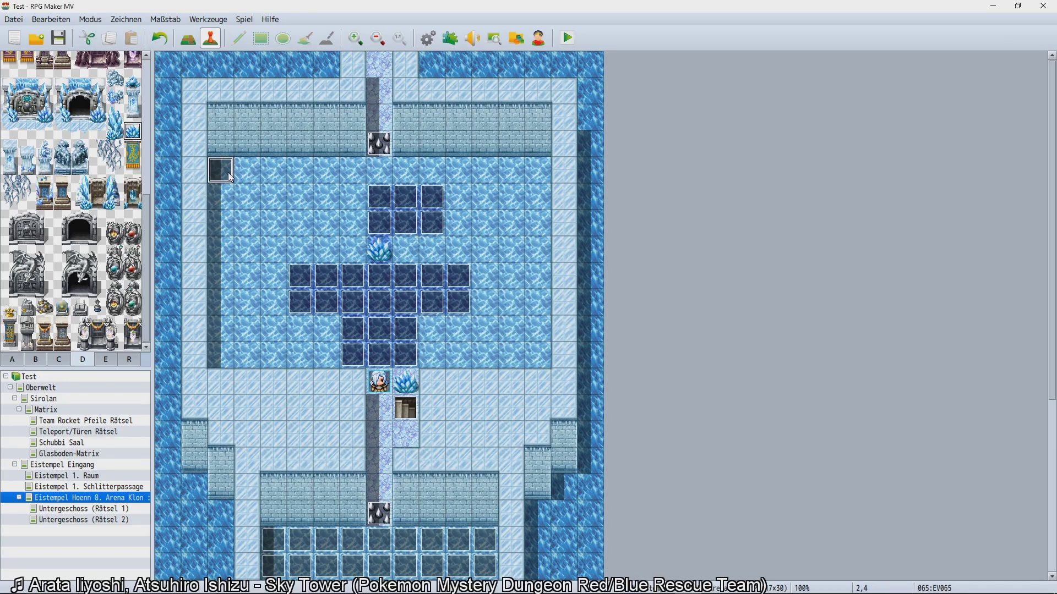
pyautogui.click(247, 177)
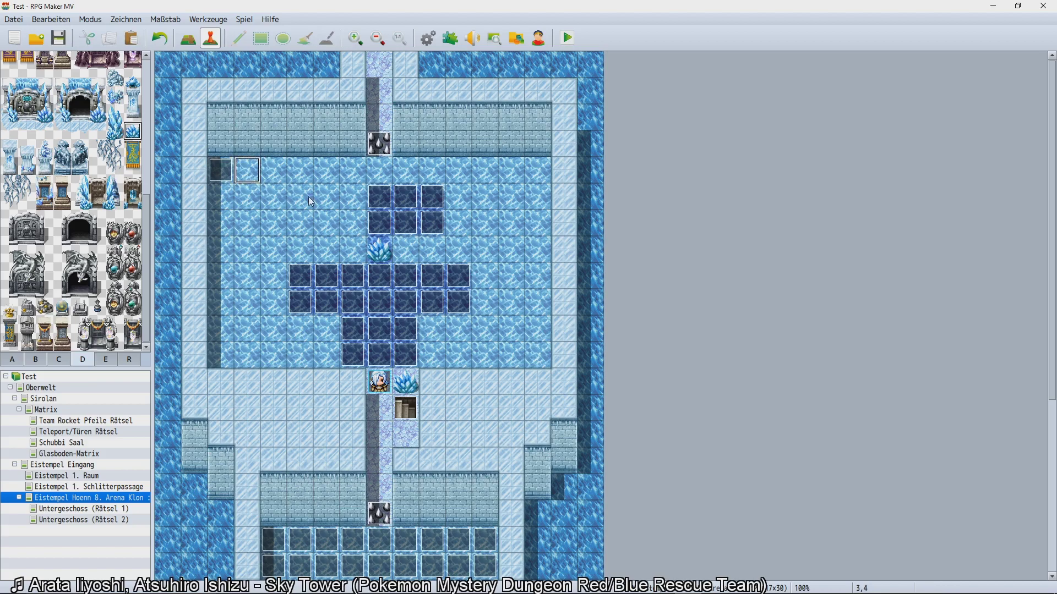
pyautogui.click(225, 168)
pyautogui.click(247, 174)
pyautogui.hotkey('ctrl', 'v')
pyautogui.press('Right')
pyautogui.hotkey('ctrl', 'v')
pyautogui.press('Right')
pyautogui.hotkey('ctrl', 'v')
pyautogui.press('Right')
pyautogui.hotkey('ctrl', 'v')
pyautogui.press('Right')
pyautogui.hotkey('ctrl', 'v')
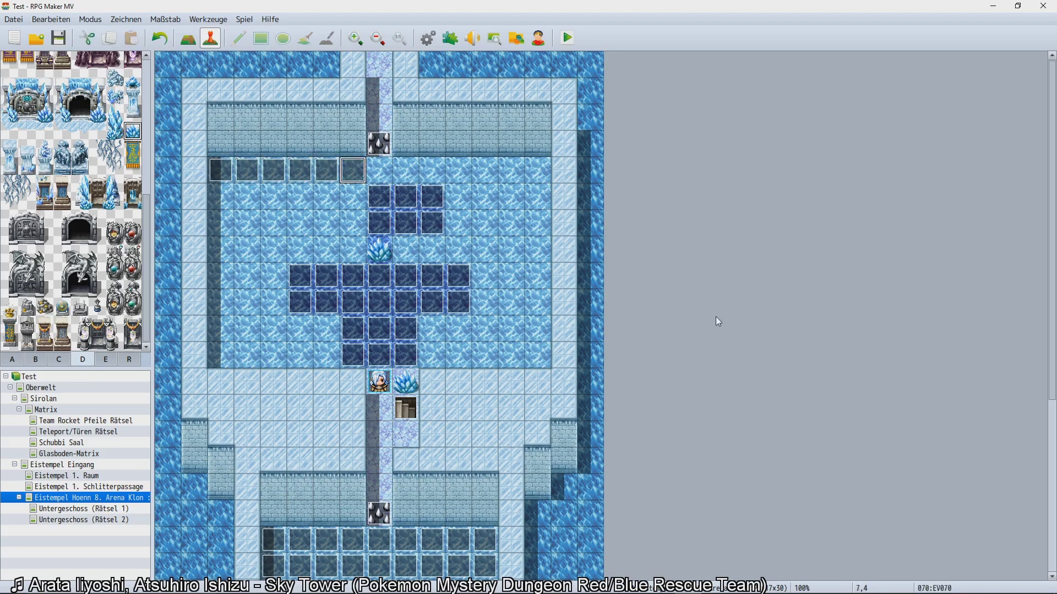
pyautogui.press('Right')
pyautogui.hotkey('ctrl', 'v')
pyautogui.press('Right')
pyautogui.hotkey('ctrl', 'v')
pyautogui.press('Right')
pyautogui.hotkey('ctrl', 'v')
pyautogui.press('Right')
pyautogui.hotkey('ctrl', 'v')
pyautogui.press('Right')
pyautogui.hotkey('ctrl', 'v')
pyautogui.press('Right')
pyautogui.hotkey('ctrl', 'v')
pyautogui.press('Right')
pyautogui.hotkey('ctrl', 'v')
# Paste the EV065 copy onto the second row's empty tiles, four east and six west of the dark blue ones.
pyautogui.press('Down')
pyautogui.hotkey('ctrl', 'v')
pyautogui.press('Left')
pyautogui.hotkey('ctrl', 'v')
pyautogui.press('Left')
pyautogui.hotkey('ctrl', 'v')
pyautogui.press('Left')
pyautogui.hotkey('ctrl', 'v')
pyautogui.press('Left')
pyautogui.press('Left')
pyautogui.press('Left')
pyautogui.press('Left')
pyautogui.hotkey('ctrl', 'v')
pyautogui.press('Left')
pyautogui.hotkey('ctrl', 'v')
pyautogui.press('Left')
pyautogui.hotkey('ctrl', 'v')
pyautogui.press('Left')
pyautogui.hotkey('ctrl', 'v')
pyautogui.press('Left')
pyautogui.hotkey('ctrl', 'v')
pyautogui.press('Left')
pyautogui.hotkey('ctrl', 'v')
# Paste the EV065 copy onto the third row's empty tiles on both sides of the three dark blue ones.
pyautogui.press('Down')
pyautogui.hotkey('ctrl', 'v')
pyautogui.press('Right')
pyautogui.hotkey('ctrl', 'v')
pyautogui.press('Right')
pyautogui.hotkey('ctrl', 'v')
pyautogui.press('Right')
pyautogui.press('Right')
pyautogui.press('Left')
pyautogui.hotkey('ctrl', 'v')
pyautogui.press('Right')
pyautogui.hotkey('ctrl', 'v')
pyautogui.press('Right')
pyautogui.hotkey('ctrl', 'v')
pyautogui.press('Right')
pyautogui.press('Right')
pyautogui.press('Right')
pyautogui.press('Right')
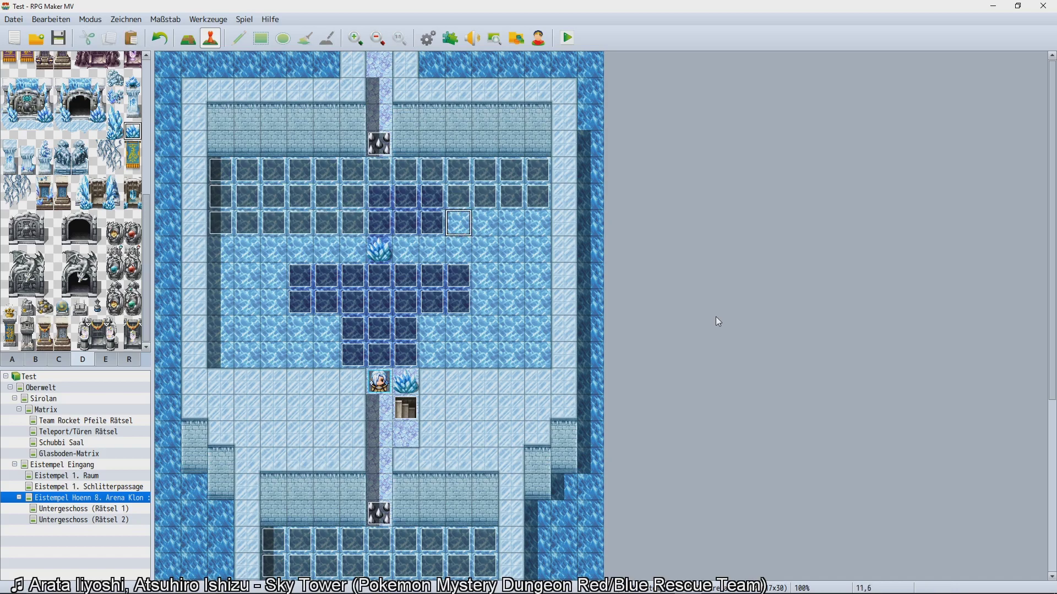
pyautogui.press('Right')
pyautogui.hotkey('ctrl', 'v')
pyautogui.press('Right')
pyautogui.hotkey('ctrl', 'v')
pyautogui.press('Right')
pyautogui.hotkey('ctrl', 'v')
# Paste the EV065 copy onto the fourth row's twelve empty tiles, six on each side of the ice crystal.
pyautogui.press('Down')
pyautogui.hotkey('ctrl', 'v')
pyautogui.press('Left')
pyautogui.hotkey('ctrl', 'v')
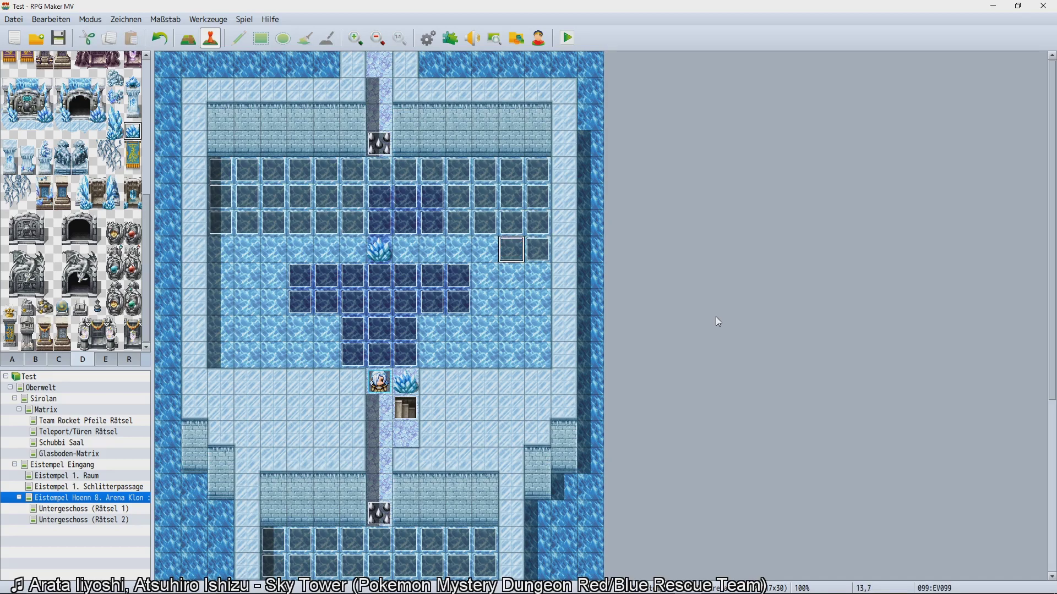
pyautogui.press('Left')
pyautogui.hotkey('ctrl', 'v')
pyautogui.press('Left')
pyautogui.hotkey('ctrl', 'v')
pyautogui.press('Left')
pyautogui.hotkey('ctrl', 'v')
pyautogui.press('Left')
pyautogui.hotkey('ctrl', 'v')
pyautogui.press('Left')
pyautogui.hotkey('ctrl', 'v')
pyautogui.press('Left')
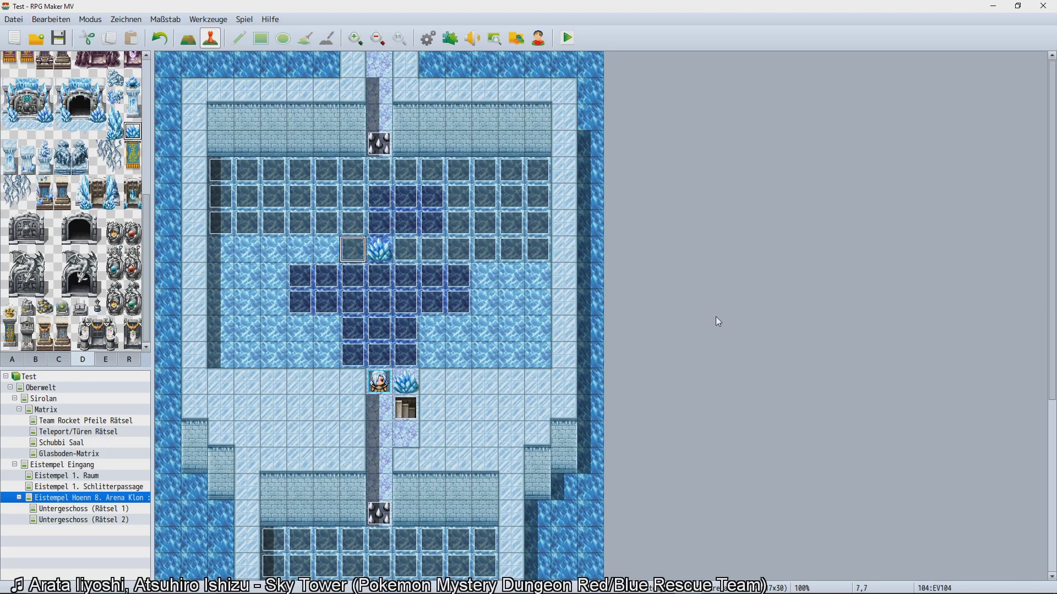
pyautogui.hotkey('ctrl', 'v')
pyautogui.press('Left')
pyautogui.hotkey('ctrl', 'v')
pyautogui.press('Left')
pyautogui.hotkey('ctrl', 'v')
pyautogui.press('Left')
pyautogui.hotkey('ctrl', 'v')
pyautogui.press('Left')
pyautogui.hotkey('ctrl', 'v')
pyautogui.press('Left')
pyautogui.hotkey('ctrl', 'v')
# Paste the EV065 copy onto the fifth row's empty tiles, three west and three east of the dark blue ones.
pyautogui.press('Down')
pyautogui.hotkey('ctrl', 'v')
pyautogui.press('Right')
pyautogui.hotkey('ctrl', 'v')
pyautogui.press('Right')
pyautogui.hotkey('ctrl', 'v')
pyautogui.press('Right')
pyautogui.press('Right')
pyautogui.press('Right')
pyautogui.press('Right')
pyautogui.press('Right')
pyautogui.press('Right')
pyautogui.press('Right')
pyautogui.press('Right')
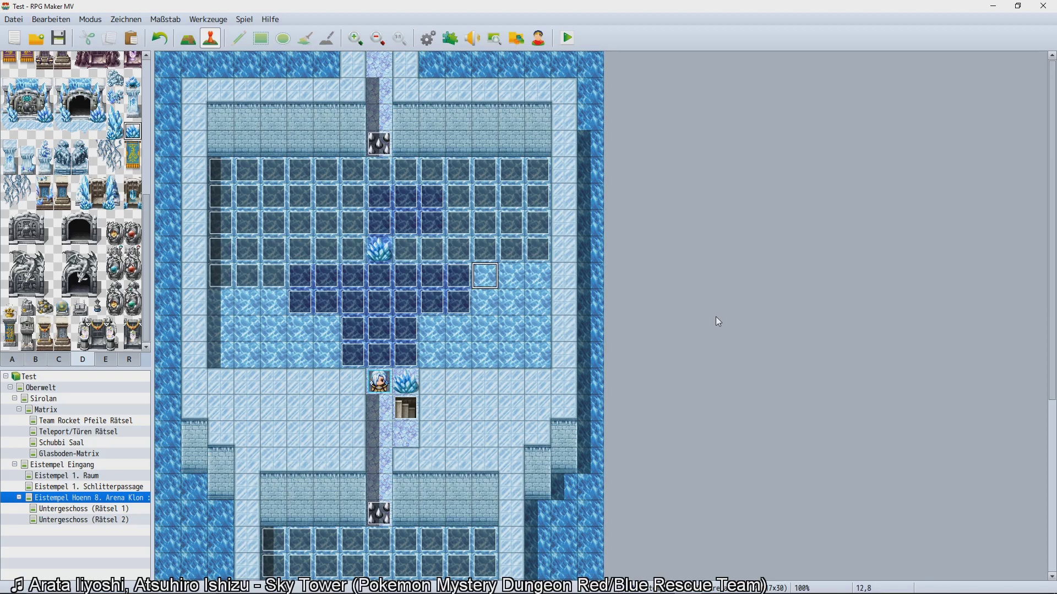
pyautogui.hotkey('ctrl', 'v')
pyautogui.press('Right')
pyautogui.hotkey('ctrl', 'v')
pyautogui.press('Right')
pyautogui.hotkey('ctrl', 'v')
# Paste the EV065 copy onto the sixth row's three empty tiles at each end, beside the dark blue ones.
pyautogui.press('Down')
pyautogui.hotkey('ctrl', 'v')
pyautogui.press('Left')
pyautogui.hotkey('ctrl', 'v')
pyautogui.press('Left')
pyautogui.hotkey('ctrl', 'v')
pyautogui.press('Left')
pyautogui.press('Left')
pyautogui.press('Left')
pyautogui.press('Left')
pyautogui.press('Left')
pyautogui.press('Left')
pyautogui.press('Left')
pyautogui.press('Left')
pyautogui.hotkey('ctrl', 'v')
pyautogui.press('Left')
pyautogui.hotkey('ctrl', 'v')
pyautogui.press('Left')
pyautogui.hotkey('ctrl', 'v')
# Paste the EV065 copy onto the seventh row's empty tiles, five west and five east of the dark blue ones.
pyautogui.press('Down')
pyautogui.hotkey('ctrl', 'v')
pyautogui.press('Right')
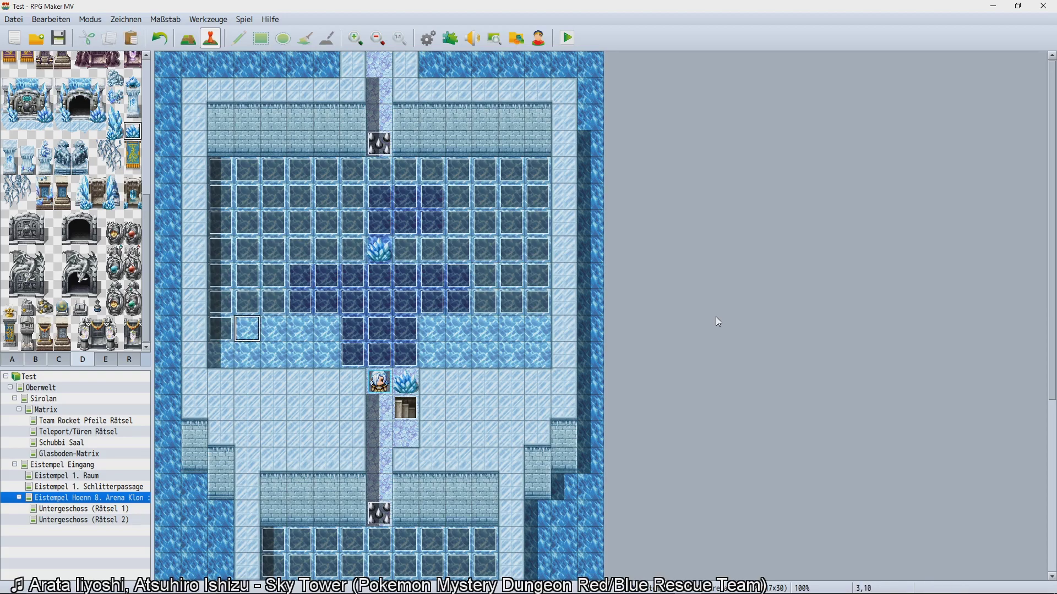
pyautogui.hotkey('ctrl', 'v')
pyautogui.press('Right')
pyautogui.hotkey('ctrl', 'v')
pyautogui.press('Right')
pyautogui.hotkey('ctrl', 'v')
pyautogui.press('Right')
pyautogui.hotkey('ctrl', 'v')
pyautogui.press('Right')
pyautogui.hotkey('ctrl', 'v')
pyautogui.press('Right')
pyautogui.hotkey('ctrl', 'v')
pyautogui.press('Right')
pyautogui.hotkey('ctrl', 'v')
pyautogui.press('Right')
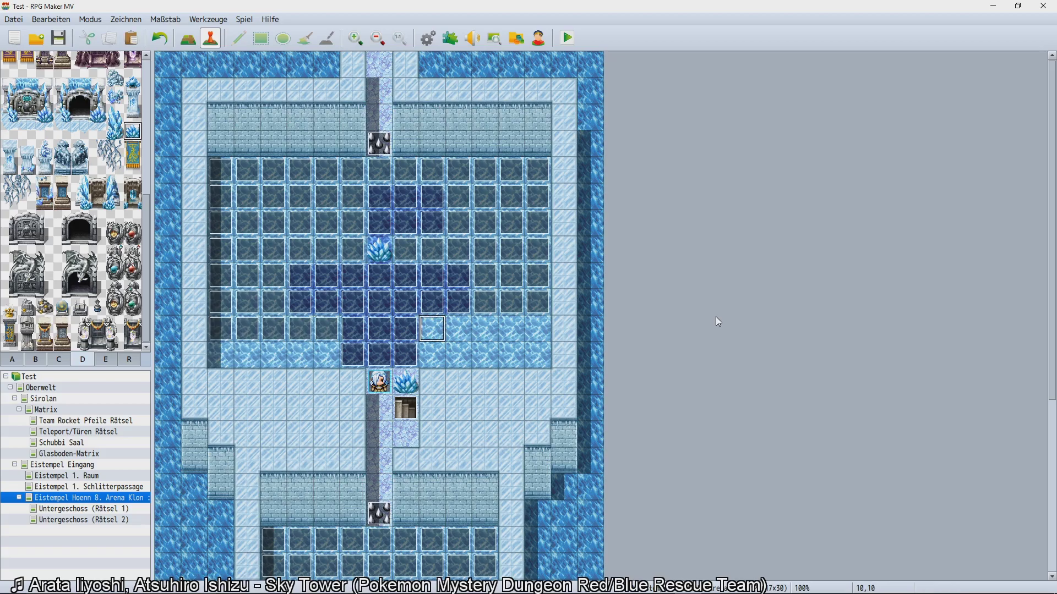
pyautogui.hotkey('ctrl', 'v')
pyautogui.press('Right')
pyautogui.hotkey('ctrl', 'v')
pyautogui.press('Right')
pyautogui.hotkey('ctrl', 'v')
pyautogui.press('Right')
pyautogui.hotkey('ctrl', 'v')
pyautogui.press('Right')
pyautogui.hotkey('ctrl', 'v')
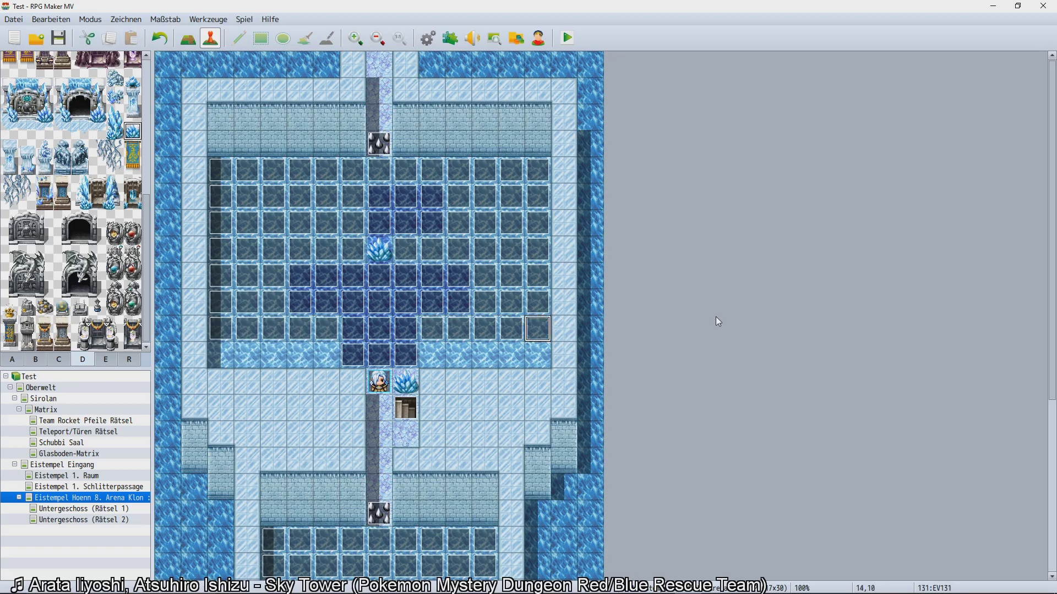
# Paste the EV065 copy onto the eighth row's ten empty tiles on both sides of the dark blue block.
pyautogui.press('Down')
pyautogui.hotkey('ctrl', 'v')
pyautogui.press('Left')
pyautogui.hotkey('ctrl', 'v')
pyautogui.press('Left')
pyautogui.hotkey('ctrl', 'v')
pyautogui.press('Left')
pyautogui.hotkey('ctrl', 'v')
pyautogui.press('Left')
pyautogui.hotkey('ctrl', 'v')
pyautogui.press('Left')
pyautogui.hotkey('ctrl', 'v')
pyautogui.press('Left')
pyautogui.hotkey('ctrl', 'v')
pyautogui.press('Left')
pyautogui.hotkey('ctrl', 'v')
pyautogui.press('Left')
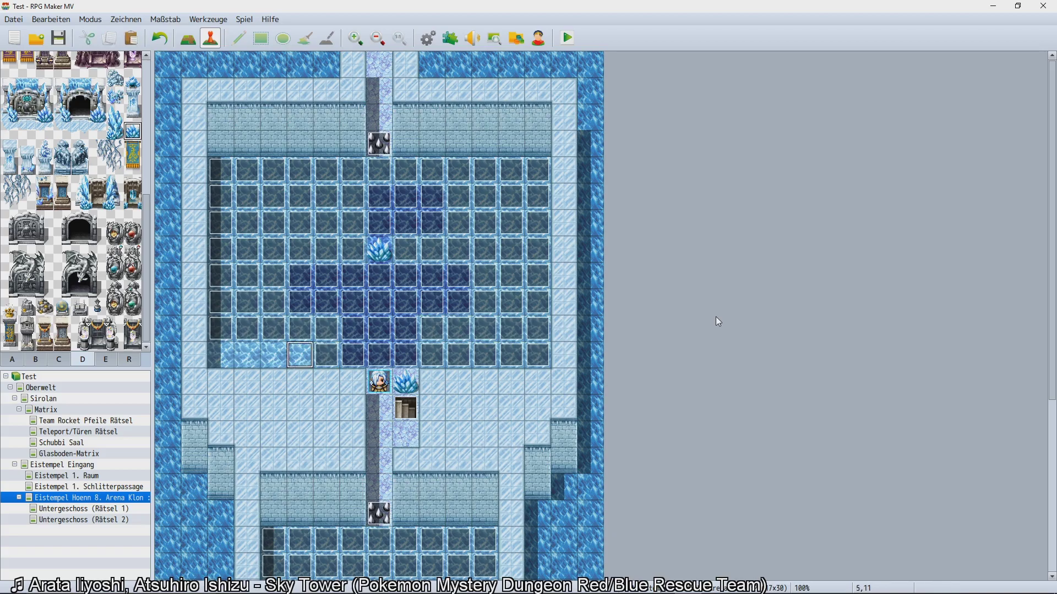
pyautogui.hotkey('ctrl', 'v')
pyautogui.press('Left')
pyautogui.hotkey('ctrl', 'v')
pyautogui.press('Left')
pyautogui.hotkey('ctrl', 'v')
pyautogui.press('Left')
pyautogui.hotkey('ctrl', 'v')
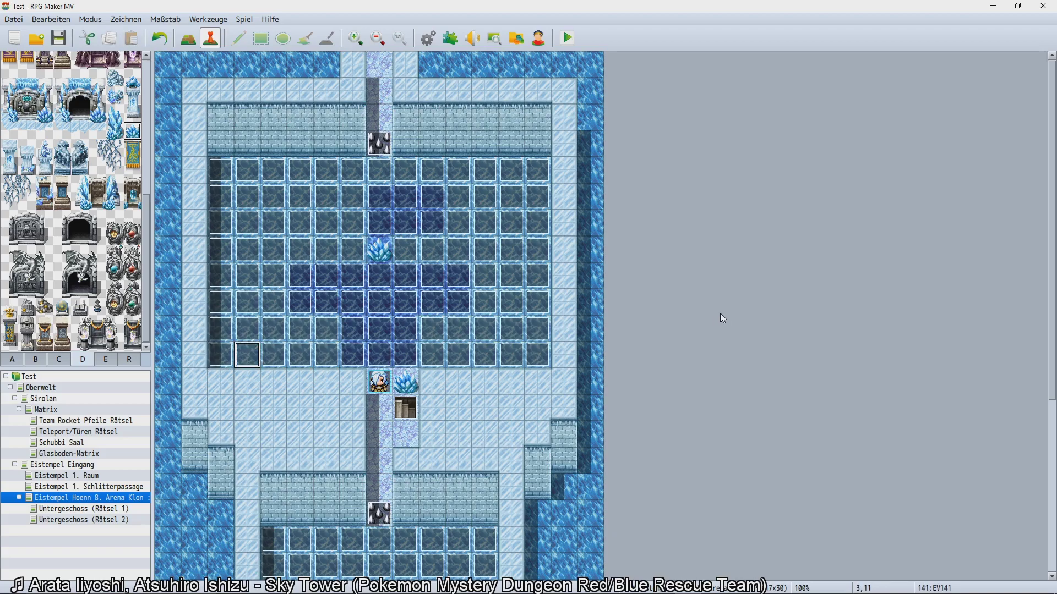
# Copy the script resetting self switch A for i+65 up to i <= 76 from page 3 of the small puzzle's EV001.
pyautogui.scroll(-2, 660, 331)
pyautogui.scroll(-3, 511, 348)
pyautogui.scroll(3, 511, 348)
pyautogui.scroll(-2, 505, 355)
pyautogui.doubleClick(274, 431)
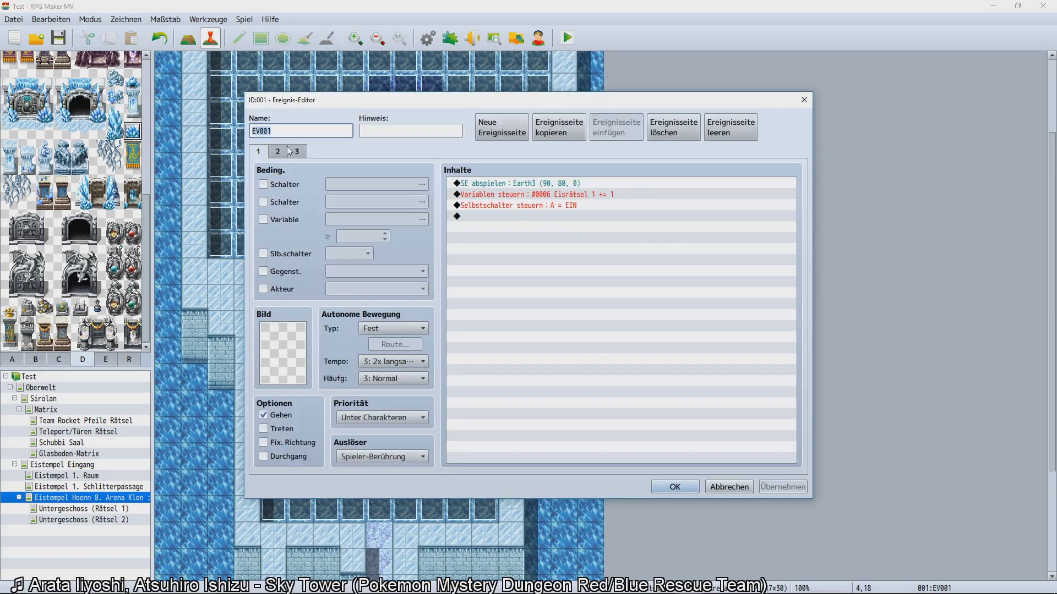
pyautogui.click(560, 252)
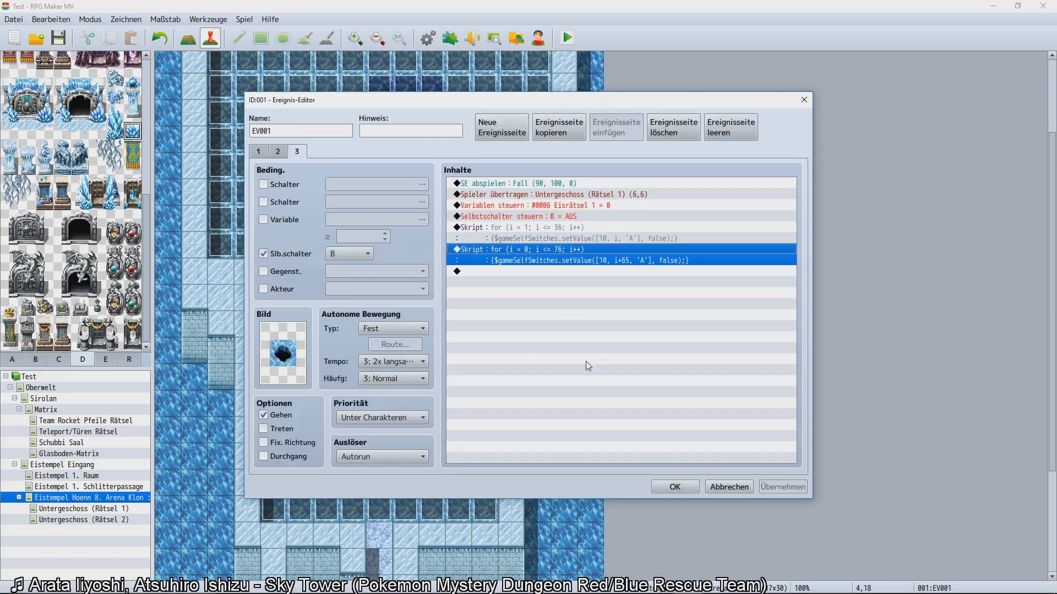
pyautogui.click(674, 487)
# Add the copied i+65 reset script to the end of page 3 in EV002 and EV003.
pyautogui.doubleClick(292, 425)
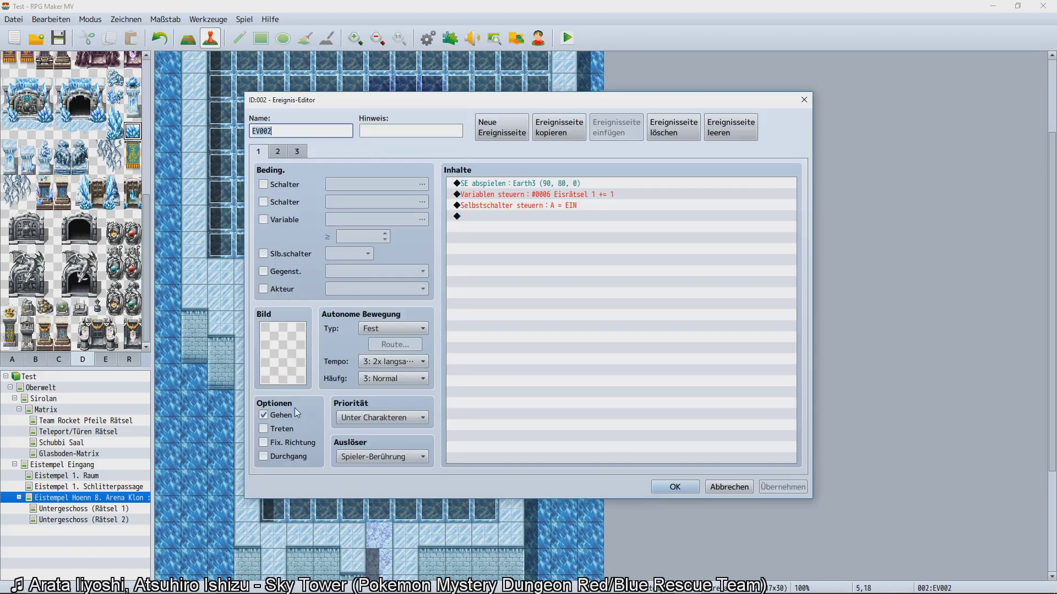
pyautogui.click(297, 151)
pyautogui.hotkey('ctrl', 'v')
pyautogui.click(675, 487)
pyautogui.click(327, 433)
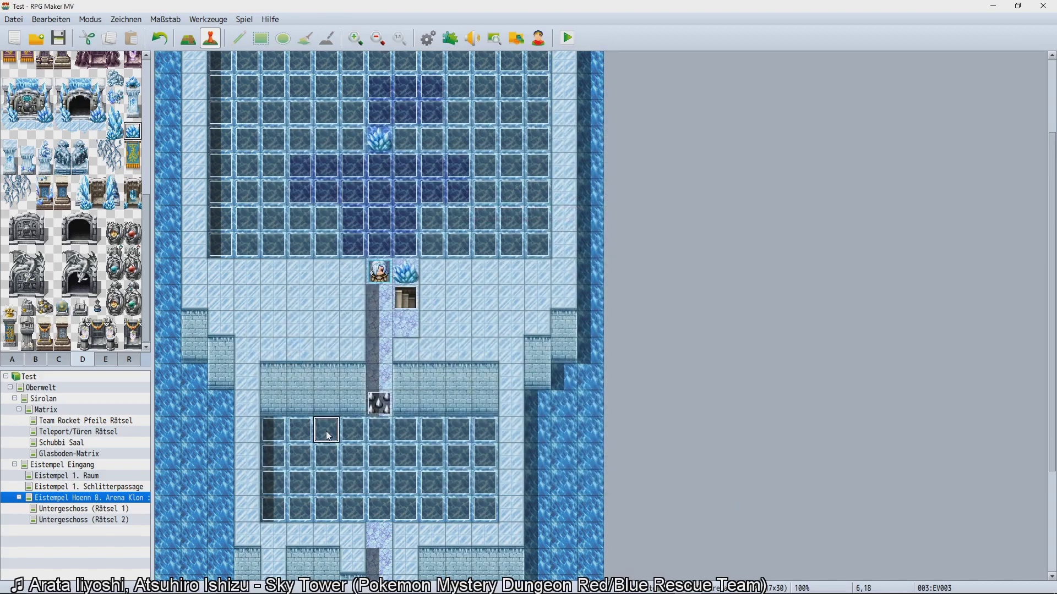
pyautogui.doubleClick(328, 433)
pyautogui.click(297, 152)
pyautogui.hotkey('ctrl', 'v')
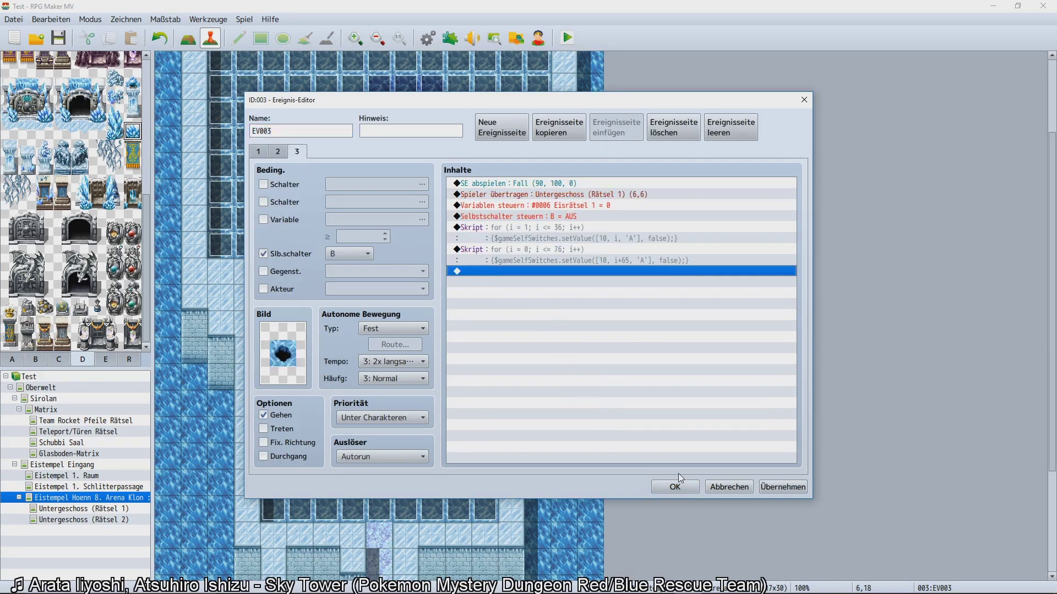
pyautogui.click(675, 486)
# Append the copied i+65 reset script to page 3 of EV004 and EV005 in the small puzzle's first row.
pyautogui.doubleClick(354, 432)
pyautogui.click(296, 151)
pyautogui.hotkey('ctrl', 'v')
pyautogui.click(675, 486)
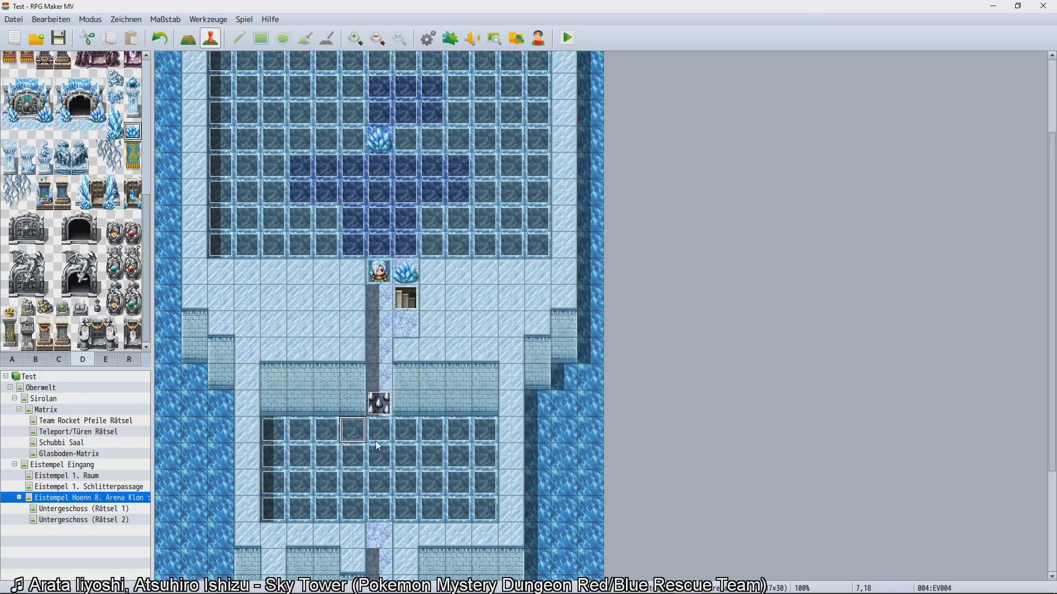
pyautogui.doubleClick(380, 434)
pyautogui.click(296, 152)
pyautogui.click(547, 345)
pyautogui.hotkey('ctrl', 'v')
pyautogui.click(675, 486)
# Append the copied i+65 reset script to page 3 of EV006 and EV007.
pyautogui.doubleClick(407, 433)
pyautogui.click(296, 151)
pyautogui.click(618, 441)
pyautogui.hotkey('ctrl', 'v')
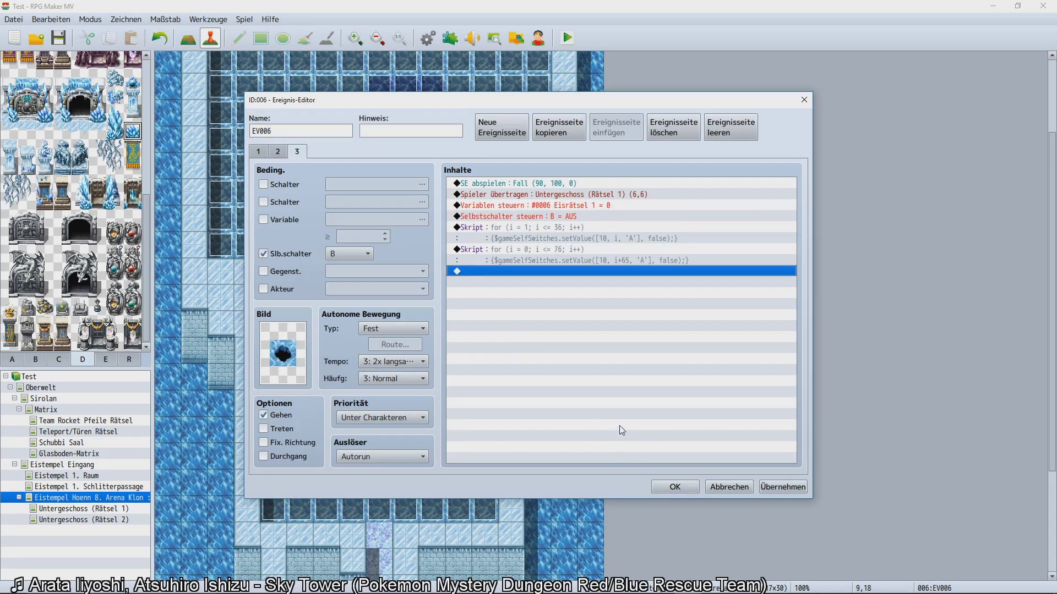
pyautogui.click(675, 486)
pyautogui.doubleClick(433, 434)
pyautogui.click(306, 154)
pyautogui.click(567, 297)
pyautogui.hotkey('ctrl', 'v')
pyautogui.click(675, 487)
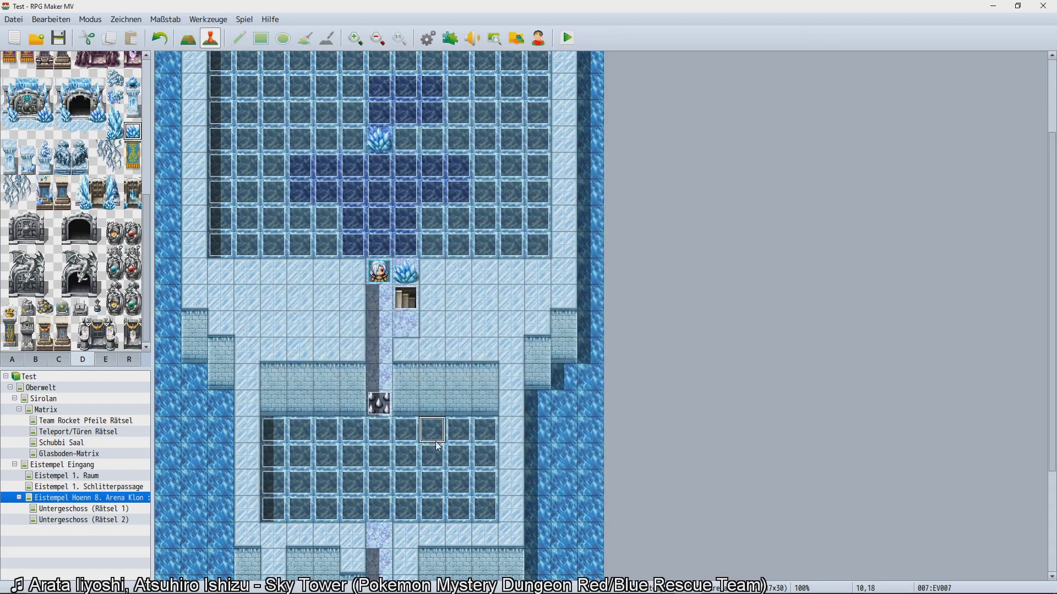
# Append the copied i+65 reset script to page 3 of EV008 and EV009, finishing the small puzzle's first row.
pyautogui.doubleClick(458, 427)
pyautogui.click(307, 155)
pyautogui.click(533, 303)
pyautogui.hotkey('ctrl', 'v')
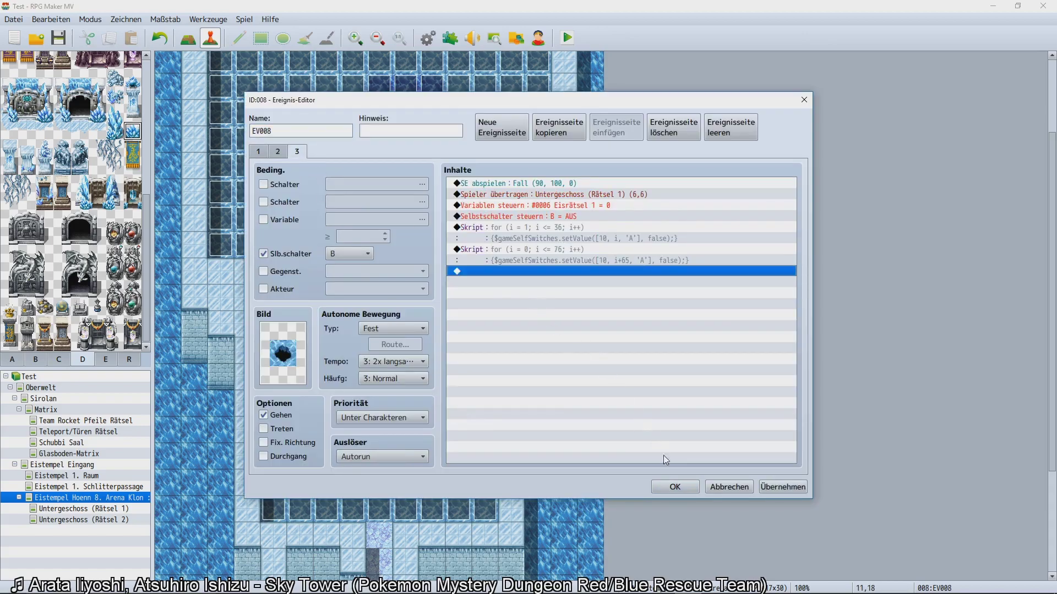
pyautogui.click(675, 487)
pyautogui.doubleClick(487, 431)
pyautogui.click(298, 152)
pyautogui.click(524, 298)
pyautogui.hotkey('ctrl', 'v')
pyautogui.click(675, 487)
# Append the copied i+65 reset script to page 3 of EV010 and EV011 in the small puzzle's second row.
pyautogui.doubleClick(318, 444)
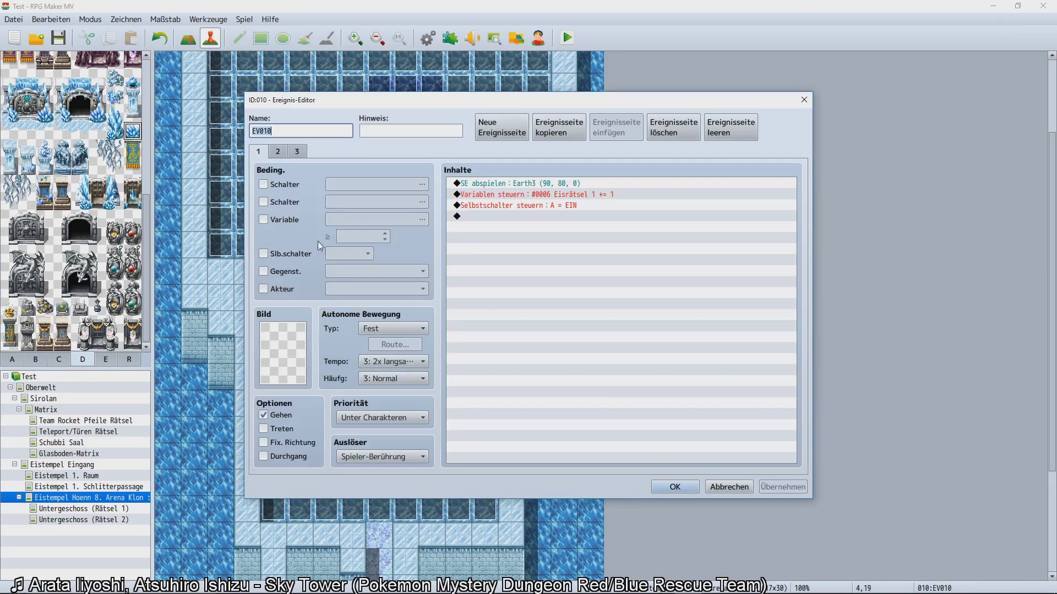
pyautogui.click(298, 156)
pyautogui.click(629, 328)
pyautogui.hotkey('ctrl', 'v')
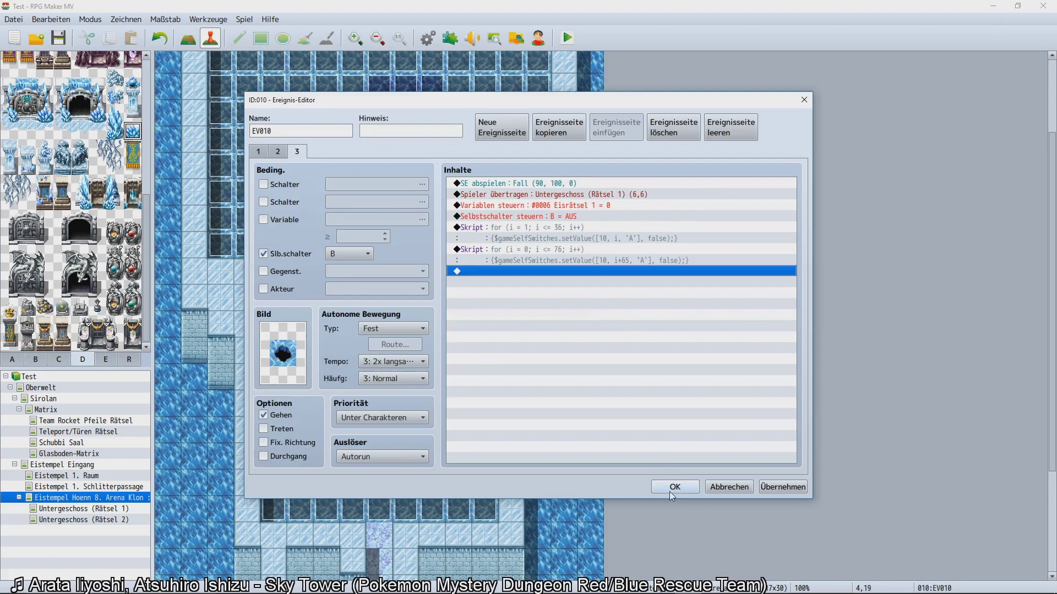
pyautogui.click(673, 488)
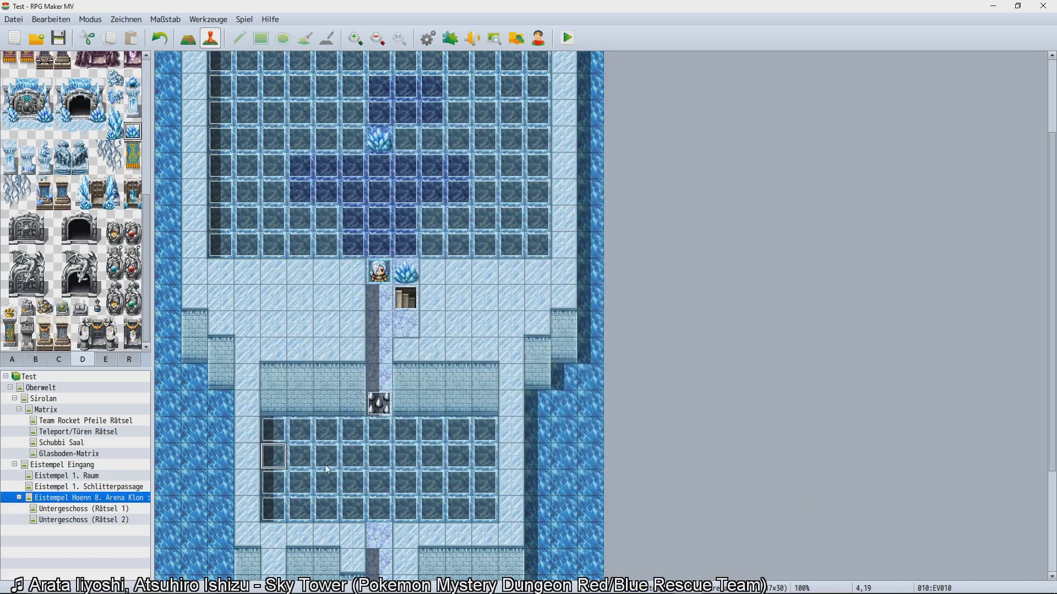
pyautogui.doubleClick(310, 458)
pyautogui.click(296, 151)
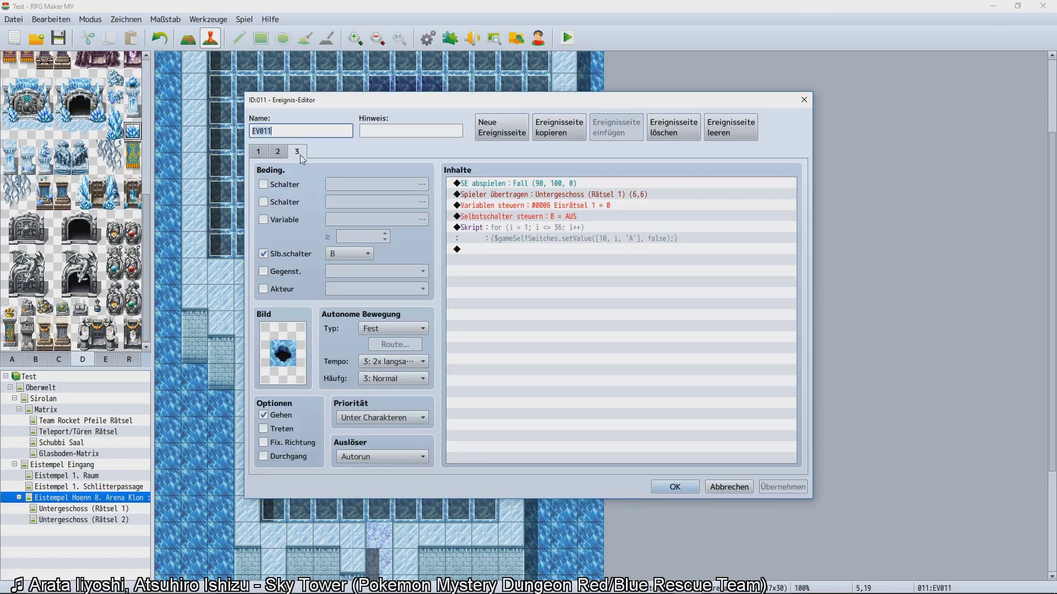
pyautogui.click(562, 320)
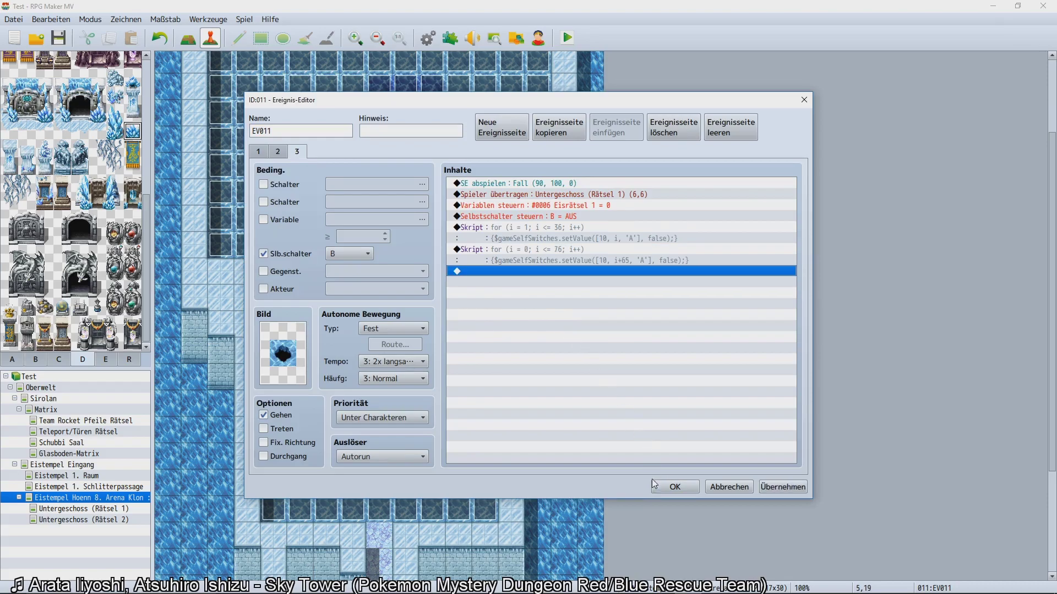
pyautogui.click(677, 487)
# Add the copied i+65 reset script to the end of page 3 in EV012.
pyautogui.click(337, 456)
pyautogui.hotkey('ctrl', 'v')
pyautogui.doubleClick(337, 457)
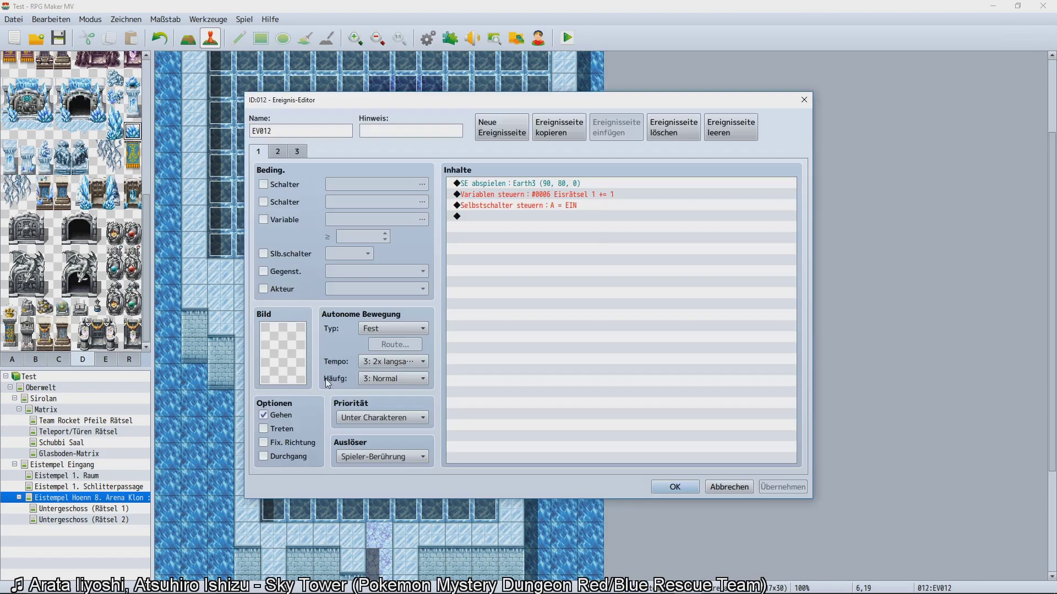
pyautogui.click(297, 152)
pyautogui.click(608, 319)
pyautogui.hotkey('ctrl', 'v')
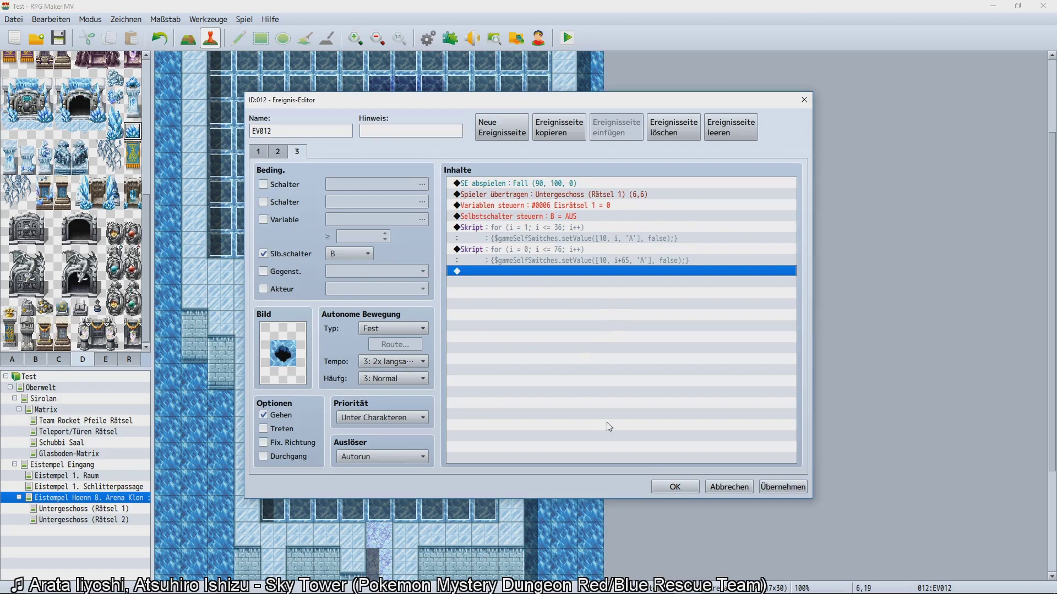
pyautogui.click(674, 486)
# Add the copied i+65 reset script to the end of page 3 in EV013.
pyautogui.click(363, 458)
pyautogui.hotkey('ctrl', 'v')
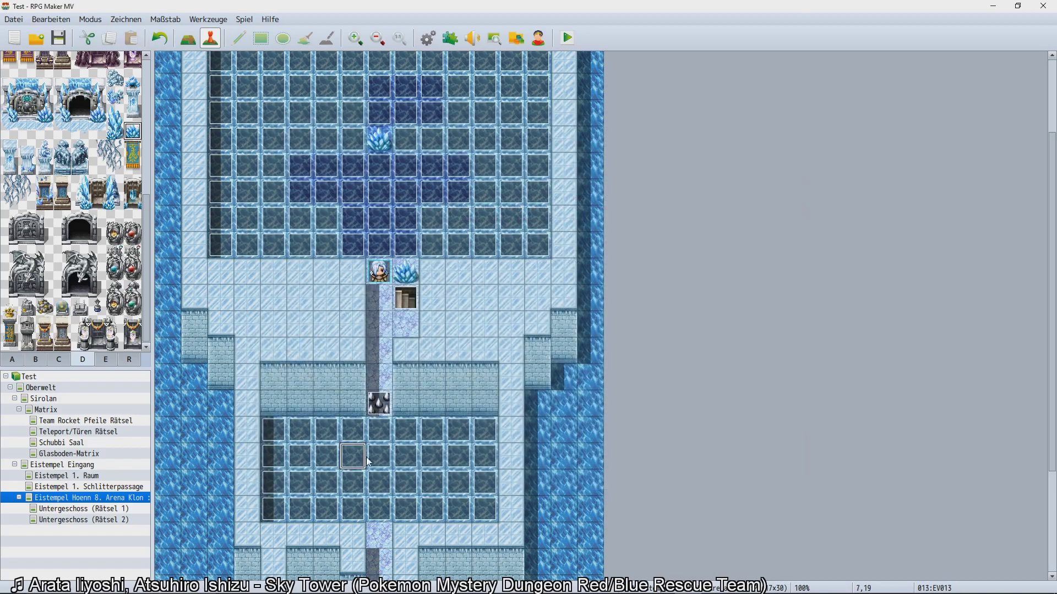
pyautogui.doubleClick(363, 458)
pyautogui.click(300, 153)
pyautogui.click(474, 249)
pyautogui.hotkey('ctrl', 'v')
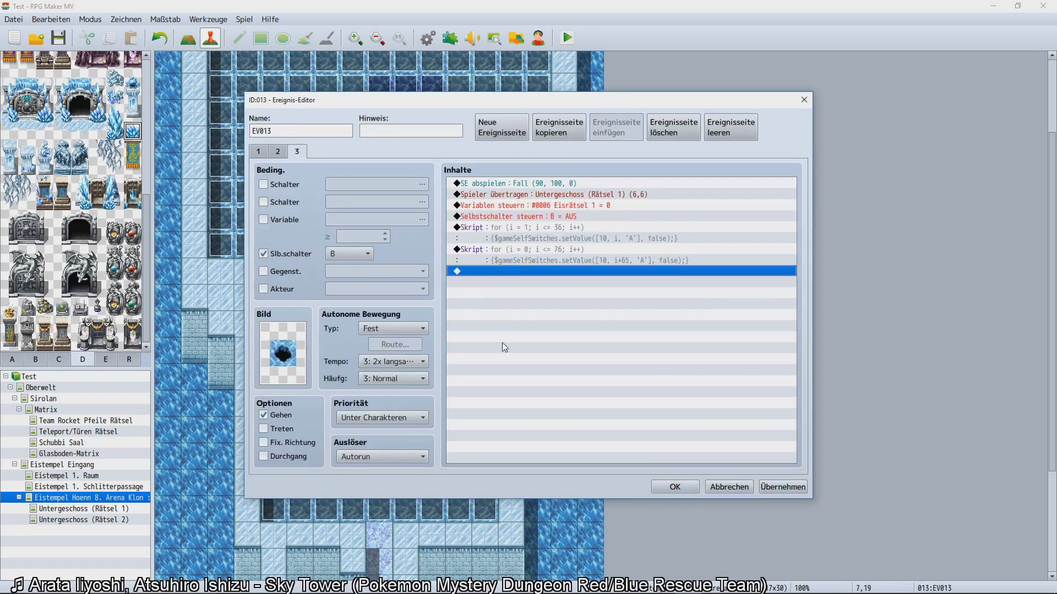
pyautogui.click(540, 259)
pyautogui.click(538, 227)
pyautogui.click(557, 303)
pyautogui.click(675, 487)
# Append the copied i+65 reset script to page 3 of EV014 and EV015.
pyautogui.doubleClick(379, 457)
pyautogui.click(297, 152)
pyautogui.click(473, 228)
pyautogui.hotkey('ctrl', 'v')
pyautogui.hotkey('ctrl', 'v')
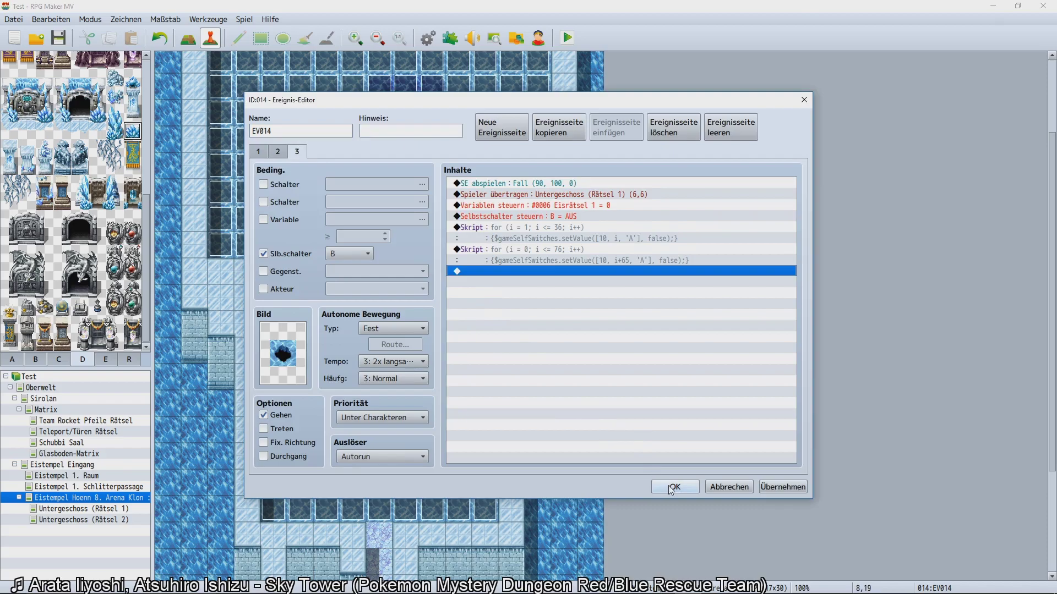
pyautogui.click(675, 487)
pyautogui.doubleClick(405, 457)
pyautogui.click(297, 151)
pyautogui.click(498, 295)
pyautogui.hotkey('ctrl', 'v')
# Append the copied i+65 reset script to page 3 of EV016, deleting the duplicate copy so it occurs only once.
pyautogui.doubleClick(433, 456)
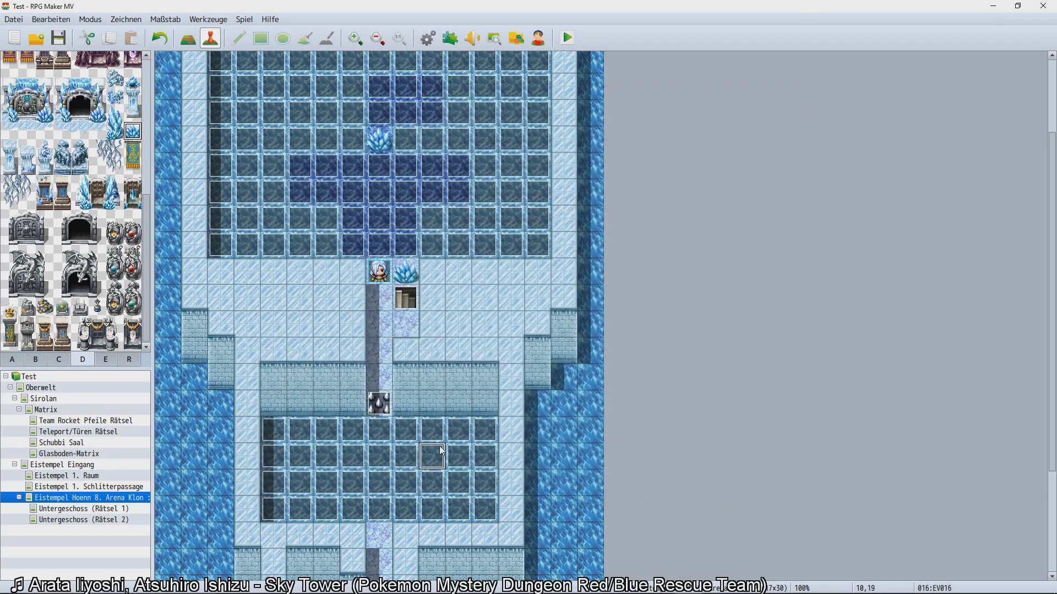
pyautogui.hotkey('ctrl', 'v')
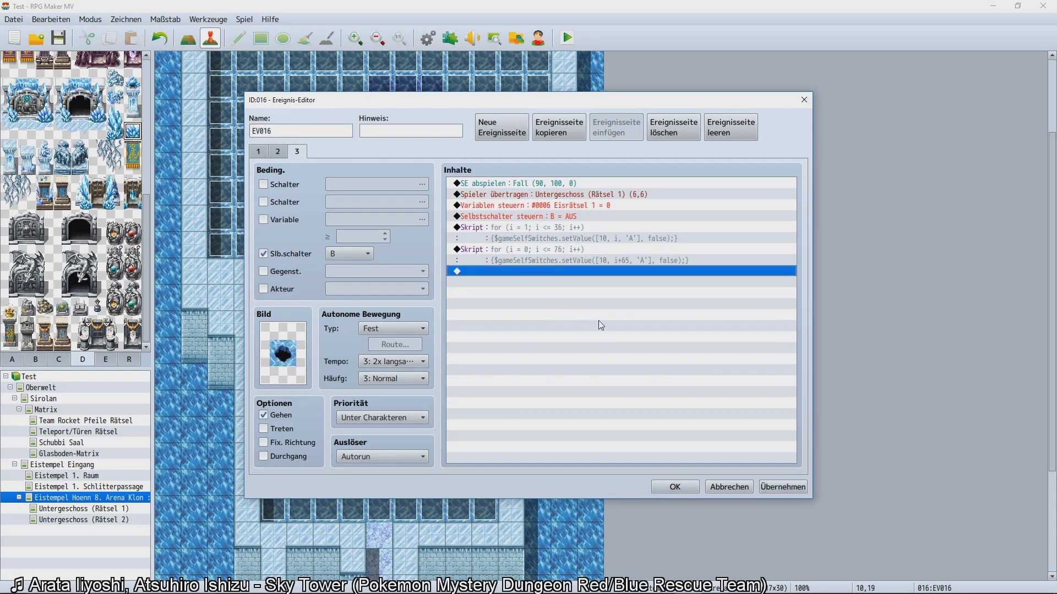
pyautogui.hotkey('ctrl', 'v')
pyautogui.click(553, 271)
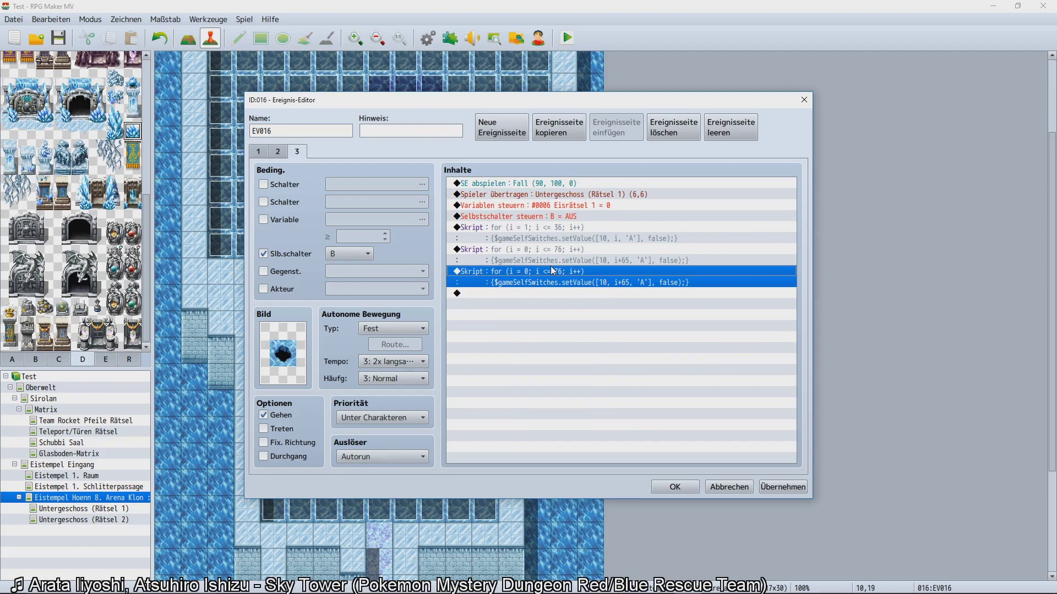
pyautogui.press('Delete')
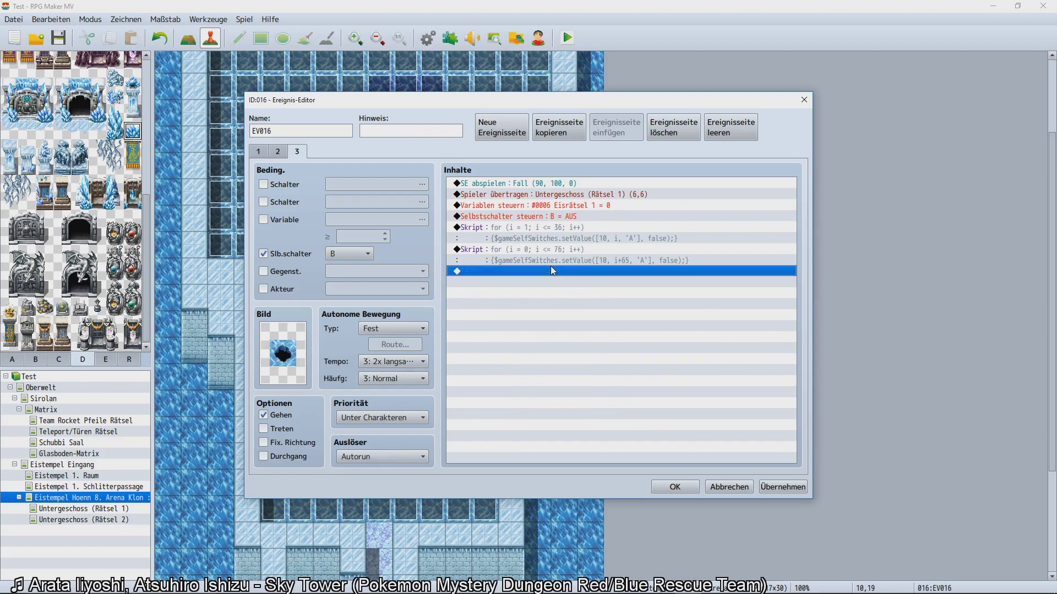
pyautogui.click(660, 486)
# Append the copied i+65 reset script to page 3 of EV017 and EV018 at the end of the second row.
pyautogui.click(471, 456)
pyautogui.doubleClick(471, 456)
pyautogui.click(296, 152)
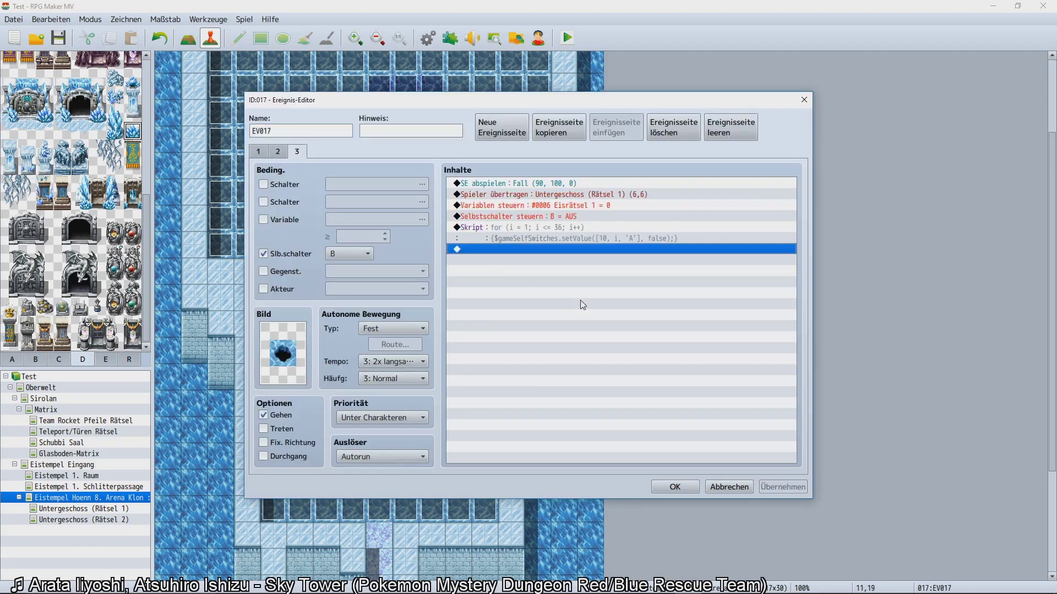
pyautogui.click(580, 299)
pyautogui.click(673, 488)
pyautogui.doubleClick(486, 456)
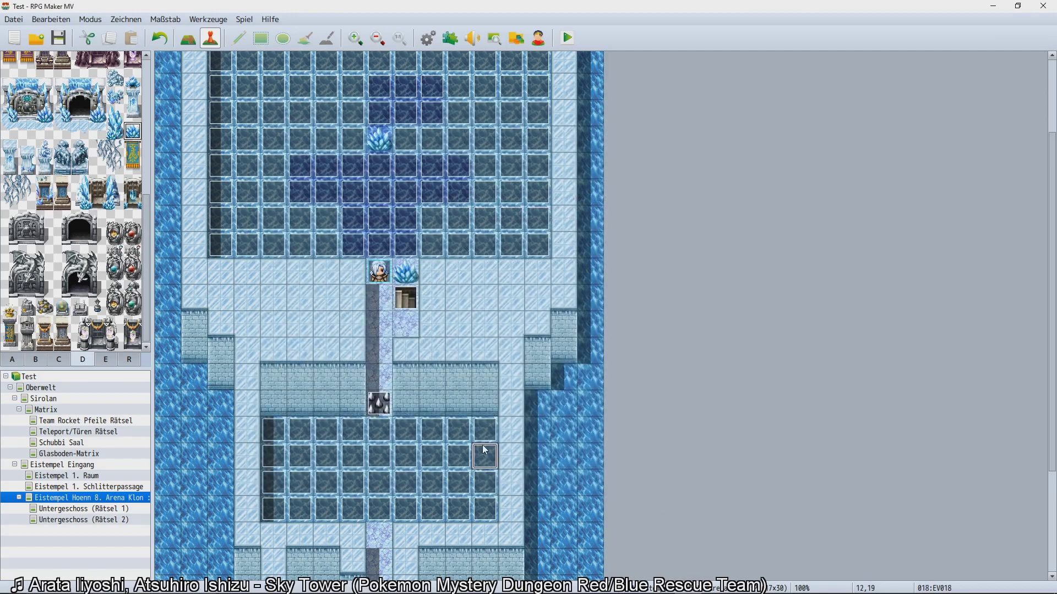
pyautogui.click(296, 152)
pyautogui.click(551, 250)
pyautogui.hotkey('ctrl', 'v')
pyautogui.click(675, 487)
# Append the copied i+65 reset script to page 3 of EV019 and EV020 in the small puzzle's third row.
pyautogui.doubleClick(273, 483)
pyautogui.click(297, 151)
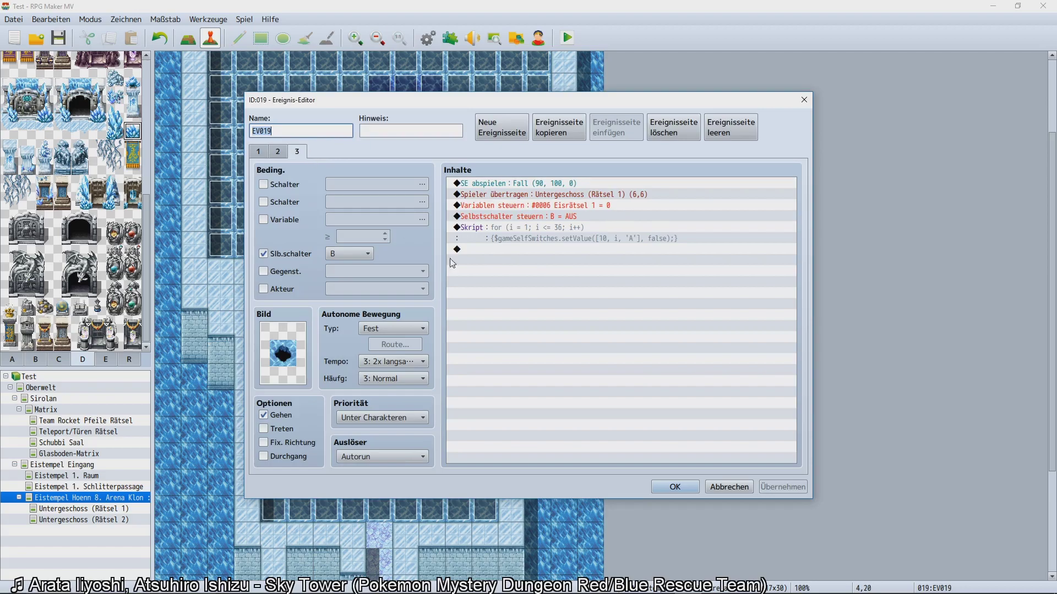
pyautogui.click(456, 271)
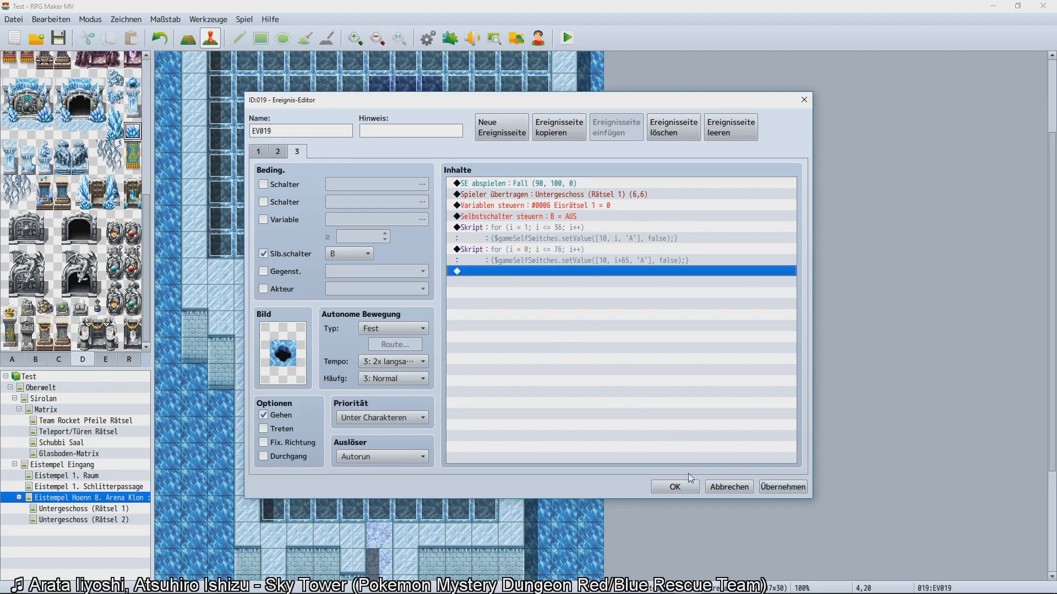
pyautogui.click(662, 491)
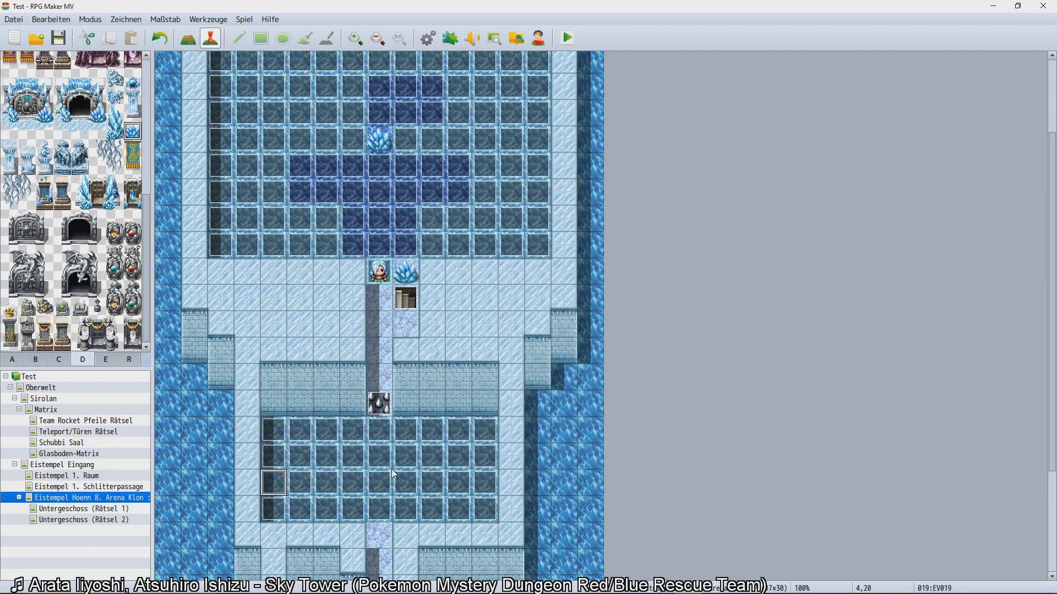
pyautogui.click(299, 483)
pyautogui.hotkey('ctrl', 'v')
pyautogui.doubleClick(299, 483)
pyautogui.click(297, 152)
pyautogui.click(583, 349)
pyautogui.click(666, 487)
# Add the copied i+65 reset script to the end of page 3 in EV021.
pyautogui.click(327, 483)
pyautogui.hotkey('ctrl', 'v')
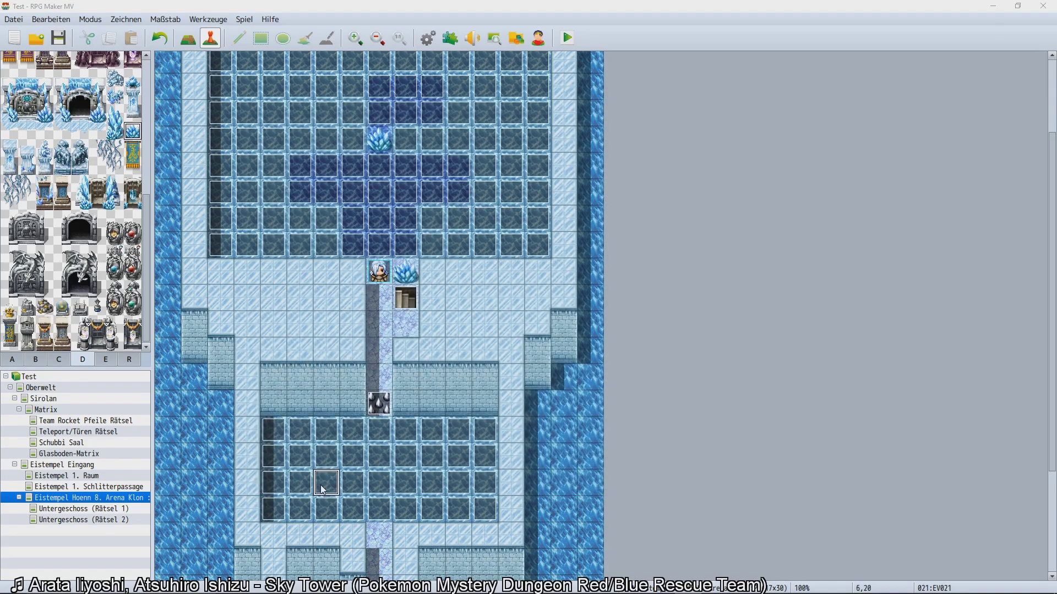
pyautogui.doubleClick(326, 483)
pyautogui.click(296, 152)
pyautogui.click(583, 350)
pyautogui.click(695, 485)
# Add the copied i+65 reset script to the end of page 3 in EV022.
pyautogui.click(342, 483)
pyautogui.hotkey('ctrl', 'v')
pyautogui.doubleClick(341, 483)
pyautogui.click(300, 152)
pyautogui.click(514, 274)
pyautogui.hotkey('ctrl', 'v')
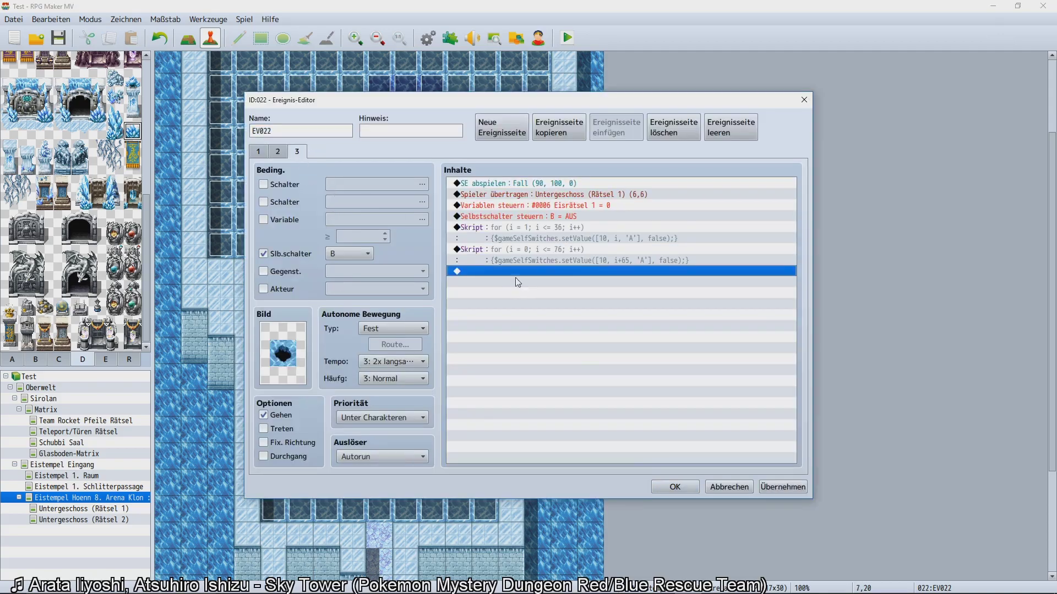
pyautogui.click(669, 477)
# Add the copied i+65 reset script to the end of page 3 in EV023.
pyautogui.click(381, 477)
pyautogui.hotkey('ctrl', 'v')
pyautogui.doubleClick(381, 477)
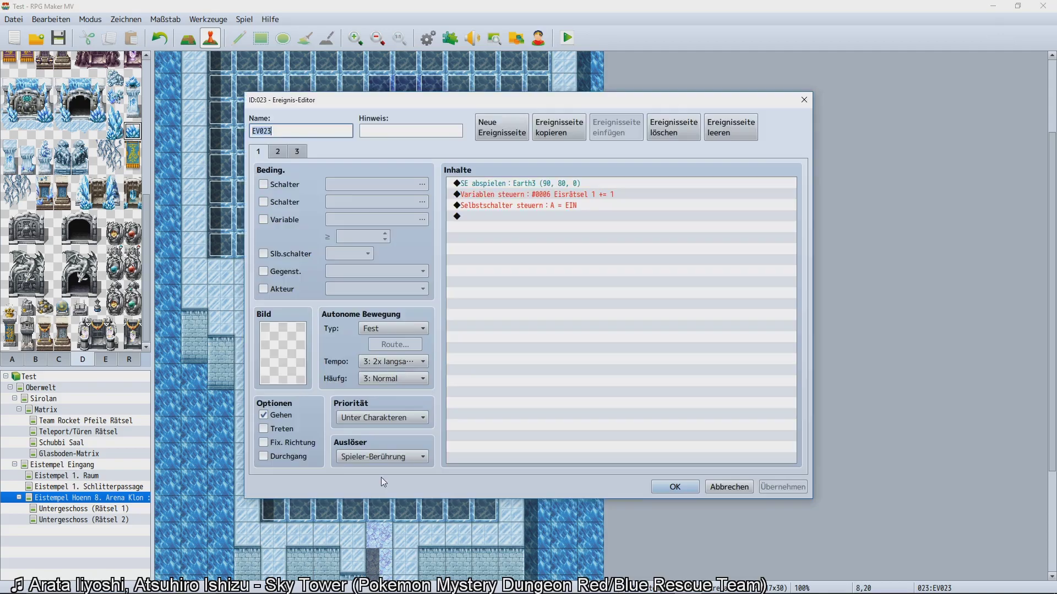
pyautogui.click(296, 151)
pyautogui.click(514, 271)
pyautogui.hotkey('ctrl', 'v')
pyautogui.click(661, 487)
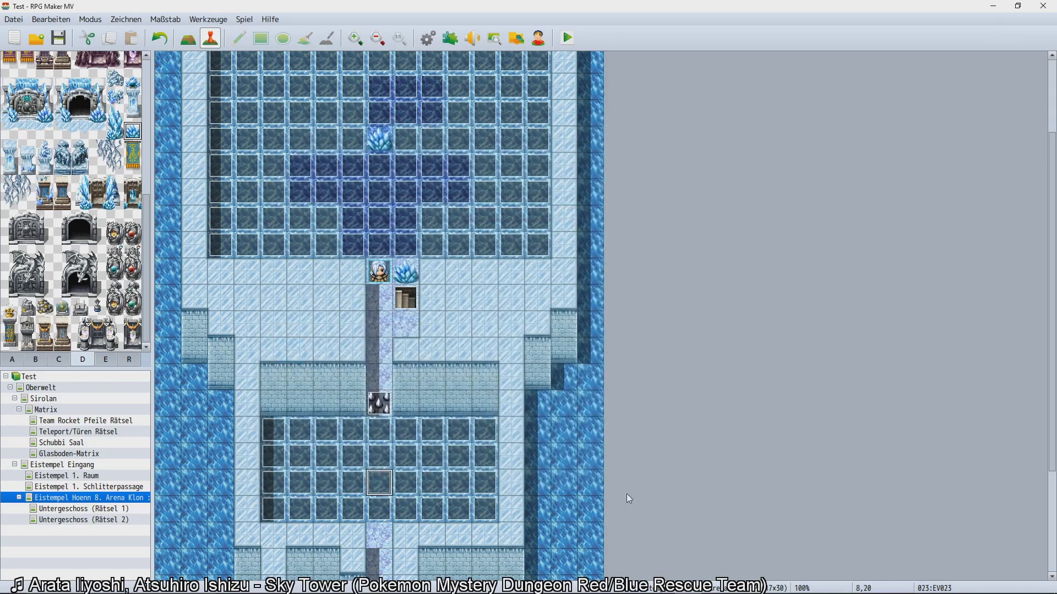
# Add the copied i+65 reset script to the end of page 3 in EV024.
pyautogui.click(414, 488)
pyautogui.hotkey('ctrl', 'v')
pyautogui.doubleClick(414, 487)
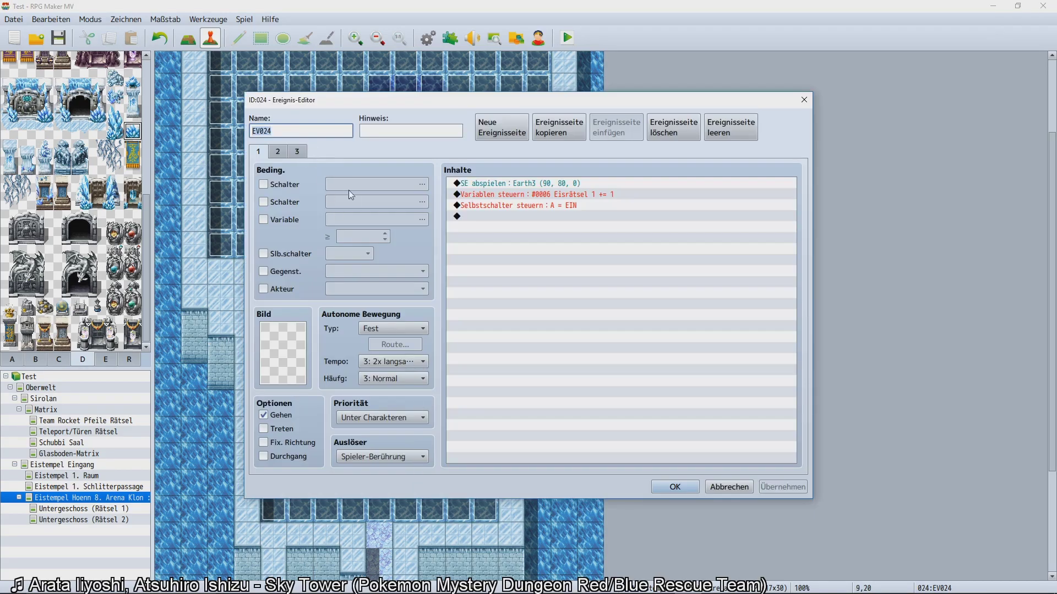
pyautogui.click(304, 156)
pyautogui.click(514, 249)
pyautogui.hotkey('ctrl', 'v')
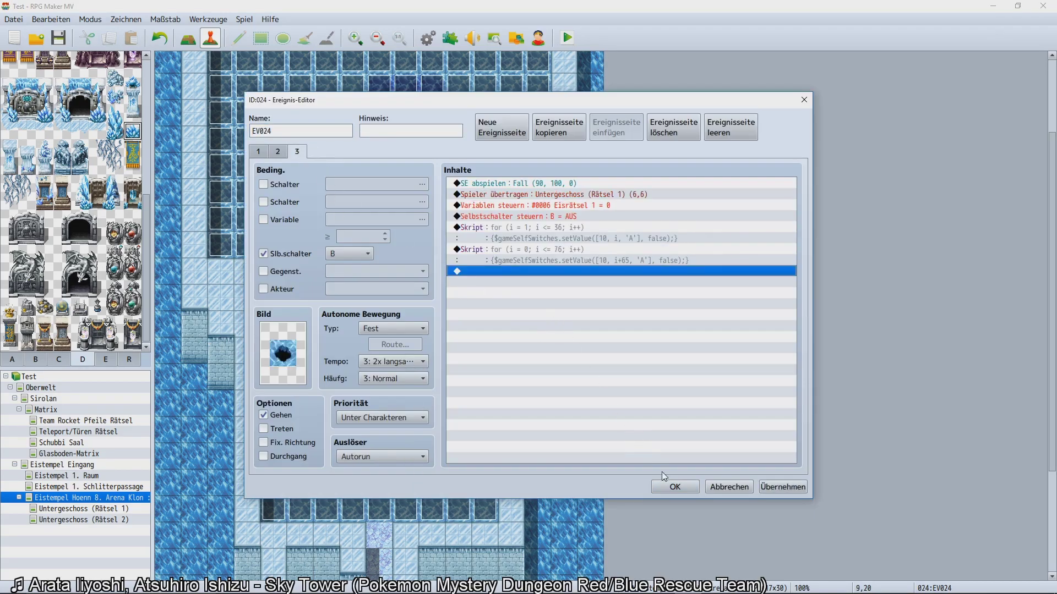
pyautogui.click(666, 486)
# Add the copied i+65 reset script to the end of page 3 in EV025.
pyautogui.click(439, 474)
pyautogui.hotkey('ctrl', 'v')
pyautogui.doubleClick(439, 475)
pyautogui.click(297, 151)
pyautogui.click(512, 286)
pyautogui.hotkey('ctrl', 'v')
pyautogui.moveTo(893, 592)
pyautogui.click(675, 487)
# Check page 3 of the small puzzle's EV024 and EV025 for the i+65 reset script without changing them.
pyautogui.scroll(2, 583, 380)
pyautogui.scroll(-3, 588, 367)
pyautogui.scroll(-2, 588, 372)
pyautogui.scroll(-2, 591, 360)
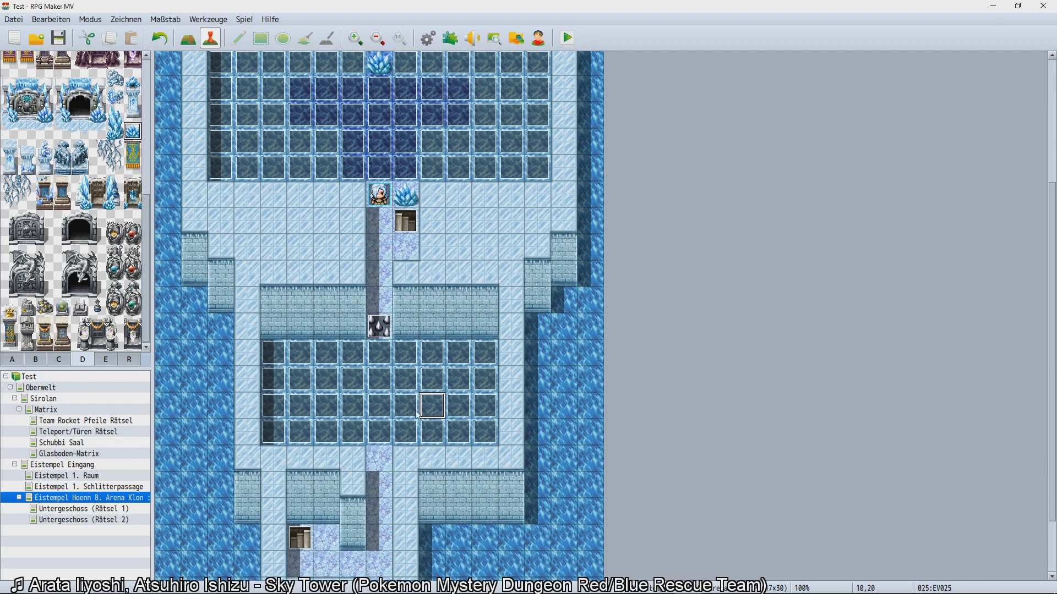
pyautogui.click(110, 488)
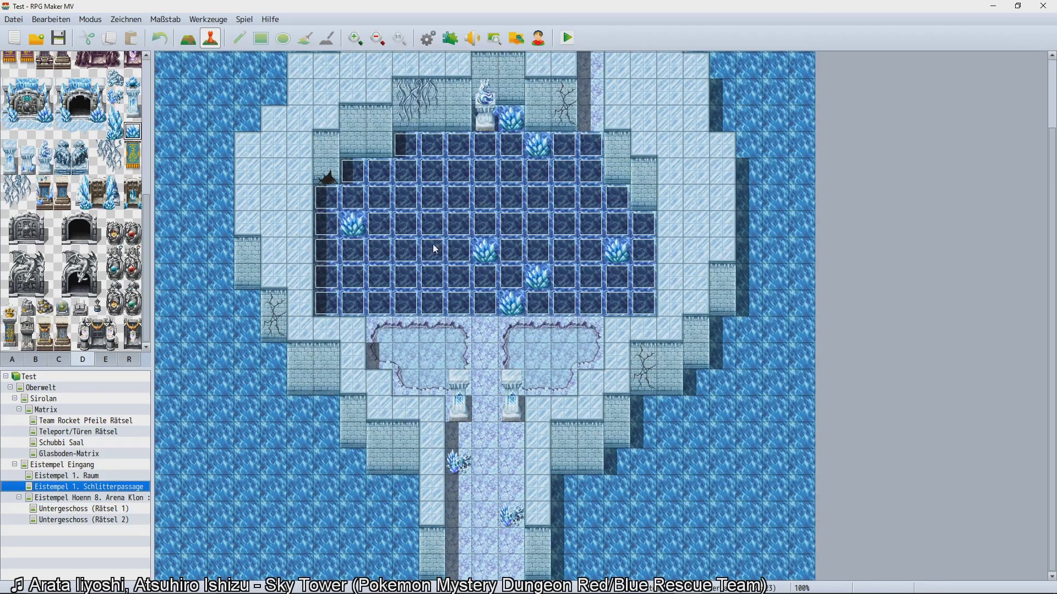
pyautogui.click(110, 499)
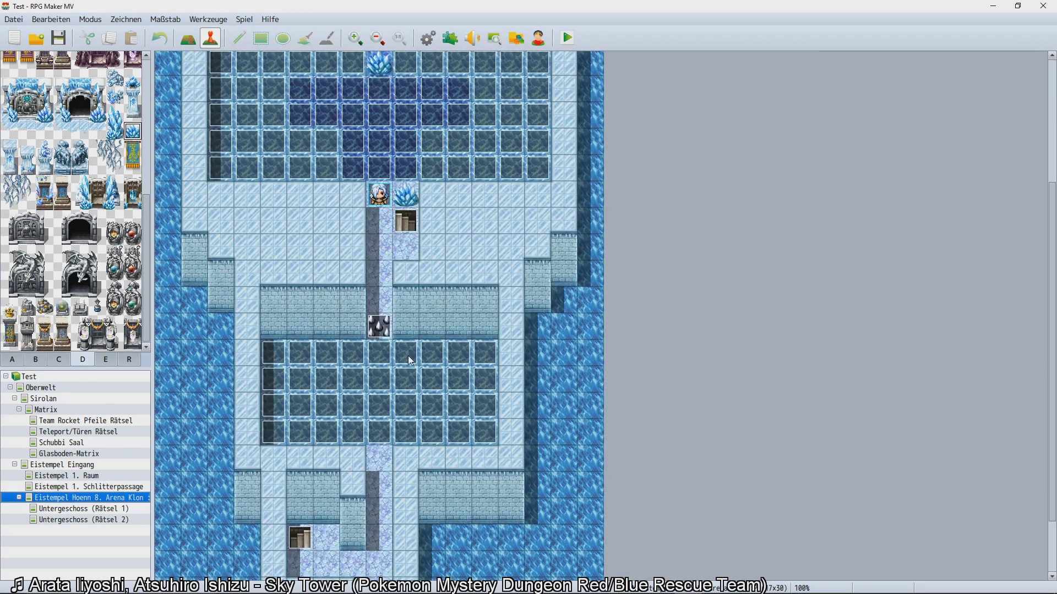
pyautogui.scroll(3, 404, 359)
pyautogui.doubleClick(408, 425)
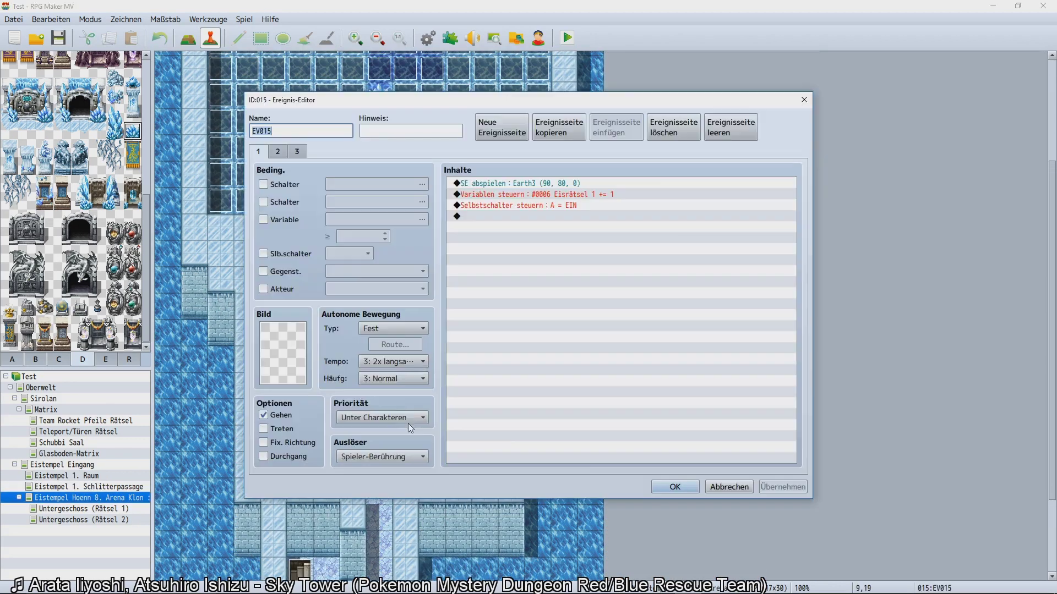
pyautogui.click(729, 487)
pyautogui.doubleClick(408, 446)
pyautogui.click(298, 152)
pyautogui.click(729, 487)
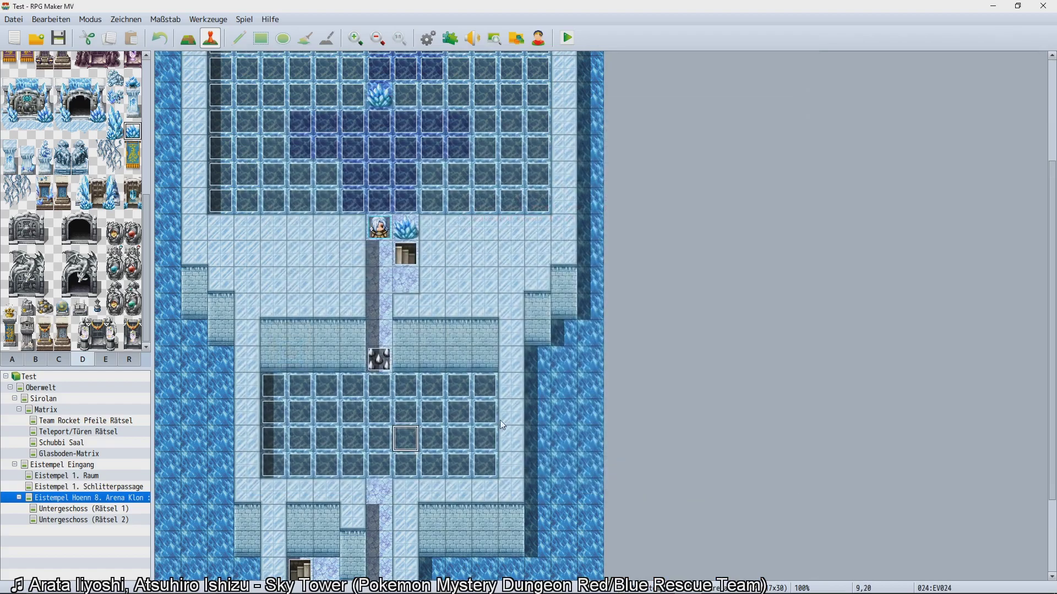
pyautogui.doubleClick(437, 436)
pyautogui.click(298, 152)
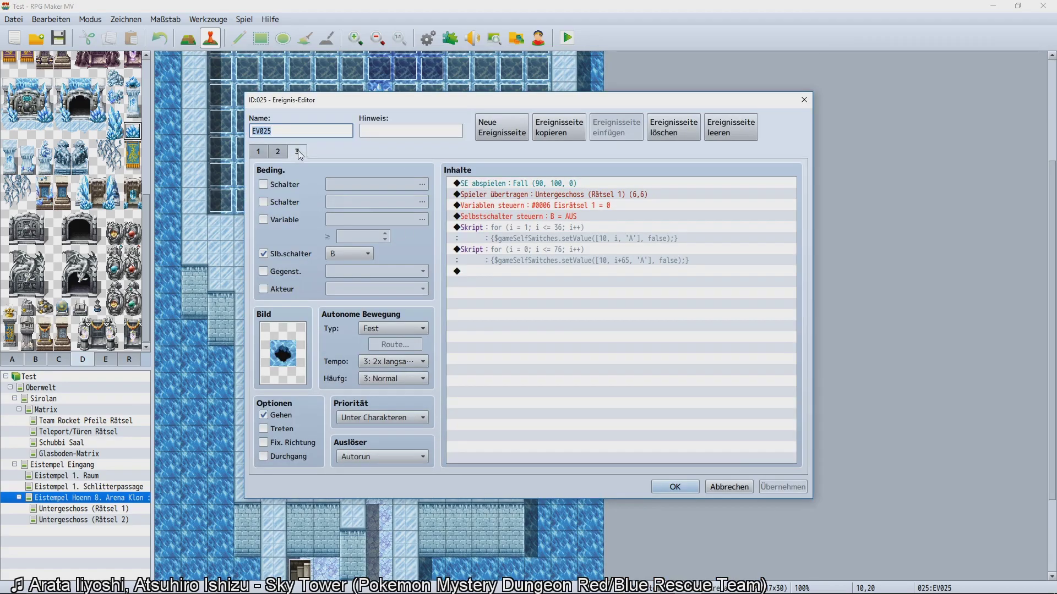
pyautogui.click(729, 487)
# Append the copied i+65 reset script to page 3 of EV026 and EV027, the last two tiles of the third row.
pyautogui.doubleClick(454, 438)
pyautogui.click(297, 152)
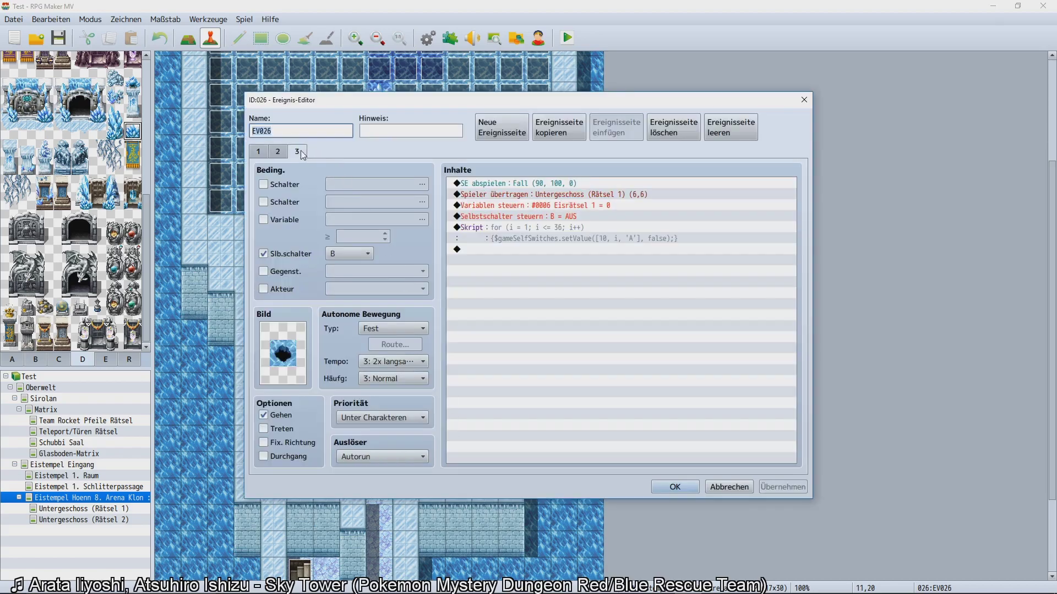
pyautogui.click(548, 314)
pyautogui.hotkey('ctrl', 'v')
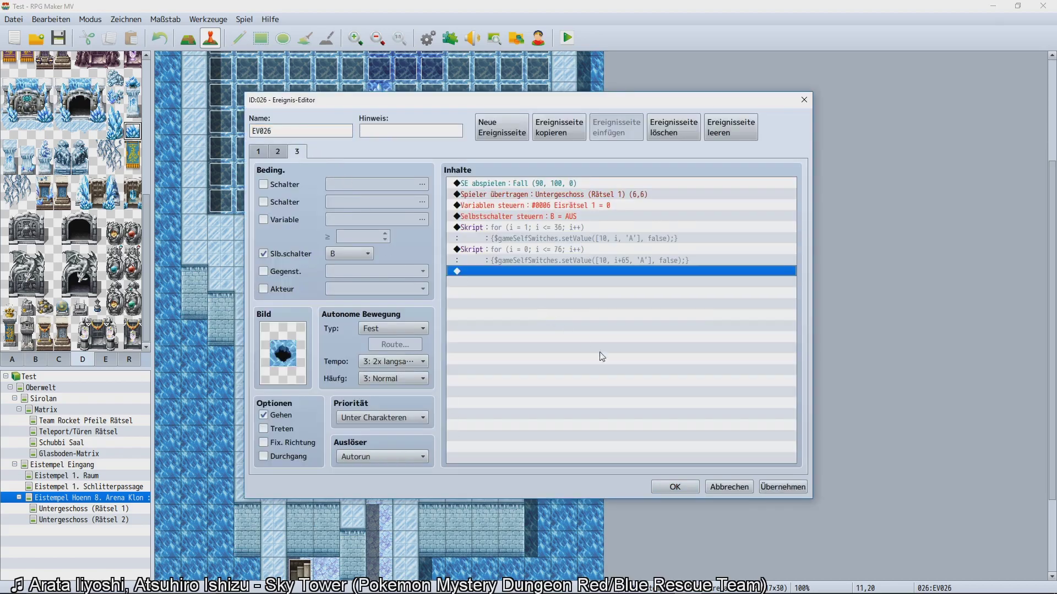
pyautogui.click(676, 486)
pyautogui.doubleClick(473, 434)
pyautogui.click(297, 151)
pyautogui.click(560, 322)
pyautogui.hotkey('ctrl', 'v')
pyautogui.click(673, 487)
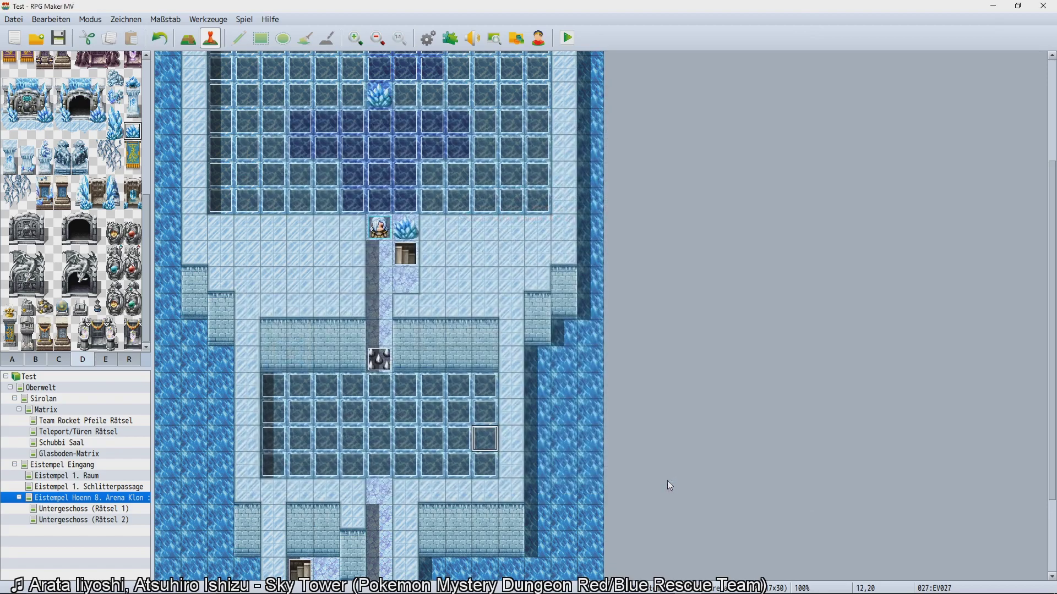
# Add the copied i+65 reset script to the end of page 3 in EV028, the fourth row's first tile.
pyautogui.click(271, 456)
pyautogui.hotkey('ctrl', 'v')
pyautogui.doubleClick(271, 457)
pyautogui.click(297, 152)
pyautogui.click(551, 249)
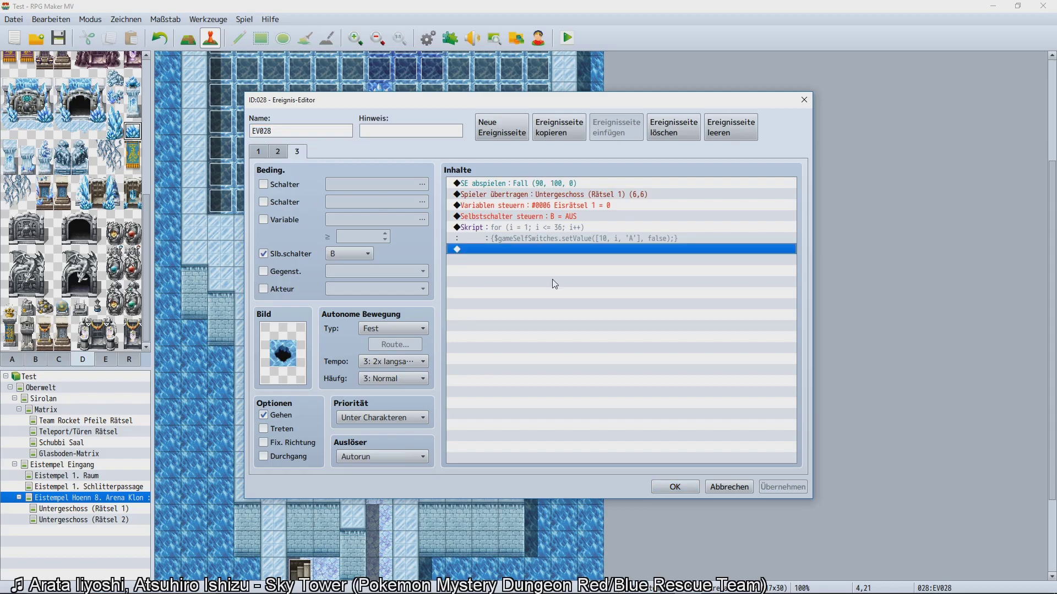
pyautogui.hotkey('ctrl', 'v')
pyautogui.click(675, 486)
# Add the copied i+65 reset script to the end of page 3 in EV029.
pyautogui.click(292, 468)
pyautogui.hotkey('ctrl', 'v')
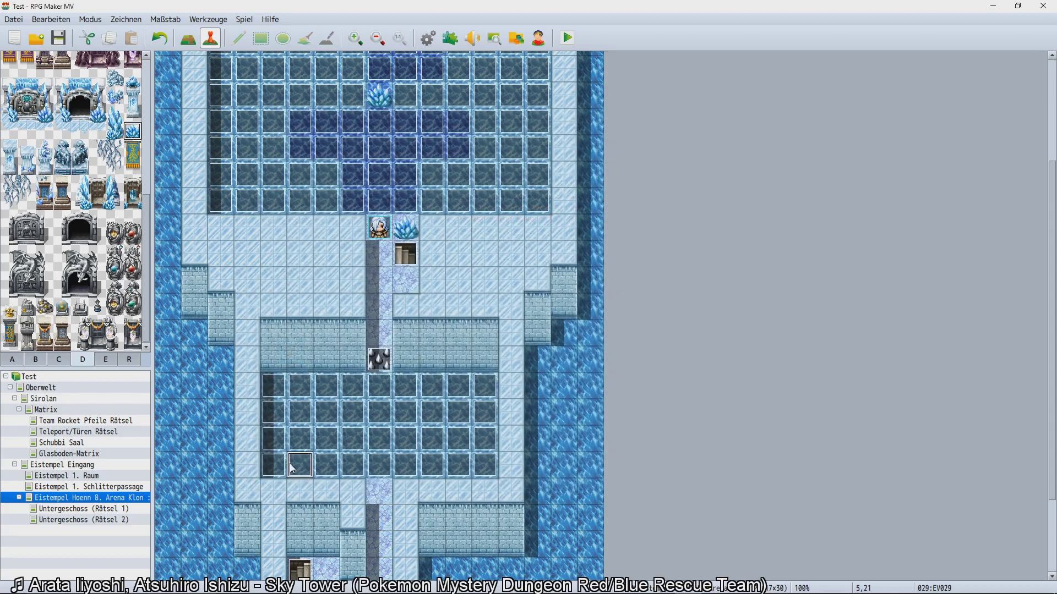
pyautogui.doubleClick(304, 458)
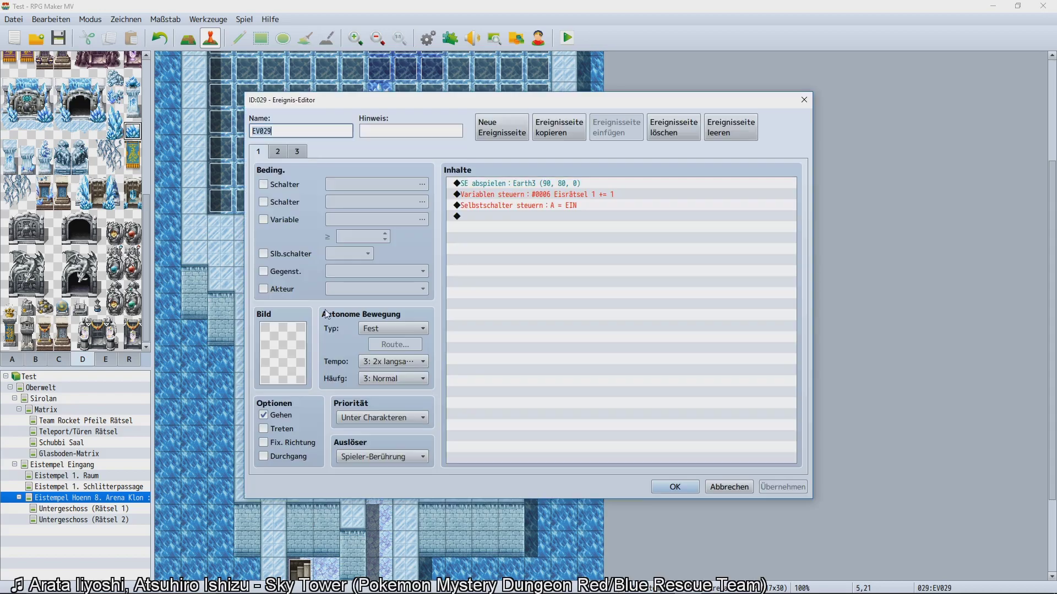
pyautogui.click(301, 152)
pyautogui.click(556, 307)
pyautogui.write("for (i = 0; i <= 76; i++) {$gameSelfSwitches.setValue([10, i+65, 'A'], false);}")
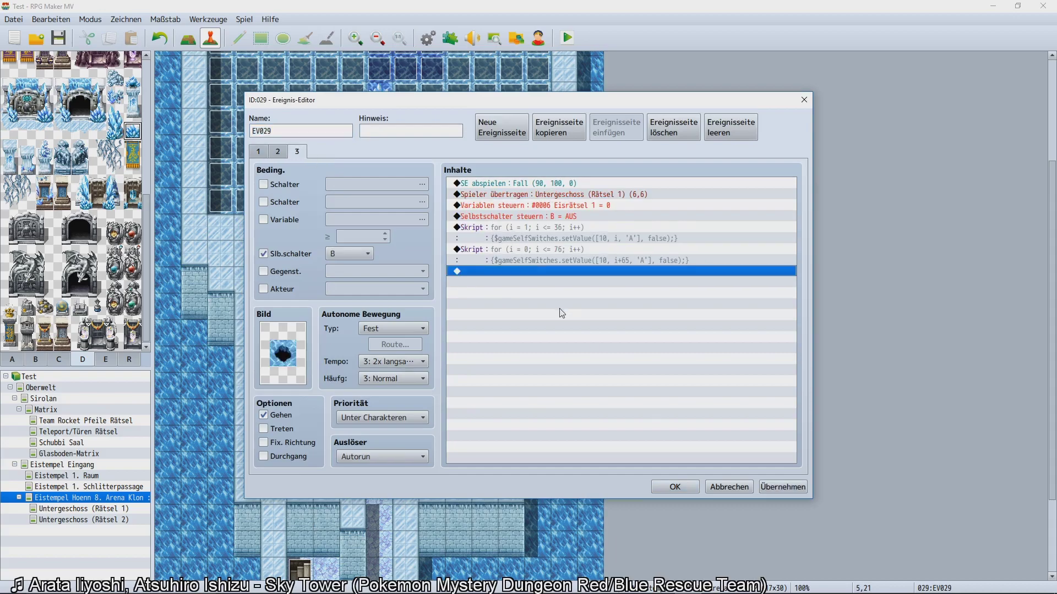
pyautogui.click(675, 486)
# Add the copied i+65 reset script to the end of page 3 in EV030.
pyautogui.click(320, 471)
pyautogui.hotkey('ctrl', 'v')
pyautogui.doubleClick(319, 471)
pyautogui.click(297, 152)
pyautogui.click(452, 251)
pyautogui.hotkey('ctrl', 'v')
pyautogui.click(675, 487)
# Add the copied i+65 reset script to the end of page 3 in EV031.
pyautogui.doubleClick(349, 465)
pyautogui.click(305, 151)
pyautogui.click(522, 299)
pyautogui.hotkey('ctrl', 'v')
pyautogui.click(674, 487)
# Add the copied i+65 reset script to the end of page 3 in EV032.
pyautogui.click(388, 462)
pyautogui.hotkey('ctrl', 'v')
pyautogui.doubleClick(387, 462)
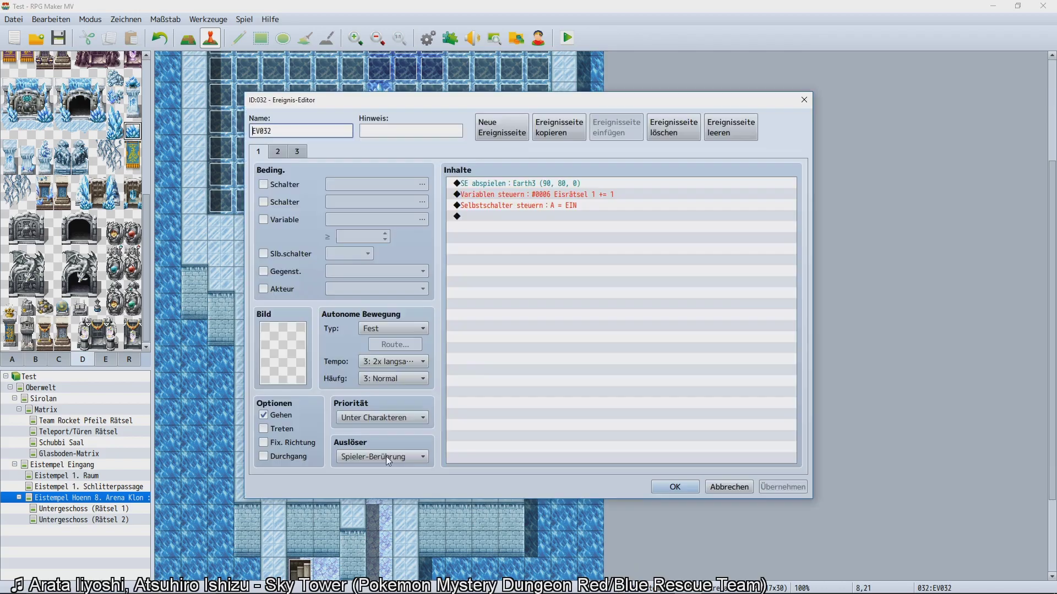
pyautogui.click(297, 151)
pyautogui.click(488, 295)
pyautogui.hotkey('ctrl', 'v')
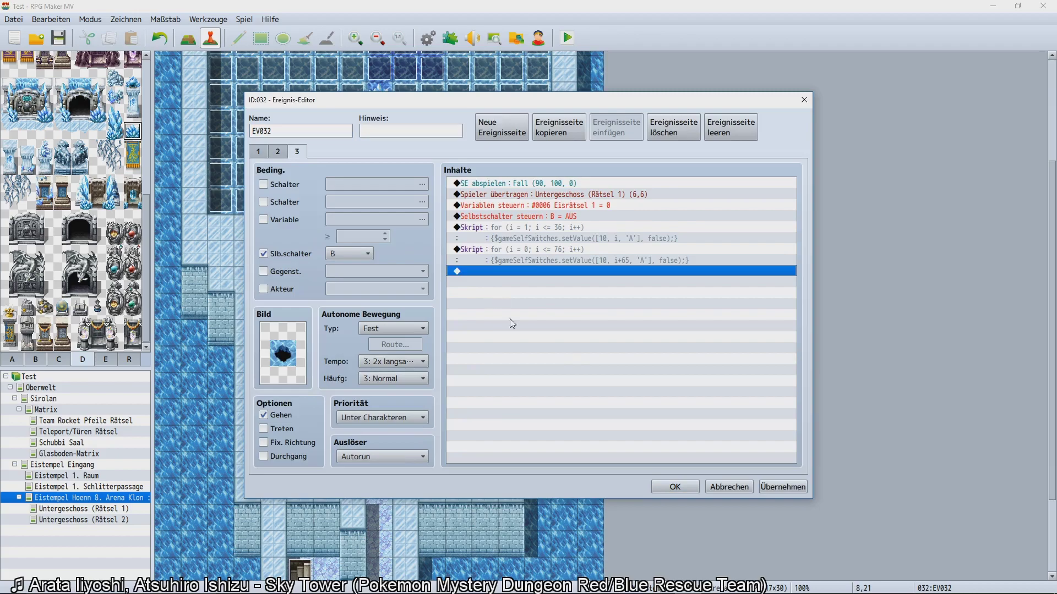
pyautogui.click(675, 487)
# Add the copied i+65 reset script to the end of page 3 in EV033.
pyautogui.click(421, 454)
pyautogui.doubleClick(421, 454)
pyautogui.click(296, 152)
pyautogui.click(593, 302)
pyautogui.hotkey('ctrl', 'v')
pyautogui.click(675, 487)
# Add the copied i+65 reset script to the end of page 3 in EV034.
pyautogui.doubleClick(433, 465)
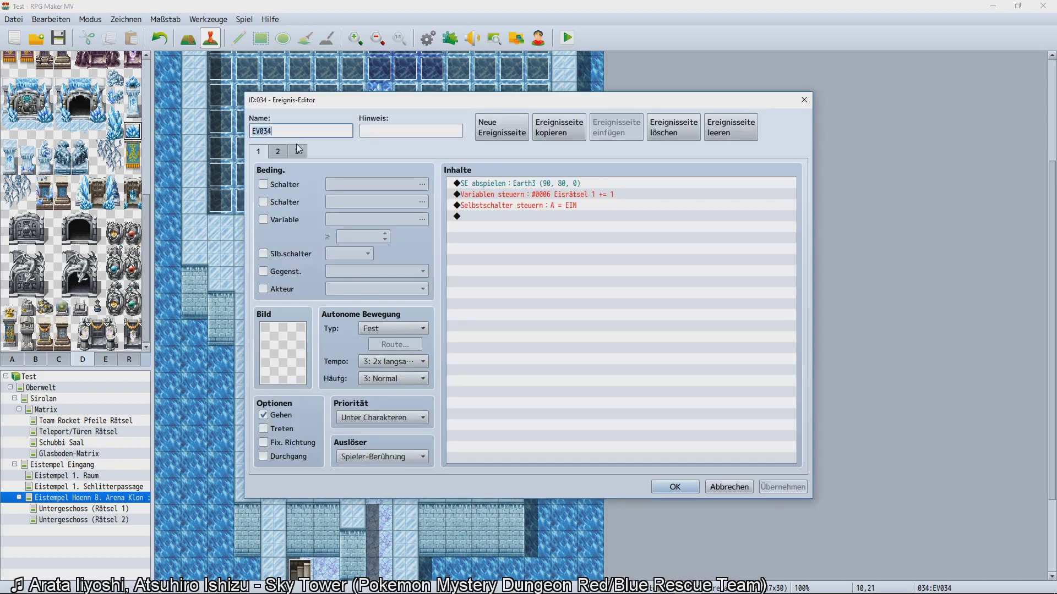
pyautogui.click(297, 151)
pyautogui.click(593, 249)
pyautogui.hotkey('ctrl', 'v')
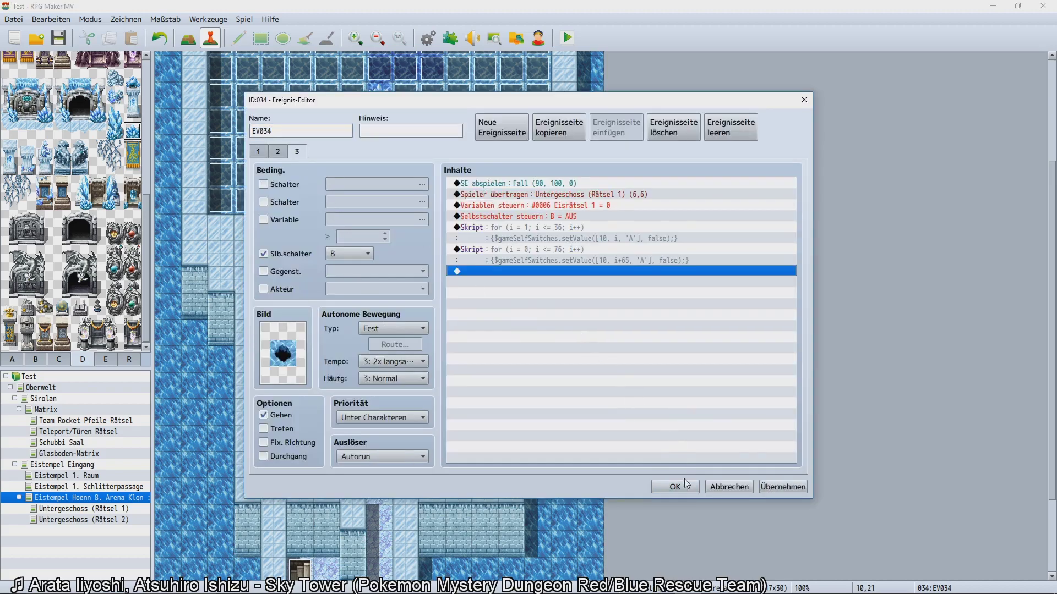
pyautogui.click(683, 484)
# Add the copied i+65 reset script to the end of page 3 in EV035.
pyautogui.doubleClick(459, 466)
pyautogui.click(297, 151)
pyautogui.click(597, 318)
pyautogui.hotkey('ctrl', 'v')
pyautogui.click(674, 487)
# Add the copied i+65 reset script to the end of page 3 in EV036, the small puzzle's last tile.
pyautogui.click(485, 465)
pyautogui.doubleClick(483, 465)
pyautogui.click(297, 152)
pyautogui.click(594, 249)
pyautogui.hotkey('ctrl', 'v')
pyautogui.click(683, 486)
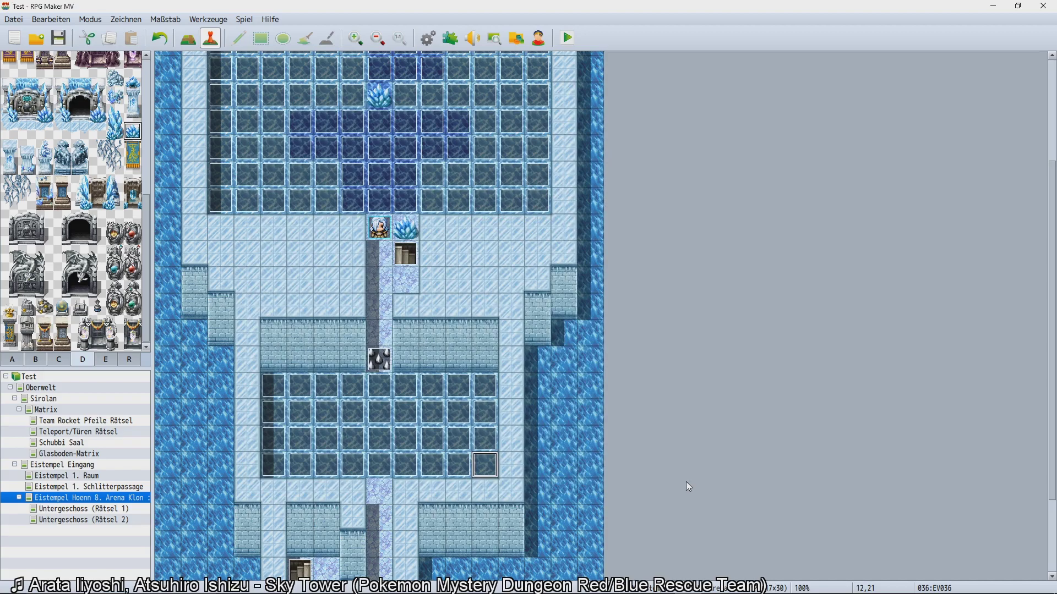
# Move the player's start position to map tile 8,26, on the path below the small puzzle.
pyautogui.scroll(-2, 491, 307)
pyautogui.moveTo(380, 183); pyautogui.dragTo(385, 487)
pyautogui.scroll(-3, 432, 405)
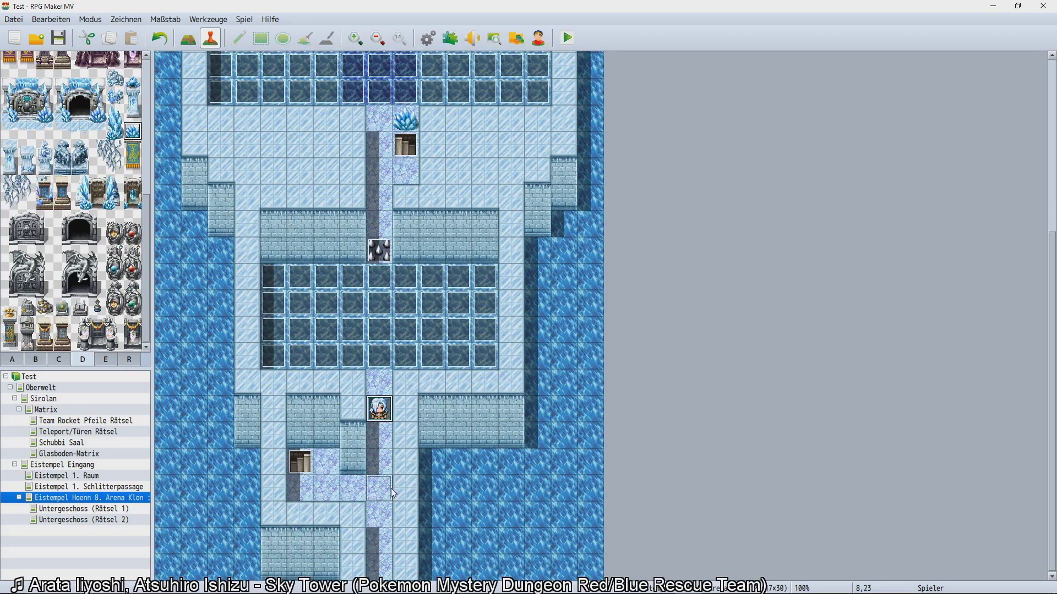
pyautogui.moveTo(379, 409); pyautogui.dragTo(380, 488)
# Launch a playtest, maximize its window and start a new game.
pyautogui.hotkey('ctrl', 'r')
pyautogui.press('Return')
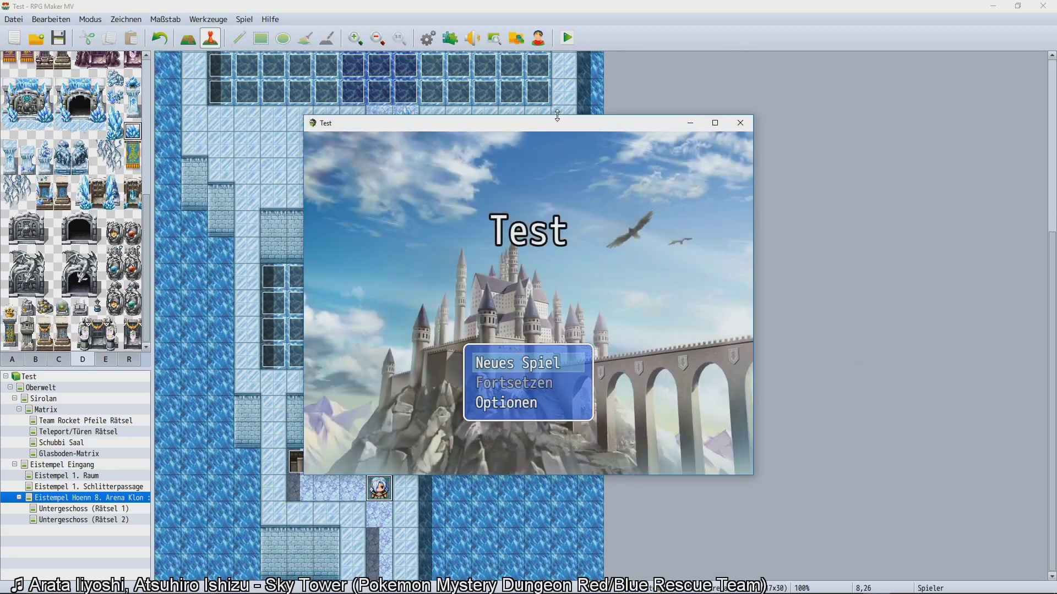
pyautogui.doubleClick(554, 122)
pyautogui.press('Return')
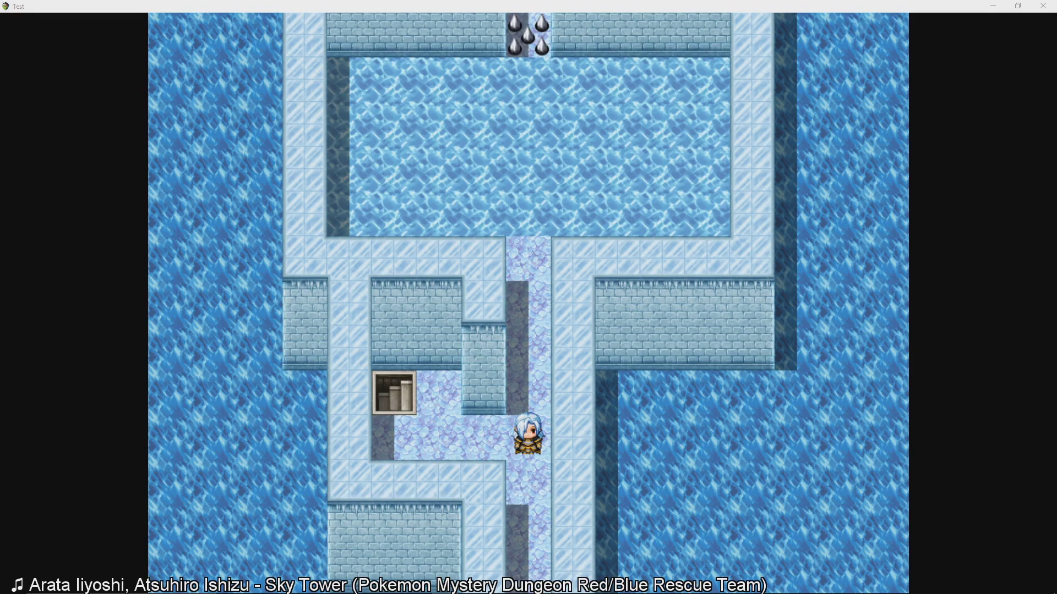
# Crack the small puzzle's first ice tile in the playtest and take the nearby stairs to the basement and back.
pyautogui.press('Up')
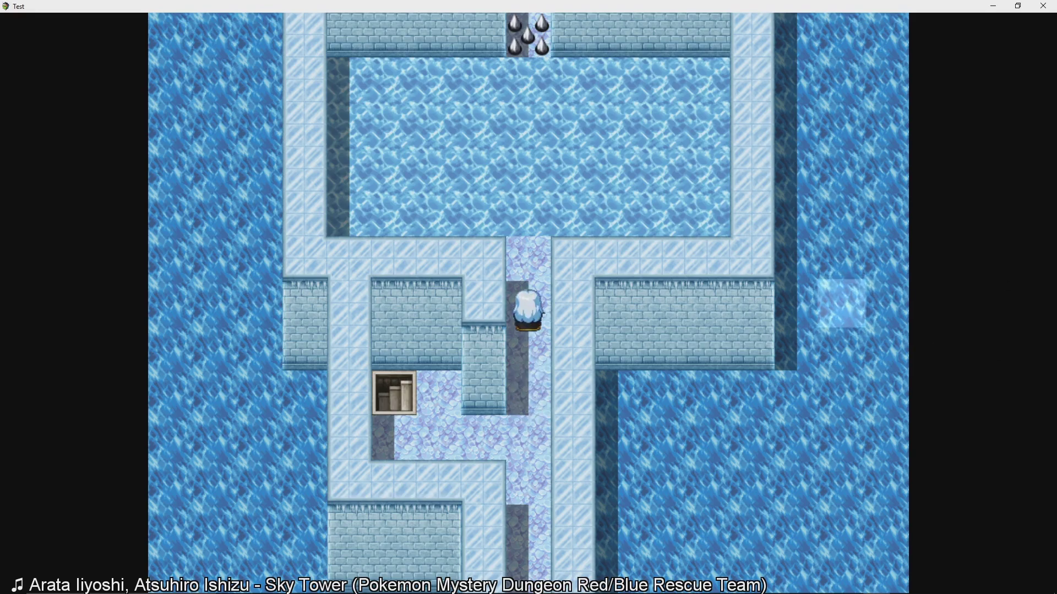
pyautogui.press('Down')
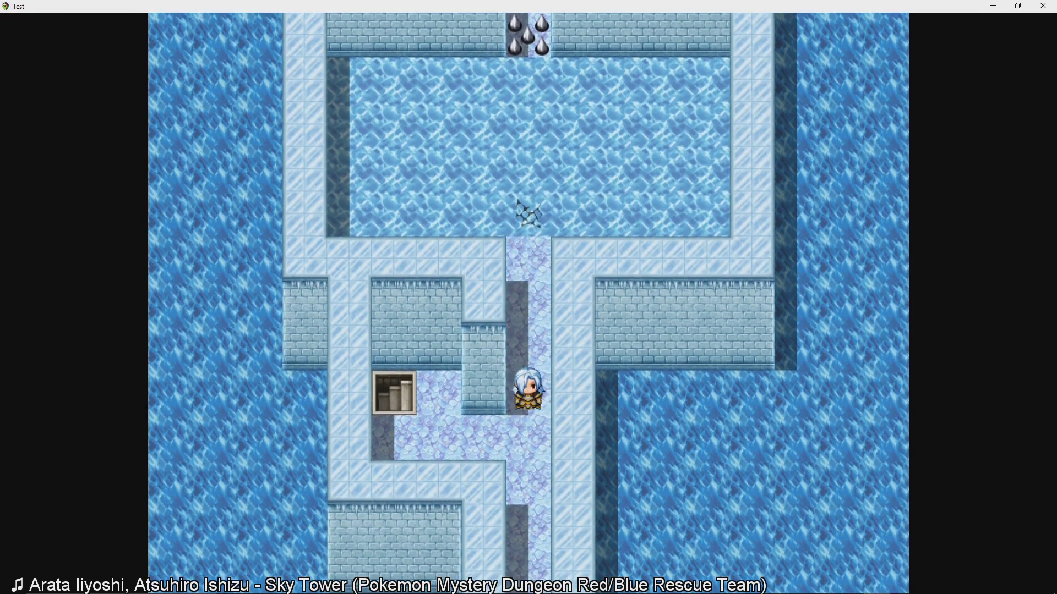
pyautogui.press('Up')
pyautogui.press('Down')
pyautogui.press('Left')
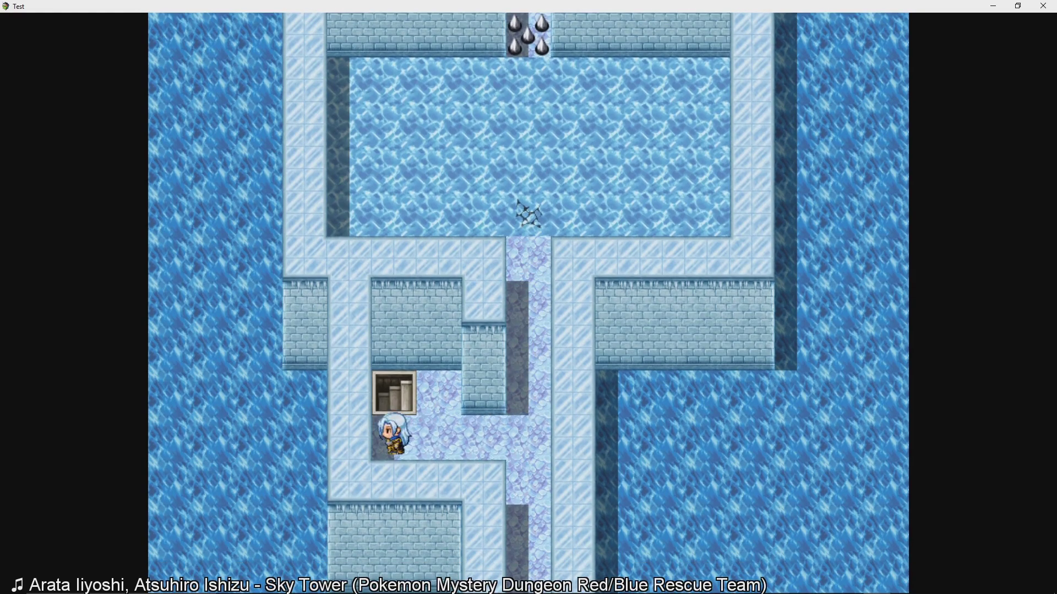
pyautogui.press('Up')
pyautogui.press('Up')
pyautogui.press('Down')
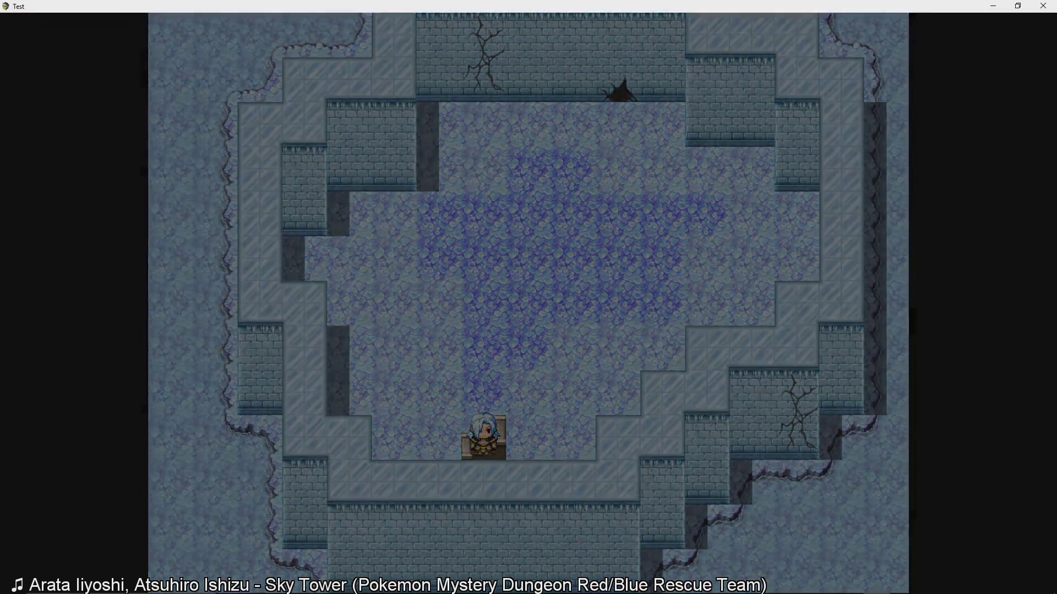
# Fall through the cracked first tile of the small puzzle and walk back up to check its reset.
pyautogui.press('Right')
pyautogui.press('Up')
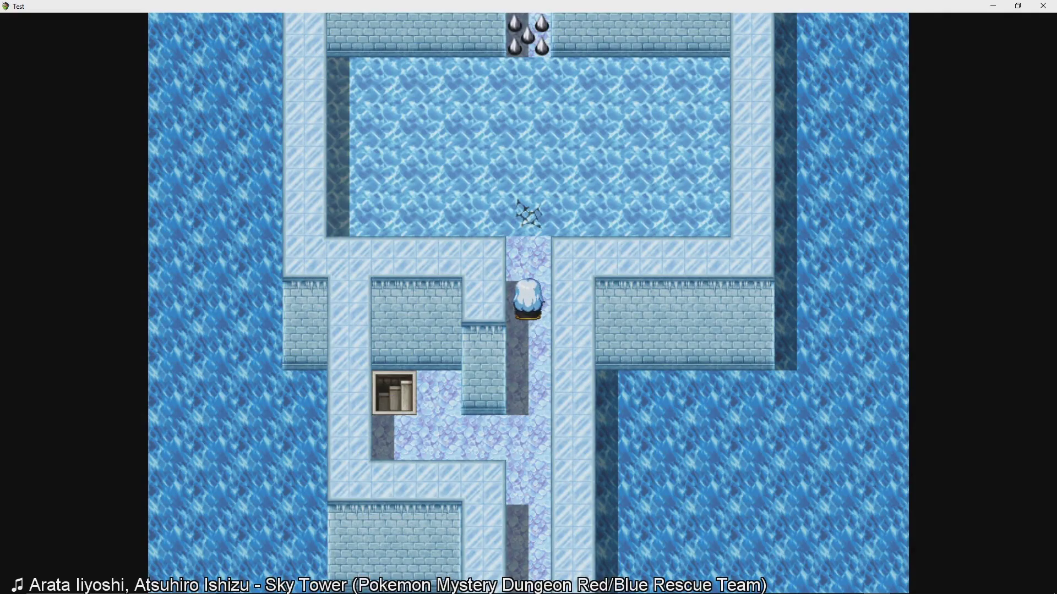
pyautogui.press('Up')
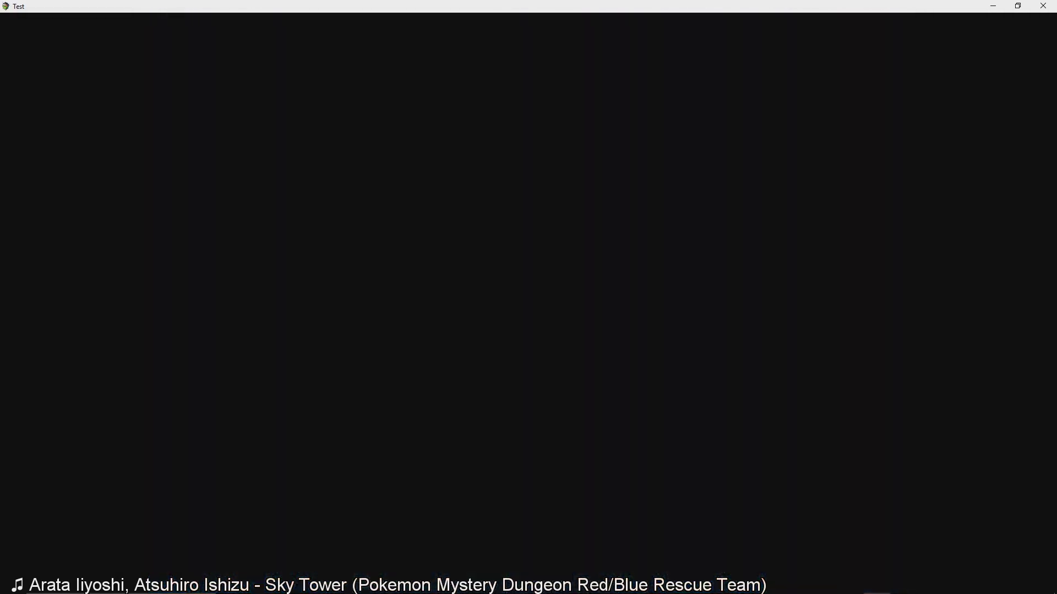
pyautogui.press('Right')
pyautogui.press('Up')
pyautogui.press('Up')
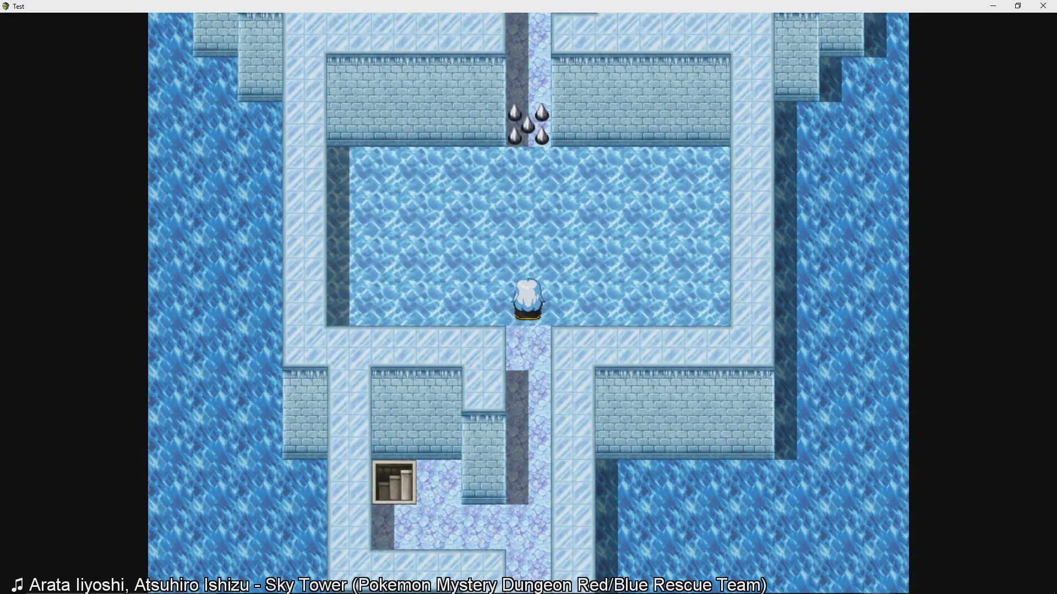
# Solve the small puzzle by crossing all its ice tiles once, and walk on to the large puzzle.
pyautogui.press('Right')
pyautogui.press('Left')
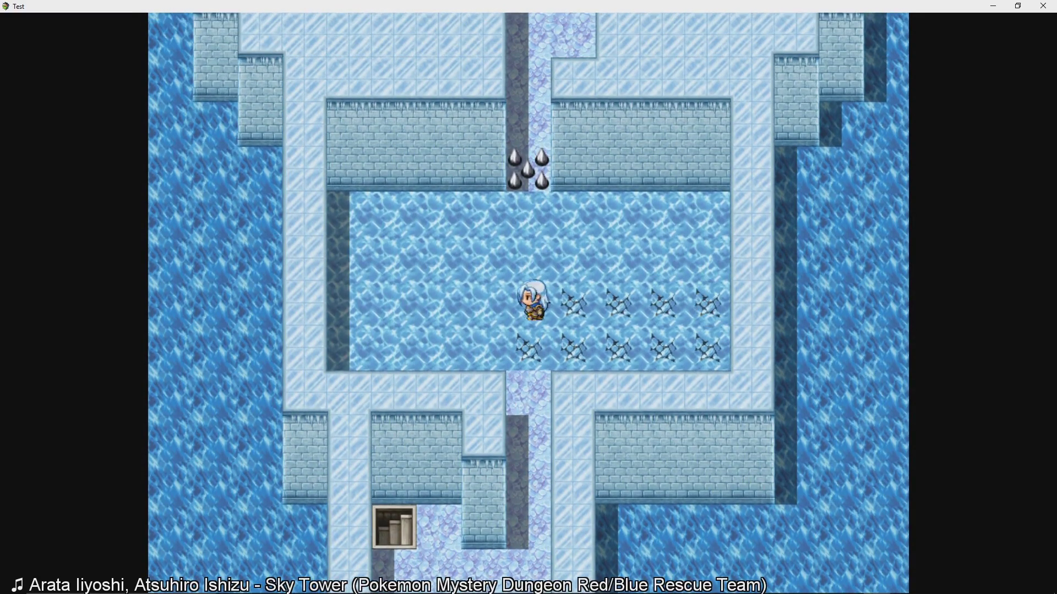
pyautogui.press('Left')
pyautogui.press('Up')
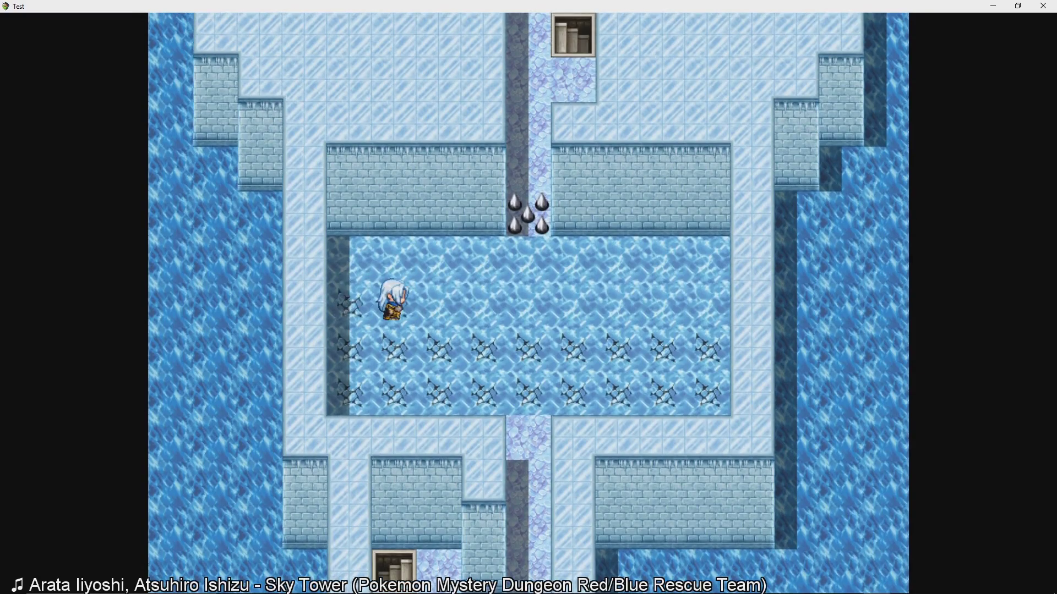
pyautogui.press('Right')
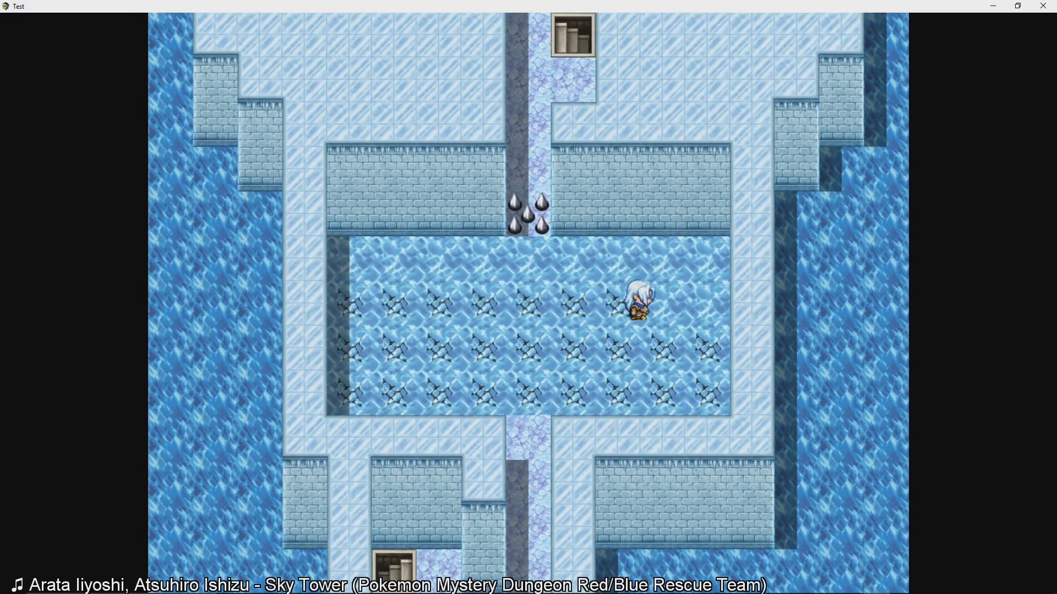
pyautogui.press('Up')
pyautogui.press('Left')
pyautogui.press('Left')
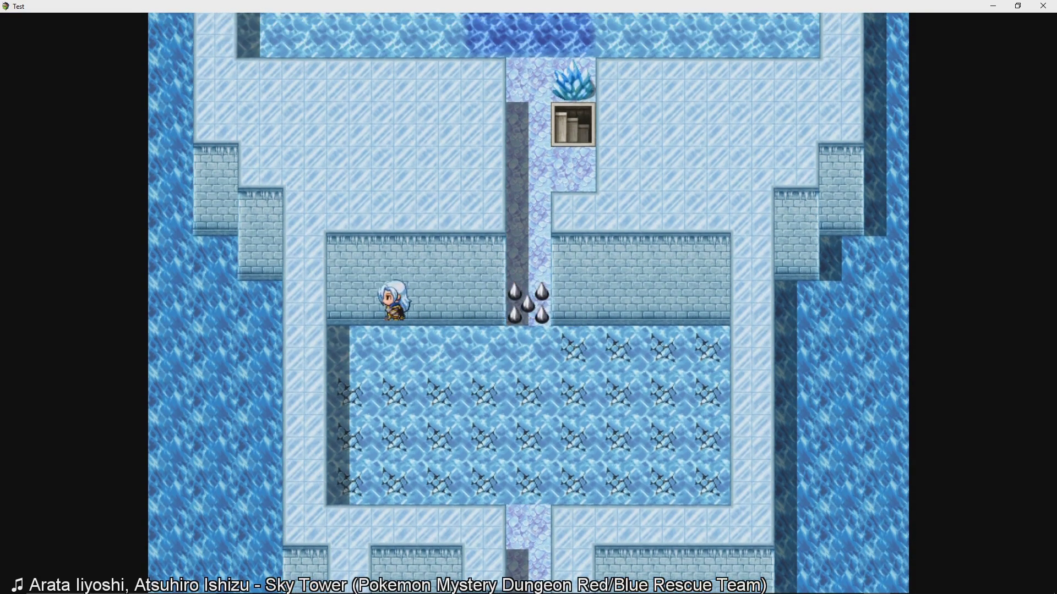
pyautogui.press('Down')
pyautogui.press('Right')
pyautogui.press('Up')
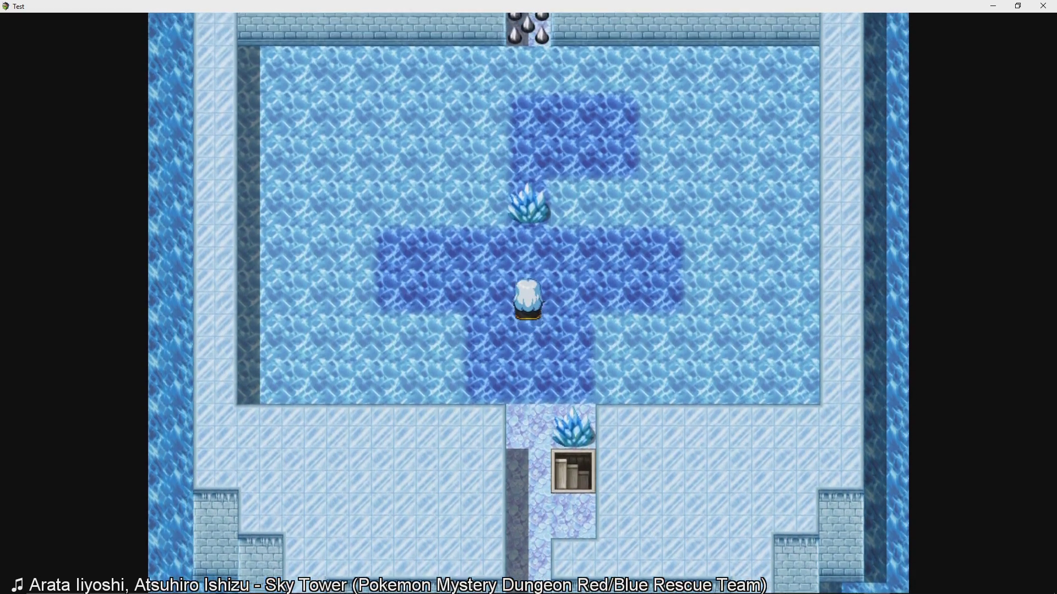
# Crack all lower-left ice tiles of the large puzzle and return to the dark safe area.
pyautogui.press('Left')
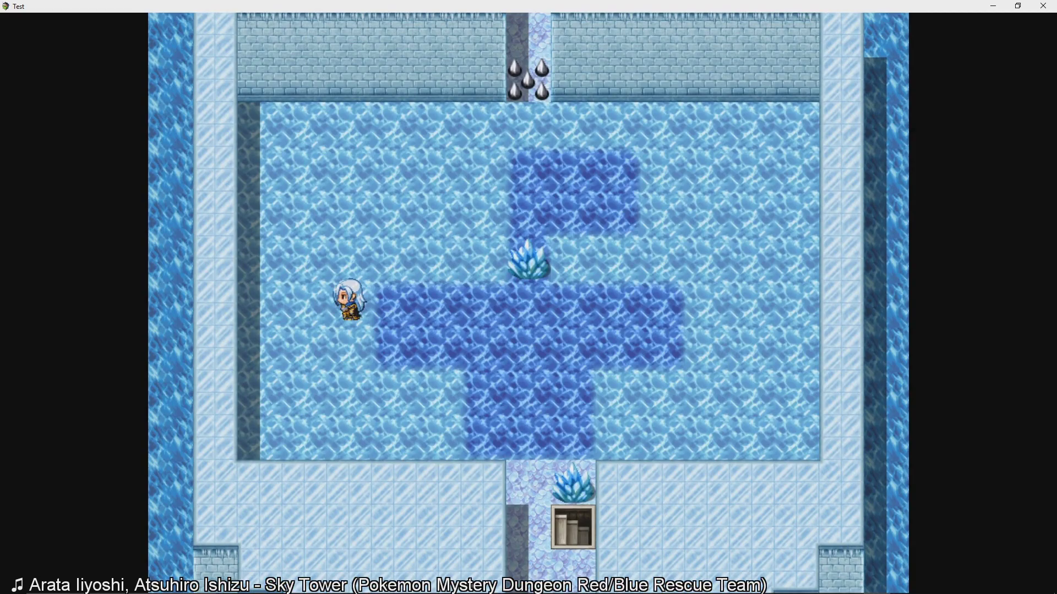
pyautogui.press('Down')
pyautogui.press('Right')
pyautogui.press('Down')
pyautogui.press('Left')
pyautogui.press('Down')
pyautogui.press('Right')
pyautogui.press('Up')
pyautogui.press('Right')
pyautogui.press('Down')
pyautogui.press('Right')
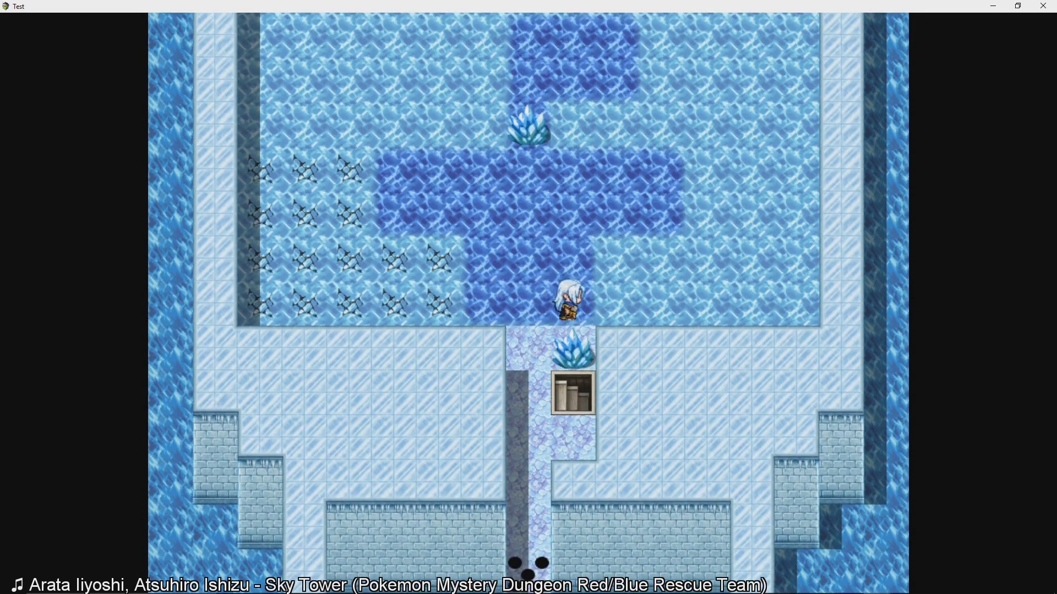
# Crack the ice tiles of the large puzzle's bottom two rows on the right side.
pyautogui.press('Right')
pyautogui.press('Up')
pyautogui.press('Right')
pyautogui.press('Down')
pyautogui.press('Right')
pyautogui.press('Up')
pyautogui.press('Right')
pyautogui.press('Down')
pyautogui.press('Right')
pyautogui.press('Up')
pyautogui.press('Up')
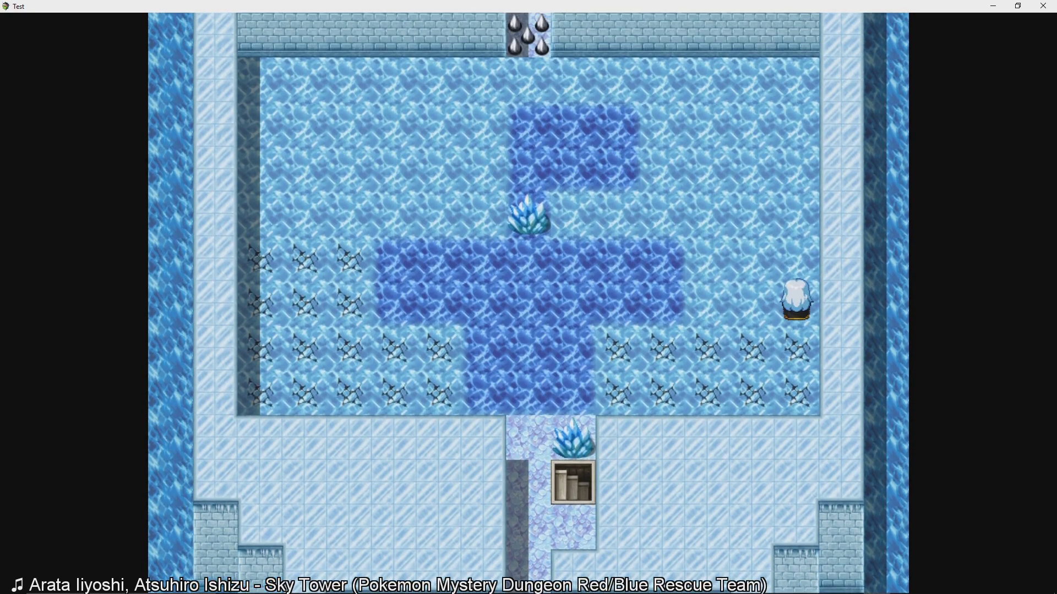
# Crack the large puzzle's right-side ice tiles in the third to sixth rows from the top.
pyautogui.press('Up')
pyautogui.press('Left')
pyautogui.press('Down')
pyautogui.press('Left')
pyautogui.press('Up')
pyautogui.press('Up')
pyautogui.press('Right')
pyautogui.press('Right')
pyautogui.press('Up')
pyautogui.press('Left')
pyautogui.press('Left')
pyautogui.press('Left')
pyautogui.press('Down')
pyautogui.press('Left')
pyautogui.press('Left')
# Crack the right-side ice tiles of the large puzzle's top two rows and cross the dark patch to the left half.
pyautogui.press('Up')
pyautogui.press('Up')
pyautogui.press('Up')
pyautogui.press('Right')
pyautogui.press('Right')
pyautogui.press('Right')
pyautogui.press('Right')
pyautogui.press('Right')
pyautogui.press('Down')
pyautogui.press('Left')
pyautogui.press('Left')
pyautogui.press('Left')
pyautogui.press('Left')
pyautogui.press('Left')
pyautogui.press('Left')
pyautogui.press('Left')
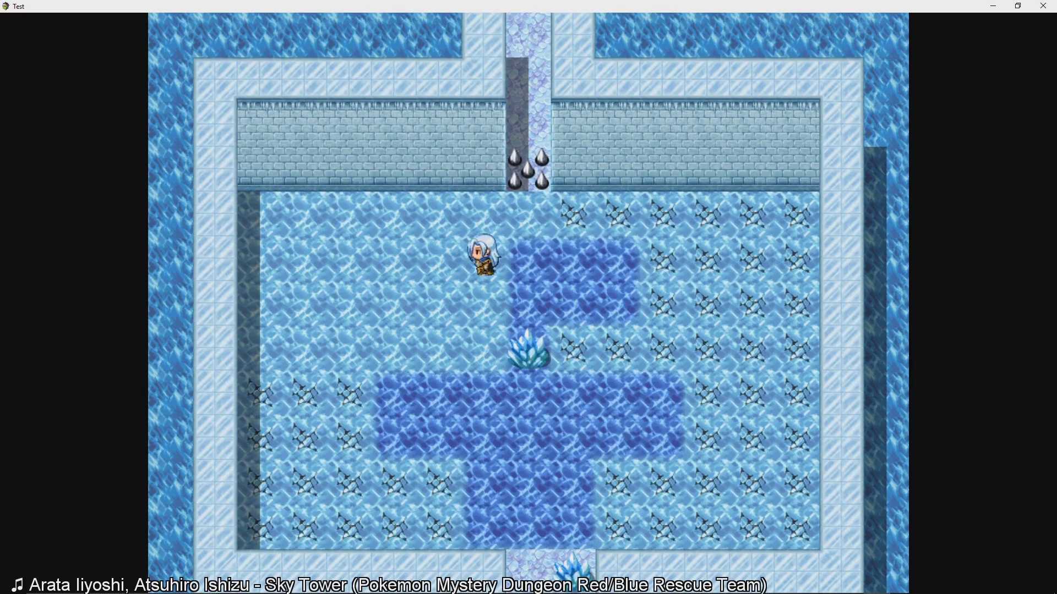
# Crack the left-half ice tiles in the large puzzle's second to fourth rows, zigzagging column by column to the left wall.
pyautogui.press('Down')
pyautogui.press('Down')
pyautogui.press('Left')
pyautogui.press('Up')
pyautogui.press('Up')
pyautogui.press('Left')
pyautogui.press('Down')
pyautogui.press('Down')
pyautogui.press('Left')
pyautogui.press('Up')
pyautogui.press('Up')
pyautogui.press('Left')
pyautogui.press('Down')
pyautogui.press('Down')
pyautogui.press('Left')
pyautogui.press('Up')
pyautogui.press('Up')
# Crack the left-half ice tiles of the large puzzle's top row, ending on the tile below the spikes.
pyautogui.press('Up')
pyautogui.press('Right')
pyautogui.press('Right')
pyautogui.press('Right')
pyautogui.press('Right')
pyautogui.press('Right')
pyautogui.press('Right')
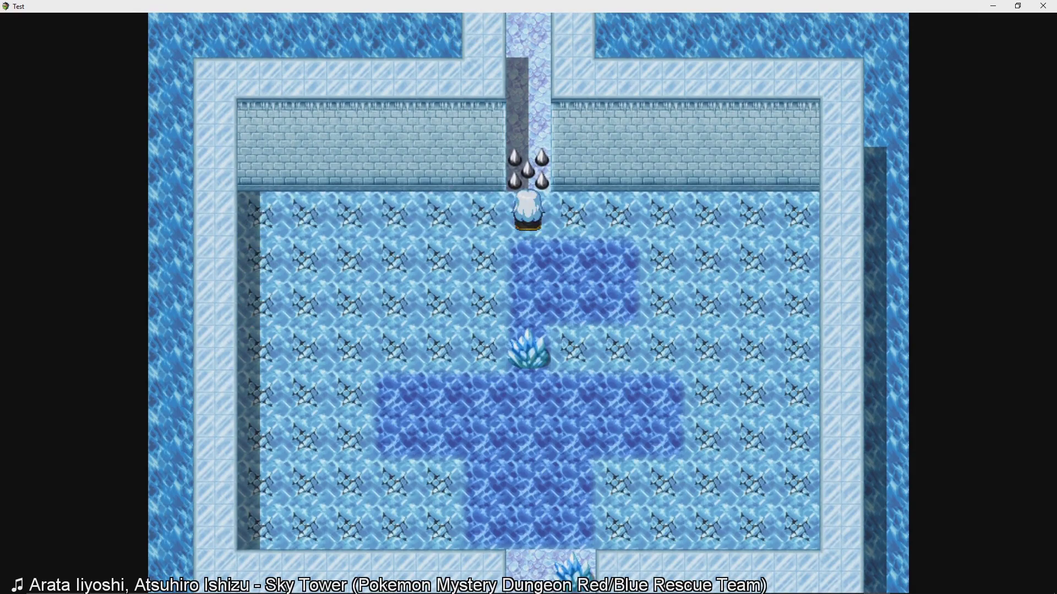
# Walk from the tile below the spikes across the upper dark patch onto the ice crystal's tile.
pyautogui.press('Down')
pyautogui.press('Down')
pyautogui.press('Down')
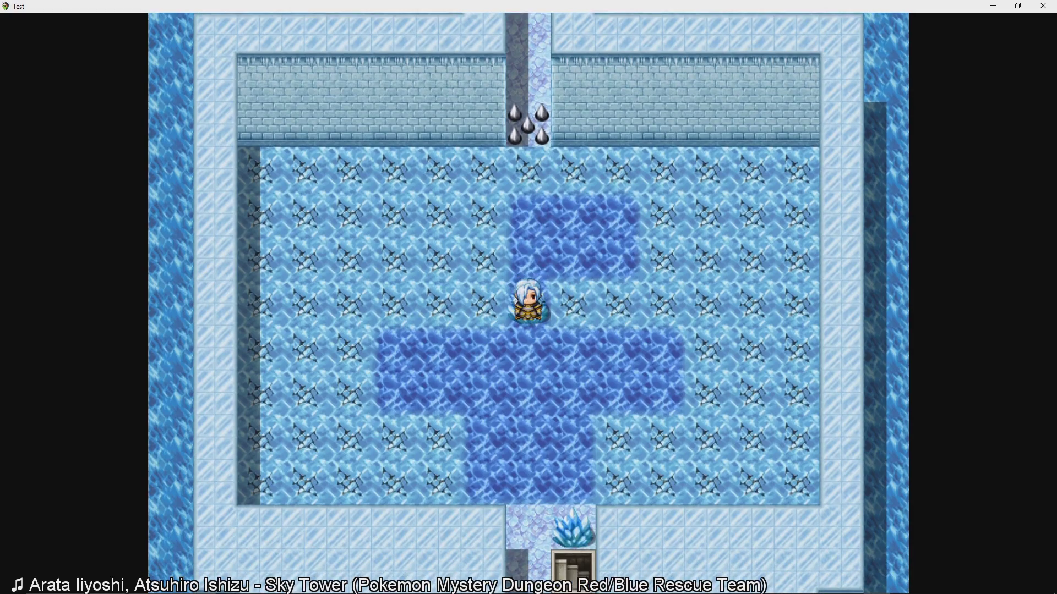
# Close the playtest and open the event on the ice tile directly below the spikes of the large puzzle room.
pyautogui.click(1043, 6)
pyautogui.scroll(5, 547, 227)
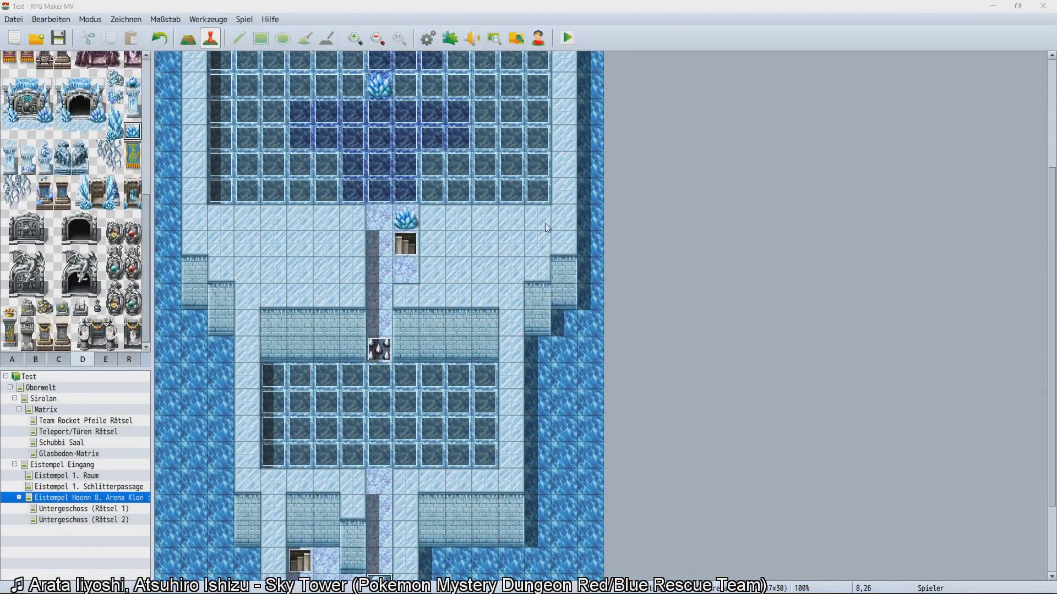
pyautogui.scroll(2, 461, 96)
pyautogui.doubleClick(379, 104)
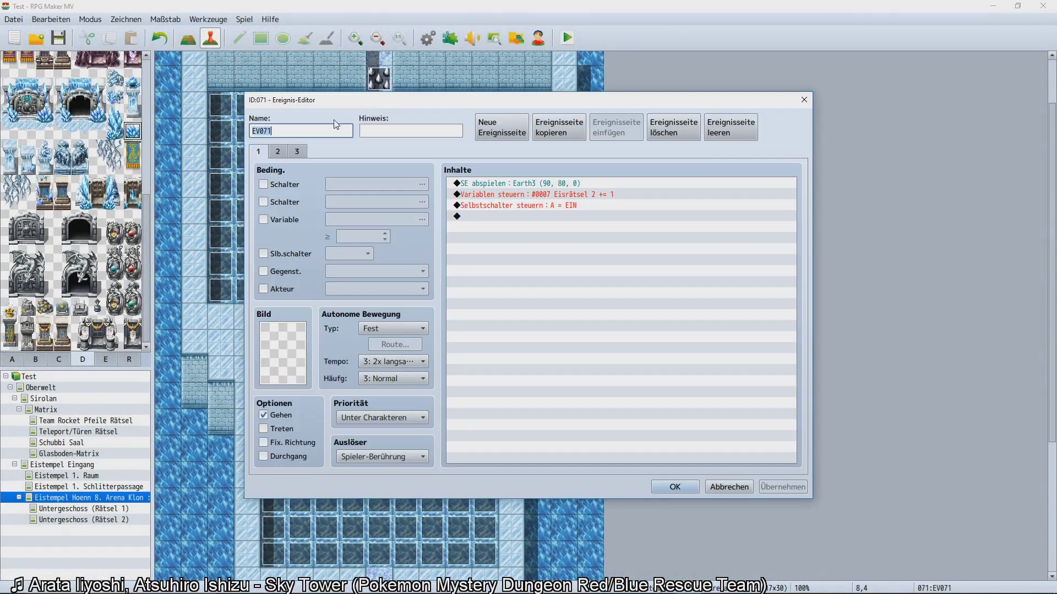
# Insert a conditional branch before the self-switch command, checking that switch 0010 "Eisrätsel 2 Position richtig?" is EIN.
pyautogui.doubleClick(527, 201)
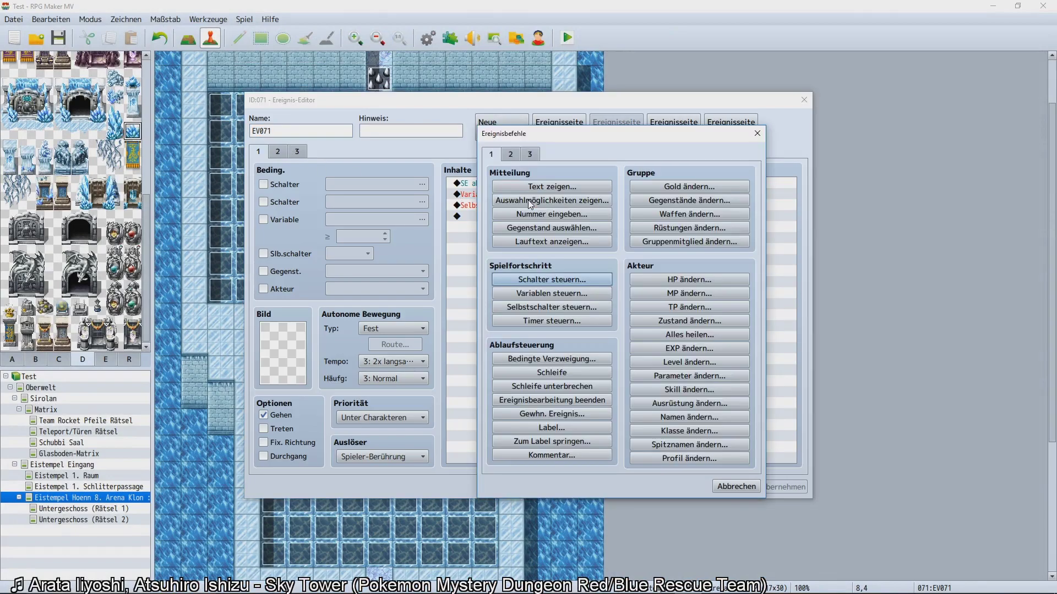
pyautogui.click(573, 358)
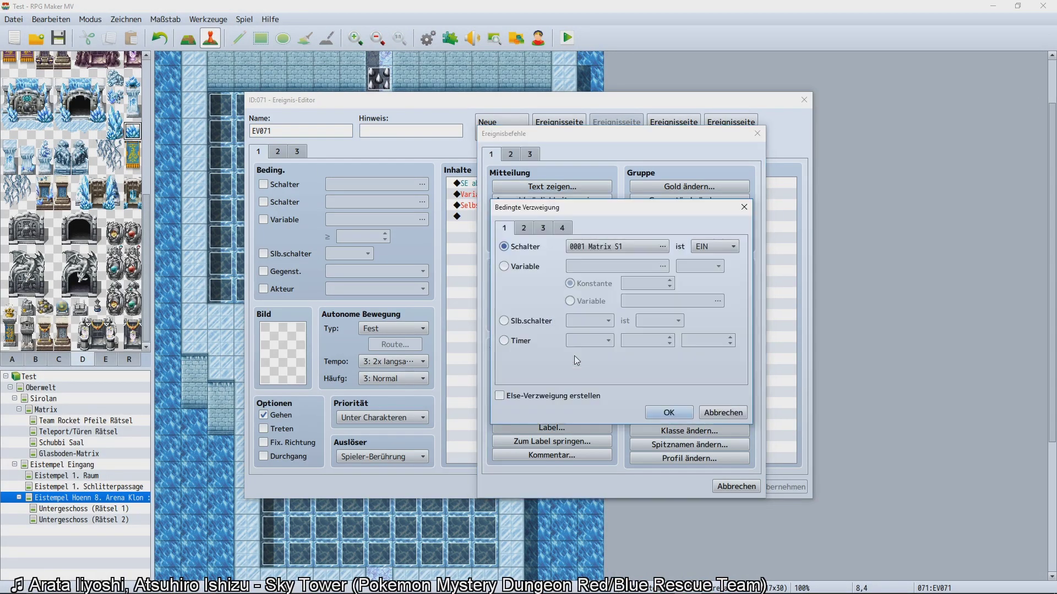
pyautogui.click(601, 250)
pyautogui.click(641, 294)
pyautogui.click(669, 306)
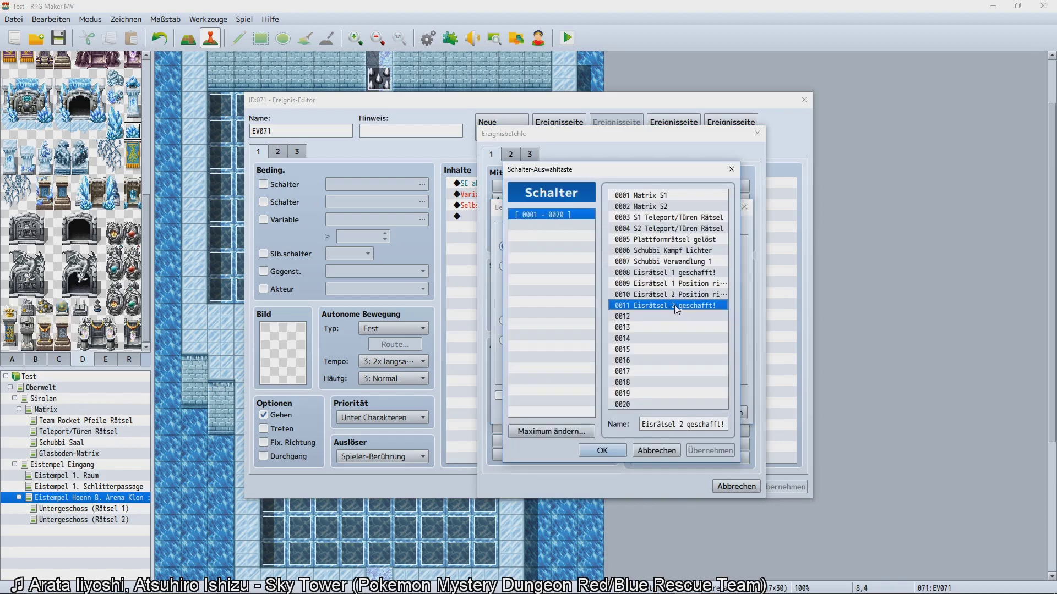
pyautogui.doubleClick(675, 304)
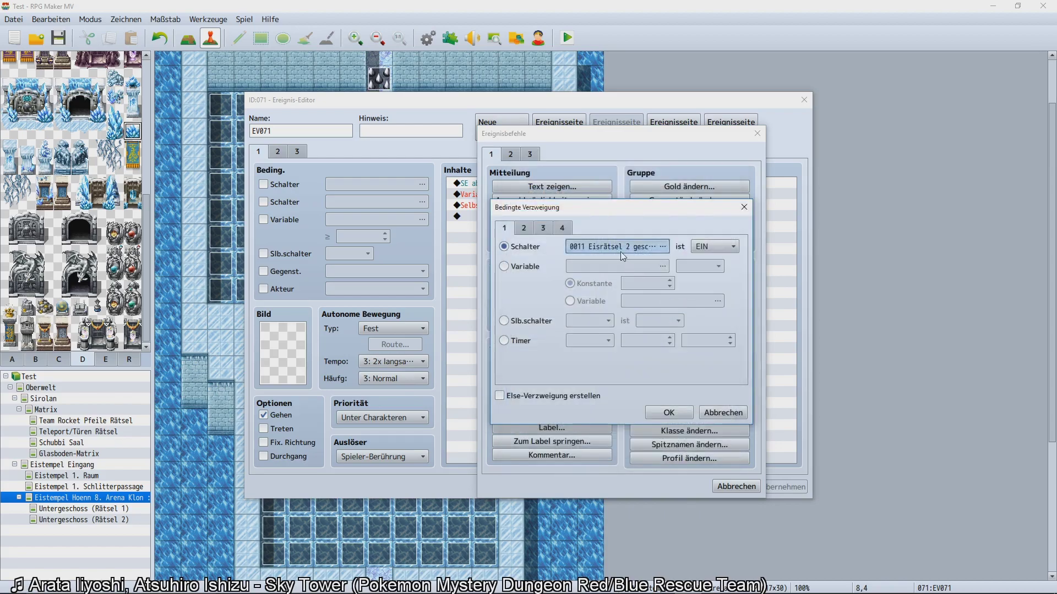
pyautogui.click(619, 252)
pyautogui.doubleClick(677, 297)
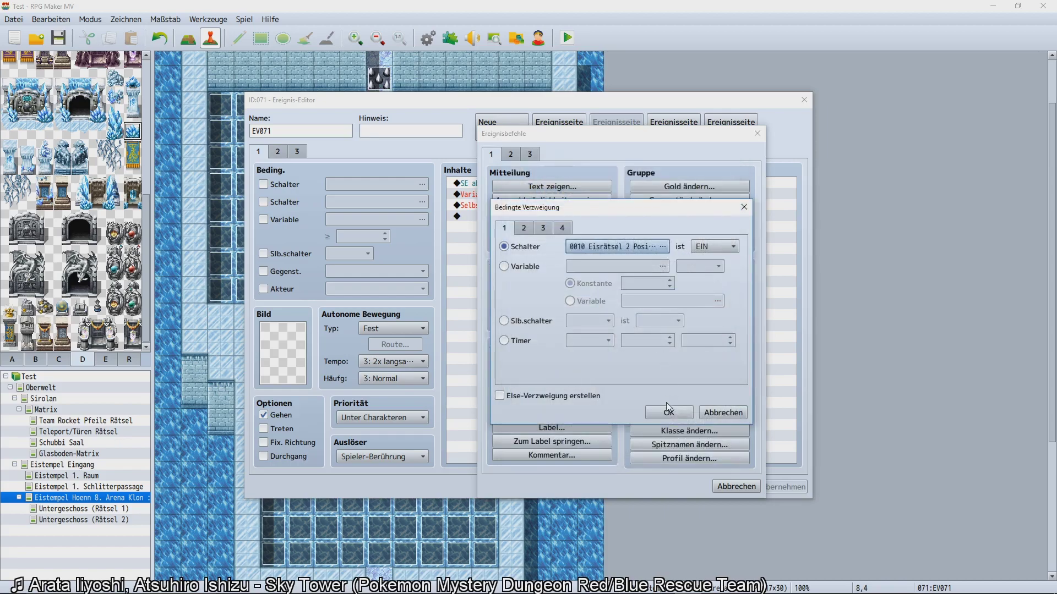
pyautogui.click(668, 412)
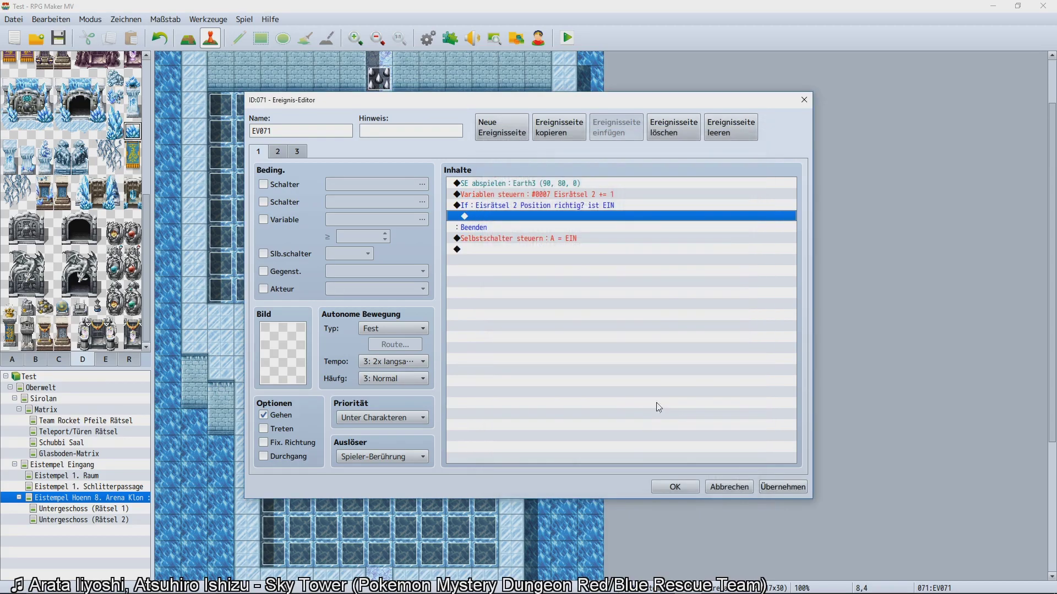
# Inside the conditional branch, add a command that sets switch 0010 "Eisrätsel 2 Position richtig?" to EIN.
pyautogui.doubleClick(534, 222)
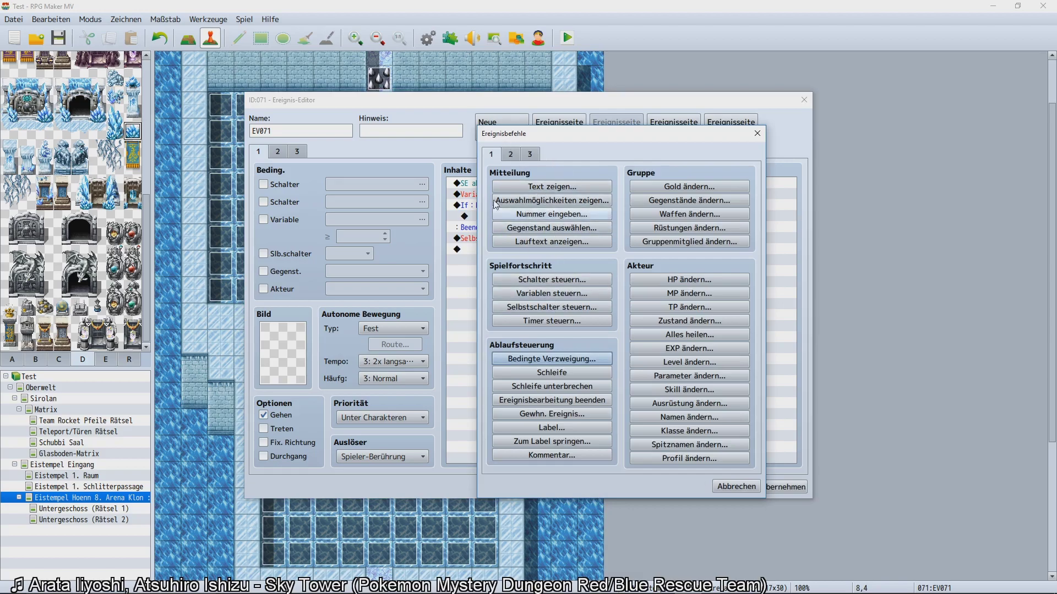
pyautogui.click(551, 279)
pyautogui.click(627, 285)
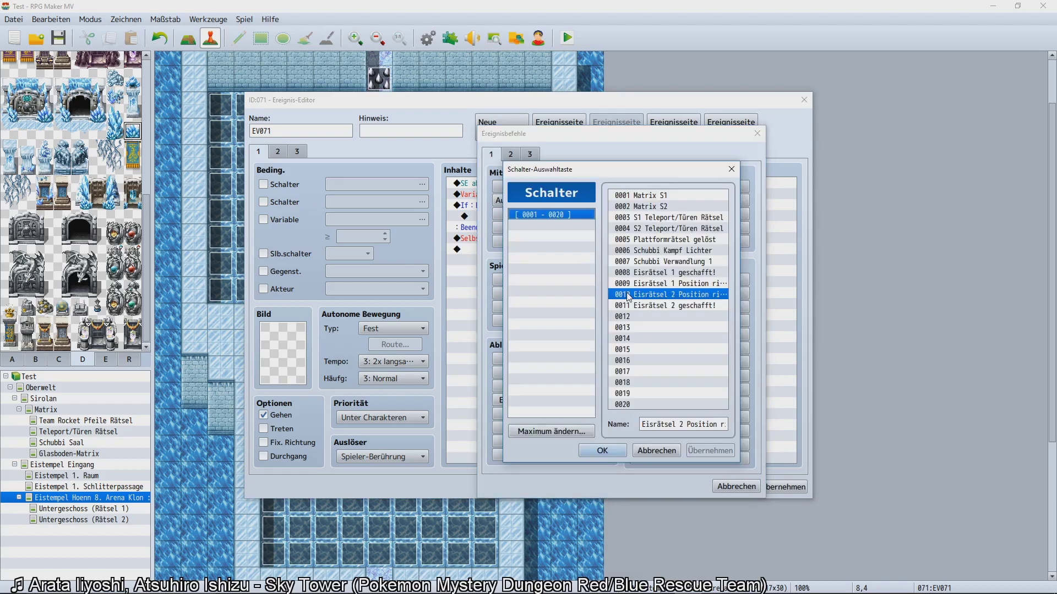
pyautogui.doubleClick(660, 299)
pyautogui.click(647, 366)
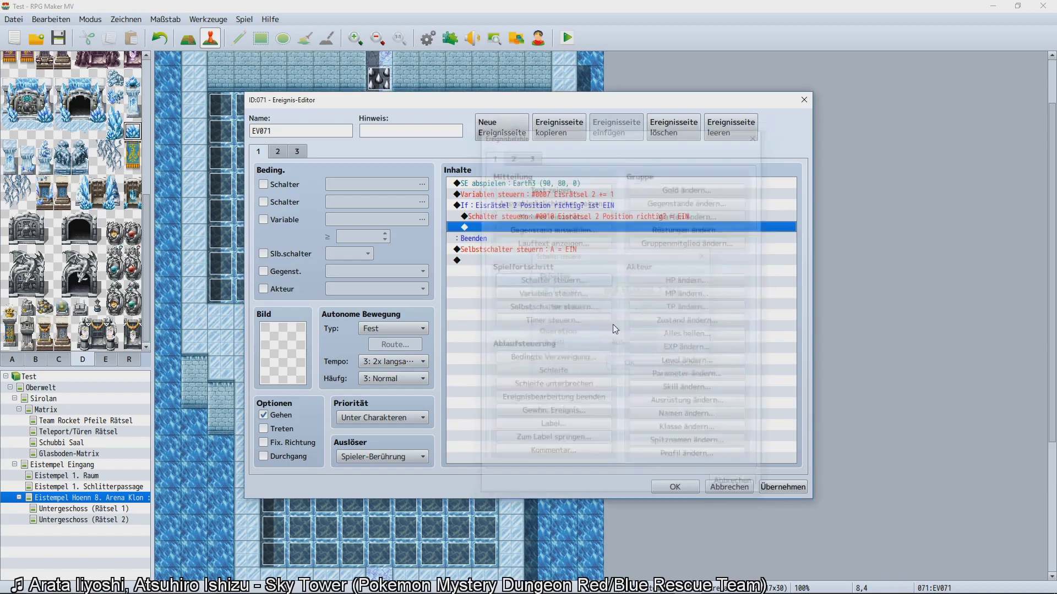
# Change the branch condition to variable 0007 "Eisrätsel 2" ≥ 77 and save the event.
pyautogui.doubleClick(547, 209)
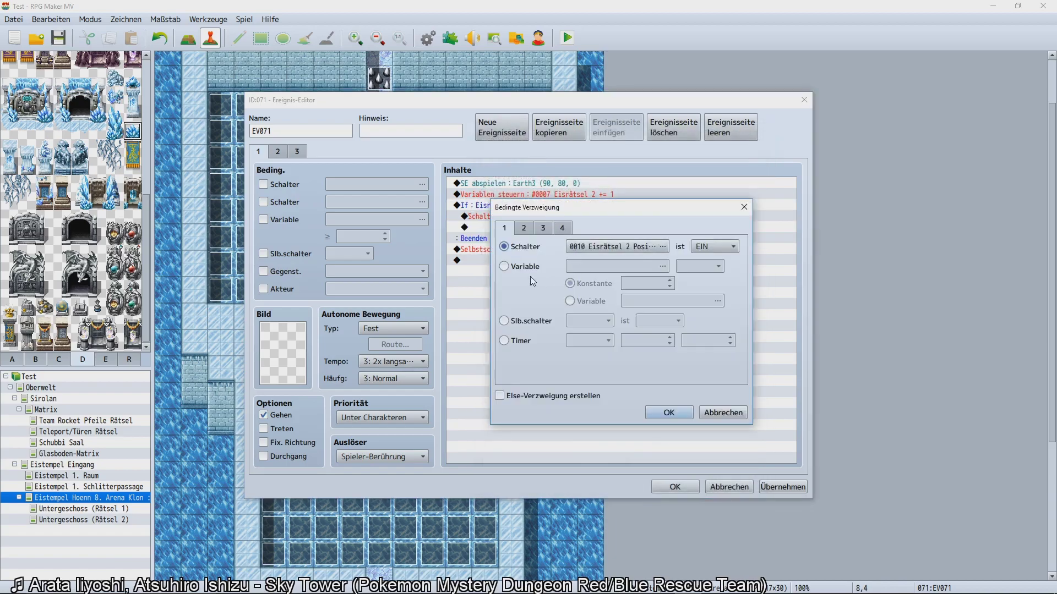
pyautogui.click(503, 266)
pyautogui.click(606, 264)
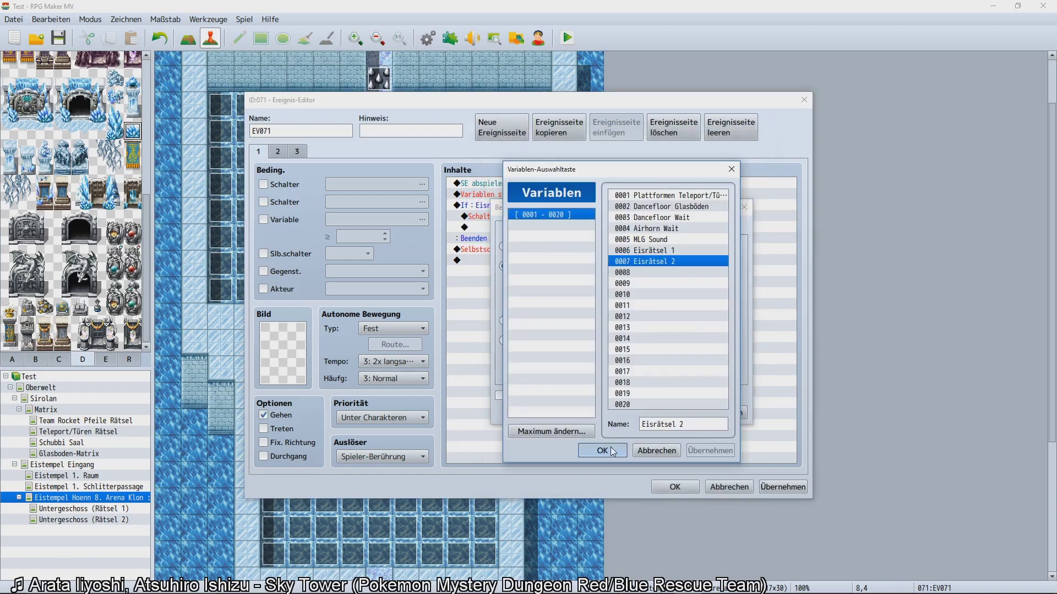
pyautogui.click(613, 451)
pyautogui.click(719, 268)
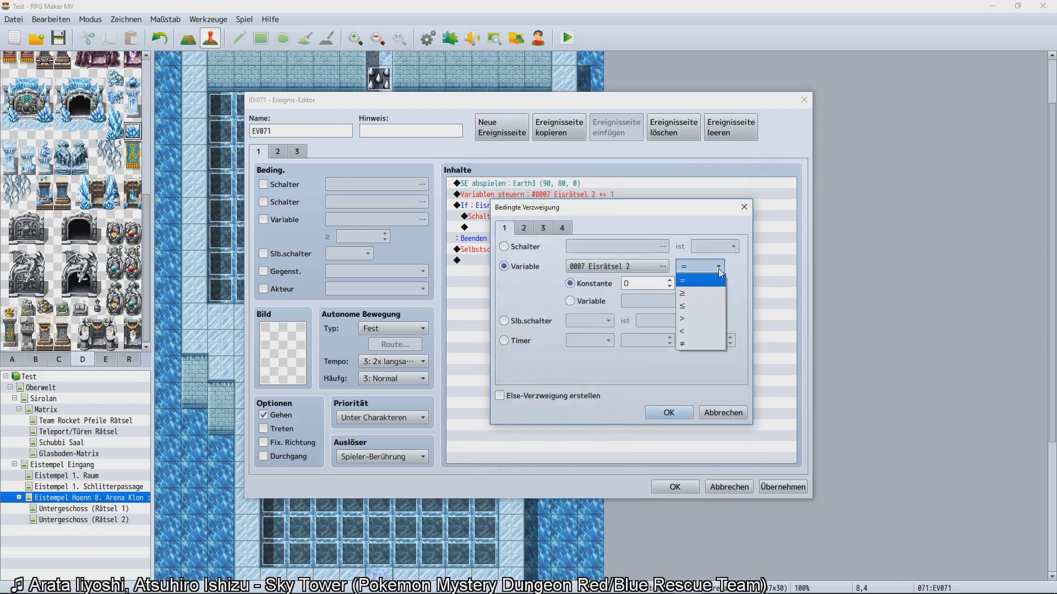
pyautogui.click(706, 294)
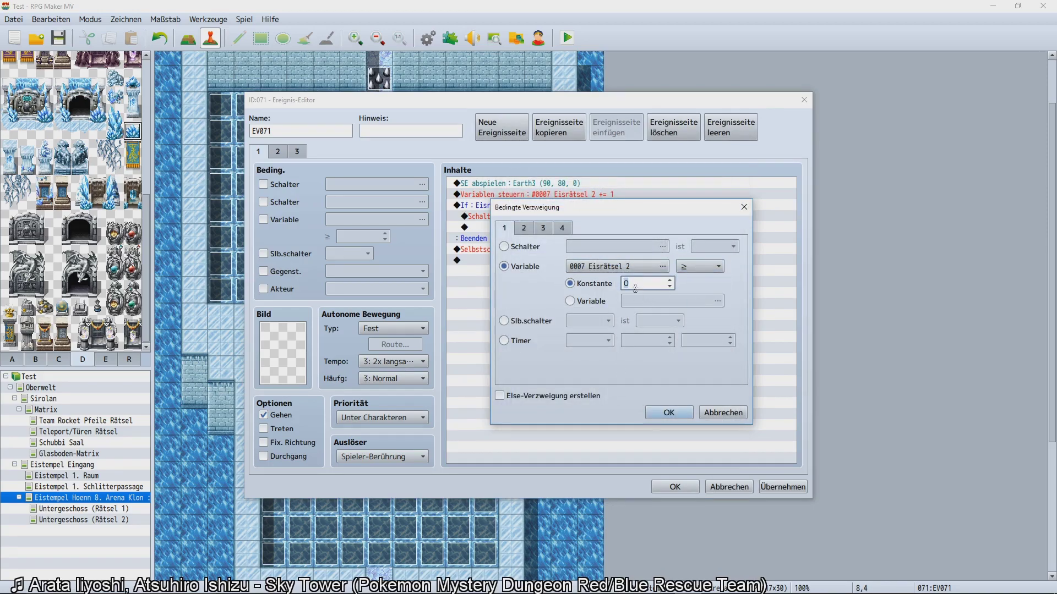
pyautogui.click(667, 414)
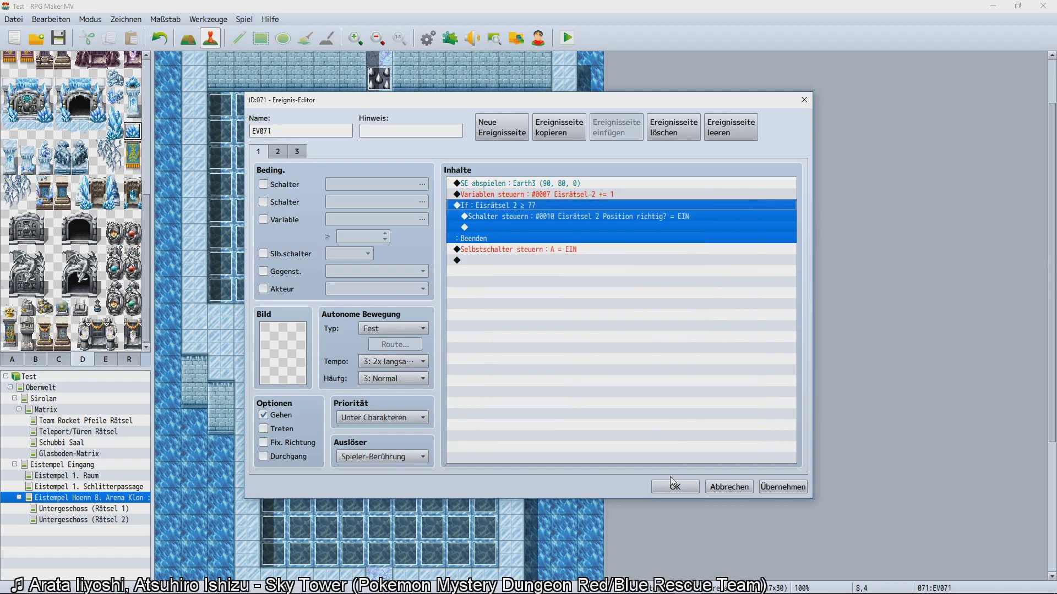
pyautogui.click(673, 485)
# Launch a maximized playtest and start a new game.
pyautogui.scroll(-5, 666, 465)
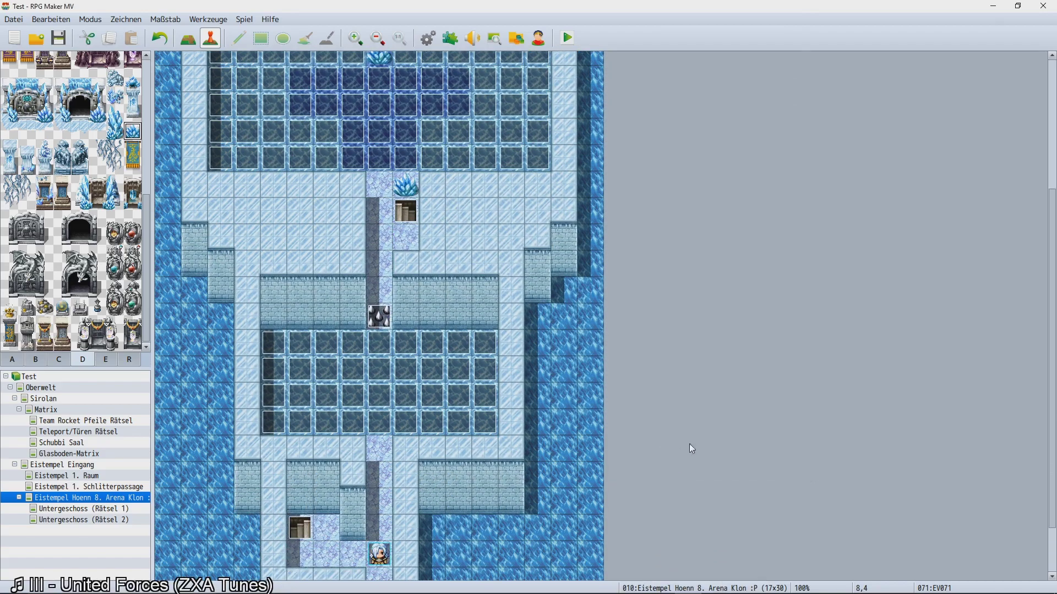
pyautogui.hotkey('ctrl', 'r')
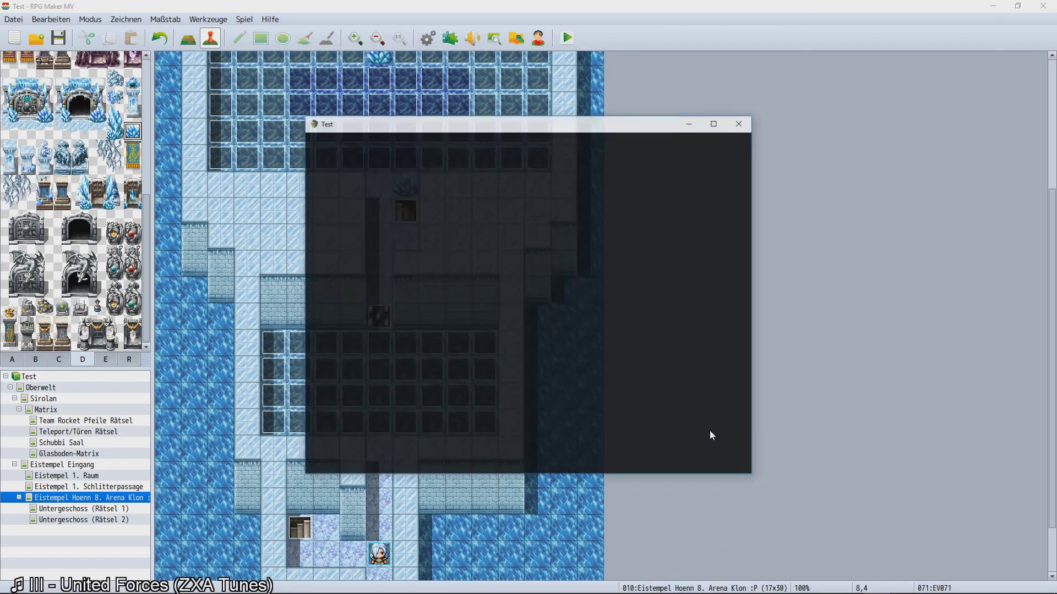
pyautogui.doubleClick(586, 122)
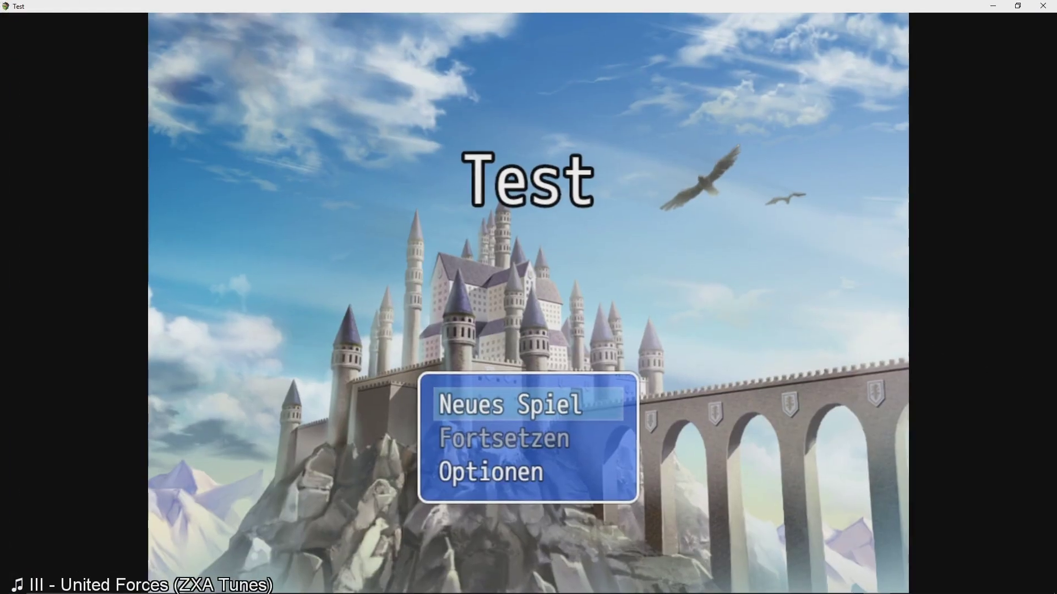
pyautogui.press('Return')
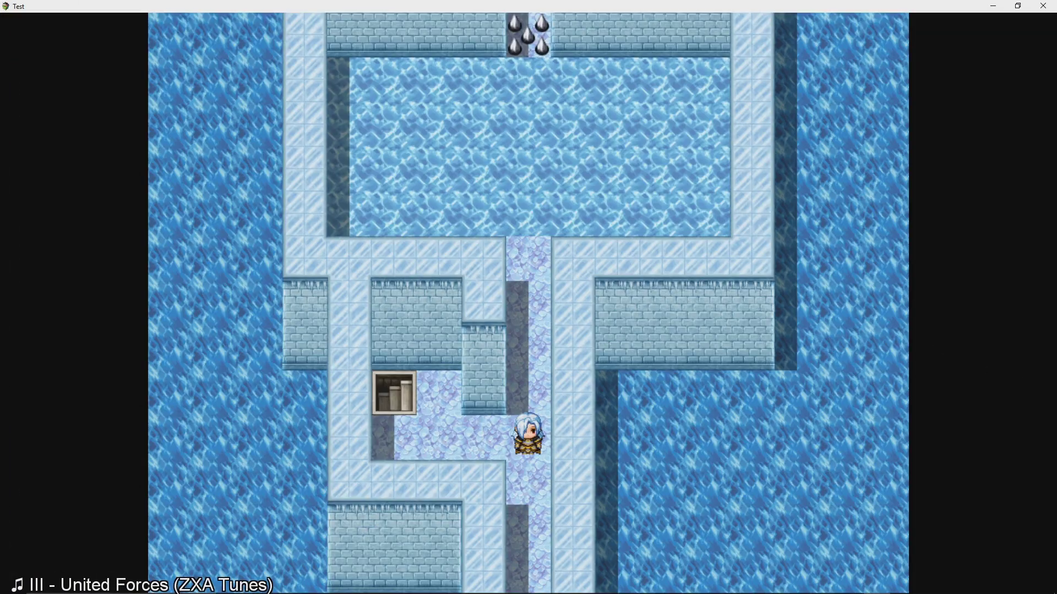
# Solve the first ice puzzle by stepping on every tile once, and walk up into the second puzzle room.
pyautogui.press('Up')
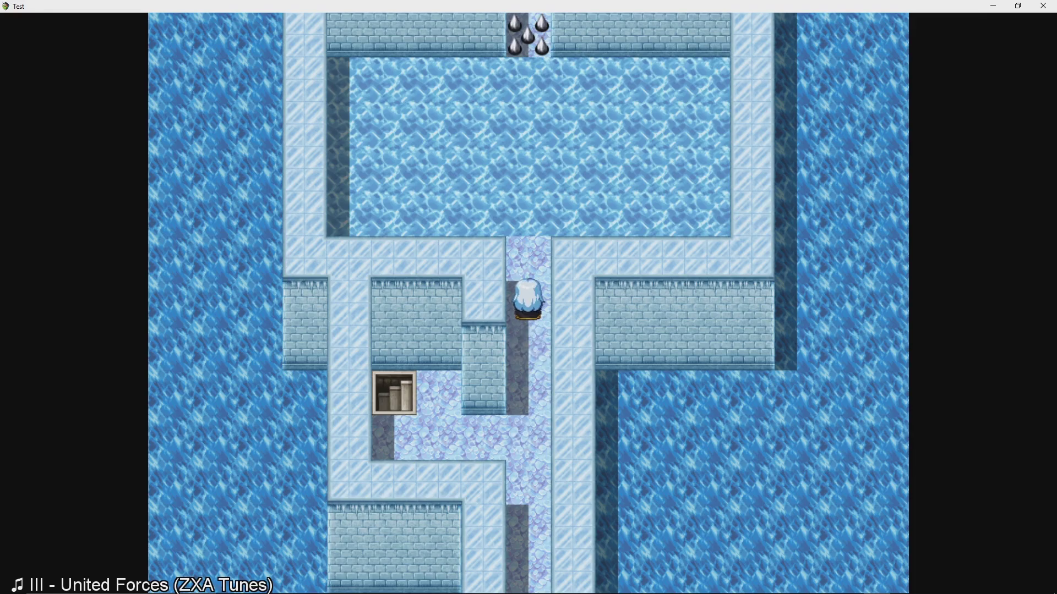
pyautogui.press('Up')
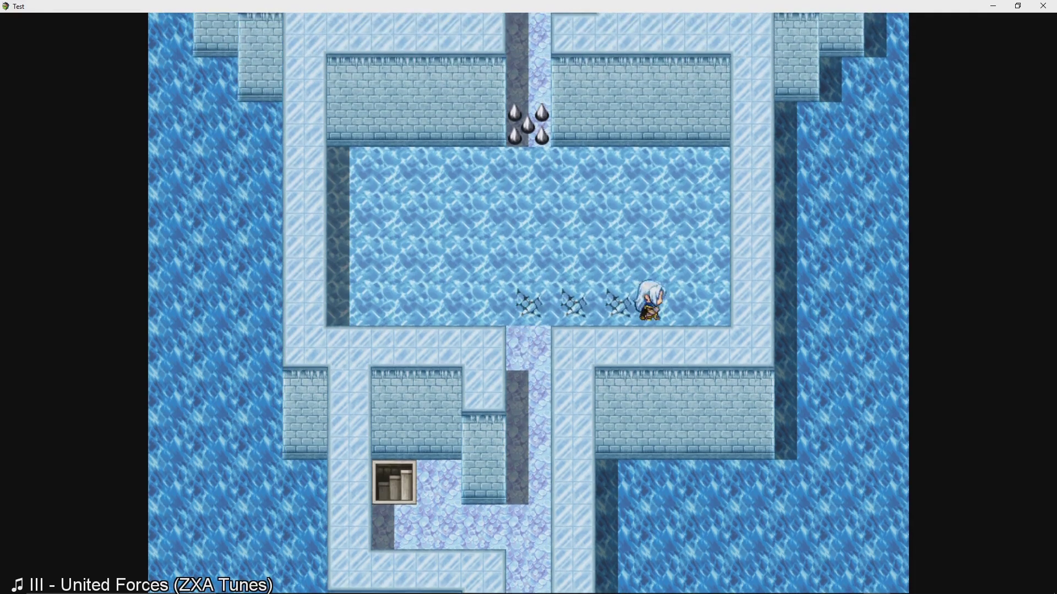
pyautogui.press('Left')
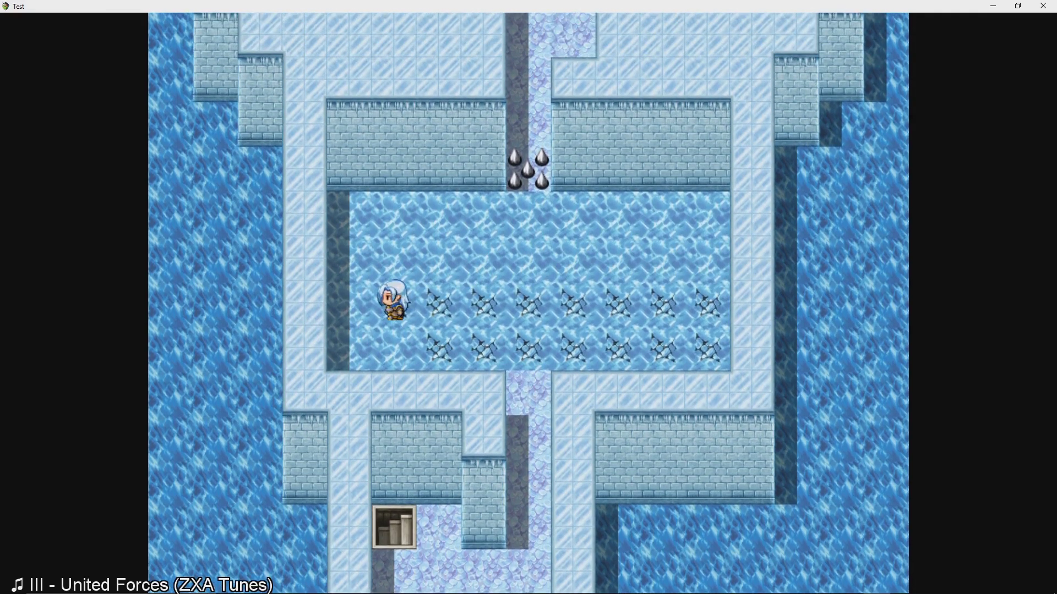
pyautogui.press('Up')
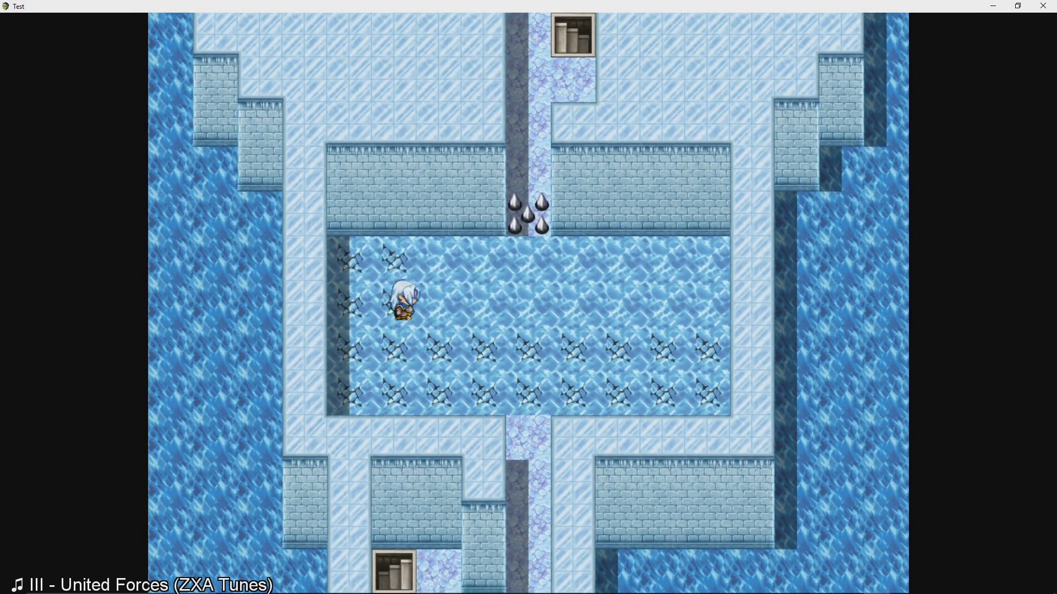
pyautogui.press('Right')
pyautogui.press('Up')
pyautogui.press('Left')
pyautogui.press('Up')
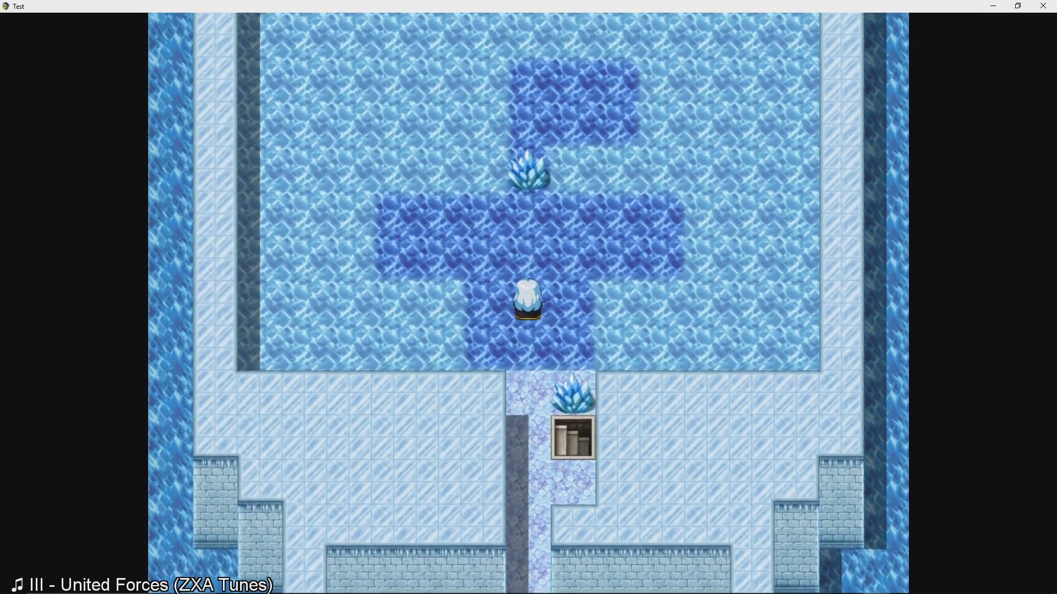
# Crack the light ice tiles along the left edge of the second puzzle, working down to the bottom row.
pyautogui.press('Left')
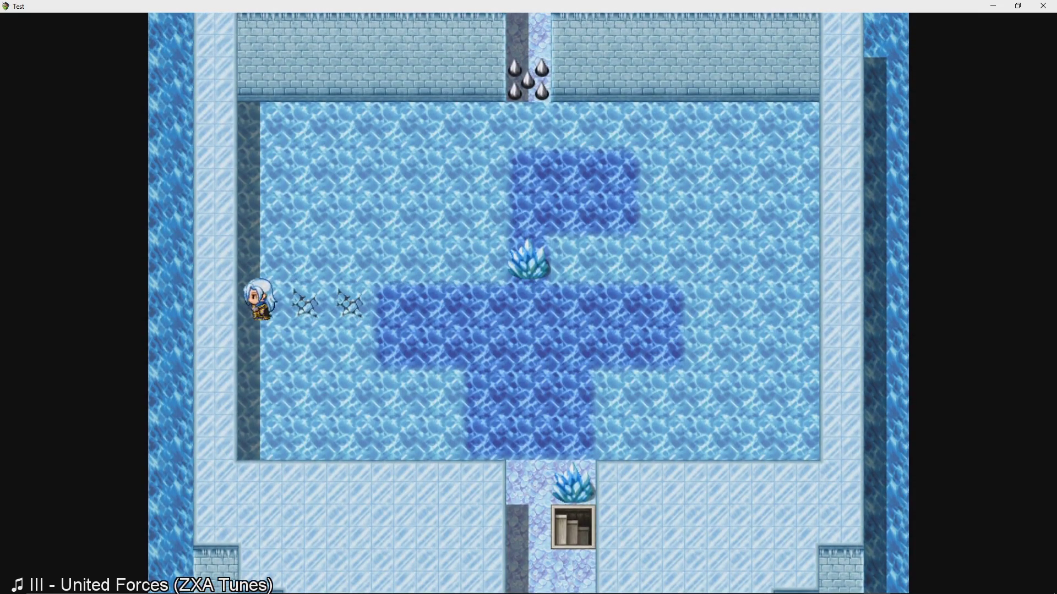
pyautogui.press('Down')
pyautogui.press('Right')
pyautogui.press('Down')
pyautogui.press('Right')
pyautogui.press('Down')
pyautogui.press('Left')
pyautogui.press('Right')
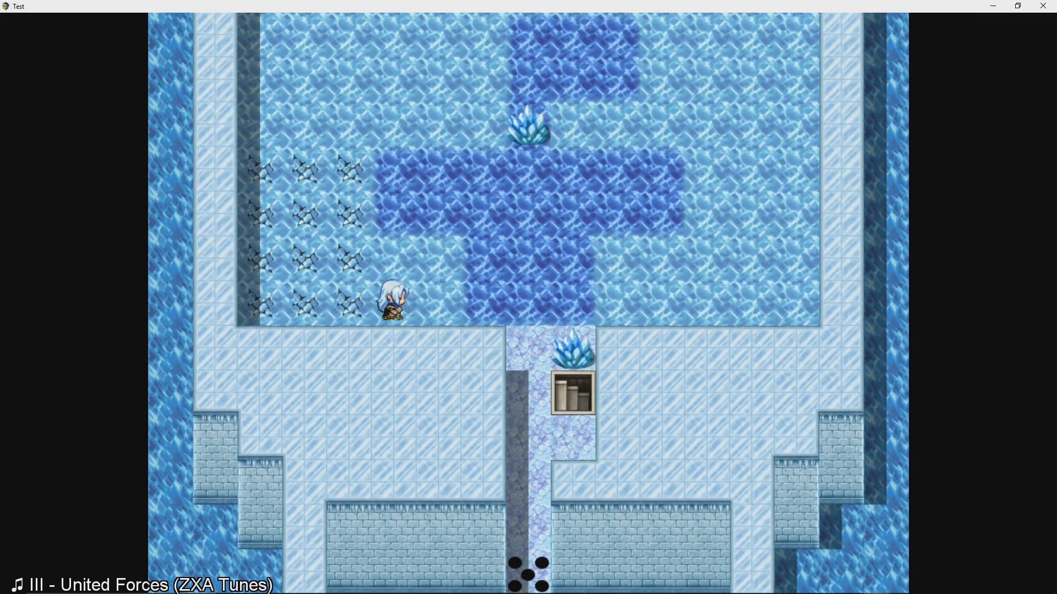
# Crack the remaining lower-left tiles and the tiles on the right side, ending beside the middle ice crystal.
pyautogui.press('Up')
pyautogui.press('Right')
pyautogui.press('Down')
pyautogui.press('Right')
pyautogui.press('Up')
pyautogui.press('Up')
pyautogui.press('Left')
pyautogui.press('Right')
pyautogui.press('Left')
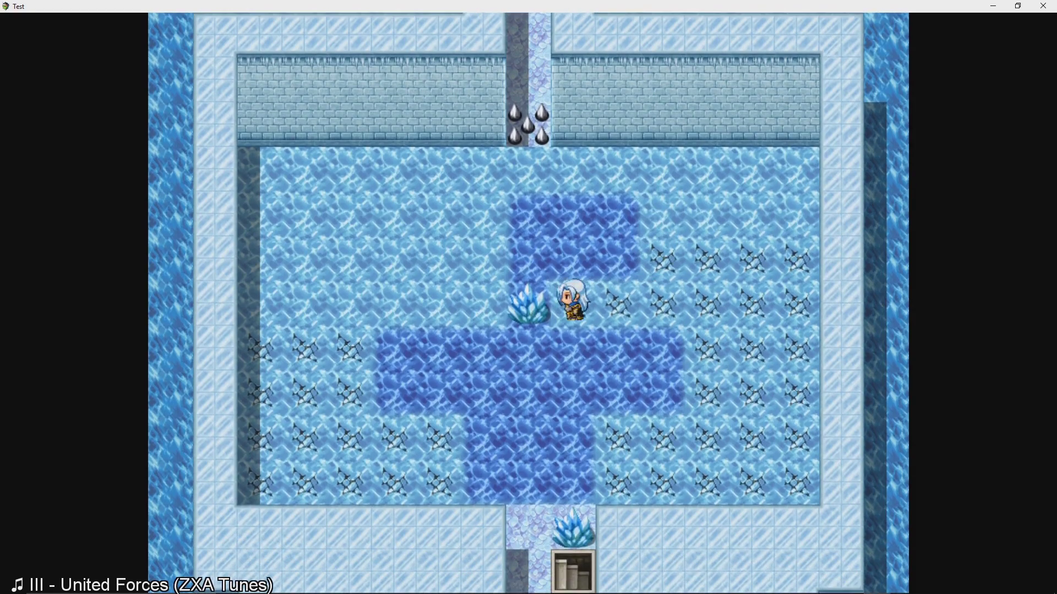
# Crack the remaining upper and left tiles of the second puzzle, finishing along the top row toward the spikes.
pyautogui.press('Up')
pyautogui.press('Right')
pyautogui.press('Down')
pyautogui.press('Left')
pyautogui.press('Down')
pyautogui.press('Down')
pyautogui.press('Left')
pyautogui.press('Up')
pyautogui.press('Down')
pyautogui.press('Left')
pyautogui.press('Up')
pyautogui.press('Up')
pyautogui.press('Left')
pyautogui.press('Down')
pyautogui.press('Down')
pyautogui.press('Left')
pyautogui.press('Up')
pyautogui.press('Up')
pyautogui.press('Up')
pyautogui.press('Right')
pyautogui.press('Right')
pyautogui.press('Right')
pyautogui.press('Right')
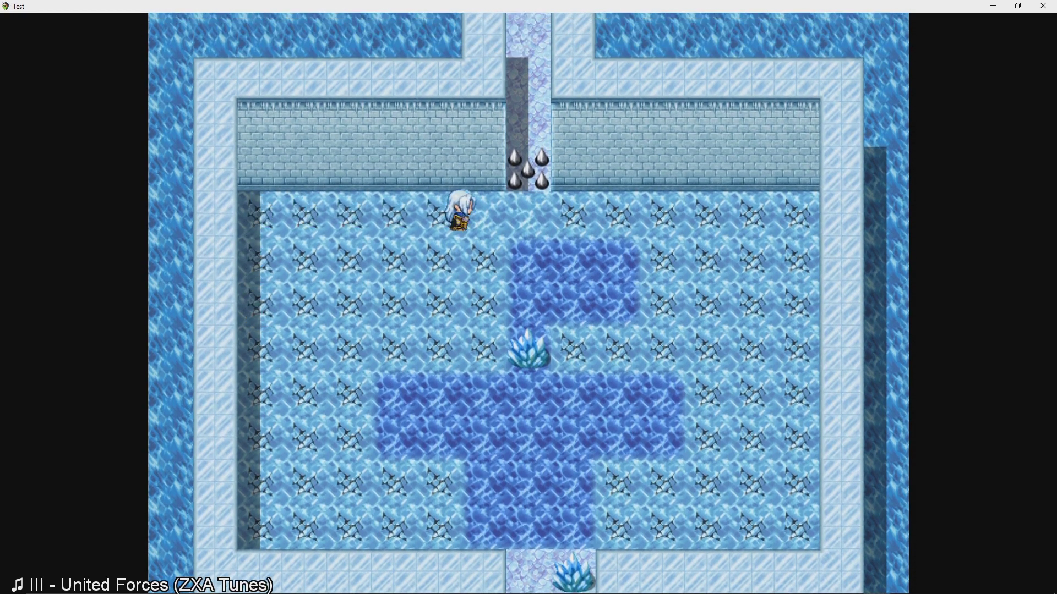
# Step back onto cracked ice to drop into the basement, and take the stairs back to the second puzzle.
pyautogui.press('Down')
pyautogui.press('Down')
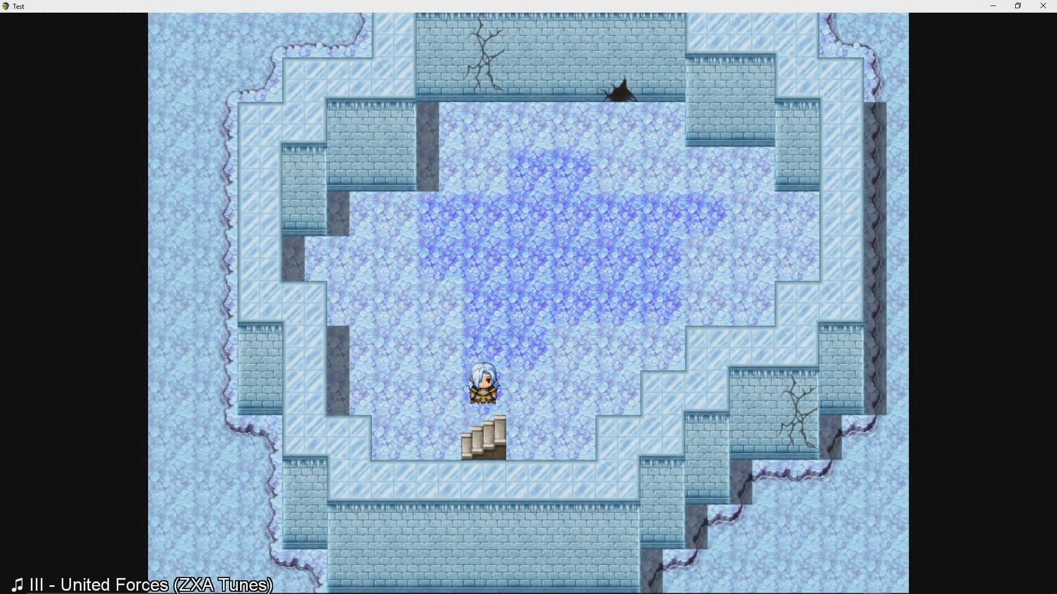
pyautogui.press('Down')
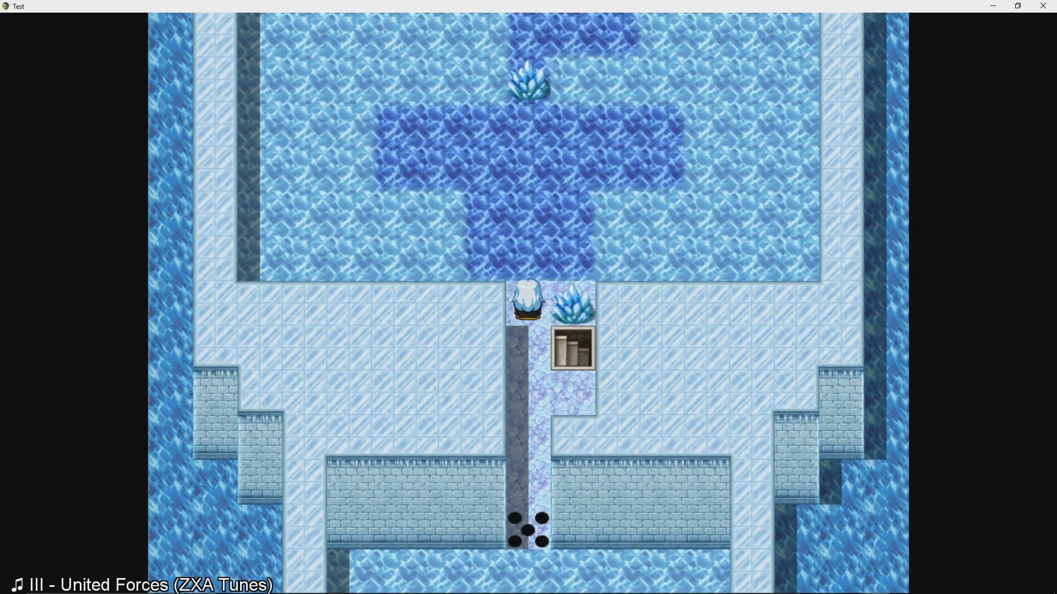
pyautogui.press('Down')
pyautogui.press('Up')
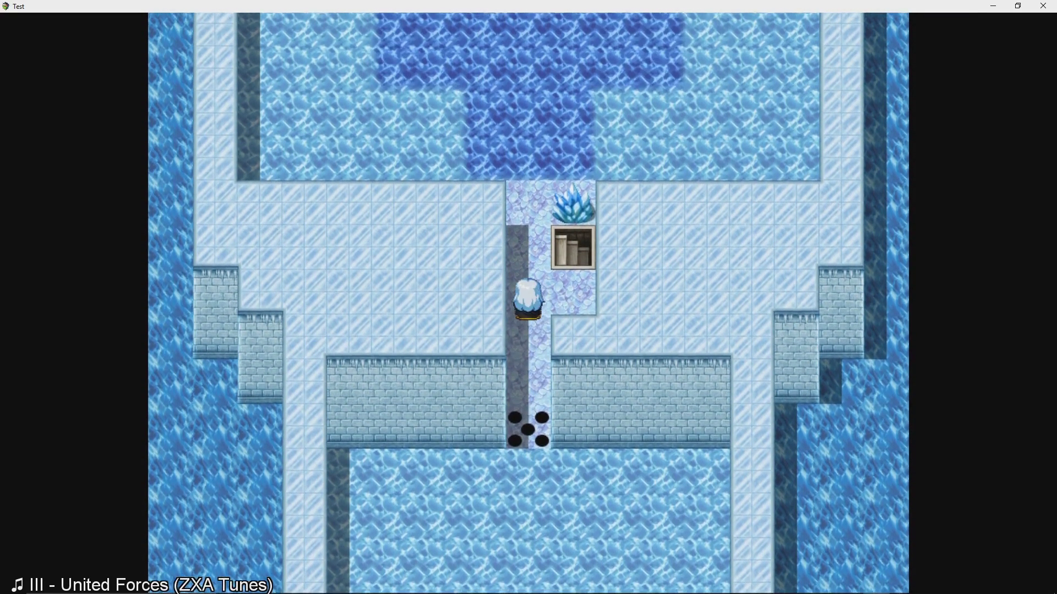
# Crack the lower-left ice tiles of the second puzzle, working from beside the dark ice down to the bottom row.
pyautogui.press('Left')
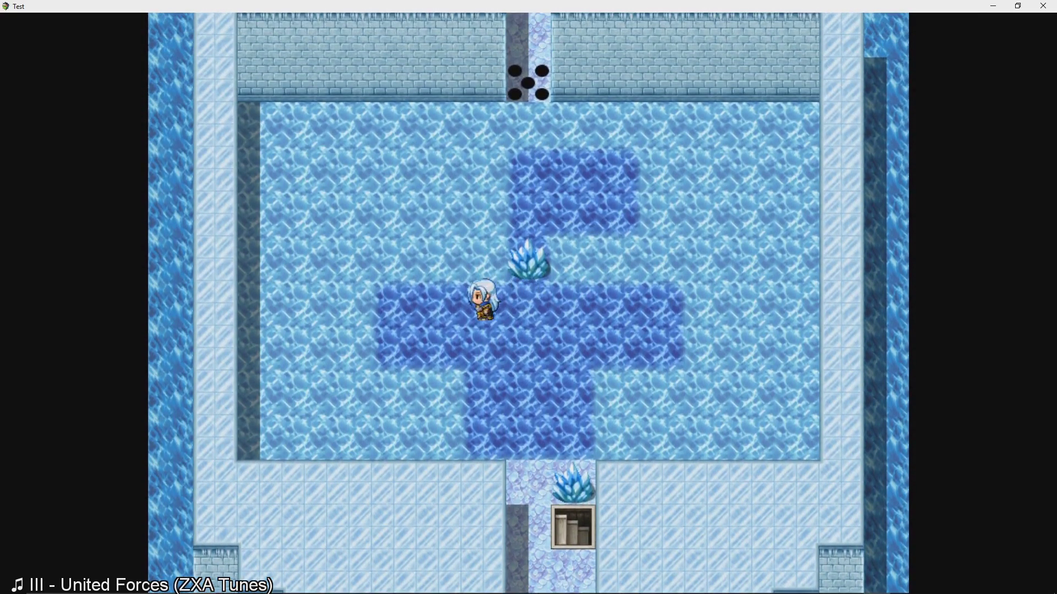
pyautogui.press('Right')
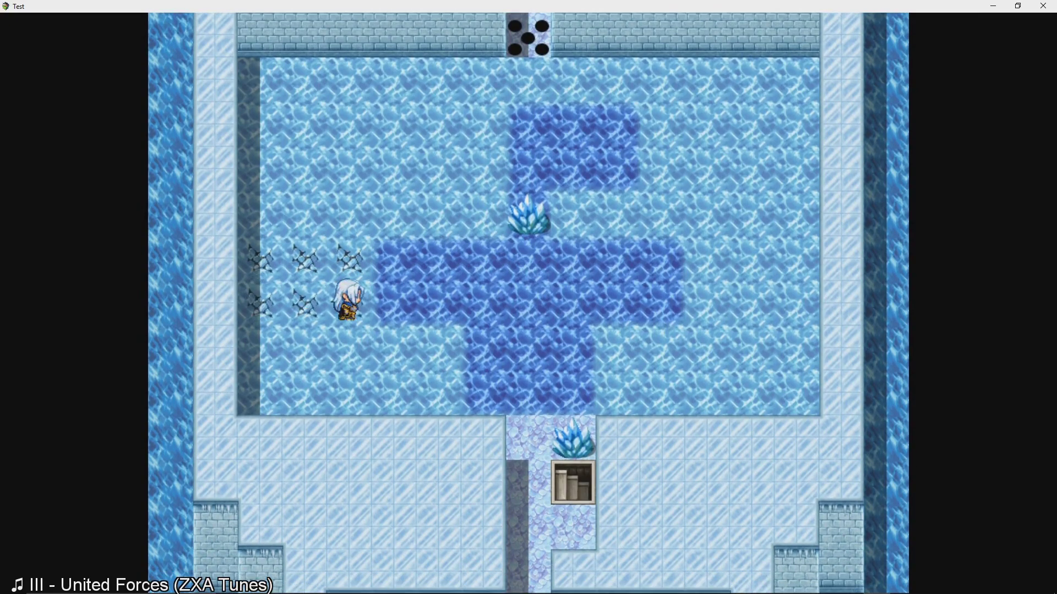
pyautogui.press('Down')
pyautogui.press('Left')
pyautogui.press('Down')
pyautogui.press('Right')
pyautogui.press('Up')
pyautogui.press('Right')
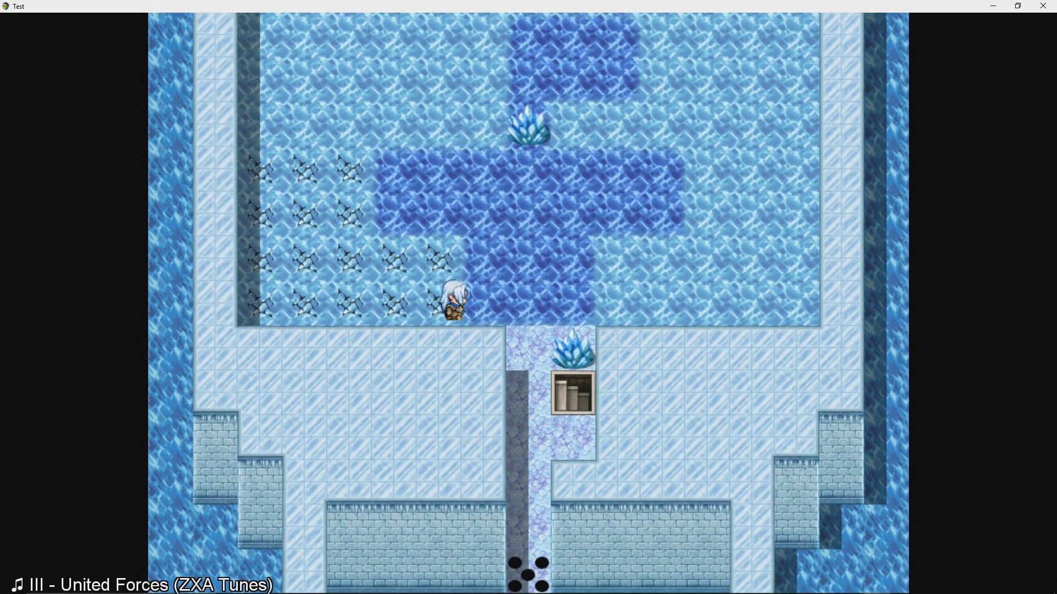
# Cross the dark ice and crack the lower-right tiles of the second puzzle, working upward along the right edge.
pyautogui.press('Down')
pyautogui.press('Right')
pyautogui.press('Up')
pyautogui.press('Right')
pyautogui.press('Down')
pyautogui.press('Right')
pyautogui.press('Up')
pyautogui.press('Left')
pyautogui.press('Down')
pyautogui.press('Left')
pyautogui.press('Up')
# Crack the tiles right of the middle crystal and the right half of the top row in the second puzzle.
pyautogui.press('Right')
pyautogui.press('Up')
pyautogui.press('Left')
pyautogui.press('Left')
pyautogui.press('Down')
pyautogui.press('Left')
pyautogui.press('Up')
pyautogui.press('Right')
pyautogui.press('Right')
pyautogui.press('Down')
pyautogui.press('Left')
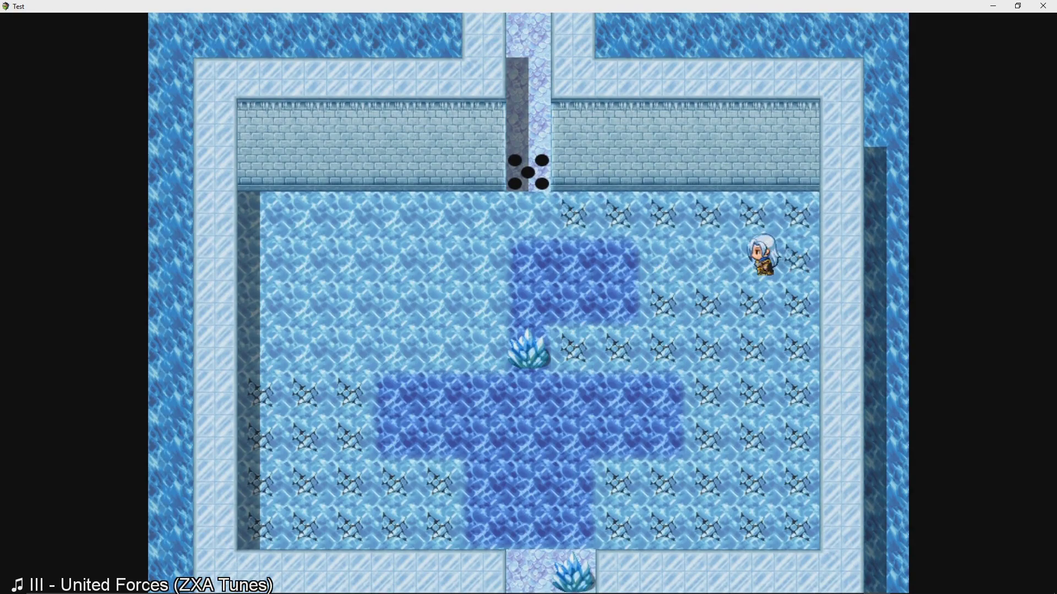
# Crack the remaining upper tiles left of the crystal, finishing along the top row toward the spikes.
pyautogui.press('Down')
pyautogui.press('Left')
pyautogui.press('Up')
pyautogui.press('Left')
pyautogui.press('Down')
pyautogui.press('Left')
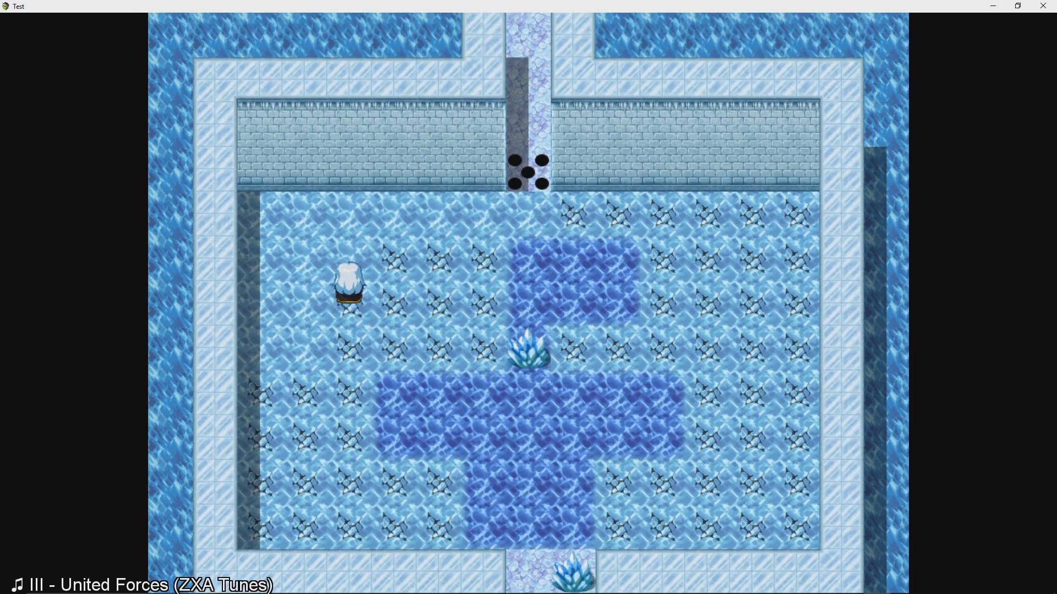
pyautogui.press('Up')
pyautogui.press('Right')
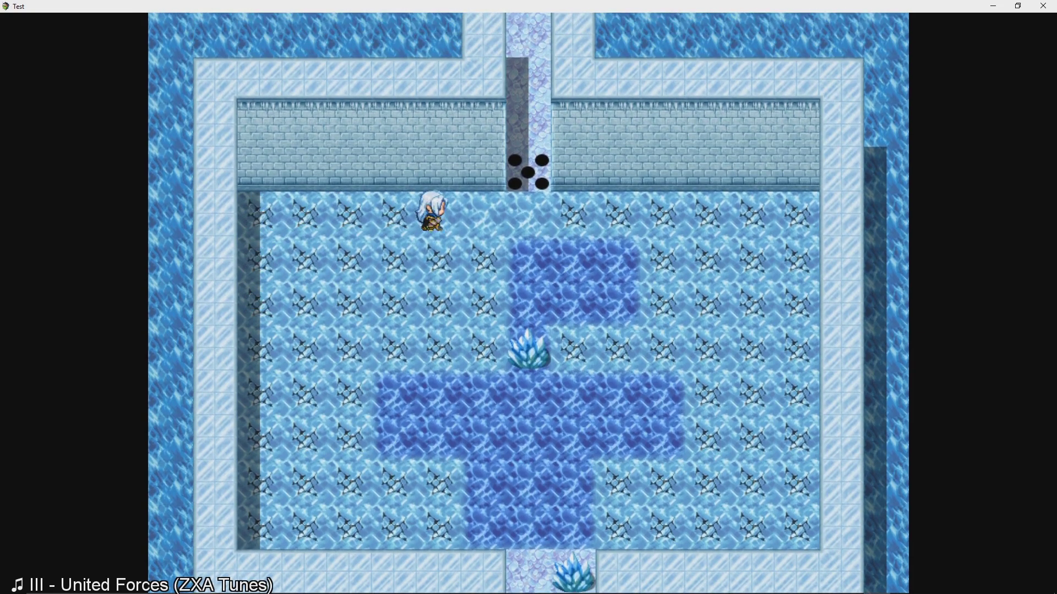
# Walk over the lowered spikes into the north passage and test moving back and forth there.
pyautogui.press('Up')
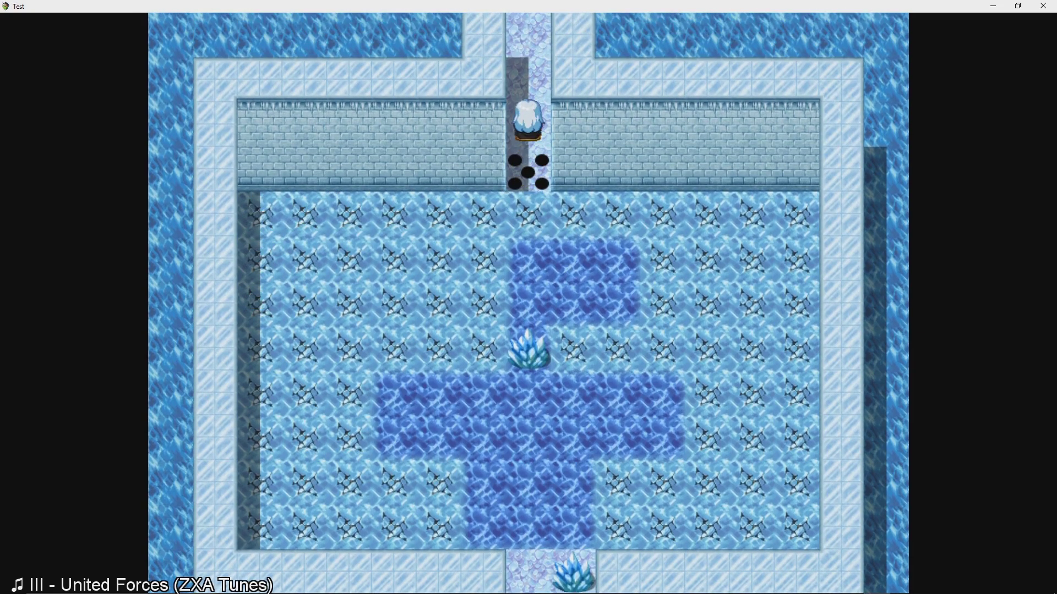
pyautogui.press('Up')
pyautogui.press('Down')
pyautogui.press('Up')
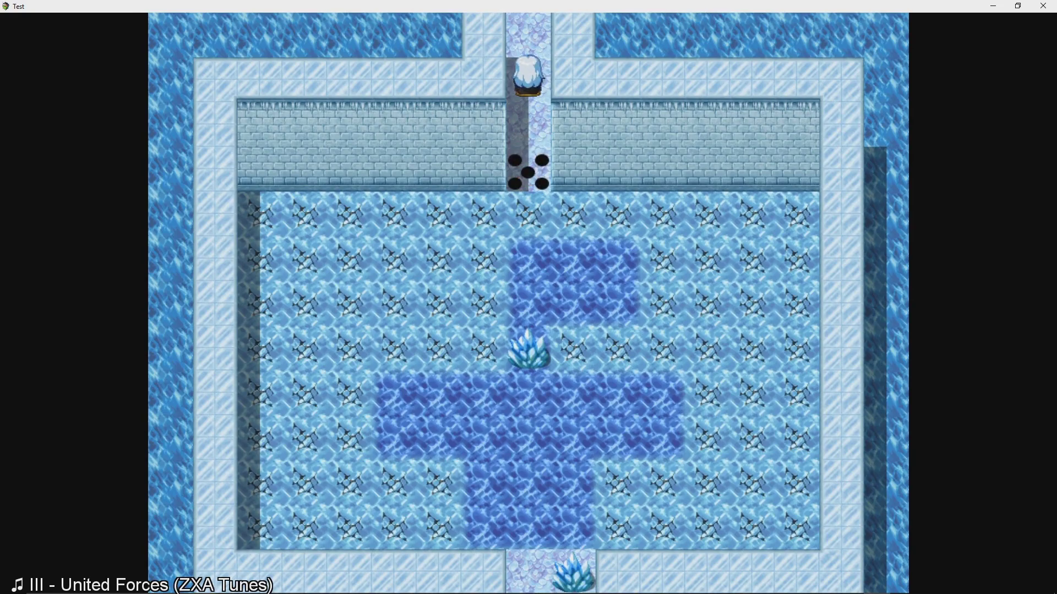
# Step back onto cracked ice, return to the second puzzle by the basement stairs, and end the playtest.
pyautogui.press('Down')
pyautogui.press('Down')
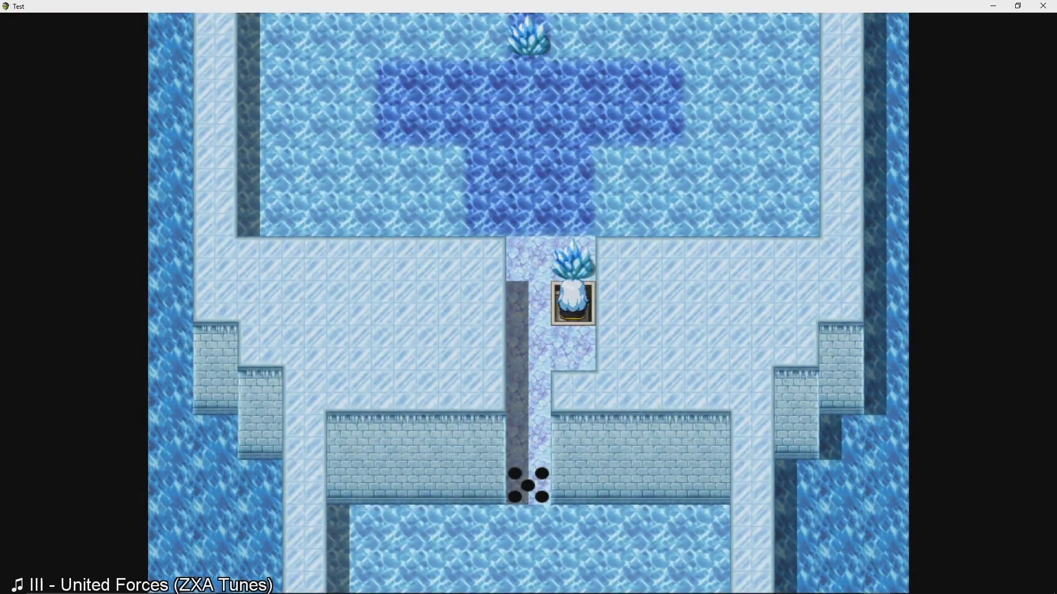
pyautogui.press('Left')
pyautogui.press('Up')
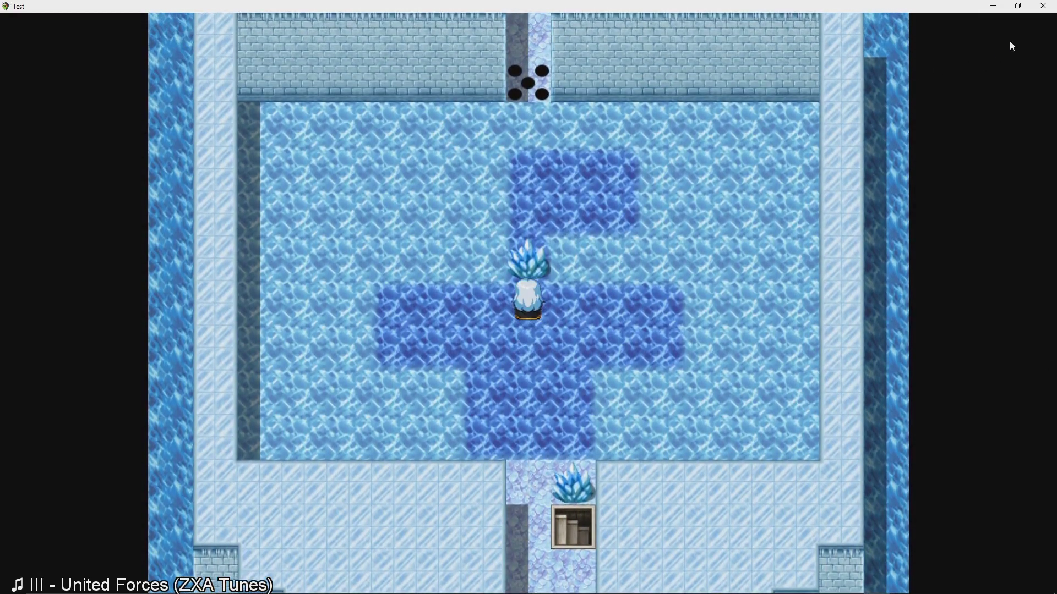
pyautogui.click(1042, 7)
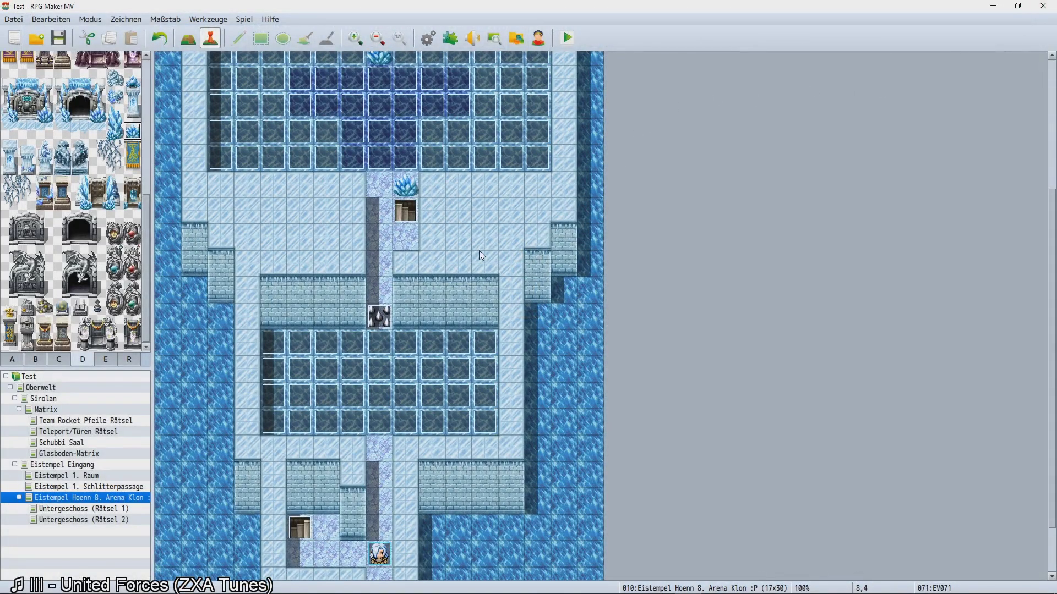
# Paint an ice wall tile at the north end of the passage and place a stairs tile directly below it.
pyautogui.scroll(5, 421, 333)
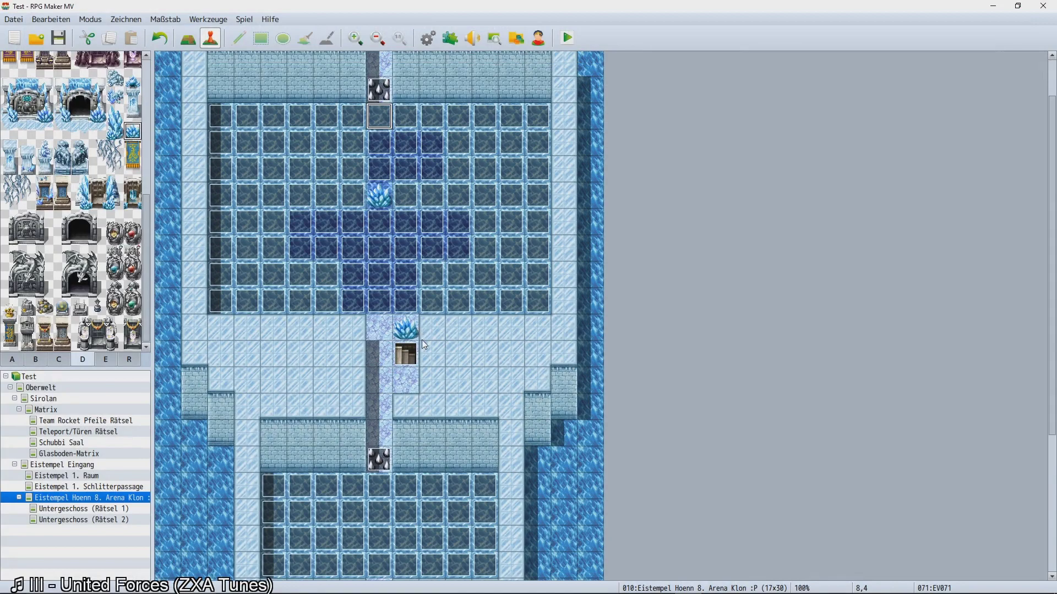
pyautogui.scroll(2, 423, 347)
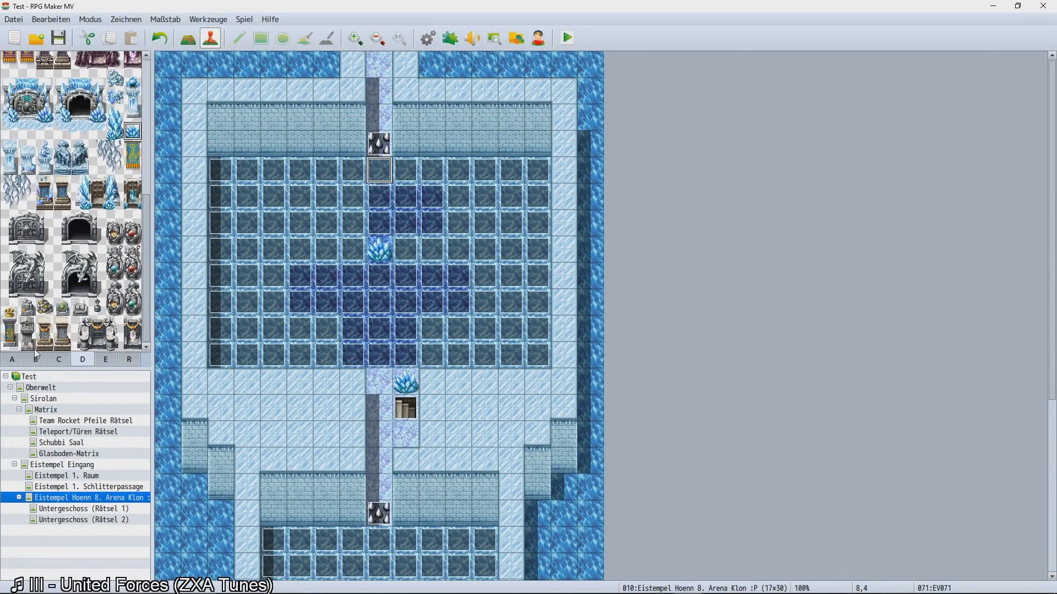
pyautogui.click(13, 359)
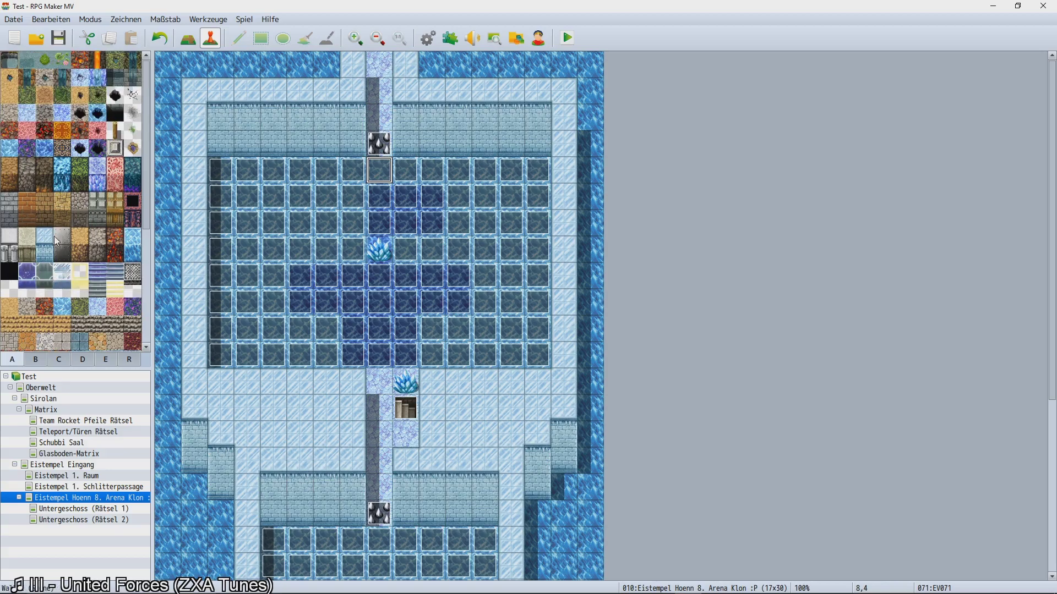
pyautogui.click(187, 42)
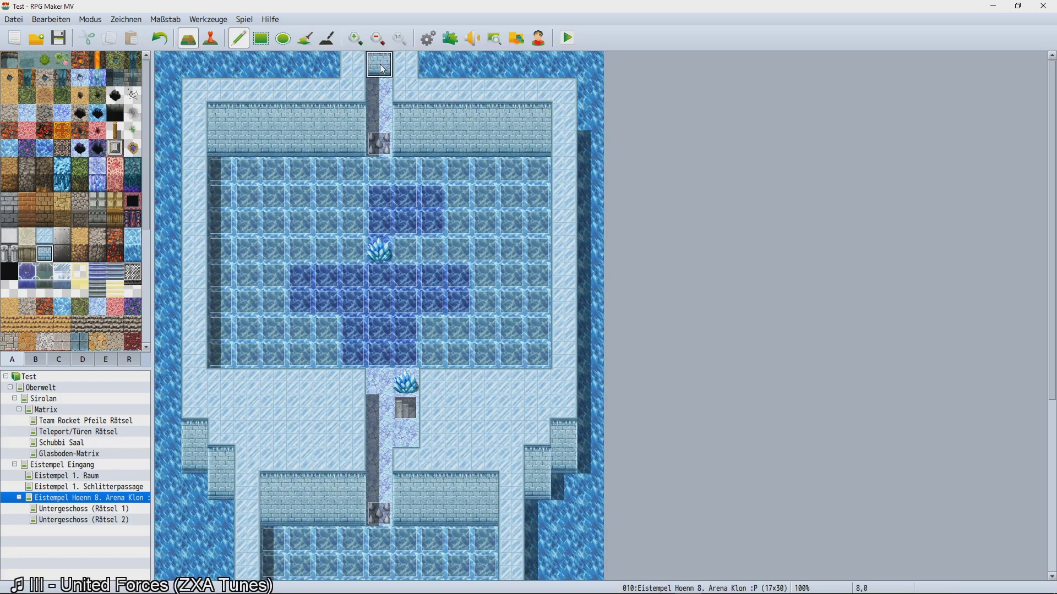
pyautogui.click(36, 360)
pyautogui.scroll(5, 80, 190)
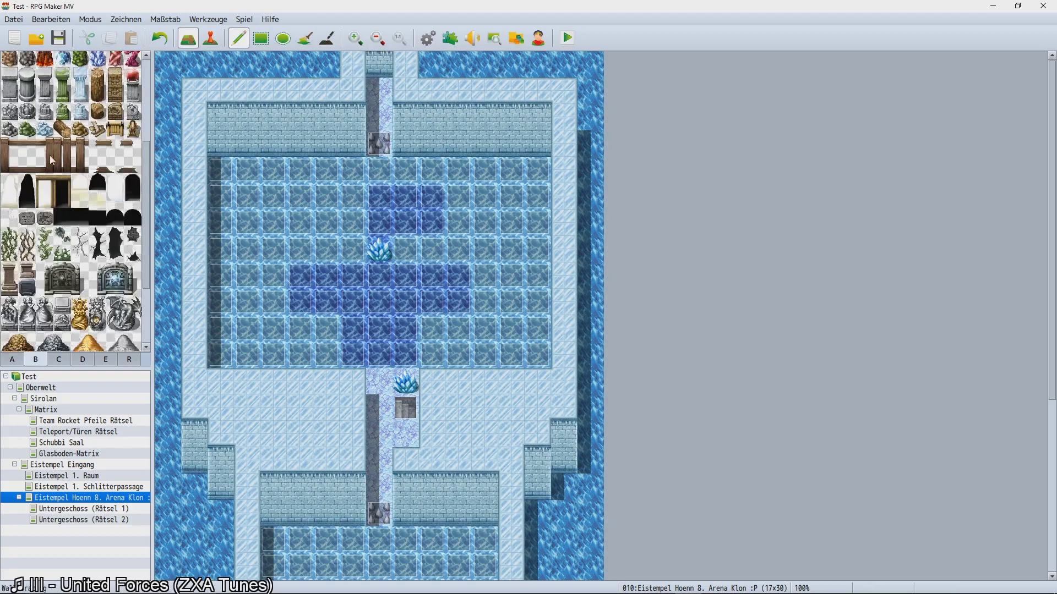
pyautogui.click(44, 85)
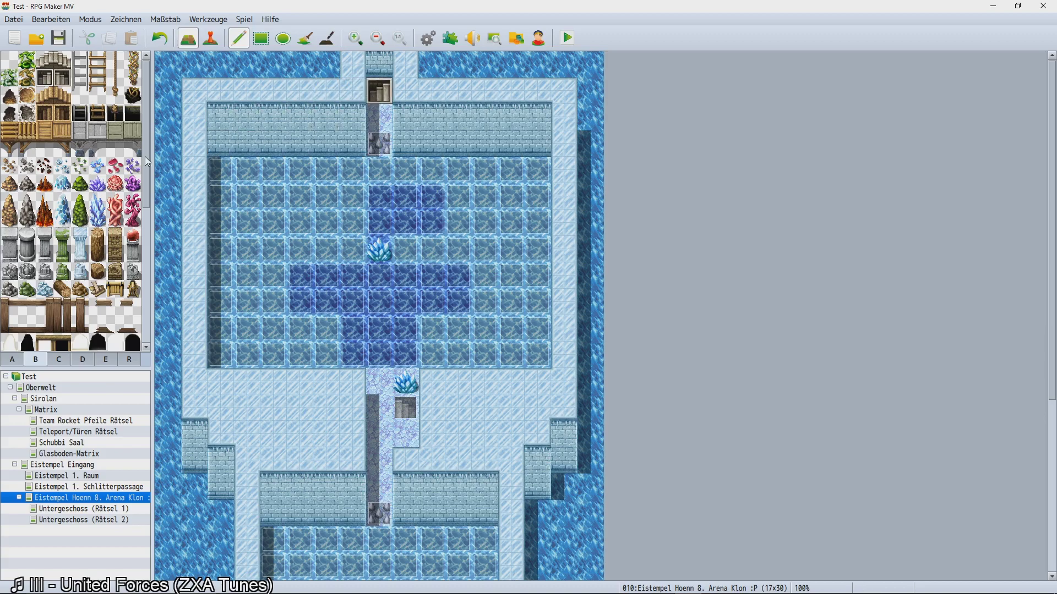
# Look through tilesets B and A for further tiles suited to the ice temple map.
pyautogui.scroll(-10, 140, 309)
pyautogui.scroll(8, 140, 310)
pyautogui.scroll(-5, 170, 232)
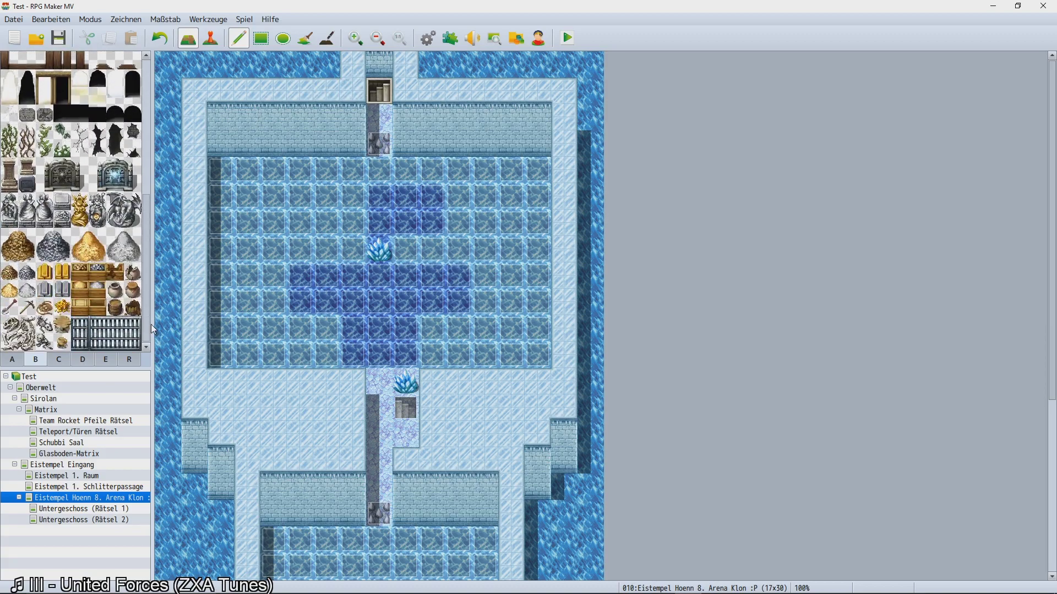
pyautogui.scroll(5, 151, 322)
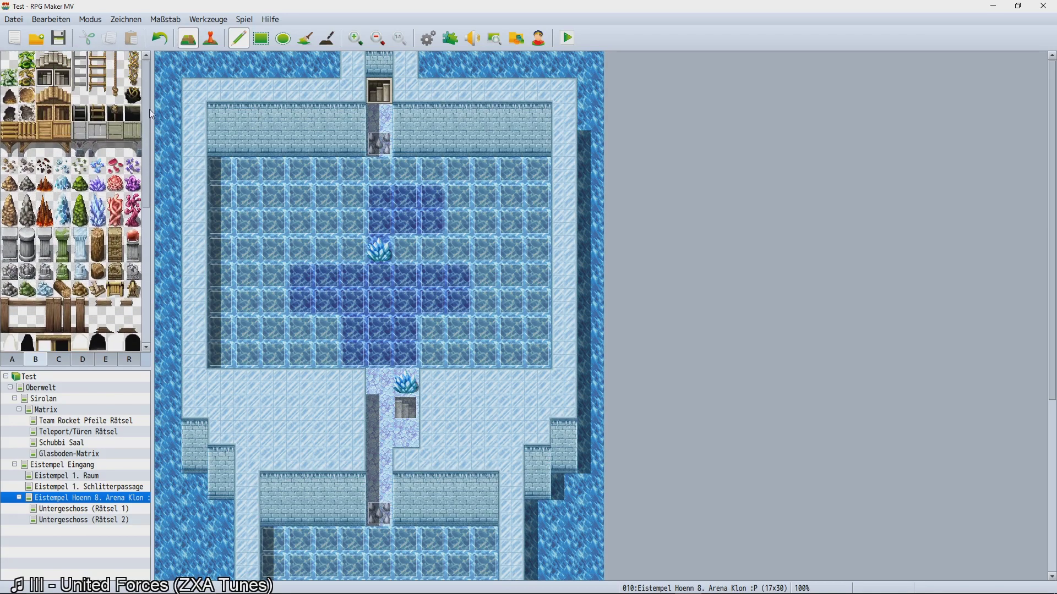
pyautogui.scroll(-5, 137, 196)
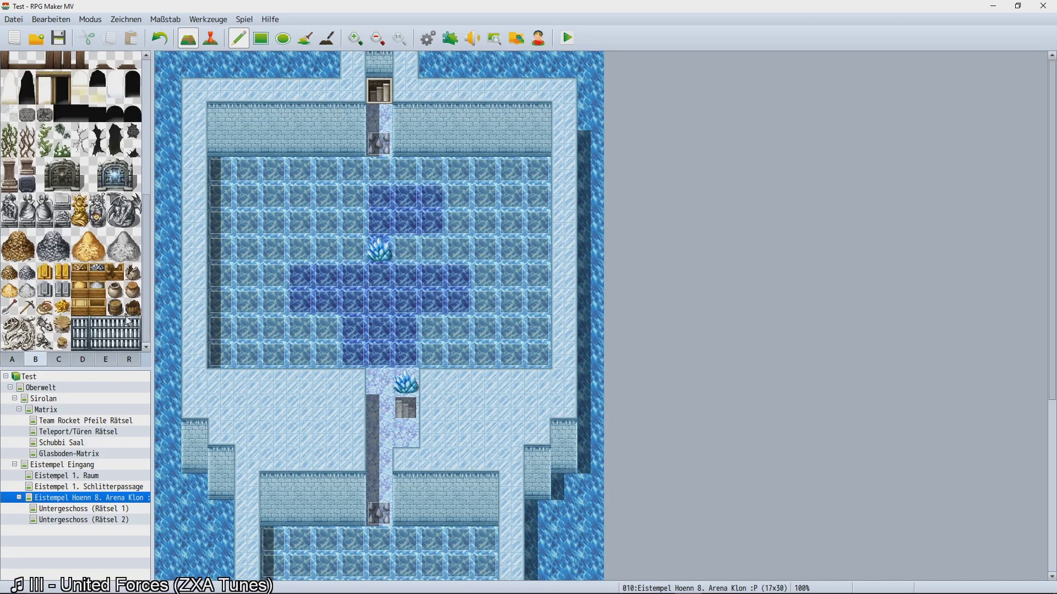
pyautogui.scroll(3, 126, 316)
pyautogui.scroll(-2, 132, 285)
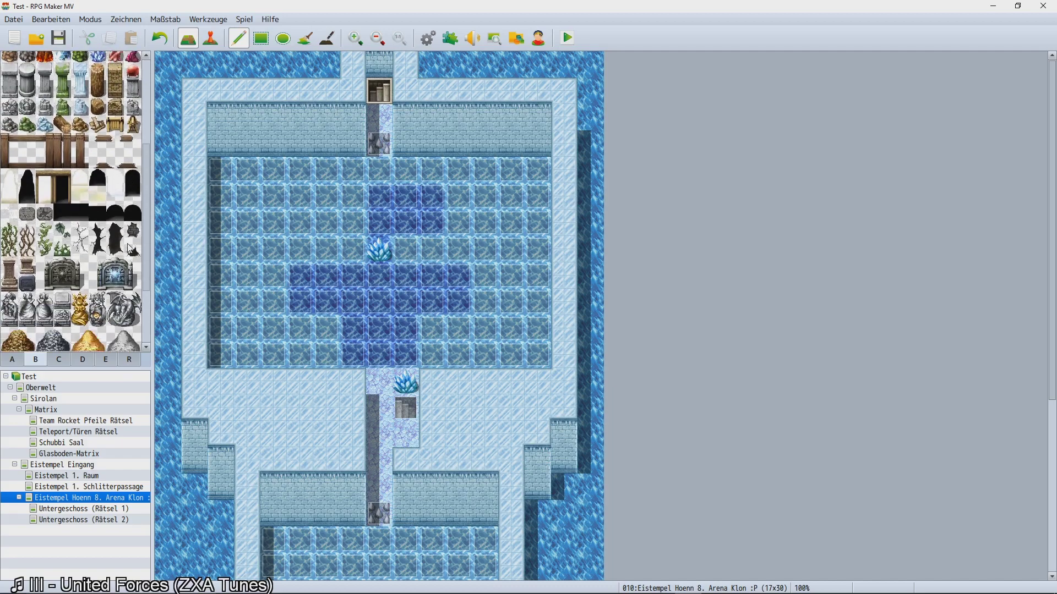
pyautogui.scroll(-1, 132, 285)
pyautogui.scroll(5, 134, 333)
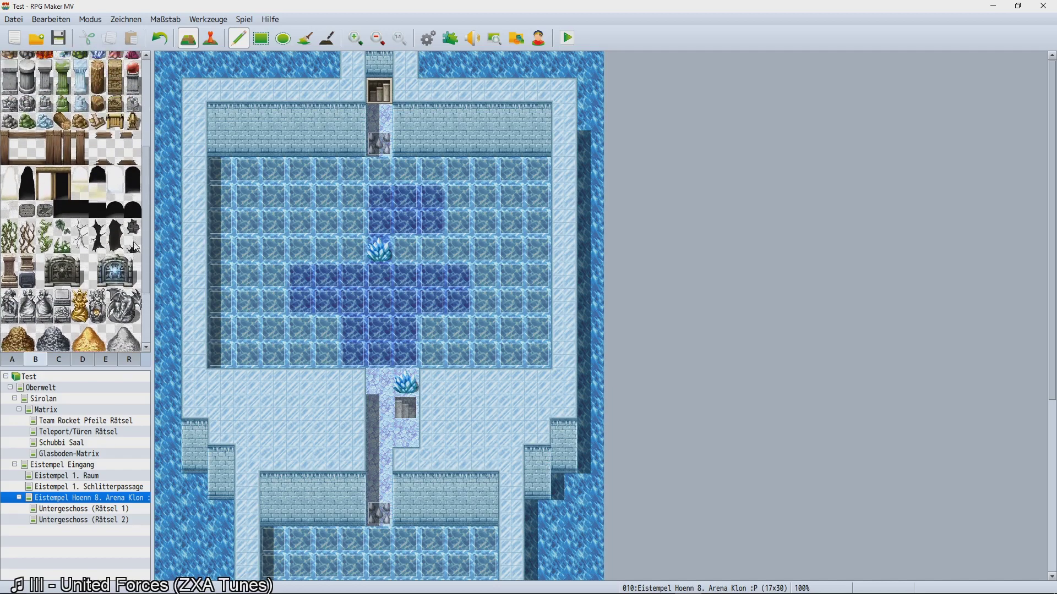
pyautogui.scroll(-5, 135, 322)
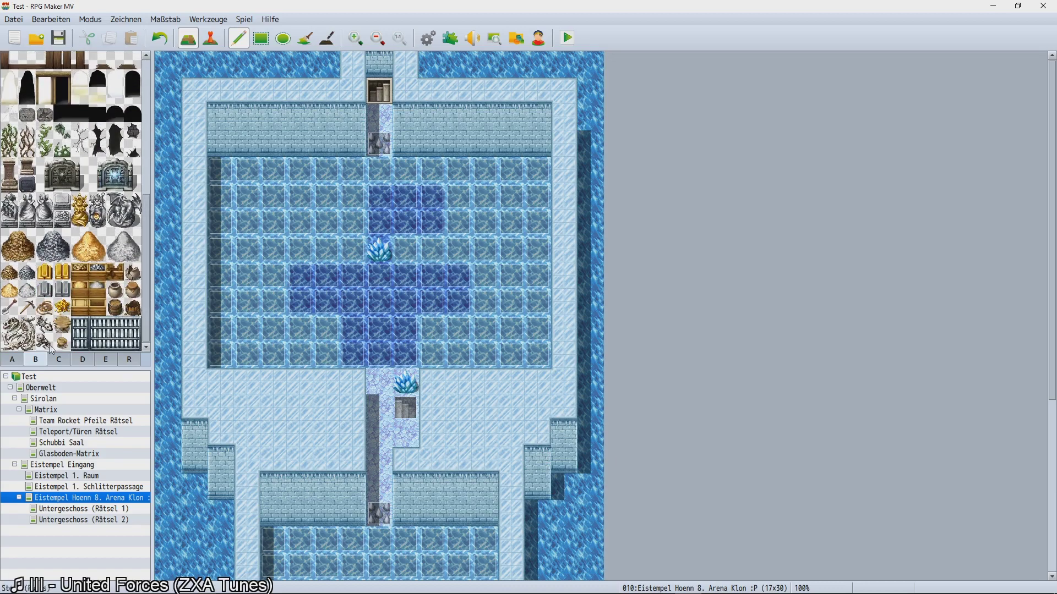
pyautogui.click(14, 363)
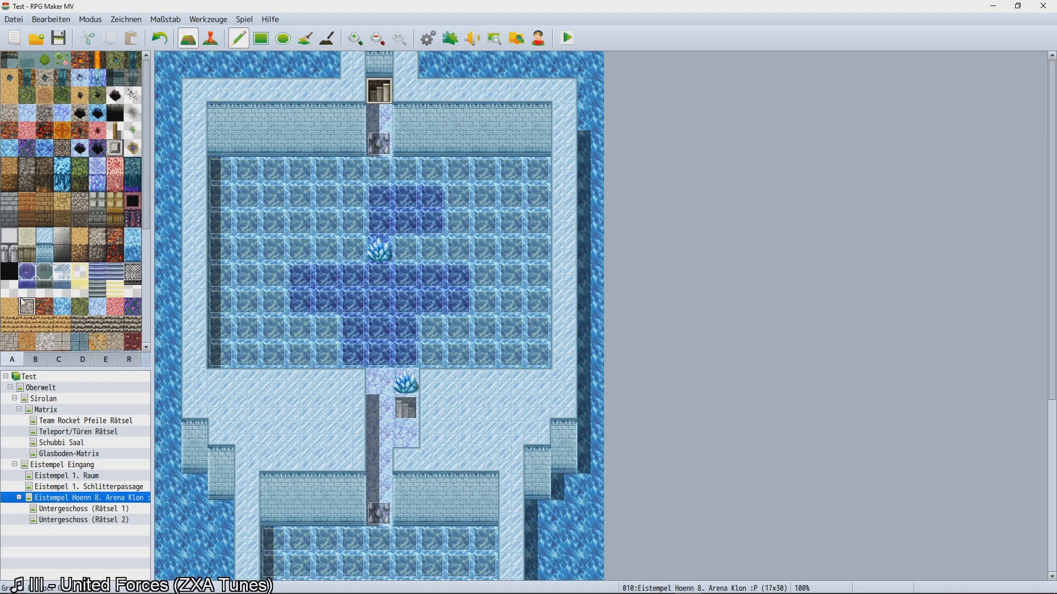
pyautogui.scroll(-4, 5, 302)
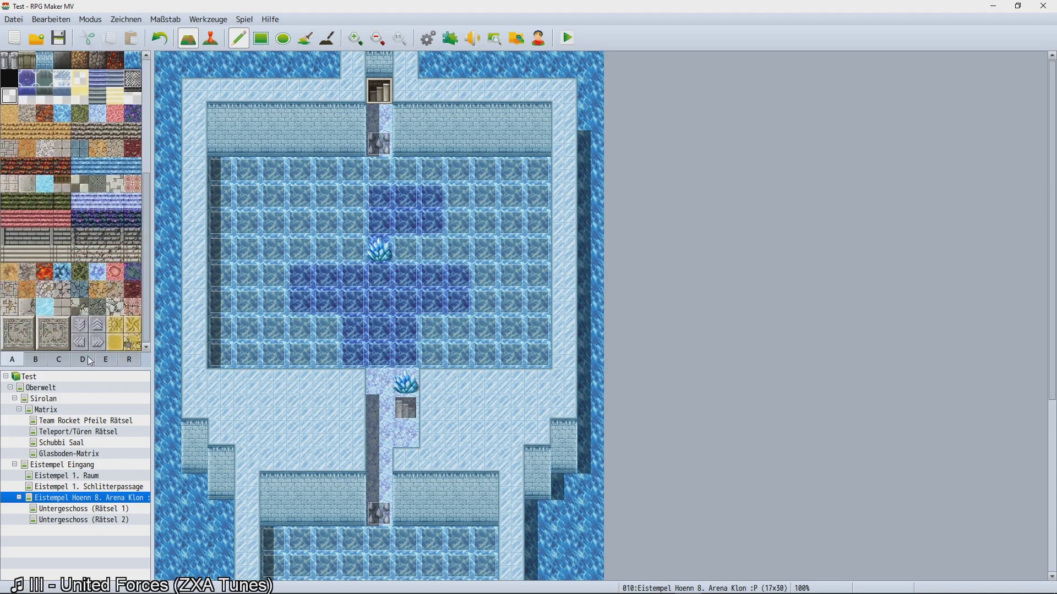
# Try painting dark ground tiles over the water west of the first ice puzzle, and undo the strokes.
pyautogui.scroll(4, 148, 250)
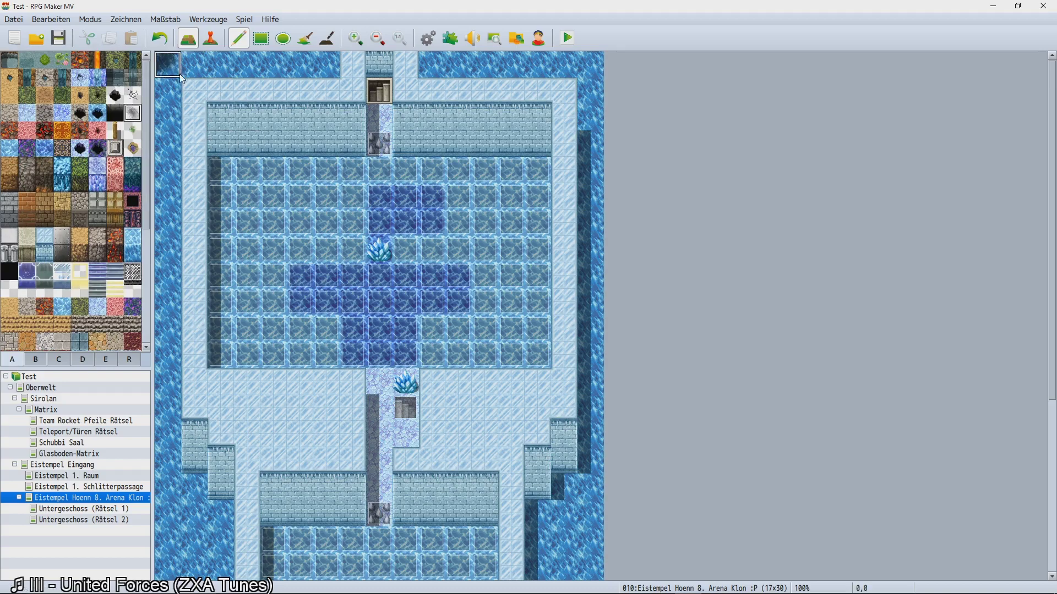
pyautogui.scroll(-4, 173, 198)
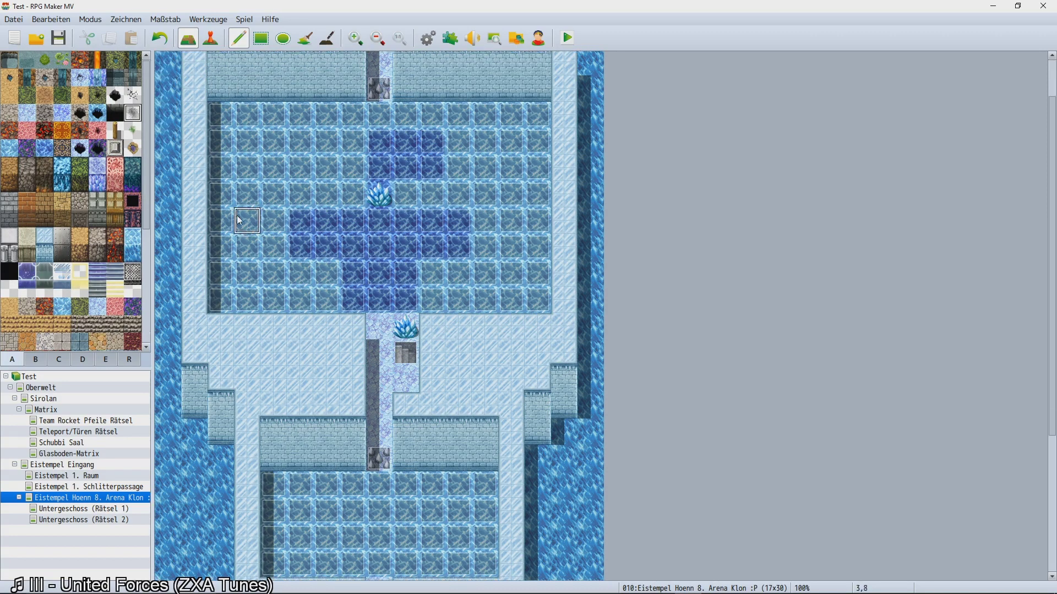
pyautogui.moveTo(164, 357)
pyautogui.mouseDown()
pyautogui.moveTo(200, 483)
pyautogui.moveTo(176, 349)
pyautogui.moveTo(171, 457)
pyautogui.moveTo(190, 518)
pyautogui.moveTo(185, 361)
pyautogui.moveTo(205, 530)
pyautogui.moveTo(206, 370)
pyautogui.moveTo(187, 347)
pyautogui.moveTo(205, 461)
pyautogui.mouseUp()
pyautogui.hotkey('ctrl', 'z')
pyautogui.click(133, 96)
pyautogui.hotkey('ctrl', 'z')
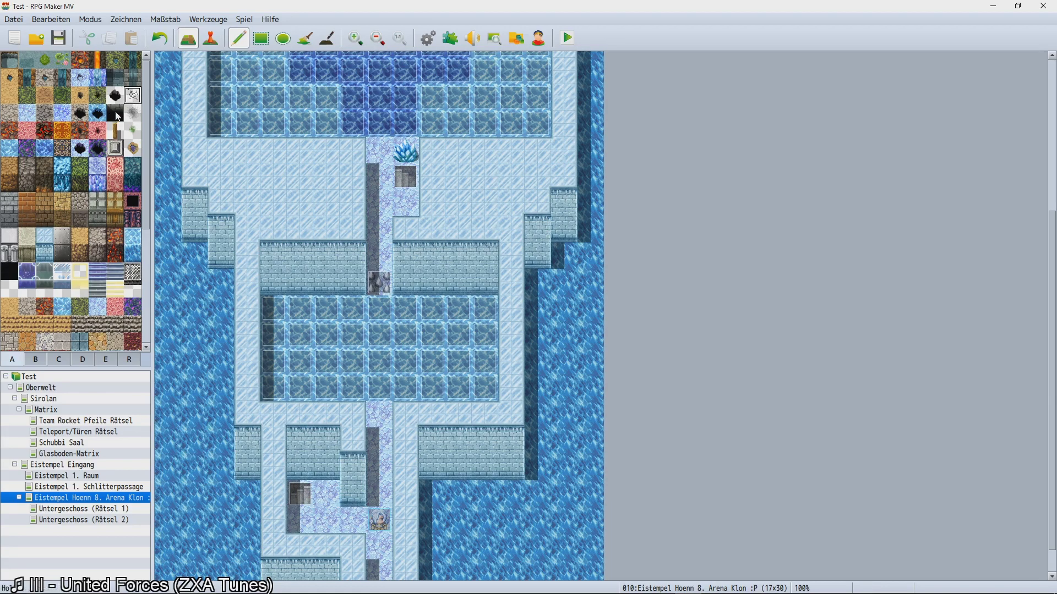
pyautogui.moveTo(180, 312)
pyautogui.mouseDown()
pyautogui.moveTo(170, 352)
pyautogui.moveTo(193, 485)
pyautogui.moveTo(185, 344)
pyautogui.moveTo(187, 473)
pyautogui.moveTo(197, 530)
pyautogui.moveTo(221, 549)
pyautogui.mouseUp()
pyautogui.scroll(-1, 220, 545)
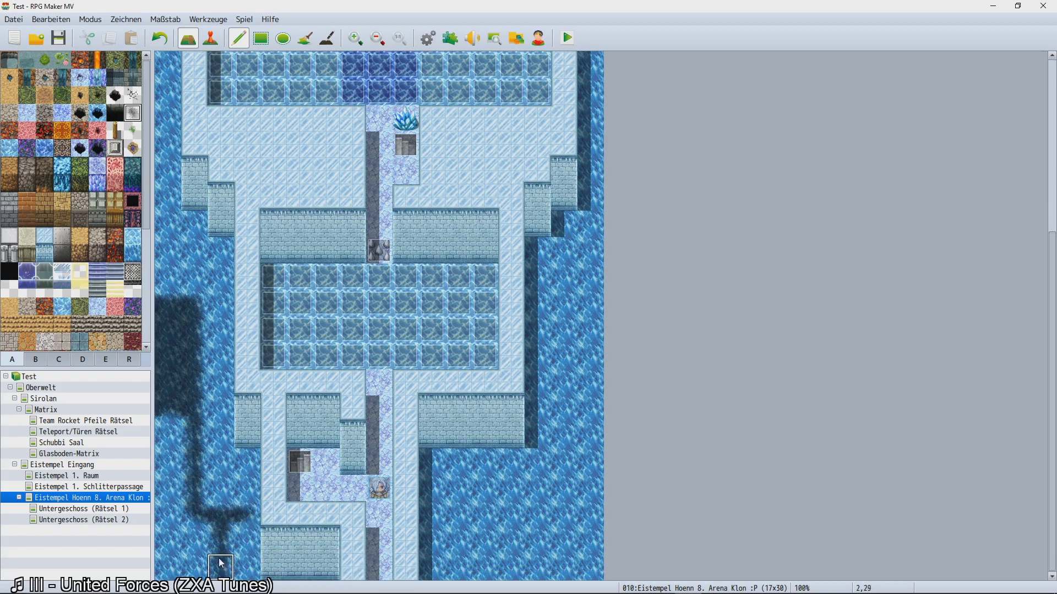
pyautogui.hotkey('ctrl', 'z')
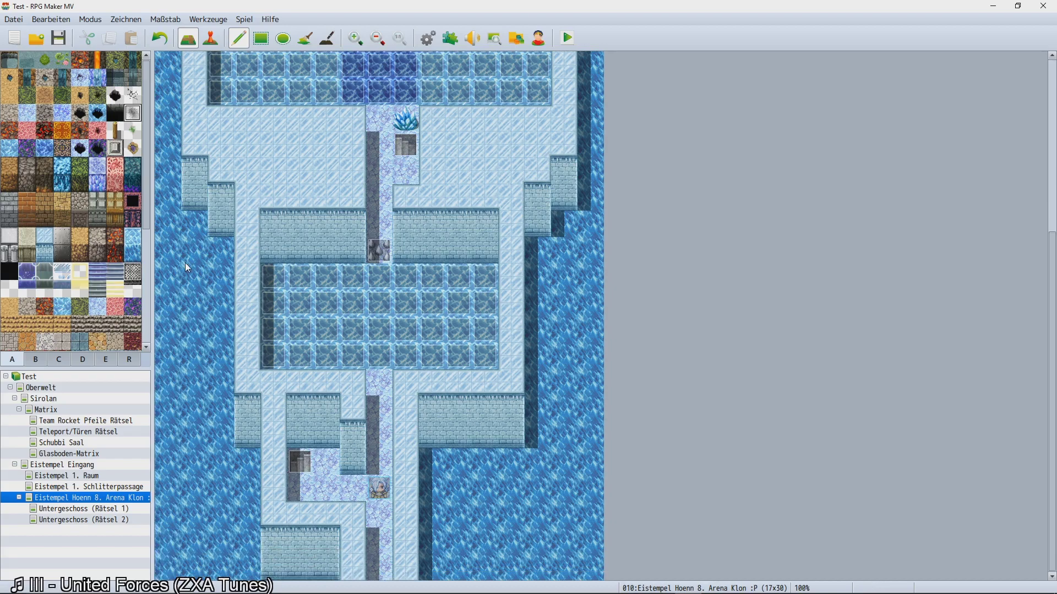
# Look over the puzzle map and open the map Eistempel 1. Schlitterpassage.
pyautogui.scroll(2, 264, 308)
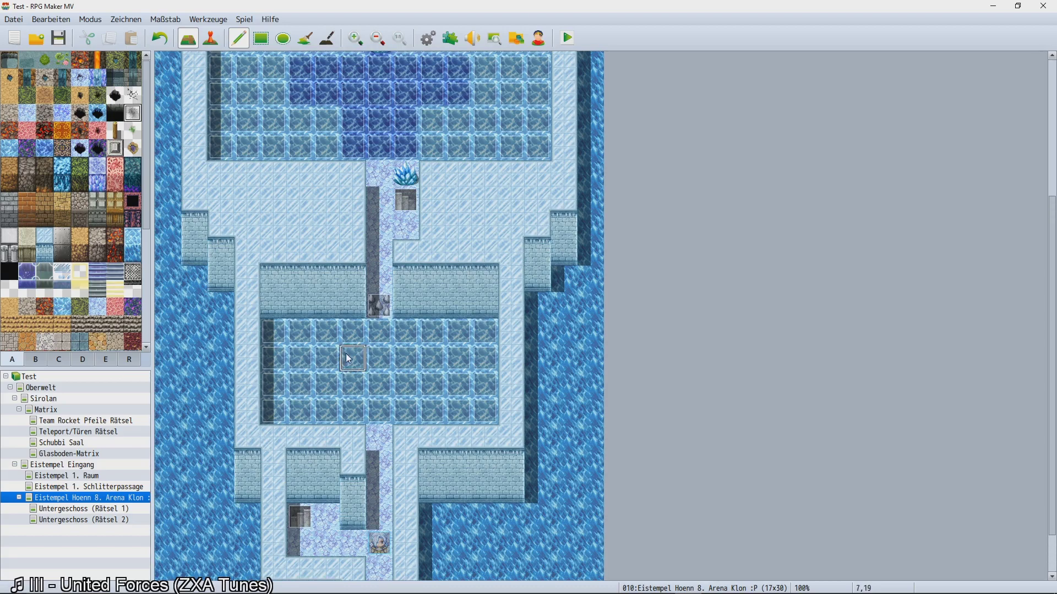
pyautogui.scroll(2, 443, 341)
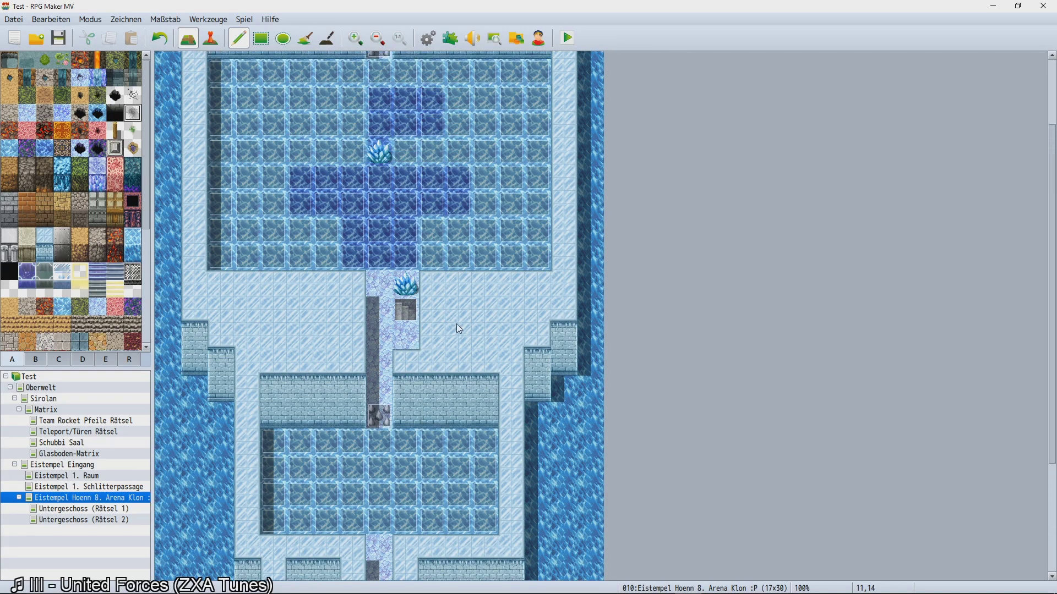
pyautogui.scroll(-2, 455, 335)
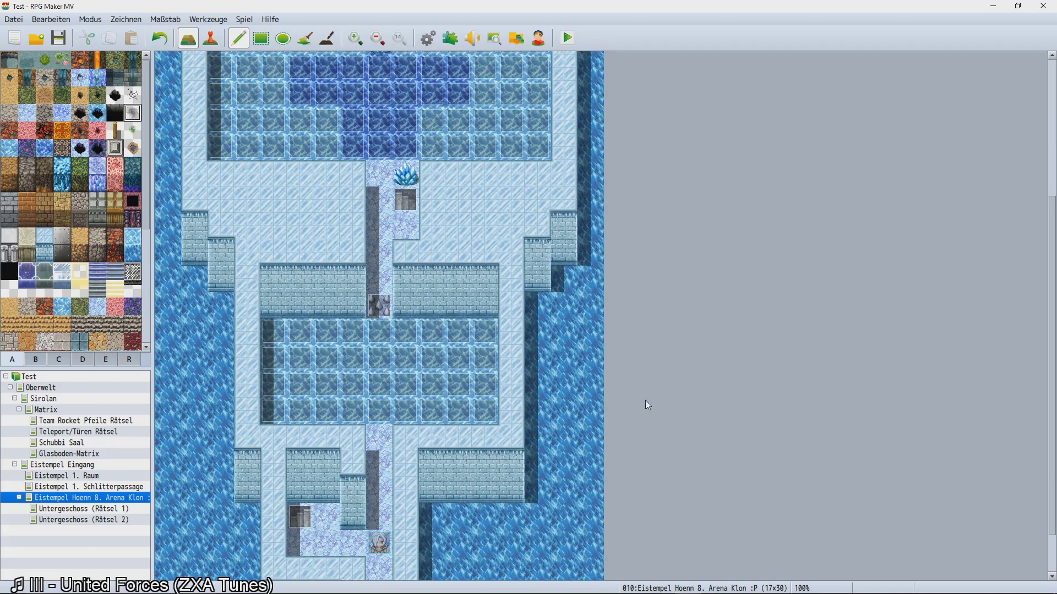
pyautogui.scroll(4, 506, 316)
pyautogui.scroll(-5, 400, 296)
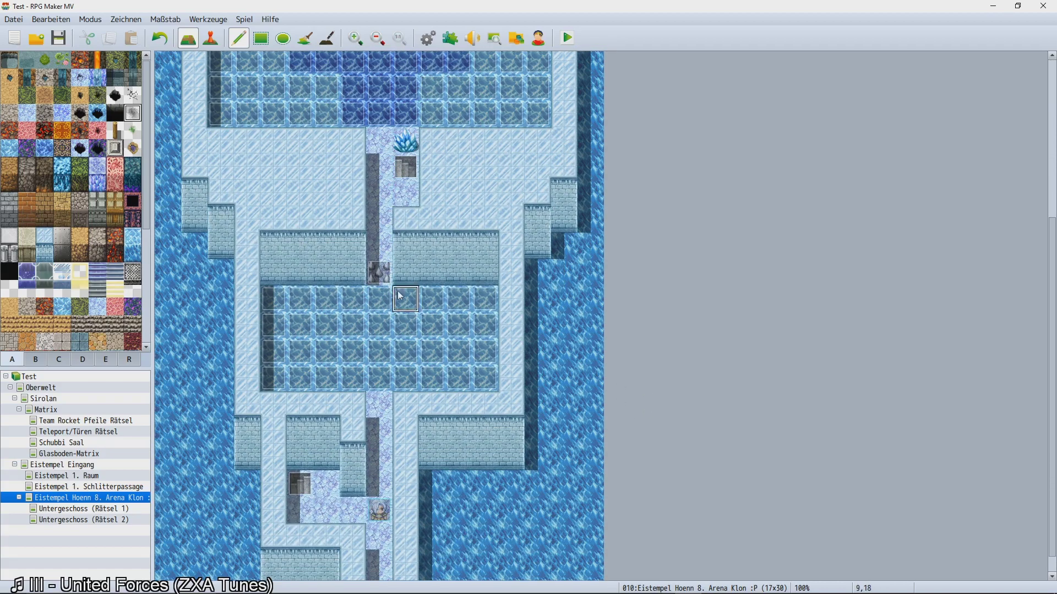
pyautogui.click(71, 487)
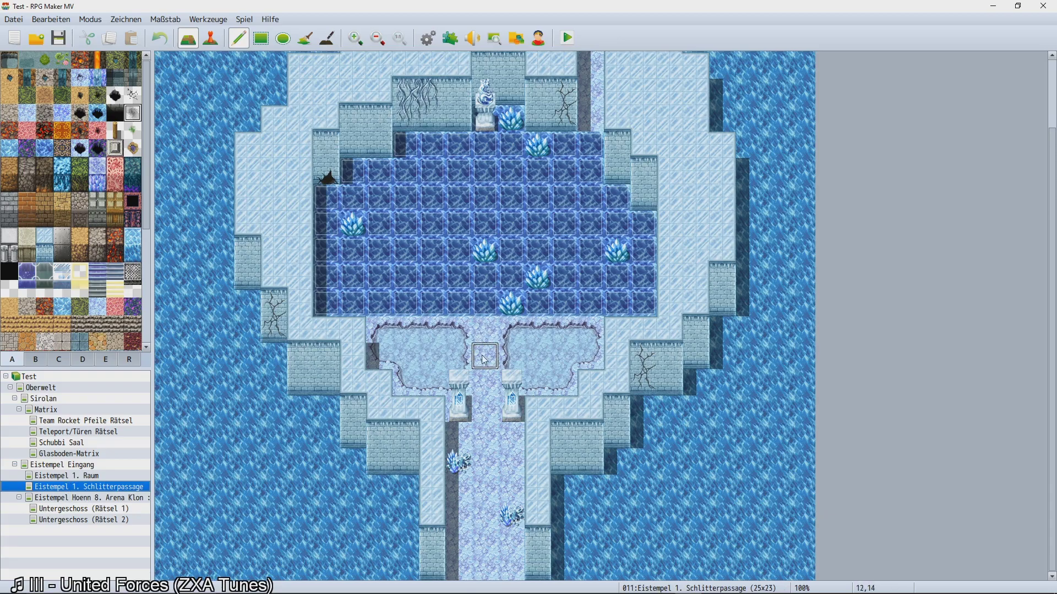
# Look through the maps Eistempel 1. Schlitterpassage, Eistempel 1. Raum, Eistempel Hoenn 8. Arena Klon and Untergeschoss (Rätsel 1) to compare their layouts.
pyautogui.scroll(3, 507, 205)
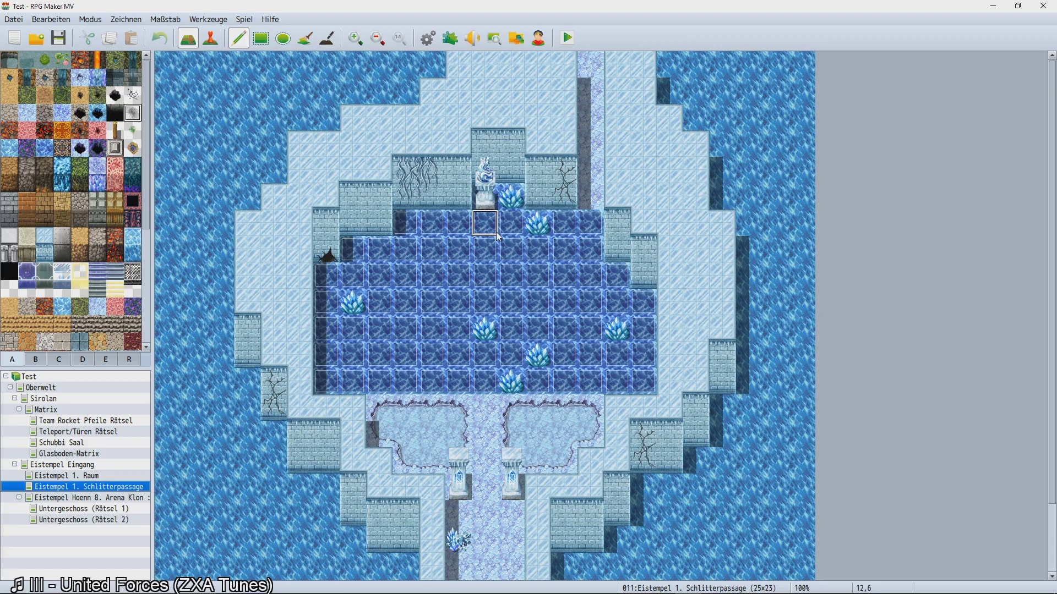
pyautogui.click(104, 500)
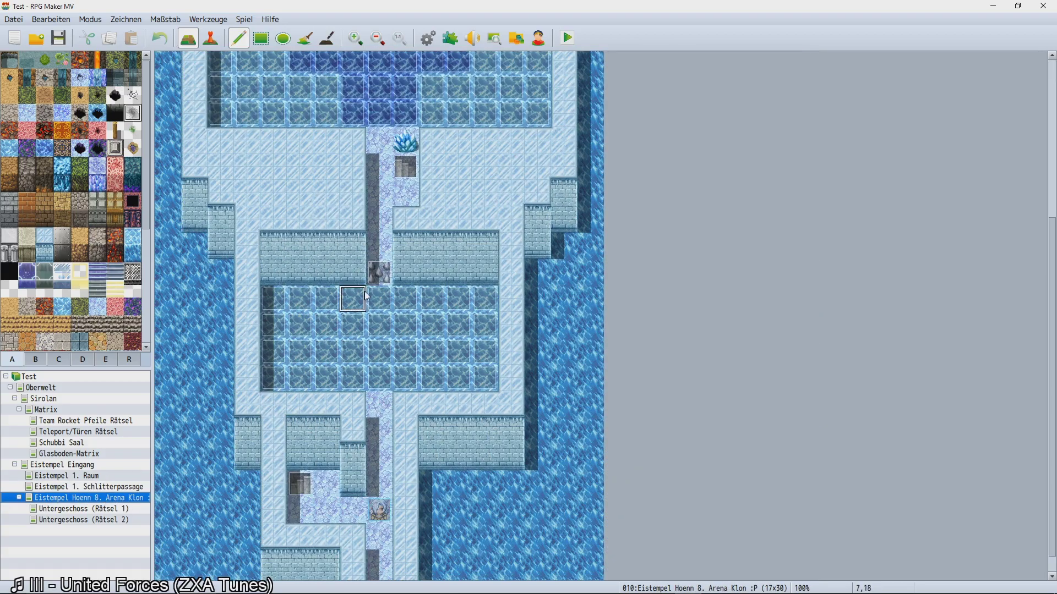
pyautogui.click(97, 486)
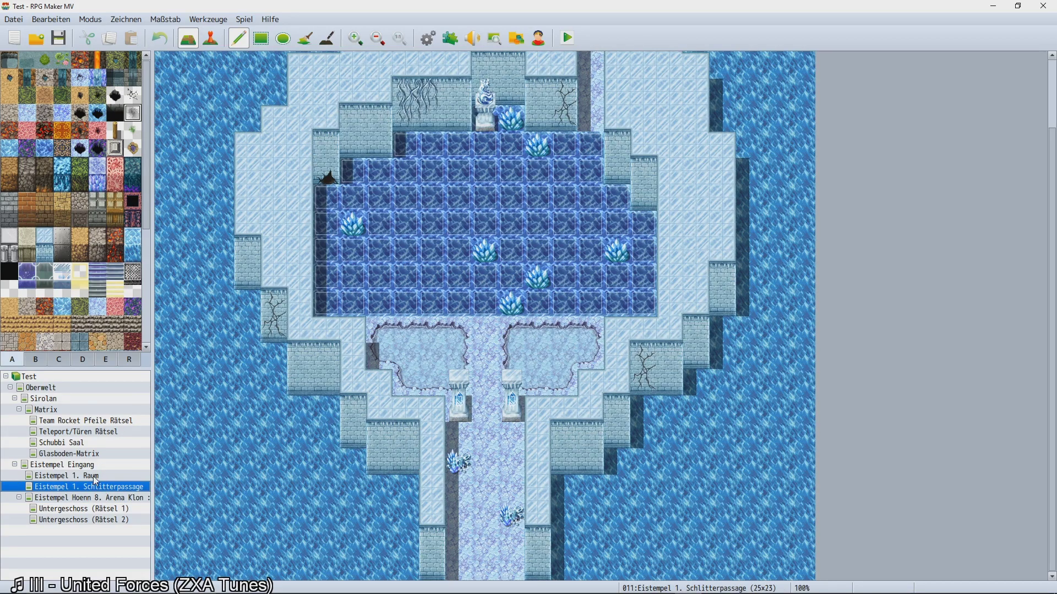
pyautogui.click(96, 476)
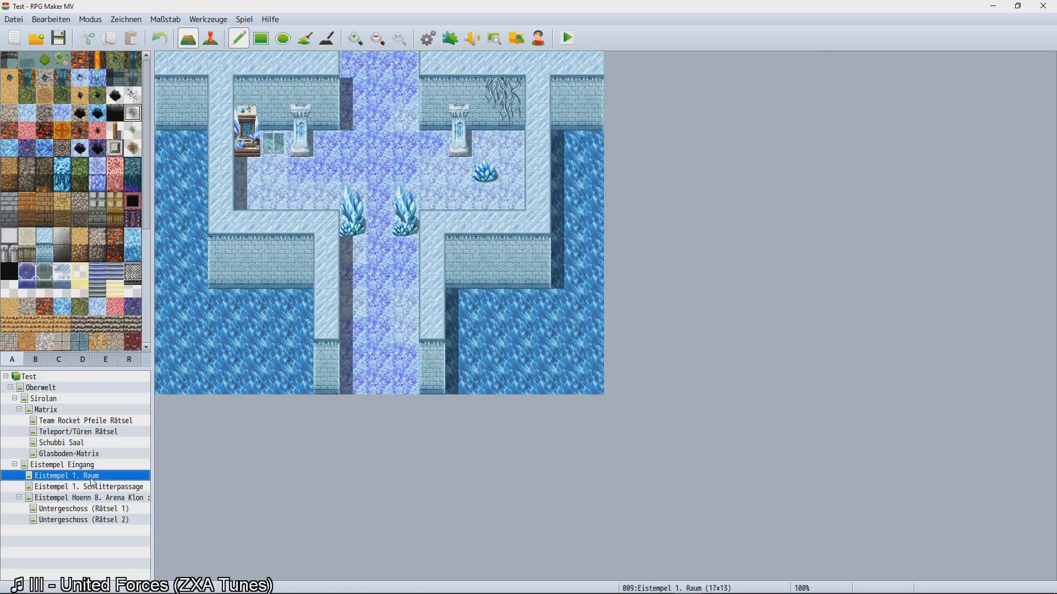
pyautogui.click(95, 486)
pyautogui.scroll(3, 405, 327)
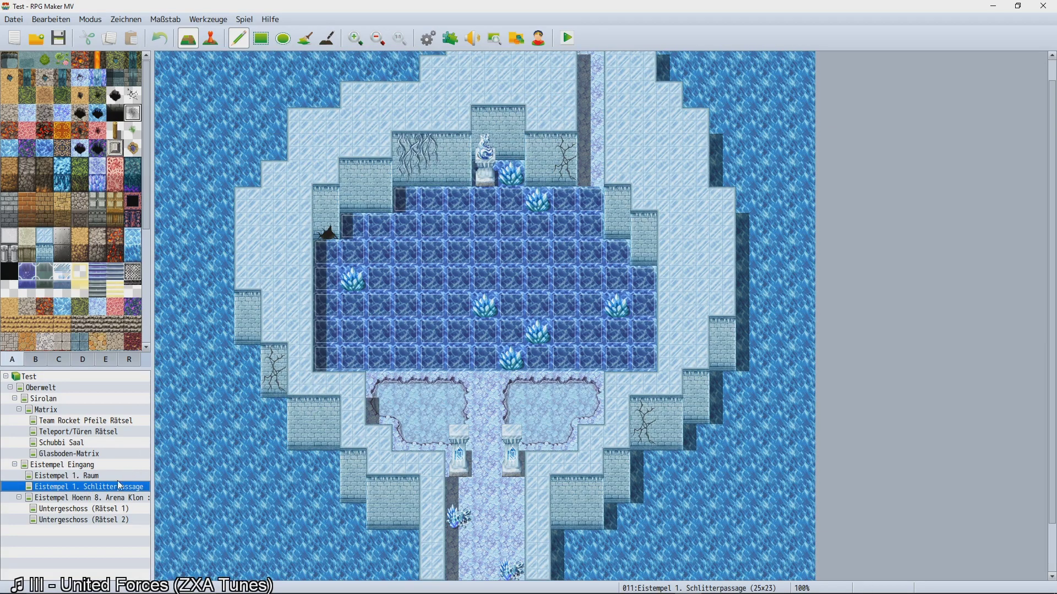
pyautogui.click(113, 498)
pyautogui.scroll(3, 348, 385)
pyautogui.scroll(-4, 298, 396)
pyautogui.scroll(5, 259, 411)
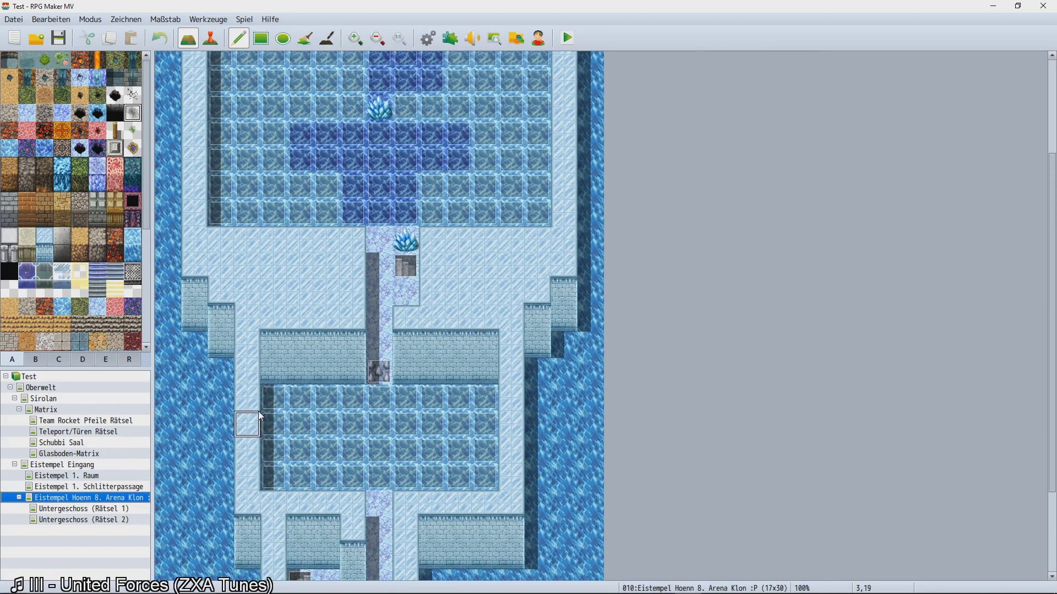
pyautogui.scroll(-2, 260, 412)
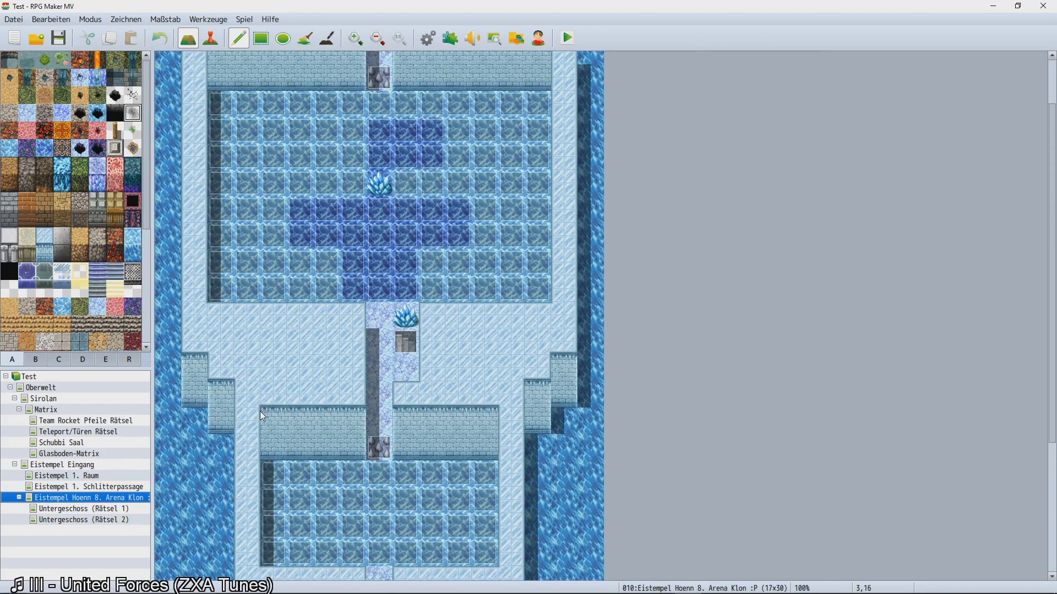
pyautogui.scroll(-1, 378, 405)
pyautogui.click(378, 370)
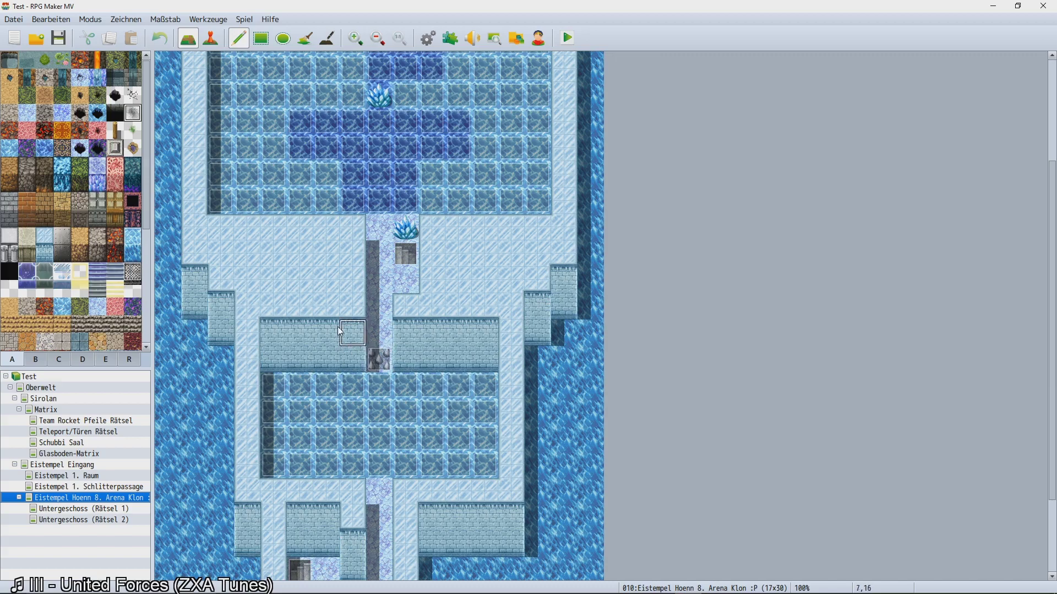
pyautogui.scroll(-2, 256, 324)
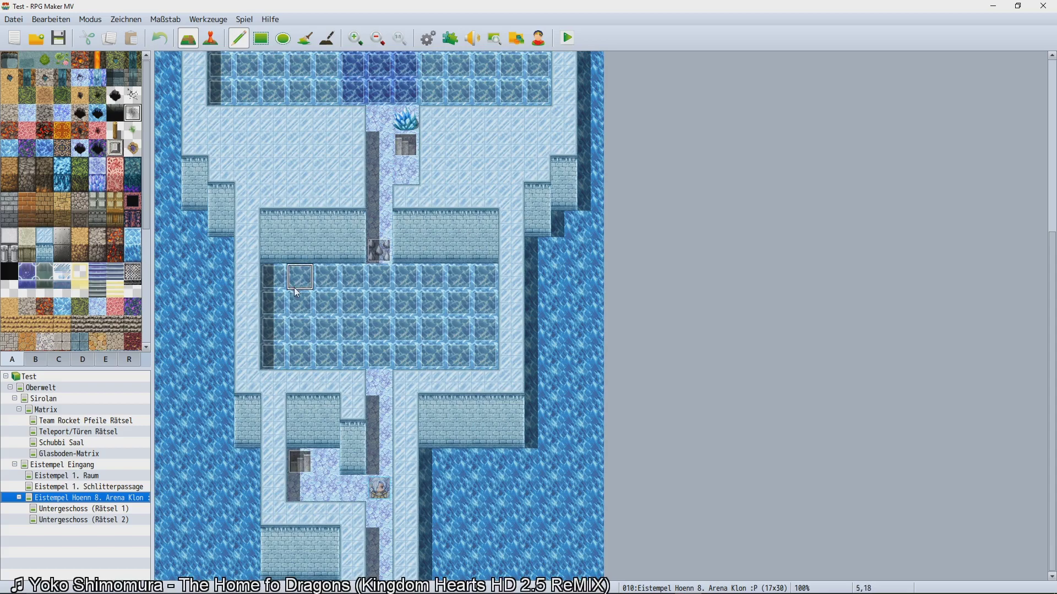
pyautogui.click(116, 490)
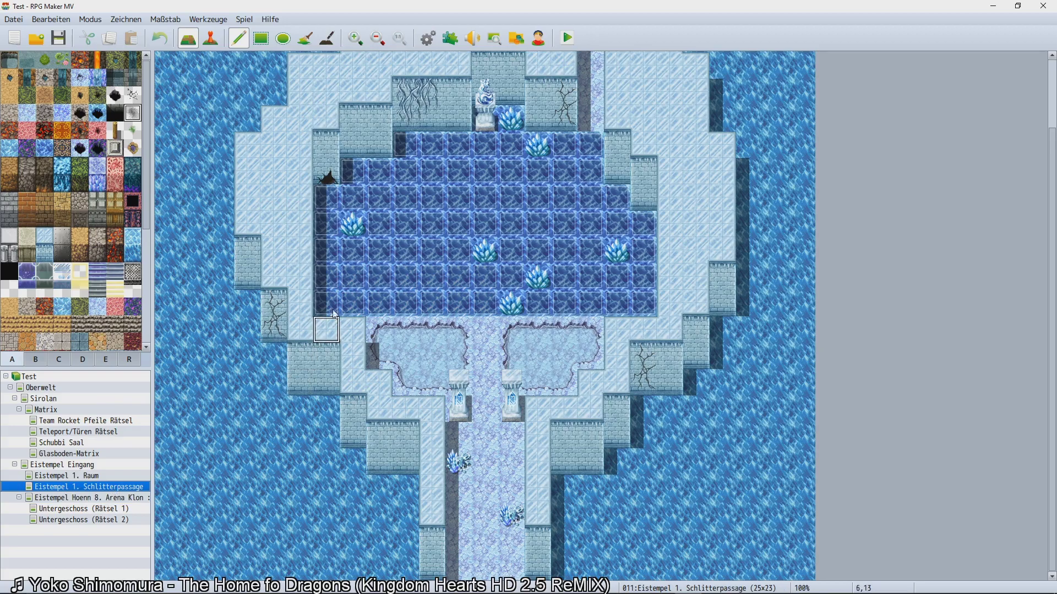
pyautogui.click(78, 510)
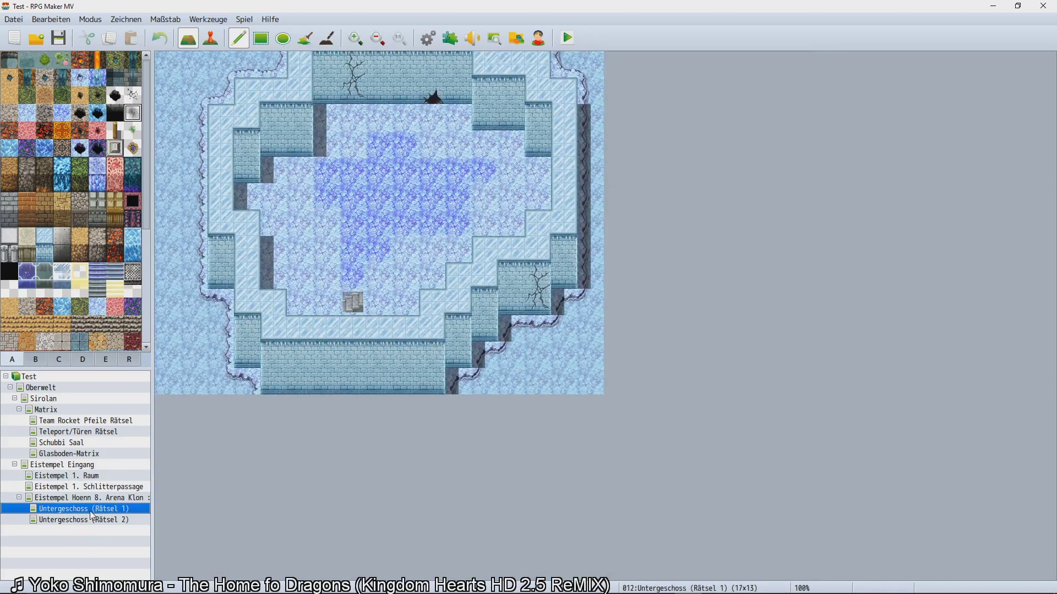
# Return to the map Eistempel Hoenn 8. Arena Klon and save the project.
pyautogui.click(87, 498)
pyautogui.click(208, 19)
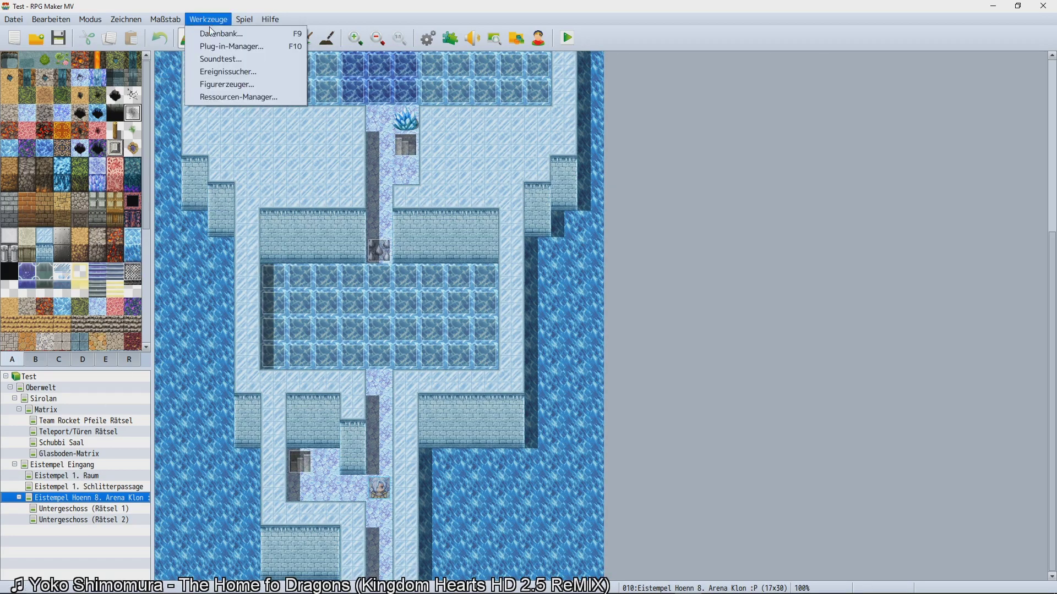
pyautogui.click(59, 37)
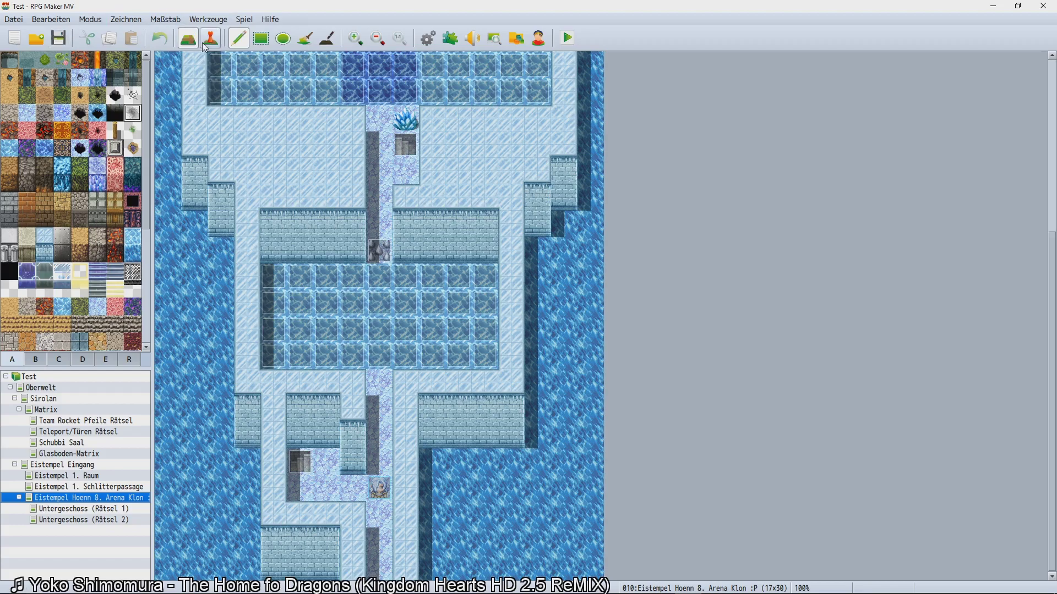
# Create an event at the northern exit (16,0) of Eistempel 1. Schlitterpassage with the trigger Spieler-Berührung.
pyautogui.click(210, 38)
pyautogui.click(99, 487)
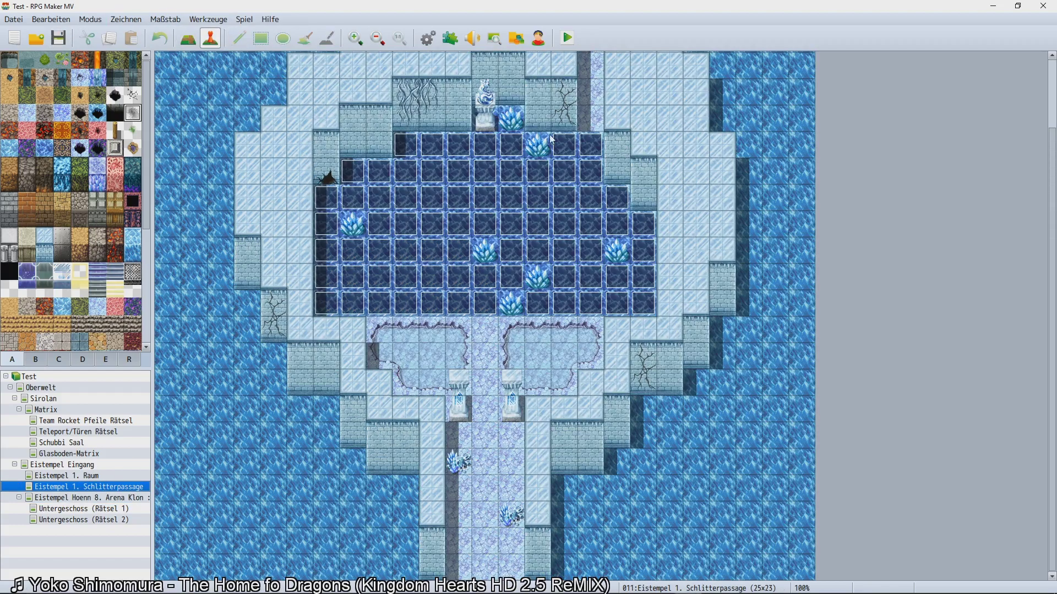
pyautogui.scroll(3, 586, 151)
pyautogui.doubleClick(588, 70)
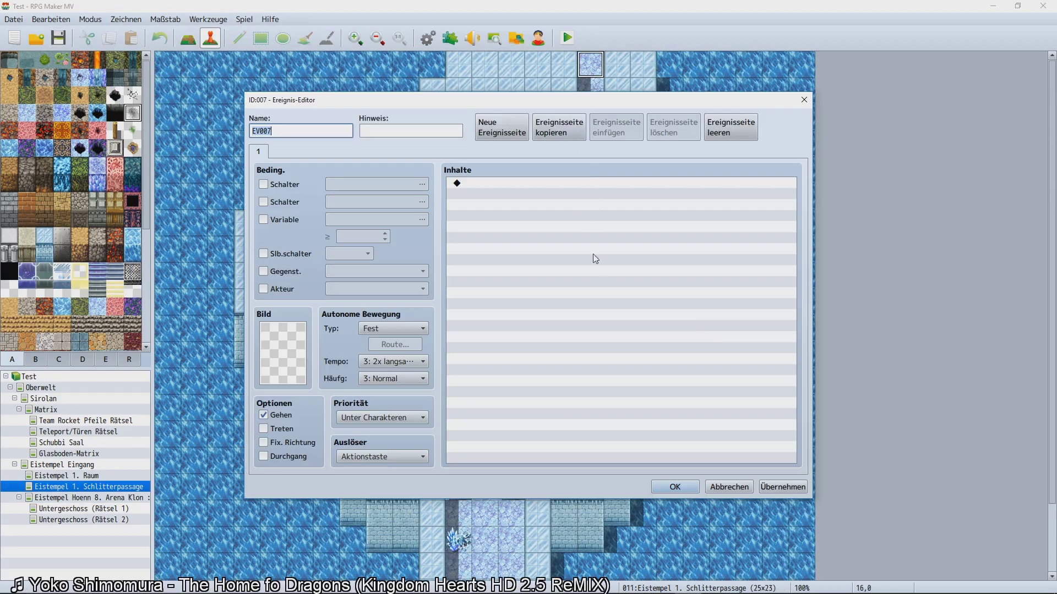
pyautogui.click(382, 456)
pyautogui.click(371, 482)
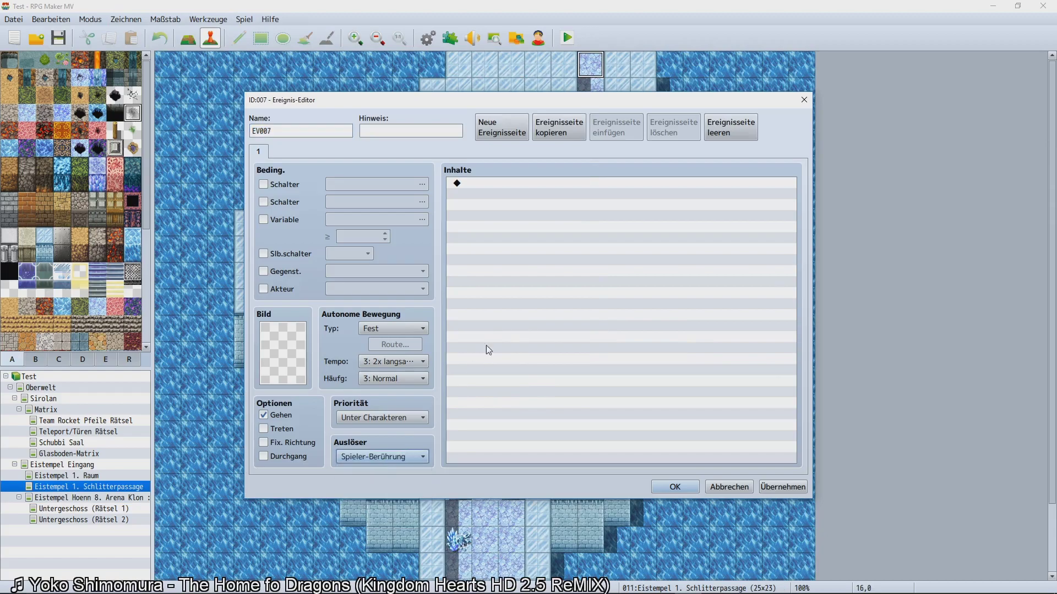
# Make the northern exit event transfer the player to Eistempel Hoenn 8. Arena Klon at (8,29).
pyautogui.doubleClick(528, 184)
pyautogui.click(512, 154)
pyautogui.click(536, 187)
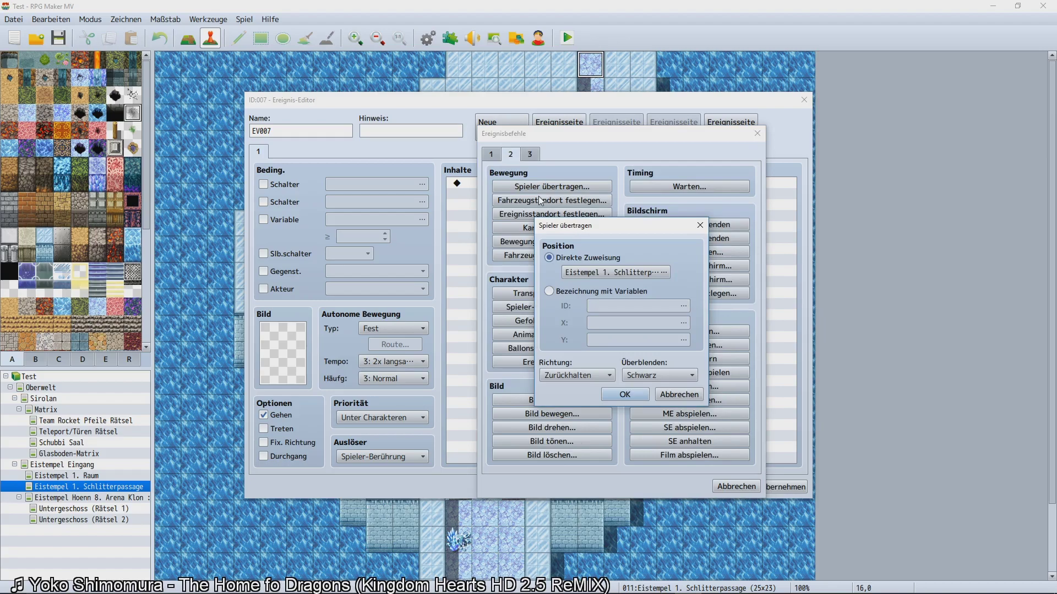
pyautogui.click(631, 273)
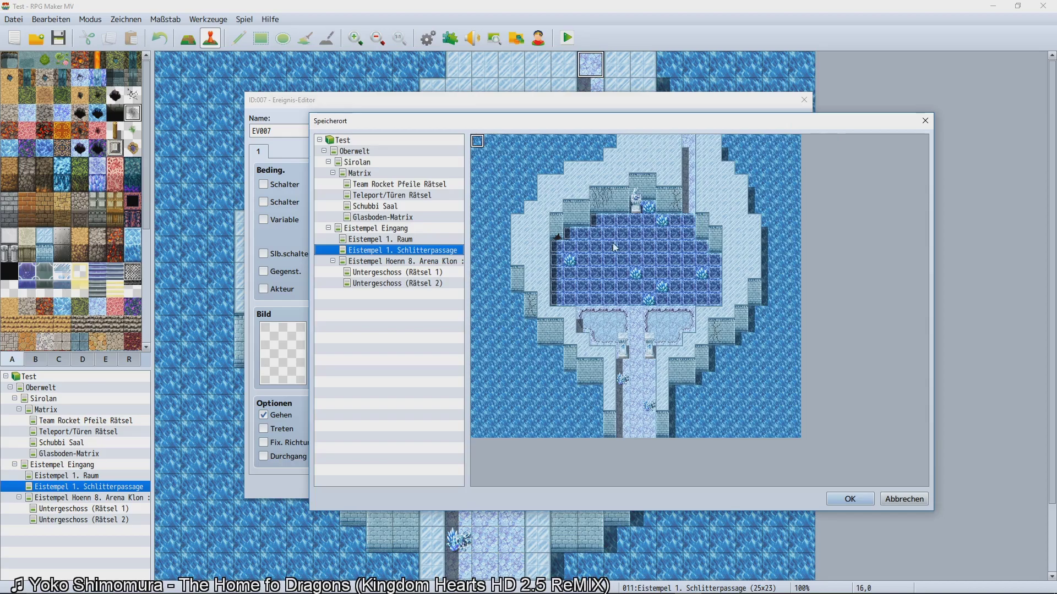
pyautogui.click(411, 262)
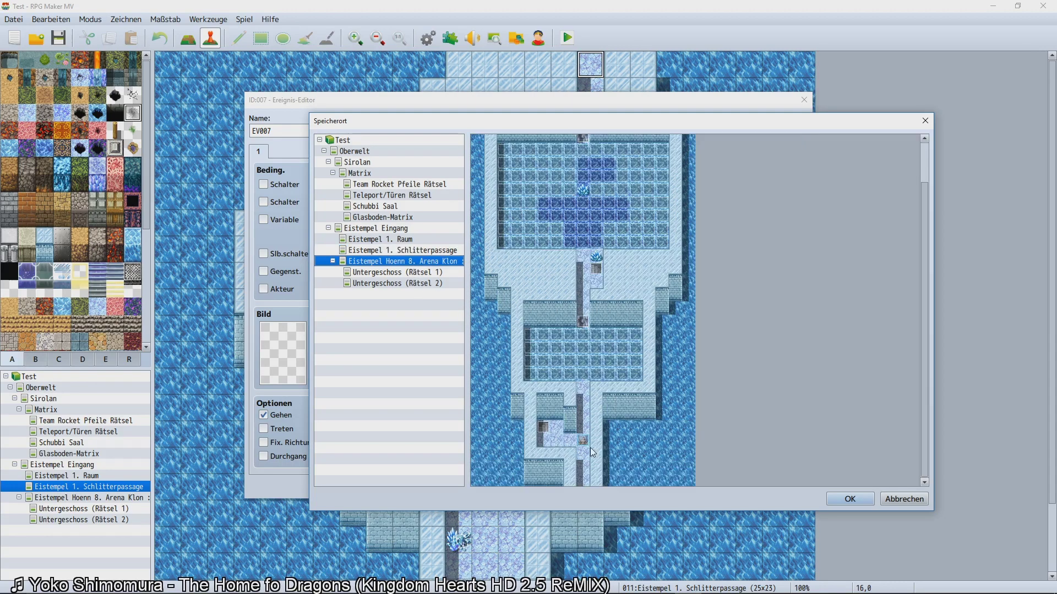
pyautogui.click(582, 483)
pyautogui.doubleClick(582, 481)
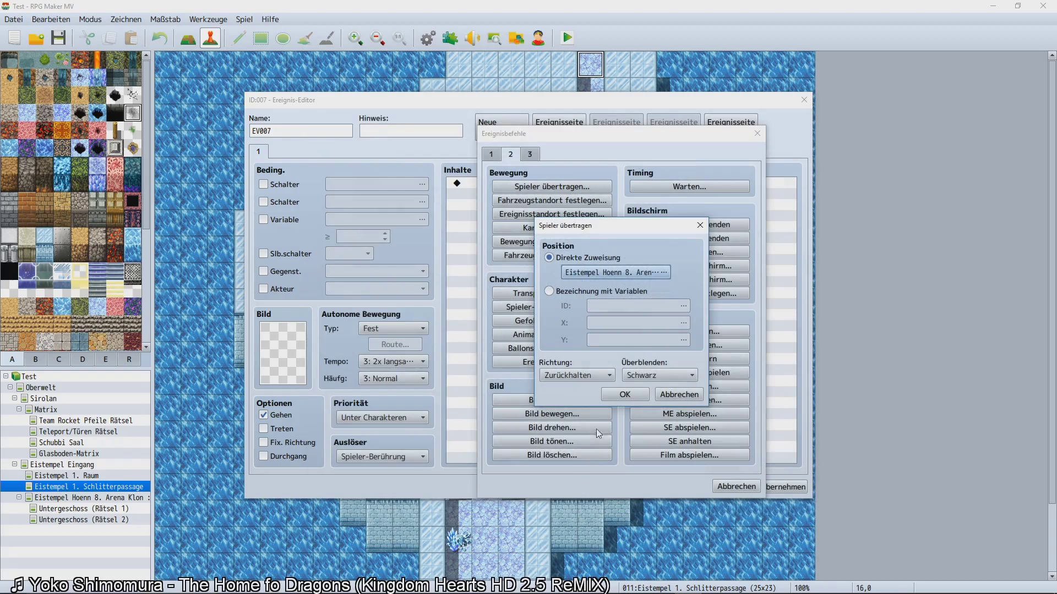
pyautogui.click(607, 399)
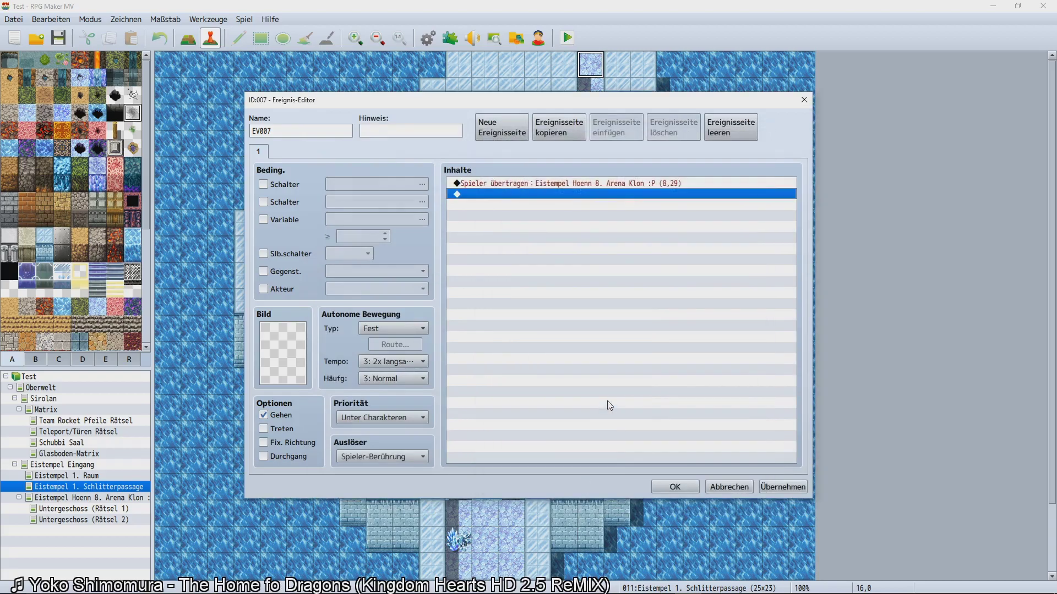
pyautogui.click(667, 487)
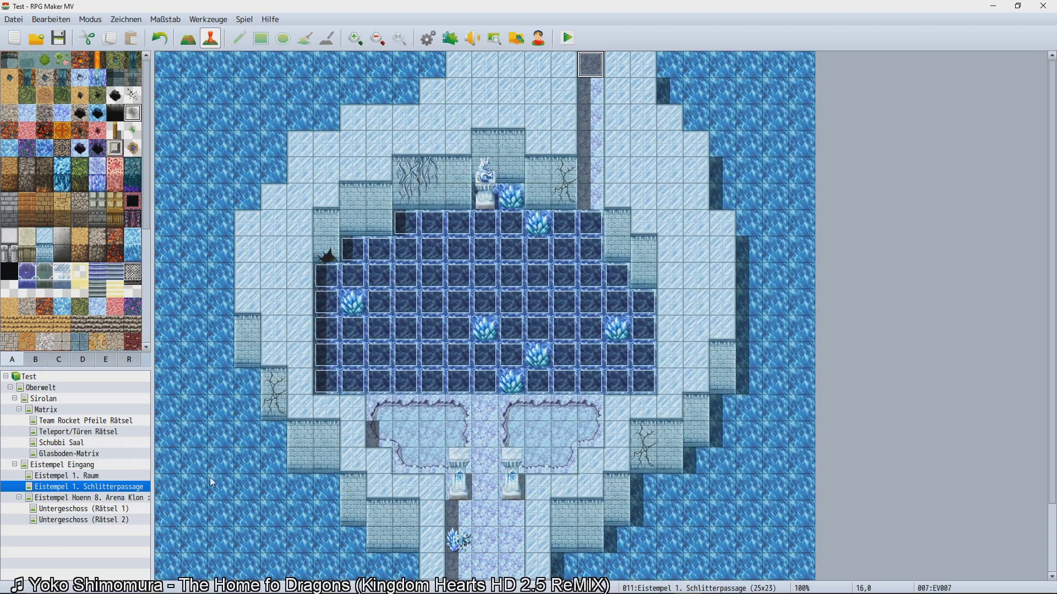
# Create an event at the southern entrance (8,29) of Eistempel Hoenn 8. Arena Klon with the trigger Spieler-Berührung.
pyautogui.click(133, 500)
pyautogui.scroll(-4, 327, 501)
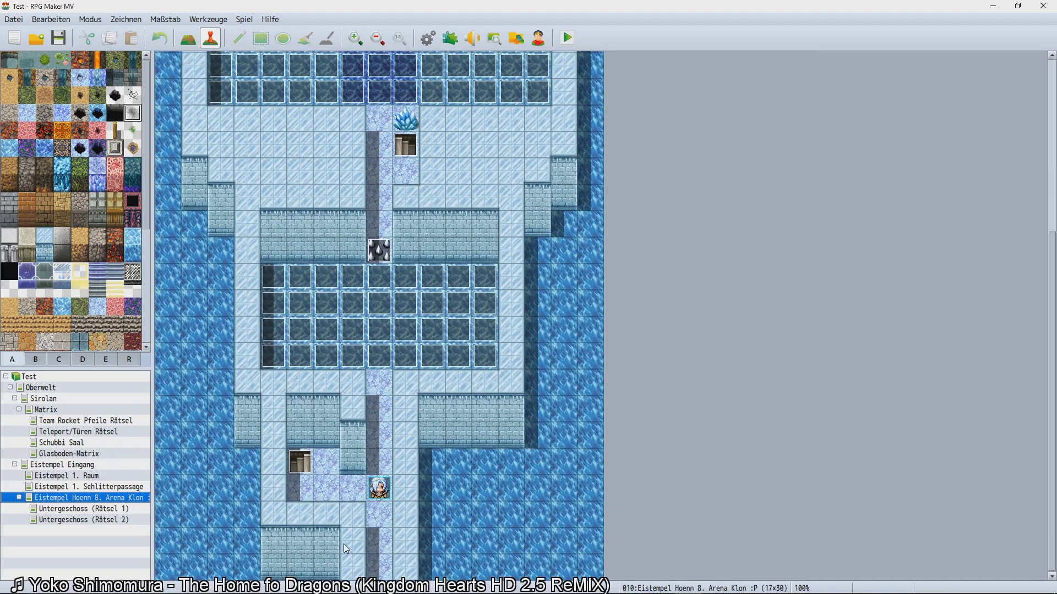
pyautogui.doubleClick(378, 575)
pyautogui.click(385, 457)
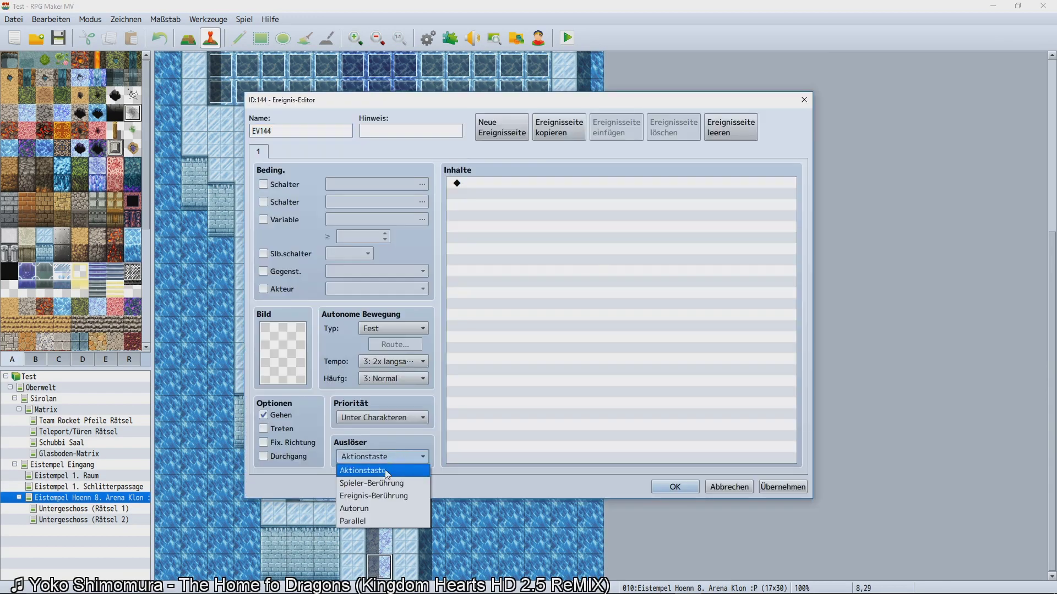
pyautogui.click(371, 483)
# Make the southern entrance event transfer the player to Eistempel 1. Schlitterpassage at (16,0).
pyautogui.doubleClick(561, 183)
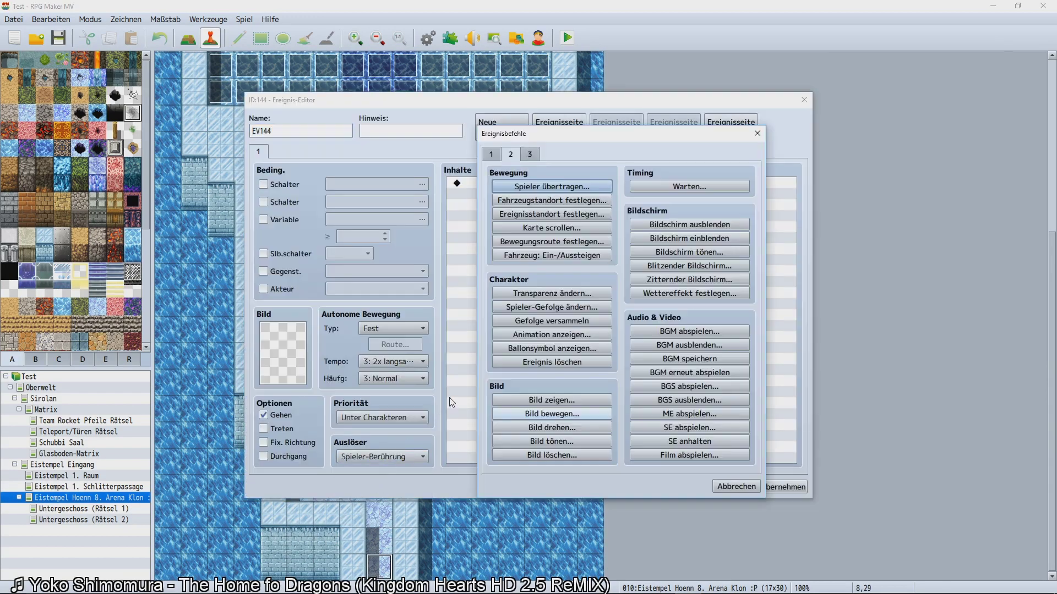
pyautogui.click(563, 191)
pyautogui.click(602, 273)
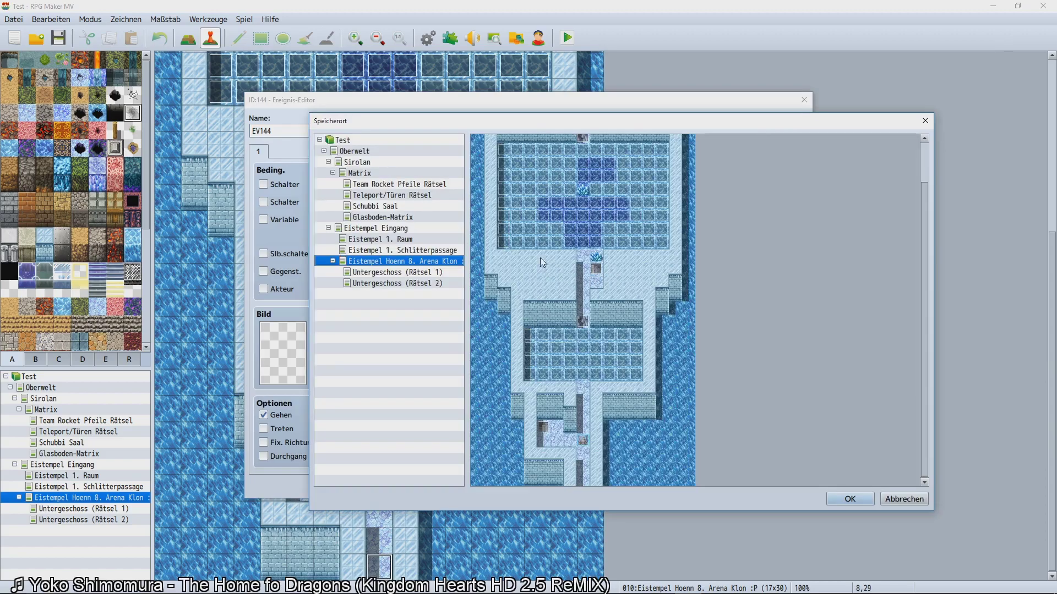
pyautogui.click(413, 251)
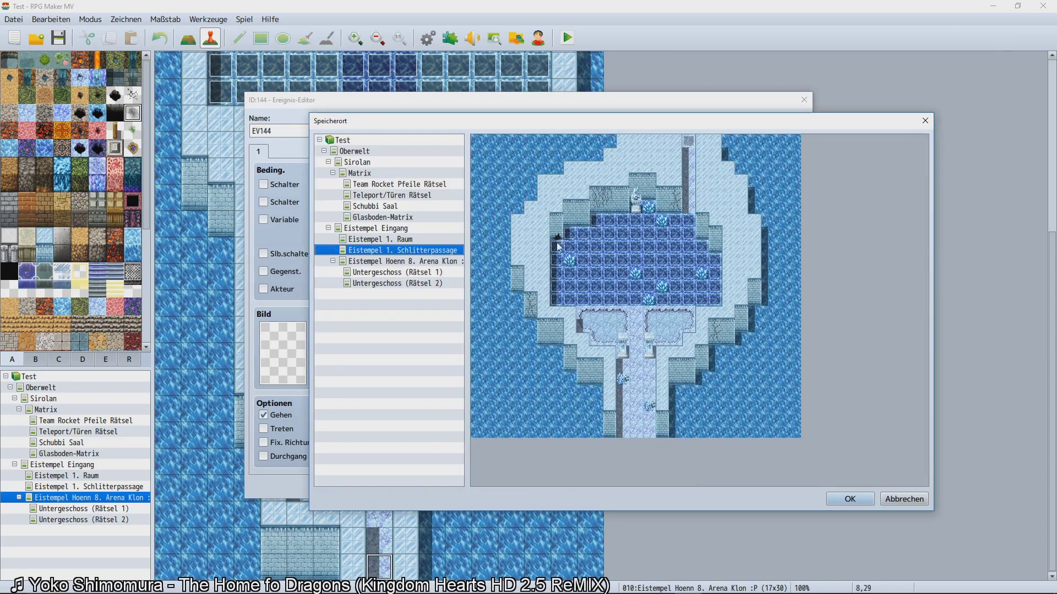
pyautogui.doubleClick(692, 138)
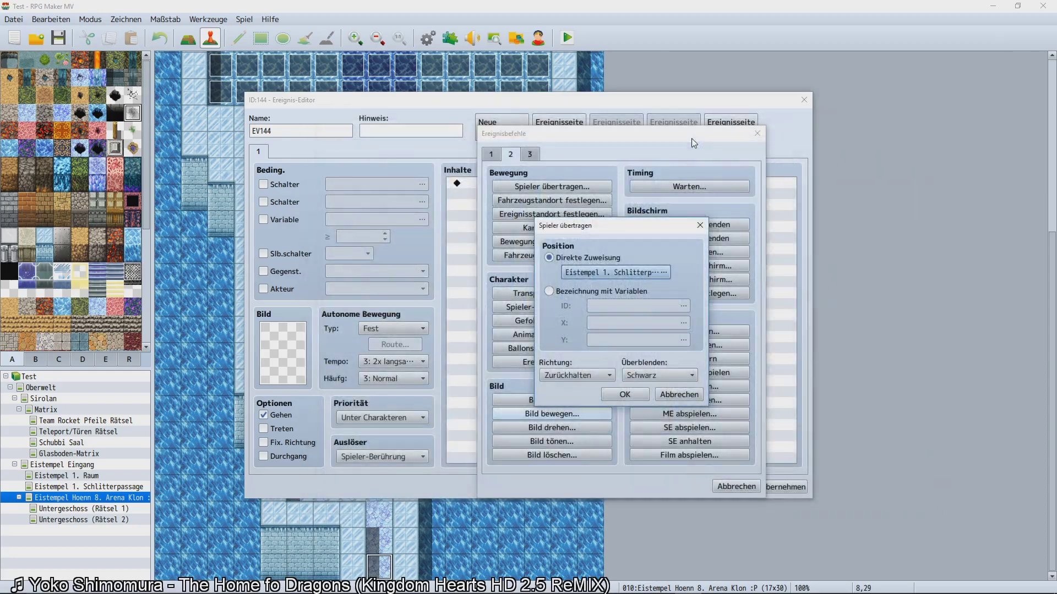
pyautogui.click(605, 394)
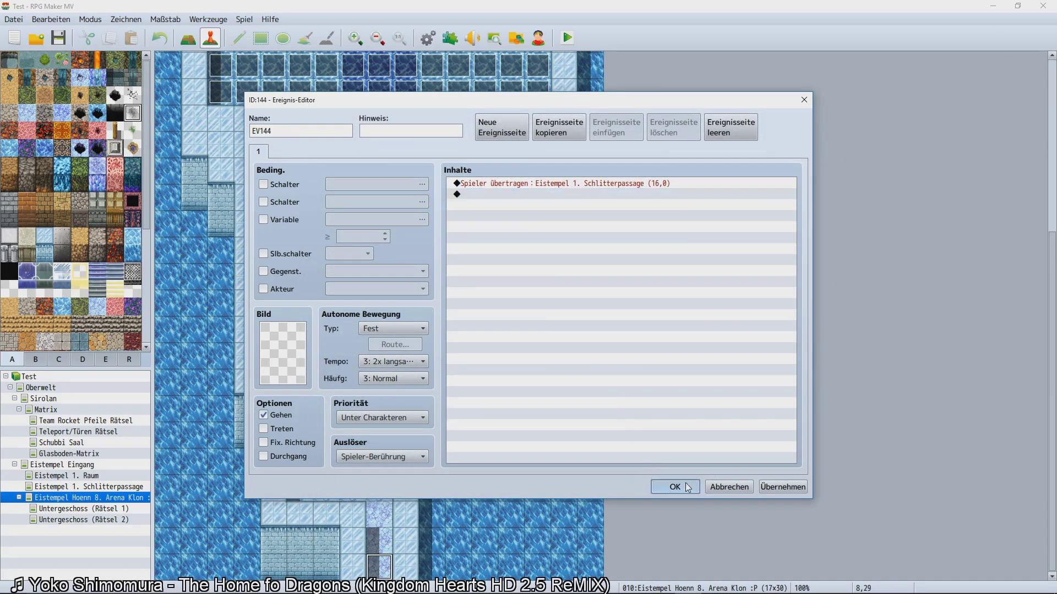
pyautogui.click(675, 487)
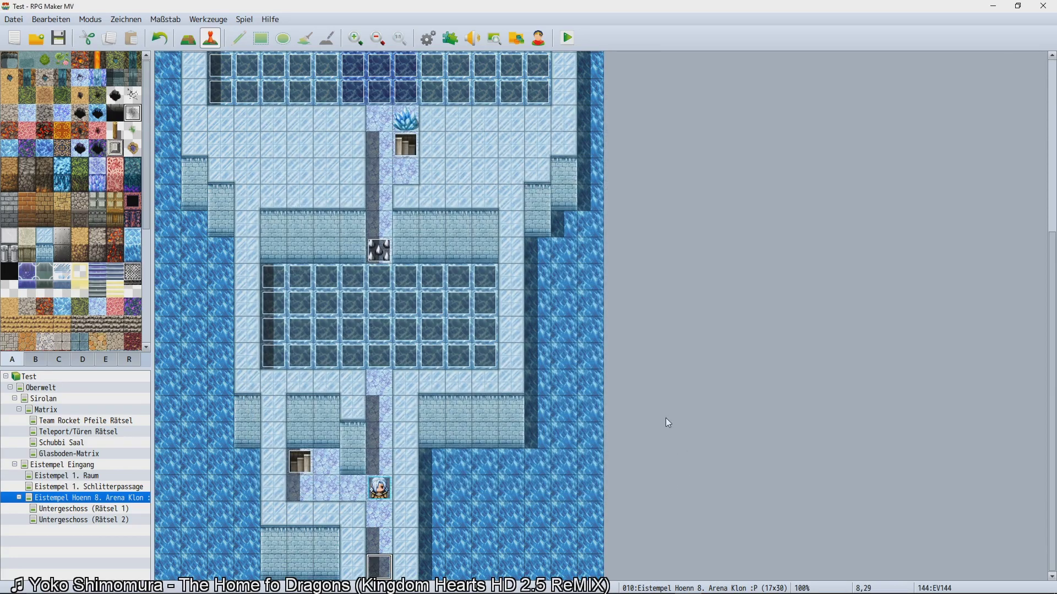
# Examine the Eistempel Hoenn 8. Arena Klon map from its southern entrance up to the northern stairs.
pyautogui.scroll(2, 654, 422)
pyautogui.scroll(-2, 656, 430)
pyautogui.scroll(7, 656, 431)
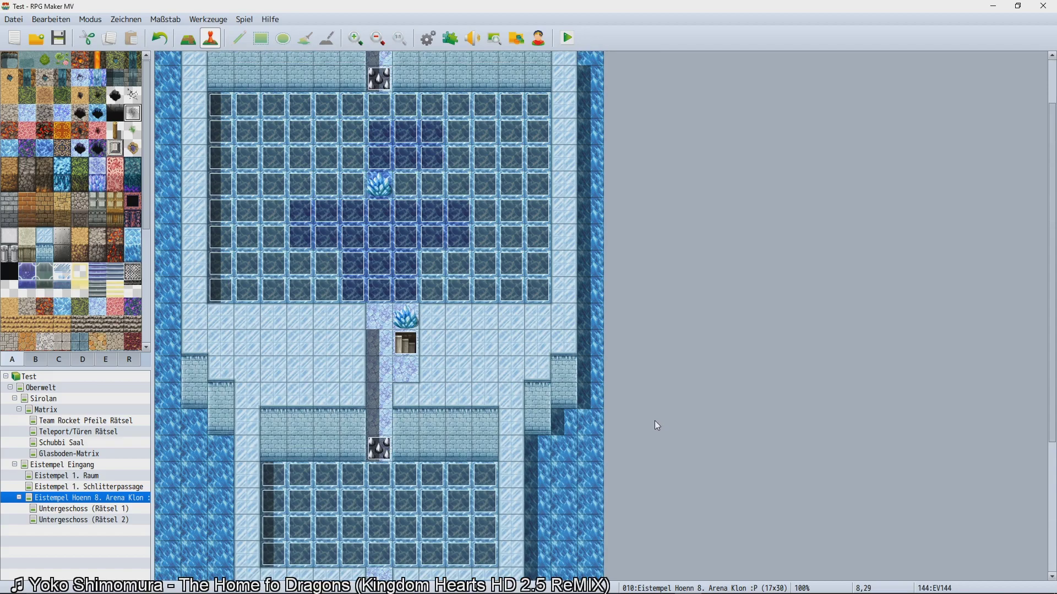
pyautogui.scroll(2, 620, 403)
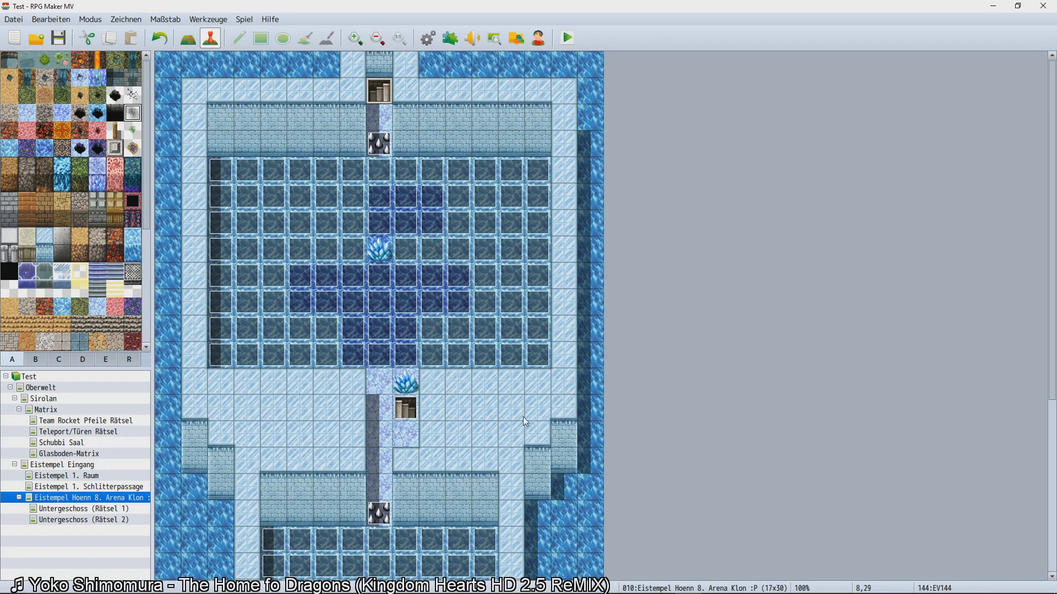
pyautogui.scroll(-8, 523, 419)
pyautogui.scroll(-2, 517, 428)
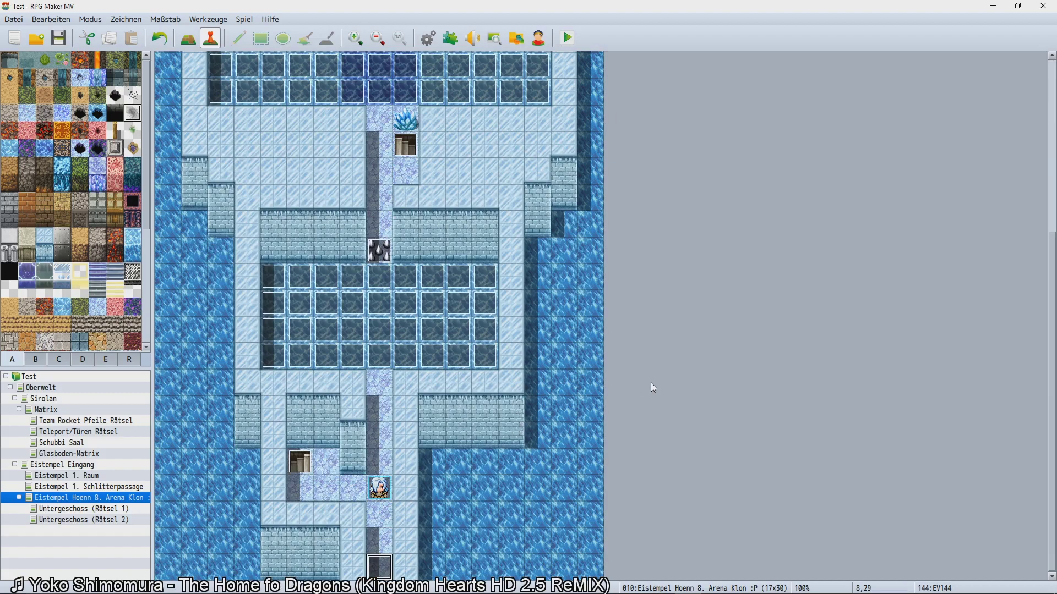
pyautogui.scroll(10, 650, 385)
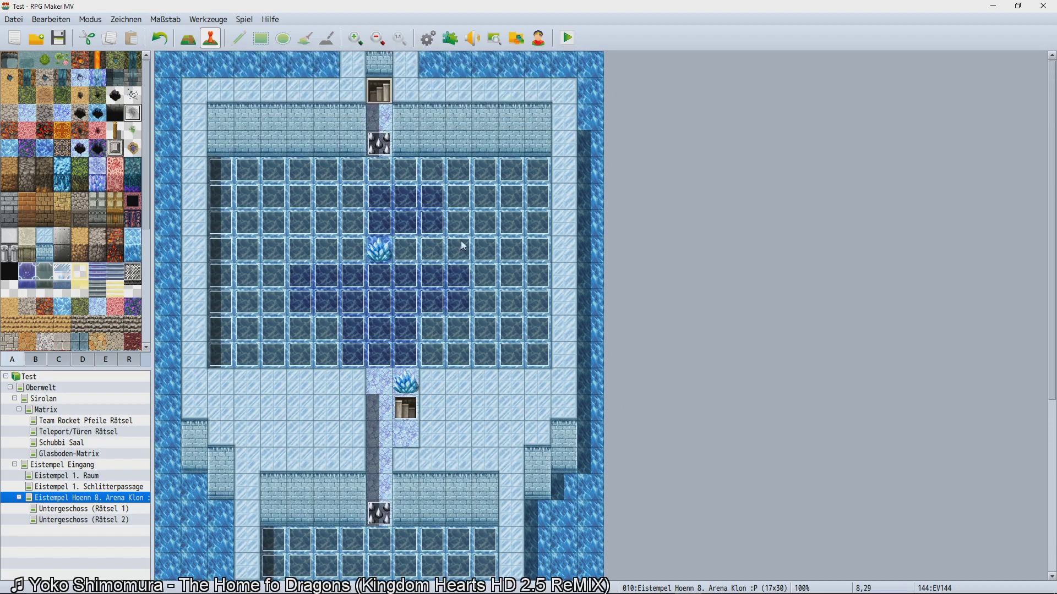
pyautogui.click(309, 133)
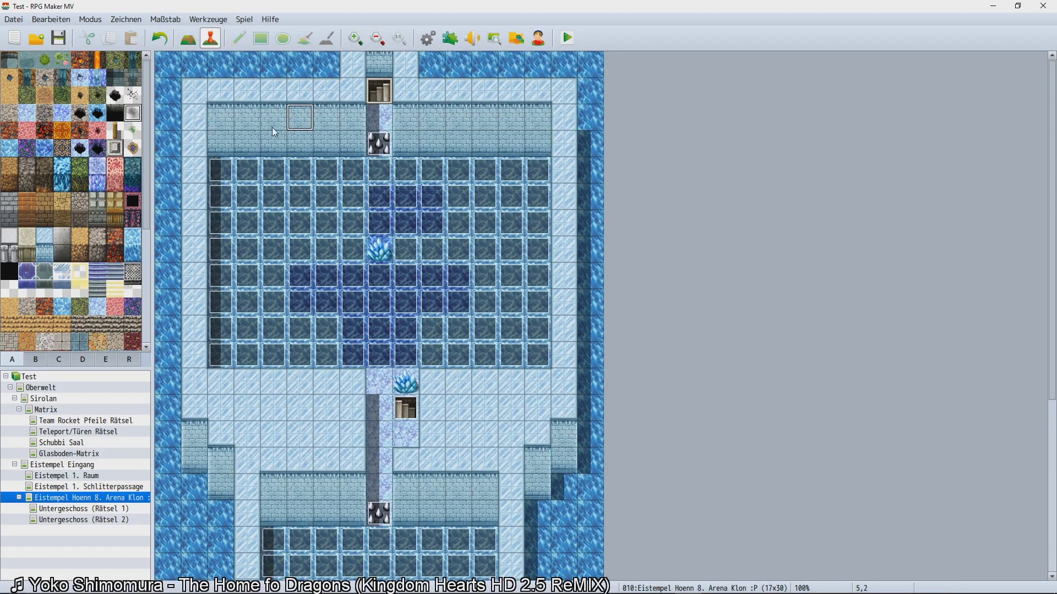
# Examine the two ice-tile fields and the passages connecting them between the northern stairs and the southern area of the arena map.
pyautogui.click(247, 135)
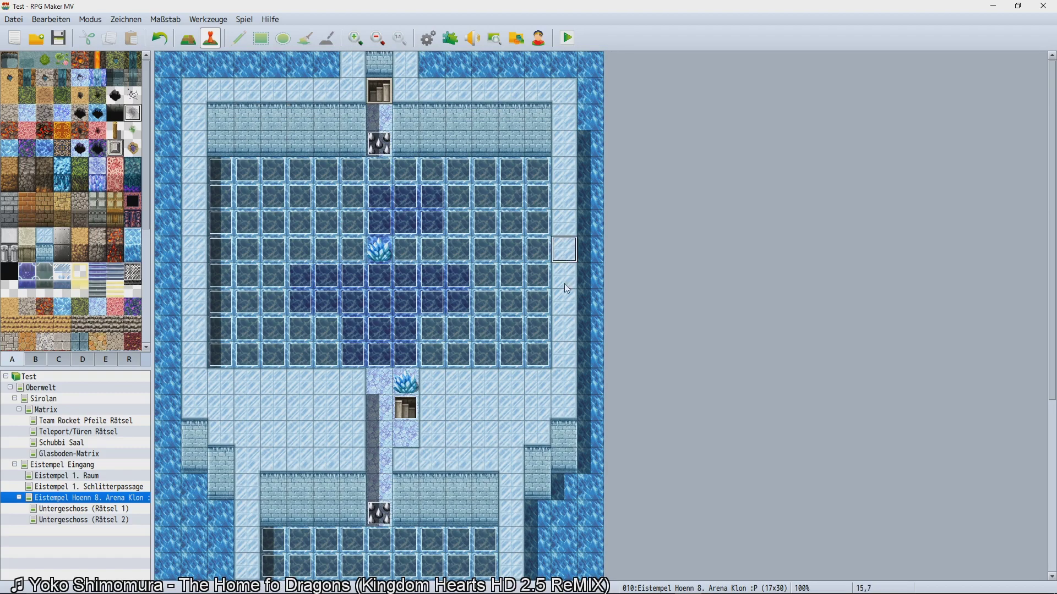
pyautogui.click(583, 355)
pyautogui.scroll(-3, 553, 397)
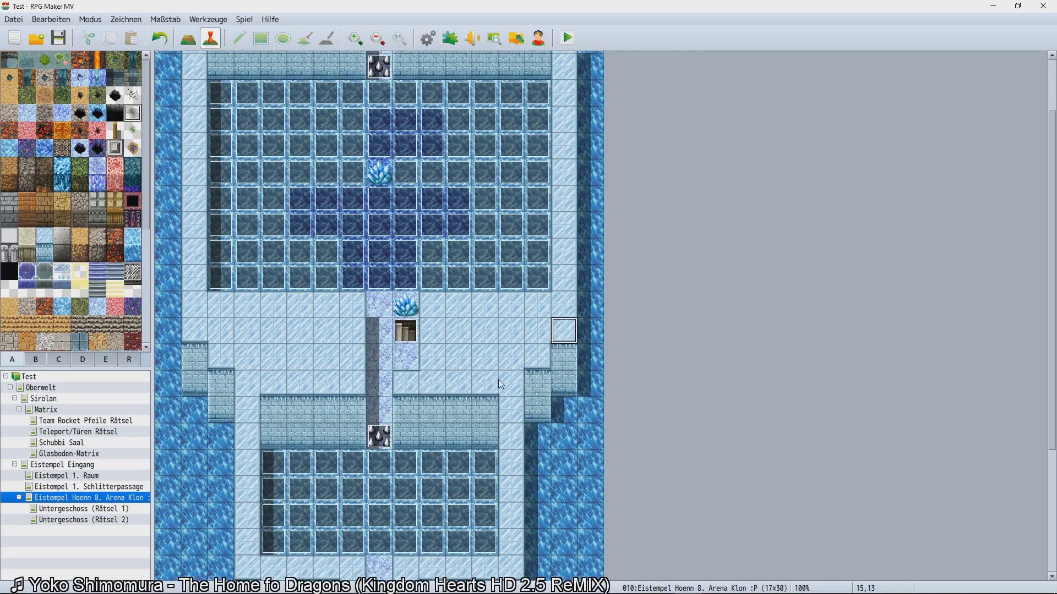
pyautogui.click(455, 343)
pyautogui.click(456, 318)
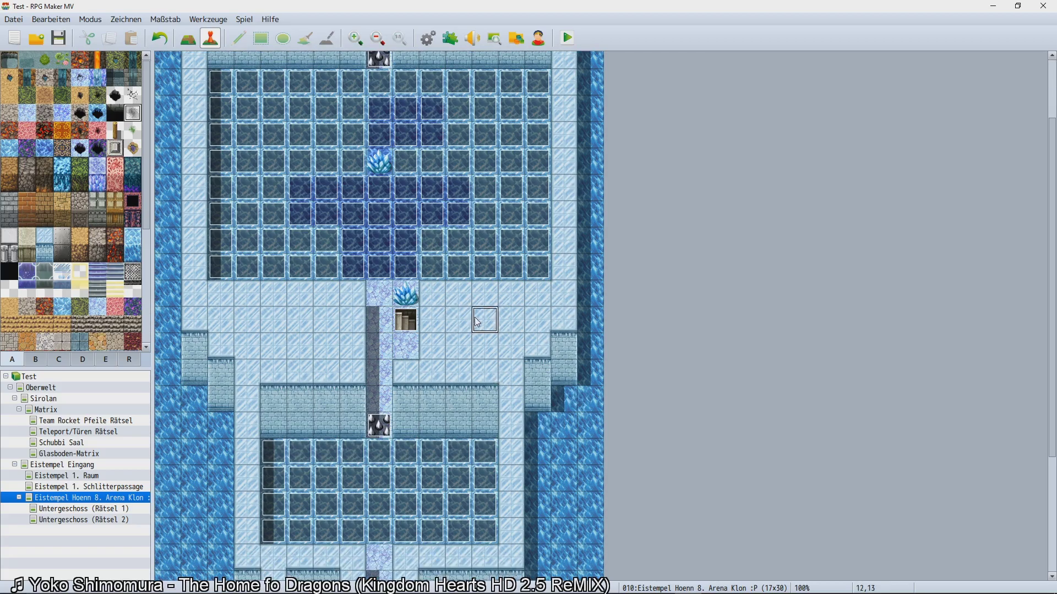
pyautogui.scroll(-2, 476, 325)
pyautogui.click(461, 306)
pyautogui.click(466, 276)
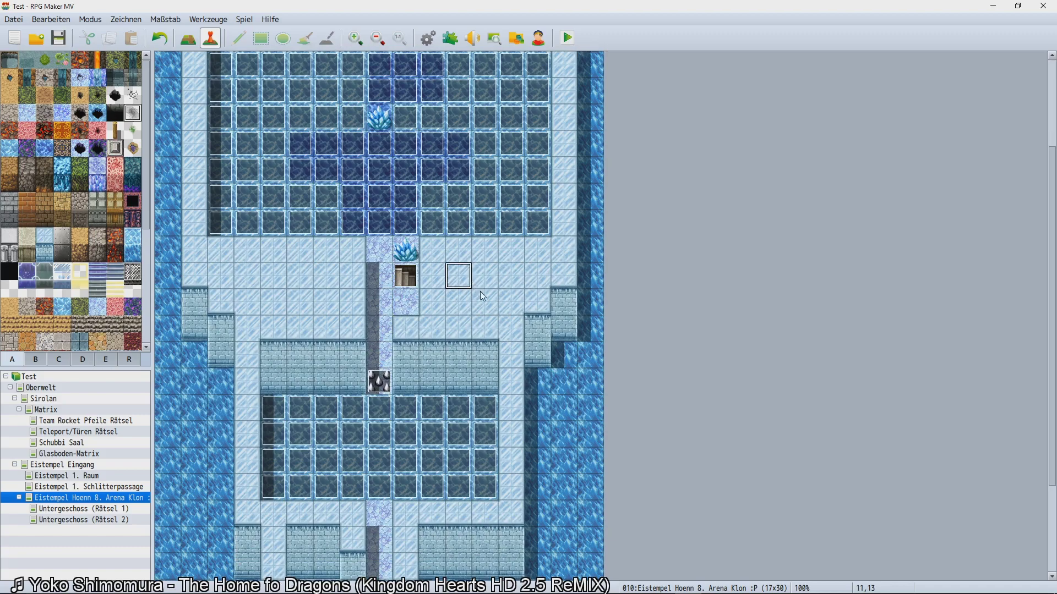
pyautogui.scroll(-5, 430, 344)
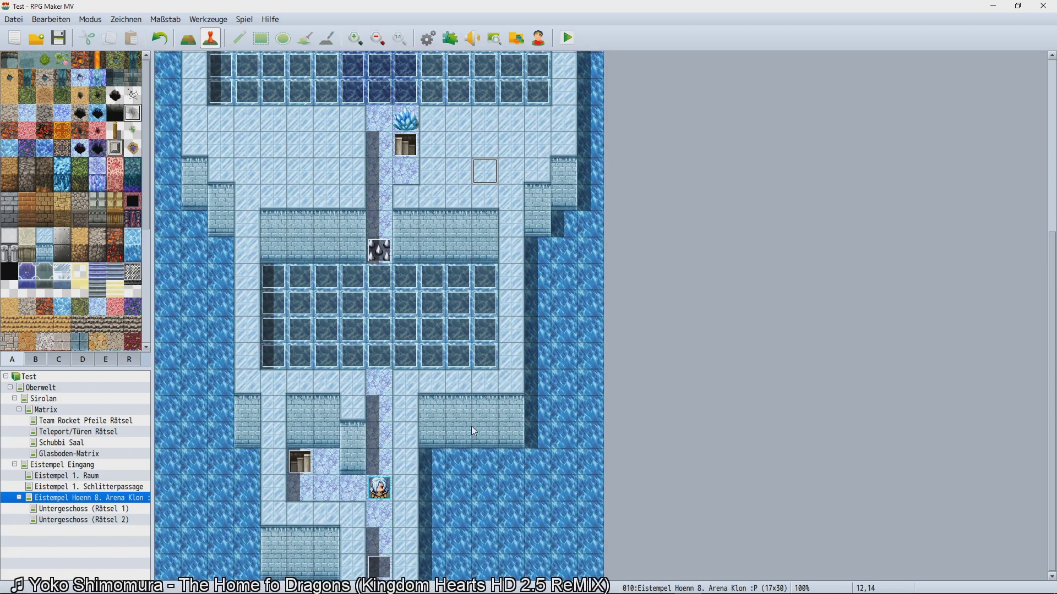
pyautogui.scroll(4, 395, 443)
pyautogui.scroll(-4, 204, 324)
pyautogui.click(370, 563)
pyautogui.click(345, 492)
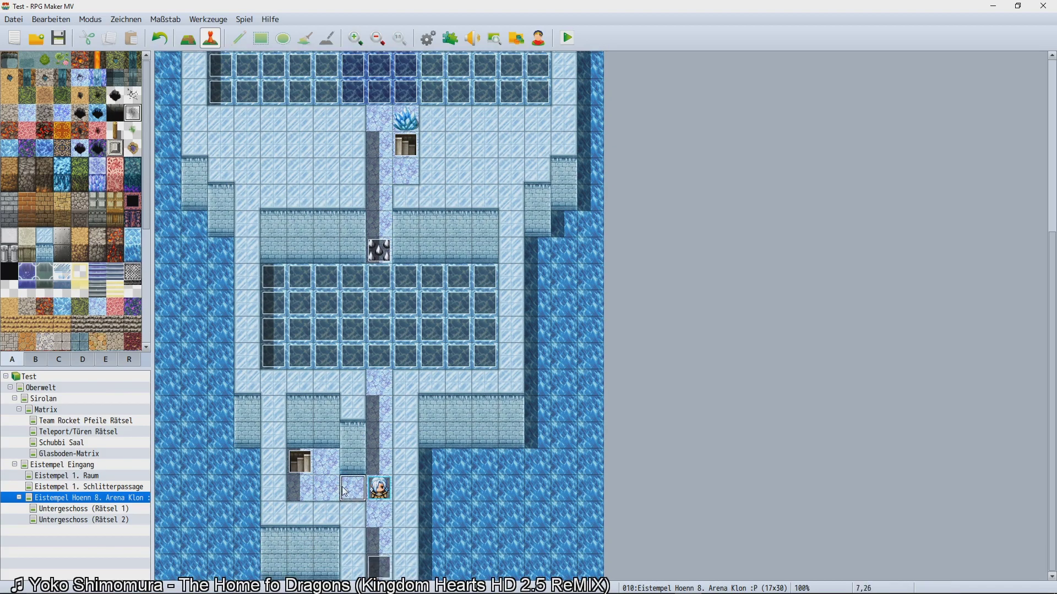
pyautogui.scroll(8, 359, 470)
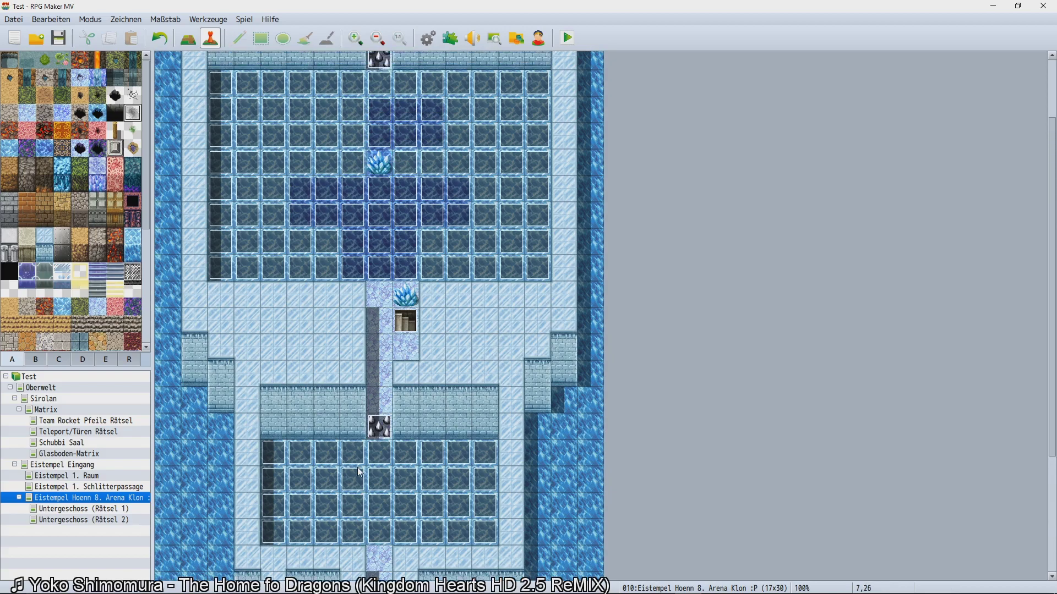
pyautogui.scroll(1, 360, 472)
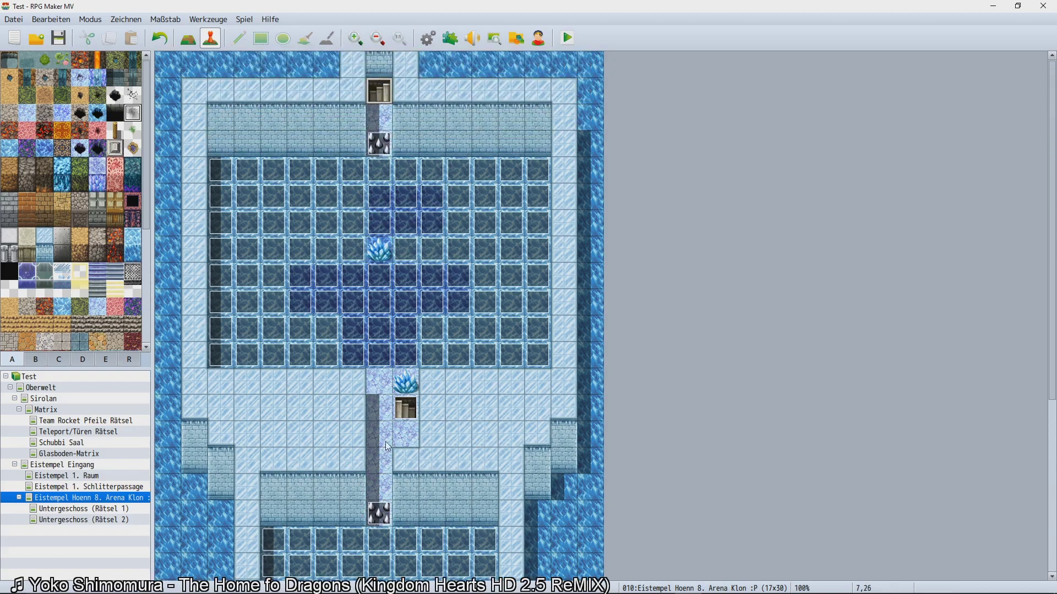
pyautogui.scroll(-2, 388, 432)
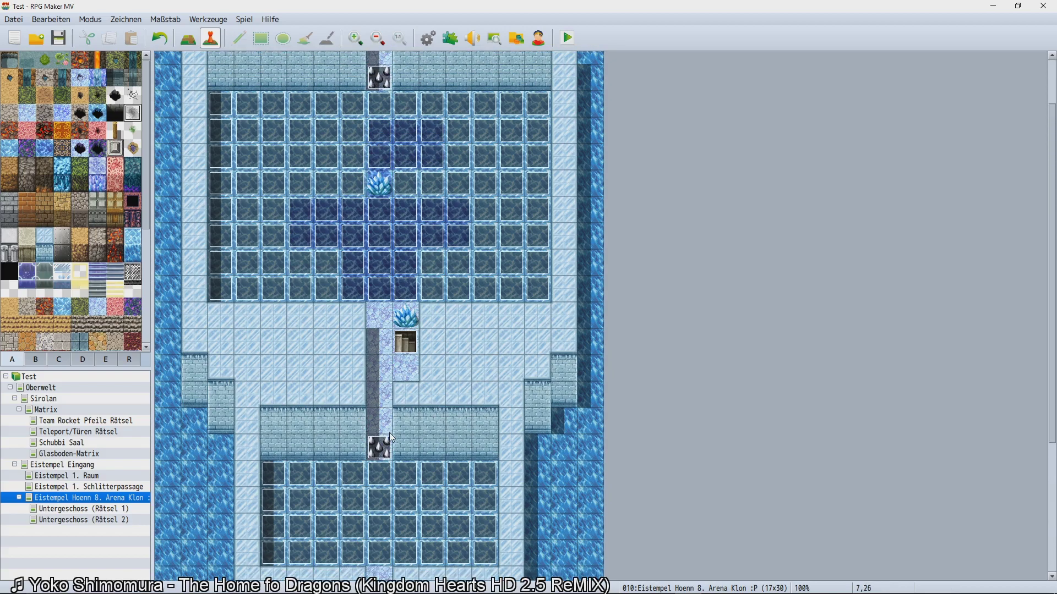
# Replace the stairs tile at (8,1) in the northern passage with the grey-framed downward ladder tile.
pyautogui.click(35, 360)
pyautogui.scroll(5, 64, 289)
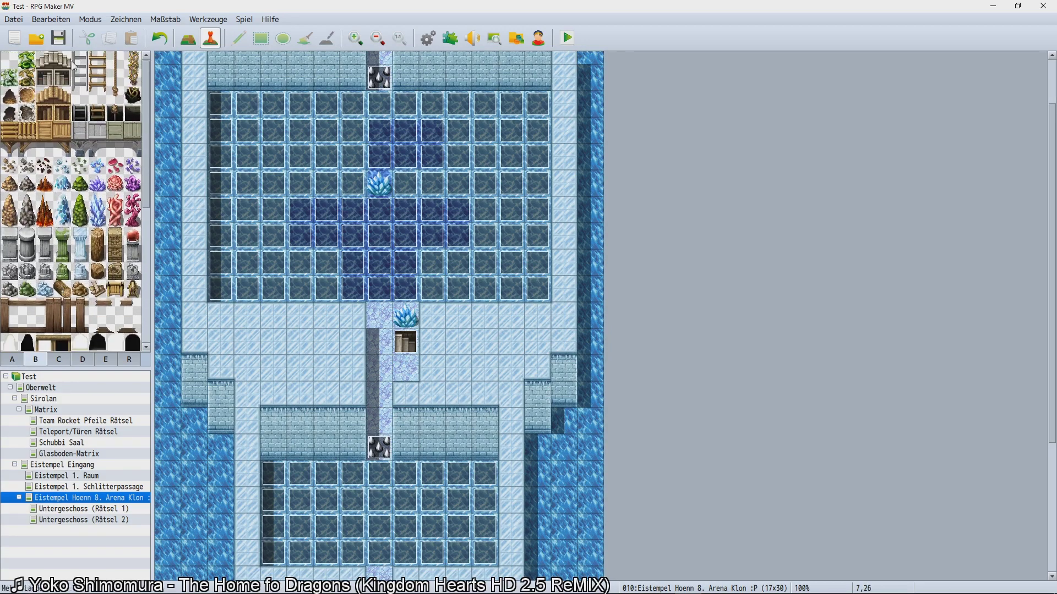
pyautogui.scroll(2, 341, 287)
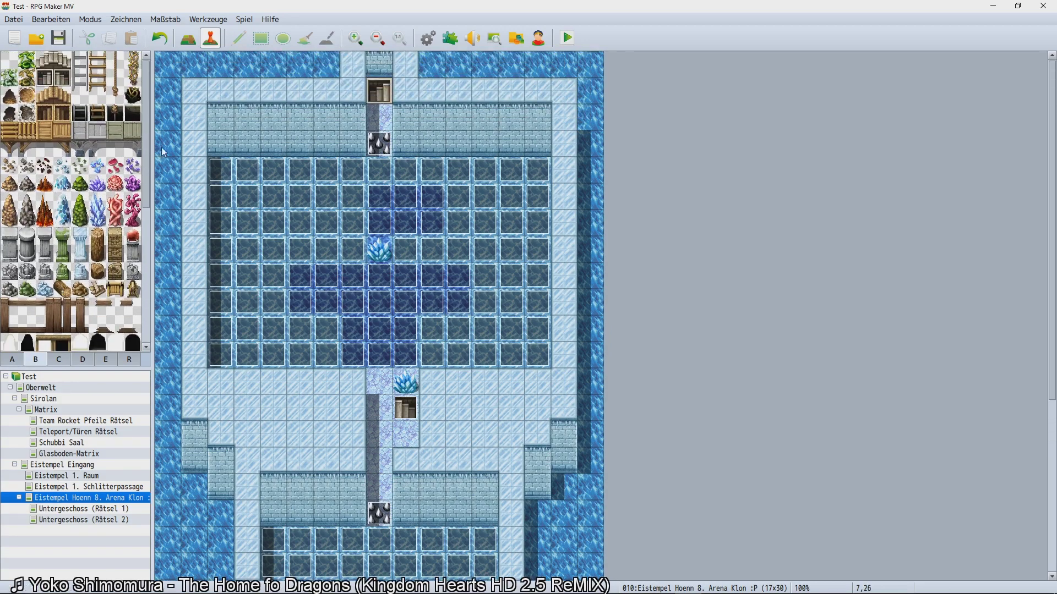
pyautogui.click(79, 113)
pyautogui.click(194, 46)
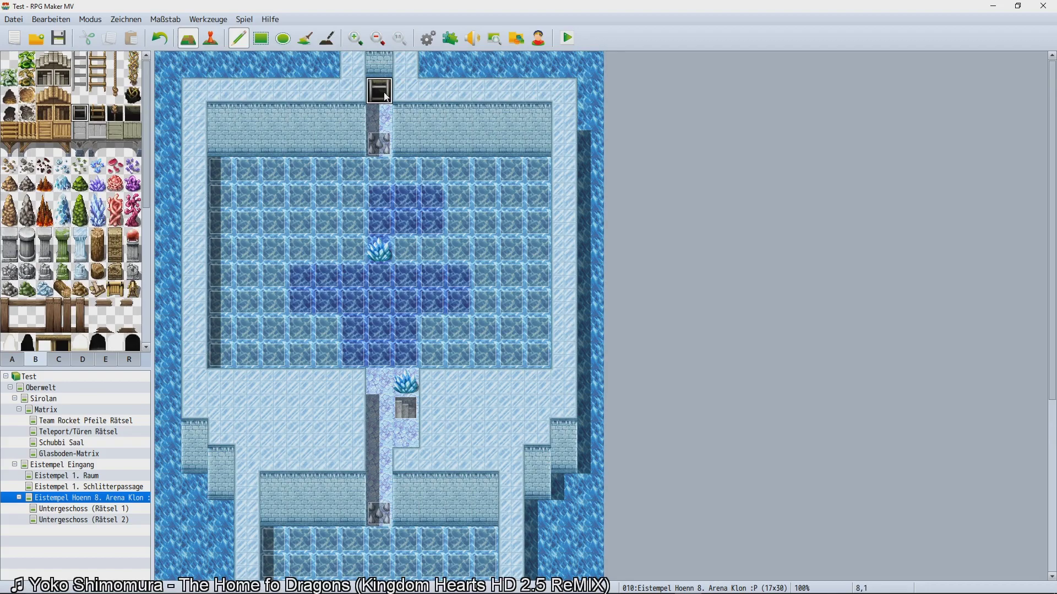
pyautogui.click(9, 60)
pyautogui.moveTo(380, 90); pyautogui.dragTo(379, 117)
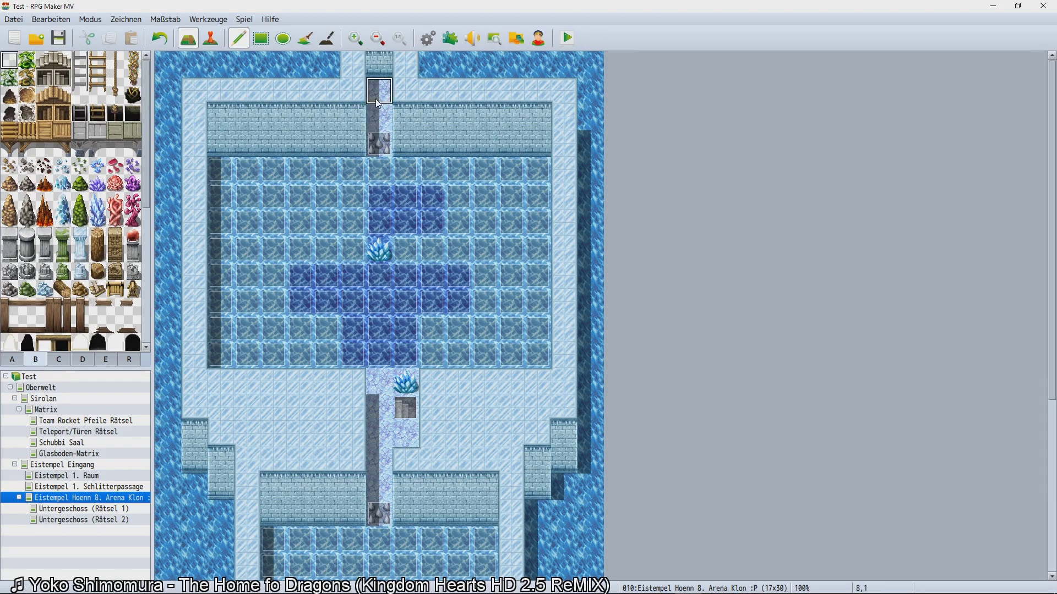
pyautogui.click(80, 113)
pyautogui.click(380, 91)
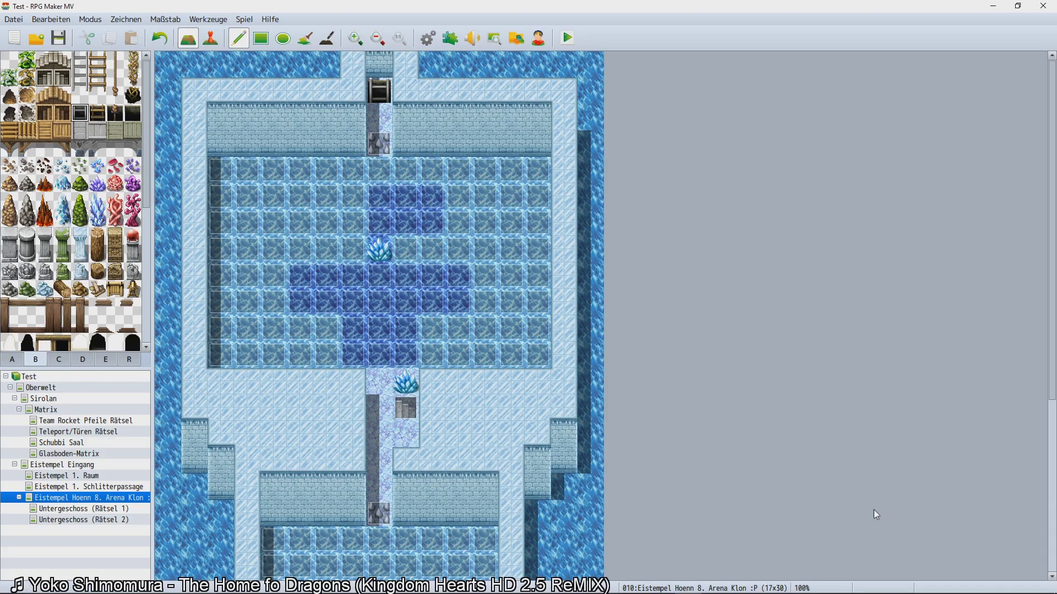
# Look through the whole B tileset, from ladders and crystals down to statues and bars, for fitting decoration.
pyautogui.scroll(-5, 401, 367)
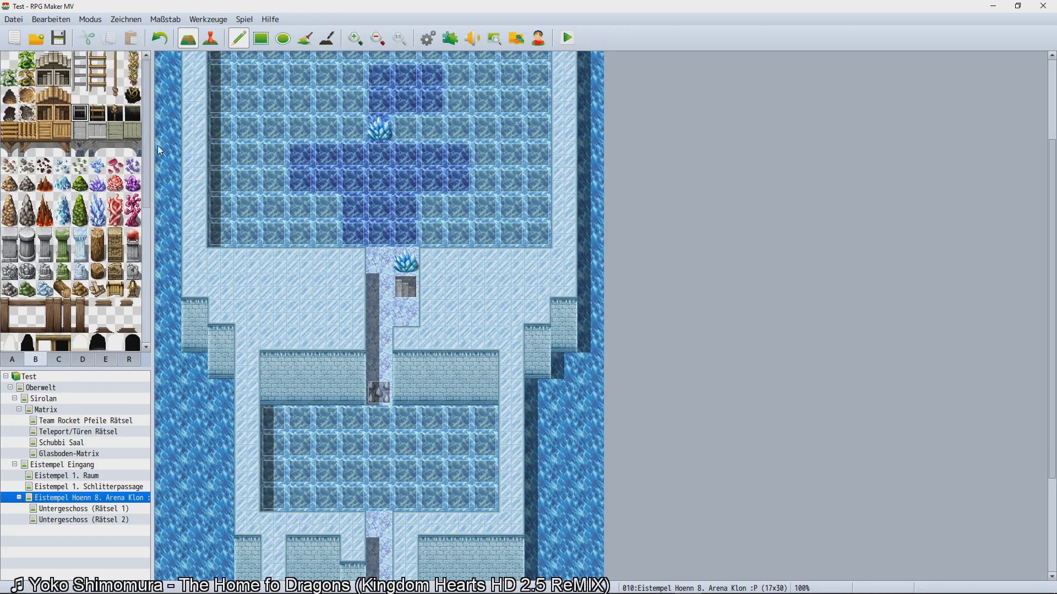
pyautogui.moveTo(147, 85); pyautogui.dragTo(158, 62)
pyautogui.scroll(5, 157, 62)
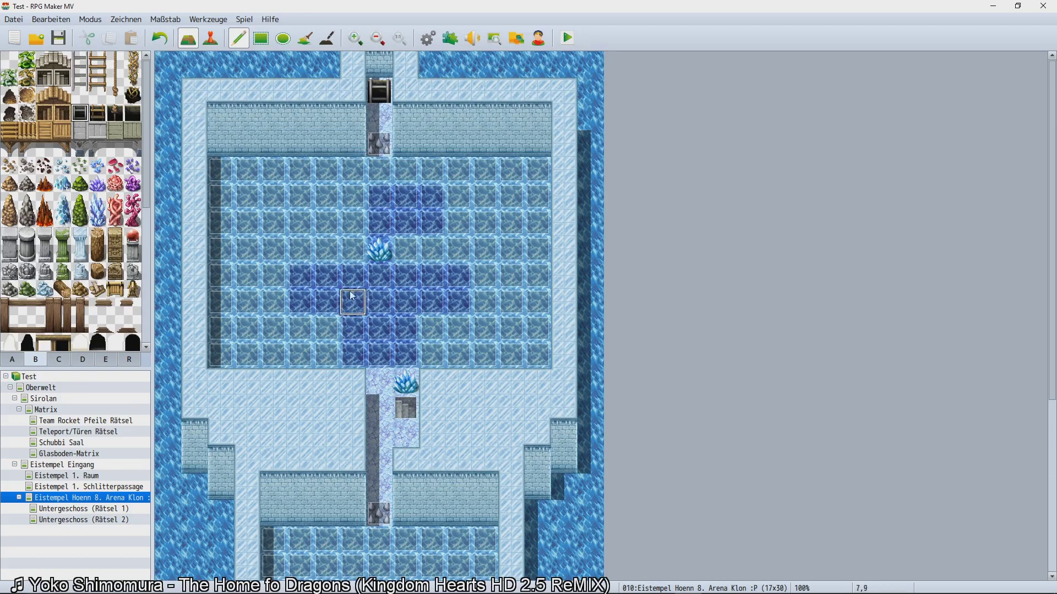
pyautogui.scroll(-3, 152, 141)
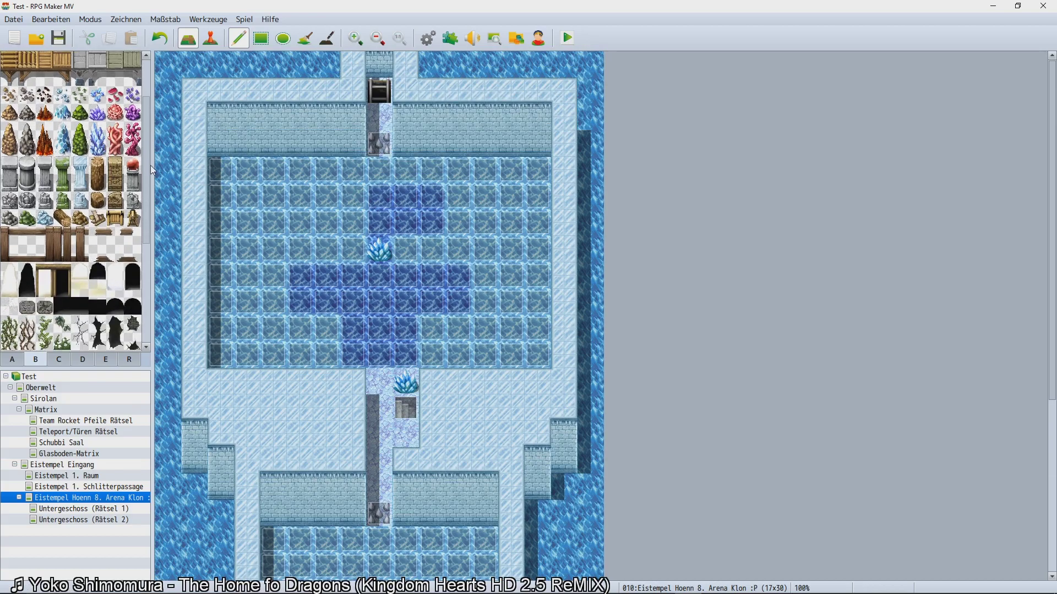
pyautogui.scroll(3, 147, 158)
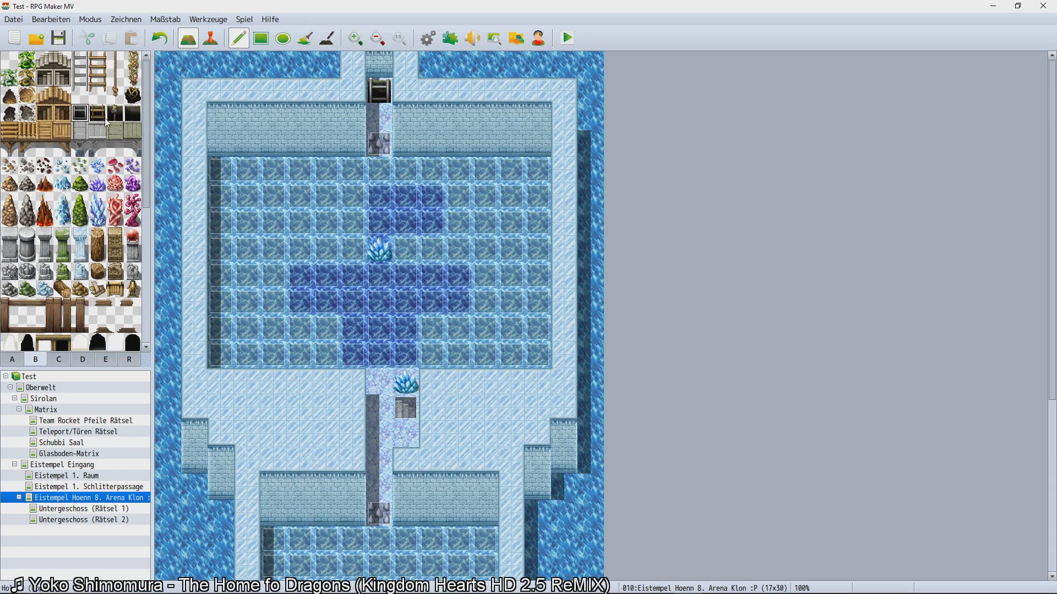
pyautogui.scroll(-5, 64, 257)
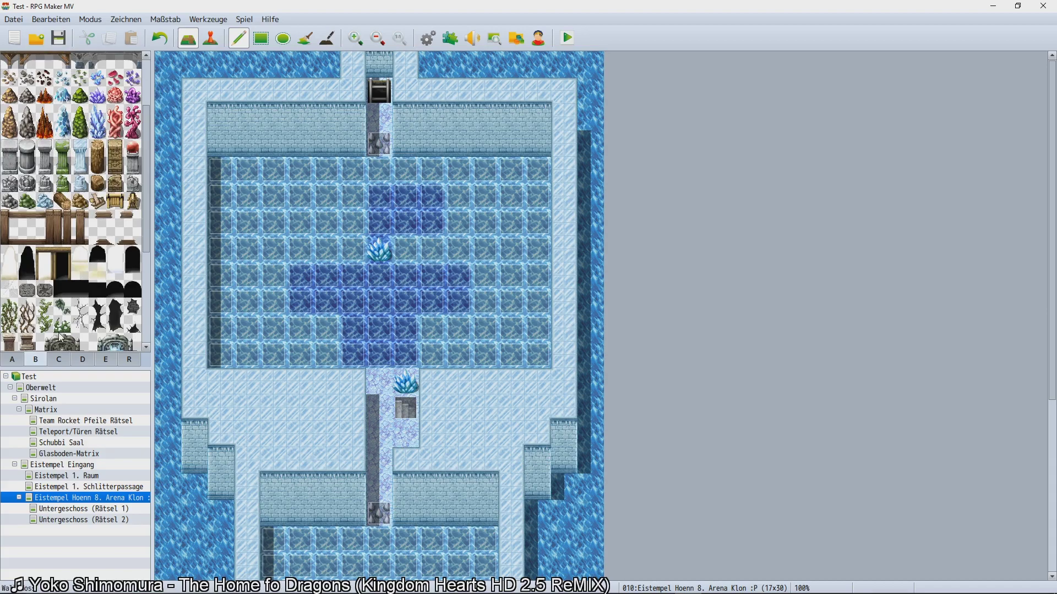
pyautogui.scroll(-10, 143, 256)
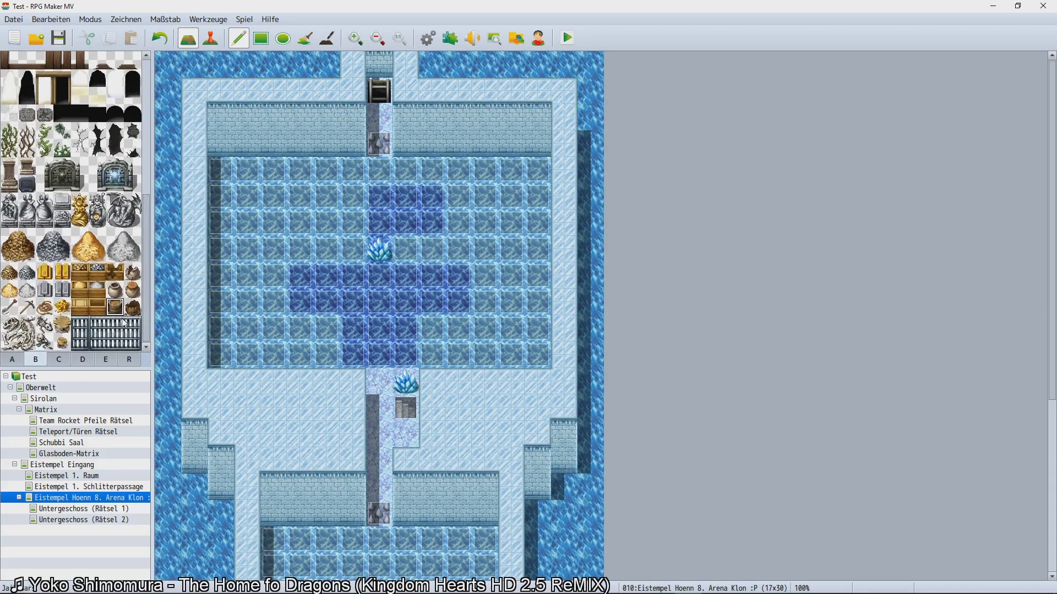
pyautogui.scroll(11, 120, 305)
pyautogui.scroll(4, 119, 300)
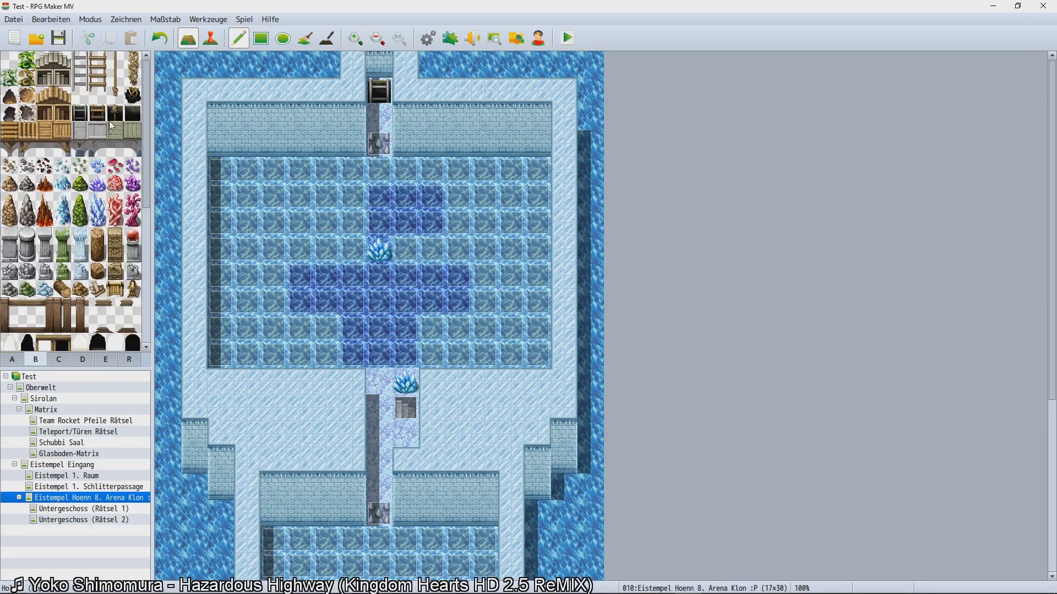
# Check the vine, wooden frame and doorway tiles in the B tileset as candidates for the arena map.
pyautogui.click(133, 96)
pyautogui.scroll(-4, 102, 208)
pyautogui.moveTo(27, 207); pyautogui.dragTo(33, 218)
pyautogui.moveTo(31, 227); pyautogui.dragTo(29, 213)
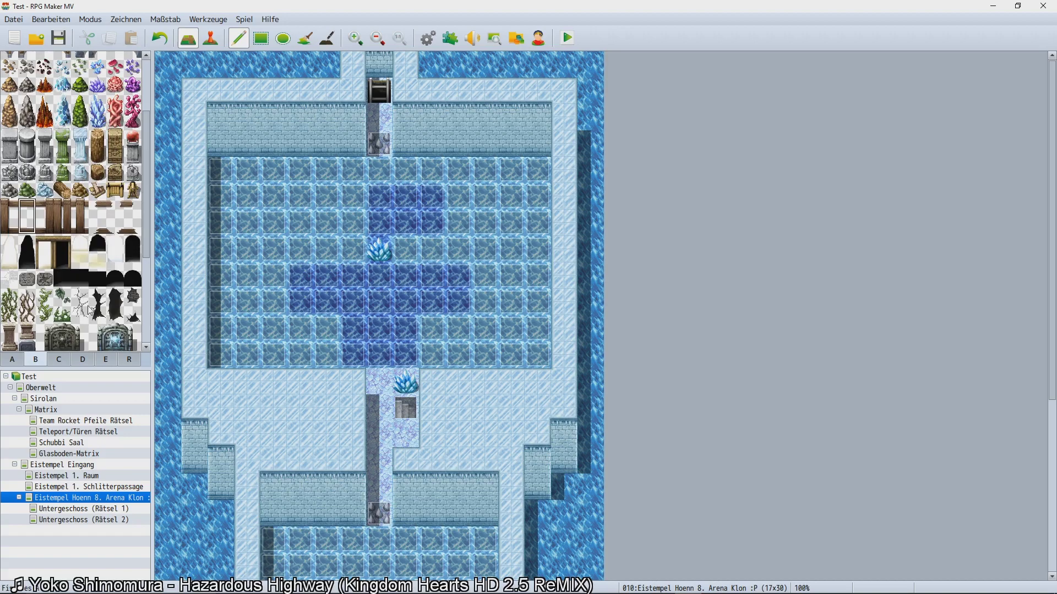
pyautogui.scroll(-1, 88, 305)
pyautogui.moveTo(143, 256); pyautogui.dragTo(142, 336)
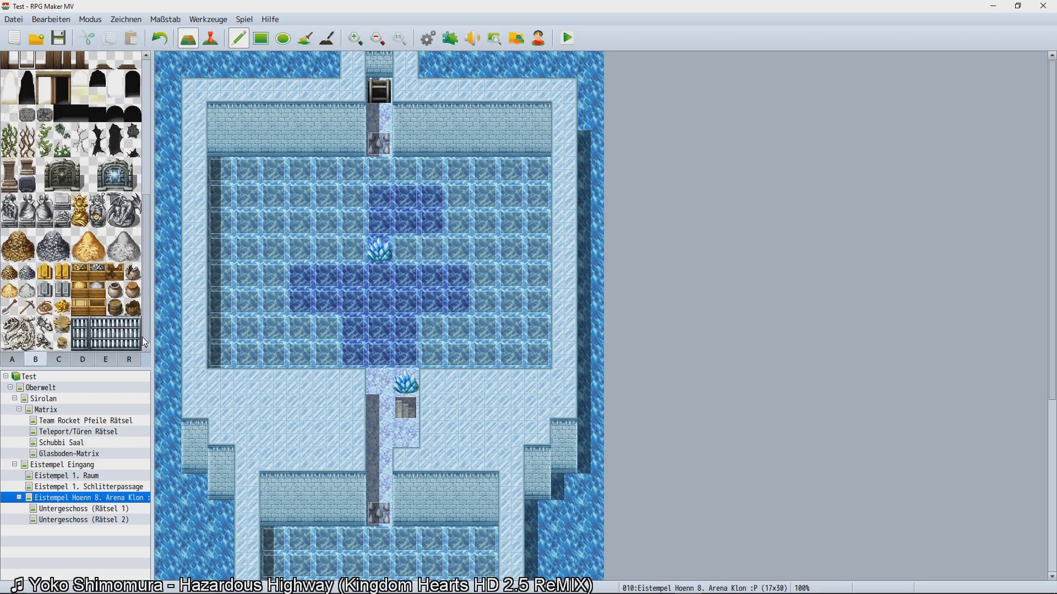
pyautogui.click(63, 359)
pyautogui.click(36, 359)
pyautogui.scroll(1, 80, 242)
pyautogui.scroll(1, 82, 236)
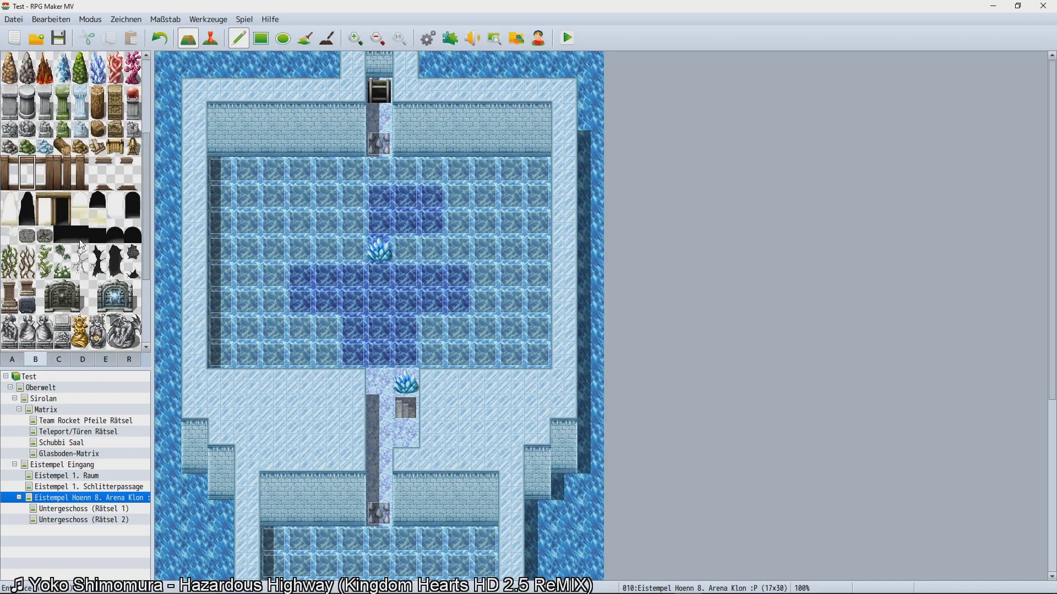
pyautogui.scroll(1, 82, 254)
pyautogui.scroll(2, 72, 258)
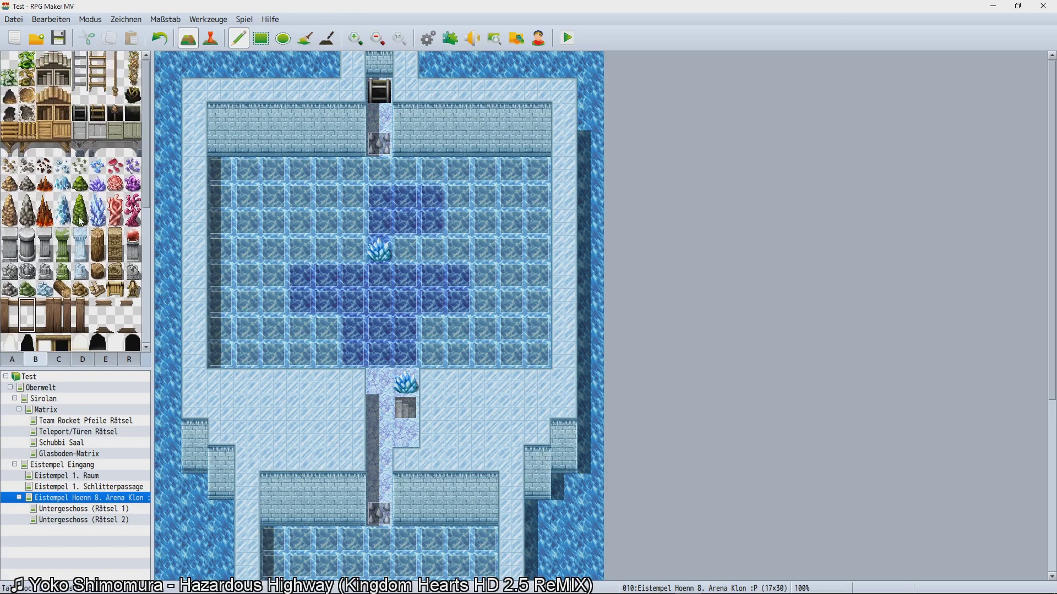
# Compare the small rock and crystal tiles of the B tileset with the arena map's ice floor.
pyautogui.click(79, 166)
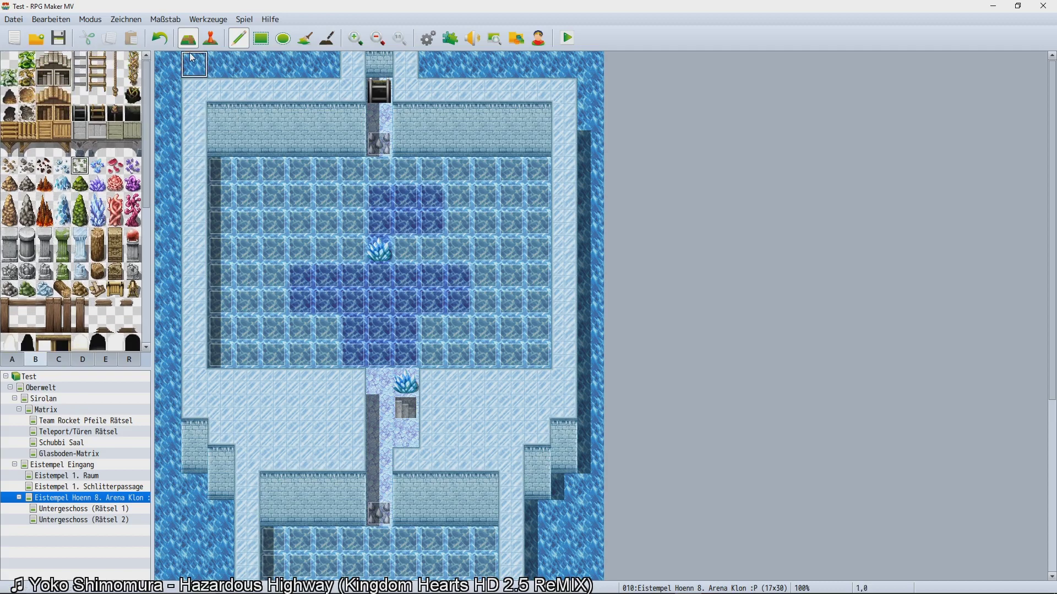
pyautogui.scroll(-3, 278, 231)
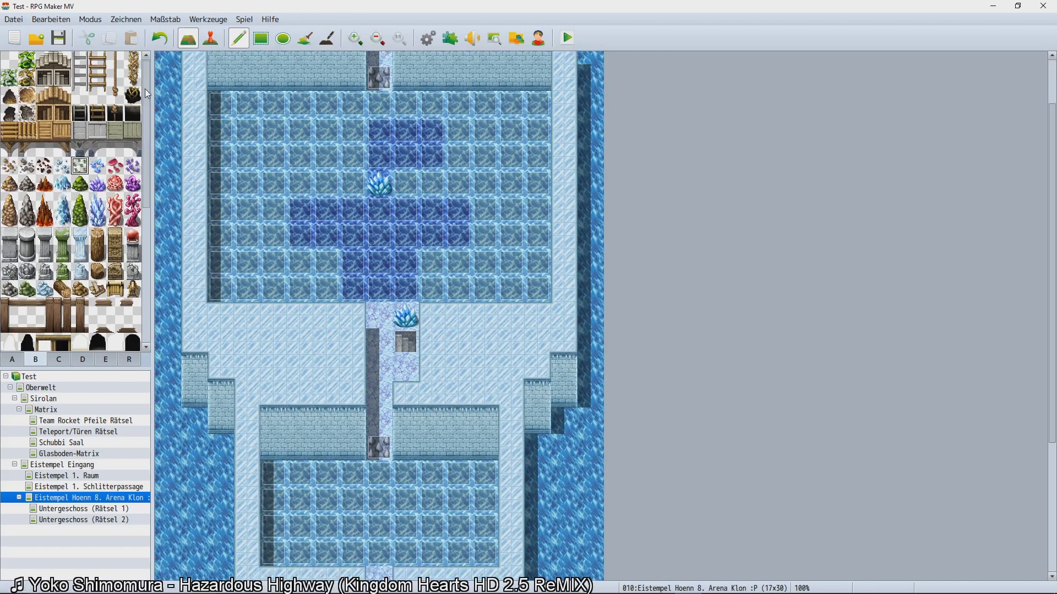
pyautogui.scroll(-5, 142, 110)
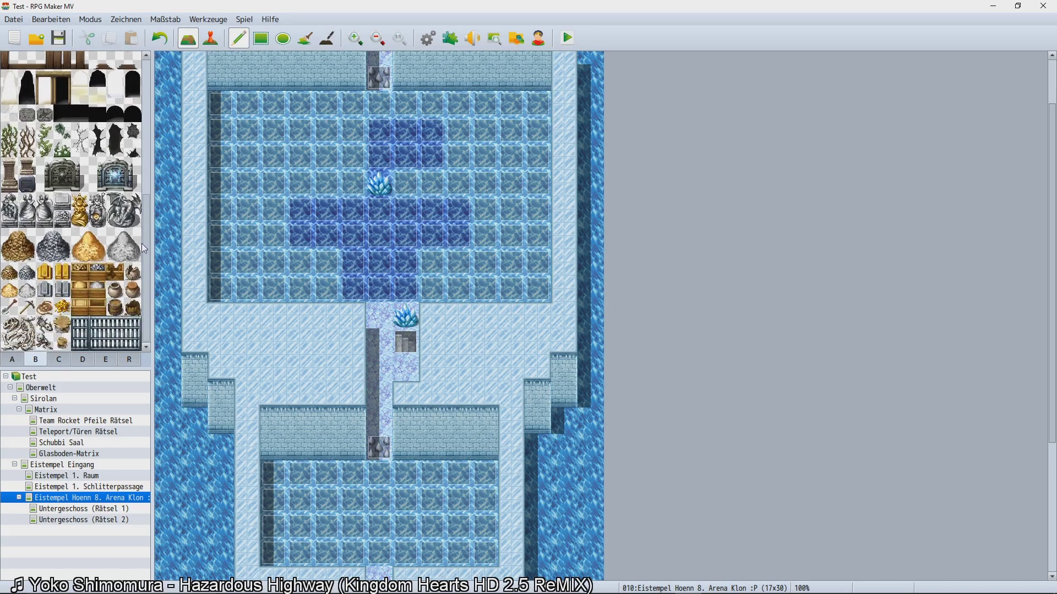
pyautogui.moveTo(147, 224); pyautogui.dragTo(146, 81)
pyautogui.scroll(3, 233, 299)
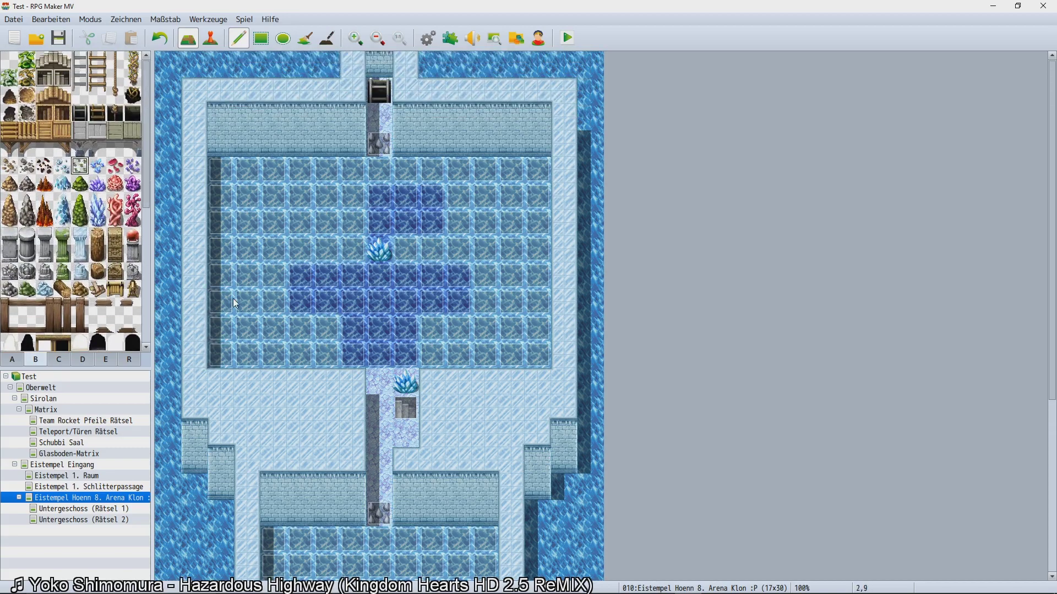
pyautogui.scroll(-2, 145, 131)
pyautogui.scroll(2, 146, 131)
pyautogui.click(98, 185)
pyautogui.scroll(-3, 99, 236)
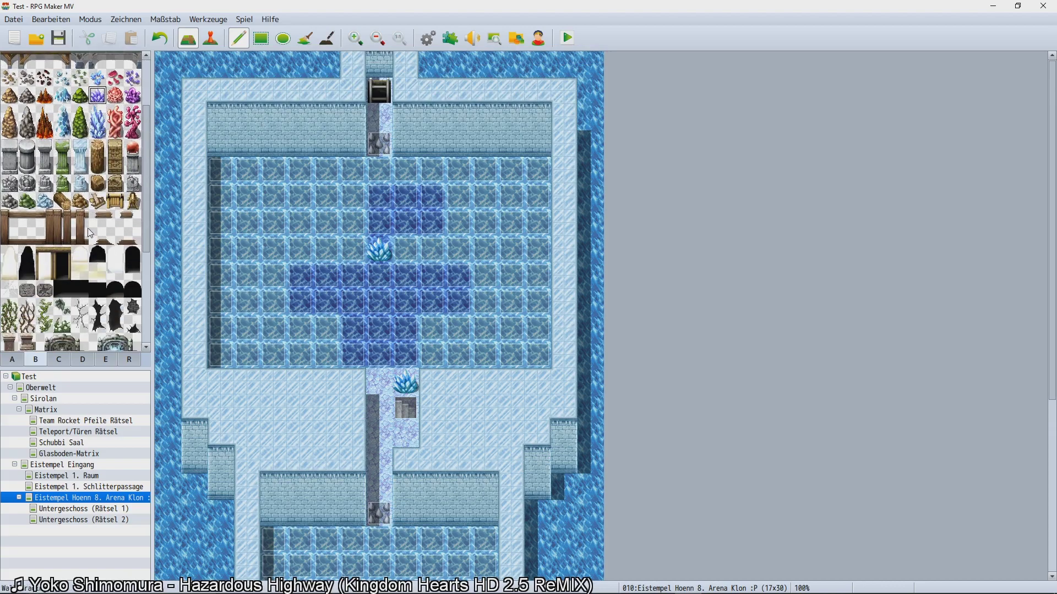
pyautogui.scroll(-2, 89, 236)
pyautogui.scroll(-1, 20, 303)
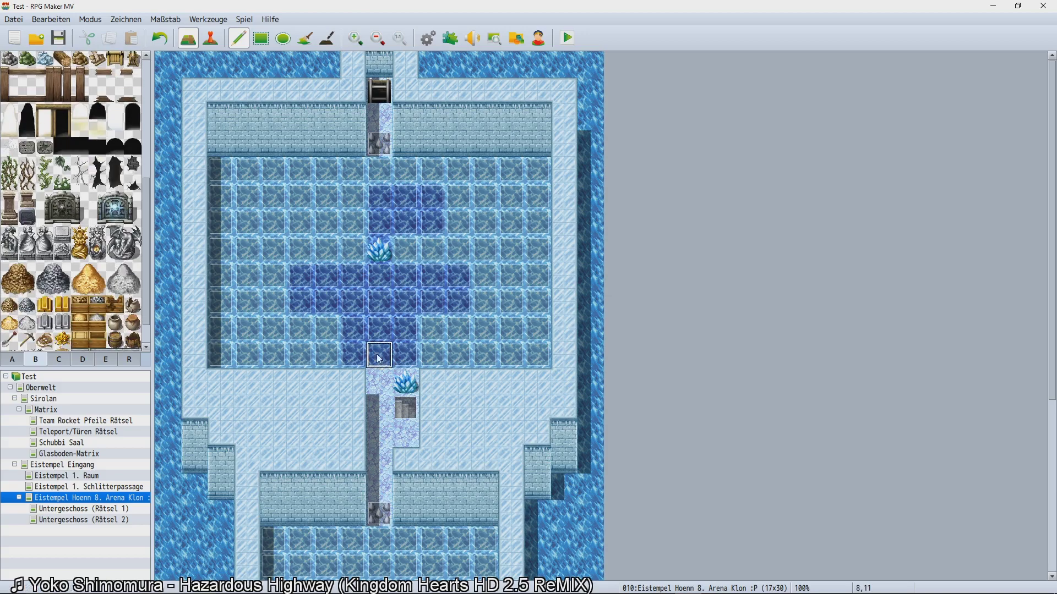
# Extend the pale ice surface over the brick wall southeast of the small ice-tile field and edge it with stepped ice-brick walls.
pyautogui.scroll(-3, 385, 360)
pyautogui.scroll(-1, 386, 360)
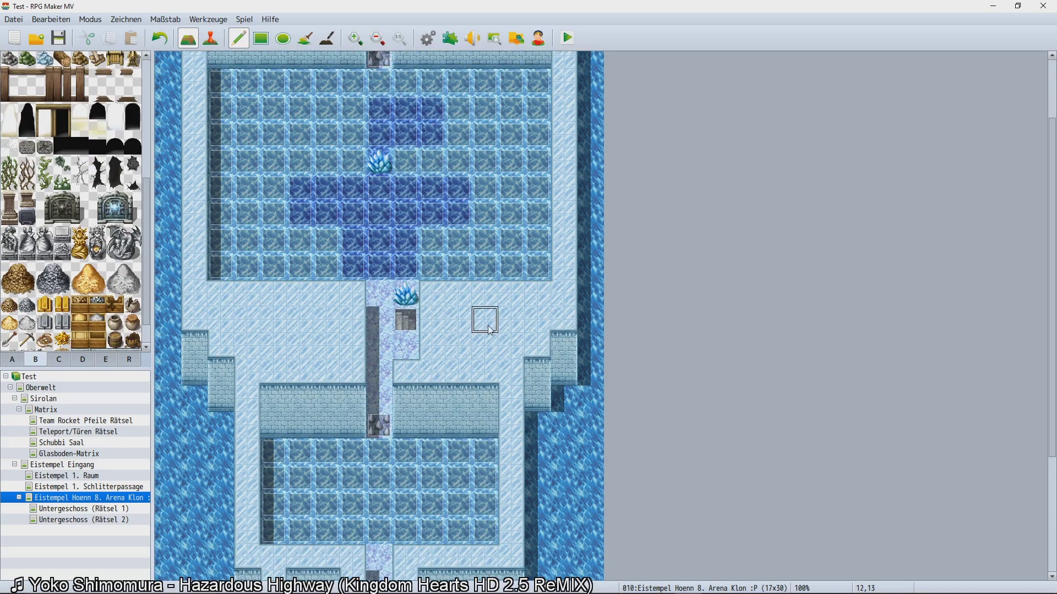
pyautogui.scroll(-7, 262, 351)
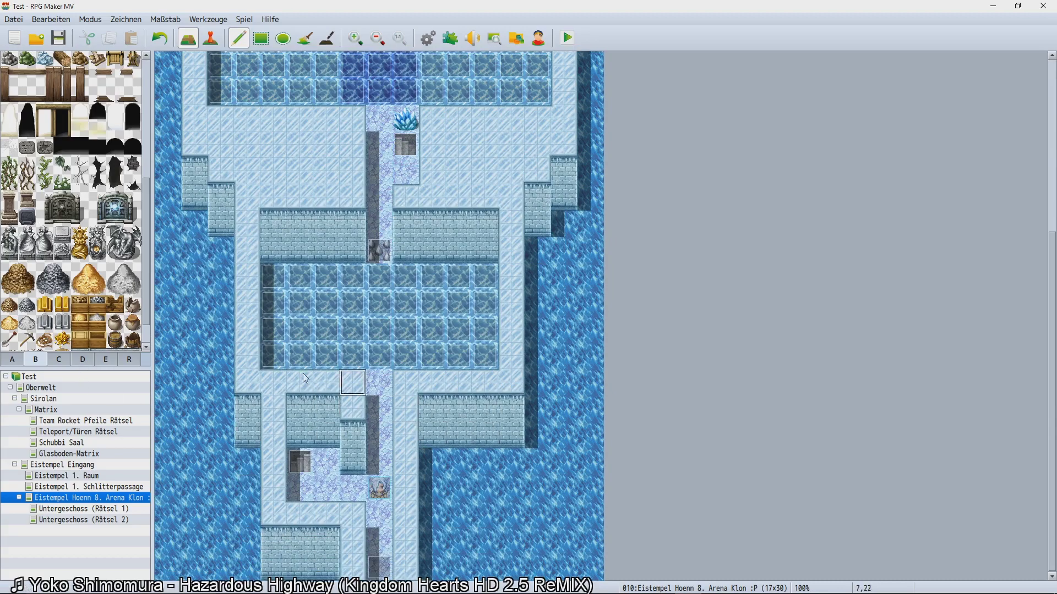
pyautogui.click(16, 360)
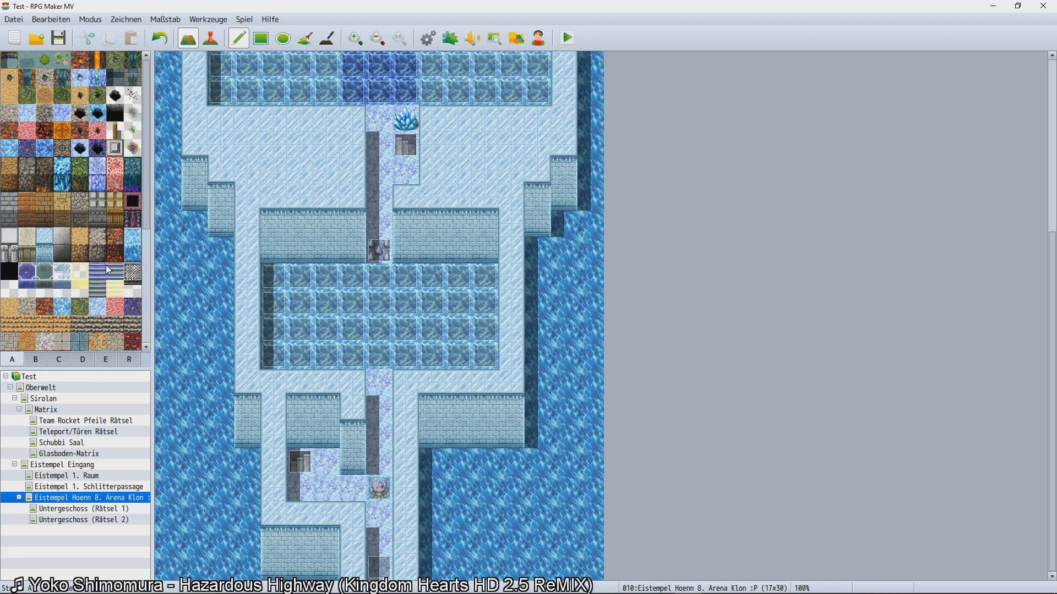
pyautogui.click(47, 238)
pyautogui.scroll(-1, 47, 239)
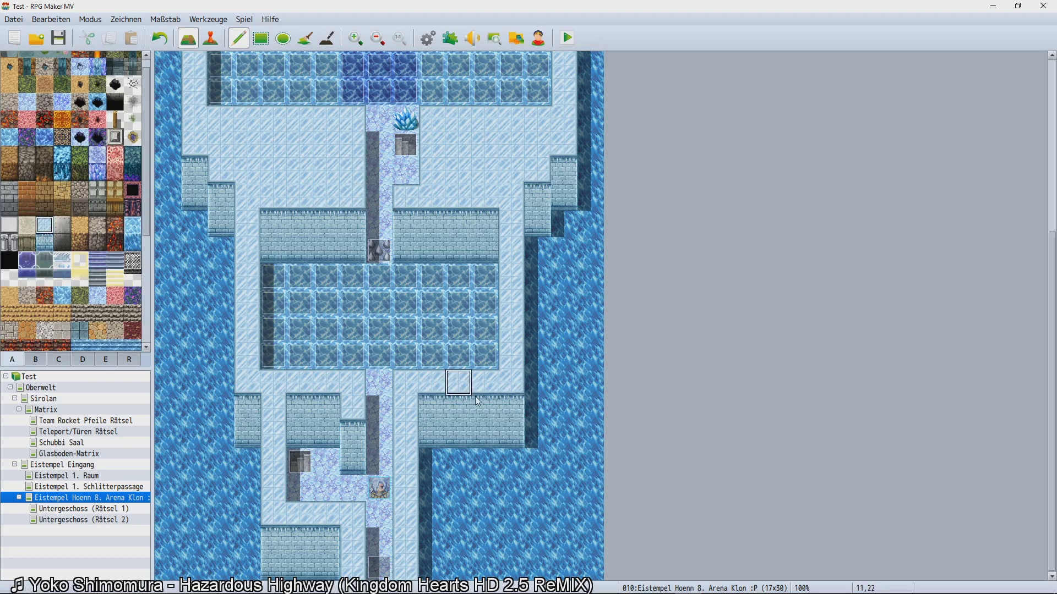
pyautogui.moveTo(442, 405)
pyautogui.mouseDown()
pyautogui.moveTo(432, 435)
pyautogui.moveTo(458, 434)
pyautogui.mouseUp()
pyautogui.click(45, 243)
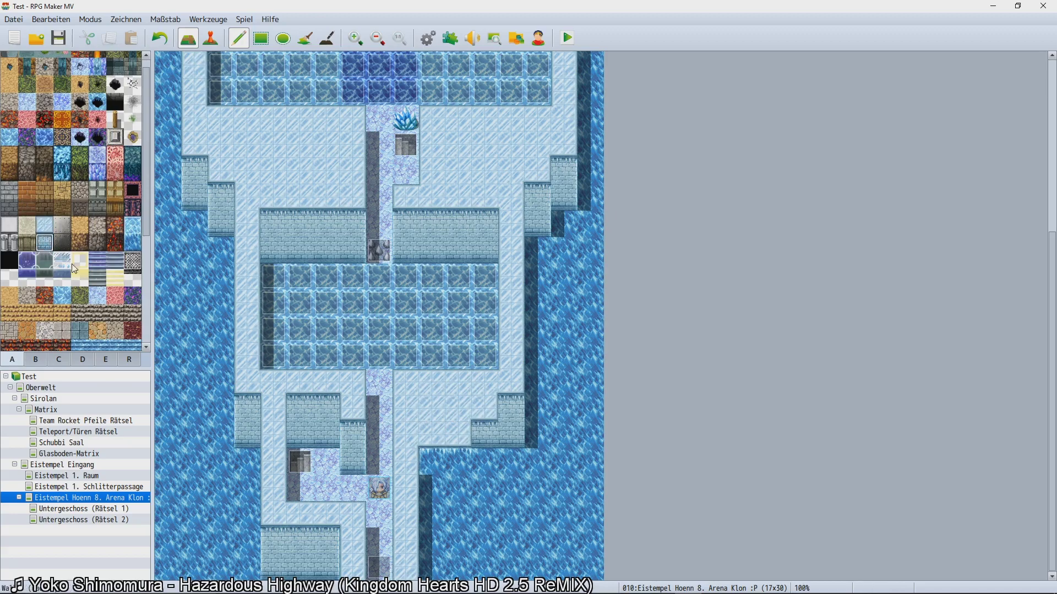
pyautogui.moveTo(439, 468)
pyautogui.mouseDown()
pyautogui.moveTo(436, 489)
pyautogui.moveTo(457, 486)
pyautogui.moveTo(463, 463)
pyautogui.mouseUp()
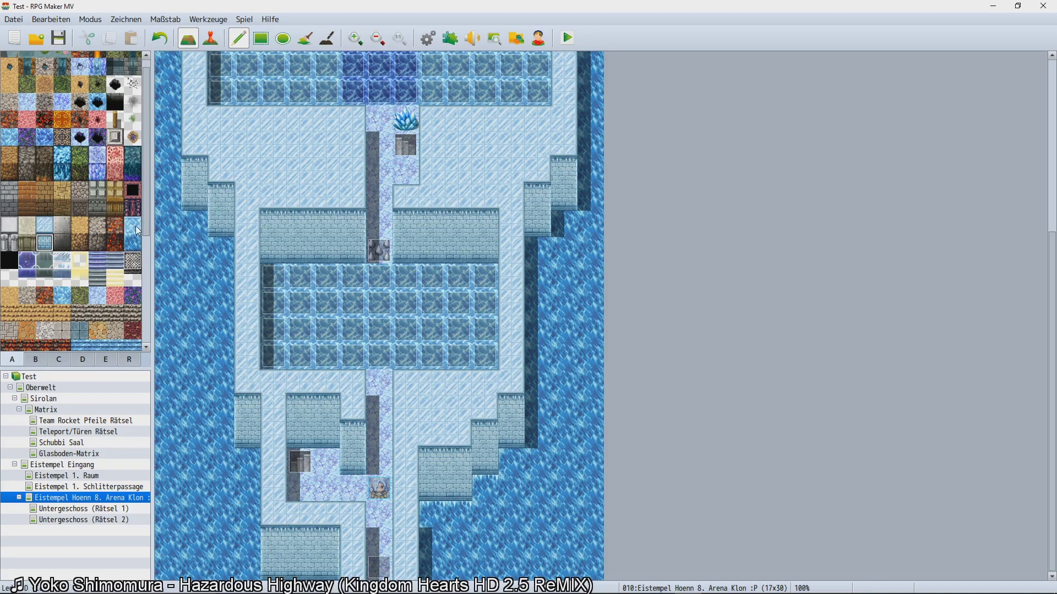
# Look through the A, D, C and B tilesets for decoration that suits the arena clone map.
pyautogui.scroll(-5, 140, 185)
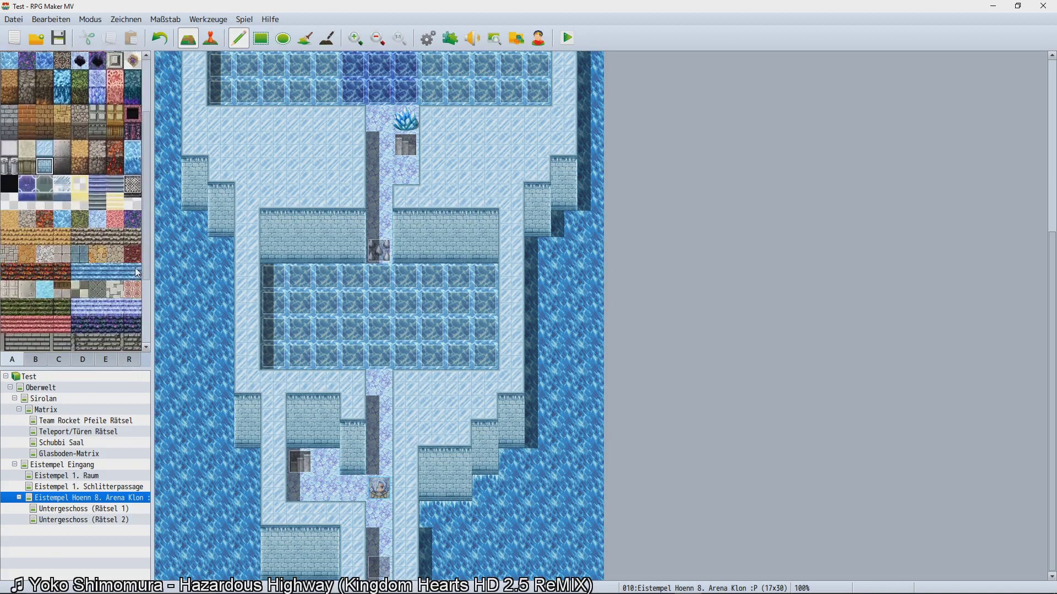
pyautogui.click(87, 359)
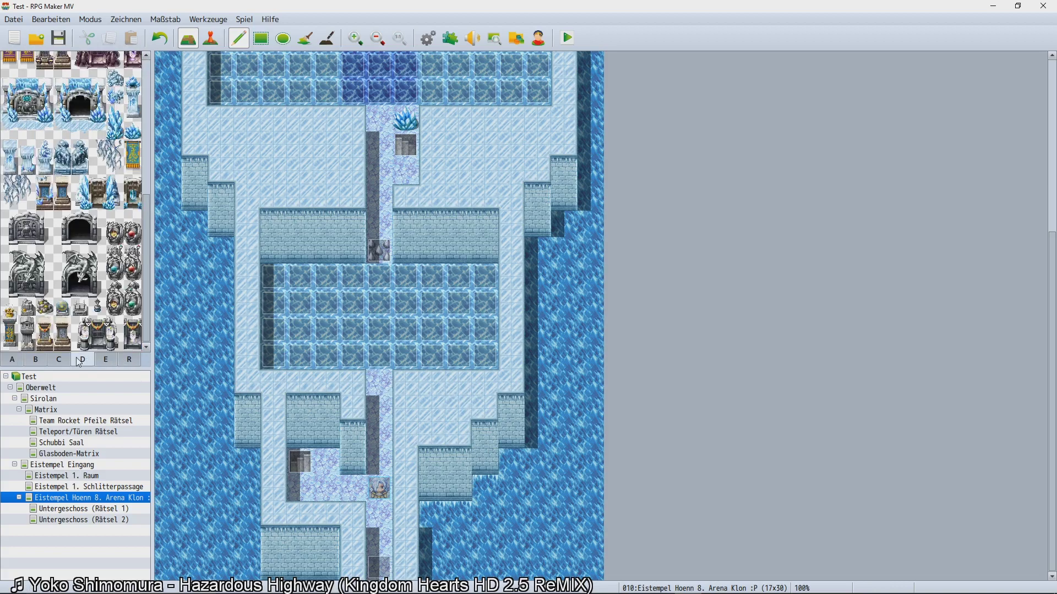
pyautogui.click(67, 362)
pyautogui.click(45, 361)
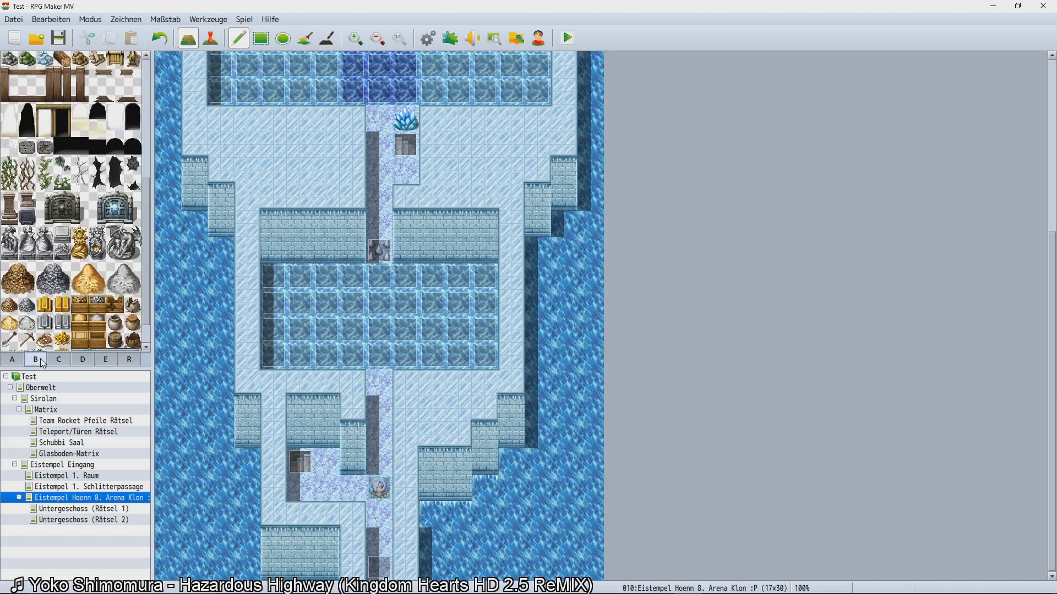
pyautogui.scroll(-1, 69, 314)
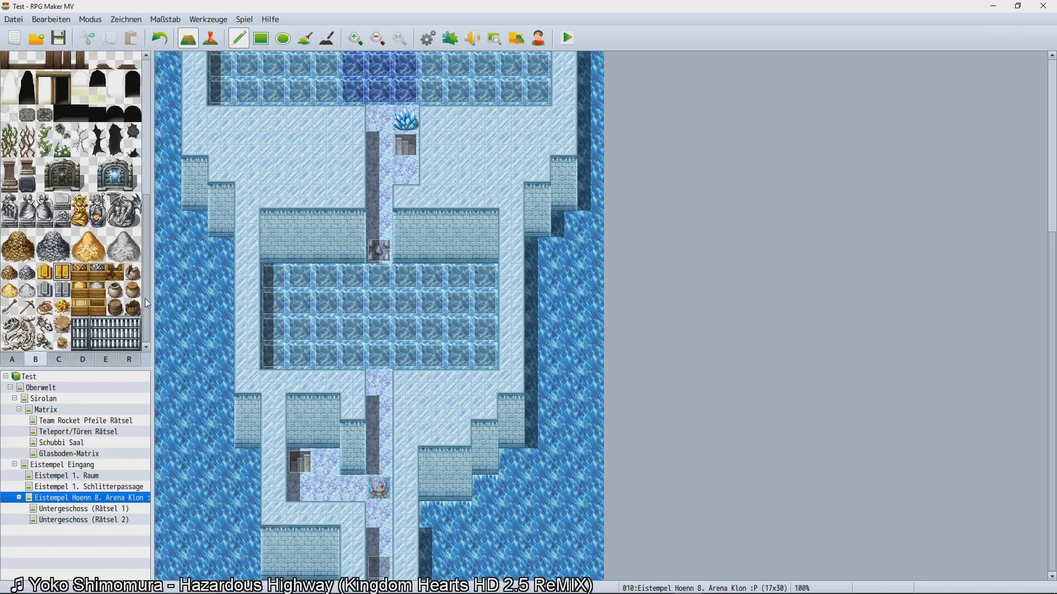
pyautogui.moveTo(146, 298); pyautogui.dragTo(139, 152)
pyautogui.scroll(-5, 132, 320)
pyautogui.click(140, 304)
pyautogui.scroll(2, 127, 286)
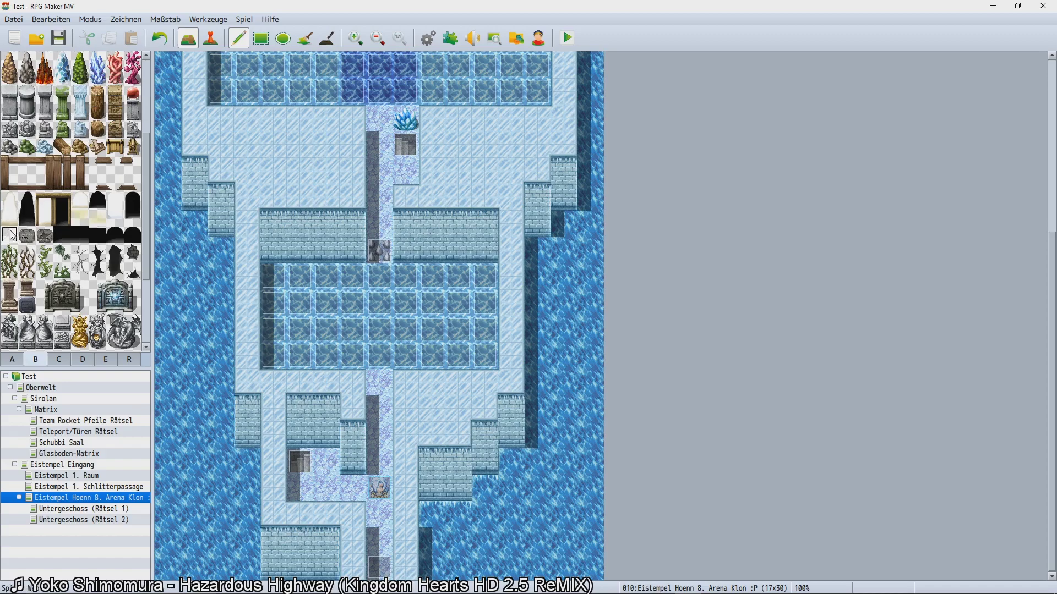
# Compare more B tileset decorations and the A tileset's floor tiles with the arena map's two ice-tile fields.
pyautogui.scroll(3, 51, 274)
pyautogui.click(115, 307)
pyautogui.scroll(-3, 115, 318)
pyautogui.scroll(-2, 116, 318)
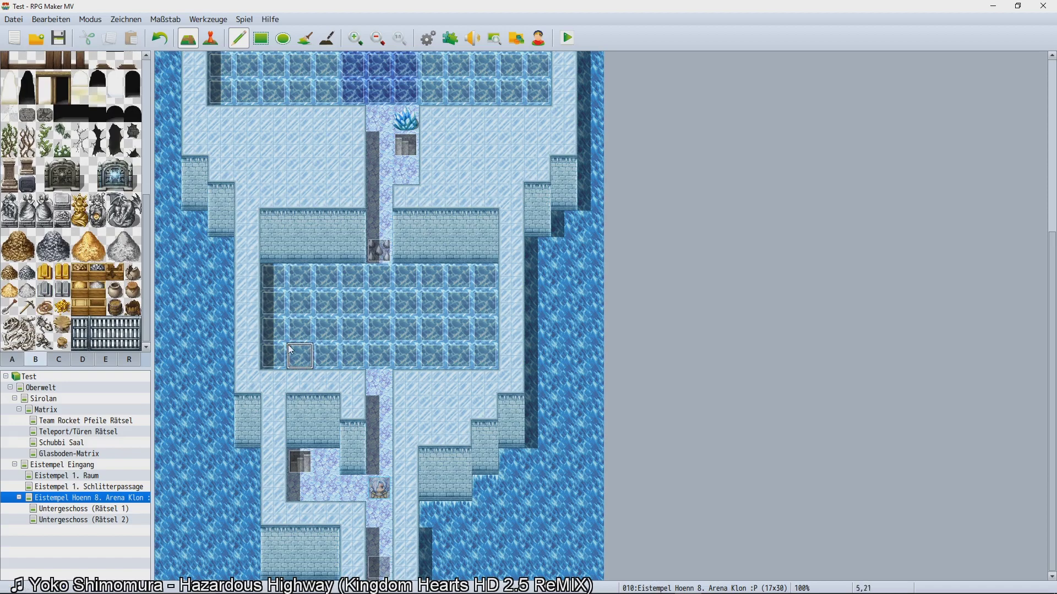
pyautogui.scroll(3, 292, 345)
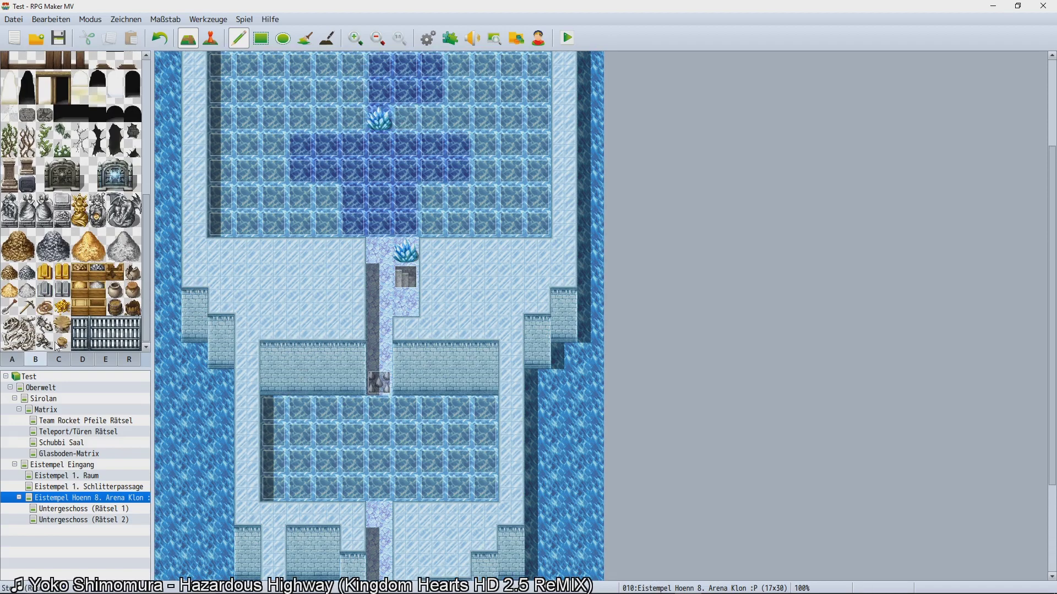
pyautogui.click(12, 359)
pyautogui.scroll(2, 40, 313)
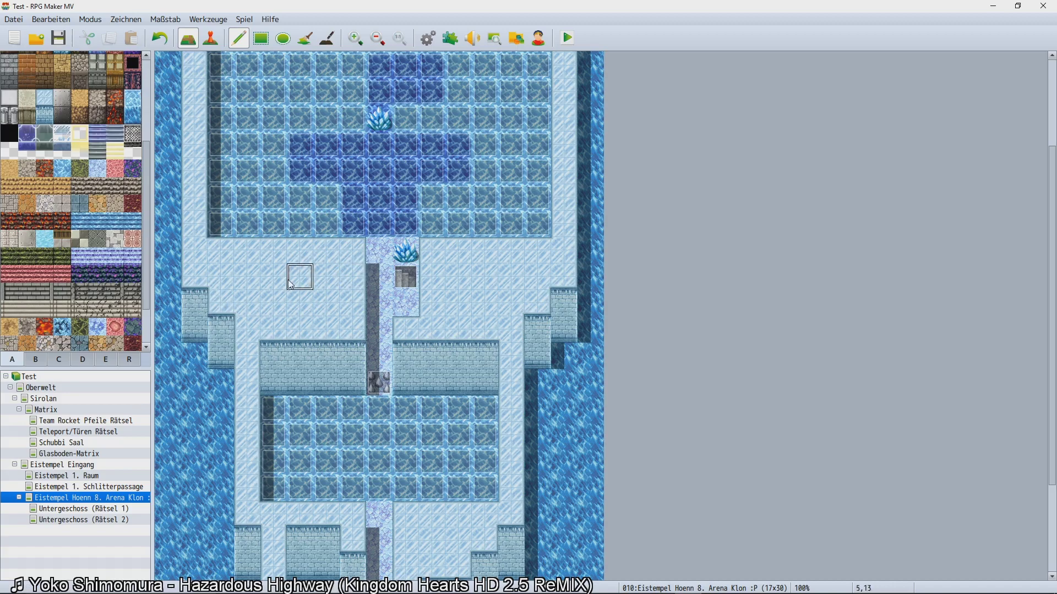
pyautogui.scroll(3, 299, 274)
pyautogui.scroll(-3, 210, 235)
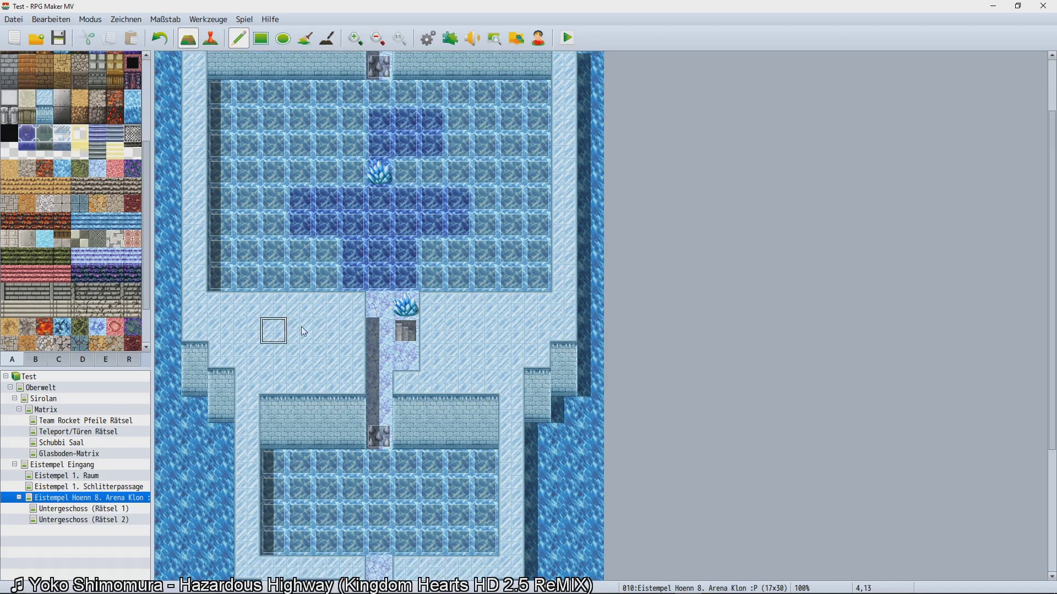
pyautogui.click(37, 363)
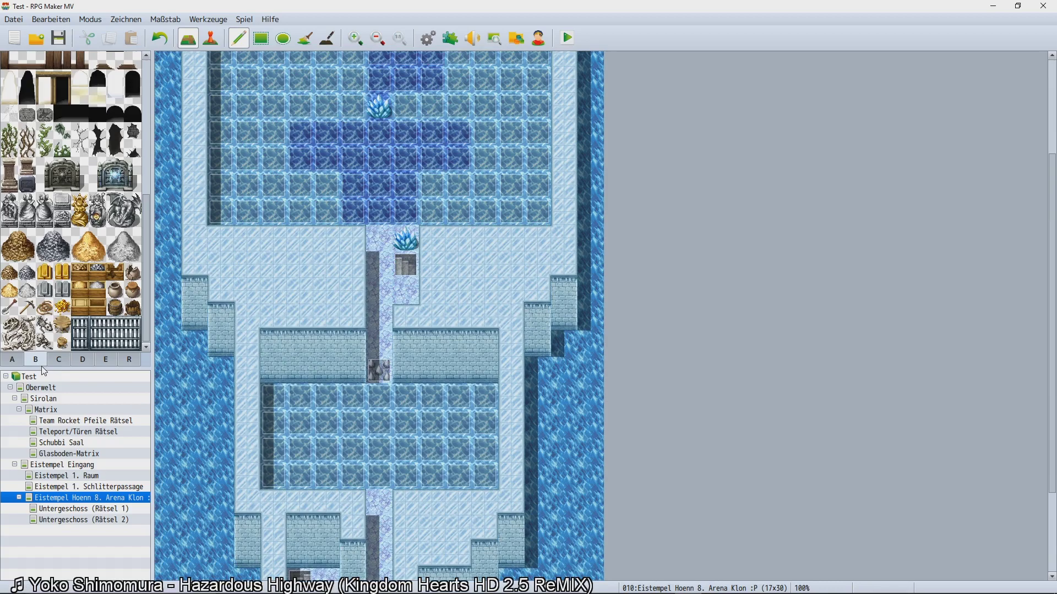
# Create a new event in the water at (1,19) and browse the object sheets around !$Eisböden for its image.
pyautogui.click(210, 39)
pyautogui.scroll(-1, 178, 393)
pyautogui.doubleClick(196, 377)
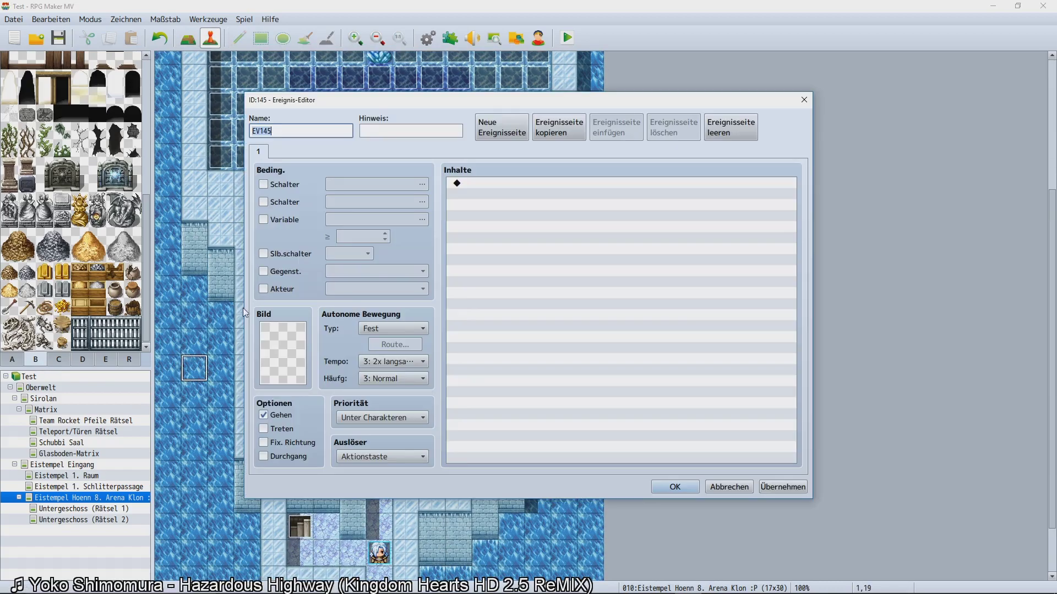
pyautogui.doubleClick(276, 358)
pyautogui.scroll(-5, 419, 392)
pyautogui.click(380, 300)
pyautogui.click(383, 278)
pyautogui.press('Up')
pyautogui.press('Up')
pyautogui.press('Up')
pyautogui.press('Up')
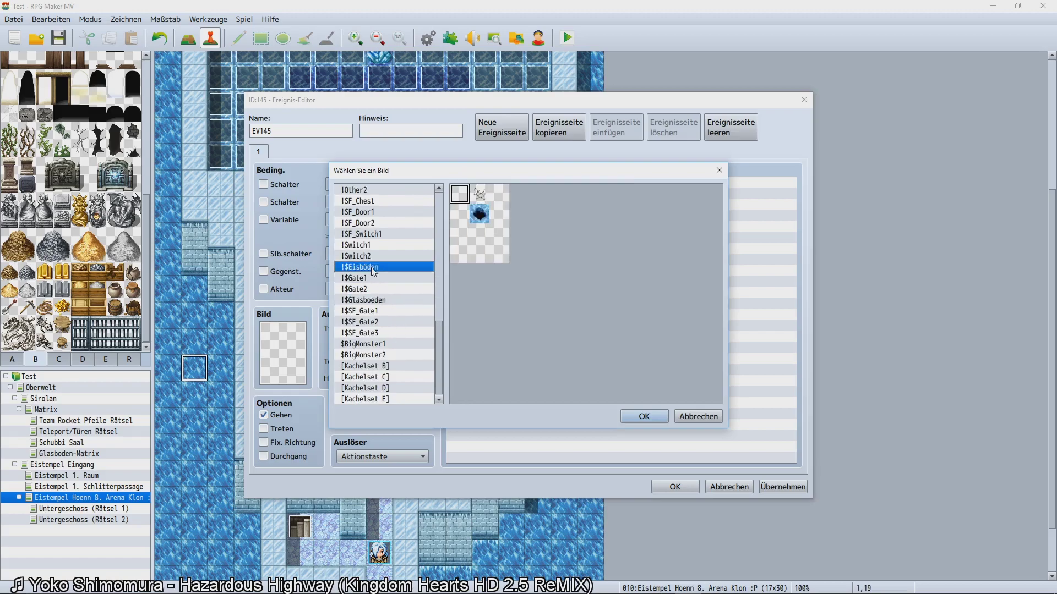
# Check the !Other2 and !Other1 sheets for an image that suits the water event.
pyautogui.click(371, 226)
pyautogui.click(362, 205)
pyautogui.scroll(1, 361, 217)
pyautogui.scroll(1, 363, 218)
pyautogui.click(363, 219)
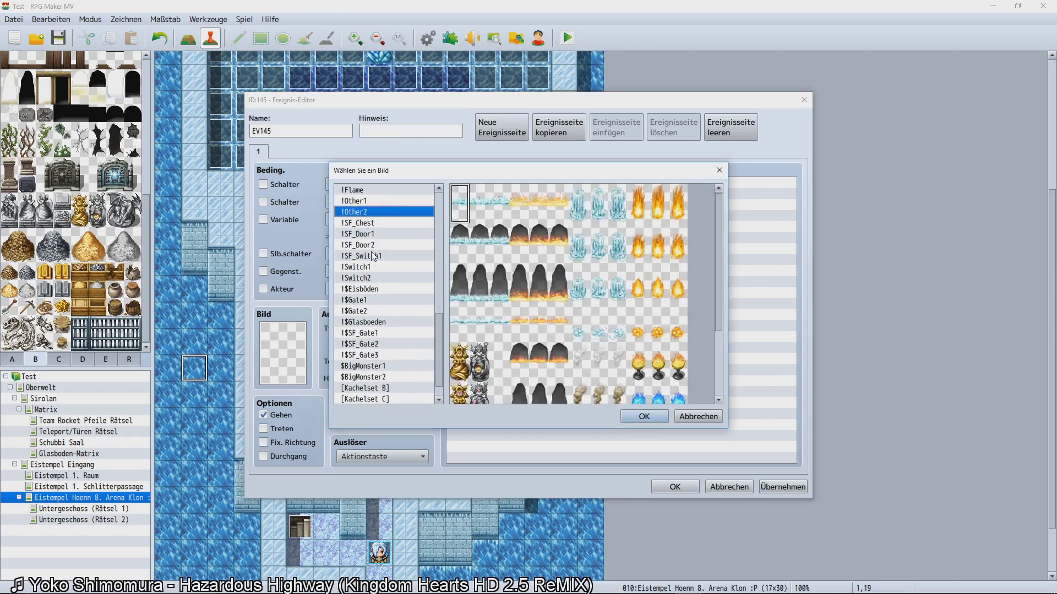
pyautogui.scroll(-1, 635, 309)
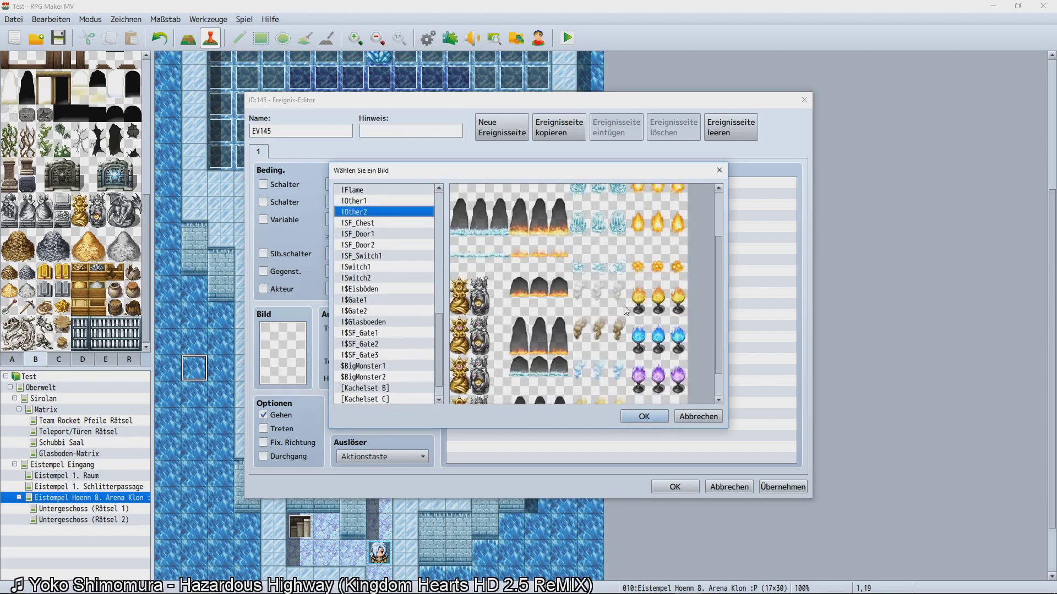
pyautogui.scroll(2, 627, 309)
pyautogui.click(370, 201)
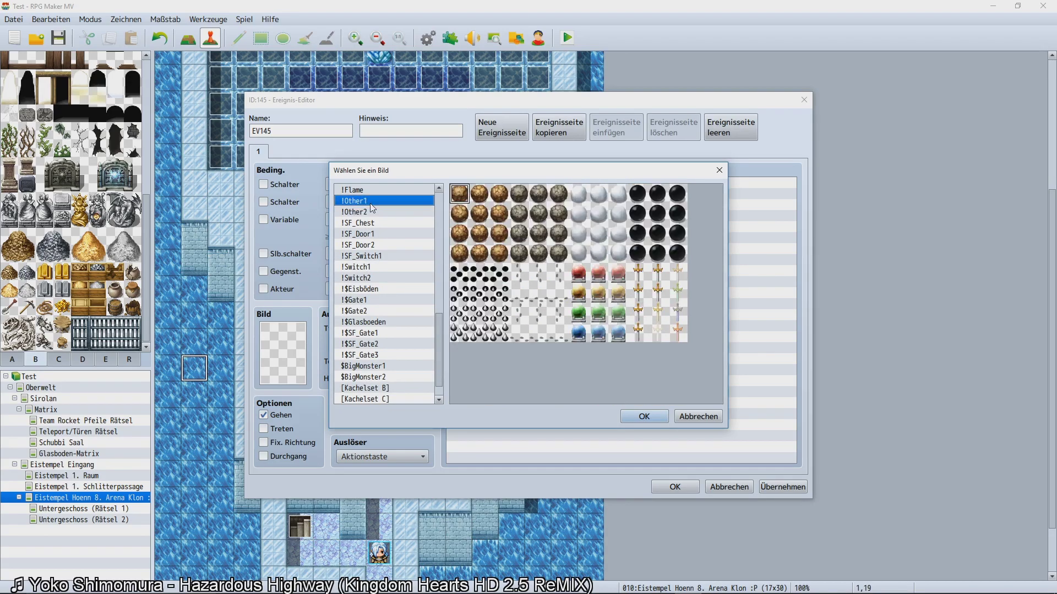
# Give the water event at (1,19) a faint sparkle image from the !Flame sheet and save the event.
pyautogui.scroll(2, 363, 220)
pyautogui.click(348, 236)
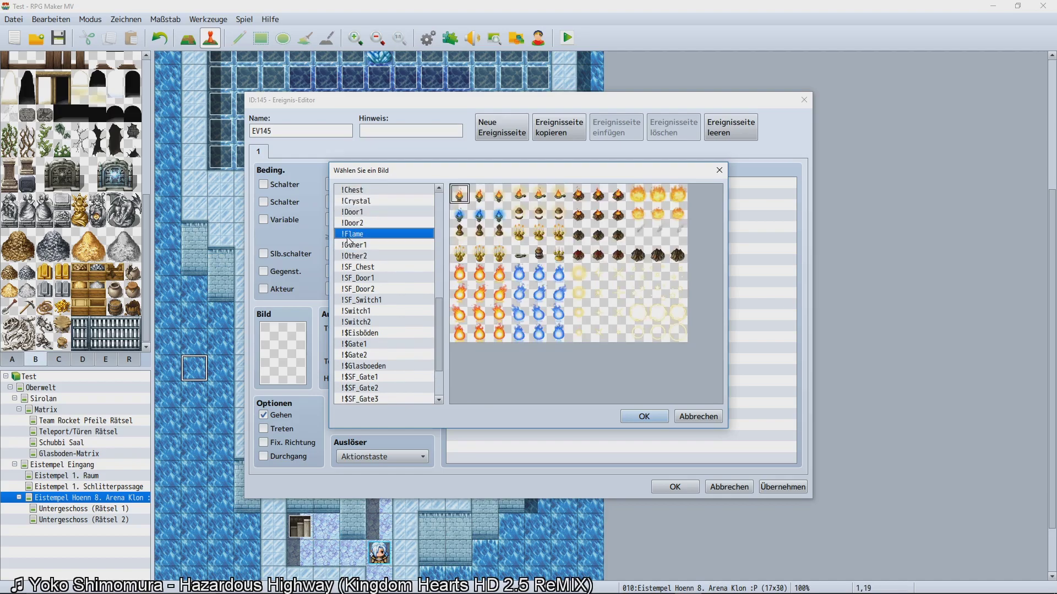
pyautogui.click(652, 277)
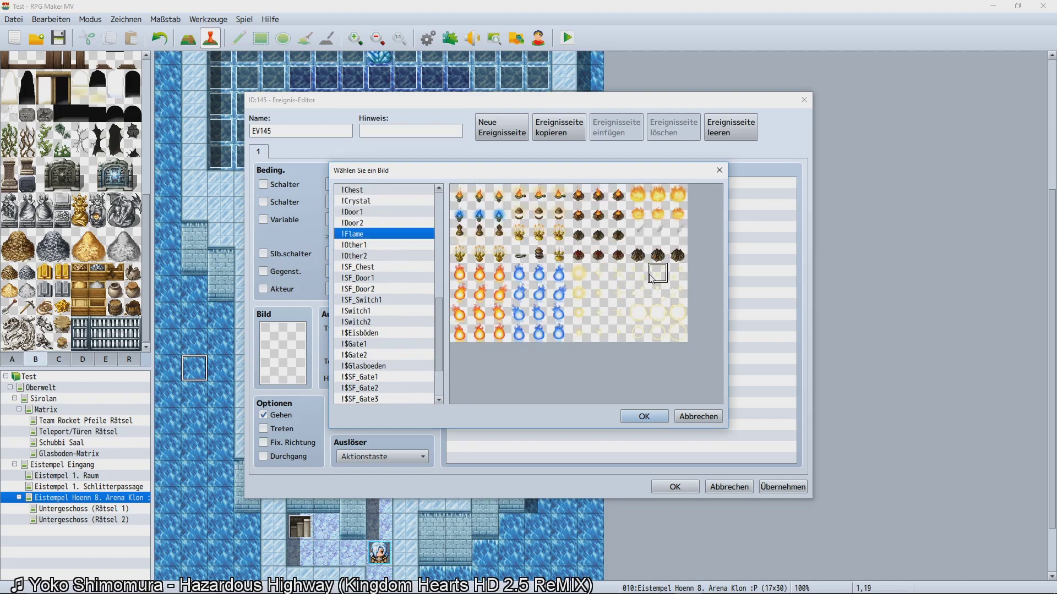
pyautogui.doubleClick(651, 277)
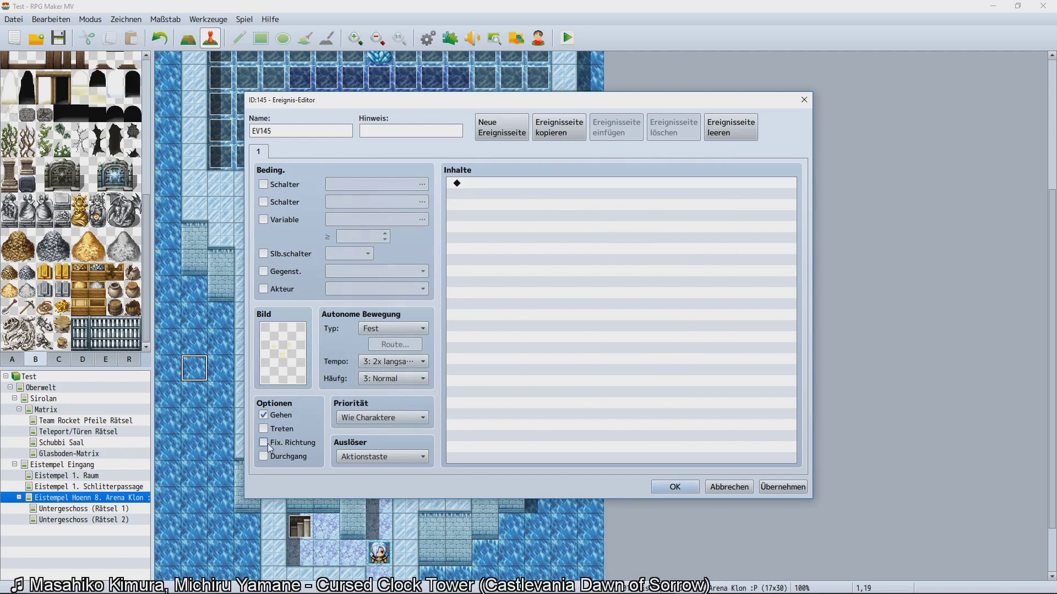
pyautogui.click(674, 488)
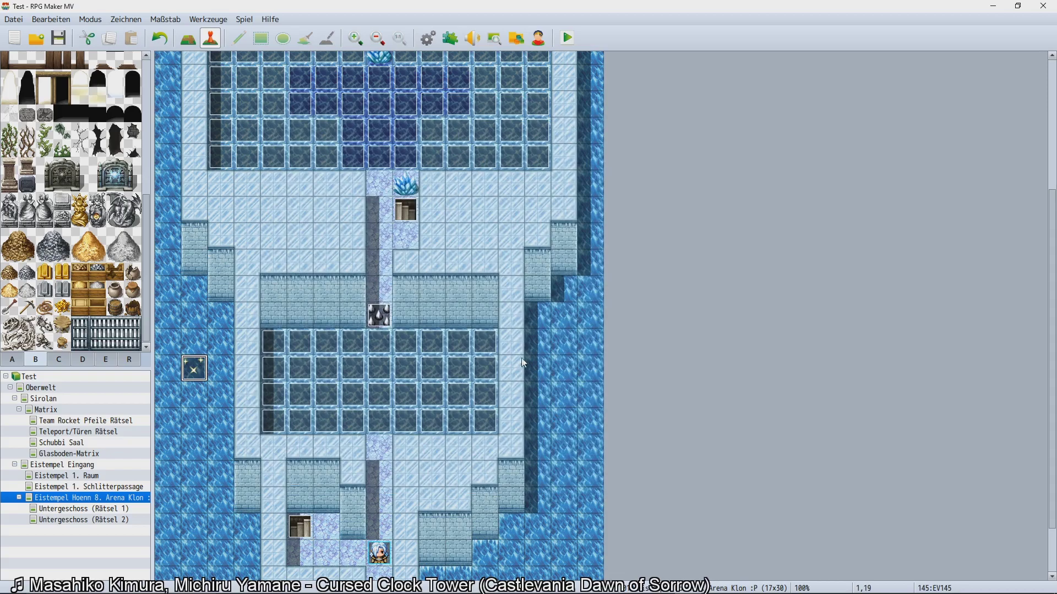
# Place copies of the sparkle event on the water around the arena, including at (15,26) and (3,28).
pyautogui.scroll(-2, 567, 482)
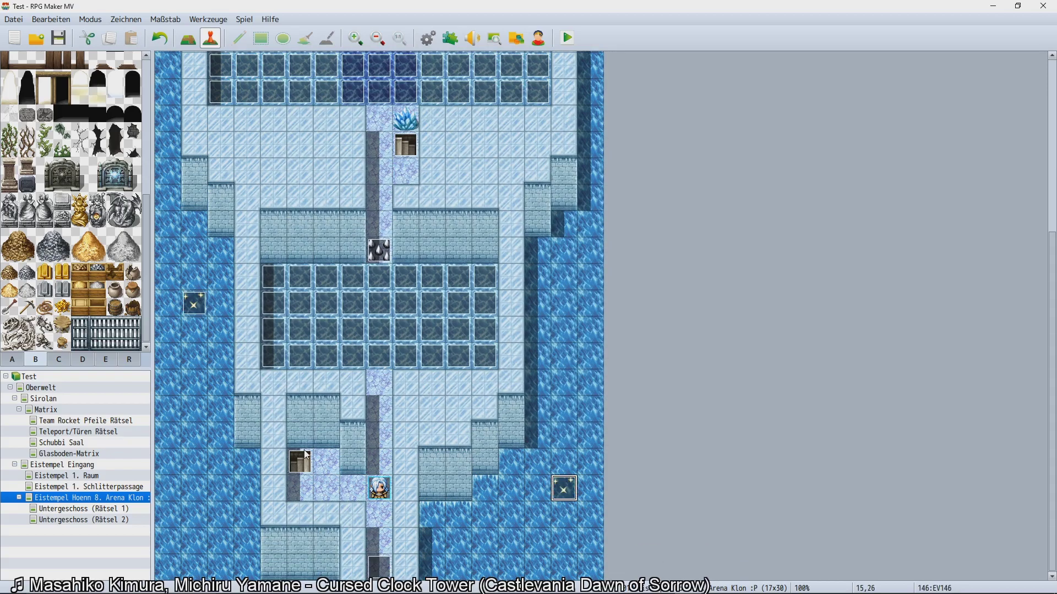
pyautogui.scroll(7, 311, 474)
pyautogui.scroll(2, 295, 474)
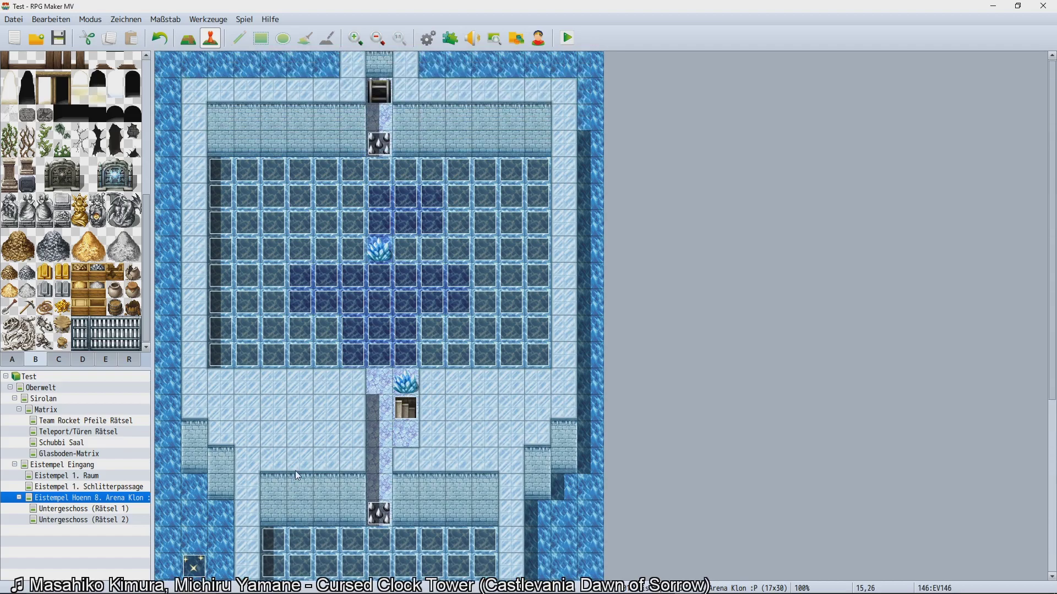
pyautogui.click(190, 66)
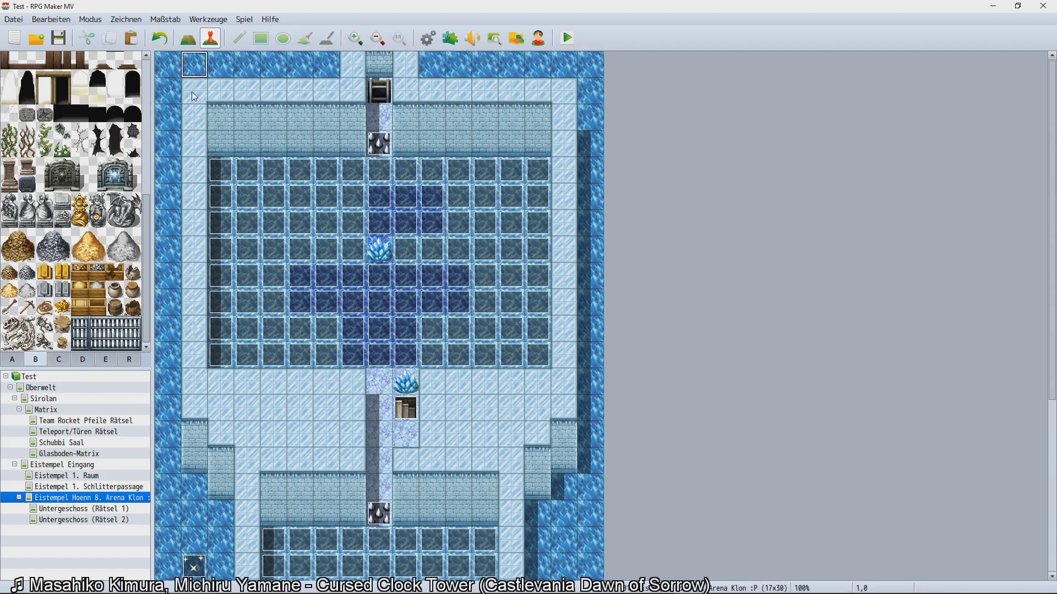
pyautogui.scroll(-5, 263, 358)
pyautogui.scroll(-4, 291, 363)
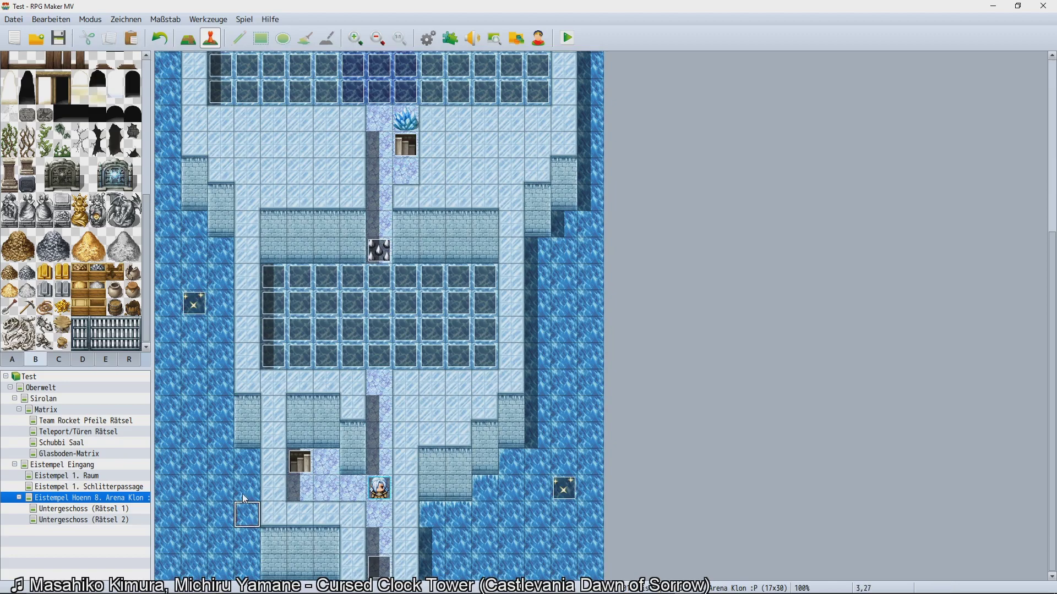
pyautogui.click(245, 542)
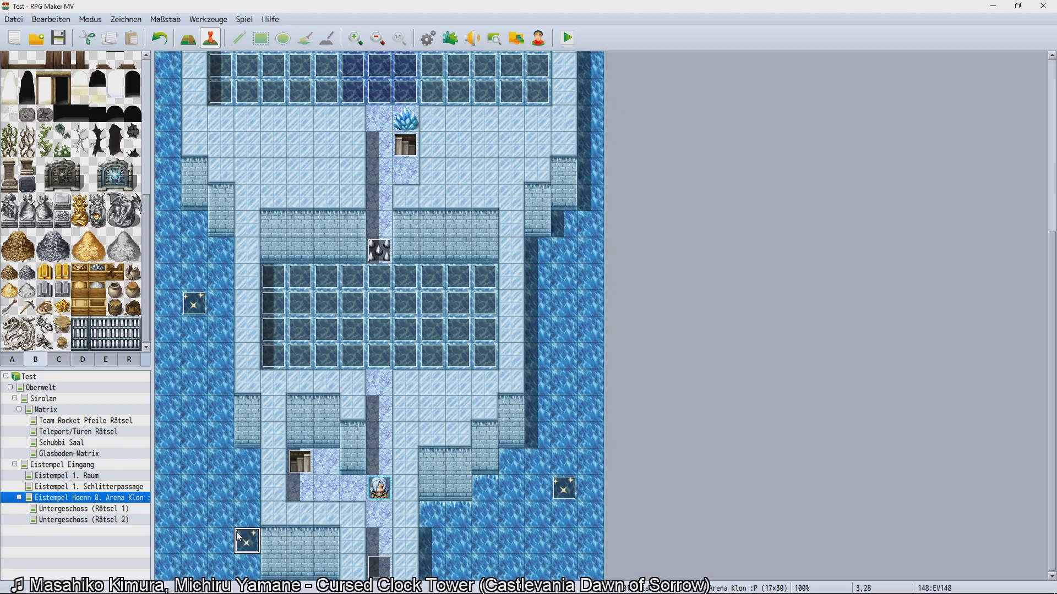
pyautogui.scroll(5, 235, 525)
pyautogui.scroll(-5, 234, 520)
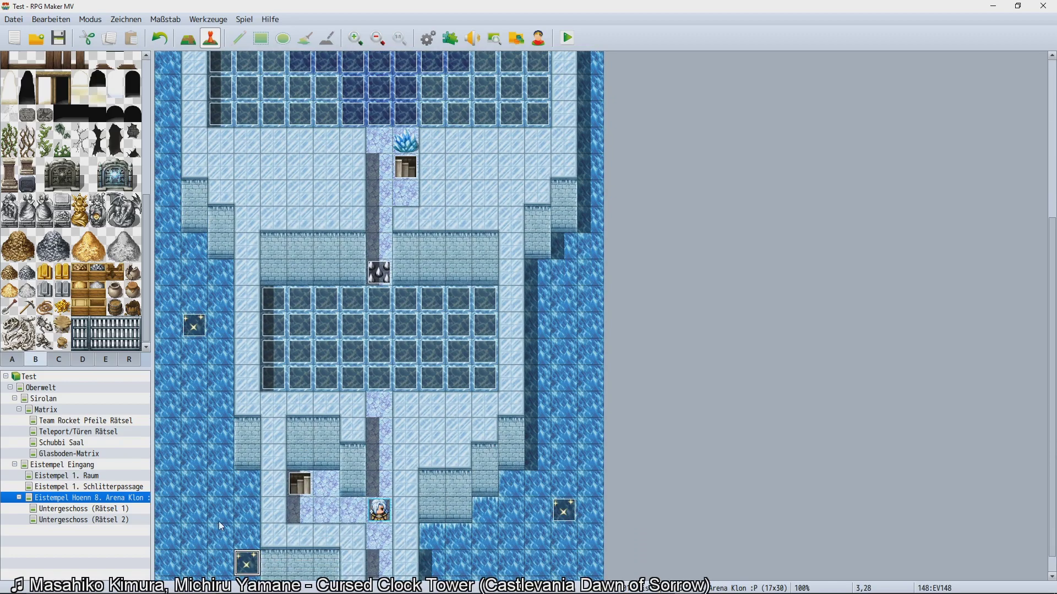
# Create a new event in the water at (16,18) and browse the ice floor, gate, monster and switch sheets for its image.
pyautogui.doubleClick(142, 498)
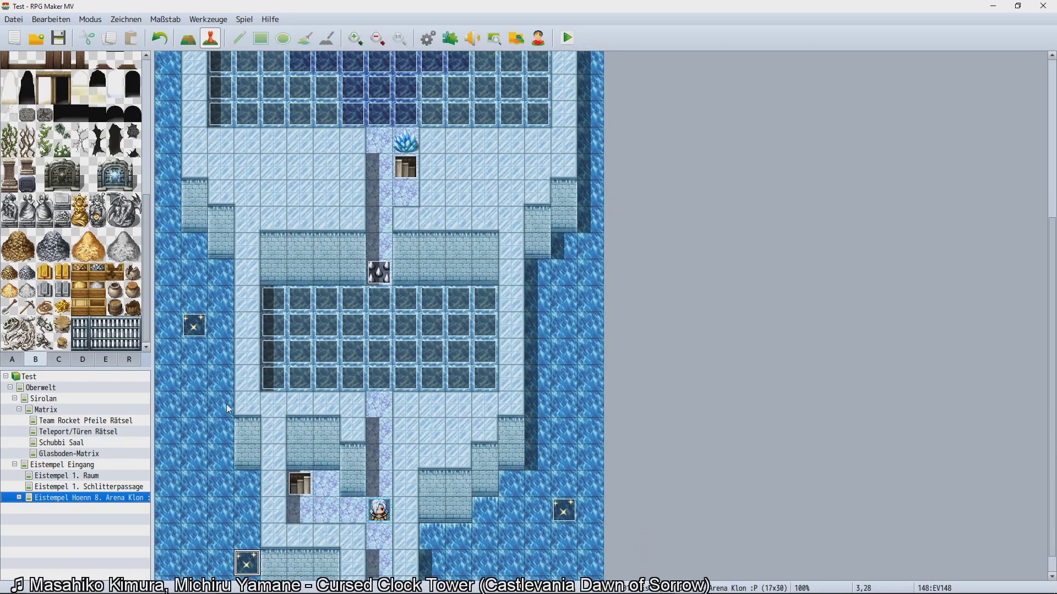
pyautogui.scroll(2, 529, 341)
pyautogui.doubleClick(581, 358)
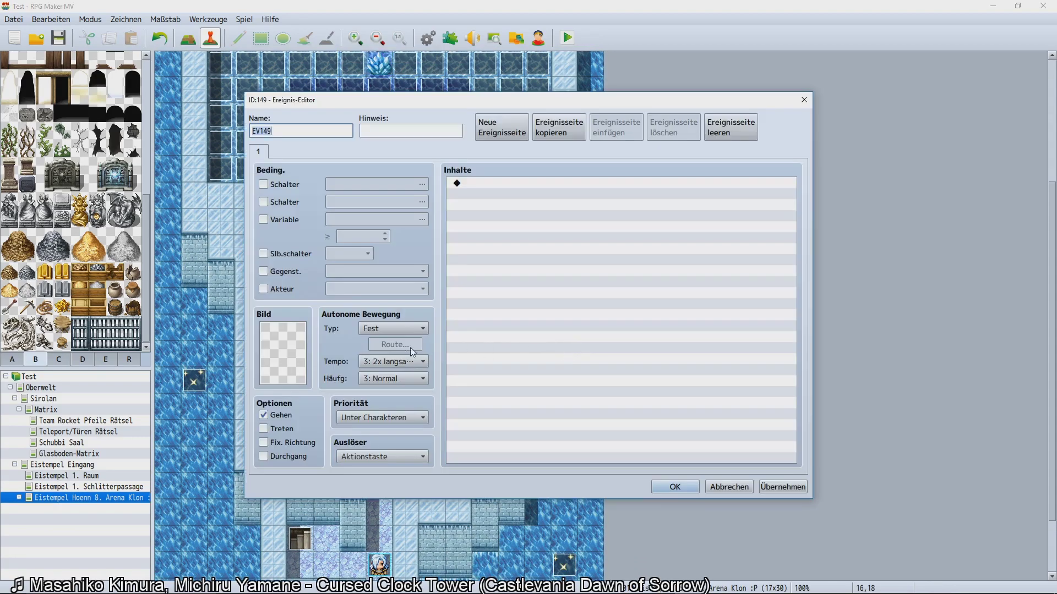
pyautogui.doubleClick(266, 352)
pyautogui.scroll(-5, 429, 324)
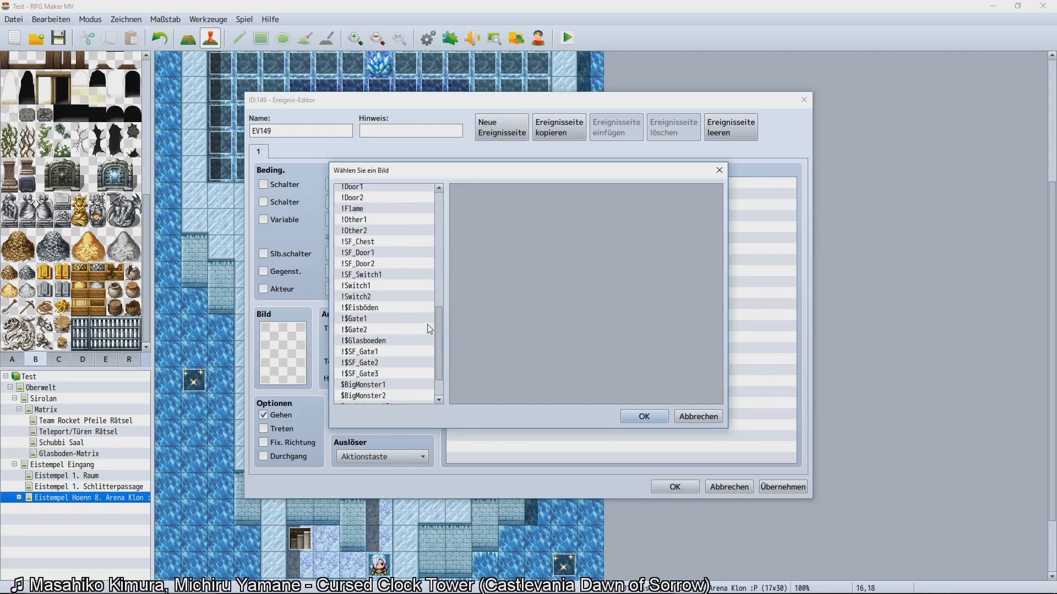
pyautogui.click(383, 309)
pyautogui.click(385, 319)
pyautogui.click(384, 330)
pyautogui.click(384, 352)
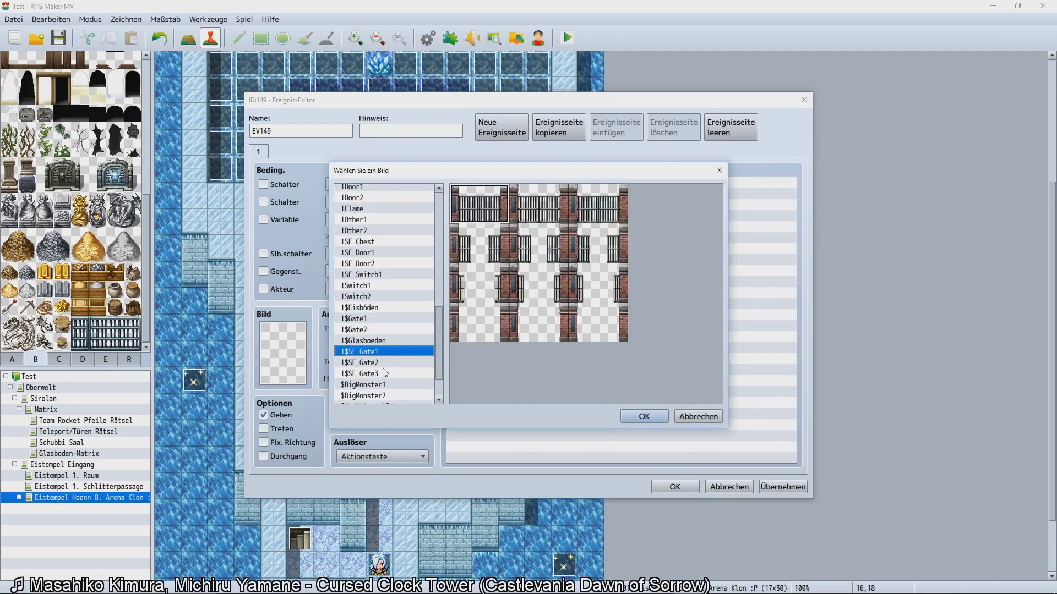
pyautogui.click(387, 385)
pyautogui.click(378, 285)
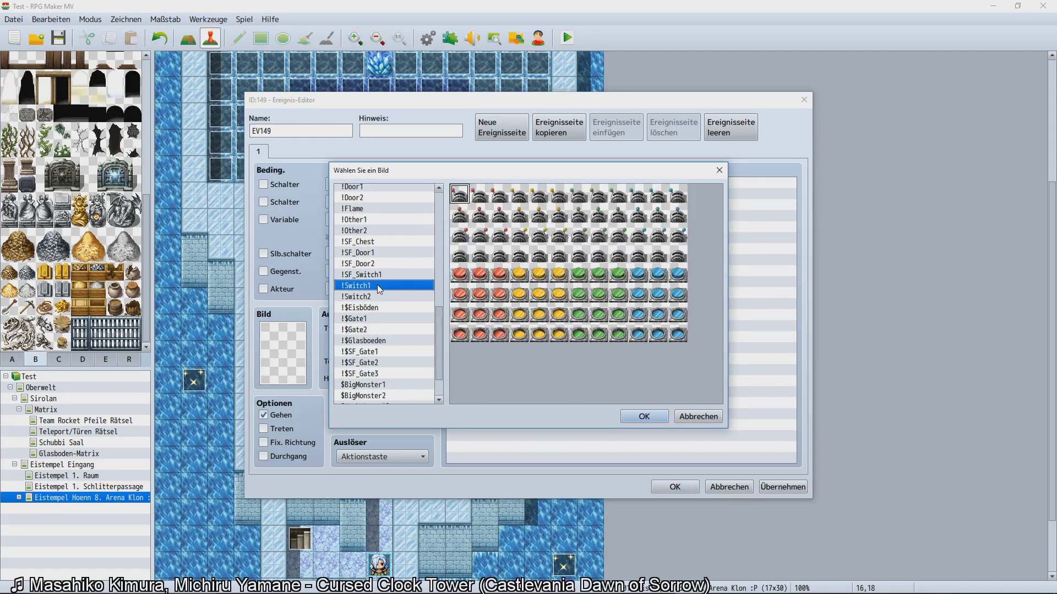
pyautogui.click(369, 243)
pyautogui.scroll(-1, 376, 334)
pyautogui.click(370, 243)
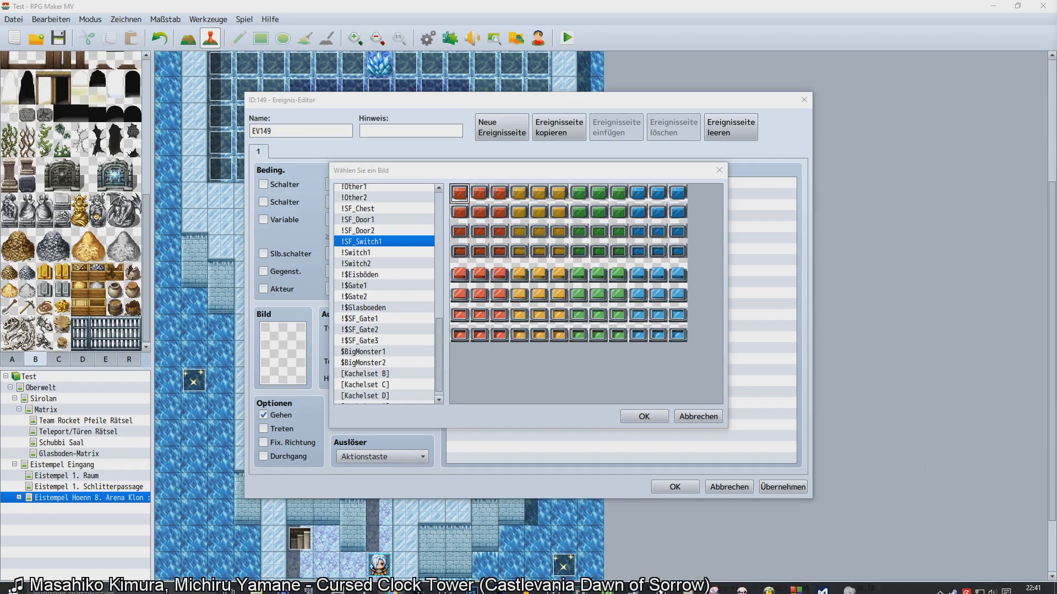
# Give the water event at (16,18) a sparkle image from the !Flame sheet, enable the stepping animation (Treten), and save the event.
pyautogui.scroll(3, 435, 330)
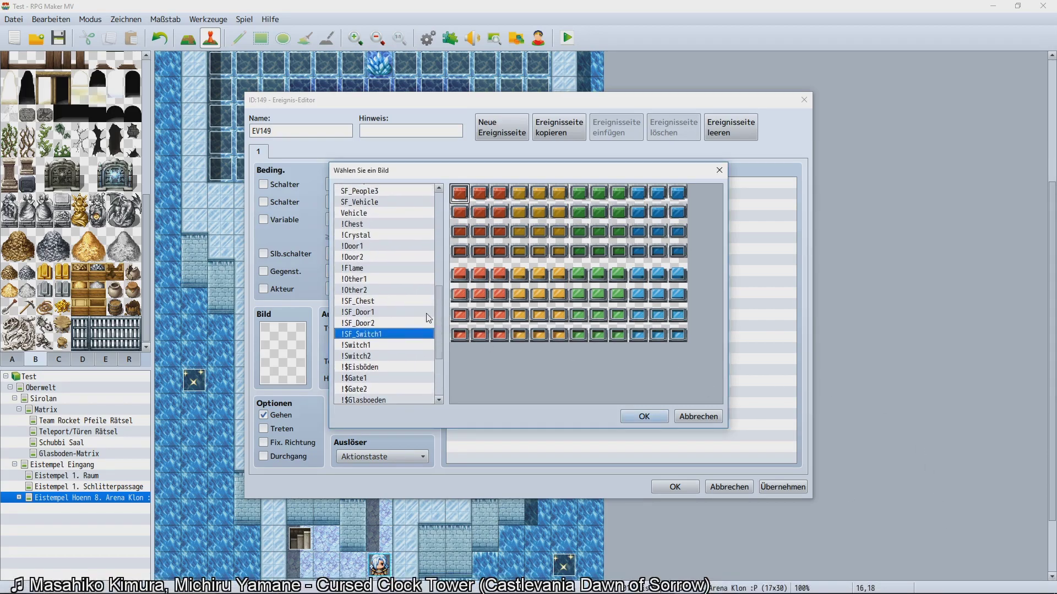
pyautogui.click(370, 268)
pyautogui.click(585, 278)
pyautogui.click(633, 278)
pyautogui.click(658, 278)
pyautogui.click(606, 278)
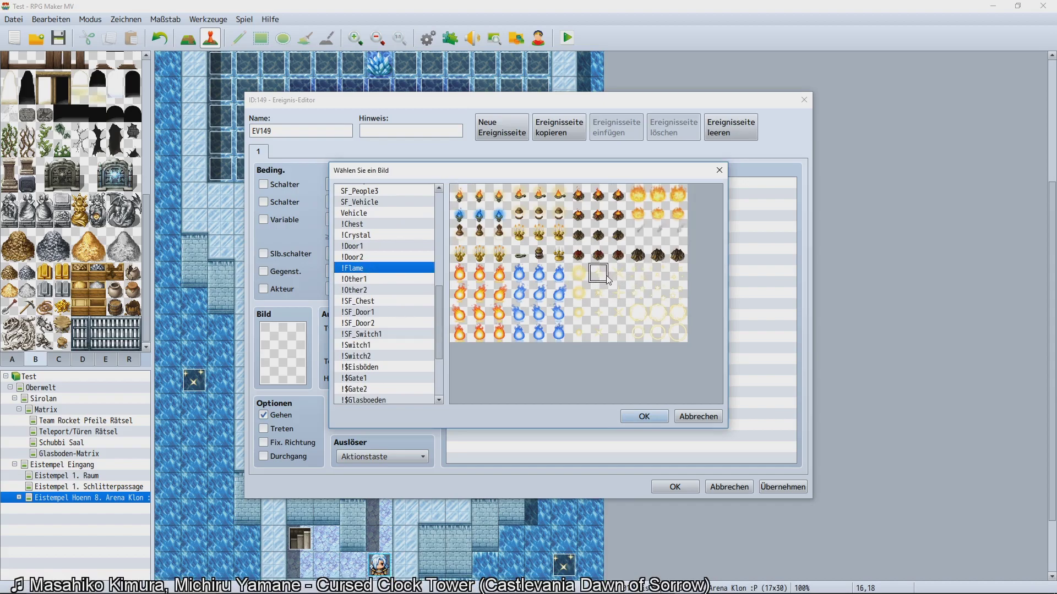
pyautogui.click(599, 333)
pyautogui.click(644, 417)
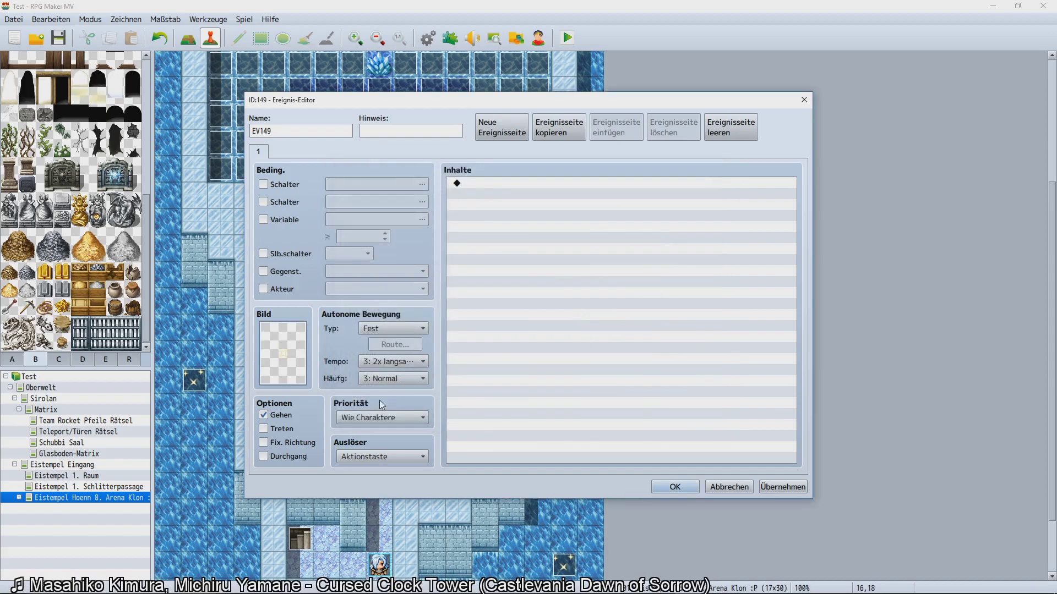
pyautogui.click(277, 429)
pyautogui.click(674, 487)
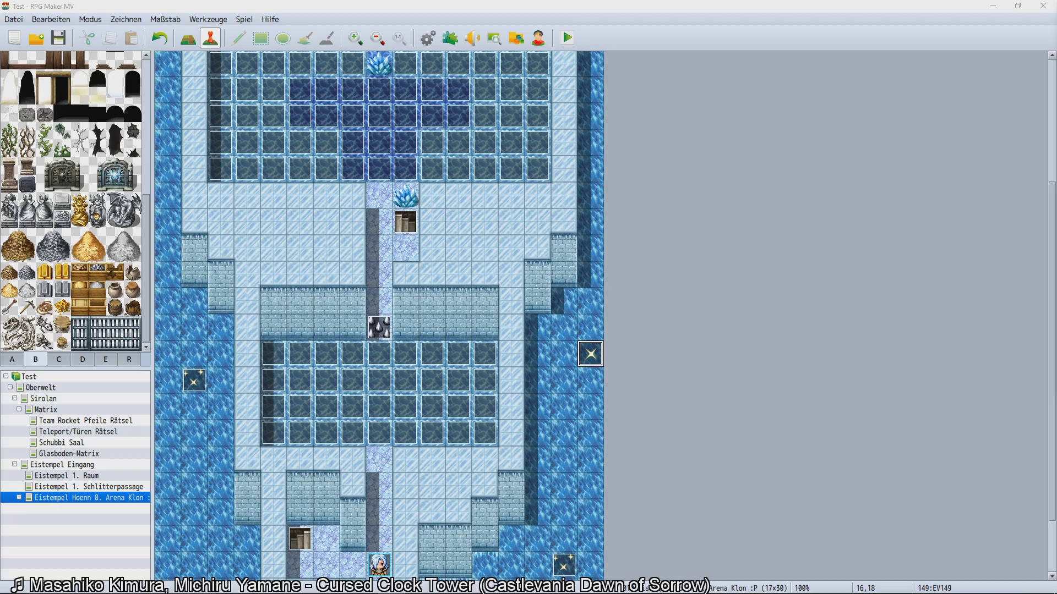
pyautogui.scroll(7, 766, 272)
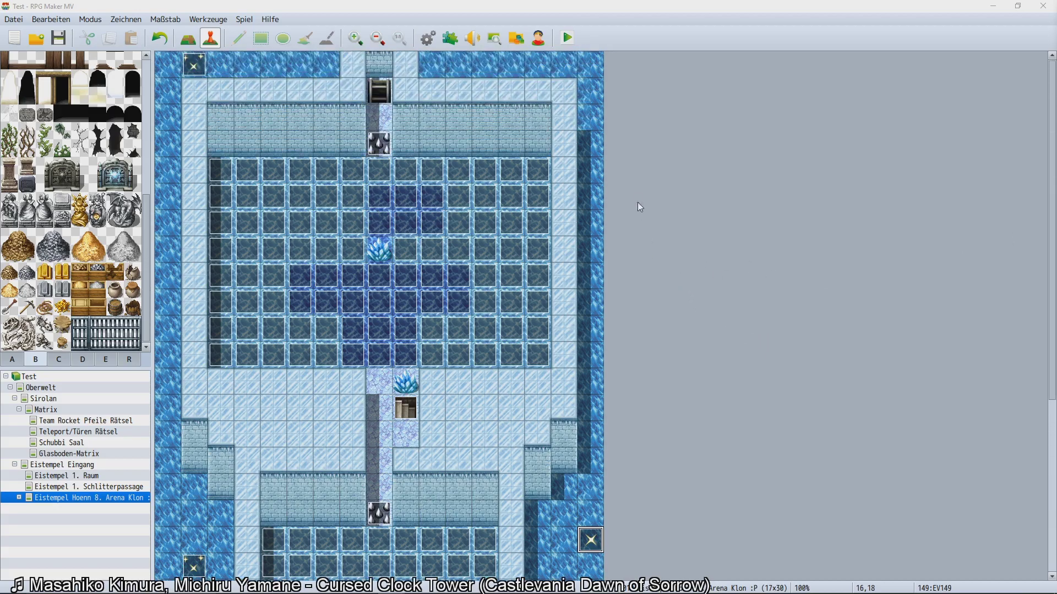
pyautogui.click(461, 122)
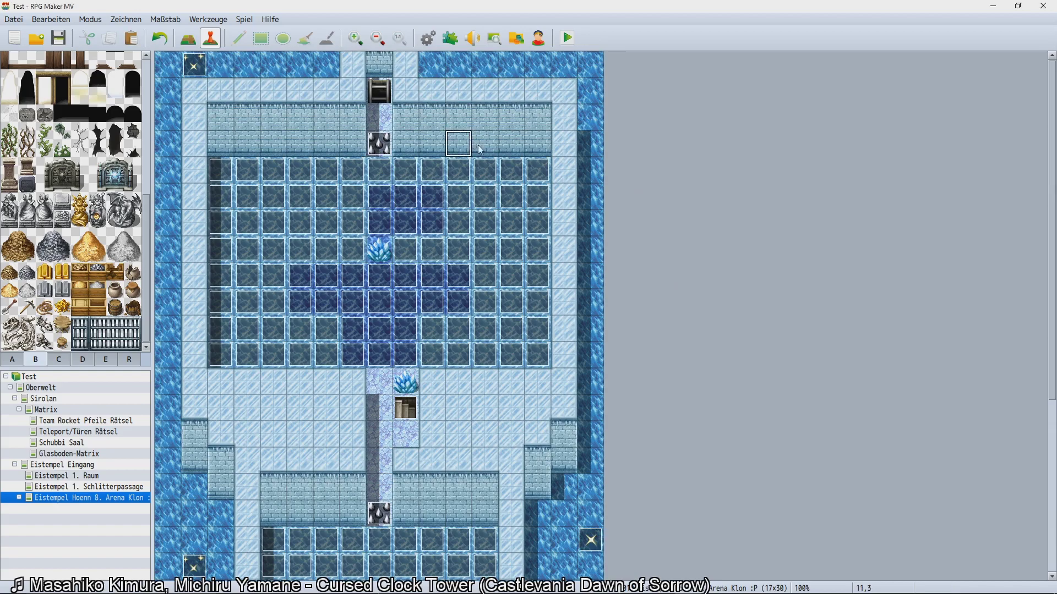
pyautogui.click(452, 141)
pyautogui.click(410, 121)
pyautogui.moveTo(410, 121); pyautogui.dragTo(503, 127)
pyautogui.moveTo(339, 123); pyautogui.dragTo(278, 127)
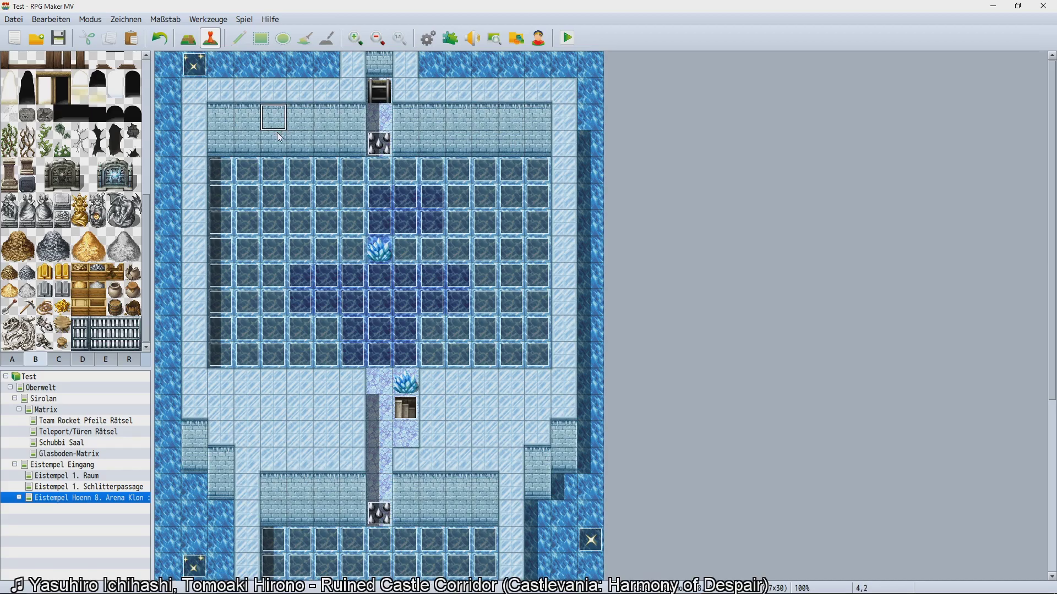
pyautogui.scroll(-5, 495, 286)
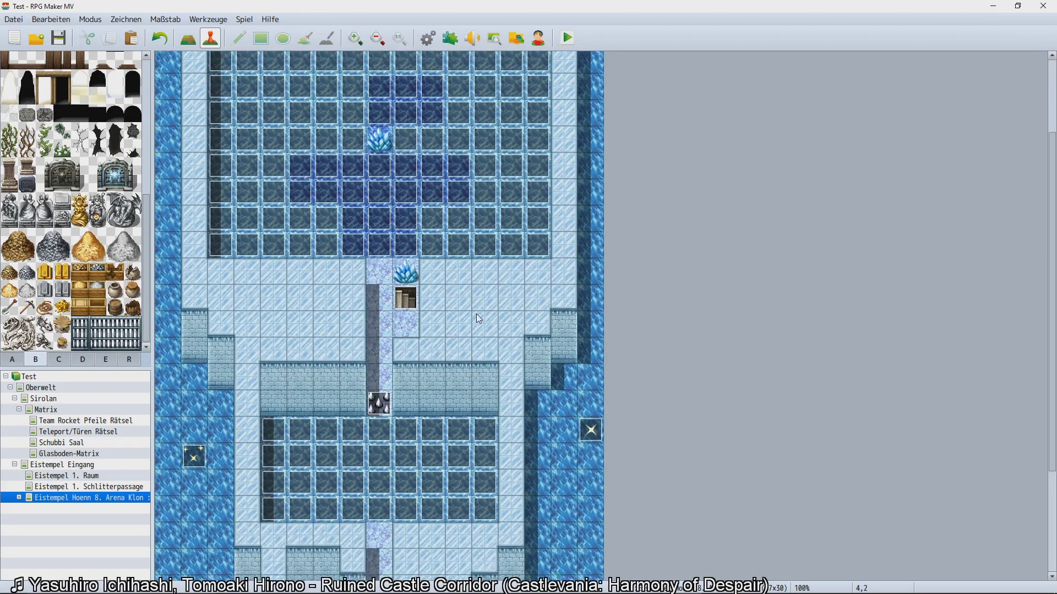
pyautogui.moveTo(460, 366); pyautogui.dragTo(419, 372)
pyautogui.click(418, 374)
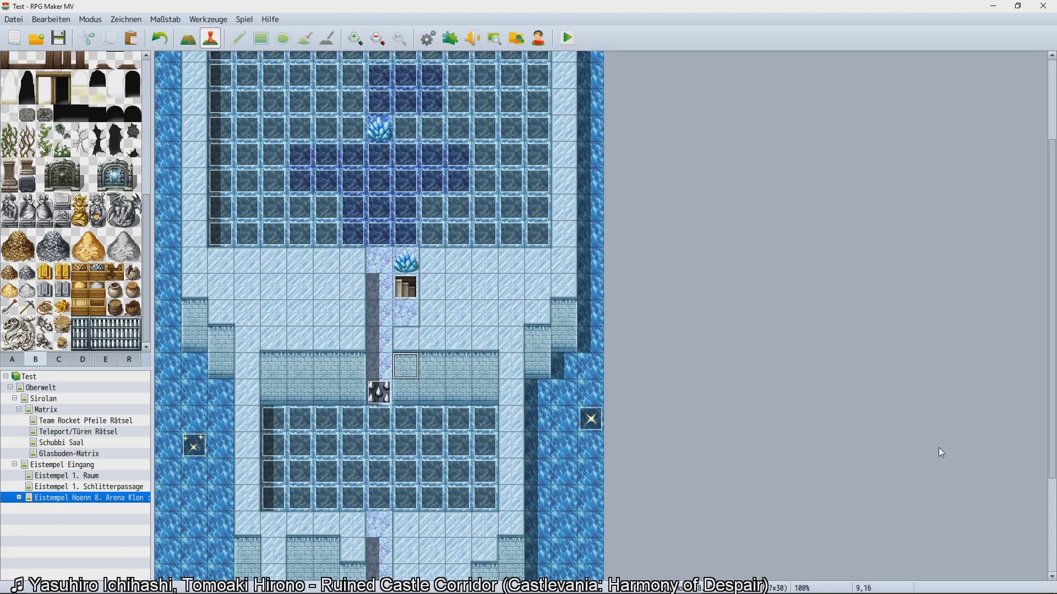
pyautogui.scroll(-1, 683, 369)
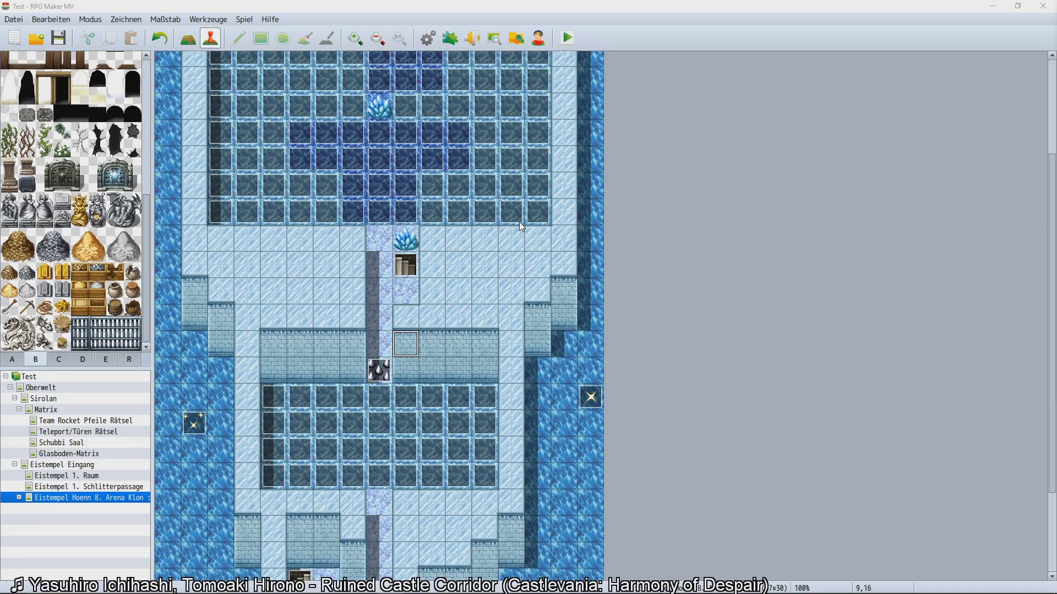
pyautogui.scroll(5, 490, 253)
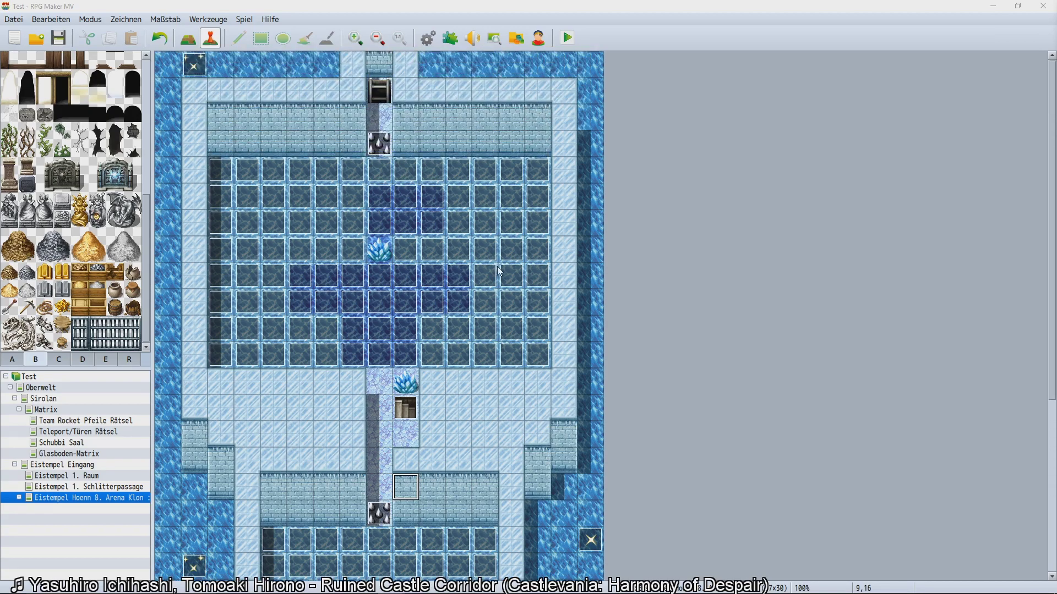
pyautogui.scroll(-7, 243, 255)
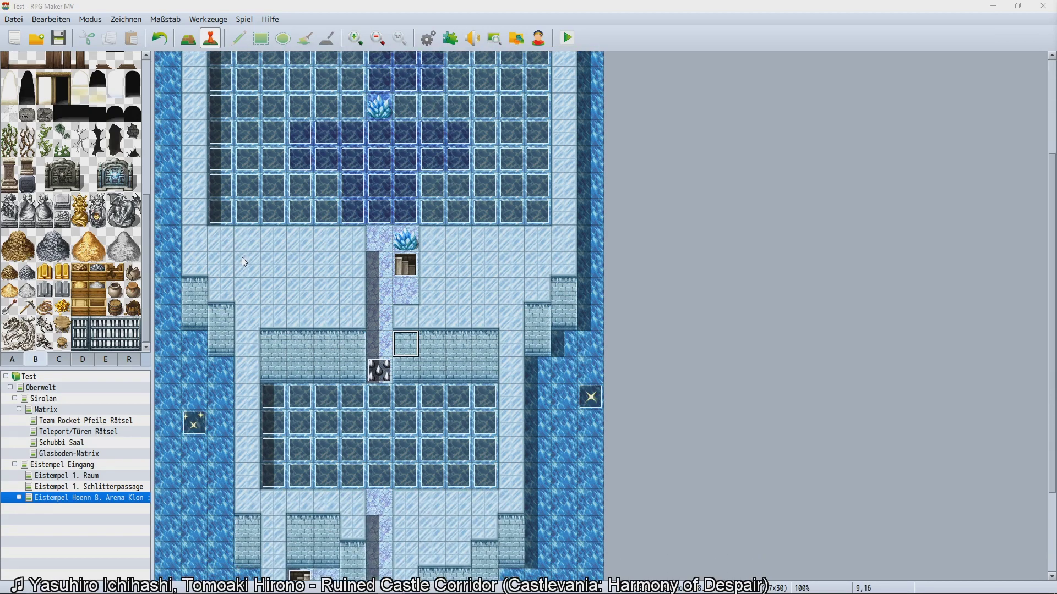
# Copy the sparkle event at (16,18) and paste it onto the water at (2,23) and (0,12).
pyautogui.click(590, 346)
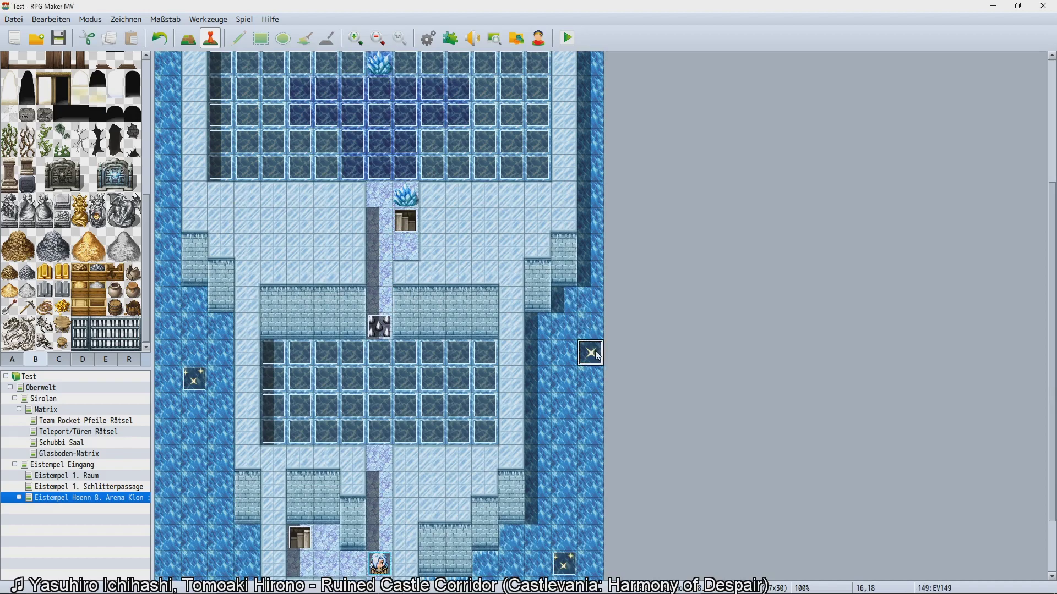
pyautogui.scroll(-3, 377, 356)
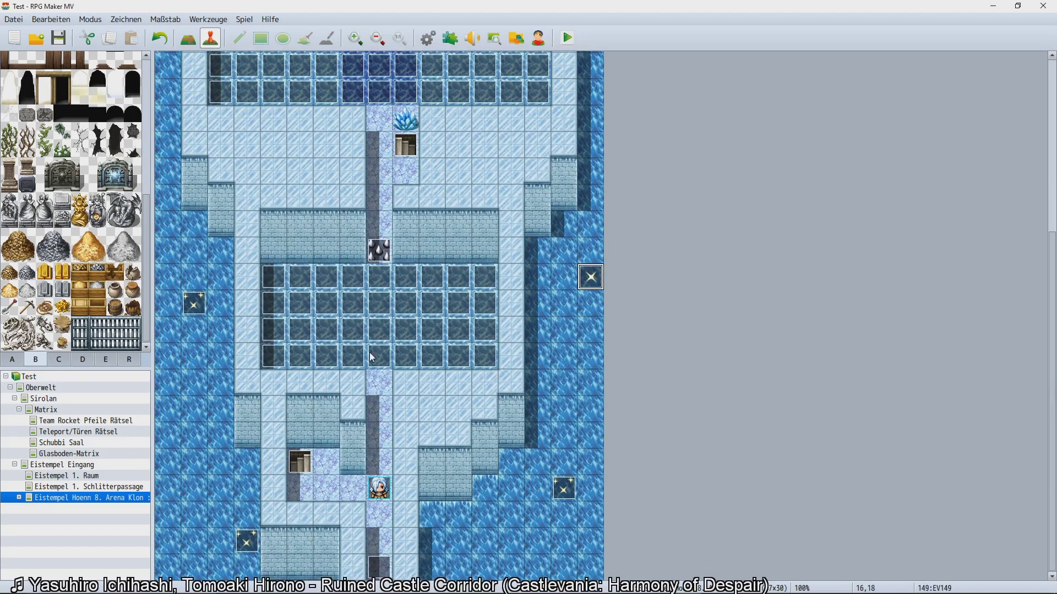
pyautogui.click(221, 408)
pyautogui.hotkey('ctrl', 'v')
pyautogui.scroll(9, 198, 362)
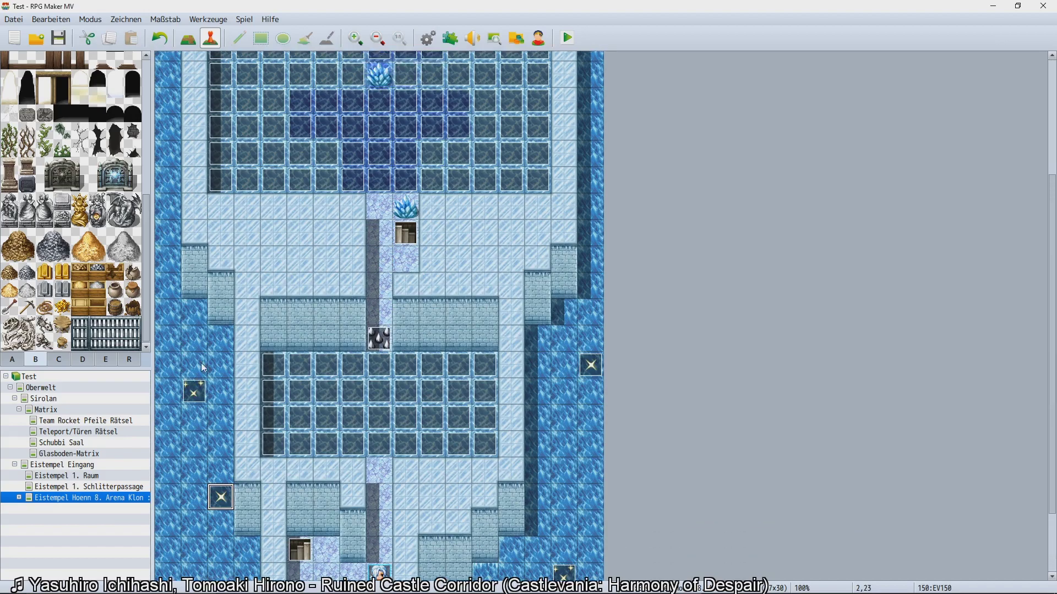
pyautogui.scroll(2, 207, 370)
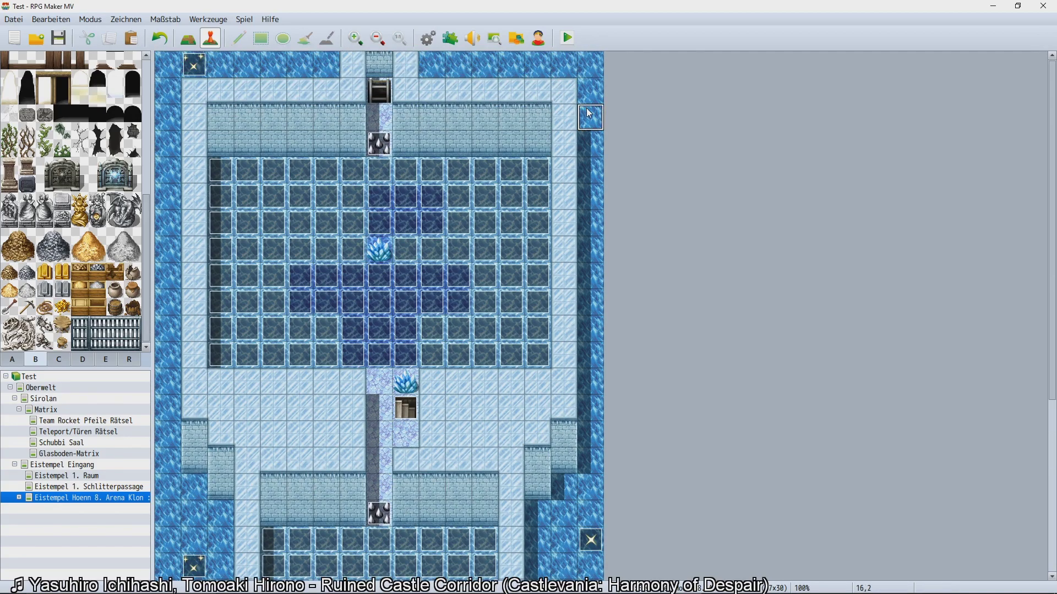
pyautogui.click(566, 71)
pyautogui.click(521, 71)
pyautogui.scroll(-8, 302, 342)
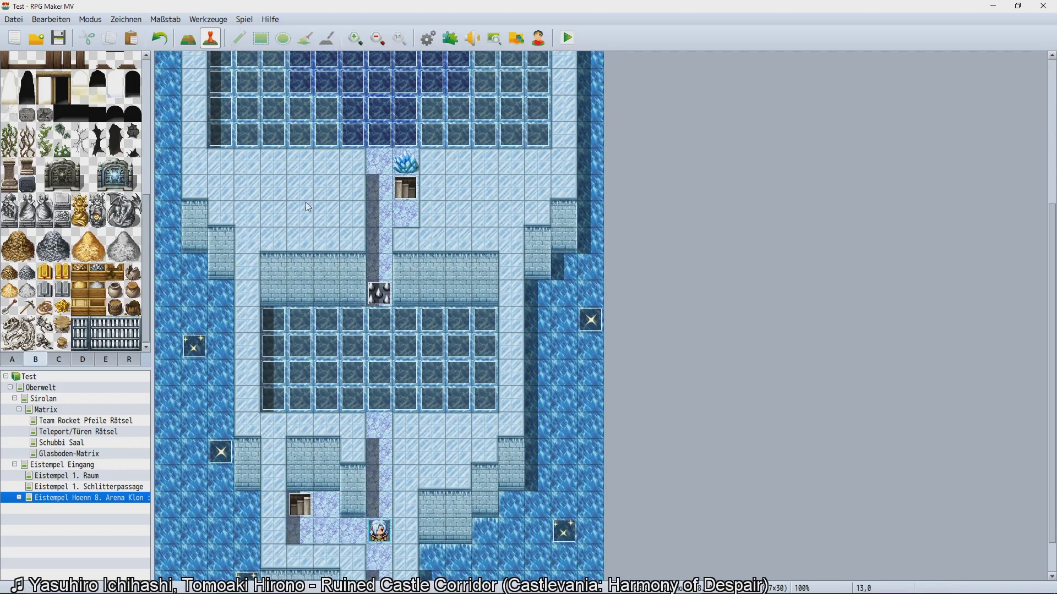
pyautogui.scroll(-2, 306, 202)
pyautogui.click(167, 124)
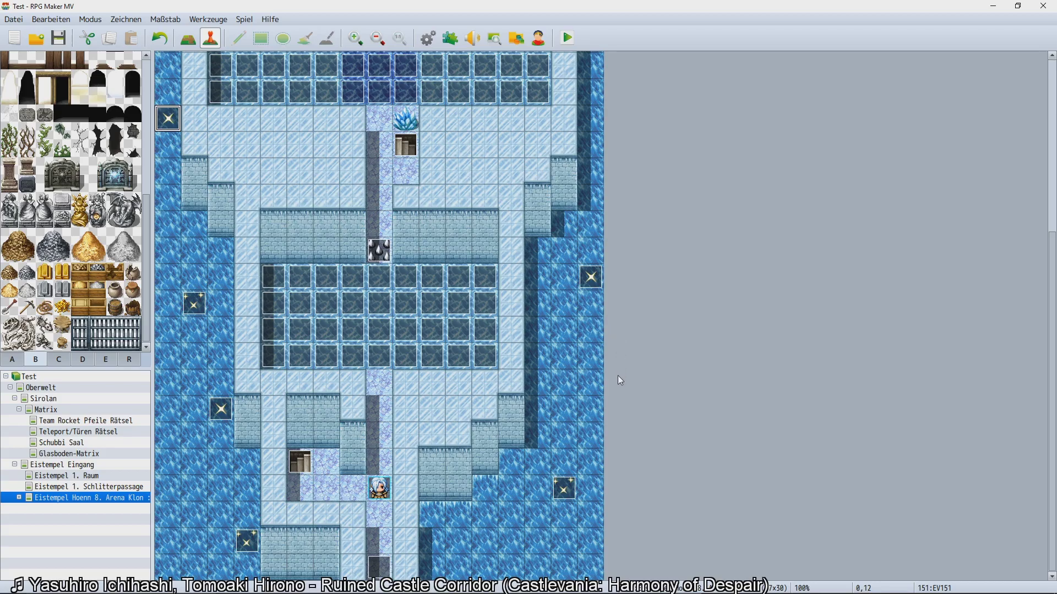
pyautogui.scroll(3, 620, 380)
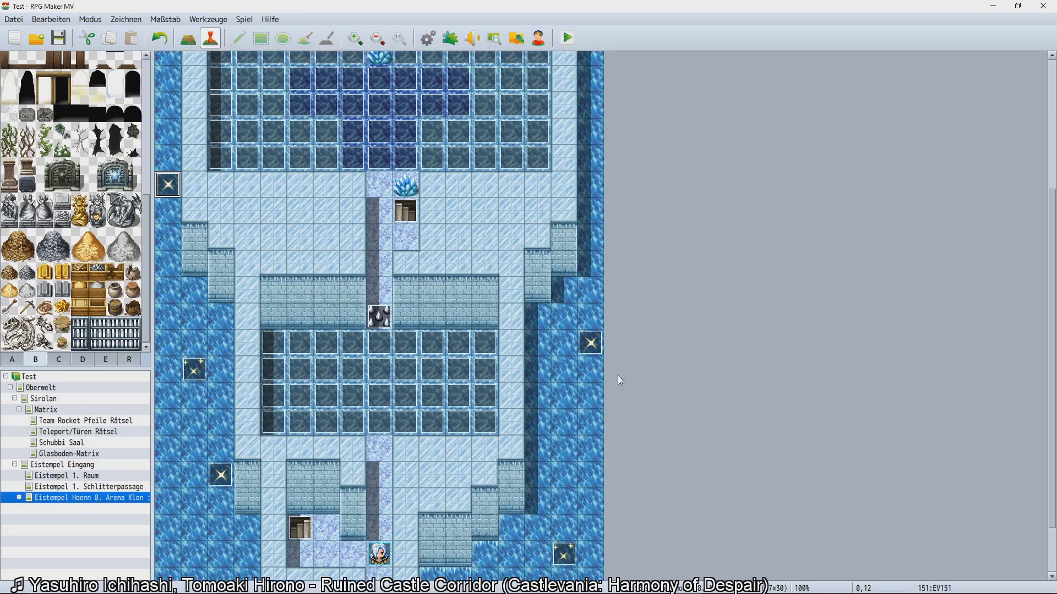
pyautogui.scroll(8, 621, 381)
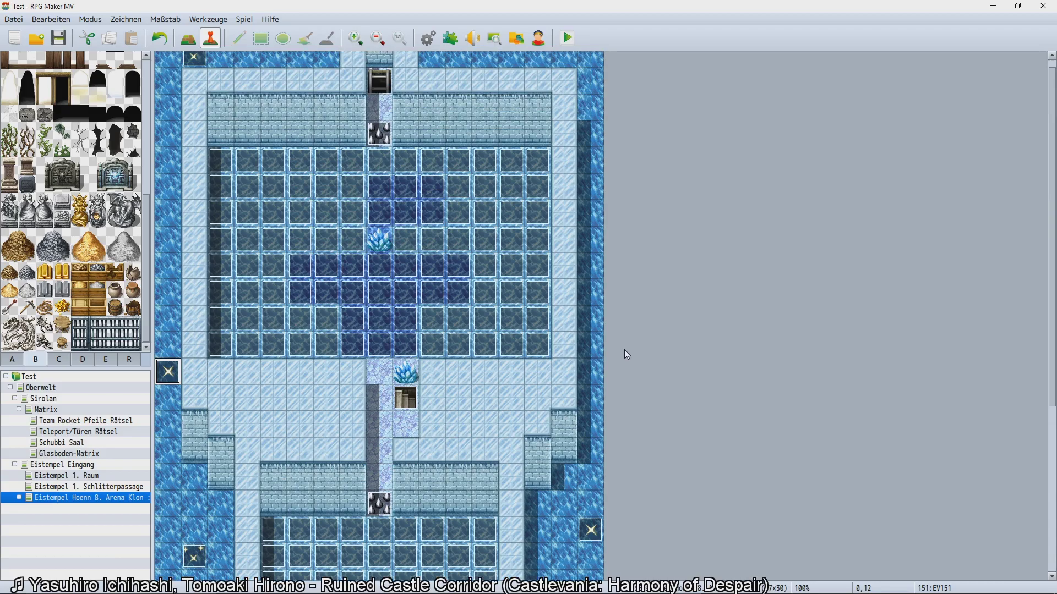
pyautogui.scroll(1, 628, 356)
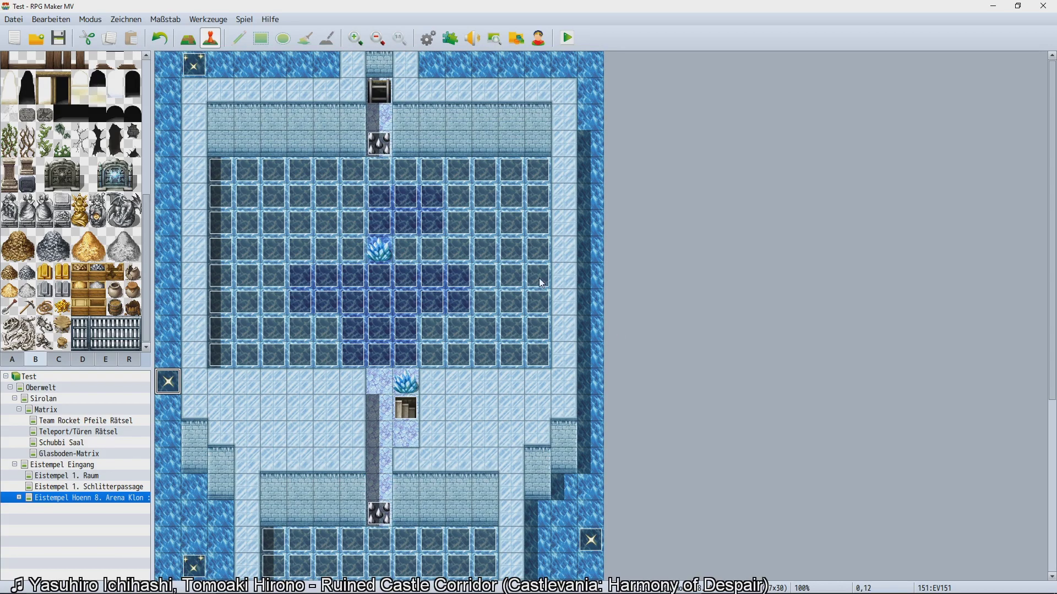
pyautogui.moveTo(567, 303); pyautogui.dragTo(566, 197)
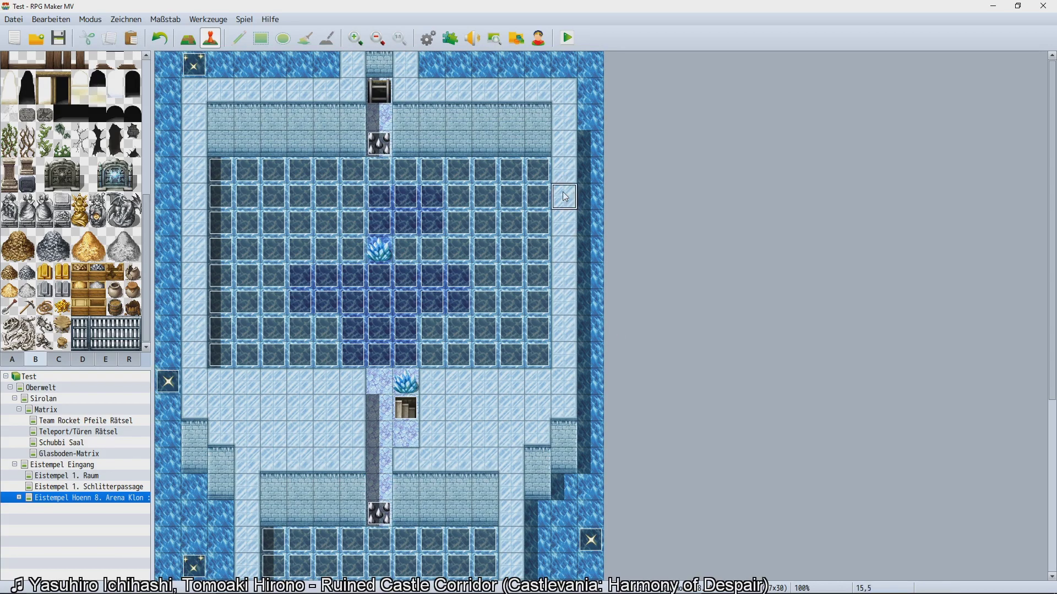
pyautogui.click(485, 91)
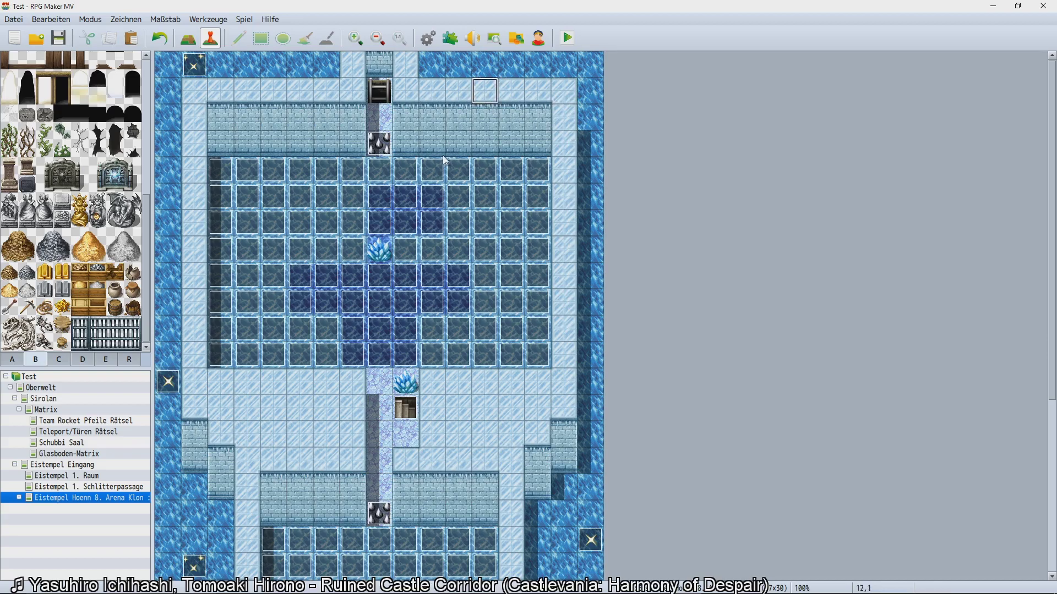
pyautogui.moveTo(367, 89); pyautogui.dragTo(196, 175)
pyautogui.click(255, 404)
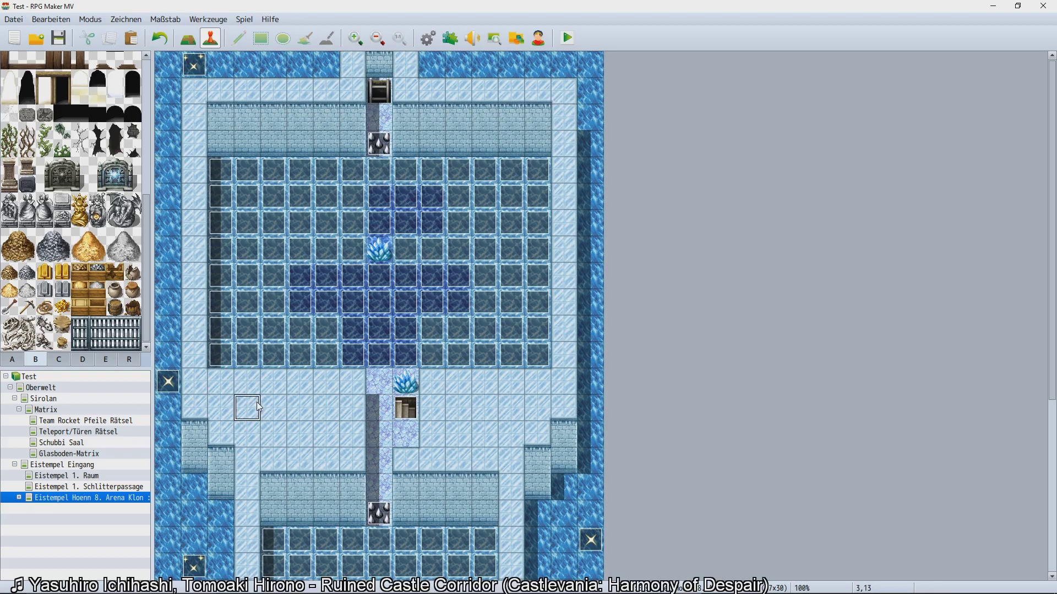
pyautogui.scroll(-2, 257, 402)
pyautogui.scroll(-2, 257, 402)
pyautogui.click(250, 403)
pyautogui.click(300, 312)
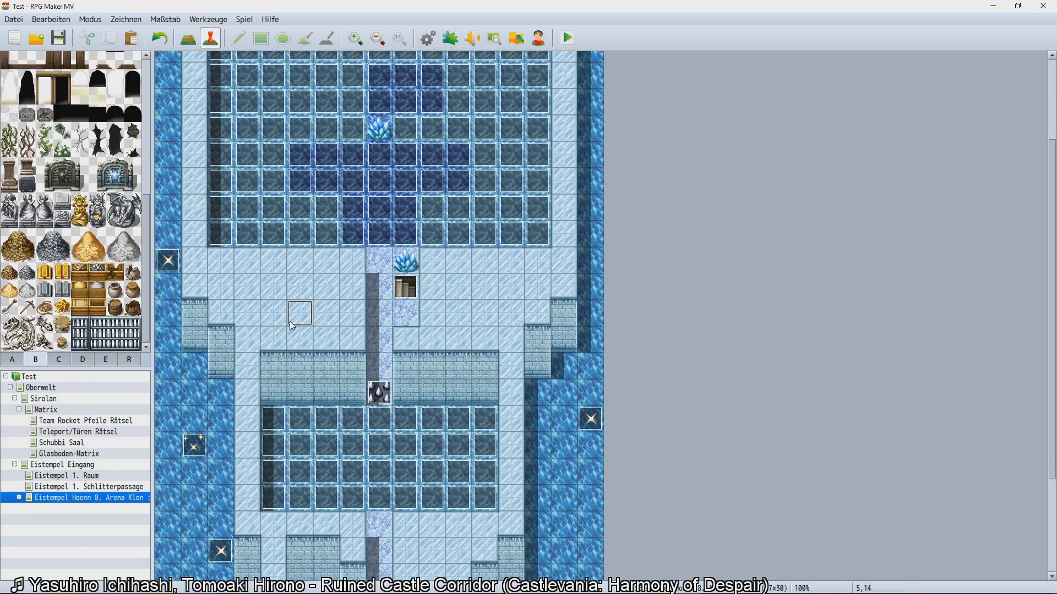
pyautogui.click(464, 311)
pyautogui.scroll(-2, 513, 433)
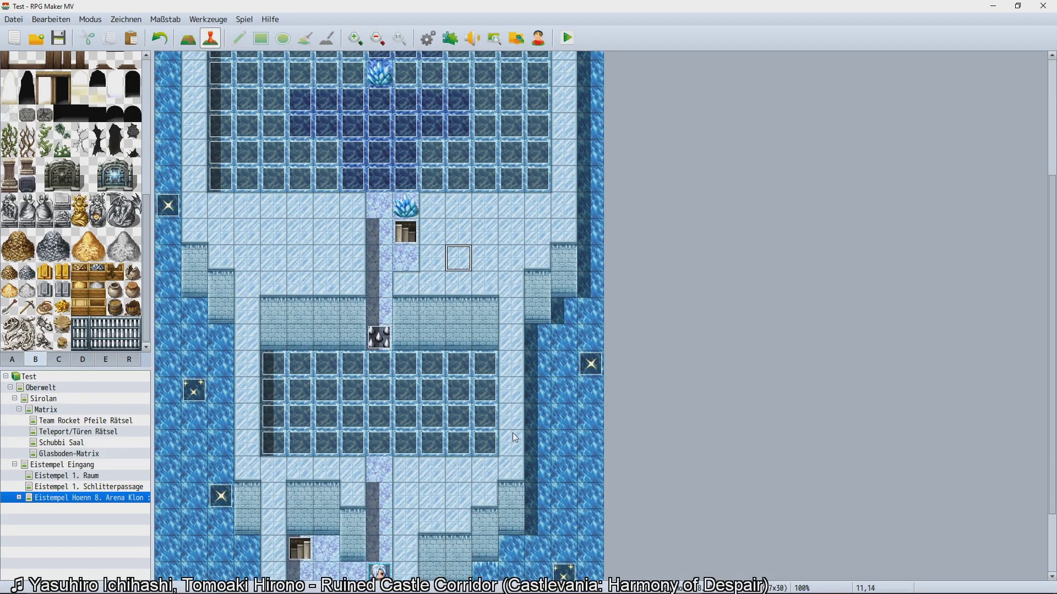
pyautogui.click(510, 425)
pyautogui.scroll(-2, 510, 425)
pyautogui.scroll(-1, 459, 416)
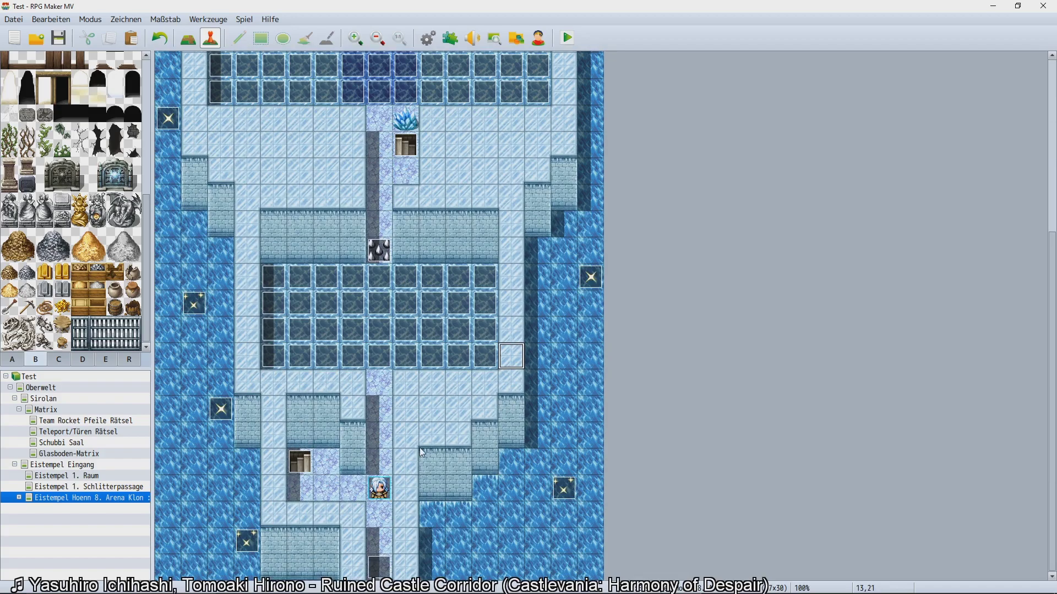
pyautogui.click(510, 313)
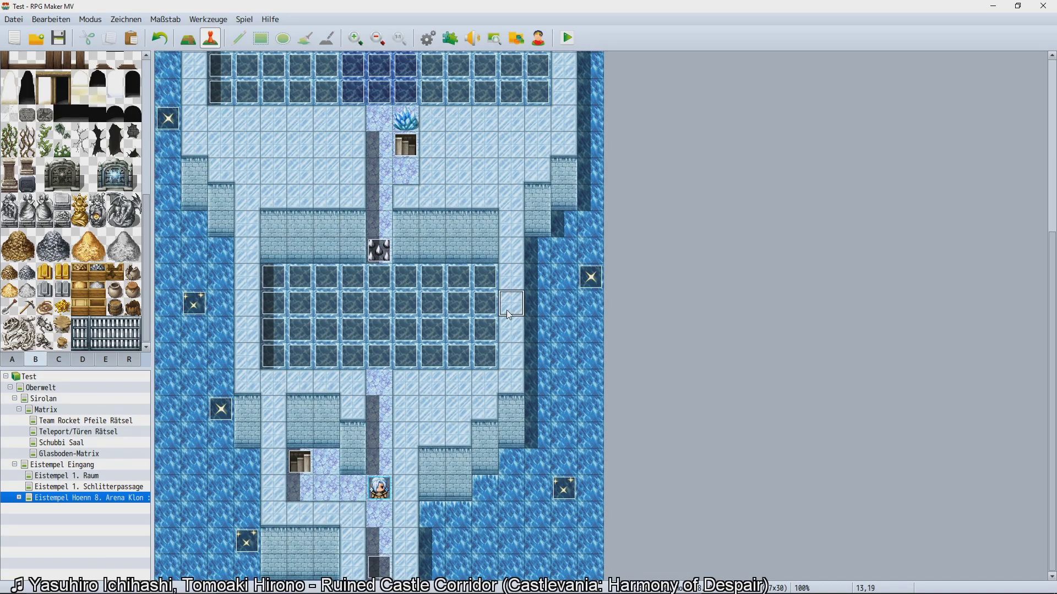
pyautogui.click(513, 267)
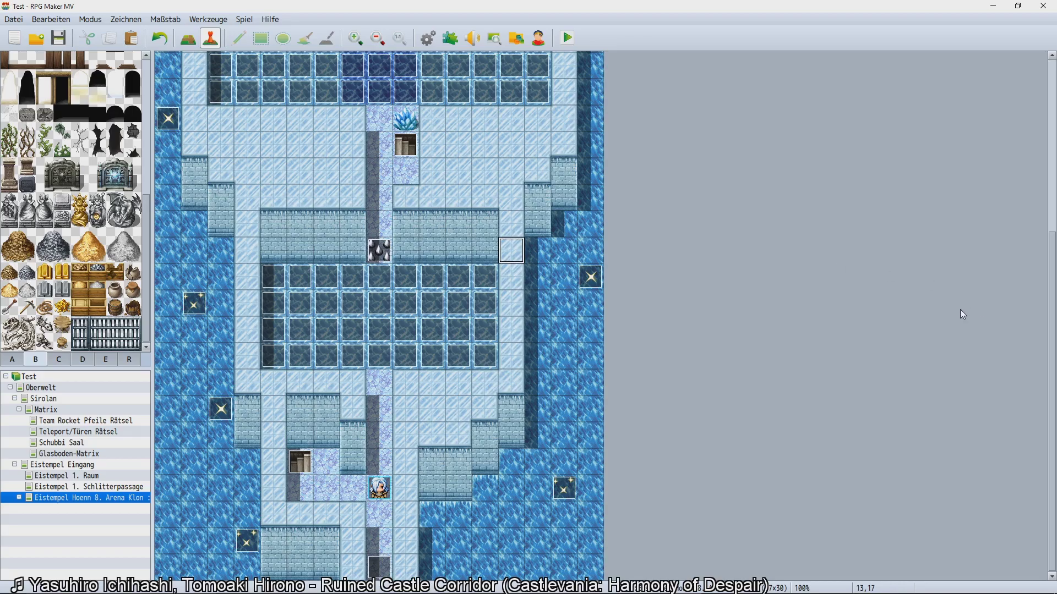
# Look over the arena clone map from the upper gate to the lower ice puzzle and surrounding water.
pyautogui.click(564, 145)
pyautogui.click(481, 151)
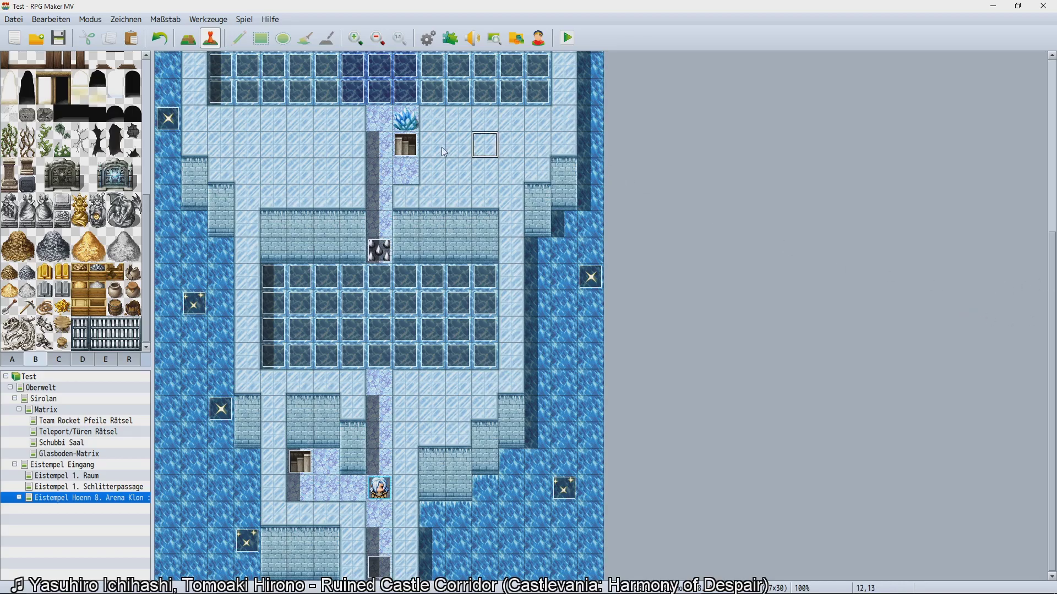
pyautogui.scroll(4, 472, 212)
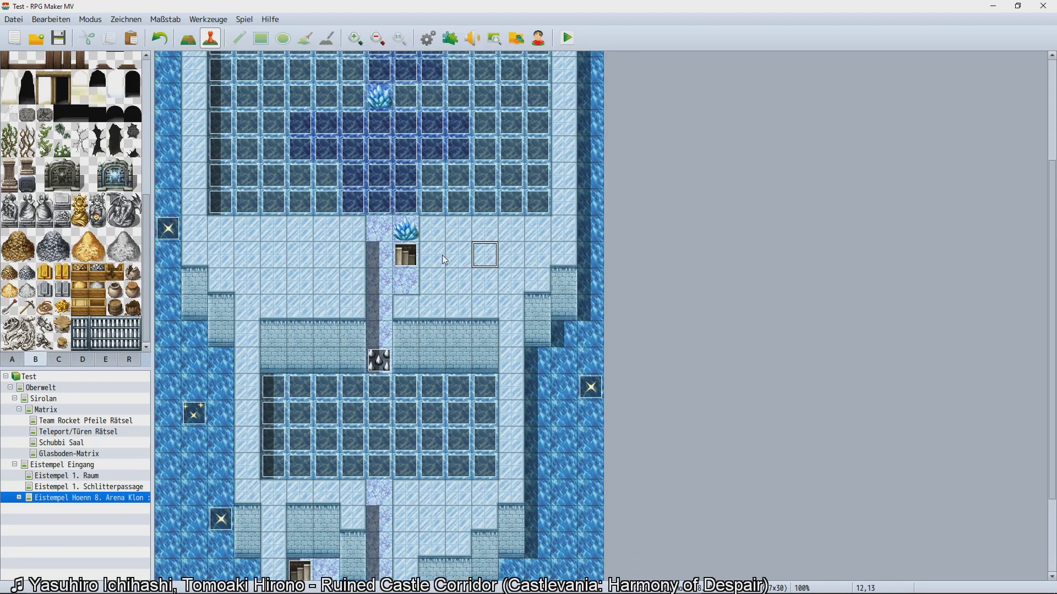
pyautogui.scroll(-3, 286, 280)
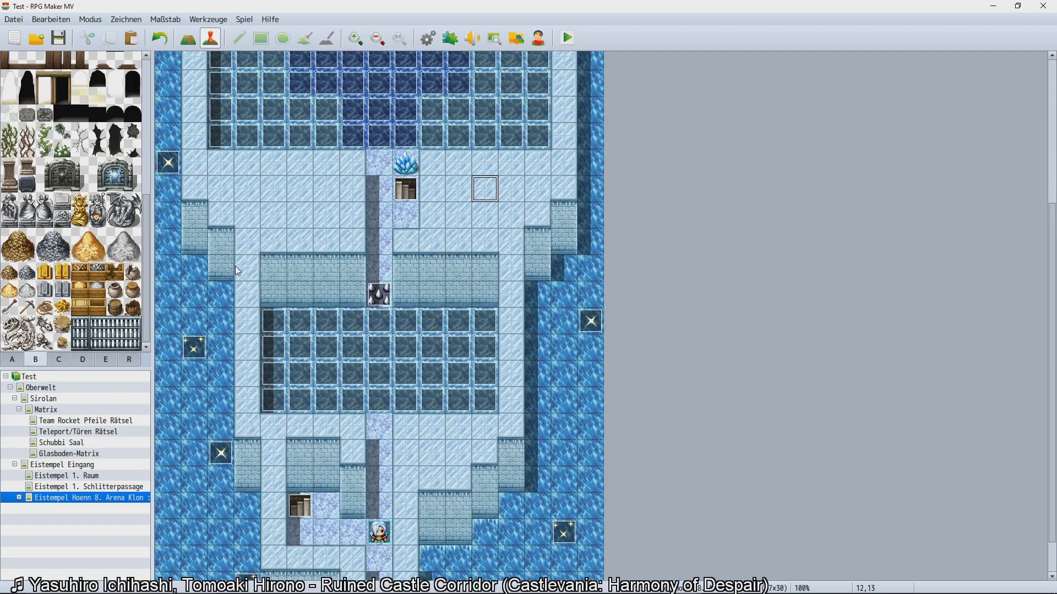
pyautogui.scroll(-2, 235, 262)
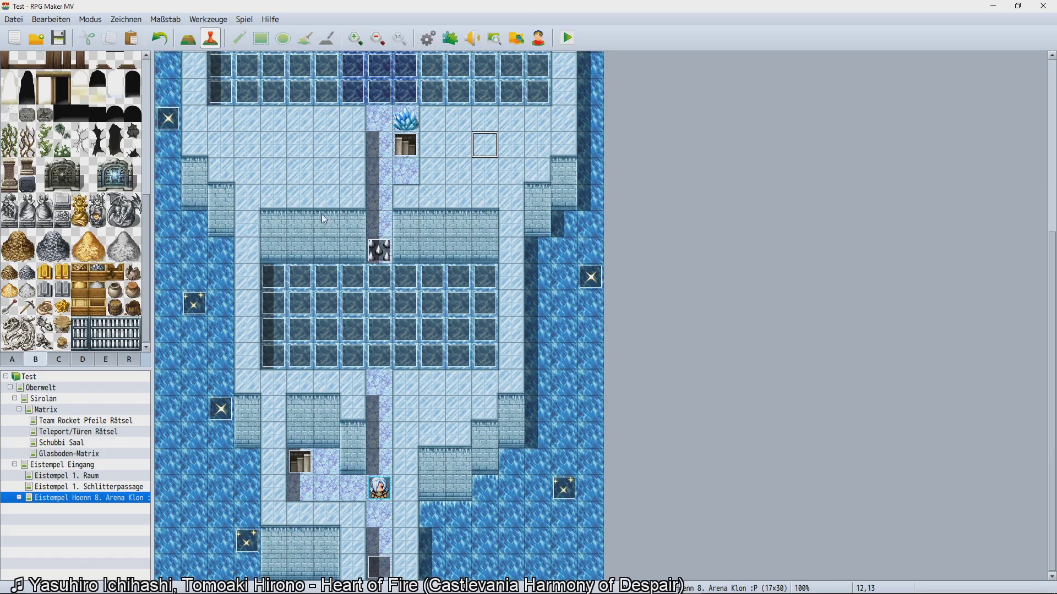
pyautogui.click(301, 171)
pyautogui.click(303, 154)
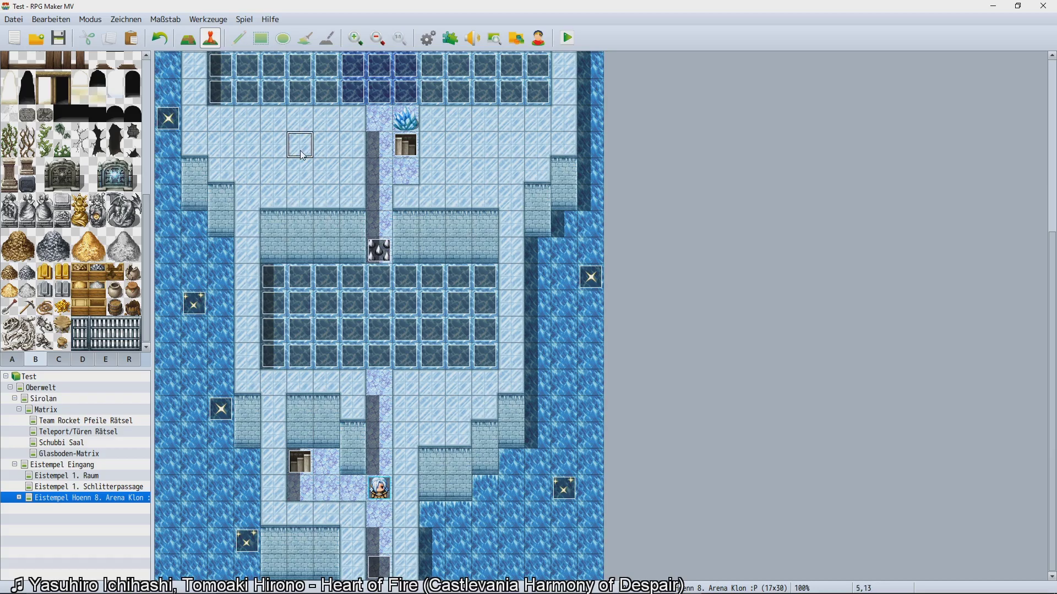
pyautogui.scroll(5, 221, 258)
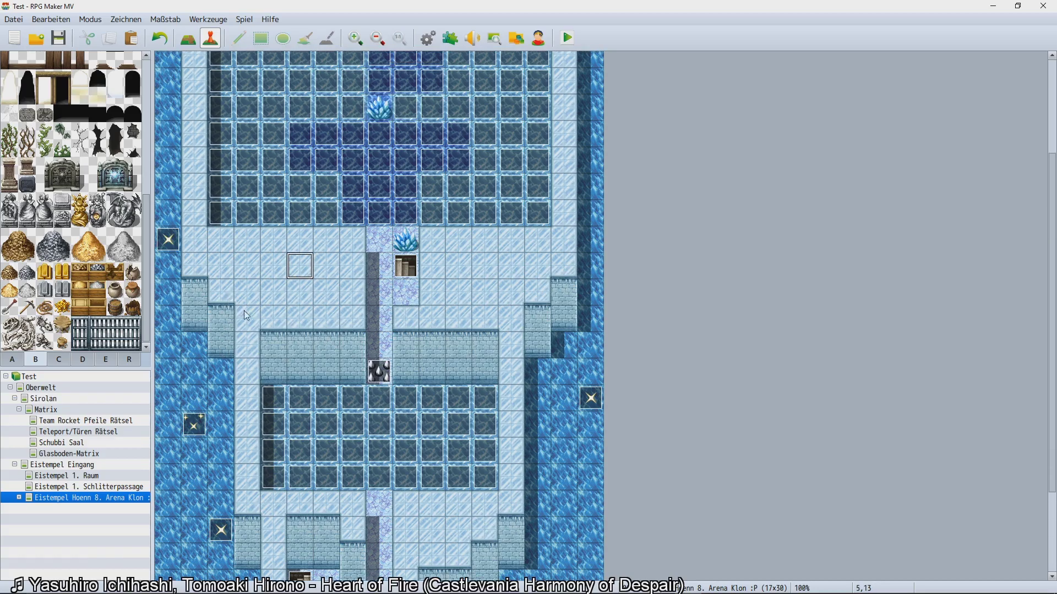
pyautogui.scroll(3, 261, 315)
pyautogui.scroll(3, 199, 271)
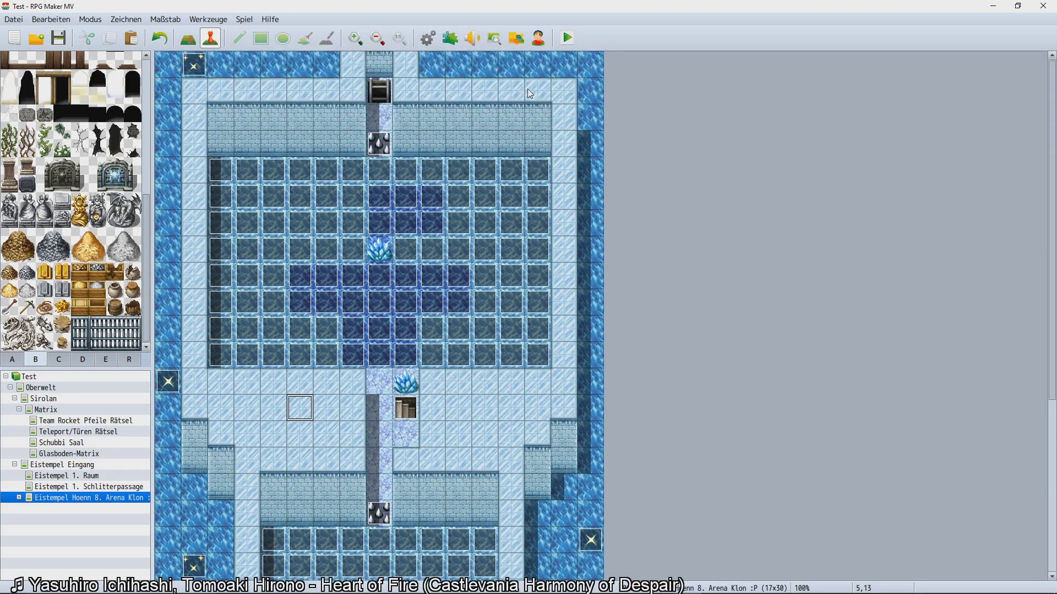
pyautogui.scroll(-3, 509, 226)
pyautogui.scroll(-5, 611, 221)
pyautogui.scroll(-3, 606, 245)
pyautogui.scroll(4, 403, 330)
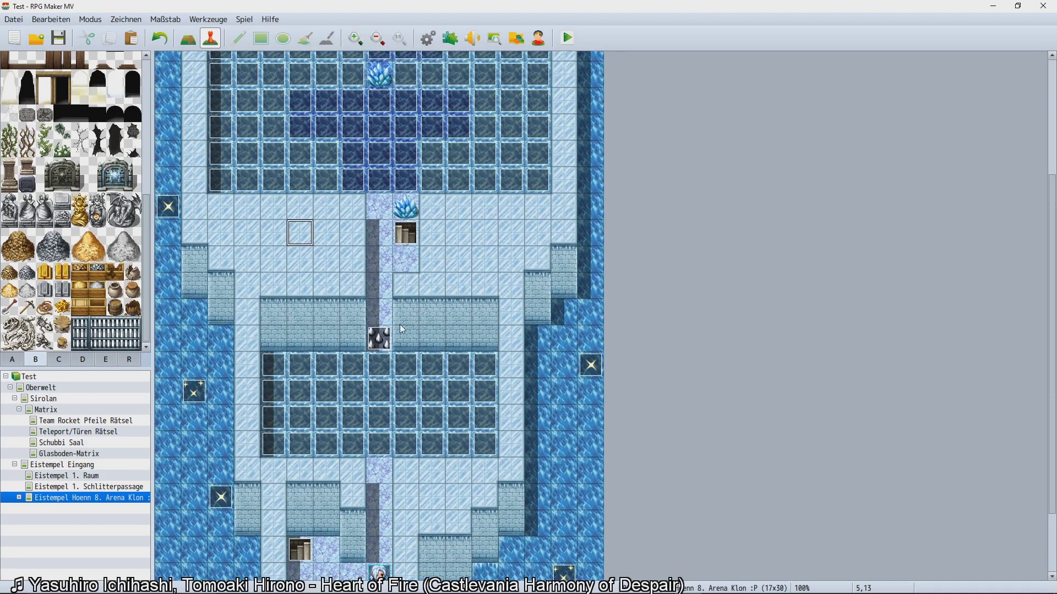
pyautogui.scroll(8, 403, 333)
pyautogui.scroll(-3, 404, 338)
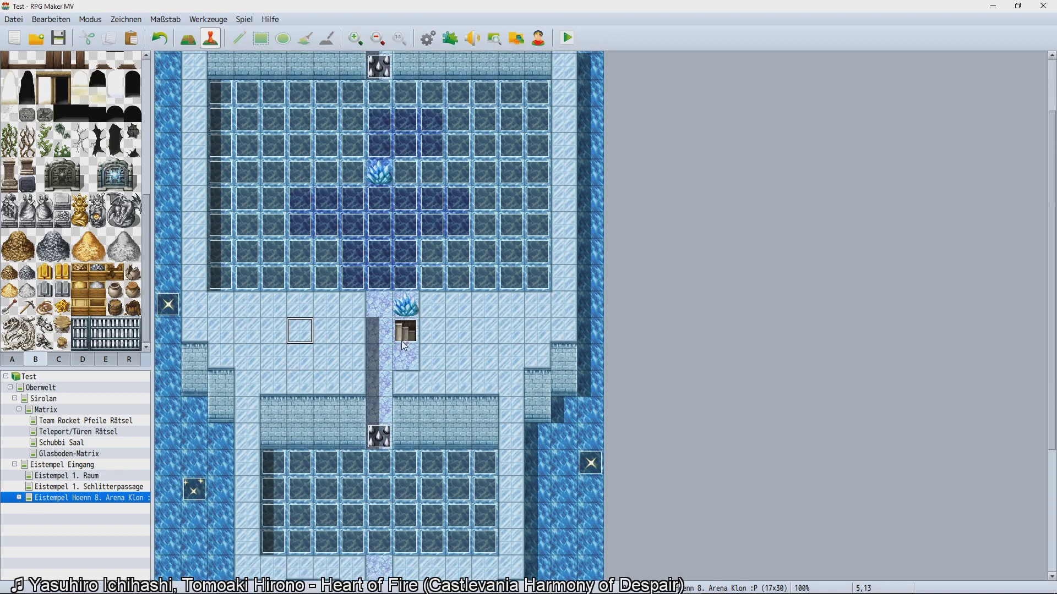
pyautogui.scroll(-7, 381, 332)
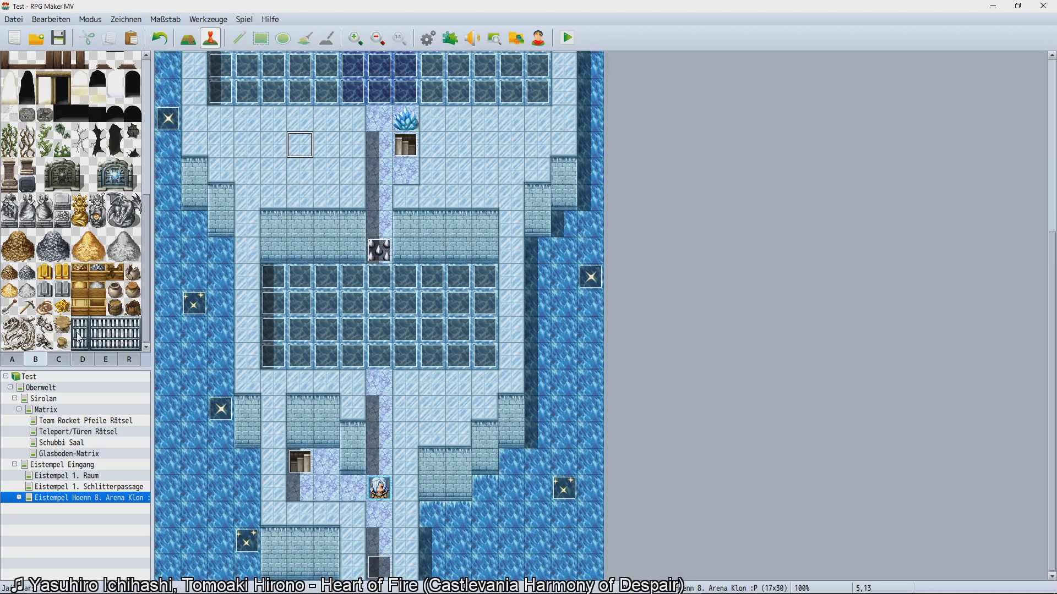
# Browse the C and D tilesets for decorations suited to the arena clone map.
pyautogui.click(59, 360)
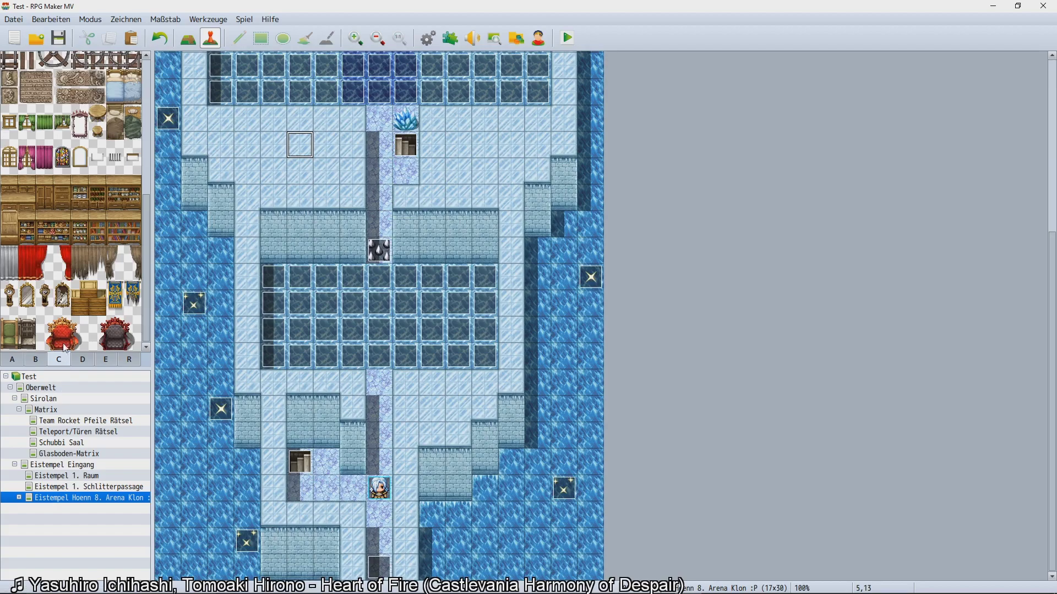
pyautogui.scroll(6, 77, 325)
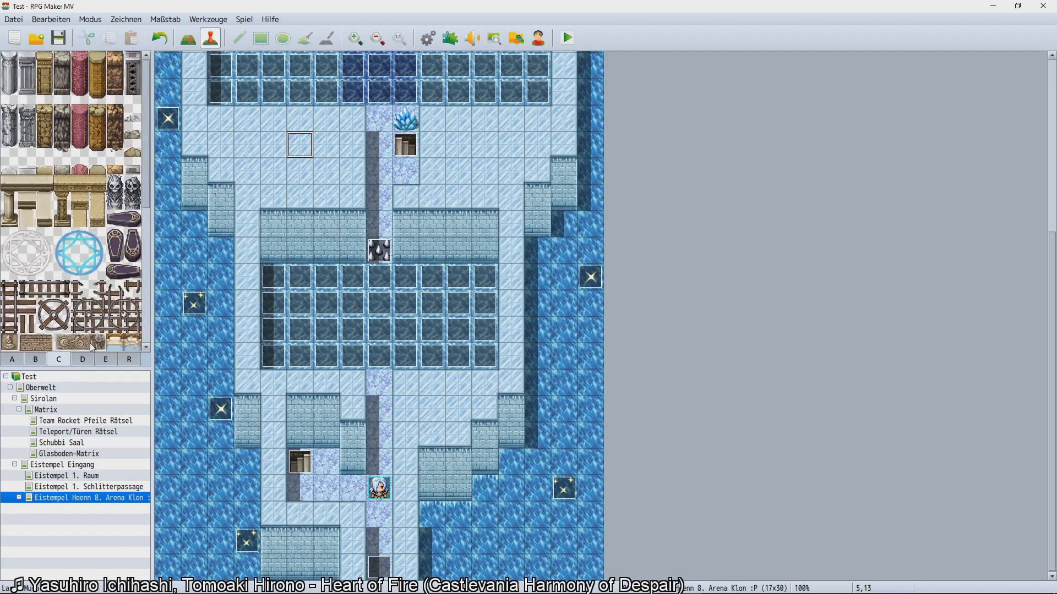
pyautogui.scroll(-5, 85, 326)
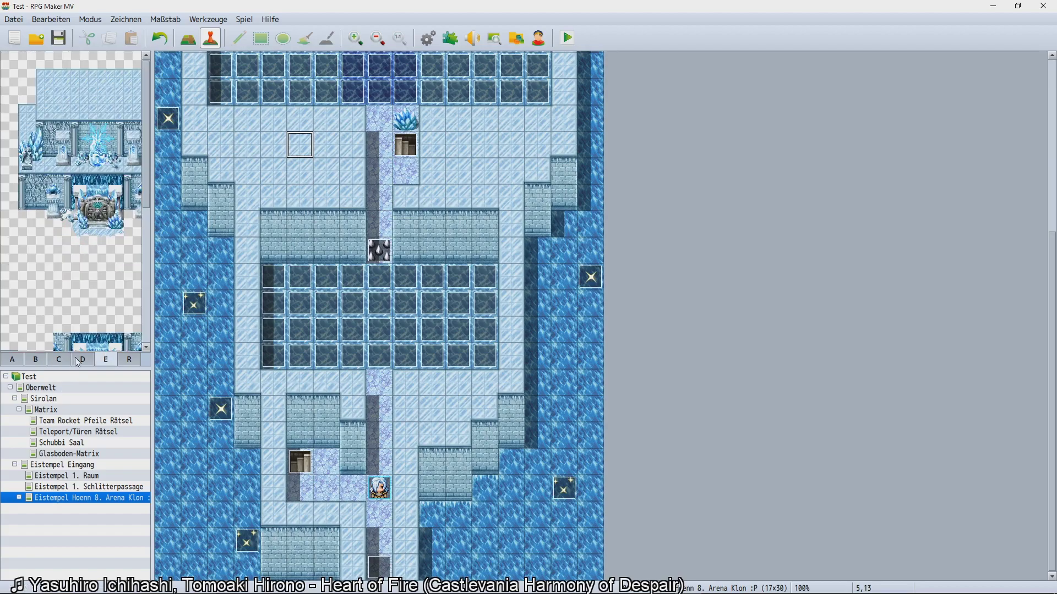
pyautogui.click(82, 360)
pyautogui.scroll(8, 288, 311)
pyautogui.scroll(-4, 289, 311)
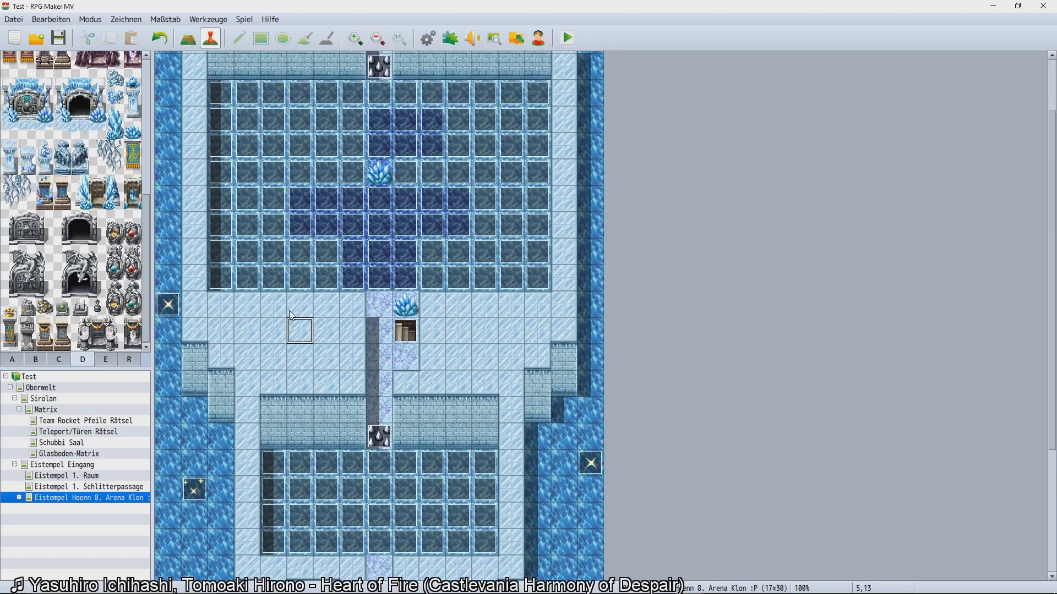
pyautogui.scroll(-4, 292, 316)
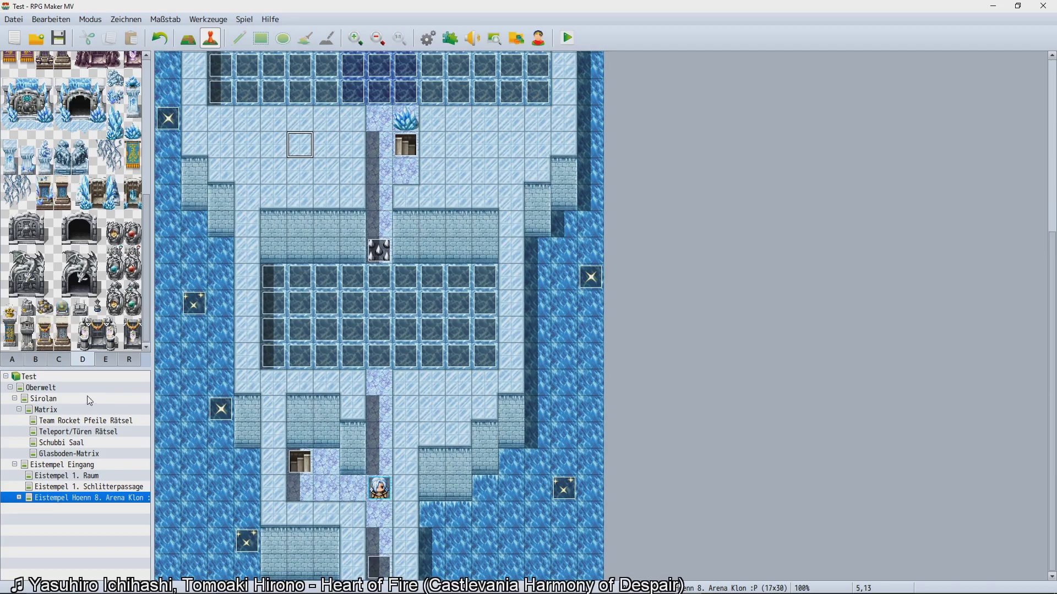
# View the Sirolan map, return to the arena clone map and look it over again.
pyautogui.click(44, 399)
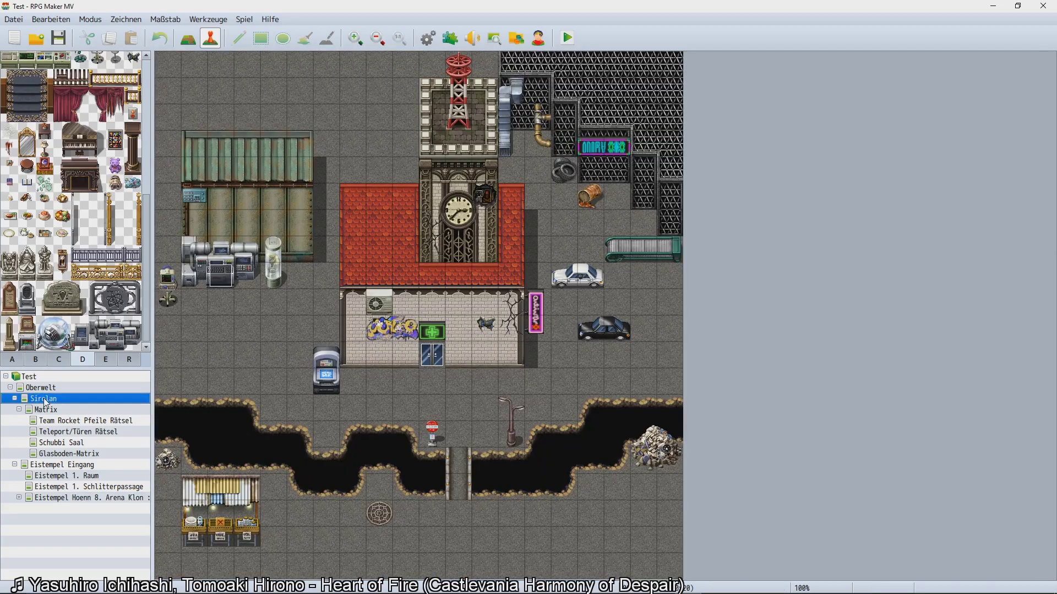
pyautogui.click(58, 499)
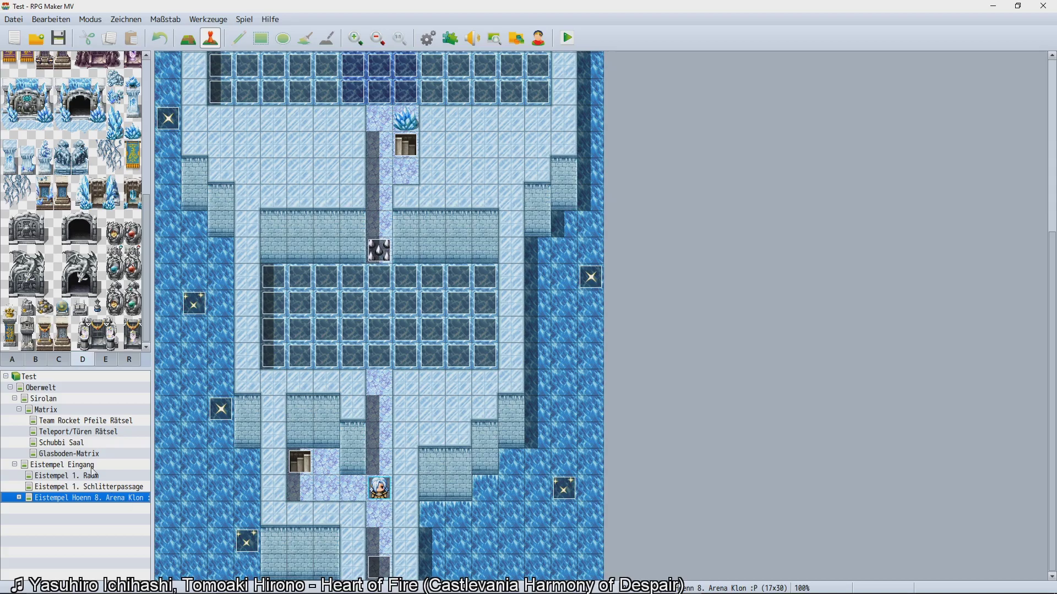
pyautogui.scroll(3, 146, 326)
pyautogui.scroll(-3, 132, 342)
pyautogui.scroll(3, 70, 346)
pyautogui.scroll(-3, 69, 347)
pyautogui.scroll(5, 417, 353)
pyautogui.scroll(-5, 303, 341)
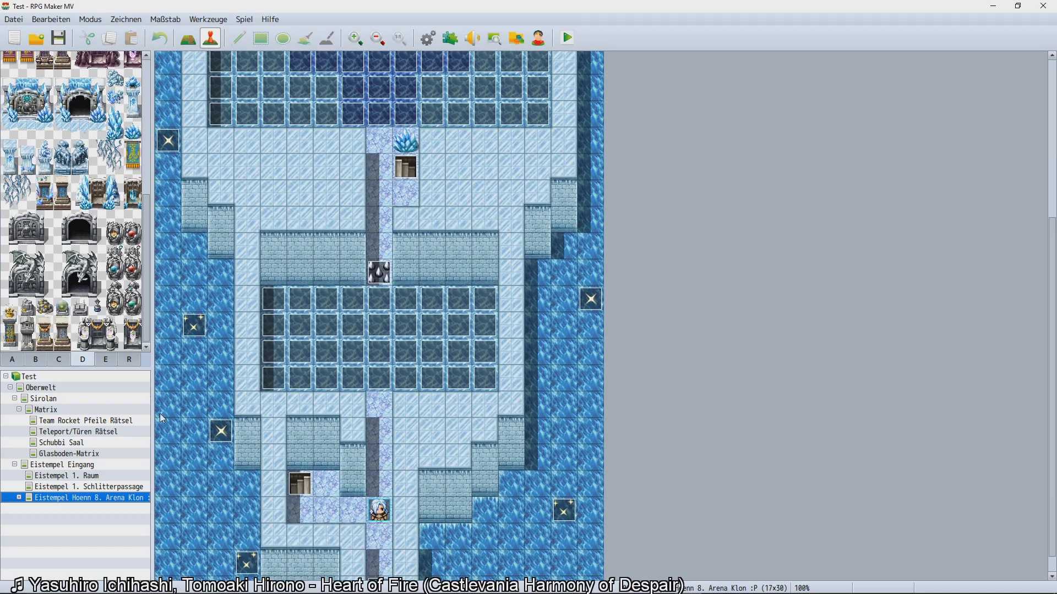
# Look through the Matrix submaps Schubbi Saal, Teleport/Türen Rätsel and Team Rocket Pfeile Rätsel, ending on Glasboden-Matrix.
pyautogui.click(96, 453)
pyautogui.click(86, 443)
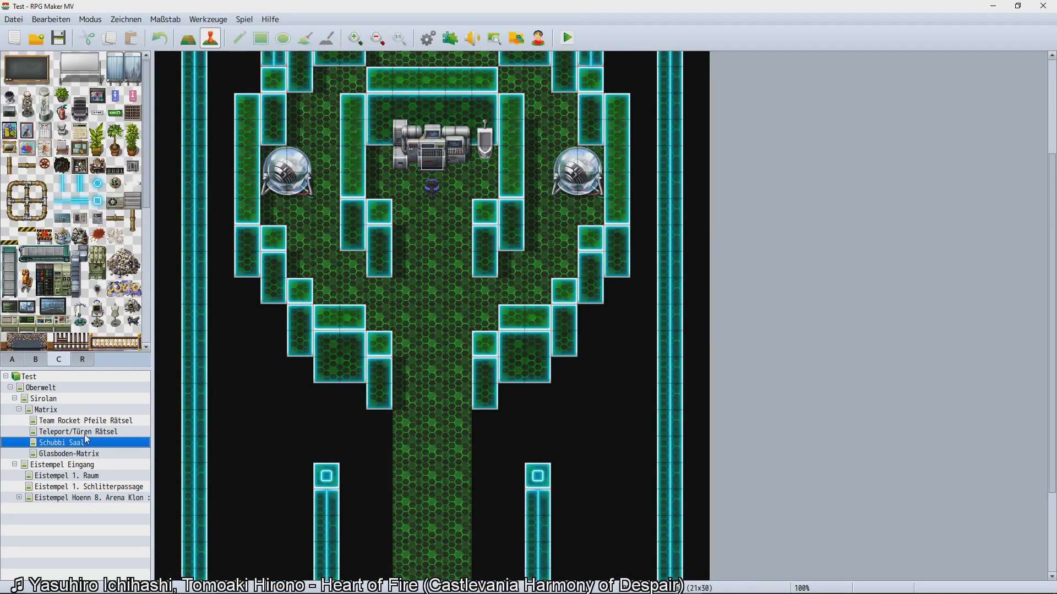
pyautogui.click(88, 432)
pyautogui.click(92, 421)
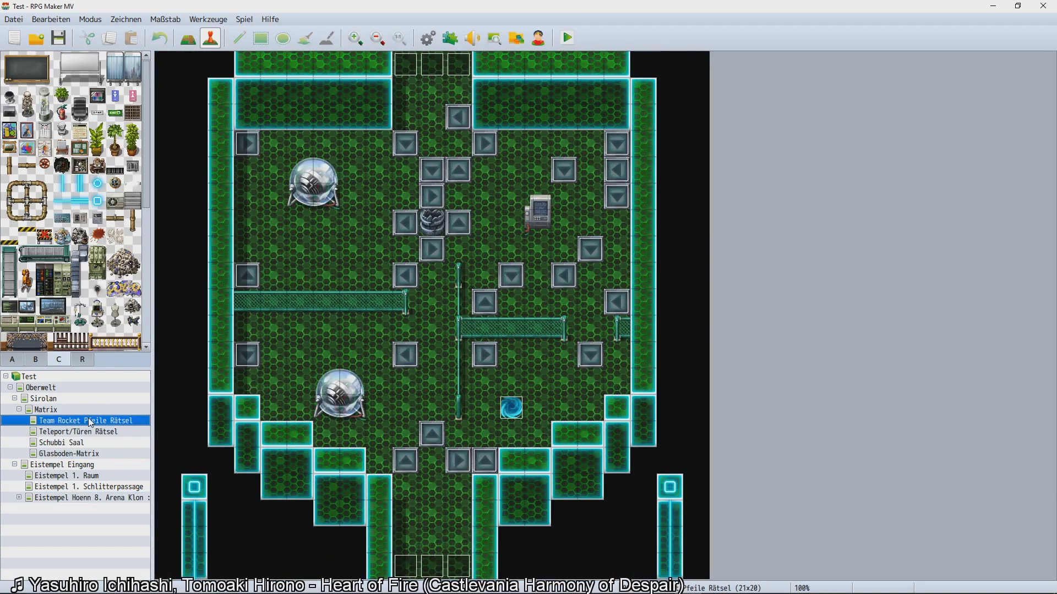
pyautogui.click(55, 454)
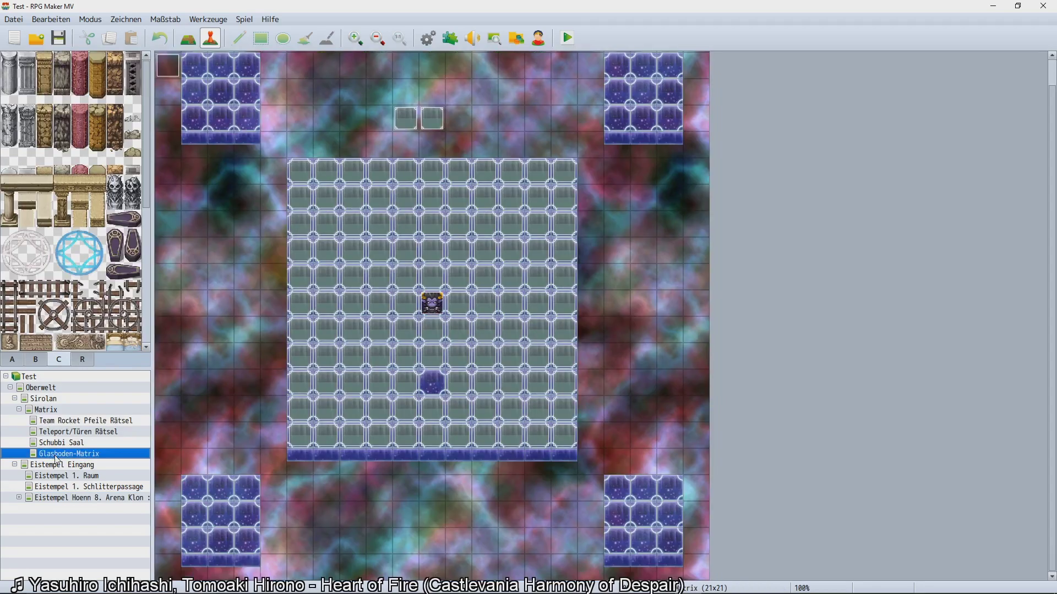
# Set the player's start position to the dark blue tile at (10,13) on the Glasboden-Matrix map.
pyautogui.rightClick(430, 397)
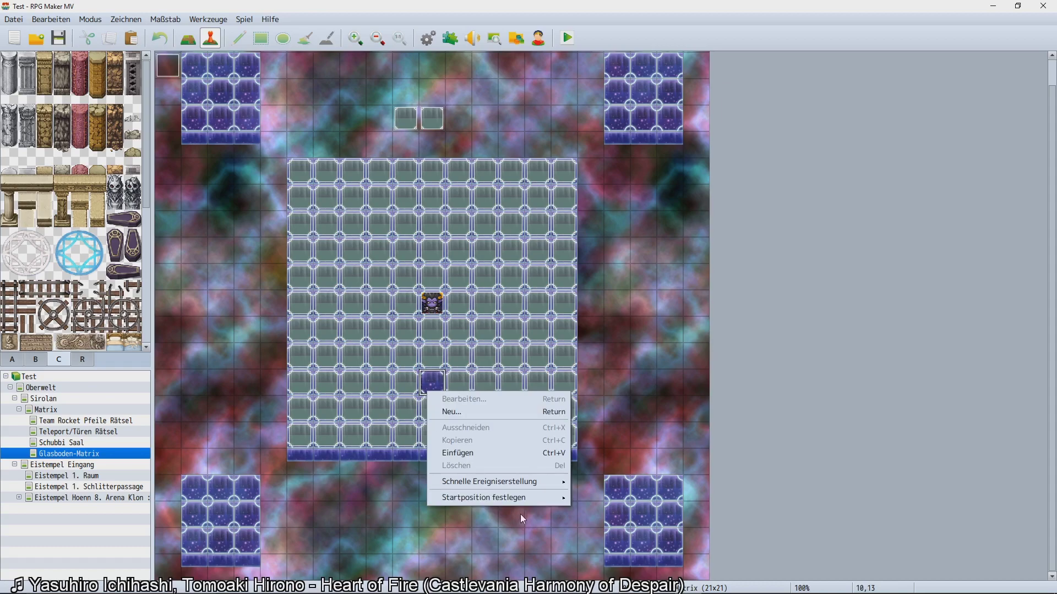
pyautogui.click(515, 510)
pyautogui.rightClick(433, 389)
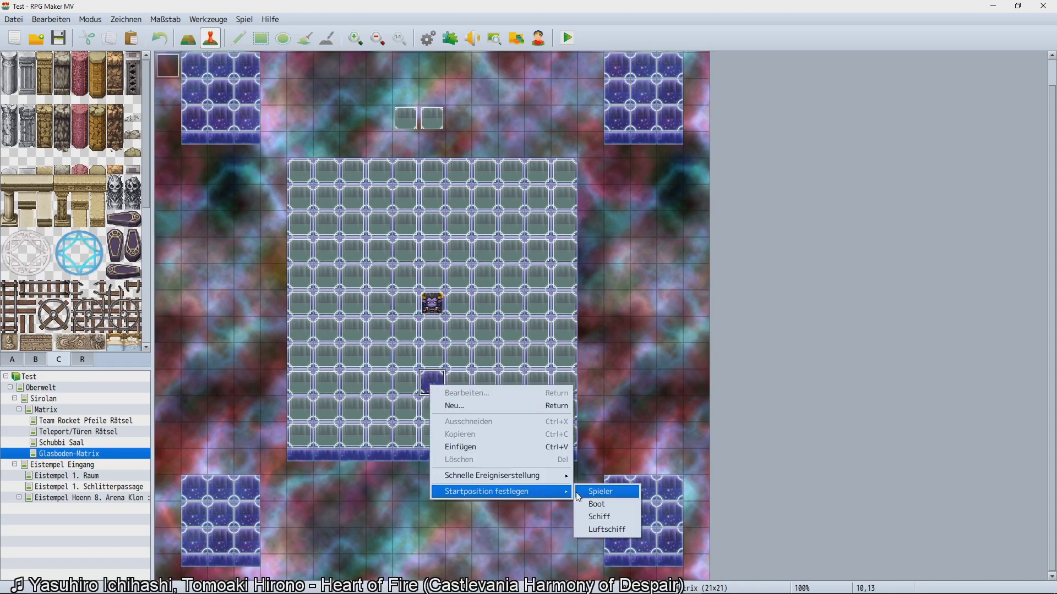
pyautogui.click(576, 493)
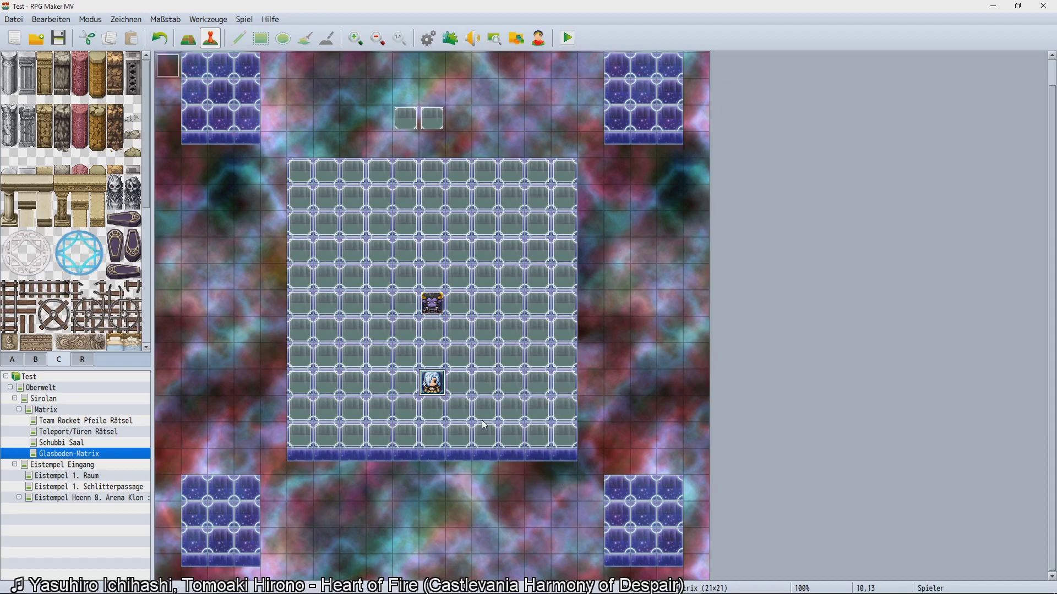
# Launch a playtest, maximize the game window and begin a new game.
pyautogui.hotkey('alt', 'F4')
pyautogui.press('Return')
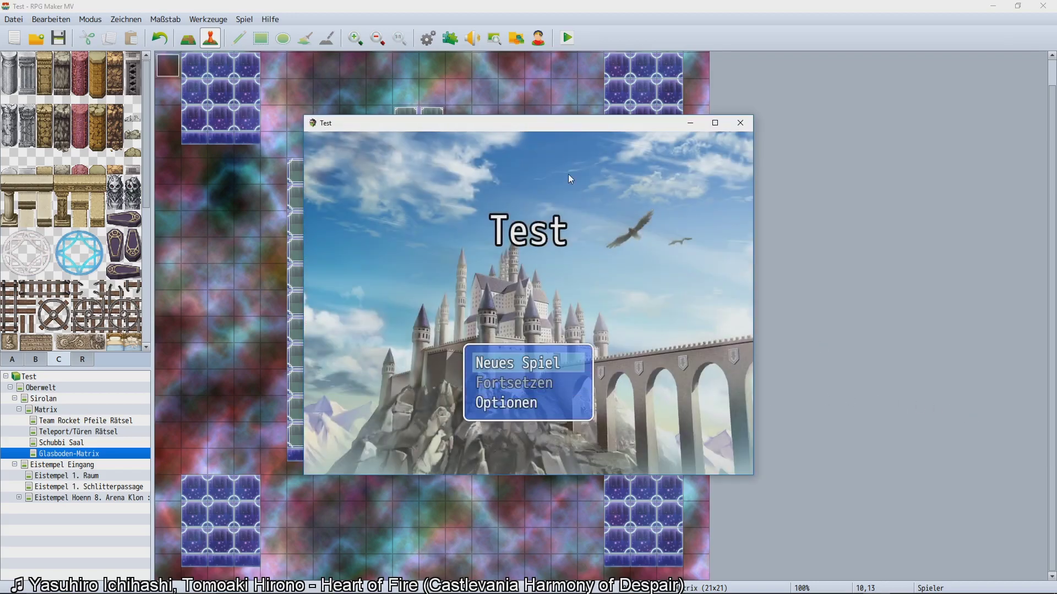
pyautogui.doubleClick(551, 122)
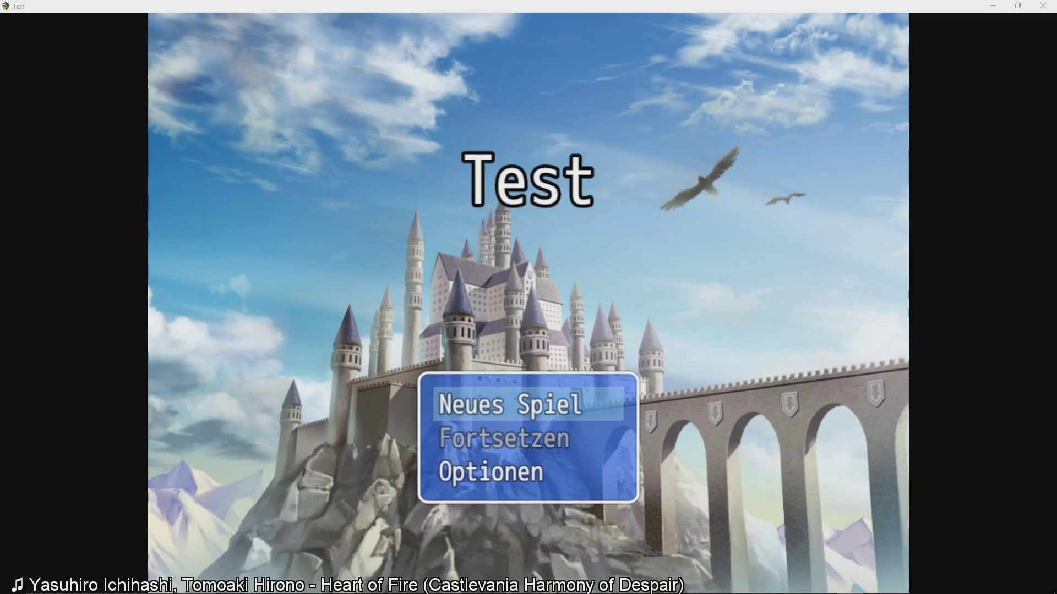
pyautogui.press('Return')
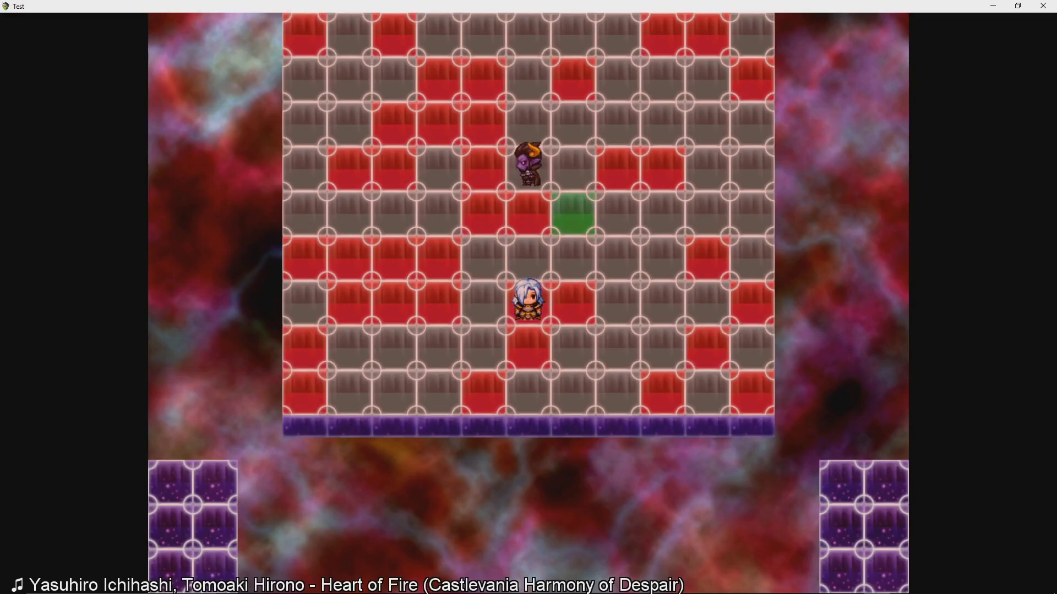
# Walk the character in all directions around the horned figure to test the glass floor's changing tile colours.
pyautogui.press('Up')
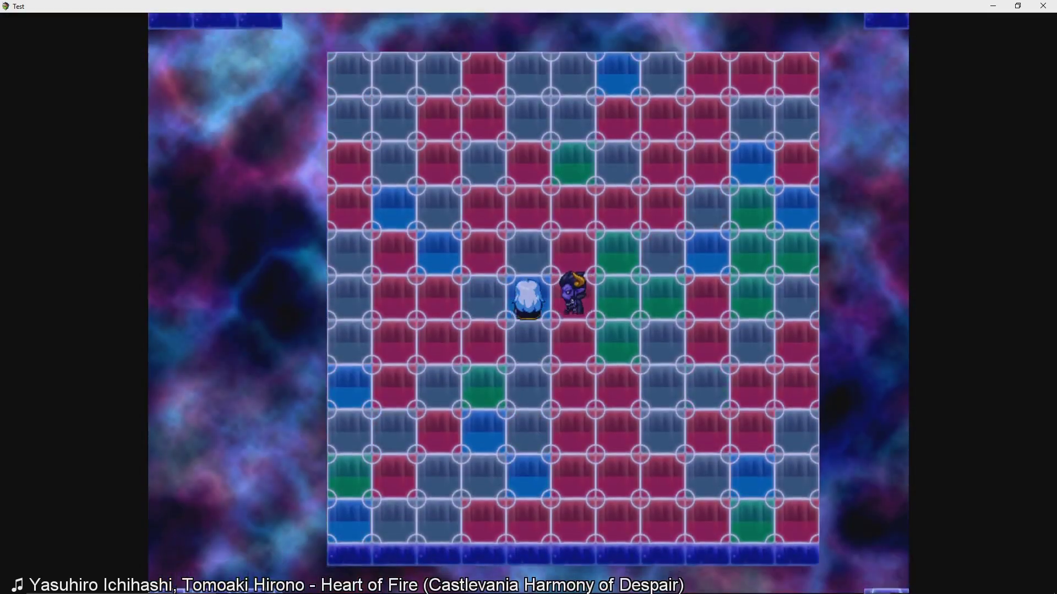
pyautogui.press('Right')
pyautogui.press('Down')
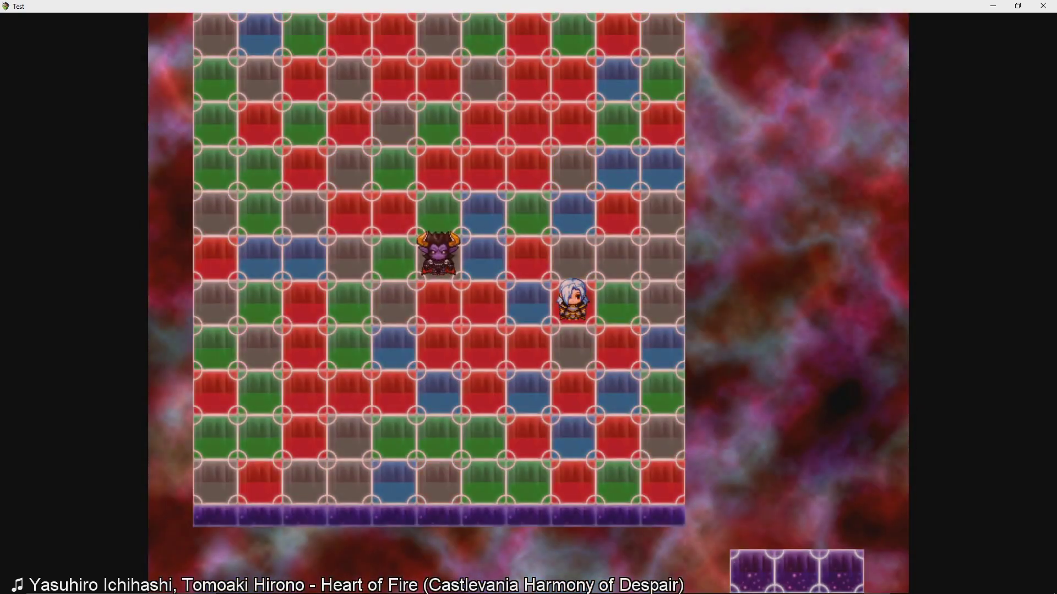
pyautogui.press('Down')
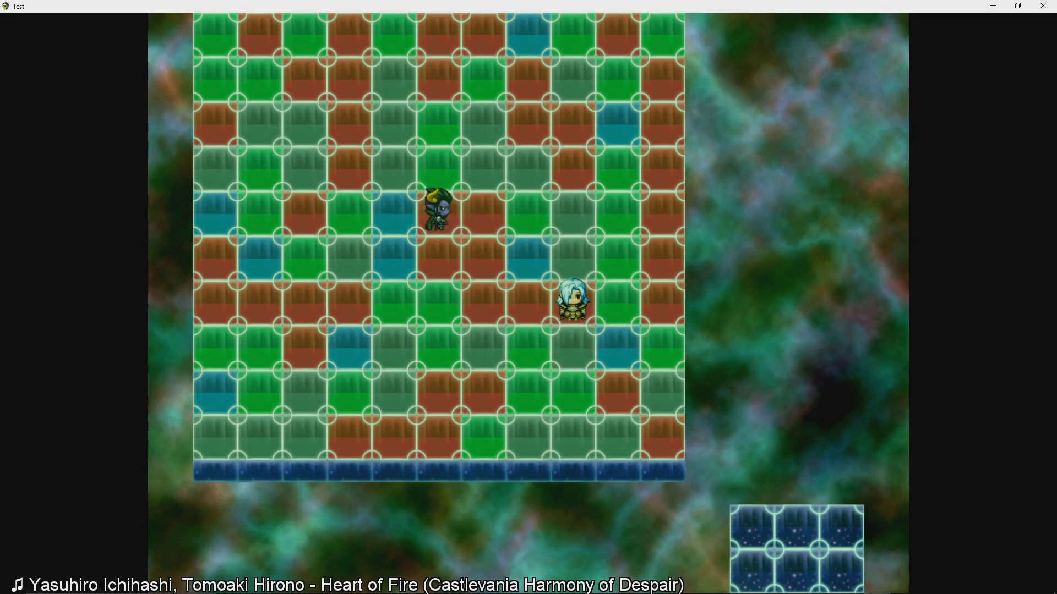
pyautogui.press('Left')
pyautogui.press('Left')
pyautogui.press('Left')
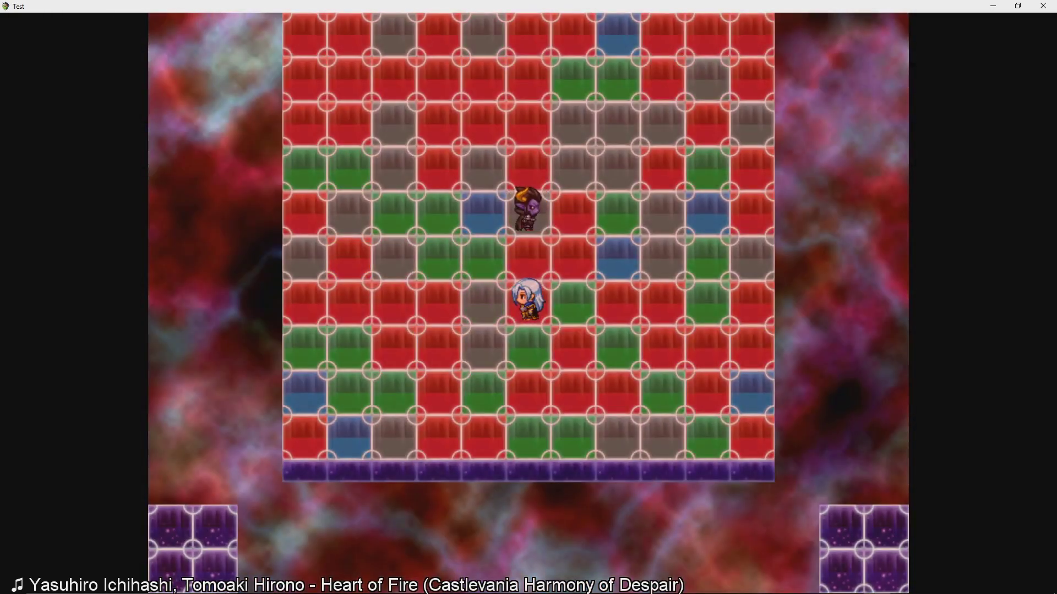
pyautogui.press('Left')
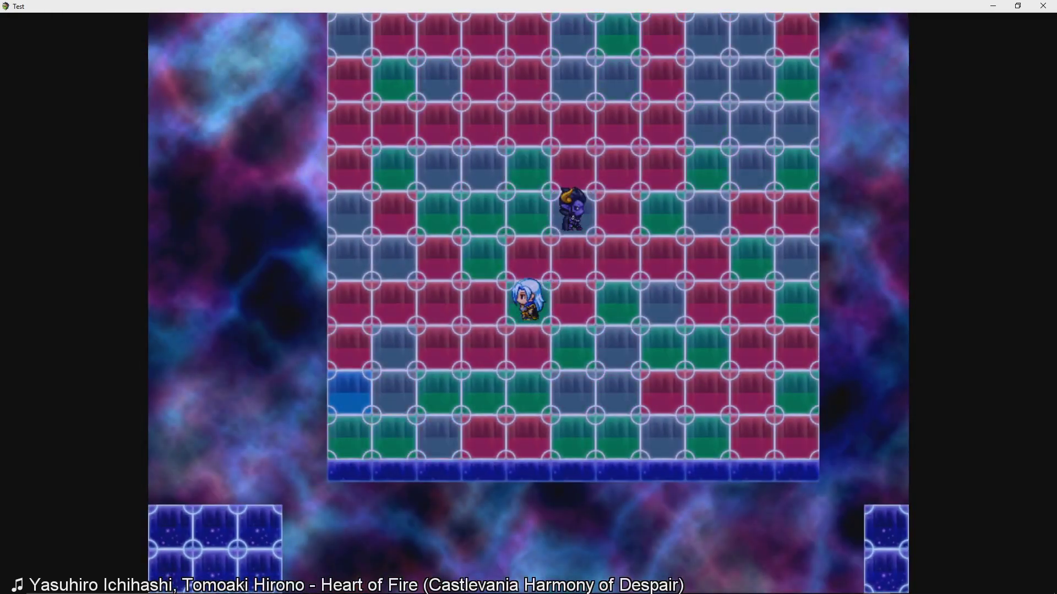
pyautogui.press('Right')
pyautogui.press('Up')
pyautogui.press('Up')
pyautogui.press('Left')
pyautogui.press('Down')
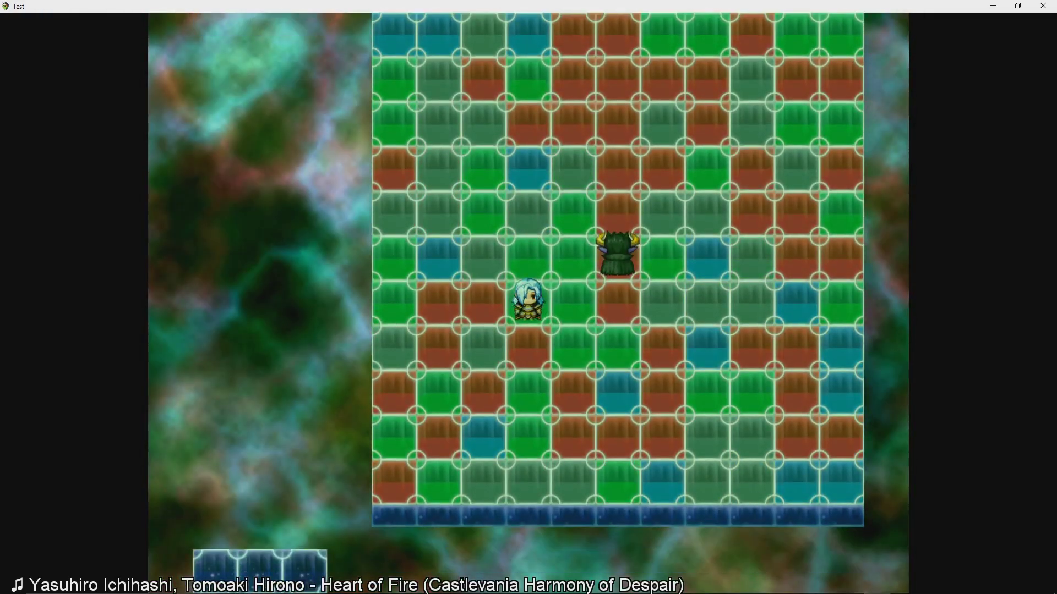
pyautogui.press('Right')
pyautogui.press('Right')
pyautogui.press('Right')
pyautogui.press('Left')
pyautogui.press('Down')
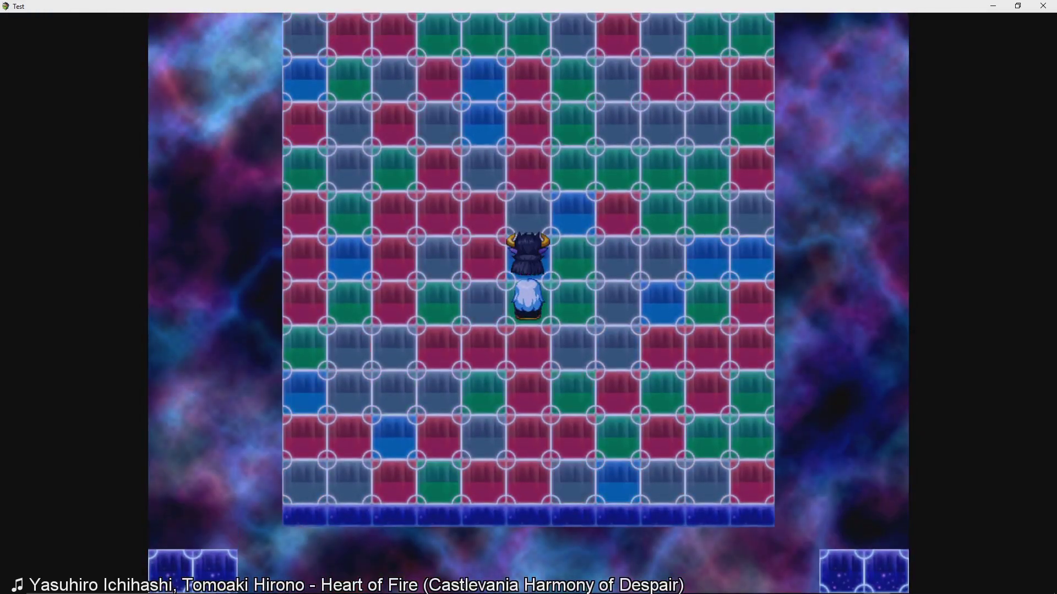
pyautogui.press('Left')
pyautogui.press('Up')
pyautogui.press('Left')
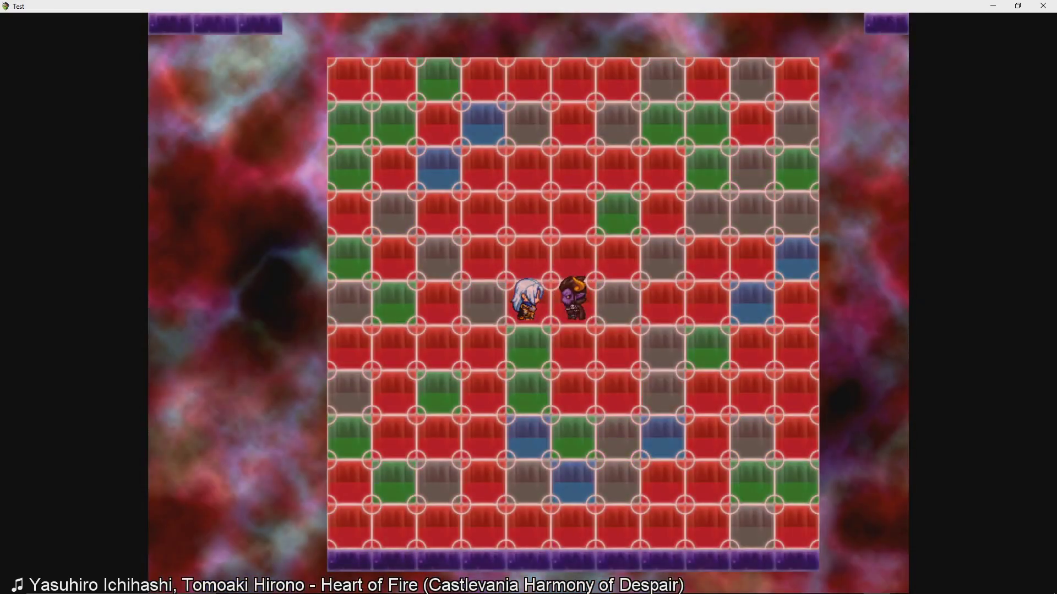
# Talk to the horned figure Schubbi, start the first boss battle and choose a normal attack.
pyautogui.press('Return')
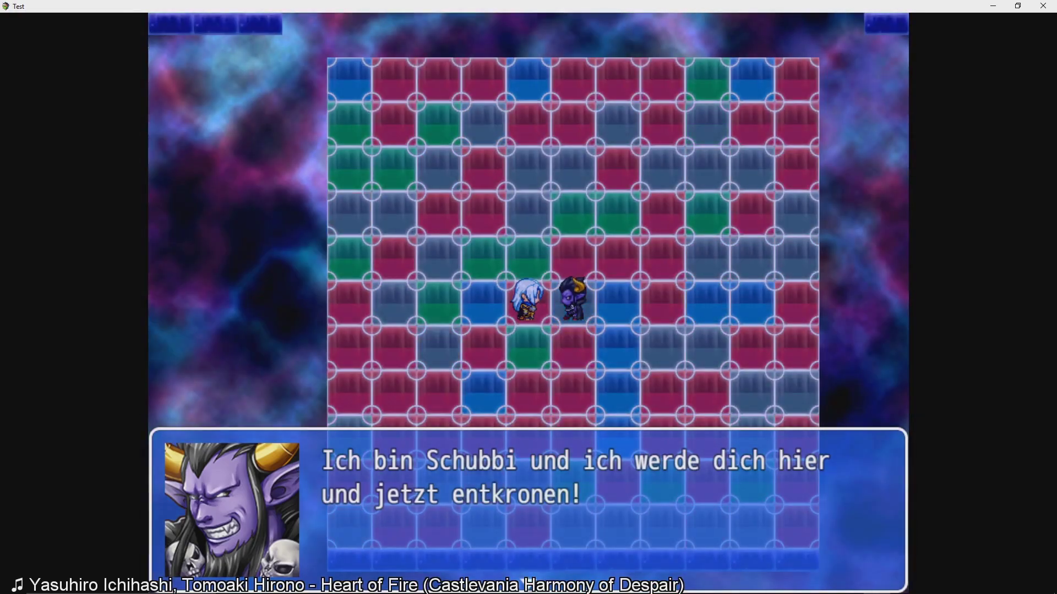
pyautogui.press('Return')
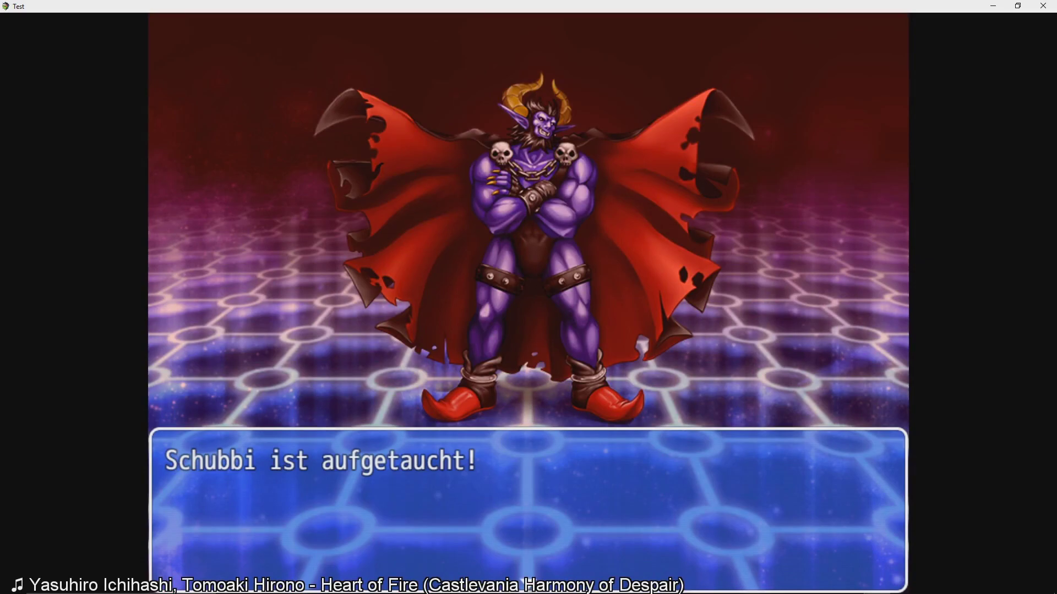
pyautogui.press('Return')
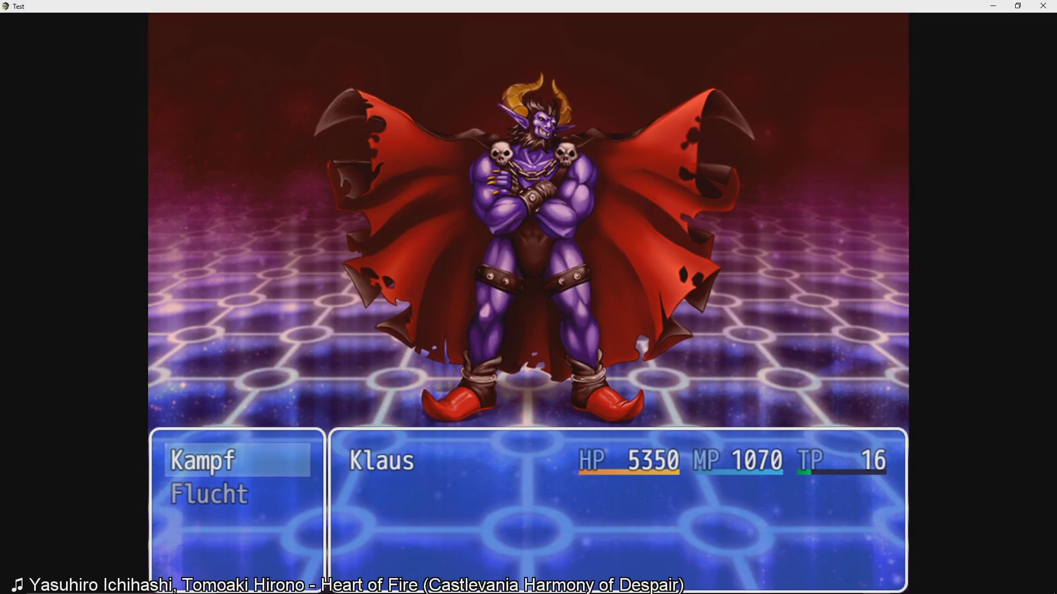
pyautogui.press('Return')
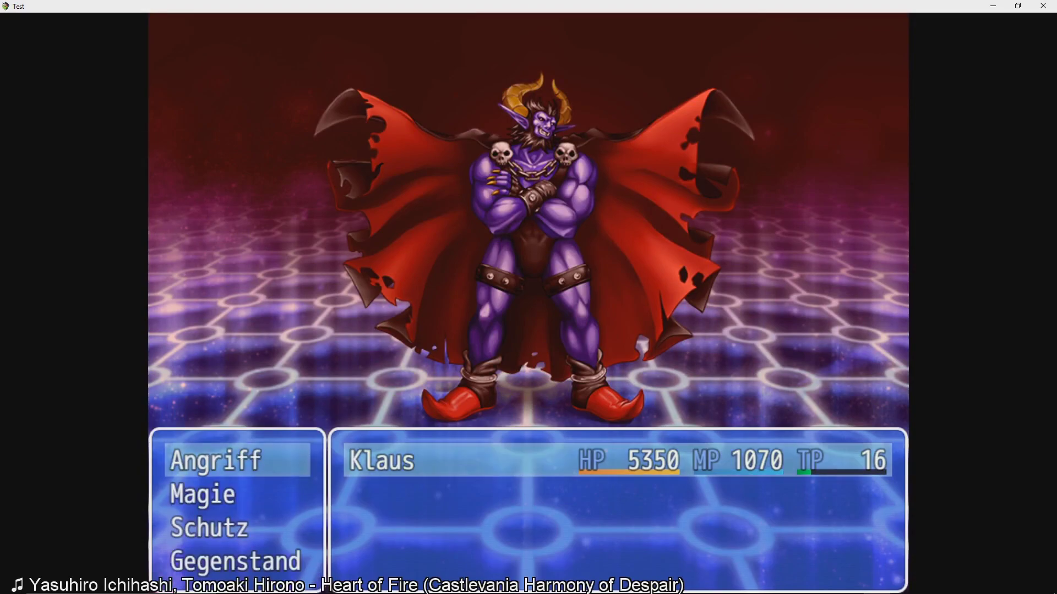
pyautogui.press('Return')
pyautogui.press('Return')
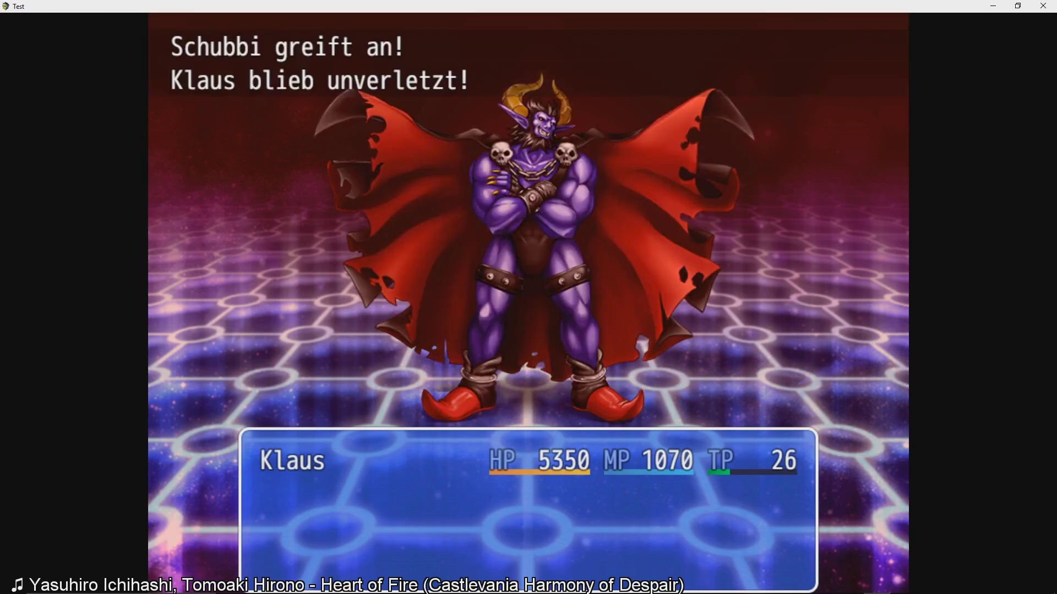
# Keep using normal attacks on Schubbi until the first battle ends and return to the map.
pyautogui.press('Return')
pyautogui.press('Return')
pyautogui.press('Return')
pyautogui.press('Return')
pyautogui.press('Return')
pyautogui.press('Return')
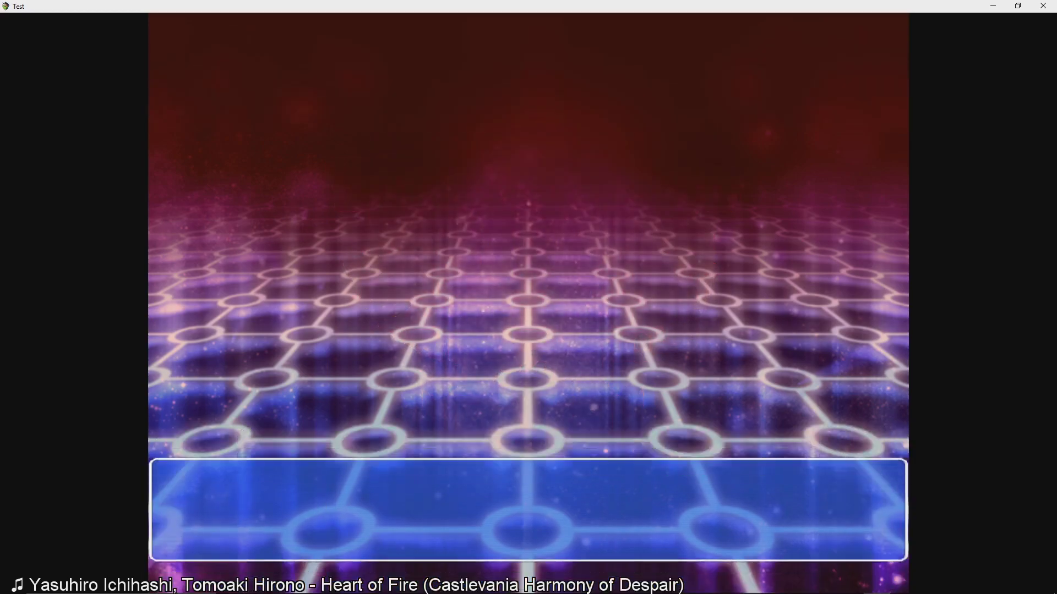
pyautogui.press('Return')
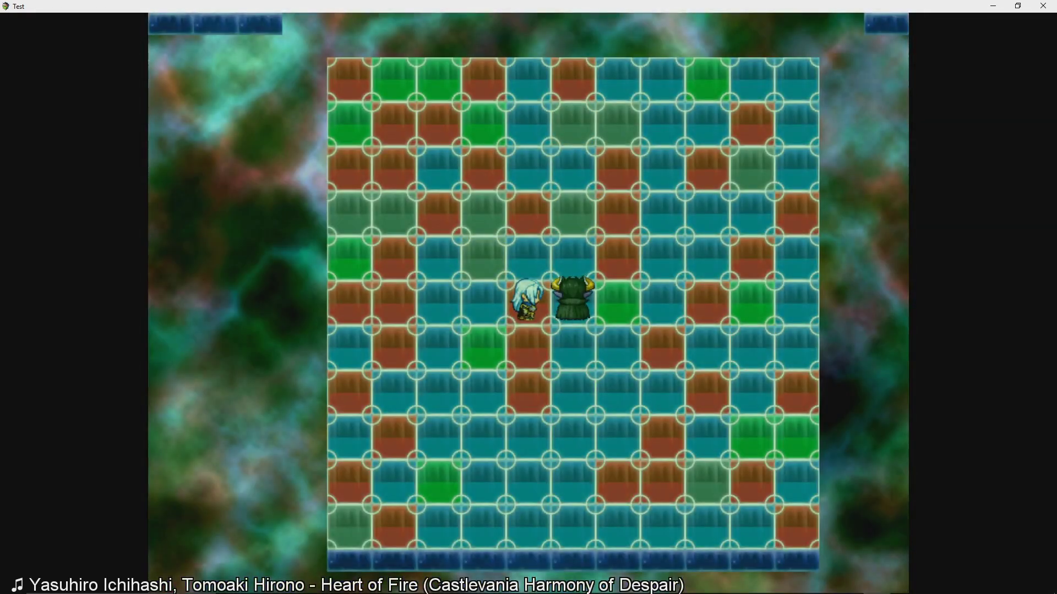
# Challenge Schubbi a second time and defeat him with normal attacks.
pyautogui.press('Return')
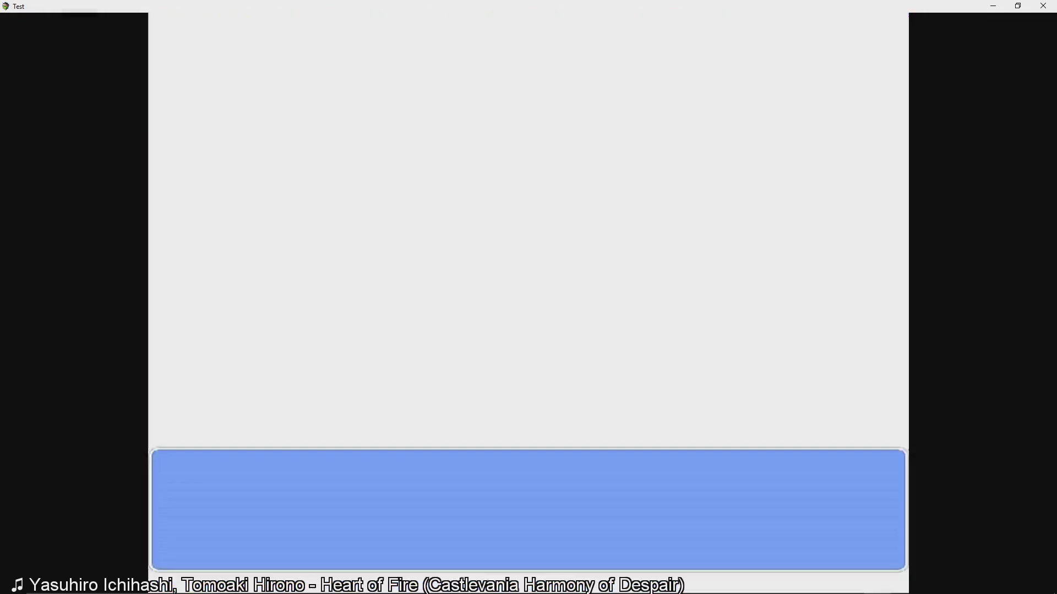
pyautogui.press('Return')
pyautogui.press('Return')
pyautogui.press('Return')
pyautogui.press('Return')
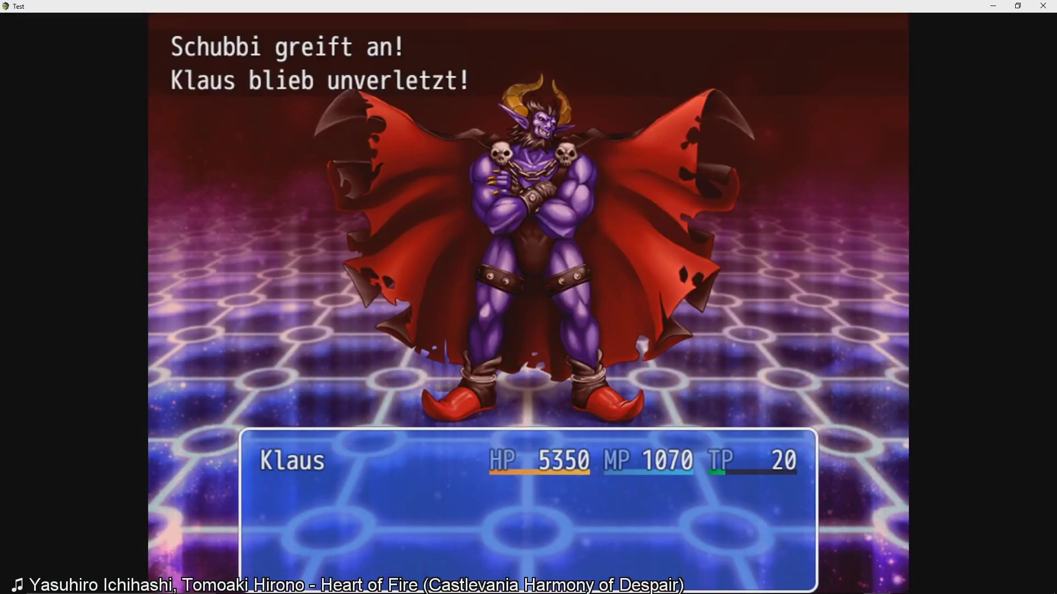
pyautogui.press('Return')
pyautogui.press('Return')
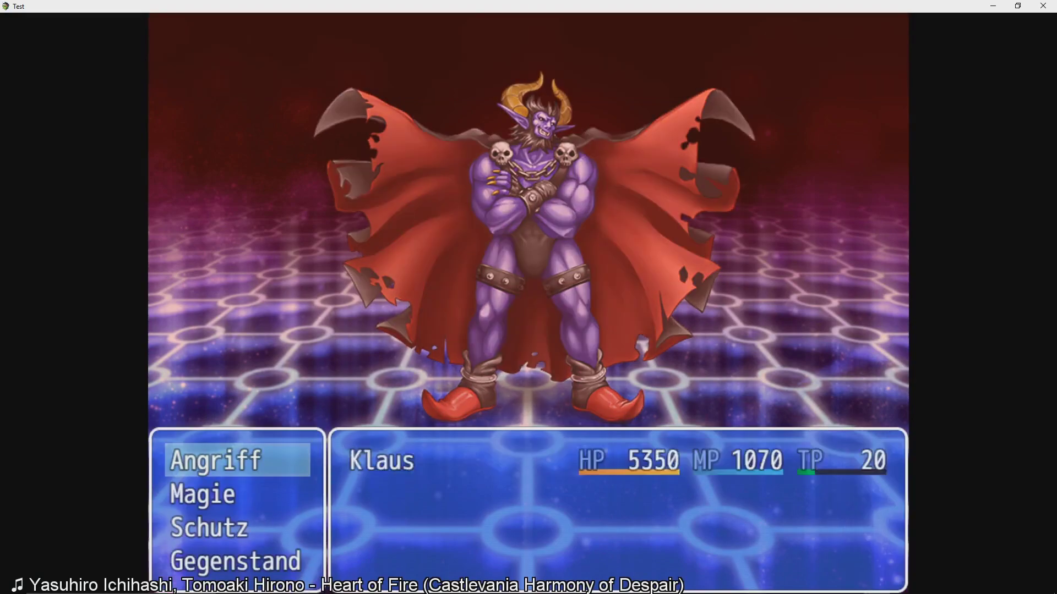
pyautogui.press('Return')
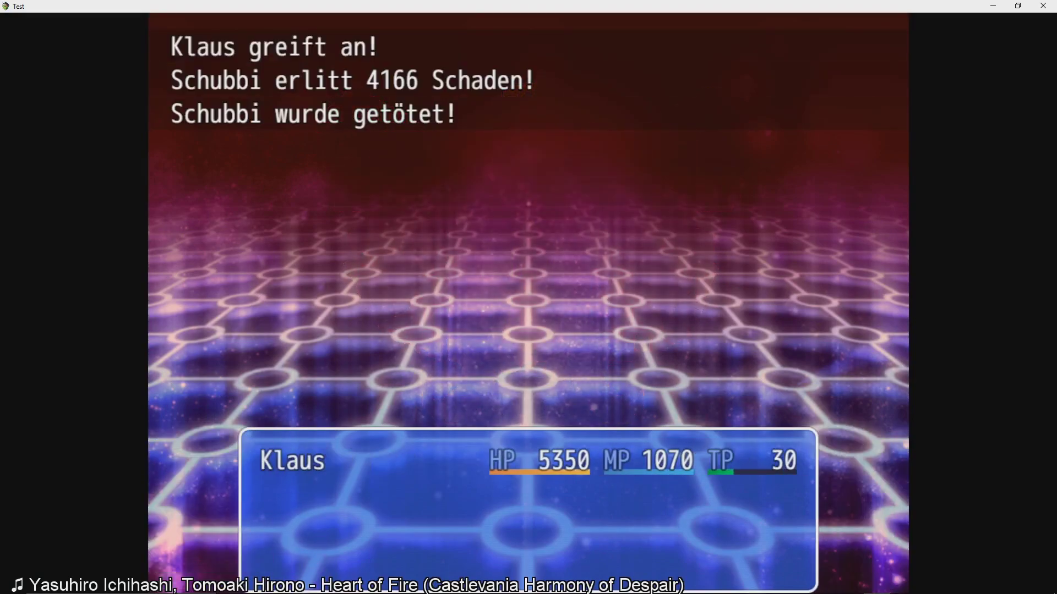
pyautogui.press('Return')
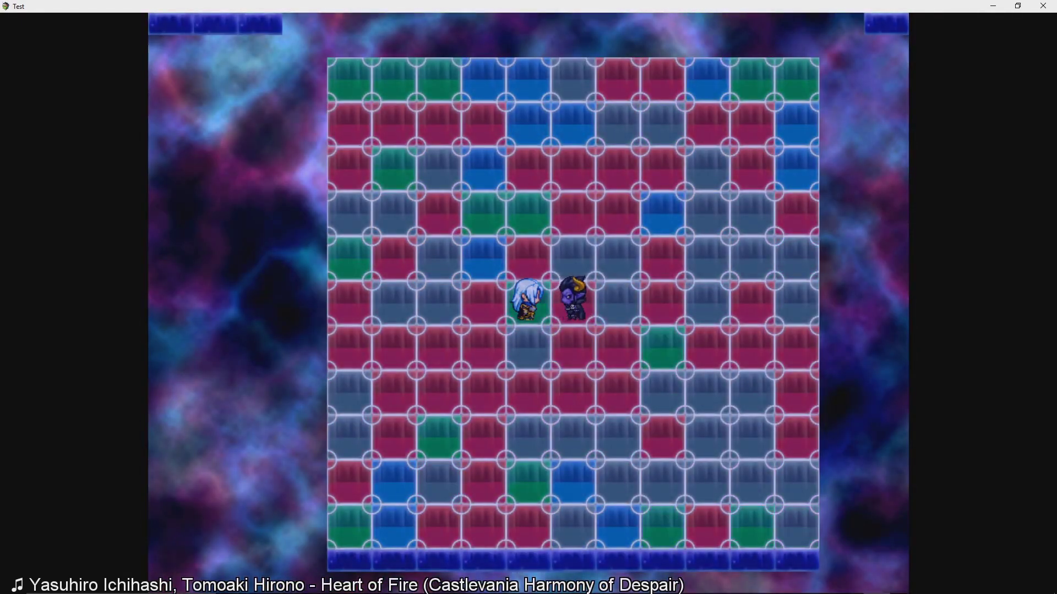
# Start a third battle with Schubbi and cast the Funken spell on him.
pyautogui.press('Return')
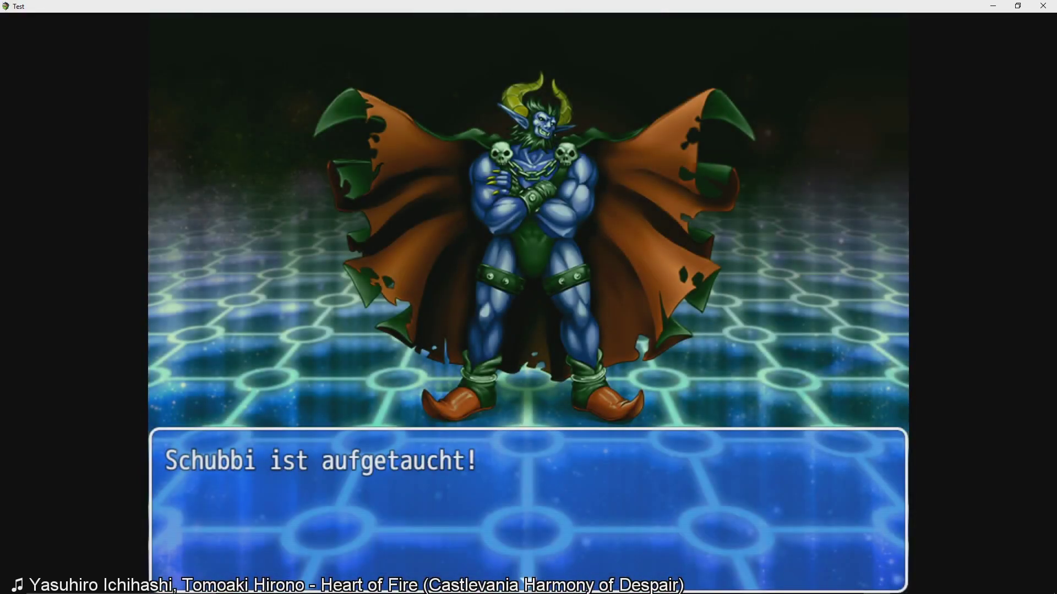
pyautogui.press('Down')
pyautogui.press('Up')
pyautogui.press('Return')
pyautogui.press('Down')
pyautogui.press('Return')
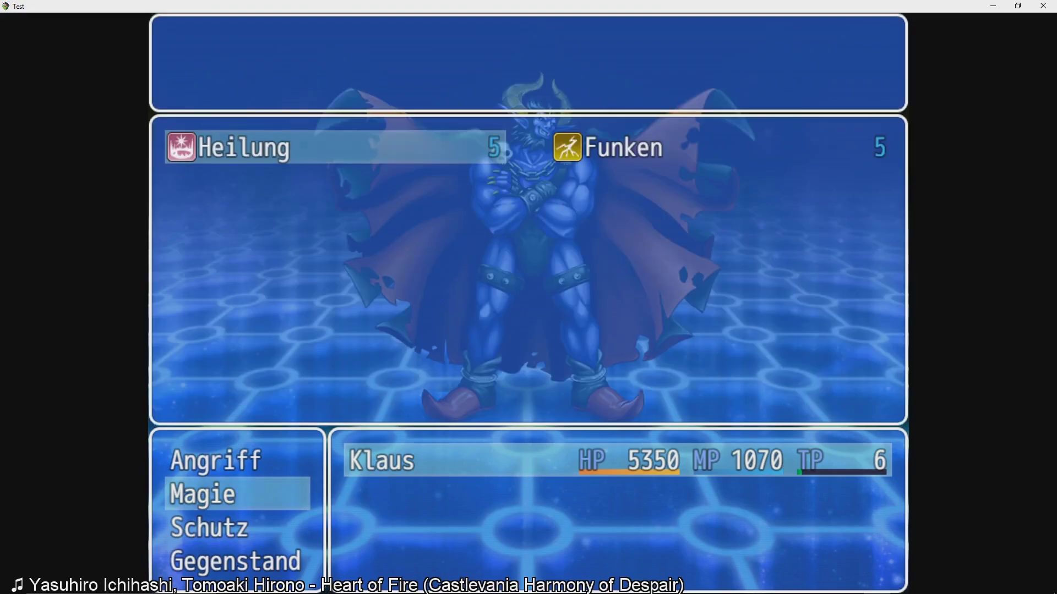
pyautogui.press('Right')
pyautogui.press('Return')
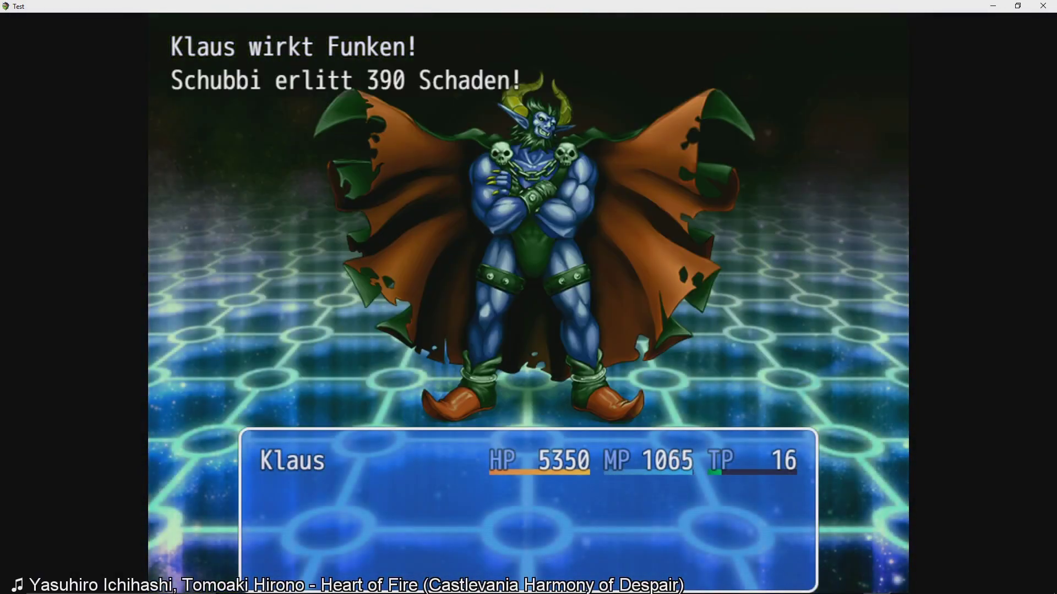
# Cast Funken on Schubbi again, then use a normal attack to bring on his Endboss form.
pyautogui.press('Return')
pyautogui.press('Return')
pyautogui.press('Return')
pyautogui.press('Return')
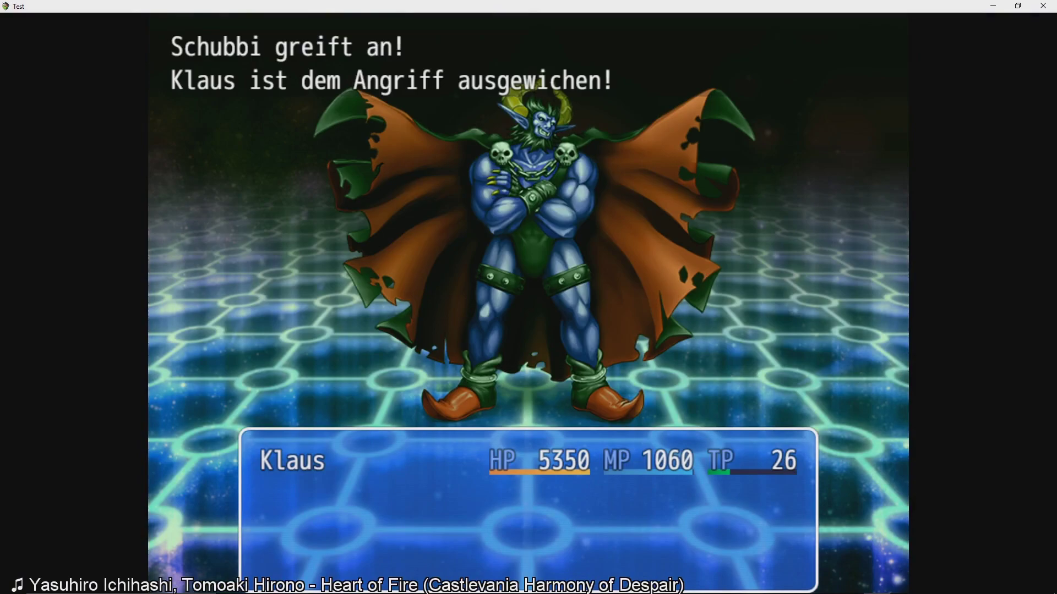
pyautogui.press('Return')
pyautogui.press('Up')
pyautogui.press('Return')
pyautogui.press('Return')
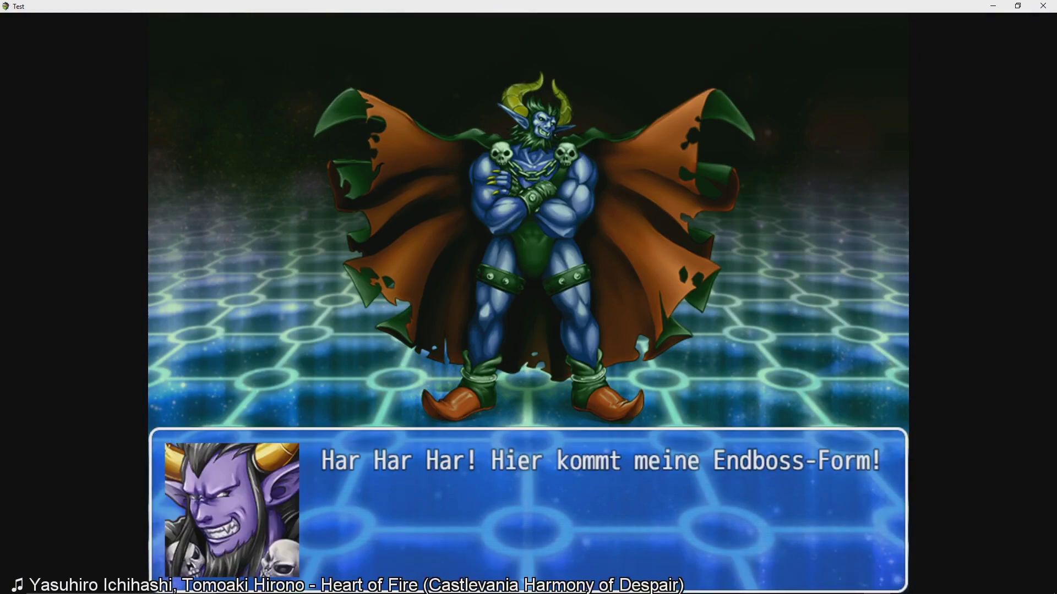
# Fight Schubbi's winged Endboss form with the Funken spell and advance to his true final form.
pyautogui.press('Return')
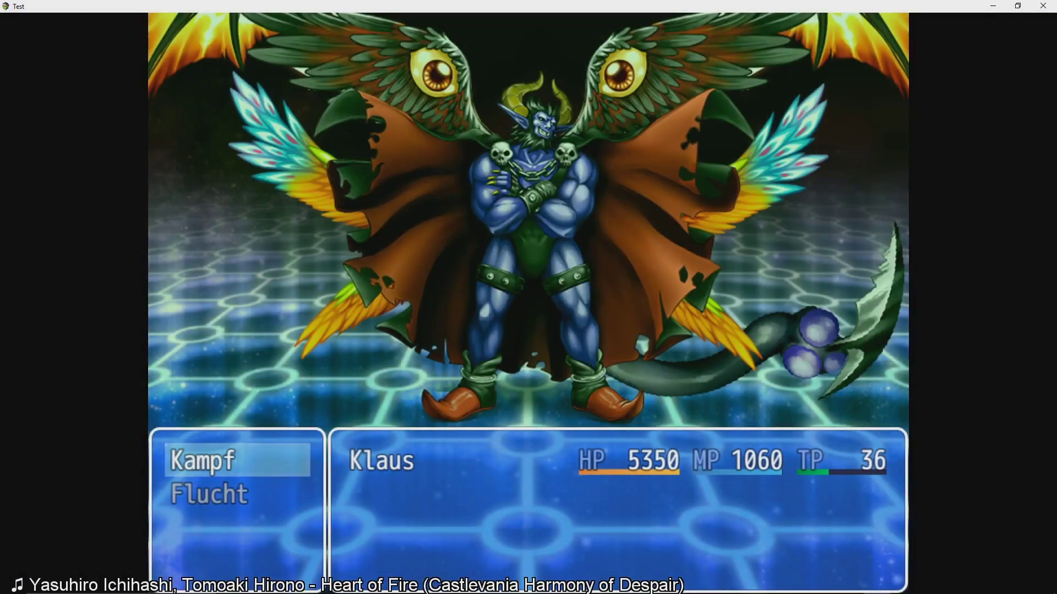
pyautogui.press('Return')
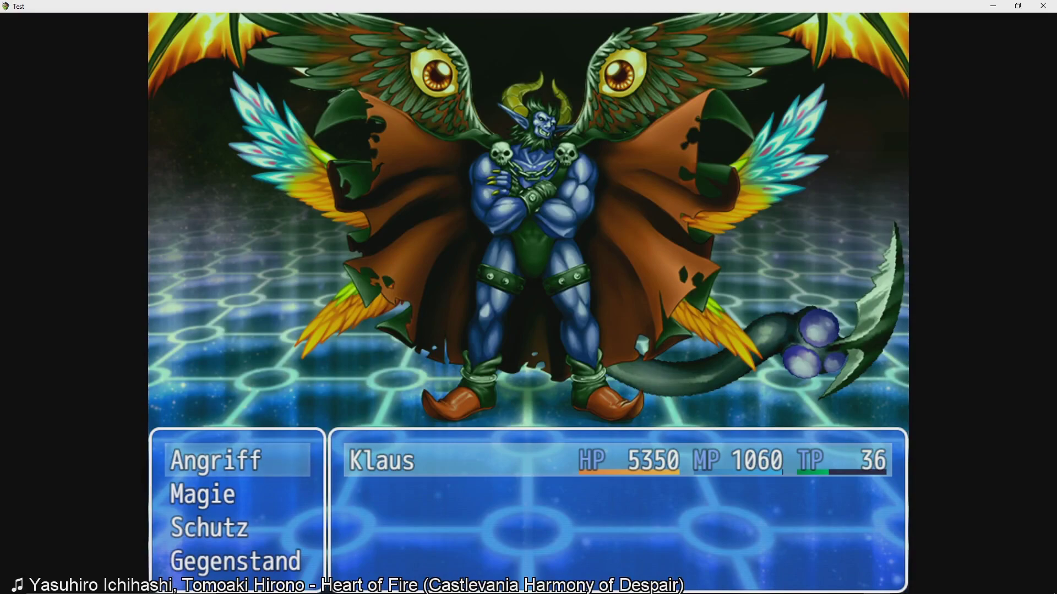
pyautogui.press('Down')
pyautogui.press('Return')
pyautogui.press('Right')
pyautogui.press('Return')
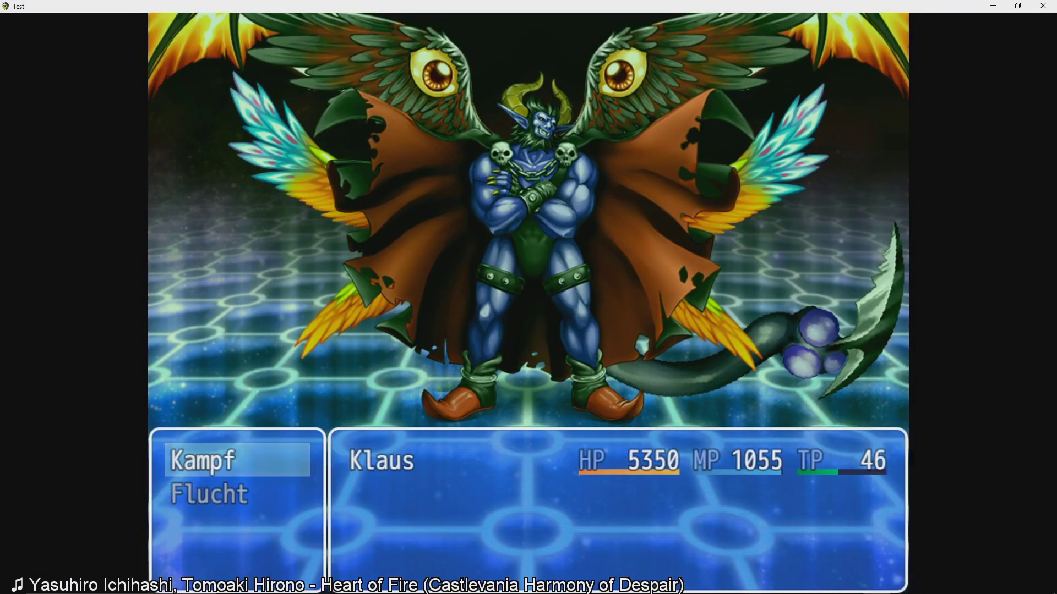
pyautogui.press('Return')
pyautogui.press('Return')
pyautogui.press('Return')
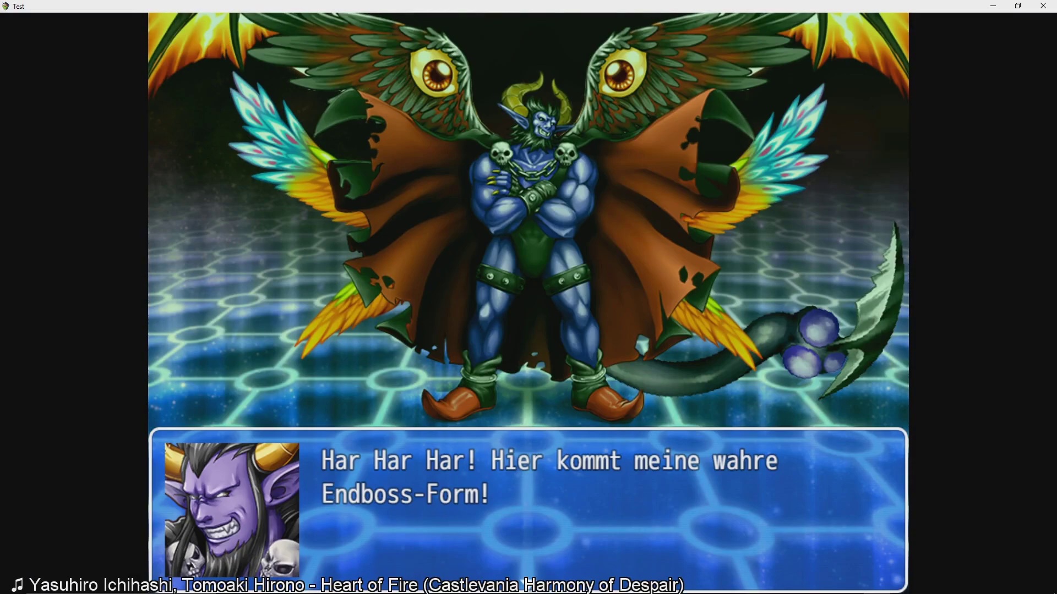
pyautogui.press('Return')
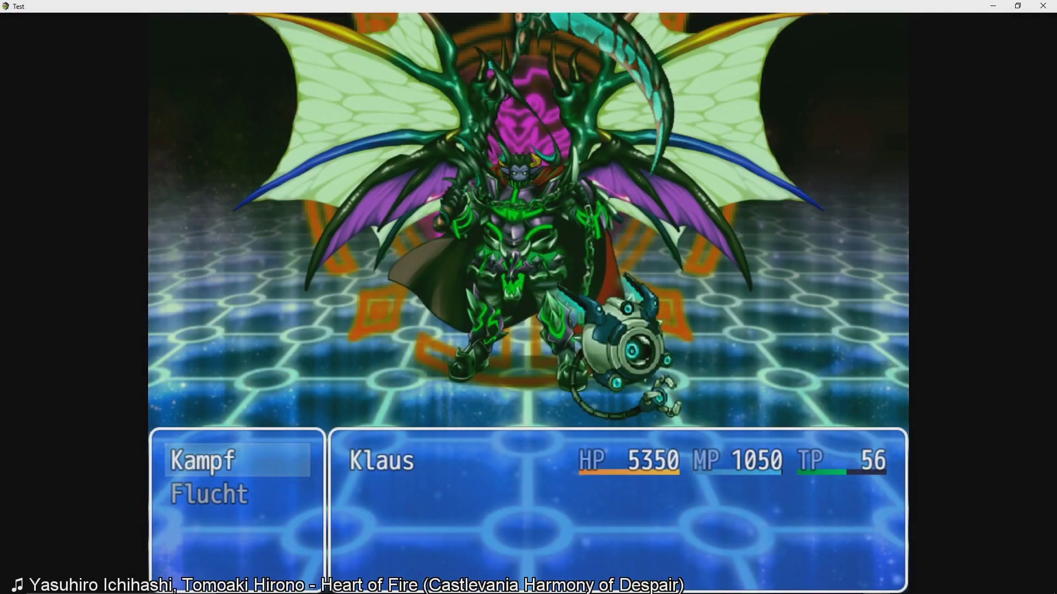
# Defeat Schubbi-Endboss Final Hell Neo with a normal attack, then close the playtest from the map.
pyautogui.press('Return')
pyautogui.press('Down')
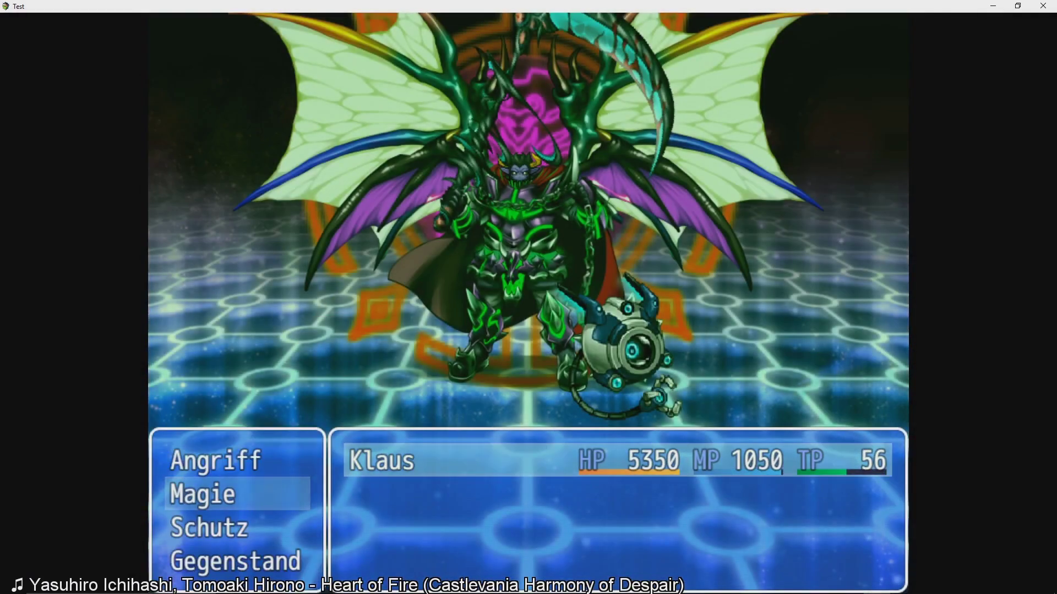
pyautogui.press('Up')
pyautogui.press('Return')
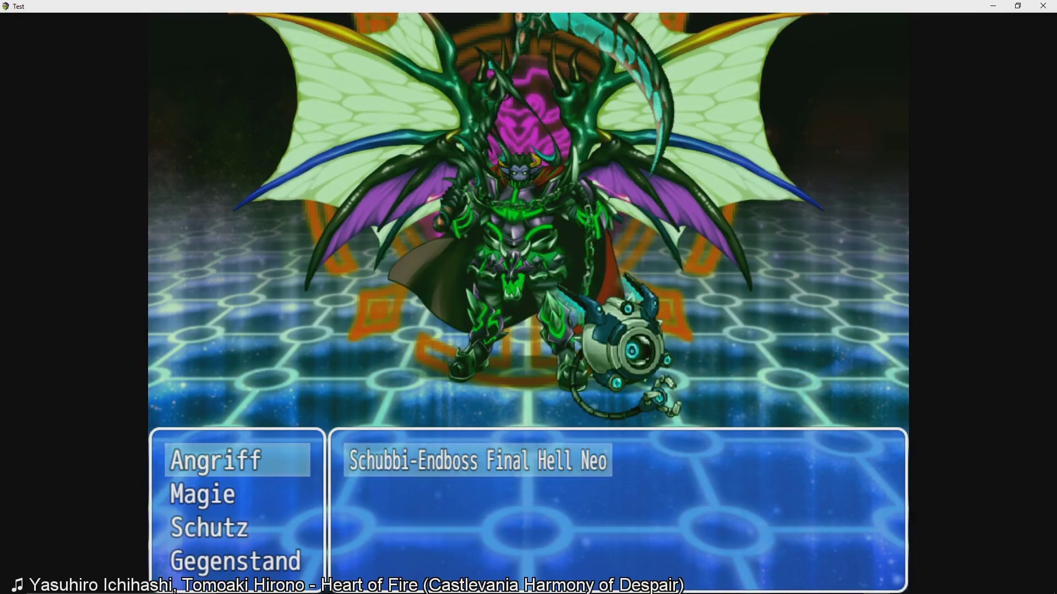
pyautogui.press('Return')
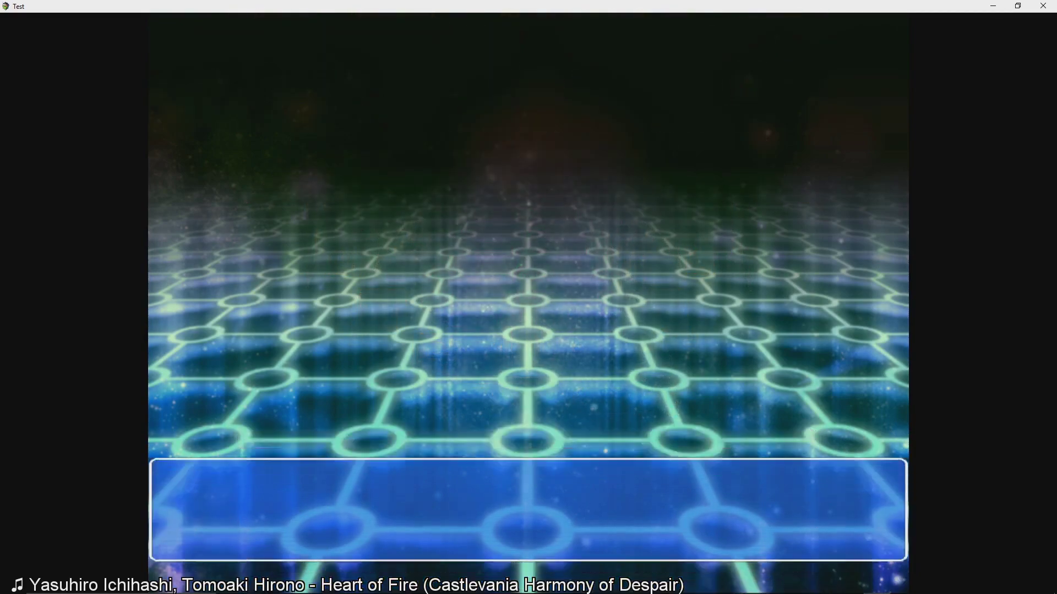
pyautogui.press('Return')
pyautogui.press('Left')
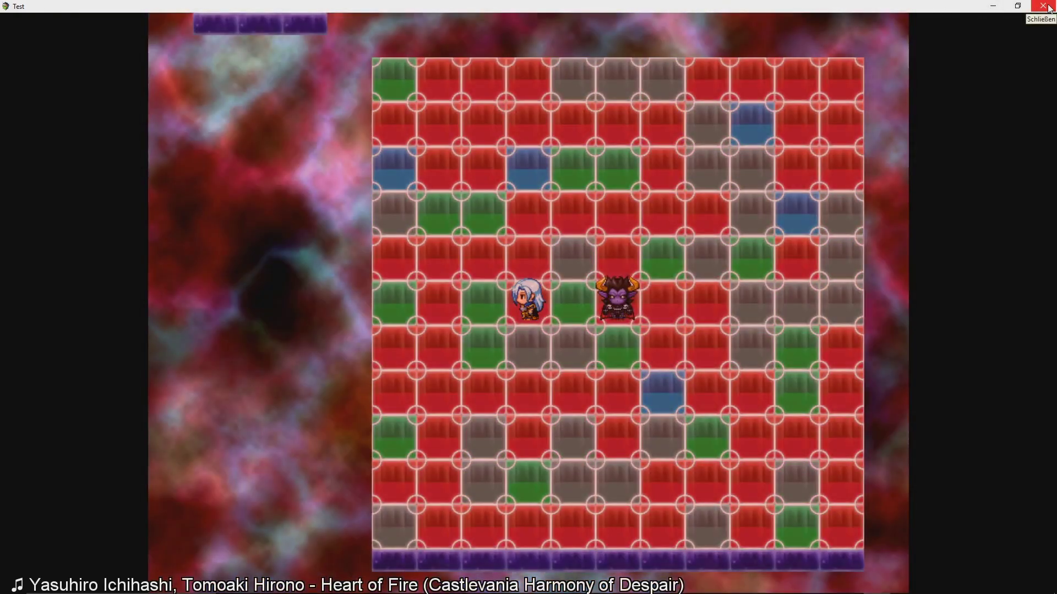
pyautogui.click(1043, 7)
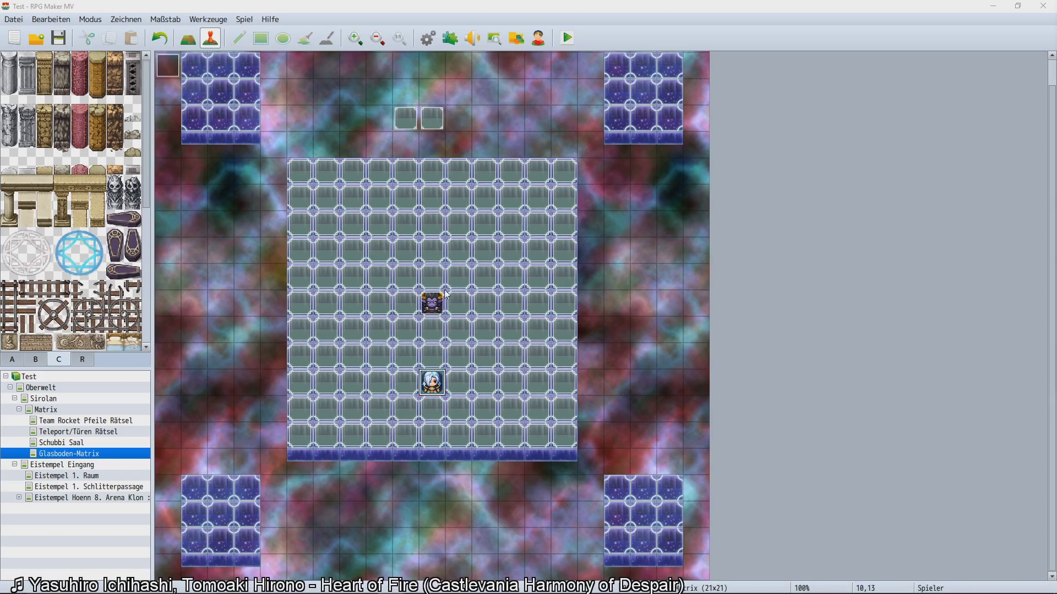
# Look through the database's skills, classes and actors, including the Priester class and the actor Klaus.
pyautogui.click(391, 308)
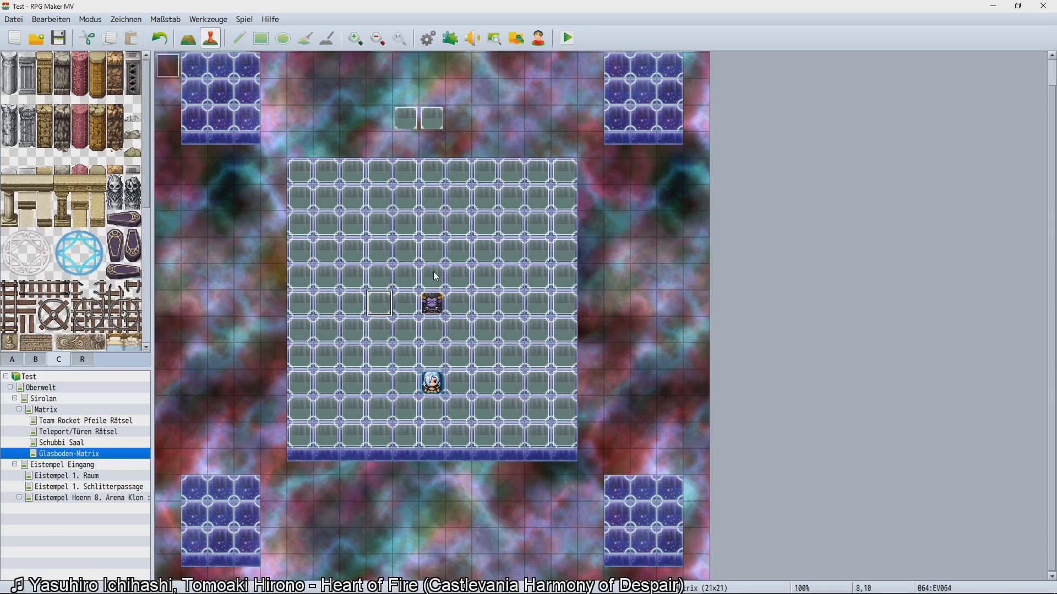
pyautogui.click(428, 43)
pyautogui.click(258, 159)
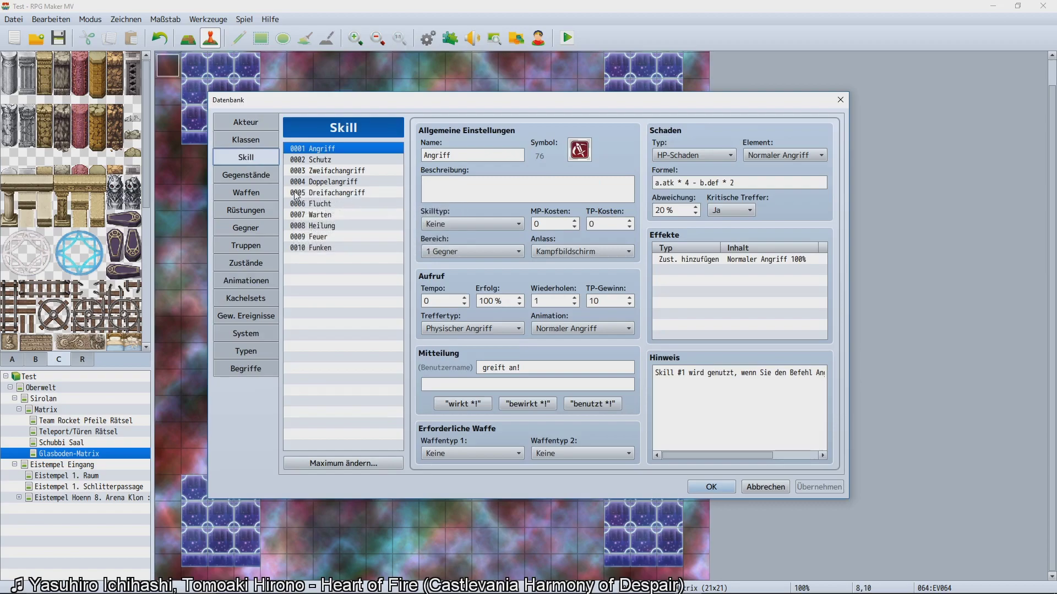
pyautogui.click(269, 132)
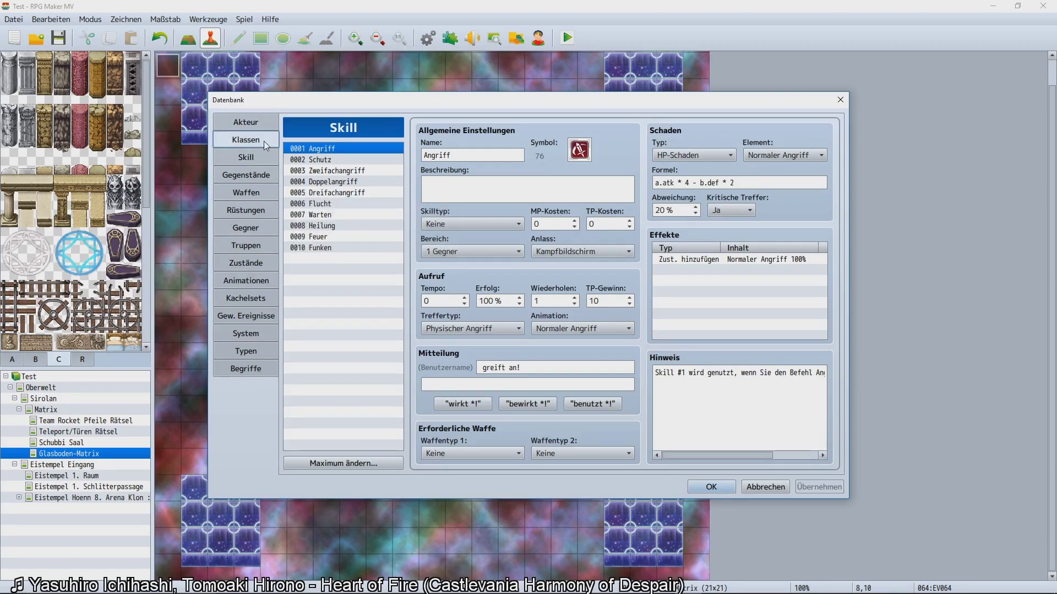
pyautogui.click(260, 129)
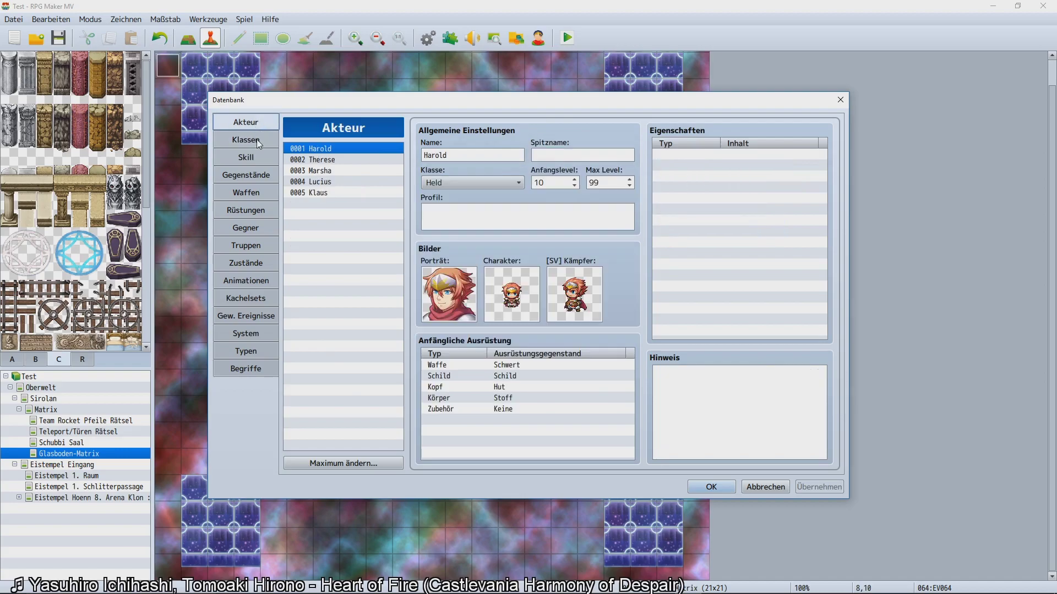
pyautogui.click(256, 140)
pyautogui.click(310, 183)
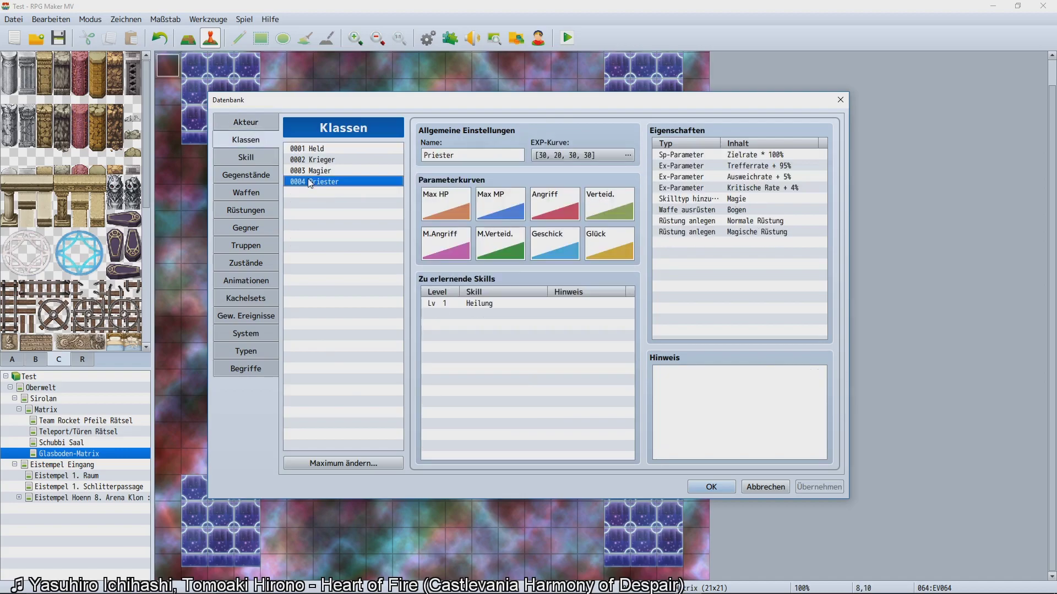
pyautogui.click(246, 123)
pyautogui.click(335, 192)
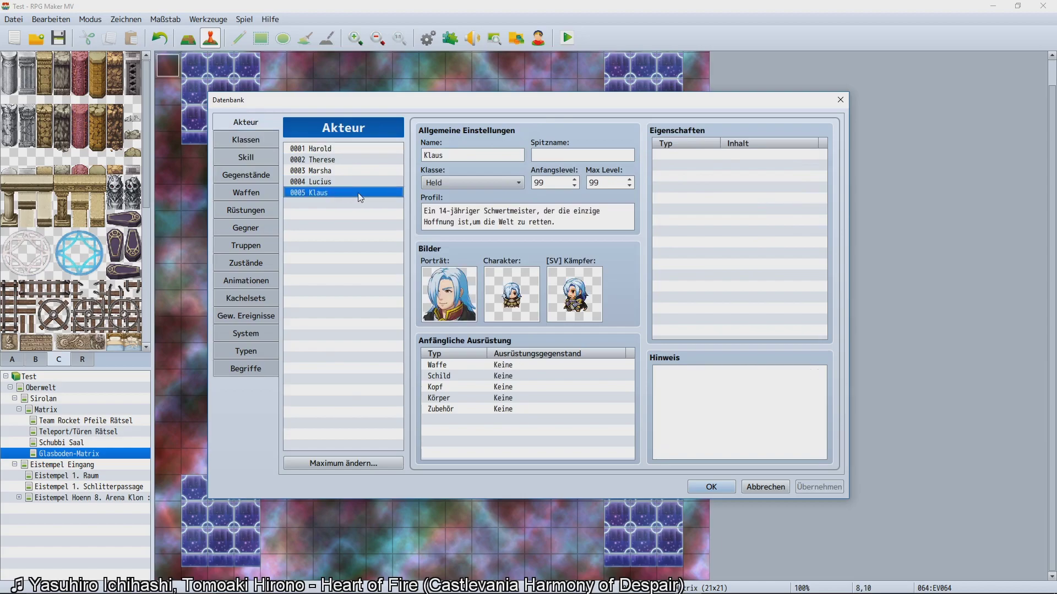
# Raise the number of classes to 5 and name the new fifth class Shinigami.
pyautogui.click(255, 141)
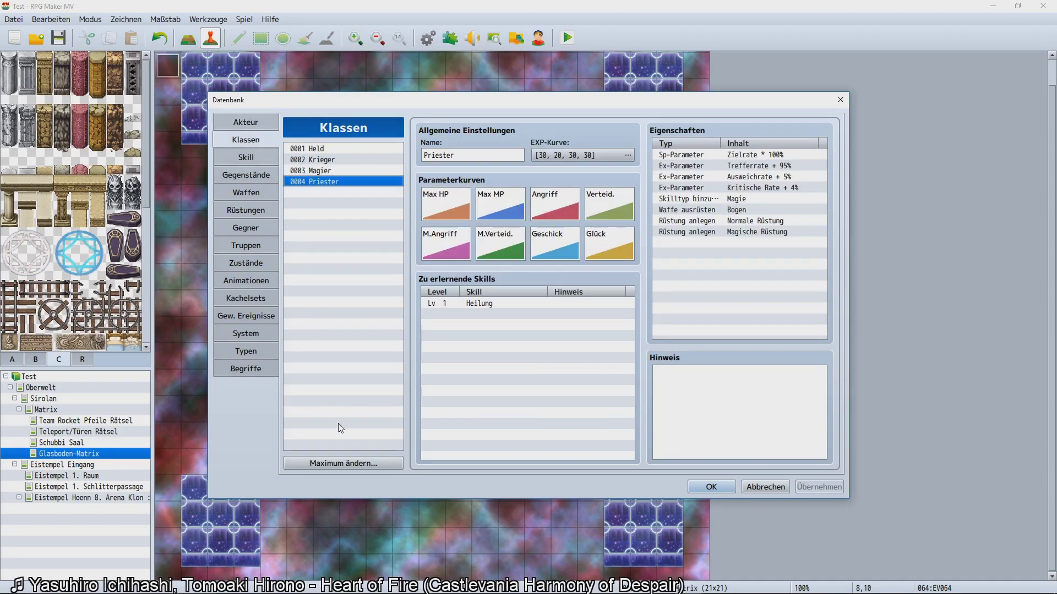
pyautogui.click(345, 464)
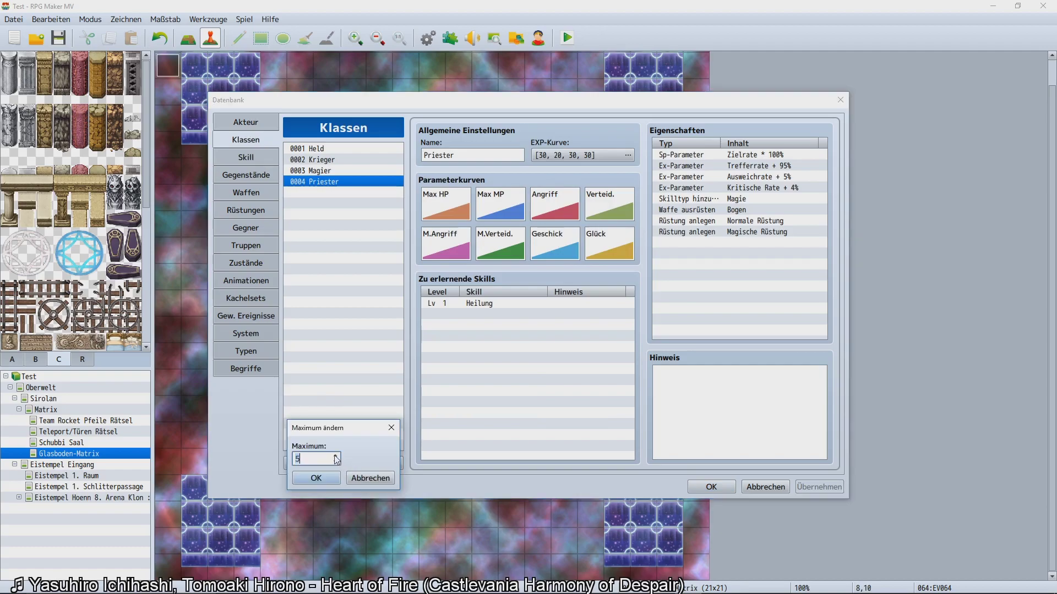
pyautogui.click(318, 478)
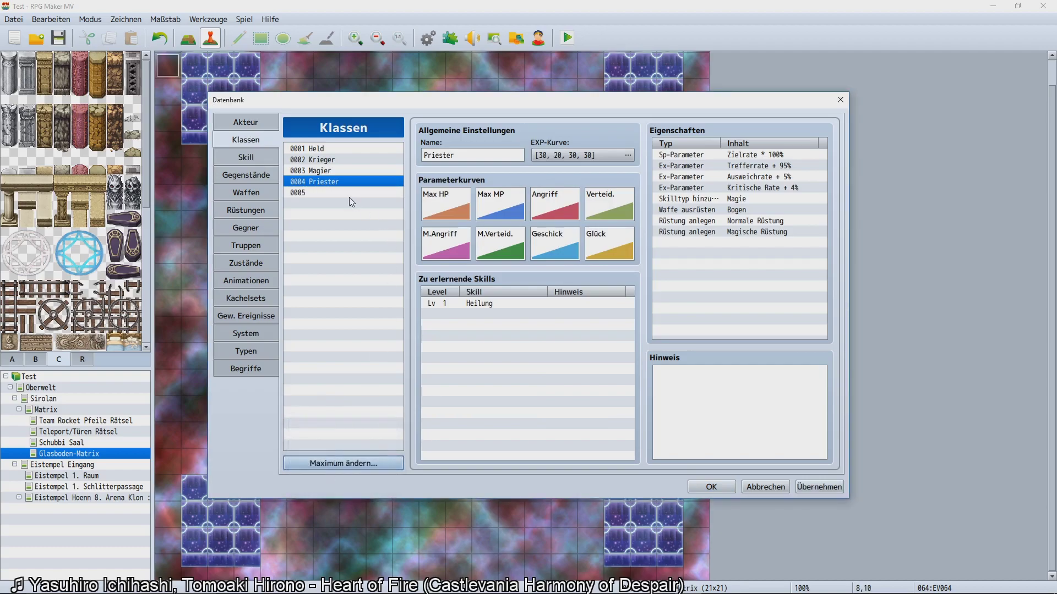
pyautogui.click(371, 193)
pyautogui.click(446, 159)
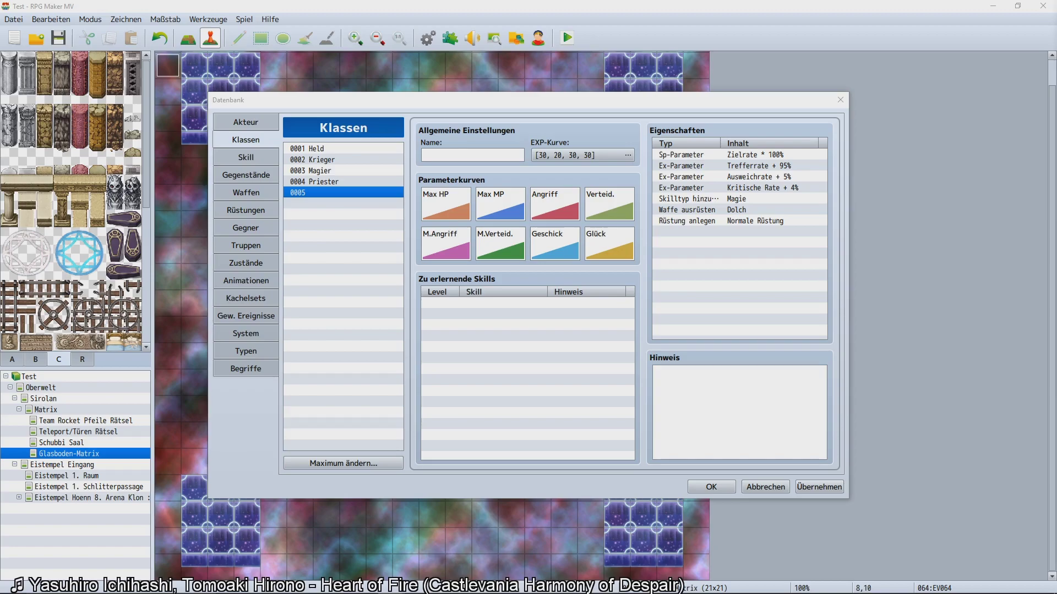
pyautogui.click(474, 156)
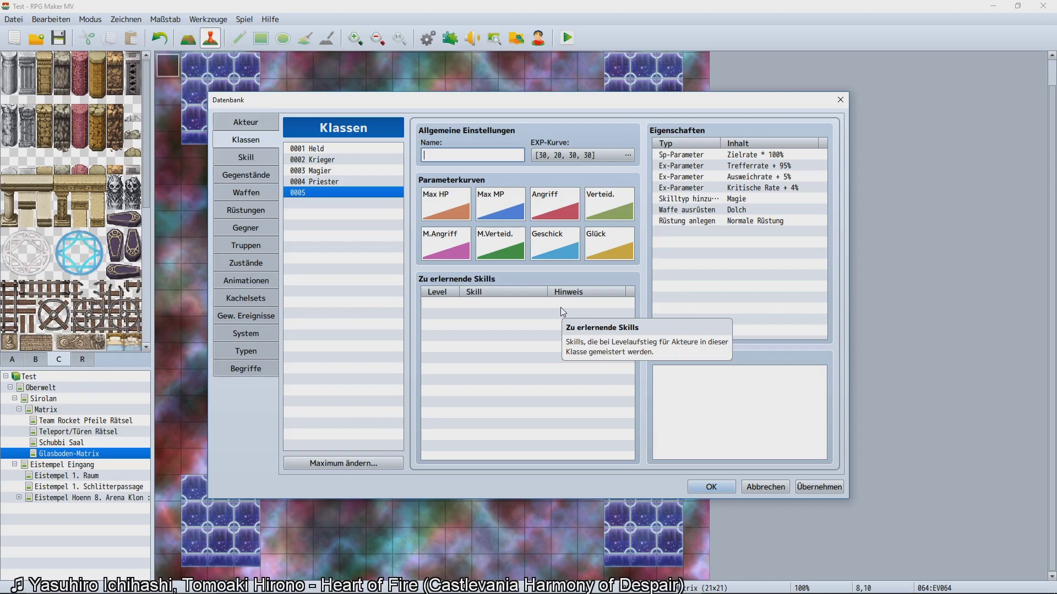
pyautogui.write('Shinigami')
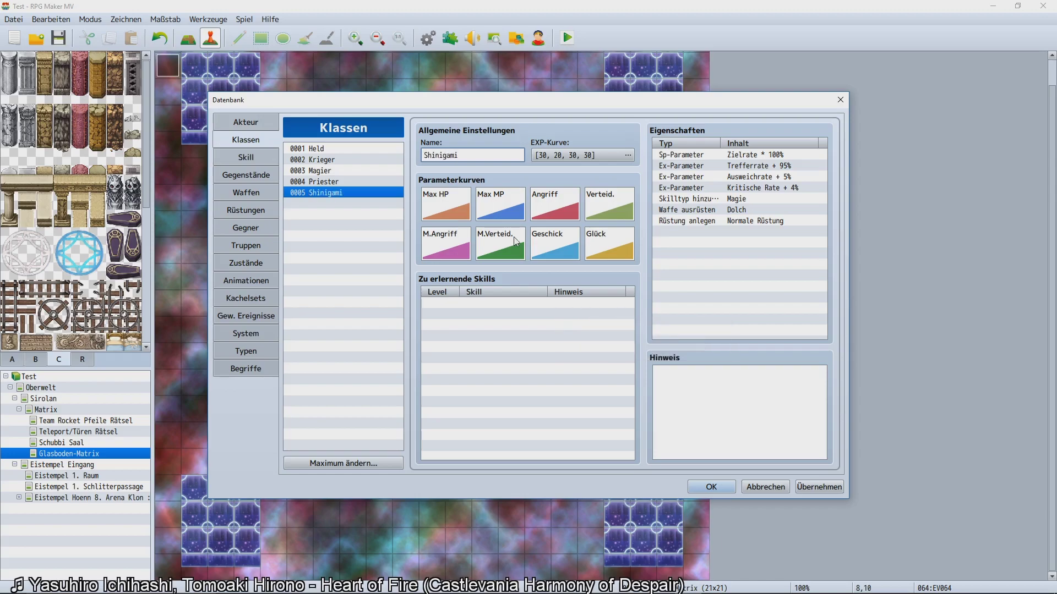
pyautogui.click(534, 347)
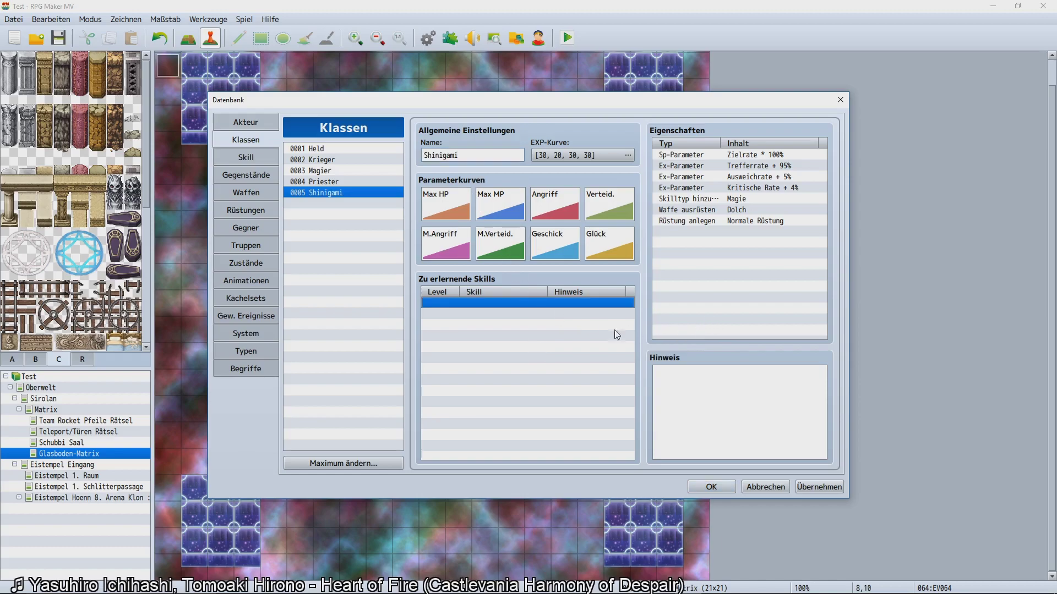
pyautogui.doubleClick(485, 308)
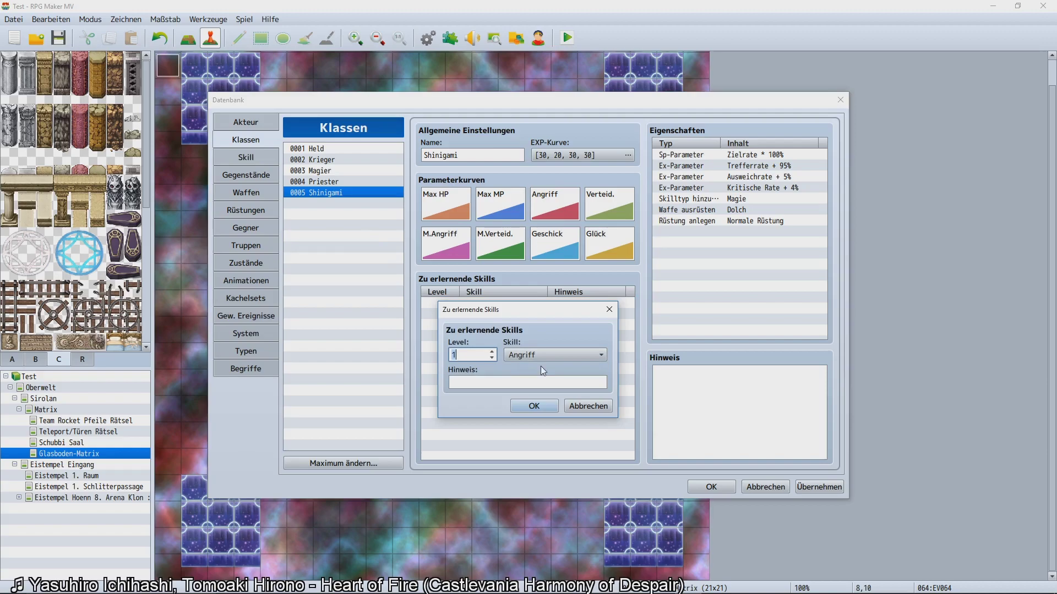
pyautogui.click(516, 356)
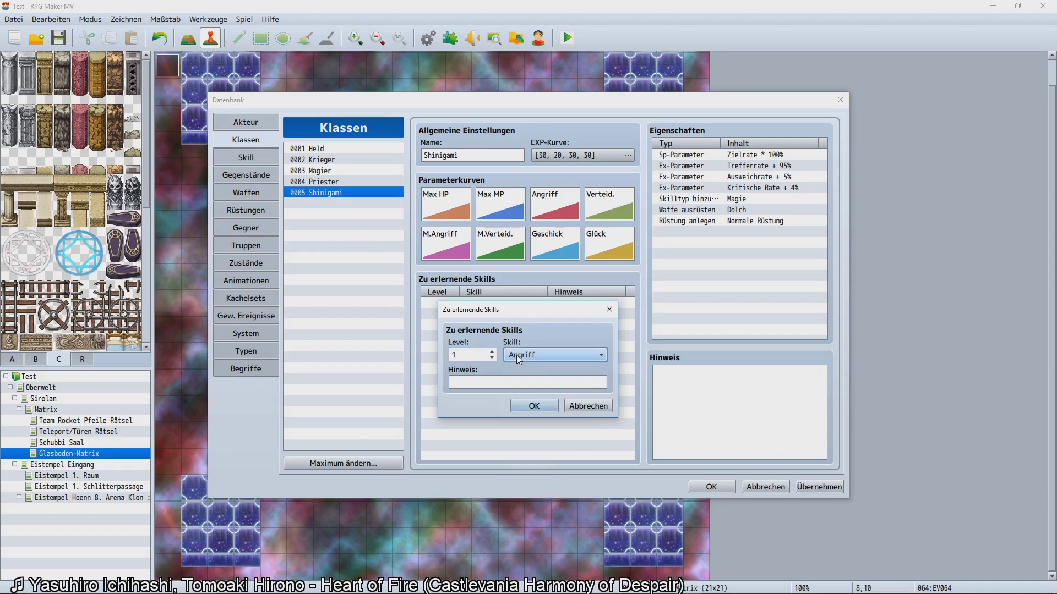
pyautogui.click(600, 410)
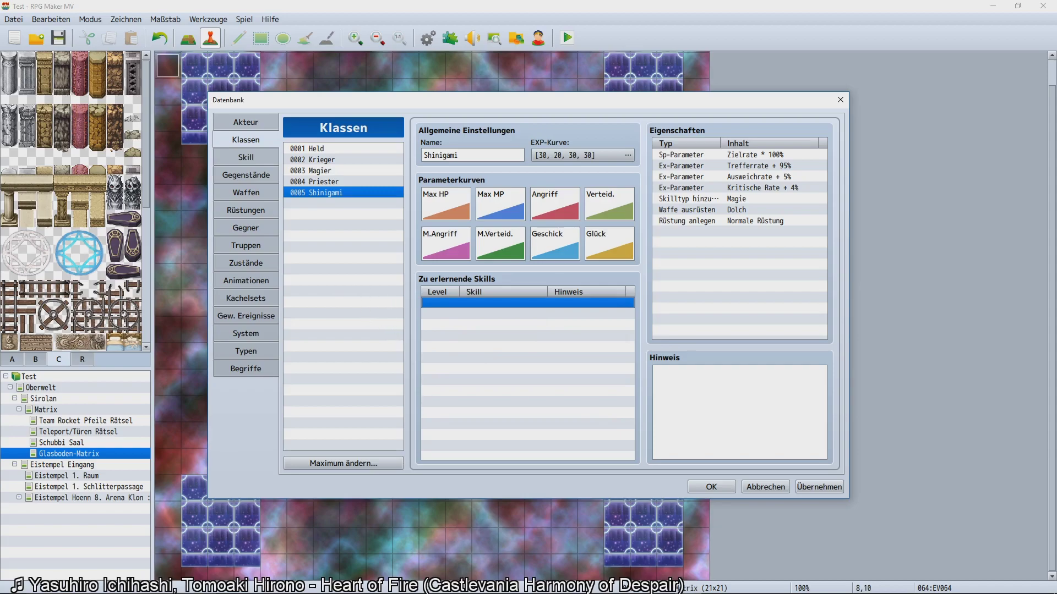
pyautogui.hotkey('alt', 'Tab')
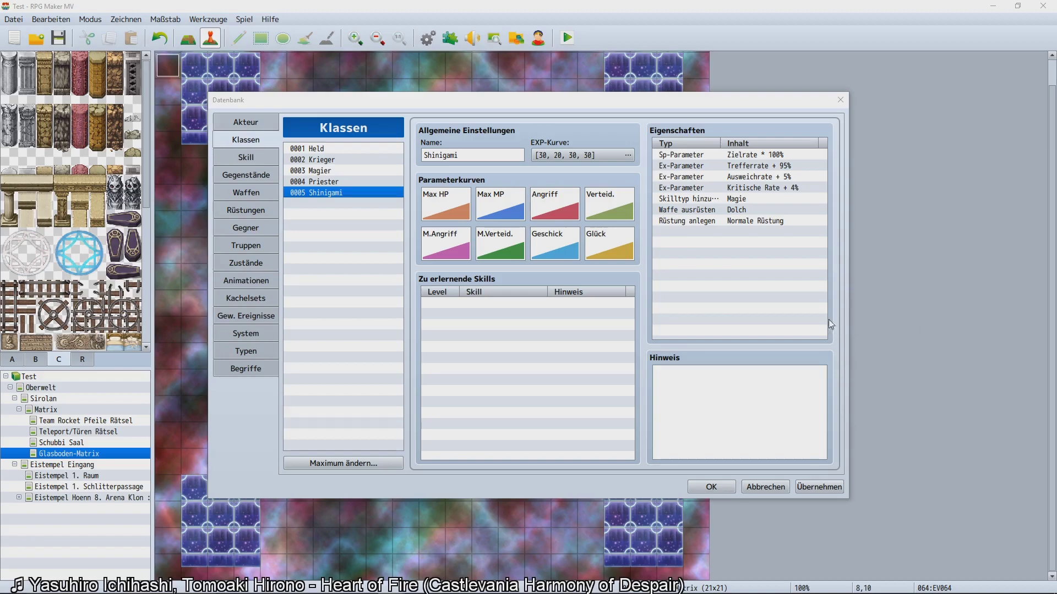
pyautogui.click(539, 366)
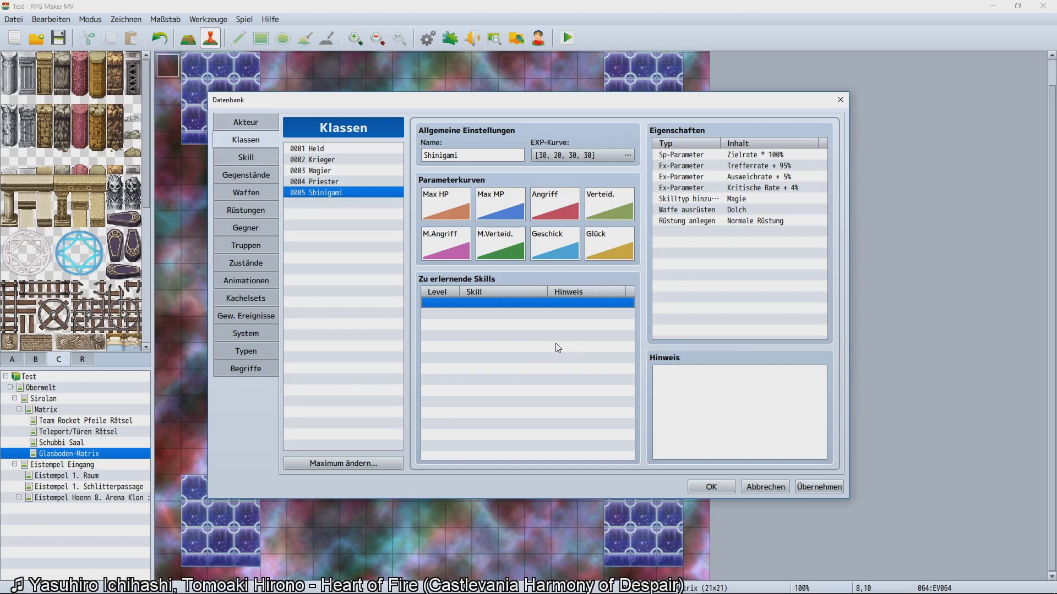
pyautogui.click(341, 284)
pyautogui.click(525, 371)
pyautogui.click(370, 271)
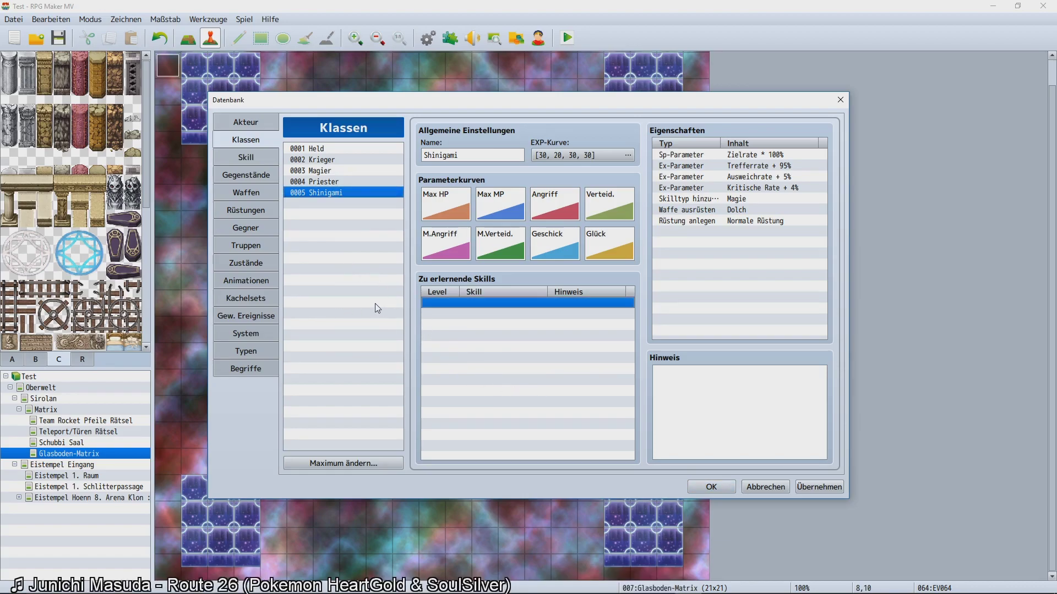
# Raise the number of skills to 11 and name the new skill Schwerthieb of Awesomeness.
pyautogui.click(242, 157)
pyautogui.click(337, 462)
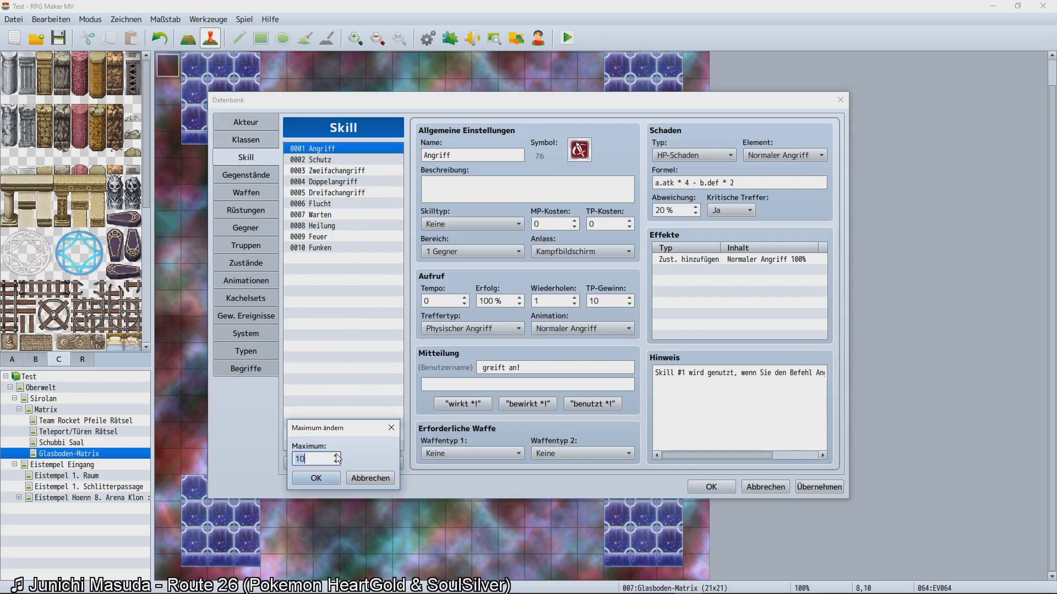
pyautogui.click(309, 478)
pyautogui.click(331, 259)
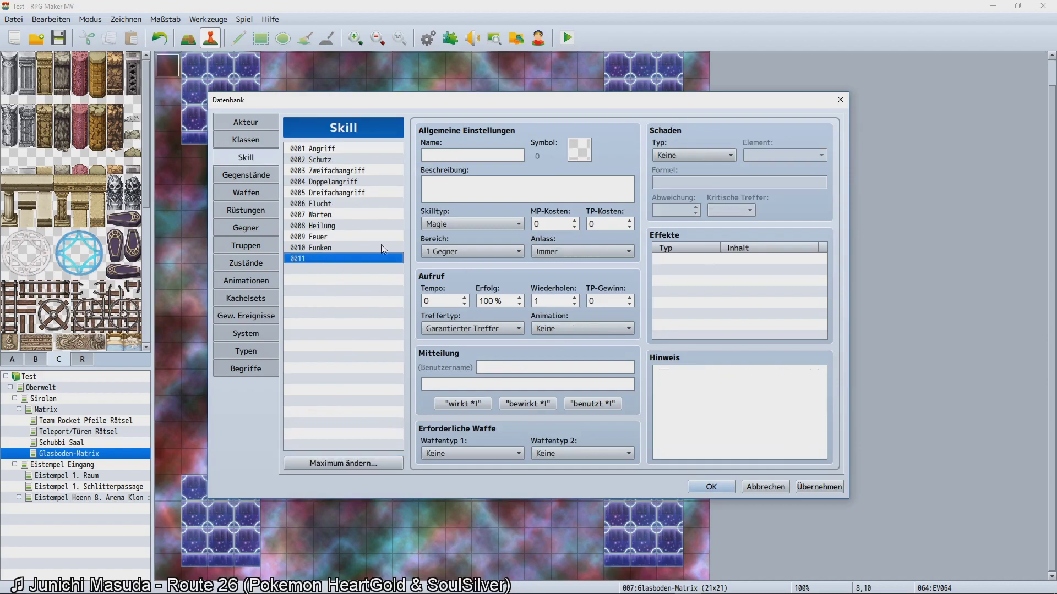
pyautogui.click(455, 156)
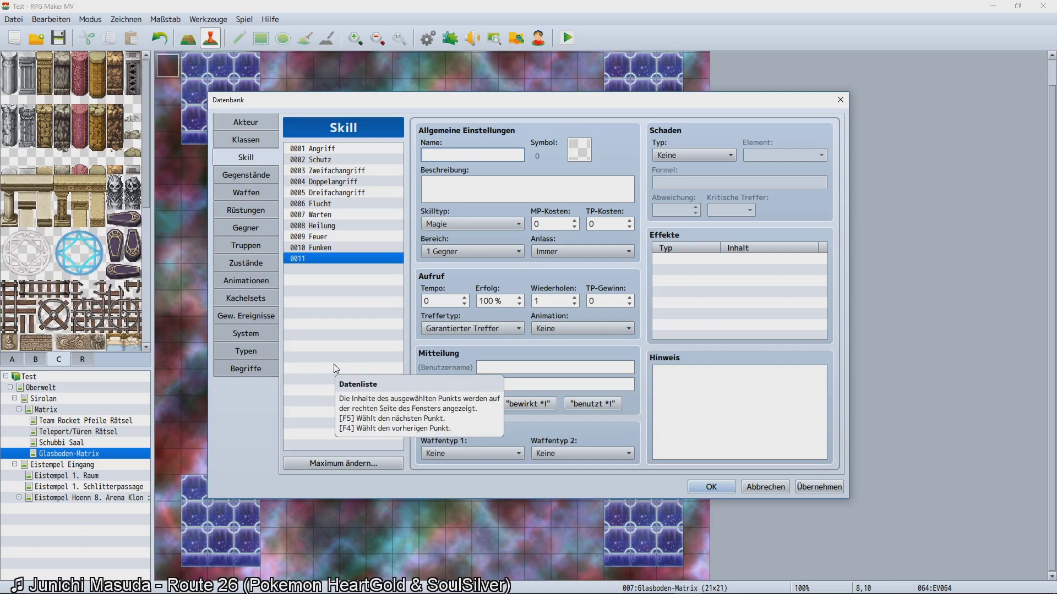
pyautogui.write('Schwerthieb of Awesomeness')
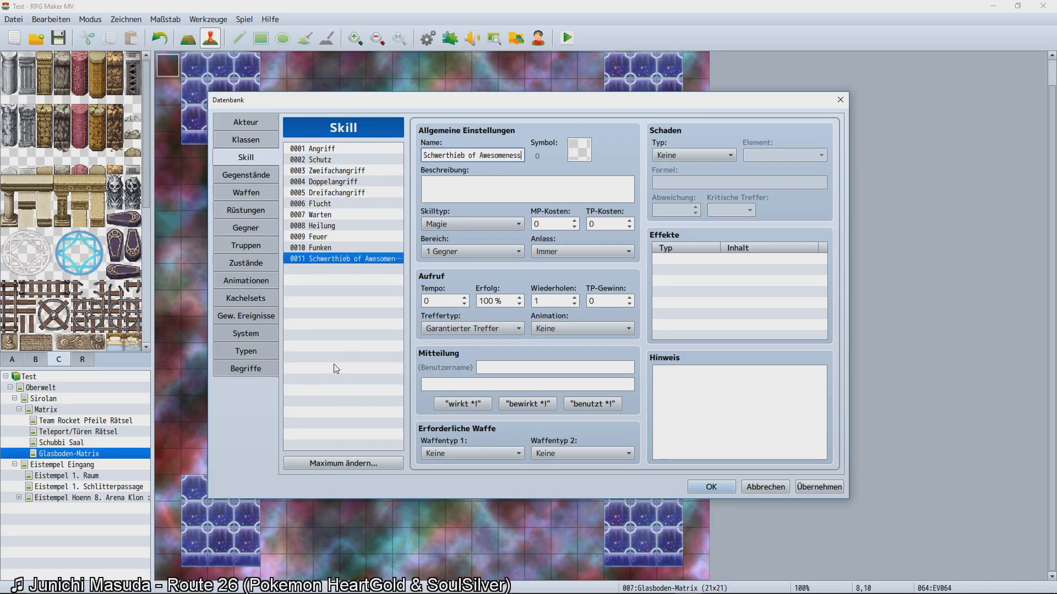
# Give the Schwerthieb of Awesomeness skill symbol 76 and restrict its occasion to Kampfbildschirm.
pyautogui.doubleClick(580, 149)
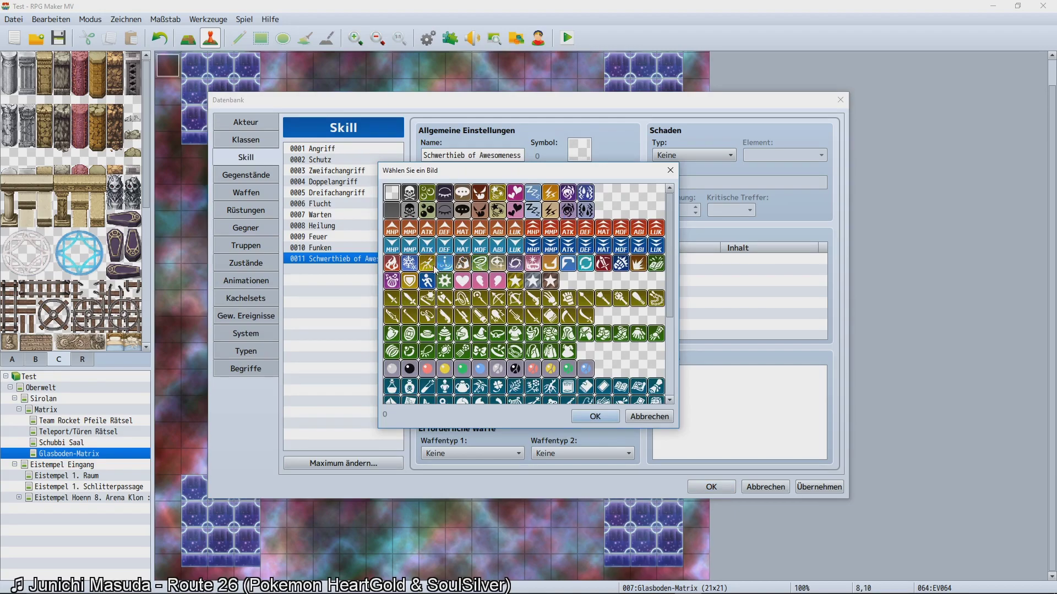
pyautogui.doubleClick(602, 263)
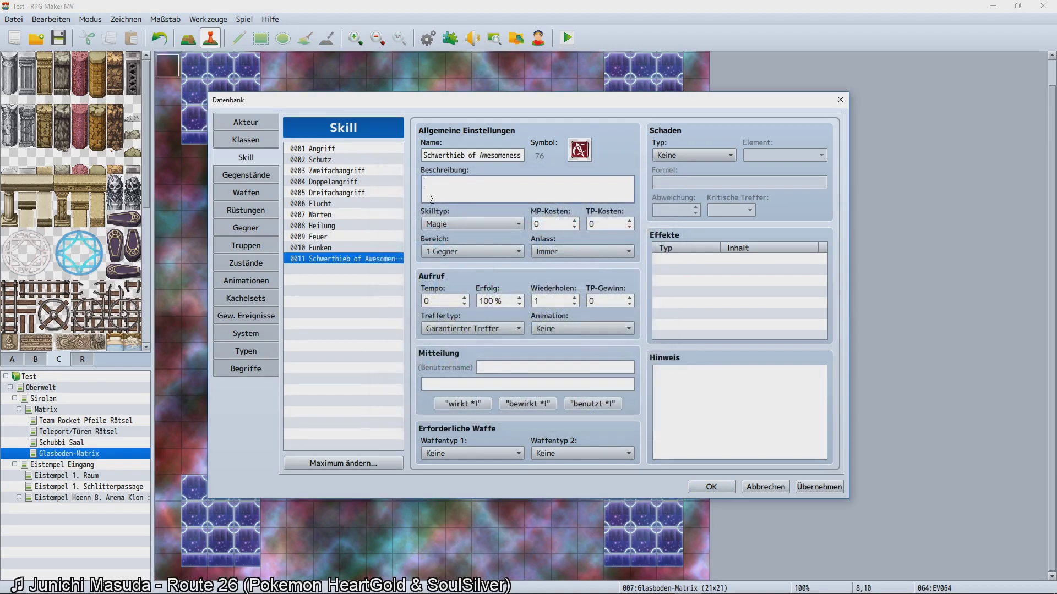
pyautogui.click(447, 226)
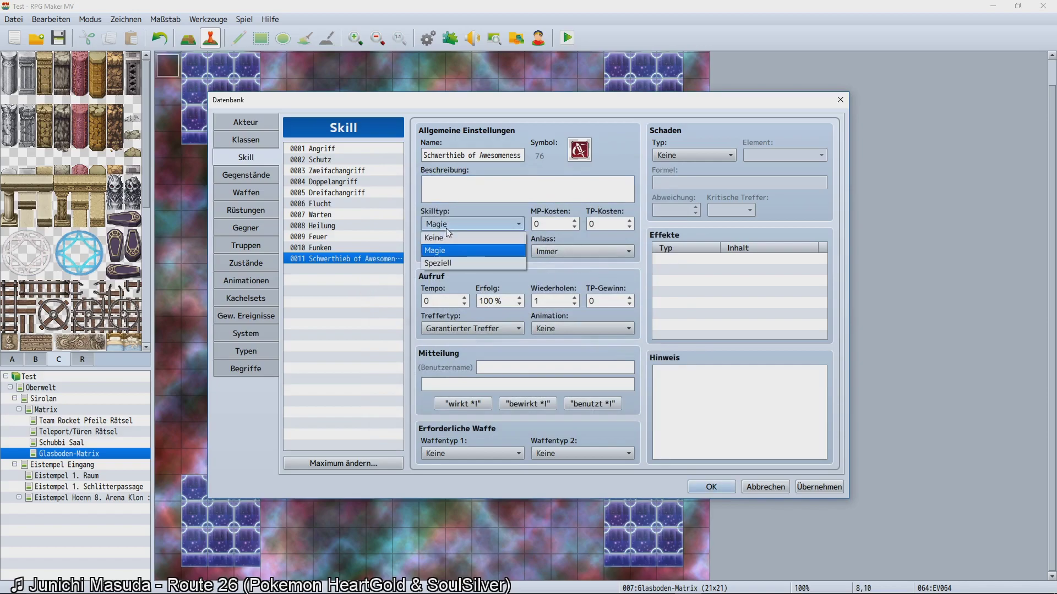
pyautogui.click(446, 227)
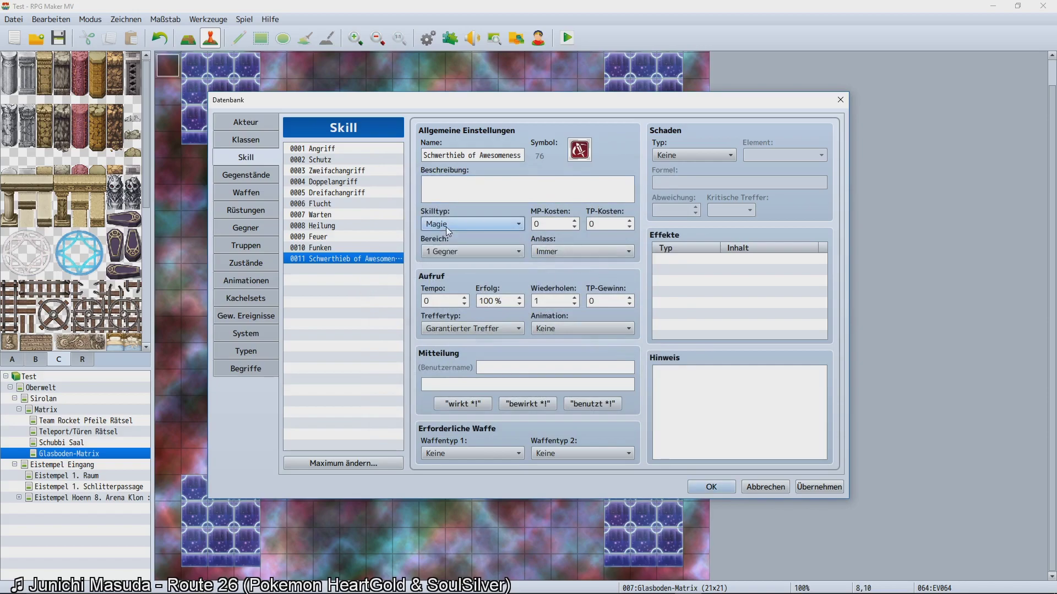
pyautogui.click(460, 254)
pyautogui.click(460, 254)
pyautogui.click(570, 253)
pyautogui.click(573, 276)
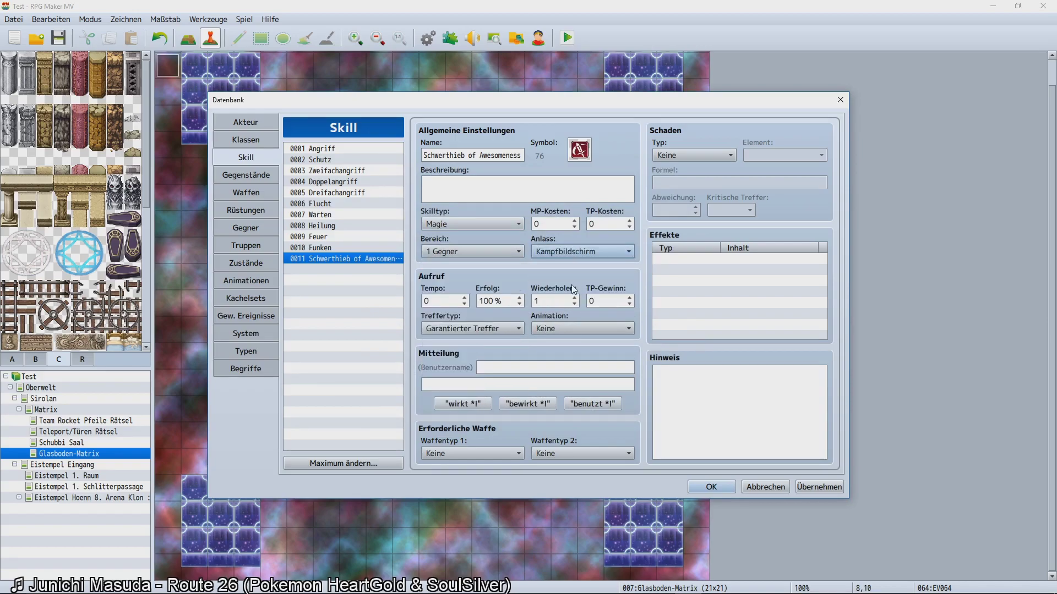
# Inspect the Max HP parameter curve of the Shinigami class.
pyautogui.click(254, 125)
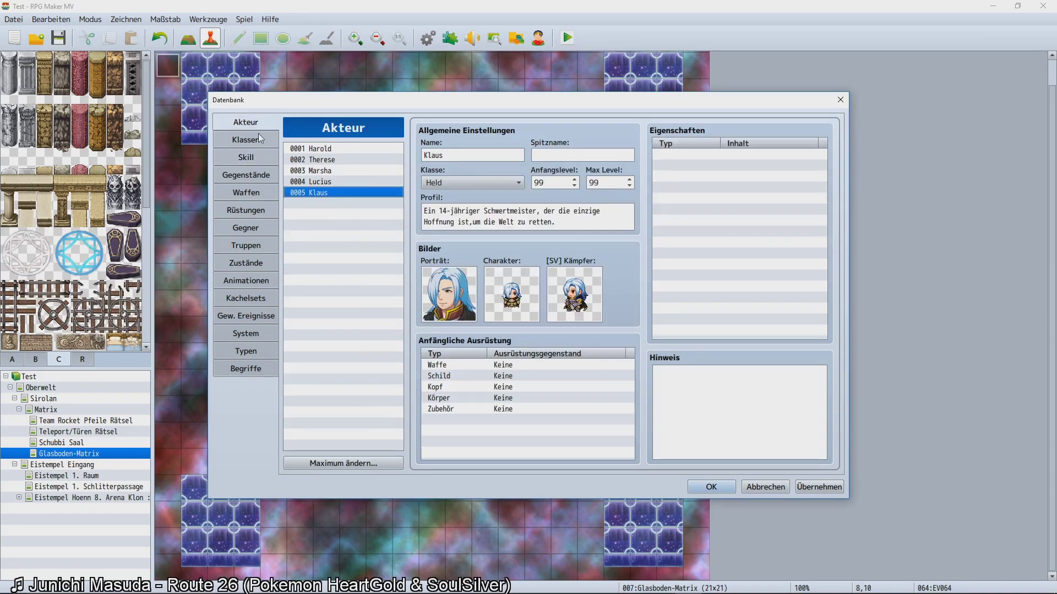
pyautogui.click(259, 140)
pyautogui.doubleClick(429, 200)
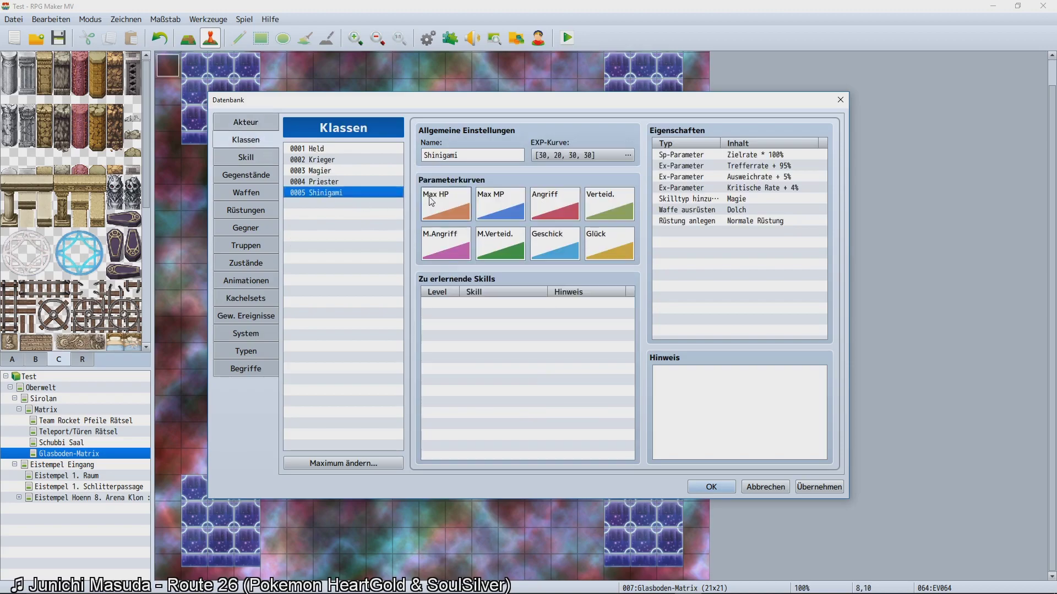
pyautogui.click(668, 416)
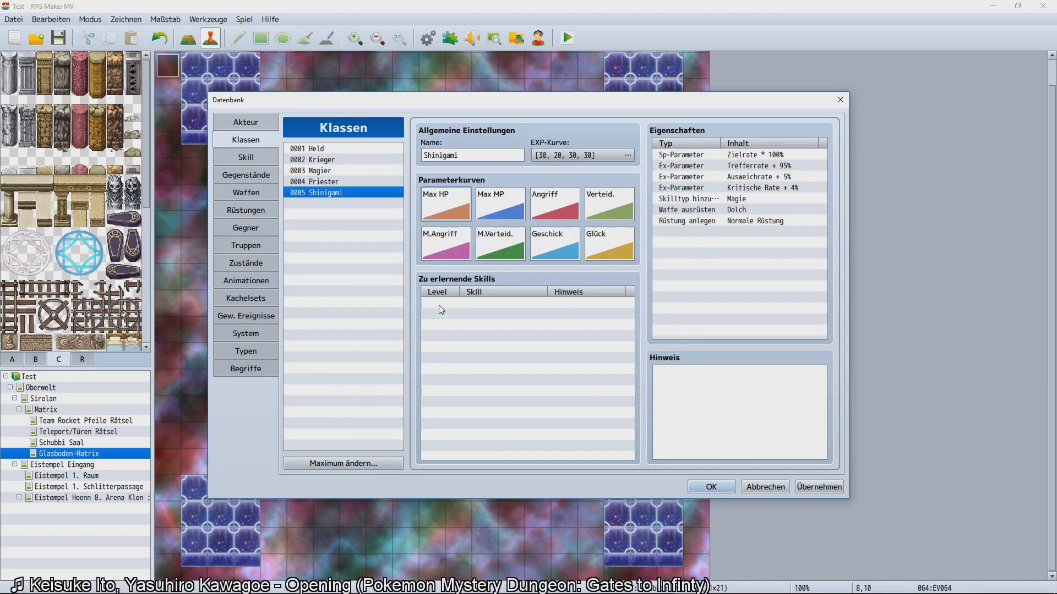
pyautogui.doubleClick(445, 205)
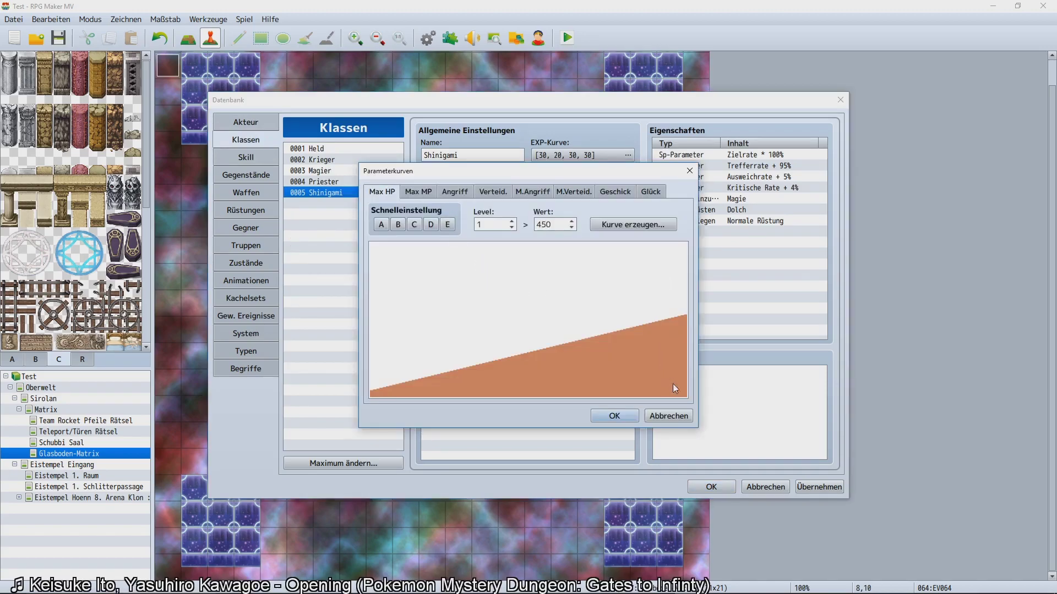
pyautogui.click(685, 414)
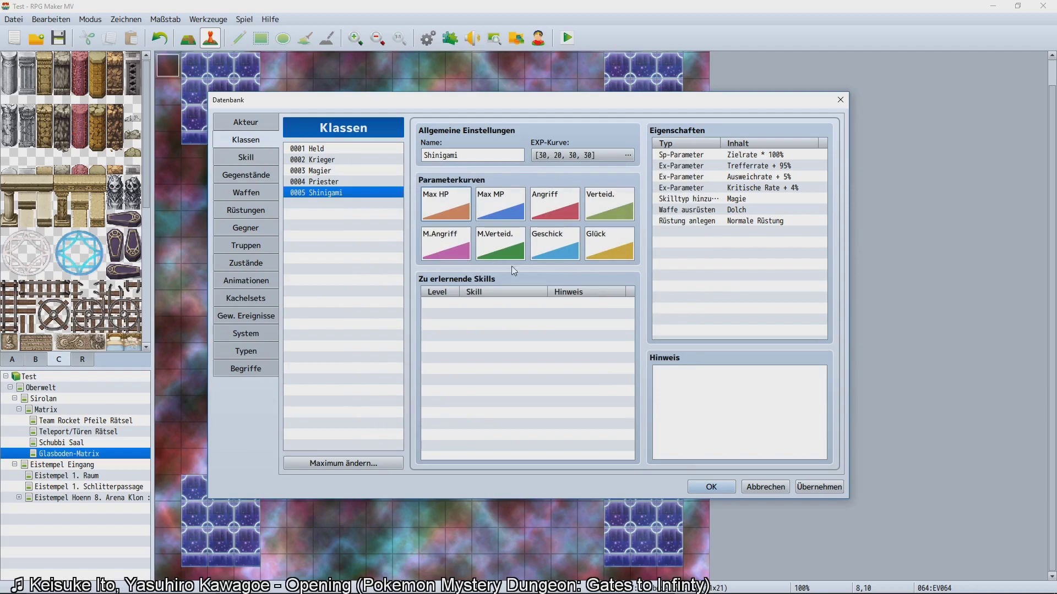
pyautogui.click(754, 268)
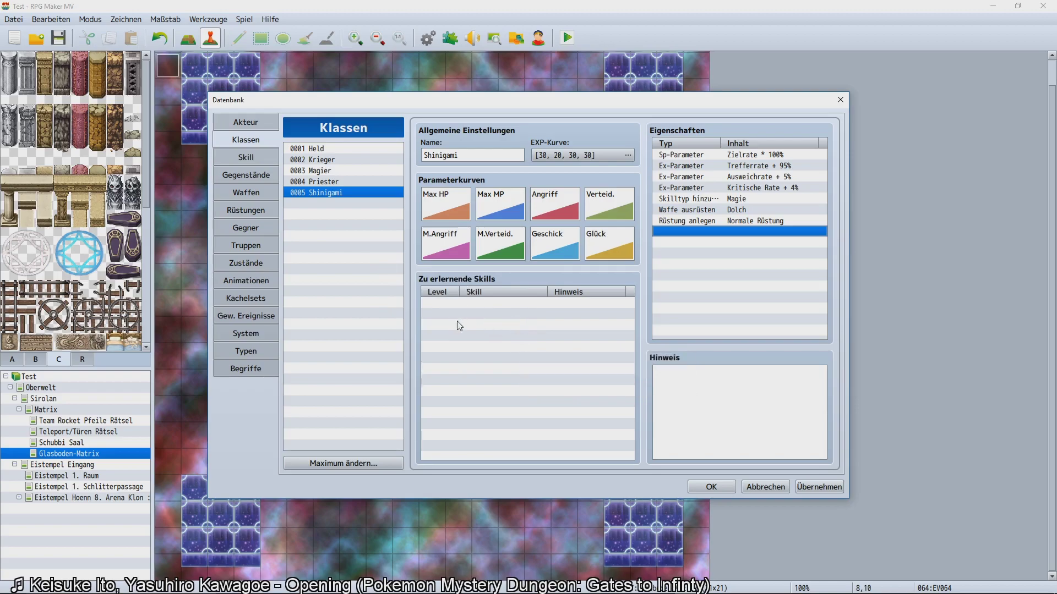
pyautogui.doubleClick(715, 311)
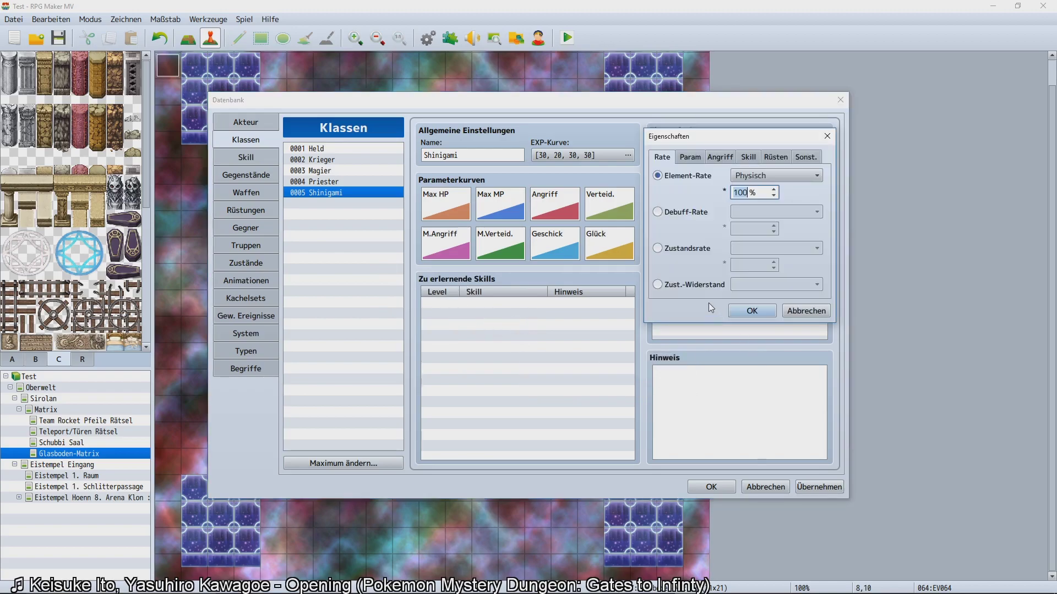
pyautogui.click(754, 173)
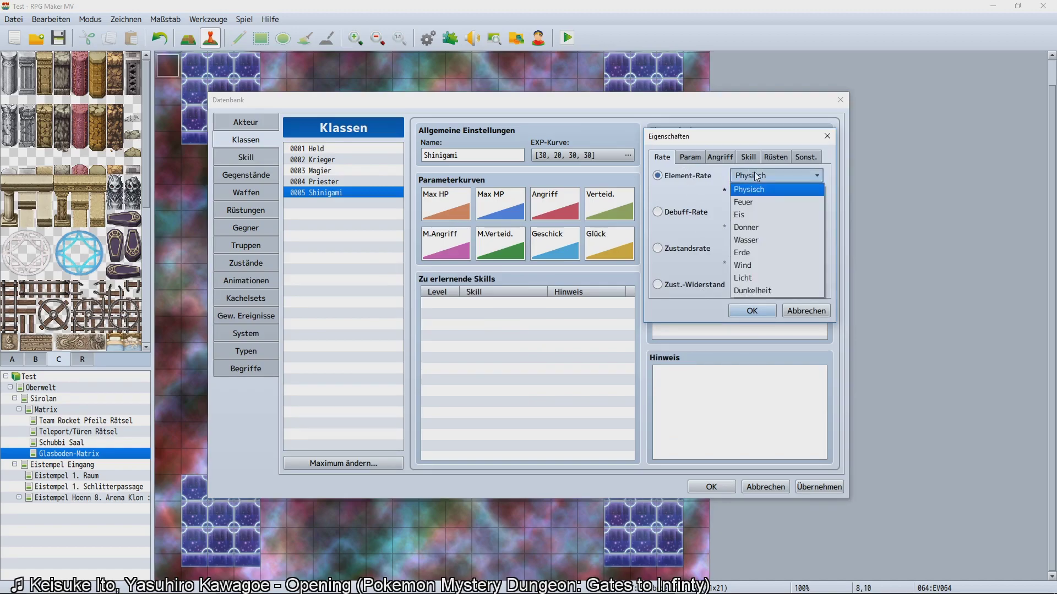
pyautogui.click(750, 176)
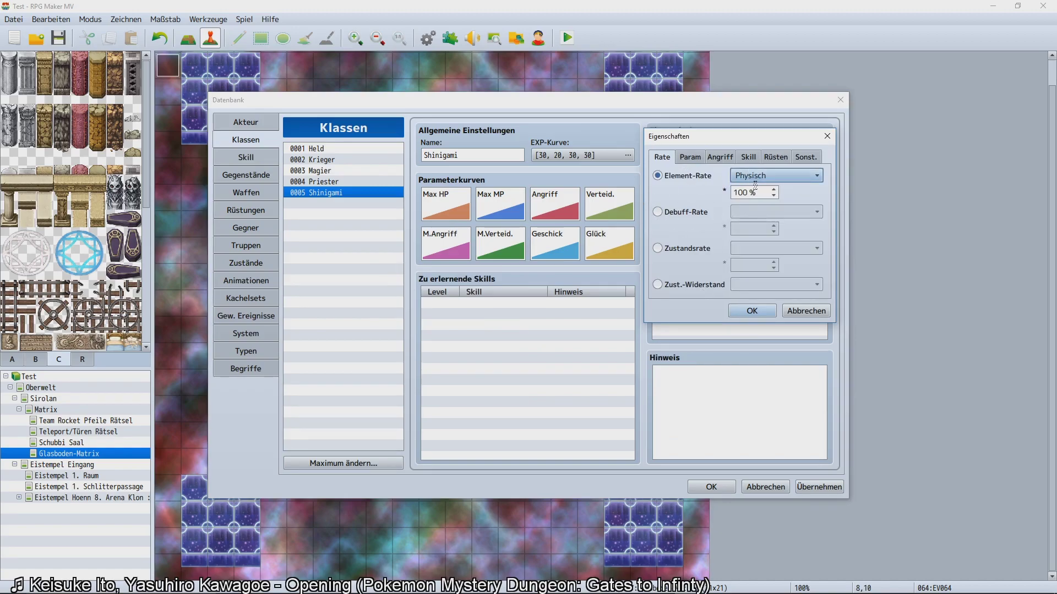
pyautogui.click(792, 310)
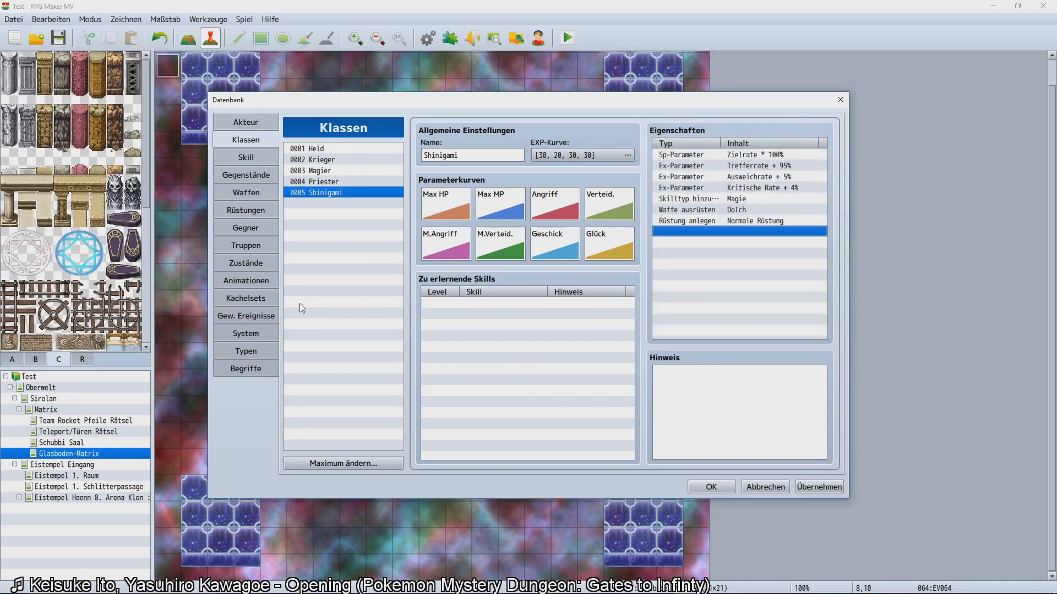
# Rename the ninth element type, Dunkelheit, to Dinkelheit.
pyautogui.click(251, 316)
pyautogui.click(253, 354)
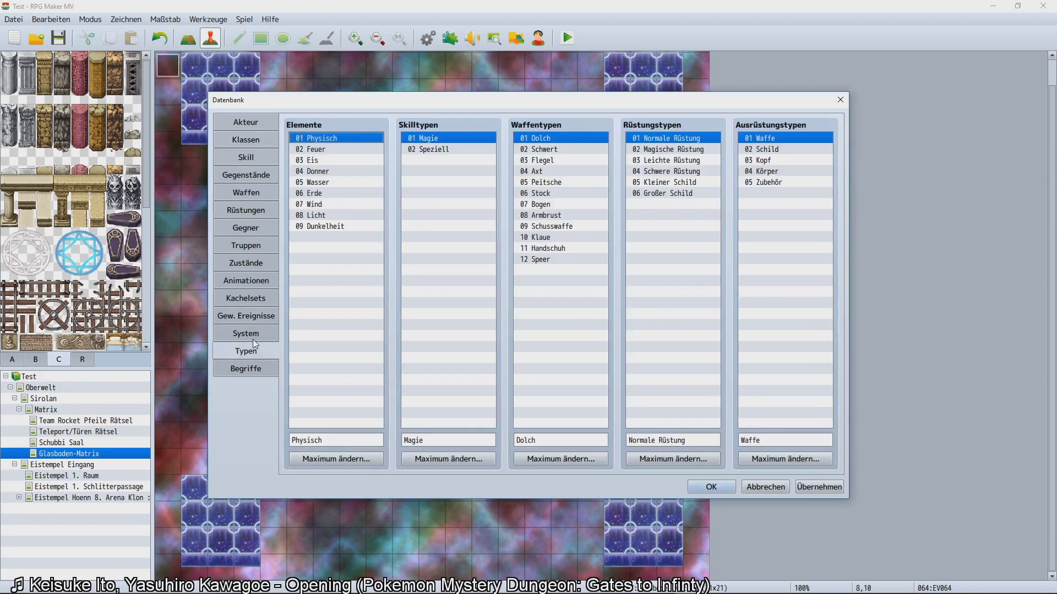
pyautogui.click(307, 227)
pyautogui.click(302, 440)
pyautogui.click(302, 439)
pyautogui.press('BackSpace')
pyautogui.write('inkelheit')
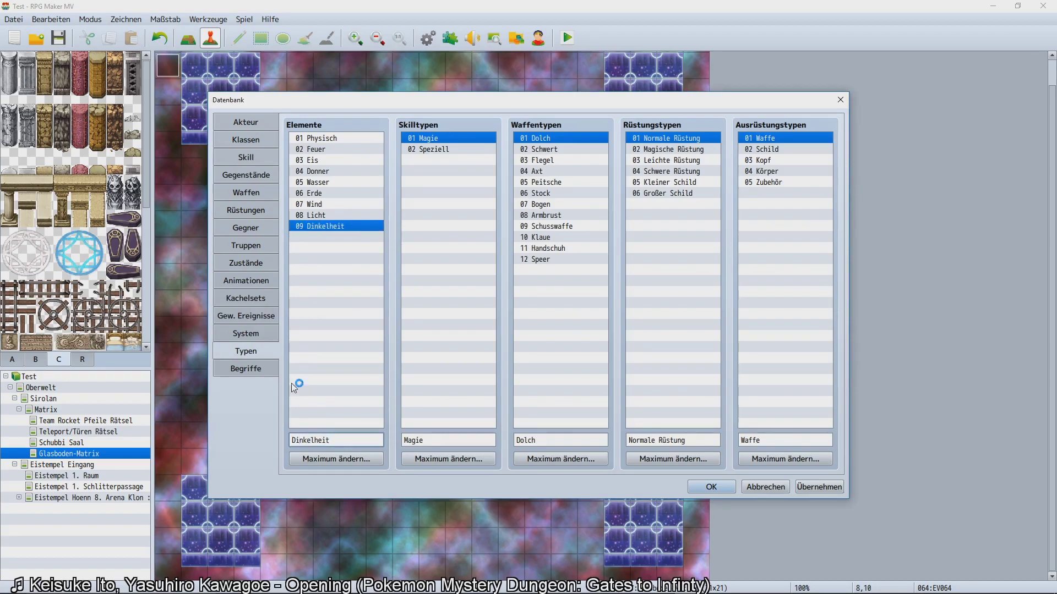
# Begin a new trait for the Shinigami class and examine its Element-Rate and Debuff-Rate options.
pyautogui.click(242, 123)
pyautogui.click(242, 140)
pyautogui.click(243, 161)
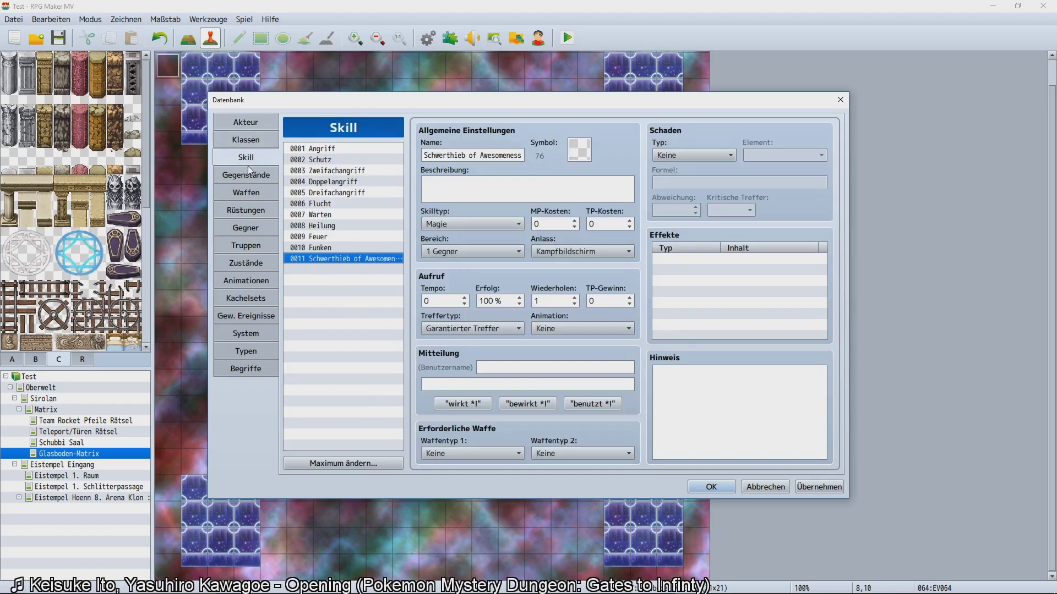
pyautogui.click(245, 140)
pyautogui.doubleClick(735, 290)
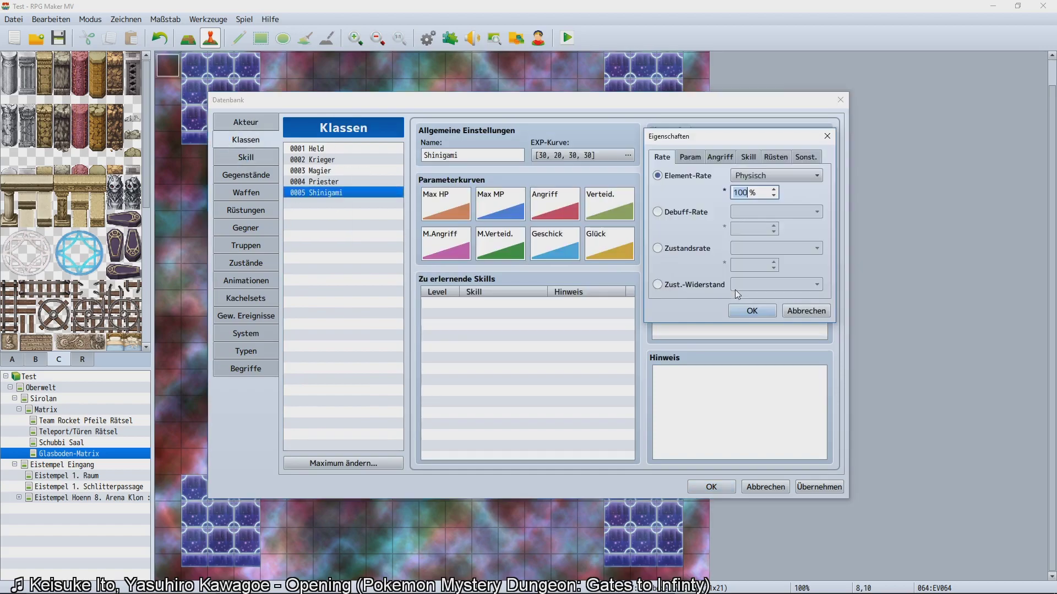
pyautogui.click(689, 208)
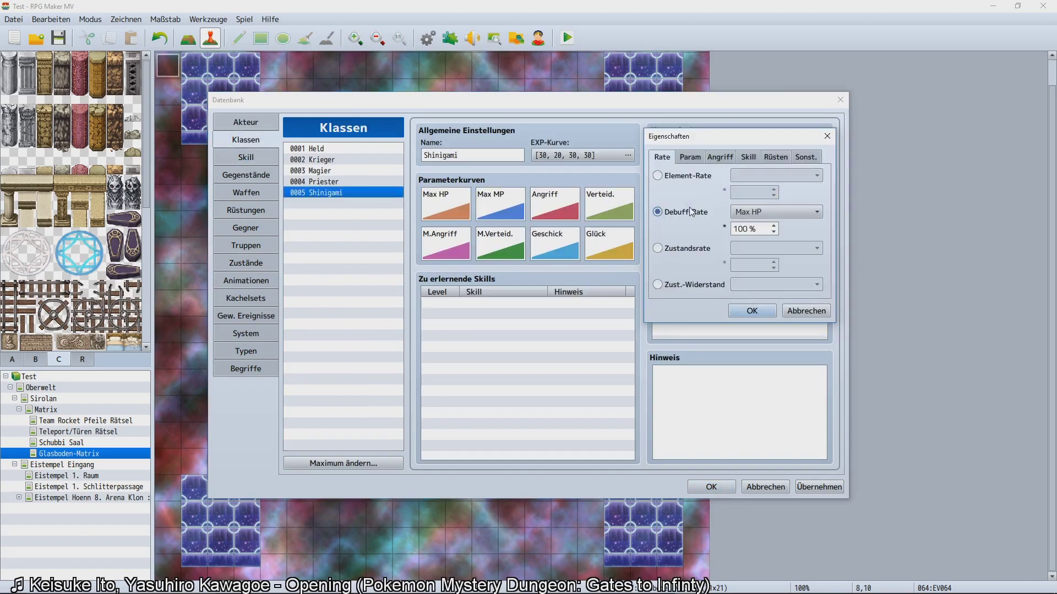
pyautogui.click(704, 179)
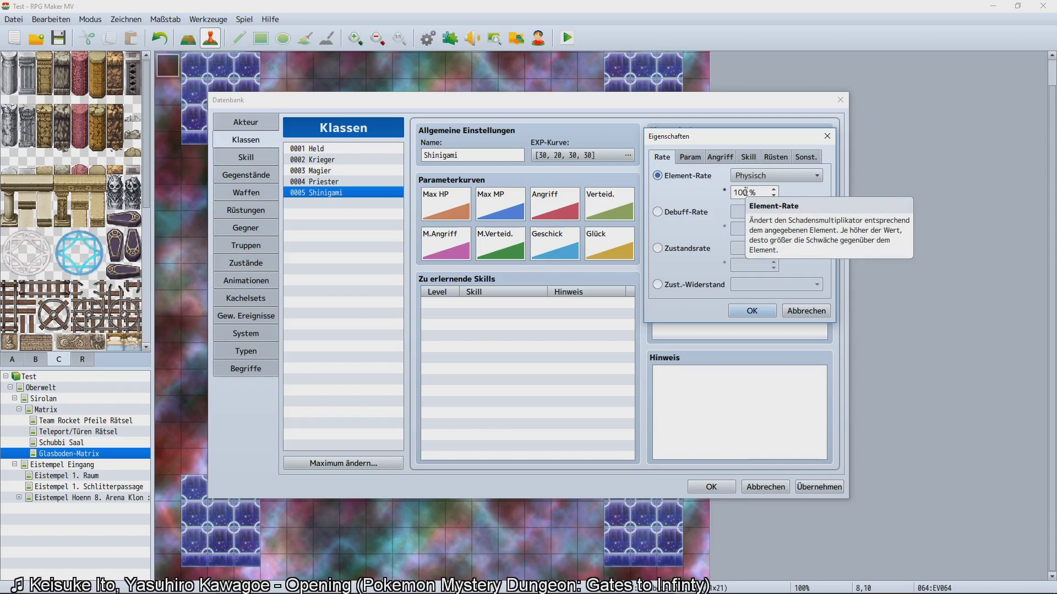
pyautogui.click(747, 176)
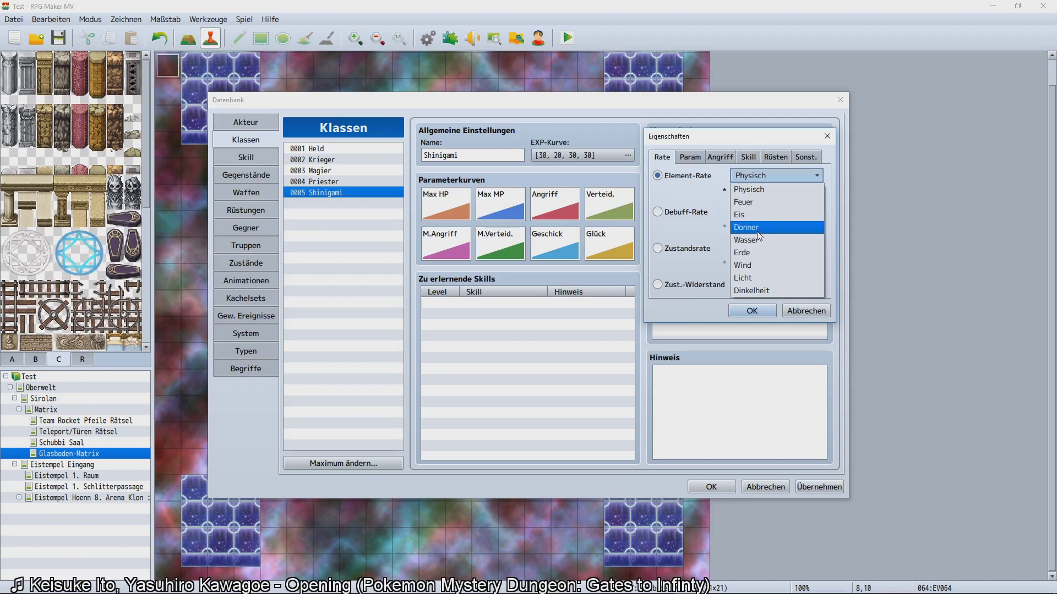
pyautogui.click(688, 180)
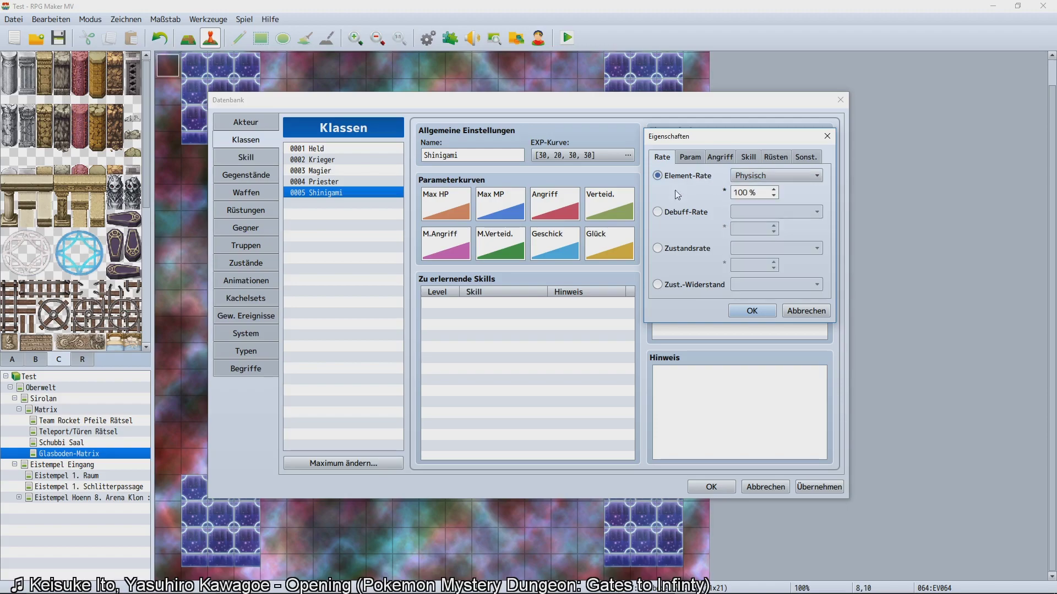
pyautogui.click(676, 214)
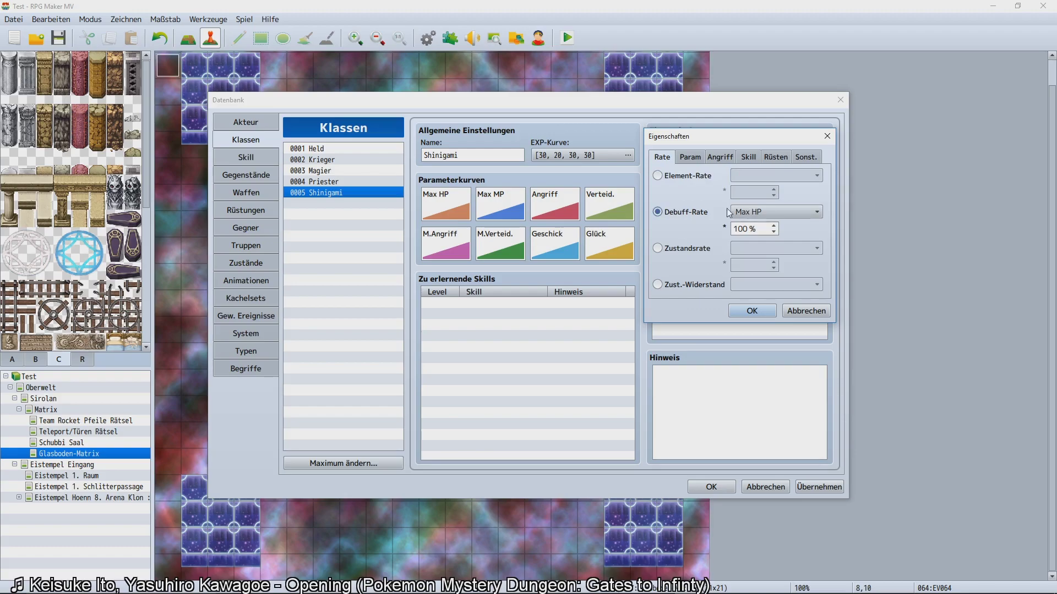
# Look through the other trait categories and the Zustandsrate and Zust.-Widerstand options for the Shinigami class.
pyautogui.click(688, 158)
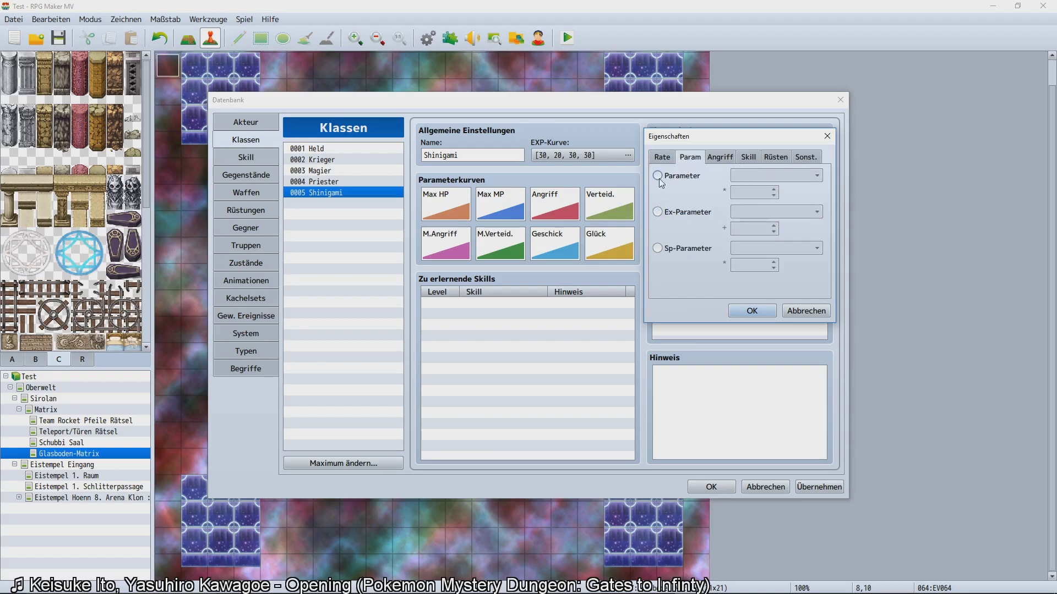
pyautogui.click(658, 176)
pyautogui.click(720, 157)
pyautogui.click(751, 157)
pyautogui.click(773, 158)
pyautogui.click(664, 158)
pyautogui.click(675, 249)
pyautogui.click(748, 248)
pyautogui.click(677, 280)
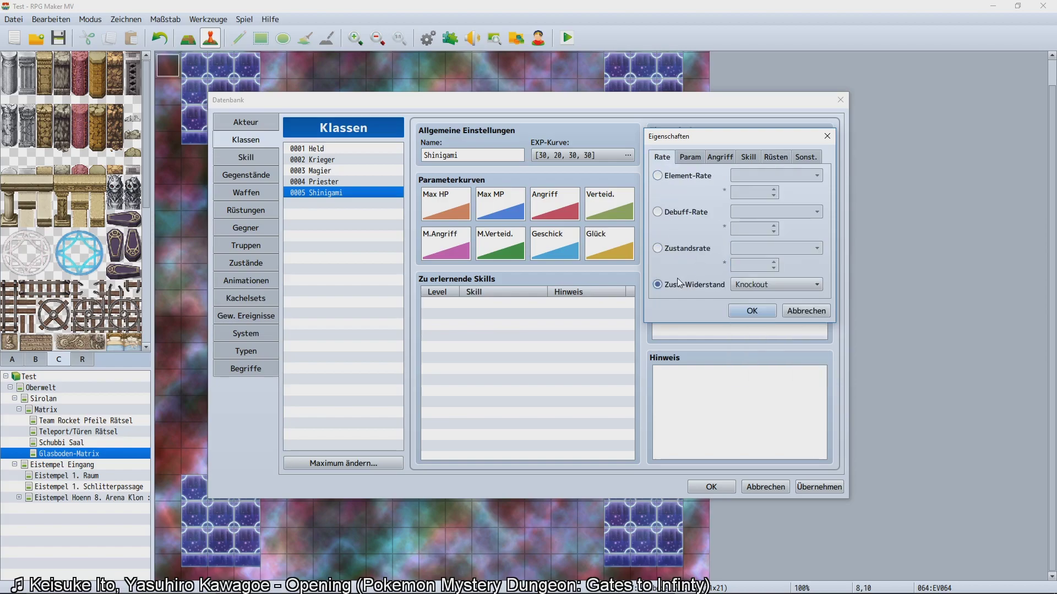
pyautogui.click(747, 284)
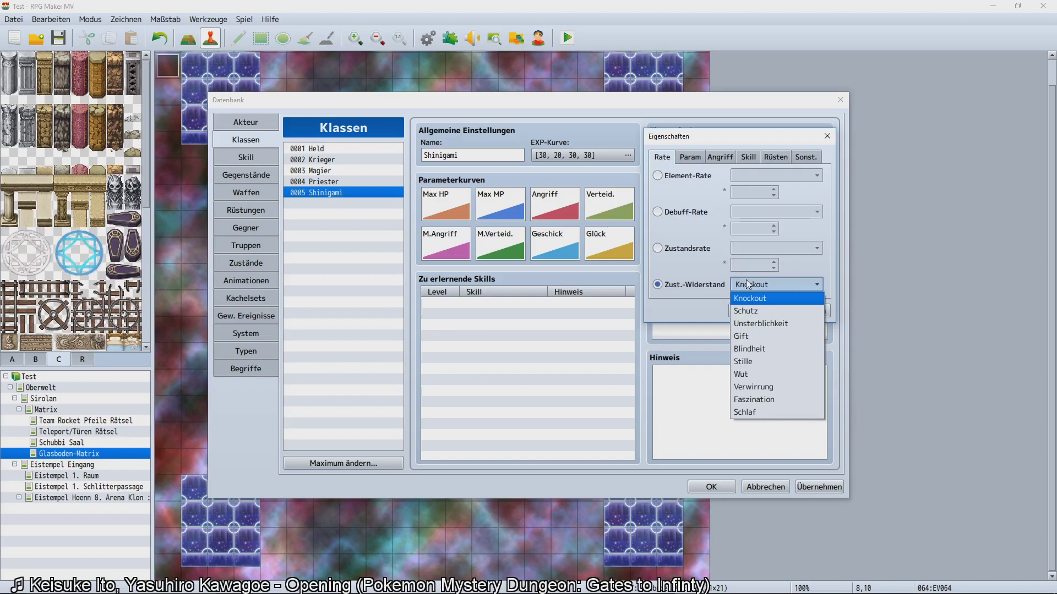
pyautogui.click(765, 298)
pyautogui.click(682, 249)
pyautogui.click(688, 284)
pyautogui.click(752, 285)
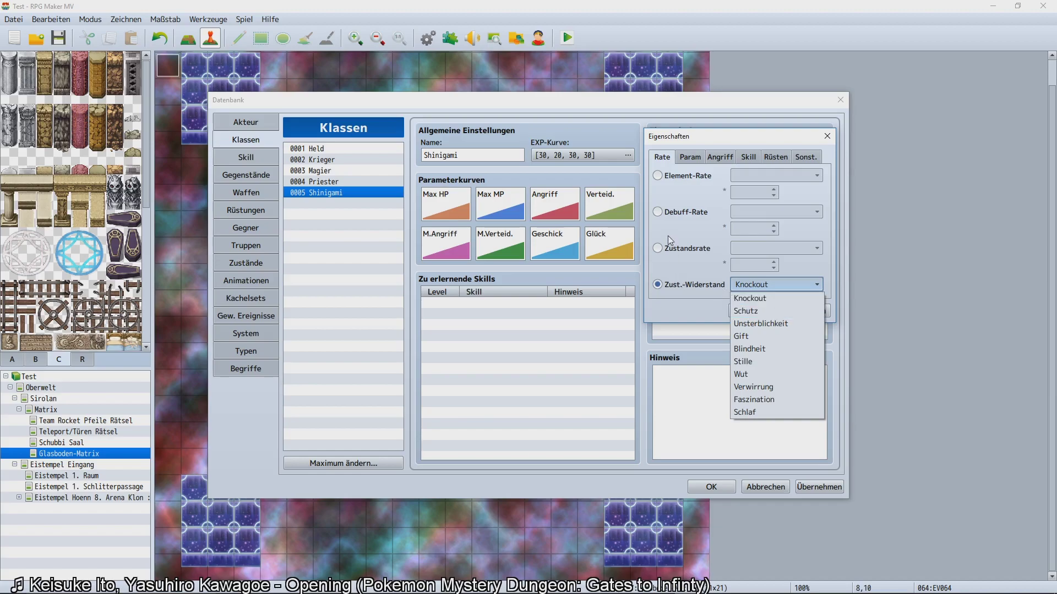
# Add an Element-Rate trait for Physisch at 0% to the Shinigami class.
pyautogui.click(670, 219)
pyautogui.click(674, 179)
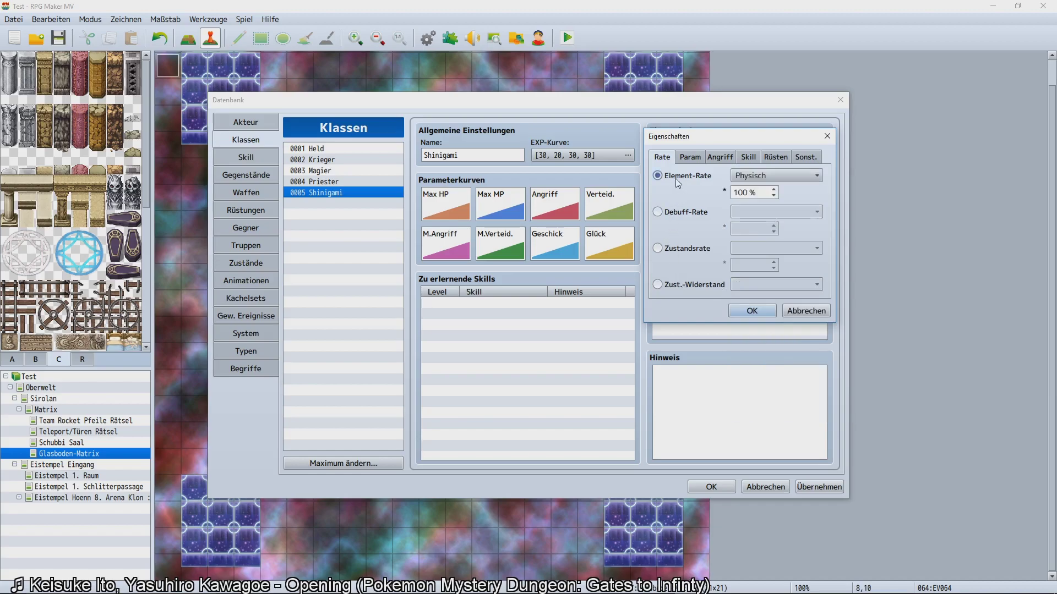
pyautogui.click(754, 175)
pyautogui.click(754, 174)
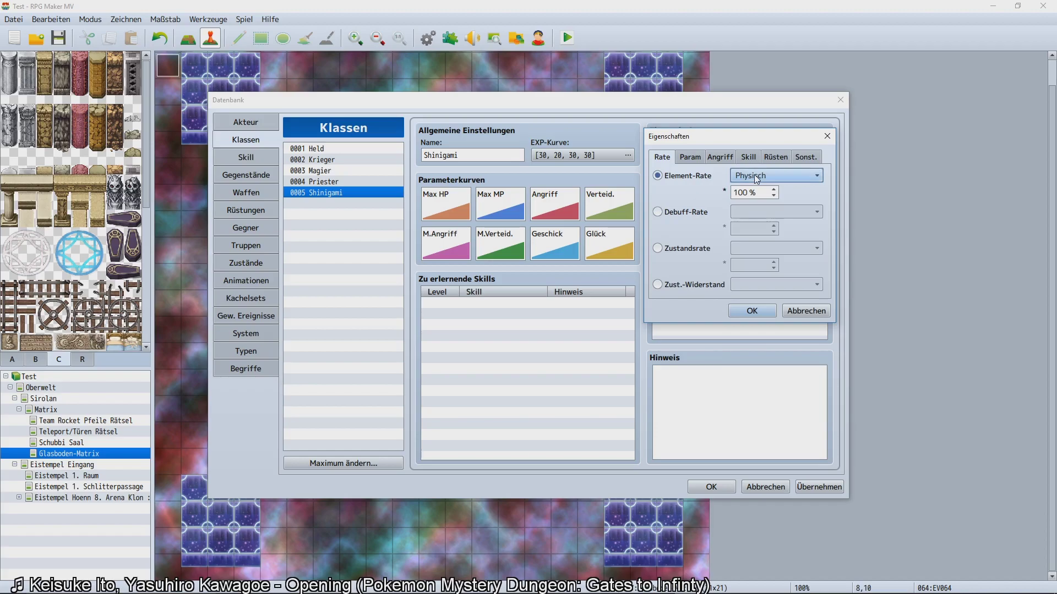
pyautogui.click(736, 190)
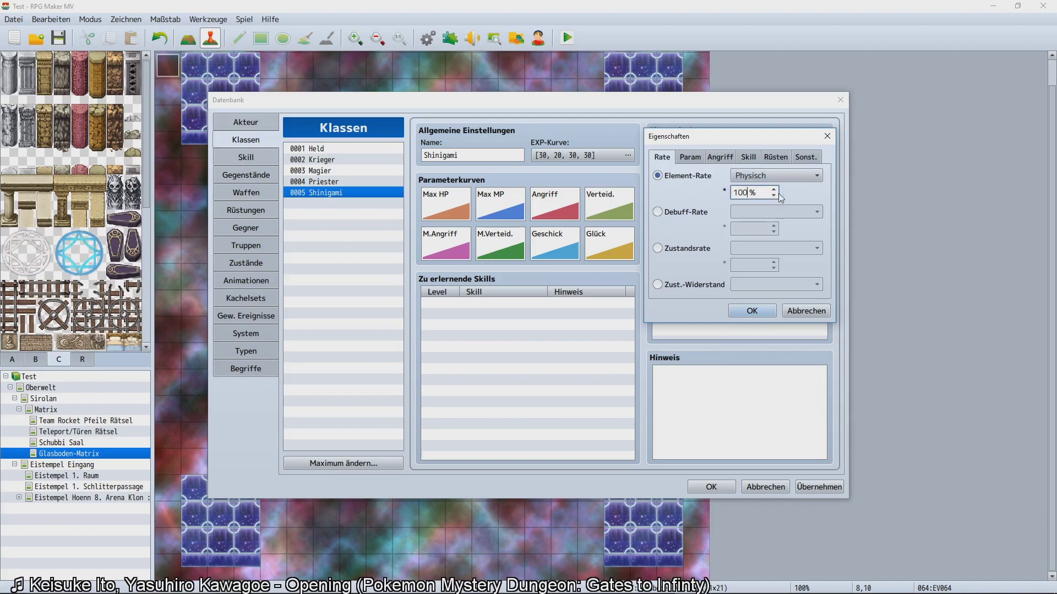
pyautogui.doubleClick(743, 190)
pyautogui.write('0')
pyautogui.click(732, 174)
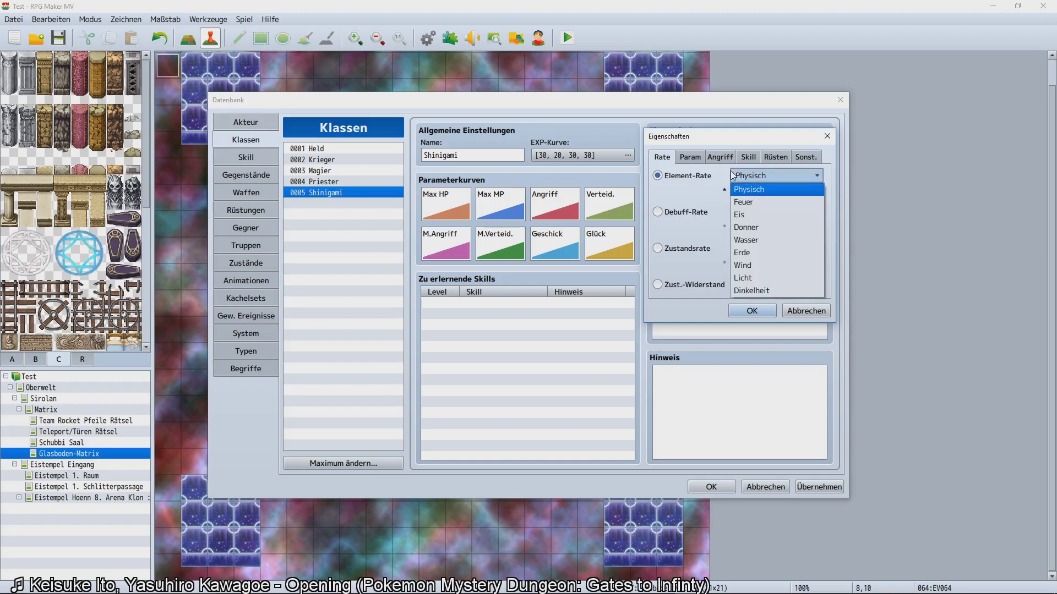
pyautogui.click(748, 187)
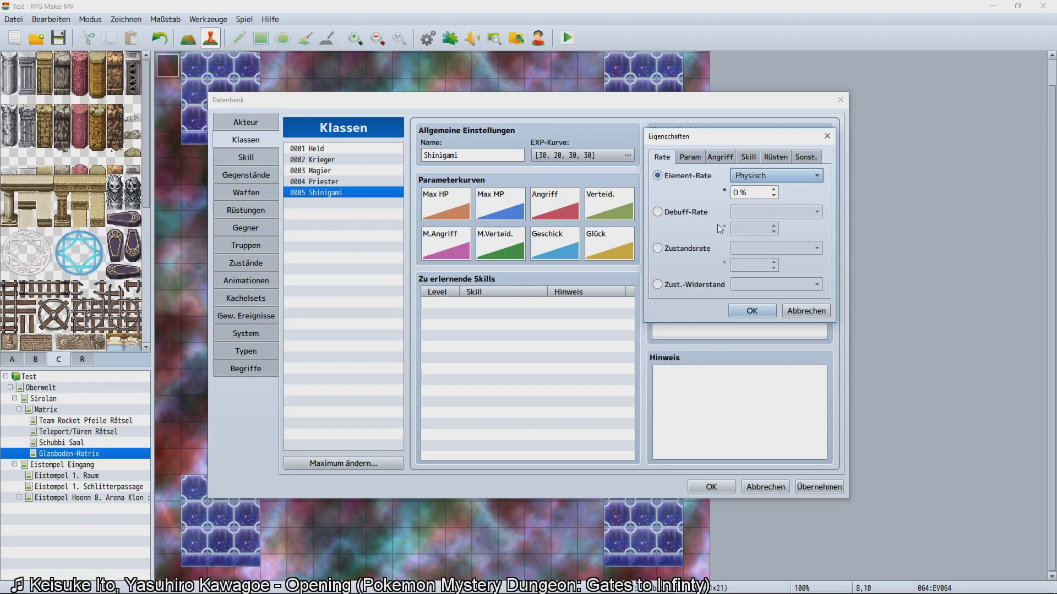
pyautogui.click(753, 311)
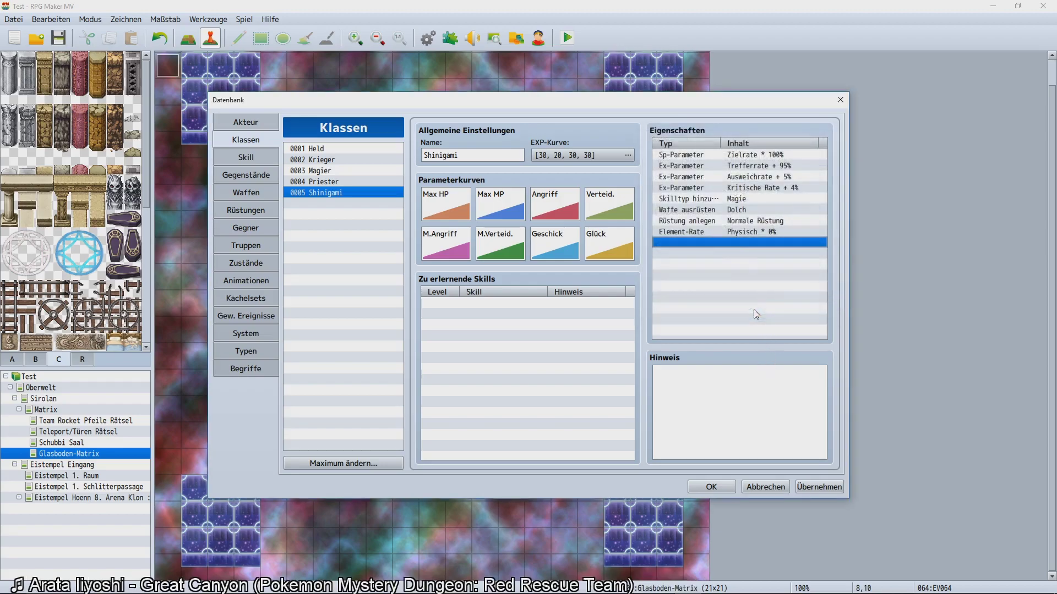
# Add Element-Rate traits for Feuer and Eis at 0% to the Shinigami class.
pyautogui.doubleClick(729, 249)
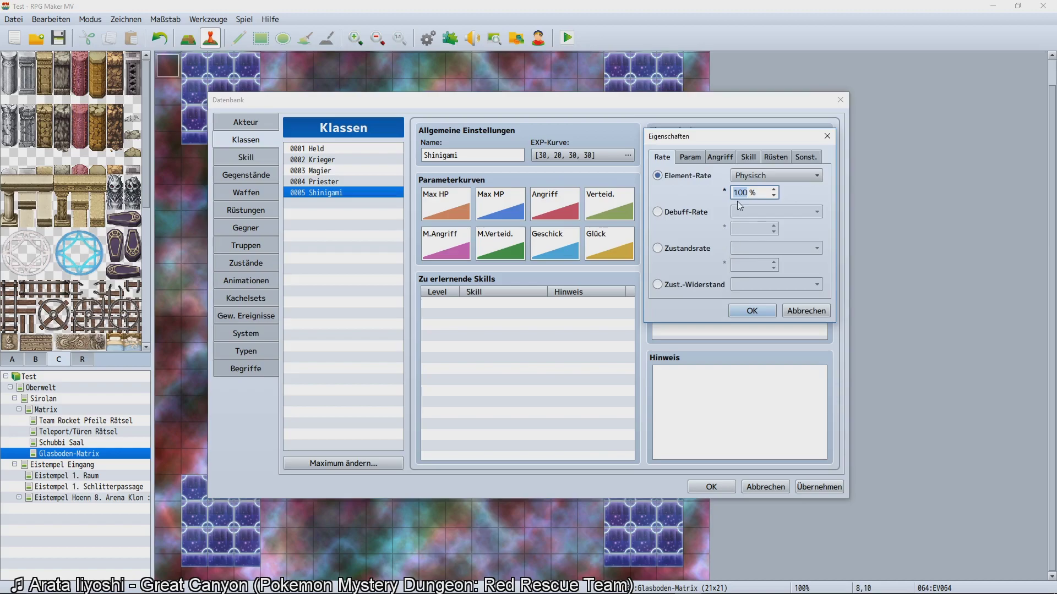
pyautogui.write('0')
pyautogui.click(777, 175)
pyautogui.click(758, 201)
pyautogui.click(752, 311)
pyautogui.doubleClick(732, 261)
pyautogui.write('0')
pyautogui.click(757, 182)
pyautogui.click(747, 281)
pyautogui.click(746, 310)
# Add Element-Rate traits for Donner and Wasser at 0% to the Shinigami class.
pyautogui.doubleClick(747, 309)
pyautogui.write('0')
pyautogui.click(755, 176)
pyautogui.click(756, 227)
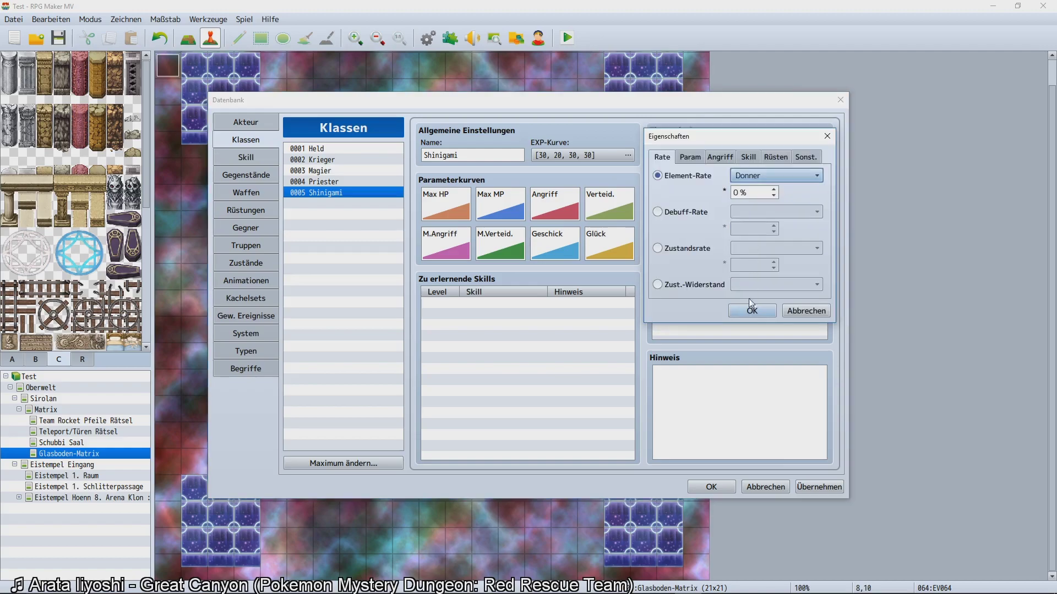
pyautogui.click(752, 311)
pyautogui.doubleClick(739, 300)
pyautogui.click(755, 175)
pyautogui.click(747, 219)
pyautogui.click(742, 309)
# Add Element-Rate traits for Erde and Wind at 0% to the Shinigami class.
pyautogui.doubleClick(742, 308)
pyautogui.write('0')
pyautogui.click(746, 176)
pyautogui.click(748, 250)
pyautogui.click(752, 309)
pyautogui.doubleClick(750, 309)
pyautogui.write('0')
pyautogui.click(755, 175)
pyautogui.click(753, 264)
pyautogui.click(750, 309)
# Add Element-Rate traits for Licht and Dinkelheit at 0% to the Shinigami class and apply the database changes.
pyautogui.doubleClick(748, 311)
pyautogui.write('0')
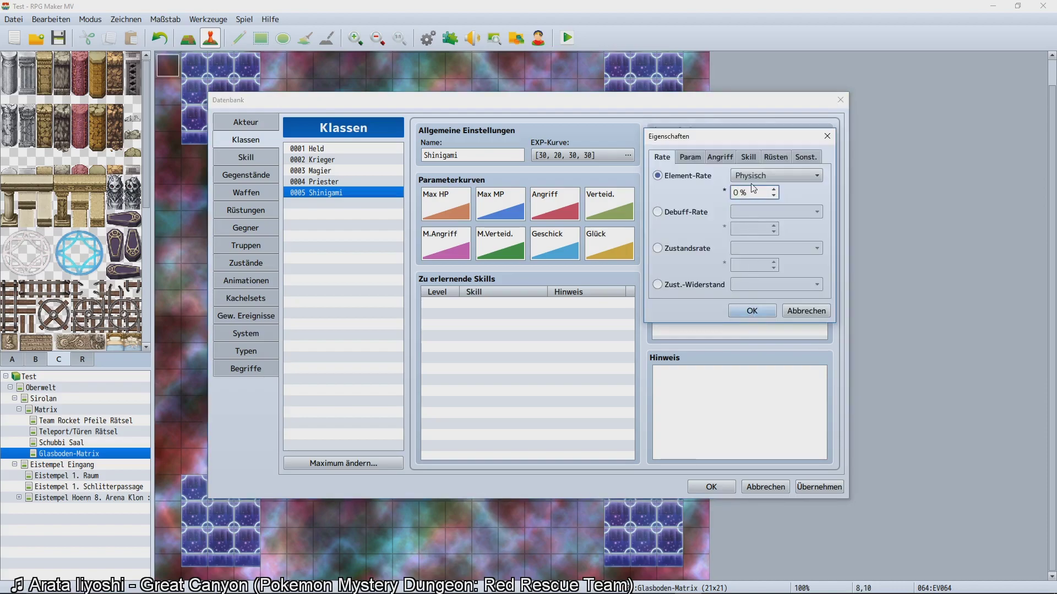
pyautogui.click(755, 175)
pyautogui.click(754, 276)
pyautogui.click(745, 310)
pyautogui.doubleClick(738, 318)
pyautogui.write('0')
pyautogui.click(752, 175)
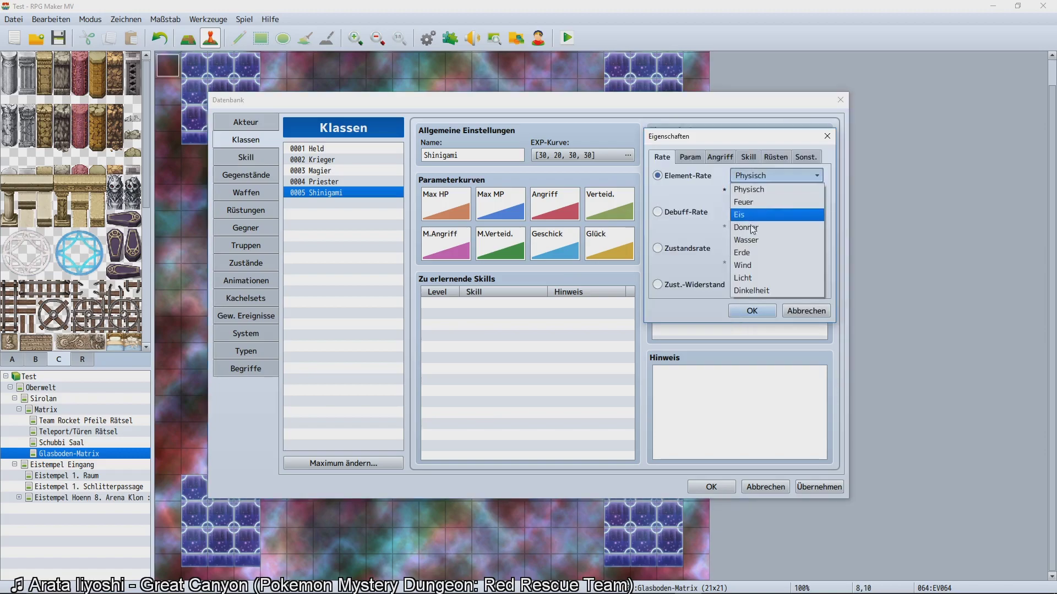
pyautogui.click(751, 291)
pyautogui.click(752, 310)
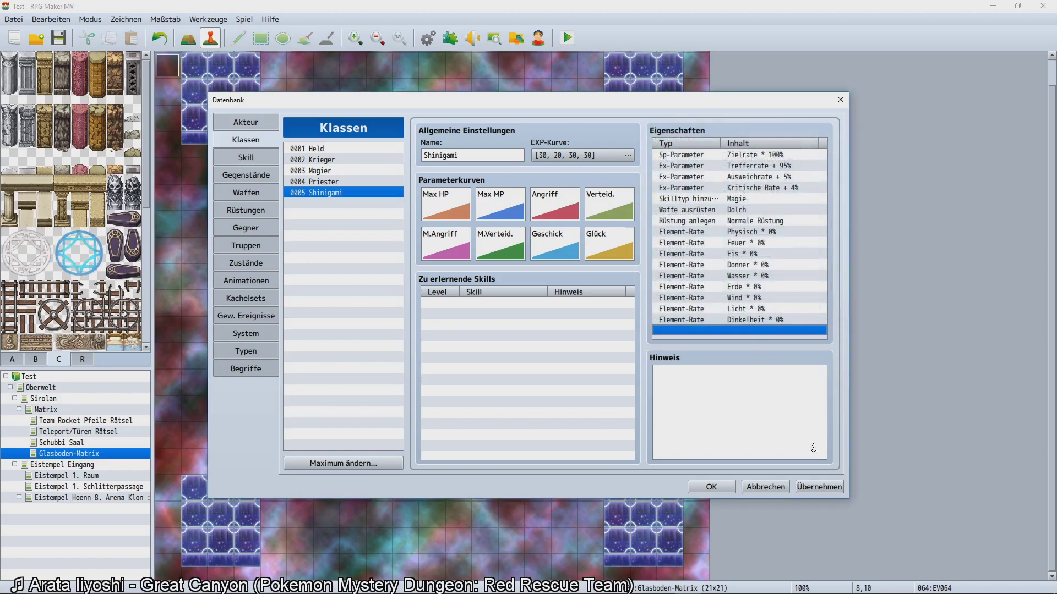
pyautogui.click(831, 489)
pyautogui.moveTo(815, 321); pyautogui.dragTo(781, 259)
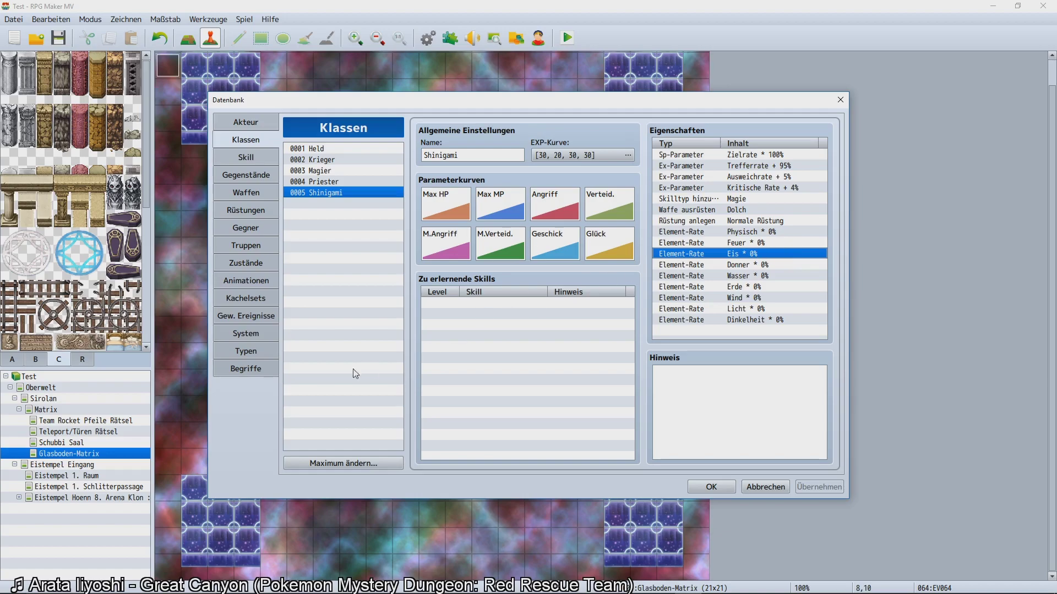
# Raise the maximum number of element types in the database to 11.
pyautogui.click(259, 315)
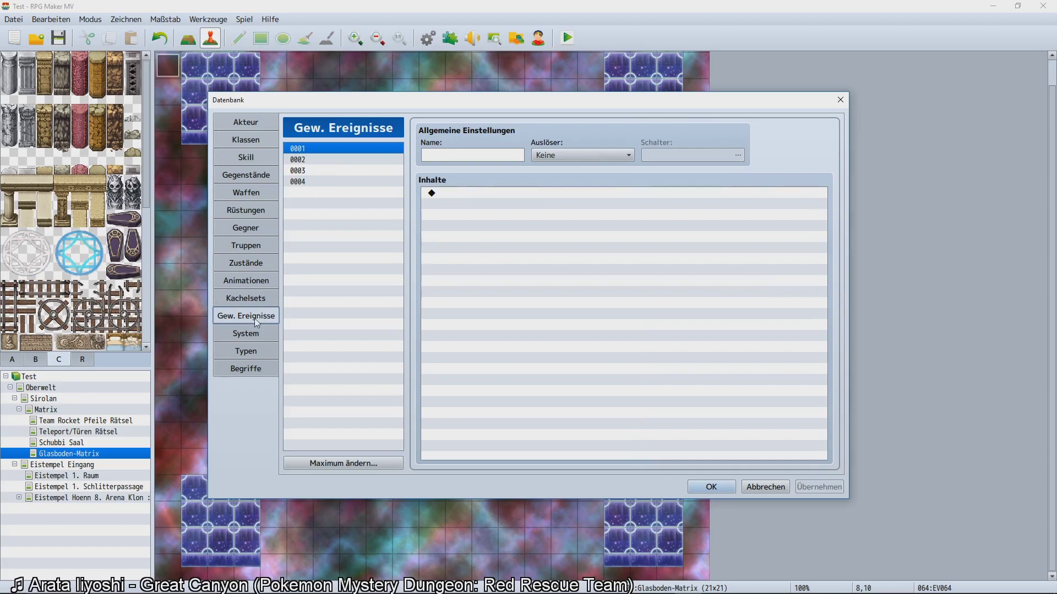
pyautogui.click(253, 331)
pyautogui.click(252, 351)
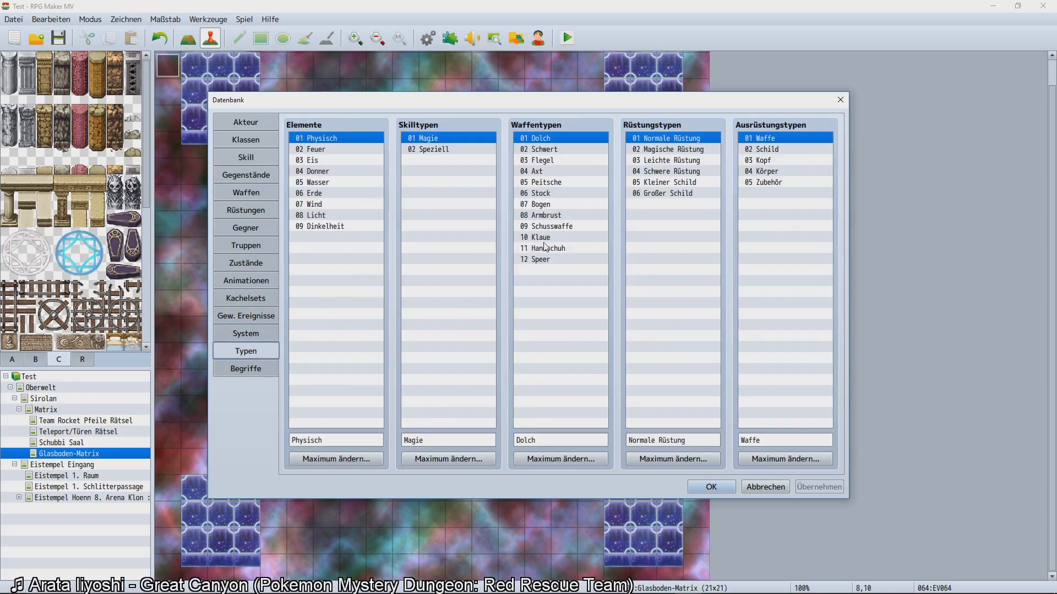
pyautogui.click(681, 207)
pyautogui.click(550, 260)
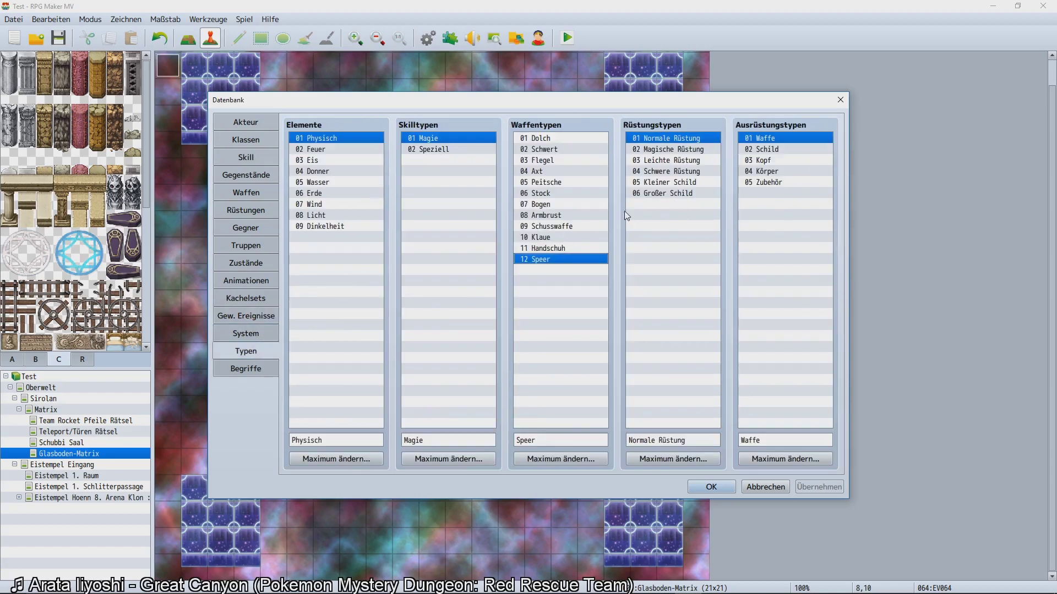
pyautogui.click(300, 217)
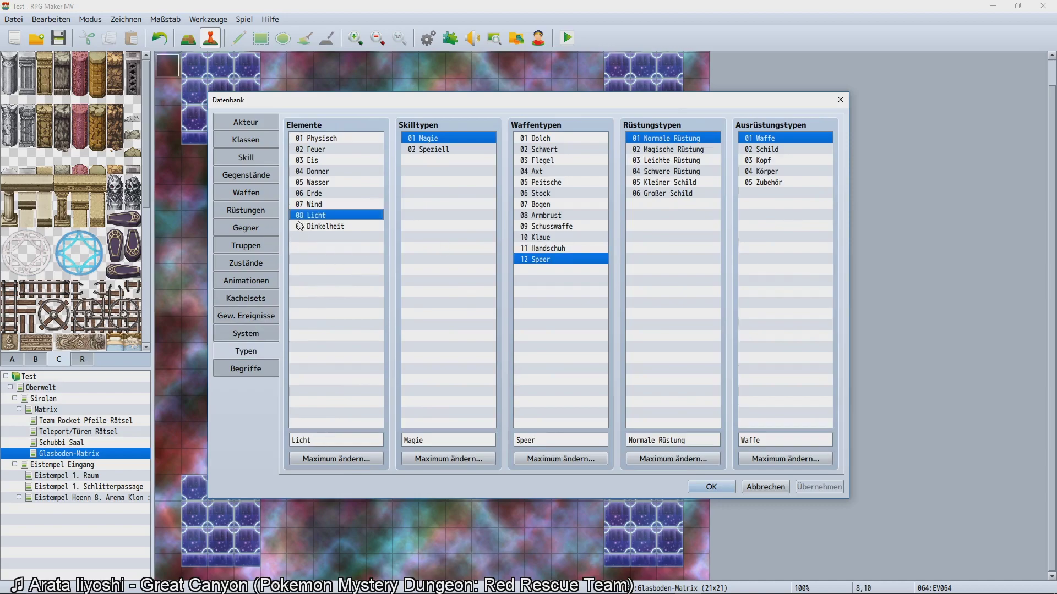
pyautogui.click(301, 227)
pyautogui.click(323, 458)
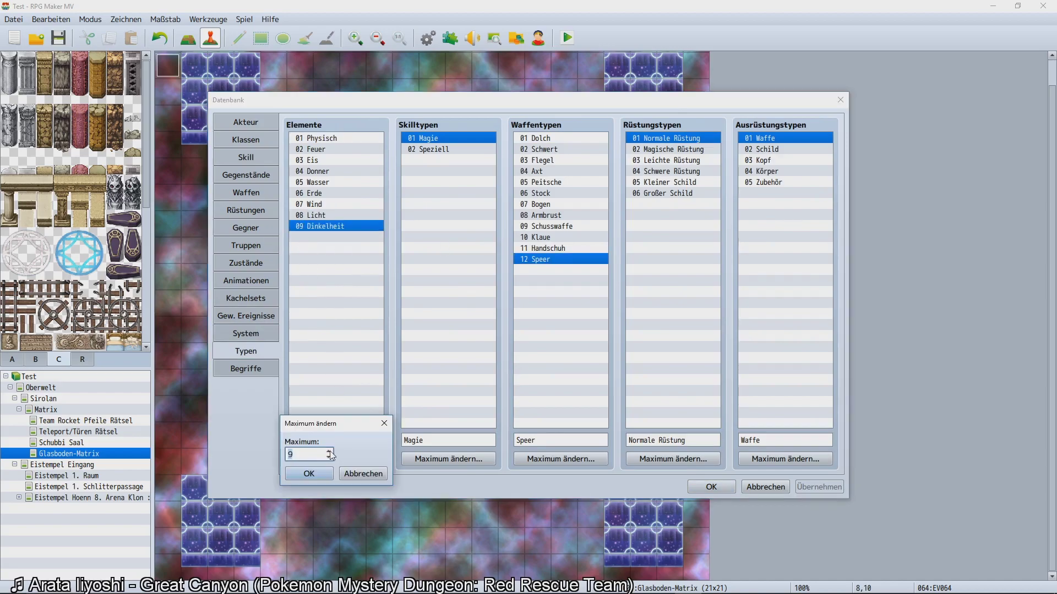
pyautogui.doubleClick(329, 452)
pyautogui.click(321, 473)
# Name the tenth element Klaus and the eleventh element Schubbi, and apply the changes.
pyautogui.click(337, 237)
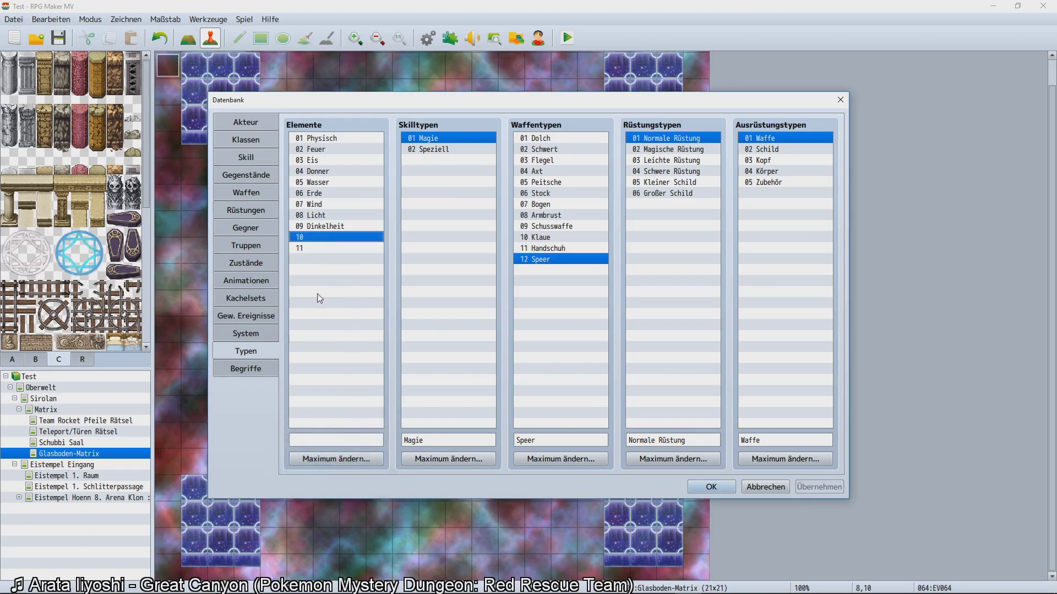
pyautogui.write('Klu')
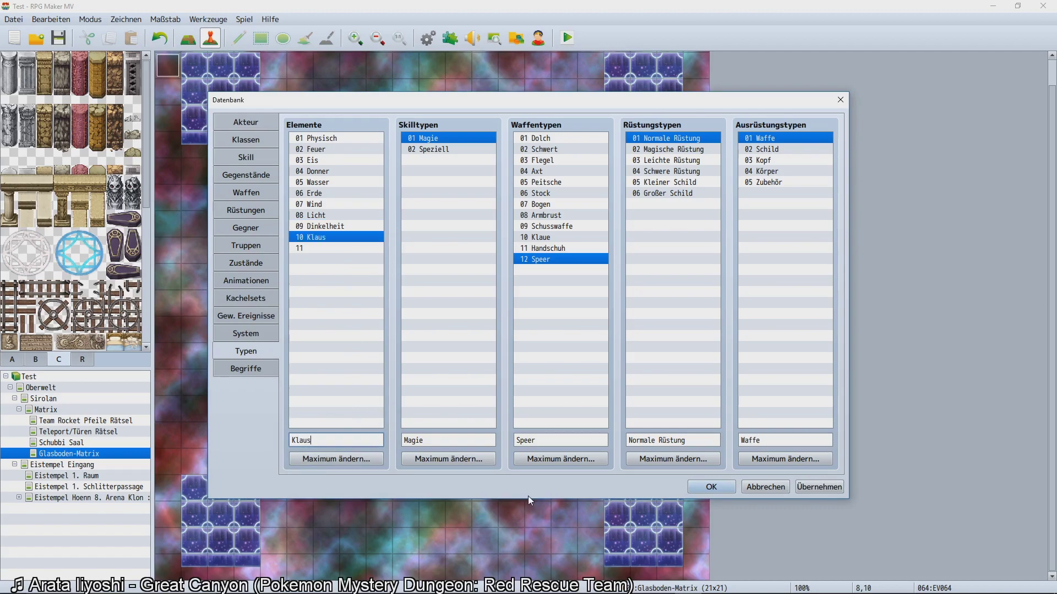
pyautogui.click(325, 274)
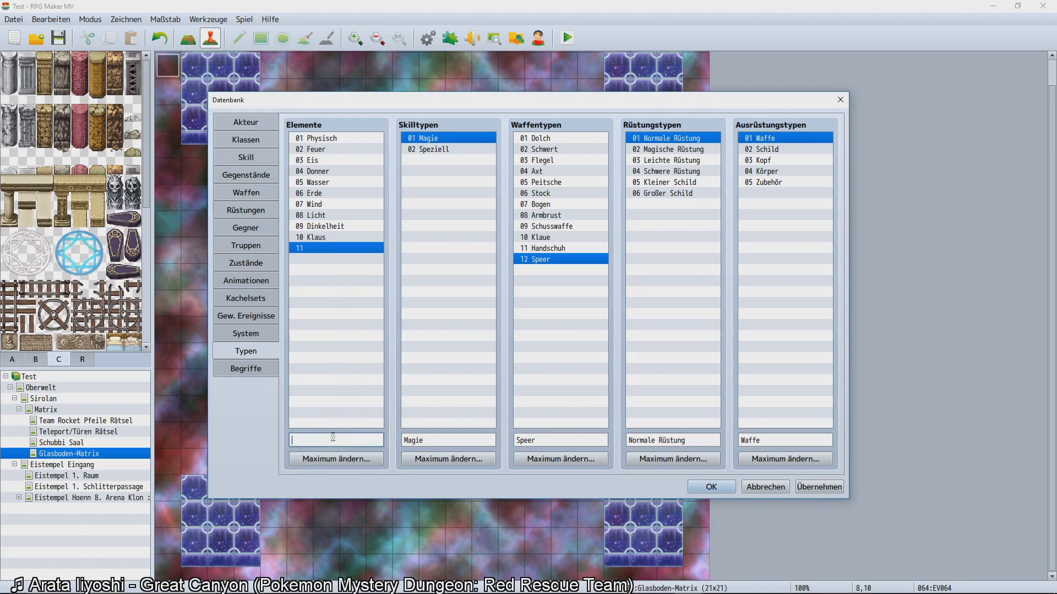
pyautogui.write('Schubbi')
pyautogui.click(810, 487)
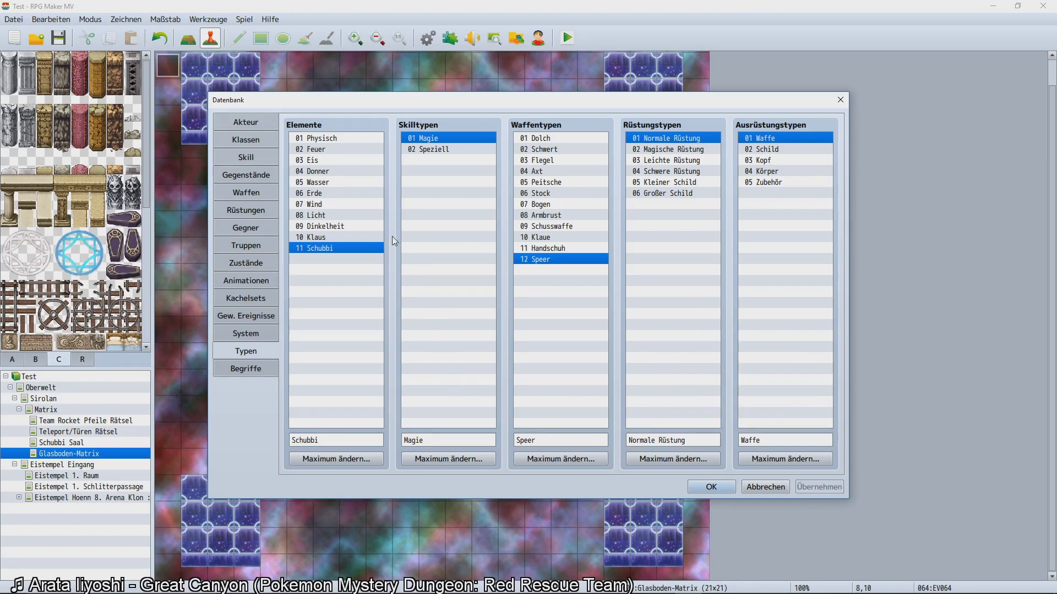
pyautogui.click(332, 238)
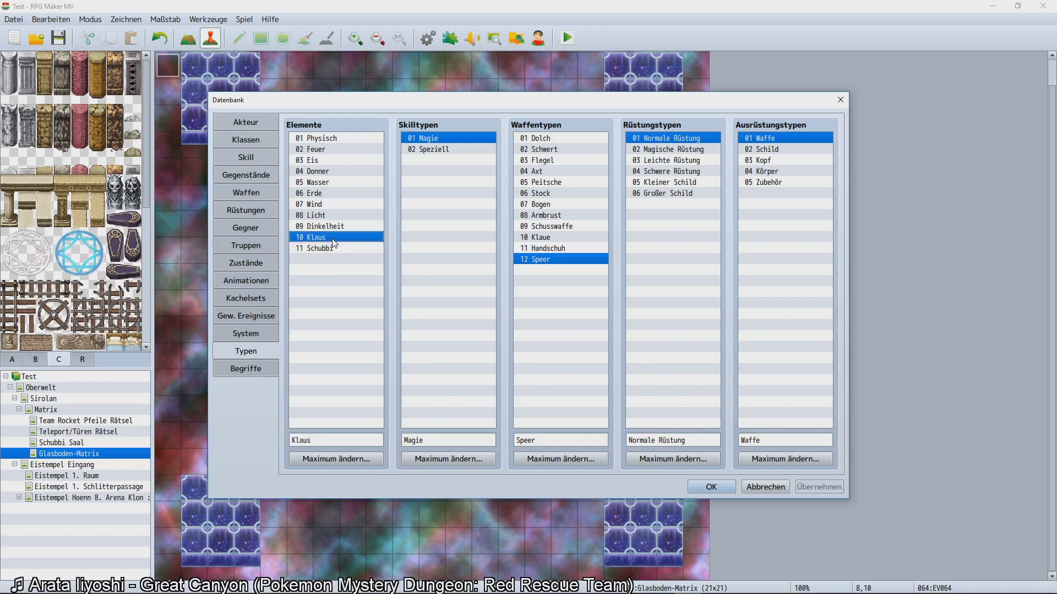
pyautogui.click(327, 228)
pyautogui.click(316, 182)
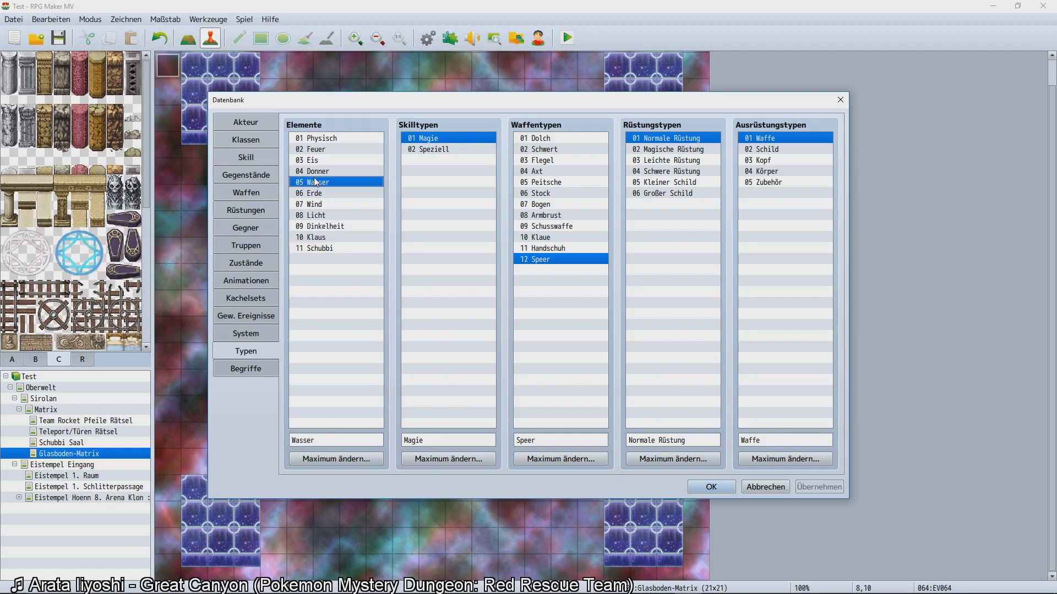
pyautogui.click(313, 163)
pyautogui.click(326, 249)
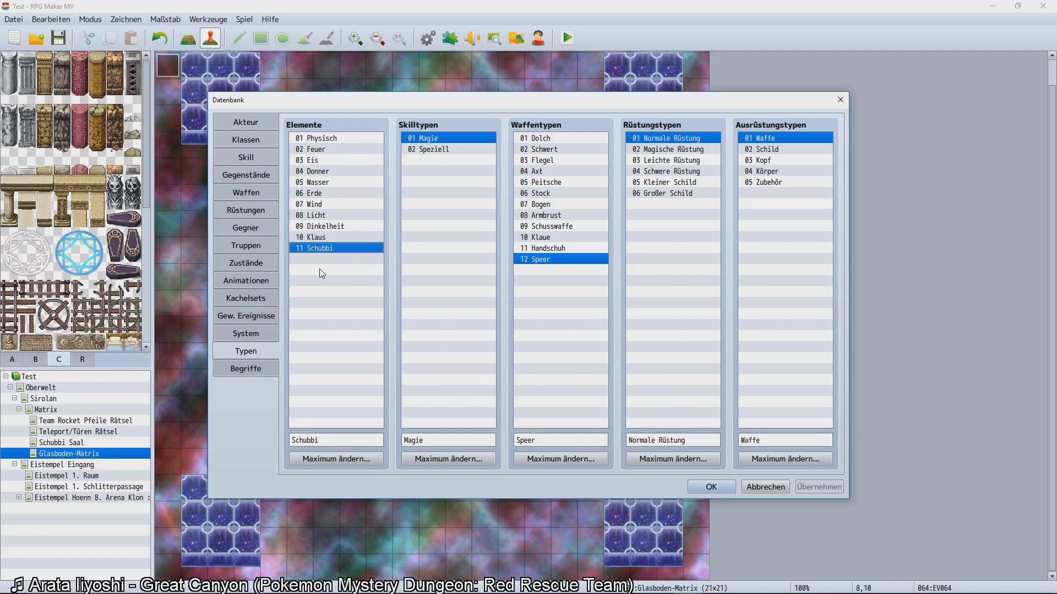
# Enter "Starker Angriff, Instant-Kill!" as the description of the Schwerthieb of Awesomeness skill.
pyautogui.click(258, 156)
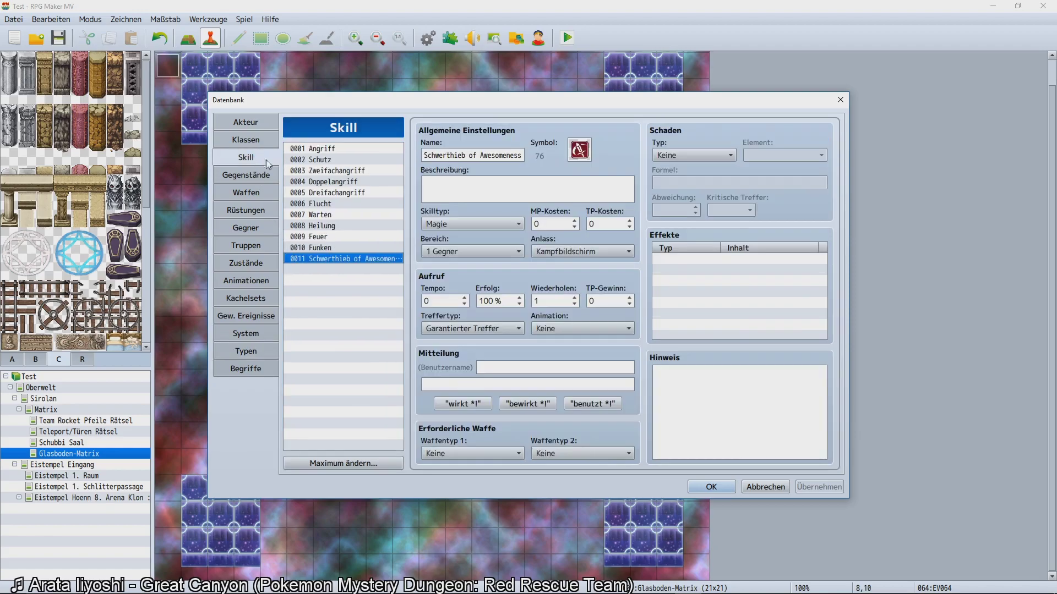
pyautogui.click(378, 204)
pyautogui.click(361, 260)
pyautogui.click(460, 199)
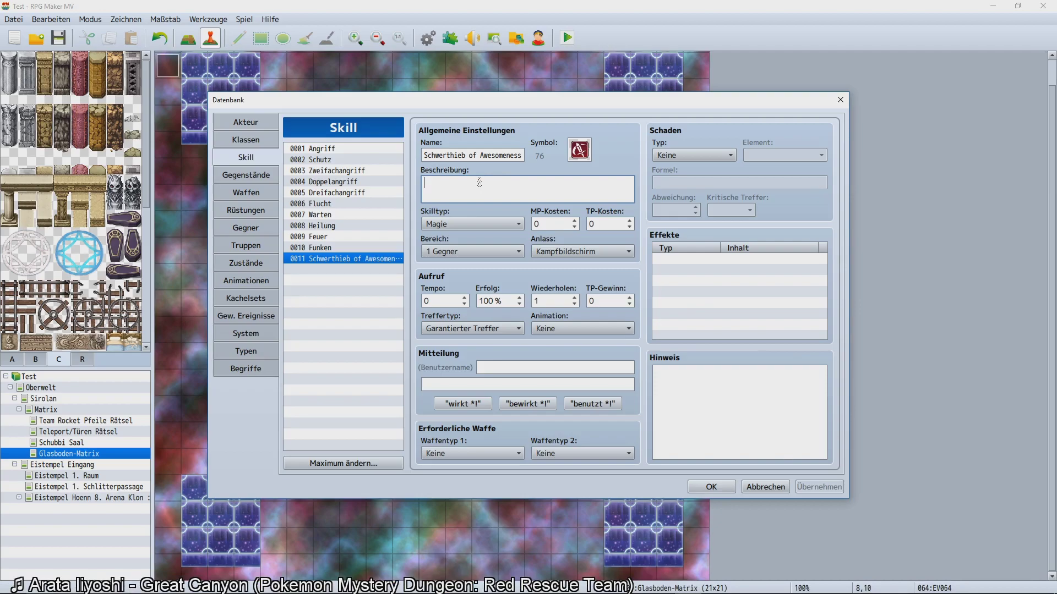
pyautogui.write('KKl')
pyautogui.press('BackSpace')
pyautogui.press('BackSpace')
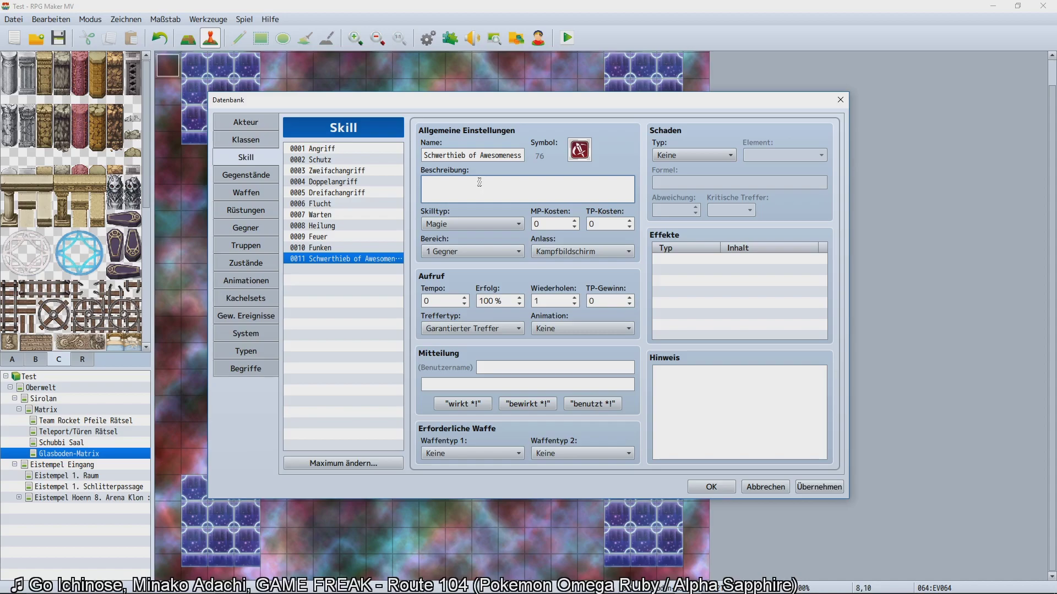
pyautogui.write('K')
pyautogui.write('Starker')
pyautogui.write(' Angrif')
pyautogui.write('f.')
pyautogui.write(' In')
pyautogui.write('stant-Kil')
# Add an effect to the Schwerthieb of Awesomeness skill that inflicts the Knockout state at 100%.
pyautogui.click(688, 159)
pyautogui.click(688, 162)
pyautogui.doubleClick(685, 259)
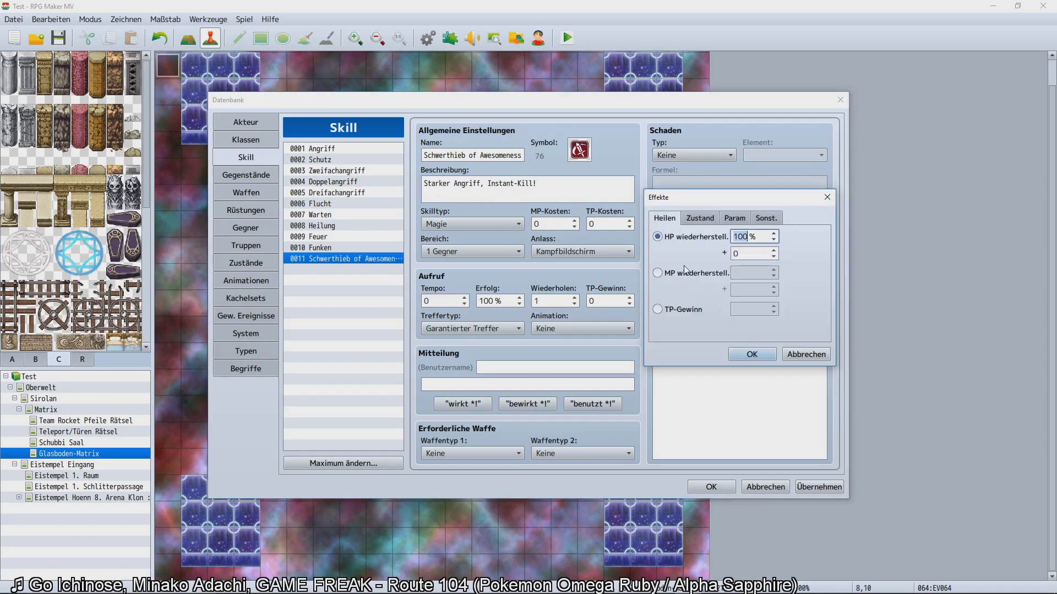
pyautogui.click(697, 219)
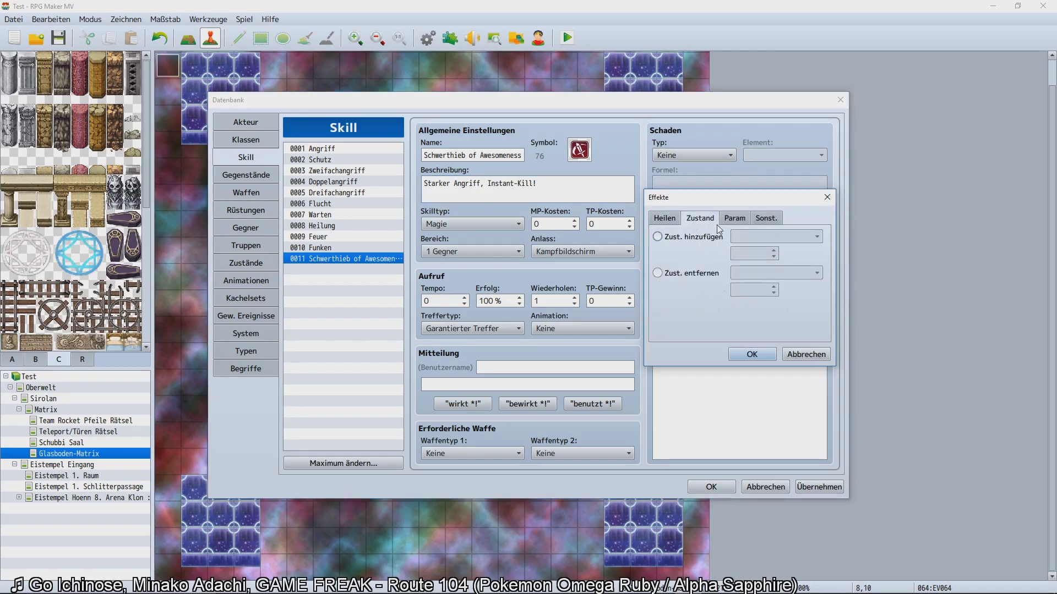
pyautogui.click(702, 236)
pyautogui.click(776, 237)
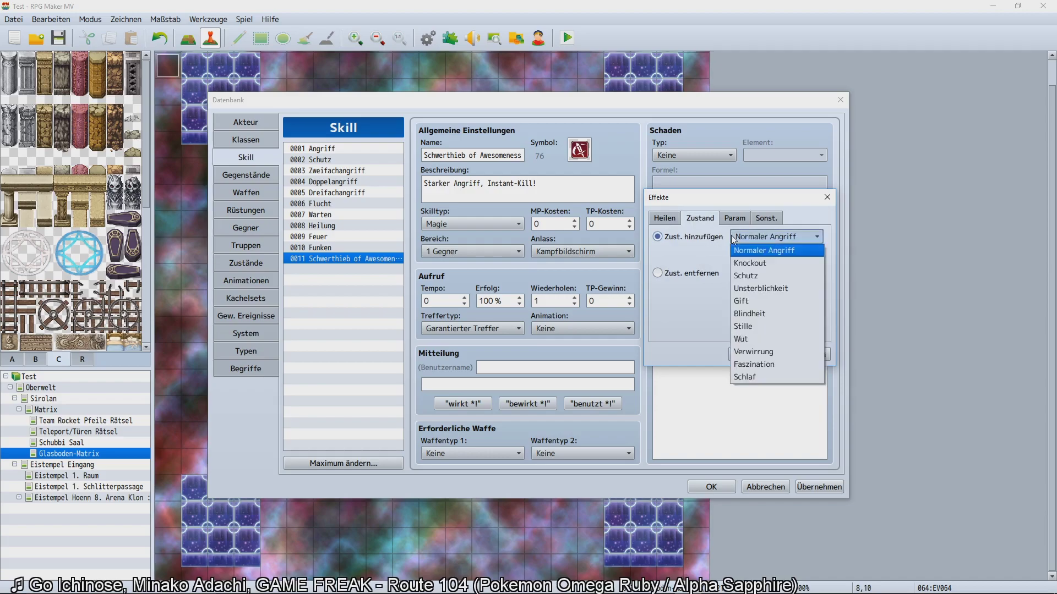
pyautogui.click(753, 262)
pyautogui.click(744, 357)
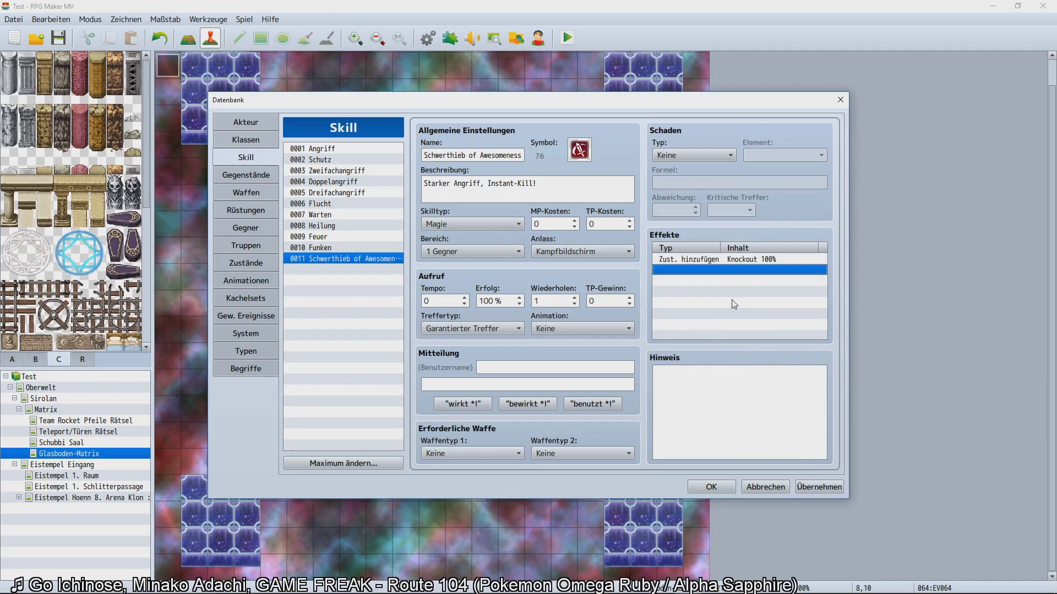
# Let the Shinigami class learn Schwerthieb of Awesomeness at level 1 and apply the database changes.
pyautogui.click(246, 122)
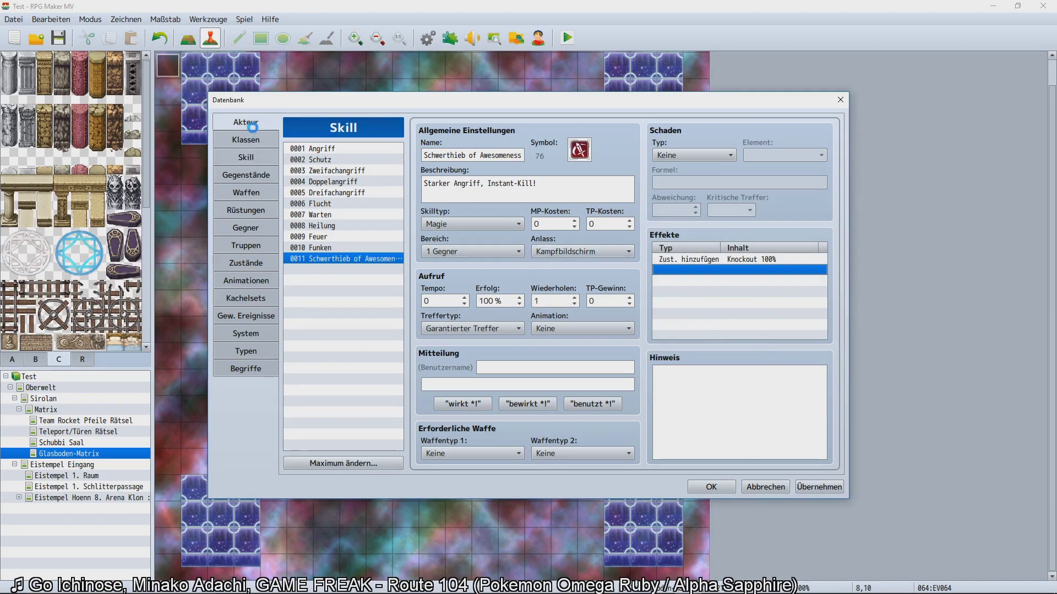
pyautogui.click(245, 140)
pyautogui.doubleClick(495, 304)
pyautogui.click(555, 355)
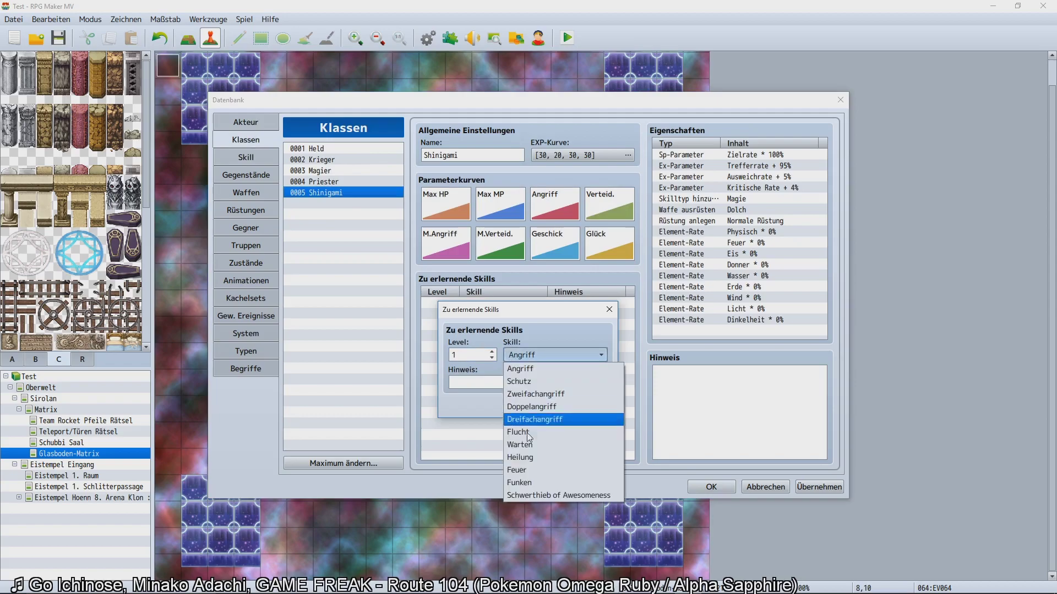
pyautogui.click(545, 496)
pyautogui.click(532, 406)
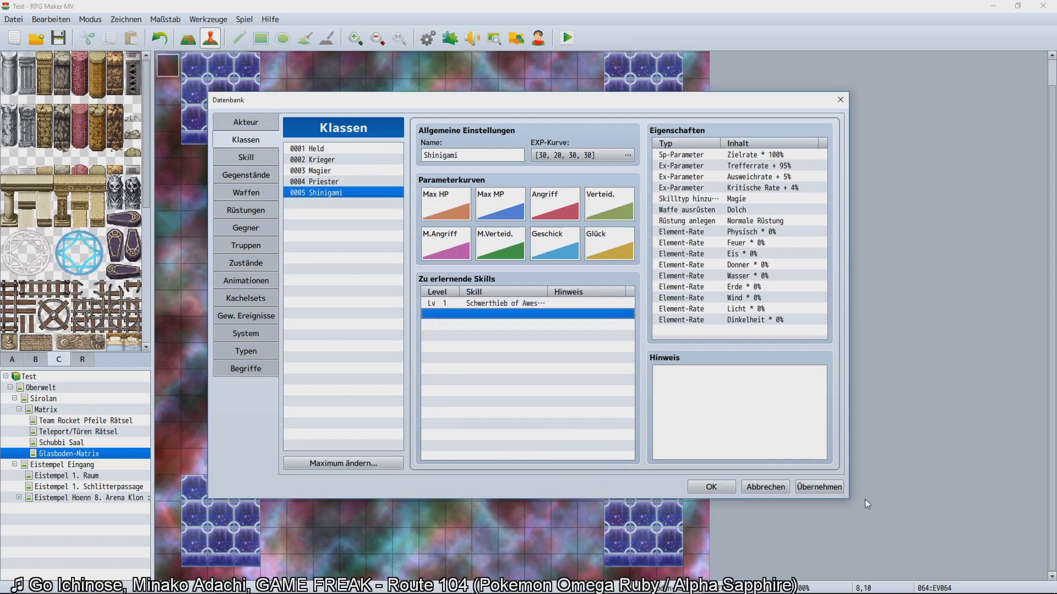
pyautogui.click(819, 487)
# Review the Shinigami class's learned skill and element rates, the sword skill entry and the enemy troops, and close the database.
pyautogui.click(497, 303)
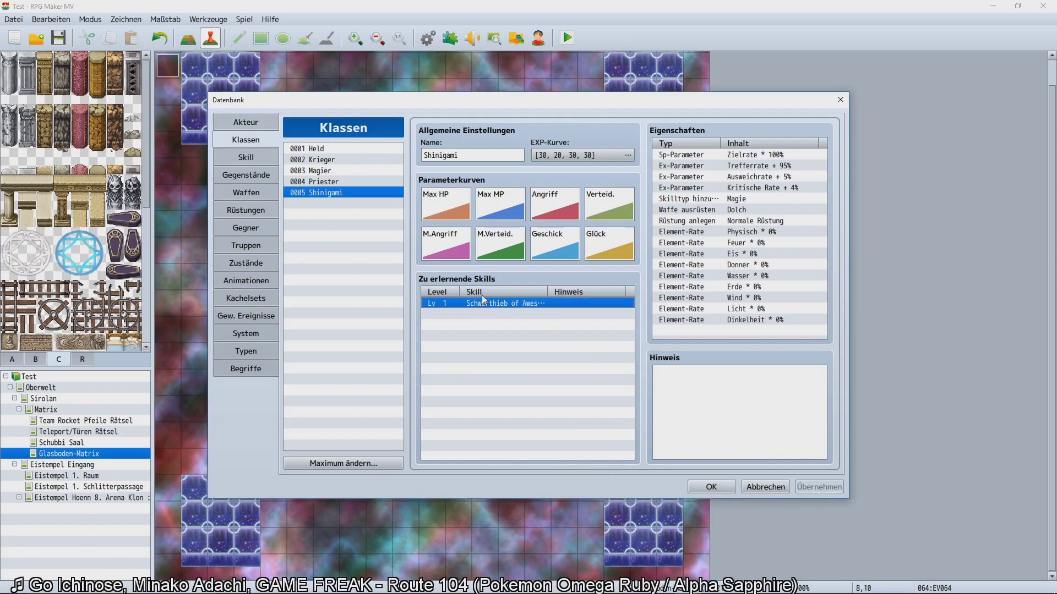
pyautogui.moveTo(788, 232); pyautogui.dragTo(783, 293)
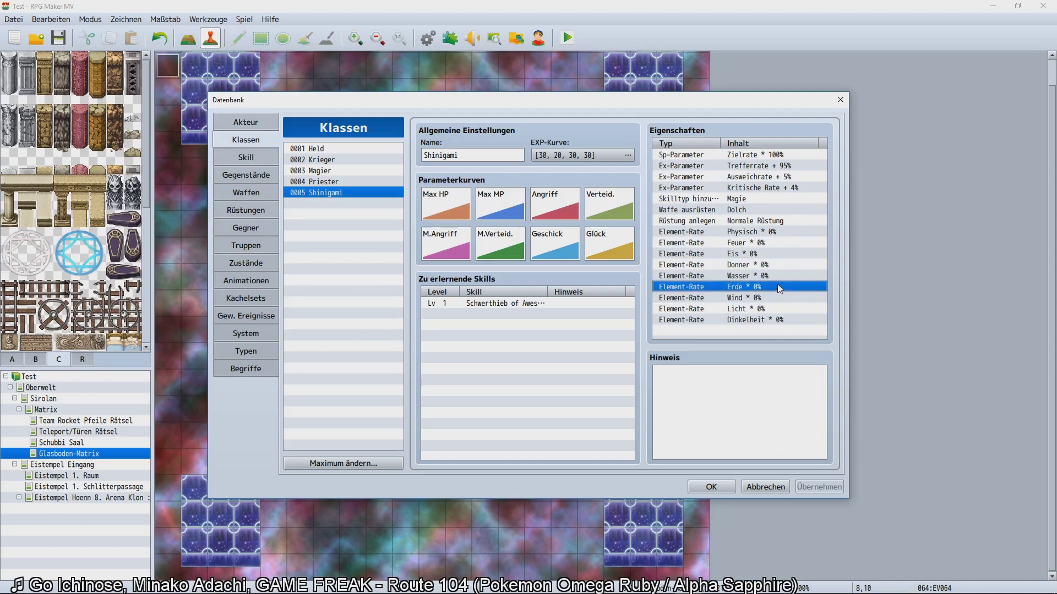
pyautogui.click(755, 255)
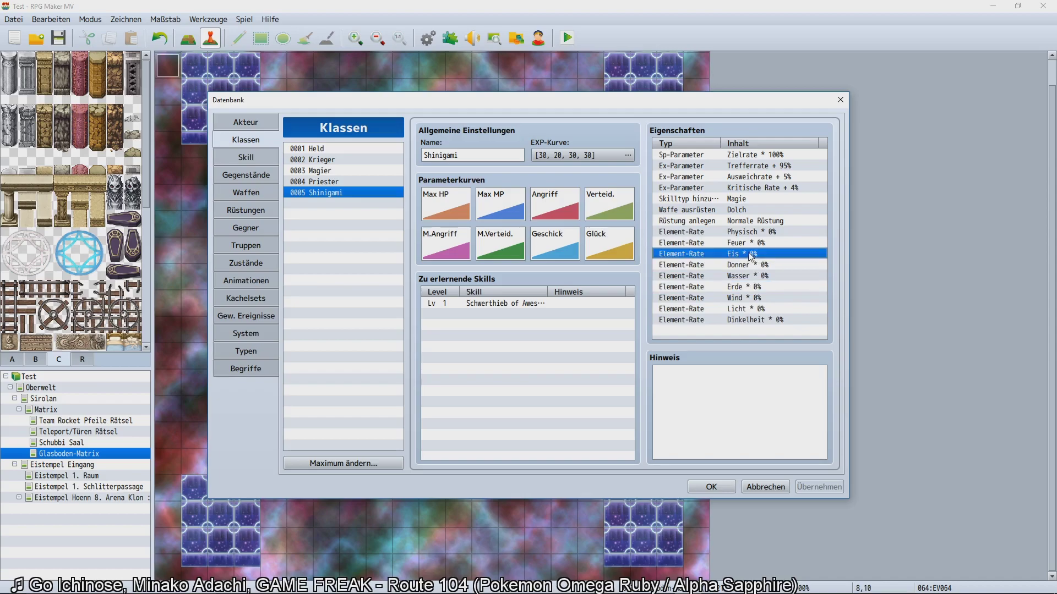
pyautogui.click(242, 168)
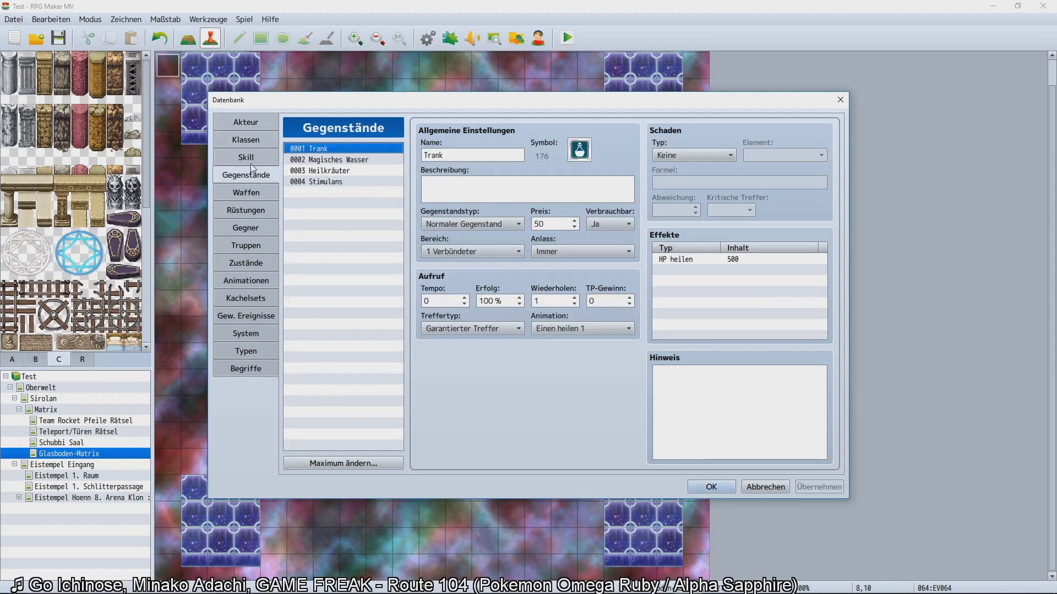
pyautogui.click(250, 163)
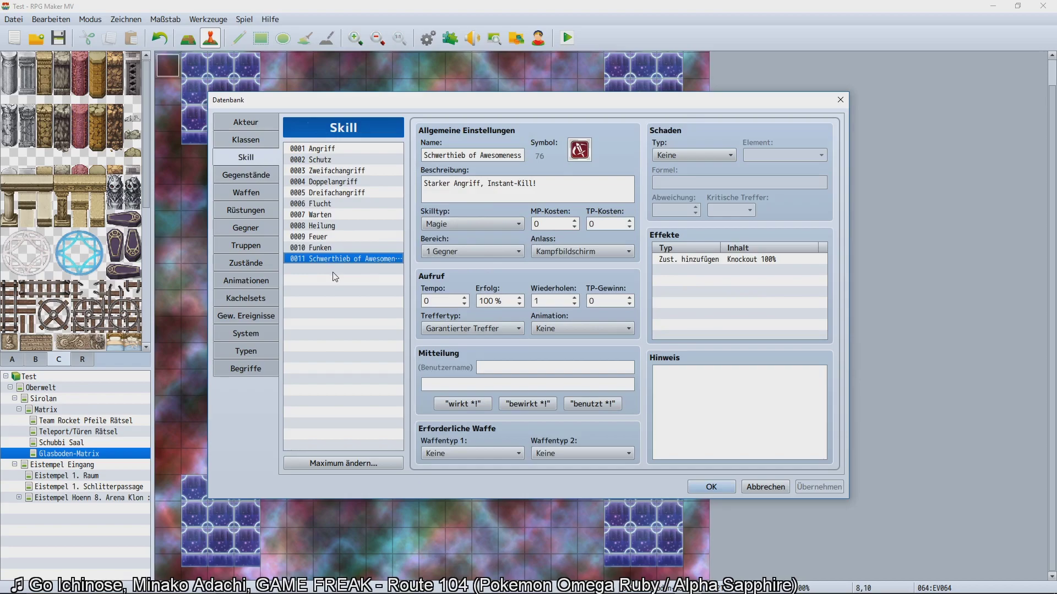
pyautogui.click(253, 250)
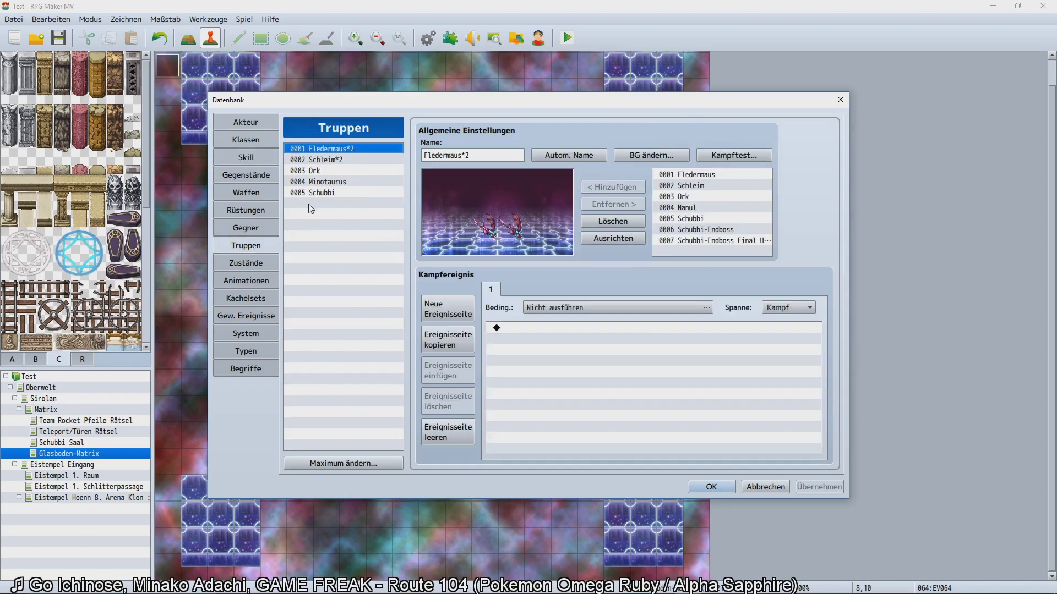
pyautogui.click(250, 126)
pyautogui.click(711, 487)
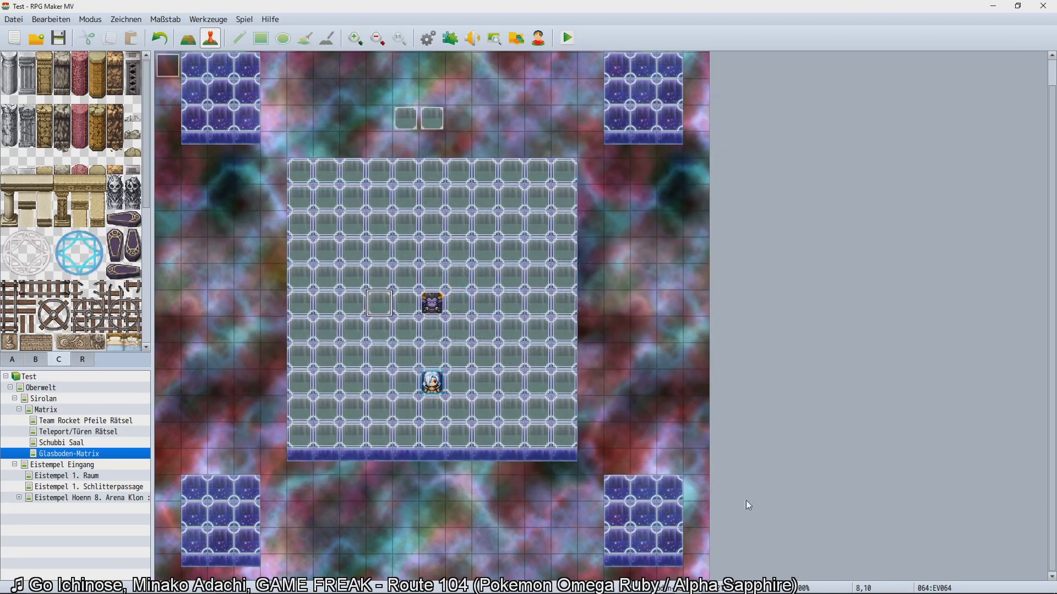
# Start a playtest with a new game, talk to Schubbi on the glass floor and maximise the game window.
pyautogui.hotkey('ctrl', 'r')
pyautogui.press('Return')
pyautogui.press('Return')
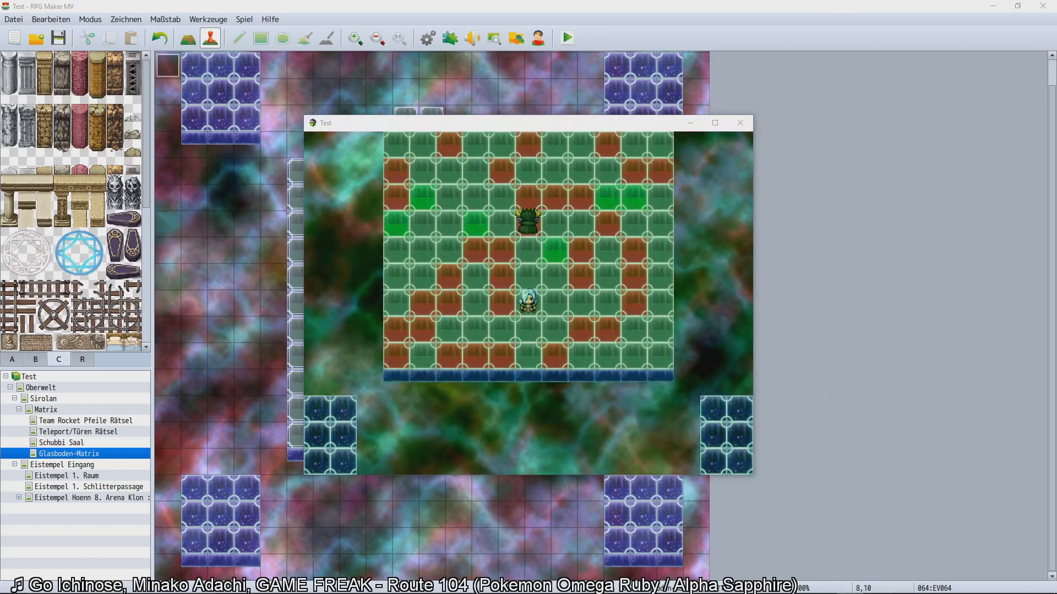
pyautogui.click(776, 310)
pyautogui.click(538, 272)
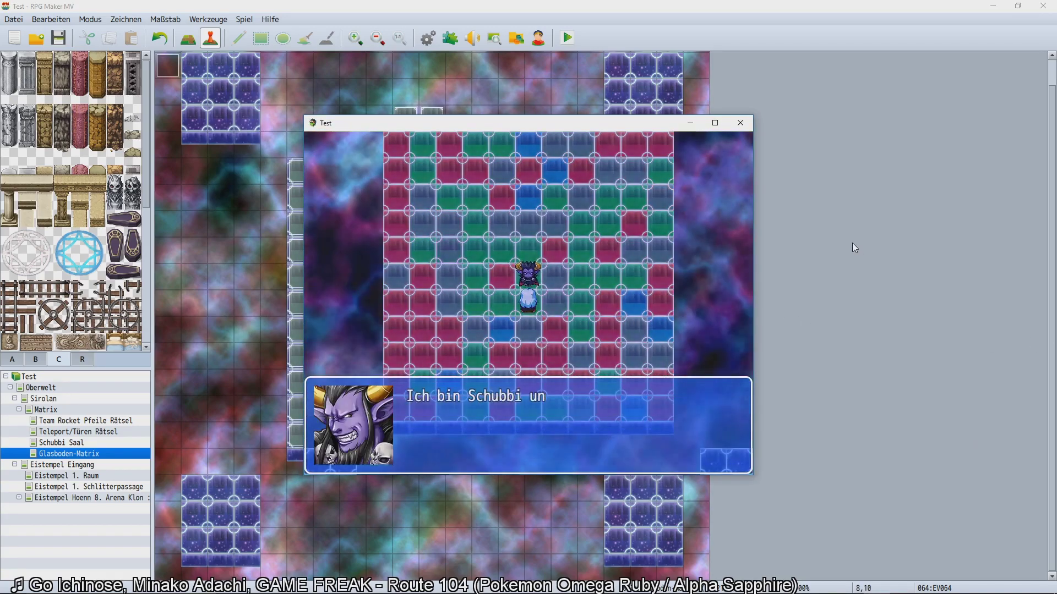
pyautogui.doubleClick(485, 123)
# Enter the Schubbi battle, check Klaus's Magie skill list and close the playtest.
pyautogui.press('Return')
pyautogui.press('Return')
pyautogui.press('Down')
pyautogui.press('Return')
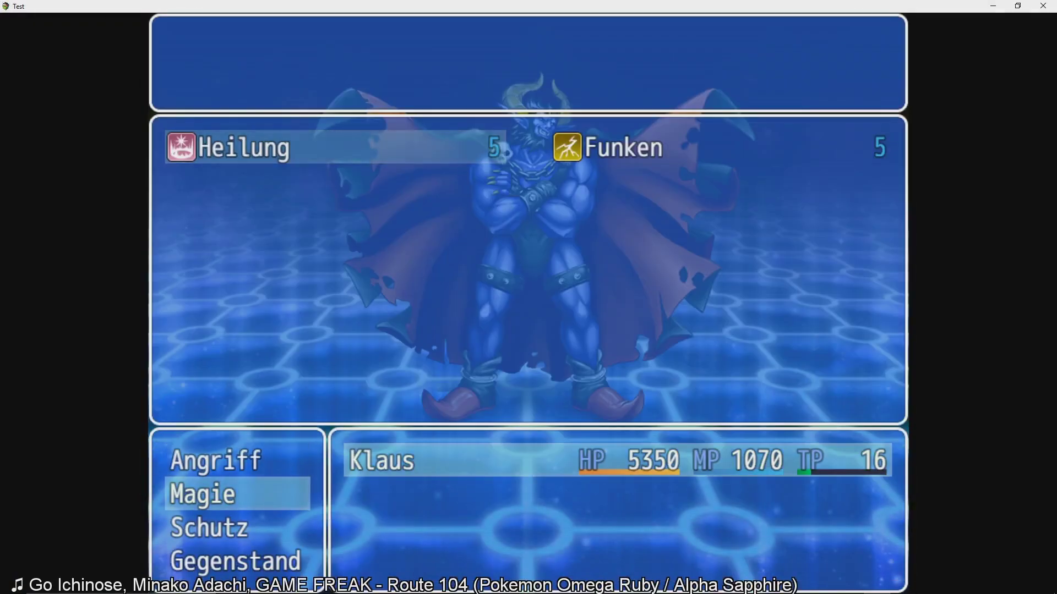
pyautogui.press('Escape')
pyautogui.press('Escape')
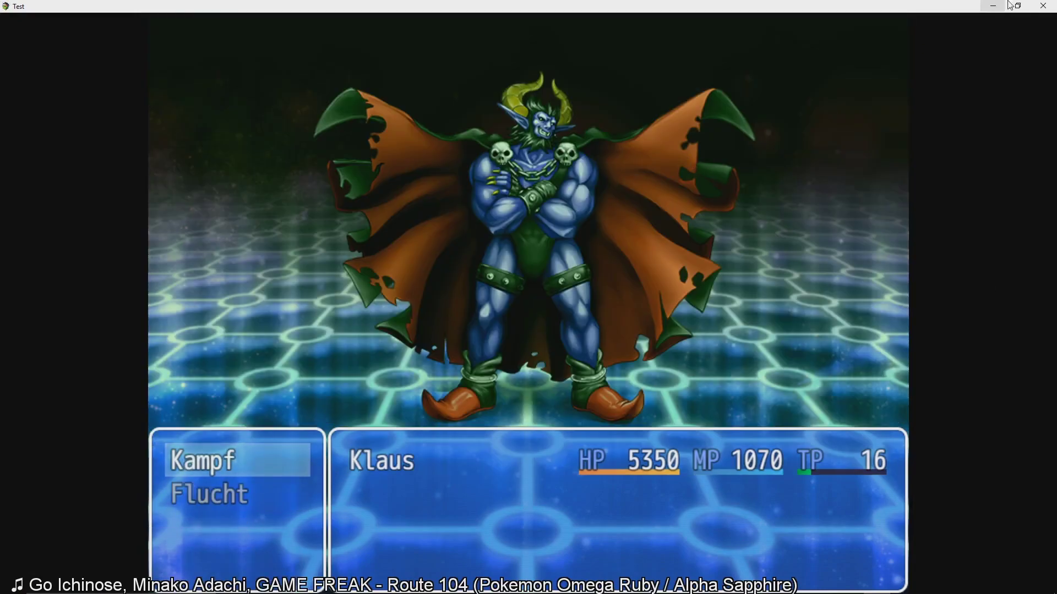
pyautogui.click(1043, 6)
# Set the class of the actor Klaus to Shinigami in the database and confirm the change.
pyautogui.click(428, 40)
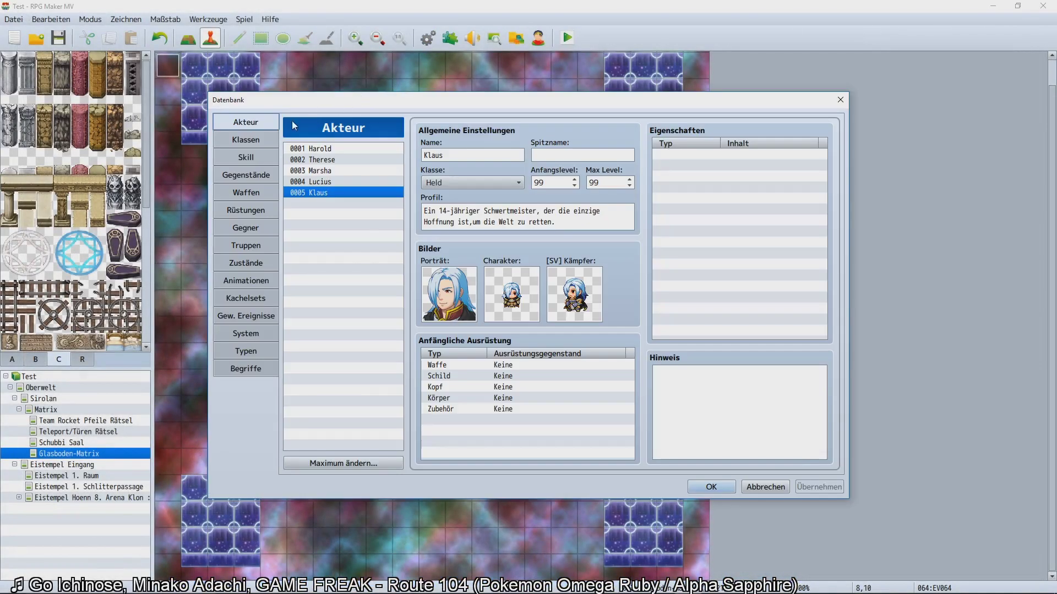
pyautogui.click(469, 183)
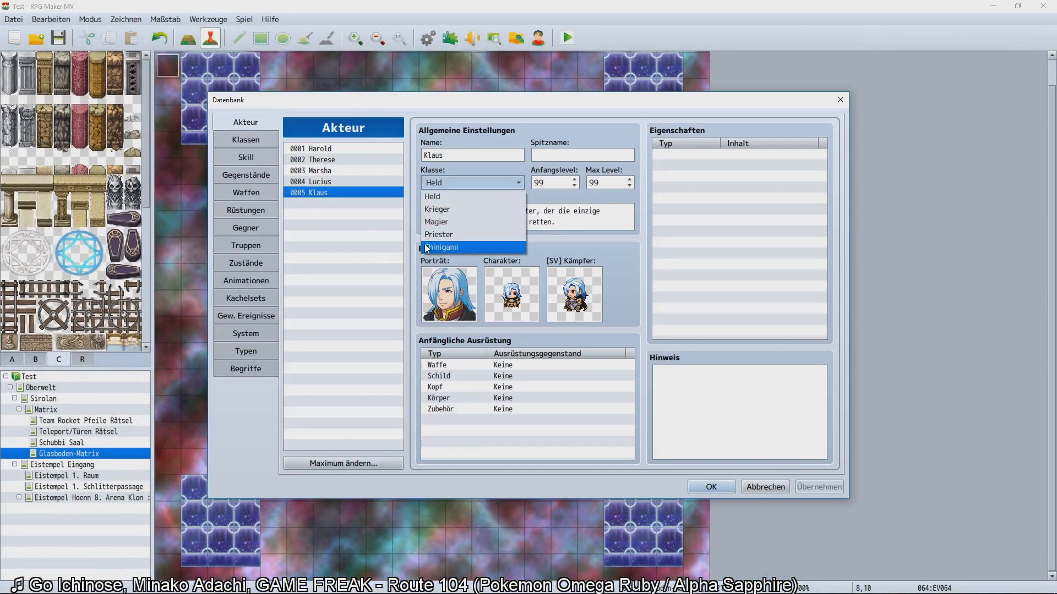
pyautogui.click(468, 242)
pyautogui.click(711, 487)
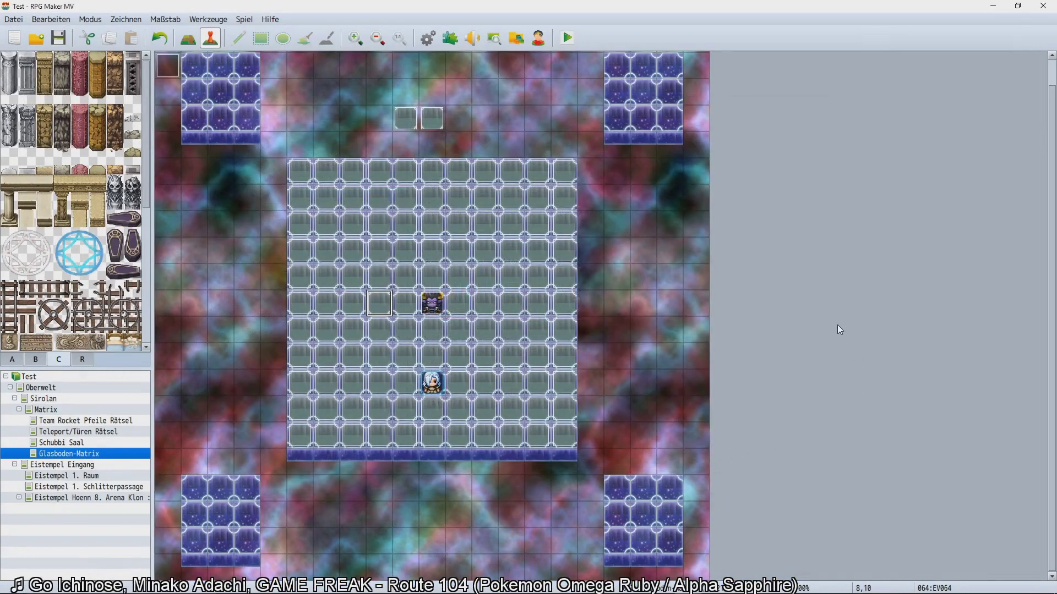
# Playtest a new game in a maximised window and talk to Schubbi to start the boss battle.
pyautogui.hotkey('ctrl', 'r')
pyautogui.doubleClick(542, 125)
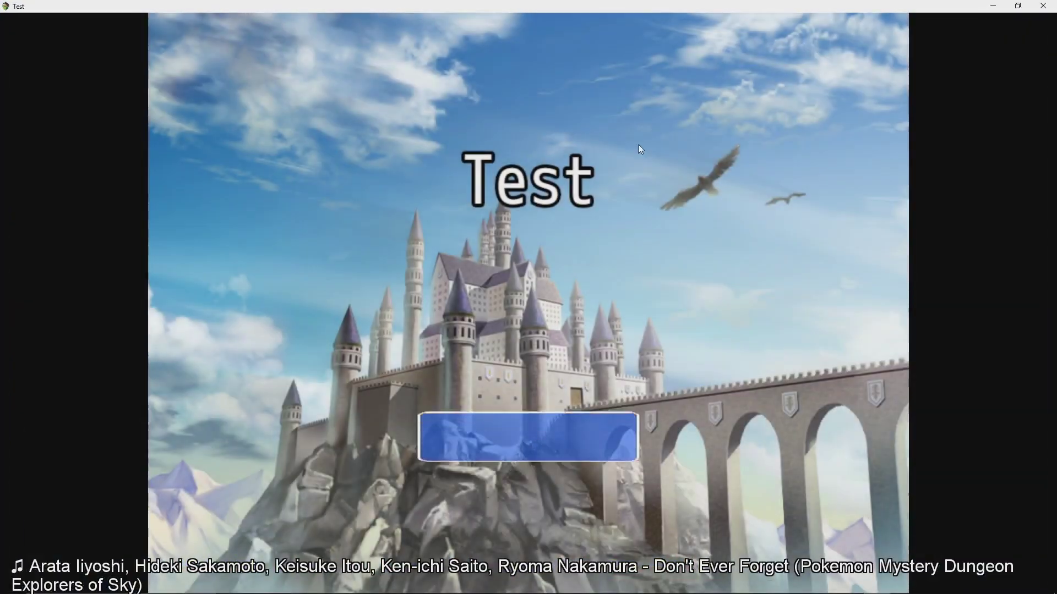
pyautogui.press('Return')
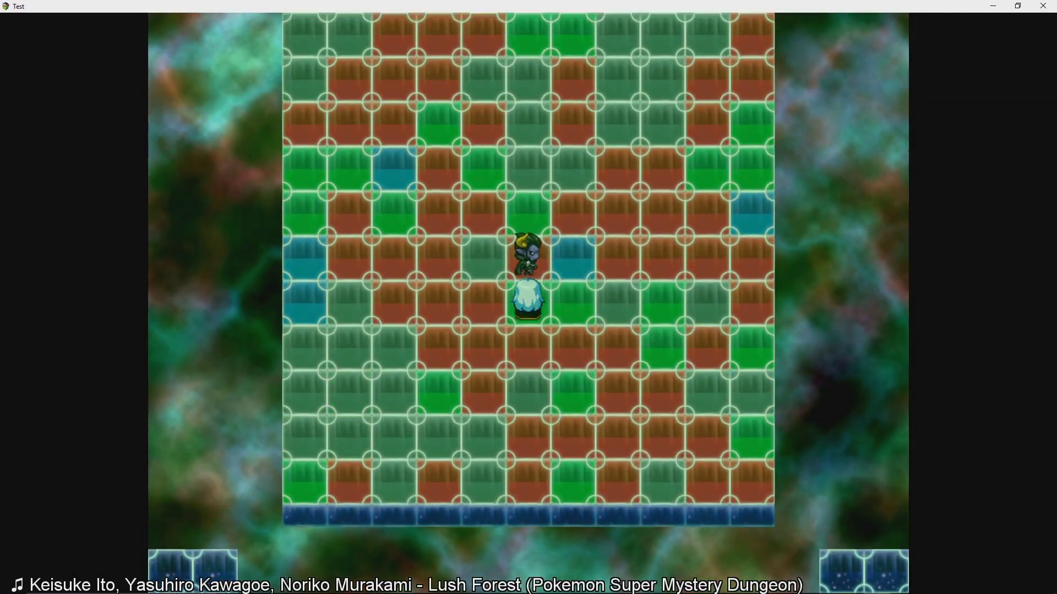
pyautogui.press('Return')
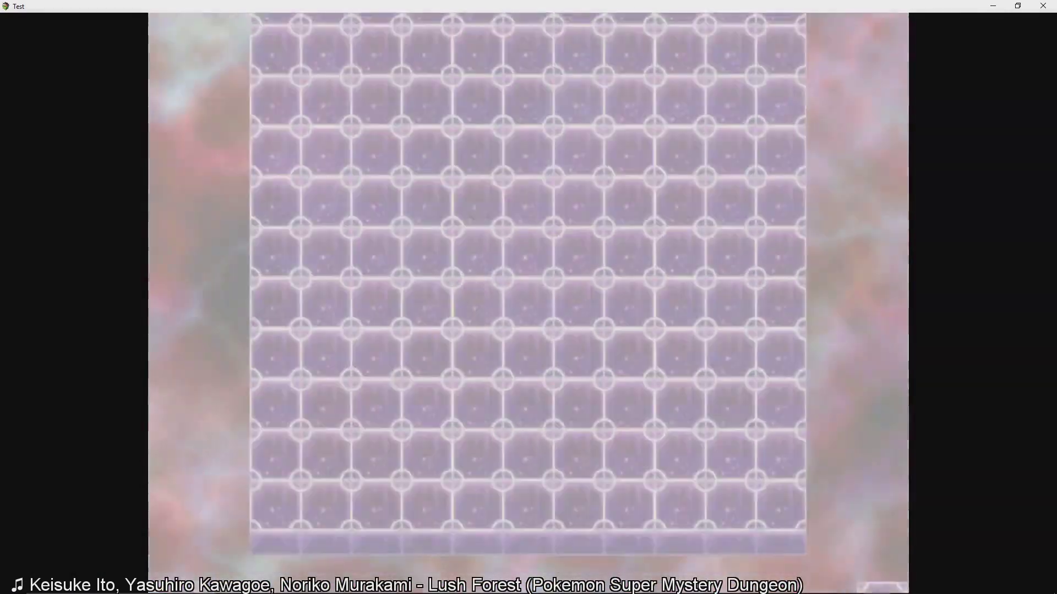
pyautogui.press('Return')
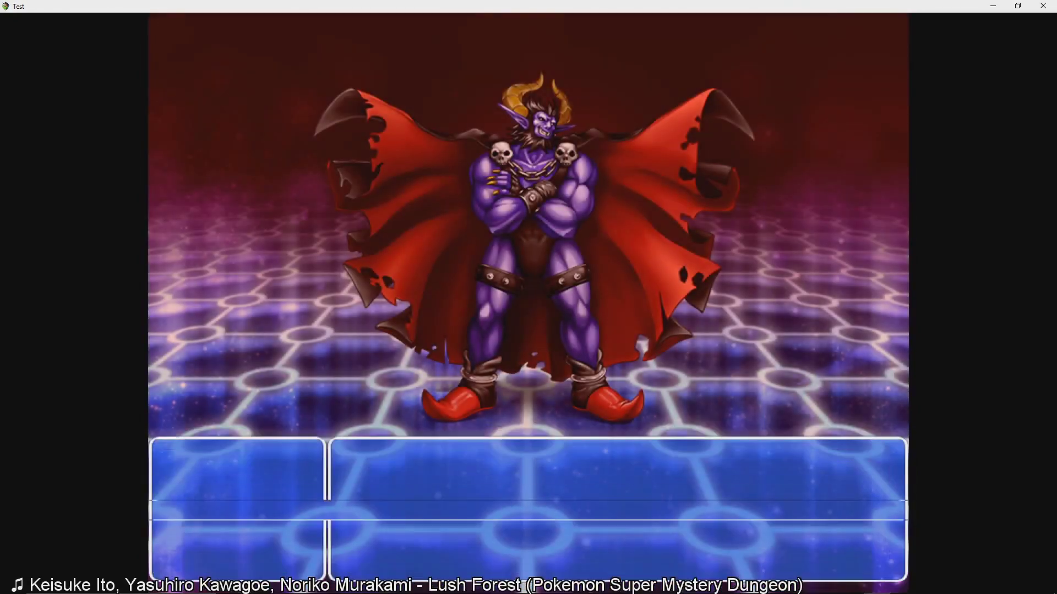
# Use the Magie skill Schwerthieb of Awesomeness on Schubbi and finish the battle.
pyautogui.press('Return')
pyautogui.press('Down')
pyautogui.press('Return')
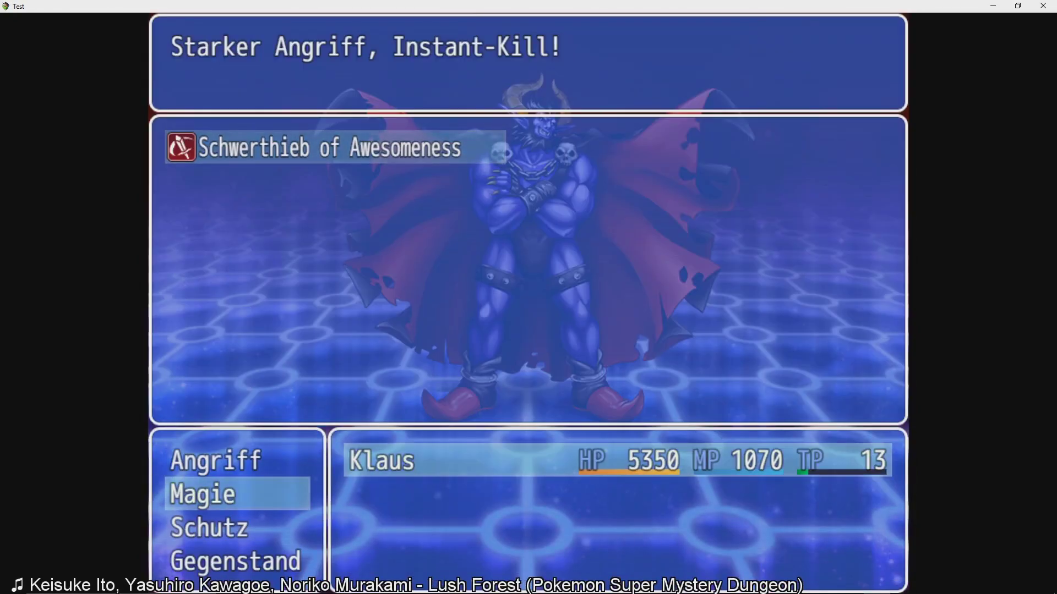
pyautogui.press('Return')
pyautogui.press('Return')
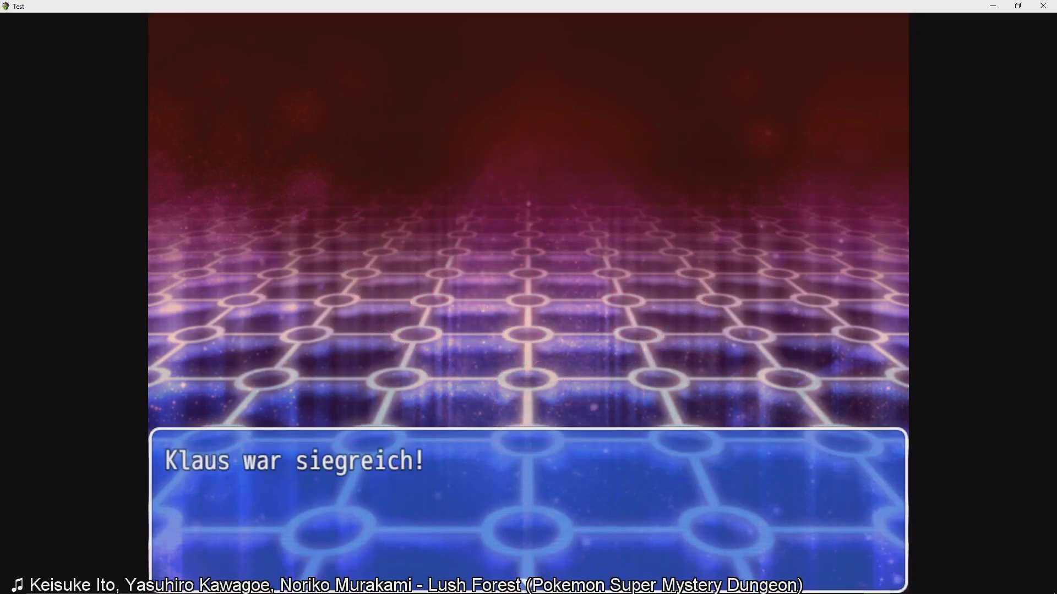
pyautogui.press('Return')
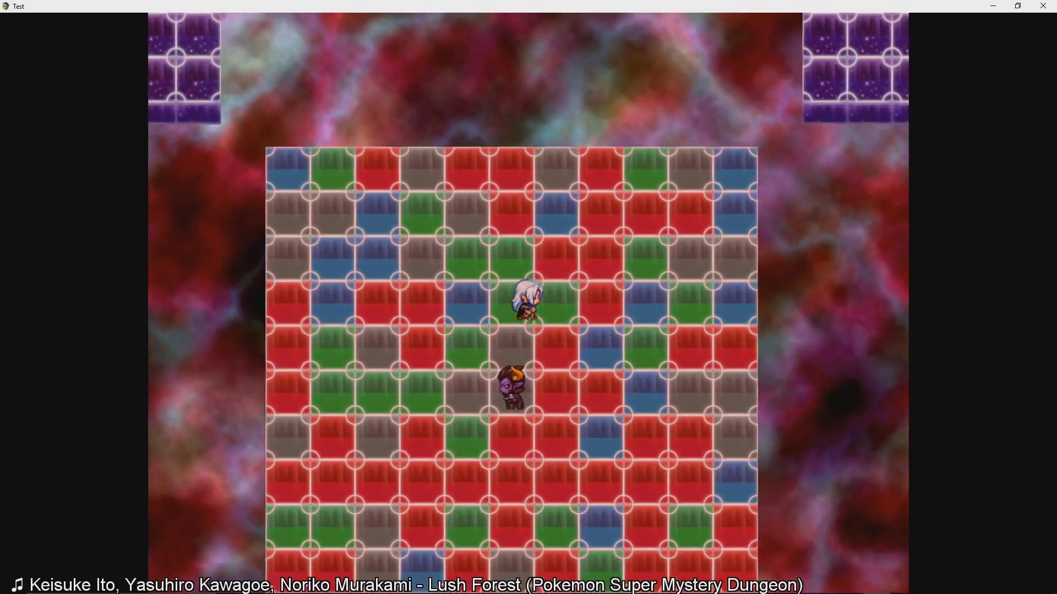
# Walk Klaus around Schubbi on the coloured glass floor to test the map after the battle.
pyautogui.press('Down')
pyautogui.press('Down')
pyautogui.press('Down')
pyautogui.press('Up')
pyautogui.press('Up')
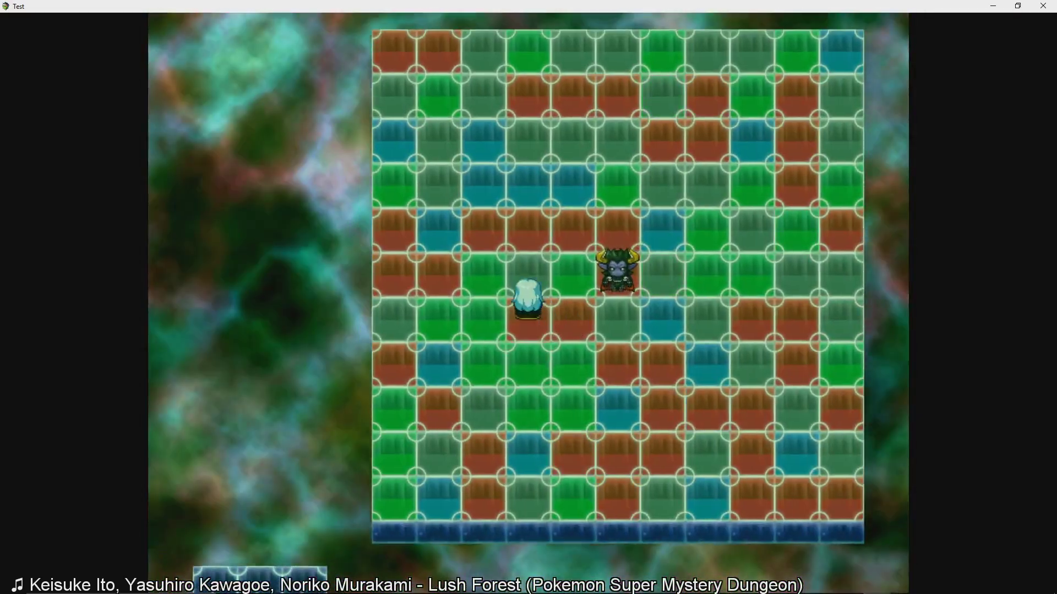
pyautogui.press('Down')
pyautogui.press('Left')
pyautogui.press('Up')
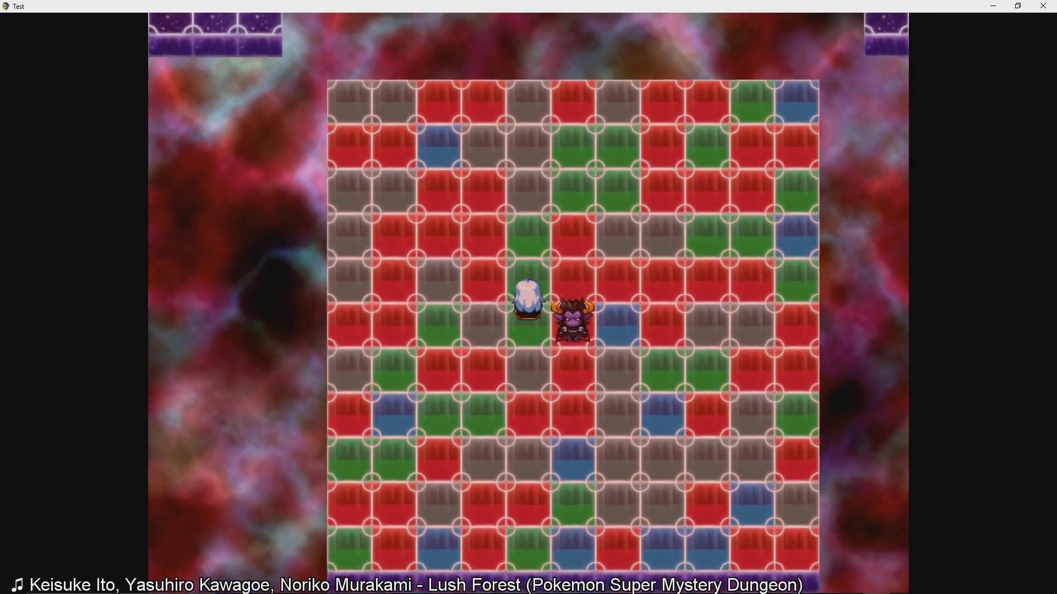
pyautogui.press('Left')
pyautogui.press('Up')
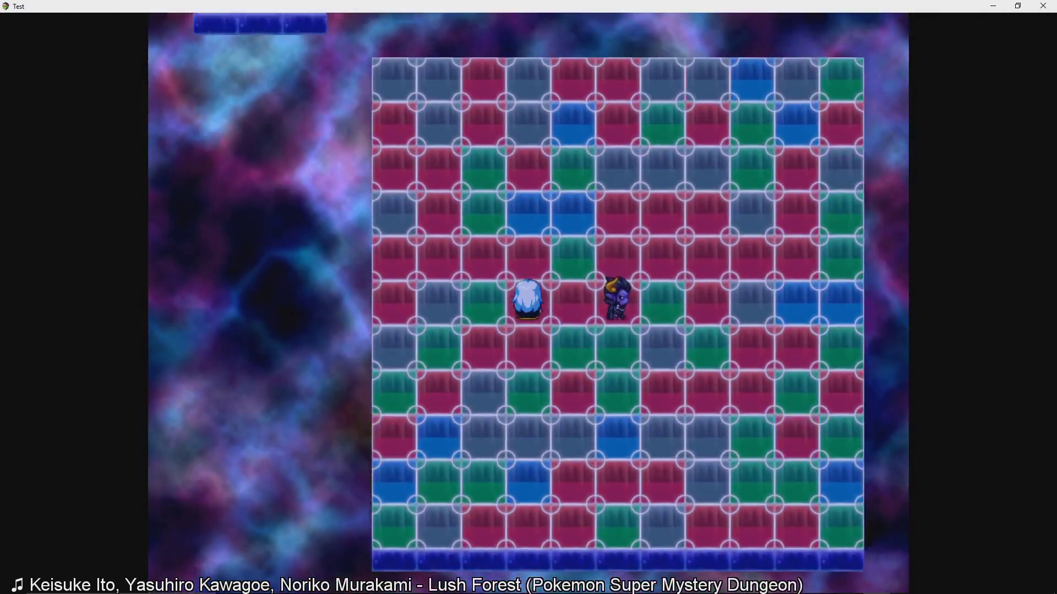
pyautogui.press('Up')
pyautogui.press('Right')
pyautogui.press('Right')
pyautogui.press('Down')
pyautogui.press('Down')
pyautogui.press('Left')
pyautogui.press('Left')
pyautogui.press('Up')
pyautogui.press('Up')
pyautogui.press('Right')
pyautogui.press('Right')
pyautogui.press('Right')
pyautogui.press('Down')
pyautogui.press('Down')
pyautogui.press('Left')
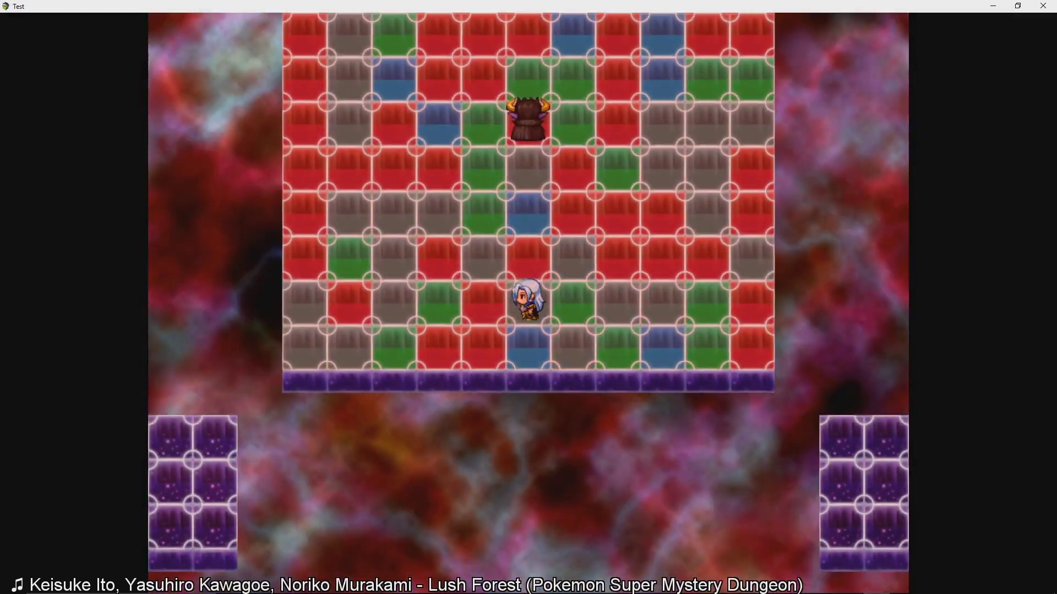
# Walk Klaus past Schubbi once more across the colour-changing glass floor and close the playtest.
pyautogui.press('Right')
pyautogui.press('Up')
pyautogui.press('Left')
pyautogui.press('Right')
pyautogui.press('Up')
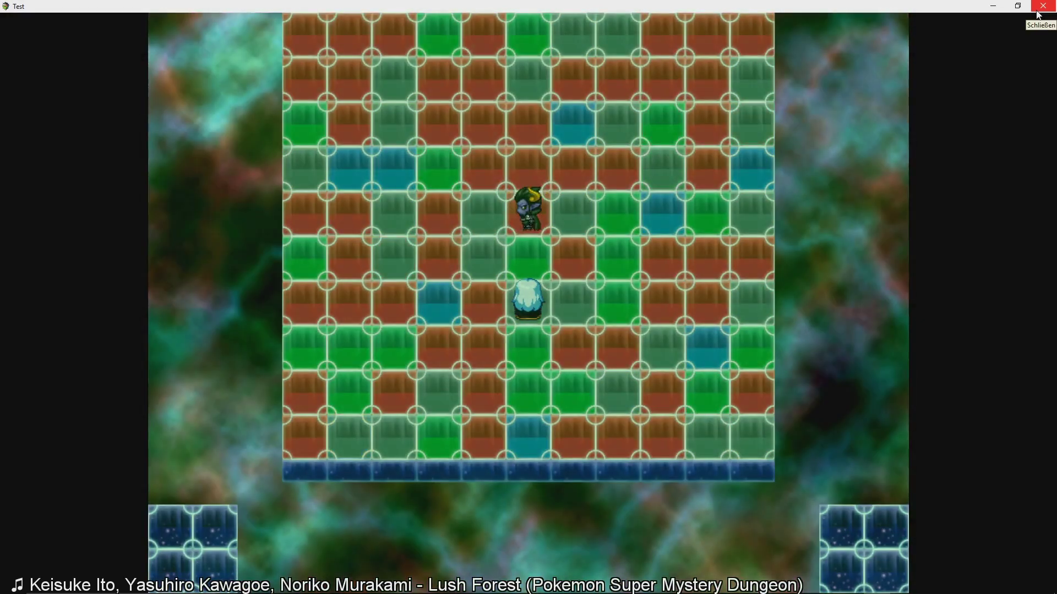
pyautogui.click(1037, 11)
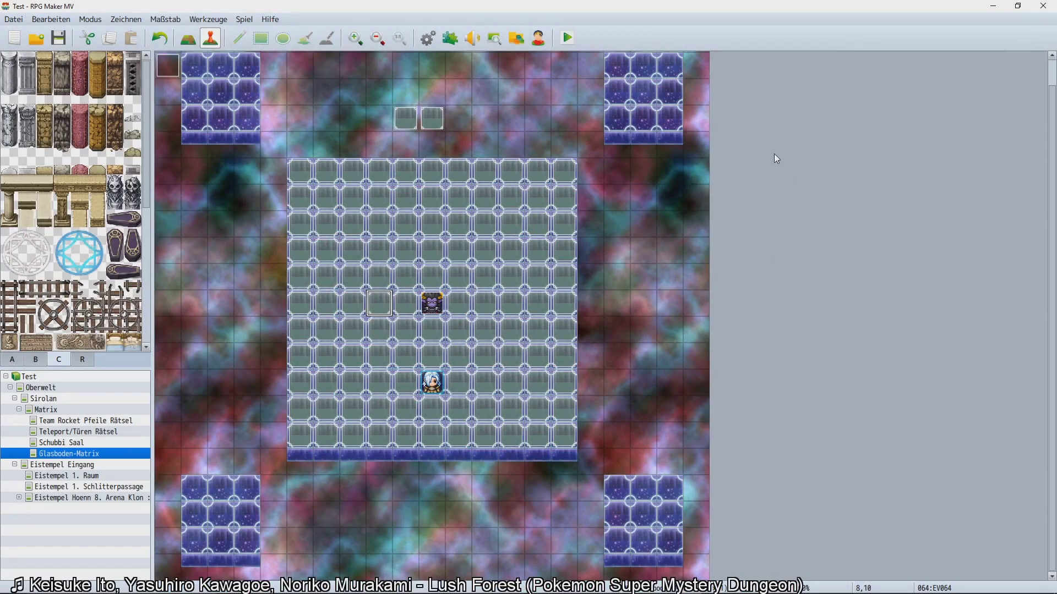
pyautogui.click(468, 283)
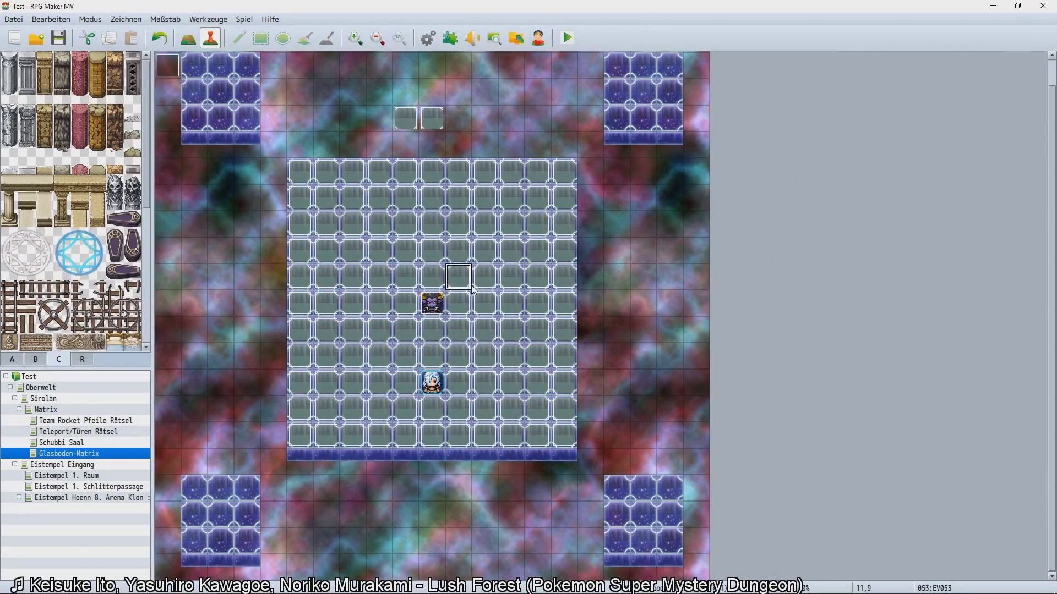
pyautogui.click(437, 208)
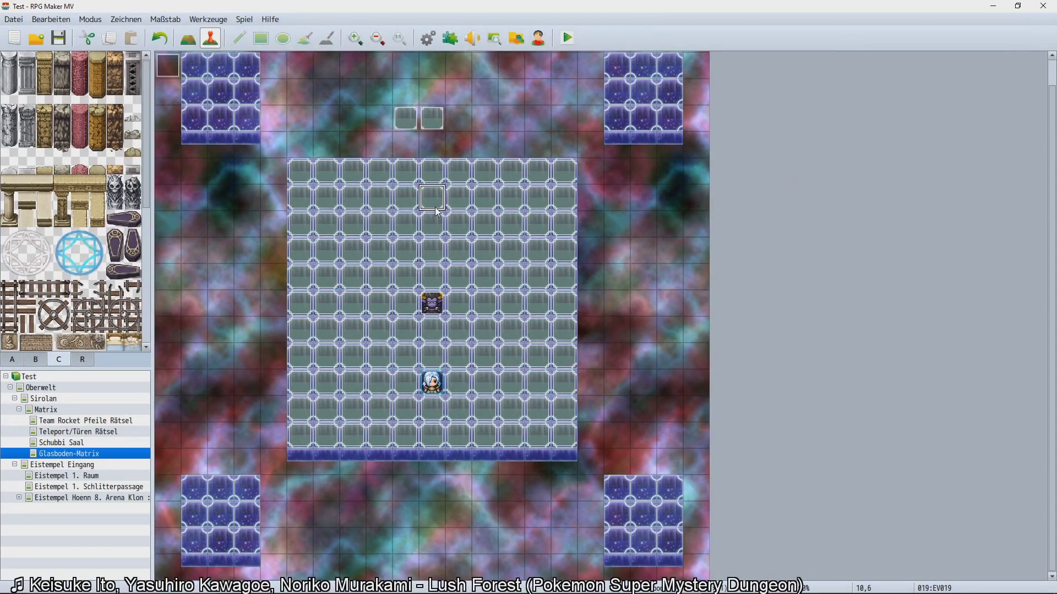
pyautogui.click(469, 274)
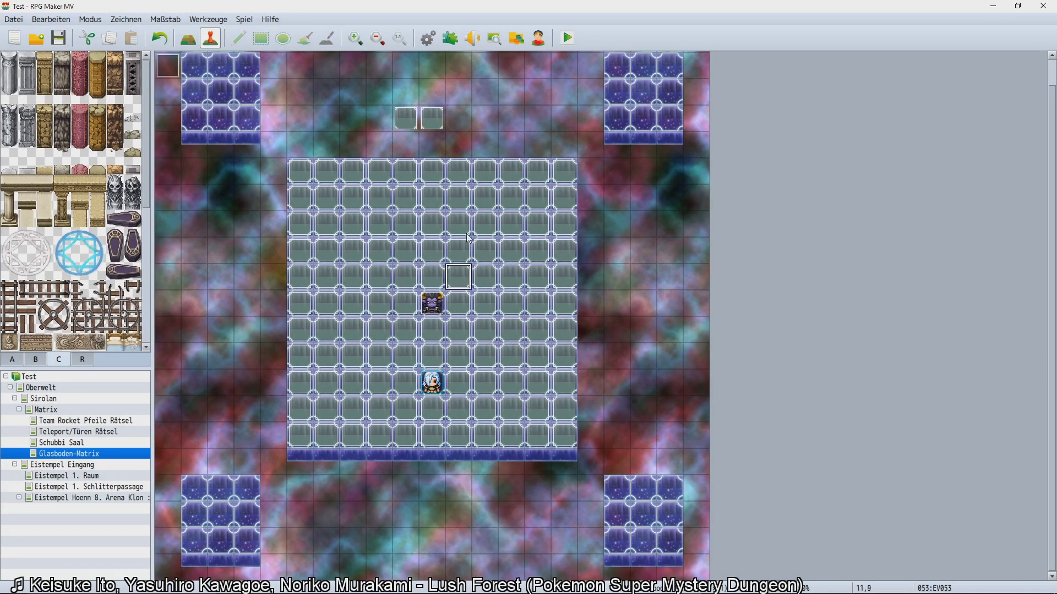
pyautogui.click(415, 271)
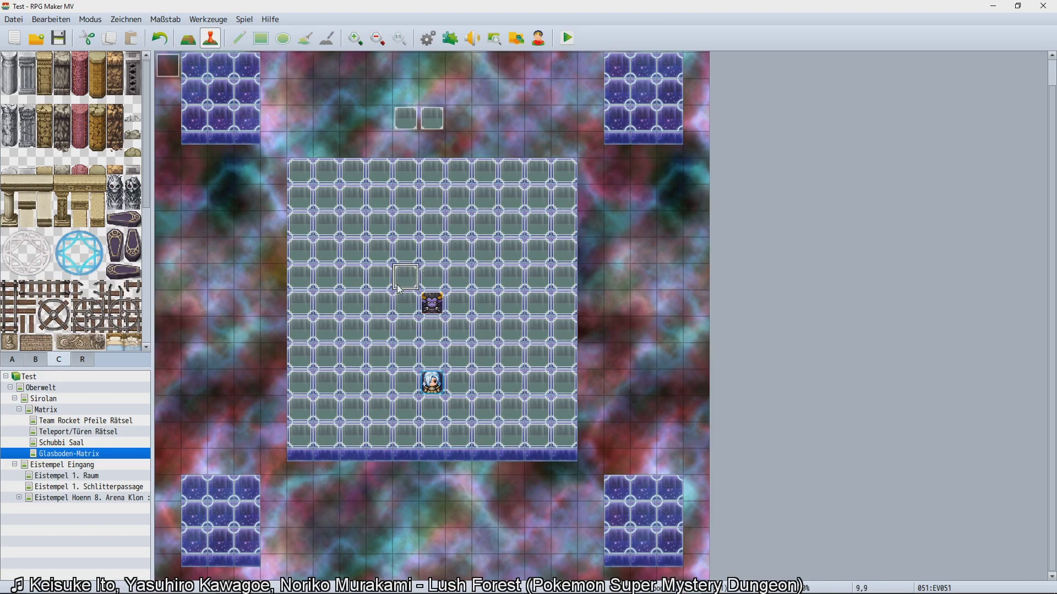
pyautogui.moveTo(814, 593)
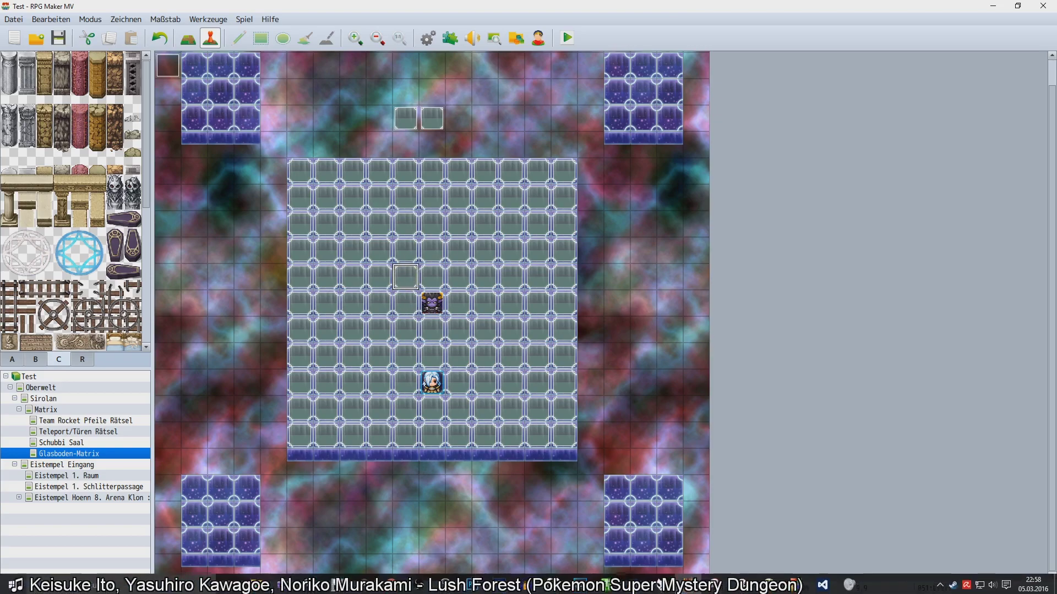